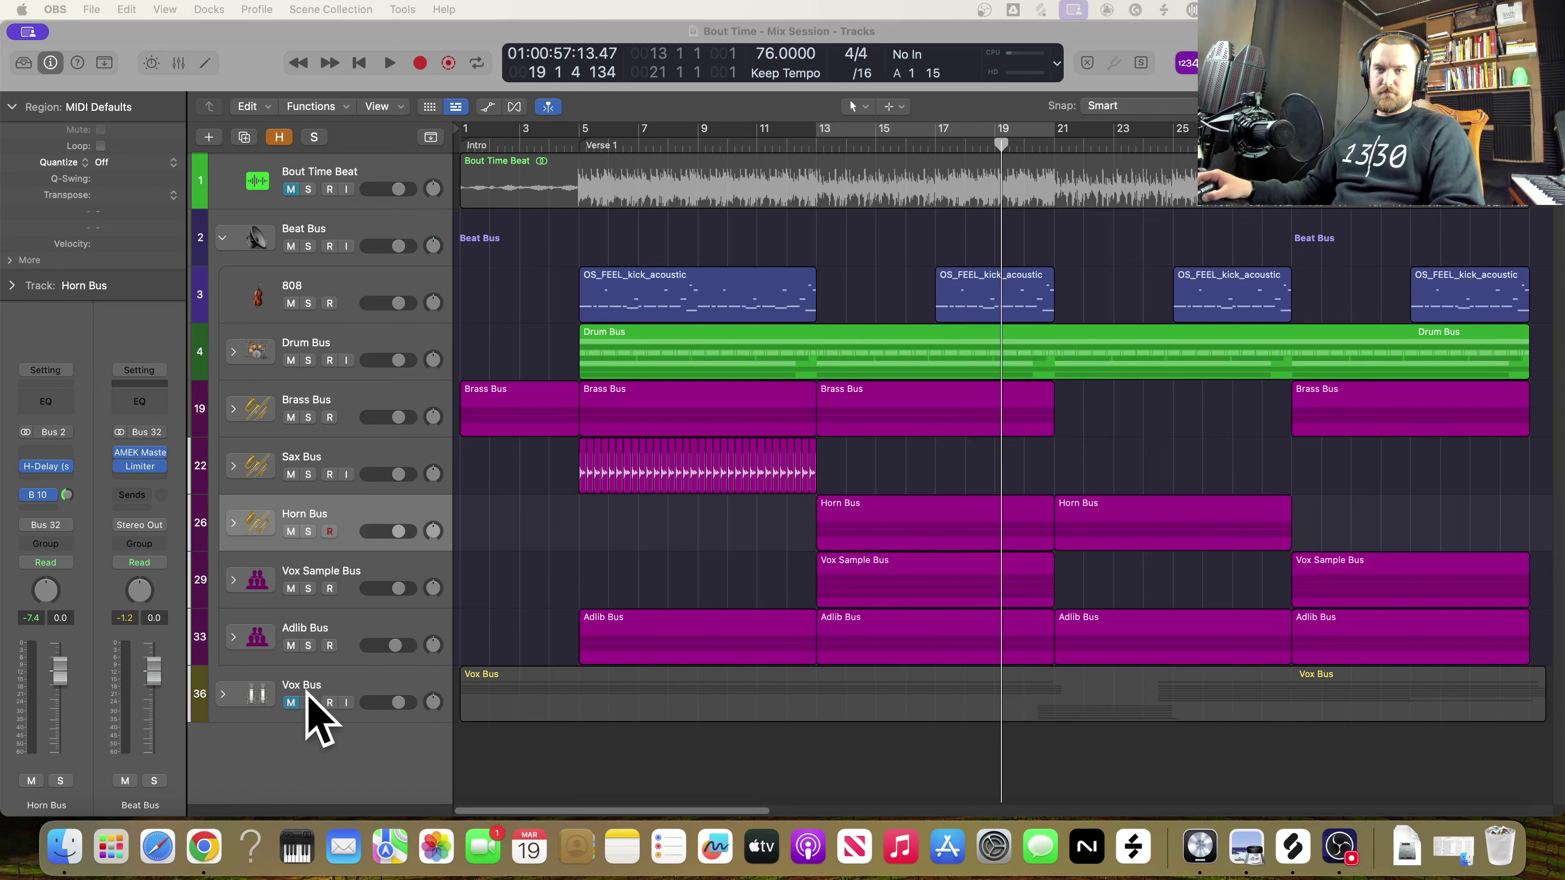
# Expand the Vox Bus stack to look over its lead, hook and background vocal tracks, and collapse it again
pyautogui.click(223, 695)
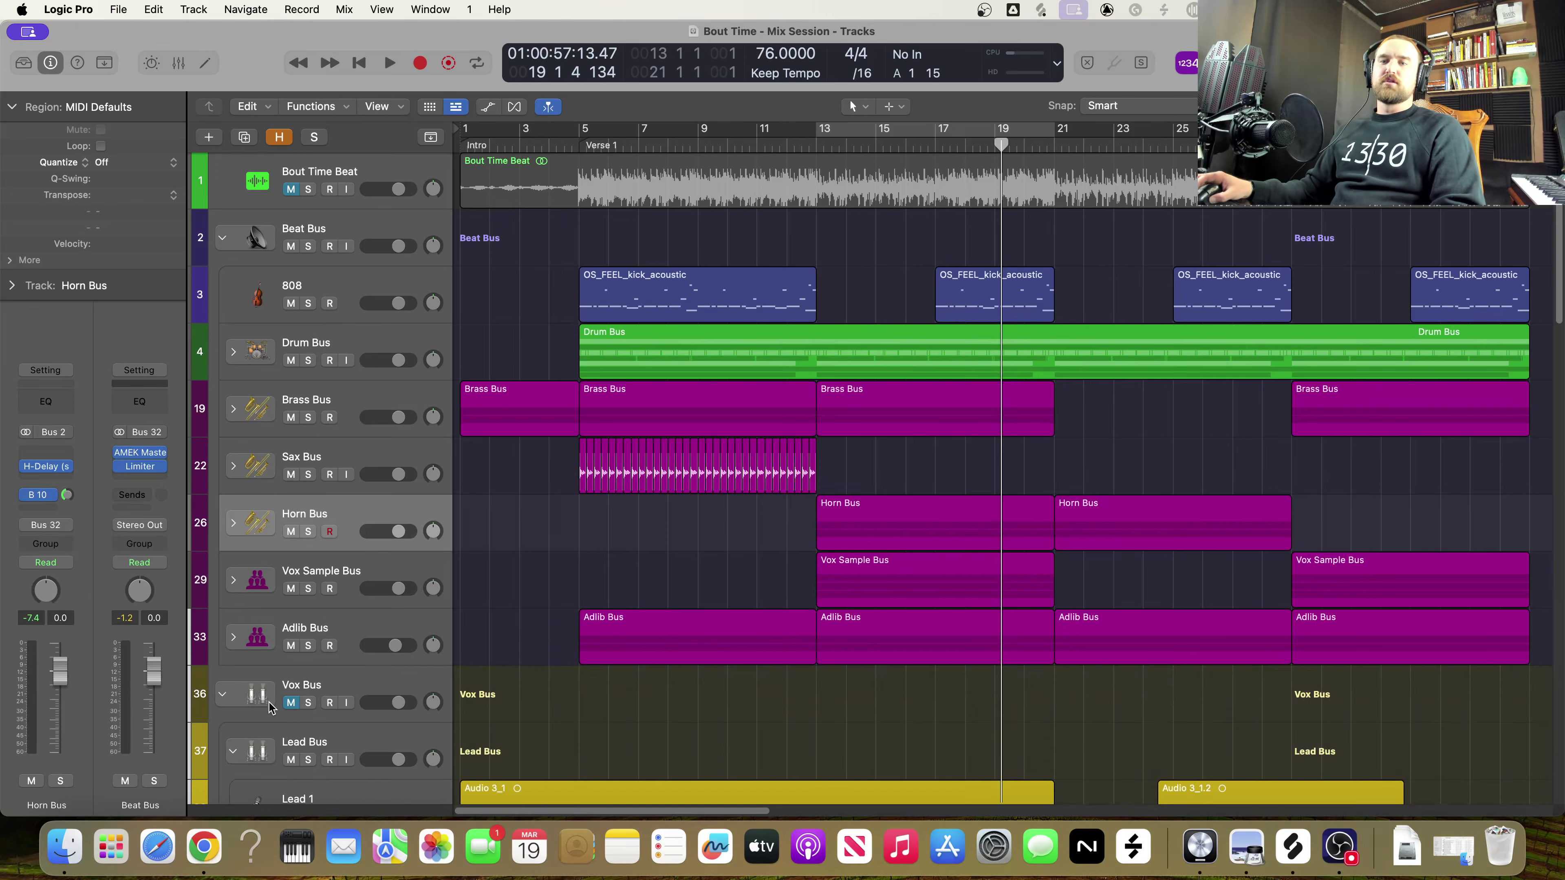
pyautogui.scroll(-8, 648, 661)
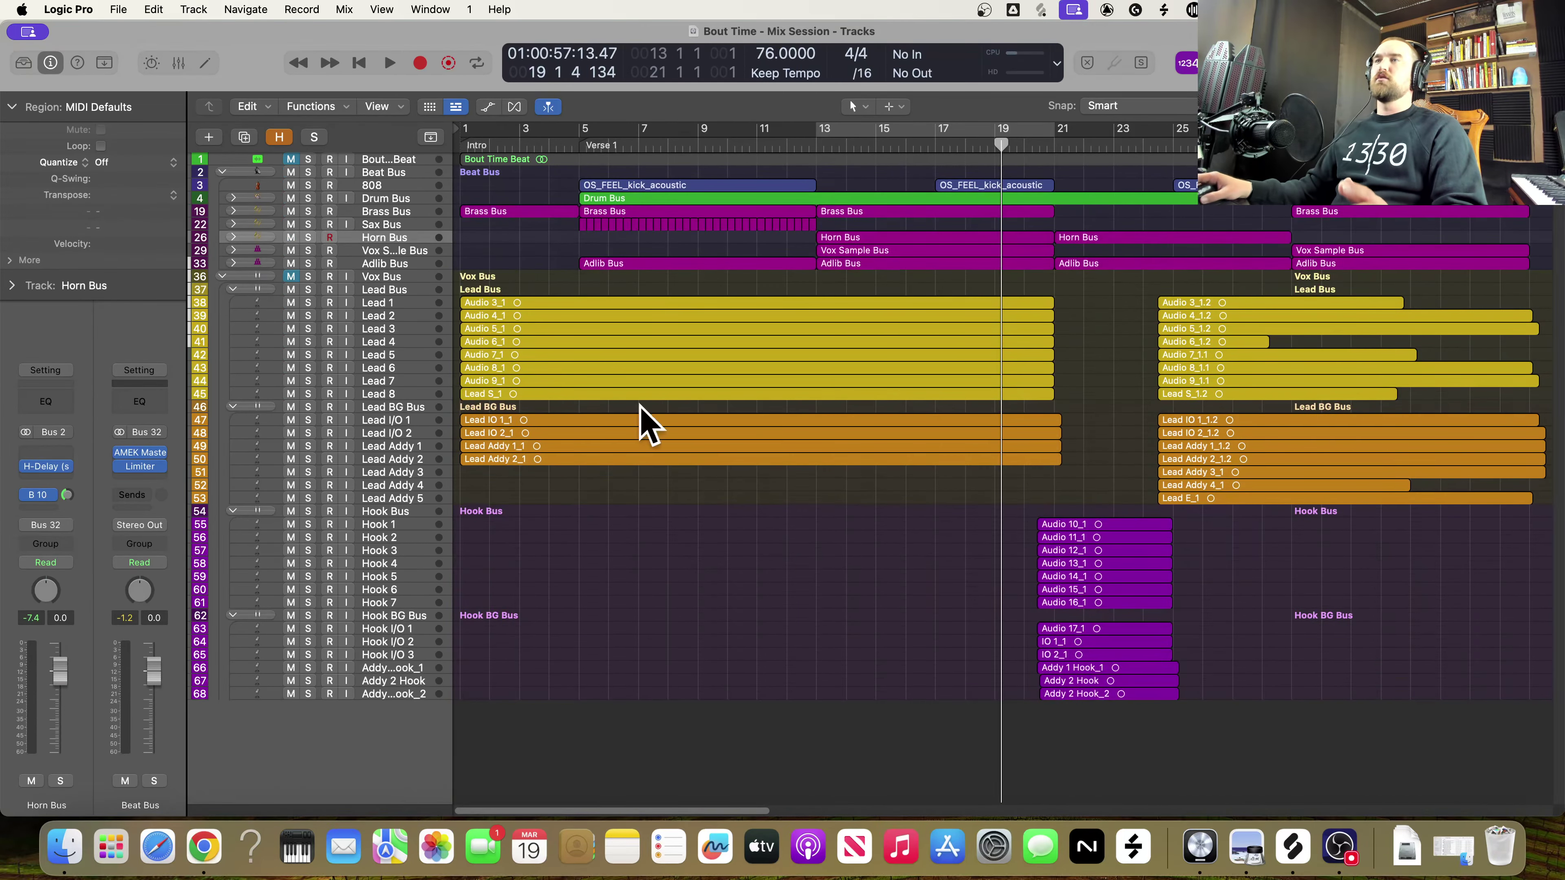
pyautogui.click(223, 277)
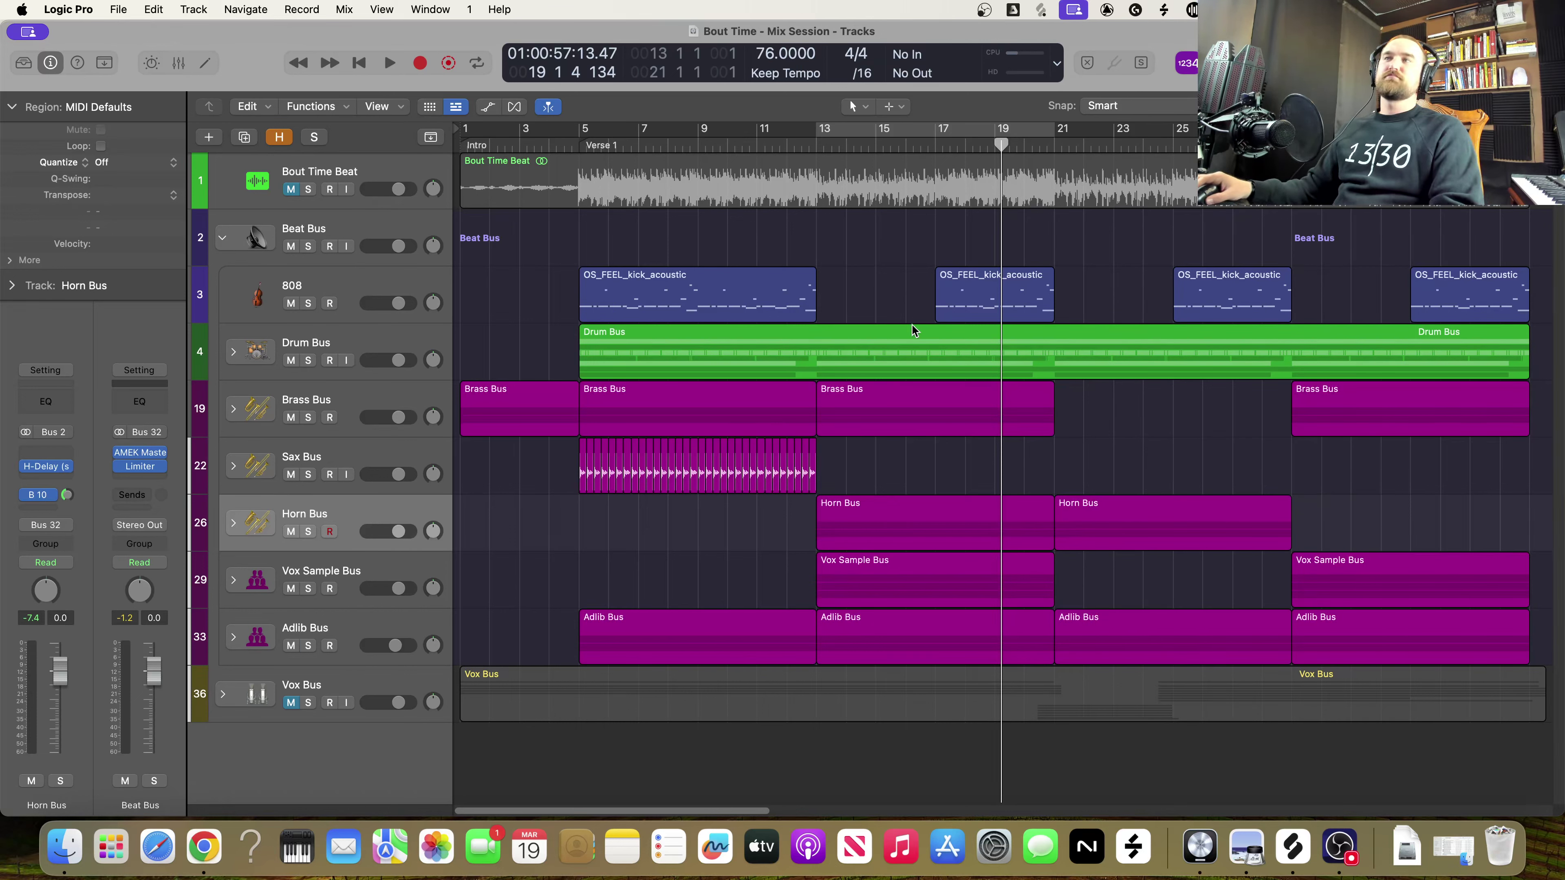
# Enable the cycle range over bars 13 to 21 and look over the tracks inside the Brass Bus and Horn Bus stacks
pyautogui.click(892, 132)
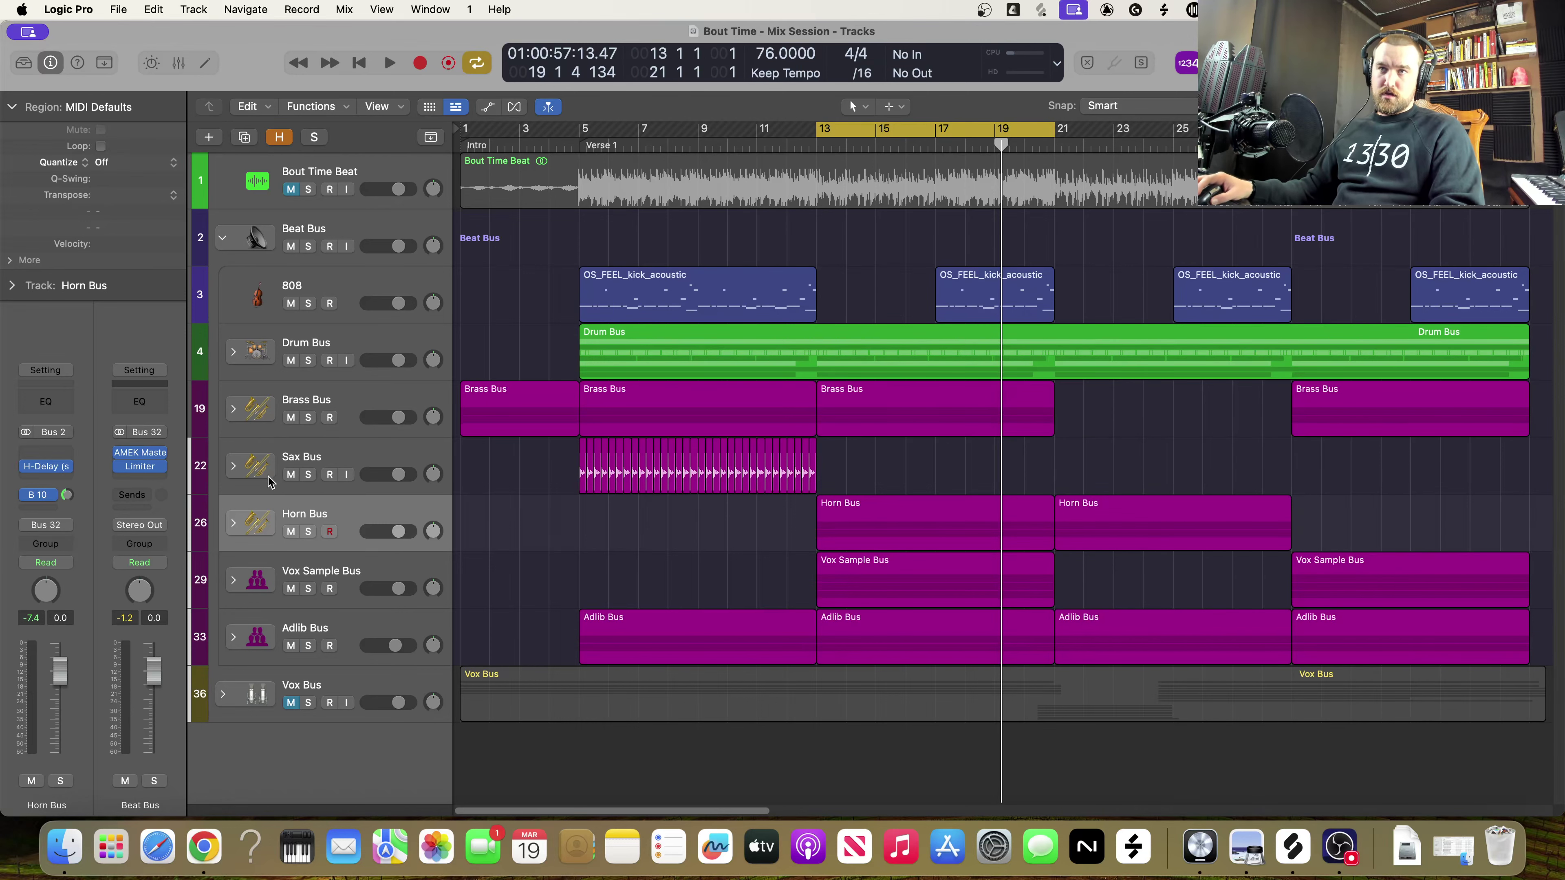
pyautogui.click(235, 413)
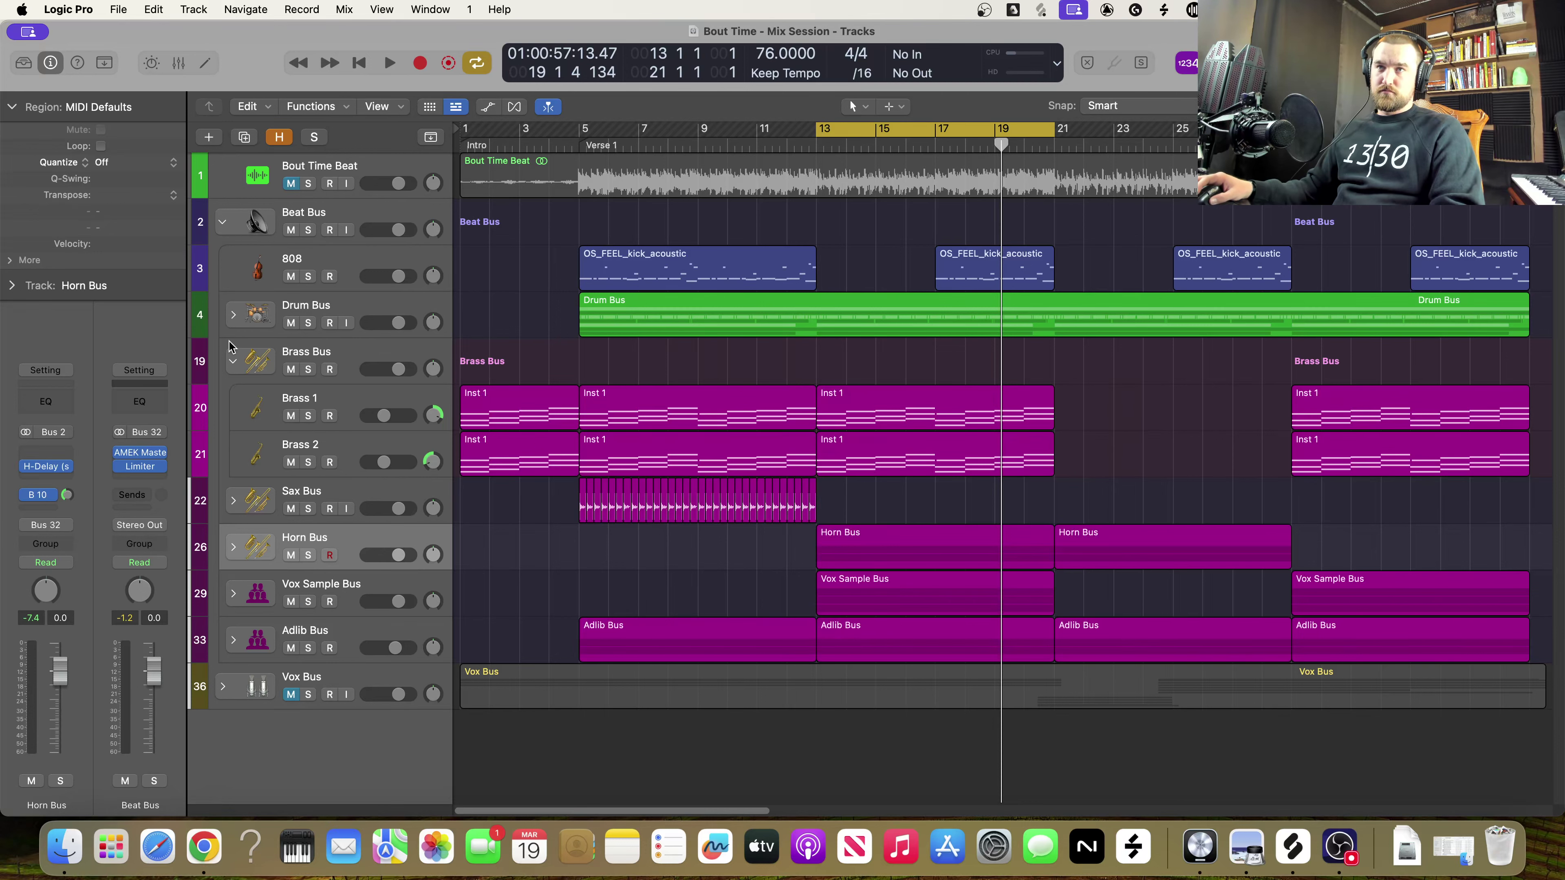
pyautogui.click(233, 362)
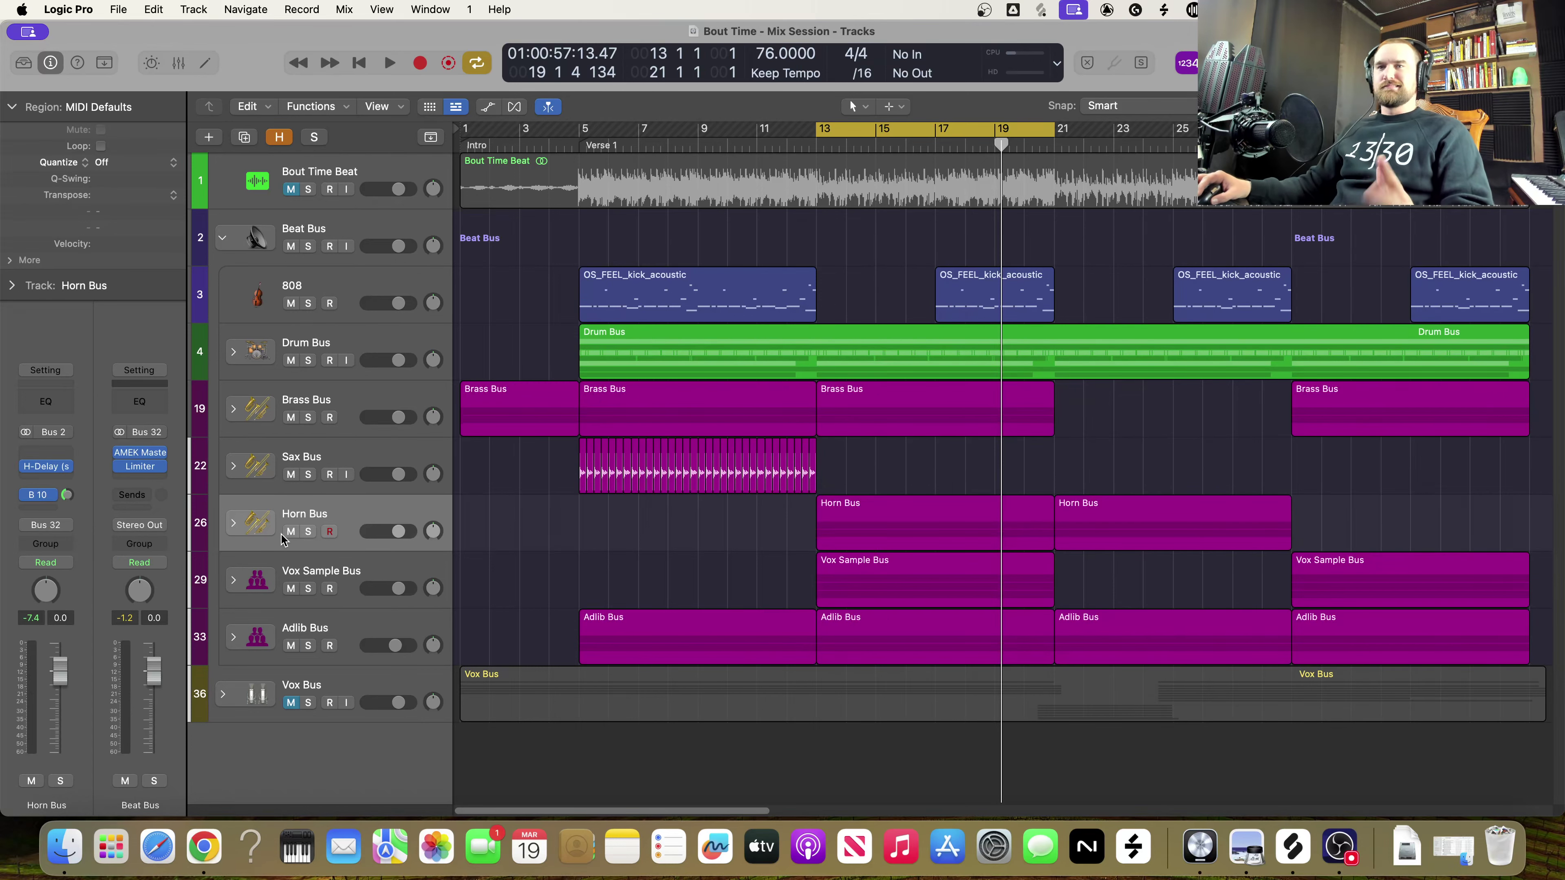
pyautogui.click(233, 525)
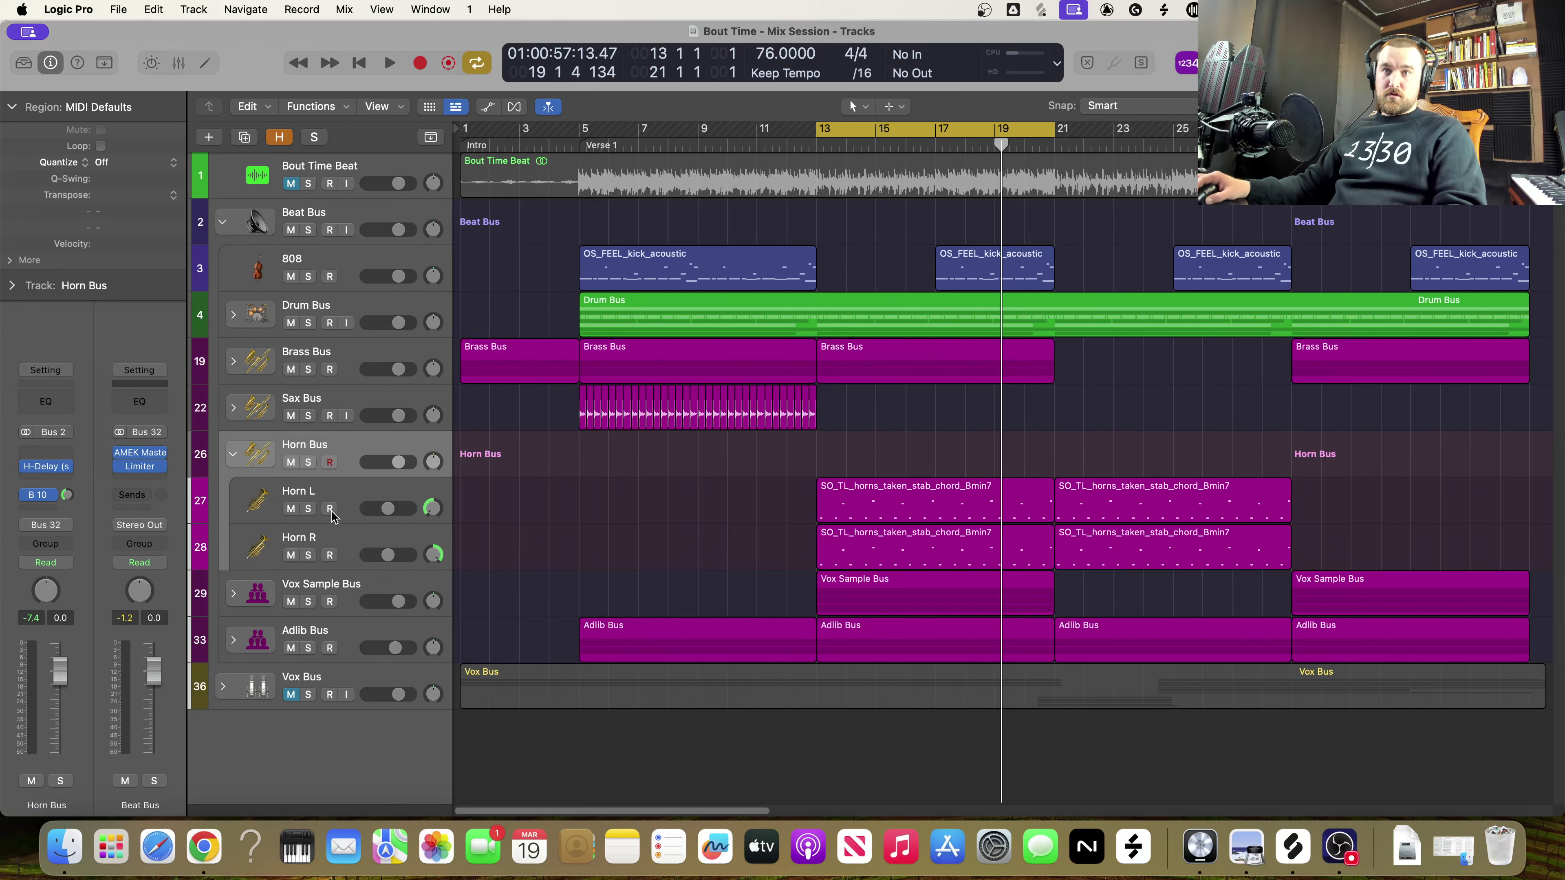
pyautogui.click(233, 456)
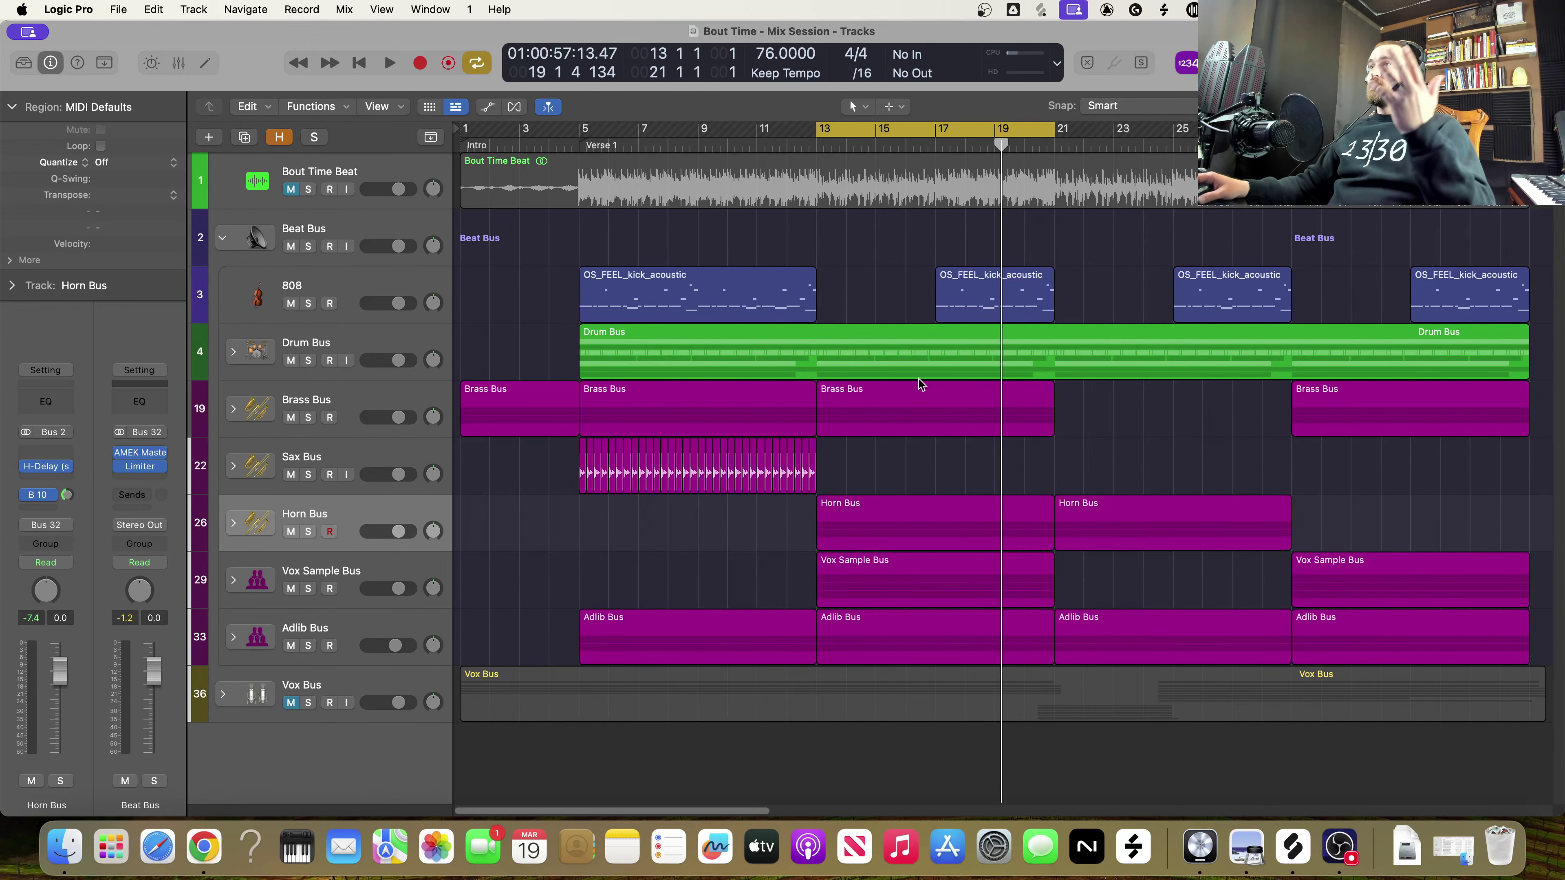
# Extend the start of the cycle range back to bar 5 and listen to the beat
pyautogui.moveTo(827, 133); pyautogui.dragTo(584, 150)
pyautogui.moveTo(582, 152); pyautogui.dragTo(584, 153)
pyautogui.press('space')
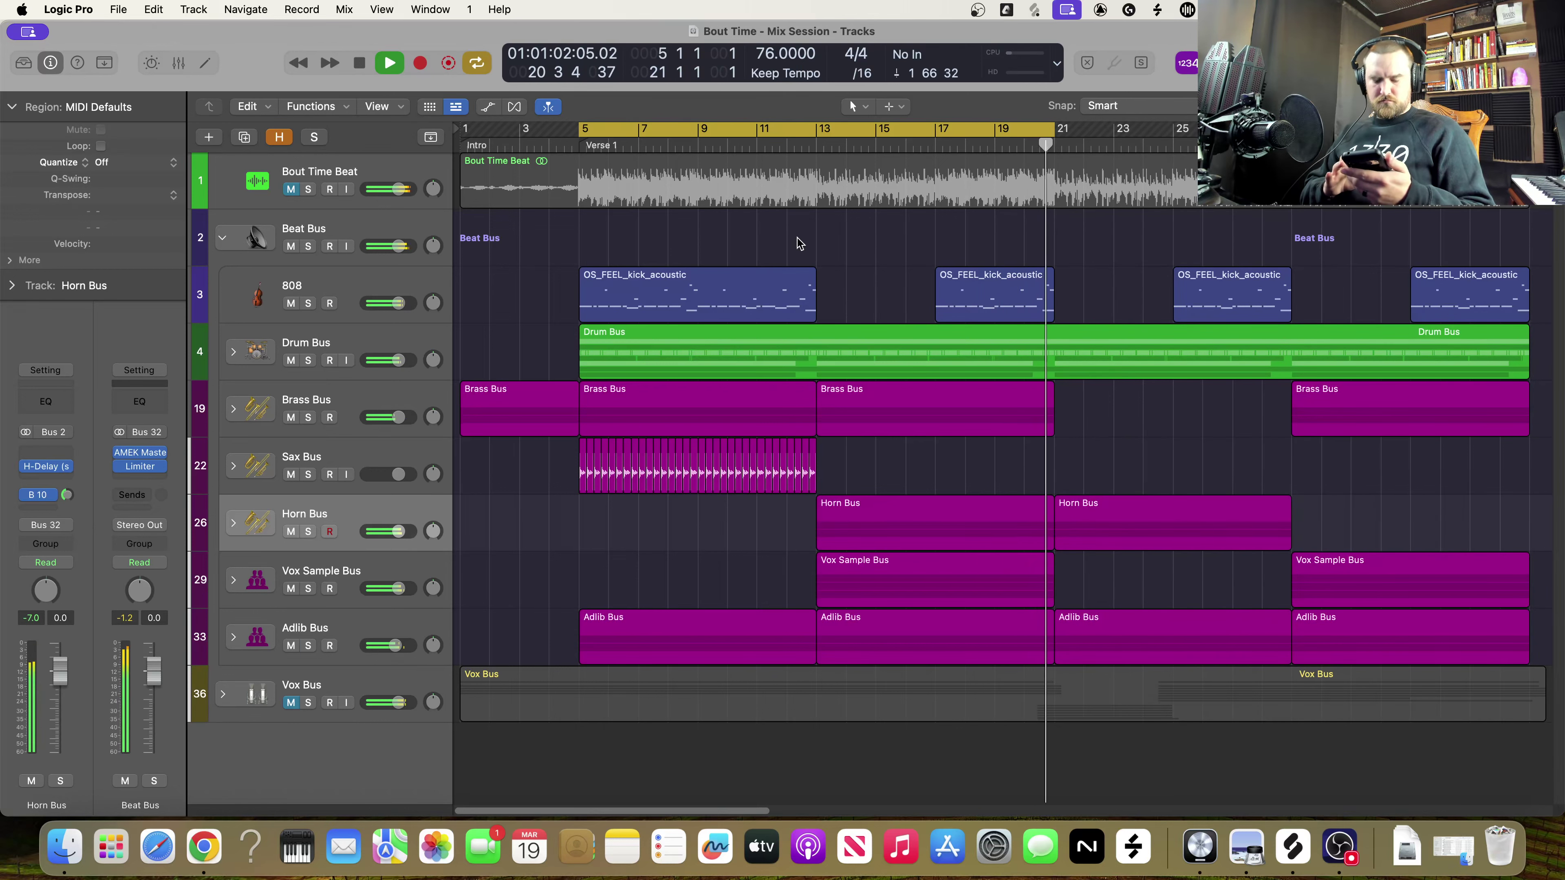
pyautogui.press('space')
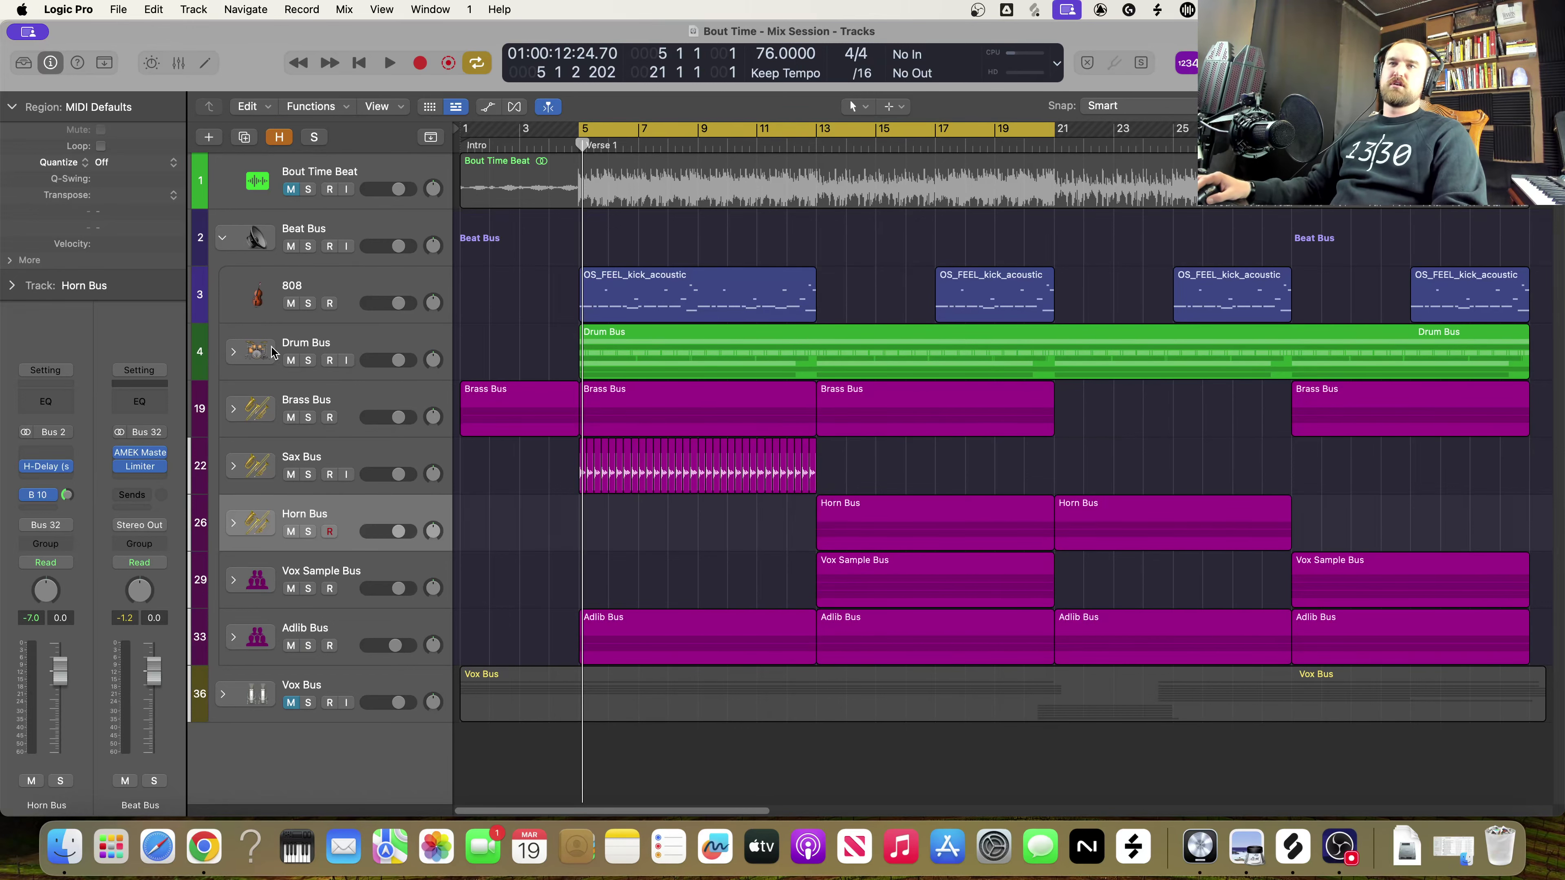
# Look over the Drum Bus tracks, and expand the Vox Sample Bus stack with the Vox Sample C region at bar 13 selected
pyautogui.click(233, 355)
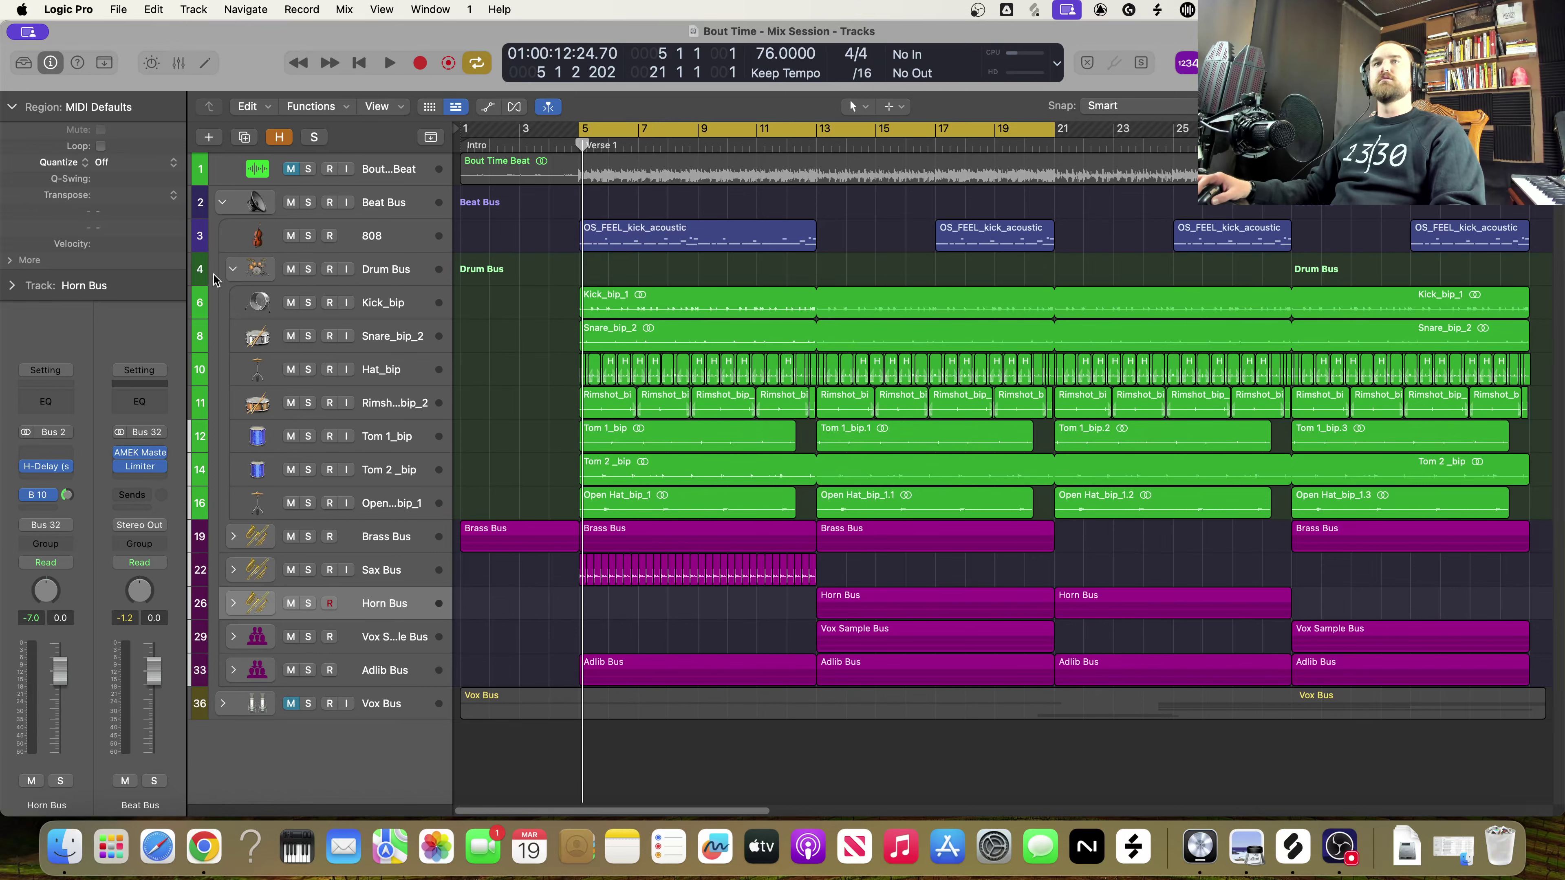
pyautogui.click(233, 269)
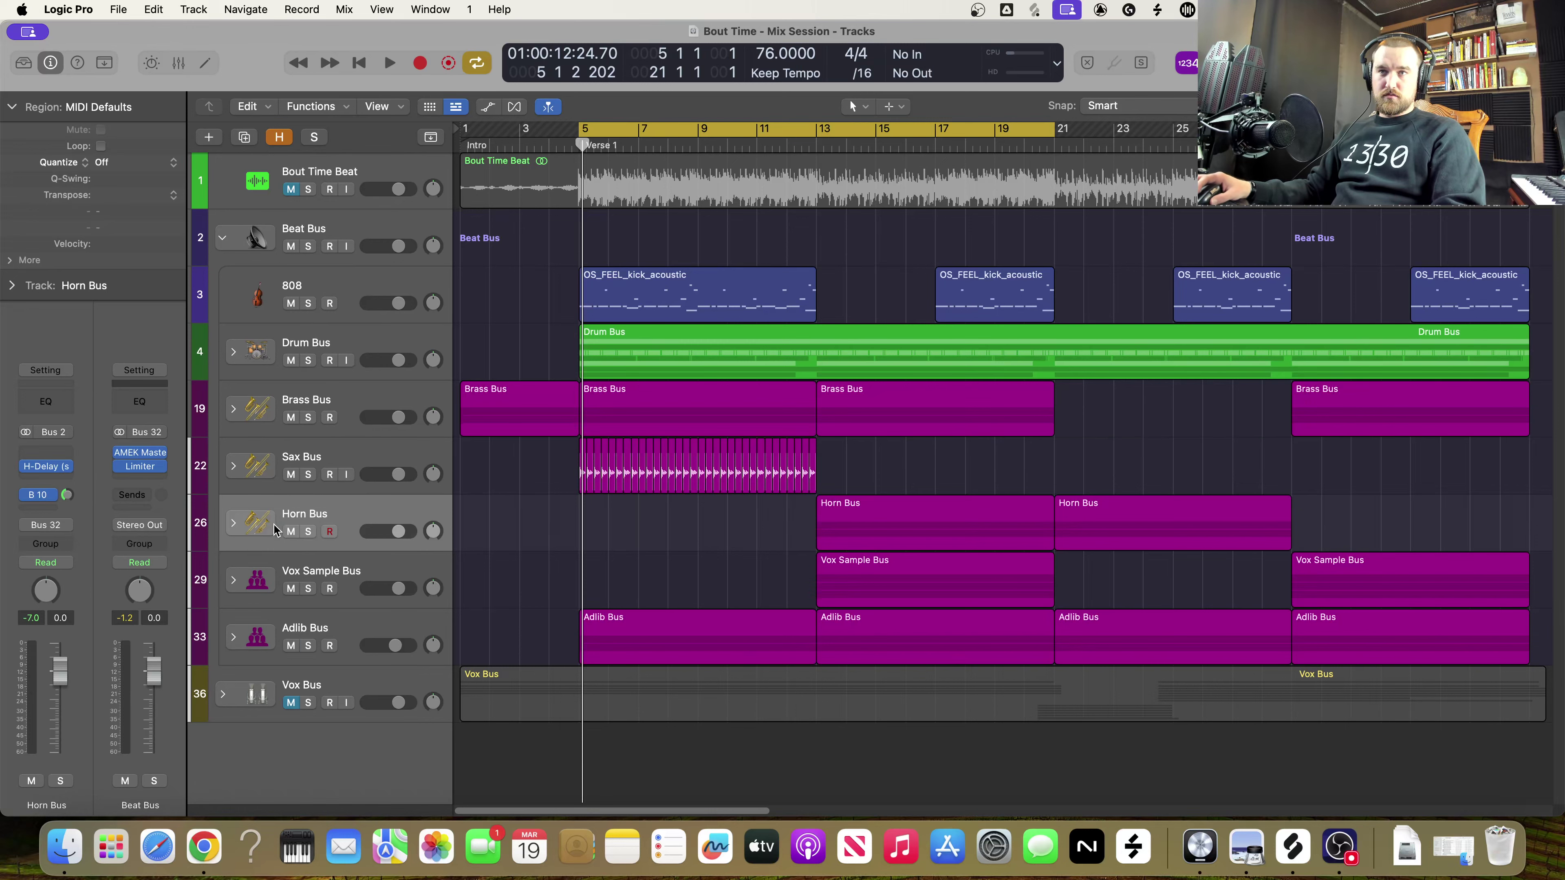
pyautogui.click(234, 584)
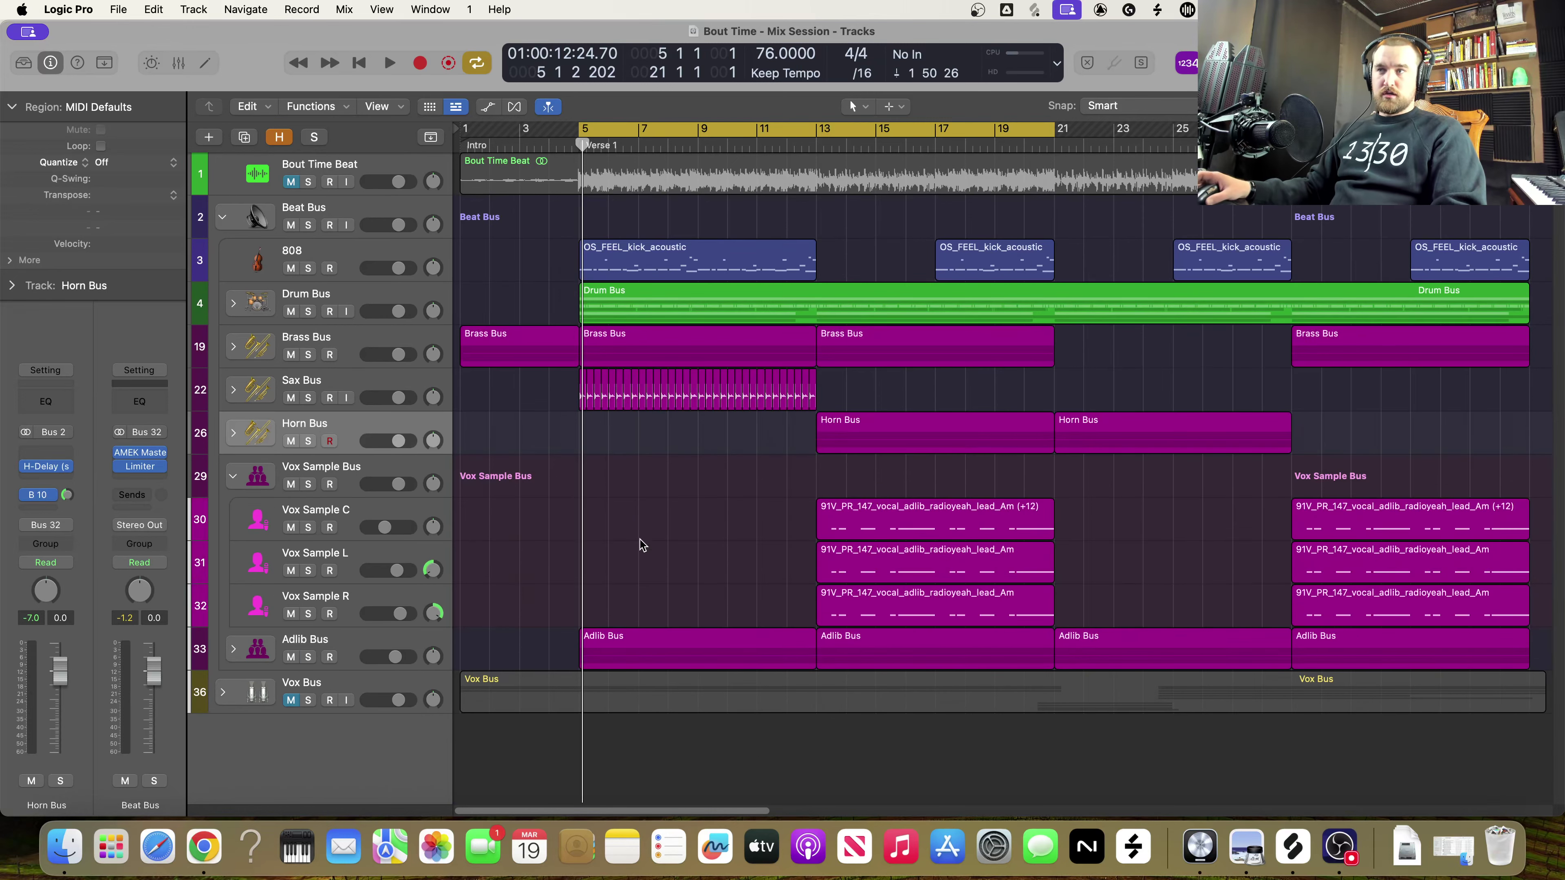
pyautogui.click(898, 528)
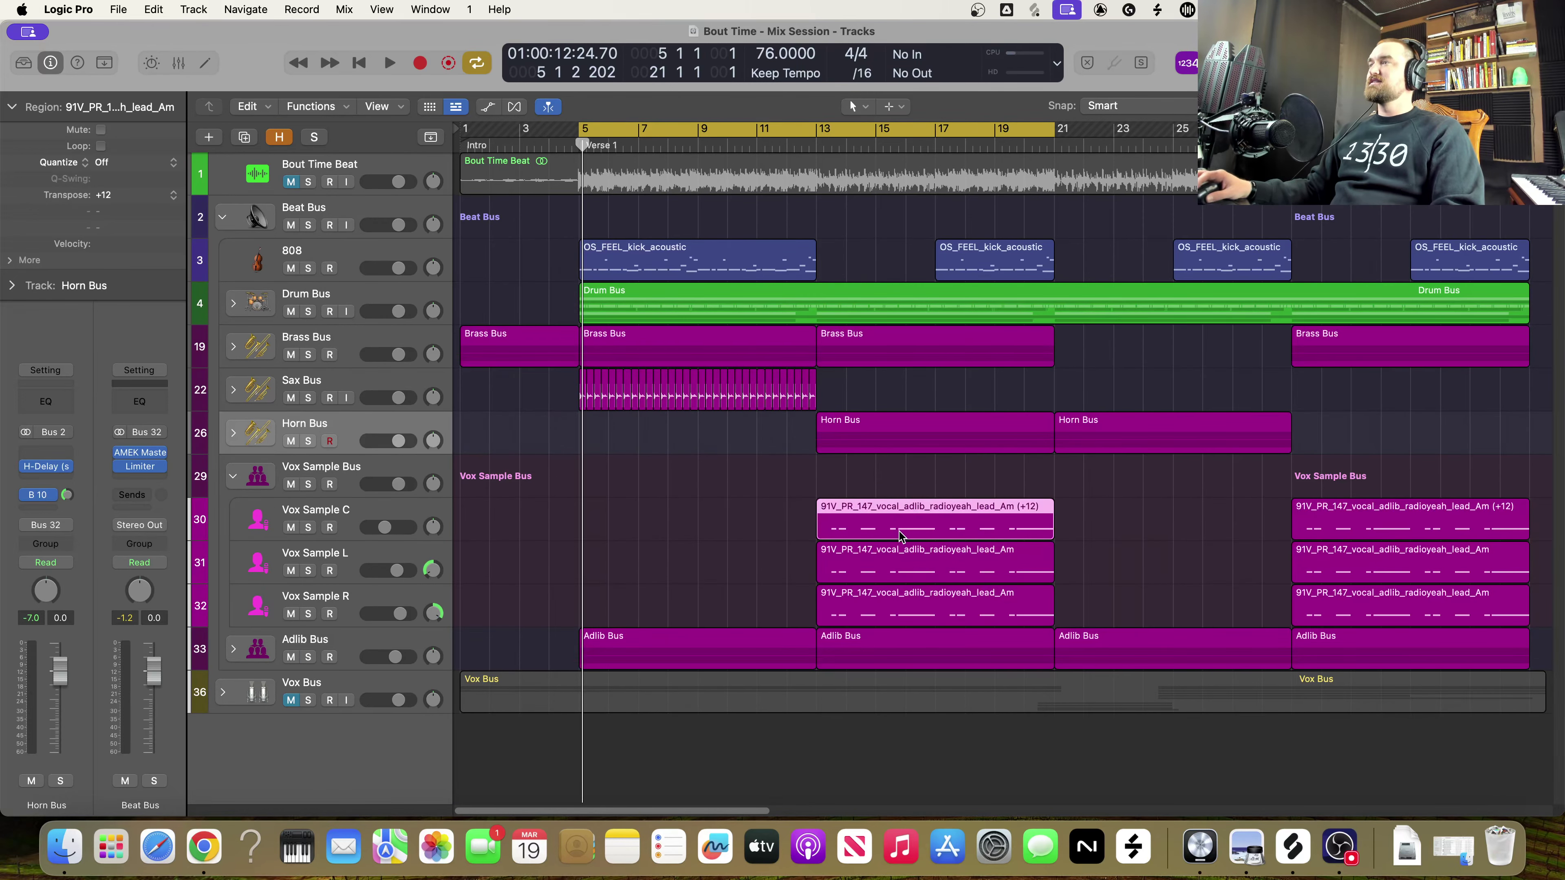
# Set the cycle range to start at bar 13 and check the sample in the Vox Sample C track's Quick Sampler
pyautogui.moveTo(579, 116); pyautogui.dragTo(817, 126)
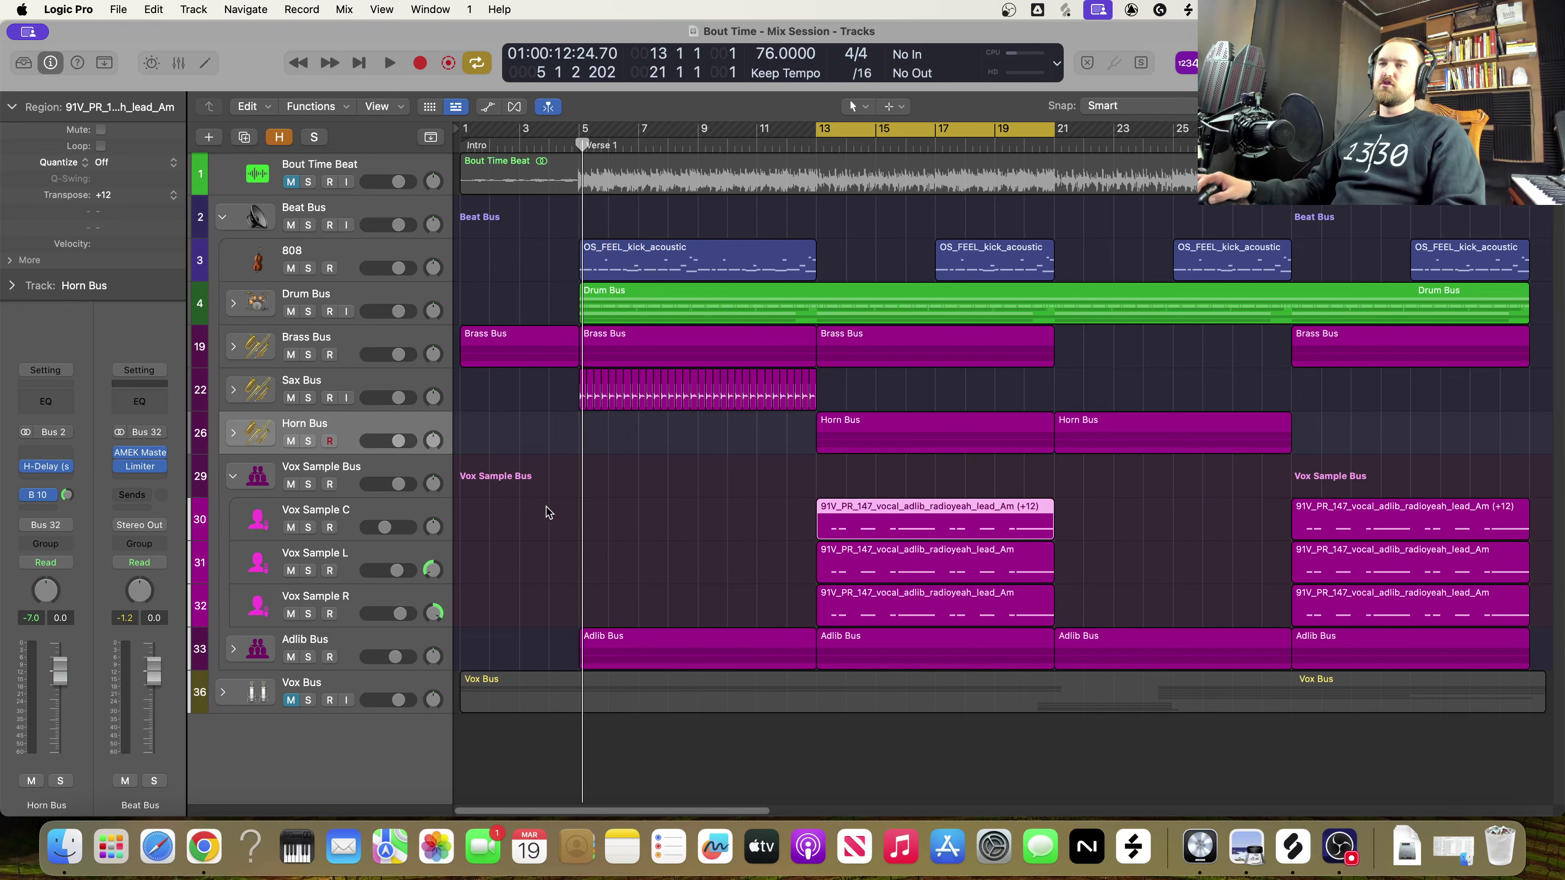
pyautogui.click(380, 513)
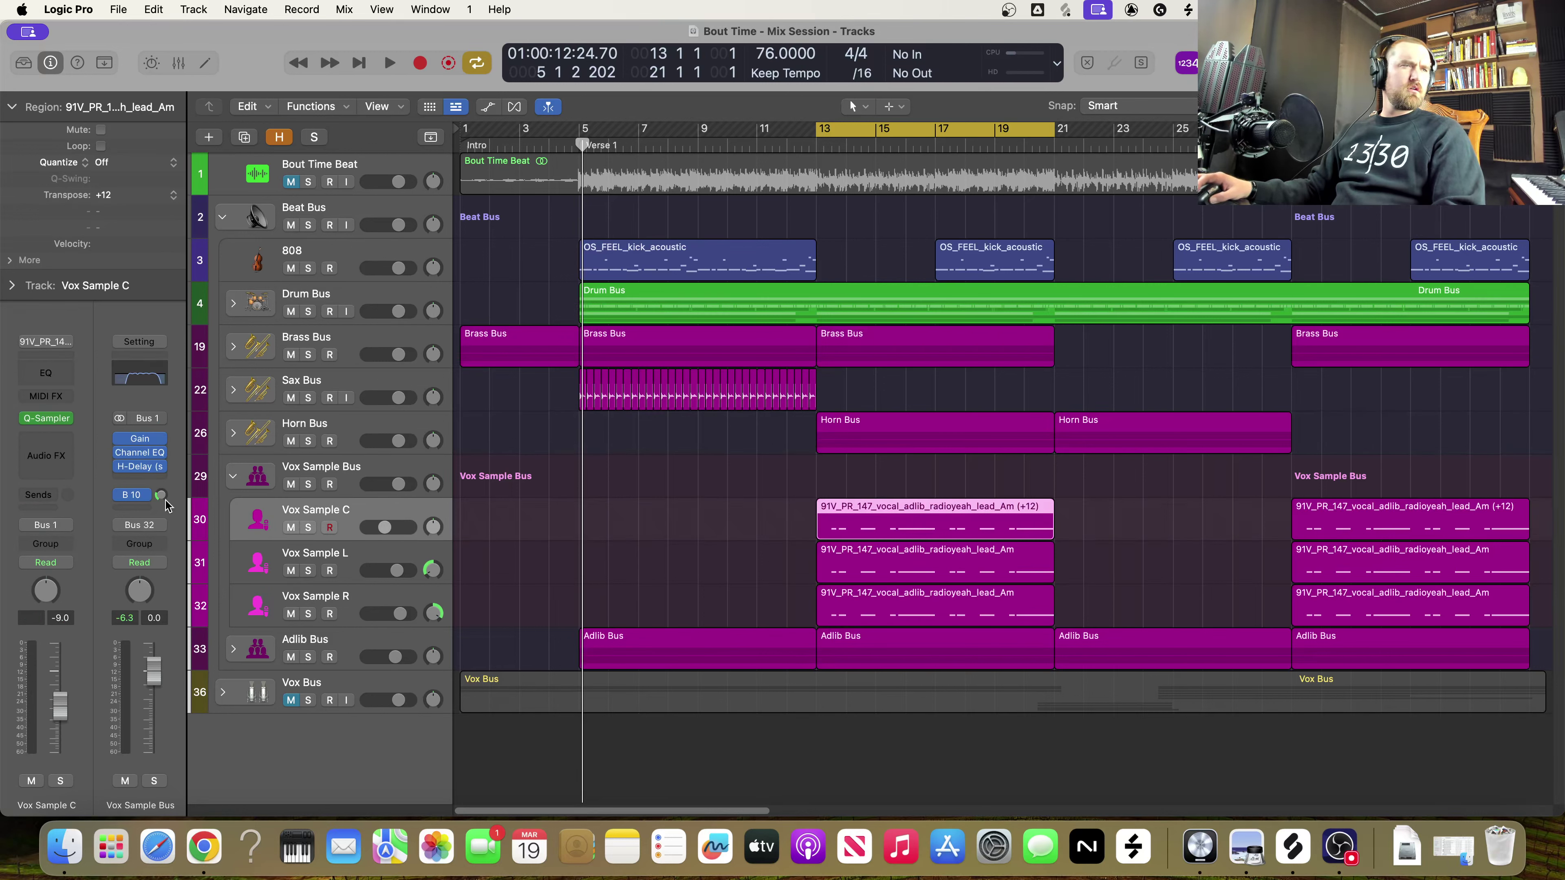
pyautogui.moveTo(50, 425)
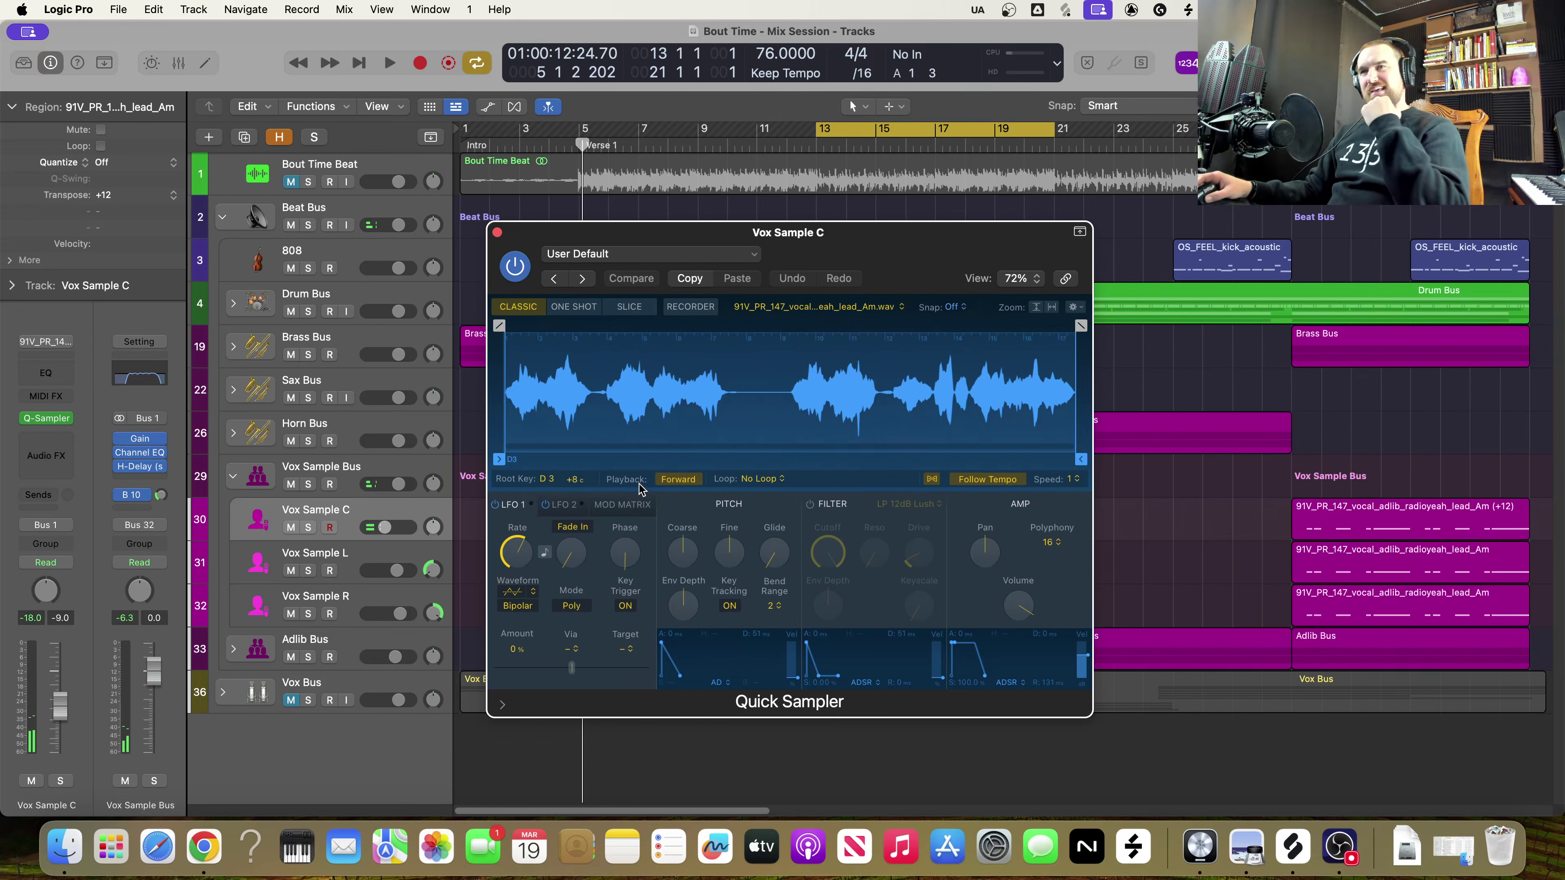
pyautogui.click(497, 233)
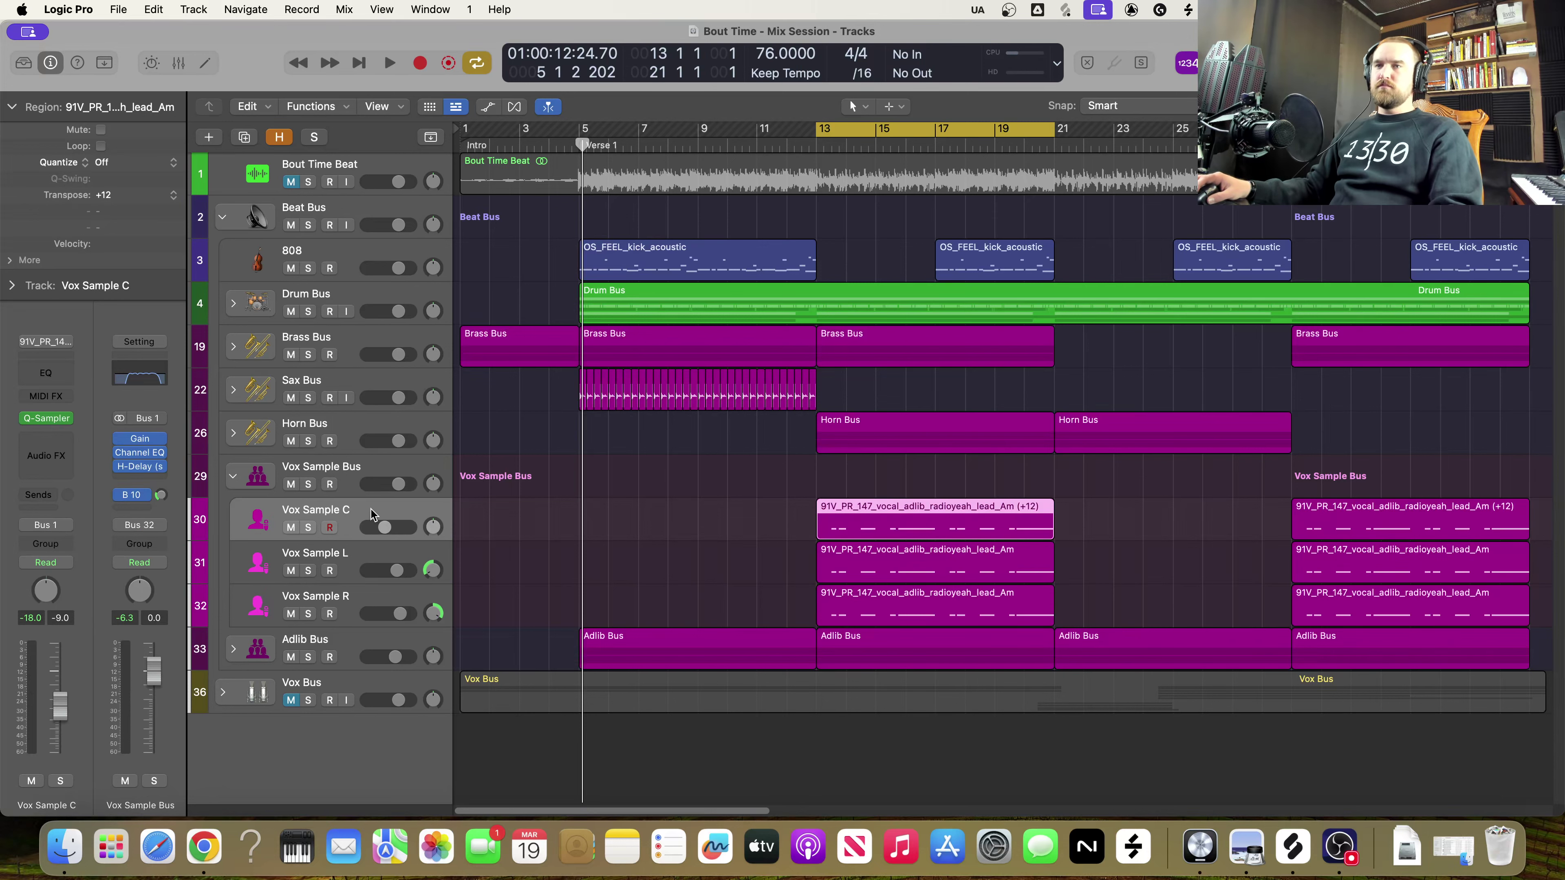
# Add a new audio track and place it directly below Vox Sample C inside the Vox Sample Bus stack
pyautogui.rightClick(371, 510)
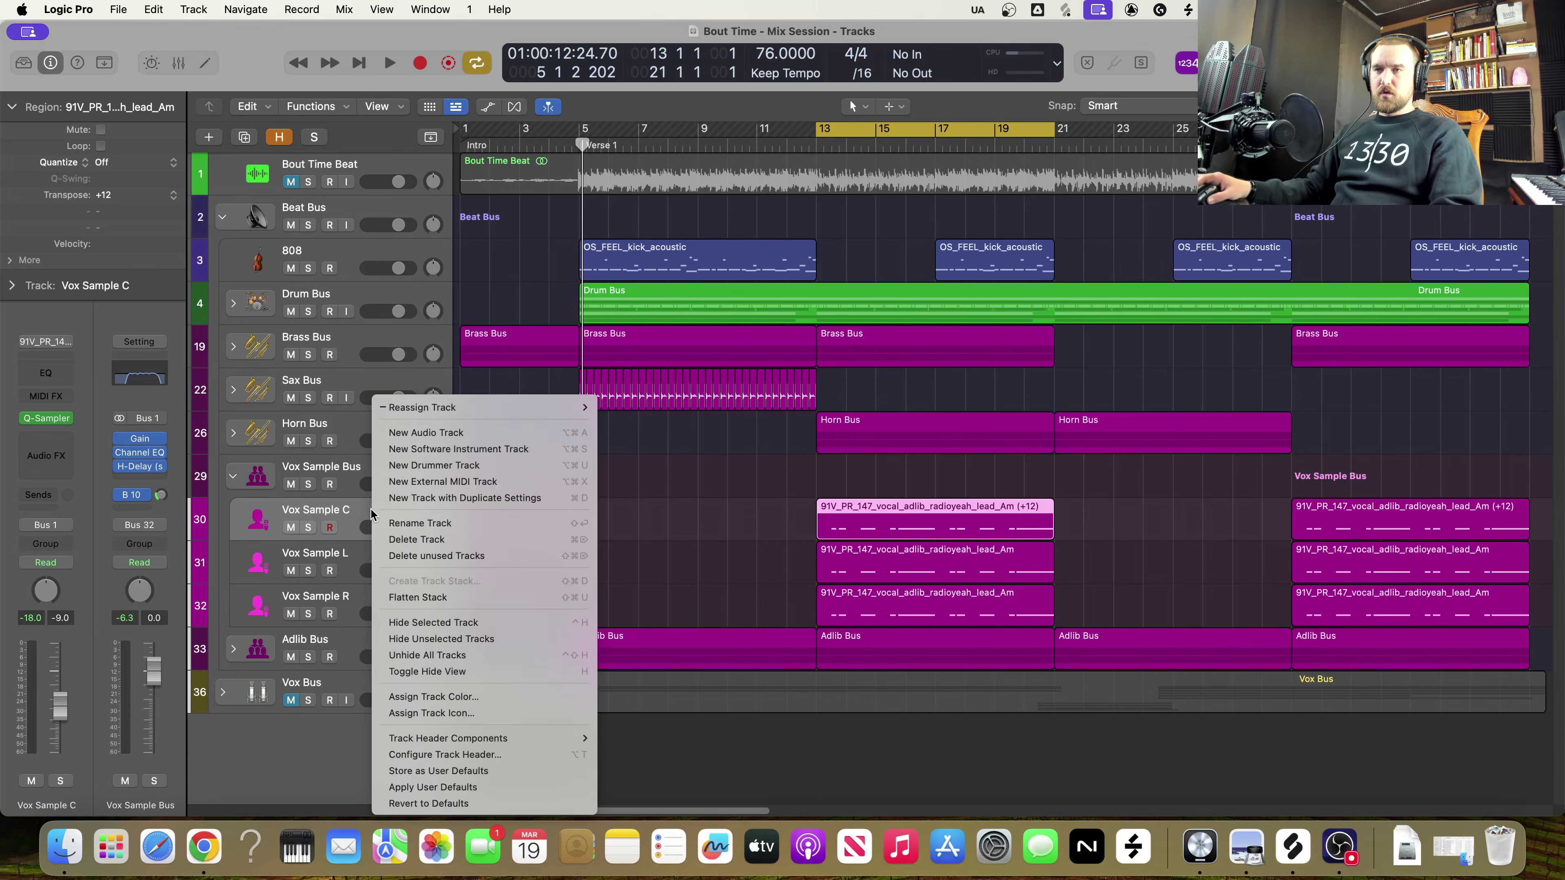
pyautogui.click(439, 434)
pyautogui.moveTo(368, 650); pyautogui.dragTo(370, 537)
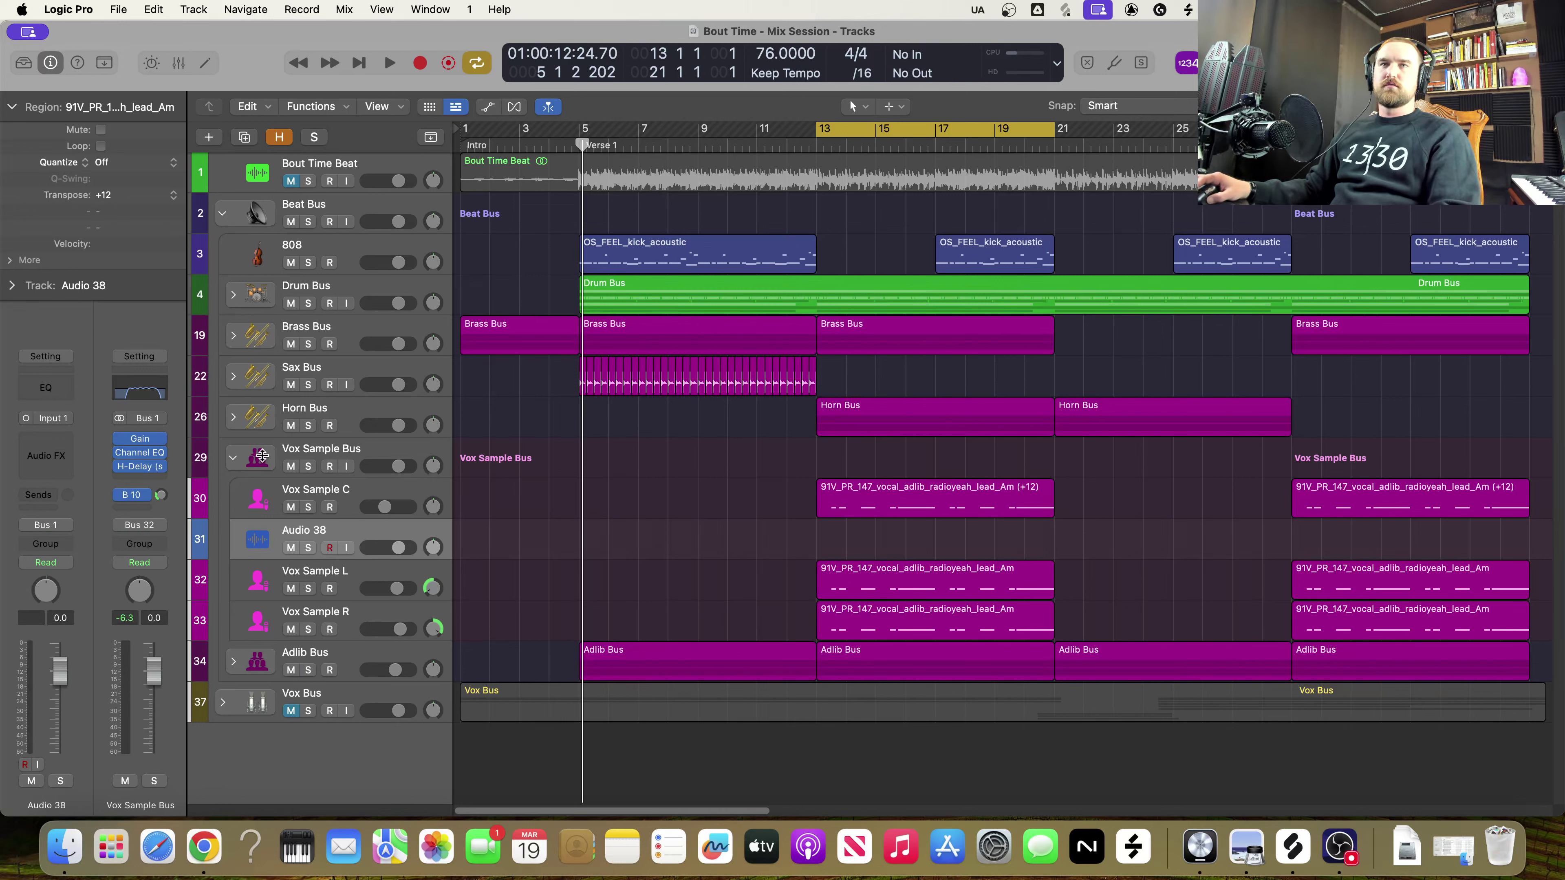
pyautogui.click(113, 199)
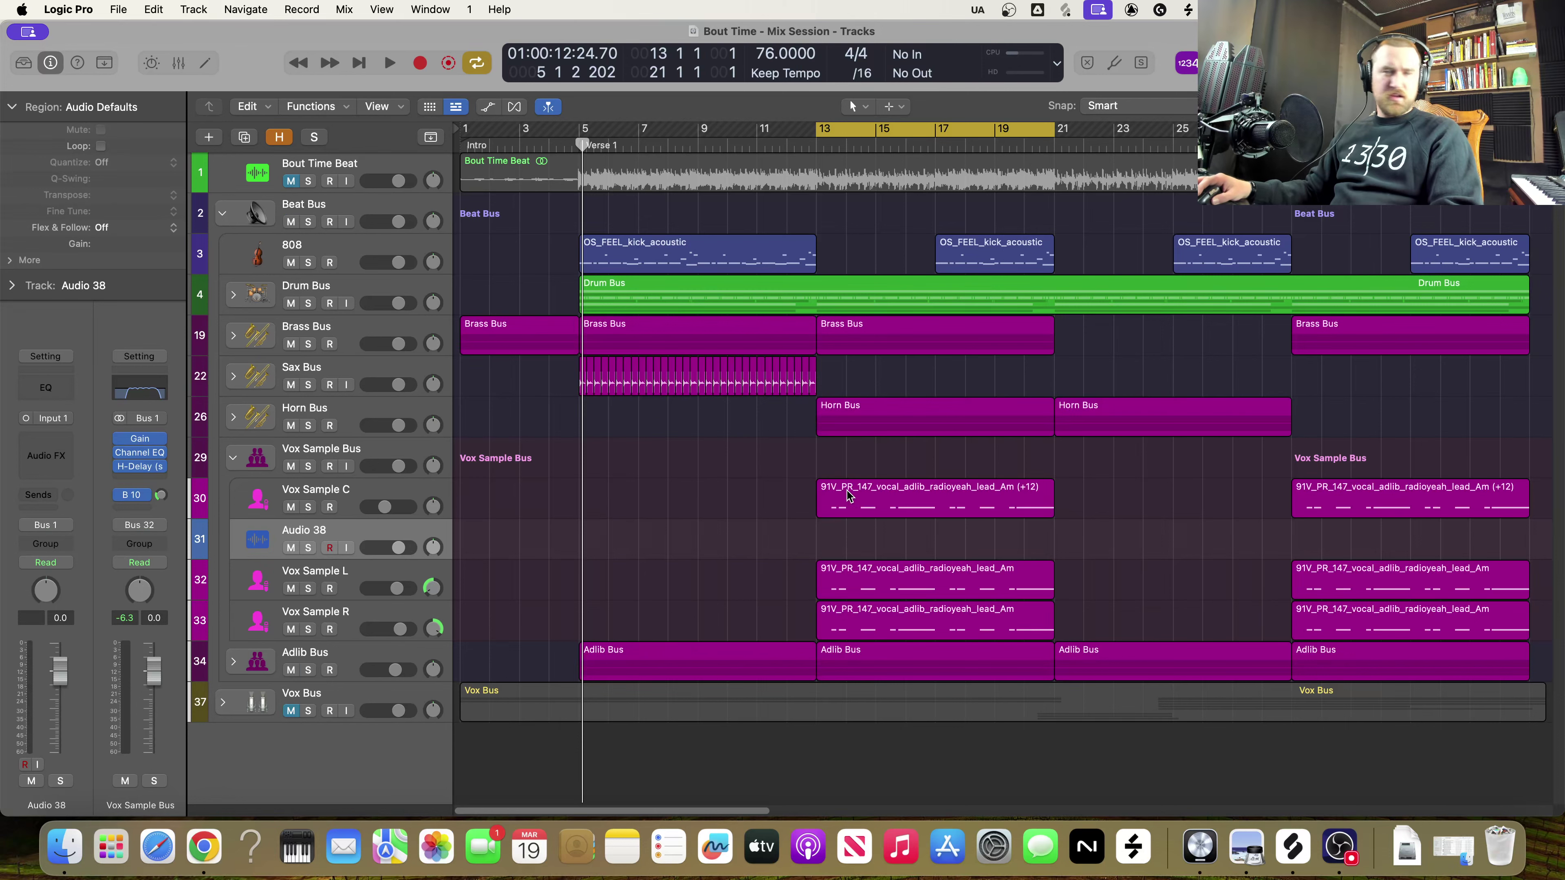
# Switch to Splice and replace the previous search with one for "91V_PR_147_vocal_adlib_radioyeah_lead_Am"
pyautogui.click(1292, 849)
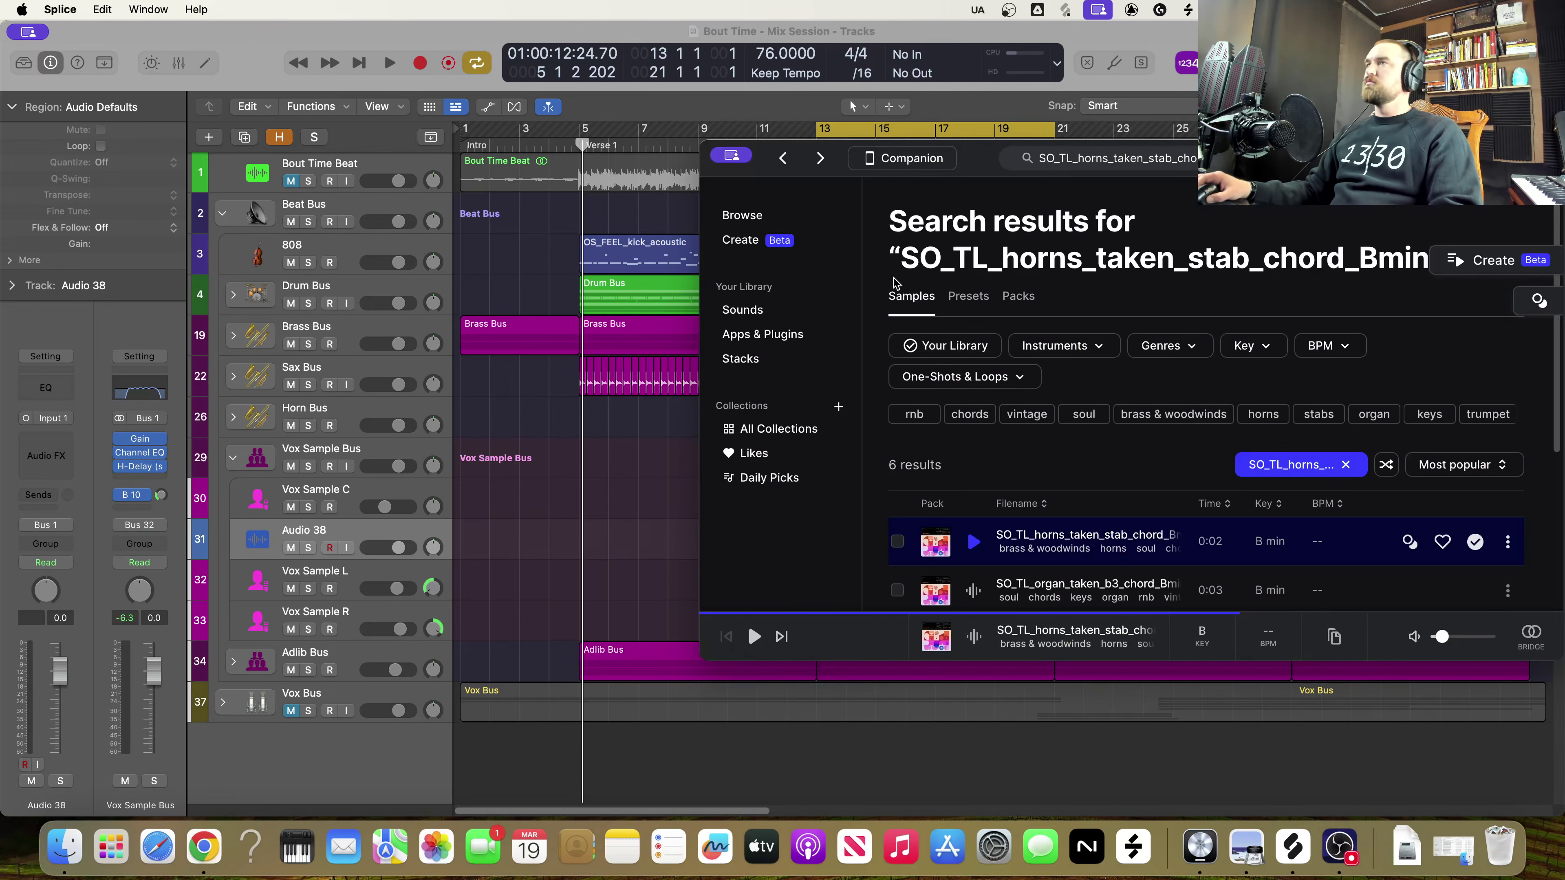
pyautogui.click(1142, 161)
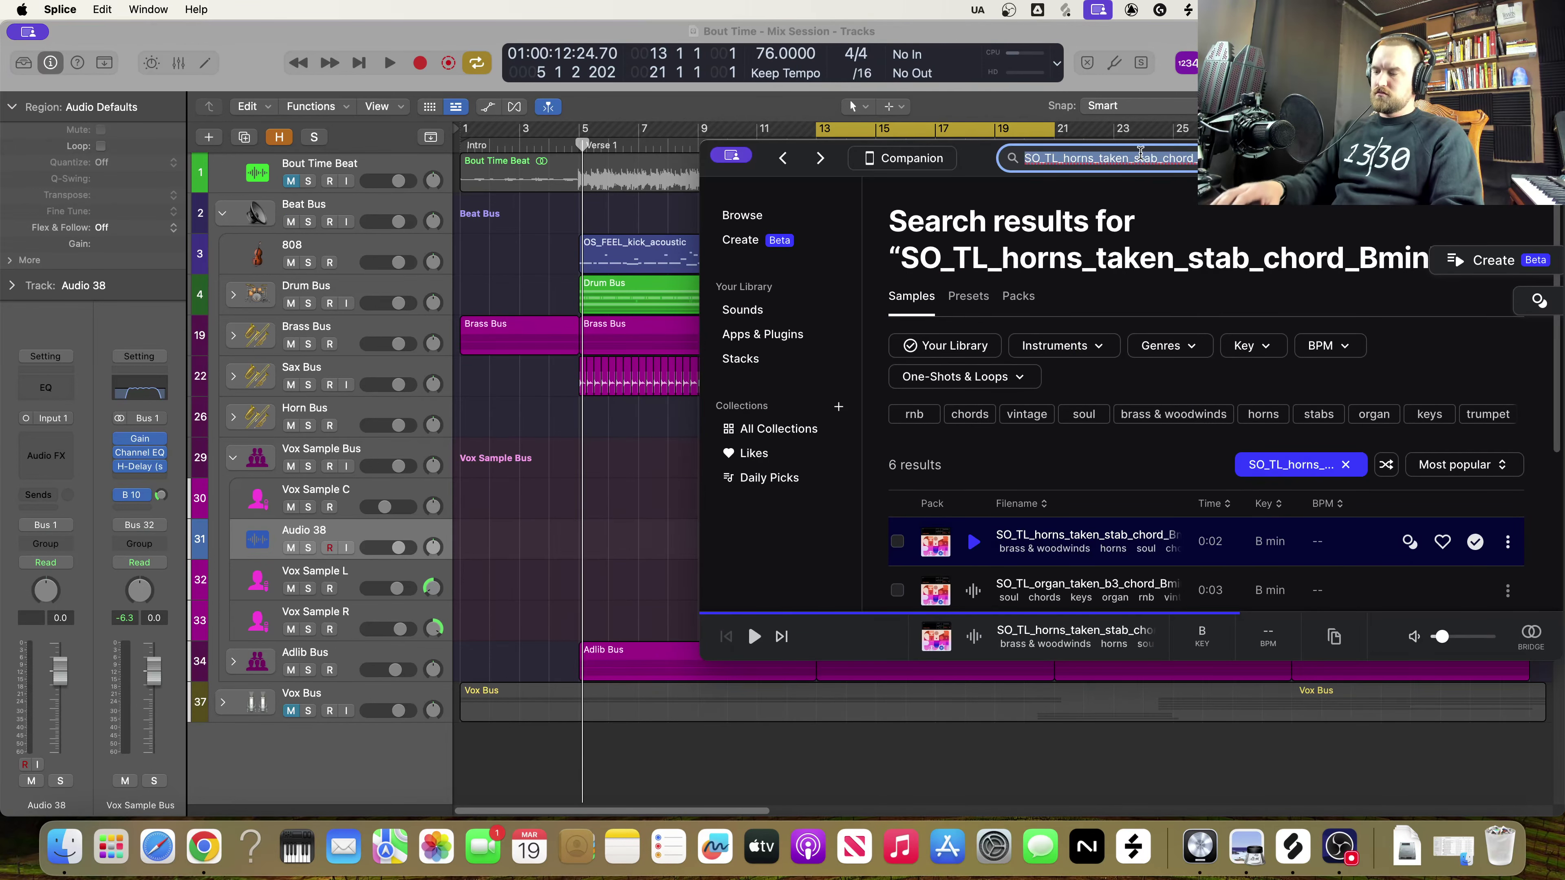
pyautogui.press('BackSpace')
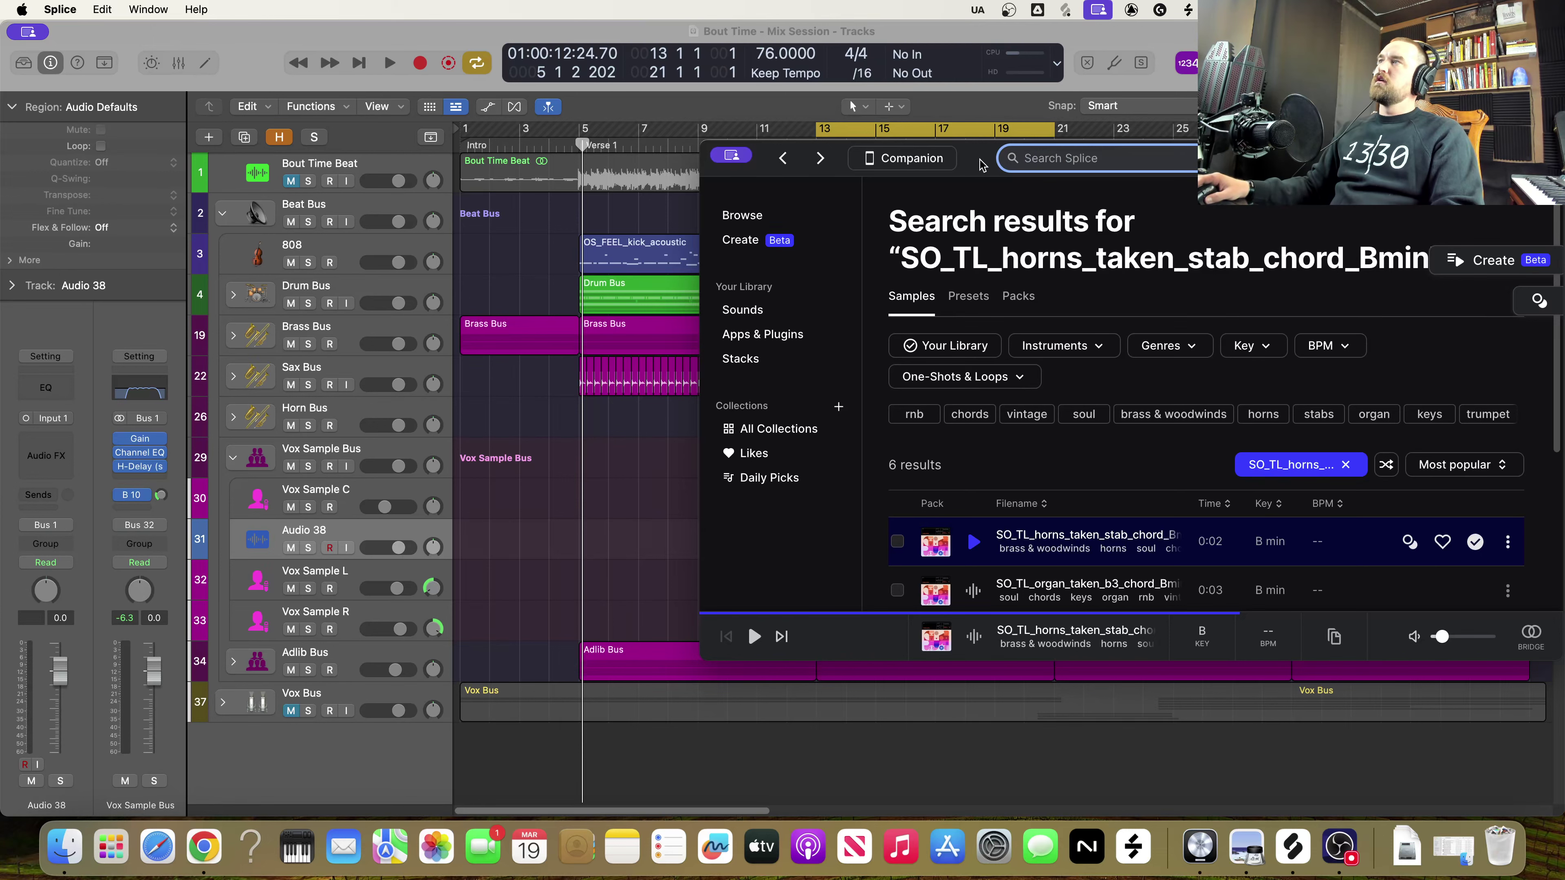
pyautogui.moveTo(982, 161); pyautogui.dragTo(784, 636)
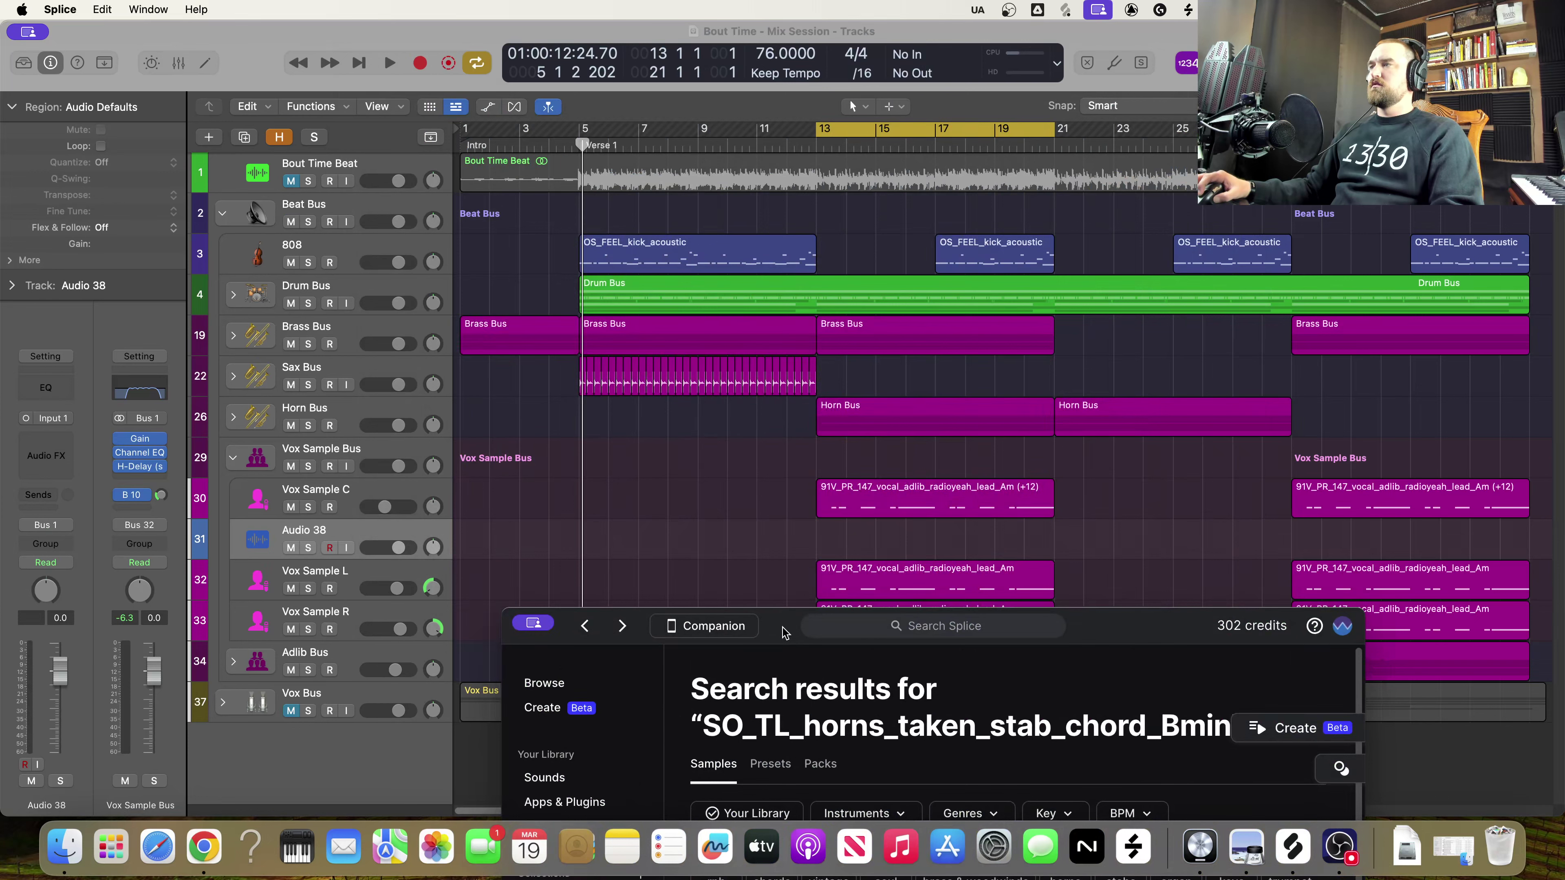
pyautogui.moveTo(783, 632); pyautogui.dragTo(733, 559)
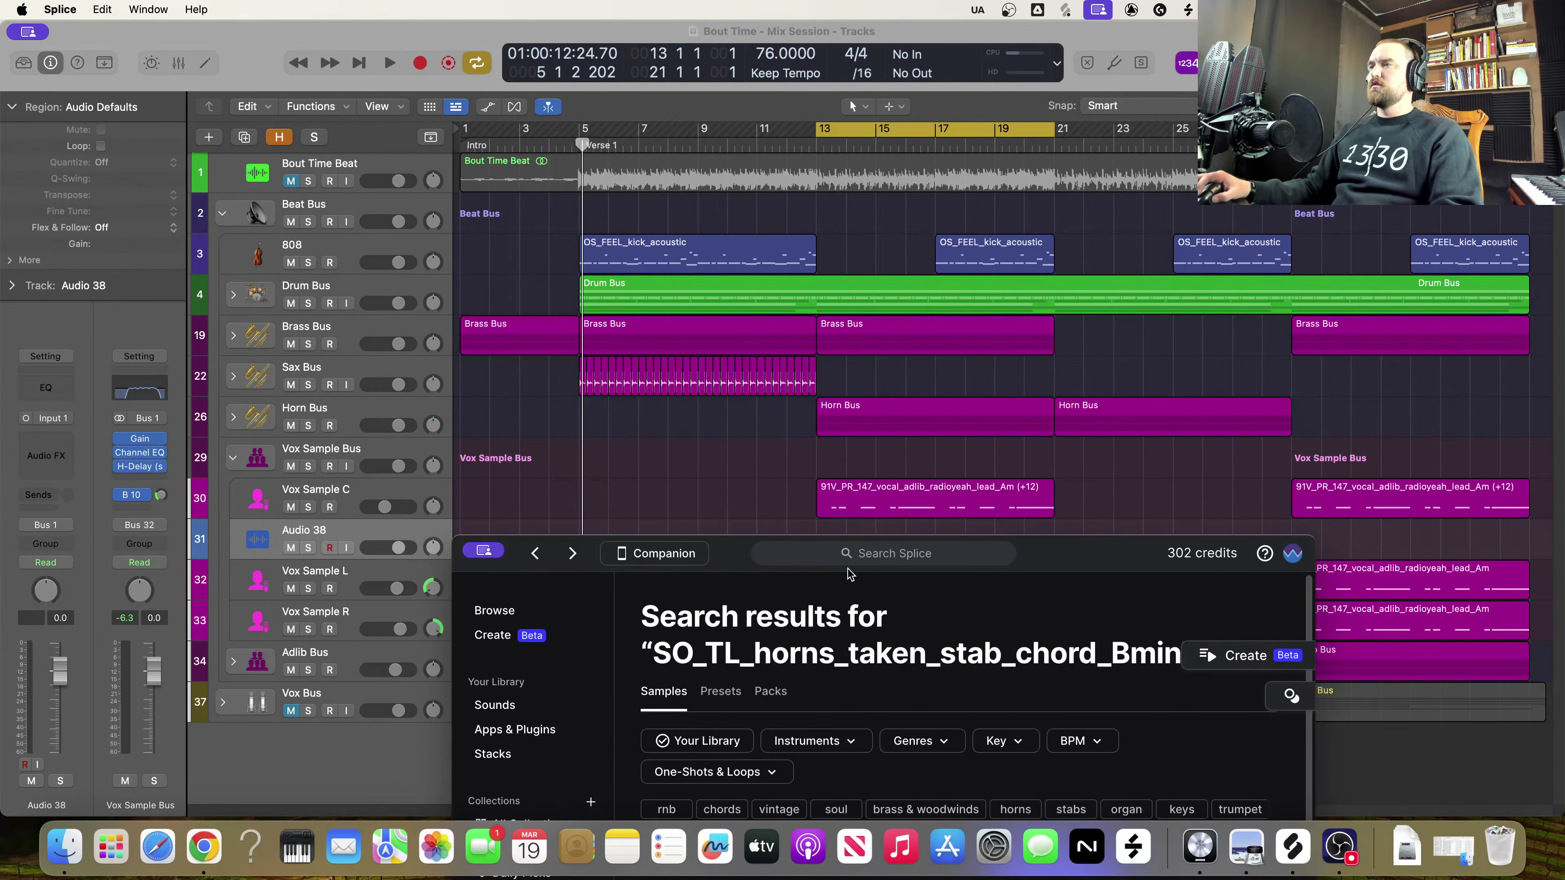
pyautogui.click(894, 558)
pyautogui.write('91')
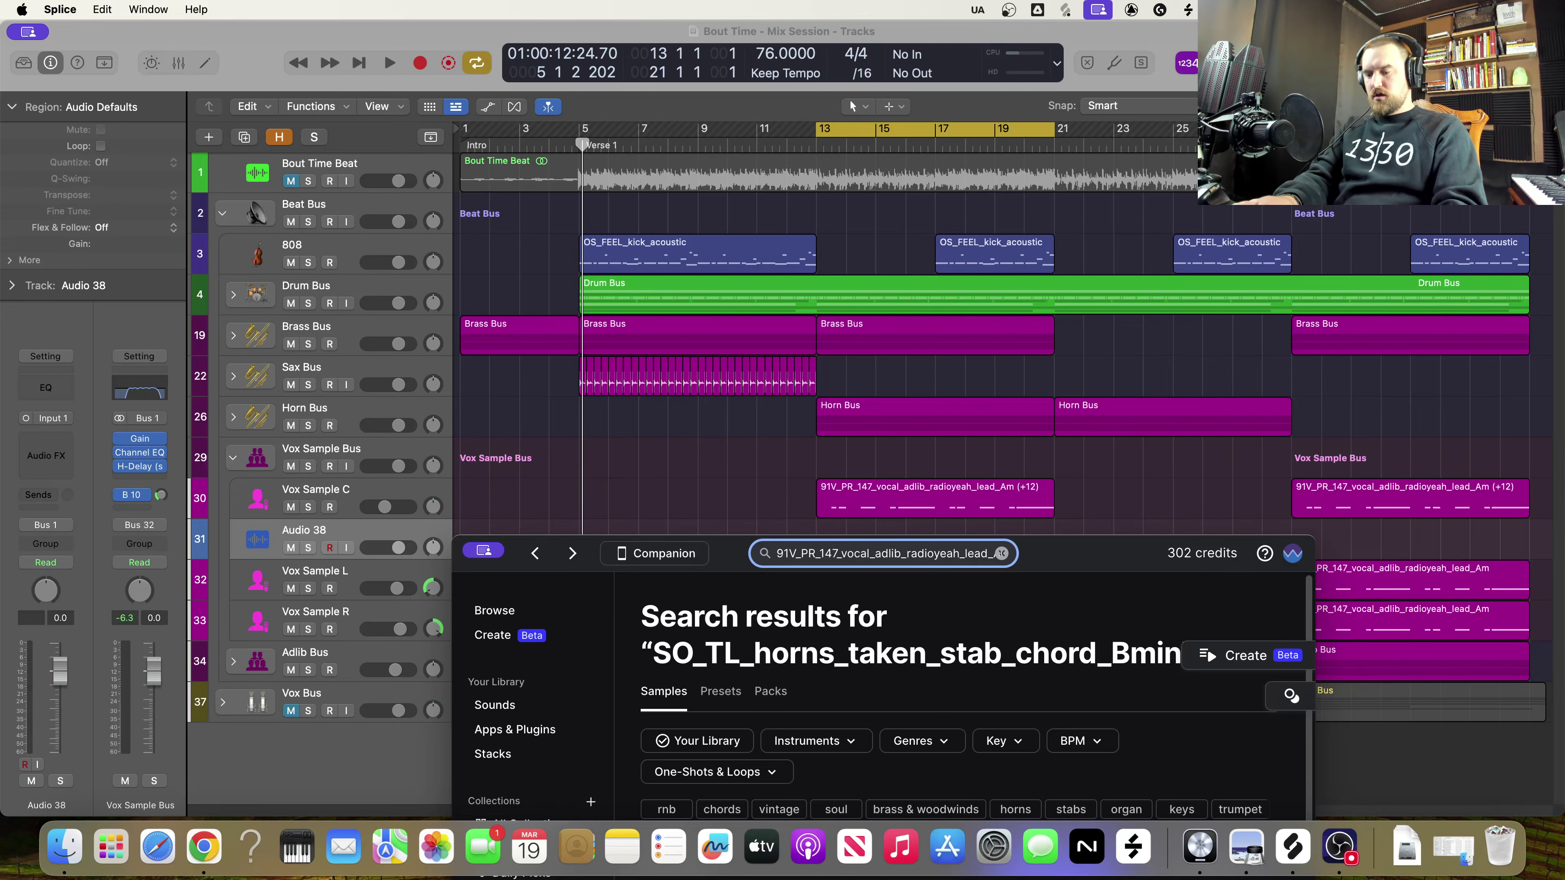
pyautogui.write('m')
pyautogui.press('Return')
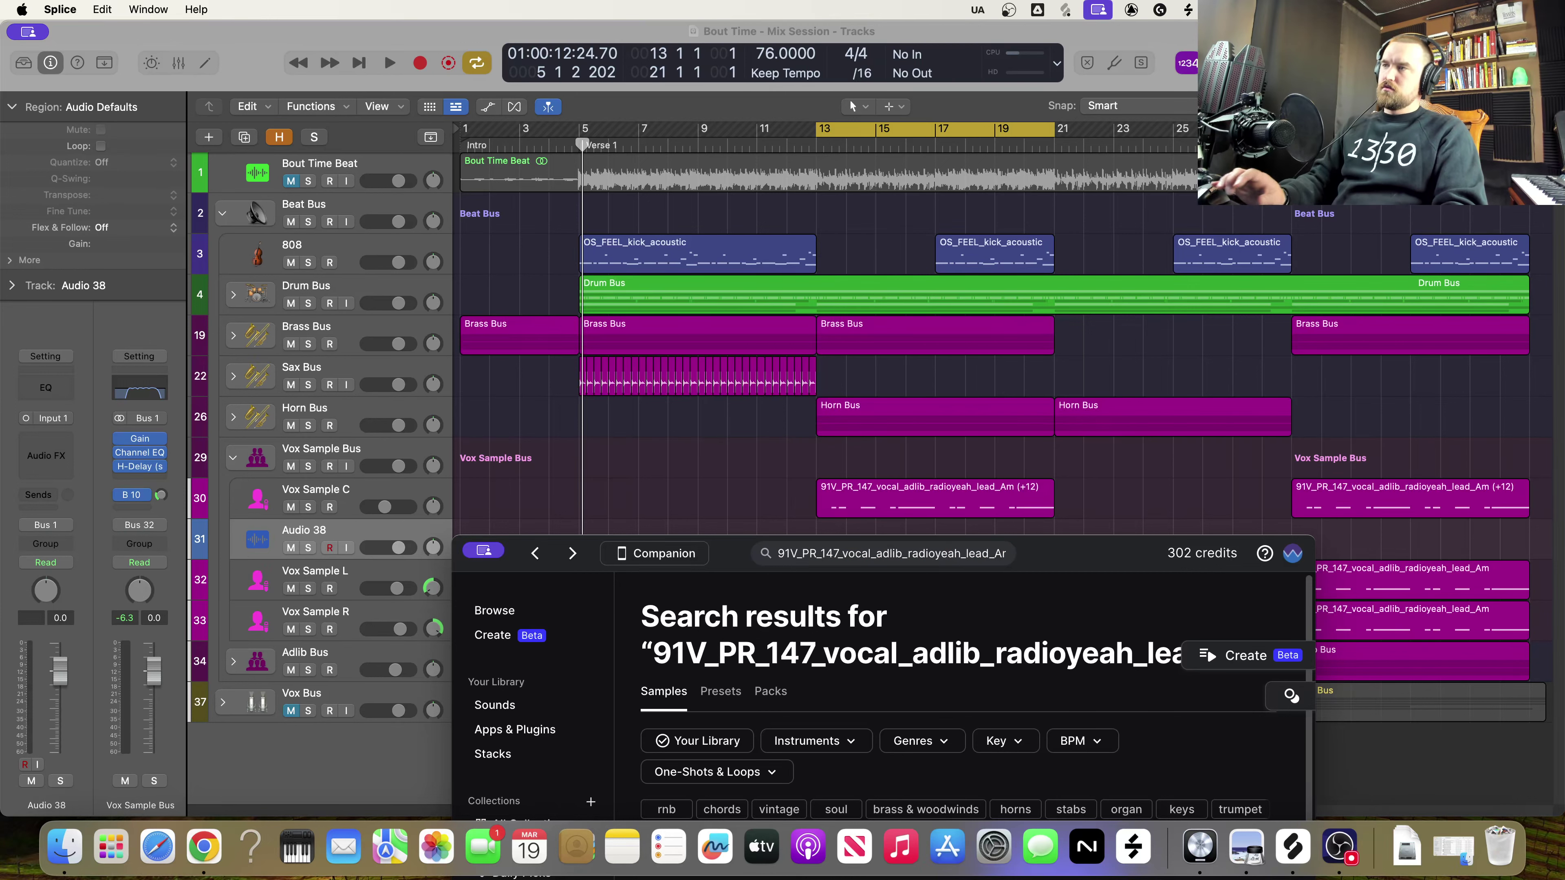
# Audition the third sample in the Splice search results, the radioyeah lead vocal
pyautogui.moveTo(1108, 560); pyautogui.dragTo(1132, 106)
pyautogui.scroll(-3, 1108, 470)
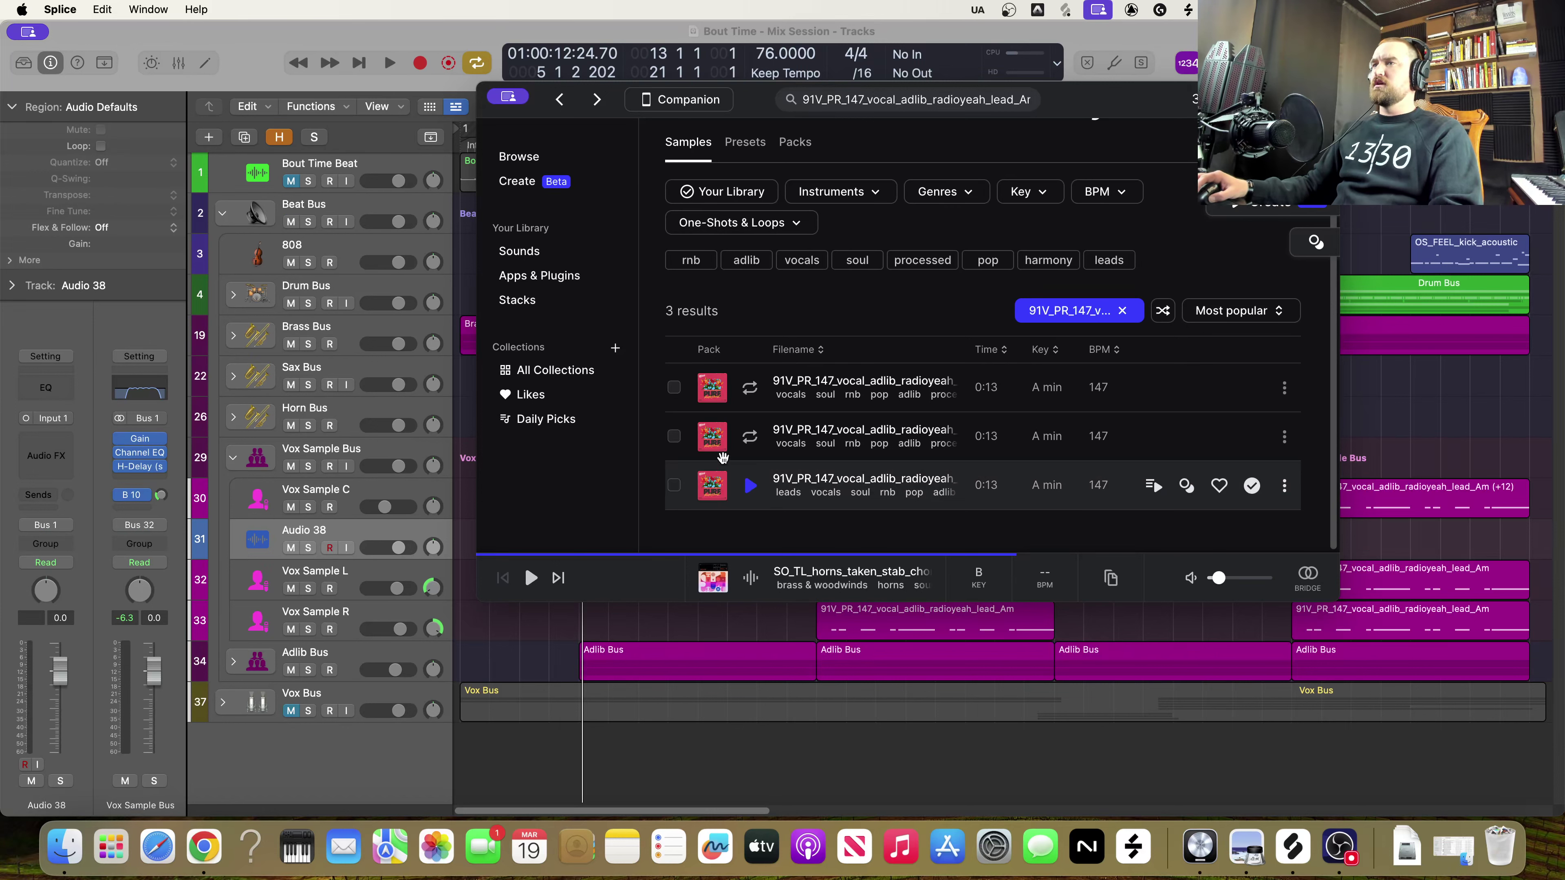
pyautogui.click(749, 486)
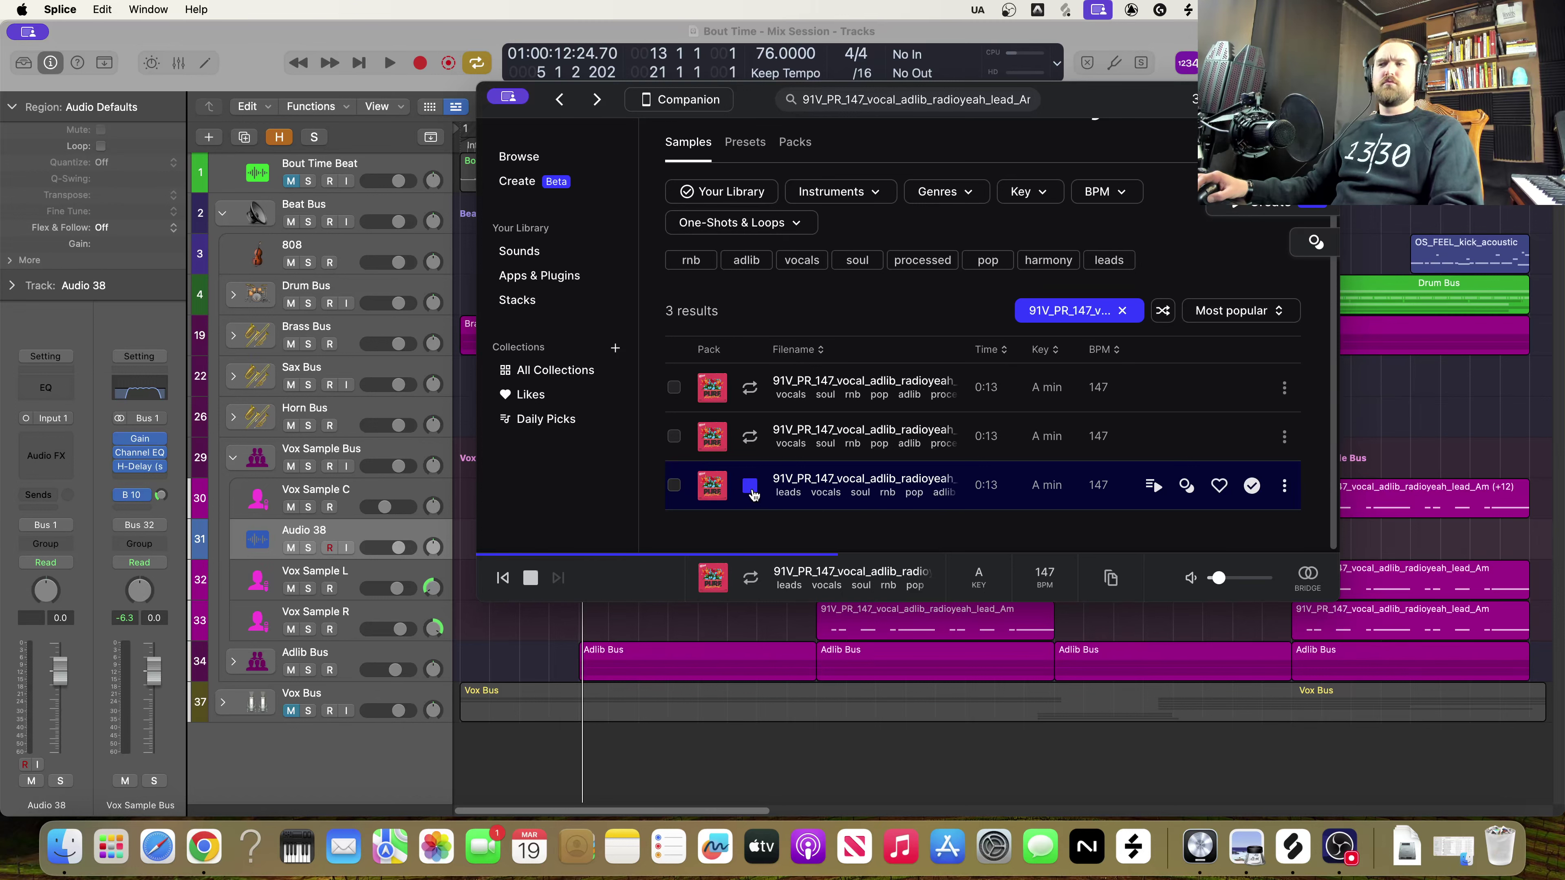
# Return to Logic Pro, solo the Vox Sample C track and play its region from bar 13
pyautogui.moveTo(762, 111); pyautogui.dragTo(771, 608)
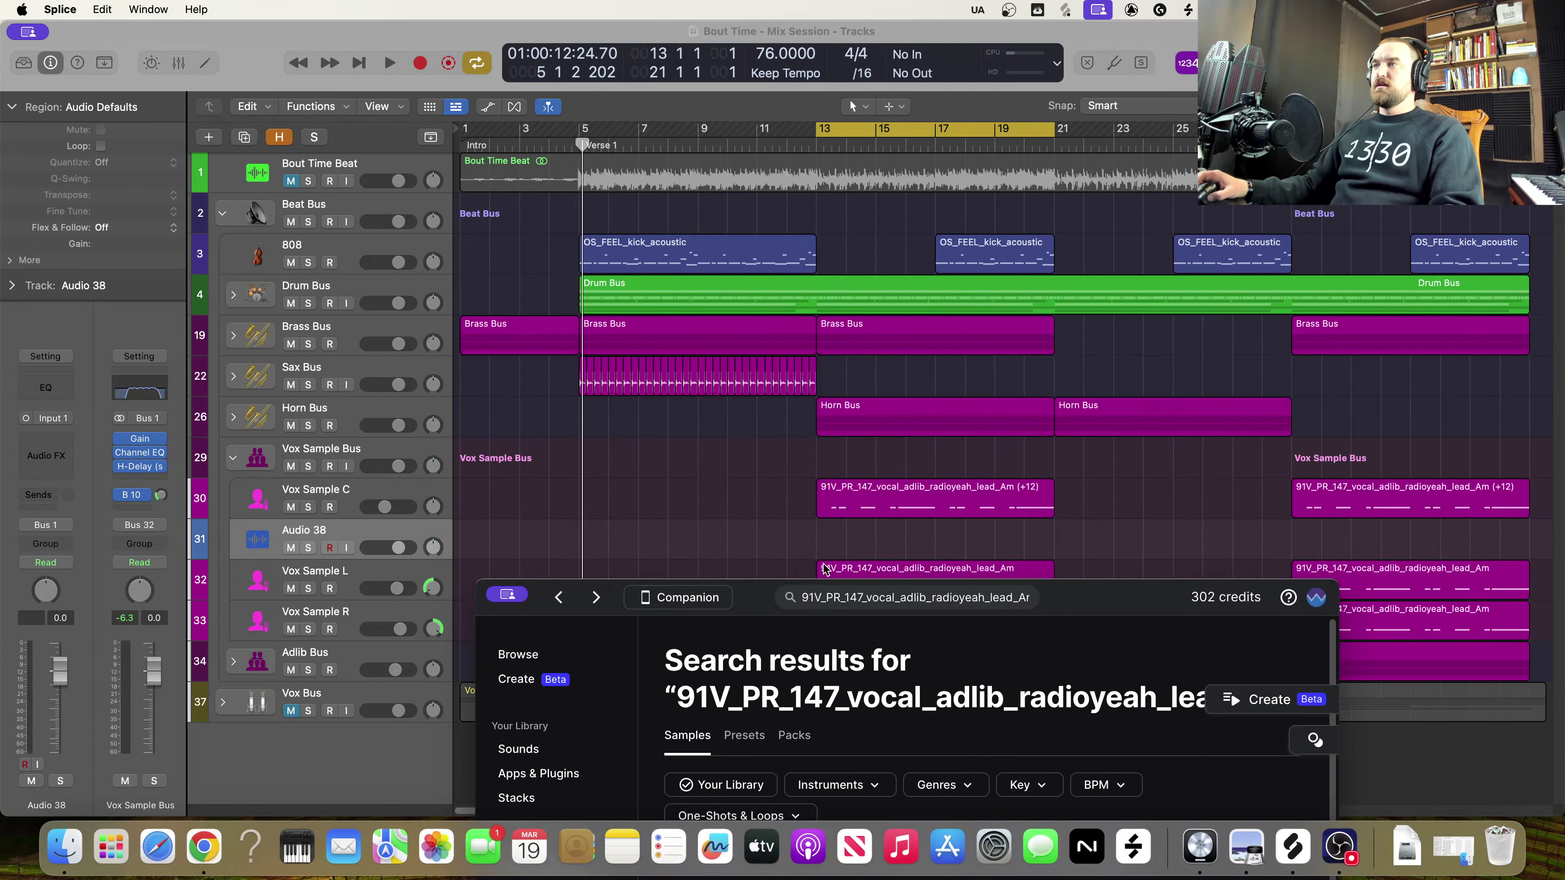
pyautogui.click(894, 496)
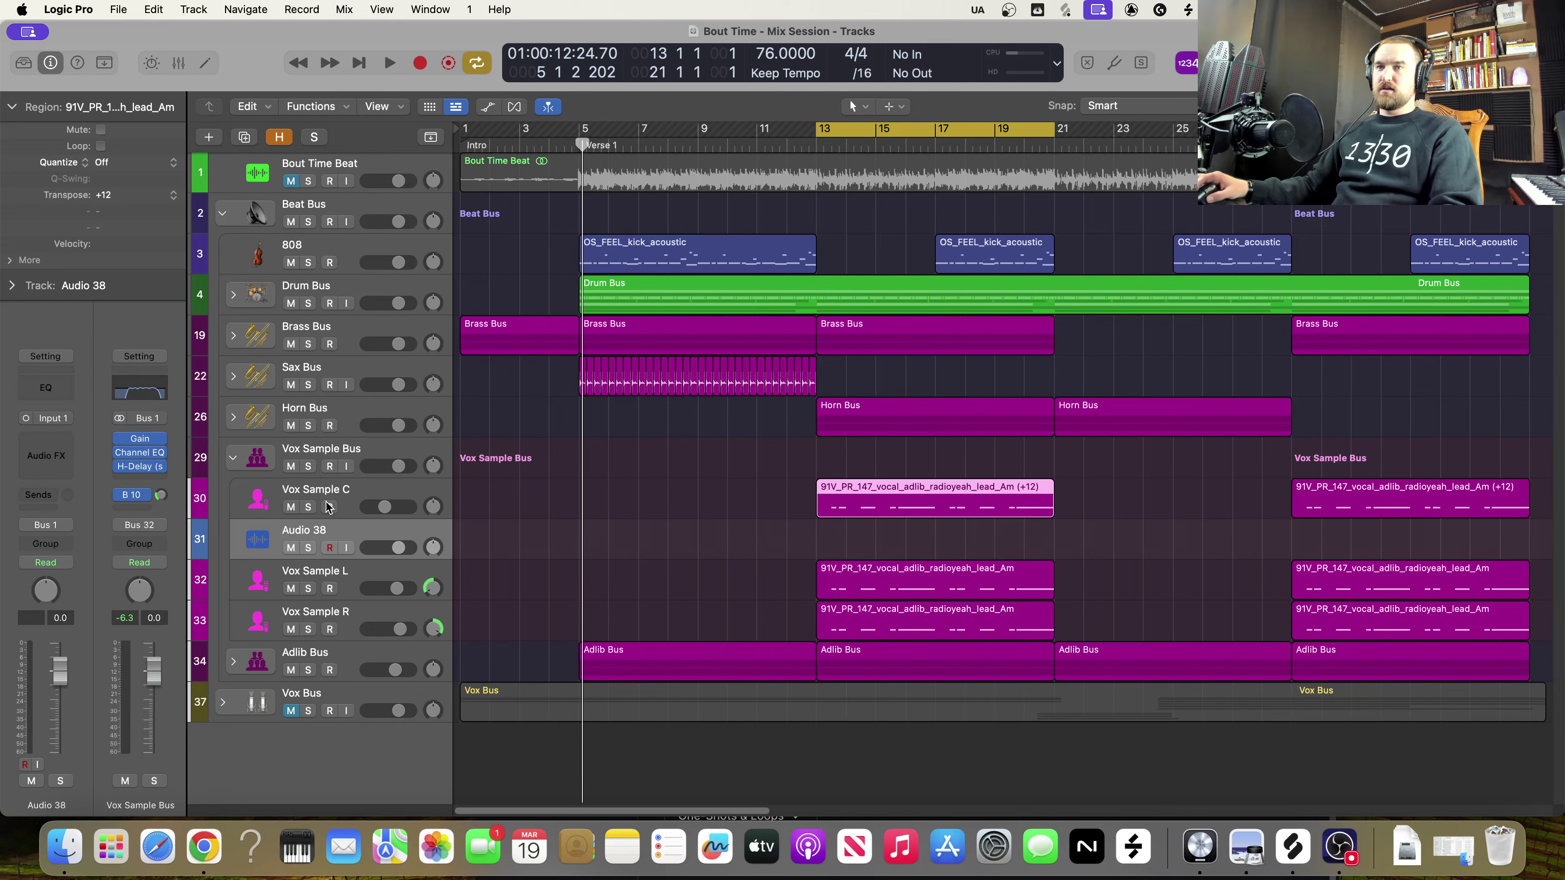
pyautogui.hotkey('ctrl', 's')
pyautogui.press('space')
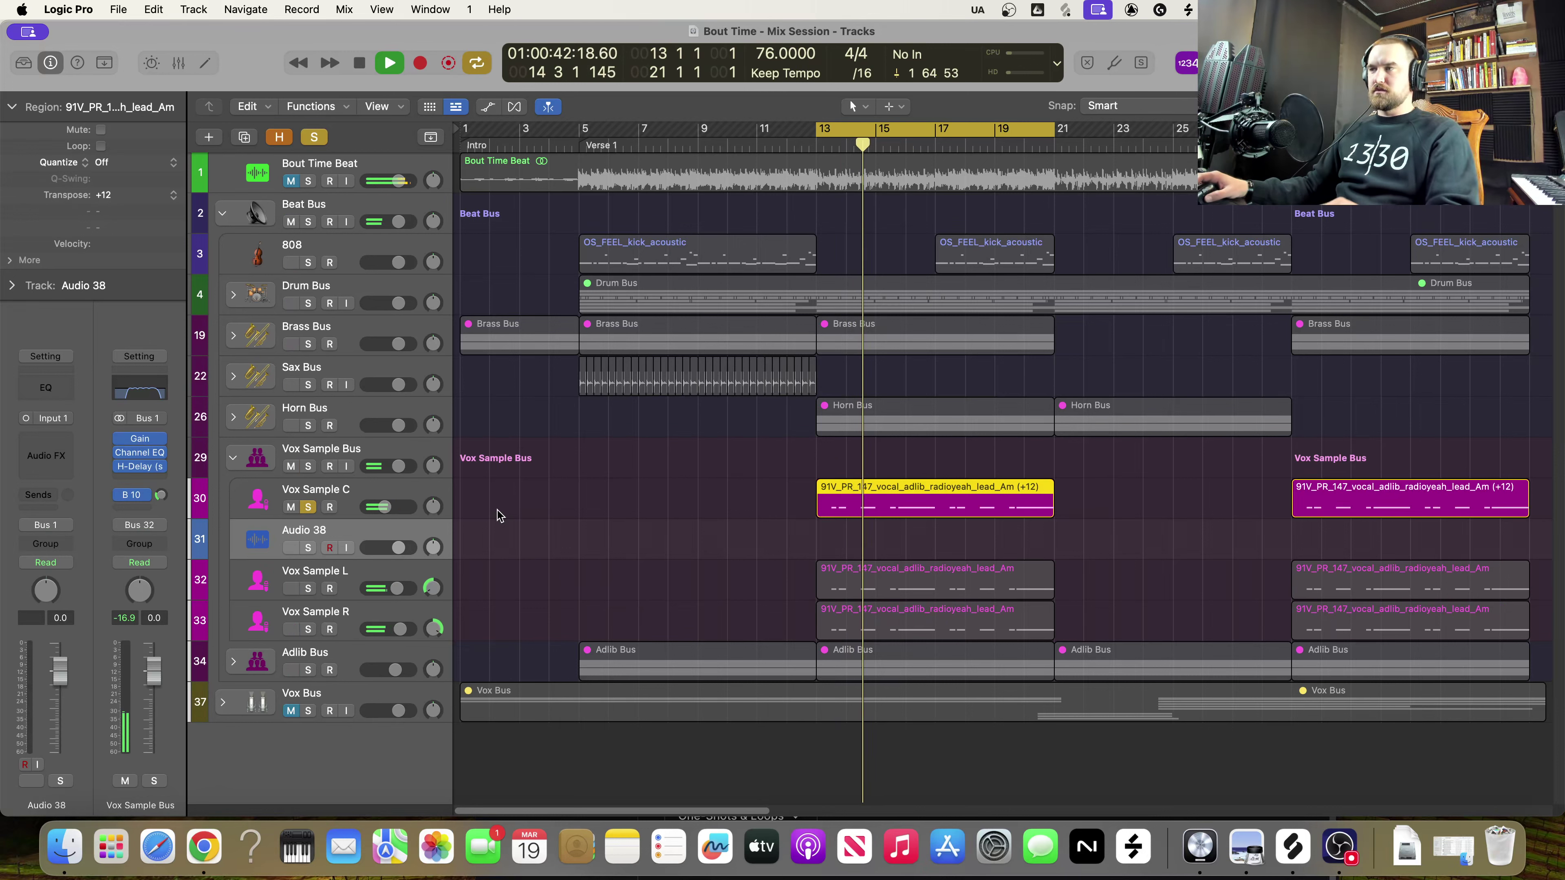
pyautogui.press('space')
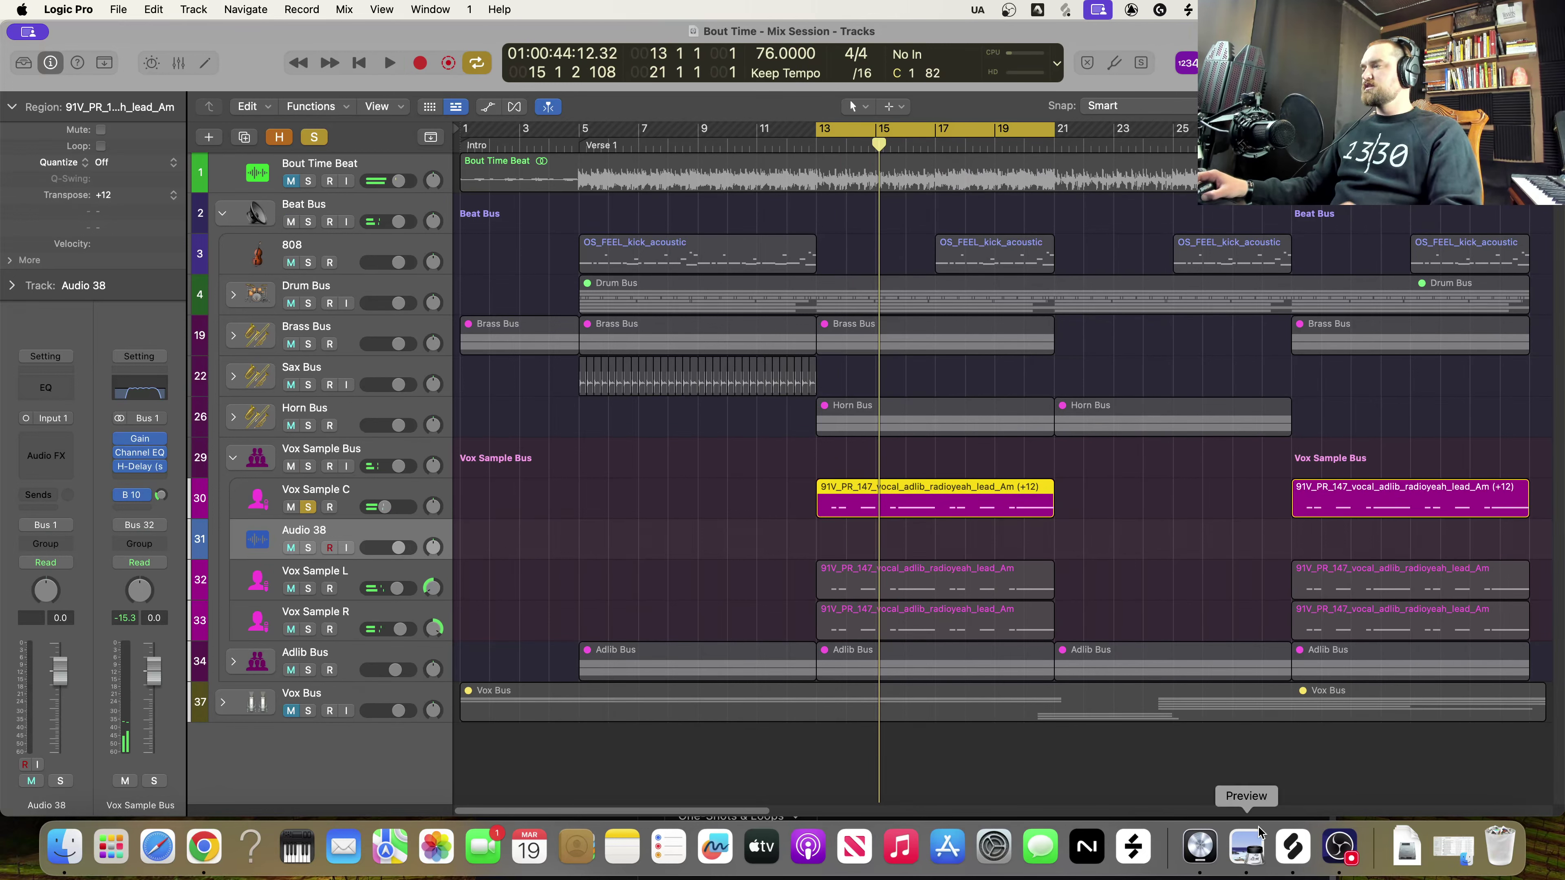
# Switch to Splice, then shrink and move its window so bar 13 of the Logic Pro arrangement is uncovered
pyautogui.click(1293, 847)
pyautogui.moveTo(1078, 605); pyautogui.dragTo(803, 140)
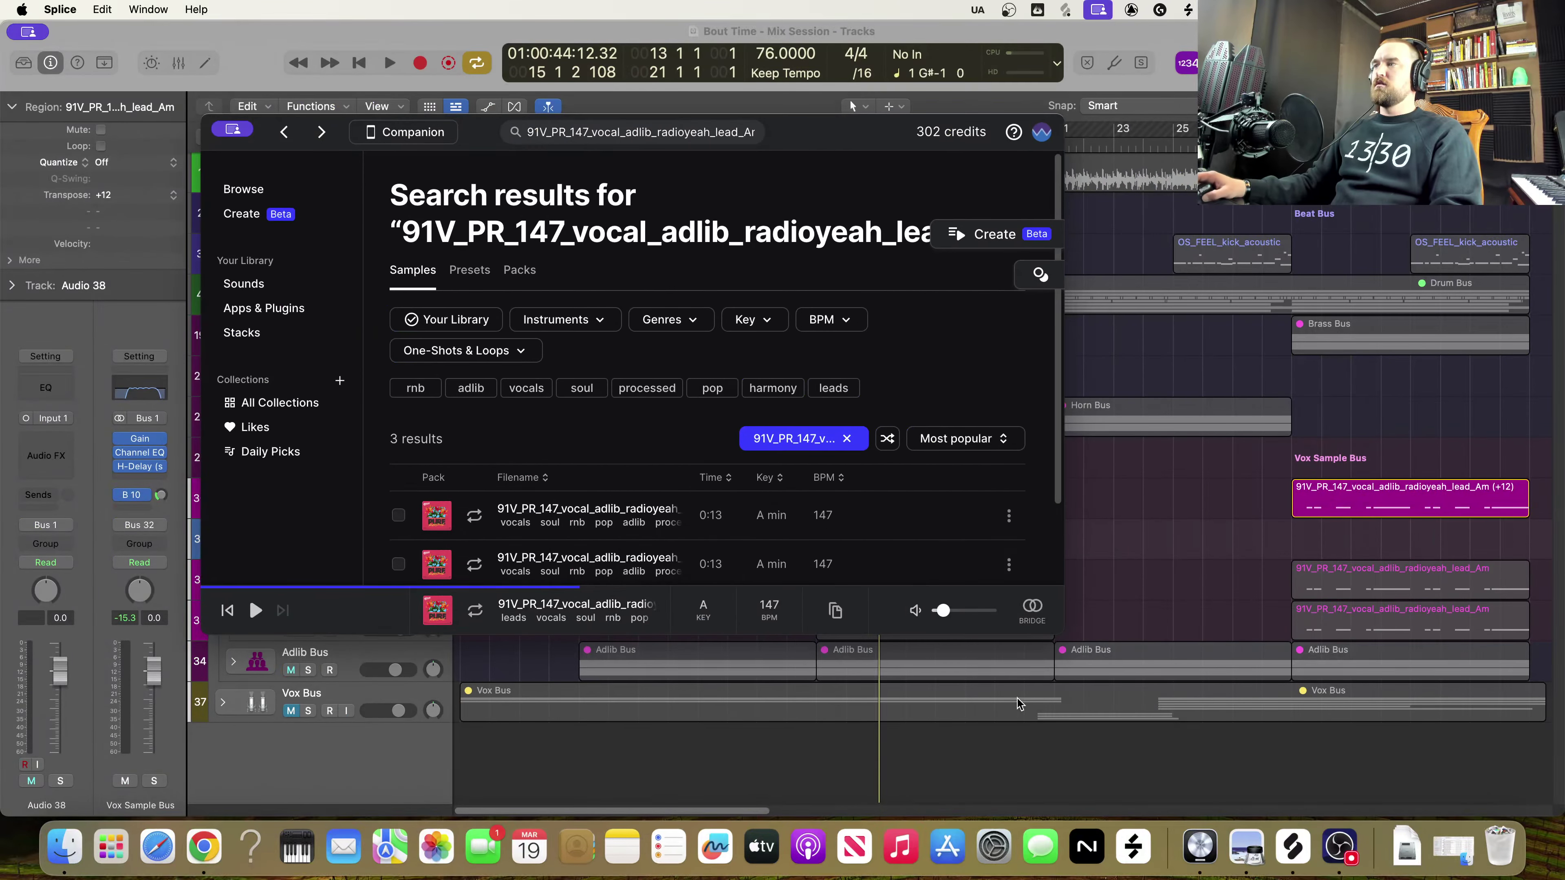
pyautogui.moveTo(1062, 635); pyautogui.dragTo(901, 535)
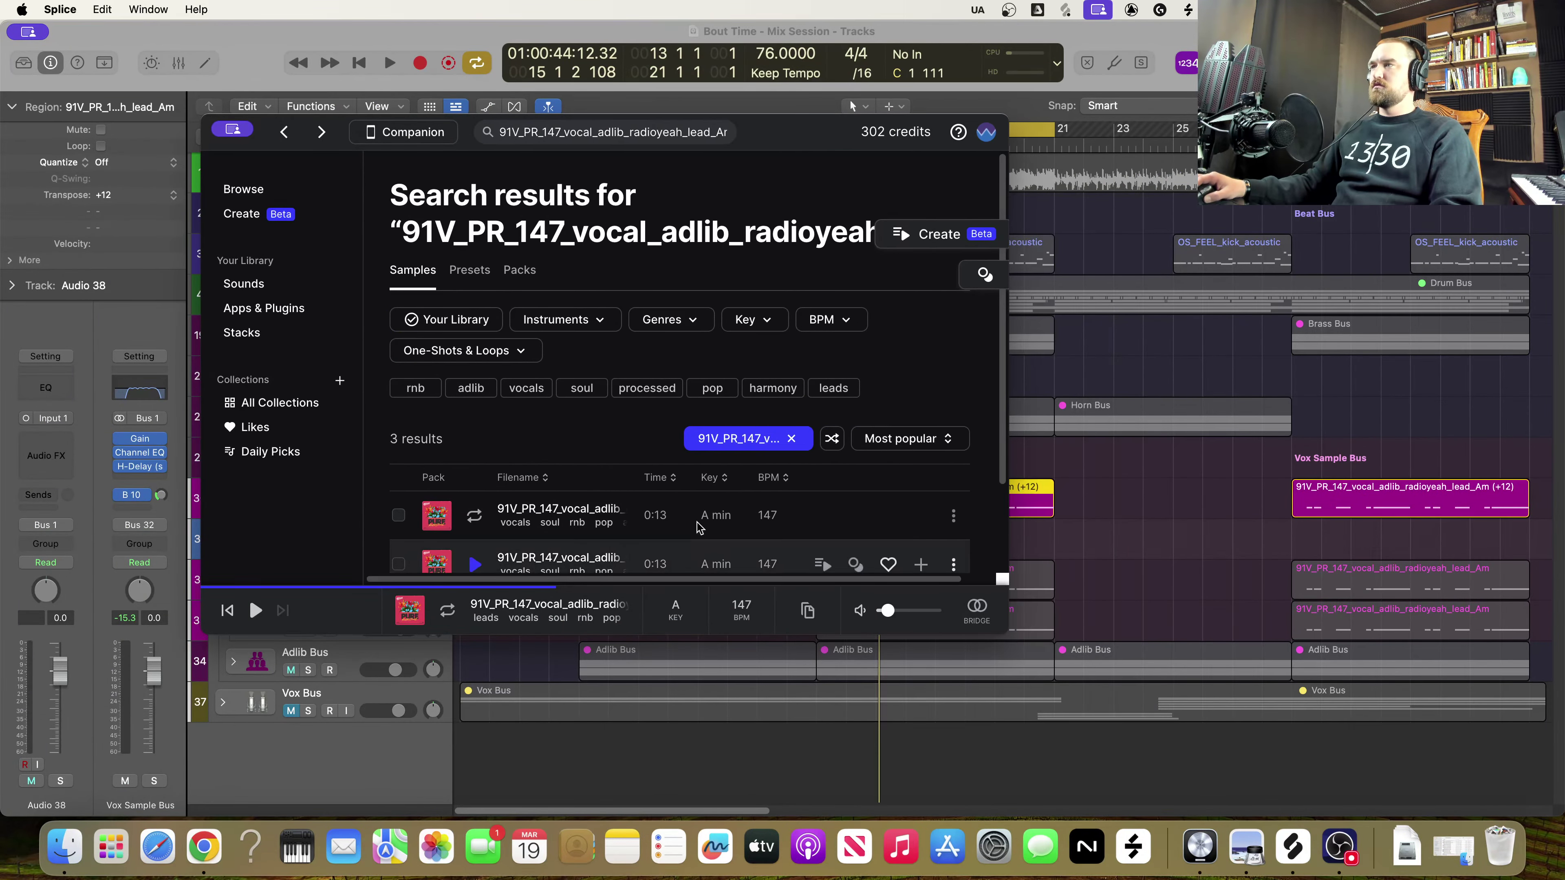
pyautogui.moveTo(781, 127); pyautogui.dragTo(582, 132)
pyautogui.scroll(-3, 438, 494)
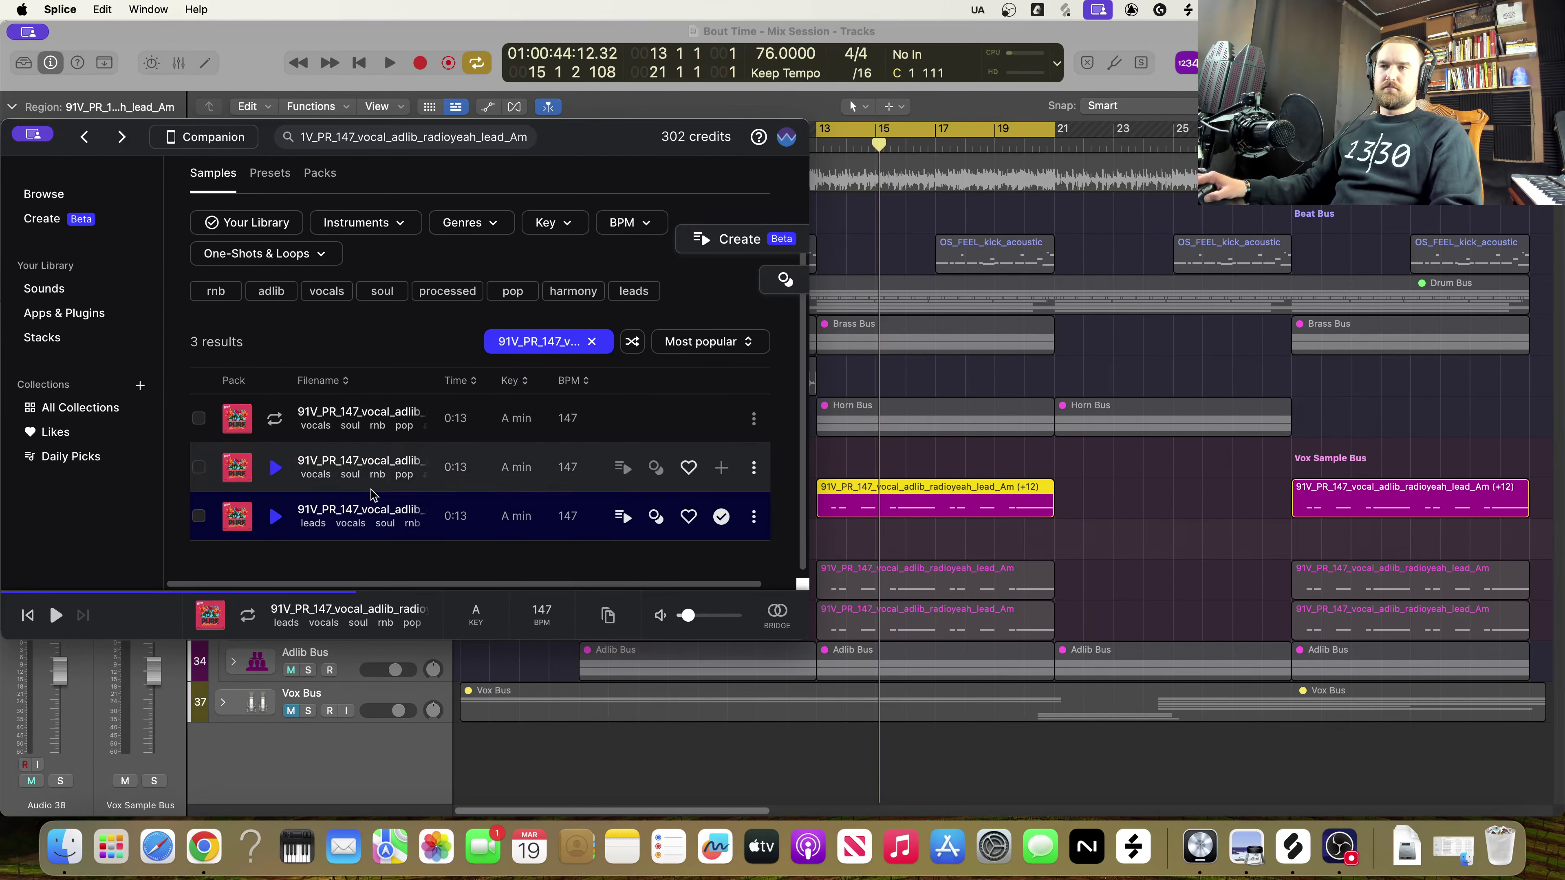
# Place the third radioyeah lead vocal from the Splice results on the Audio 38 track at bar 13 and dismiss the Splice window
pyautogui.moveTo(350, 504); pyautogui.dragTo(821, 545)
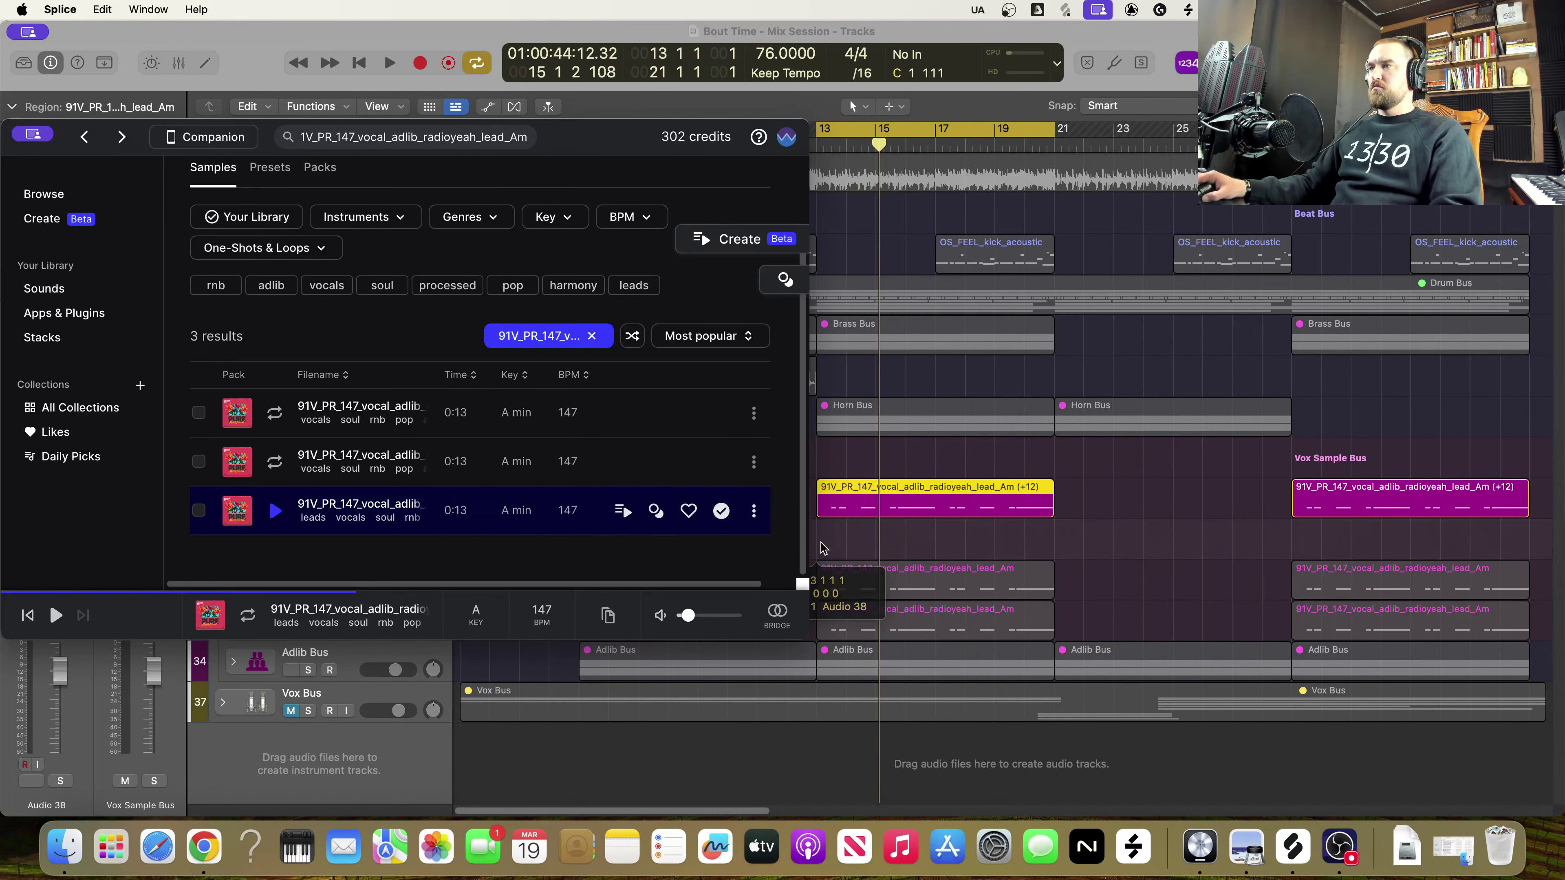
pyautogui.click(32, 133)
pyautogui.click(62, 186)
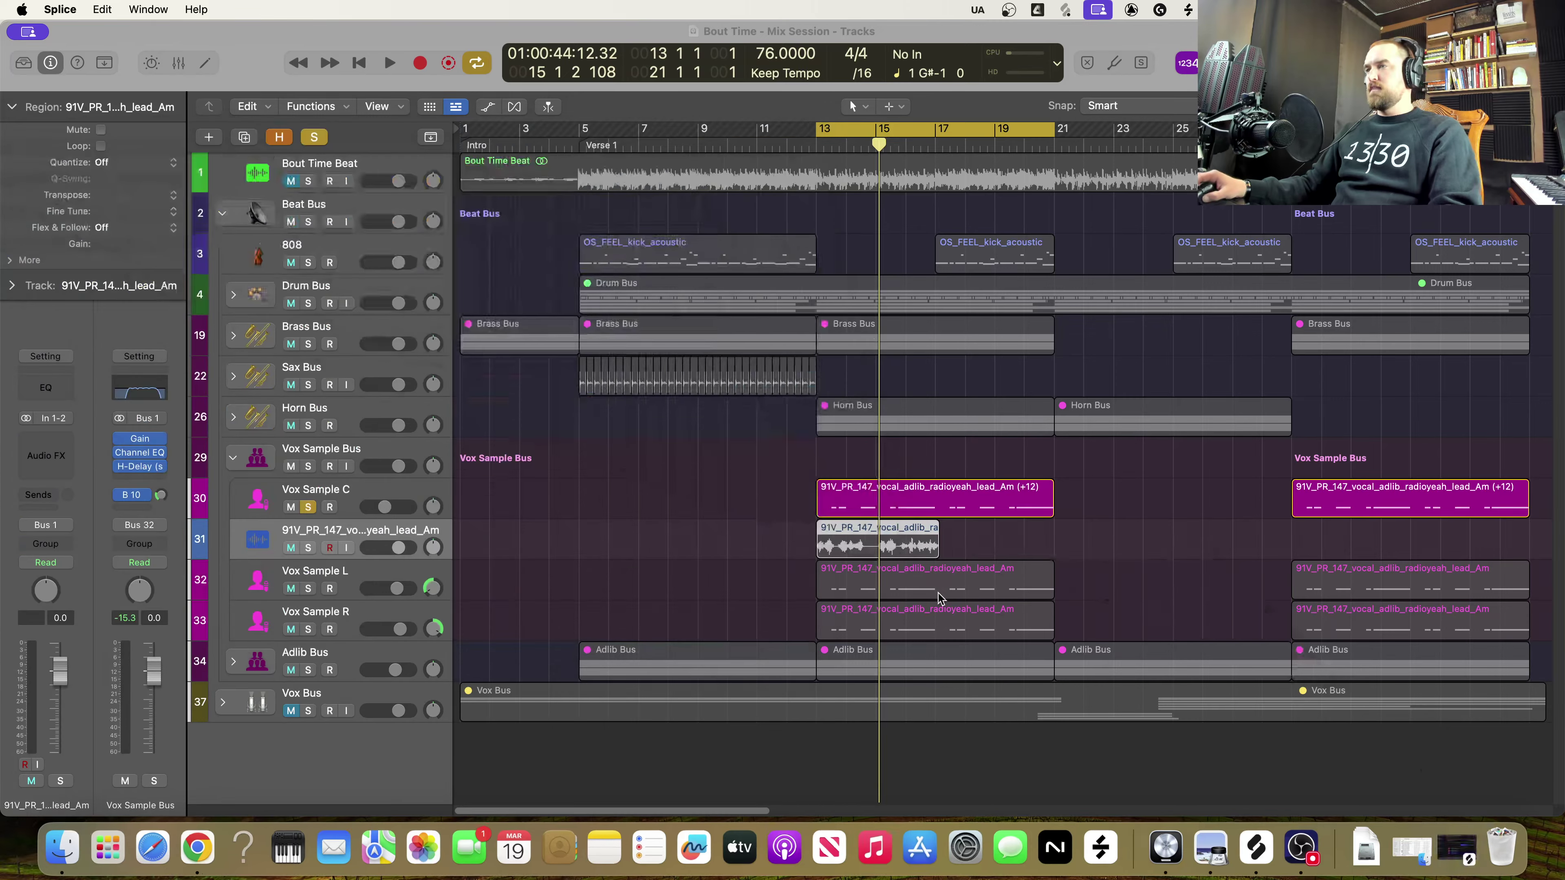
# Look closely at the imported vocal's waveform, leave only Vox Sample C soloed and play it from bar 13
pyautogui.click(309, 548)
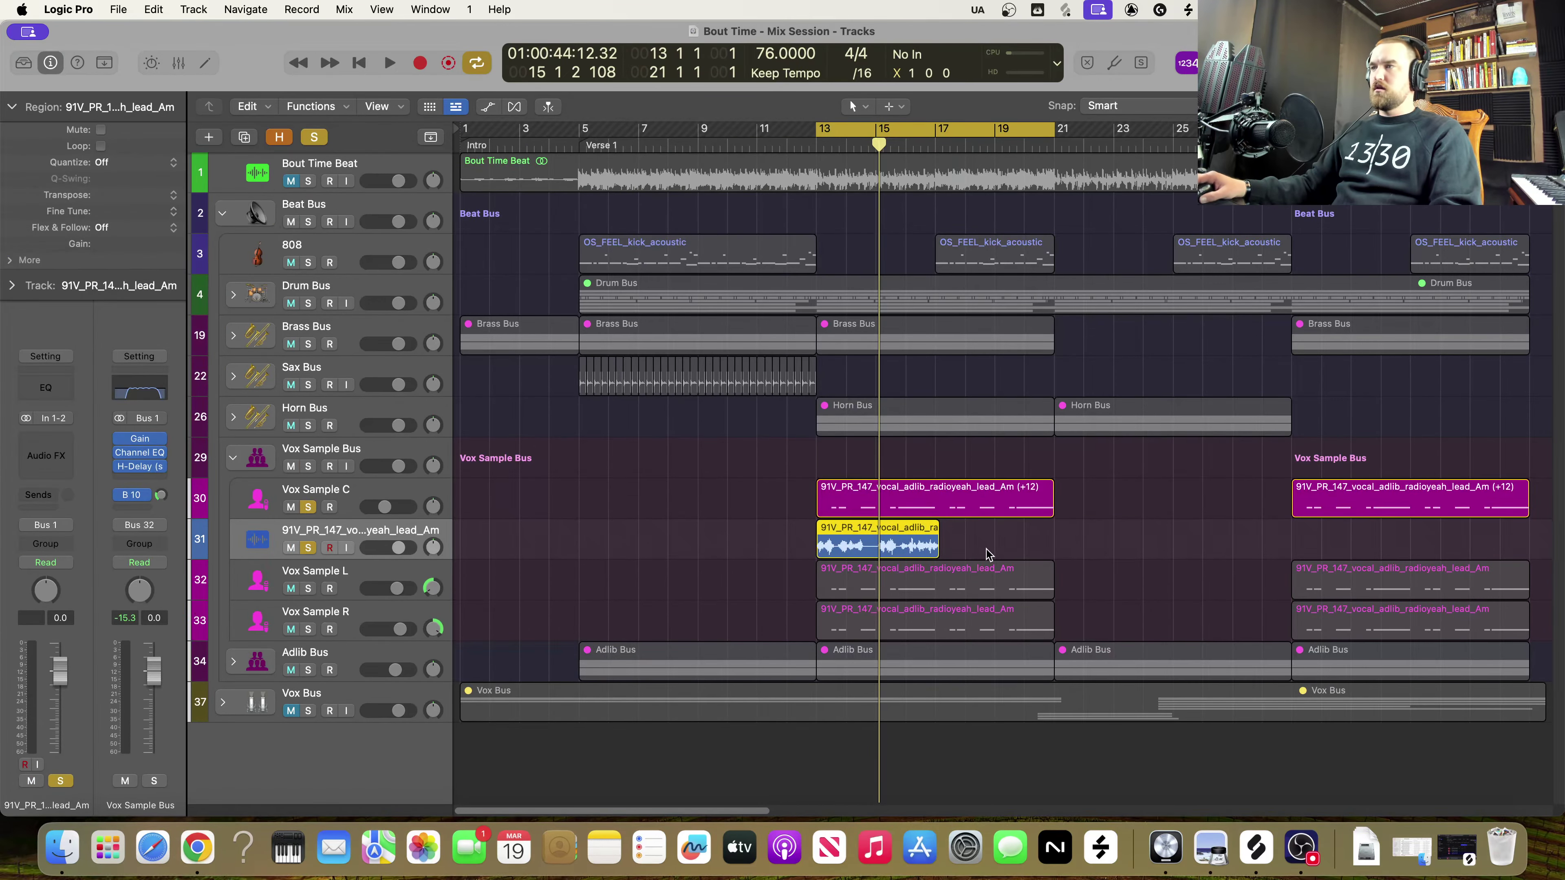
pyautogui.press('super+Right')
pyautogui.press('super+Right')
pyautogui.press('super+Down')
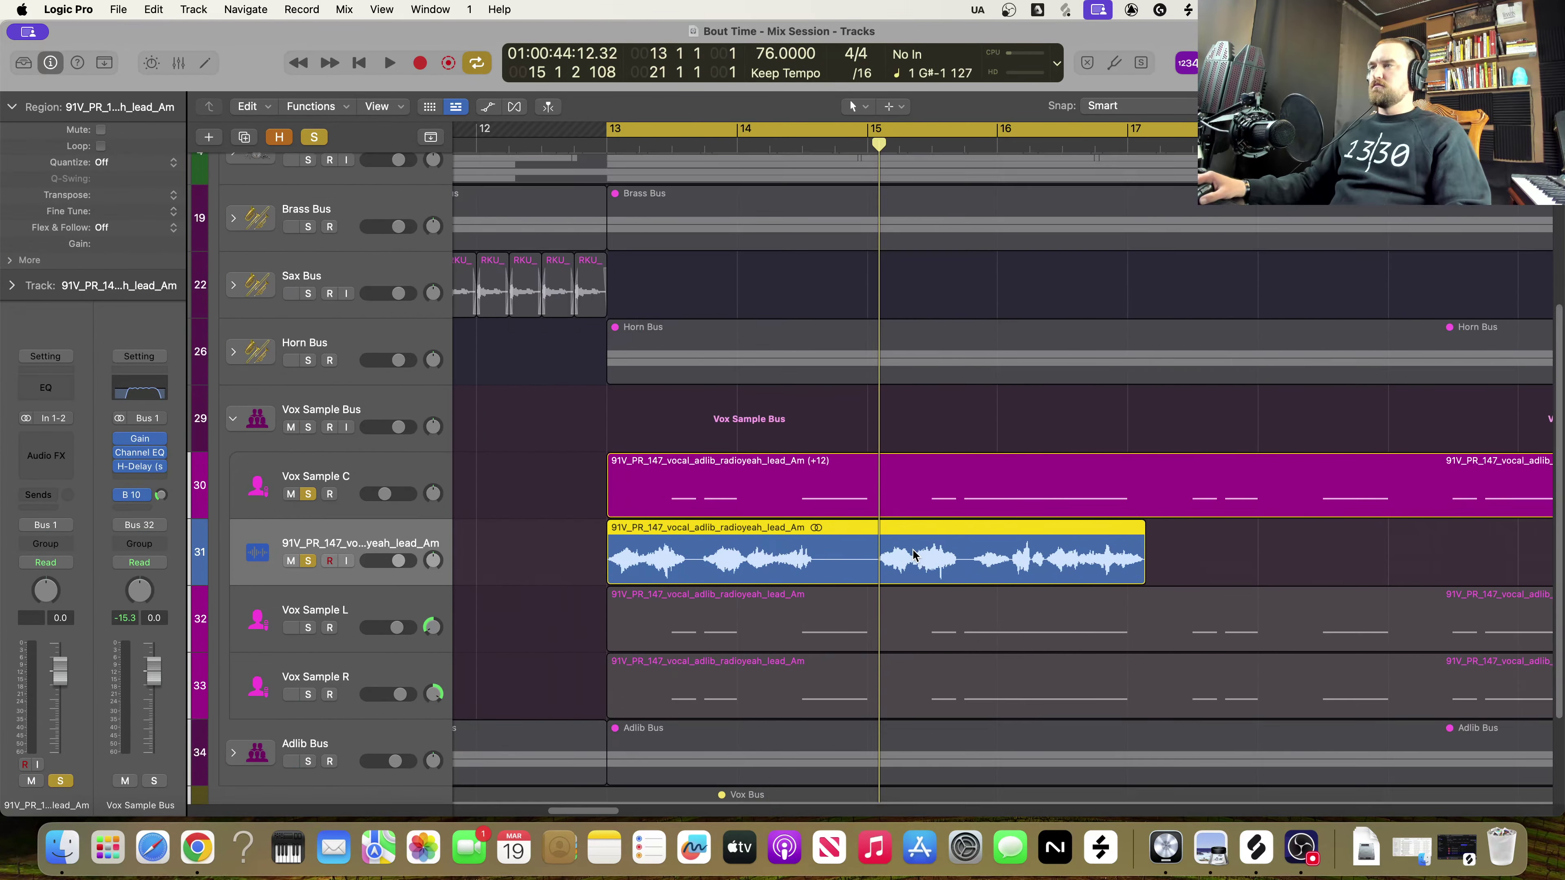
pyautogui.press('super+Down')
pyautogui.hscroll(1, 907, 588)
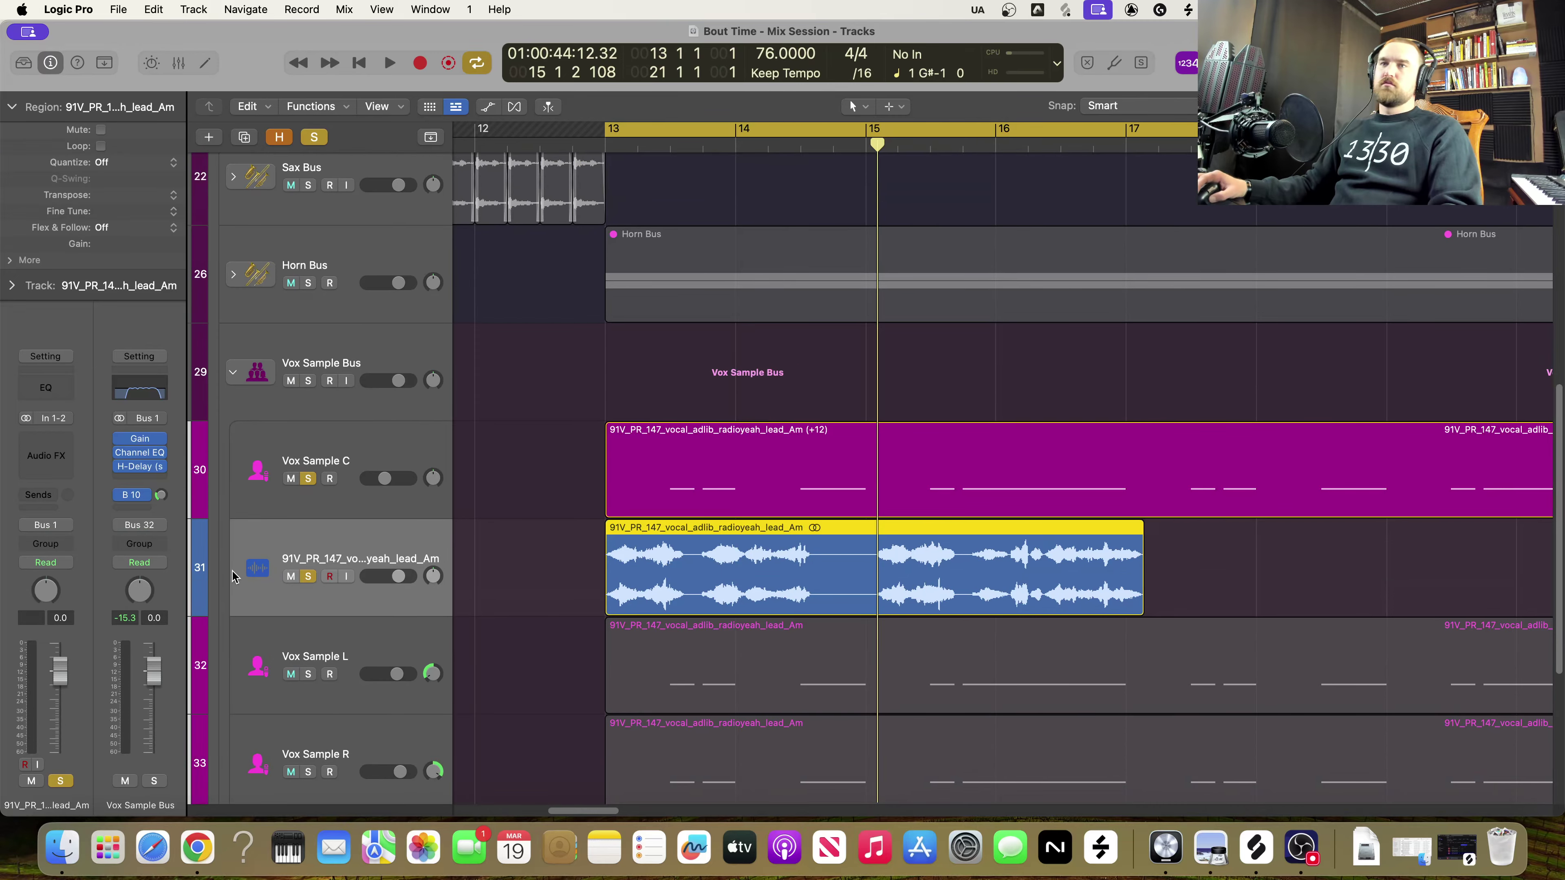
pyautogui.click(306, 576)
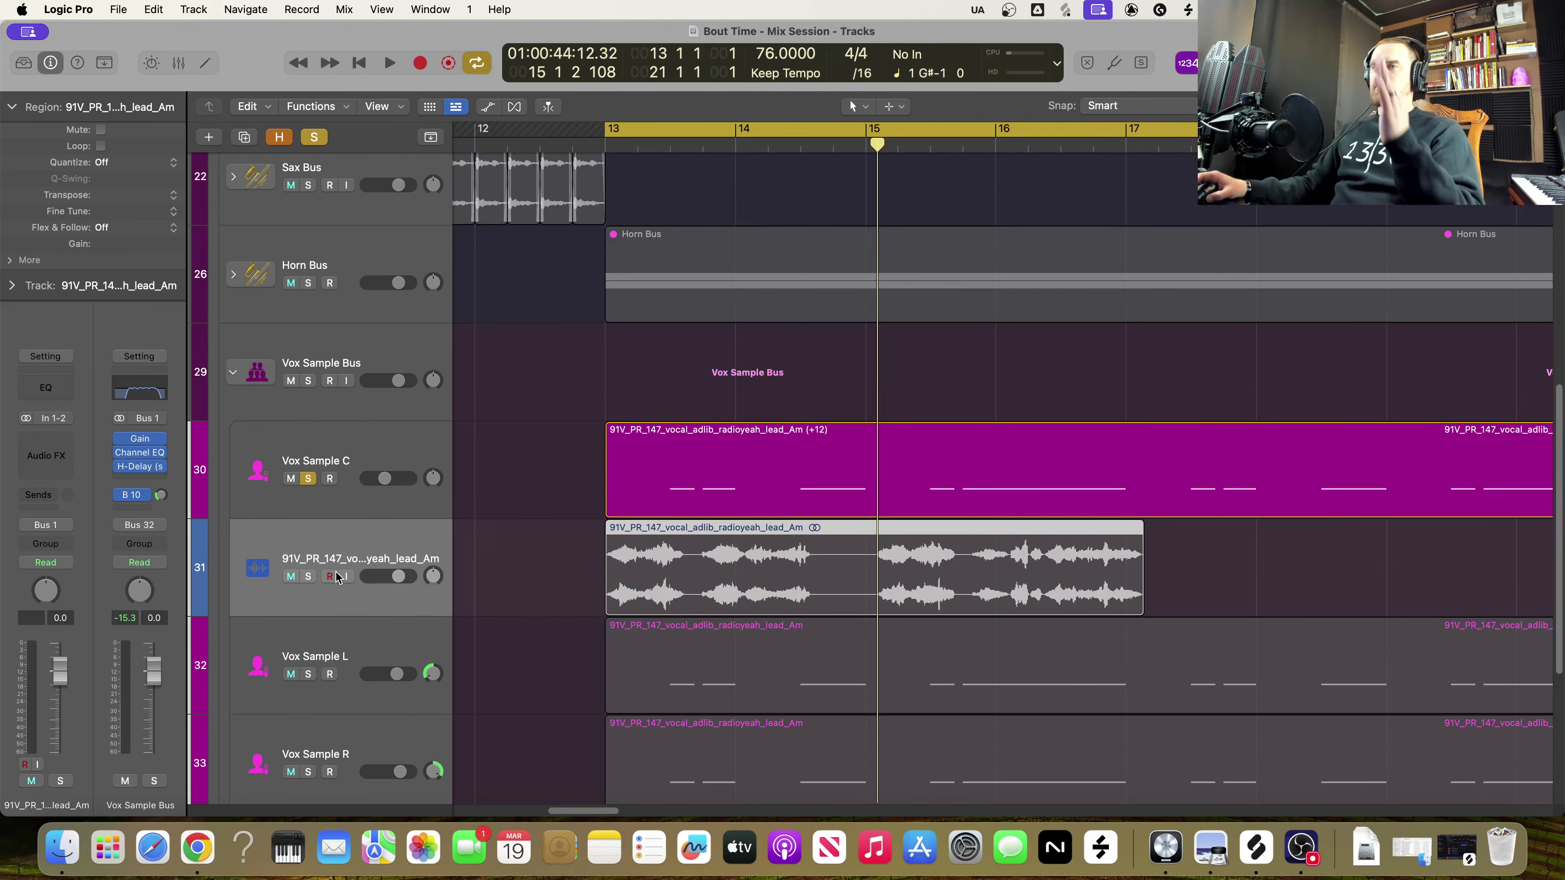
pyautogui.hotkey('shift', 'space')
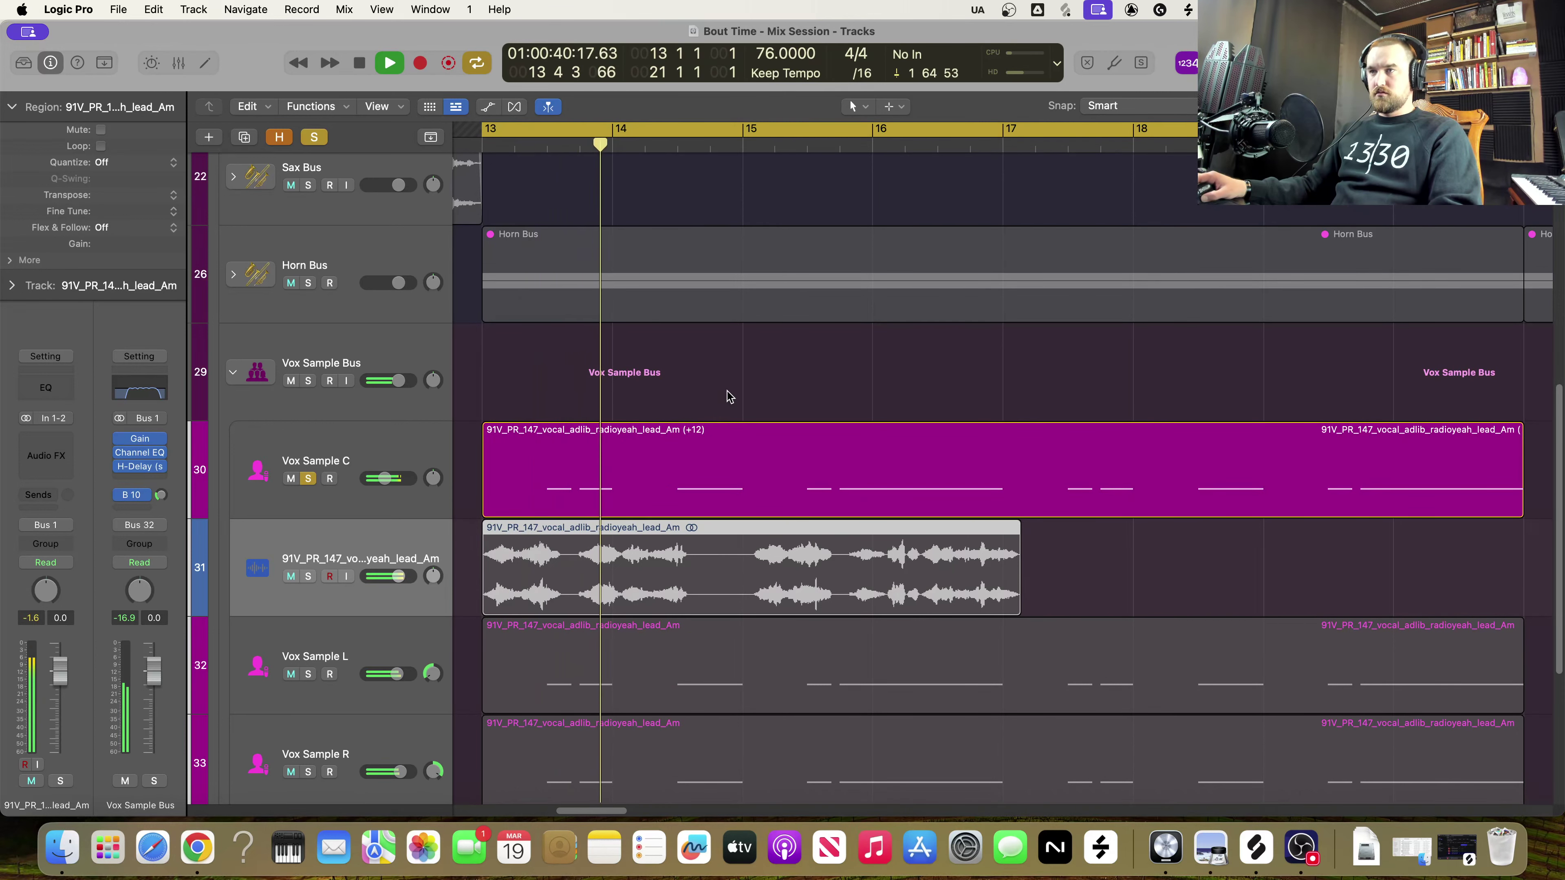
pyautogui.press('space')
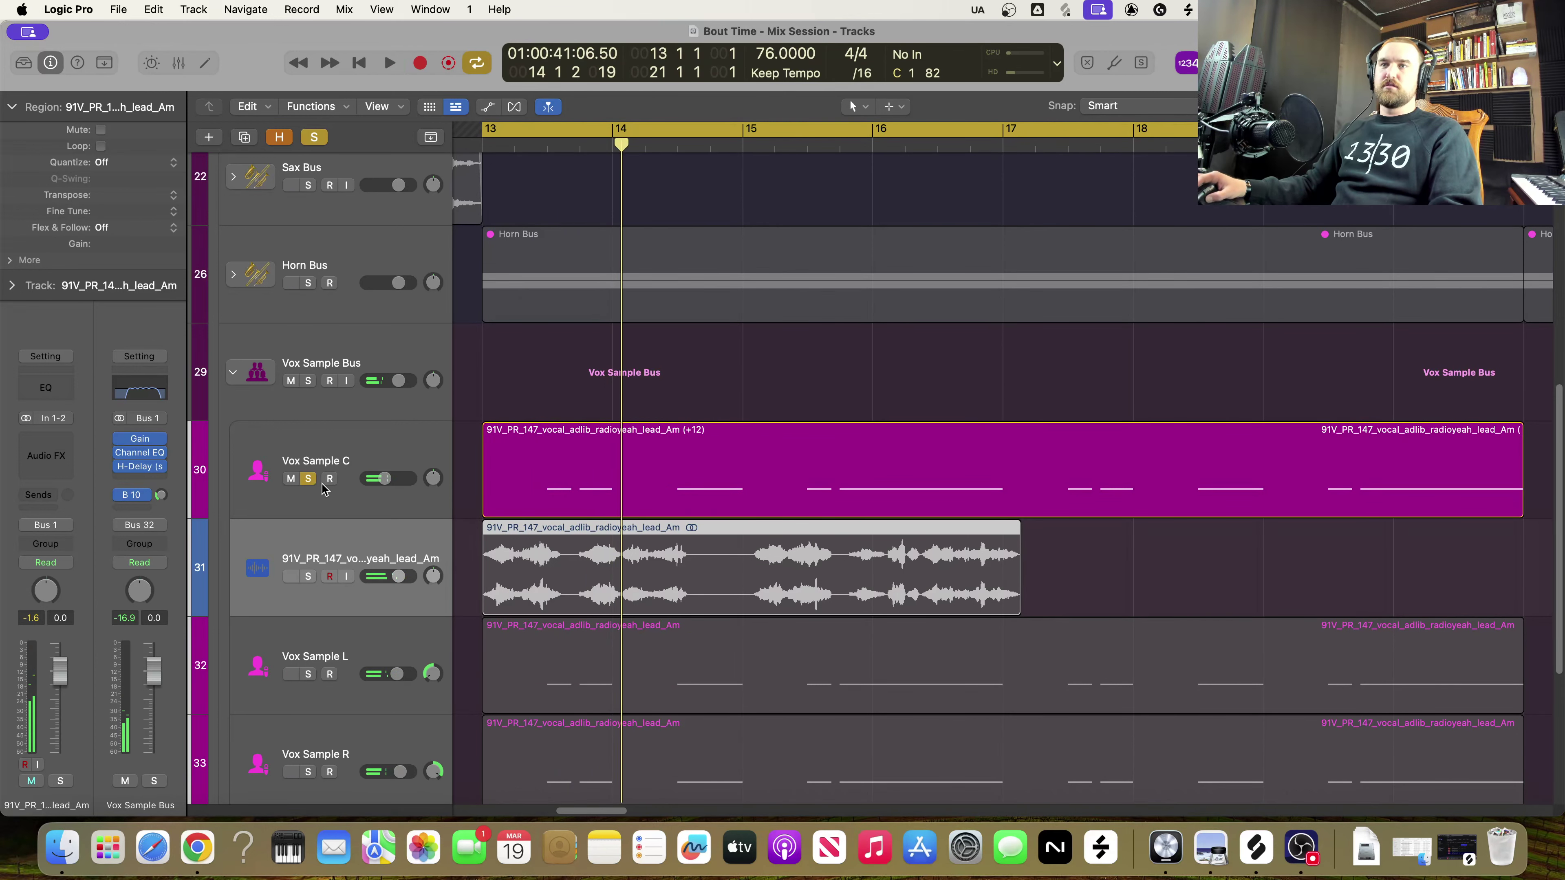
# Solo the imported vocal track instead of Vox Sample C and play it from bar 13
pyautogui.click(309, 481)
pyautogui.click(309, 577)
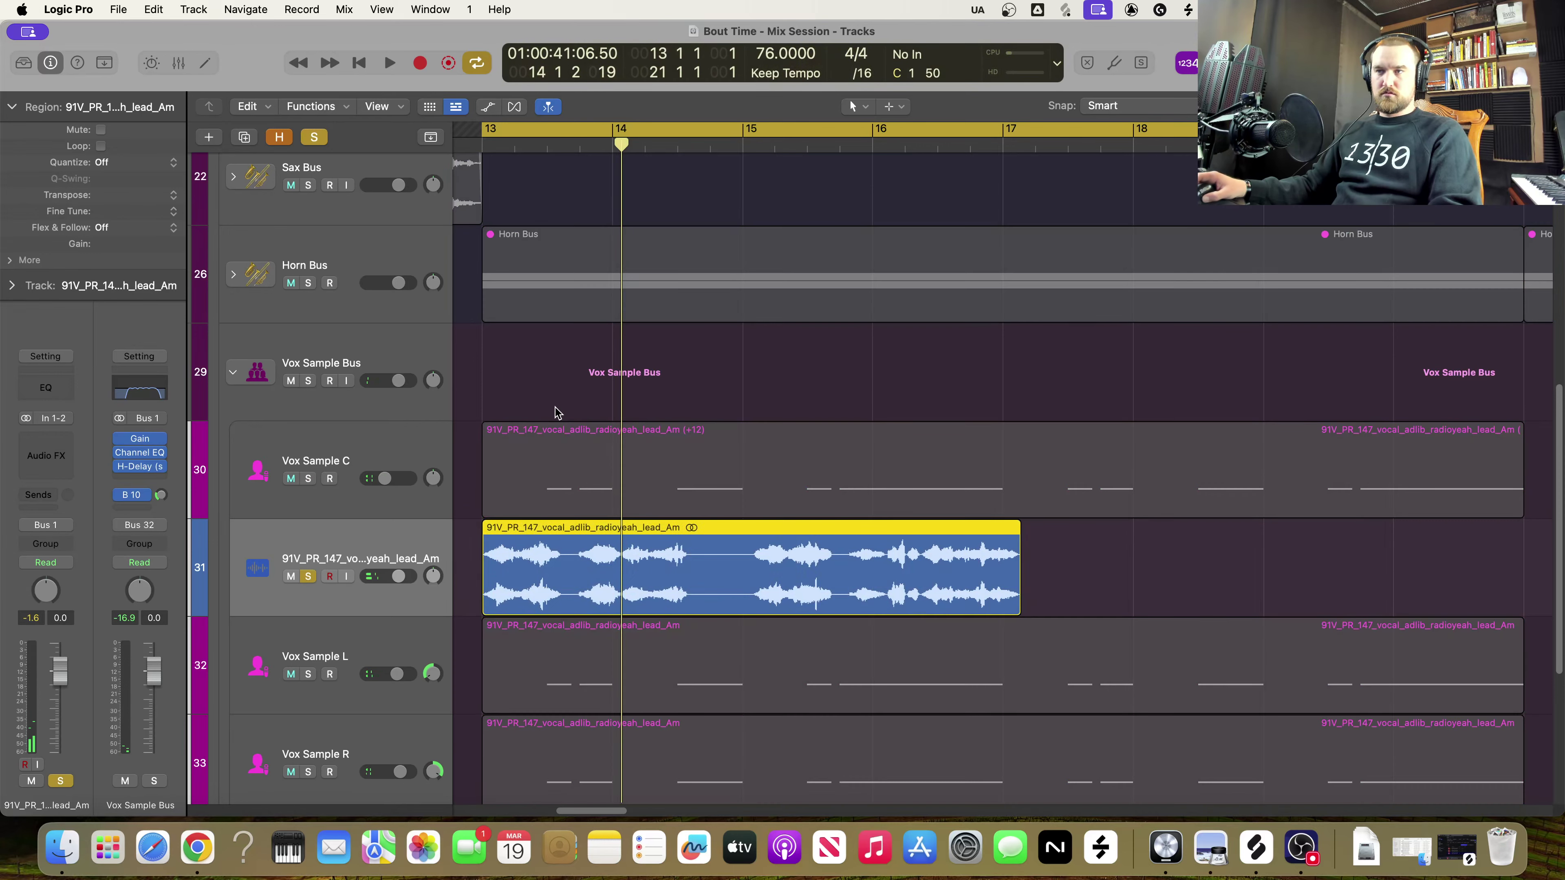
pyautogui.hotkey('shift', 'space')
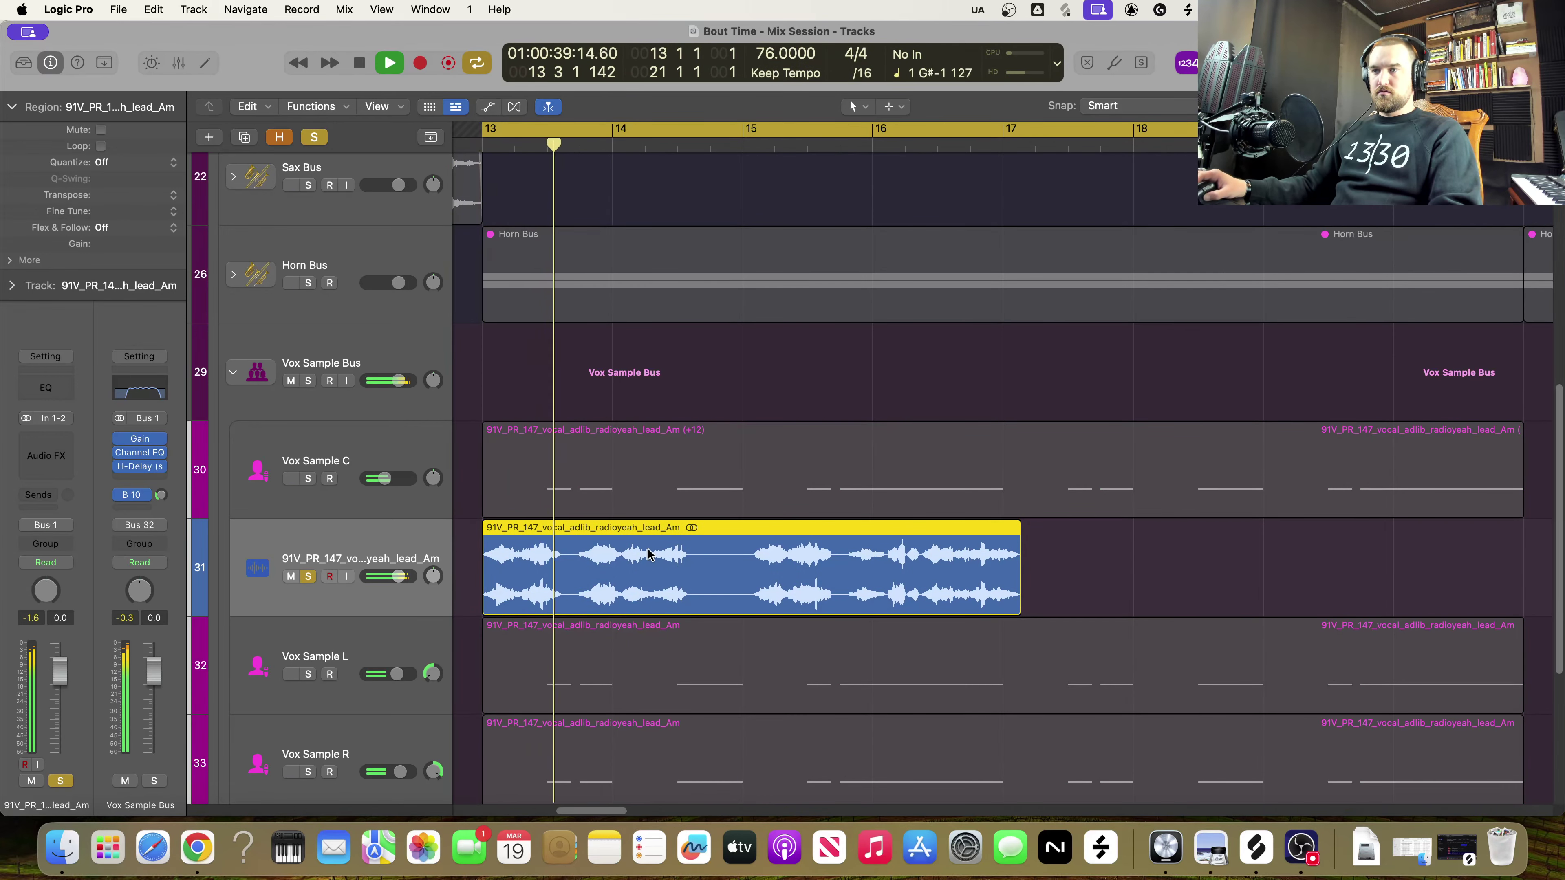
pyautogui.press('space')
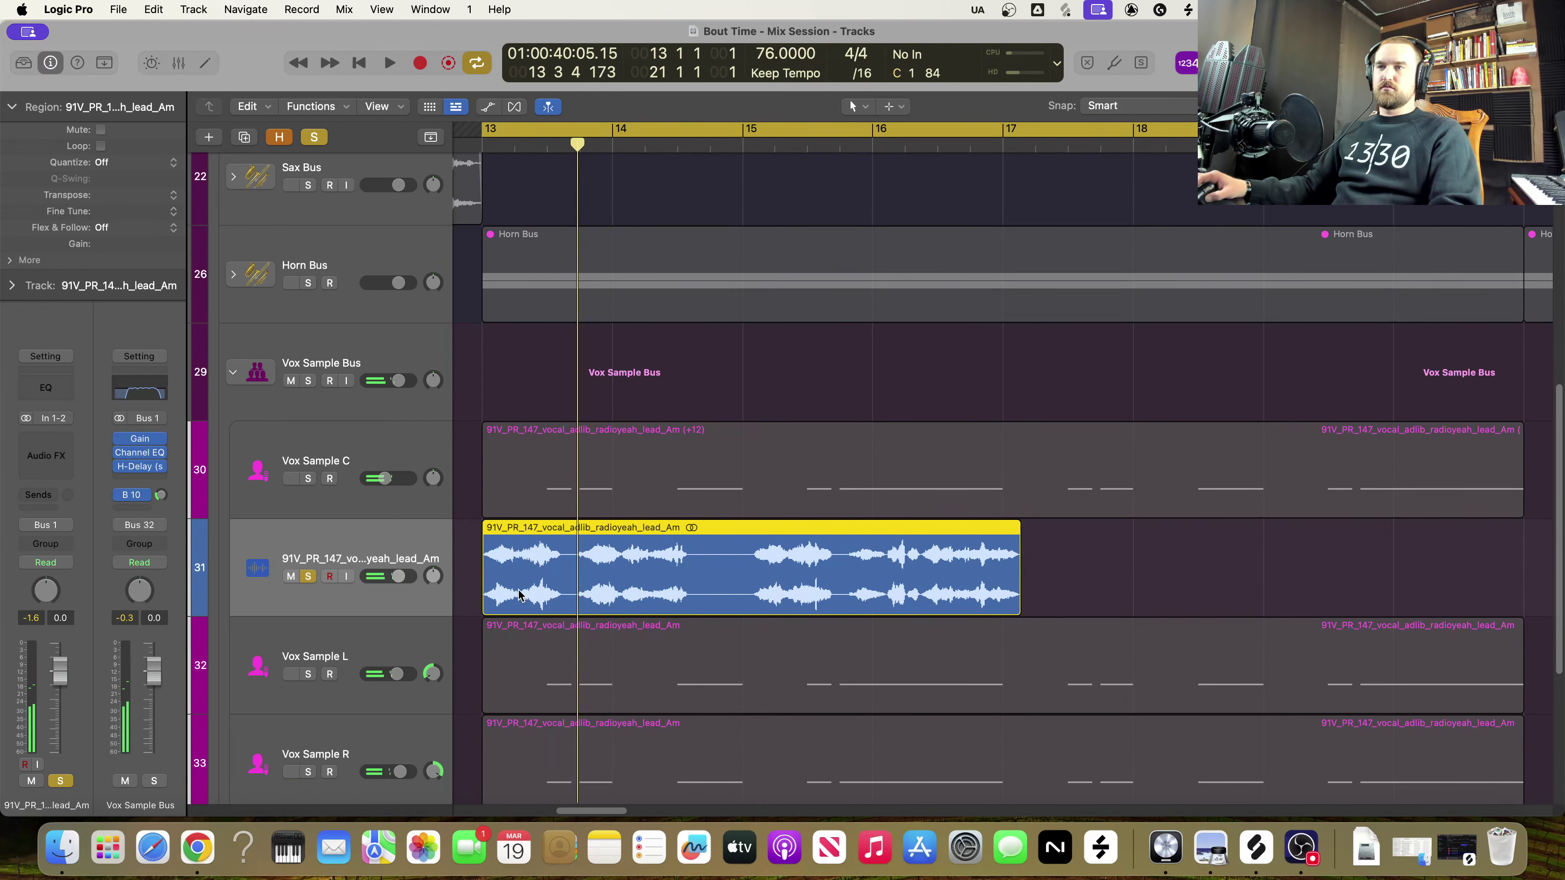
# Split the imported vocal region about three sixteenths after bar 13 and move the remainder to about beat 4 of that bar
pyautogui.press('t')
pyautogui.press('i')
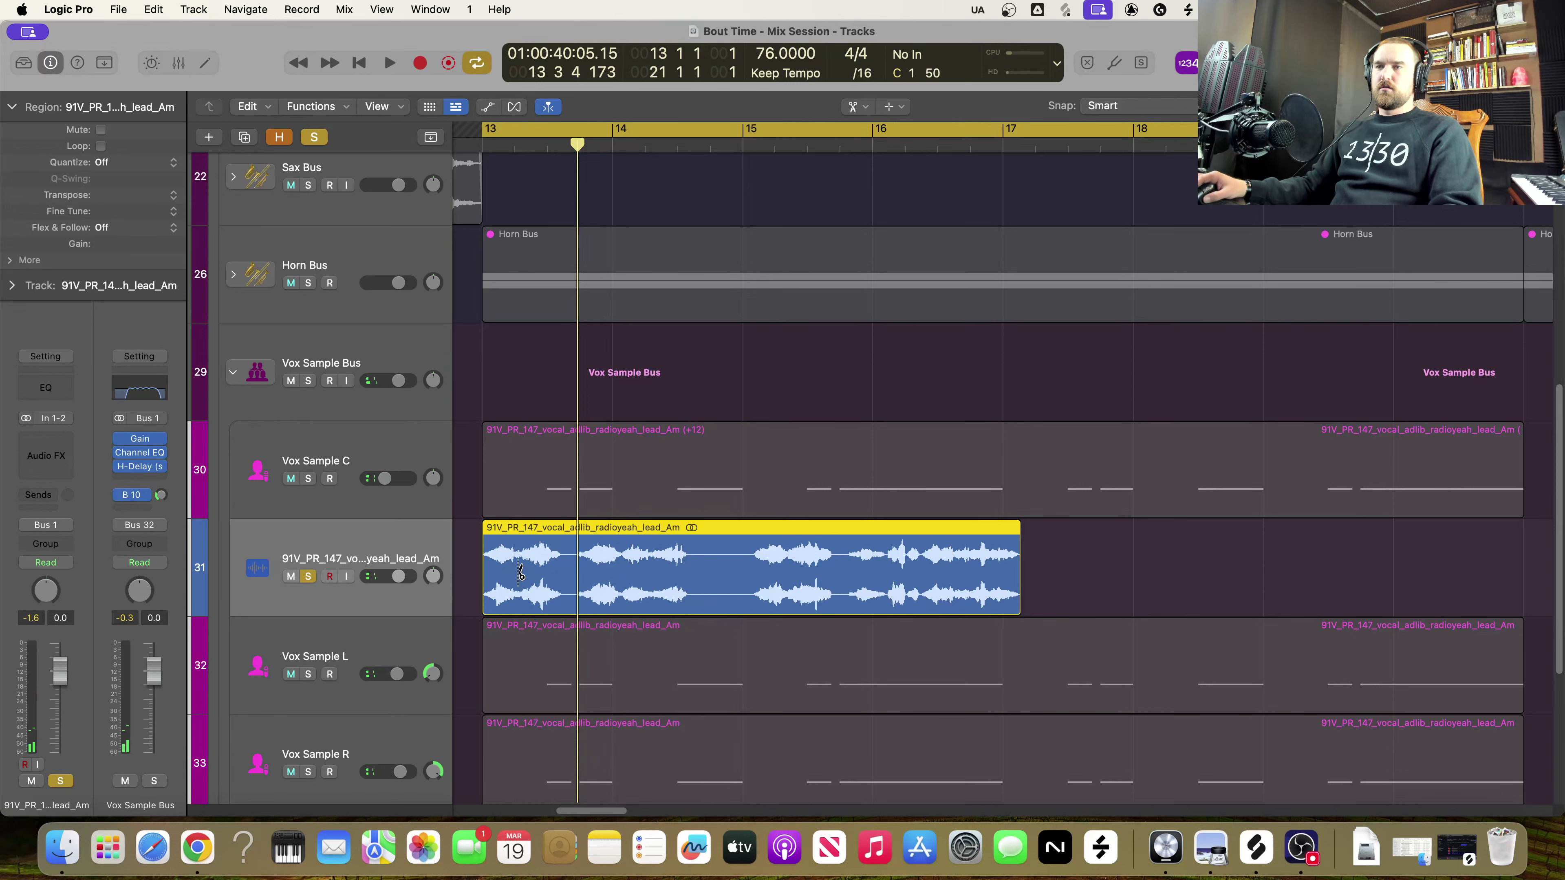
pyautogui.press('super+Right')
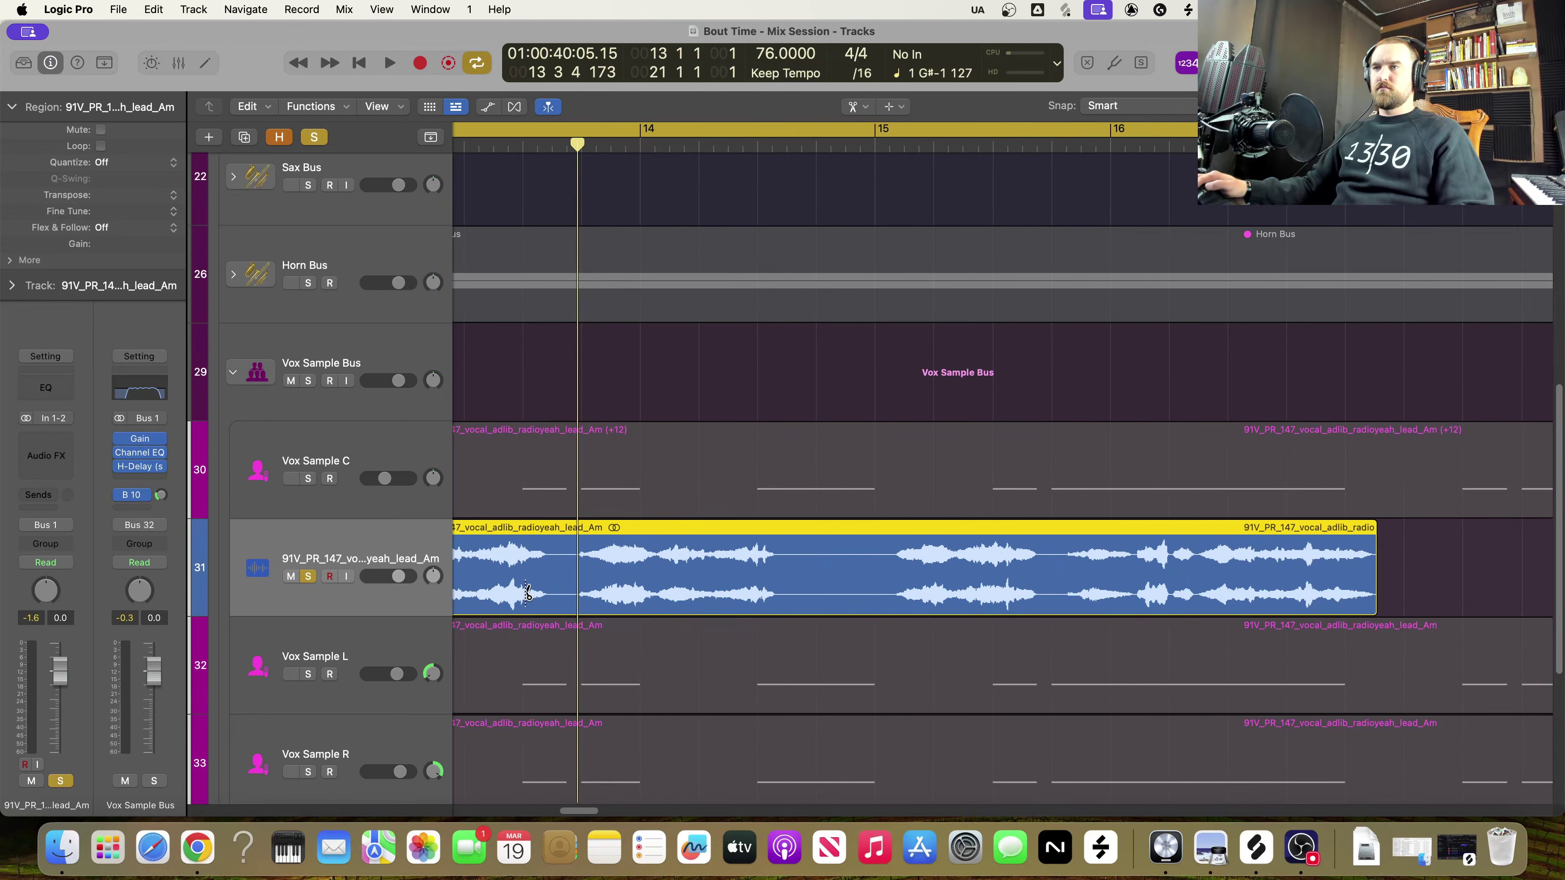
pyautogui.hscroll(-3, 525, 593)
pyautogui.press('super+Right')
pyautogui.hscroll(-4, 525, 593)
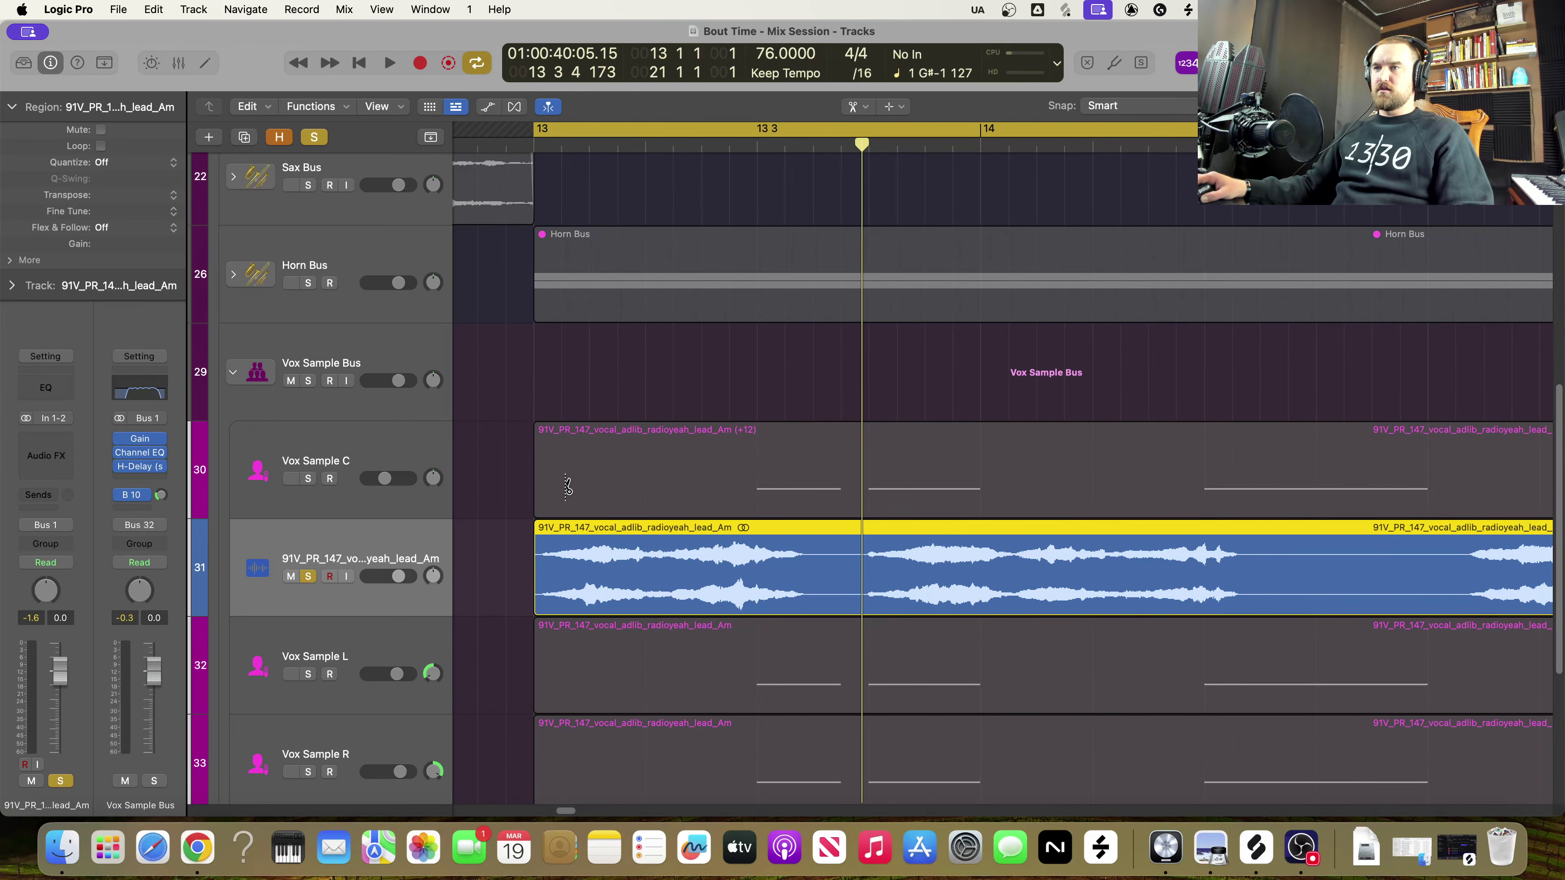
pyautogui.click(619, 545)
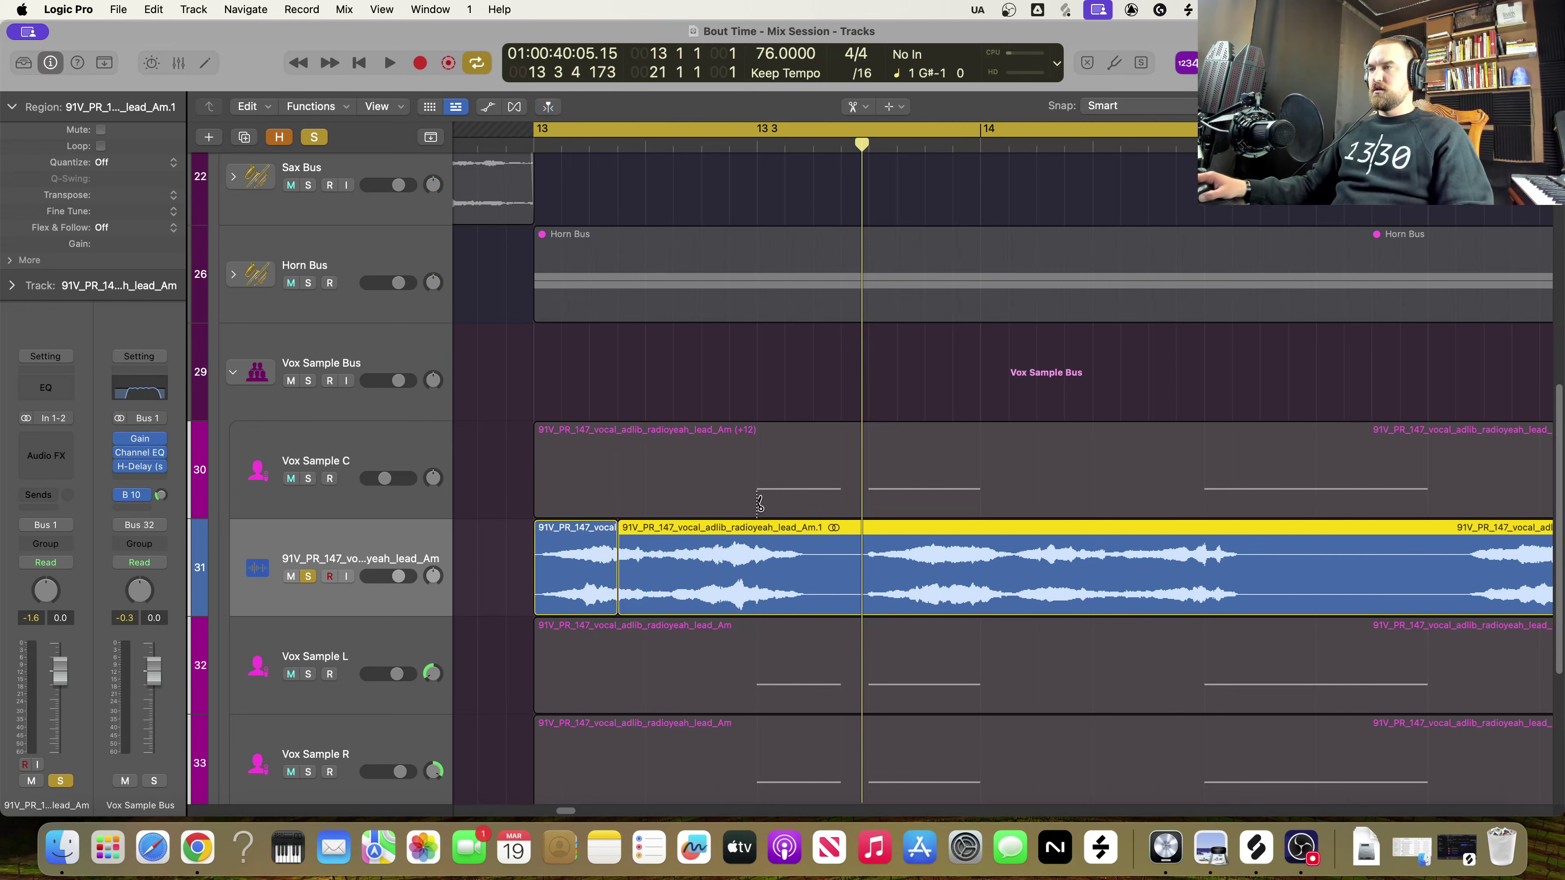
pyautogui.press('t')
pyautogui.press('t')
pyautogui.moveTo(671, 564); pyautogui.dragTo(938, 571)
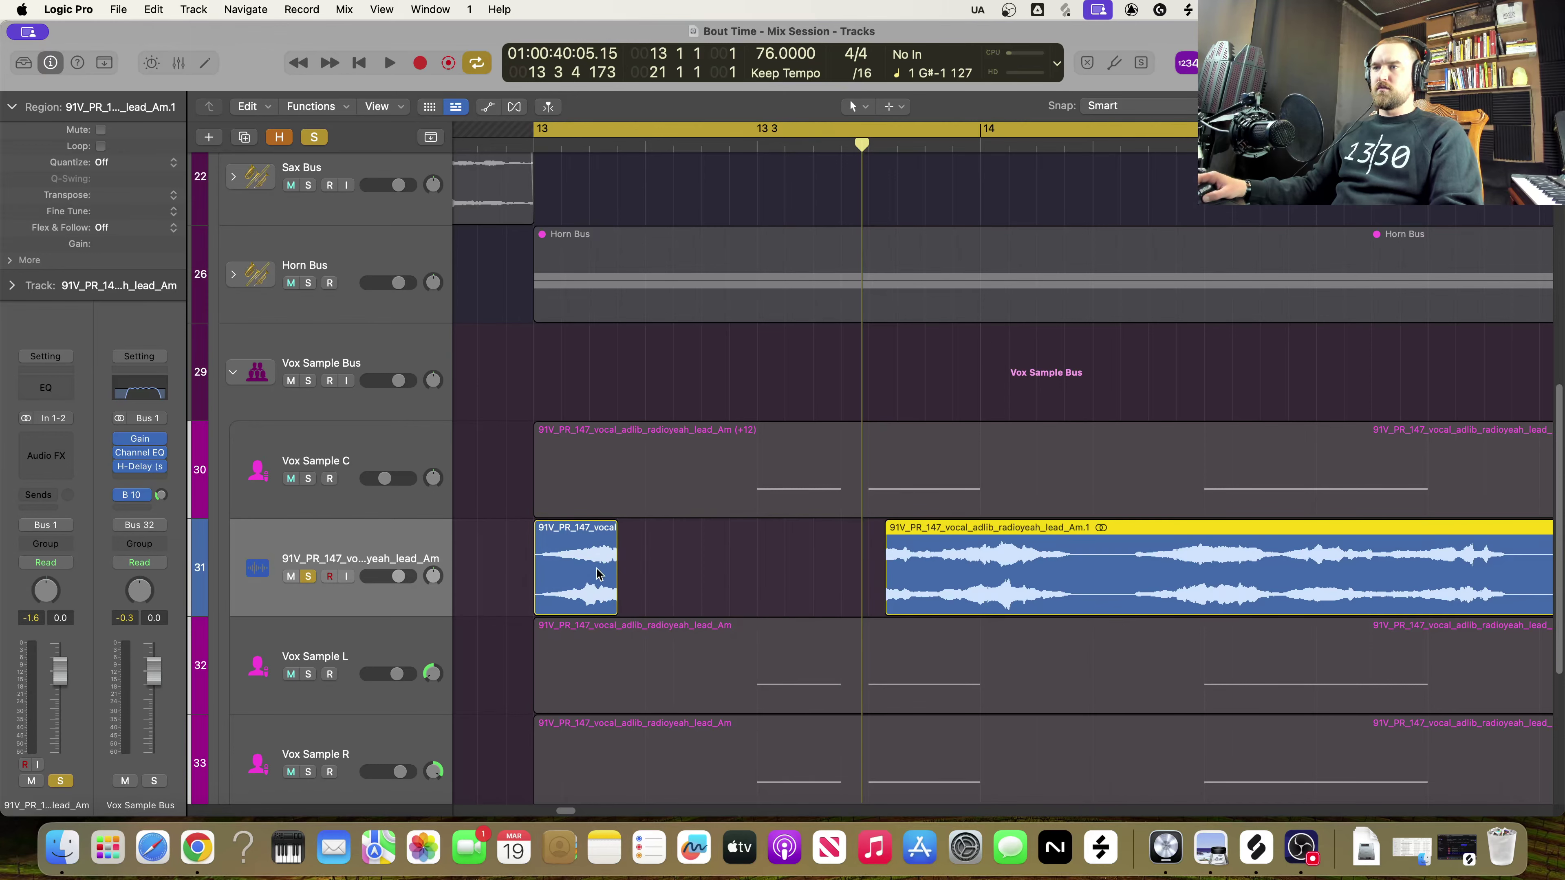
# Copy the short first vocal slice to beat 2 of bar 13, extend the copy to 13 3 and play the pattern
pyautogui.moveTo(597, 574); pyautogui.dragTo(693, 573)
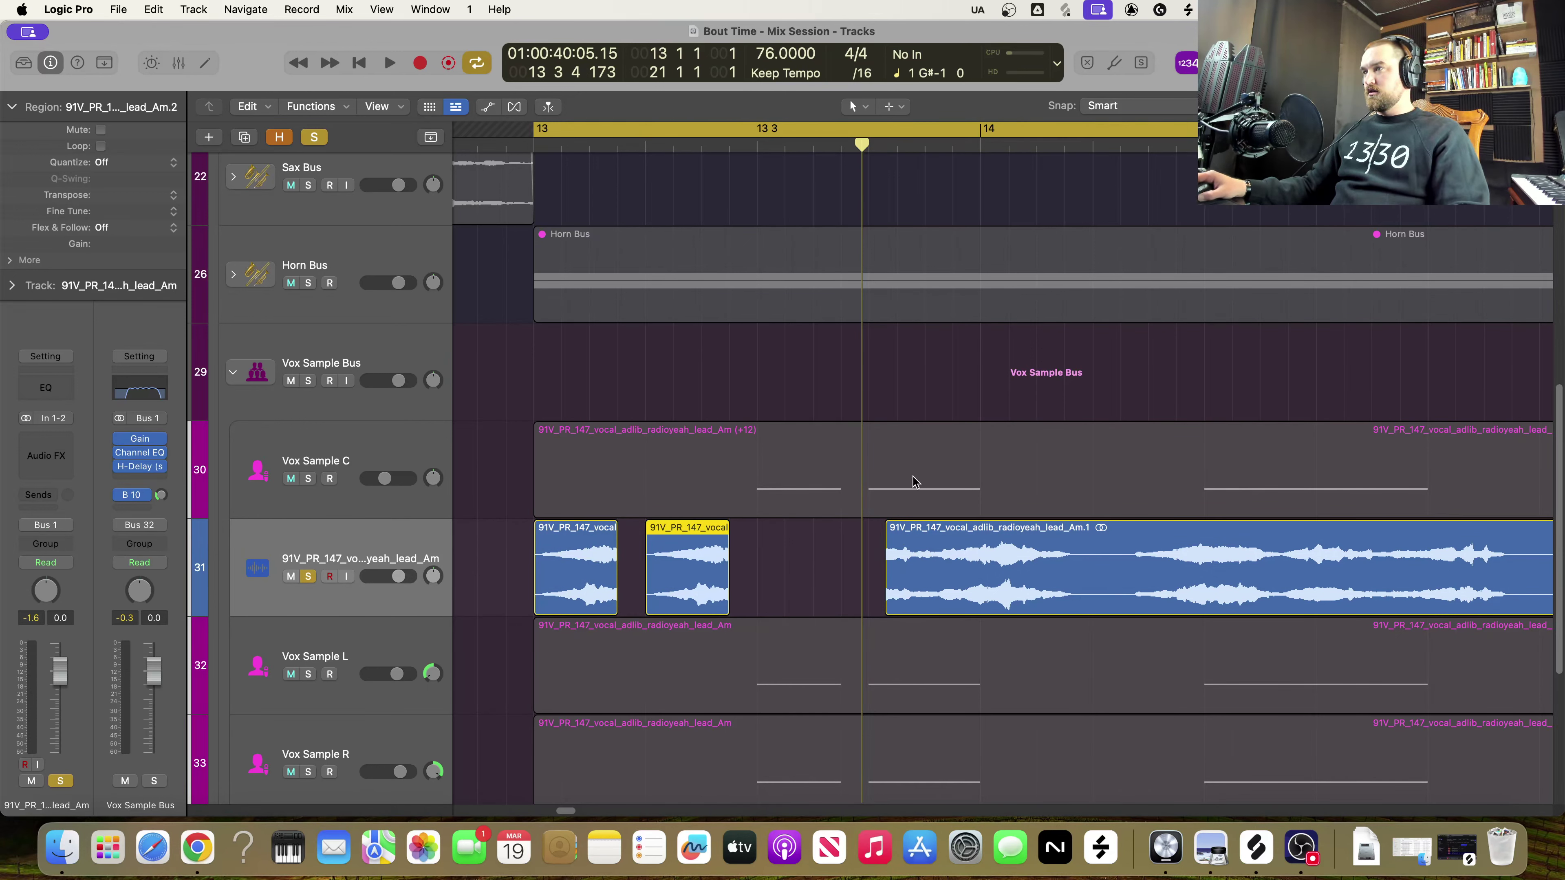
pyautogui.moveTo(729, 590); pyautogui.dragTo(755, 594)
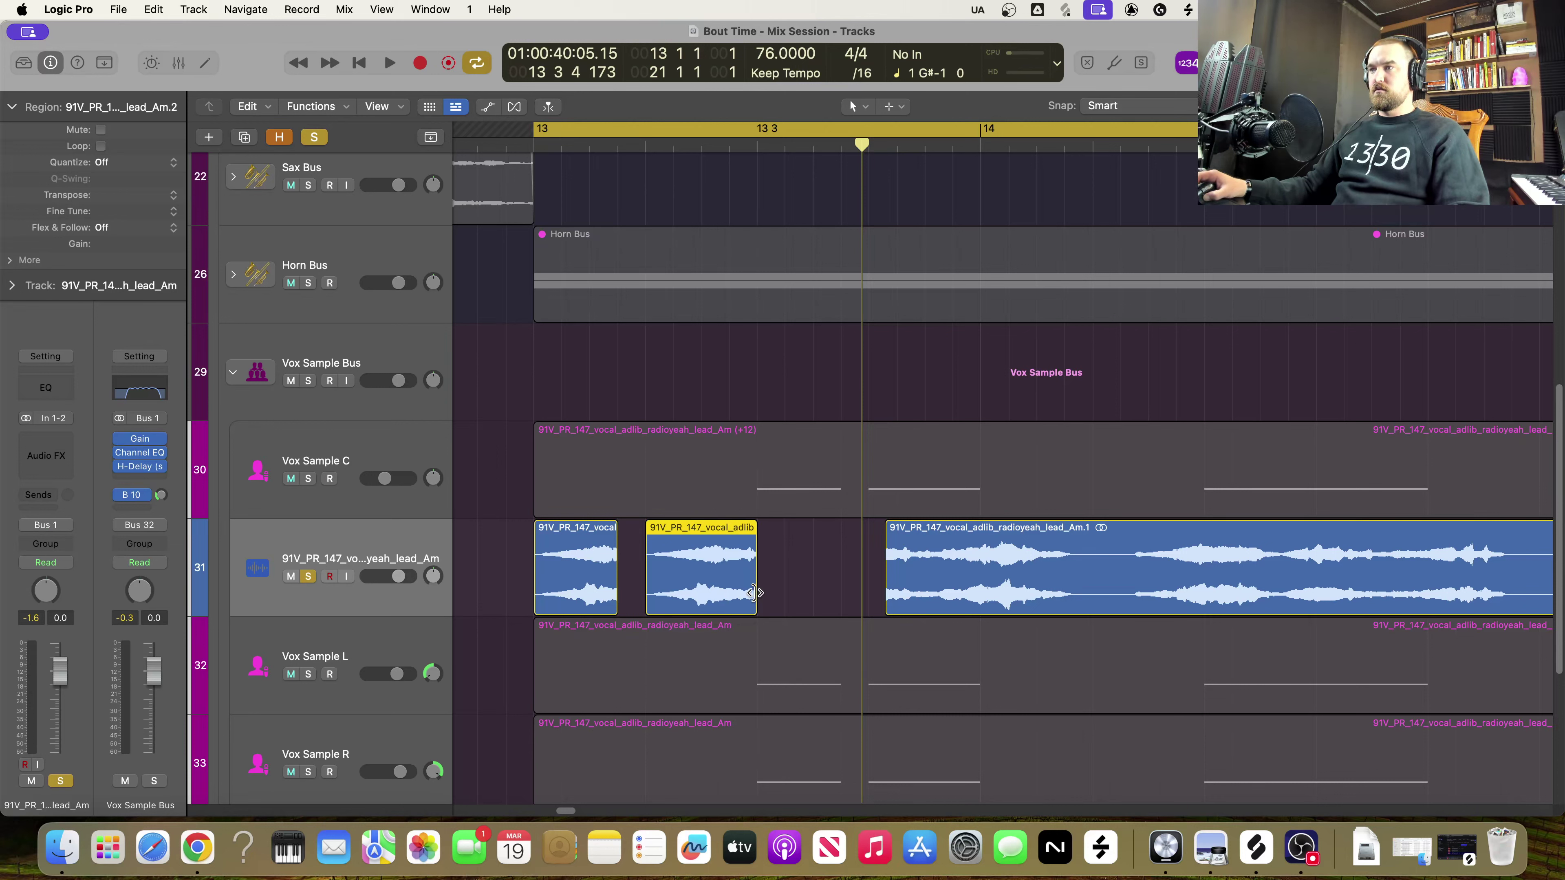
pyautogui.press('space')
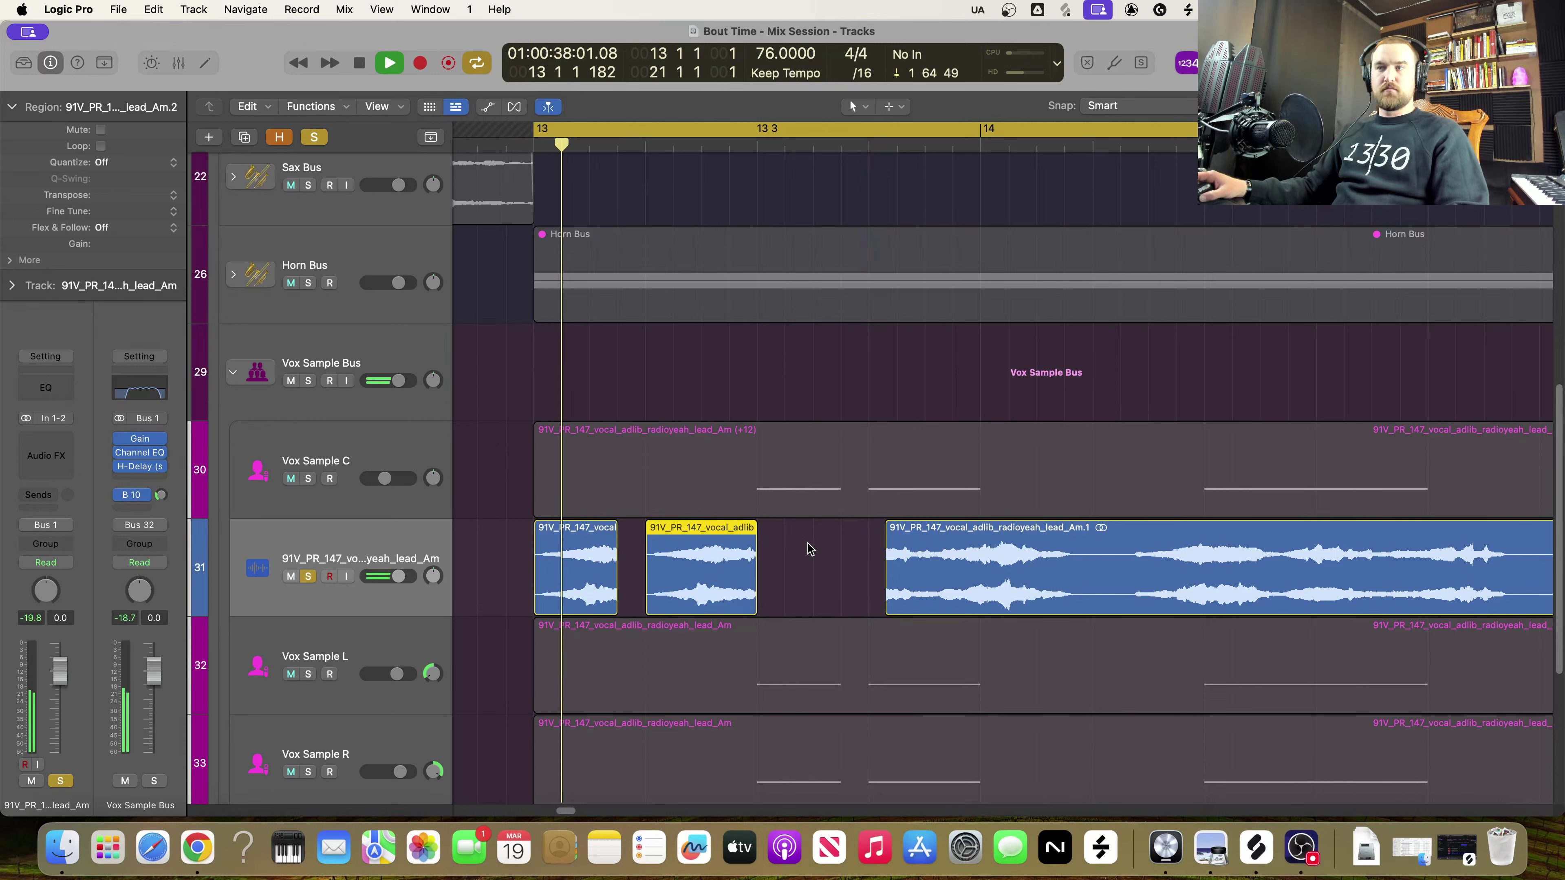
pyautogui.press('space')
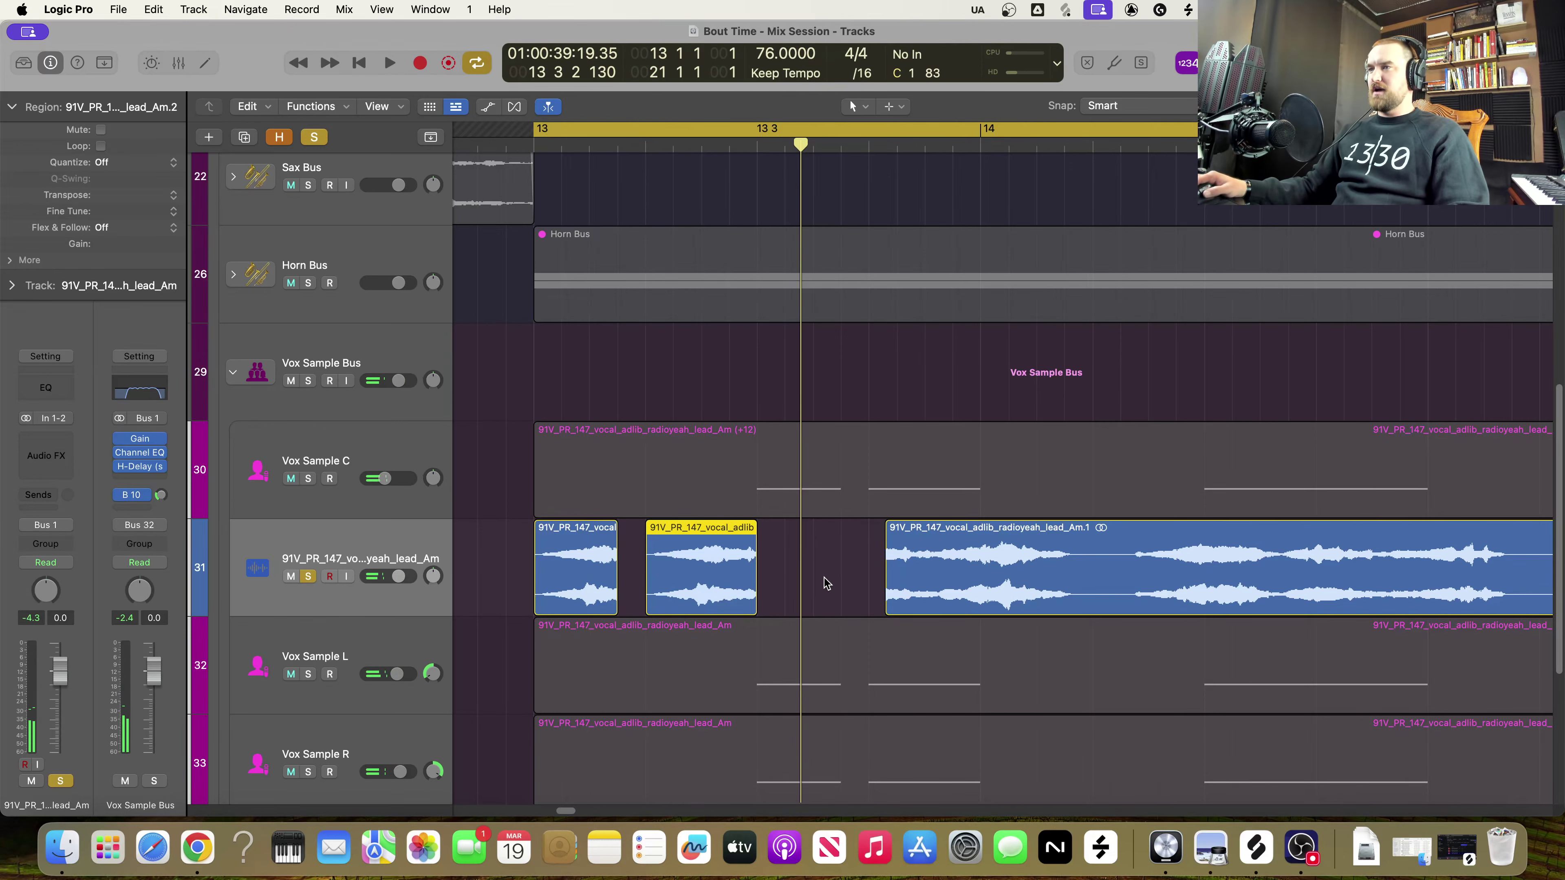
# Move the vocal remainder to about 14 3 and shift both short slices so the first starts at 13 3, under the Vox Sample C notes
pyautogui.hscroll(2, 826, 584)
pyautogui.moveTo(879, 591); pyautogui.dragTo(1206, 596)
pyautogui.hscroll(10, 1095, 601)
pyautogui.hscroll(-10, 1095, 601)
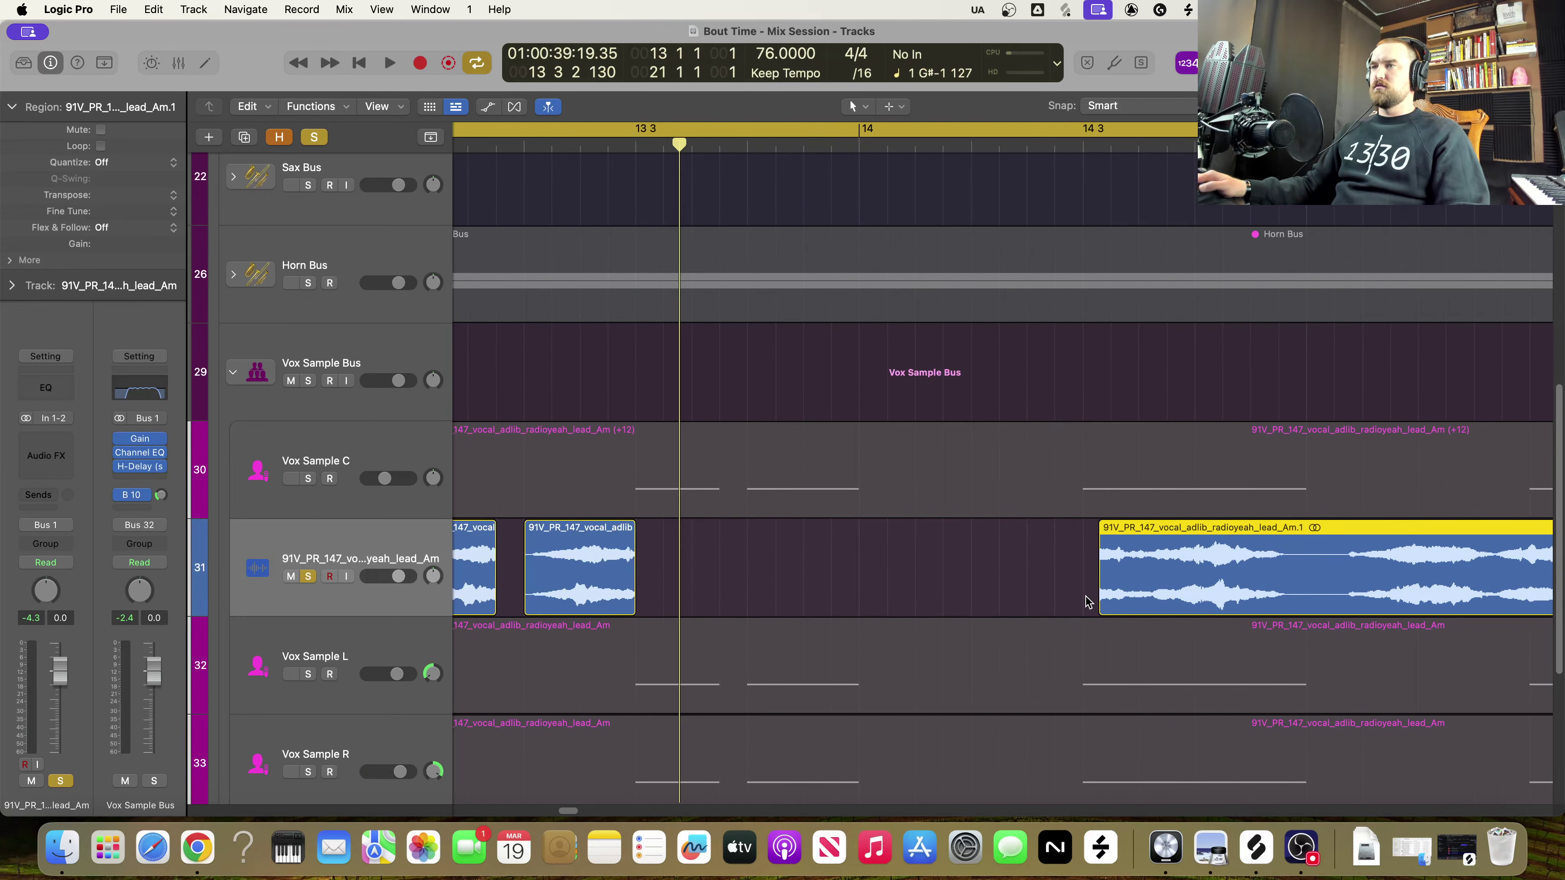
pyautogui.moveTo(810, 587); pyautogui.dragTo(774, 593)
pyautogui.click(1005, 583)
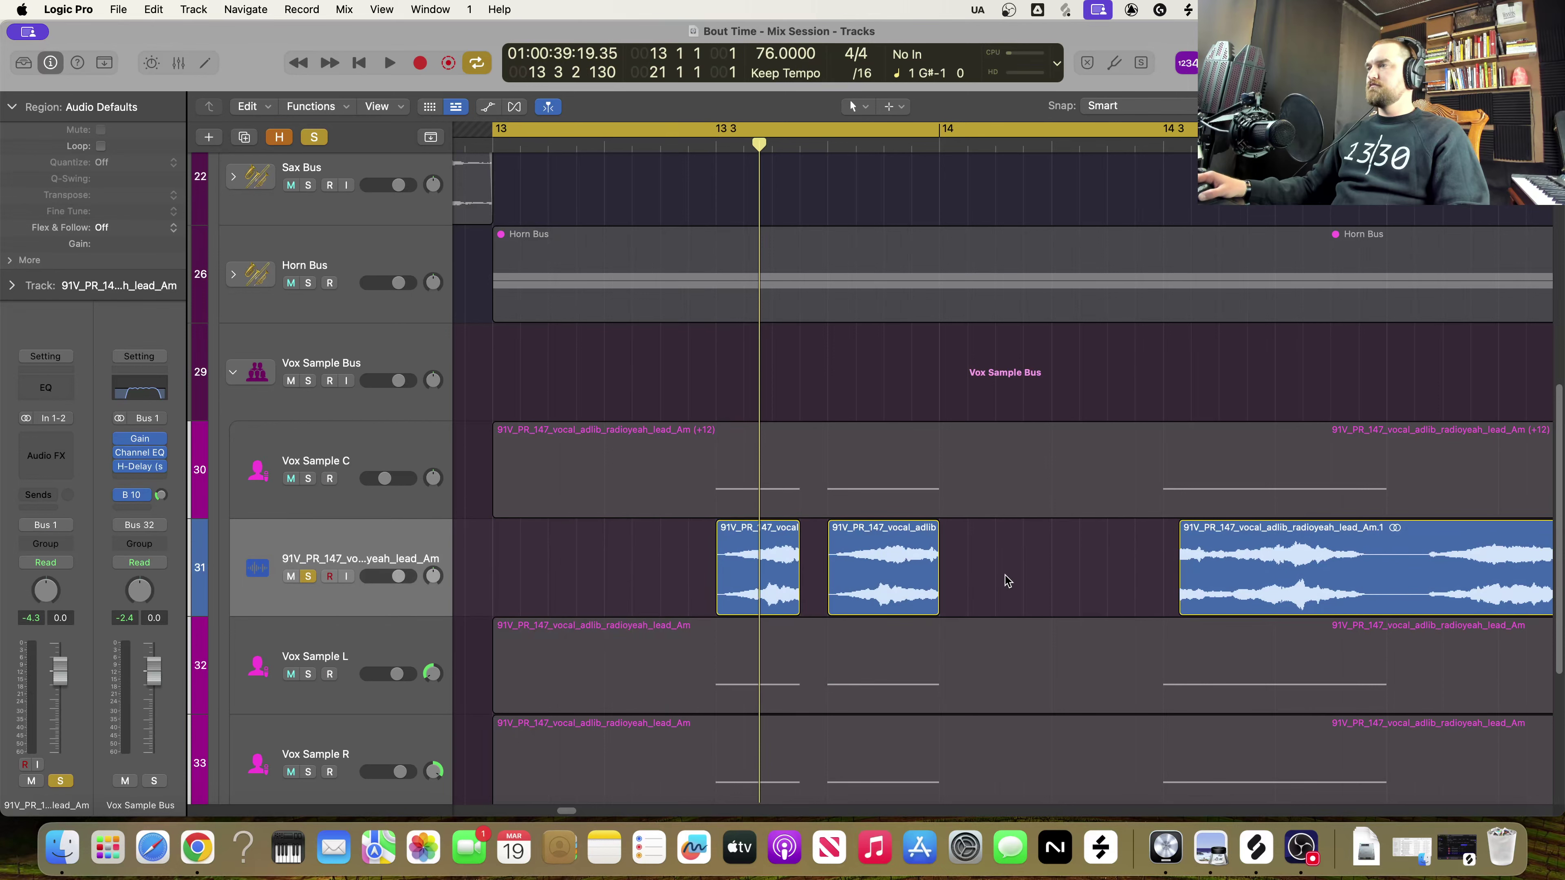
# Move the vocal remainder past bar 15, copy the second slice to 14 3 and extend the copy to bar 15
pyautogui.hscroll(7, 996, 585)
pyautogui.click(983, 577)
pyautogui.moveTo(983, 576); pyautogui.dragTo(1244, 580)
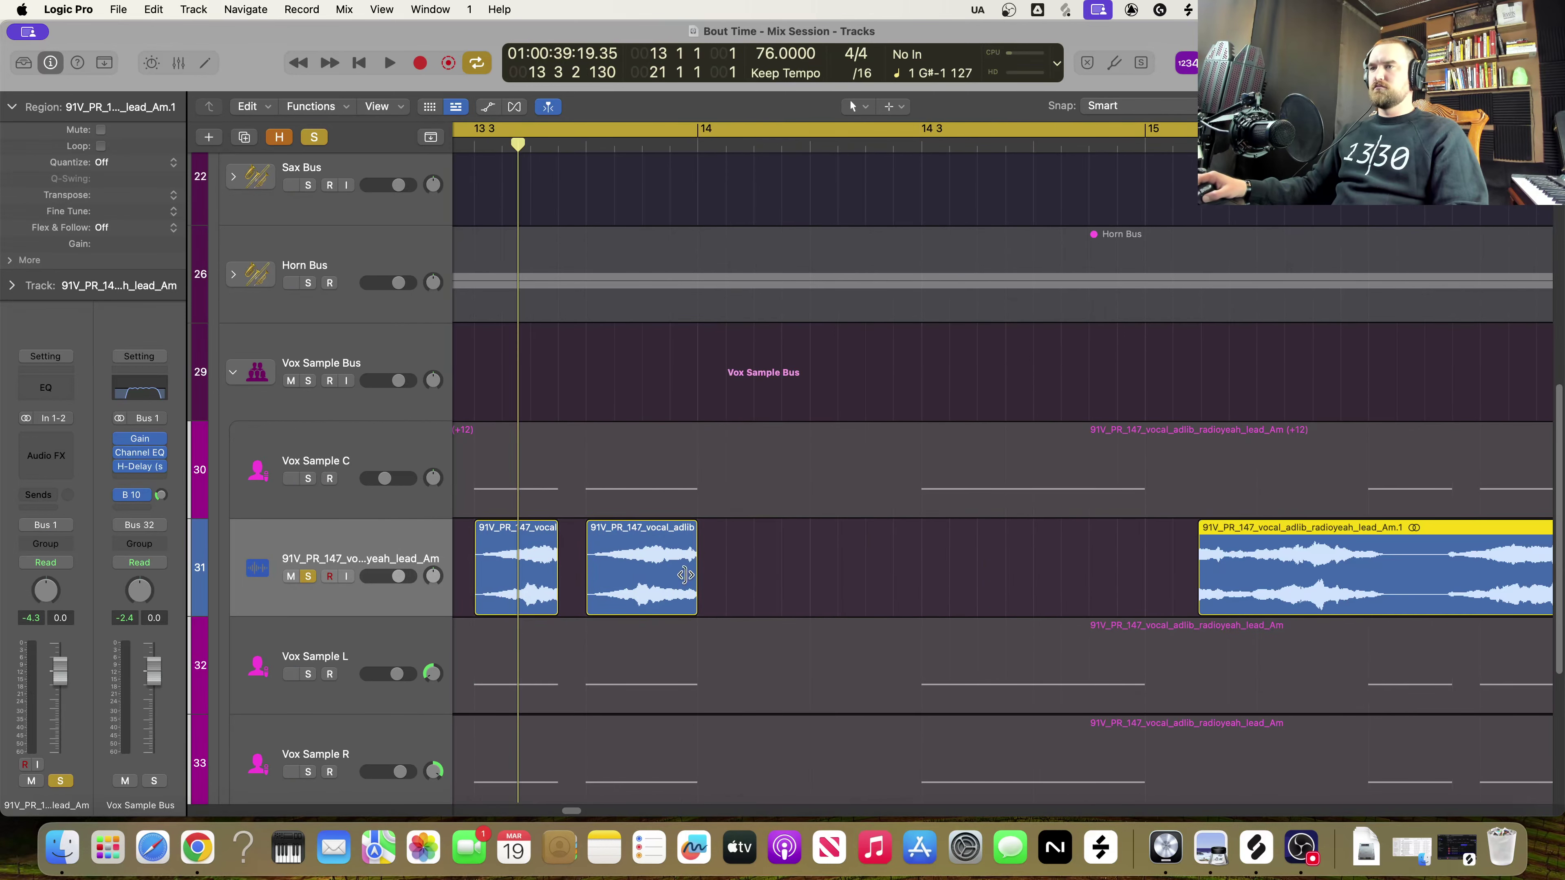
pyautogui.moveTo(636, 581); pyautogui.dragTo(1157, 572)
pyautogui.hscroll(10, 1048, 568)
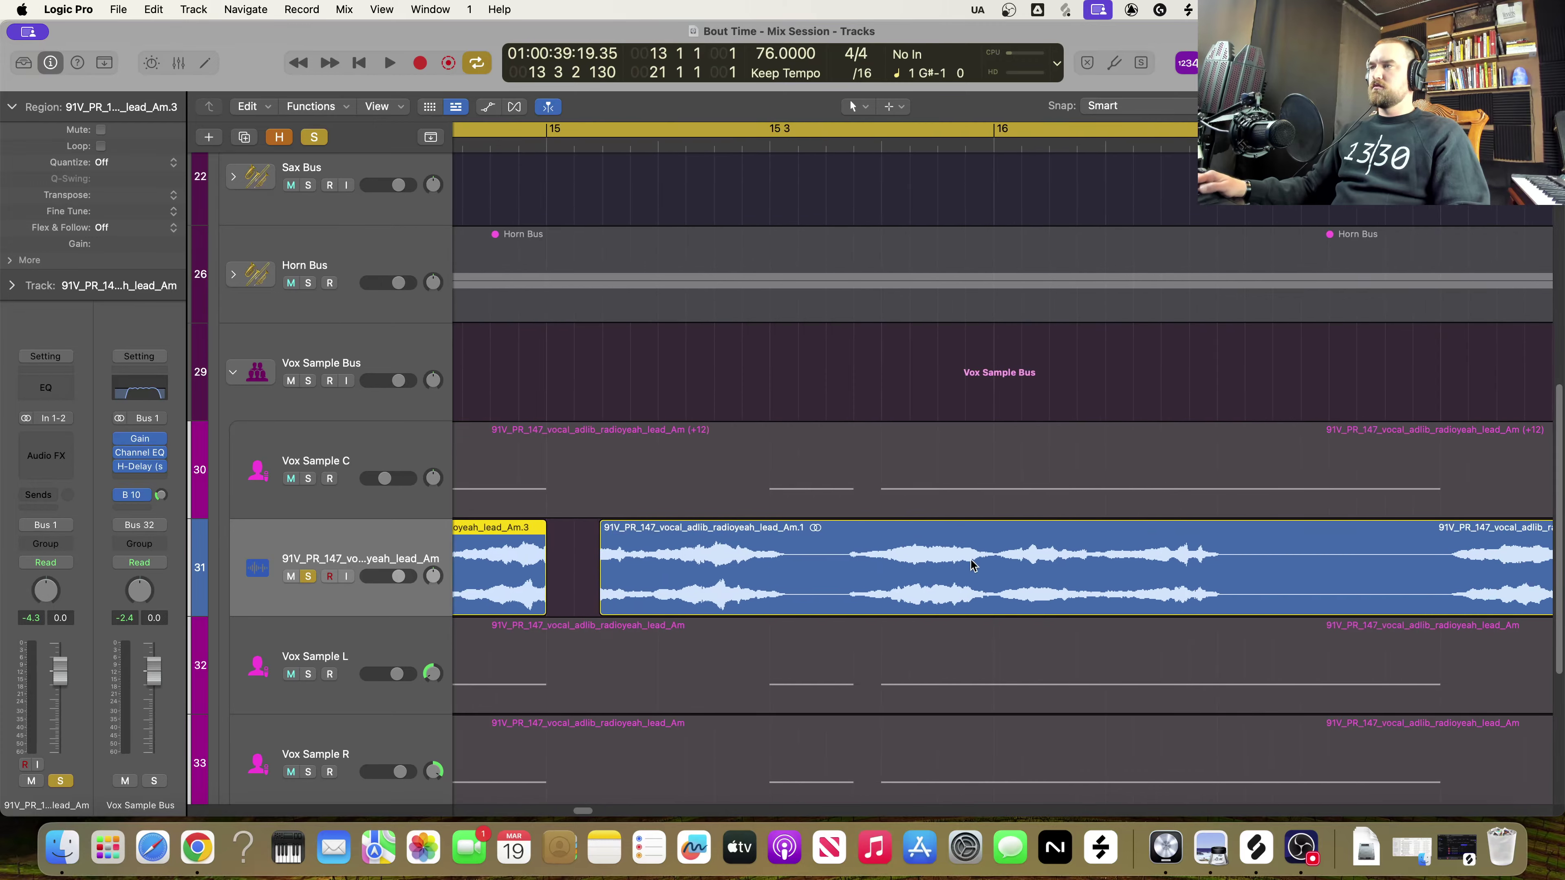
# Solo Vox Sample C instead of the imported vocal track and play its chopped pattern
pyautogui.hscroll(-1, 946, 566)
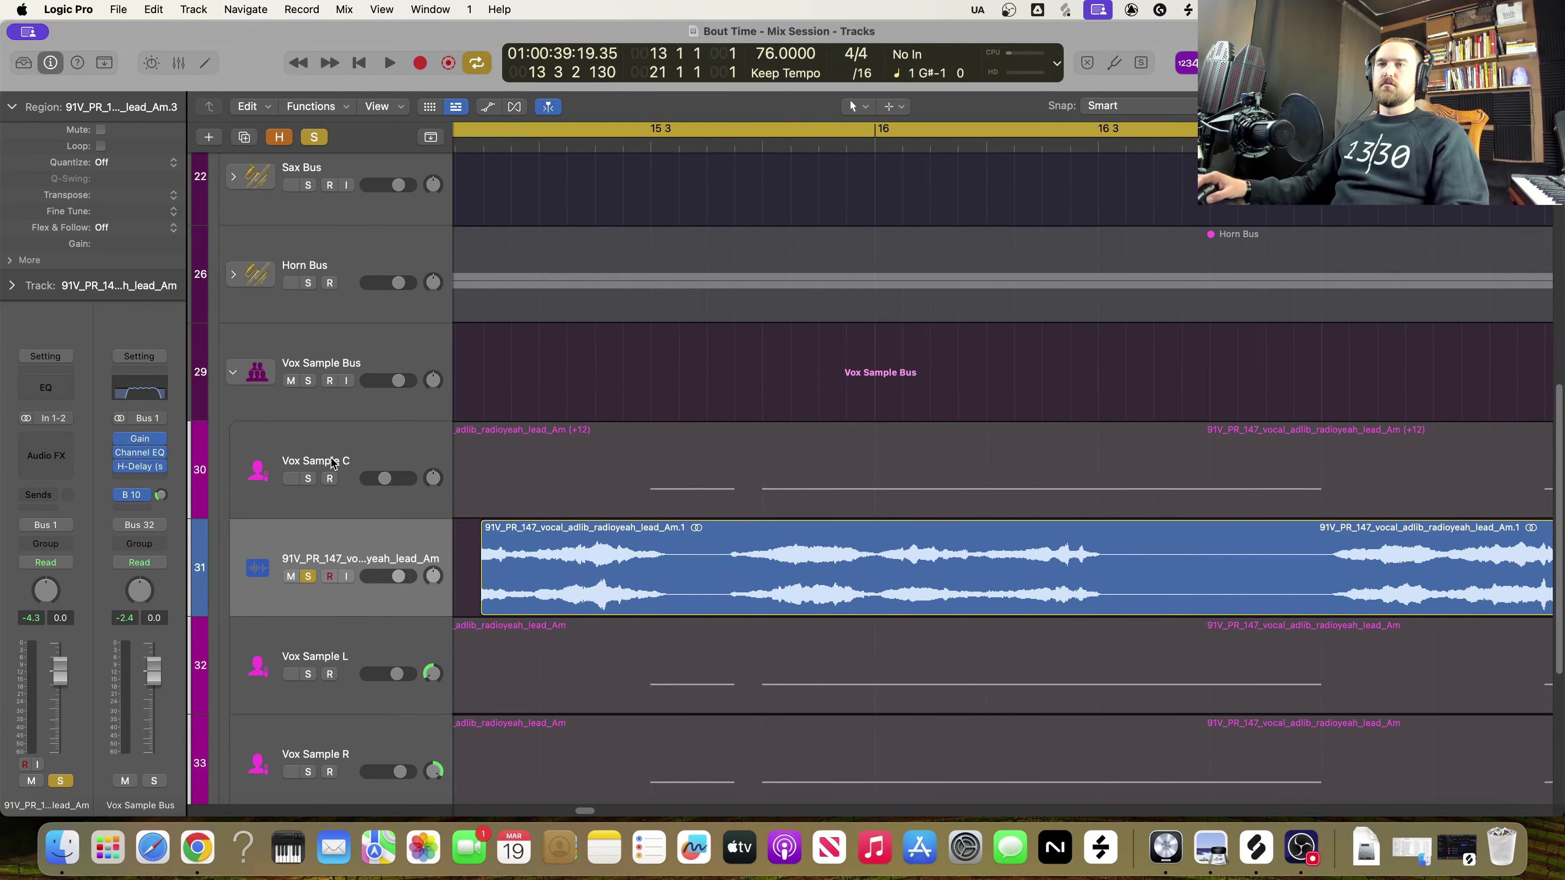
pyautogui.click(310, 482)
pyautogui.click(308, 577)
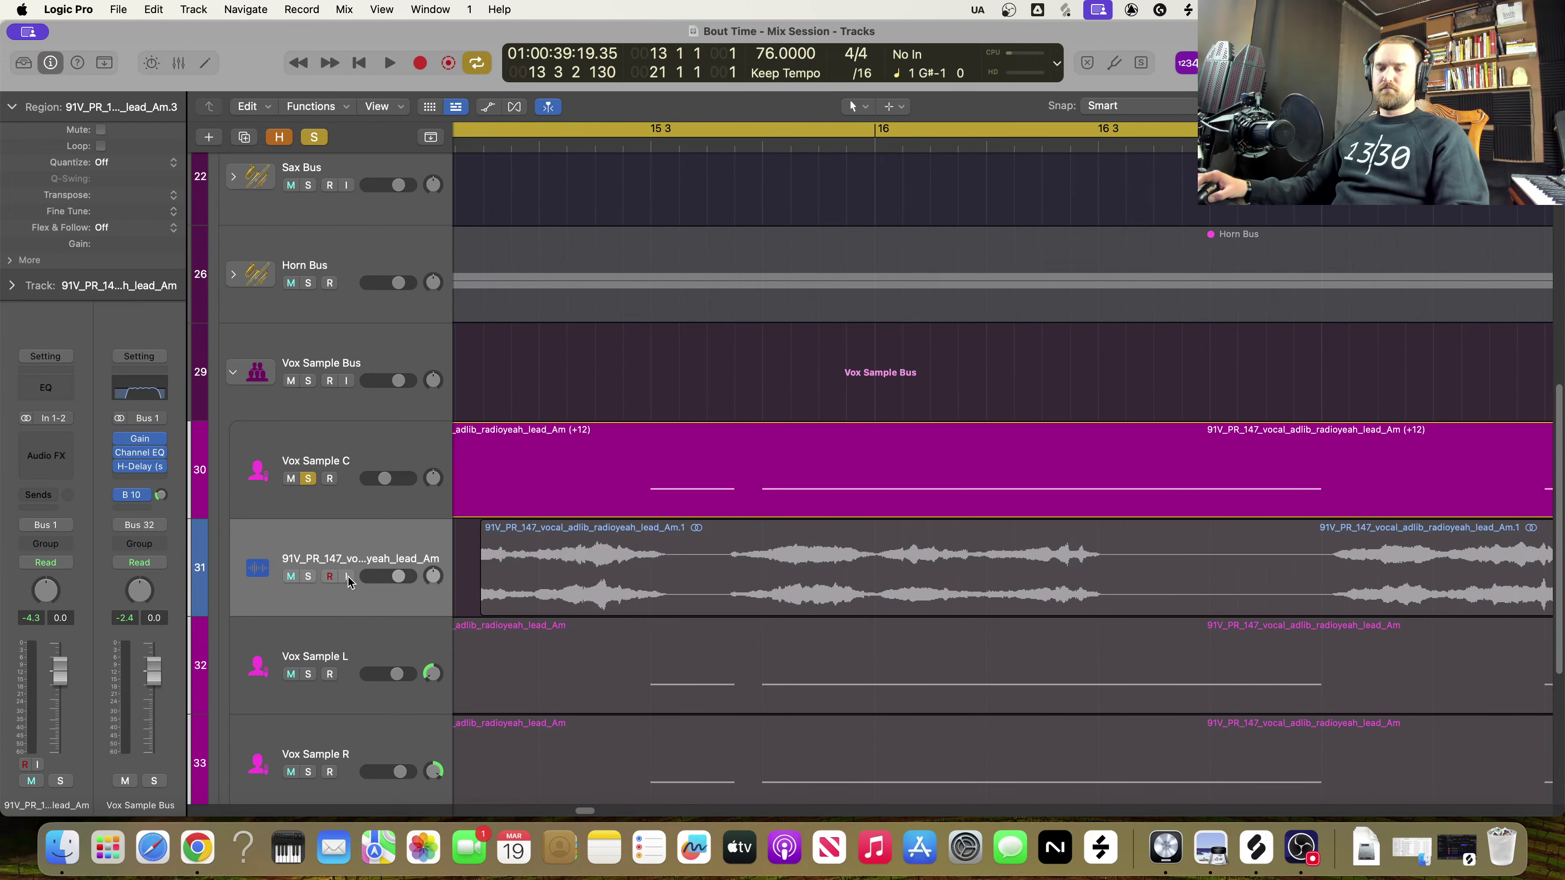
pyautogui.press('space')
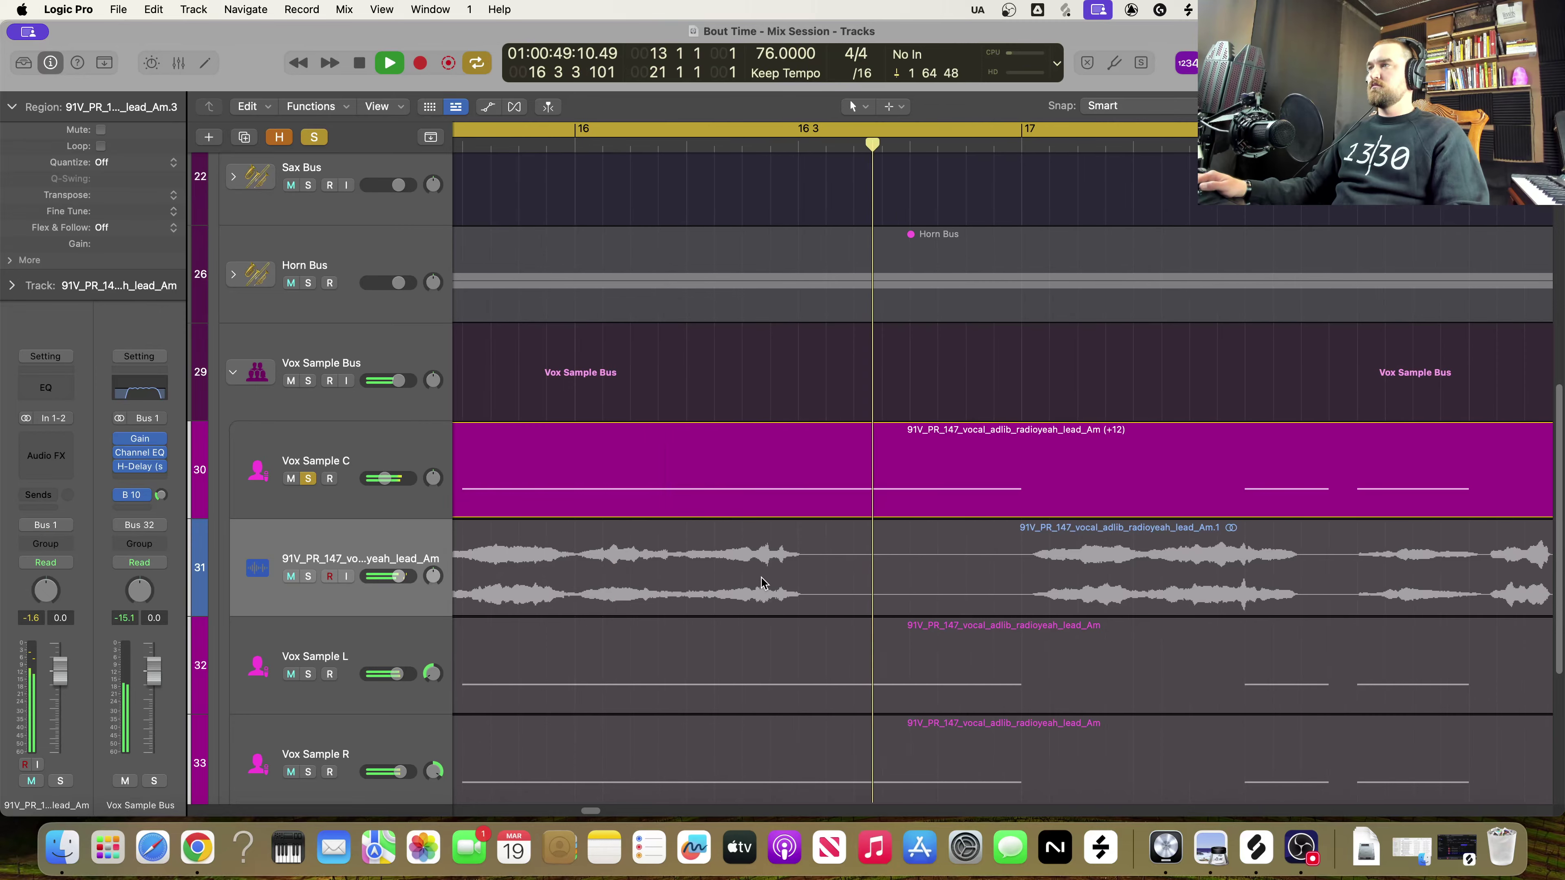
pyautogui.press('space')
# Delete the vocal remainder after bar 15 and place slice copies at 15 3 and 15 4, extending the last to a length of 1 1 0 0
pyautogui.hscroll(-3, 765, 583)
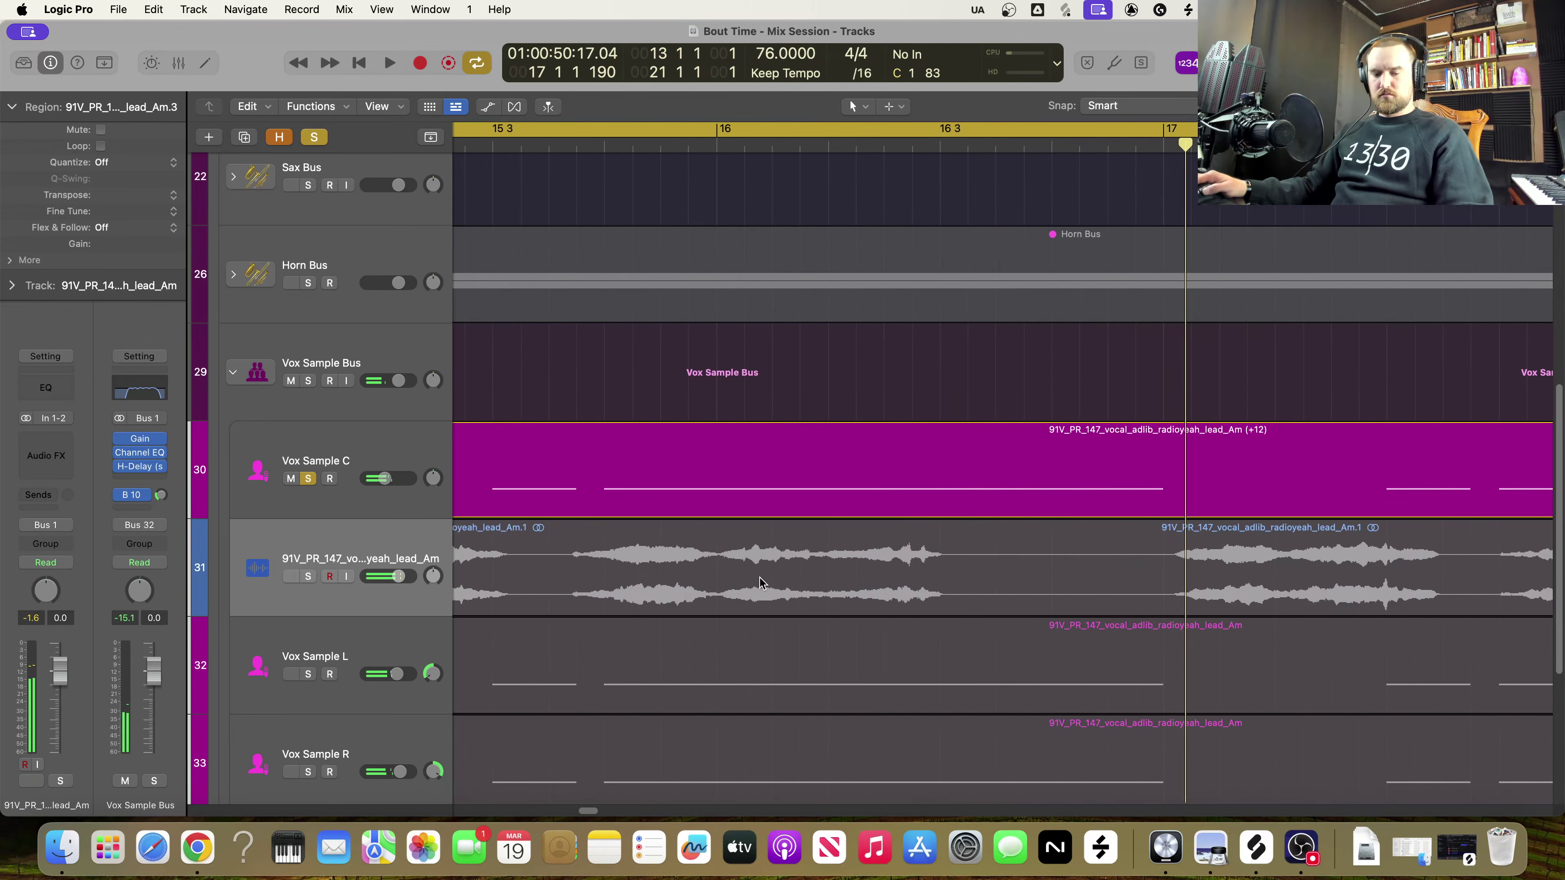
pyautogui.press('super+Left')
pyautogui.press('super+Left')
pyautogui.press('super+Left')
pyautogui.press('super+Right')
pyautogui.press('super+Right')
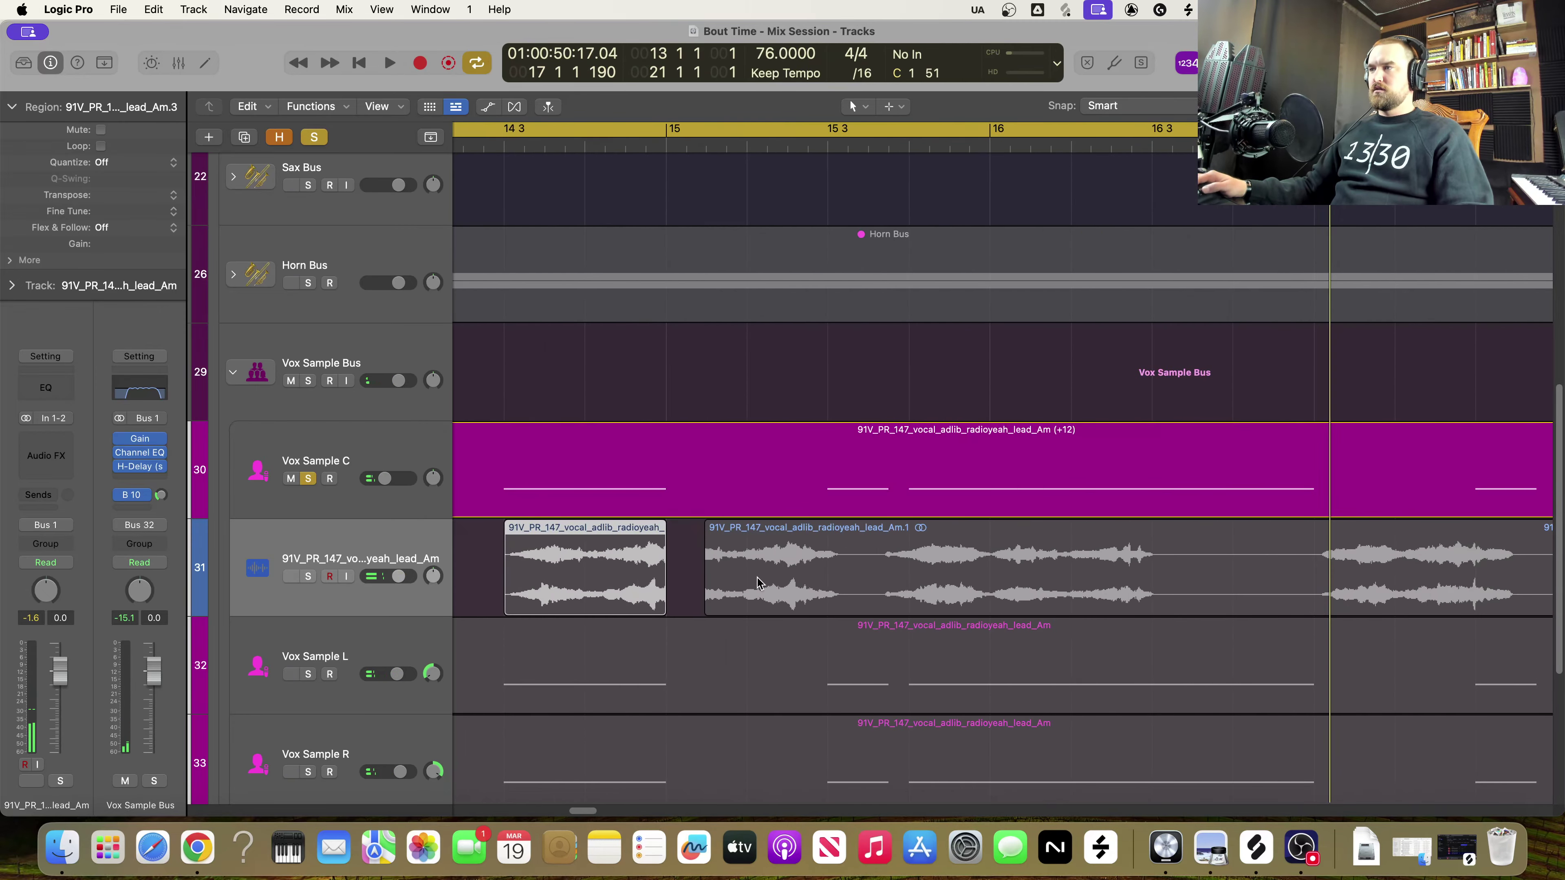
pyautogui.hscroll(2, 752, 585)
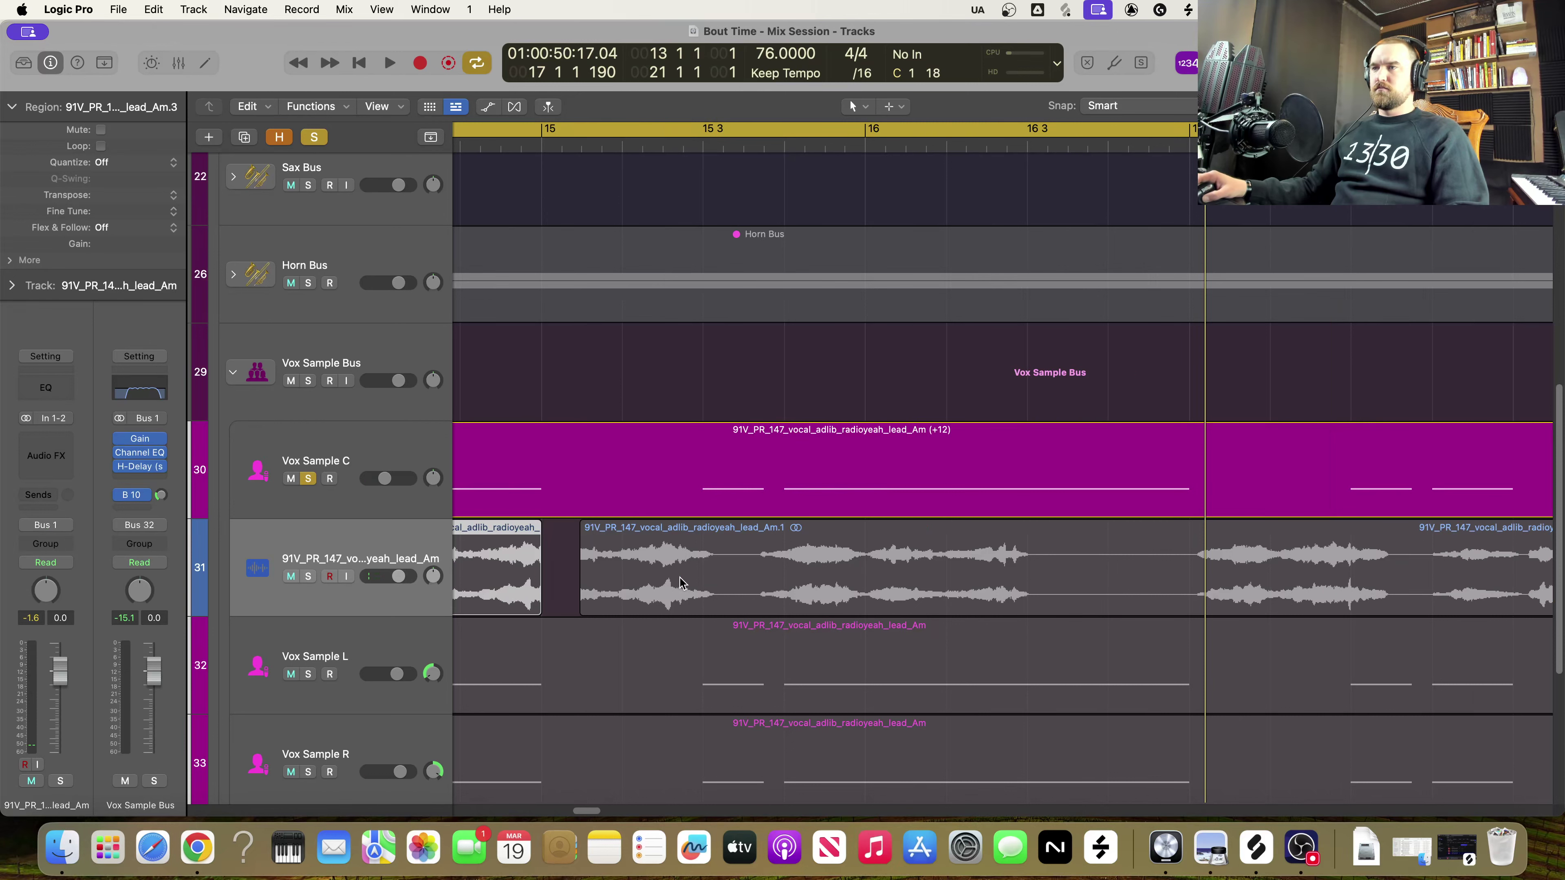
pyautogui.click(657, 582)
pyautogui.press('Delete')
pyautogui.hscroll(-2, 678, 580)
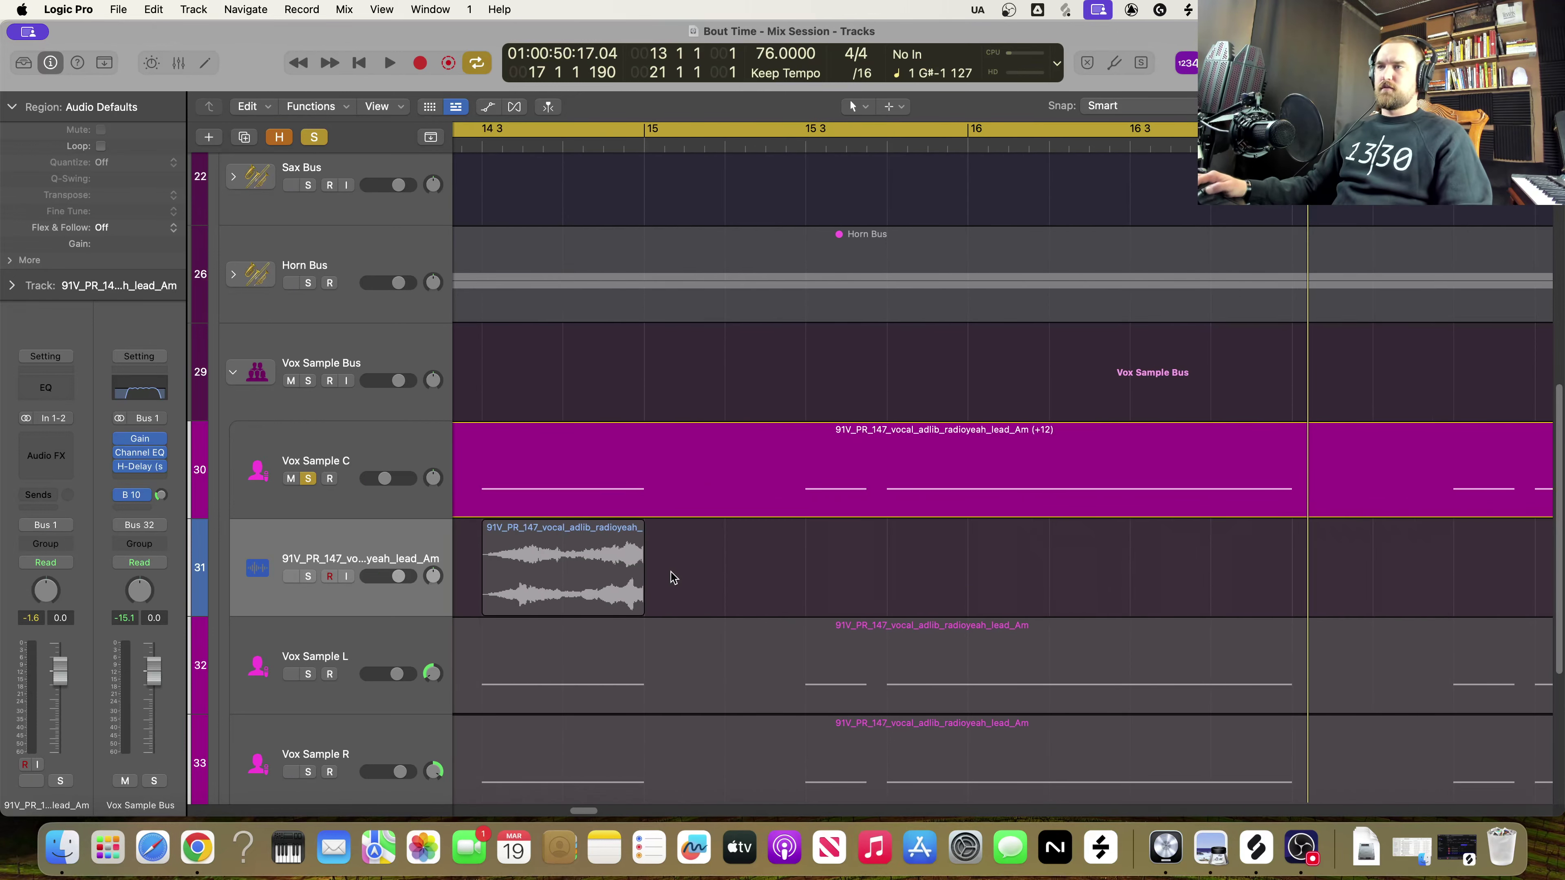
pyautogui.moveTo(574, 584); pyautogui.dragTo(1293, 601)
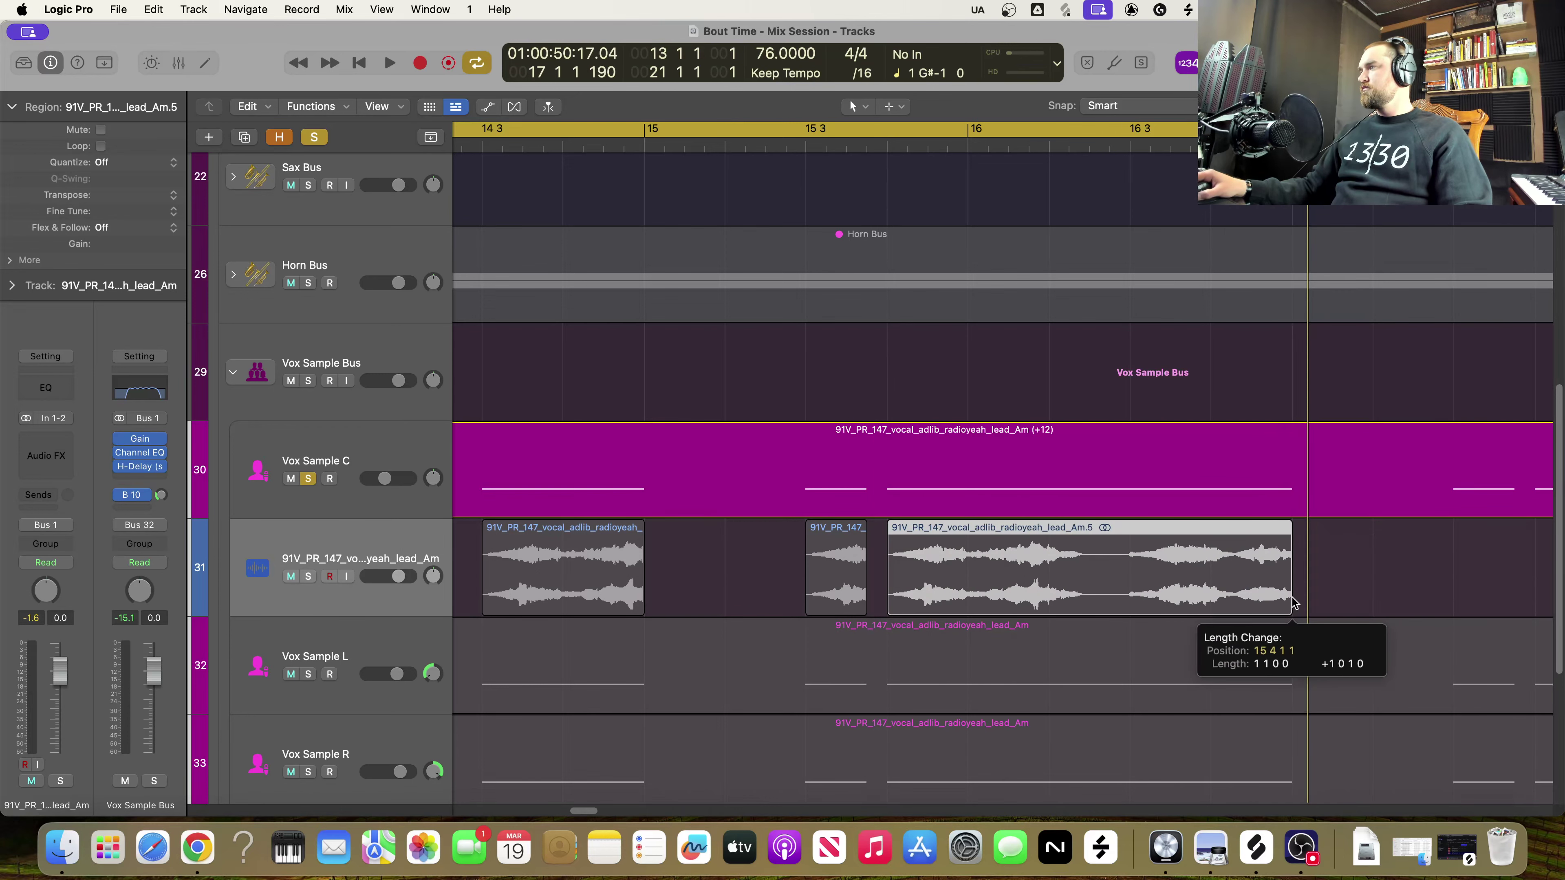
# Solo the imported vocal track instead of Vox Sample C and play the rearranged slices from bar 13 to bar 17
pyautogui.press('super+Left')
pyautogui.press('super+Left')
pyautogui.press('super+Left')
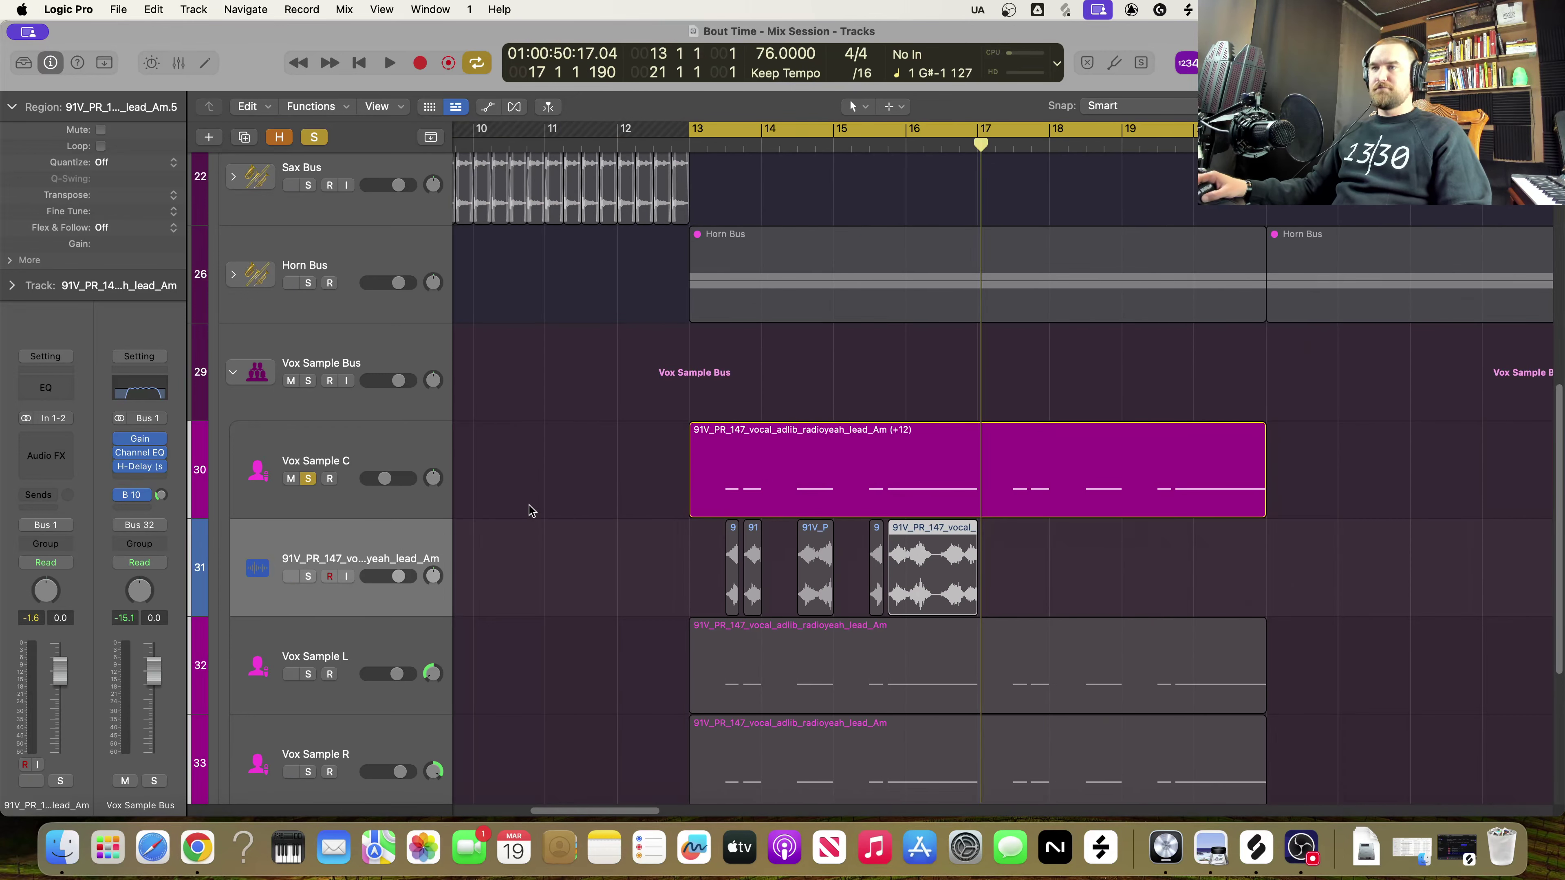
pyautogui.click(308, 575)
pyautogui.click(308, 479)
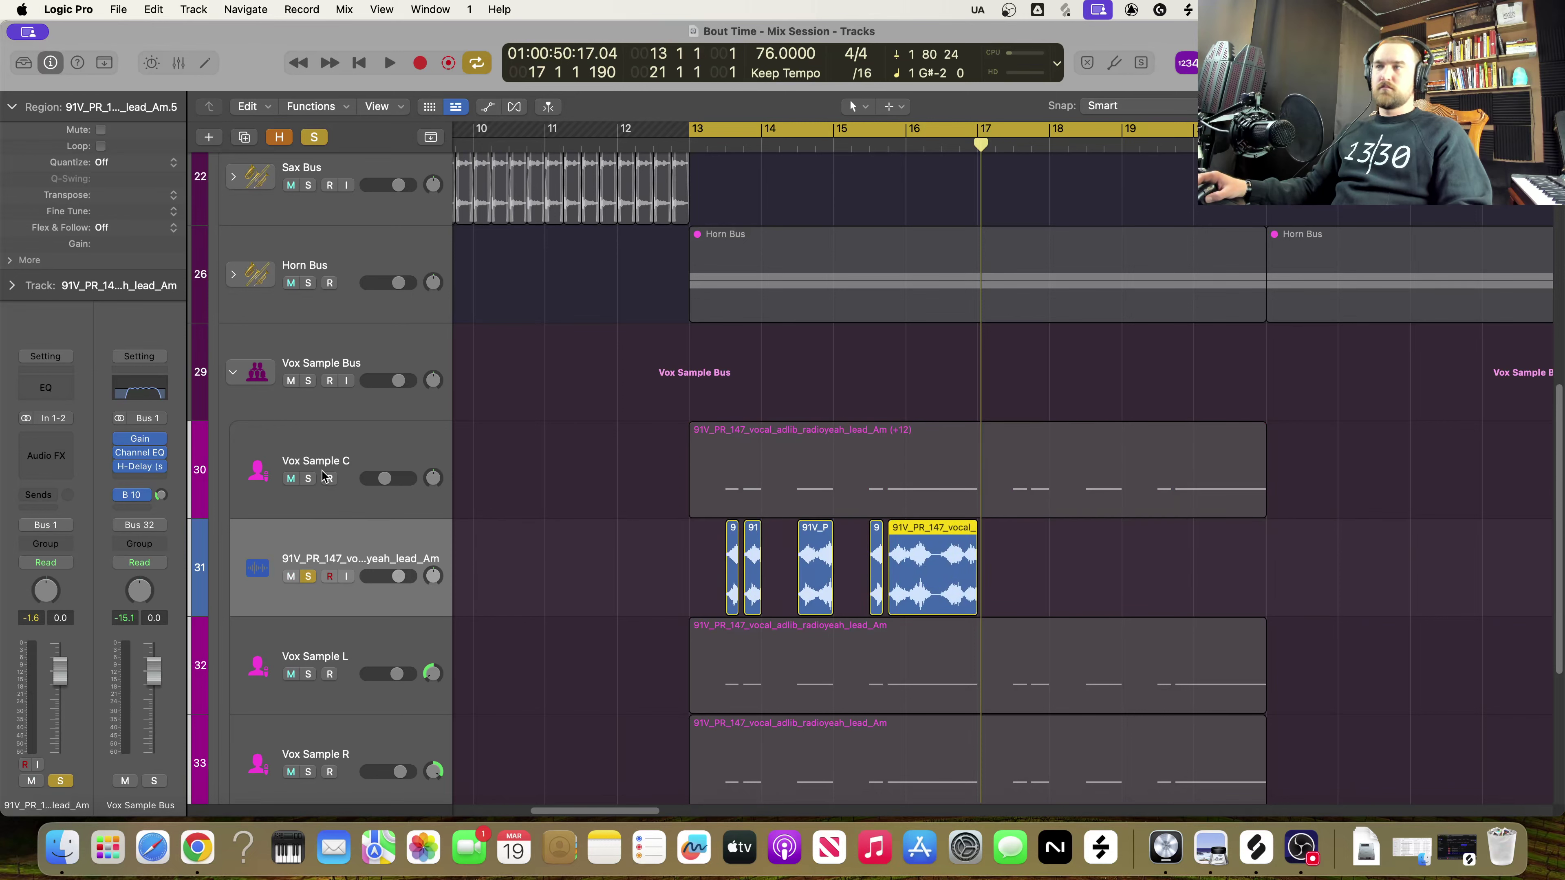
pyautogui.press('space')
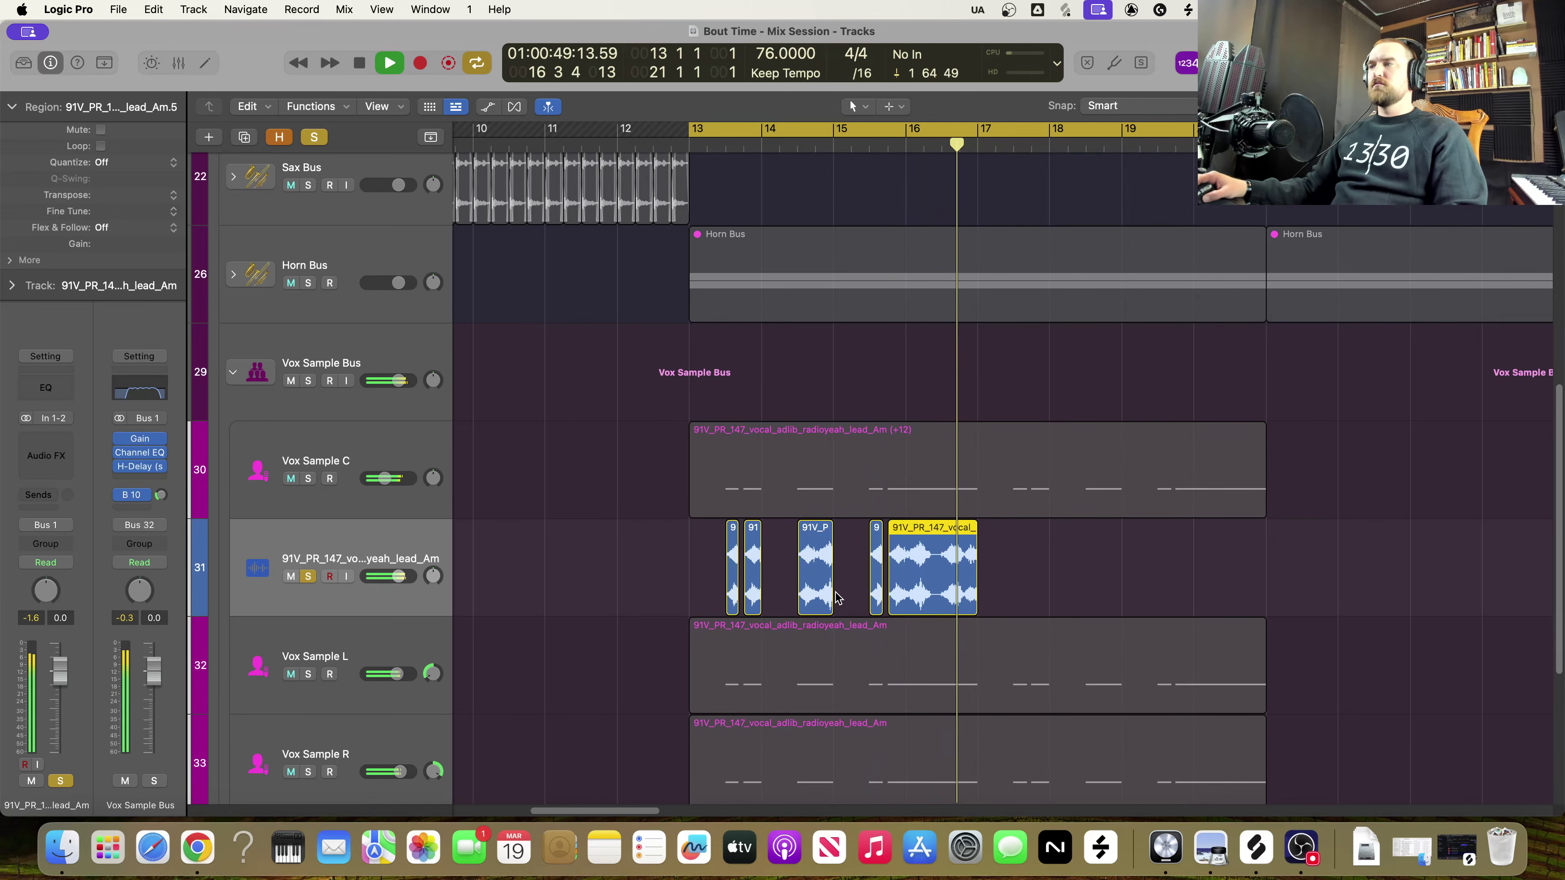
pyautogui.press('space')
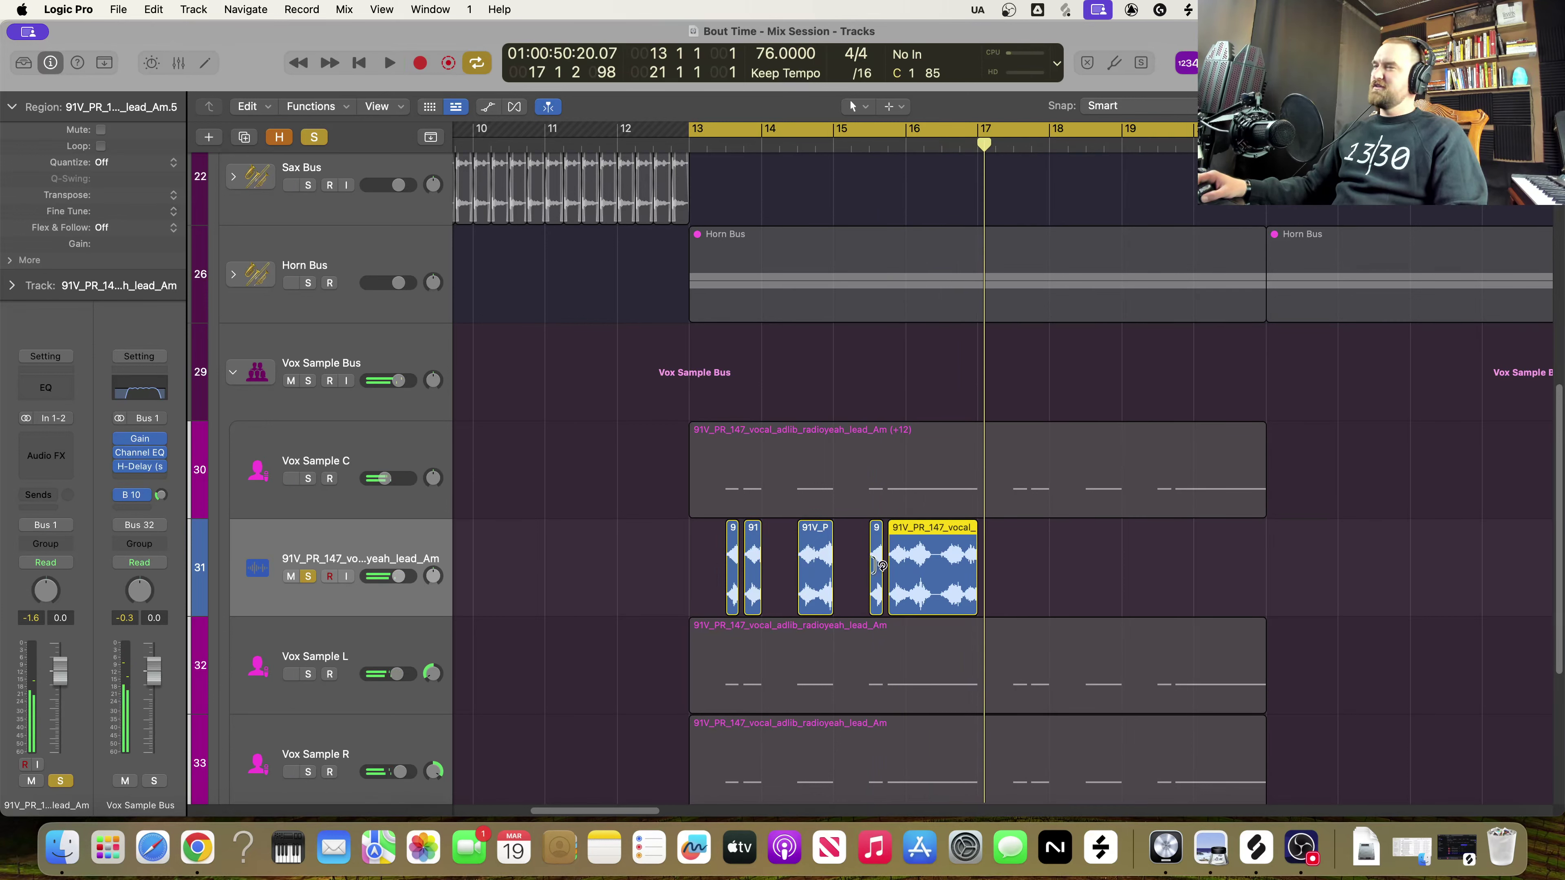
# Select all five slices on the imported vocal track and replay them from bar 13
pyautogui.moveTo(1041, 570); pyautogui.dragTo(665, 570)
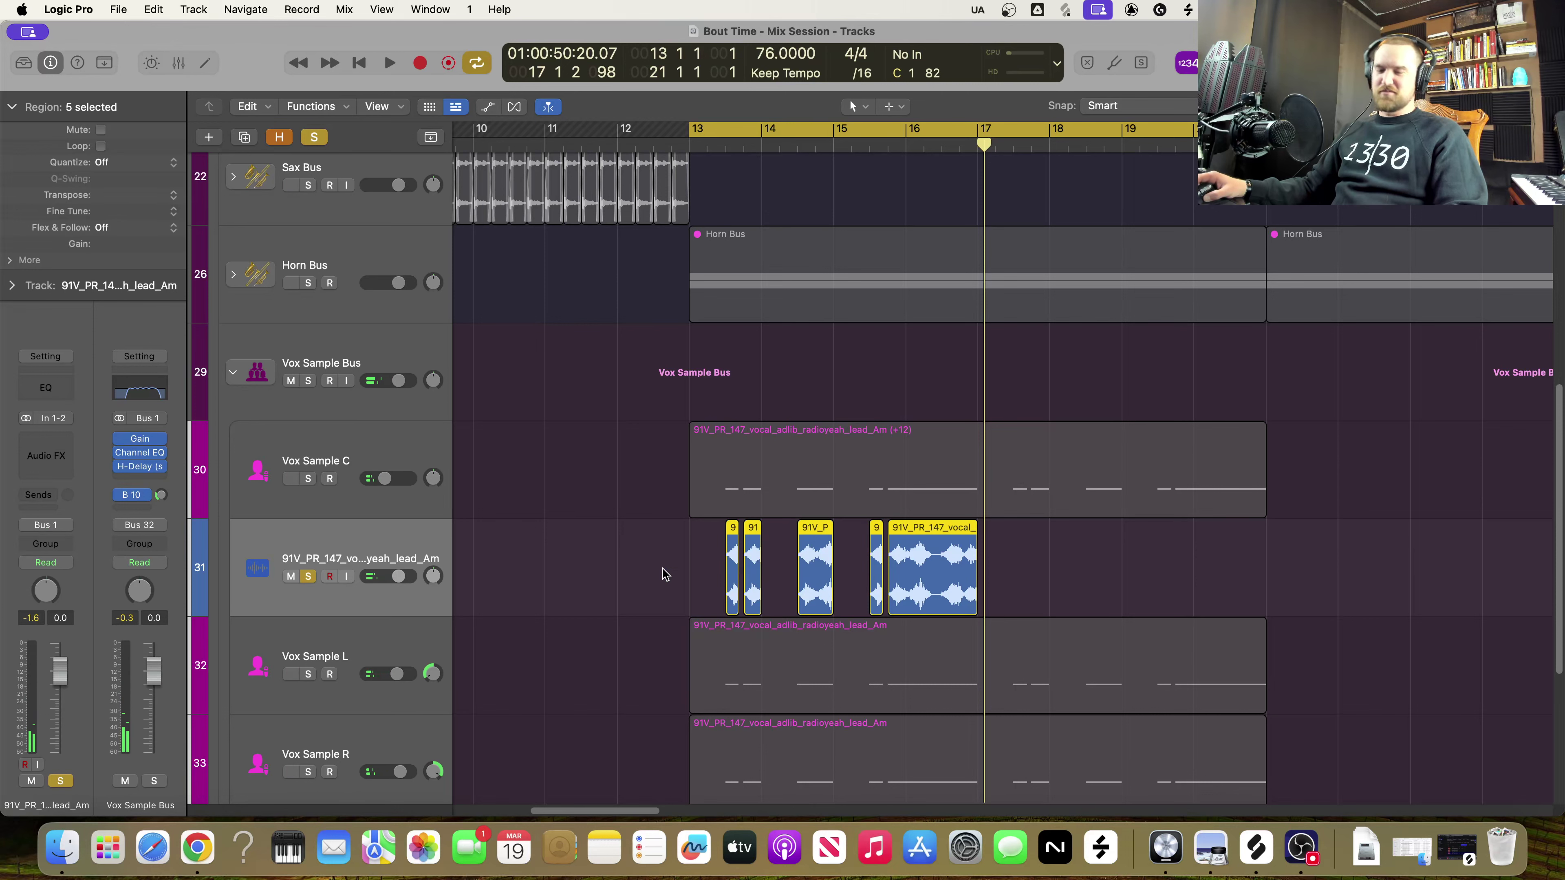
pyautogui.press('z')
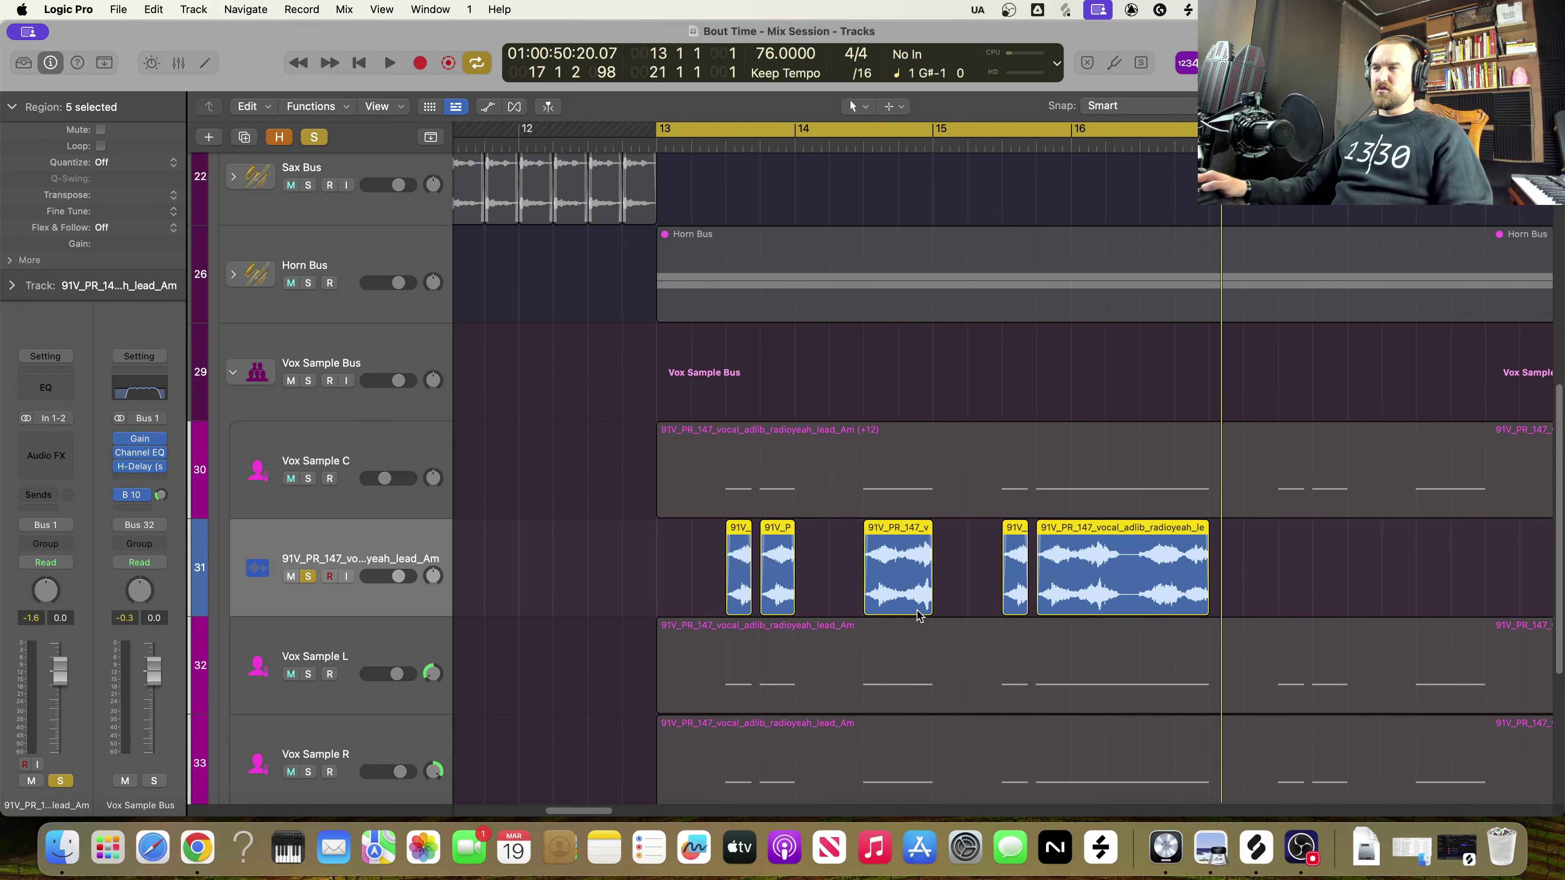
pyautogui.press('super+Left')
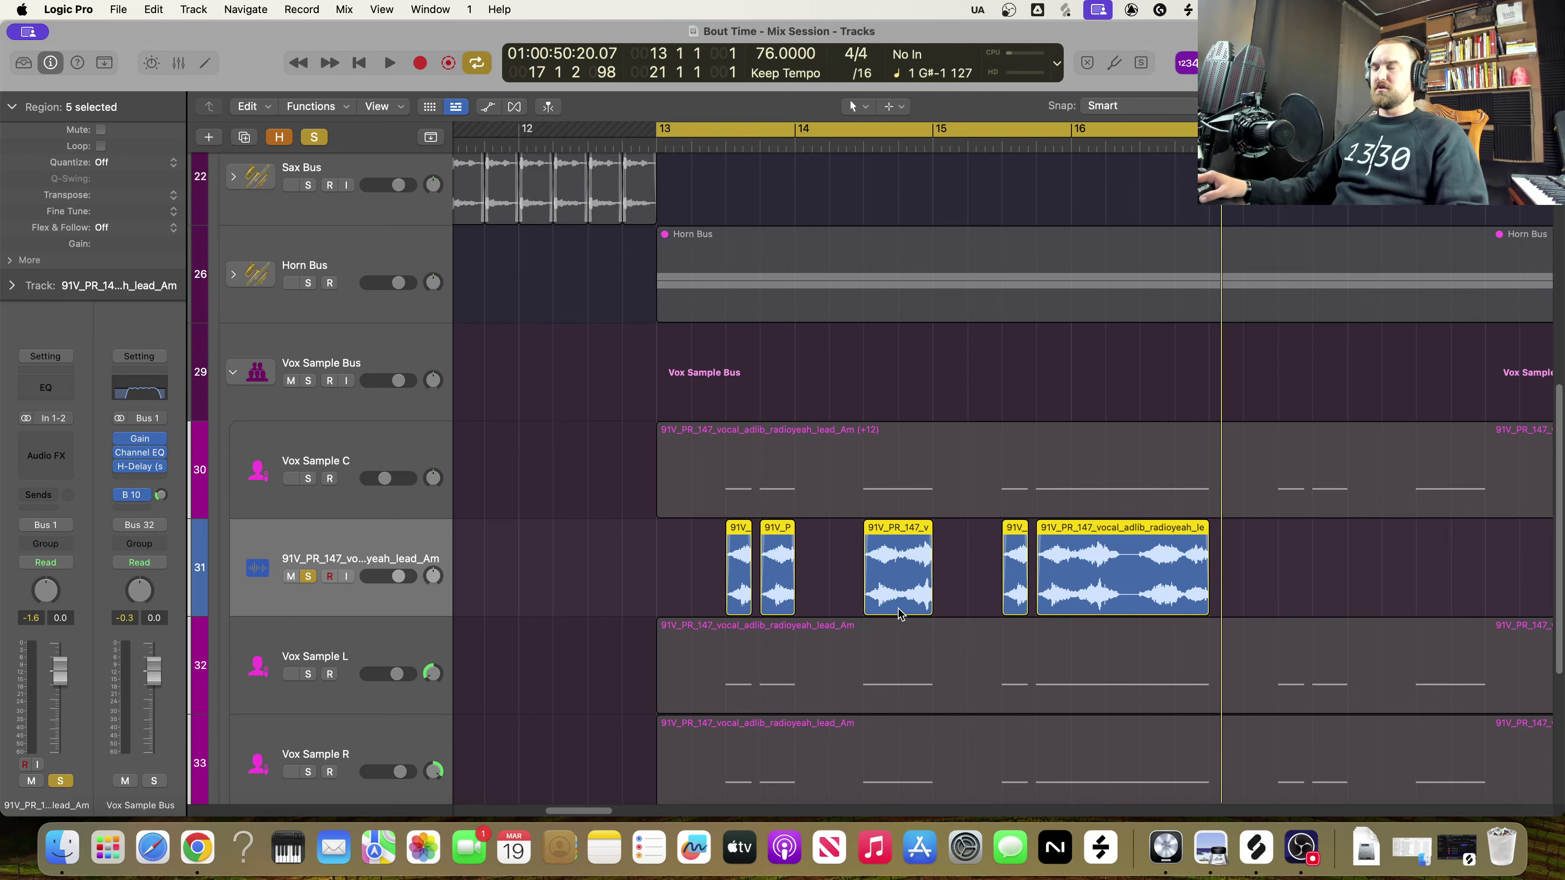
pyautogui.press('space')
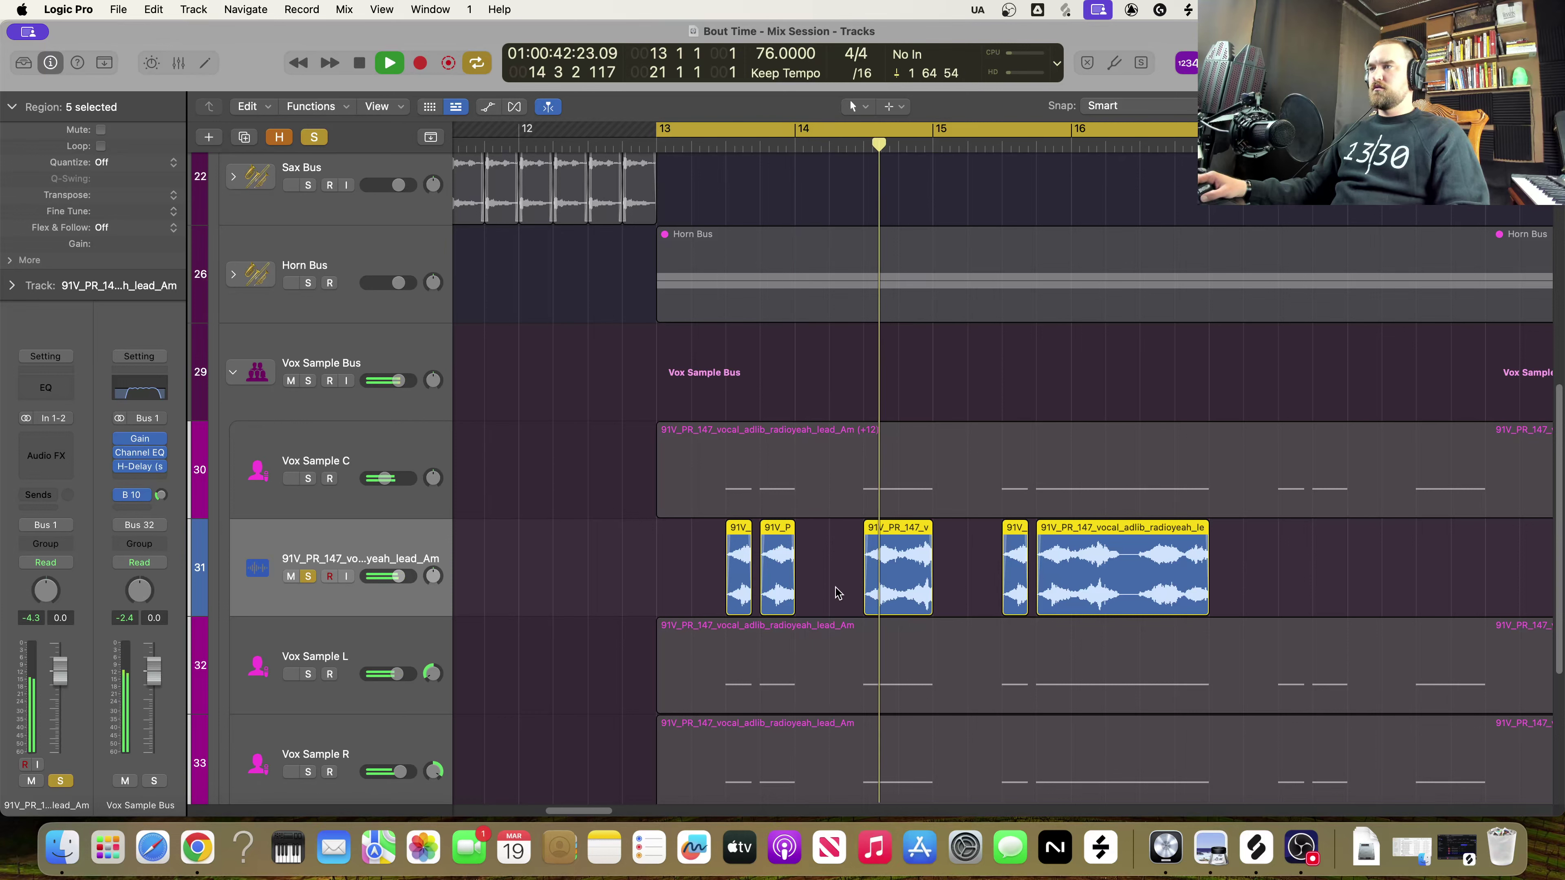
pyautogui.press('space')
# Solo Vox Sample C instead of the imported vocal track and play its pattern from bar 13 for comparison
pyautogui.click(307, 479)
pyautogui.click(308, 576)
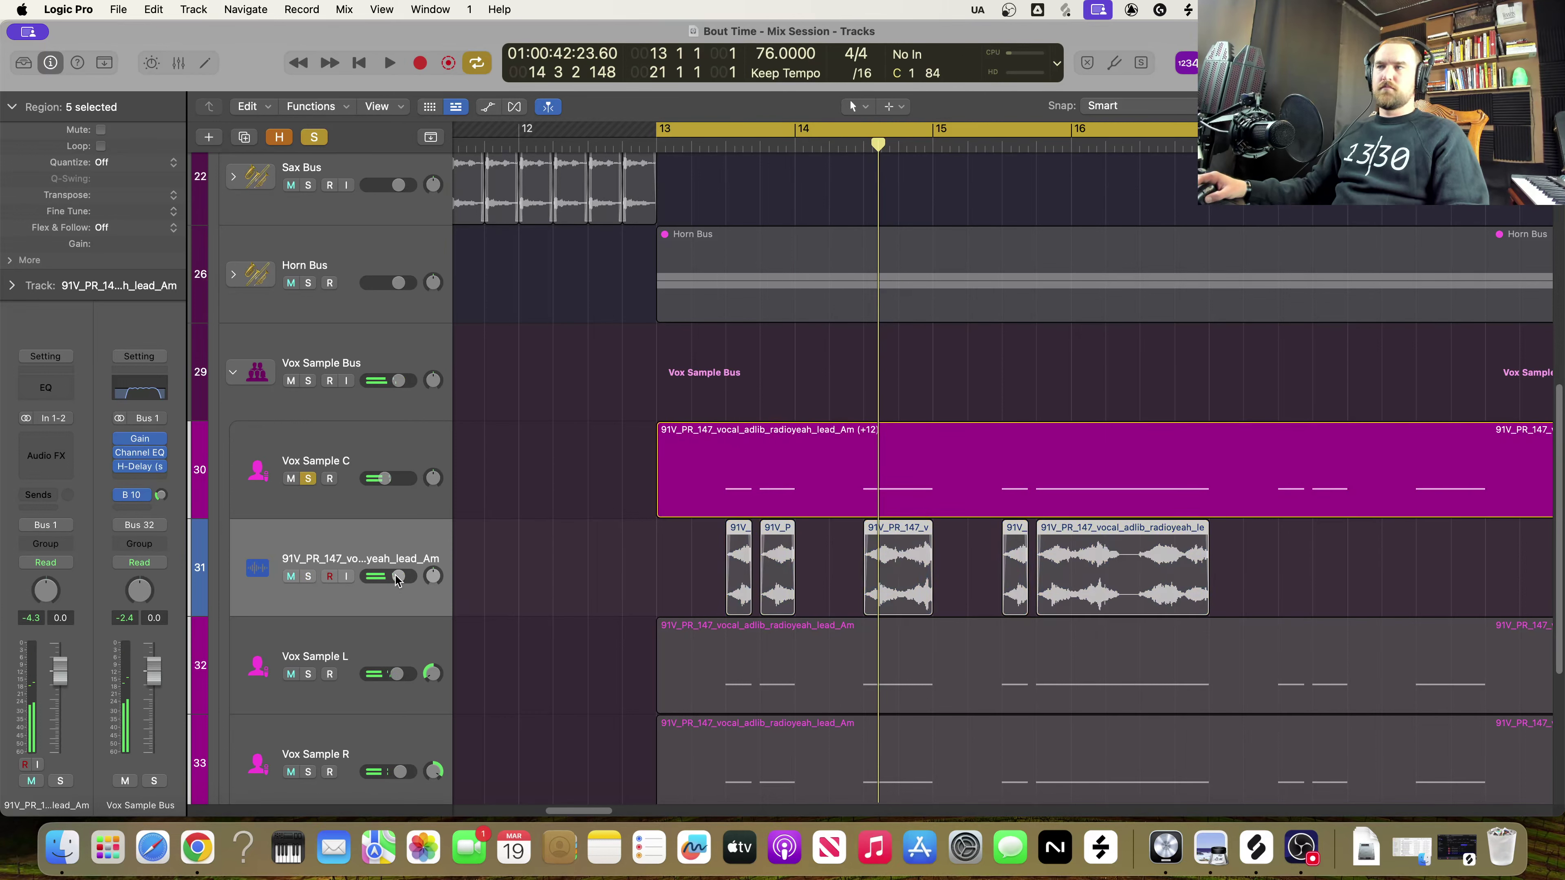
pyautogui.press('space')
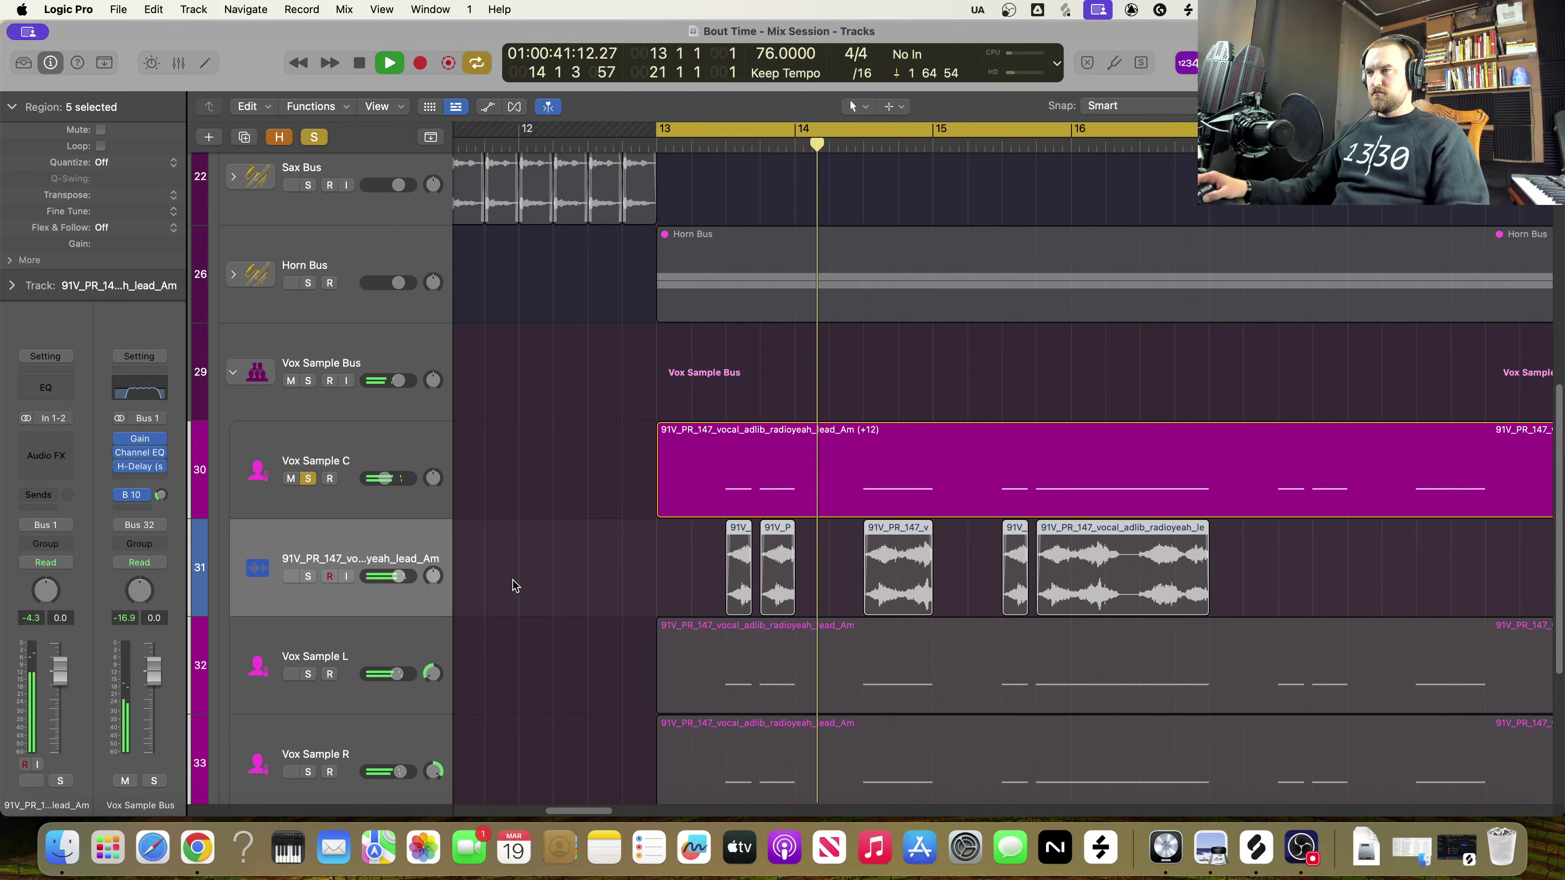
pyautogui.press('space')
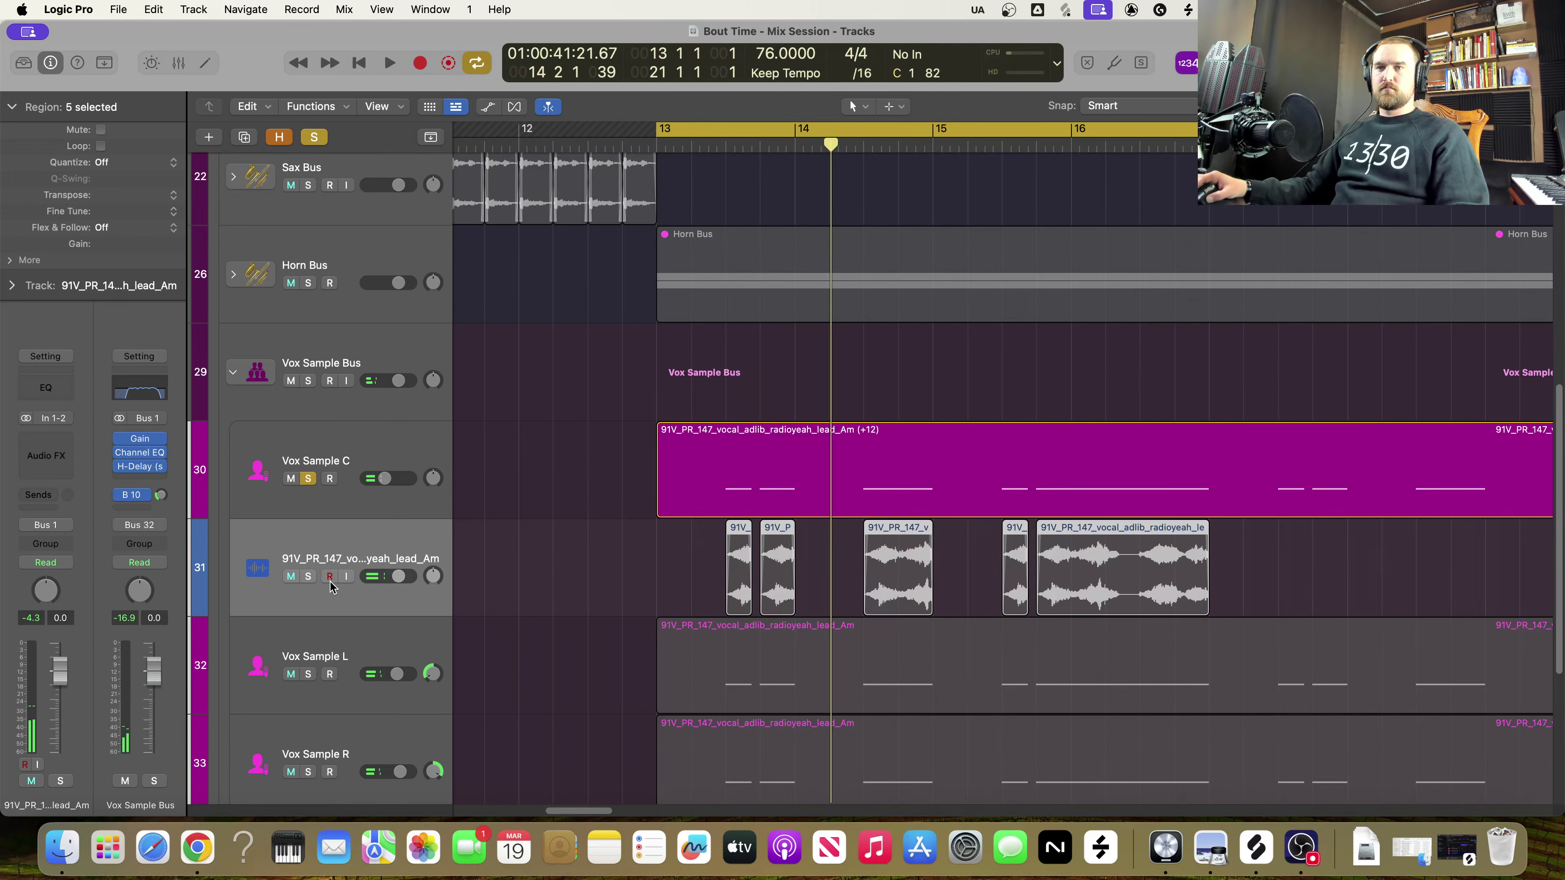
# Switch the solo back to the imported vocal track and play its first two slices
pyautogui.click(309, 576)
pyautogui.click(307, 479)
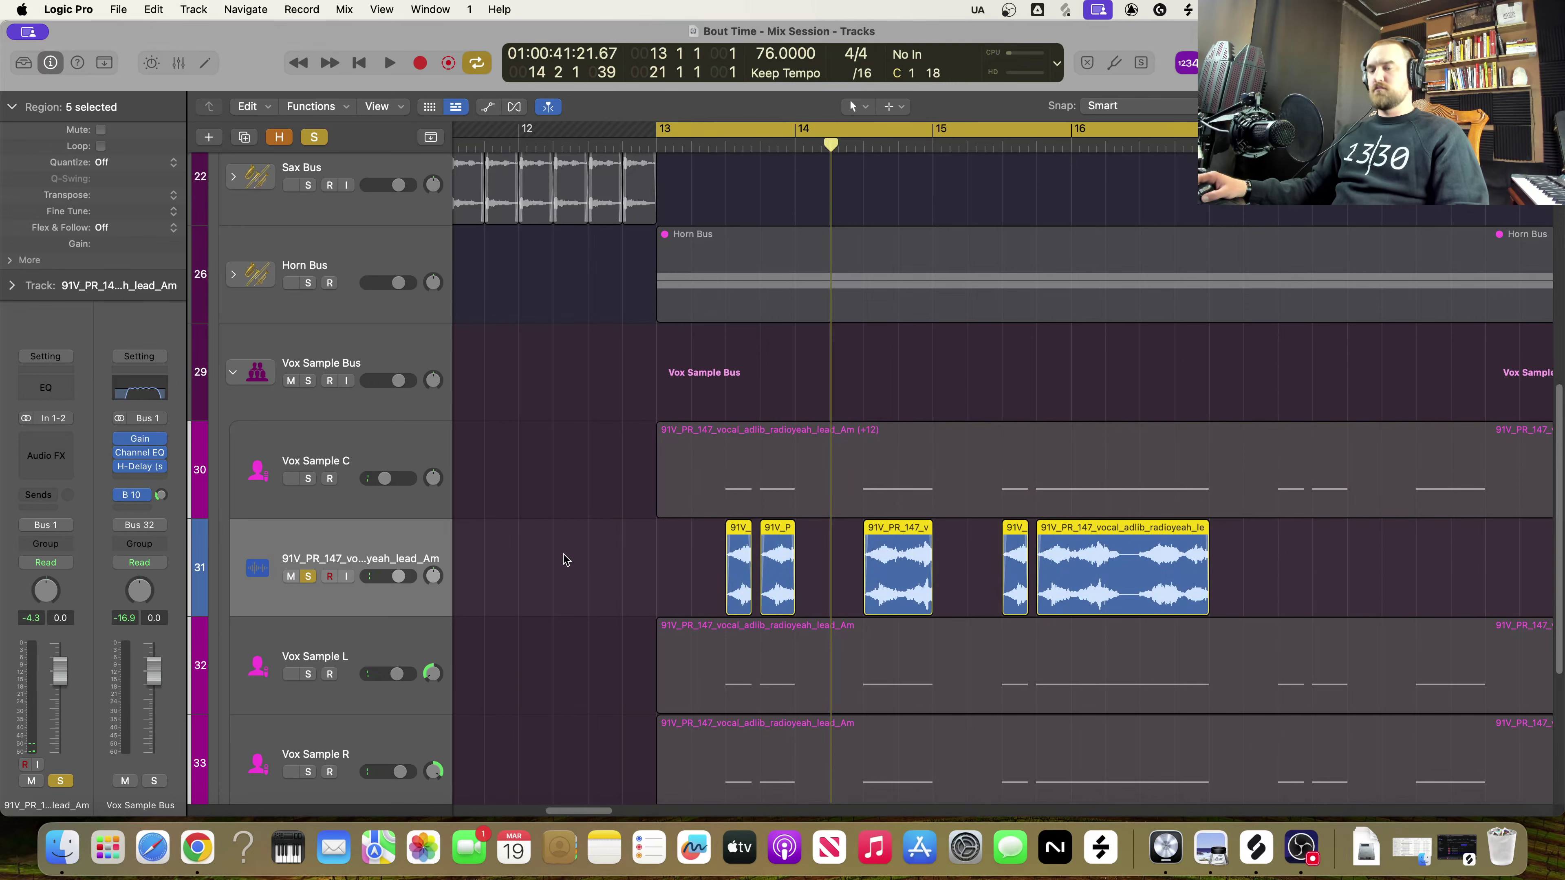
pyautogui.press('space')
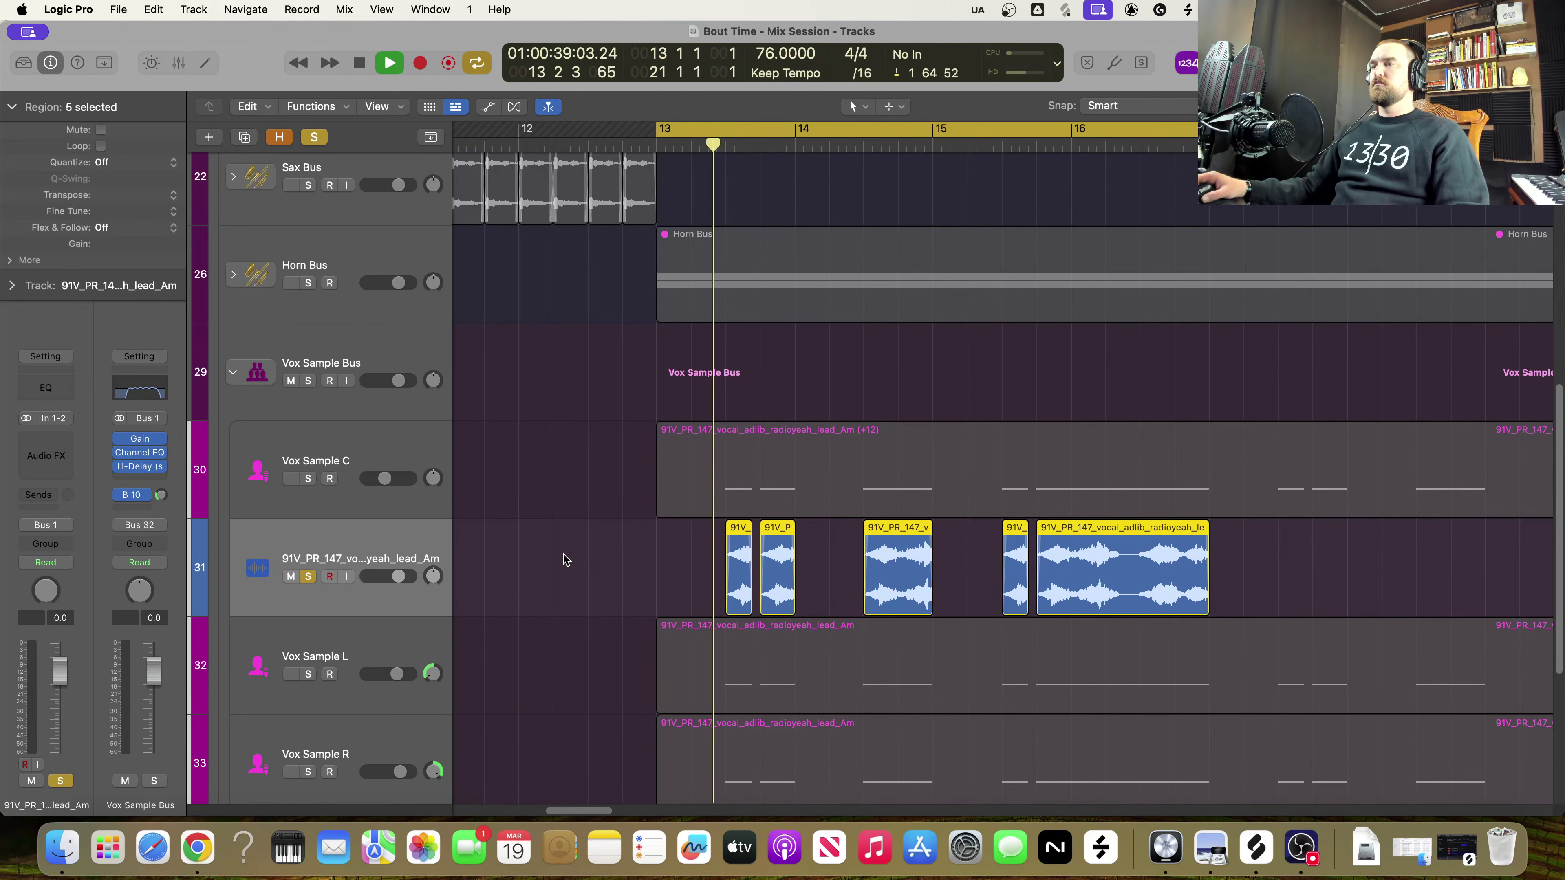
pyautogui.press('space')
# Extend the end of the vocal slice at 13 3 slightly past the matching Vox Sample C note and play it
pyautogui.scroll(8, 806, 624)
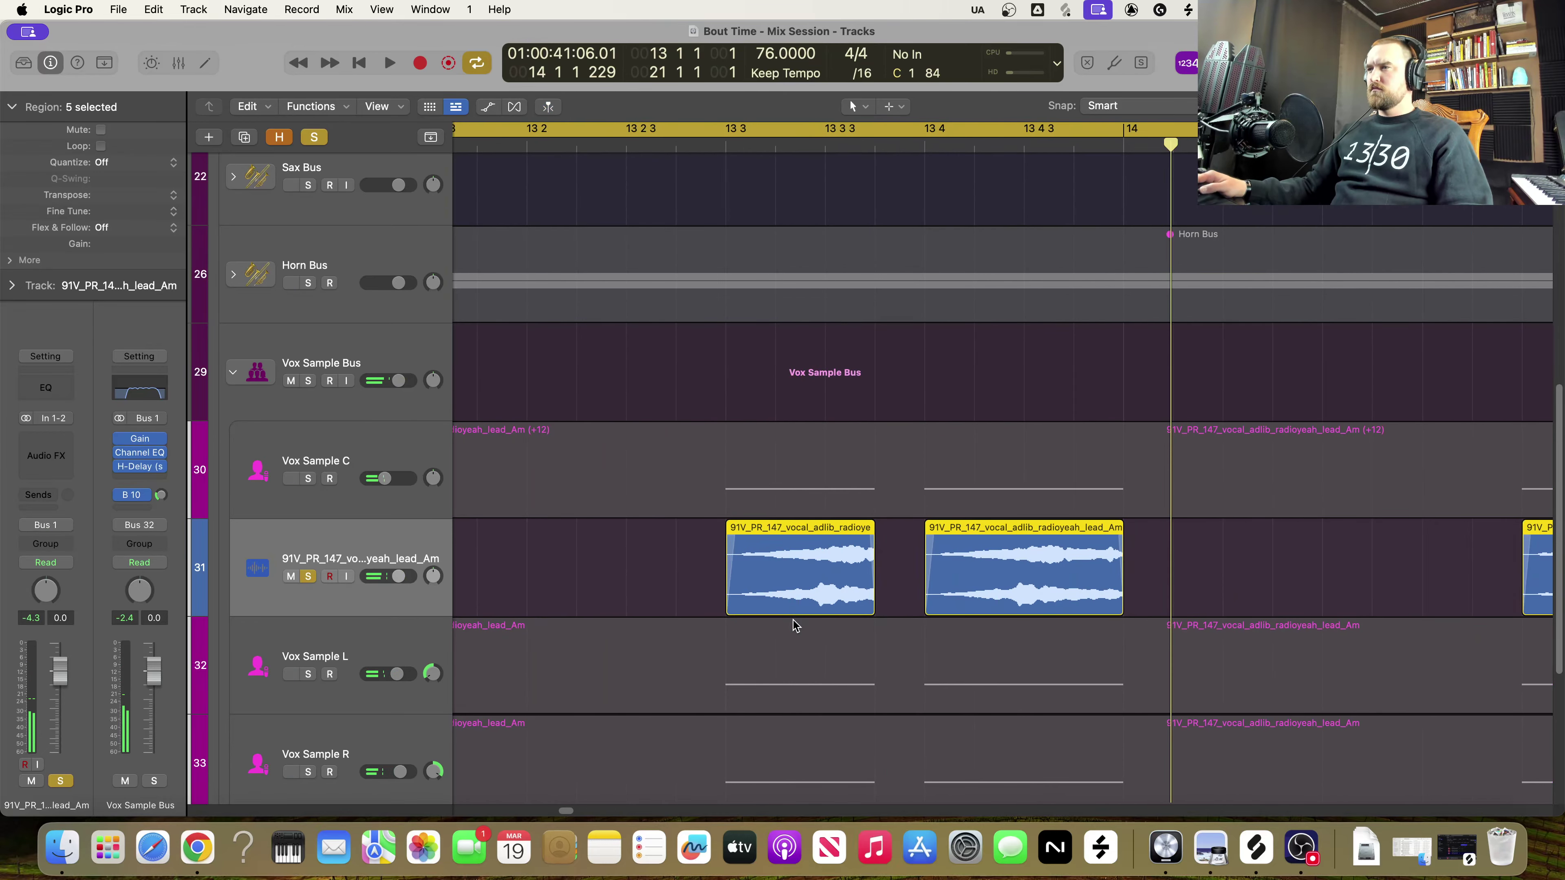
pyautogui.hscroll(2, 794, 622)
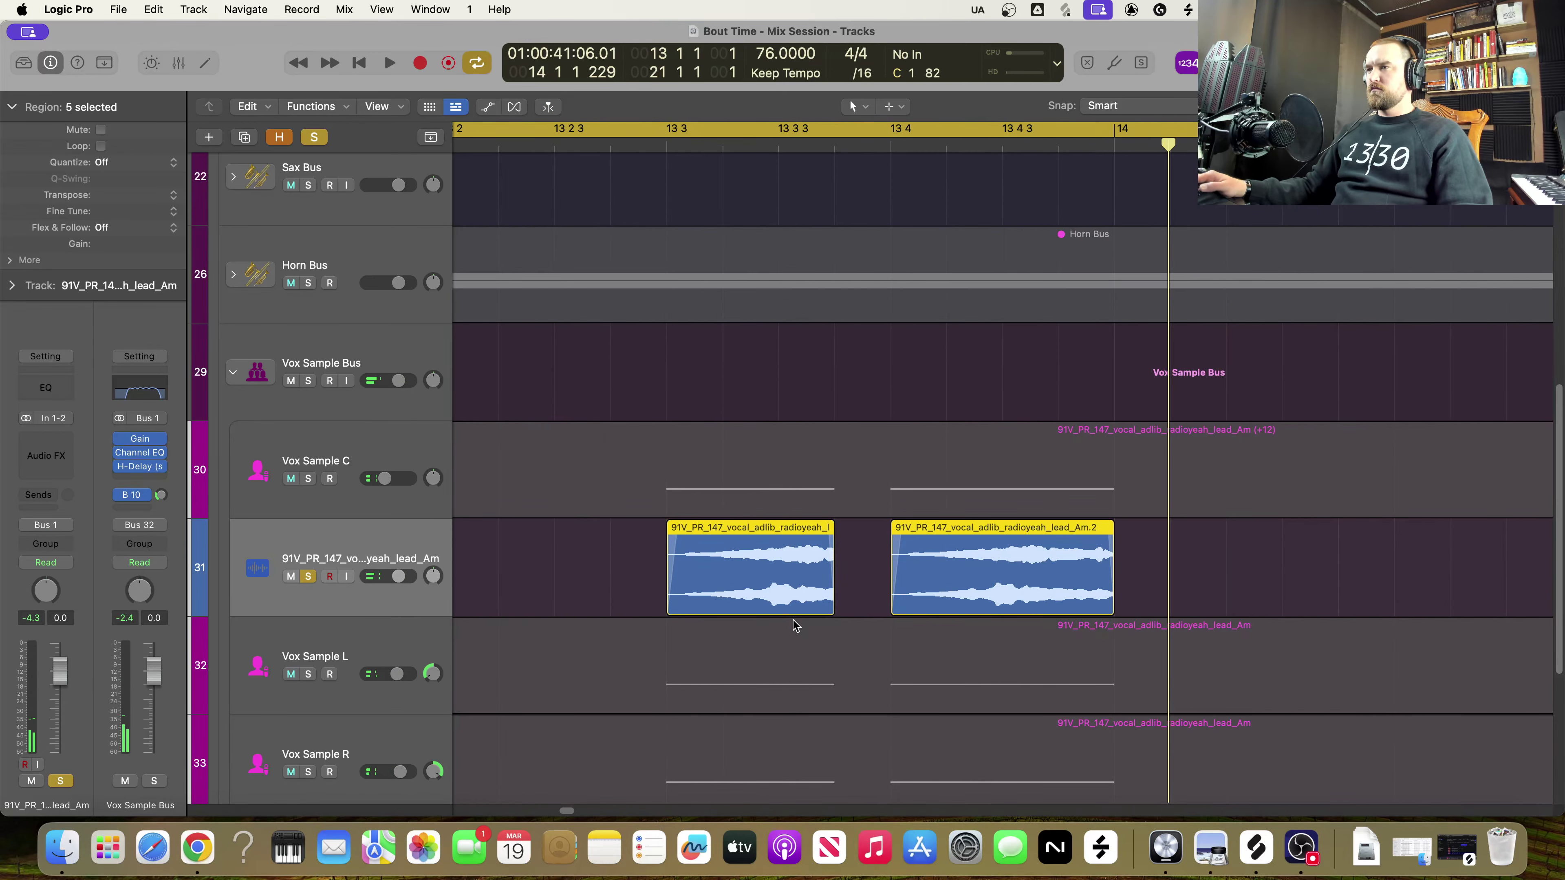
pyautogui.click(832, 597)
pyautogui.click(862, 591)
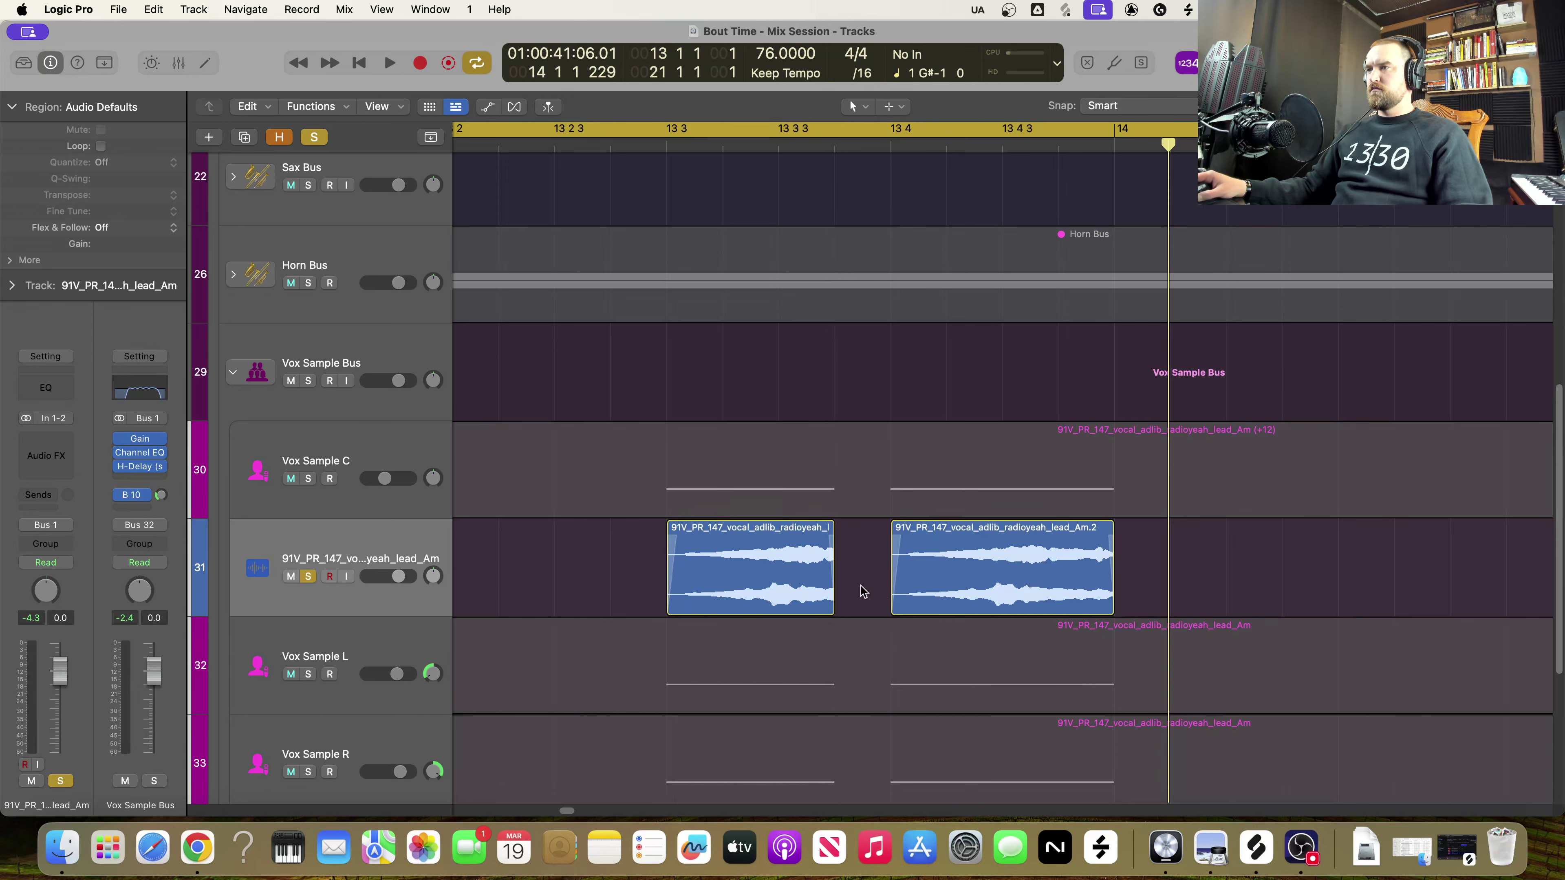
pyautogui.moveTo(838, 603); pyautogui.dragTo(843, 606)
pyautogui.press('super+Left')
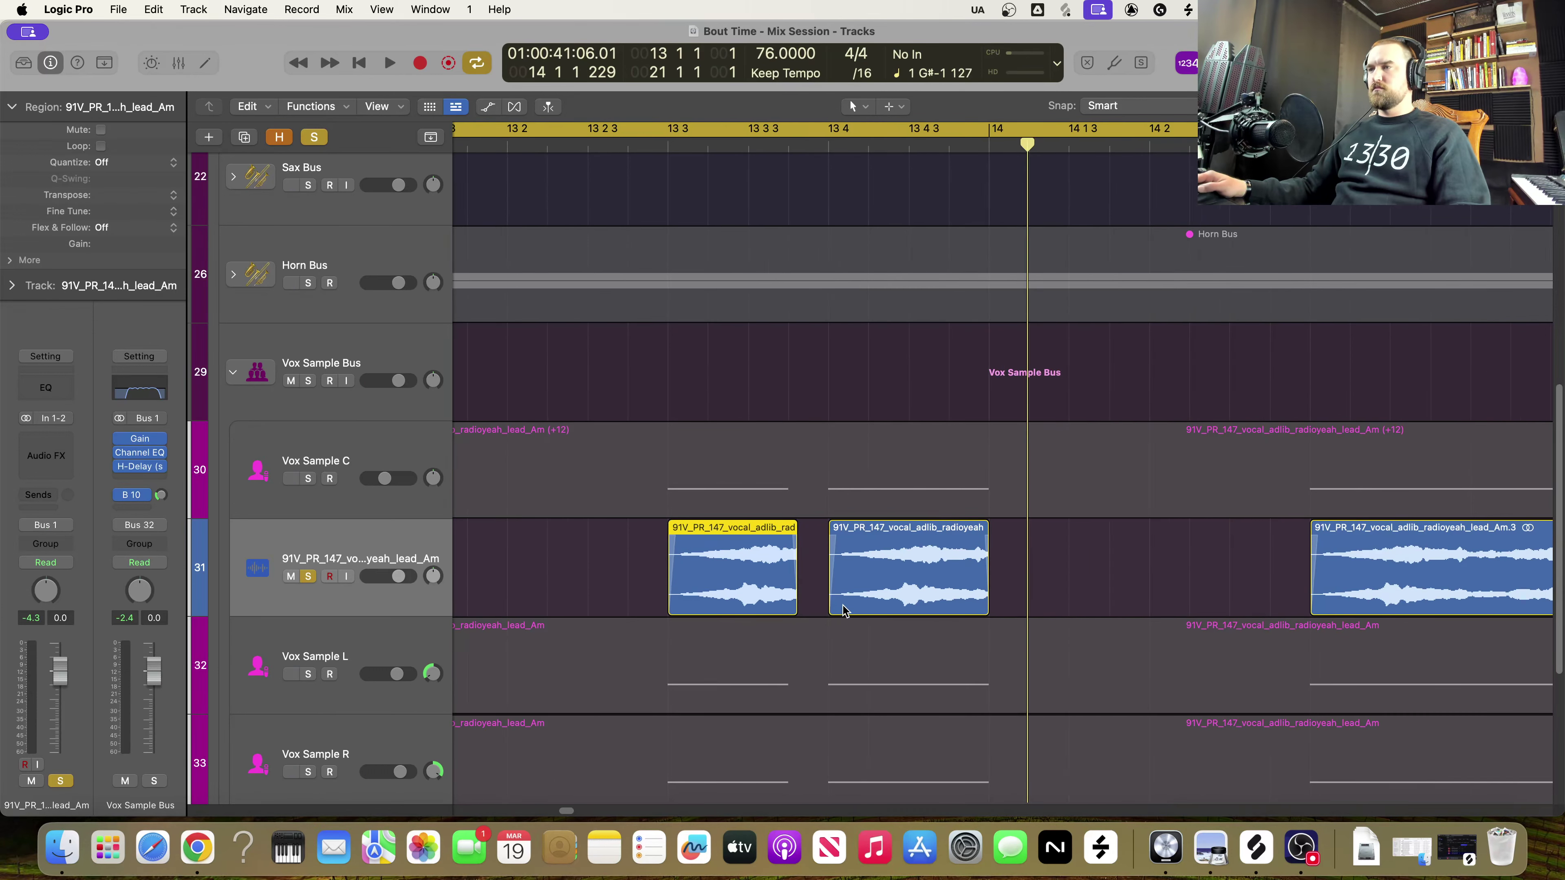
pyautogui.press('space')
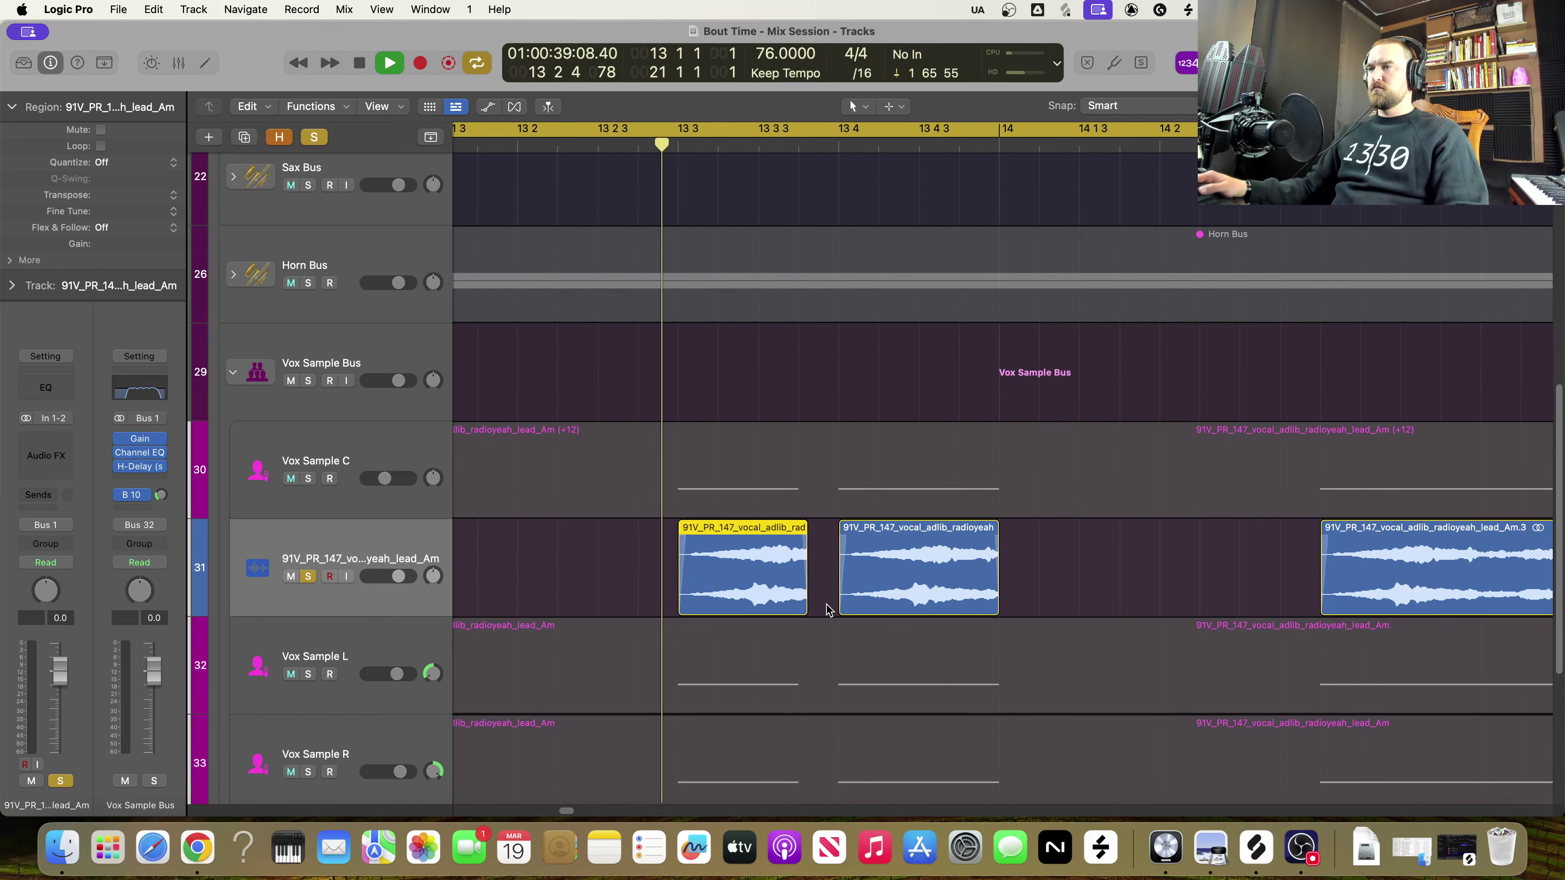
pyautogui.press('space')
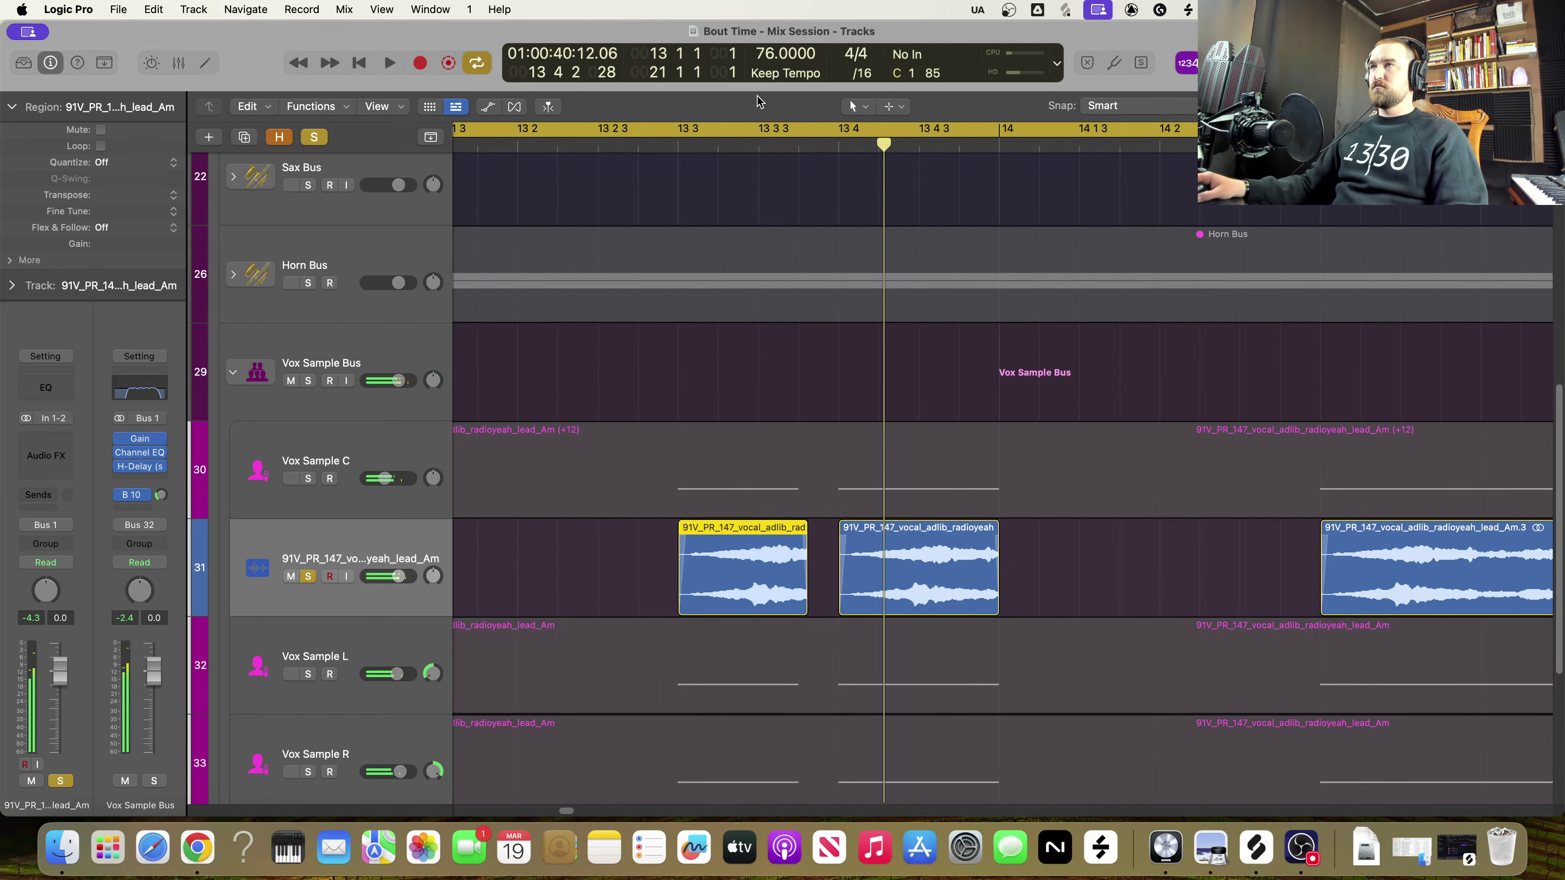
# Turn off the cycle range, lengthen the slice at 13 3 closer to the next slice, and play from about 13 2 3
pyautogui.click(752, 130)
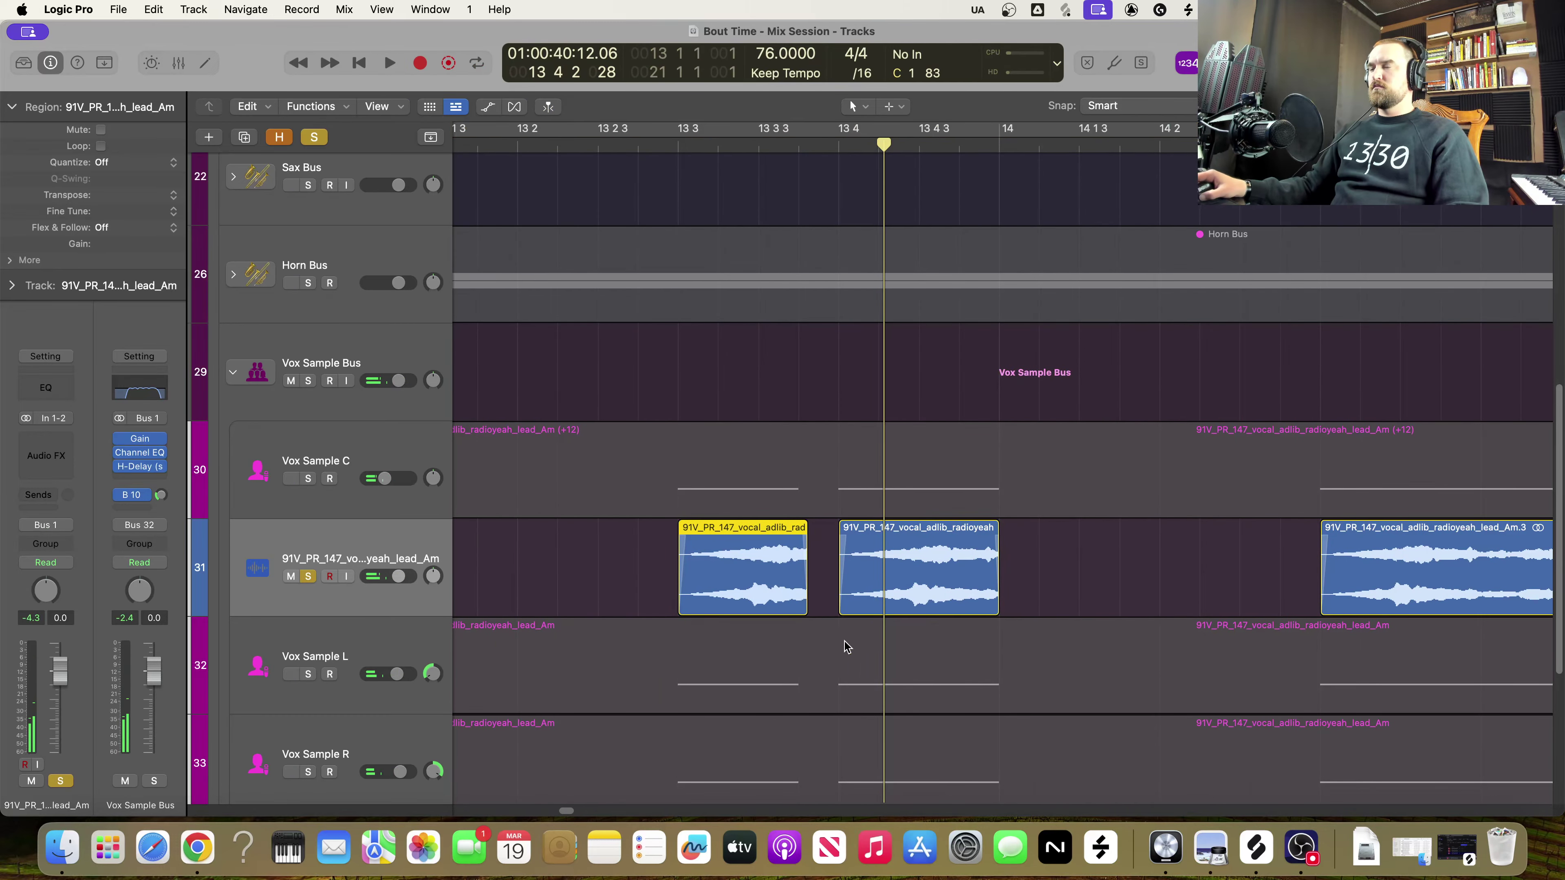
pyautogui.moveTo(803, 606); pyautogui.dragTo(819, 610)
pyautogui.press('space')
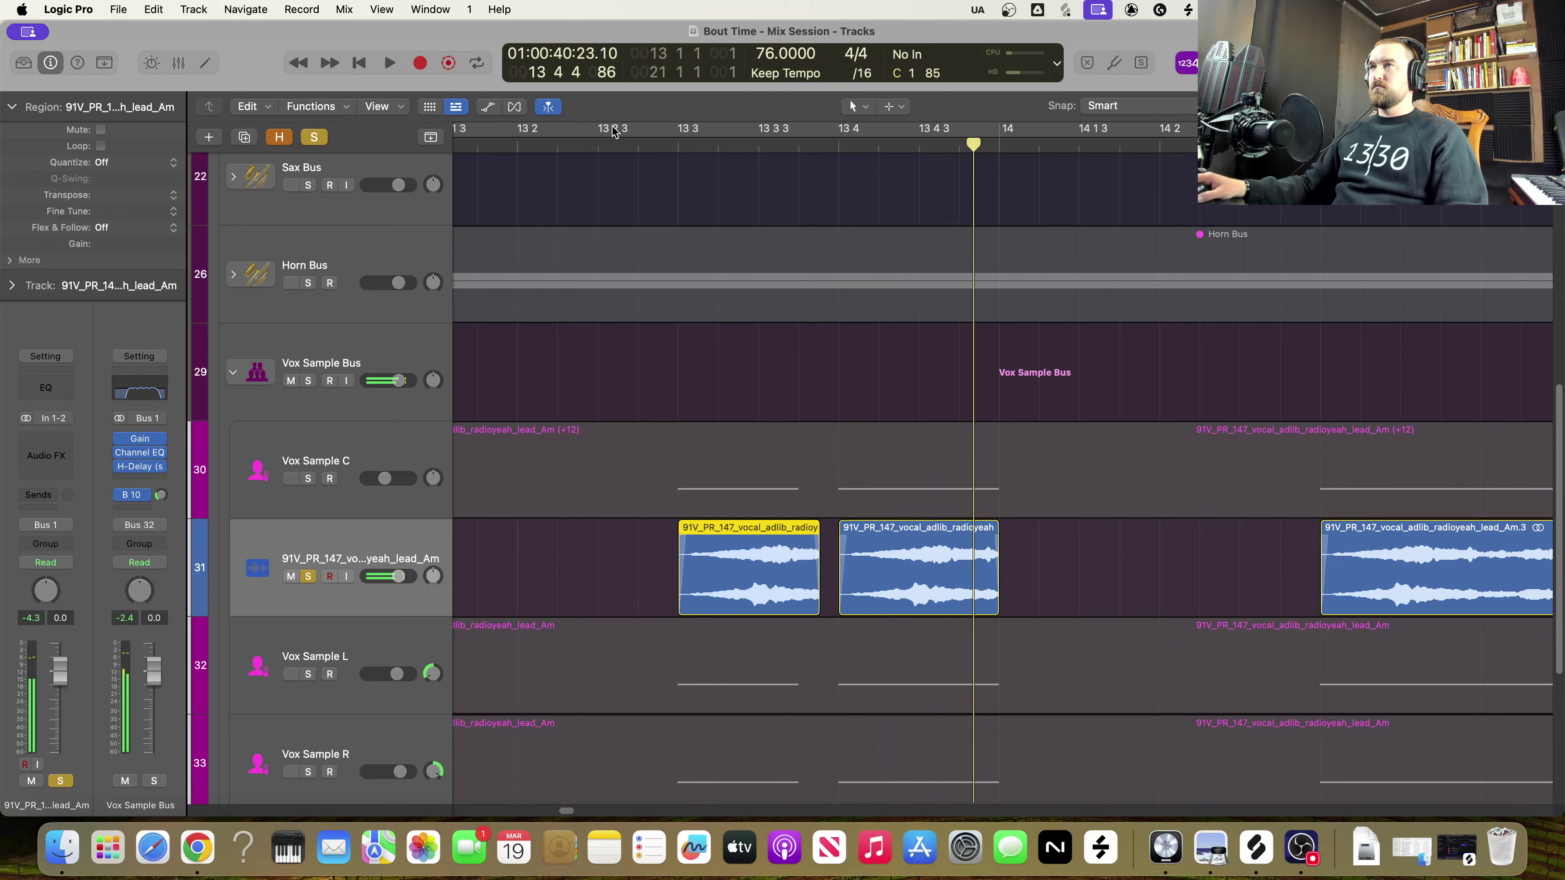
pyautogui.click(616, 158)
pyautogui.click(619, 146)
pyautogui.press('space')
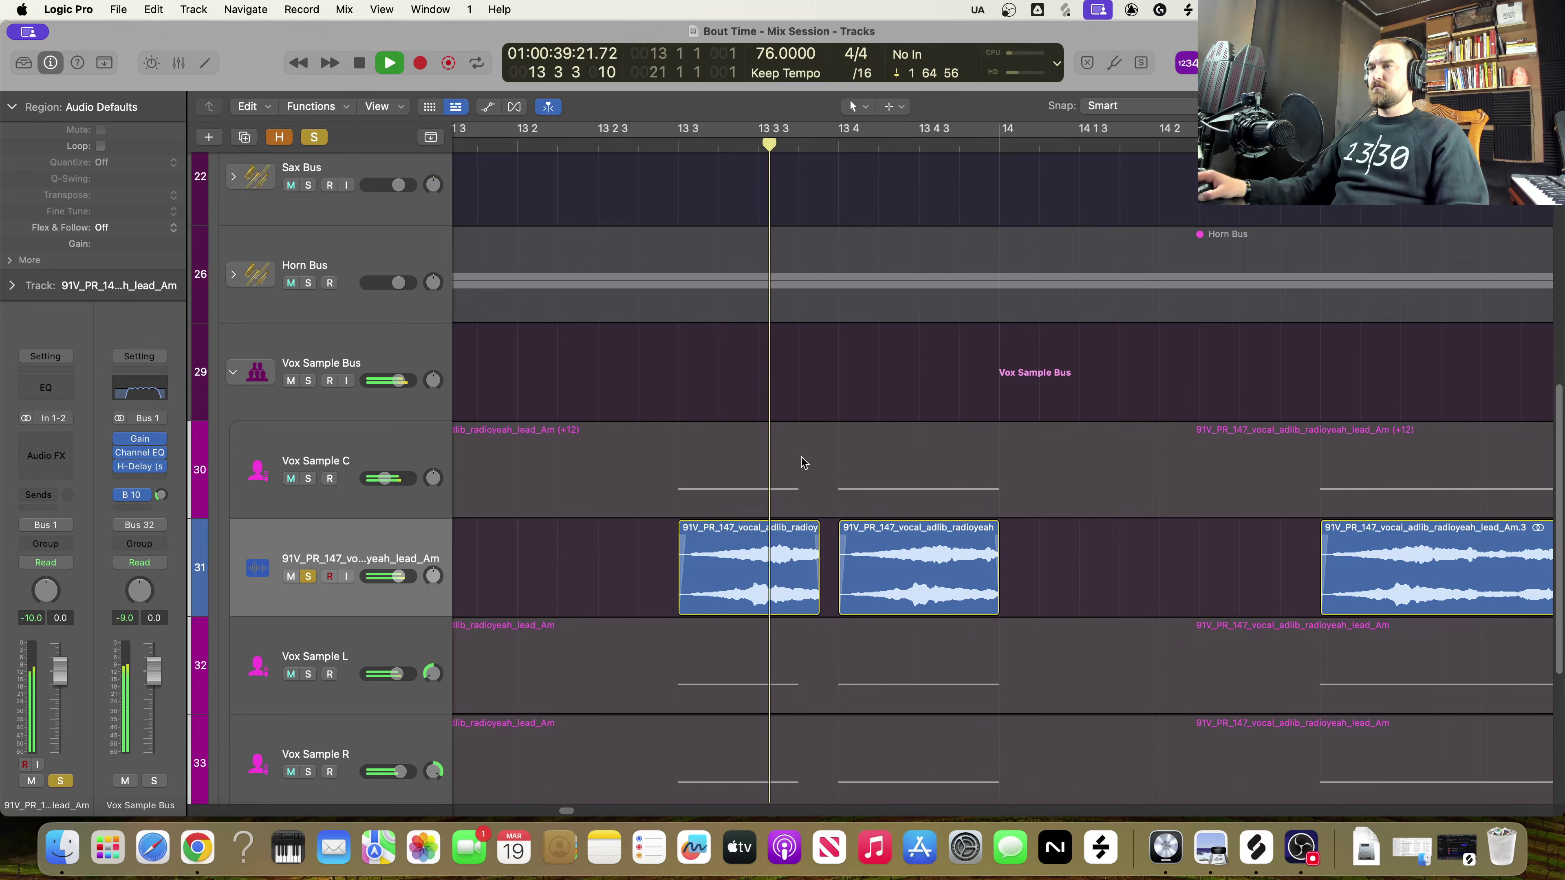
pyautogui.press('space')
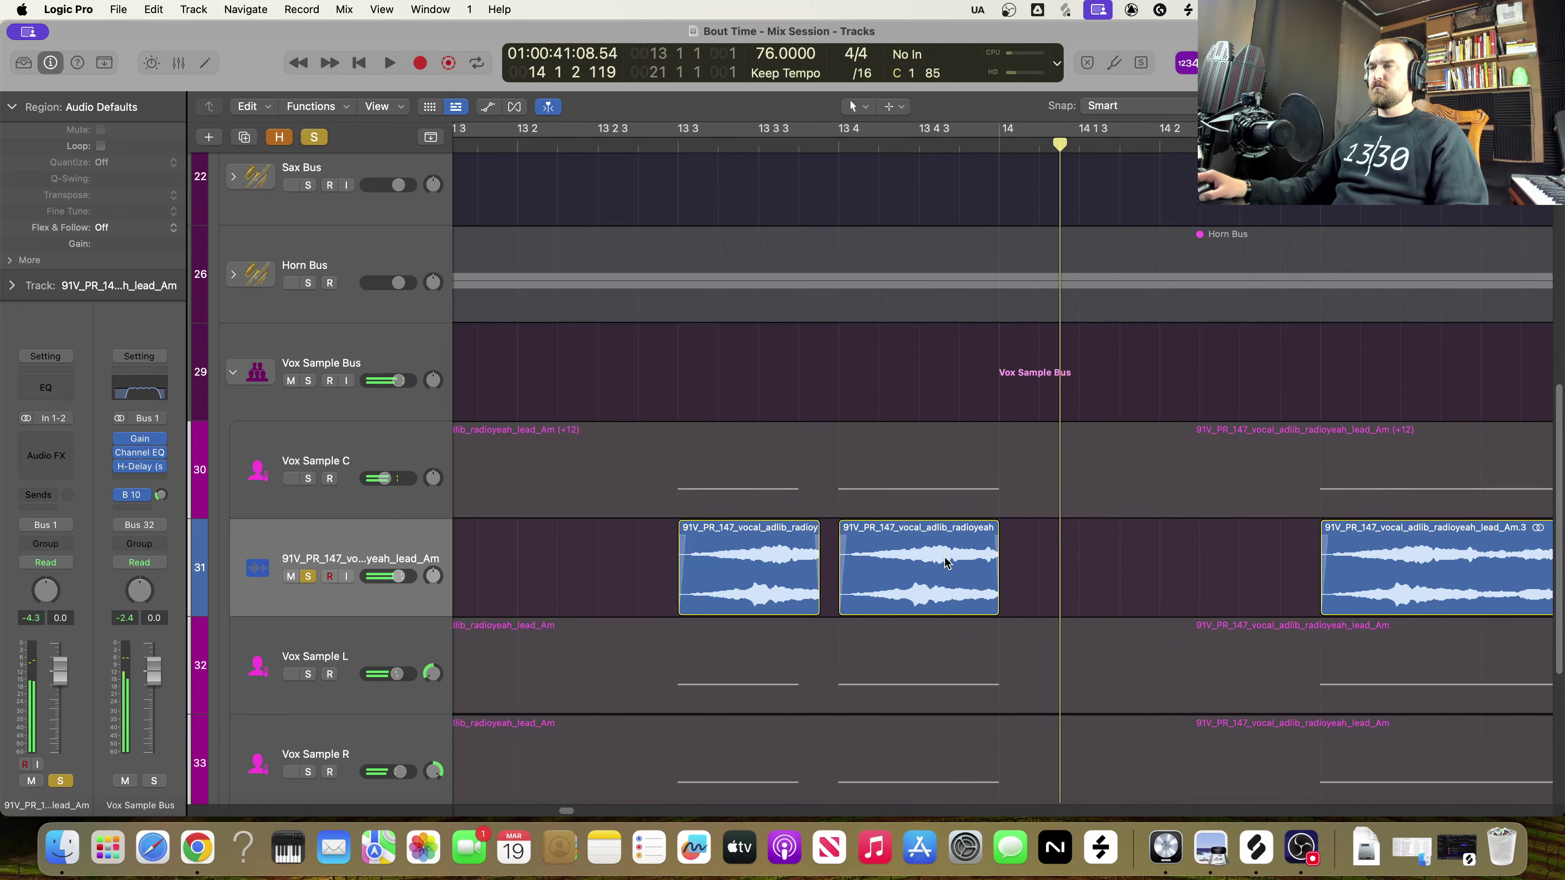
# Trim the slice at 13 3 back to the end of the Vox Sample C note and play both slices
pyautogui.moveTo(814, 600); pyautogui.dragTo(798, 601)
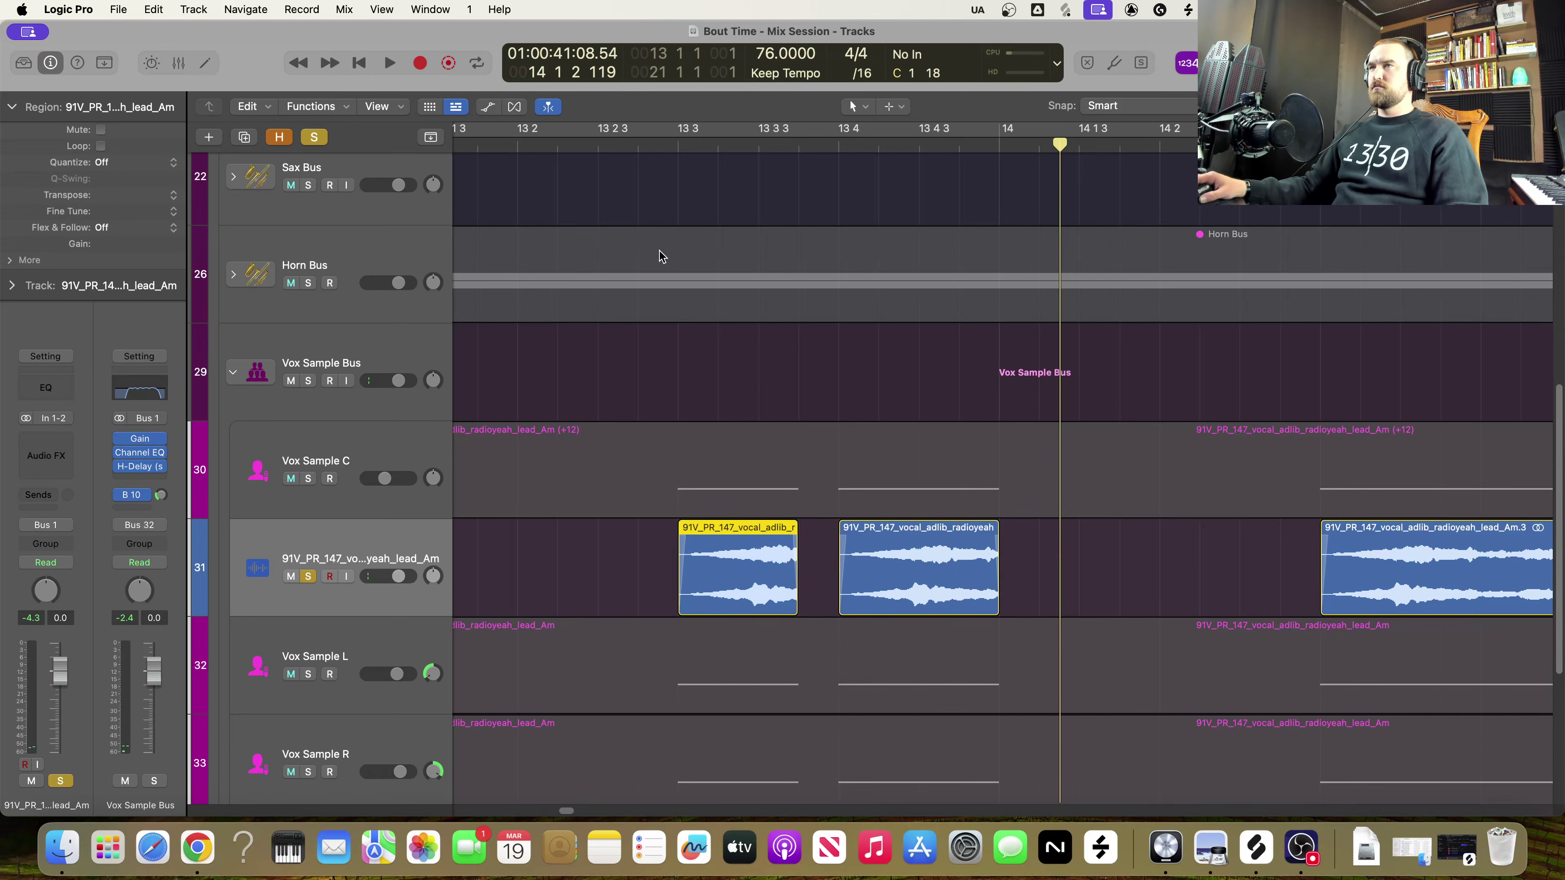
pyautogui.click(586, 156)
pyautogui.press('space')
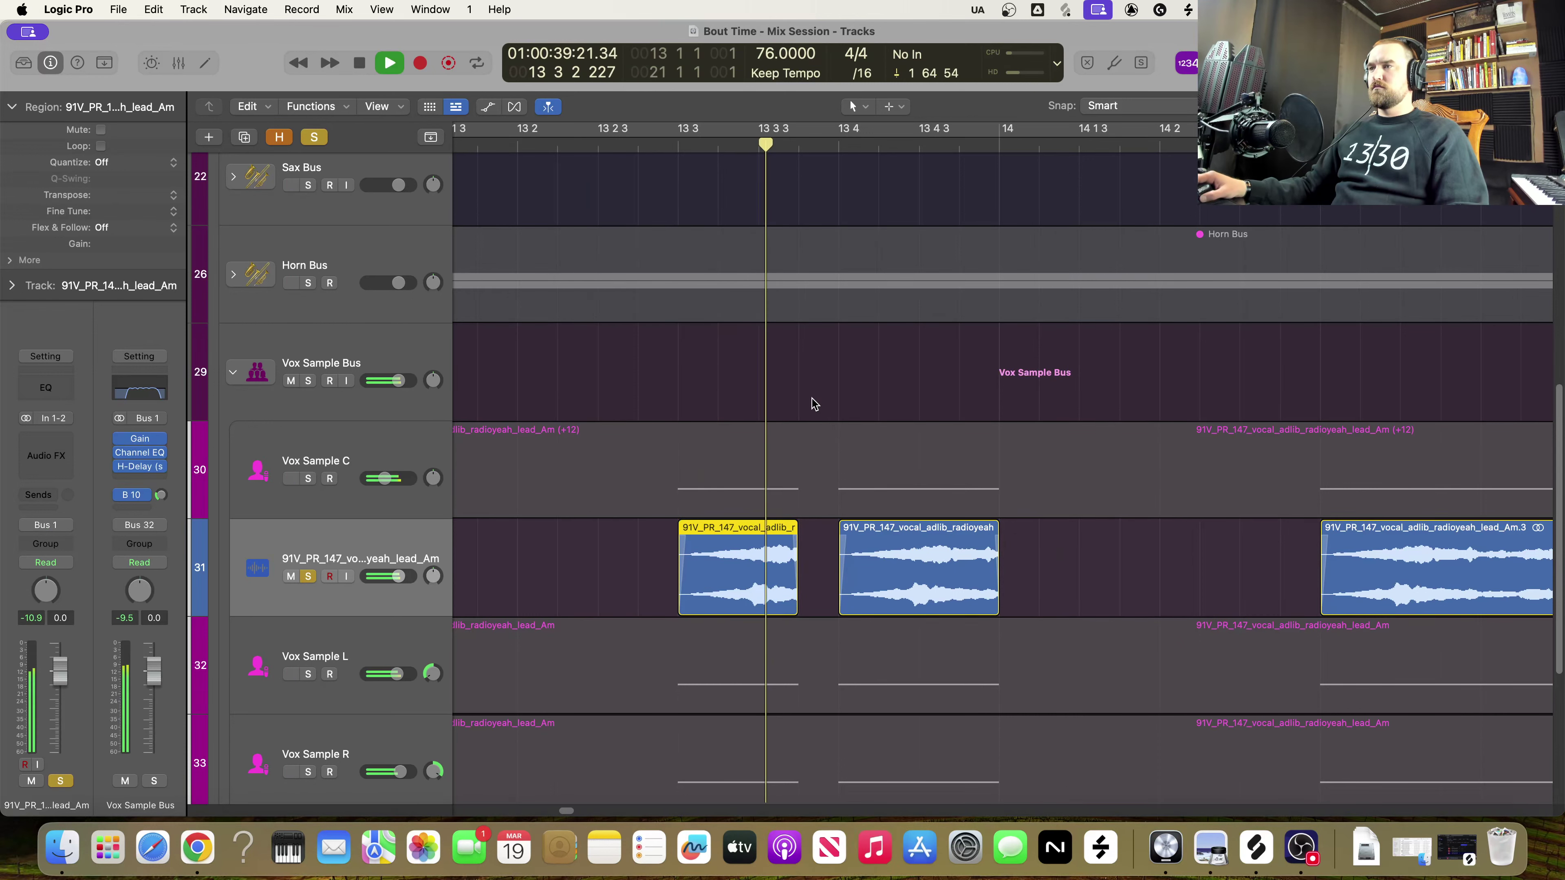
pyautogui.press('space')
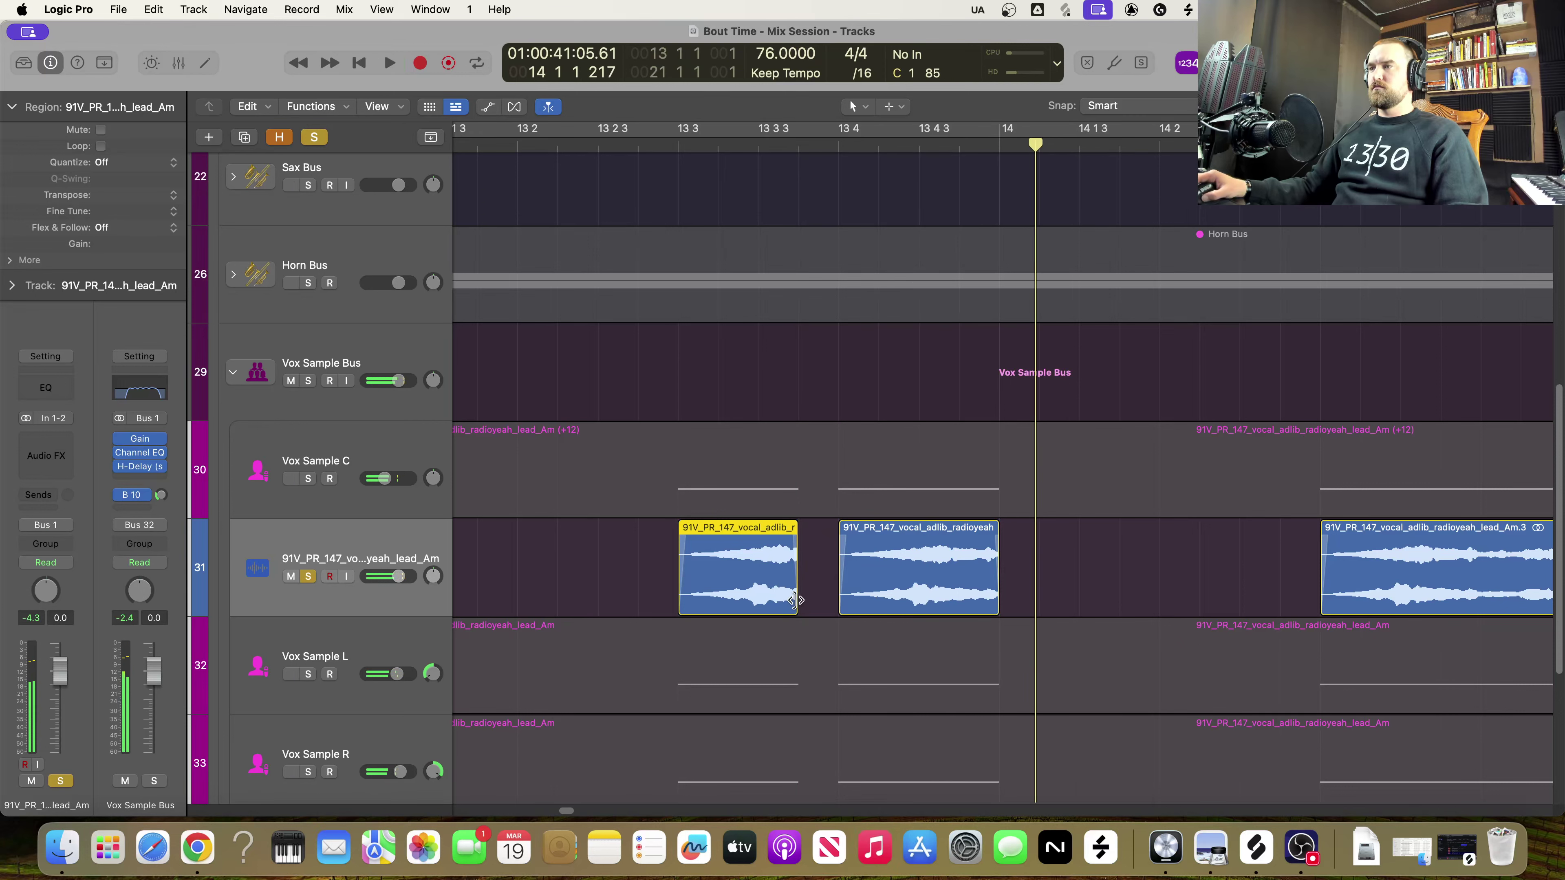
# Extend the slice at 13 3 again to just before the 13 4 slice and replay the pair
pyautogui.moveTo(809, 600); pyautogui.dragTo(817, 601)
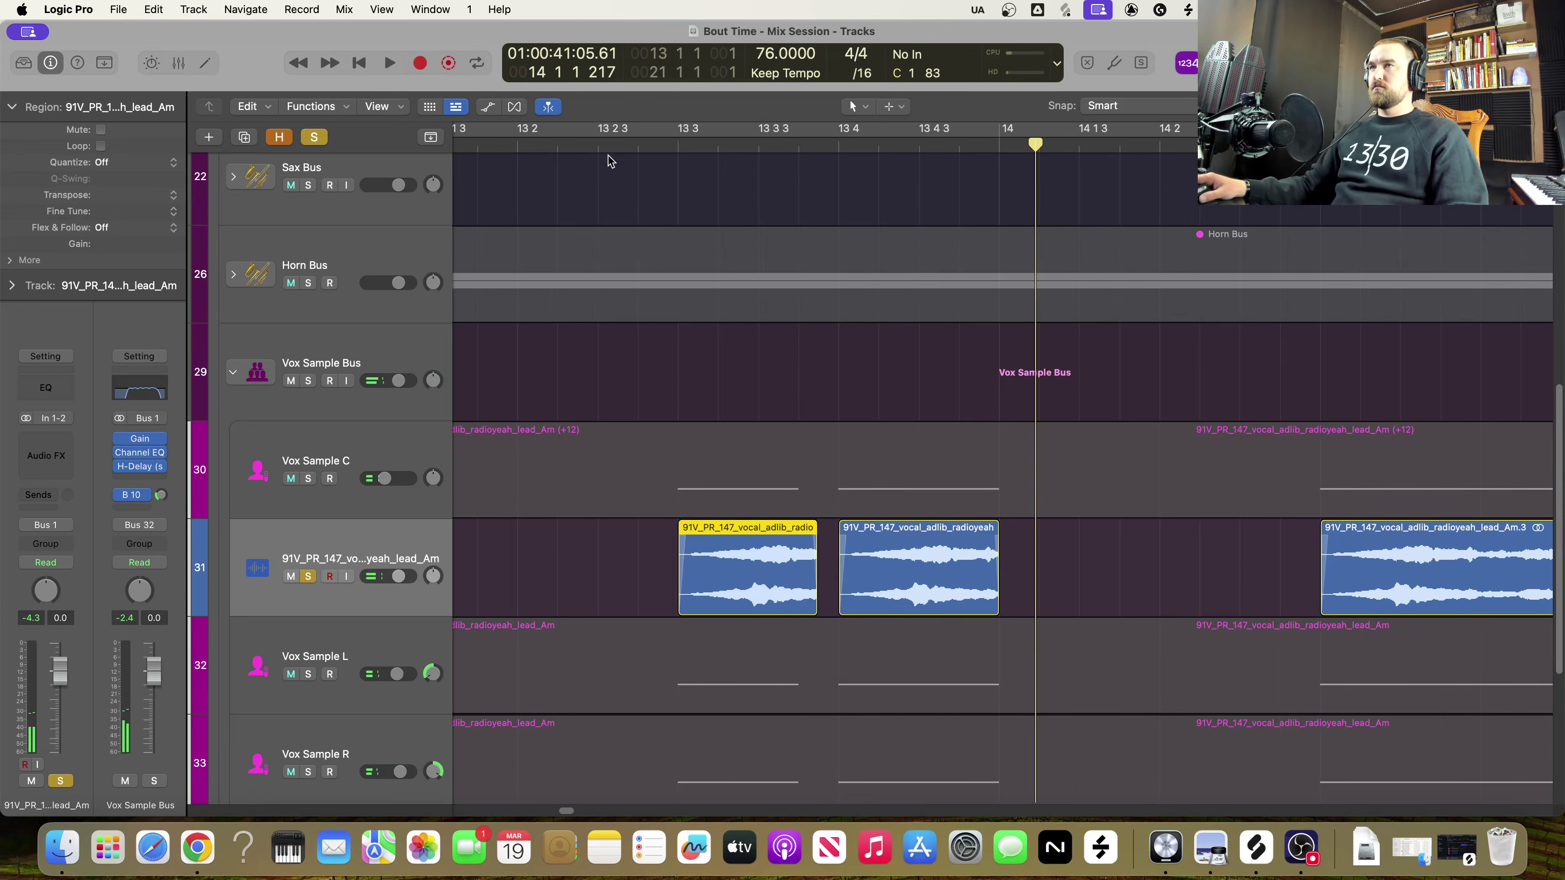
pyautogui.press('space')
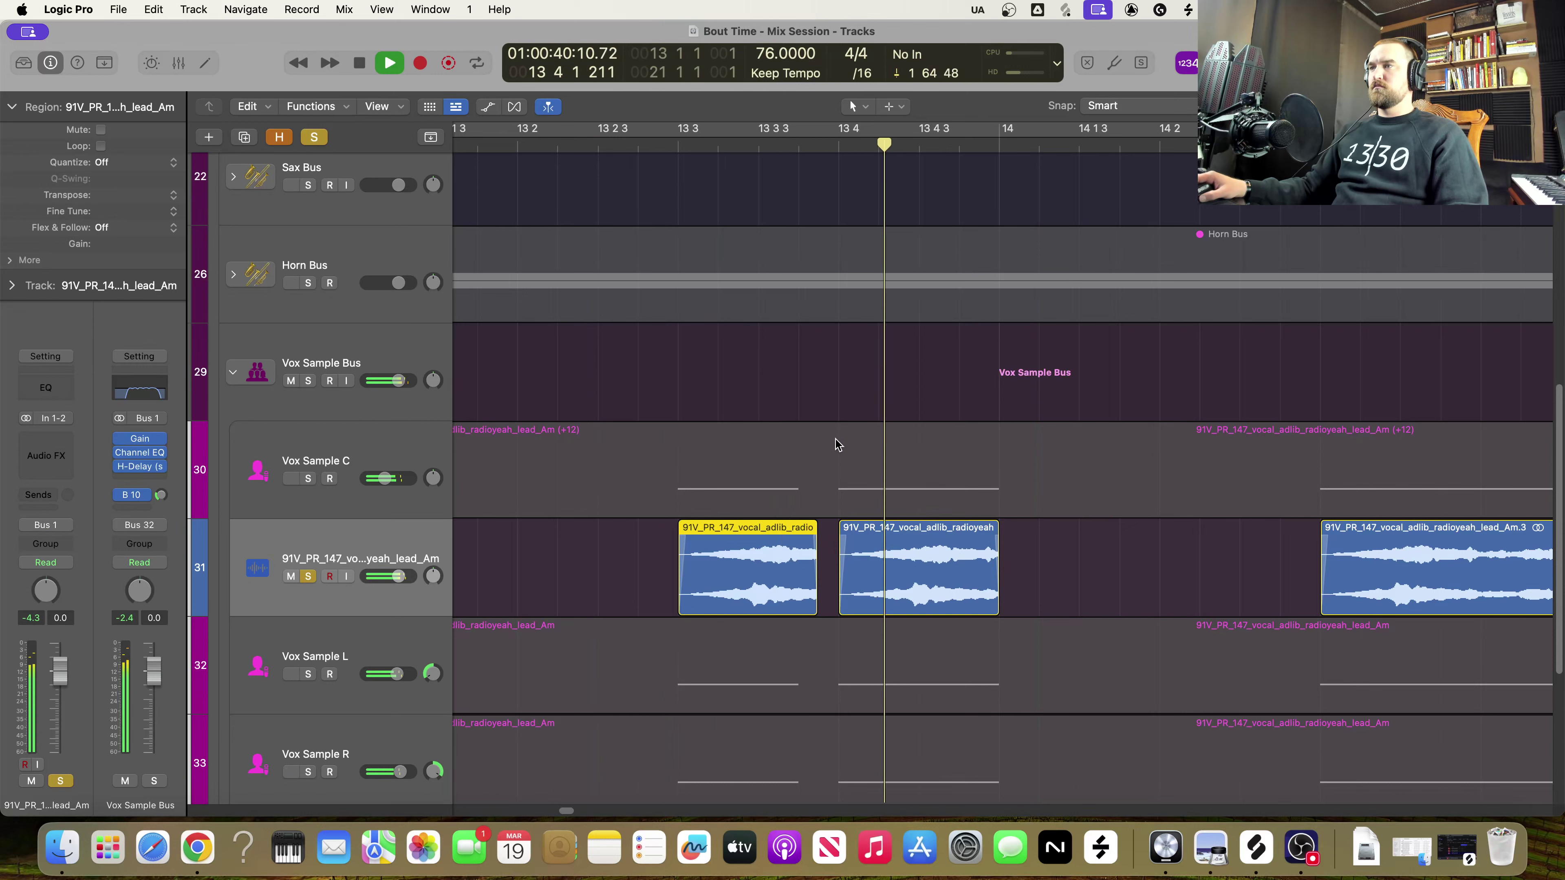
pyautogui.press('space')
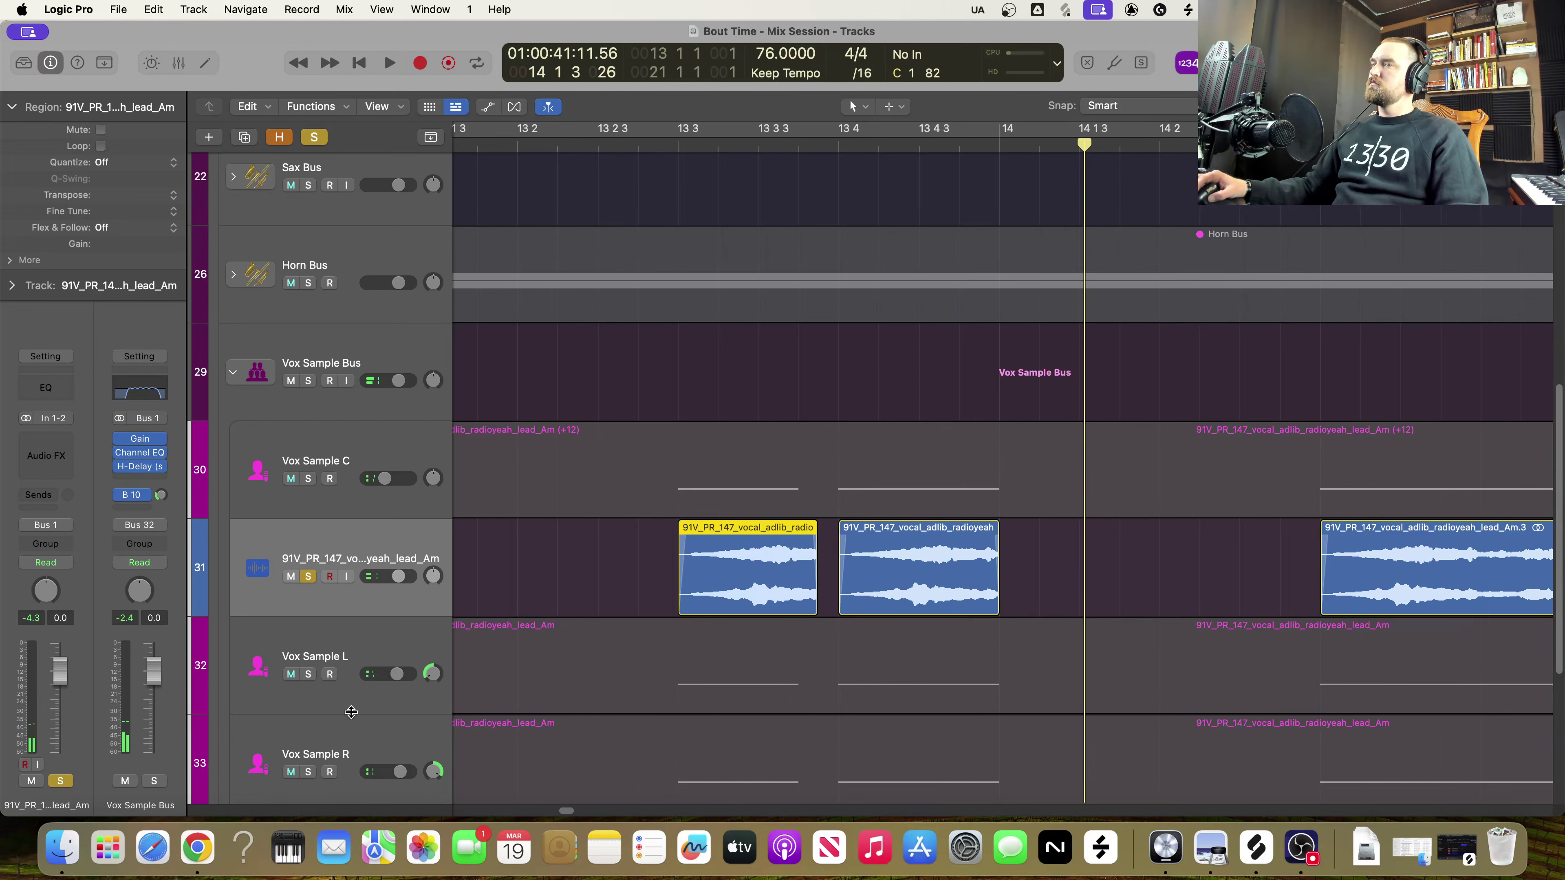
# Solo Vox Sample L instead of the imported vocal track and play it from 13 2 3
pyautogui.click(306, 677)
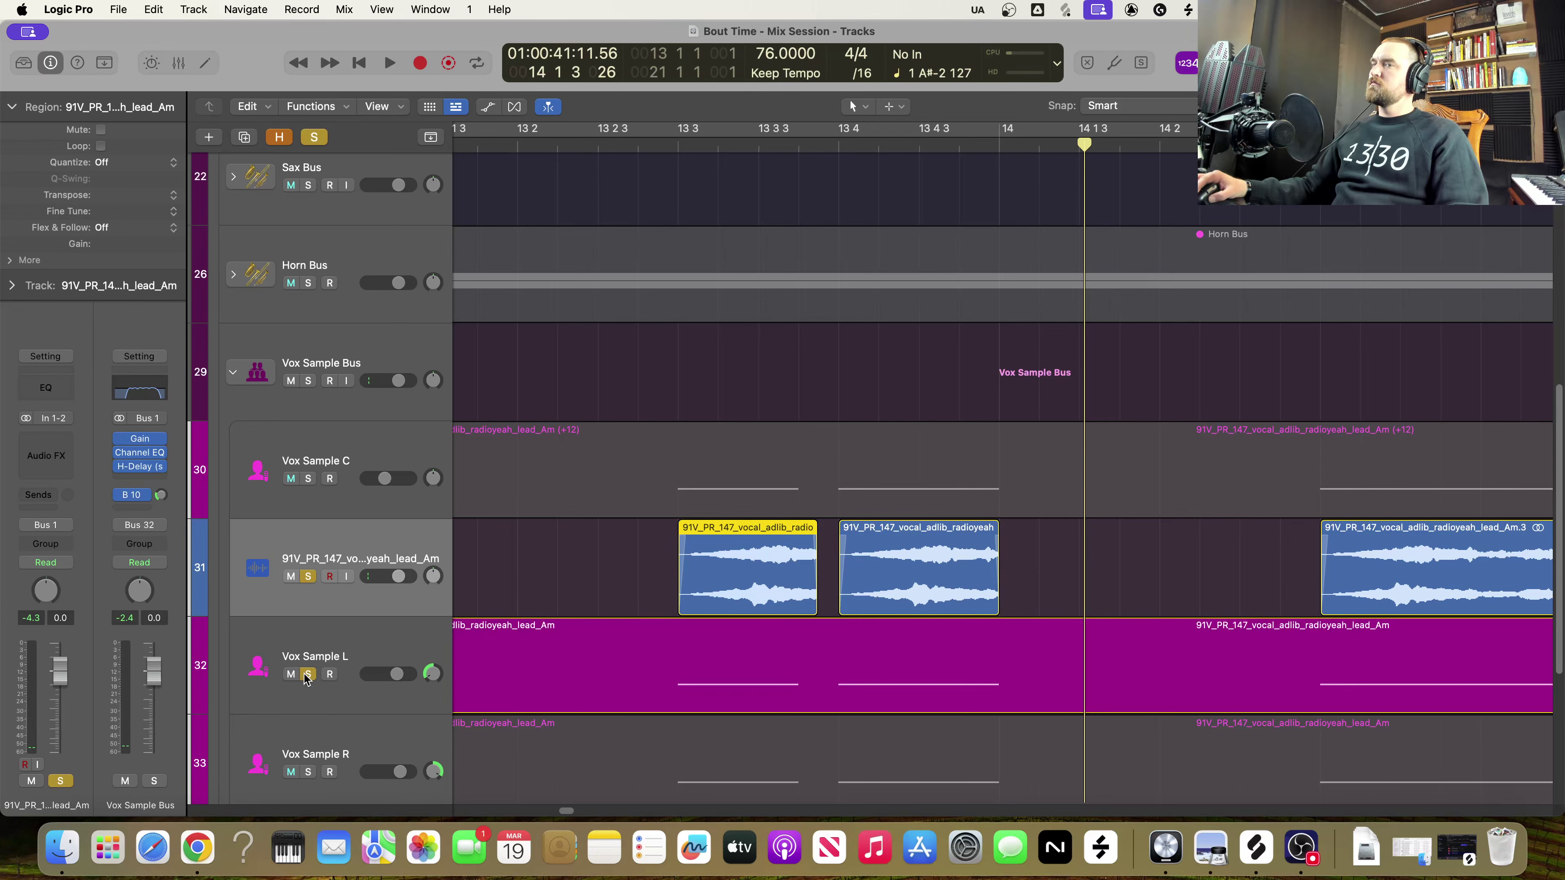
pyautogui.click(309, 577)
pyautogui.click(614, 154)
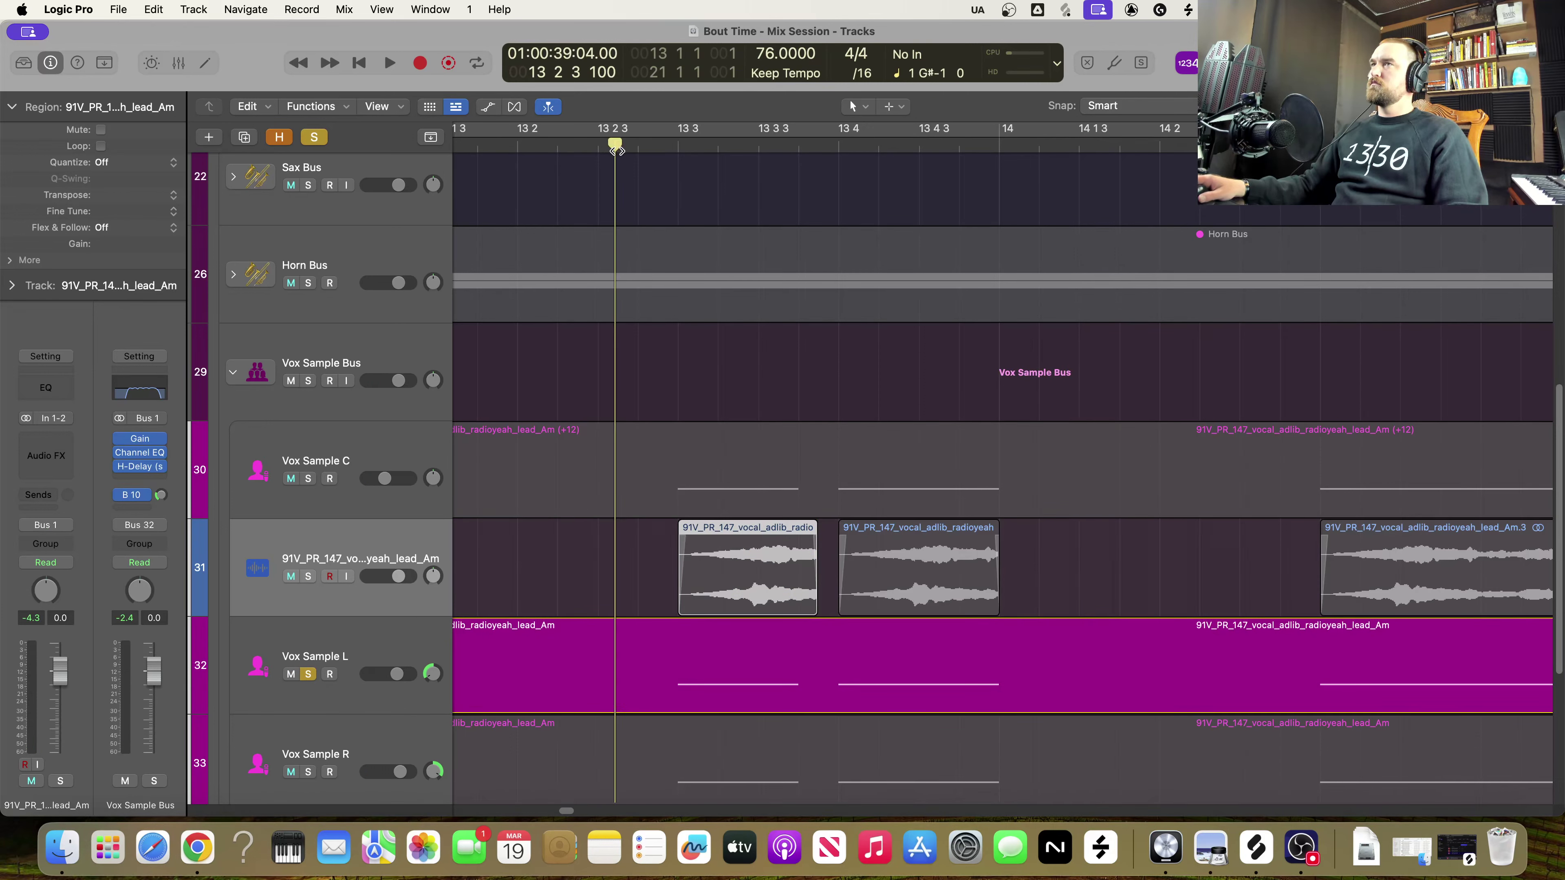
pyautogui.press('space')
pyautogui.press('space')
# Solo Vox Sample R instead of Vox Sample L, play it from just before 13 3, and clear the solo
pyautogui.click(306, 775)
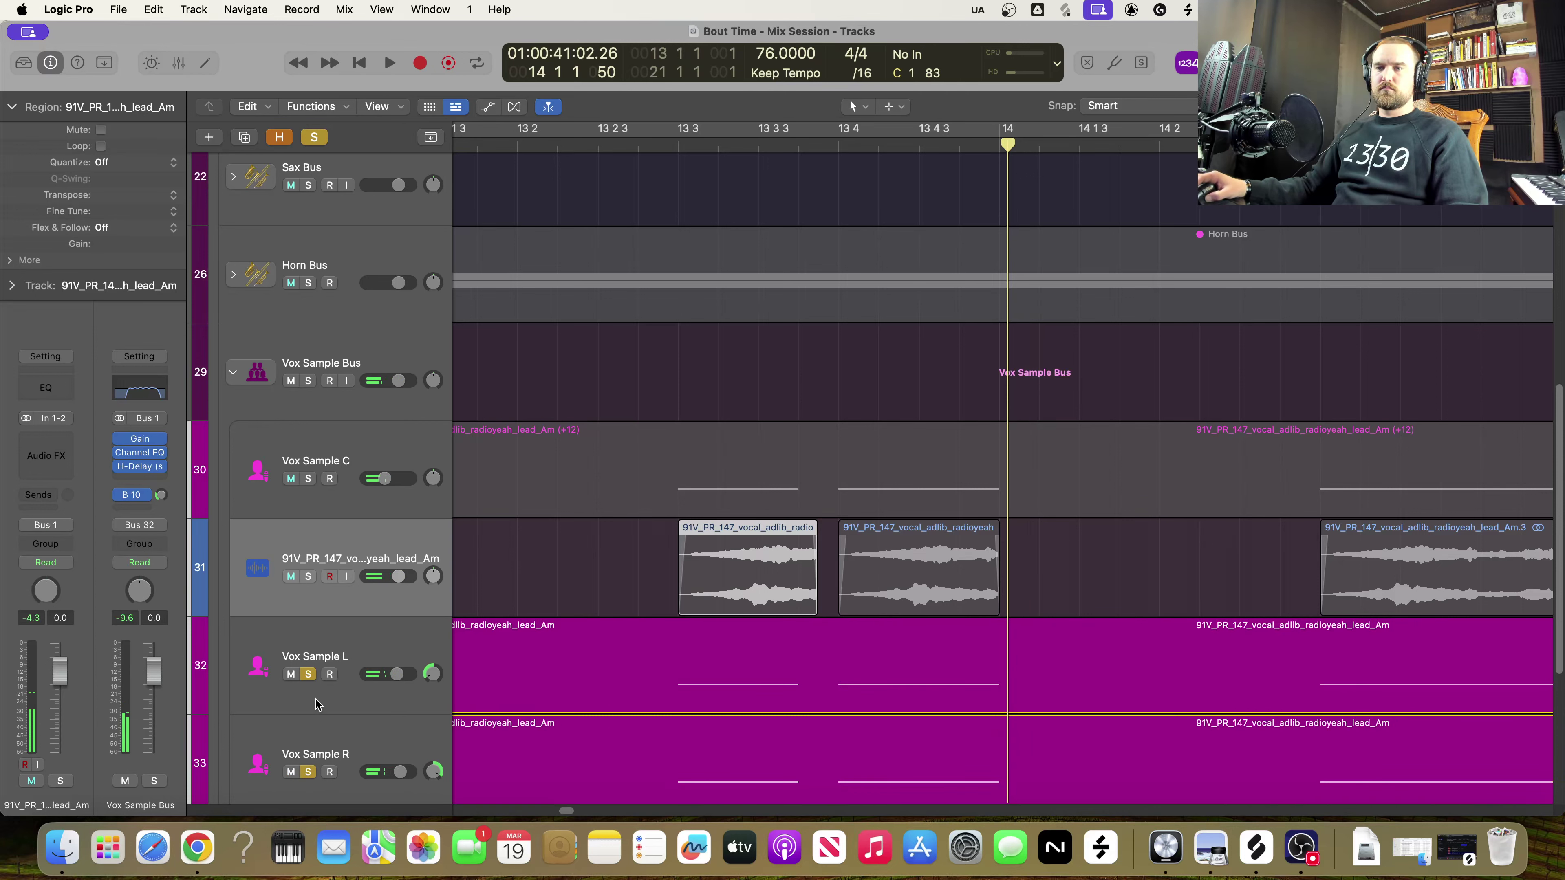
pyautogui.click(306, 673)
pyautogui.click(662, 146)
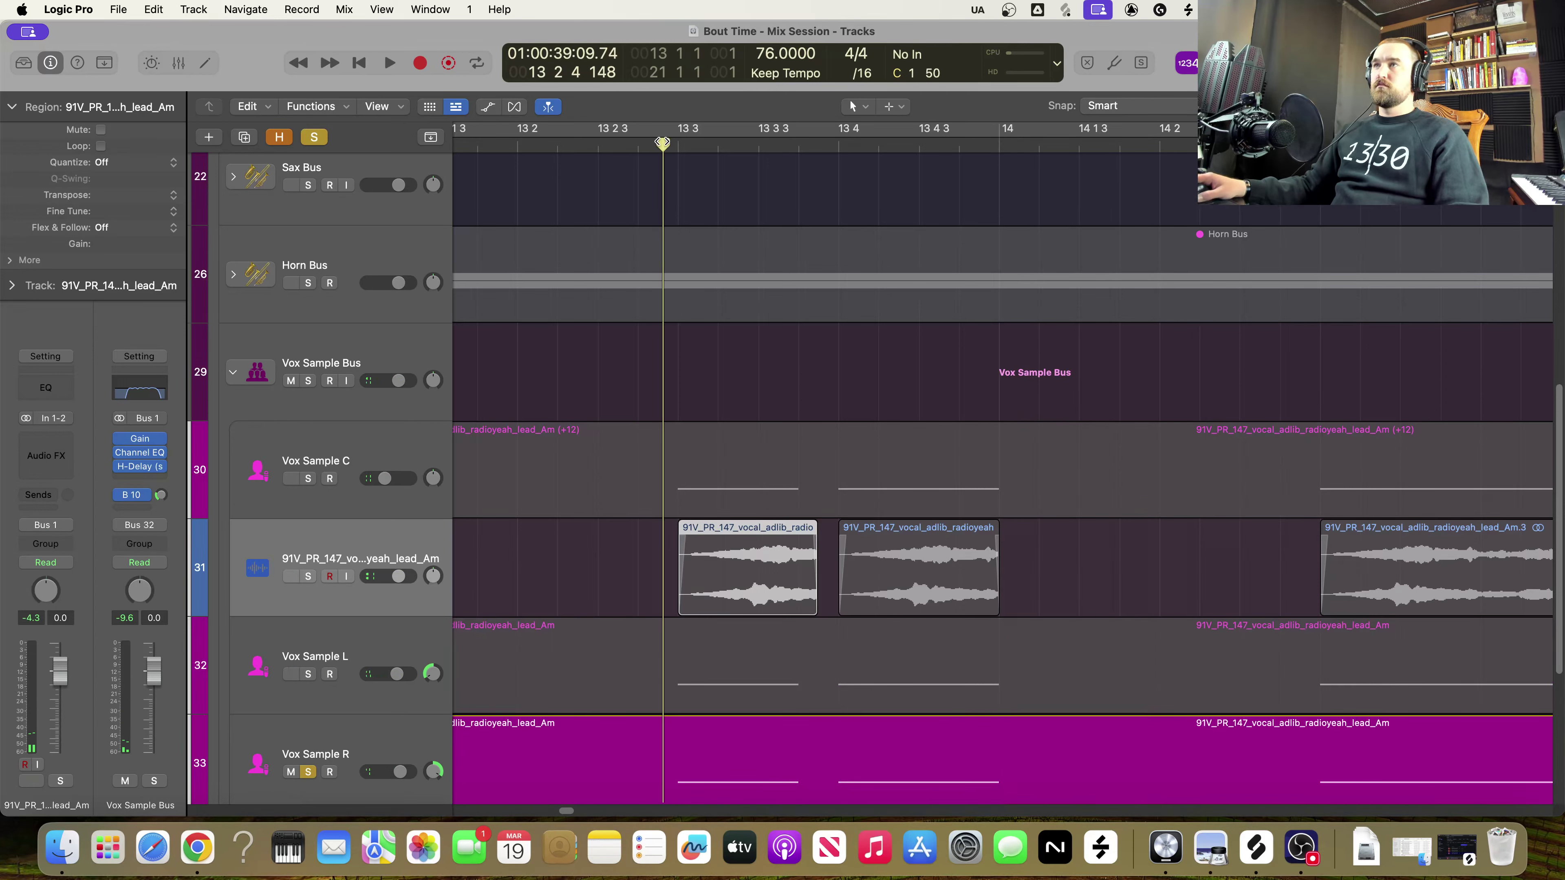
pyautogui.press('space')
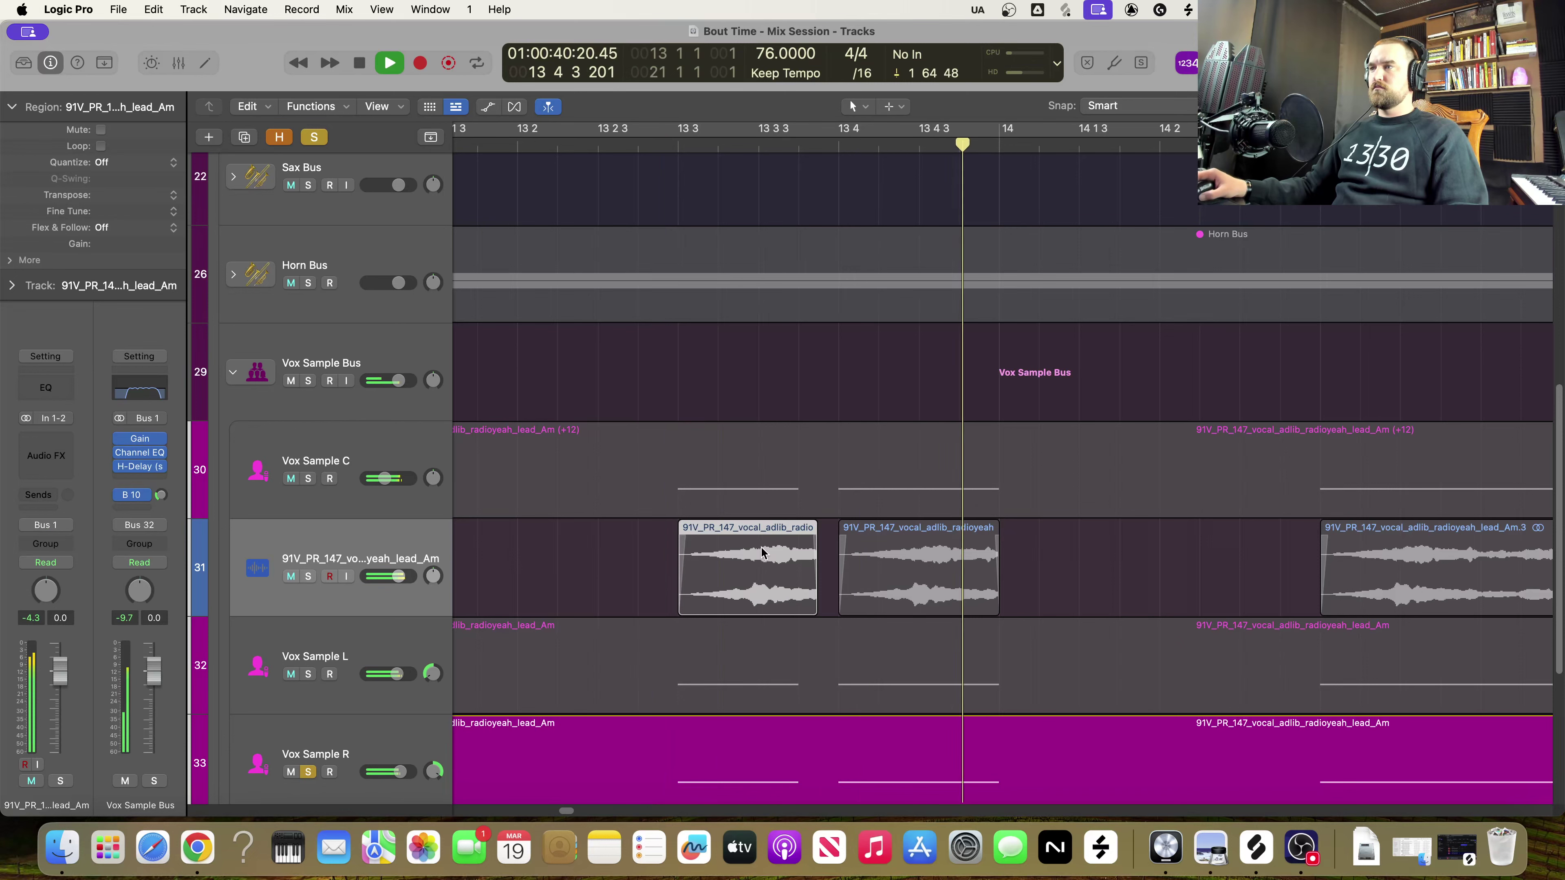
pyautogui.press('space')
pyautogui.click(307, 773)
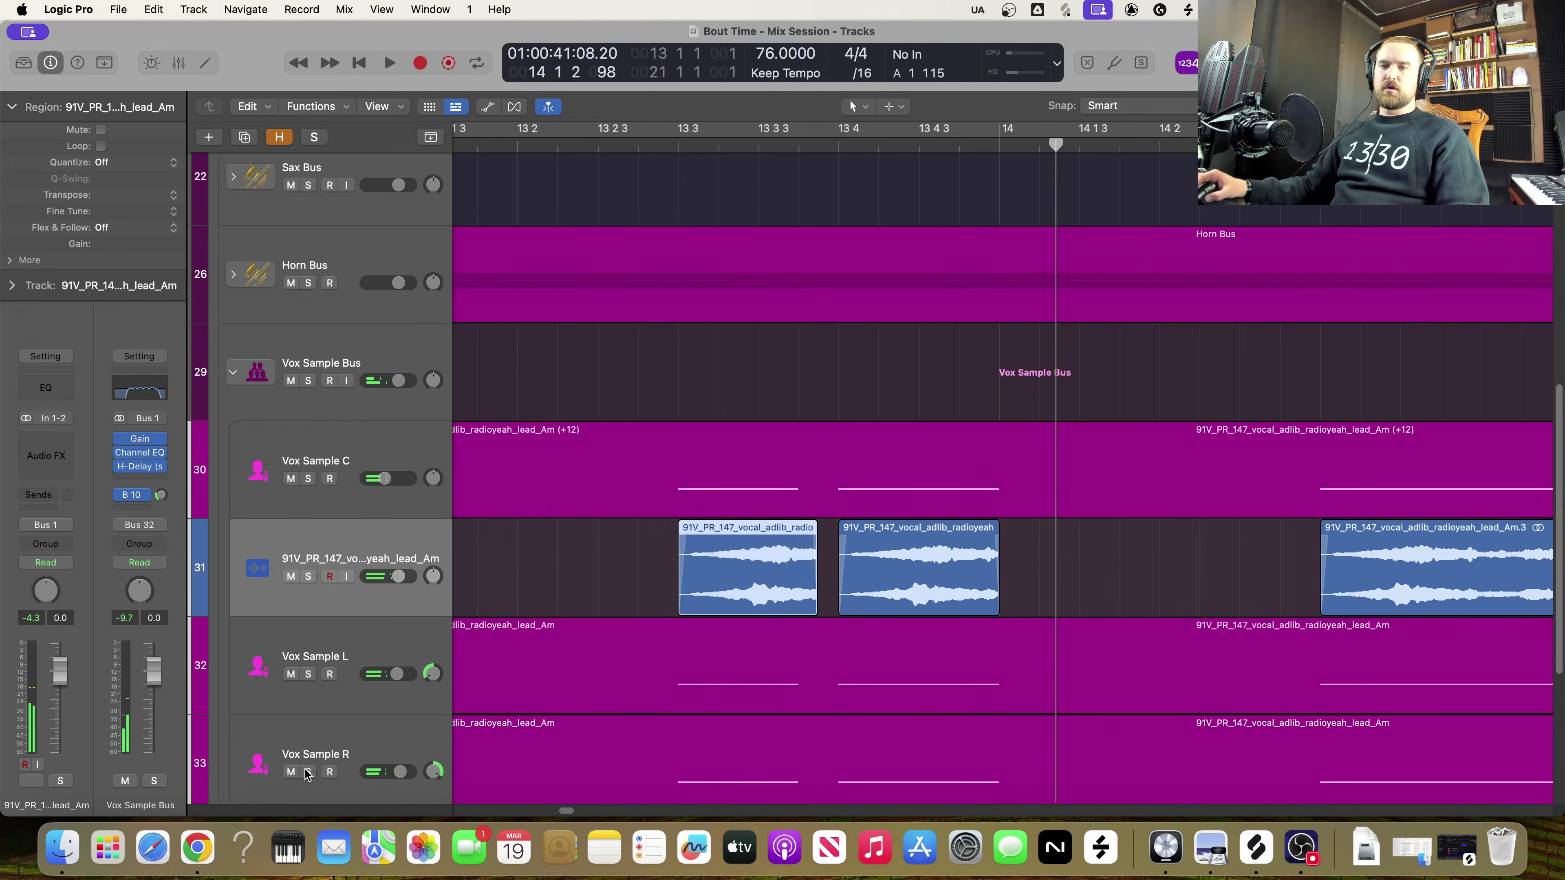
# Compare the channel strips of Vox Sample C and the imported vocal track, ending on Vox Sample C
pyautogui.click(357, 477)
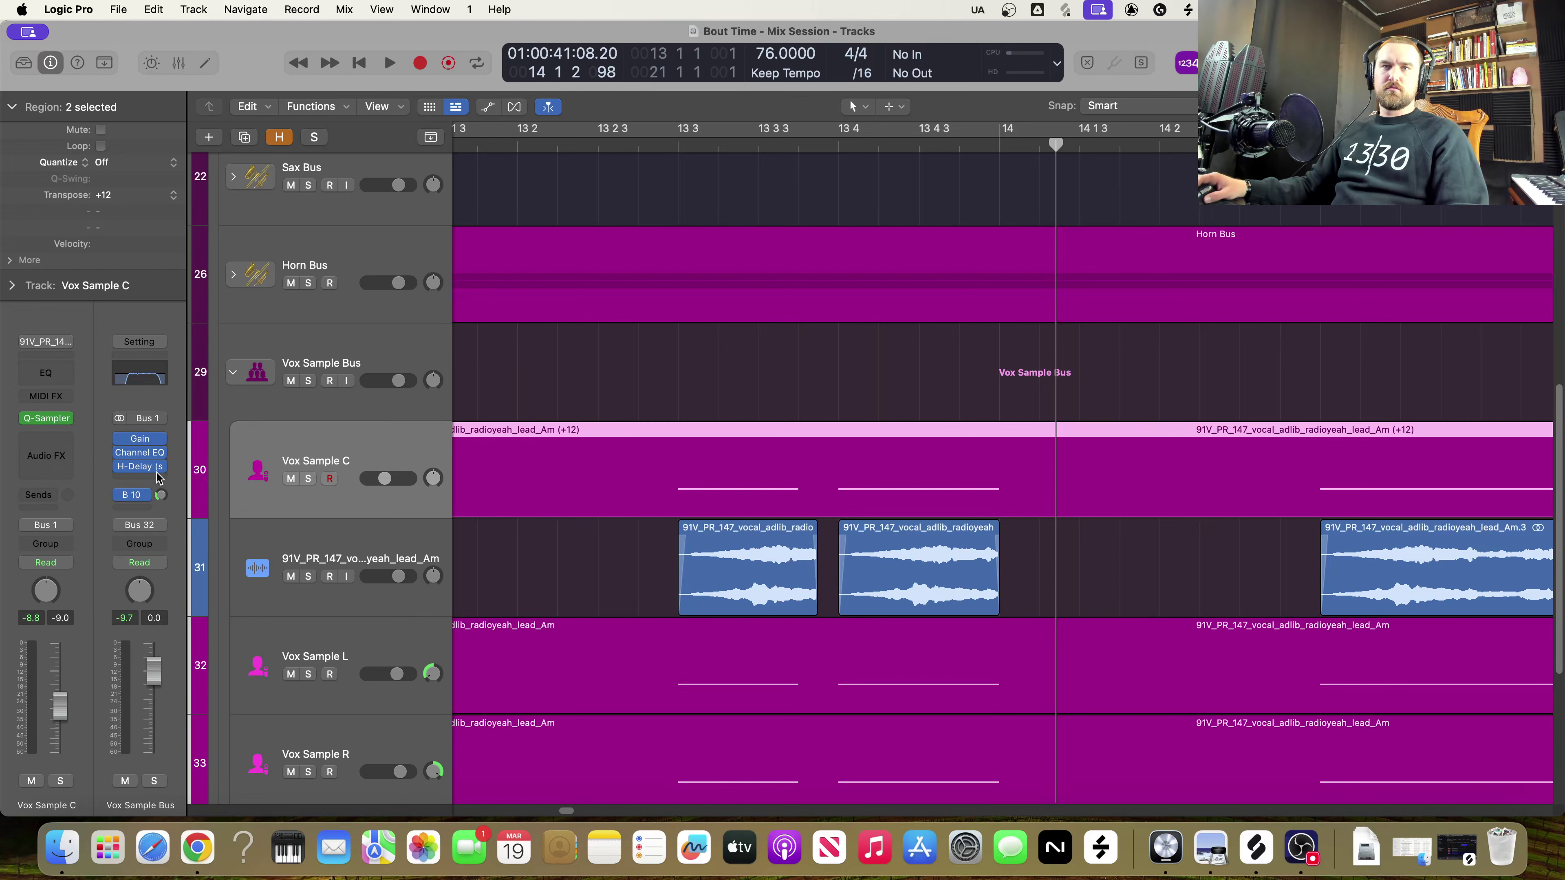
pyautogui.click(307, 525)
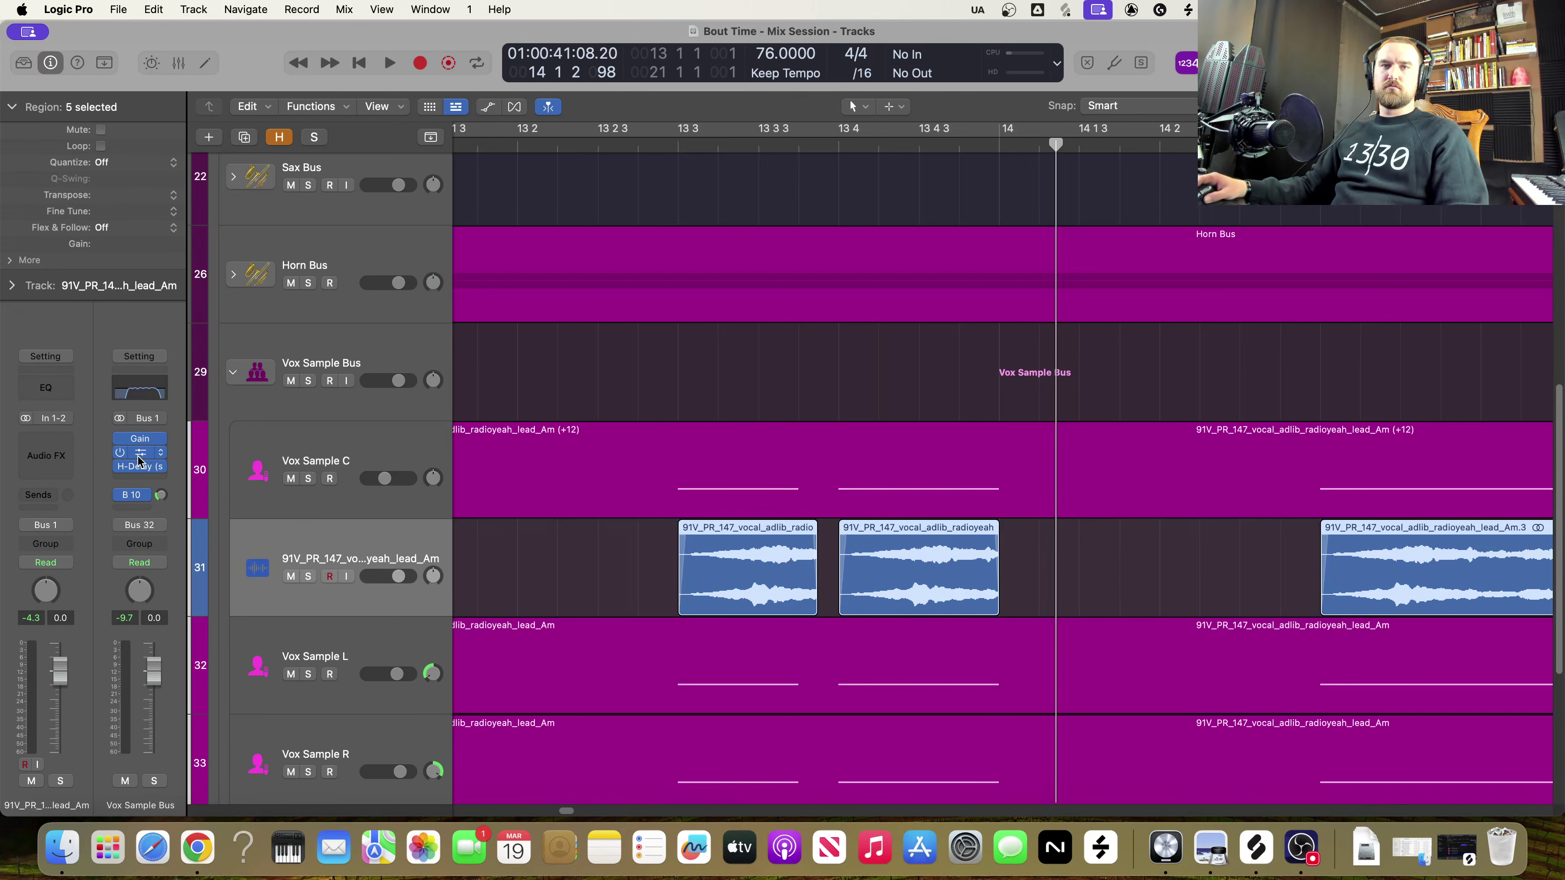
pyautogui.click(339, 438)
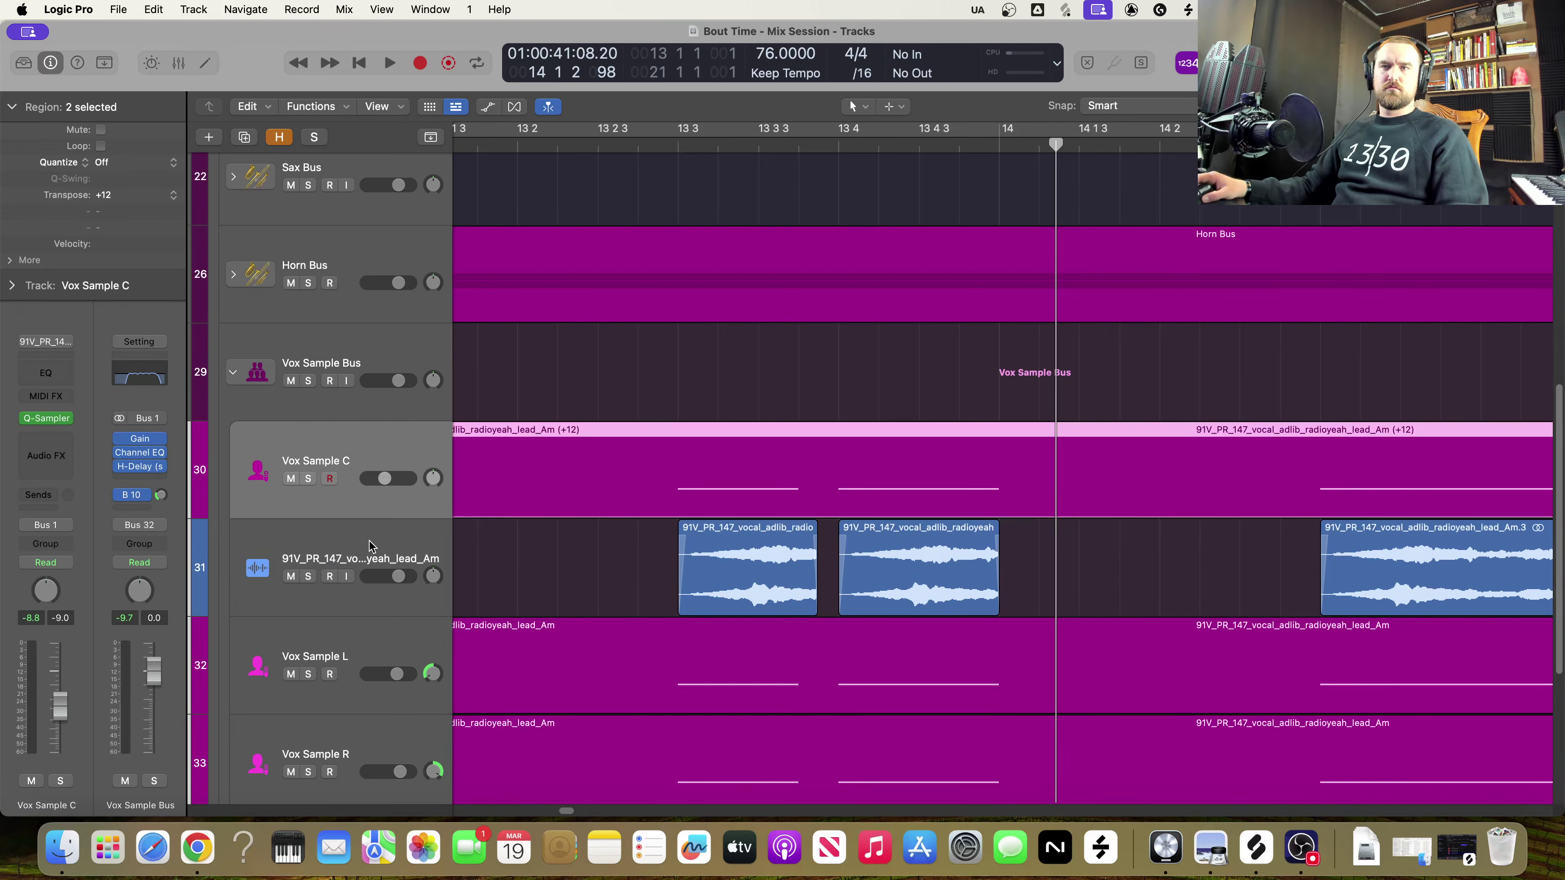
pyautogui.click(370, 545)
pyautogui.click(340, 451)
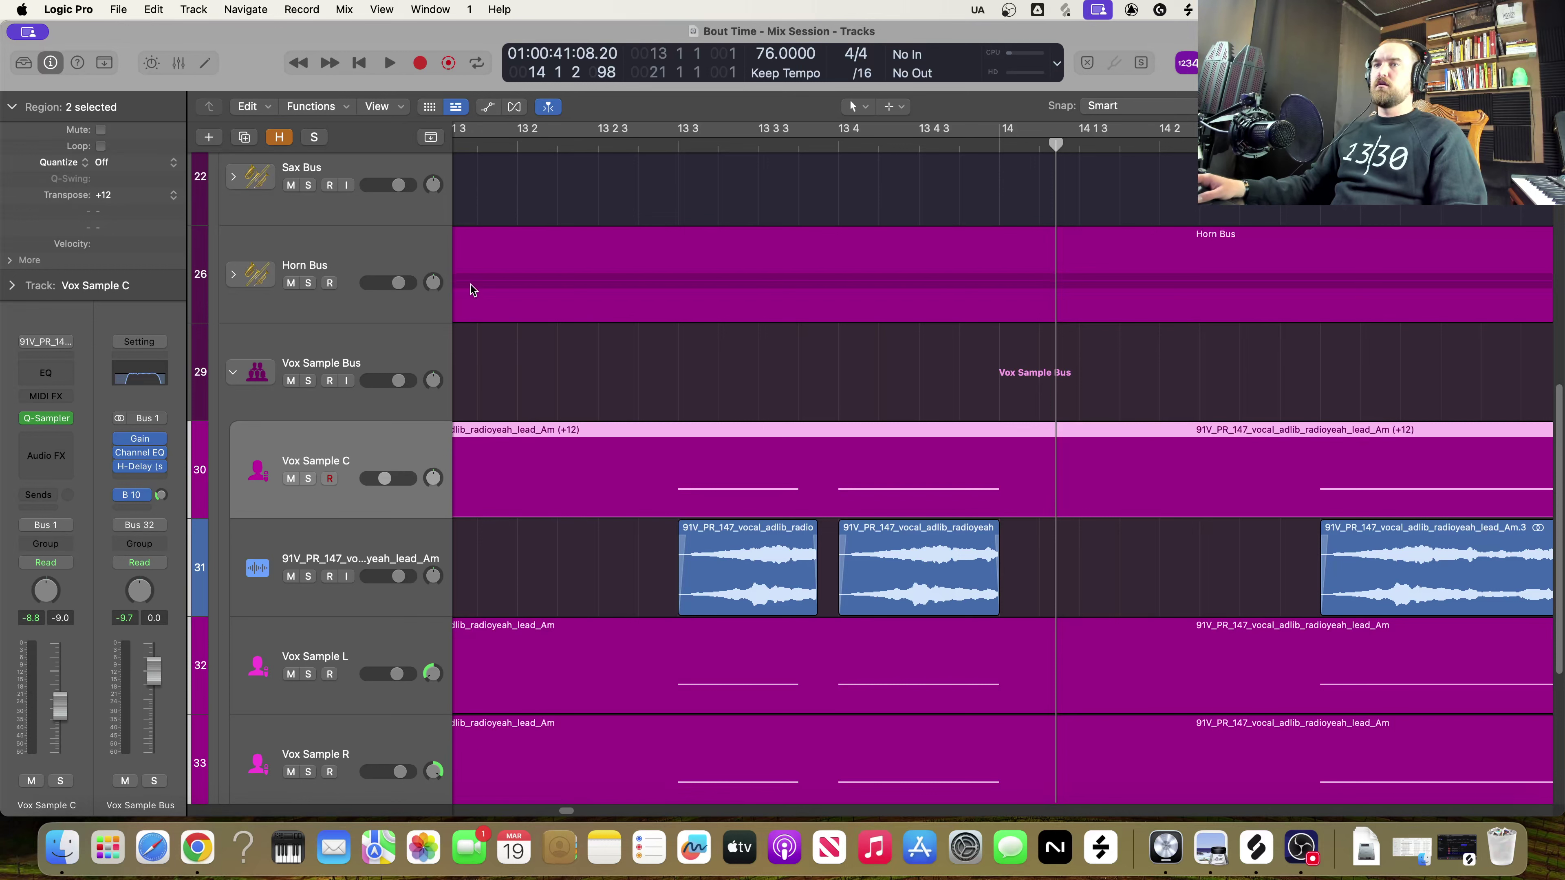
# Solo the imported vocal track and play its two slices from 13 2 3
pyautogui.click(309, 577)
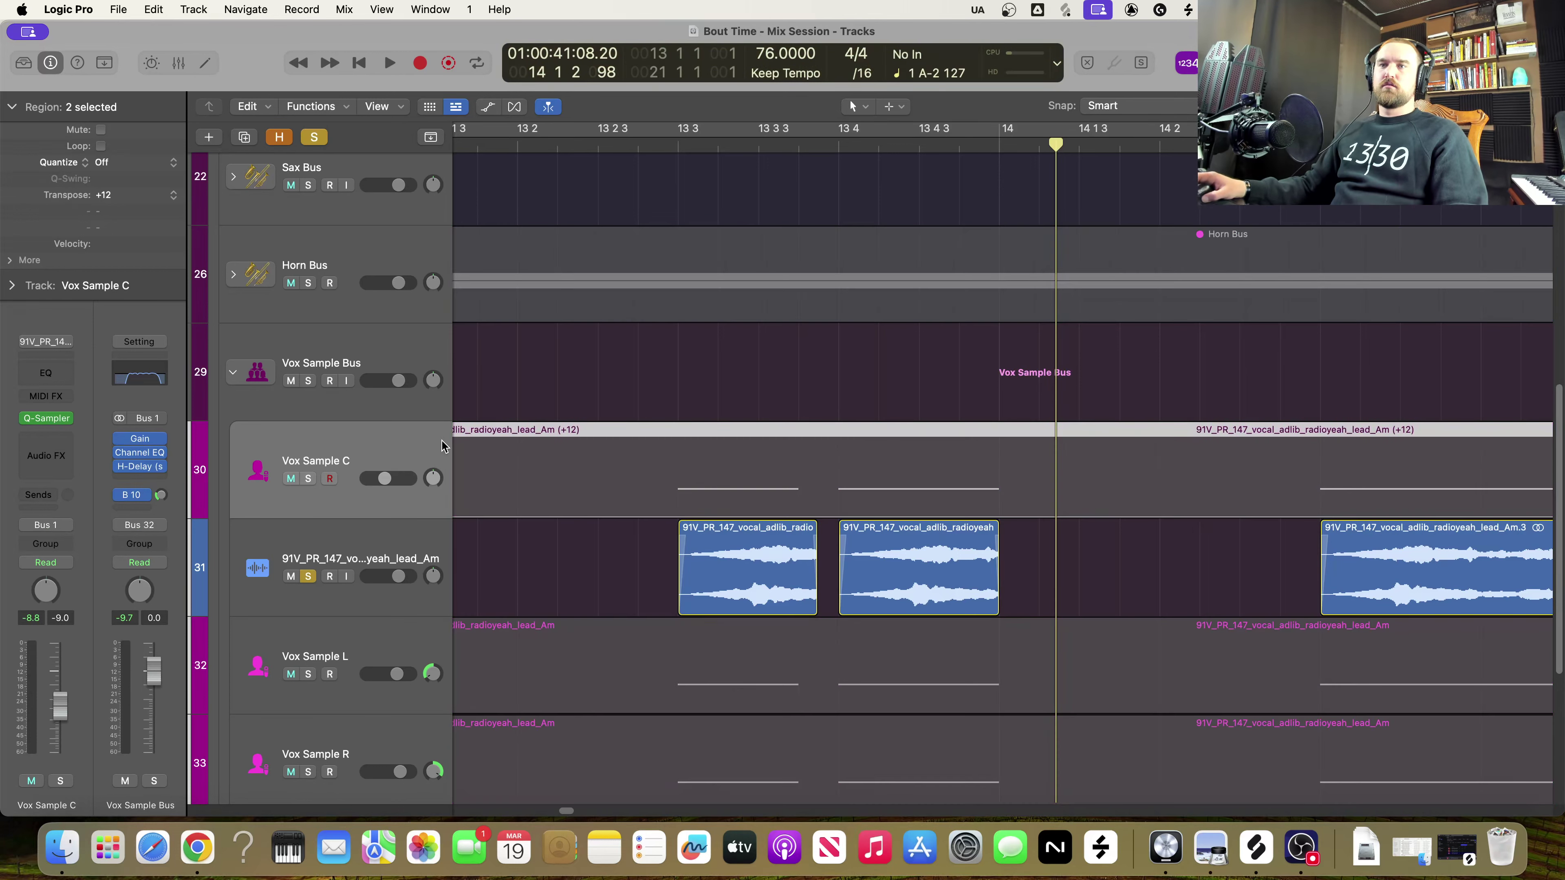
pyautogui.click(612, 147)
pyautogui.press('space')
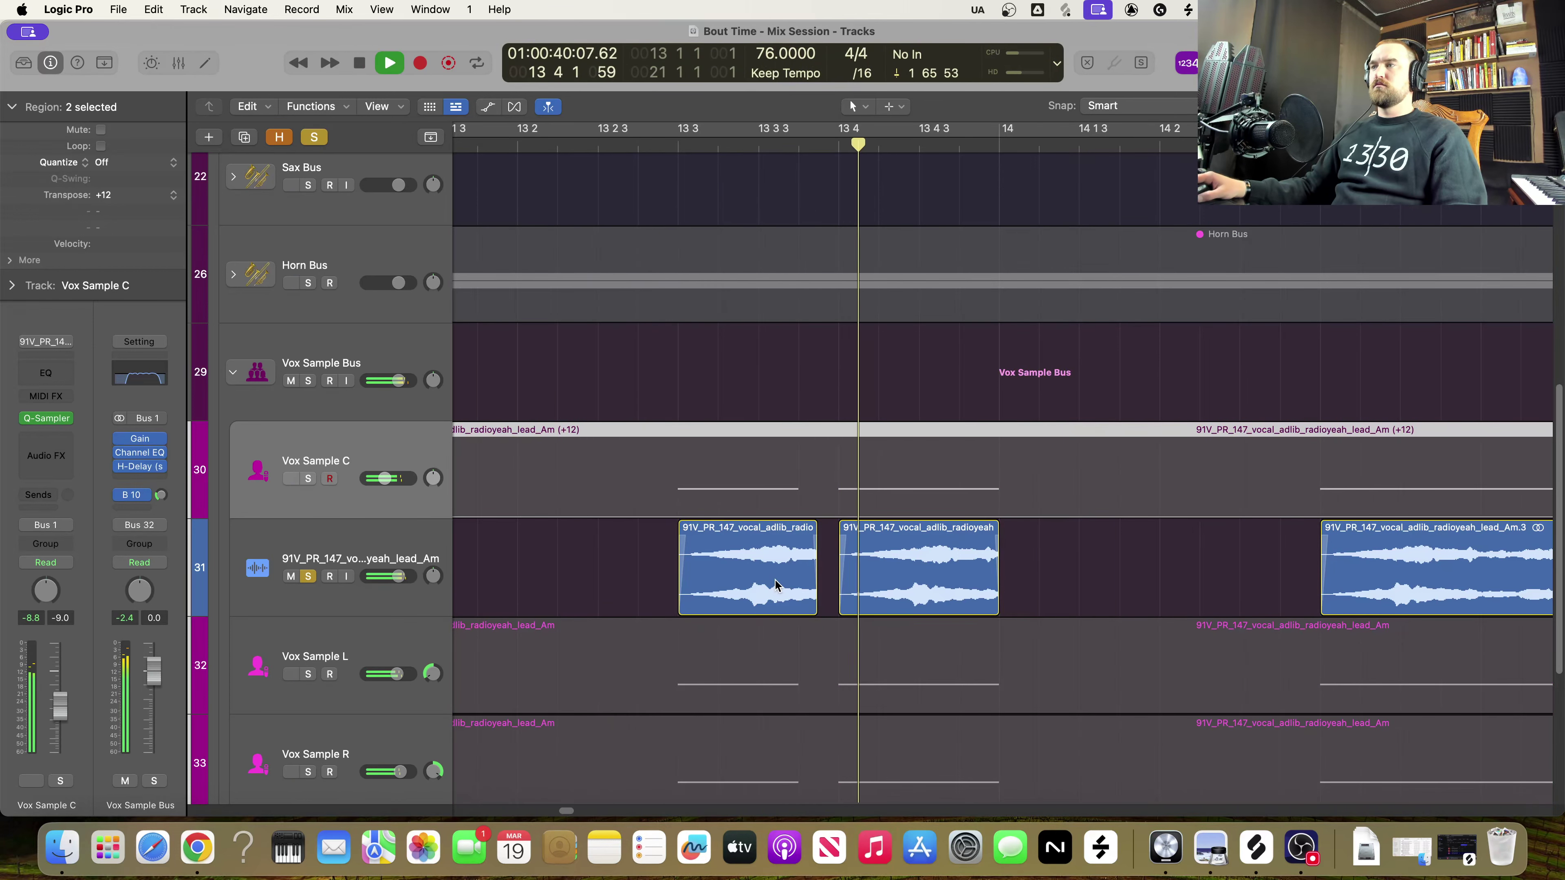
pyautogui.press('space')
# Try trimming the slice at 13 3 to the end of the Vox Sample C note and then slightly shorter, playing each version
pyautogui.moveTo(815, 610); pyautogui.dragTo(789, 616)
pyautogui.click(560, 142)
pyautogui.press('space')
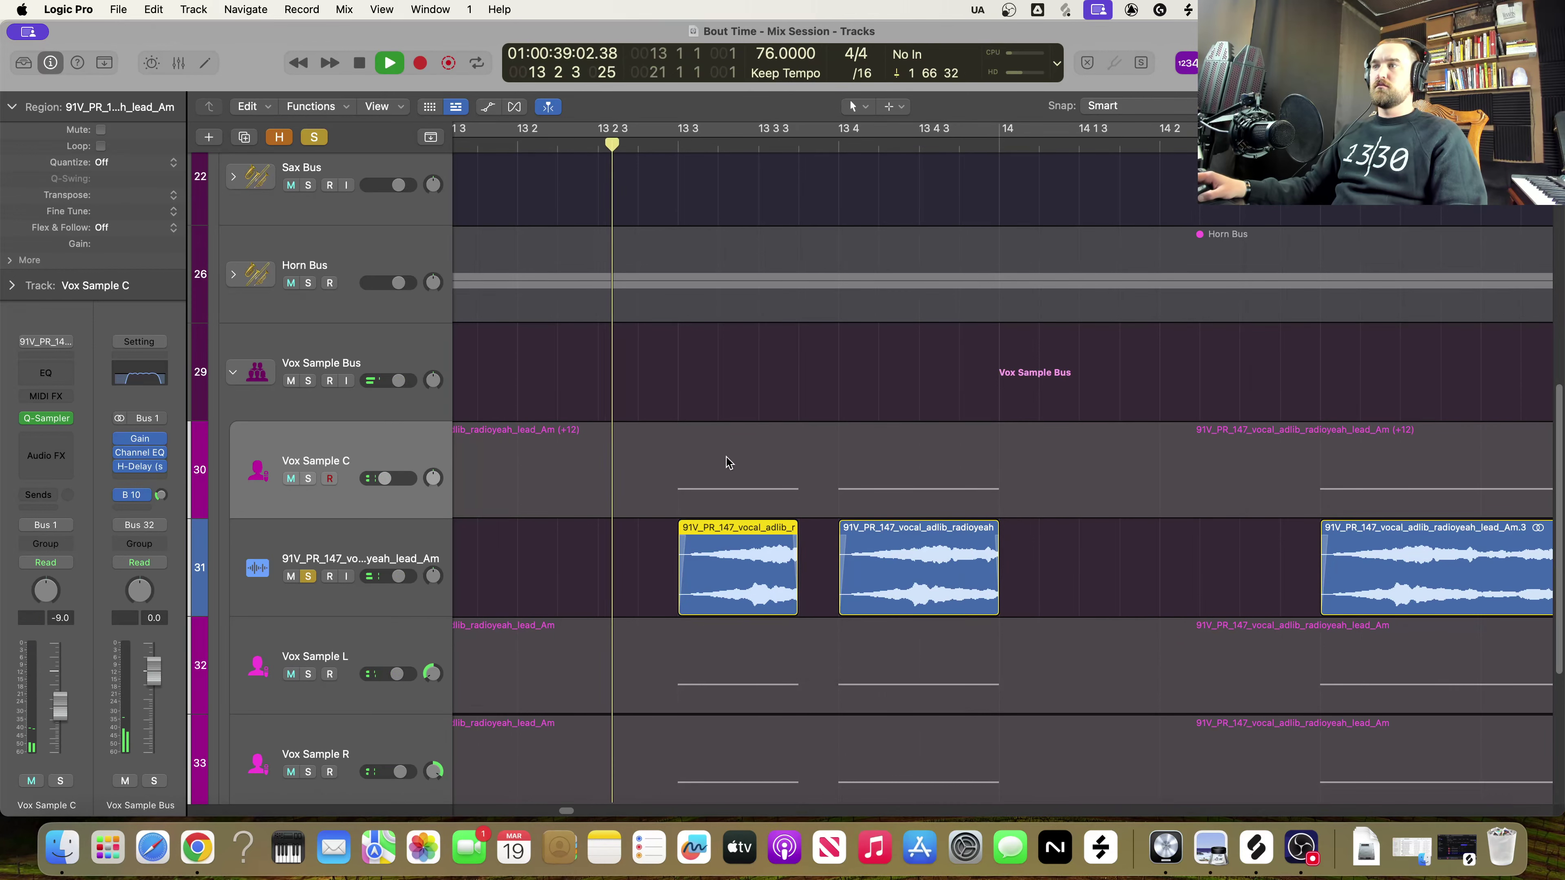
pyautogui.press('space')
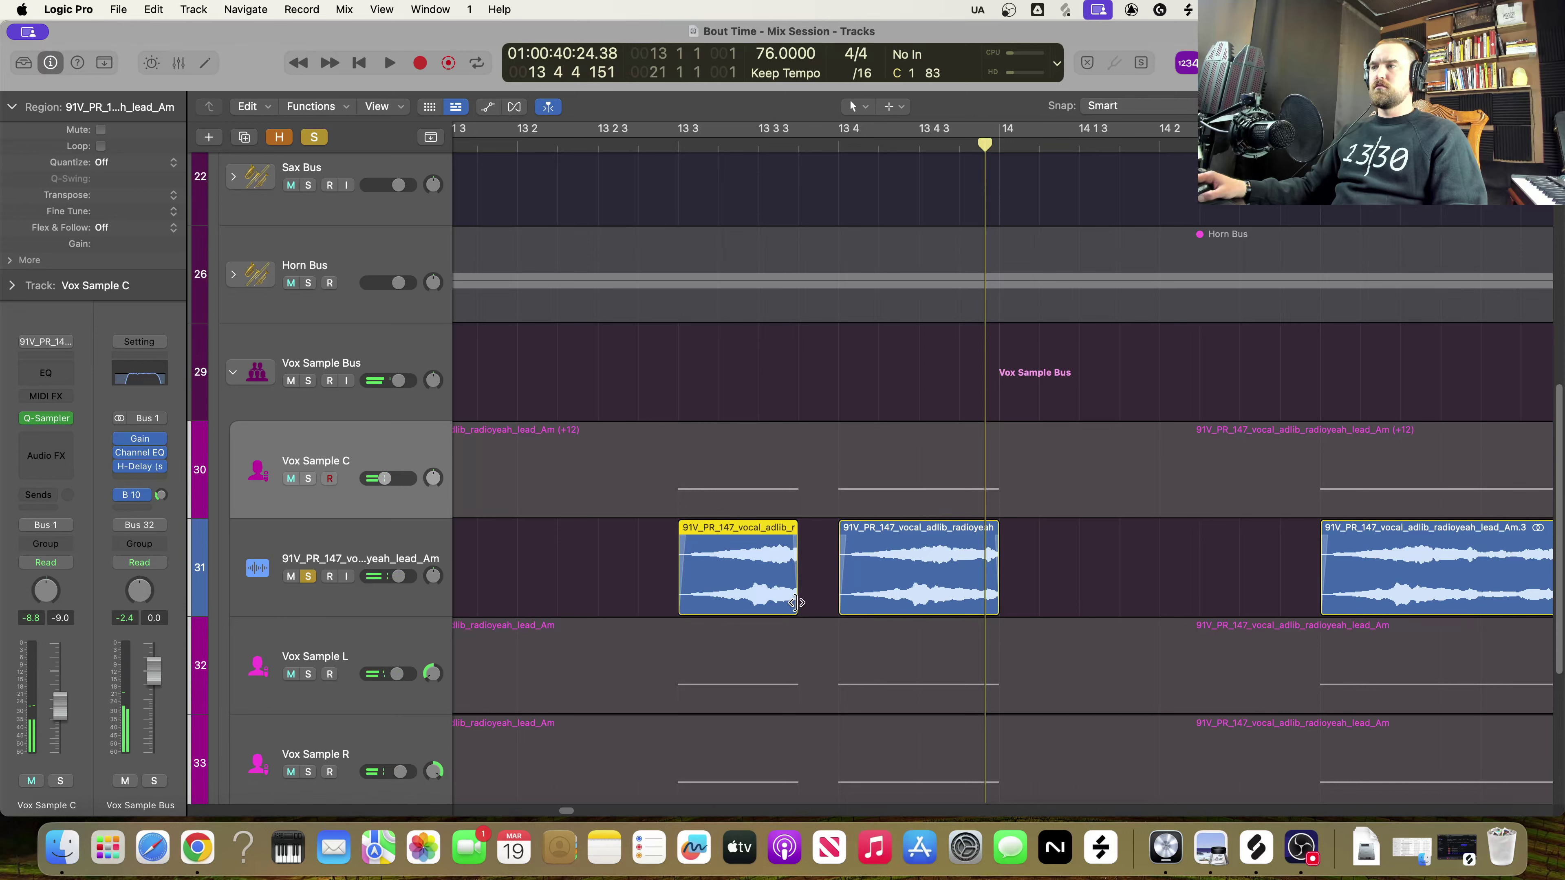
pyautogui.moveTo(796, 603); pyautogui.dragTo(791, 606)
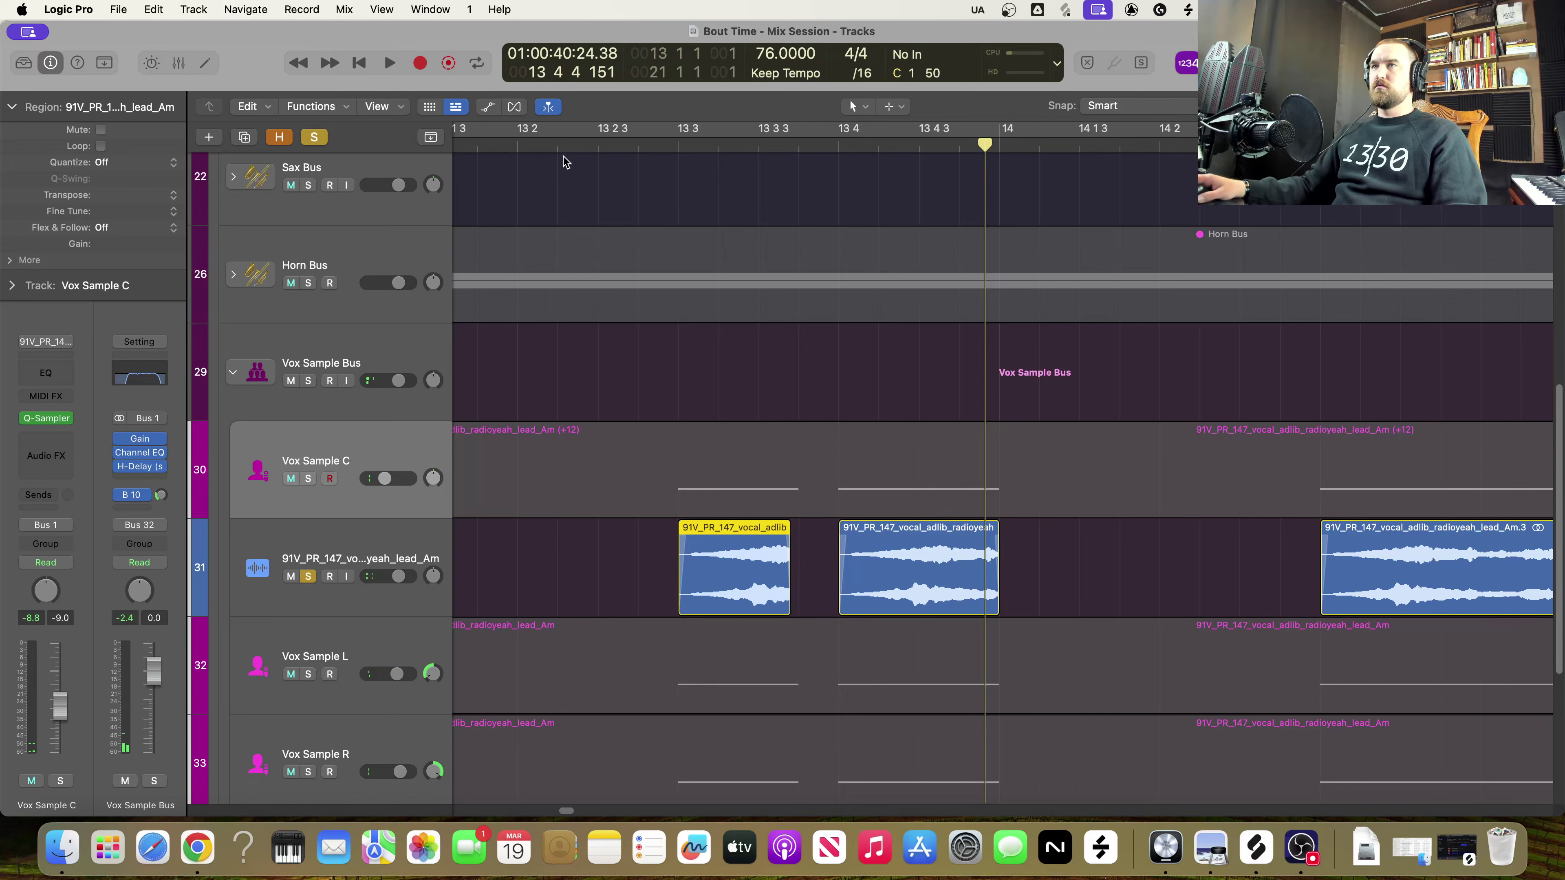
pyautogui.press('space')
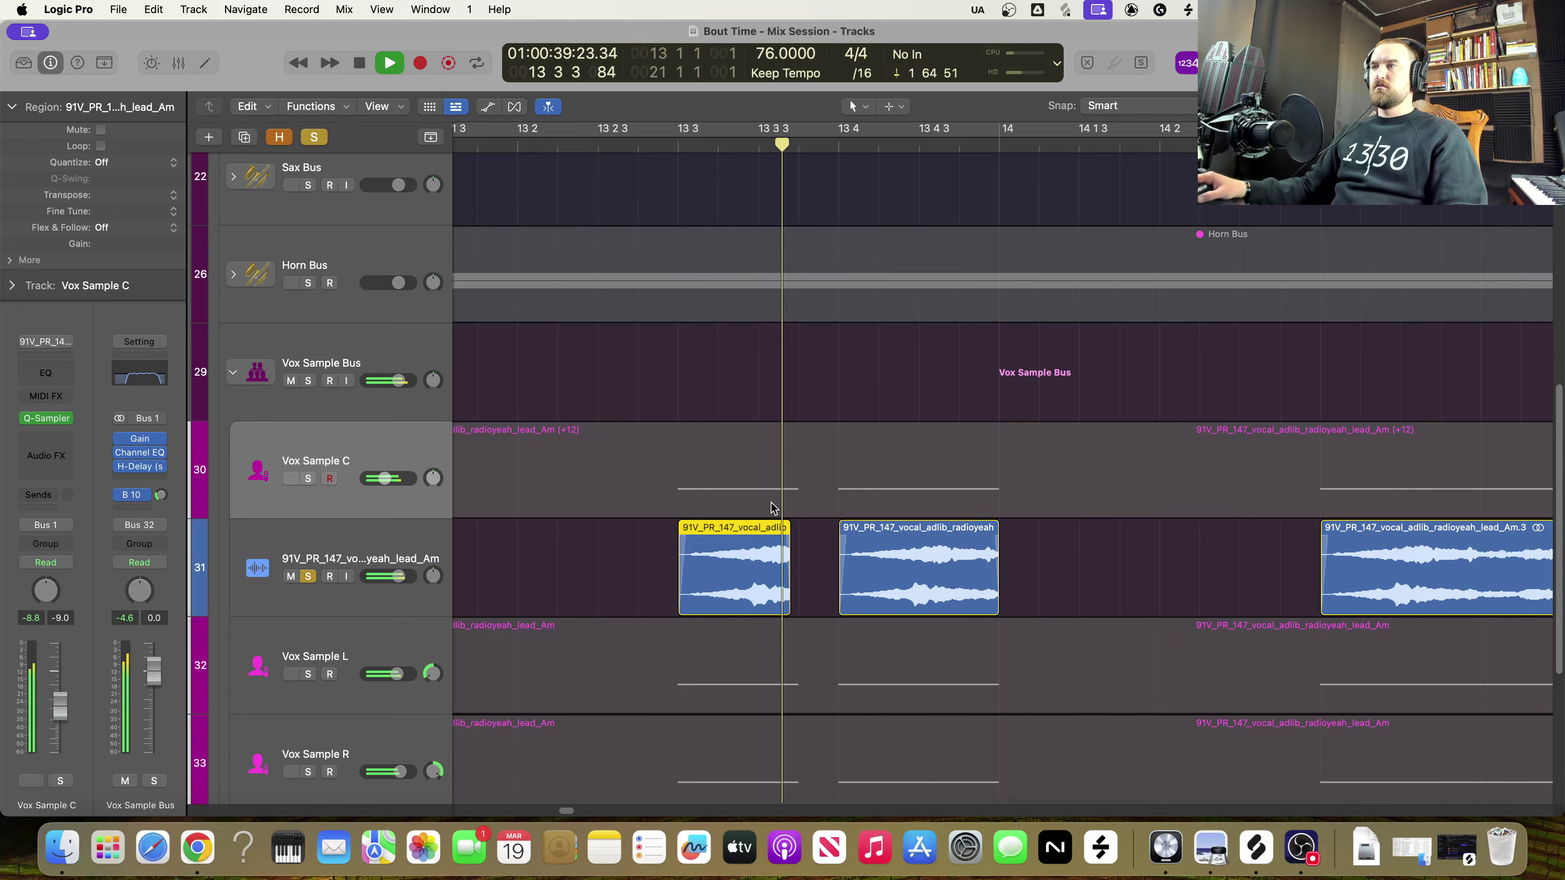
pyautogui.press('space')
# Restore the slice at 13 3 to the full length of the Vox Sample C note and replay from 13 2 3
pyautogui.moveTo(787, 606); pyautogui.dragTo(796, 607)
pyautogui.click(607, 146)
pyautogui.press('space')
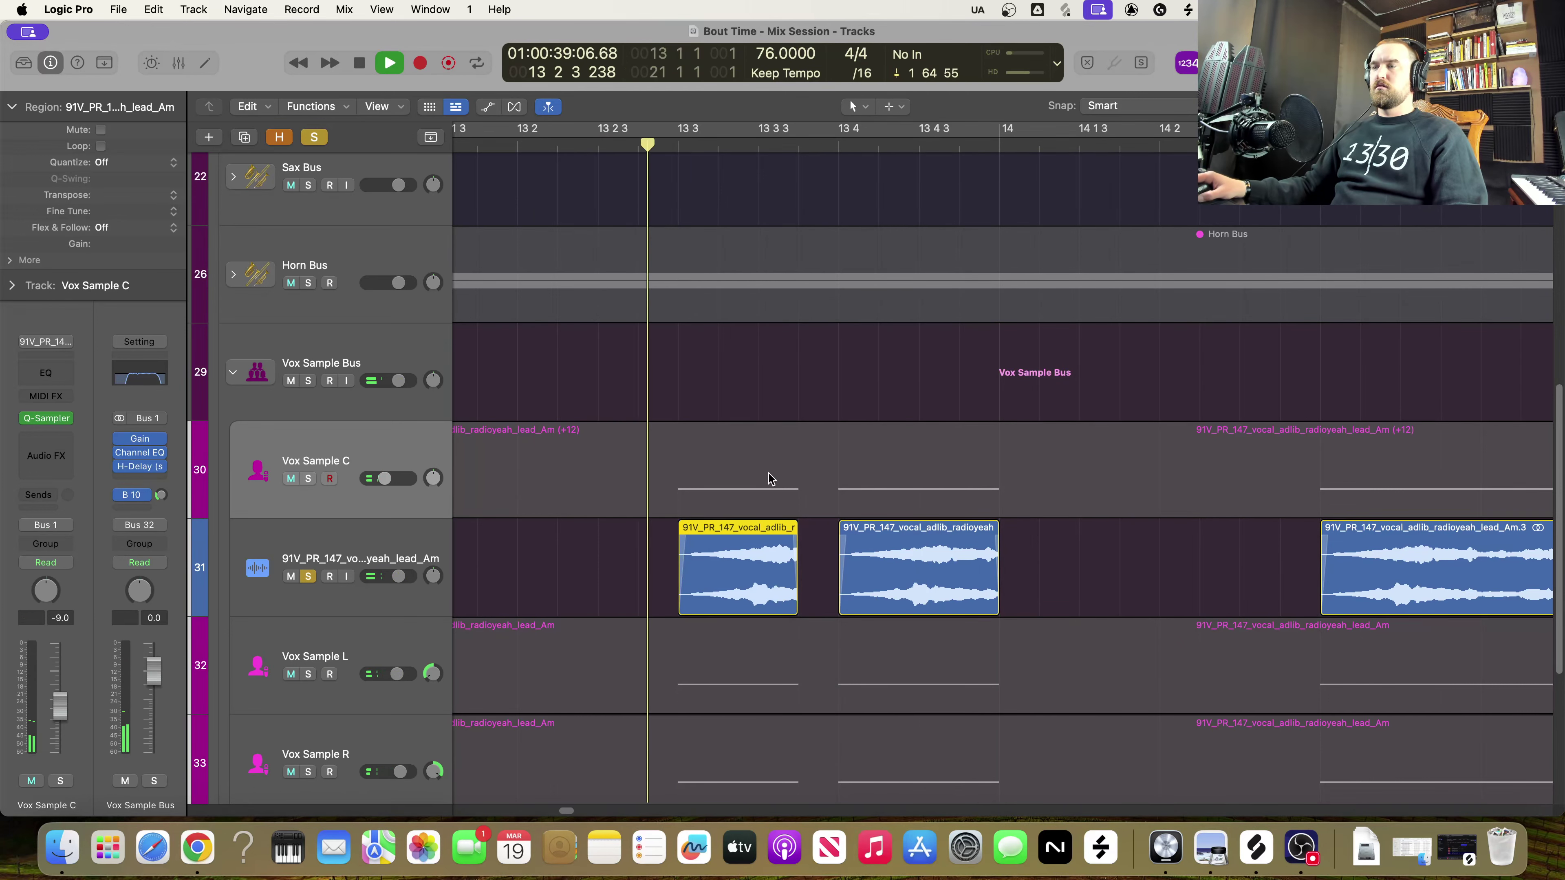
pyautogui.press('space')
# Extend the slice at 13 3 past the Vox Sample C note in two small increments, replaying the pair after each
pyautogui.moveTo(796, 597); pyautogui.dragTo(817, 597)
pyautogui.press('space')
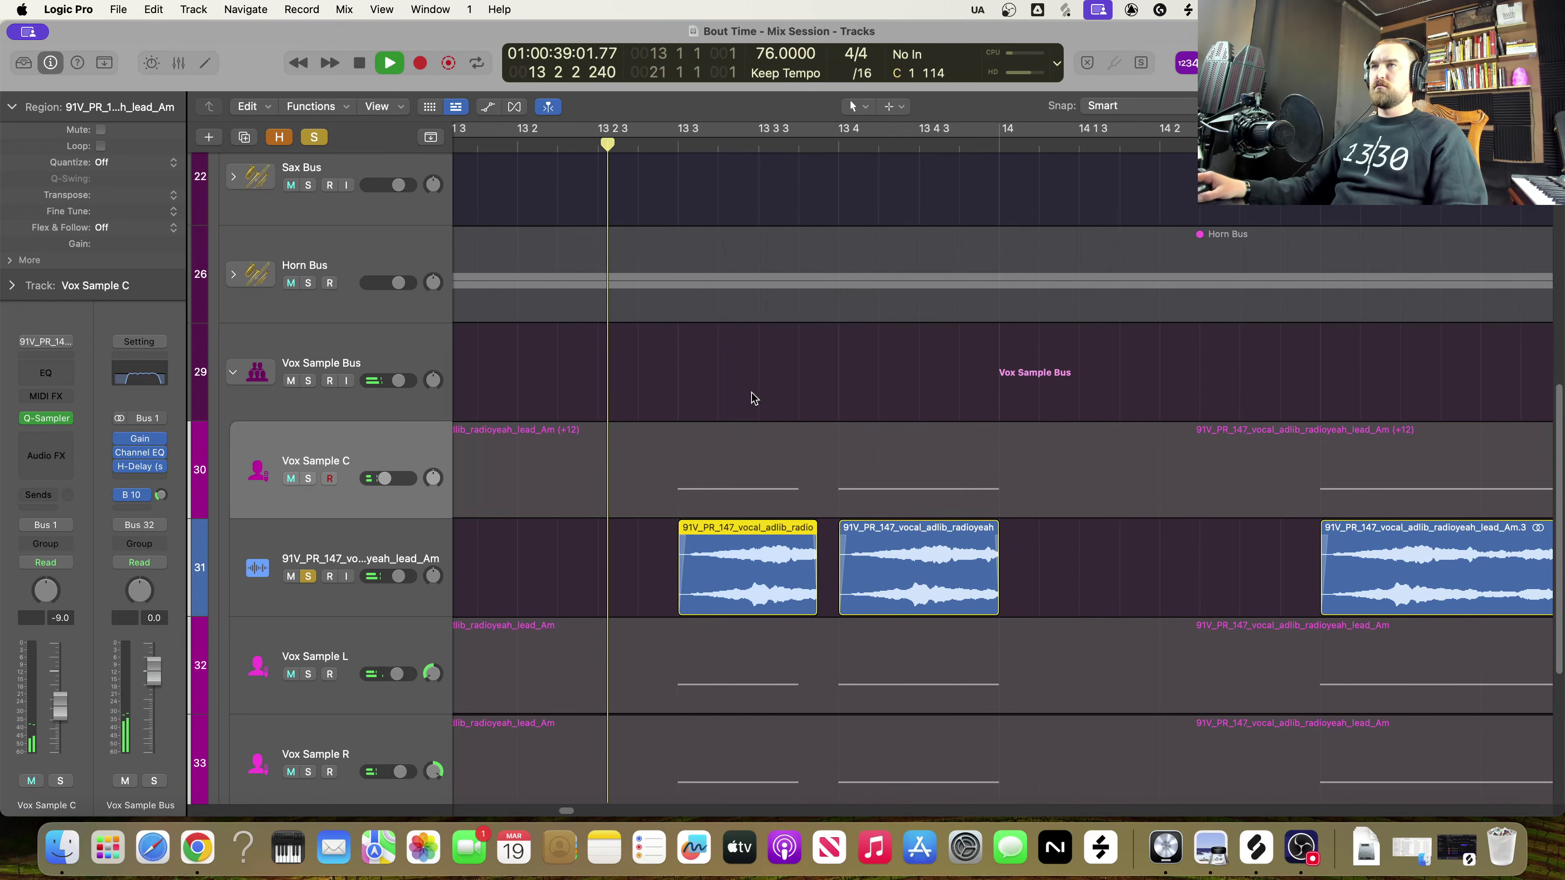
pyautogui.press('space')
pyautogui.moveTo(819, 574); pyautogui.dragTo(824, 574)
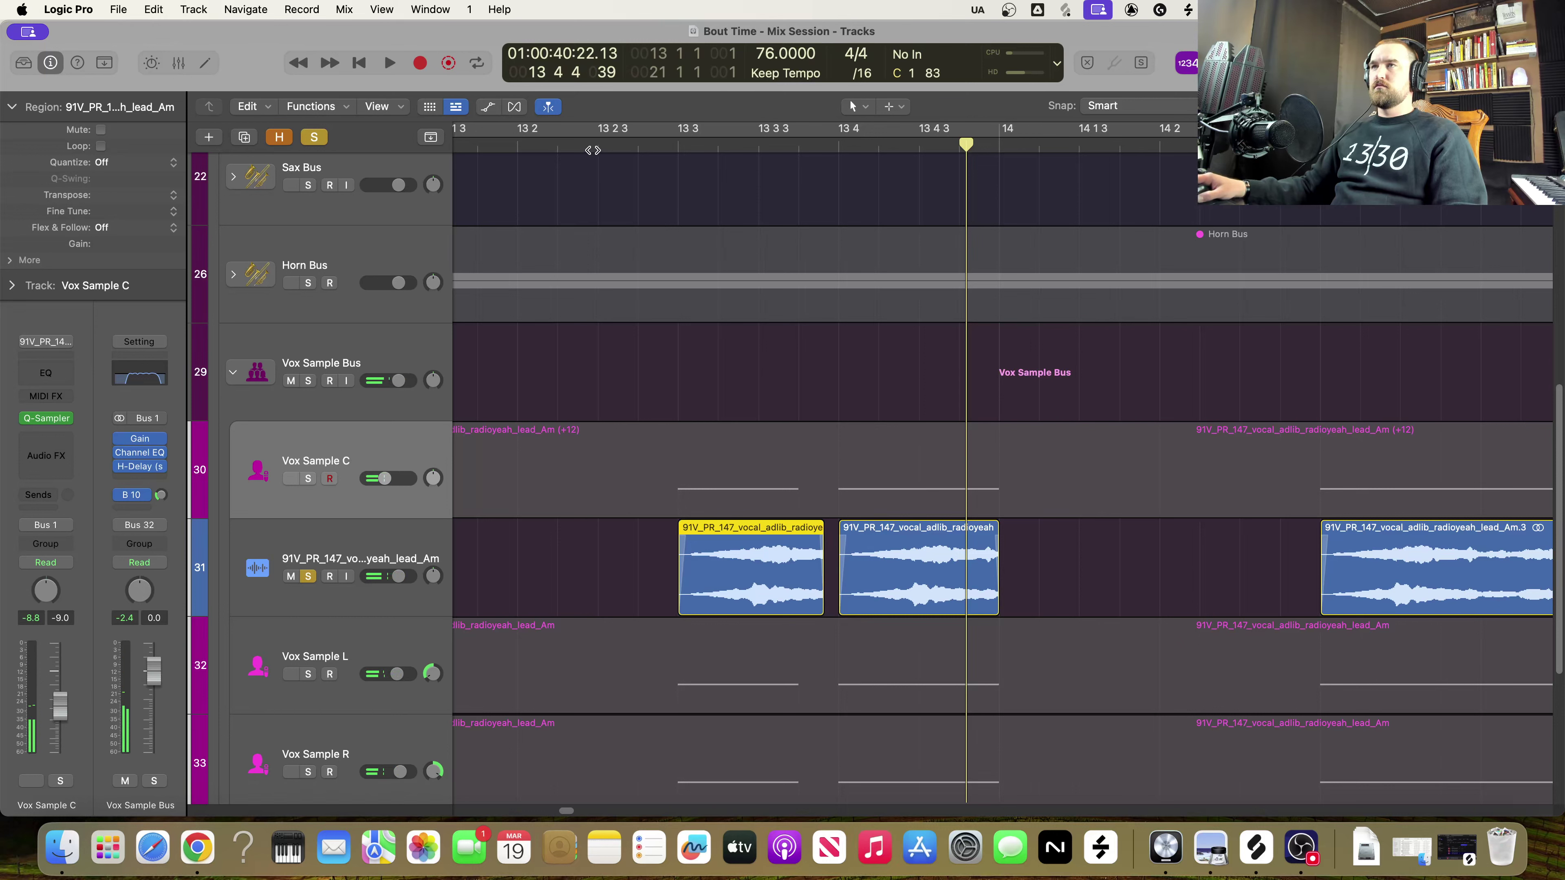
pyautogui.press('space')
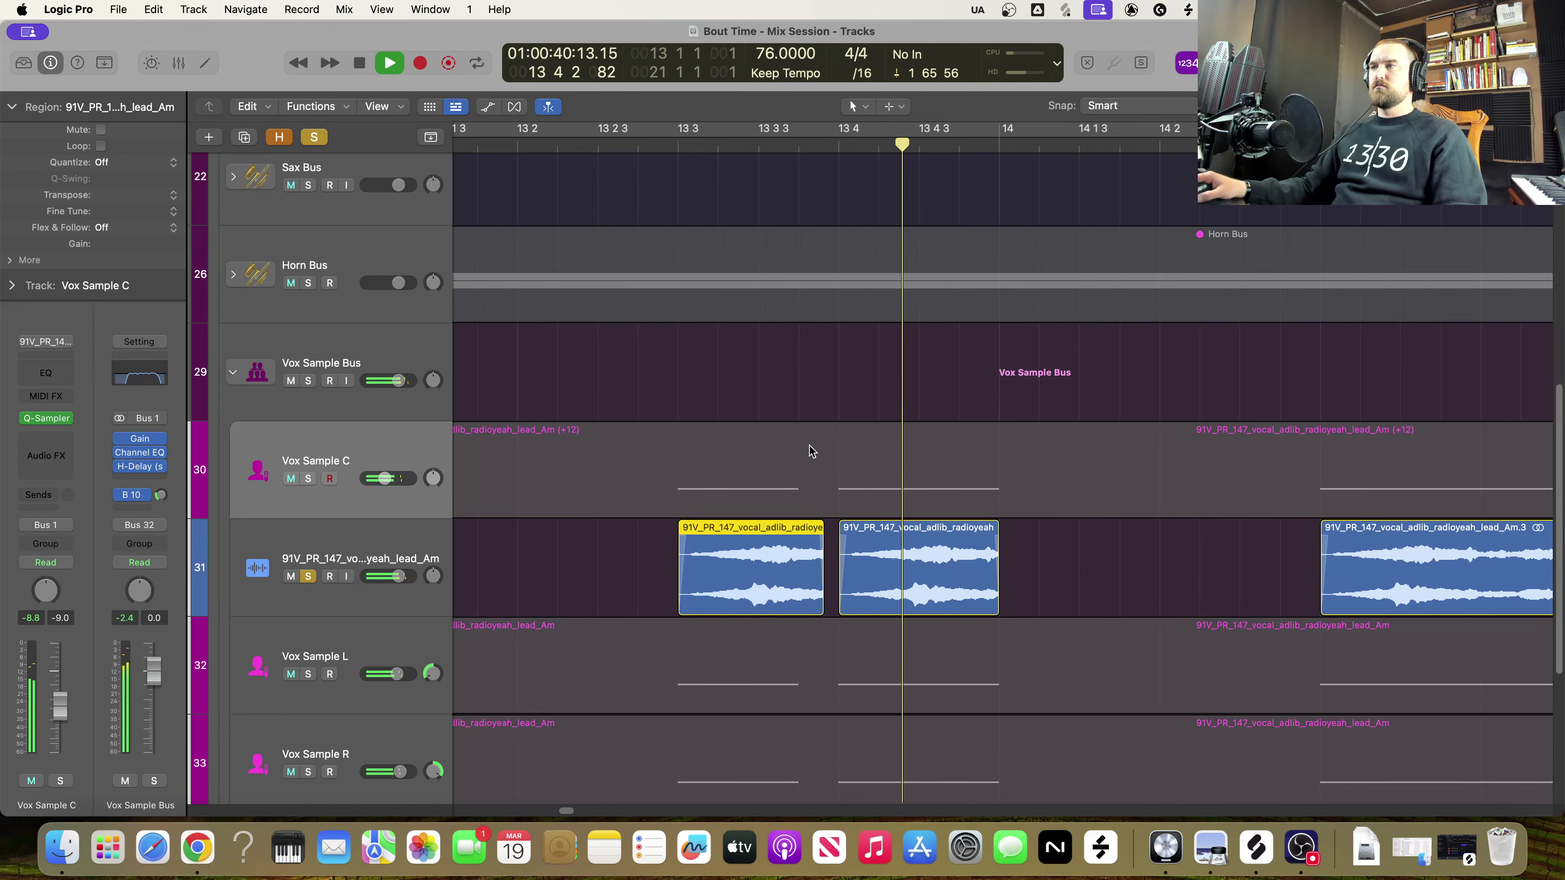
pyautogui.press('space')
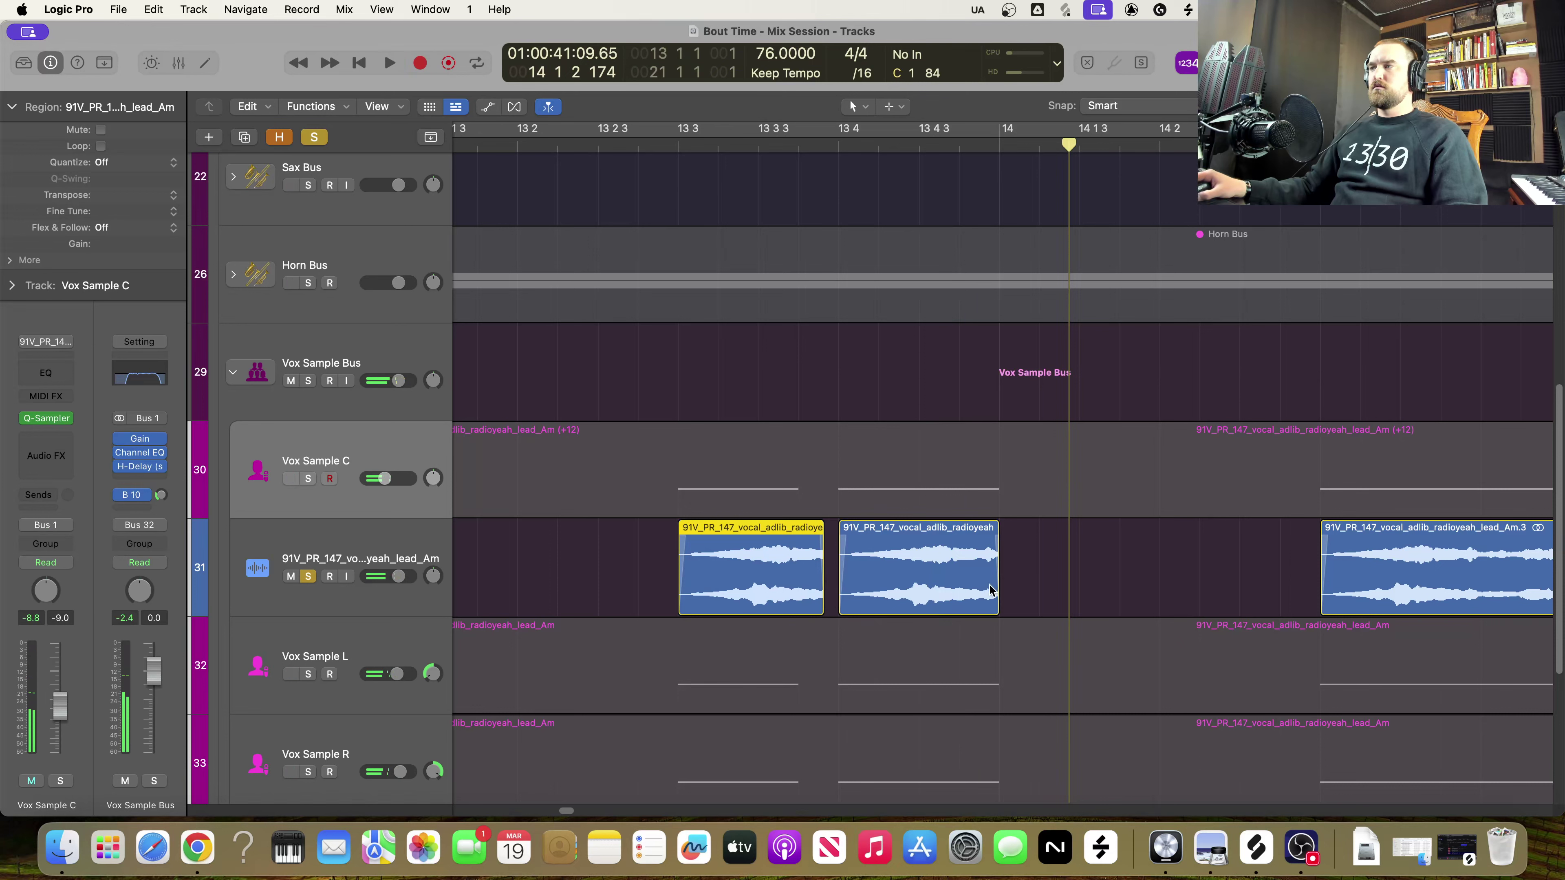
# Try extending the slice at 13 4 past bar 14 and pulling its end back slightly, playing both versions
pyautogui.click(1002, 591)
pyautogui.moveTo(997, 594); pyautogui.dragTo(1026, 594)
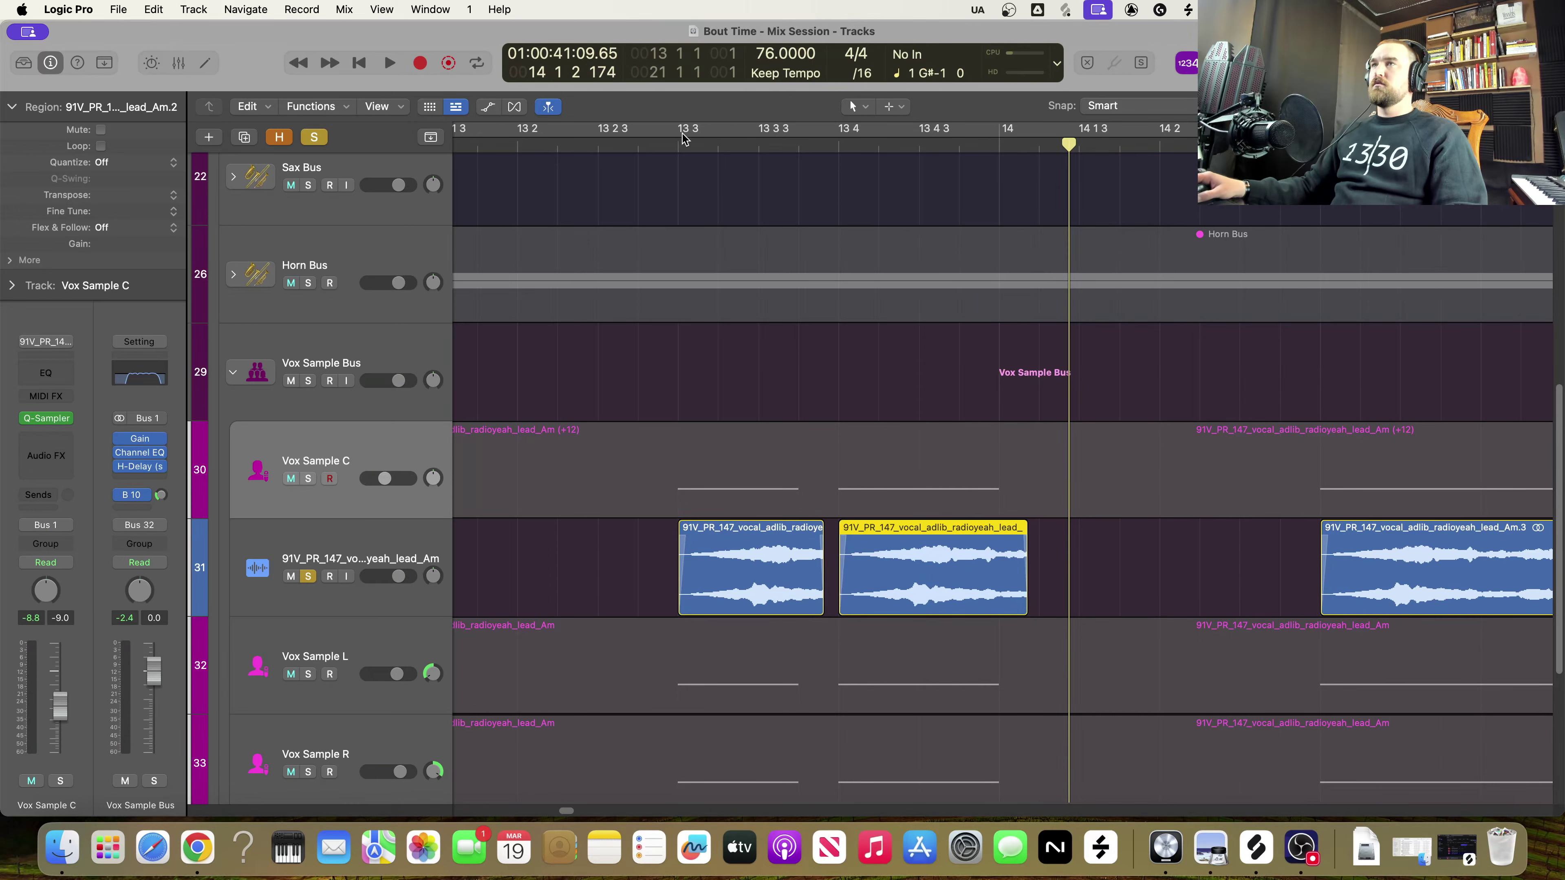
pyautogui.press('space')
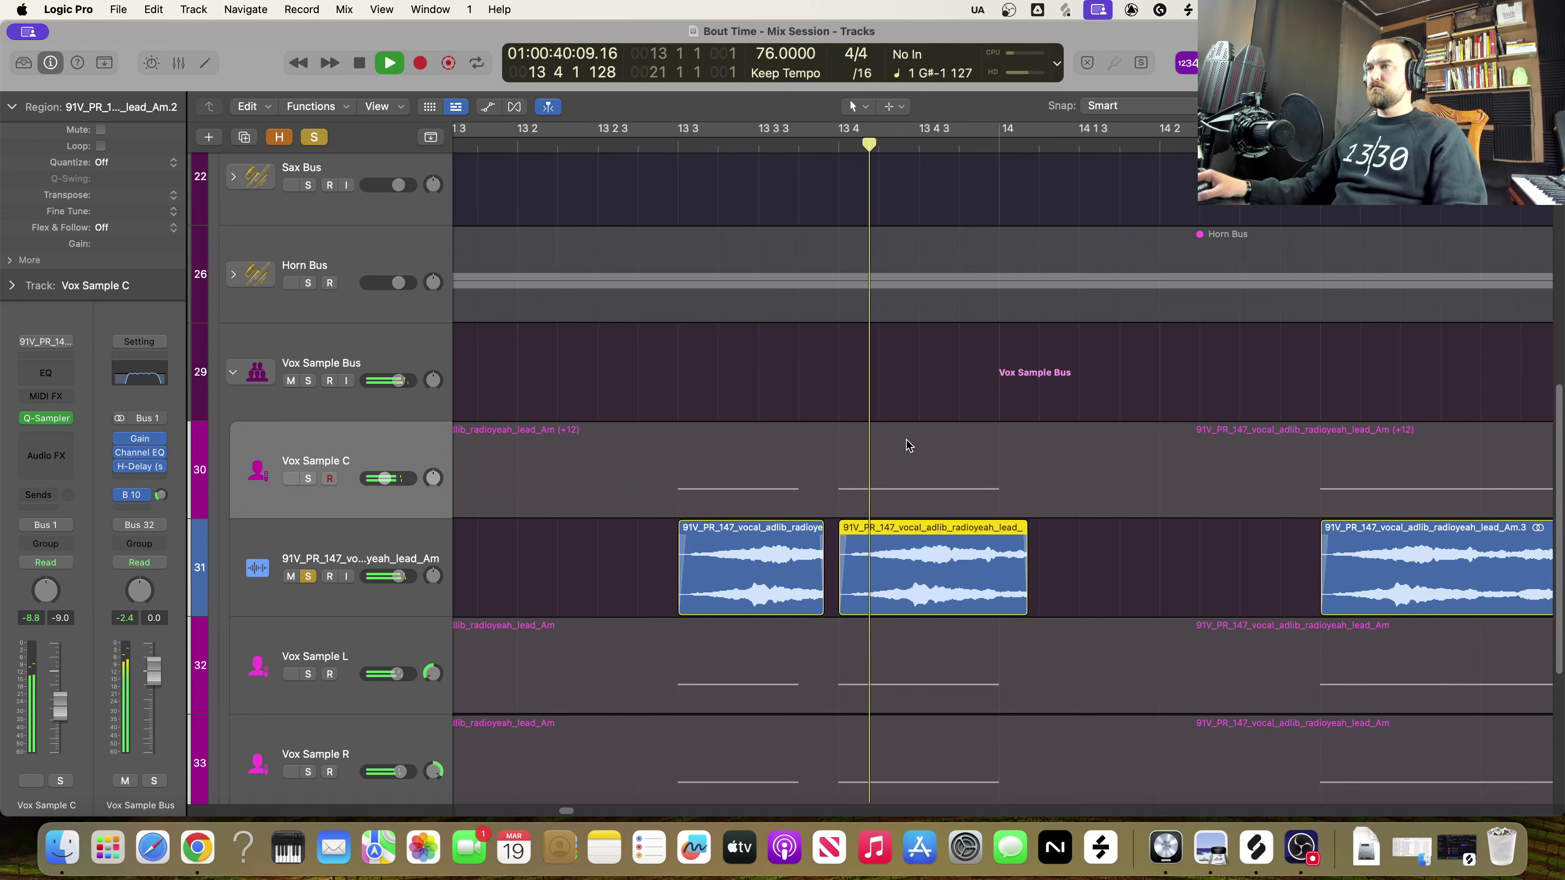
pyautogui.press('space')
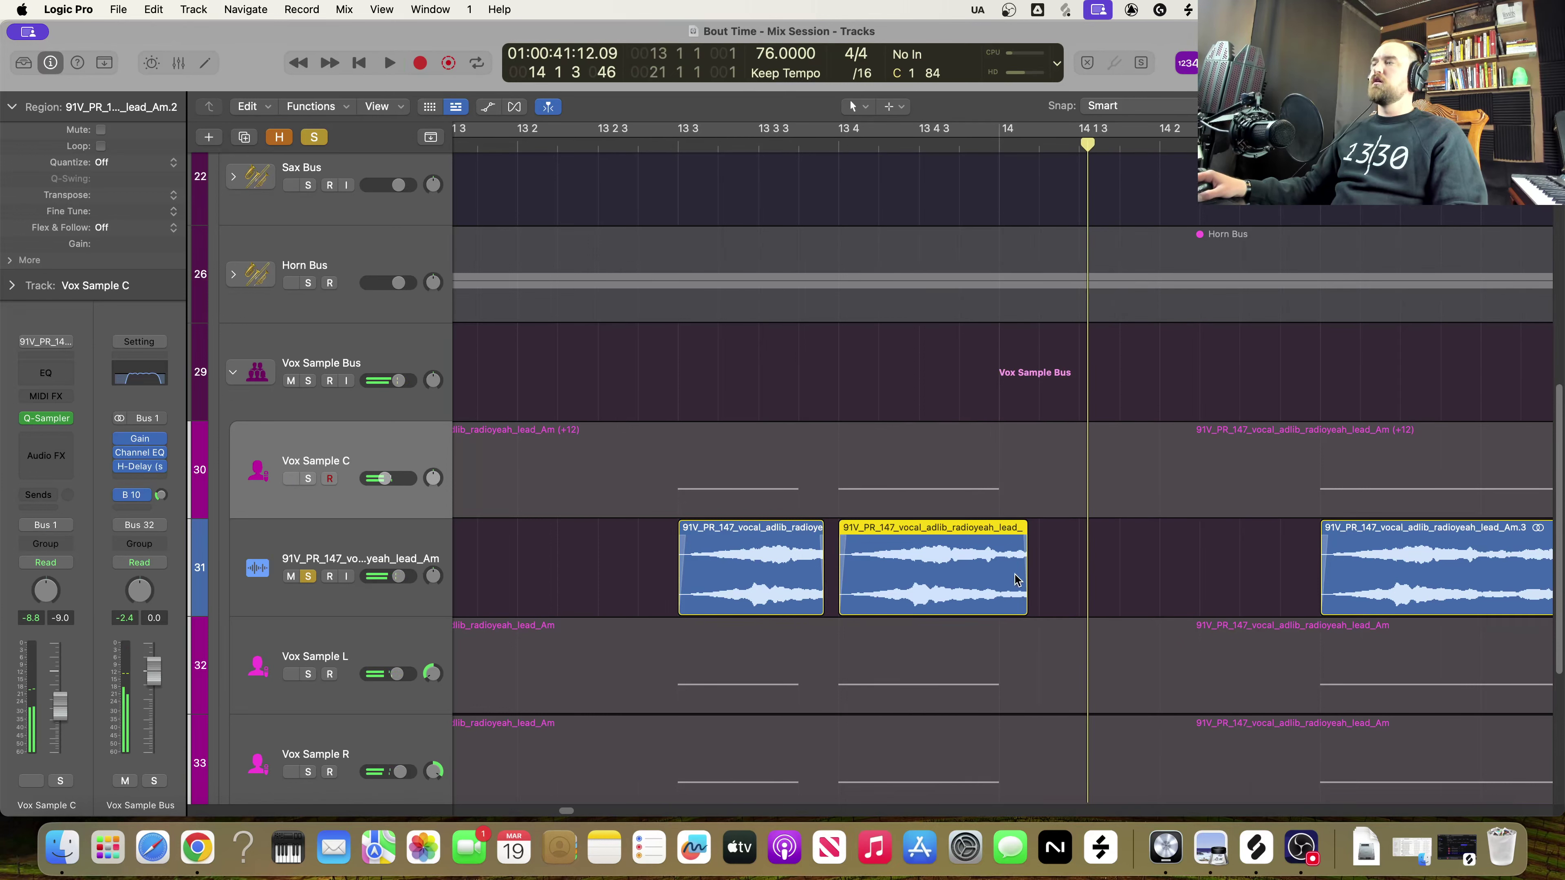
pyautogui.moveTo(1021, 601); pyautogui.dragTo(1018, 601)
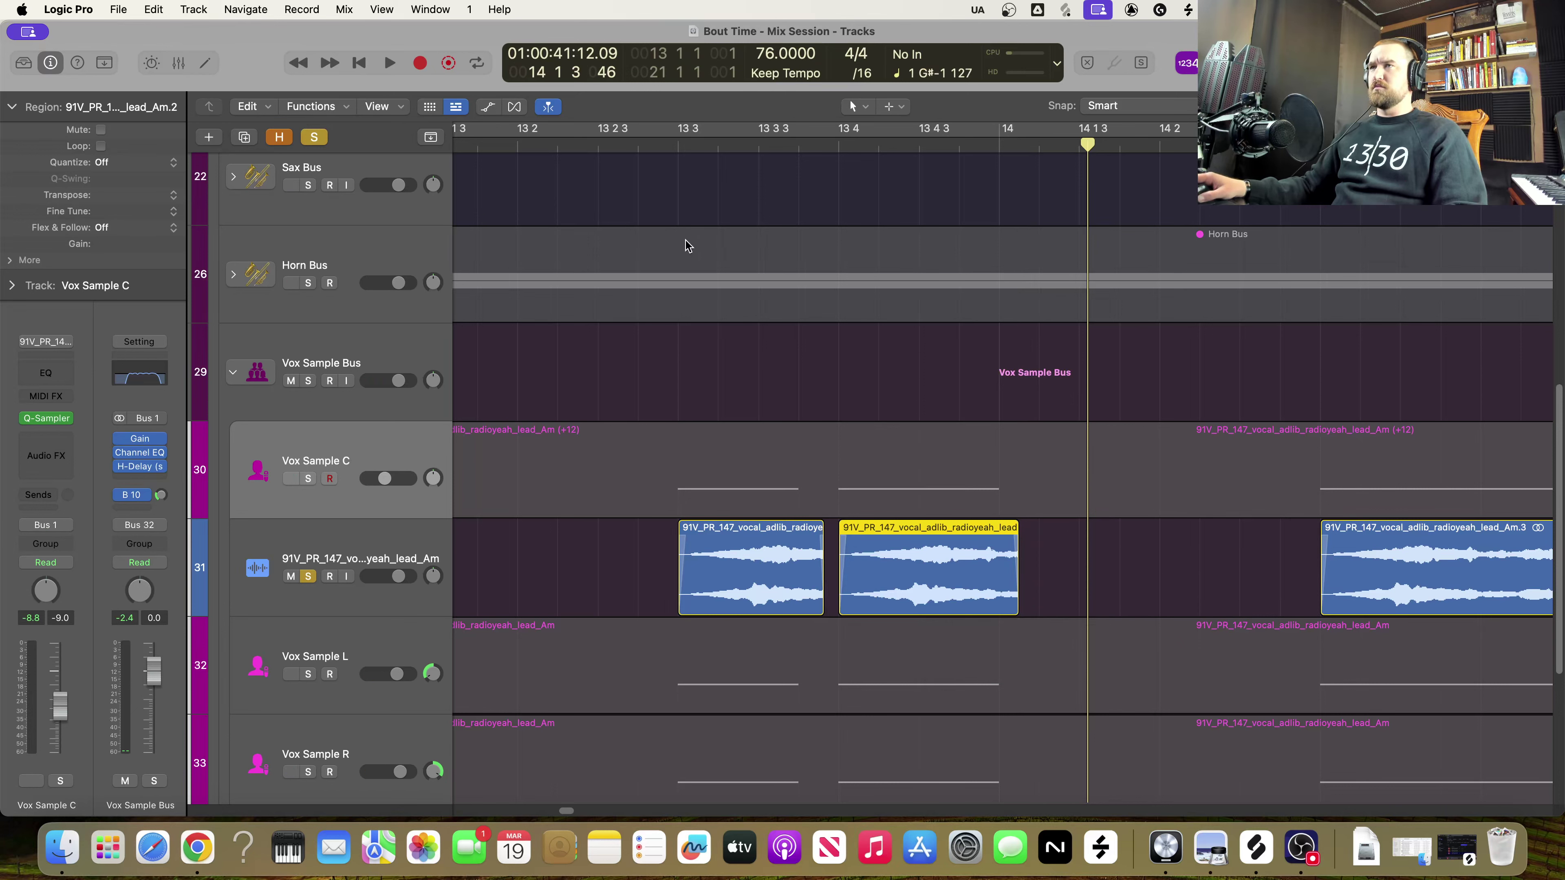
pyautogui.click(608, 145)
pyautogui.press('space')
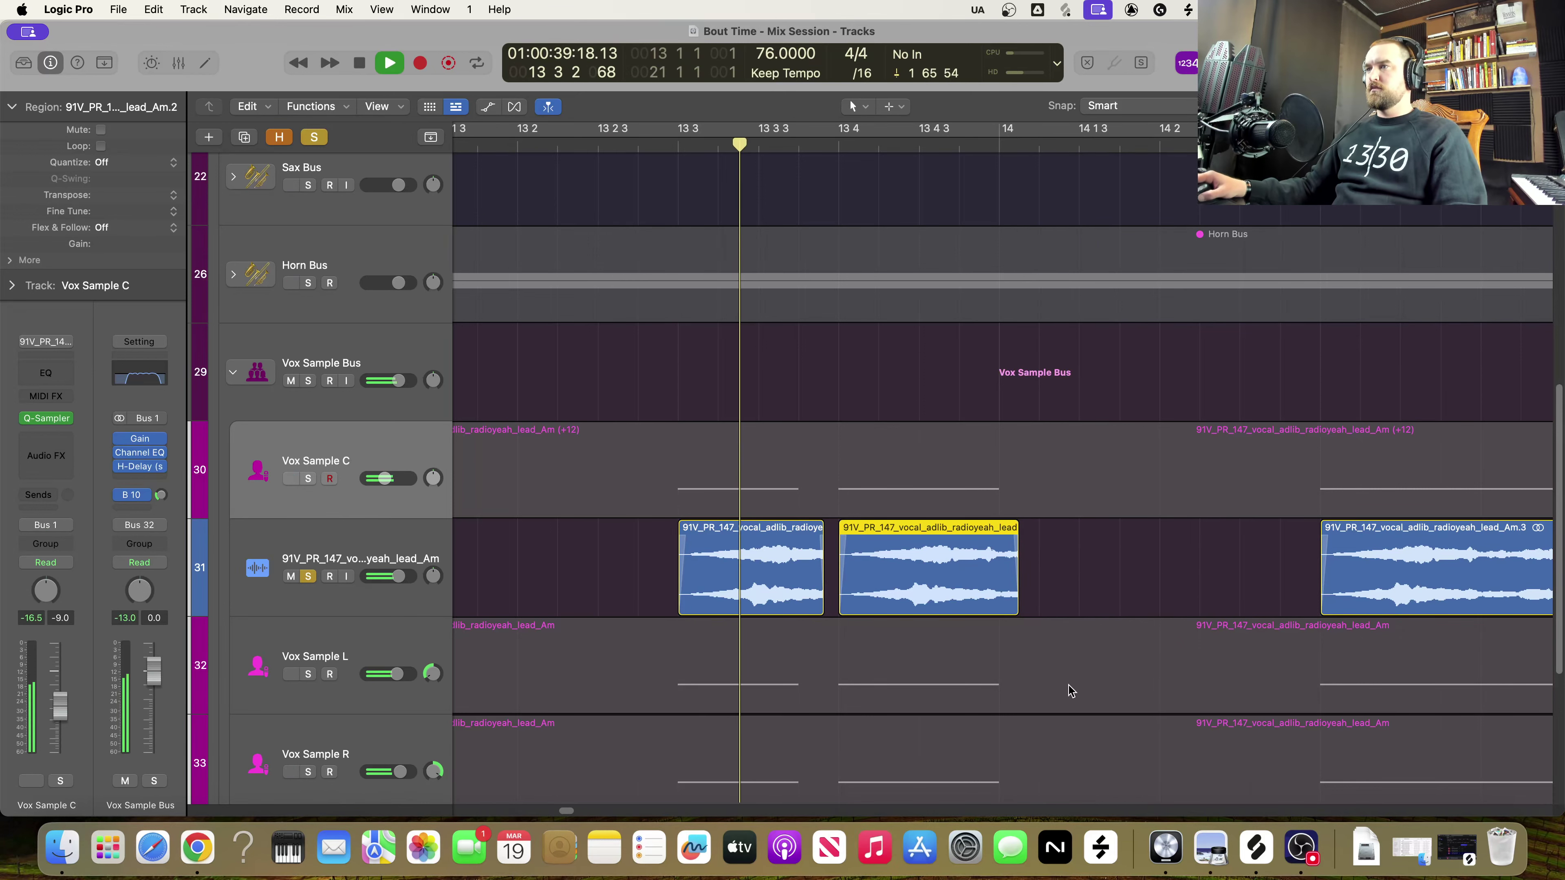
pyautogui.press('space')
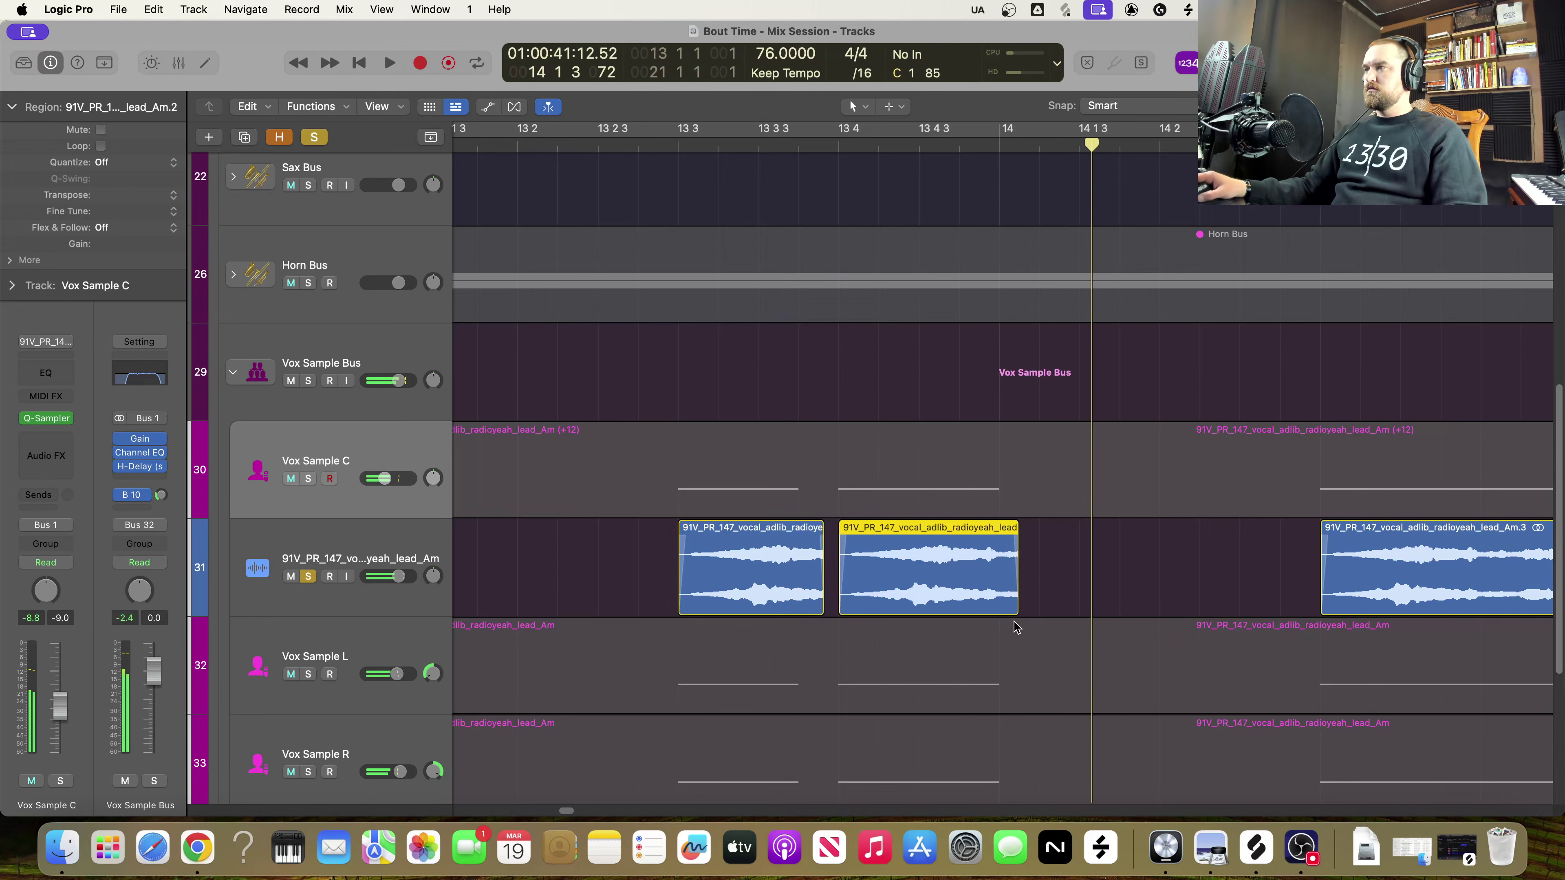
# Extend the slice at 13 3 to just short of the 13 4 slice and play the pair
pyautogui.moveTo(820, 613); pyautogui.dragTo(830, 613)
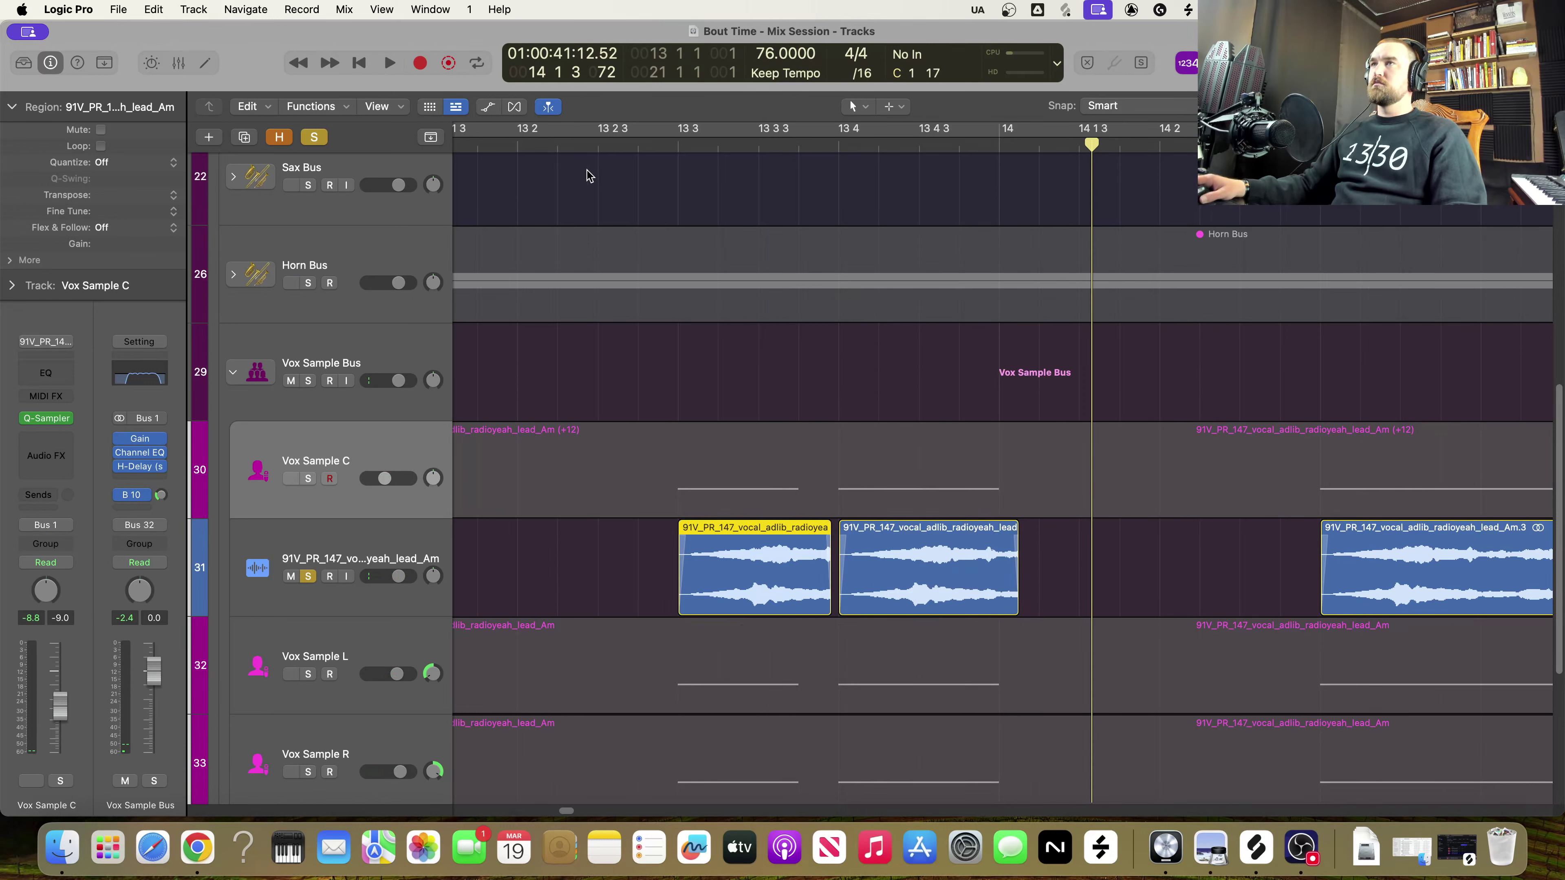
pyautogui.click(577, 146)
pyautogui.press('space')
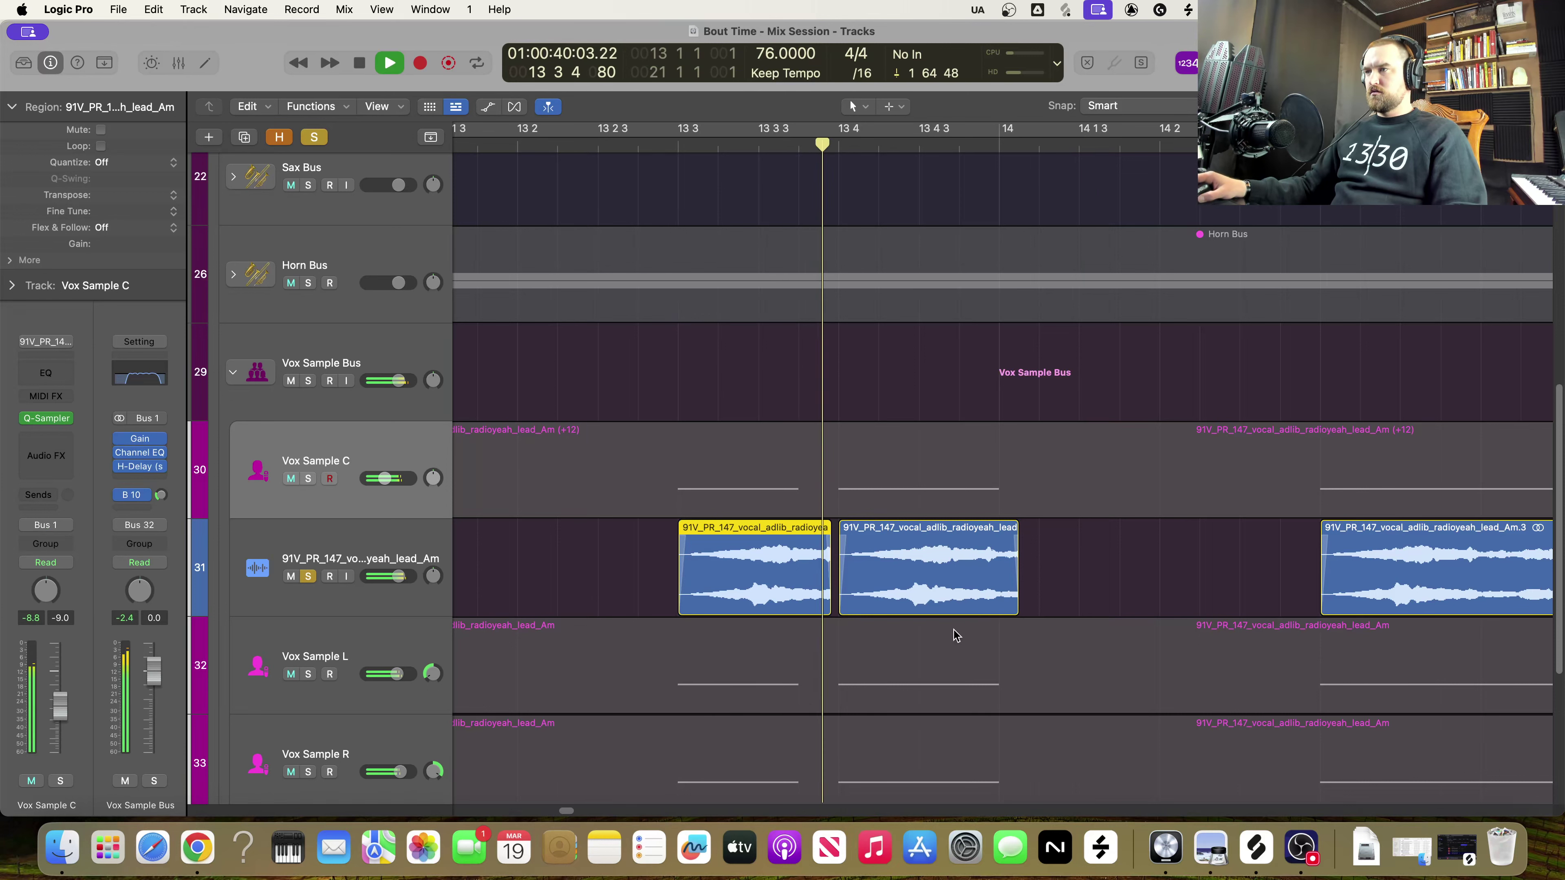
pyautogui.press('space')
# Extend the slice at 13 3 until it meets the 13 4 slice, add short fades at their join, and play both
pyautogui.moveTo(822, 611); pyautogui.dragTo(837, 610)
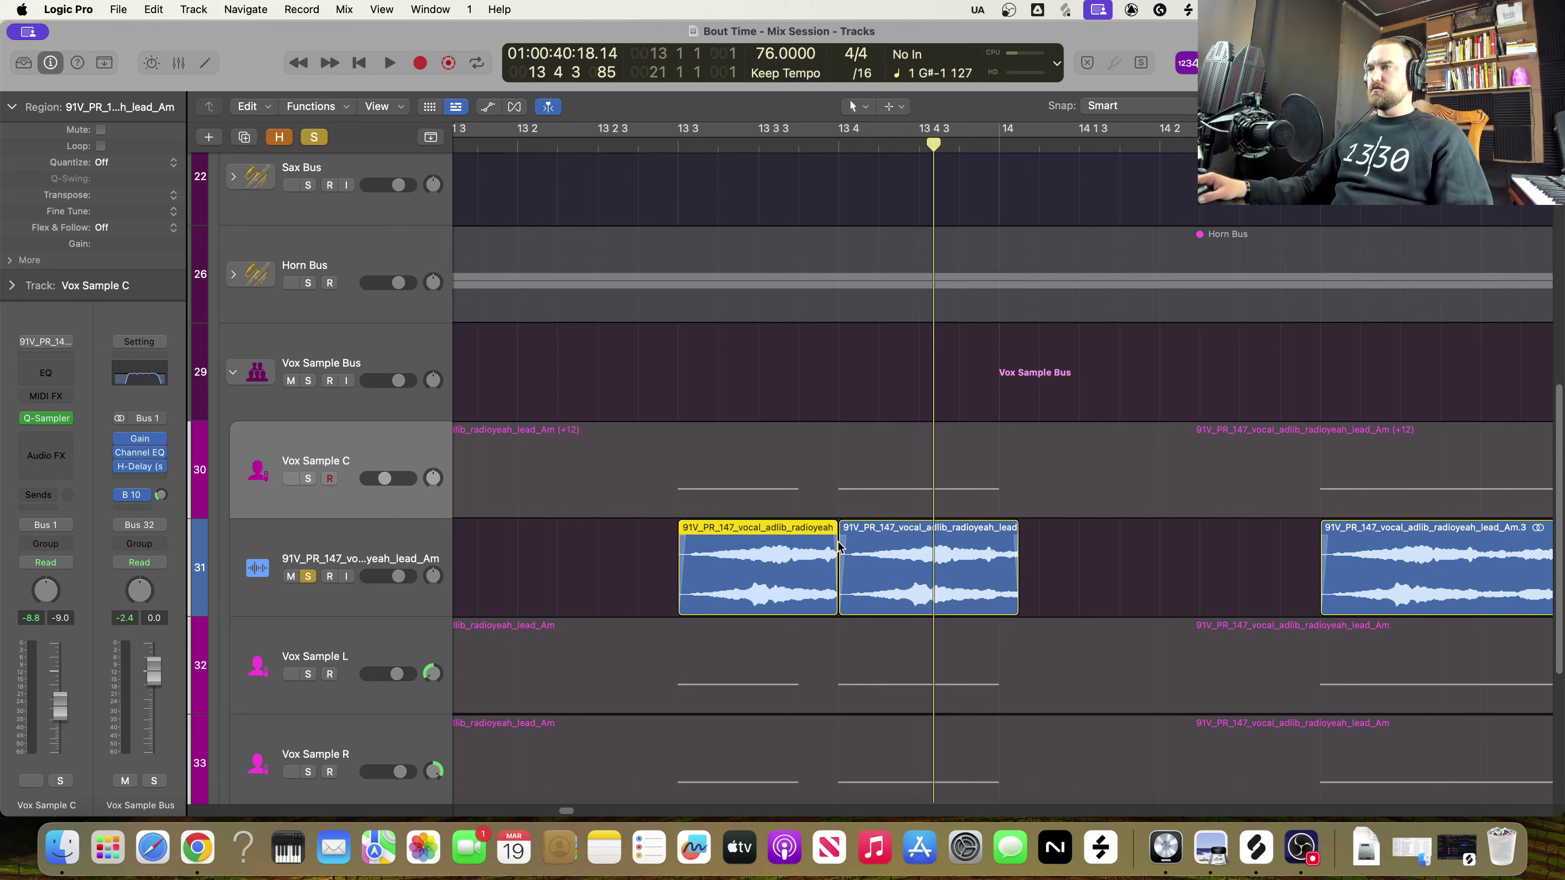
pyautogui.moveTo(830, 549); pyautogui.dragTo(834, 558)
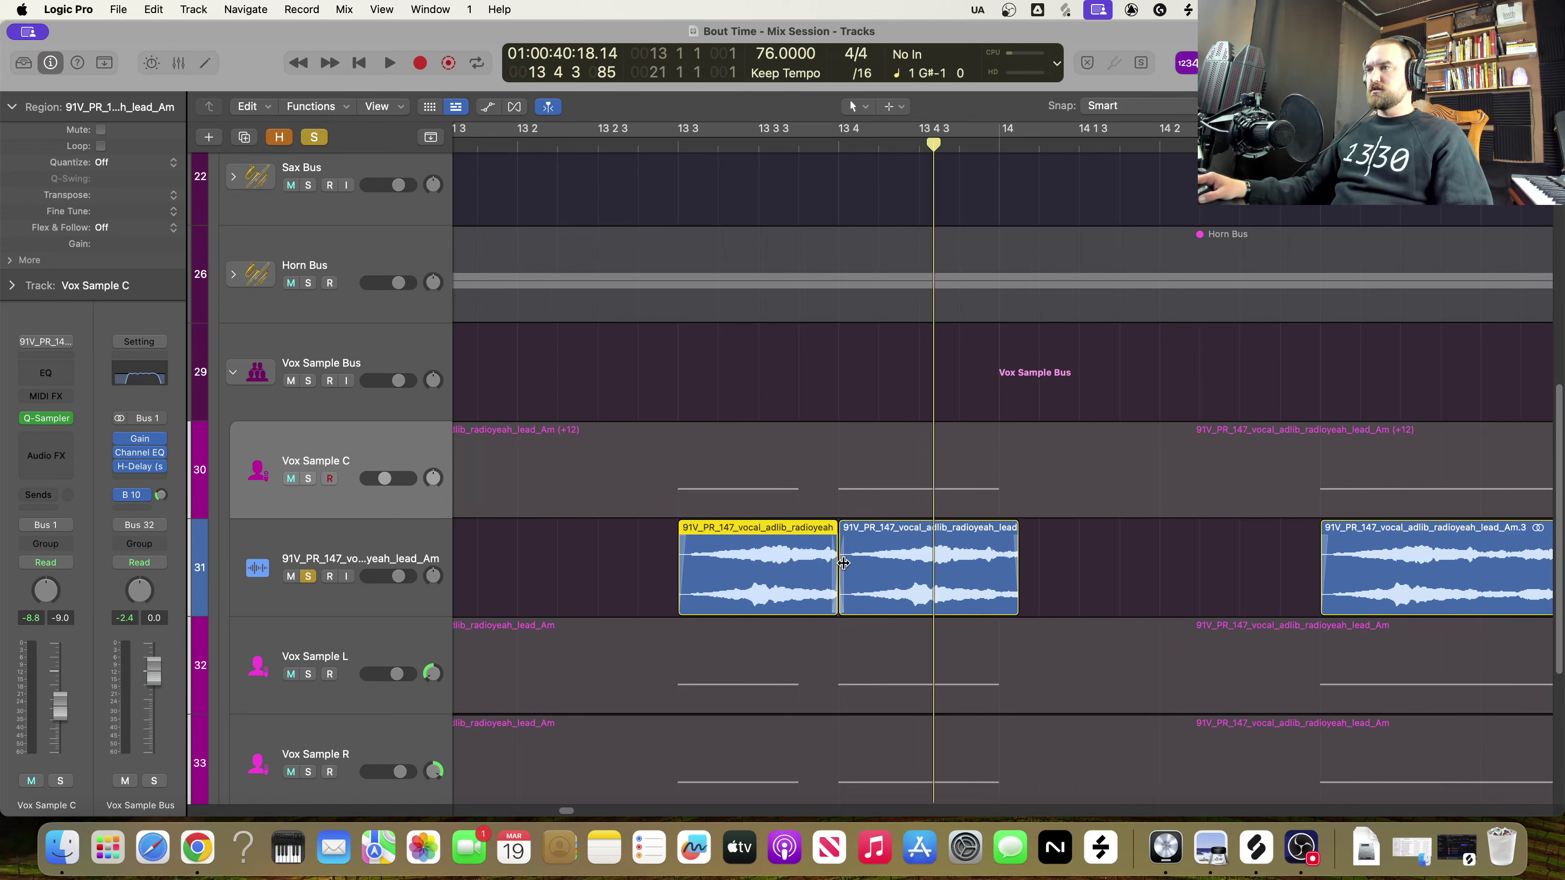
pyautogui.click(599, 146)
pyautogui.press('space')
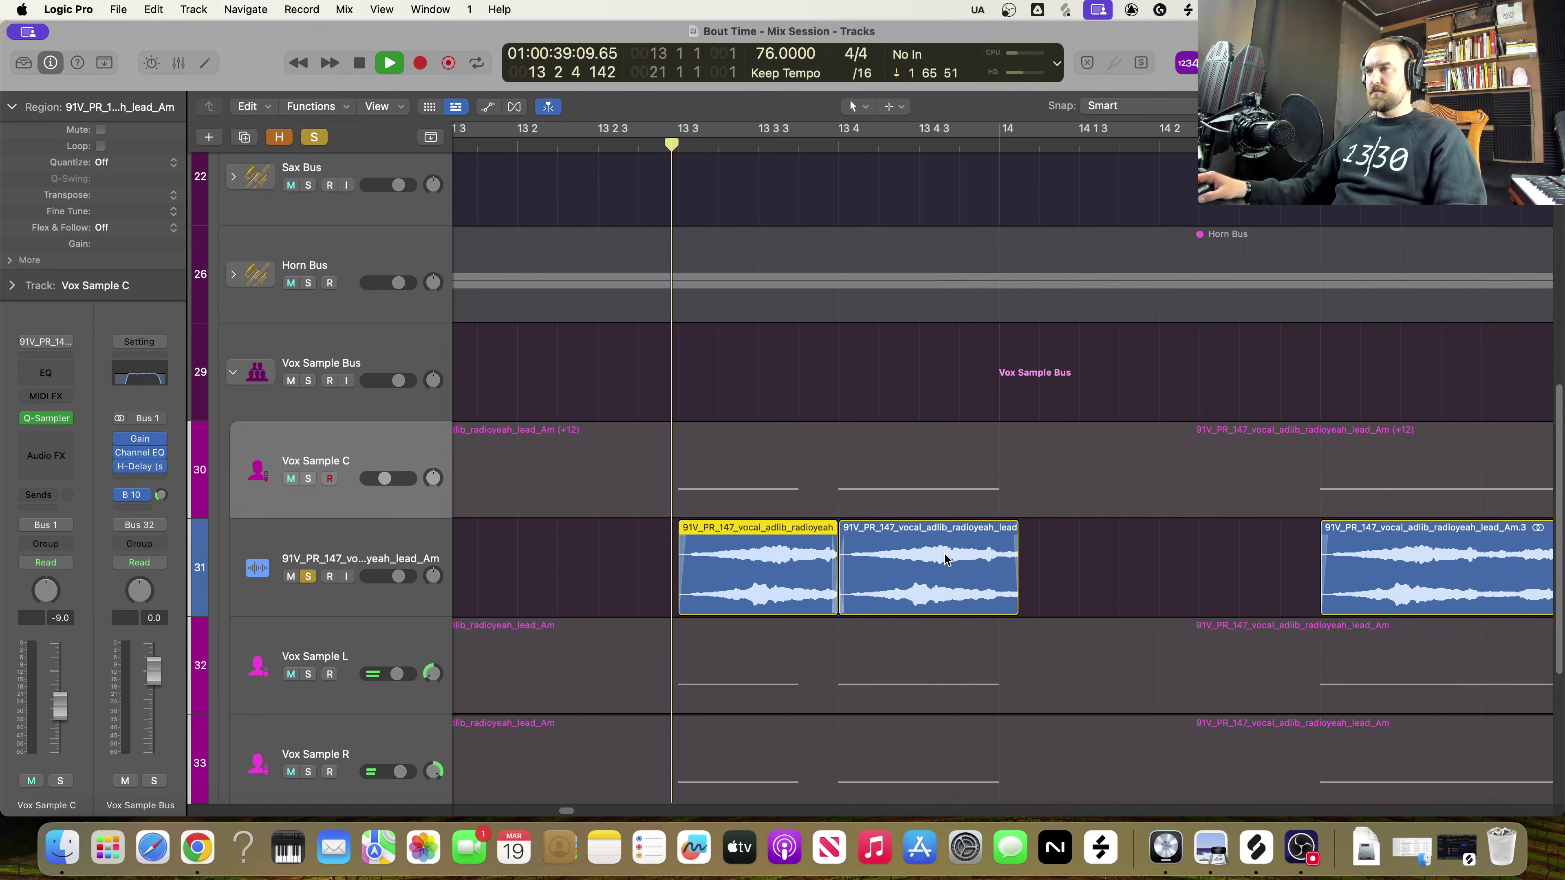
pyautogui.press('space')
# Trim the slice at 13 4 back to the end of its Vox Sample C note and replay the pair
pyautogui.moveTo(1014, 606)
pyautogui.mouseDown()
pyautogui.moveTo(1048, 609)
pyautogui.moveTo(998, 610)
pyautogui.mouseUp()
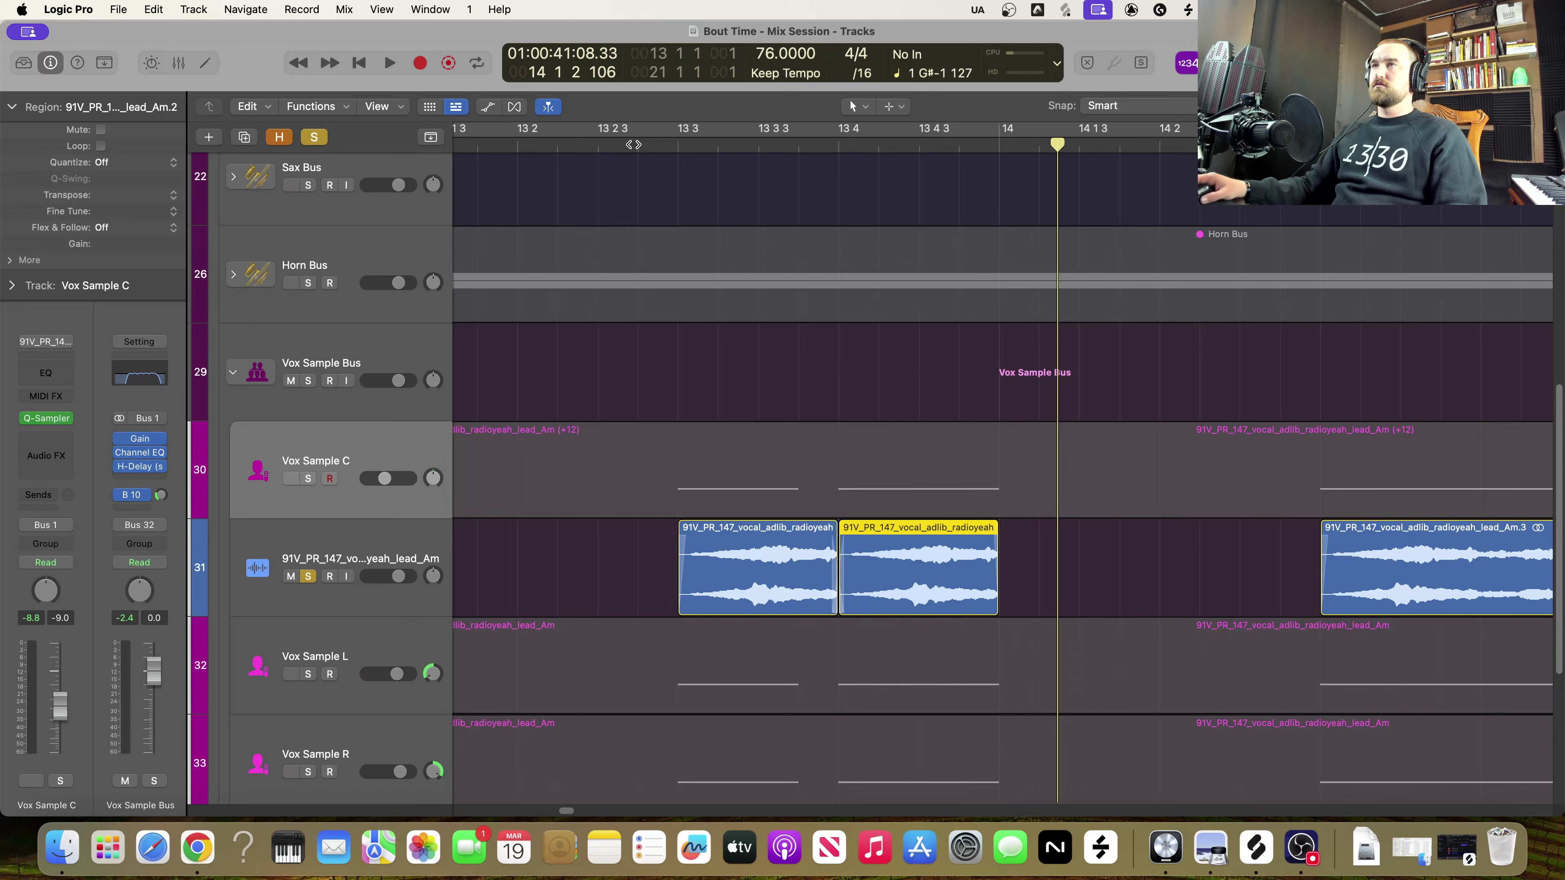
pyautogui.doubleClick(633, 144)
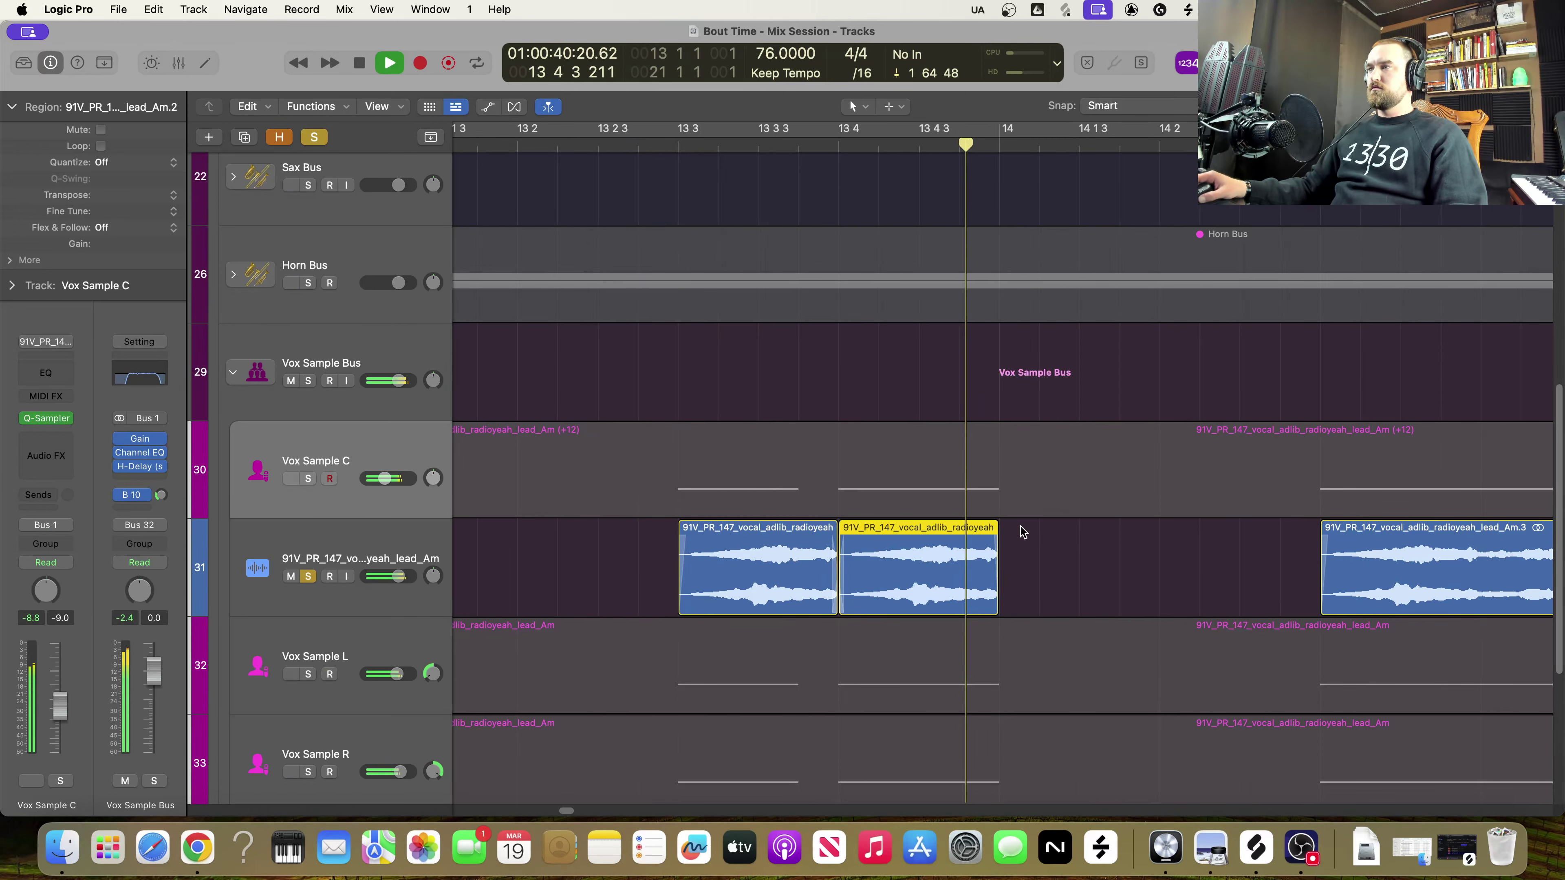
pyautogui.press('space')
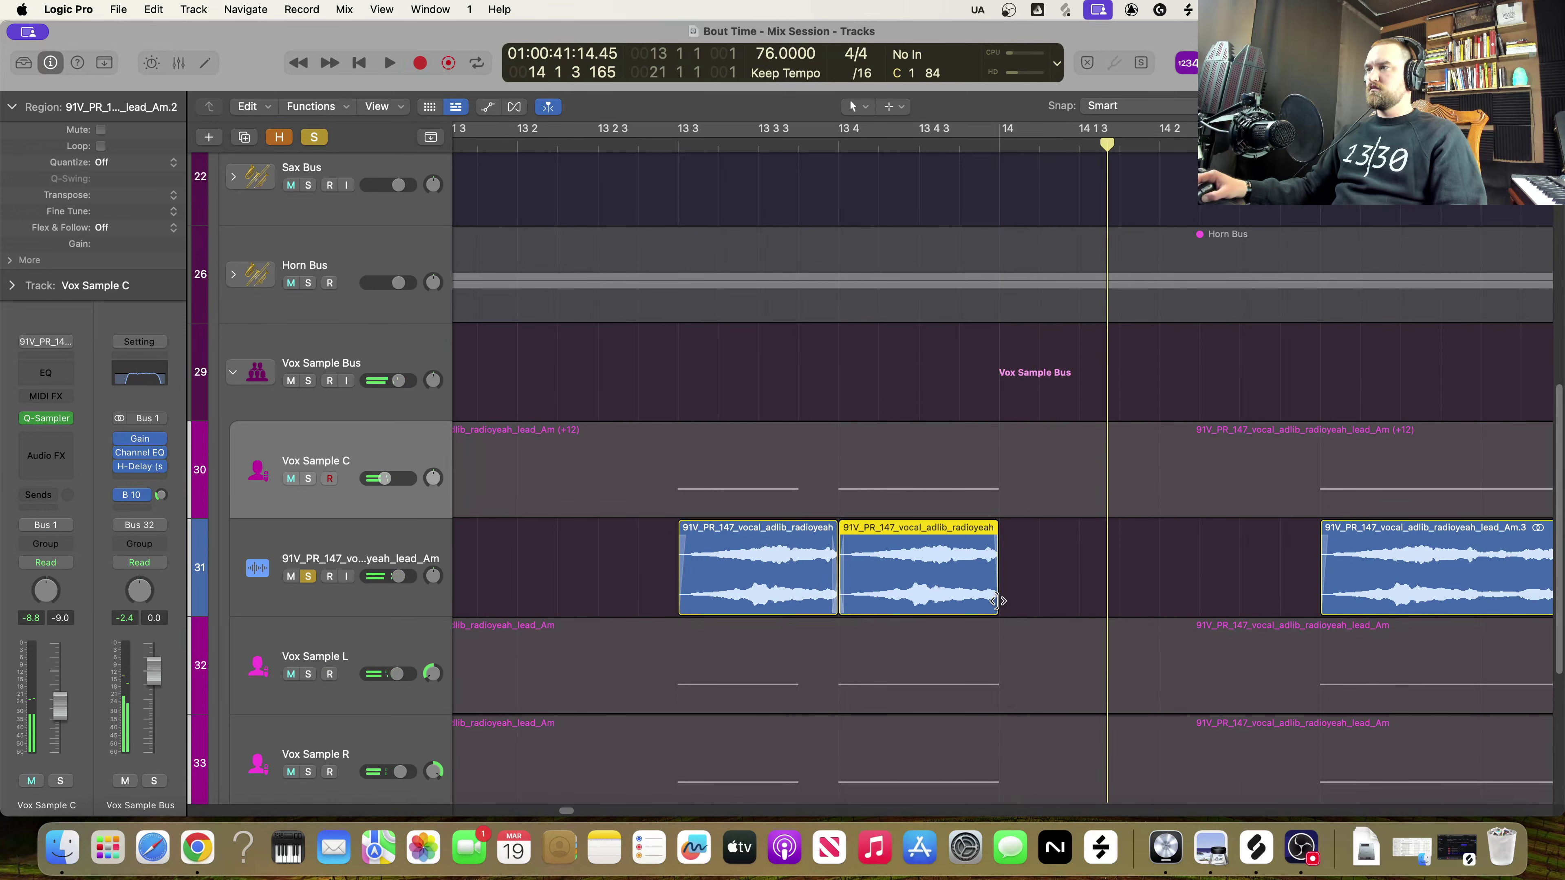
# Extend the slice at 13 4 to just past bar 14, add a short fade-out at its end, and replay both slices
pyautogui.moveTo(997, 601); pyautogui.dragTo(1008, 602)
pyautogui.press('space')
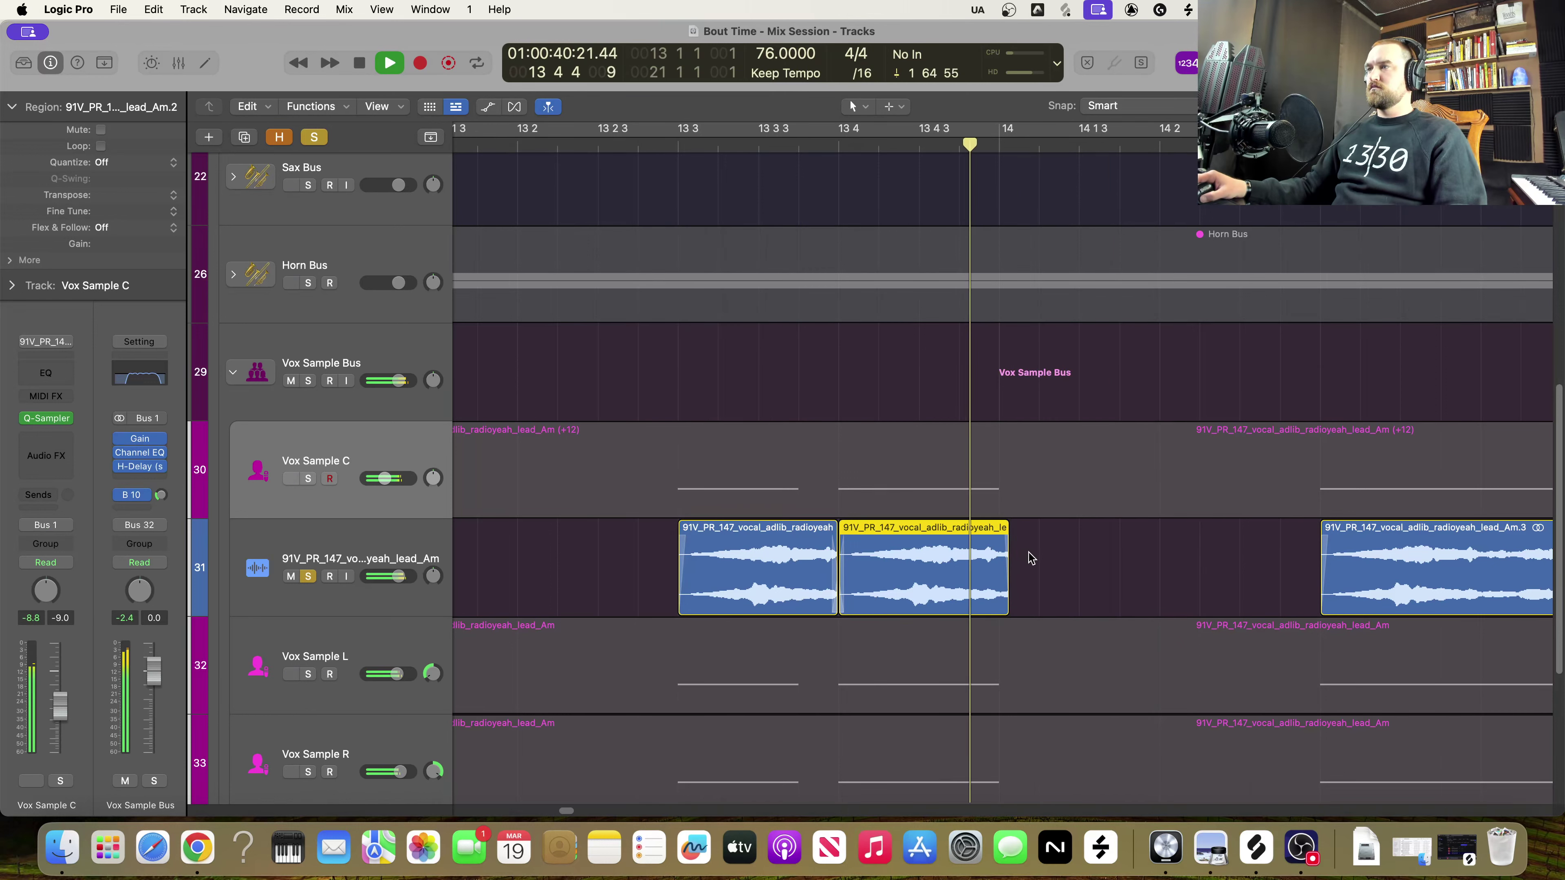
pyautogui.press('space')
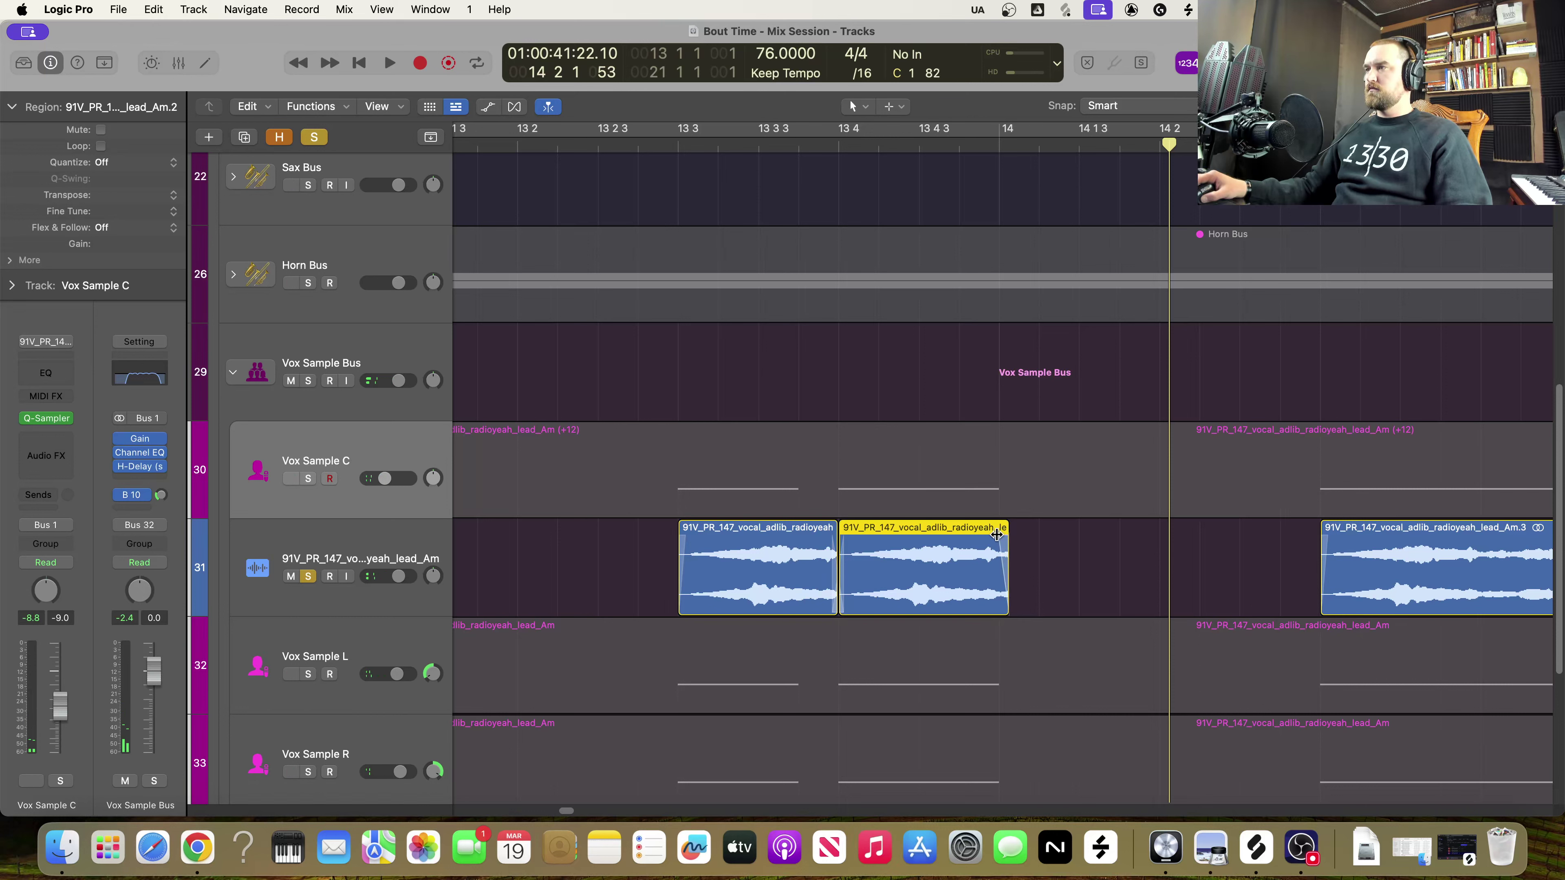
pyautogui.press('space')
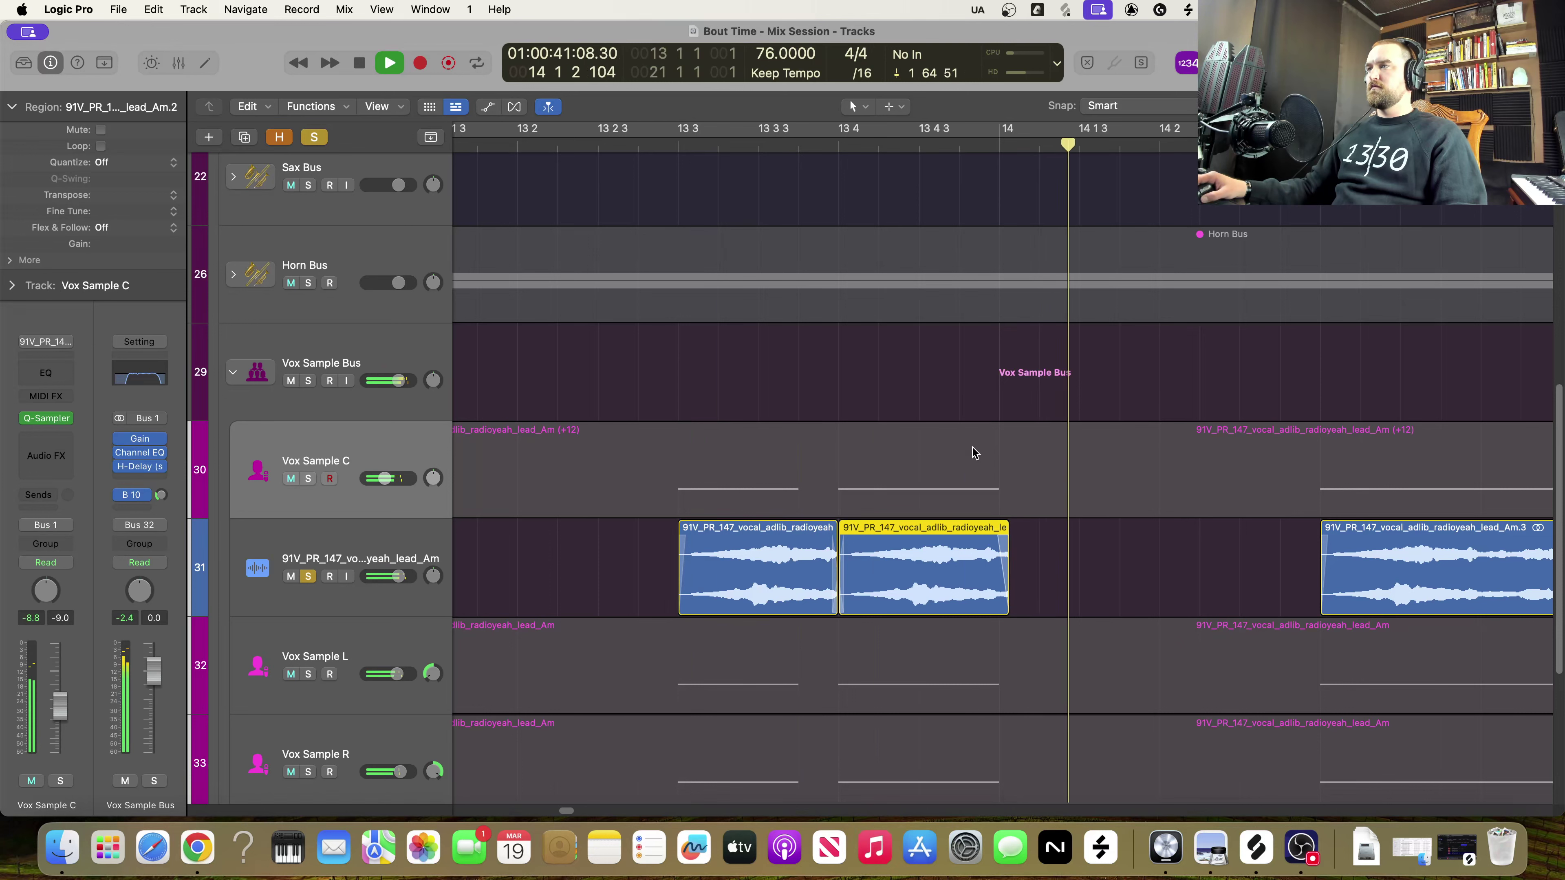
pyautogui.press('space')
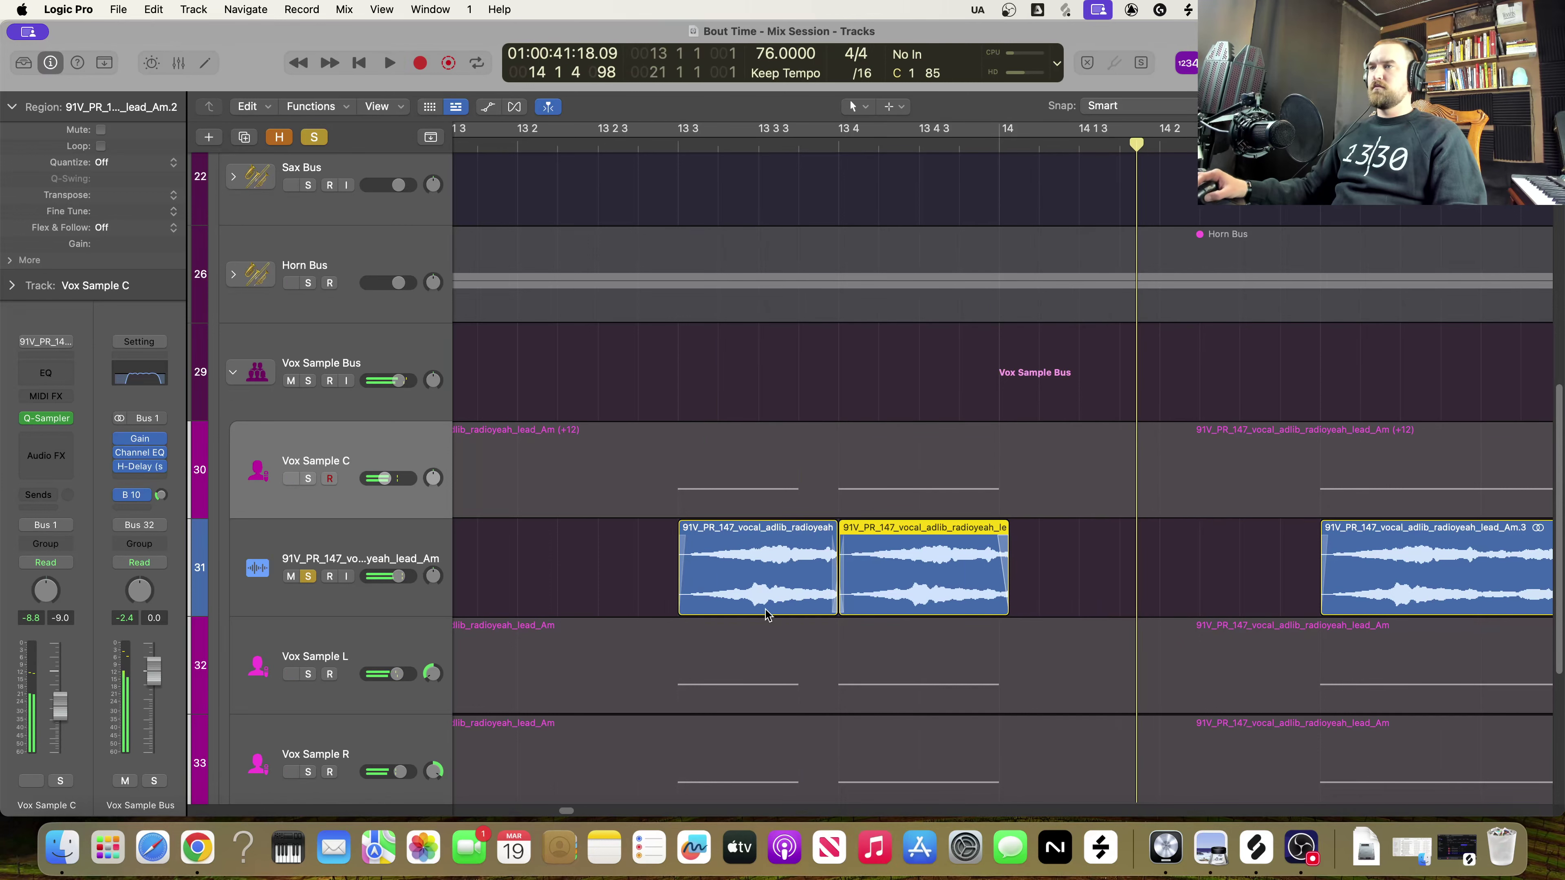
# Lengthen the fade-in at the start of the 13 3 slice and play the pair from before it
pyautogui.click(685, 539)
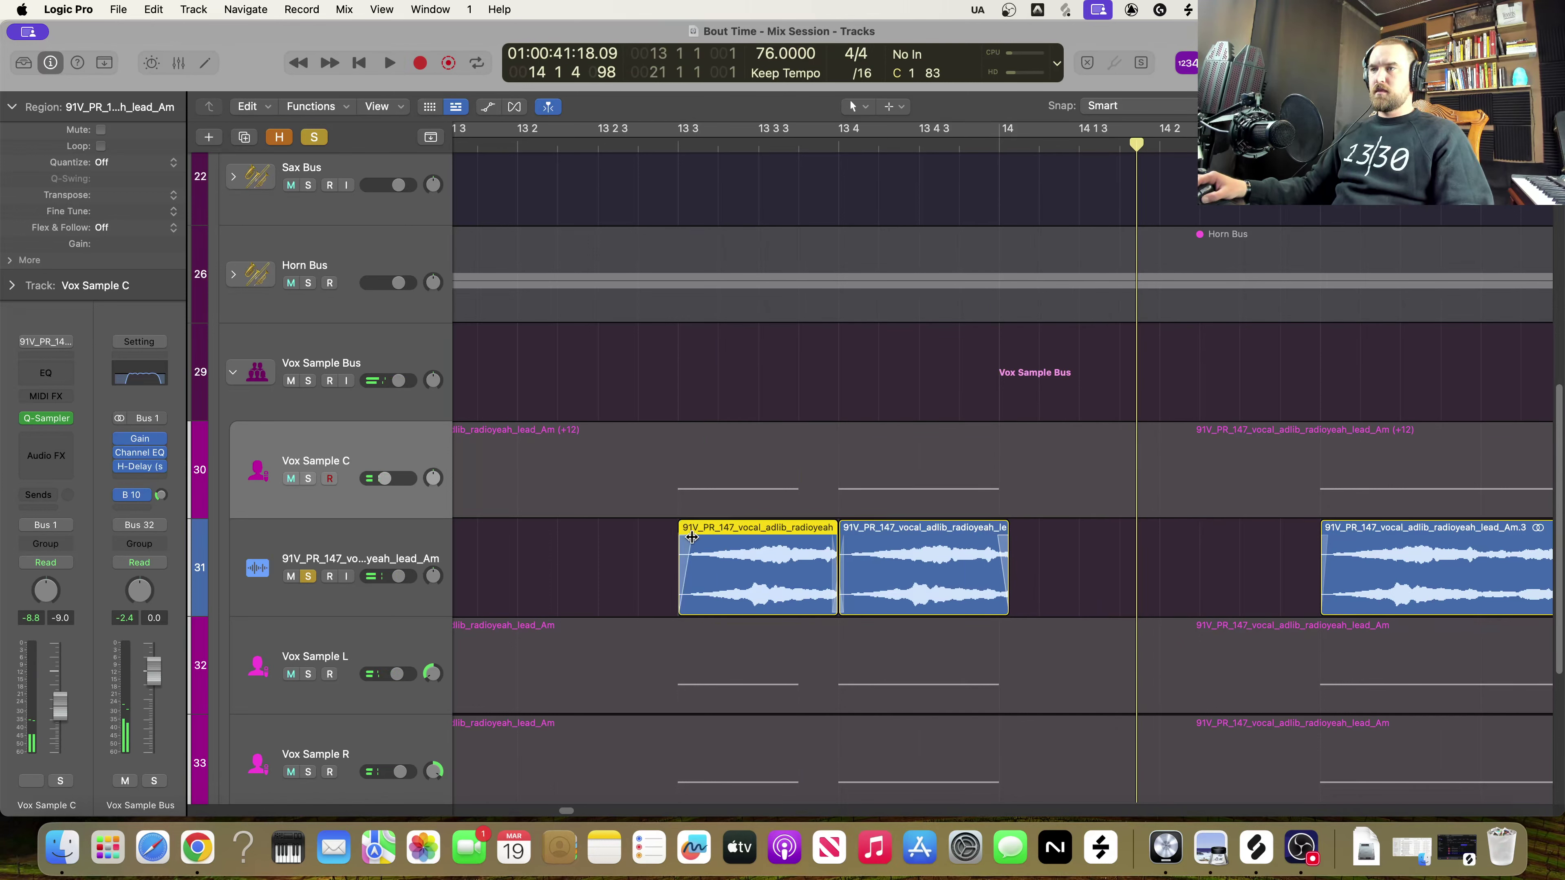
pyautogui.doubleClick(593, 136)
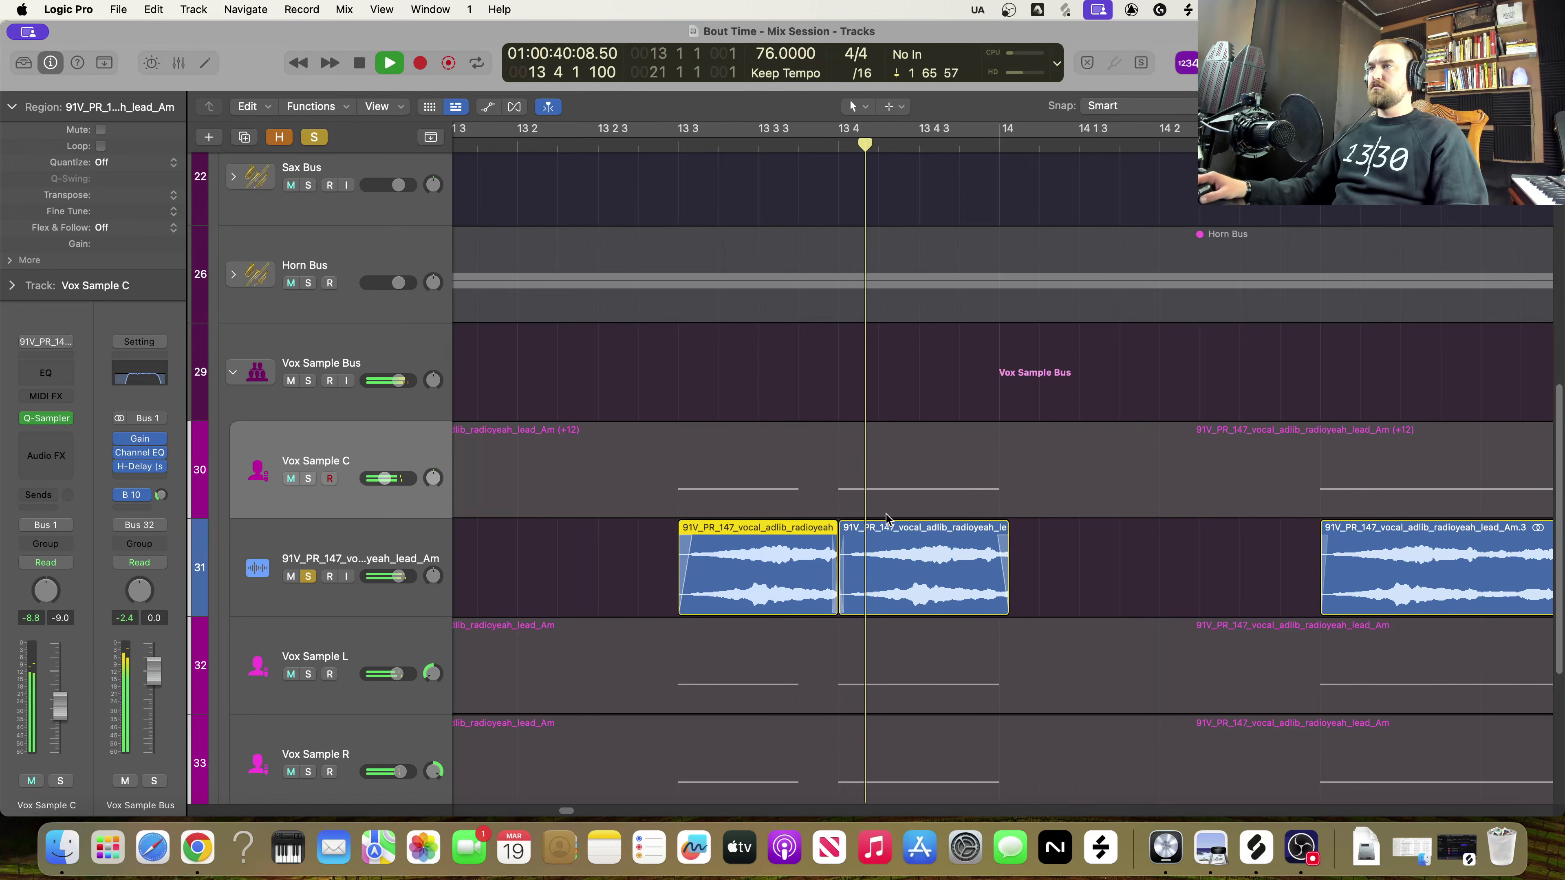
# Play on past the 13 4 slice and through the slice at 14 3, stopping shortly after bar 15
pyautogui.press('space')
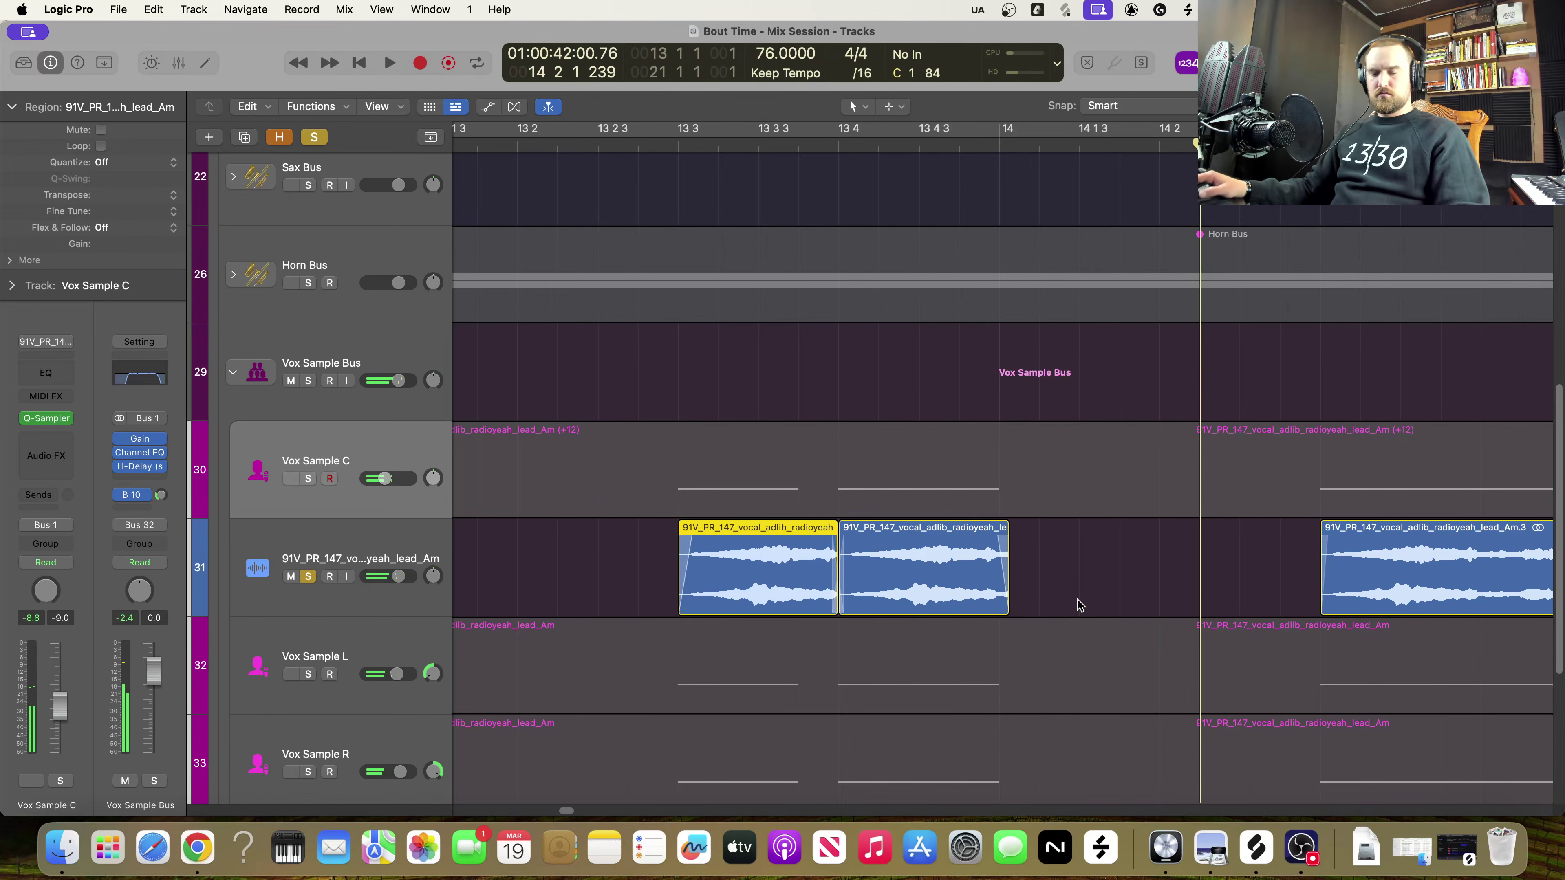
pyautogui.scroll(-3, 1079, 602)
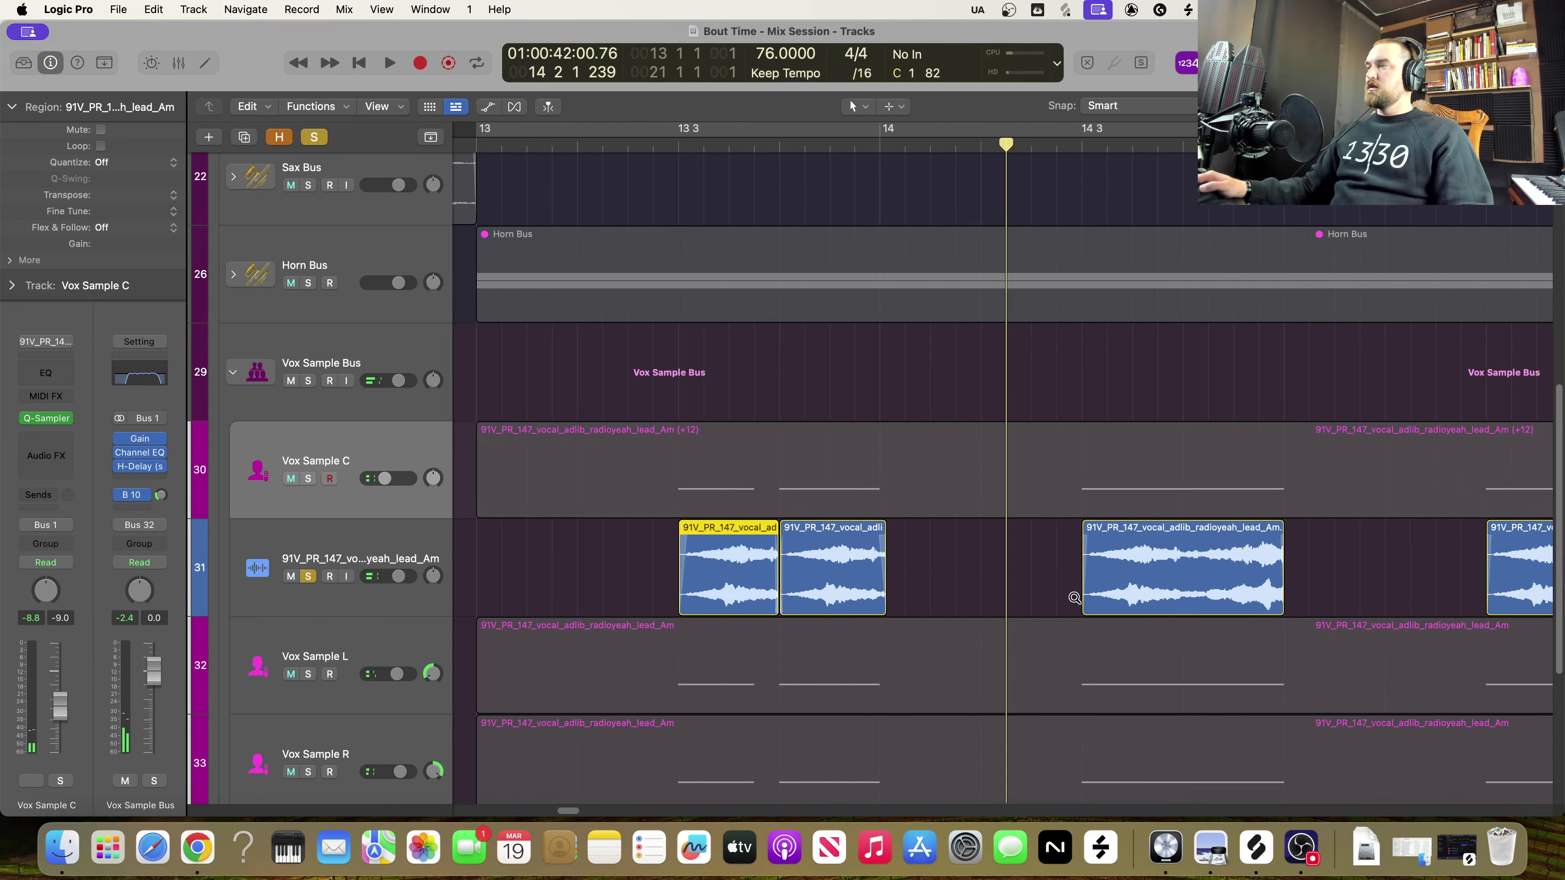
pyautogui.scroll(-2, 1075, 601)
pyautogui.press('space')
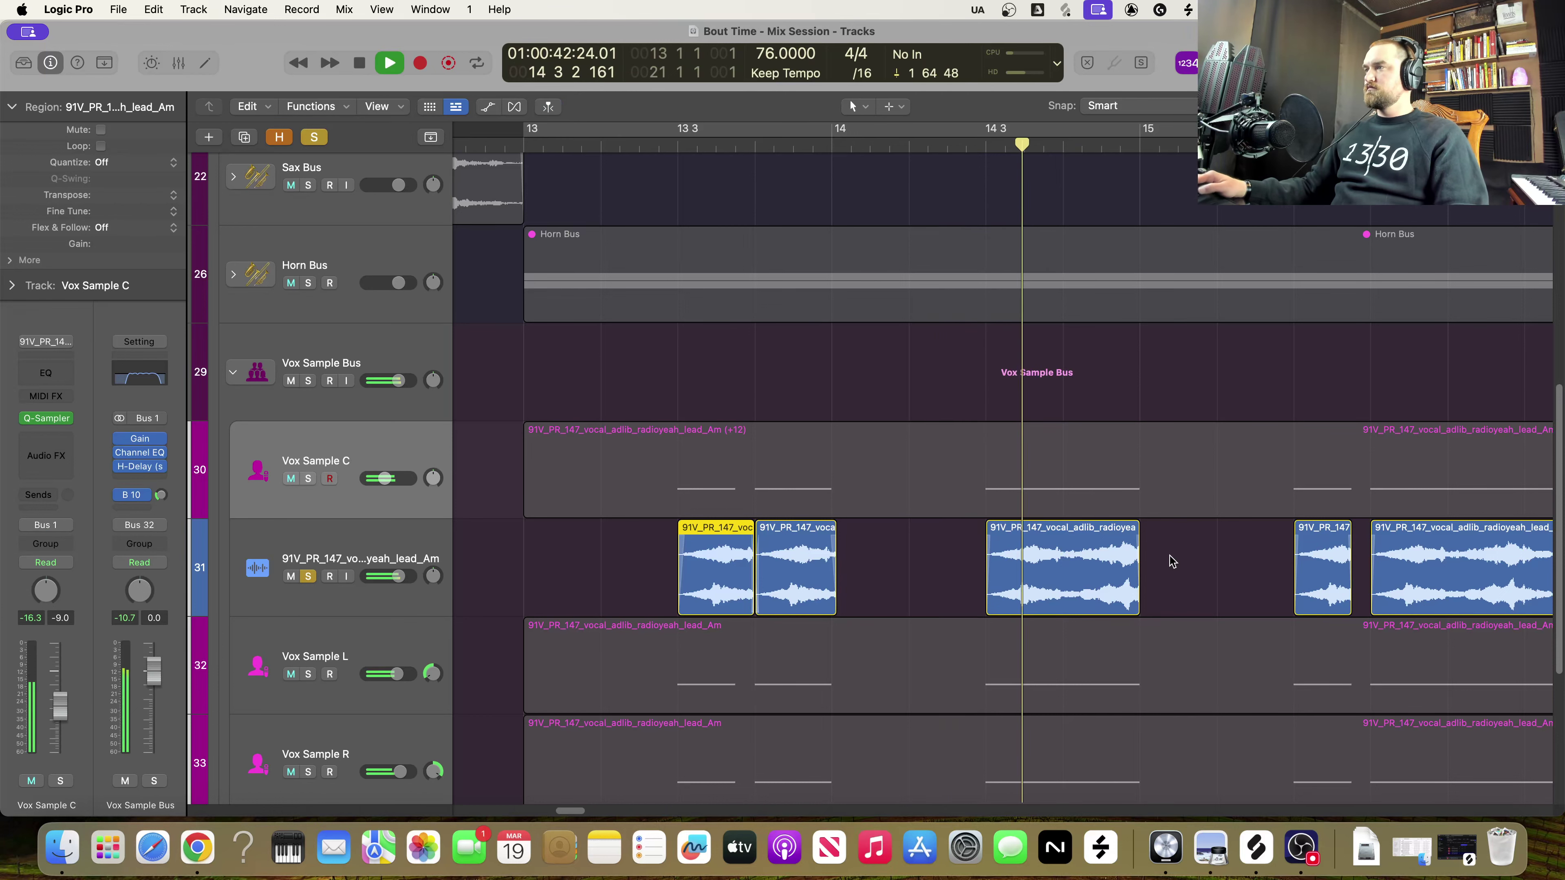
pyautogui.hscroll(3, 1172, 561)
pyautogui.press('space')
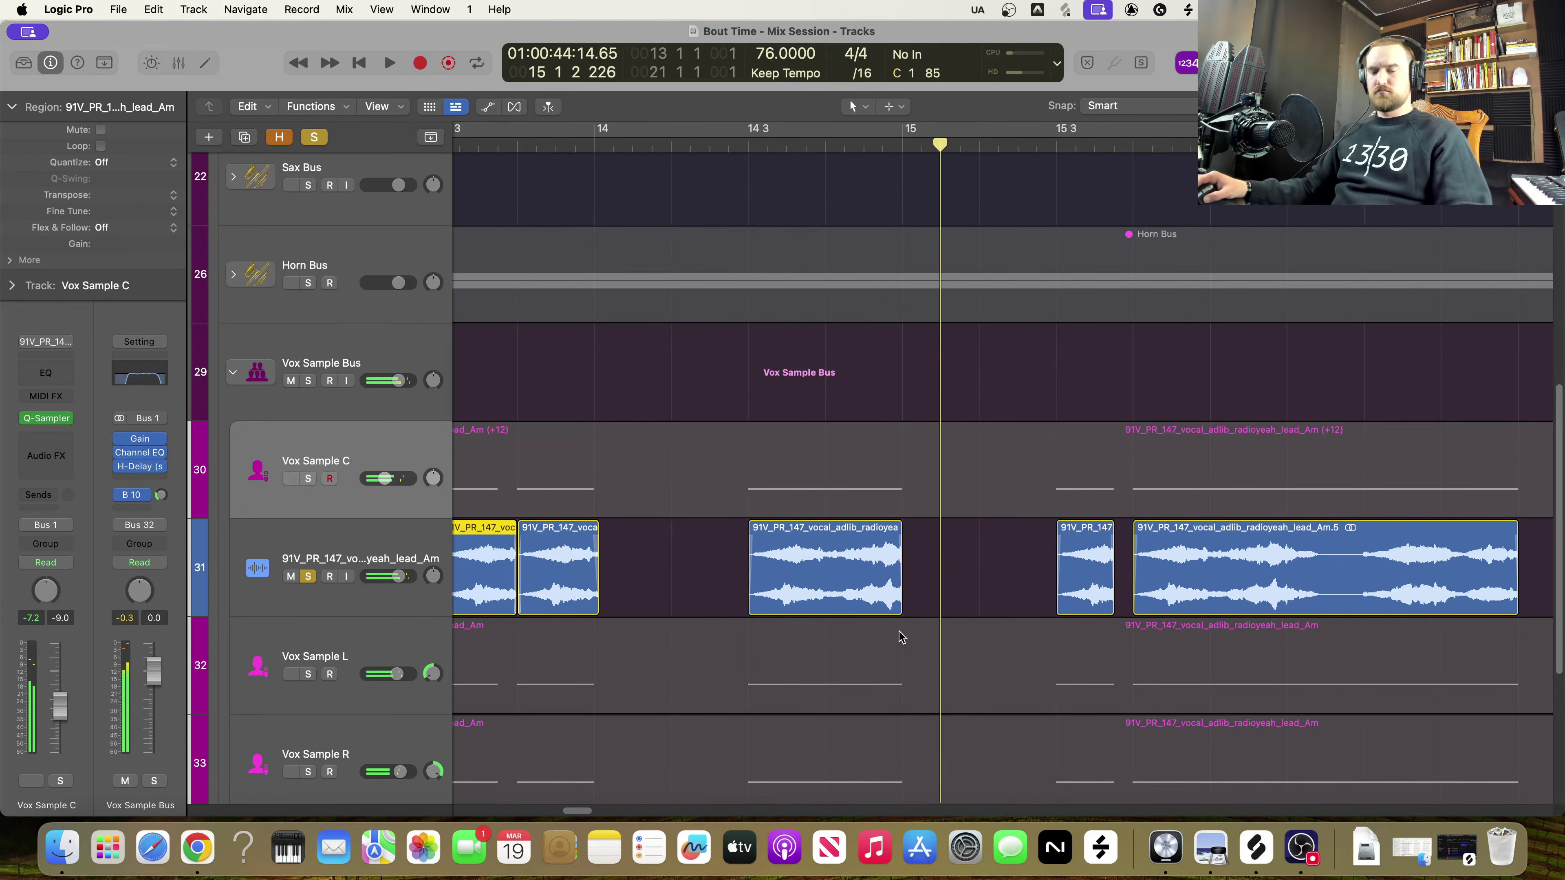
# Trim the end of the slice at 14 3 to slightly before bar 15, add a short fade-out, and replay it
pyautogui.scroll(4, 895, 617)
pyautogui.hscroll(10, 903, 612)
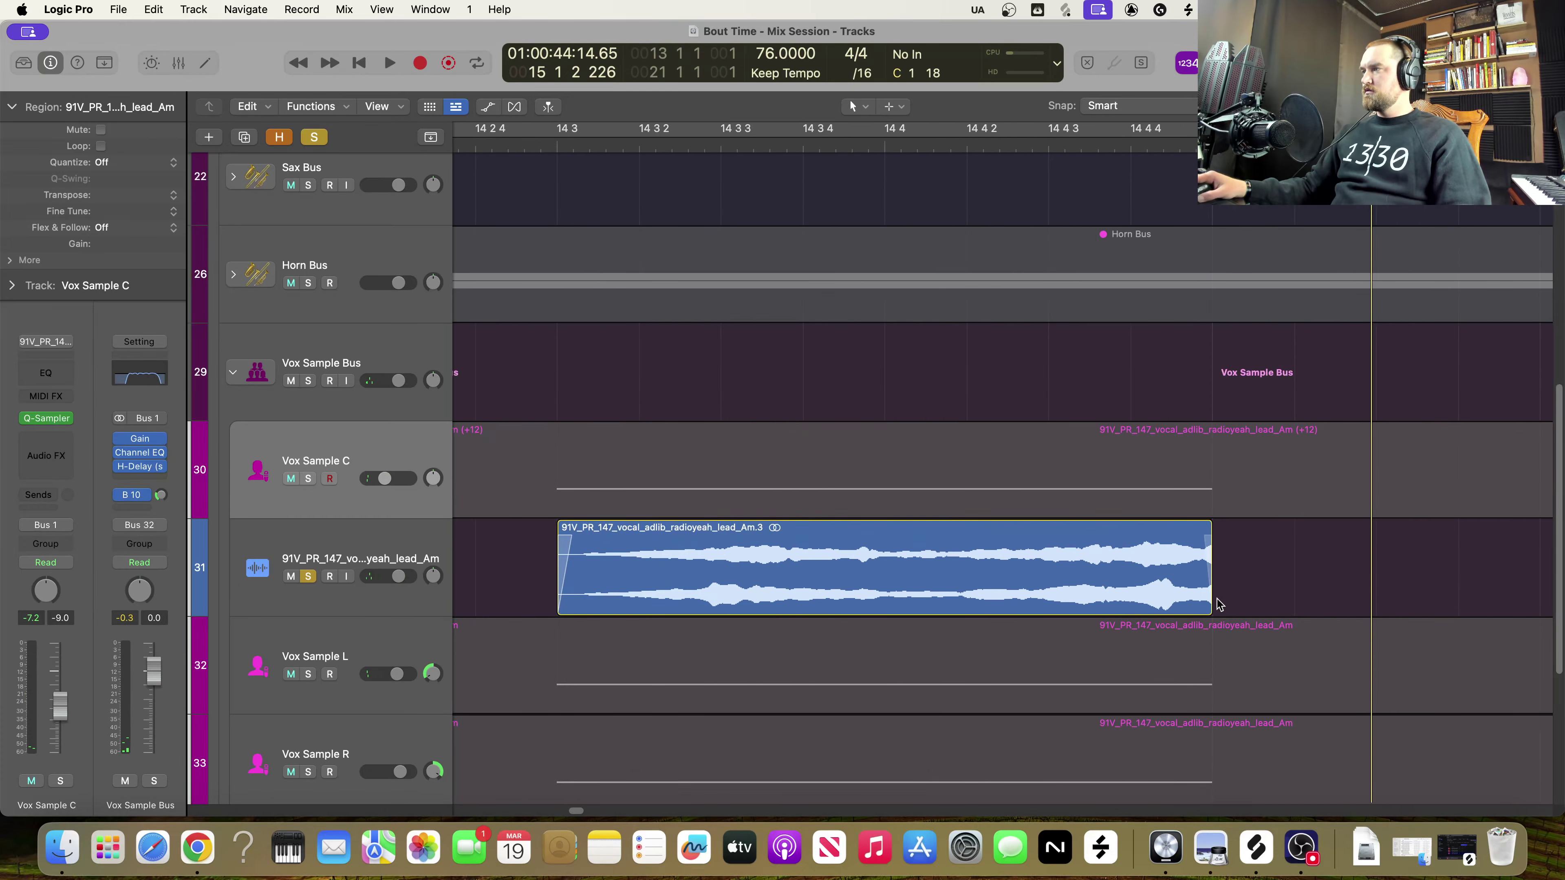
pyautogui.moveTo(1211, 603); pyautogui.dragTo(1203, 602)
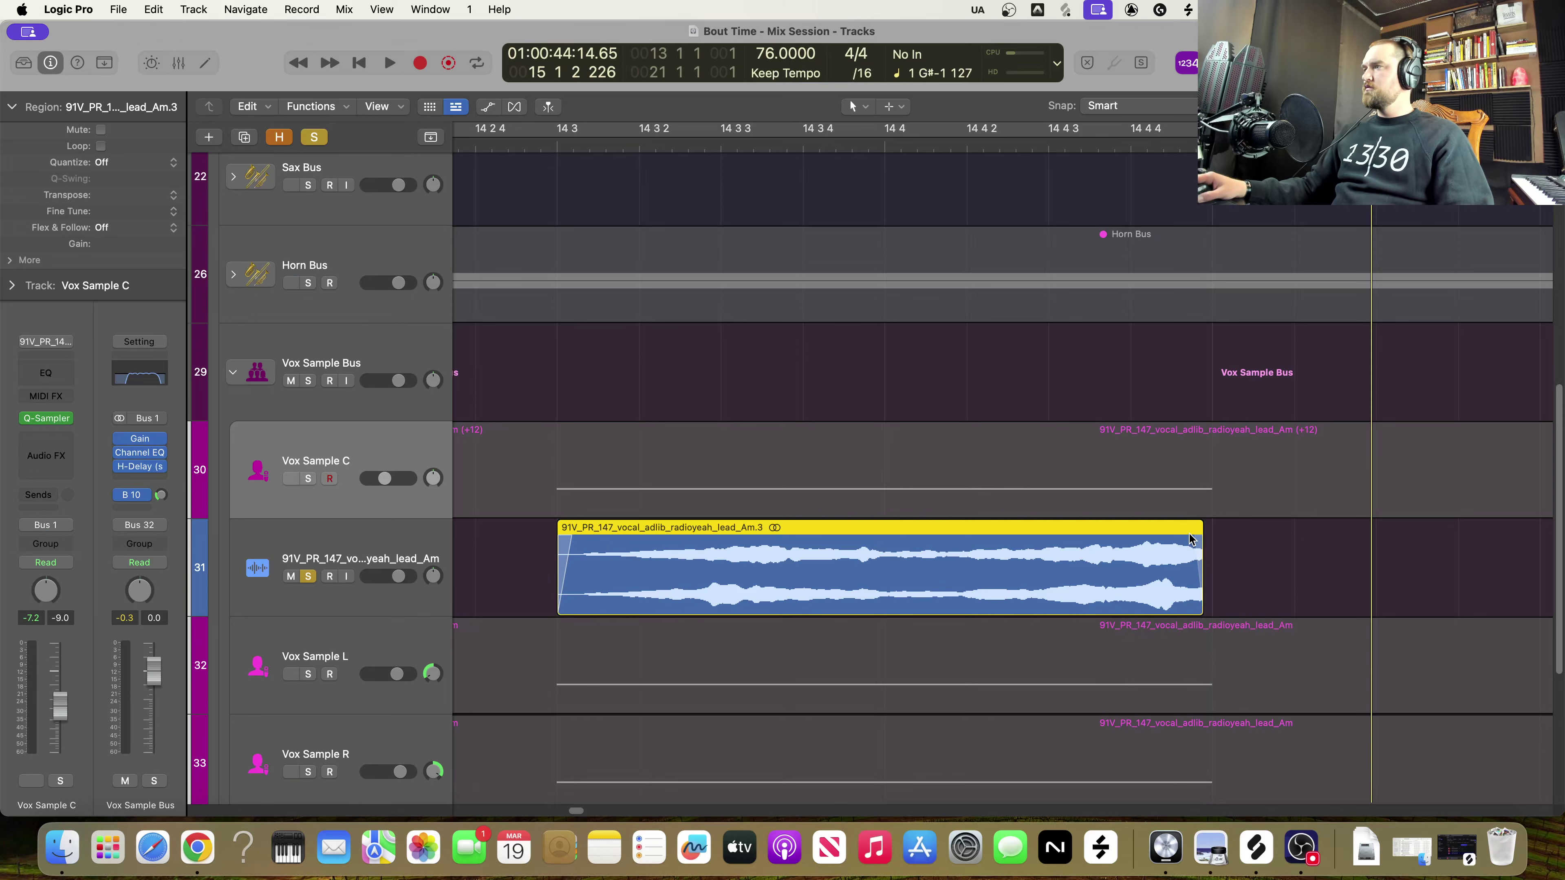
pyautogui.press('super+Left')
pyautogui.click(489, 145)
pyautogui.hscroll(-3, 814, 479)
pyautogui.press('space')
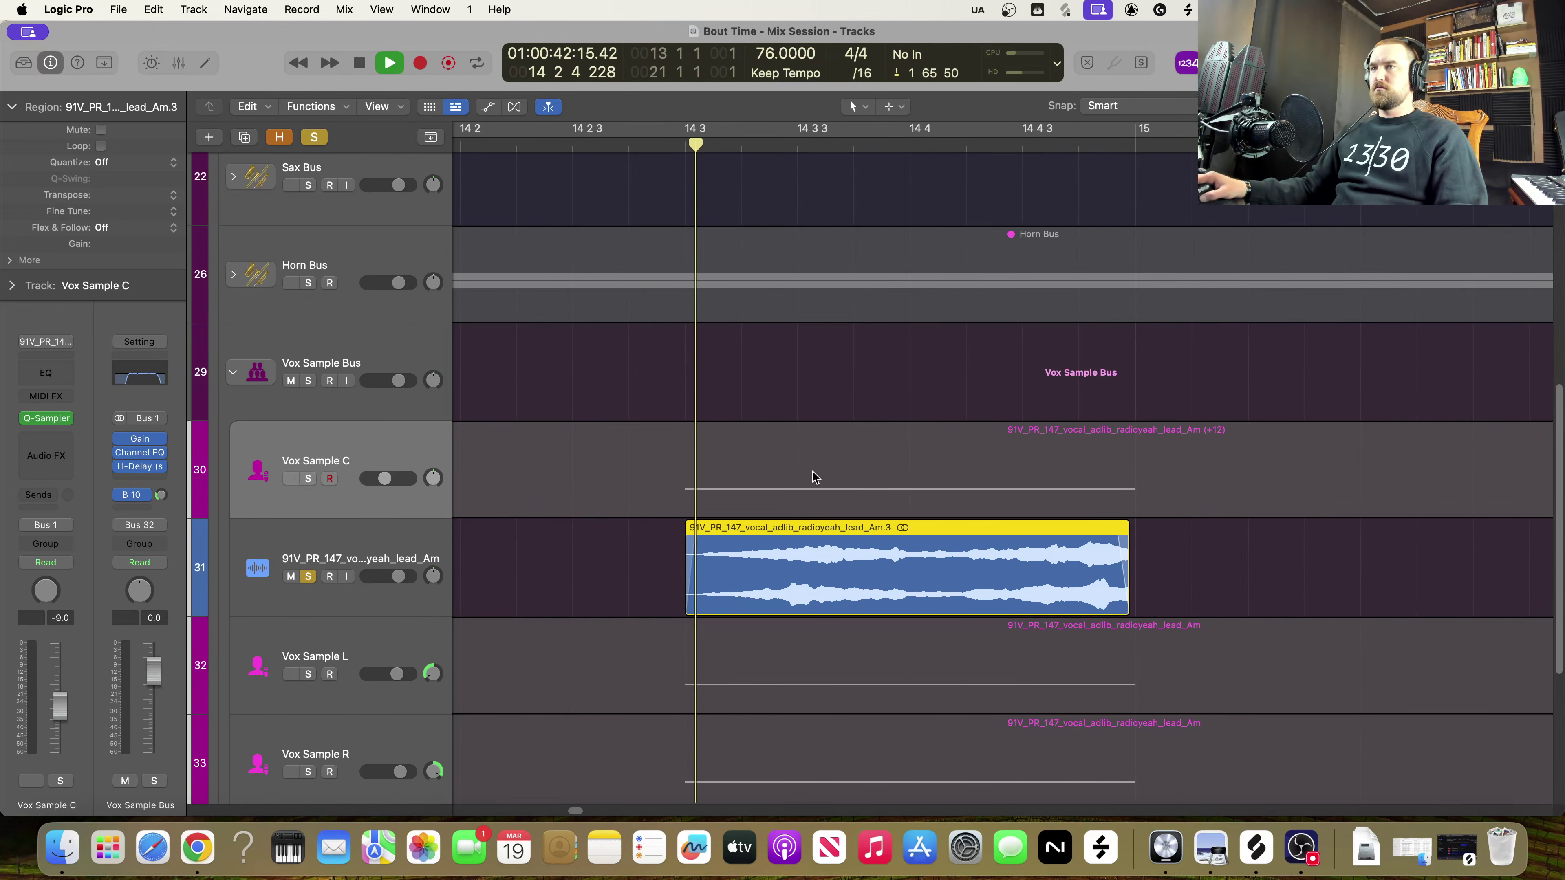
pyautogui.hscroll(4, 814, 479)
pyautogui.hscroll(2, 814, 479)
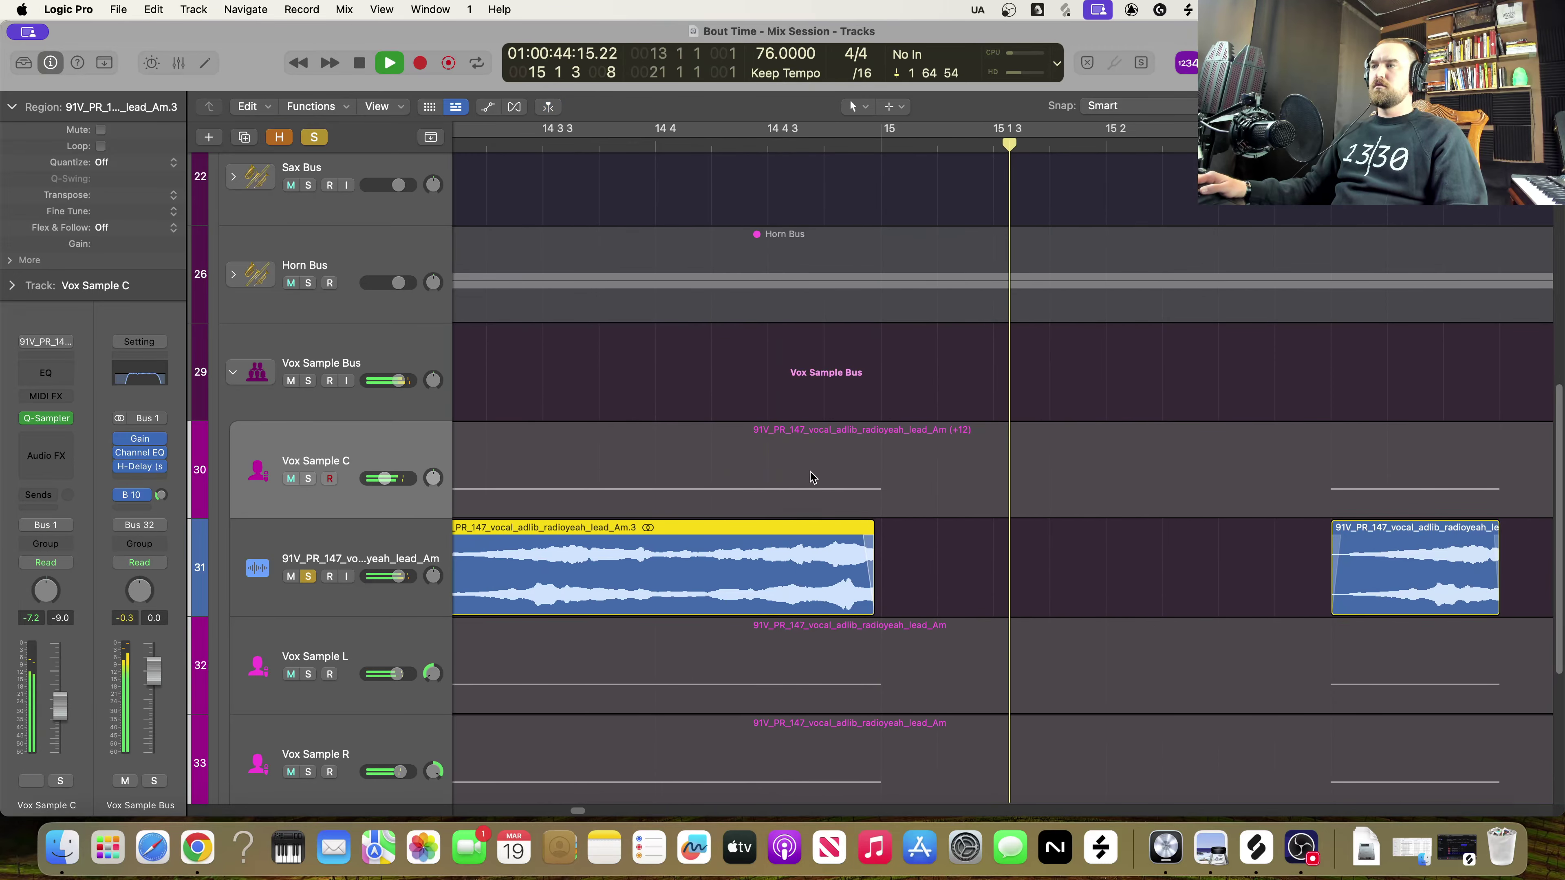
pyautogui.press('space')
# Extend the slice at 14 3 to just before 15 1 3 and play on into the slice at 15 3
pyautogui.moveTo(869, 603); pyautogui.dragTo(990, 609)
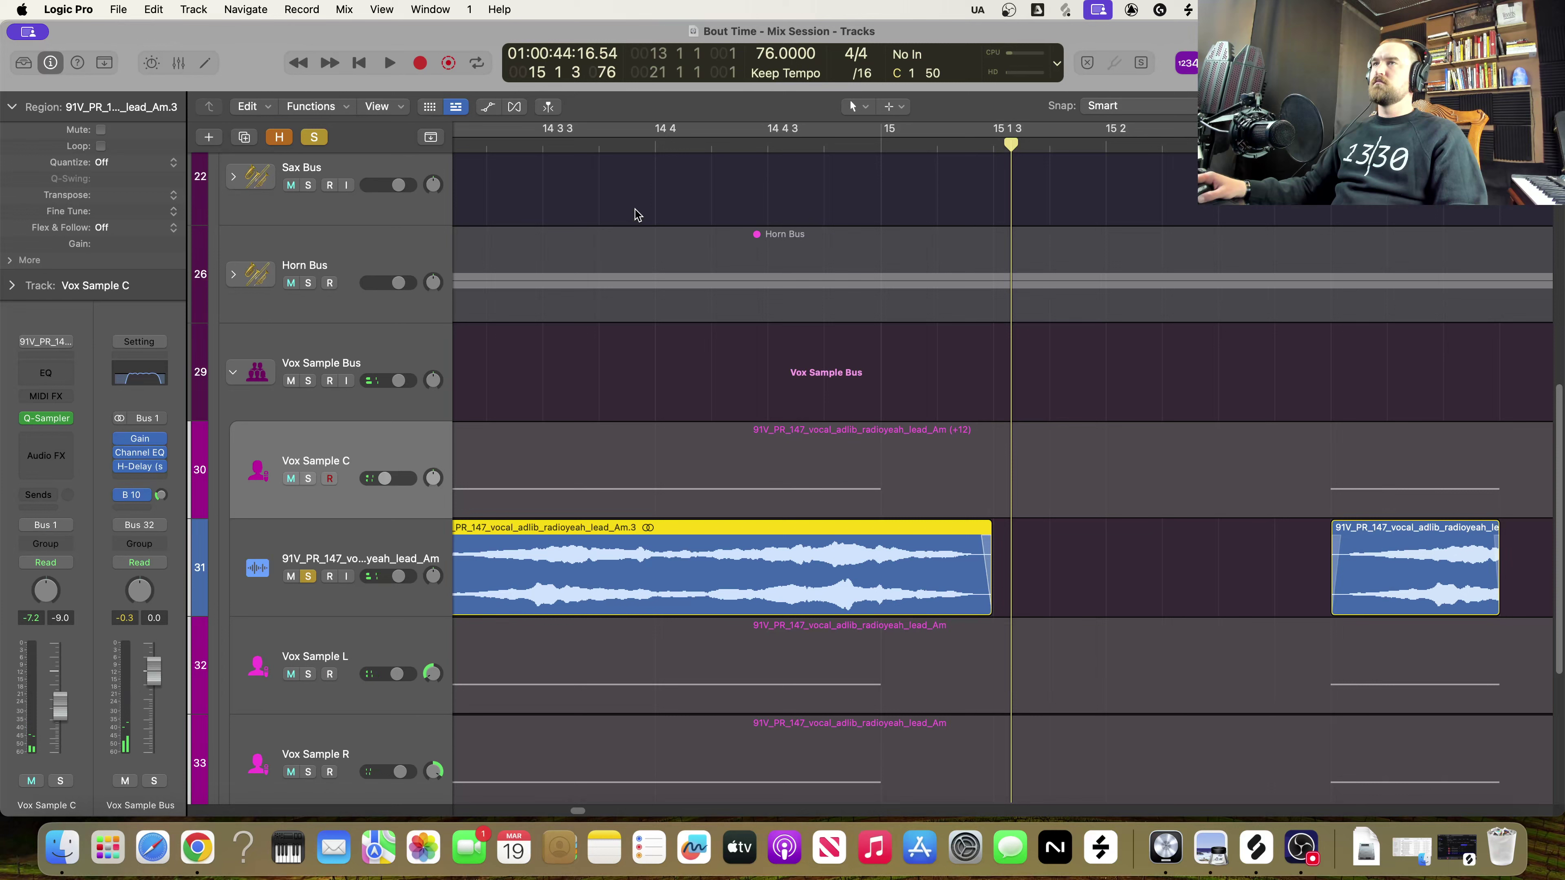
pyautogui.click(523, 147)
pyautogui.press('space')
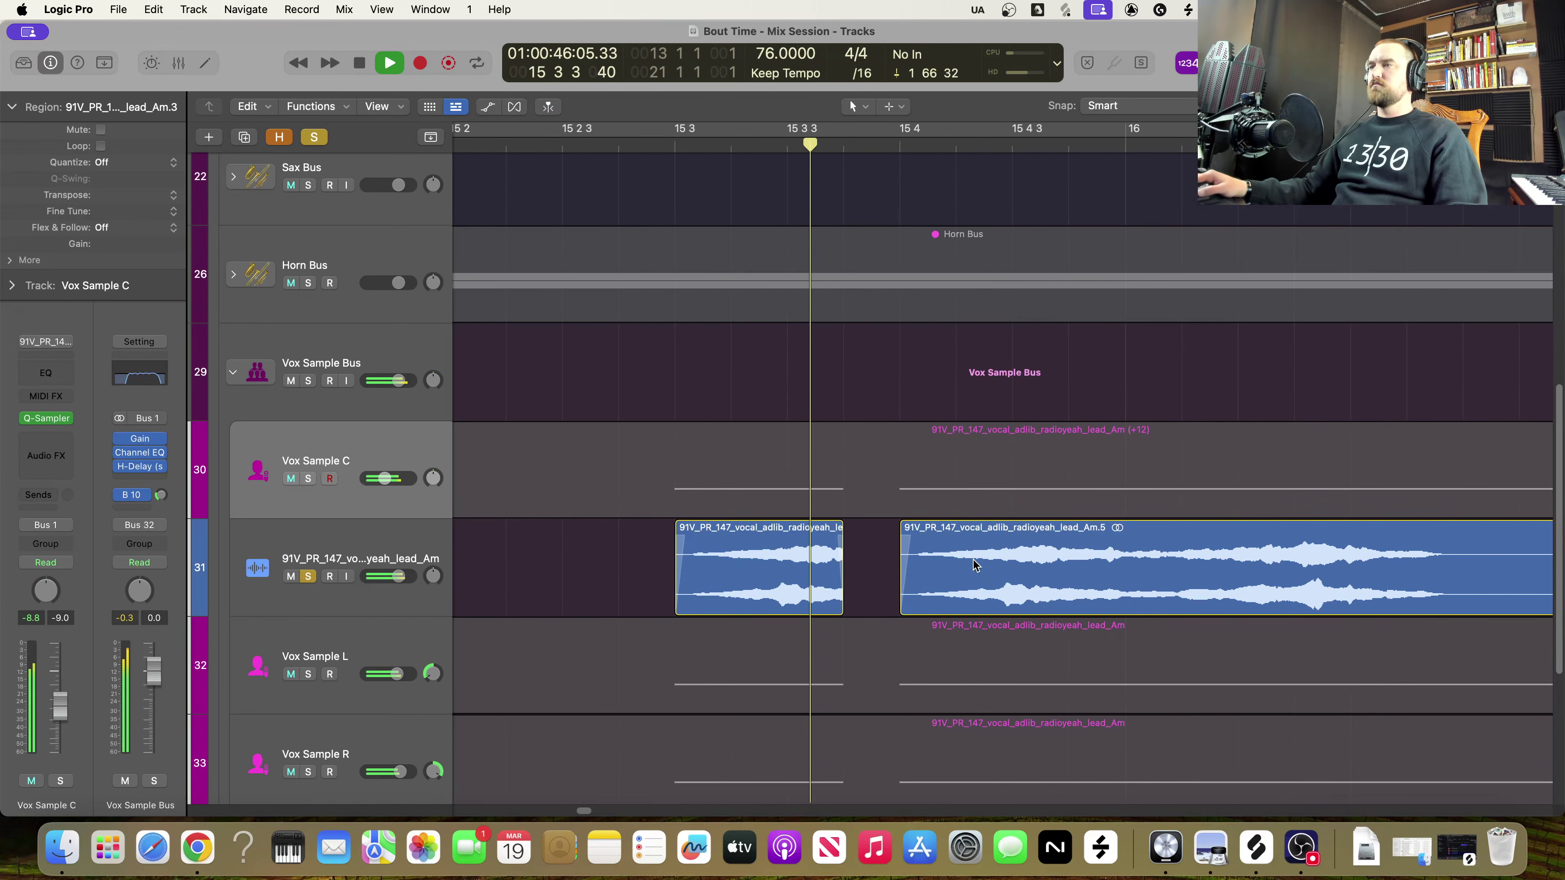
pyautogui.press('space')
# Extend the slice at 15 3 until it meets the 15 4 slice, play the pair, and add a short fade at their join
pyautogui.moveTo(839, 604); pyautogui.dragTo(898, 604)
pyautogui.press('space')
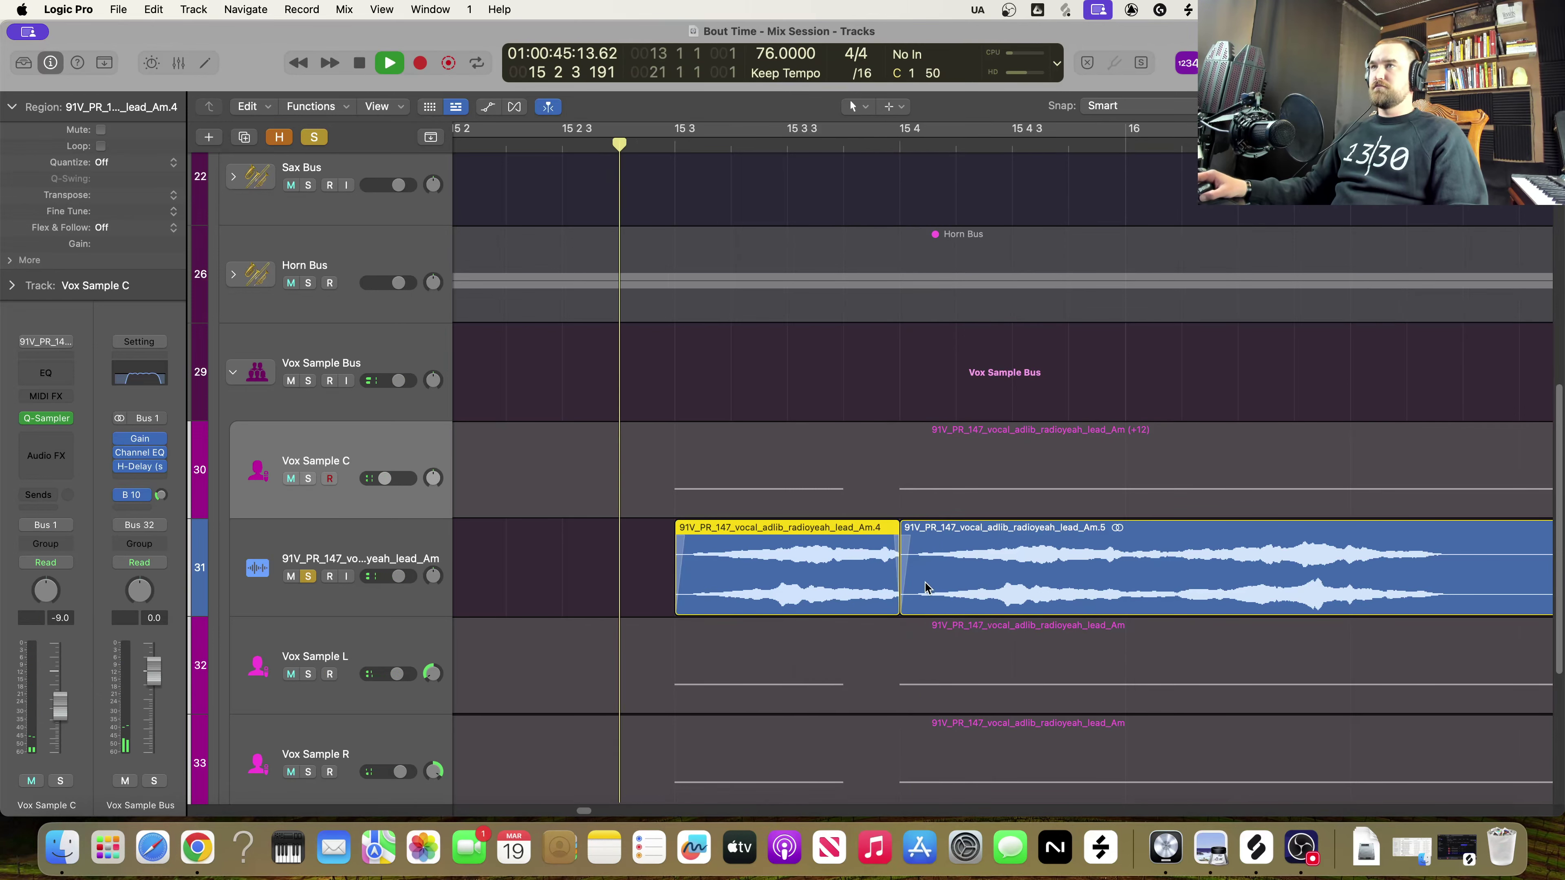
pyautogui.press('space')
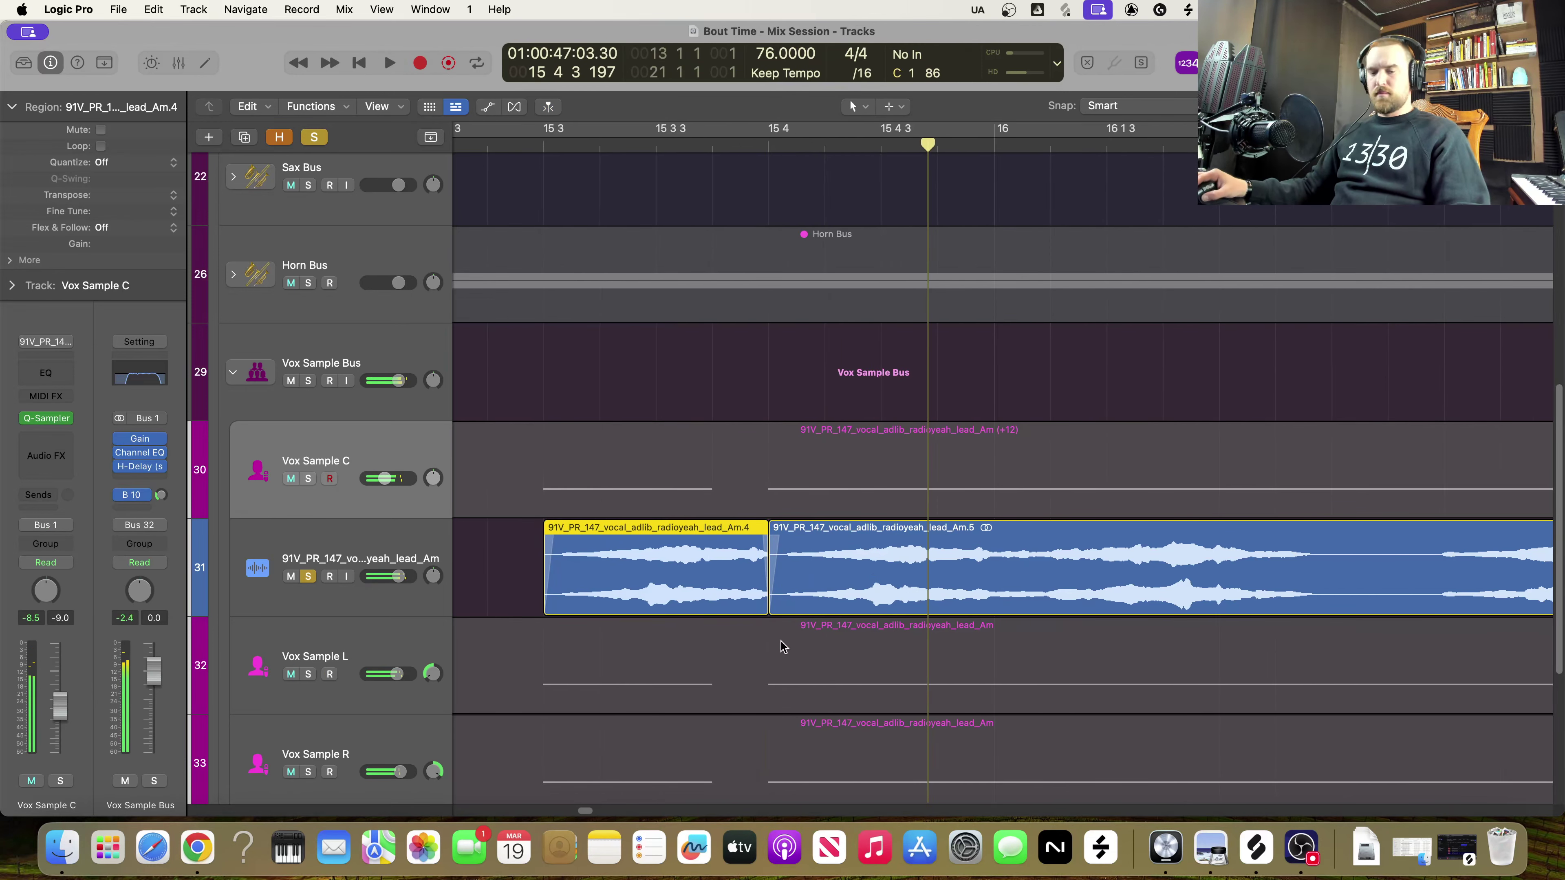
pyautogui.click(771, 564)
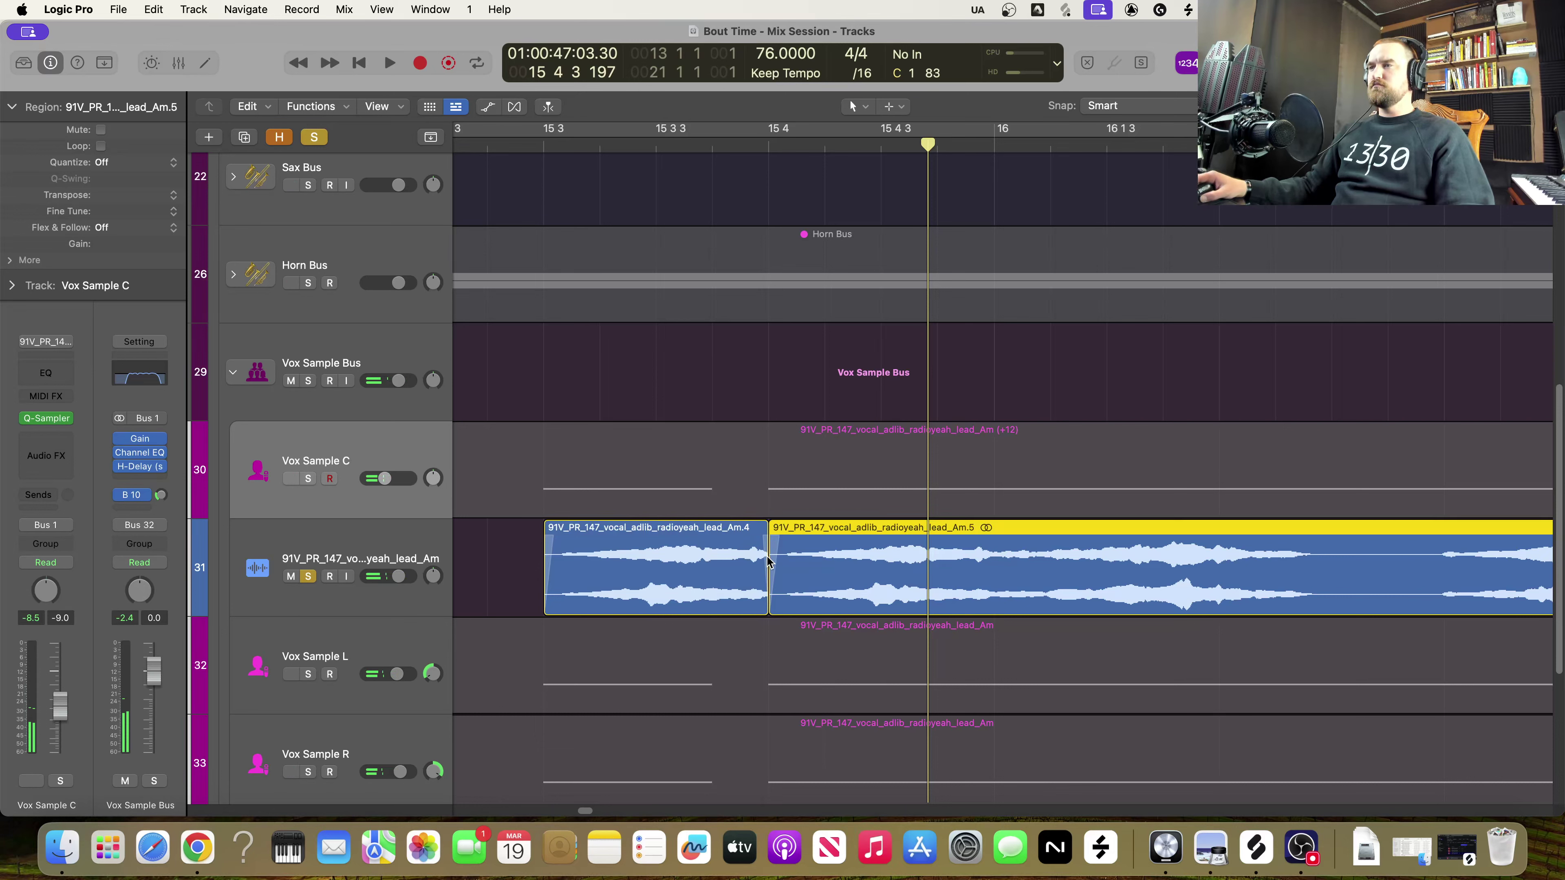
pyautogui.click(765, 543)
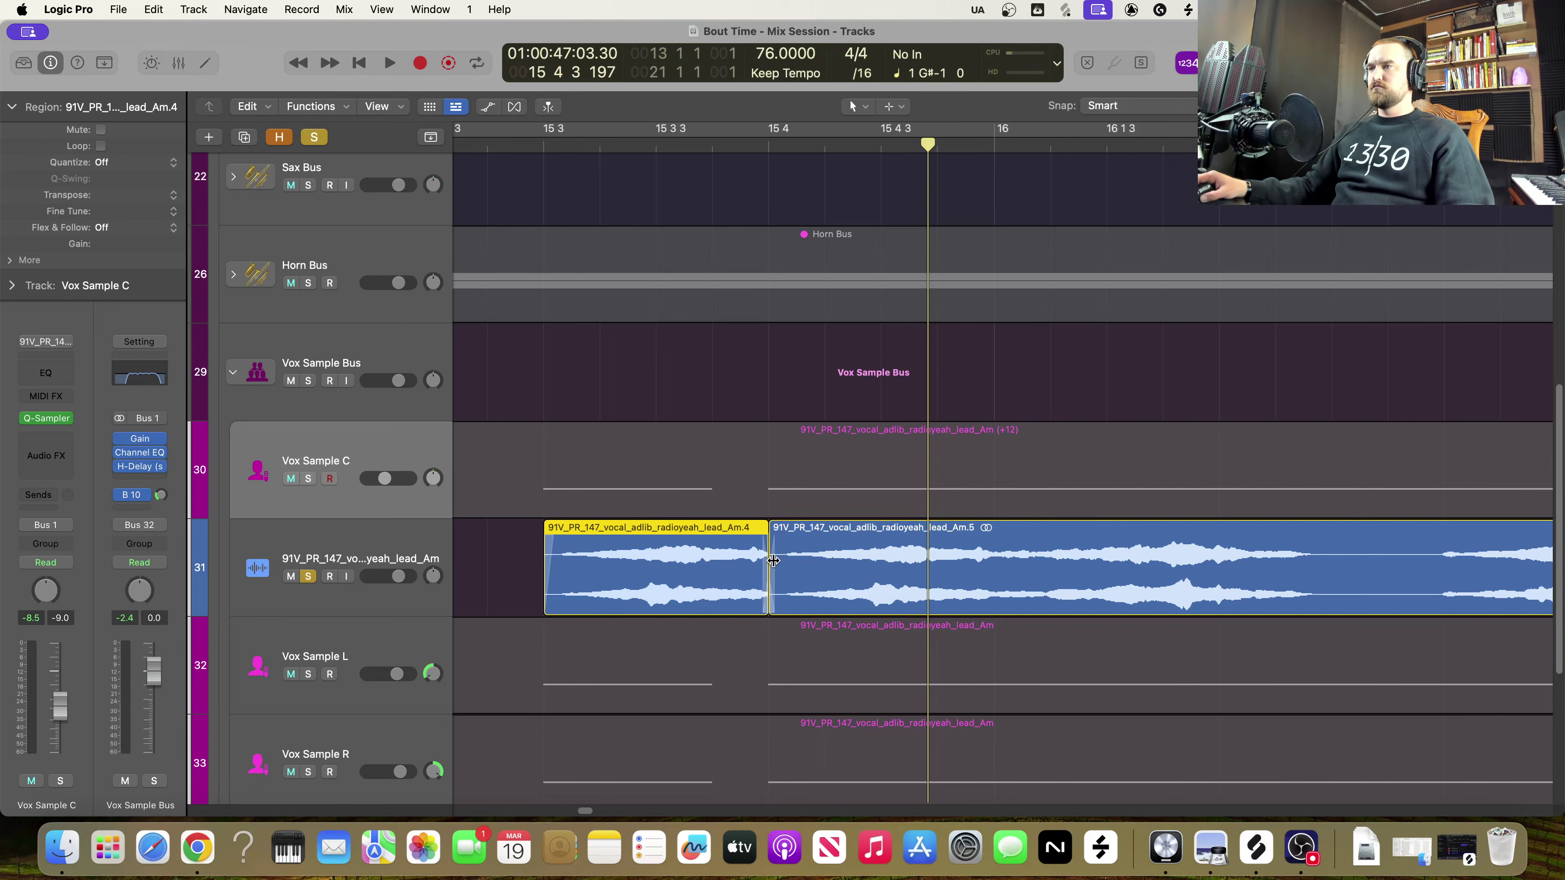
# Play the slice at 15 4 to its end, extend it to just past bar 17, and replay the ending from about 16 3 3
pyautogui.hscroll(10, 780, 569)
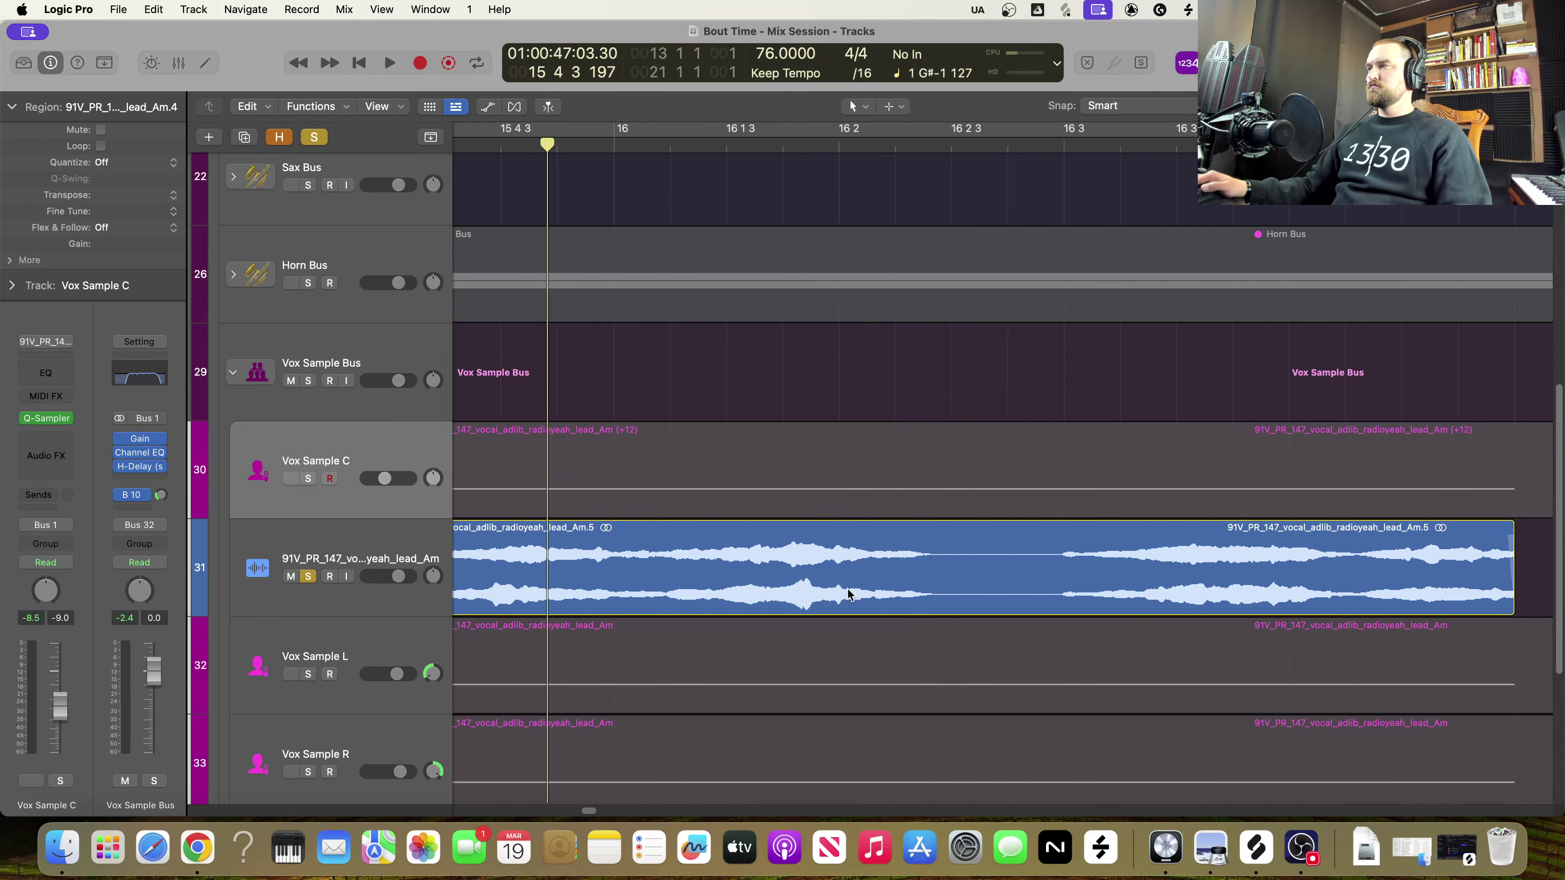
pyautogui.press('space')
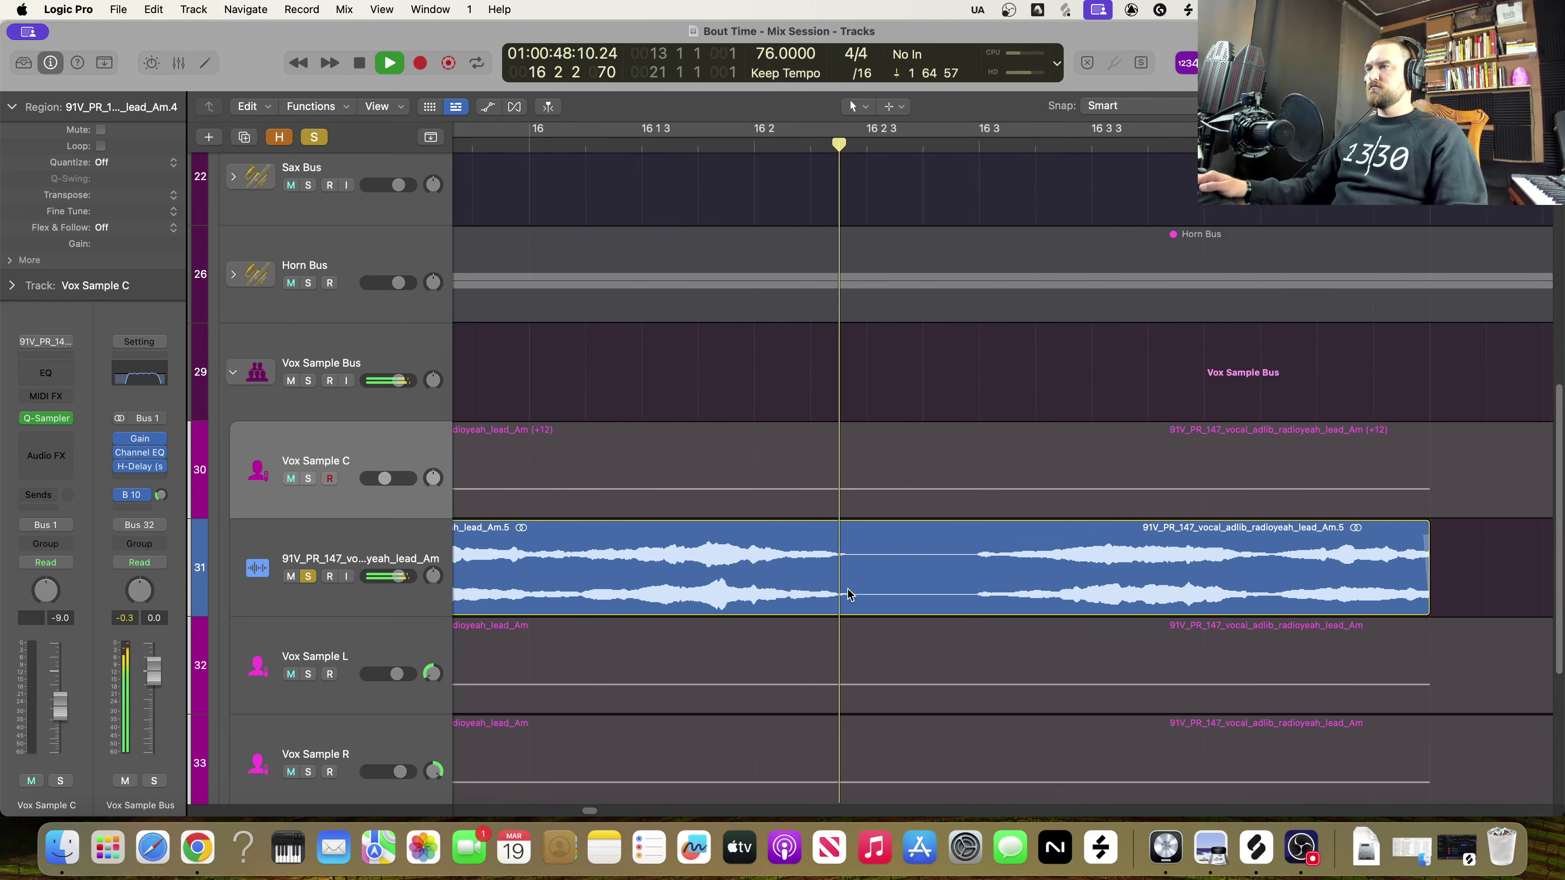
pyautogui.press('space')
pyautogui.click(1096, 604)
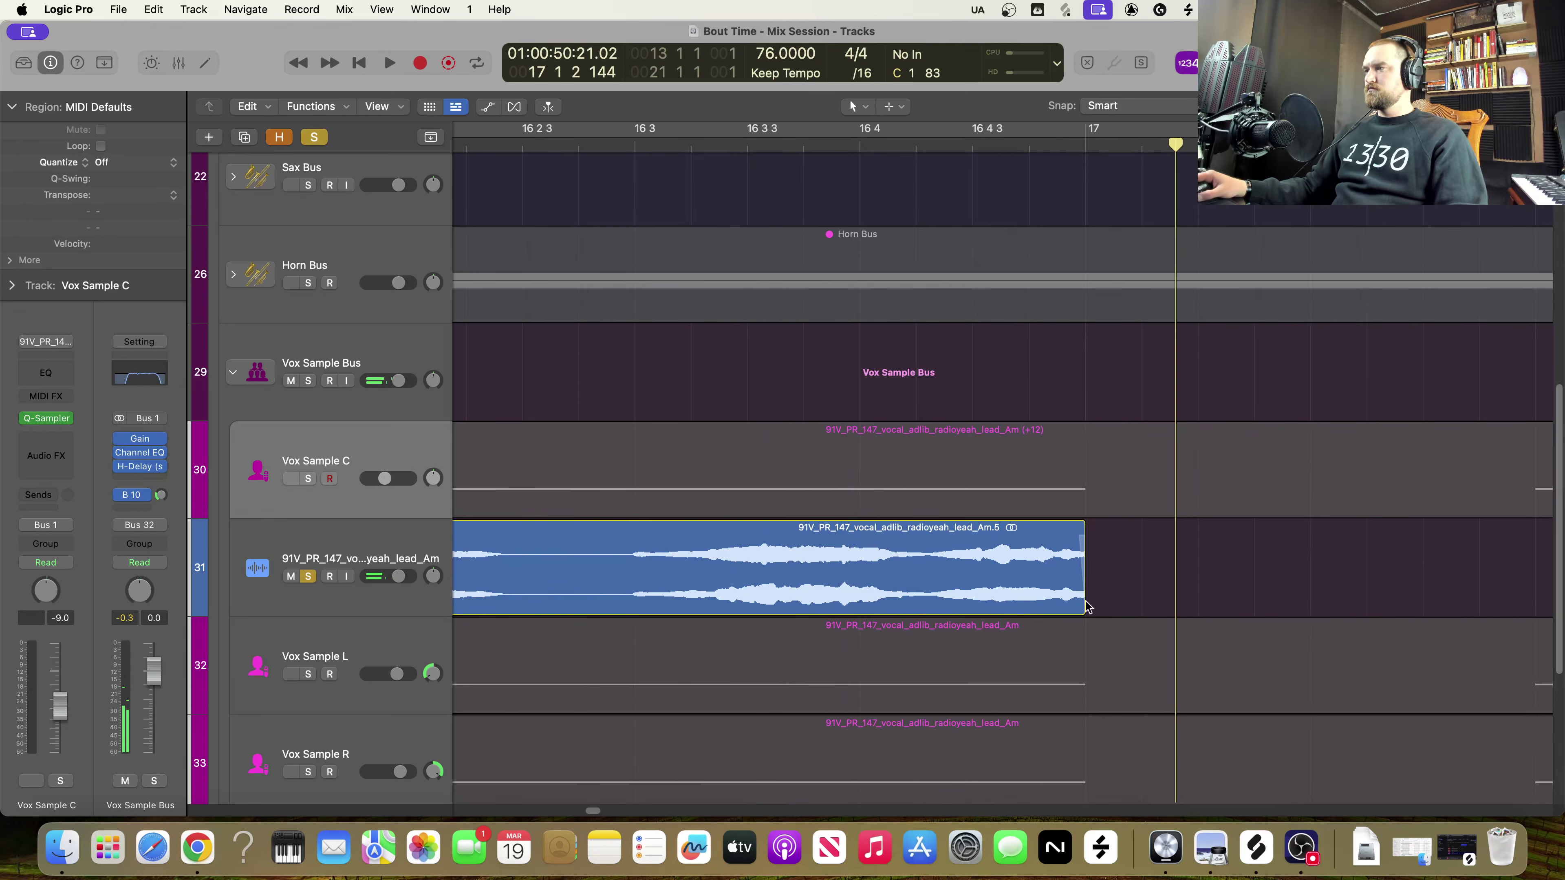
pyautogui.moveTo(1083, 603)
pyautogui.mouseDown()
pyautogui.moveTo(1141, 606)
pyautogui.moveTo(1109, 609)
pyautogui.mouseUp()
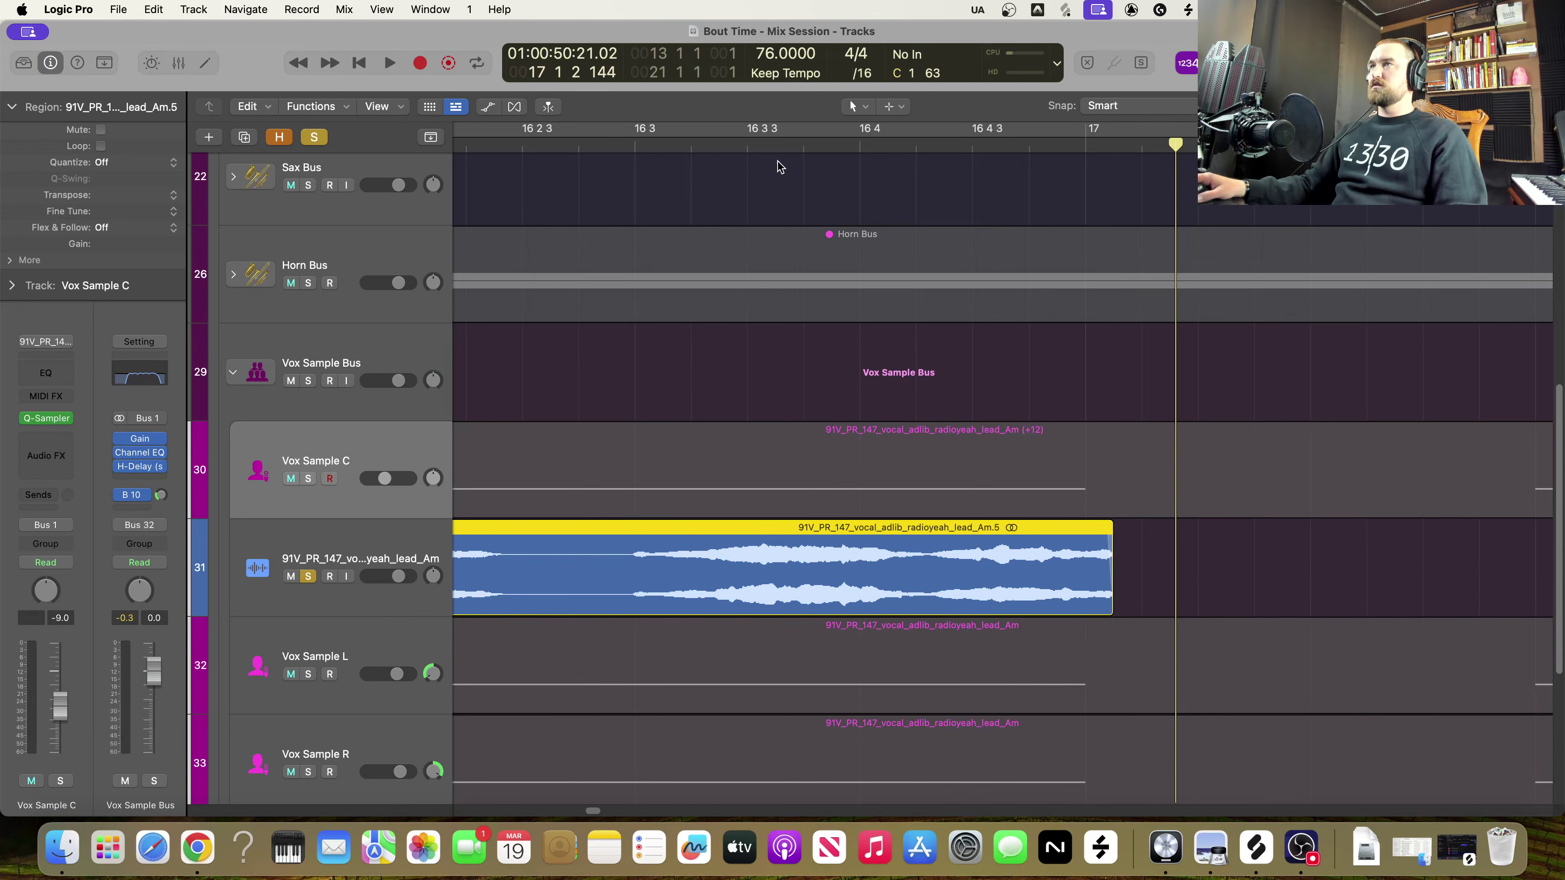
pyautogui.click(769, 146)
pyautogui.press('space')
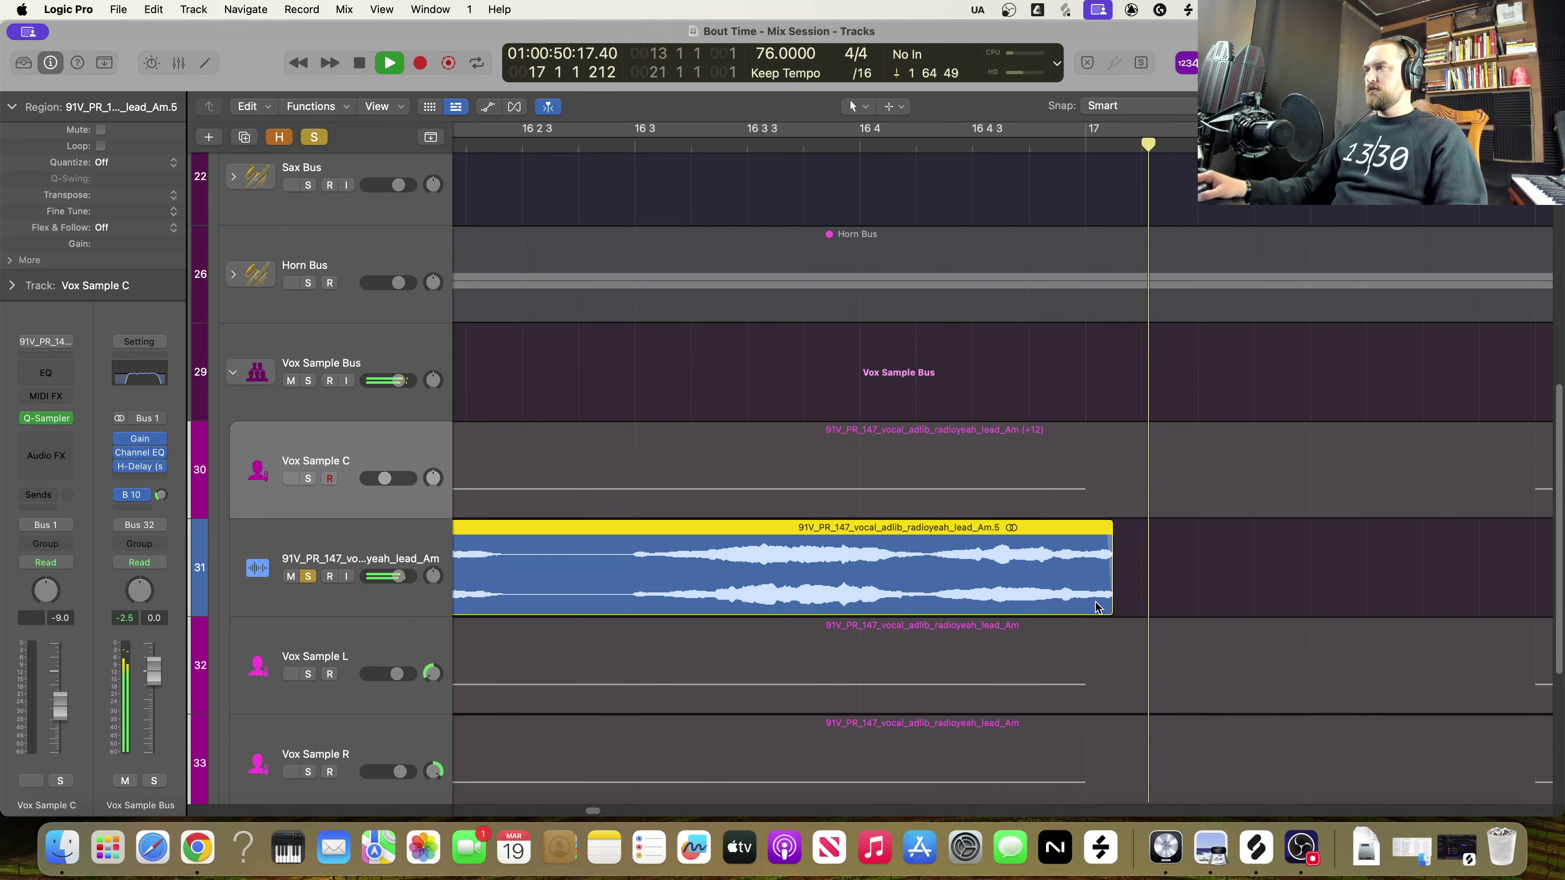
pyautogui.press('space')
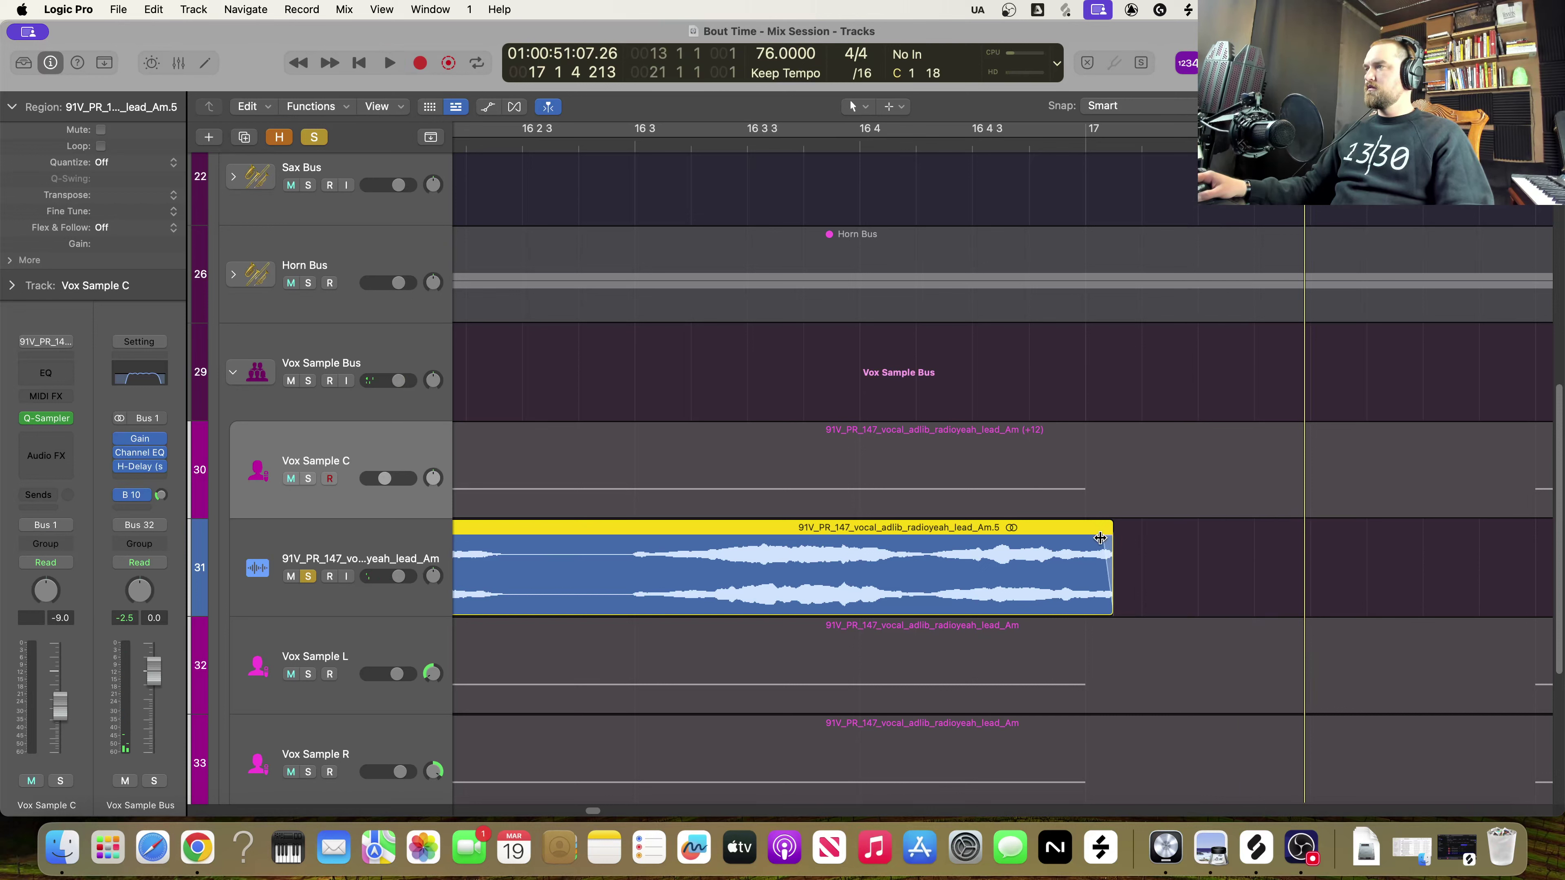
# Add a short fade-out at the end of the slice that starts at 15 4 and replay its ending from about 16 3
pyautogui.click(630, 146)
pyautogui.press('space')
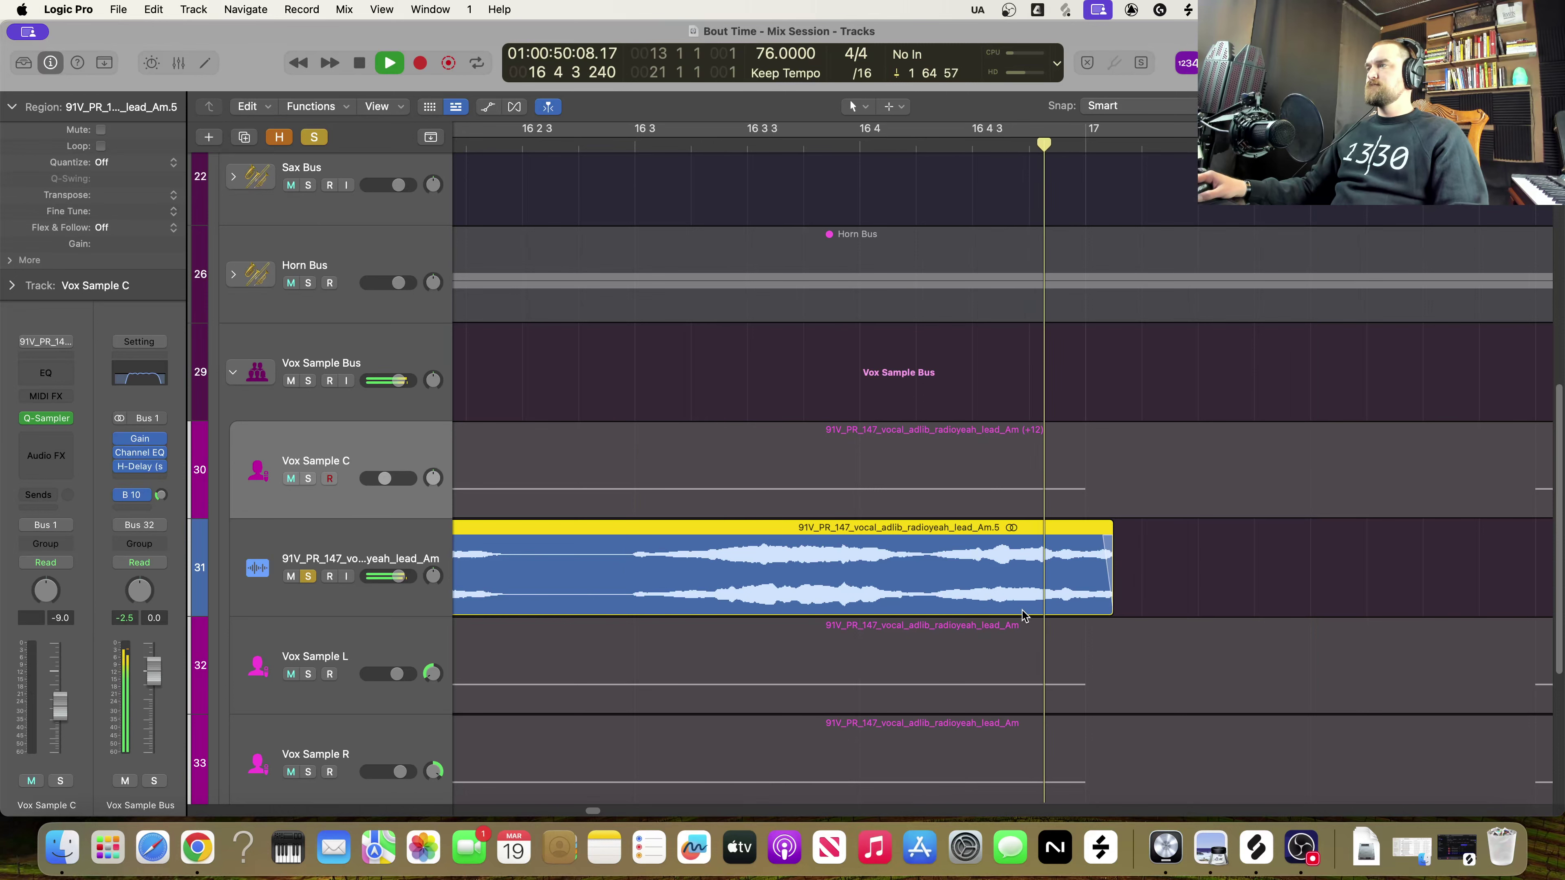
pyautogui.press('space')
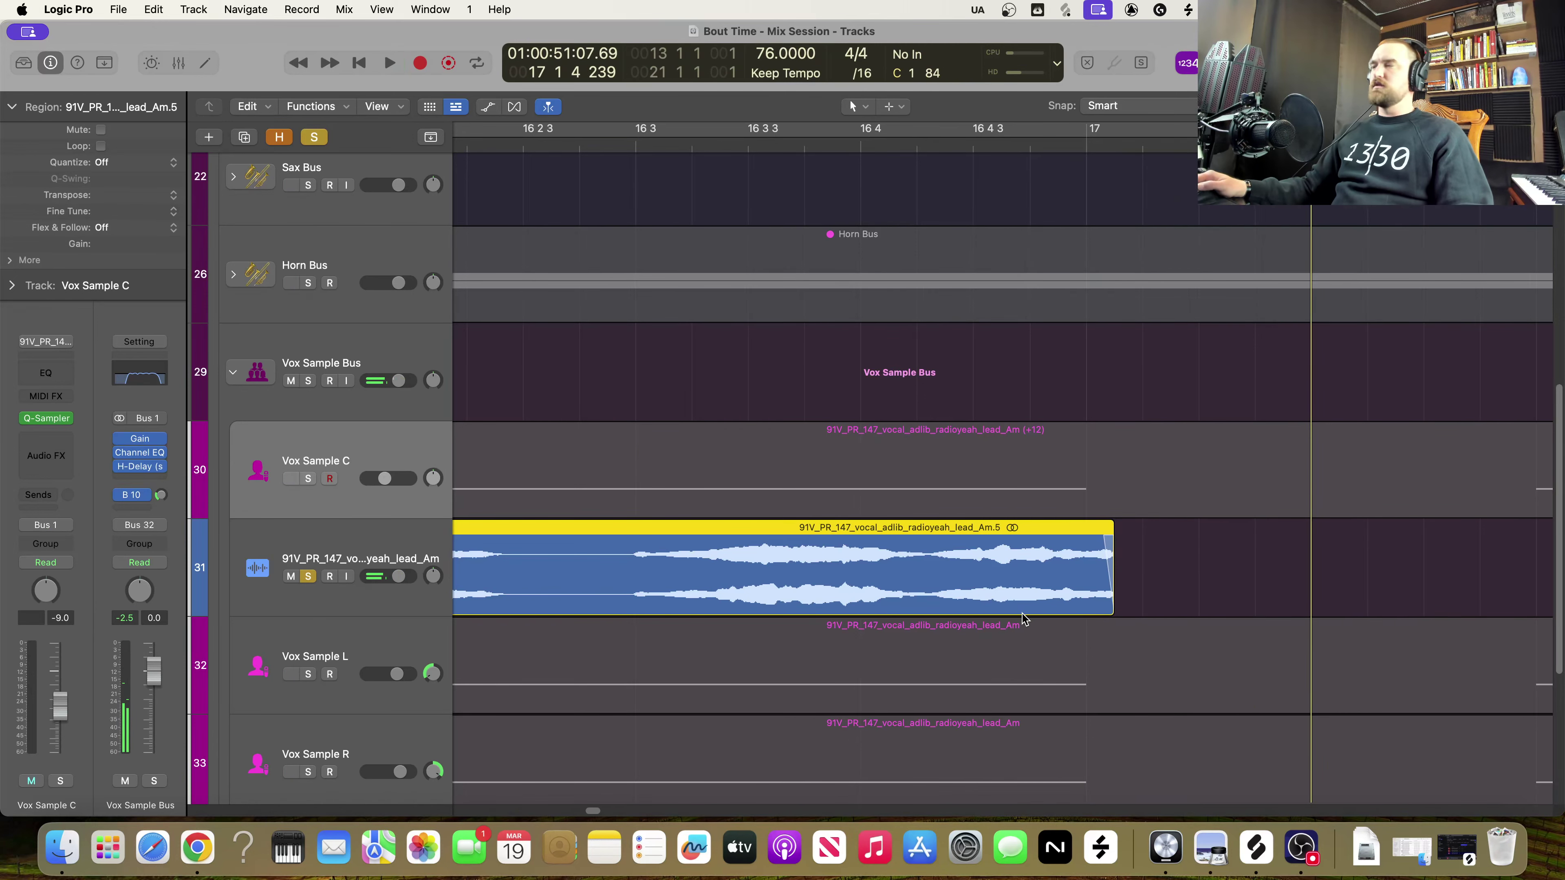
# Select all five vocal slices and copy them four bars later on the same track, starting at 17 3
pyautogui.hscroll(-1, 1021, 619)
pyautogui.hscroll(-8, 1022, 617)
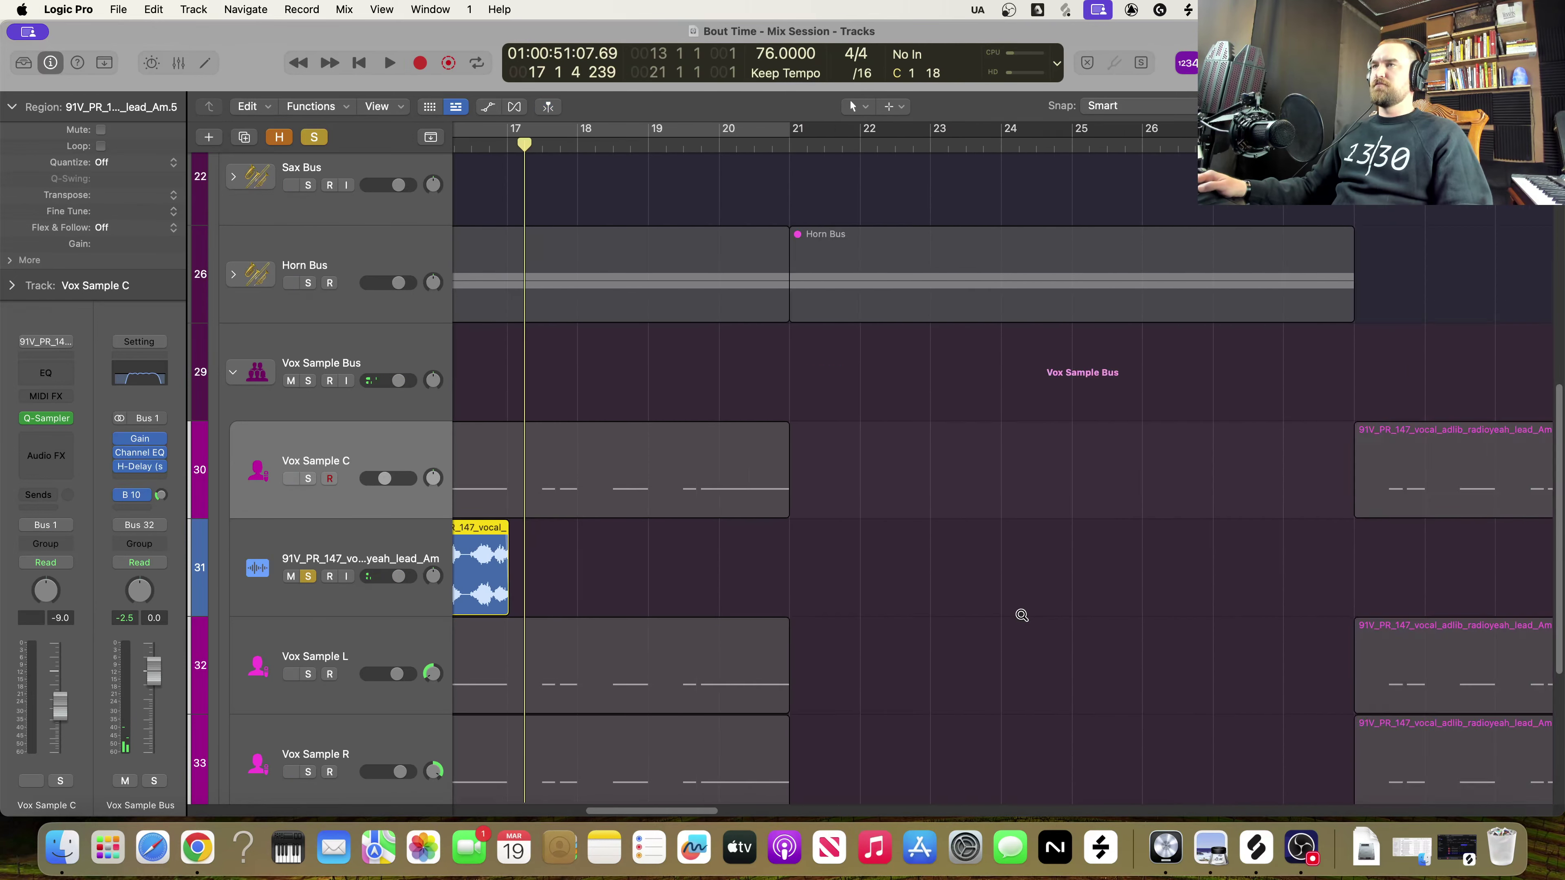
pyautogui.hscroll(-10, 1021, 616)
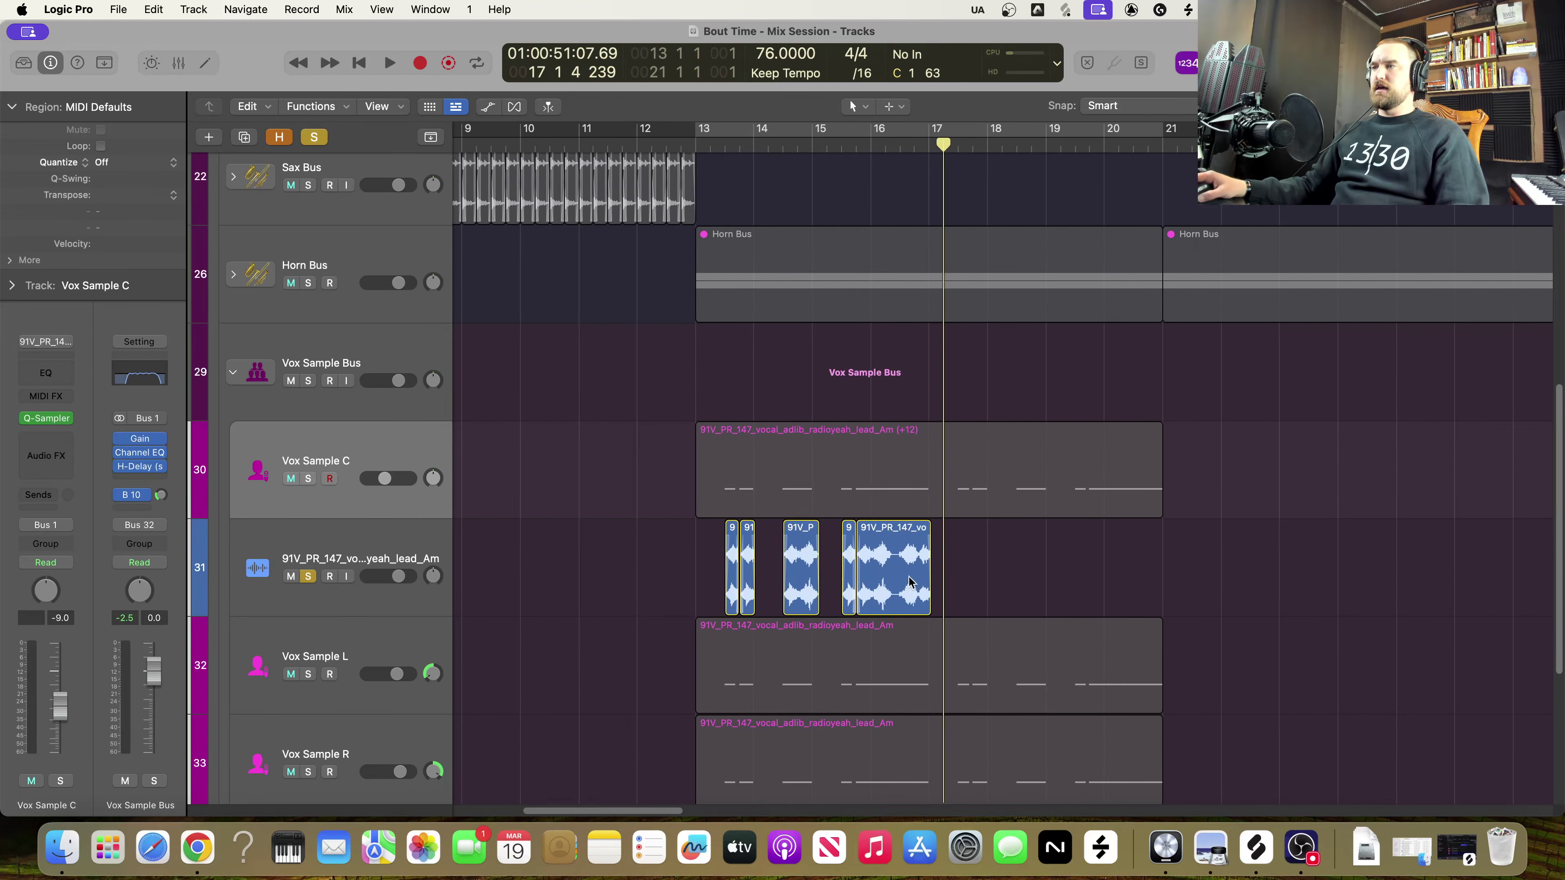
pyautogui.moveTo(993, 582); pyautogui.dragTo(599, 578)
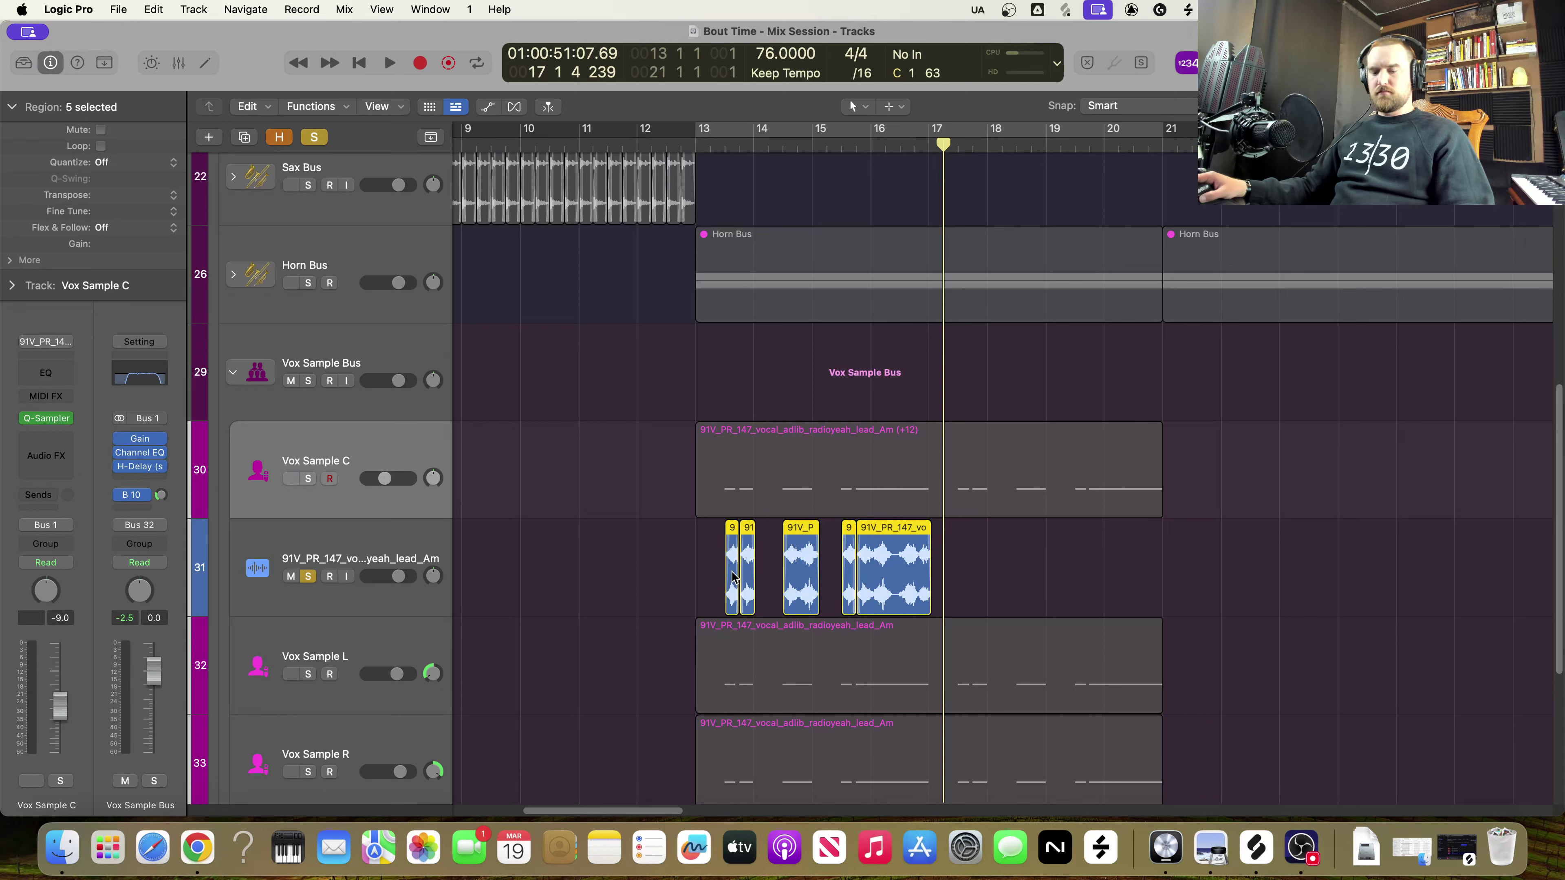
pyautogui.moveTo(730, 574); pyautogui.dragTo(967, 577)
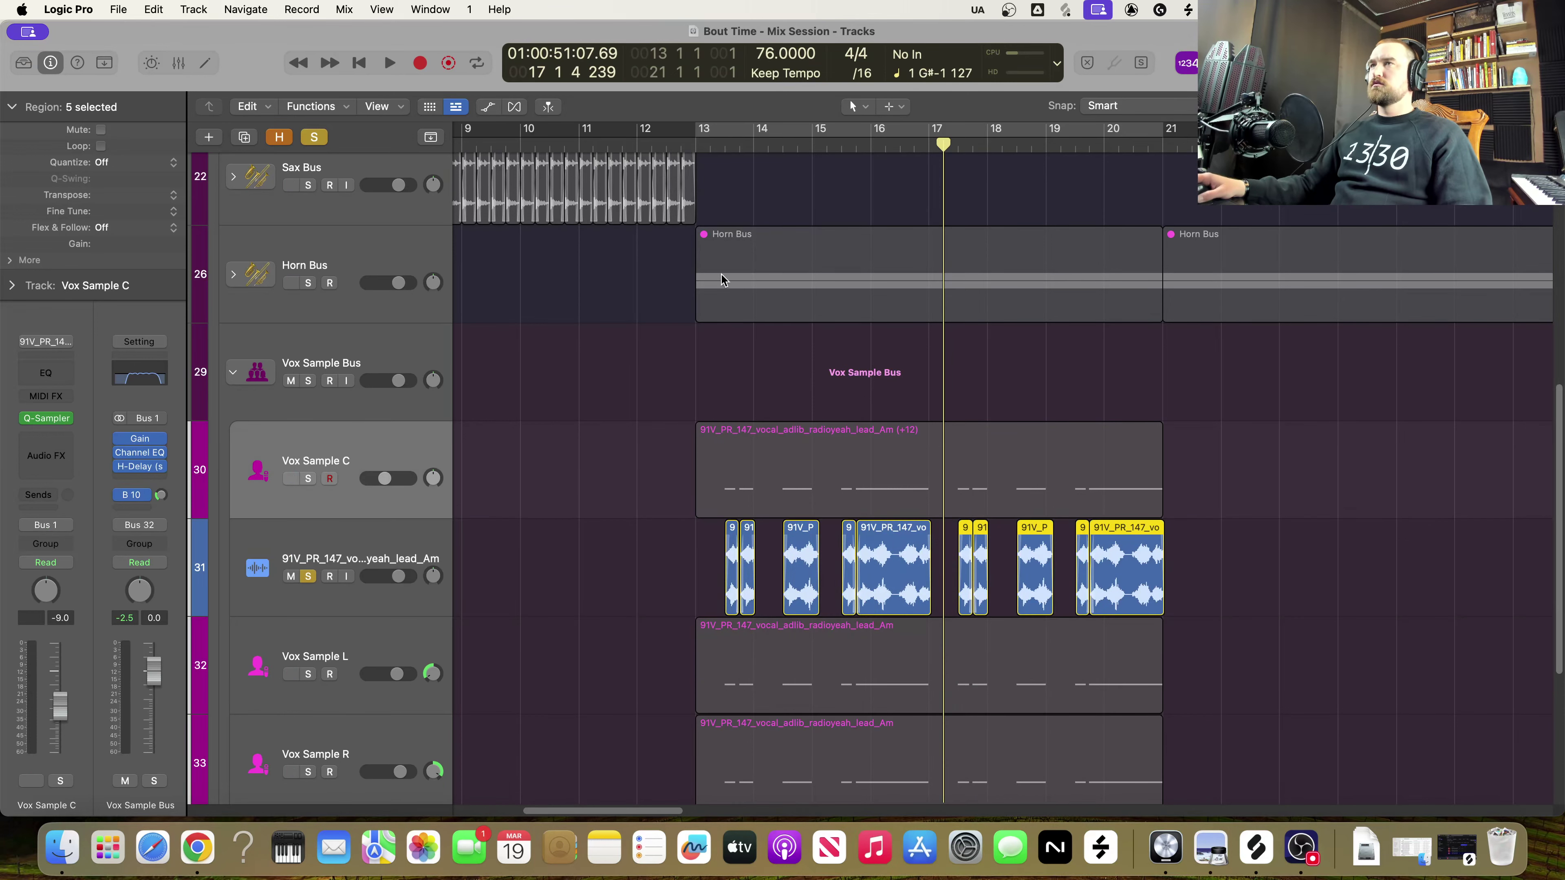
# Turn on cycle playback for bars 13 to 21 and play the first half of the chopped vocal phrase
pyautogui.click(725, 145)
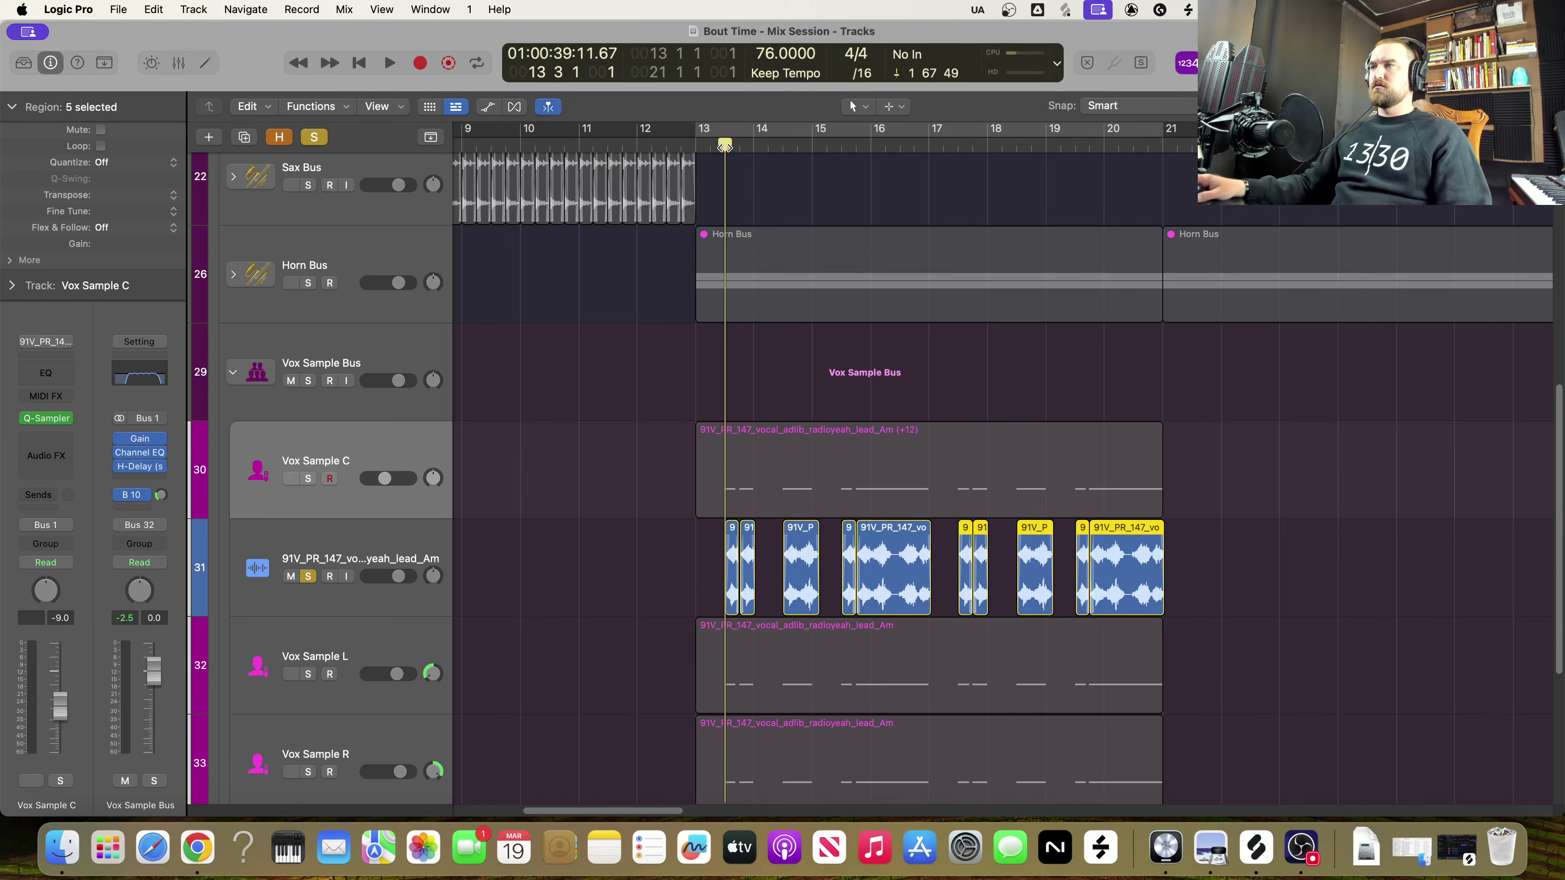
pyautogui.click(955, 147)
pyautogui.click(931, 128)
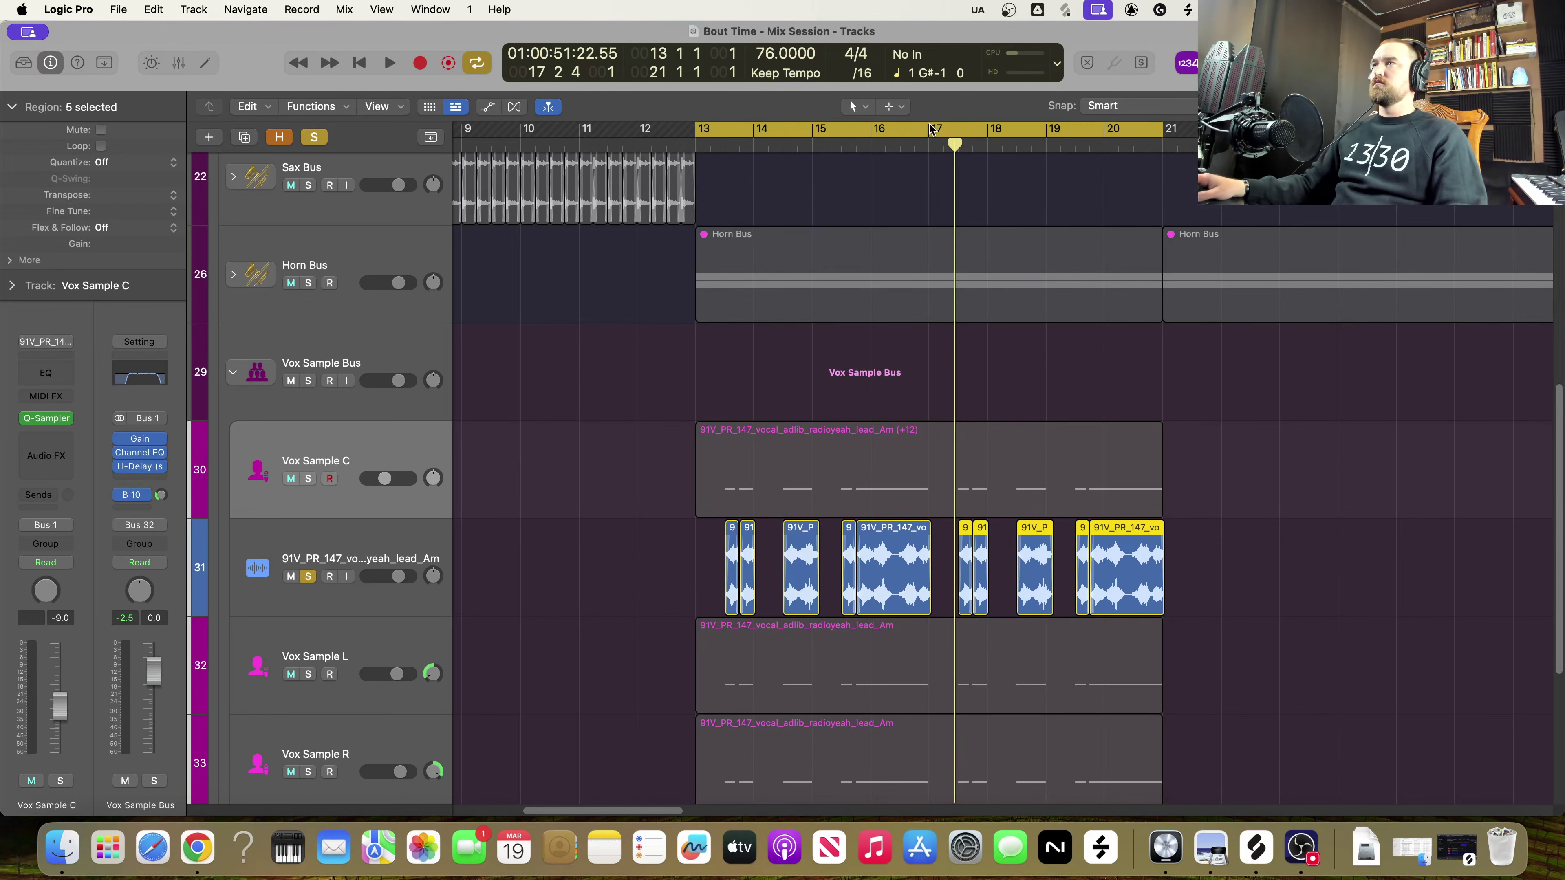
pyautogui.press('space')
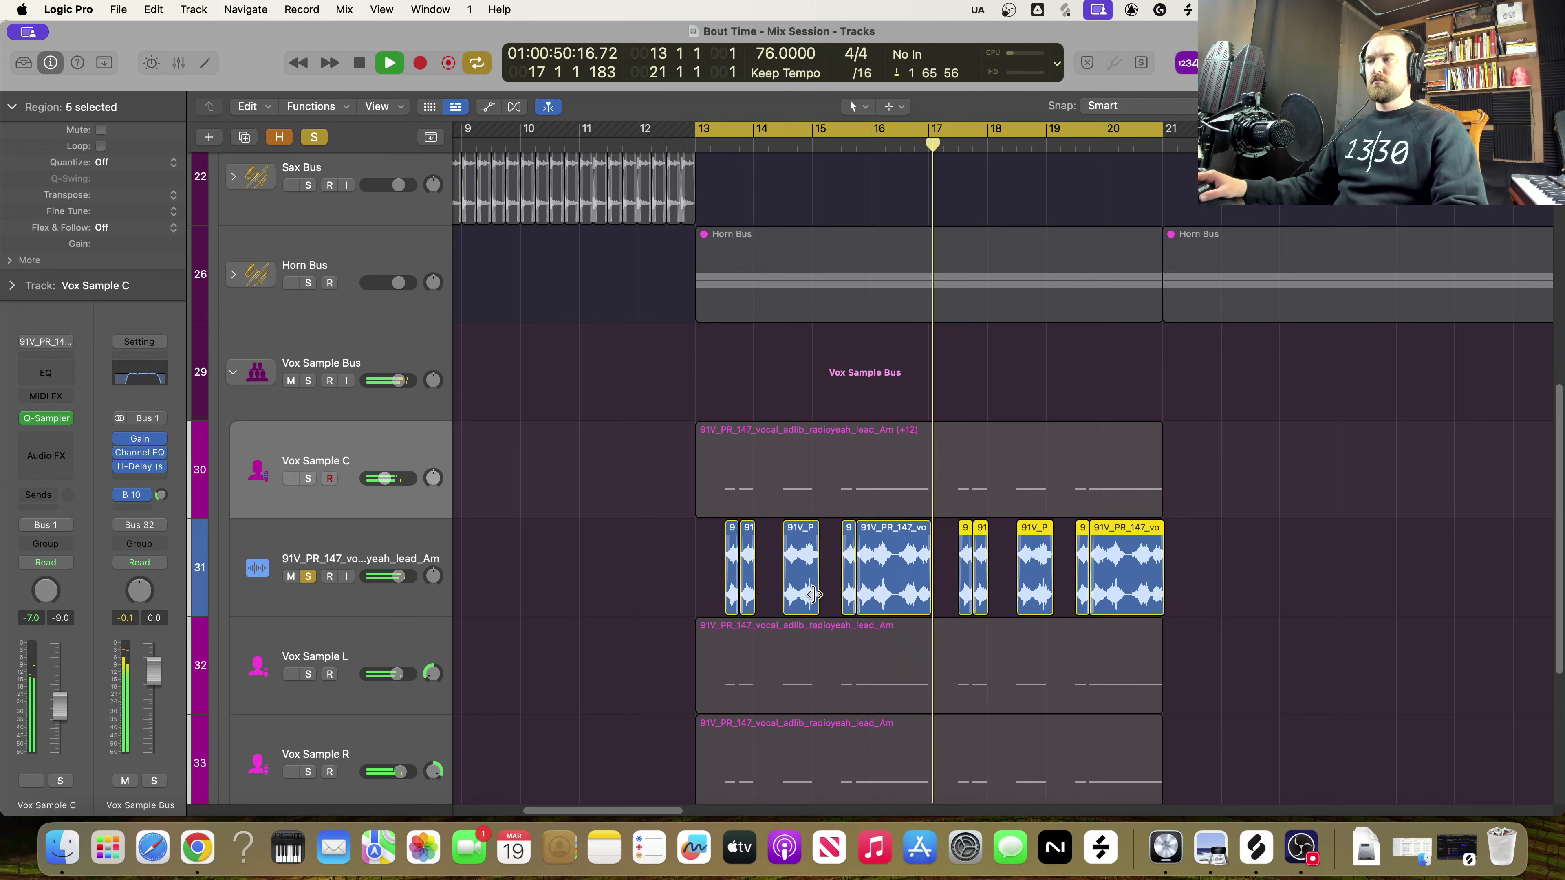
pyautogui.press('space')
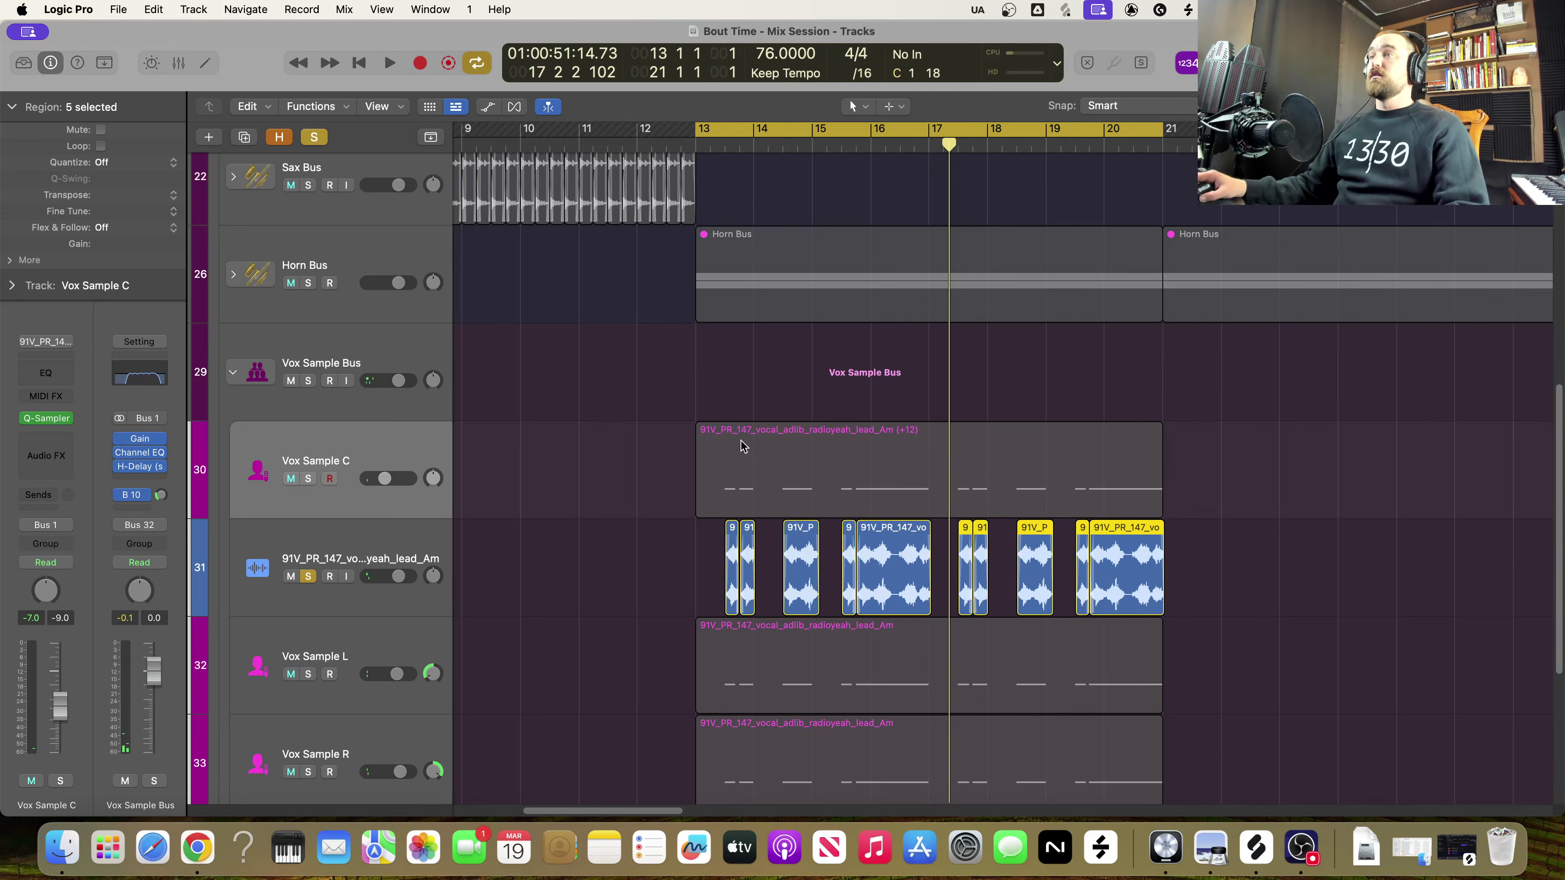
# Check Vox Sample C's transposition and solo, and transpose all ten audio slices by 12 with Flex & Follow on
pyautogui.click(361, 458)
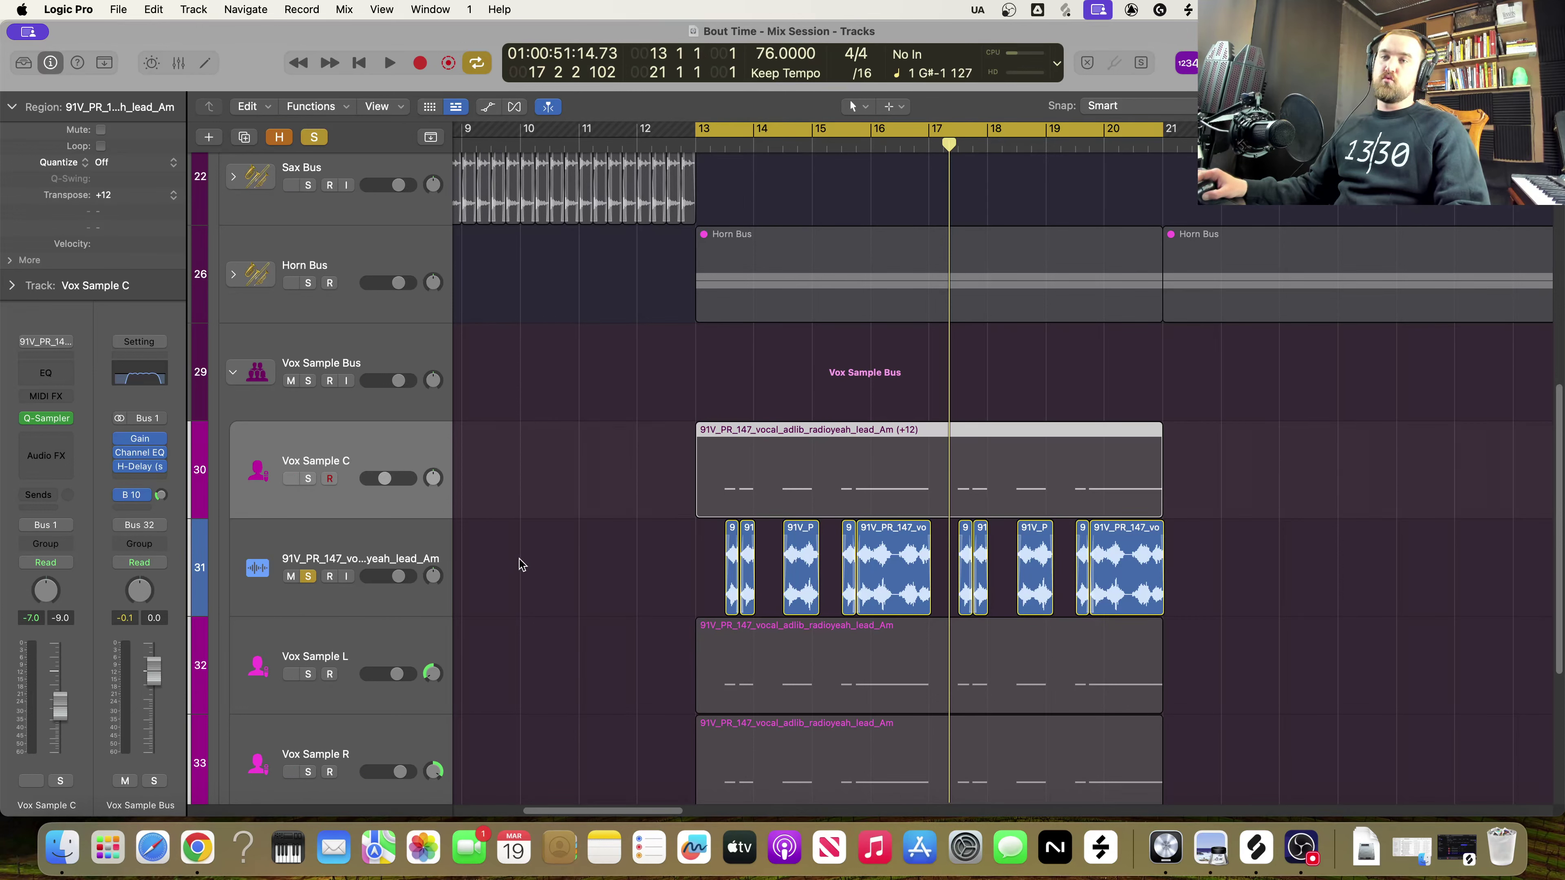
pyautogui.click(361, 537)
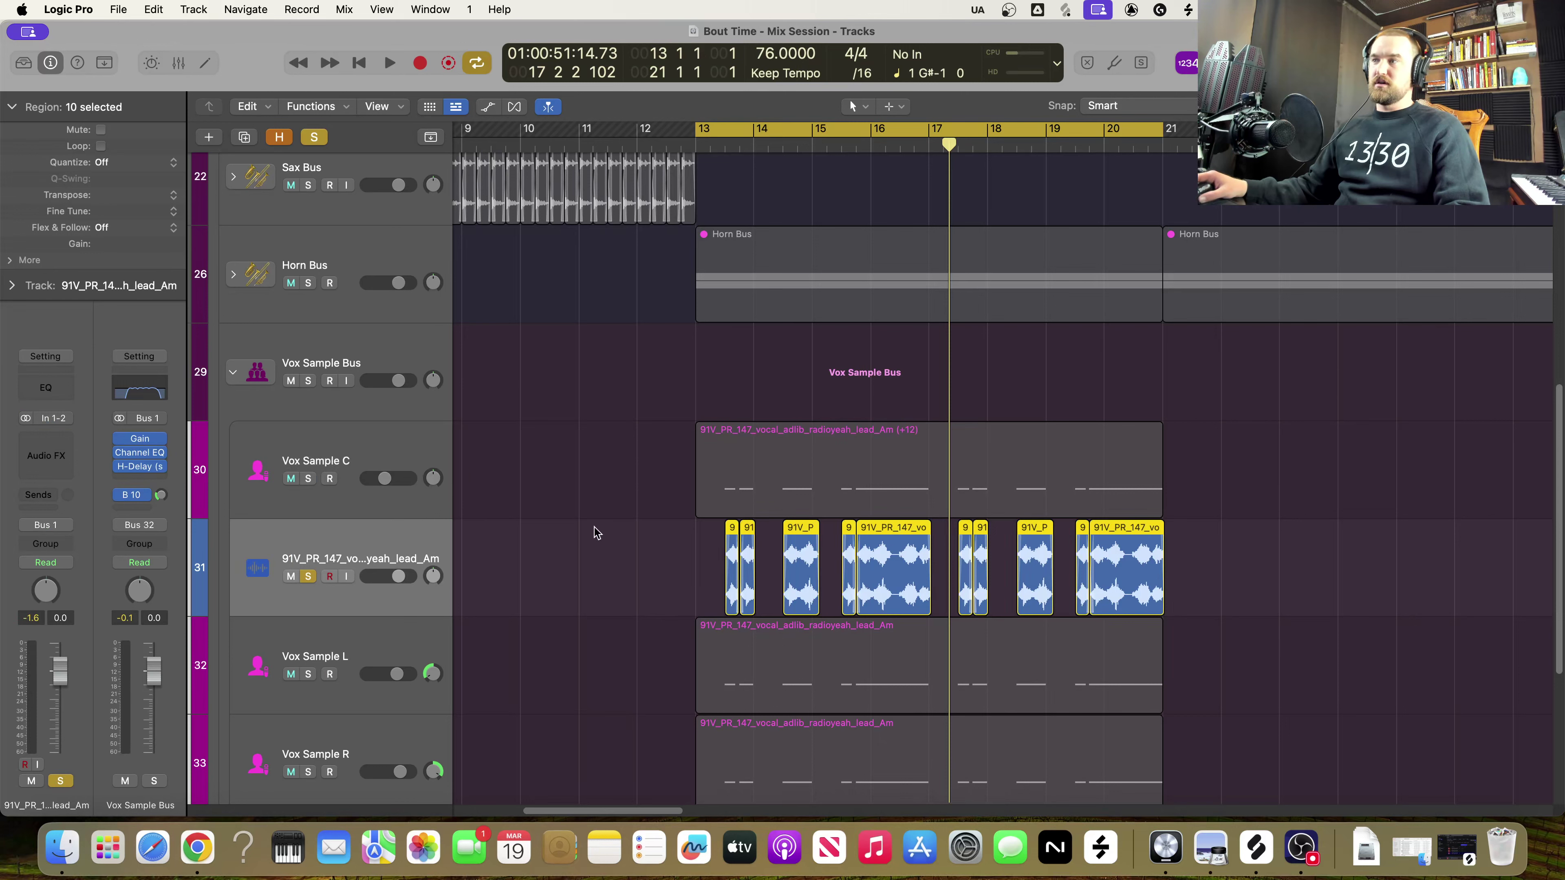
pyautogui.click(397, 447)
pyautogui.click(308, 479)
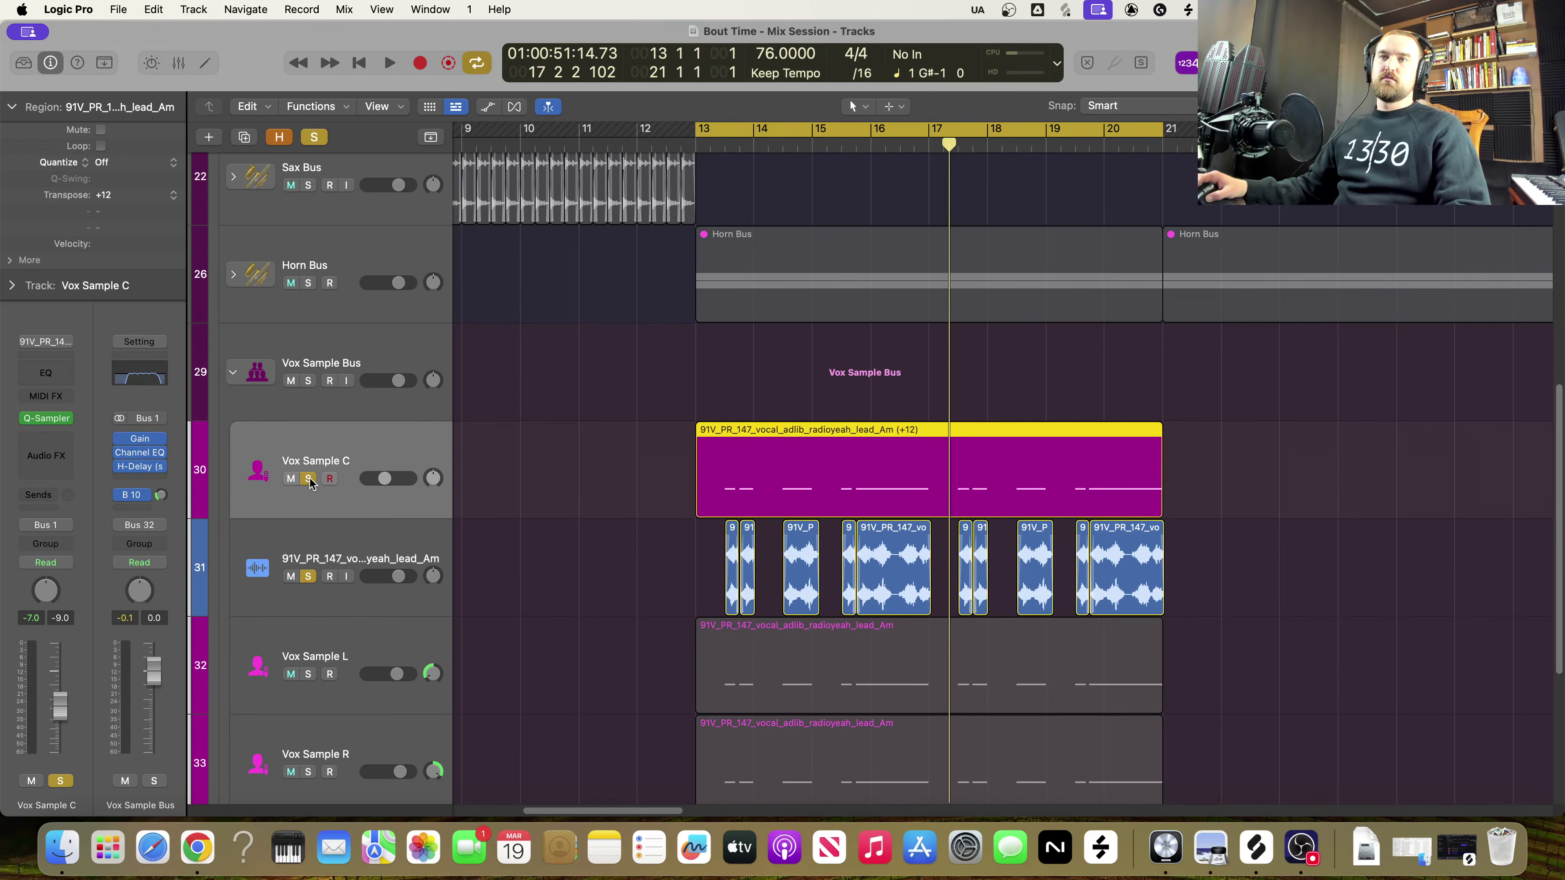
pyautogui.click(308, 479)
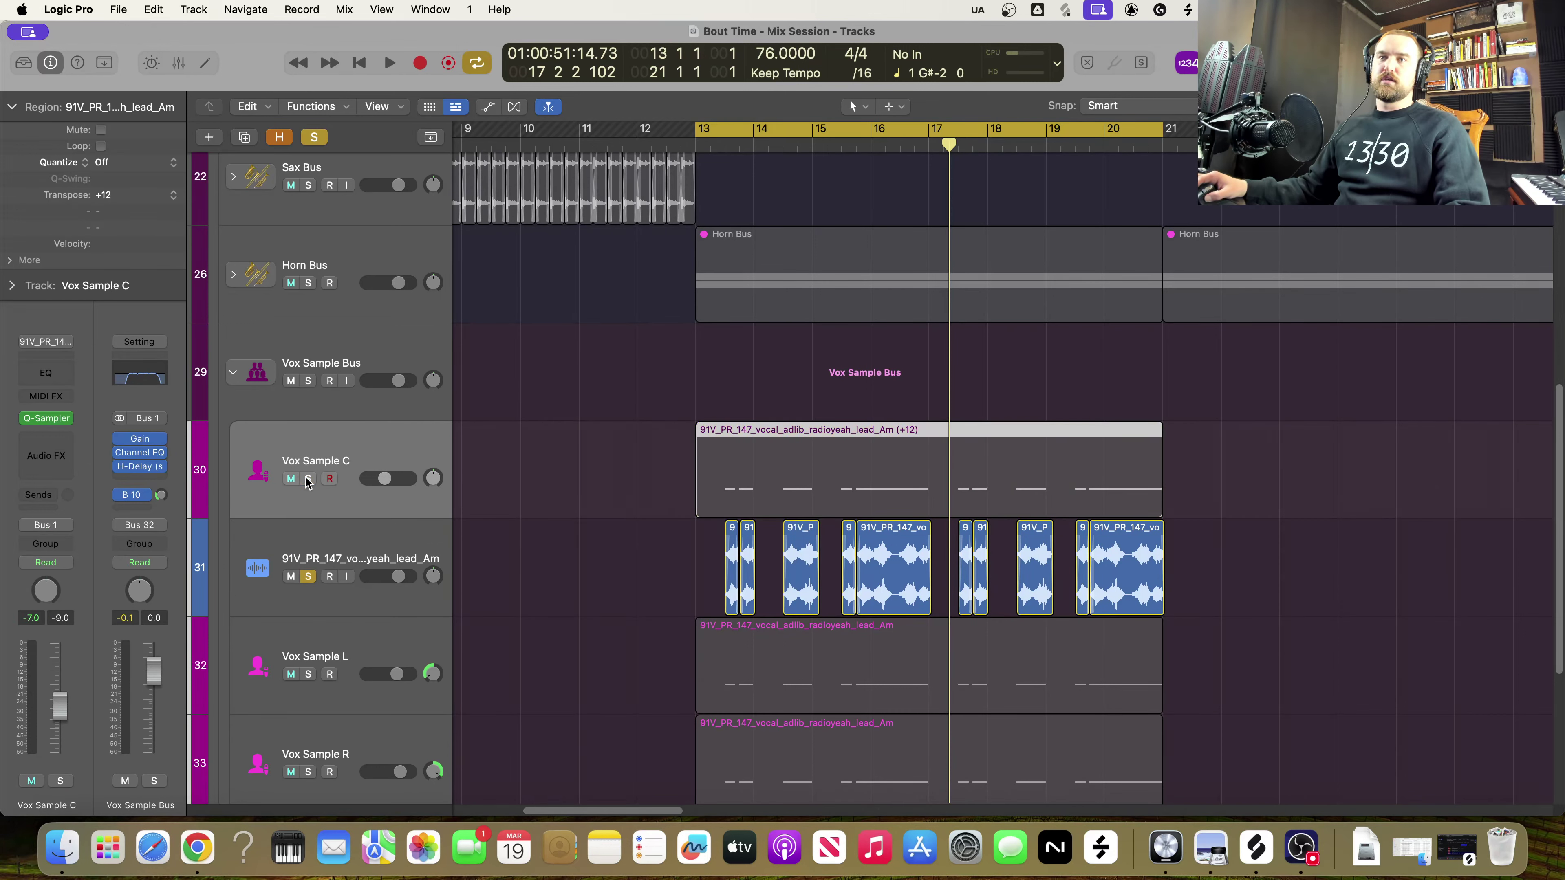
pyautogui.click(390, 549)
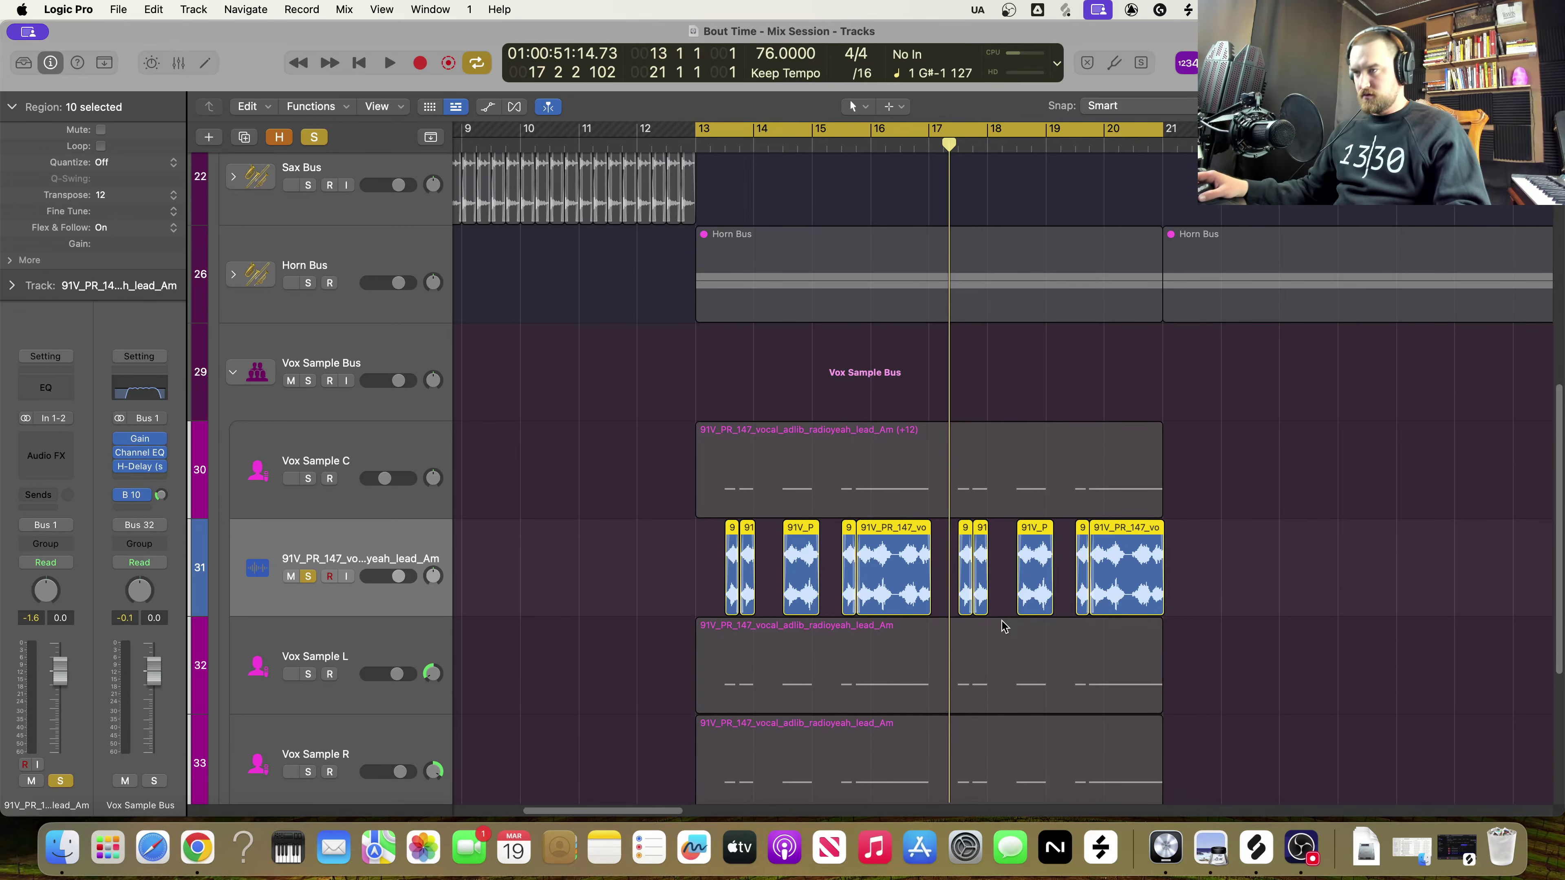
# Play the transposed audio slices, switch the solo to Vox Sample C and play its opening phrase for comparison
pyautogui.press('space')
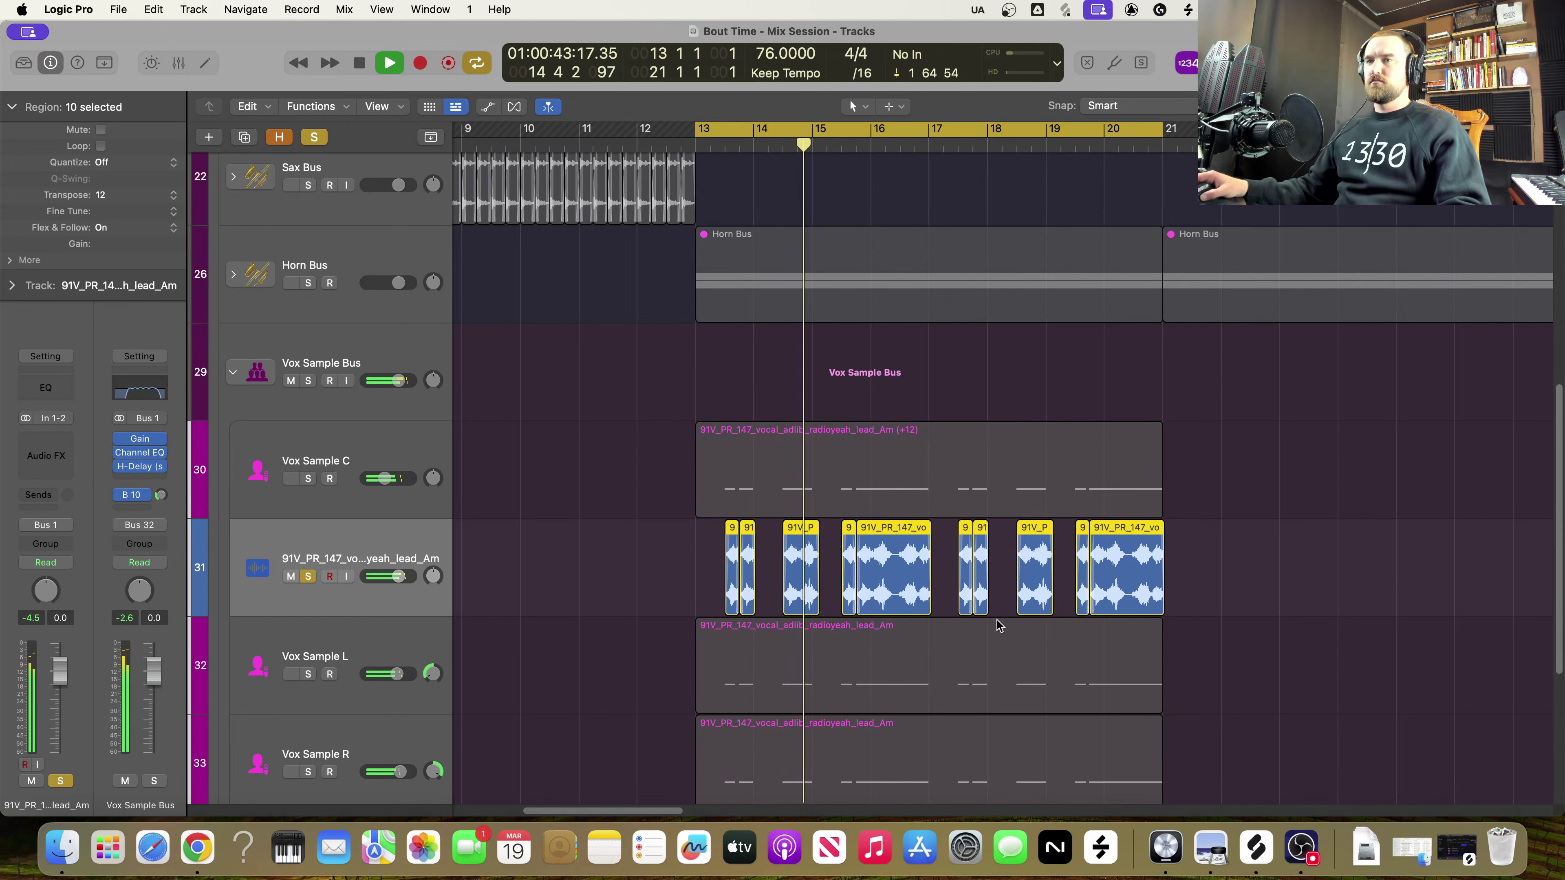
pyautogui.press('space')
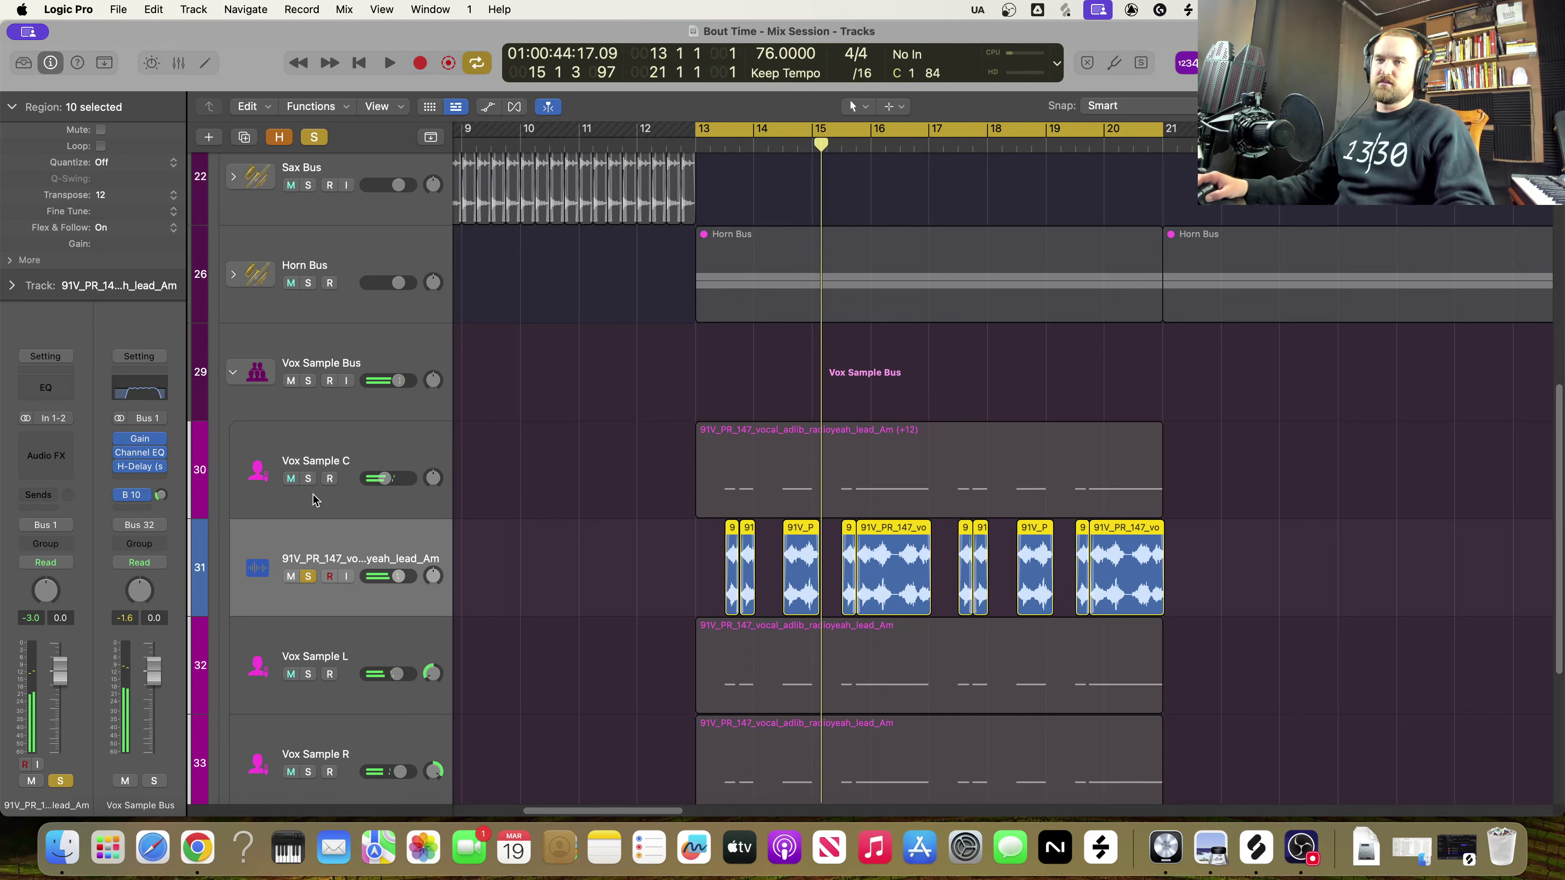
pyautogui.click(309, 479)
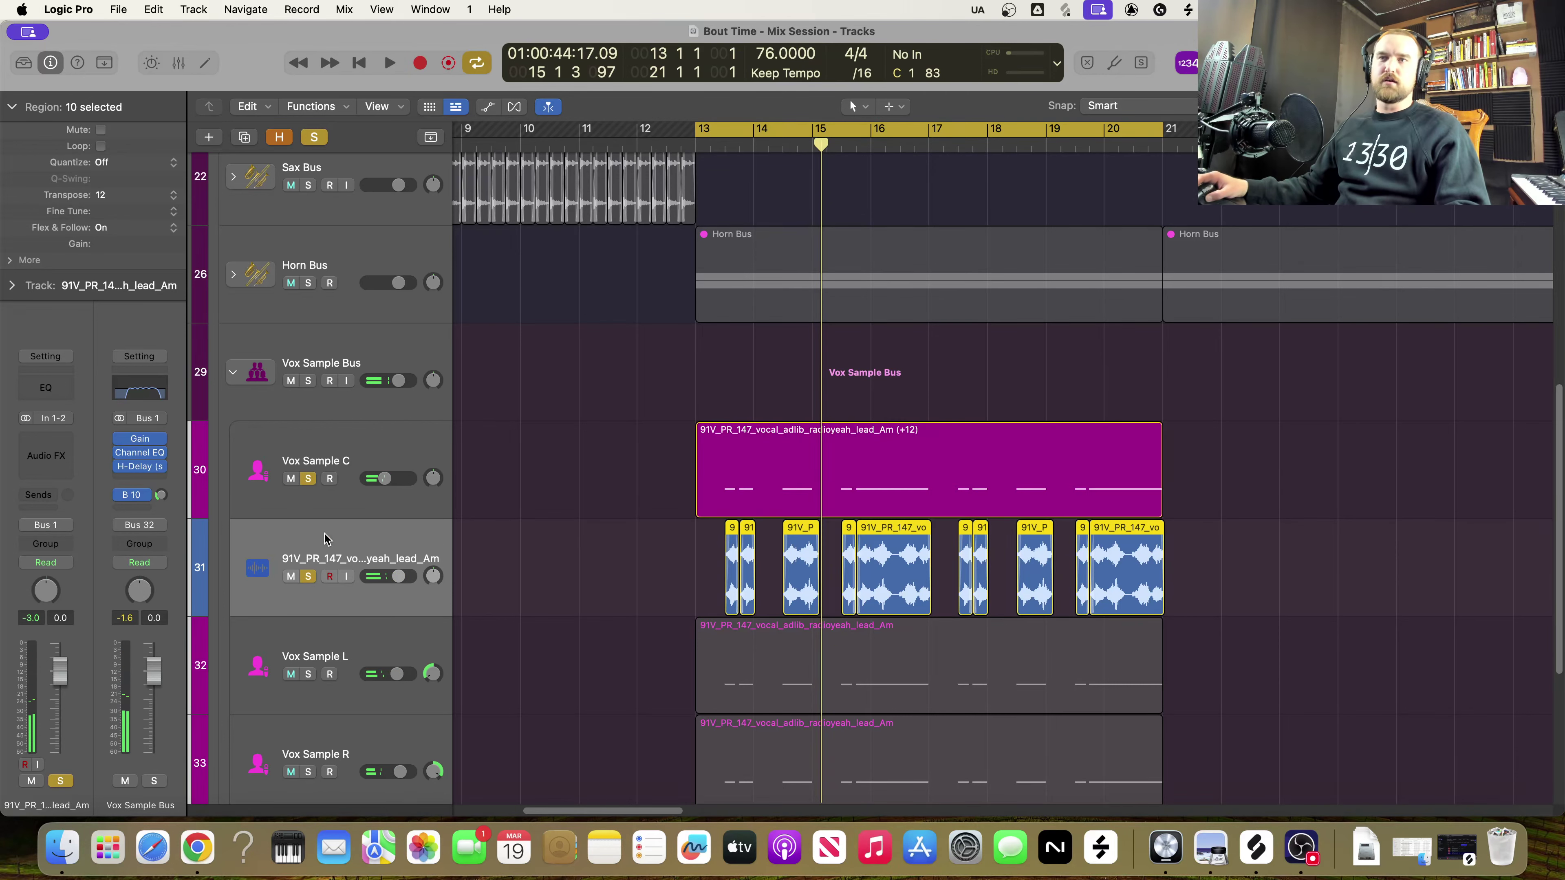
pyautogui.click(308, 576)
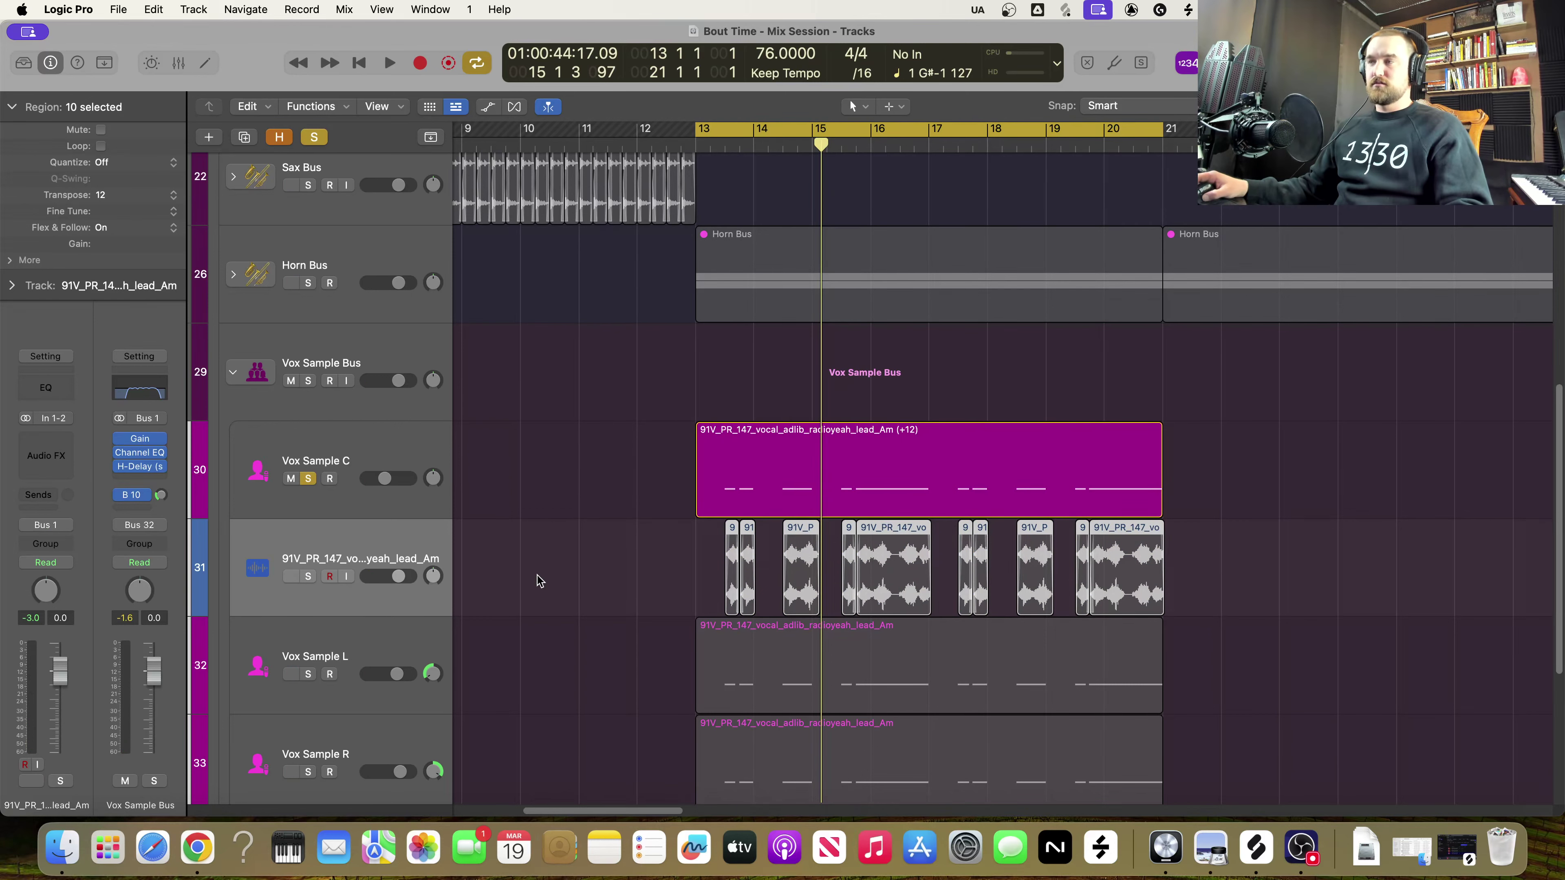
pyautogui.press('space')
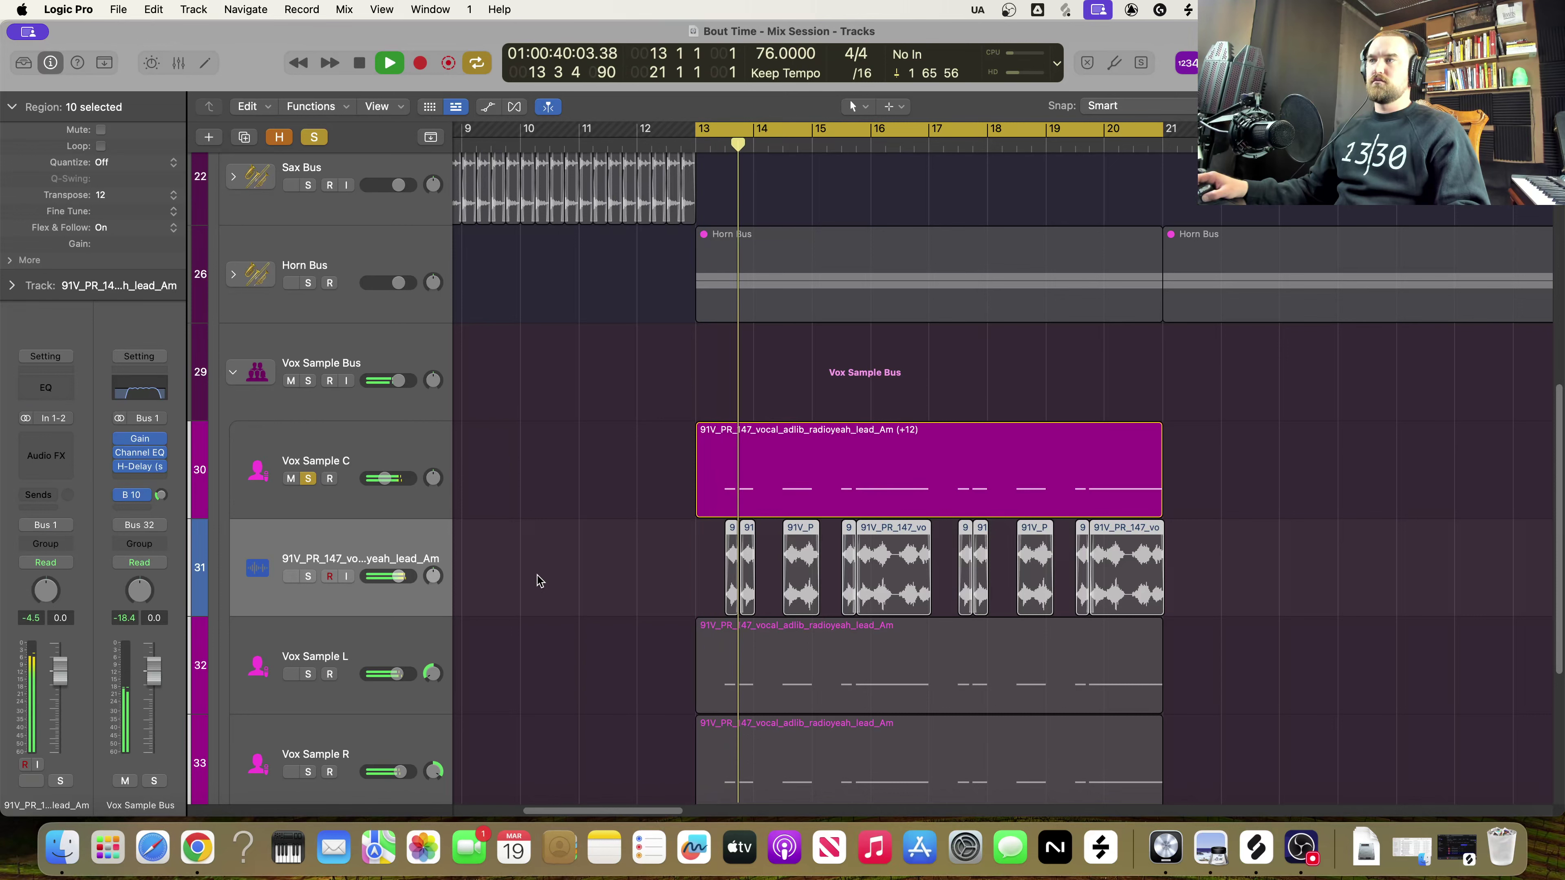
pyautogui.press('space')
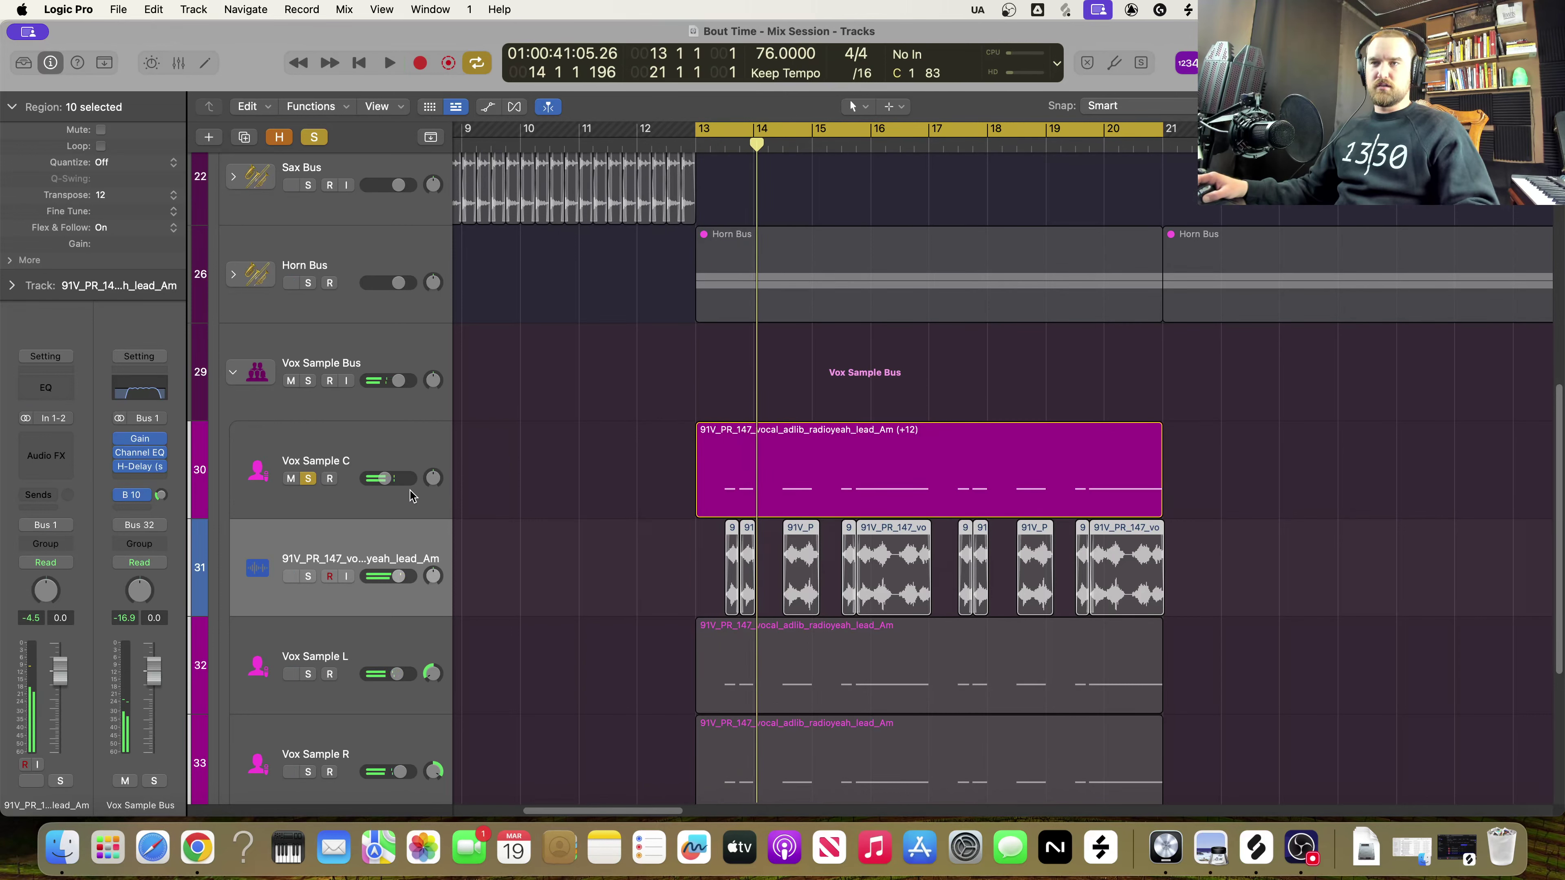
pyautogui.press('space')
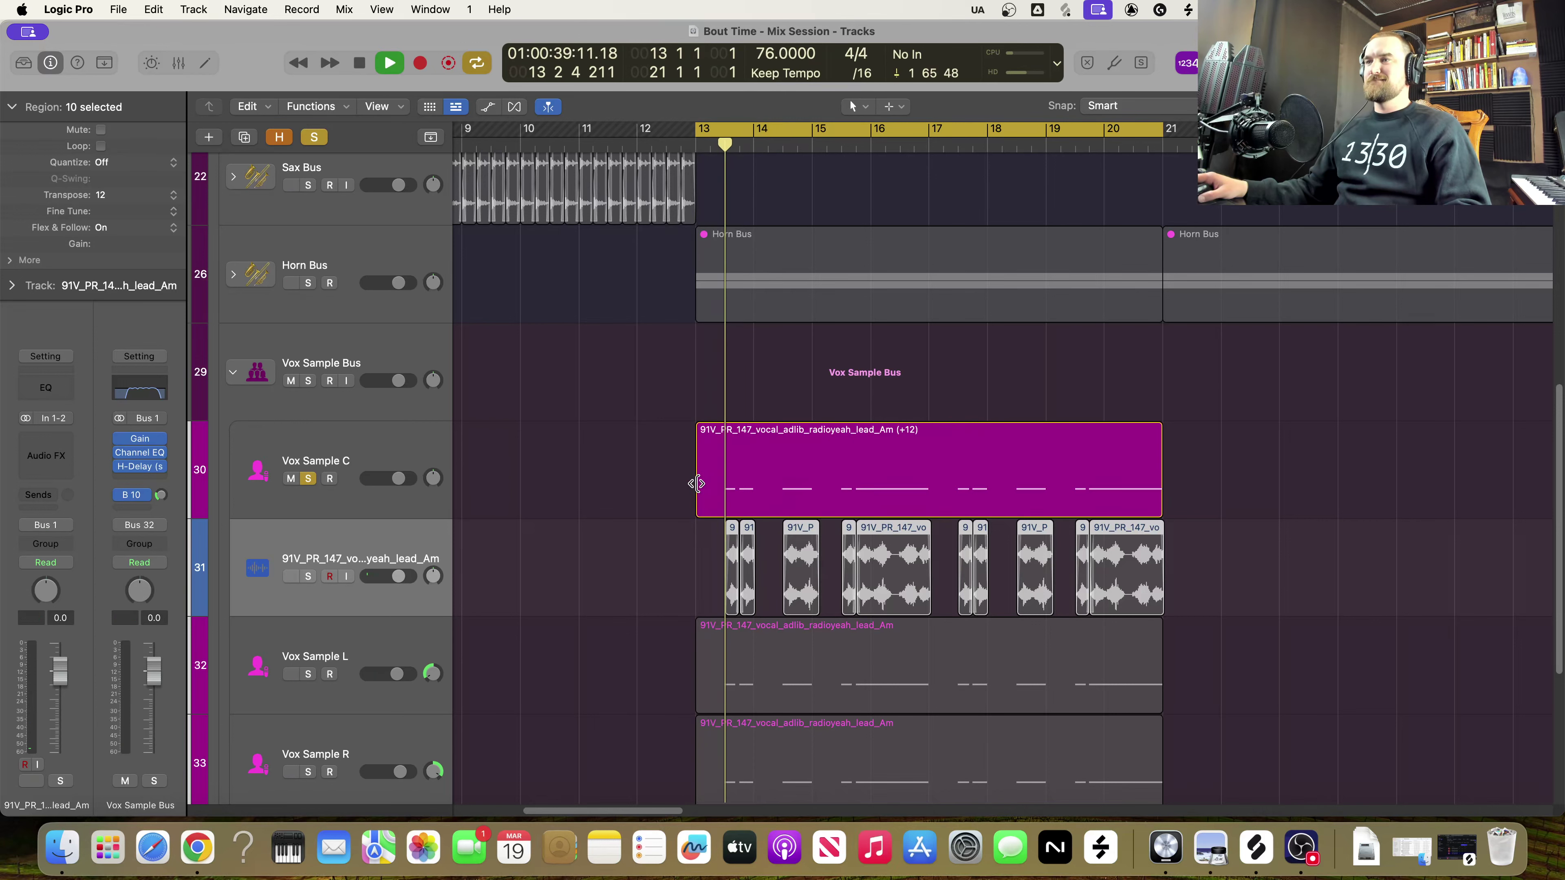
pyautogui.press('space')
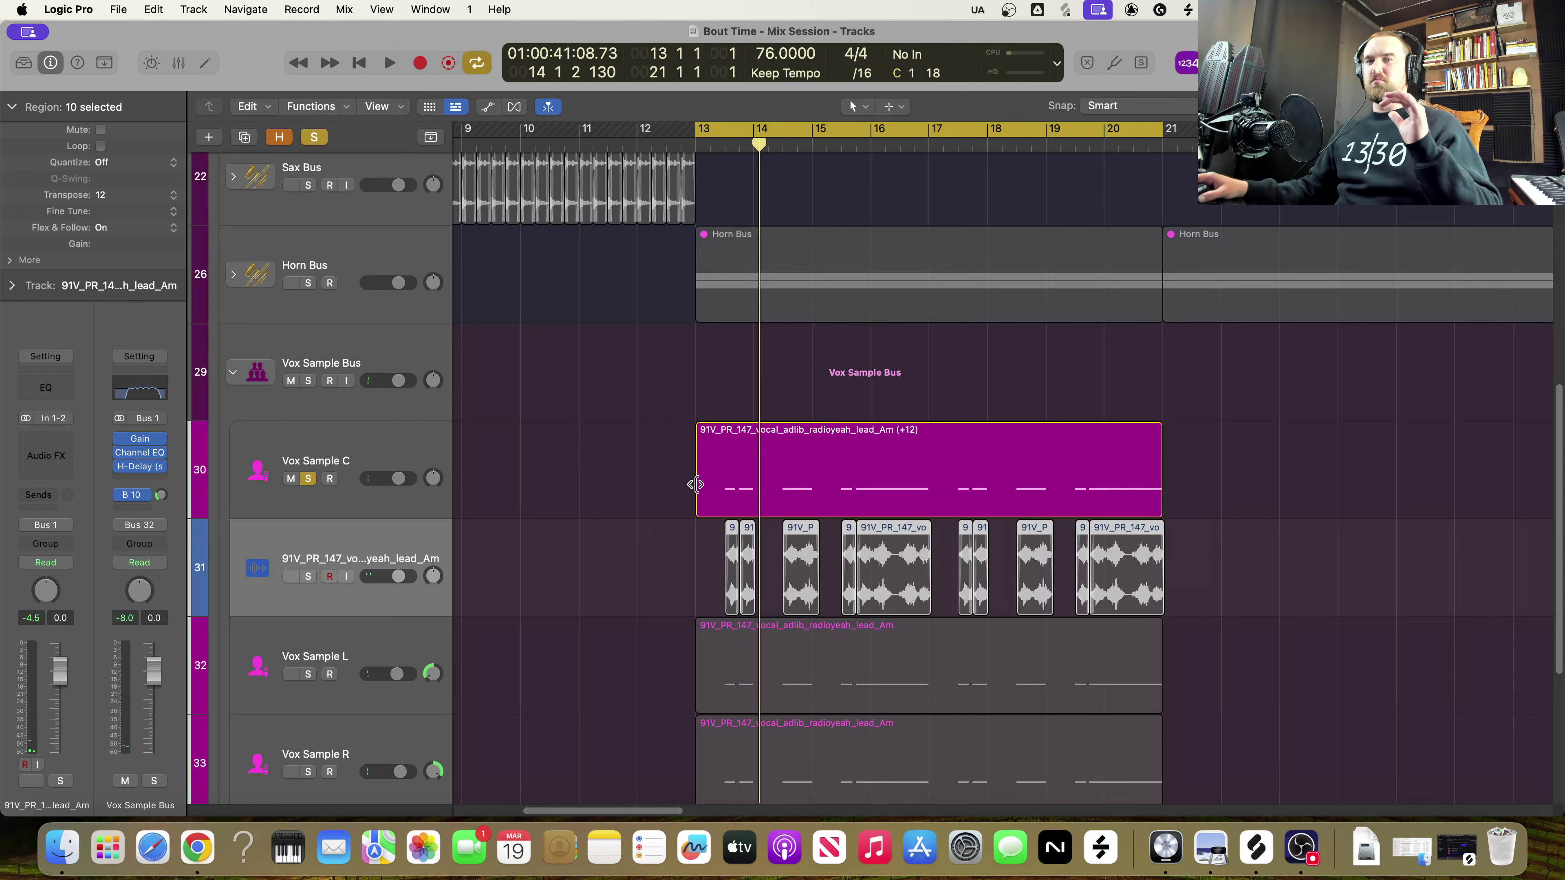
# Switch the solo from Vox Sample C back to the chopped audio track and replay its slices
pyautogui.click(308, 576)
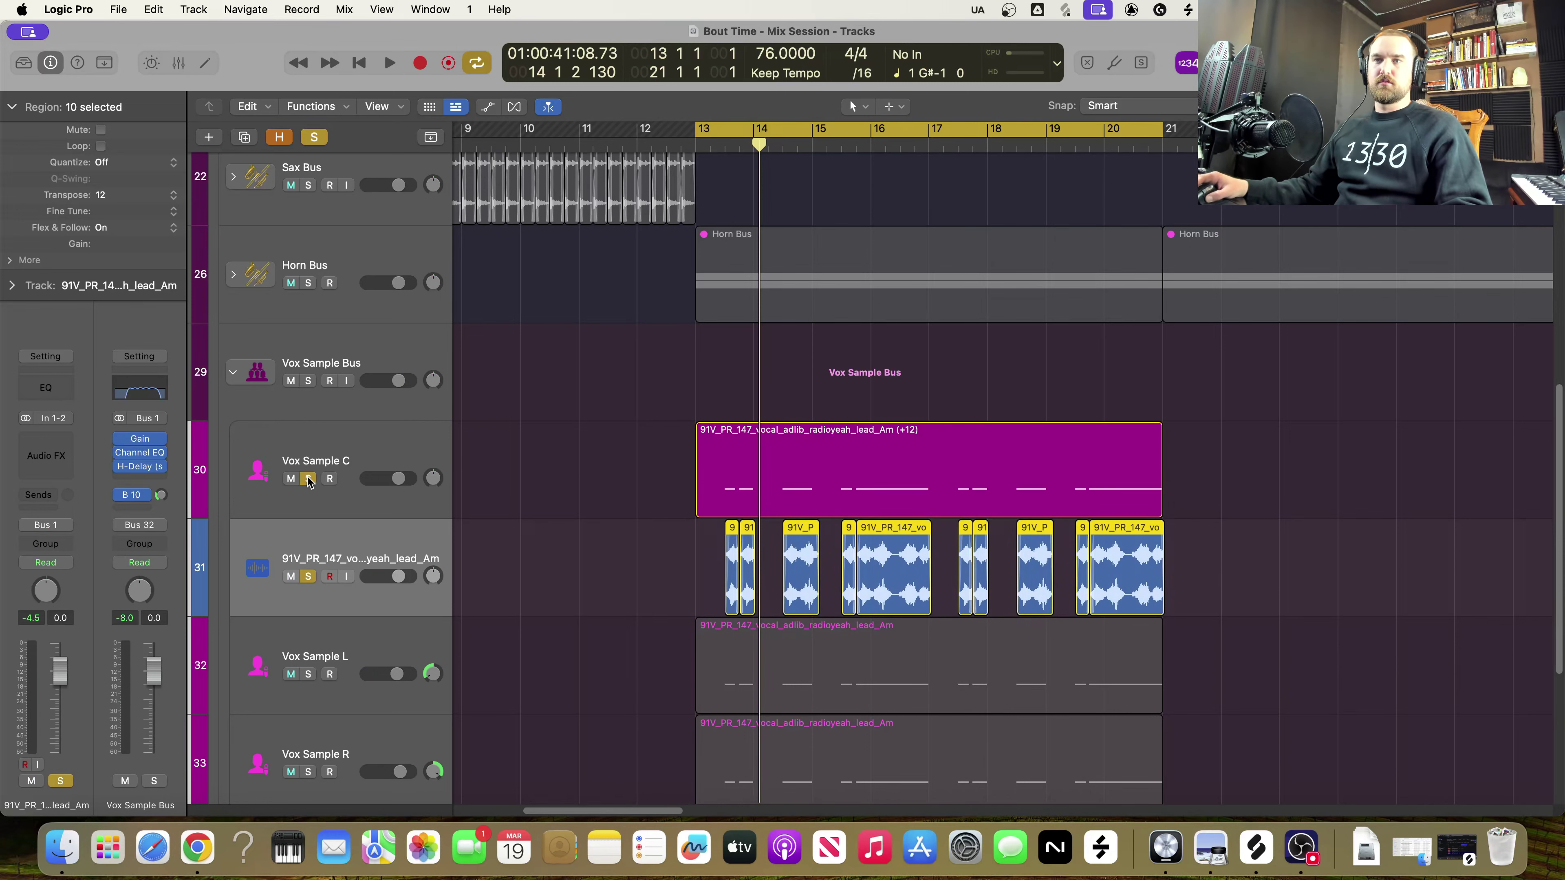
pyautogui.click(308, 479)
pyautogui.press('space')
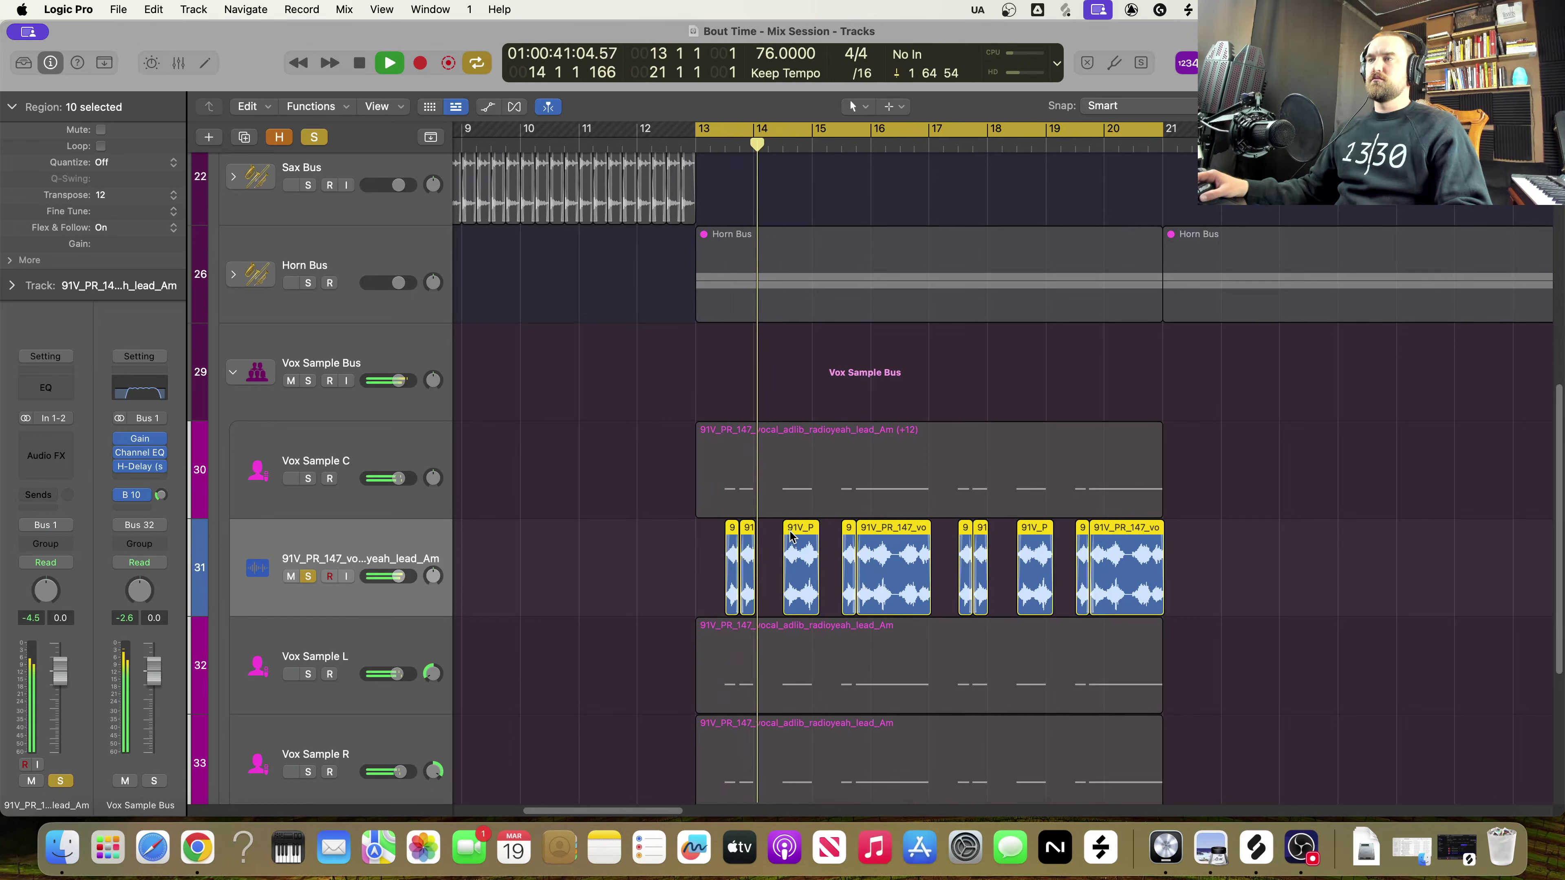
pyautogui.press('space')
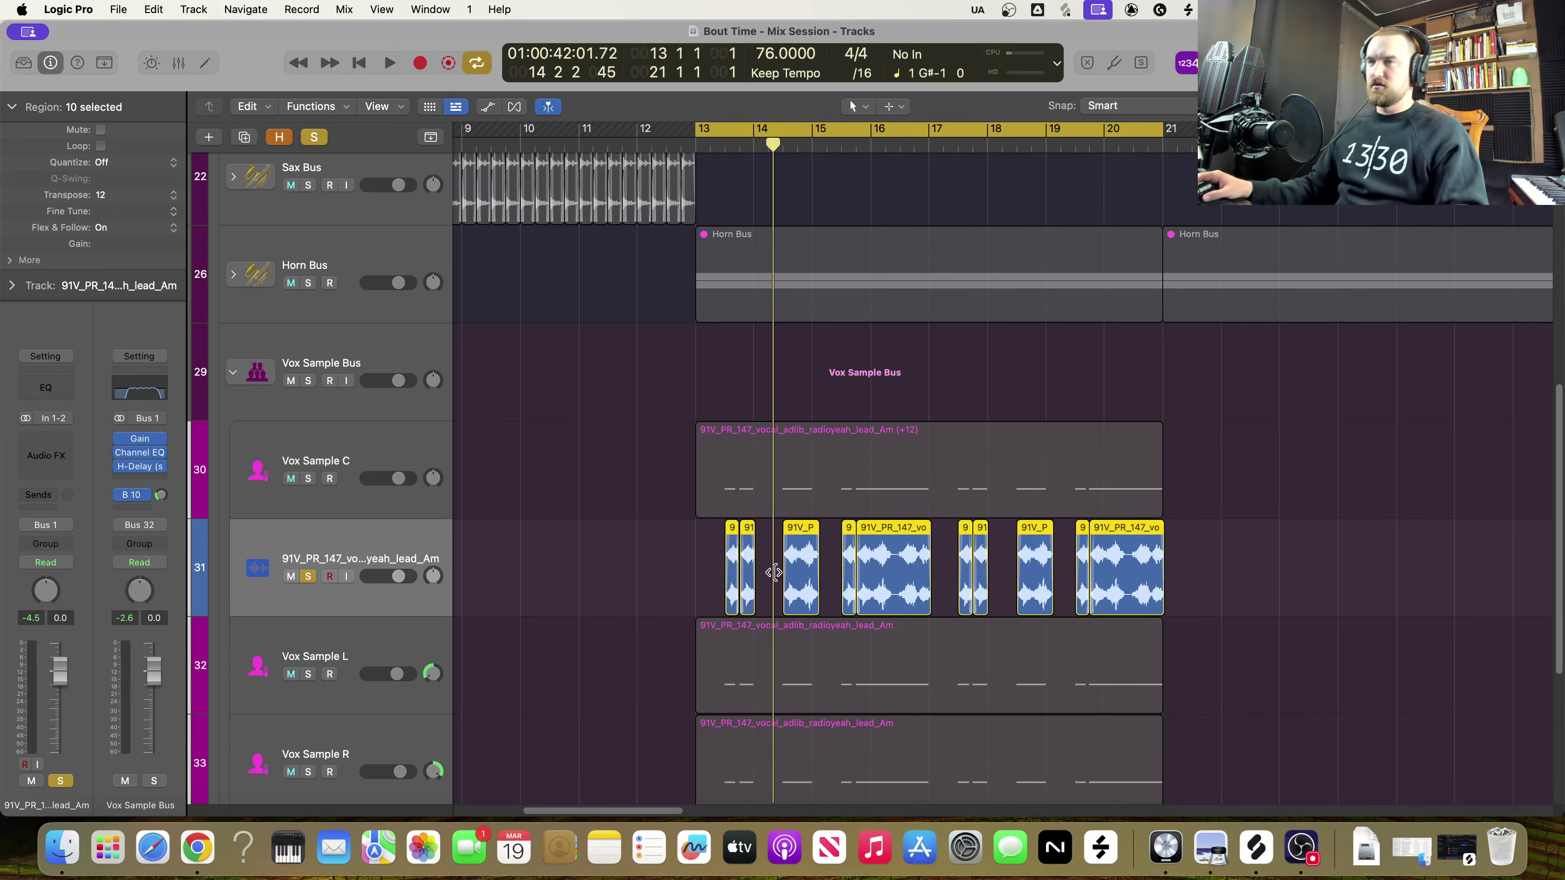
pyautogui.press('space')
pyautogui.press('space')
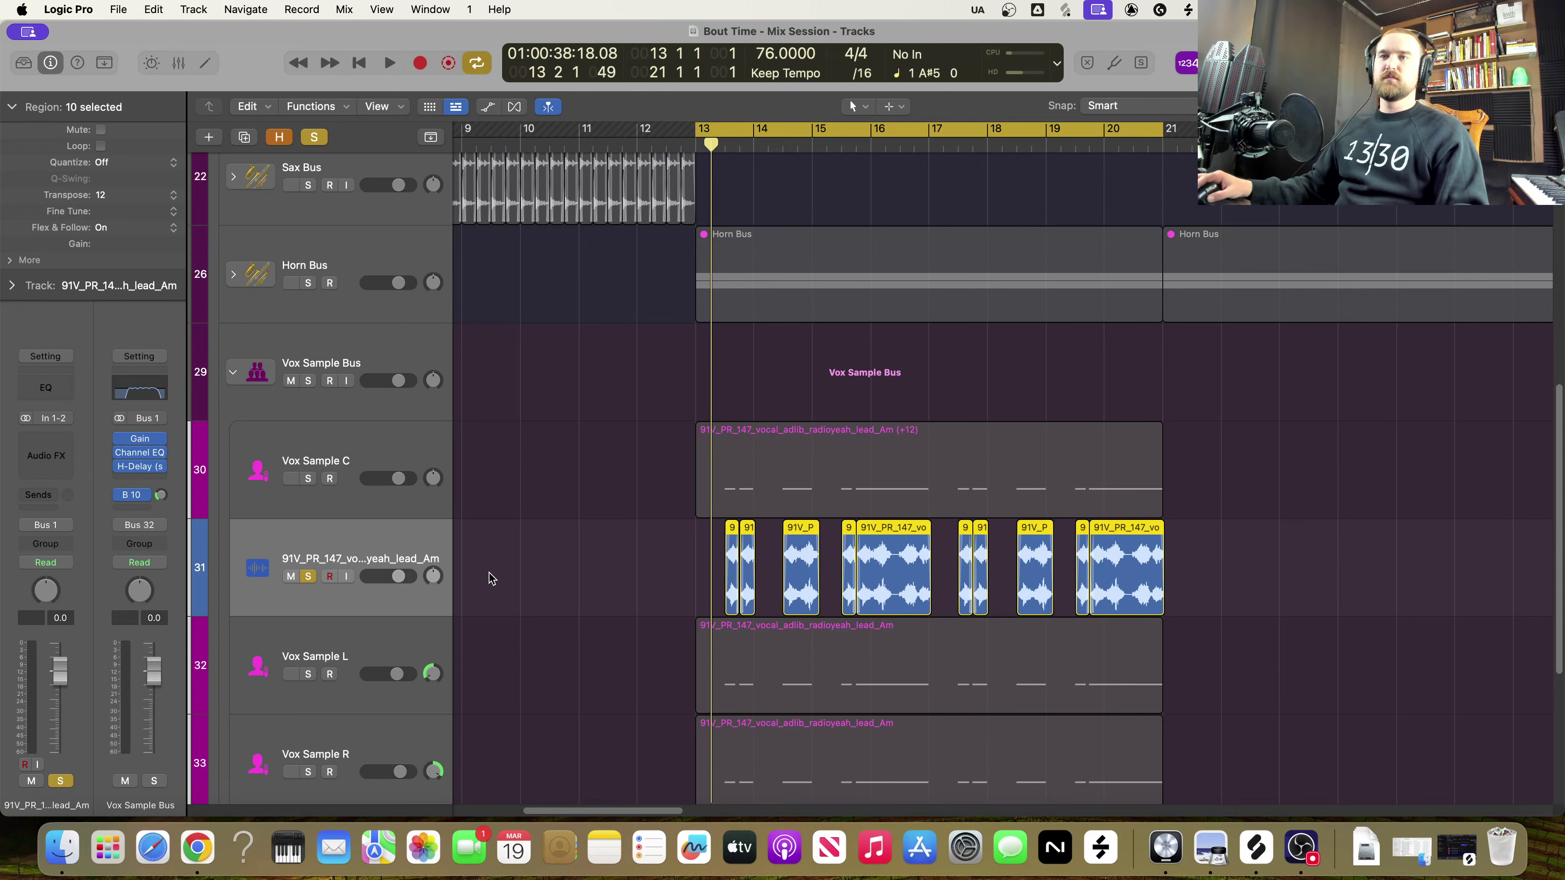
# Mute Vox Sample C and mark it as a hidden track while keeping hidden tracks shown
pyautogui.click(327, 484)
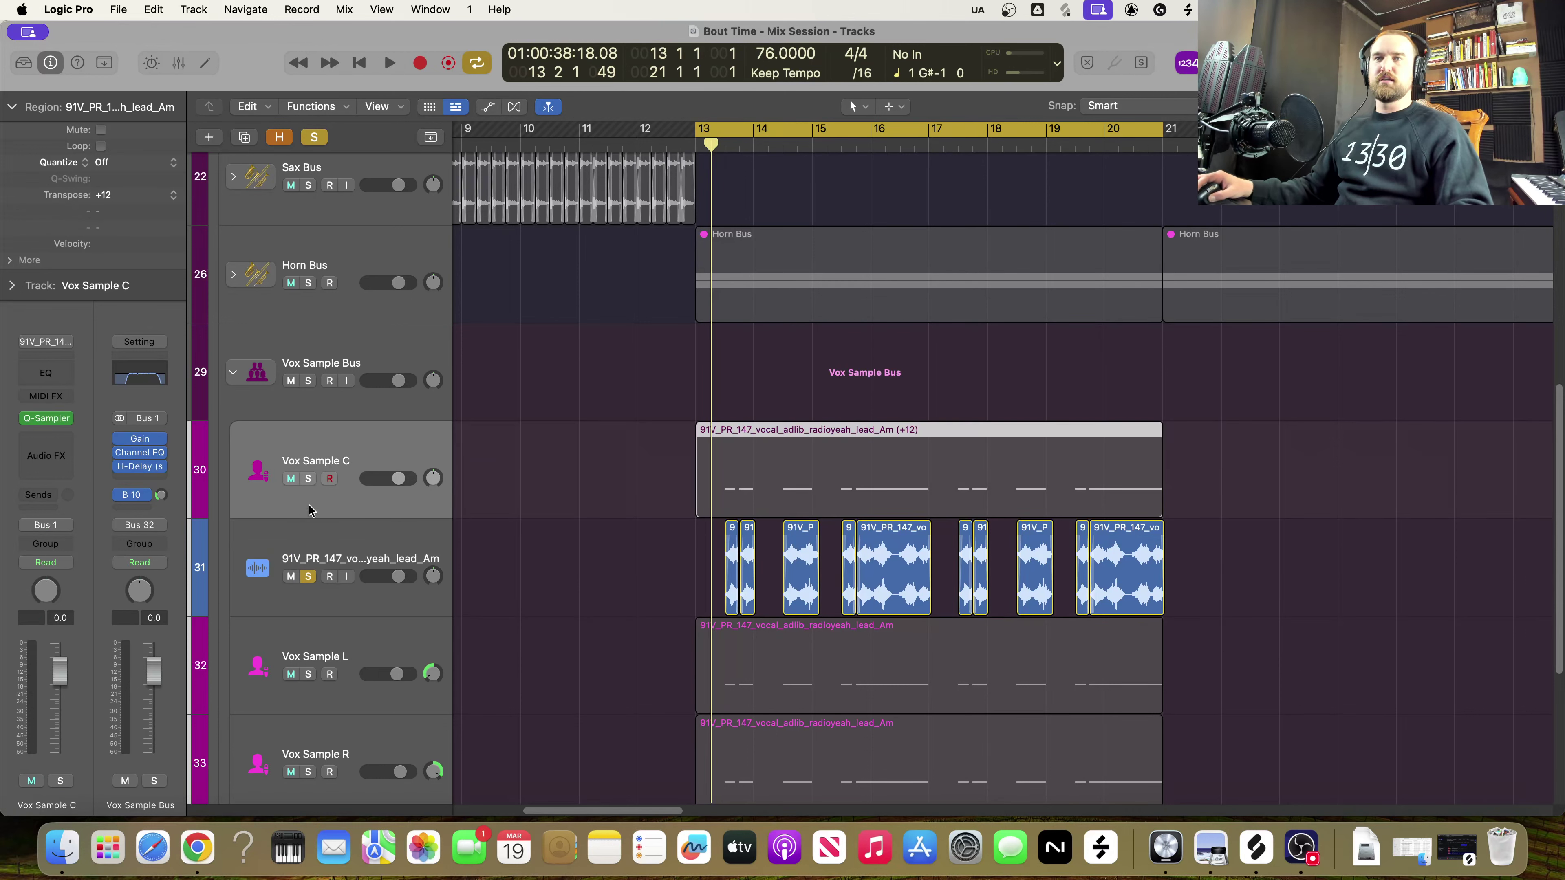
pyautogui.click(291, 480)
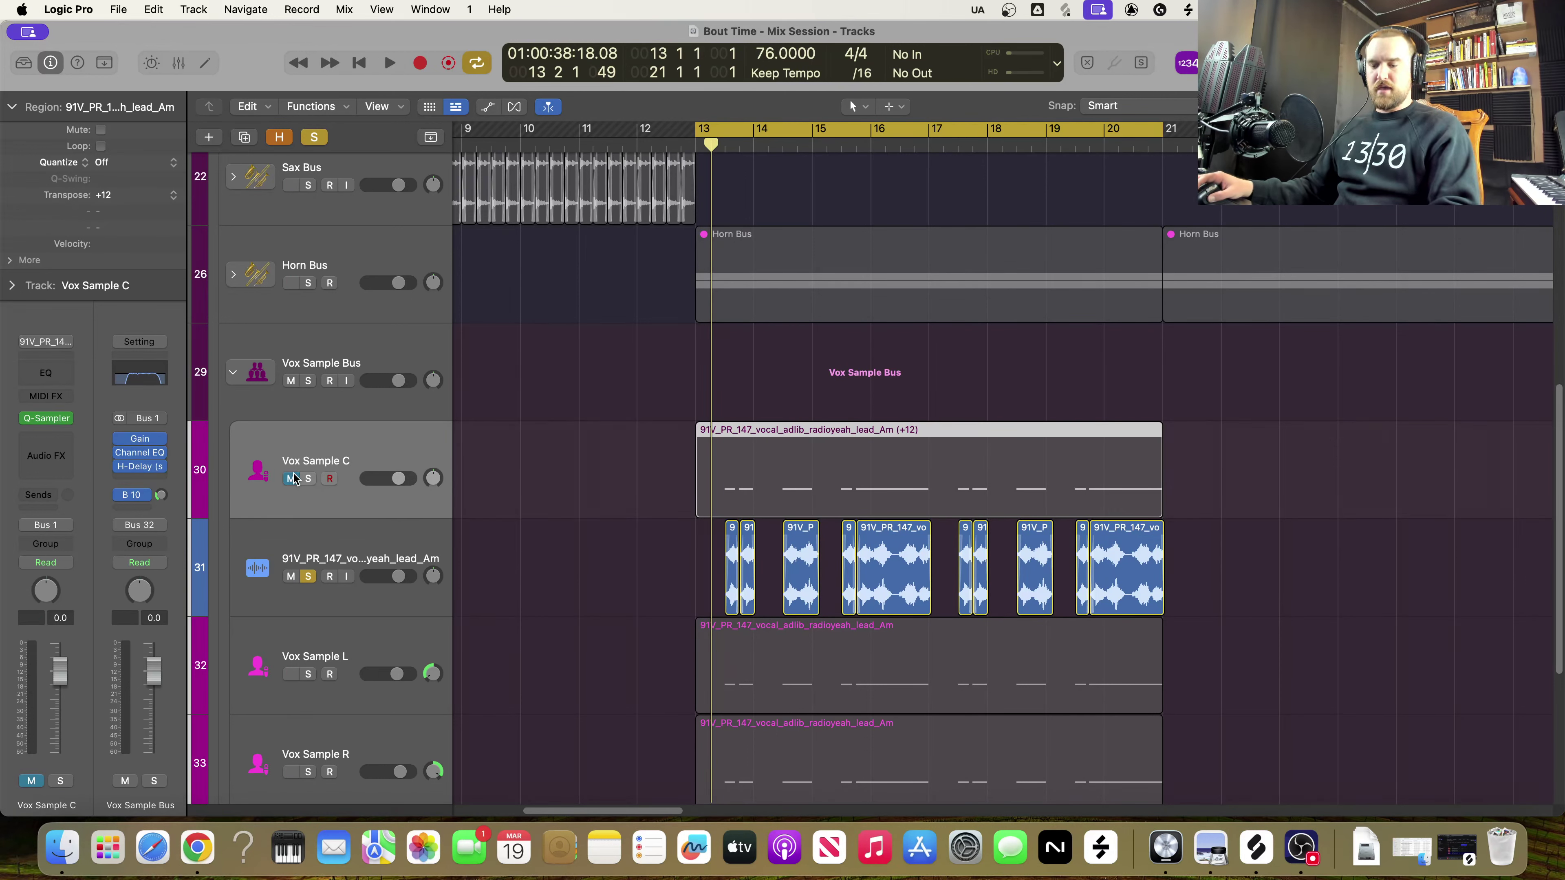
pyautogui.press('h')
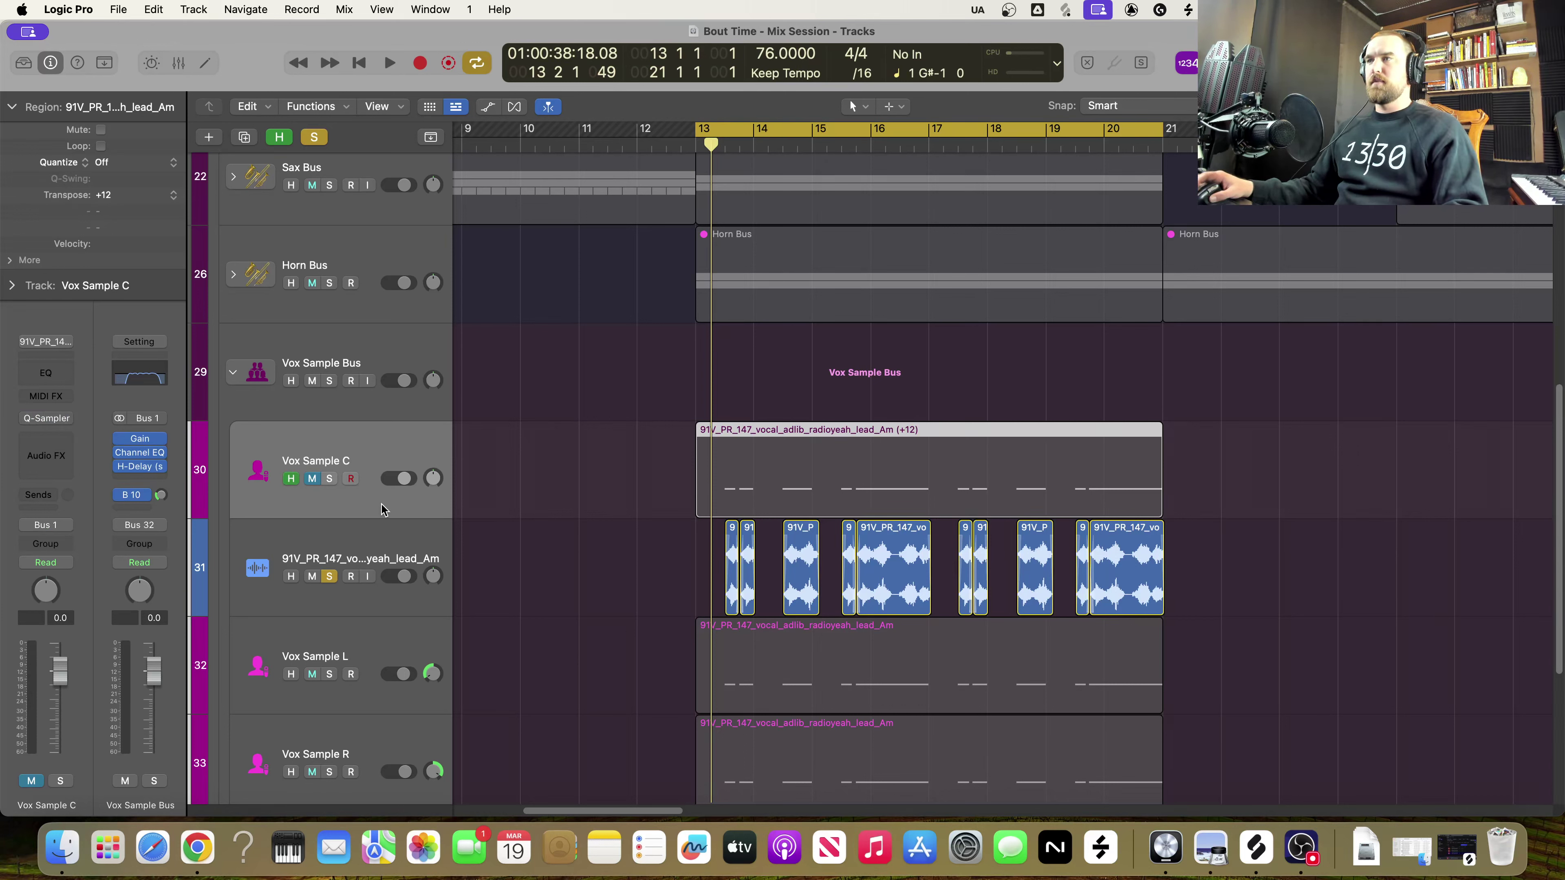
# Create two empty duplicates of the chopped vocal audio track directly below it
pyautogui.scroll(-3, 394, 512)
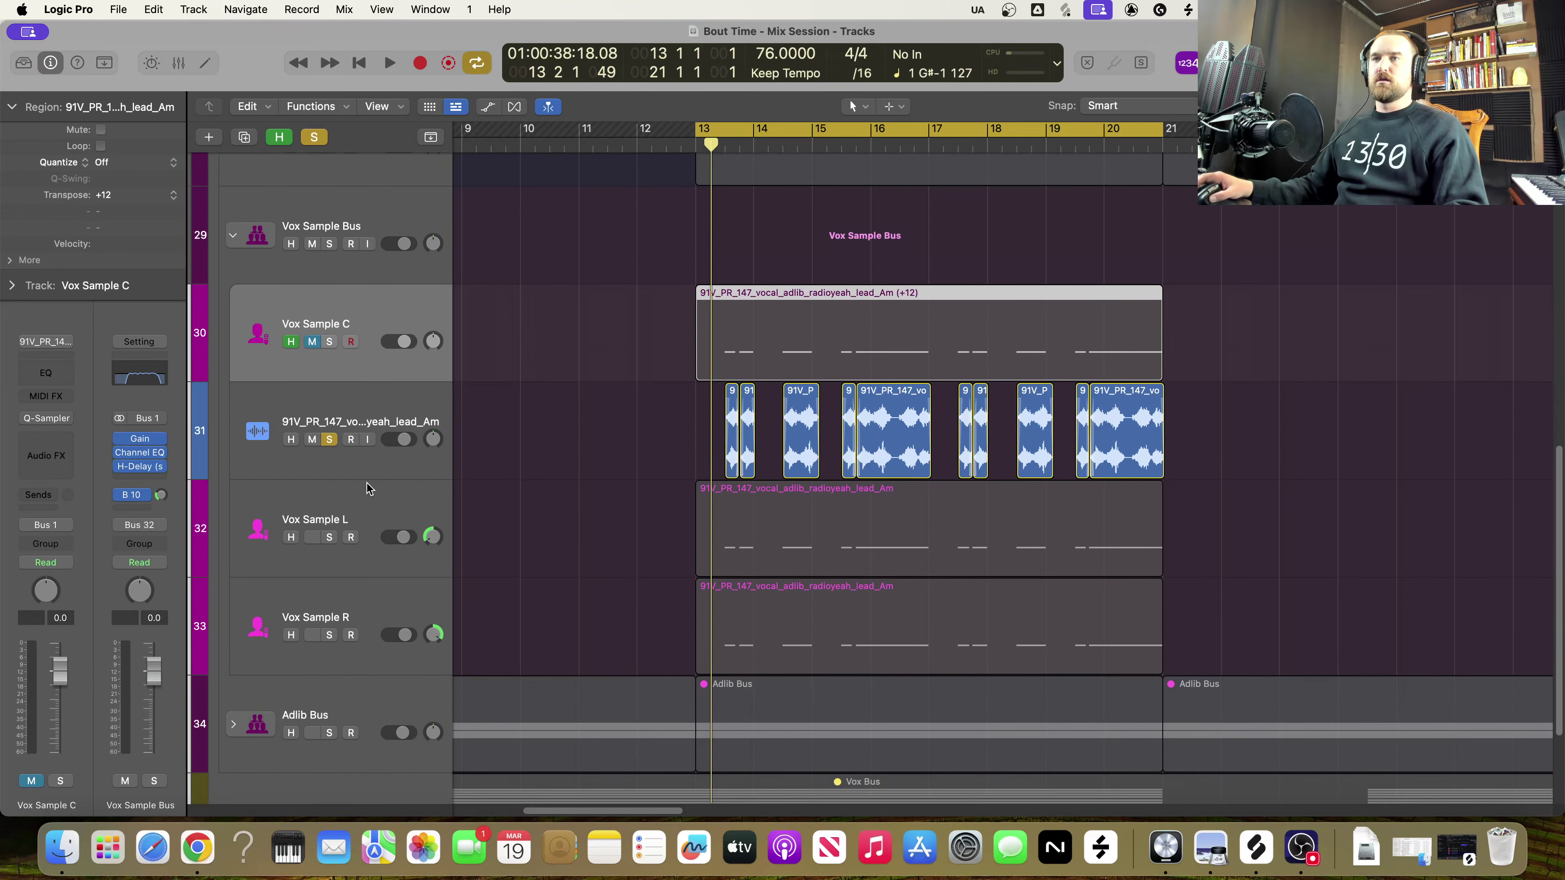
pyautogui.click(403, 408)
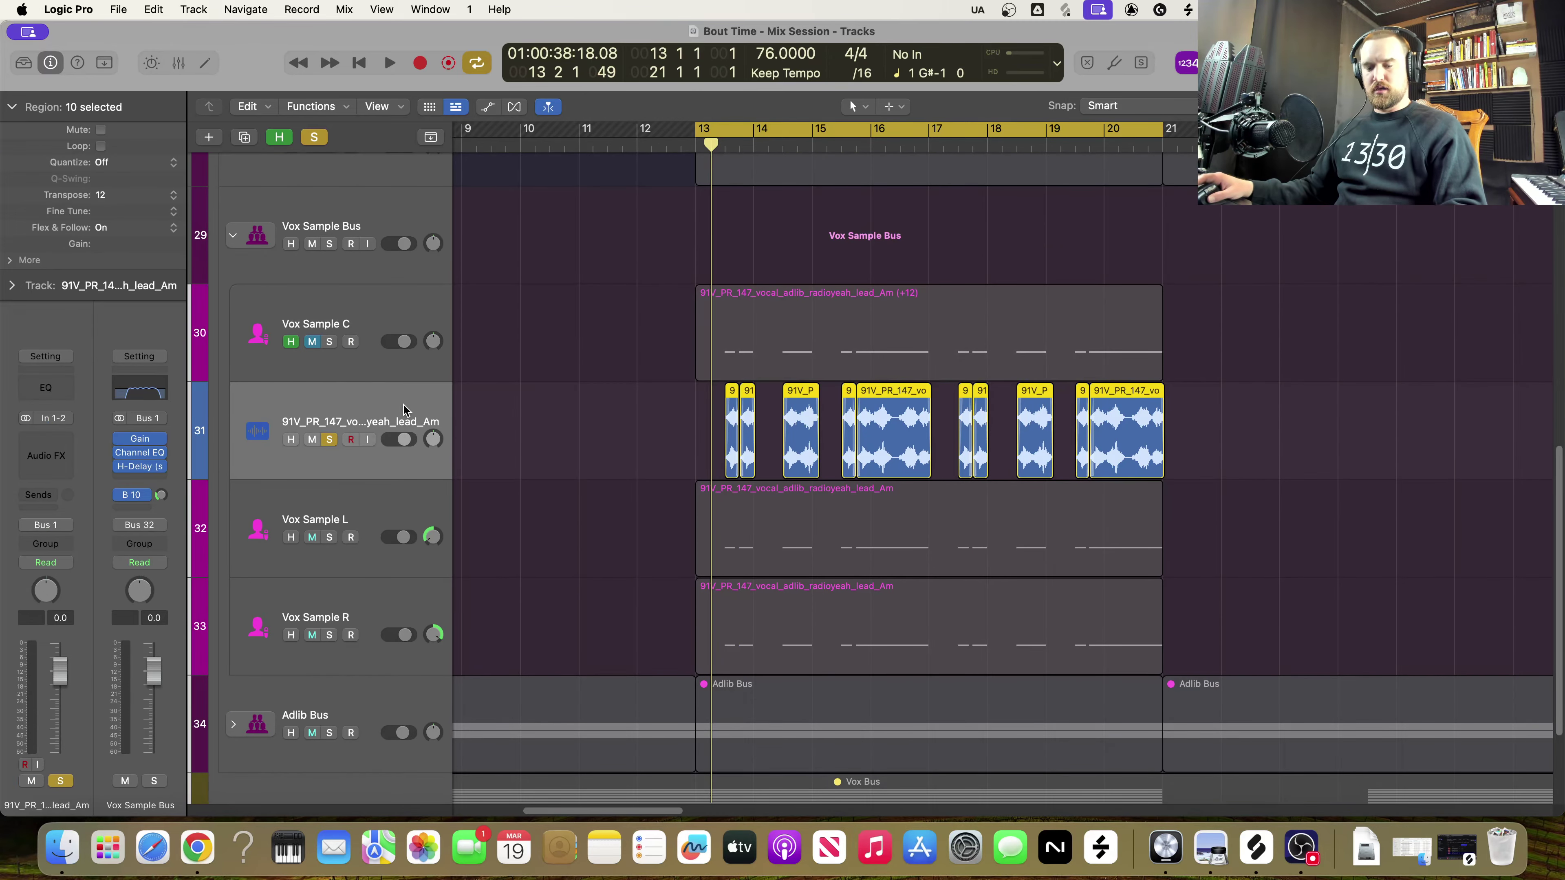
pyautogui.press('super+d')
pyautogui.press('super+d')
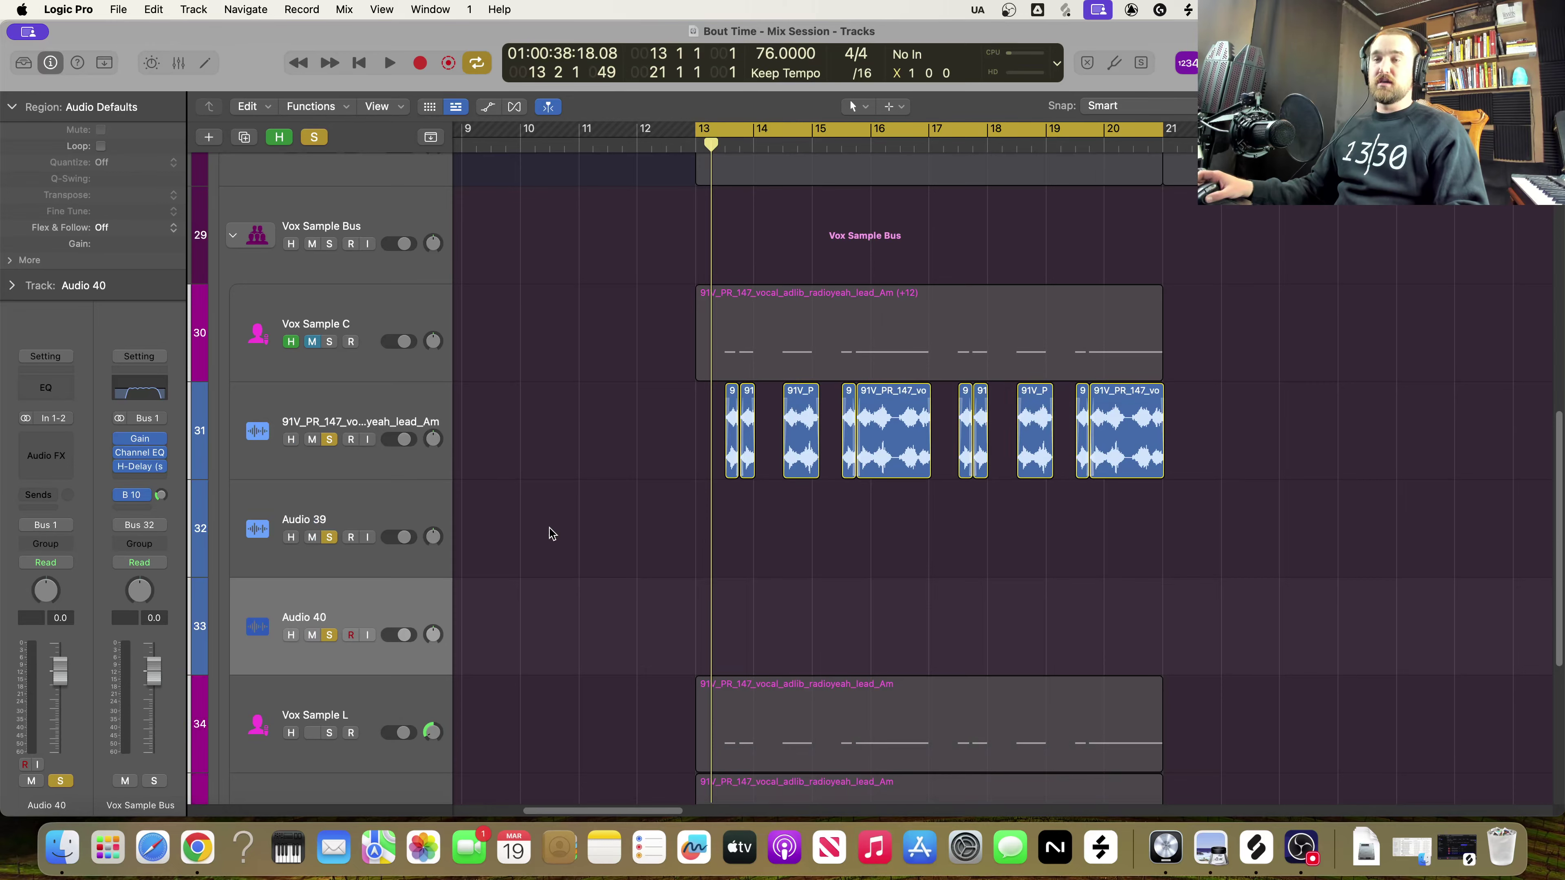
# Copy all ten vocal slices onto both new tracks, Audio 39 and Audio 40, at the same bar positions
pyautogui.scroll(-2, 551, 533)
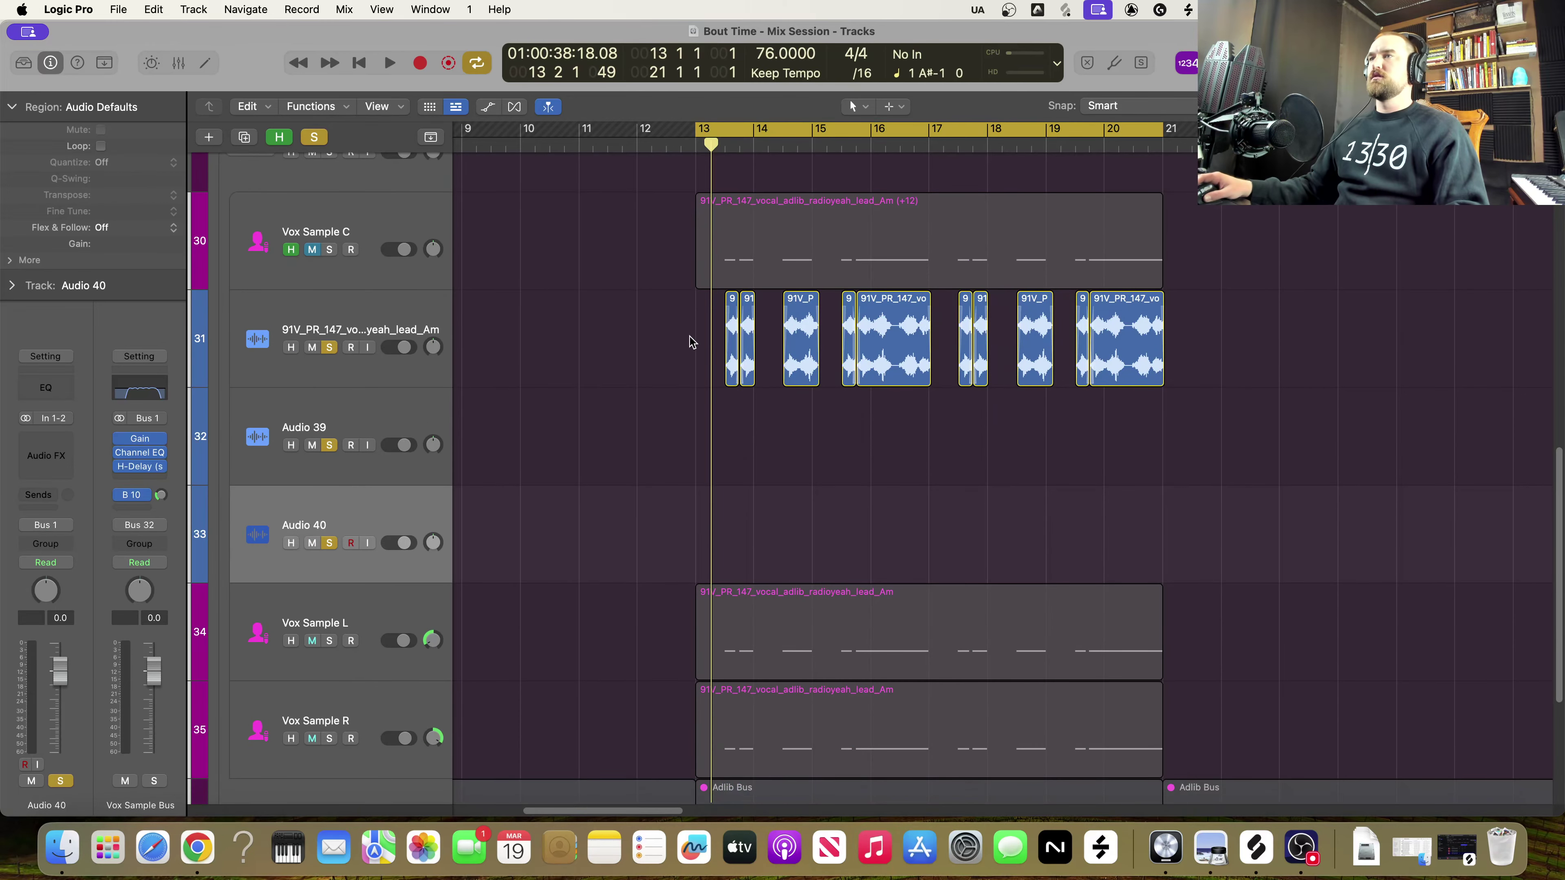
pyautogui.moveTo(689, 338); pyautogui.dragTo(1242, 368)
pyautogui.moveTo(915, 329); pyautogui.dragTo(925, 555)
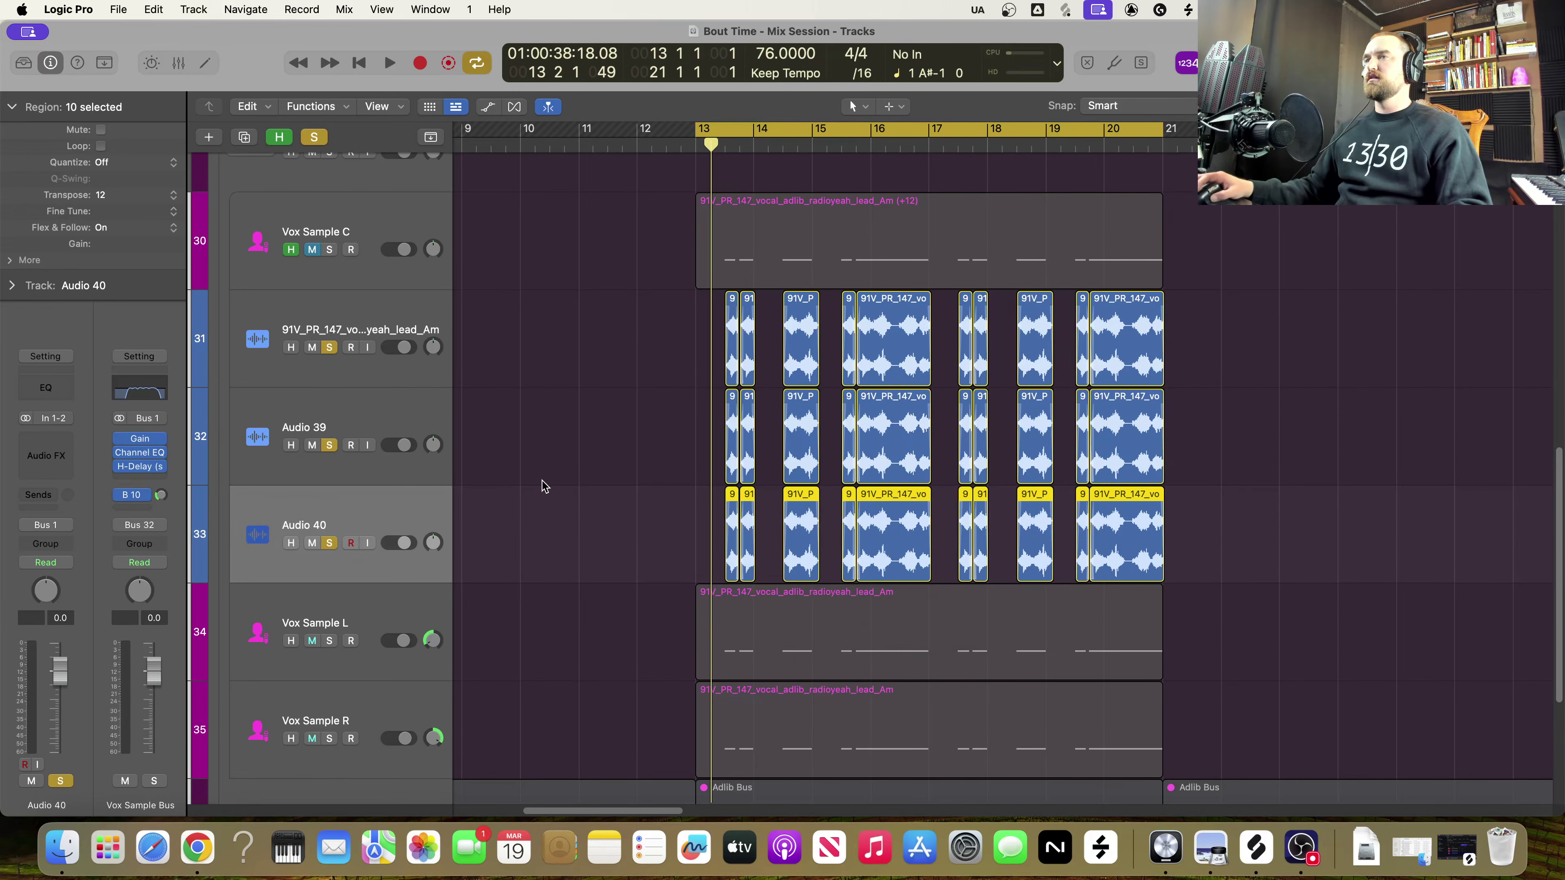
# Solo Vox Sample L instead of the three audio tracks and play its opening notes
pyautogui.scroll(-1, 463, 669)
pyautogui.click(371, 585)
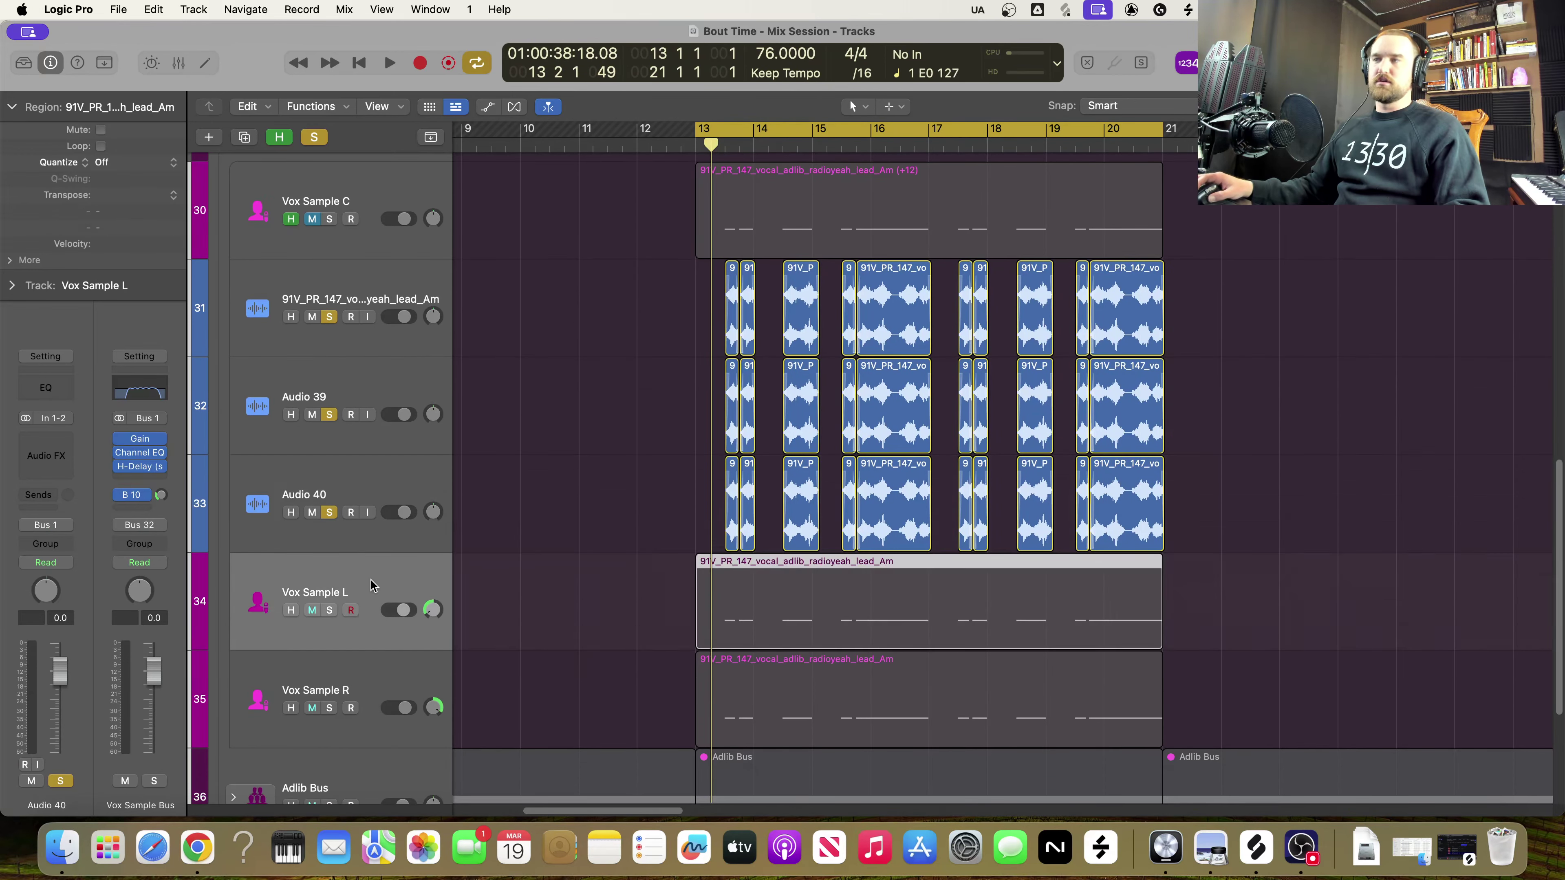
pyautogui.click(401, 683)
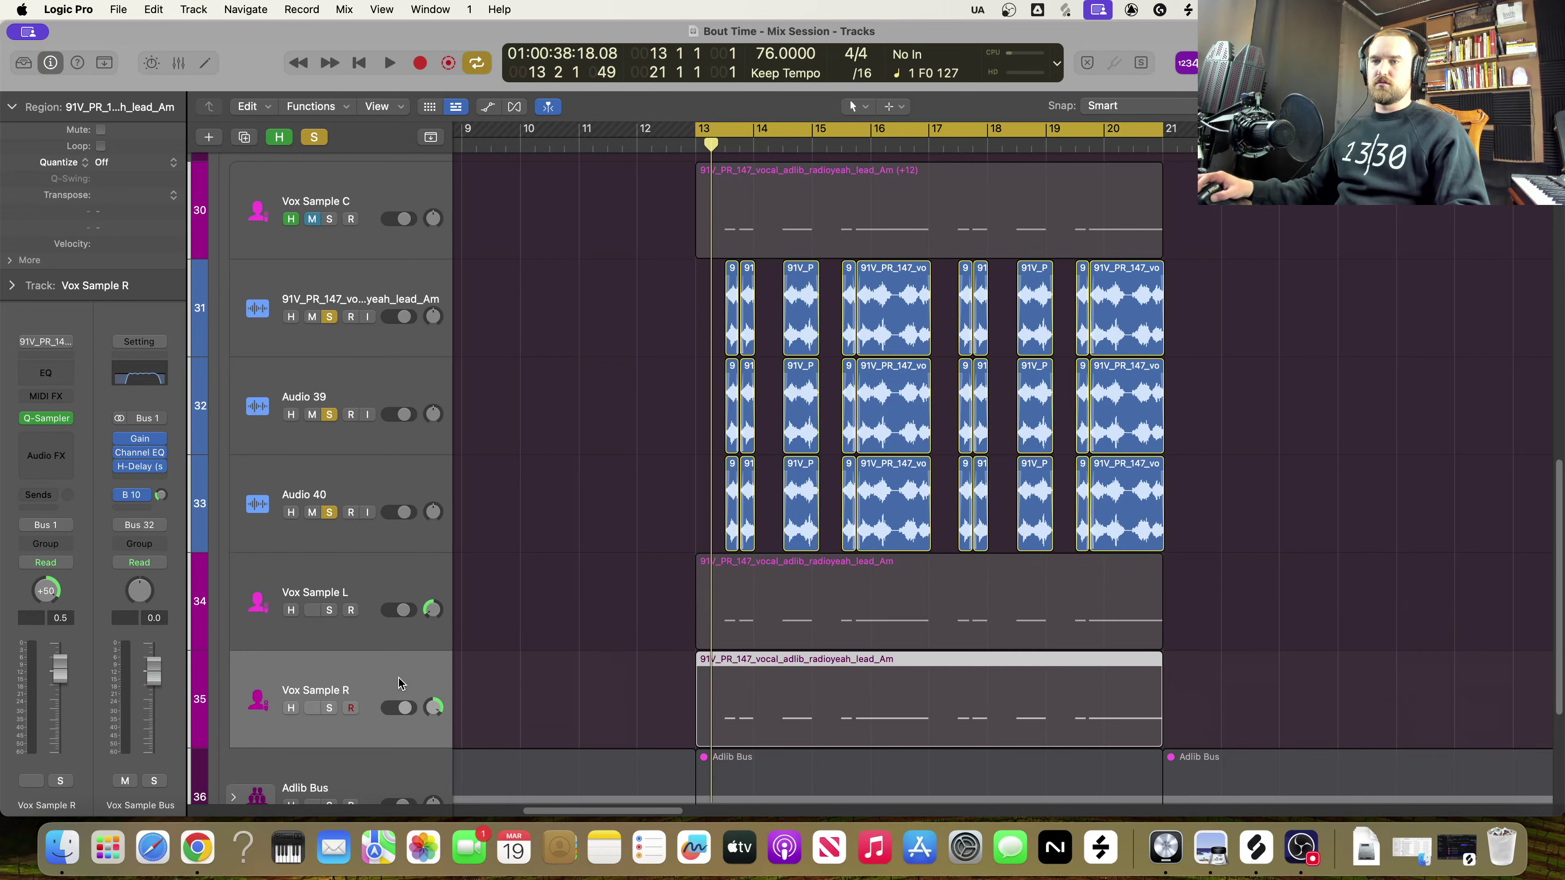
pyautogui.click(329, 610)
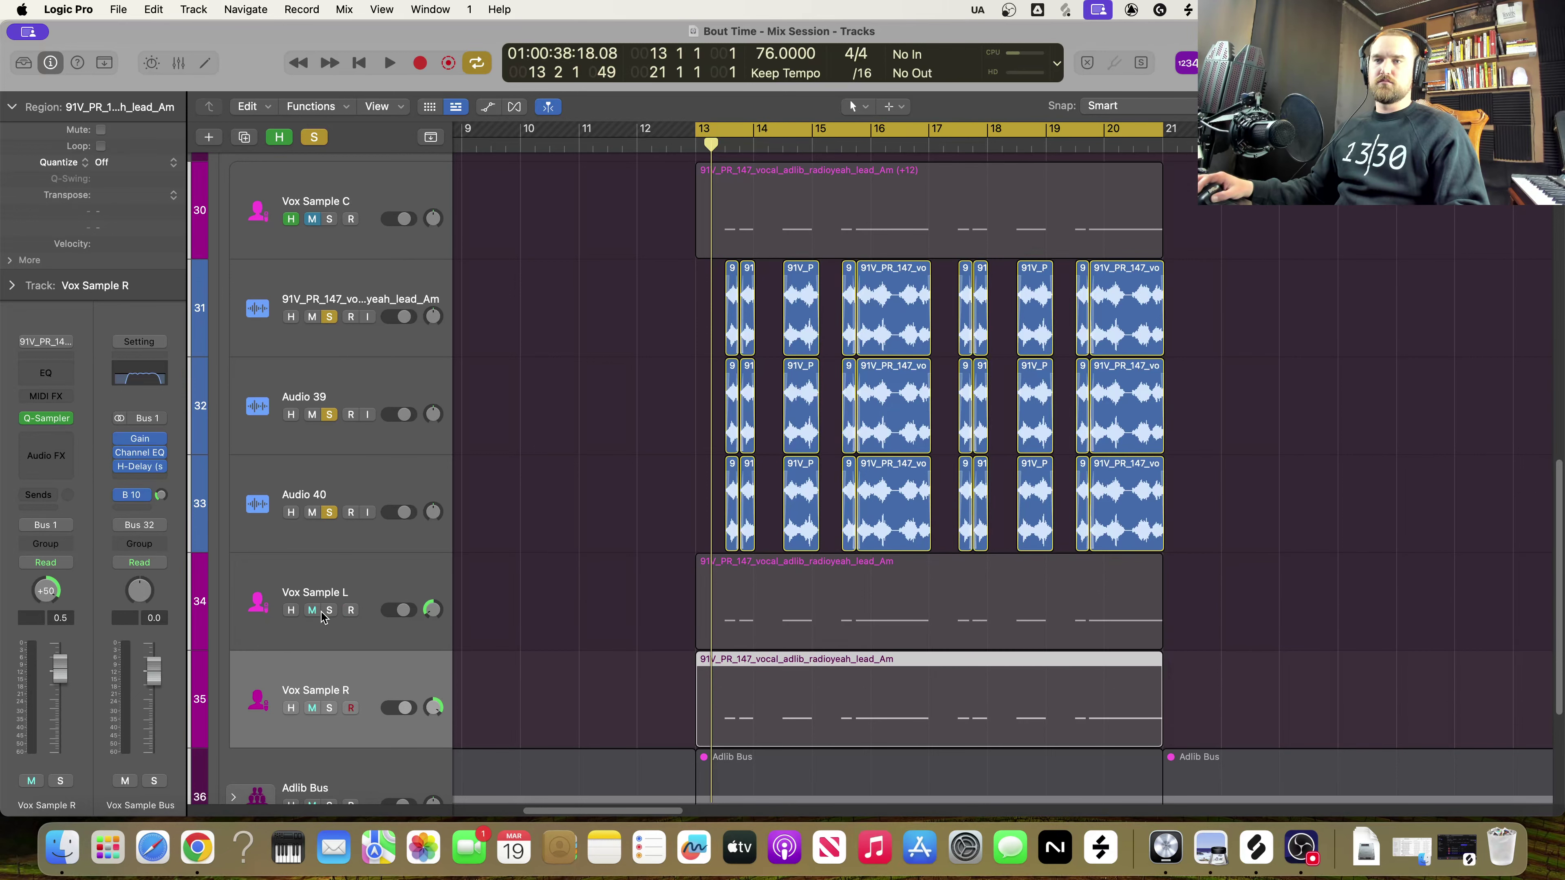
pyautogui.click(329, 512)
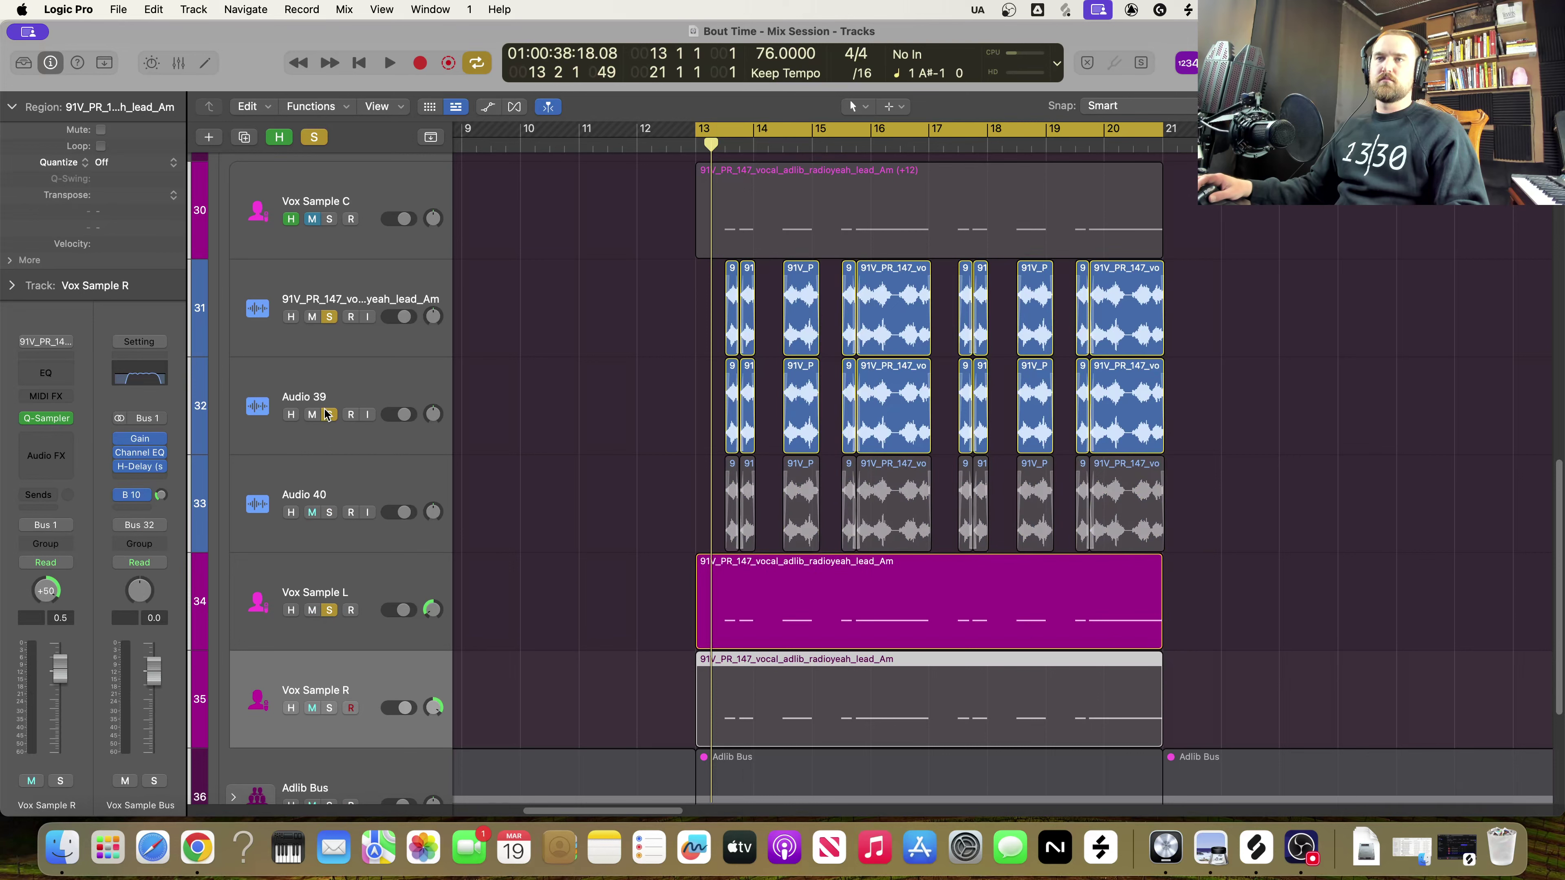
pyautogui.click(329, 414)
pyautogui.click(329, 317)
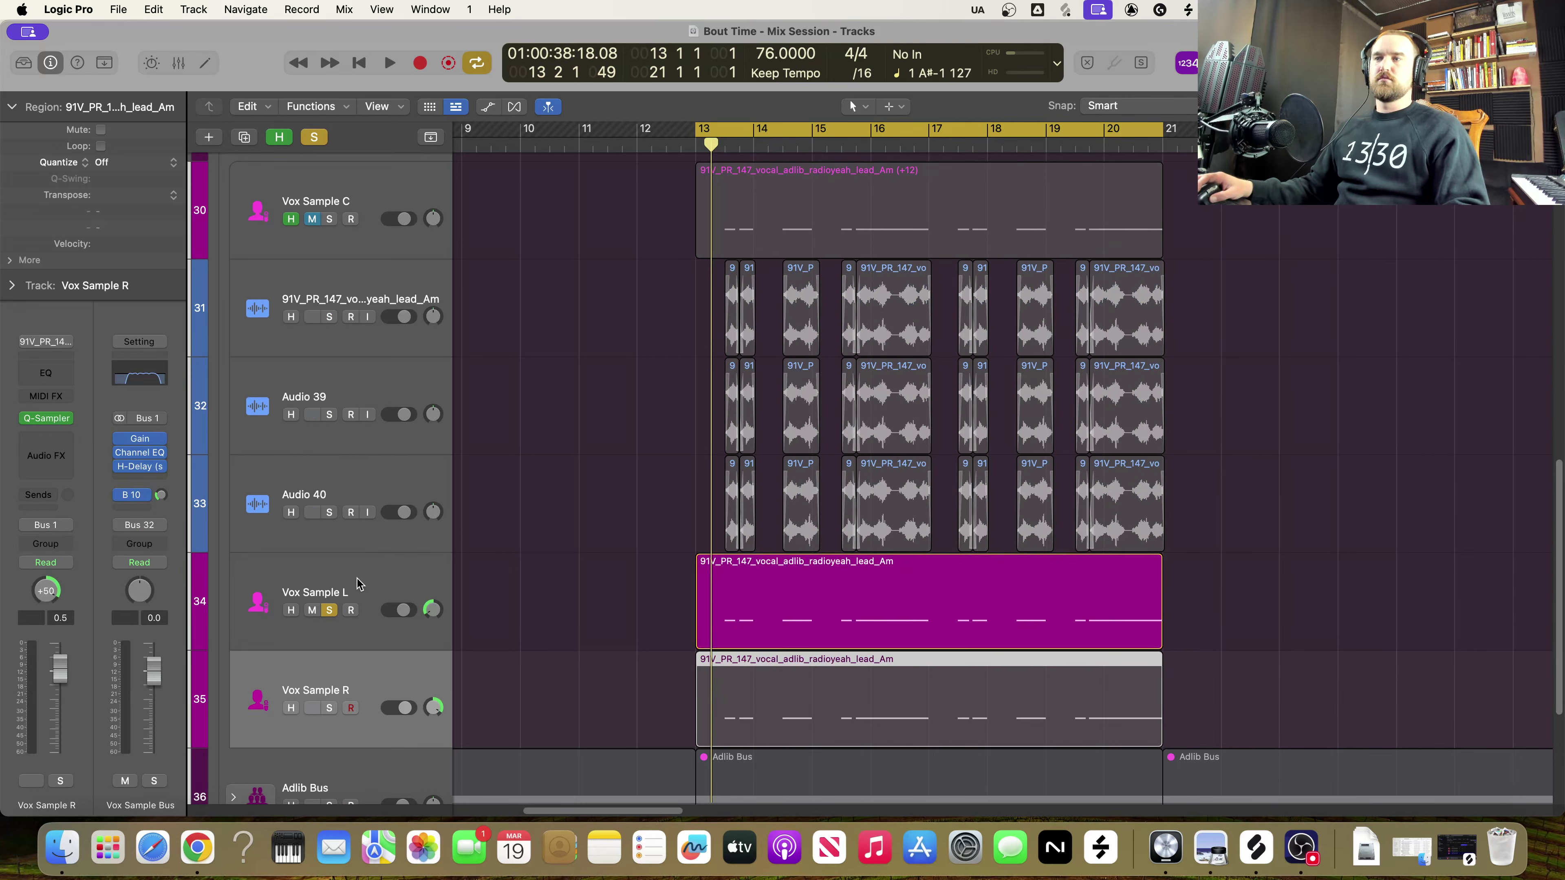
pyautogui.press('space')
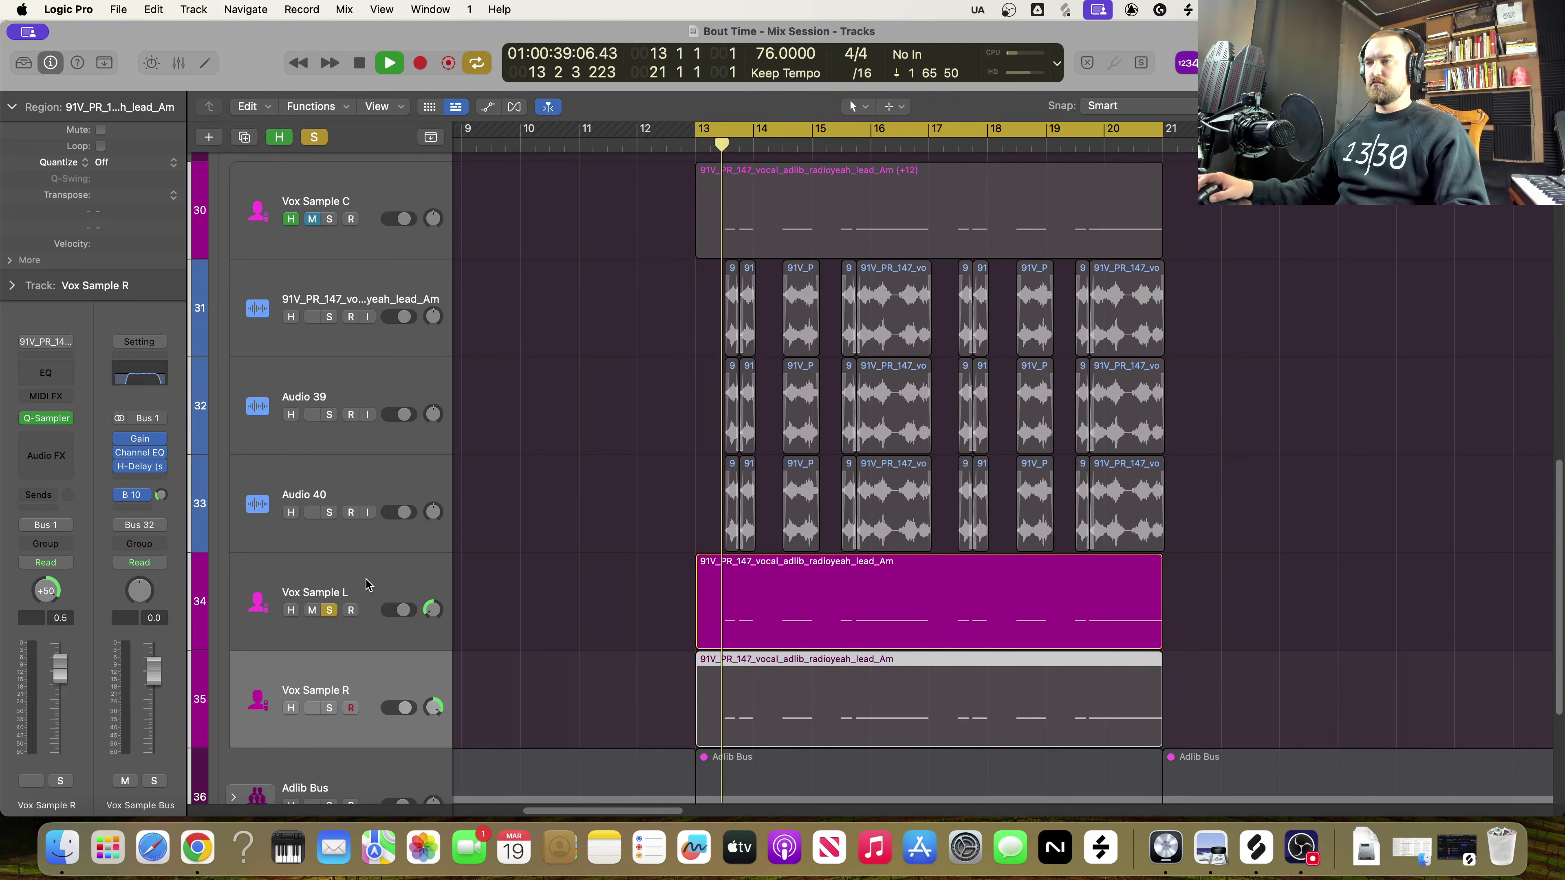
pyautogui.press('space')
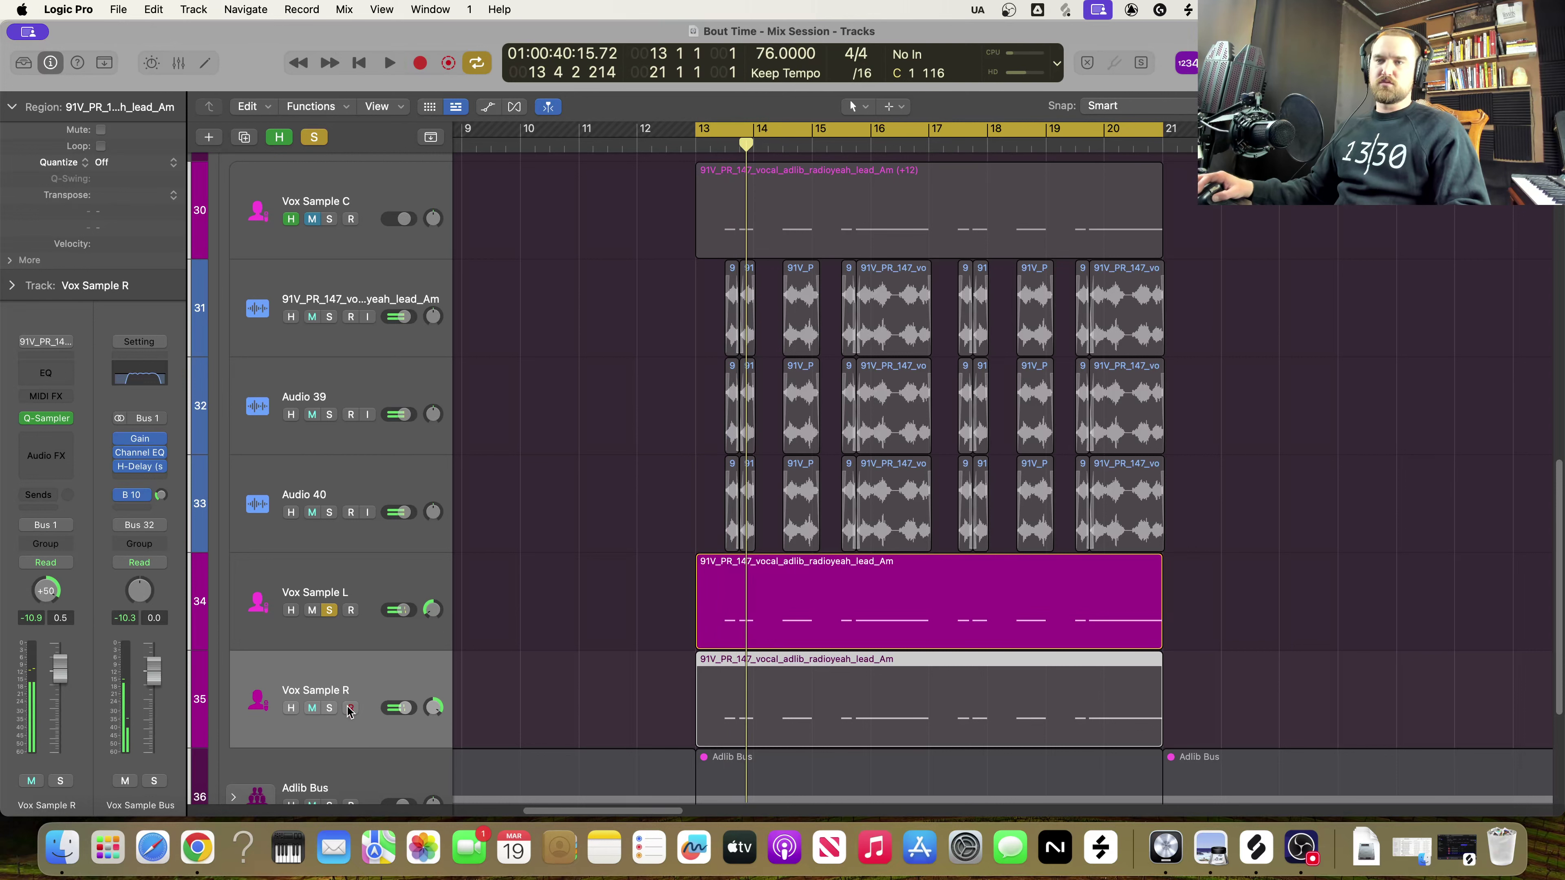
# Switch the solo from Vox Sample L to Vox Sample R and play its opening notes
pyautogui.click(331, 708)
pyautogui.click(329, 610)
pyautogui.press('space')
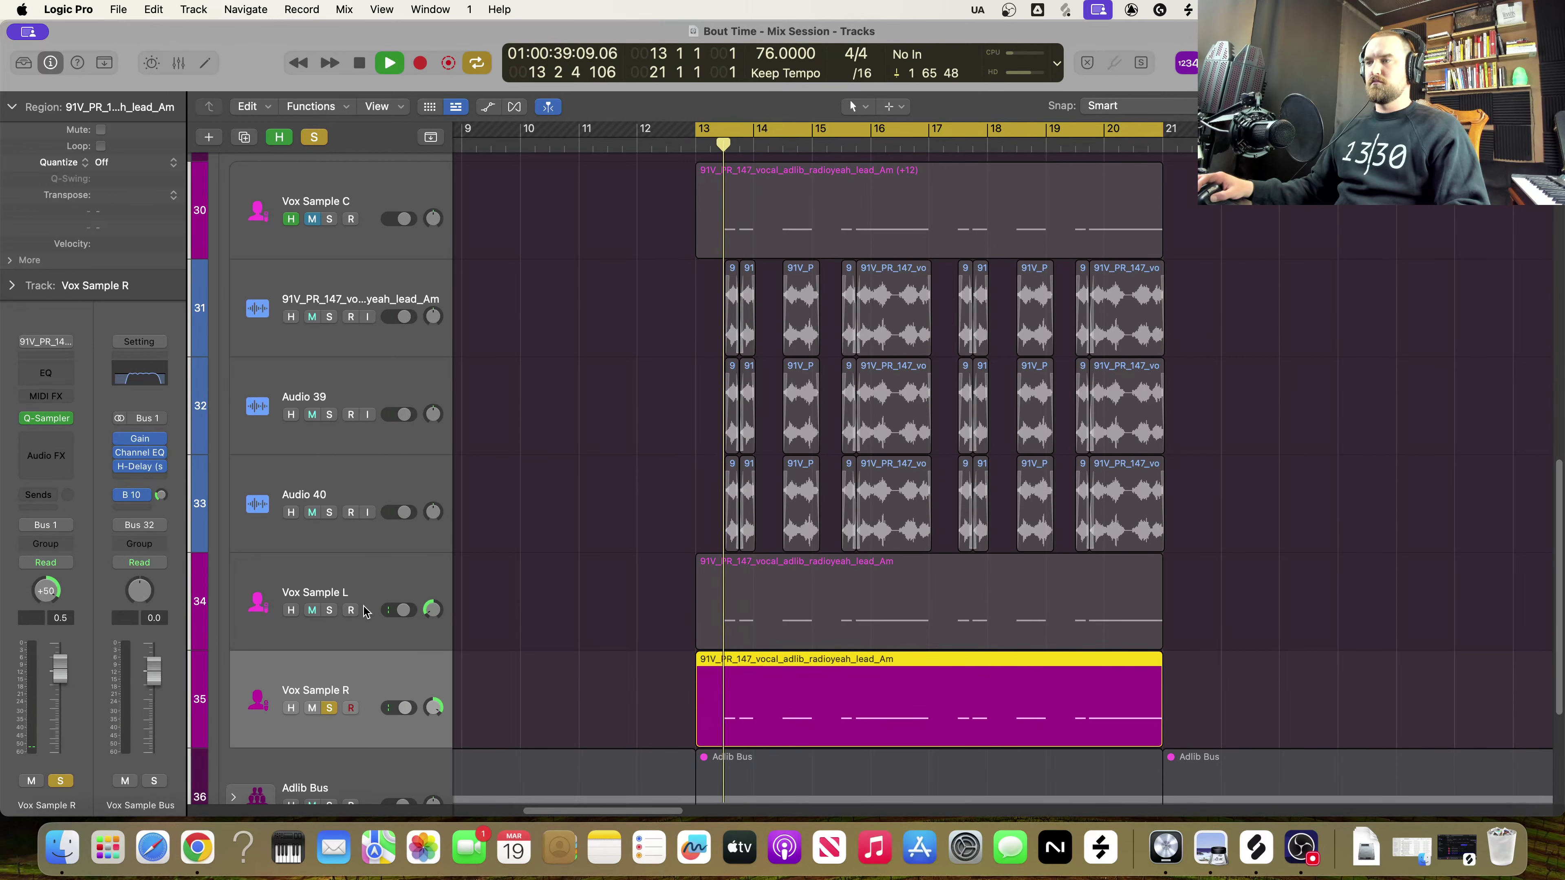
pyautogui.press('space')
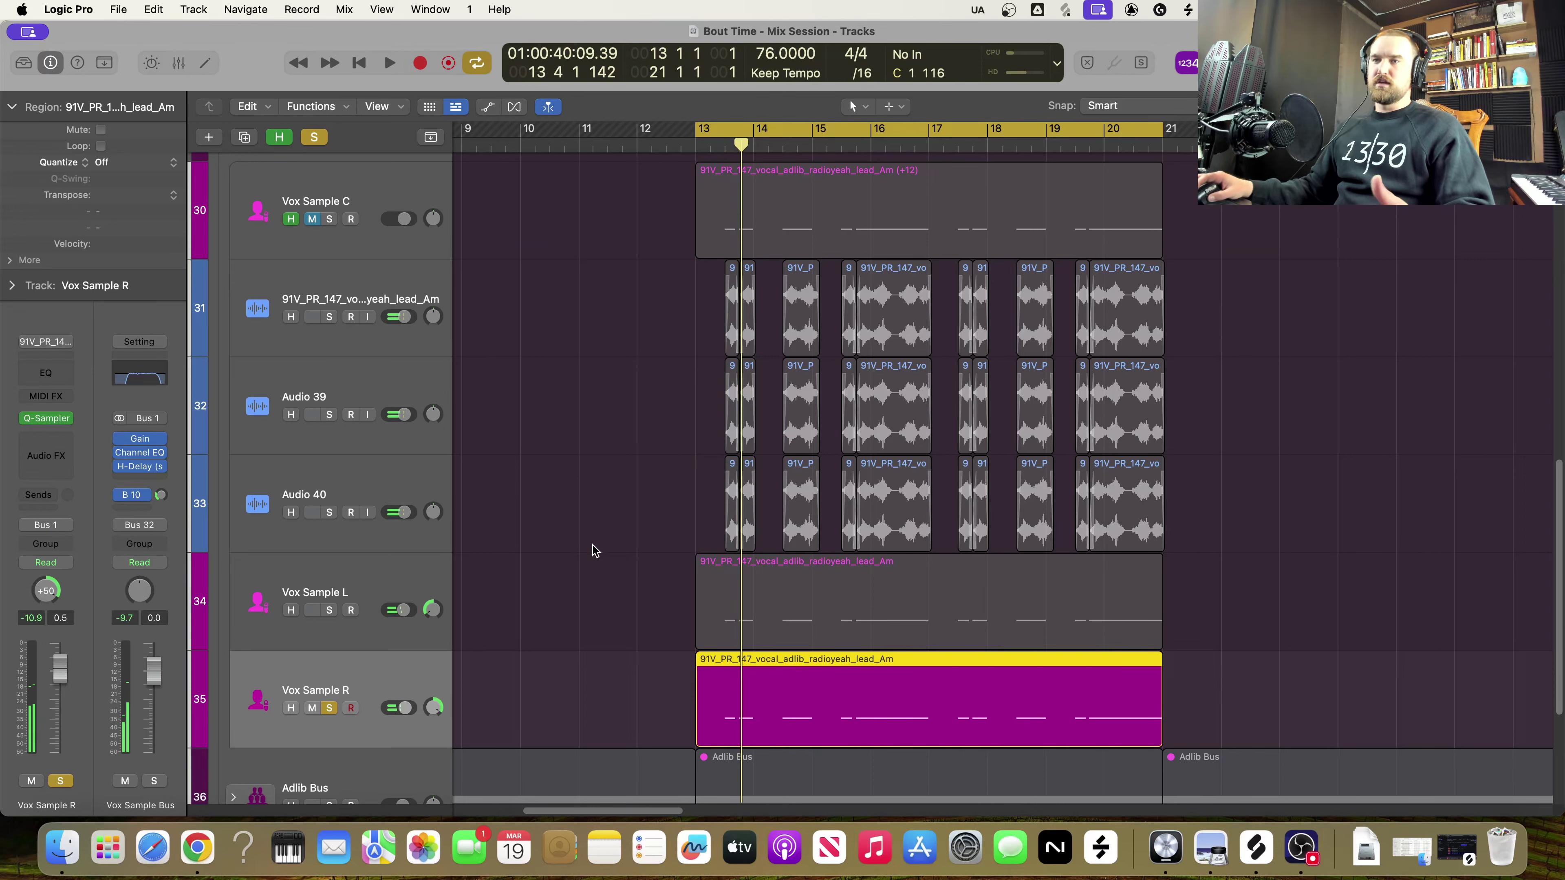
# Remove the transposition from Audio 39's slices with Flex & Follow off, and transpose Audio 40's ten slices by -12
pyautogui.click(364, 396)
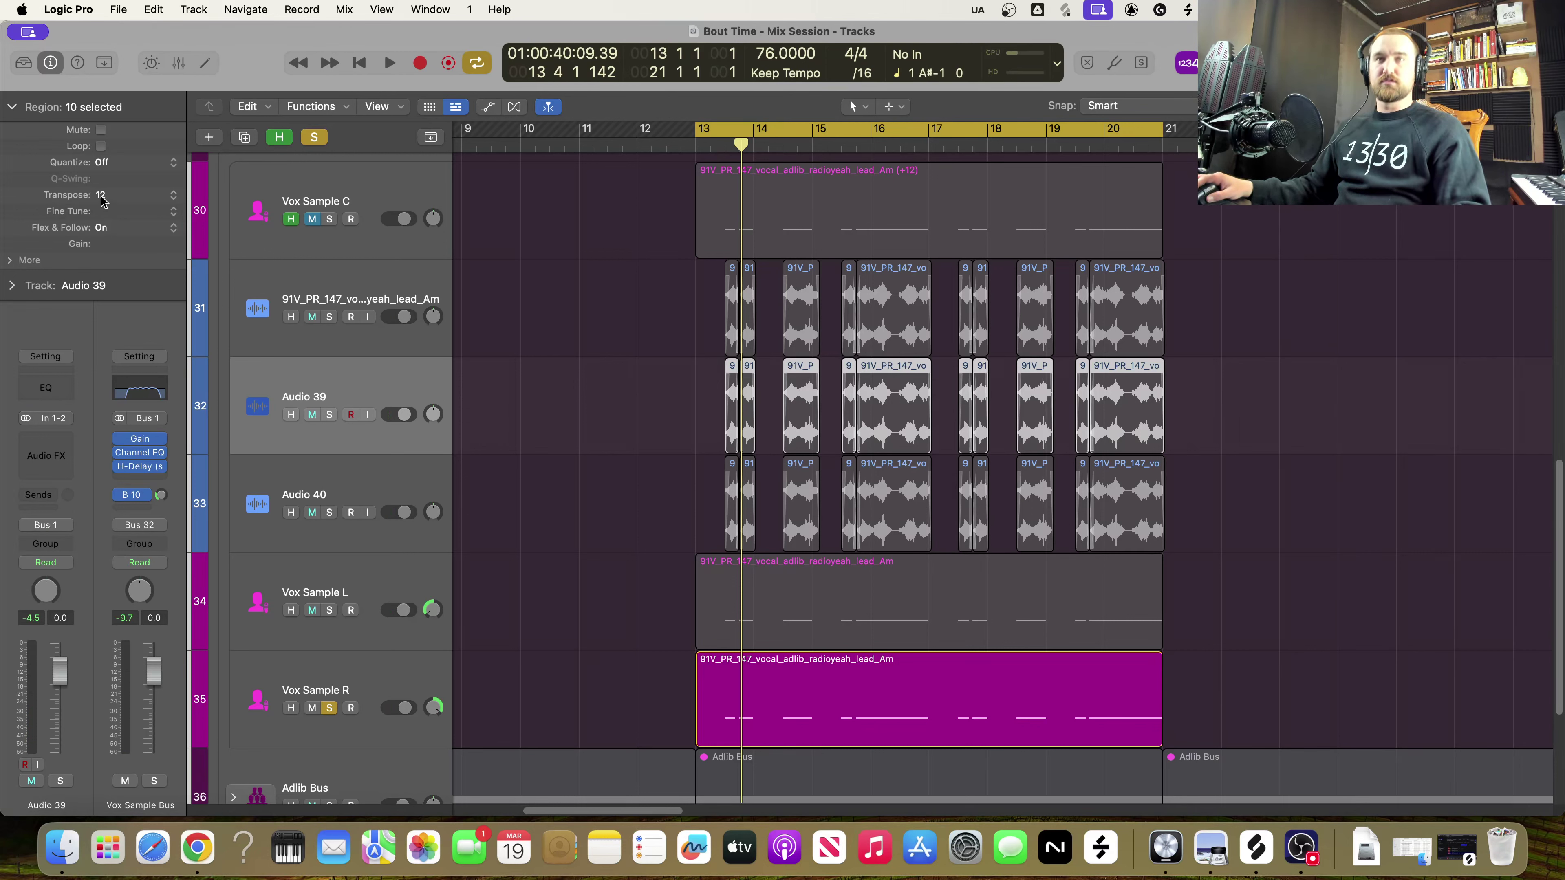
pyautogui.press('super+z')
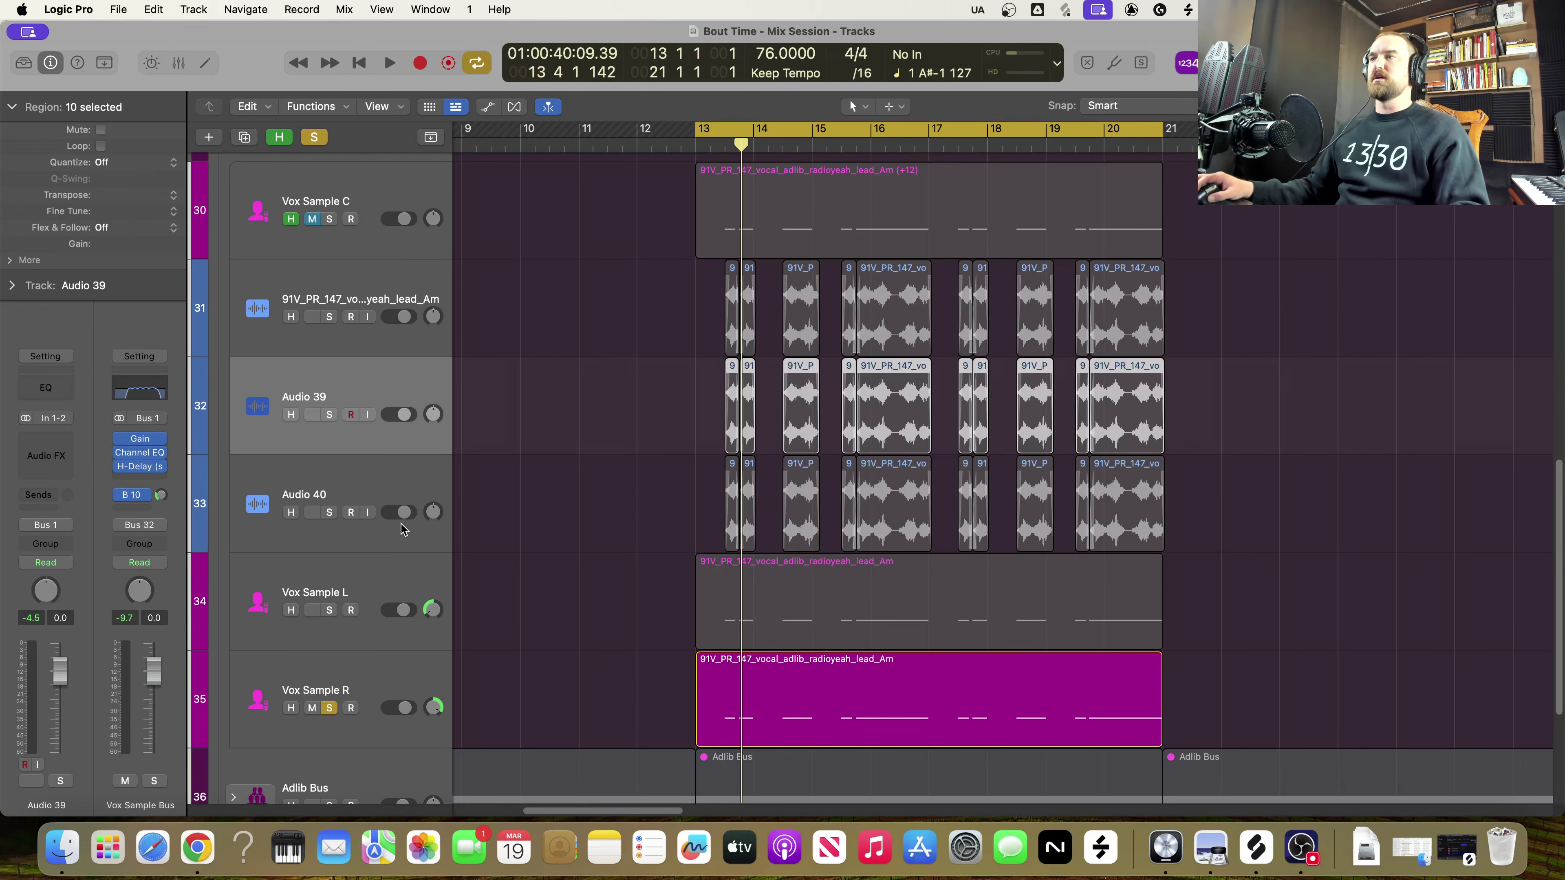
pyautogui.click(374, 481)
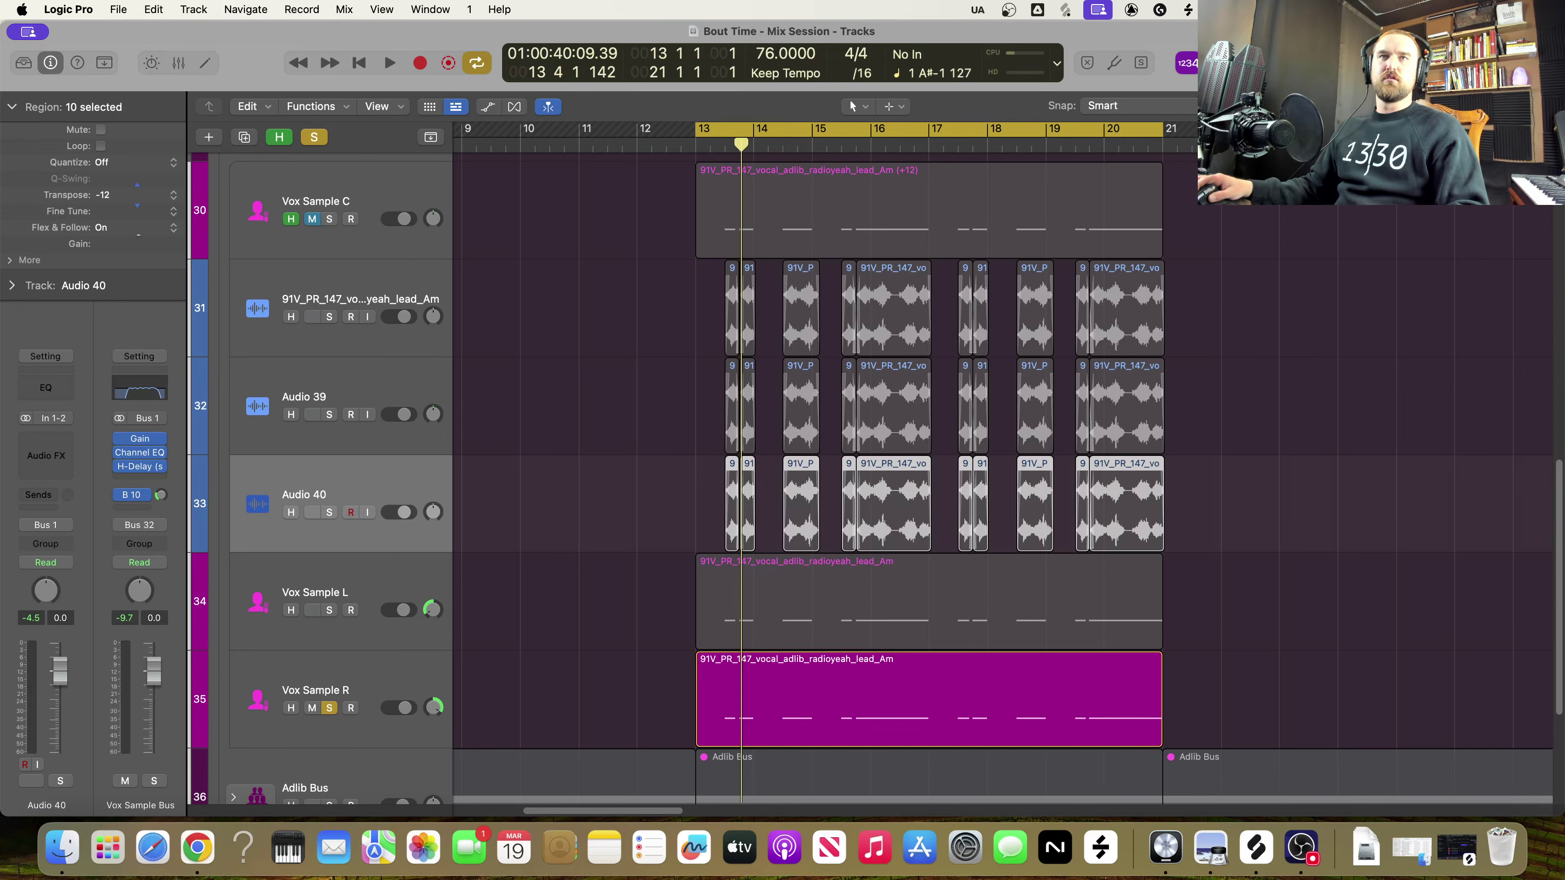
# Solo the three audio slice tracks instead of Vox Sample R and pan Audio 39 to the left
pyautogui.click(329, 316)
pyautogui.click(329, 414)
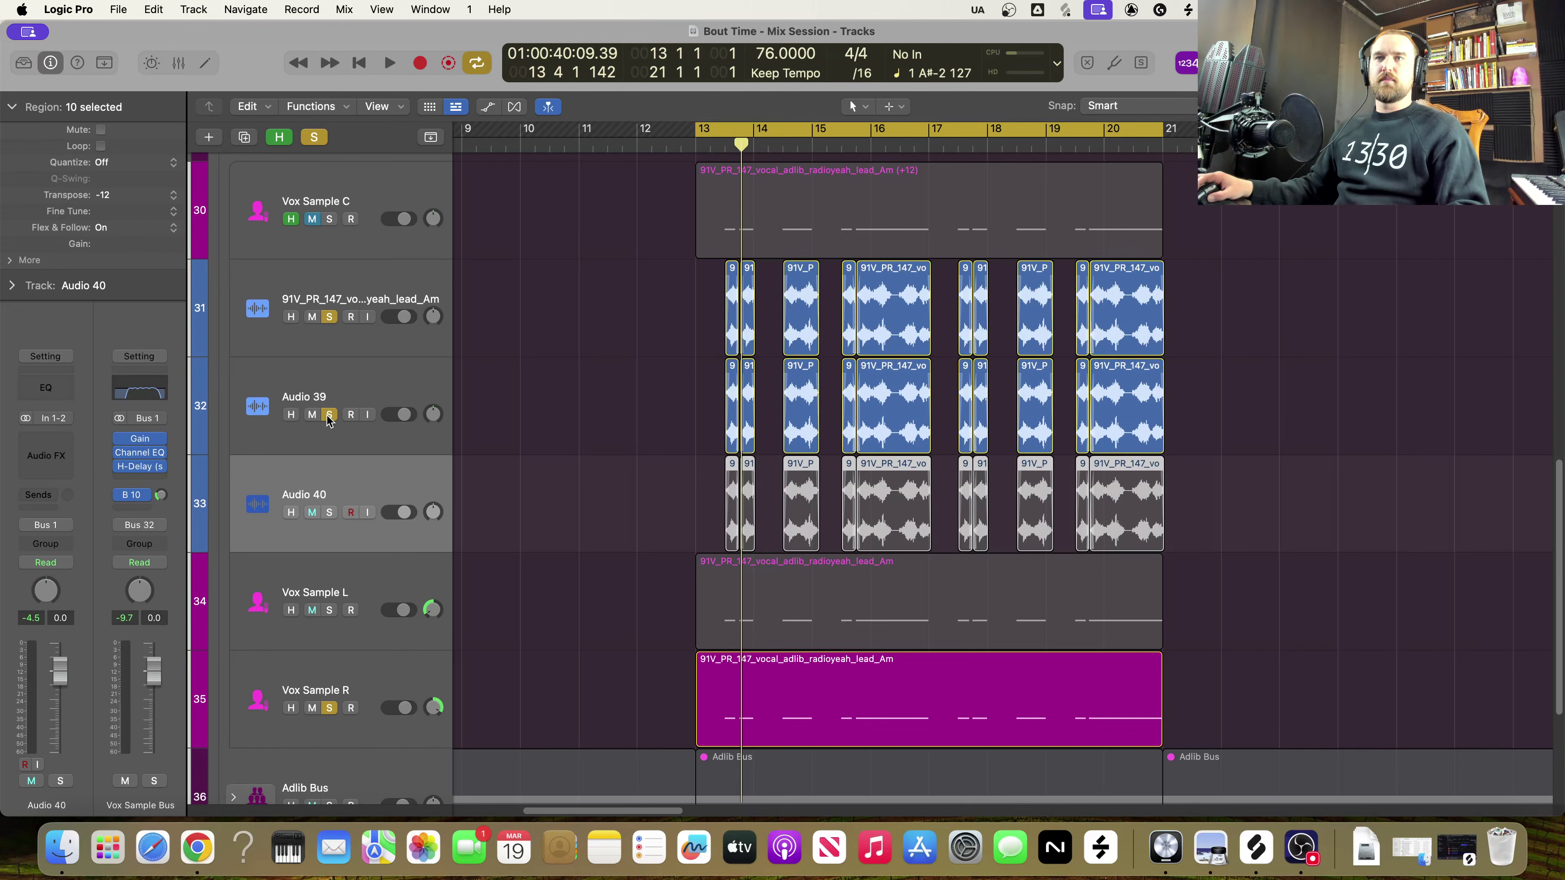
pyautogui.click(329, 512)
pyautogui.click(330, 711)
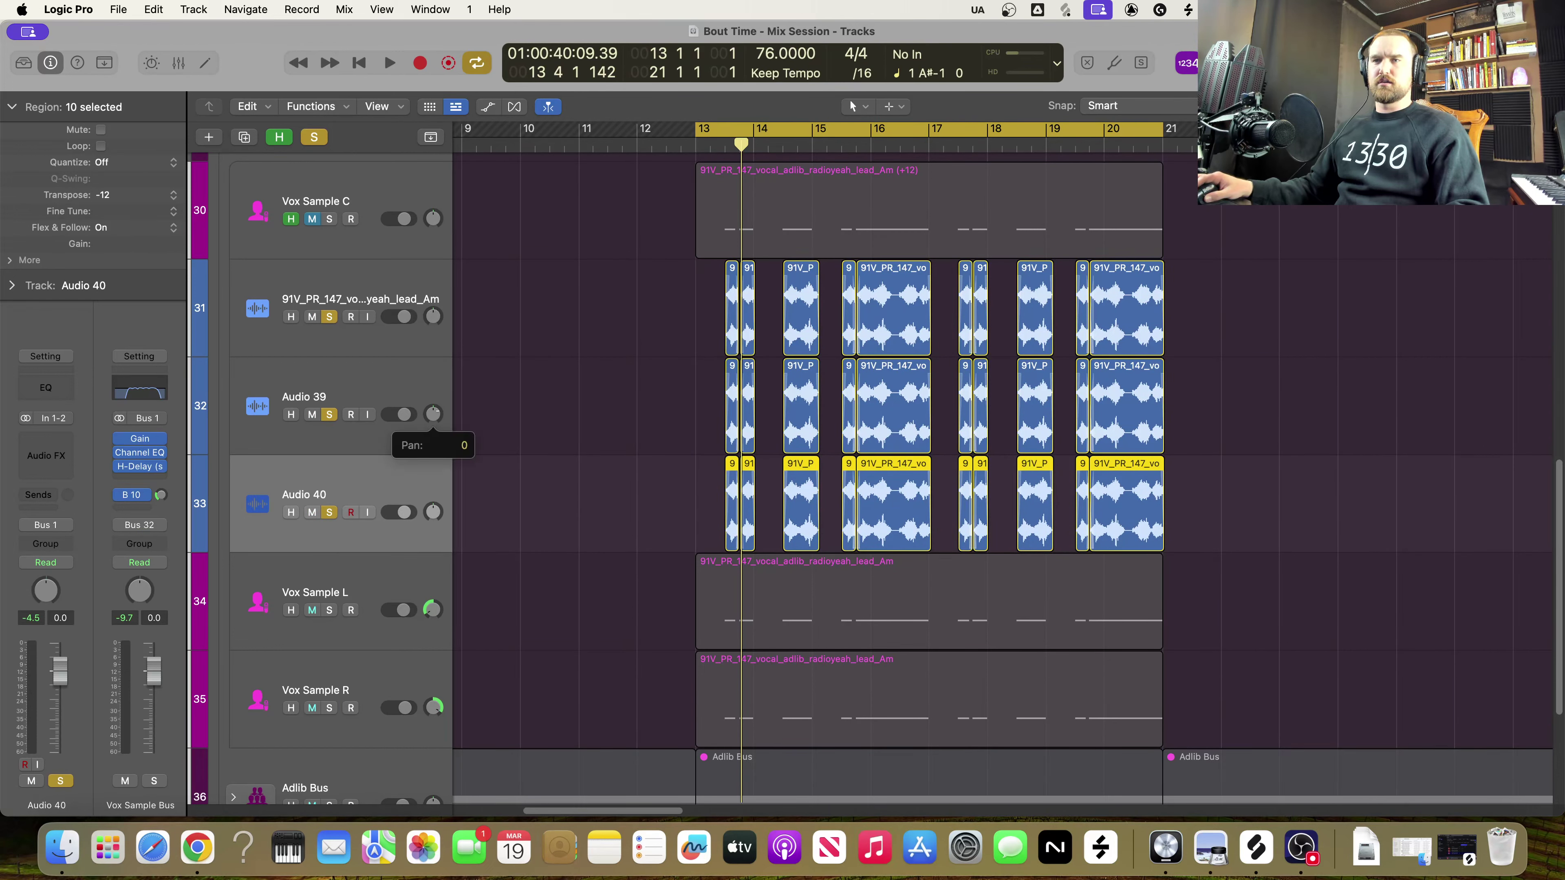
pyautogui.moveTo(439, 416); pyautogui.dragTo(438, 452)
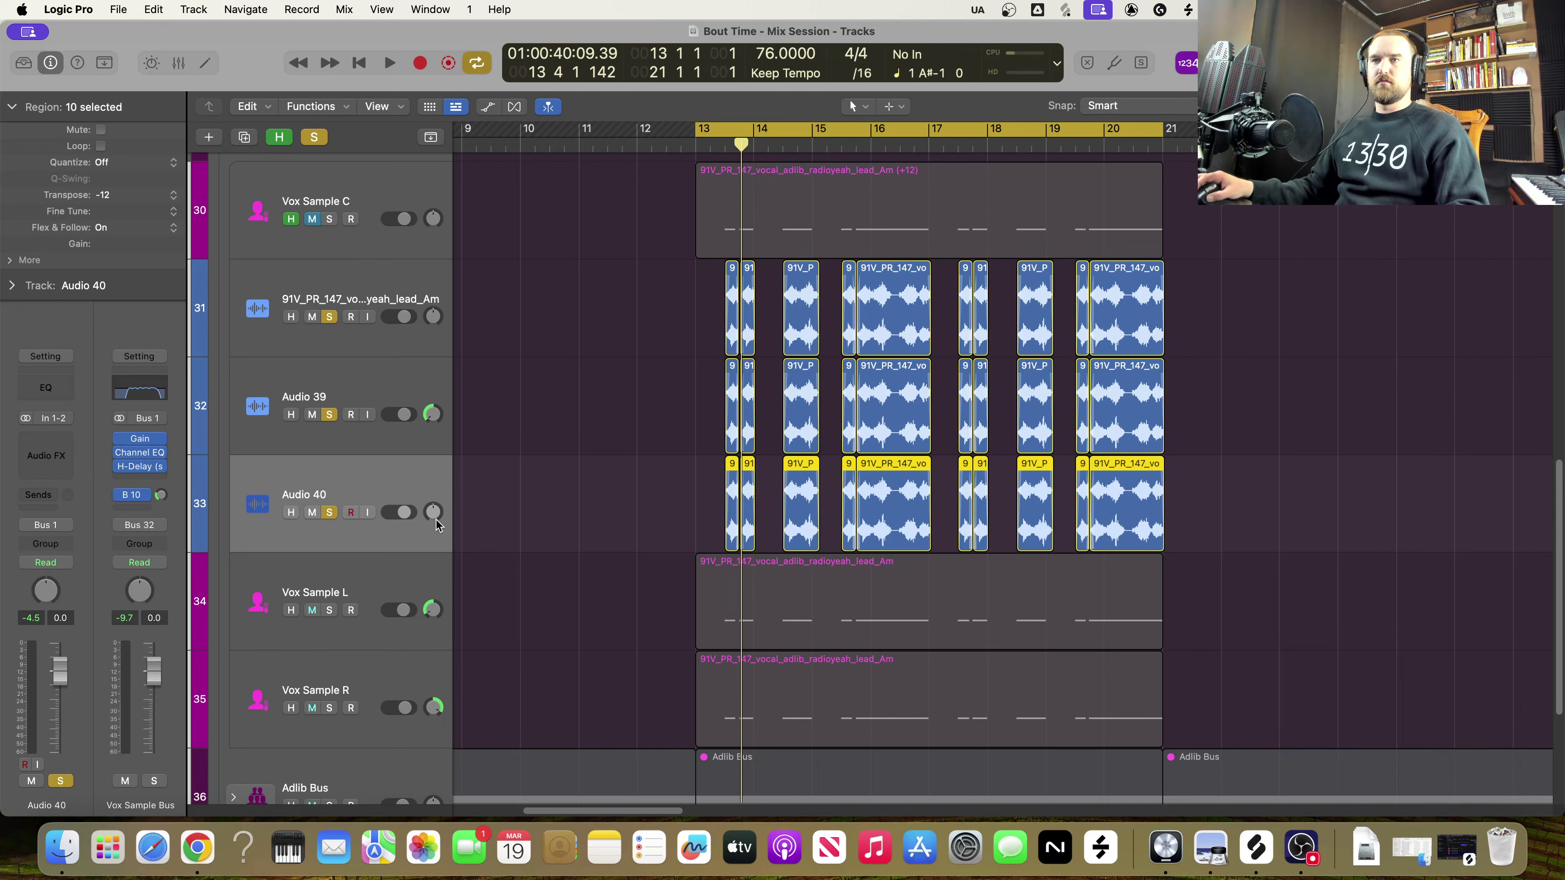
# Pan Audio 40 to about +51 and play the three soloed audio slice tracks
pyautogui.moveTo(436, 524); pyautogui.dragTo(436, 503)
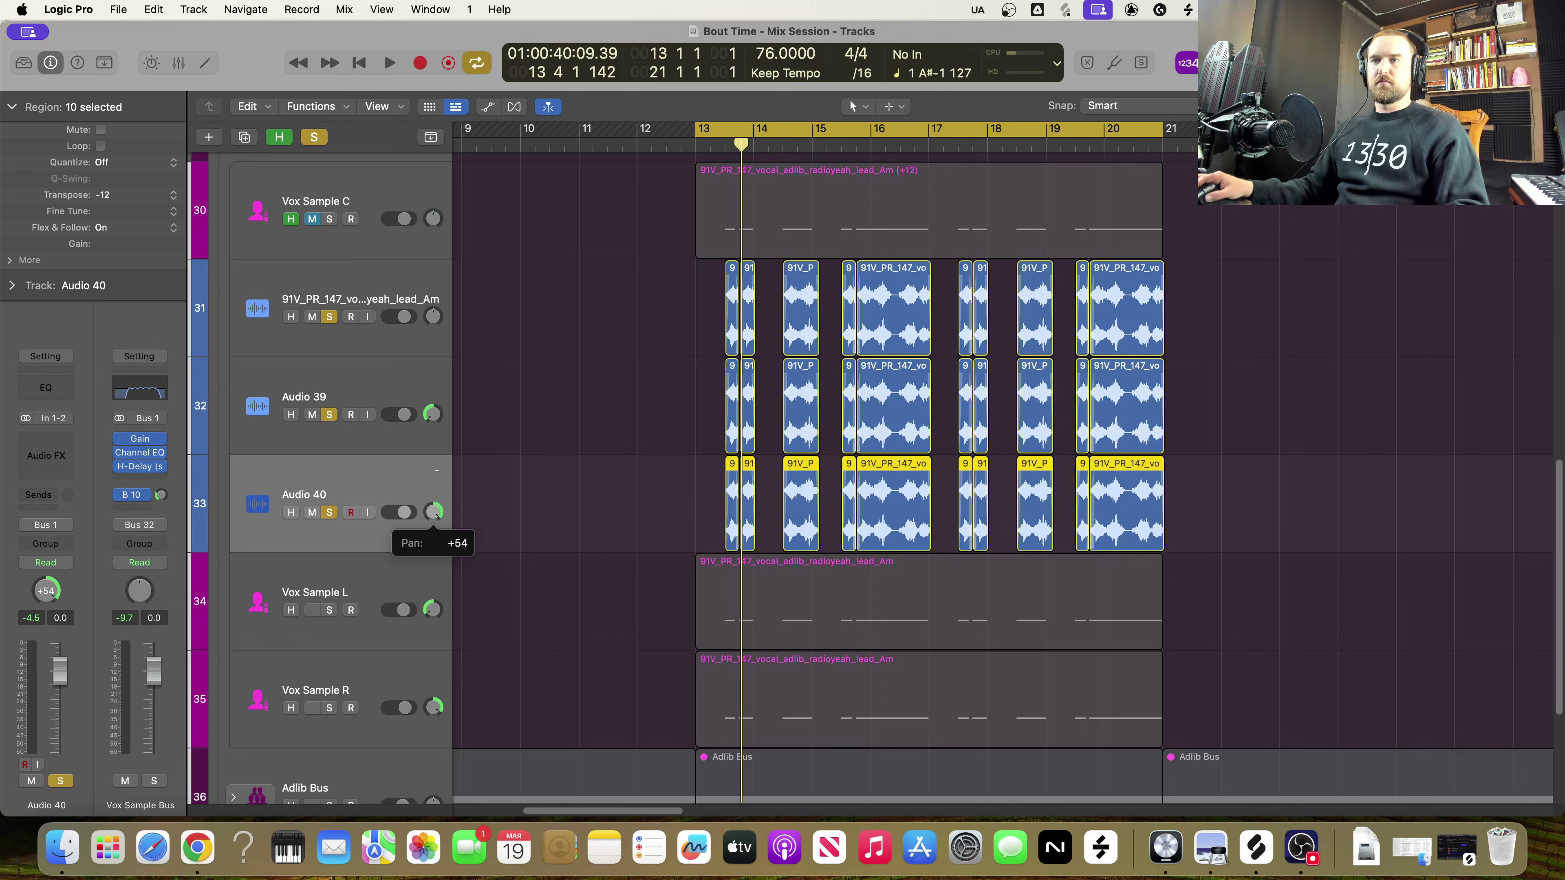
pyautogui.moveTo(434, 512); pyautogui.dragTo(430, 522)
pyautogui.moveTo(432, 414); pyautogui.dragTo(433, 414)
pyautogui.press('space')
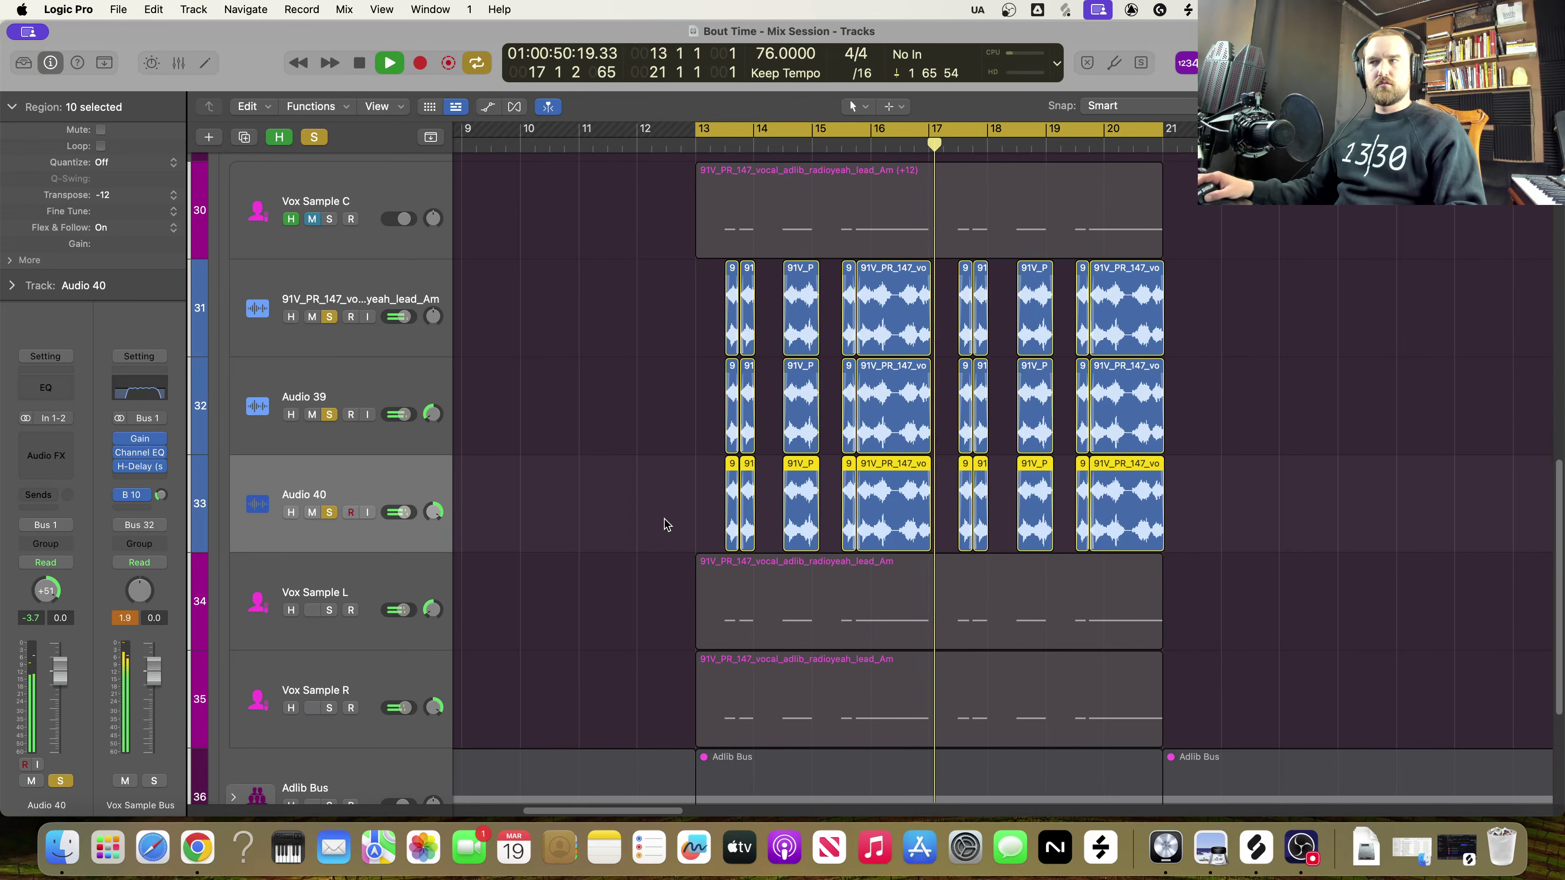
pyautogui.press('space')
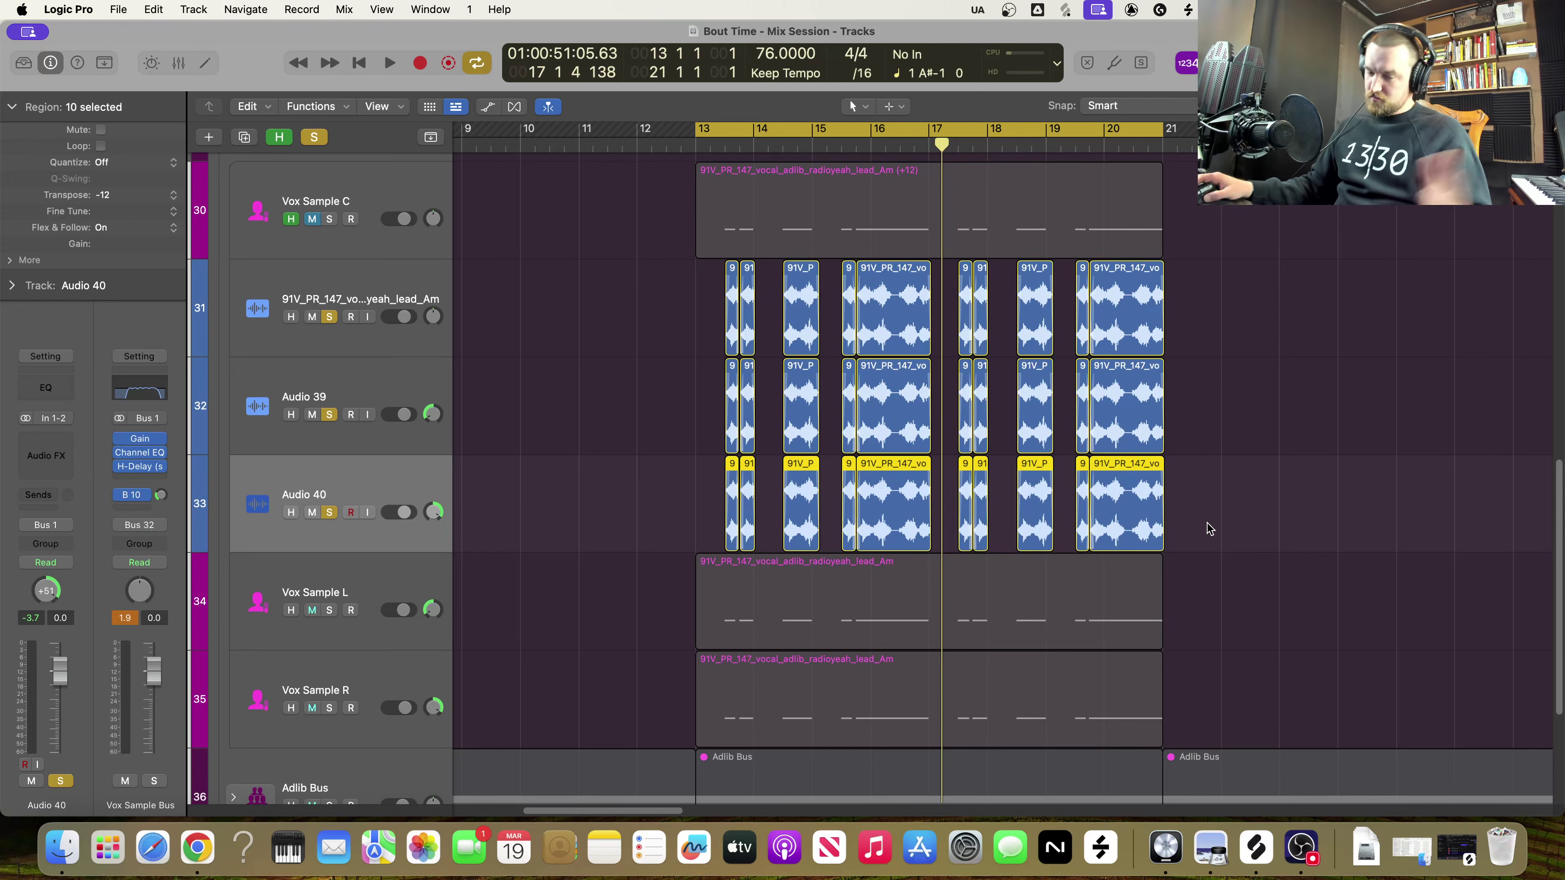
# Normalize the gain of all 30 vocal slices individually to a -10.0 dB peak and play them back
pyautogui.moveTo(1208, 522); pyautogui.dragTo(586, 296)
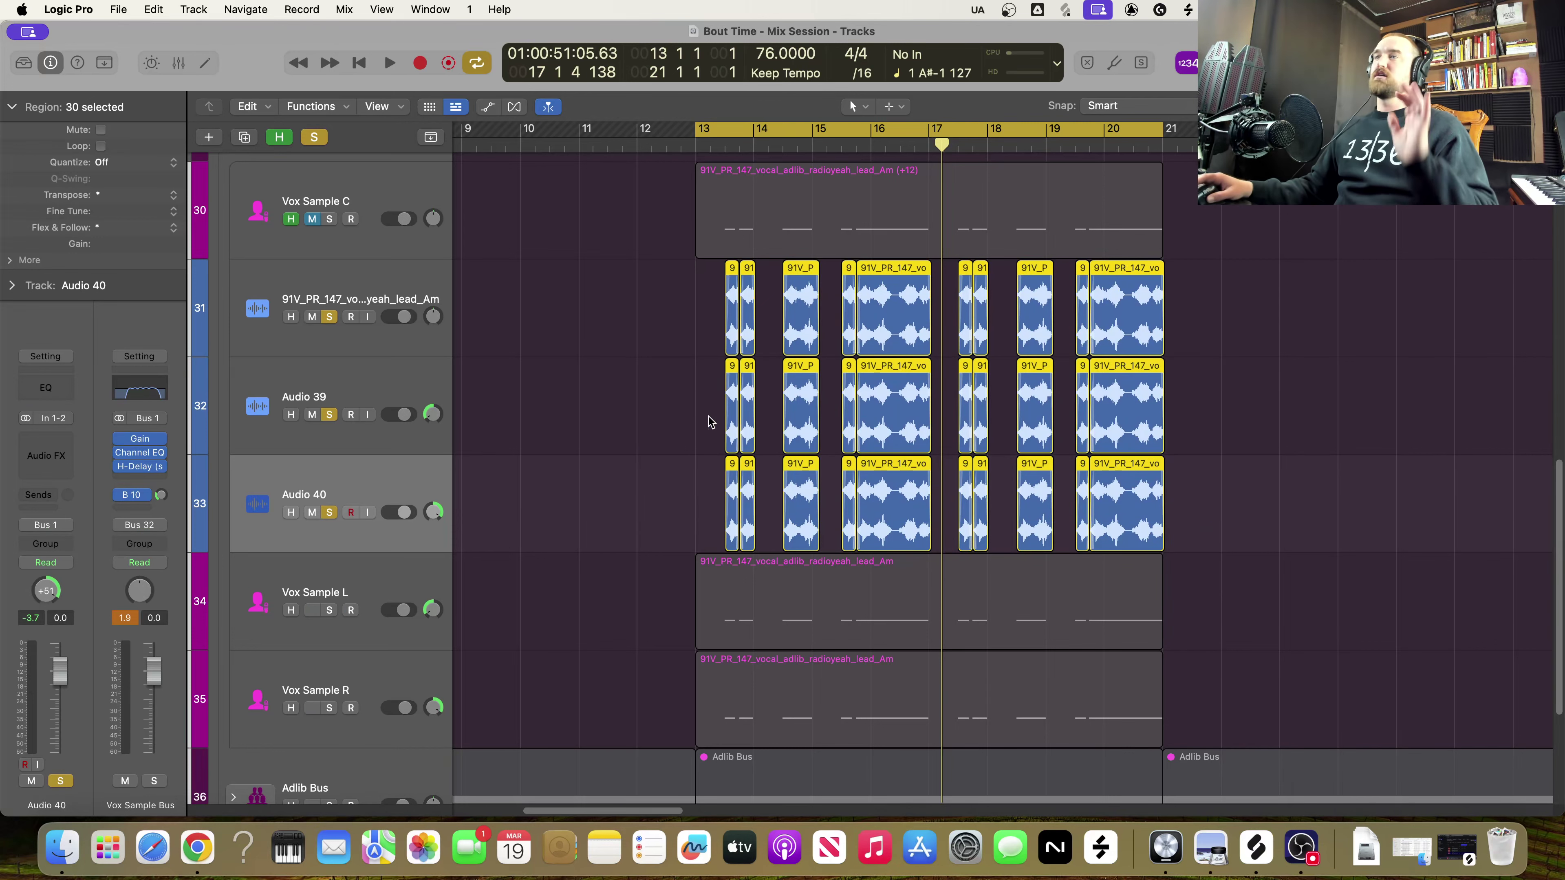
pyautogui.click(311, 108)
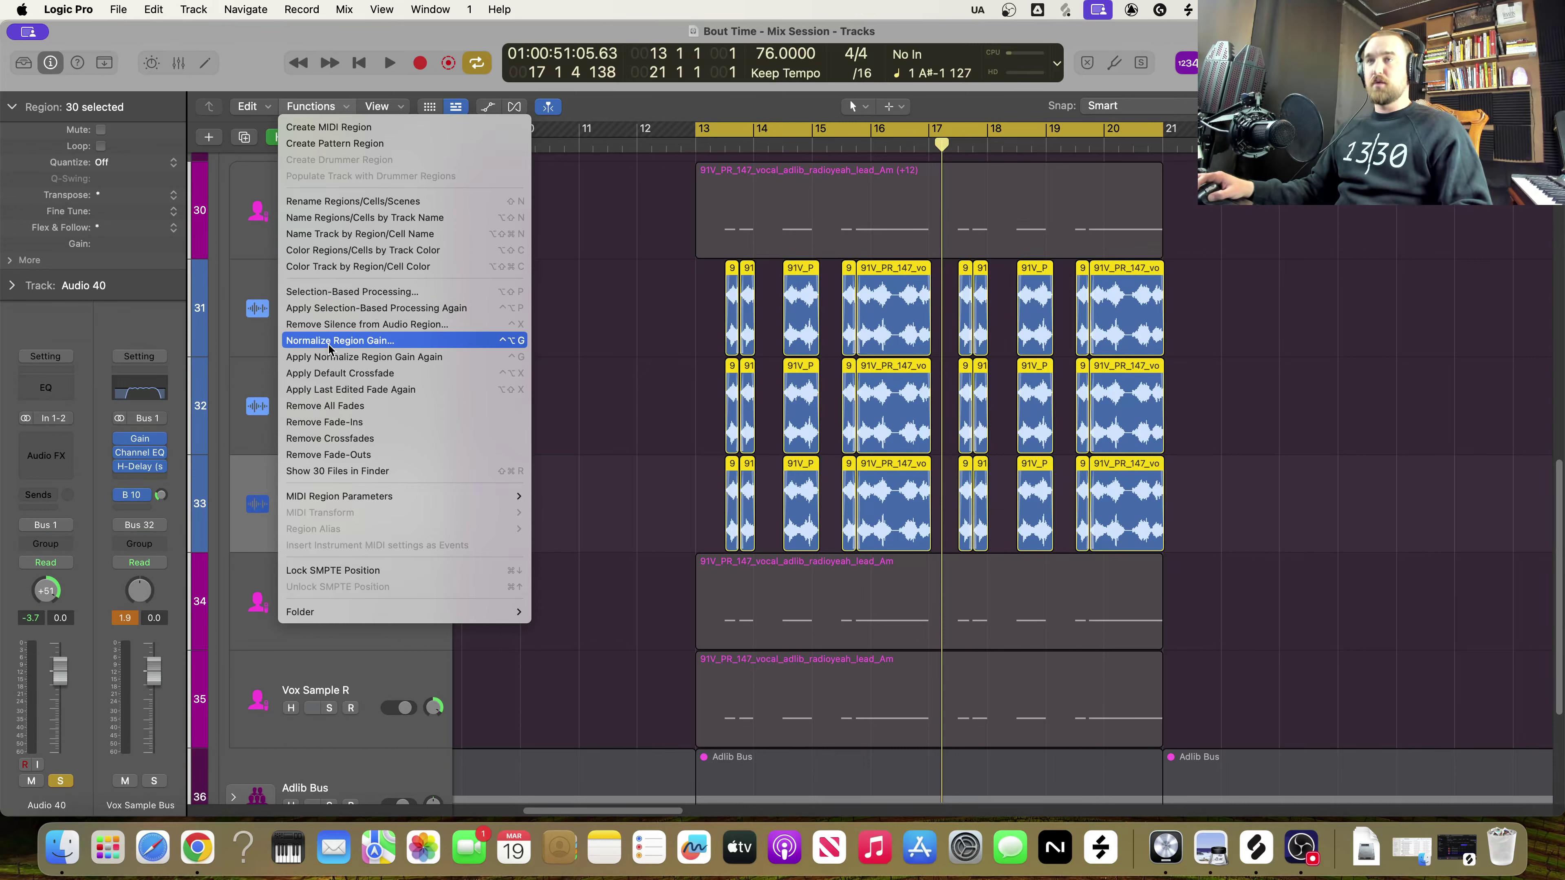
pyautogui.click(662, 412)
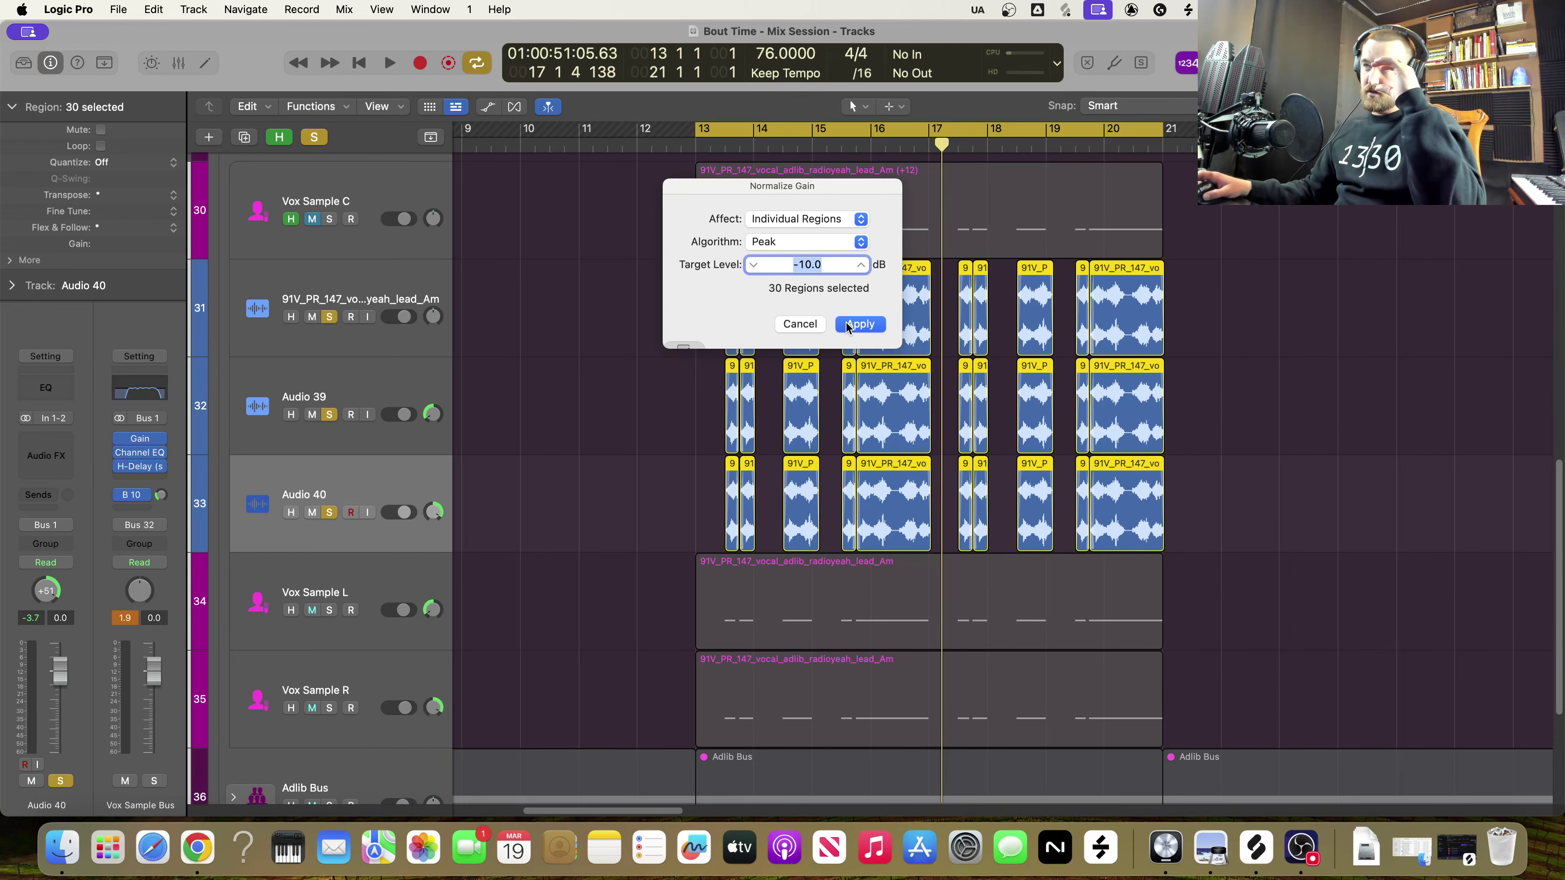
pyautogui.click(860, 324)
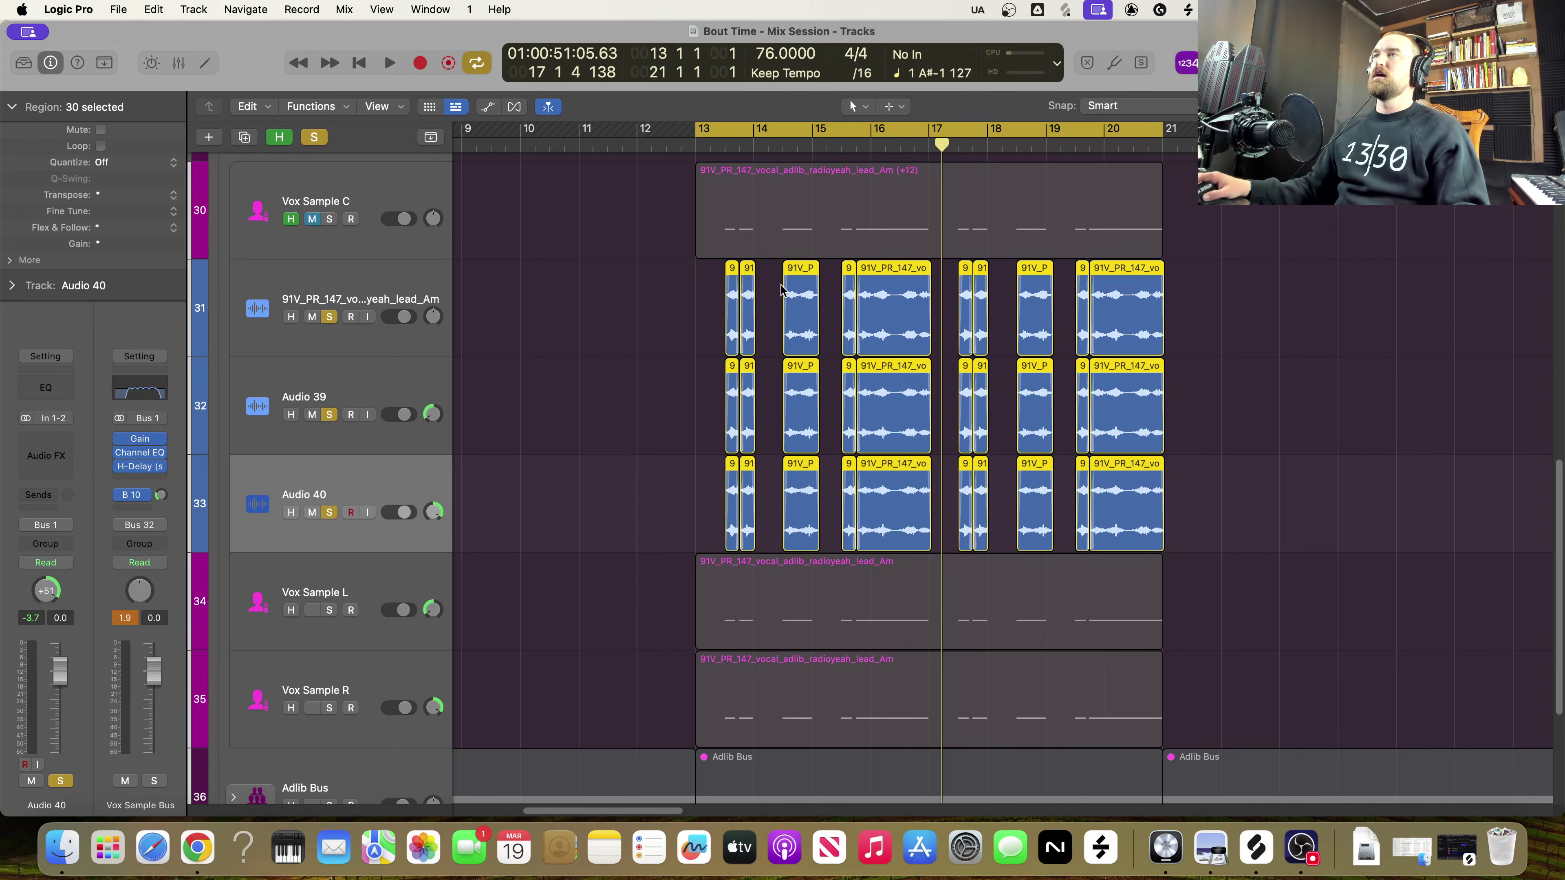
pyautogui.press('space')
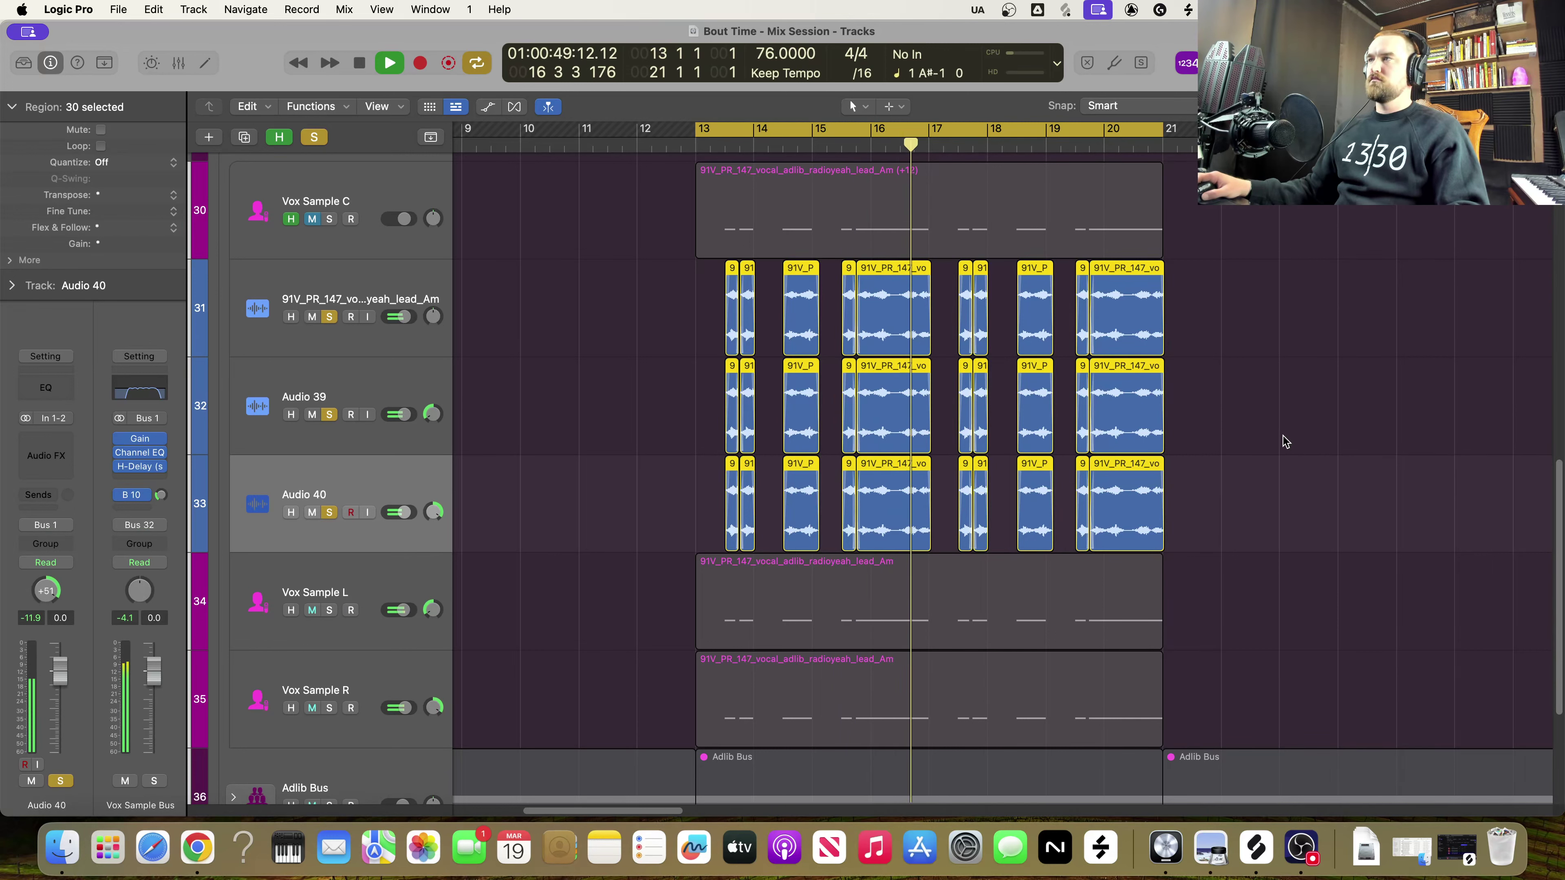
pyautogui.press('space')
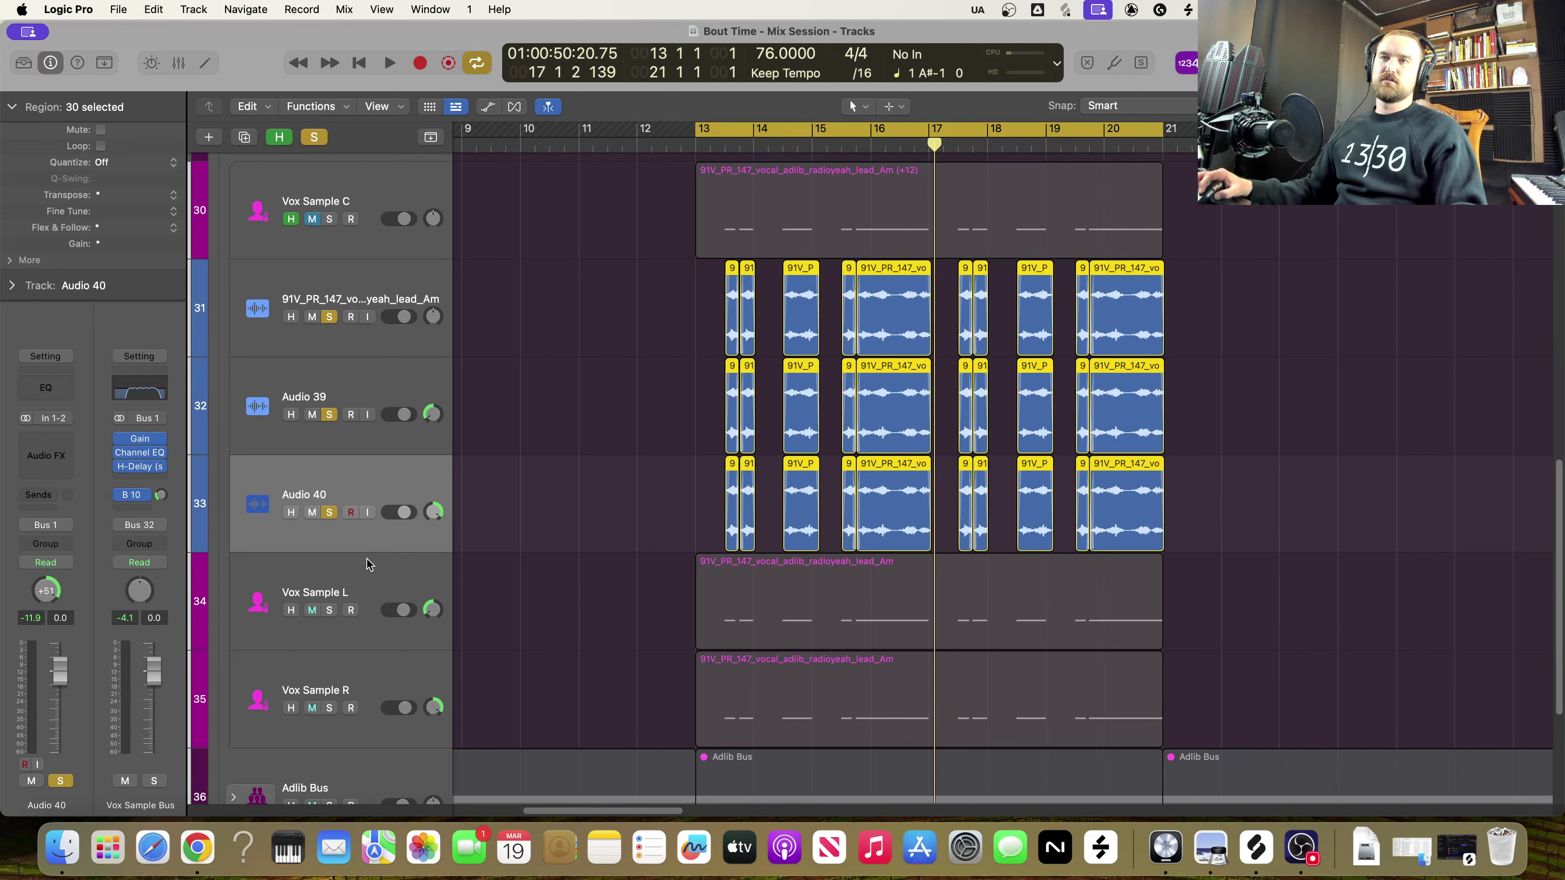
# Move Vox Sample L and Vox Sample R directly below Vox Sample C and mark both tracks for hiding
pyautogui.moveTo(366, 577); pyautogui.dragTo(367, 308)
pyautogui.moveTo(388, 672); pyautogui.dragTo(299, 348)
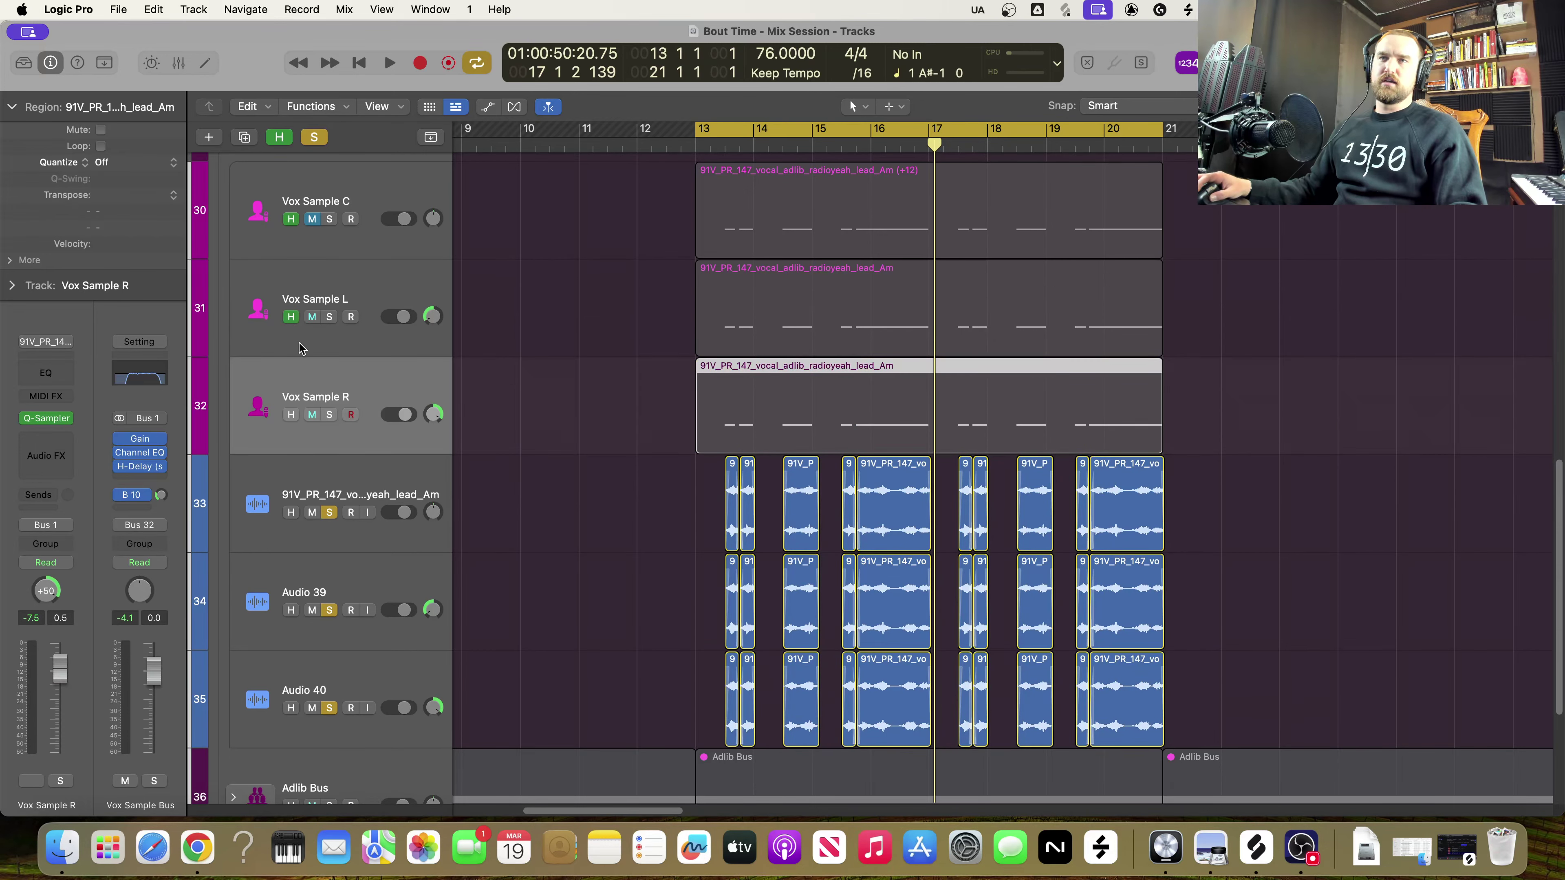
pyautogui.click(292, 414)
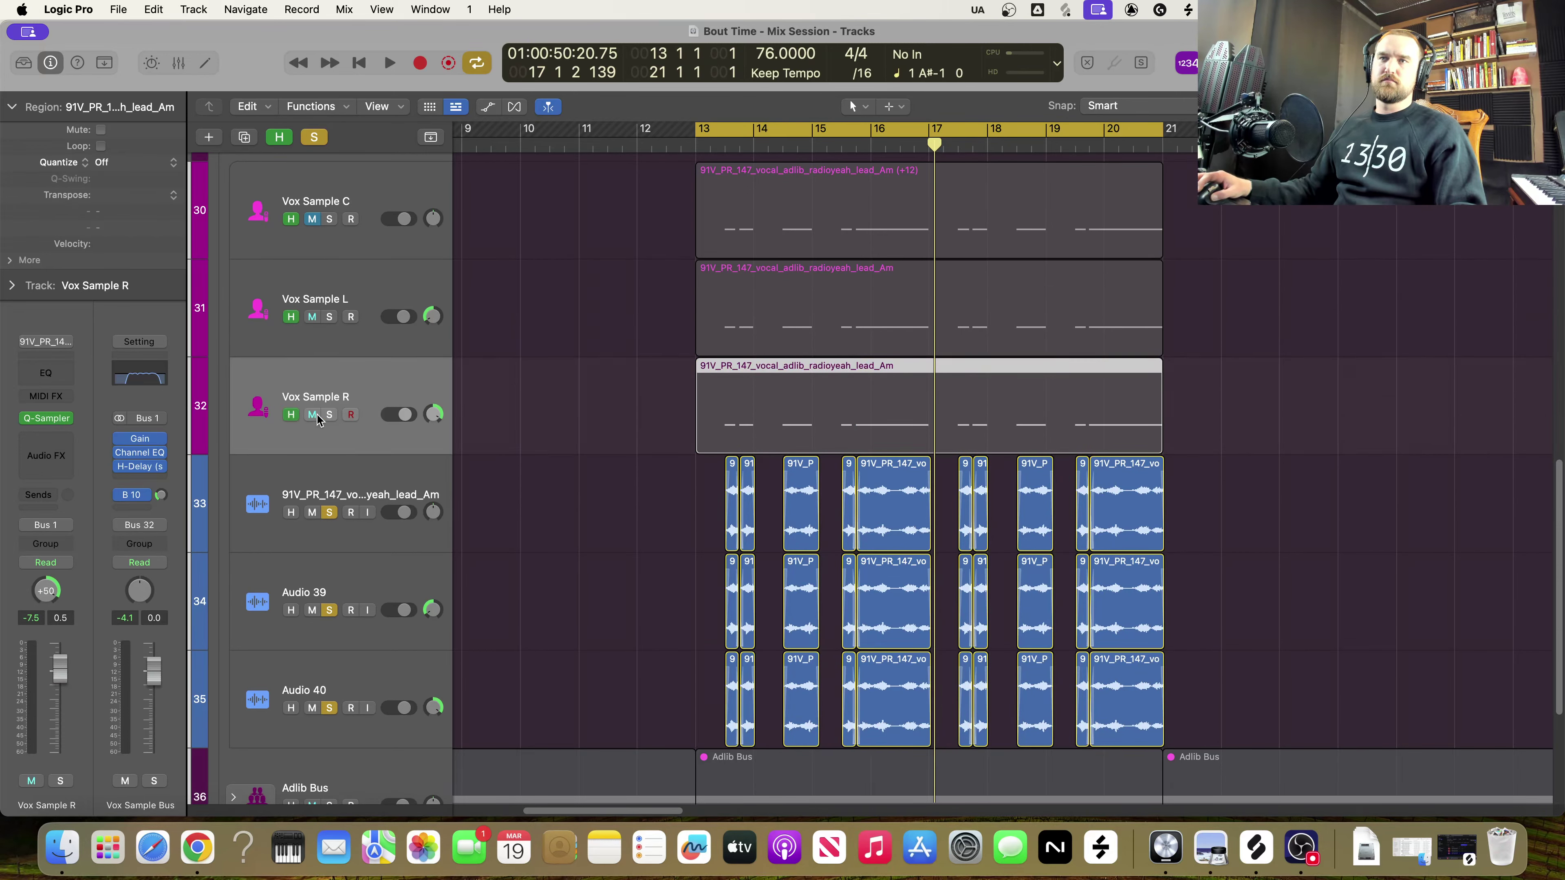
# Unmute and solo the three Vox Sample tracks instead of the three audio slice tracks, and play their opening notes
pyautogui.click(312, 318)
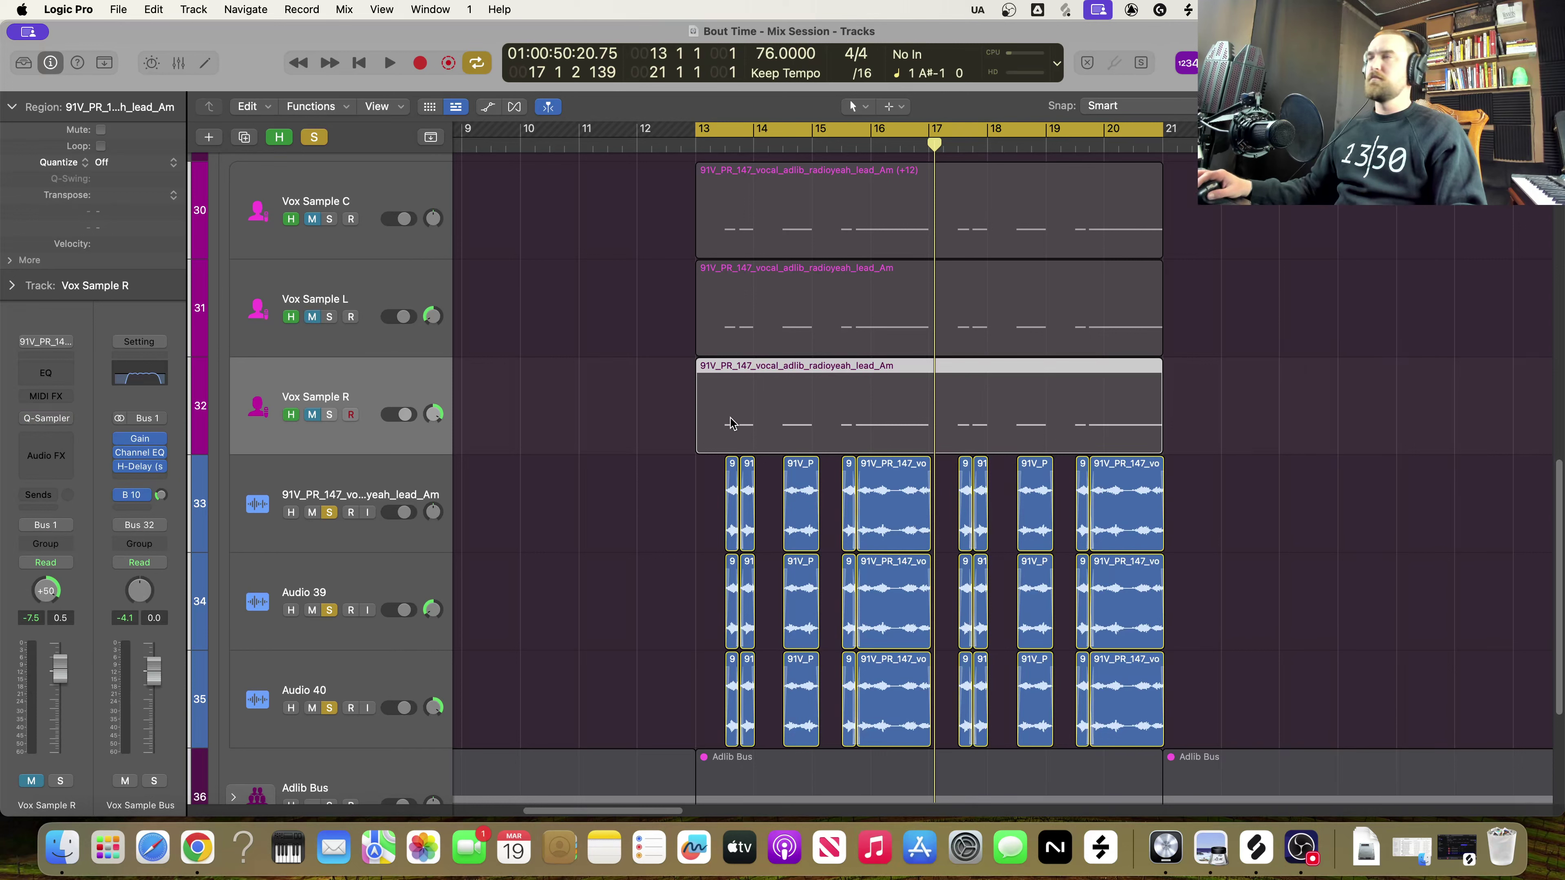
pyautogui.click(310, 417)
pyautogui.click(311, 318)
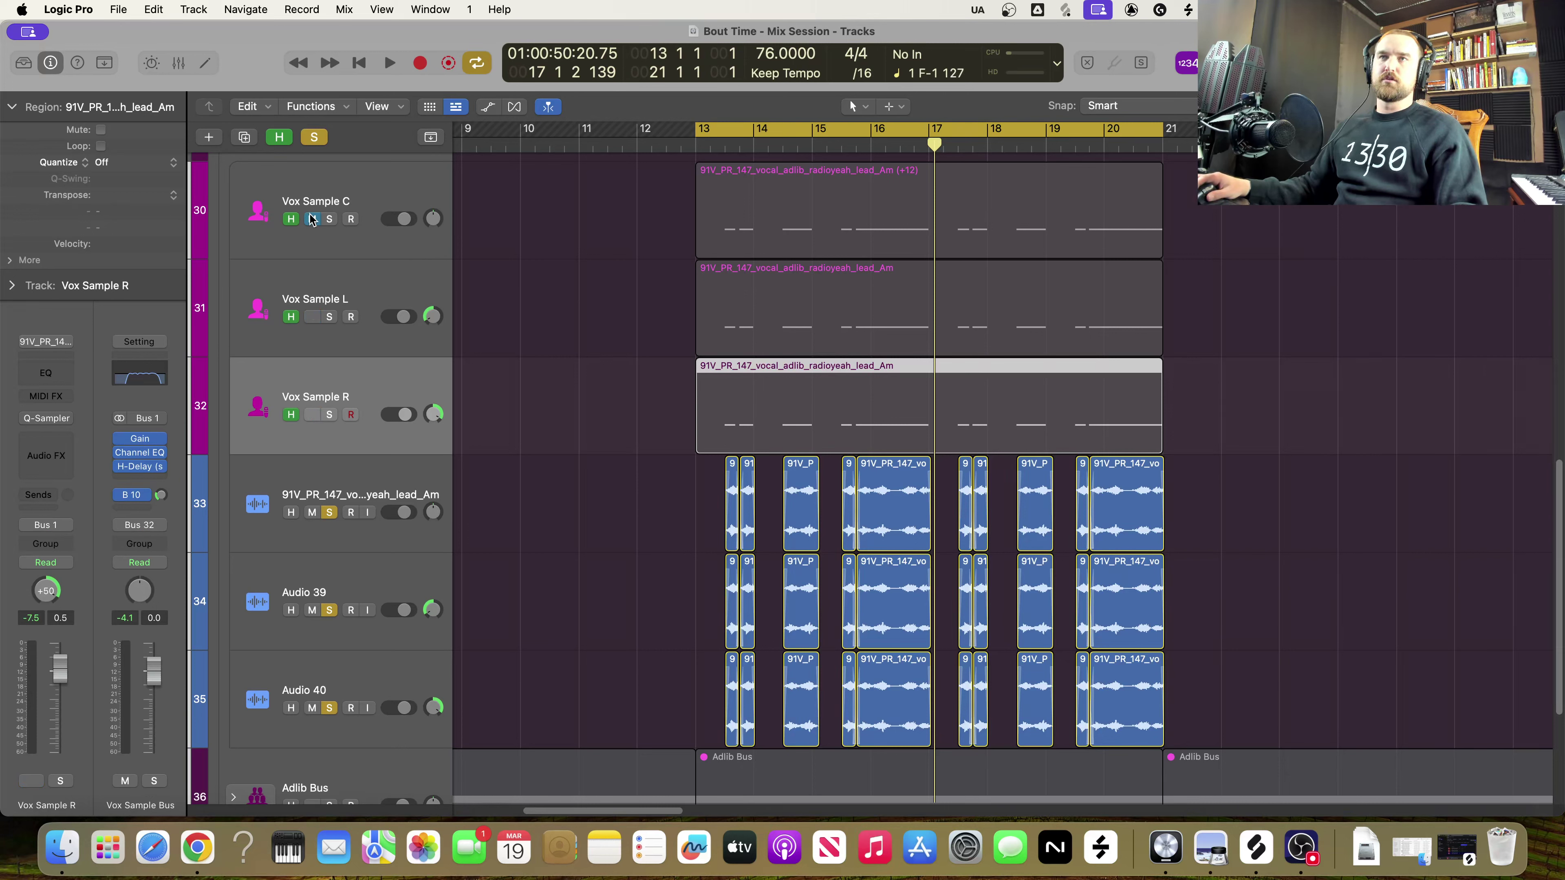
pyautogui.click(329, 513)
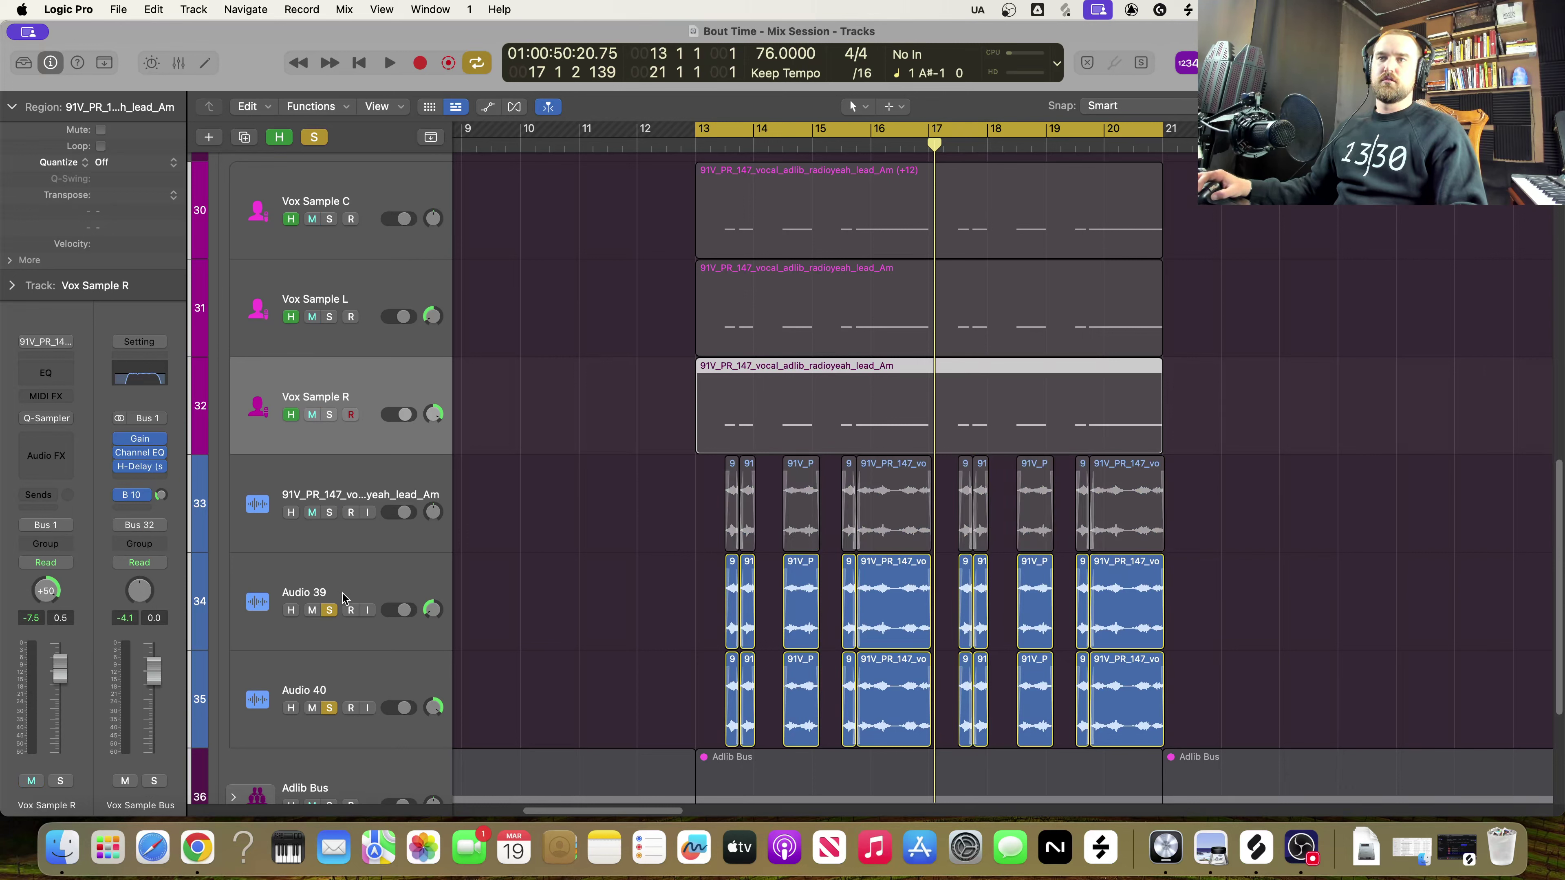
pyautogui.click(330, 610)
pyautogui.click(329, 708)
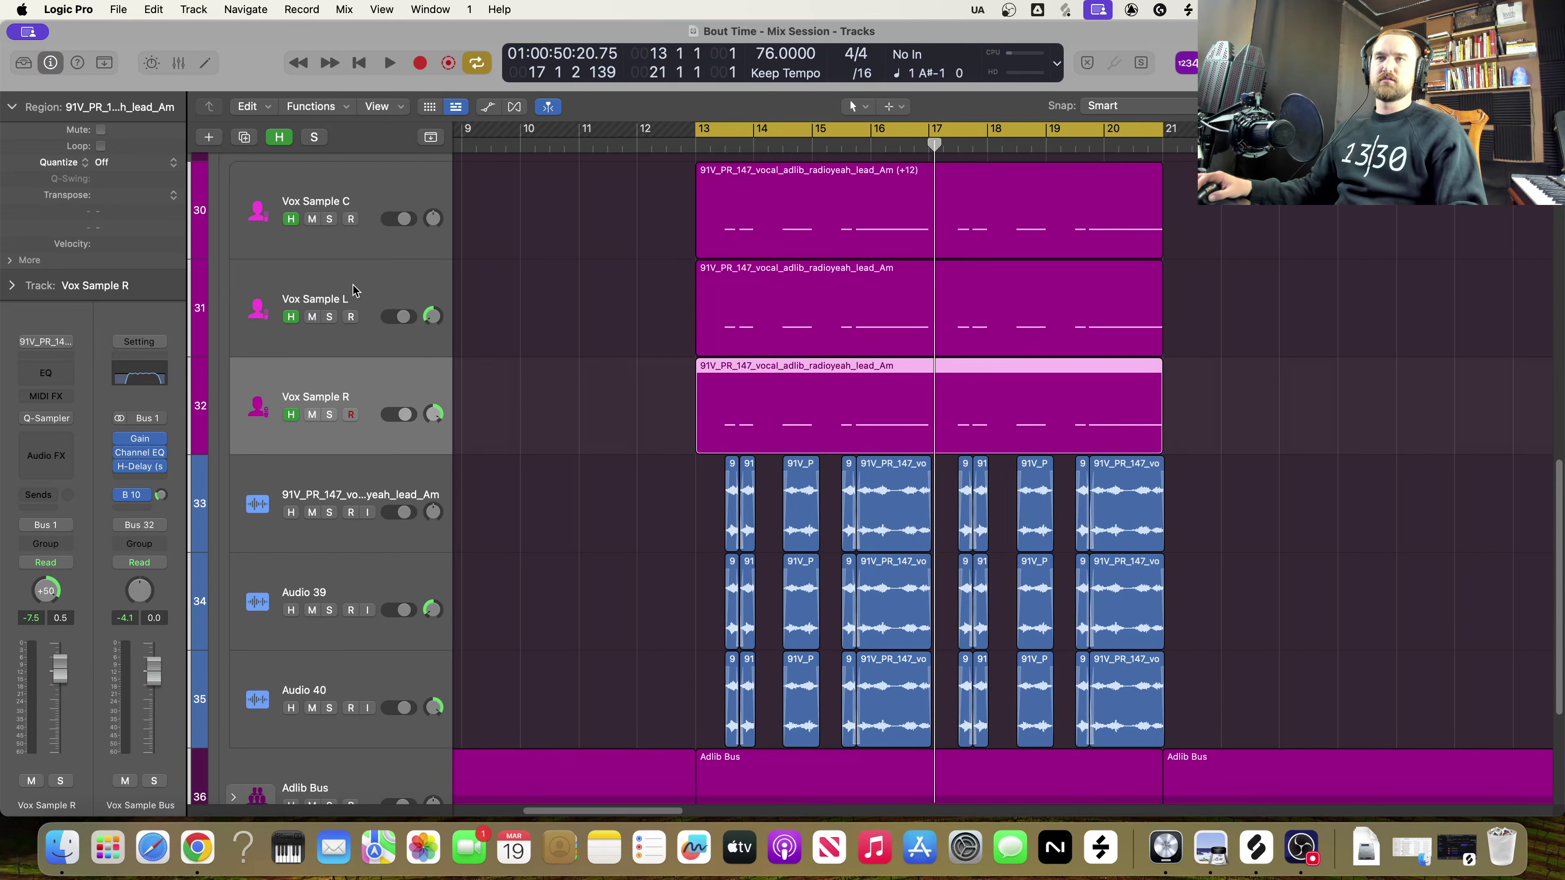
pyautogui.click(329, 219)
pyautogui.click(328, 318)
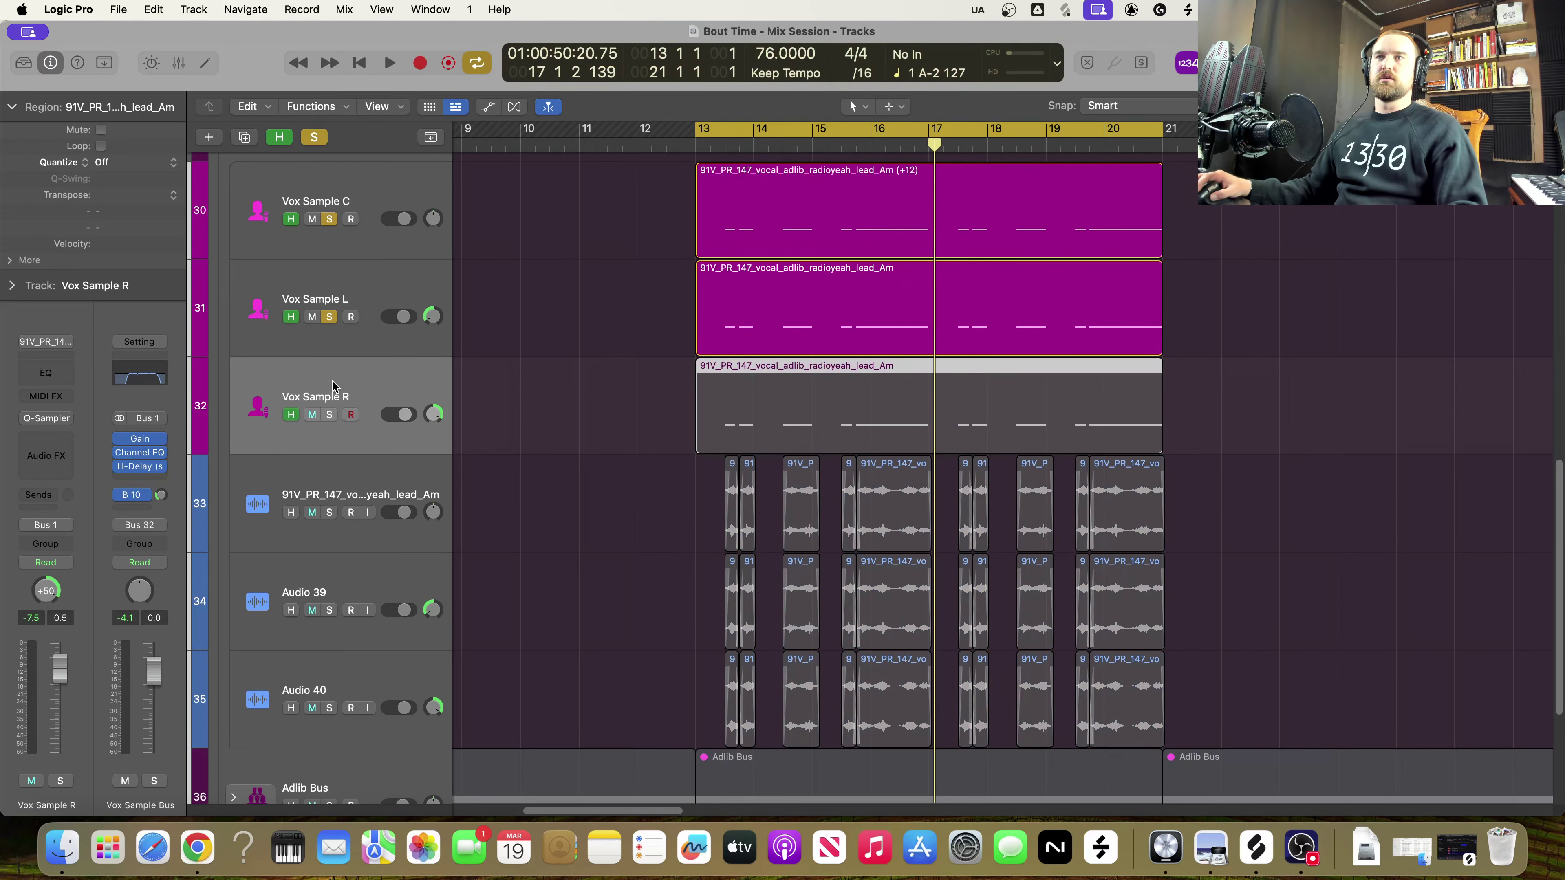
pyautogui.click(330, 415)
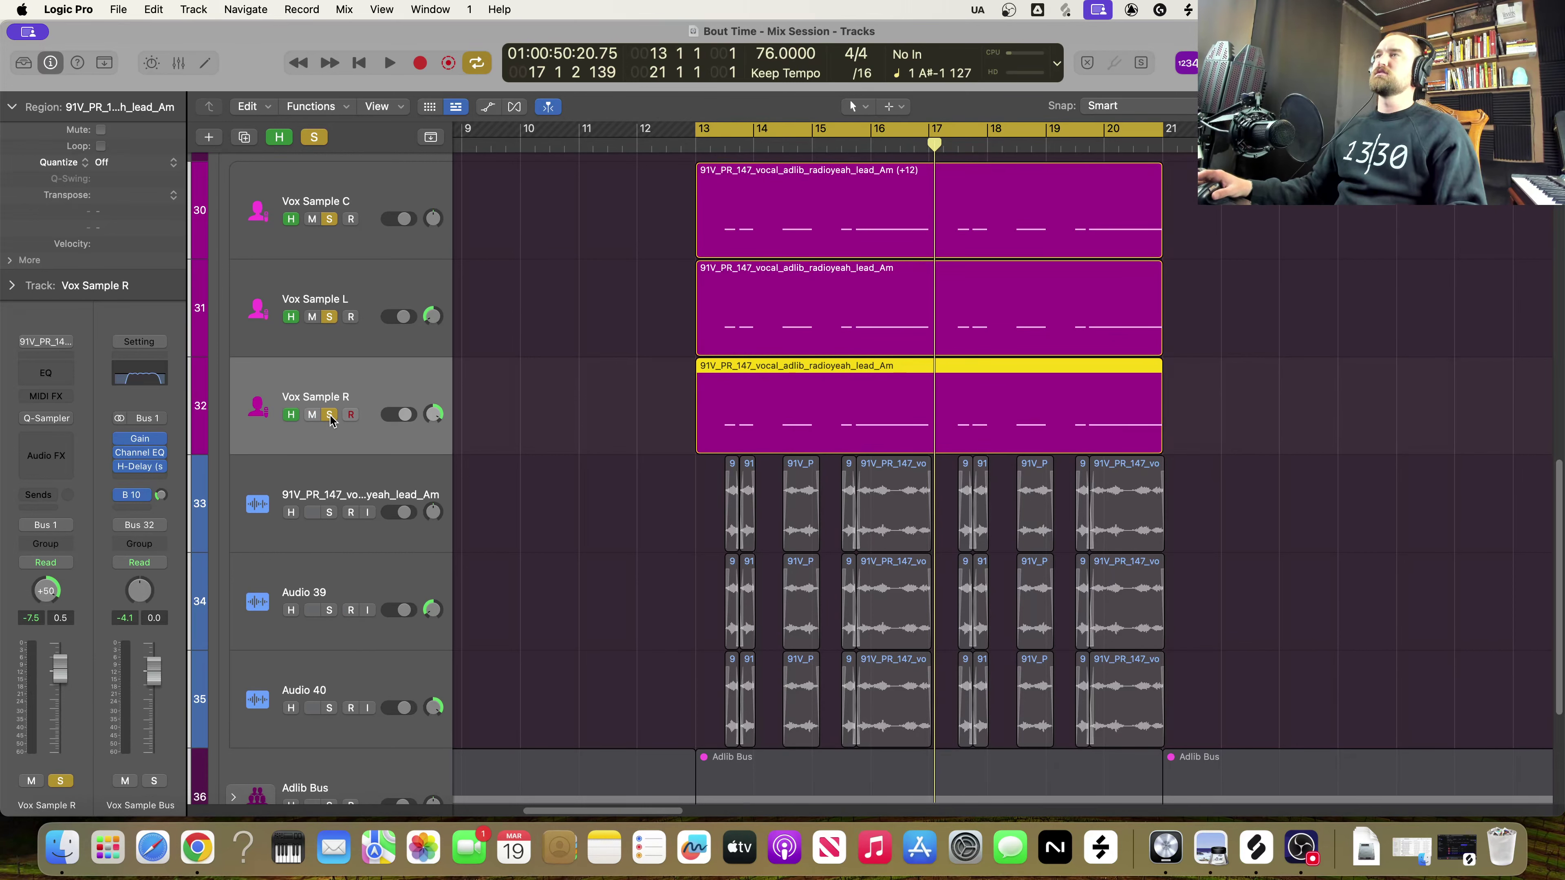
pyautogui.press('space')
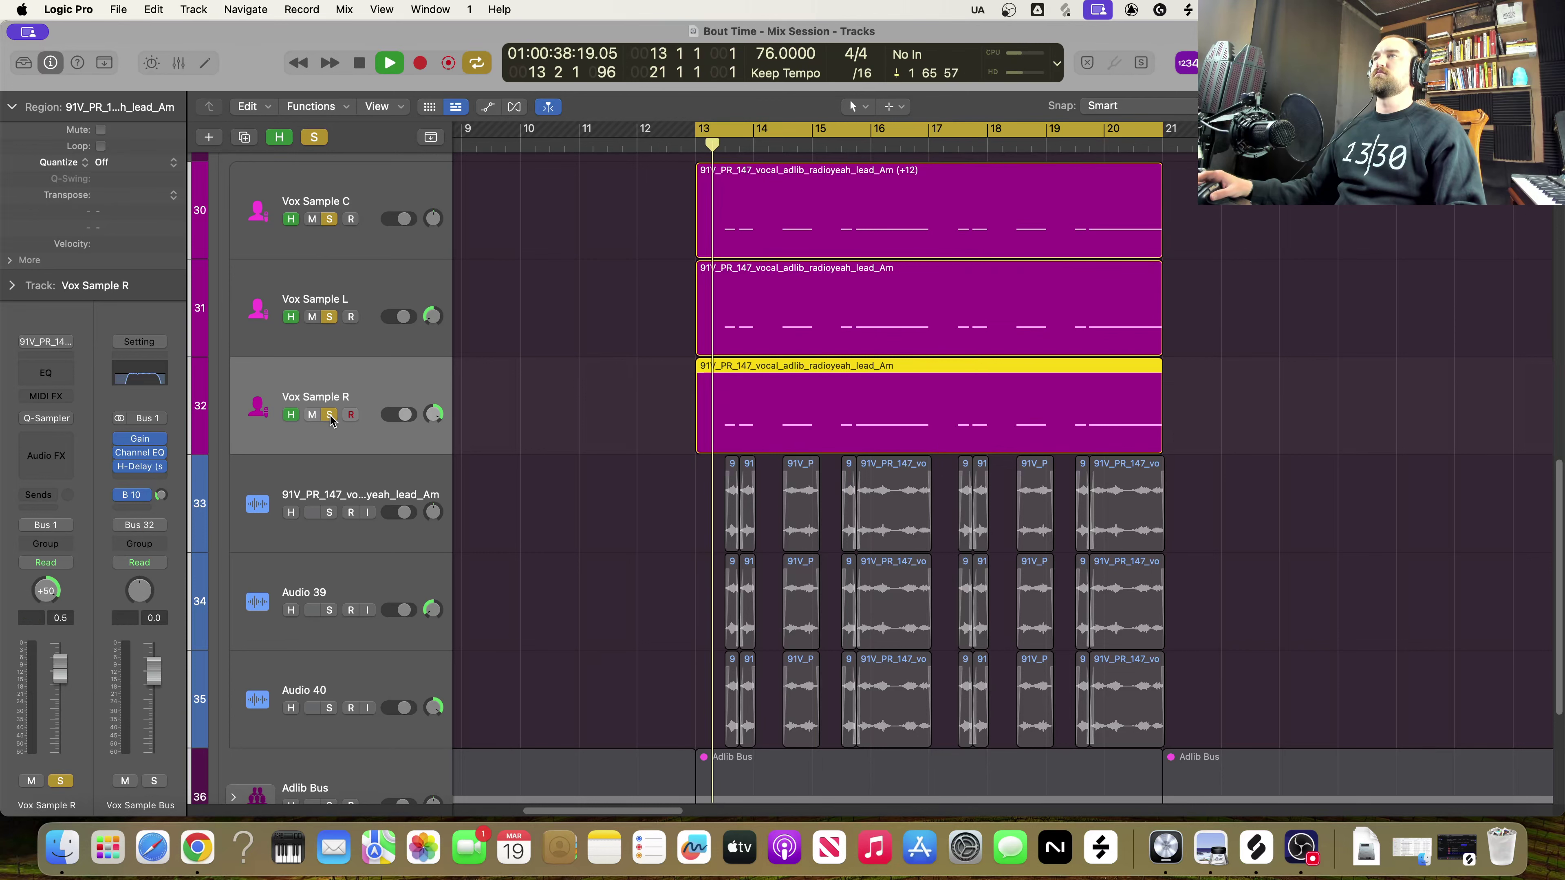
pyautogui.press('space')
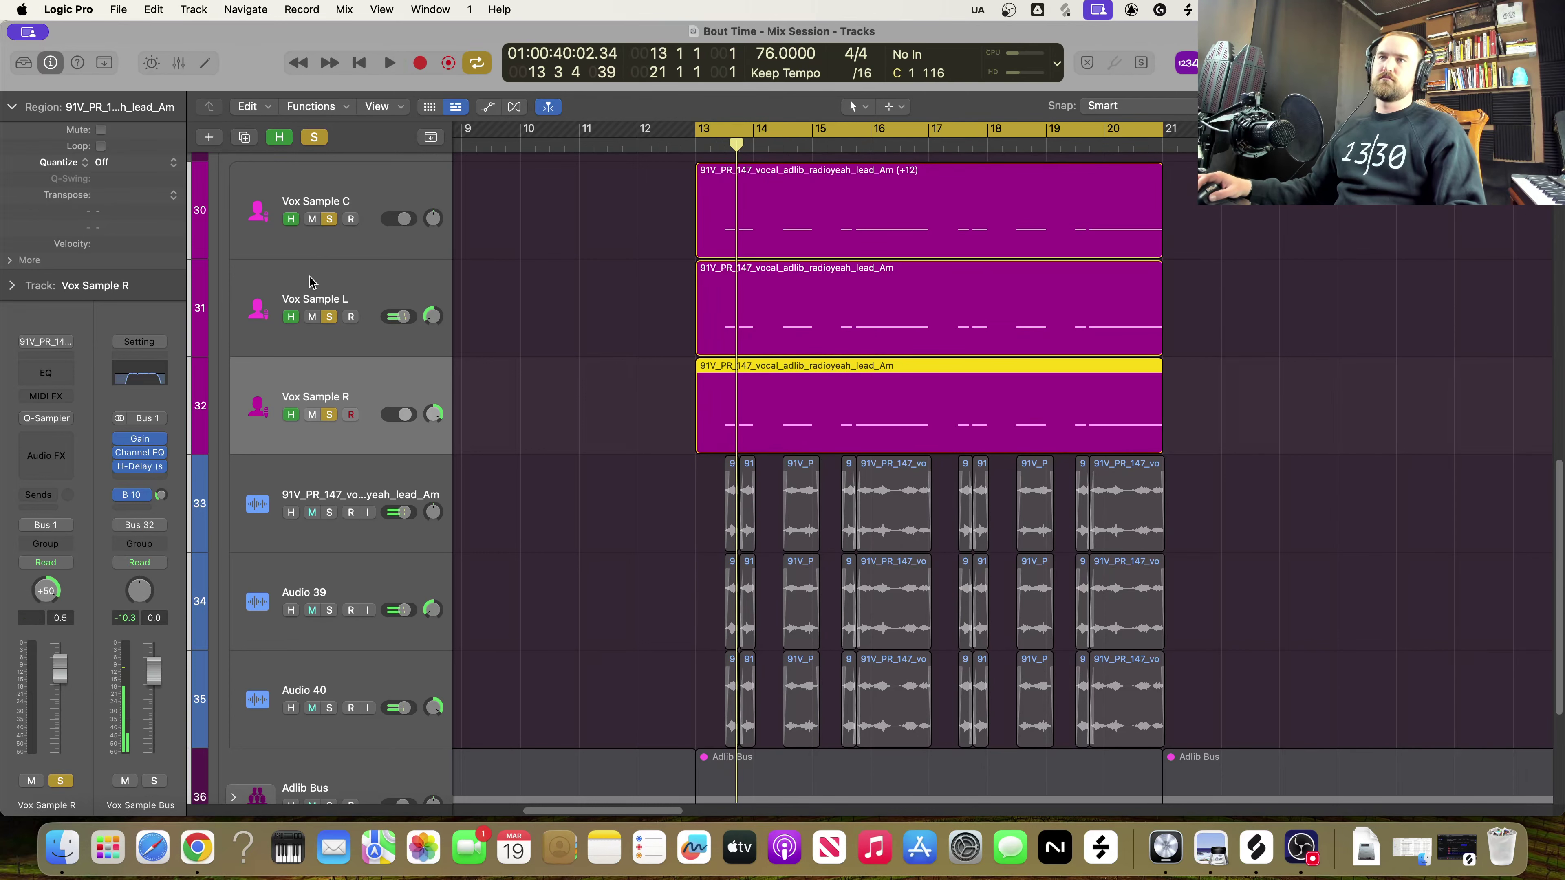
# Turn on Quick Sampler on Vox Sample C and Vox Sample R, and play the three soloed Vox Sample tracks
pyautogui.click(321, 254)
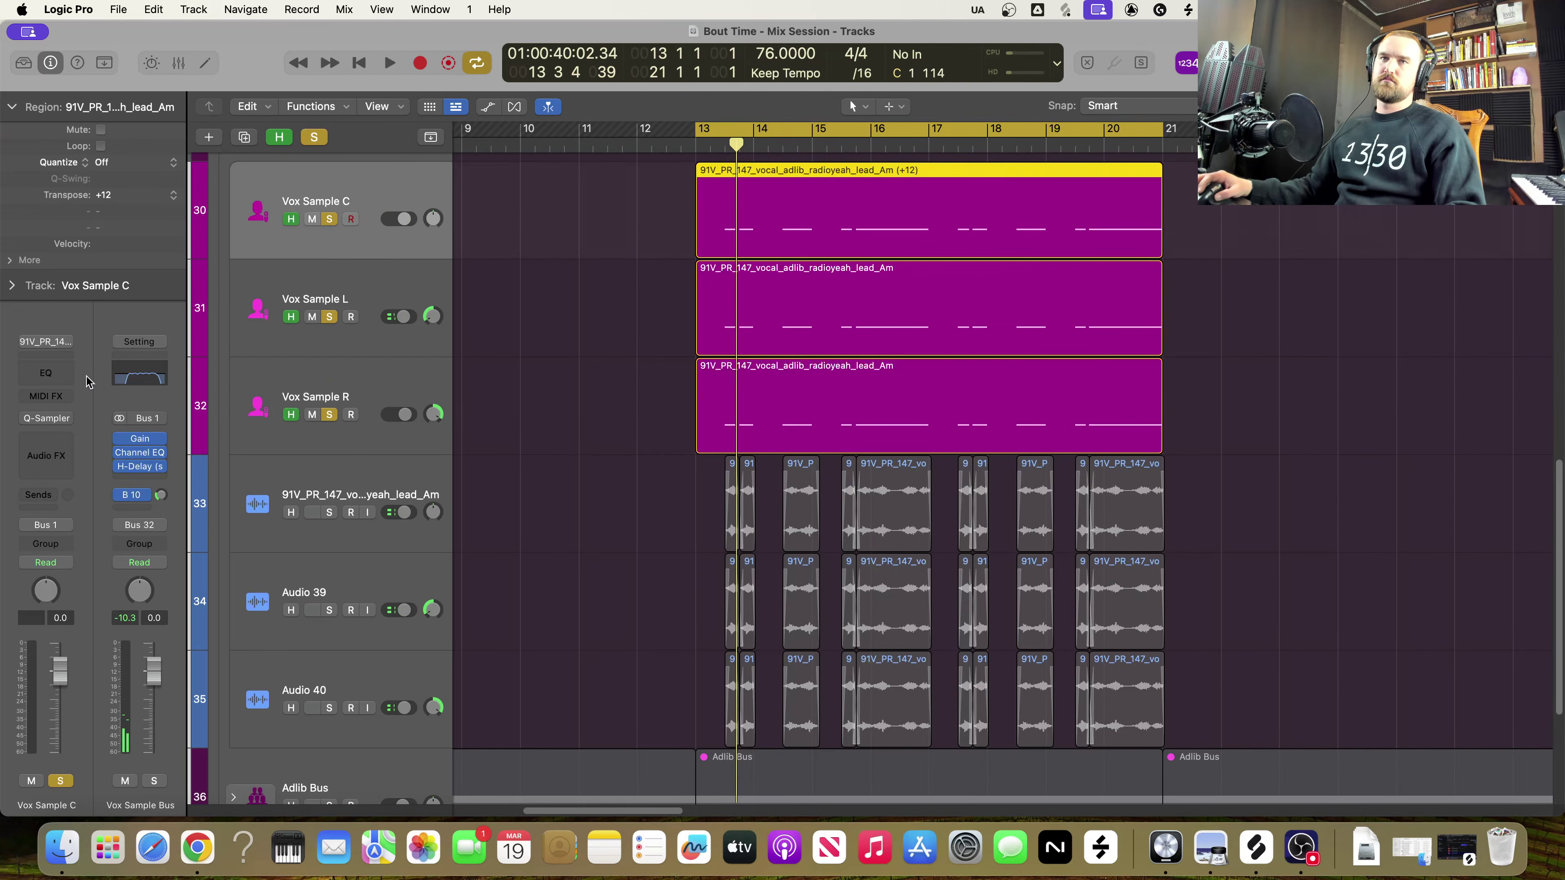
pyautogui.click(28, 419)
pyautogui.click(278, 350)
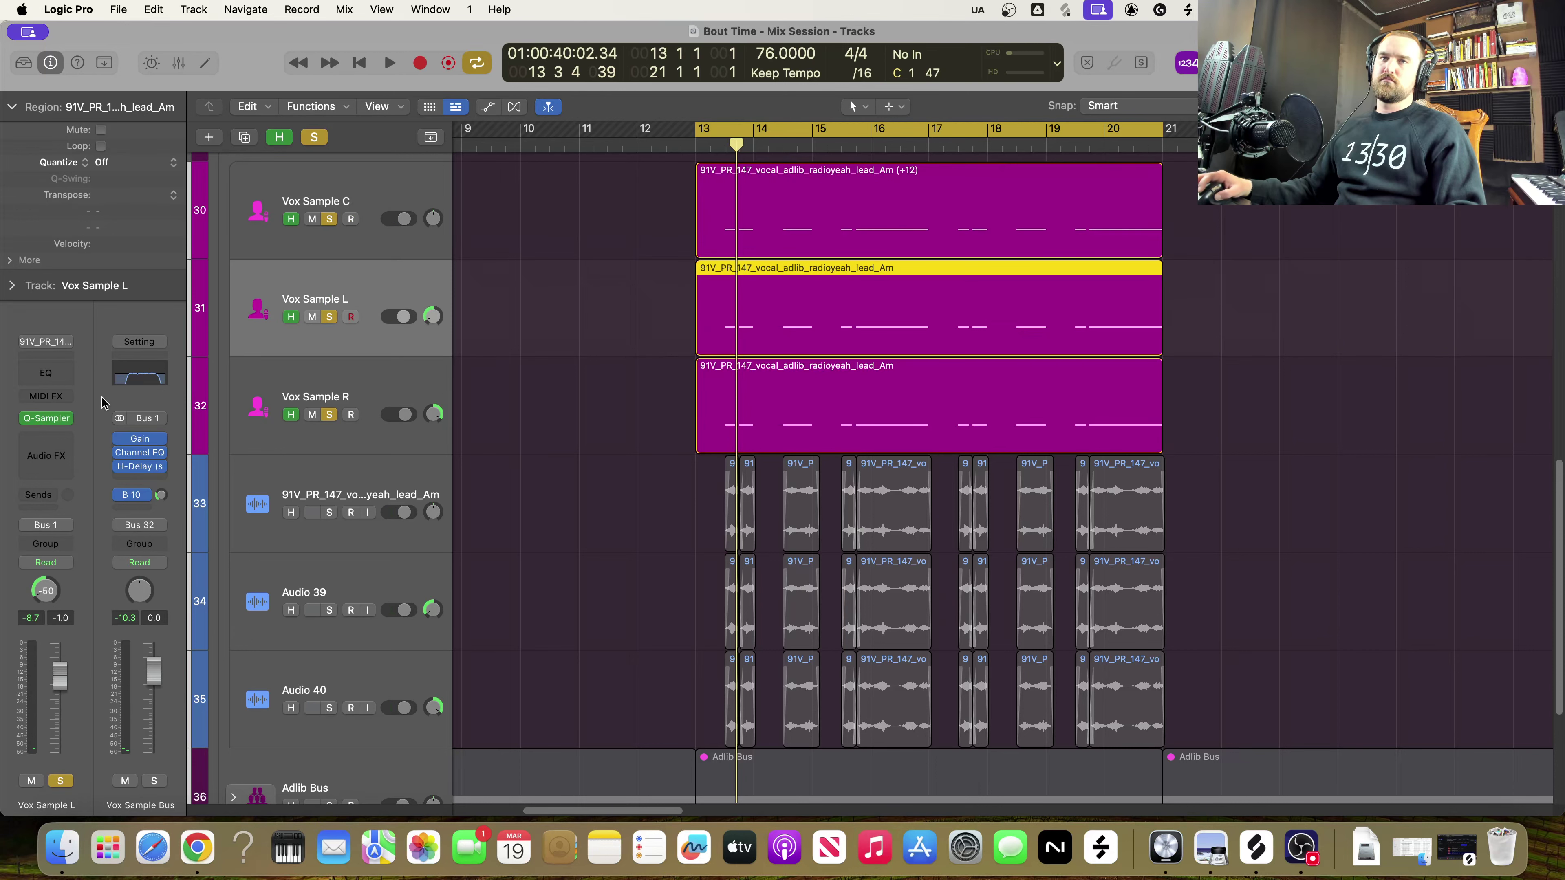
pyautogui.click(269, 414)
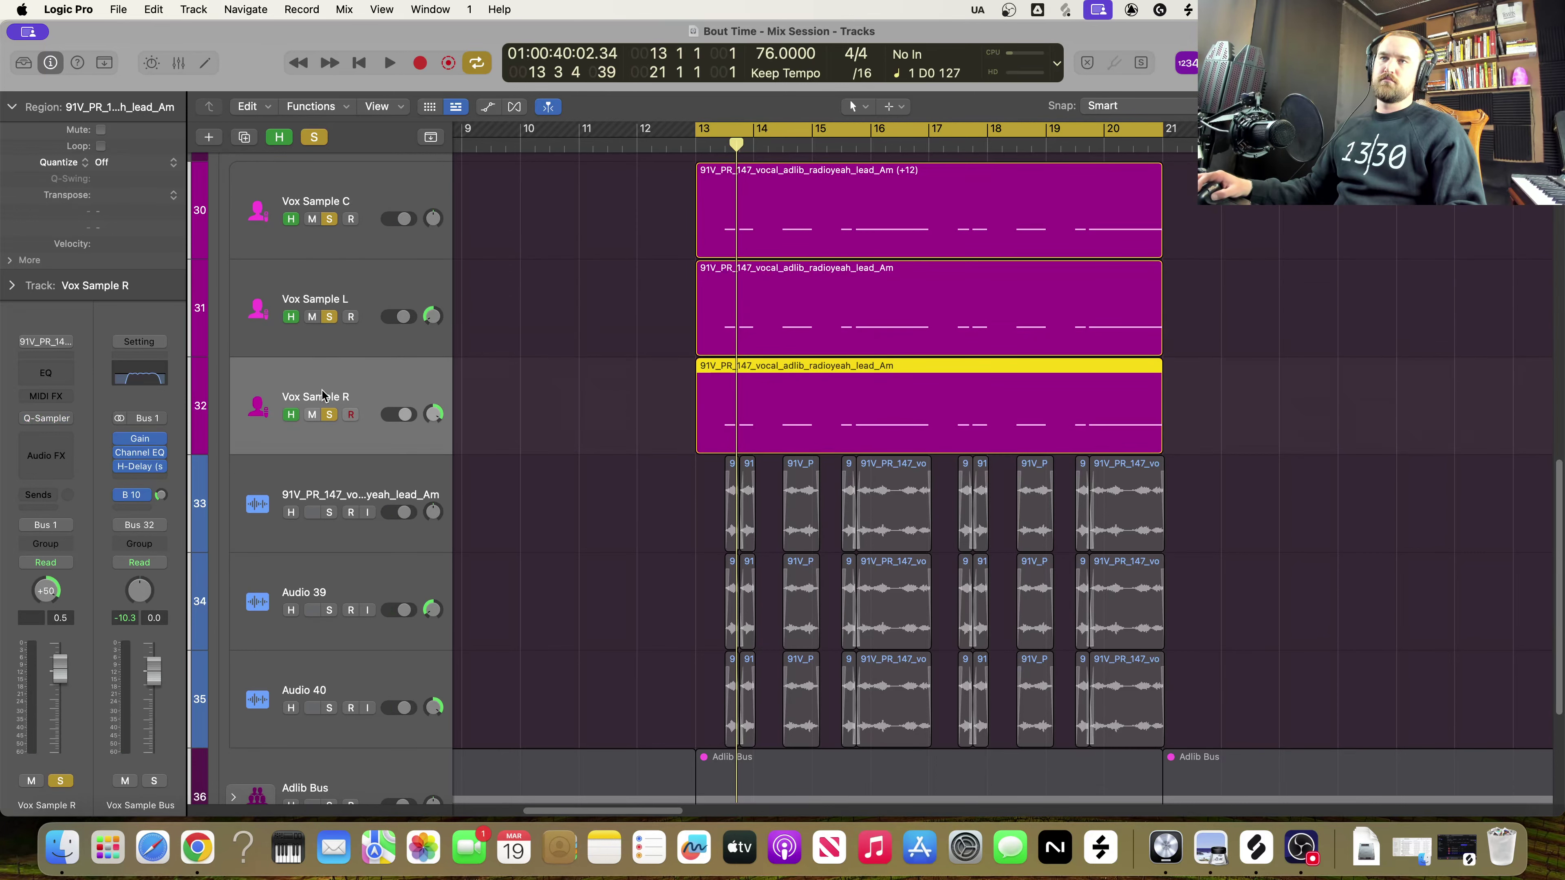
pyautogui.click(28, 421)
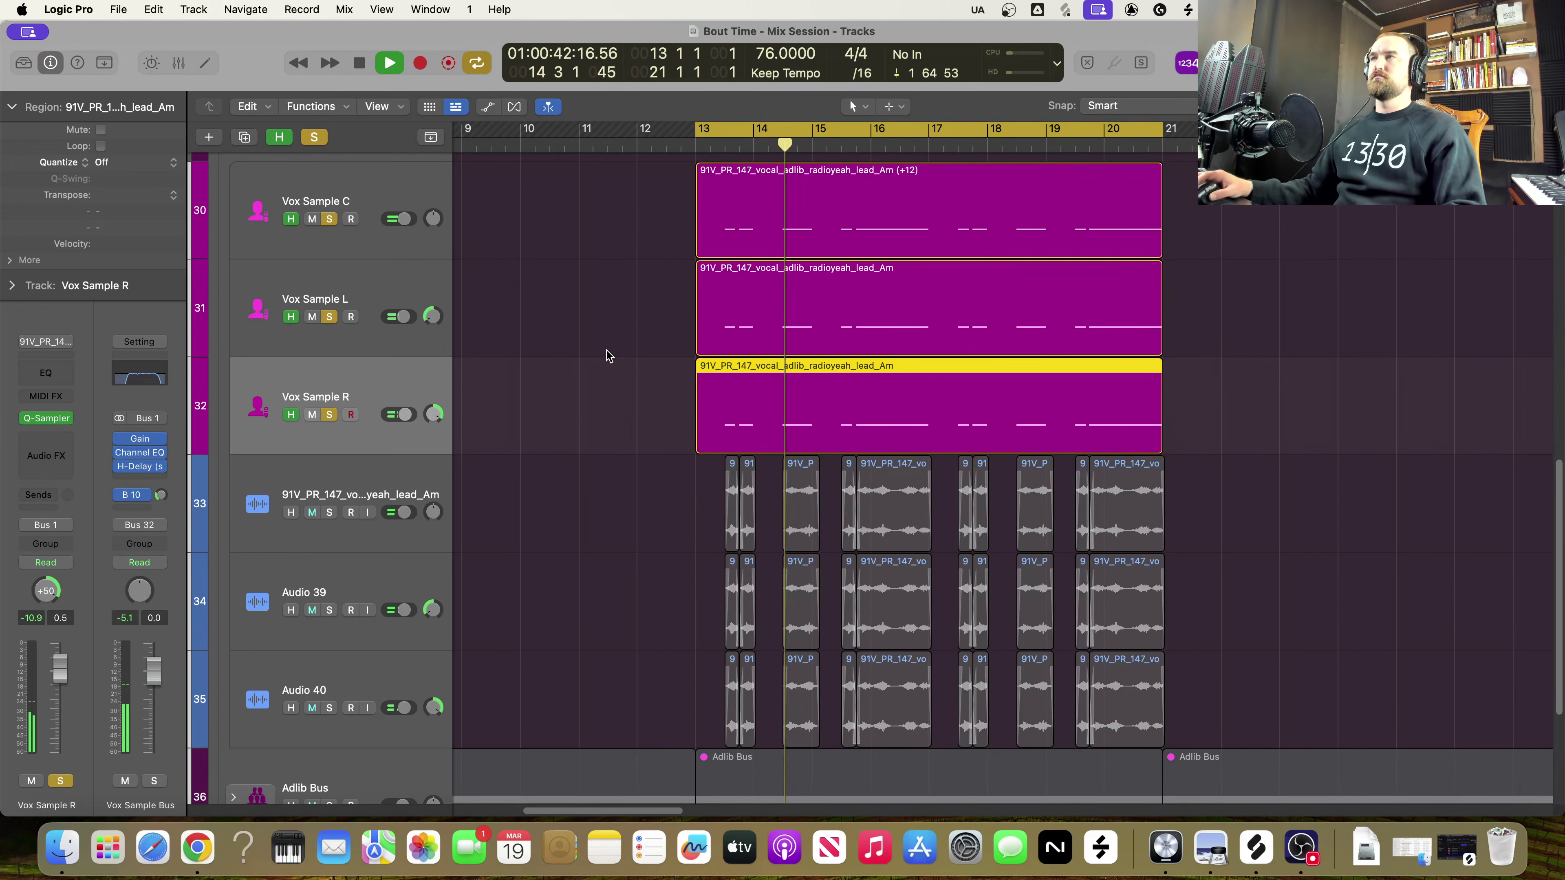
pyautogui.press('space')
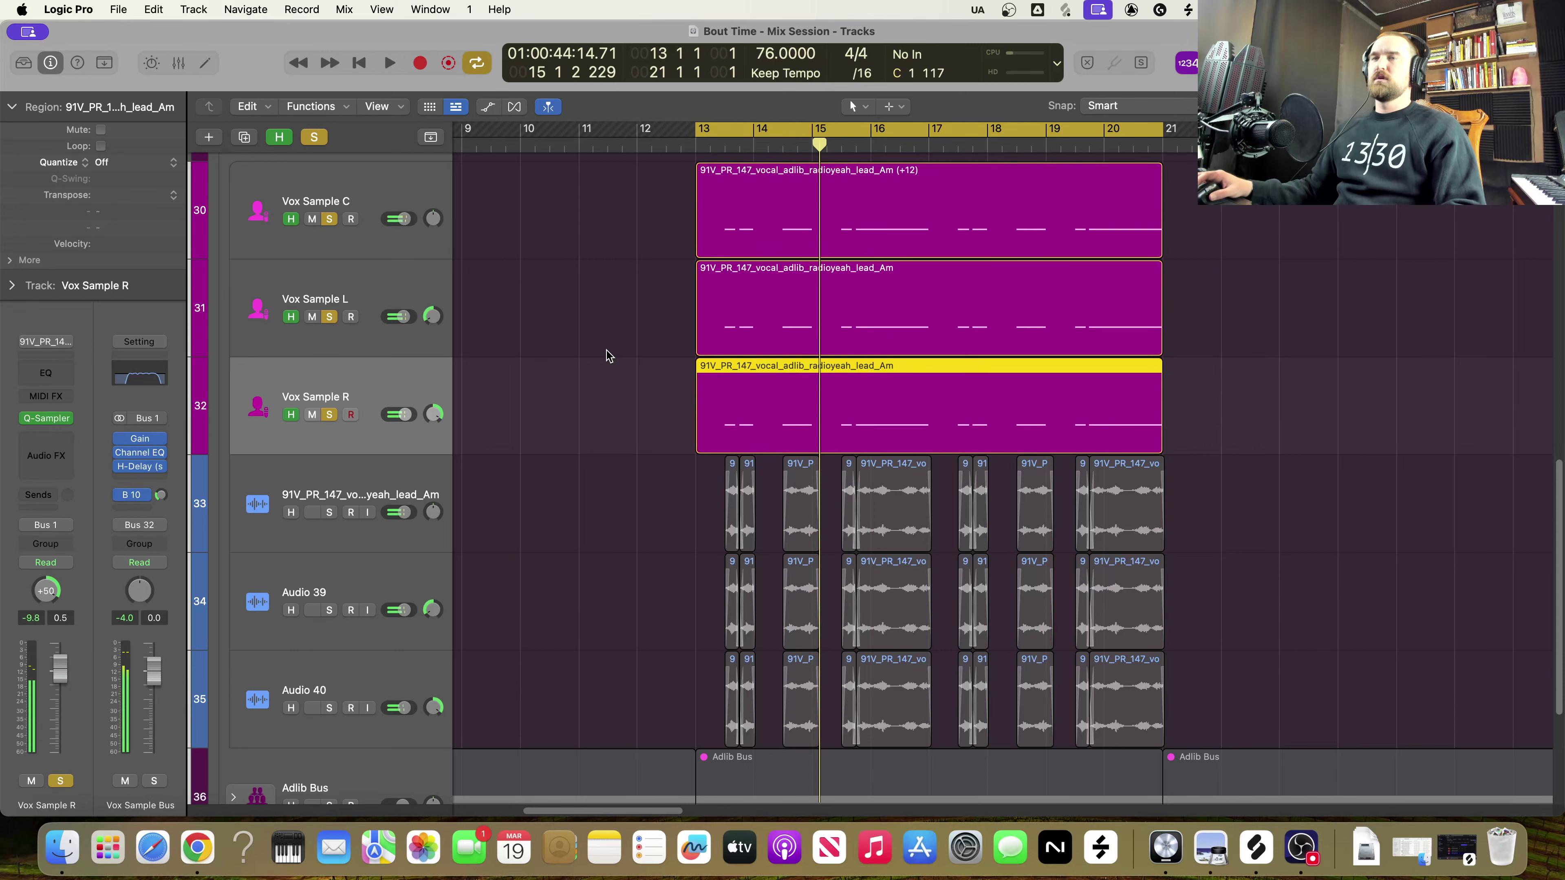
# Switch the solo from the three Vox Sample tracks back to the three audio slice tracks and play them for comparison
pyautogui.click(330, 221)
pyautogui.click(330, 317)
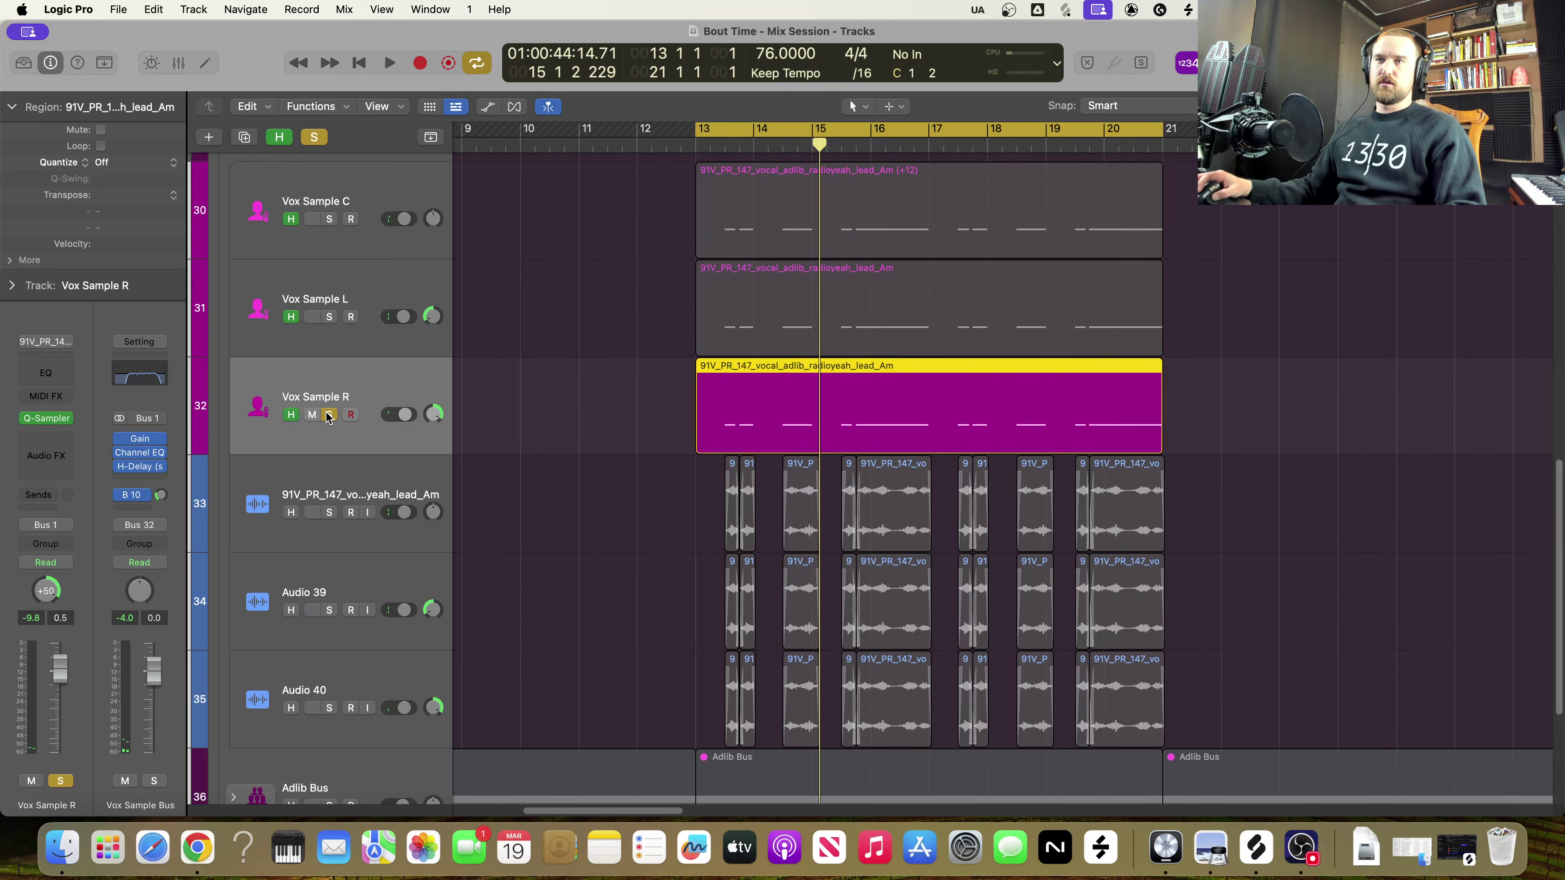
pyautogui.click(328, 415)
pyautogui.click(329, 513)
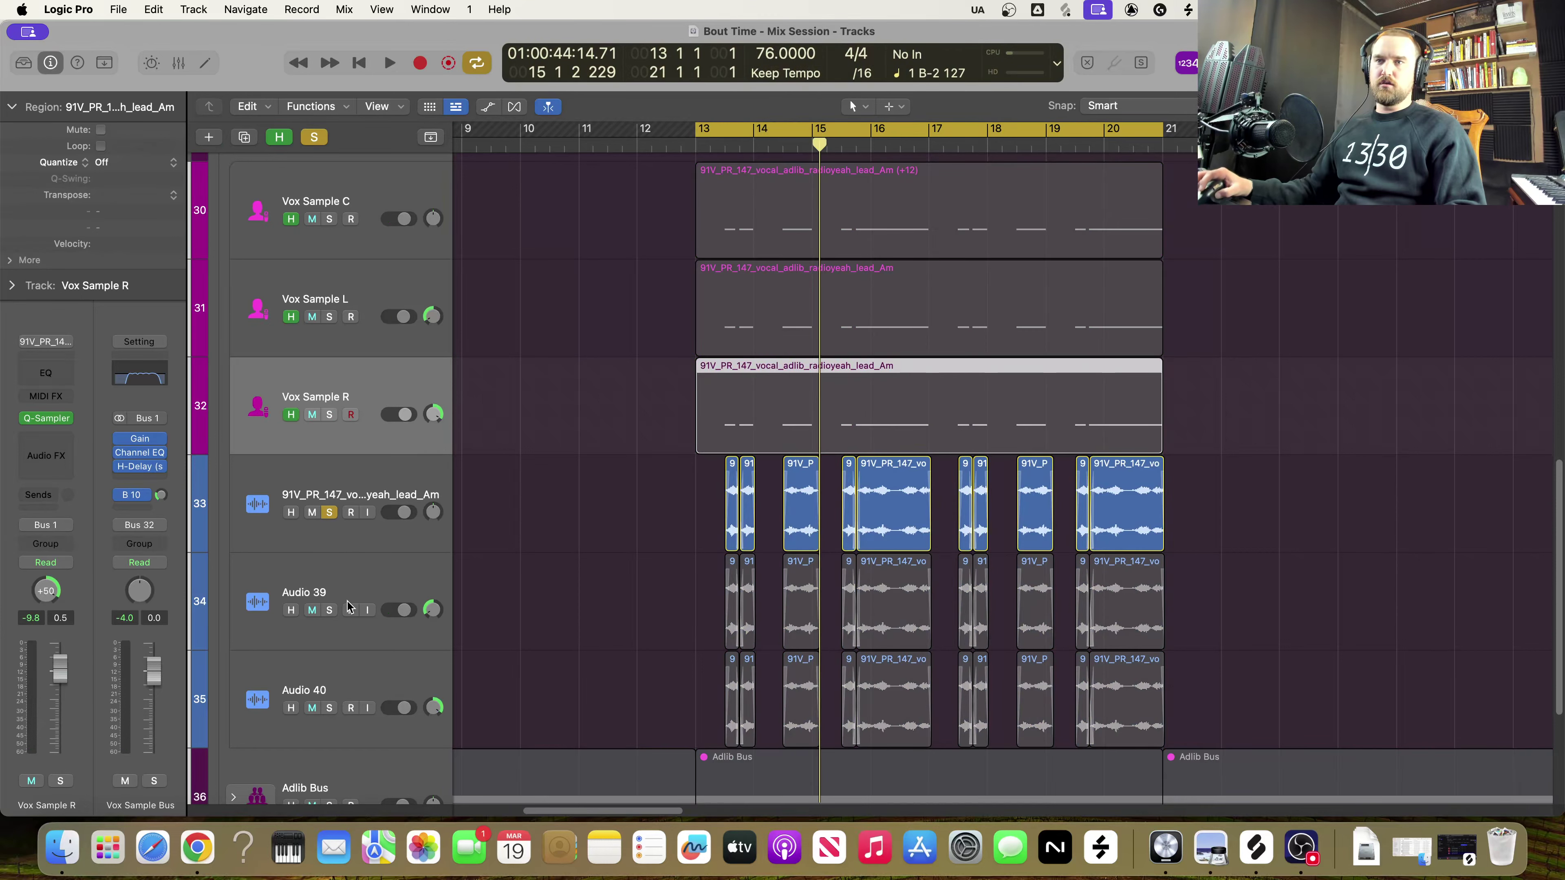
pyautogui.click(329, 610)
pyautogui.click(329, 708)
pyautogui.press('space')
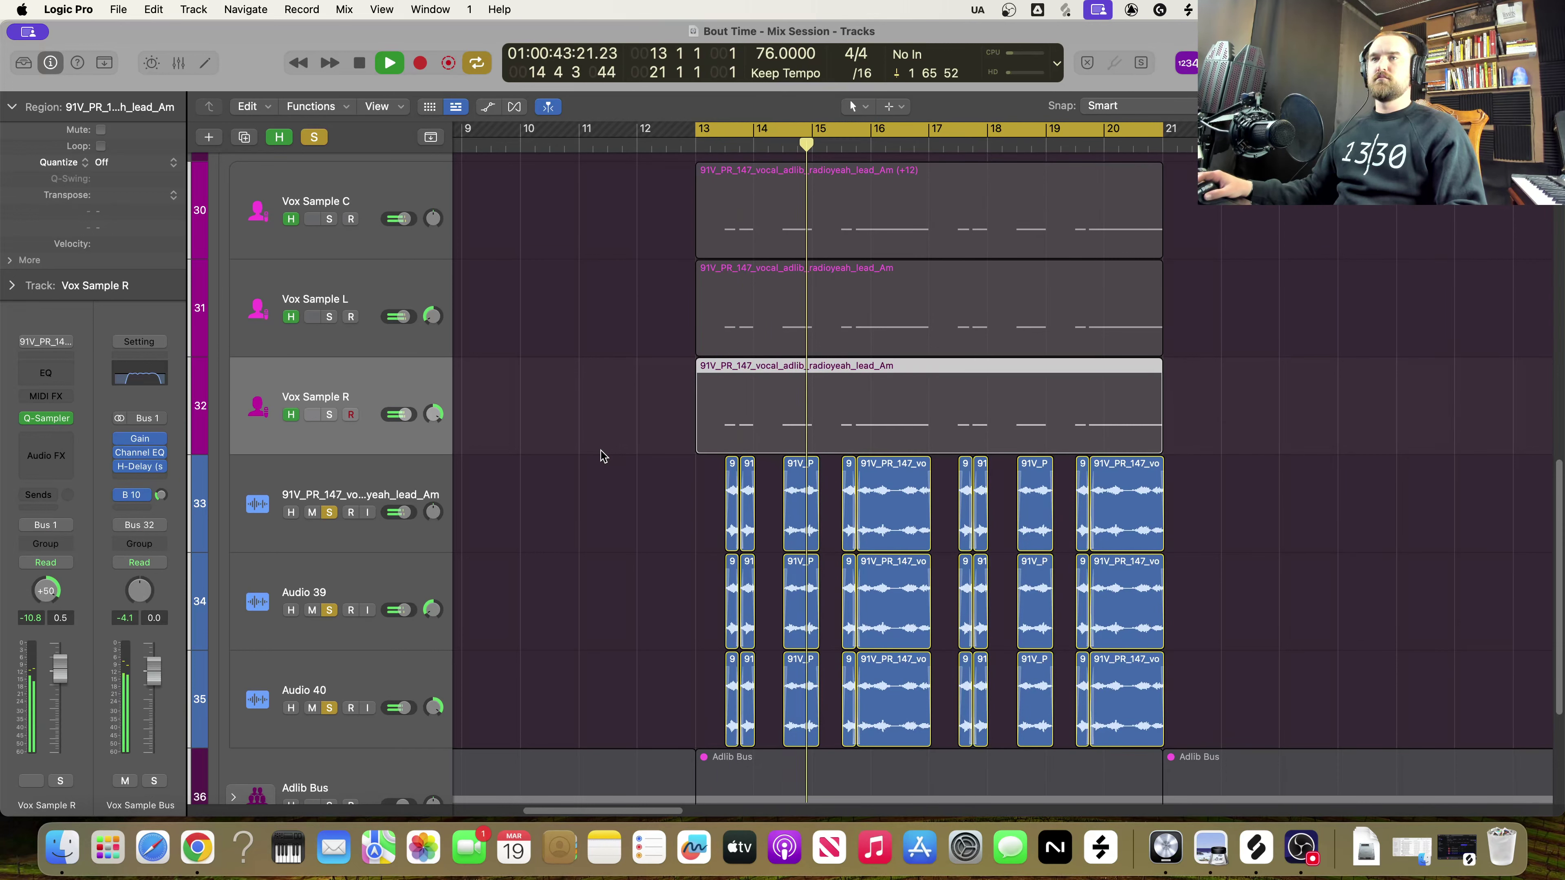
pyautogui.press('space')
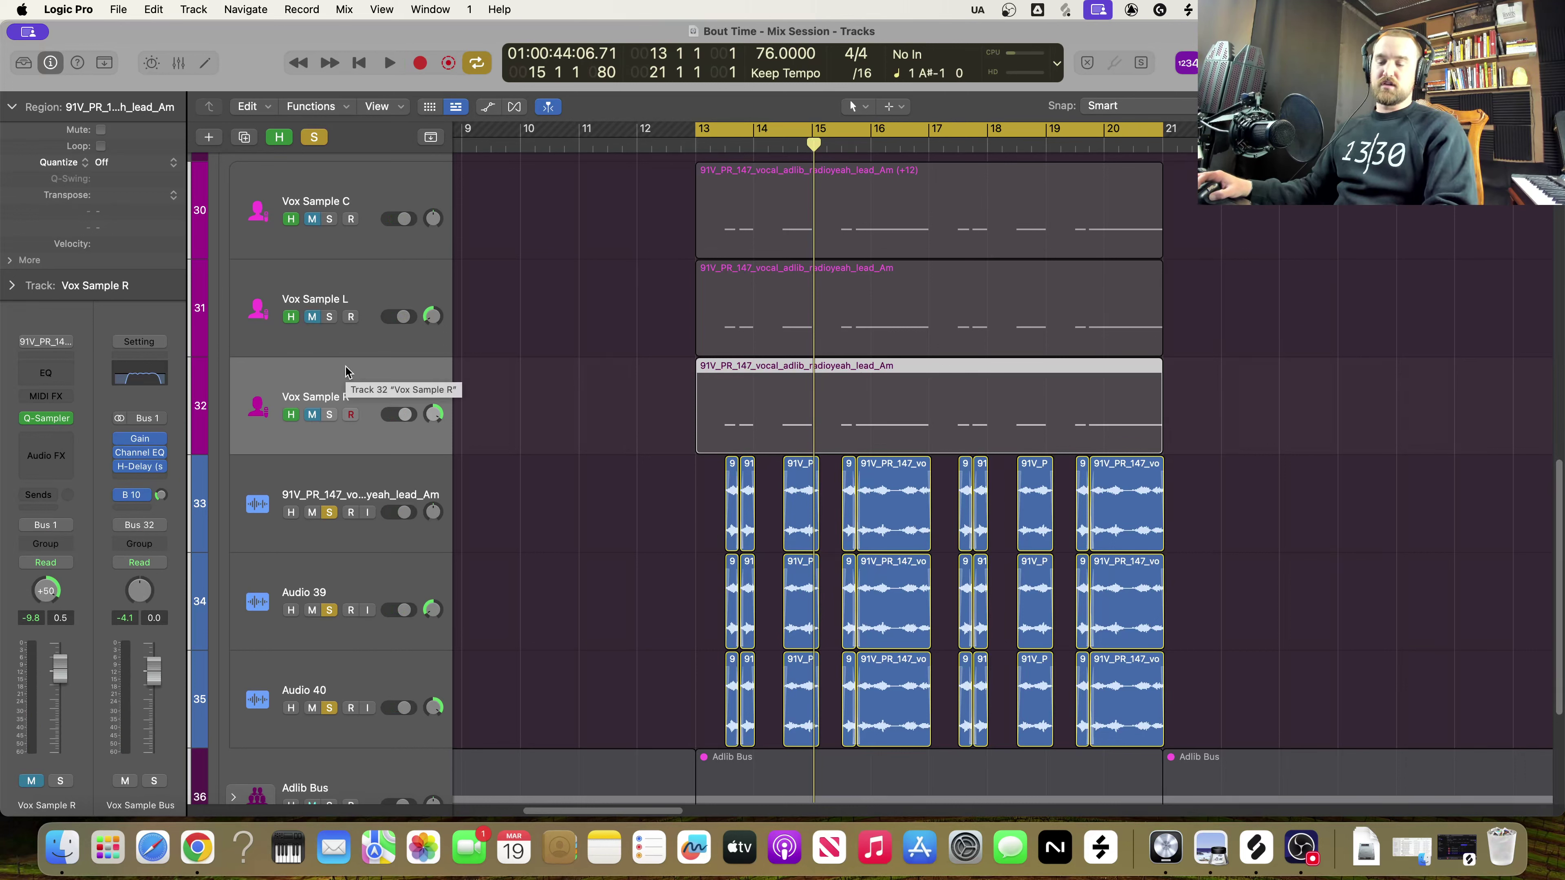
# Hide the marked Vox Sample tracks, unsolo the three audio slice tracks and play them with the rest of the beat
pyautogui.press('h')
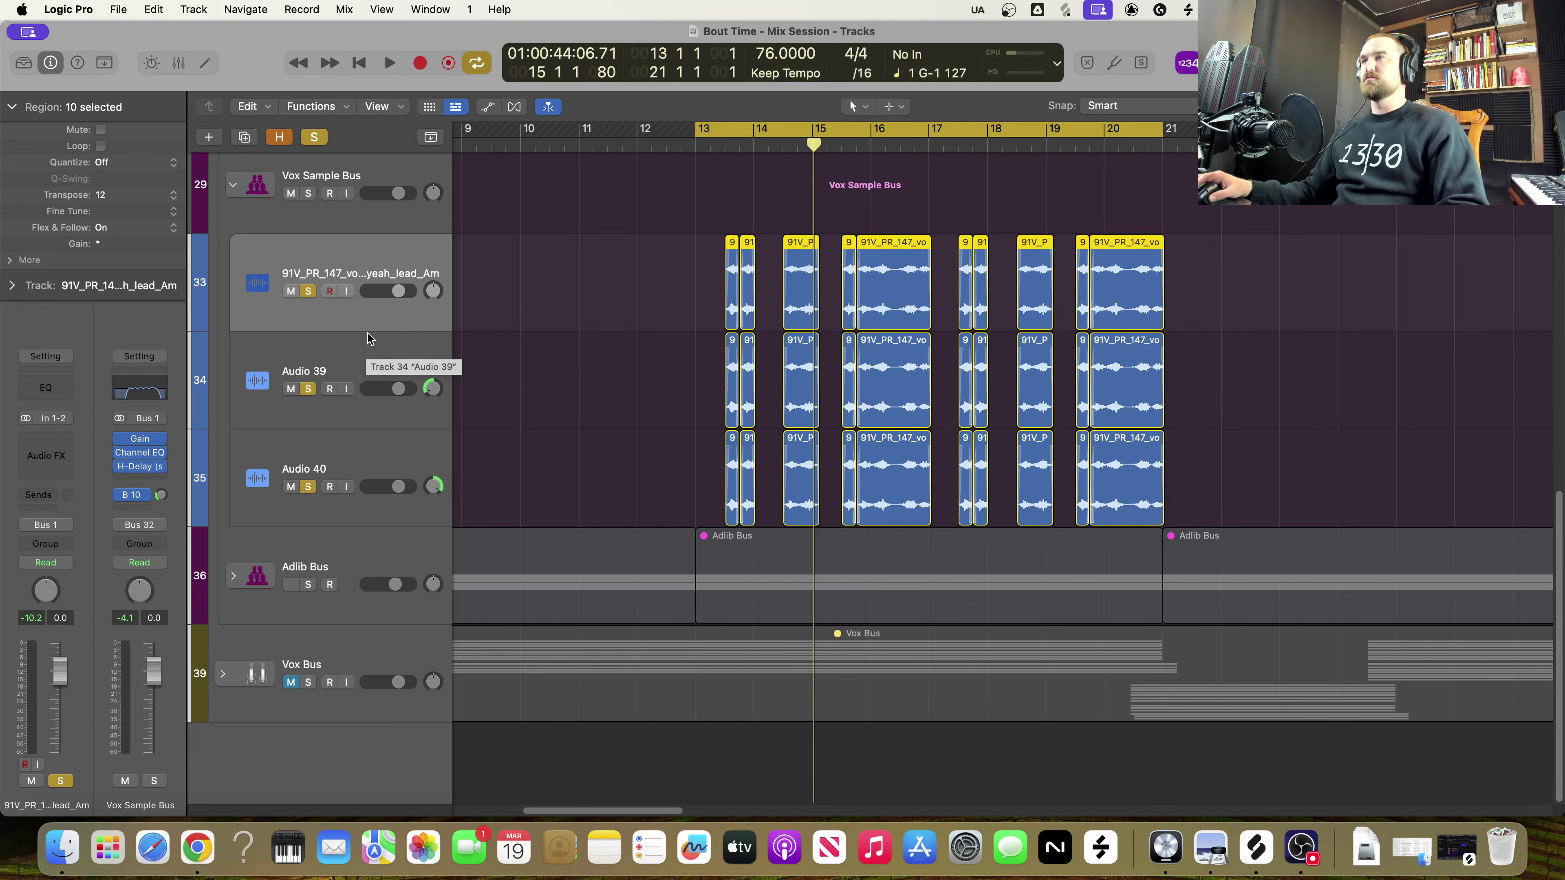
pyautogui.click(309, 290)
pyautogui.click(308, 392)
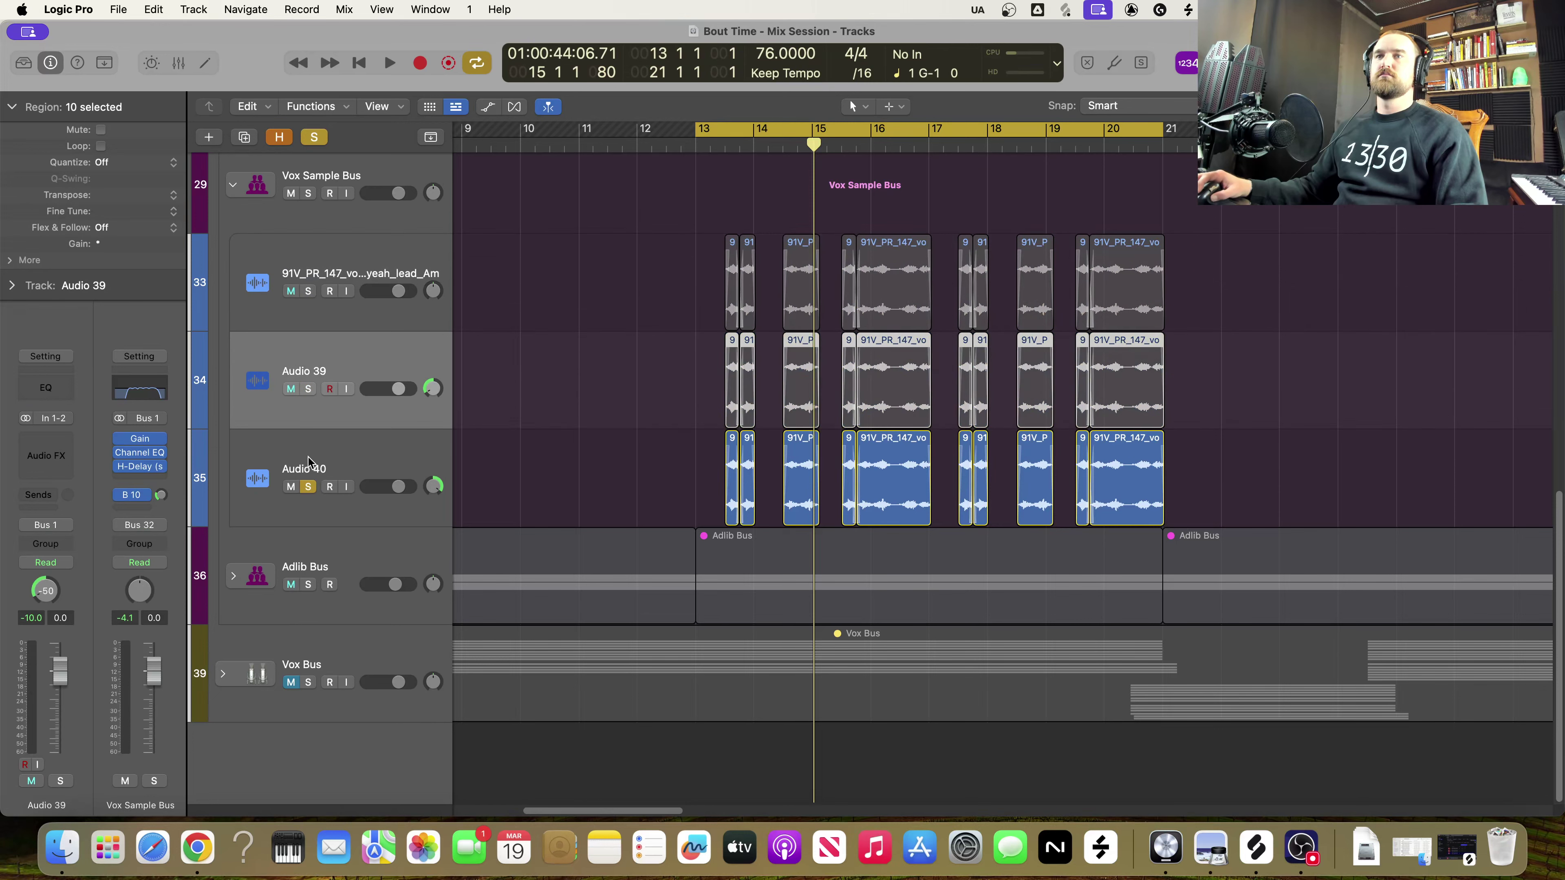
pyautogui.click(310, 487)
pyautogui.press('space')
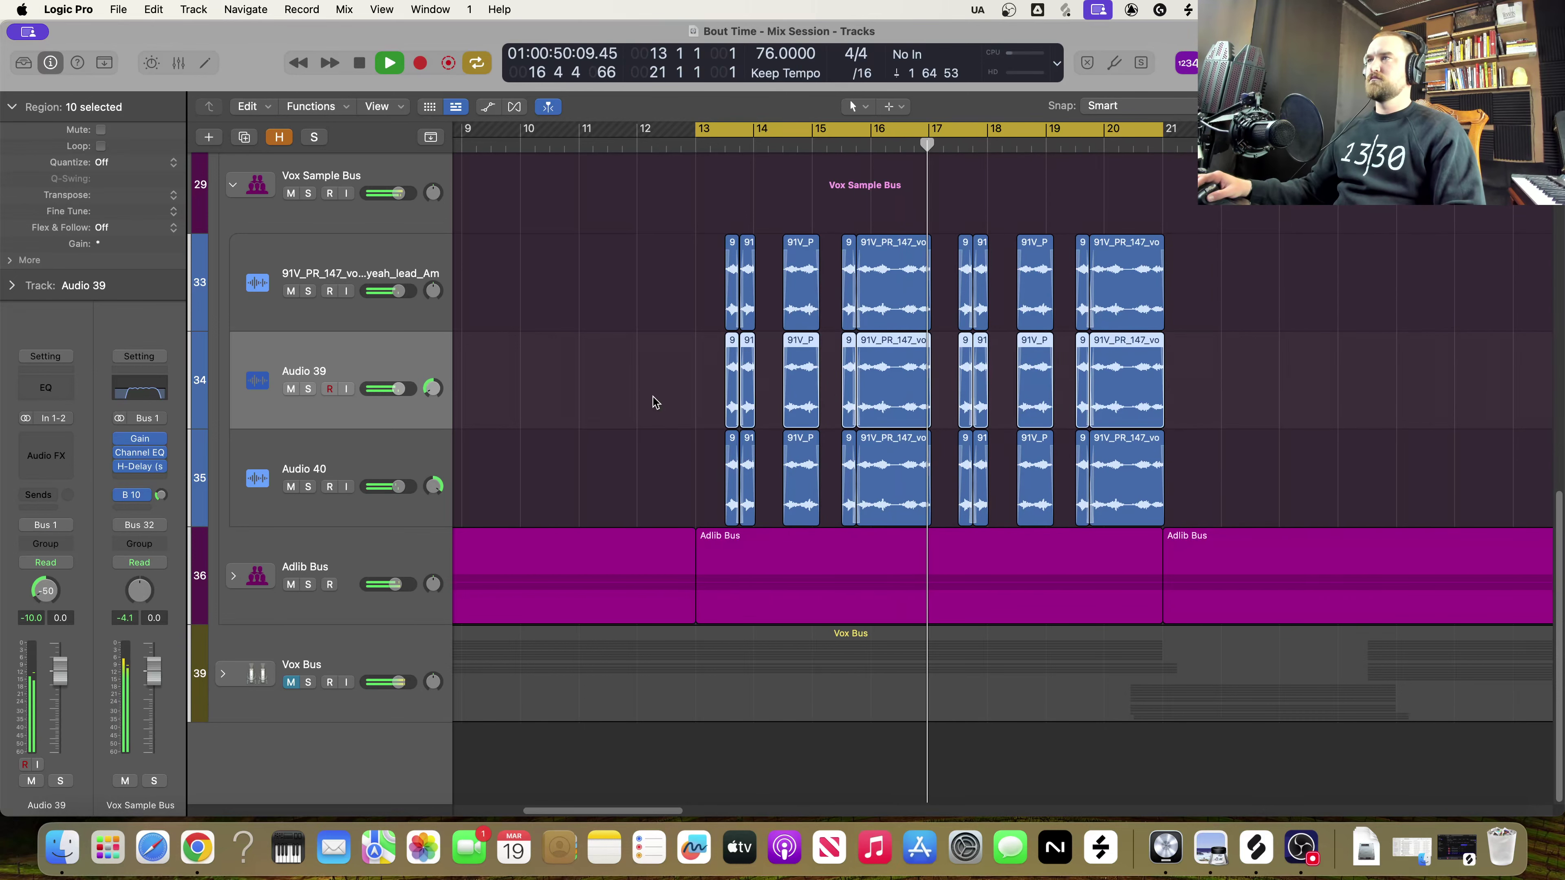
pyautogui.press('space')
# Pan the lead vocal slice track to the left, center Audio 39, and play the beat from bar 13
pyautogui.scroll(5, 735, 411)
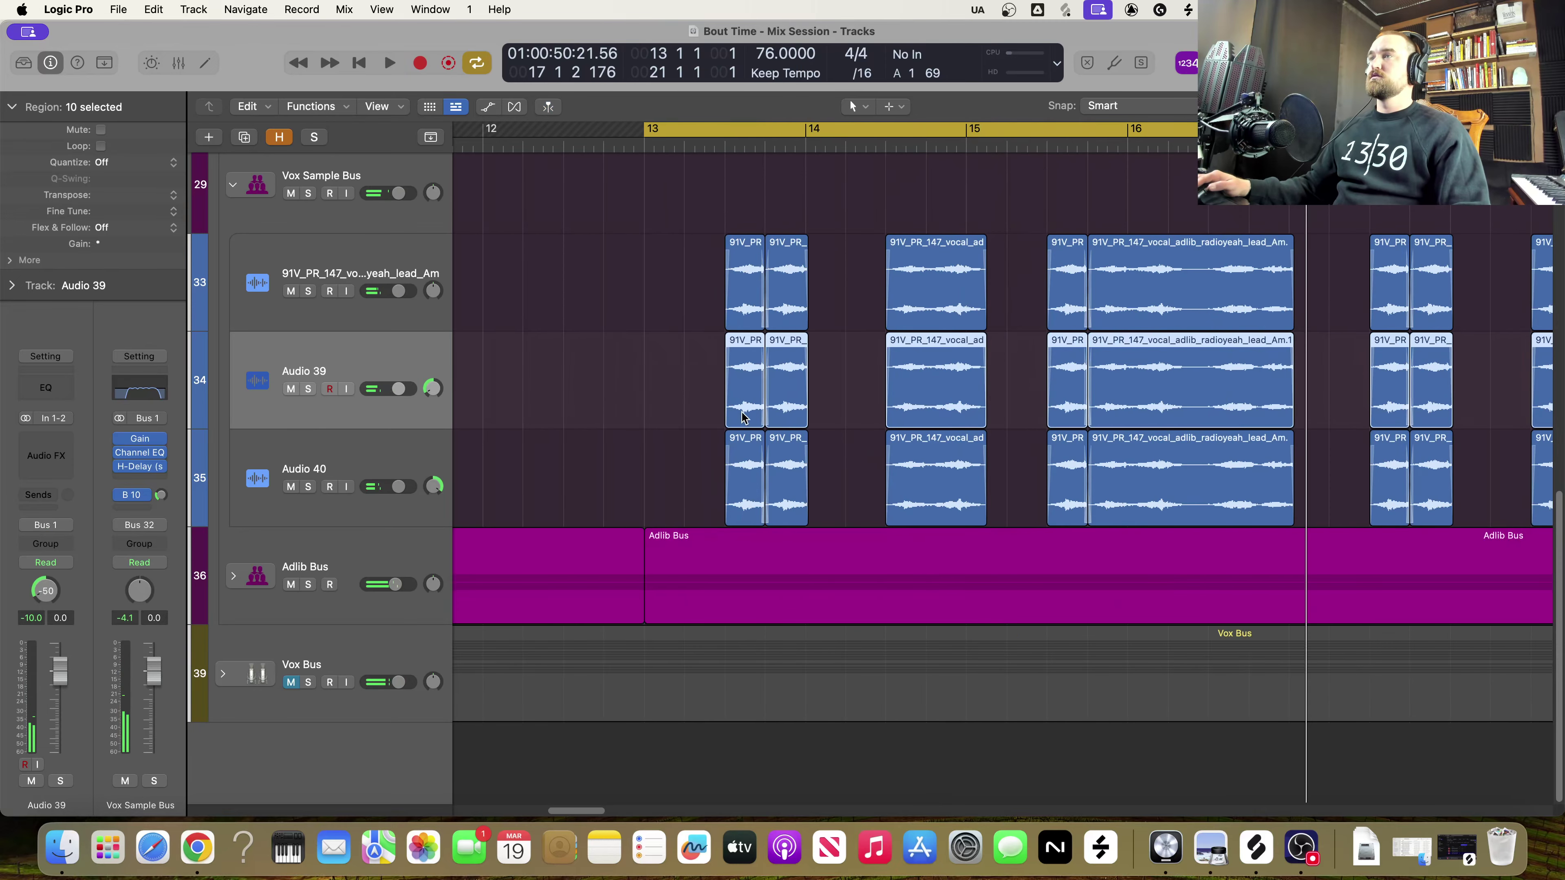
pyautogui.hscroll(3, 741, 417)
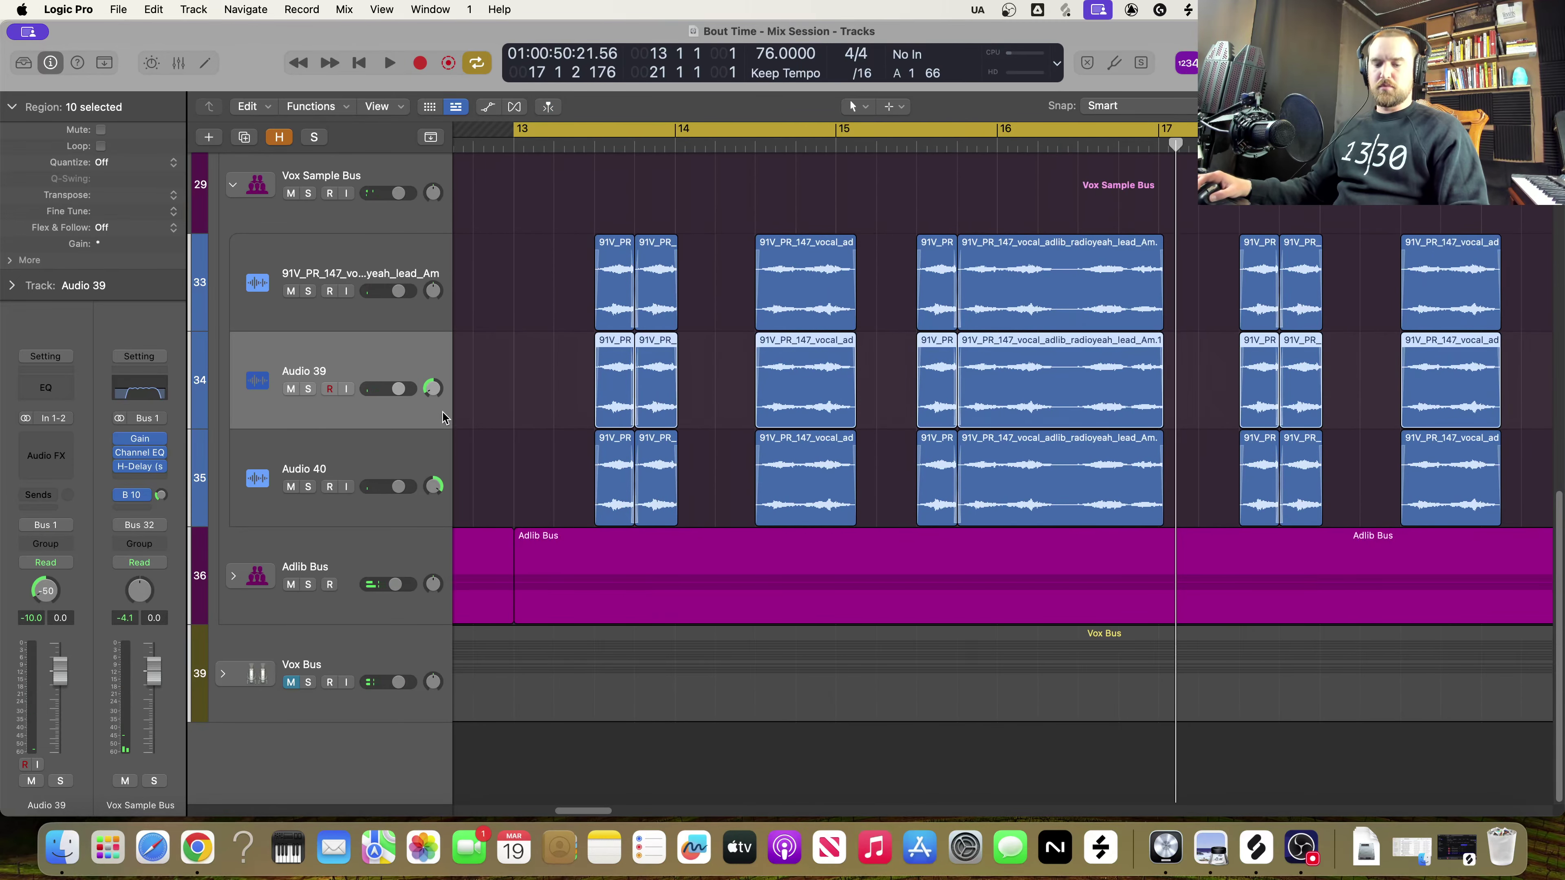
pyautogui.moveTo(433, 296); pyautogui.dragTo(434, 271)
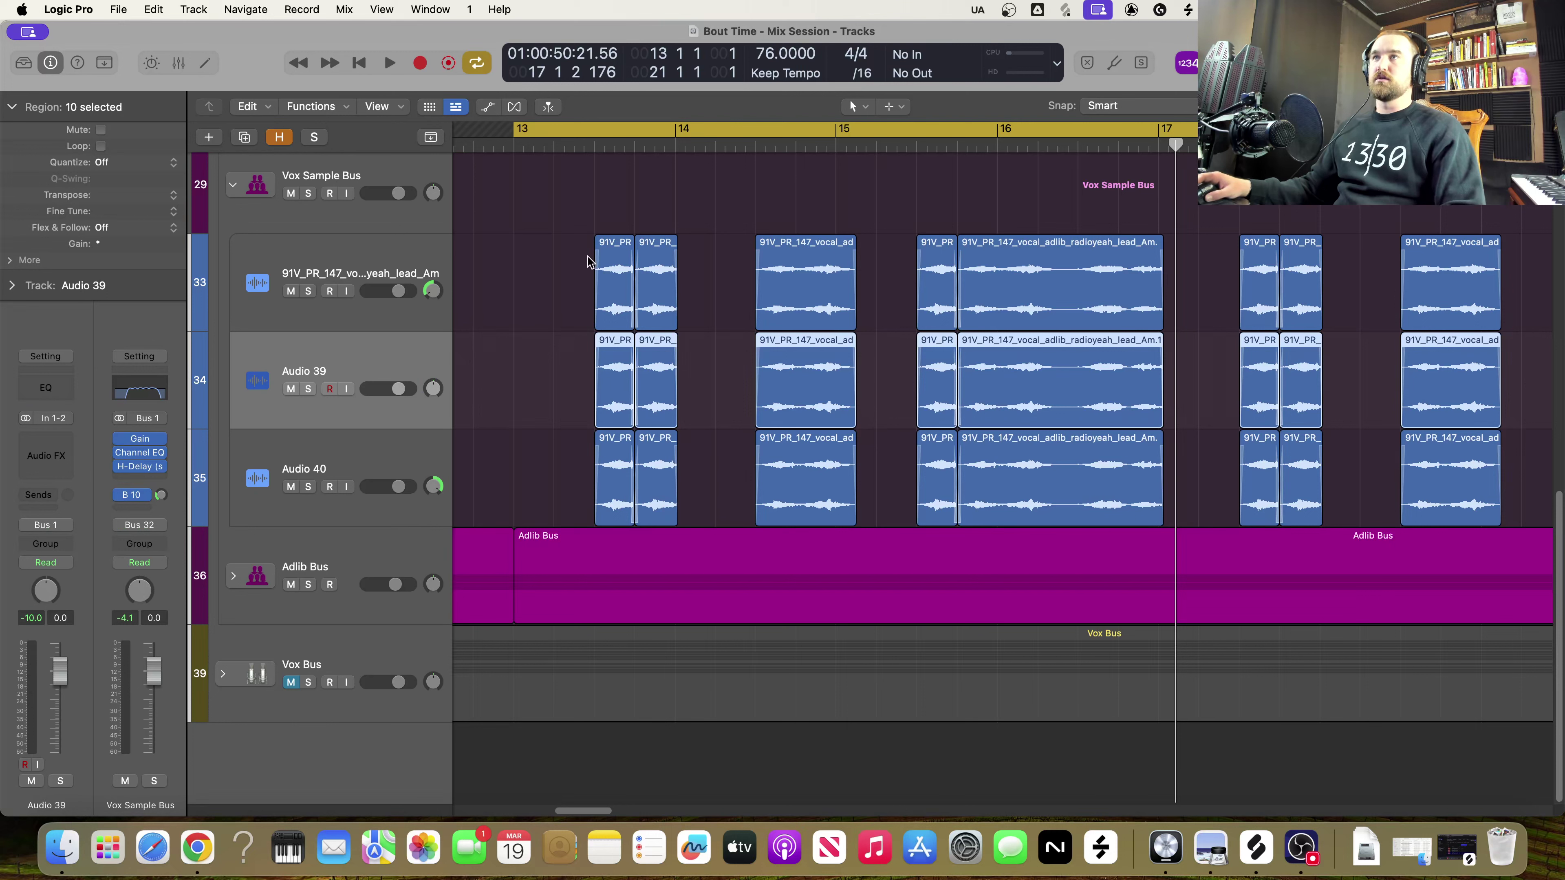
pyautogui.press('space')
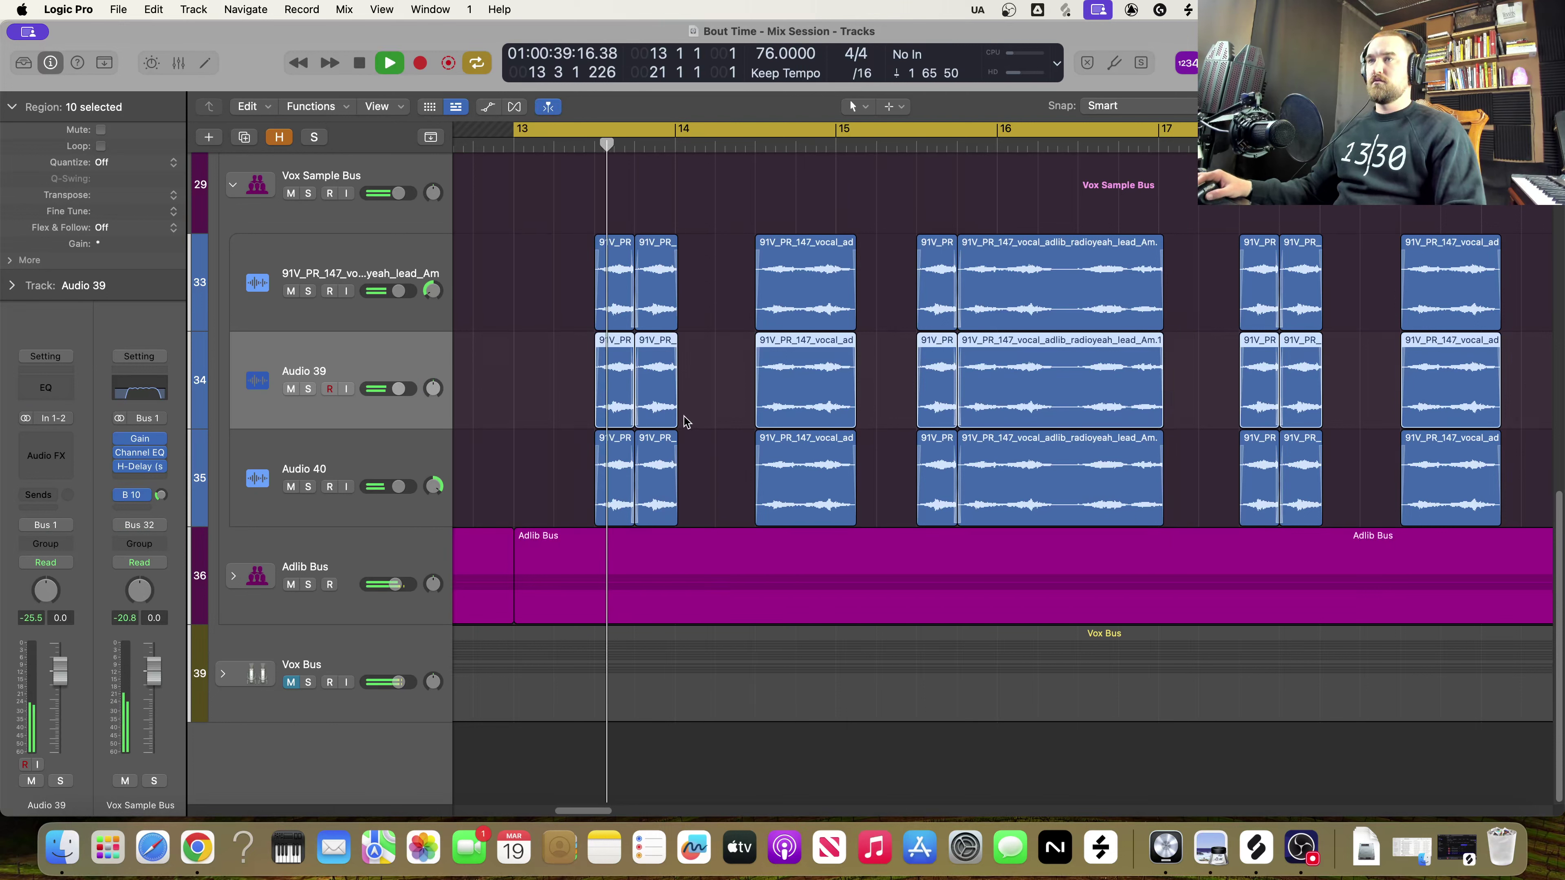
# Lower the volume of the lead vocal slice track and of Audio 40, and play the beat to judge the balance
pyautogui.press('space')
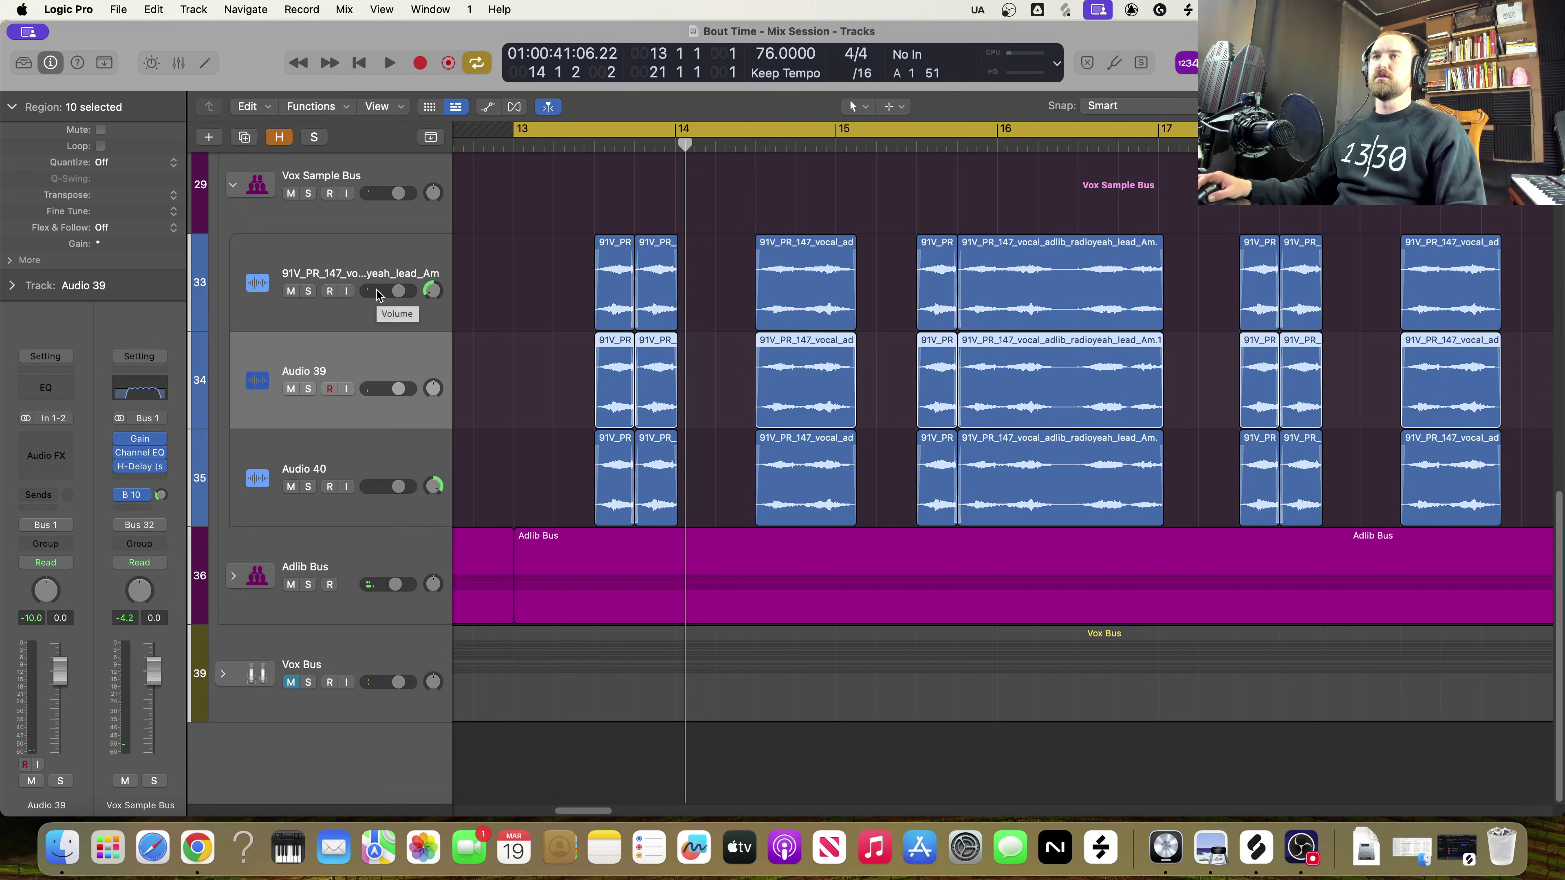
pyautogui.moveTo(402, 295); pyautogui.dragTo(392, 295)
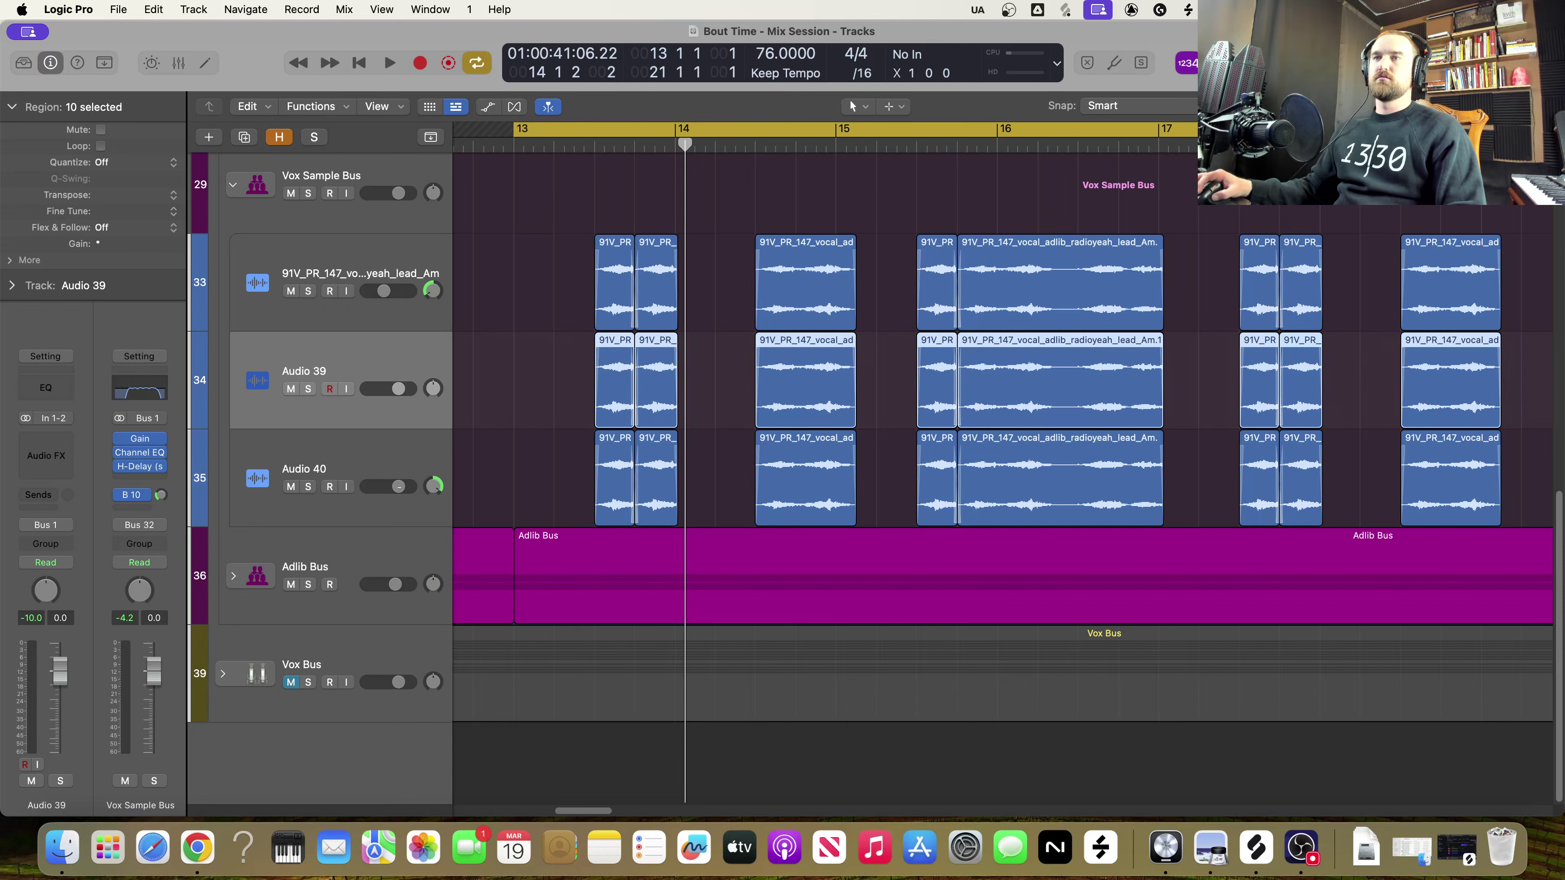
pyautogui.moveTo(399, 486); pyautogui.dragTo(390, 486)
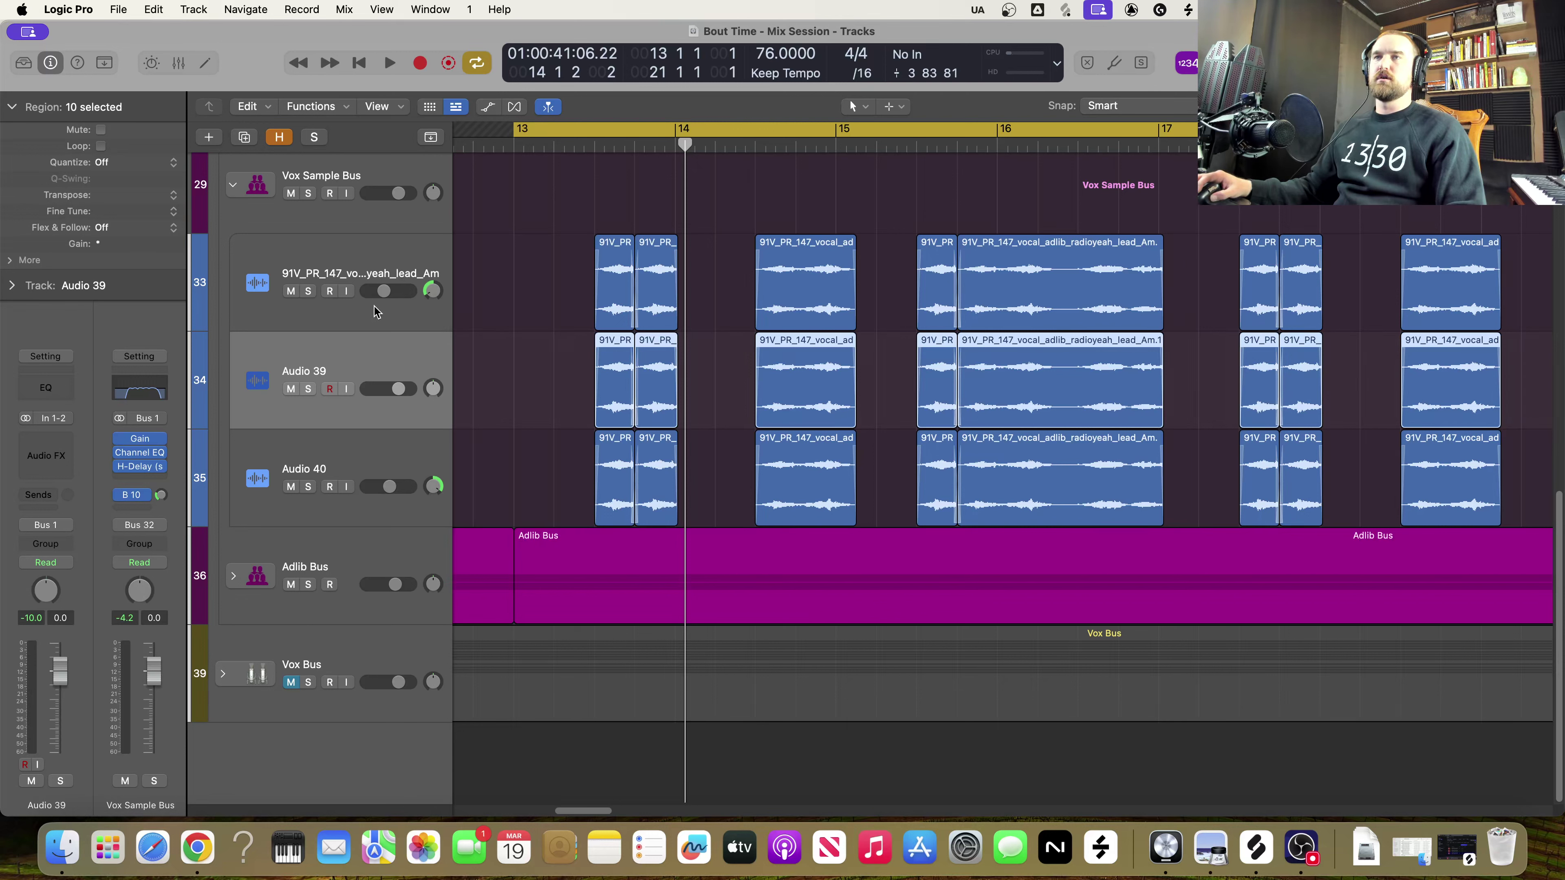
pyautogui.press('space')
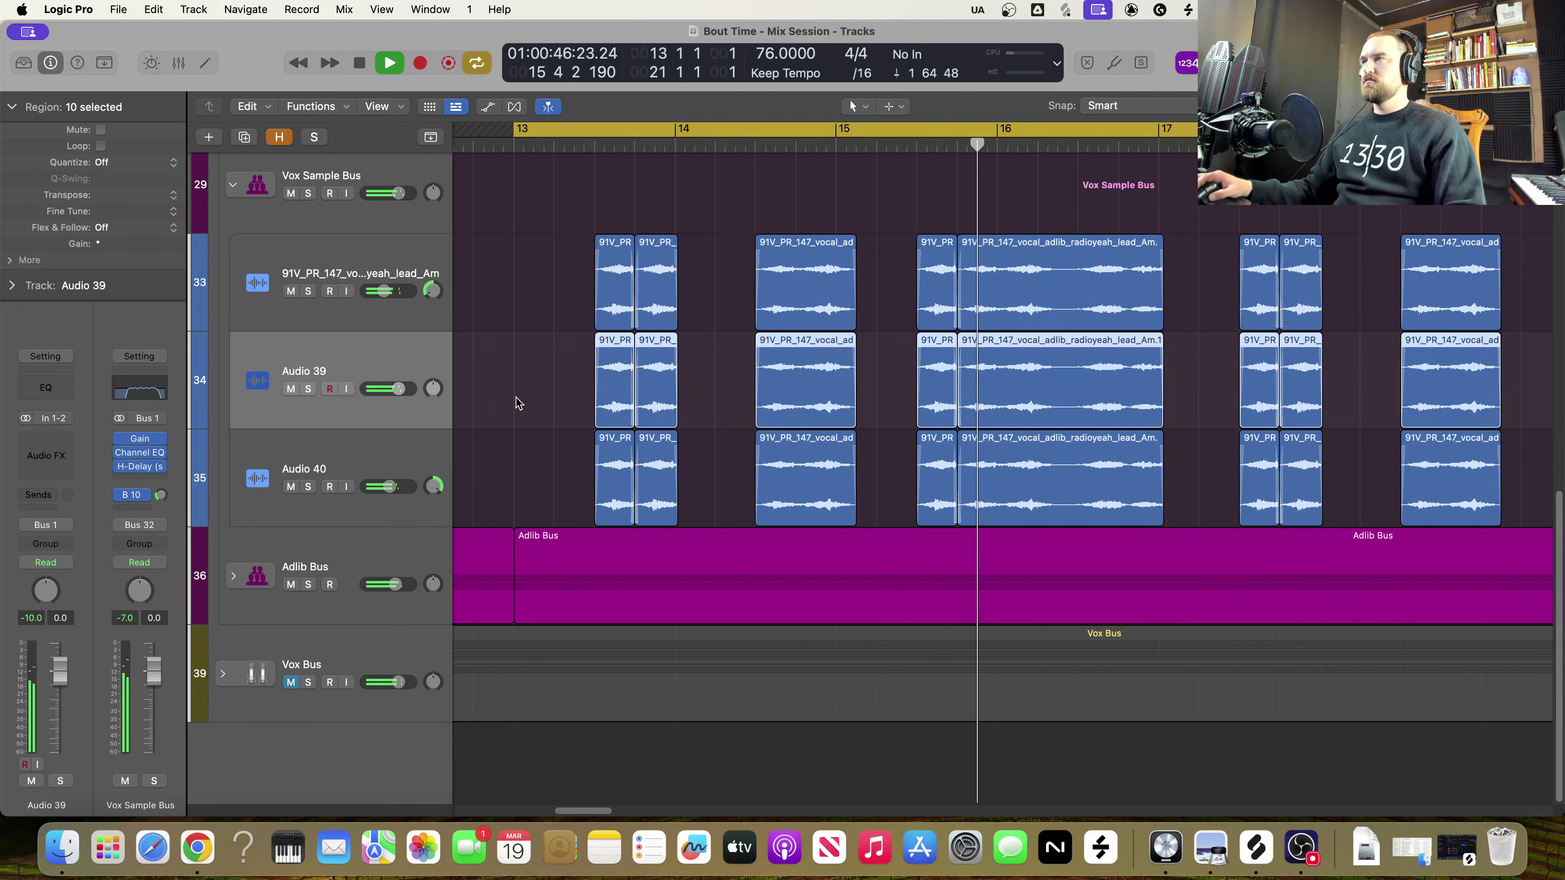
pyautogui.press('space')
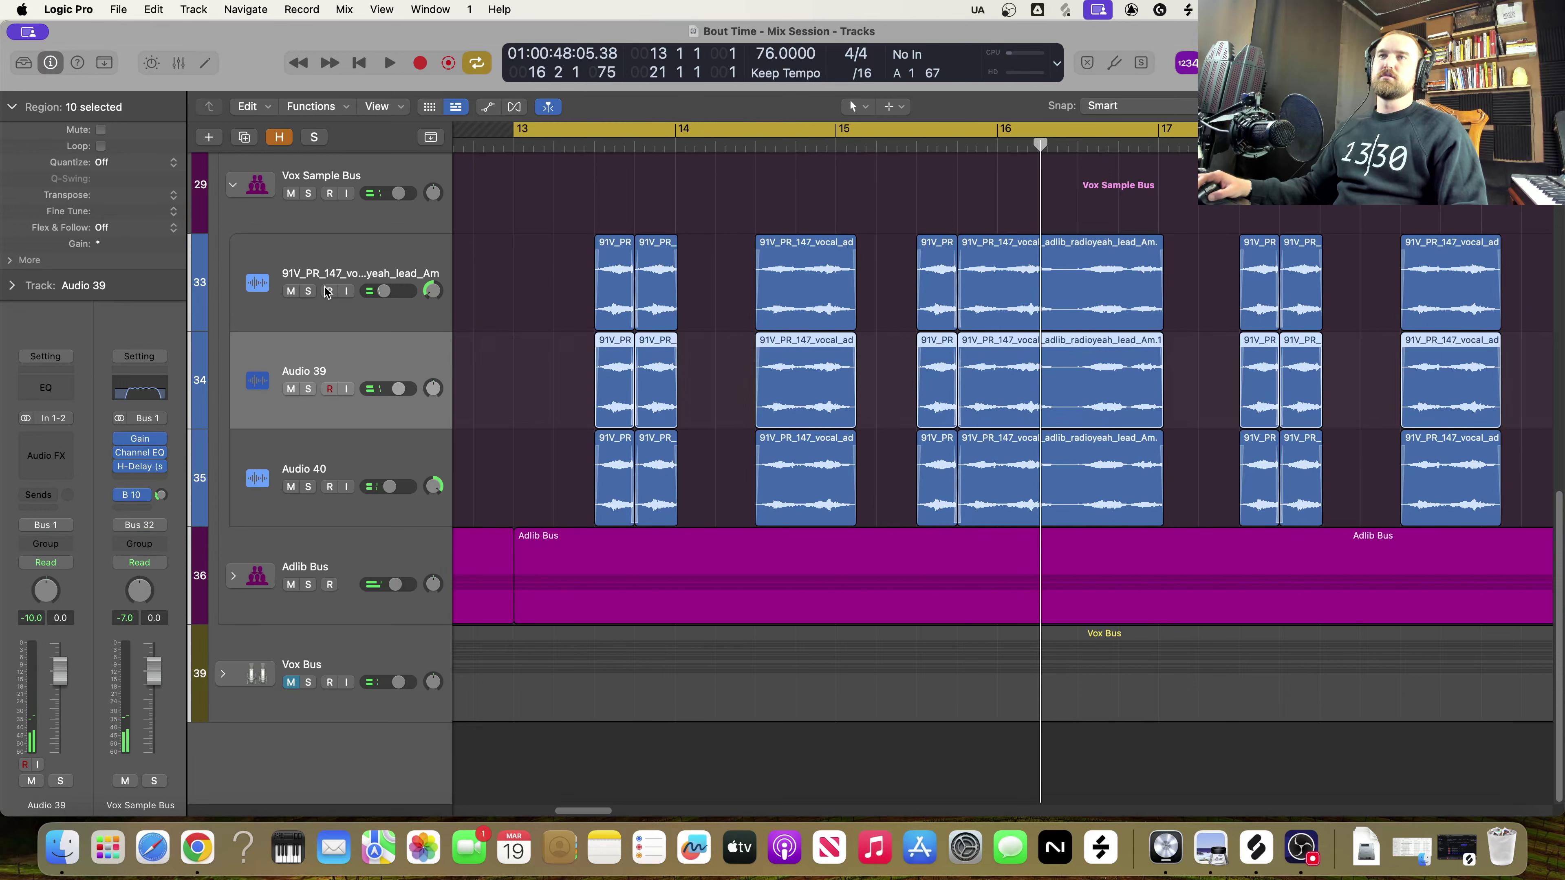
# Solo the lead vocal slice track, Audio 39 and Audio 40, and play them on their own from bar 13
pyautogui.click(308, 291)
pyautogui.click(307, 389)
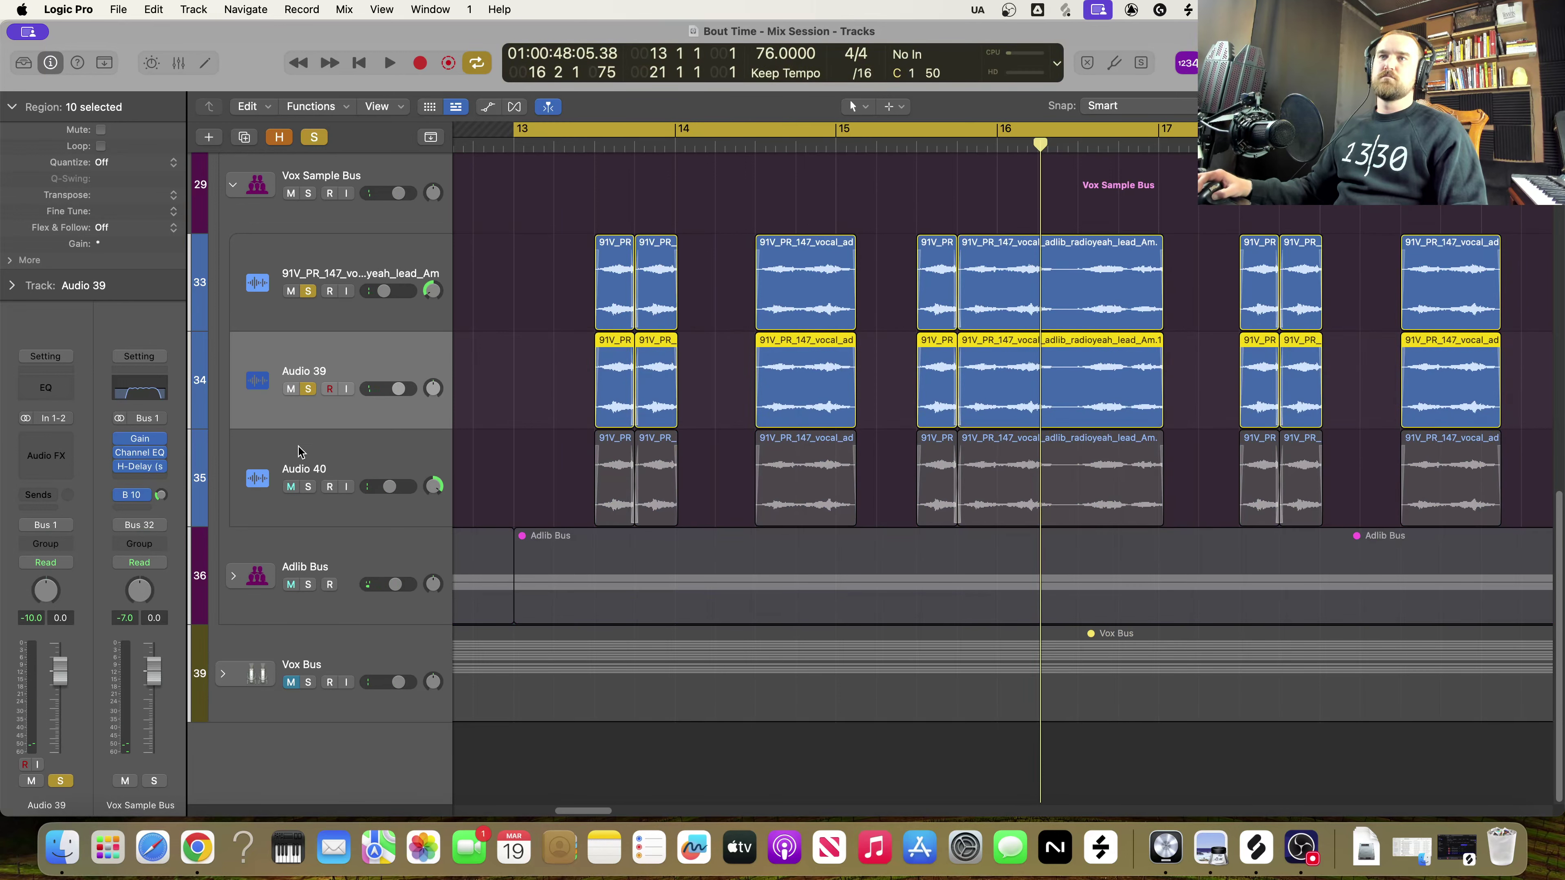
pyautogui.click(304, 487)
pyautogui.press('space')
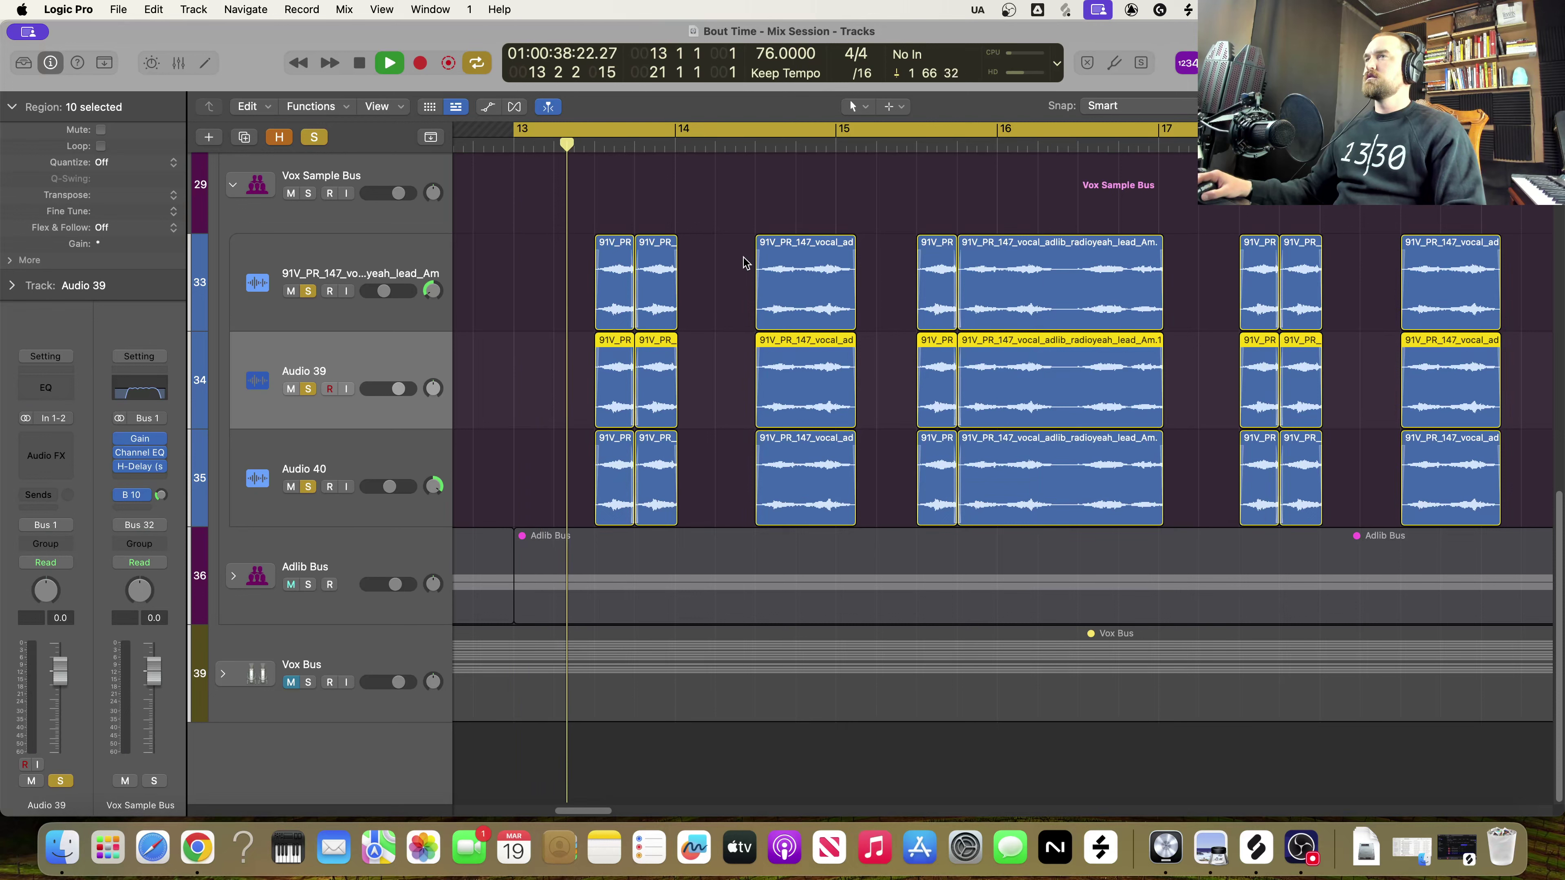
pyautogui.press('space')
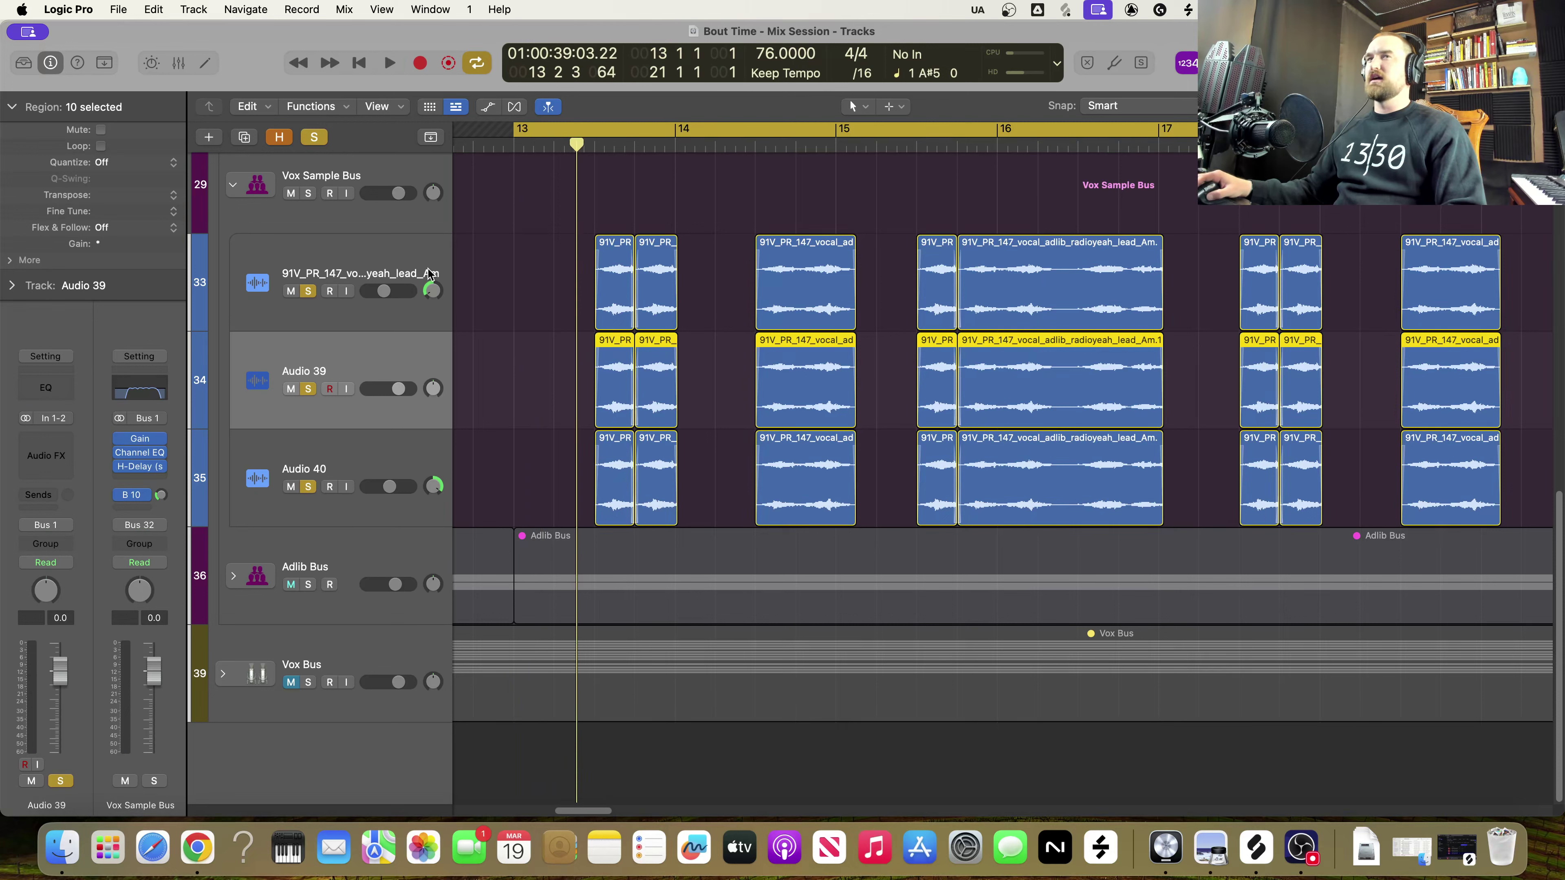
# Clear all solos, reset the lead slice track and Audio 40 to their default volume, and play the beat
pyautogui.click(315, 138)
pyautogui.keyDown('alt'); pyautogui.click(387, 294); pyautogui.keyUp('alt')
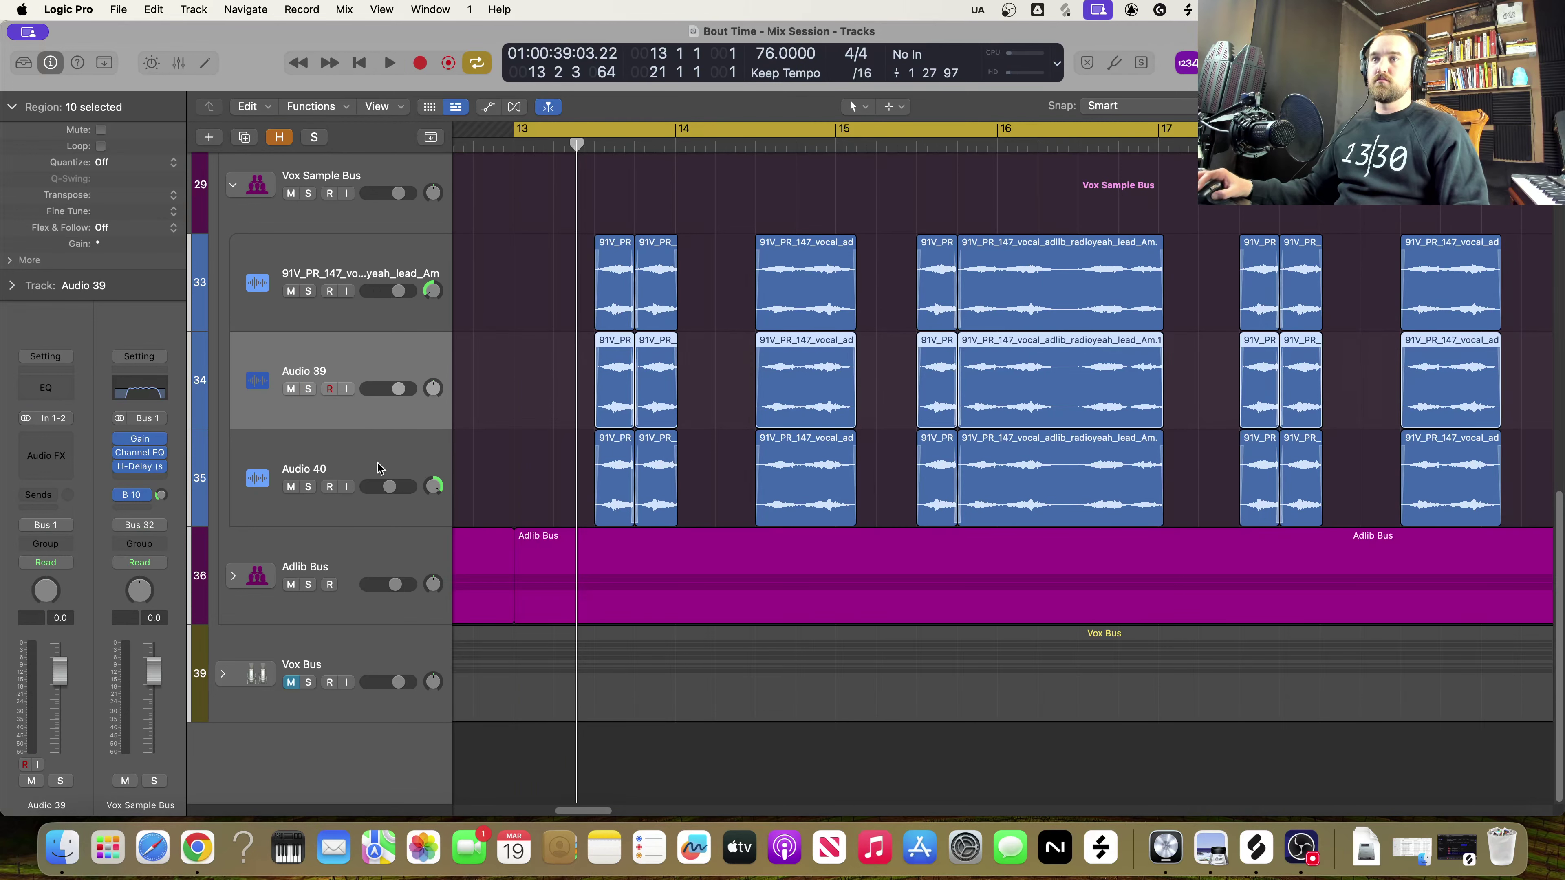
pyautogui.keyDown('alt'); pyautogui.click(389, 487); pyautogui.keyUp('alt')
pyautogui.press('space')
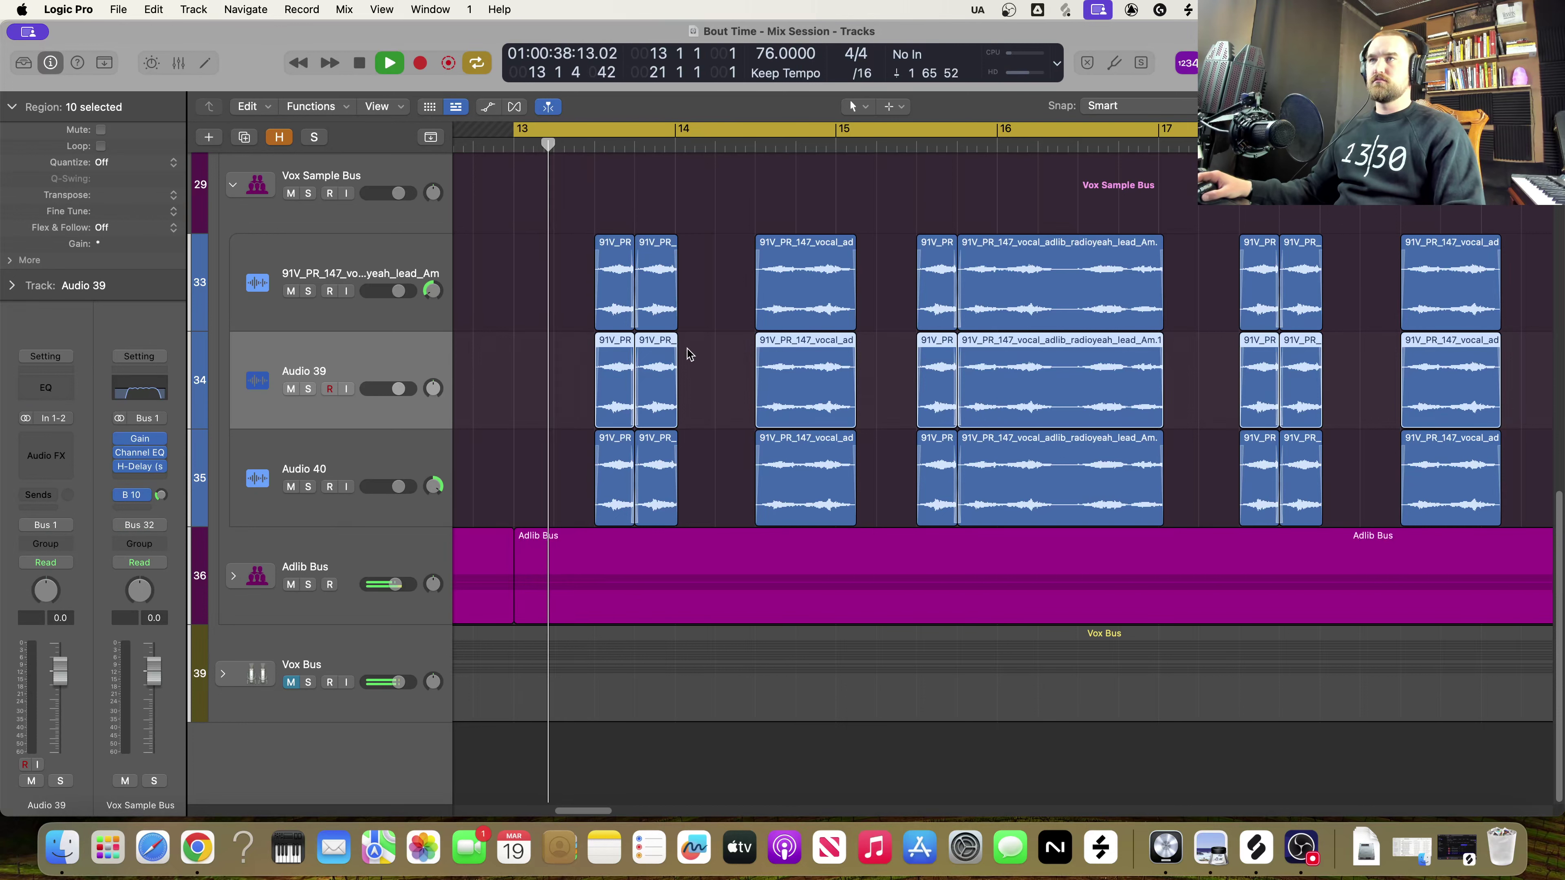
pyautogui.press('space')
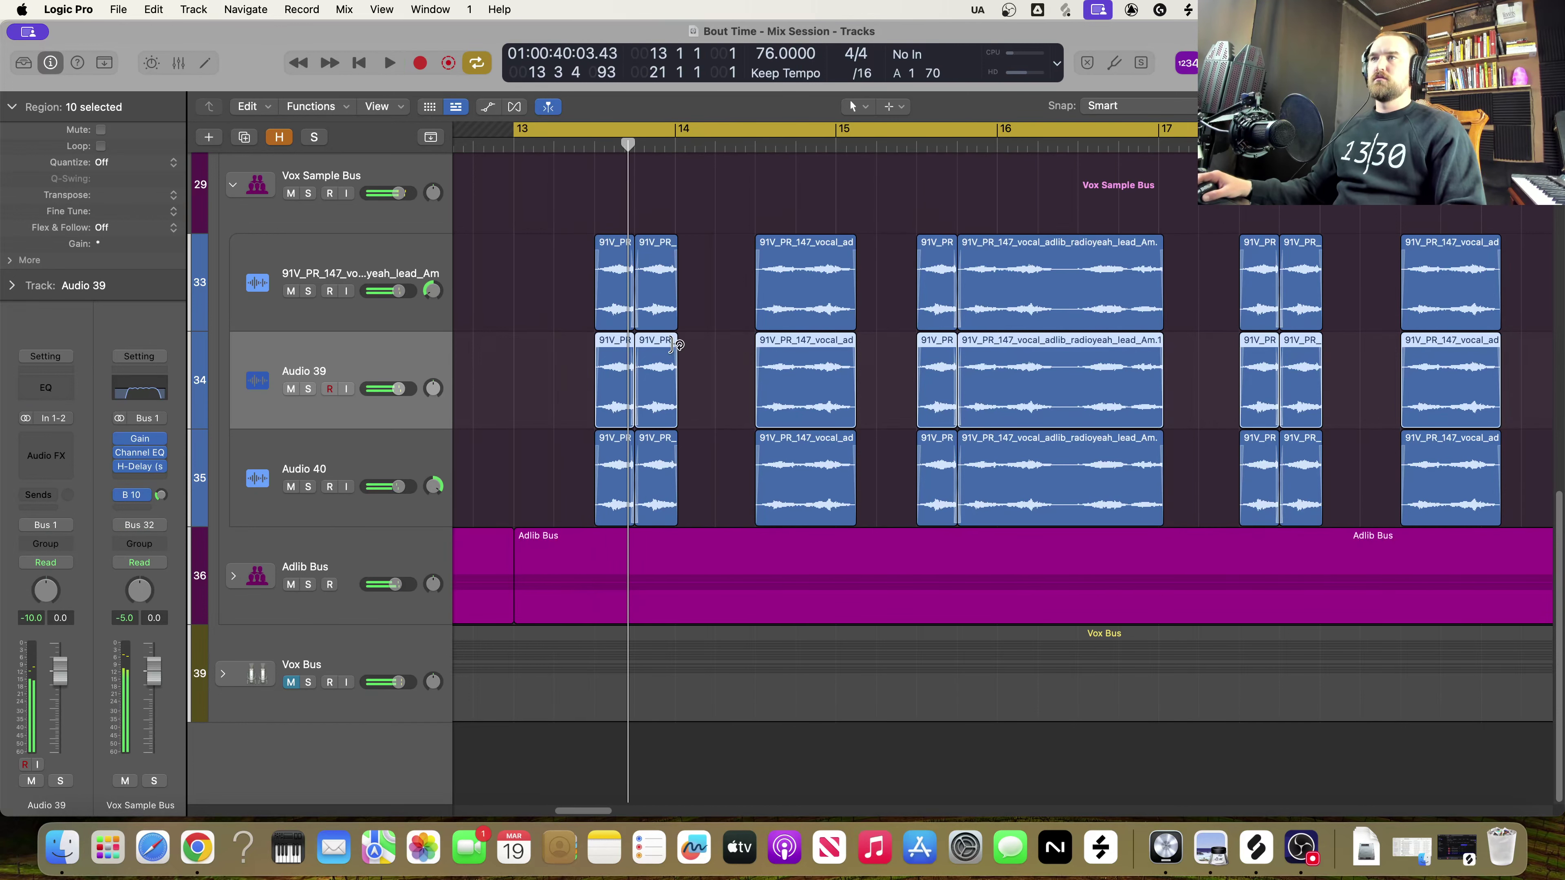
# Select the slice regions on all three audio tracks, move them together slightly earlier, and play the beat
pyautogui.press('z')
pyautogui.moveTo(524, 272); pyautogui.dragTo(735, 468)
pyautogui.press('z')
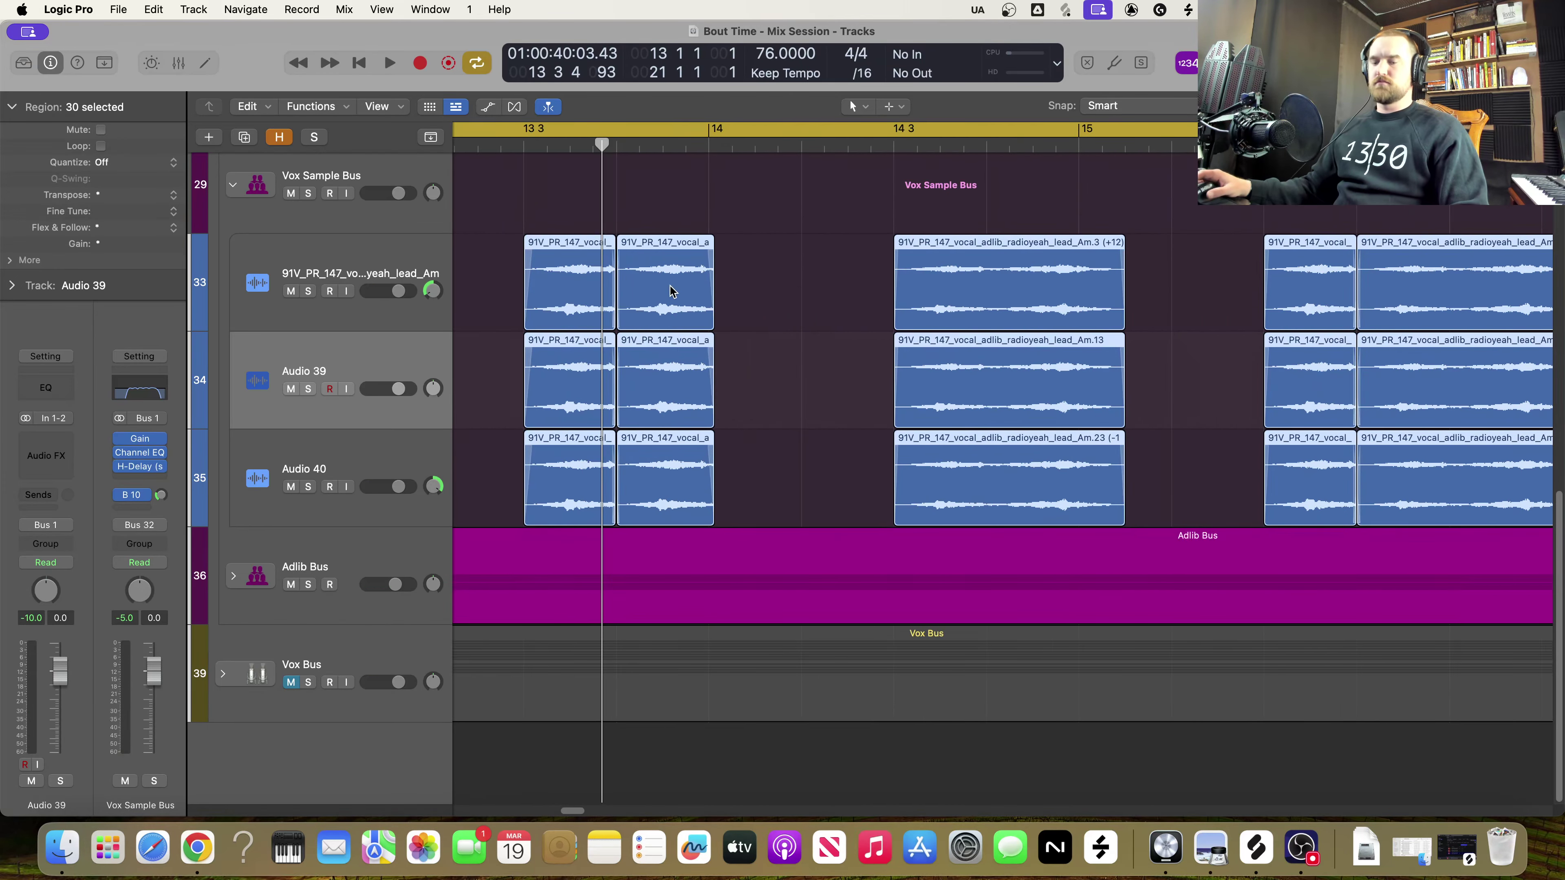
pyautogui.moveTo(672, 292); pyautogui.dragTo(660, 293)
pyautogui.press('space')
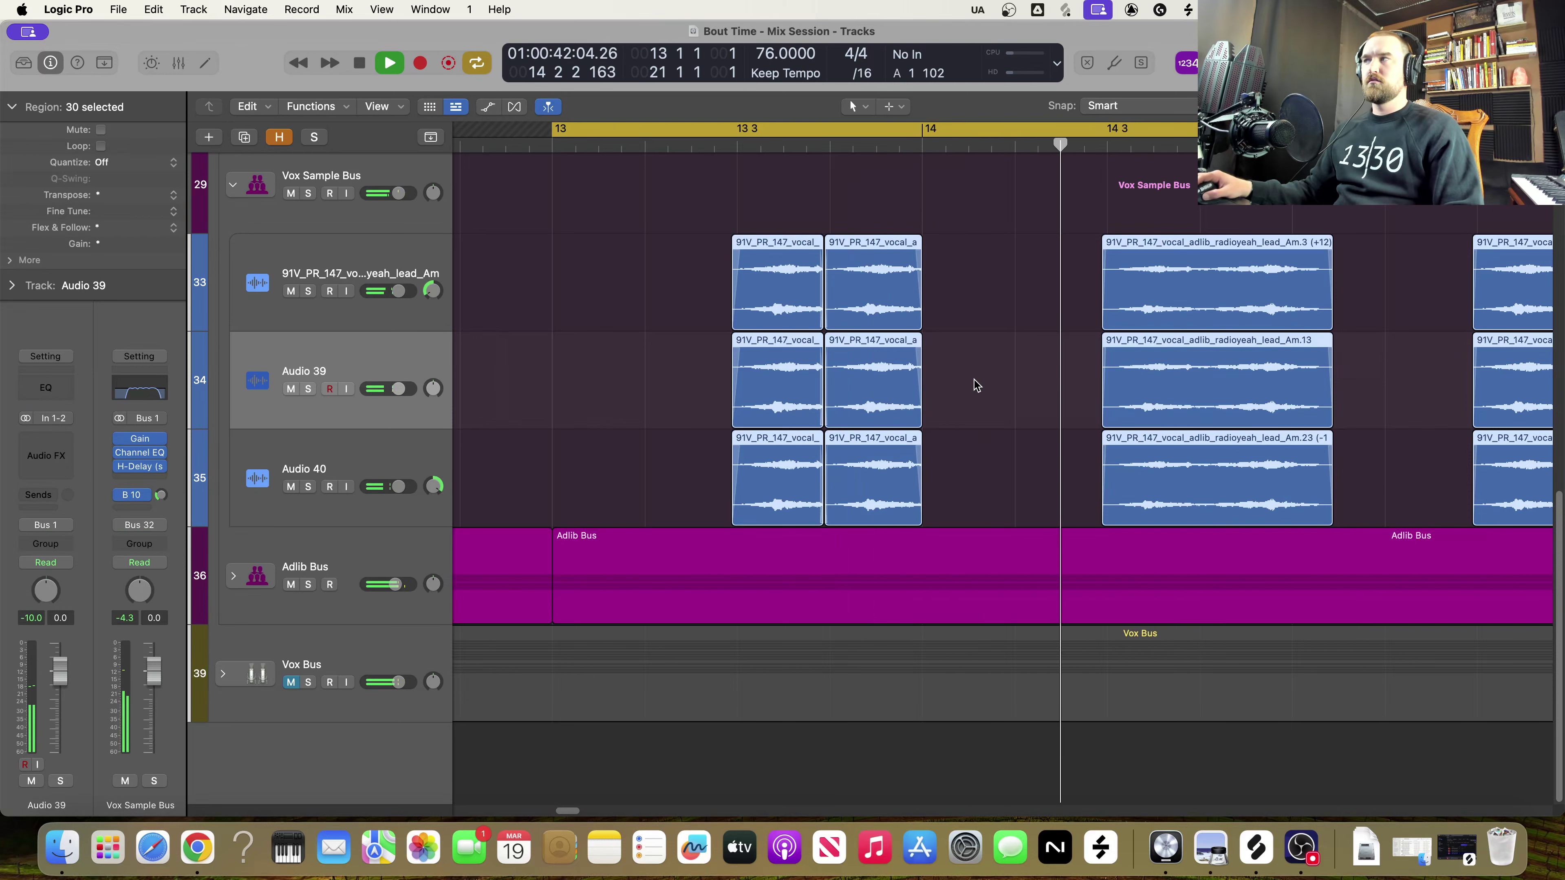
pyautogui.press('space')
# Examine closely where the first slices start relative to the 13 3 beat line on all three audio tracks
pyautogui.press('super+Right')
pyautogui.press('super+Right')
pyautogui.press('super+Right')
pyautogui.press('super+Right')
pyautogui.press('super+Right')
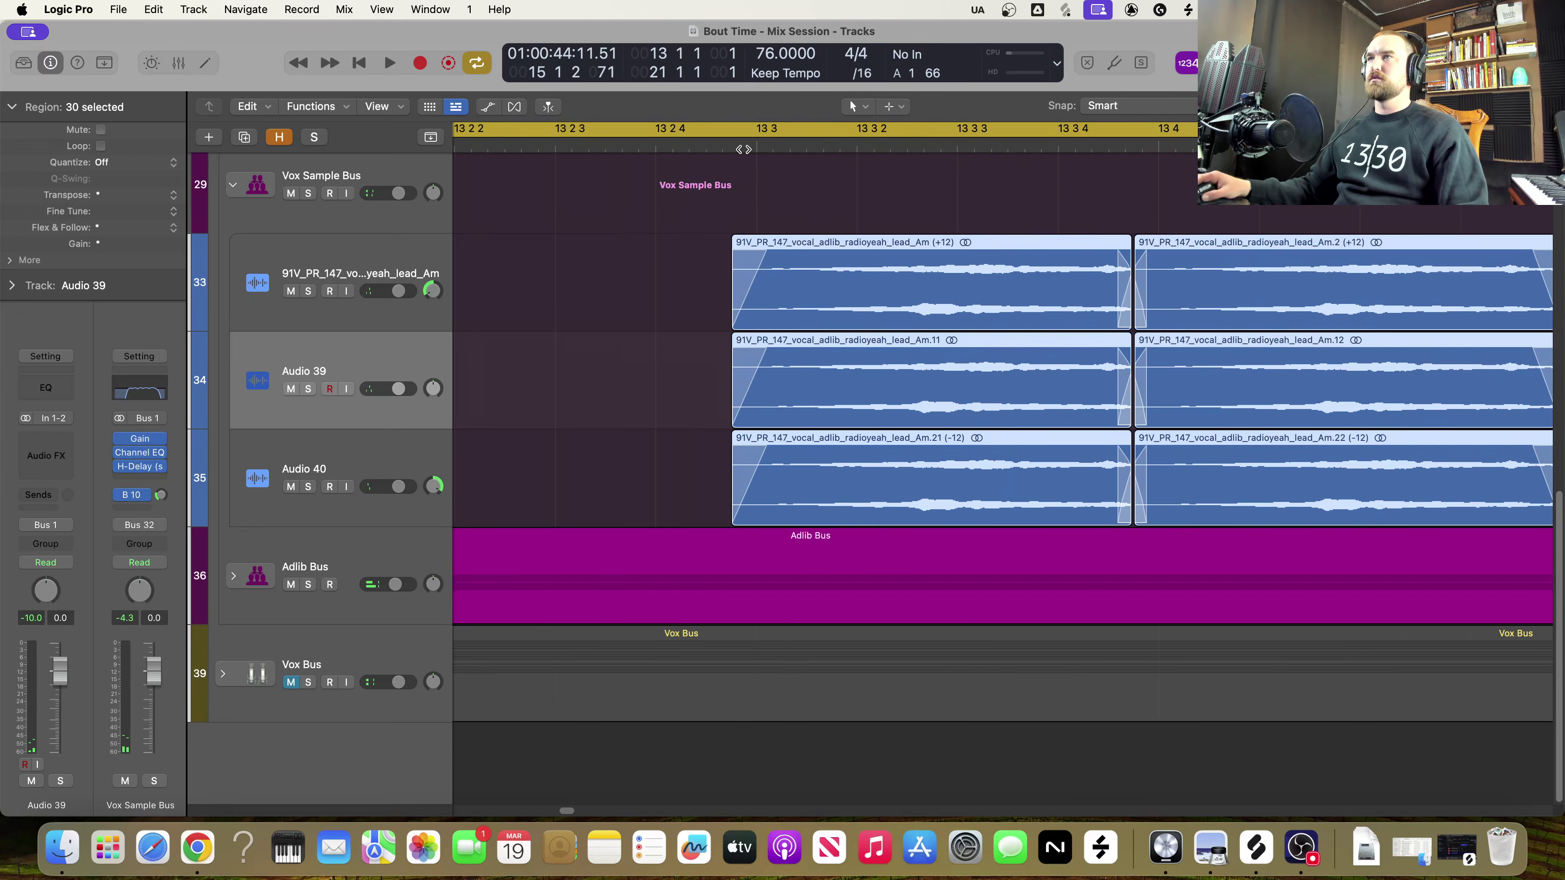
pyautogui.moveTo(774, 315); pyautogui.dragTo(785, 315)
pyautogui.press('super+Left')
pyautogui.press('super+Left')
pyautogui.press('super+Left')
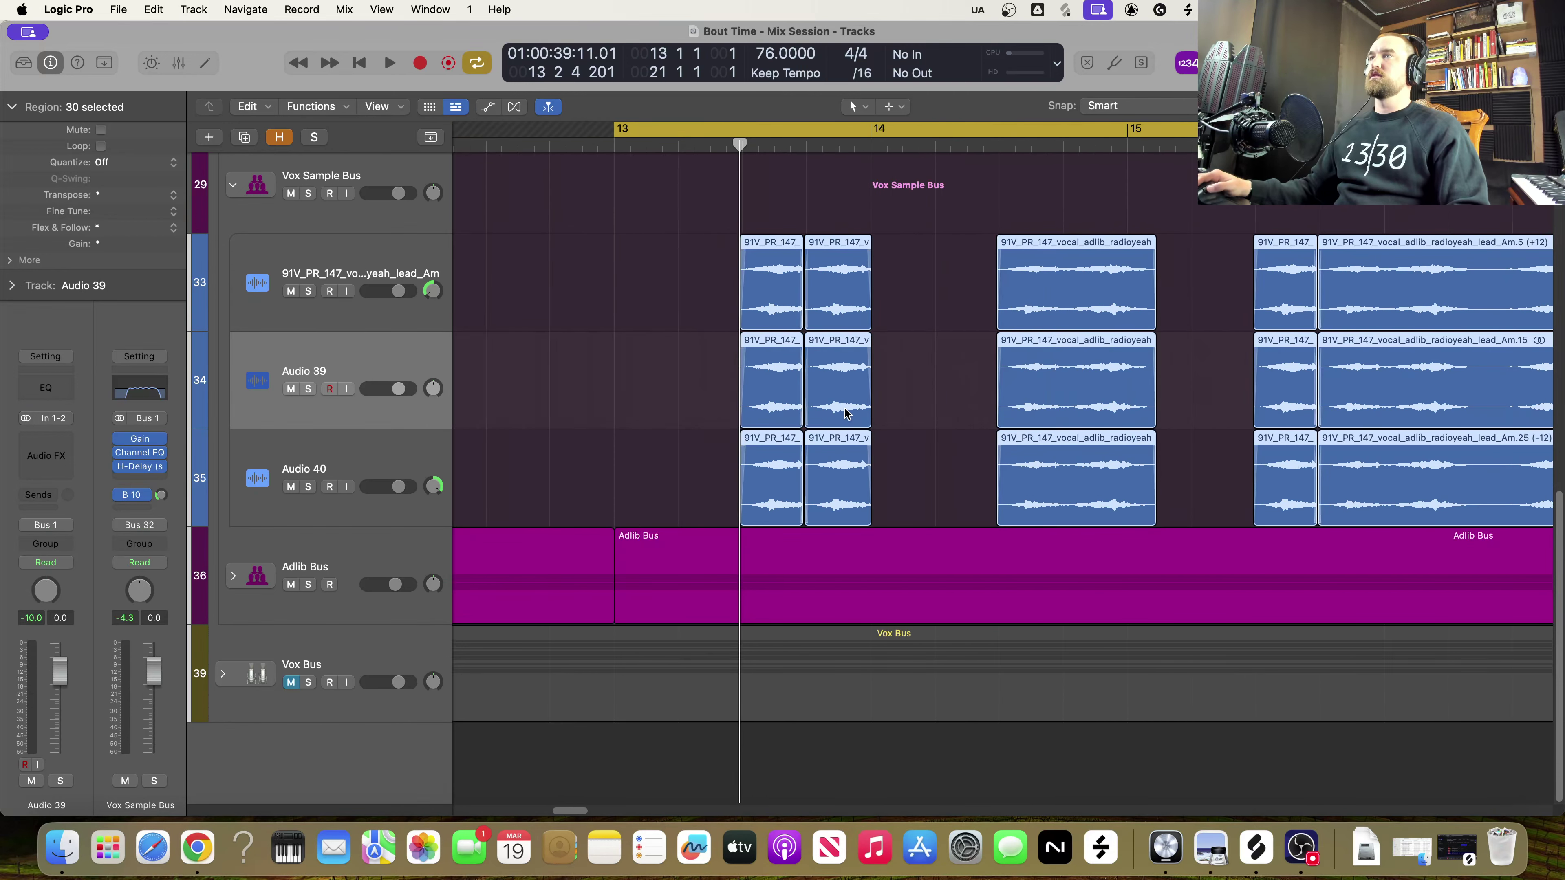
pyautogui.press('super+Left')
pyautogui.press('super+Left')
pyautogui.press('super+Left')
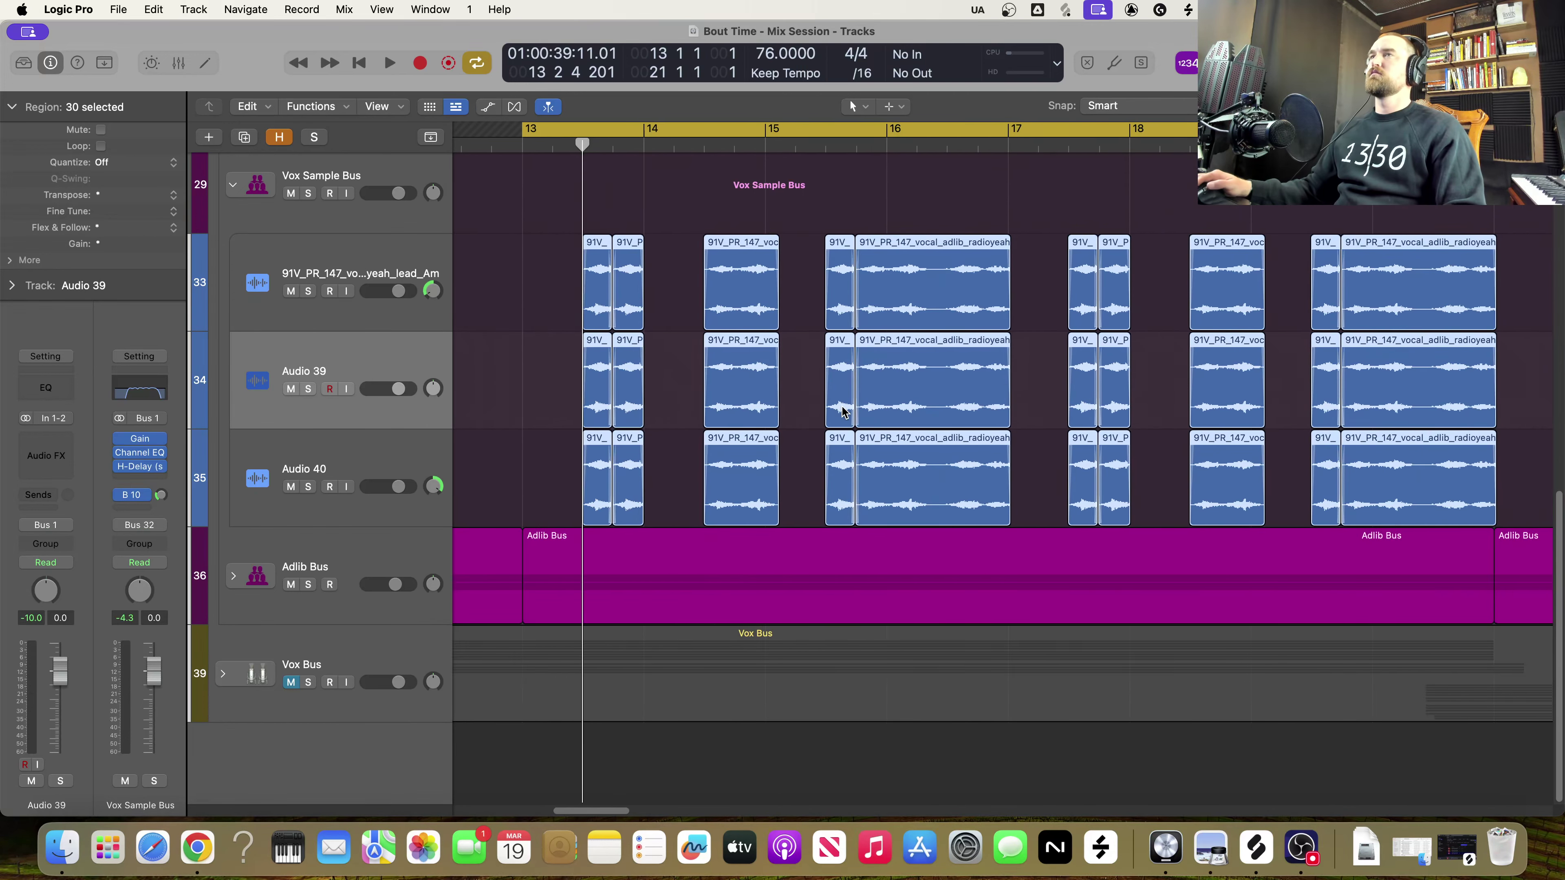
# Set the lead slice track's volume to -10.0 dB and Audio 40's to -4.1 dB, checking the balance in playback
pyautogui.press('space')
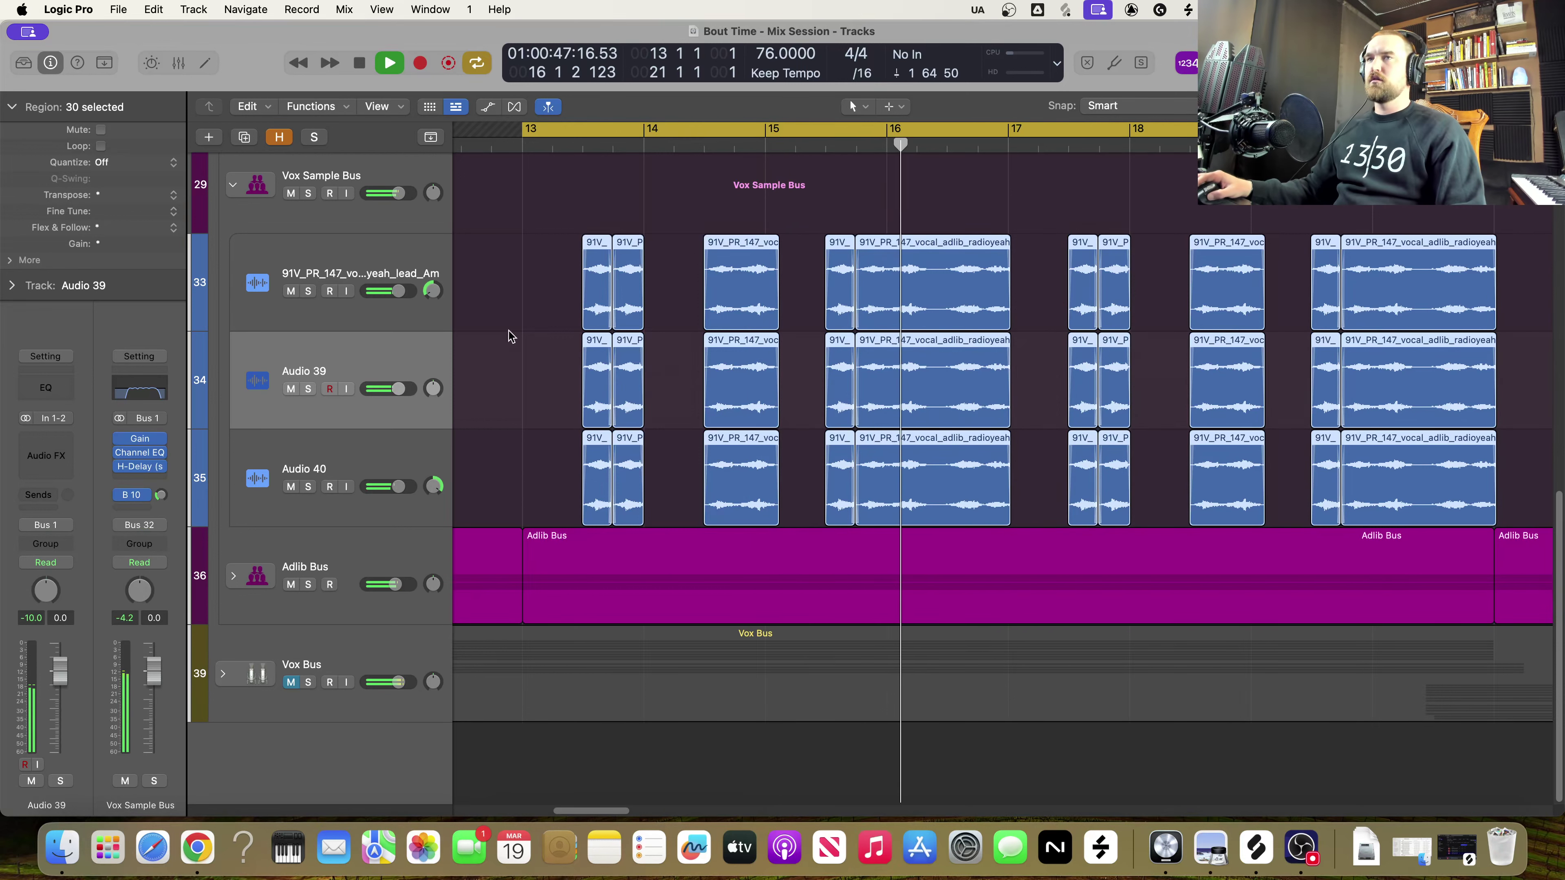
pyautogui.press('space')
pyautogui.click(395, 295)
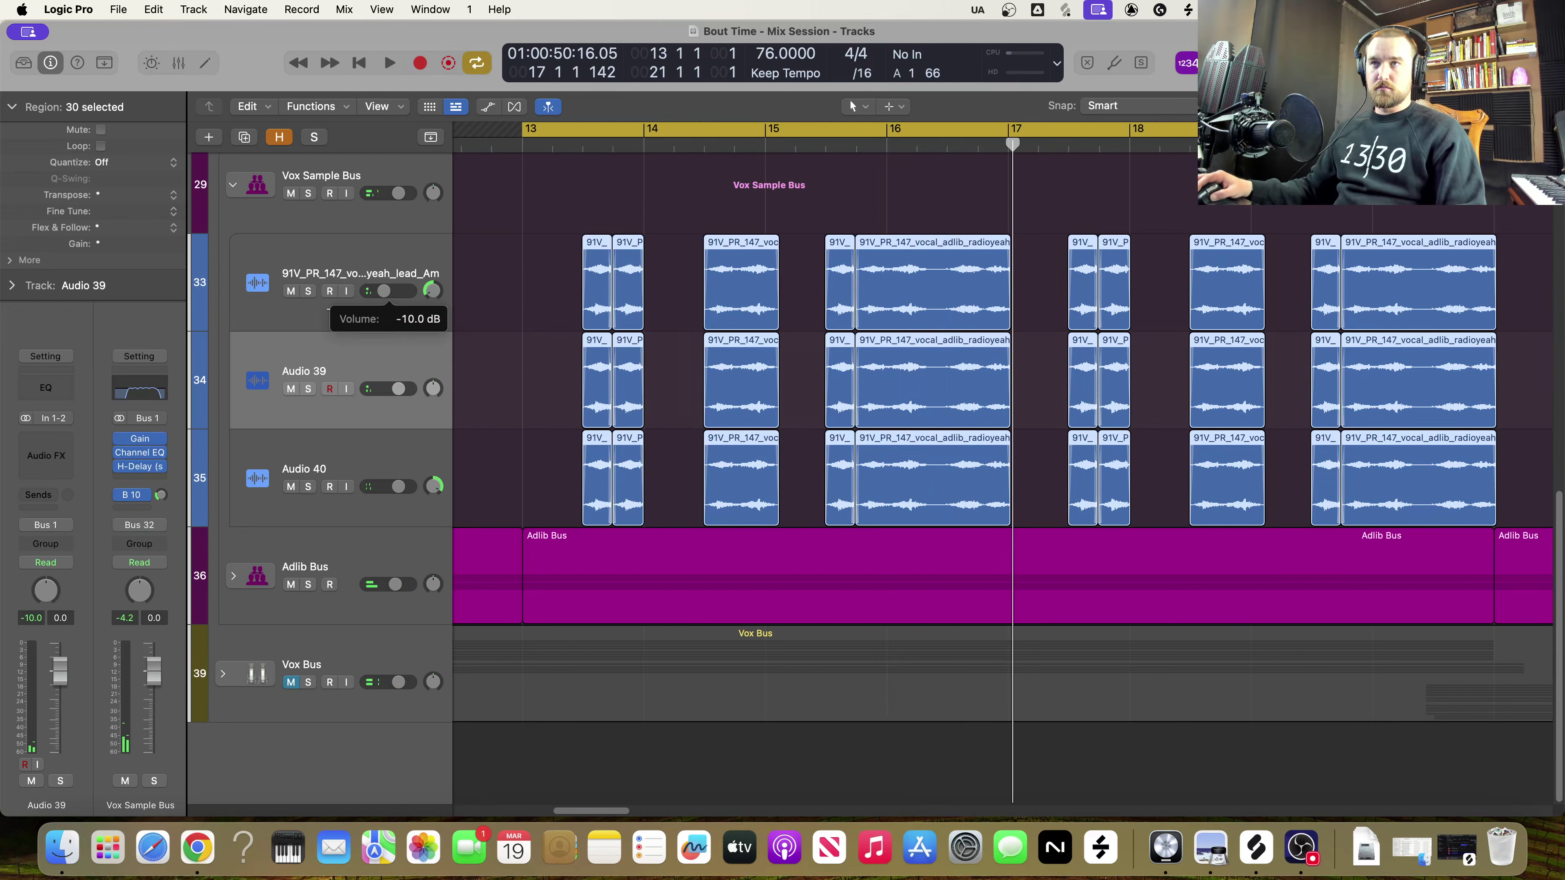
pyautogui.click(390, 492)
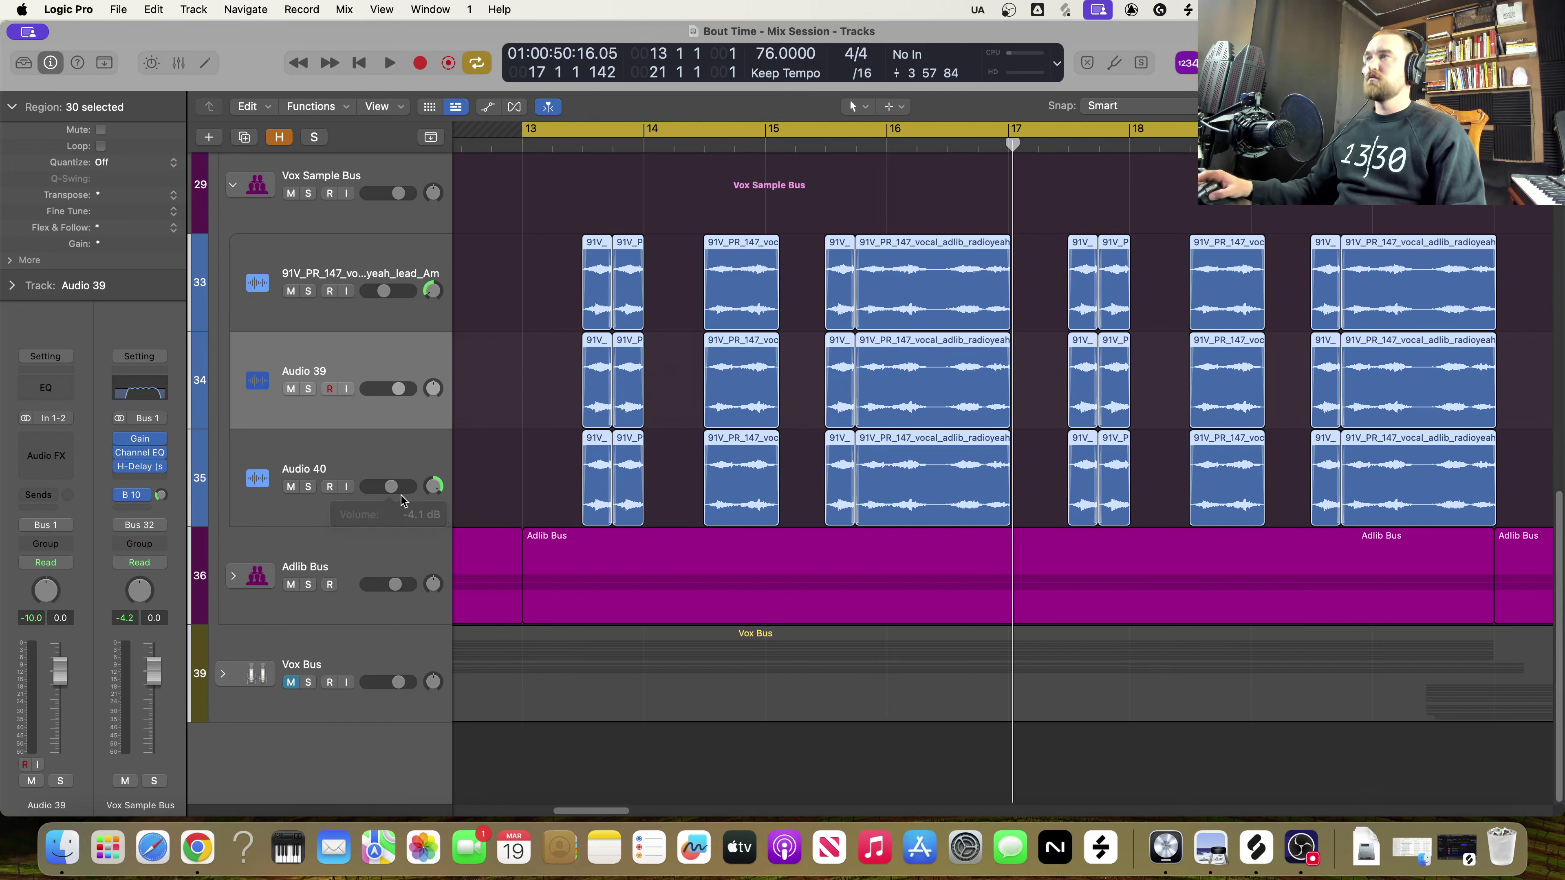
pyautogui.press('space')
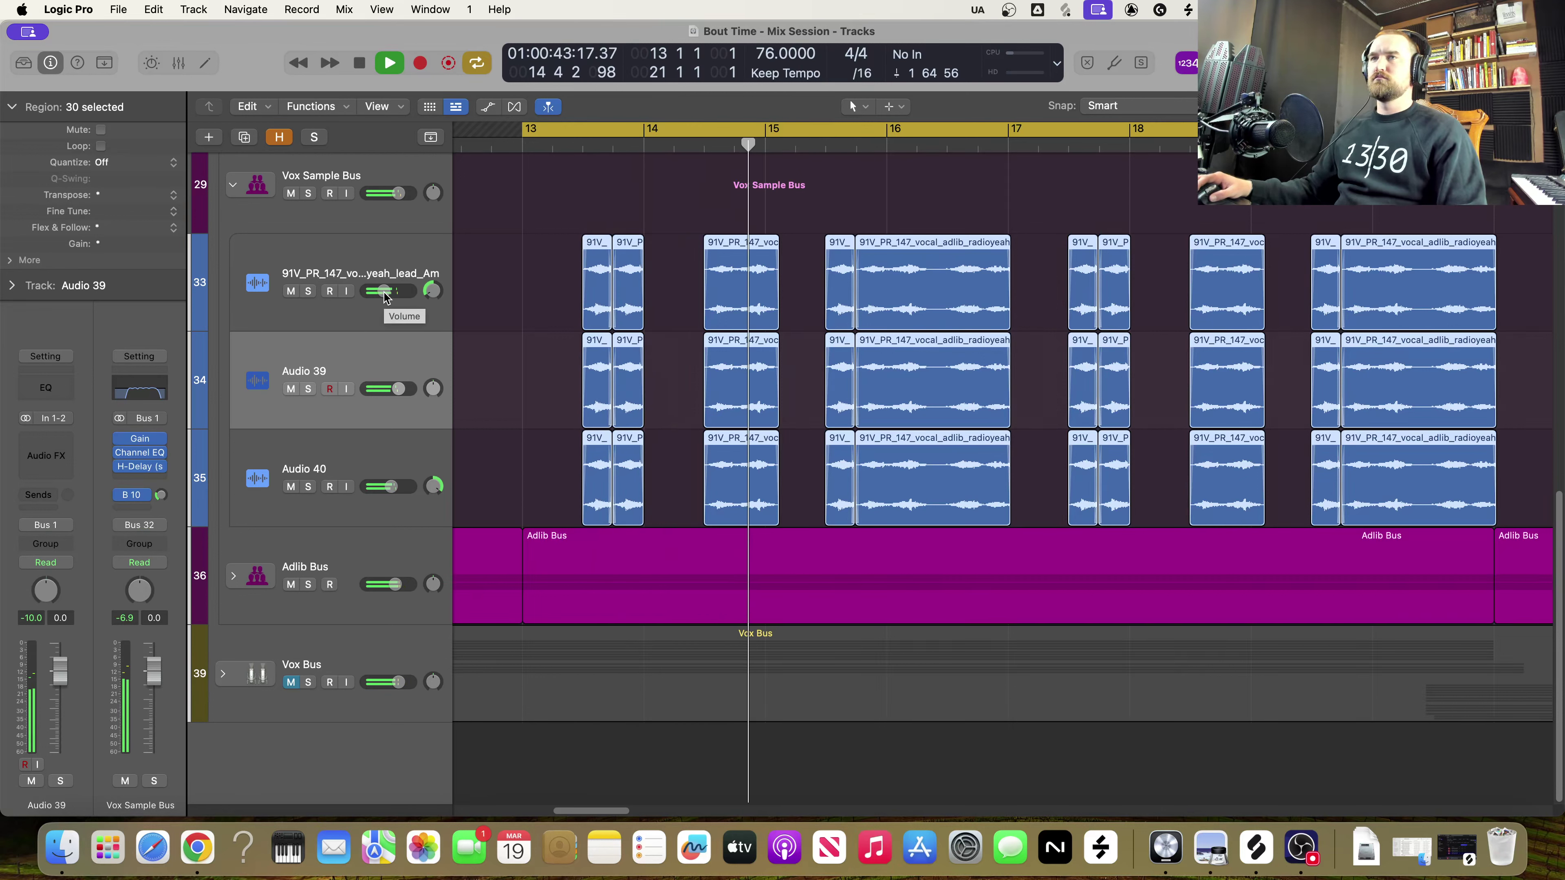
pyautogui.press('space')
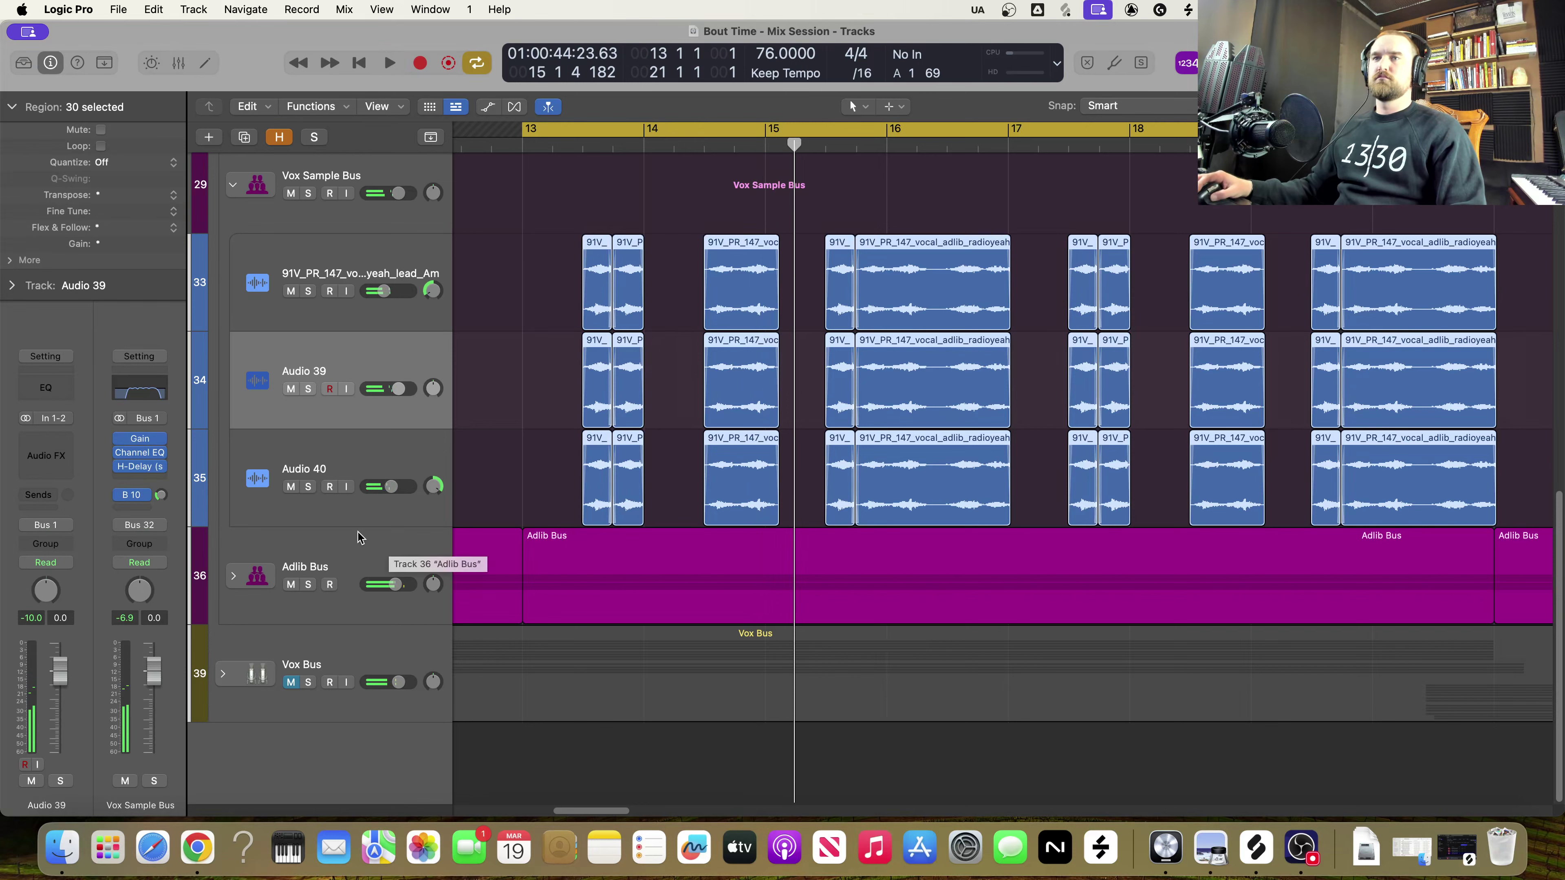
# Solo Audio 40, listen to it alone from bar 13, and unsolo it
pyautogui.click(308, 487)
pyautogui.press('space')
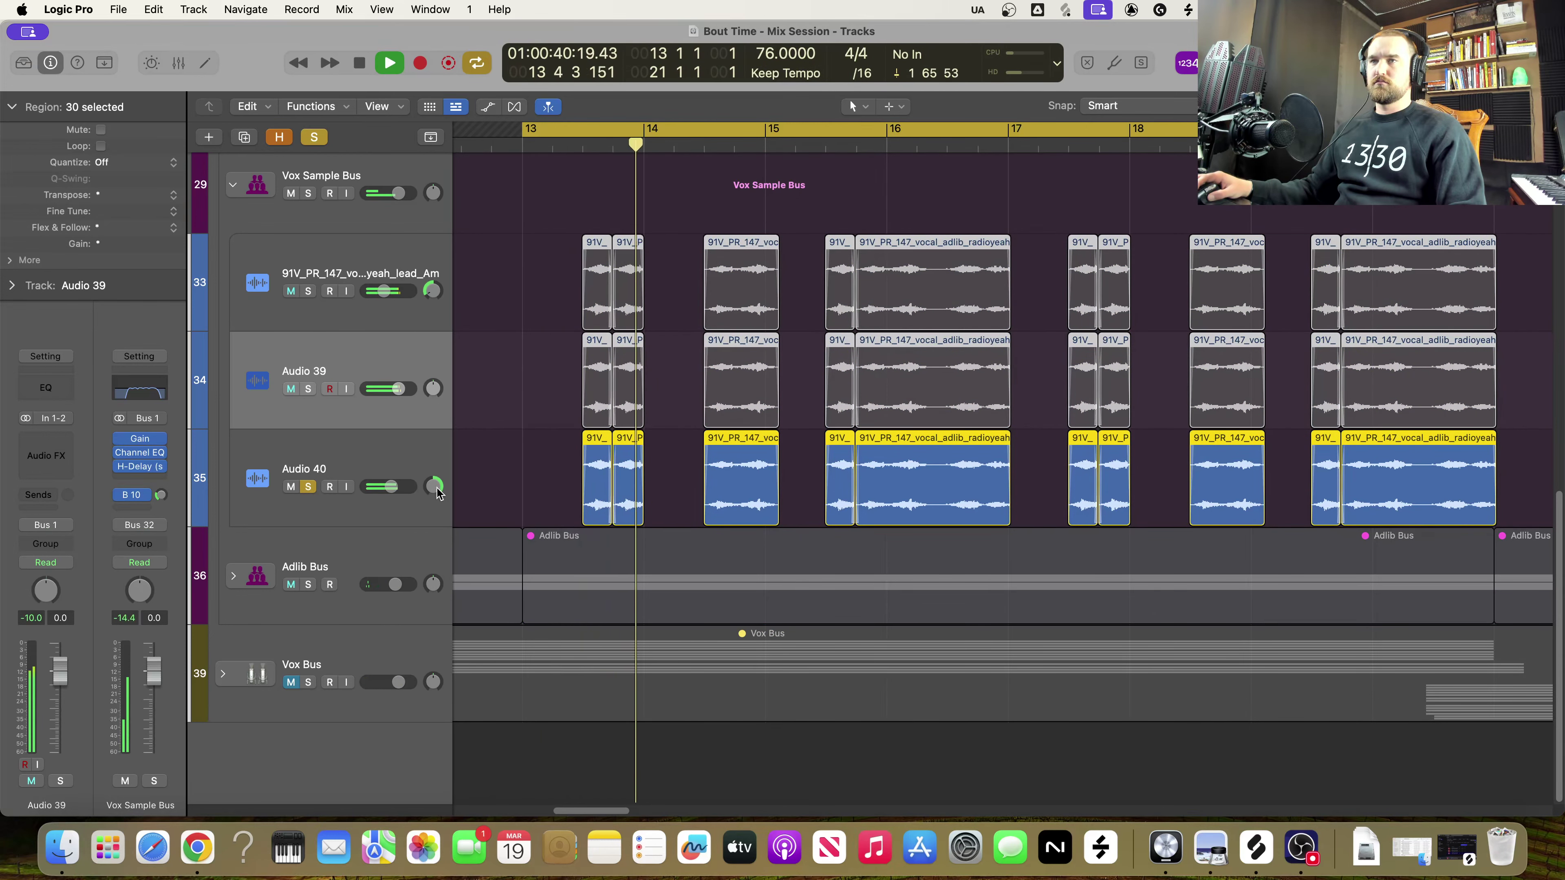
pyautogui.press('space')
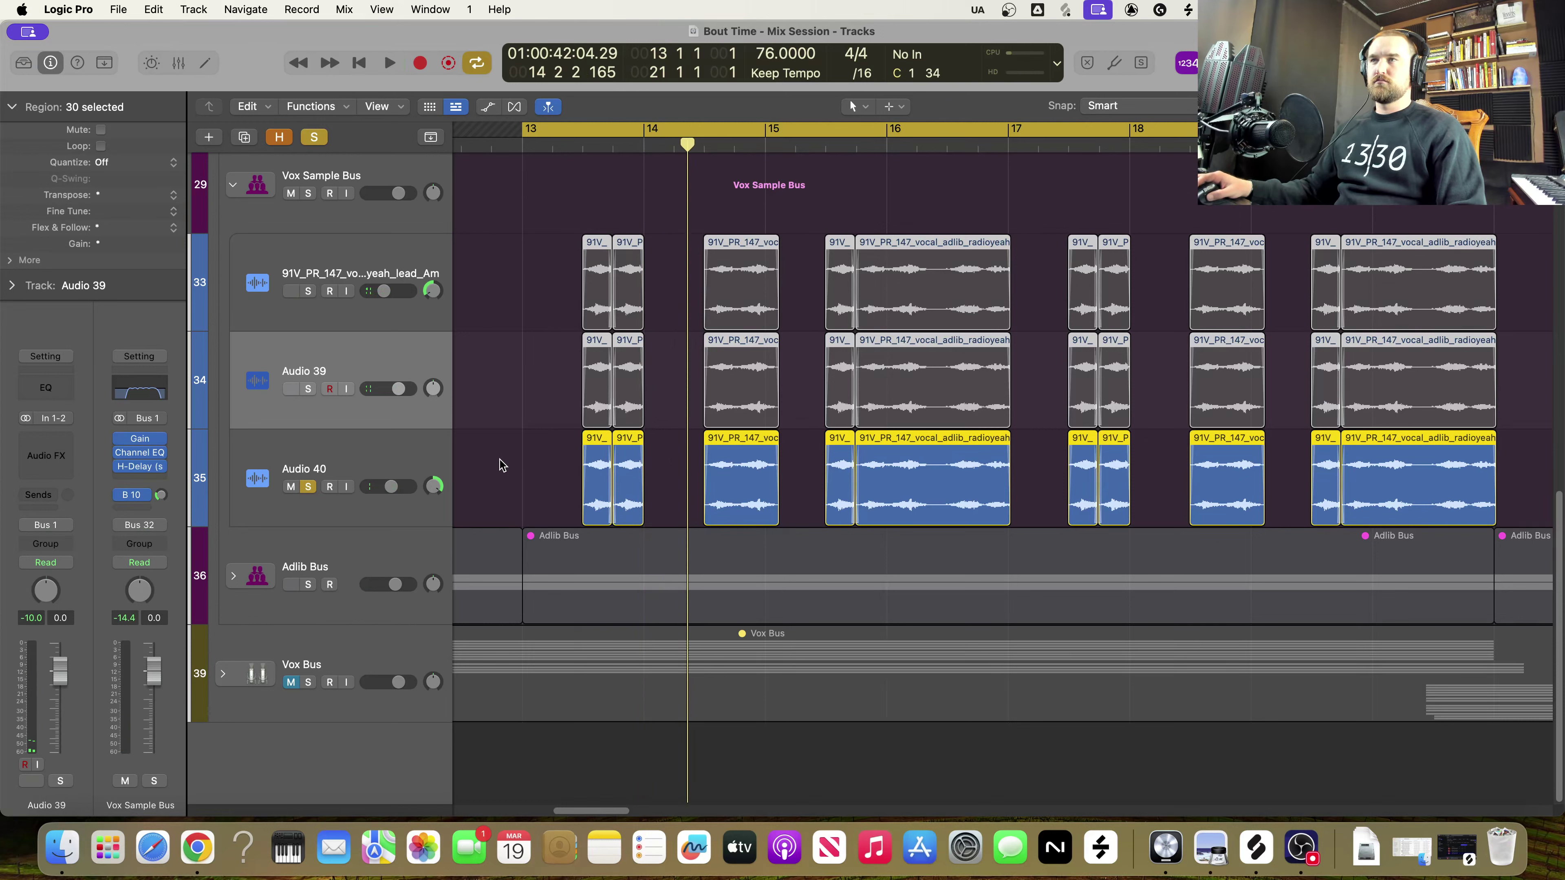
pyautogui.press('space')
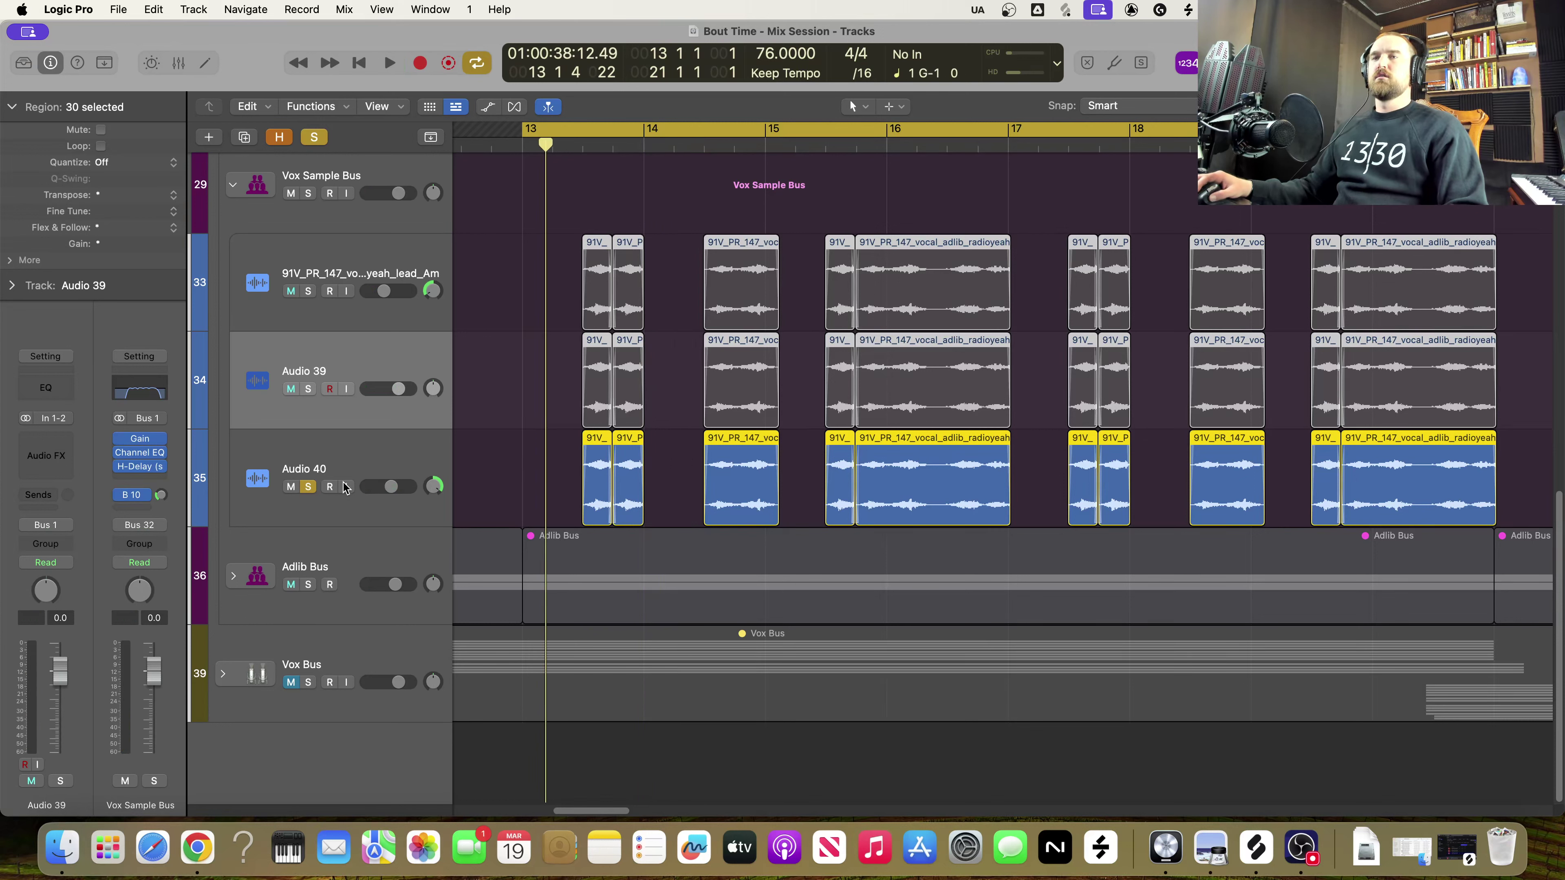
pyautogui.click(308, 487)
pyautogui.scroll(-5, 552, 541)
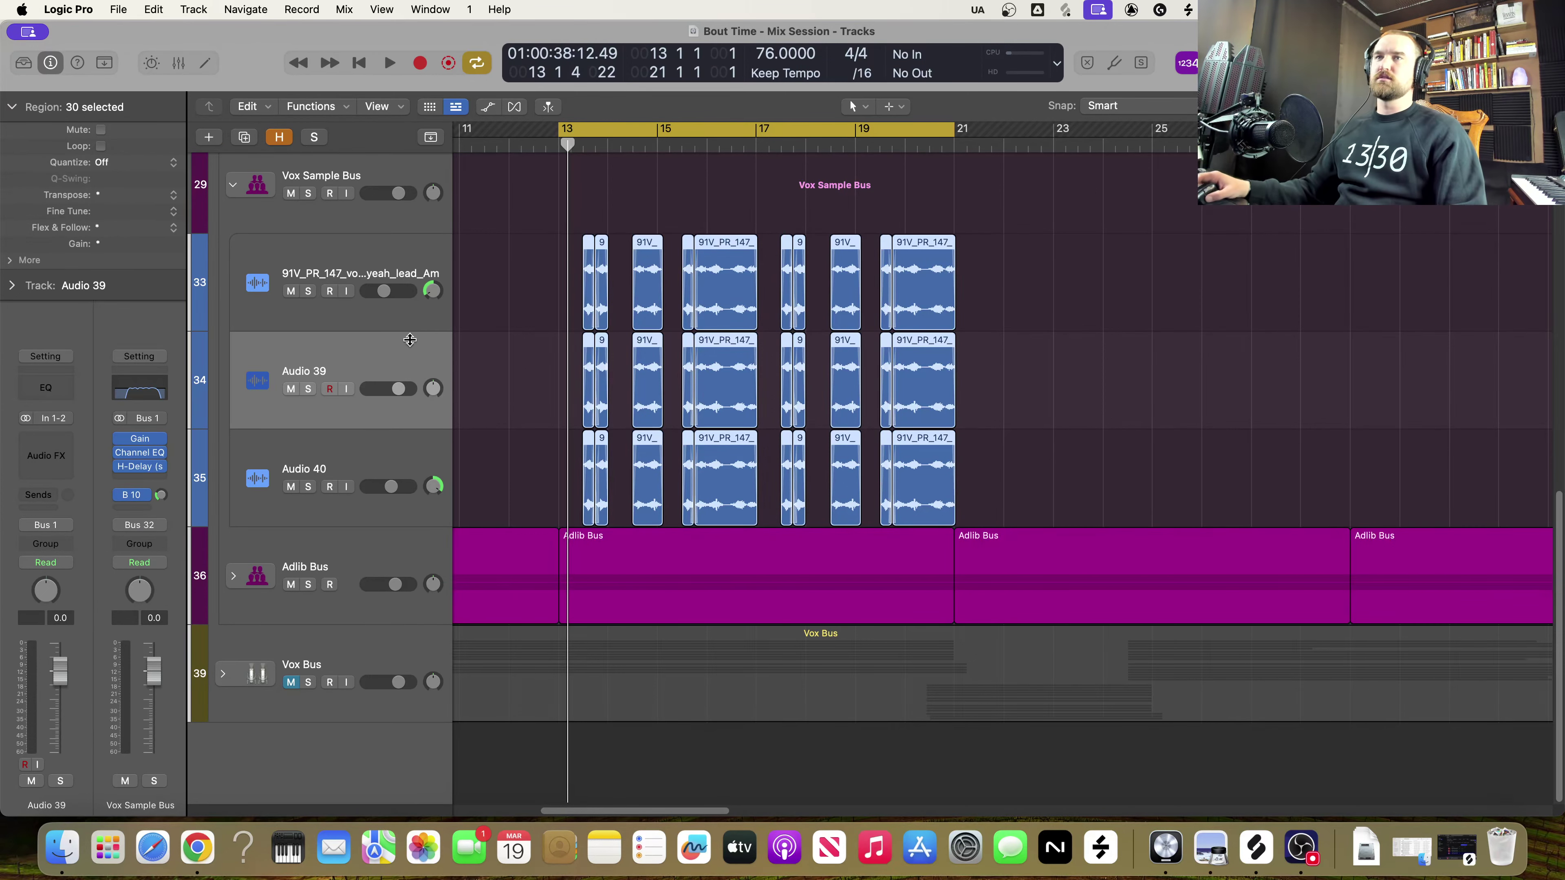
pyautogui.doubleClick(333, 277)
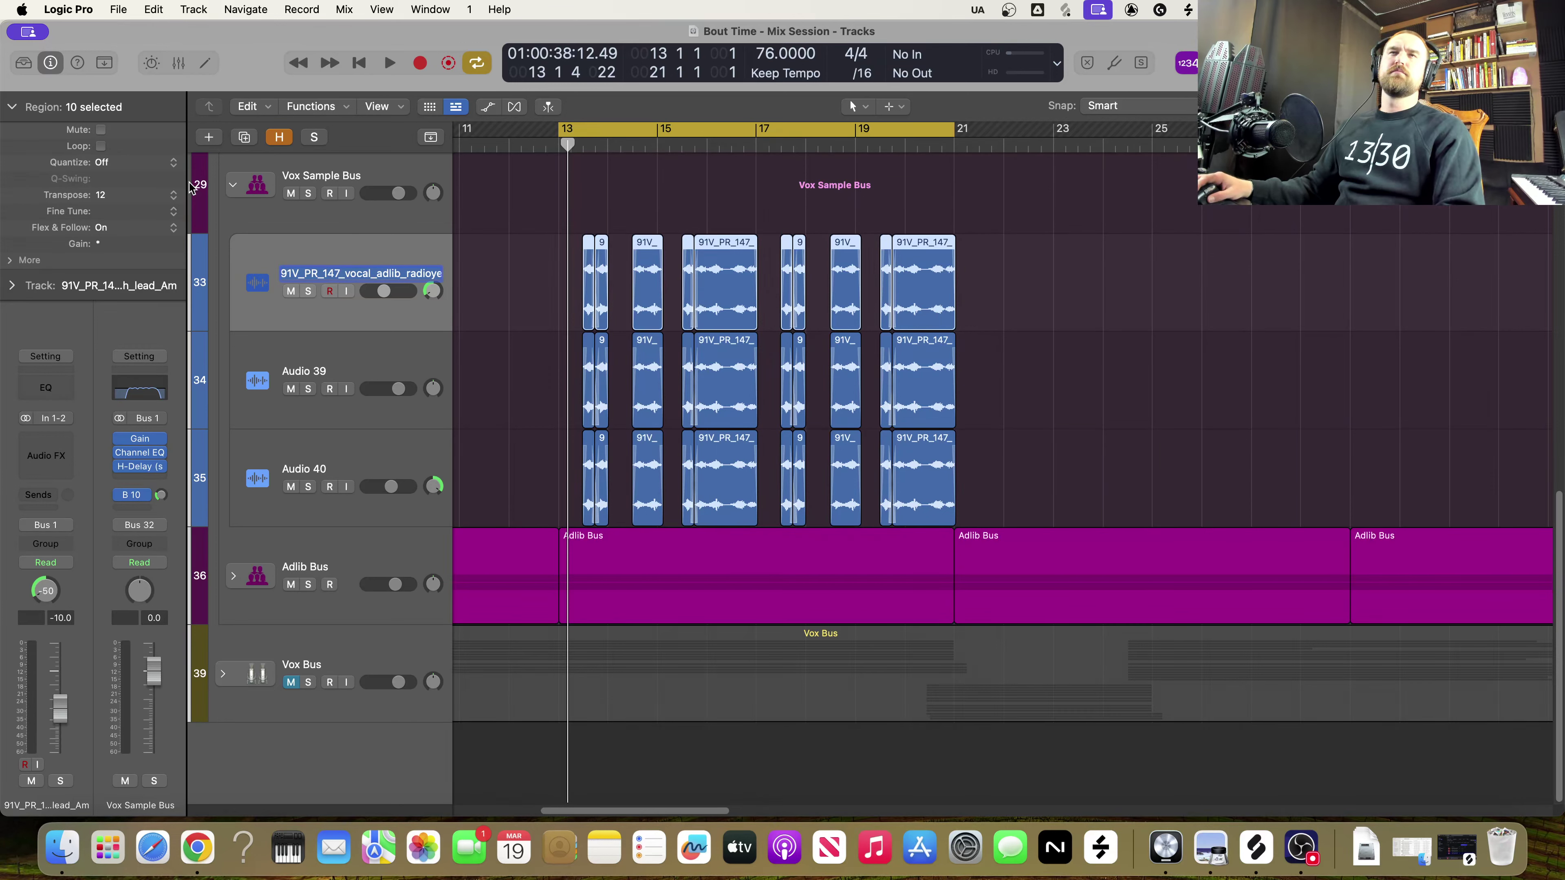
pyautogui.write('H')
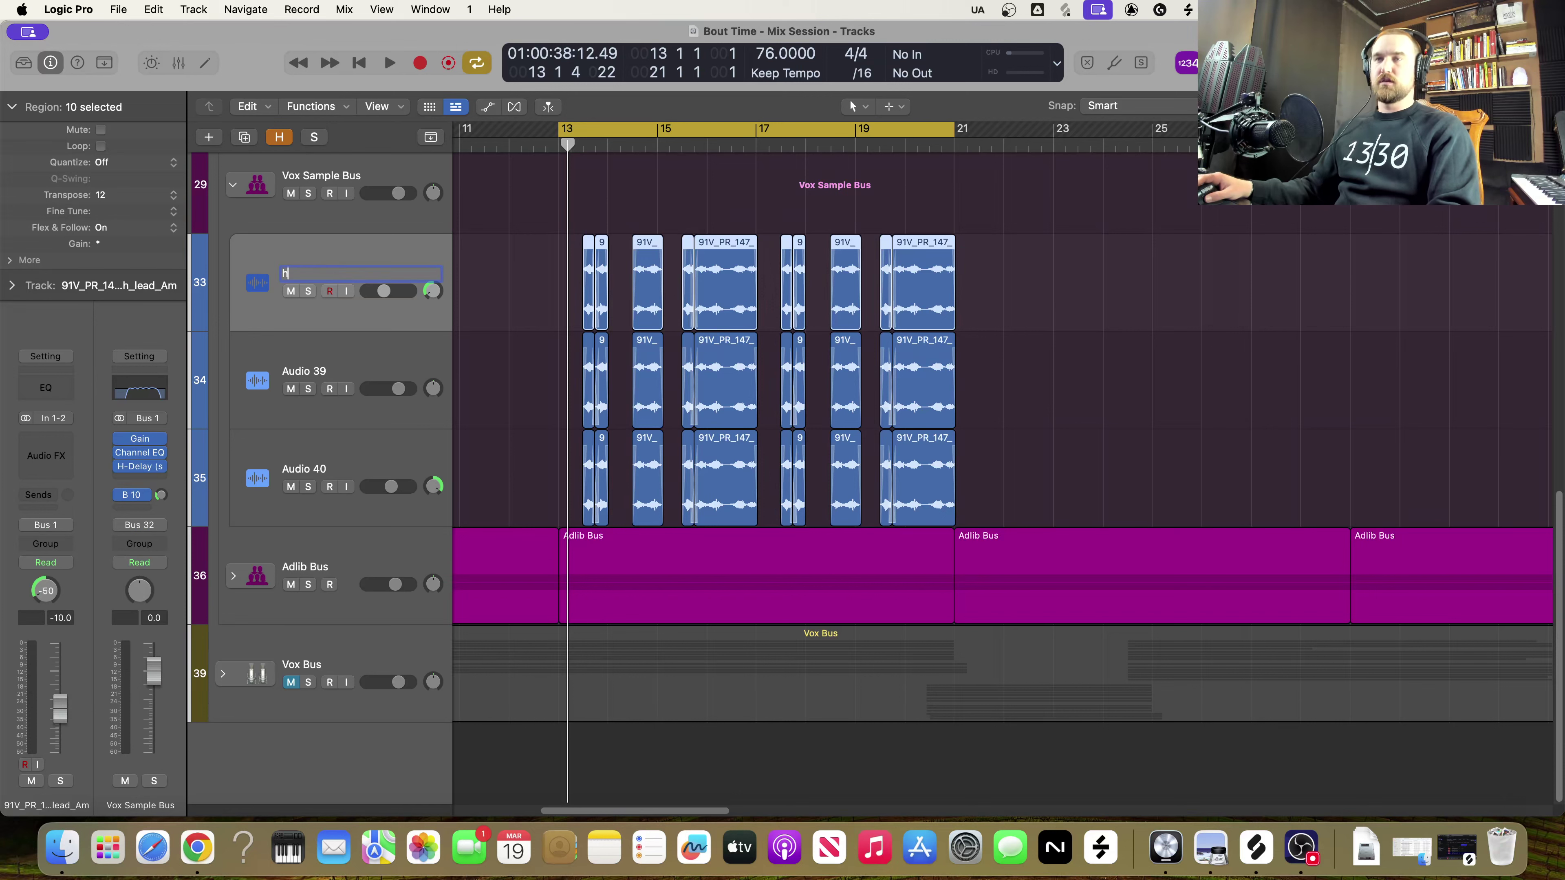
pyautogui.press('BackSpace')
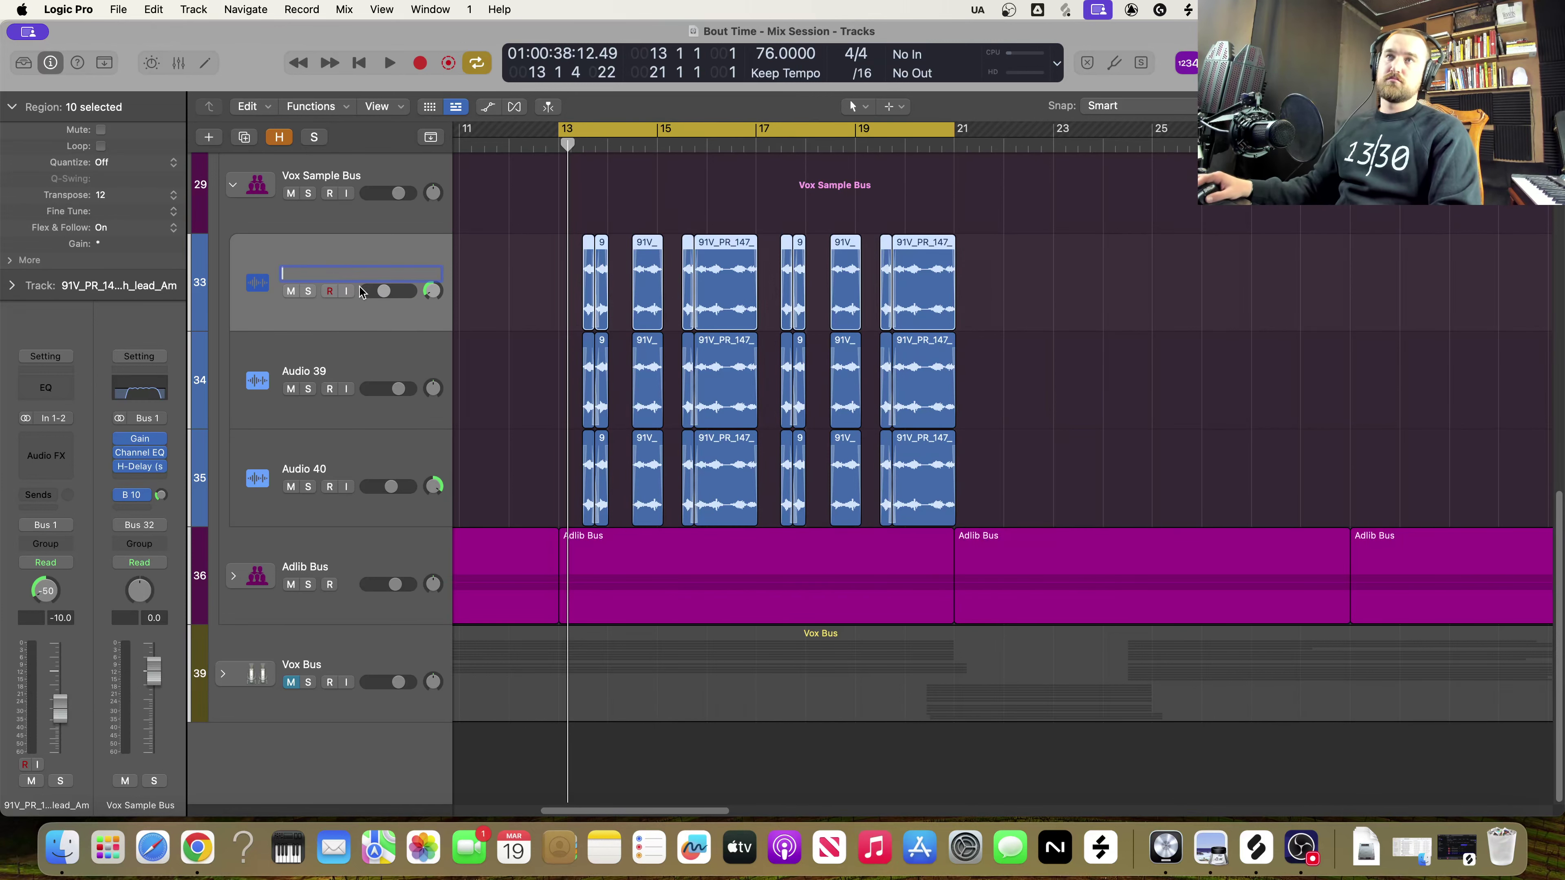
pyautogui.press('Escape')
# Check the names of the hidden Vox Sample tracks, hide them again and rename the first slice track Vox Sample L
pyautogui.press('h')
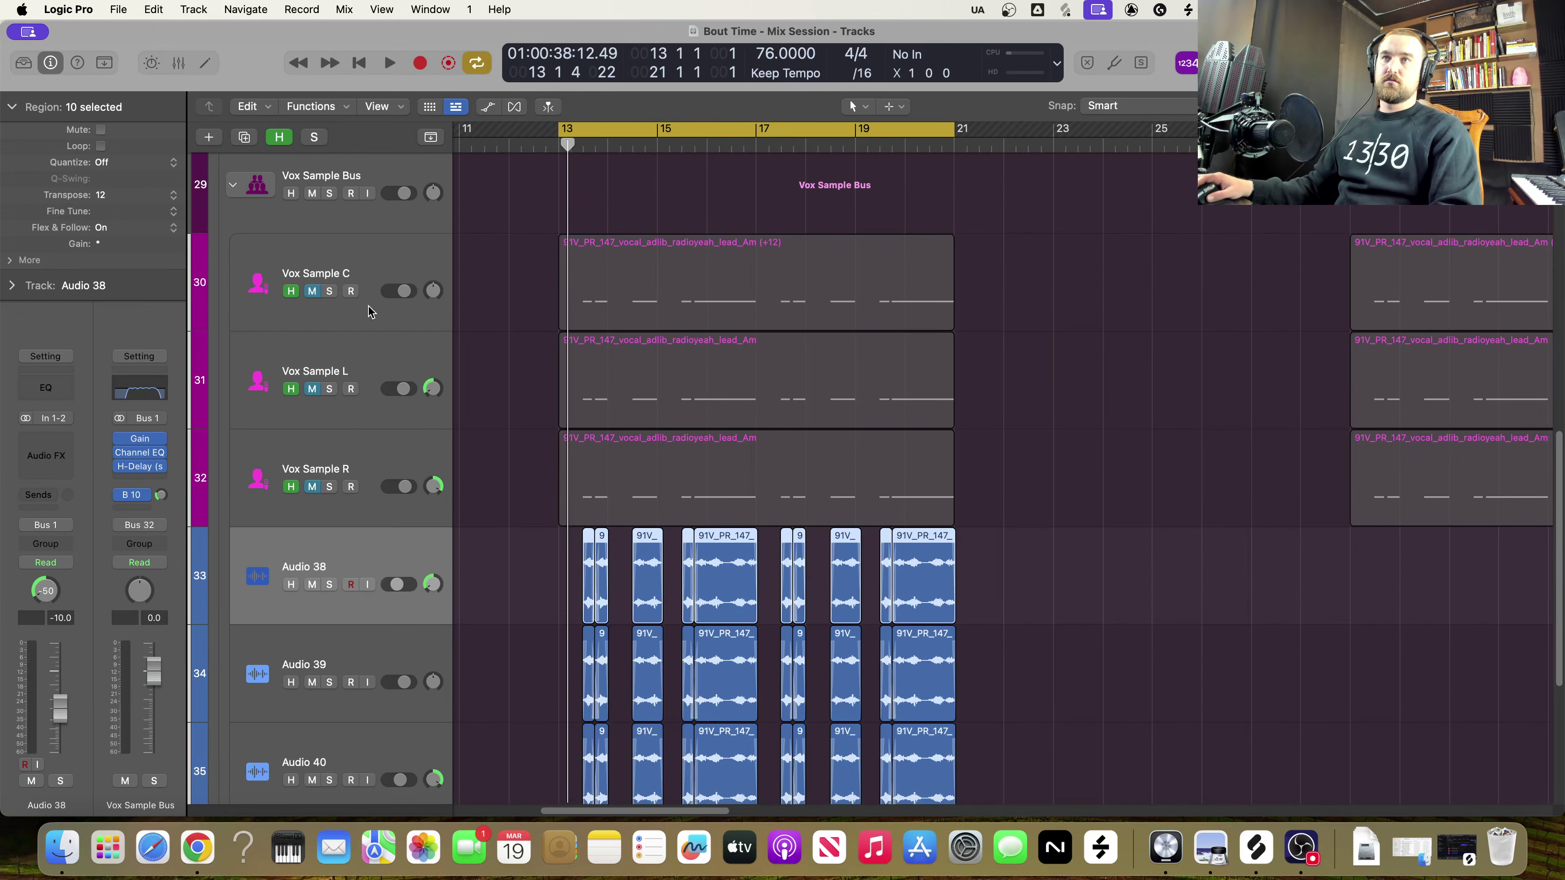
pyautogui.press('h')
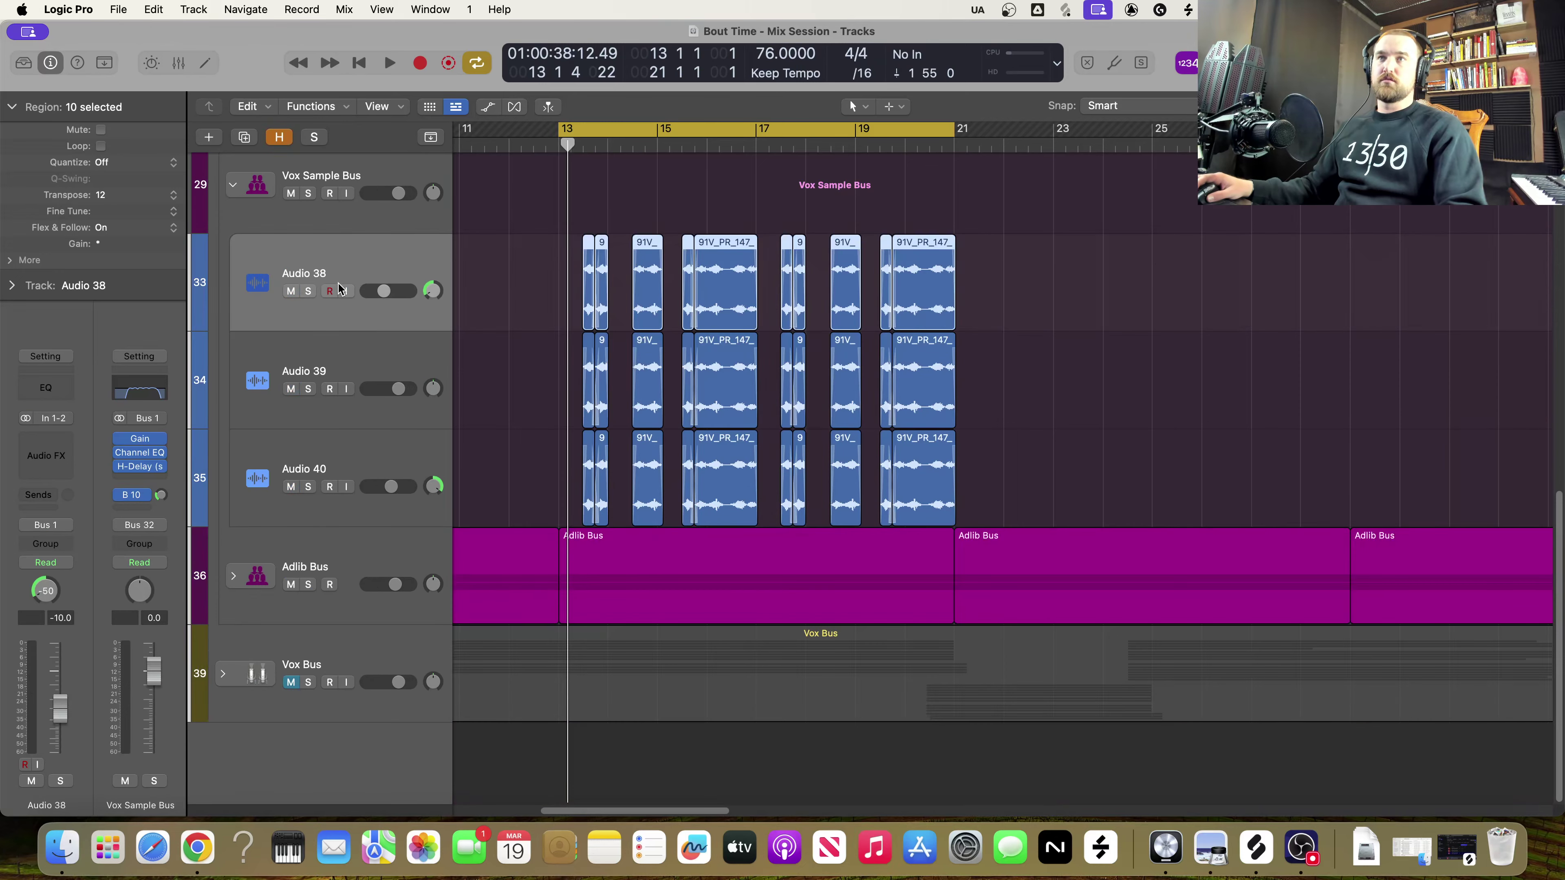
pyautogui.doubleClick(325, 278)
pyautogui.write('VO')
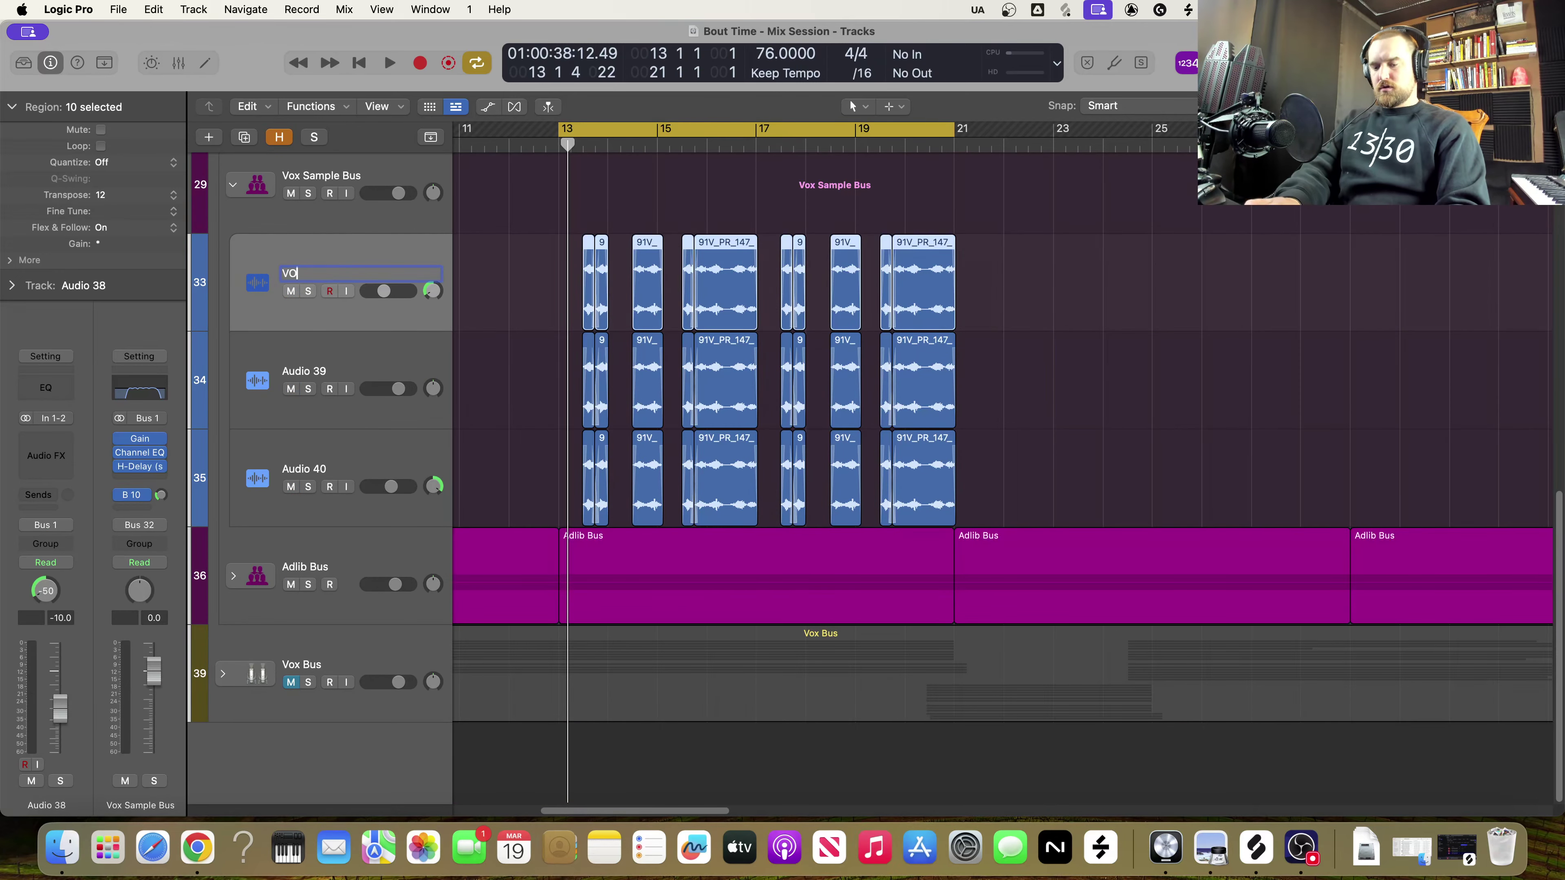
pyautogui.write('Xox S')
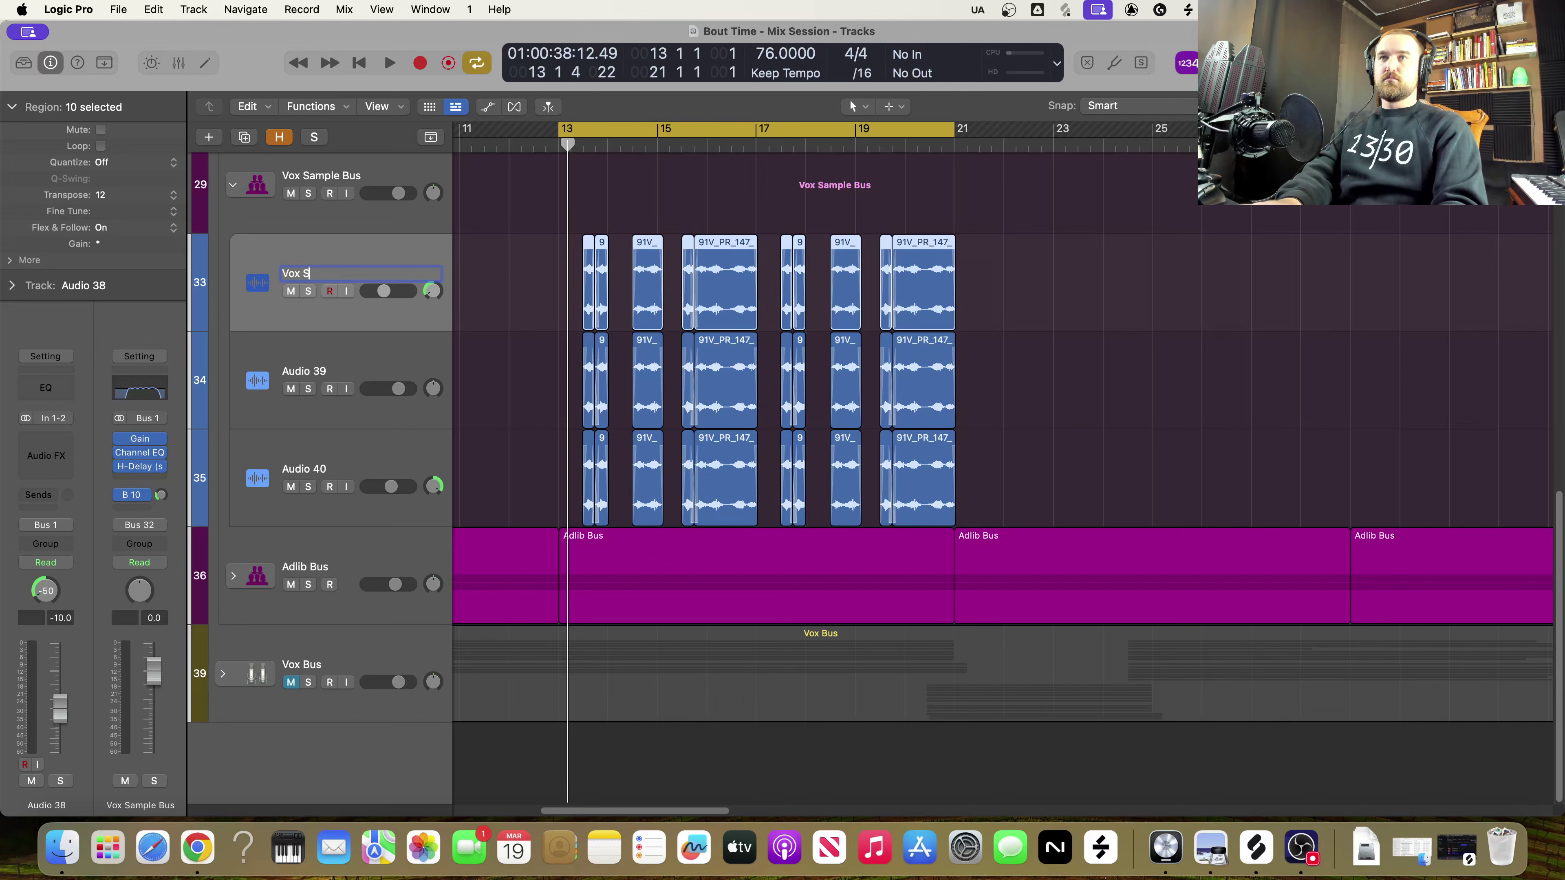
pyautogui.write('Mmple L')
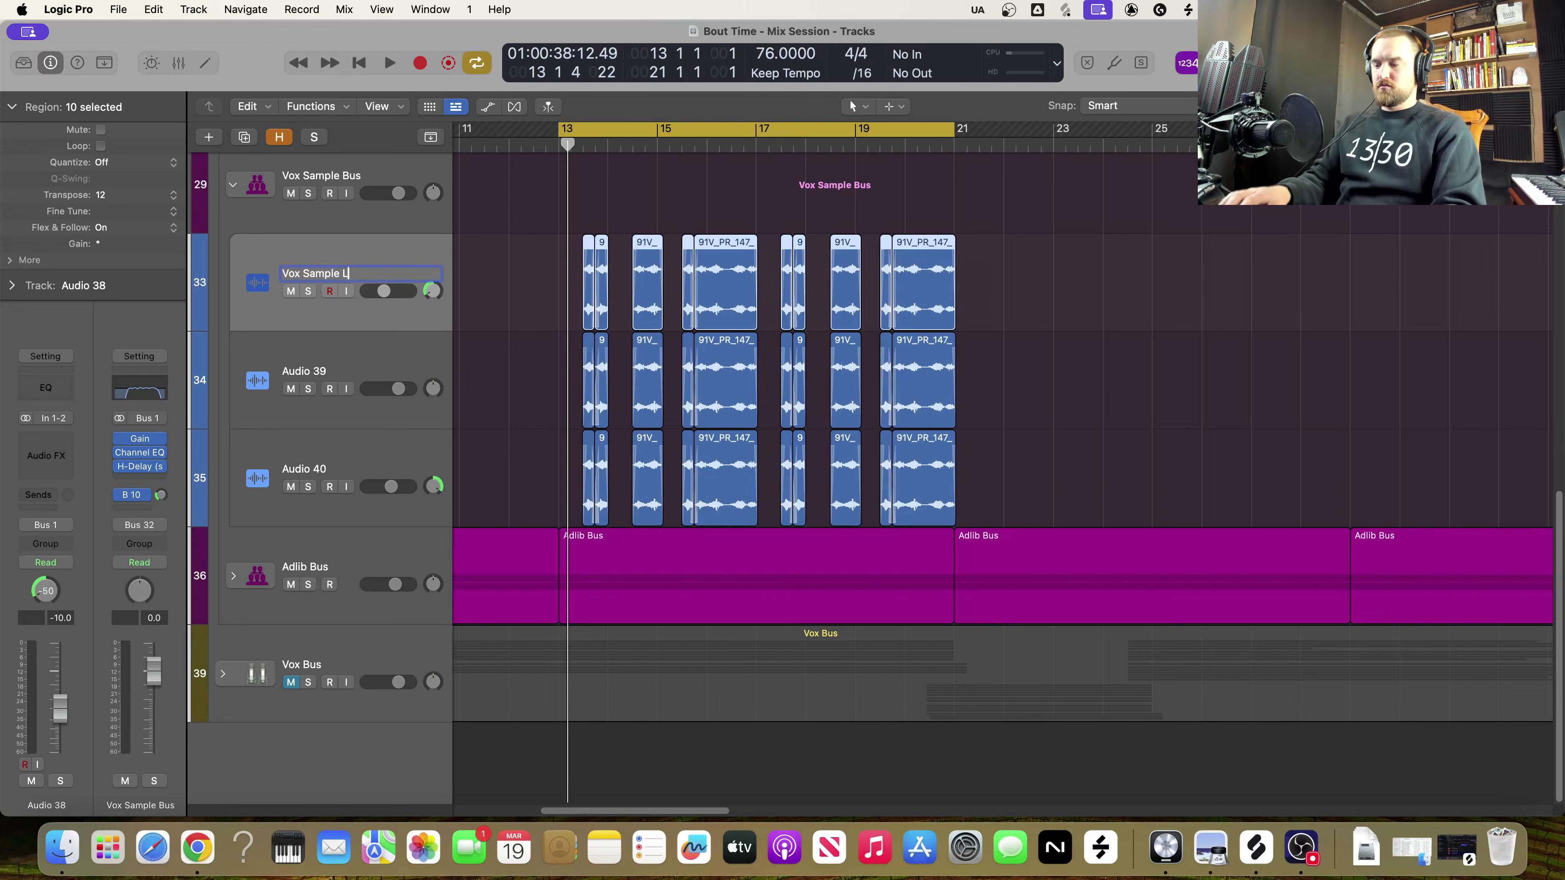
pyautogui.press('Return')
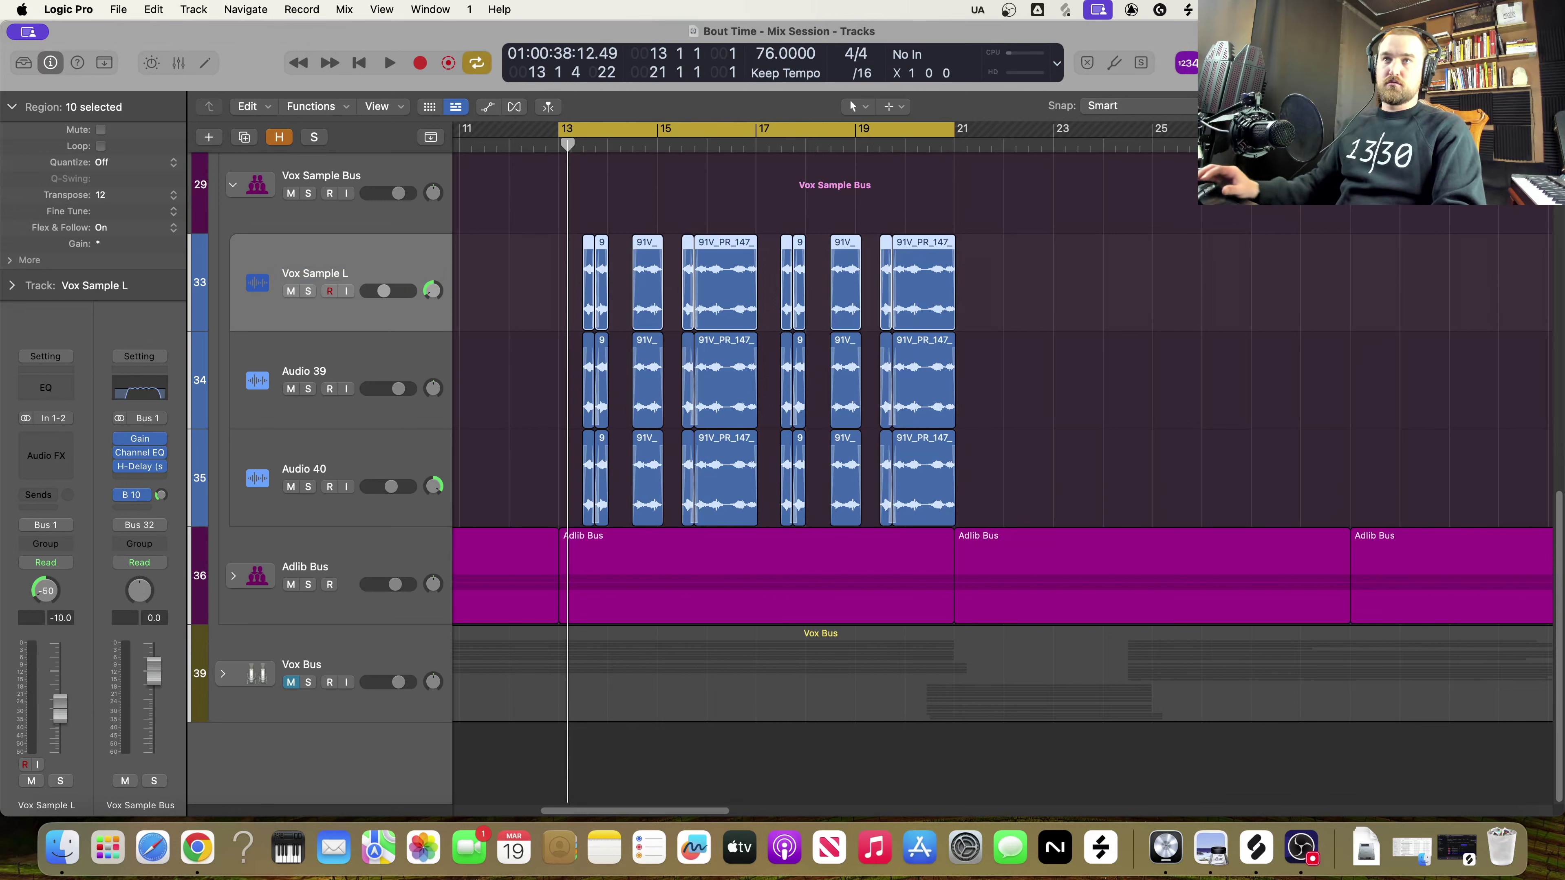
# Rename the Audio 39 track as Vox Sample C and the Audio 40 track as Vox Sample R
pyautogui.doubleClick(325, 370)
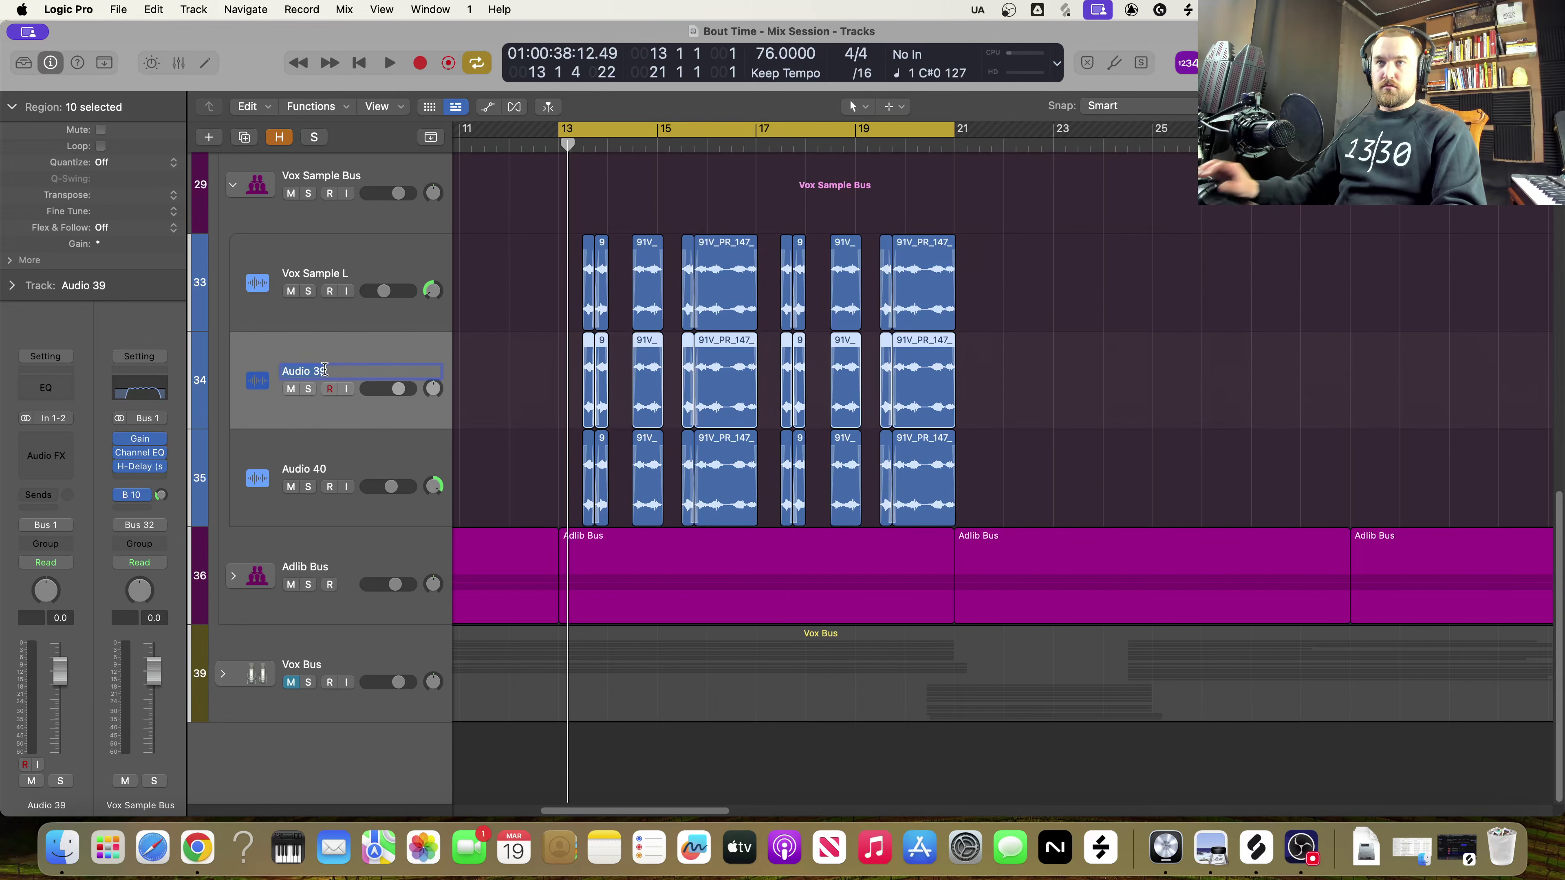
pyautogui.write('Vox Sample ')
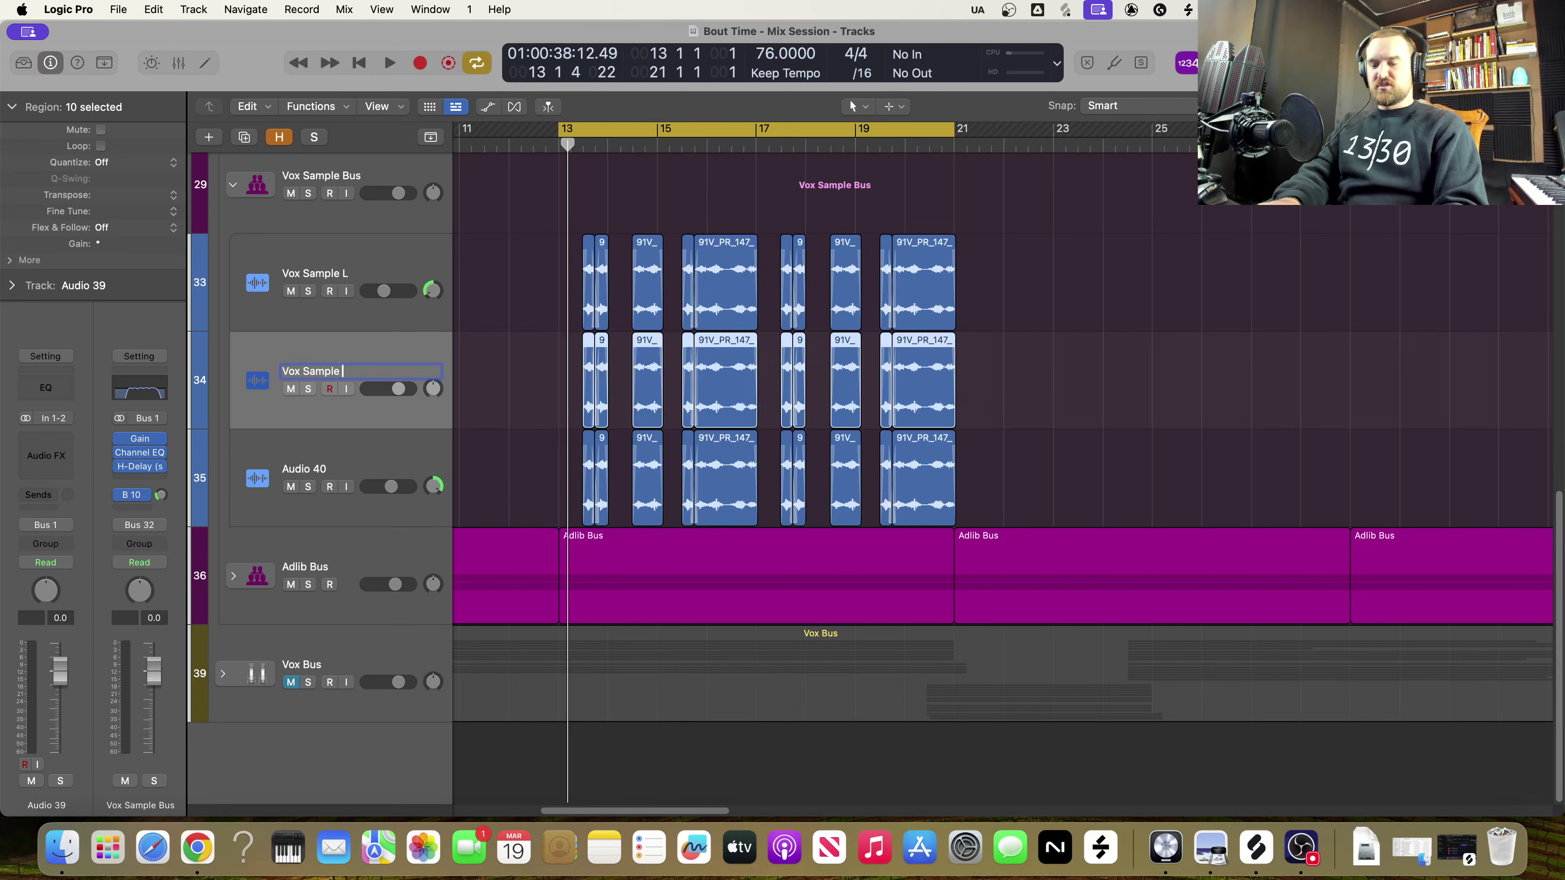
pyautogui.write('C')
pyautogui.press('Return')
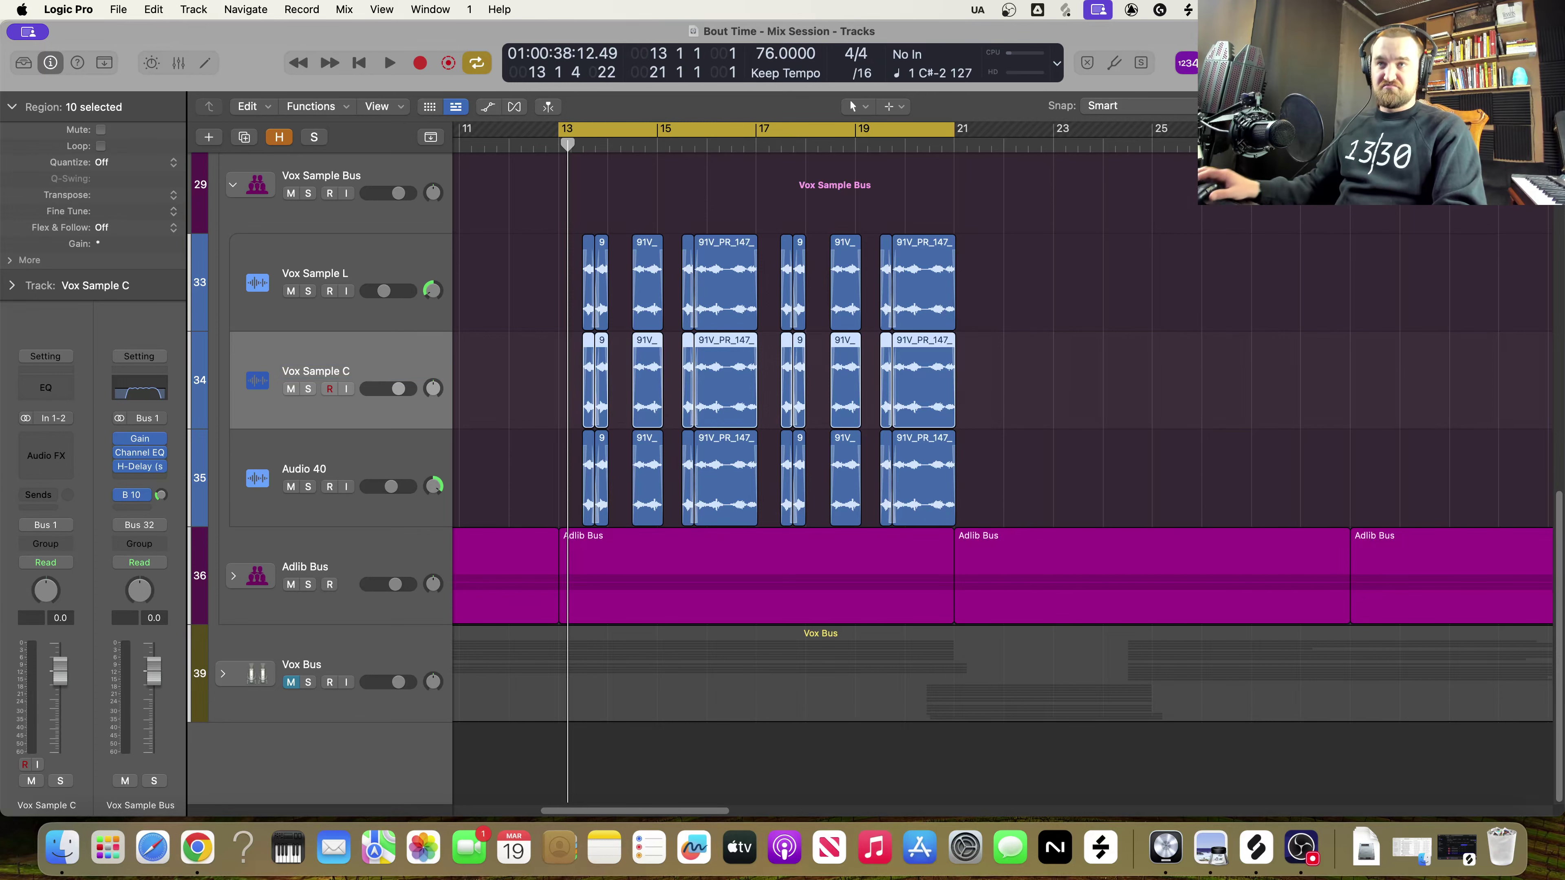
pyautogui.click(318, 470)
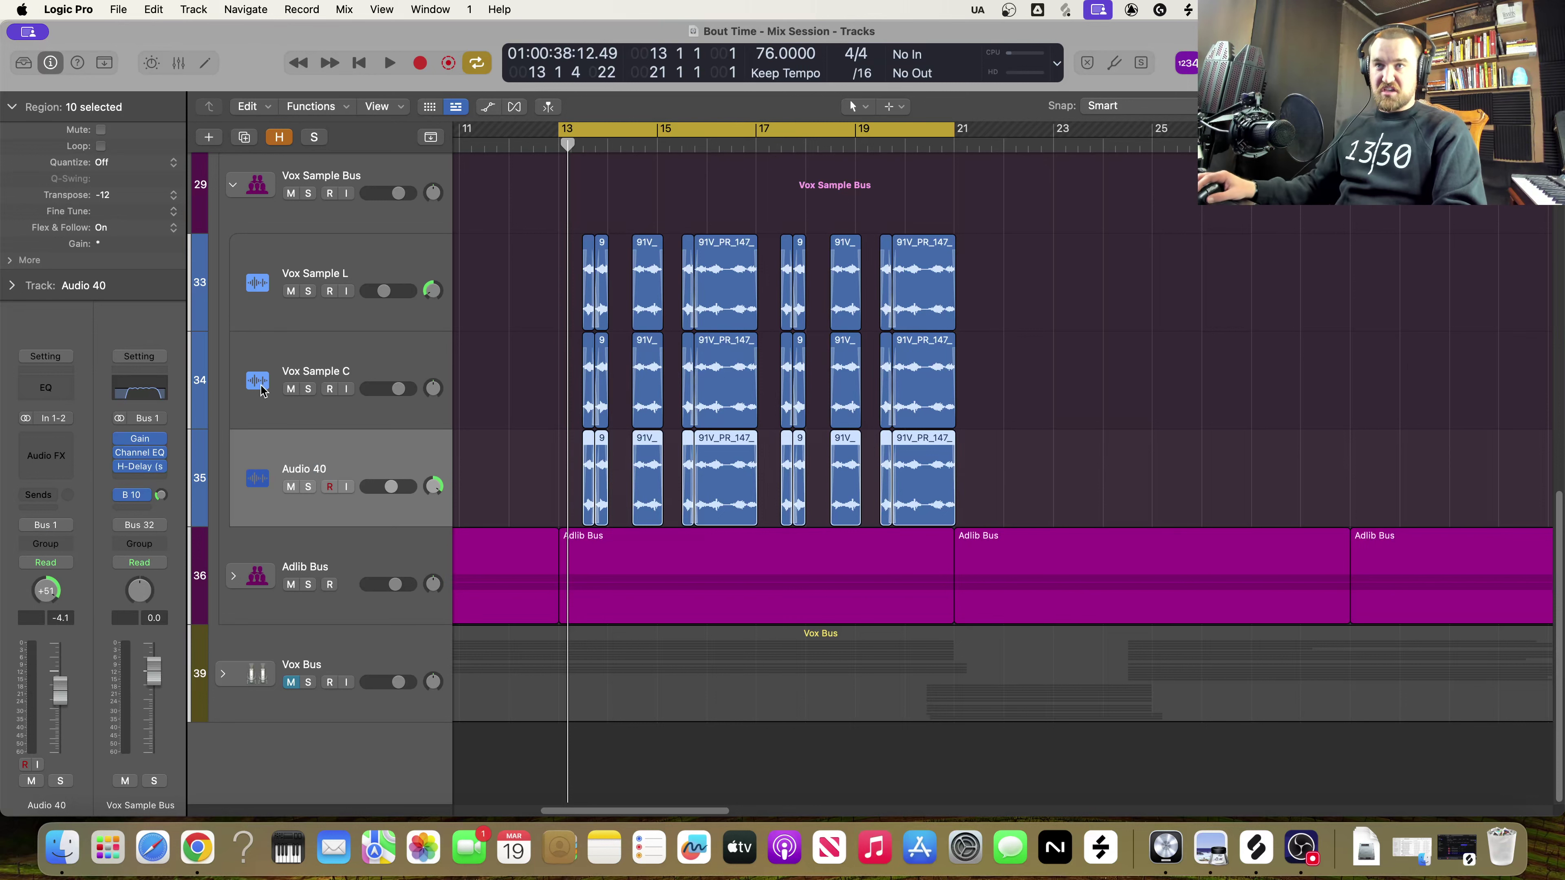
pyautogui.doubleClick(321, 470)
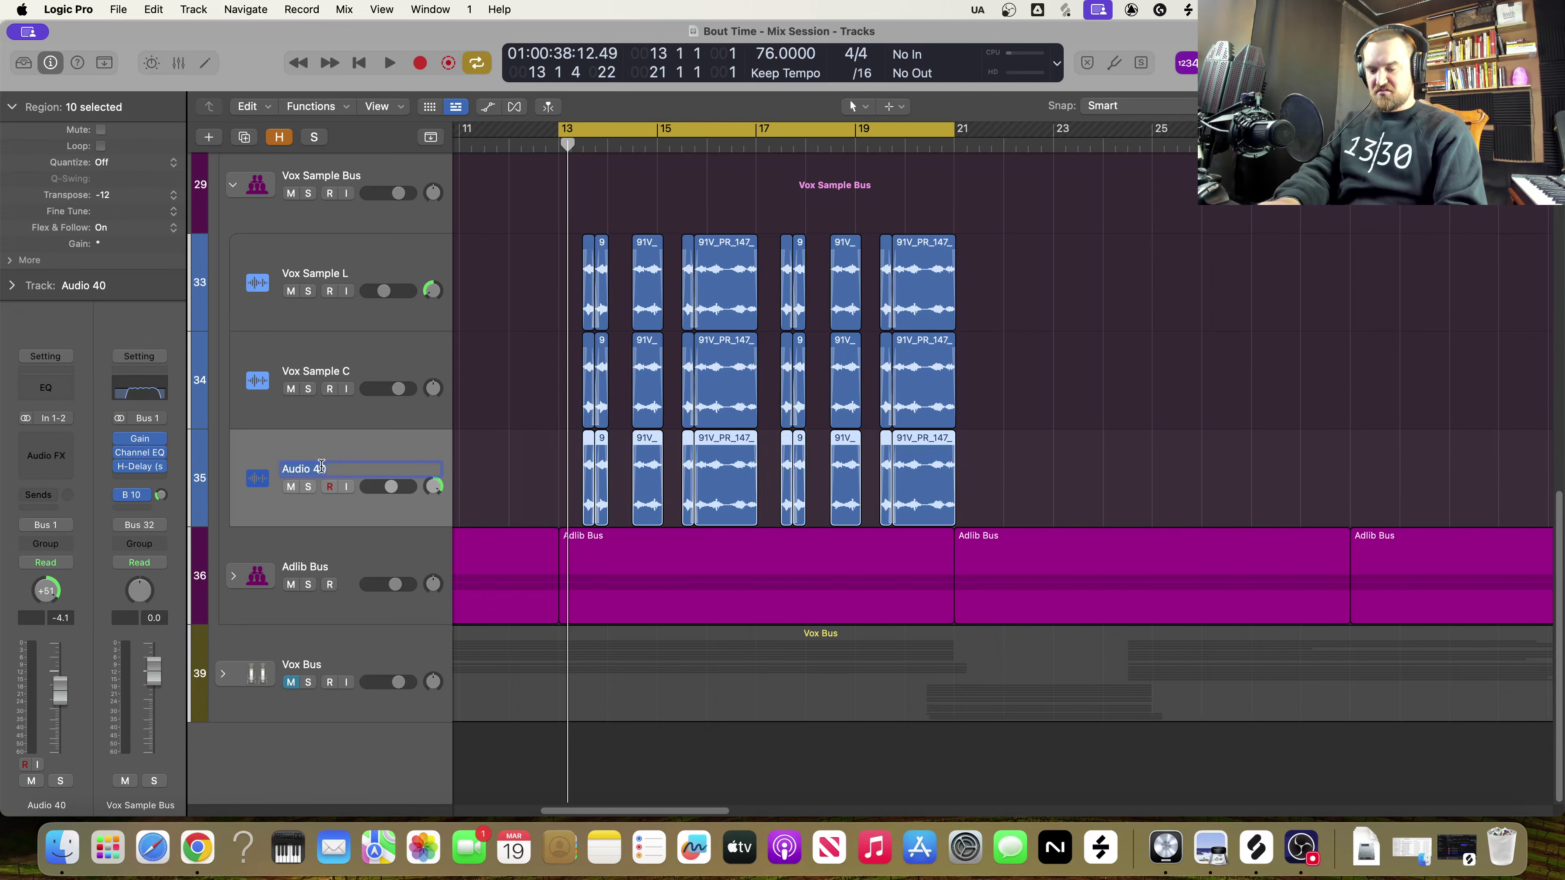
pyautogui.write('Vox Sample R')
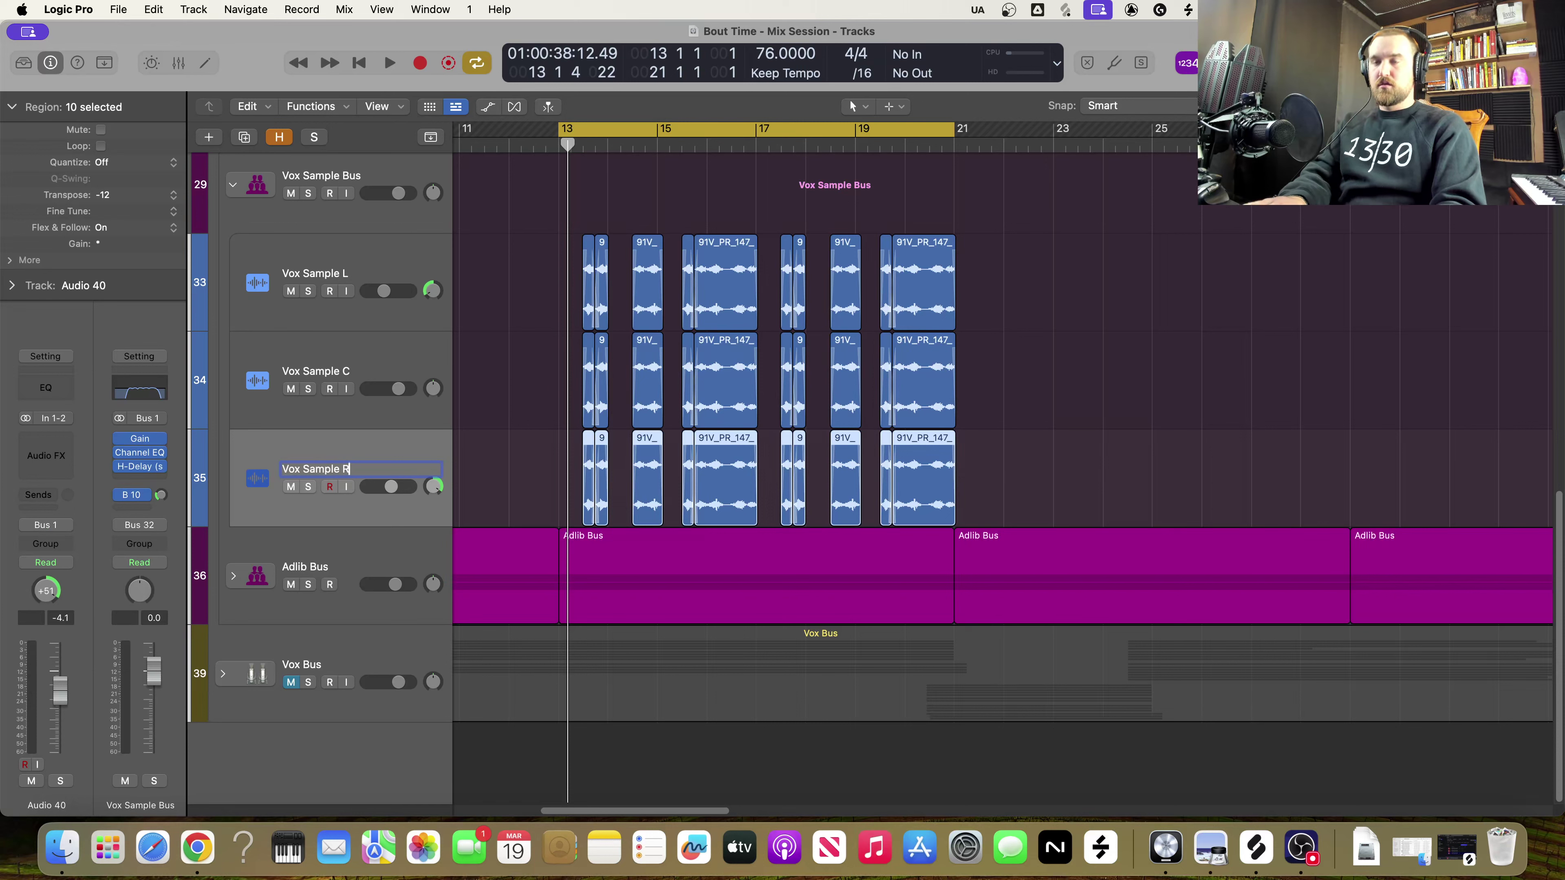
pyautogui.press('Return')
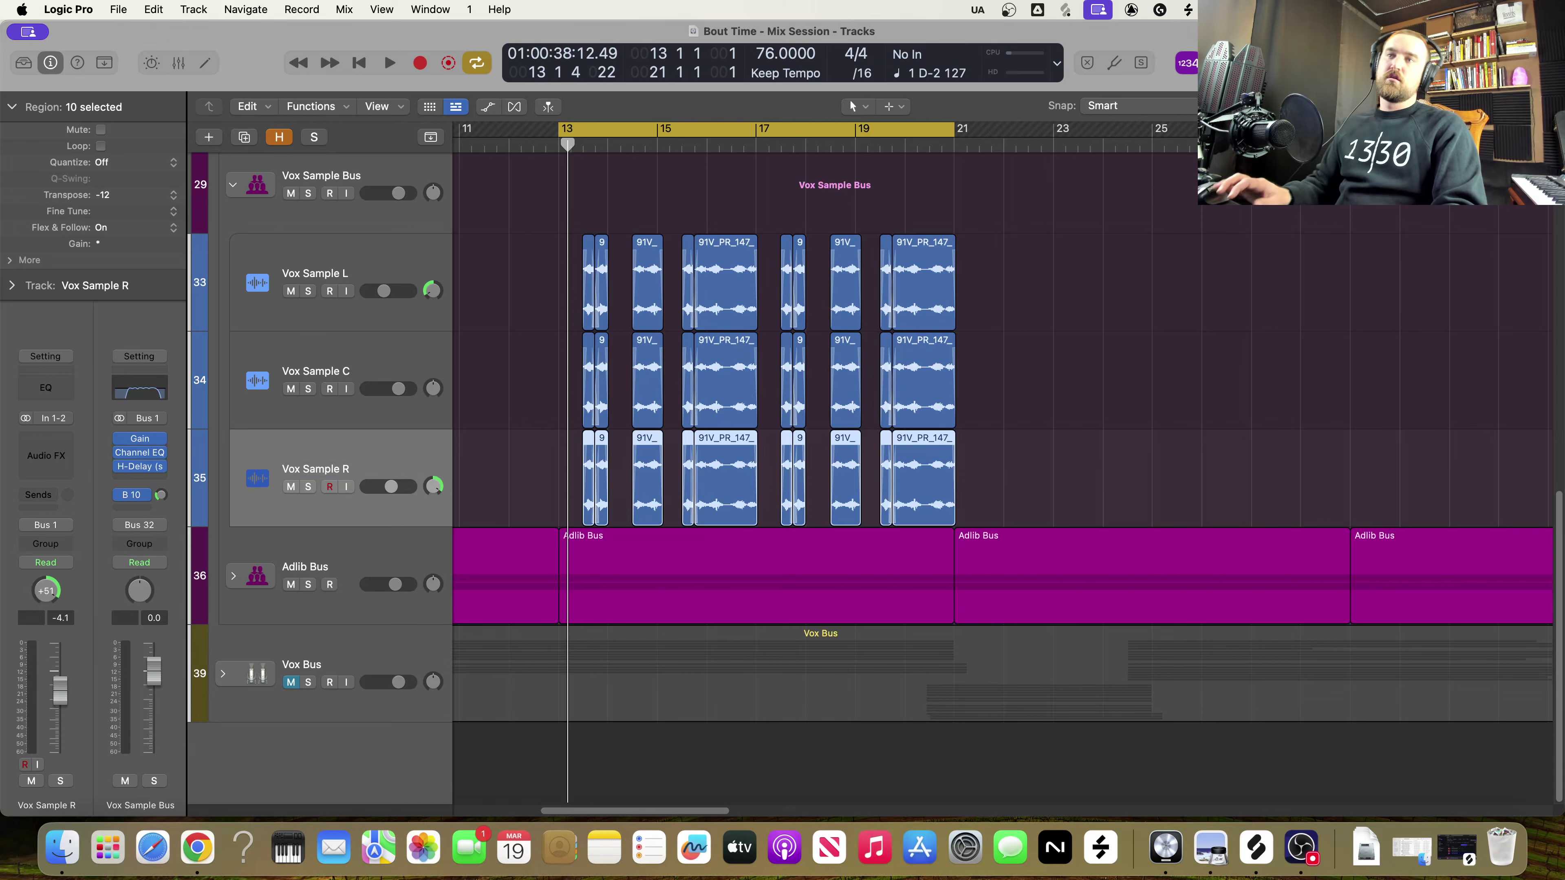
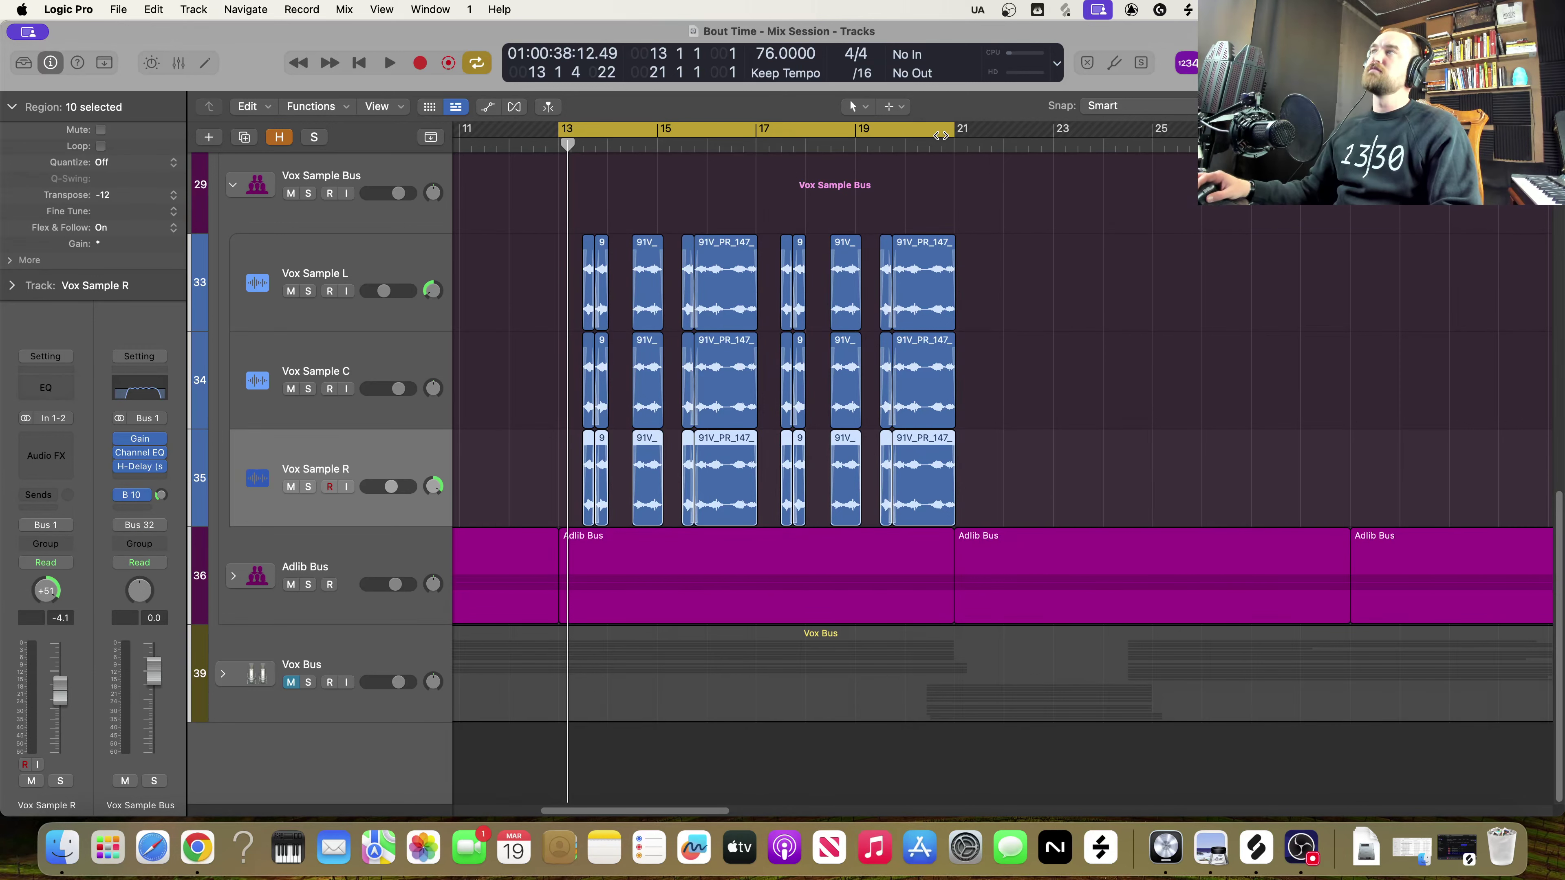
# Collapse the Vox Sample Bus stack and expand the Adlib Bus stack to show its Adlib L and Adlib R tracks
pyautogui.press('space')
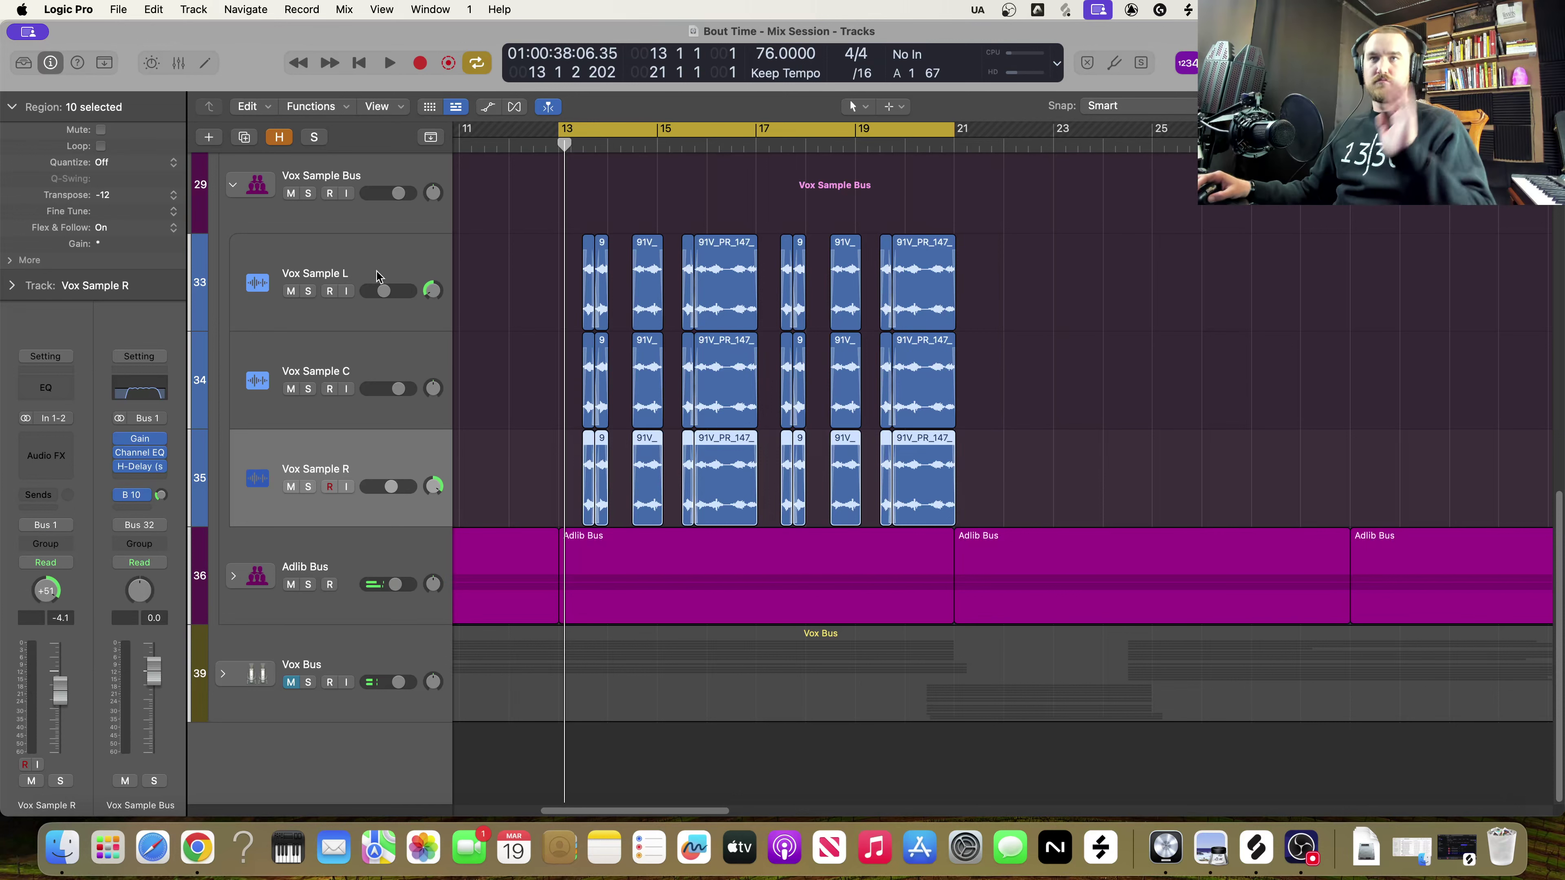
pyautogui.click(234, 184)
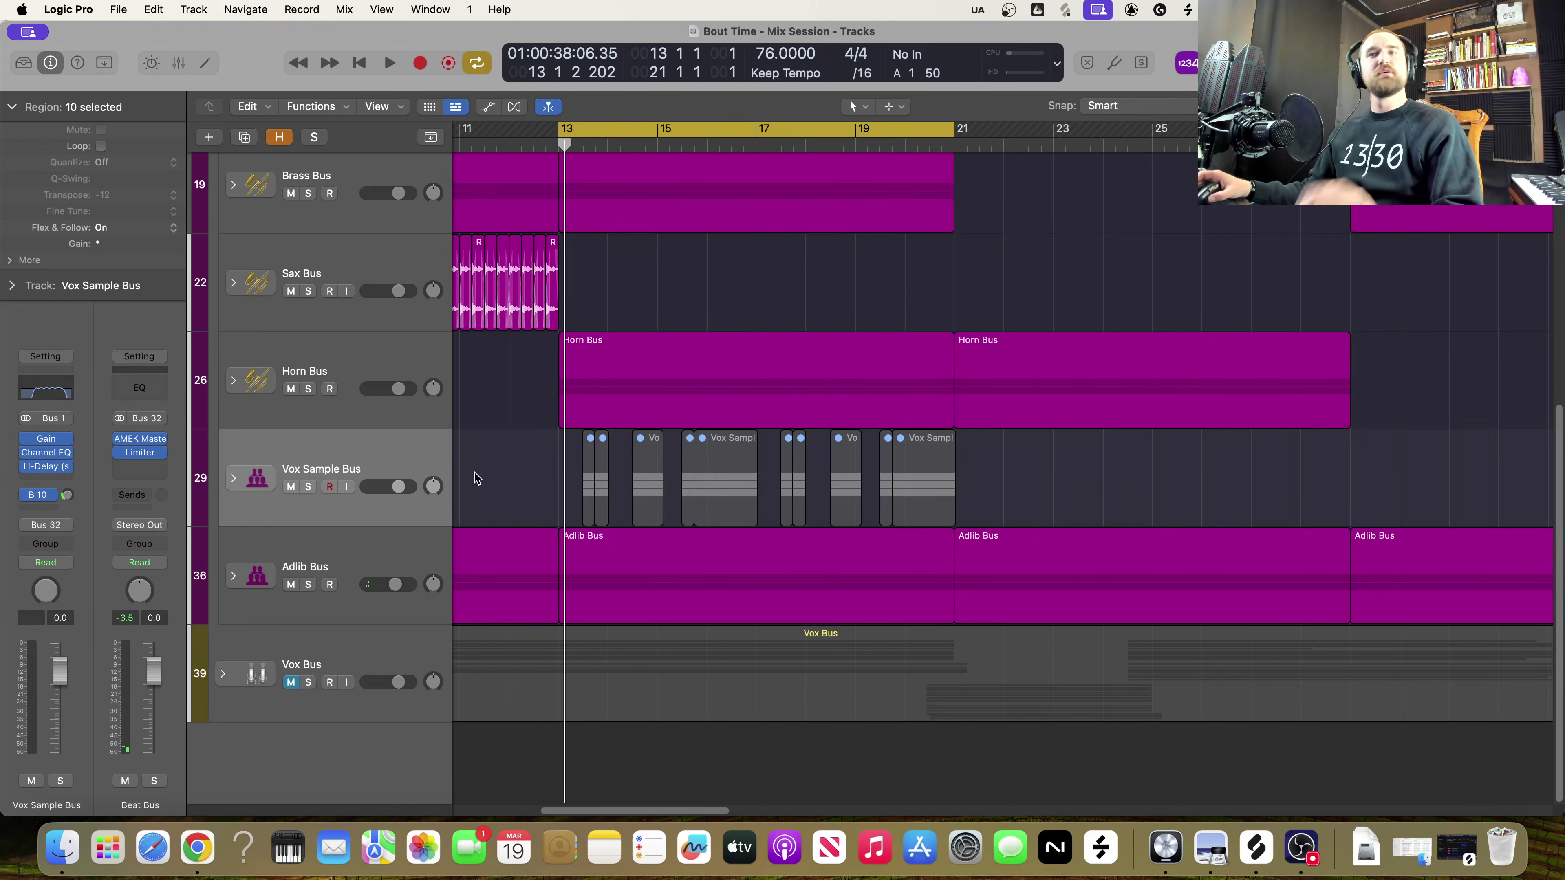
pyautogui.click(233, 578)
pyautogui.scroll(-5, 415, 561)
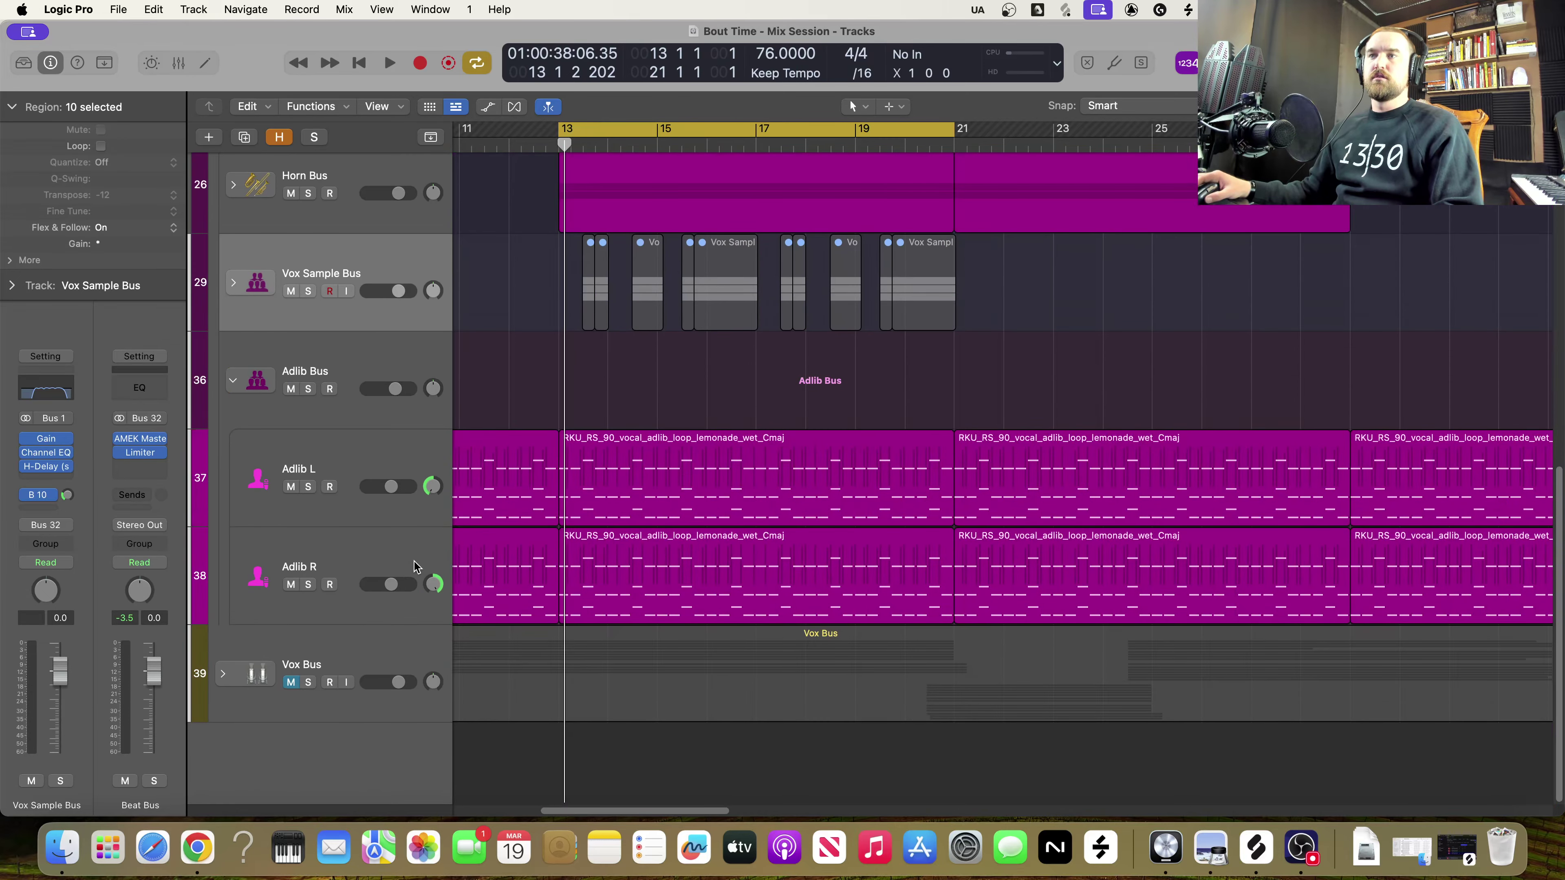
# Solo the Adlib L and Adlib R tracks and listen to them briefly from bar 13
pyautogui.click(313, 488)
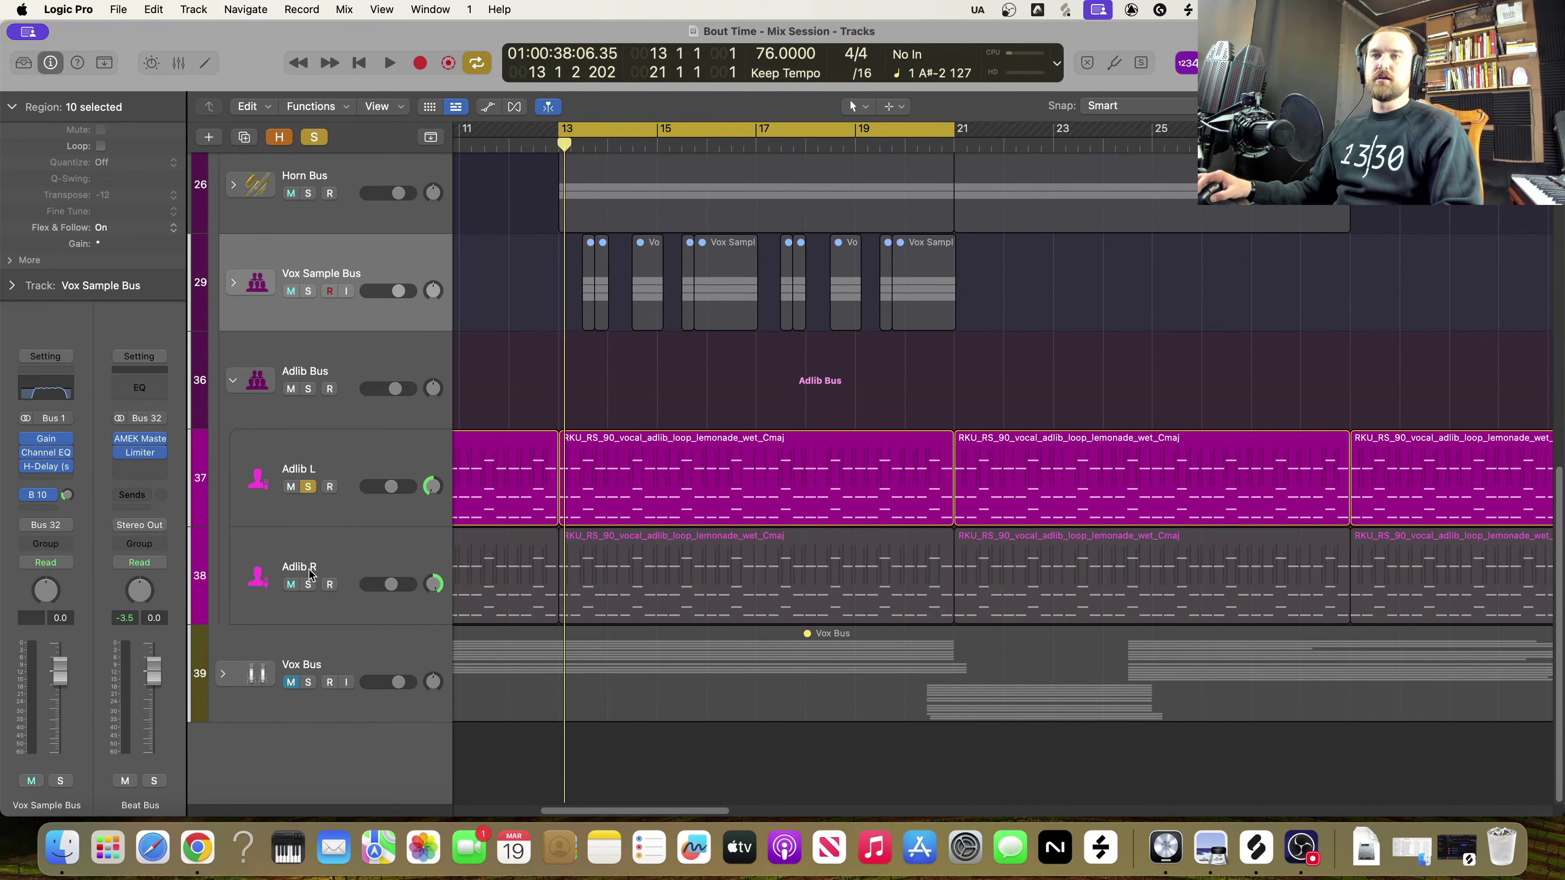
pyautogui.click(308, 585)
pyautogui.press('space')
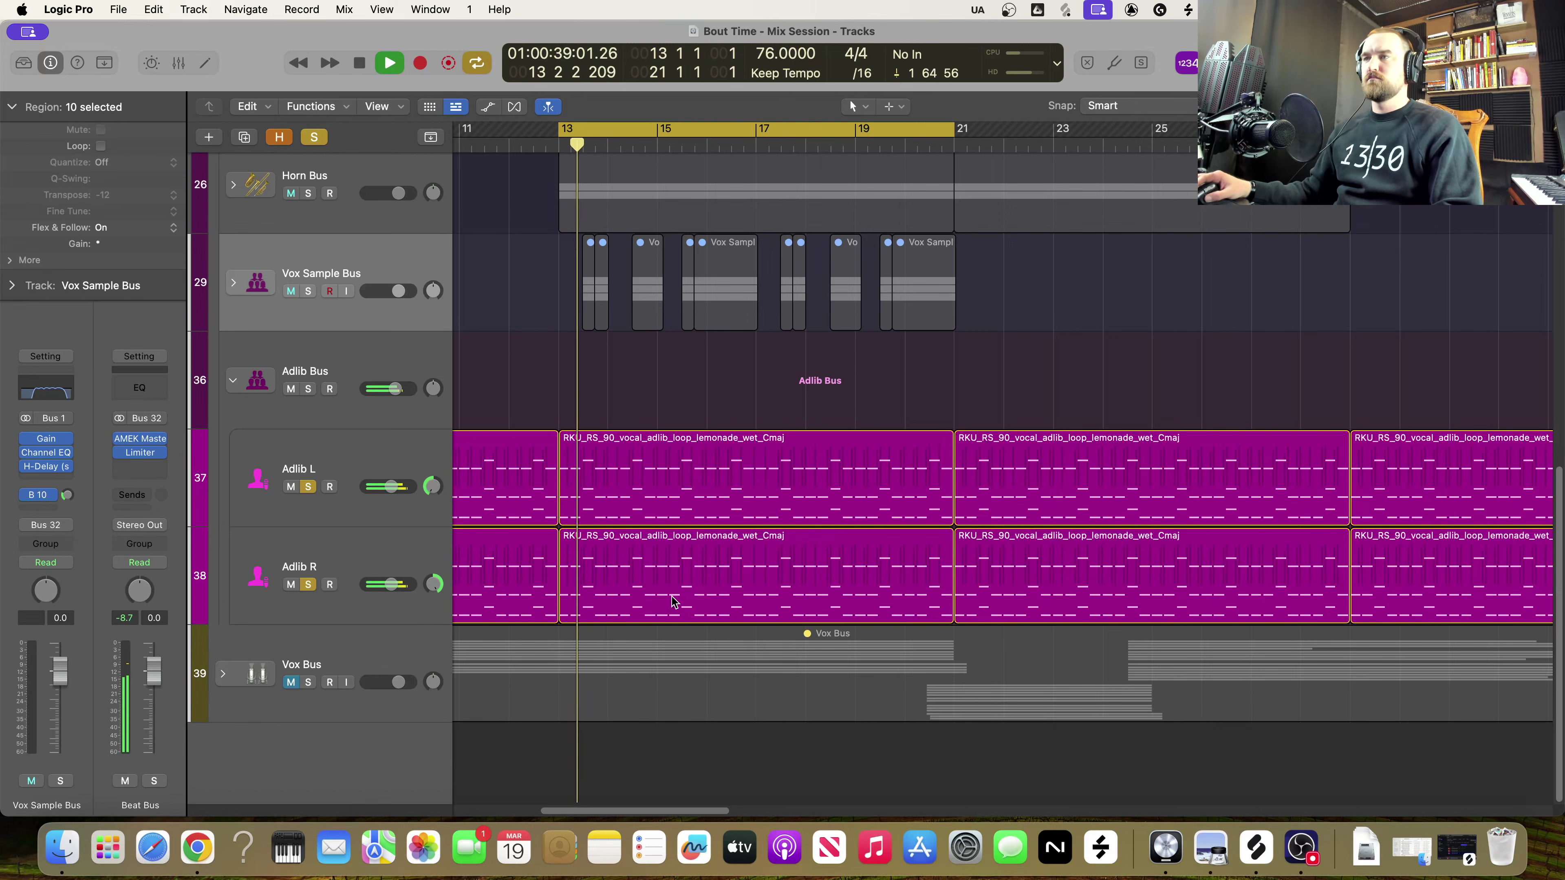
pyautogui.press('space')
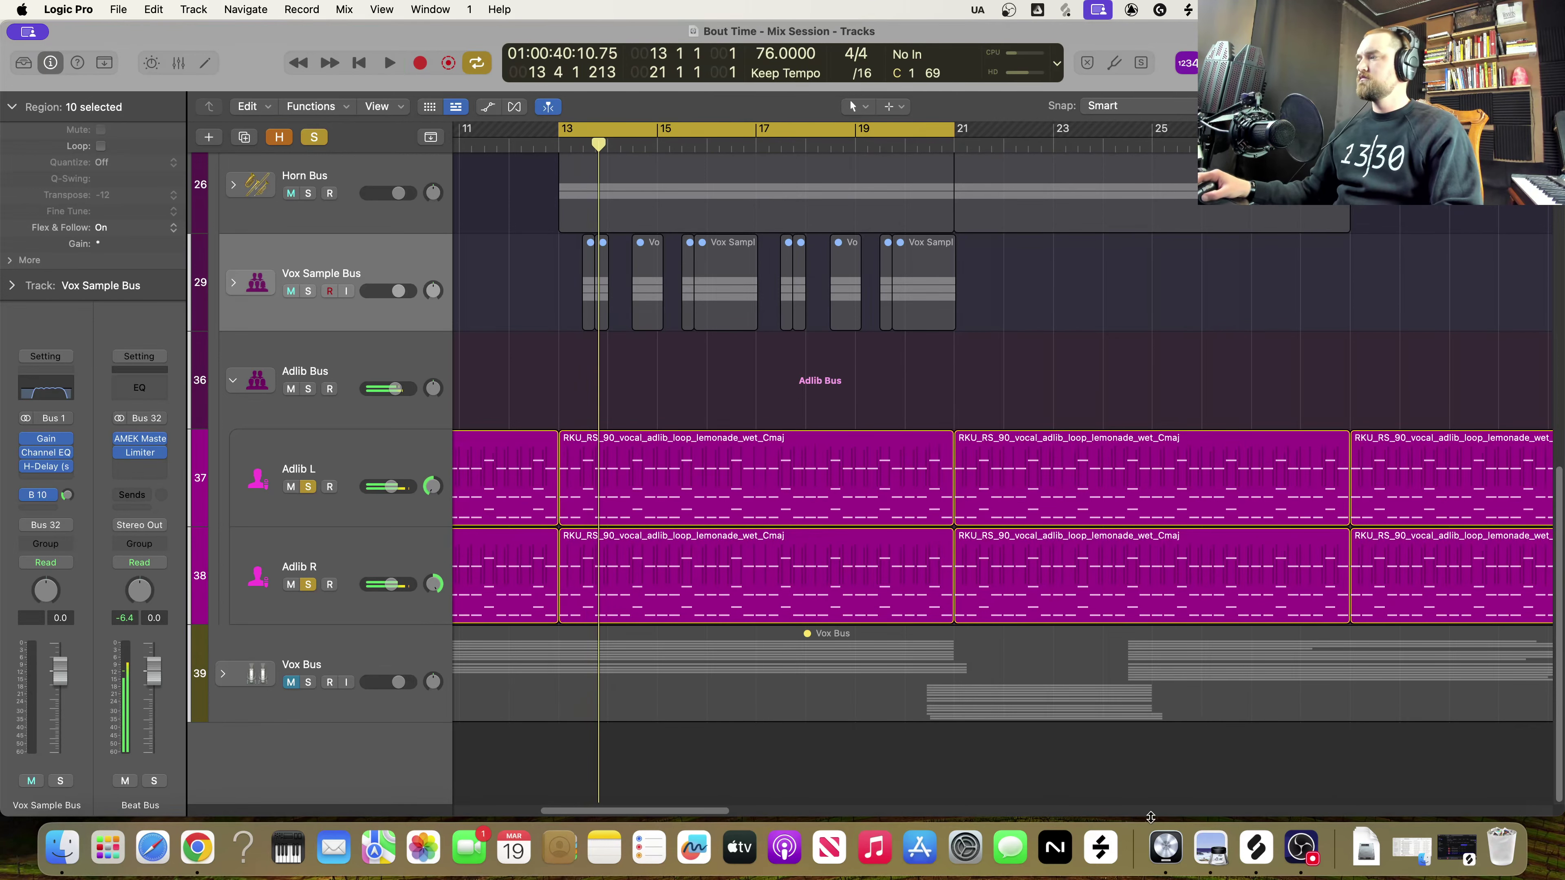
# Switch to Splice, move its window clear of the track headers, and return to Logic Pro with Adlib Bus selected
pyautogui.click(1256, 848)
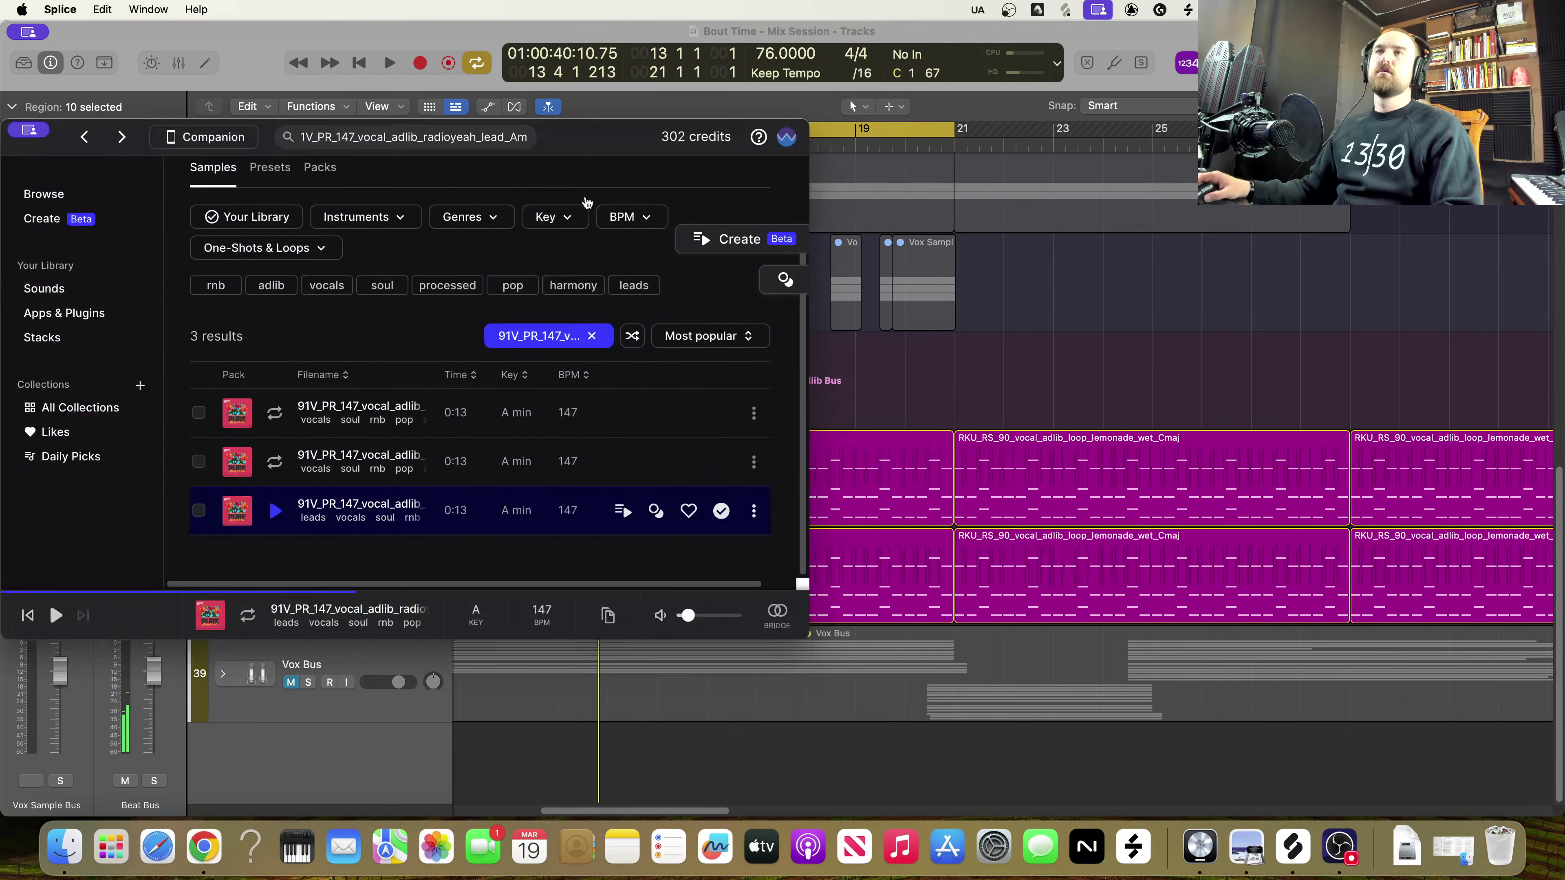
pyautogui.moveTo(571, 137); pyautogui.dragTo(1291, 98)
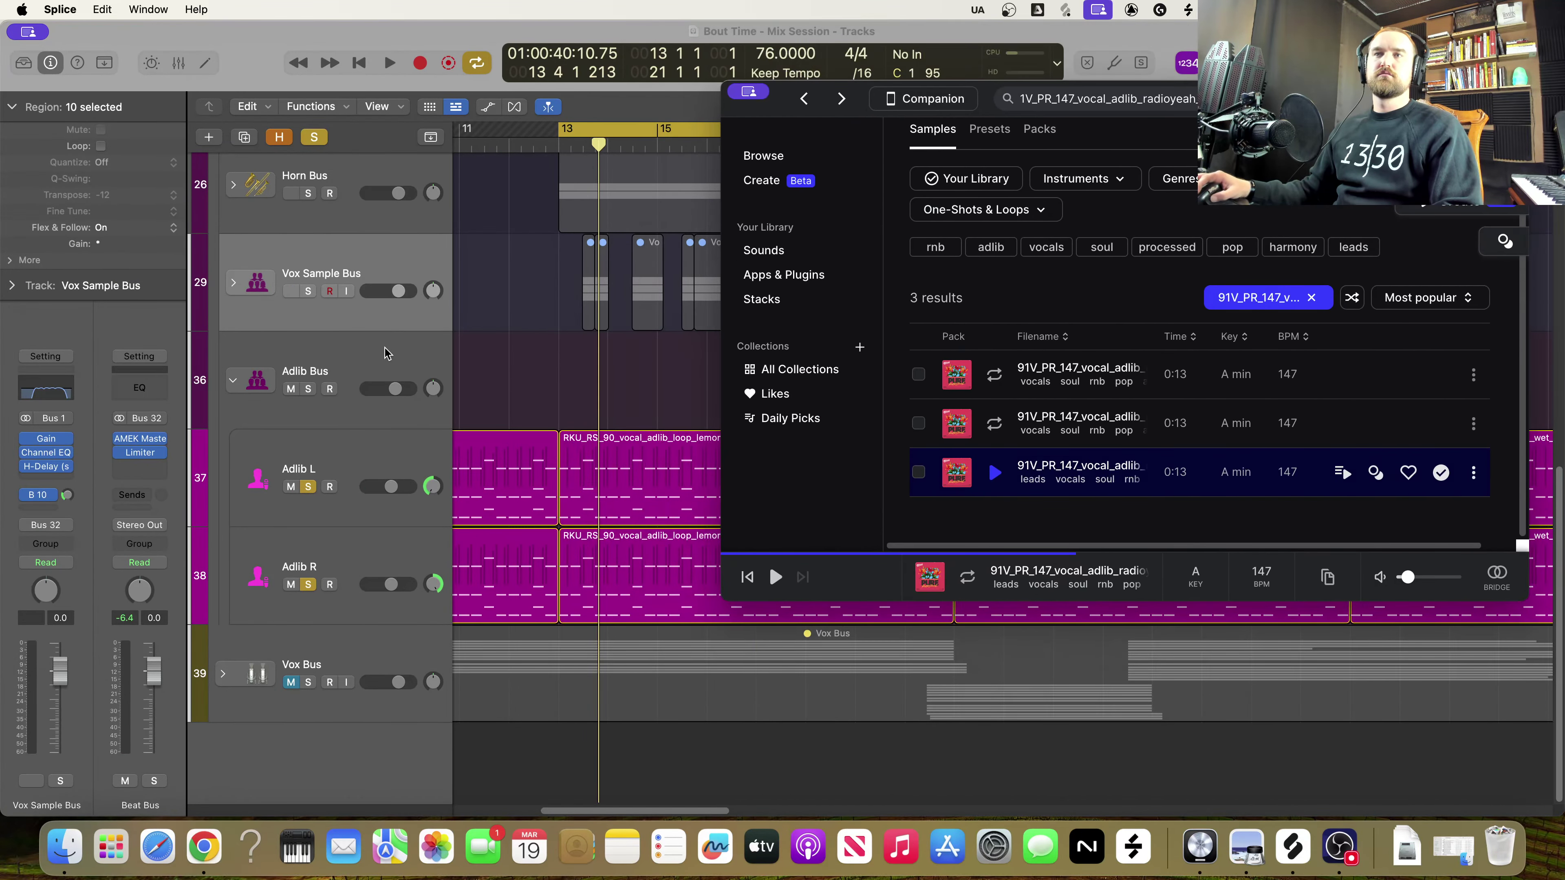
pyautogui.click(388, 349)
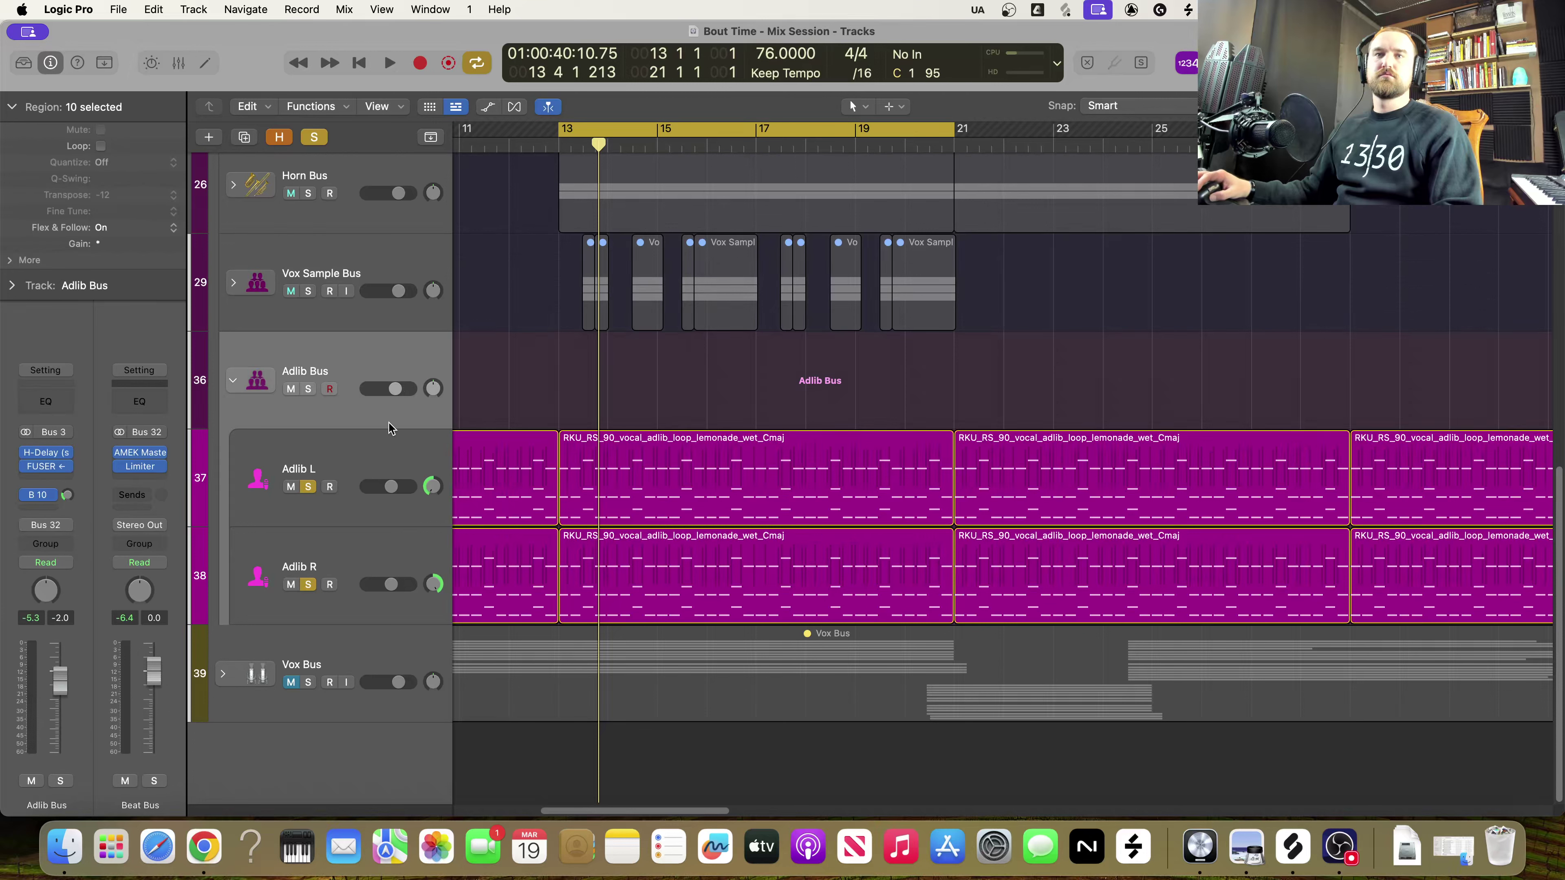
# Compare the channel strips of Adlib L, Adlib R and Adlib Bus by selecting each in turn
pyautogui.click(335, 462)
pyautogui.click(370, 358)
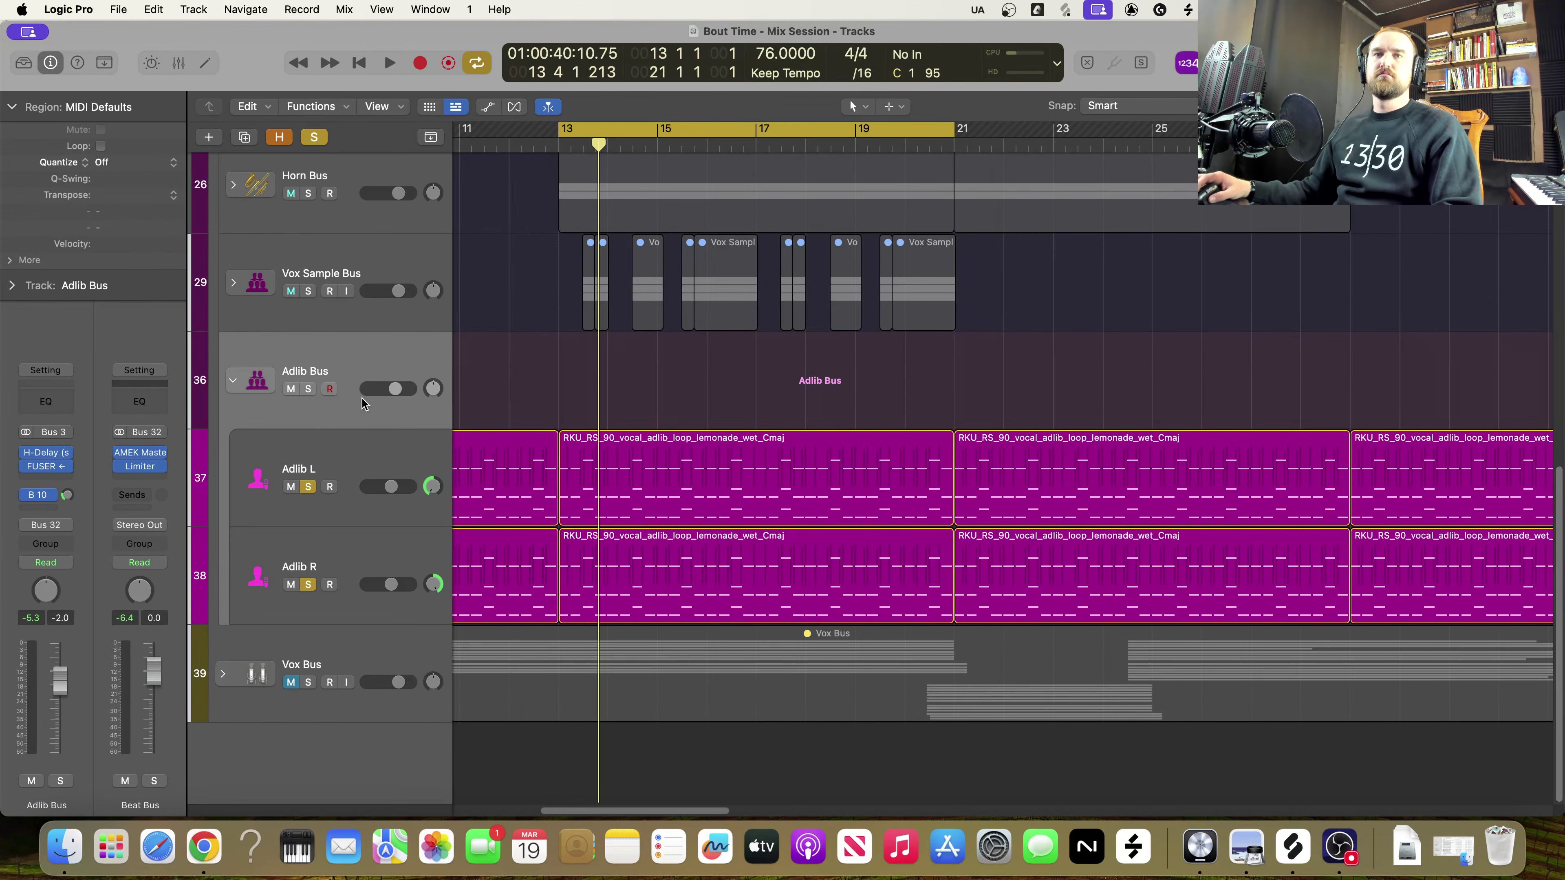
pyautogui.click(357, 454)
pyautogui.click(352, 555)
pyautogui.click(355, 385)
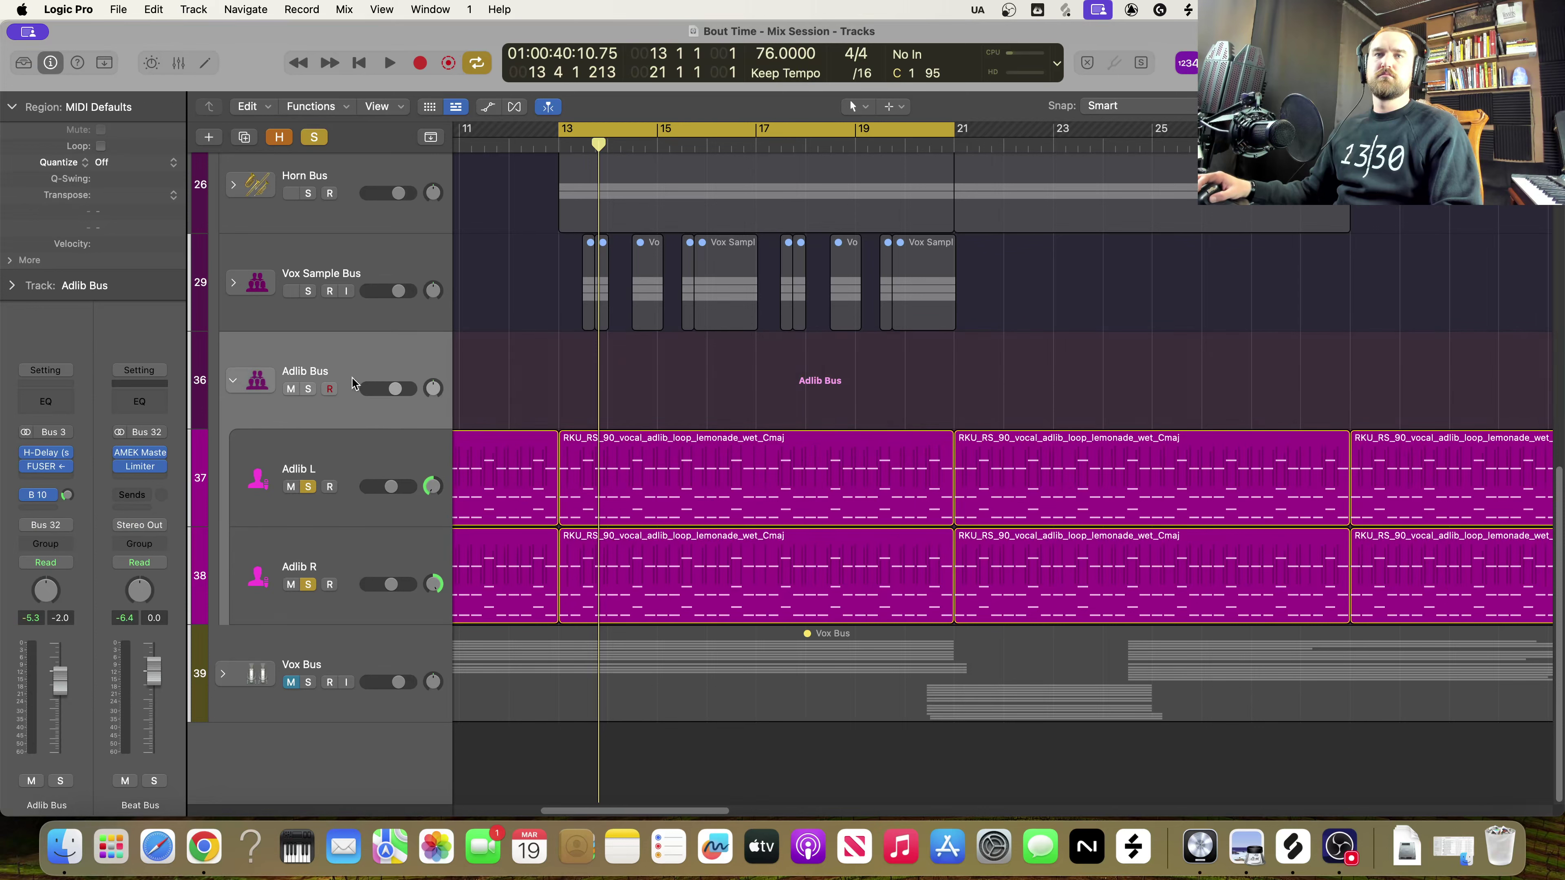
pyautogui.click(358, 434)
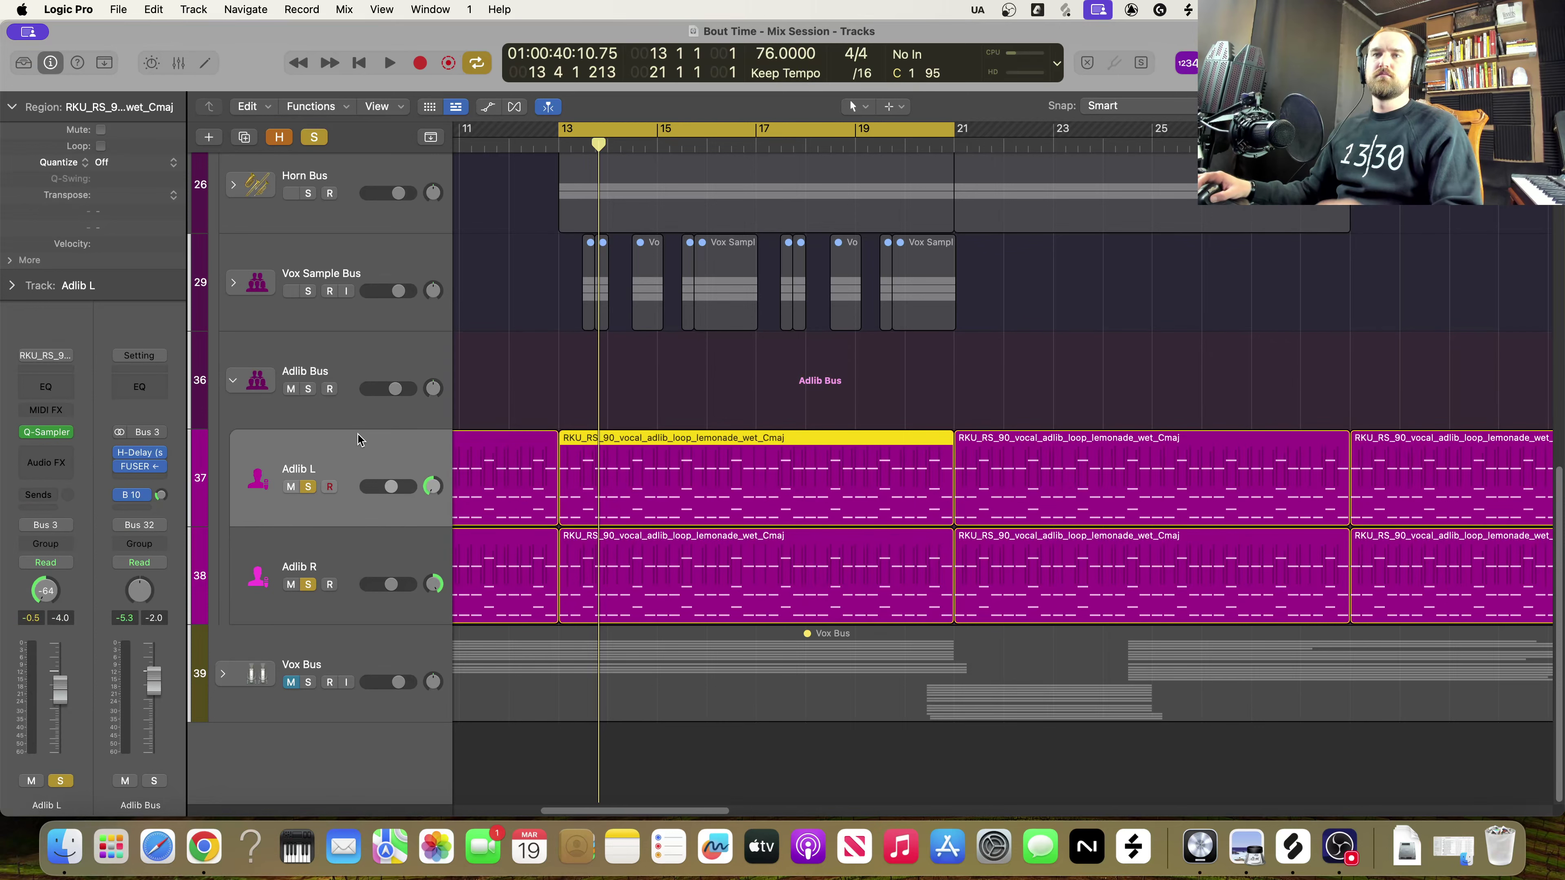
pyautogui.click(349, 364)
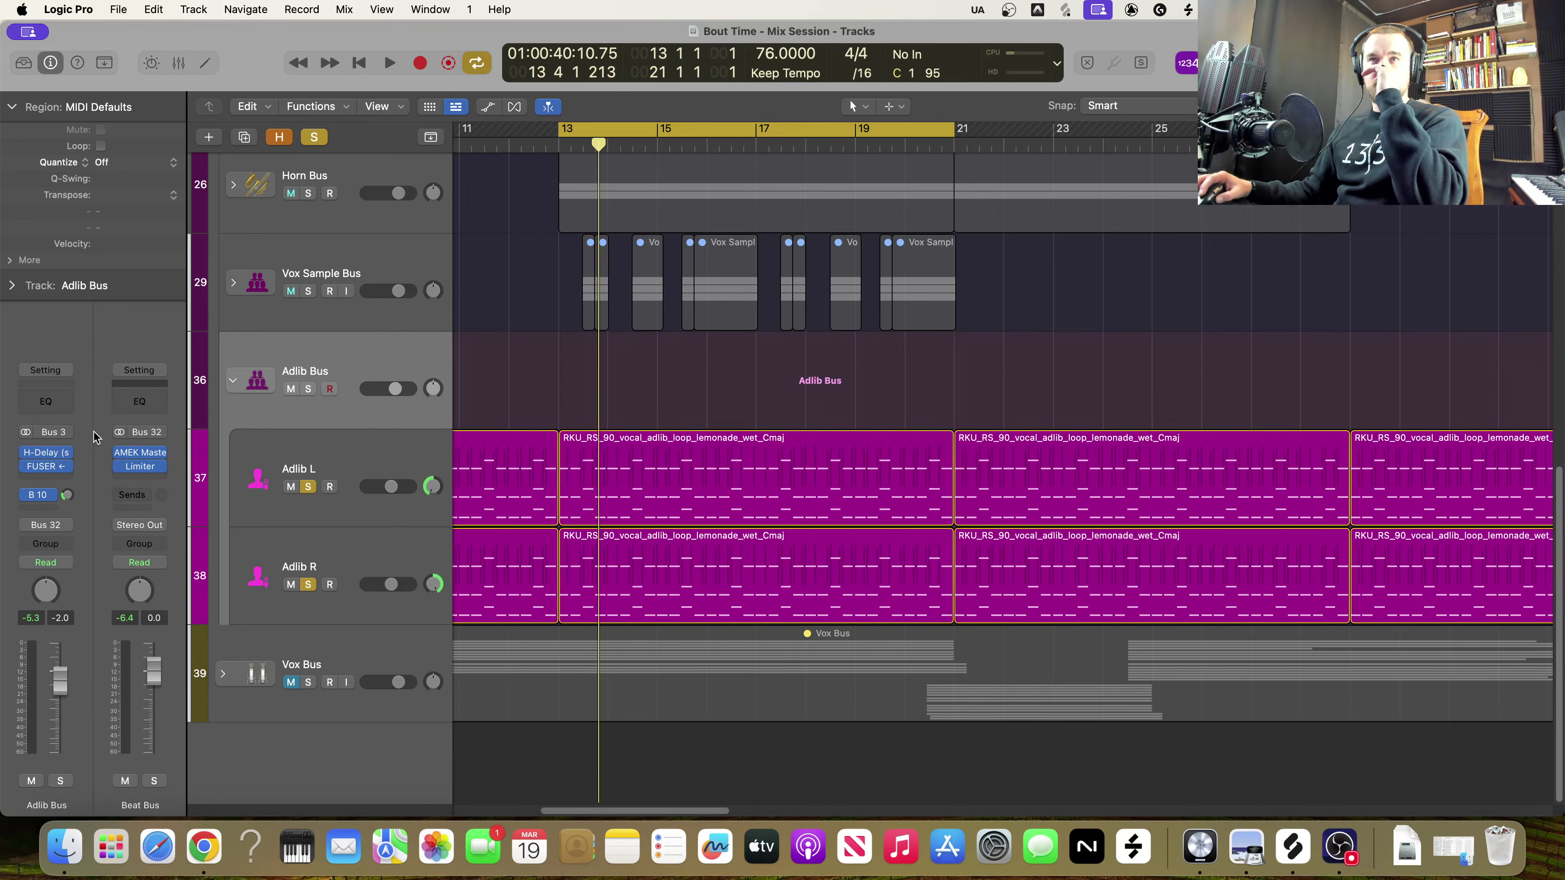
# Check the Gain plug-in's settings on the Vox Sample Bus, close its window and bypass the plug-in
pyautogui.click(353, 274)
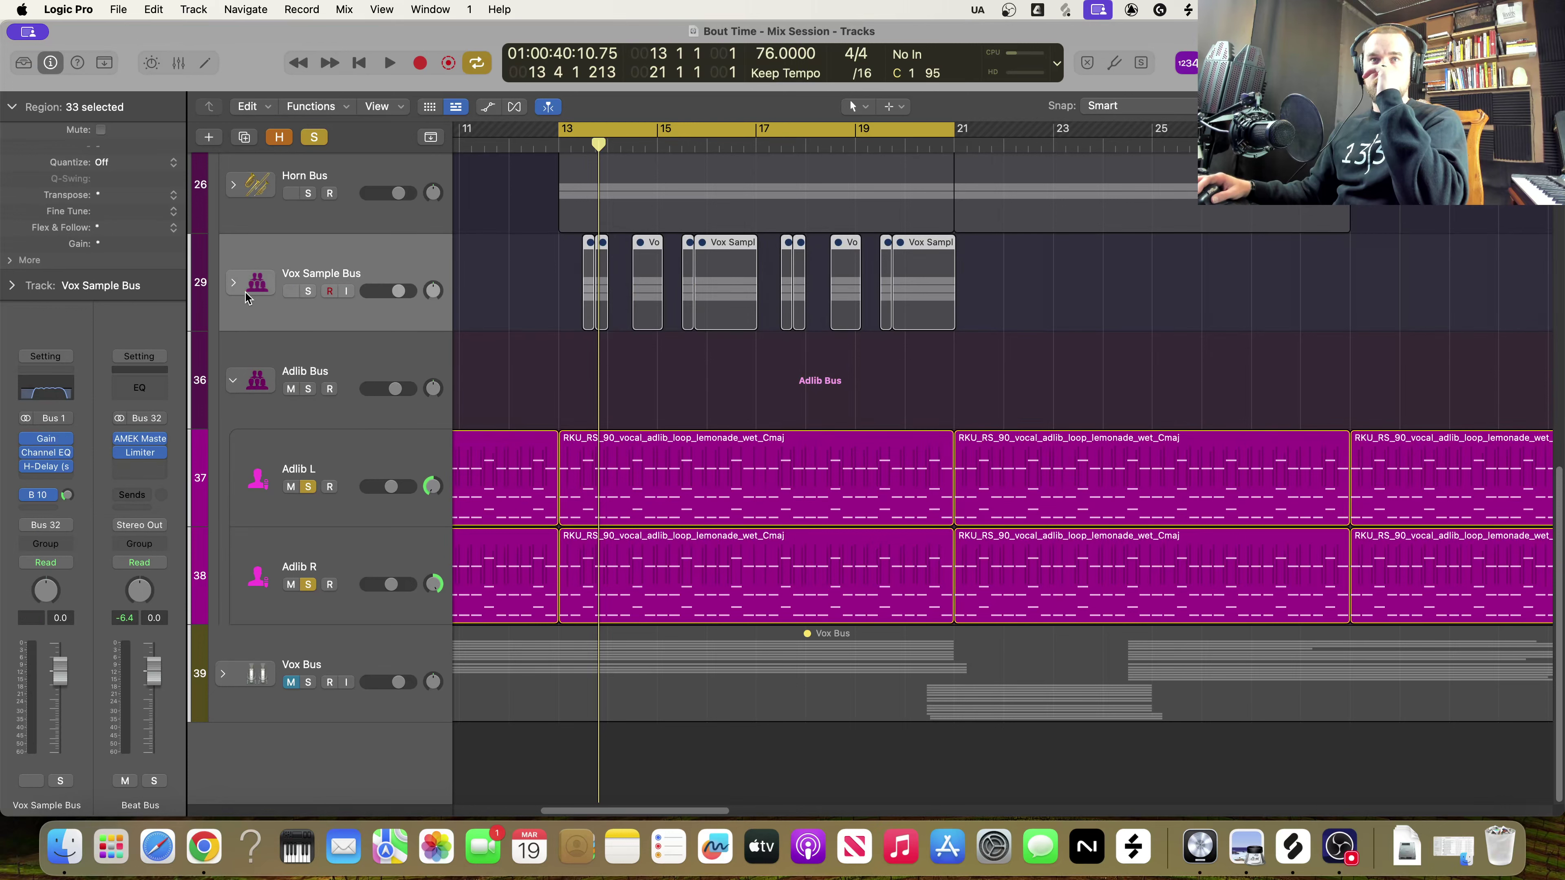
pyautogui.click(44, 445)
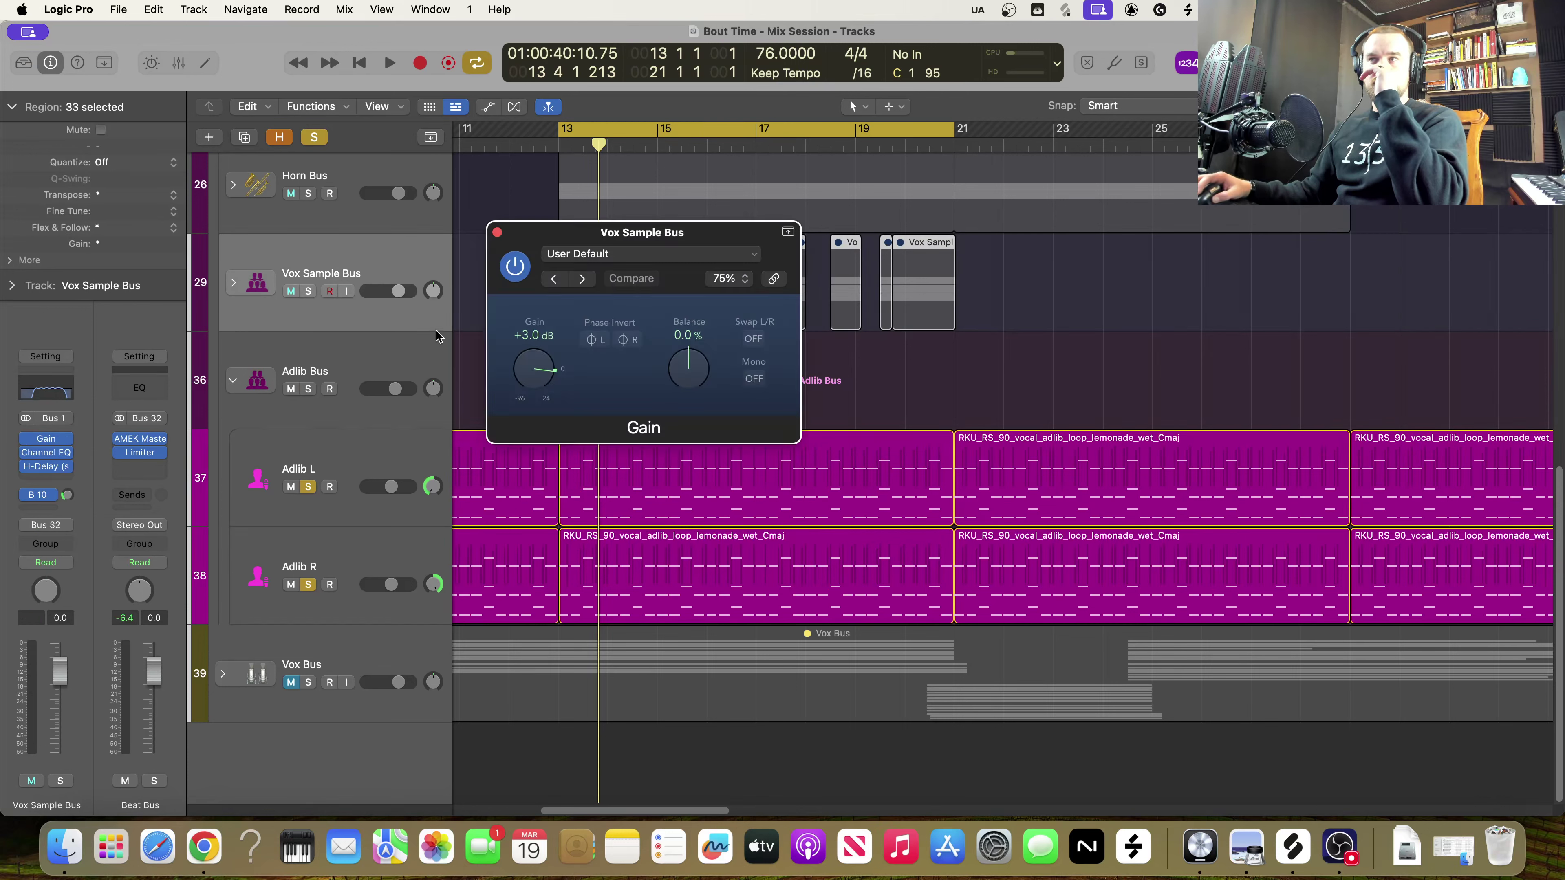
pyautogui.click(494, 229)
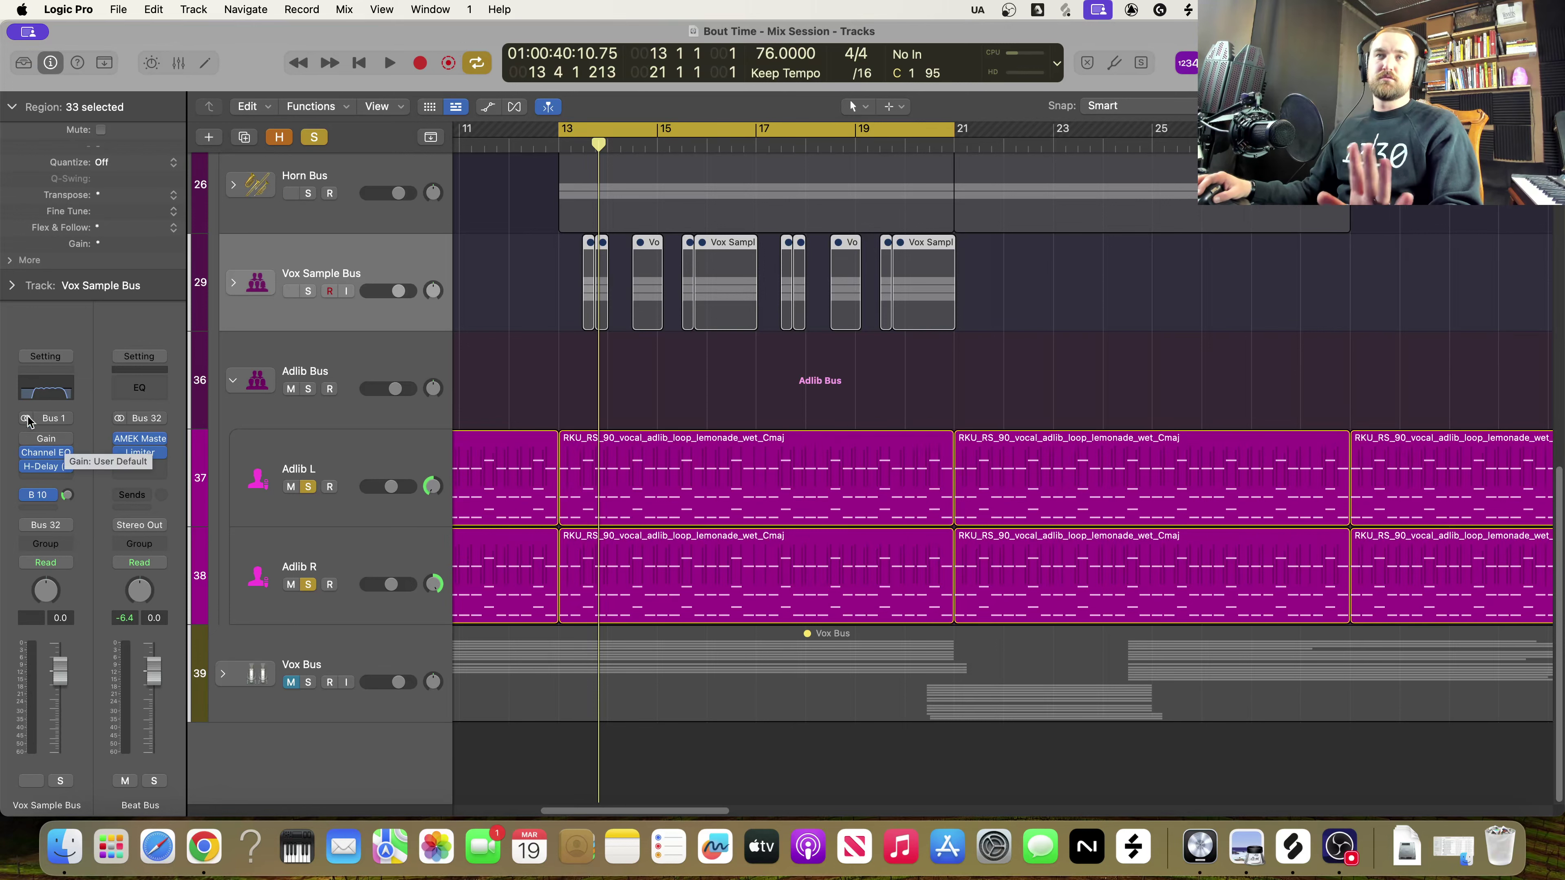
# Expand the Vox Sample Bus stack, clear all active solos and play the full mix from bar 13
pyautogui.click(233, 283)
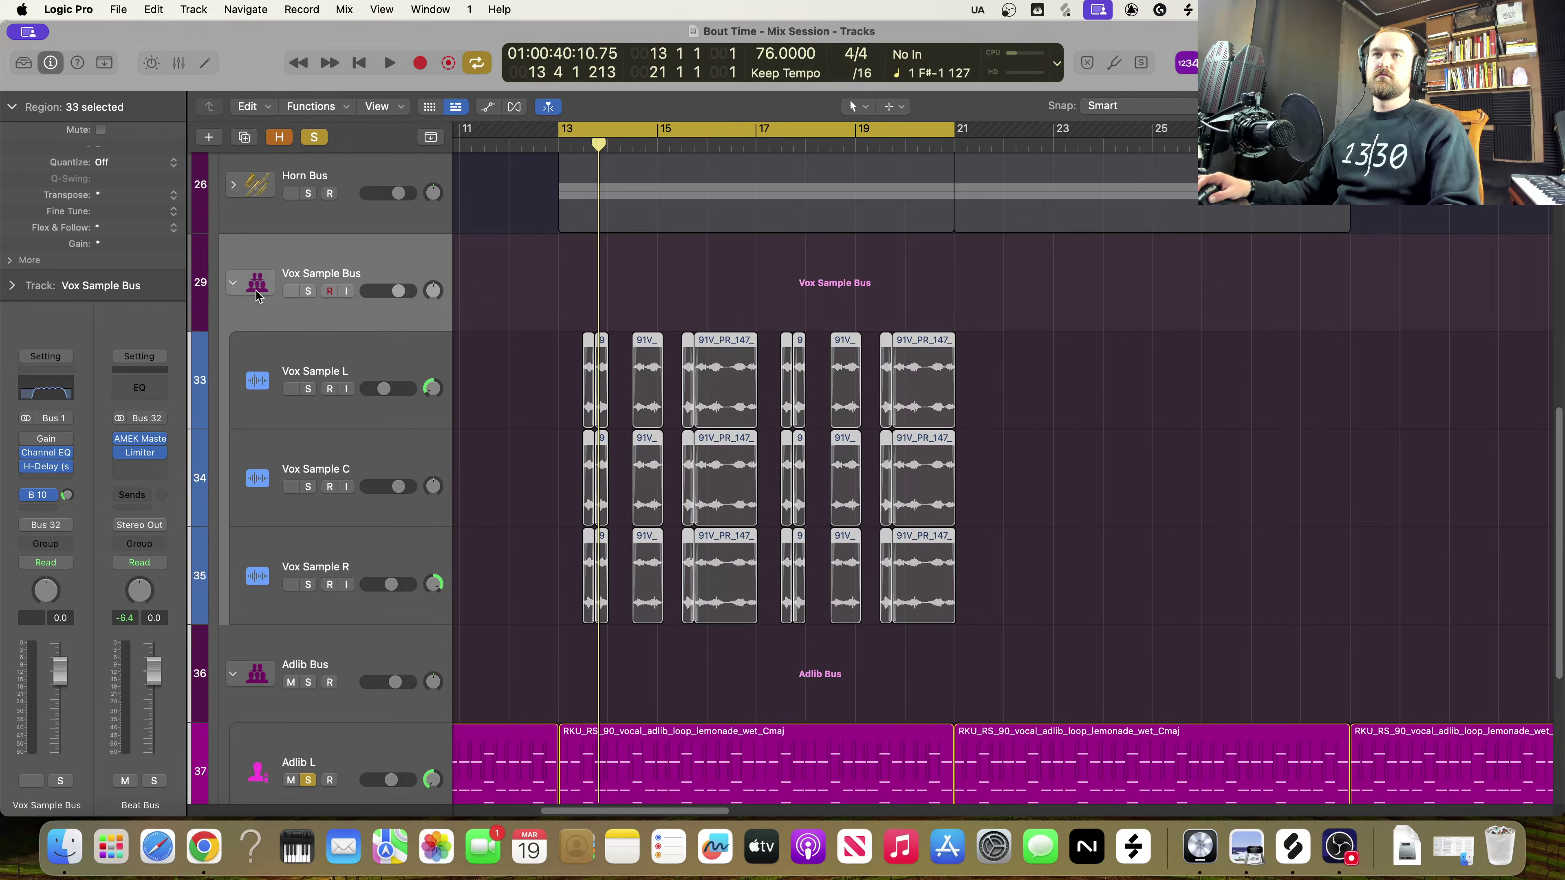
pyautogui.click(315, 137)
pyautogui.press('space')
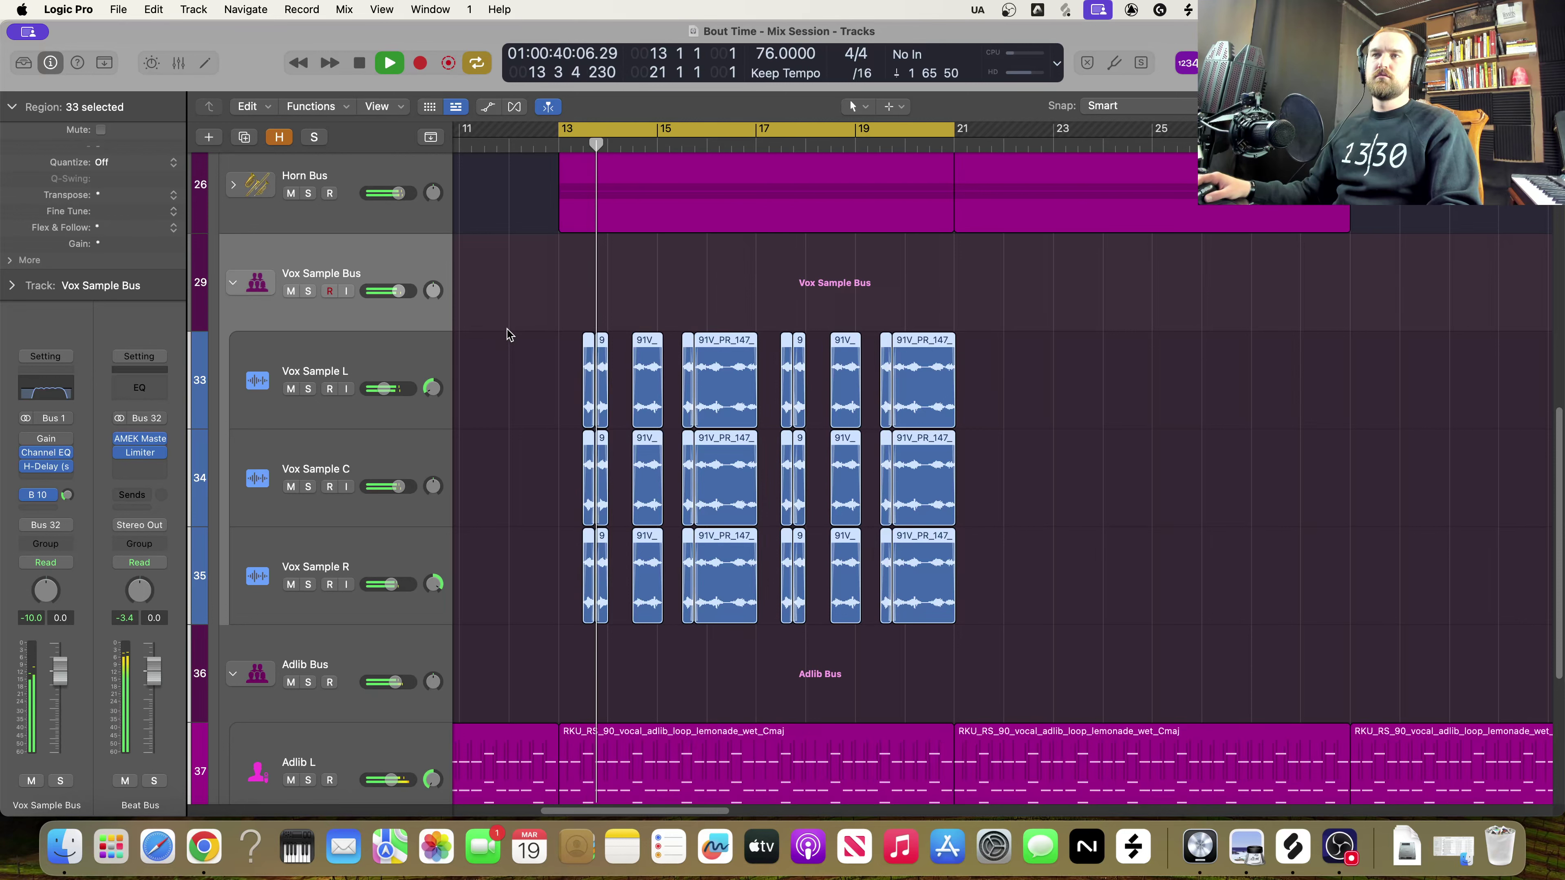
pyautogui.press('space')
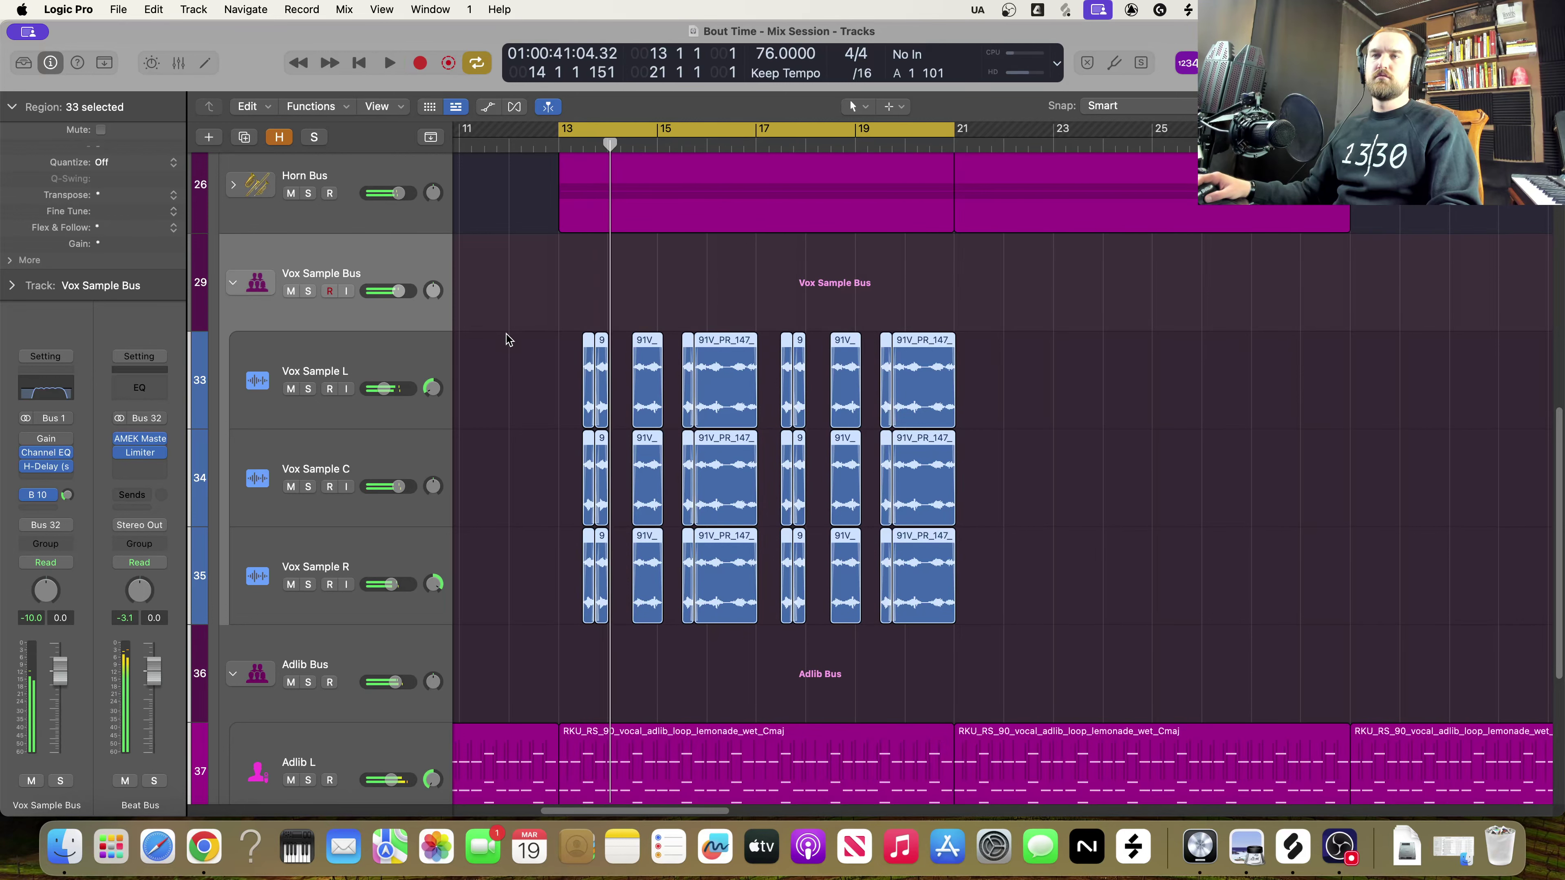
# Collapse the Vox Sample Bus stack, check the Adlib Bus and Adlib L channel strips, and select Adlib R
pyautogui.click(234, 284)
pyautogui.click(339, 415)
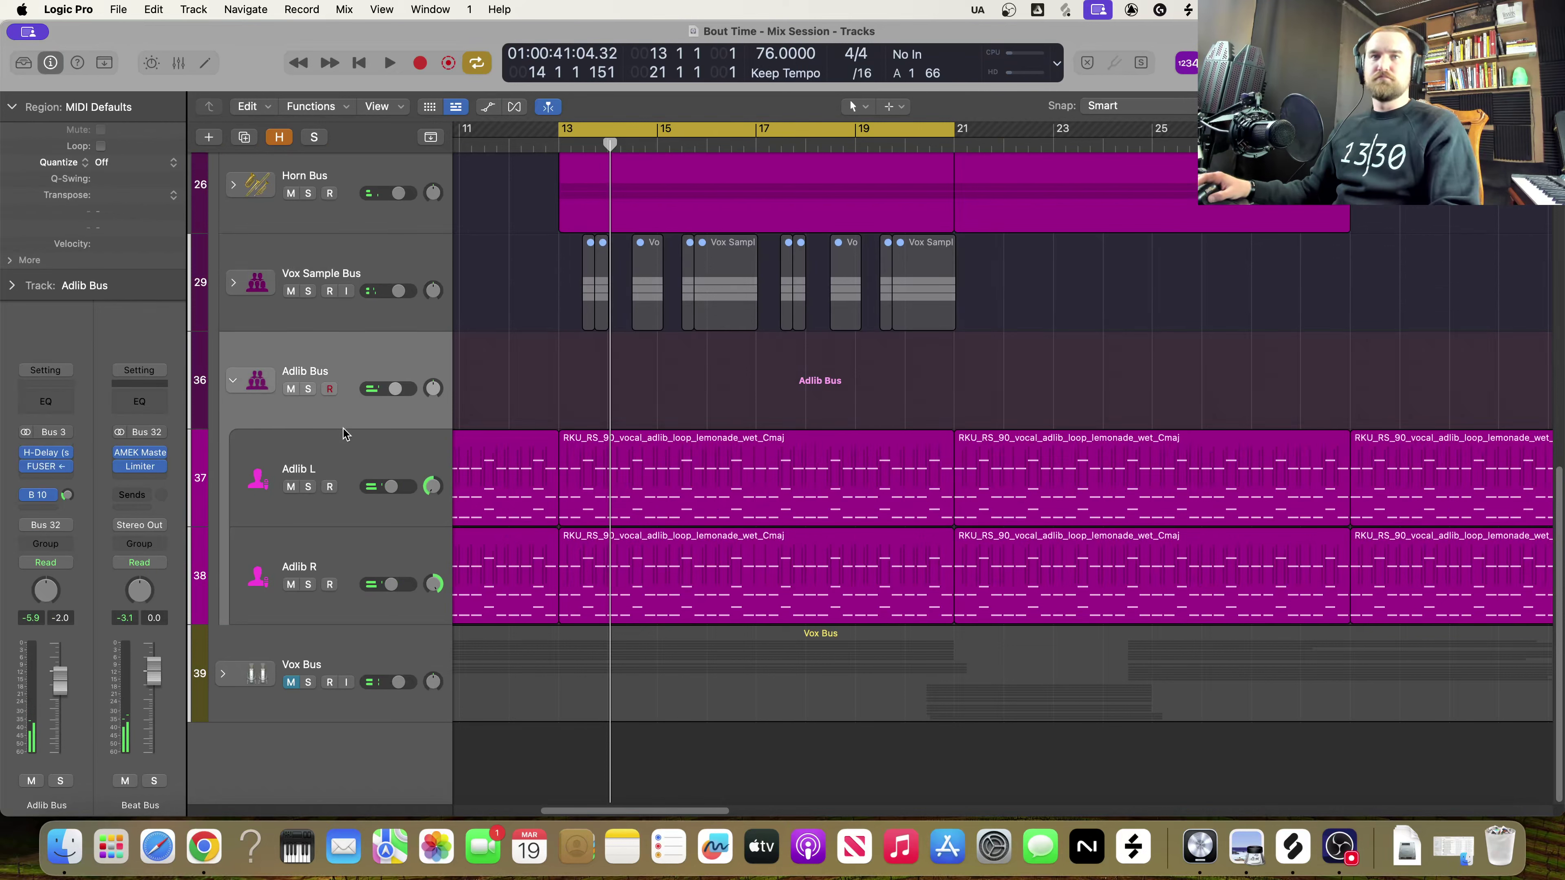
pyautogui.click(405, 456)
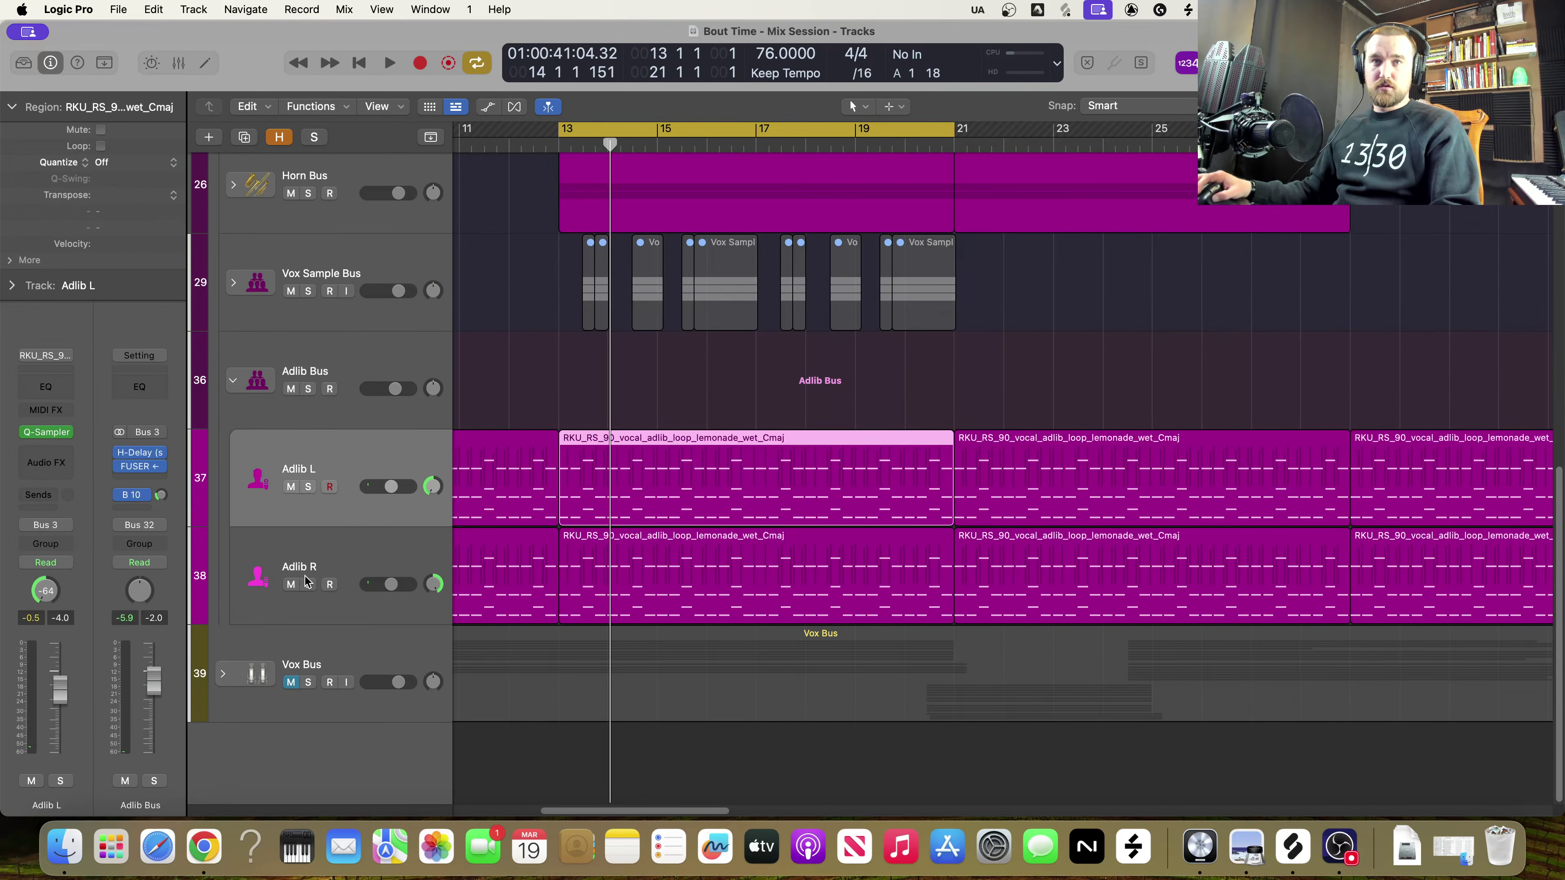
pyautogui.click(349, 562)
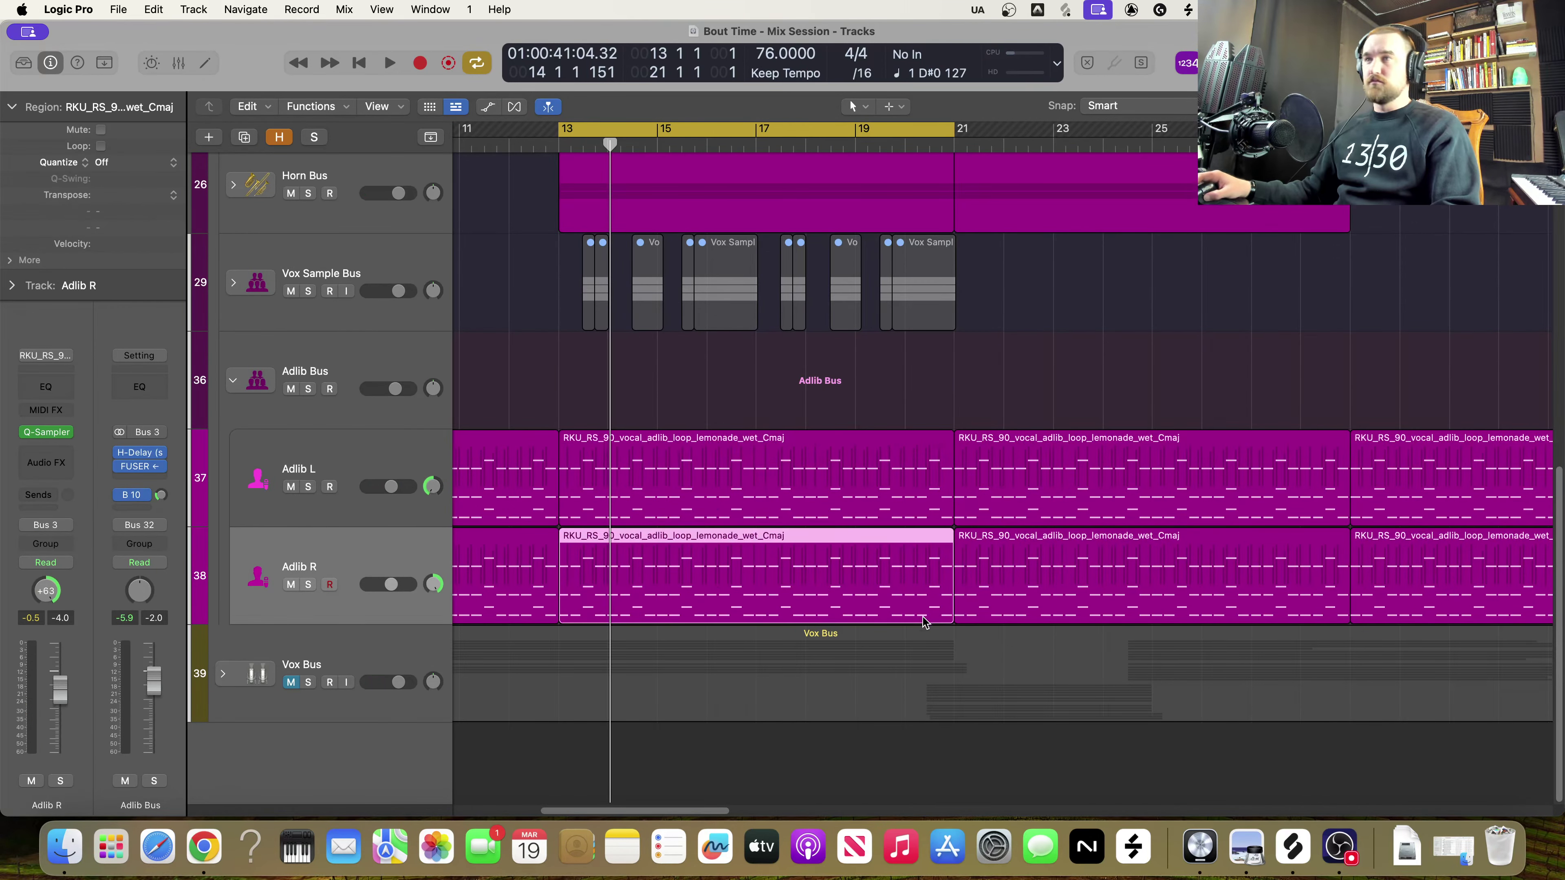
# Switch to Splice and search the samples for RKU_RS_90_vocal_adlib_loop_lemonade_wet_Cmaj
pyautogui.click(1292, 847)
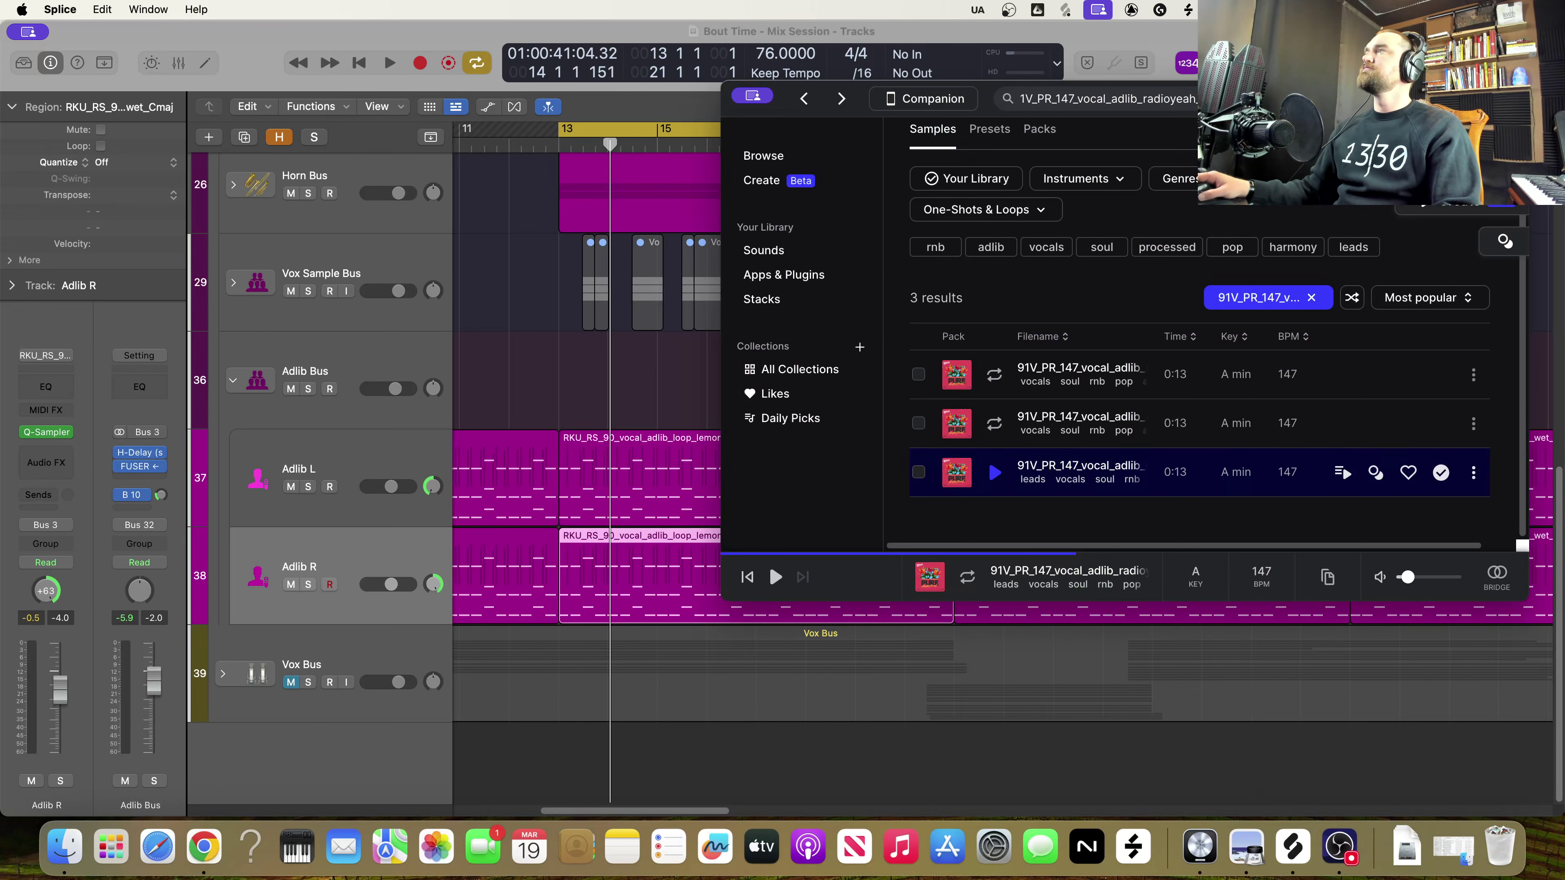
pyautogui.scroll(3, 617, 497)
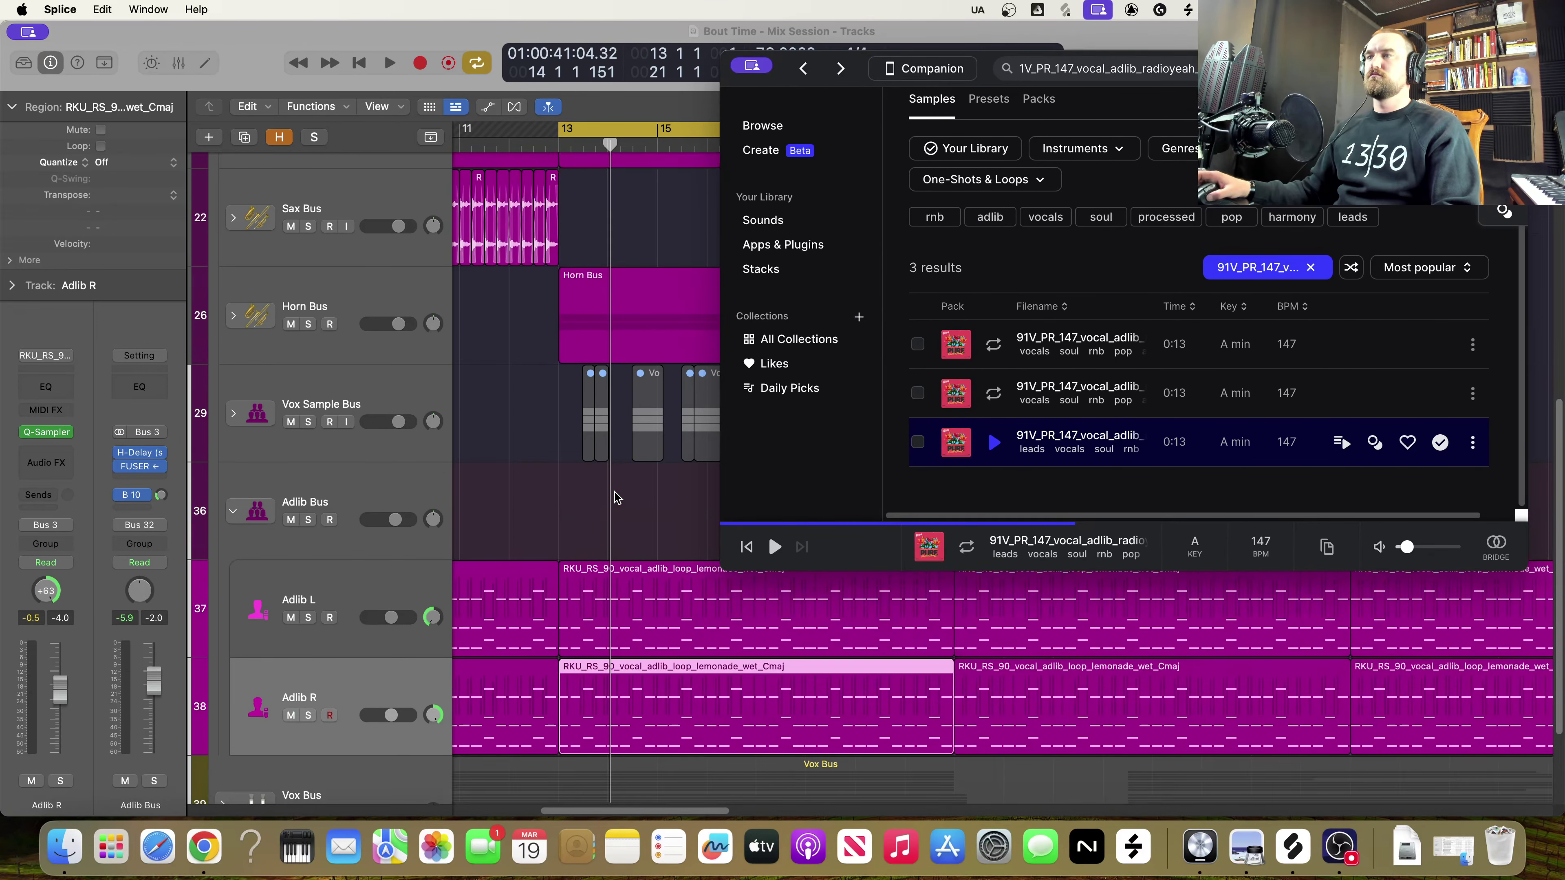
pyautogui.click(1125, 69)
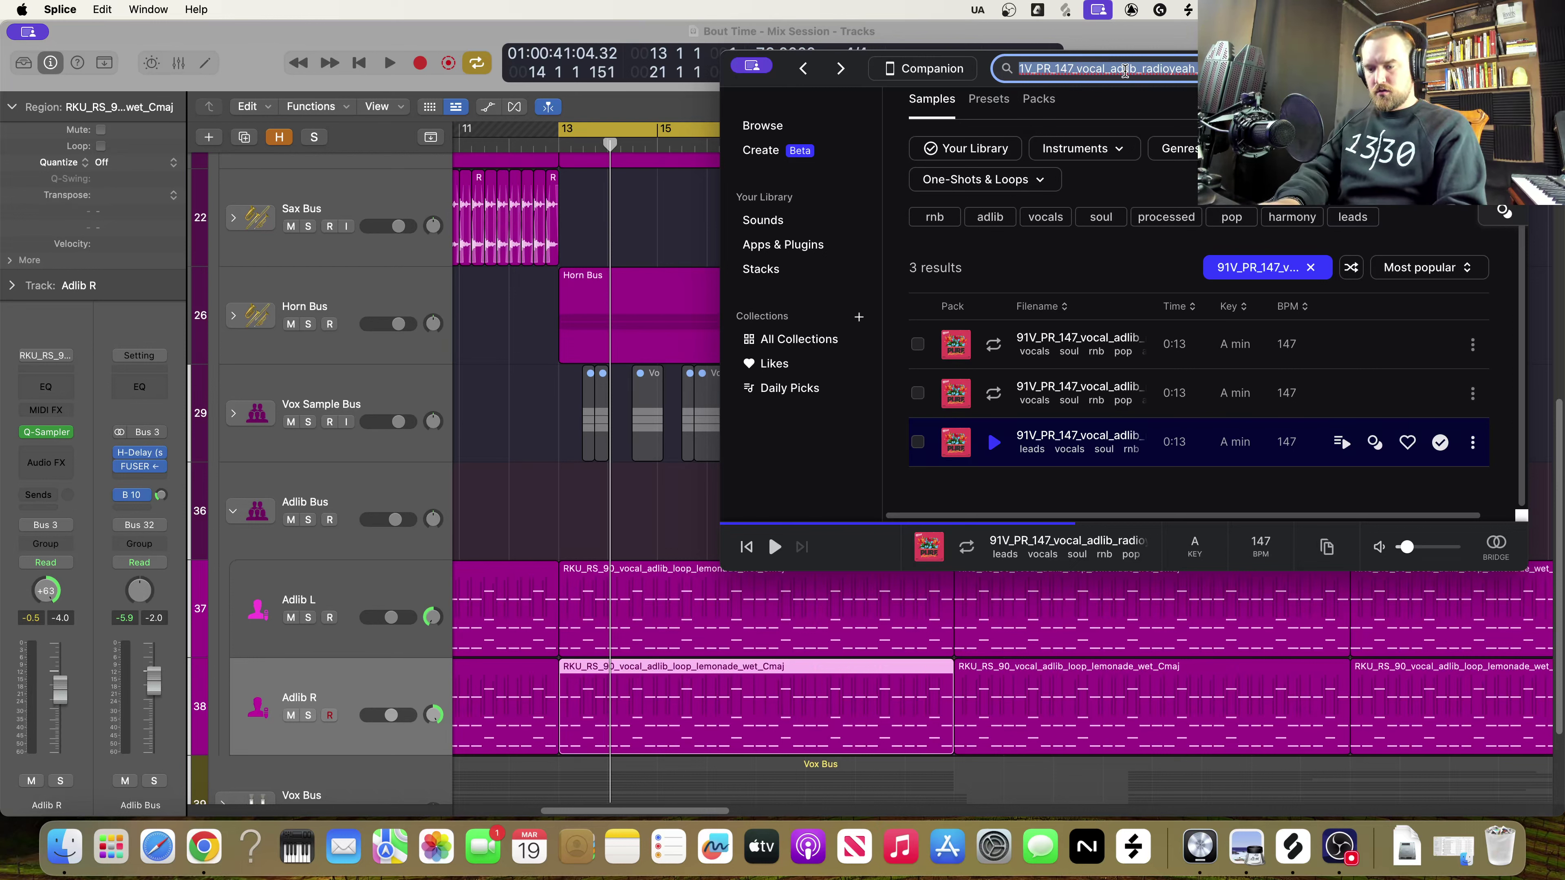
pyautogui.write('RKU')
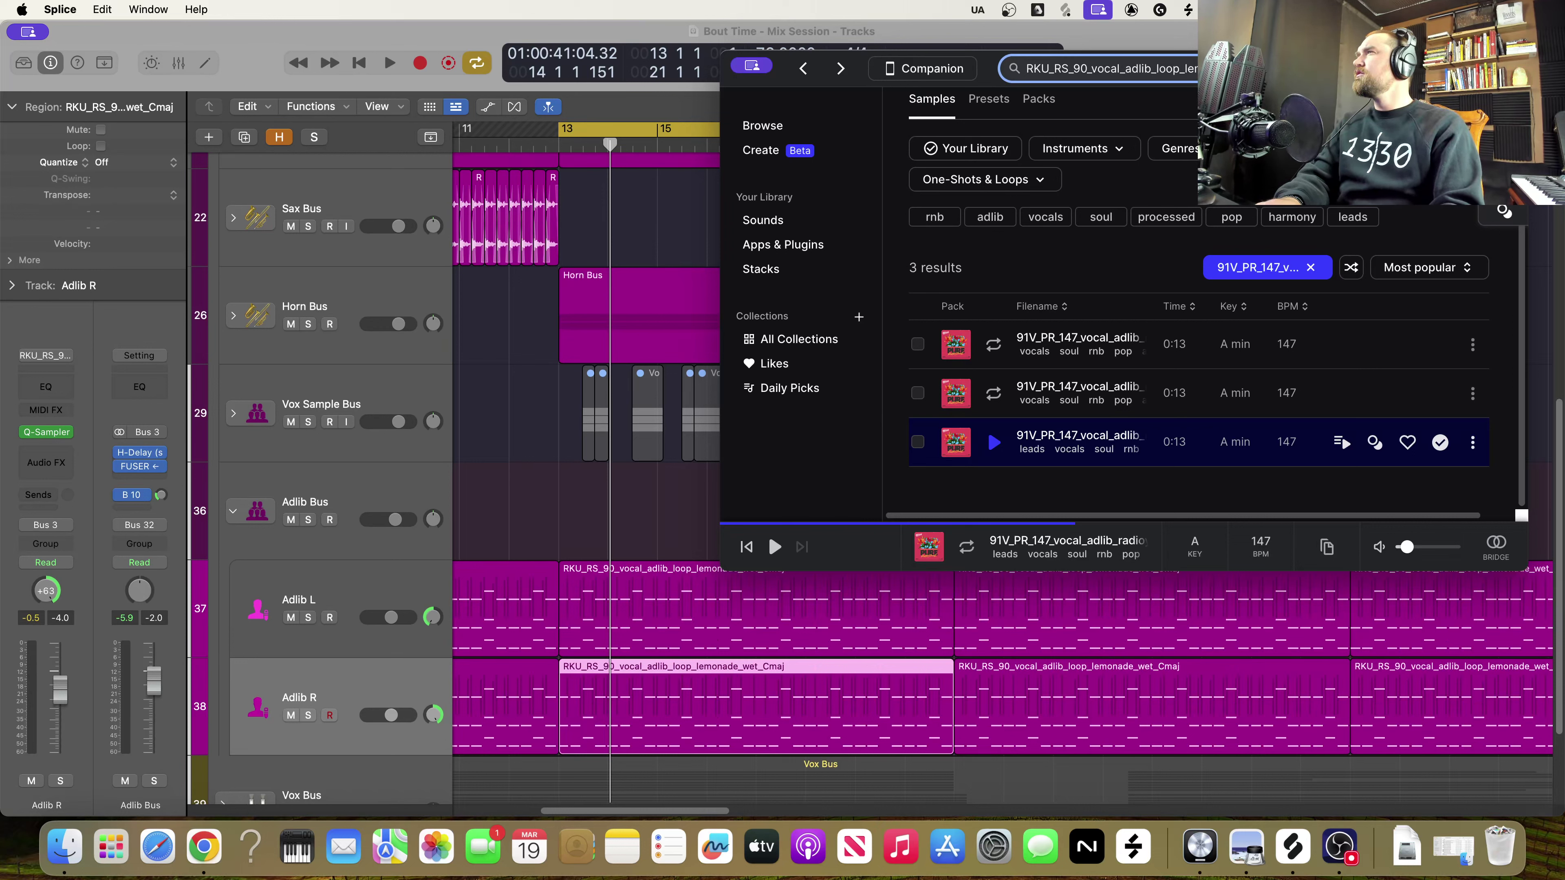
pyautogui.write('maj')
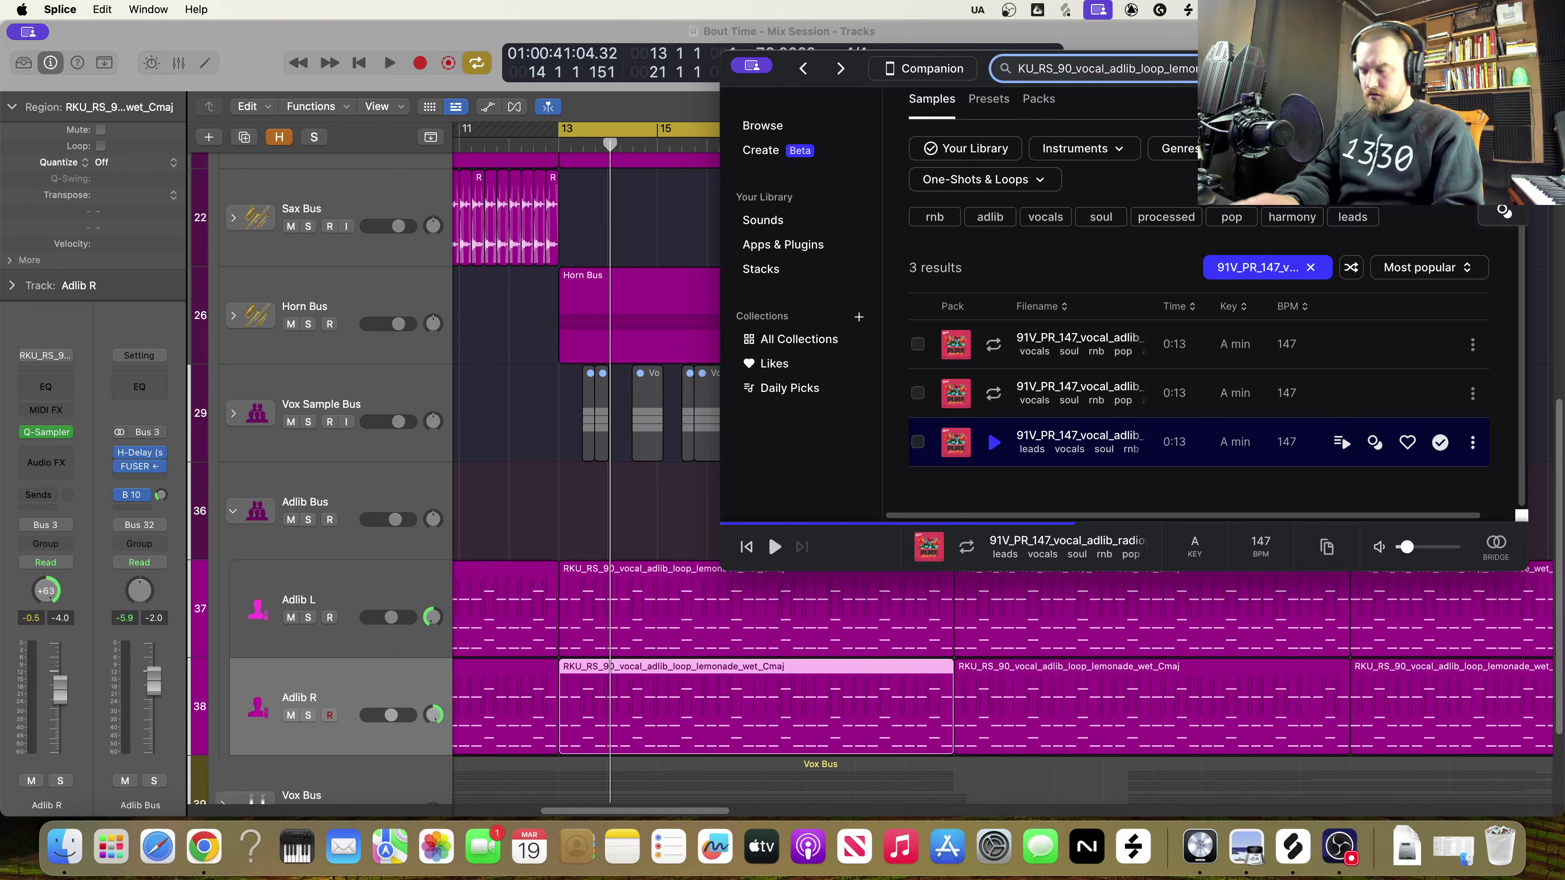
pyautogui.write('j')
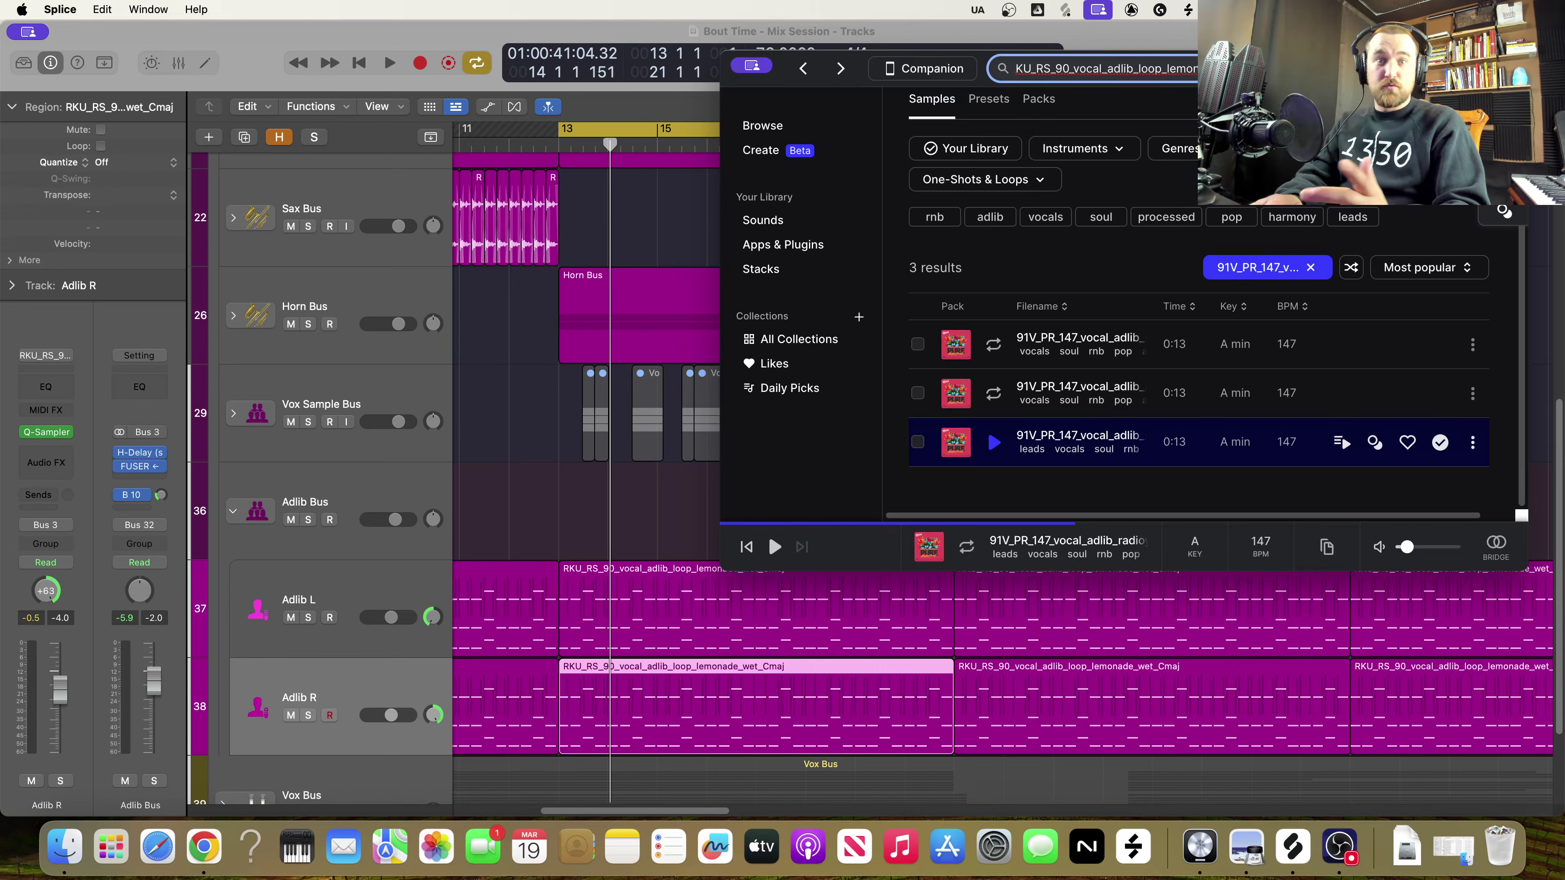
pyautogui.write('j')
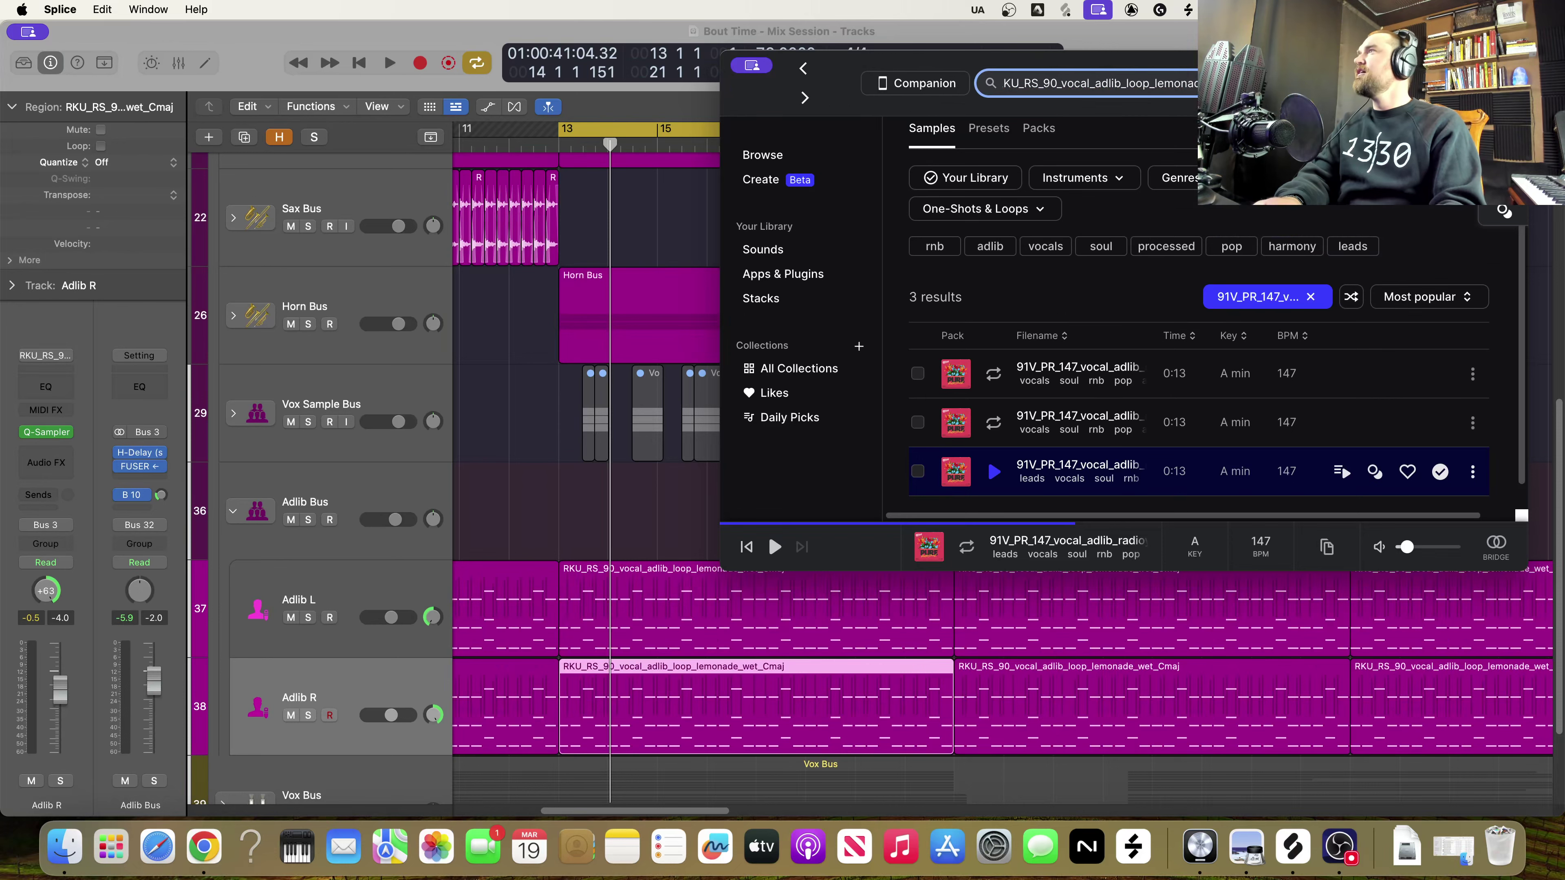
pyautogui.press('Return')
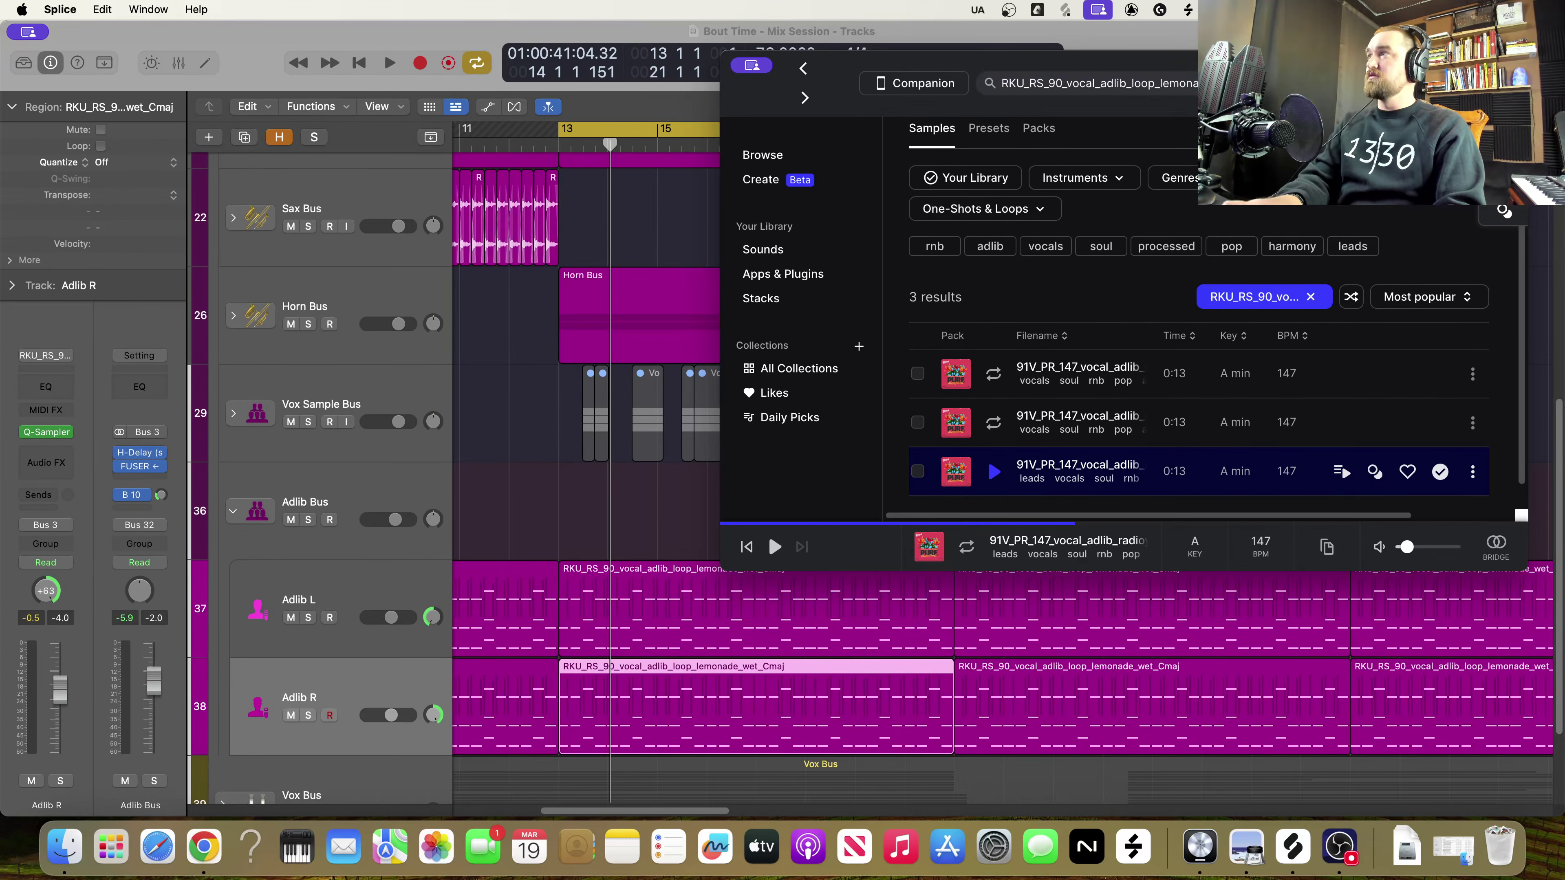
# Preview the C major RKU_RS_90 vocal adlib loop and look through the other search results
pyautogui.scroll(-5, 1136, 416)
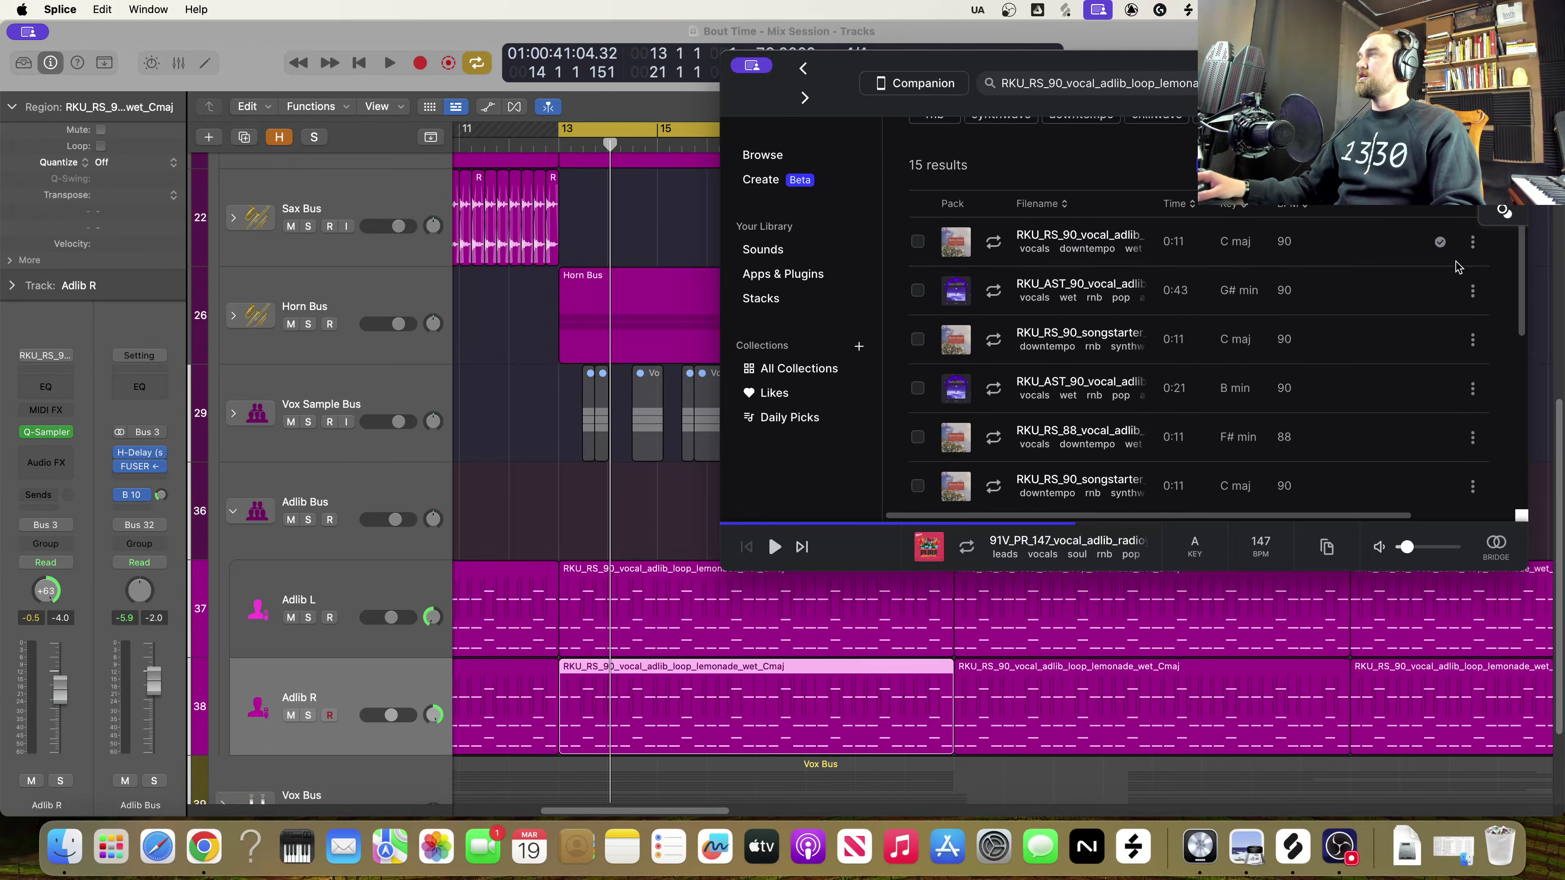
pyautogui.click(995, 241)
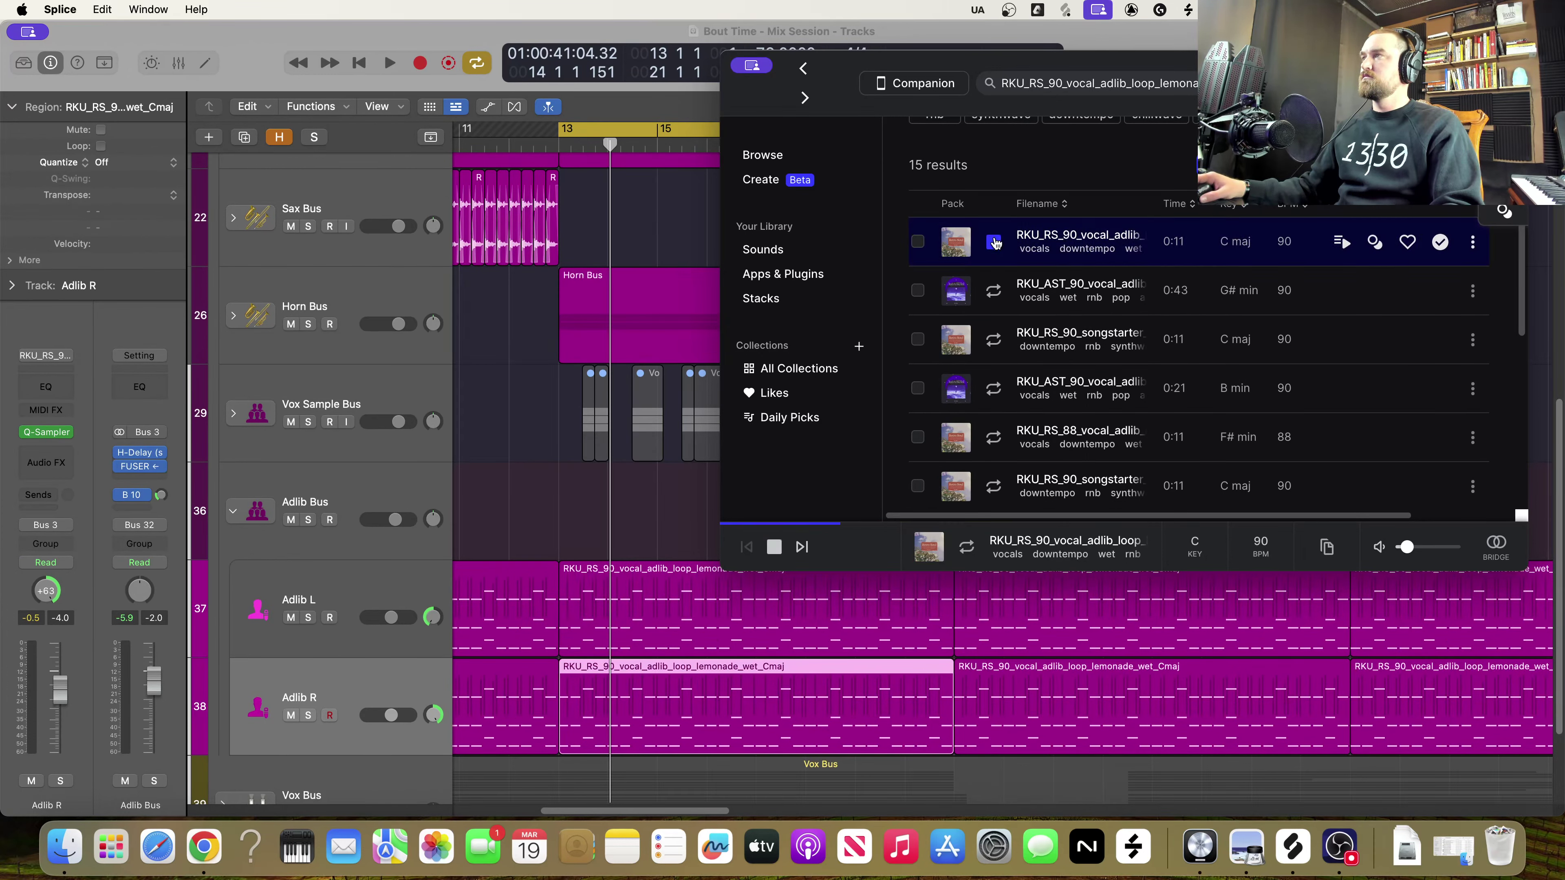
pyautogui.scroll(-10, 1152, 391)
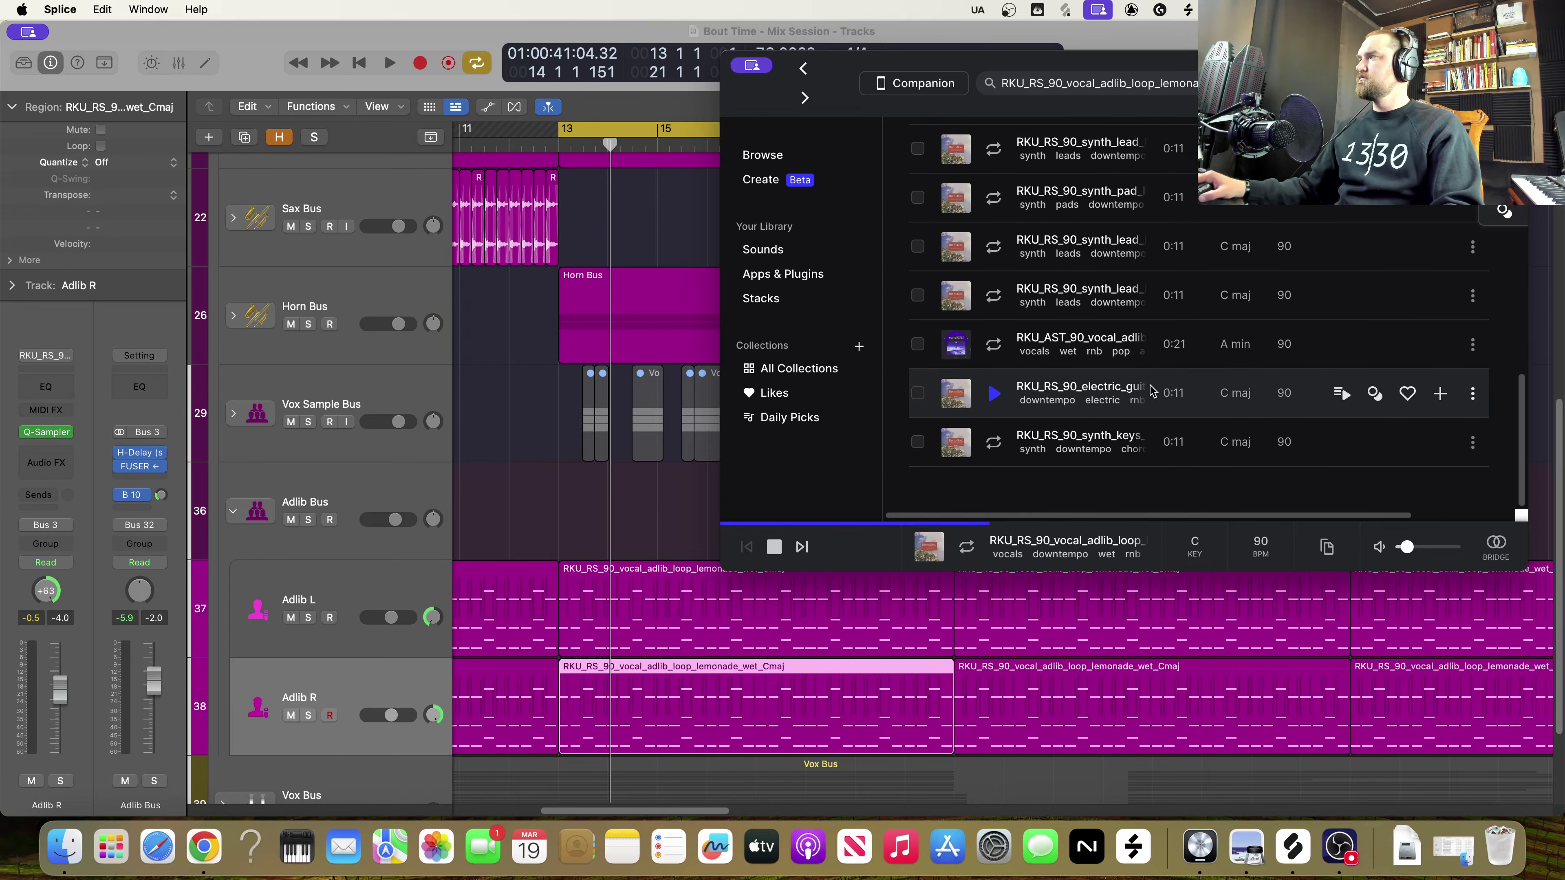
pyautogui.scroll(10, 1163, 373)
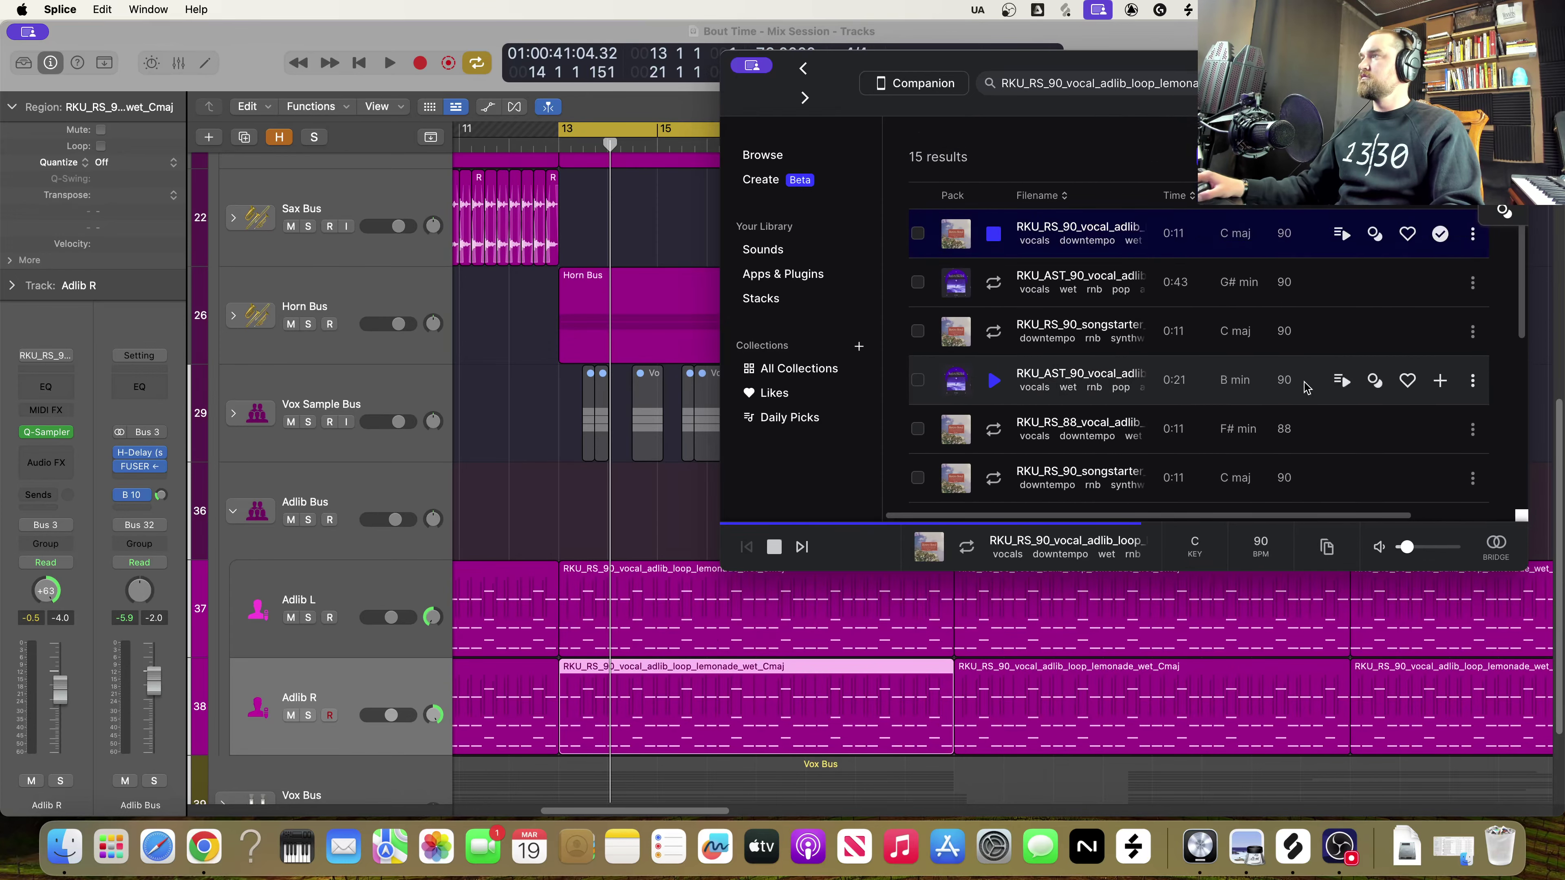
pyautogui.scroll(-5, 1131, 384)
pyautogui.scroll(5, 1122, 370)
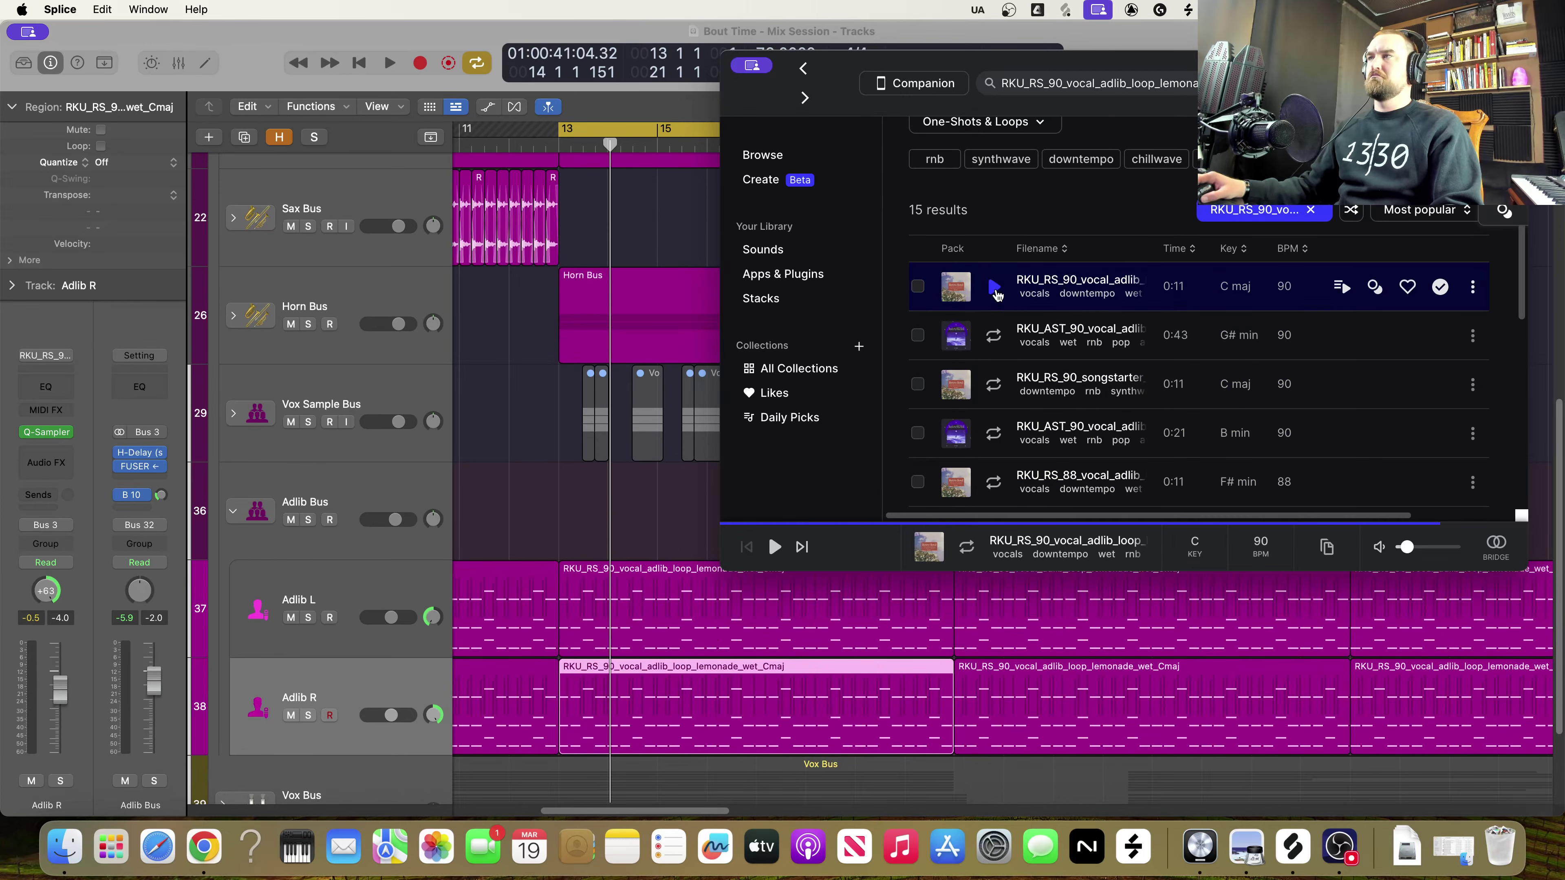
pyautogui.press('space')
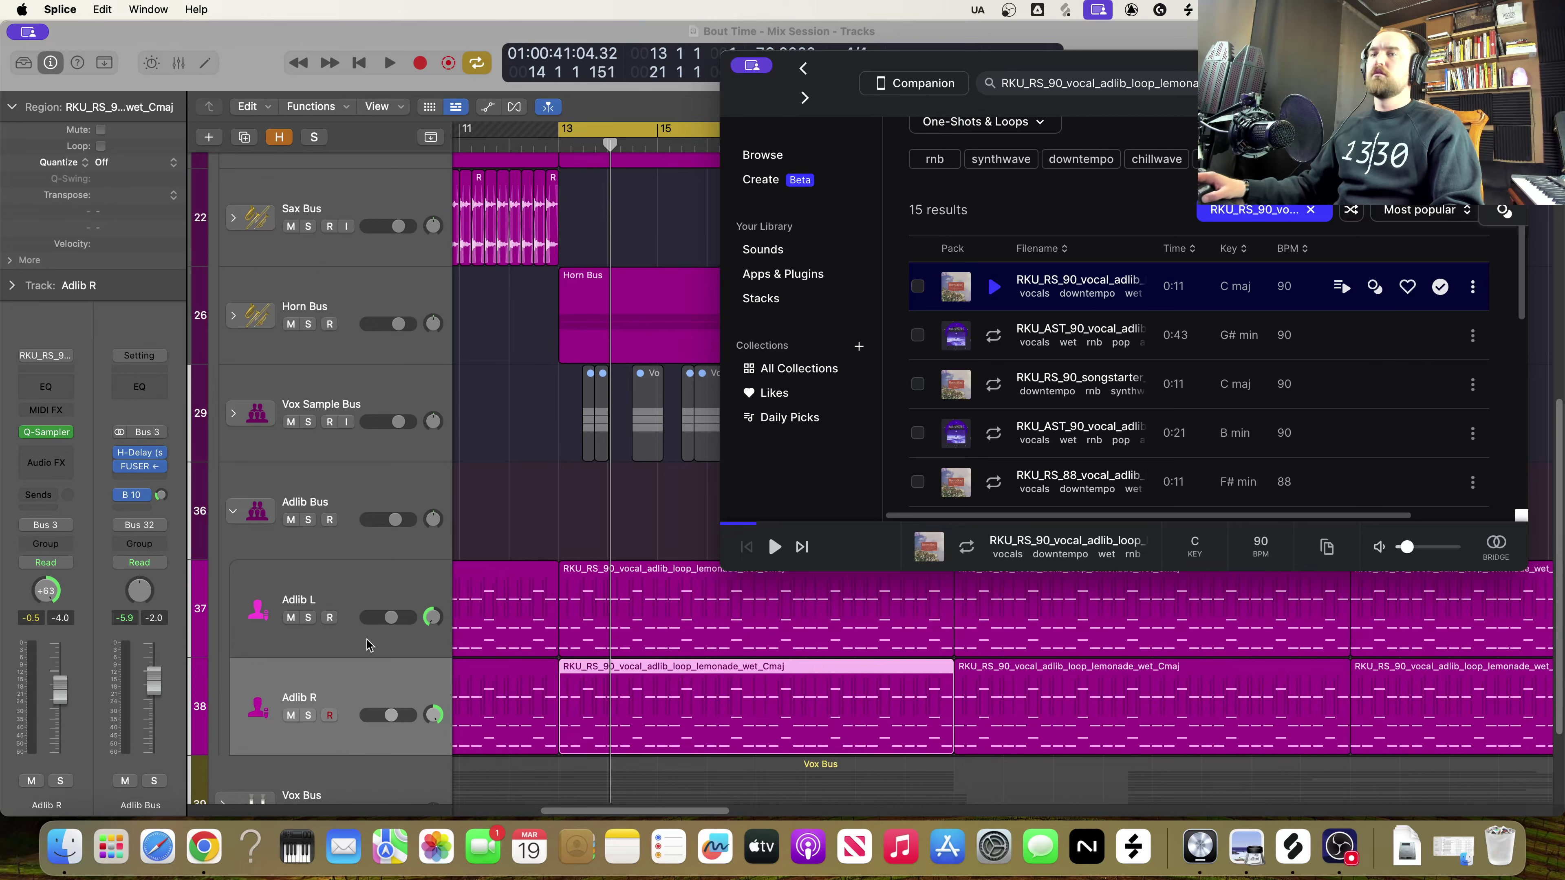
# Switch to Logic Pro, create a new audio track and place it between Adlib L and Adlib R in the Adlib Bus stack
pyautogui.rightClick(340, 597)
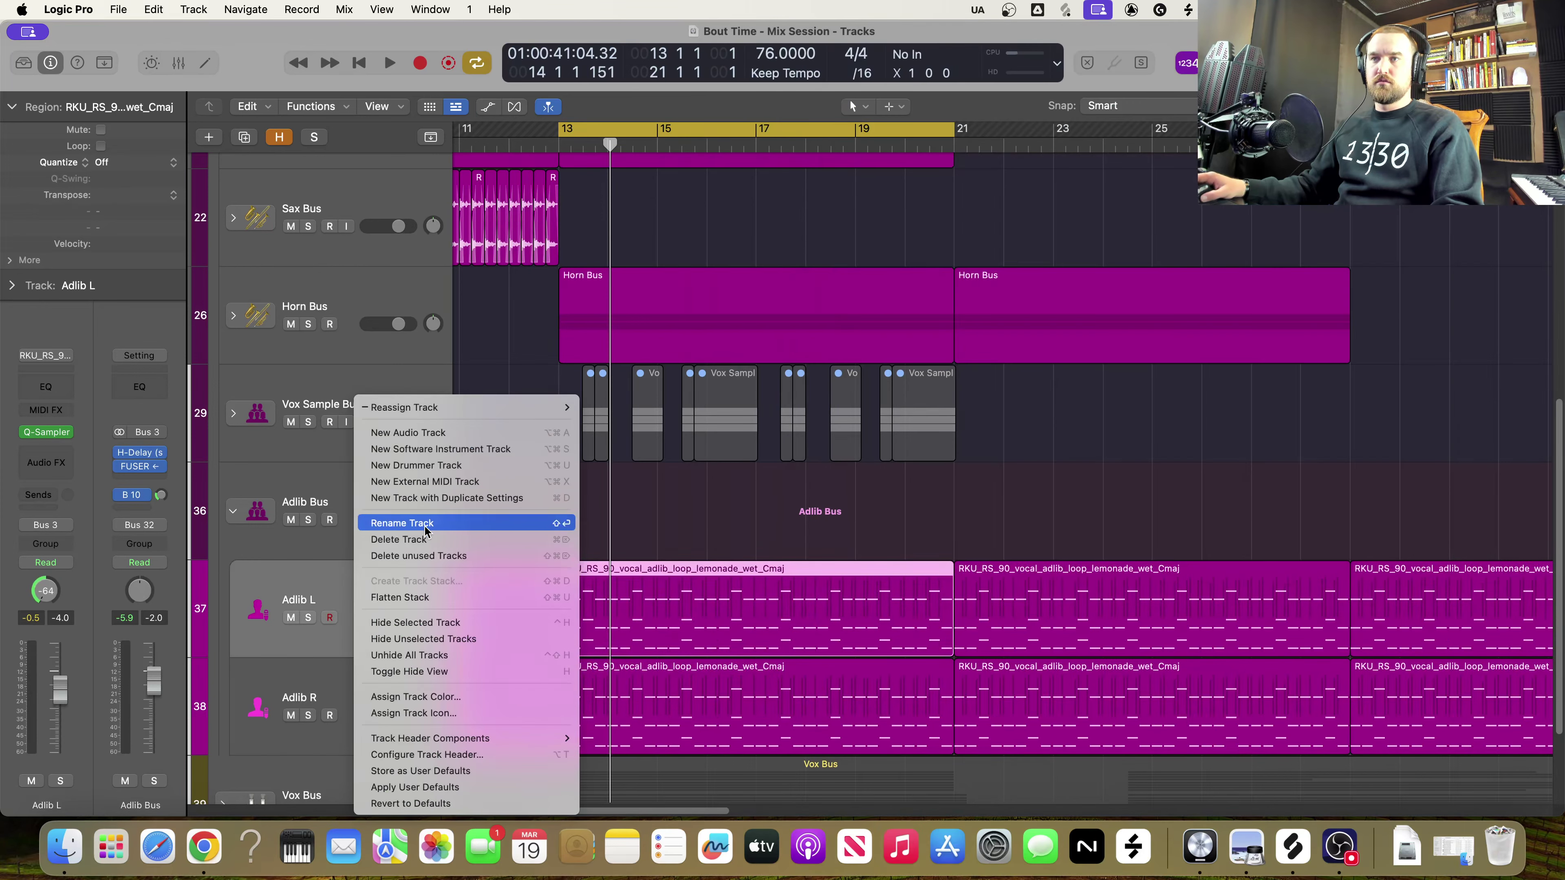
pyautogui.click(435, 433)
pyautogui.scroll(-2, 376, 573)
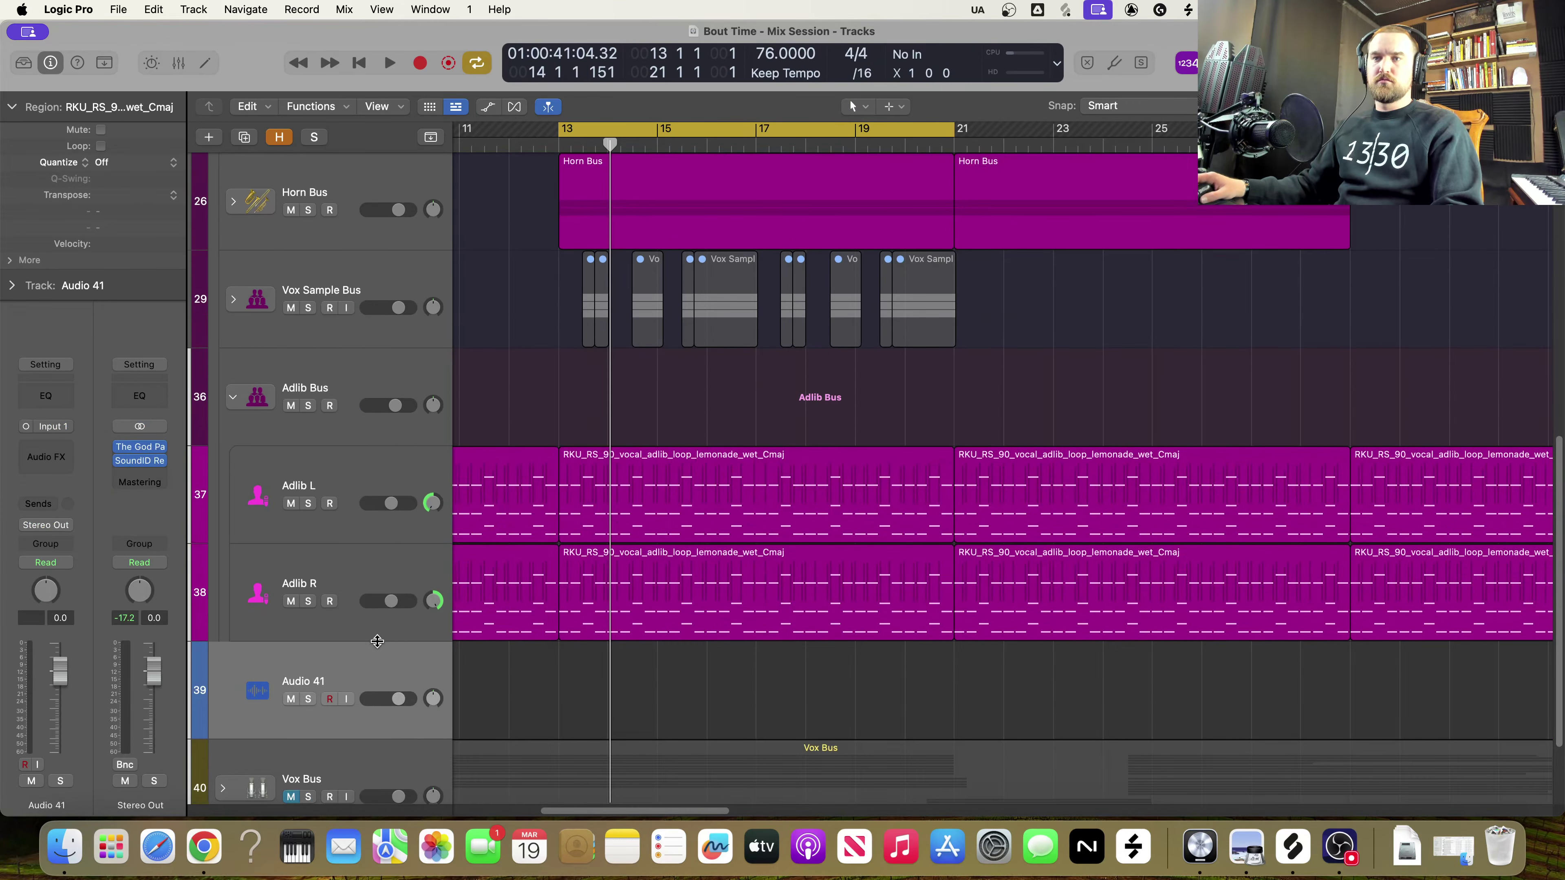
pyautogui.moveTo(375, 572); pyautogui.dragTo(377, 568)
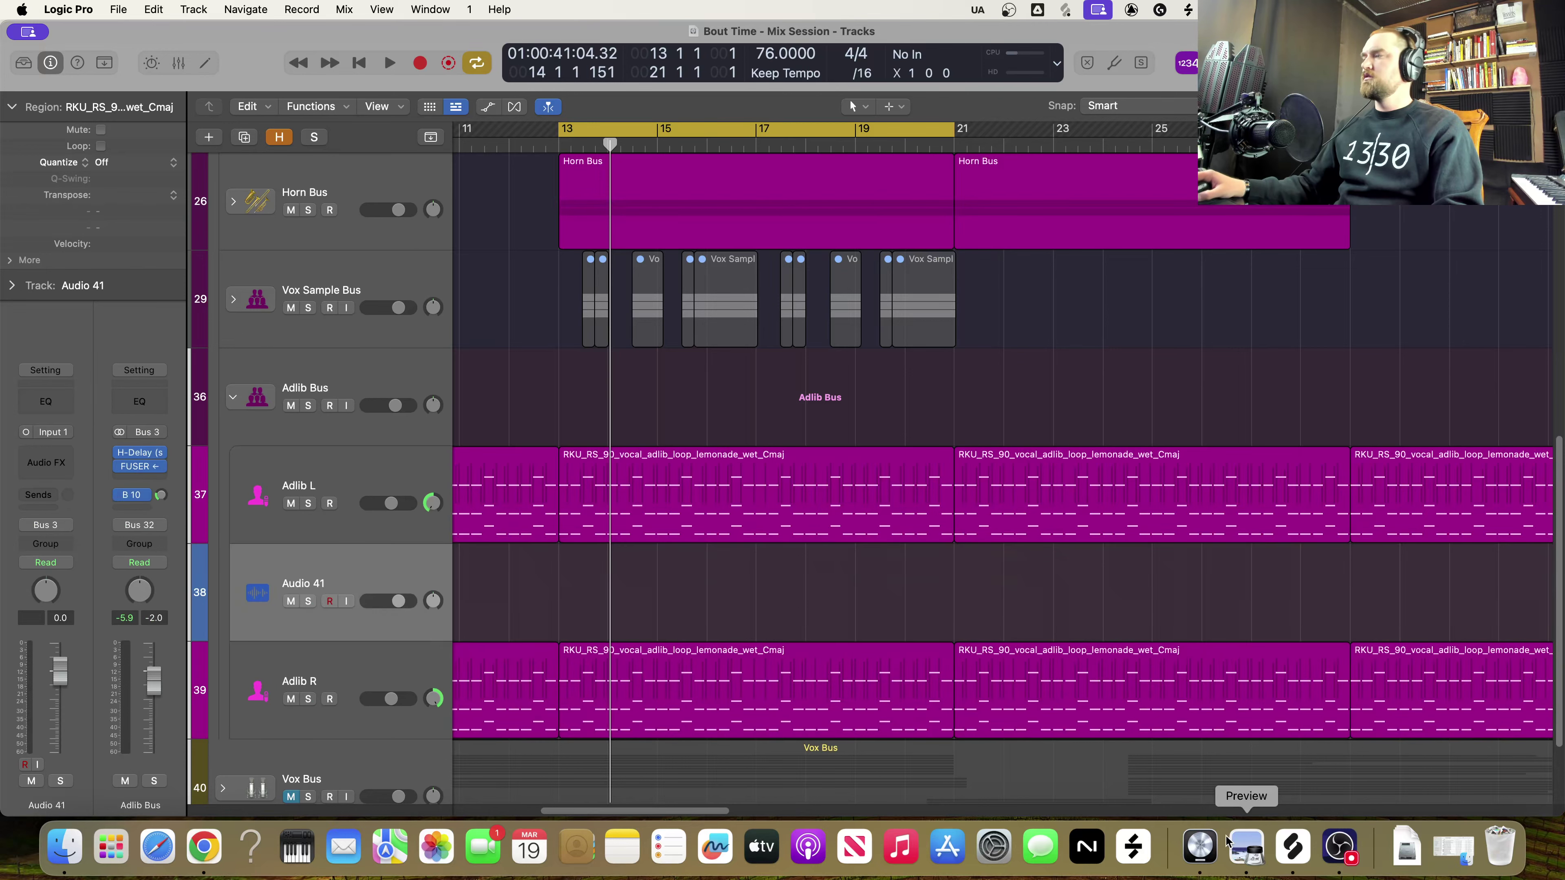
# Bring the lemonade adlib loop from Splice onto the new audio track at bar 13 and mute that track
pyautogui.click(1294, 851)
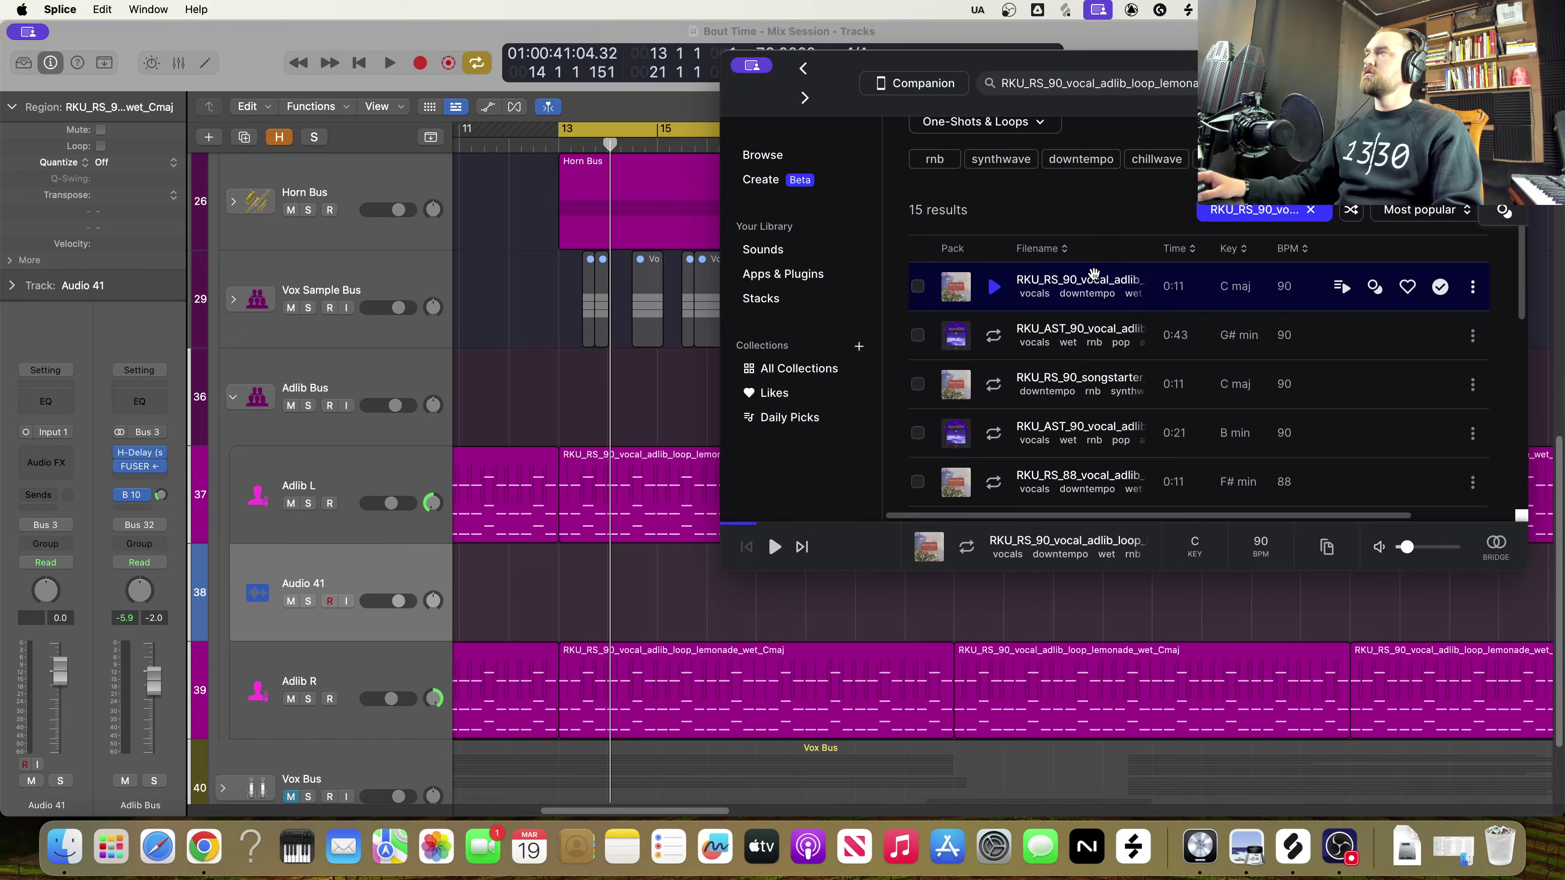
pyautogui.moveTo(1094, 273); pyautogui.dragTo(562, 608)
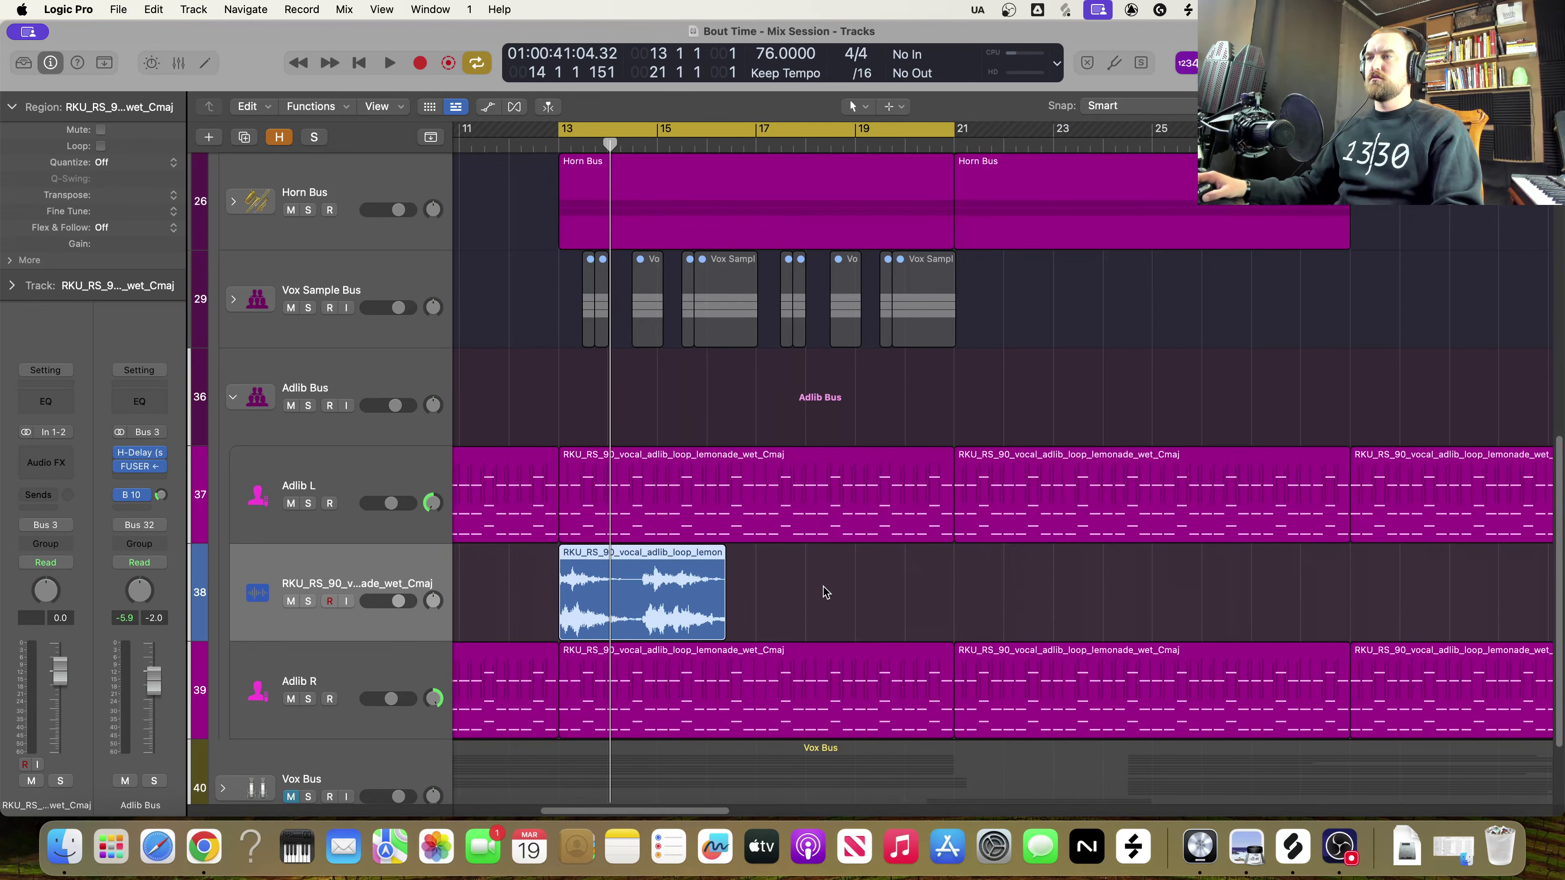
pyautogui.click(290, 602)
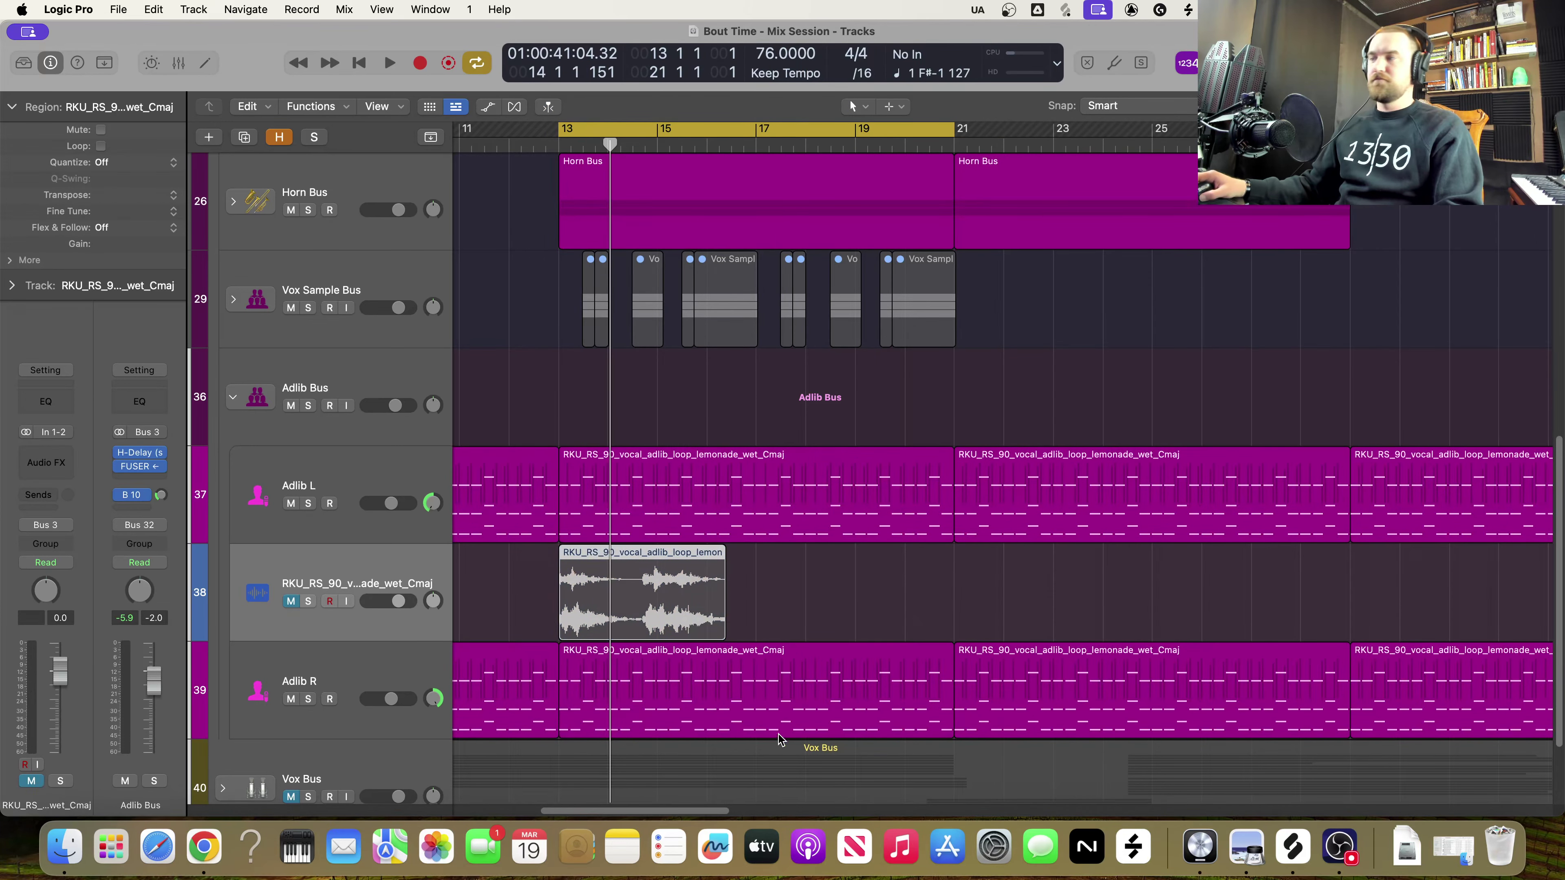
# Solo the Adlib Bus and play its adlib parts from bar 13
pyautogui.click(312, 417)
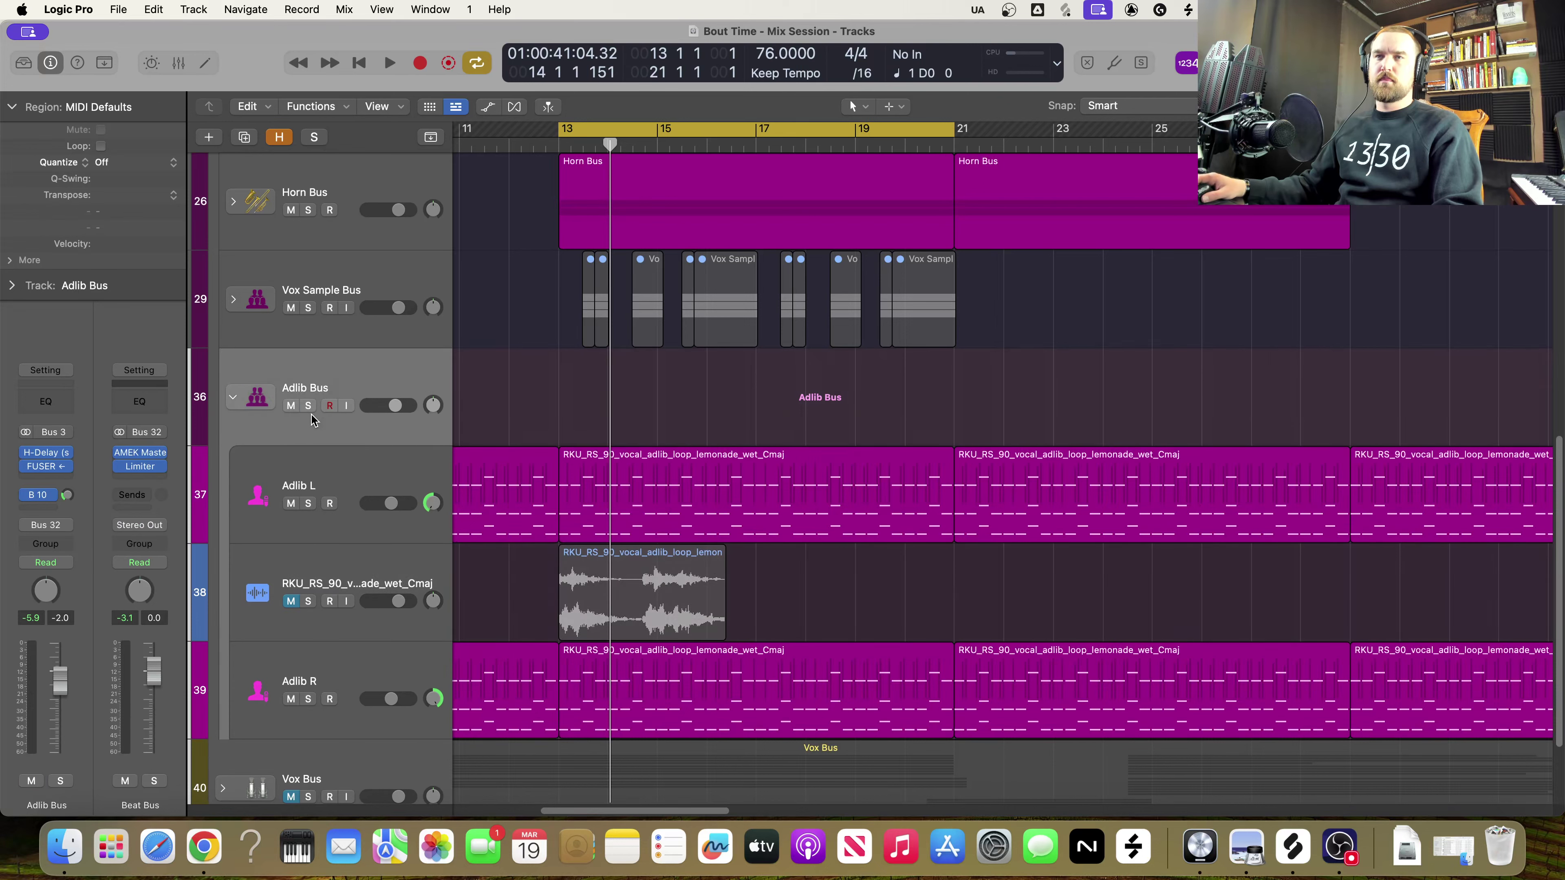
pyautogui.click(308, 406)
pyautogui.press('space')
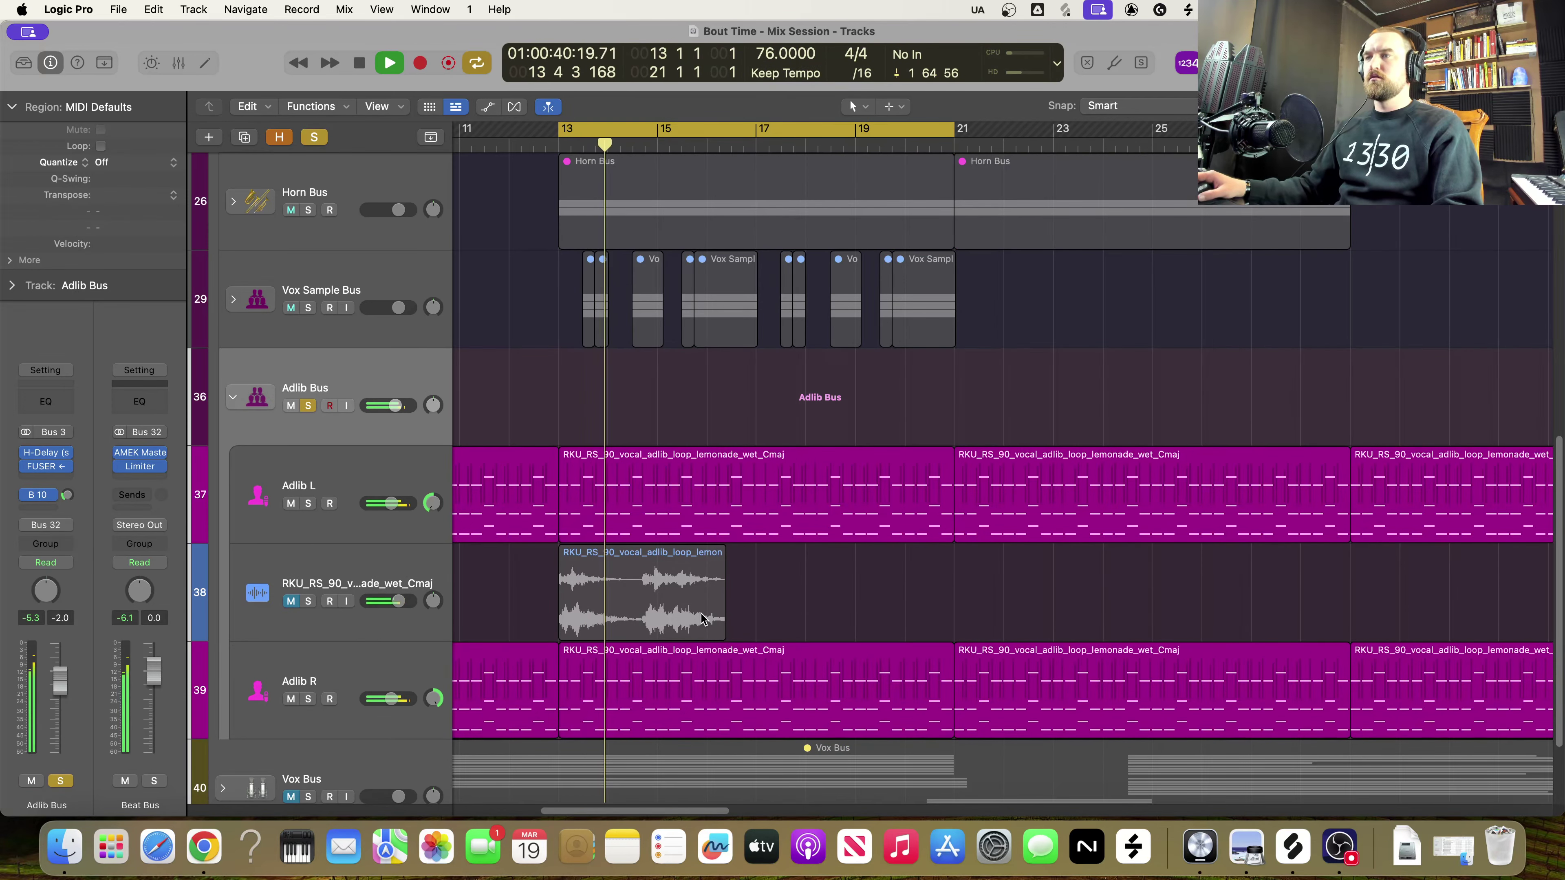
pyautogui.press('space')
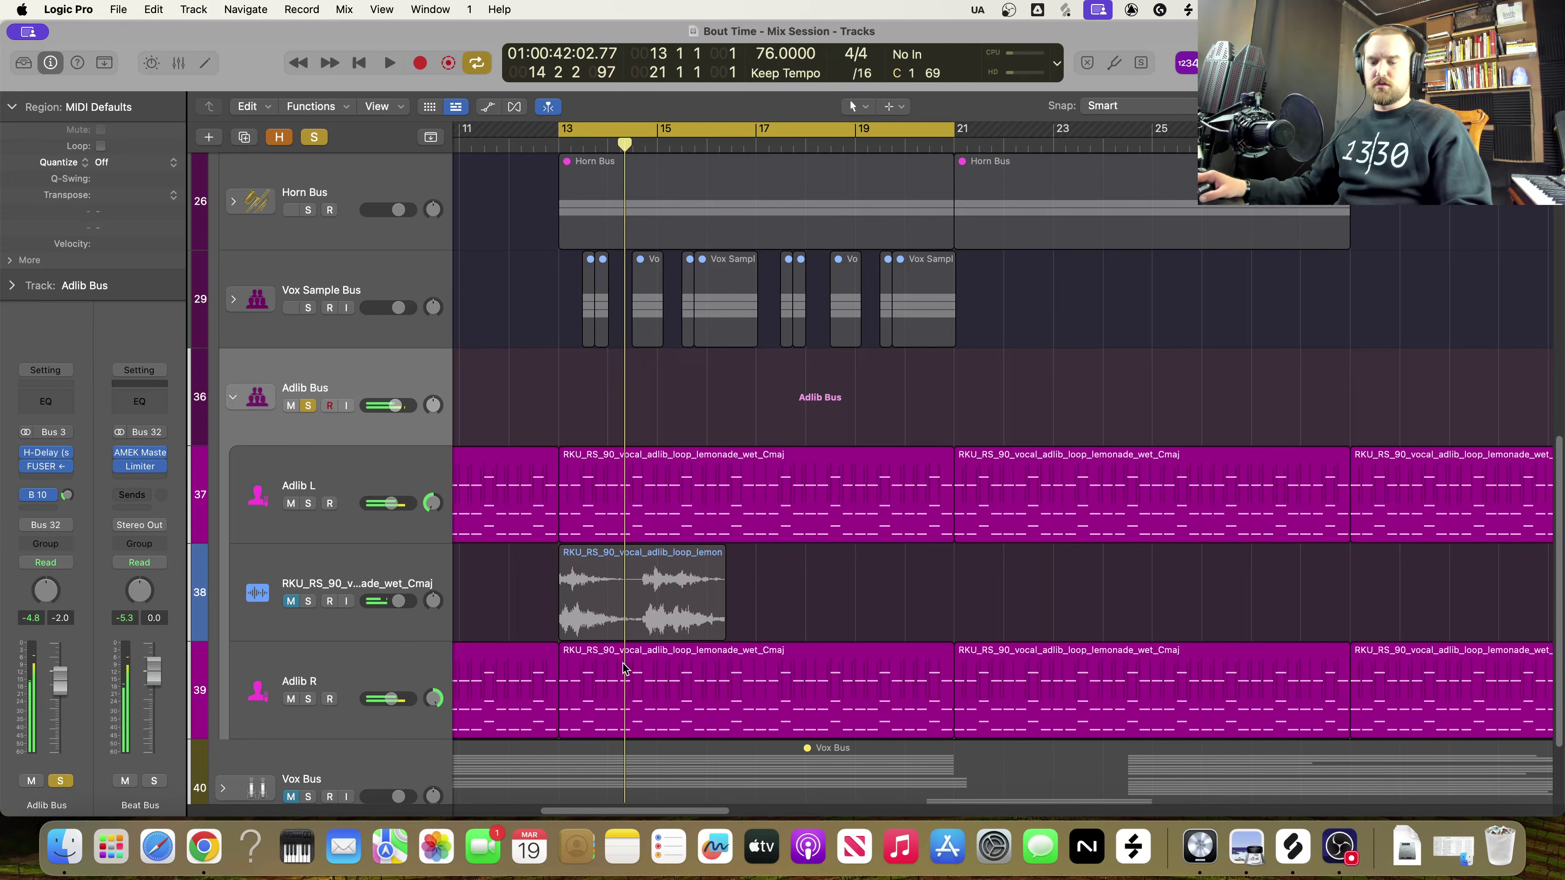
# Unmute the lemonade loop's audio track, solo it and play the original loop from bar 13
pyautogui.press('super+Right')
pyautogui.press('super+Right')
pyautogui.press('super+Right')
pyautogui.press('super+Right')
pyautogui.press('super+Right')
pyautogui.hscroll(-5, 622, 663)
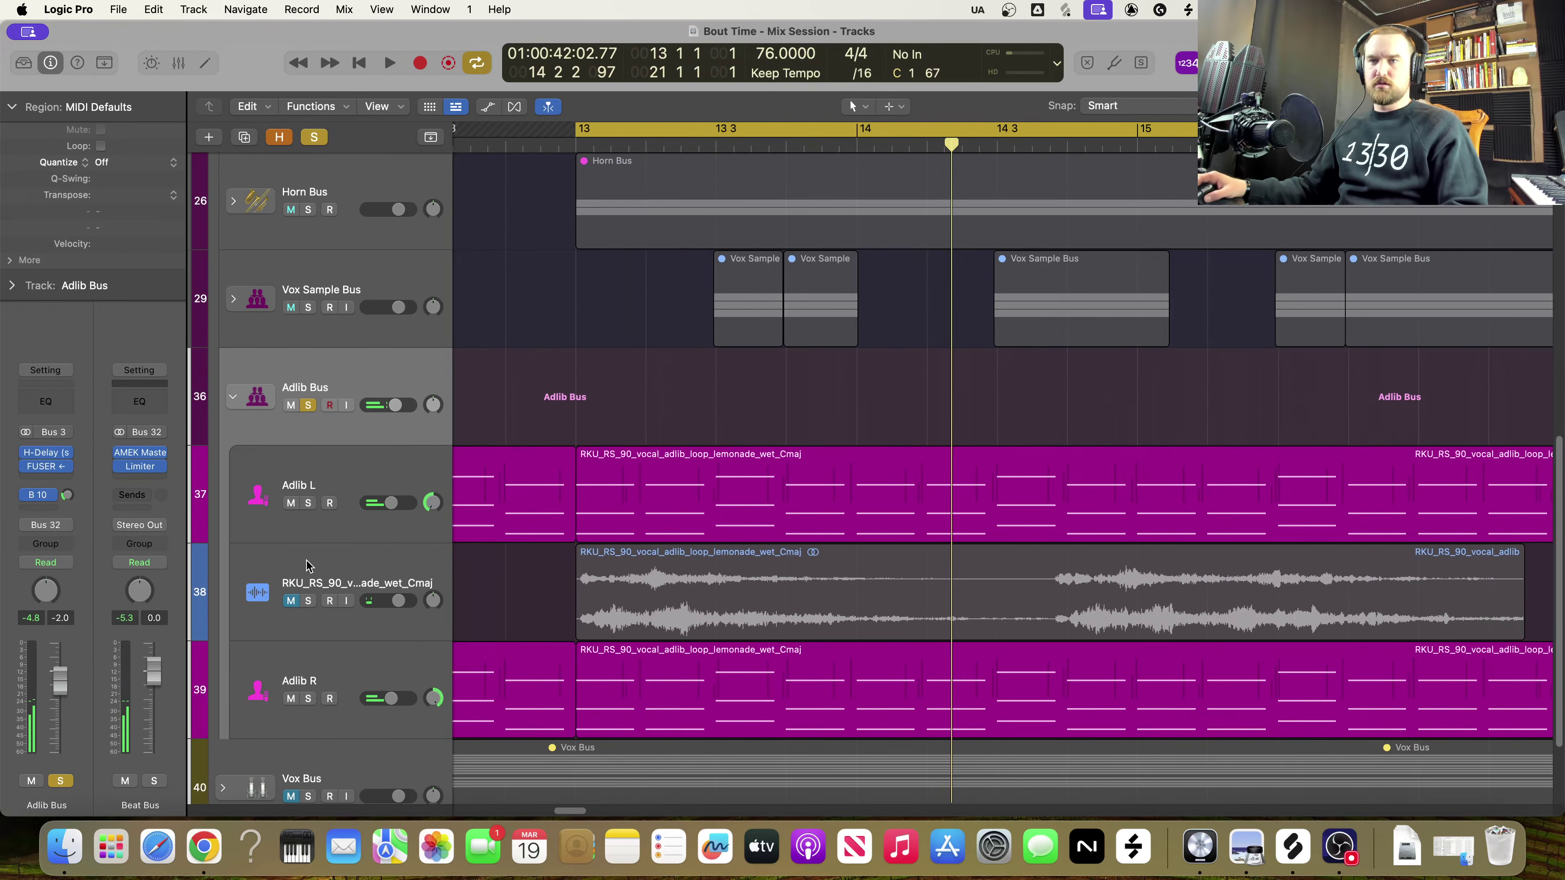
pyautogui.click(291, 601)
pyautogui.click(778, 609)
pyautogui.press('s')
pyautogui.press('space')
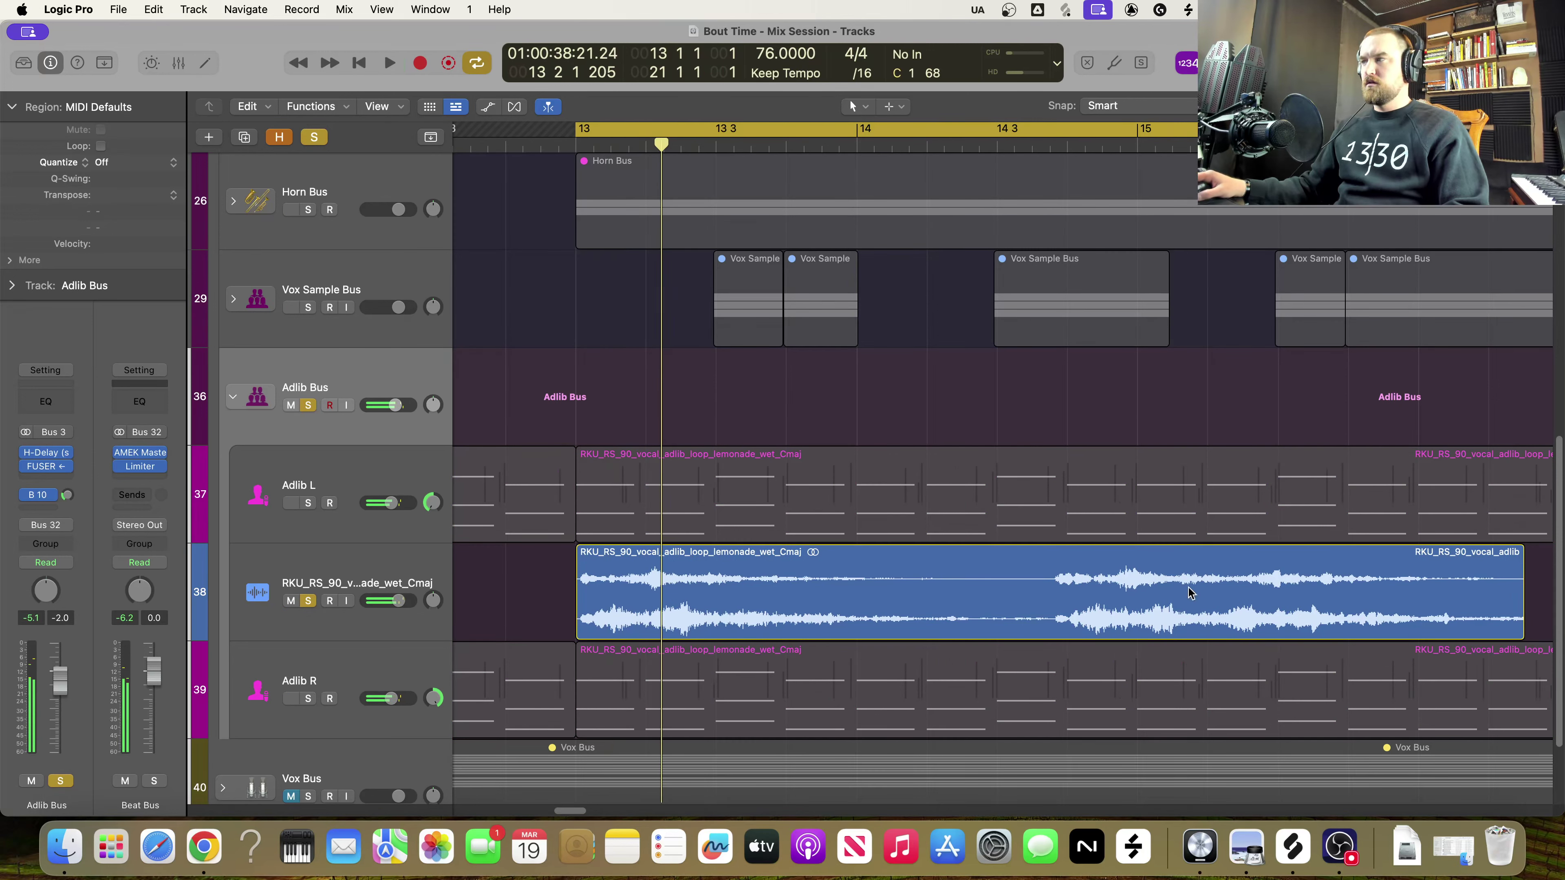
pyautogui.press('space')
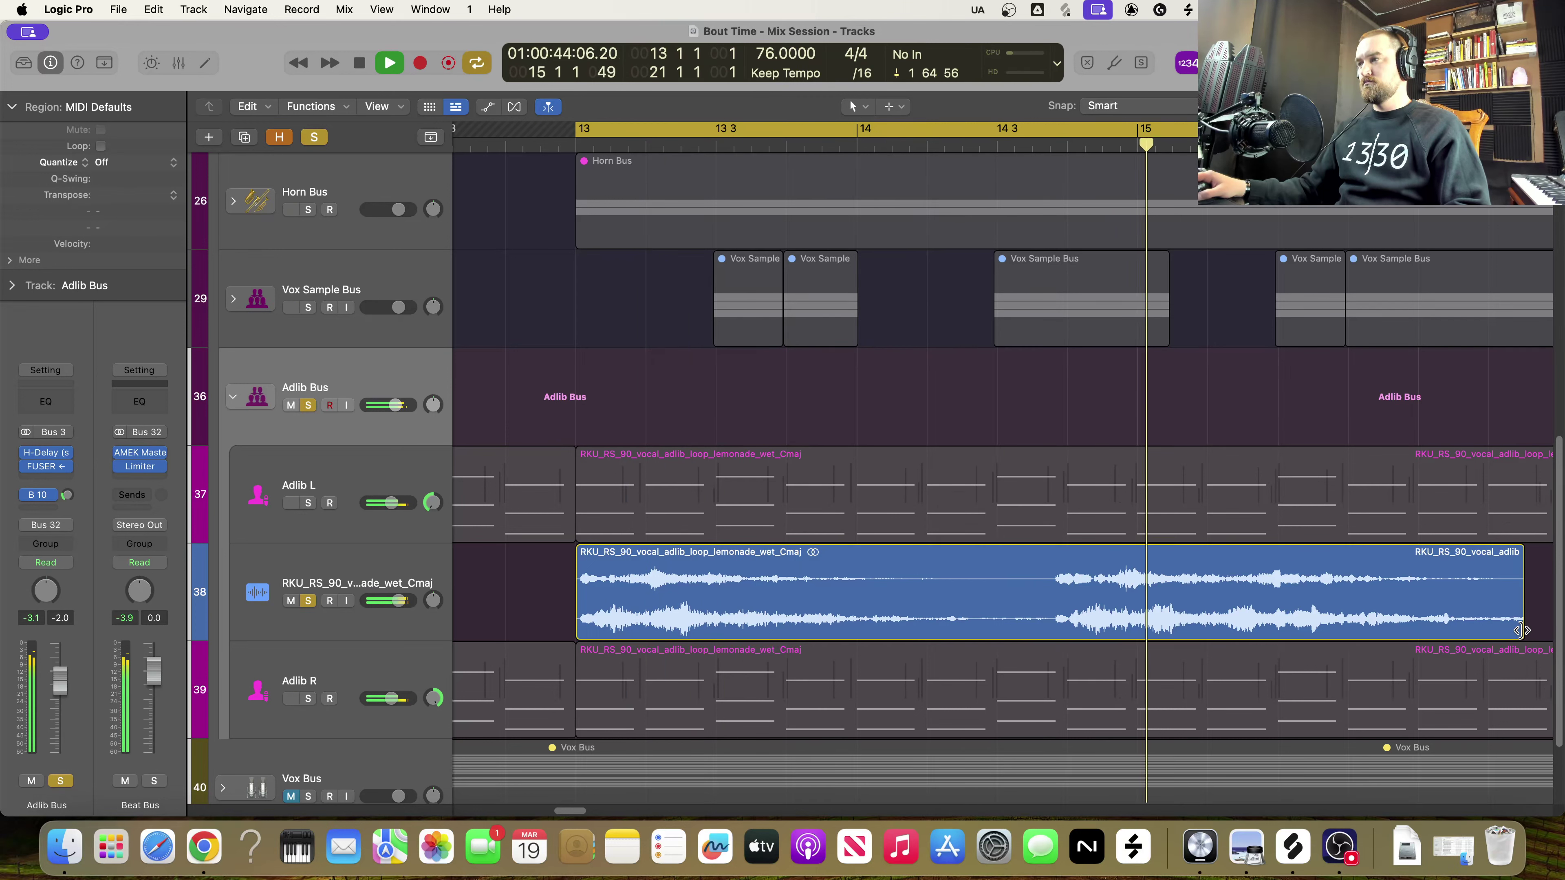
pyautogui.press('space')
# Trim the lemonade loop region to the first beat of bar 13 and play it
pyautogui.click(1520, 629)
pyautogui.moveTo(1520, 630); pyautogui.dragTo(639, 637)
pyautogui.press('space')
pyautogui.press('space')
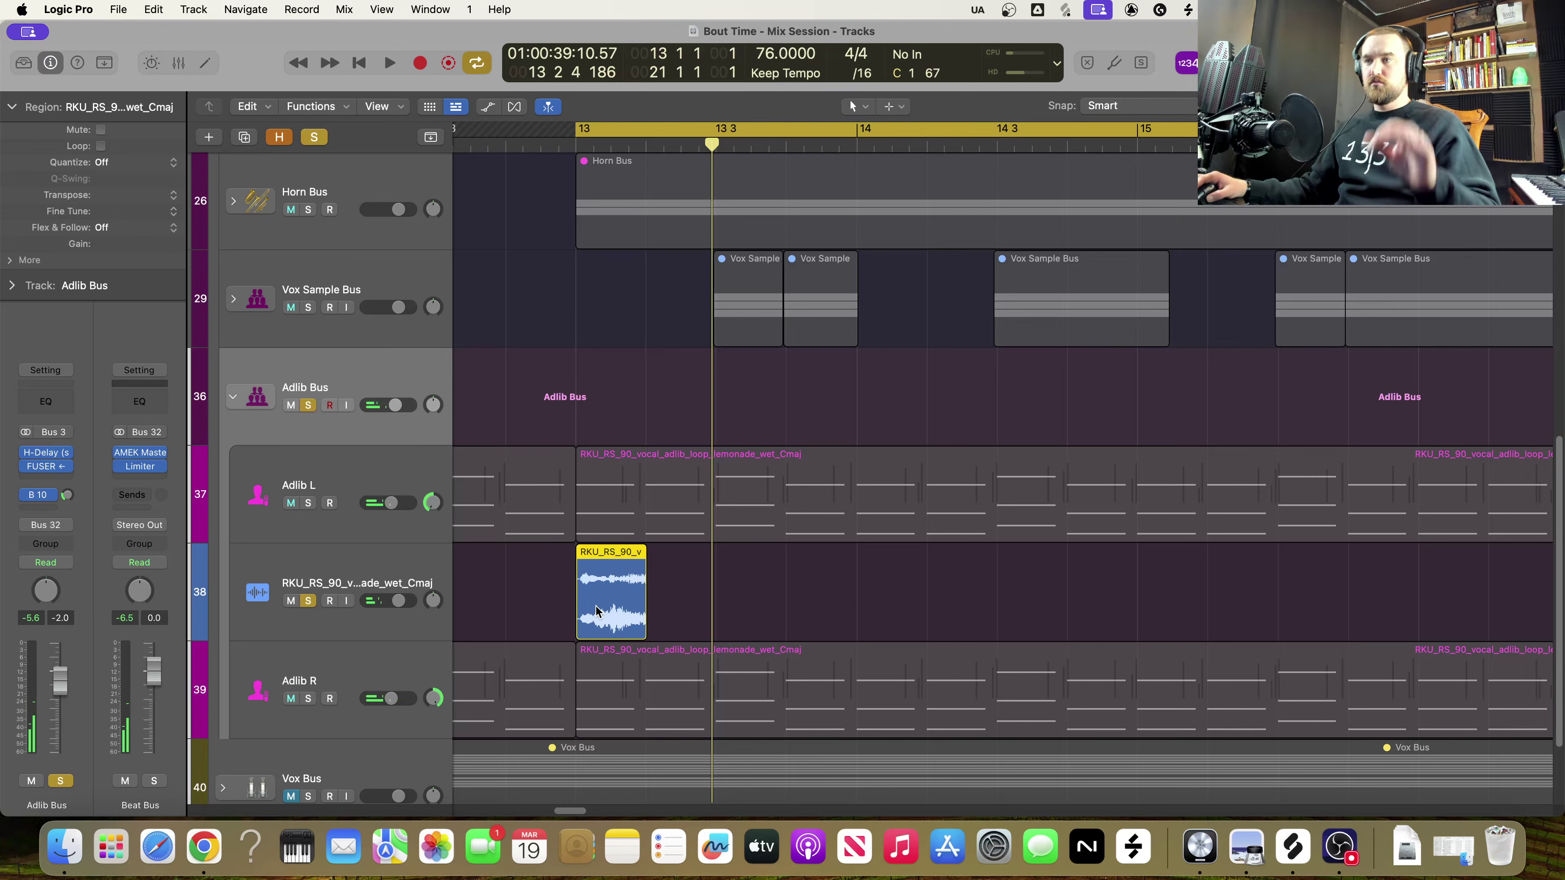
# Copy the one-beat adlib chop across the remaining beats of bar 13 and play the four repeats
pyautogui.moveTo(597, 612); pyautogui.dragTo(673, 619)
pyautogui.press('space')
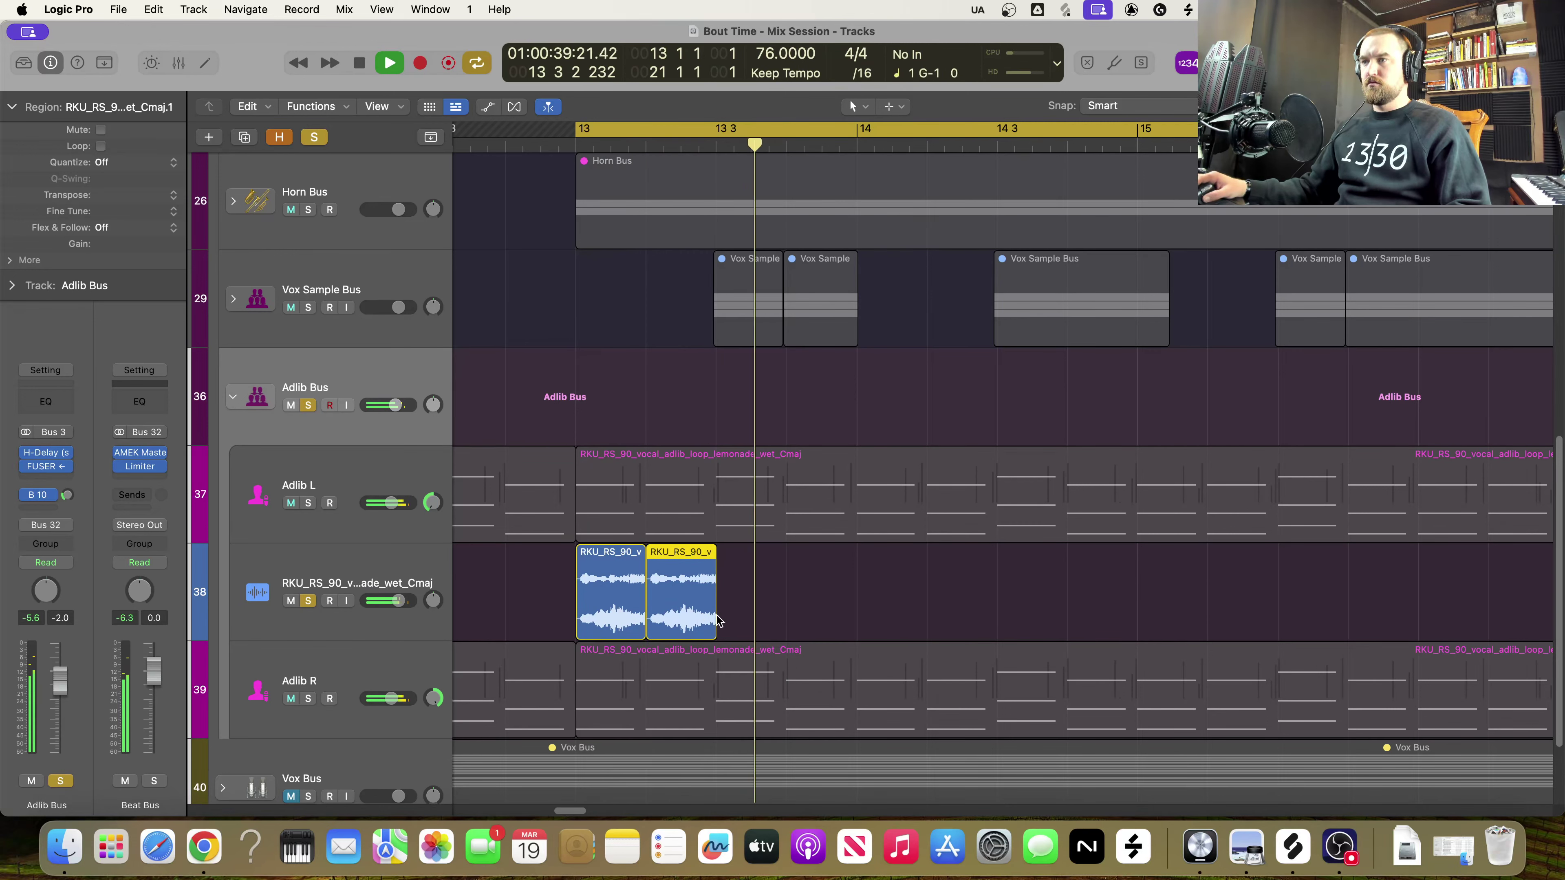
pyautogui.press('space')
pyautogui.moveTo(776, 611); pyautogui.dragTo(742, 614)
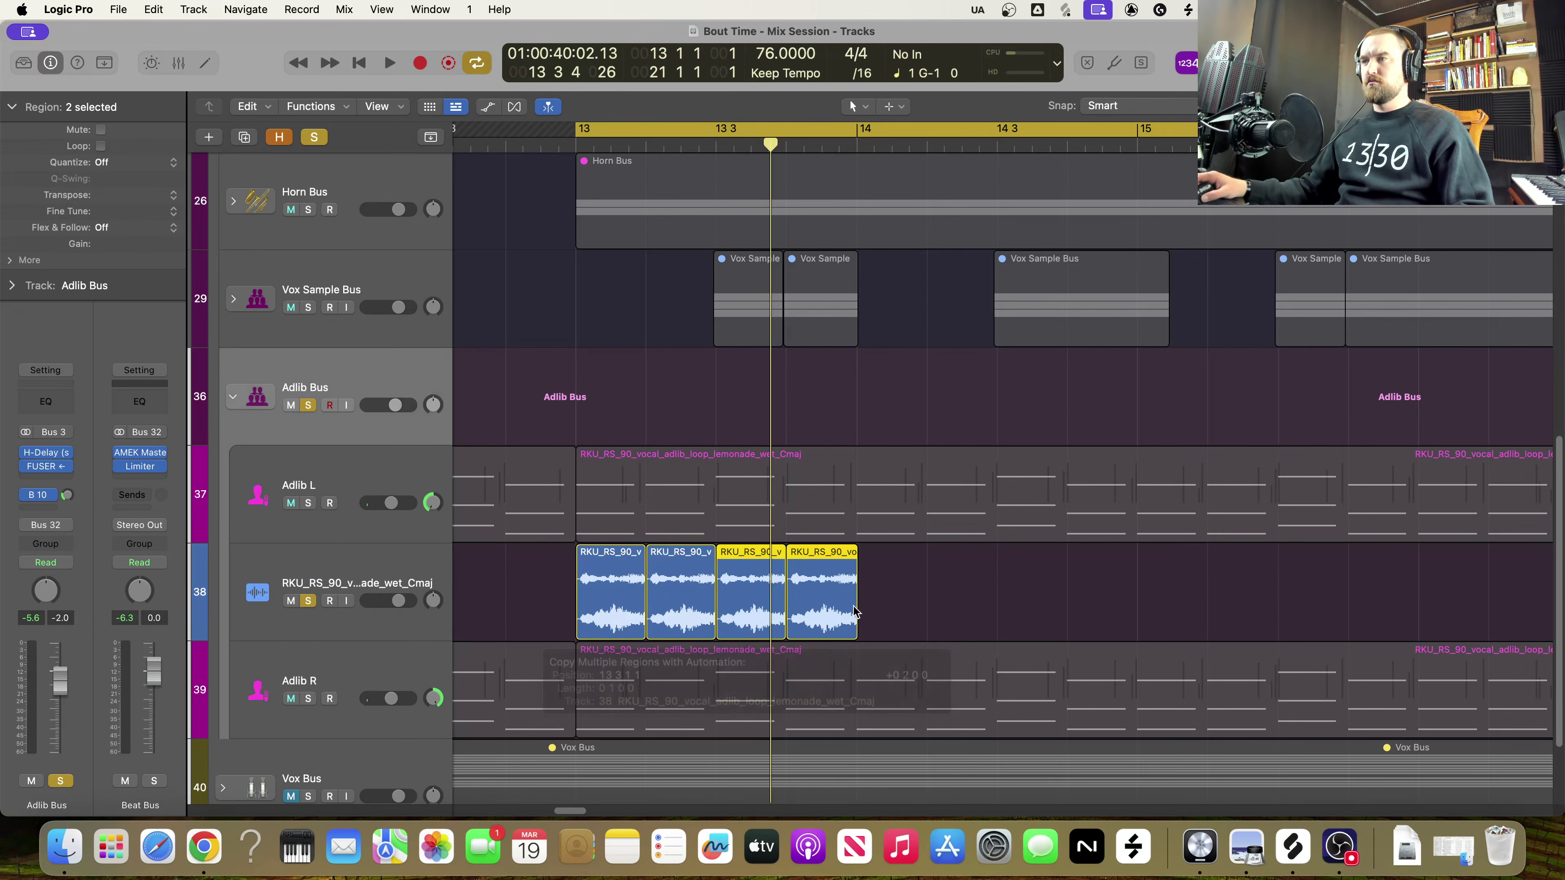
pyautogui.press('space')
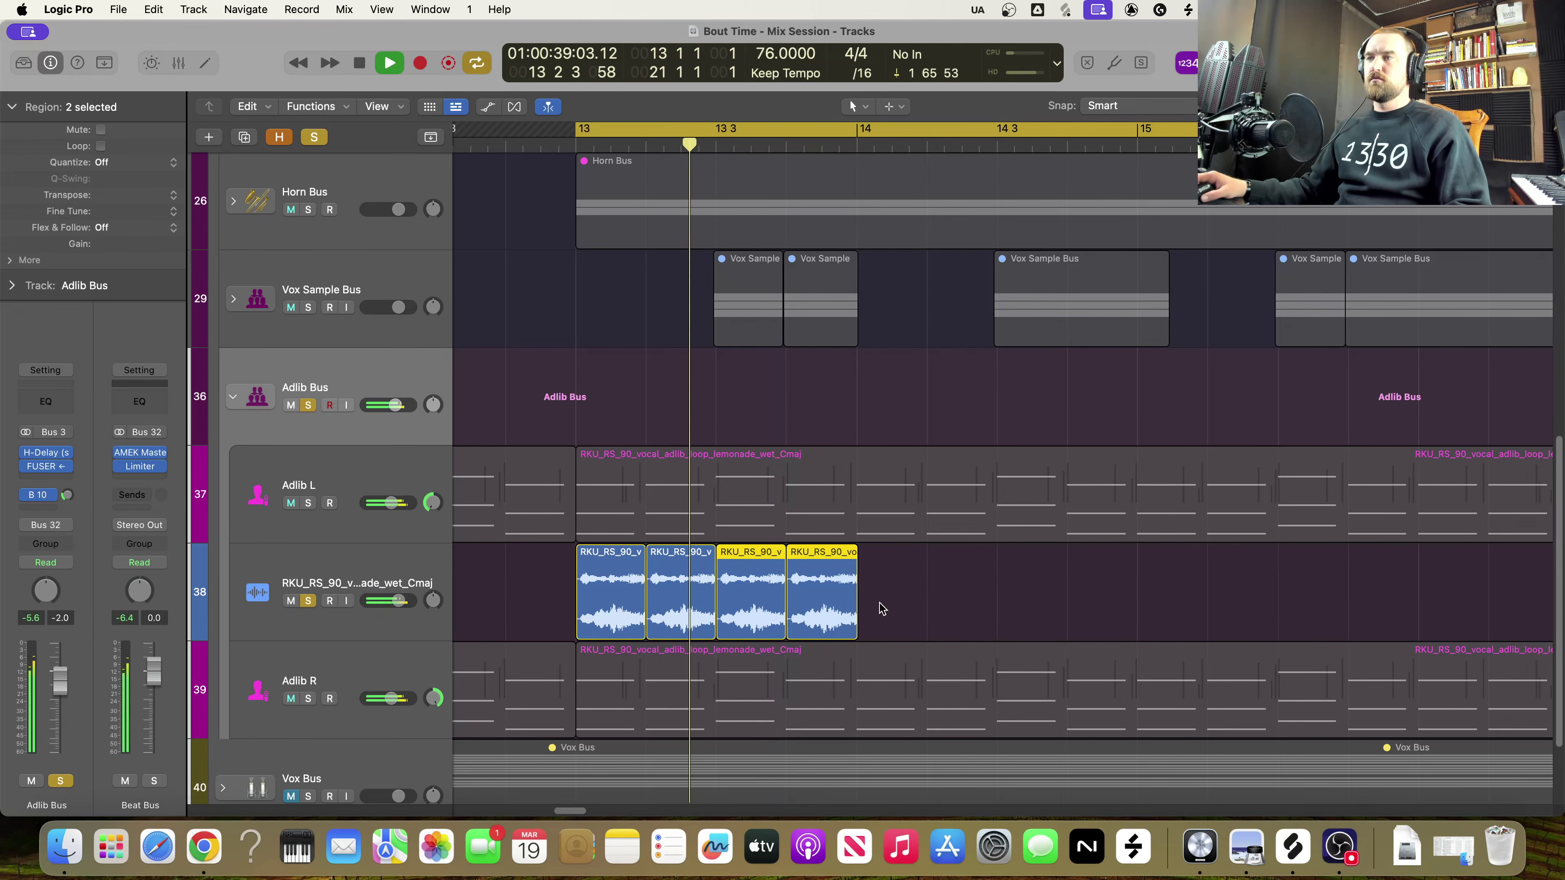
pyautogui.press('space')
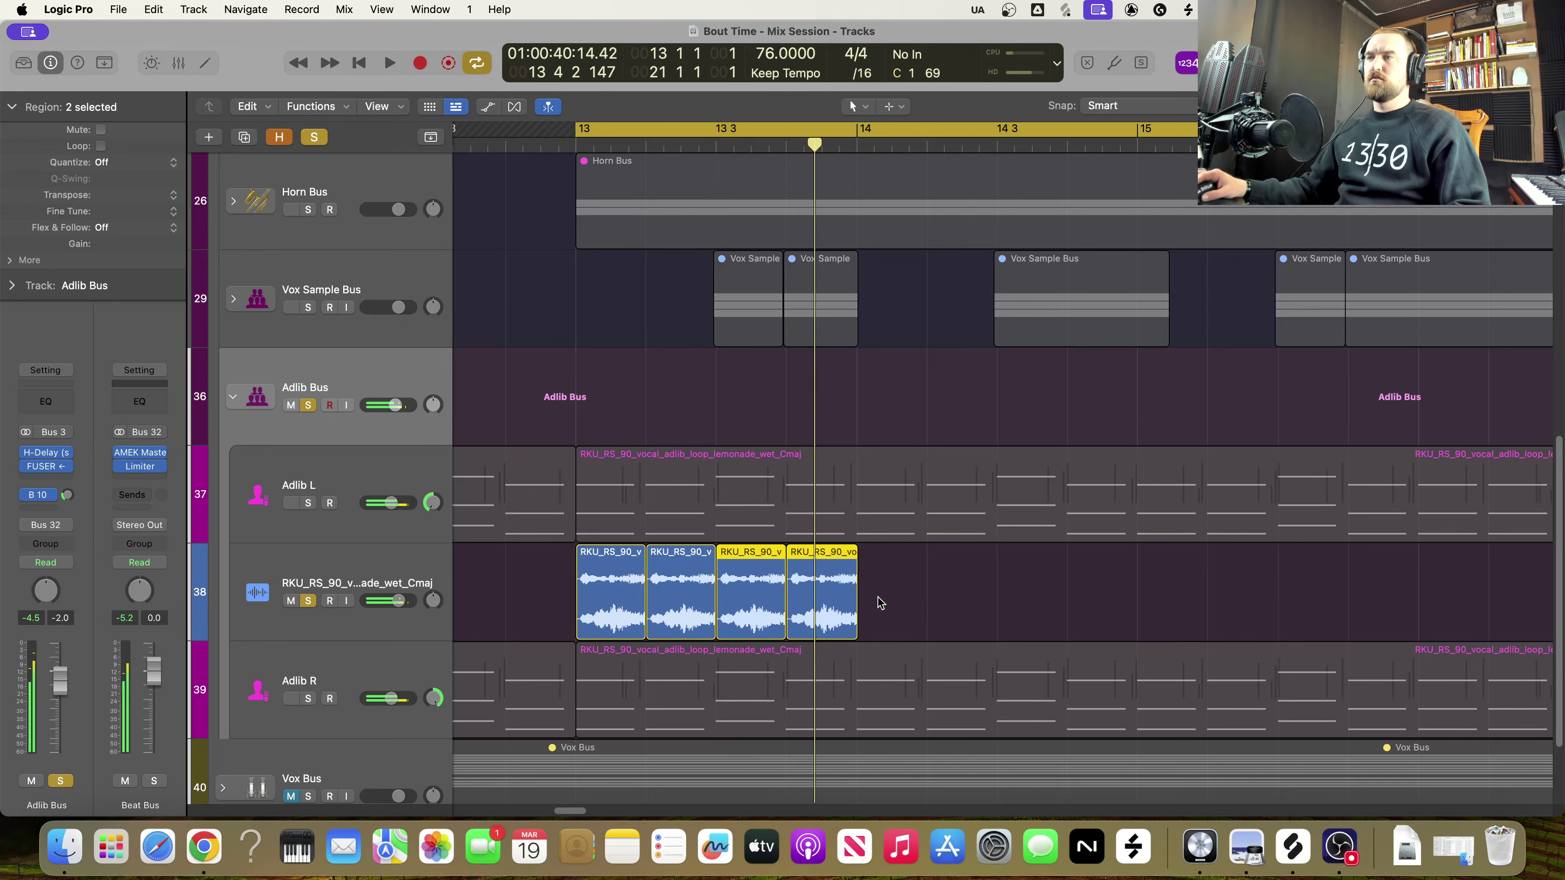
# Move the solo from the loop's audio track to Adlib L with its pan centred, and play from bar 13
pyautogui.click(864, 601)
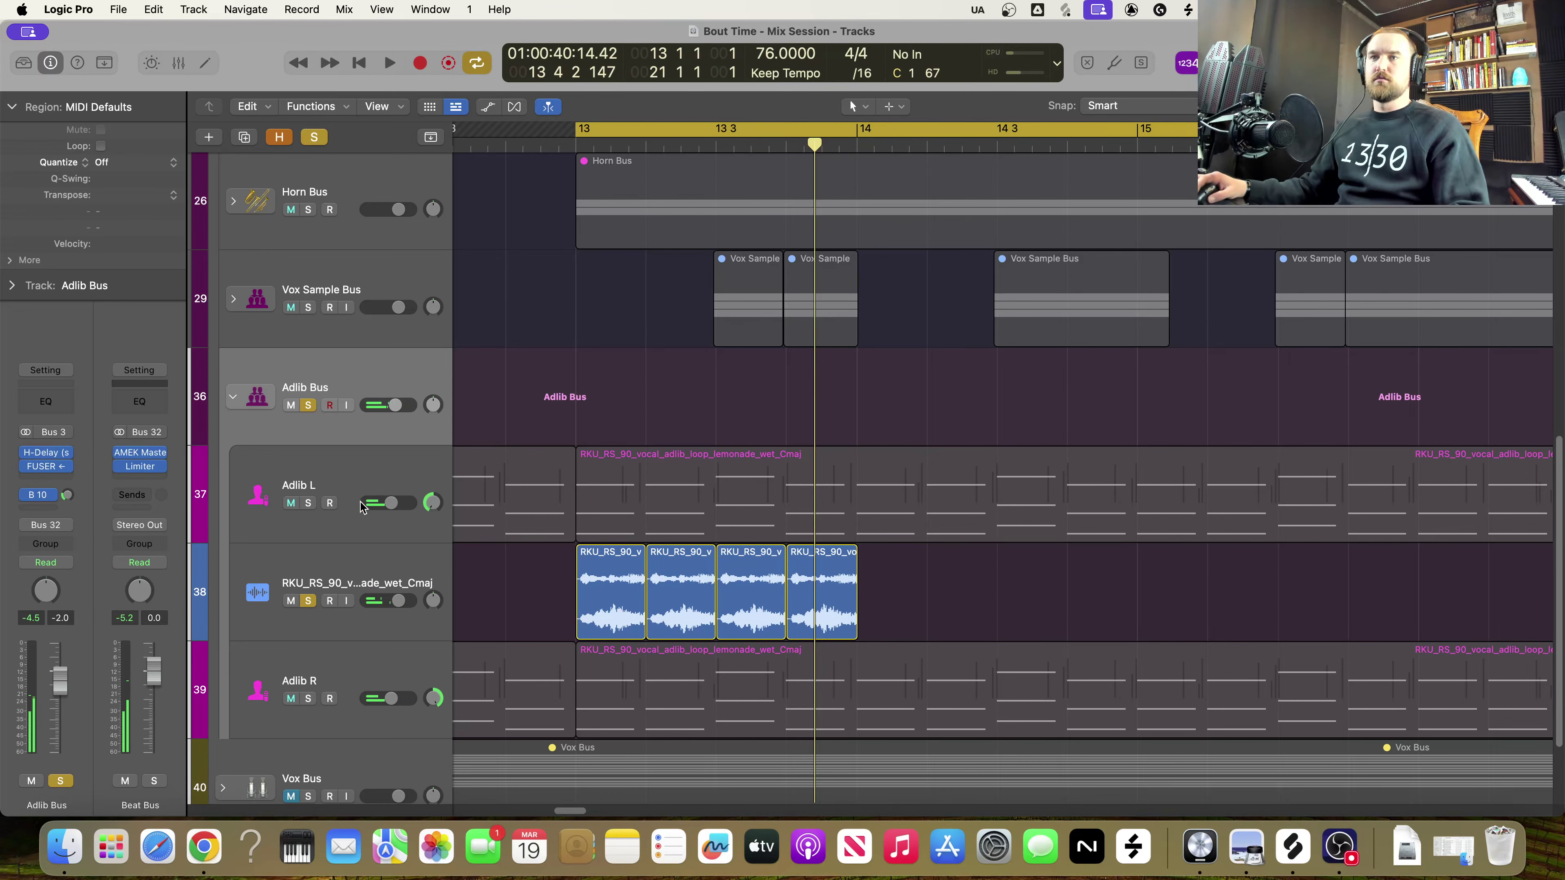
pyautogui.click(308, 503)
pyautogui.click(307, 602)
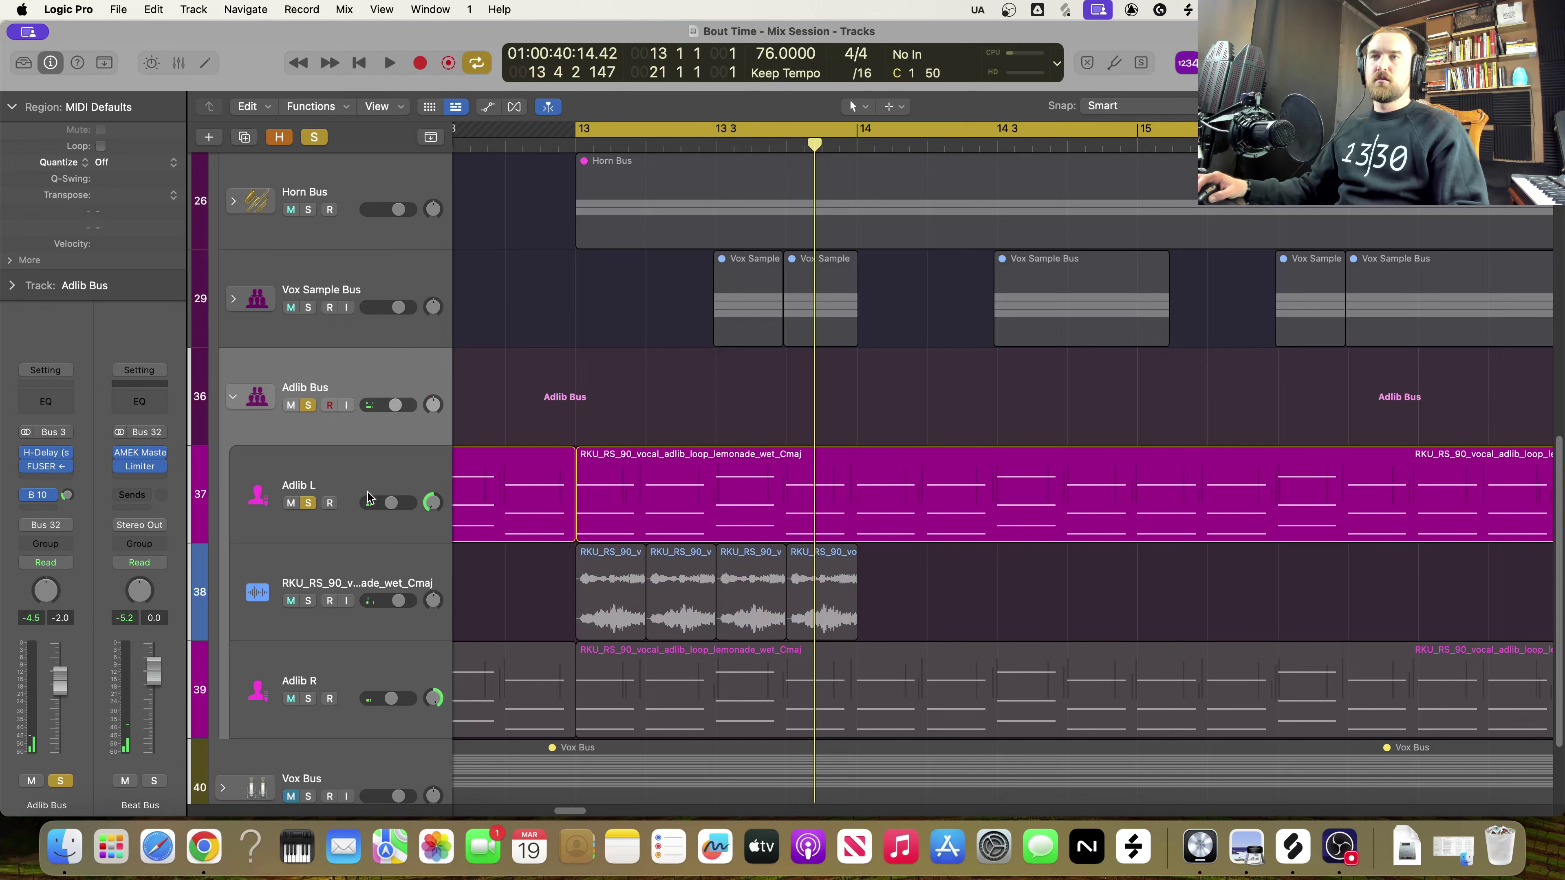
pyautogui.press('space')
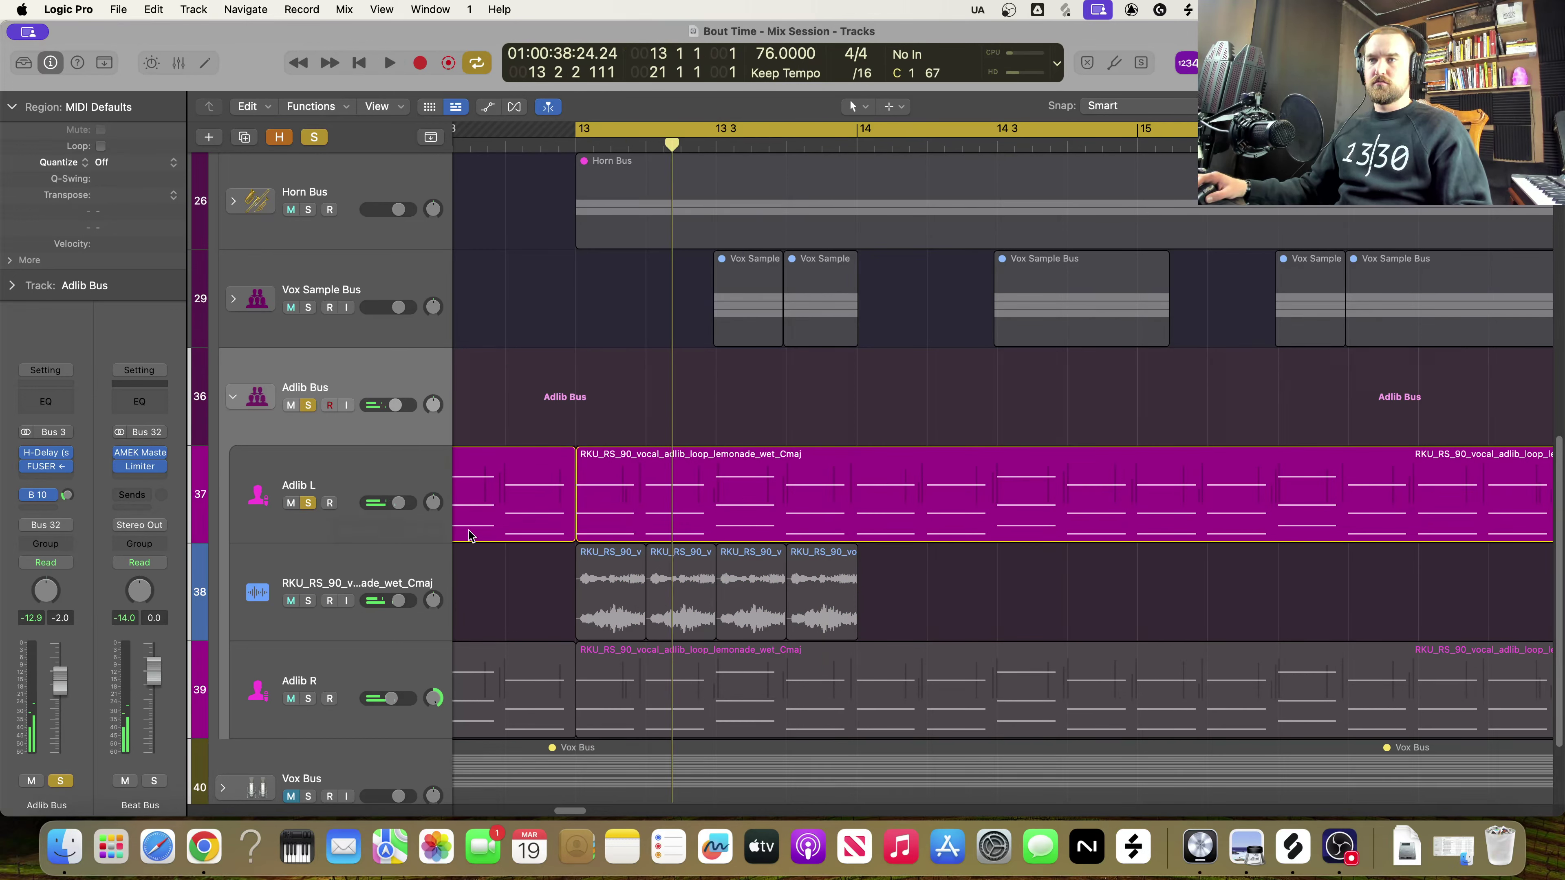
pyautogui.press('space')
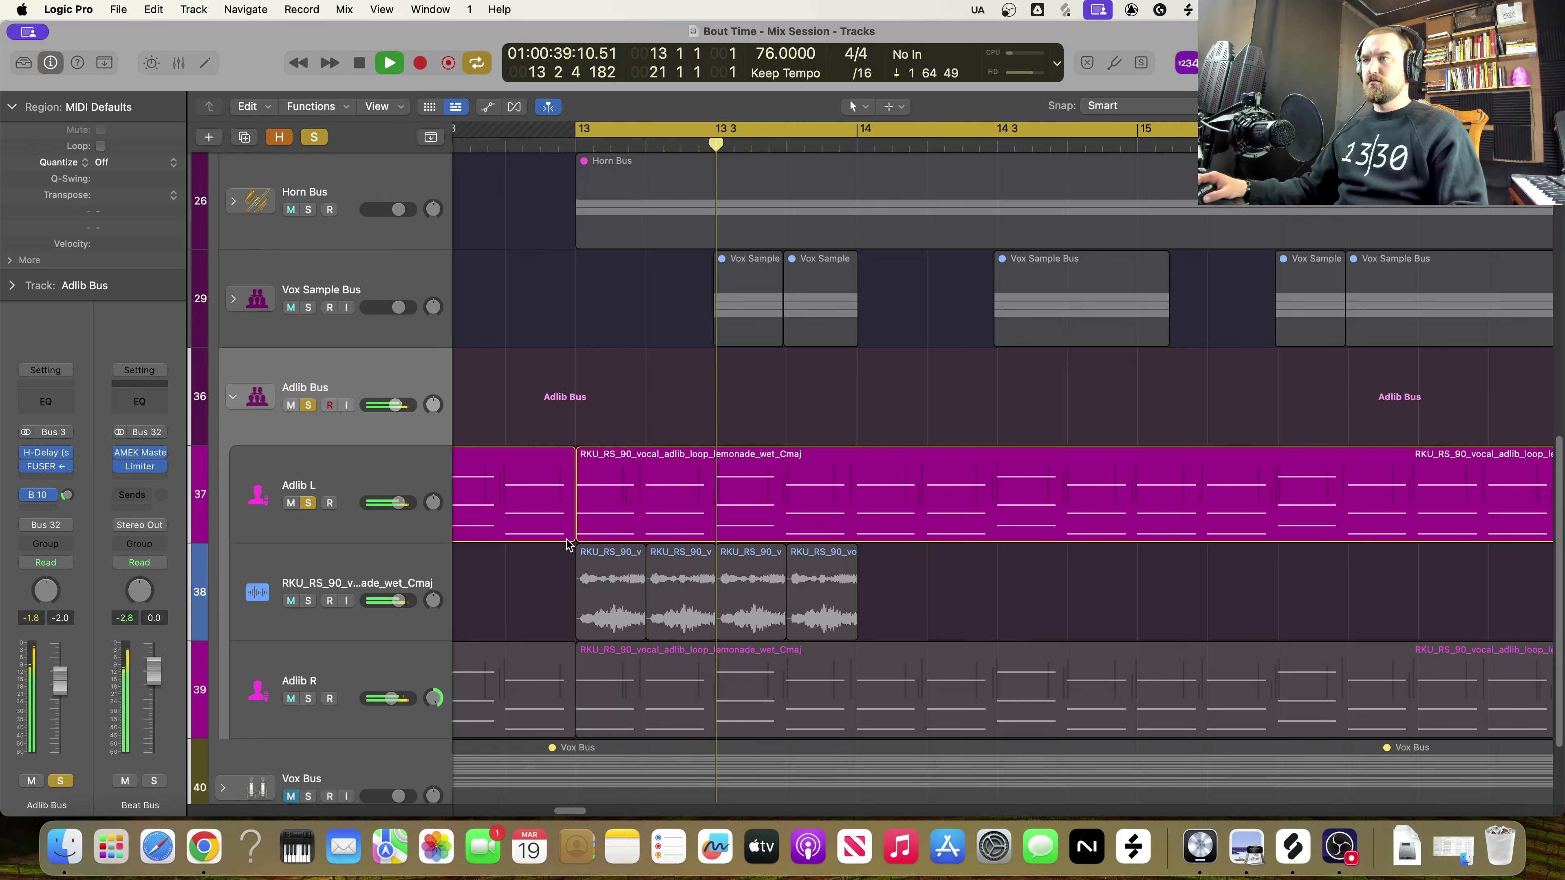
# Stop playback, move the solo from Adlib L to the lemonade loop's audio track and play the chopped repeats
pyautogui.press('space')
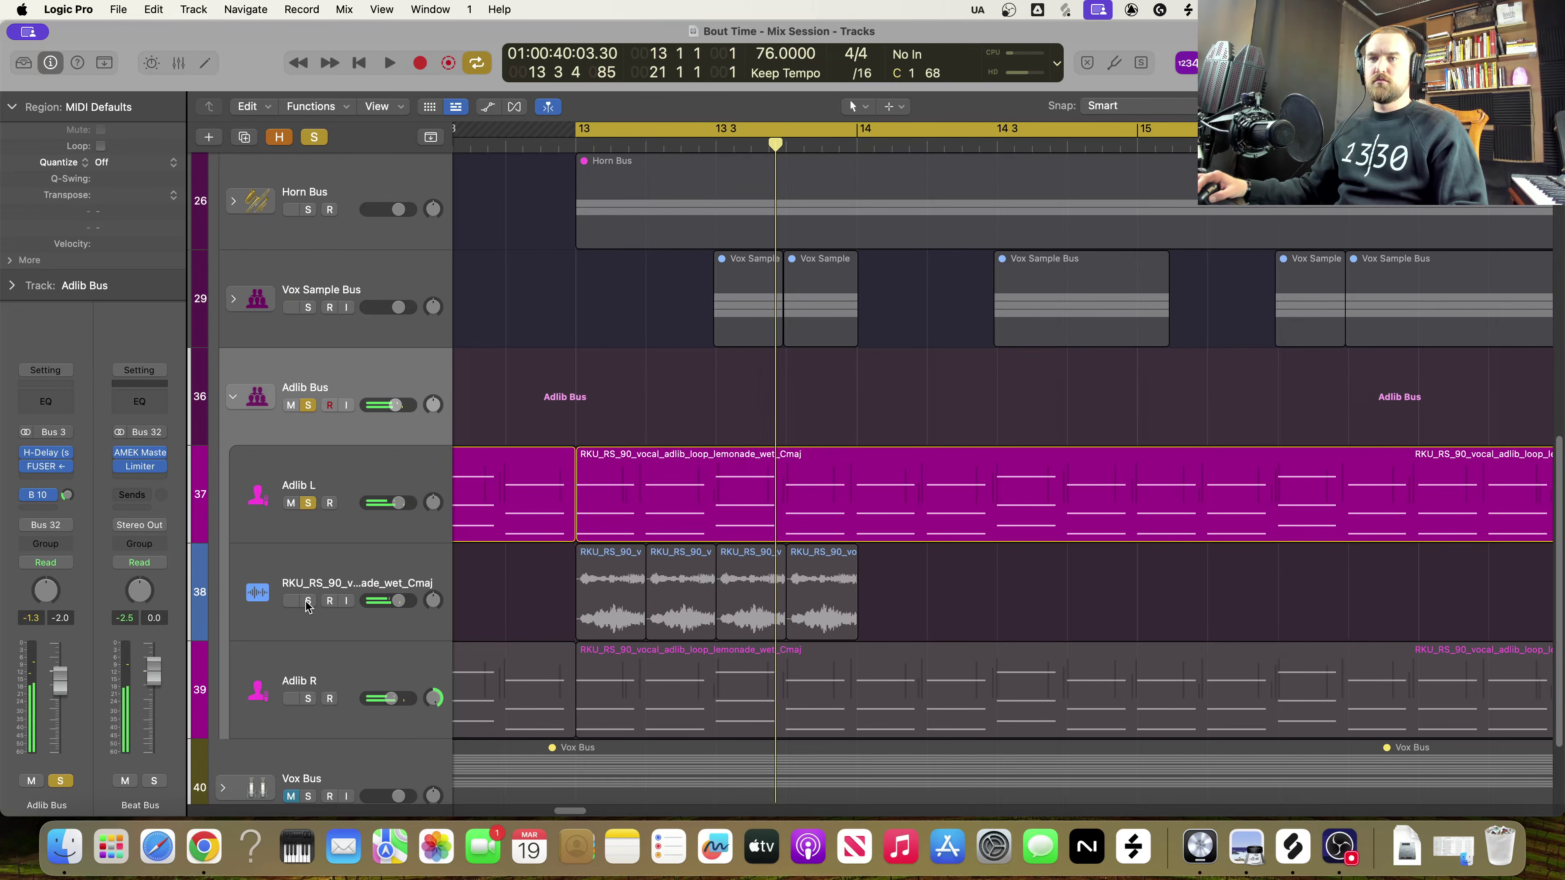
pyautogui.click(307, 601)
pyautogui.click(309, 507)
pyautogui.press('space')
pyautogui.press('space')
# Transpose the first one-beat chop in bar 13 to -9, playing it at -8, -12, -11 and -10 while matching by ear
pyautogui.click(634, 602)
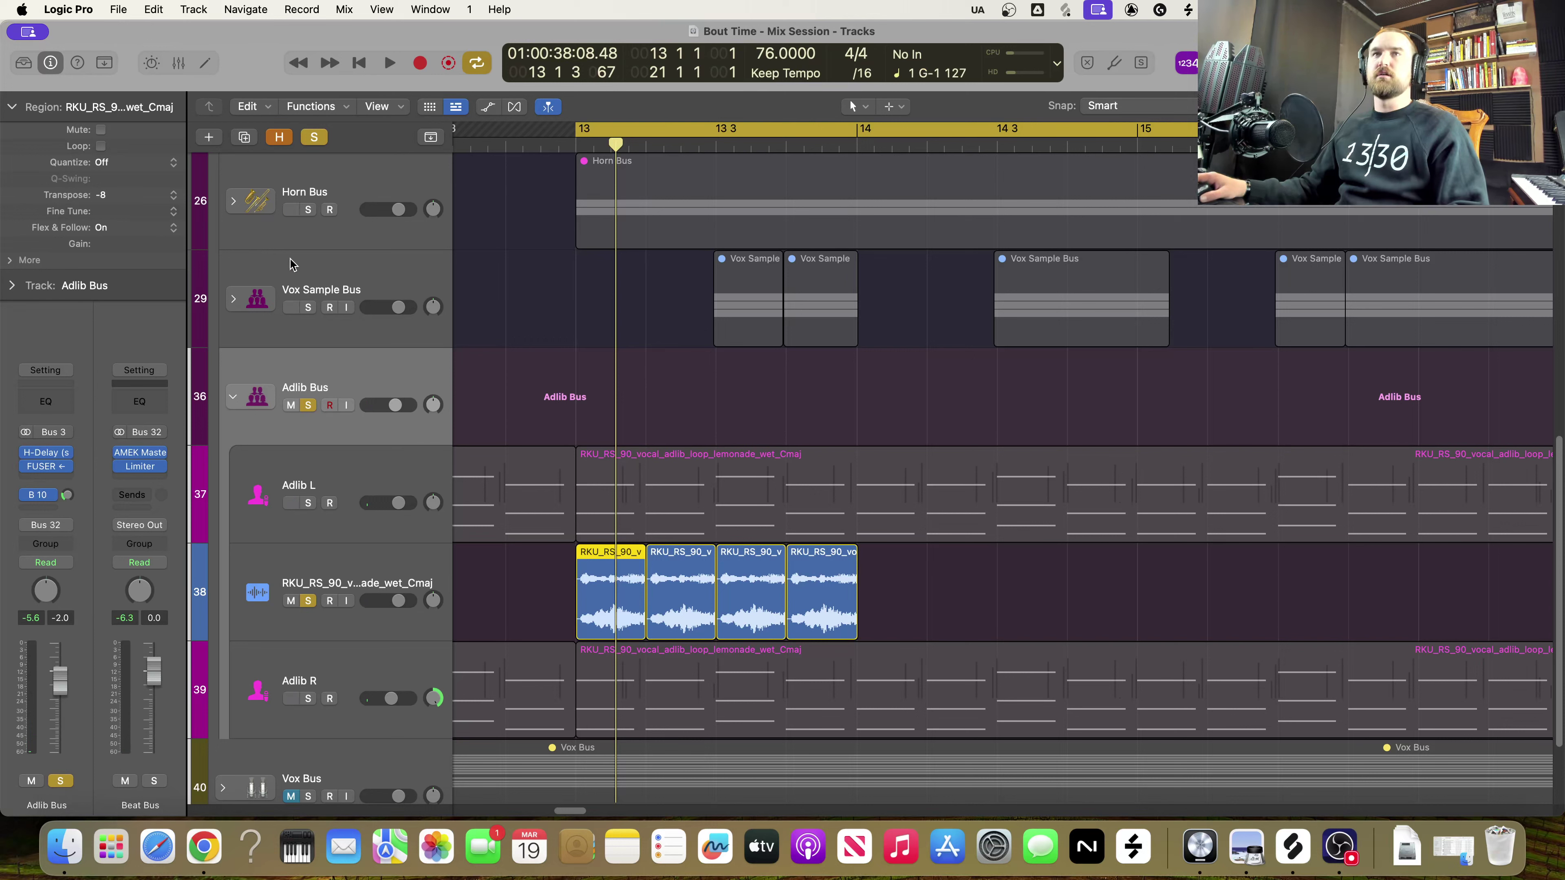
pyautogui.press('space')
pyautogui.press('space')
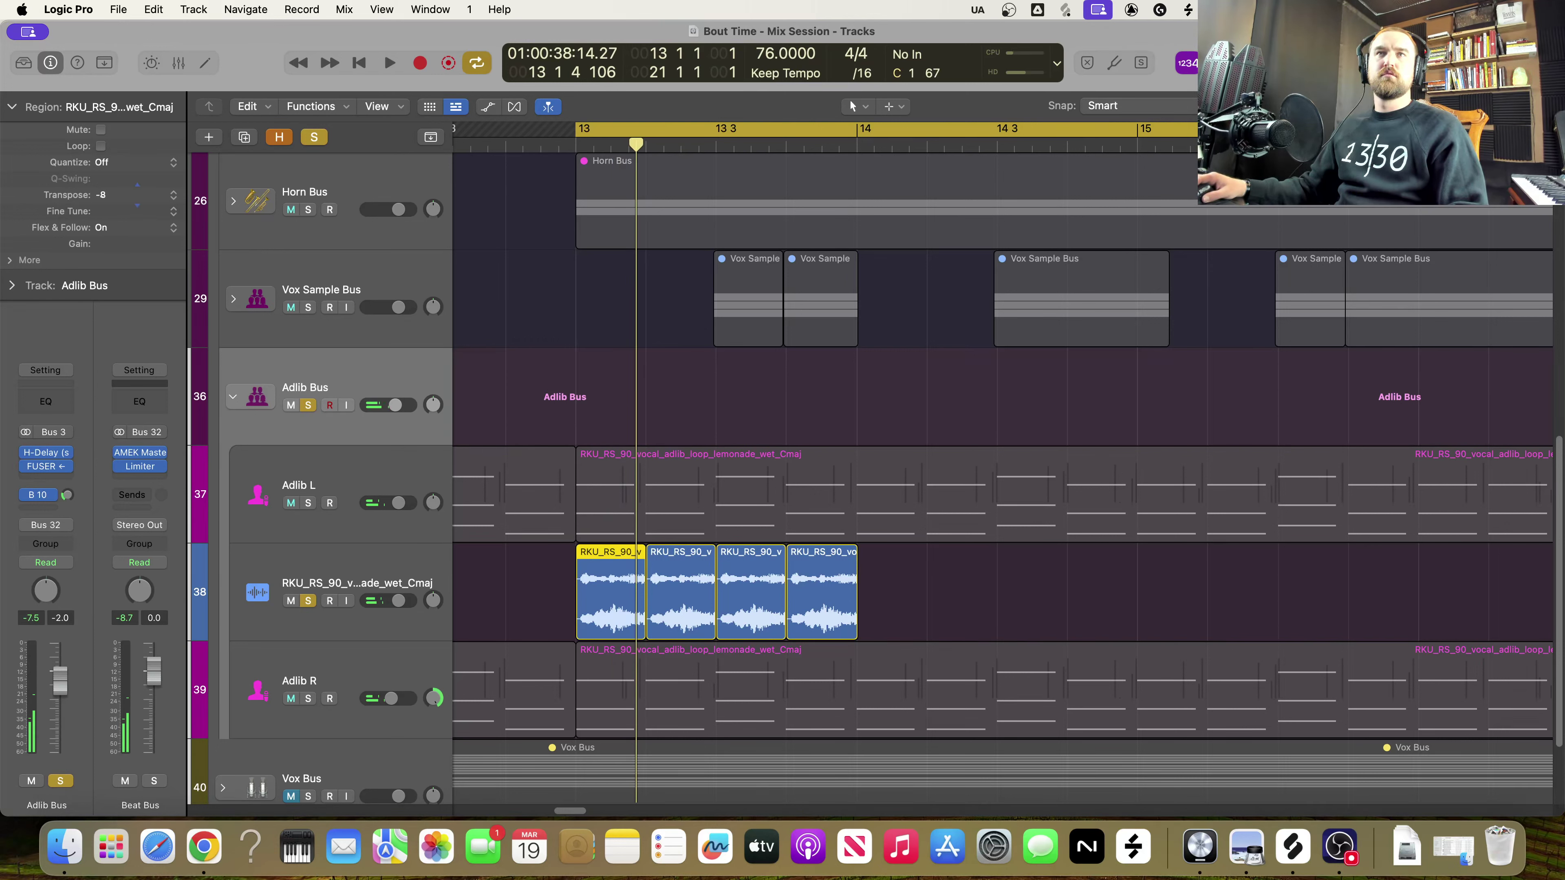
pyautogui.press('space')
pyautogui.press('space')
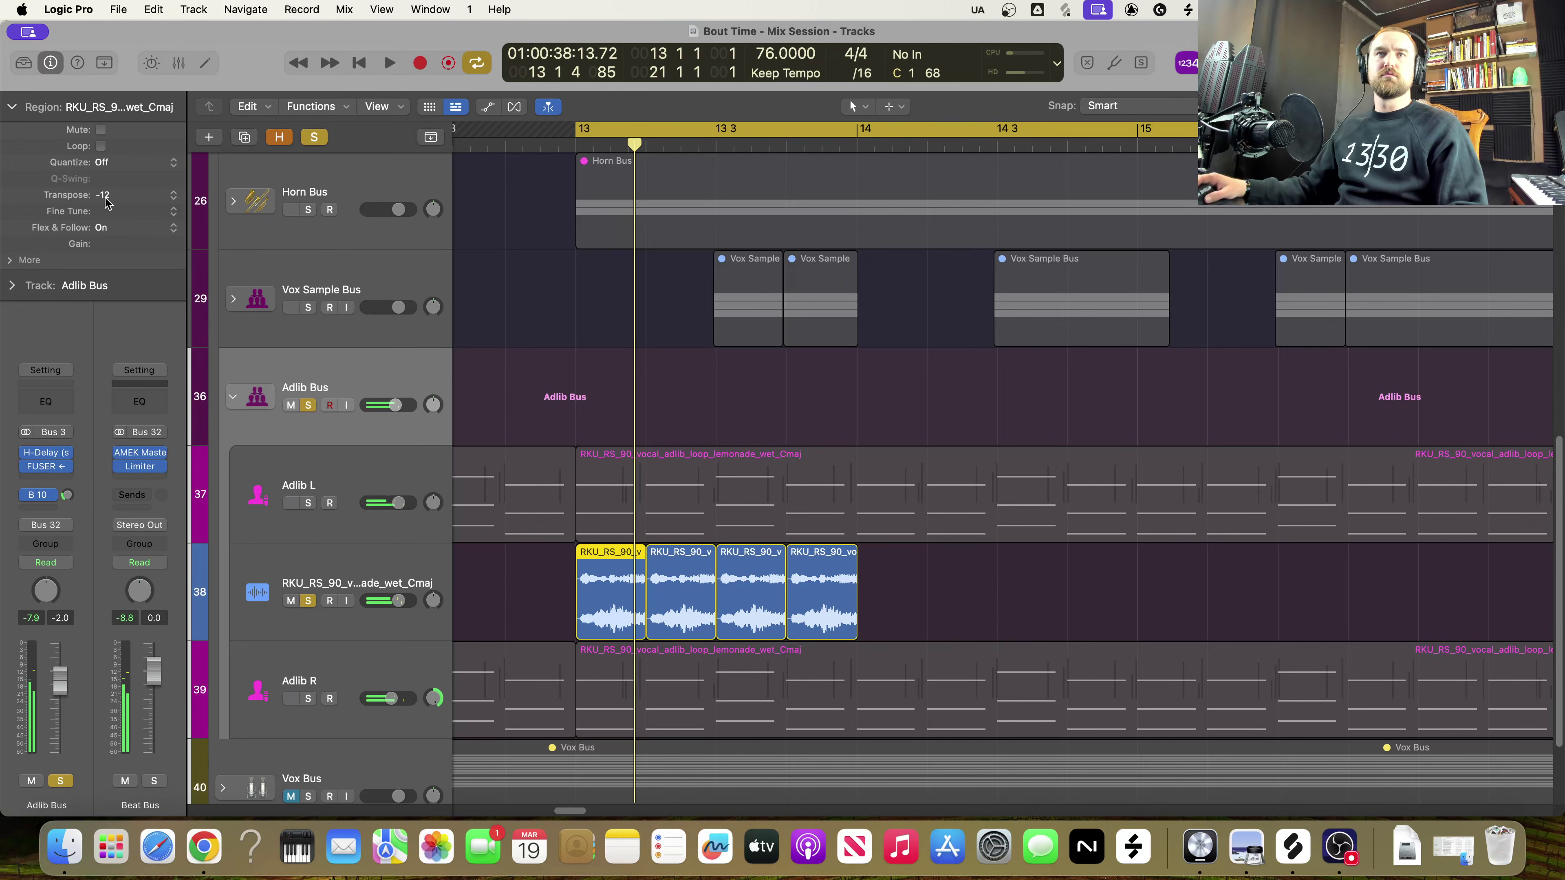
pyautogui.press('space')
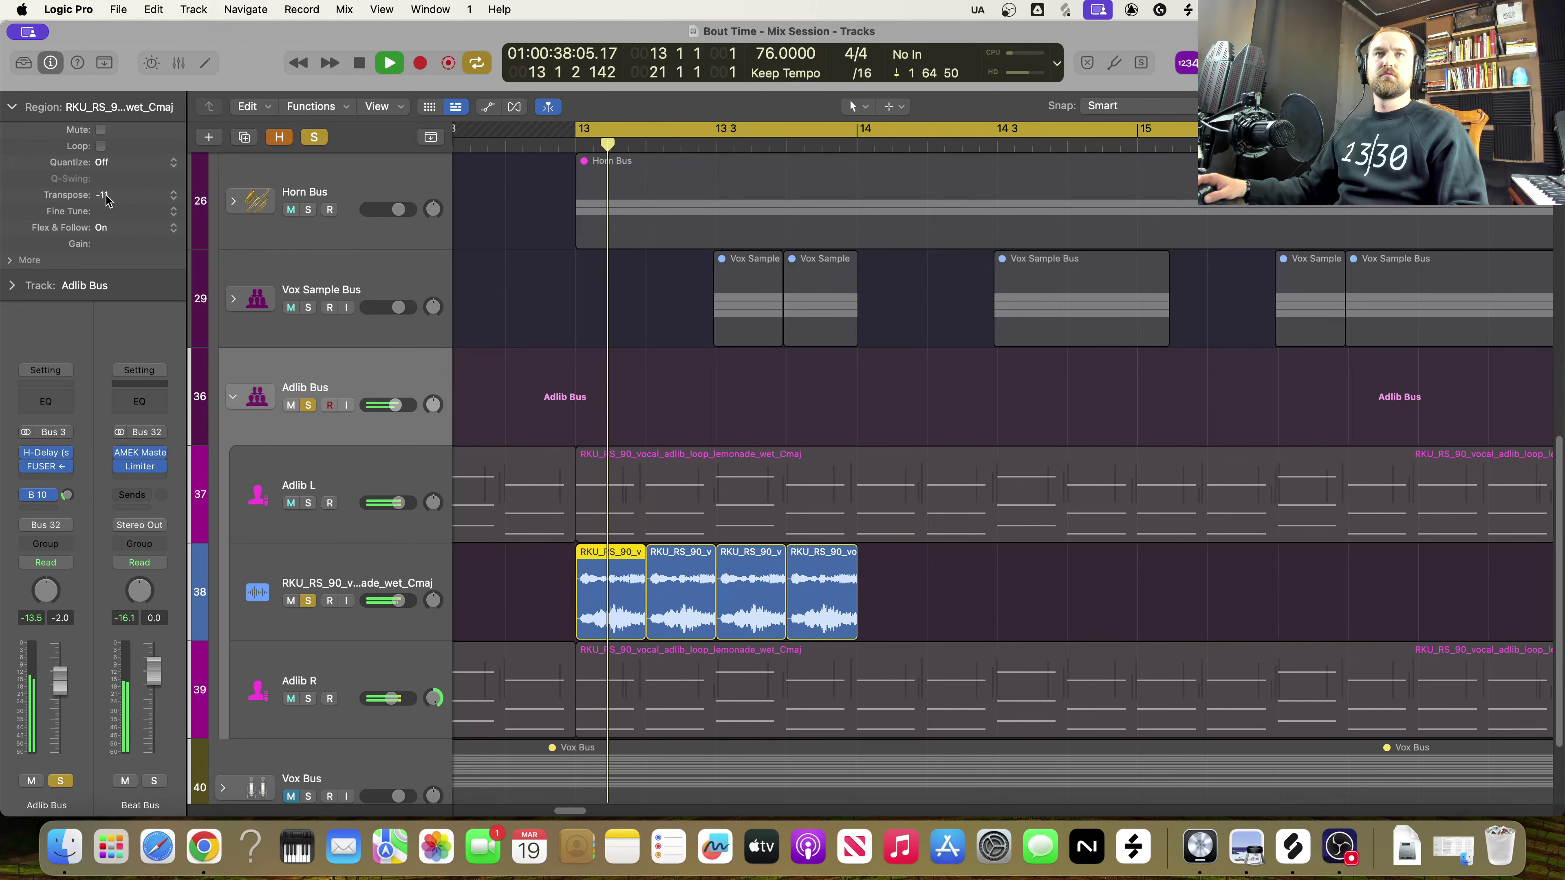
pyautogui.press('space')
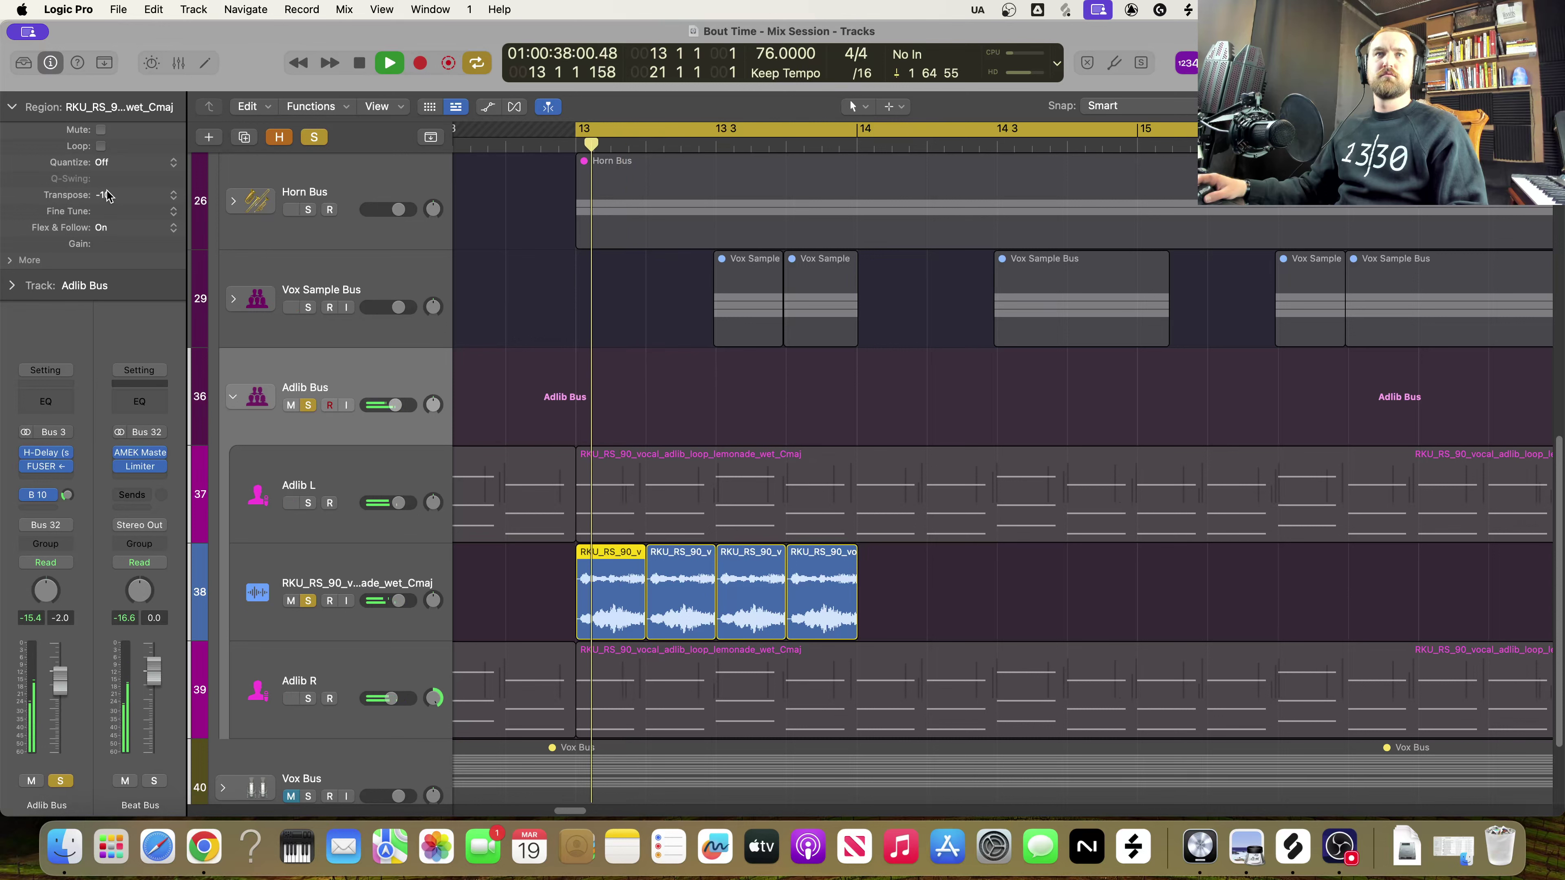
pyautogui.press('space')
pyautogui.press('space')
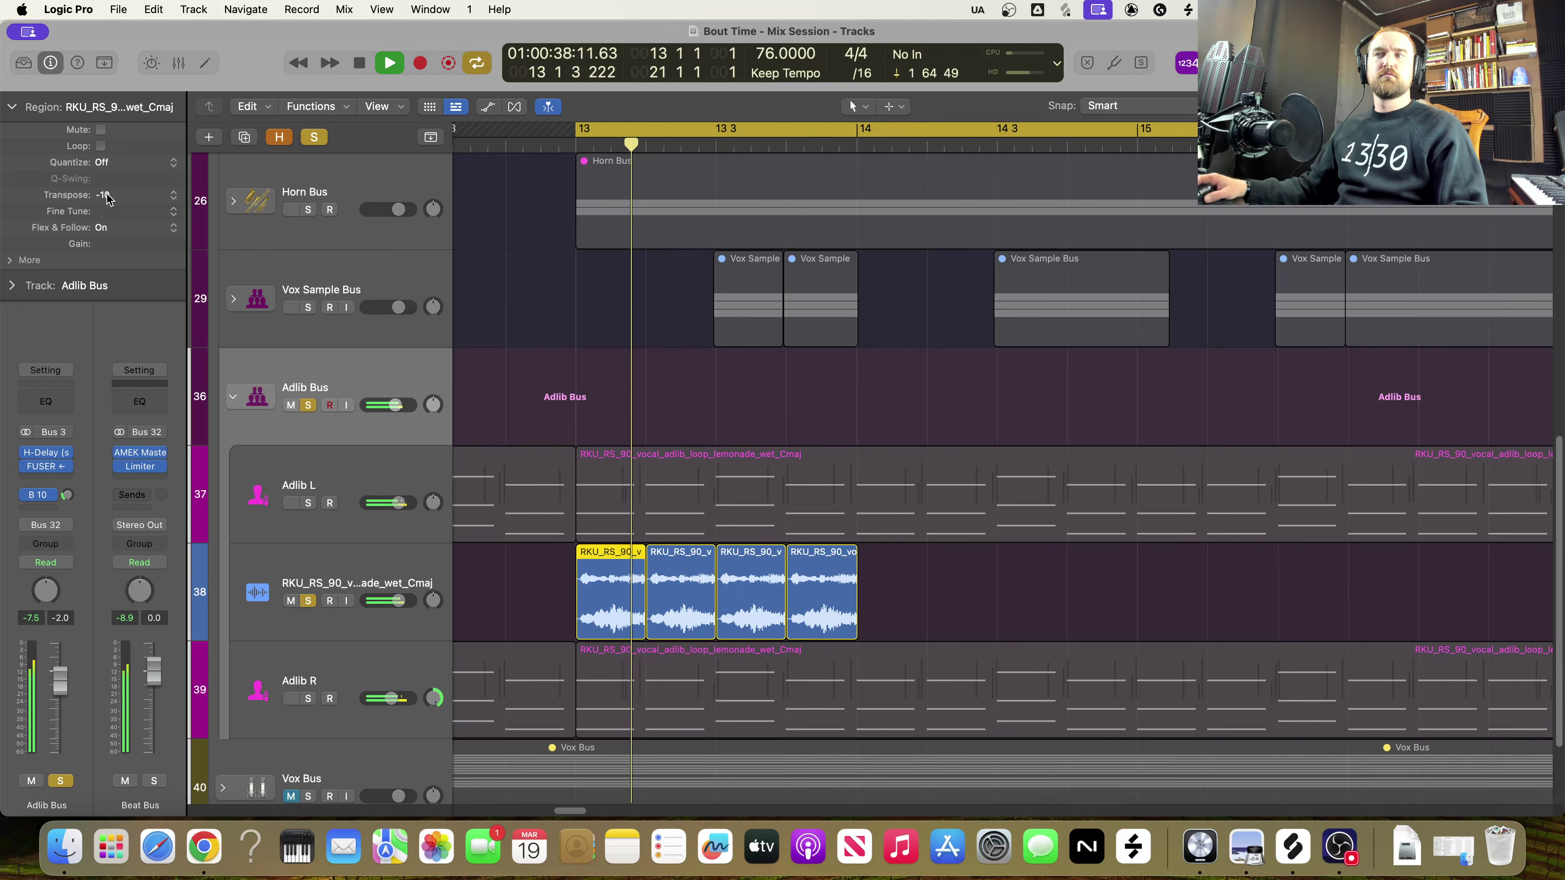
pyautogui.press('space')
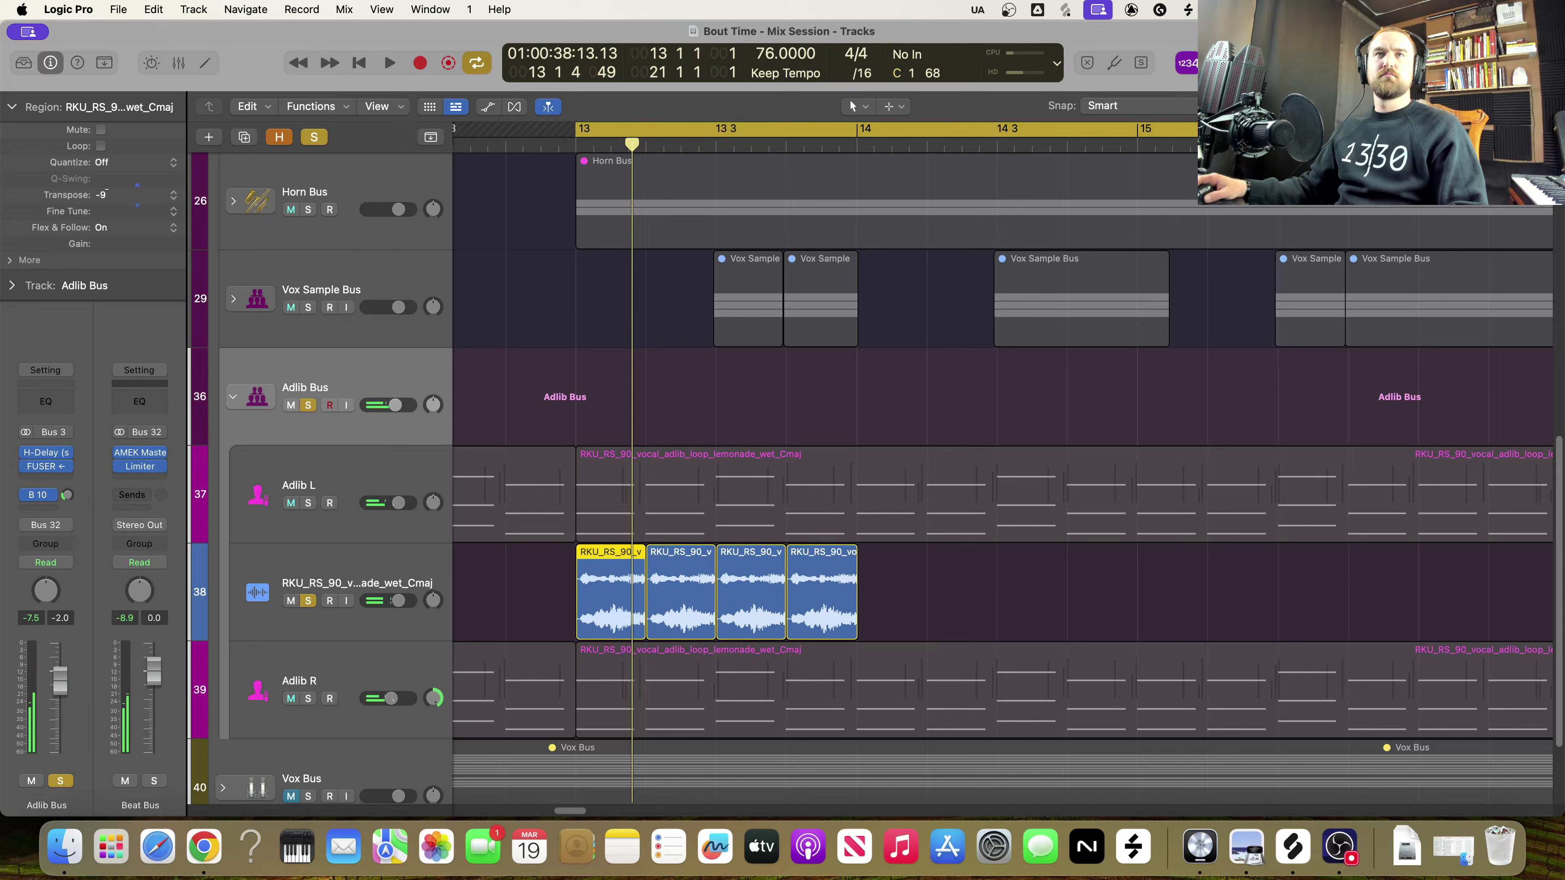
pyautogui.press('space')
pyautogui.press('space')
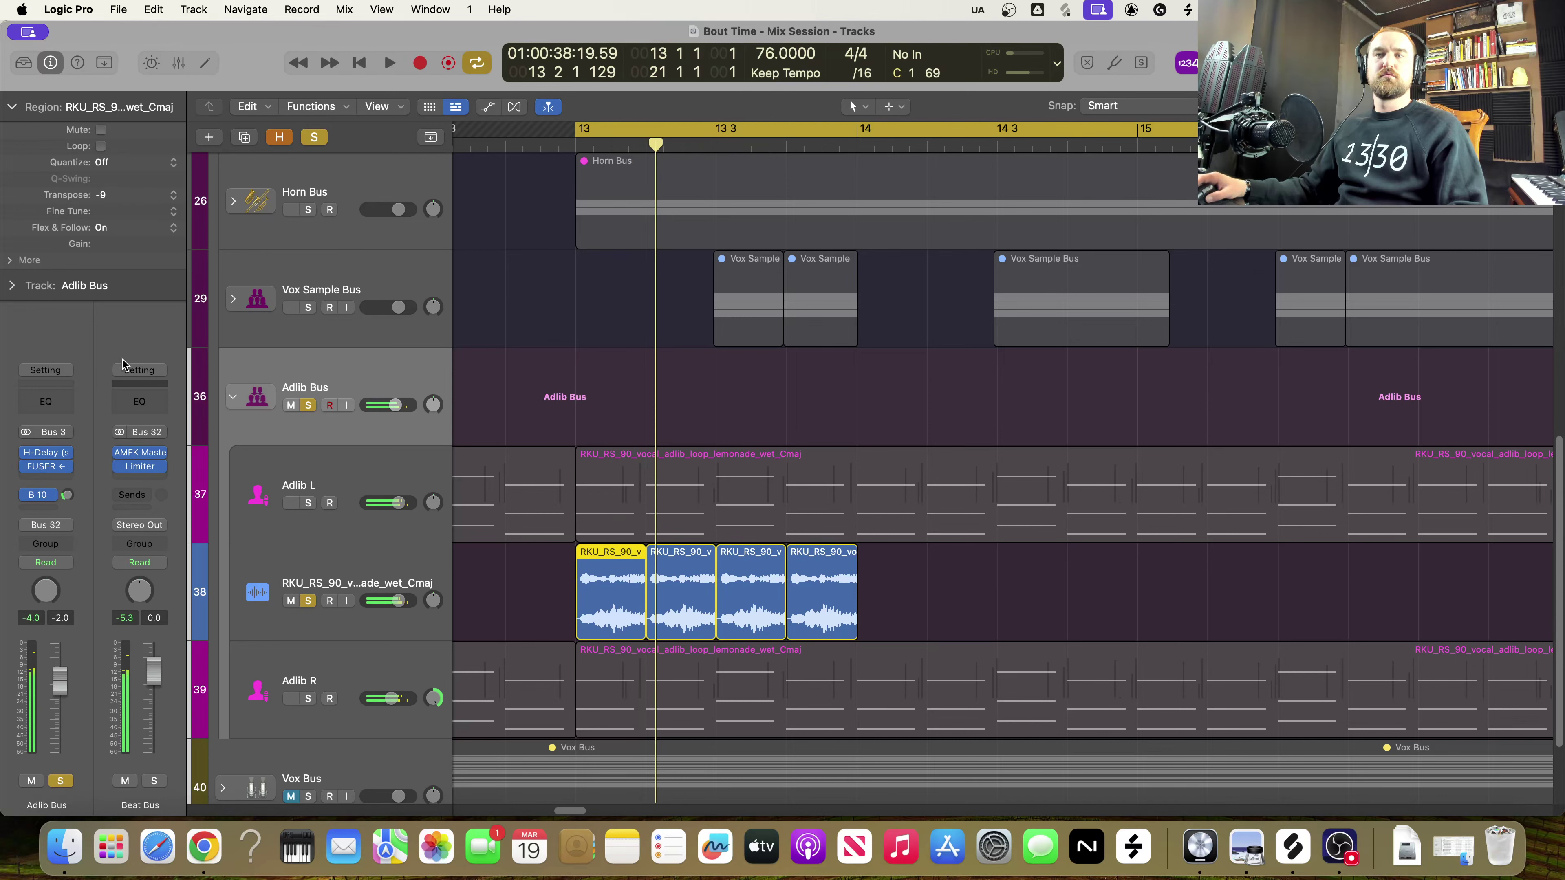
# Move the solo back to Adlib L and play from bar 13 to compare it with the transposed chop
pyautogui.click(308, 503)
pyautogui.click(308, 601)
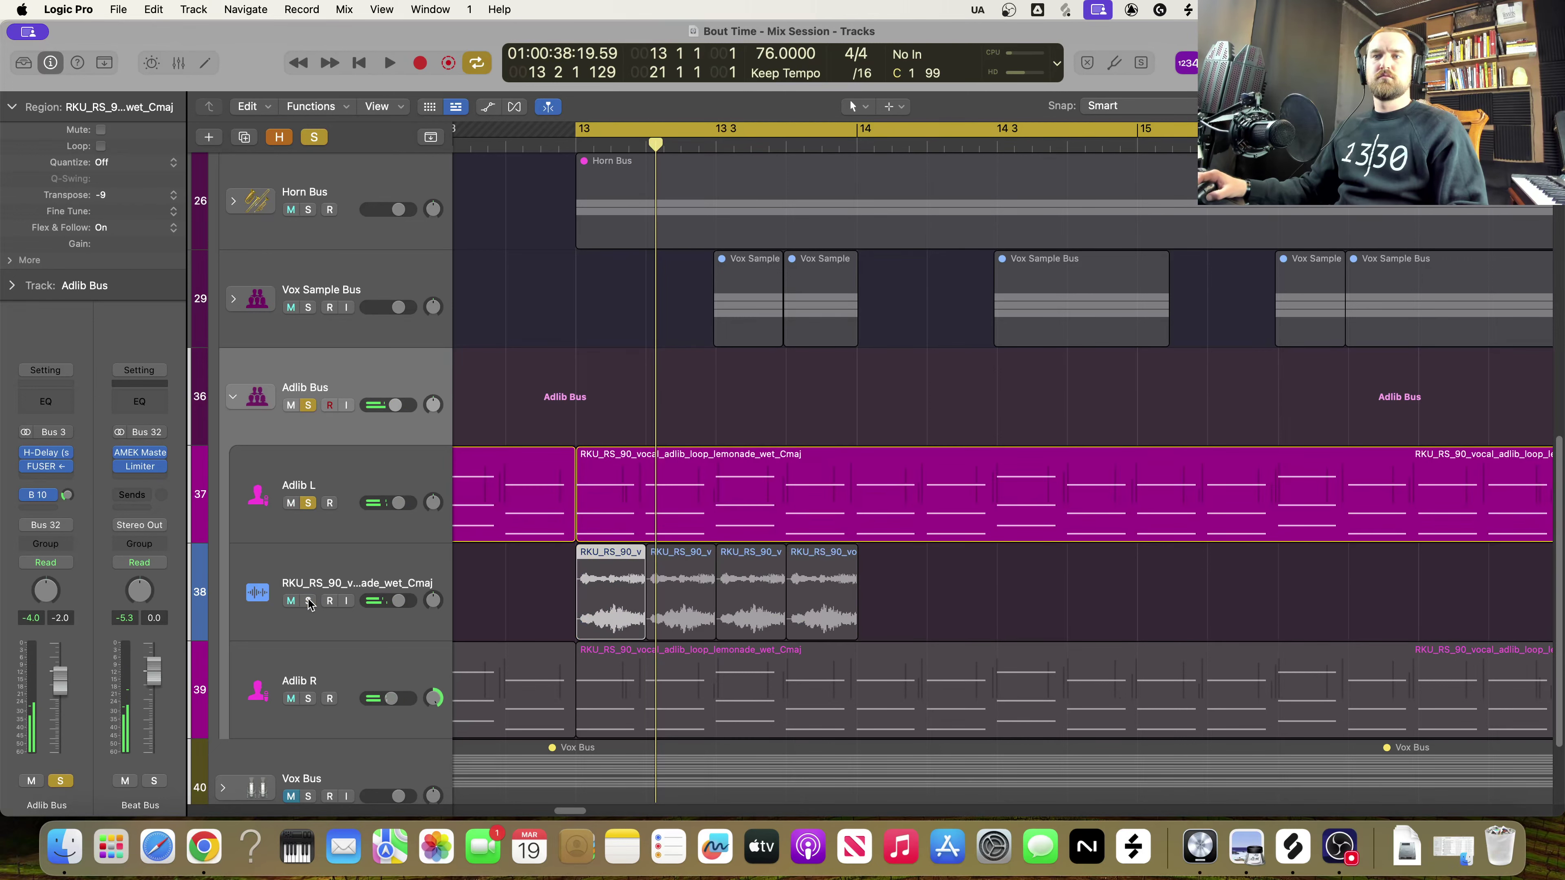
pyautogui.press('space')
pyautogui.press('space')
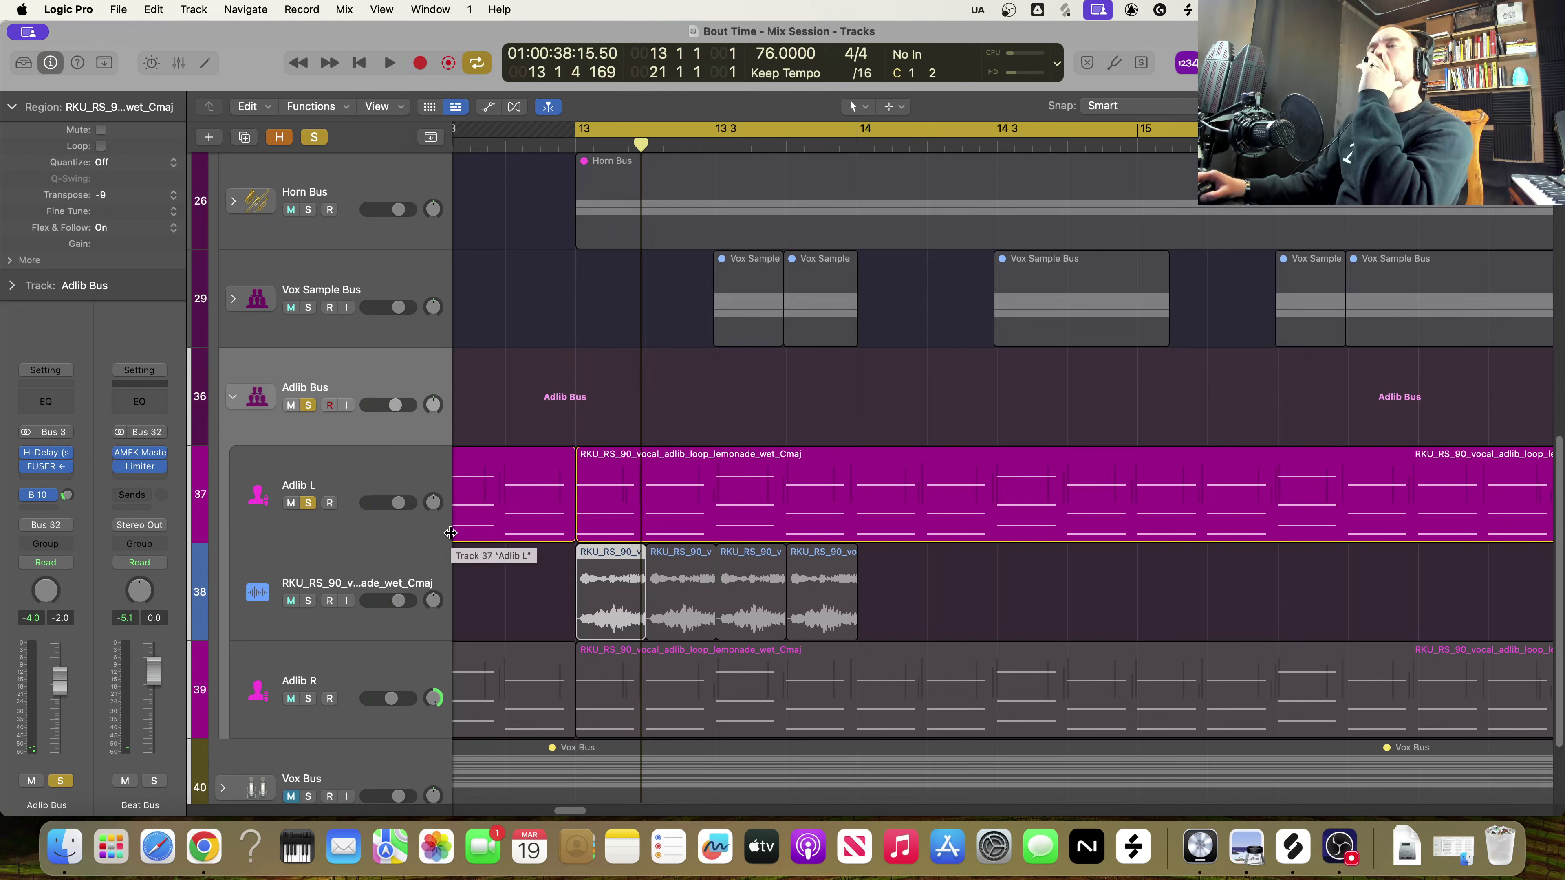
# Add two audio tracks below the lemonade loop's track and copy the four bar 13 chops onto both of them
pyautogui.click(398, 569)
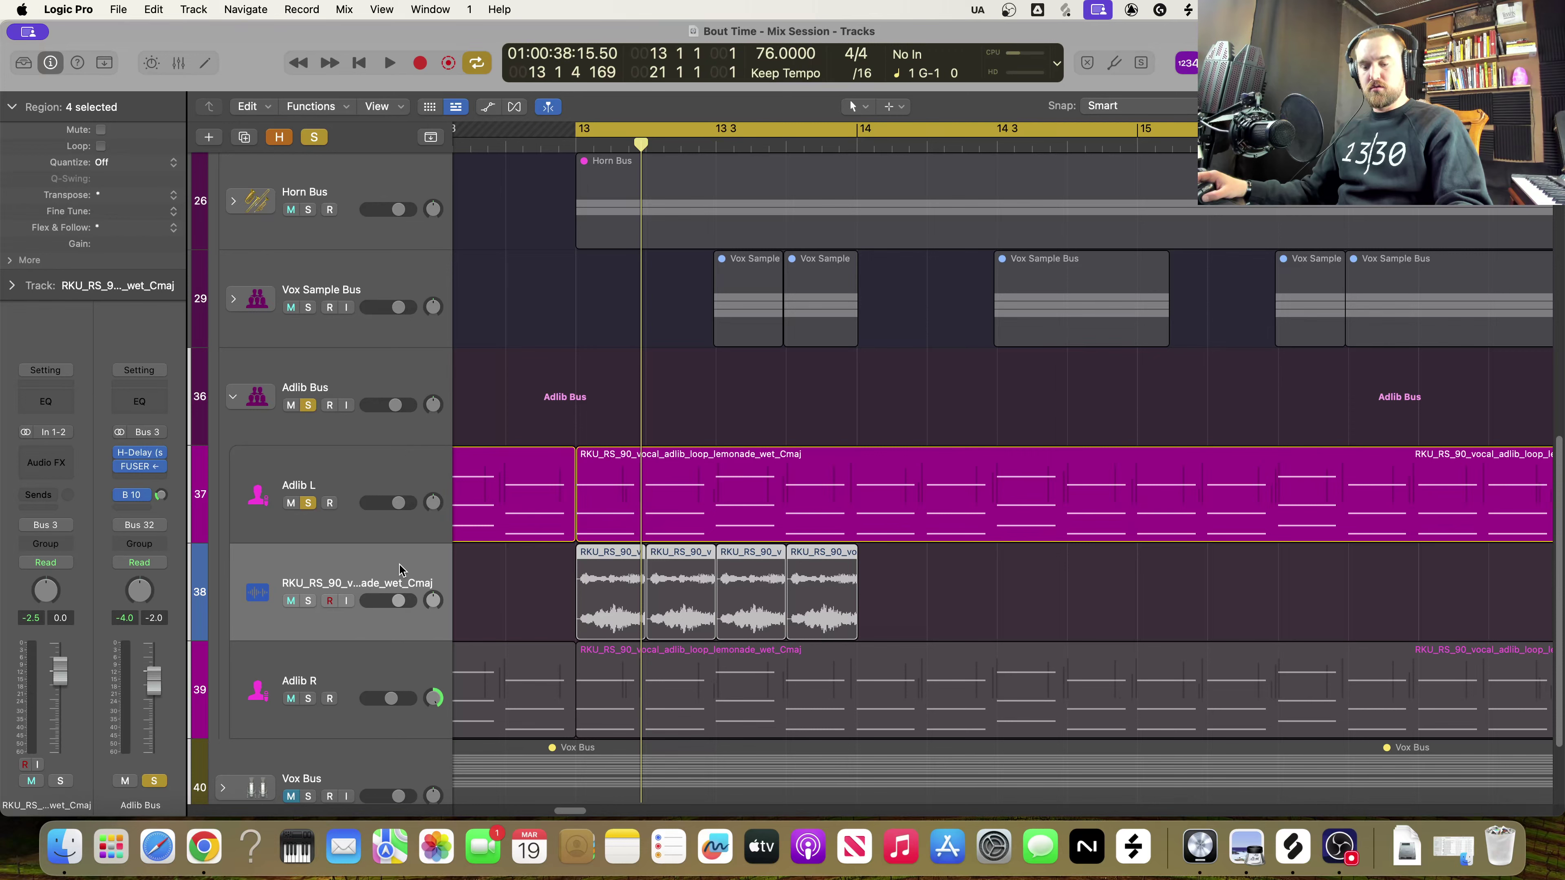
pyautogui.press('alt+super+a')
pyautogui.press('alt+super+a')
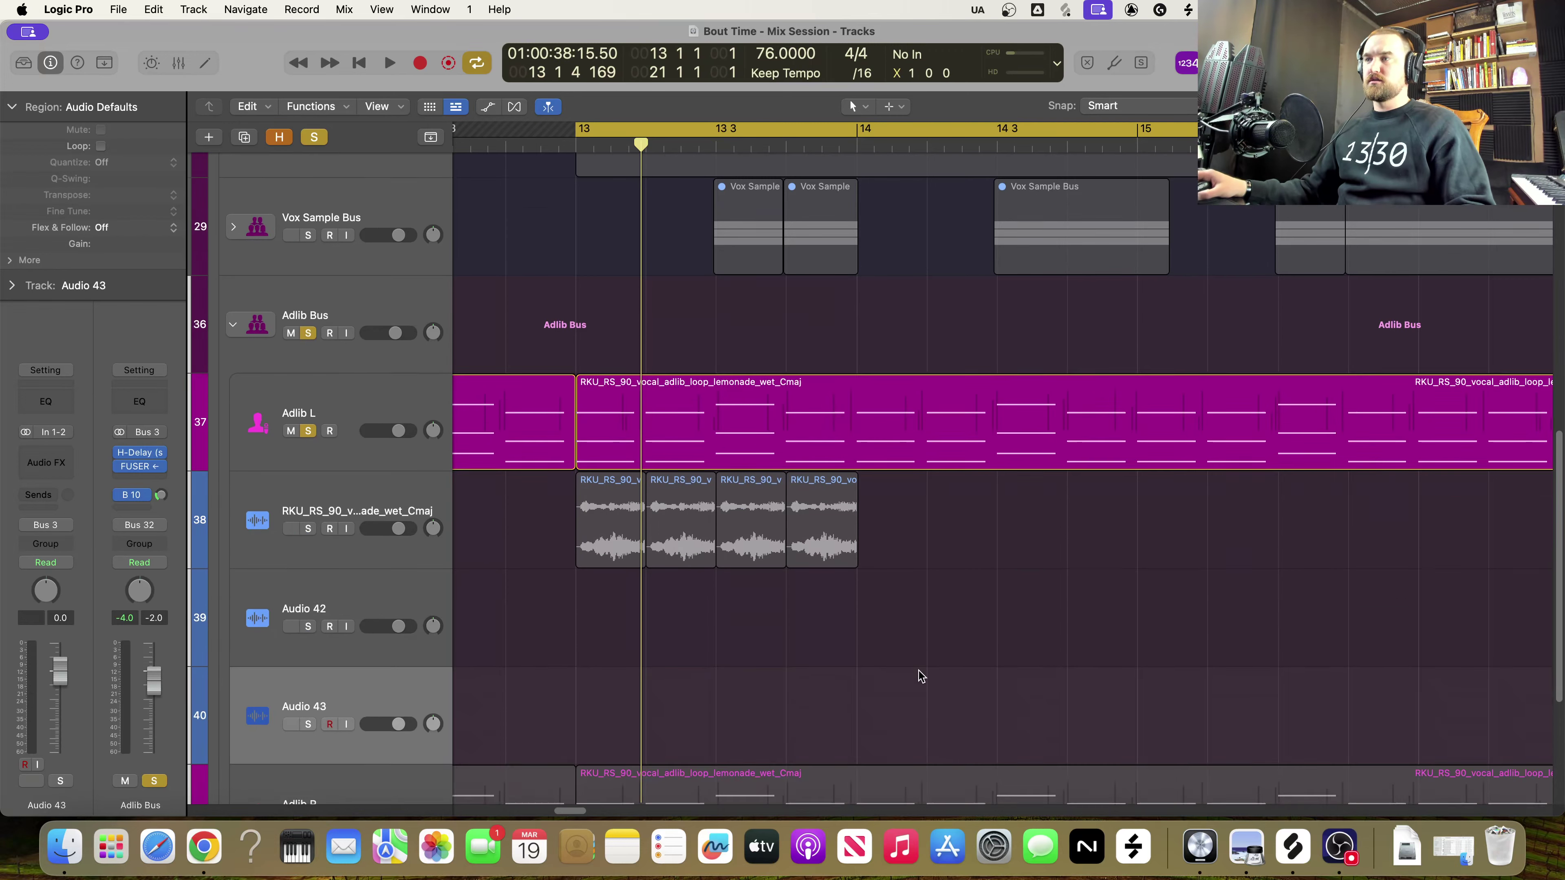
pyautogui.moveTo(869, 512); pyautogui.dragTo(481, 511)
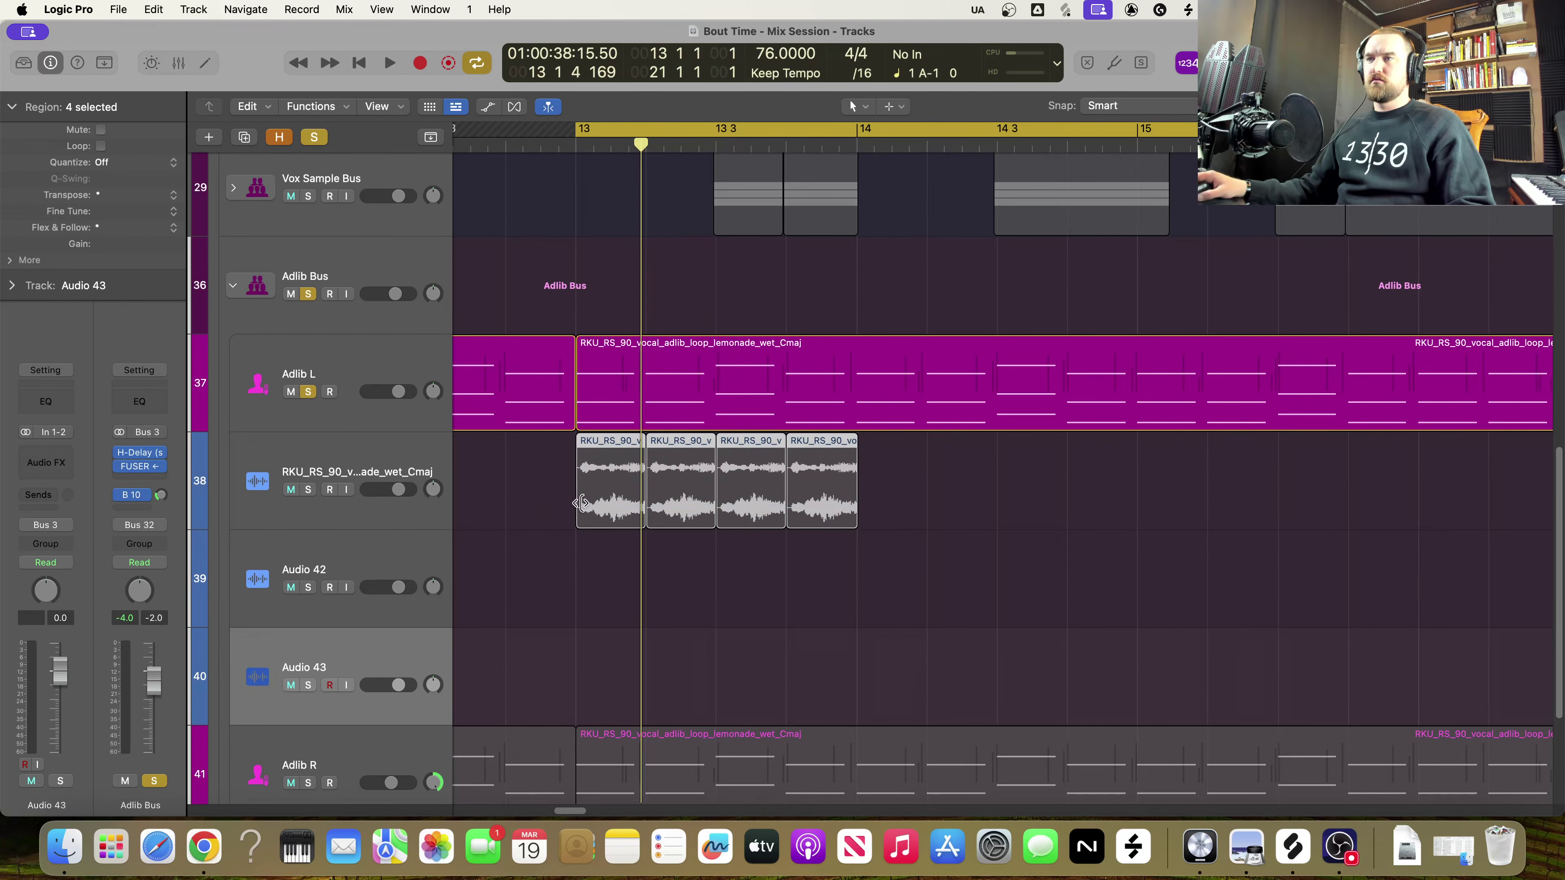
pyautogui.keyDown('alt'); pyautogui.moveTo(602, 502); pyautogui.dragTo(609, 700); pyautogui.keyUp('alt')
pyautogui.click(877, 612)
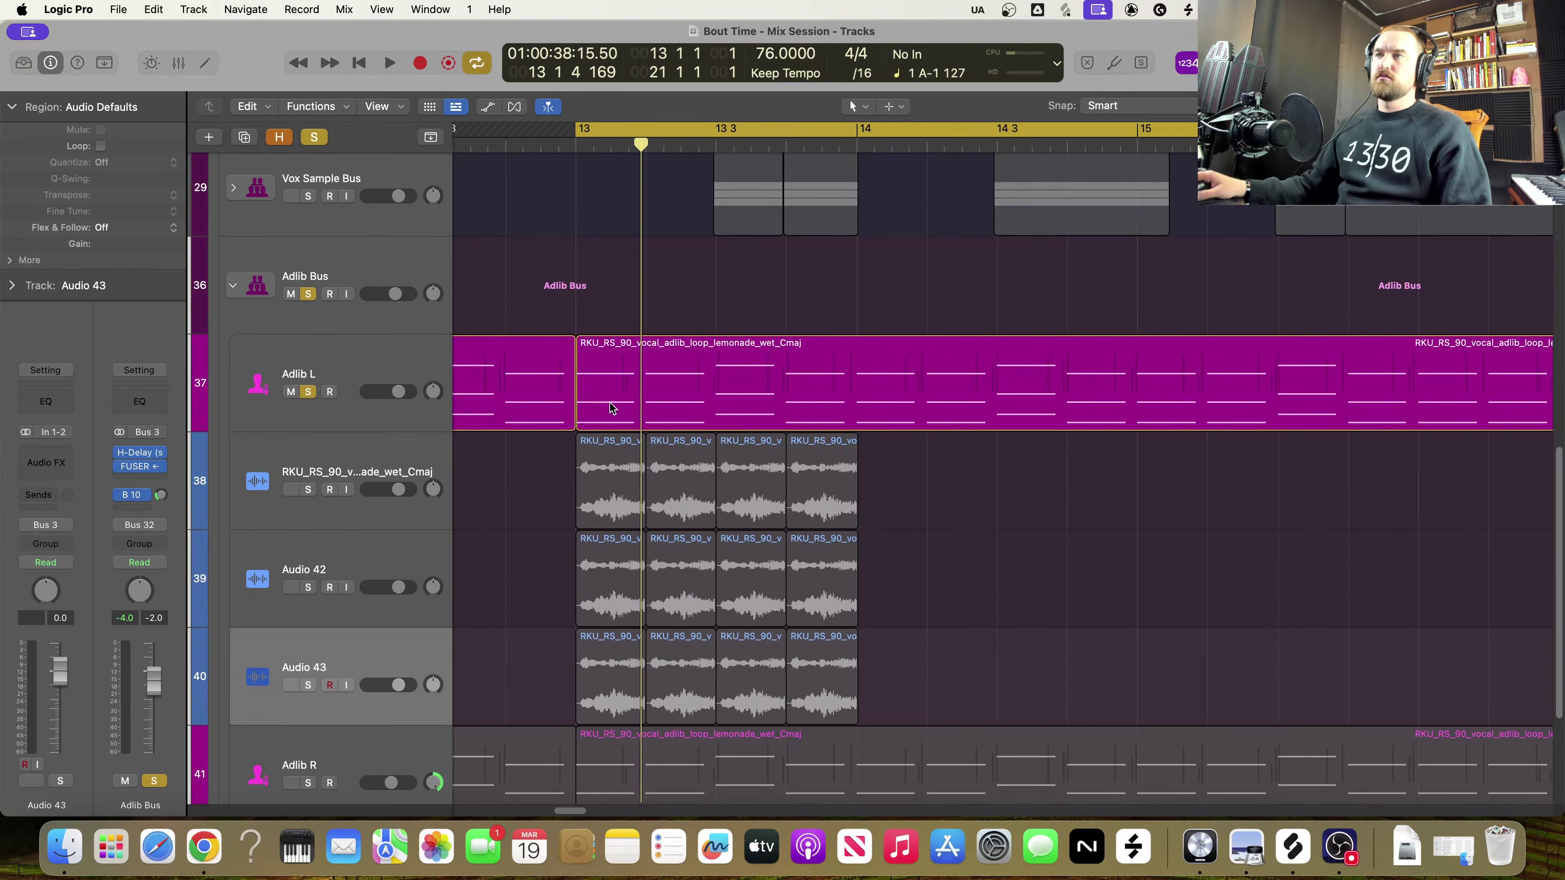
# Open Adlib L's bar 13 region in the piano roll, examine its note layers and the C2 notes, and close the editor
pyautogui.doubleClick(594, 410)
pyautogui.hscroll(5, 912, 684)
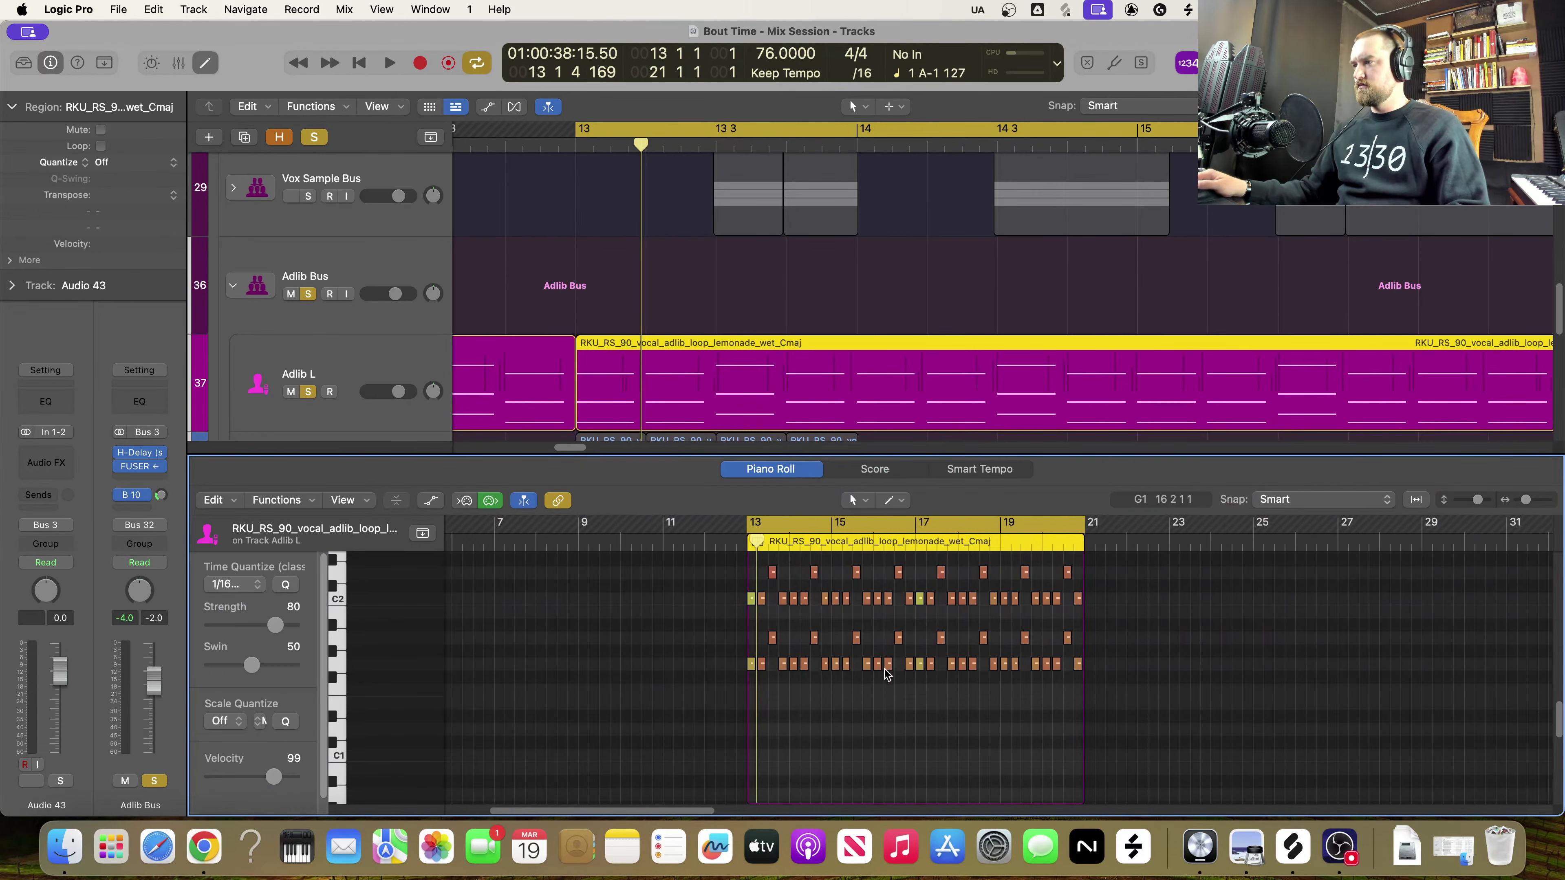
pyautogui.scroll(2, 869, 675)
pyautogui.scroll(3, 869, 675)
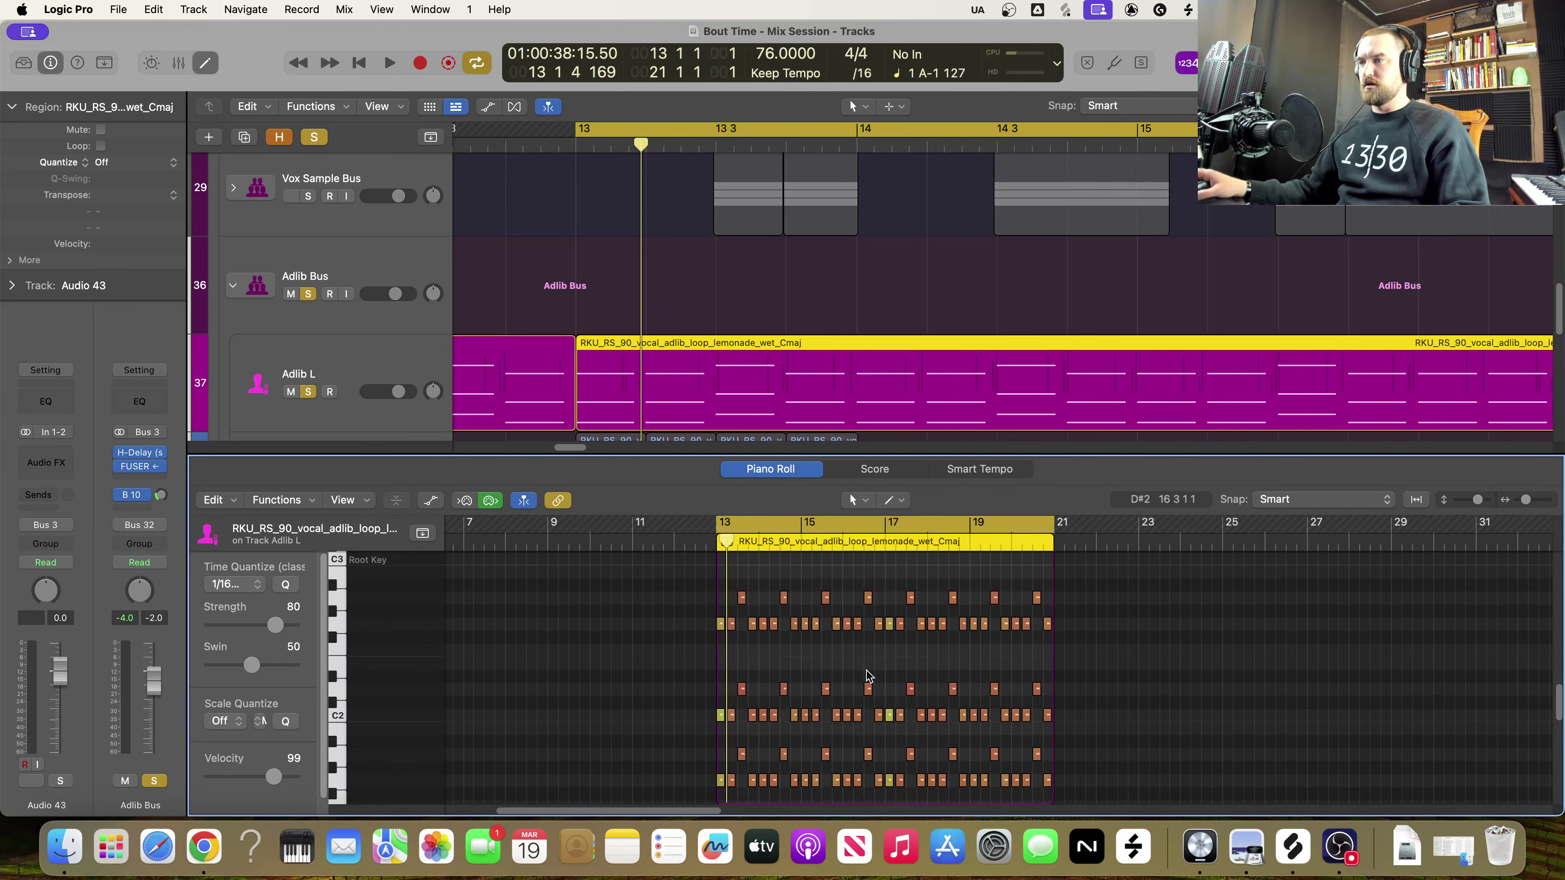
pyautogui.scroll(-2, 867, 676)
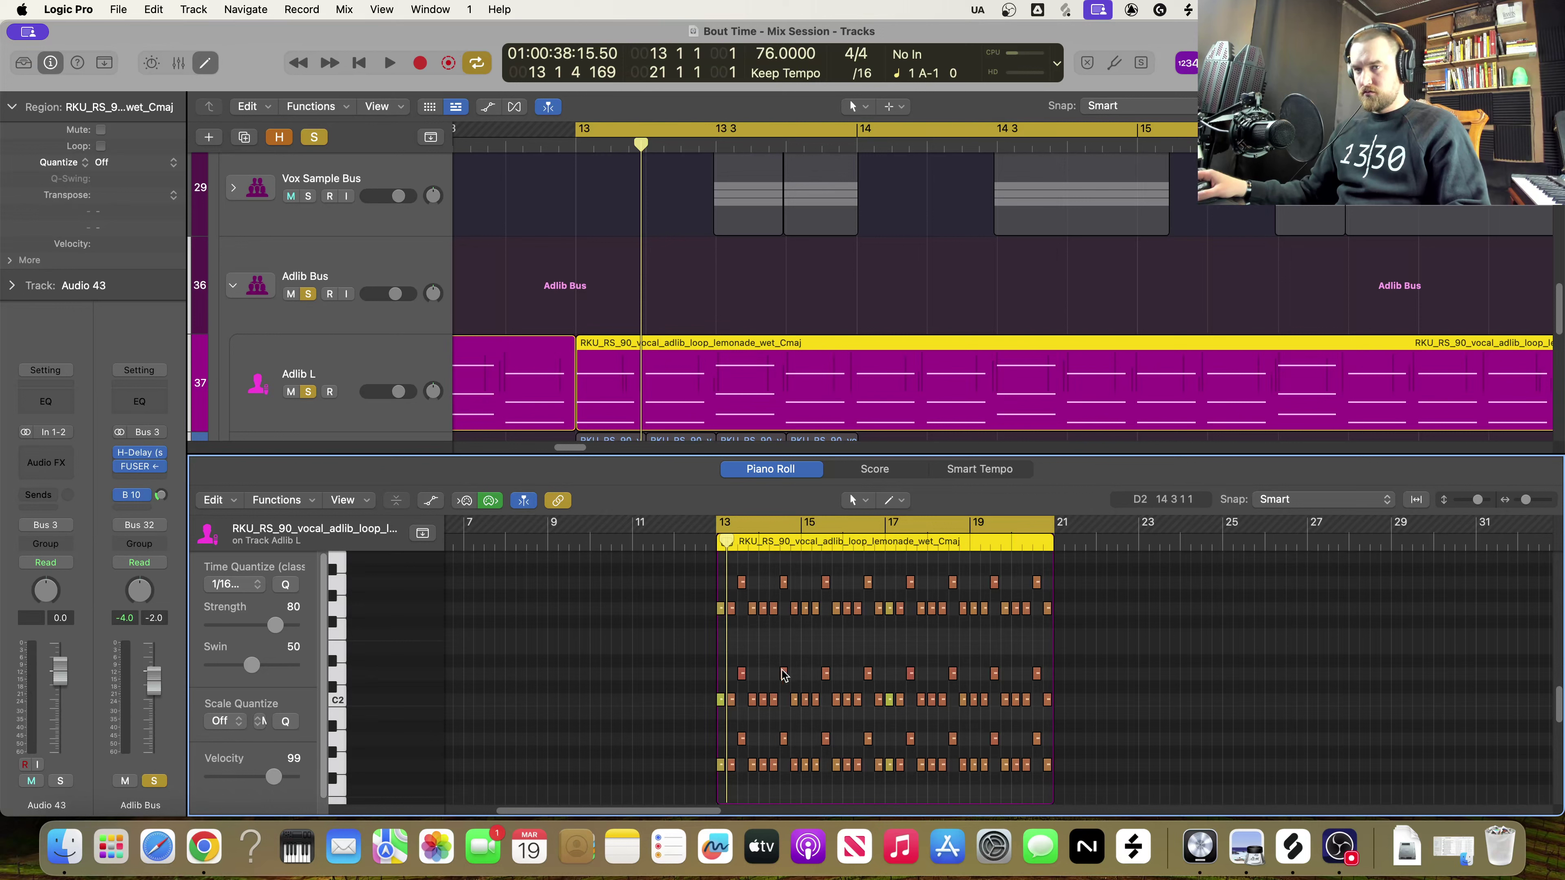
pyautogui.click(333, 700)
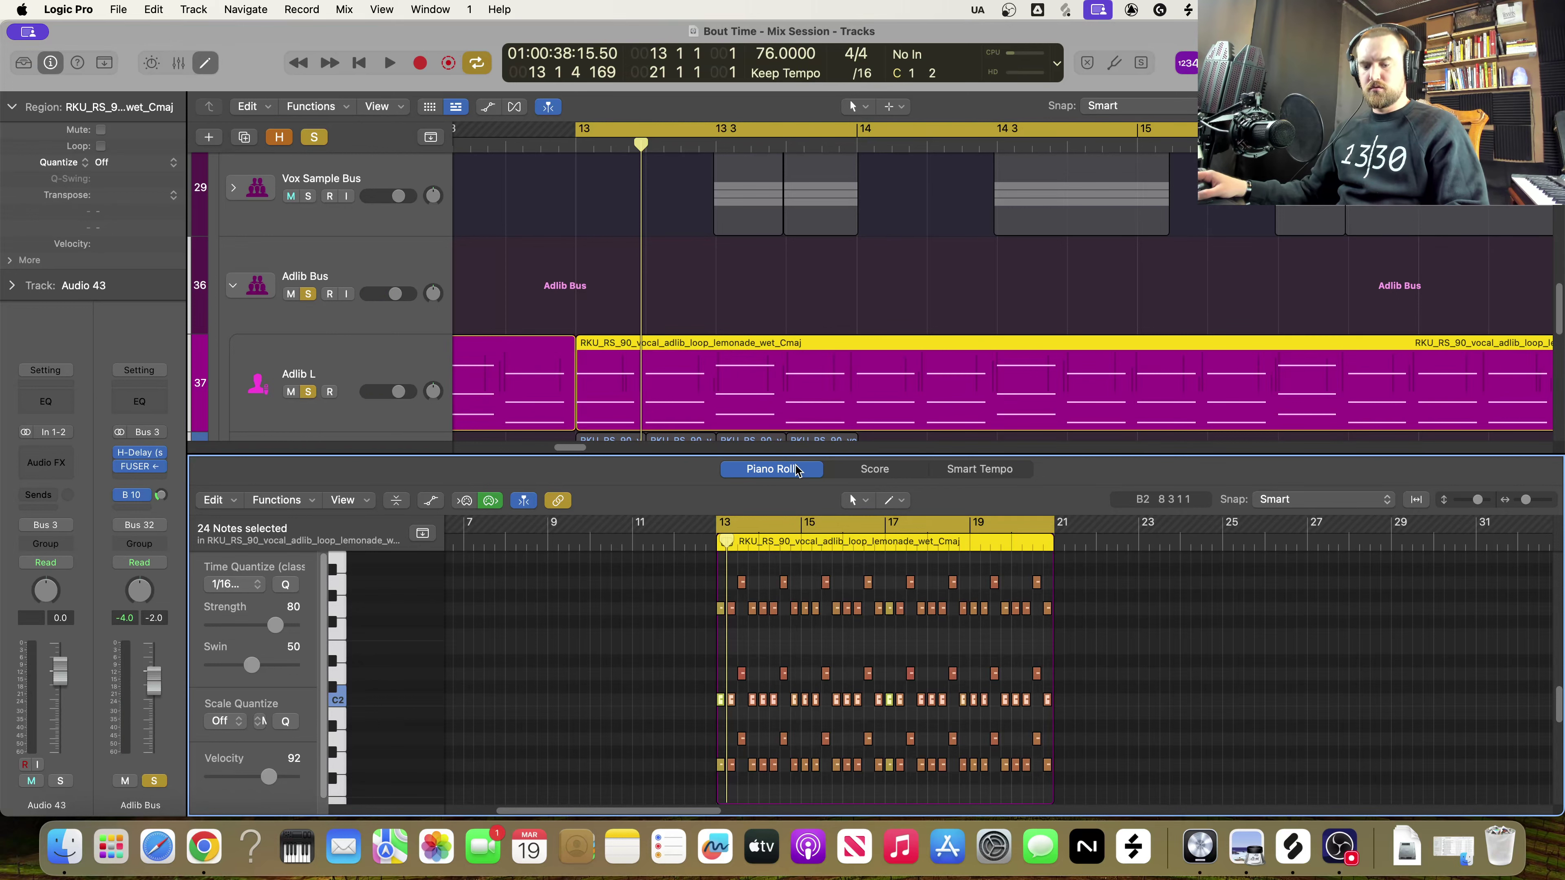
pyautogui.press('e')
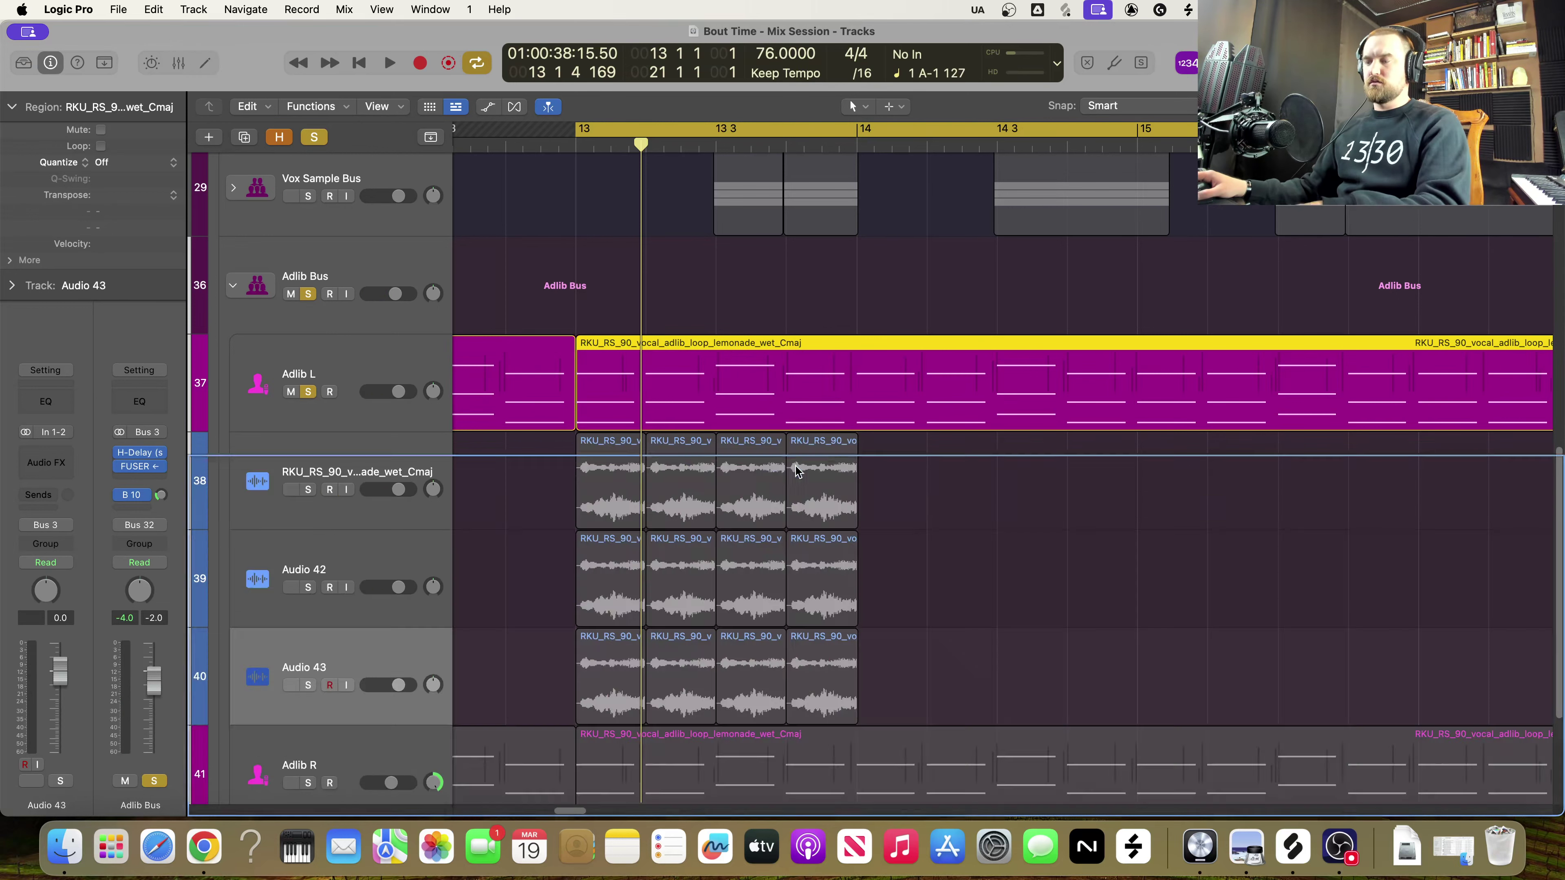
# Reopen Adlib L's region in the piano roll and sound the keys between G1 and C2 to hear the lower pitches
pyautogui.click(405, 475)
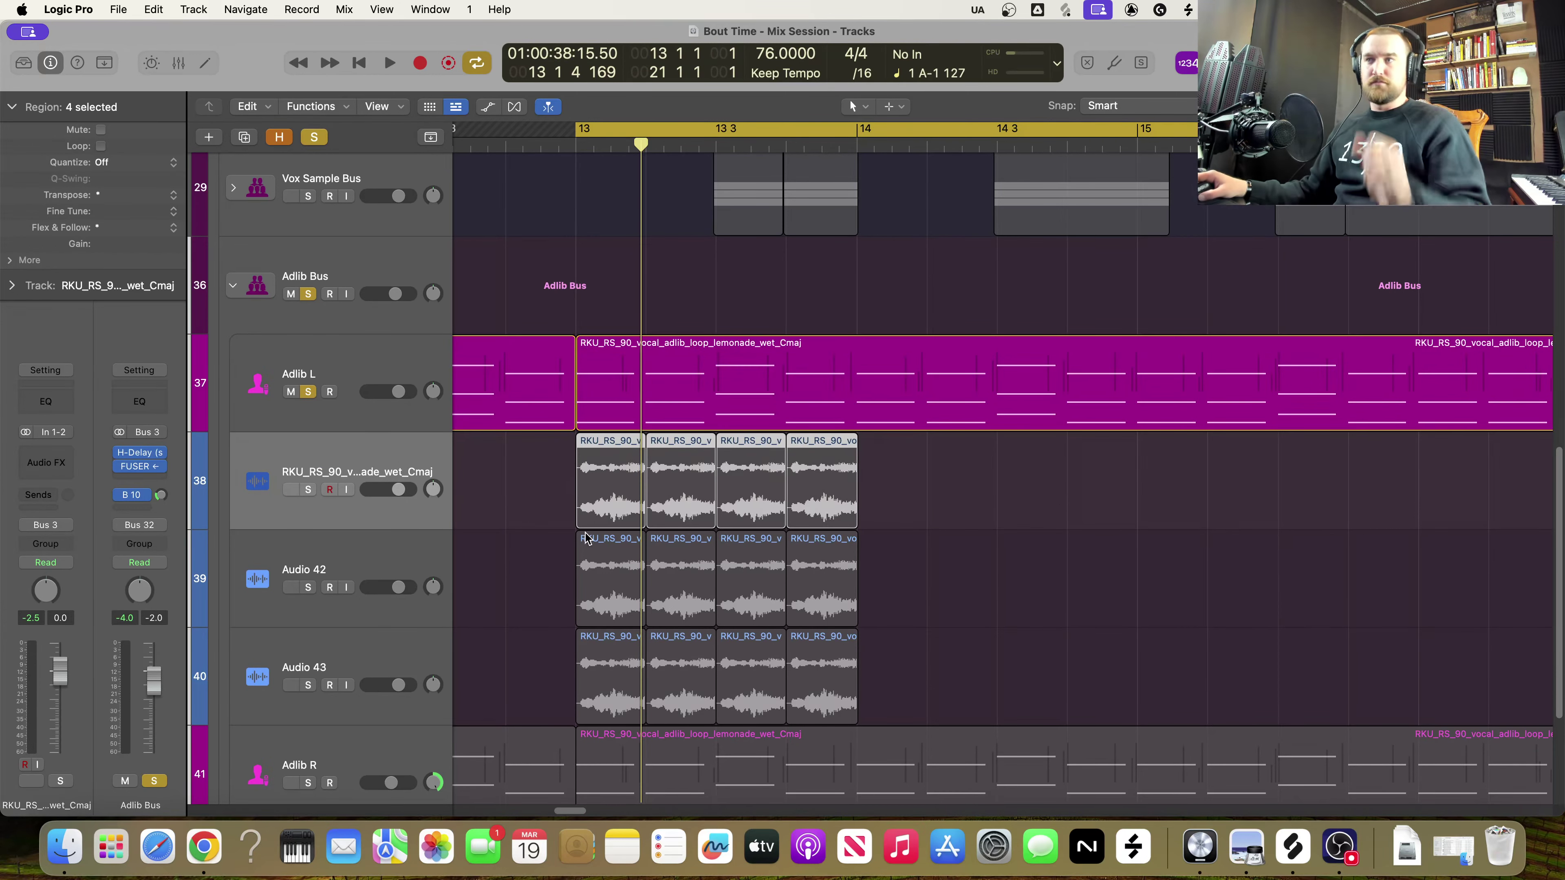
pyautogui.click(623, 395)
pyautogui.press('e')
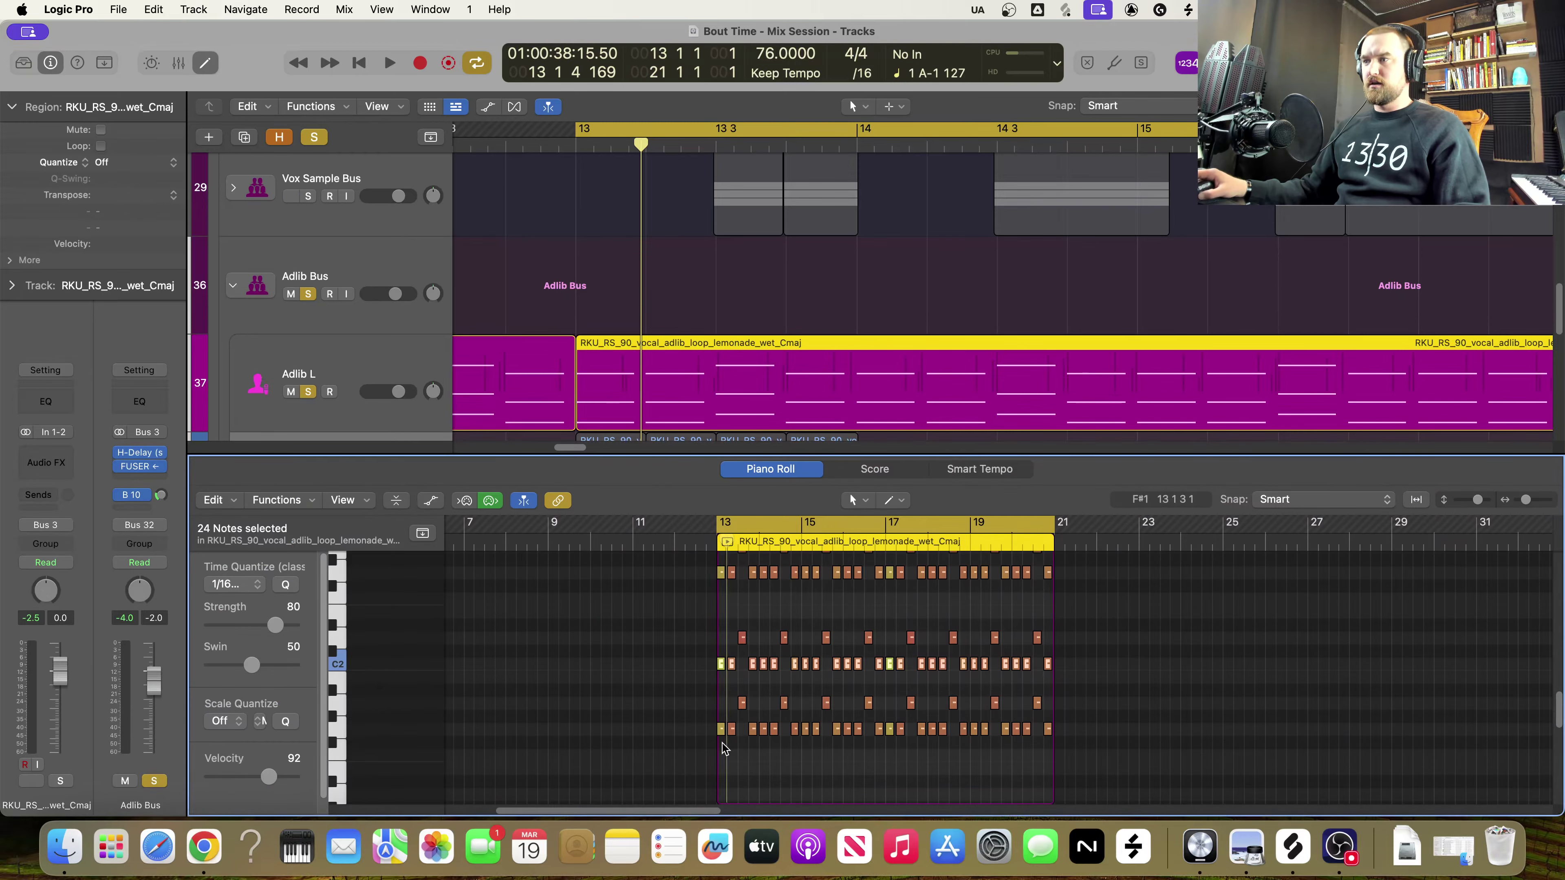
pyautogui.click(331, 726)
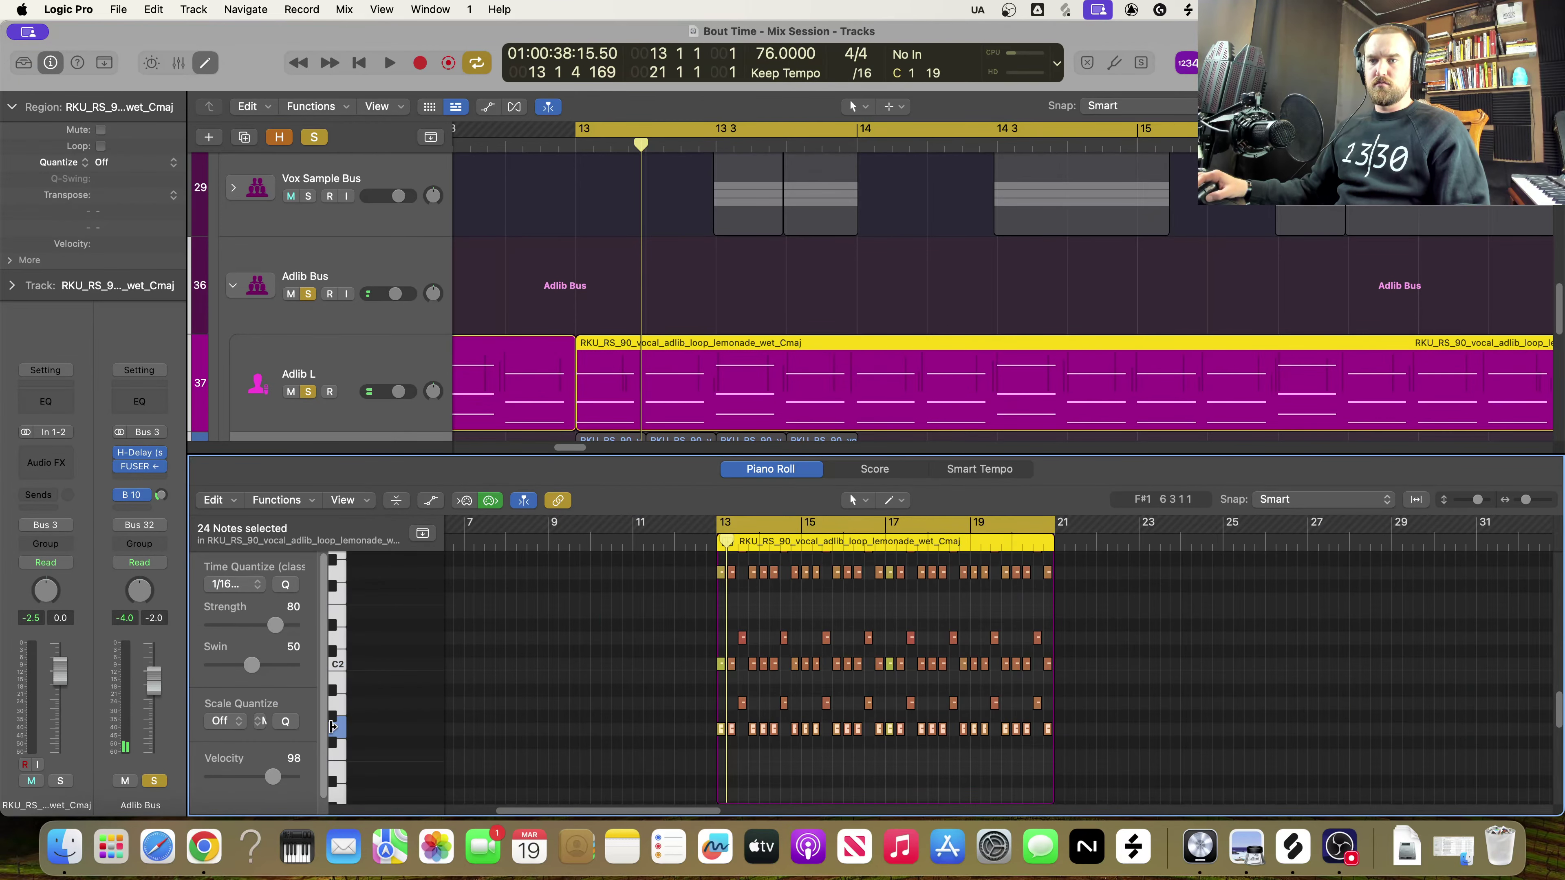
pyautogui.click(340, 667)
pyautogui.click(340, 706)
pyautogui.click(341, 728)
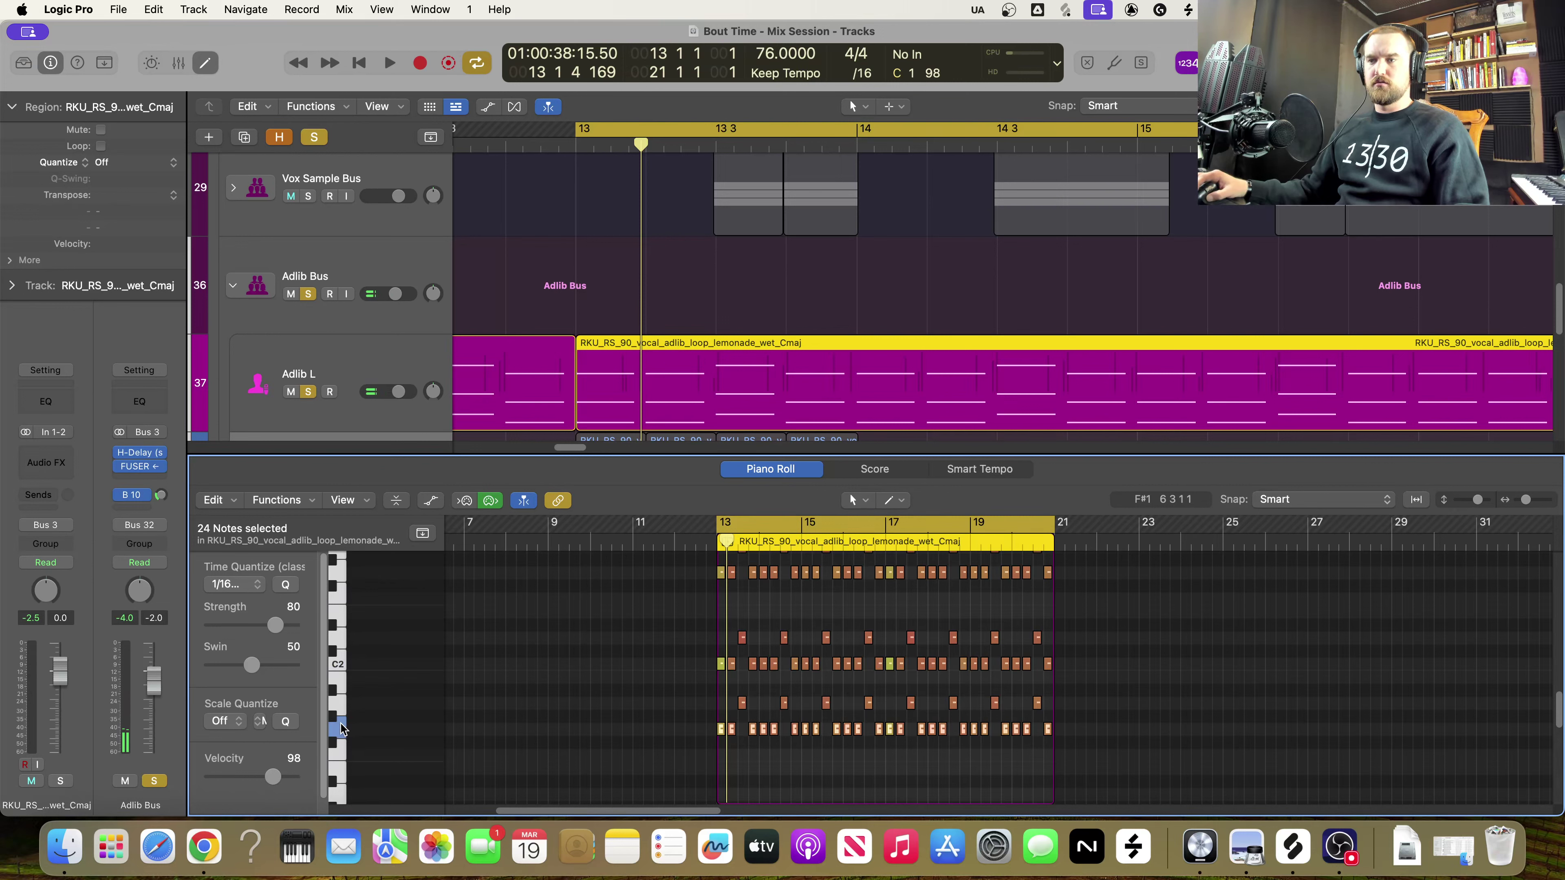
# Sound the keys from C2 up to G2 in the piano roll to hear the higher pitches of the adlib chop
pyautogui.click(341, 664)
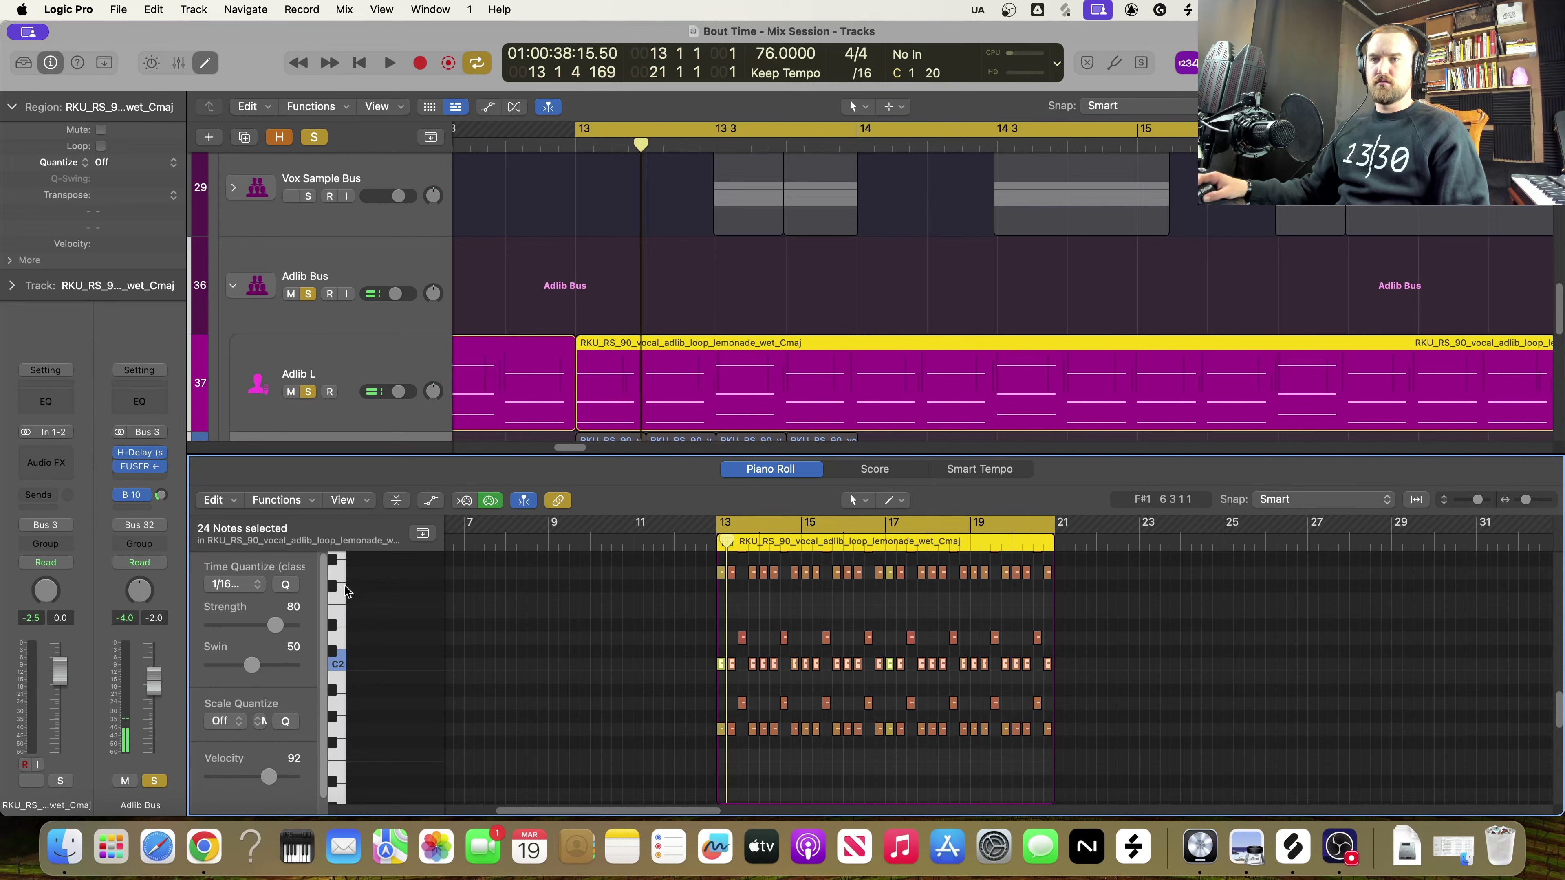
pyautogui.click(342, 635)
pyautogui.click(342, 605)
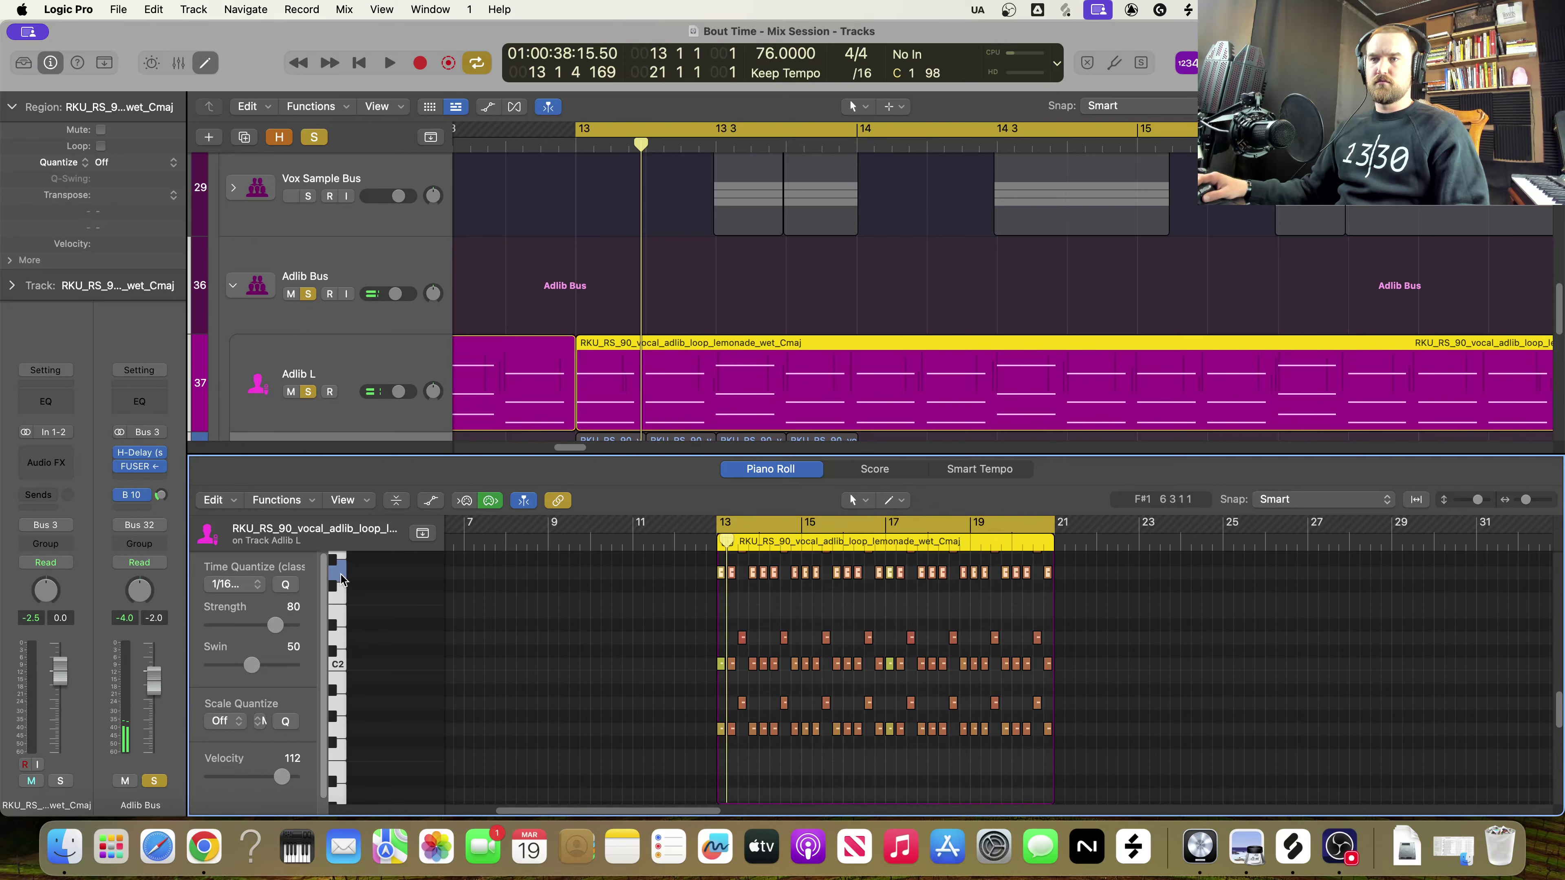
pyautogui.click(341, 580)
pyautogui.scroll(1, 401, 657)
pyautogui.scroll(-2, 402, 665)
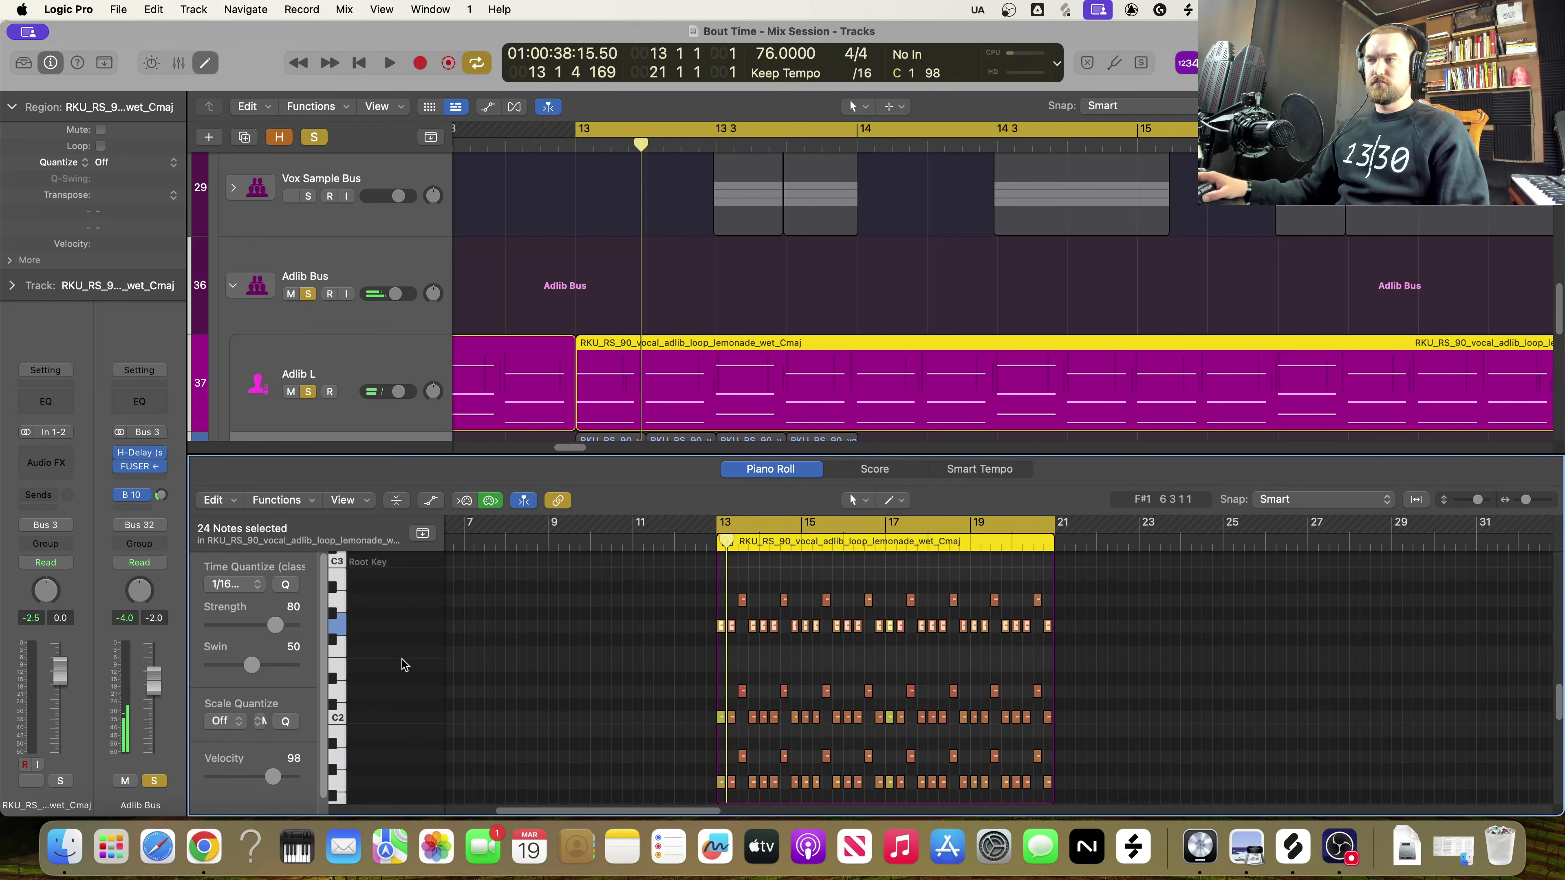
pyautogui.scroll(2, 402, 665)
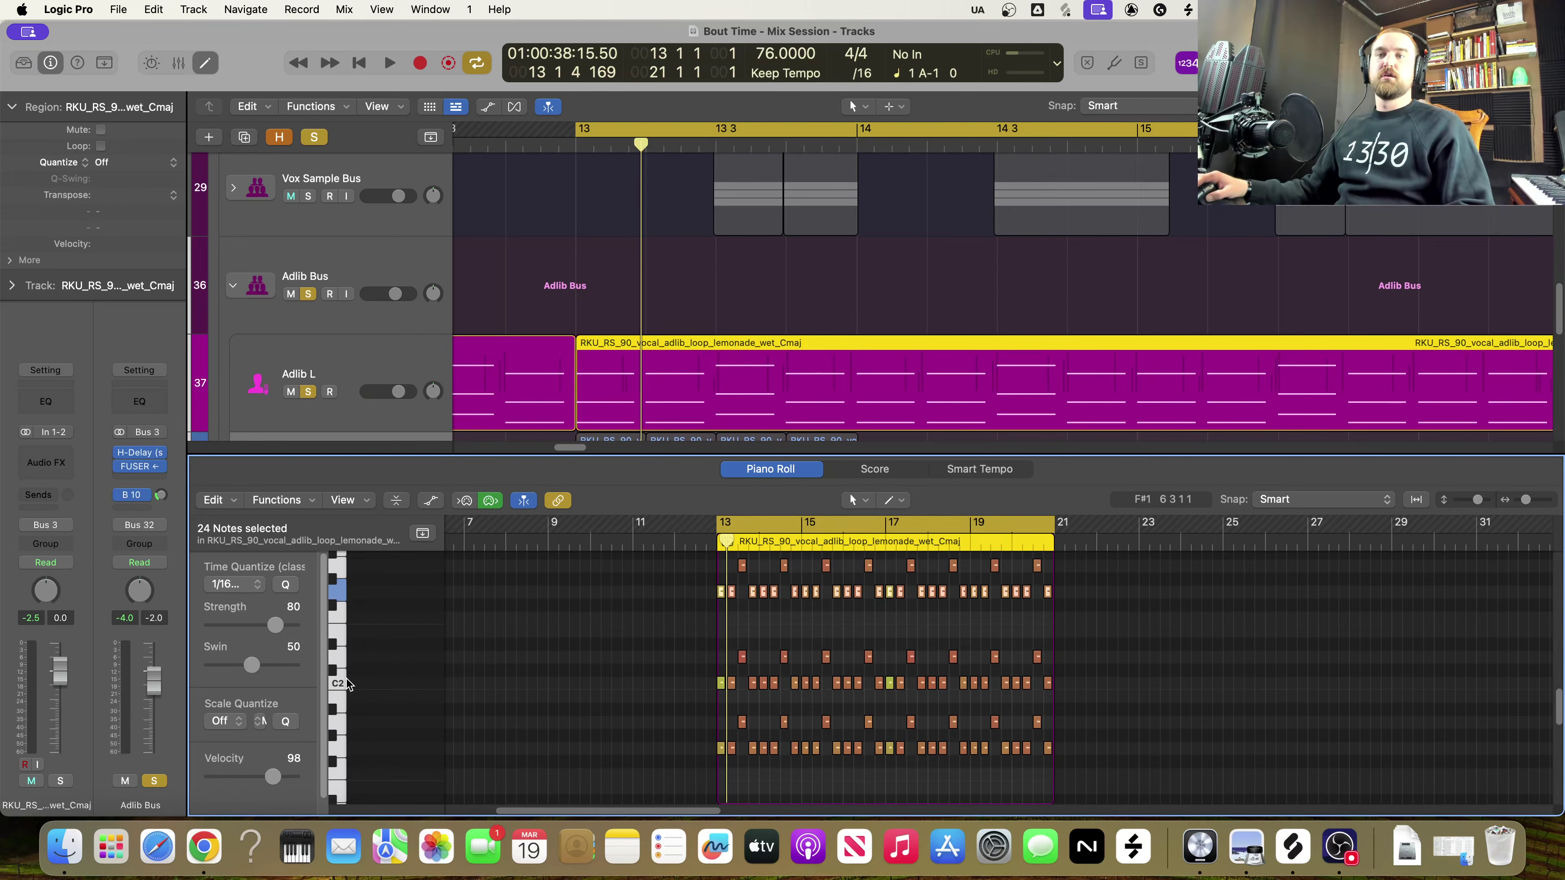
# Sound the four keys directly above C2 one by one to hear the chop rise in semitones
pyautogui.click(334, 670)
pyautogui.click(337, 656)
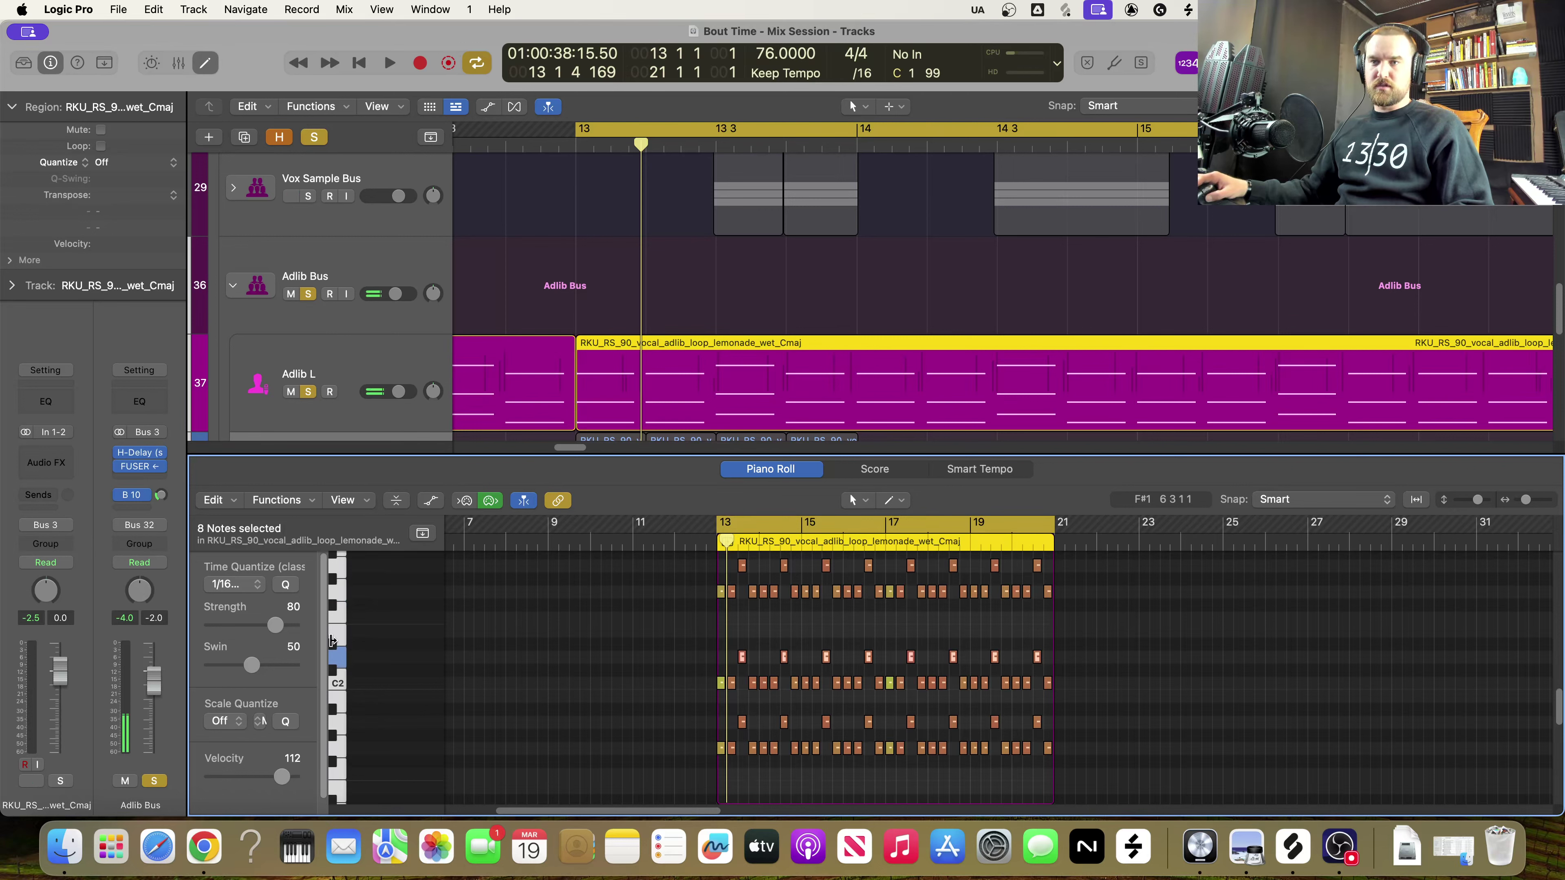
pyautogui.click(333, 641)
pyautogui.click(341, 631)
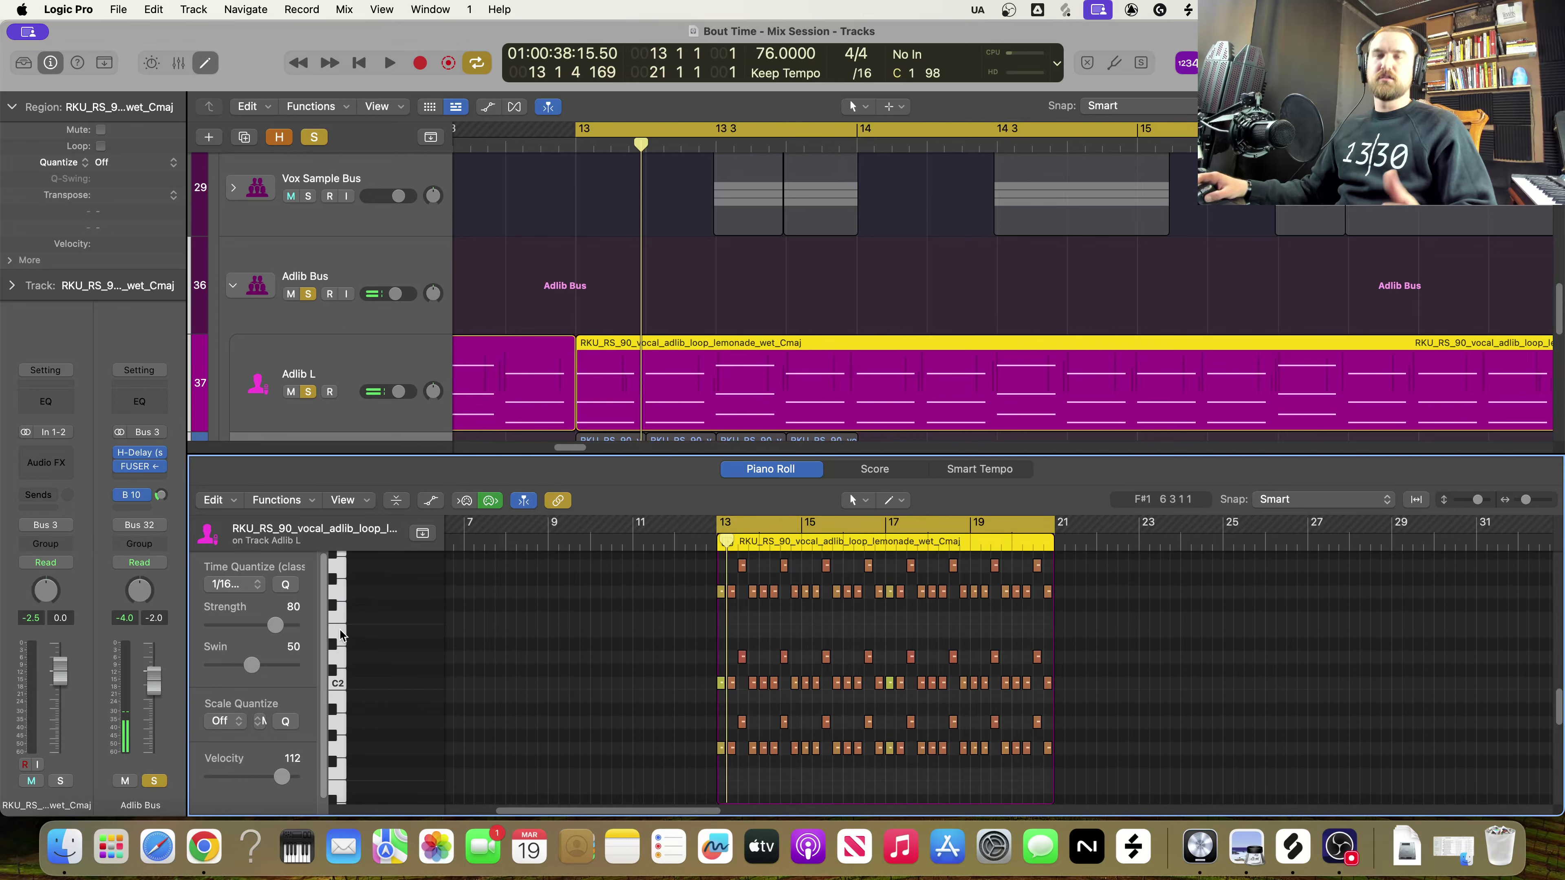
# Audition the sampled notes around C2 on the Piano Roll keyboard of the Adlib L region, then close the editor
pyautogui.click(338, 684)
pyautogui.click(334, 670)
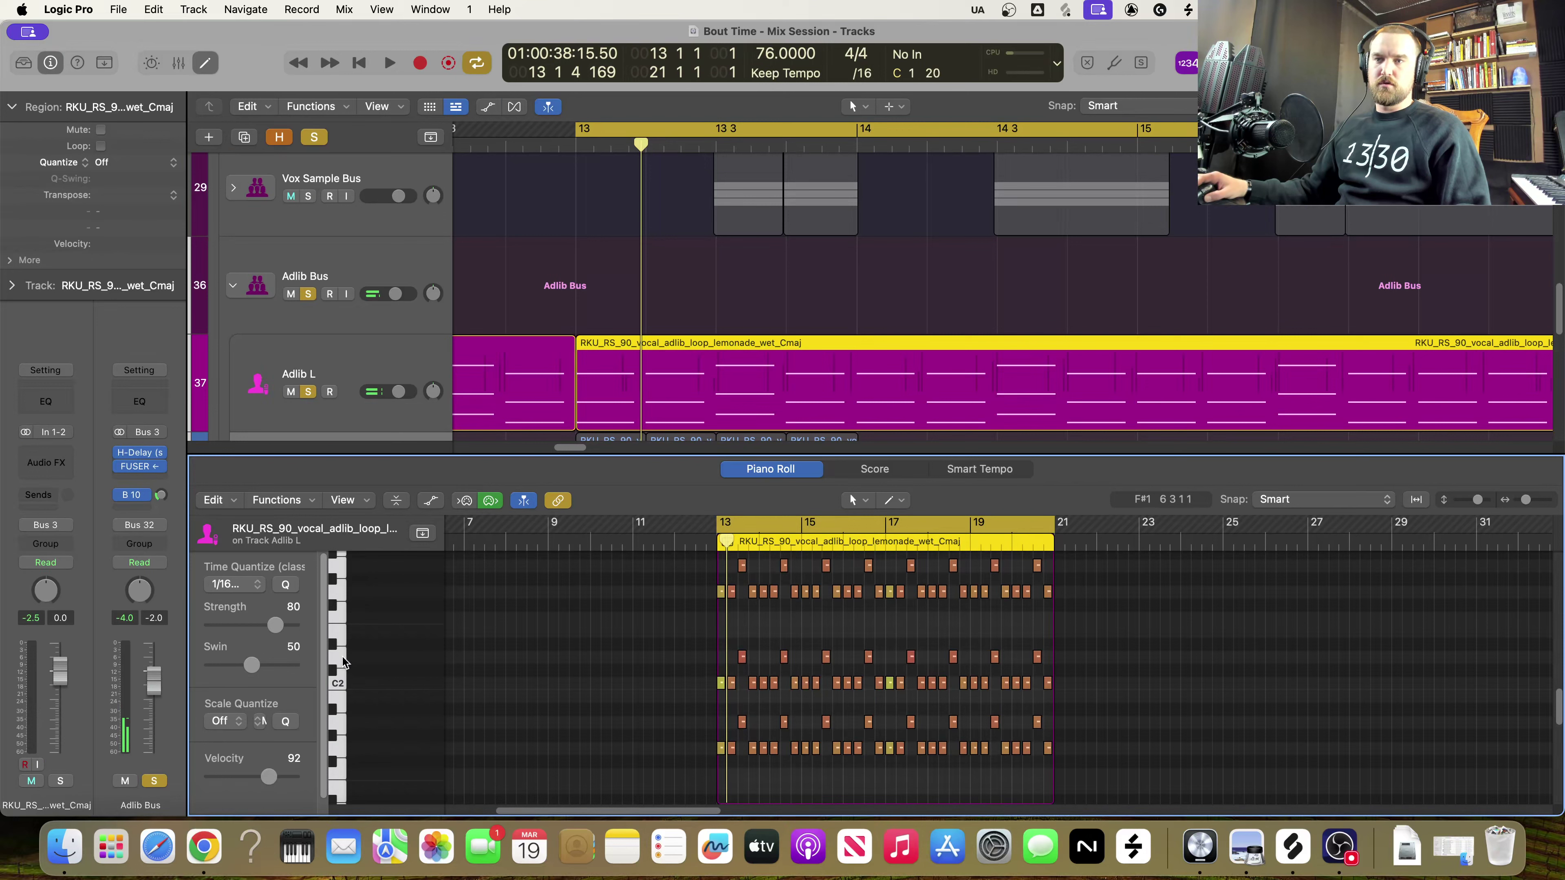
pyautogui.click(337, 655)
pyautogui.click(333, 643)
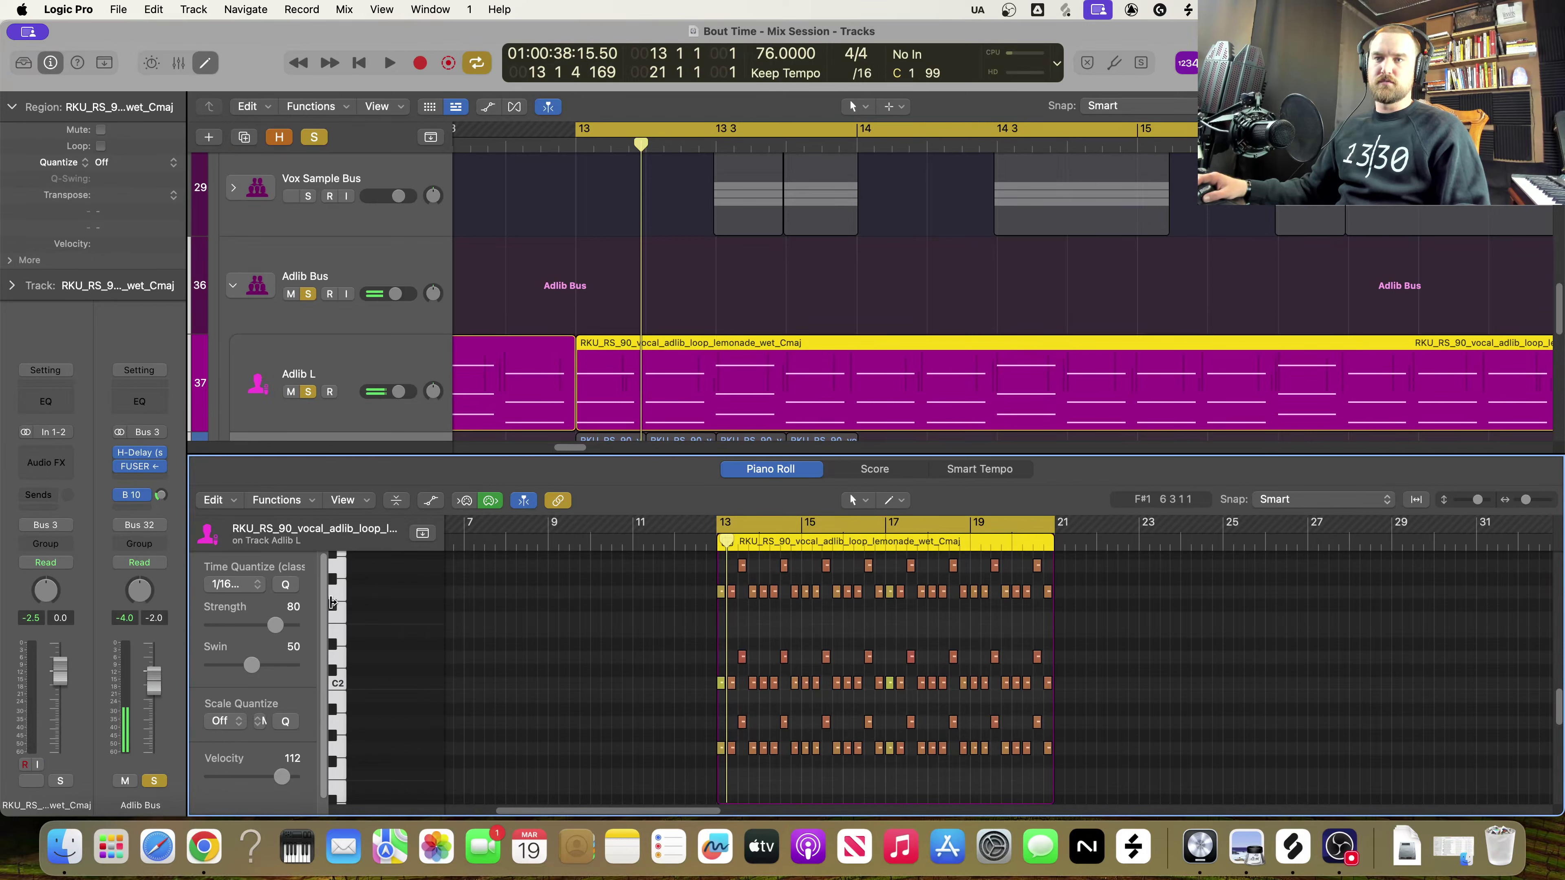
pyautogui.click(338, 593)
pyautogui.click(333, 580)
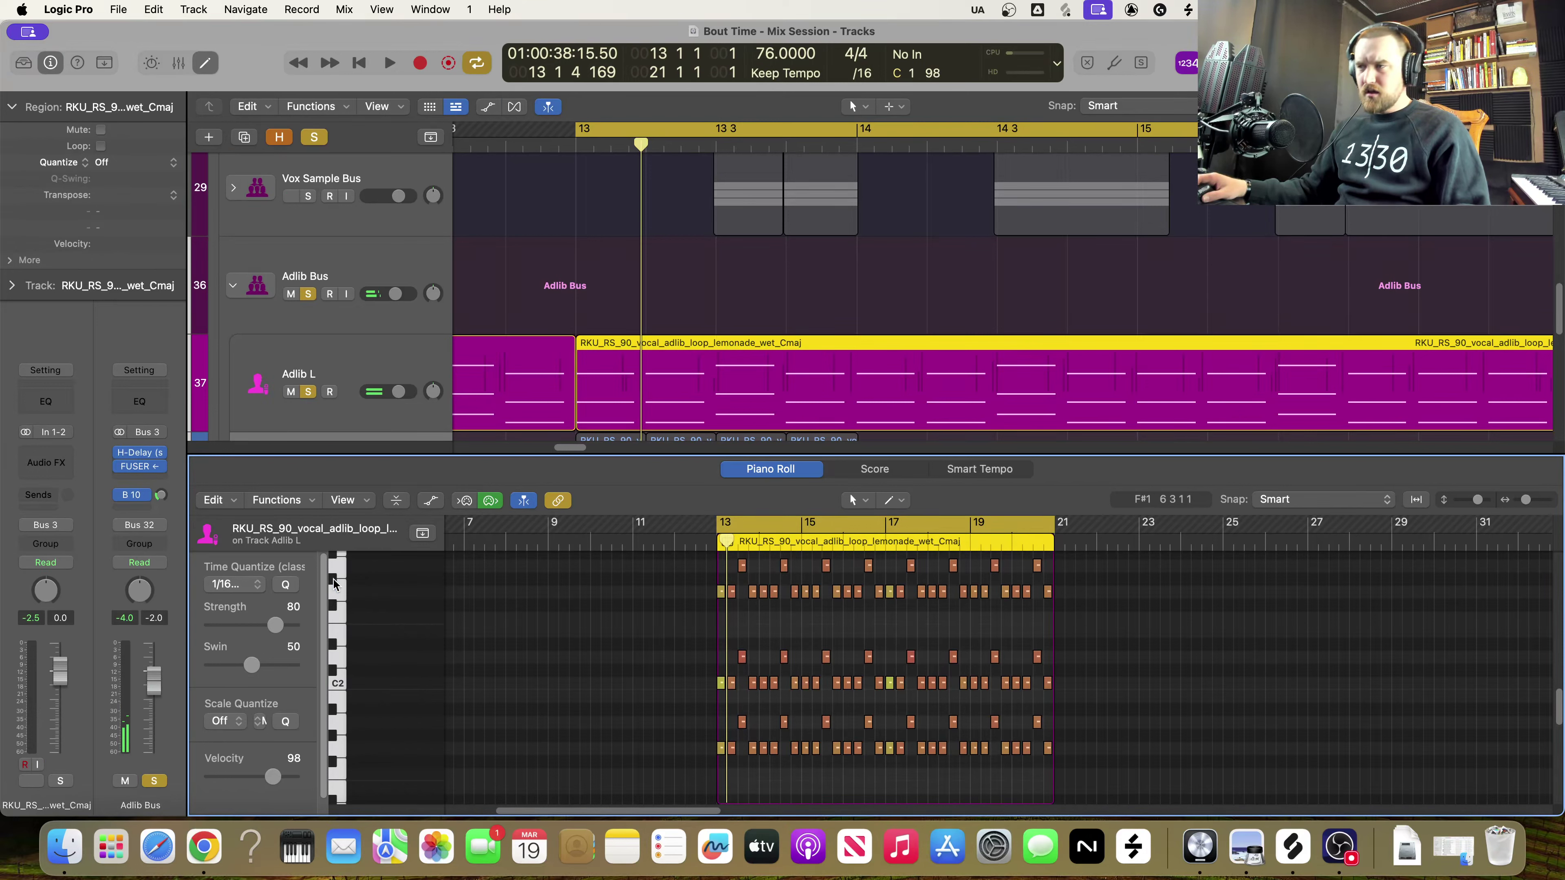
pyautogui.click(342, 593)
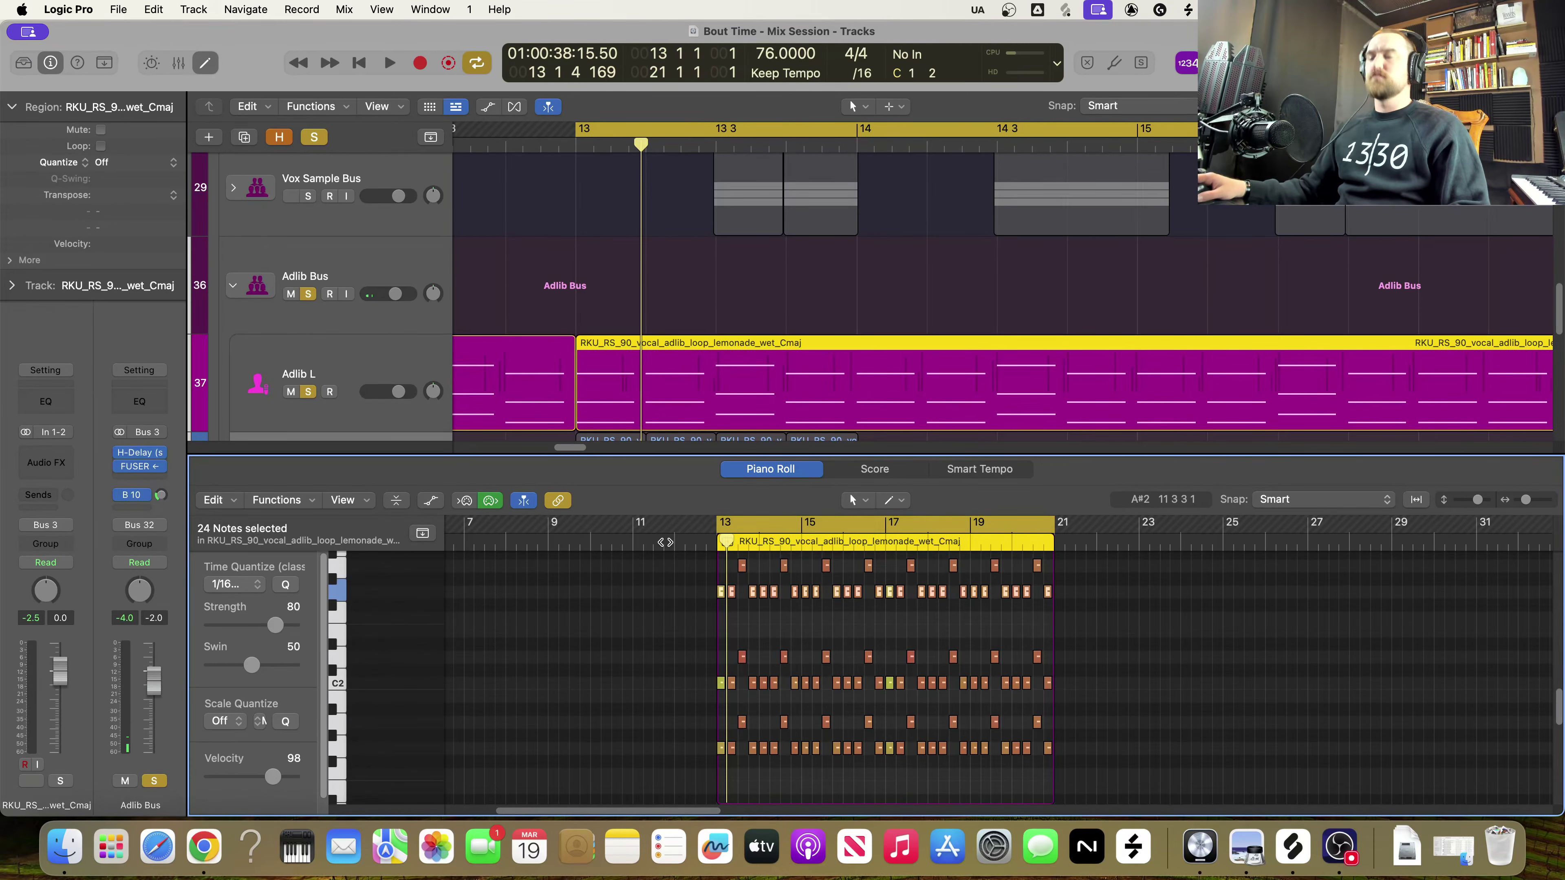
pyautogui.press('e')
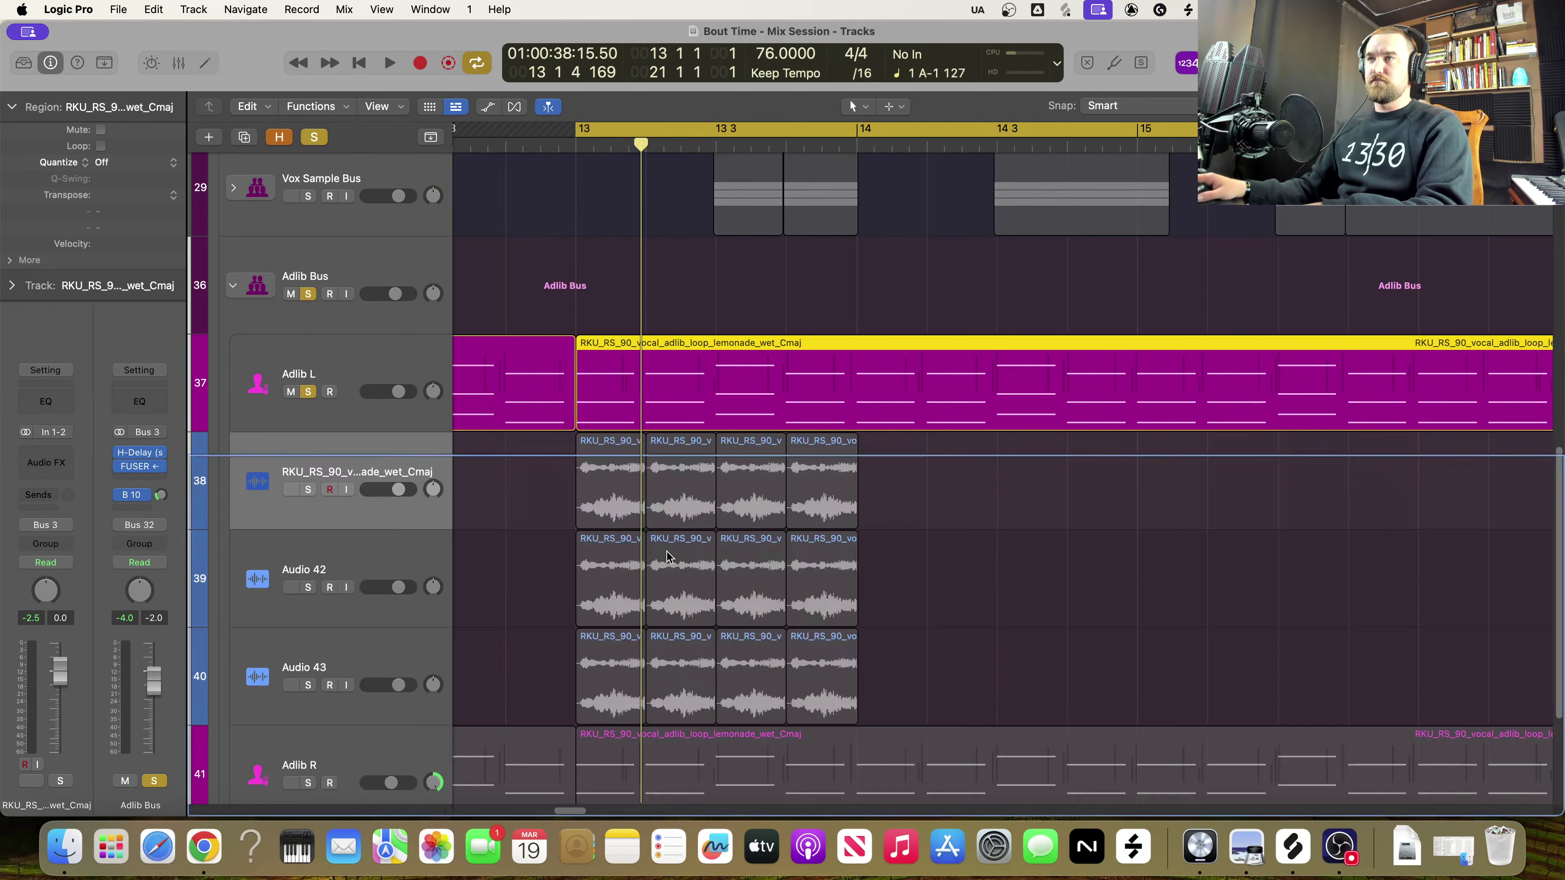
# Turn off solo on Adlib L and check the transpose setting of the first region on each of the three audio tracks below
pyautogui.click(400, 521)
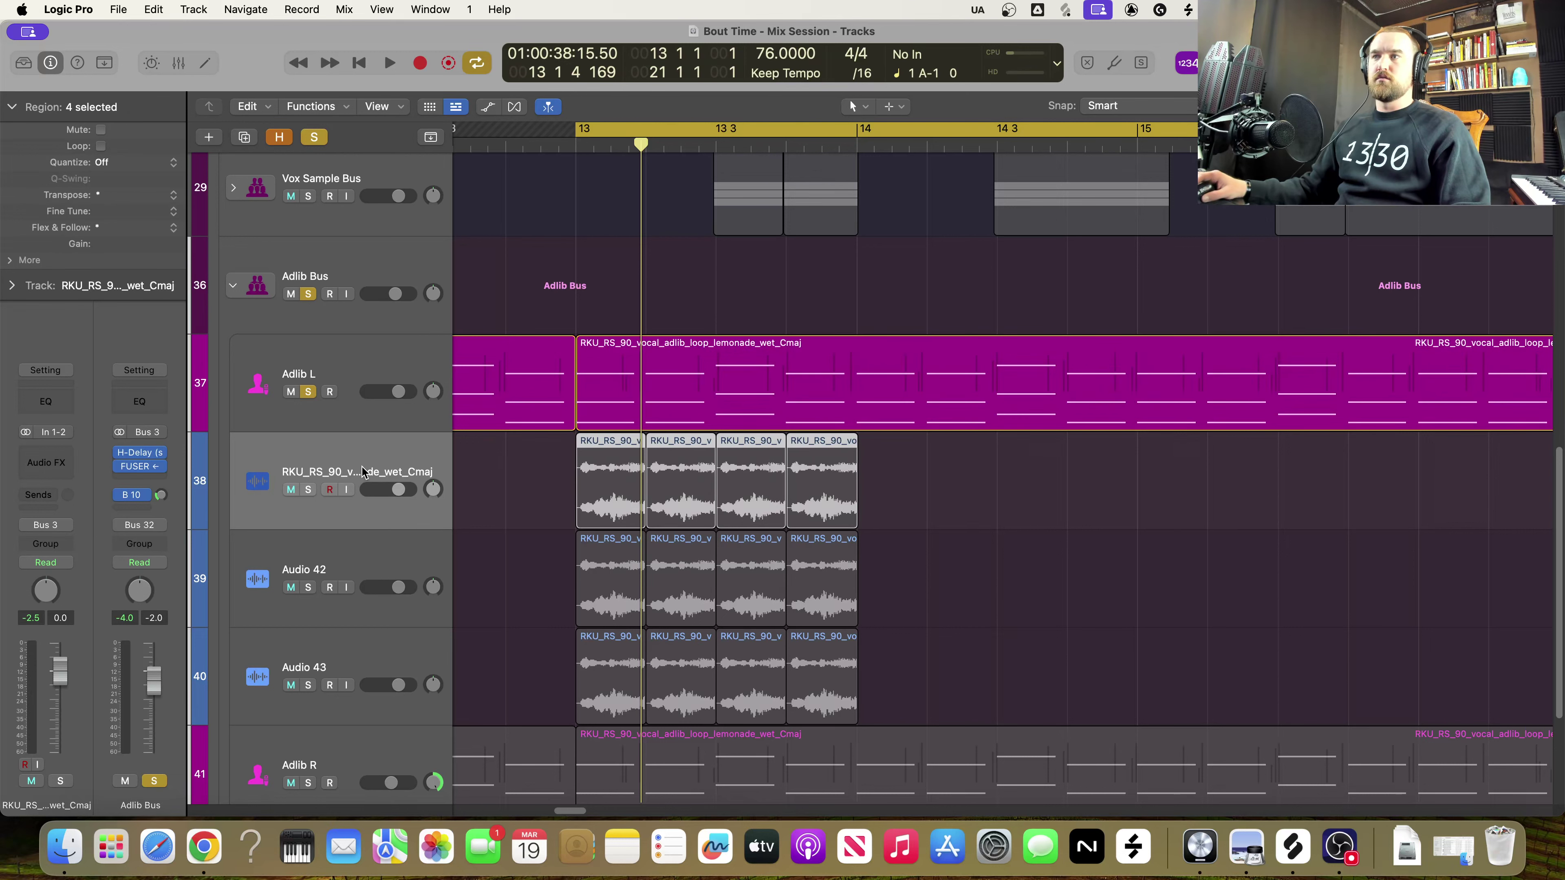
pyautogui.click(558, 509)
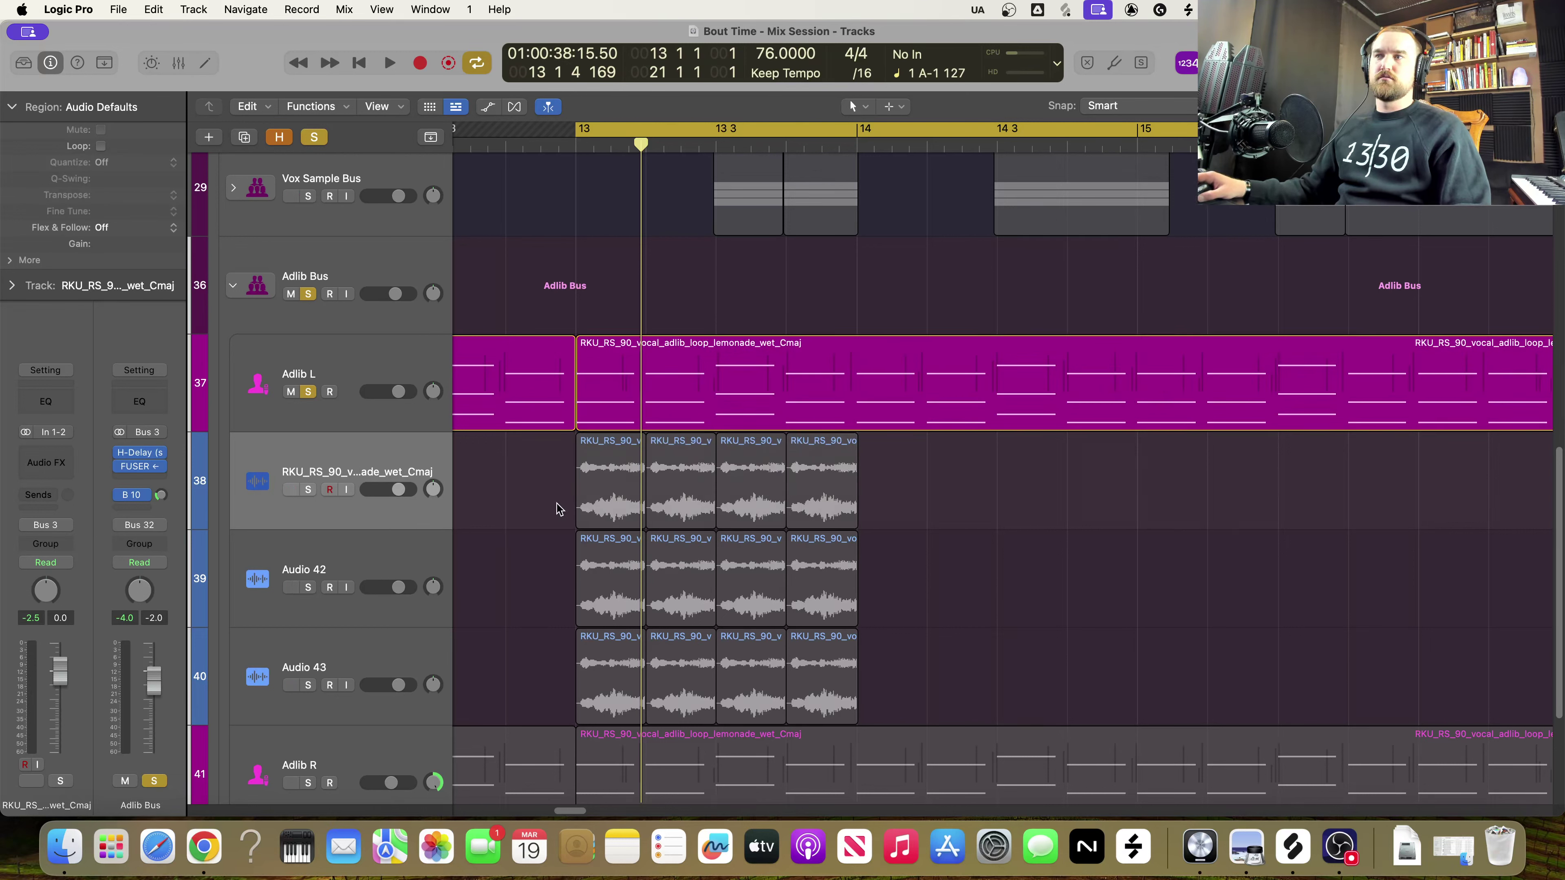
pyautogui.click(309, 393)
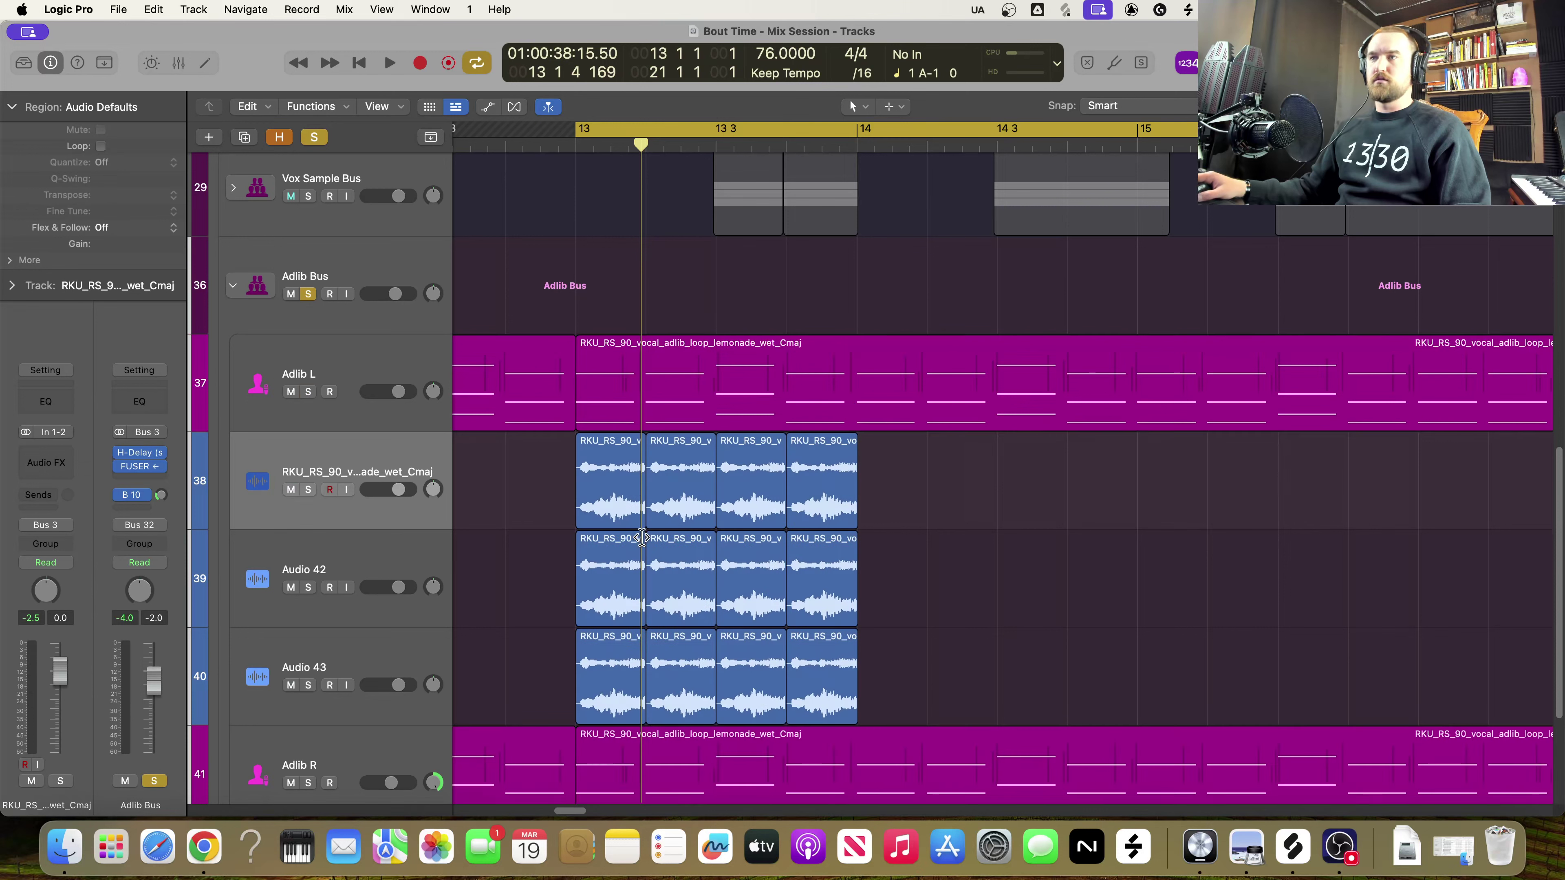
pyautogui.click(620, 493)
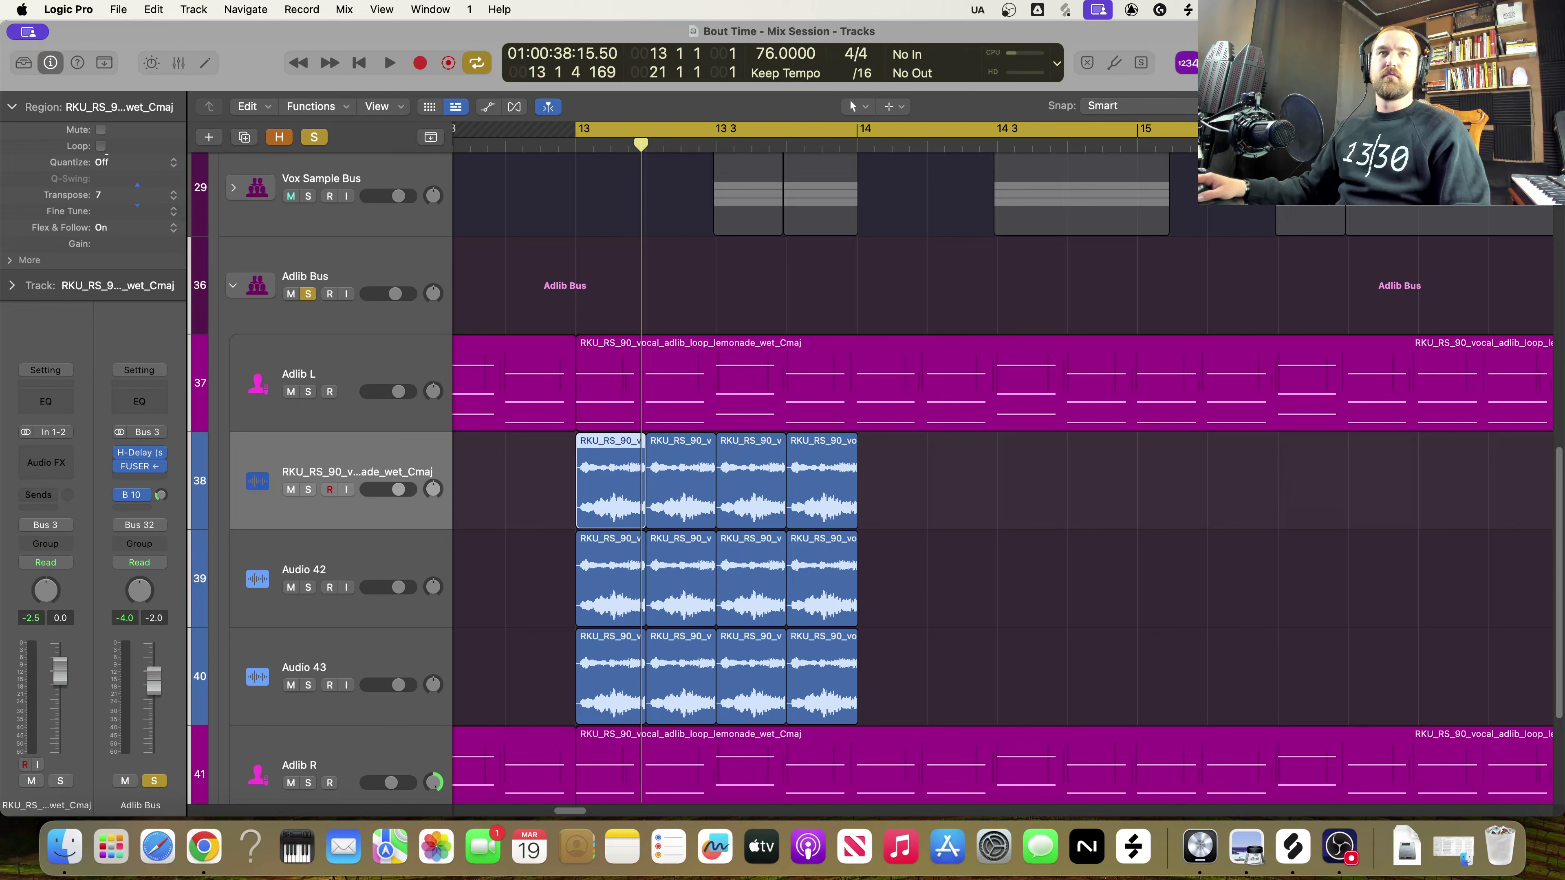
pyautogui.click(592, 586)
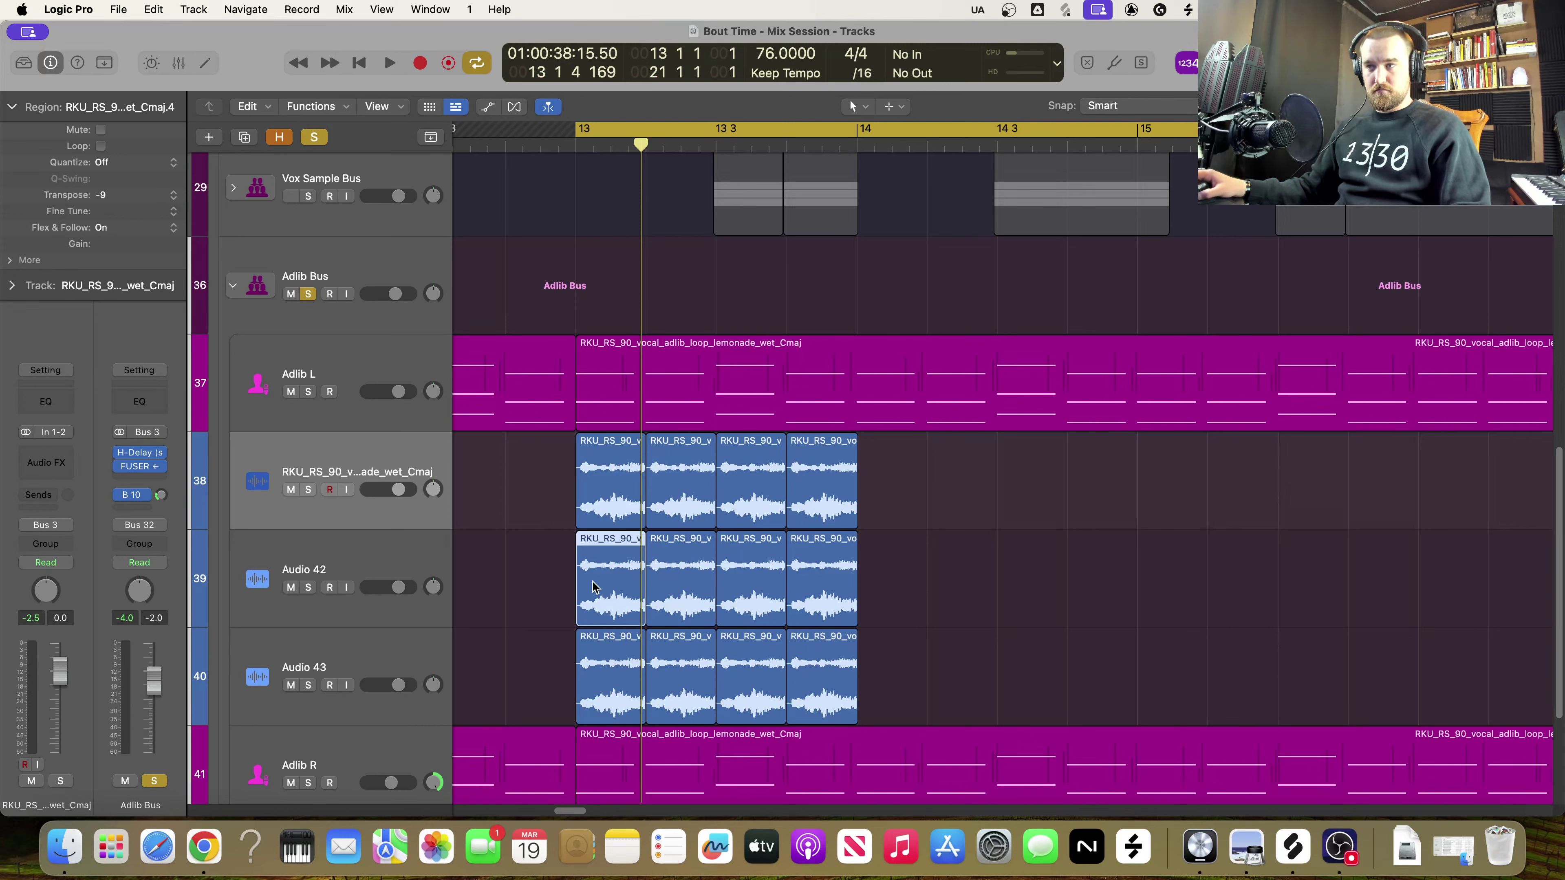
pyautogui.click(616, 692)
pyautogui.click(363, 658)
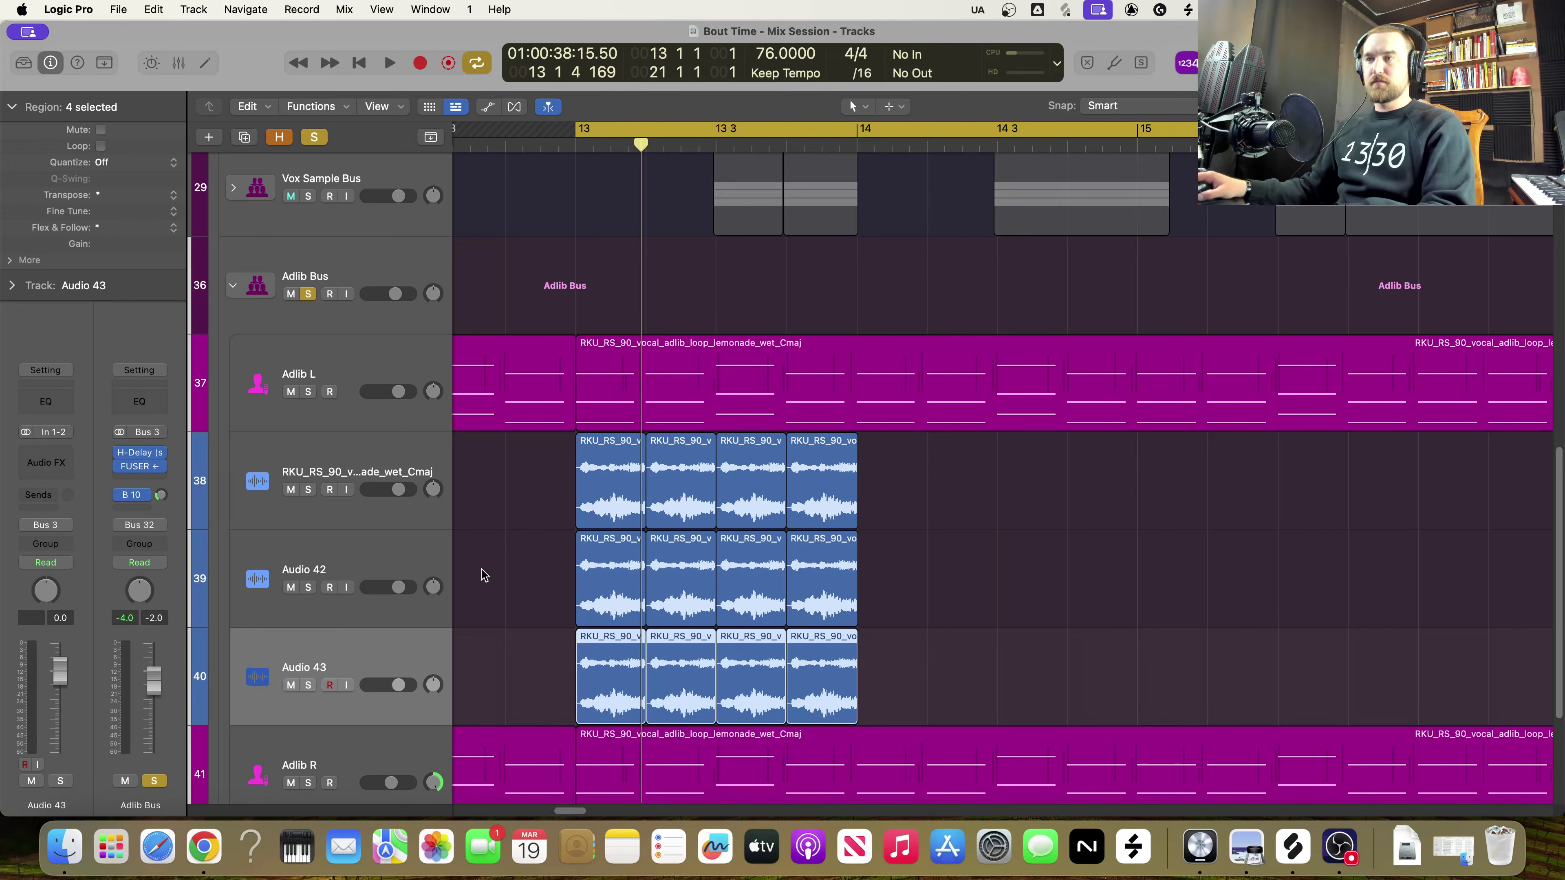
# Examine the chord notes of the Adlib L region in the Piano Roll against the first Audio 43 region's transposition
pyautogui.doubleClick(613, 376)
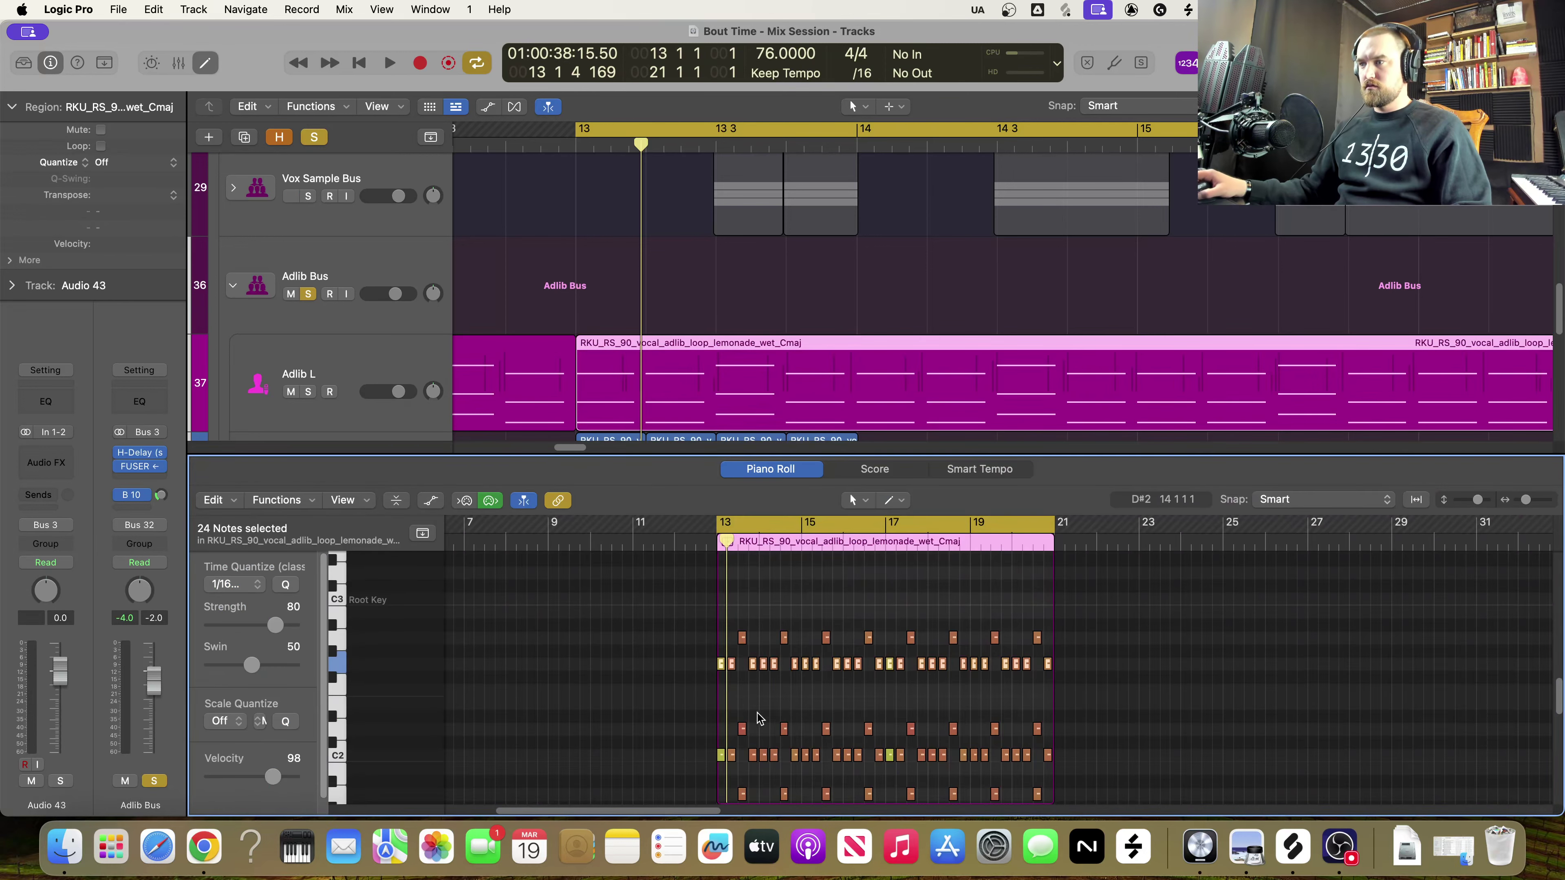
pyautogui.scroll(-3, 759, 722)
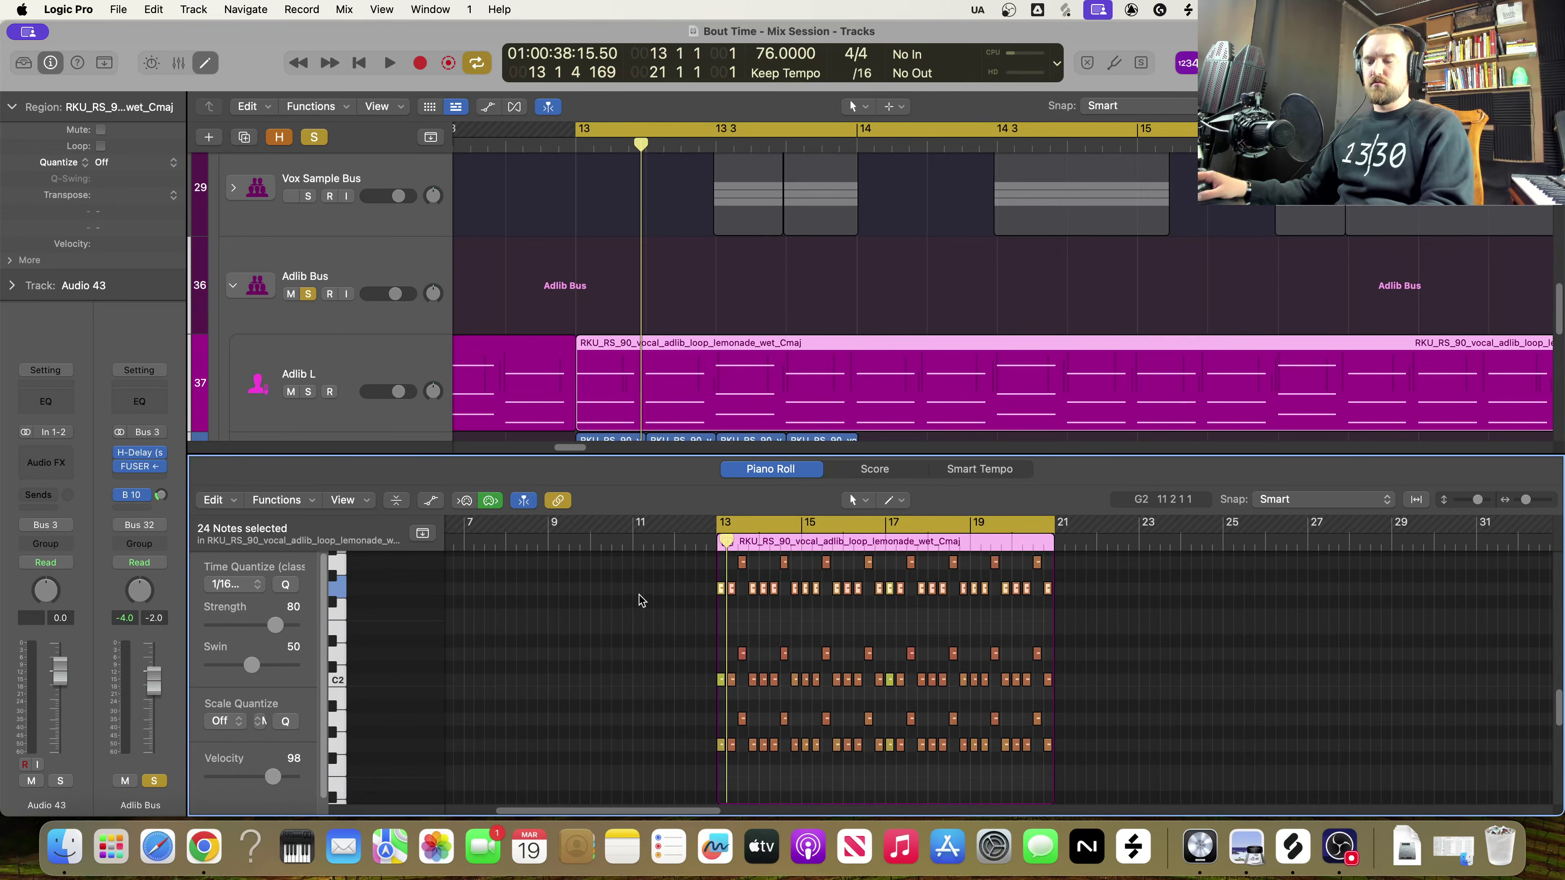
pyautogui.press('e')
pyautogui.click(585, 676)
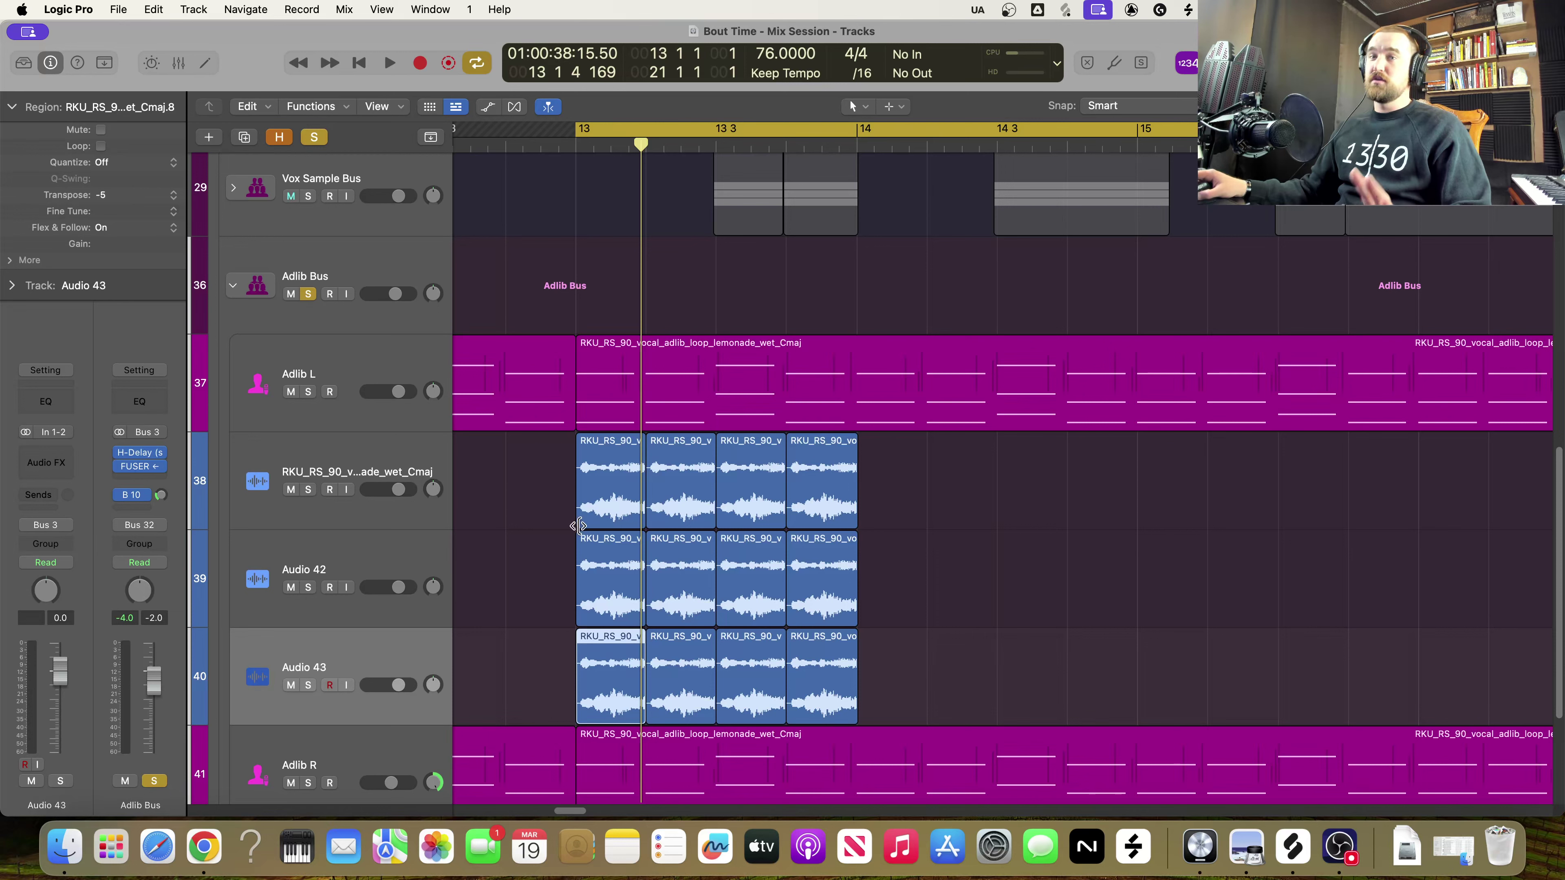
# Play the adlib tracks from bar 13, comparing Adlib L soloed with Adlib L unsoloed
pyautogui.press('space')
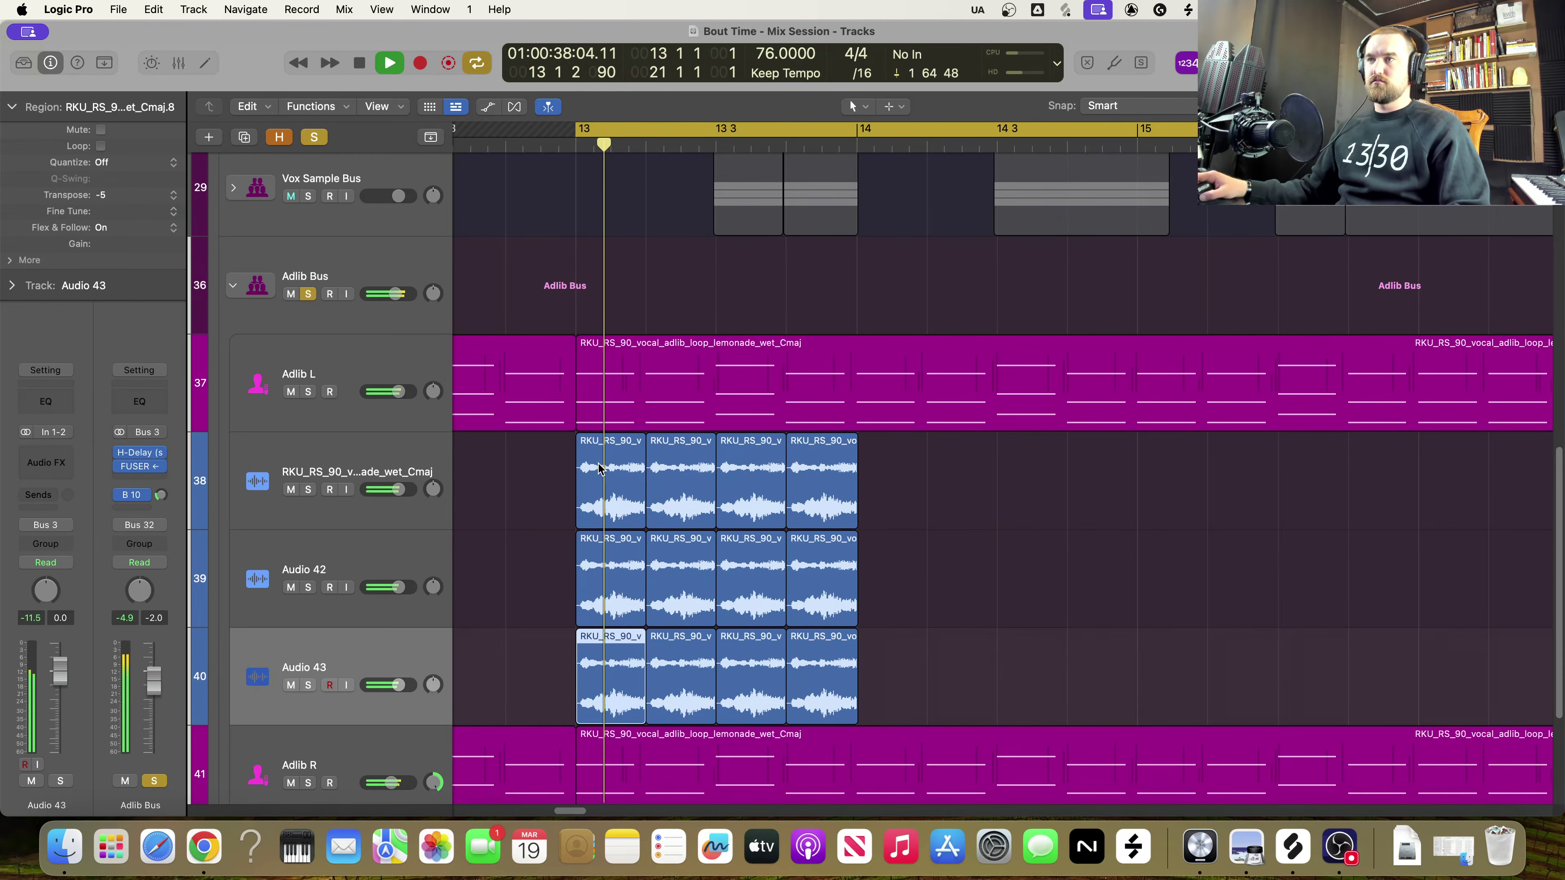
pyautogui.click(308, 392)
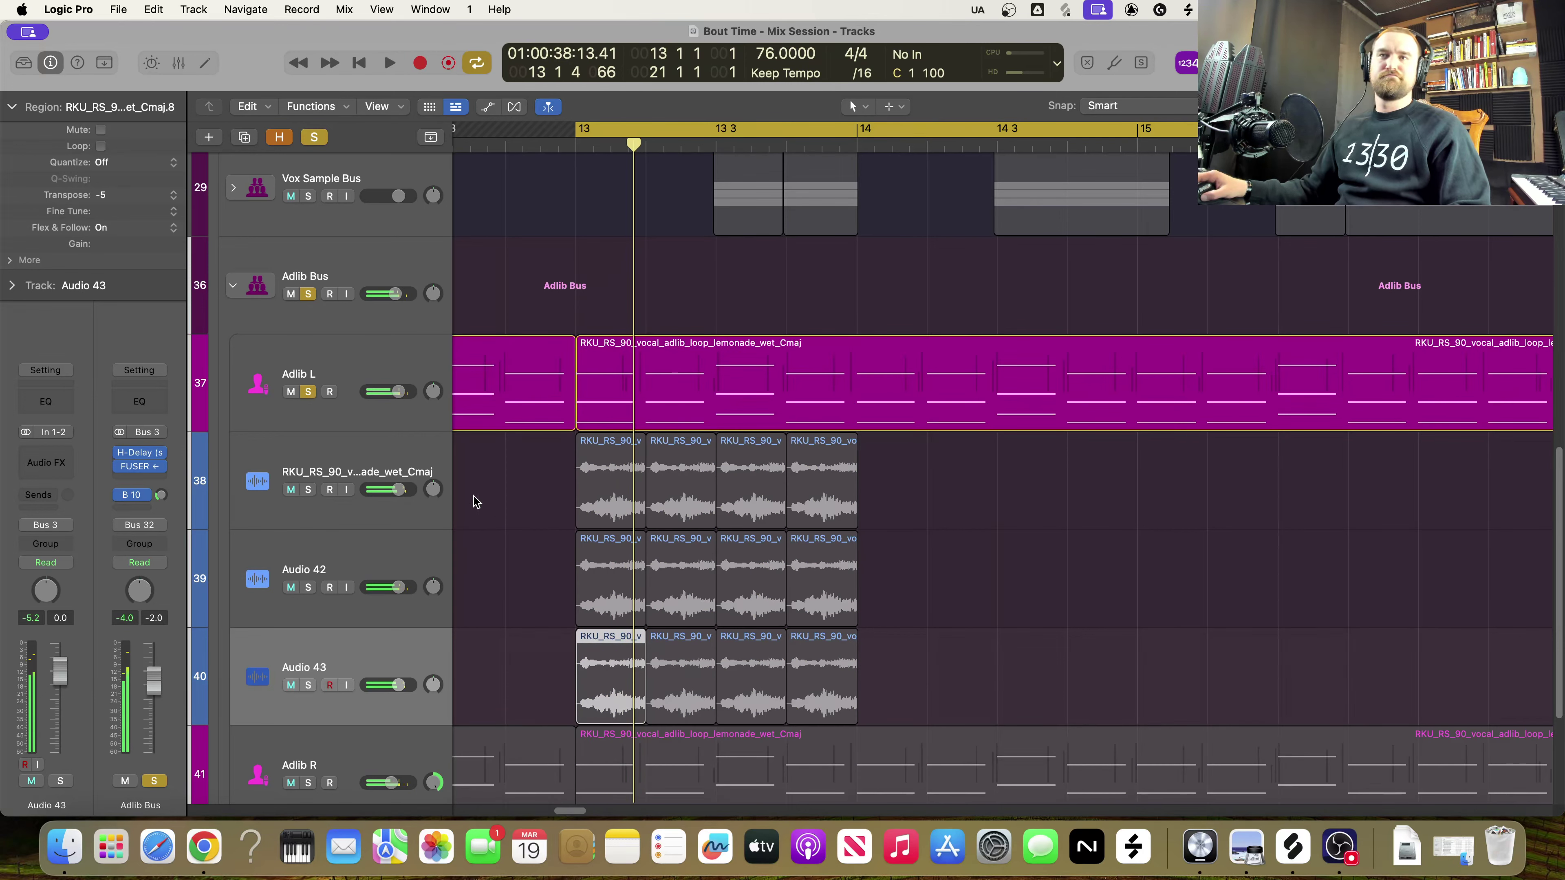
pyautogui.click(308, 392)
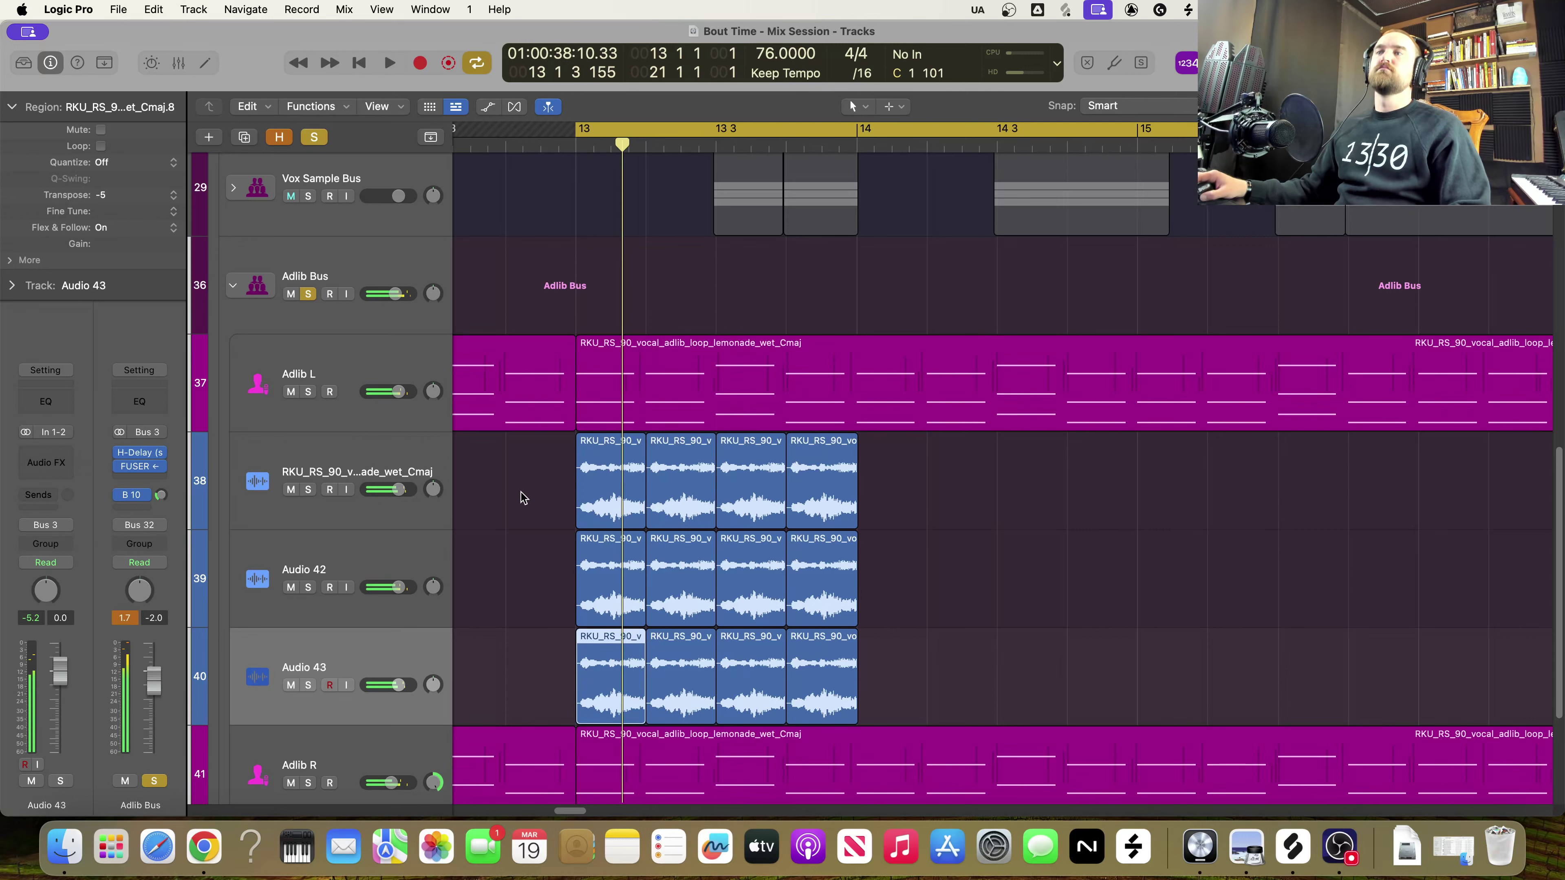
# Inspect the transposition of the bar 13 region on each of the three stacked audio tracks
pyautogui.click(601, 492)
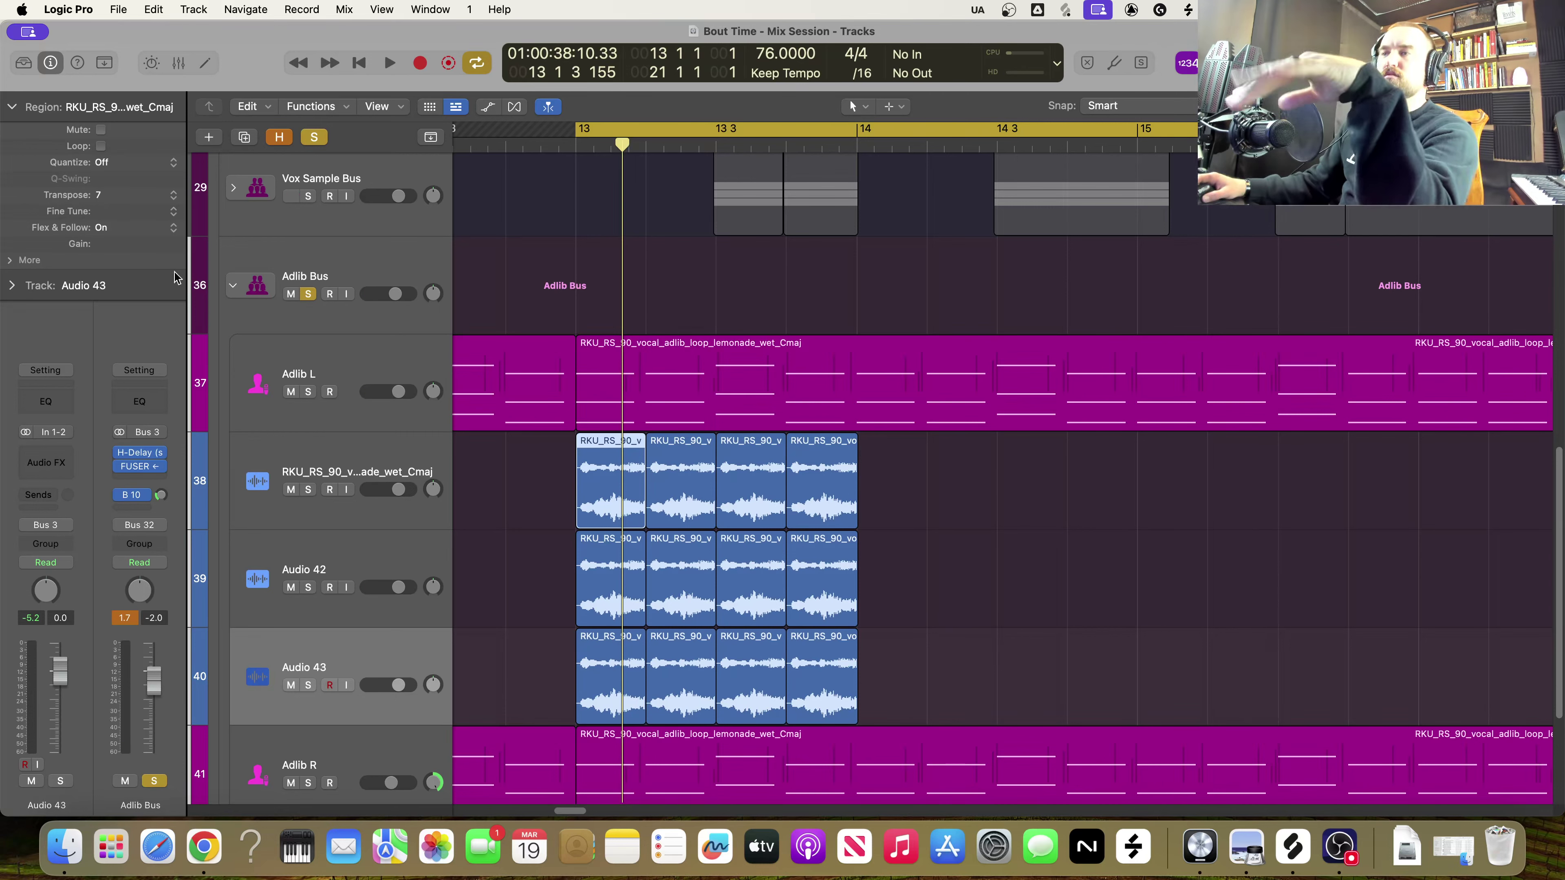
pyautogui.click(599, 617)
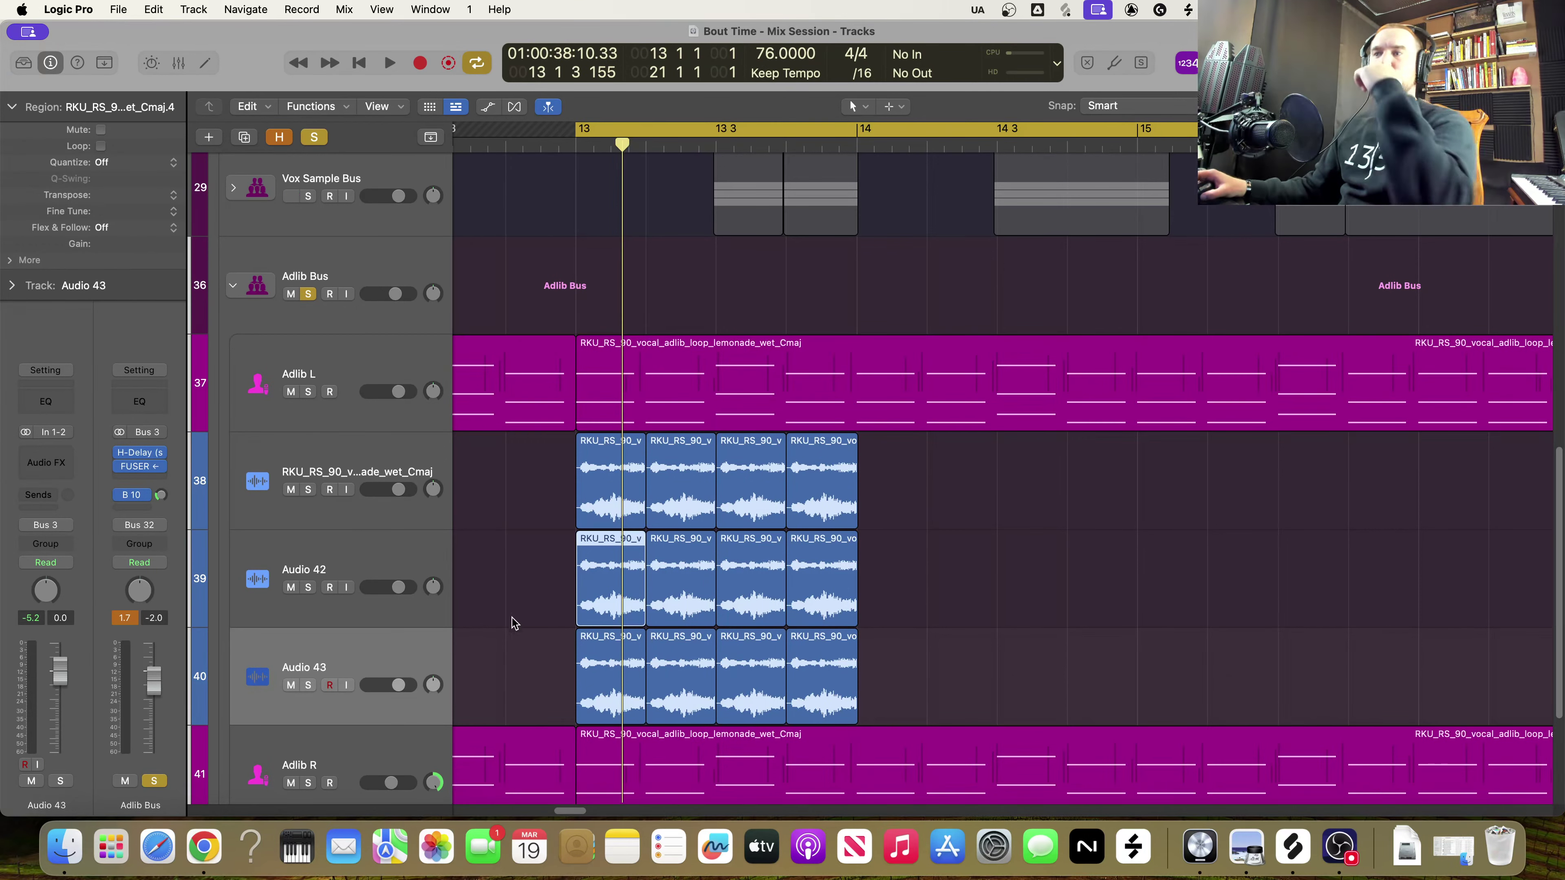
pyautogui.click(606, 664)
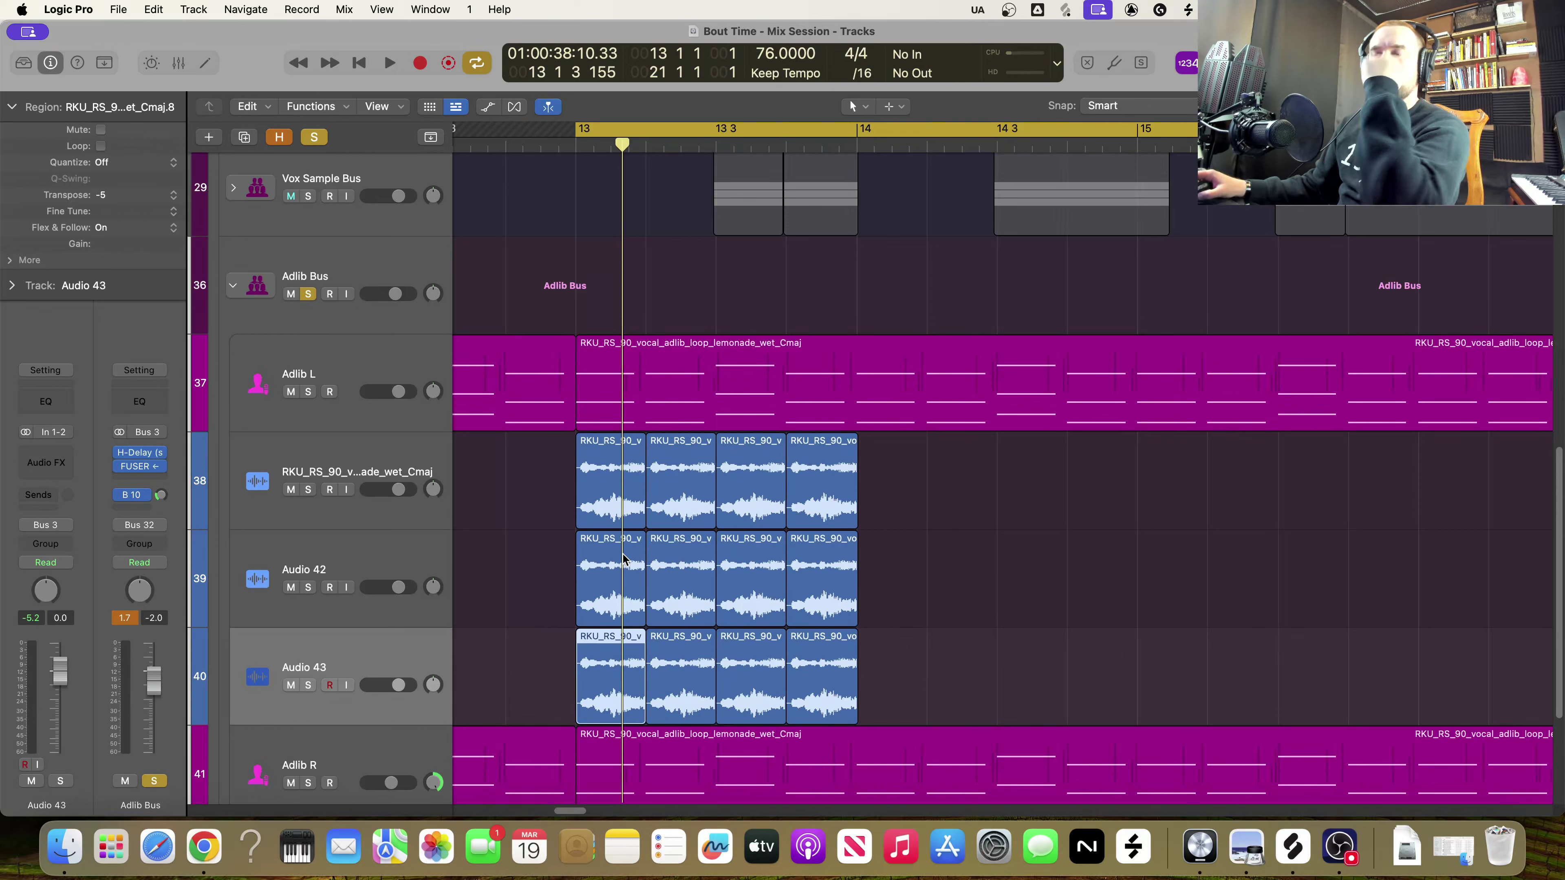
# Turn off solo on the Adlib Bus, solo Adlib L, and listen to its playback from bar 13
pyautogui.press('space')
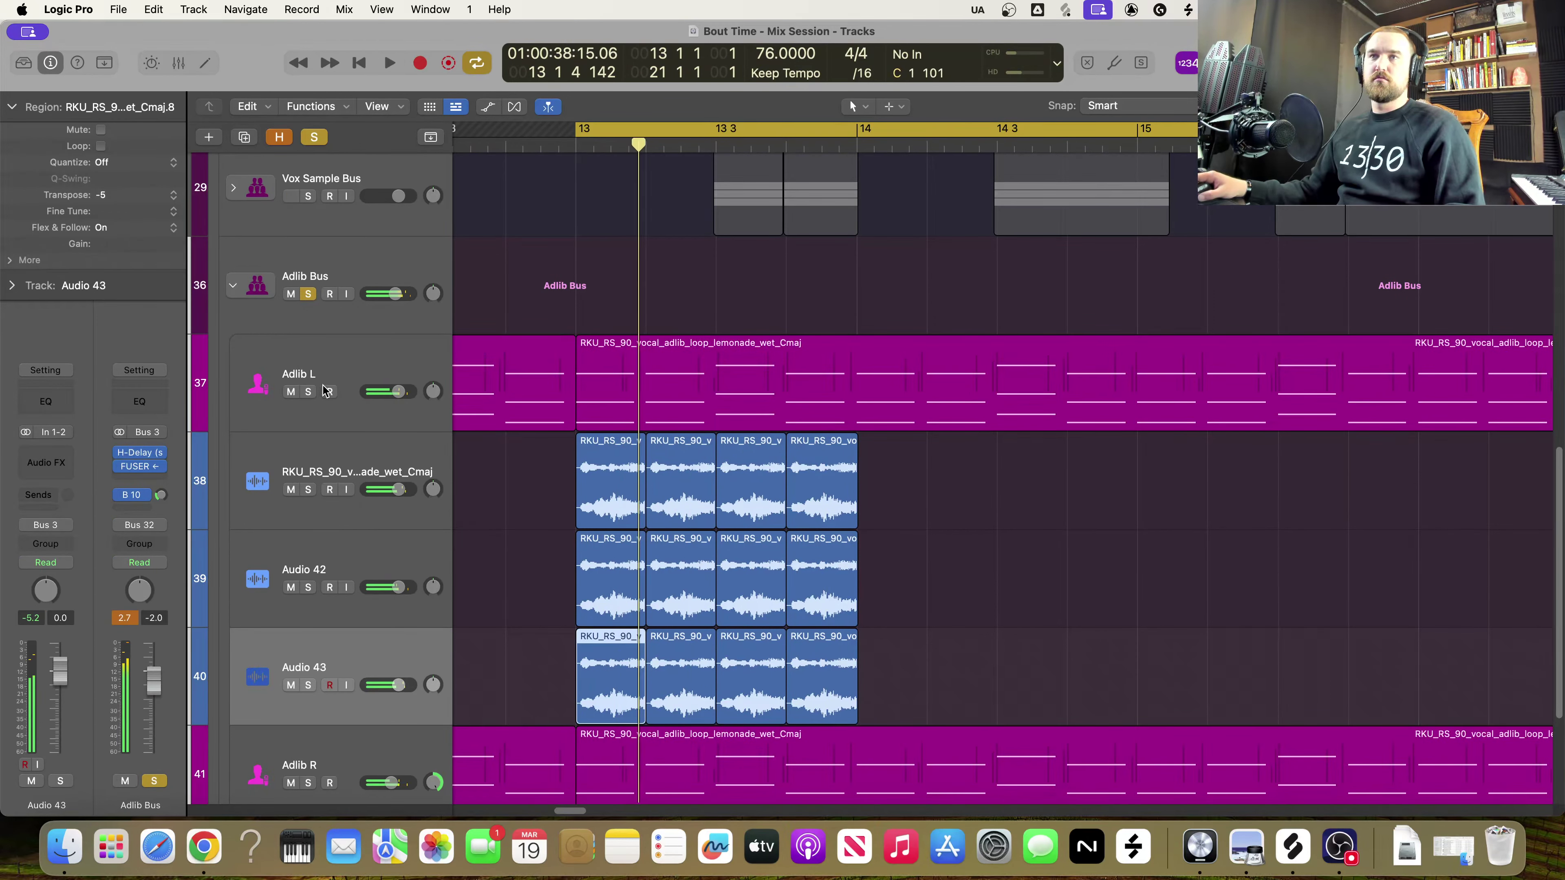
pyautogui.click(308, 293)
pyautogui.press('space')
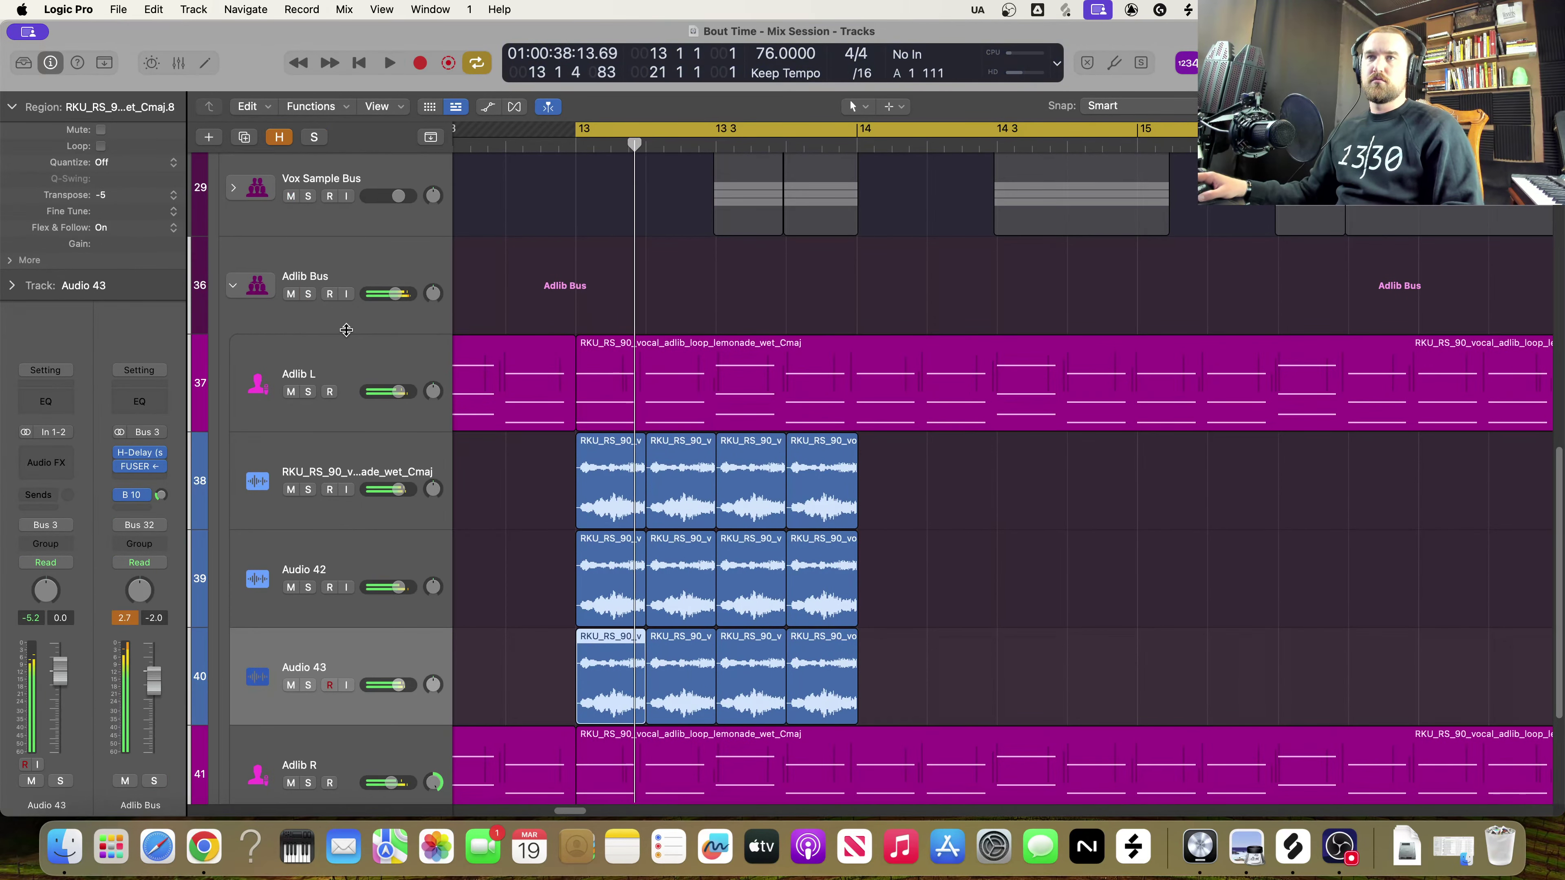
pyautogui.click(308, 392)
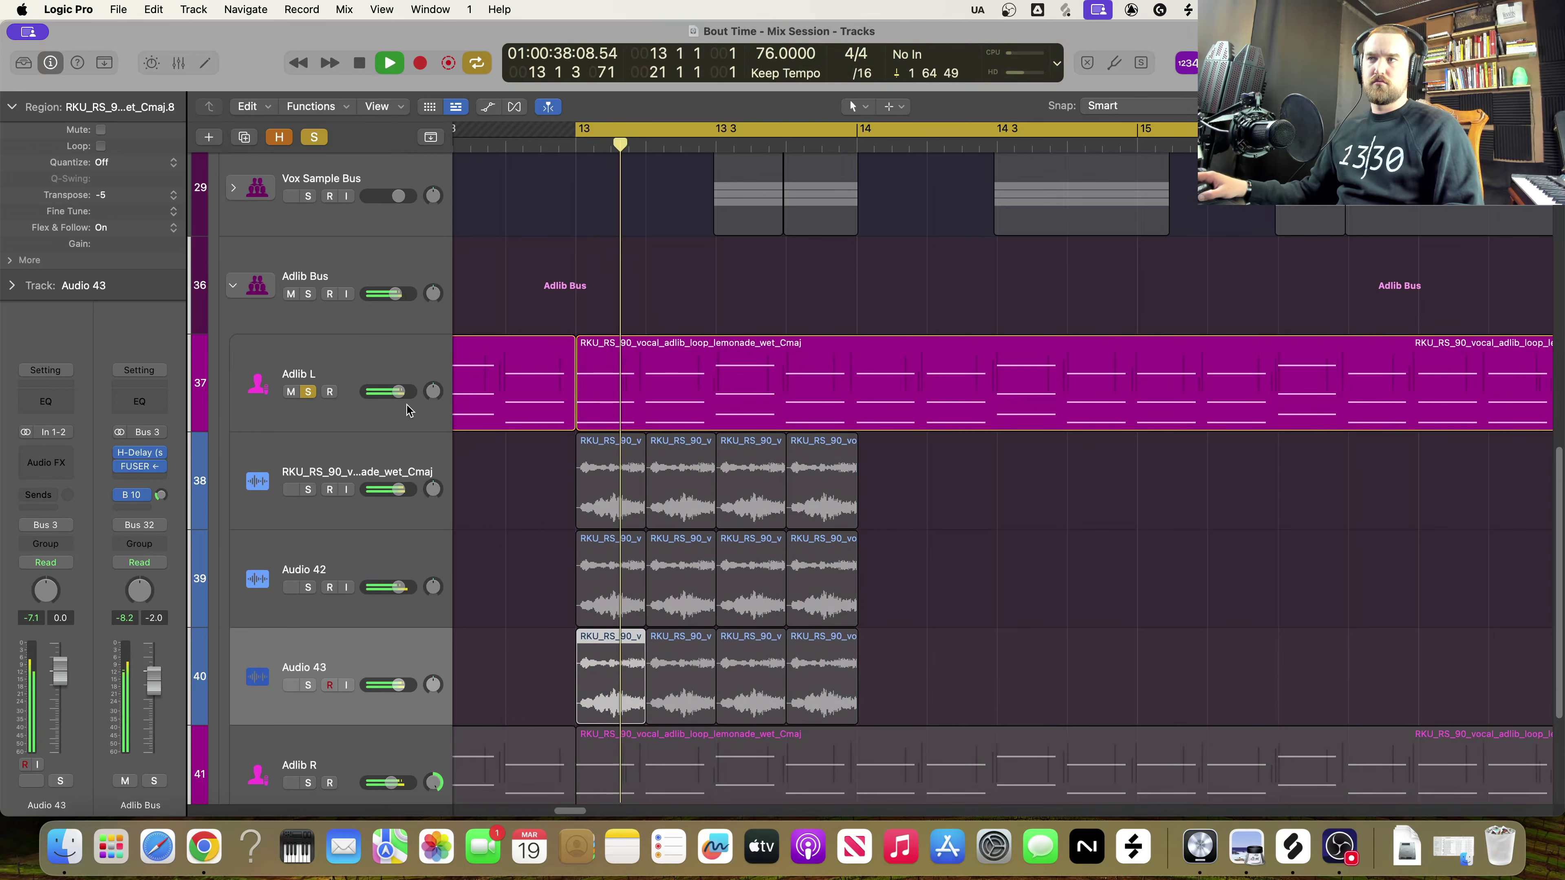
pyautogui.press('space')
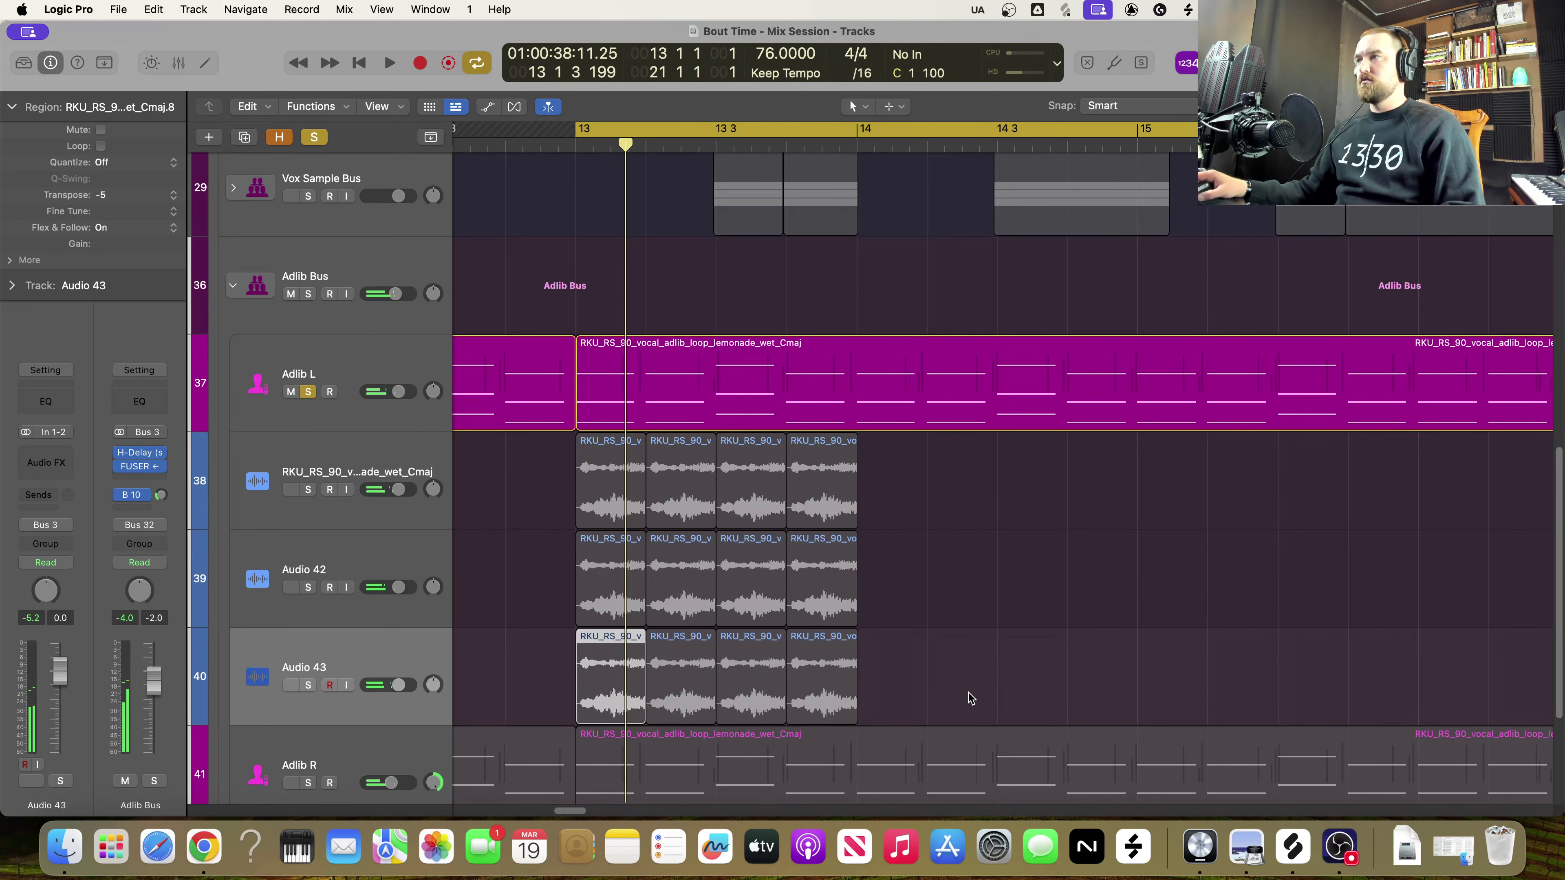
pyautogui.press('space')
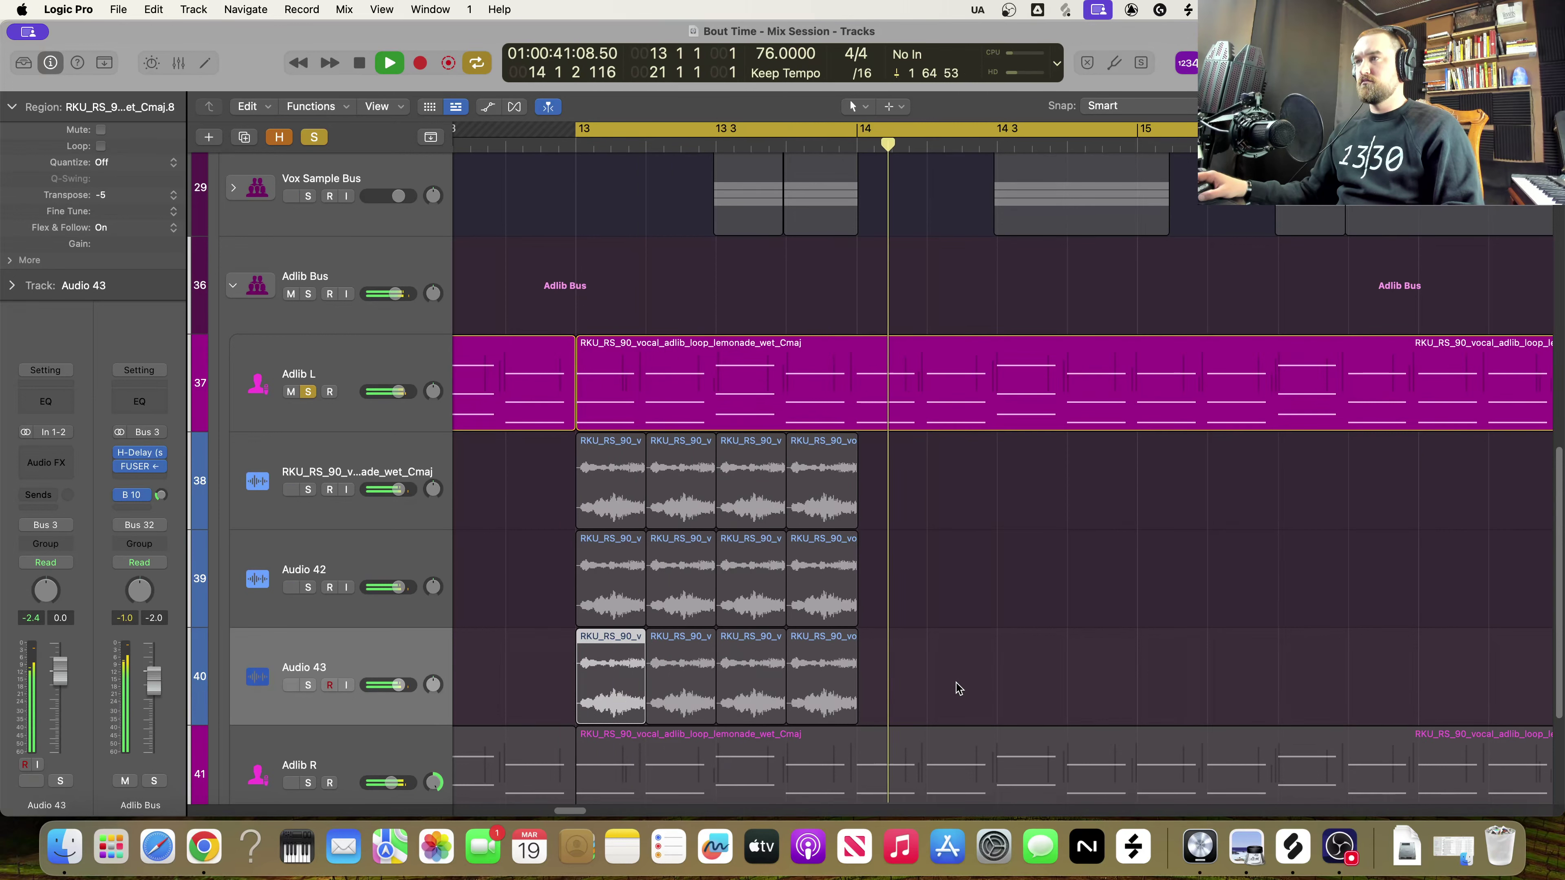
pyautogui.press('space')
# Select the three audio tracks below Adlib L and solo them together in place of Adlib L
pyautogui.click(920, 695)
pyautogui.moveTo(919, 695); pyautogui.dragTo(544, 468)
pyautogui.click(402, 493)
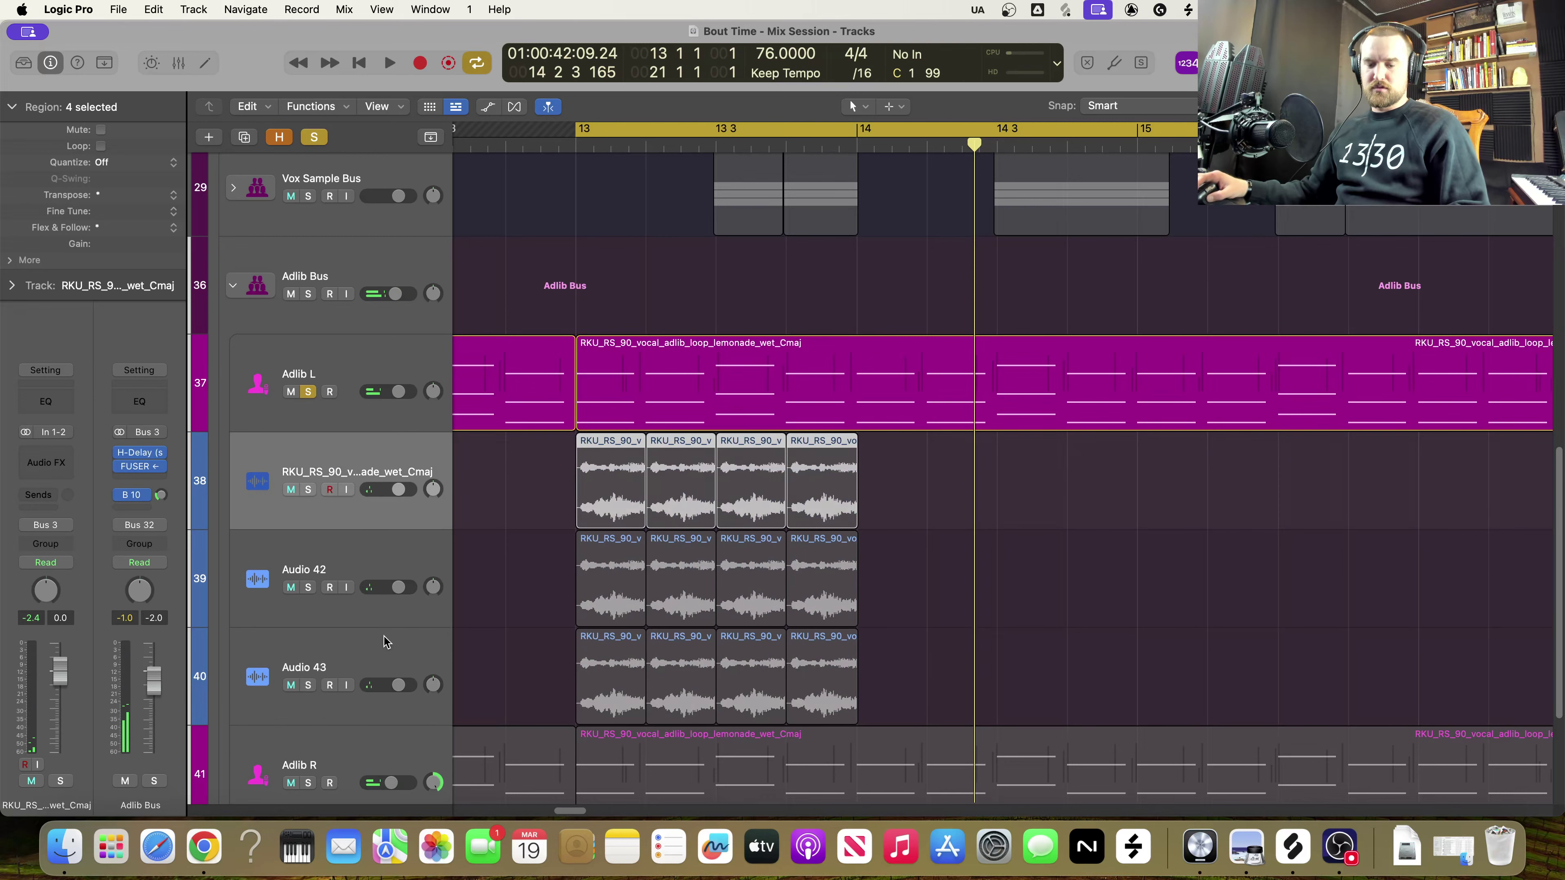
pyautogui.keyDown('shift'); pyautogui.click(383, 652); pyautogui.keyUp('shift')
pyautogui.rightClick(383, 653)
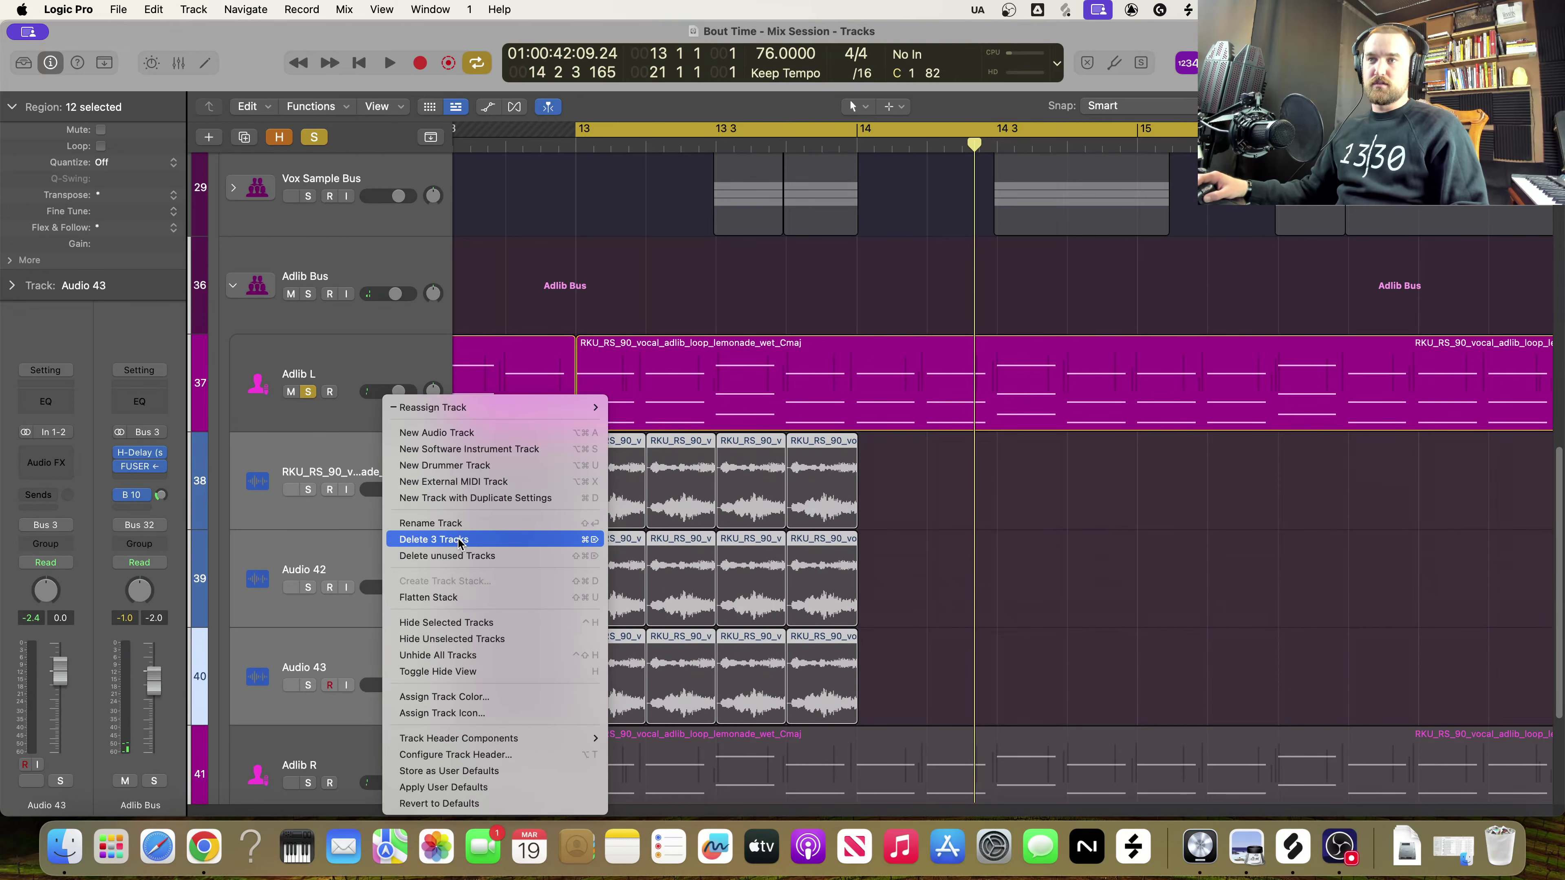
pyautogui.click(1017, 583)
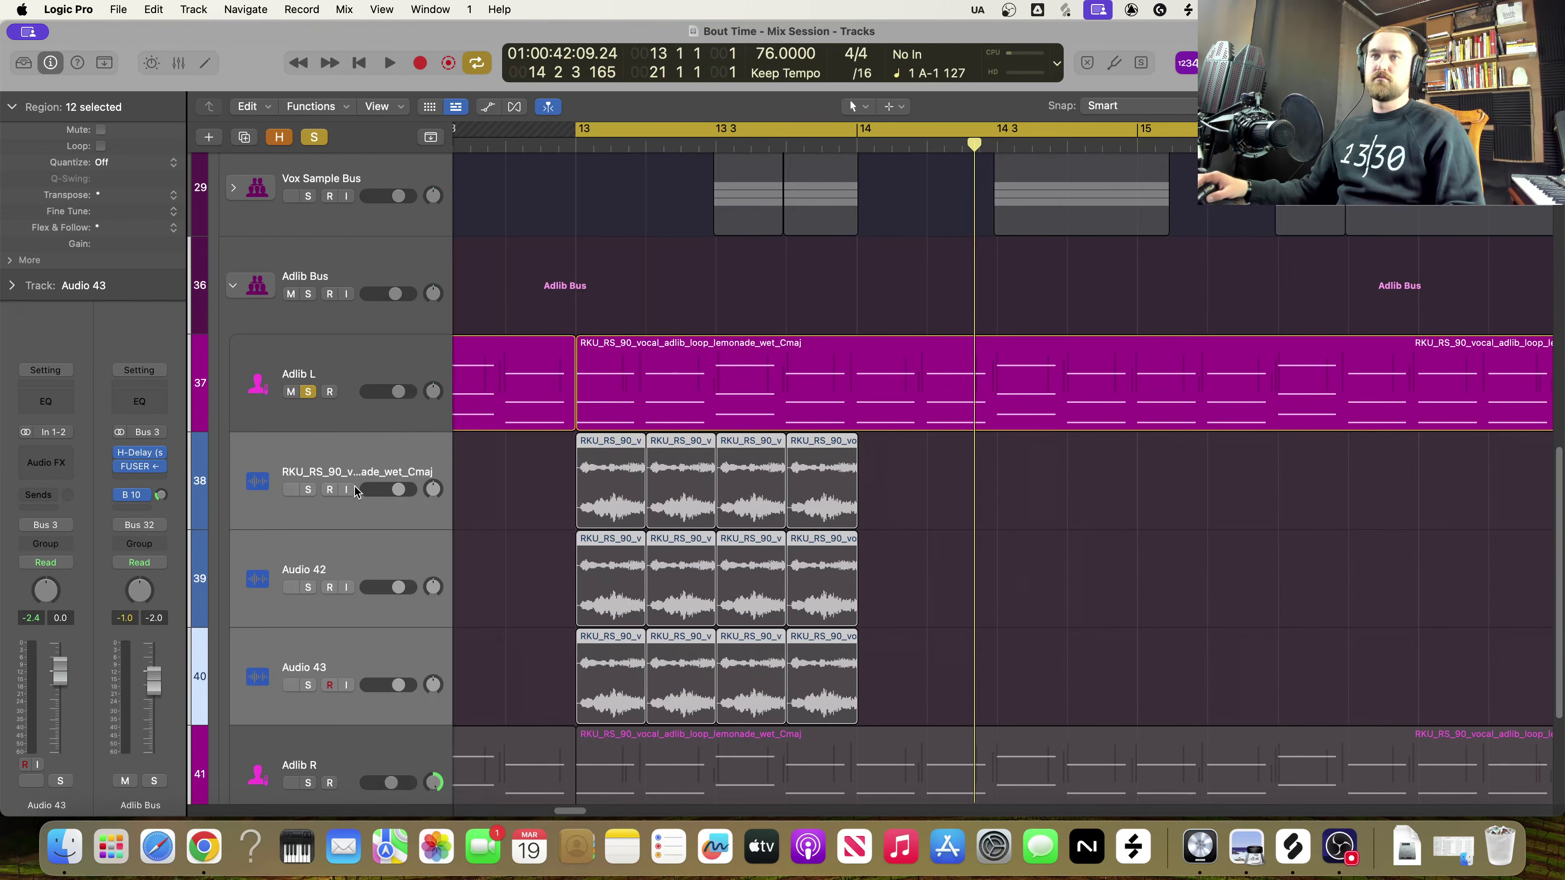
pyautogui.click(309, 491)
pyautogui.click(308, 392)
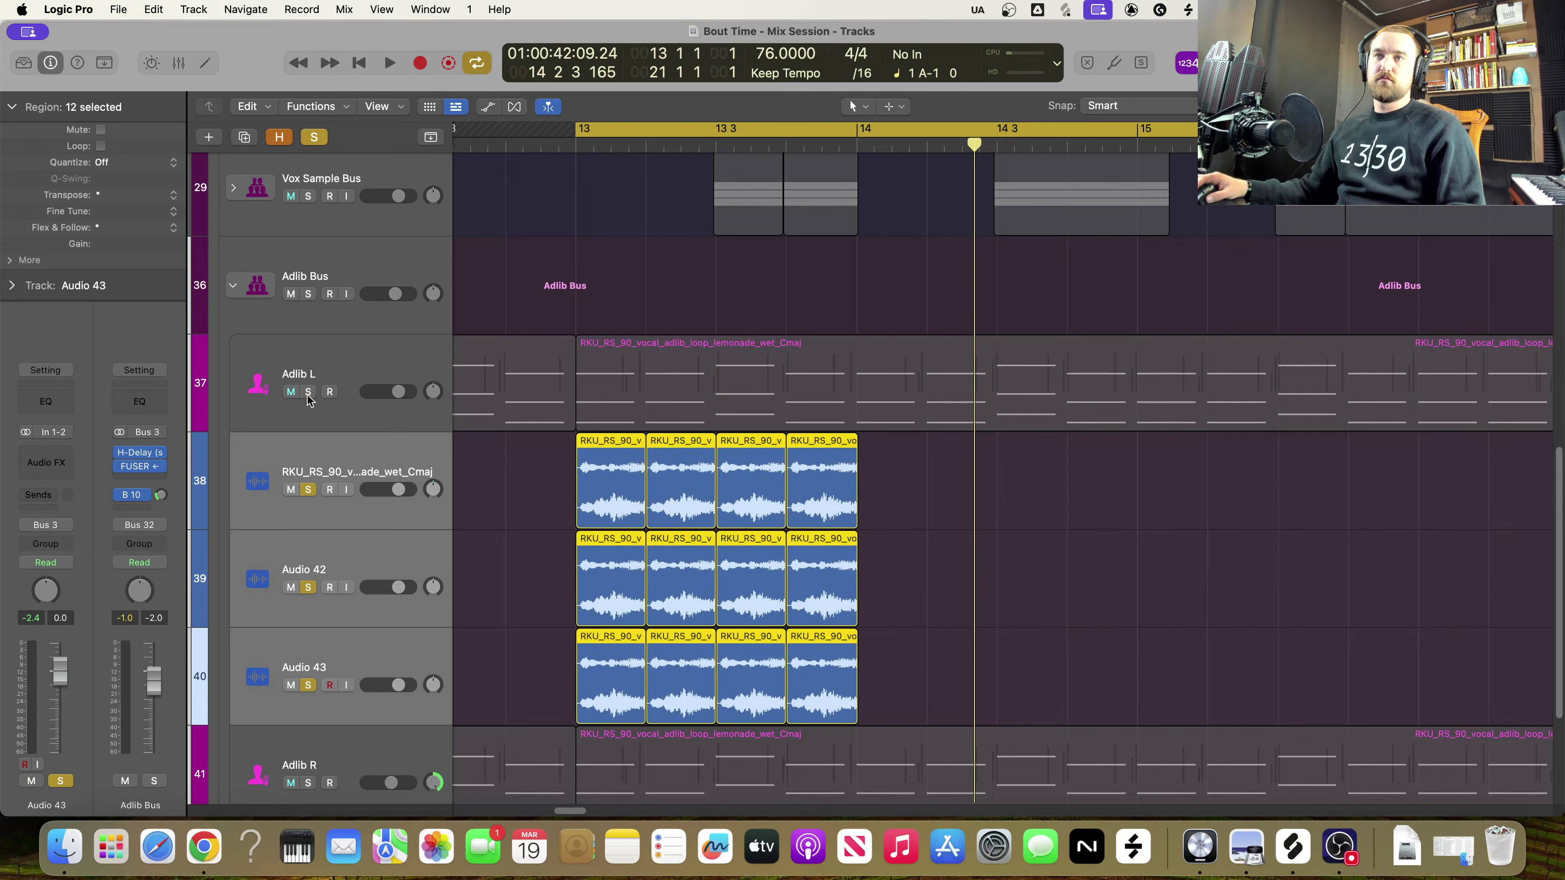
# Listen repeatedly to the three soloed audio tracks from bar 13
pyautogui.press('space')
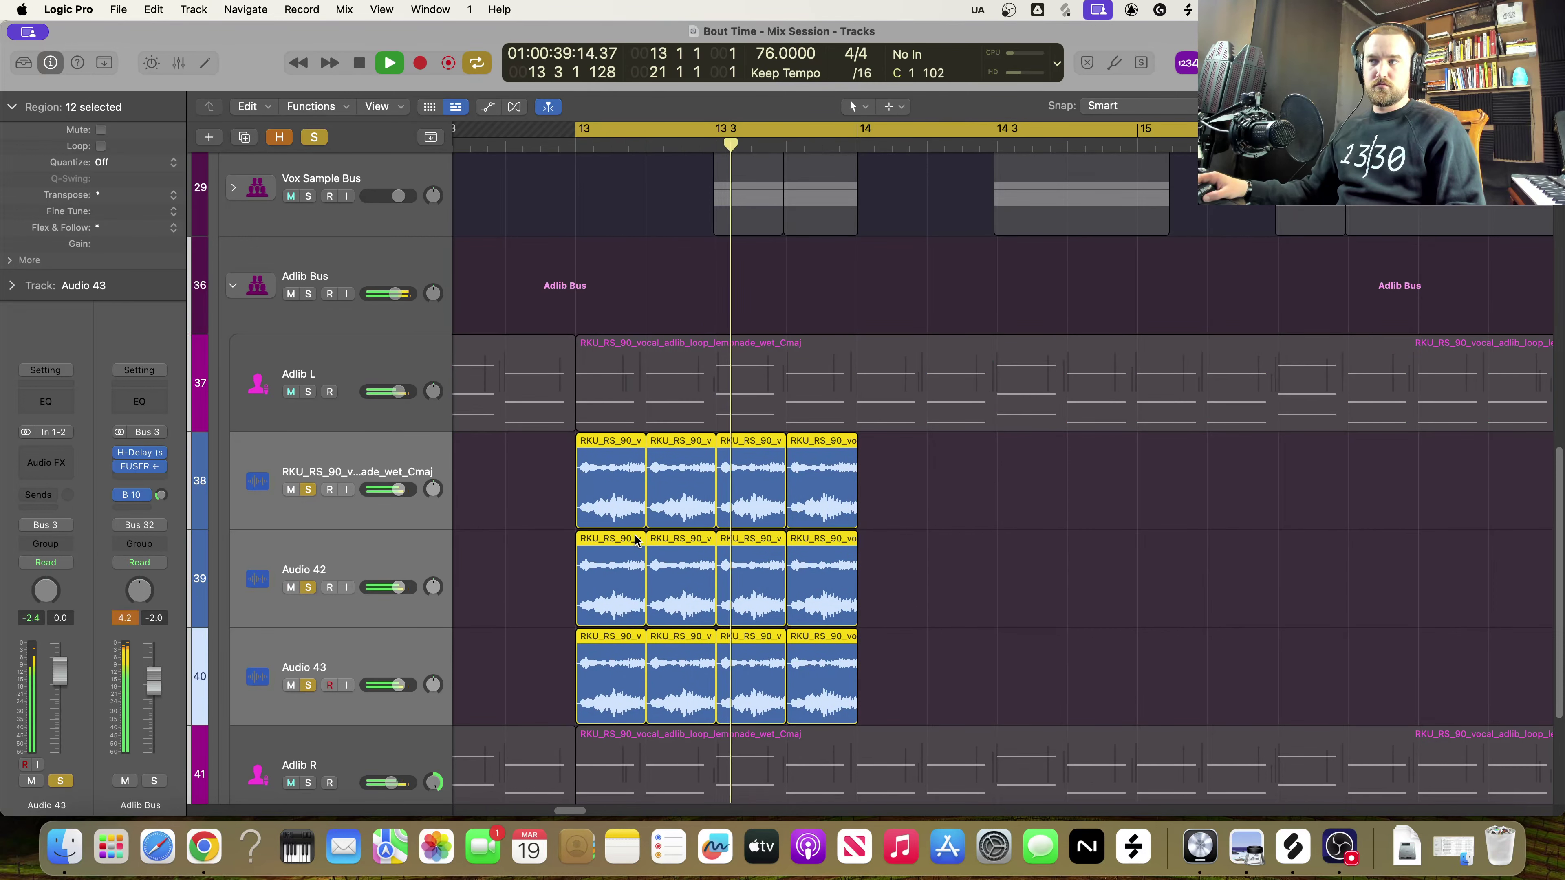
pyautogui.press('space')
pyautogui.press('space')
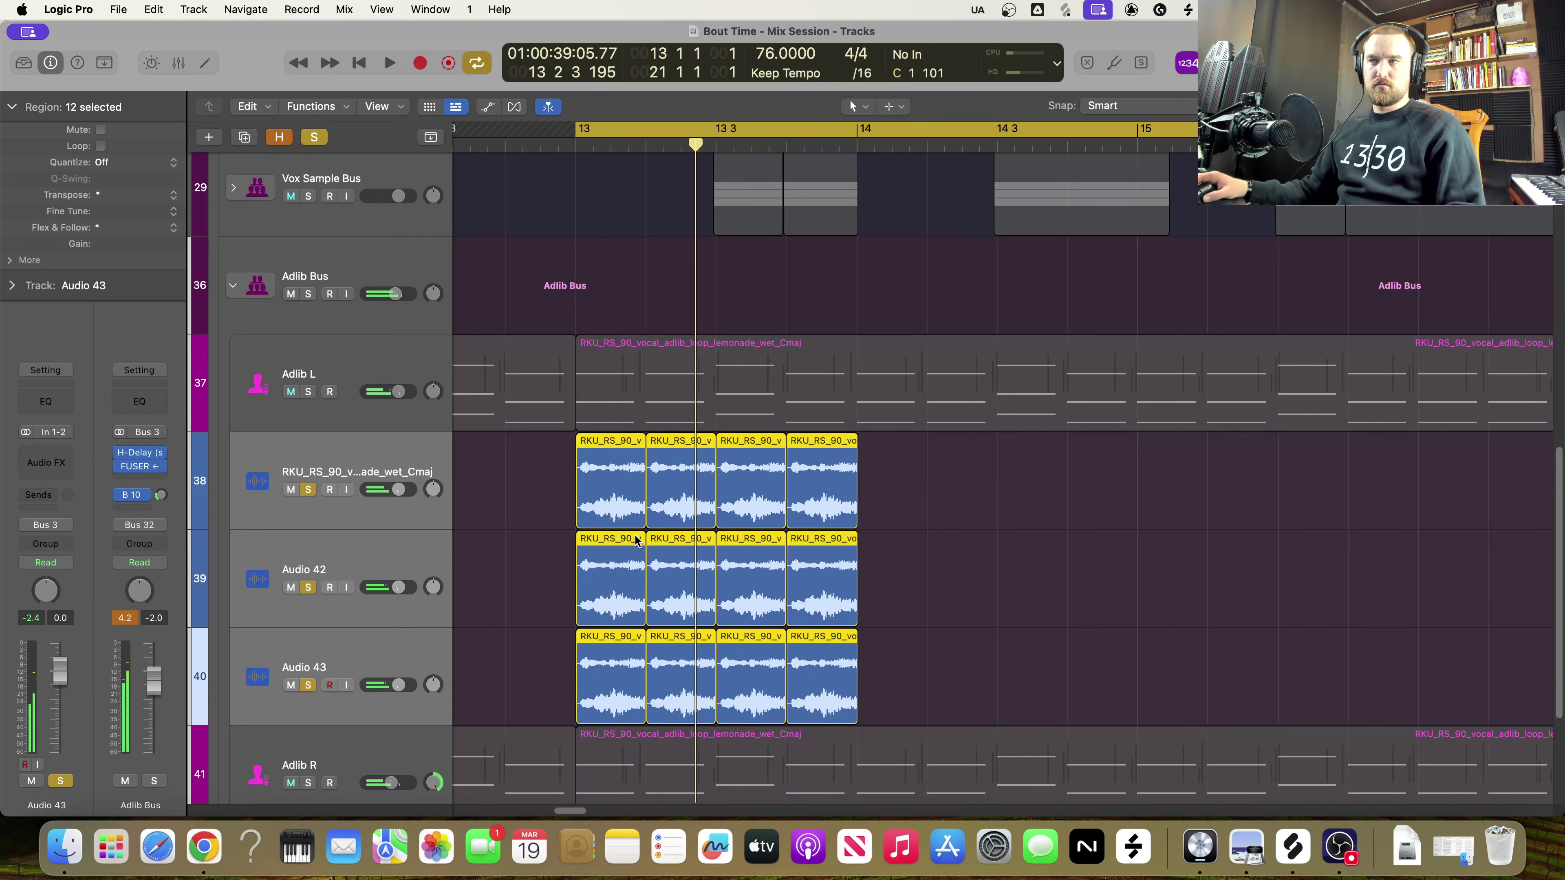
pyautogui.press('space')
pyautogui.press('space')
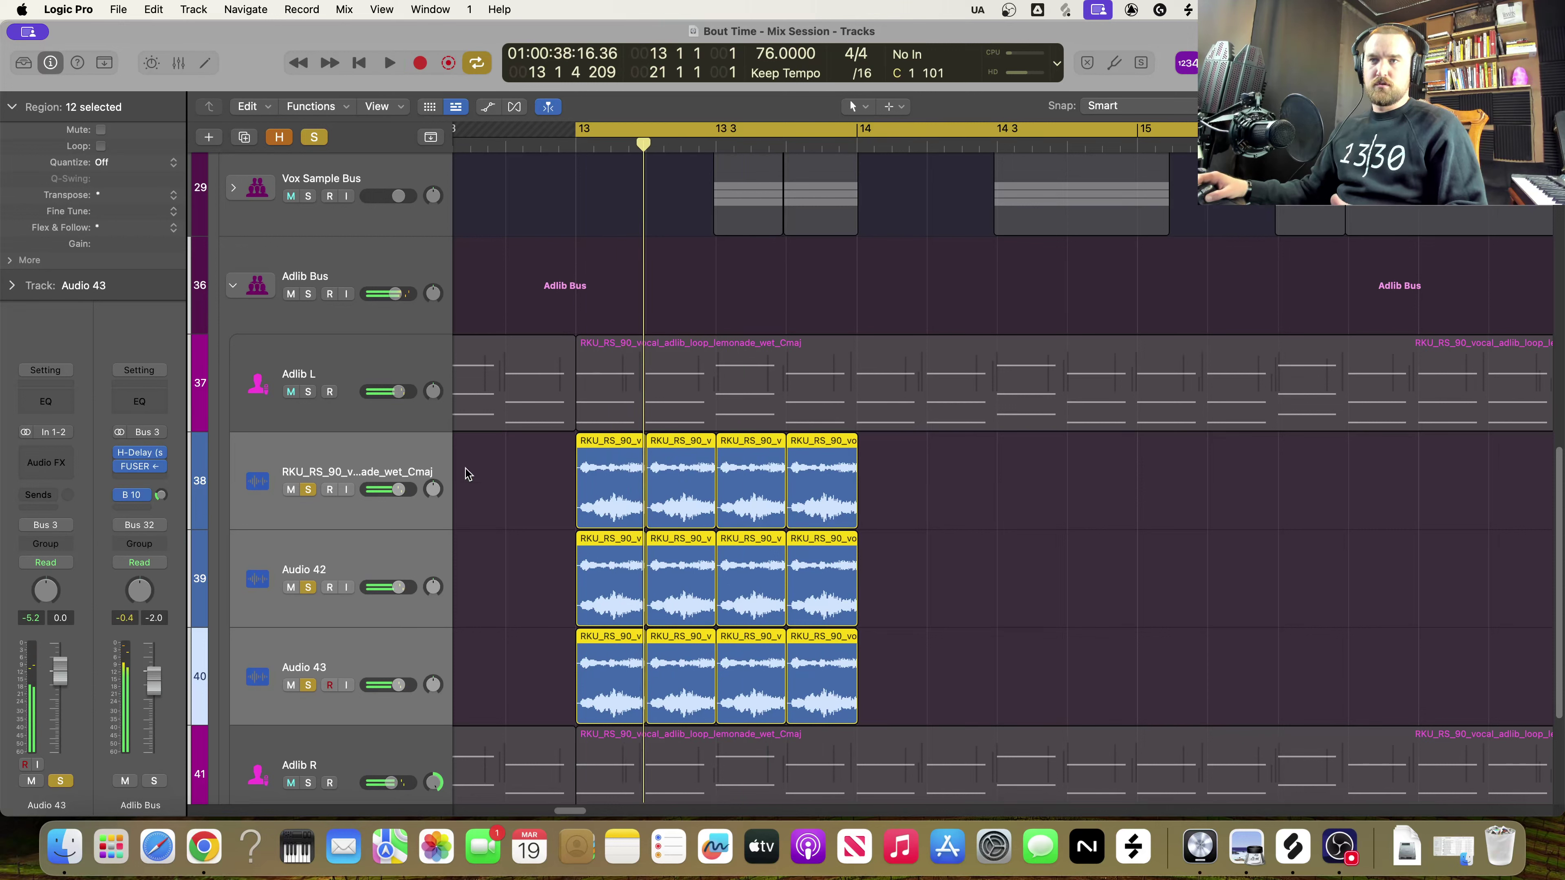
# Delete the three selected audio tracks between Adlib L and Adlib R, together with their regions
pyautogui.rightClick(363, 472)
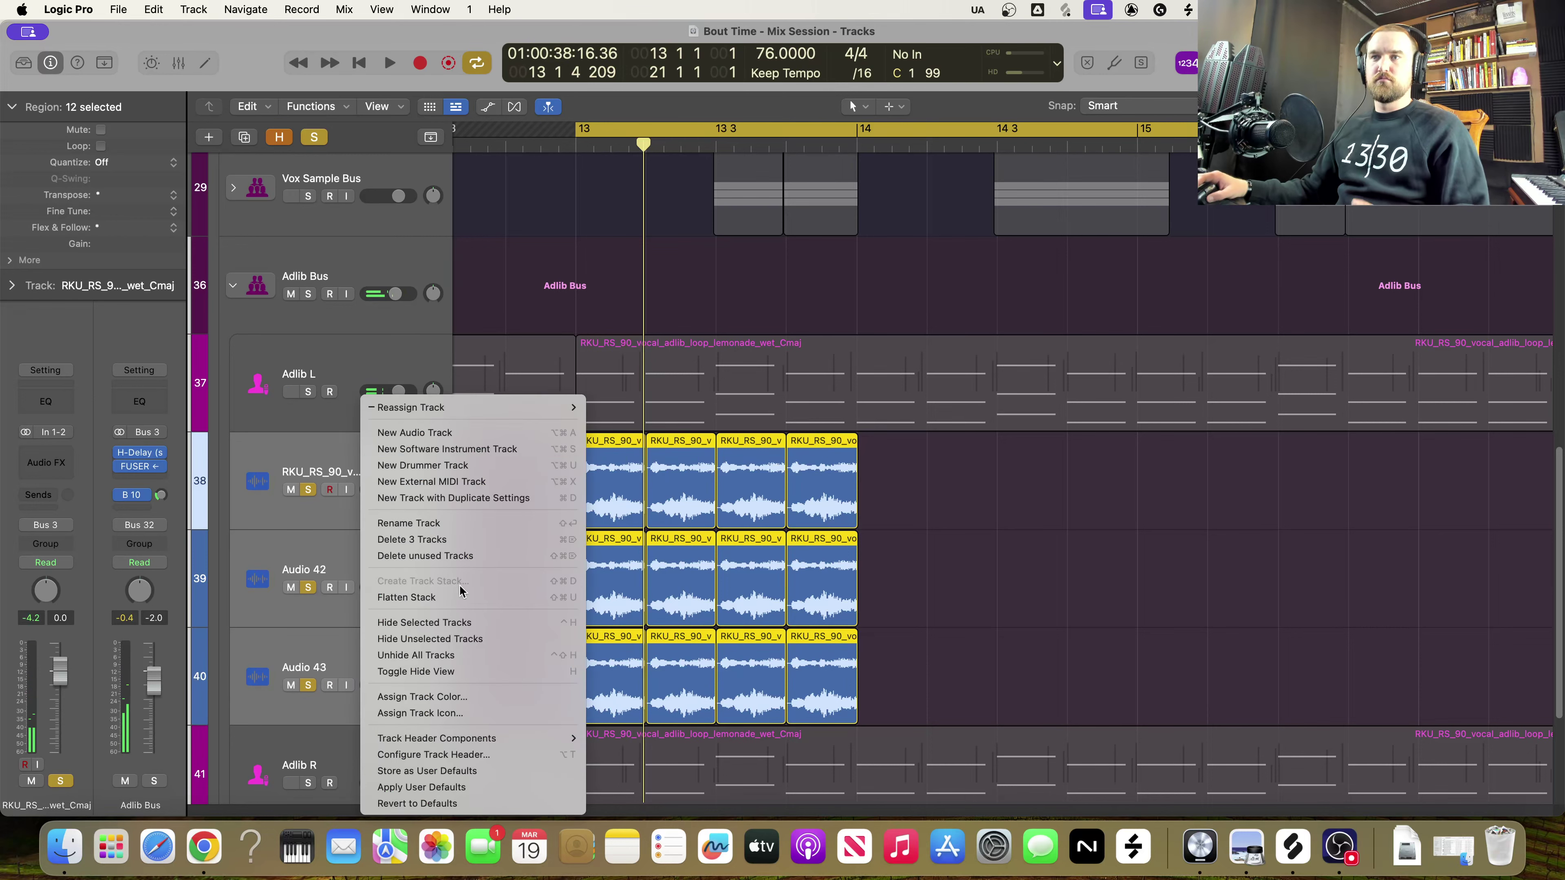
pyautogui.click(492, 540)
pyautogui.click(818, 336)
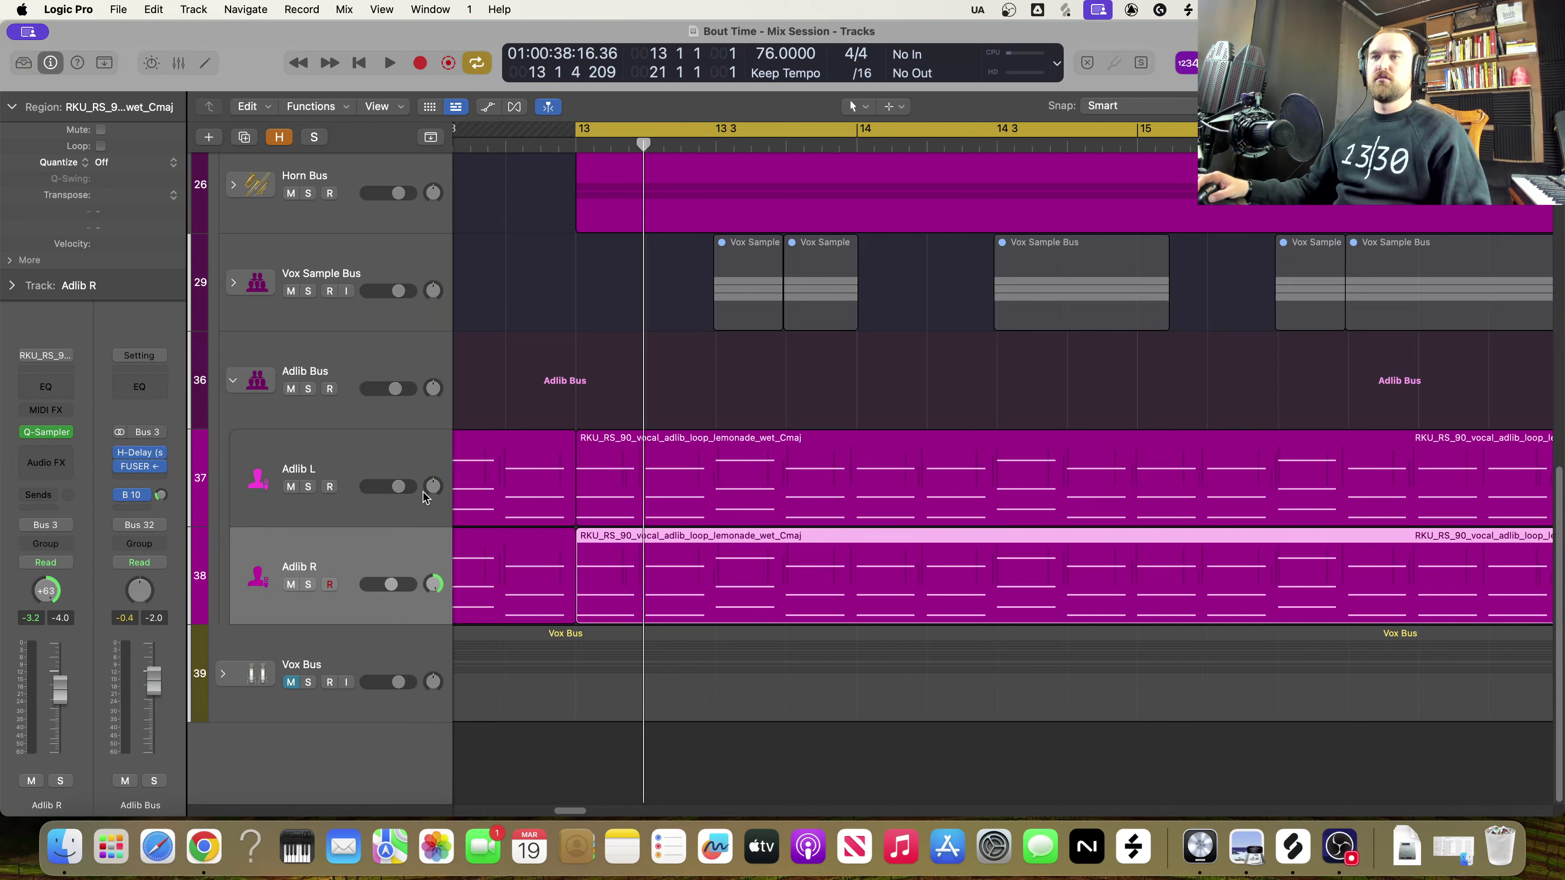
# Pan the Adlib L track to the left
pyautogui.moveTo(424, 497); pyautogui.dragTo(392, 488)
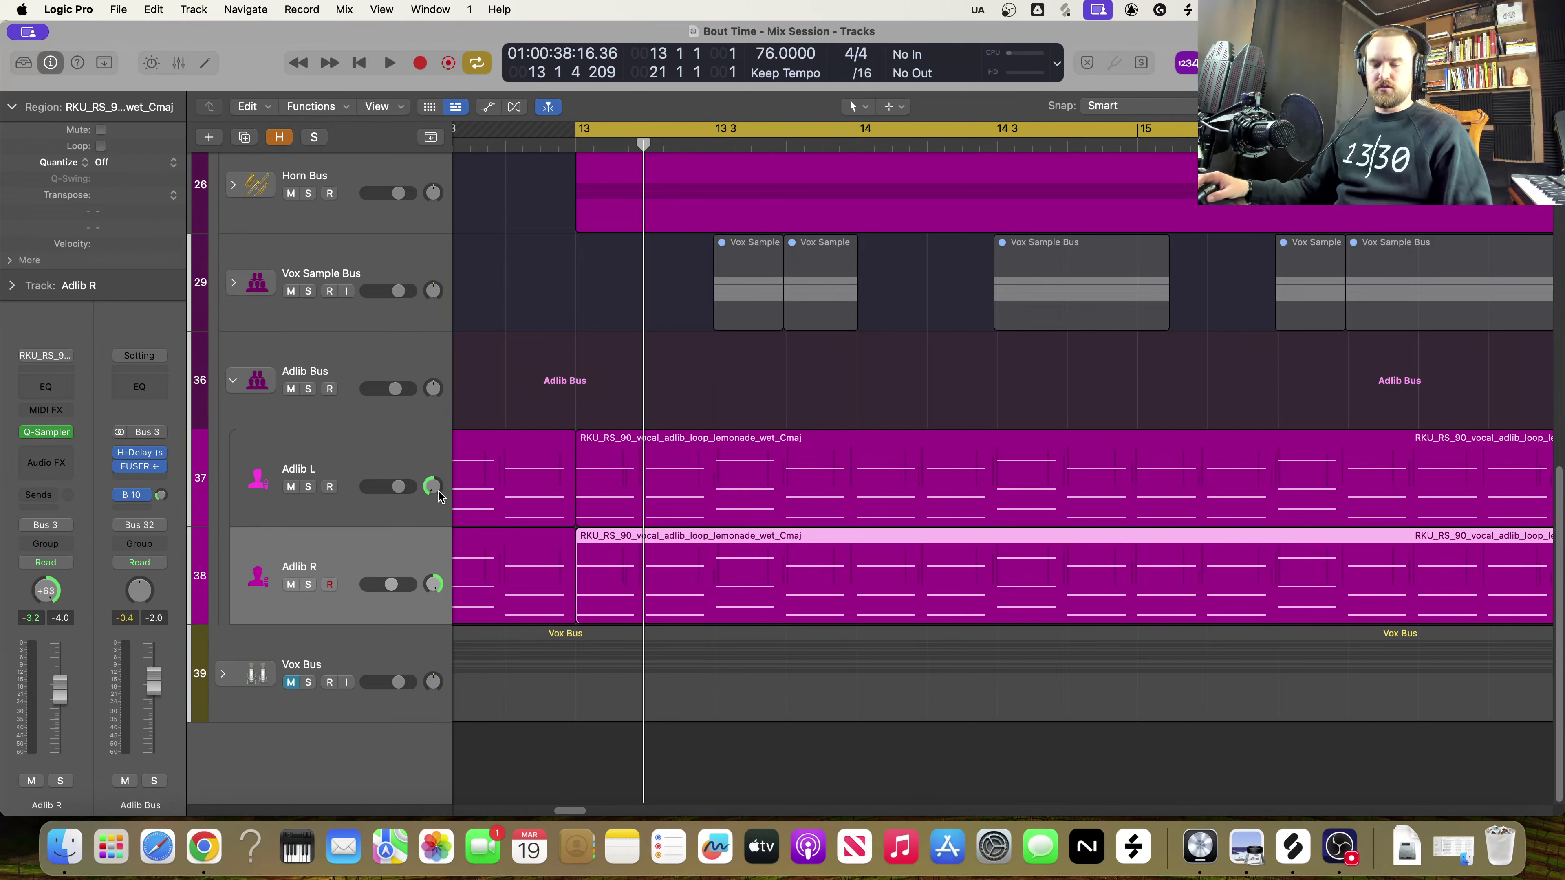
# Reset the pan of the Adlib L and Adlib R tracks to center
pyautogui.keyDown('alt'); pyautogui.click(440, 487); pyautogui.keyUp('alt')
pyautogui.keyDown('alt'); pyautogui.click(435, 585); pyautogui.keyUp('alt')
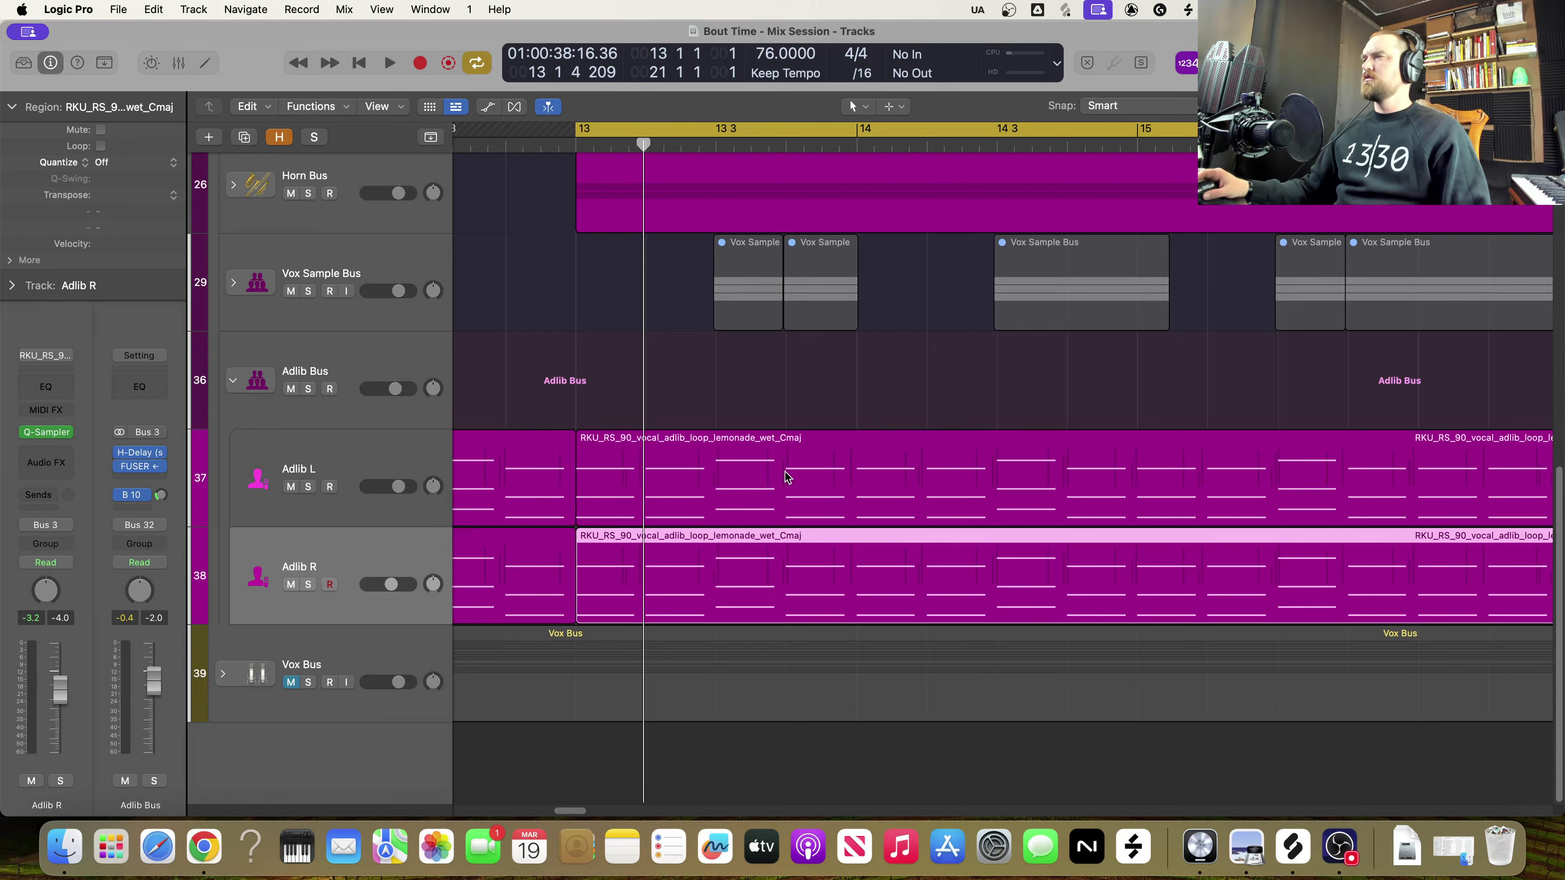
# Delete the Adlib L regions before bar 13 and after bar 21, keeping only the one between those bars
pyautogui.click(381, 467)
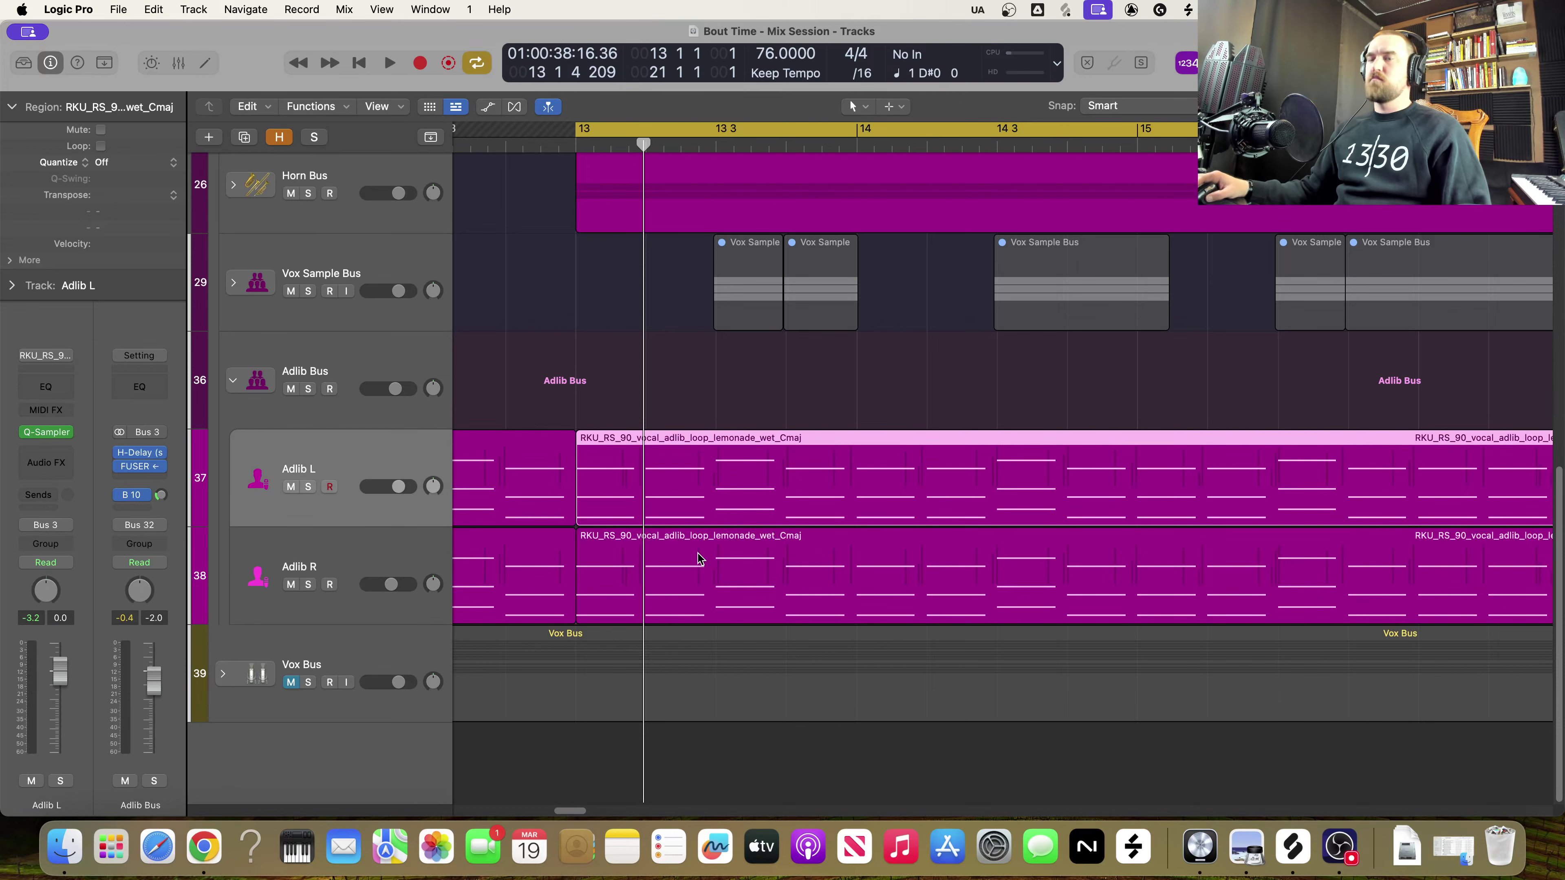
pyautogui.press('super+Left')
pyautogui.press('super+Left')
pyautogui.press('super+Left')
pyautogui.press('super+Left')
pyautogui.press('super+Left')
pyautogui.press('super+Left')
pyautogui.press('super+Left')
pyautogui.press('super+Left')
pyautogui.press('super+Left')
pyautogui.press('super+Left')
pyautogui.press('super+Left')
pyautogui.press('super+Right')
pyautogui.press('super+Right')
pyautogui.press('super+Right')
pyautogui.press('super+Right')
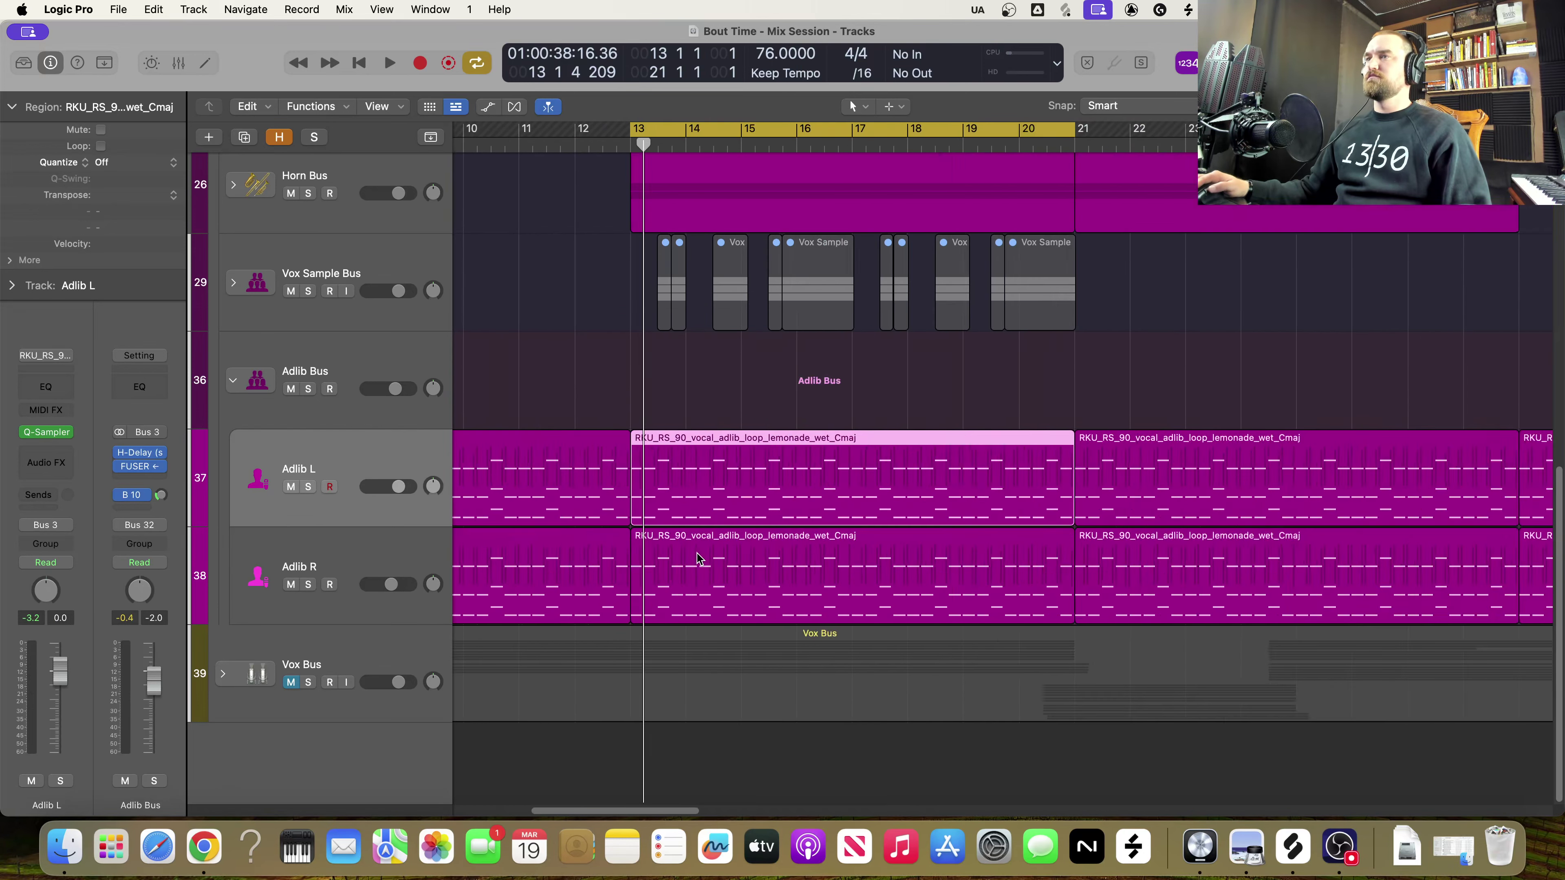
pyautogui.press('super+Left')
pyautogui.press('super+Left')
pyautogui.press('super+Left')
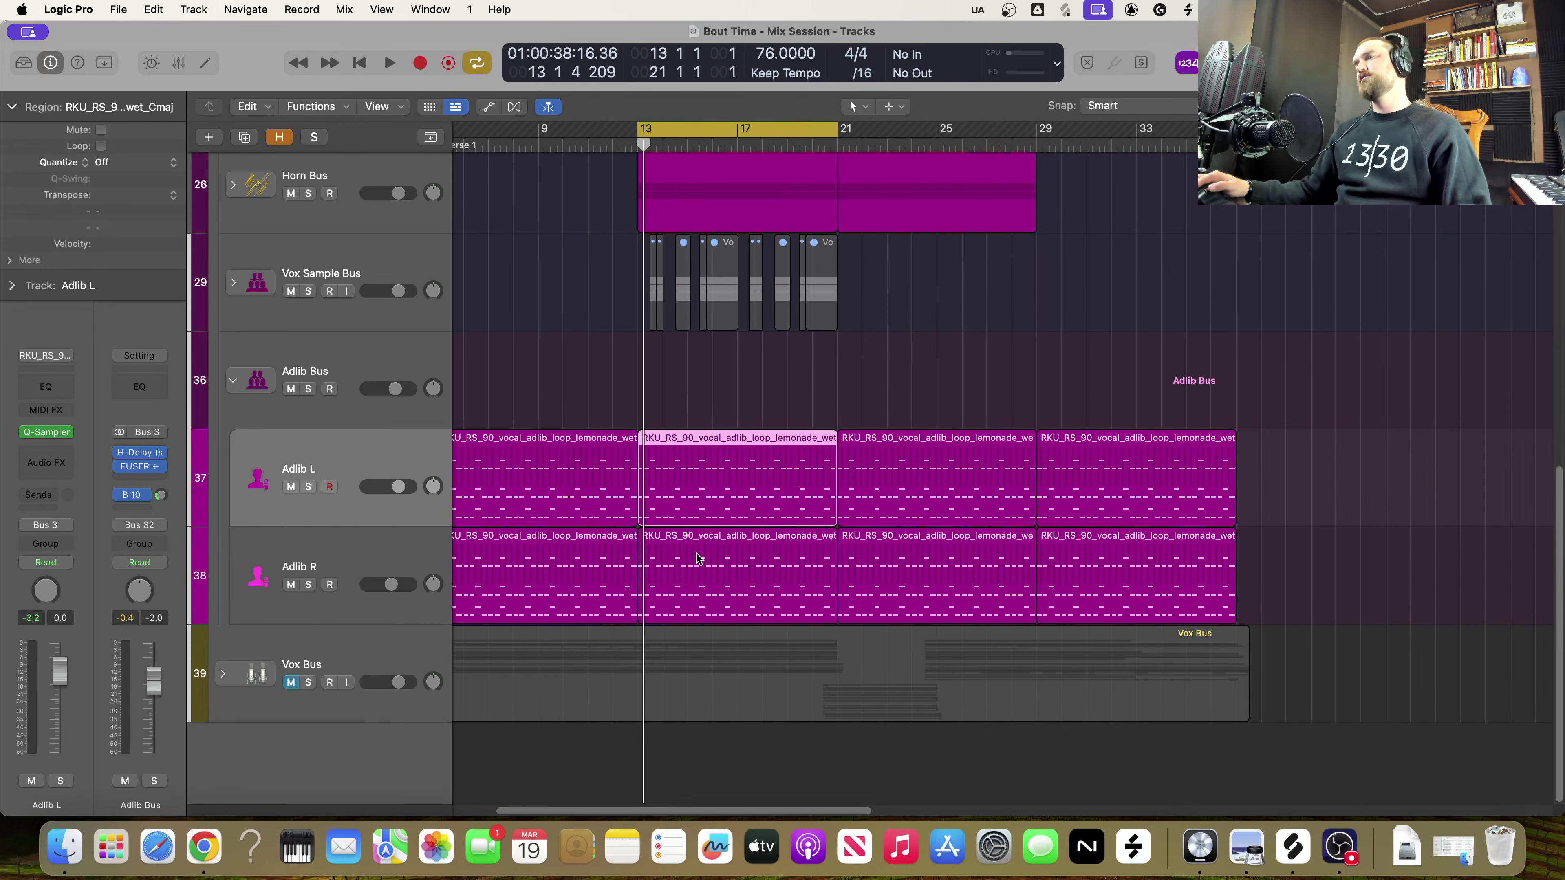
pyautogui.moveTo(946, 371); pyautogui.dragTo(1184, 485)
pyautogui.press('Delete')
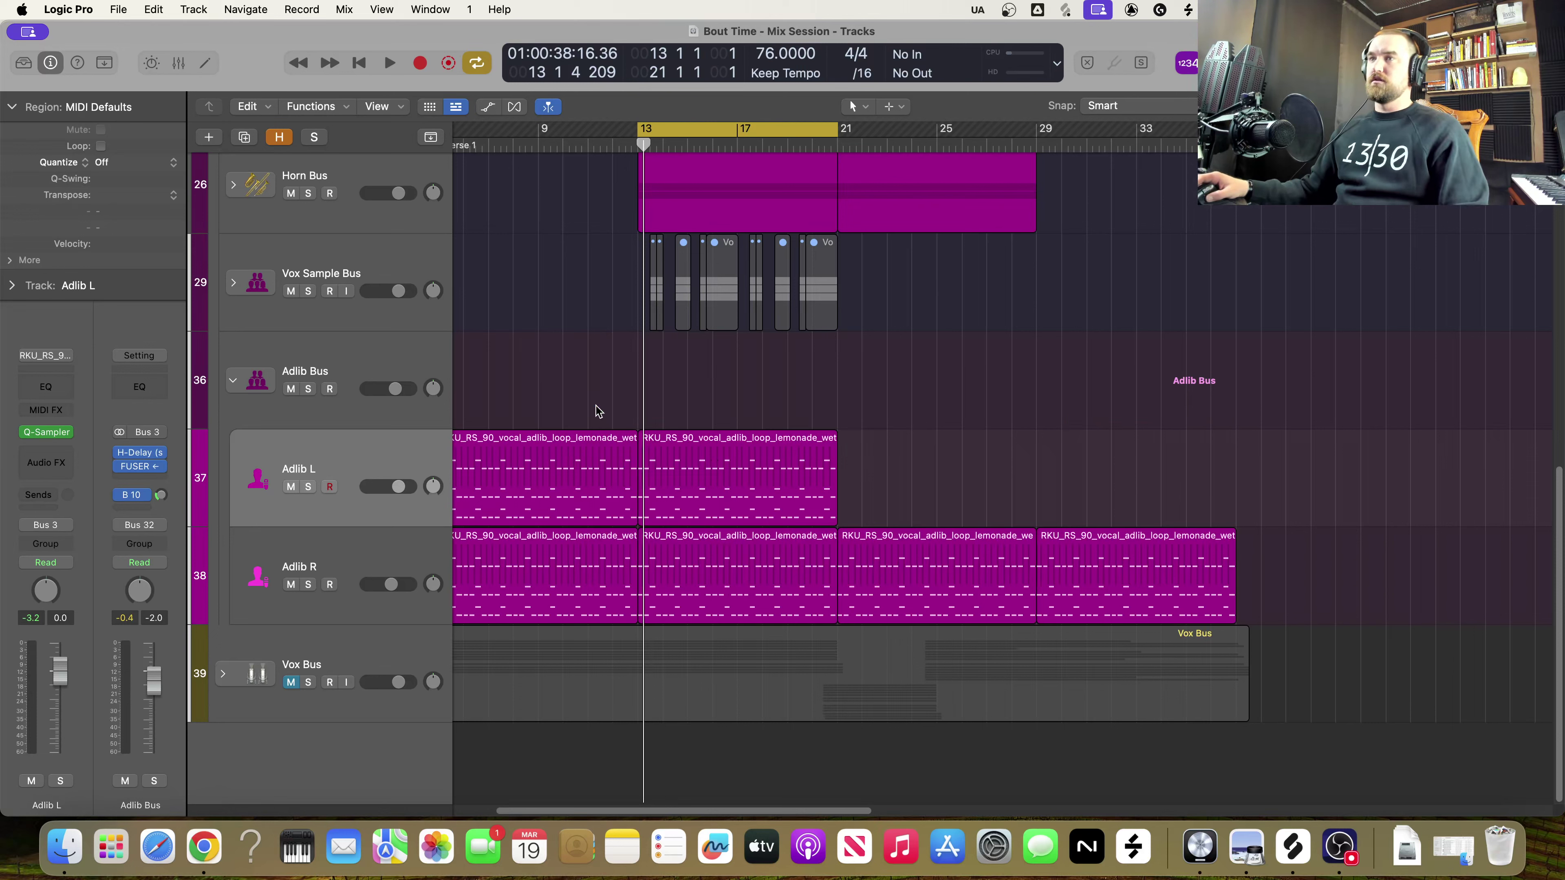
pyautogui.click(587, 459)
pyautogui.press('Delete')
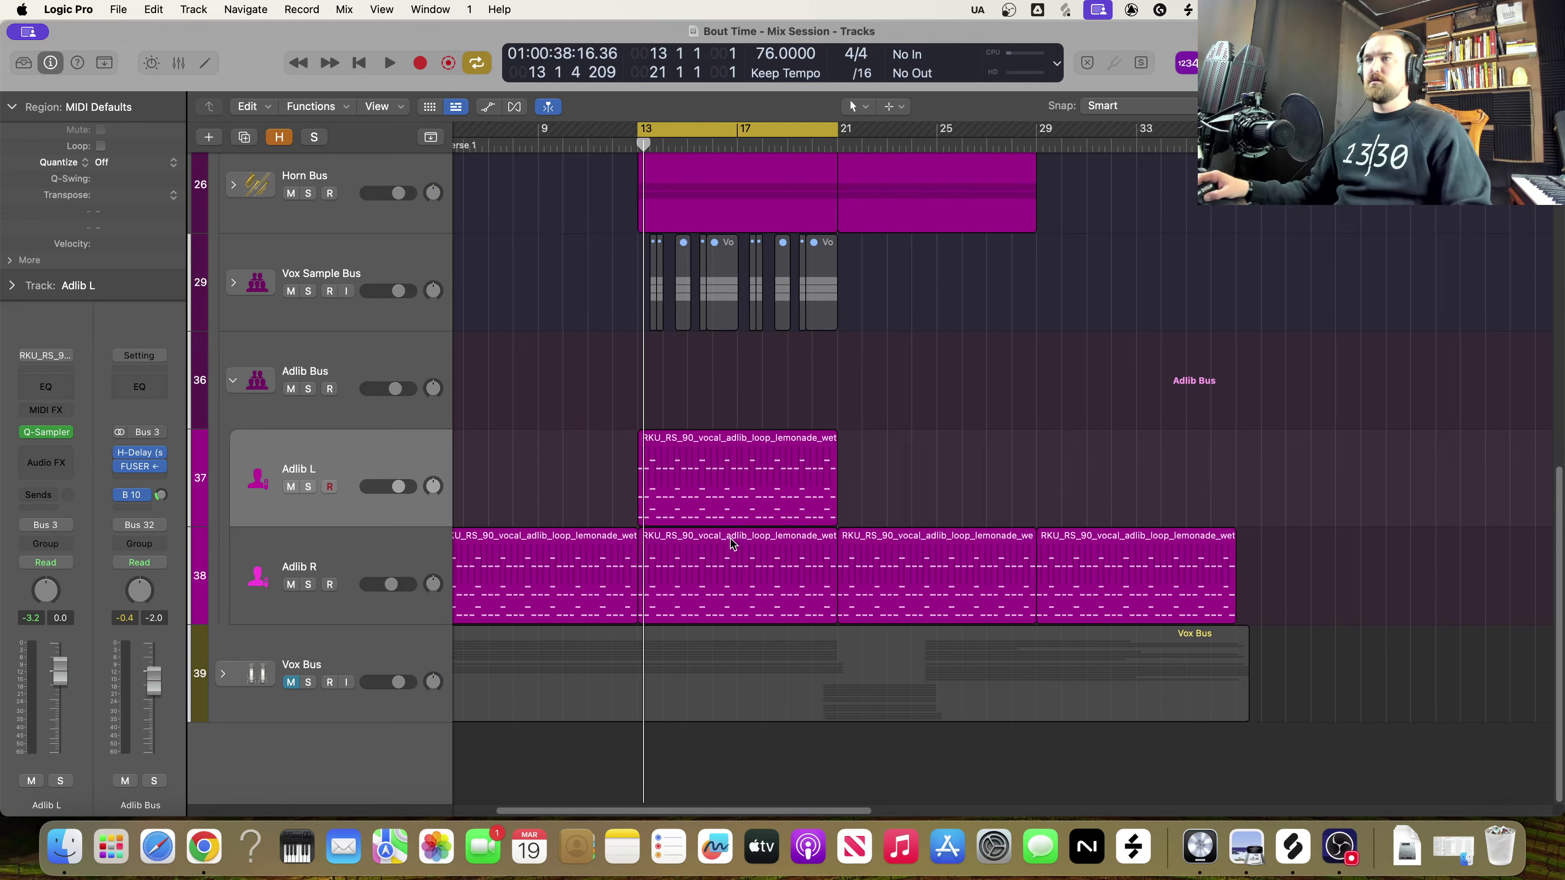
# Bounce Adlib L in place to a new track named Adlib L_bip, including volume/pan automation, with normalization on Overload Protection Only
pyautogui.click(739, 493)
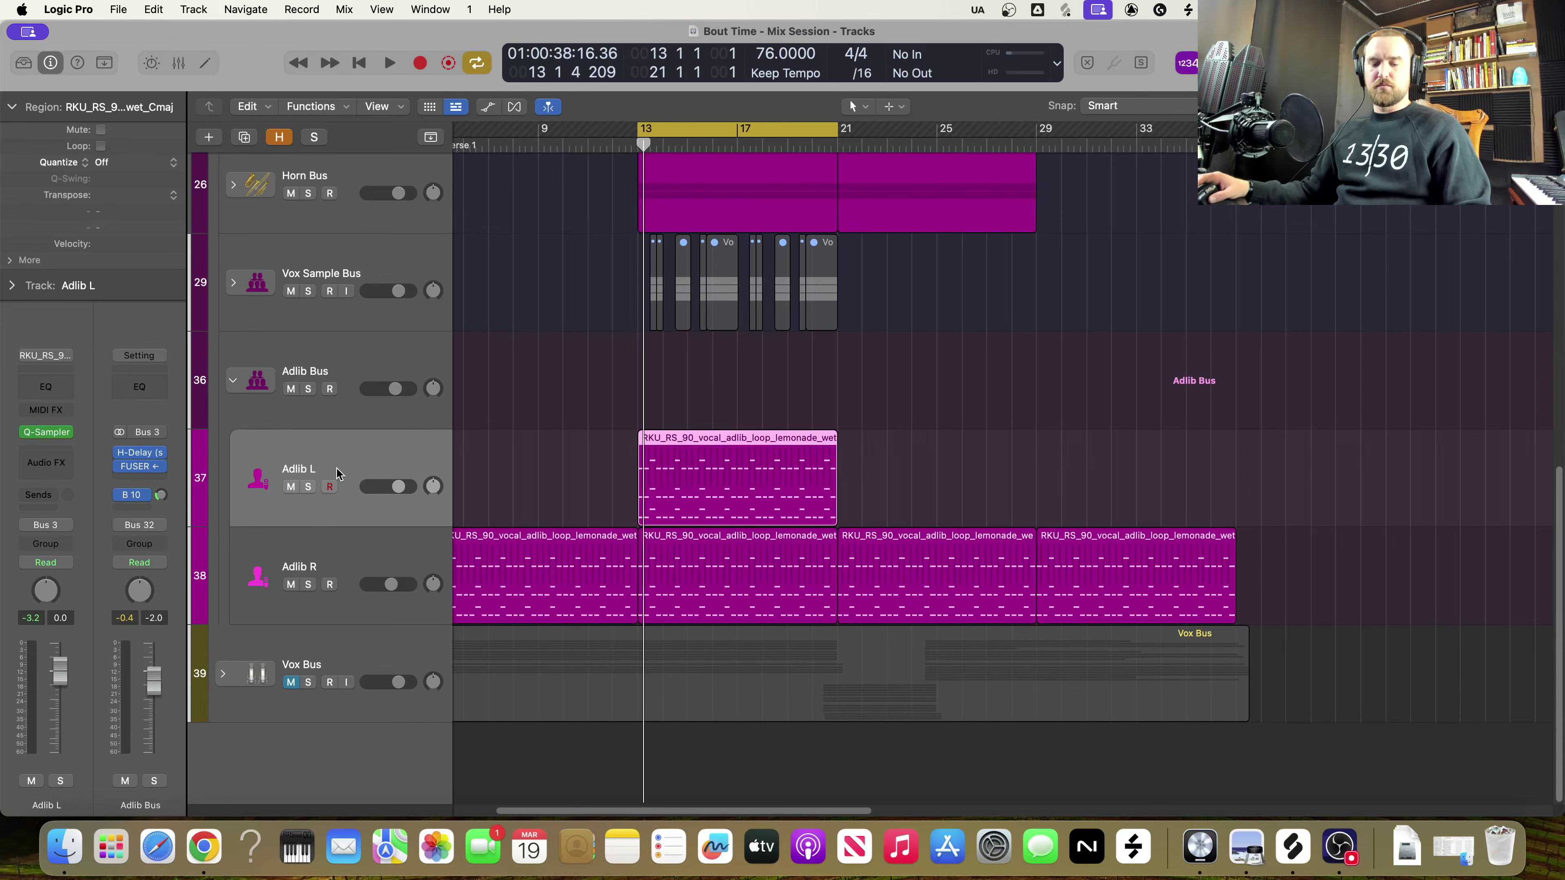
pyautogui.hotkey('ctrl', 'b')
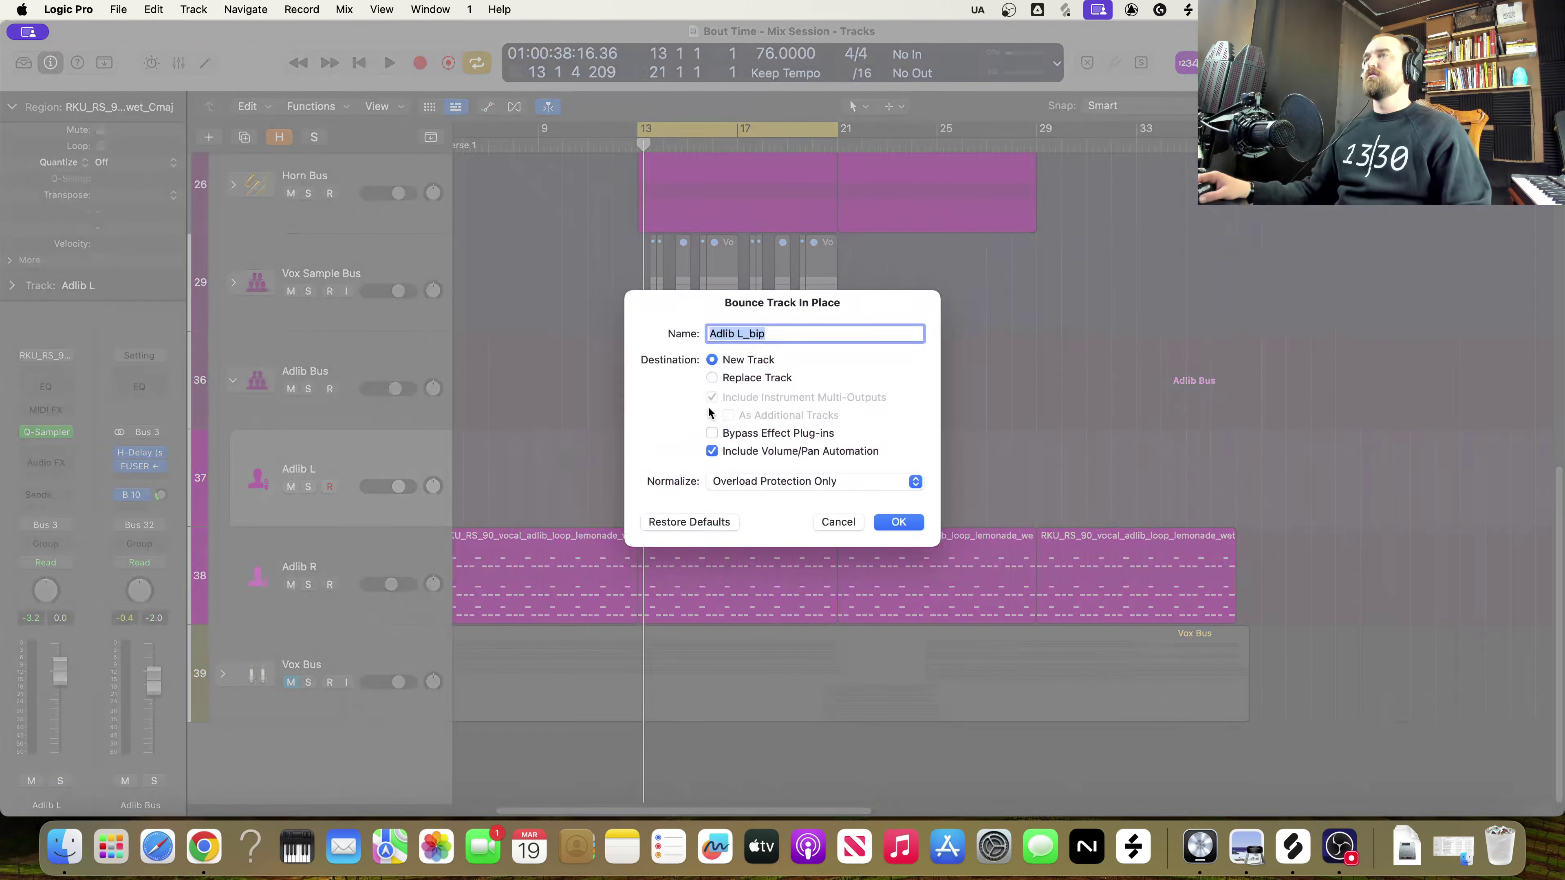
pyautogui.click(771, 332)
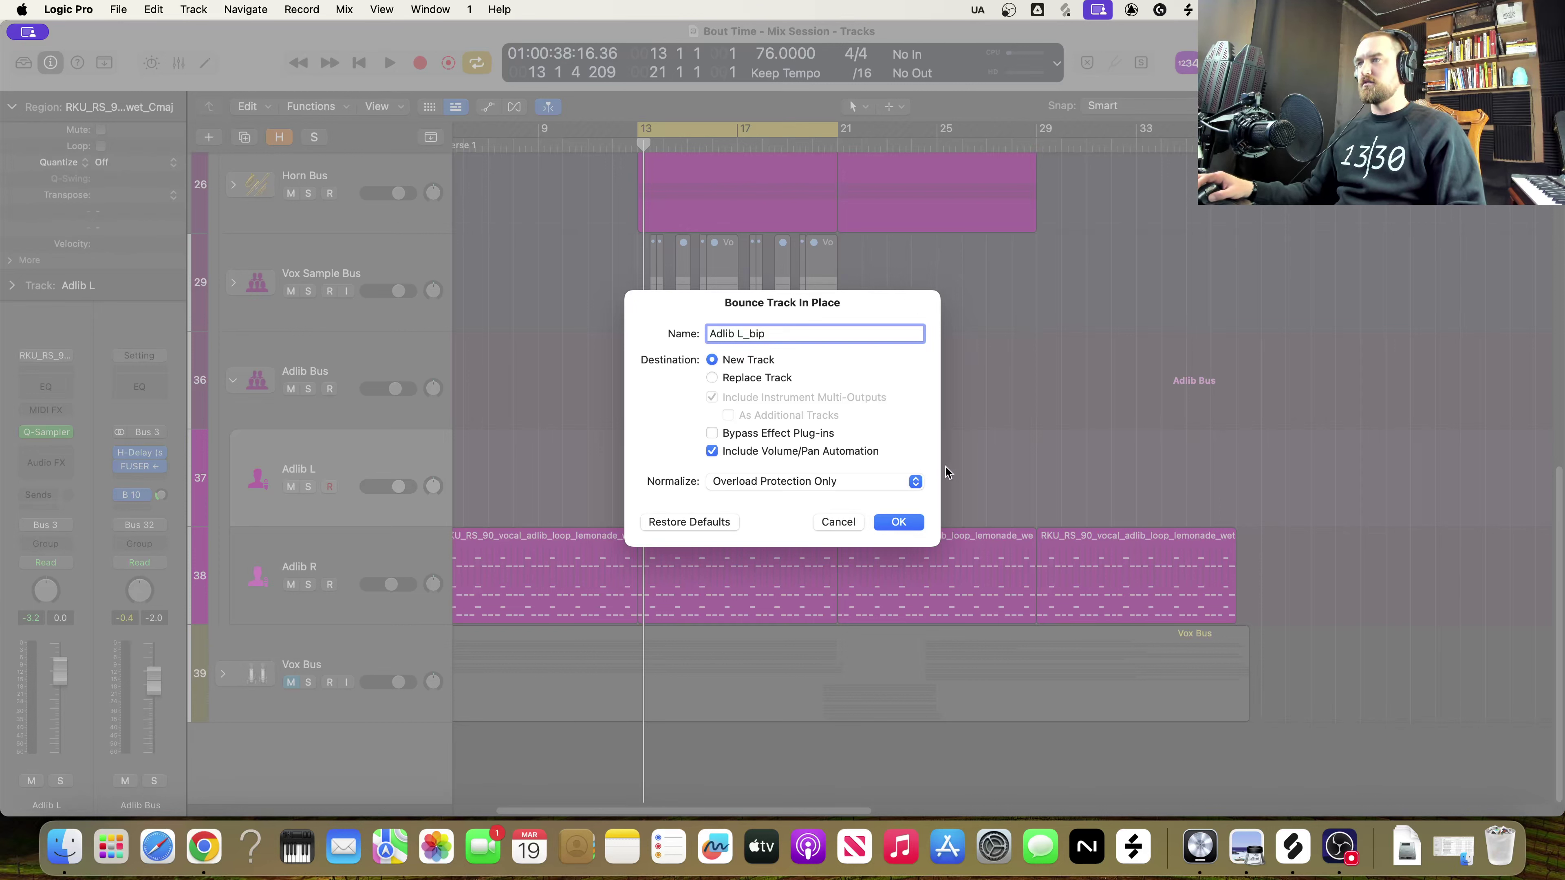
pyautogui.click(817, 481)
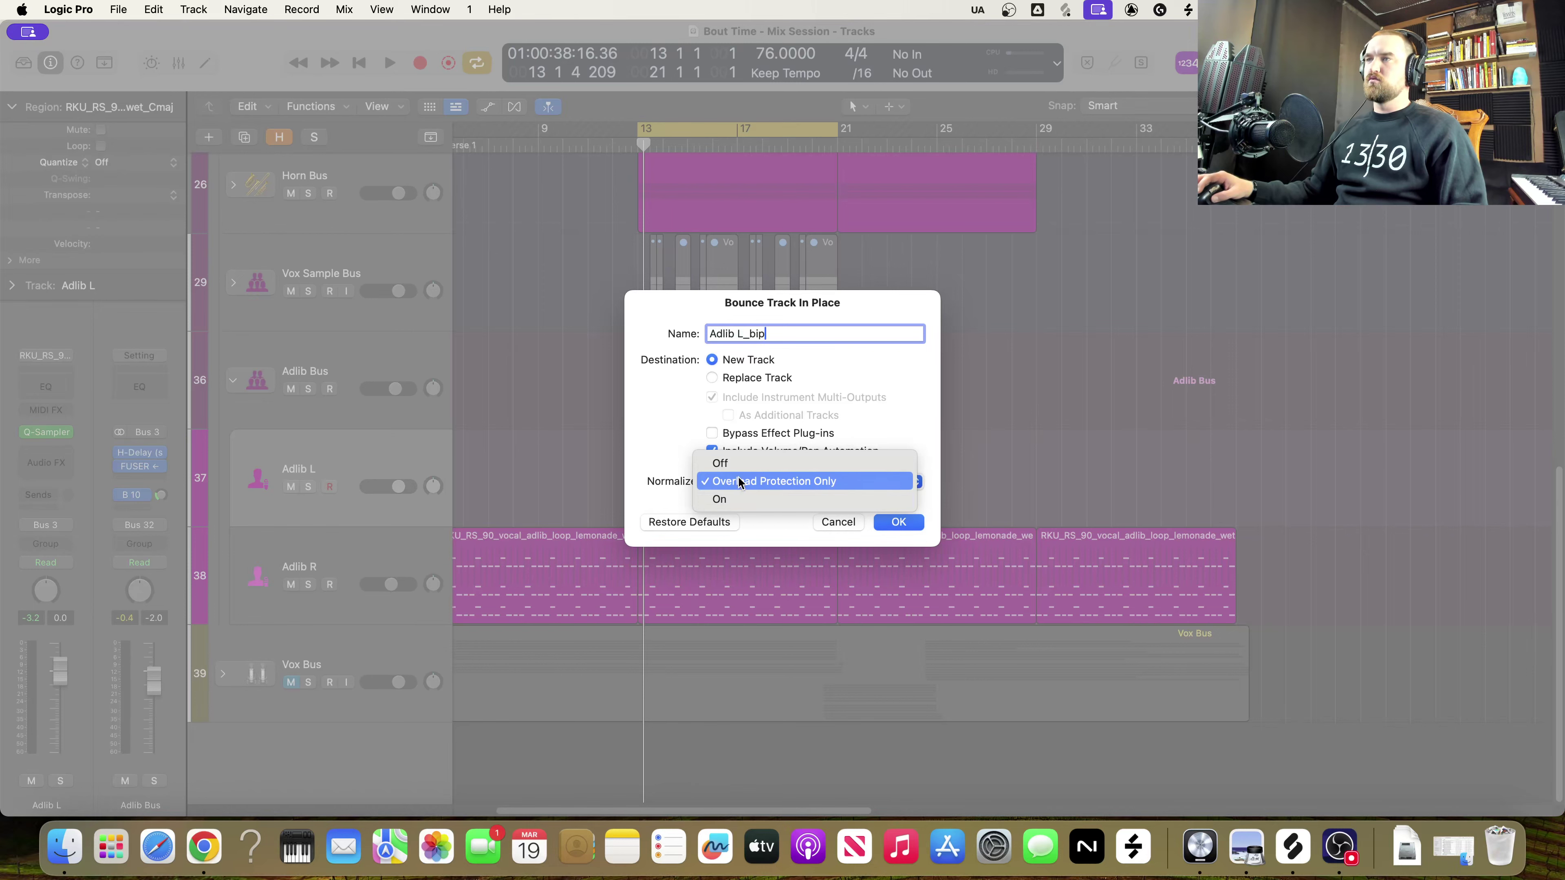
pyautogui.click(689, 465)
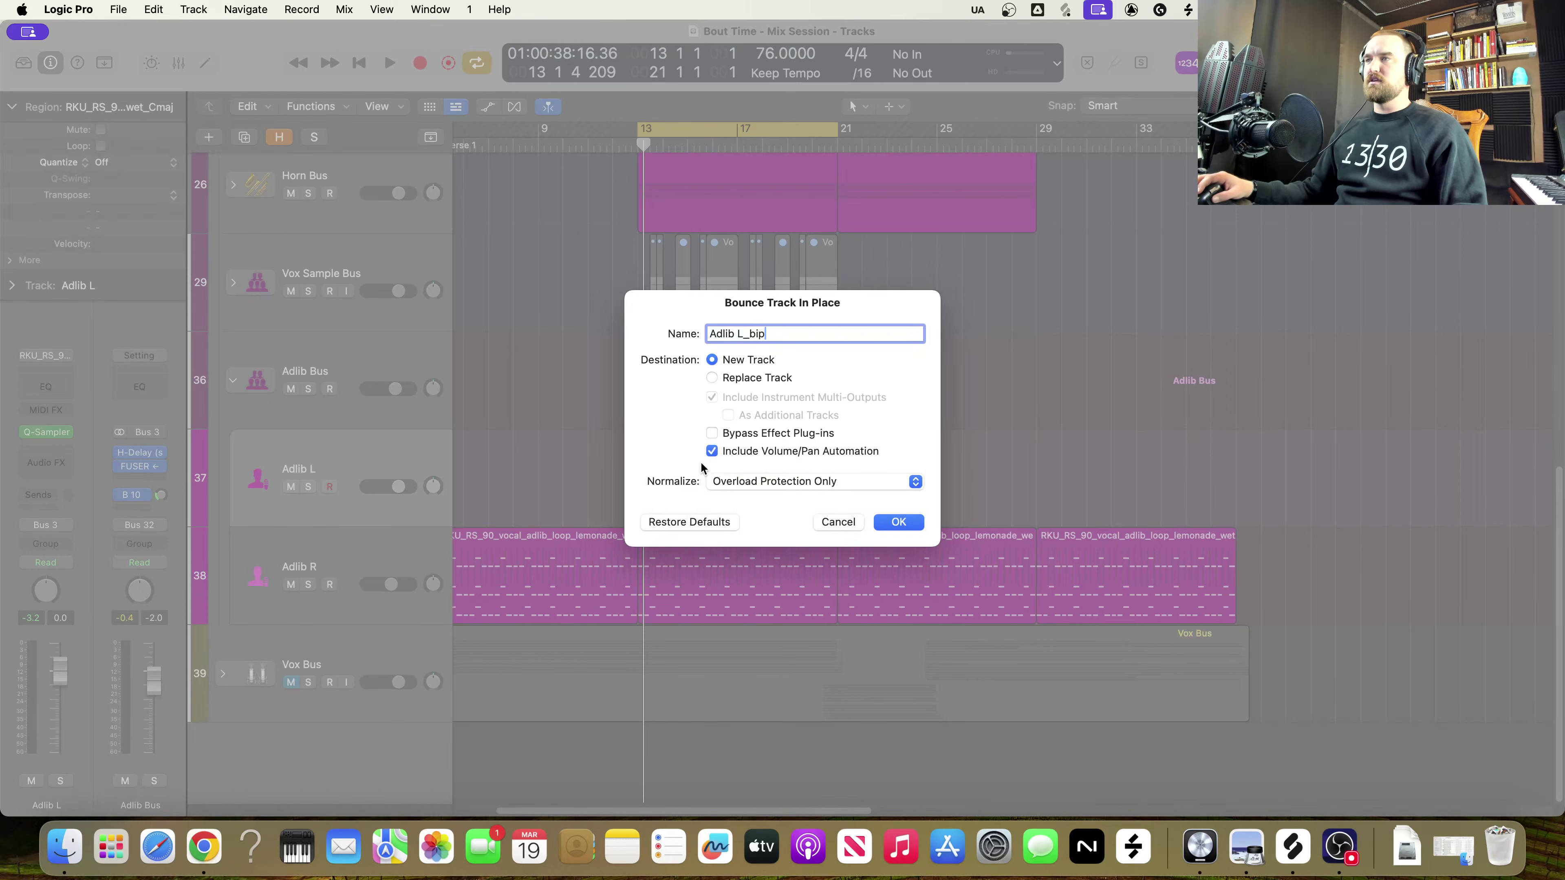
pyautogui.click(899, 523)
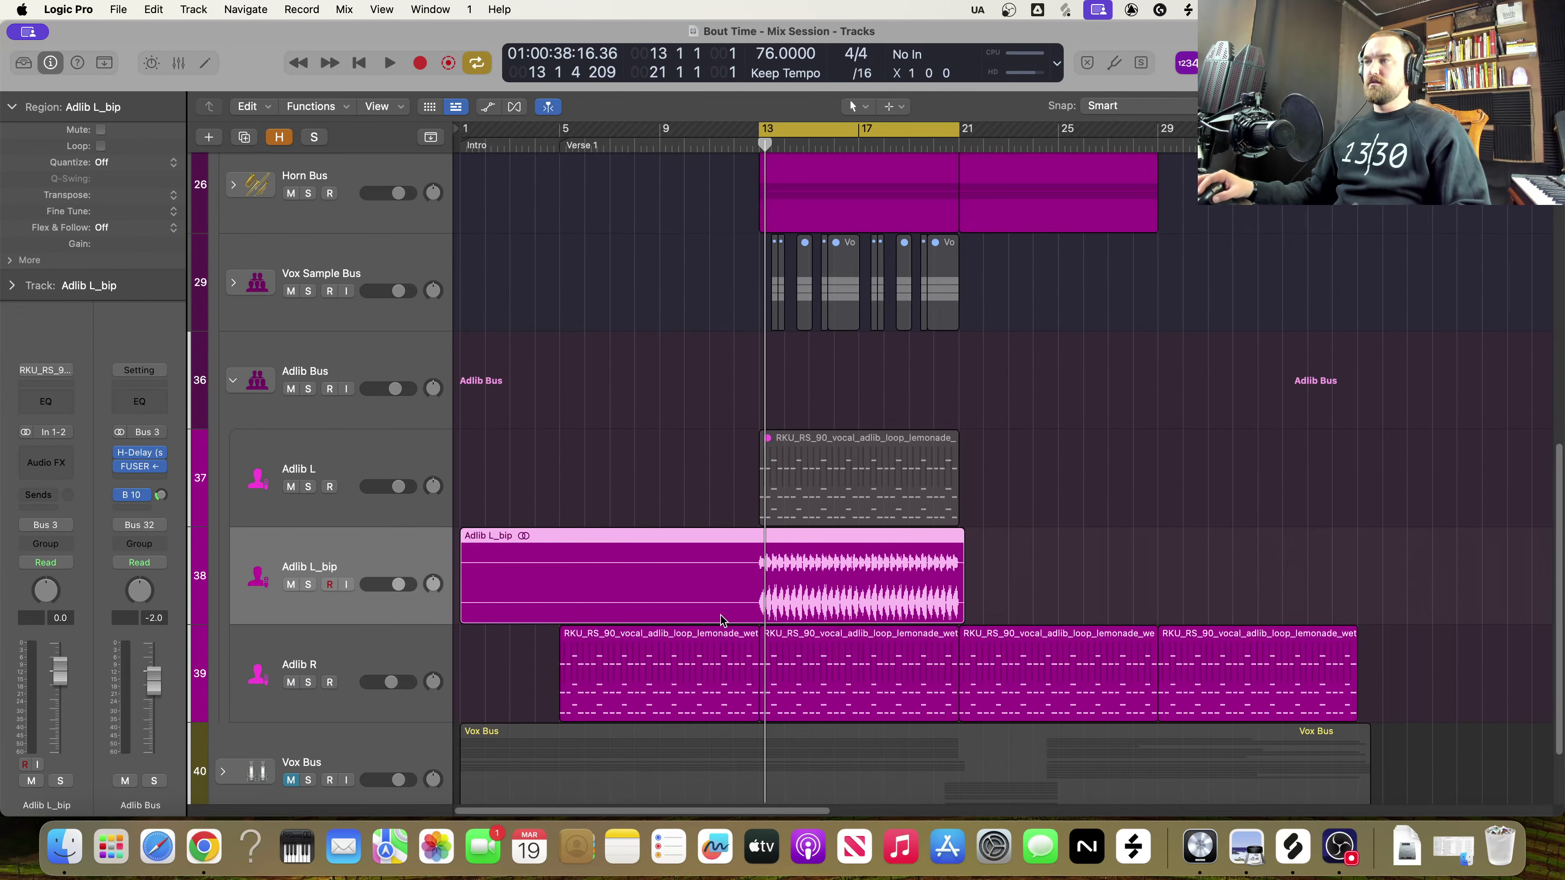
# Trim both ends of the bounced Adlib L_bip region so it spans bars 13 to 21
pyautogui.moveTo(464, 617); pyautogui.dragTo(736, 617)
pyautogui.press('super+Right')
pyautogui.press('super+Right')
pyautogui.press('super+Right')
pyautogui.press('super+Right')
pyautogui.press('super+Right')
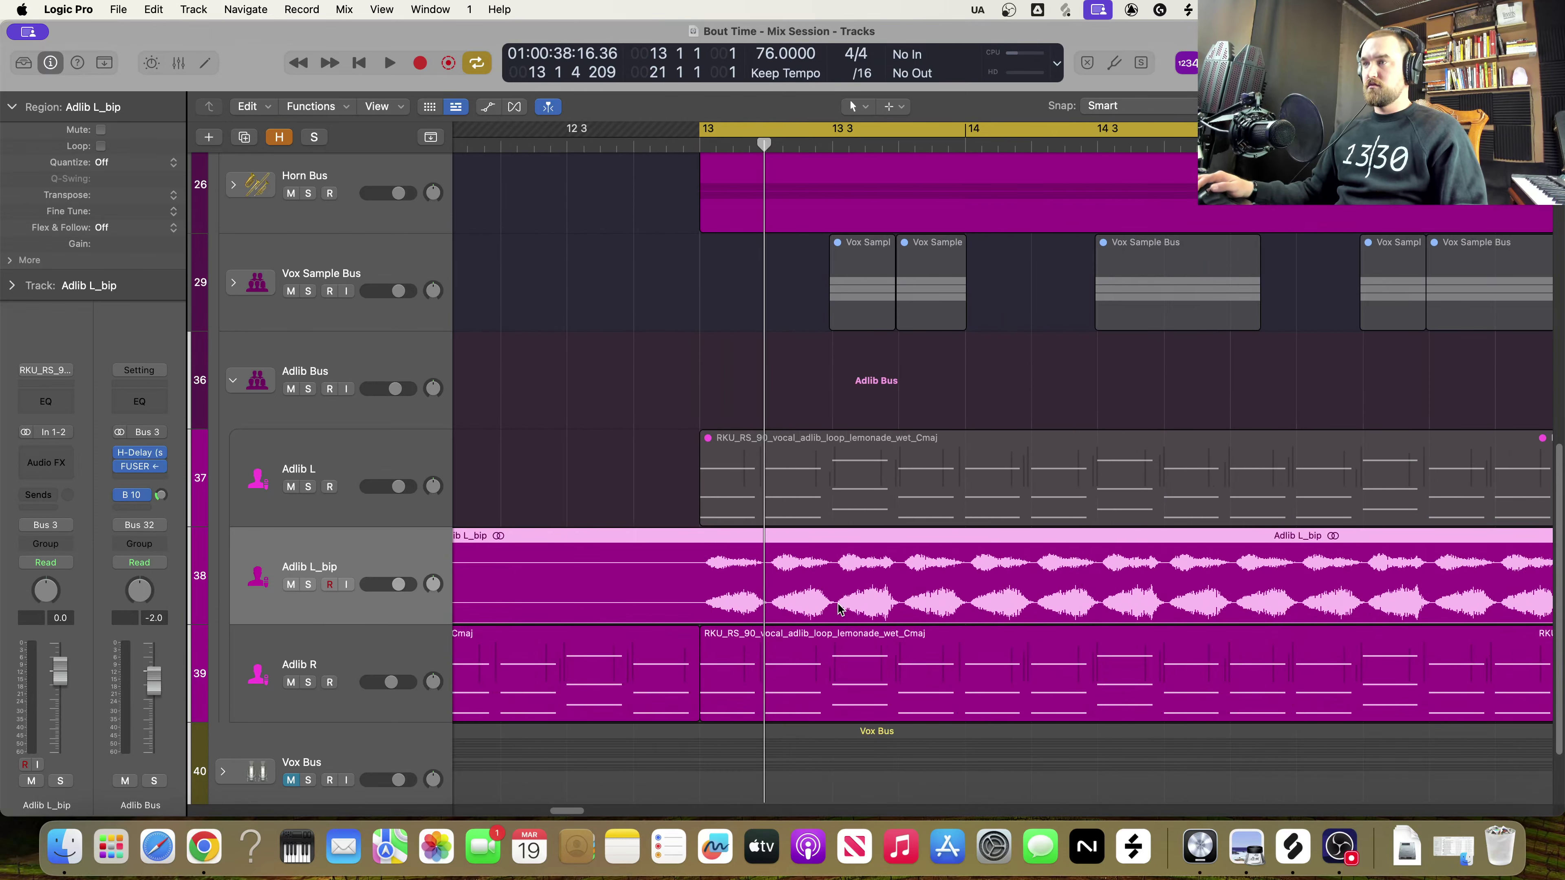
pyautogui.press('super+Left')
pyautogui.press('super+Left')
pyautogui.moveTo(628, 611); pyautogui.dragTo(739, 611)
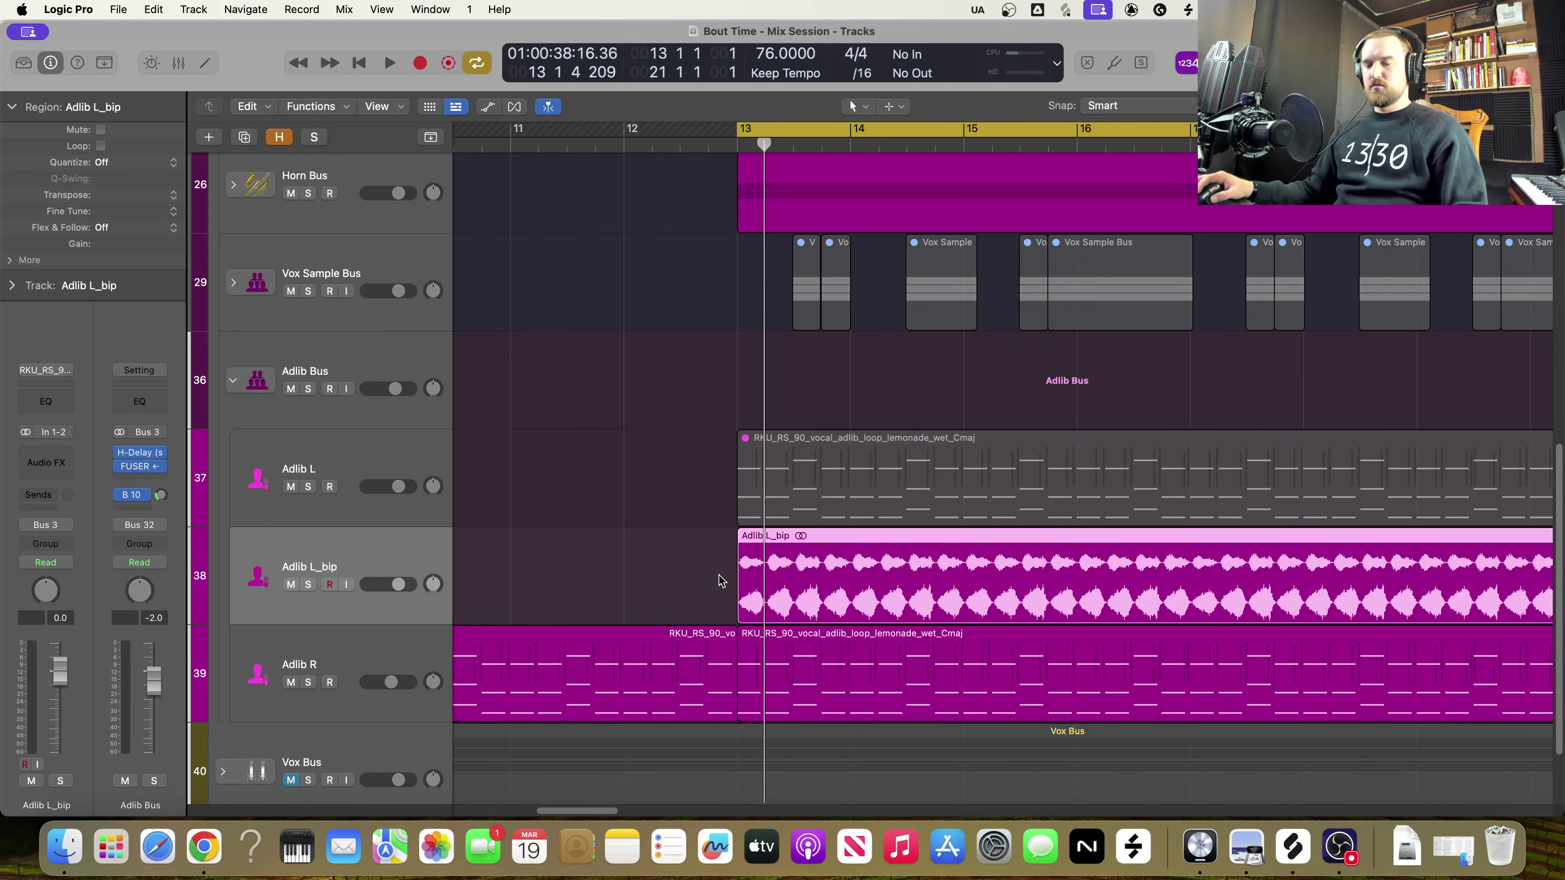
pyautogui.moveTo(739, 535); pyautogui.dragTo(744, 535)
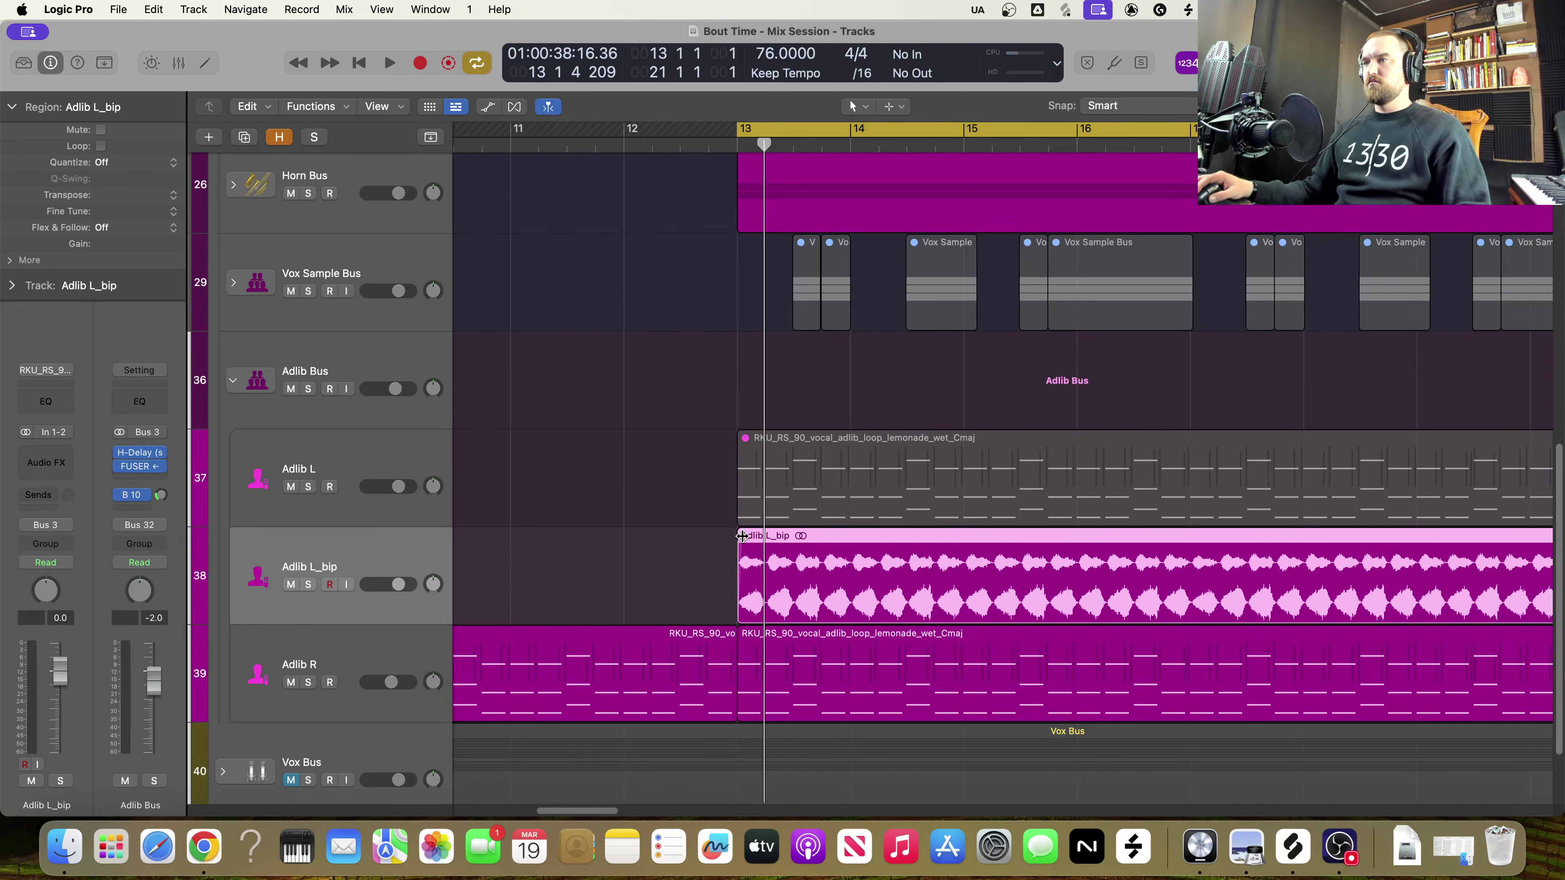
pyautogui.hscroll(10, 900, 617)
pyautogui.moveTo(1021, 615); pyautogui.dragTo(999, 611)
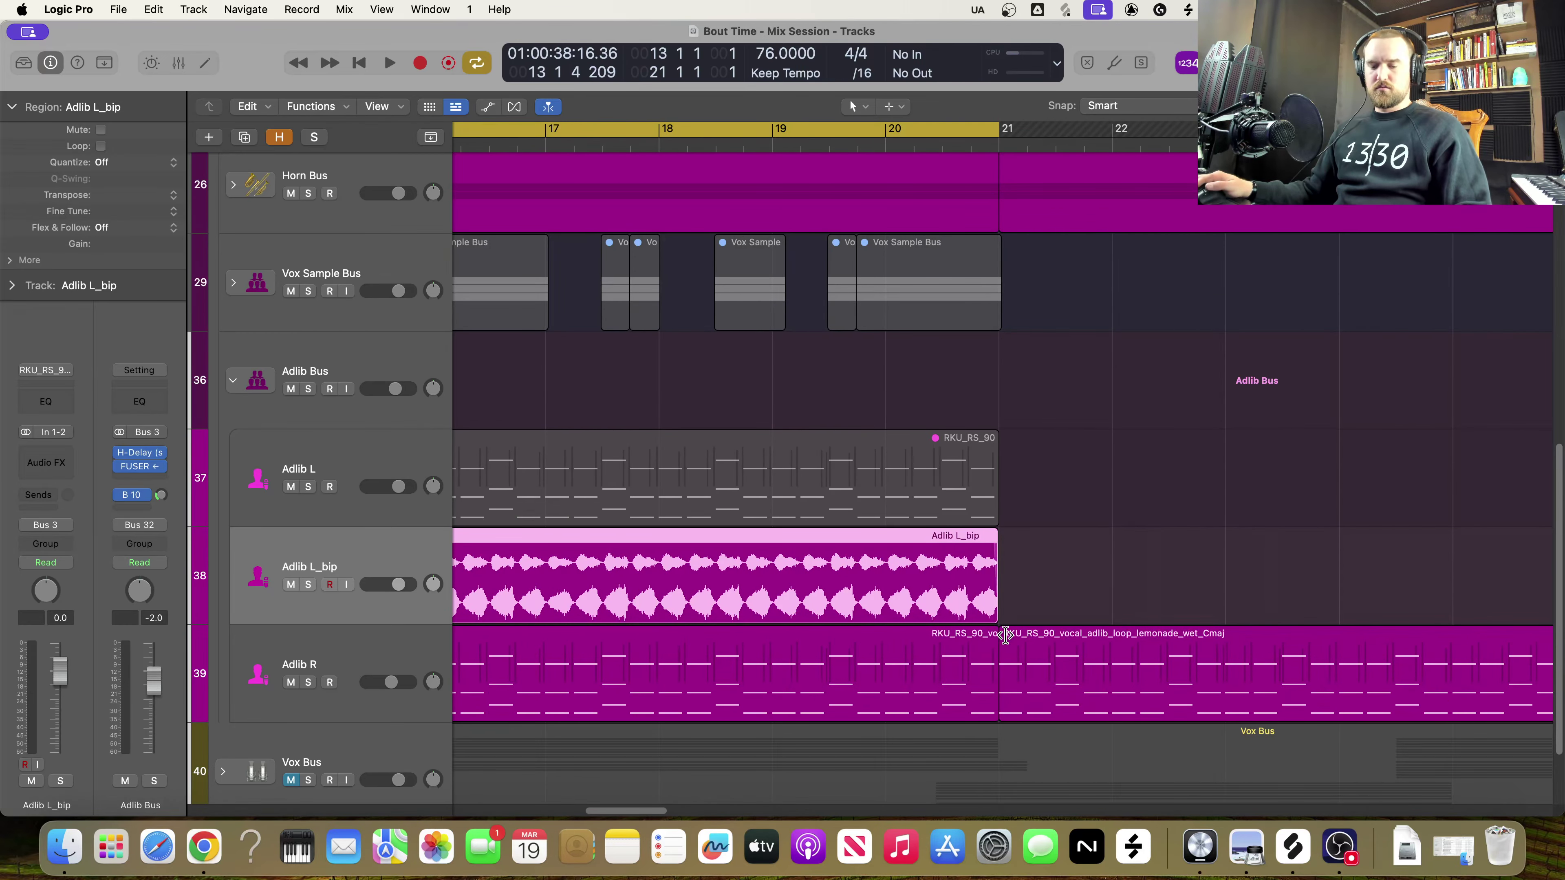
# Normalize the Adlib L_bip region's gain individually with the Peak algorithm to a target level of -10.0 dB
pyautogui.scroll(-10, 1006, 635)
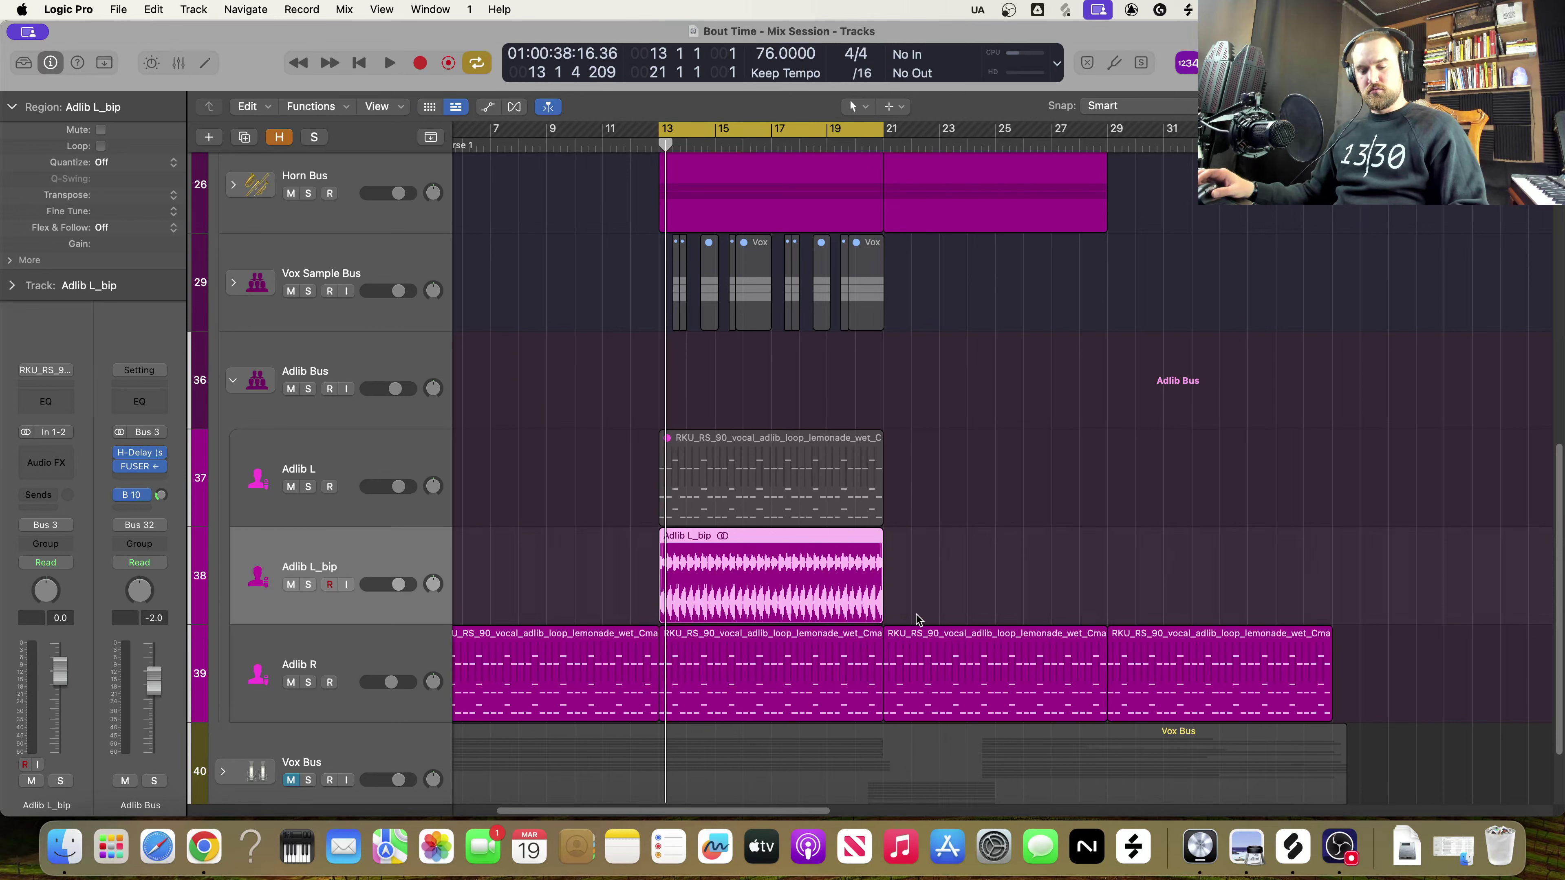
pyautogui.hotkey('ctrl', 'alt', 'n')
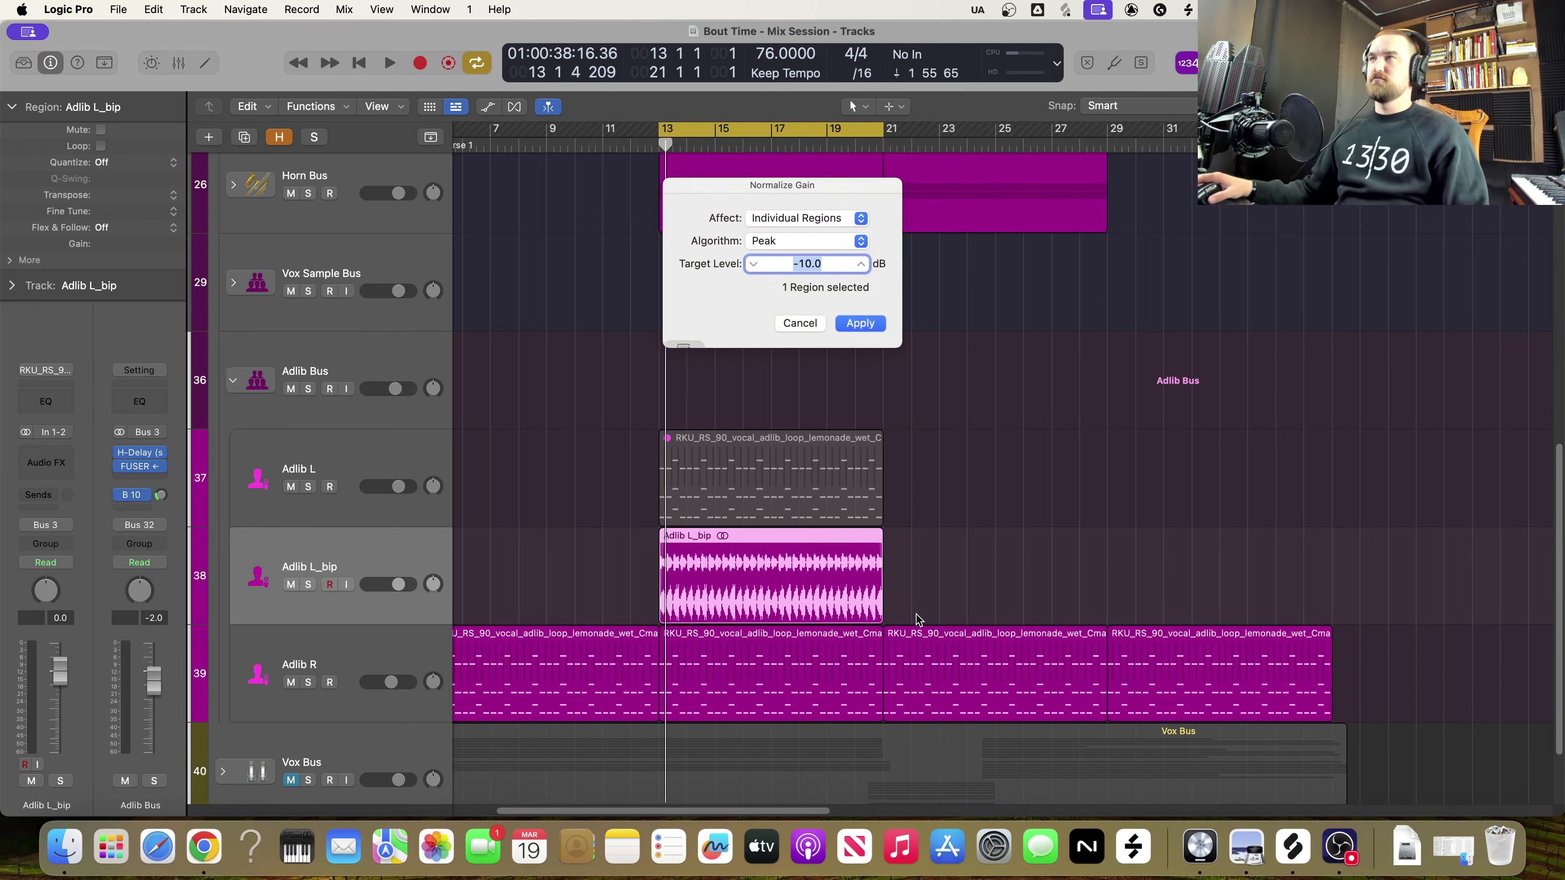
pyautogui.click(857, 321)
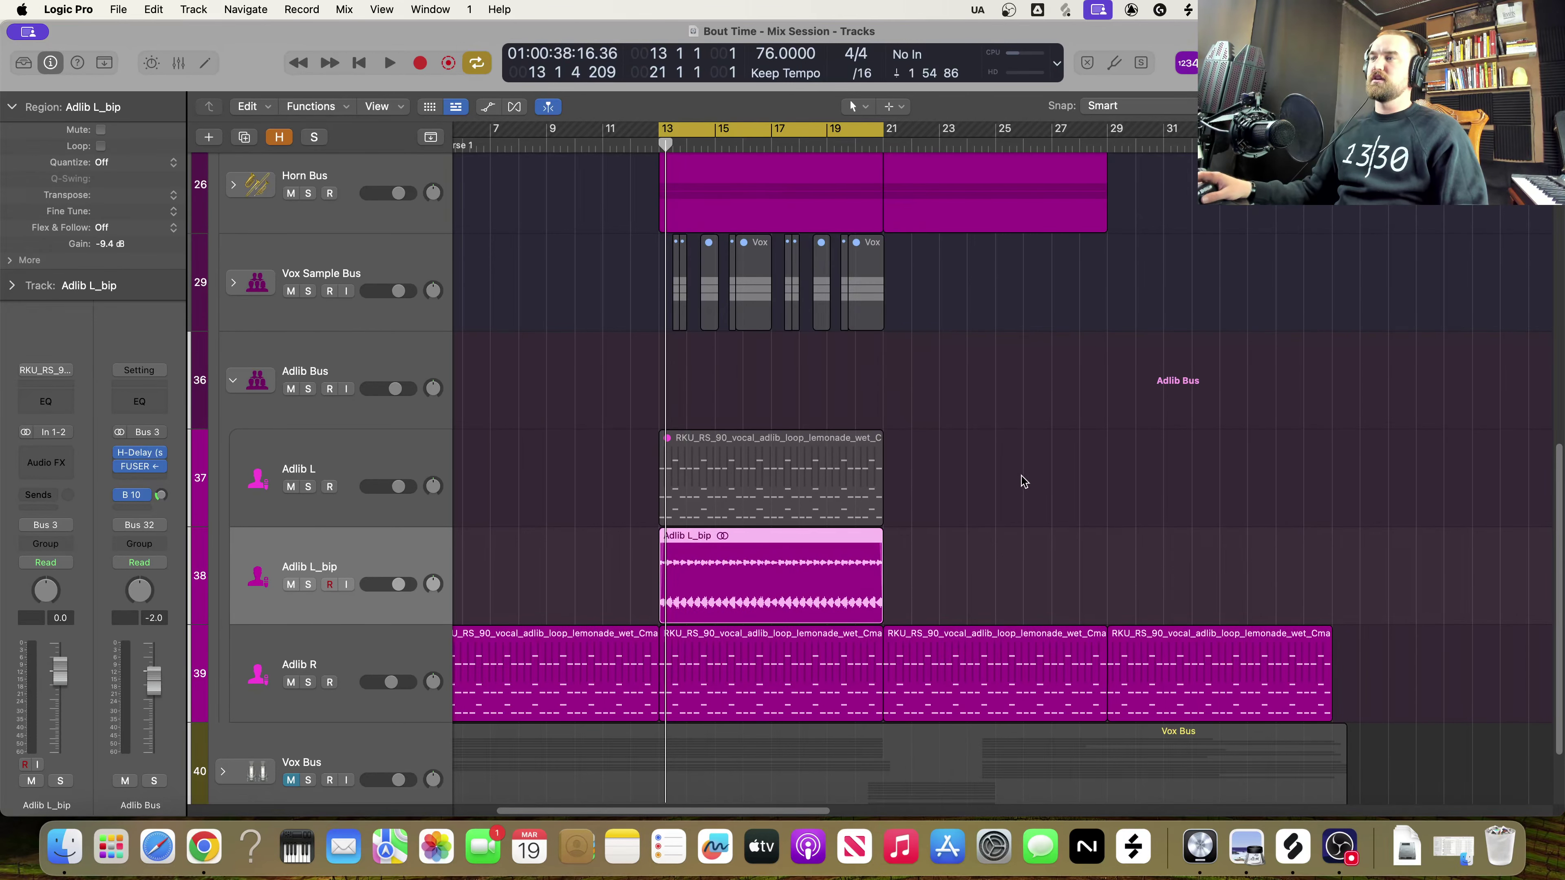
pyautogui.click(962, 601)
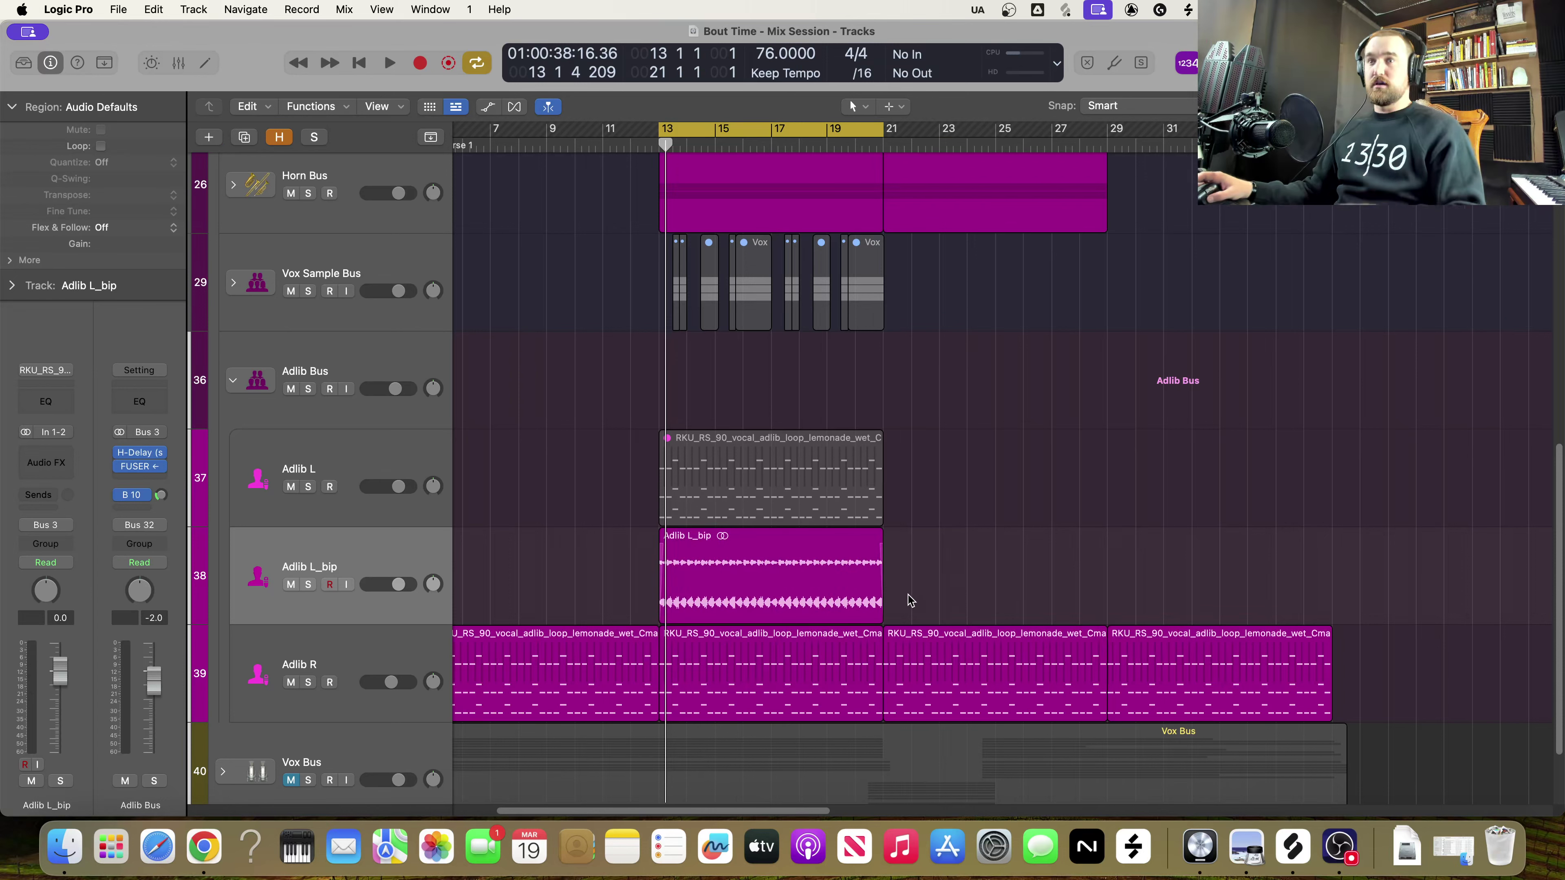
# Solo the Adlib L_bip track and listen to it from bar 13
pyautogui.click(309, 585)
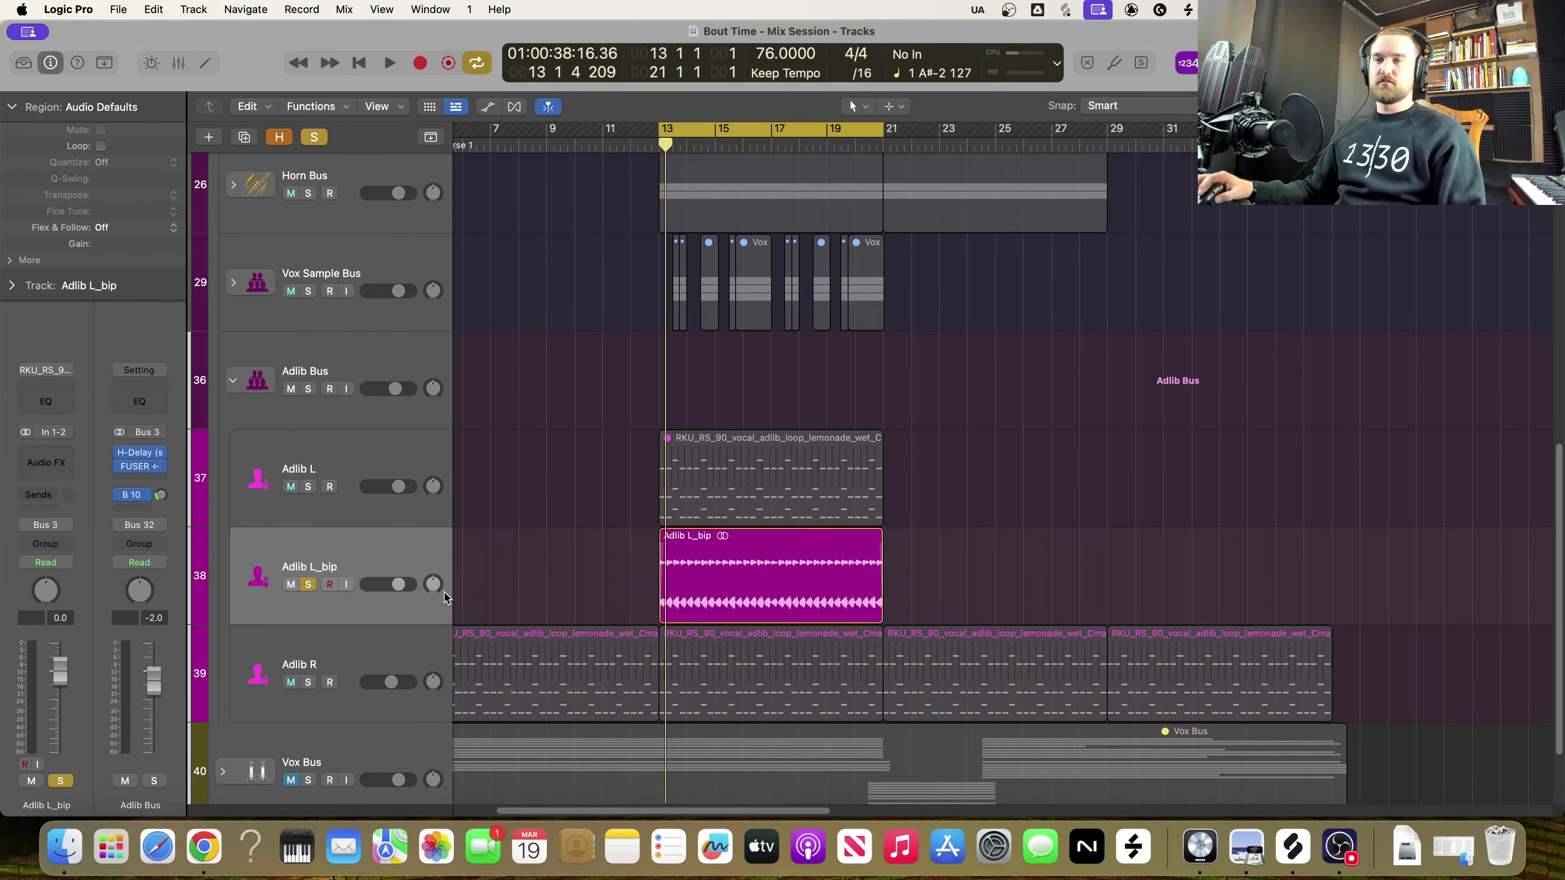
pyautogui.press('space')
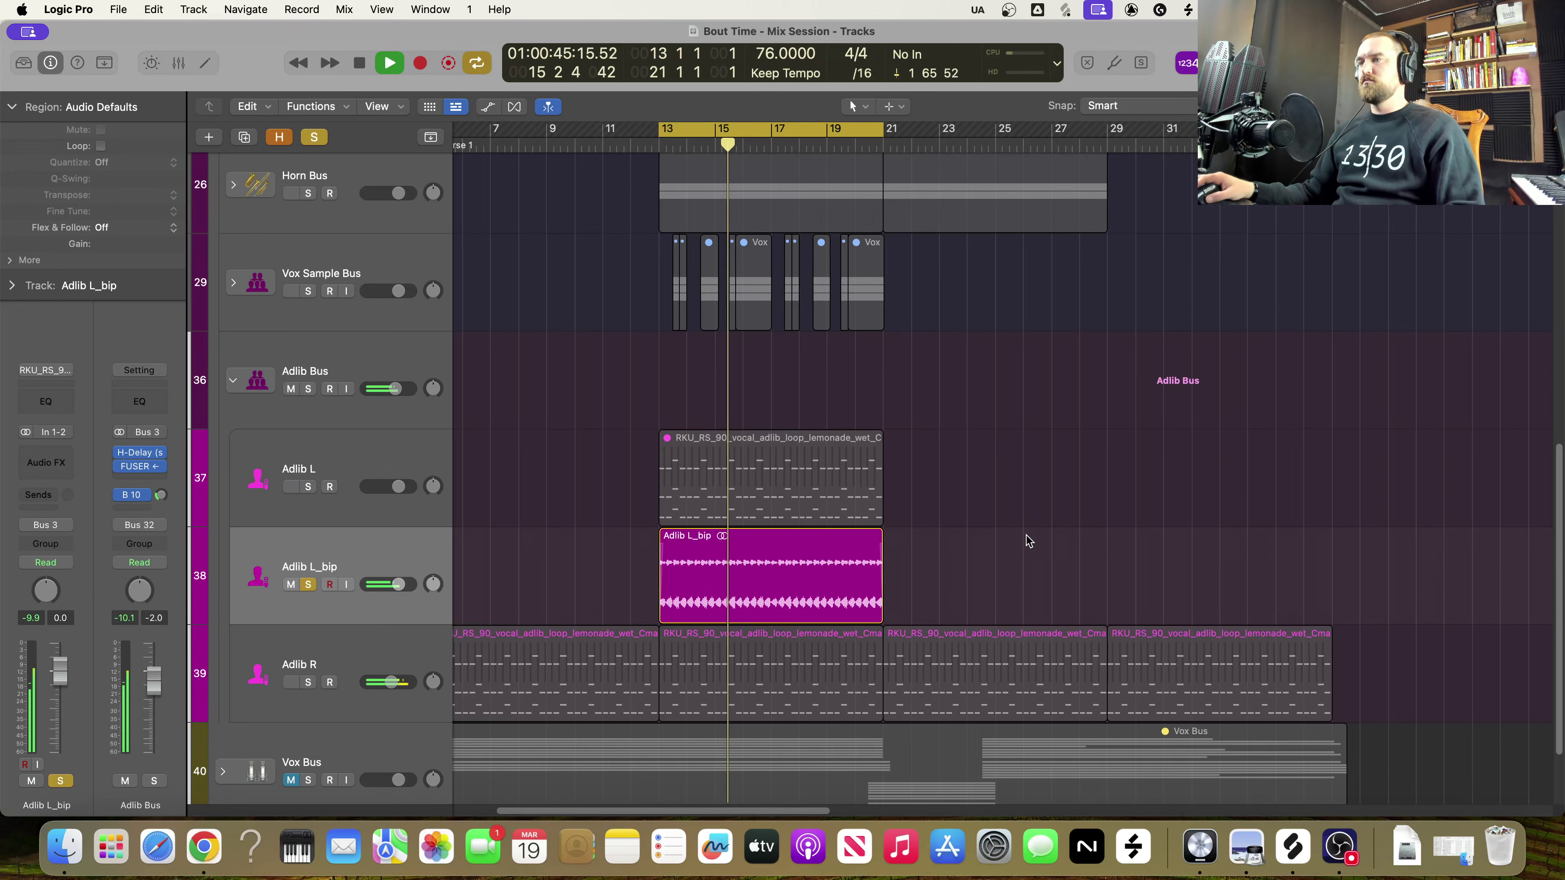
pyautogui.press('space')
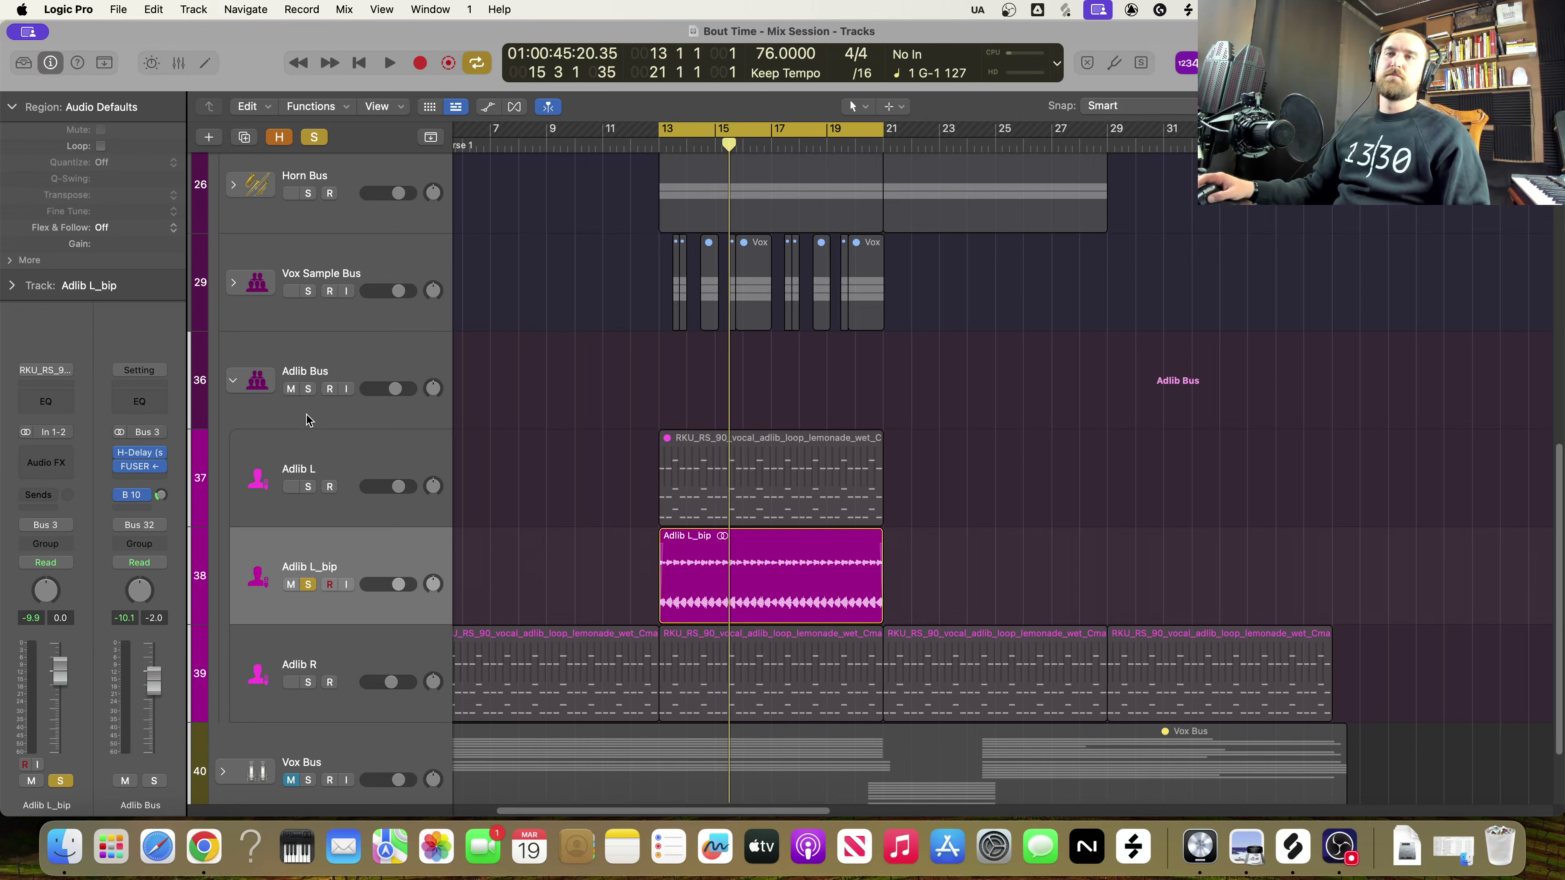
# Compare the effects, sends and outputs on the Adlib Bus, Adlib L_bip and Adlib L channel strips
pyautogui.click(346, 372)
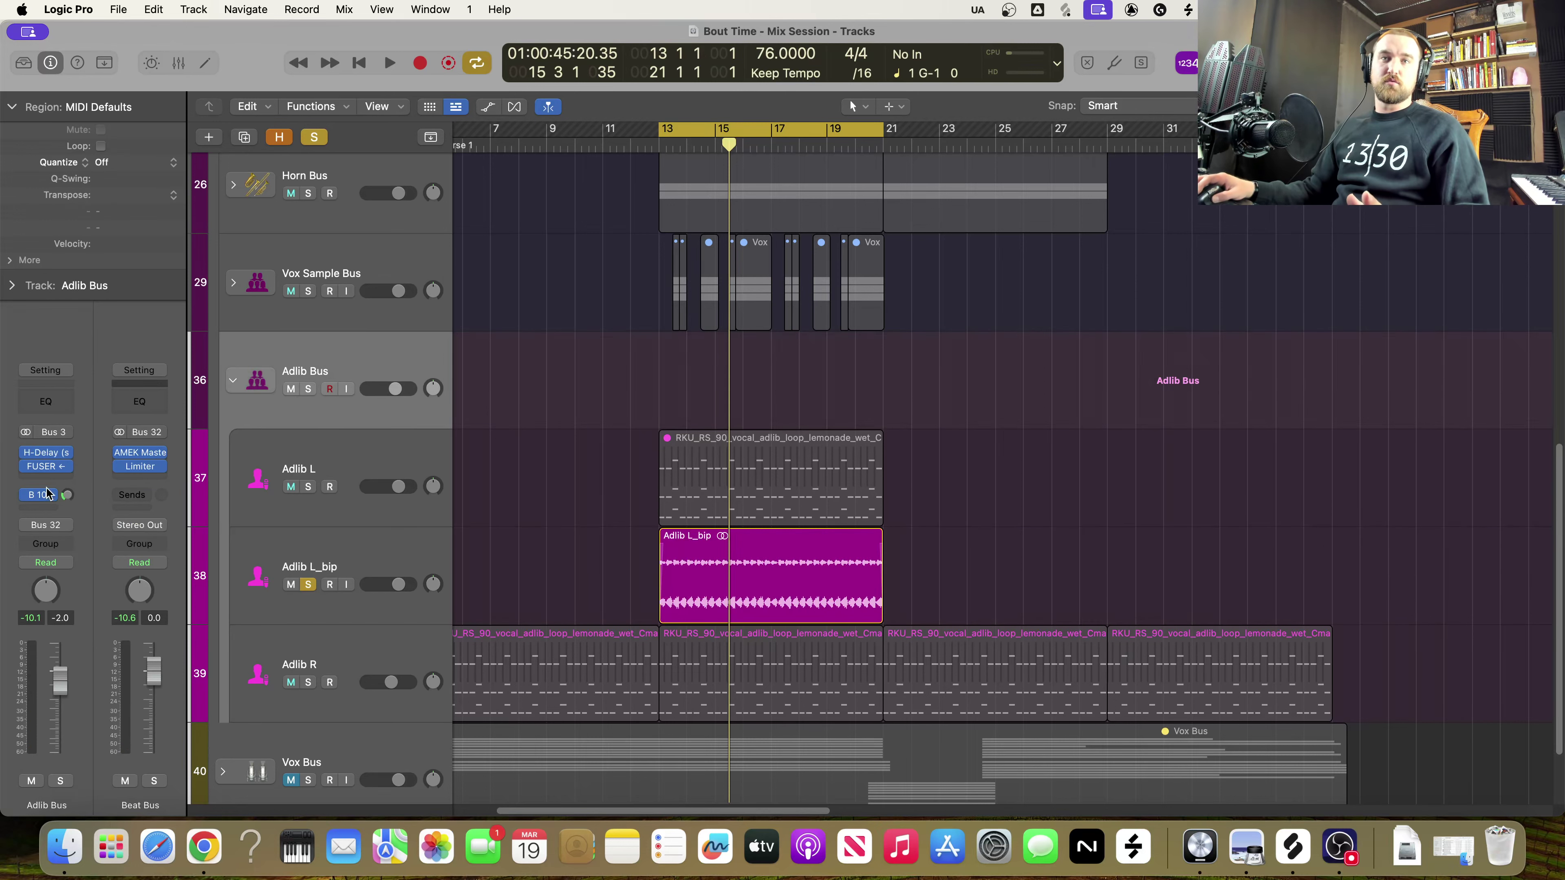
pyautogui.click(368, 546)
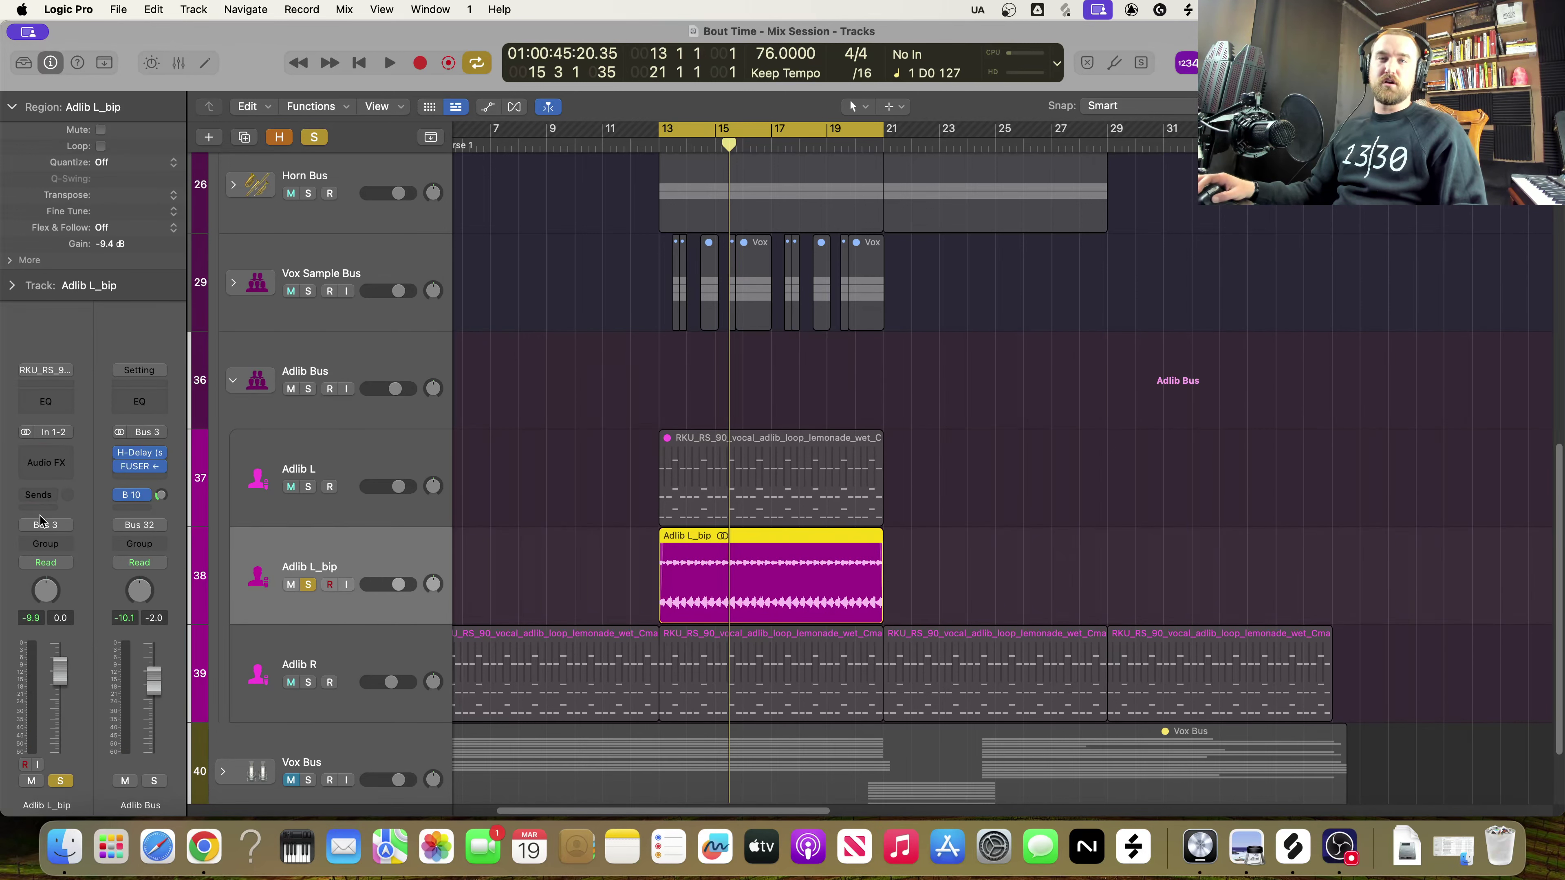
pyautogui.click(360, 464)
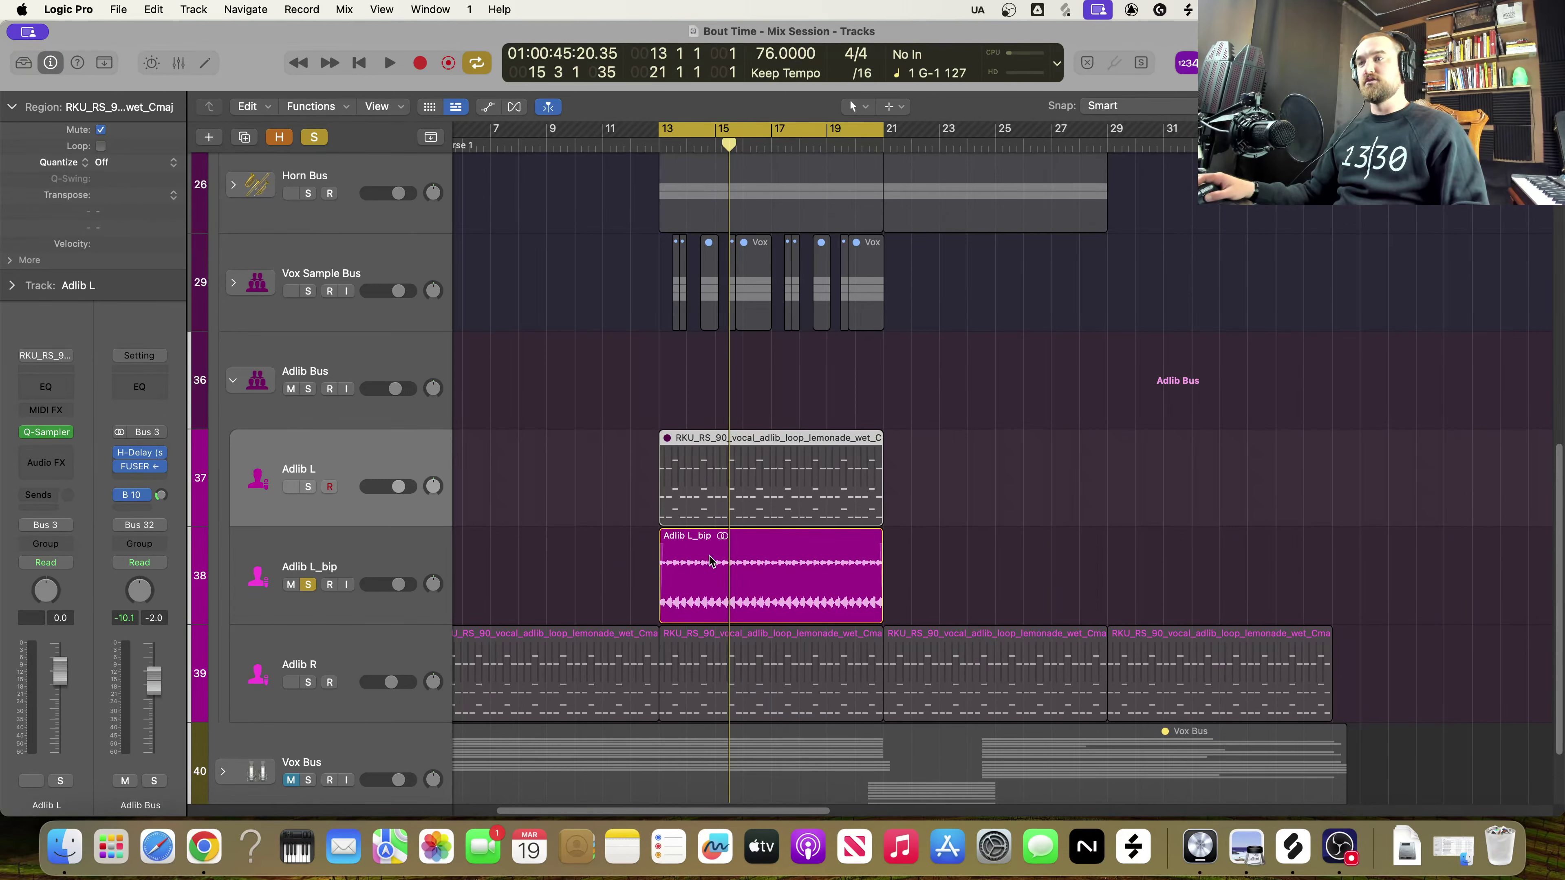
pyautogui.click(358, 552)
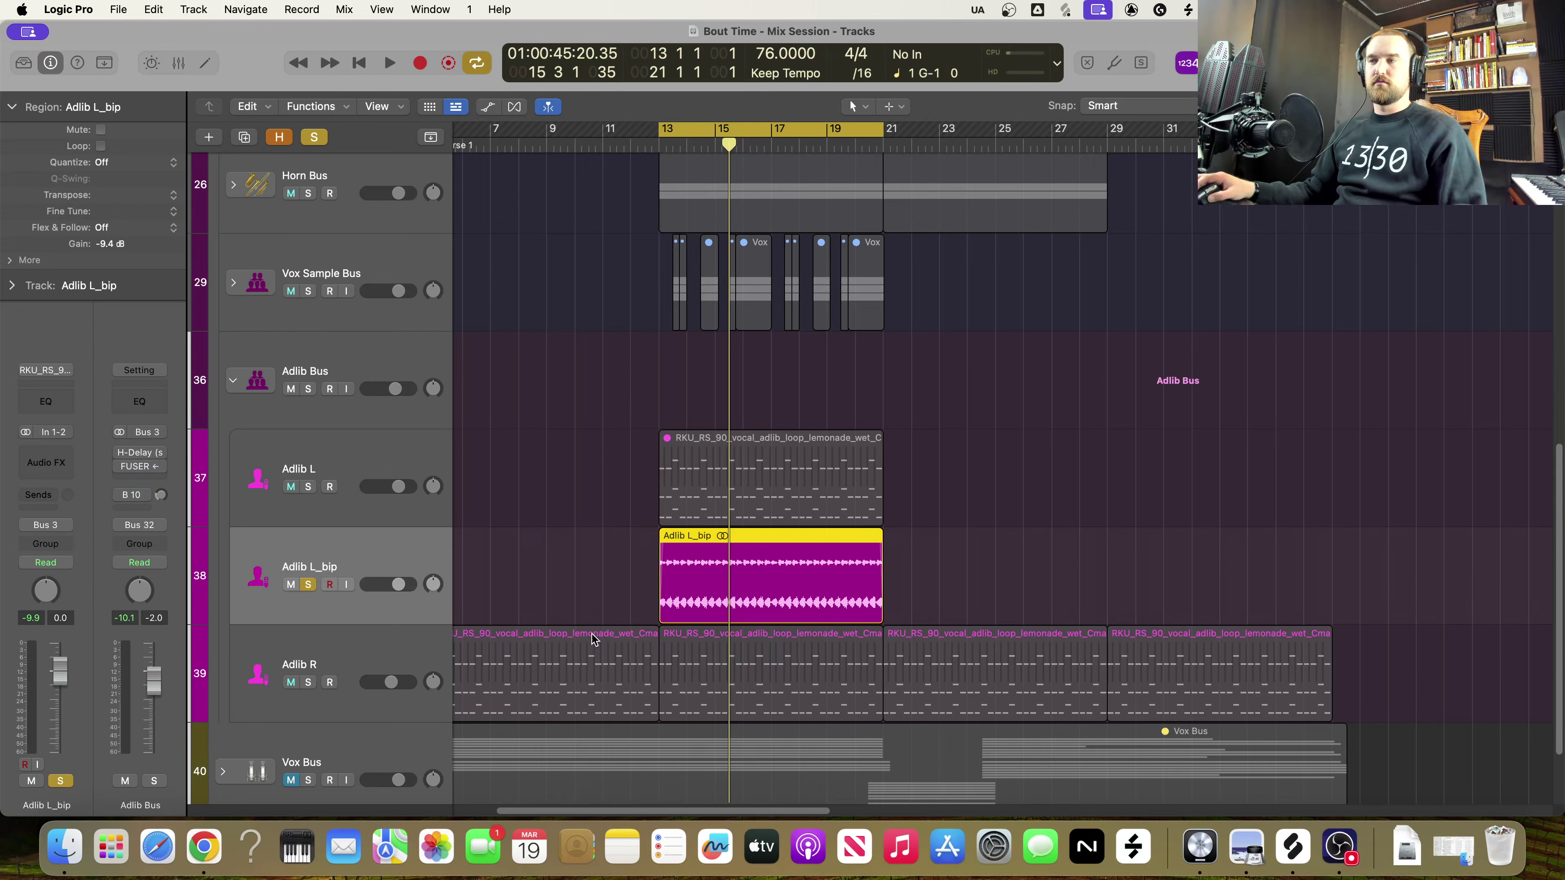
# Listen to the soloed Adlib L_bip while switching the Adlib Bus's H-Delay, FUSER and B 10 send between bypassed and active
pyautogui.press('space')
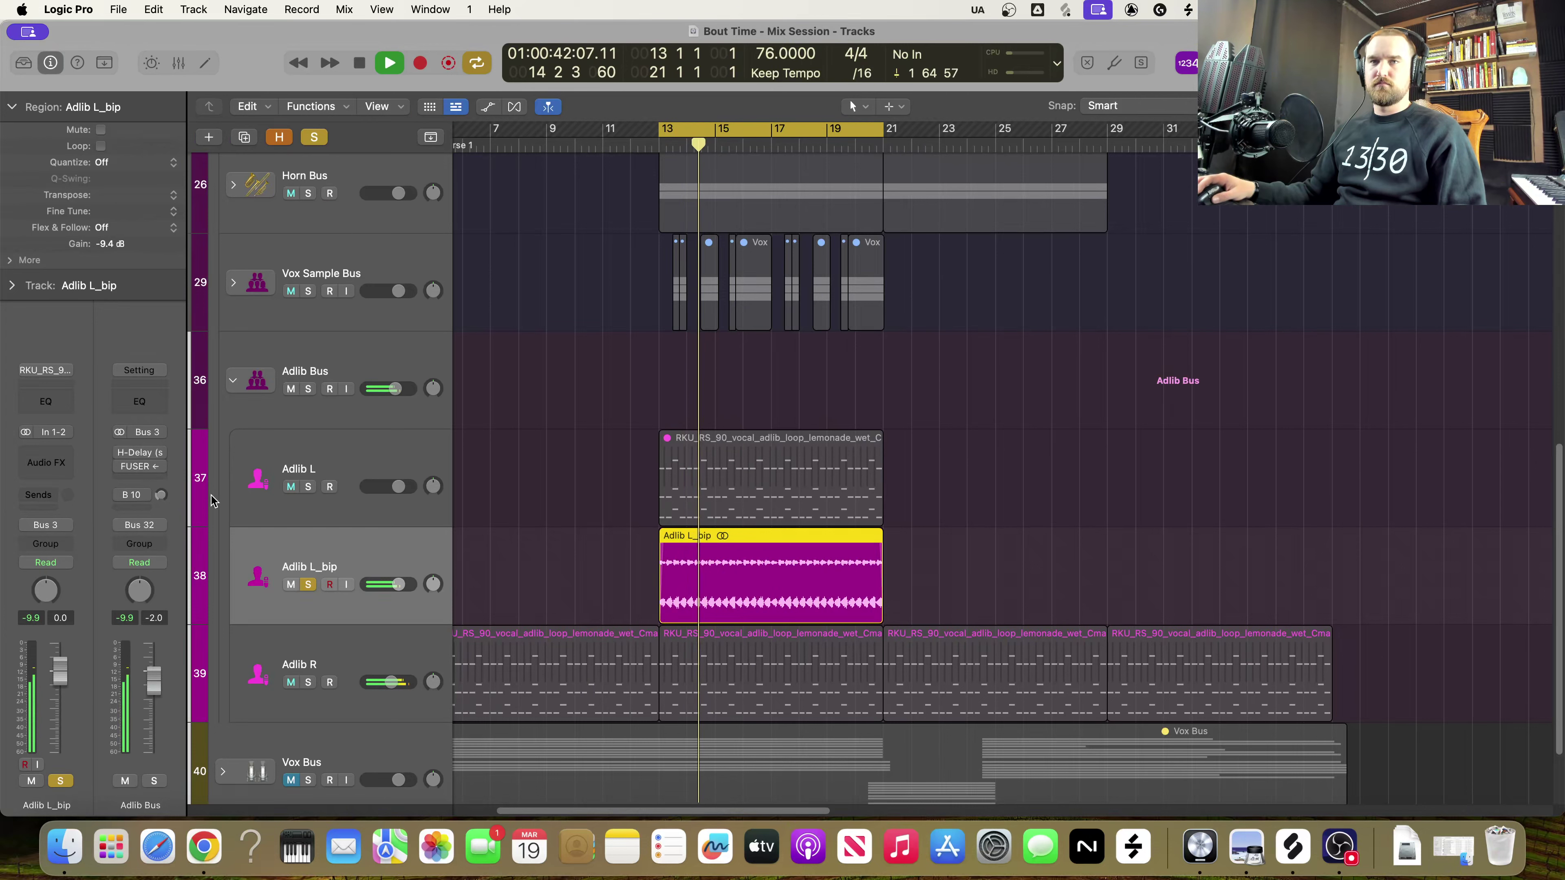
pyautogui.click(120, 453)
pyautogui.click(120, 466)
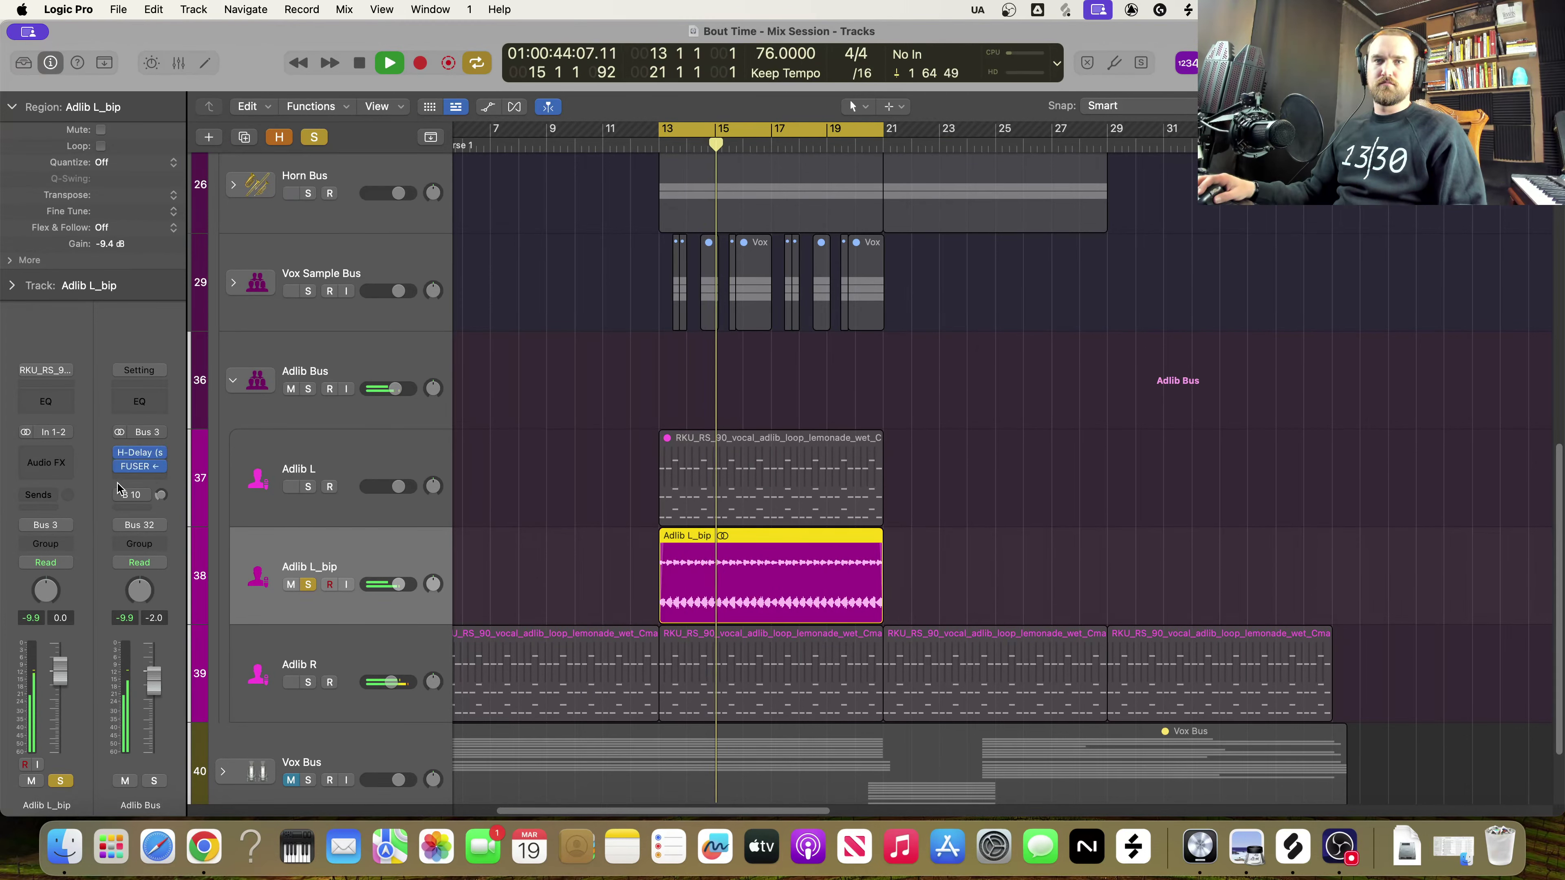
pyautogui.click(121, 495)
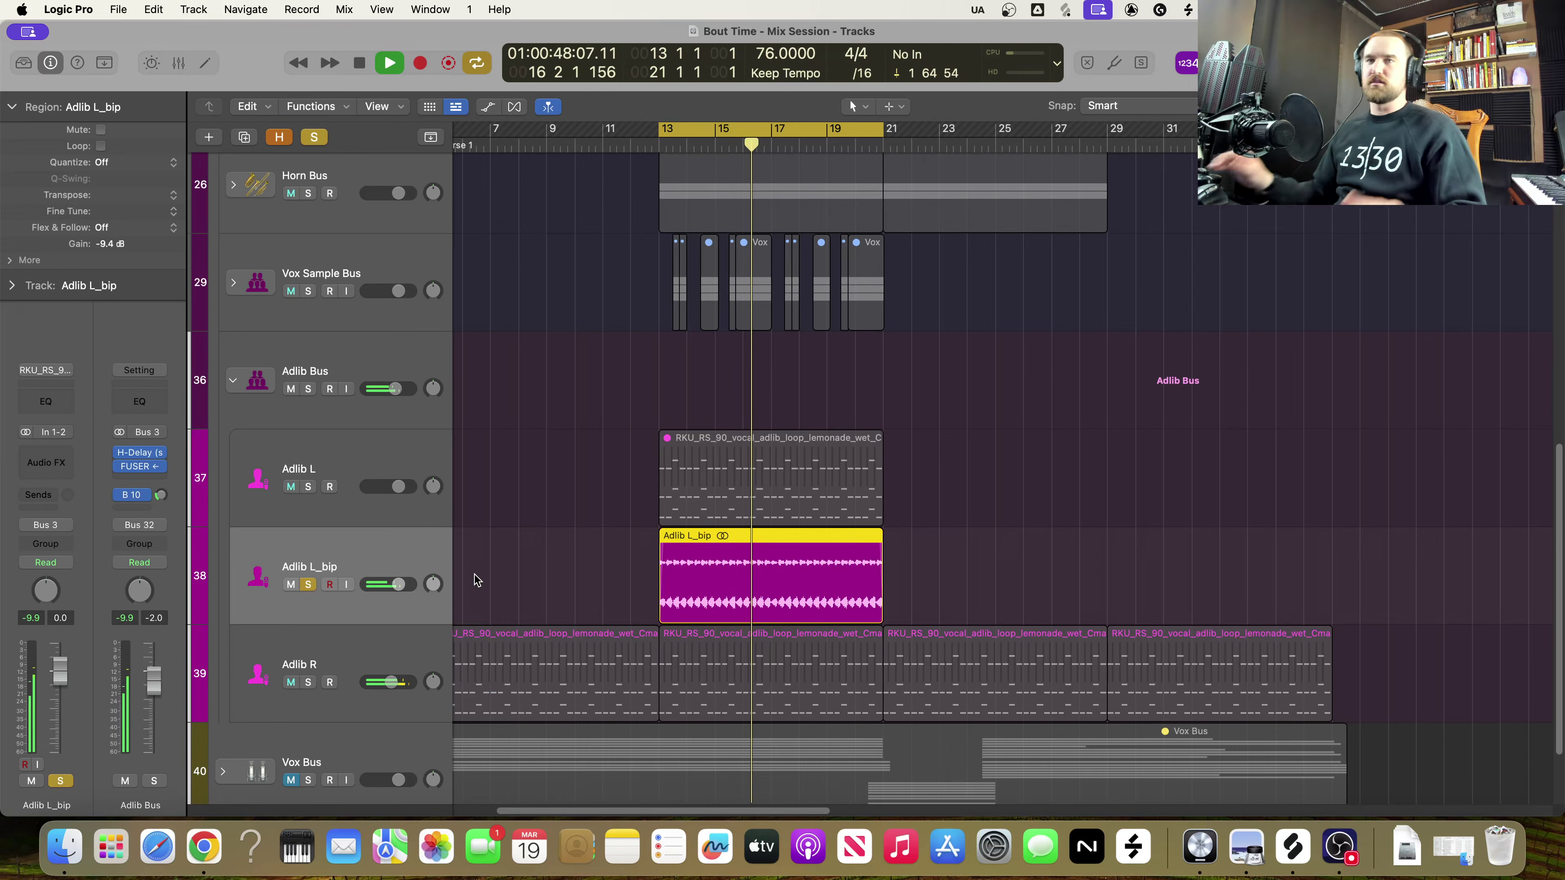
pyautogui.press('space')
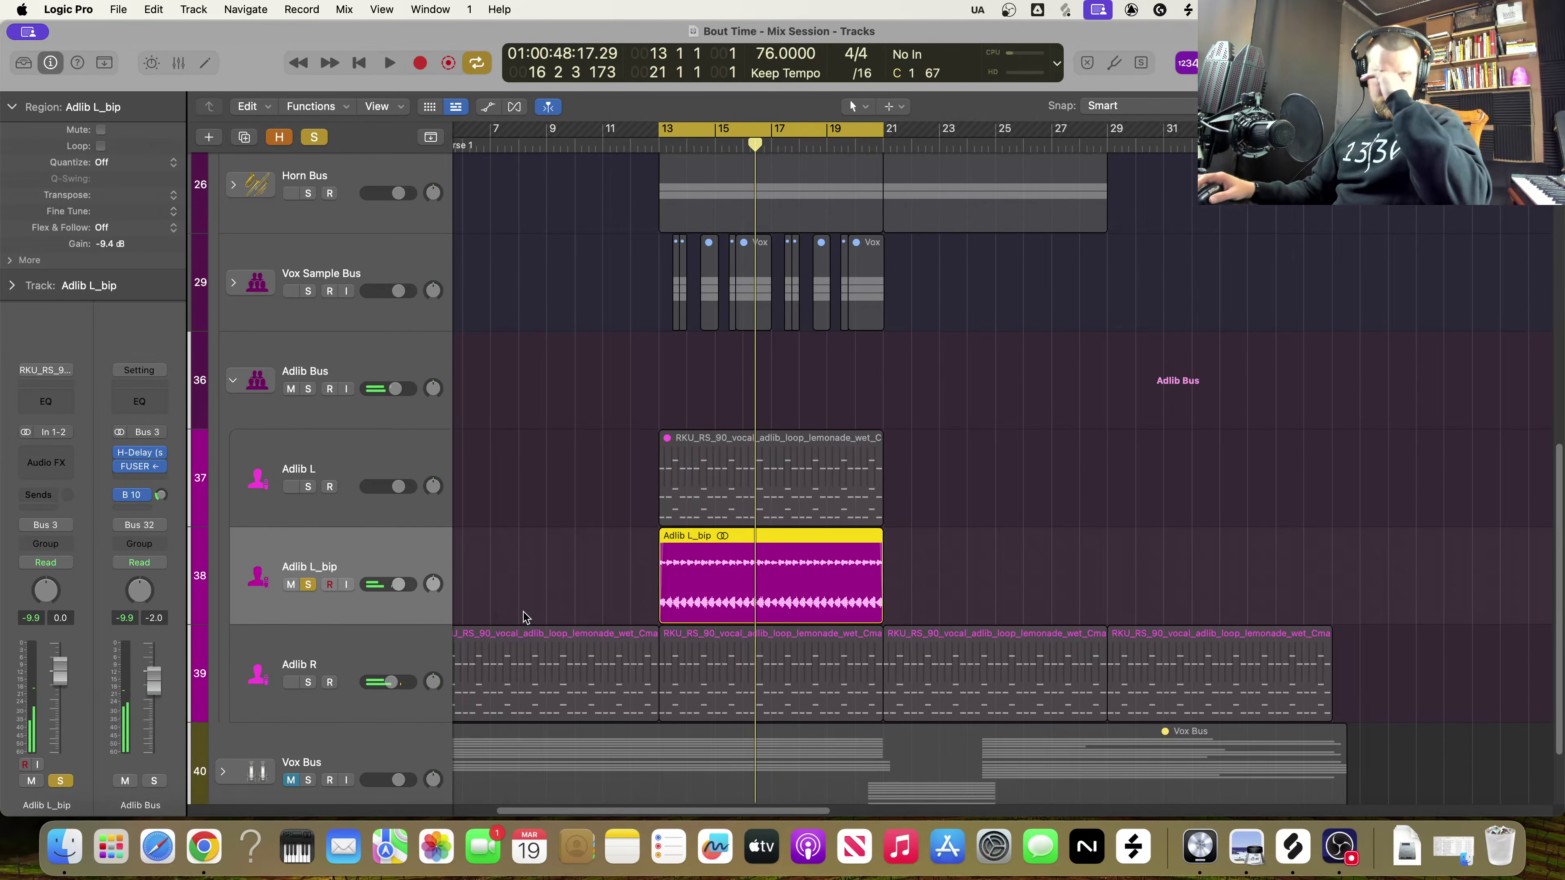
# Add an empty duplicate of the Adlib L_bip track, with the same settings, directly beneath it
pyautogui.scroll(-1, 526, 617)
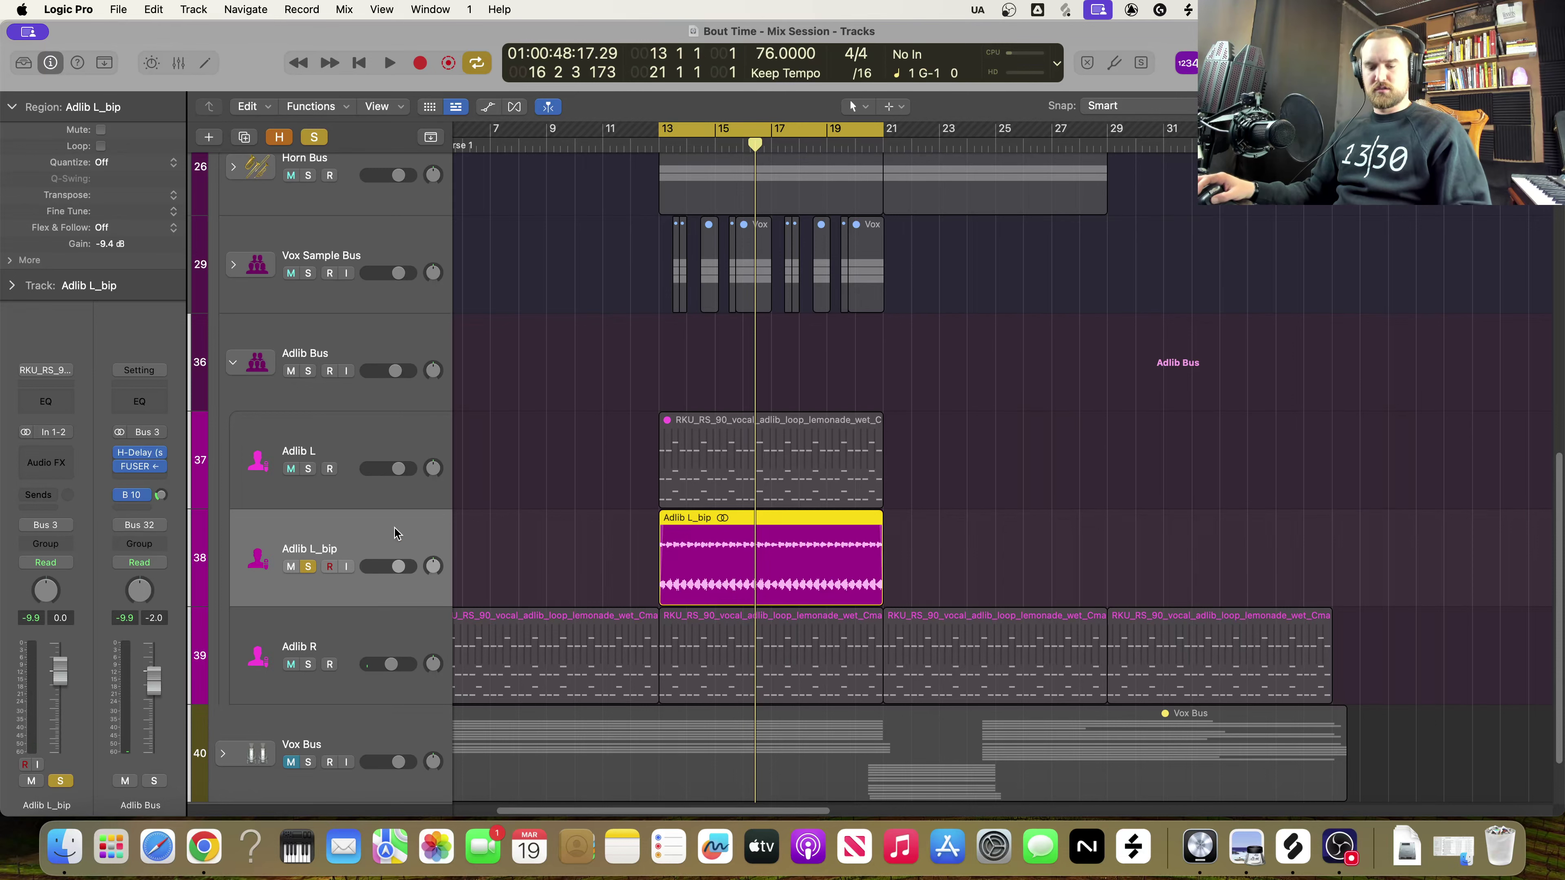
pyautogui.press('super+d')
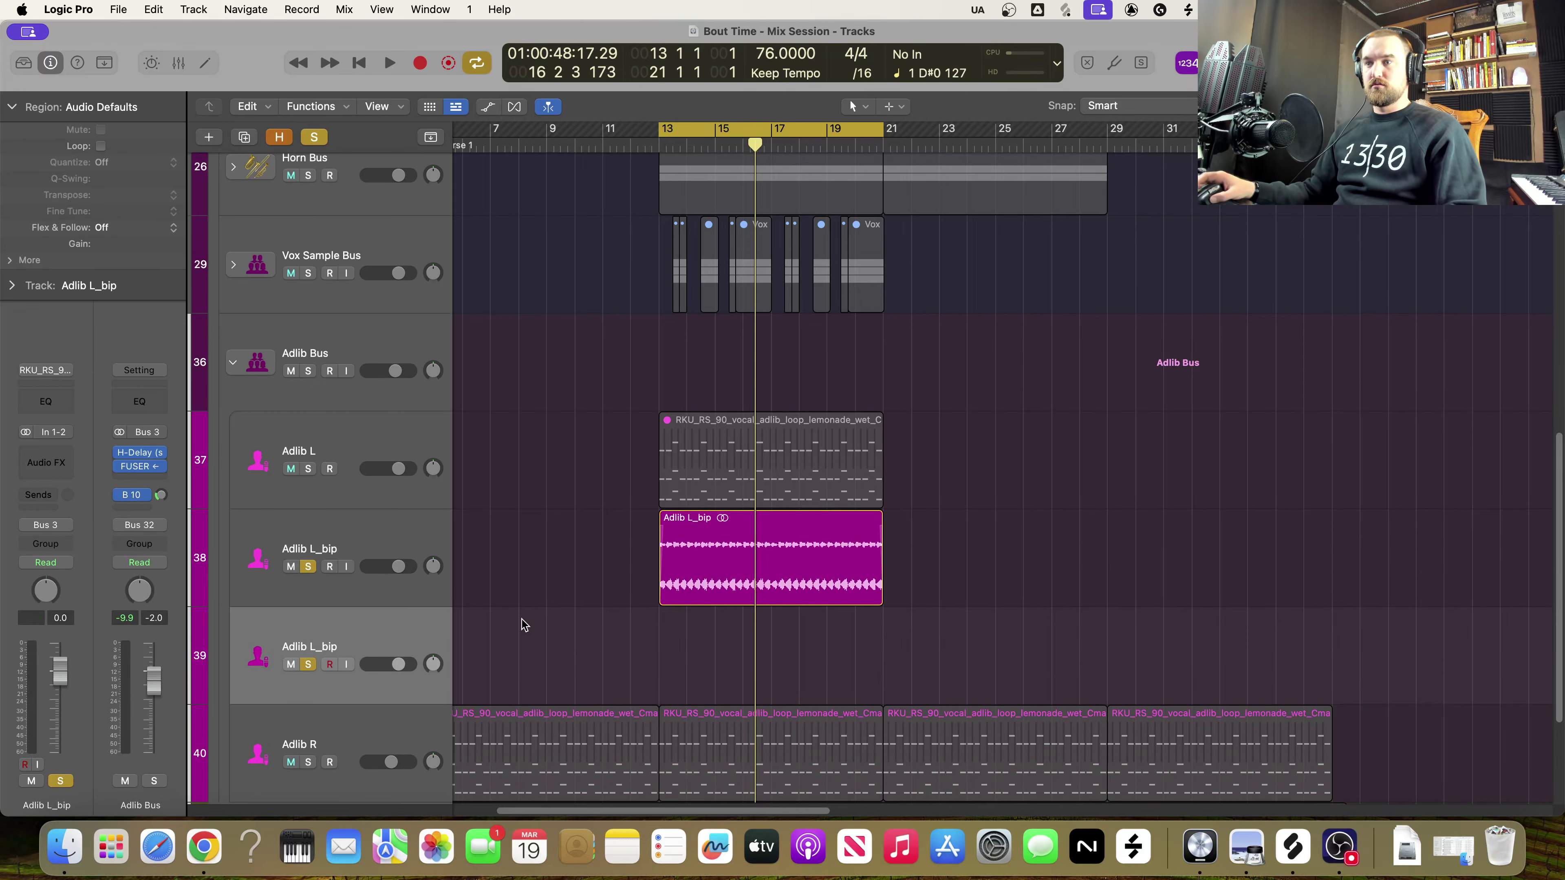
# Solo Adlib R in place of the two Adlib L_bip tracks and play it from bar 13
pyautogui.scroll(-5, 520, 621)
pyautogui.click(308, 635)
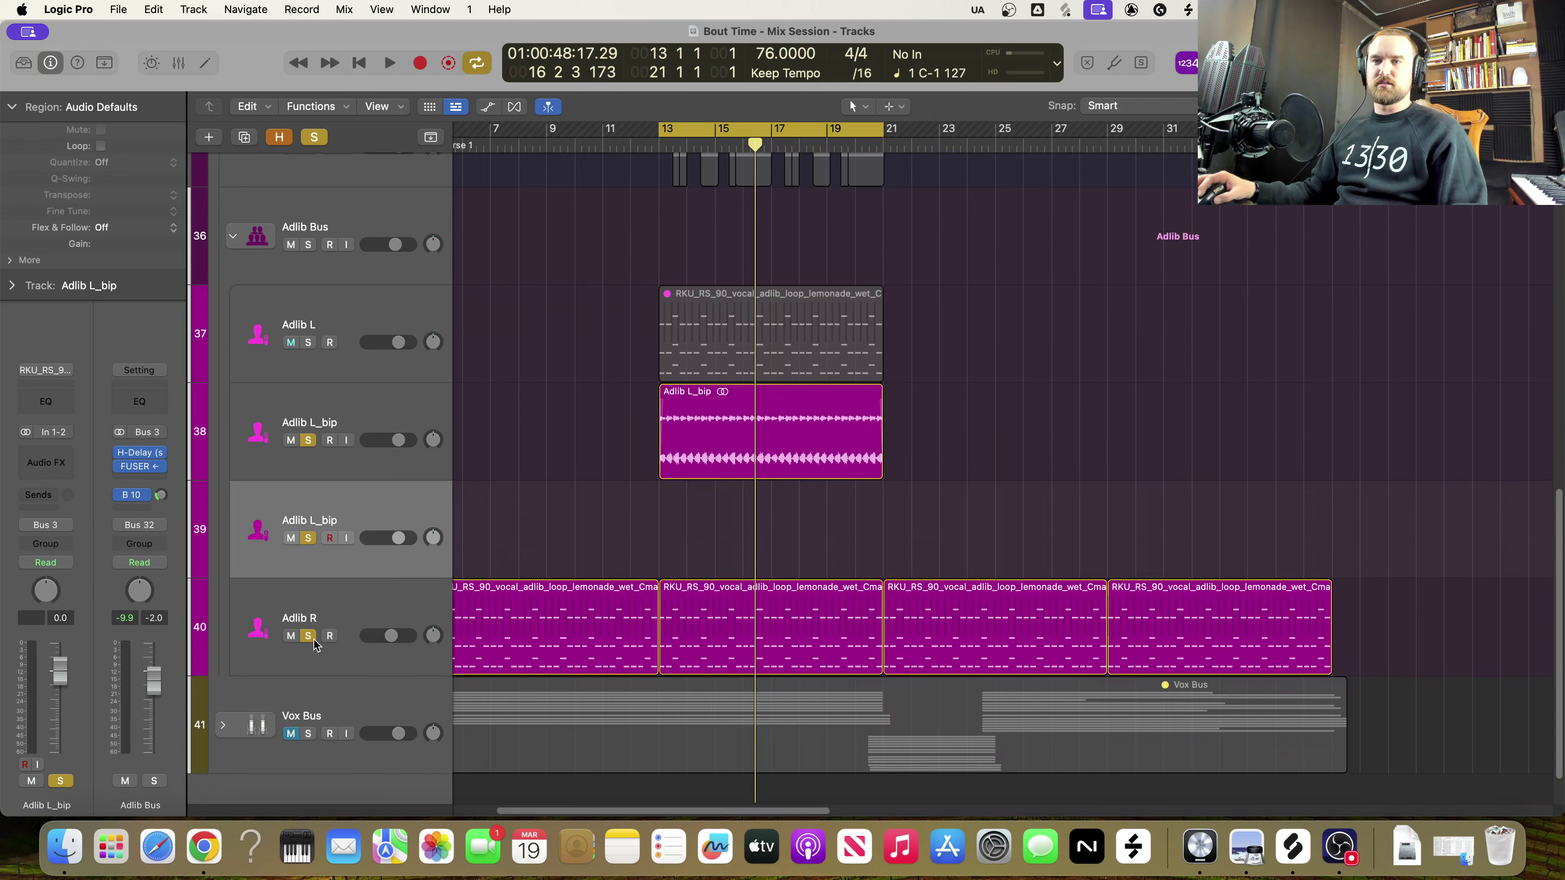
pyautogui.click(308, 538)
pyautogui.click(308, 441)
pyautogui.press('space')
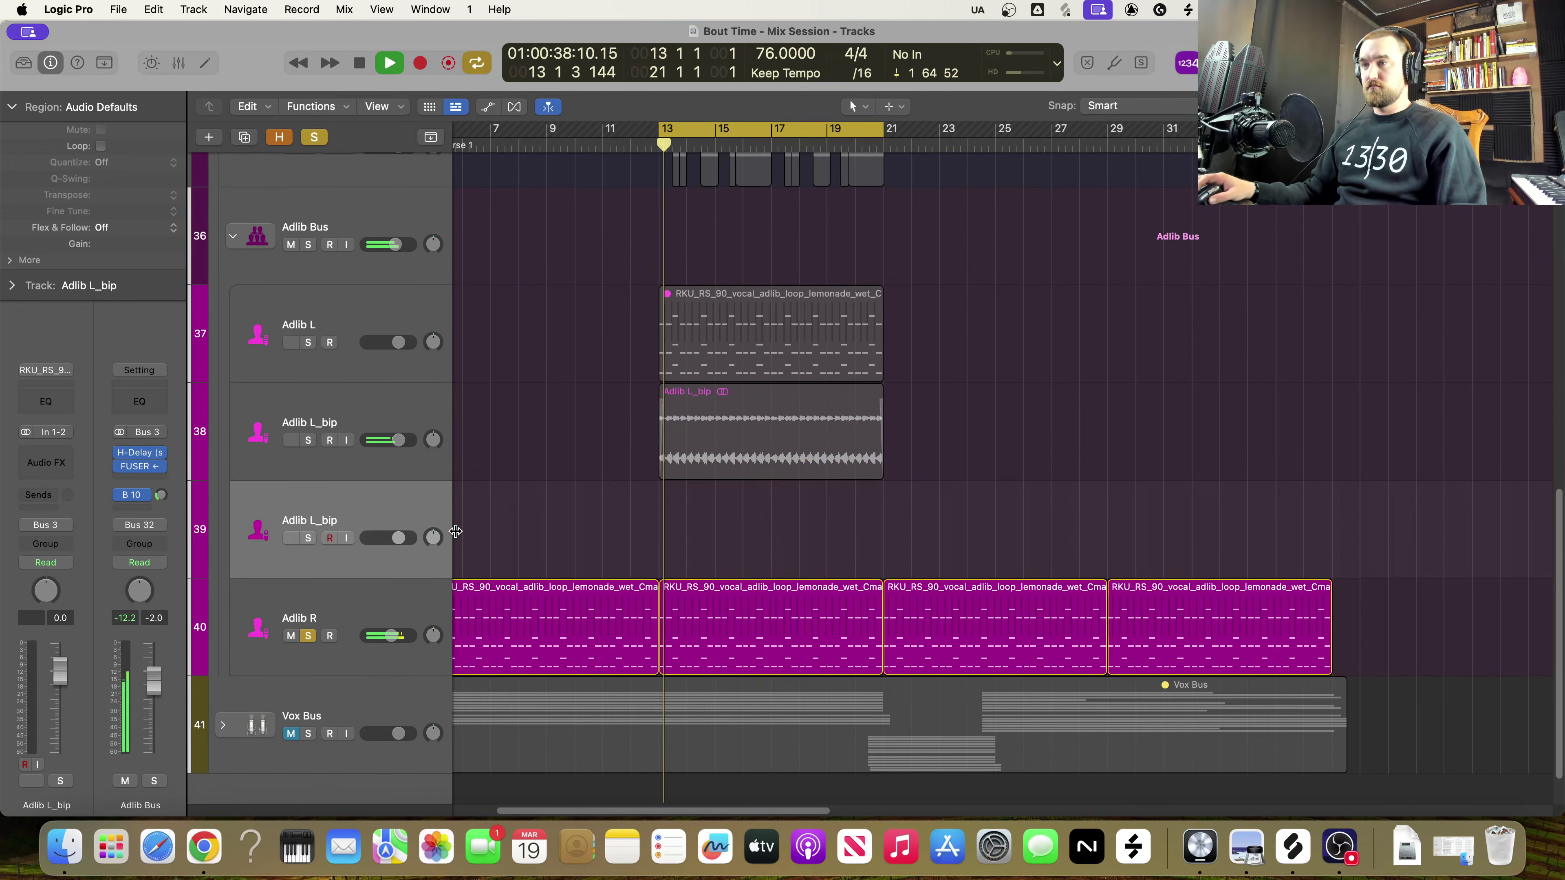
# Copy the Adlib L_bip region onto the duplicate track beneath at bar 13, and pan the original track to -64 and the duplicate to +63
pyautogui.press('space')
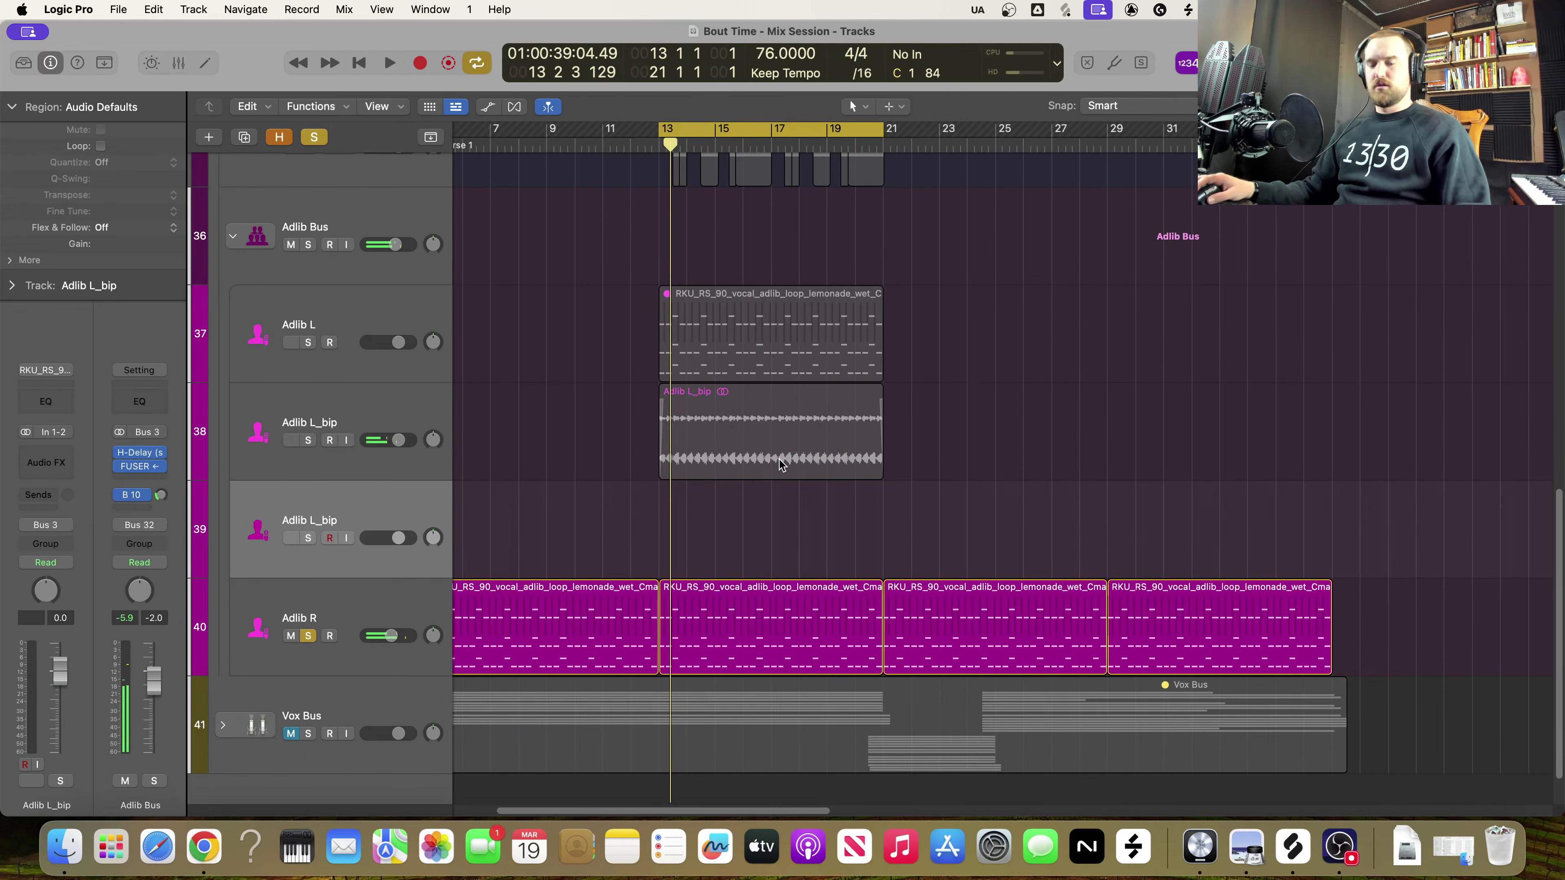
pyautogui.moveTo(779, 466); pyautogui.dragTo(790, 518)
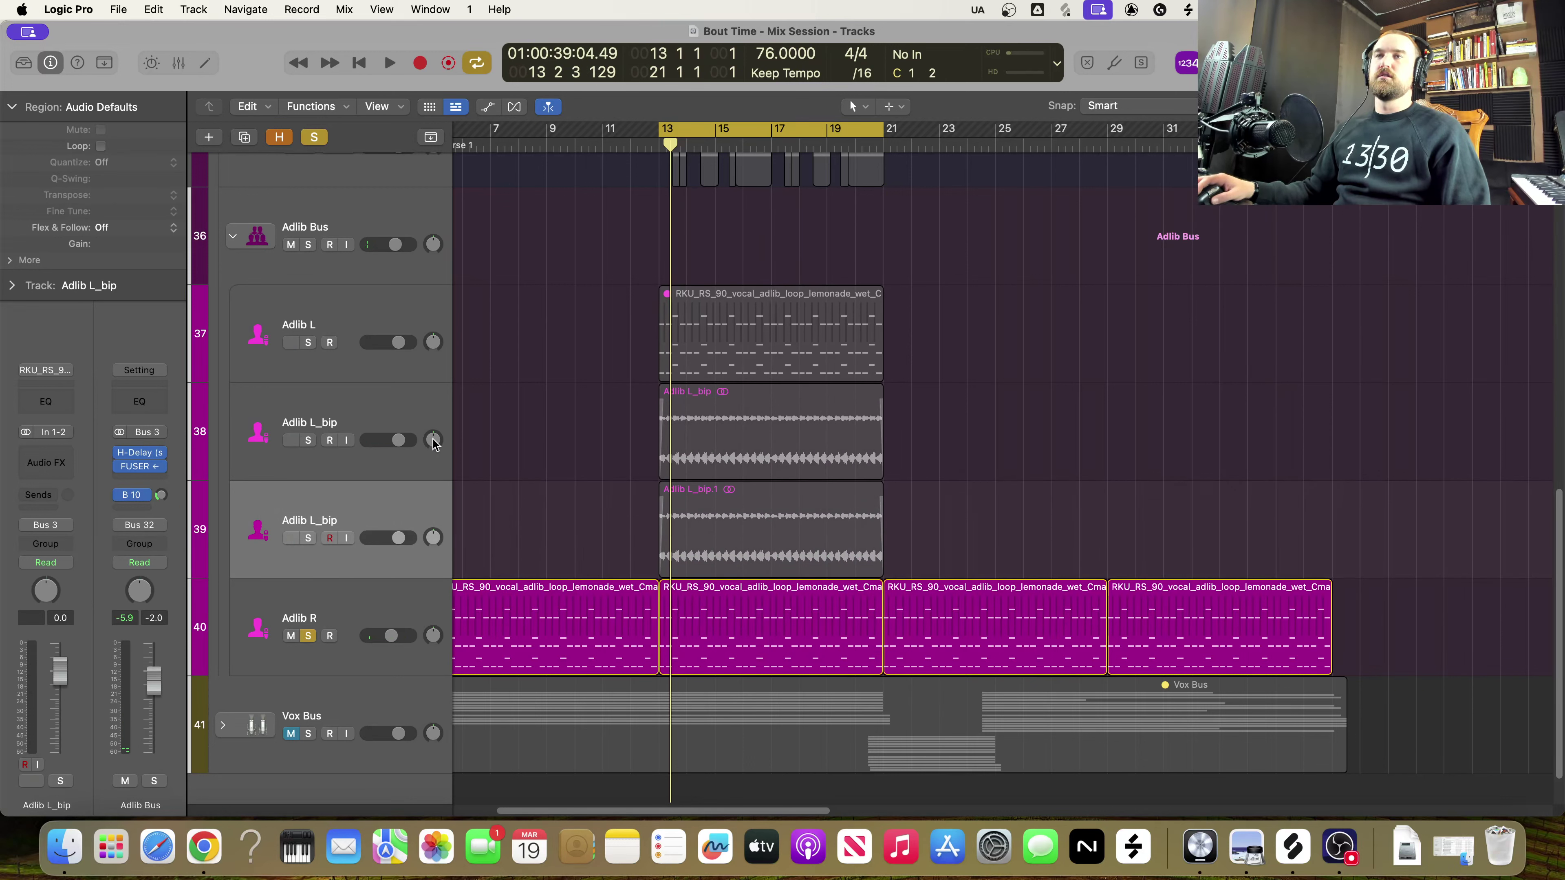
pyautogui.moveTo(433, 439); pyautogui.dragTo(433, 521)
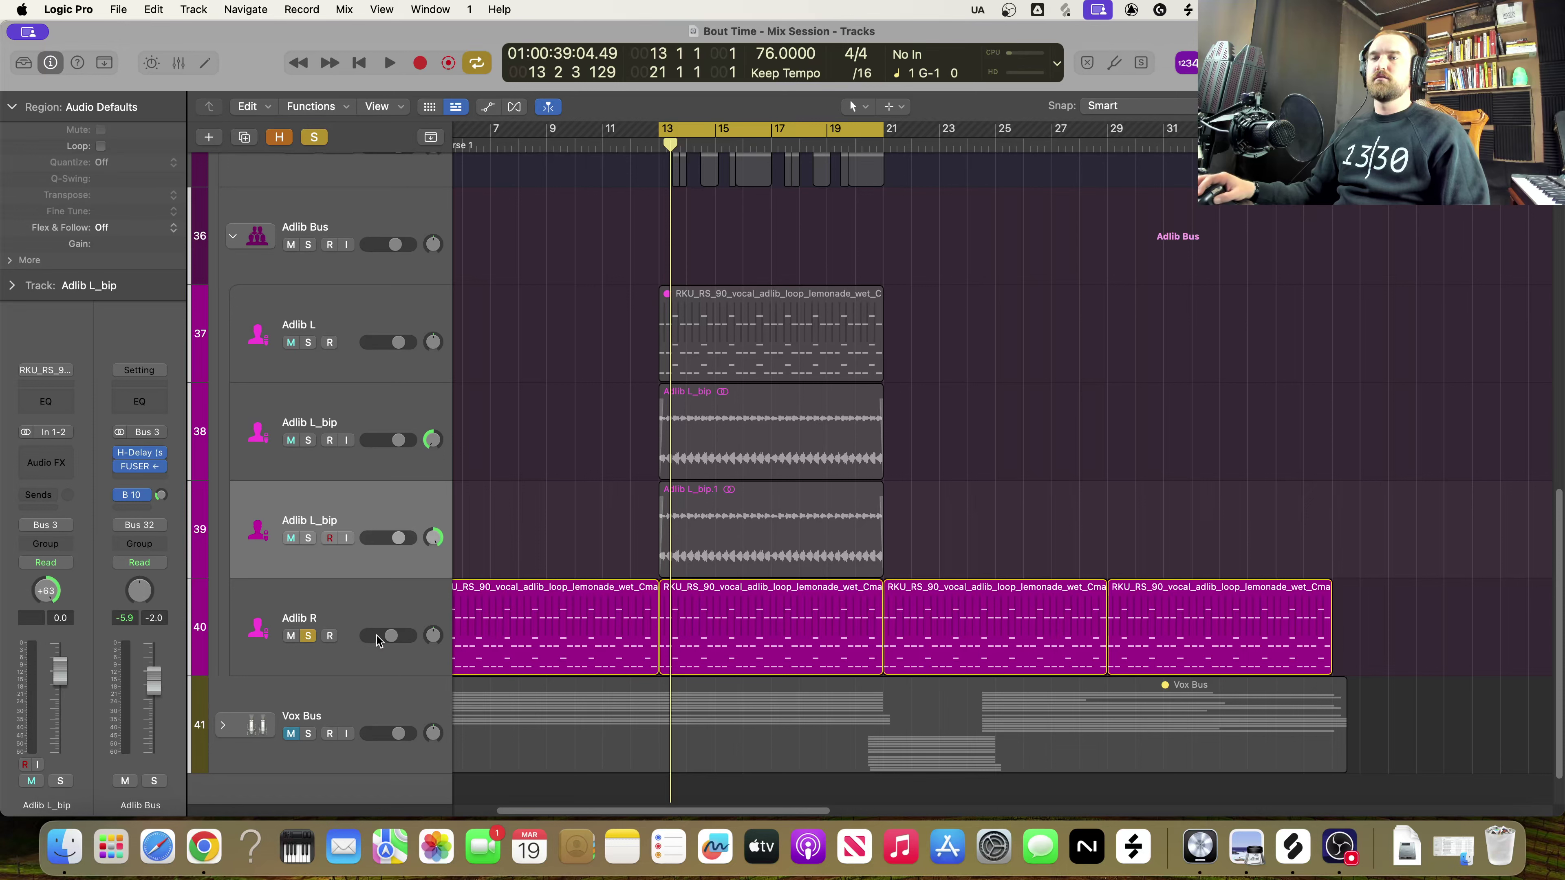
# Unsolo Adlib R, then pan Adlib L to -64 and Adlib R to +63
pyautogui.click(308, 636)
pyautogui.click(311, 617)
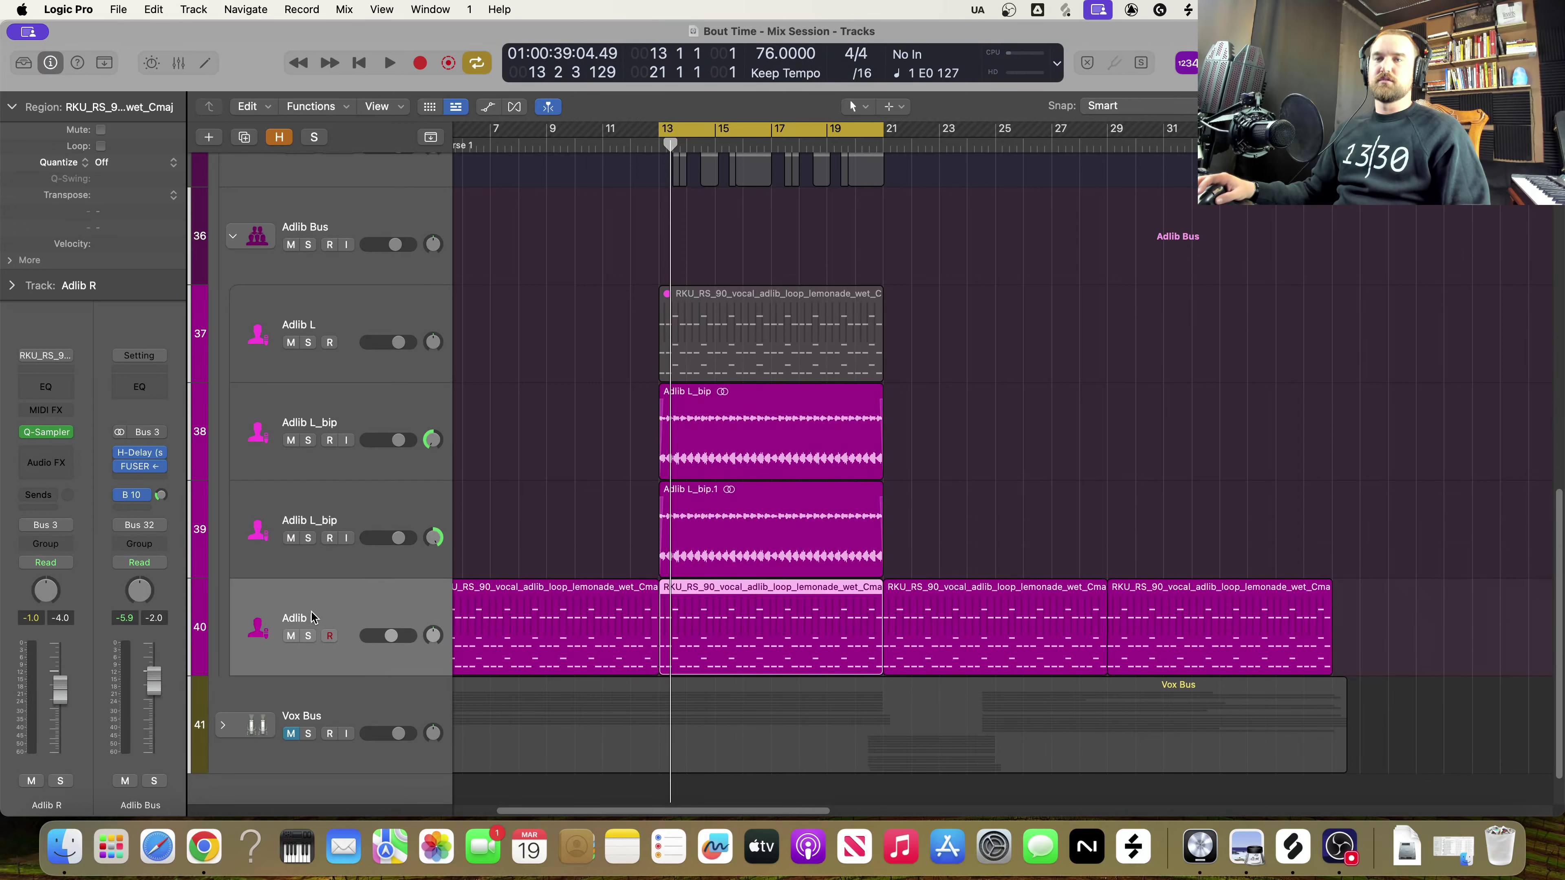
pyautogui.moveTo(433, 636); pyautogui.dragTo(378, 298)
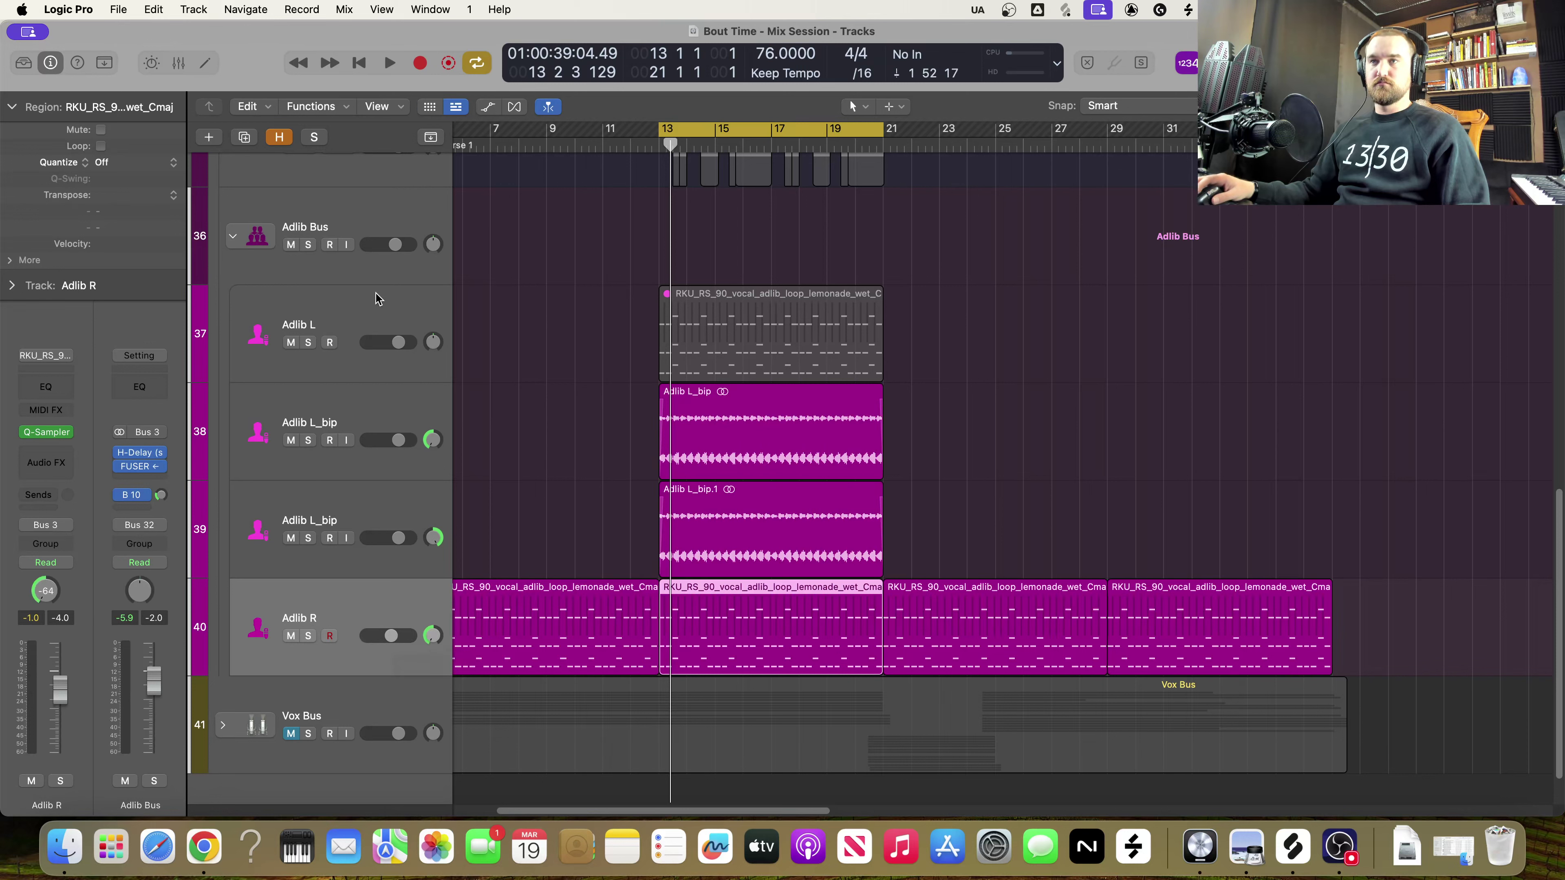
pyautogui.moveTo(430, 352); pyautogui.dragTo(463, 253)
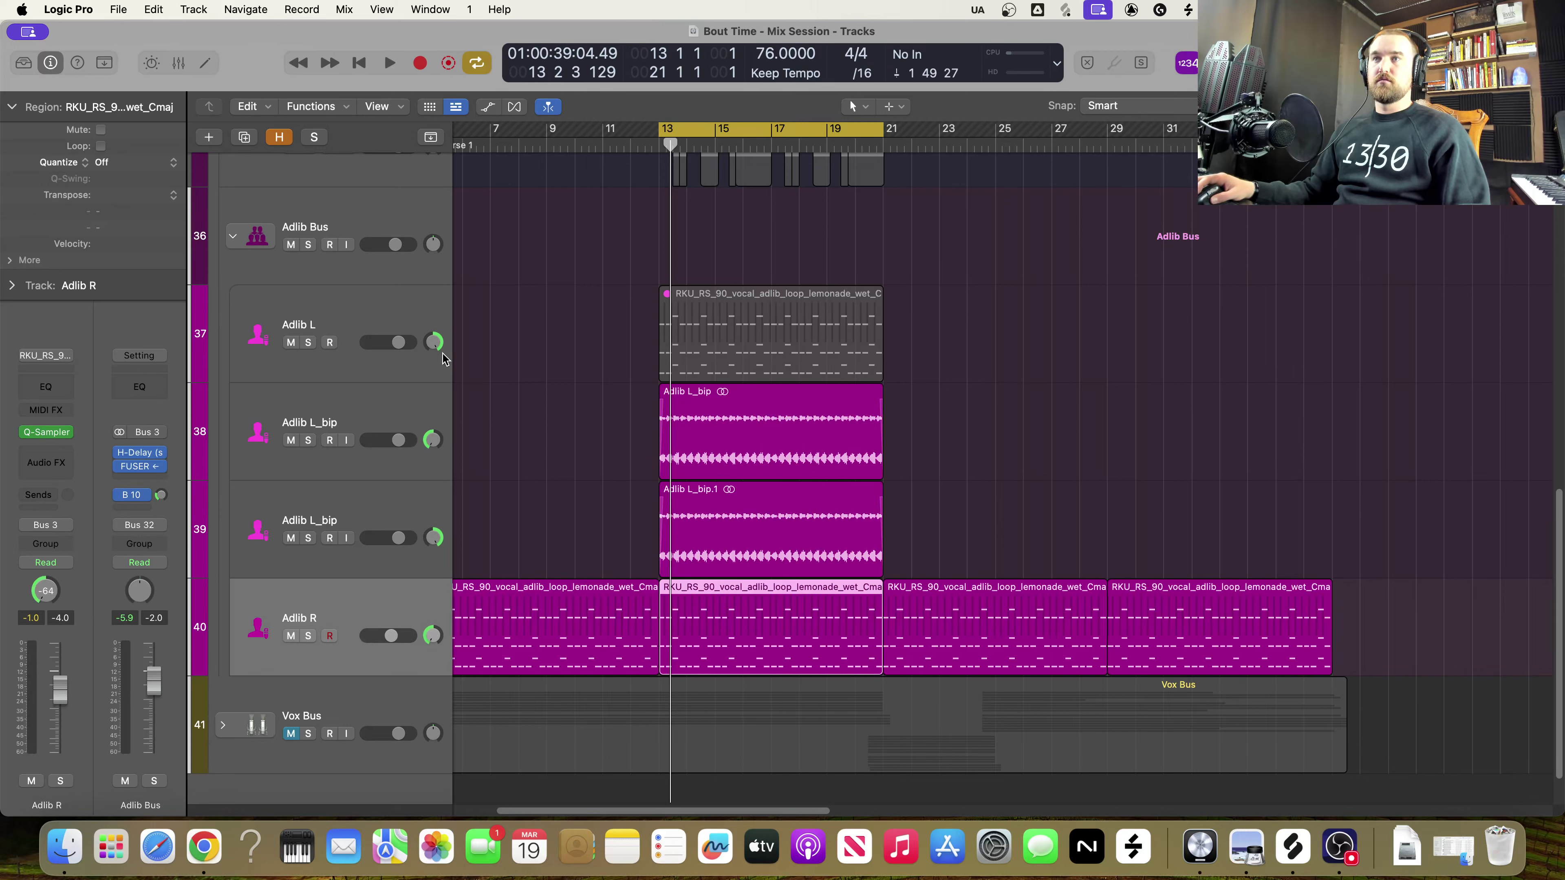
pyautogui.moveTo(443, 358); pyautogui.dragTo(443, 395)
pyautogui.moveTo(440, 641); pyautogui.dragTo(394, 617)
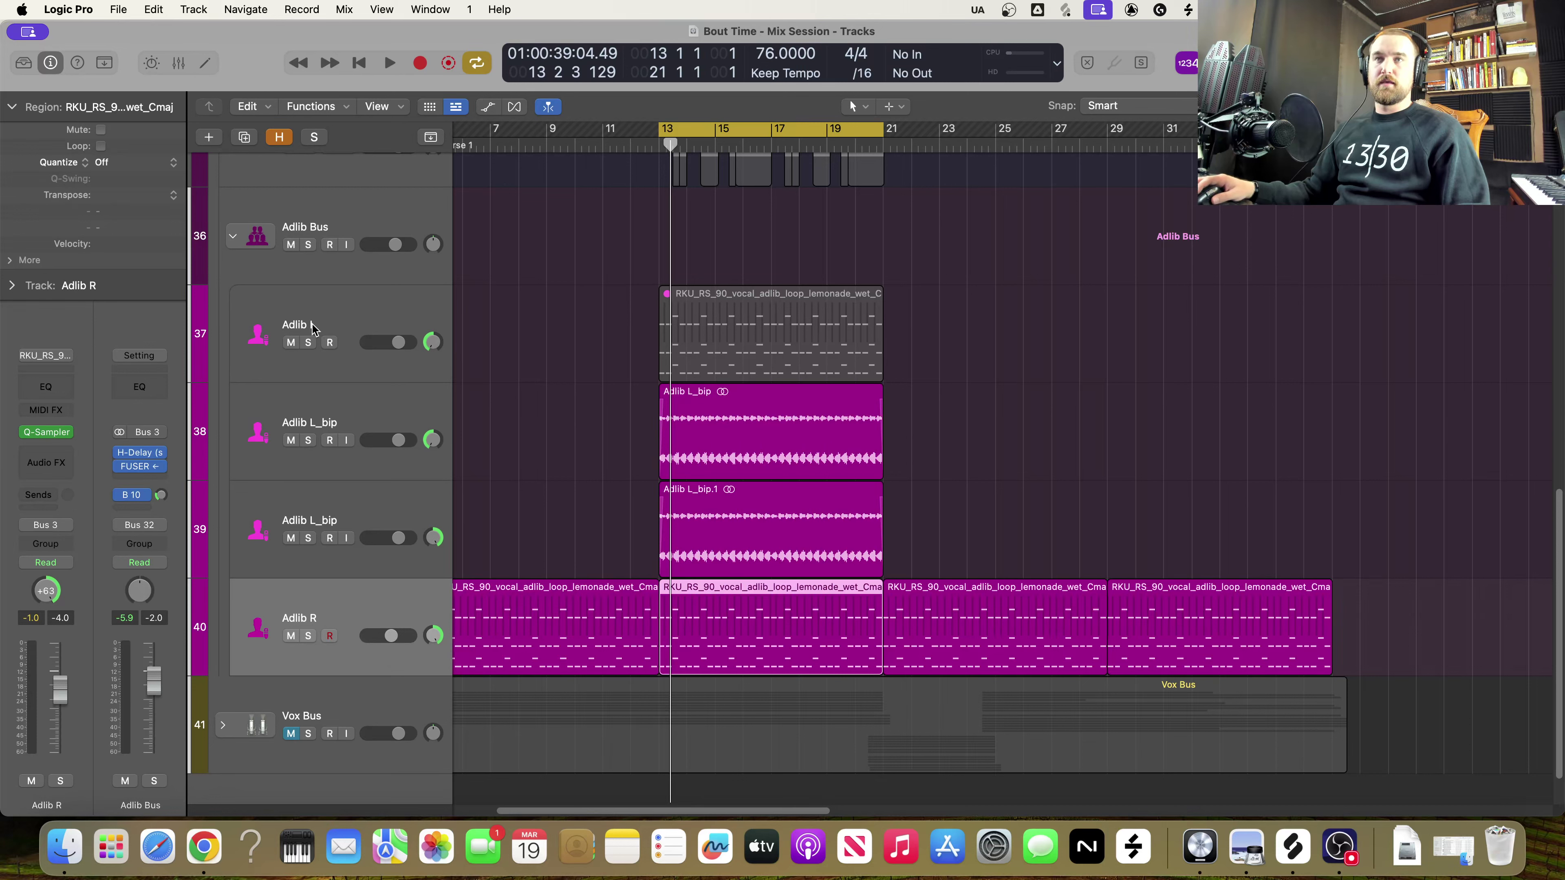
# Mute the original Adlib L and Adlib R sampler tracks and hide them from the track list
pyautogui.click(293, 340)
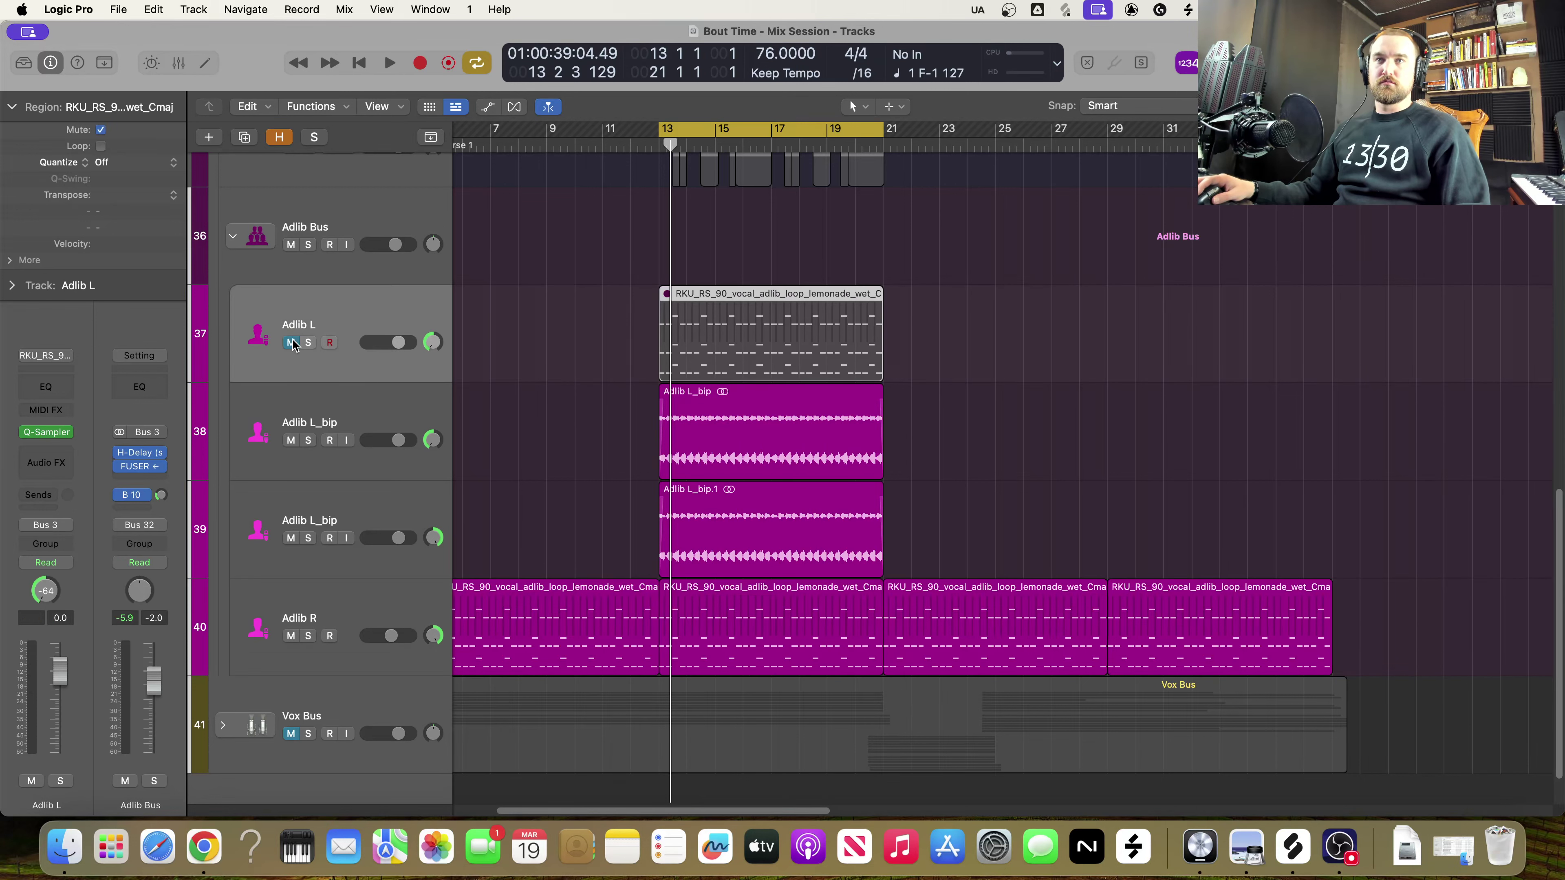
pyautogui.press('h')
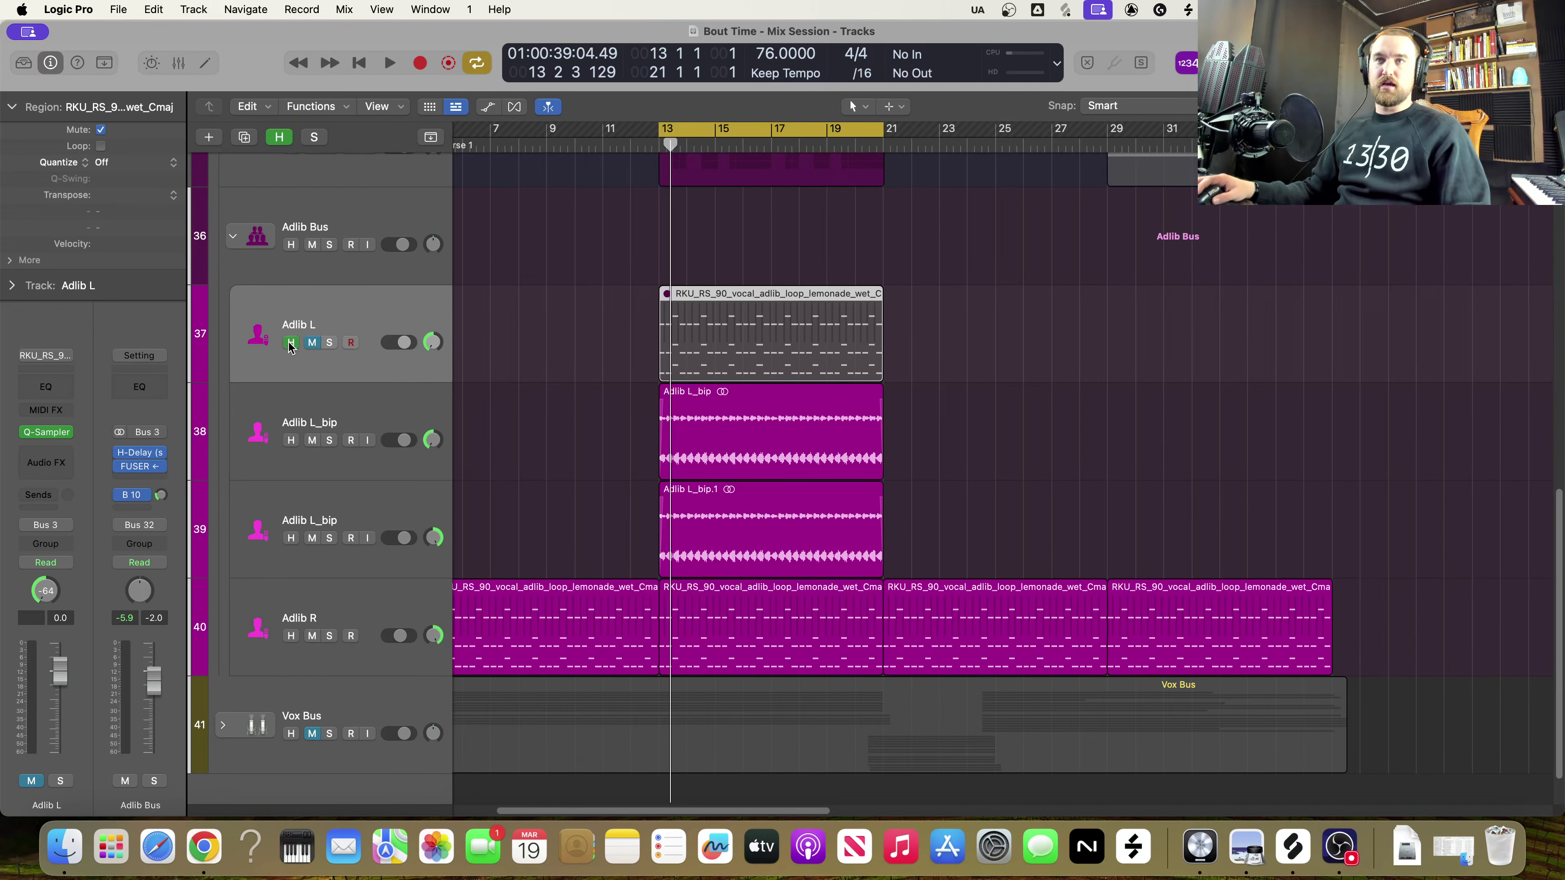
pyautogui.click(313, 637)
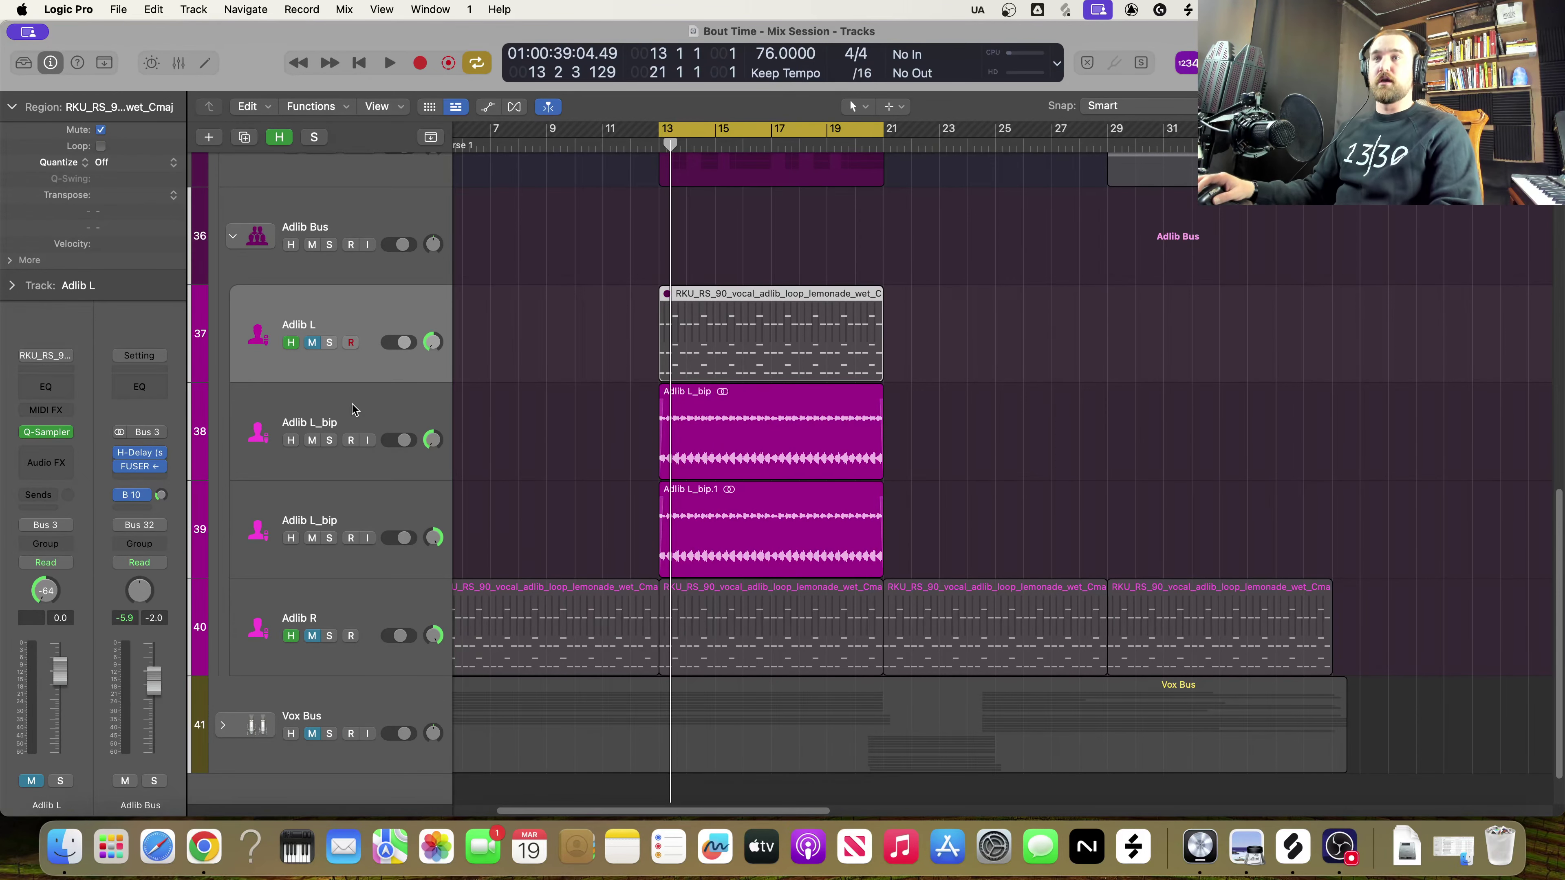
pyautogui.hotkey('ctrl', 'h')
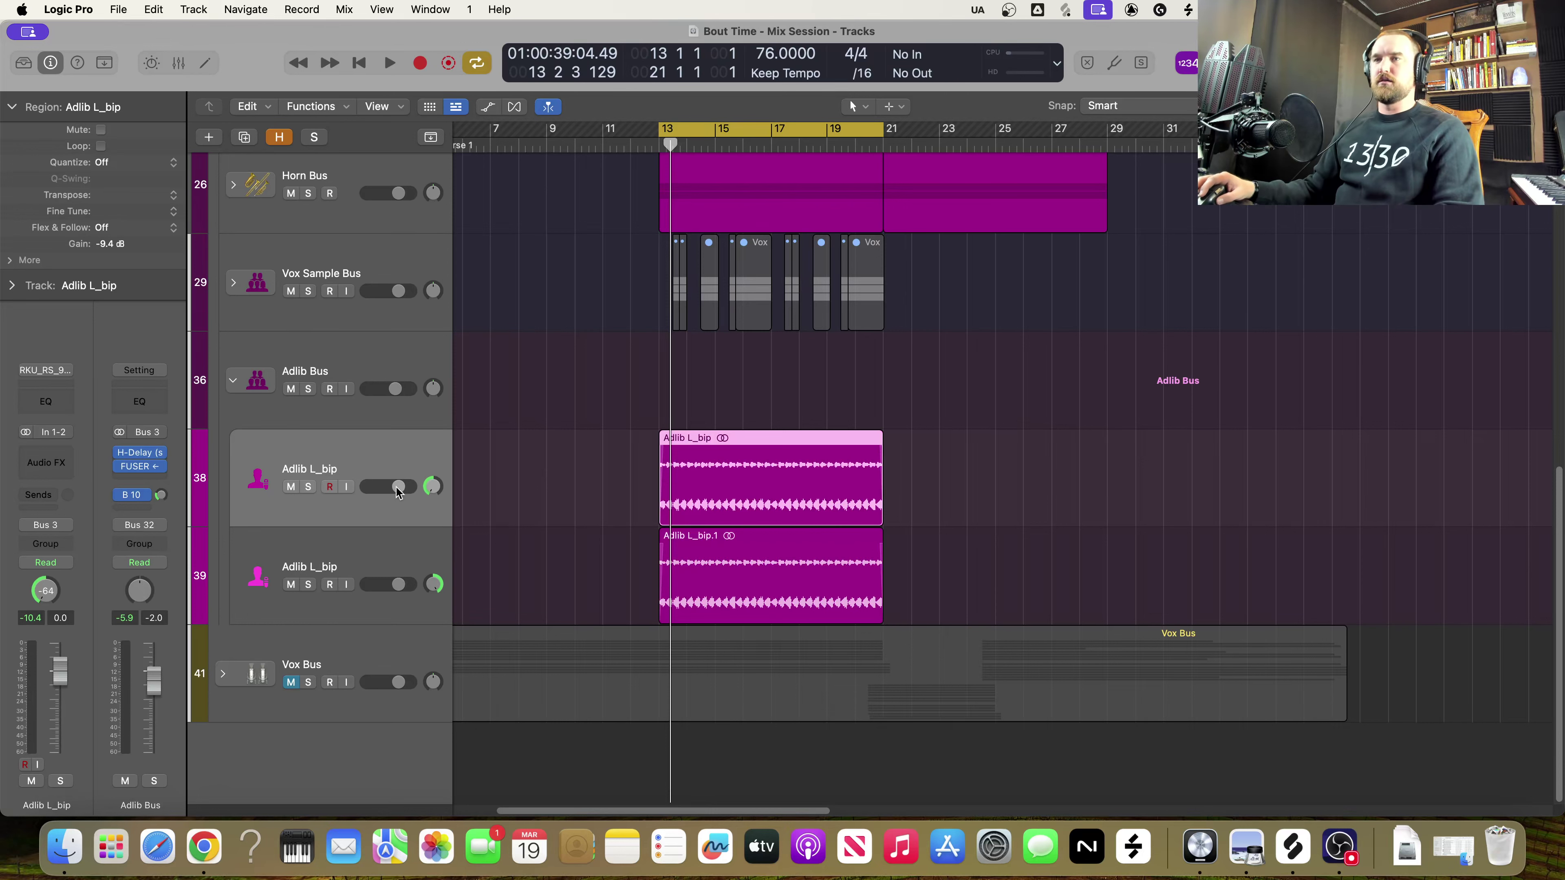
# Listen to the two panned Adlib L_bip tracks within the full beat, then collapse the Adlib Bus
pyautogui.press('space')
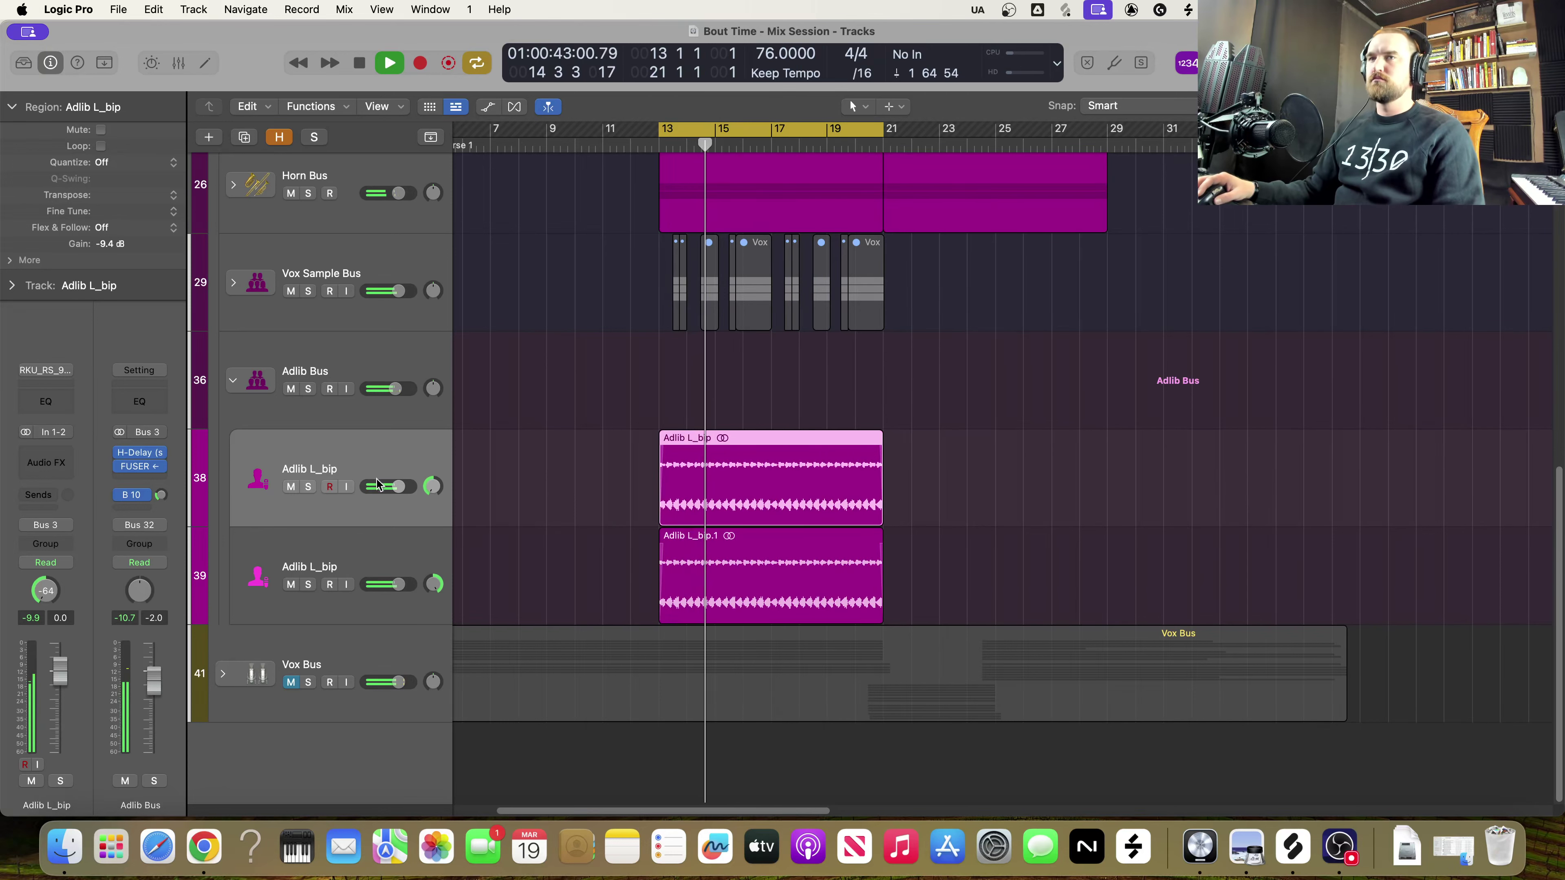
pyautogui.click(309, 391)
pyautogui.click(309, 392)
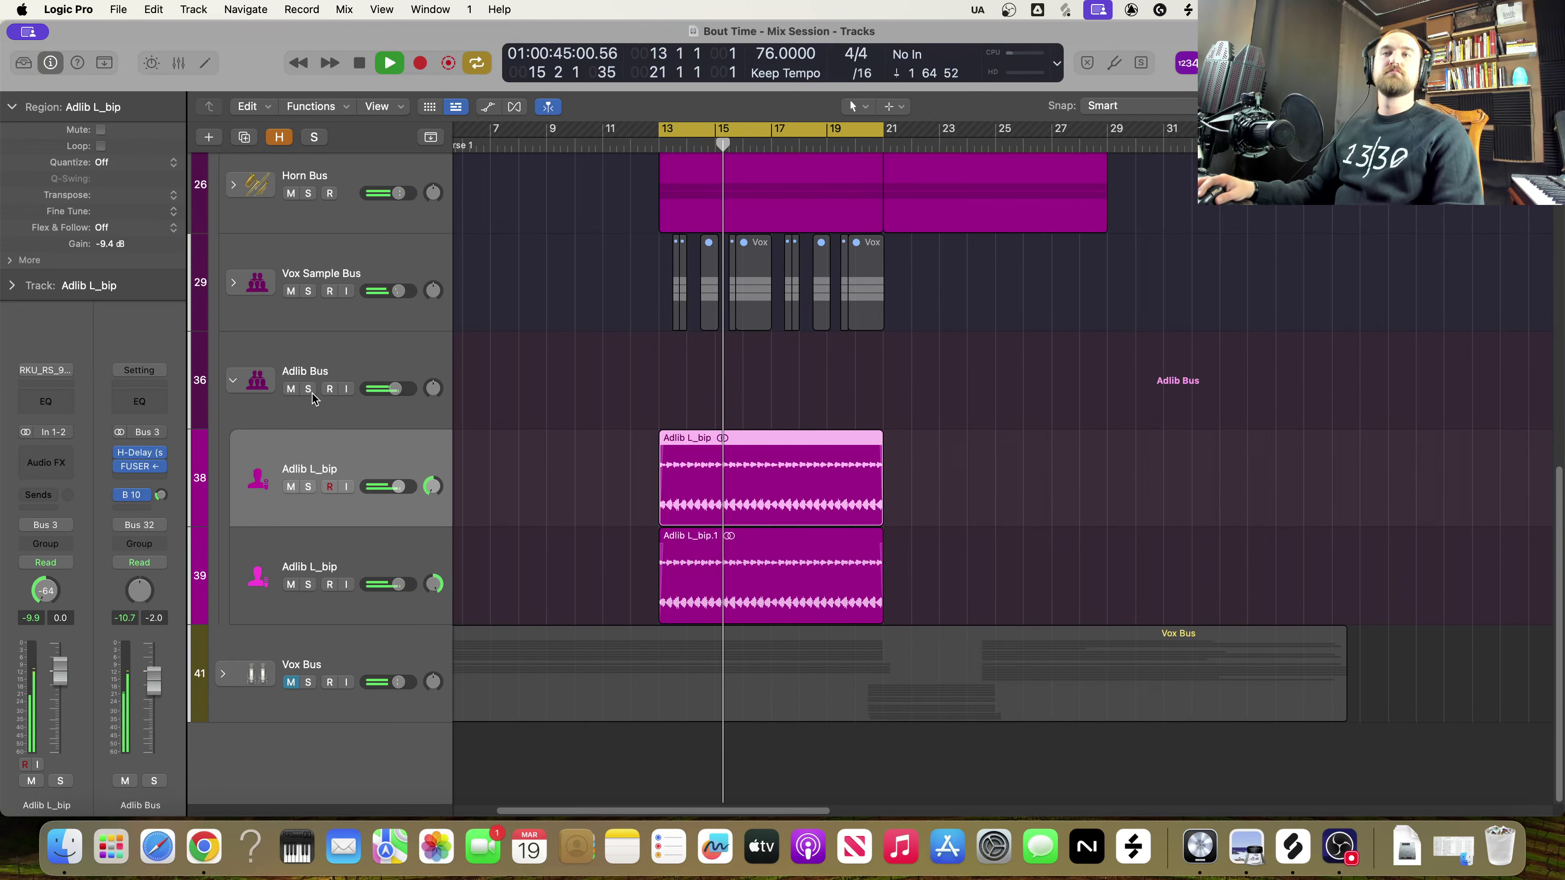
pyautogui.click(234, 381)
pyautogui.press('space')
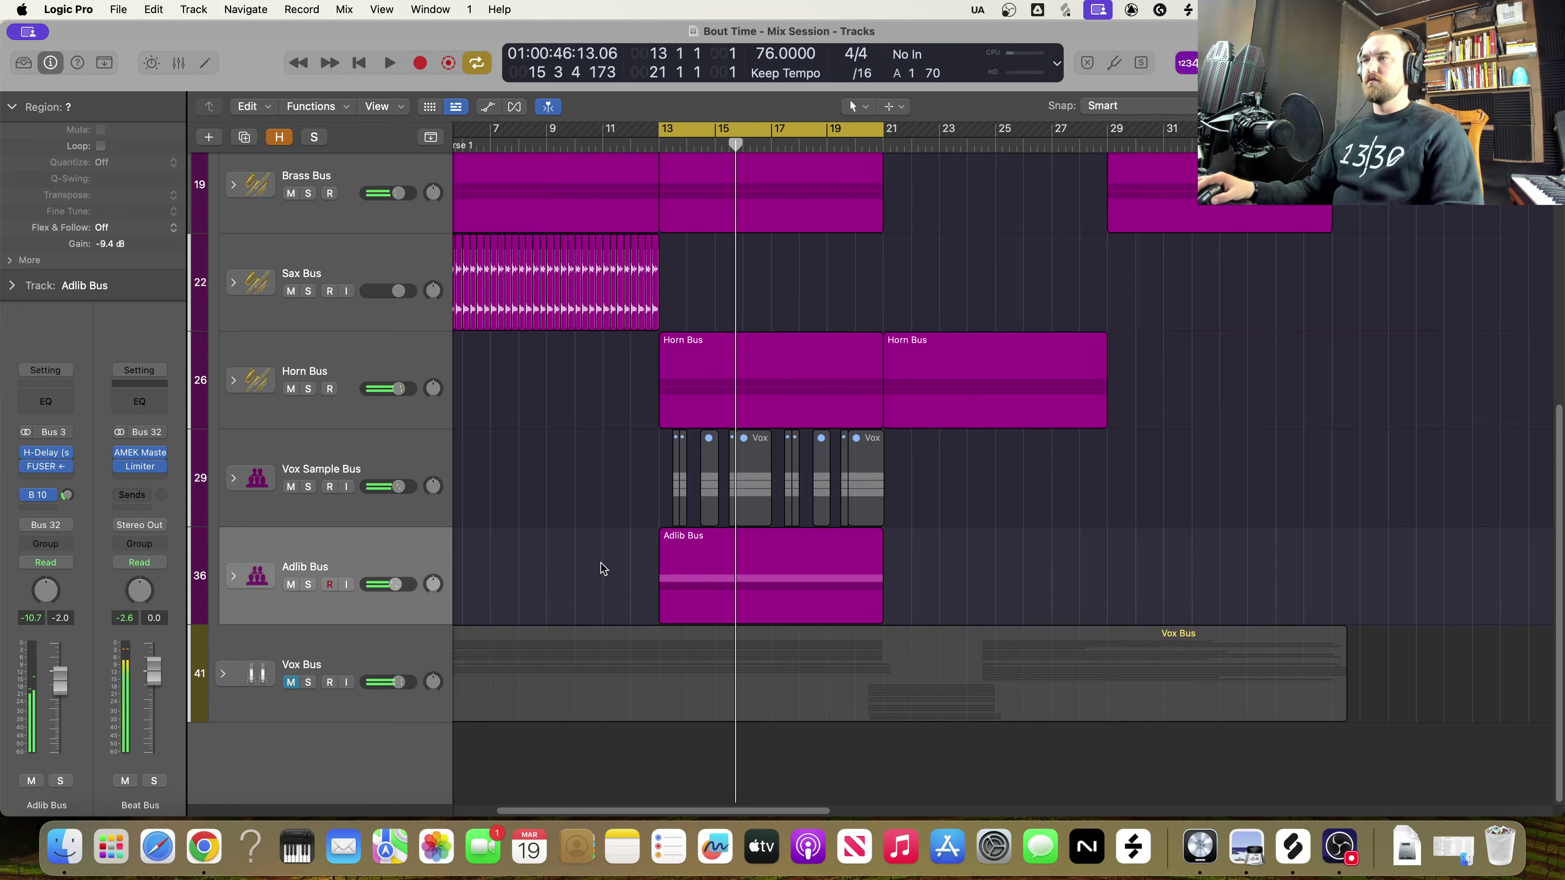
# Expand the Brass Bus and reset Brass 1's pan to center and its volume to 0 dB
pyautogui.scroll(4, 635, 562)
pyautogui.scroll(3, 673, 565)
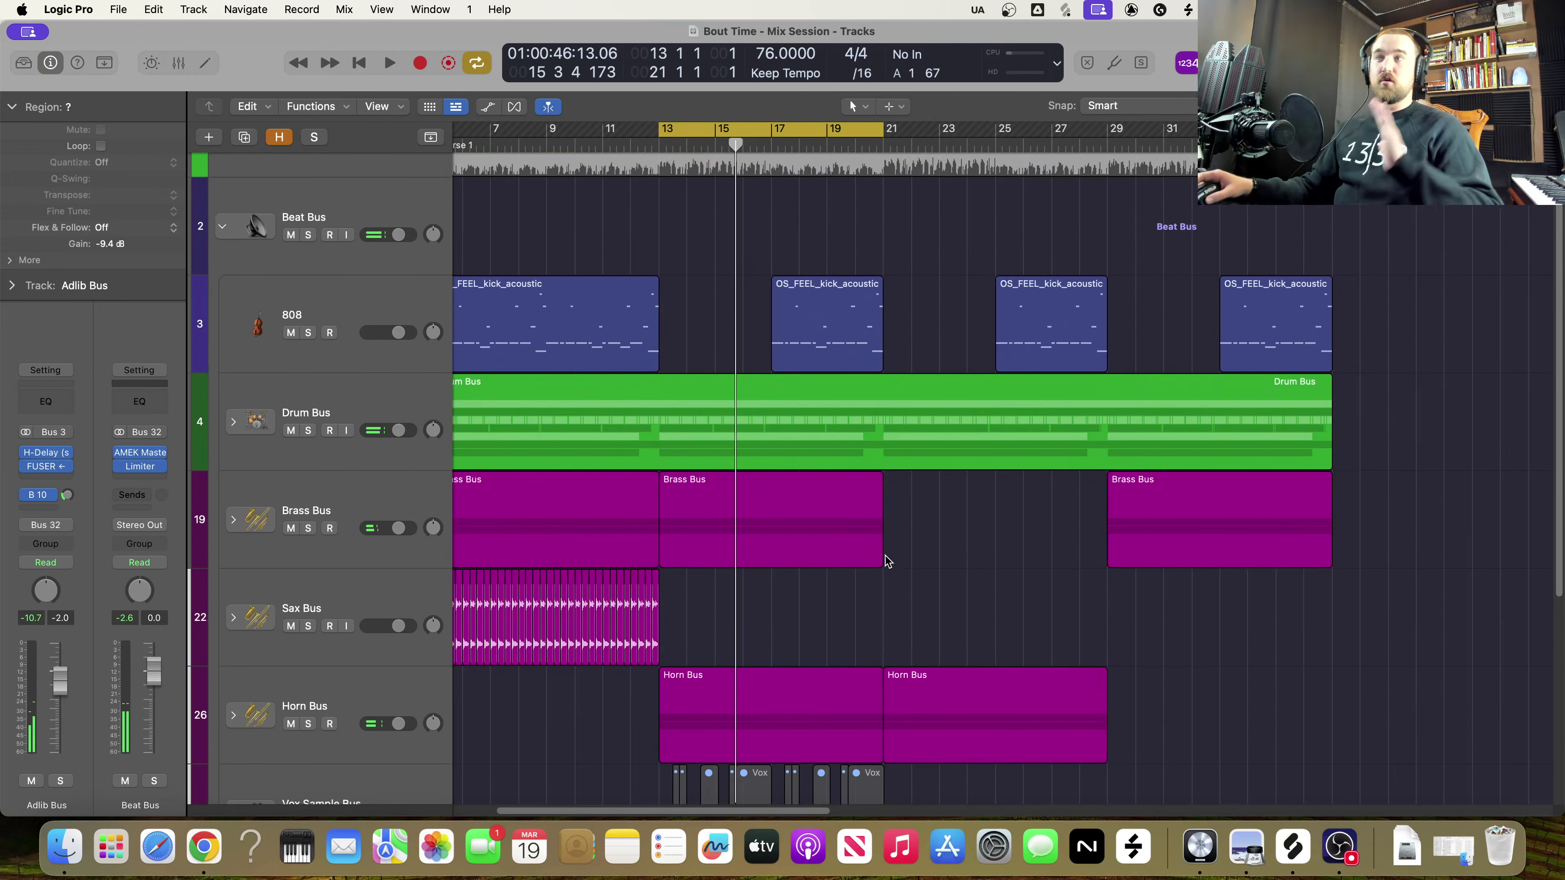
pyautogui.scroll(-3, 779, 611)
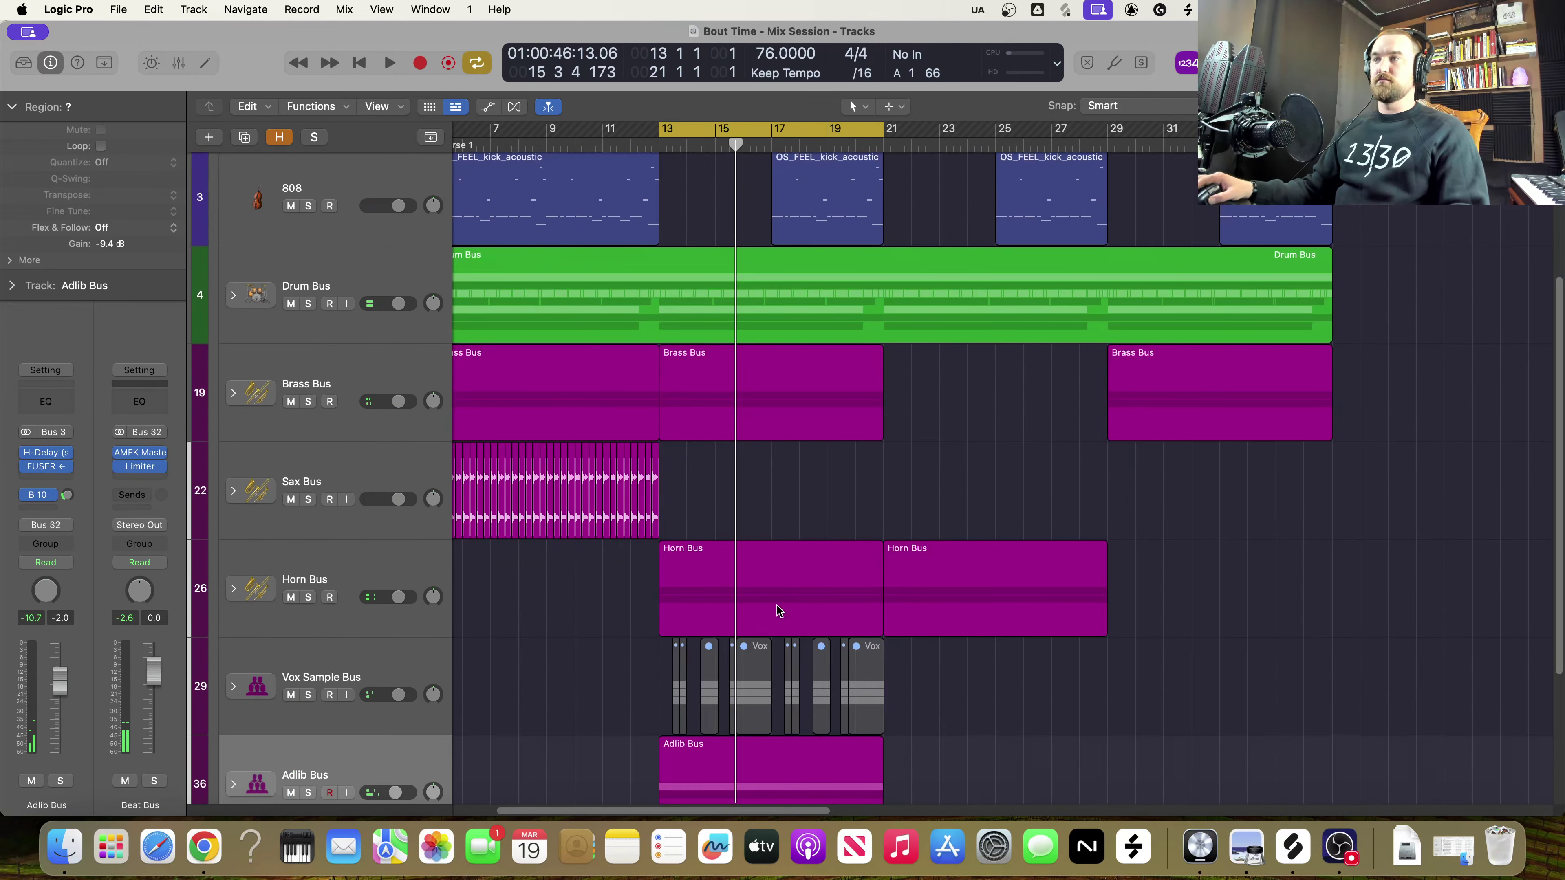
pyautogui.click(233, 393)
pyautogui.scroll(-3, 893, 530)
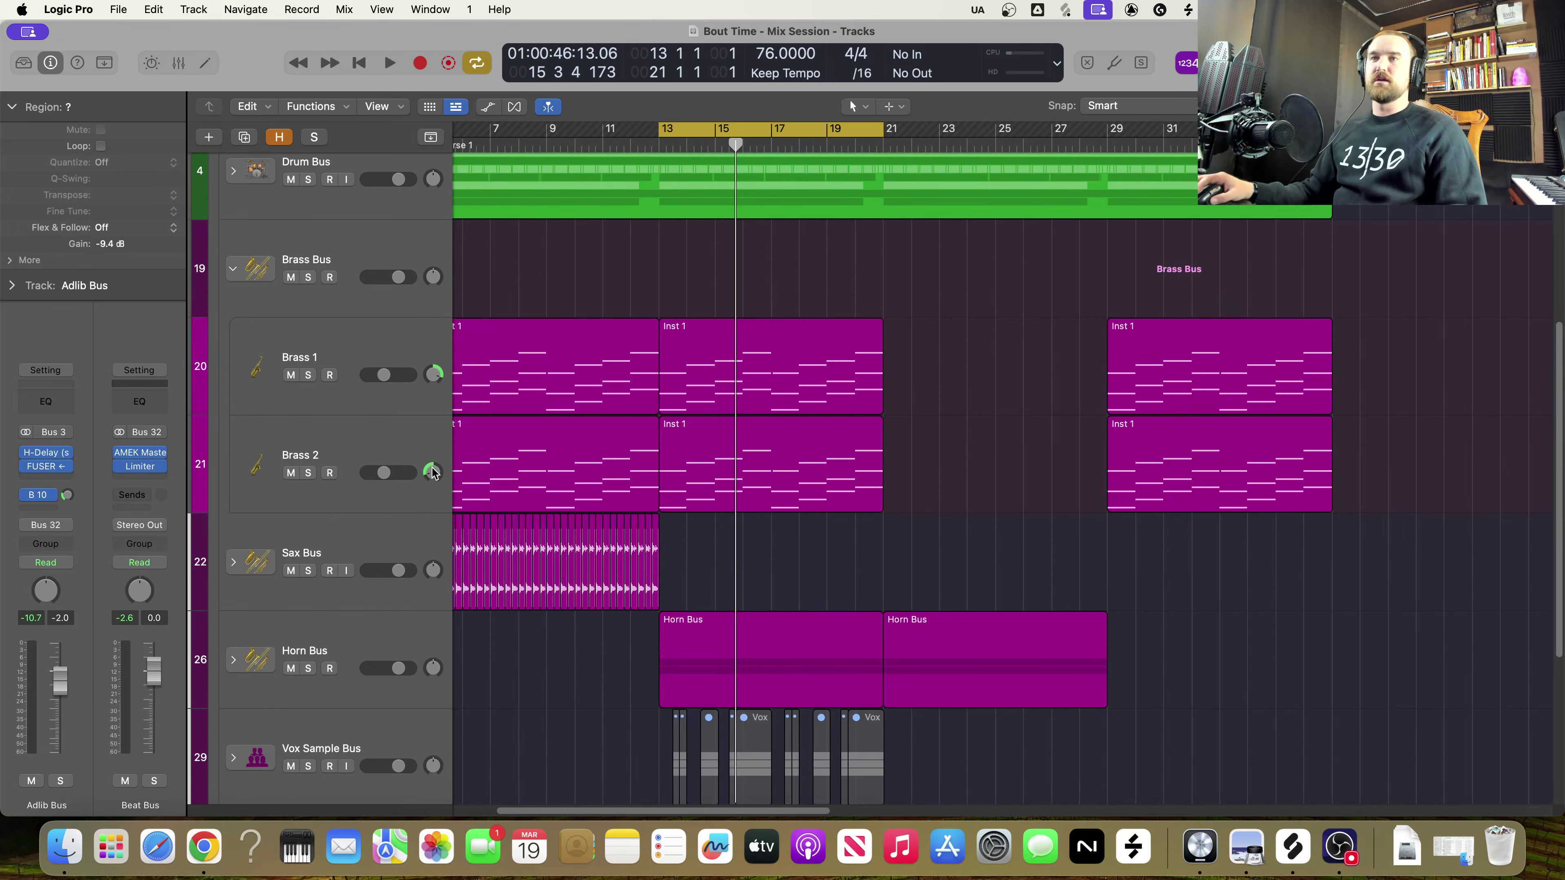
pyautogui.keyDown('alt'); pyautogui.click(432, 378); pyautogui.keyUp('alt')
pyautogui.keyDown('alt'); pyautogui.click(383, 376); pyautogui.keyUp('alt')
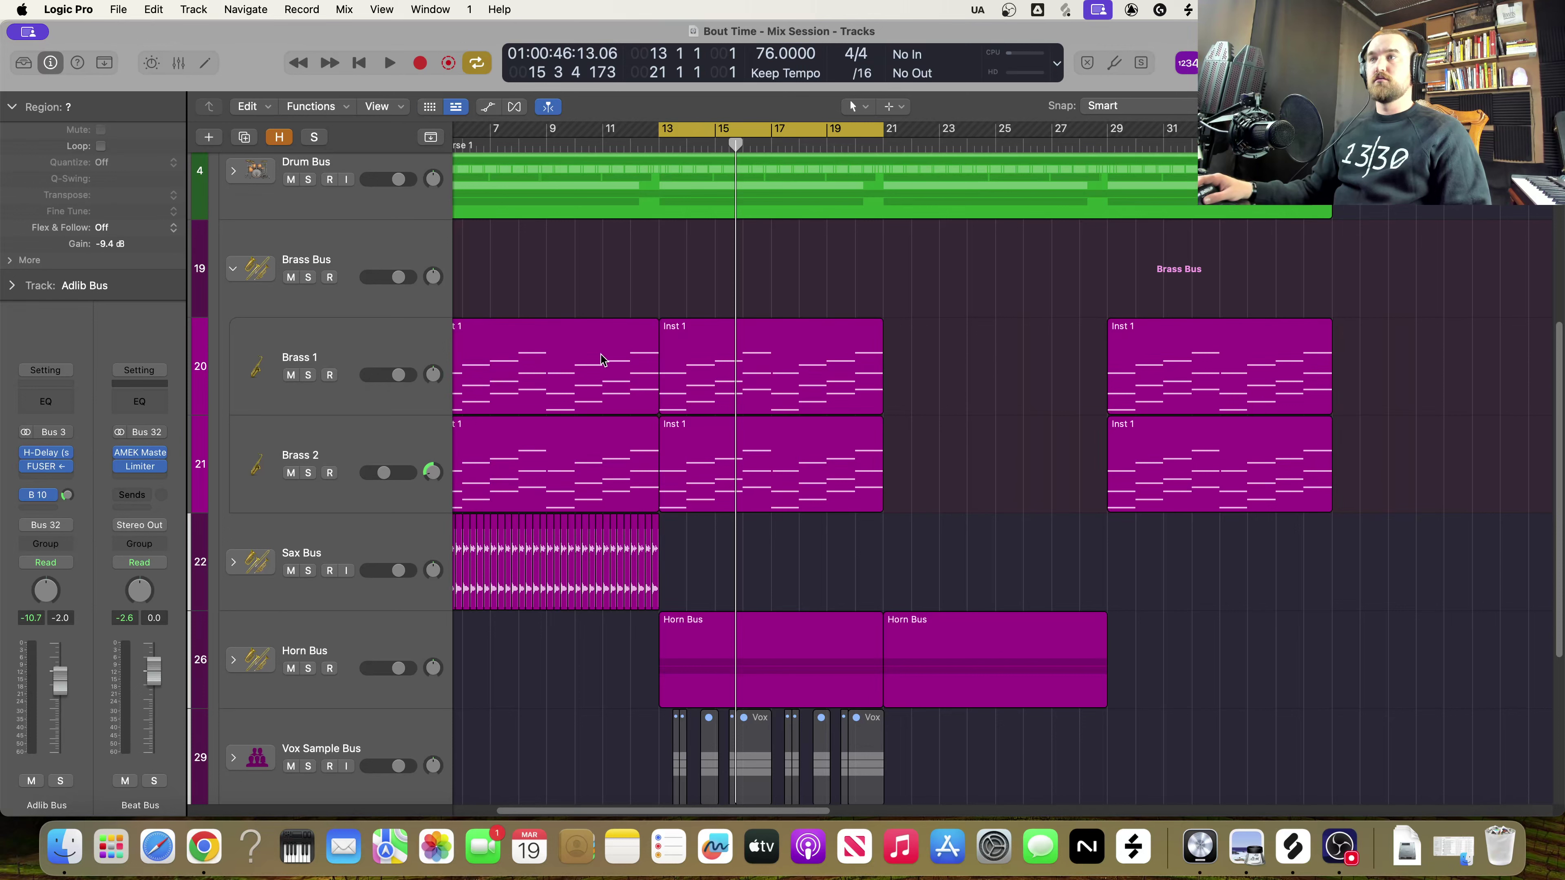
# Solo Brass 1 within the Brass Bus and listen to it from bar 13
pyautogui.click(308, 278)
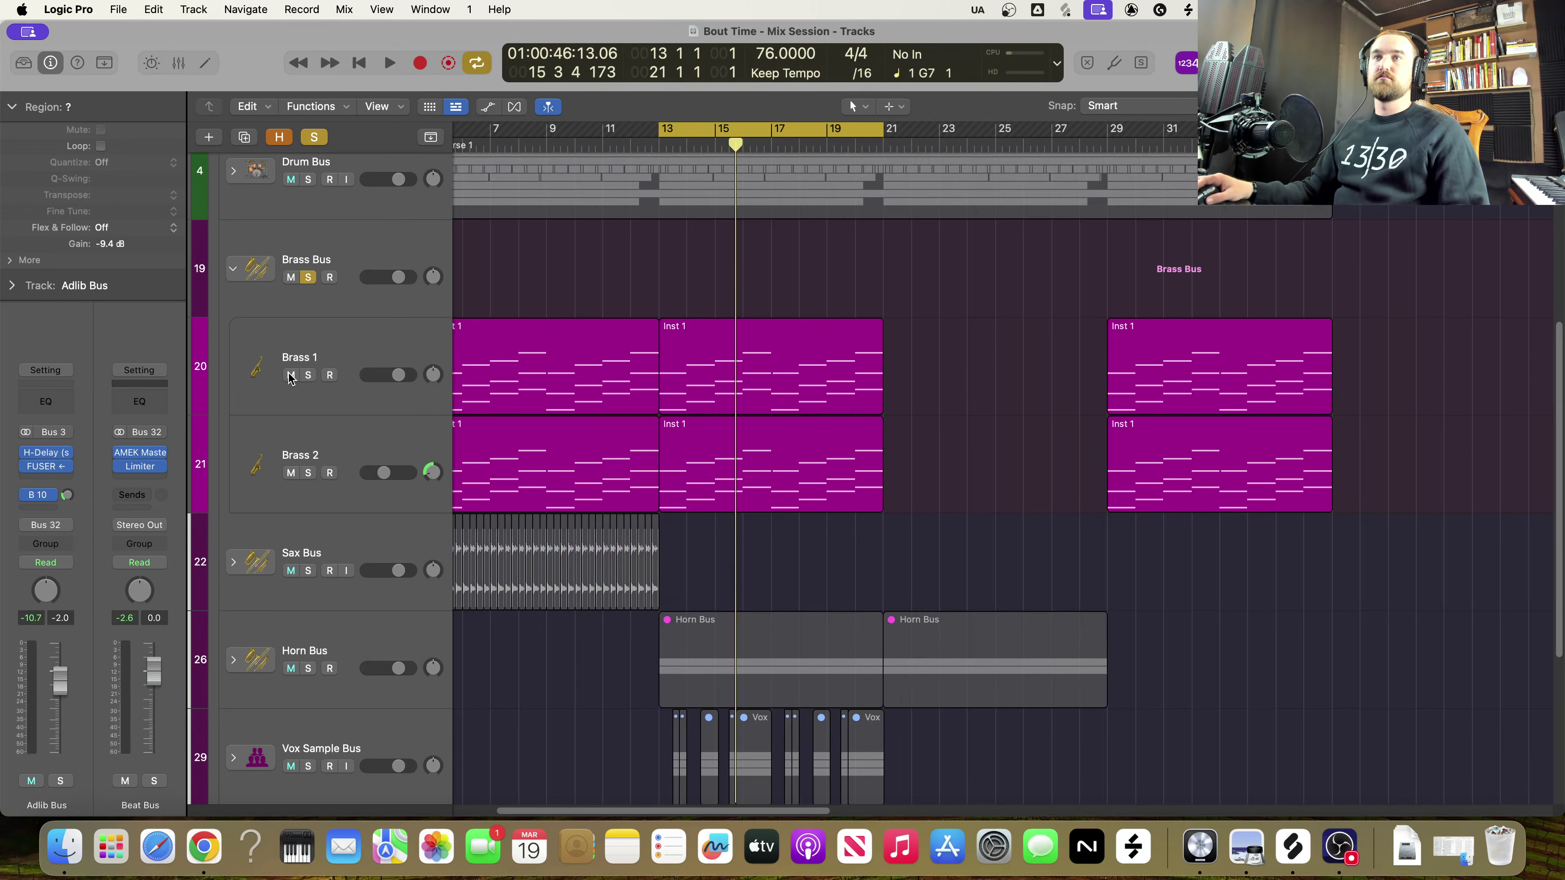
pyautogui.click(308, 375)
pyautogui.press('space')
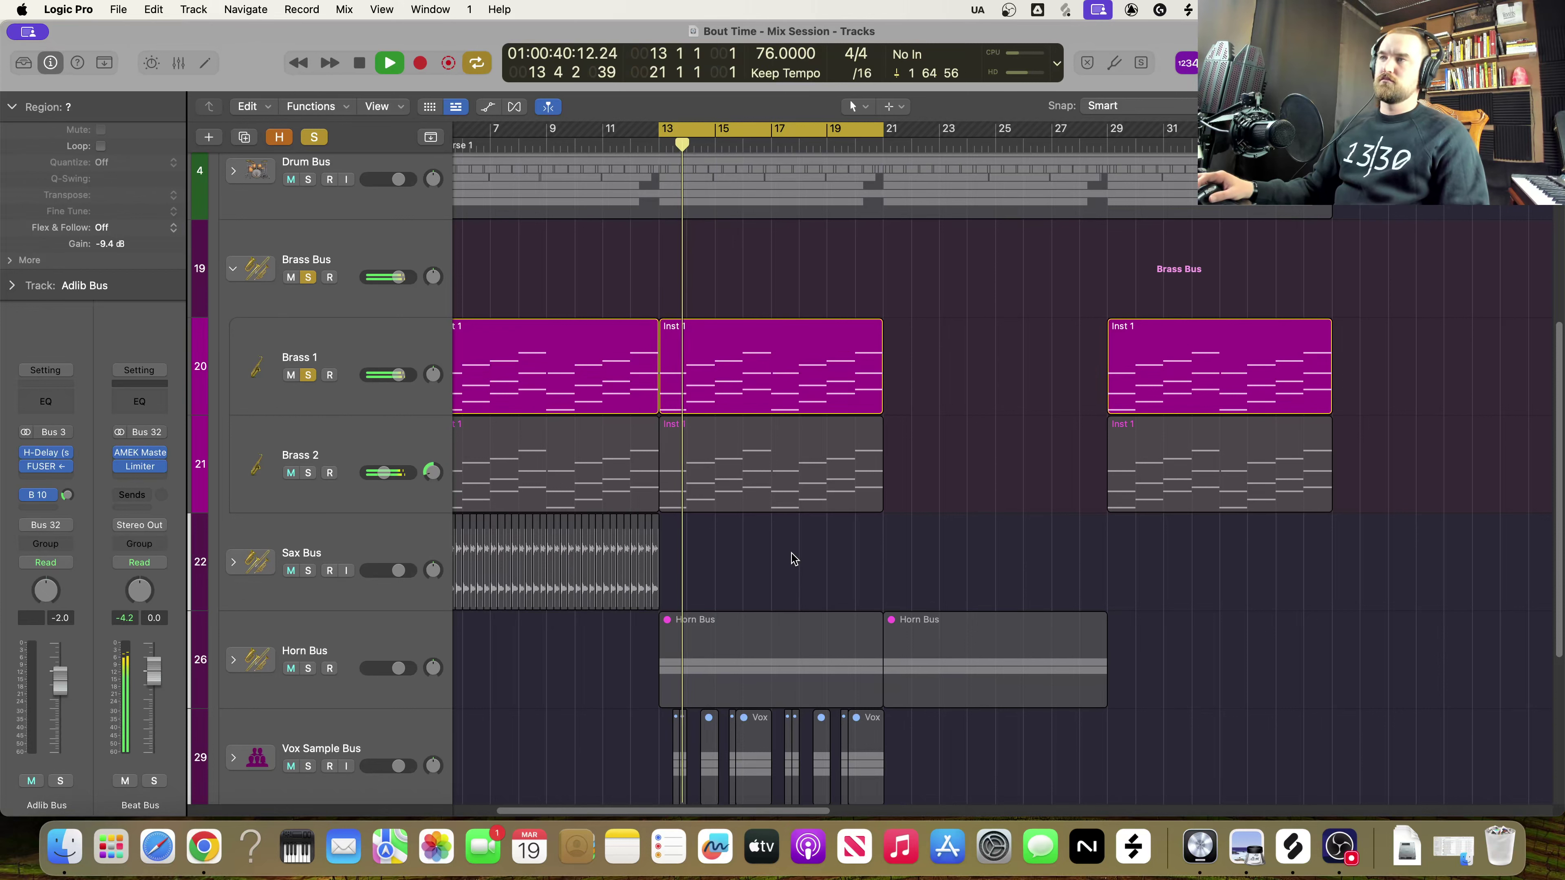
pyautogui.press('space')
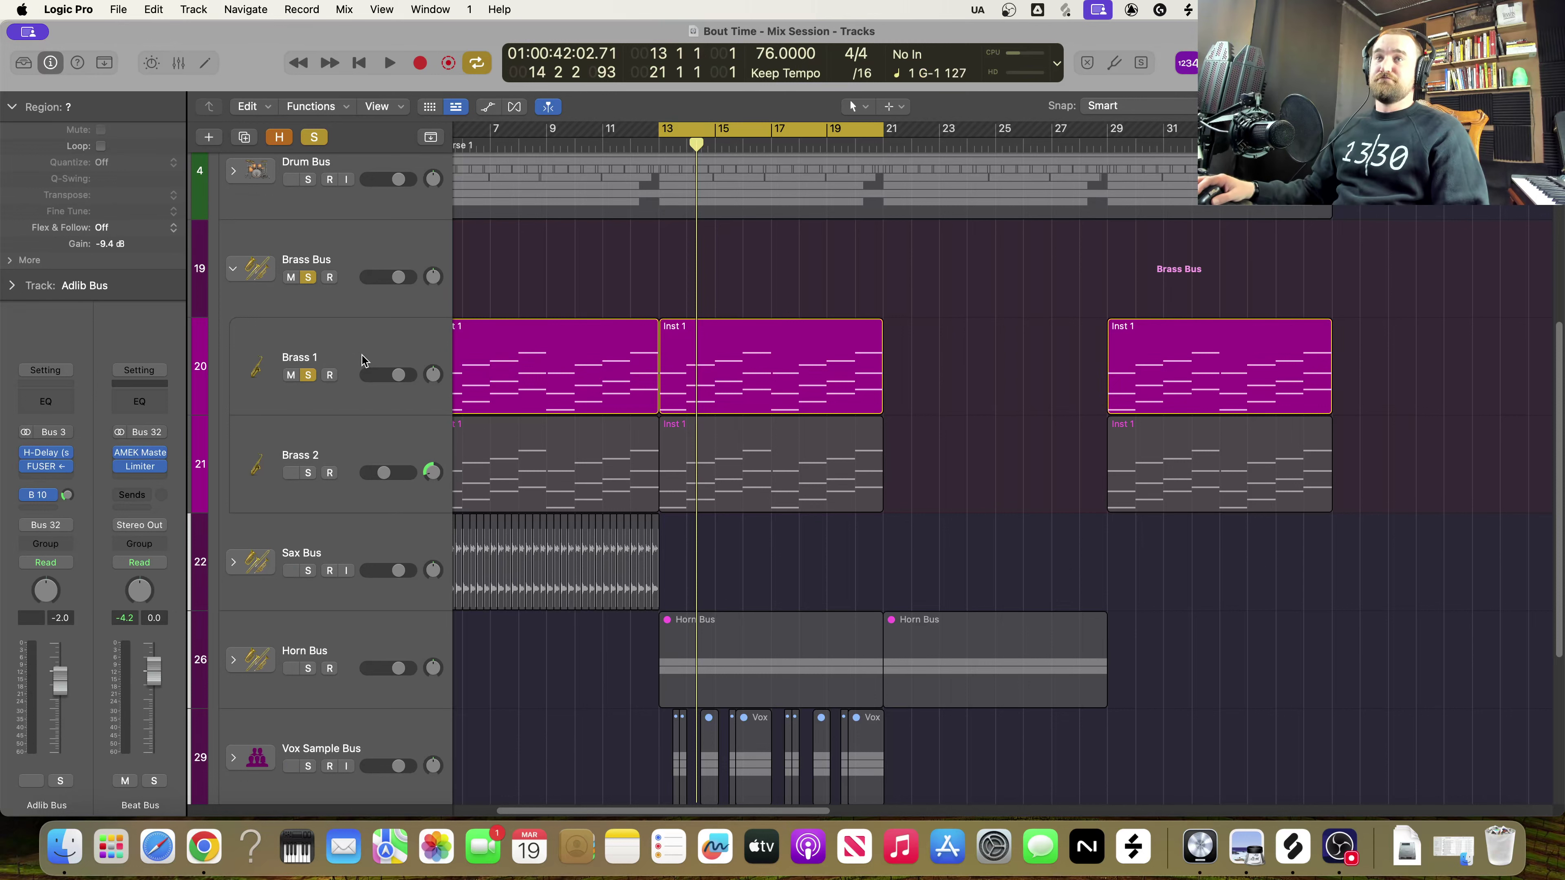
pyautogui.press('space')
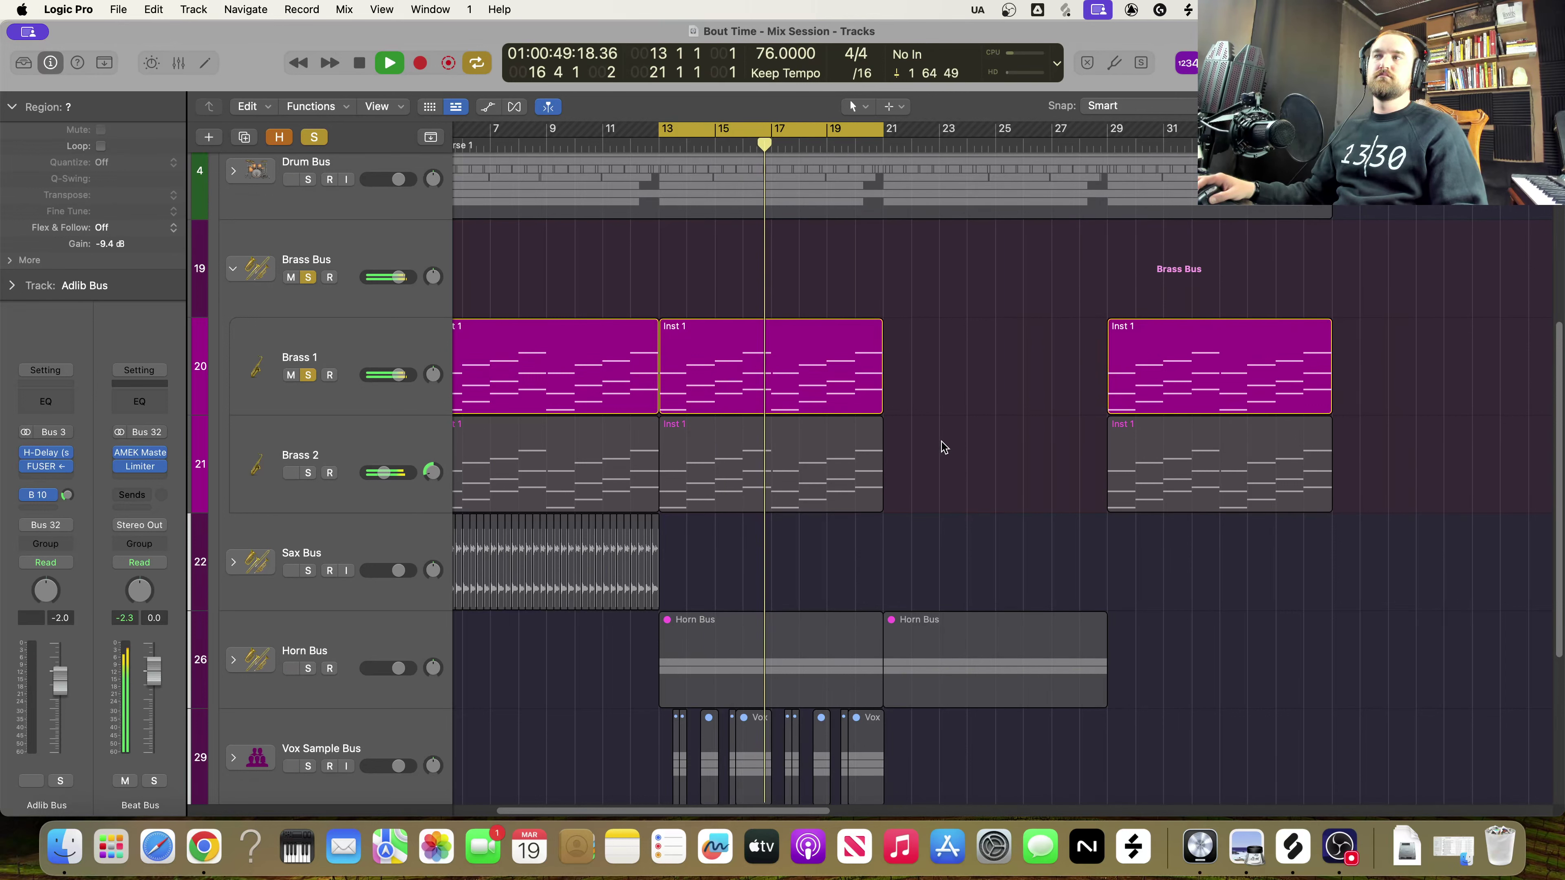
pyautogui.press('space')
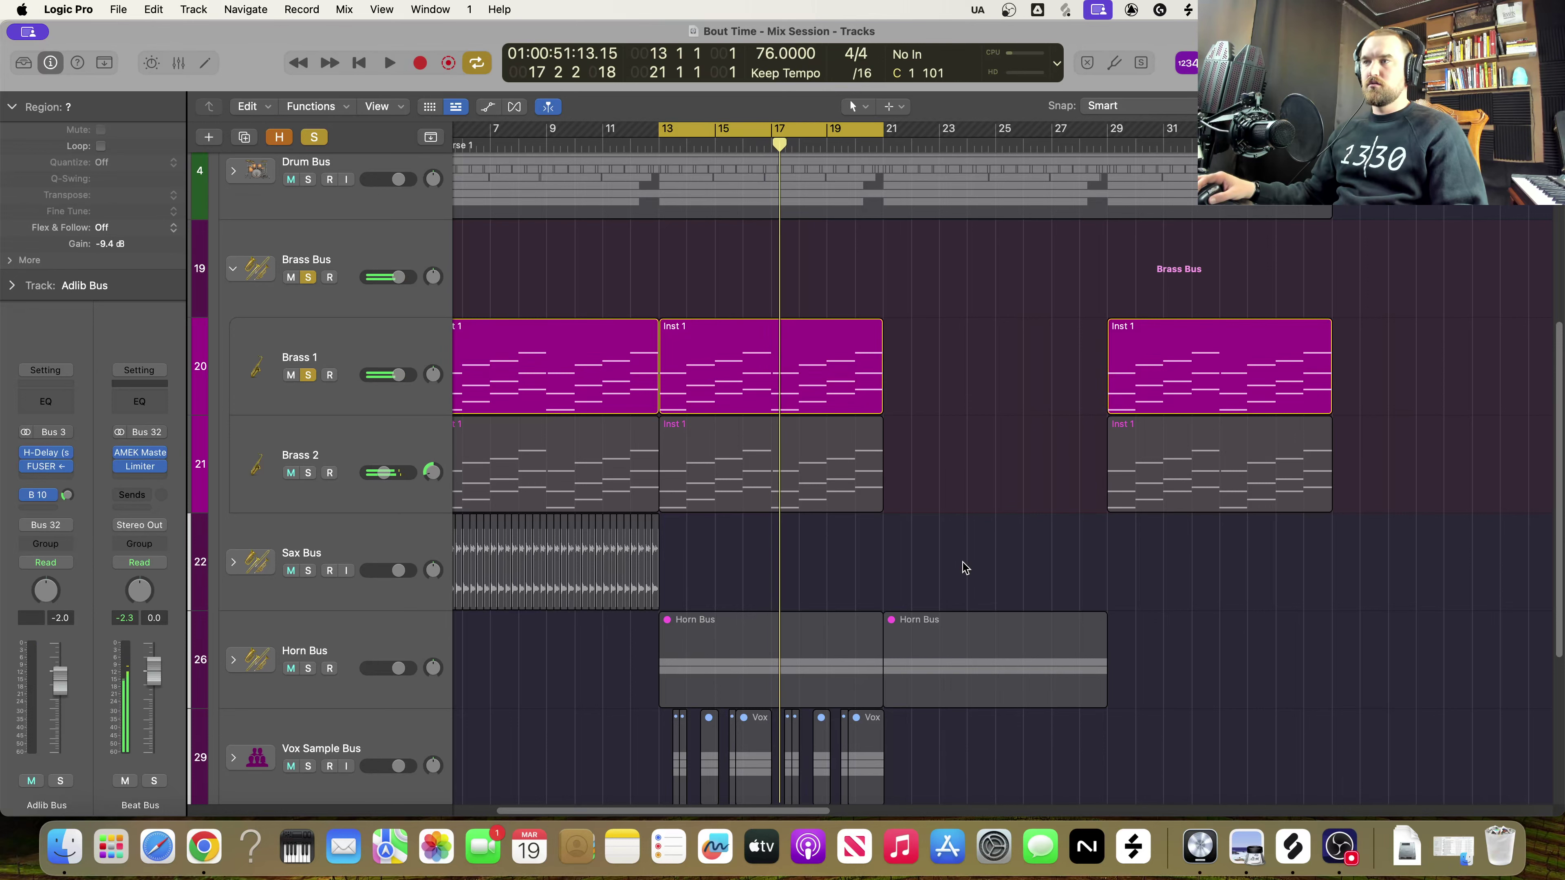
# Examine the two Adlib L_bip tracks inside the Adlib Bus for comparison, then replay the soloed Brass 1 from bar 13
pyautogui.hscroll(-3, 925, 559)
pyautogui.scroll(-5, 926, 559)
pyautogui.scroll(-1, 927, 559)
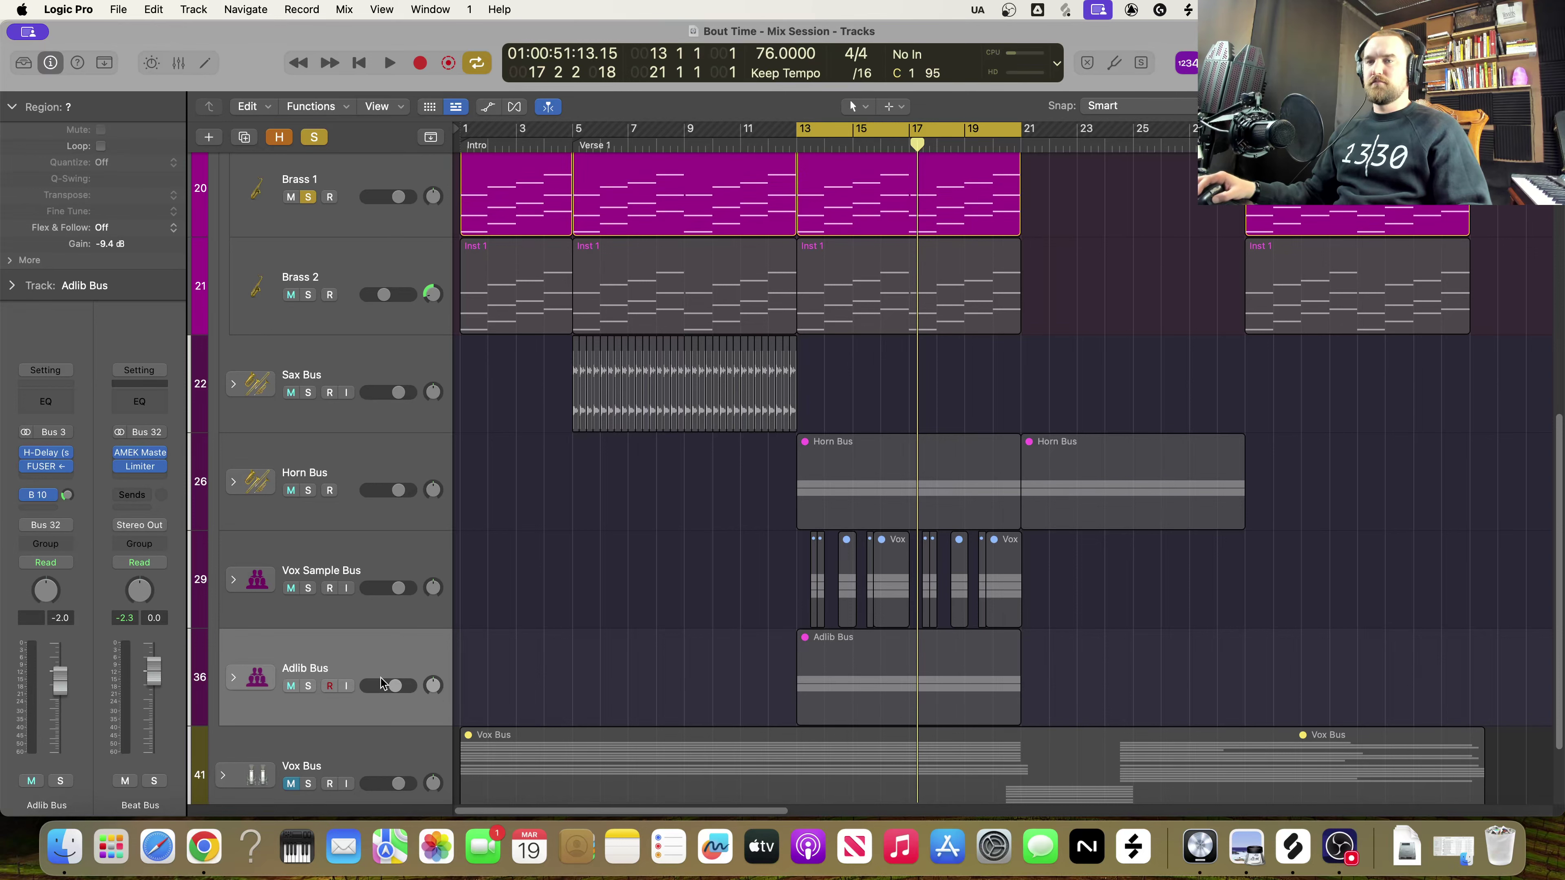
pyautogui.click(234, 679)
pyautogui.scroll(-5, 611, 664)
pyautogui.scroll(-4, 678, 664)
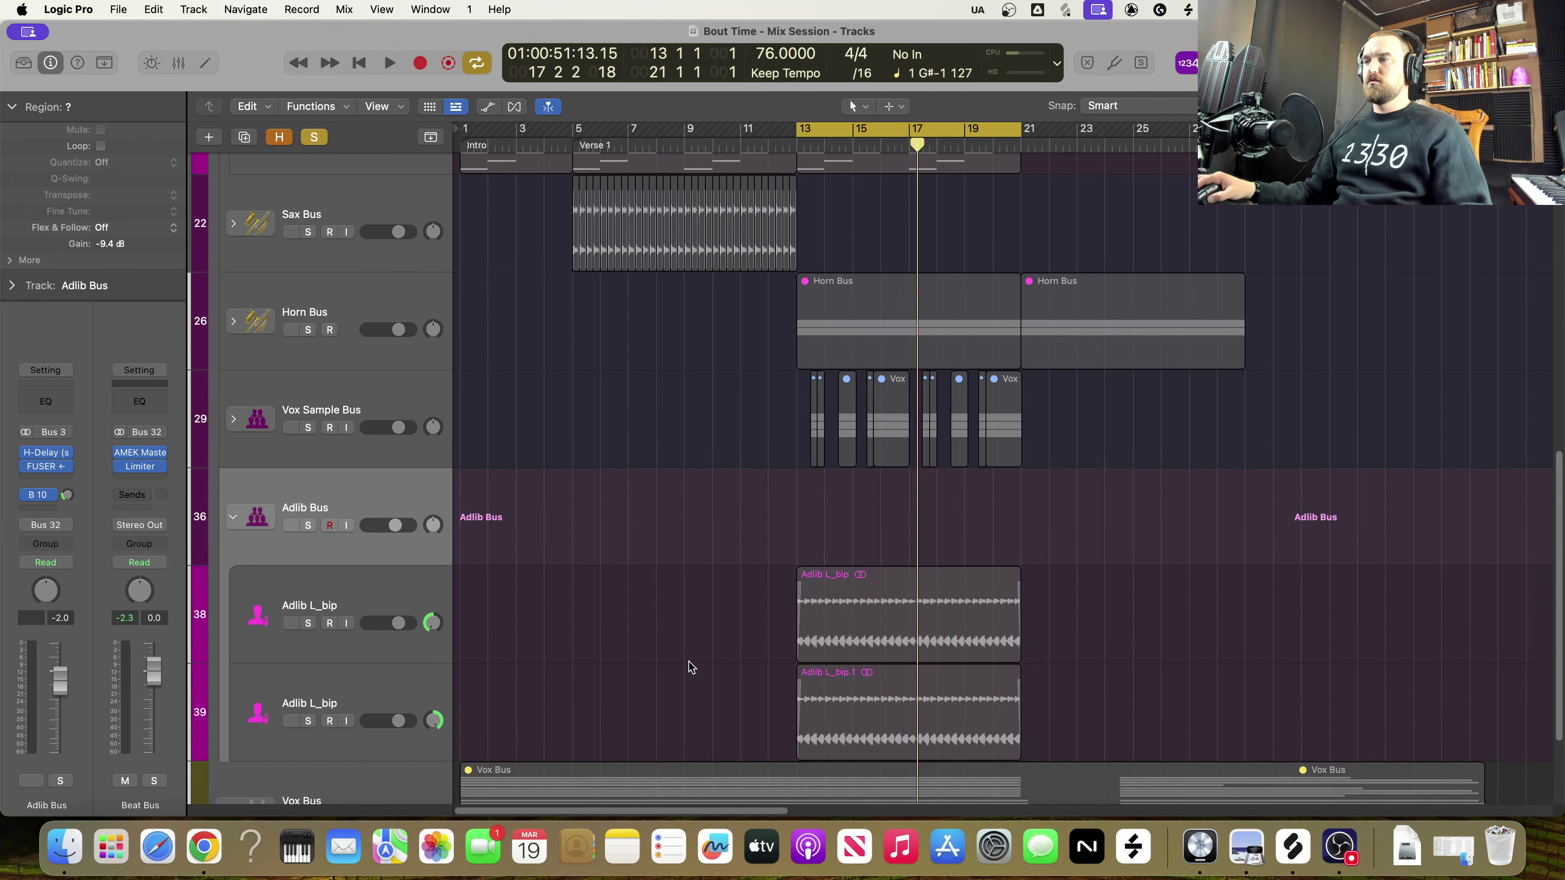
pyautogui.scroll(5, 789, 585)
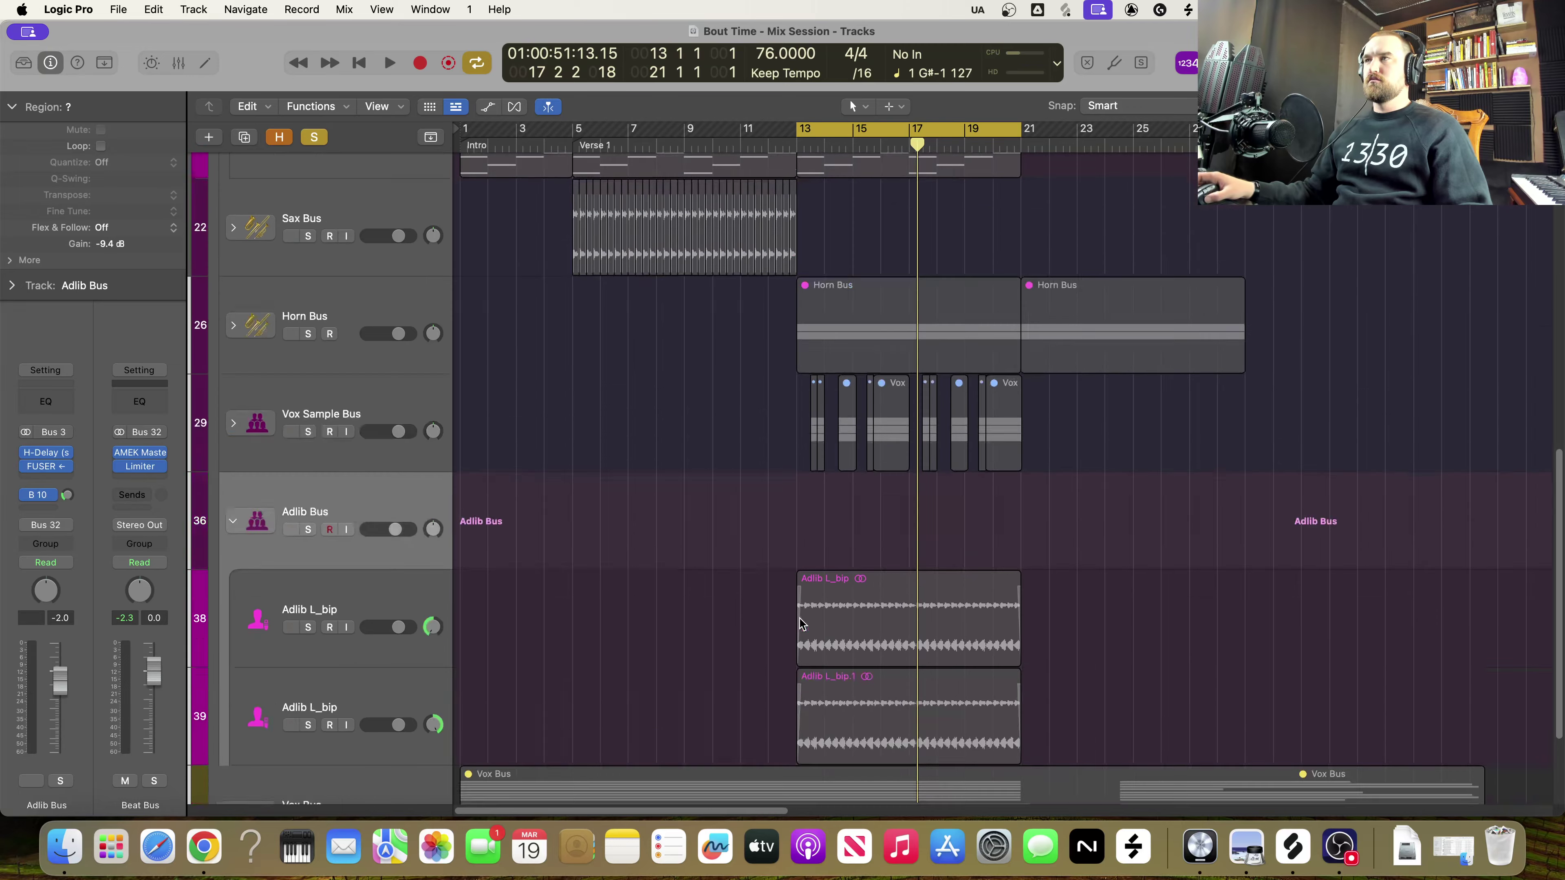
pyautogui.click(233, 576)
pyautogui.scroll(10, 792, 604)
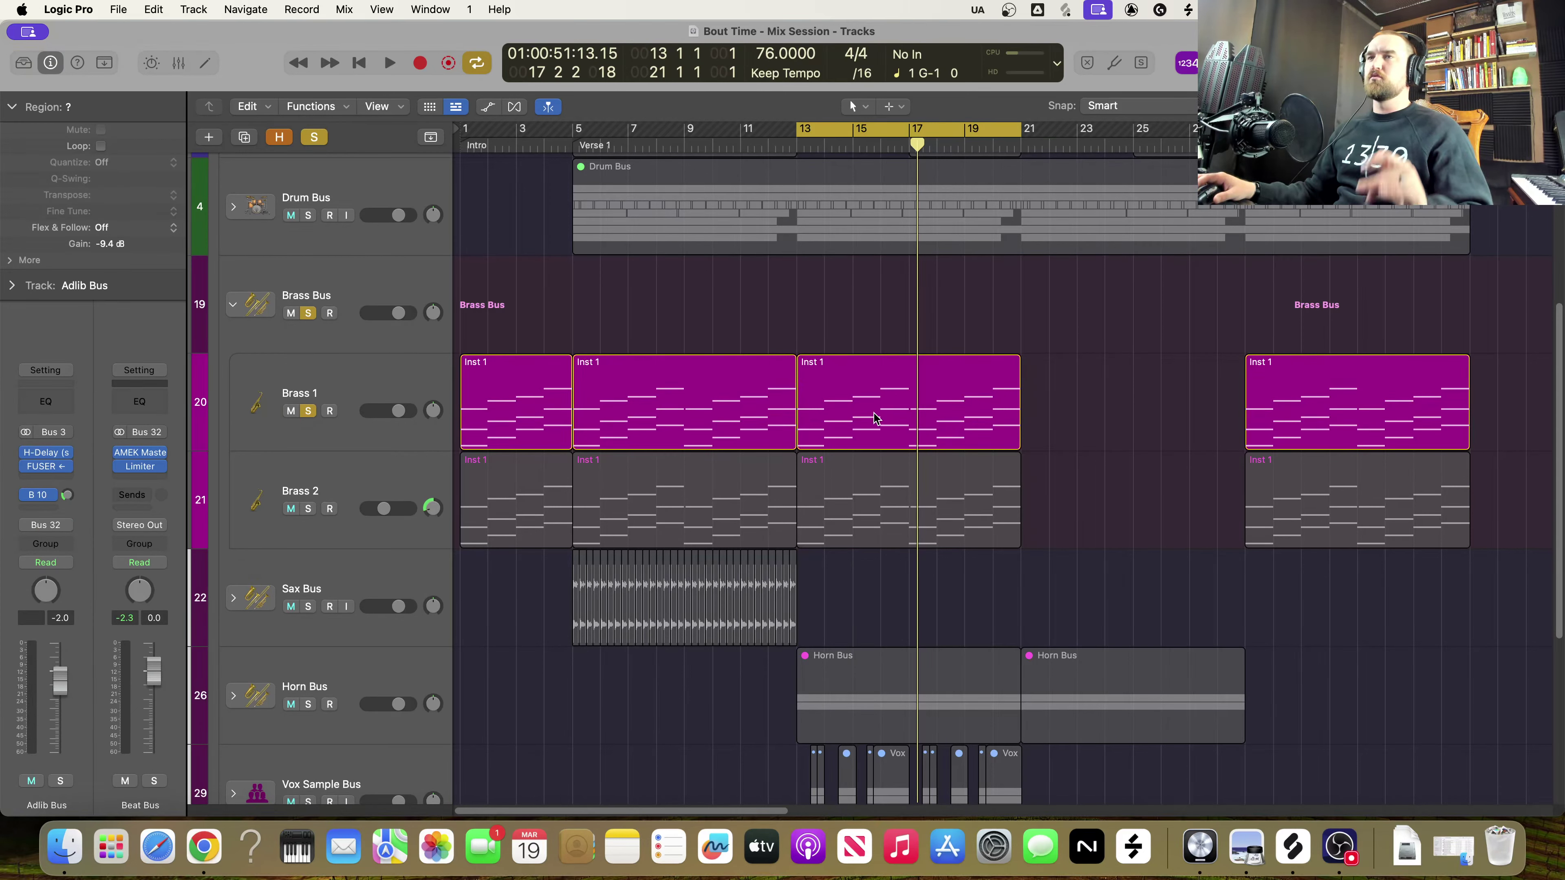
pyautogui.press('space')
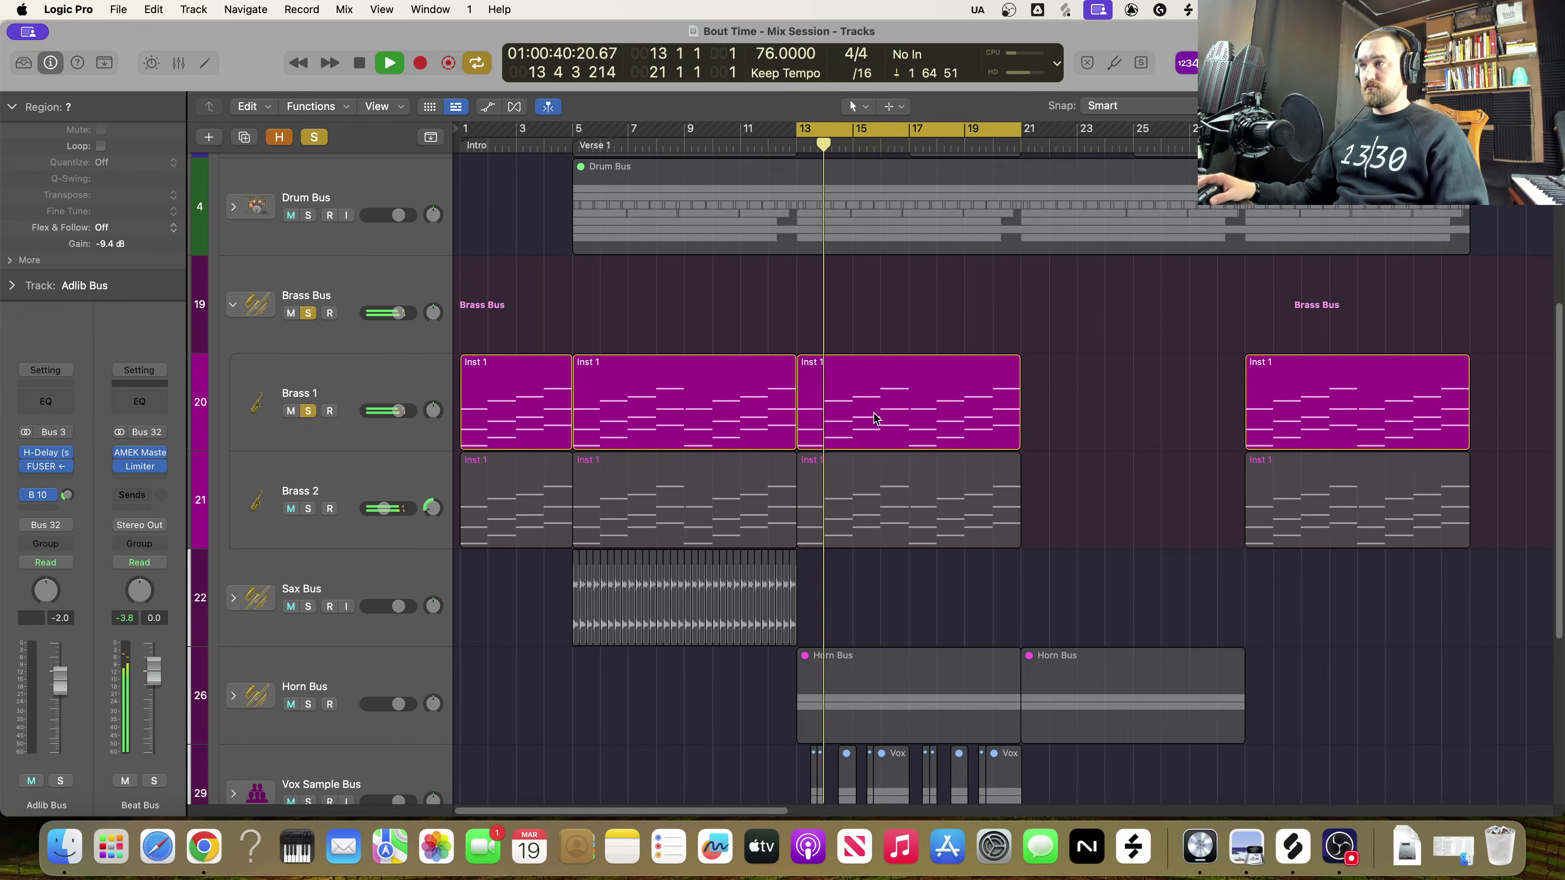
pyautogui.press('space')
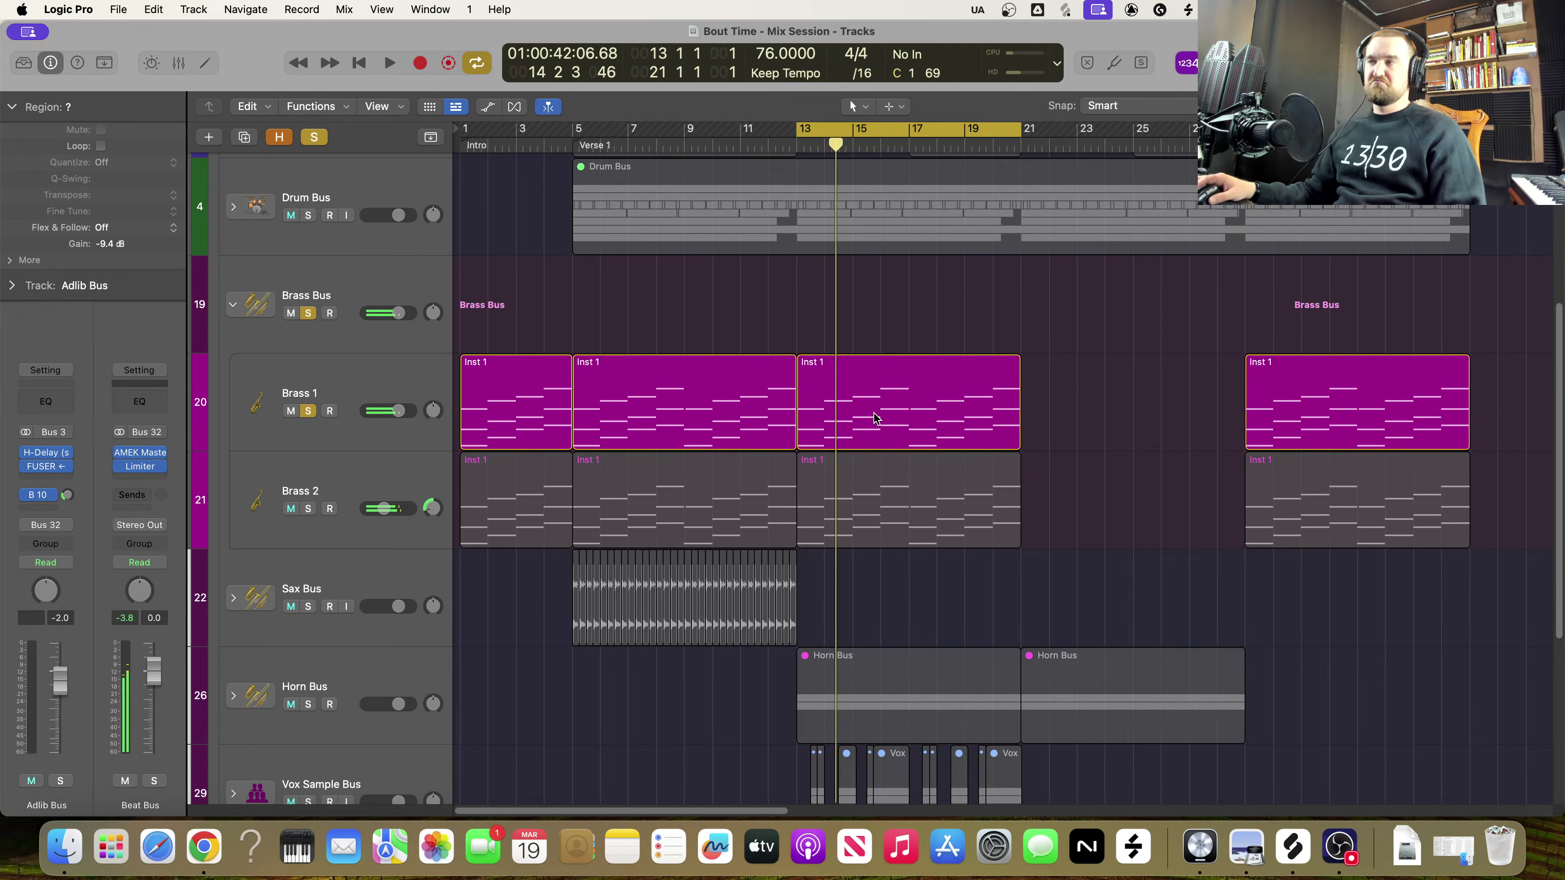
# Delete the Brass 1 regions at bars 1, 5 and 29, keeping only the one spanning bars 13 to 21
pyautogui.click(876, 419)
pyautogui.click(821, 333)
pyautogui.moveTo(764, 338); pyautogui.dragTo(529, 411)
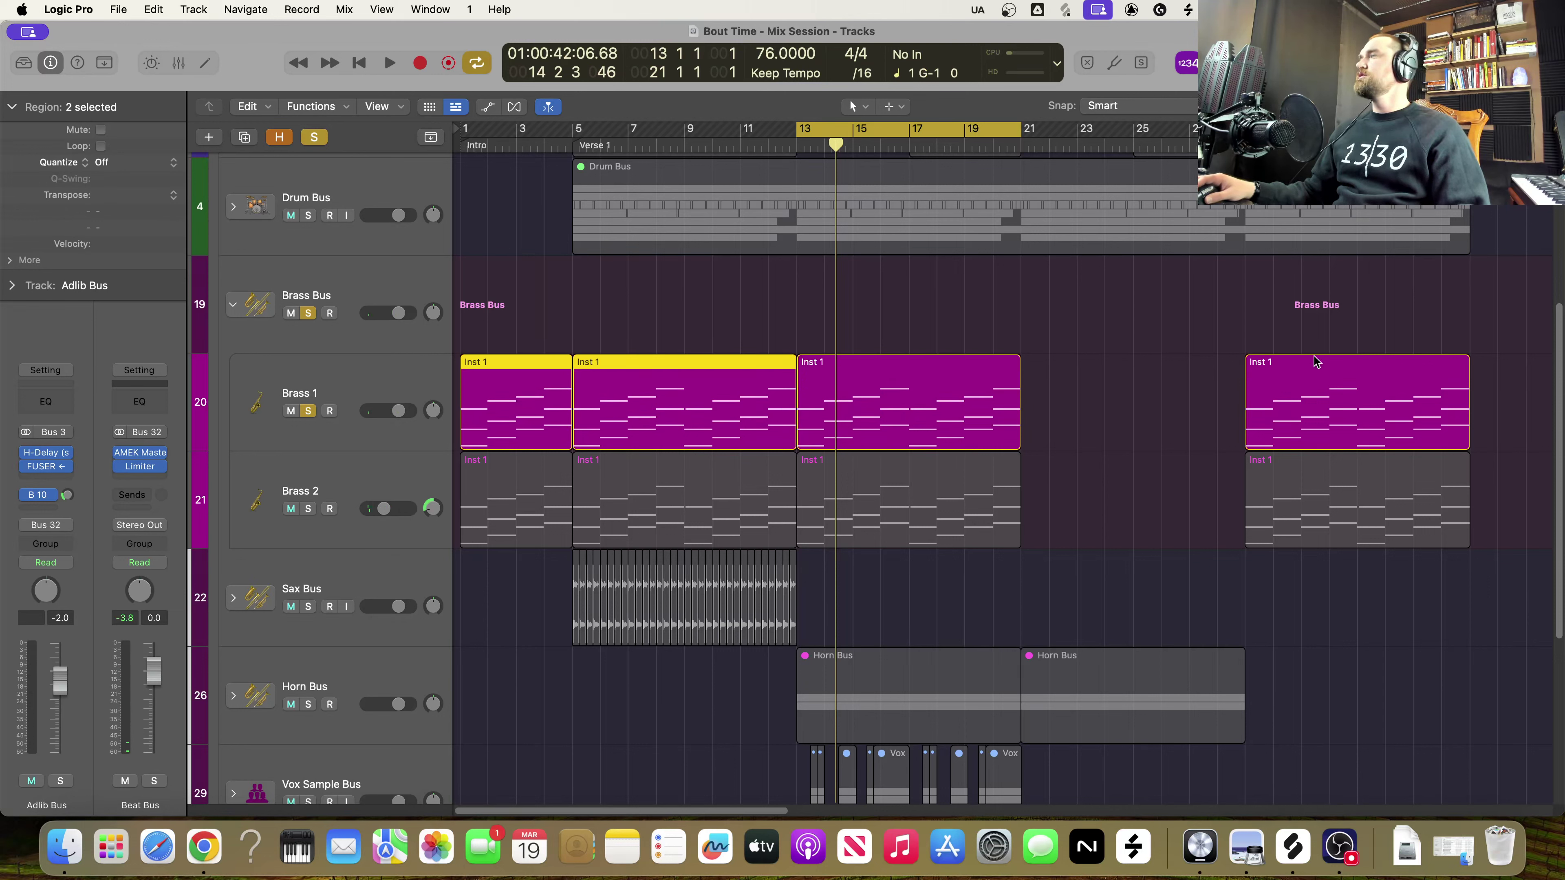
pyautogui.click(1295, 346)
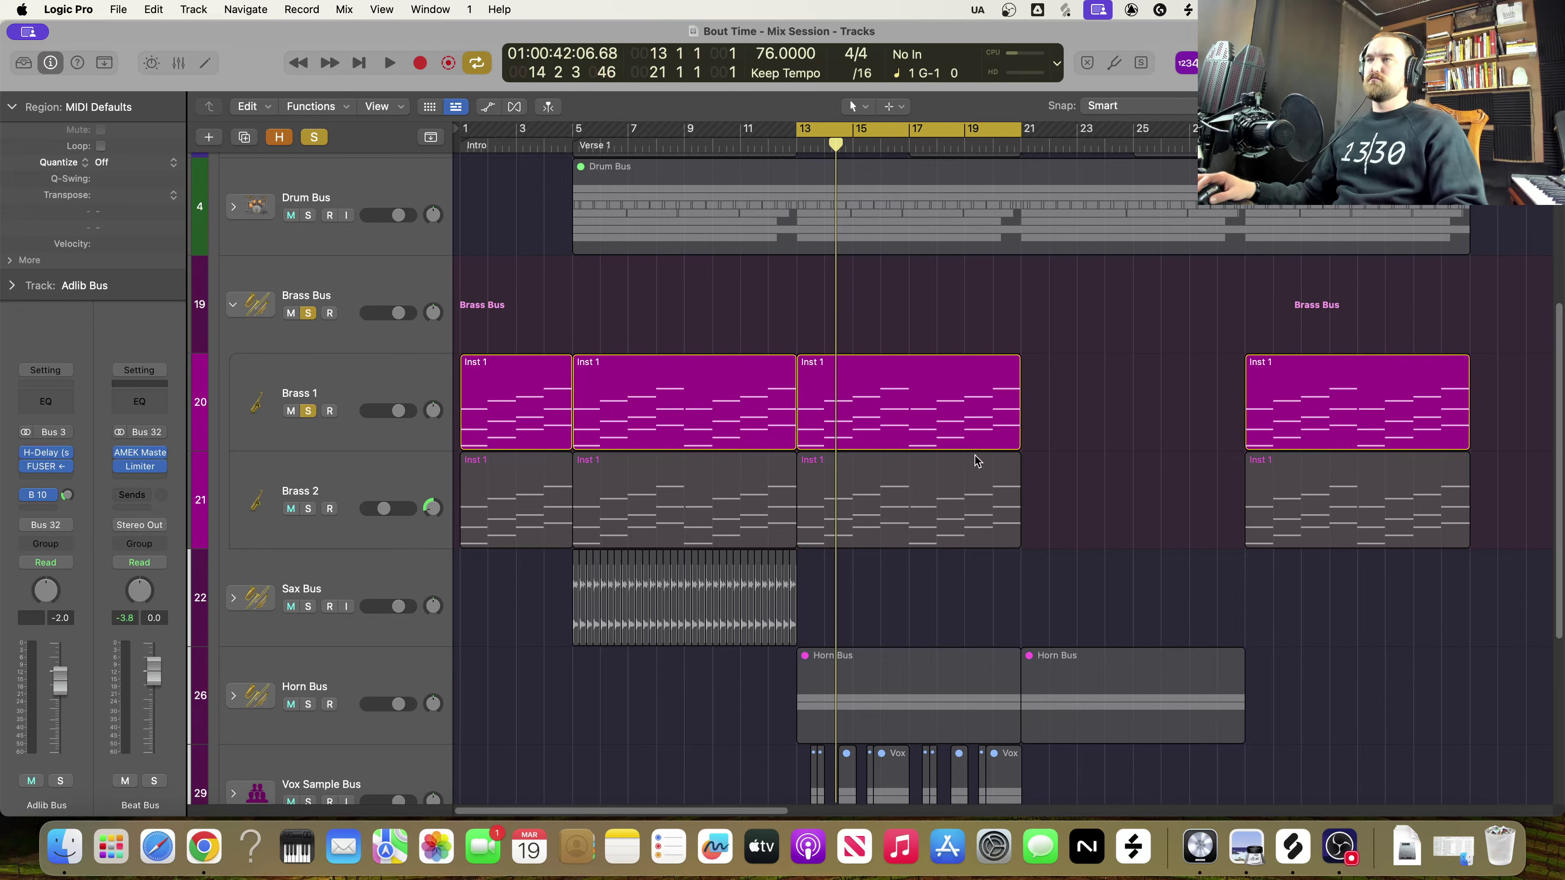
pyautogui.moveTo(490, 336); pyautogui.dragTo(633, 389)
pyautogui.press('Delete')
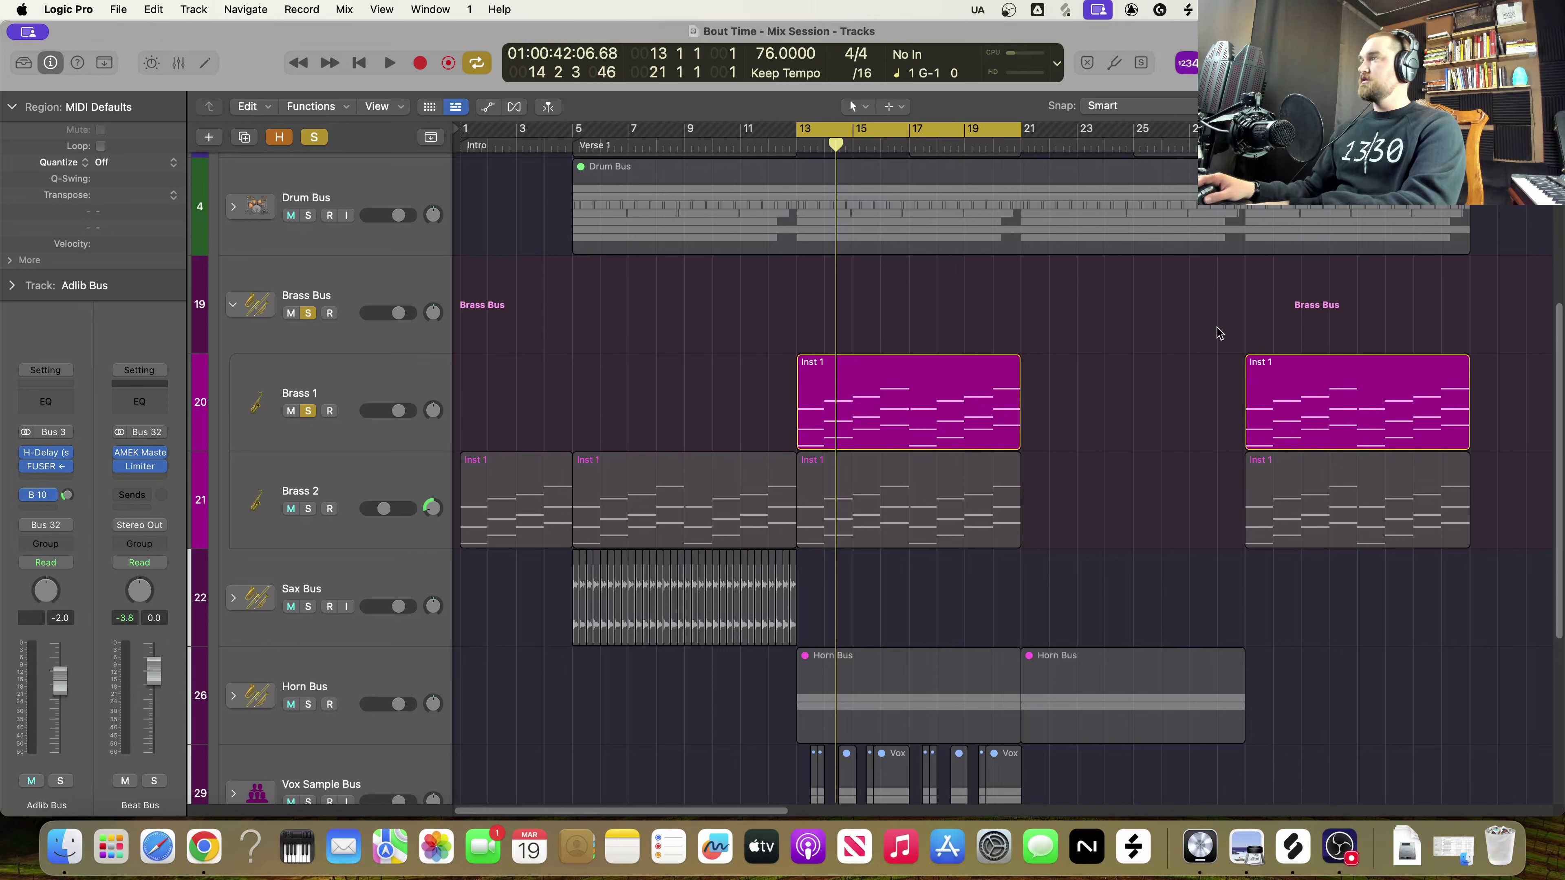
pyautogui.click(1326, 405)
pyautogui.press('Delete')
# Select Brass 1's region at bar 13 and its track, and bypass the track's Auto-Key plug-in
pyautogui.click(924, 406)
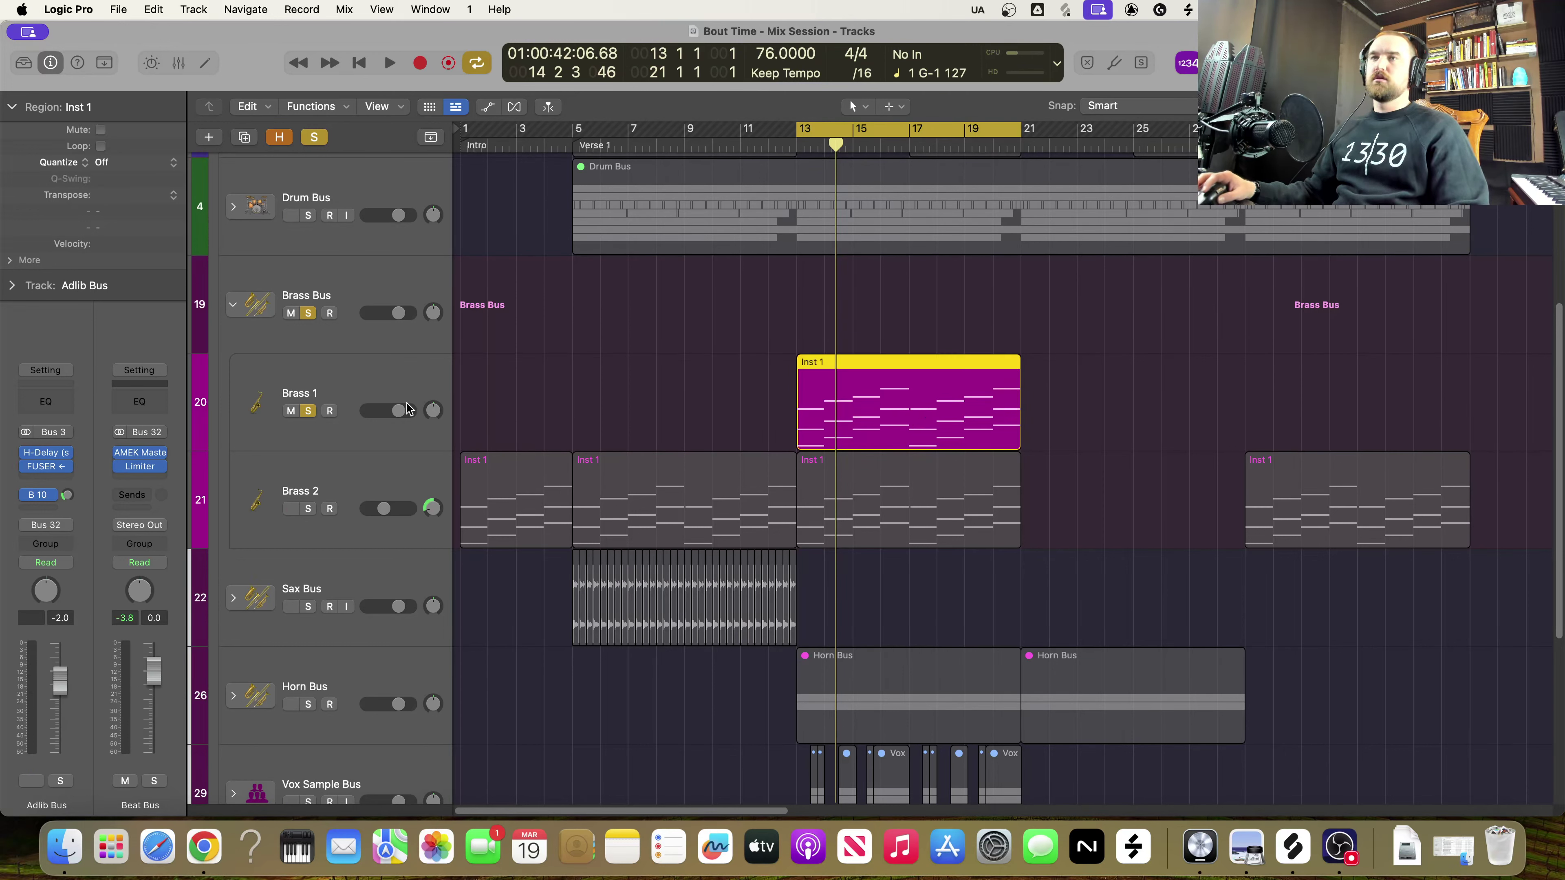
pyautogui.click(360, 385)
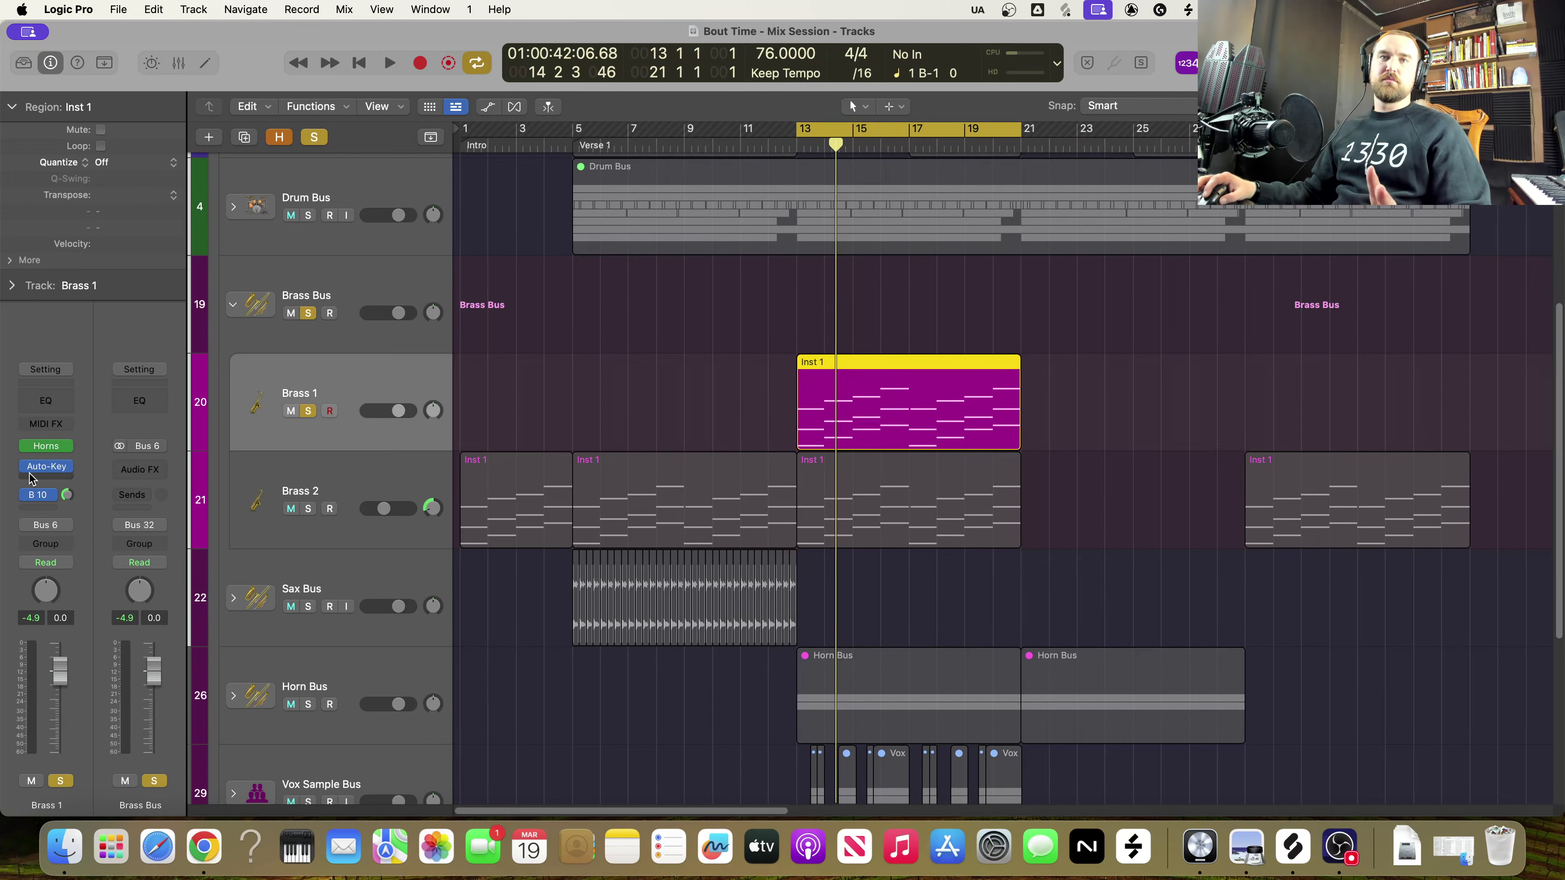
pyautogui.moveTo(23, 469)
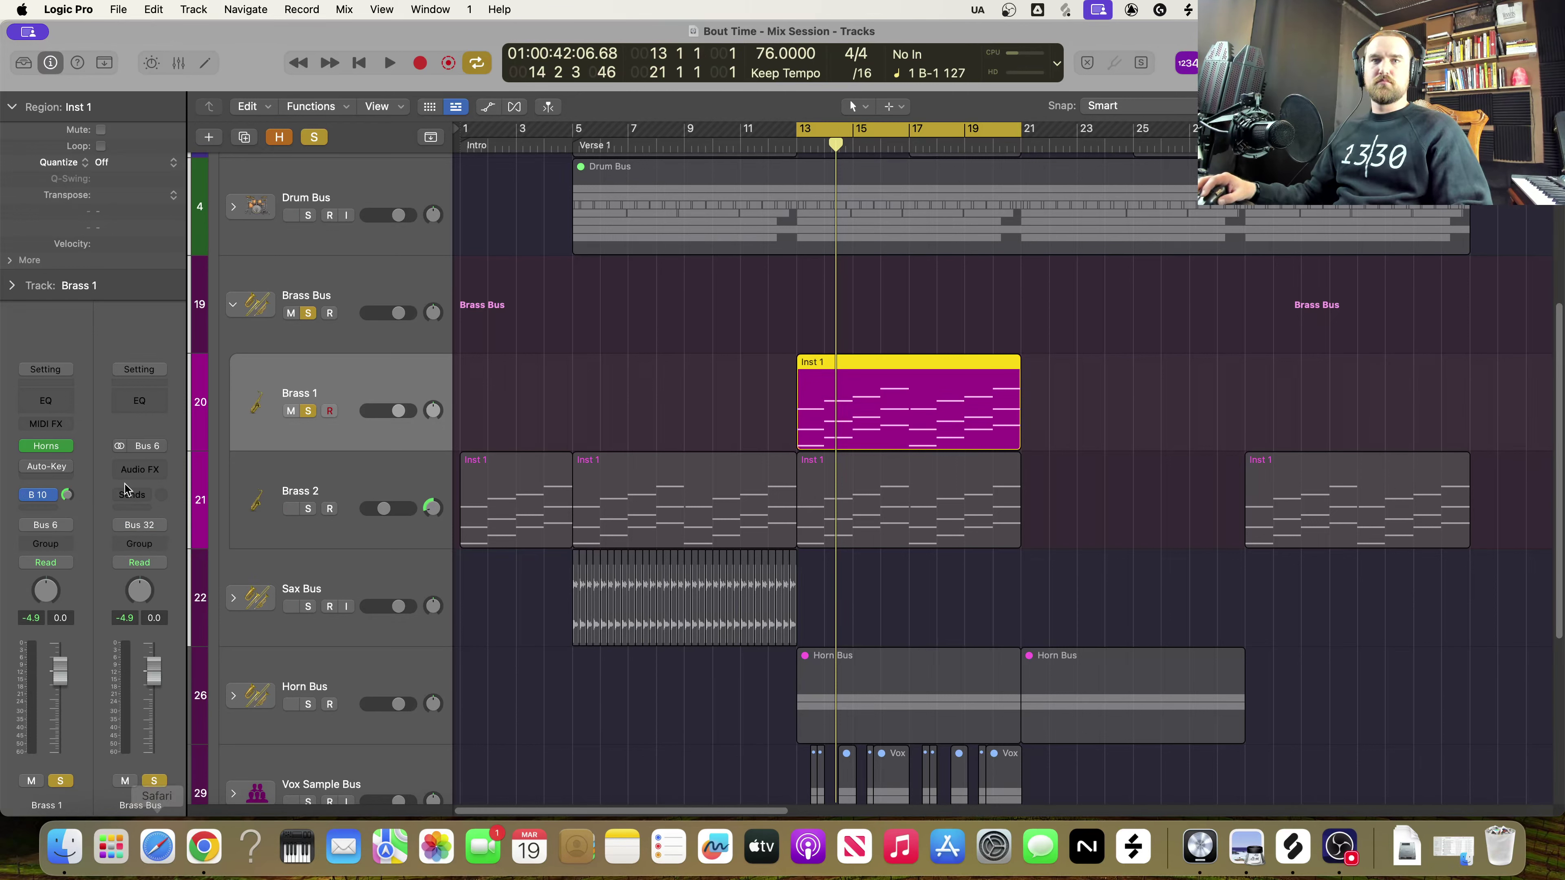
# Bounce the Brass 1 track in place to a new track named Brass 1_bip, normalizing with Overload Protection Only
pyautogui.click(37, 495)
pyautogui.click(99, 438)
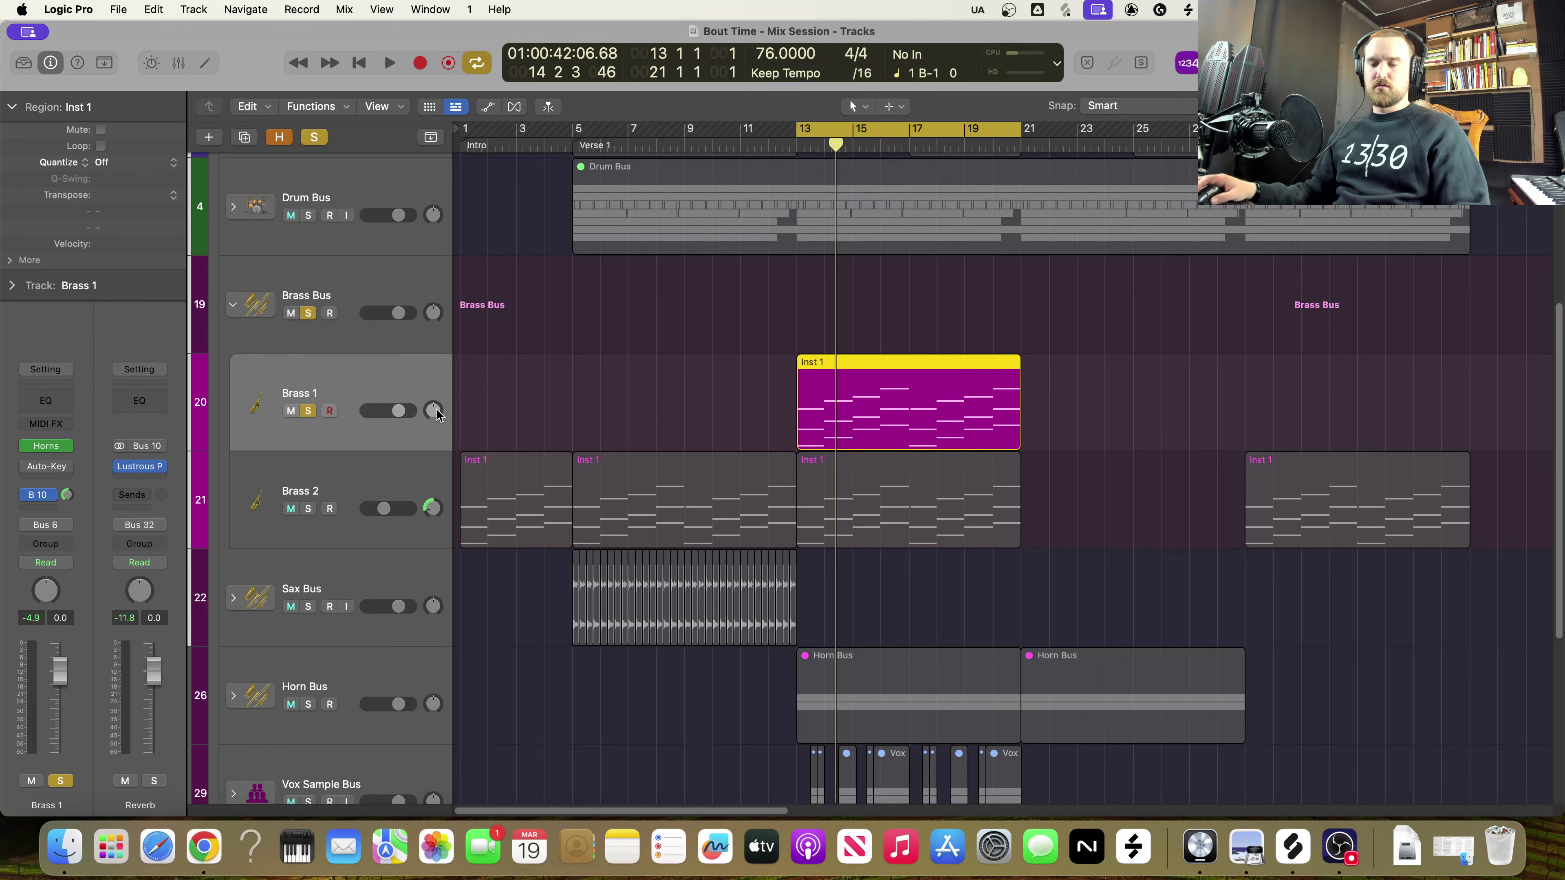
pyautogui.hotkey('ctrl', 'b')
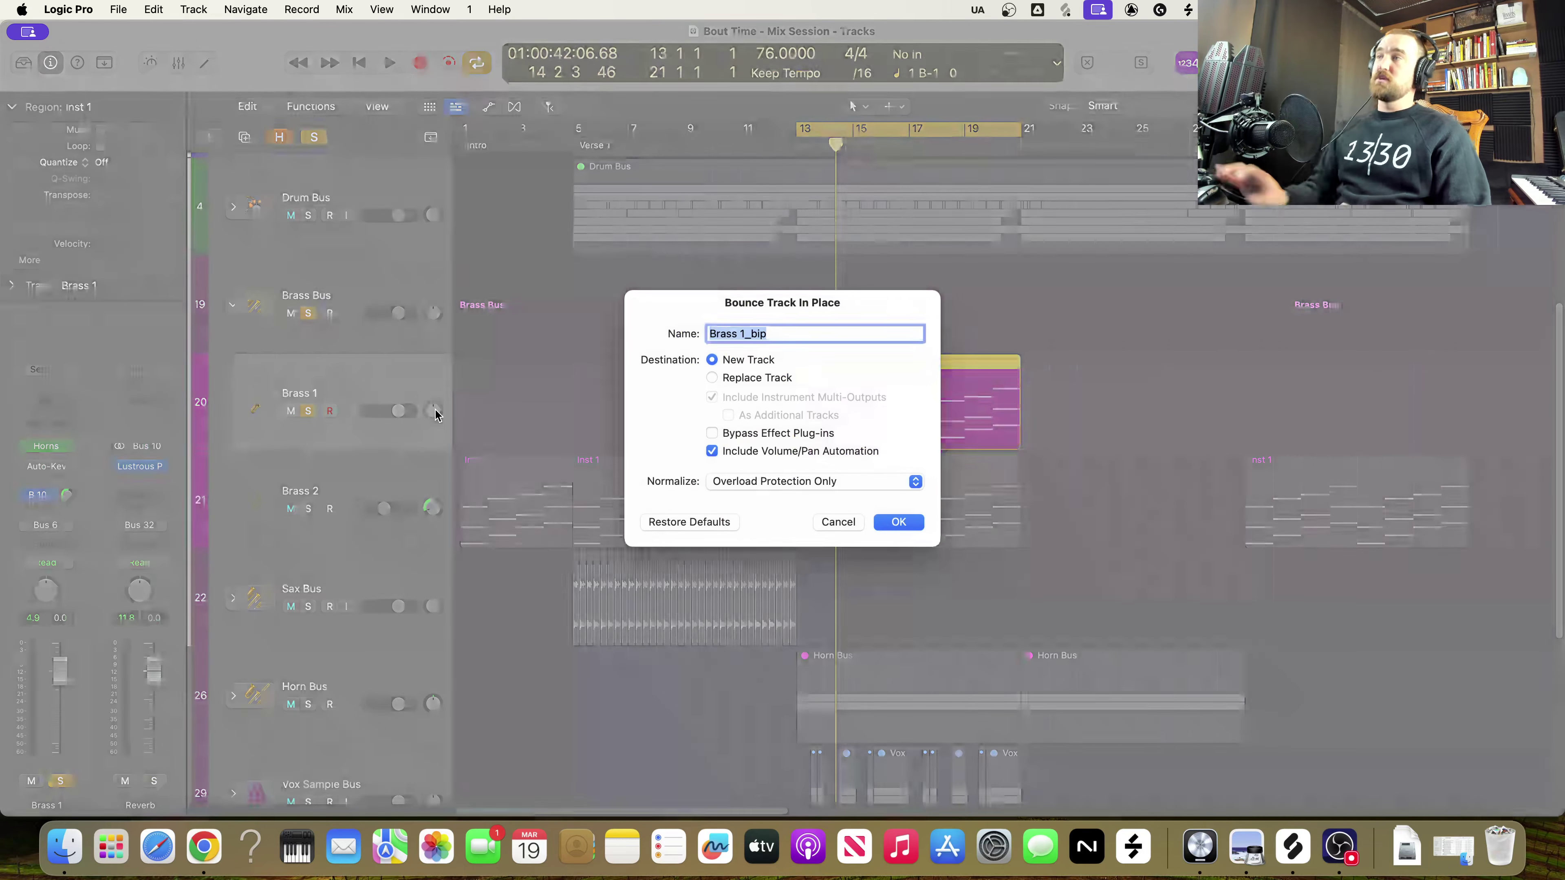
pyautogui.click(903, 525)
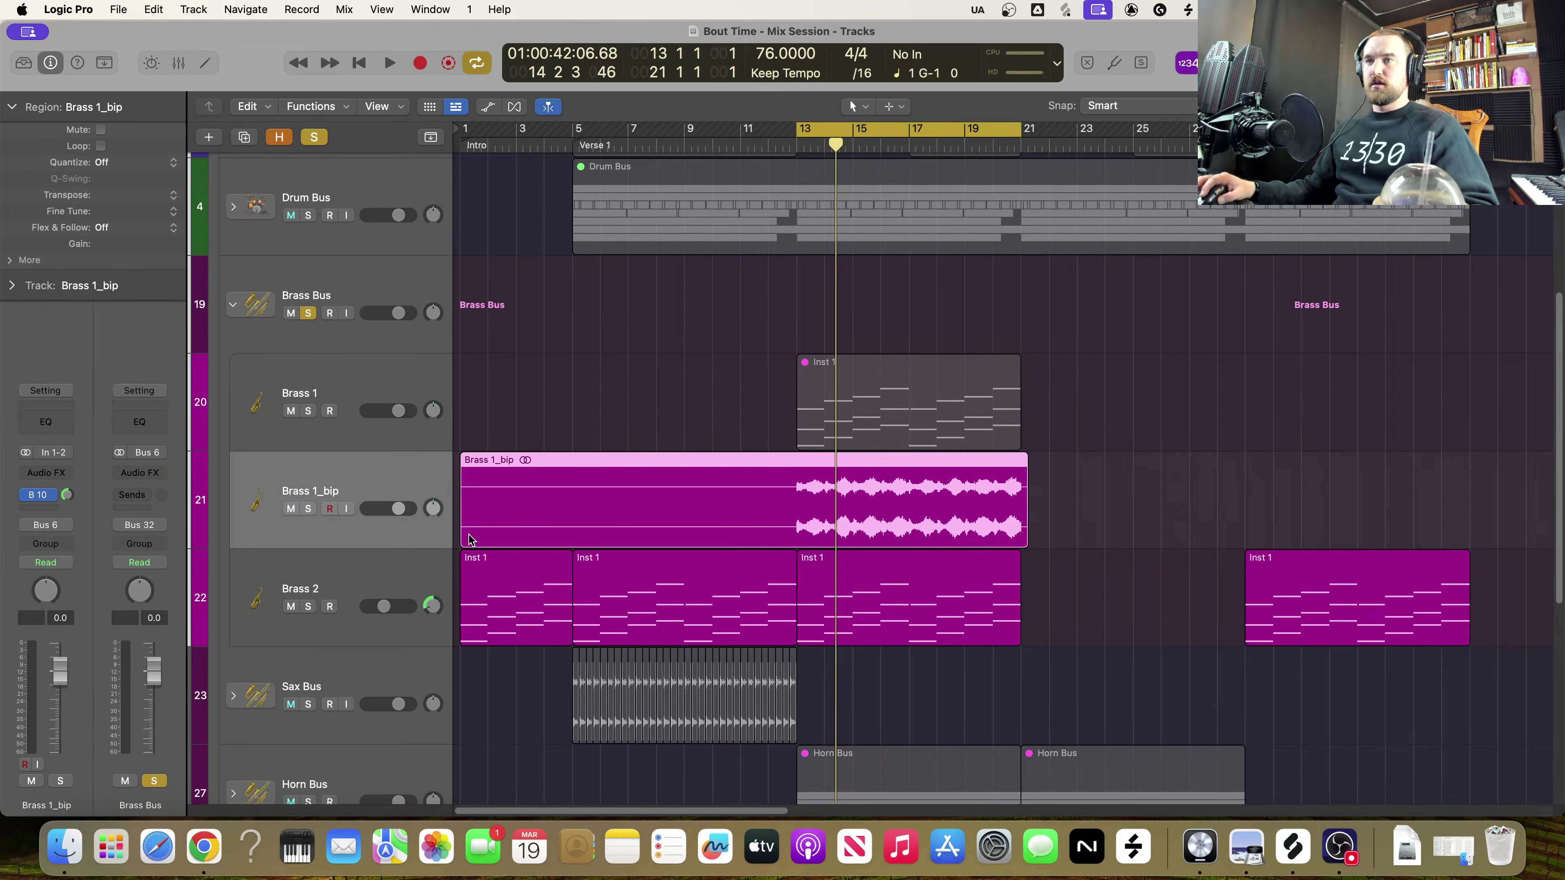
# Trim the silent start of the Brass 1_bip region so that it begins at bar 13
pyautogui.moveTo(465, 535); pyautogui.dragTo(805, 534)
pyautogui.scroll(8, 778, 560)
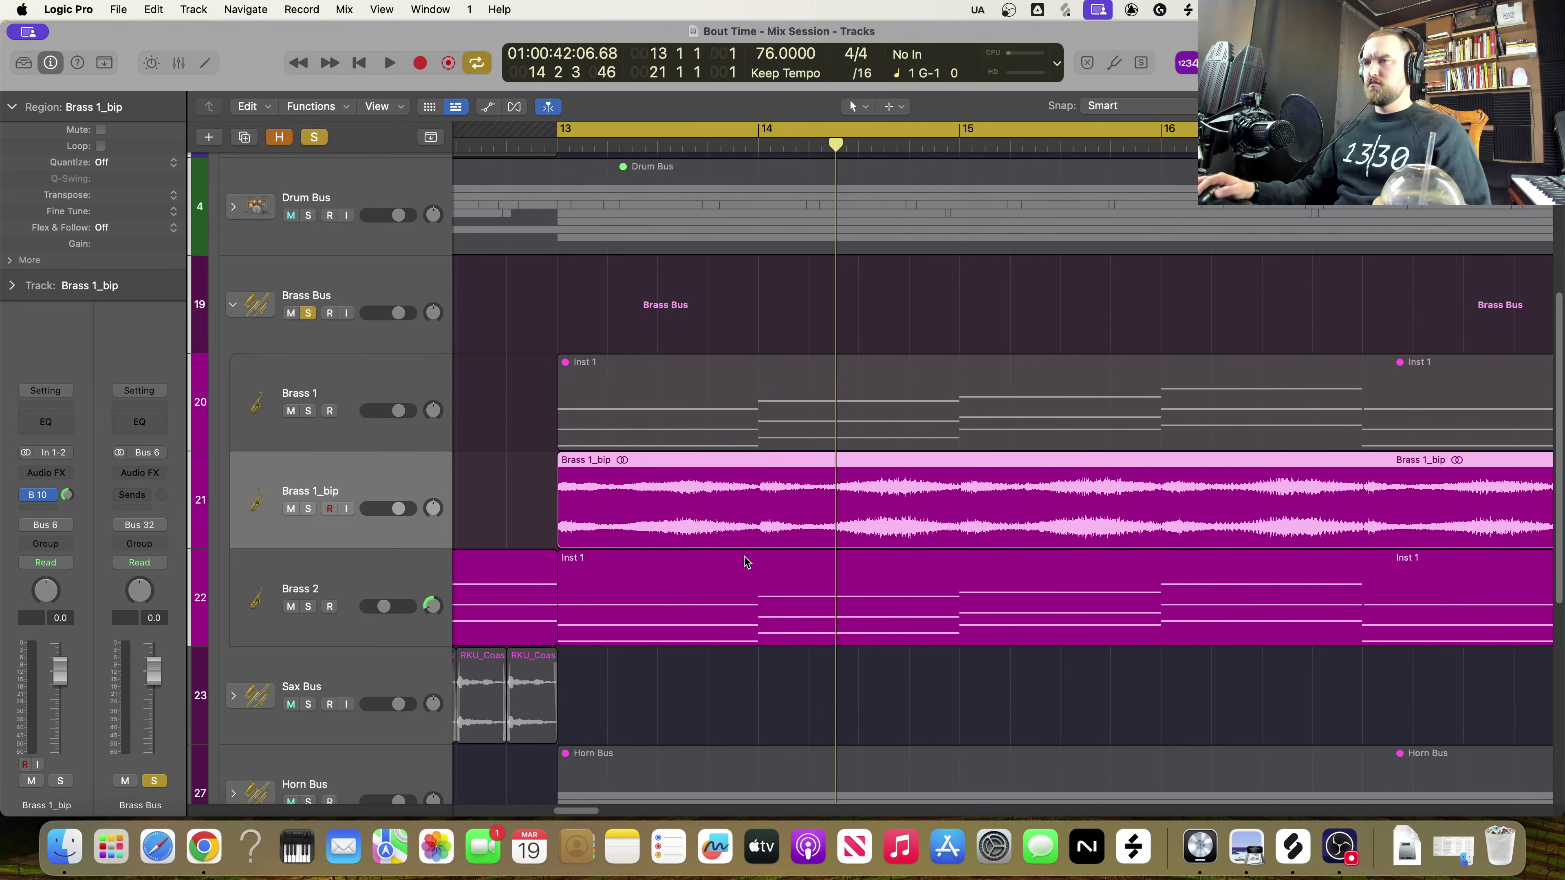
pyautogui.moveTo(543, 511)
pyautogui.mouseDown()
pyautogui.moveTo(512, 511)
pyautogui.moveTo(554, 513)
pyautogui.mouseUp()
pyautogui.scroll(4, 555, 517)
pyautogui.hscroll(-7, 539, 522)
pyautogui.scroll(4, 540, 522)
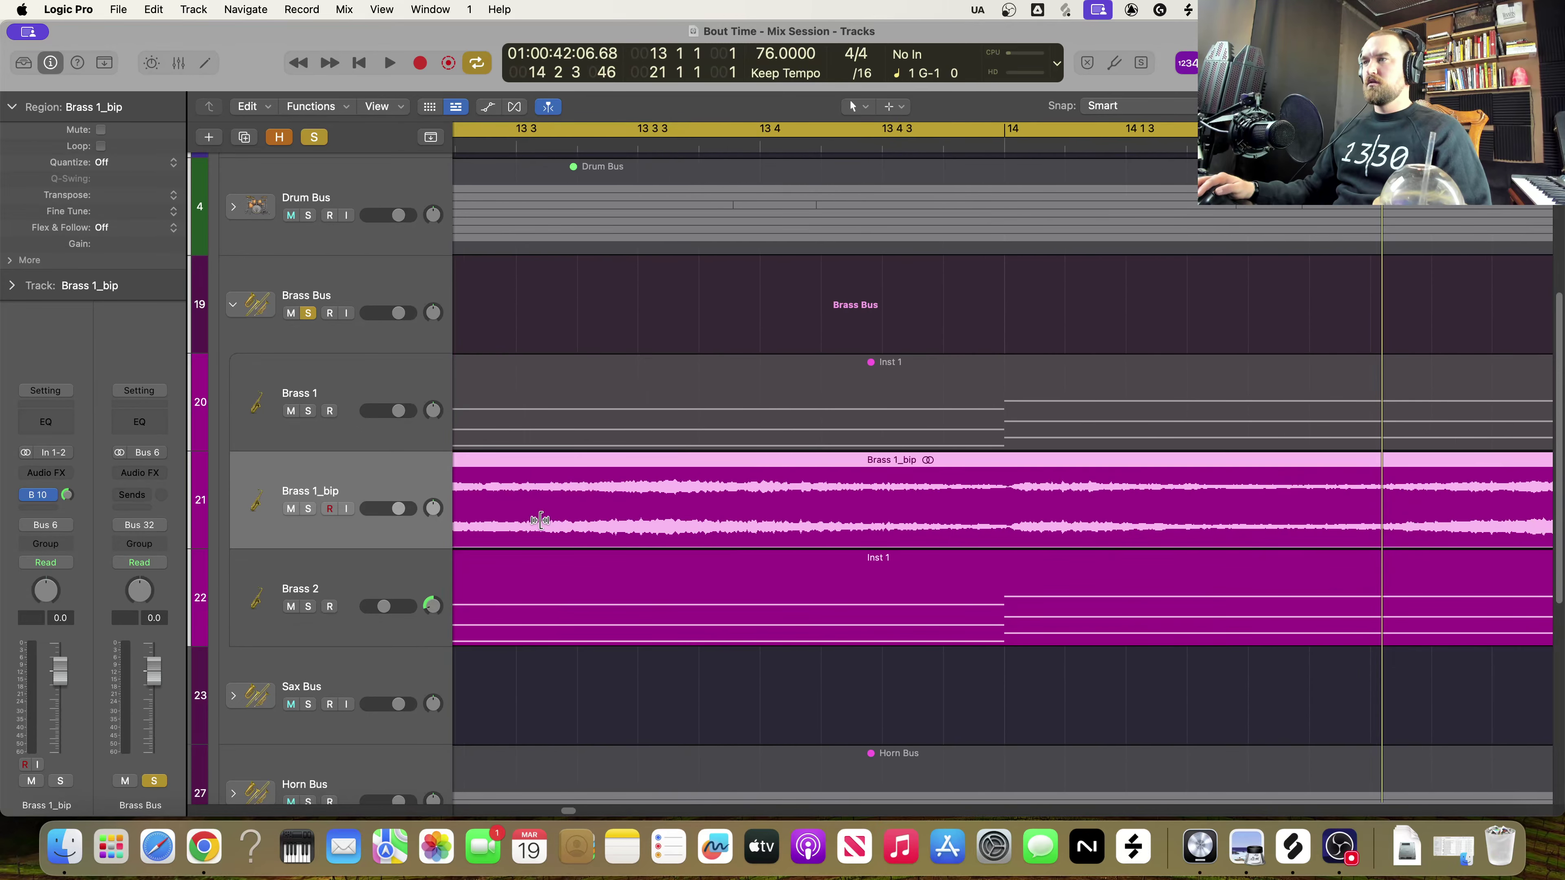
pyautogui.hscroll(-9, 539, 527)
pyautogui.hscroll(-3, 537, 526)
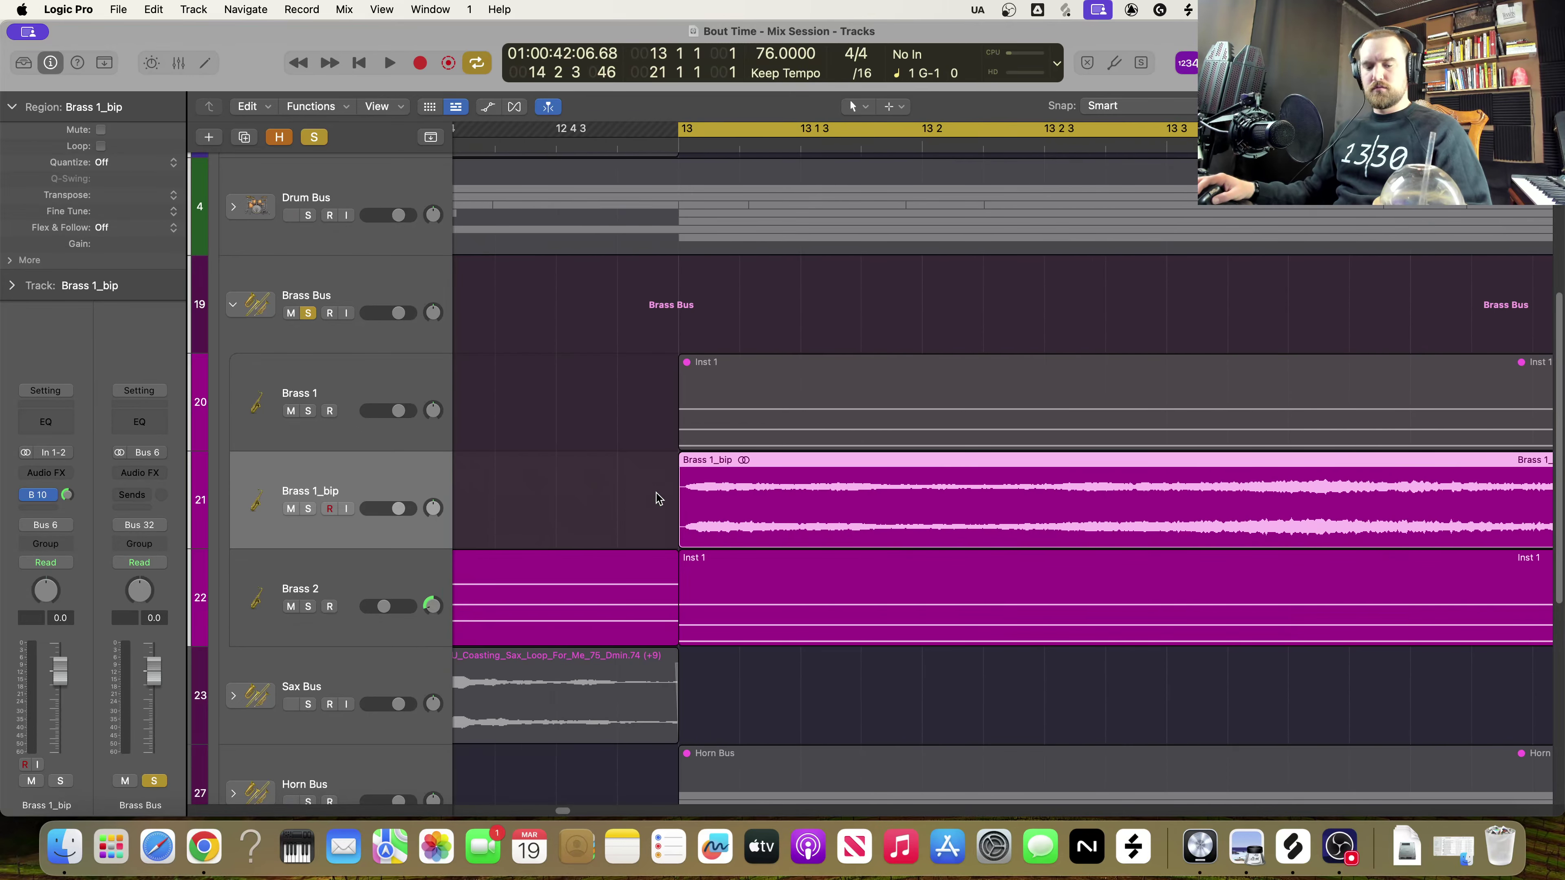
pyautogui.moveTo(681, 461); pyautogui.dragTo(689, 464)
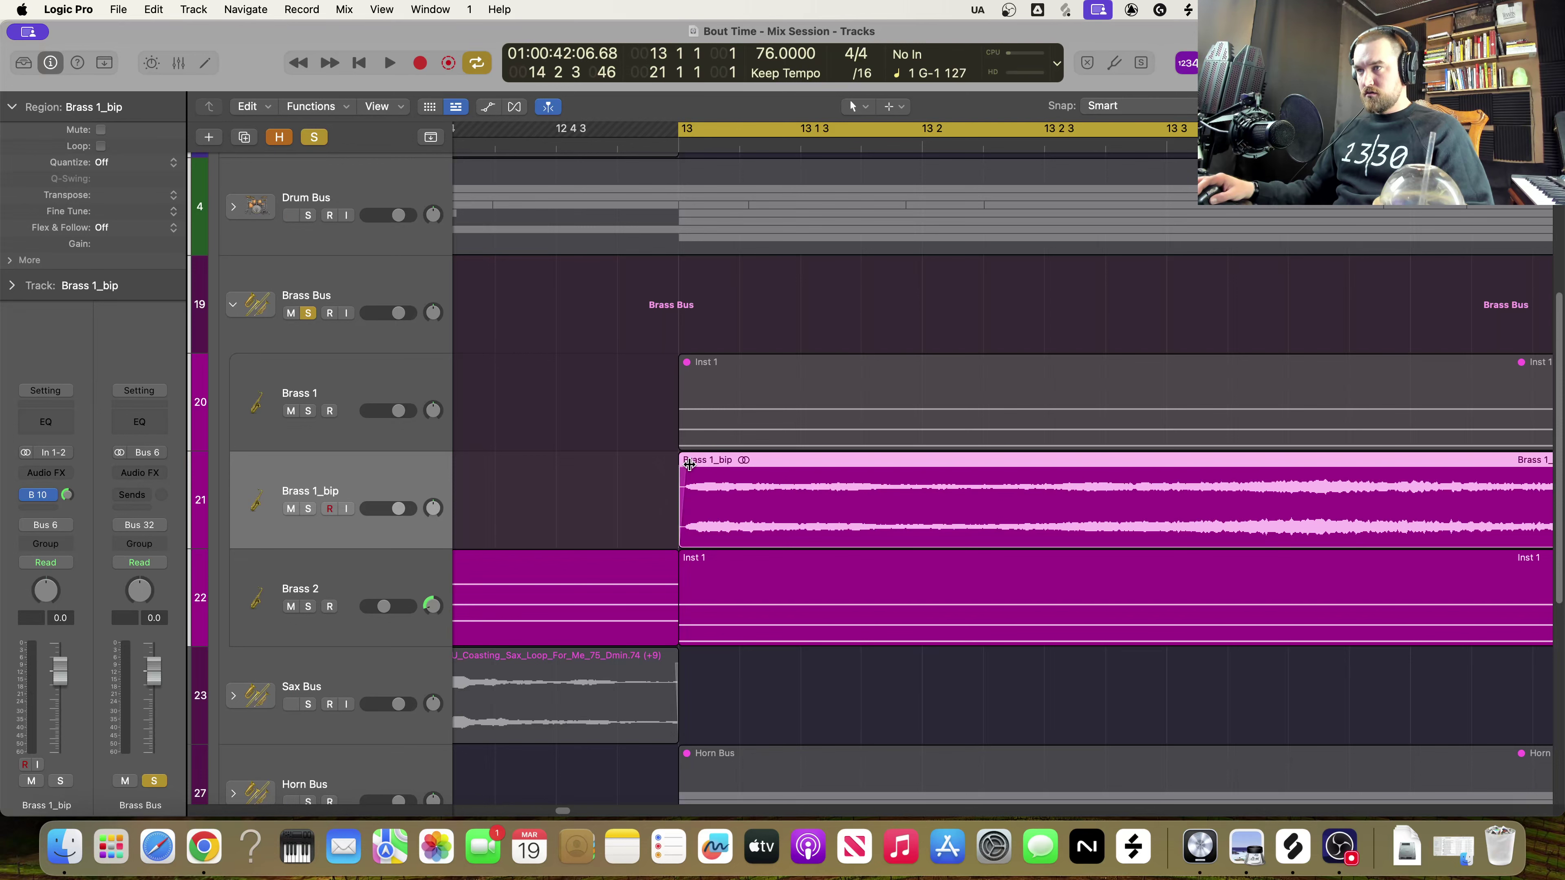
# Trim the tail of the Brass 1_bip region back to bar 21, in line with the original Brass 1 region
pyautogui.hscroll(10, 791, 536)
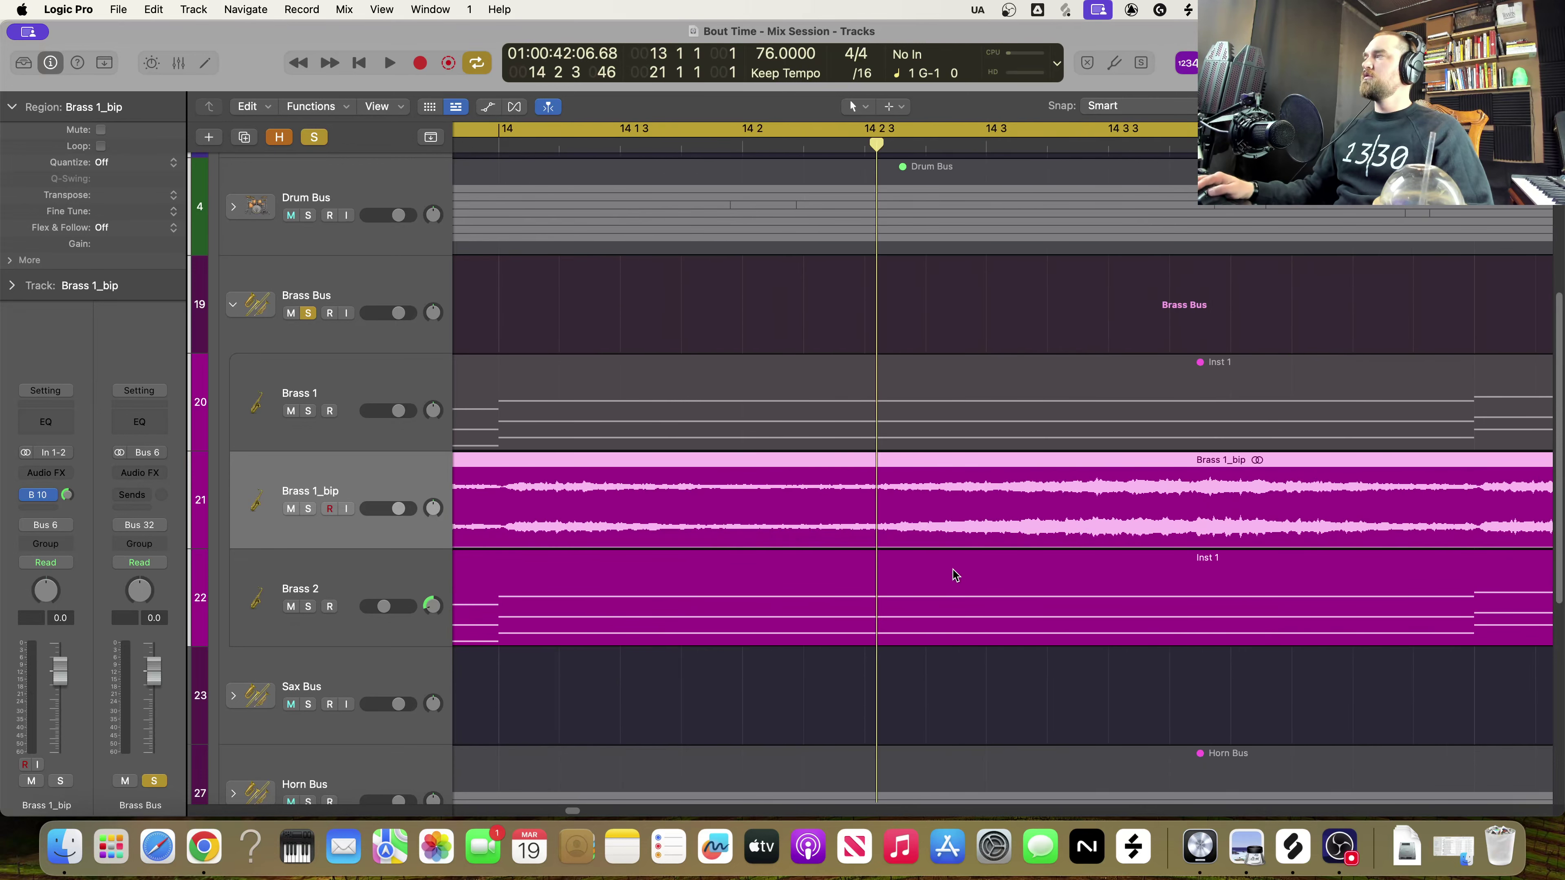
pyautogui.scroll(-6, 967, 583)
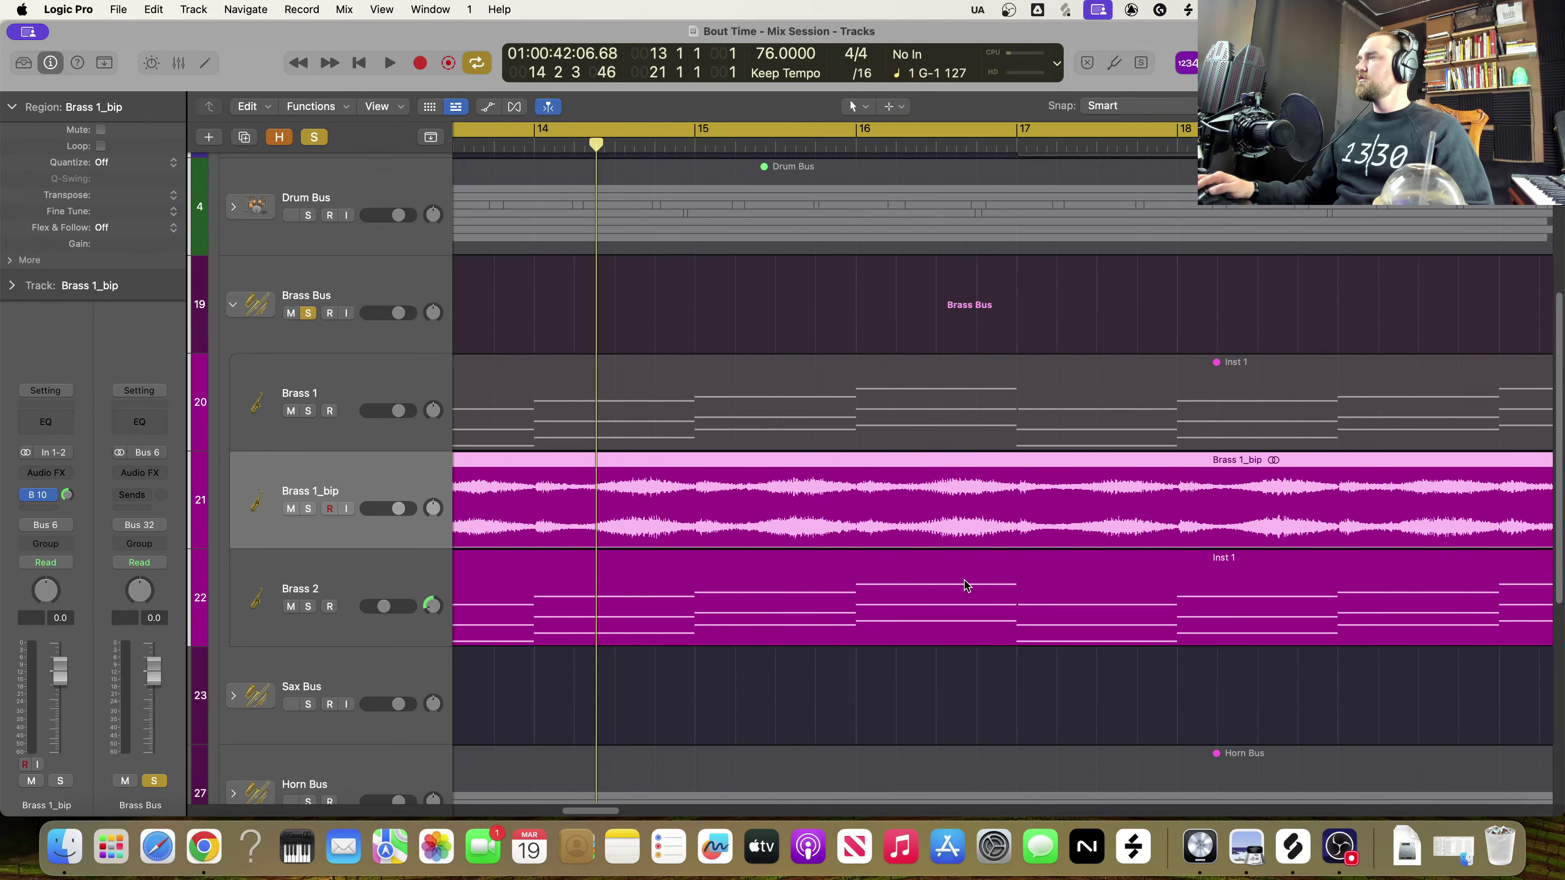
pyautogui.hscroll(15, 967, 584)
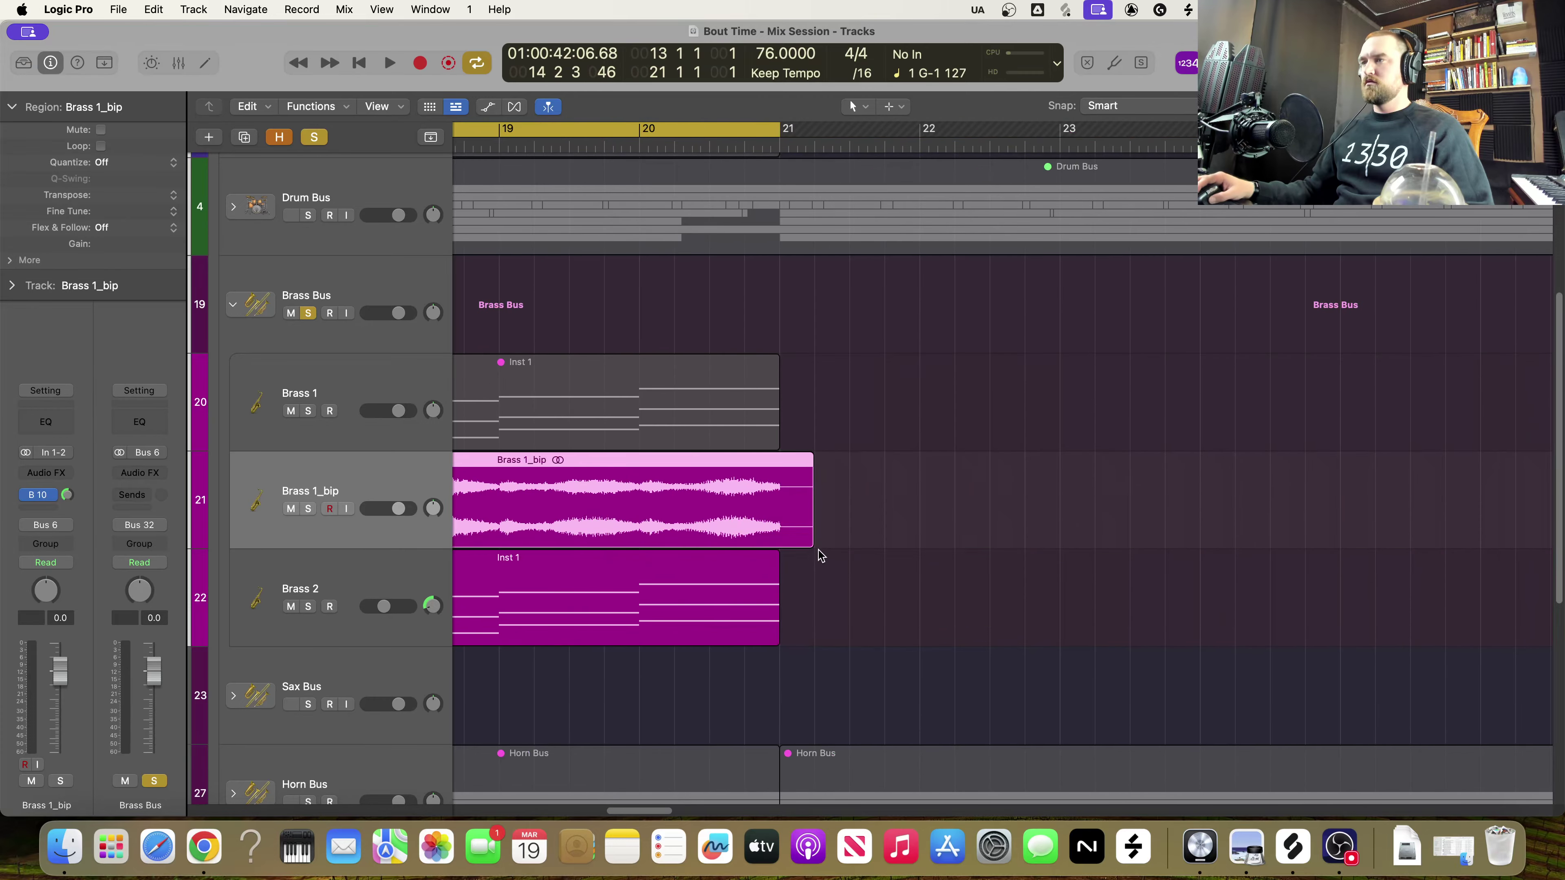
pyautogui.moveTo(813, 544); pyautogui.dragTo(770, 546)
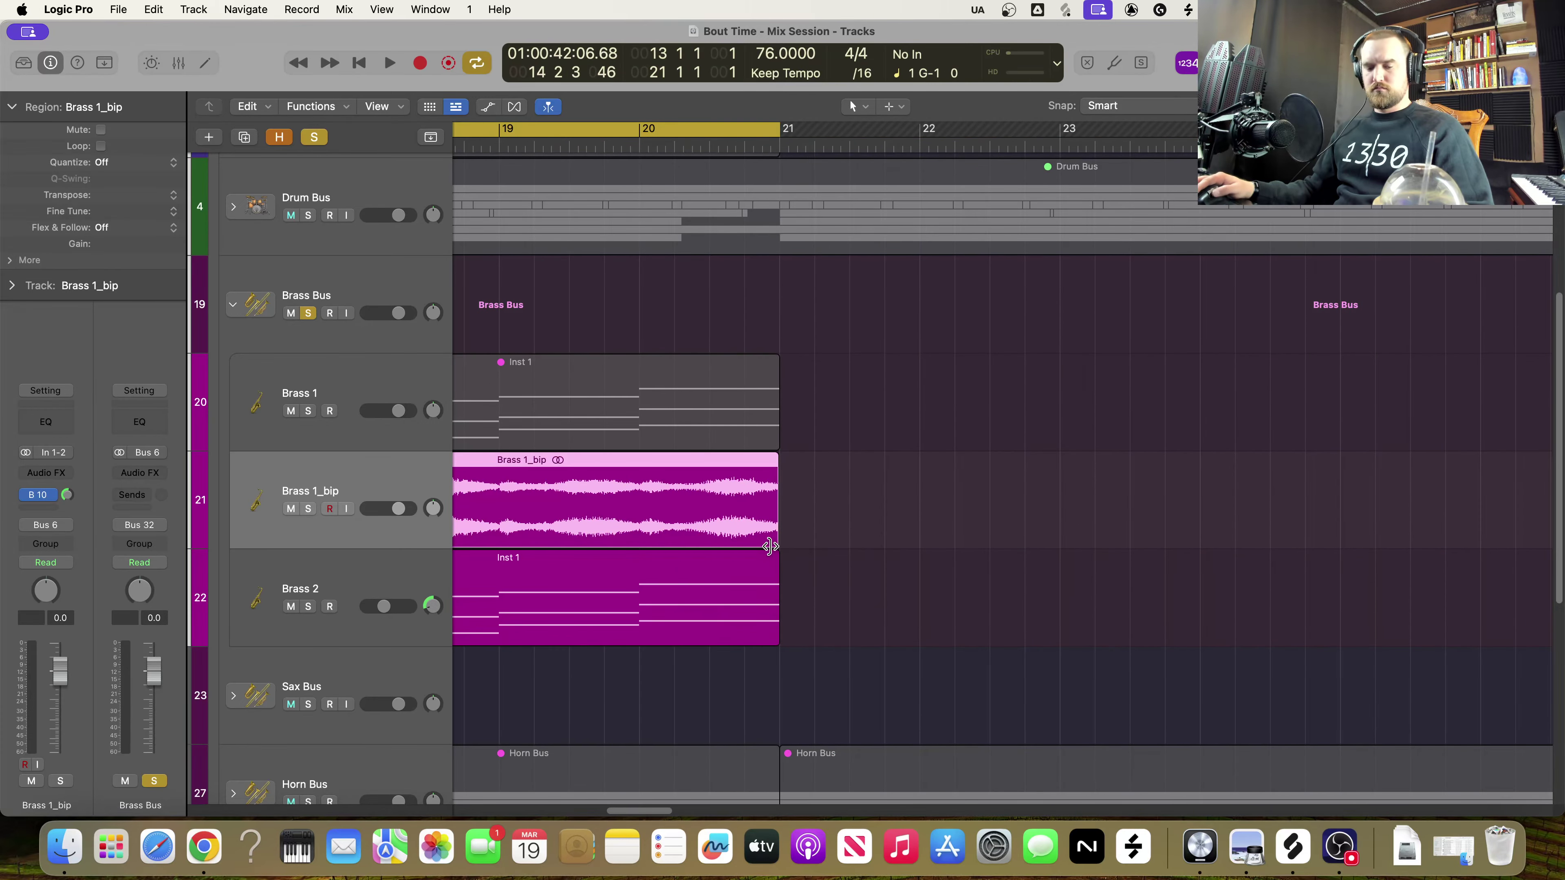
pyautogui.press('super+Right')
pyautogui.press('super+Right')
pyautogui.press('super+Right')
pyautogui.press('super+Right')
pyautogui.hscroll(15, 986, 607)
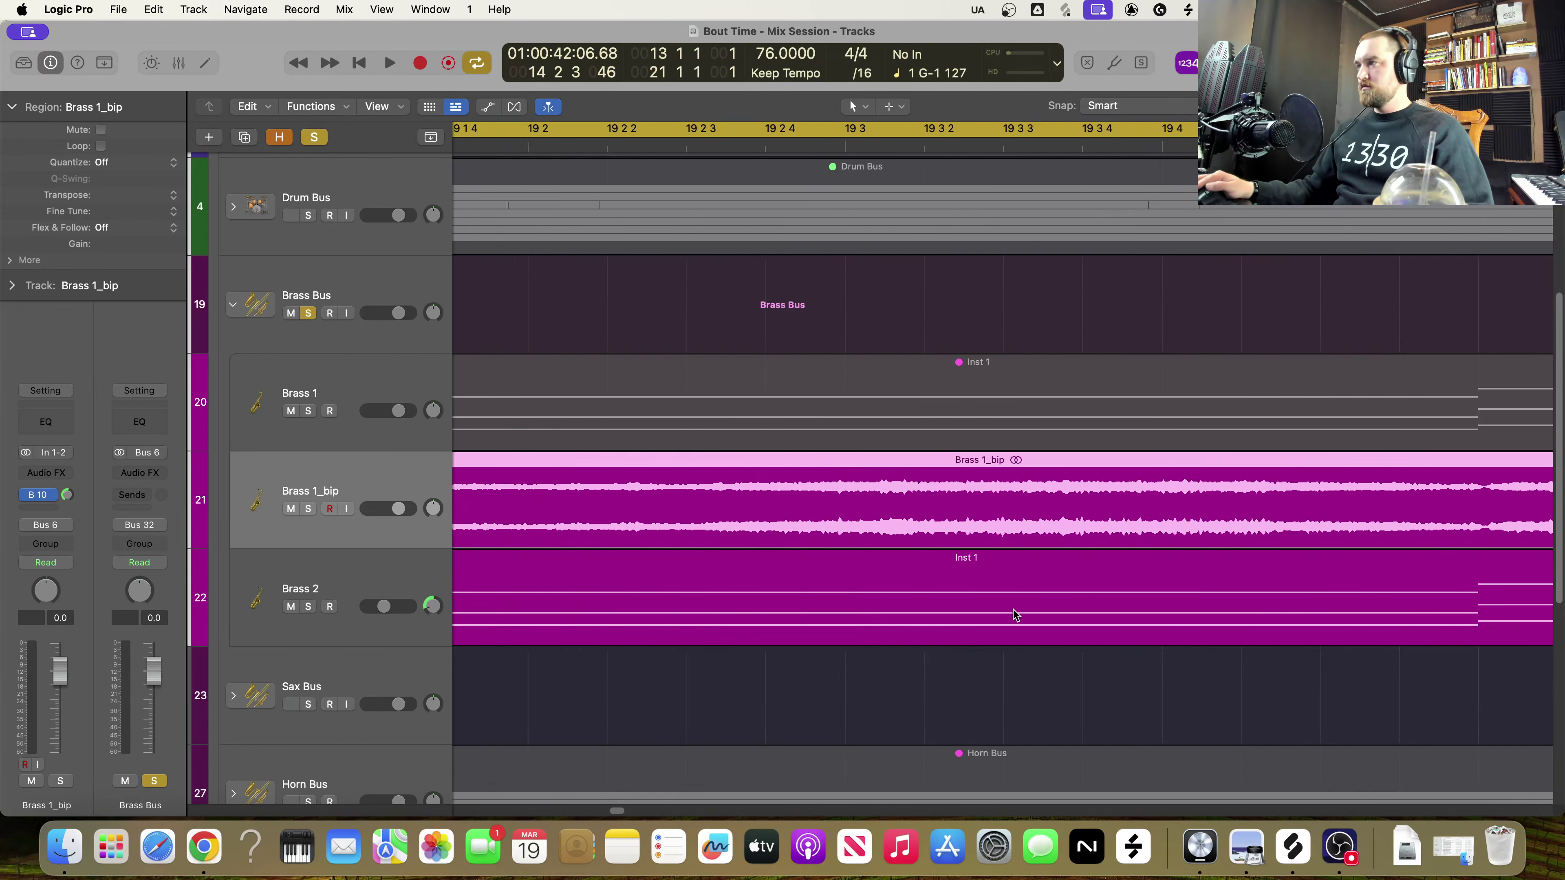
pyautogui.hscroll(10, 974, 595)
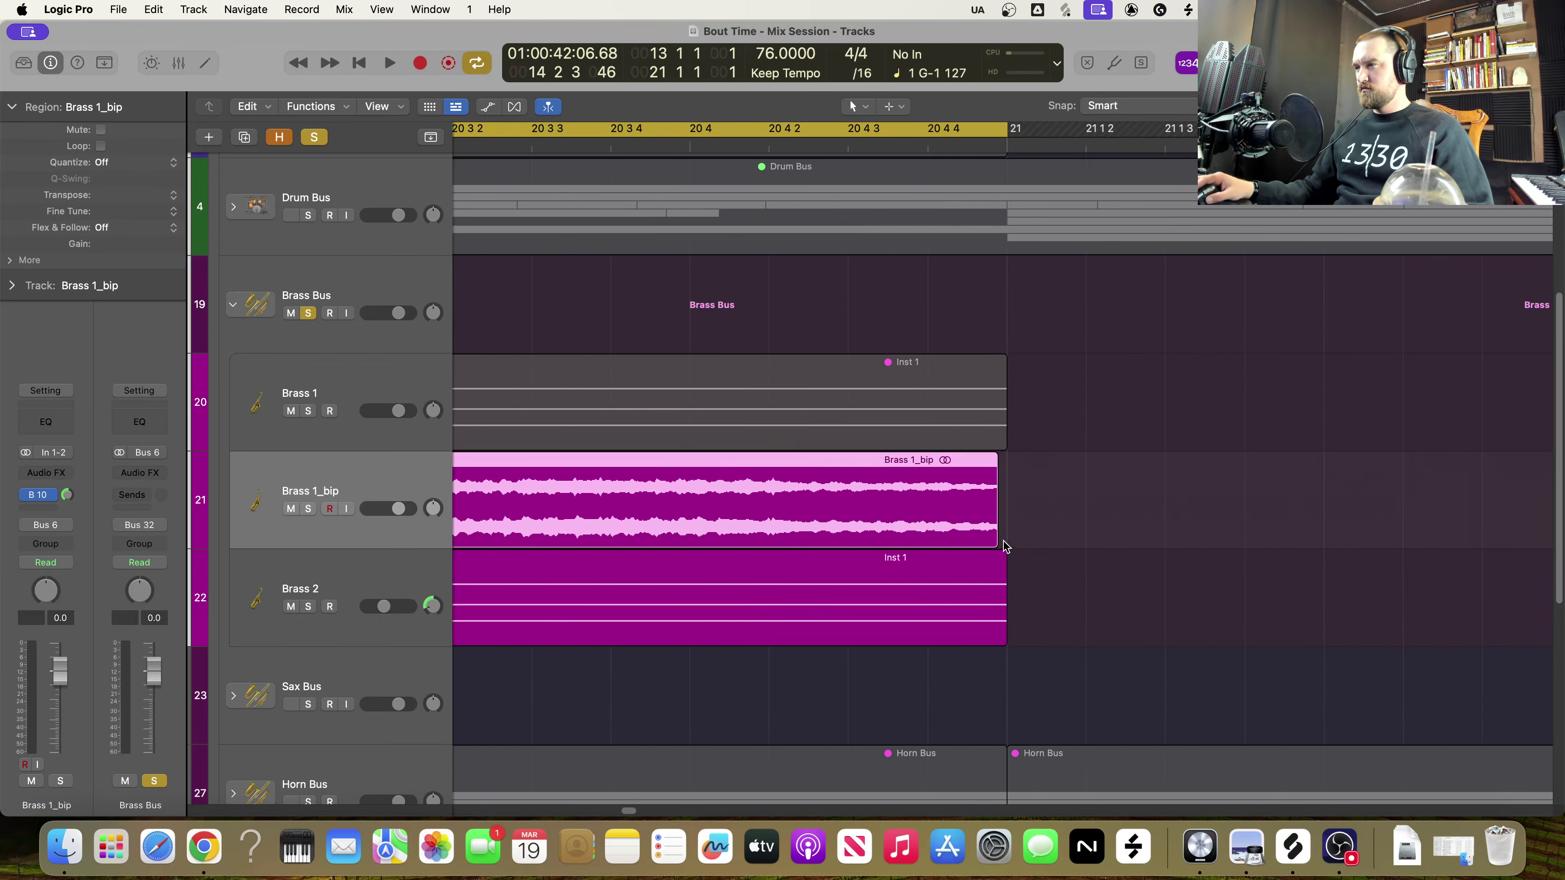
pyautogui.moveTo(995, 535)
pyautogui.mouseDown()
pyautogui.moveTo(1023, 535)
pyautogui.moveTo(1009, 541)
pyautogui.mouseUp()
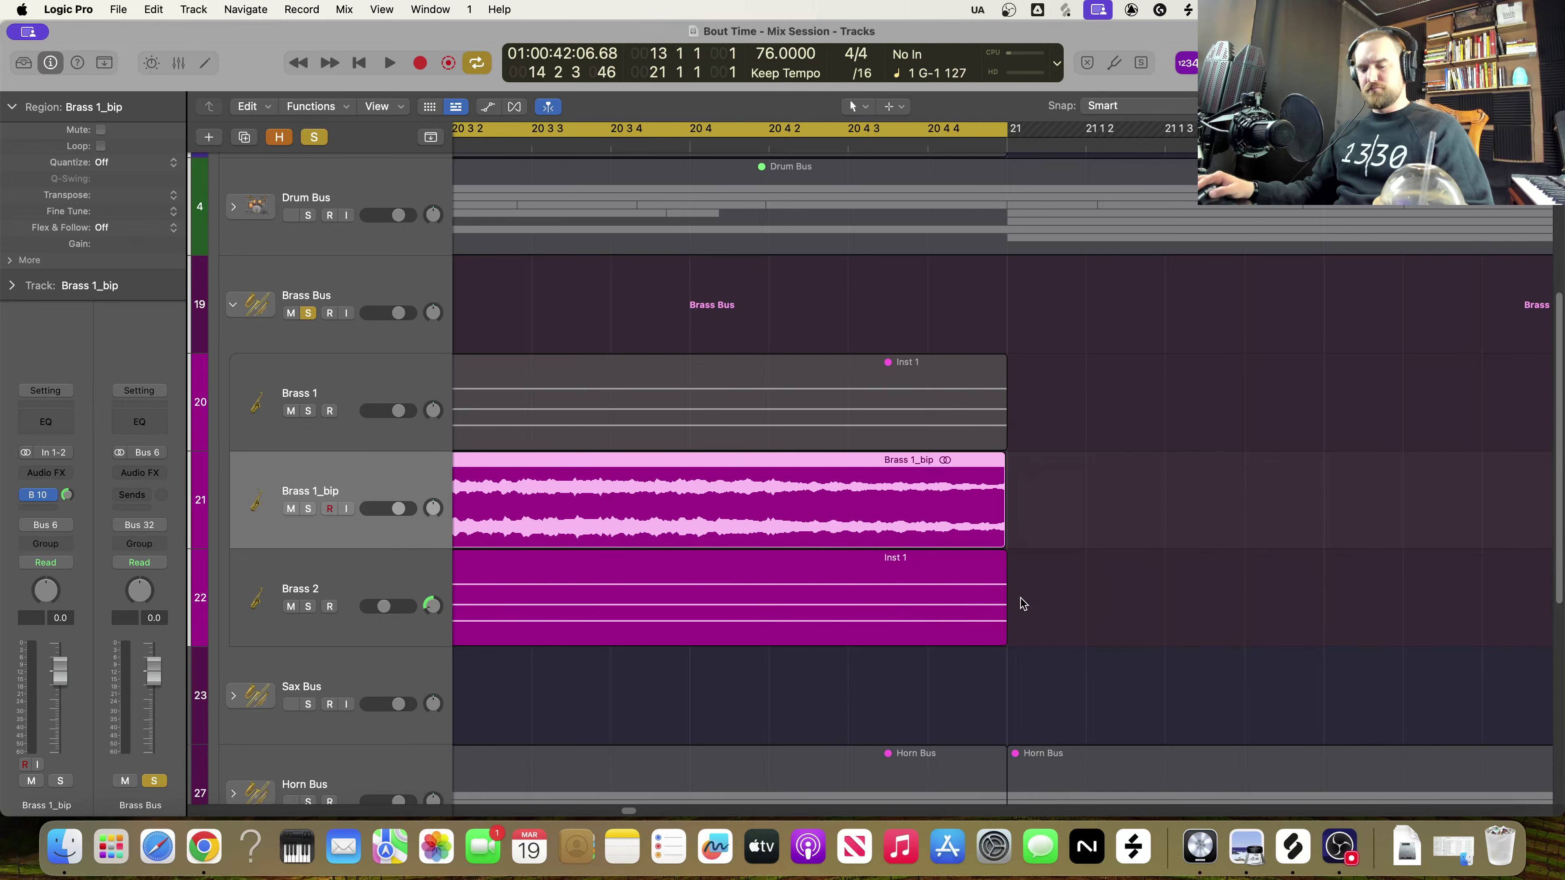
# Refine the end of the Brass 1_bip region at close range, extending it slightly towards the bar 21 line
pyautogui.press('super+Right')
pyautogui.press('super+Right')
pyautogui.press('super+Right')
pyautogui.press('super+Right')
pyautogui.press('super+Right')
pyautogui.press('super+Right')
pyautogui.hscroll(10, 1065, 595)
pyautogui.hscroll(15, 1076, 603)
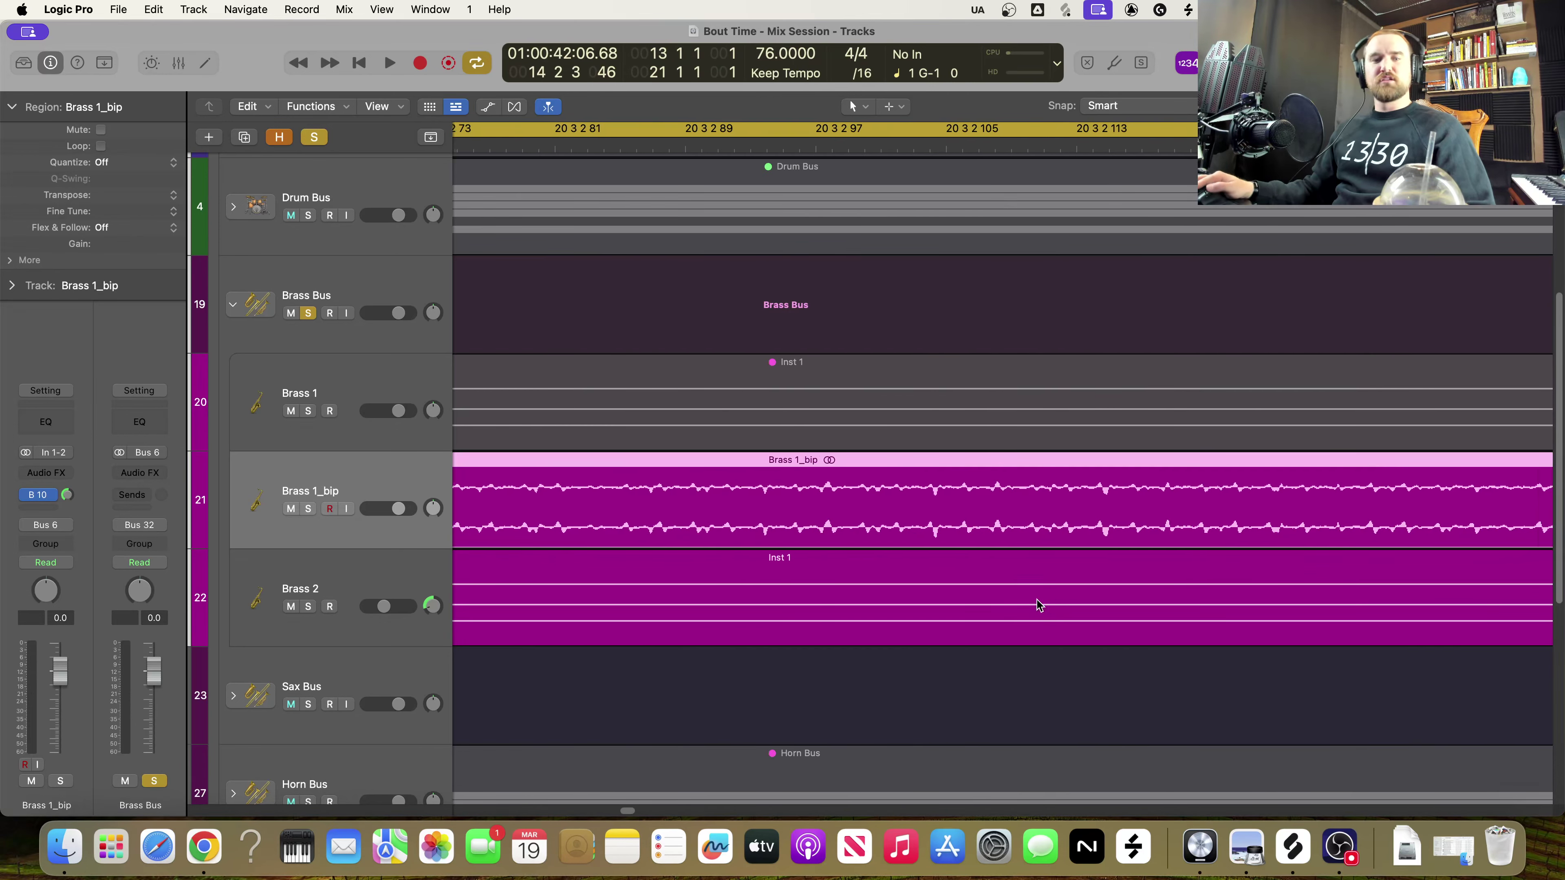
pyautogui.hscroll(15, 1096, 625)
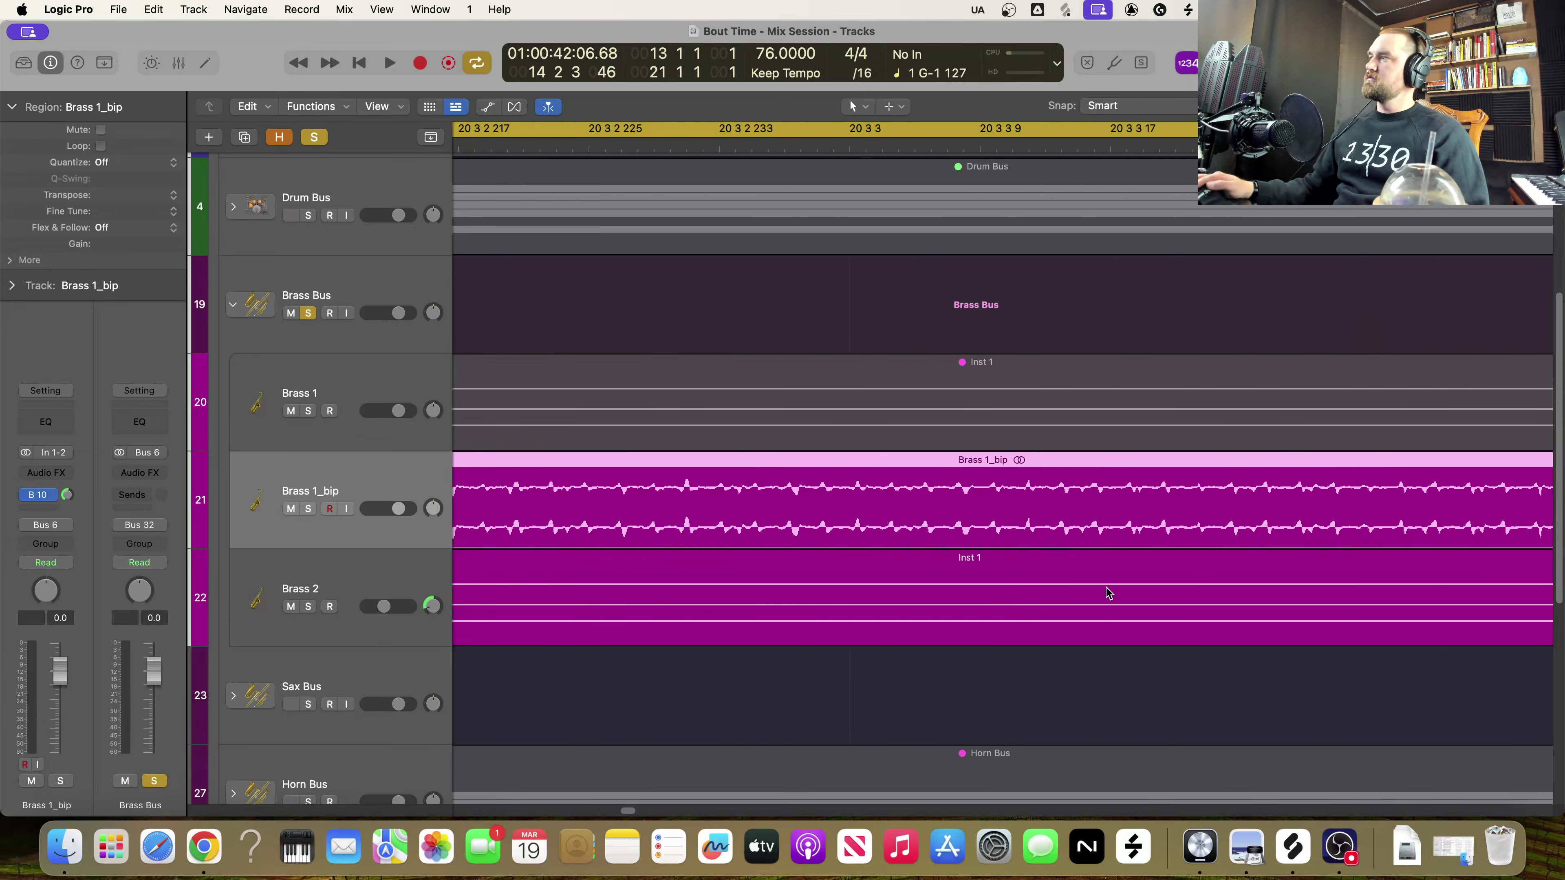
pyautogui.hscroll(5, 1134, 616)
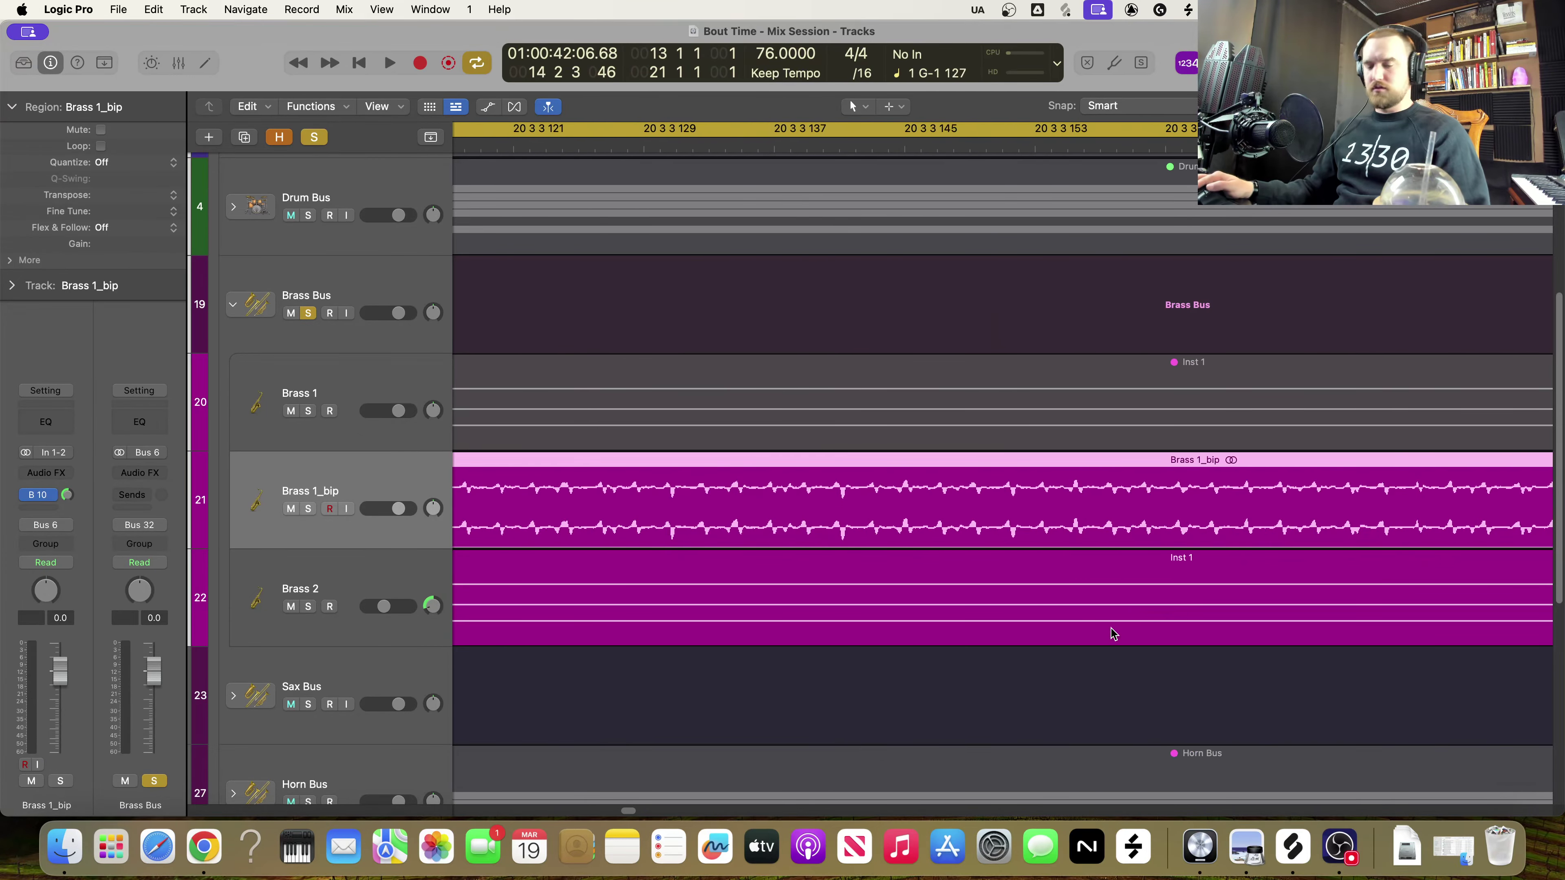
pyautogui.press('super+Left')
pyautogui.press('super+Left')
pyautogui.press('super+Left')
pyautogui.press('super+Left')
pyautogui.press('super+Left')
pyautogui.press('super+Left')
pyautogui.hscroll(10, 1111, 631)
pyautogui.press('super+Right')
pyautogui.press('super+Right')
pyautogui.press('super+Right')
pyautogui.press('super+Right')
pyautogui.hscroll(15, 1090, 625)
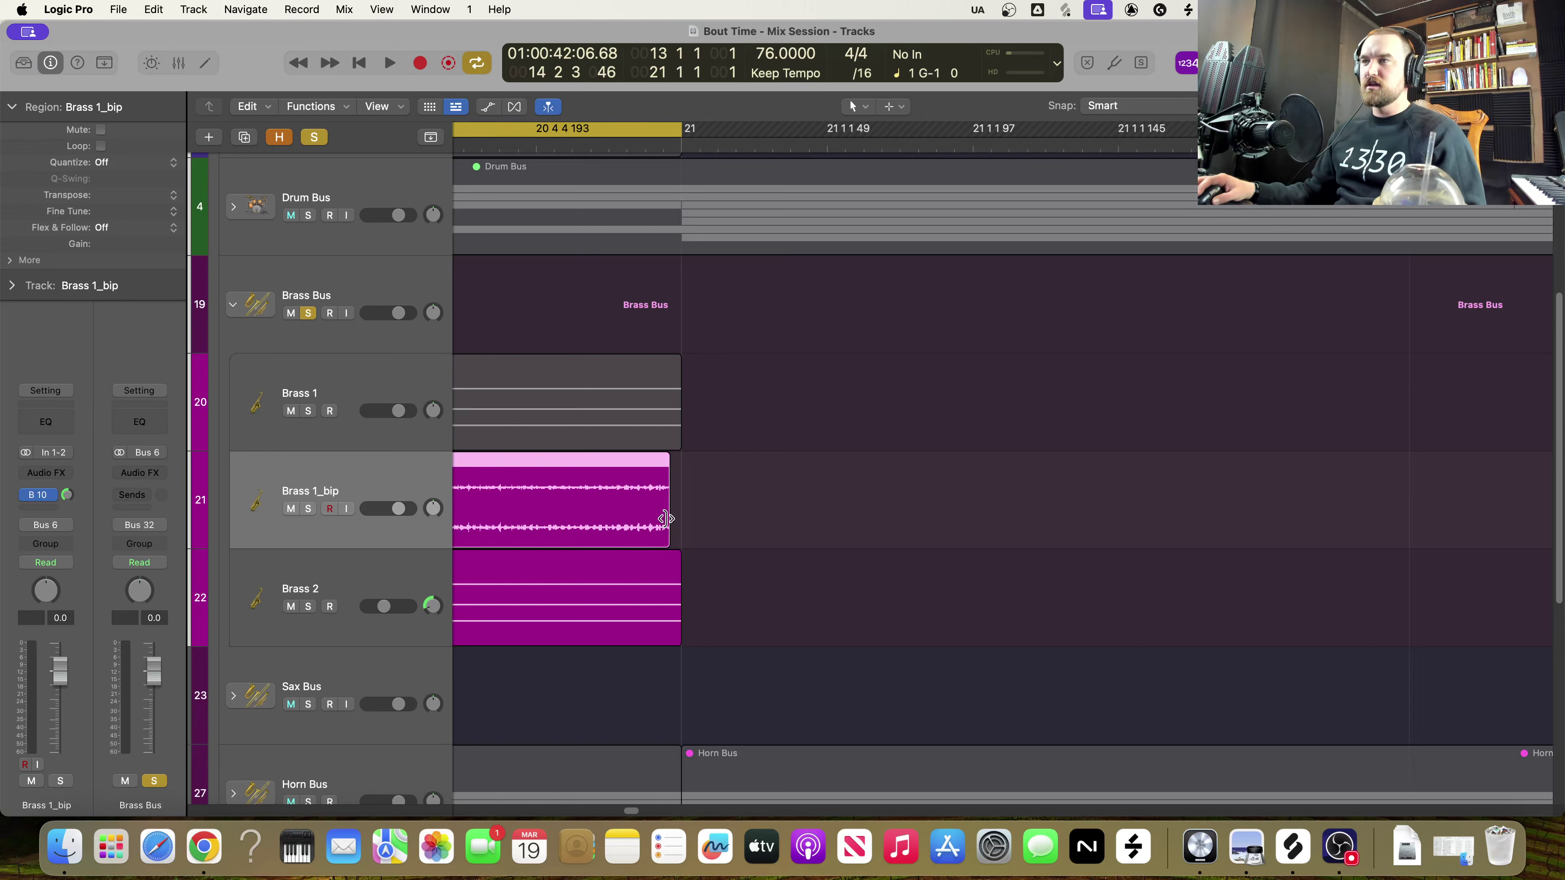
pyautogui.moveTo(666, 518); pyautogui.dragTo(682, 536)
# Close the tiny remaining gap by extending the Brass 1_bip region's end exactly onto bar 21
pyautogui.scroll(5, 731, 623)
pyautogui.hscroll(10, 732, 623)
pyautogui.hscroll(2, 727, 619)
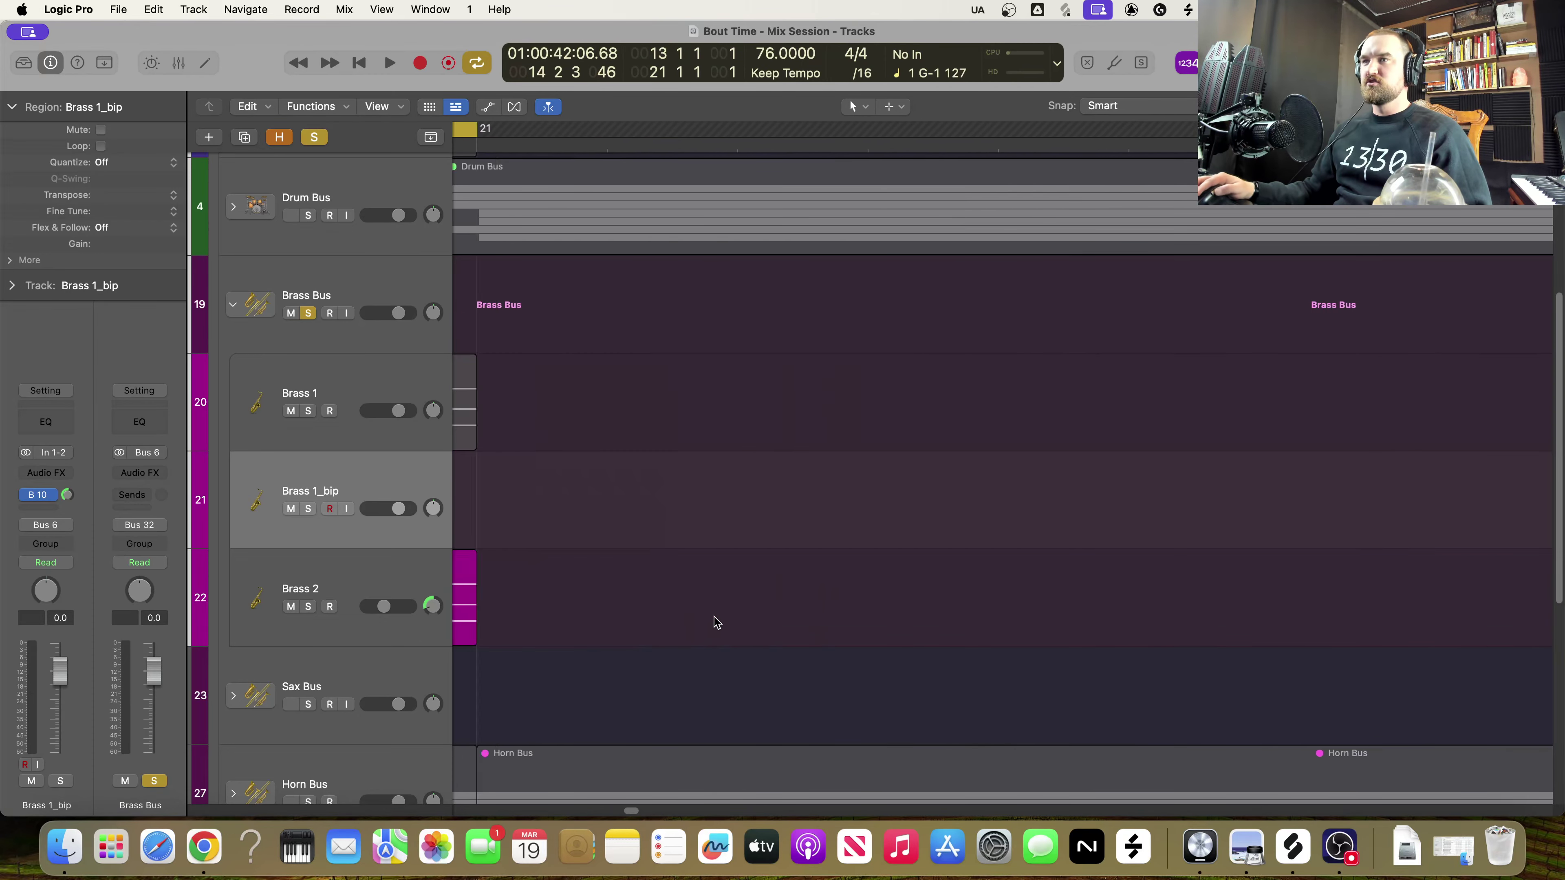
pyautogui.hscroll(-10, 715, 619)
pyautogui.hscroll(2, 715, 616)
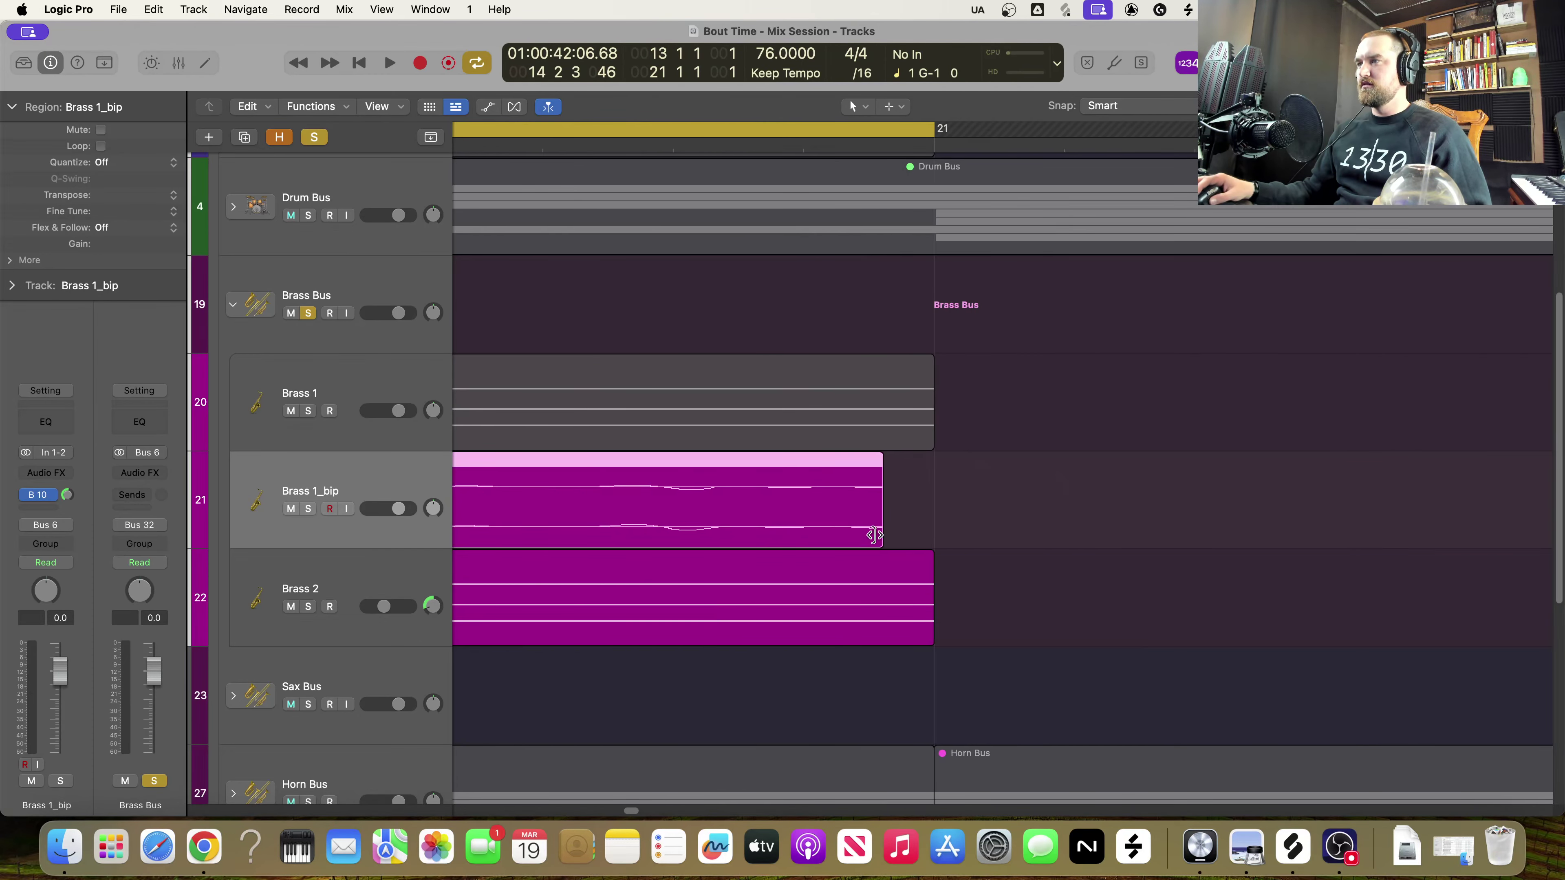
pyautogui.moveTo(878, 536); pyautogui.dragTo(934, 534)
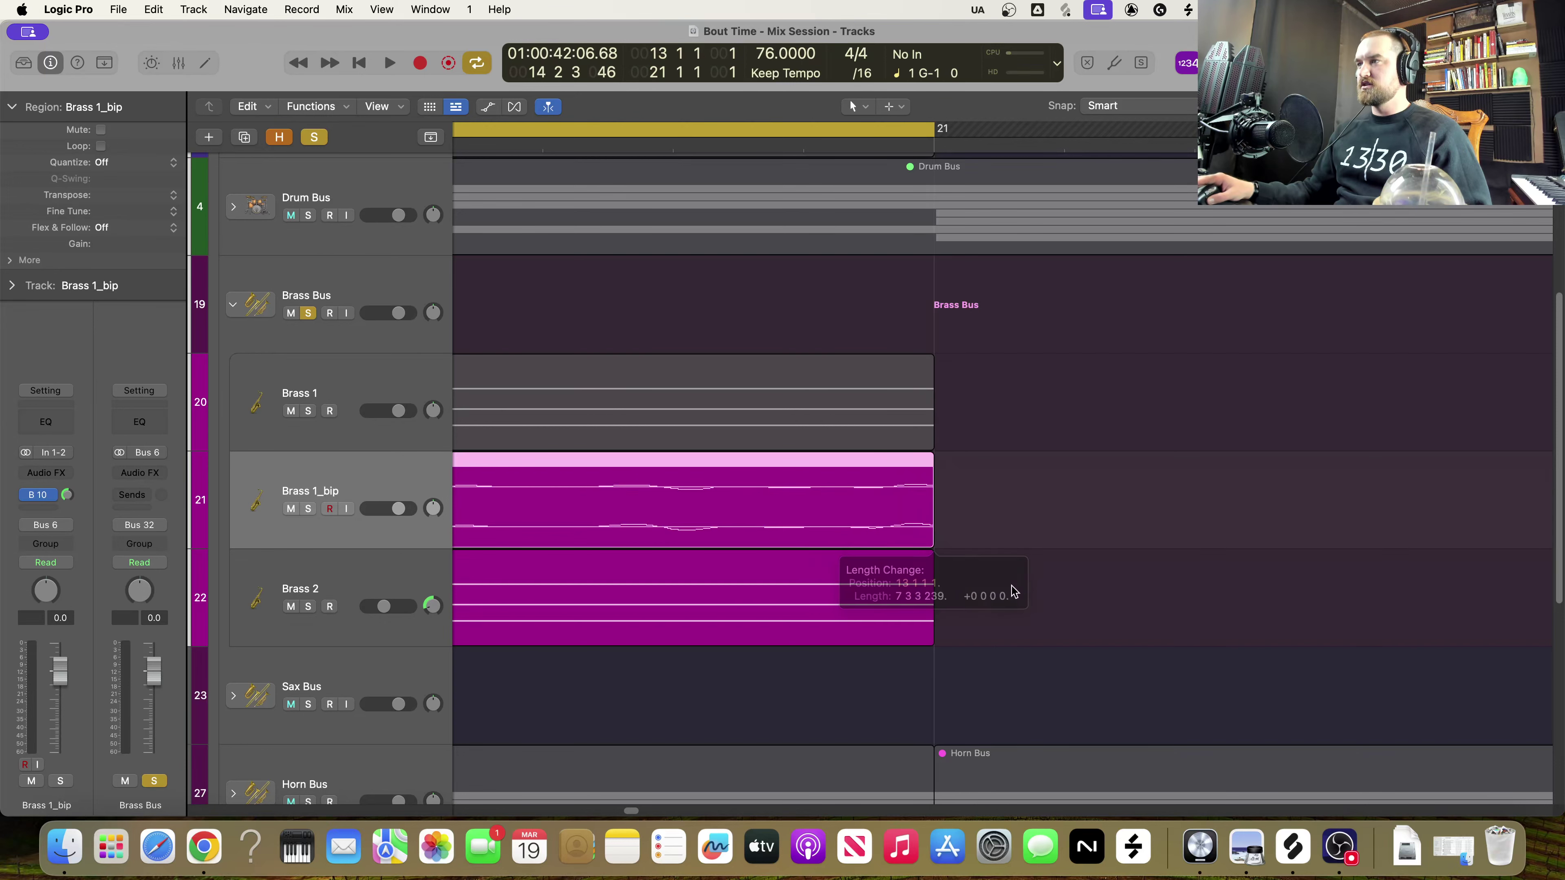
# Duplicate the Brass 1_bip region on its track so the copy starts at bar 21, and select both regions
pyautogui.scroll(-10, 1061, 633)
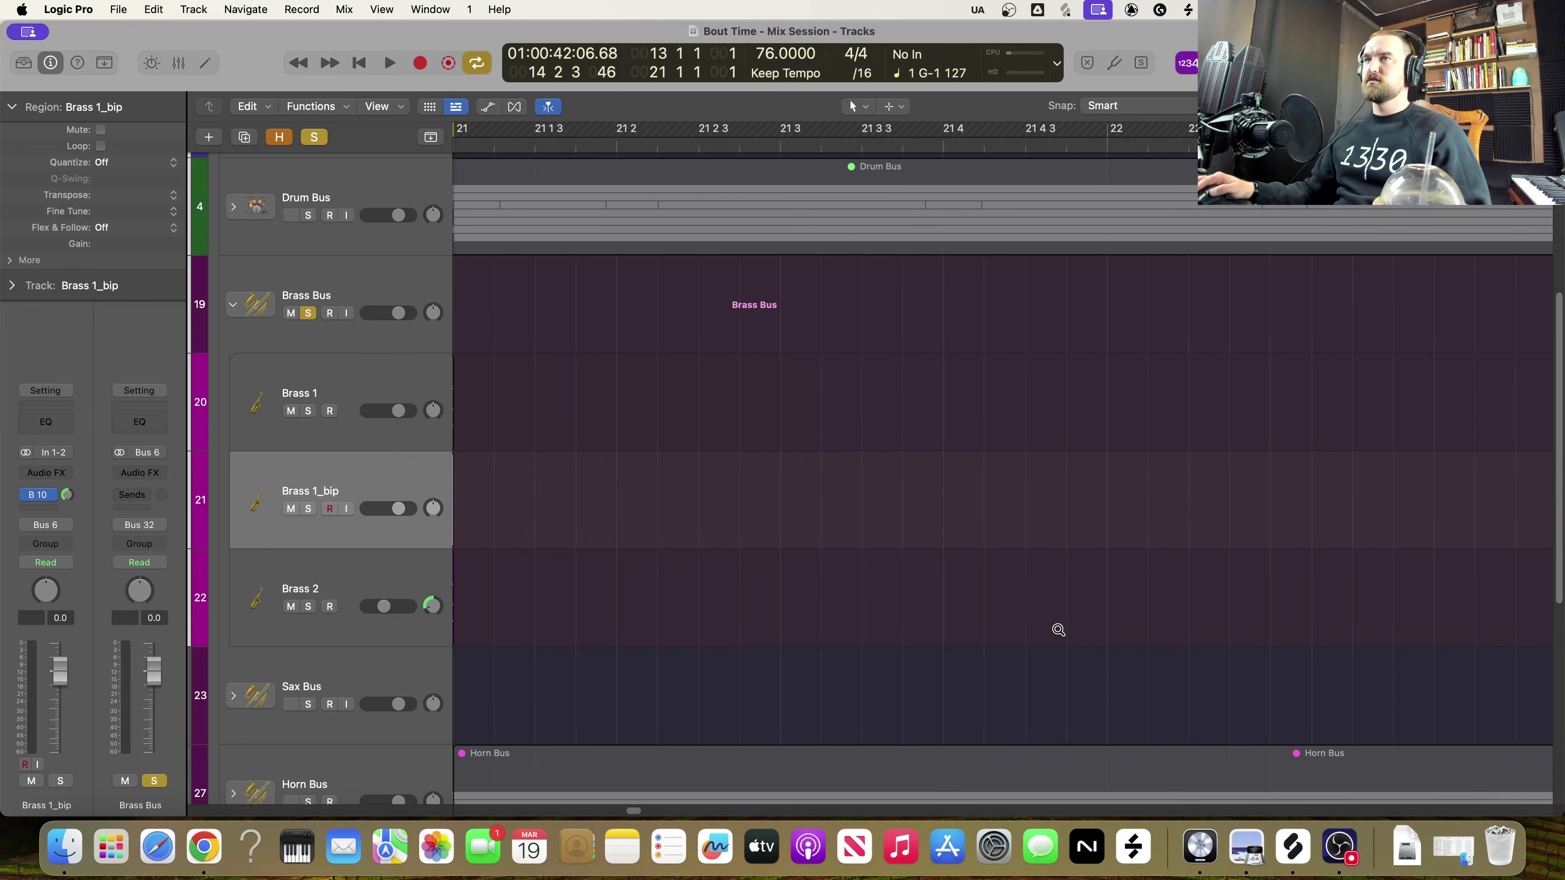
pyautogui.hscroll(-5, 1058, 633)
pyautogui.hscroll(-5, 1050, 632)
pyautogui.hscroll(5, 1045, 631)
pyautogui.scroll(-10, 1040, 631)
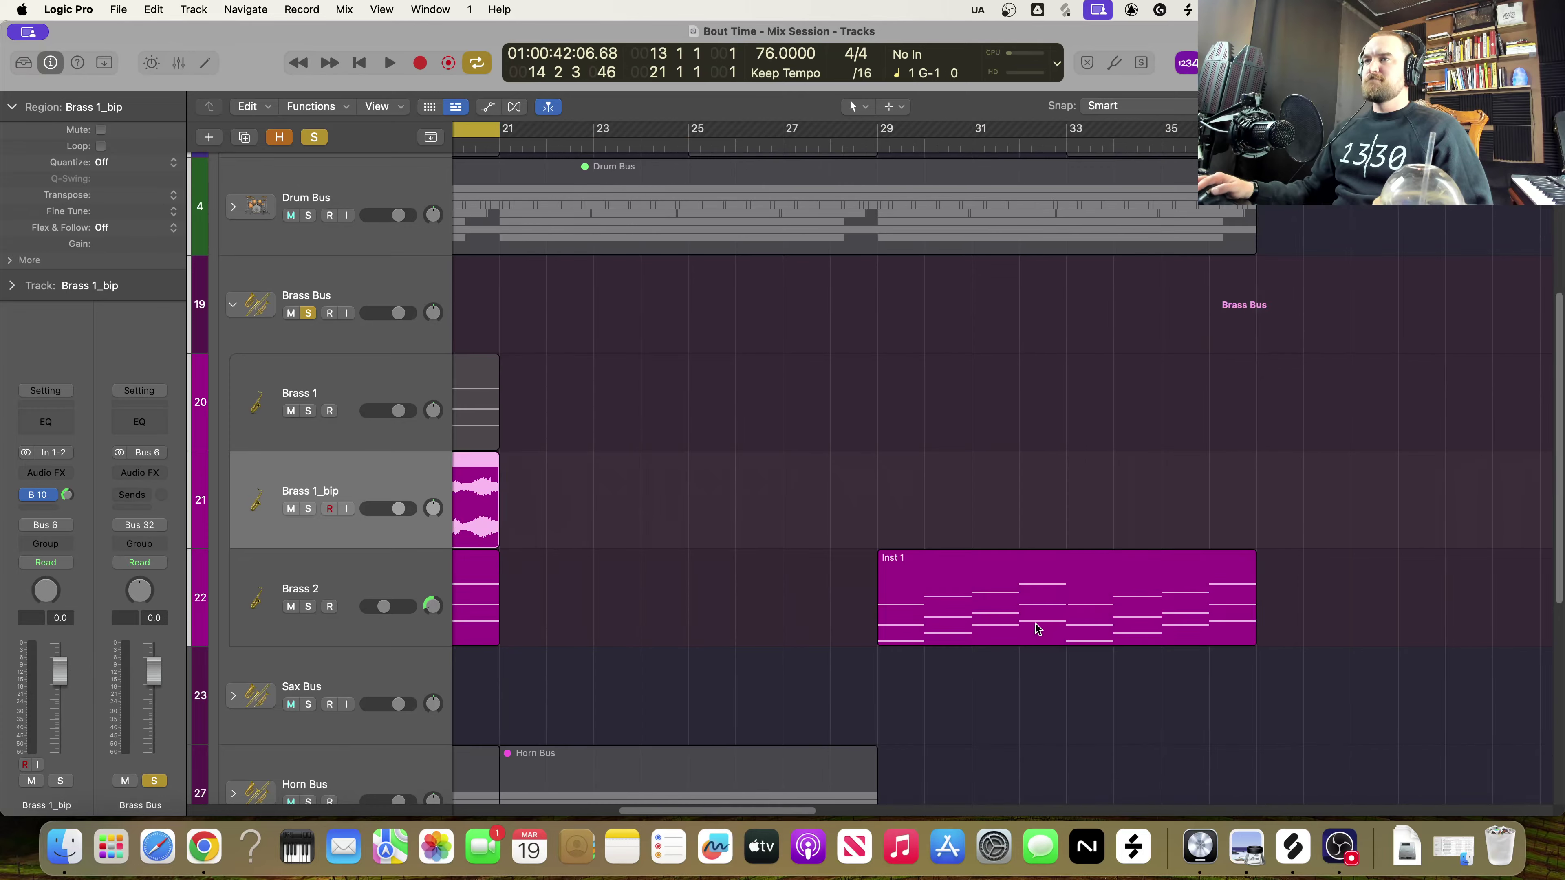
pyautogui.hscroll(-5, 1023, 626)
pyautogui.scroll(10, 1015, 626)
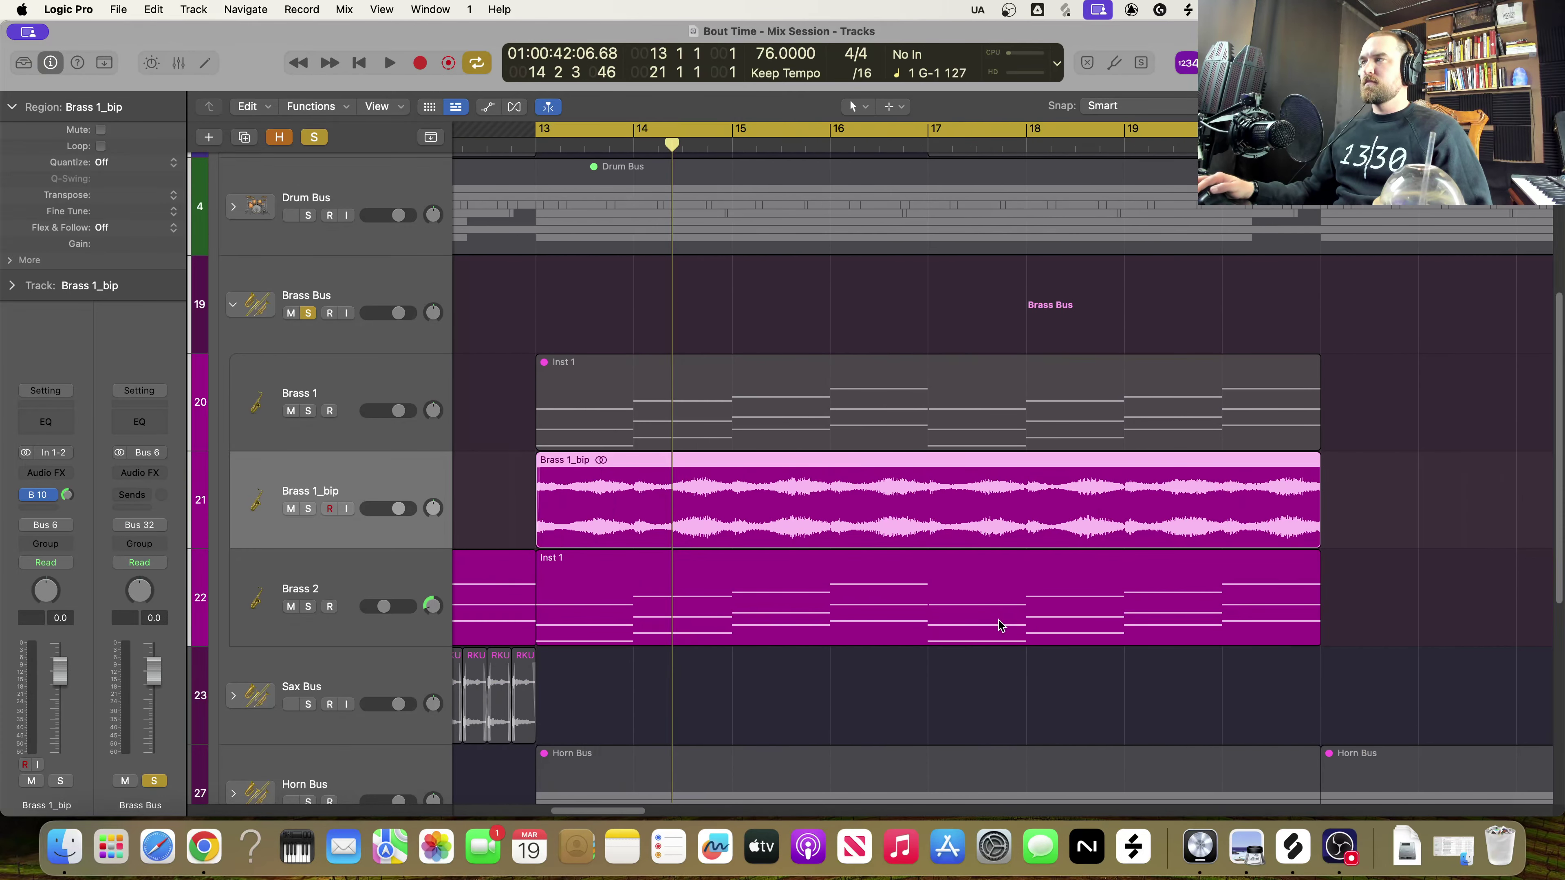
pyautogui.scroll(-4, 1000, 626)
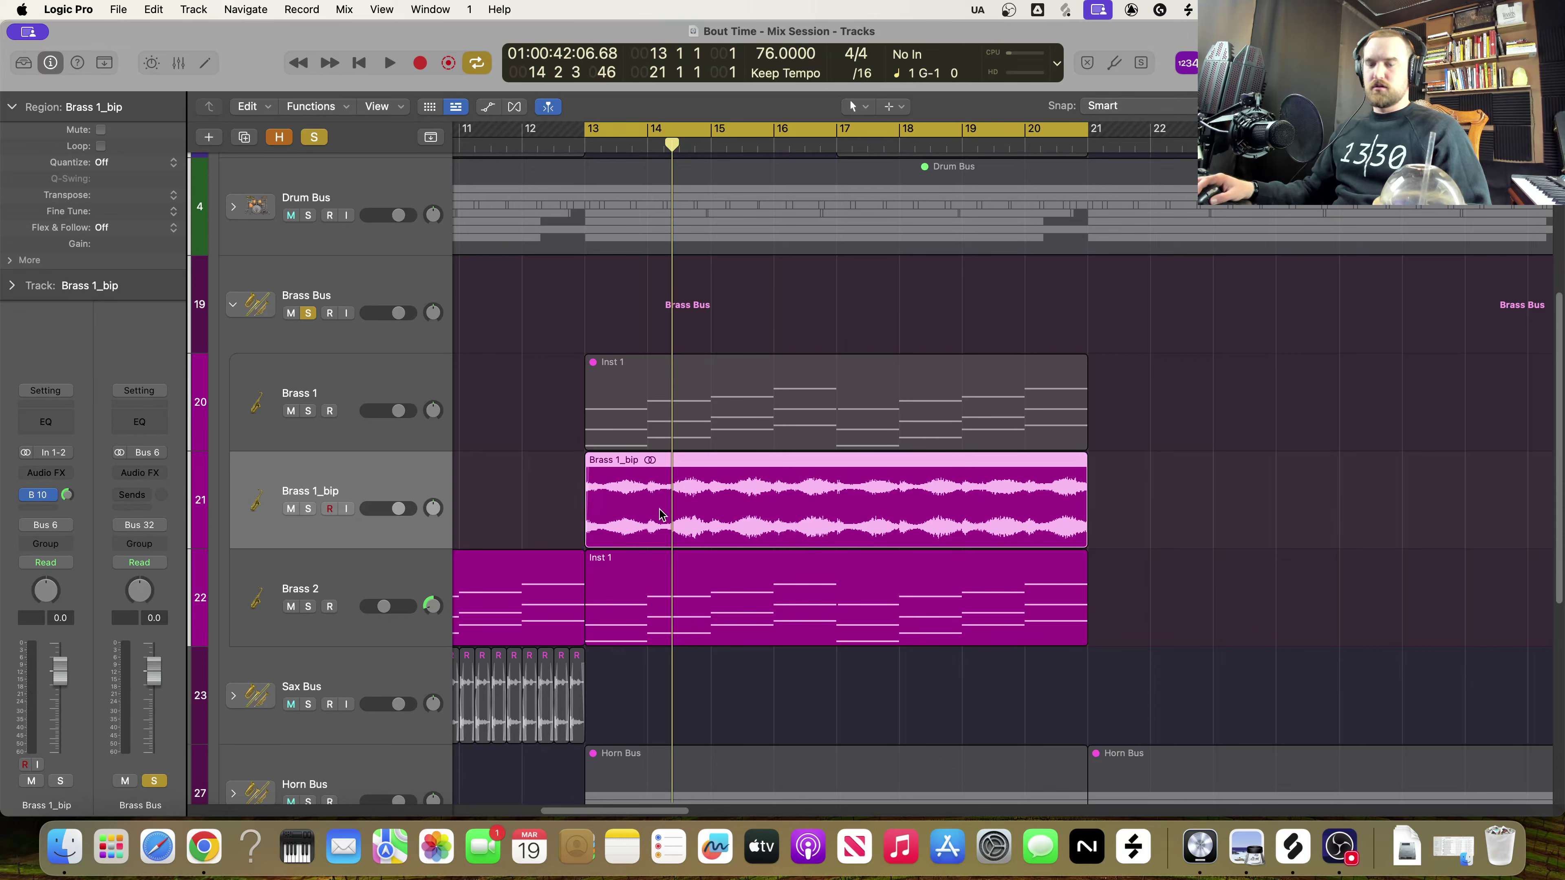
pyautogui.moveTo(670, 512); pyautogui.dragTo(1173, 518)
pyautogui.keyDown('shift'); pyautogui.click(1085, 492); pyautogui.keyUp('shift')
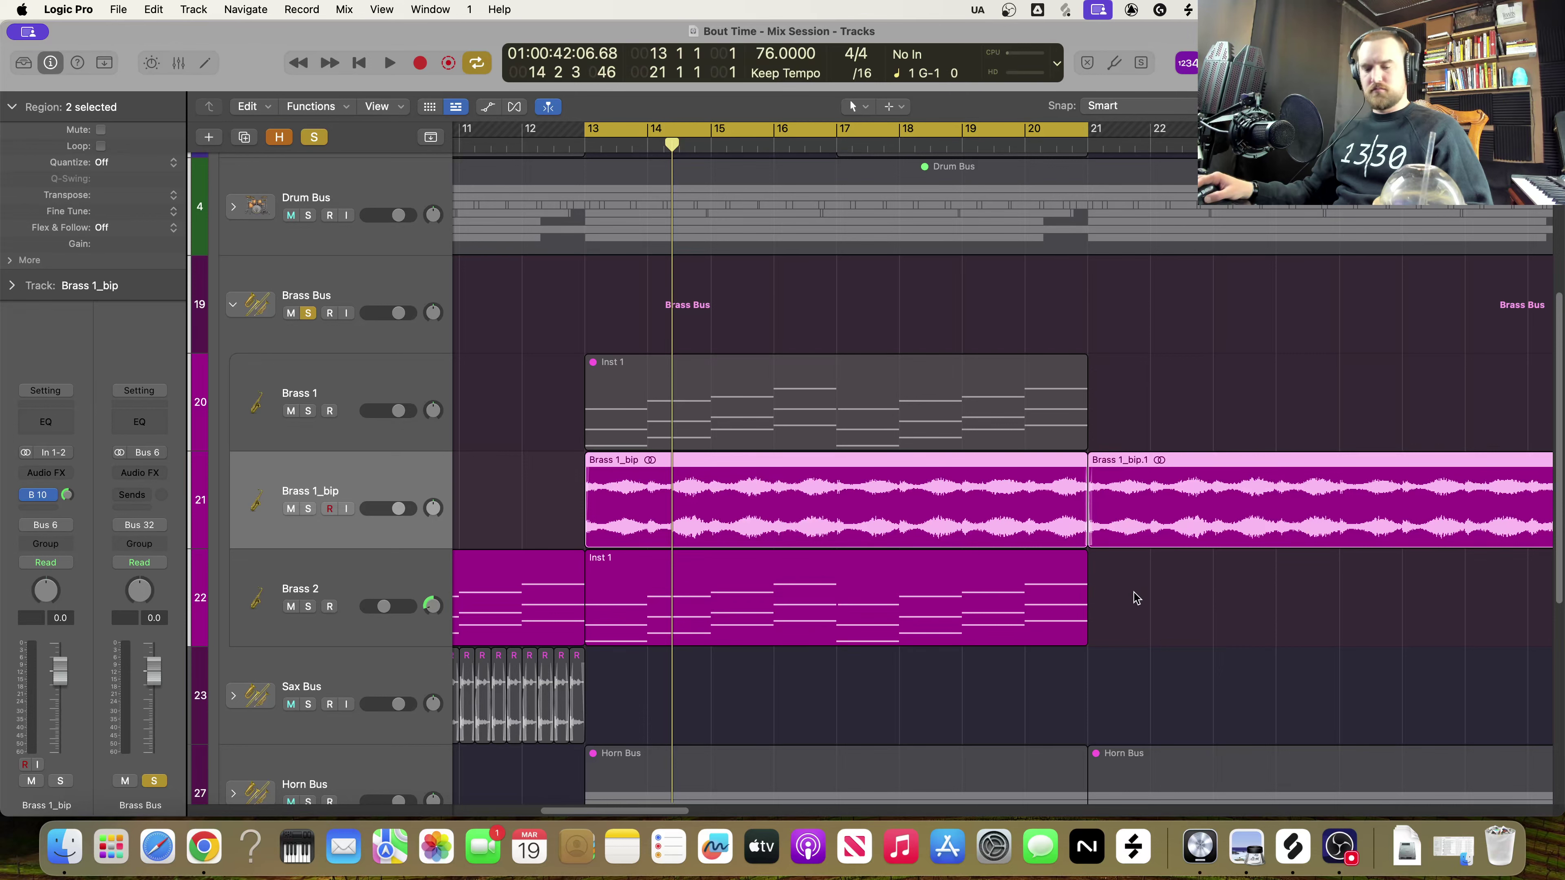
# Crossfade the two Brass 1_bip regions at bar 21, narrowing the fade on both sides to a very short overlap
pyautogui.scroll(10, 1139, 595)
pyautogui.hscroll(15, 1134, 589)
pyautogui.hscroll(15, 1103, 591)
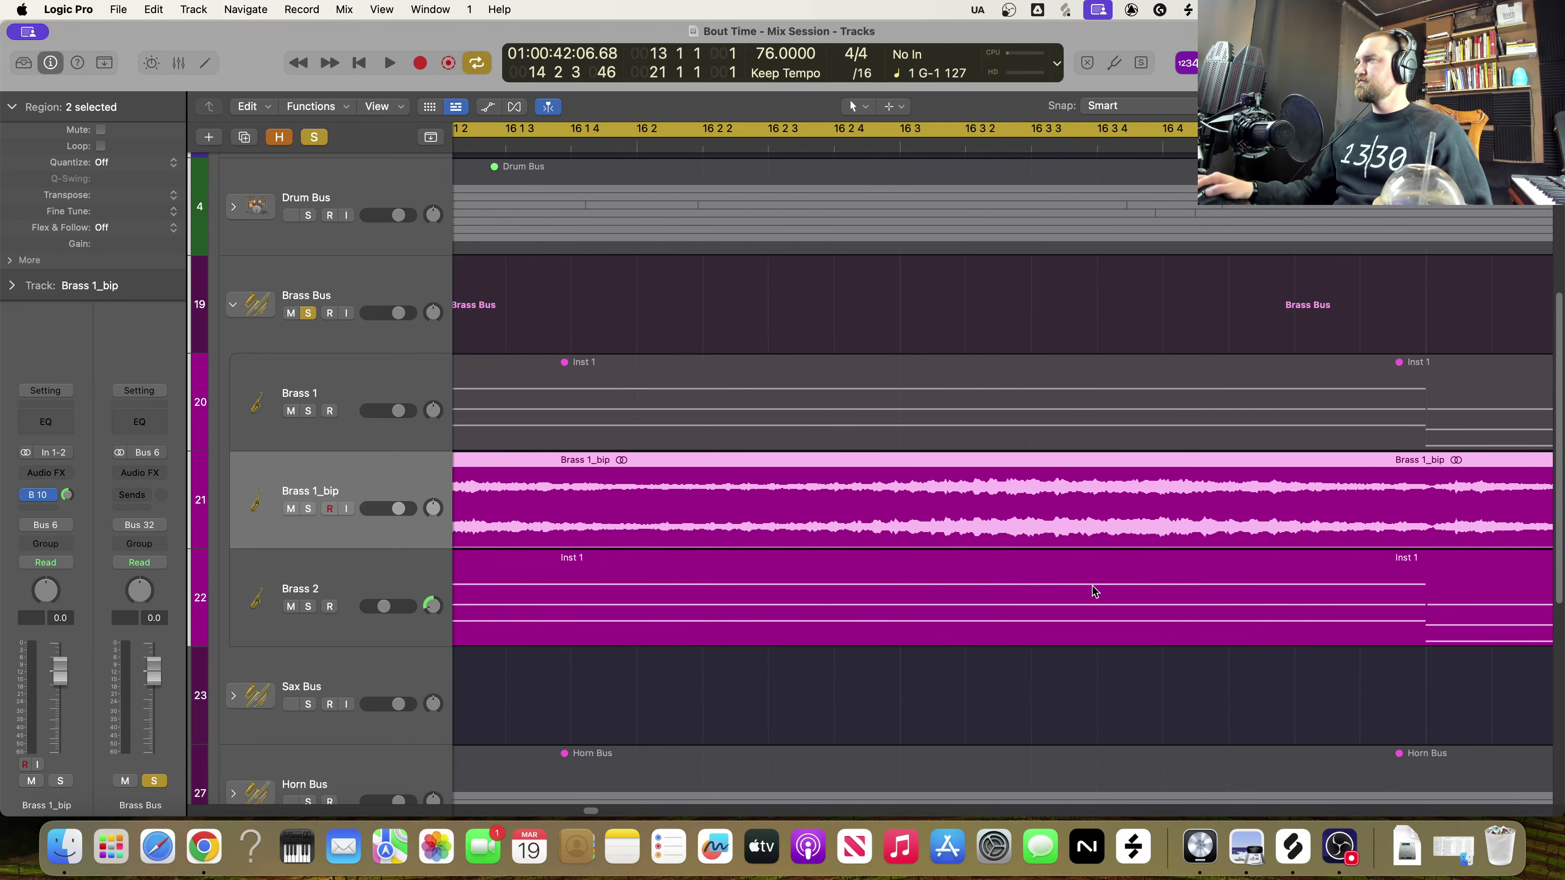
pyautogui.hscroll(12, 1094, 577)
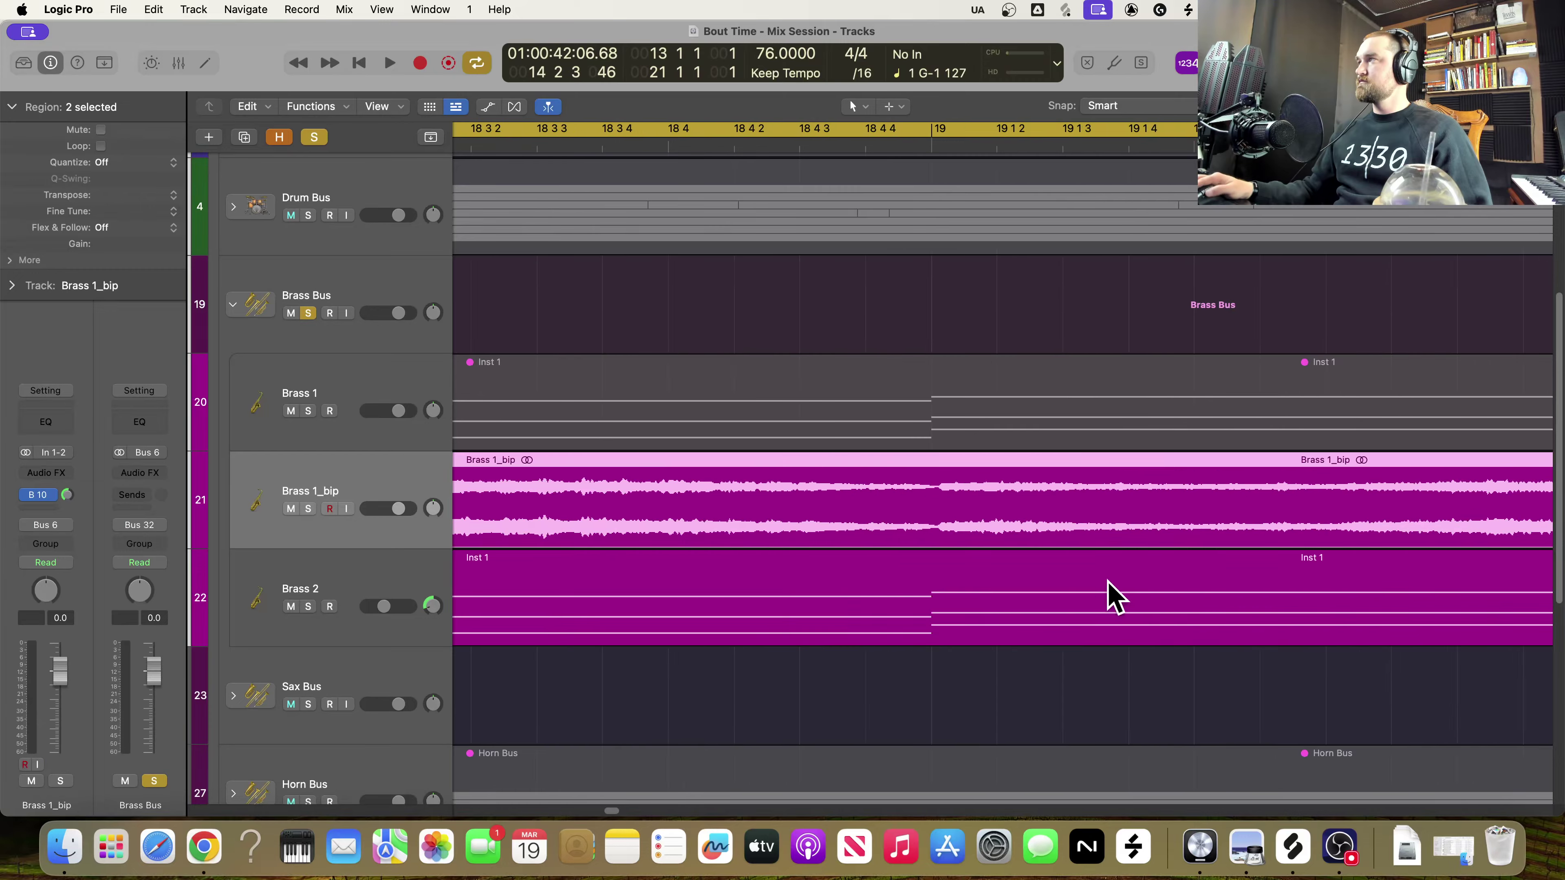
pyautogui.hscroll(5, 1033, 582)
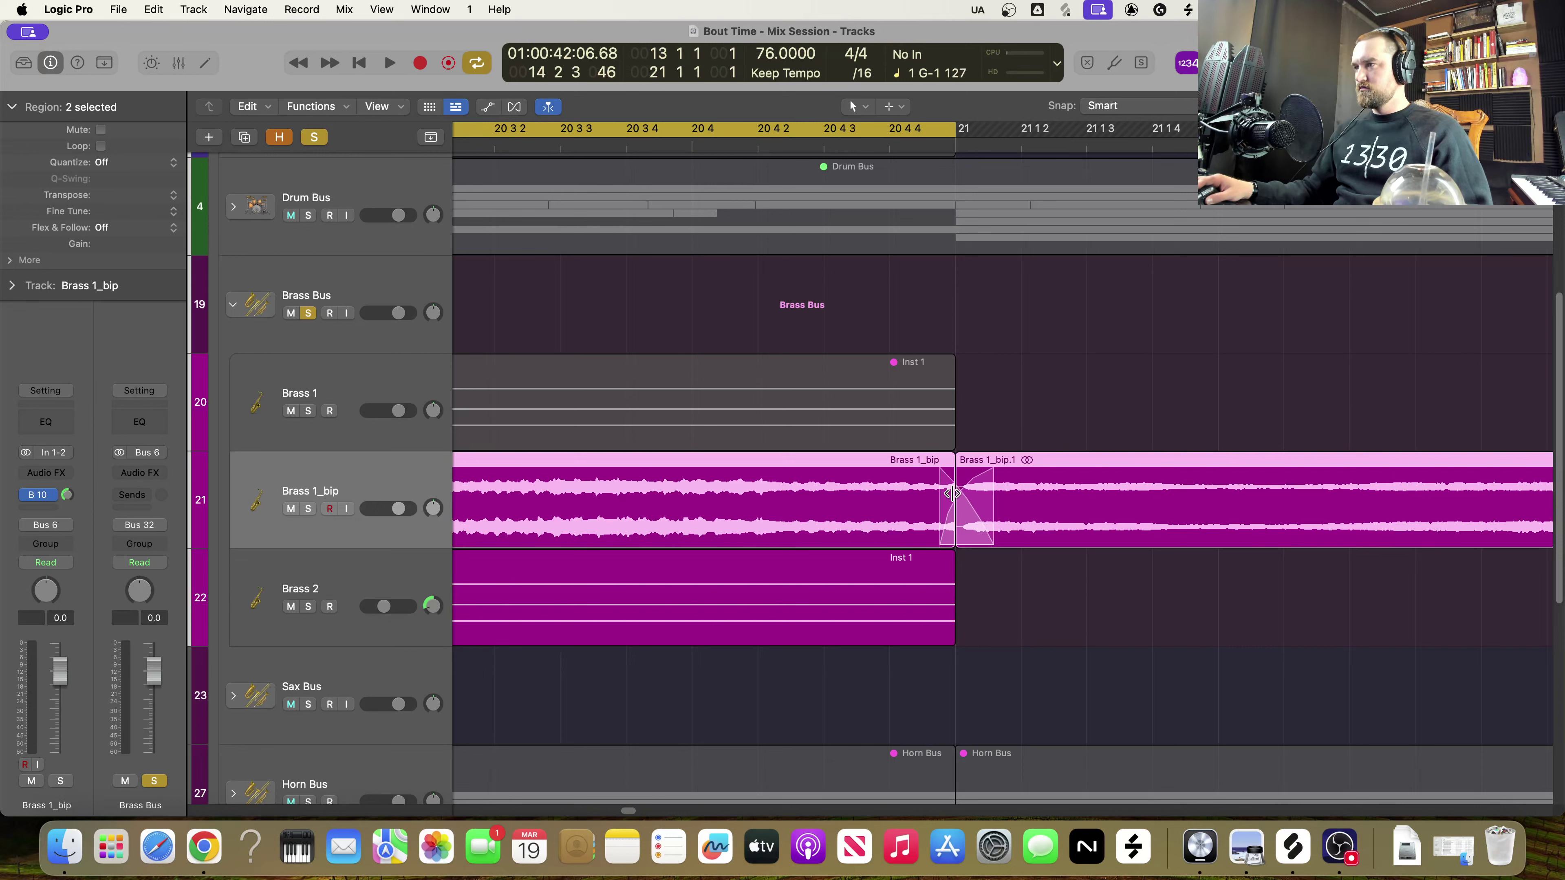
pyautogui.moveTo(943, 498)
pyautogui.mouseDown()
pyautogui.moveTo(979, 503)
pyautogui.moveTo(962, 505)
pyautogui.mouseUp()
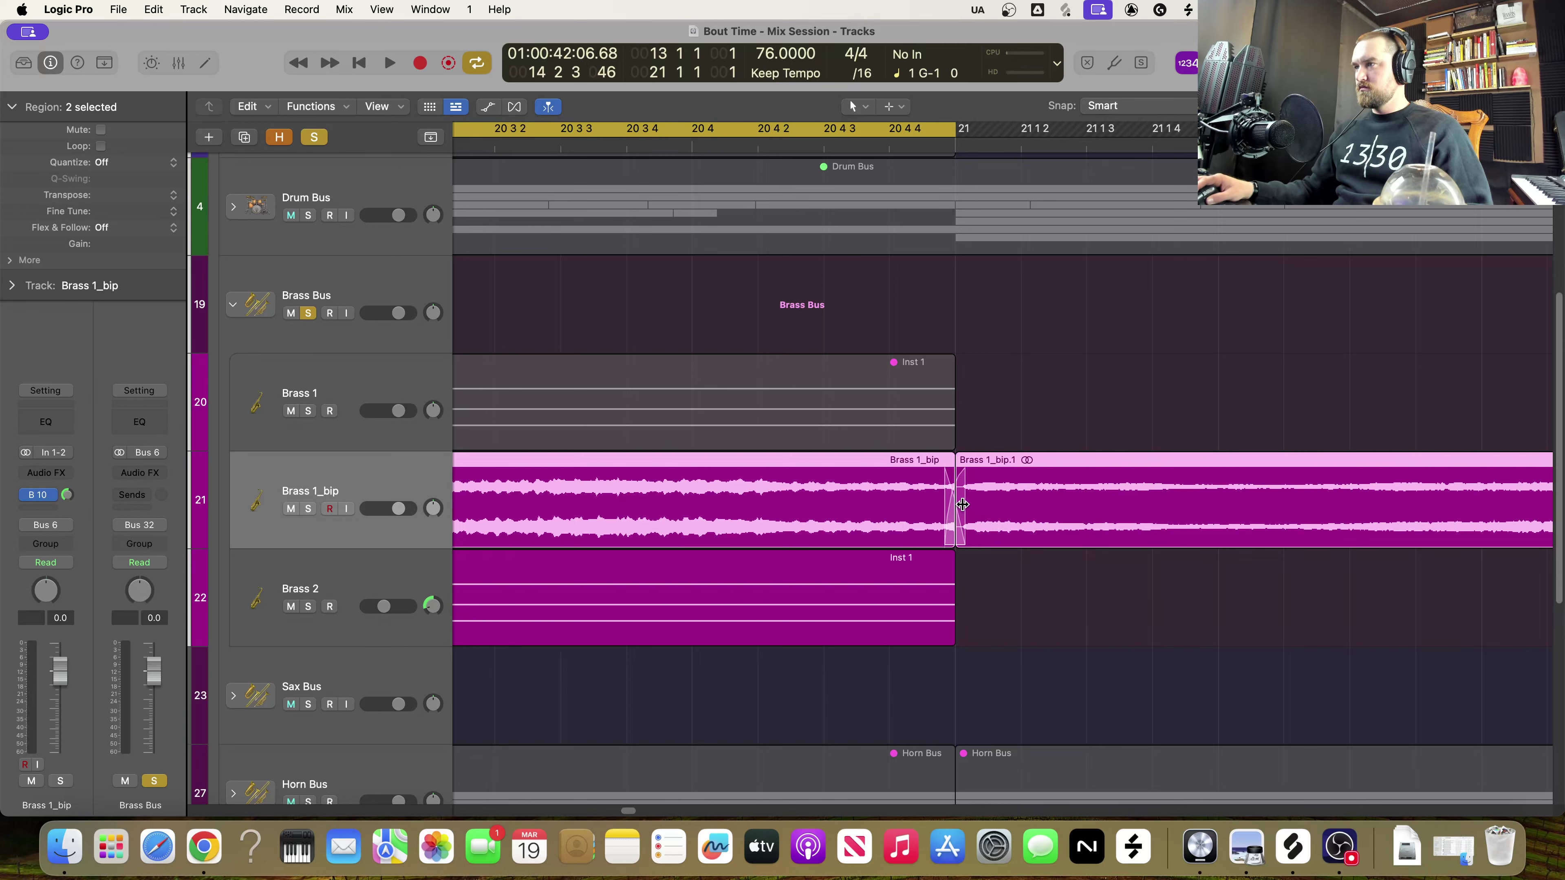
pyautogui.moveTo(944, 503); pyautogui.dragTo(949, 504)
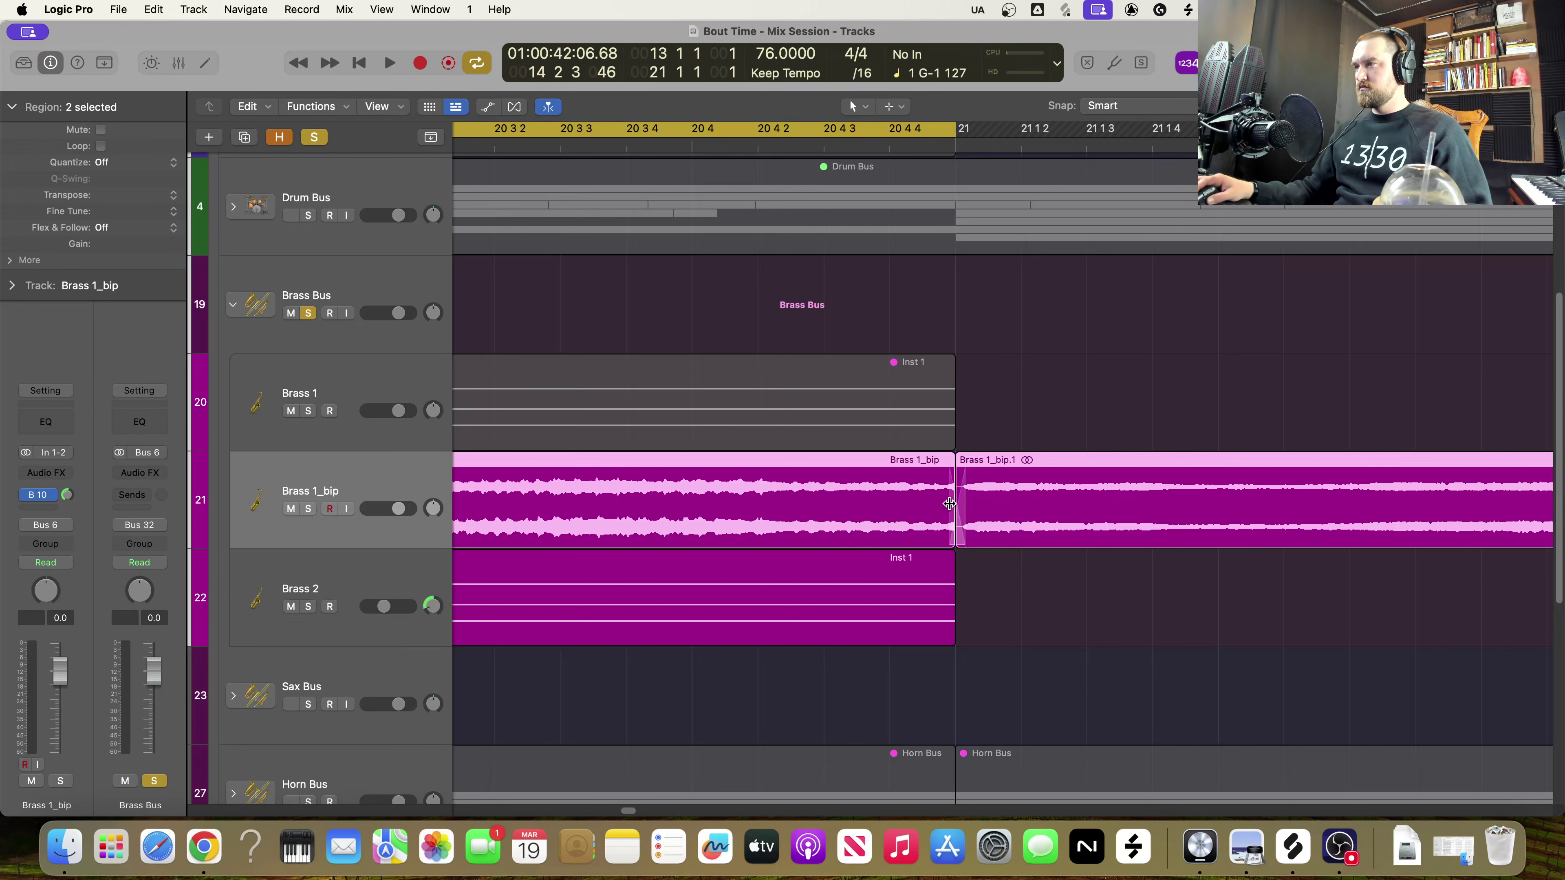
pyautogui.keyDown('ctrl'); pyautogui.keyDown('alt'); pyautogui.click(1077, 667); pyautogui.keyUp('alt'); pyautogui.keyUp('ctrl')
# Turn off cycle mode and play from bar 19 to hear the transition between the bounced regions at bar 21
pyautogui.scroll(-3, 1078, 666)
pyautogui.hscroll(-8, 1072, 669)
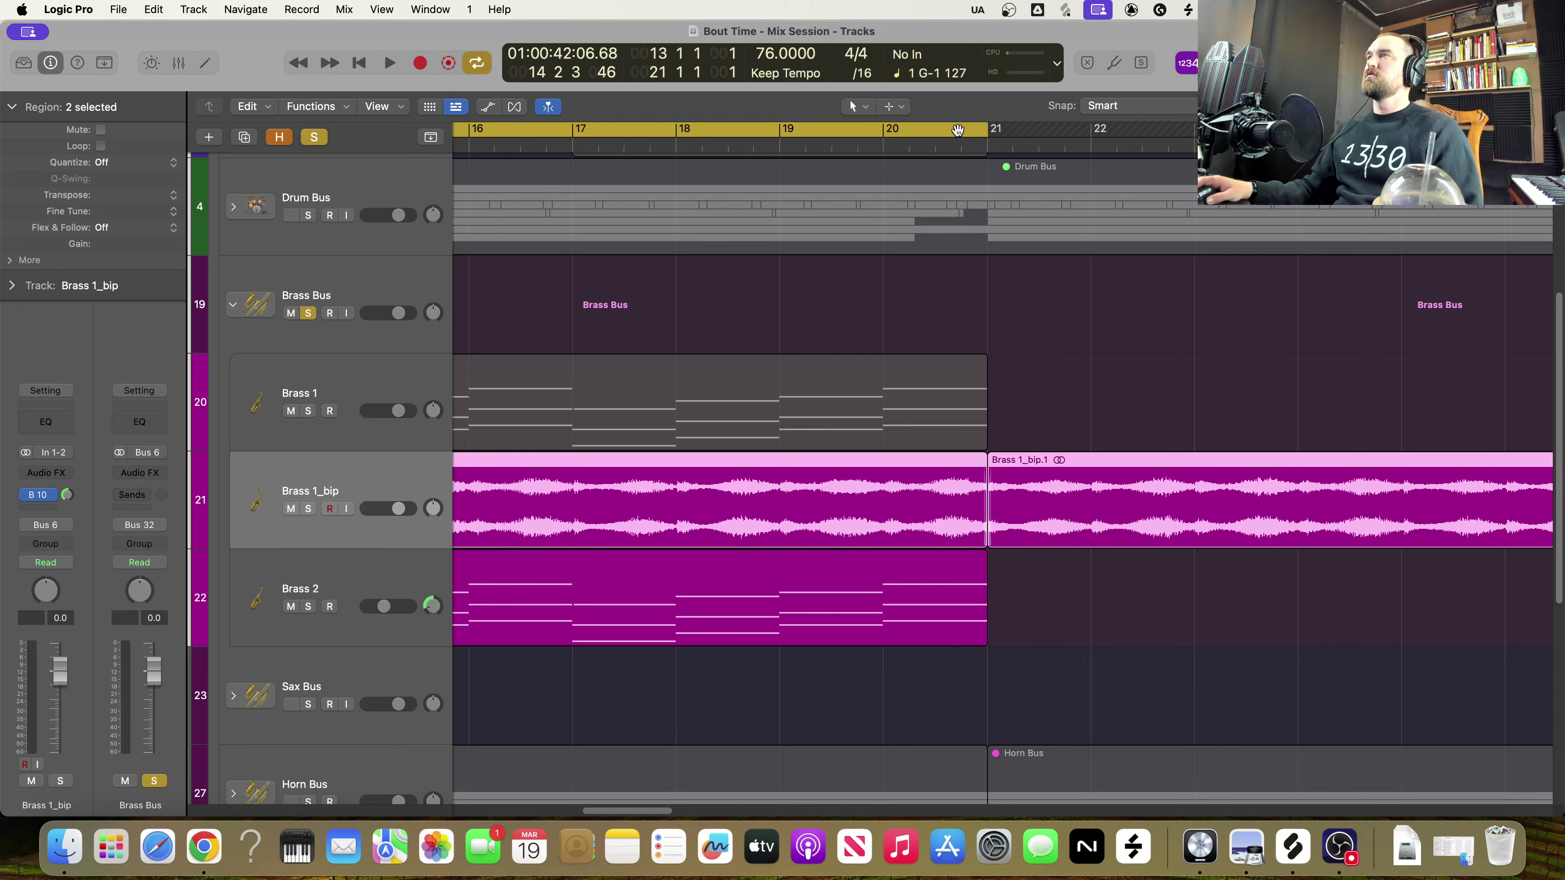
pyautogui.press('c')
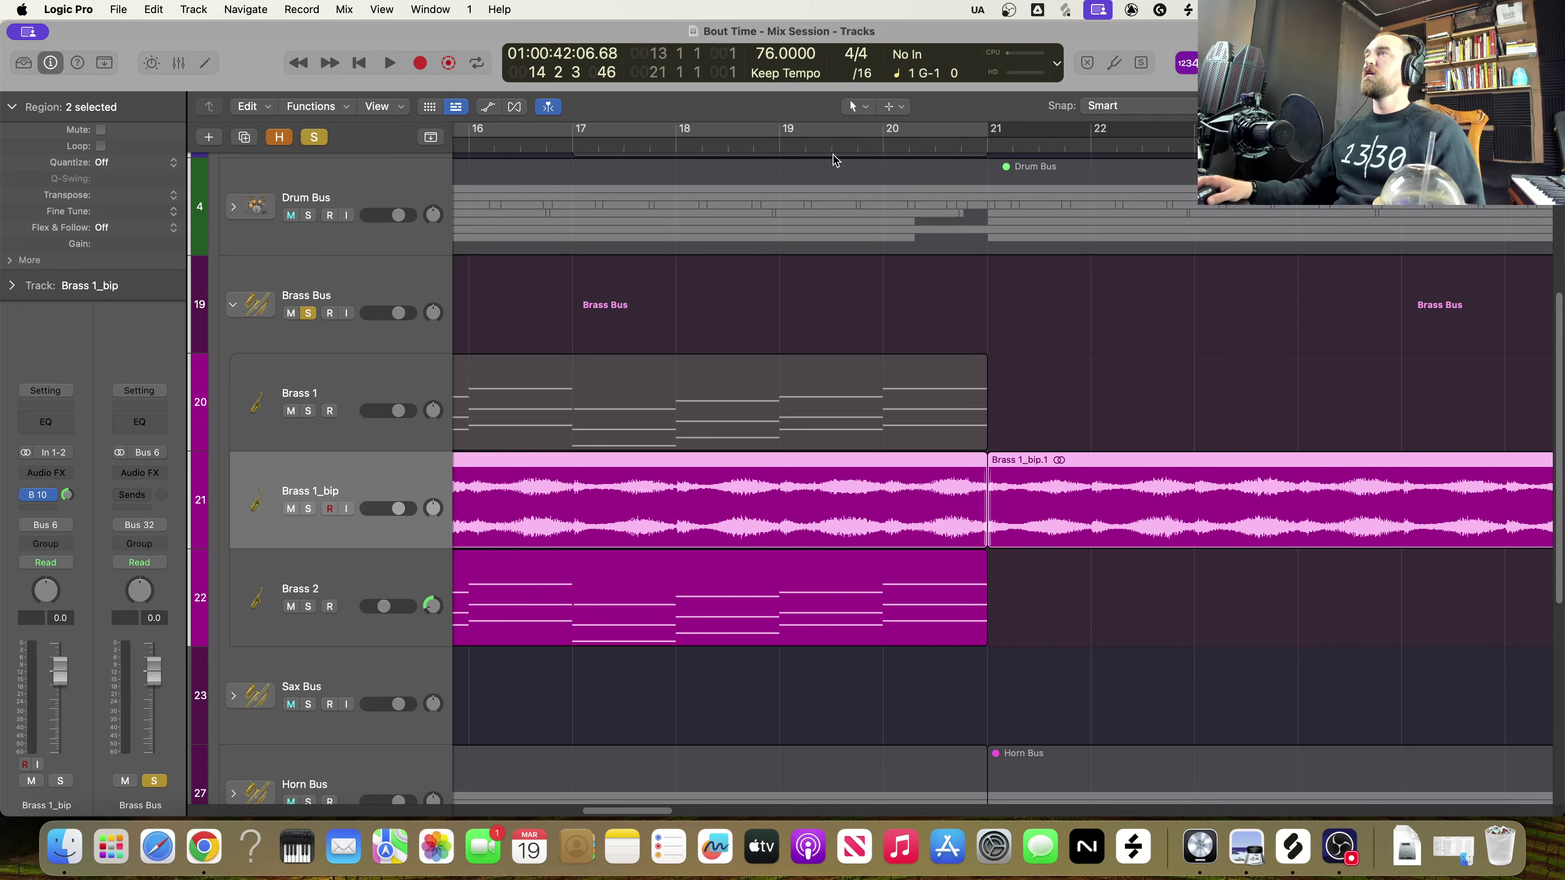
pyautogui.doubleClick(805, 148)
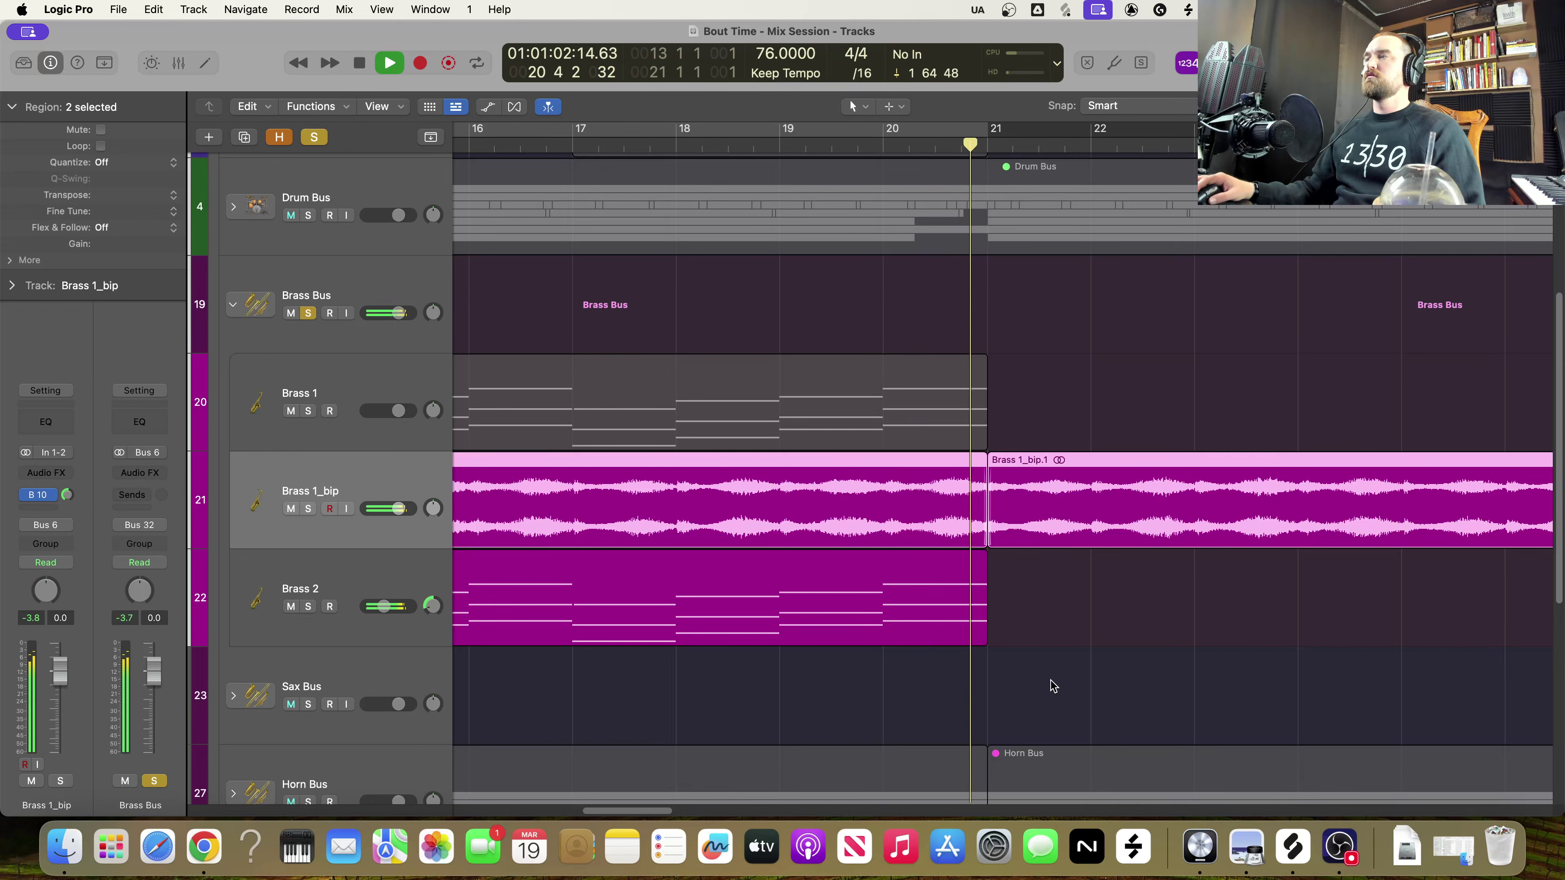
pyautogui.press('space')
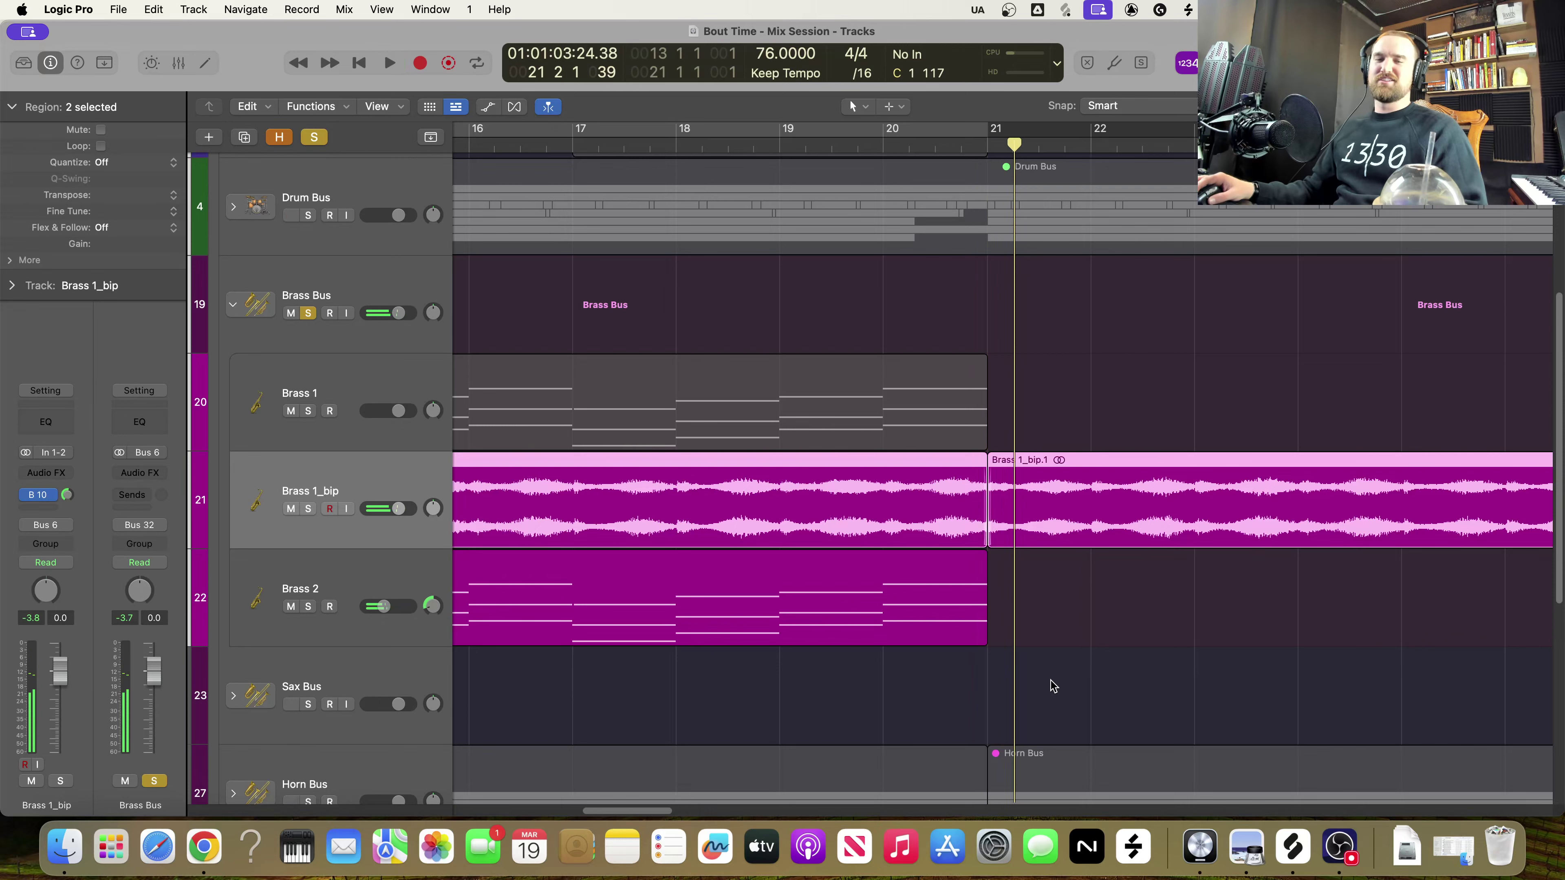
# Copy the crossfaded pair of Brass 1_bip regions eight bars earlier so that the pair starts at bar 5
pyautogui.keyDown('ctrl'); pyautogui.keyDown('alt'); pyautogui.click(1102, 690); pyautogui.keyUp('alt'); pyautogui.keyUp('ctrl')
pyautogui.hscroll(-5, 1103, 691)
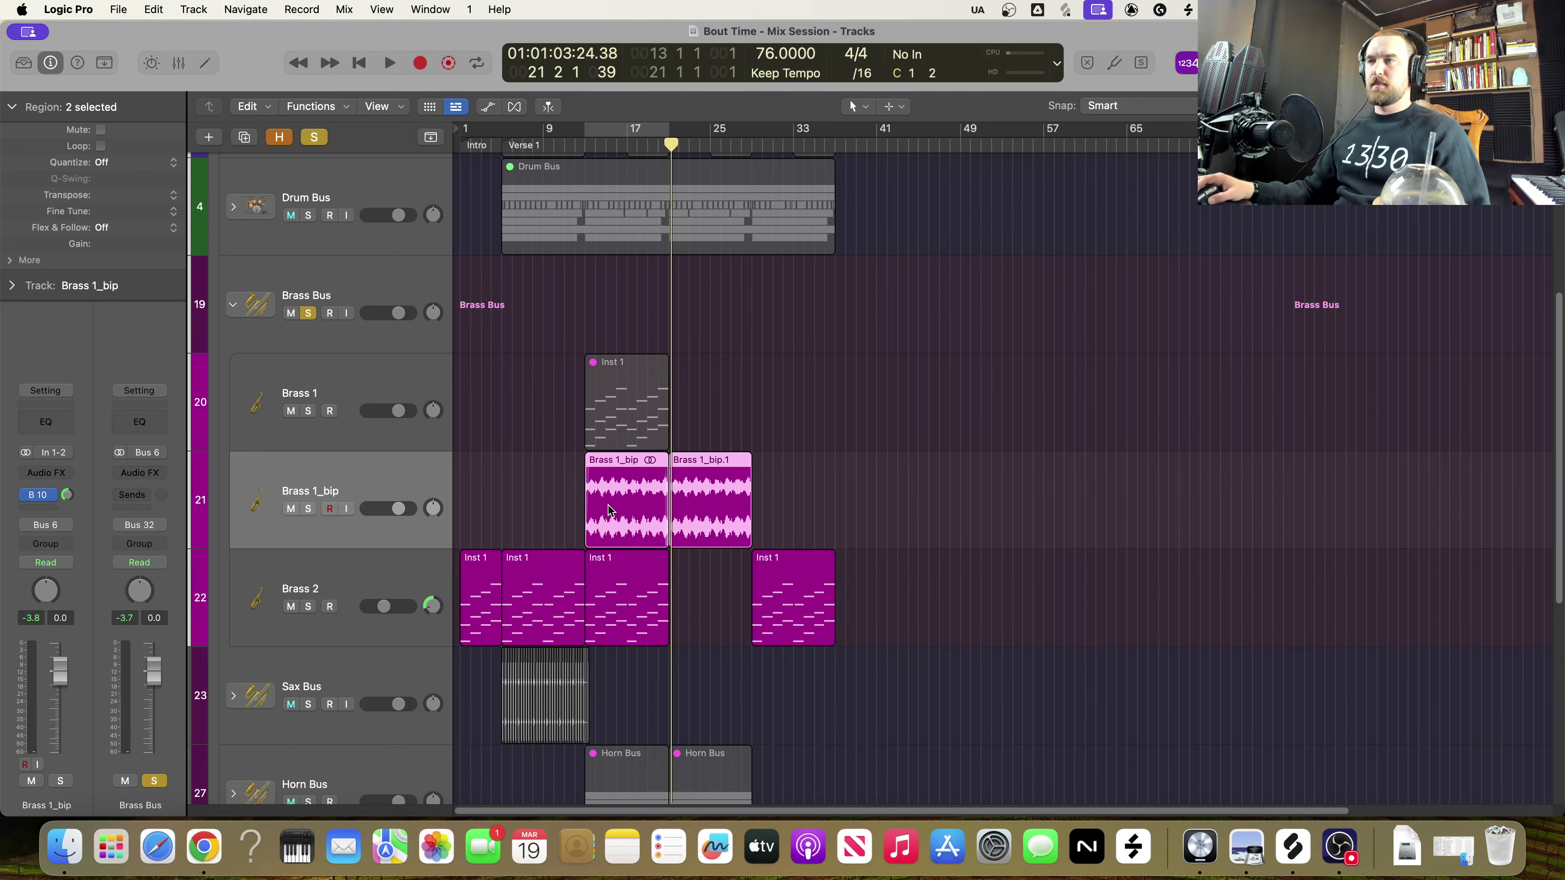
pyautogui.moveTo(610, 509); pyautogui.dragTo(519, 510)
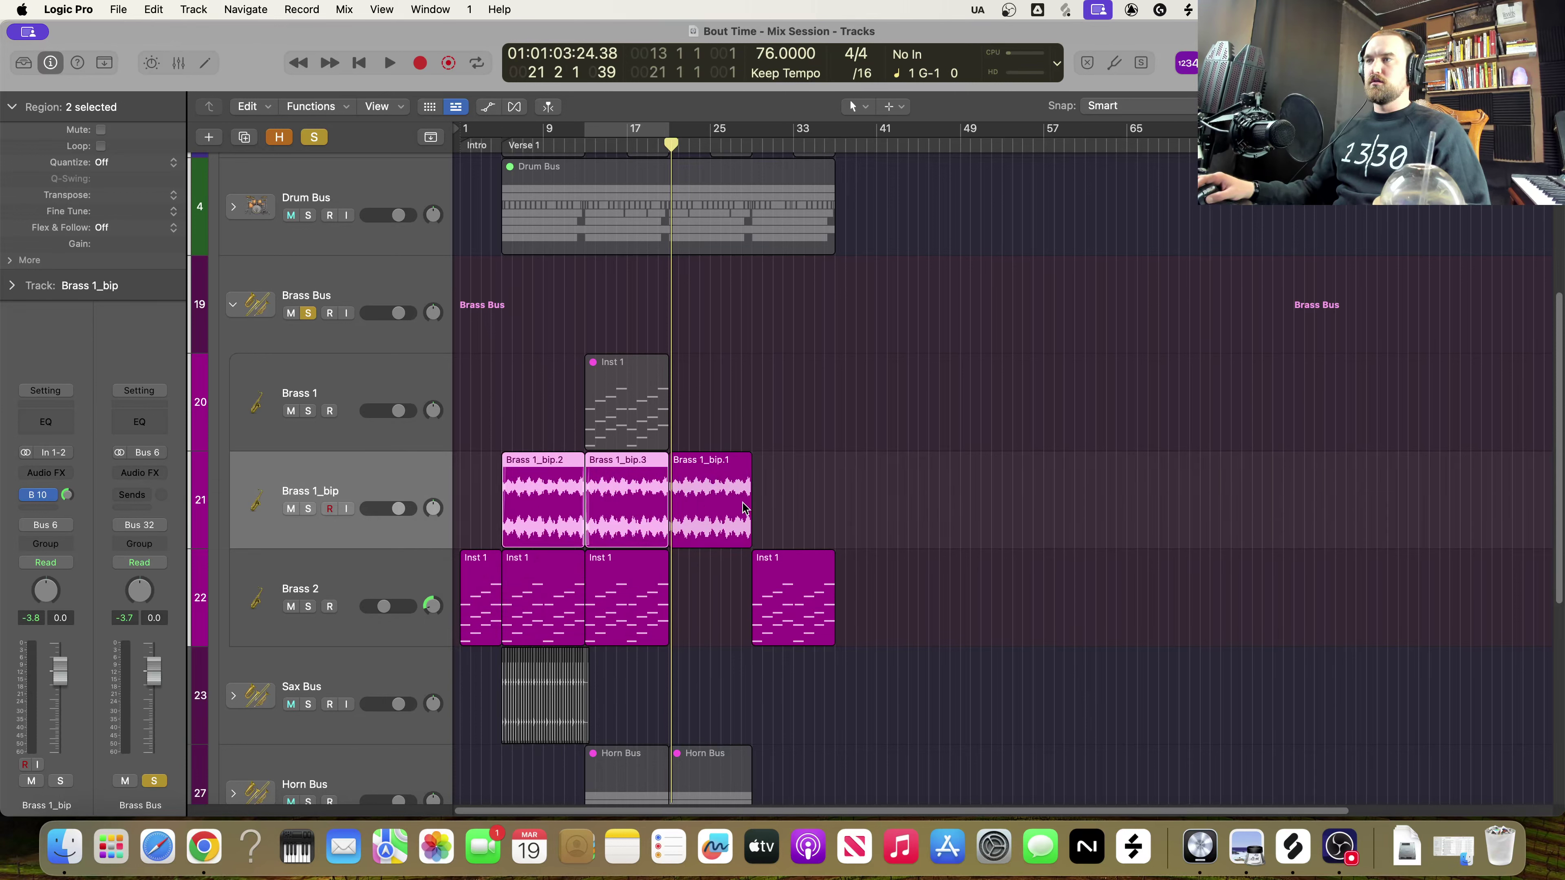
# Fill bars 1 to 5 with a four-bar copy of the Brass 1_bip region from bar 21, and delete the leftover at bar 21
pyautogui.moveTo(748, 507); pyautogui.dragTo(480, 526)
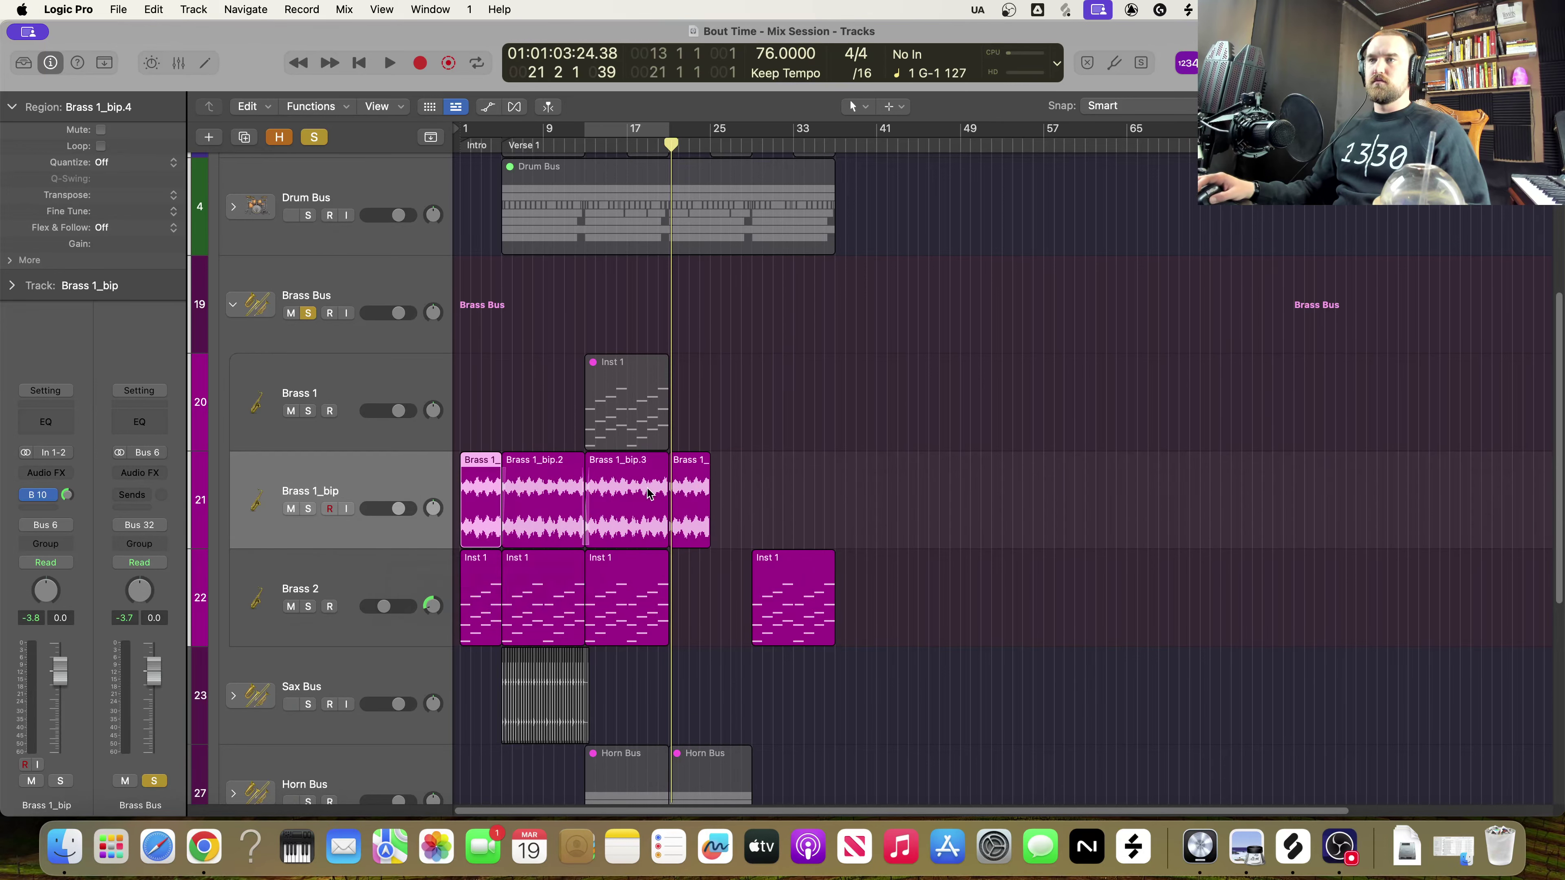
pyautogui.scroll(5, 517, 540)
pyautogui.scroll(-5, 515, 538)
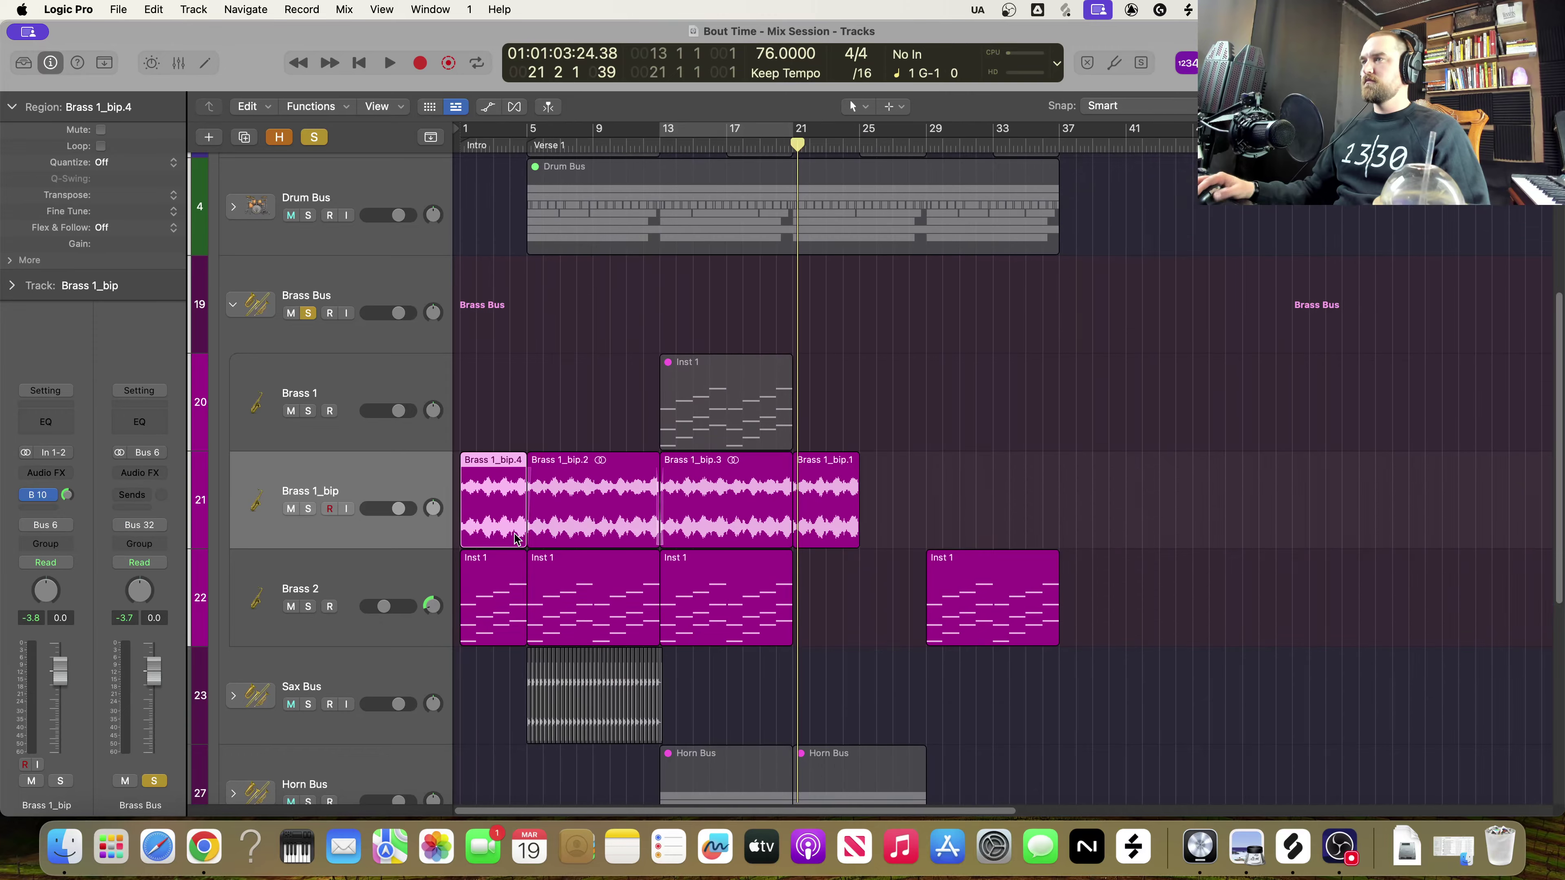
pyautogui.click(847, 505)
pyautogui.press('Delete')
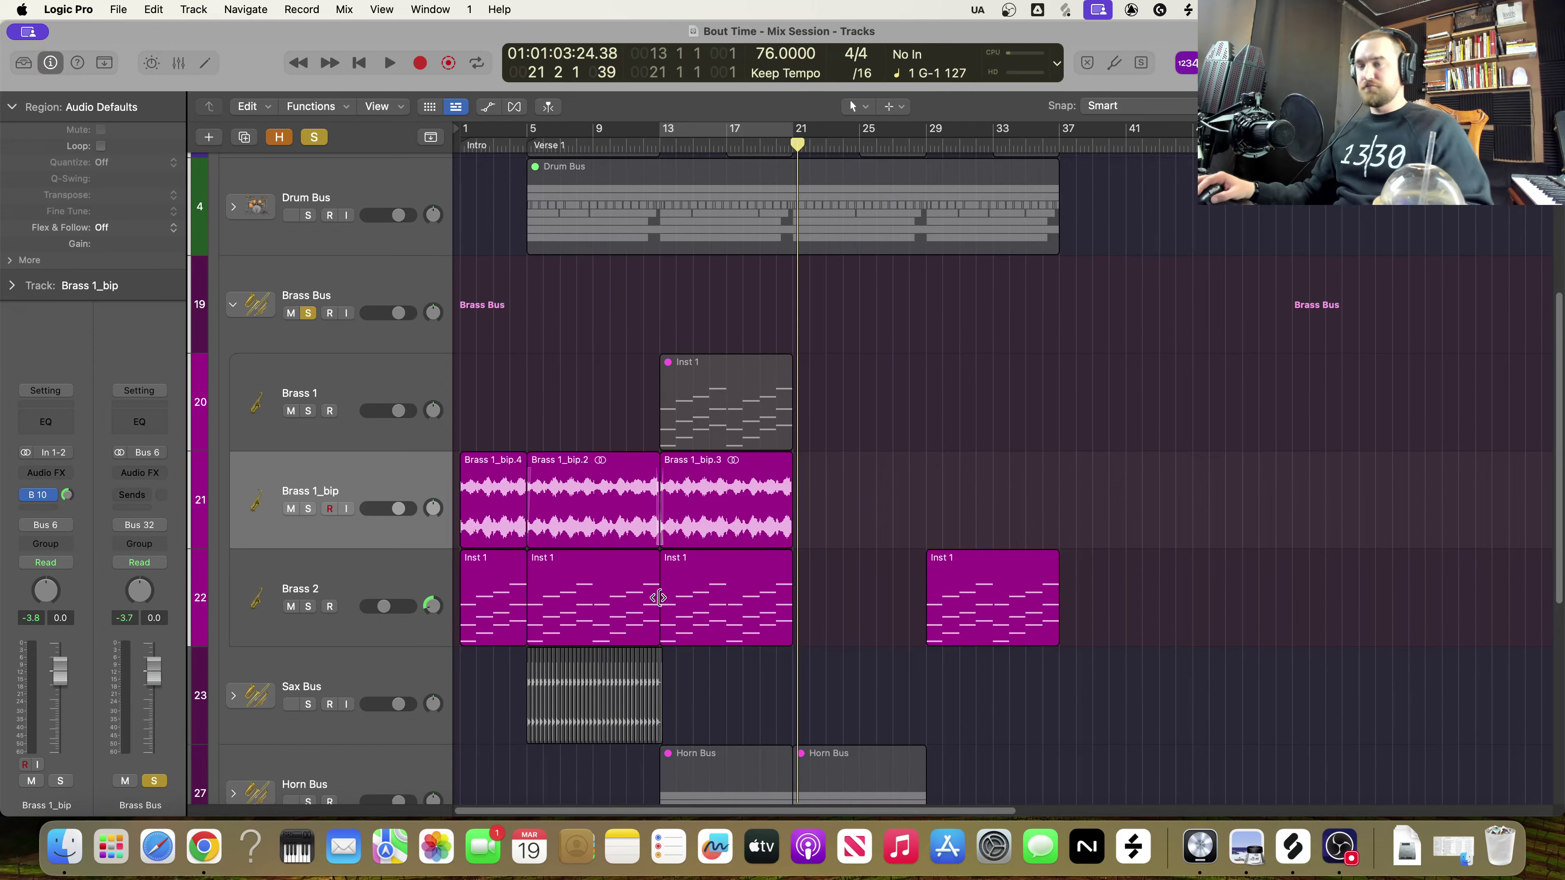
# Add a very short crossfade between the Brass 1_bip regions at bar 5, and check the join at bar 13
pyautogui.scroll(5, 474, 563)
pyautogui.hscroll(-15, 530, 578)
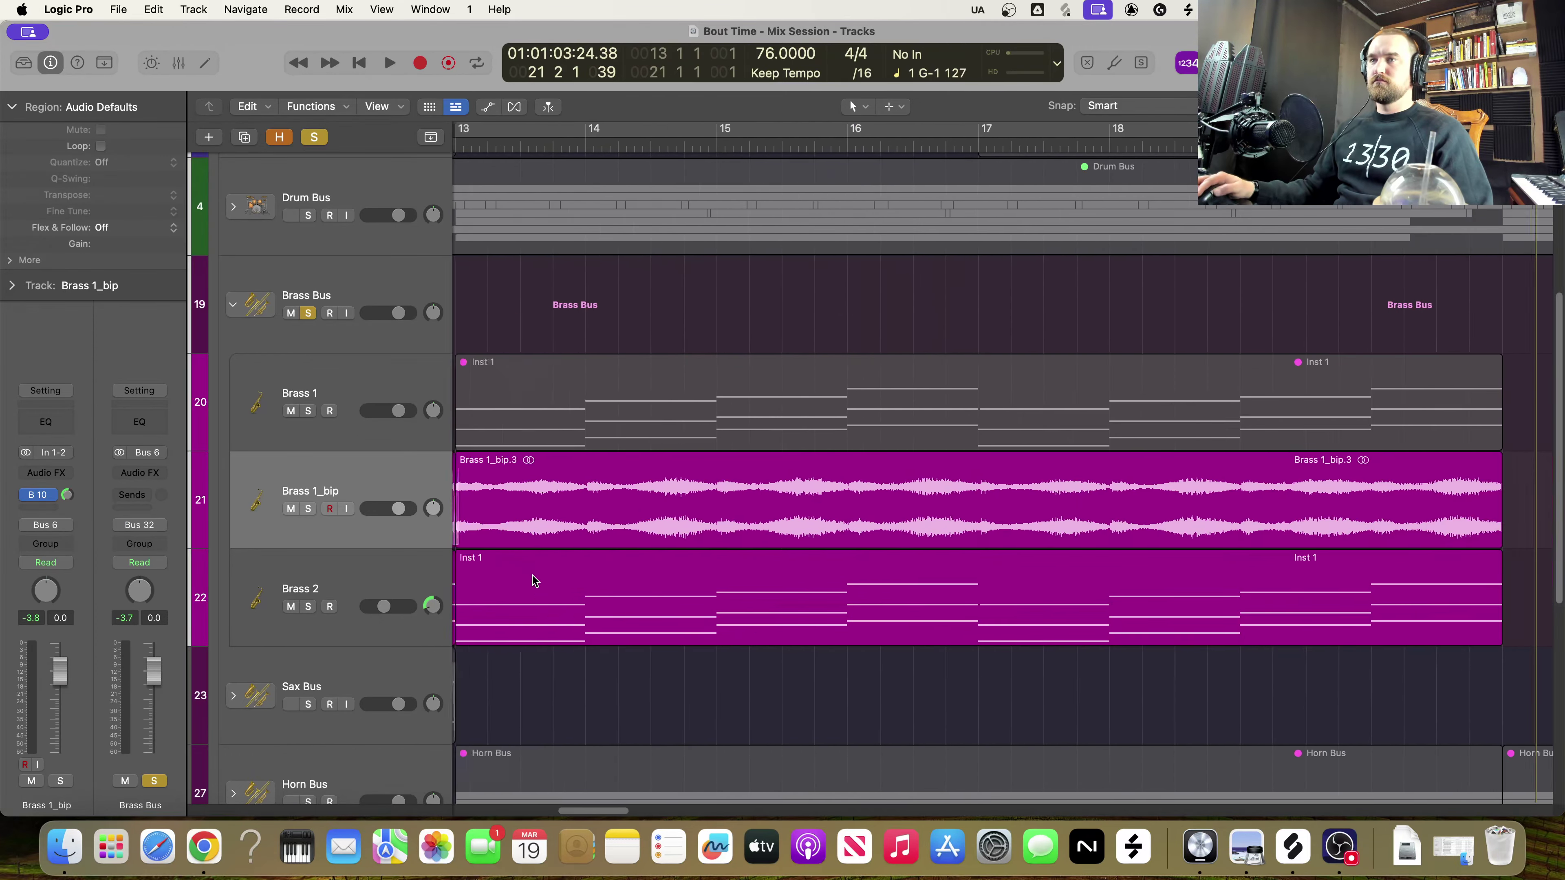
pyautogui.hscroll(-5, 516, 568)
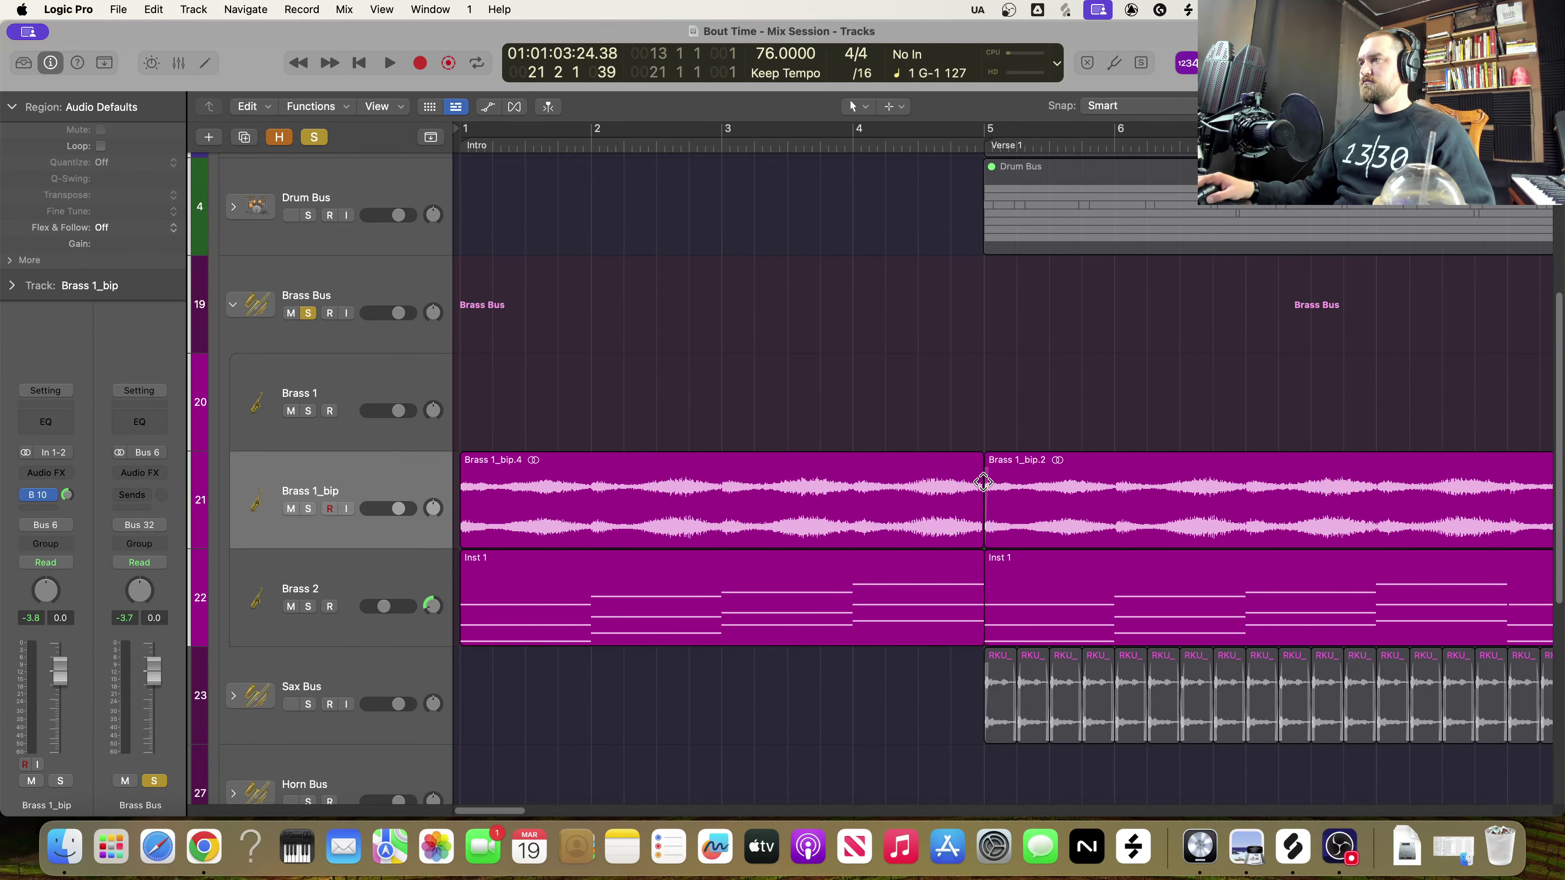
pyautogui.hscroll(3, 976, 492)
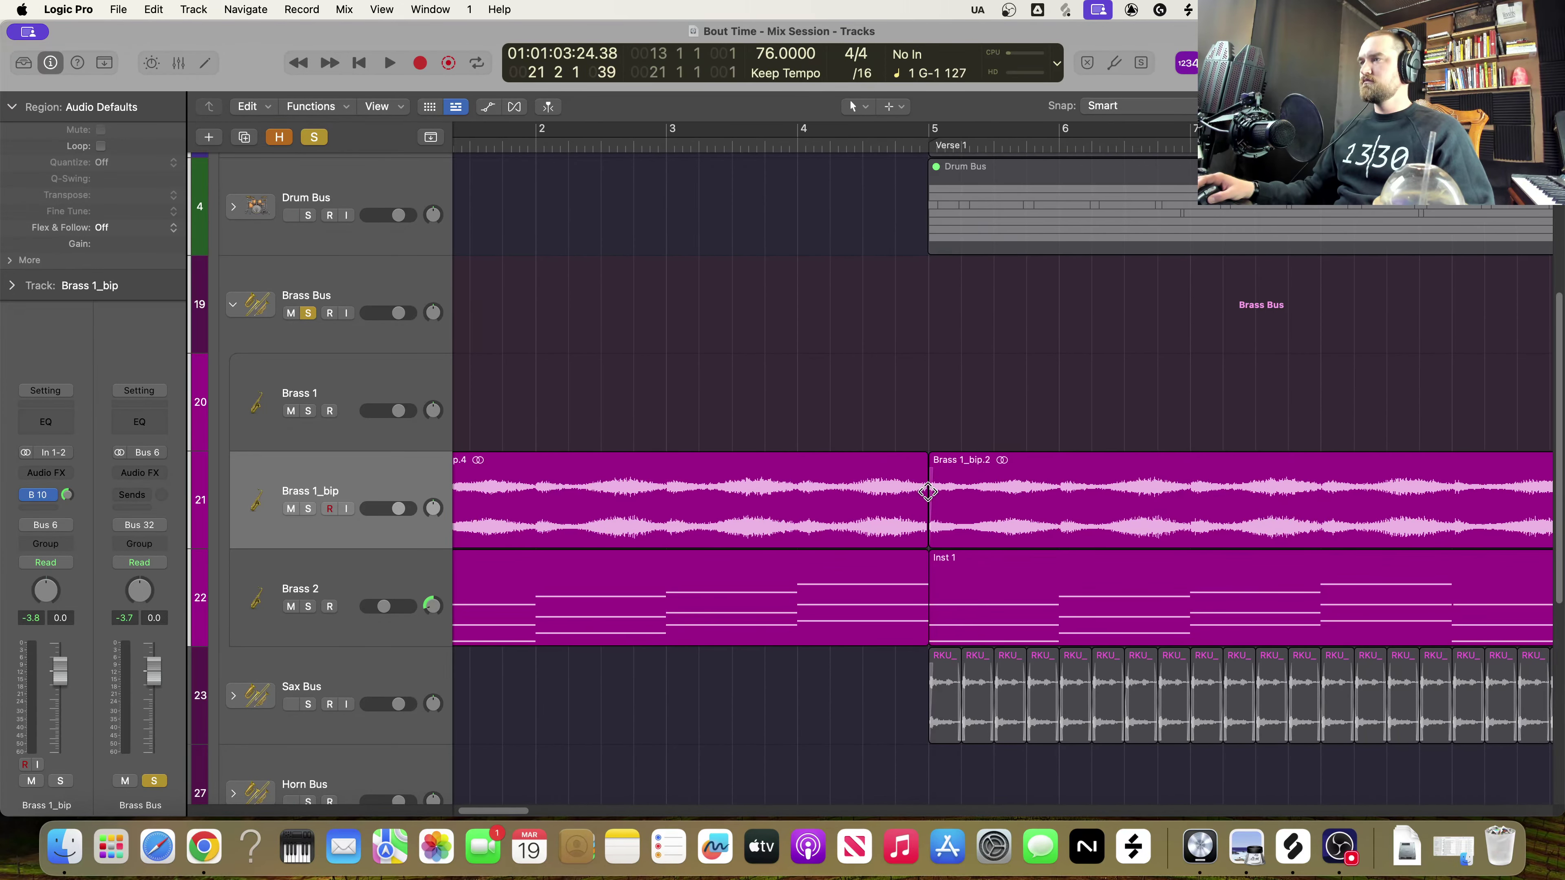
pyautogui.click(925, 481)
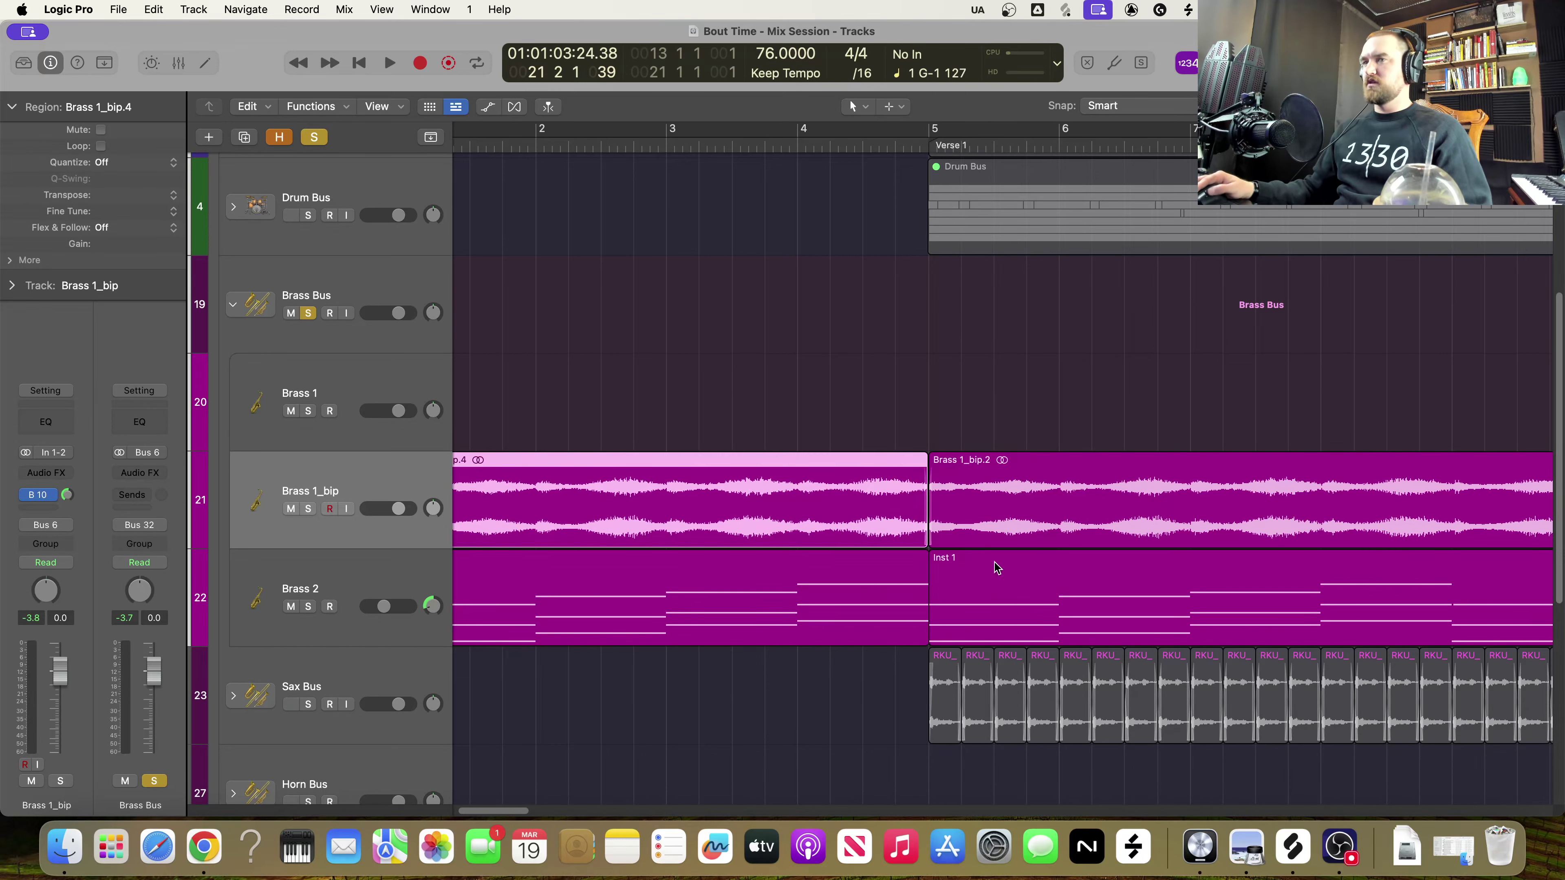
pyautogui.hscroll(15, 988, 567)
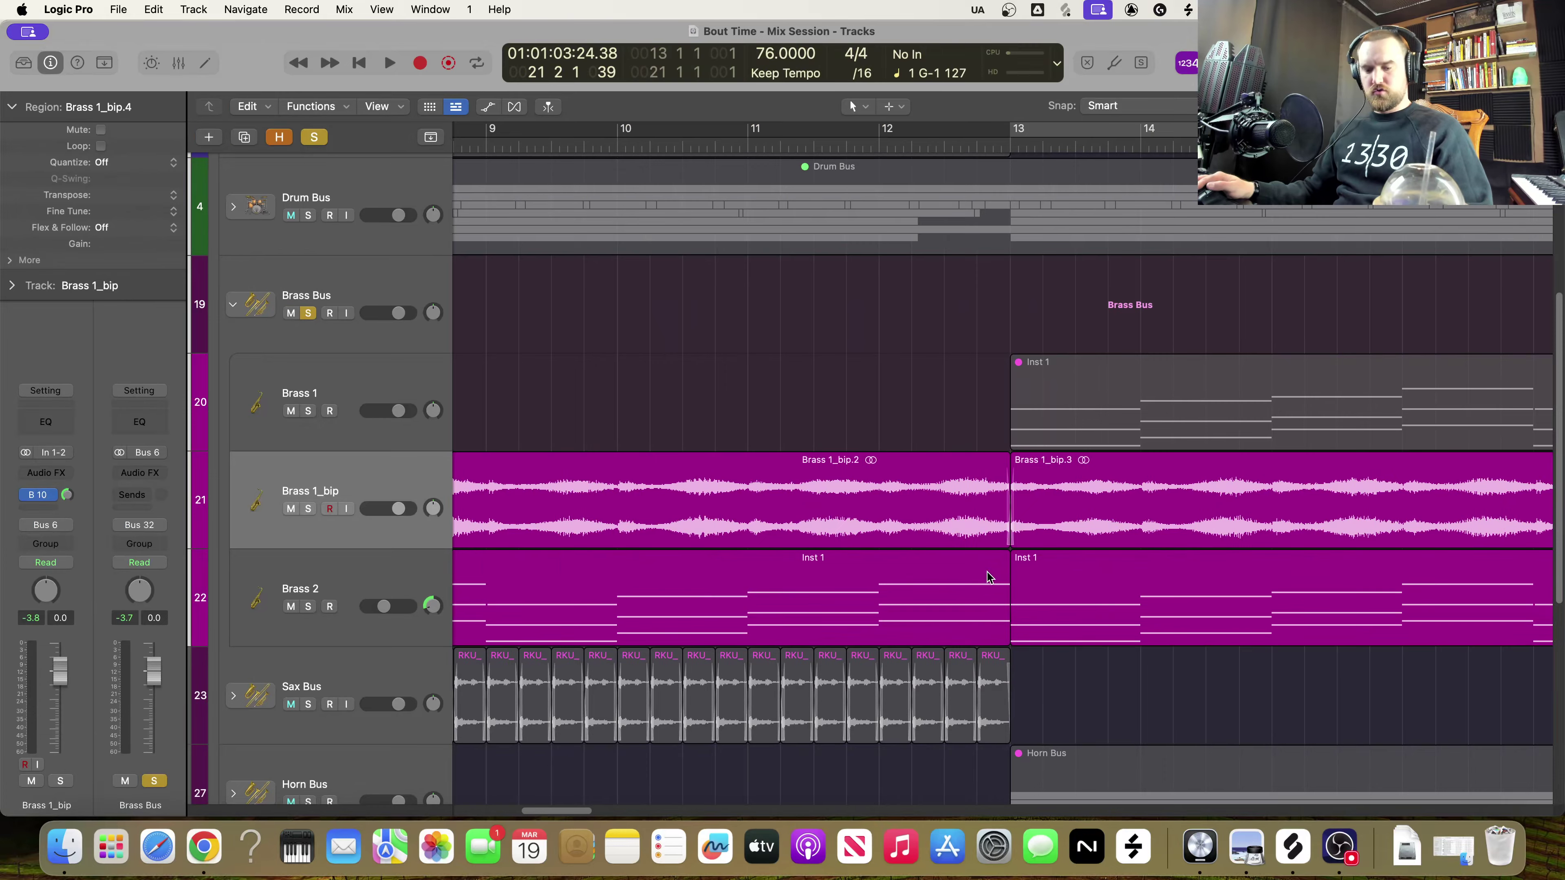
pyautogui.scroll(-10, 987, 578)
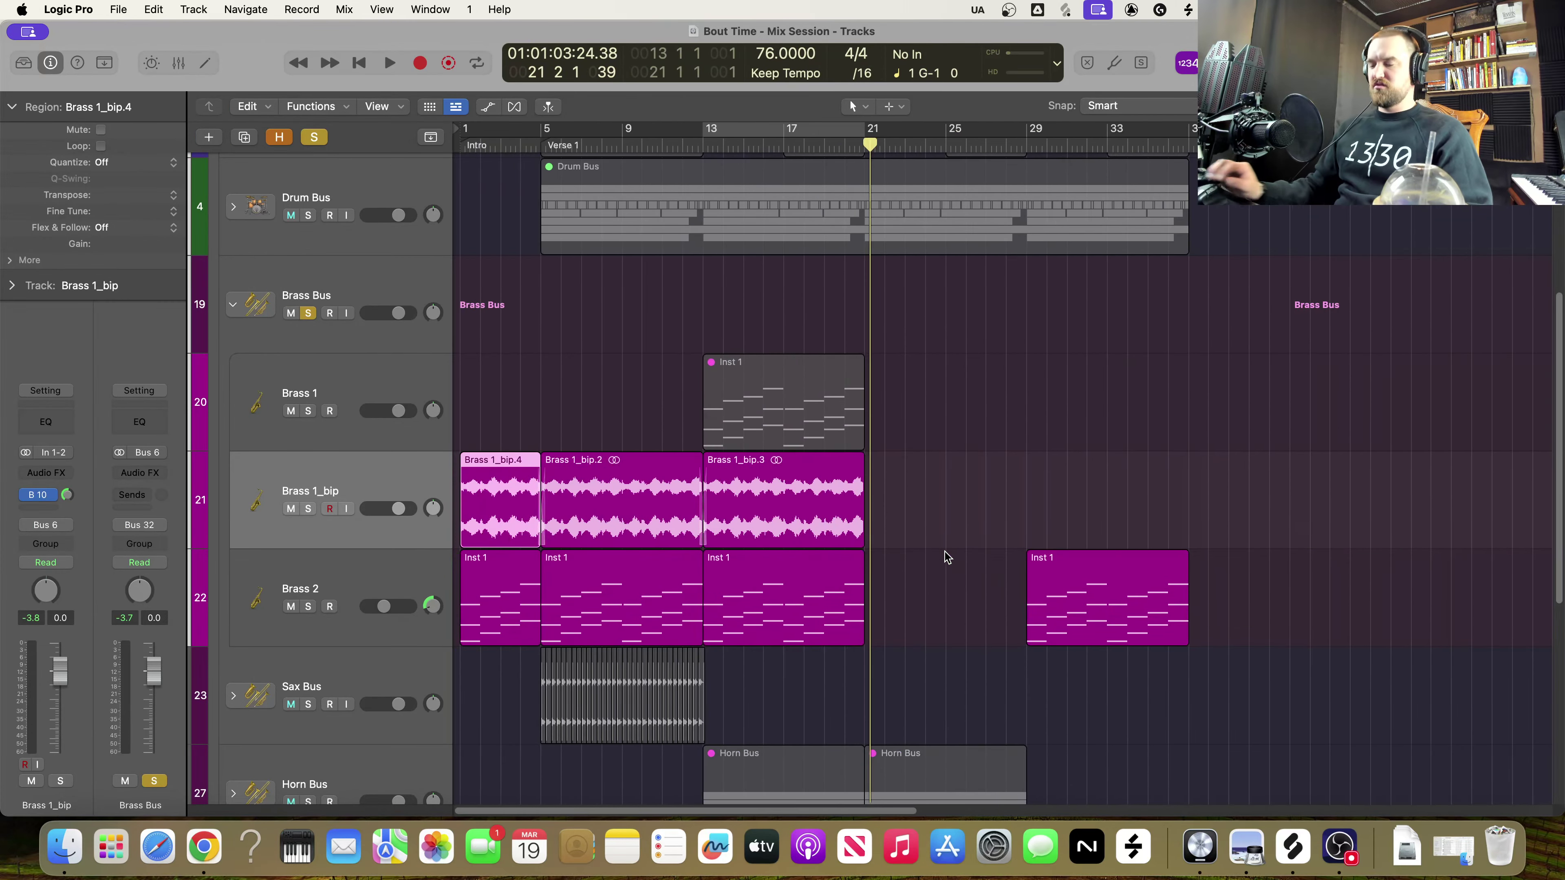
# Mute the Brass 2 track and play from bar 1 to hear the bounced Brass 1_bip regions across bar 5
pyautogui.press('Return')
pyautogui.press('space')
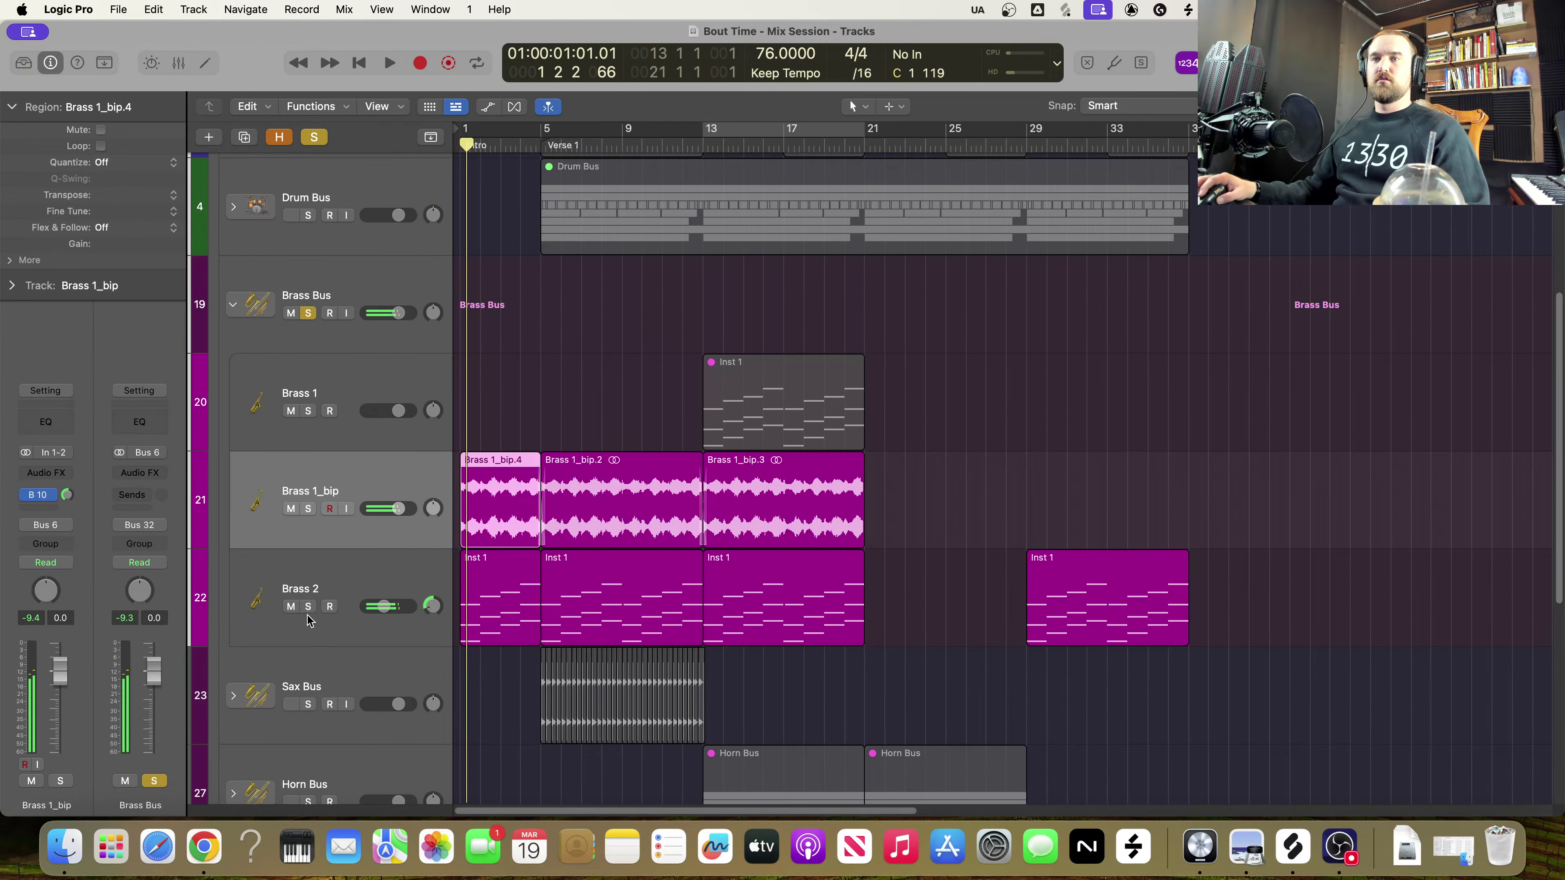
pyautogui.click(291, 606)
pyautogui.press('space')
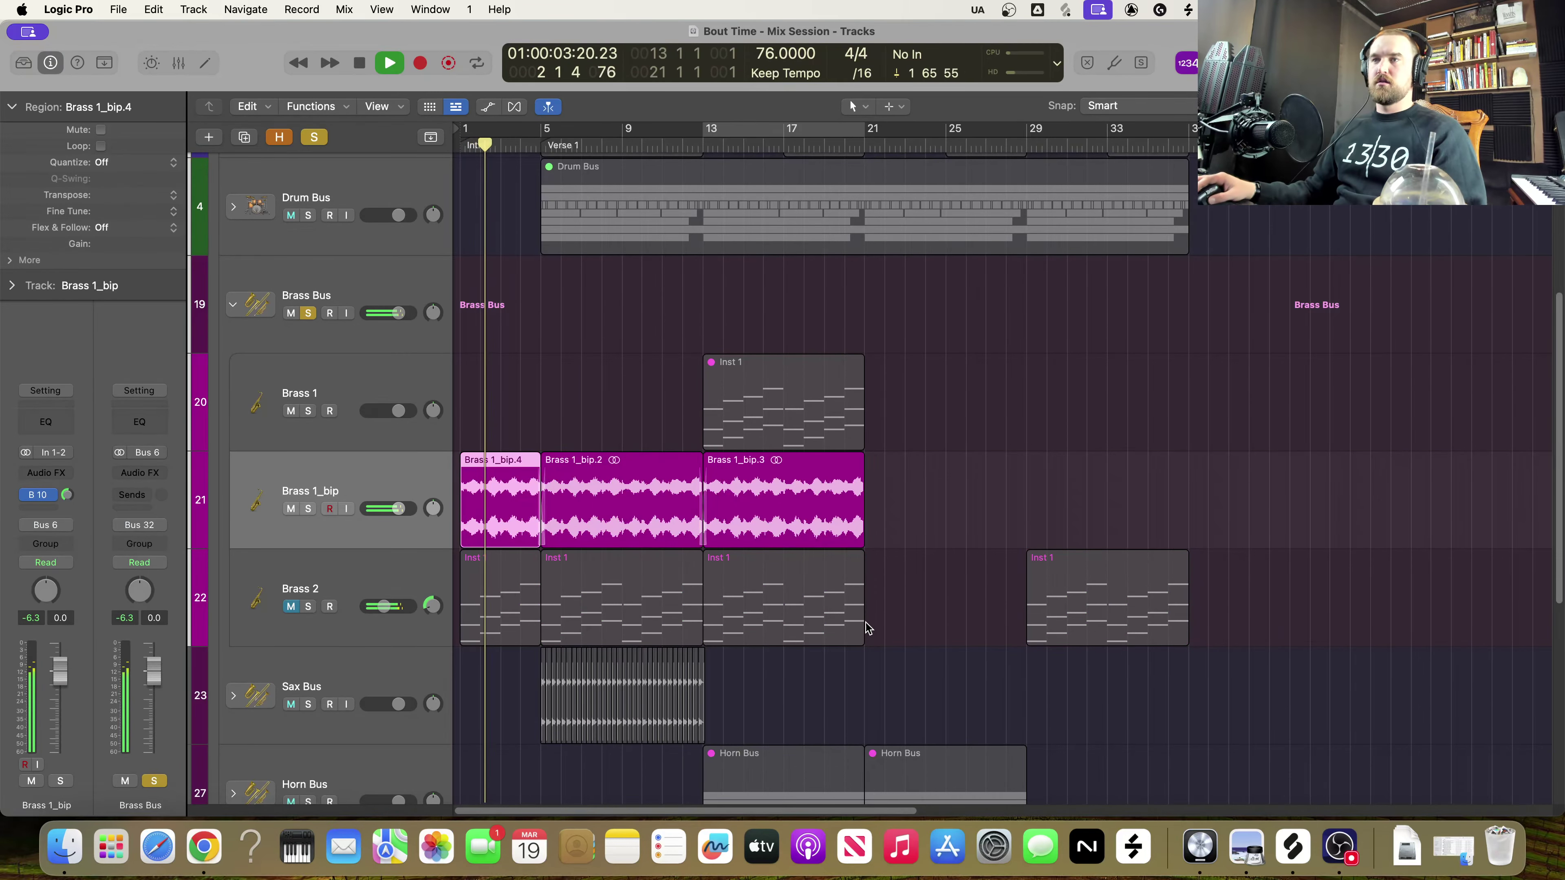
pyautogui.press('space')
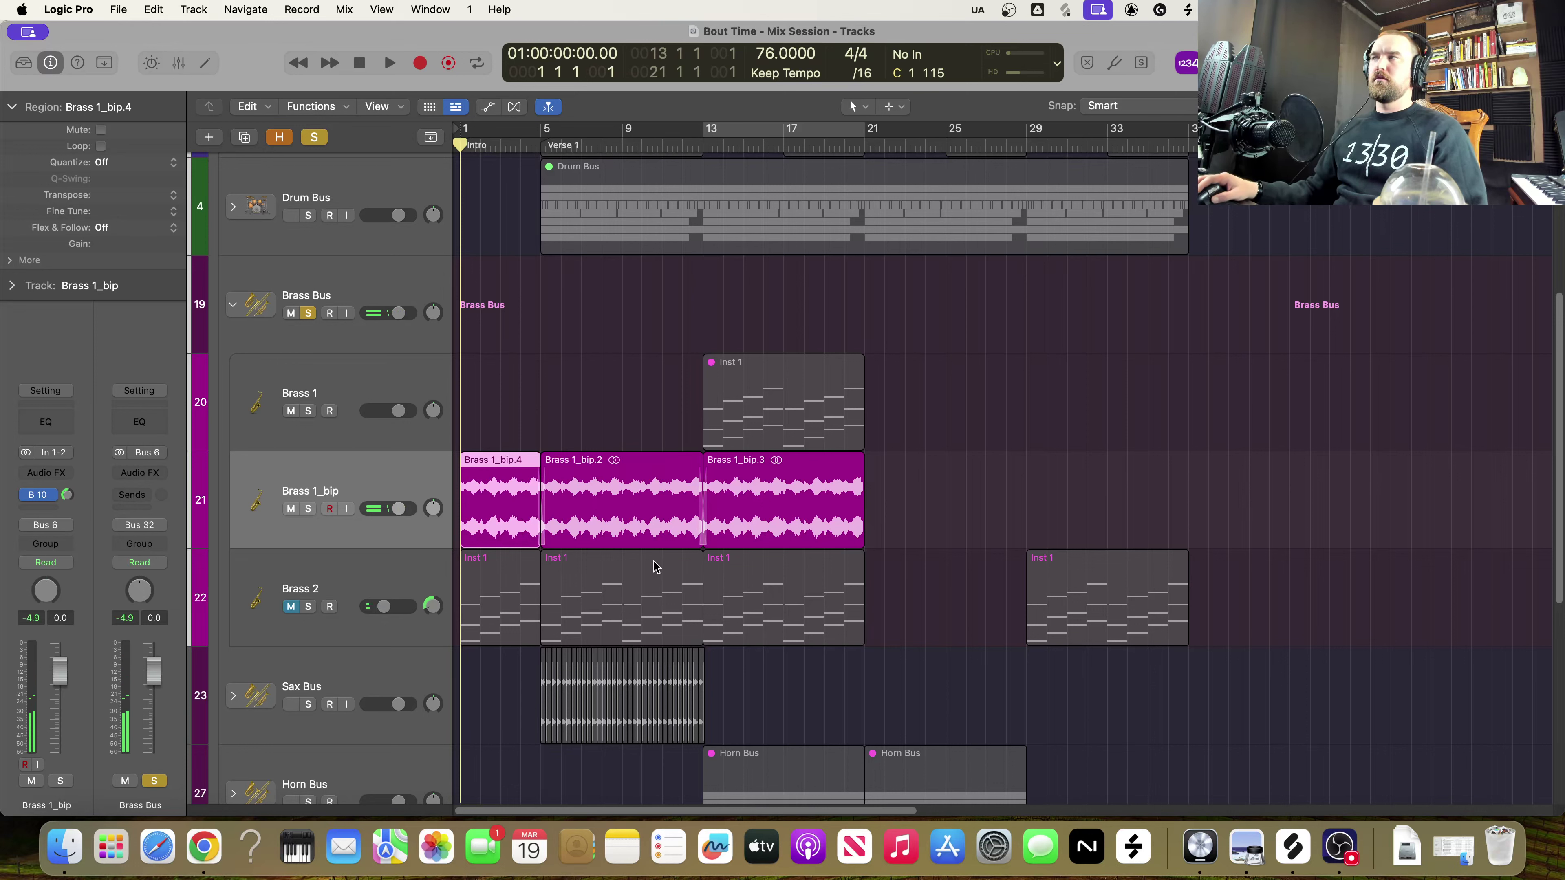
pyautogui.press('space')
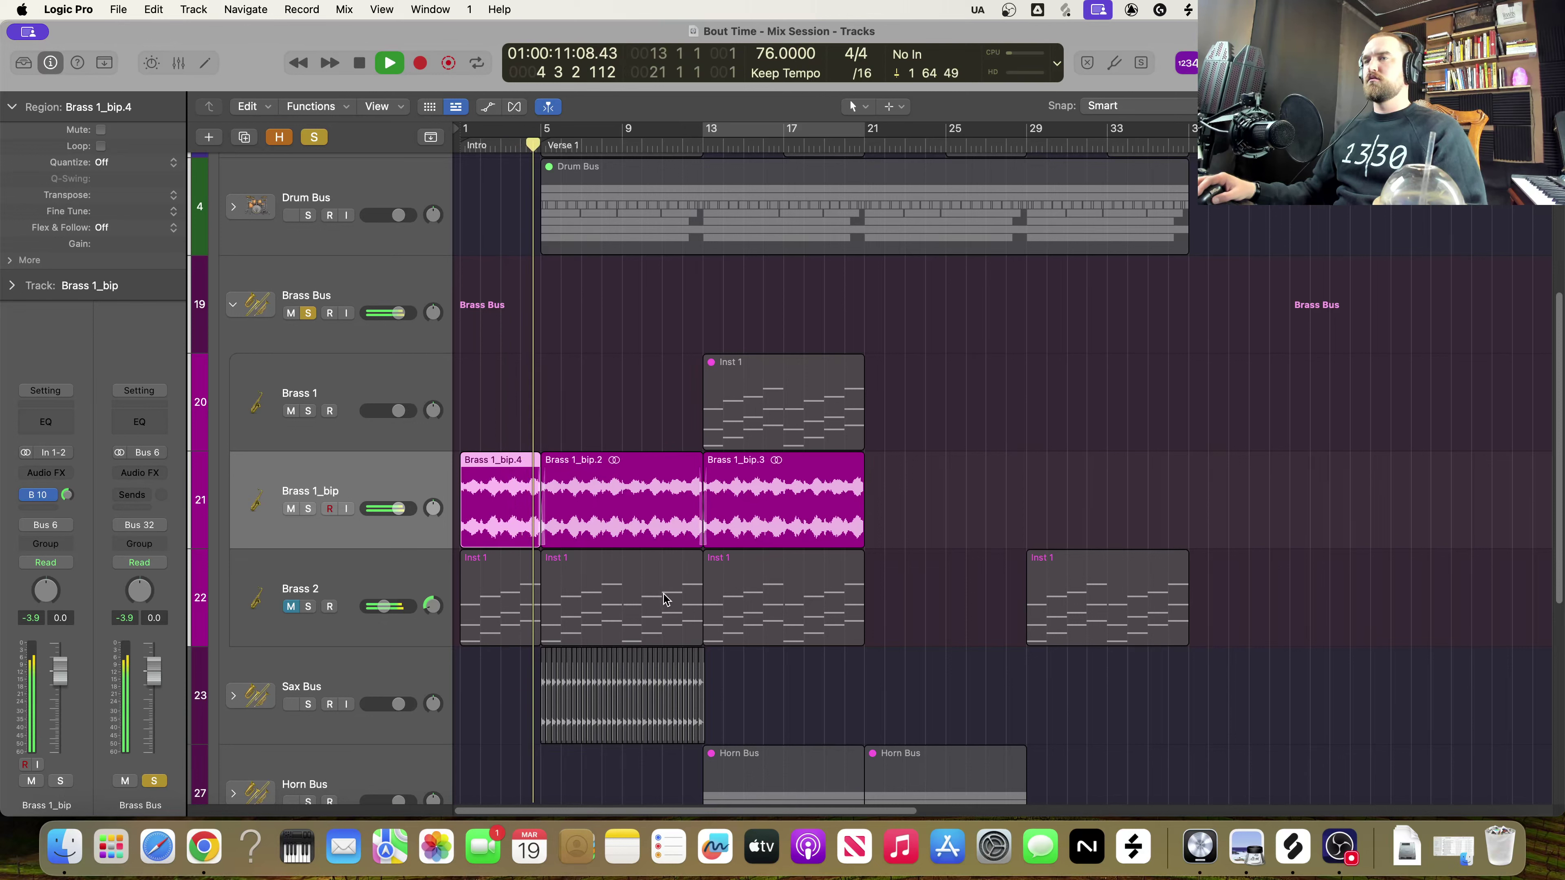
pyautogui.press('space')
# Add tiny fades at the outer edges of the Brass 1_bip regions, at the end on bar 21 and the start on bar 1
pyautogui.press('super+Right')
pyautogui.press('super+Right')
pyautogui.hscroll(6, 670, 601)
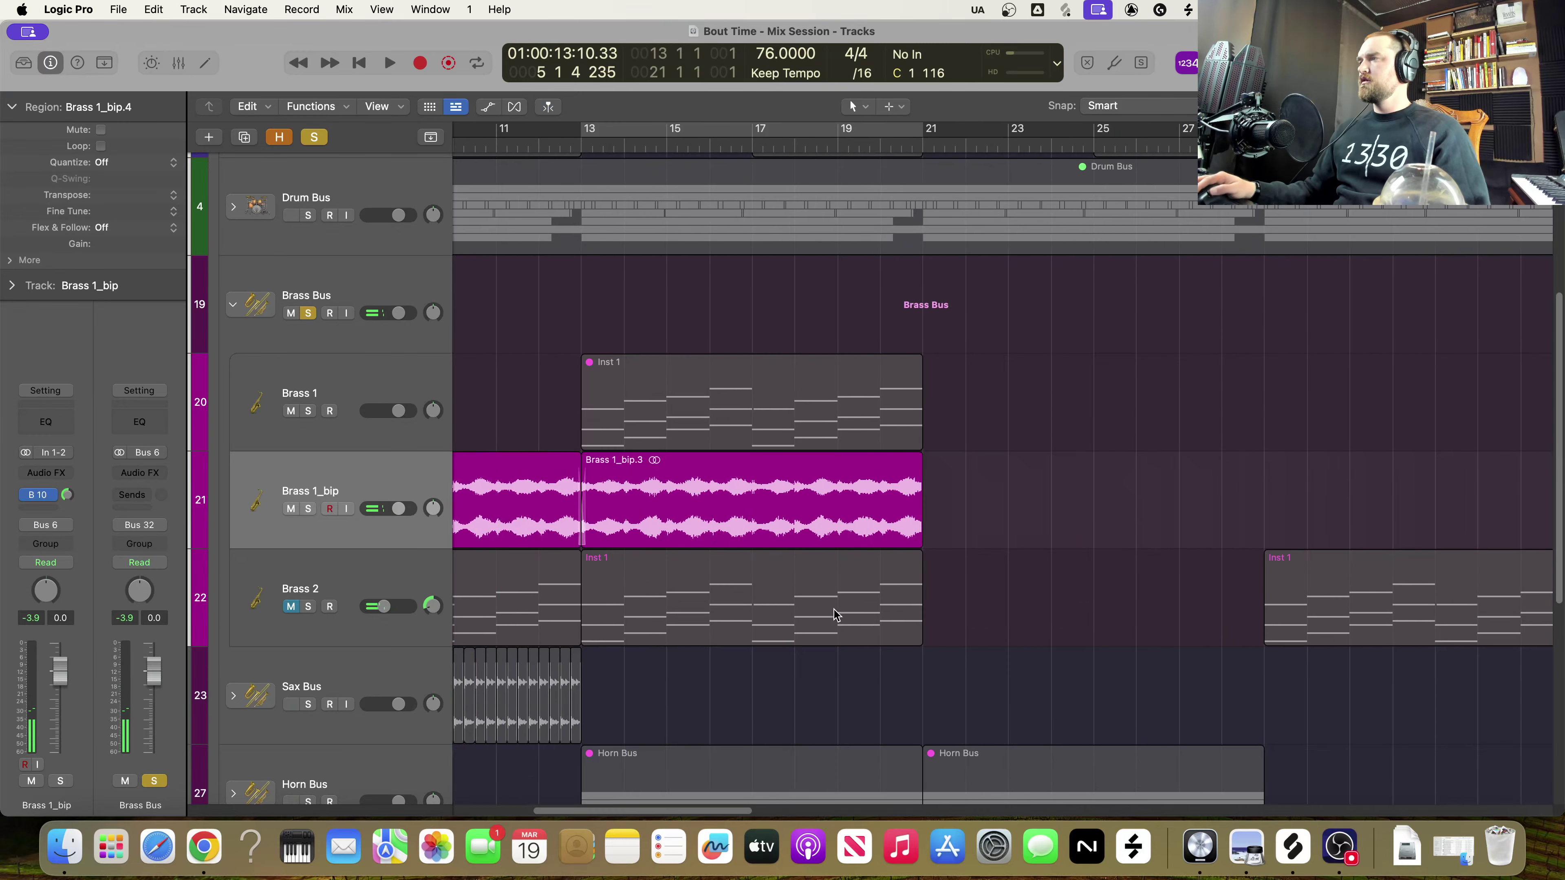
pyautogui.hscroll(2, 835, 615)
pyautogui.press('super+Right')
pyautogui.hscroll(5, 833, 614)
pyautogui.hscroll(-1, 833, 614)
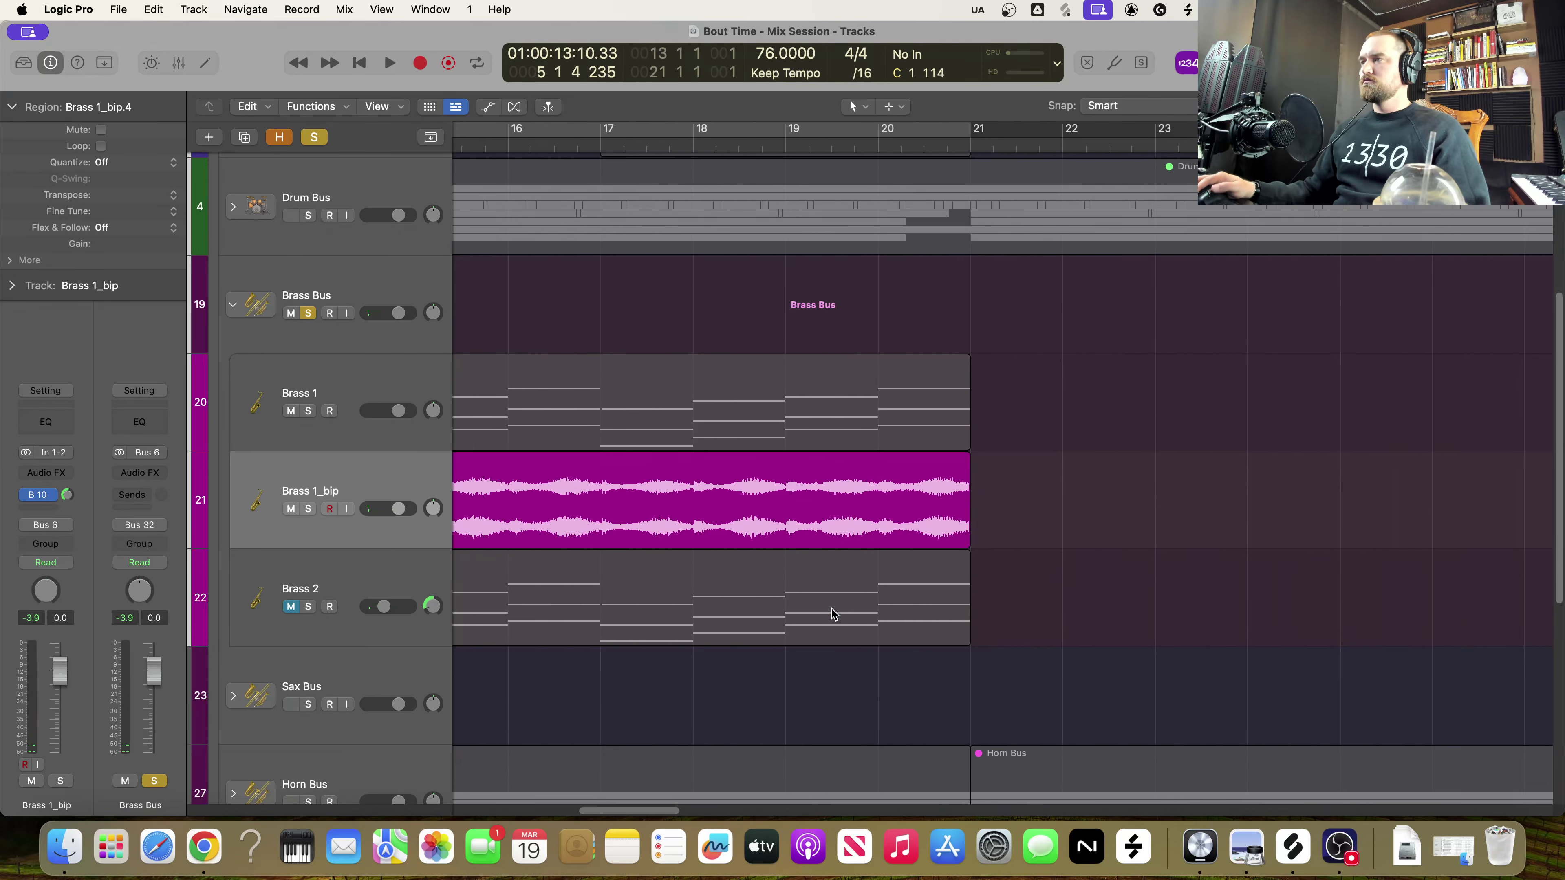
pyautogui.click(968, 457)
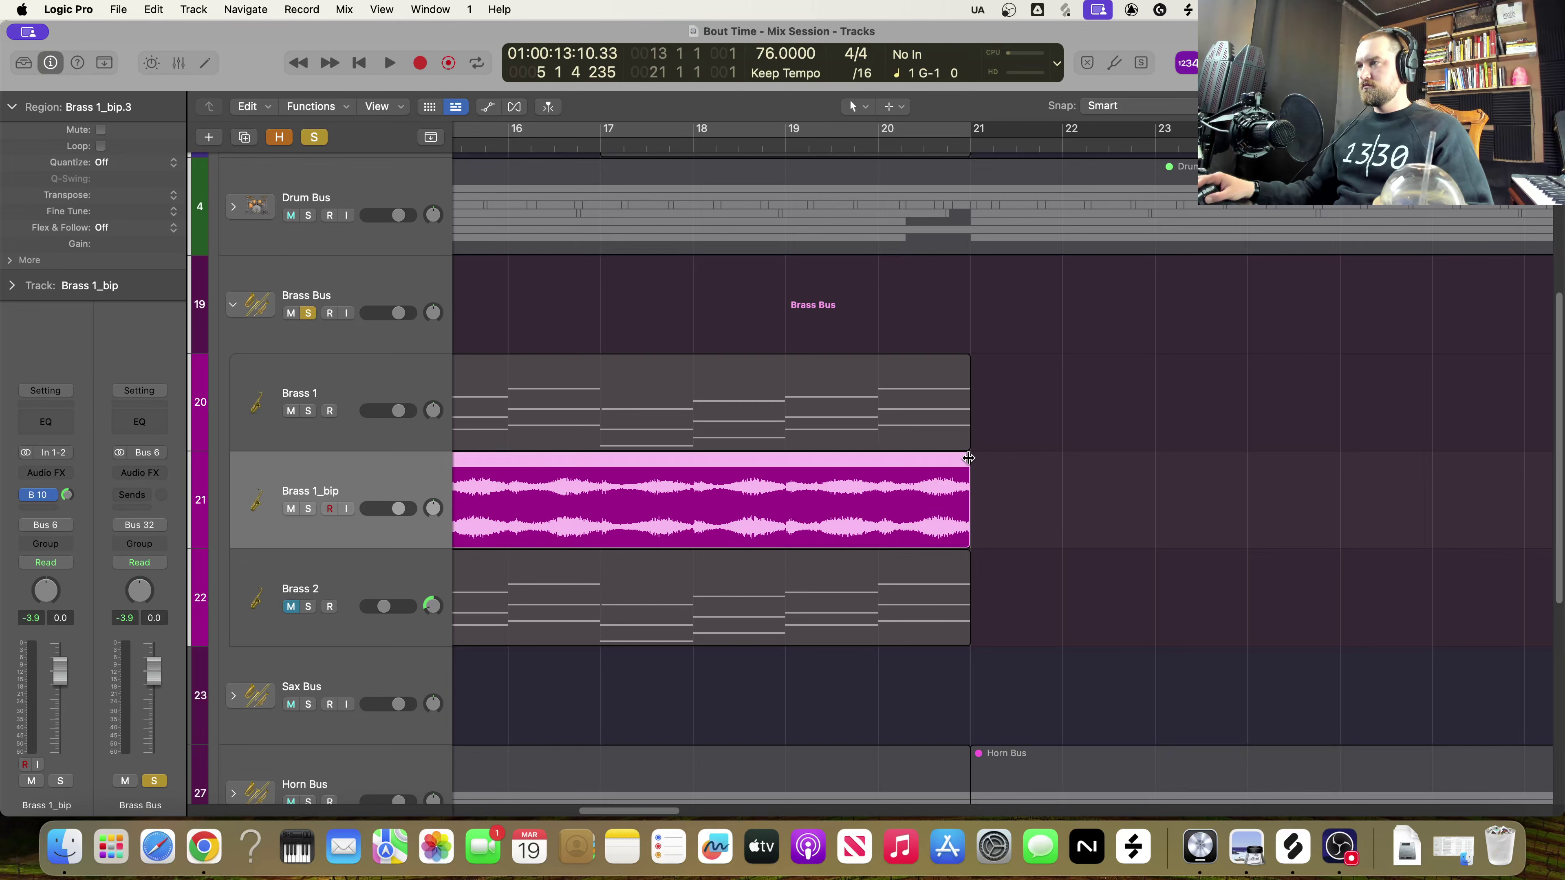
pyautogui.hscroll(-15, 953, 639)
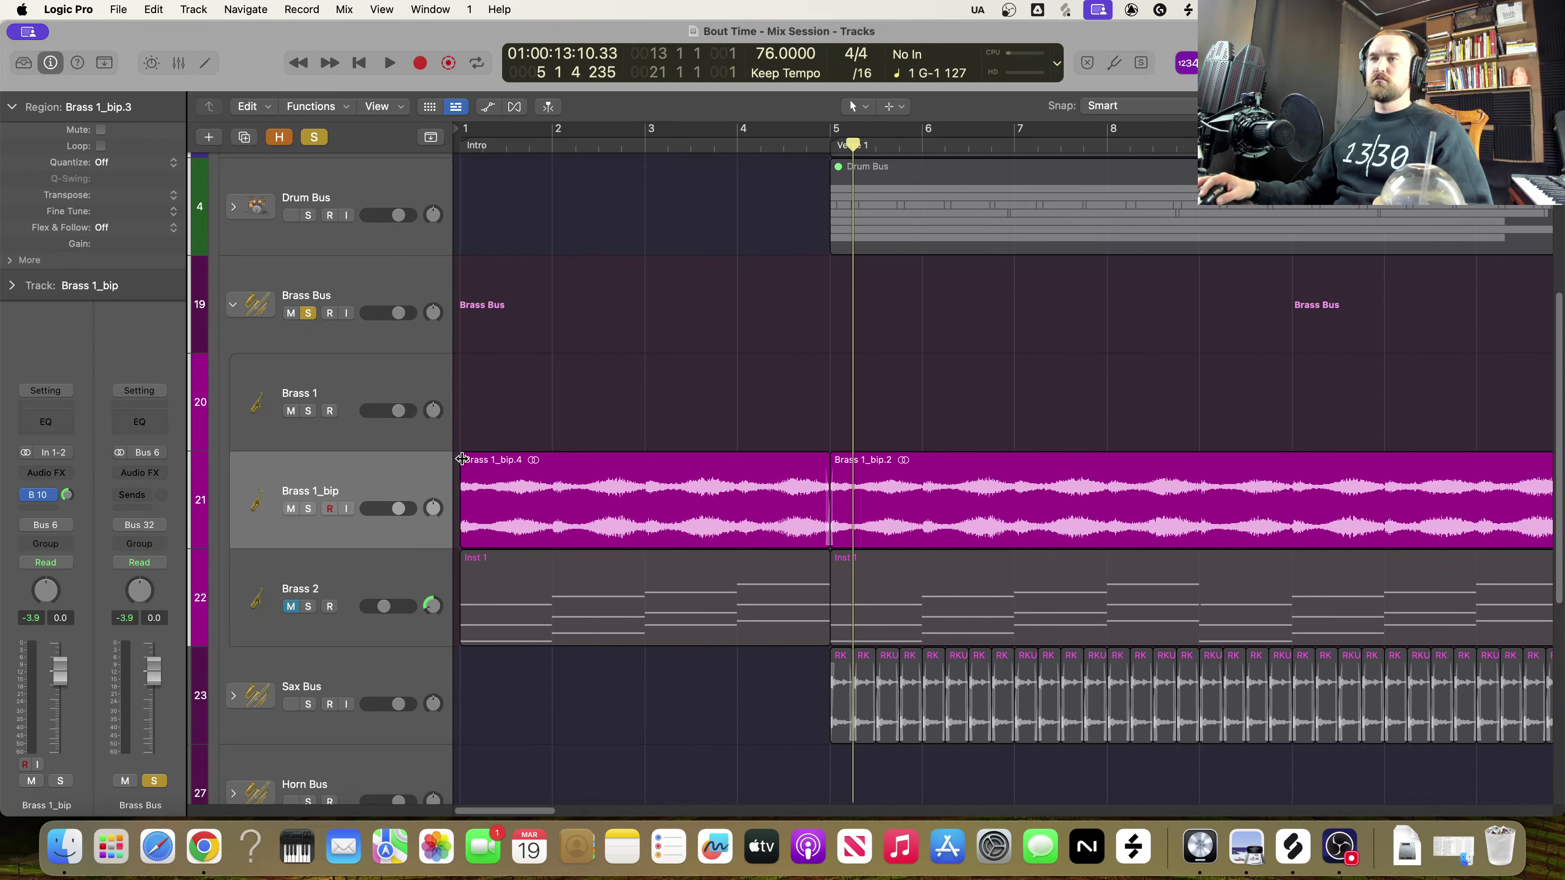
pyautogui.click(462, 459)
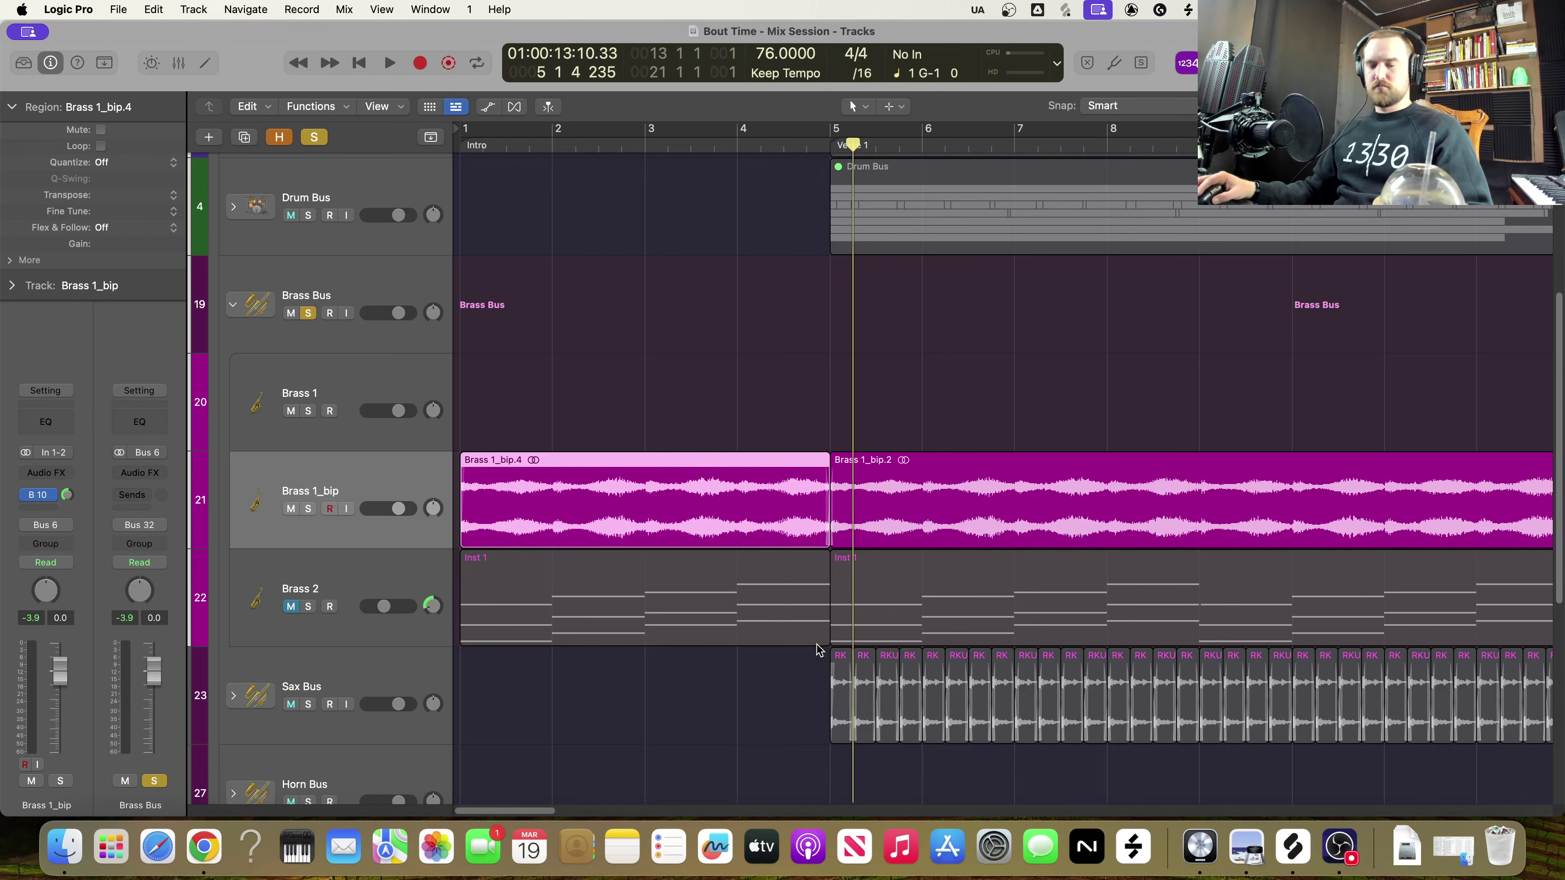
# Create a duplicate of the Brass 1_bip track and copy the three bounced regions onto it at the same bar positions
pyautogui.hscroll(-10, 881, 654)
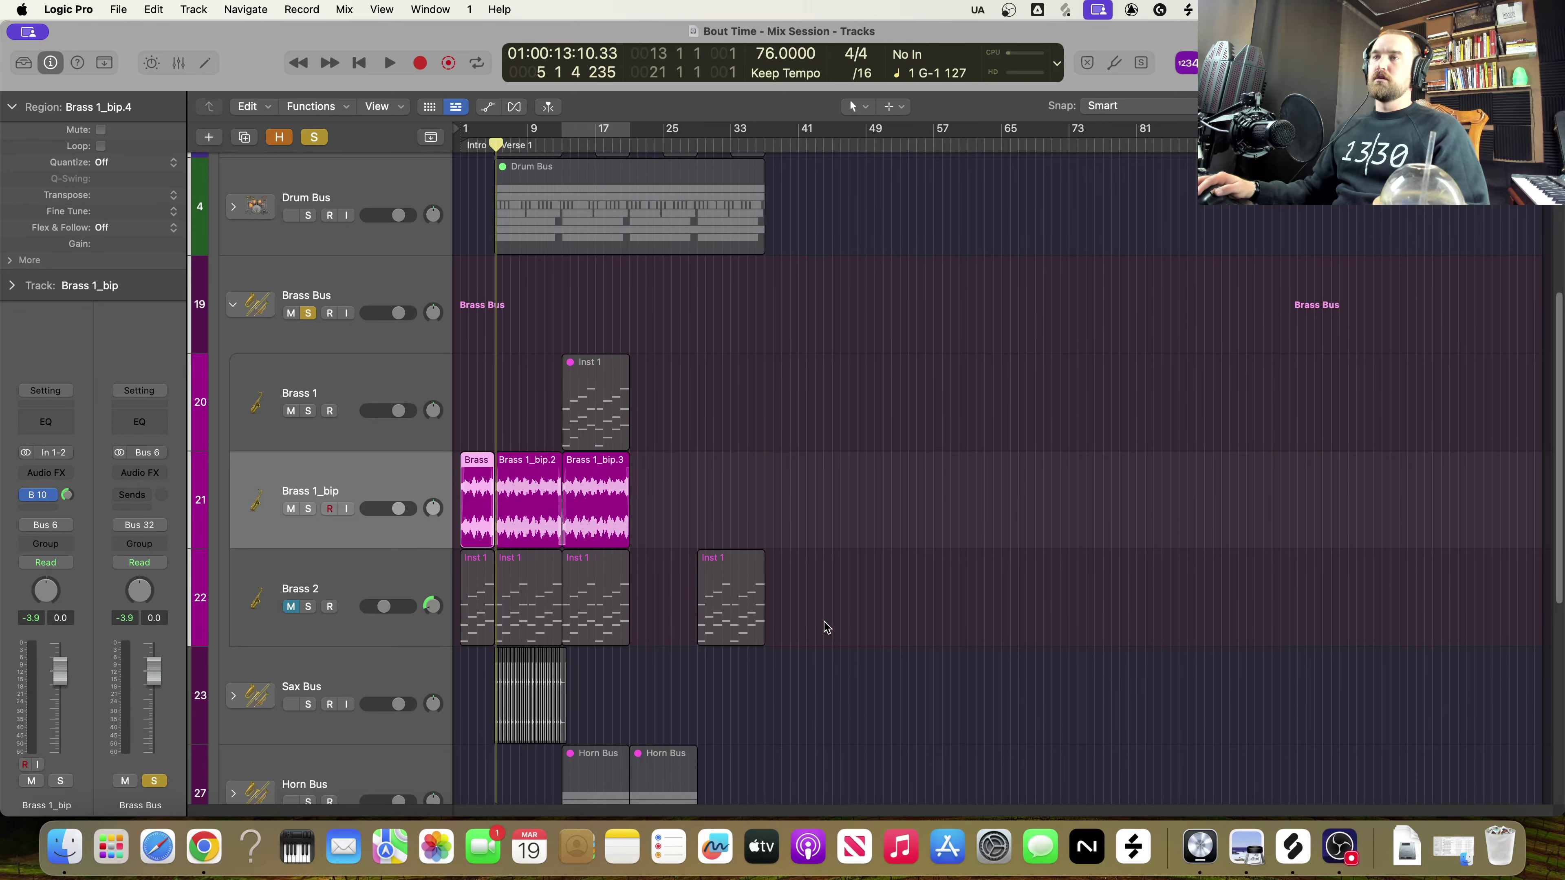
pyautogui.click(338, 590)
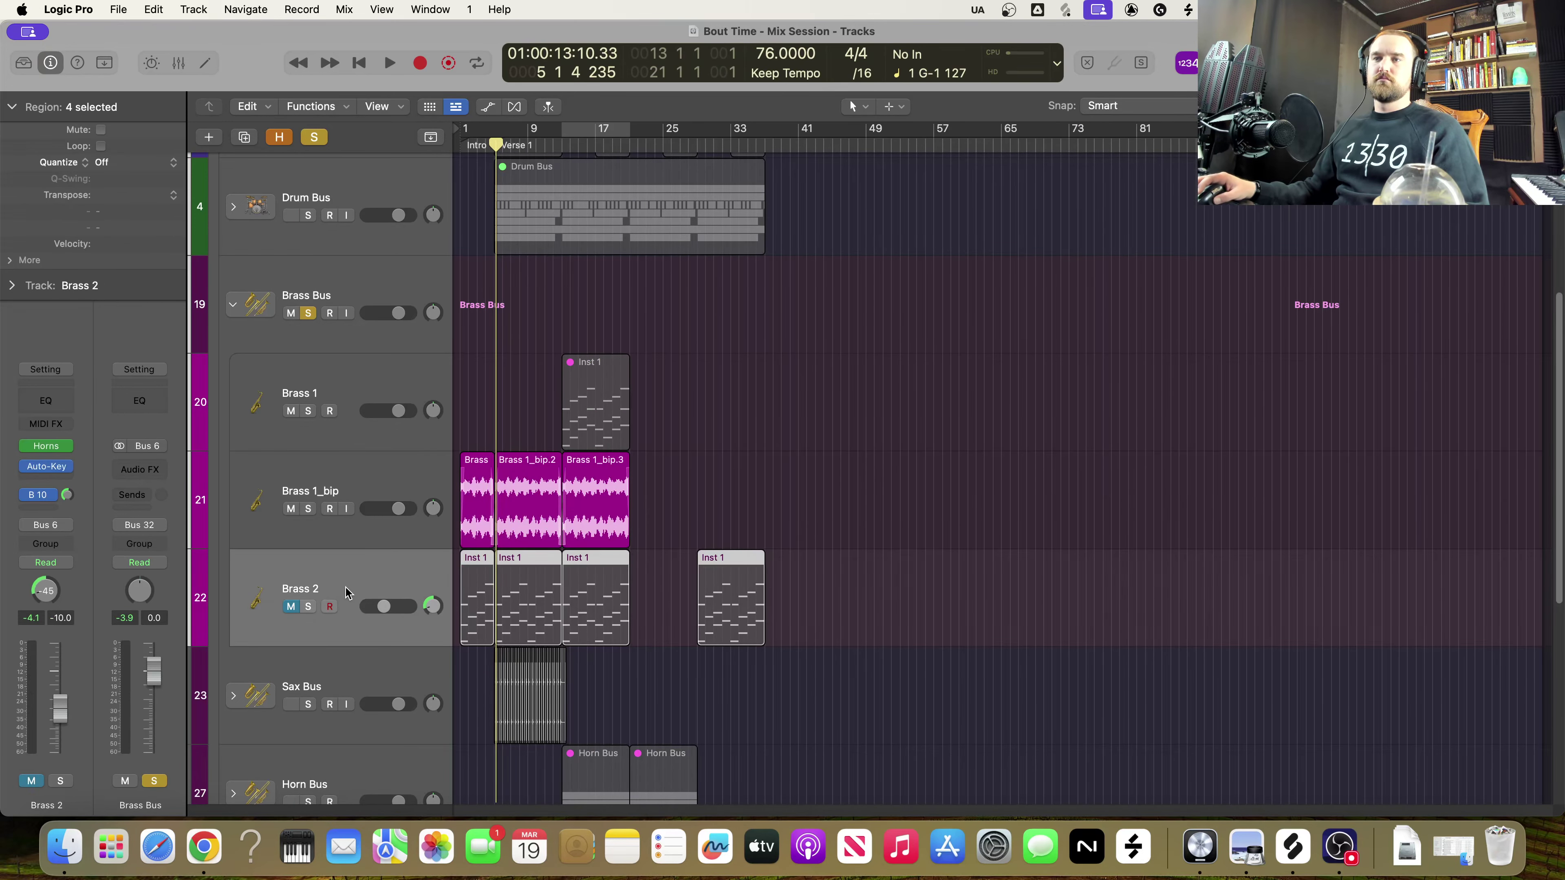
pyautogui.click(368, 476)
pyautogui.press('super+d')
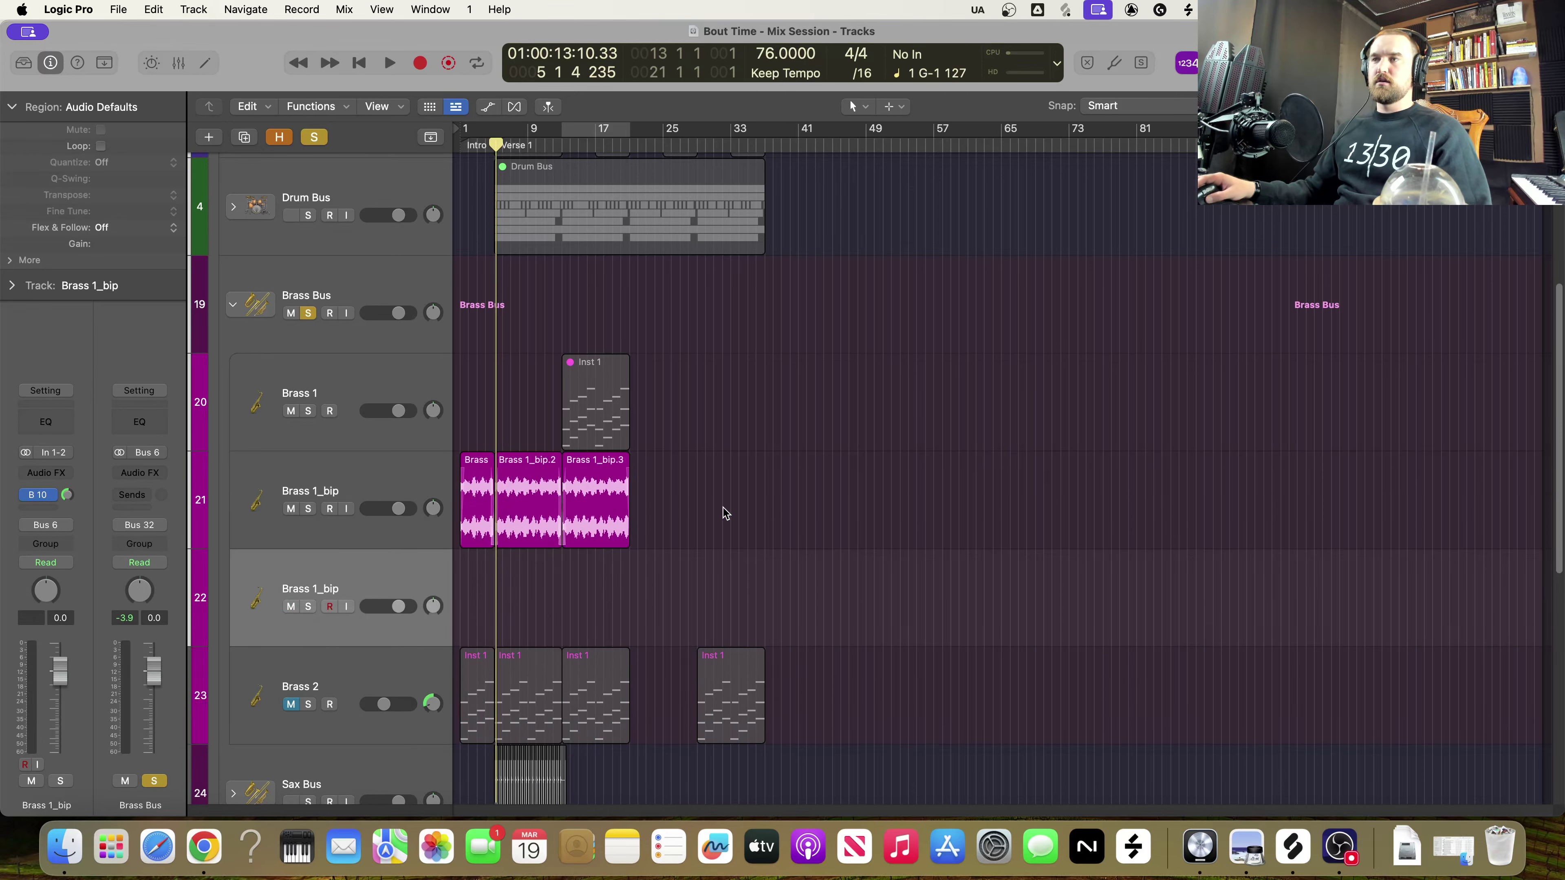
pyautogui.moveTo(724, 510); pyautogui.dragTo(486, 617)
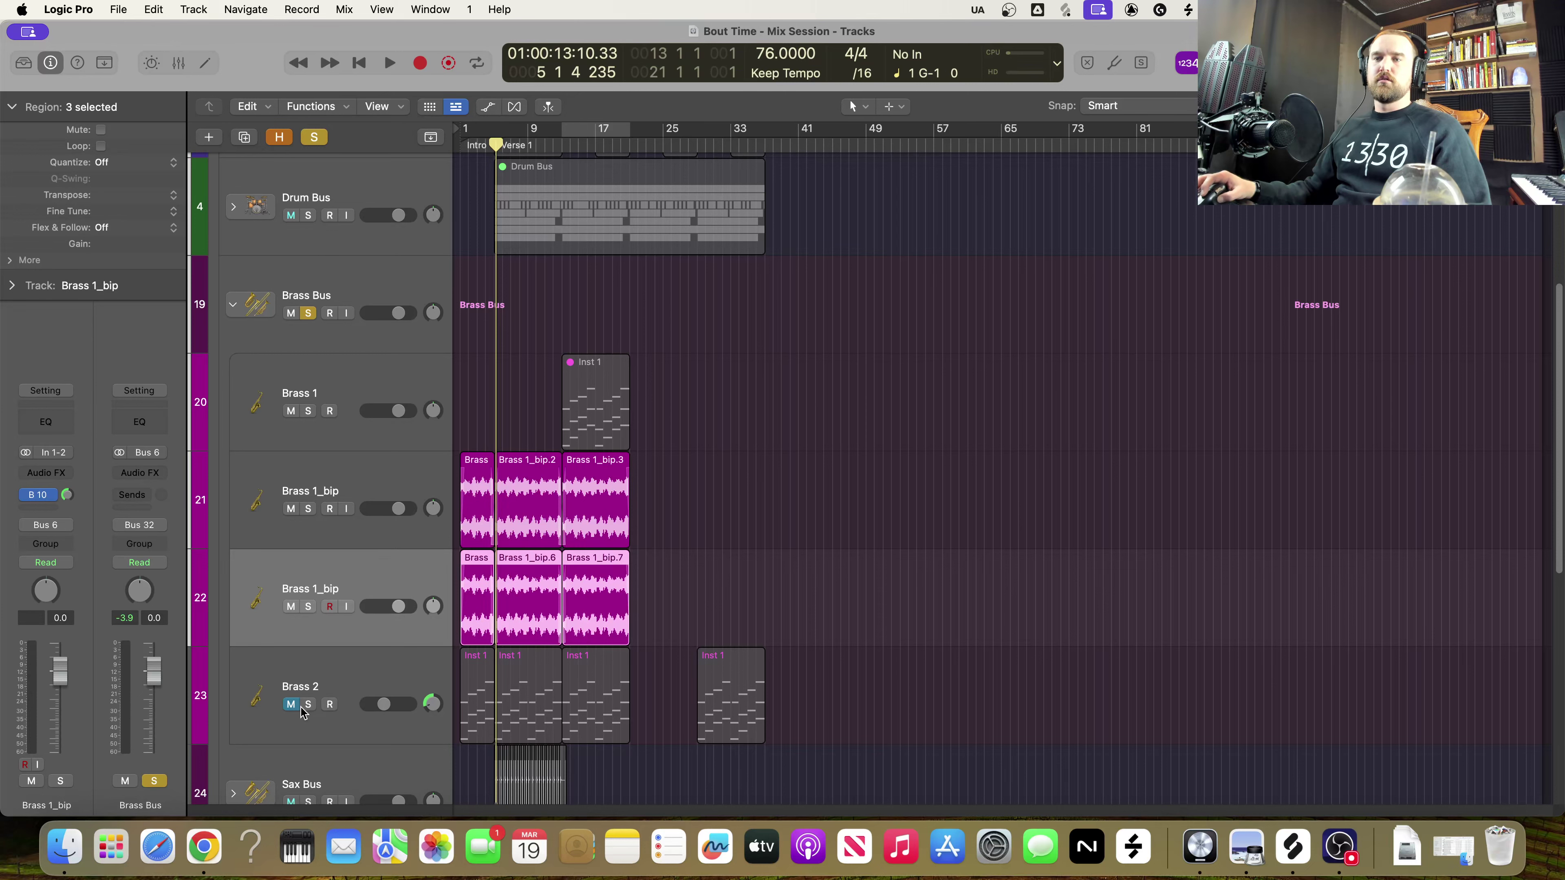
# Flag the Brass 2 and Brass 1 instrument tracks for hiding, and mute Brass 1
pyautogui.click(298, 676)
pyautogui.press('h')
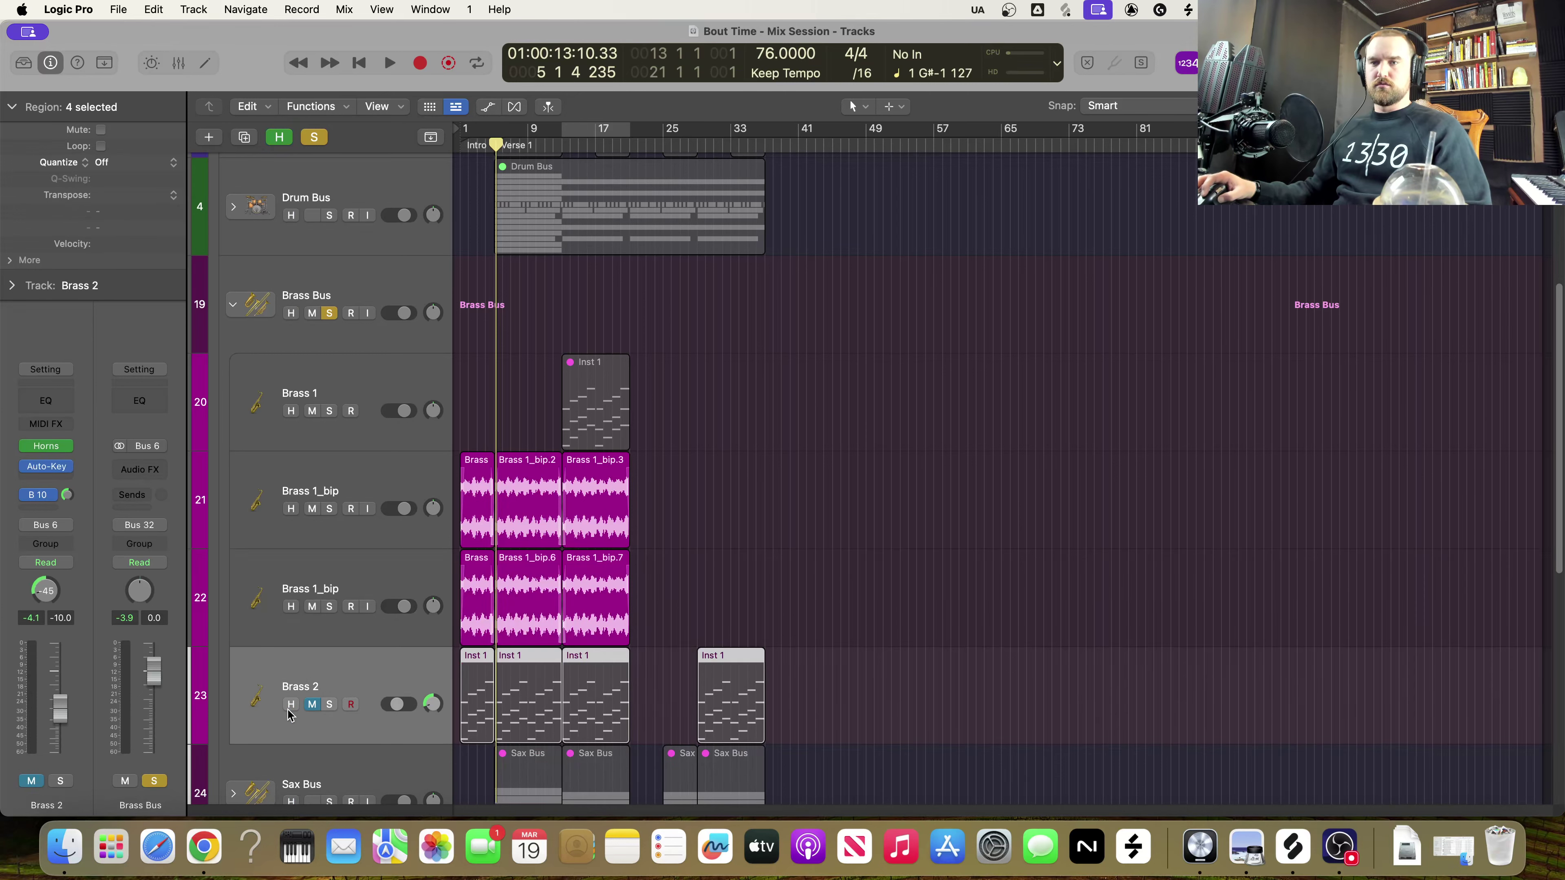
pyautogui.click(331, 399)
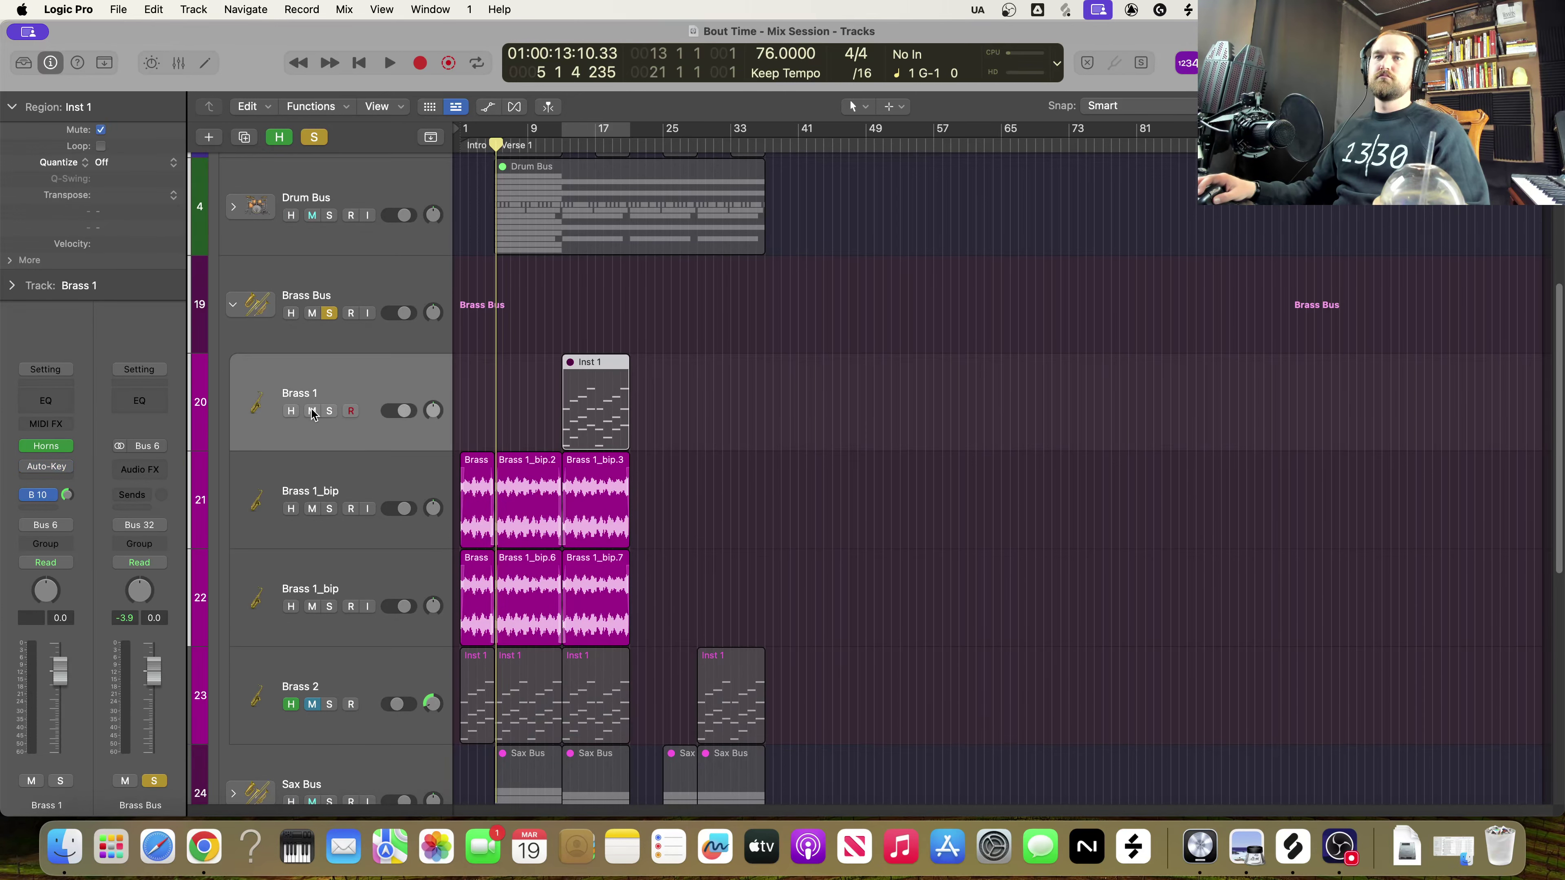
pyautogui.click(313, 412)
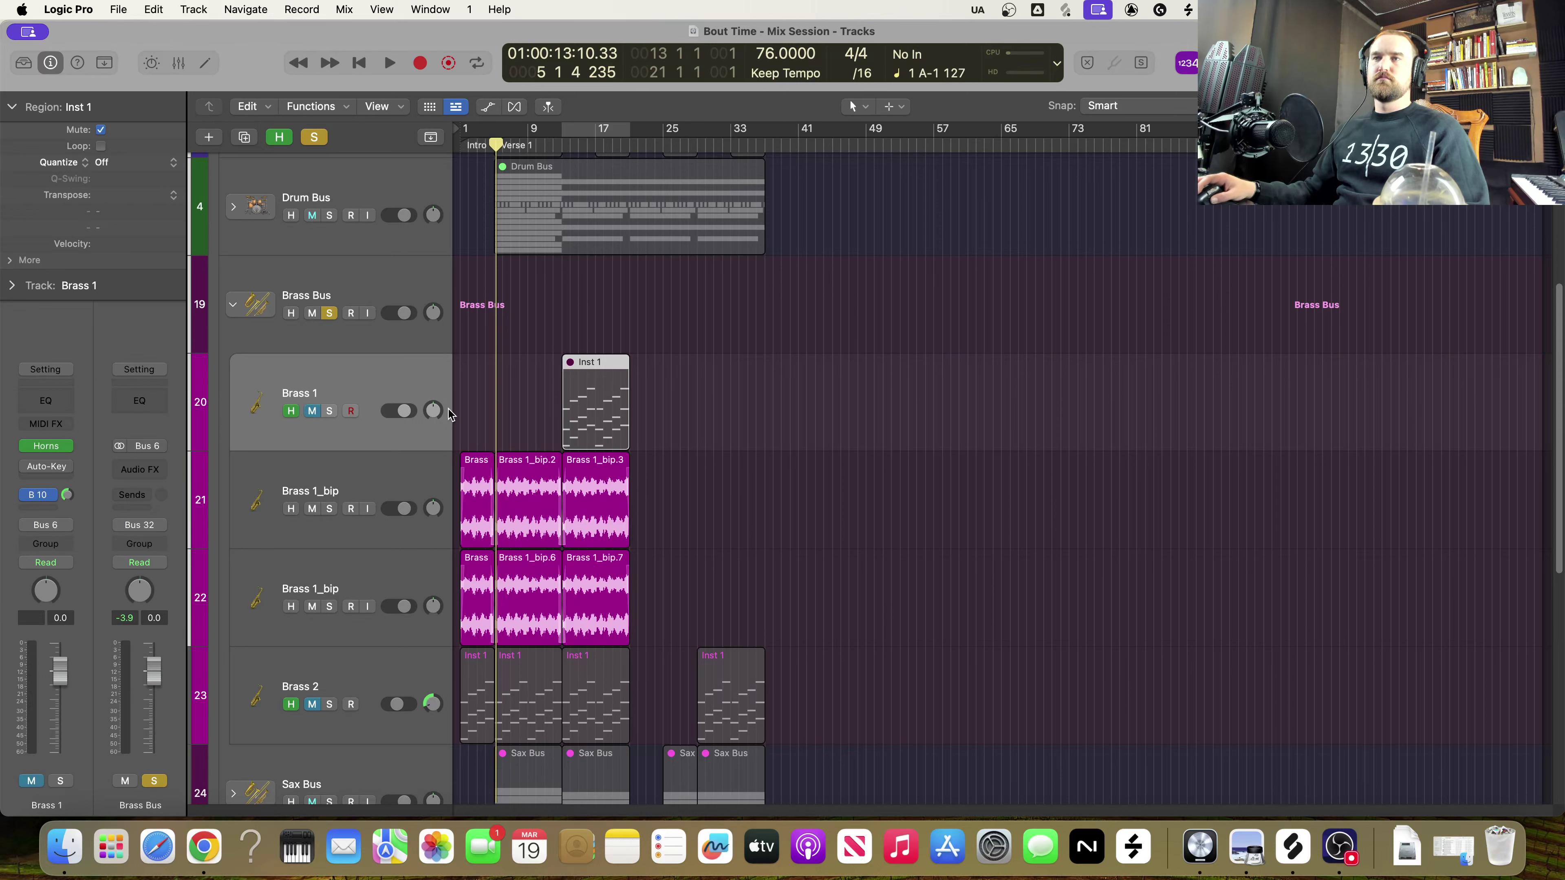
# Pan the Brass 1 instrument track partway to the right, opposite to Brass 2
pyautogui.moveTo(434, 413); pyautogui.dragTo(435, 668)
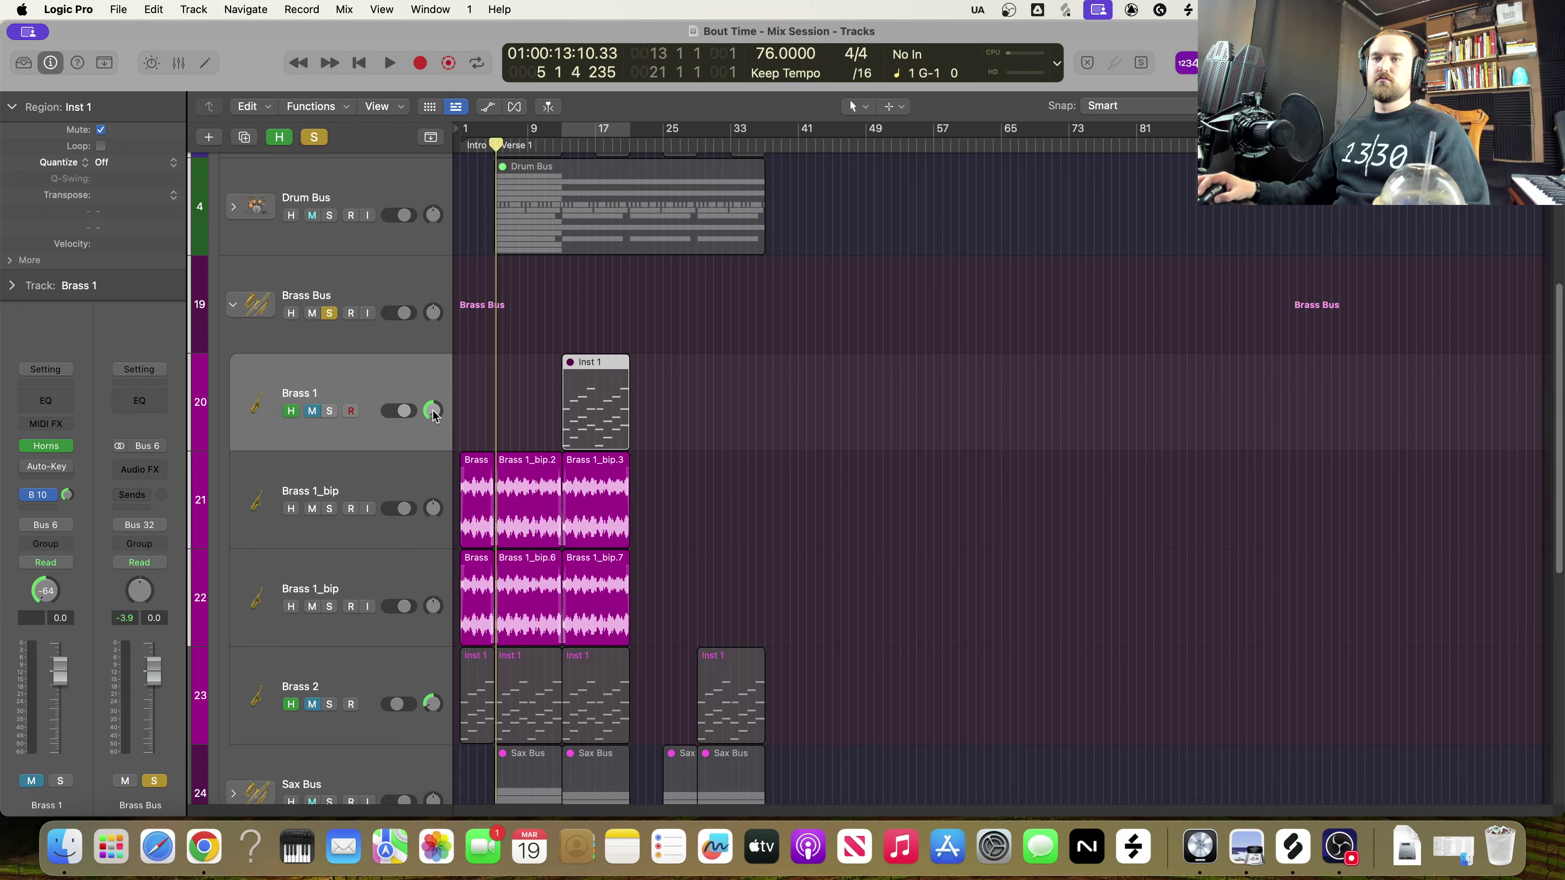
pyautogui.moveTo(434, 411); pyautogui.dragTo(444, 352)
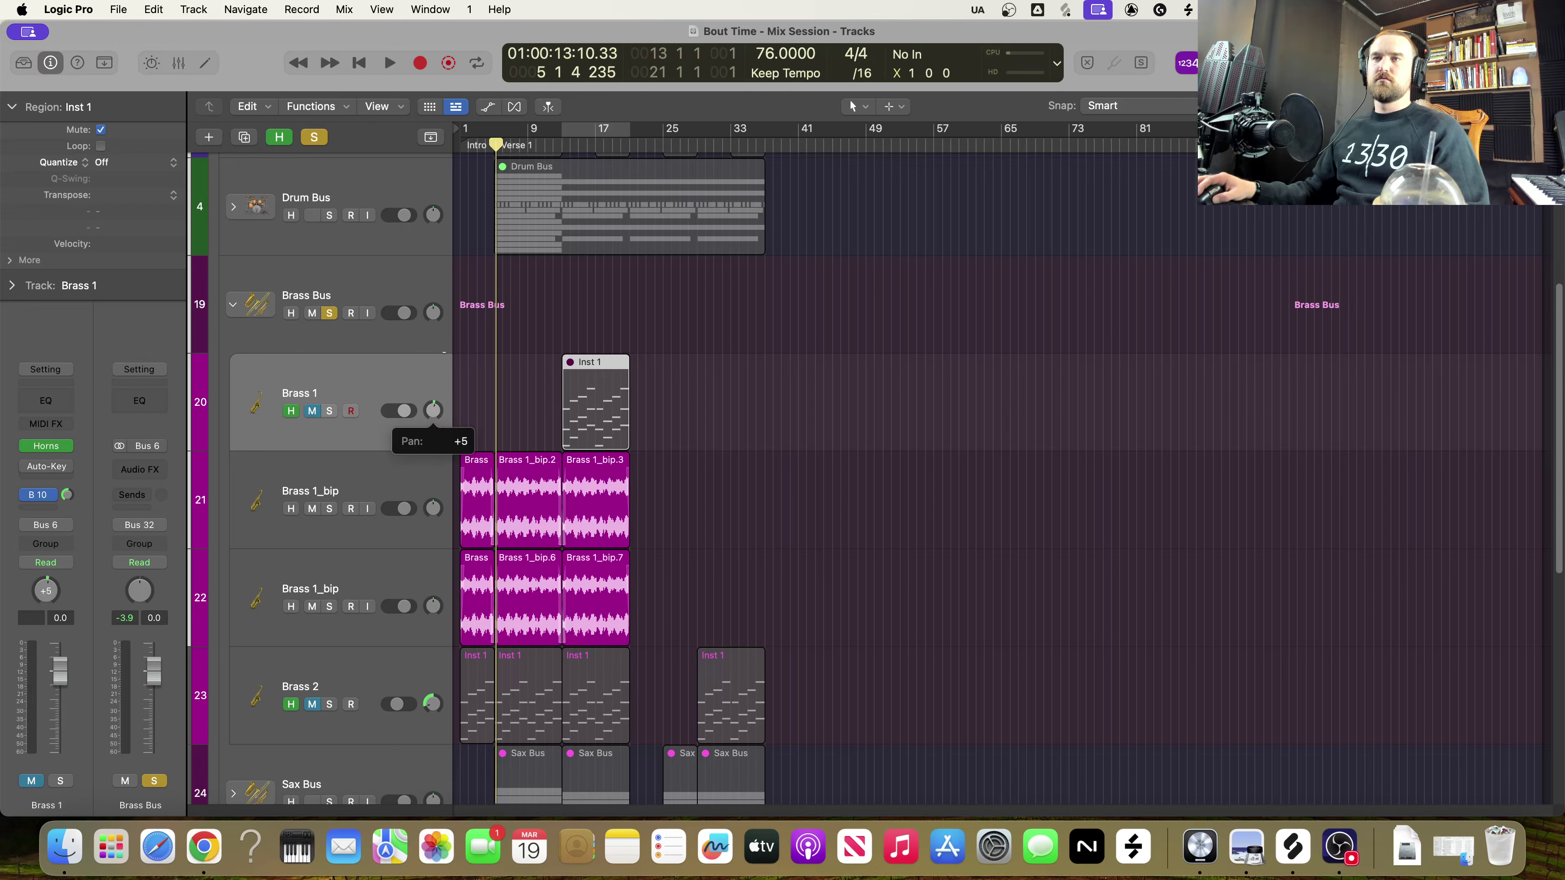
pyautogui.moveTo(433, 411); pyautogui.dragTo(433, 603)
# Pan the first Brass 1_bip track left to about -47 and its duplicate partway right, and hide the flagged tracks
pyautogui.moveTo(424, 412); pyautogui.dragTo(425, 511)
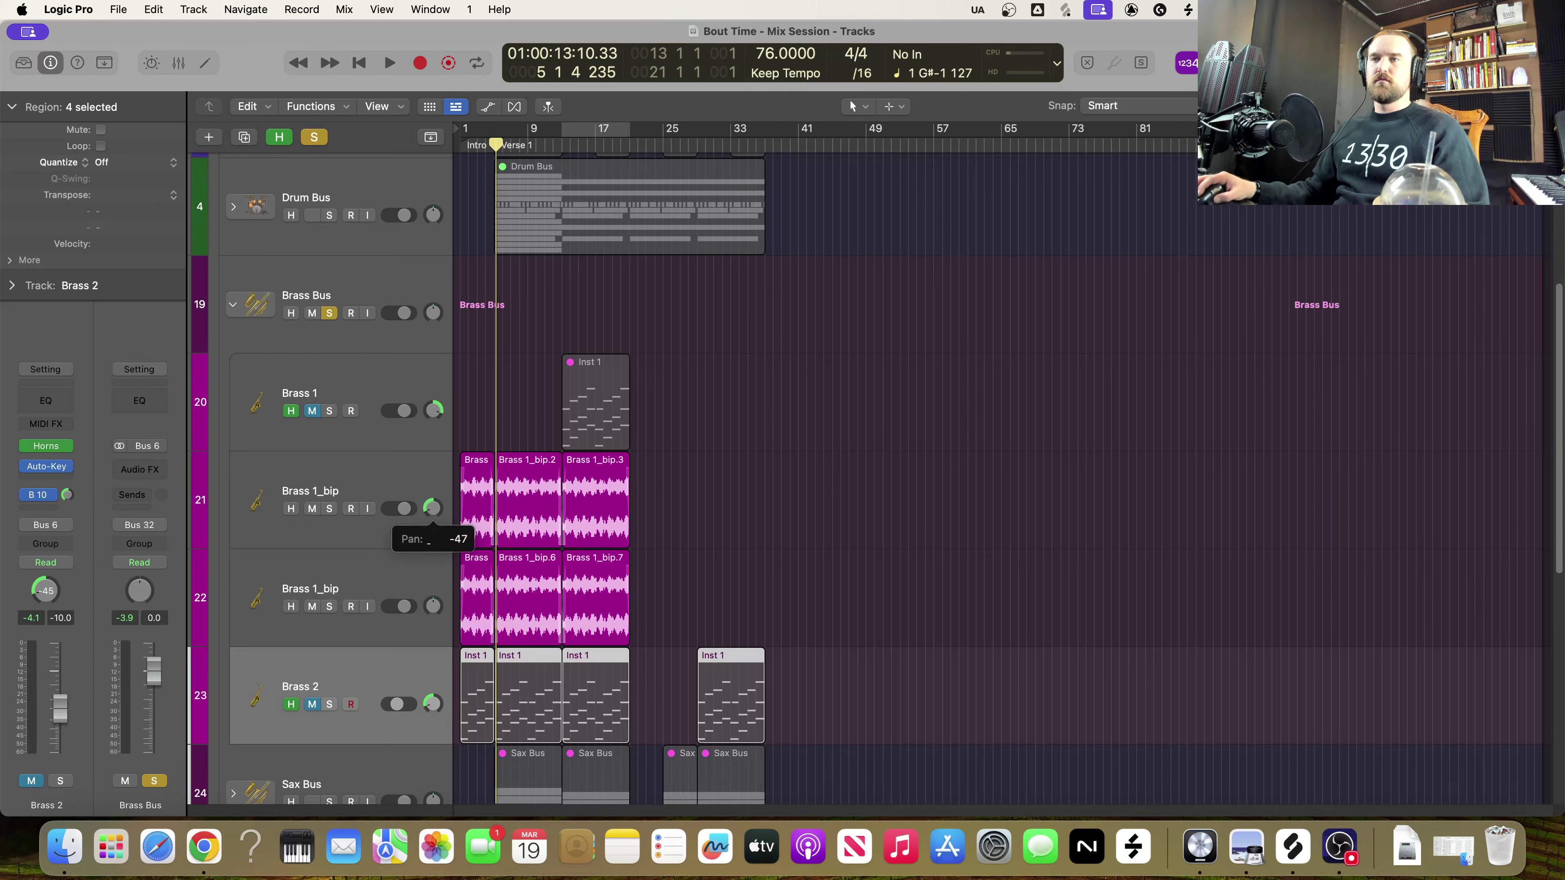
pyautogui.moveTo(425, 511); pyautogui.dragTo(425, 543)
pyautogui.moveTo(434, 606); pyautogui.dragTo(433, 583)
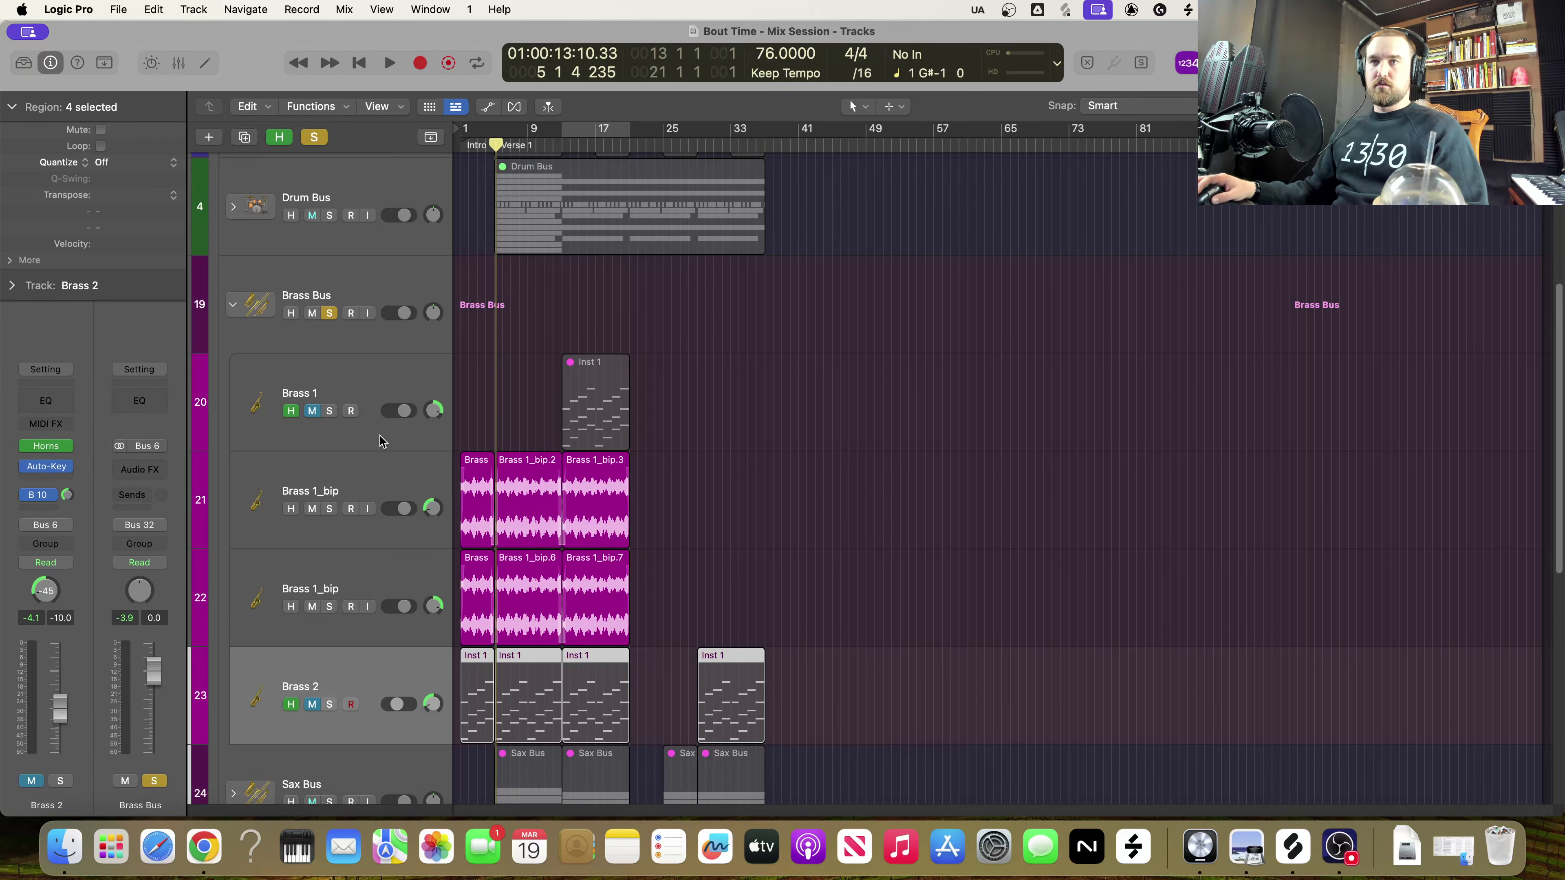
pyautogui.hotkey('ctrl', 'h')
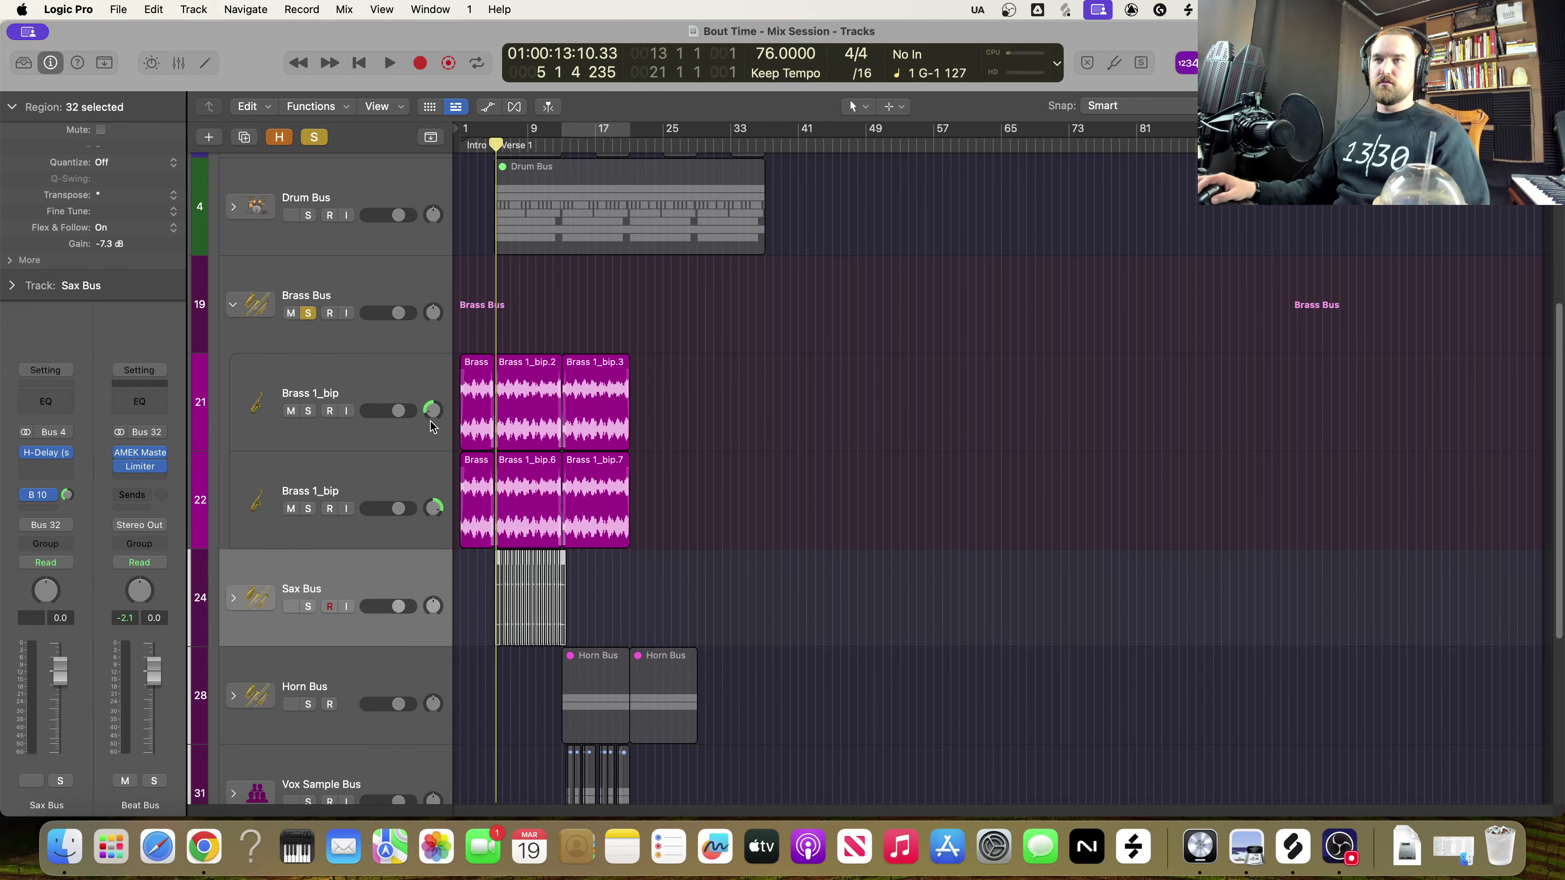
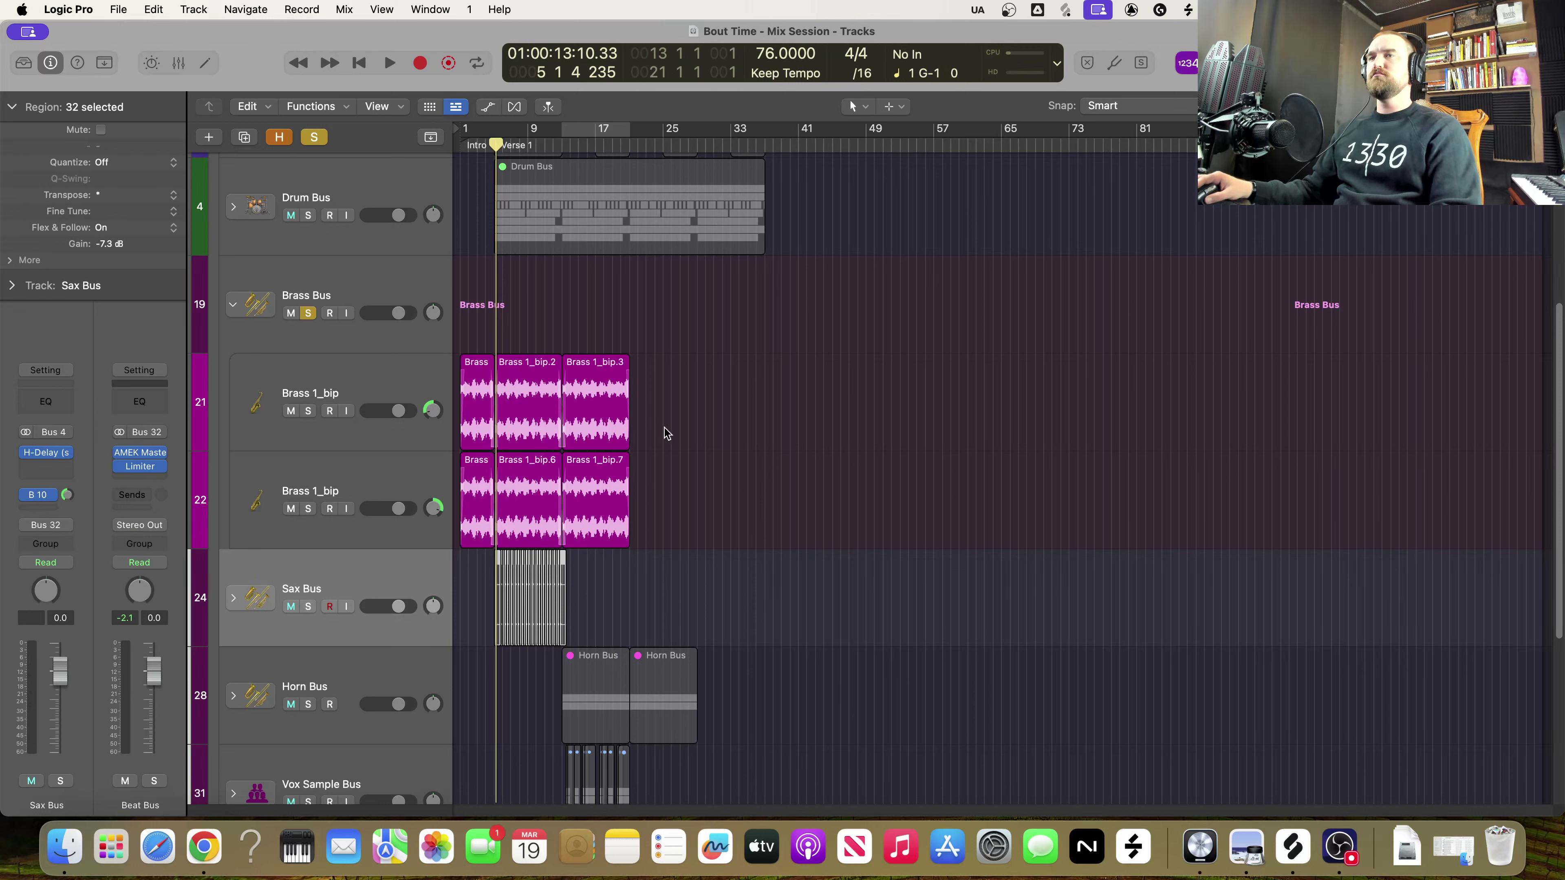
# Unsolo the Brass Bus and play from bar 5 to hear the doubled brass in the full mix
pyautogui.press('space')
pyautogui.click(309, 313)
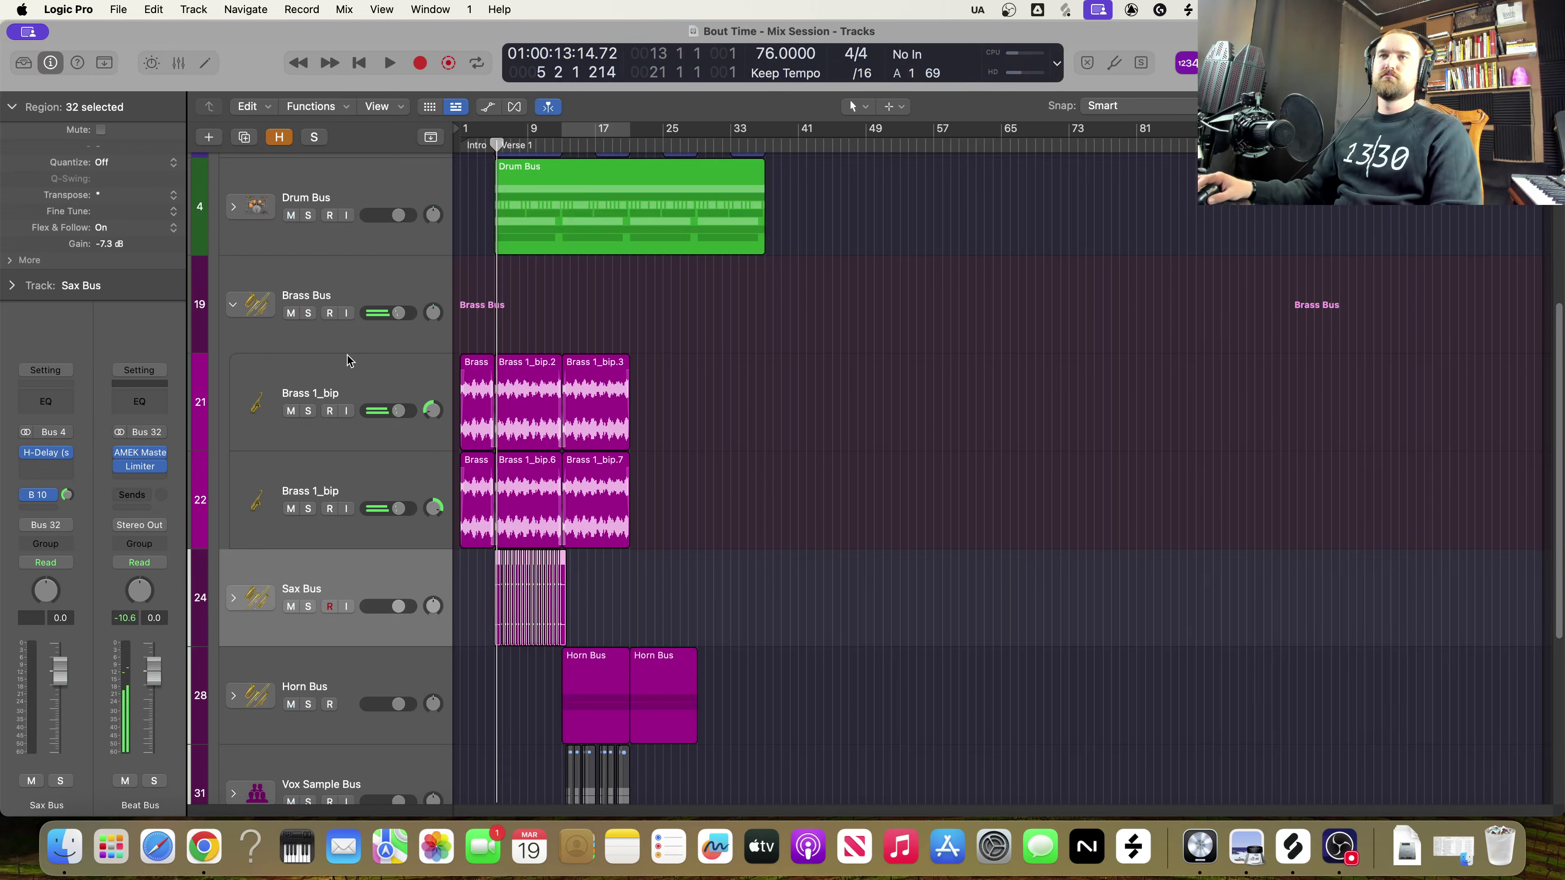
pyautogui.press('space')
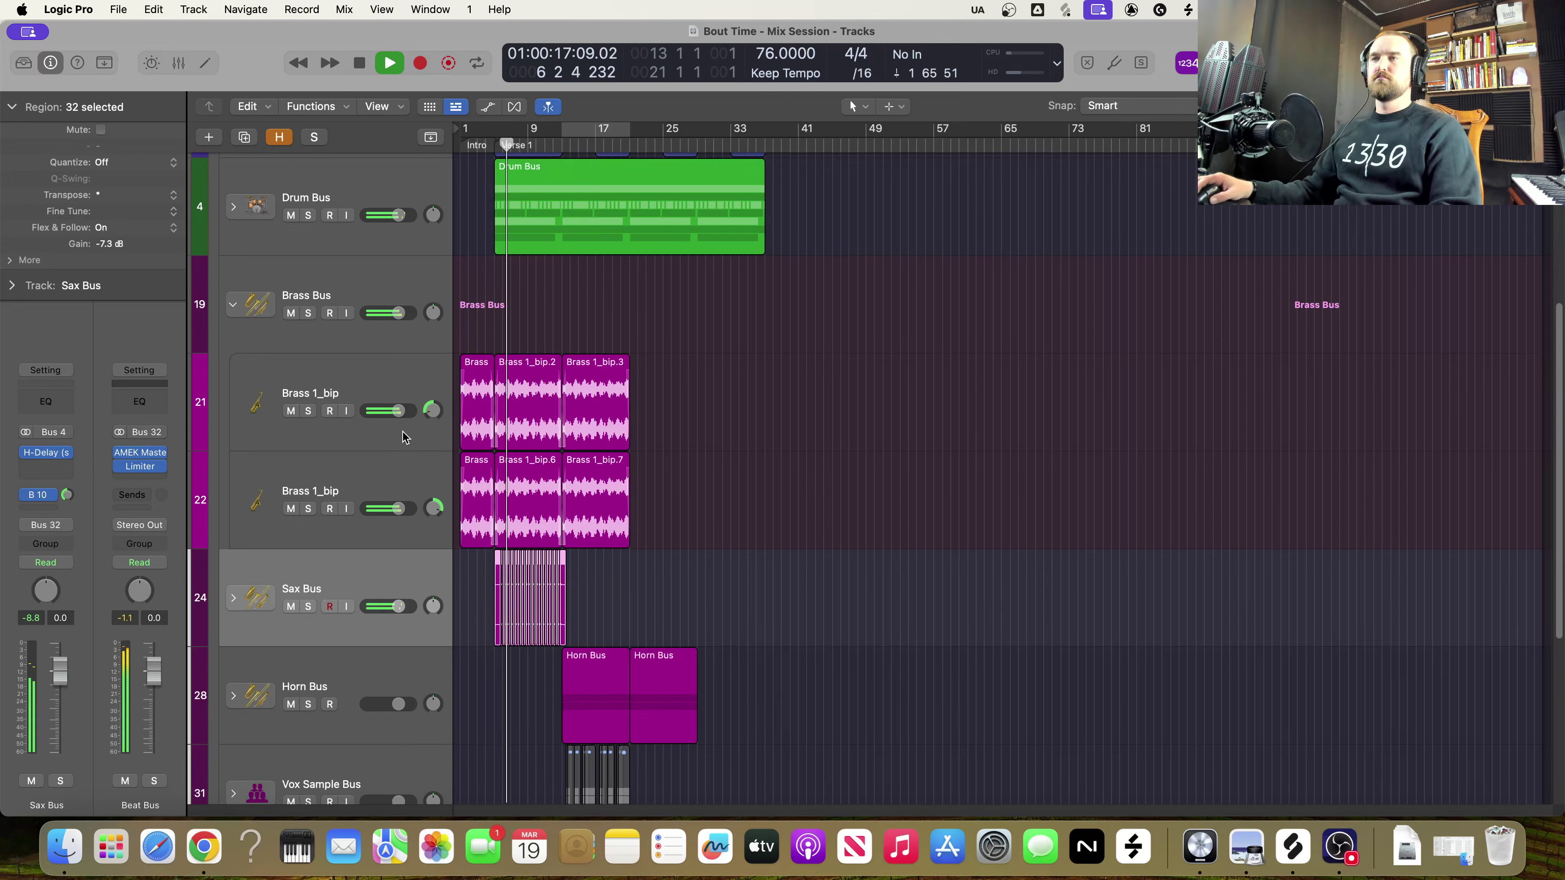
# Normalize the six Brass 1_bip regions individually to a -10.0 dB peak and play the mix to check the level
pyautogui.press('space')
pyautogui.moveTo(679, 509); pyautogui.dragTo(482, 407)
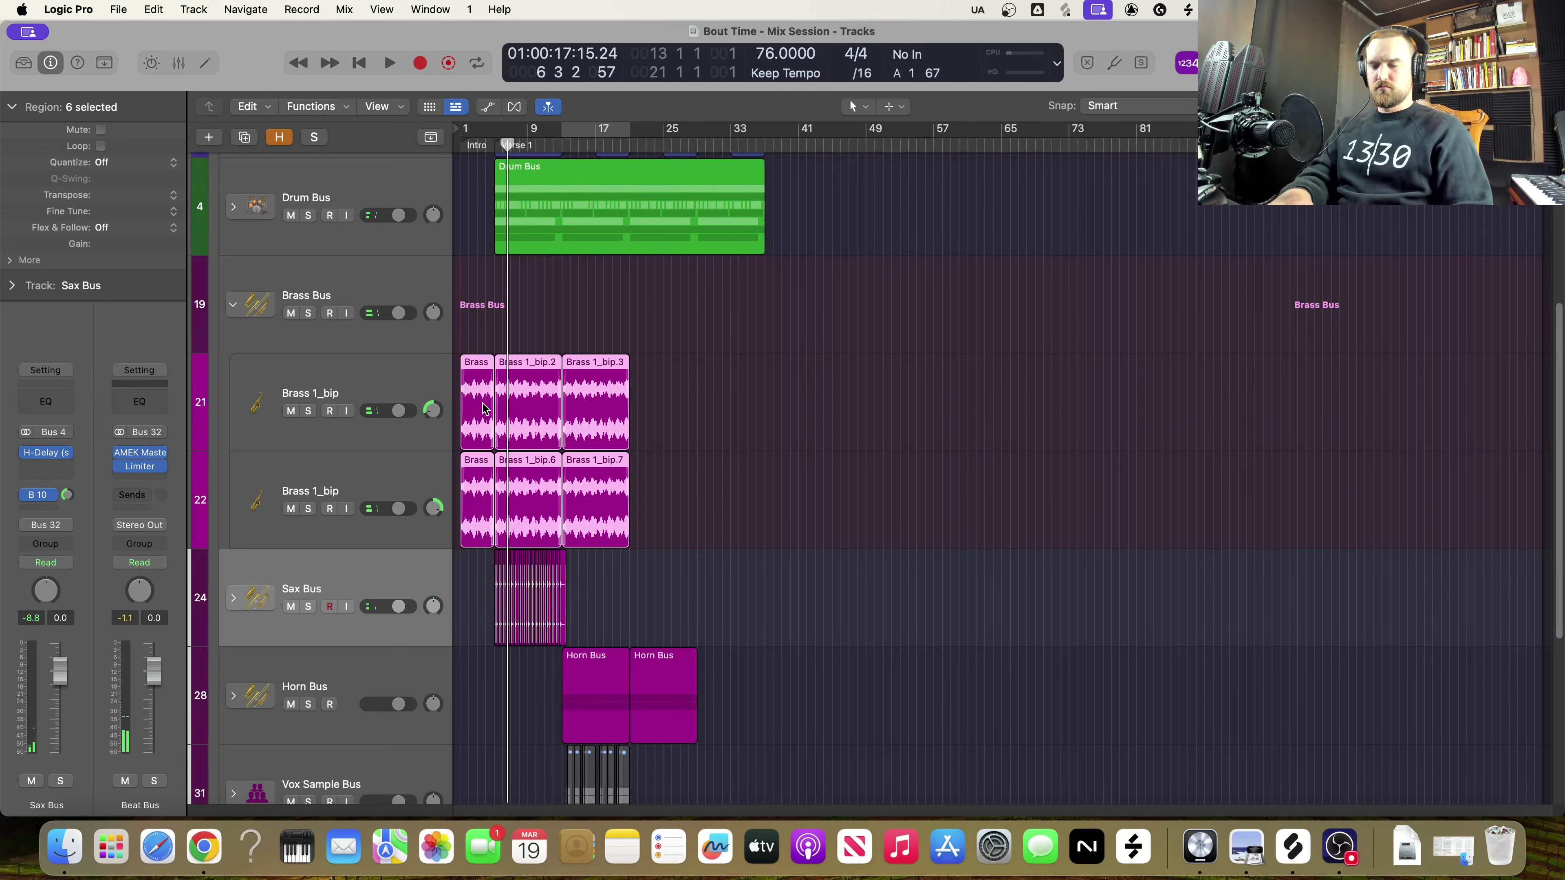
pyautogui.hotkey('ctrl', 'g')
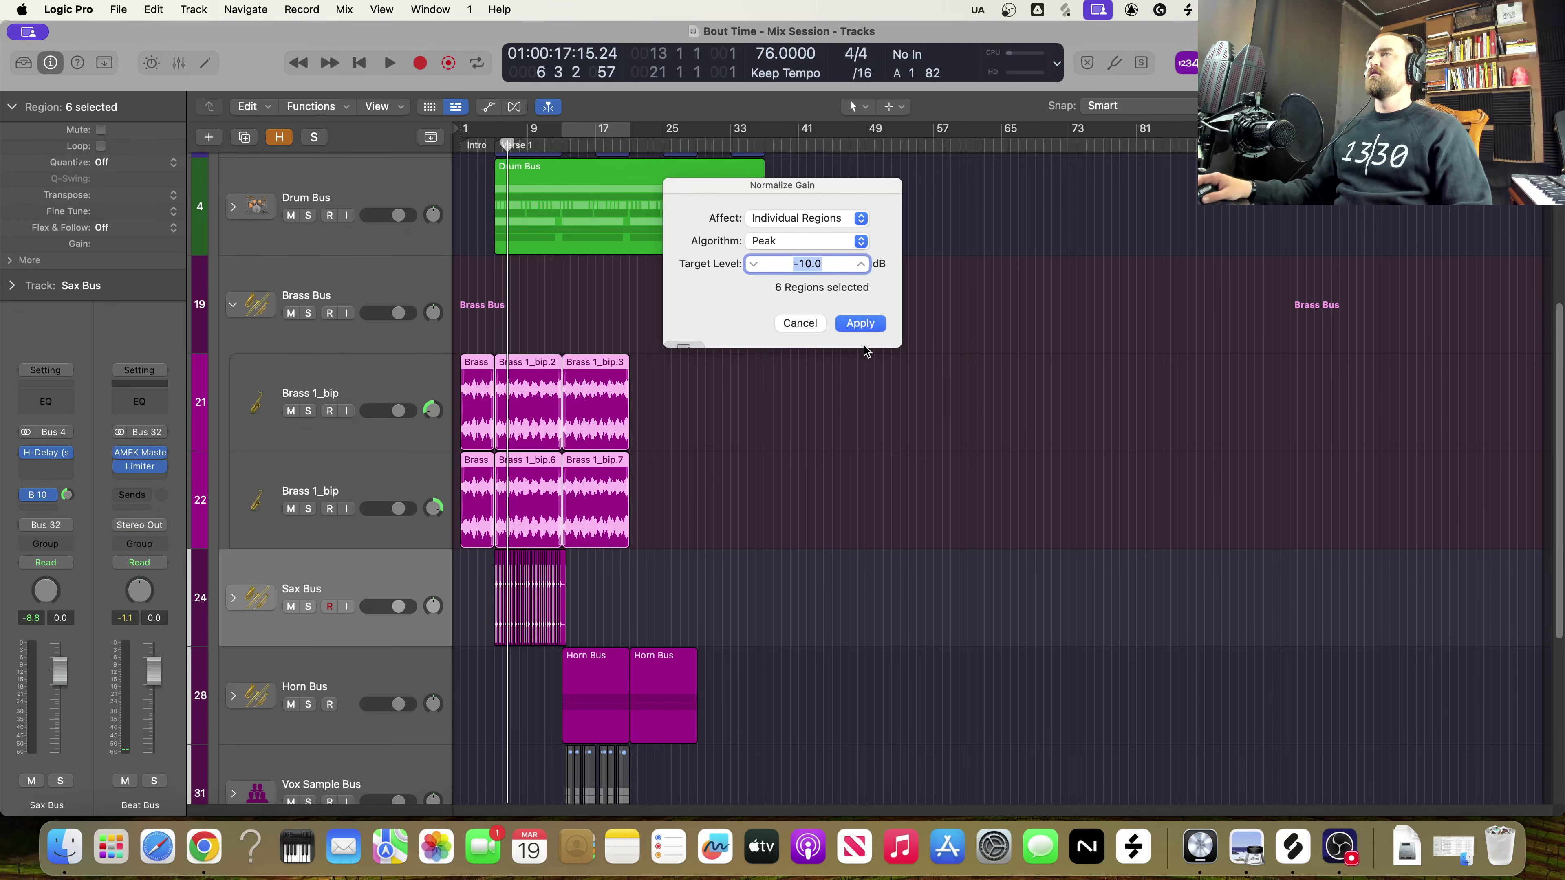
pyautogui.click(863, 324)
pyautogui.click(755, 484)
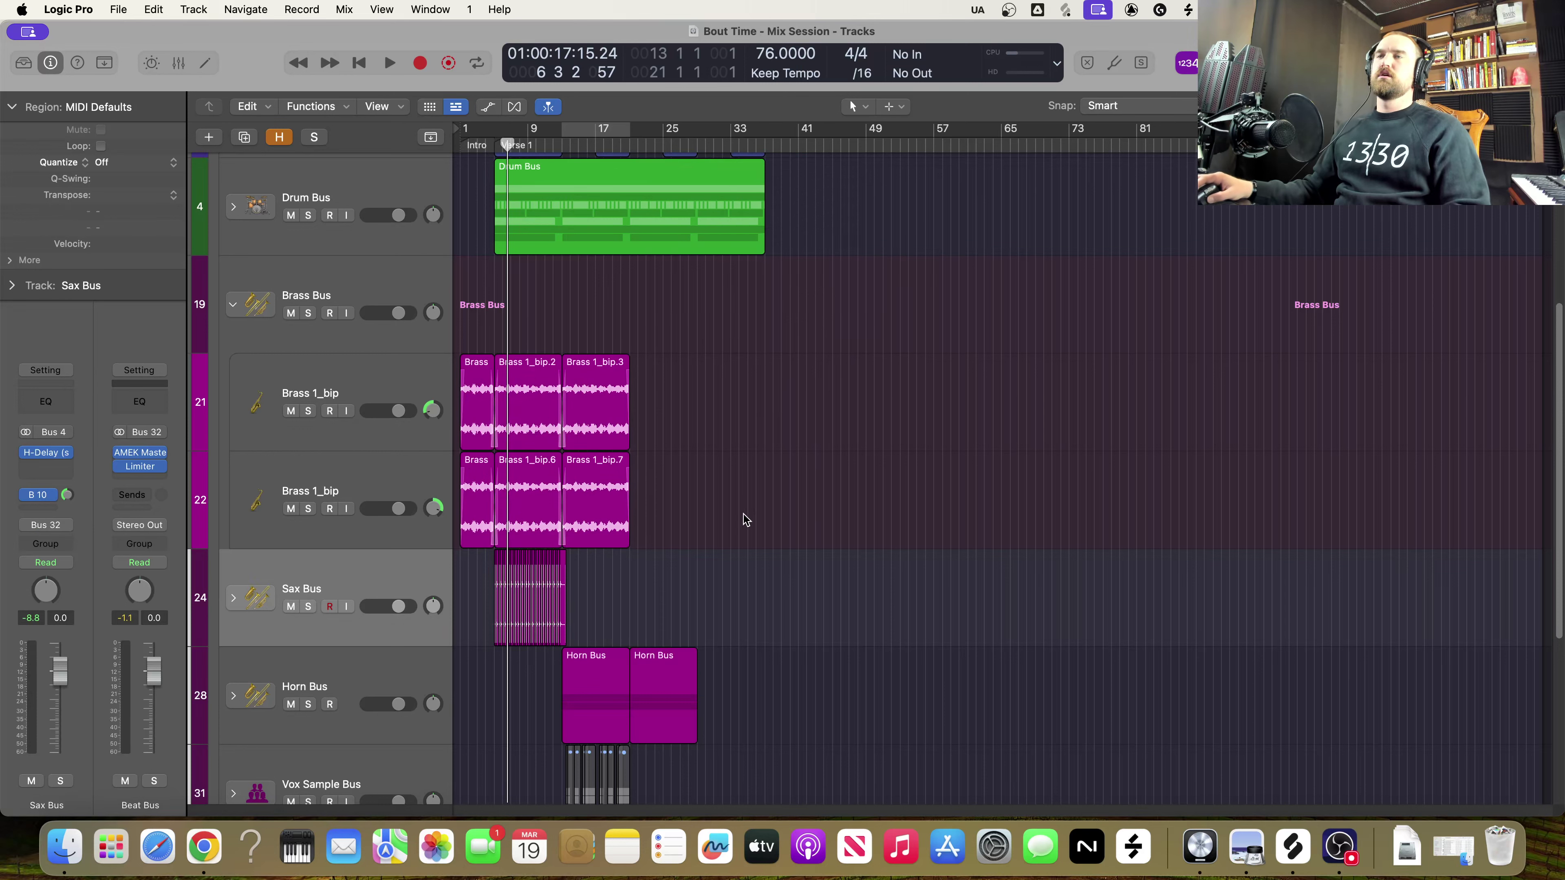
pyautogui.press('space')
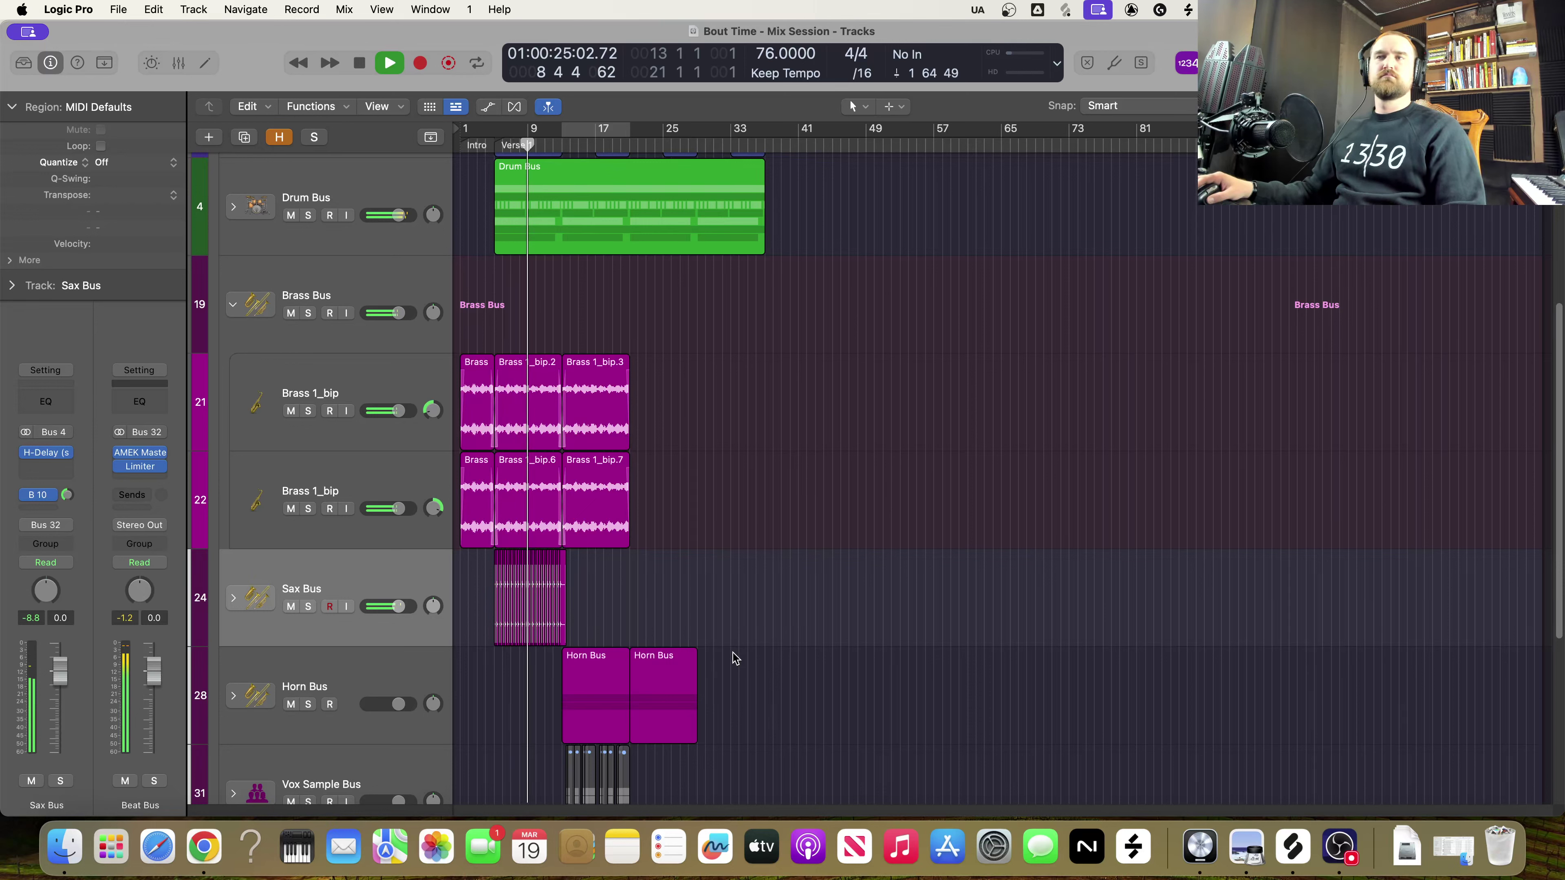
pyautogui.press('space')
# Collapse the Brass Bus stack
pyautogui.click(218, 322)
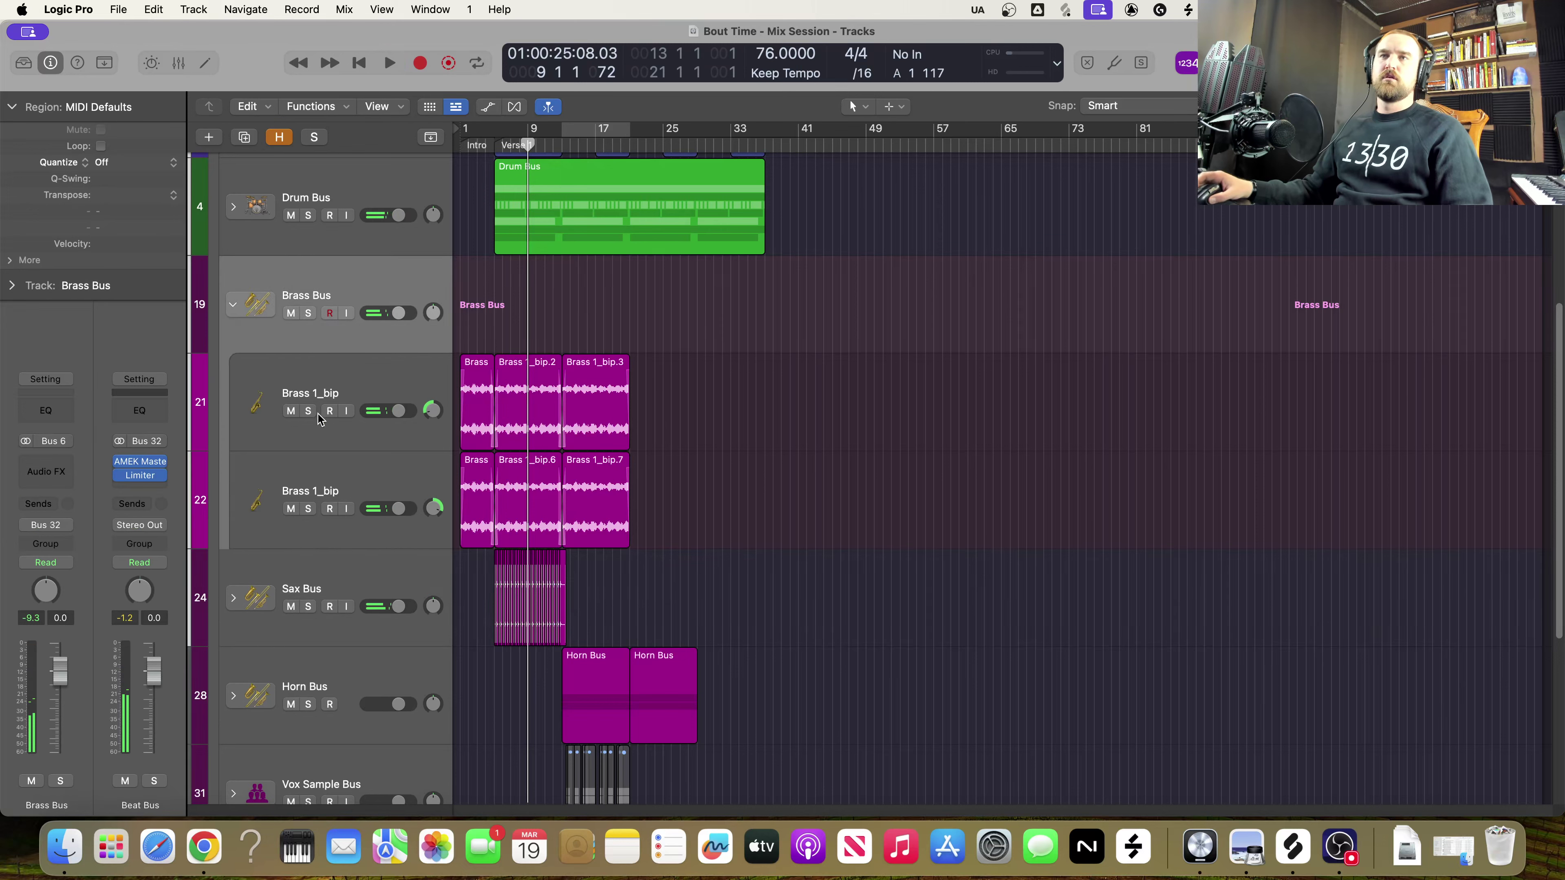
pyautogui.click(233, 305)
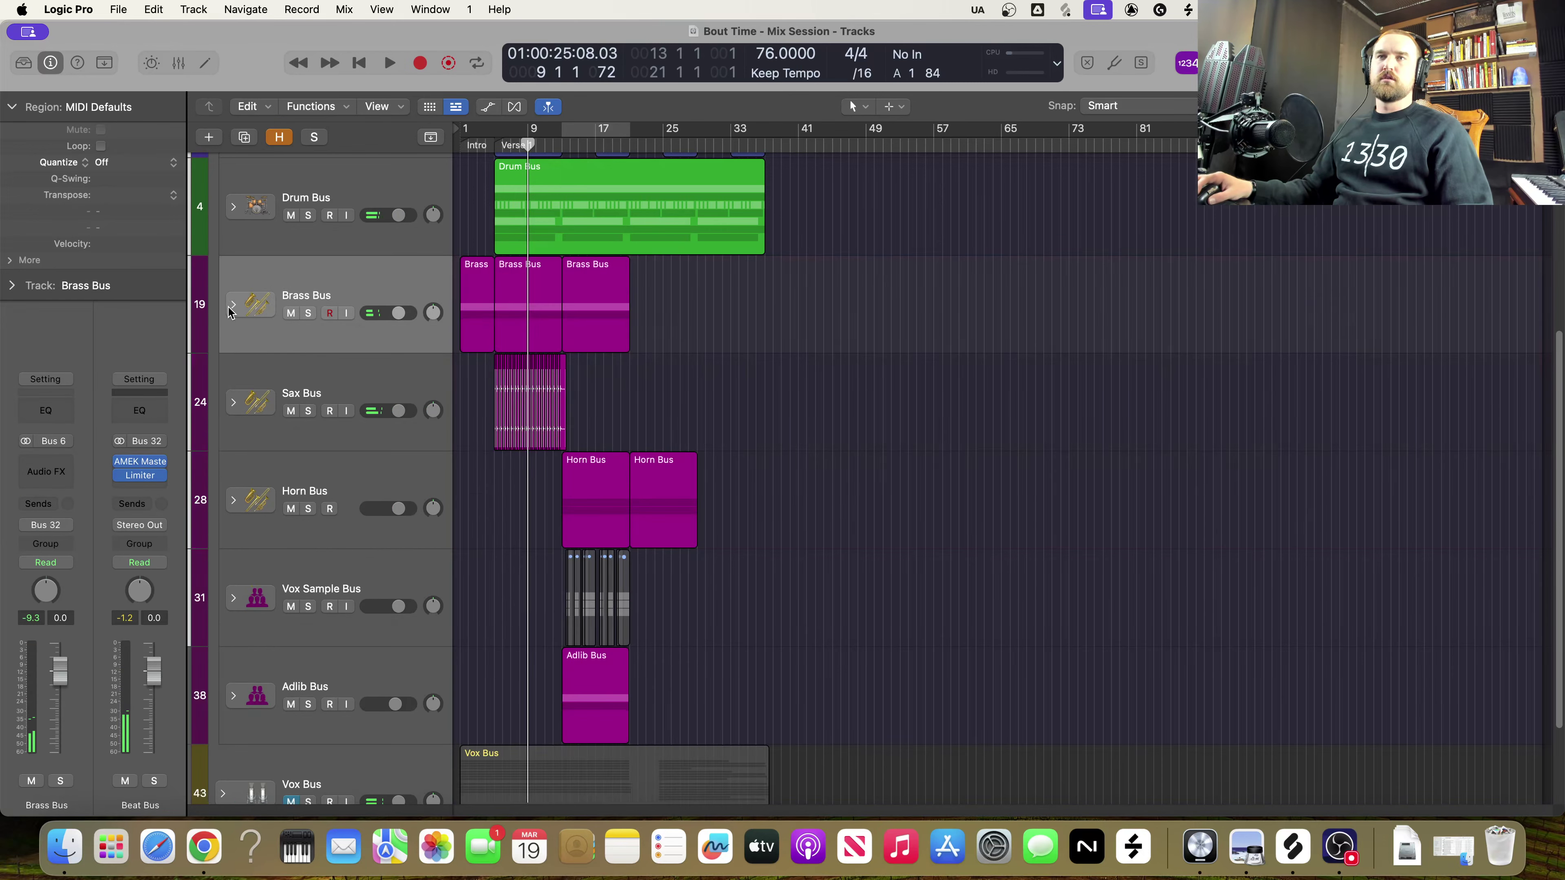
pyautogui.click(234, 404)
pyautogui.click(234, 404)
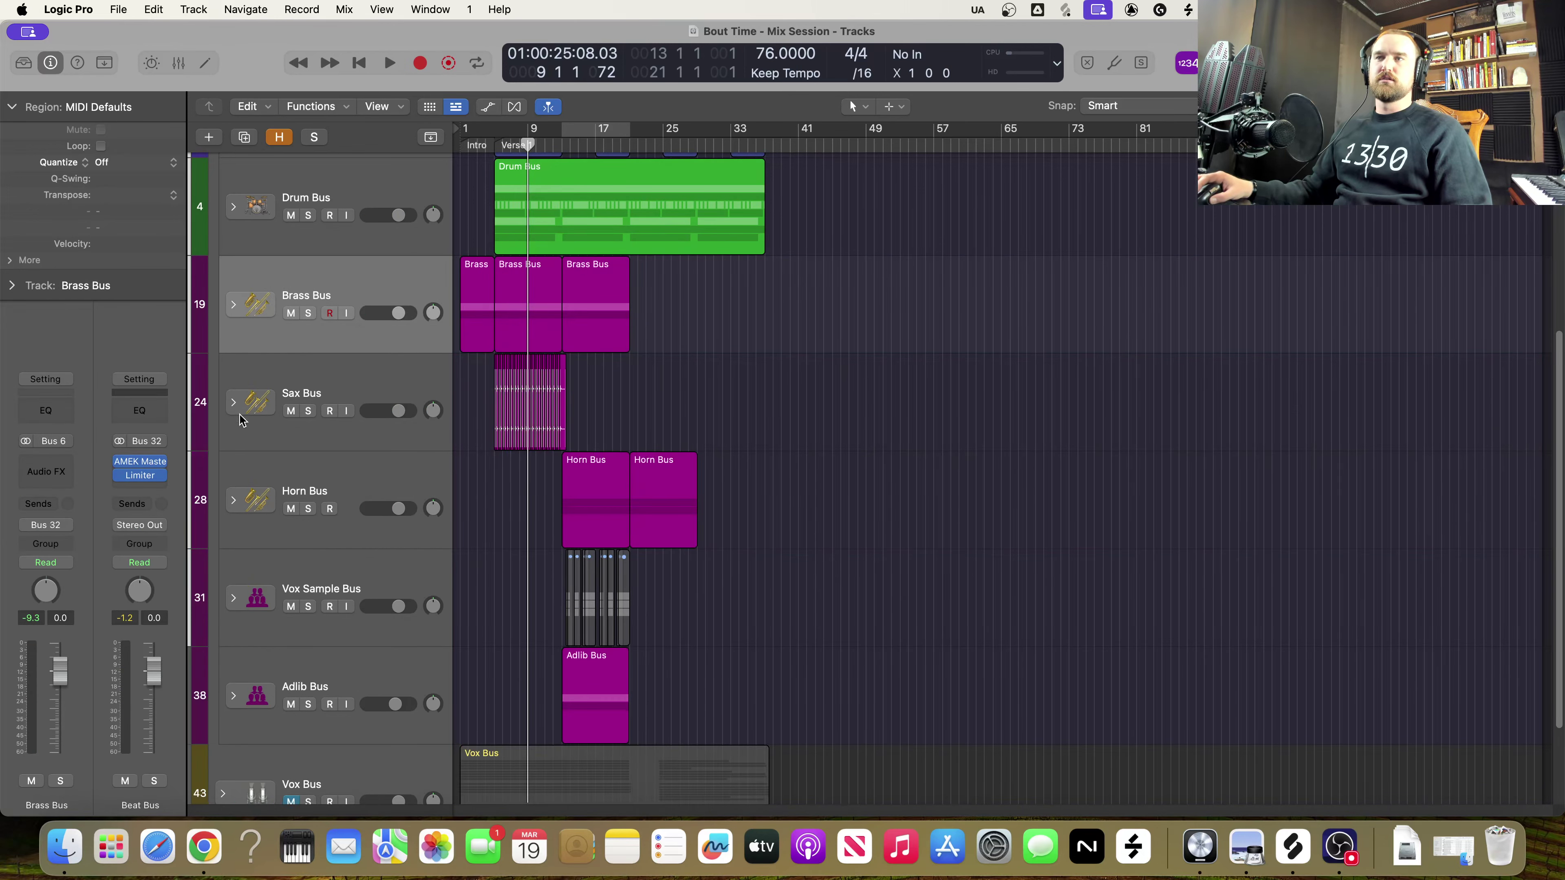
pyautogui.scroll(-2, 304, 491)
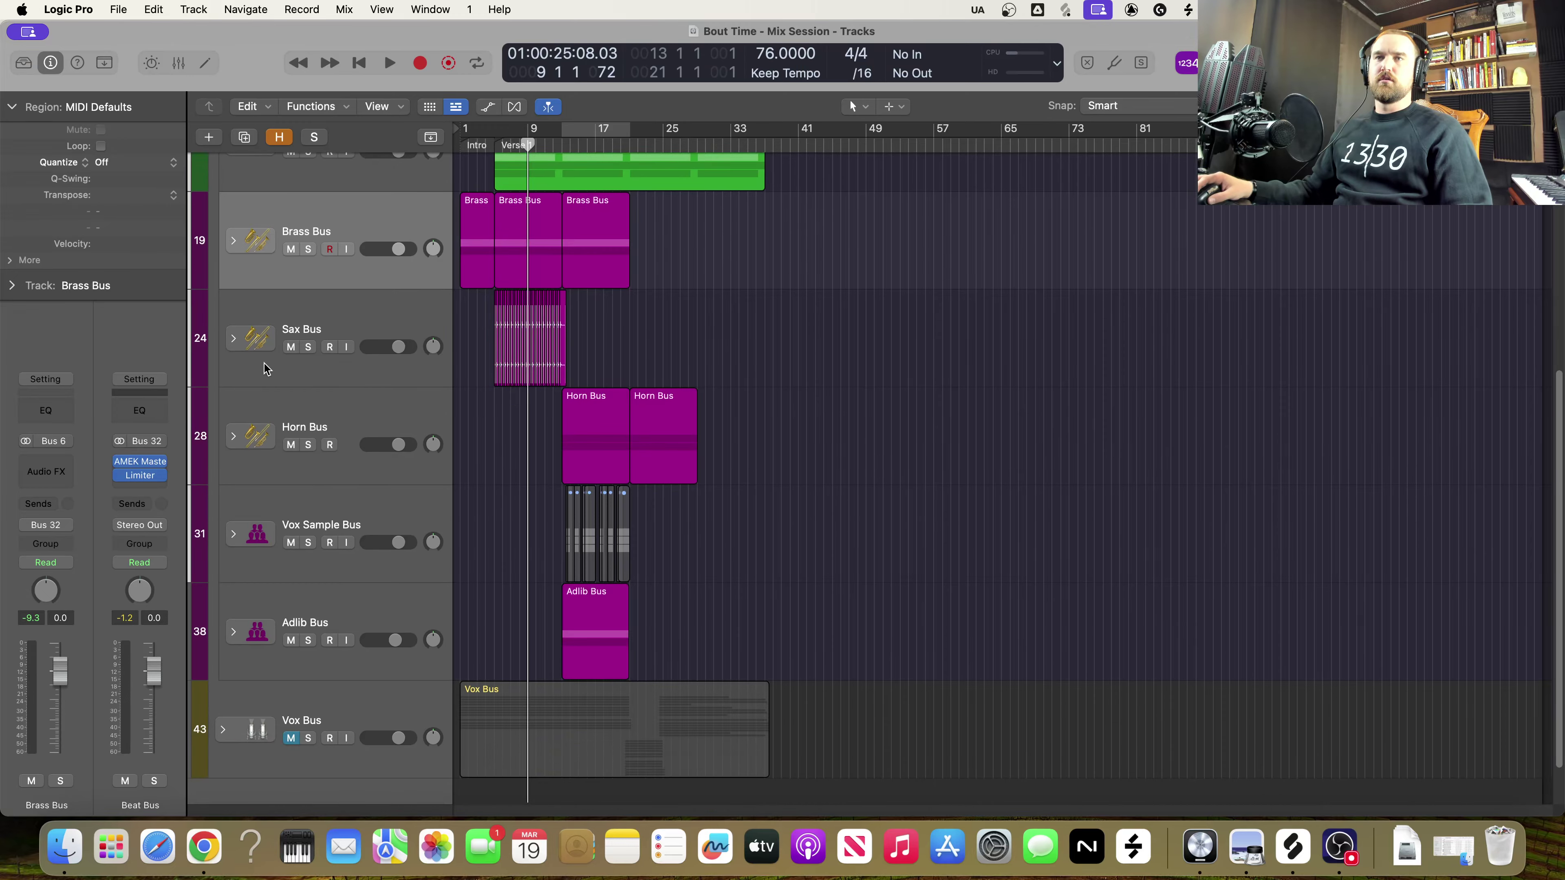
# Expand the Sax Bus and temporarily reveal the hidden Sax 1 and Sax 2 tracks to check their panning
pyautogui.click(232, 339)
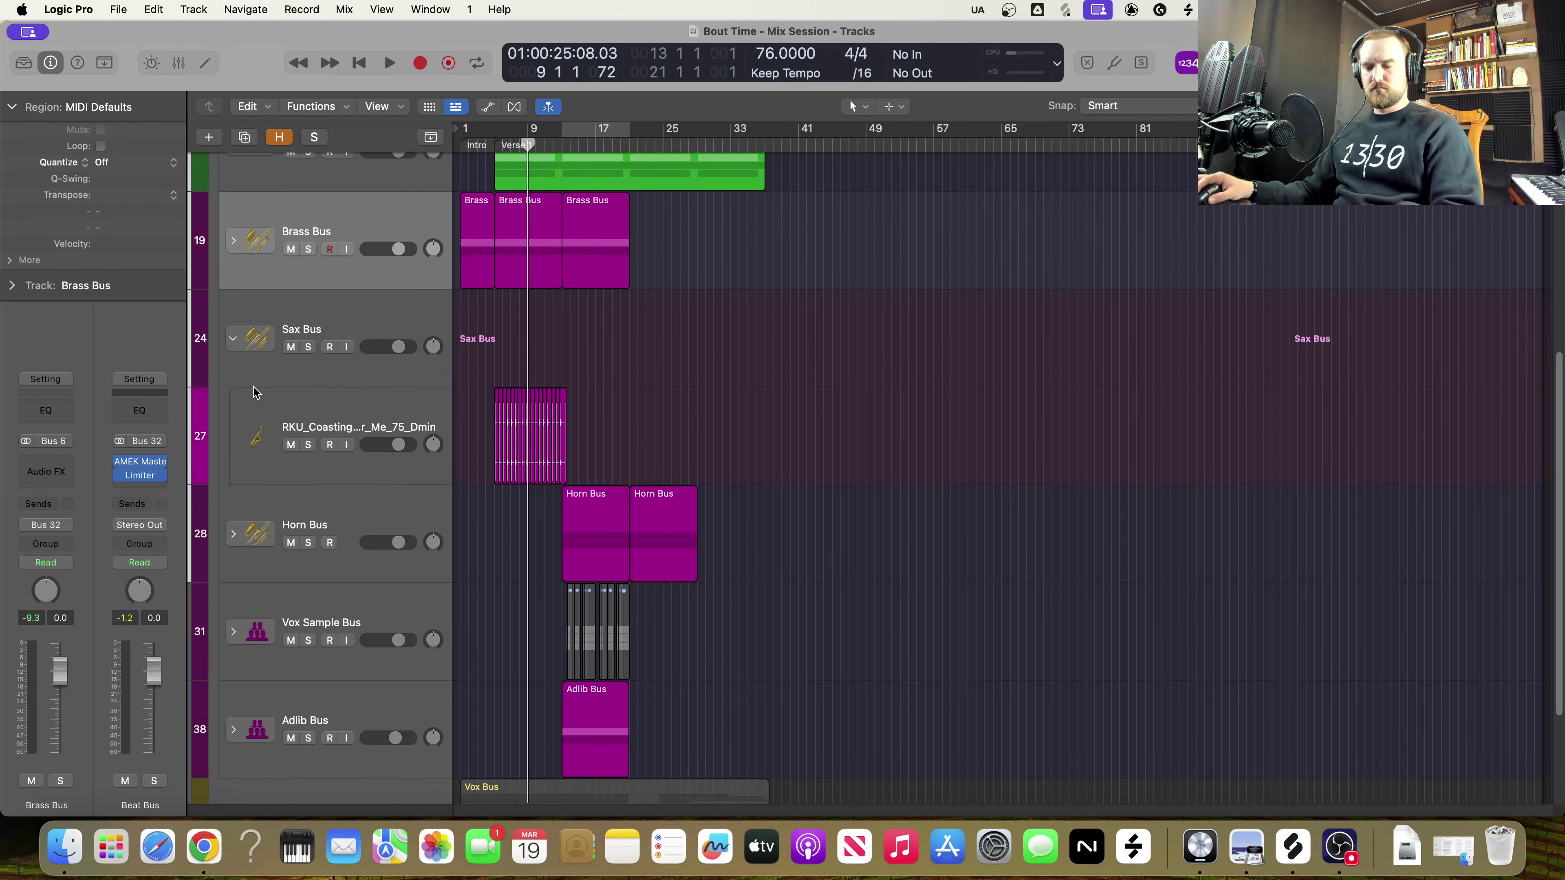
pyautogui.press('h')
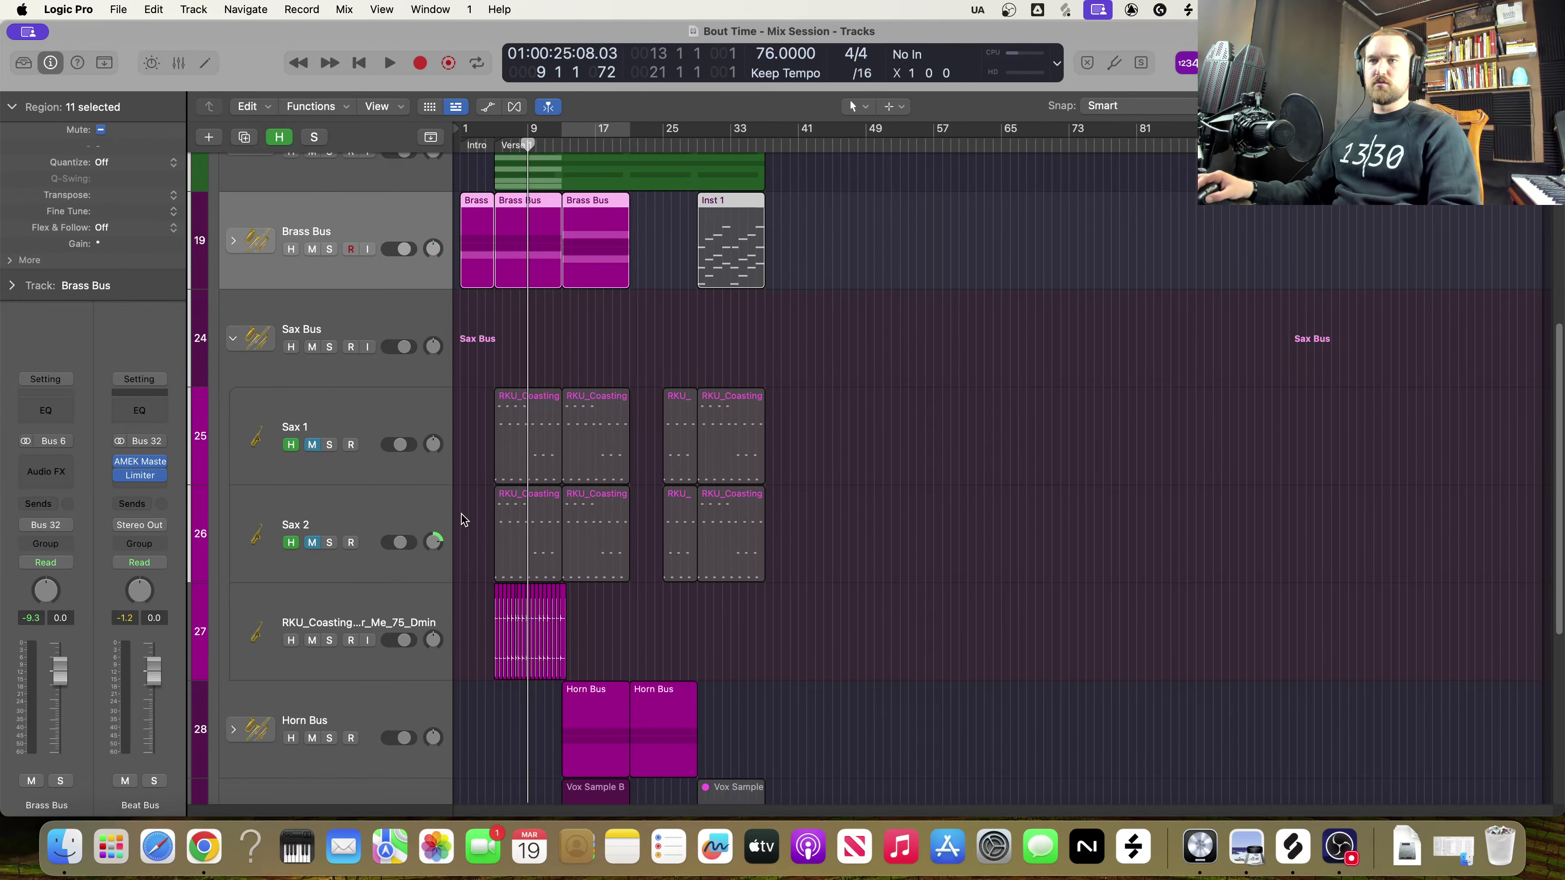
pyautogui.click(434, 546)
pyautogui.press('h')
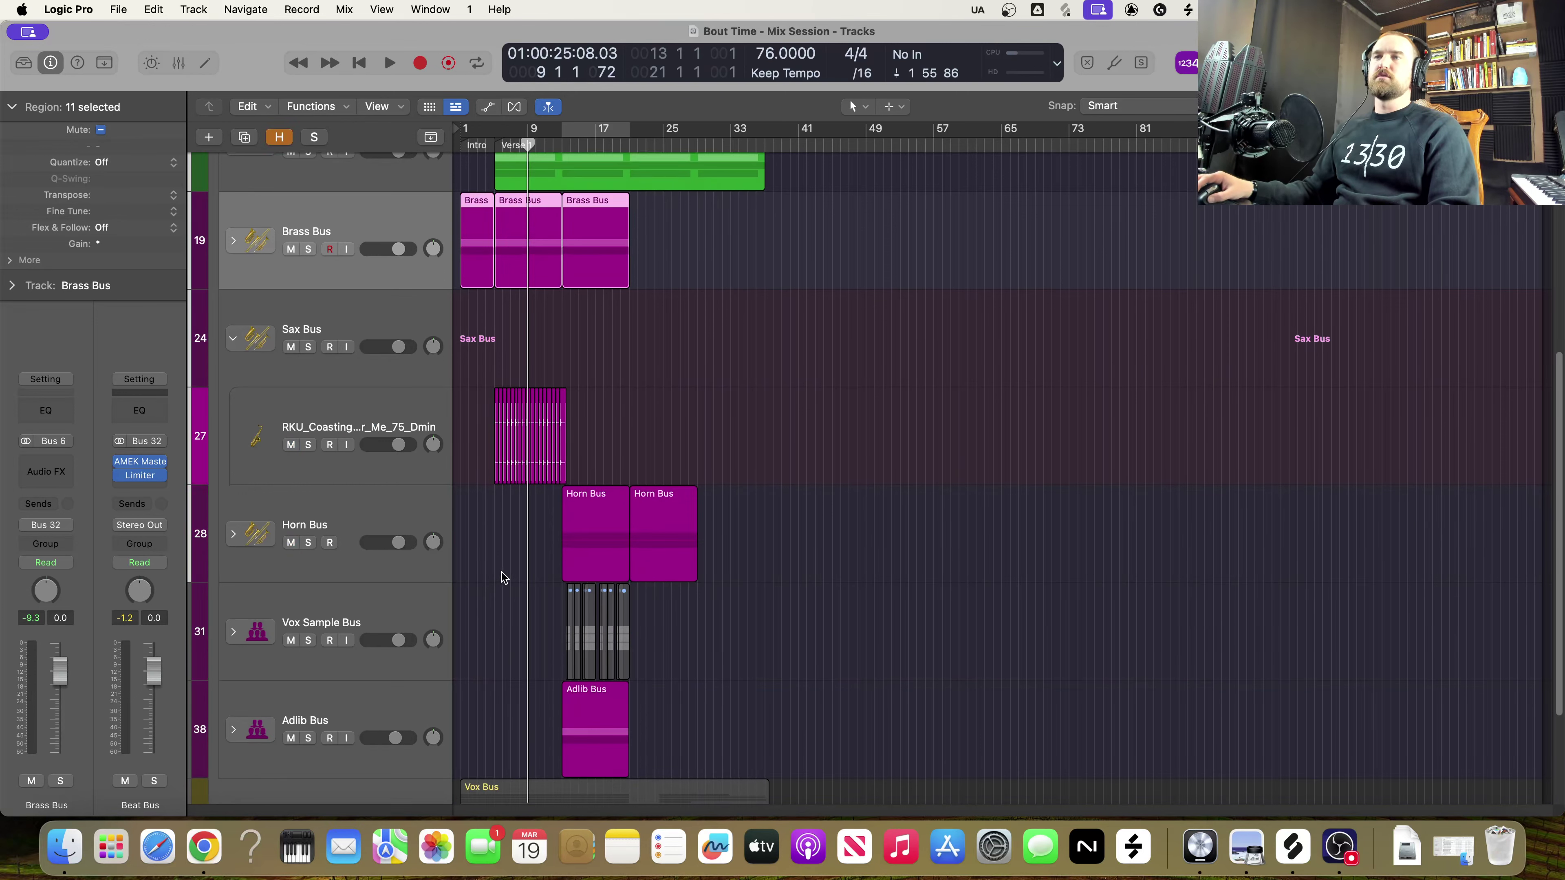
# Duplicate the sax audio track and its regions onto a new track below, panning the original to -35 and the copy to +35
pyautogui.click(397, 418)
pyautogui.press('super+d')
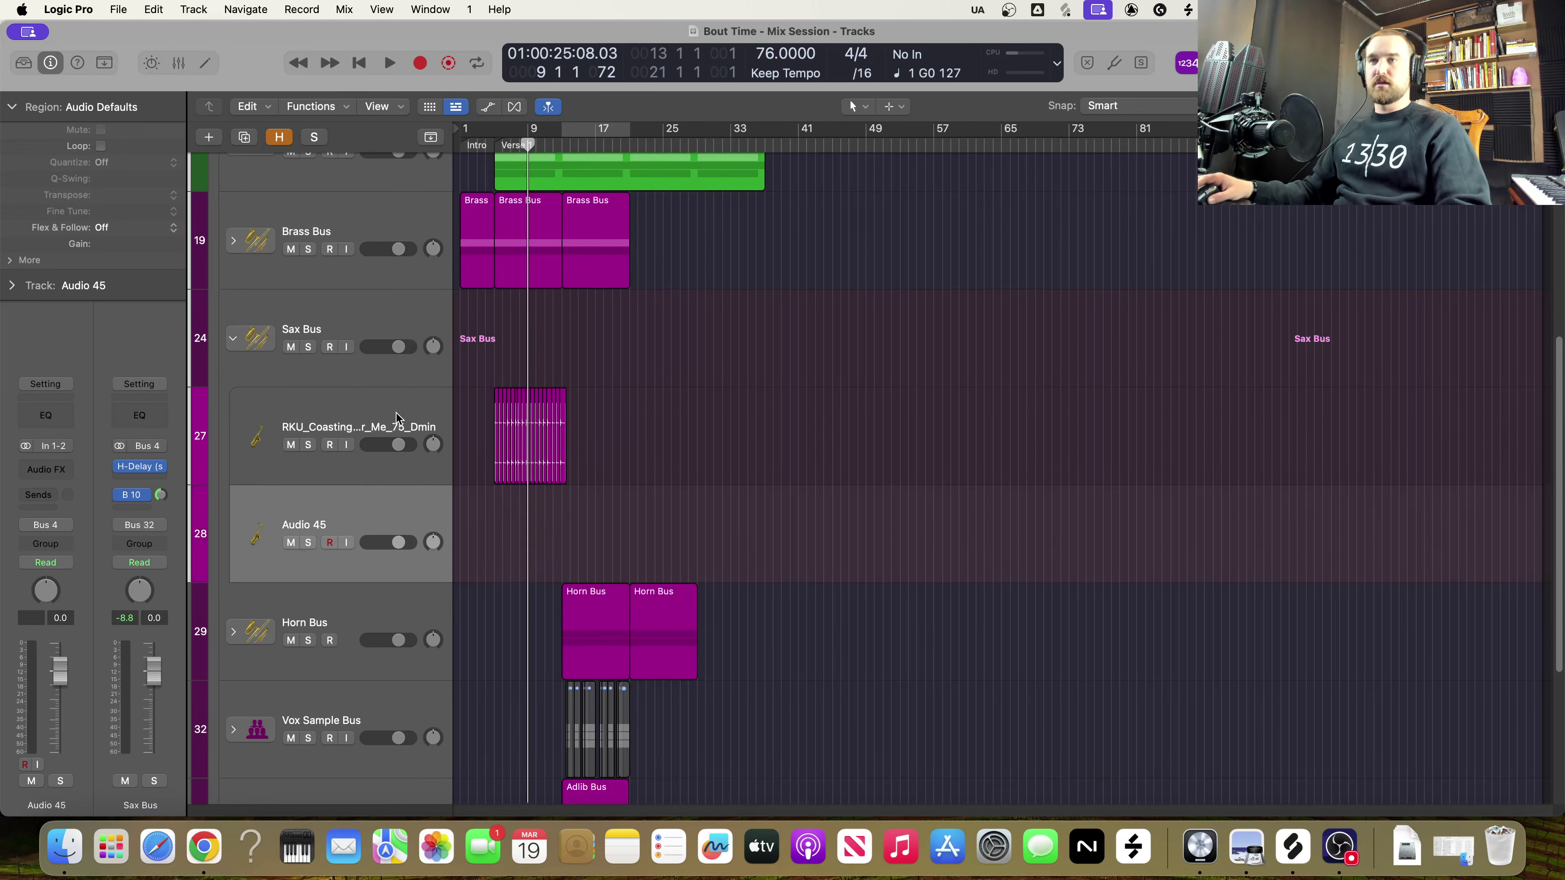
pyautogui.moveTo(603, 437); pyautogui.dragTo(460, 437)
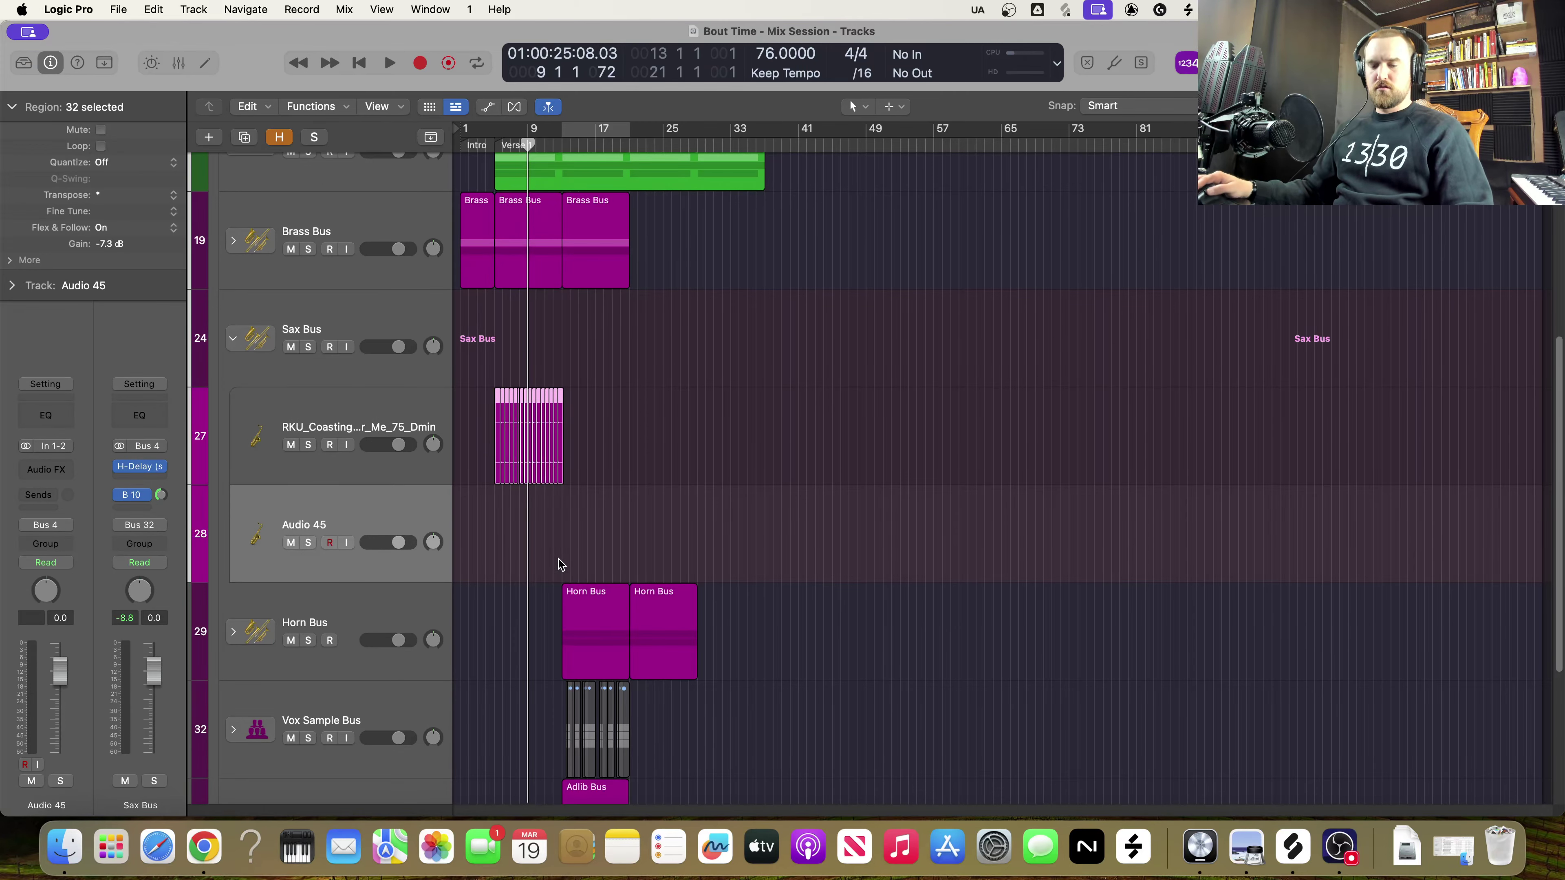
pyautogui.press('z')
pyautogui.moveTo(505, 427); pyautogui.dragTo(432, 530)
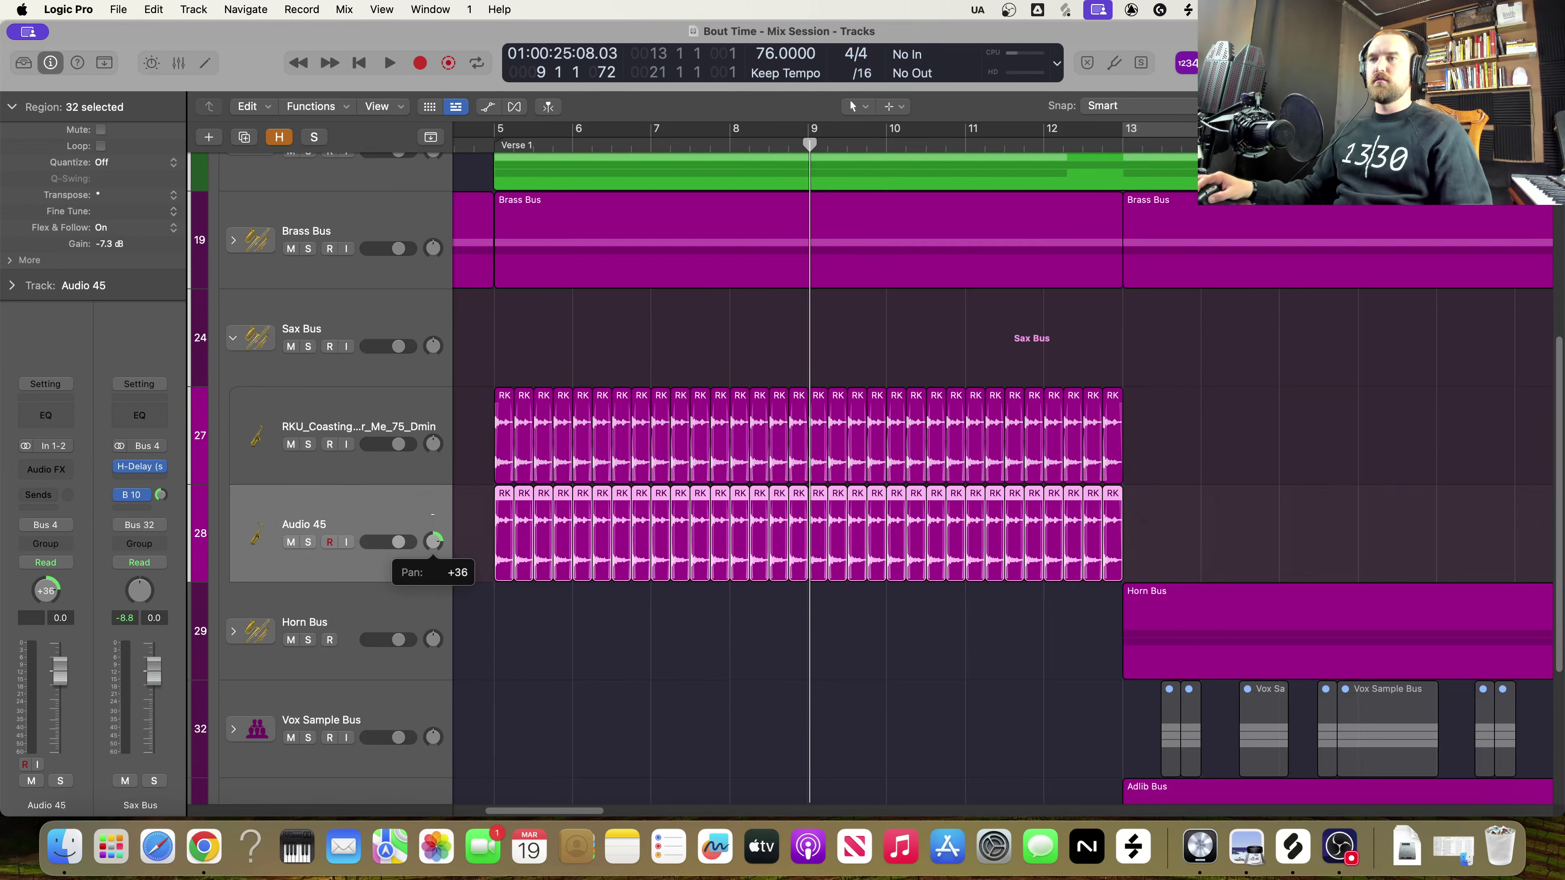
pyautogui.moveTo(433, 444); pyautogui.dragTo(433, 457)
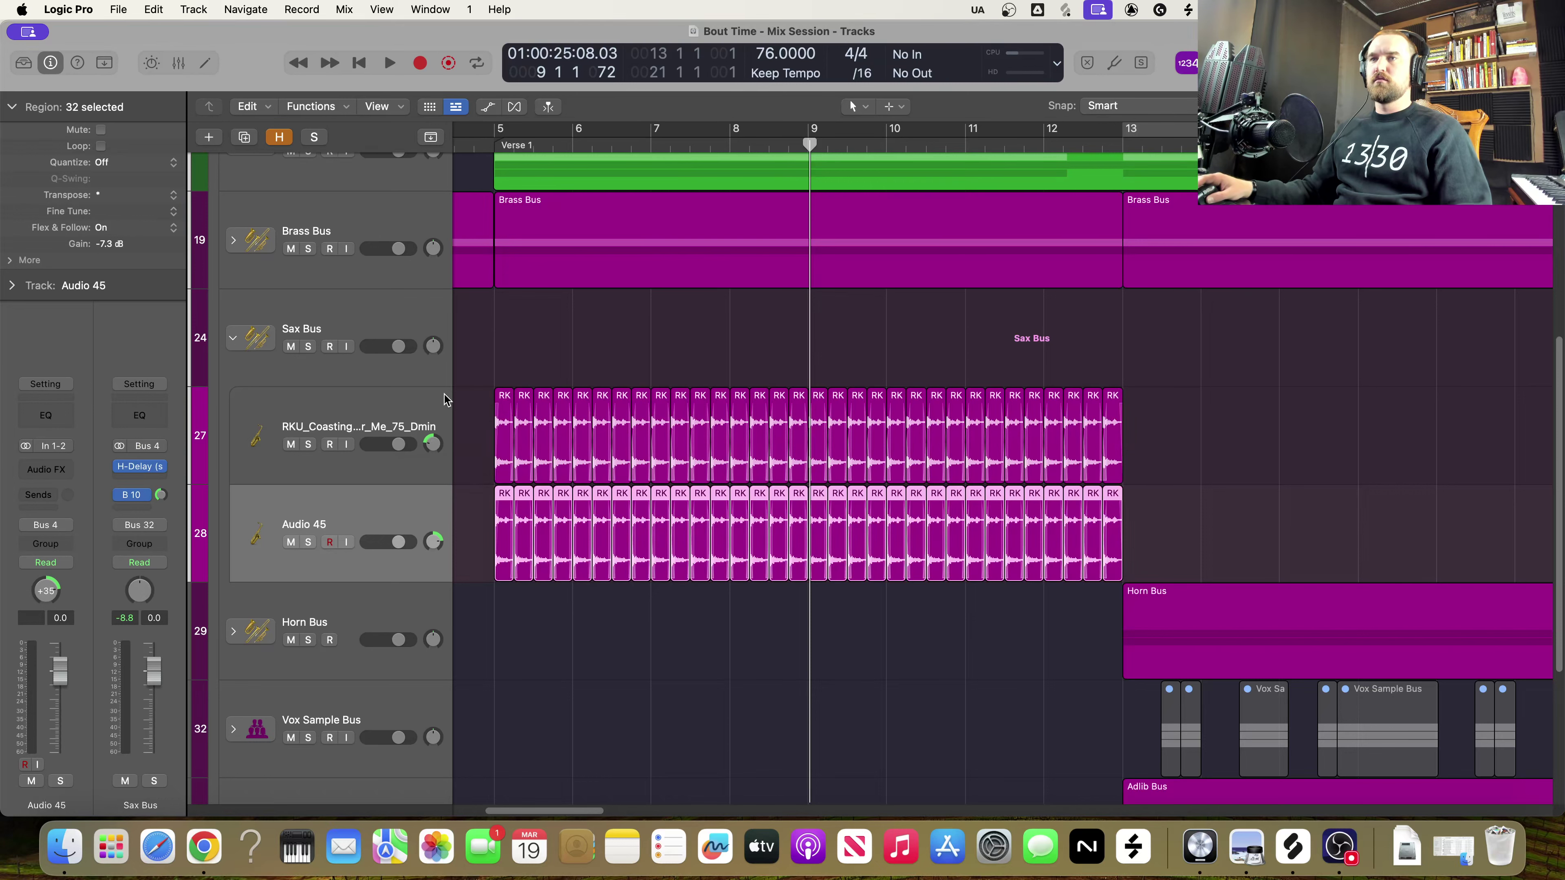
# Rename the left-panned sax track Sax L and its right-panned copy Sax R, and collapse the Sax Bus
pyautogui.click(393, 409)
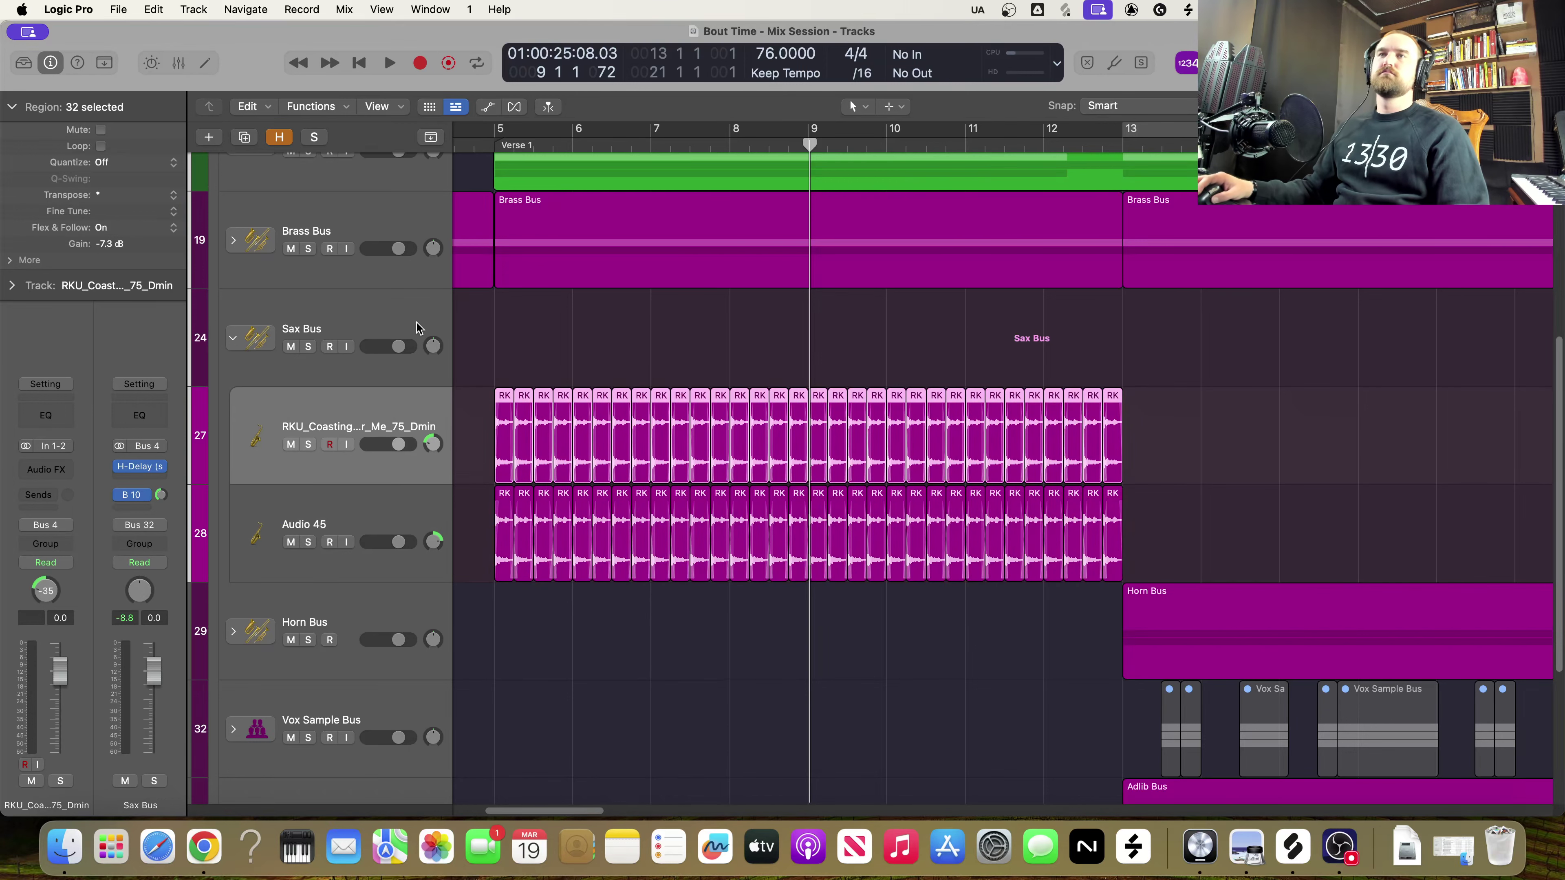
pyautogui.click(386, 336)
pyautogui.doubleClick(345, 425)
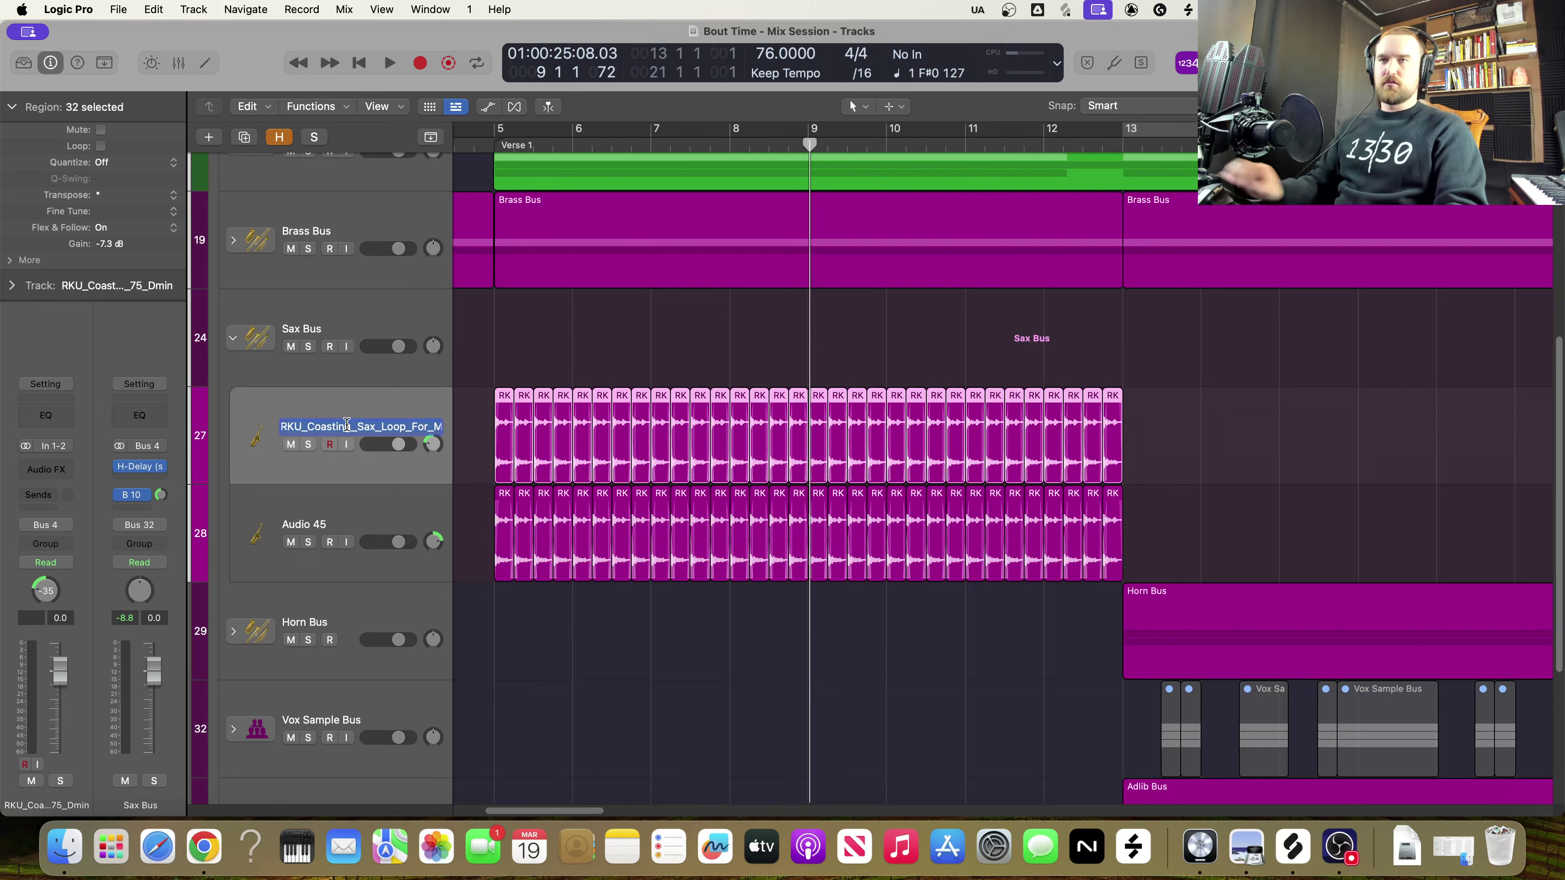
pyautogui.write('Sax')
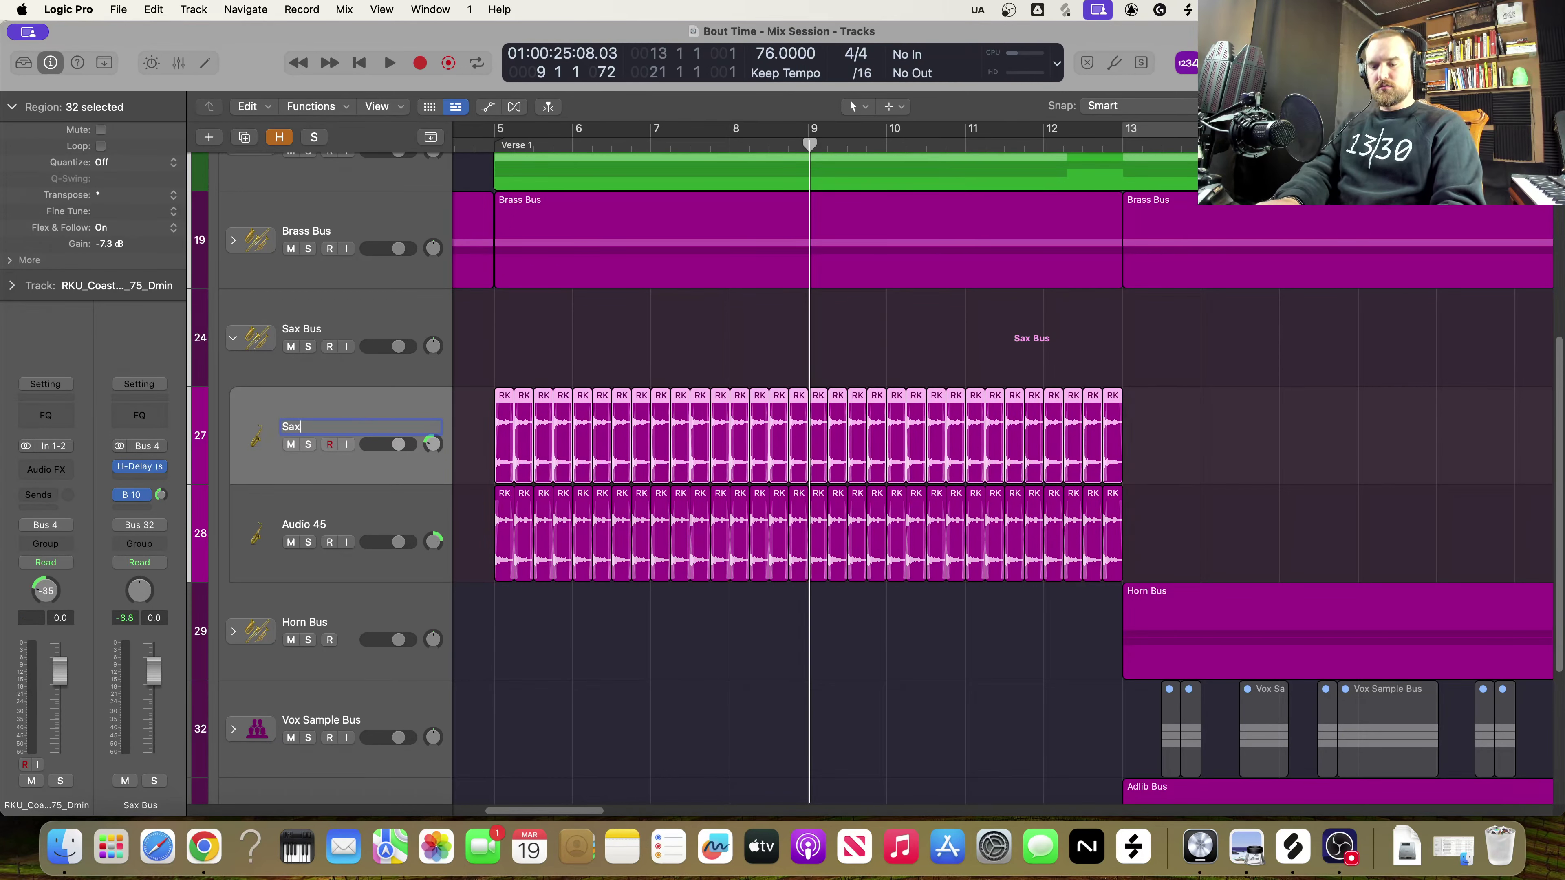
pyautogui.write(' L')
pyautogui.press('Return')
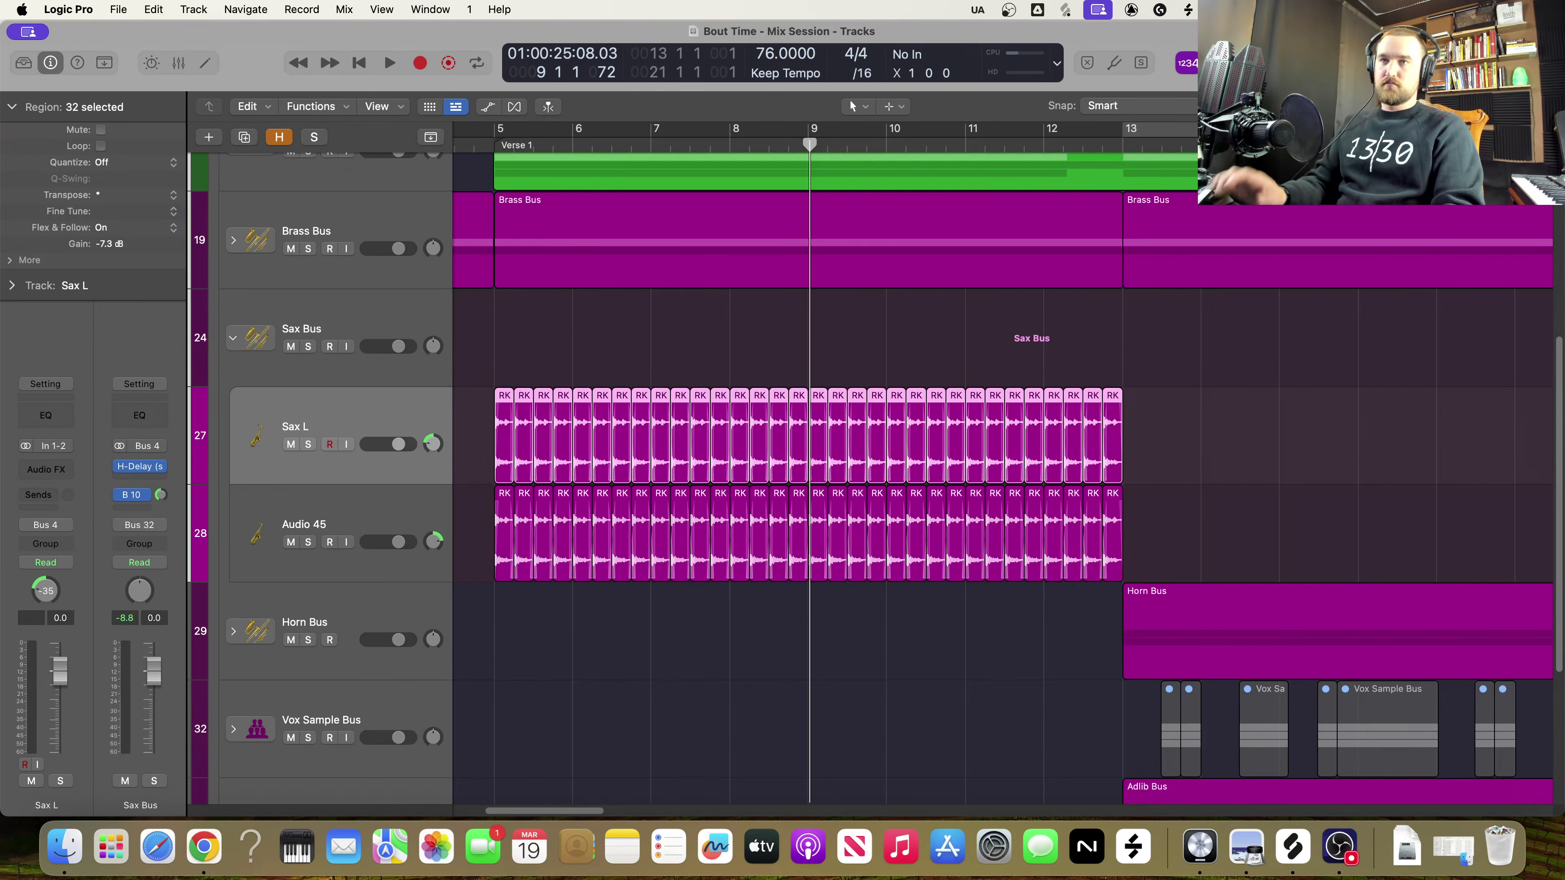
pyautogui.doubleClick(322, 517)
pyautogui.write('Sax R')
pyautogui.press('Return')
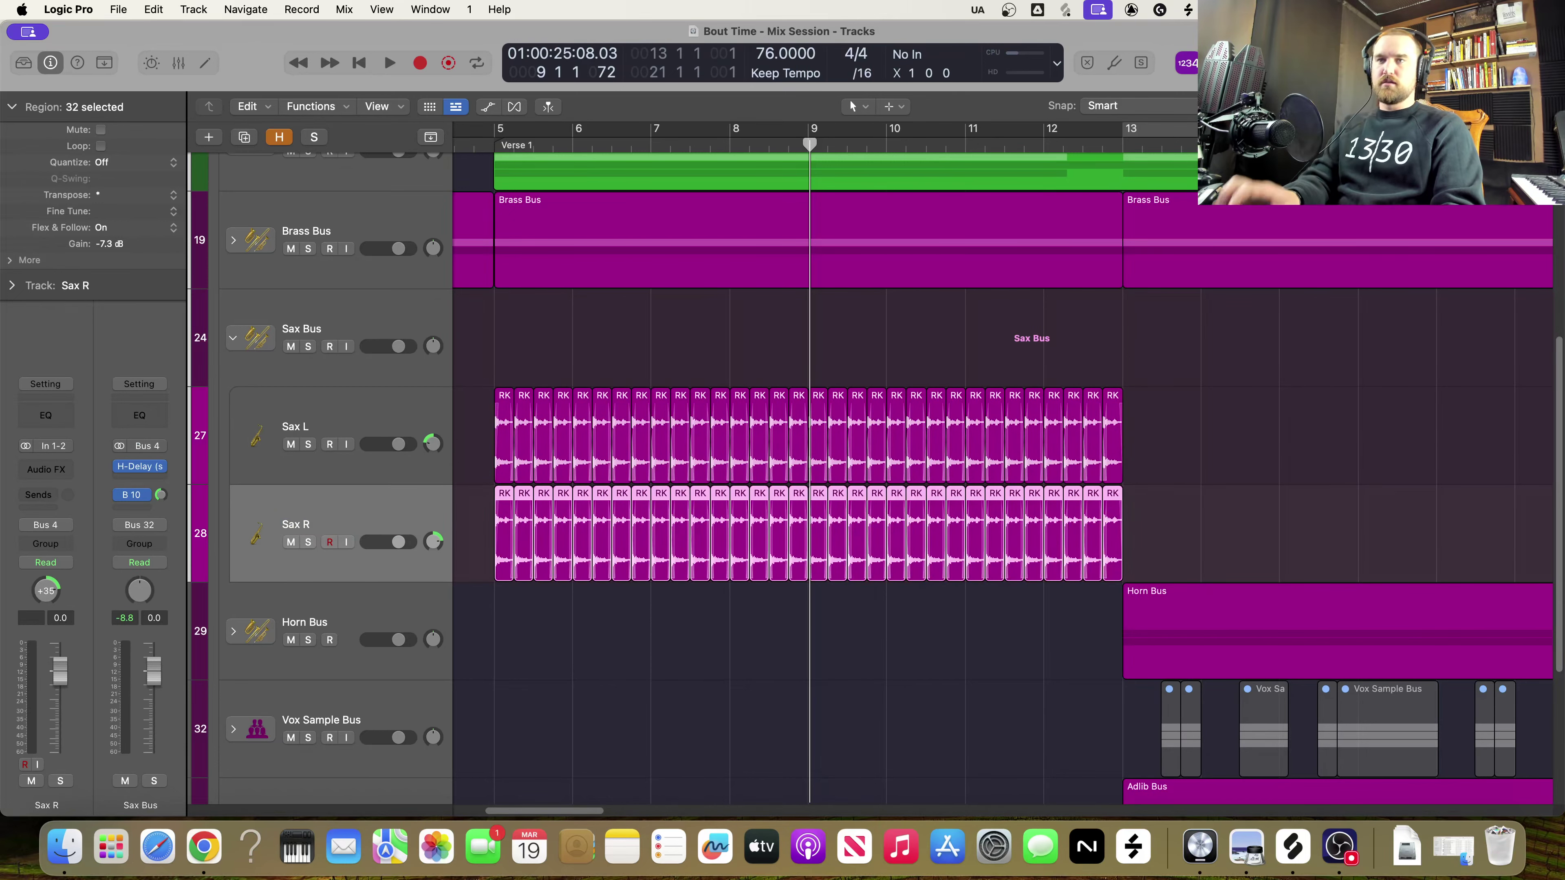
pyautogui.click(352, 323)
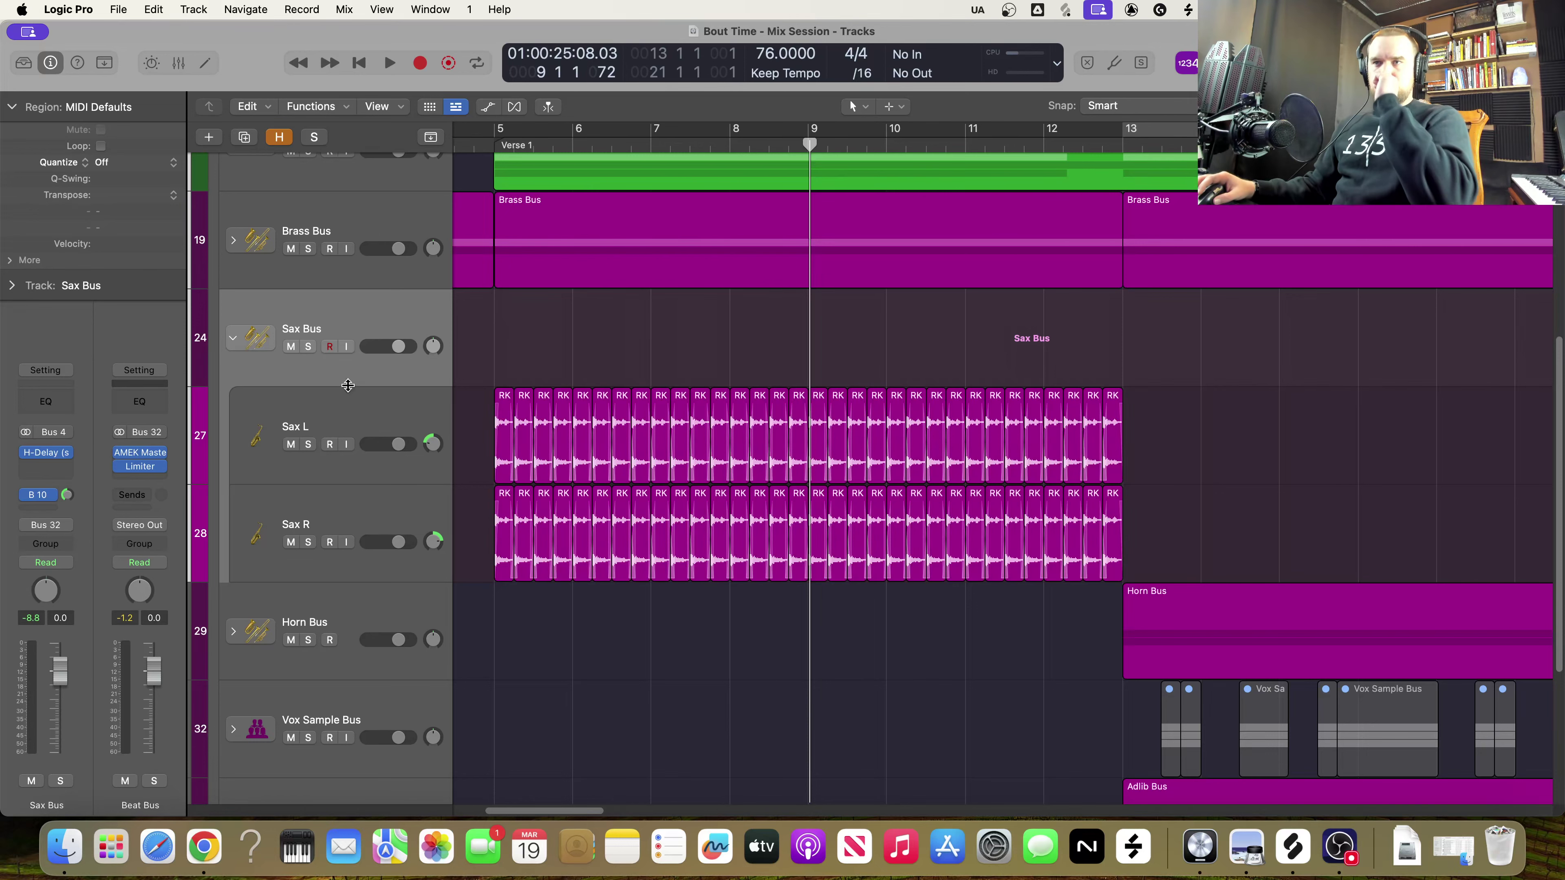
pyautogui.click(234, 339)
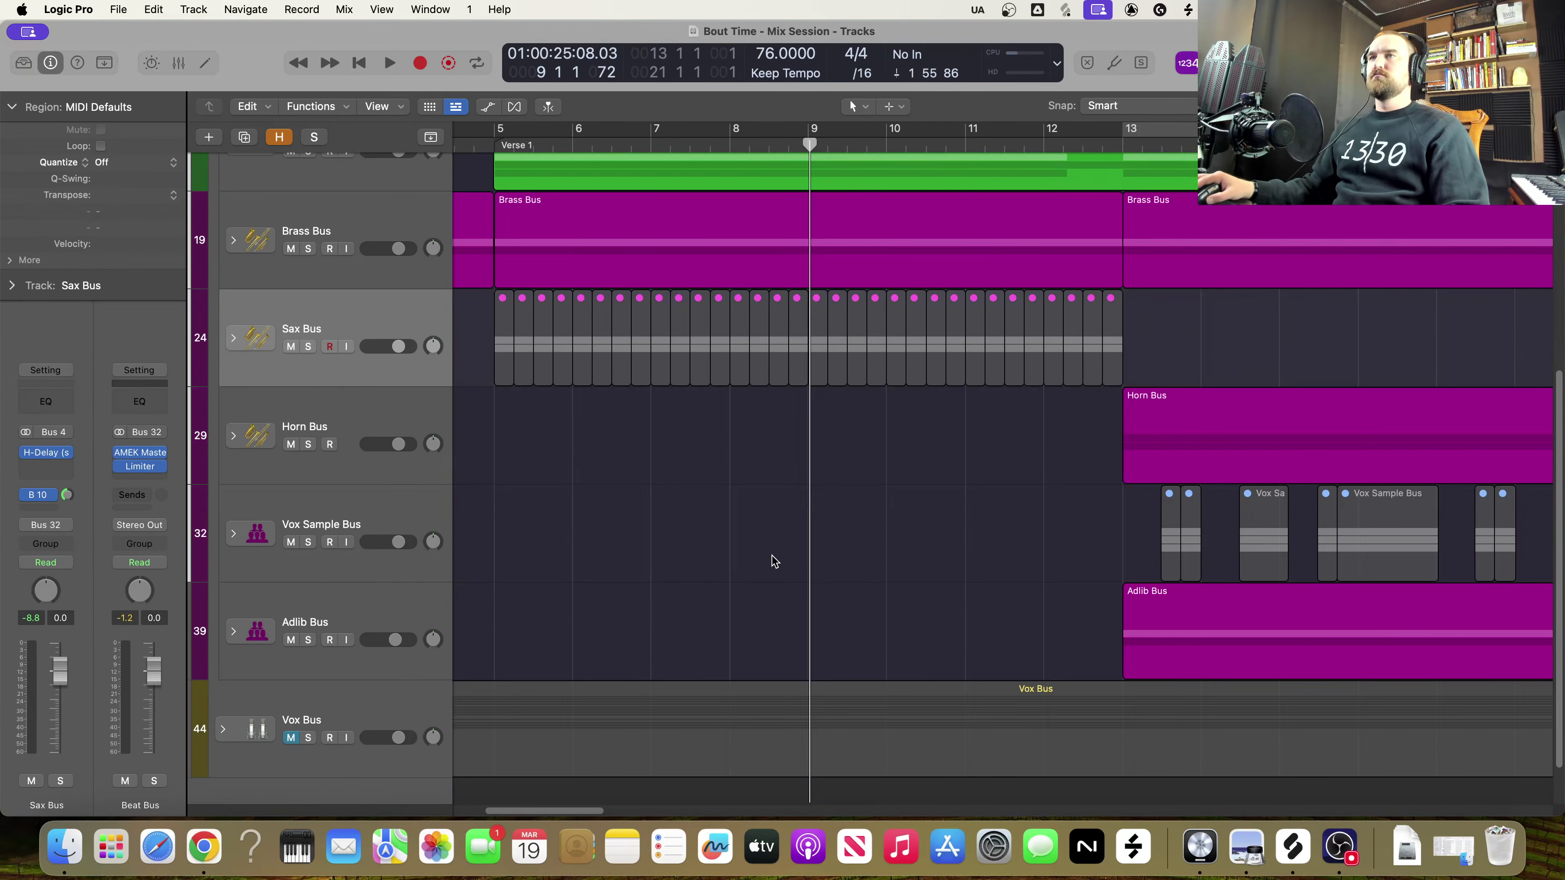
# Expand the Brass Bus and rename its left-panned Brass 1_bip track Brass L_bip and the right-panned one Brass R_bip
pyautogui.scroll(4, 764, 562)
pyautogui.click(234, 461)
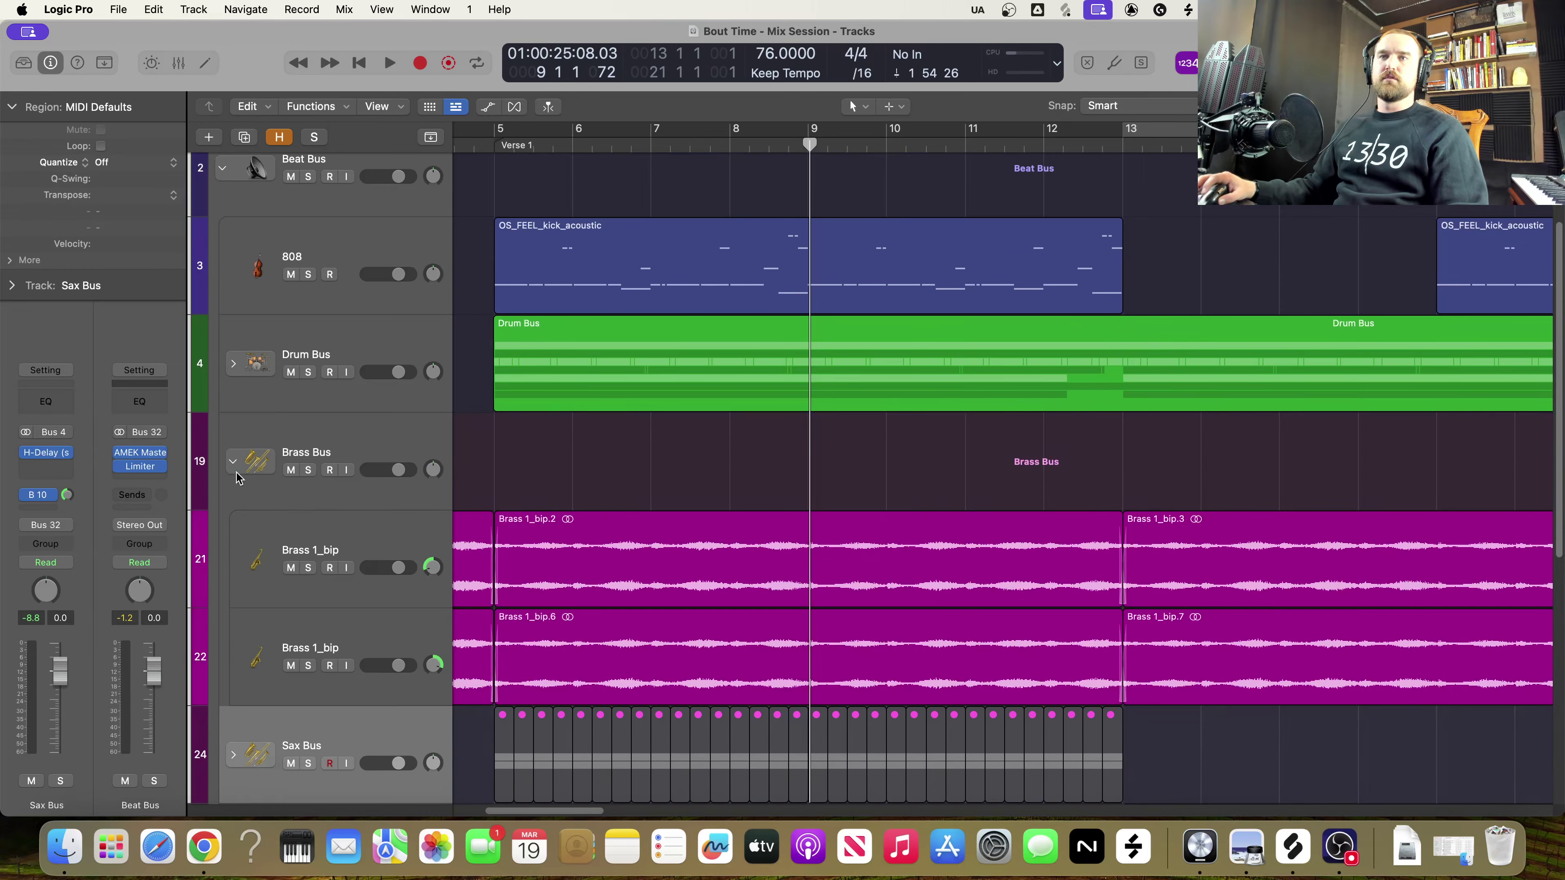
pyautogui.scroll(-2, 341, 485)
pyautogui.click(340, 485)
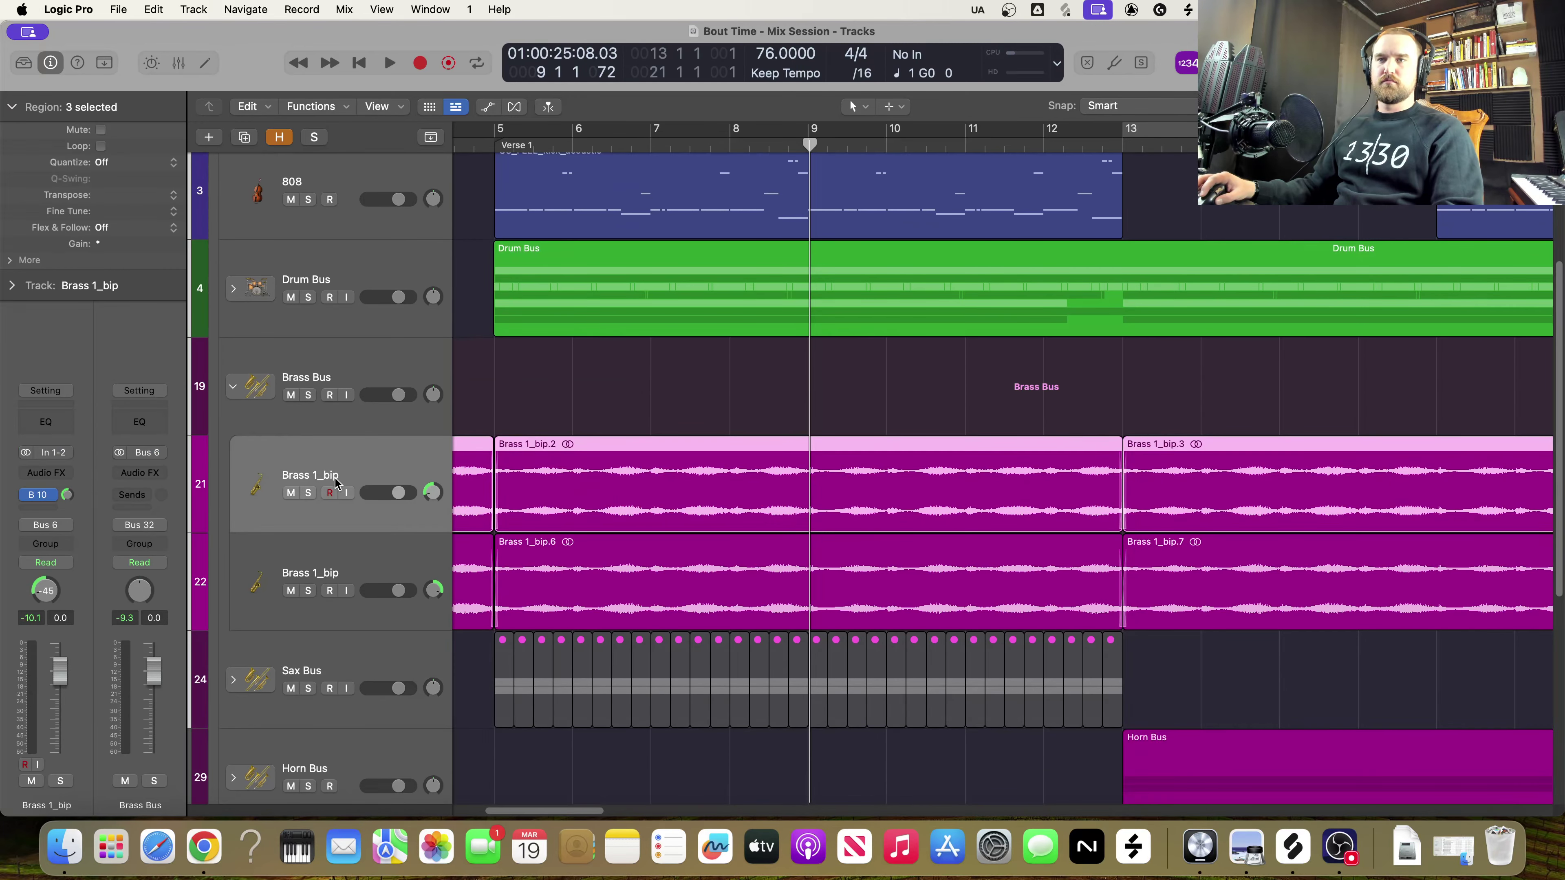
pyautogui.scroll(-2, 375, 603)
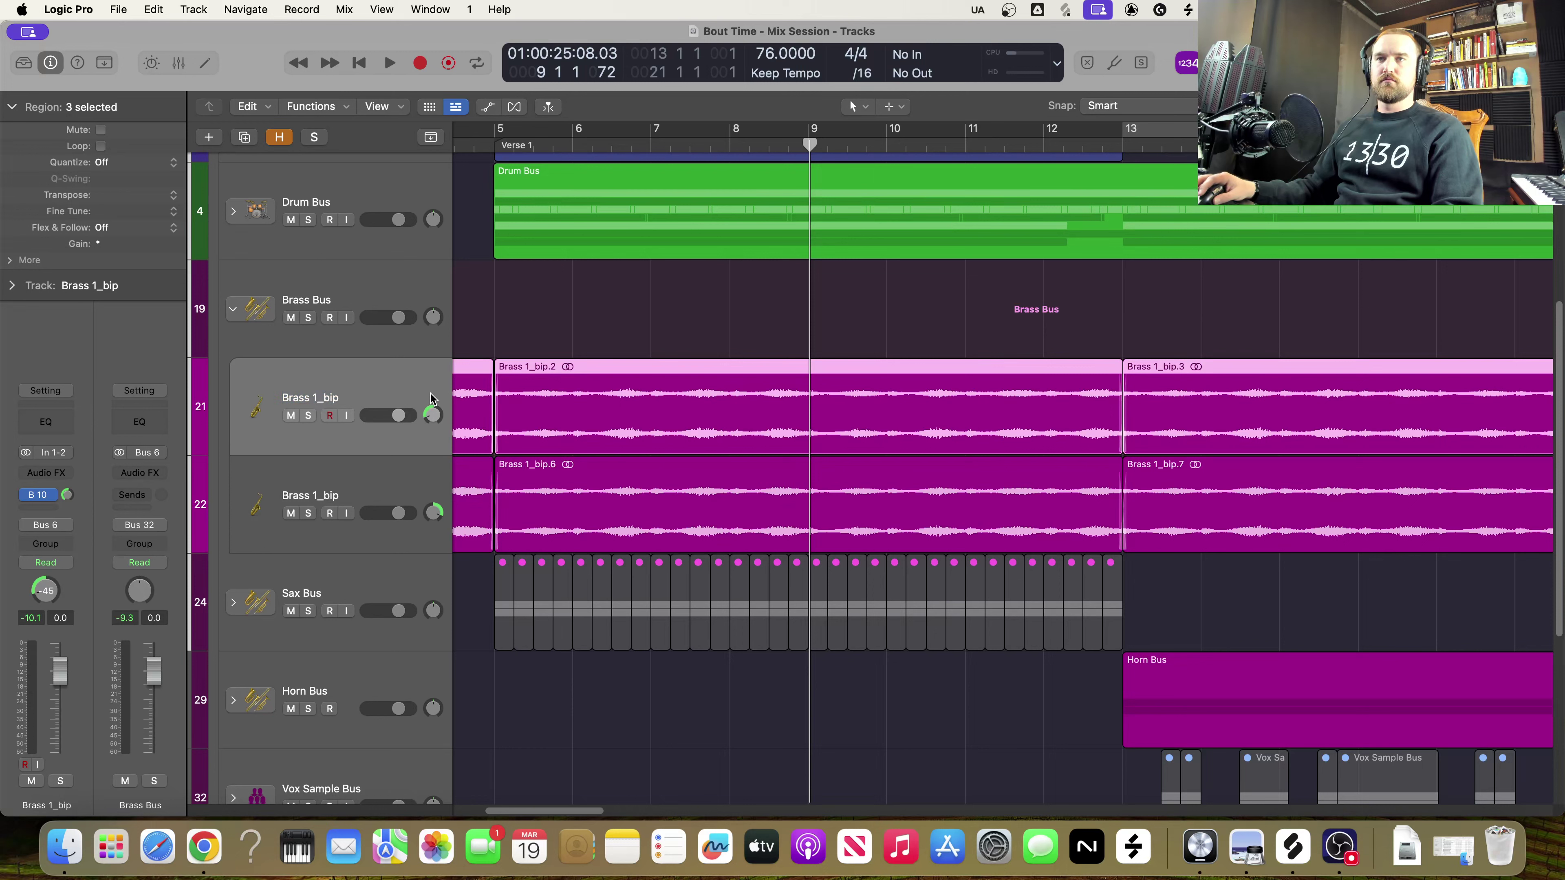
pyautogui.doubleClick(318, 399)
pyautogui.click(318, 398)
pyautogui.press('BackSpace')
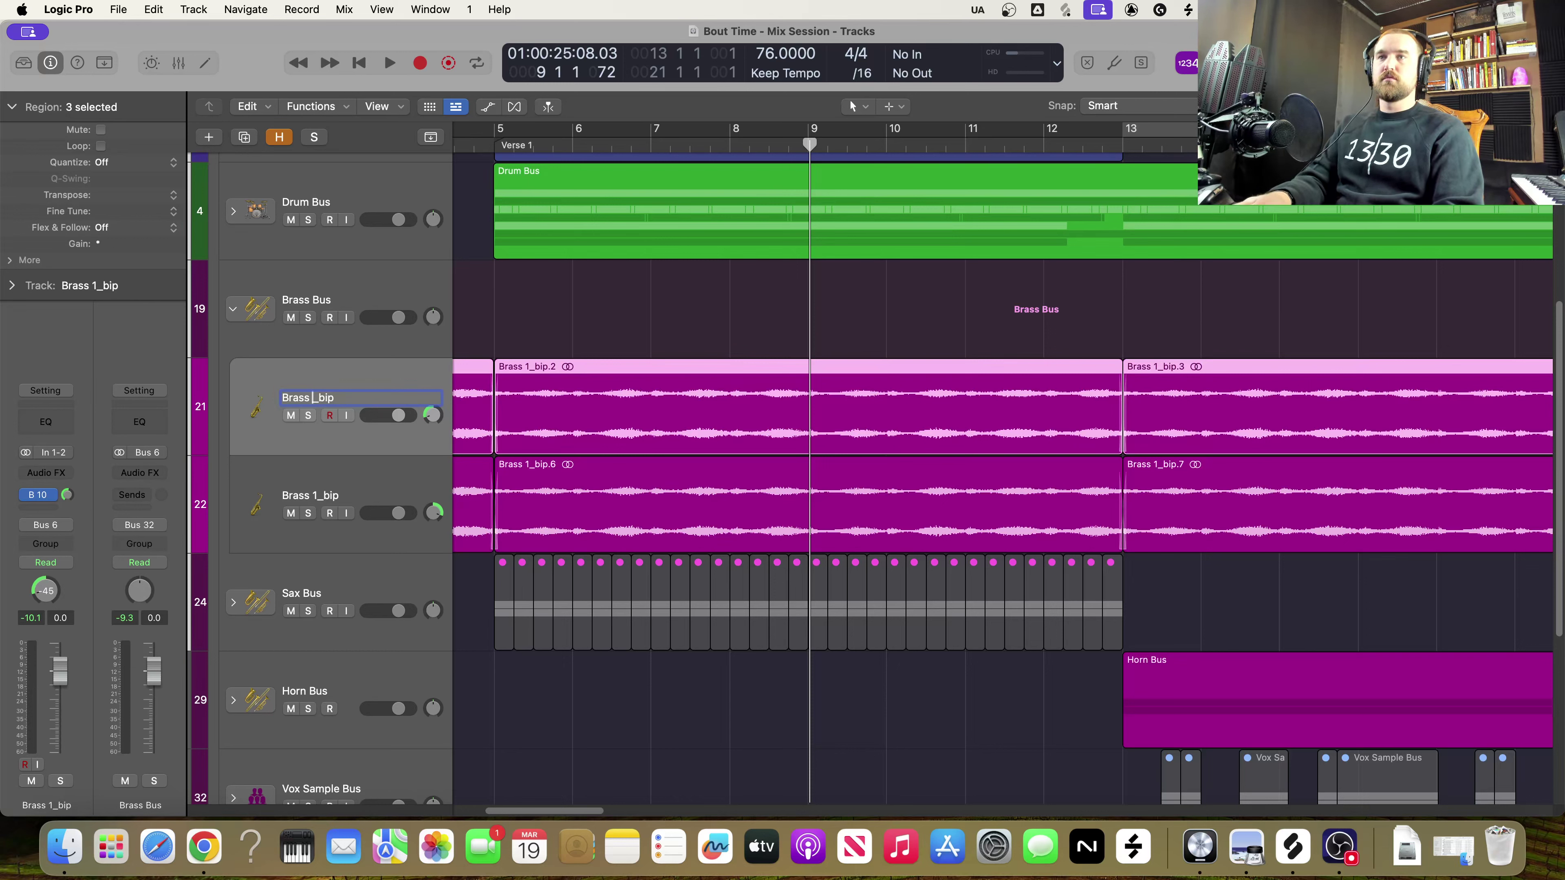
pyautogui.write('L')
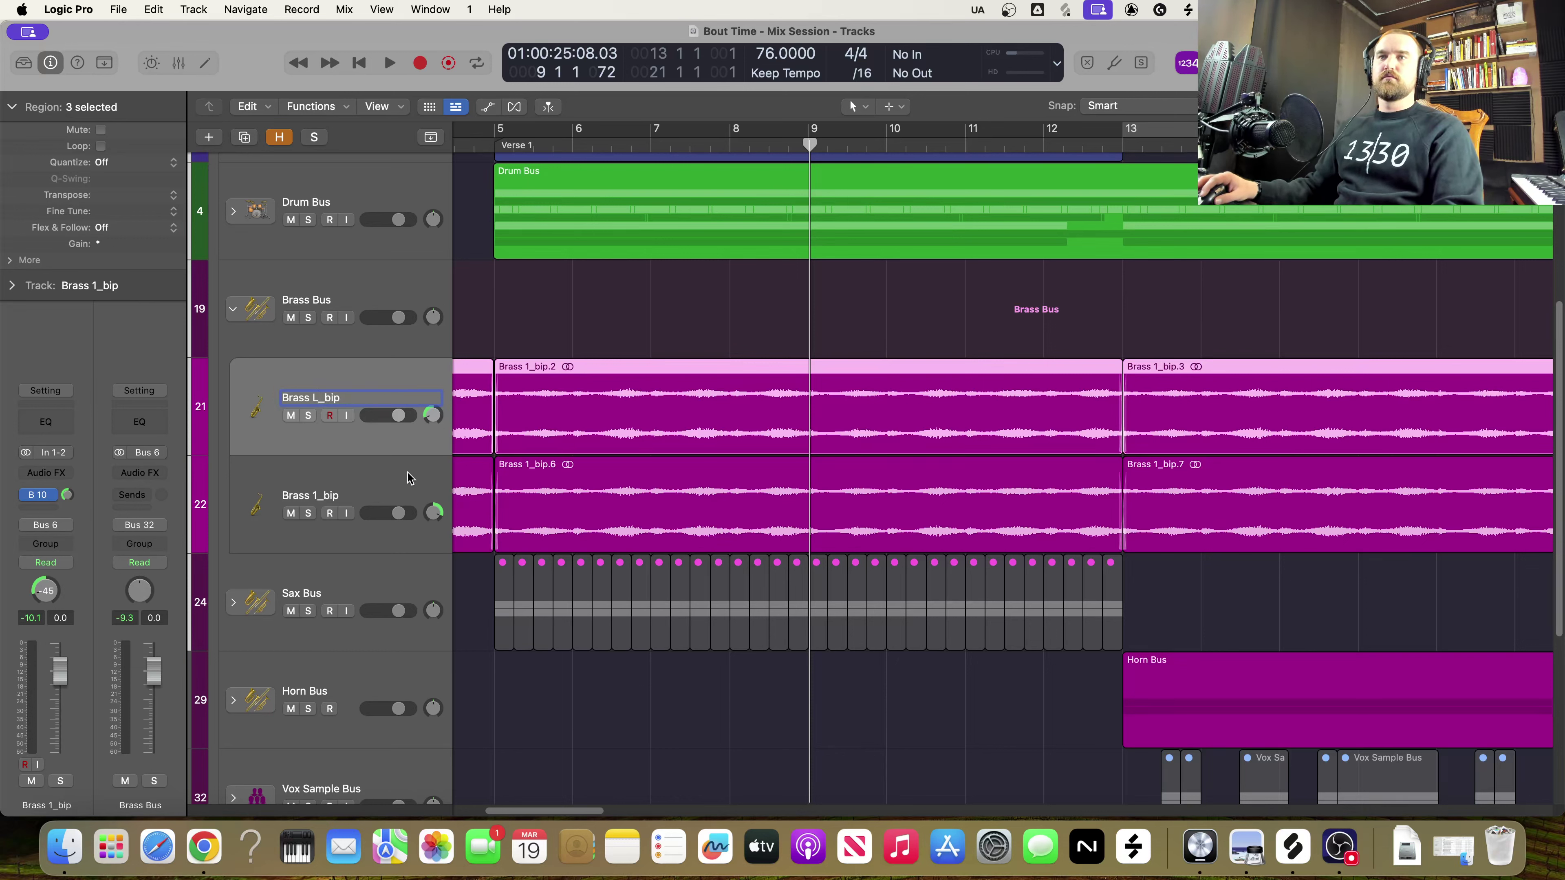
pyautogui.doubleClick(318, 493)
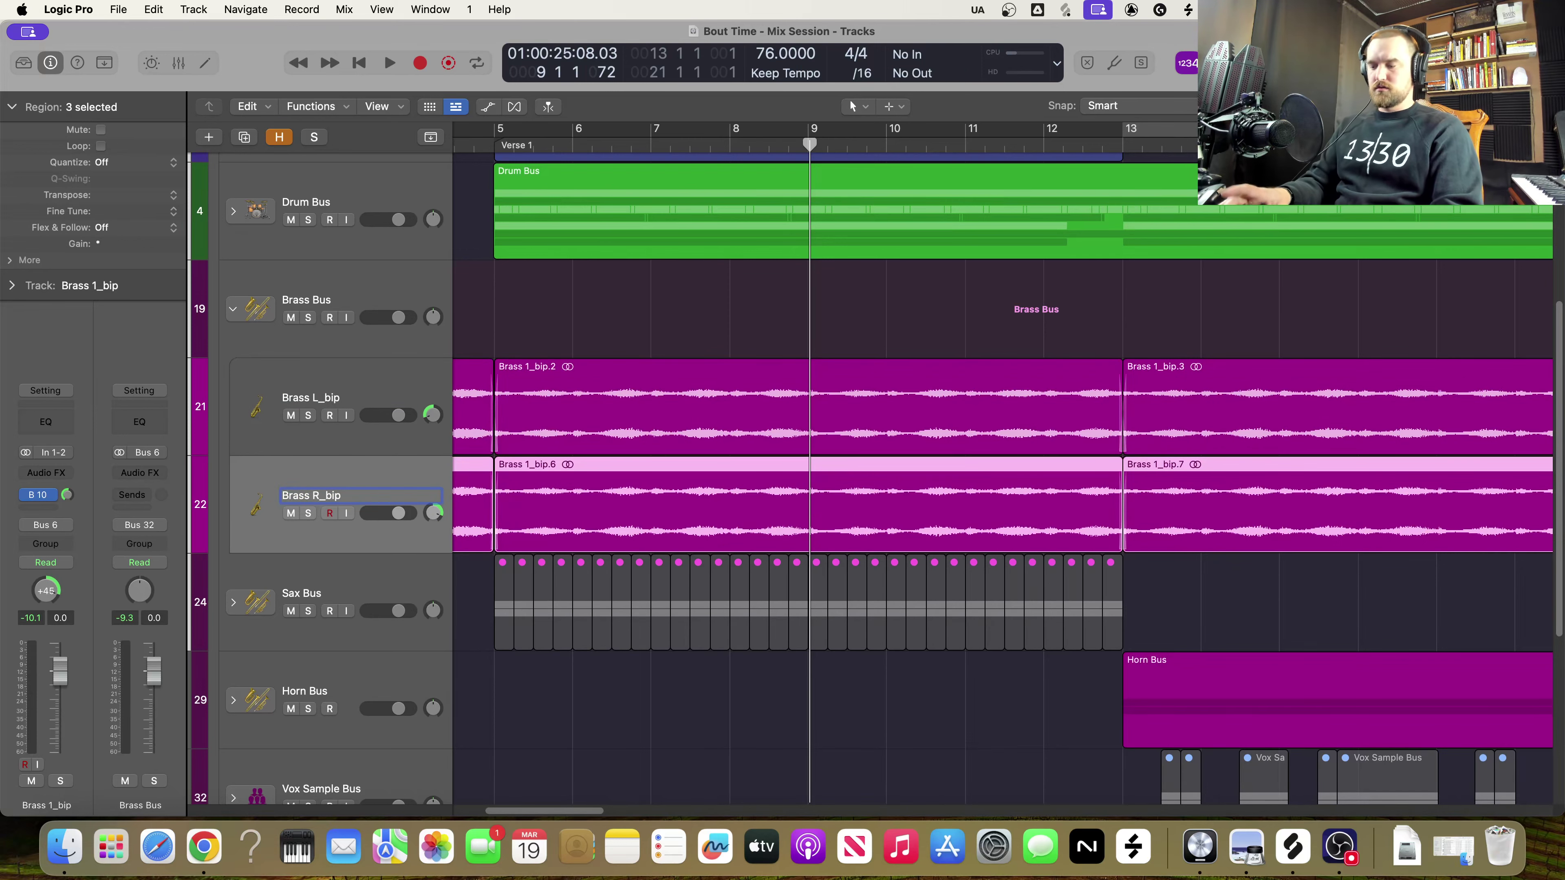
pyautogui.write('R')
pyautogui.press('Return')
# Check the tracks inside the Sax Bus, and collapse both the Sax Bus and the Brass Bus
pyautogui.scroll(-3, 381, 476)
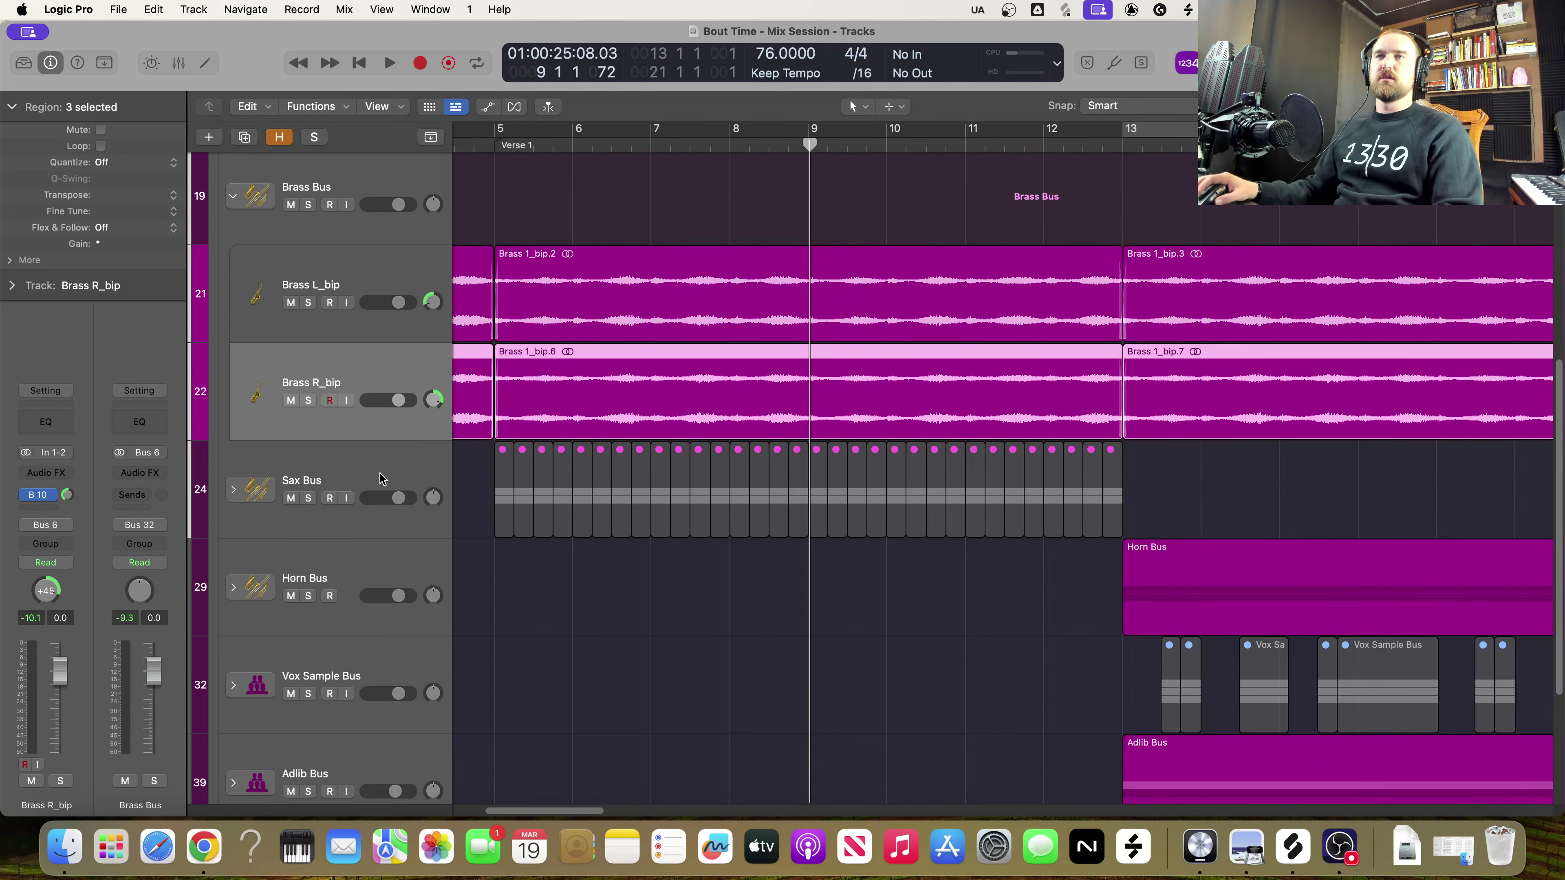
pyautogui.click(234, 489)
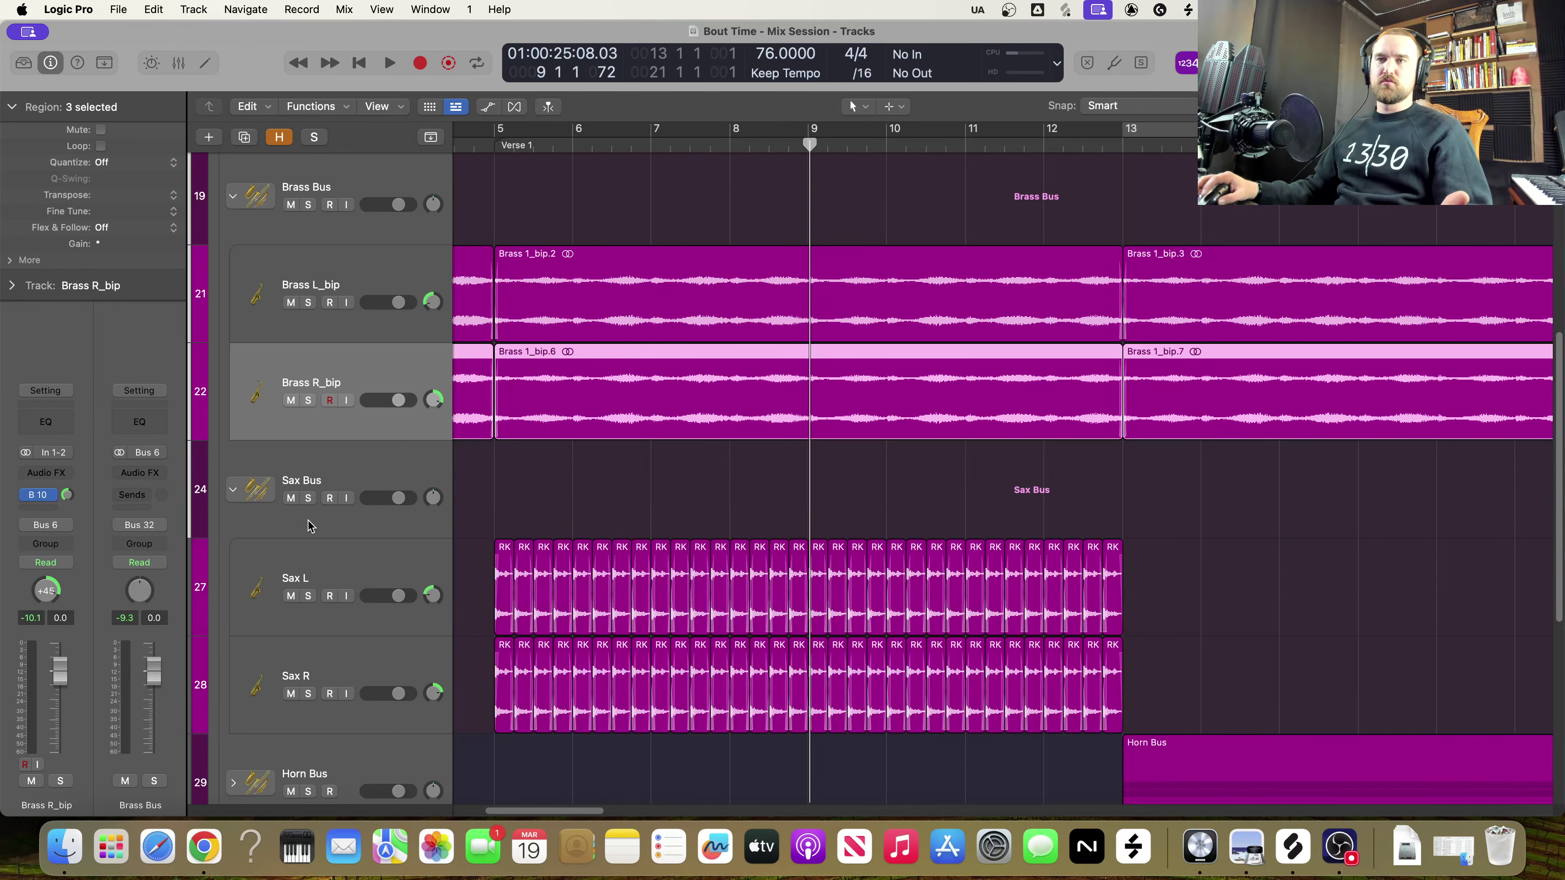
pyautogui.scroll(-1, 370, 566)
pyautogui.click(234, 487)
pyautogui.scroll(-2, 465, 552)
pyautogui.scroll(3, 307, 302)
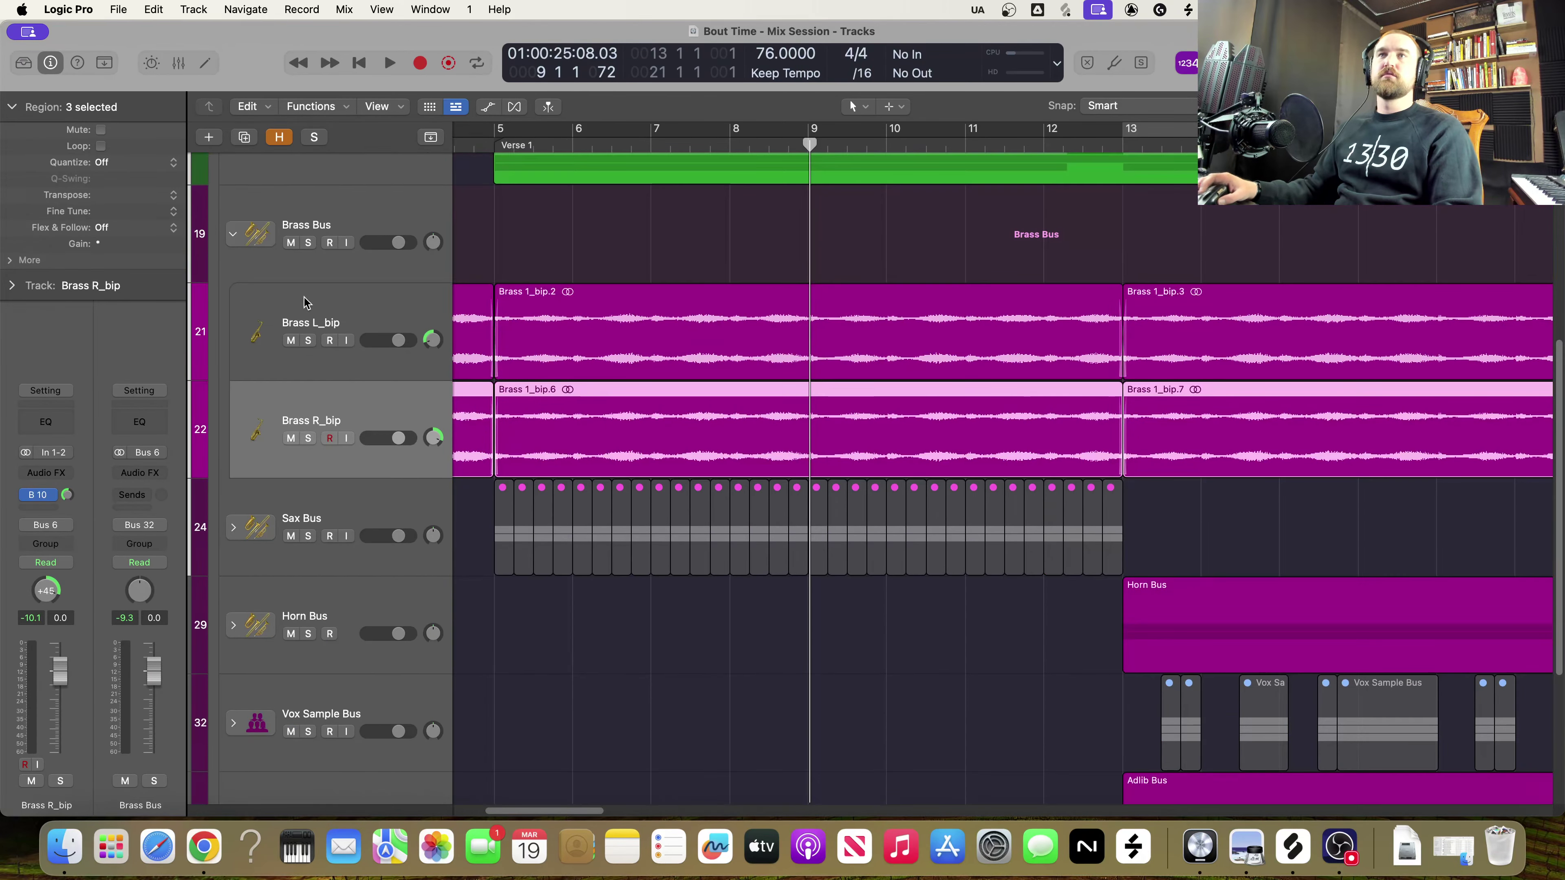
pyautogui.click(221, 230)
pyautogui.click(228, 234)
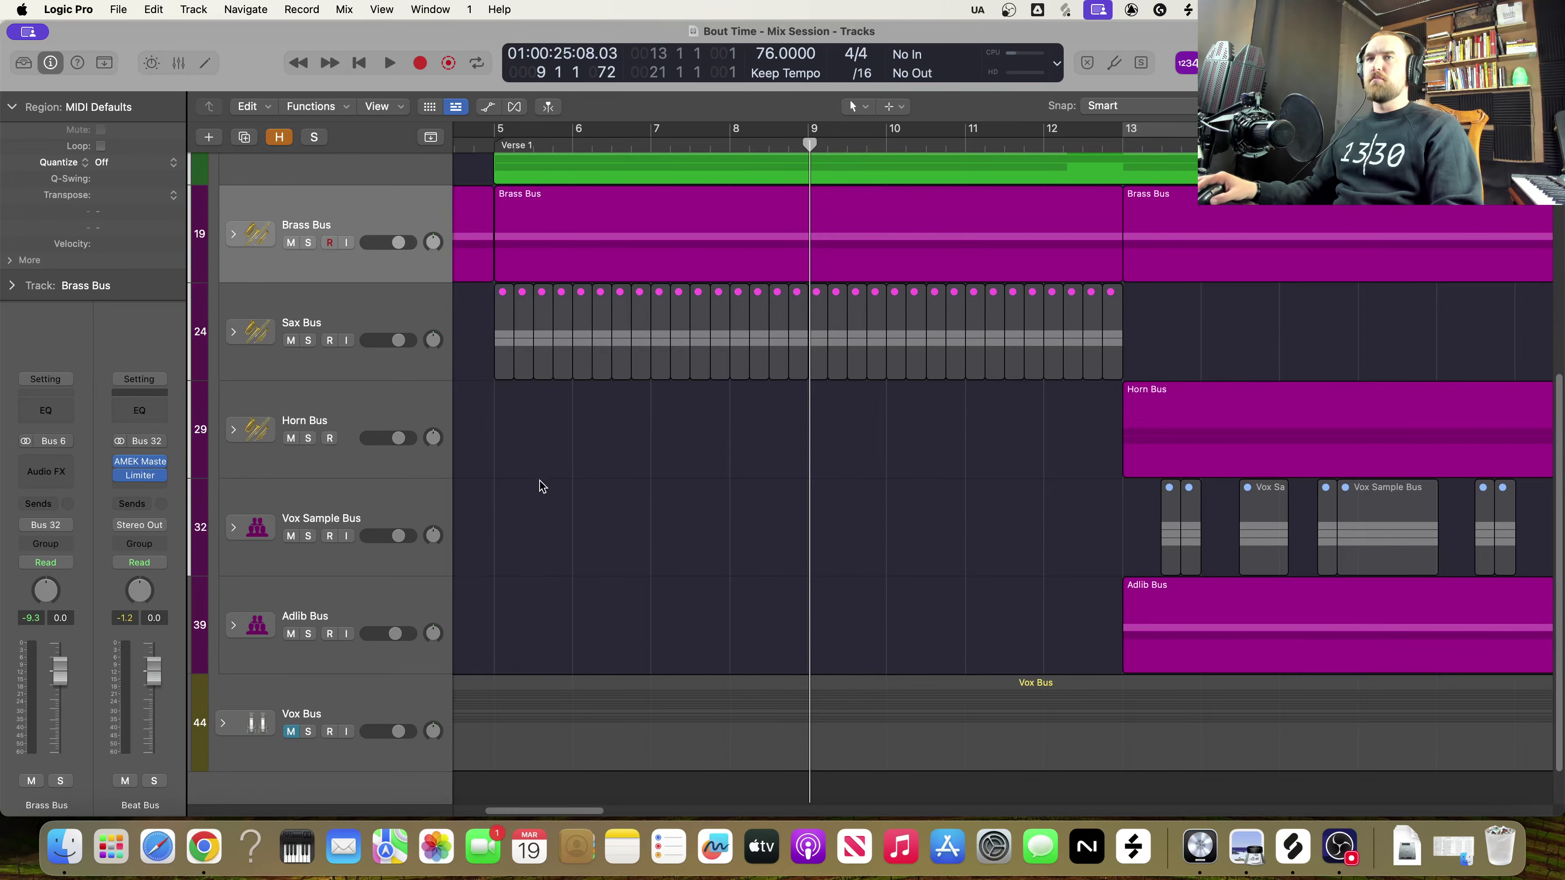
# Expand the Horn Bus to show the Horn L and Horn R regions starting at bar 13
pyautogui.hscroll(7, 782, 530)
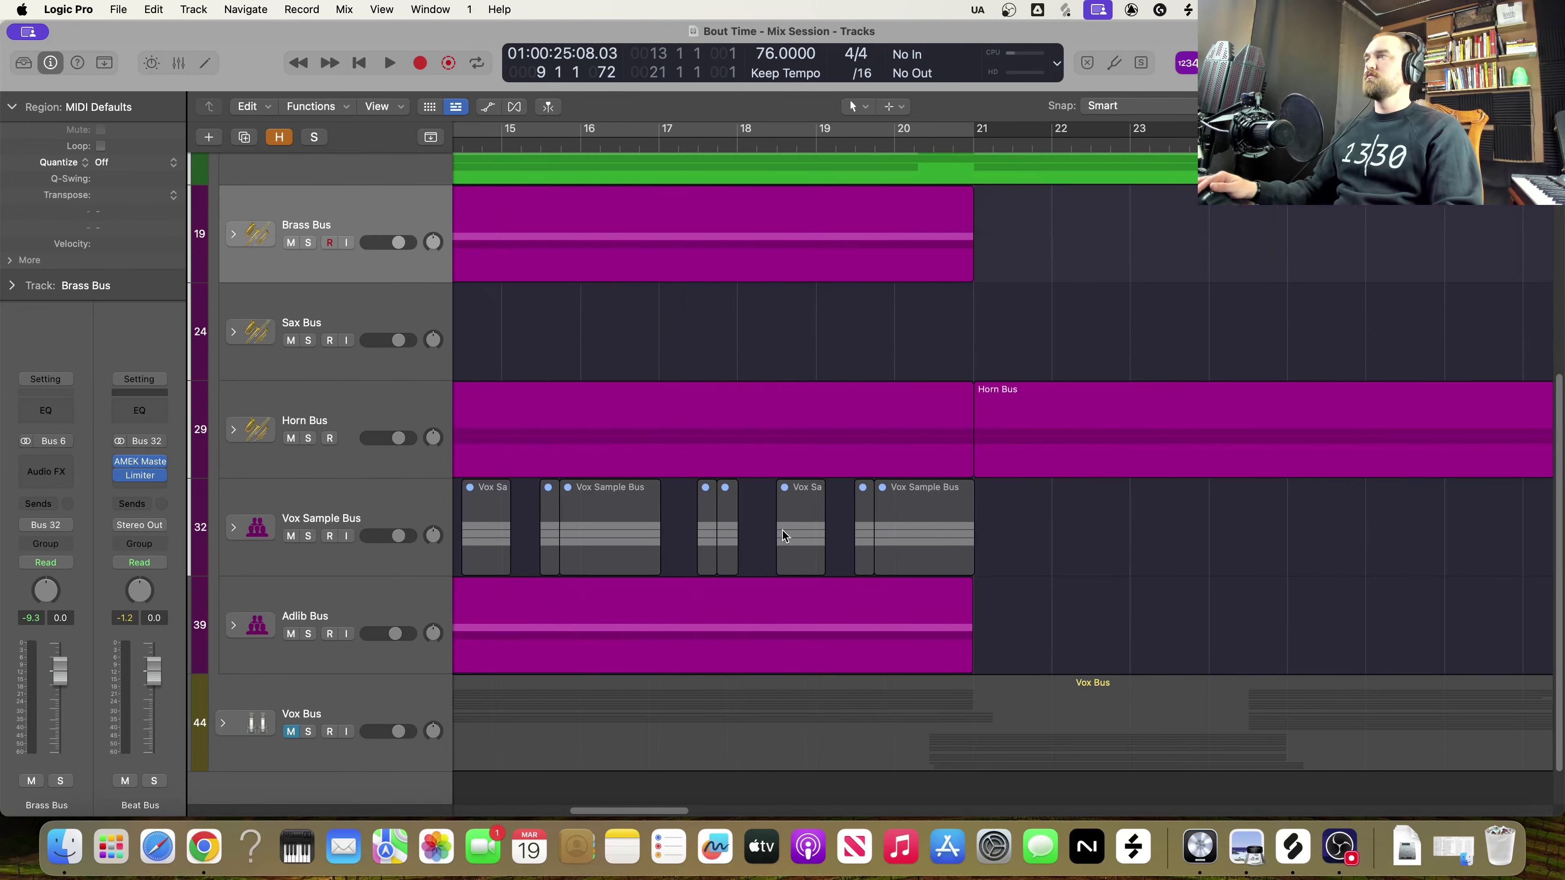
pyautogui.click(233, 429)
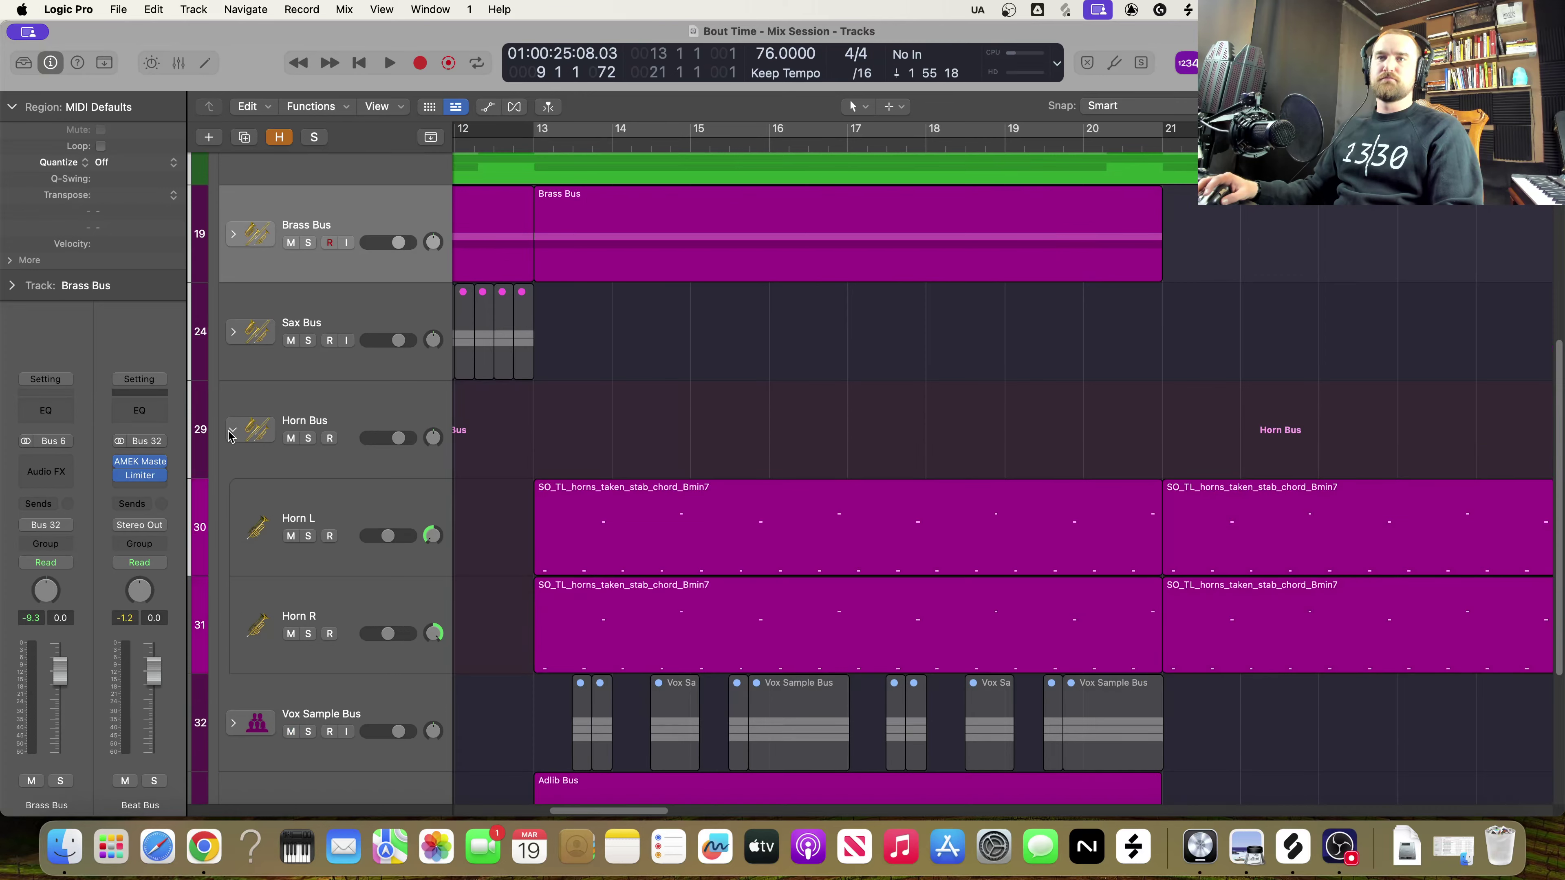
pyautogui.scroll(-4, 519, 542)
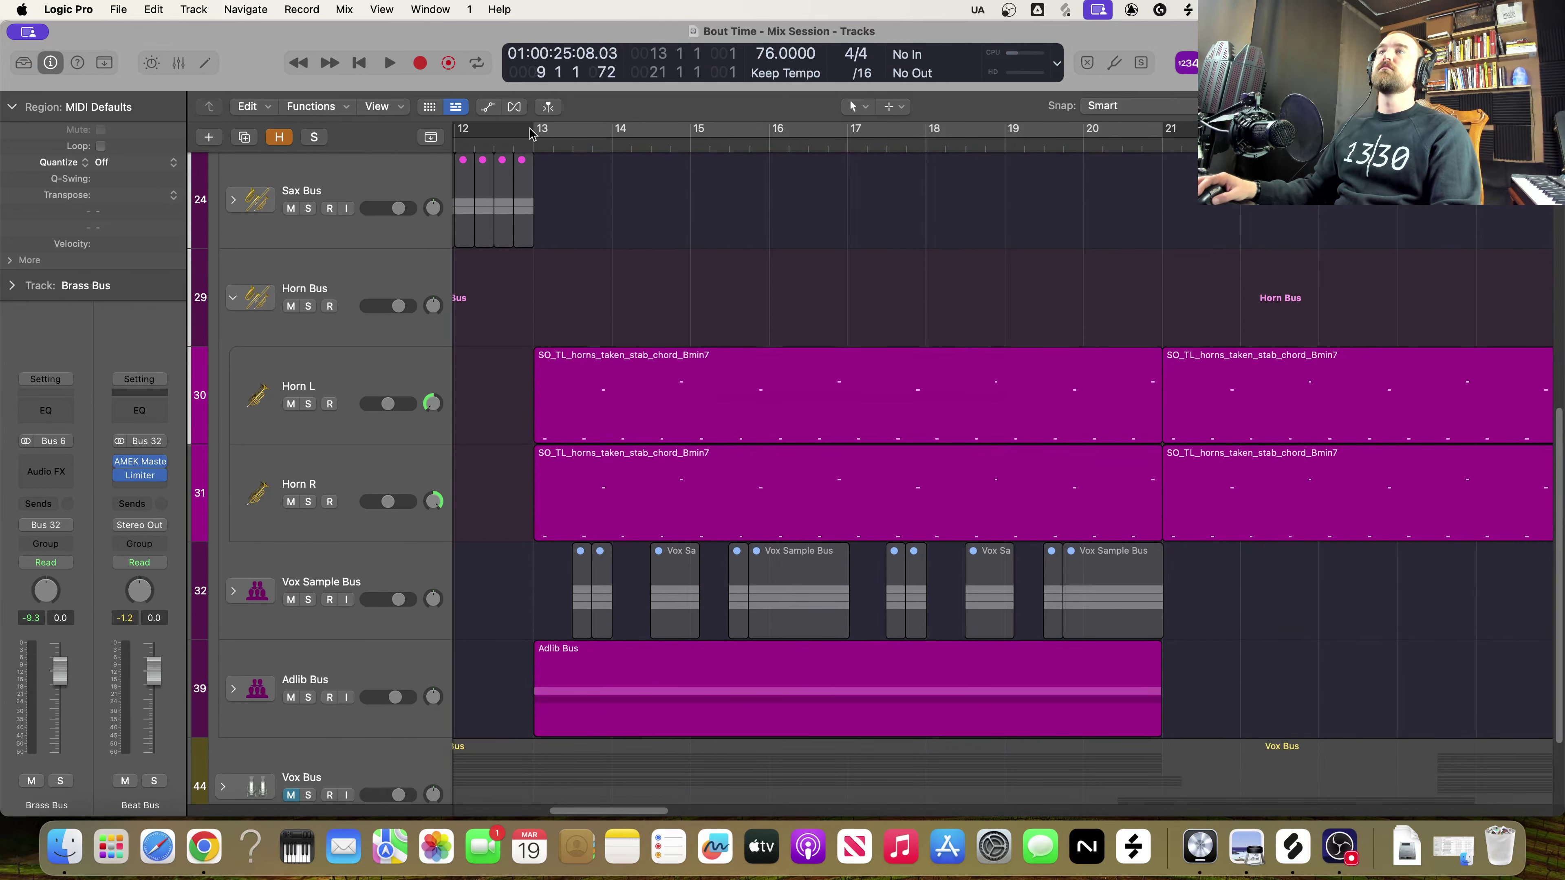
# Turn on the cycle over bars 13 to 21 and listen to the start of the horn section
pyautogui.click(551, 133)
pyautogui.press('space')
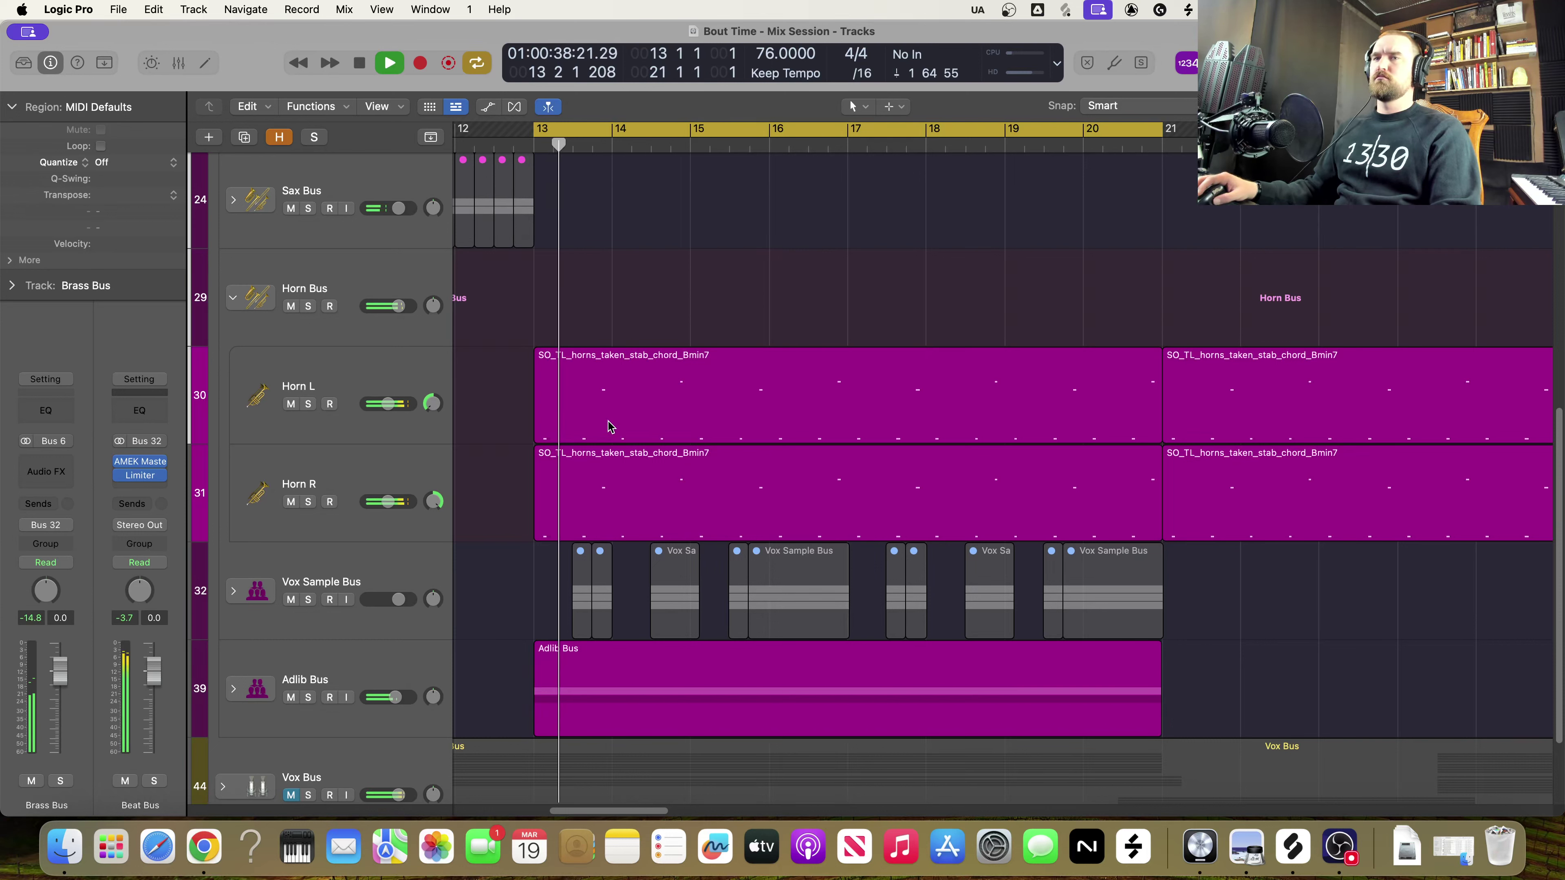
pyautogui.press('space')
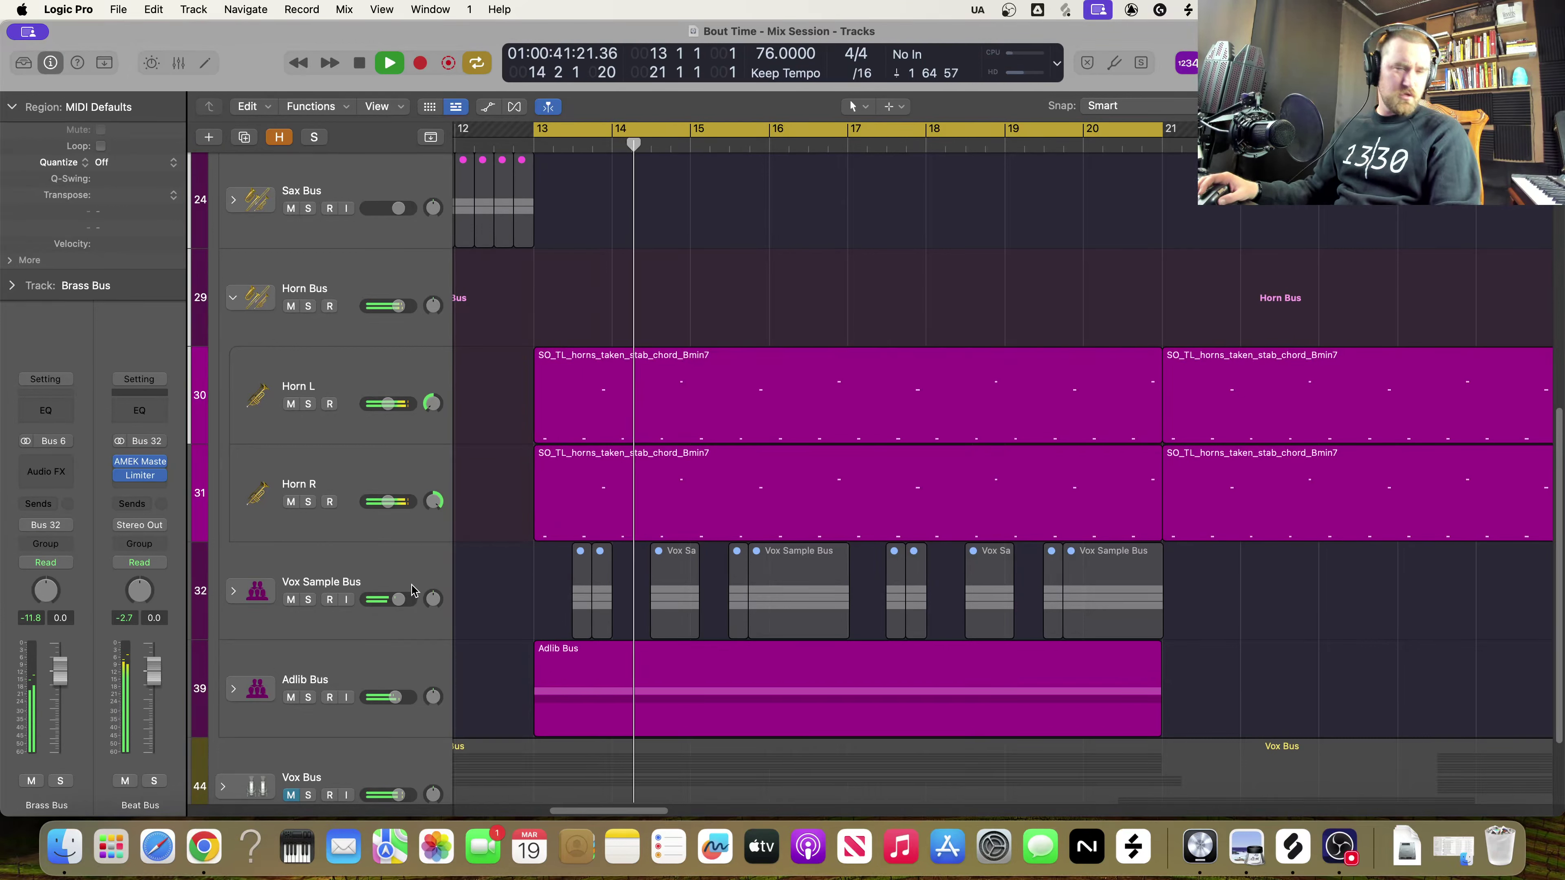
pyautogui.press('space')
# Solo the Horn L track, reset its pan and volume to their defaults, and play it back
pyautogui.click(397, 366)
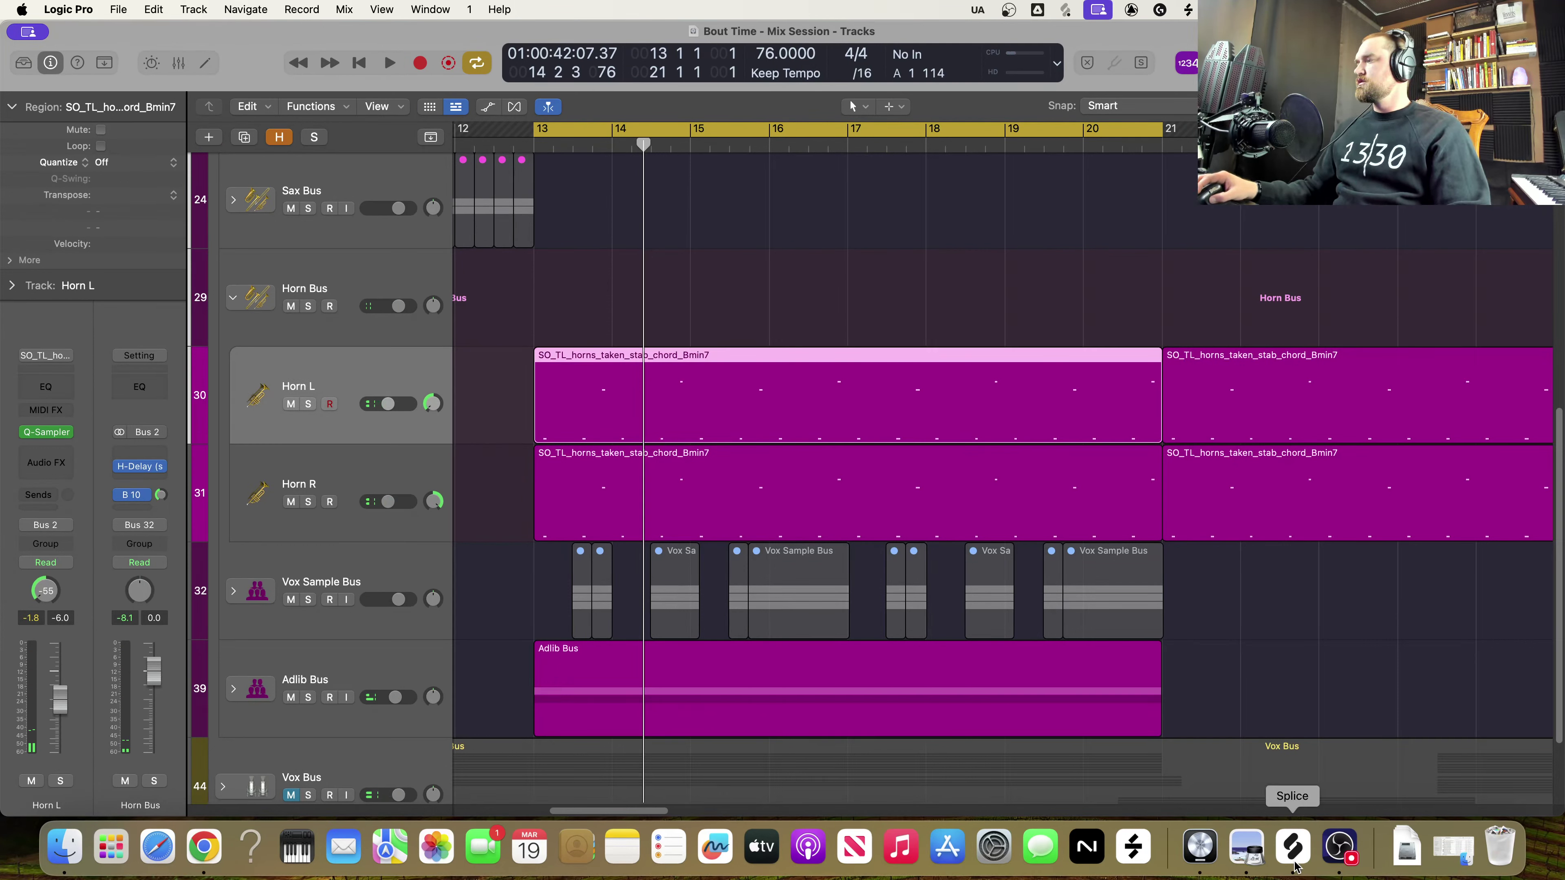
pyautogui.click(309, 404)
pyautogui.keyDown('alt'); pyautogui.click(433, 404); pyautogui.keyUp('alt')
pyautogui.keyDown('alt'); pyautogui.click(388, 405); pyautogui.keyUp('alt')
pyautogui.press('space')
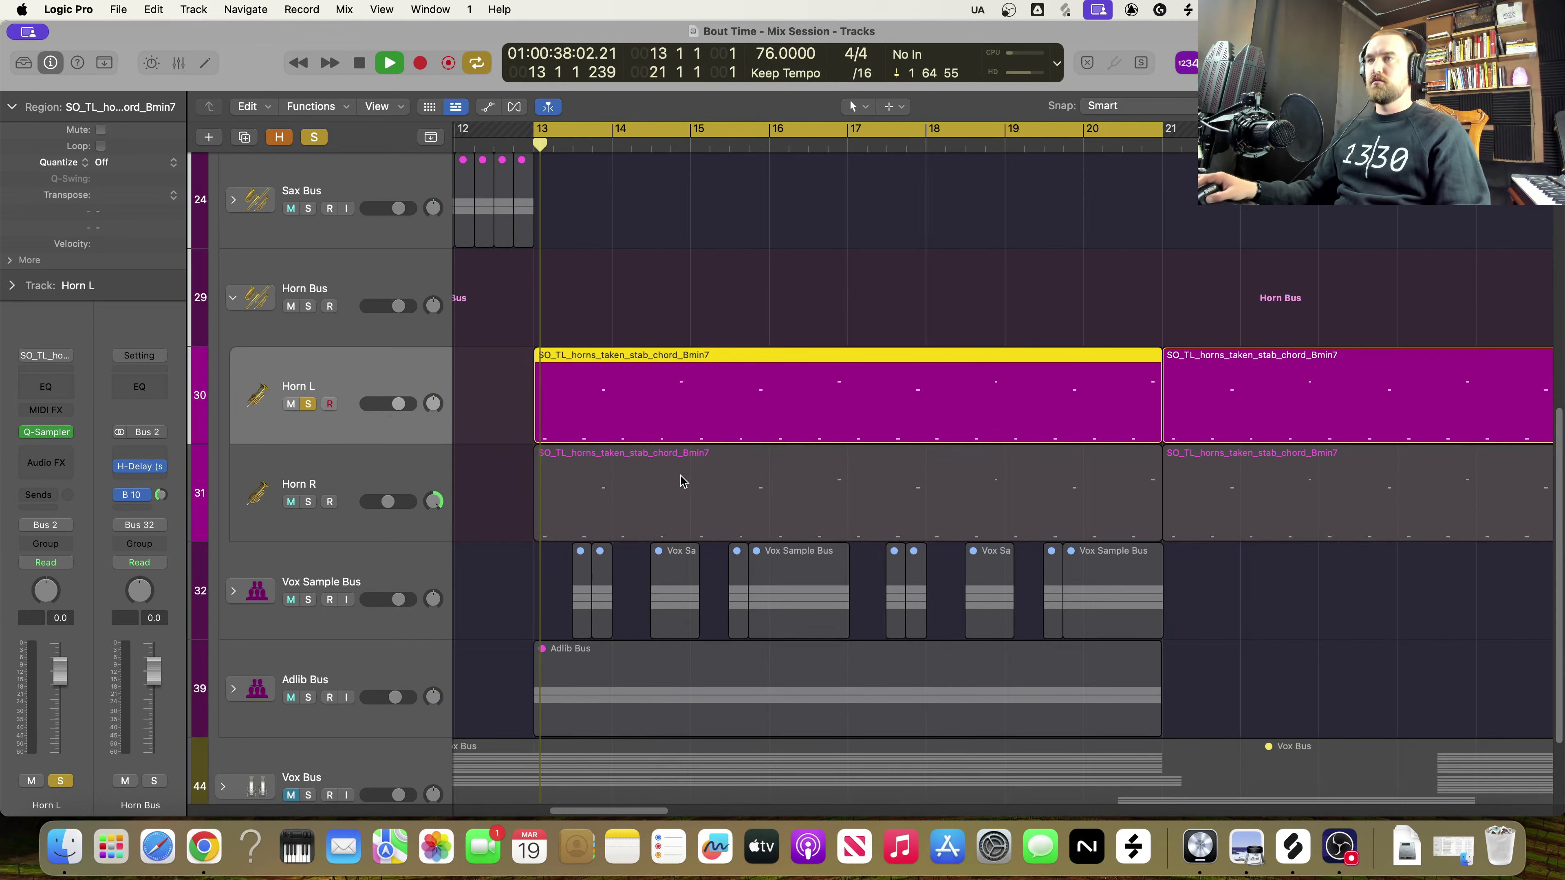
# Switch to Splice, search its samples for "SO_" and browse the results for the horn sample
pyautogui.click(1300, 851)
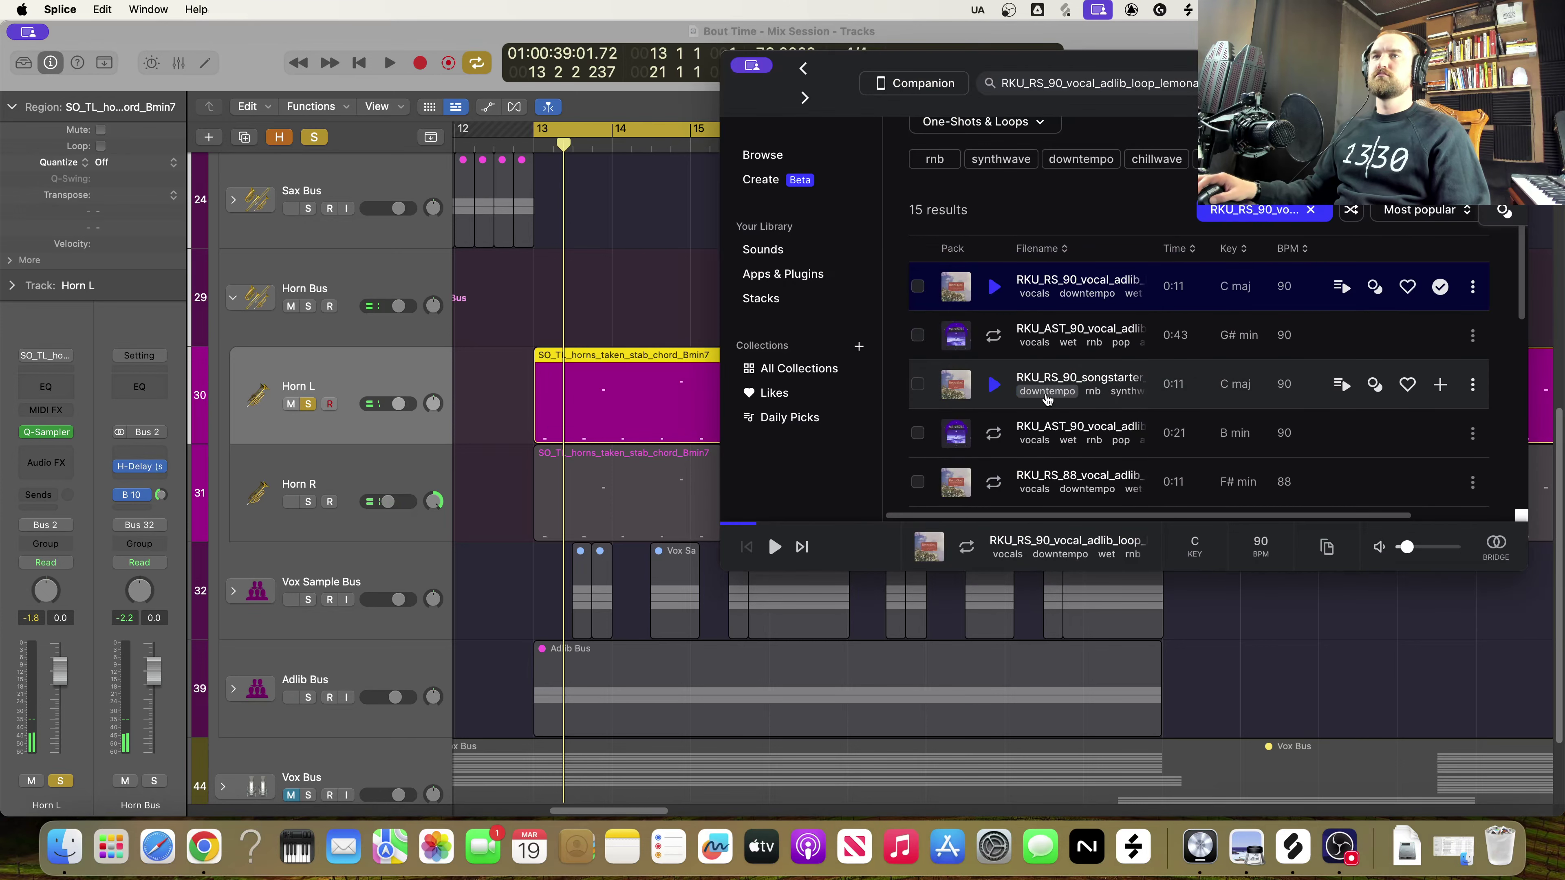
pyautogui.click(340, 272)
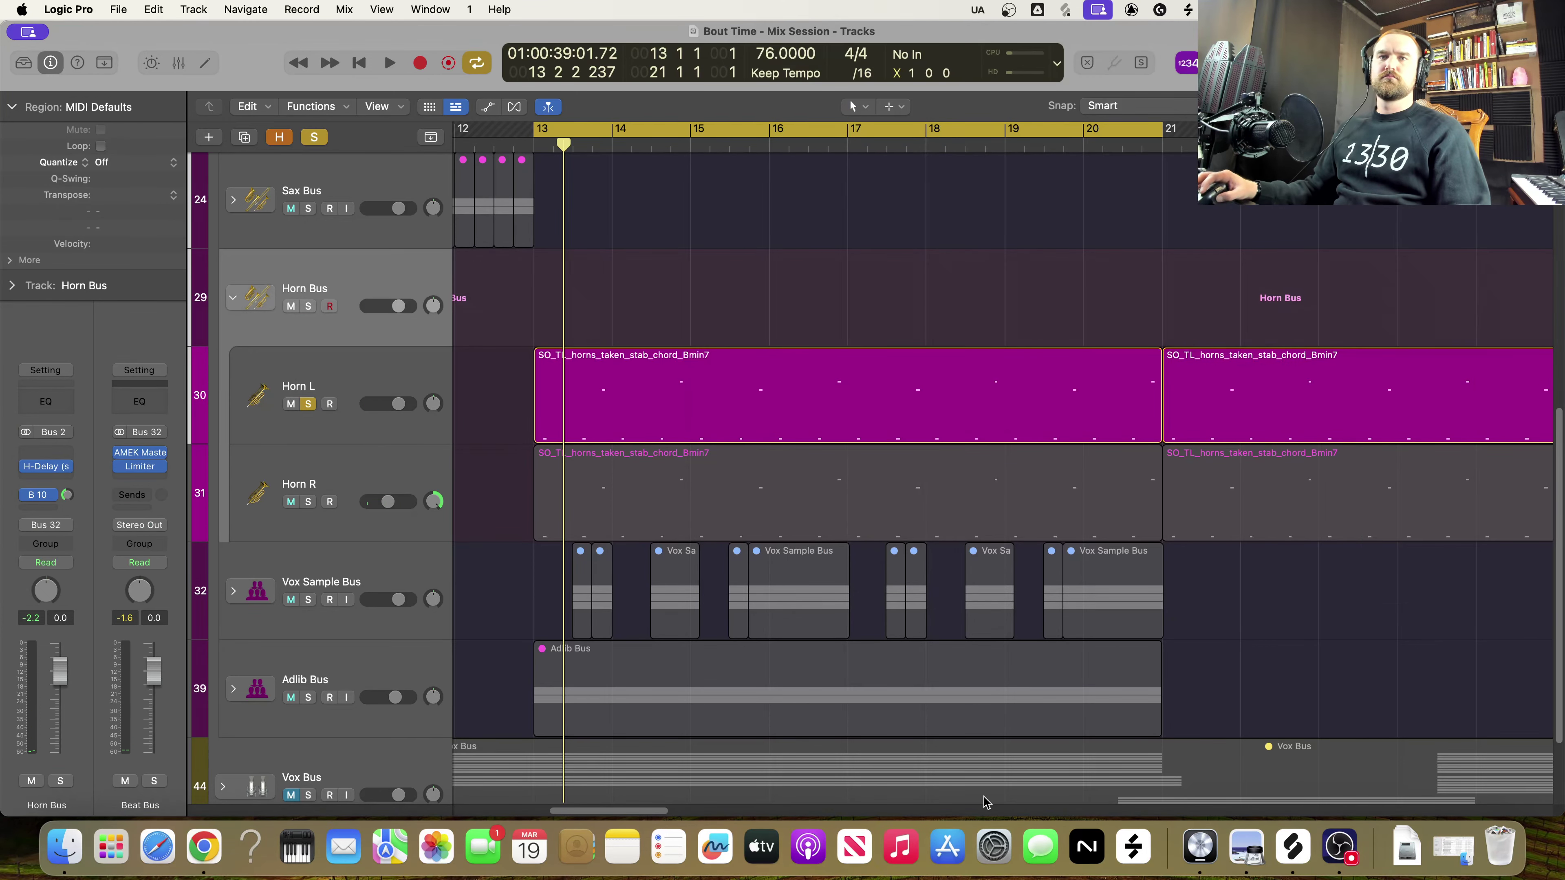
pyautogui.click(331, 371)
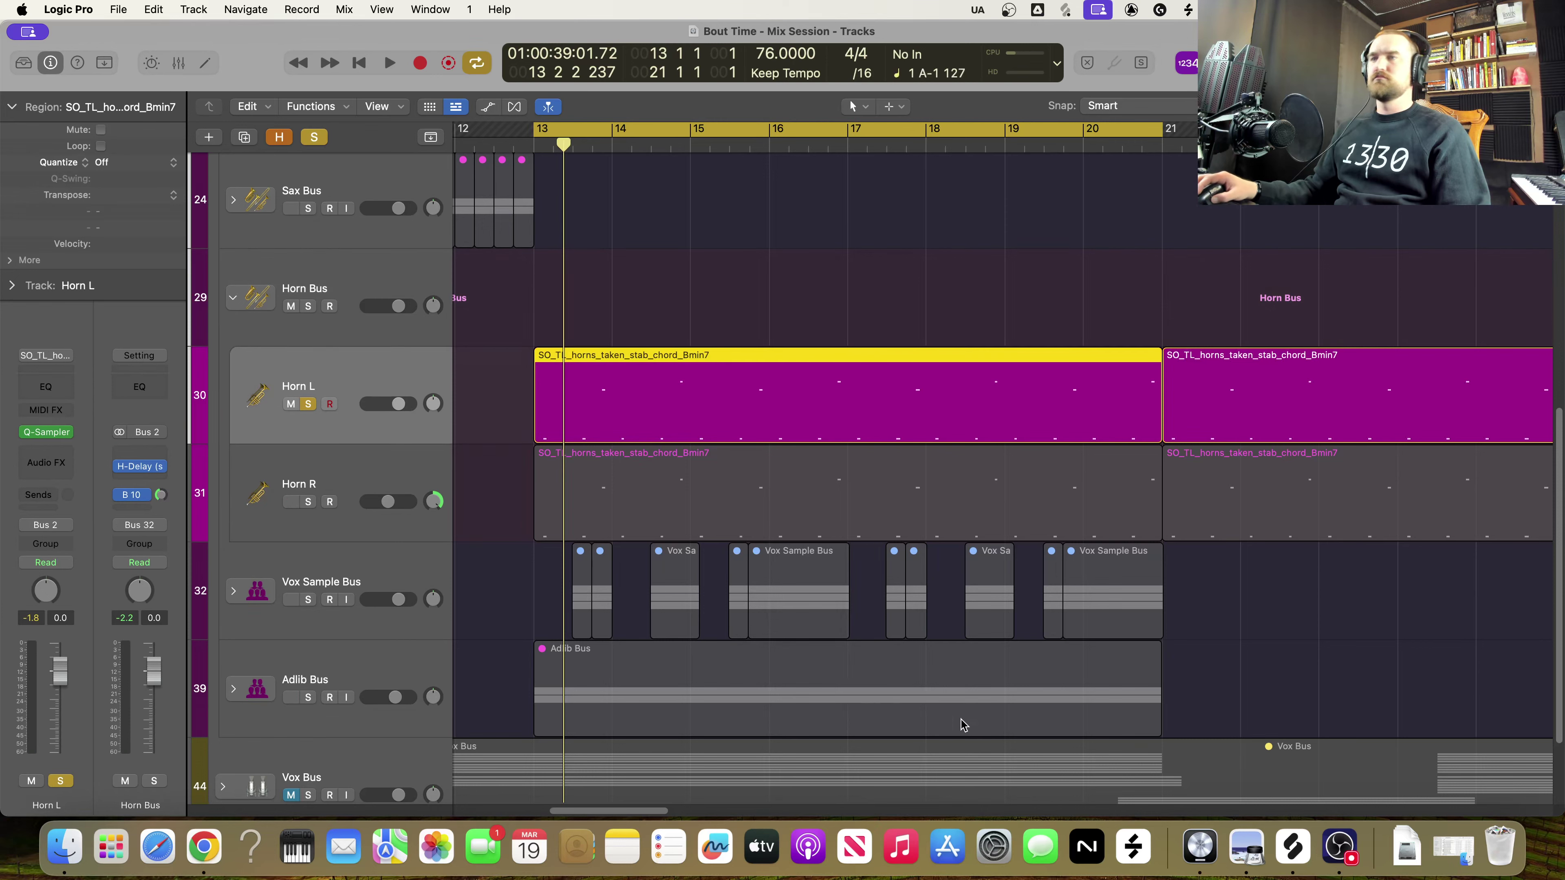
pyautogui.click(1292, 850)
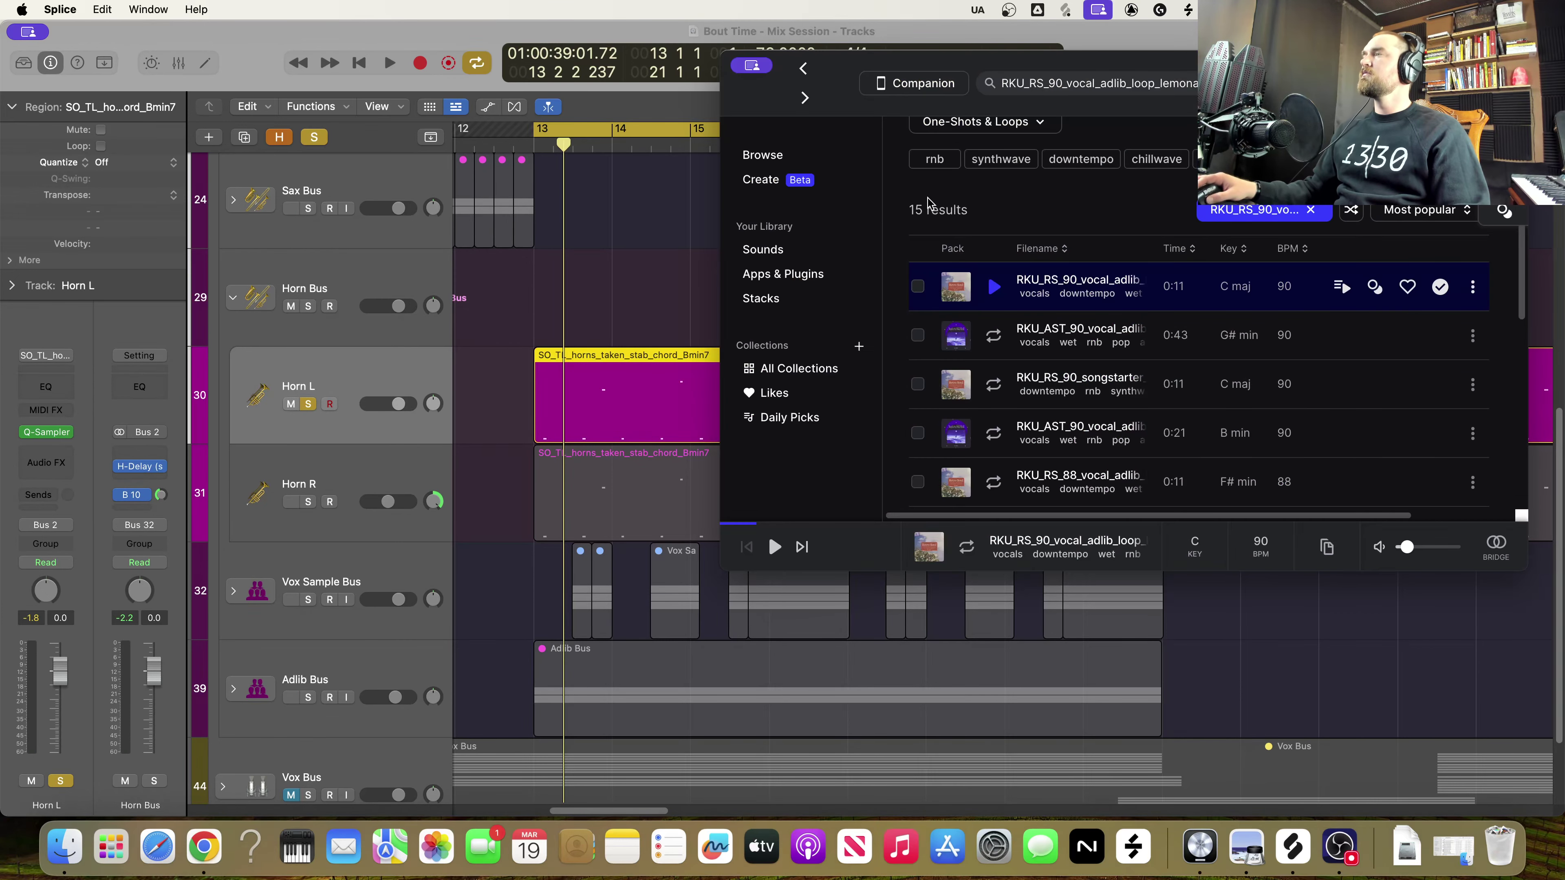
pyautogui.click(1101, 83)
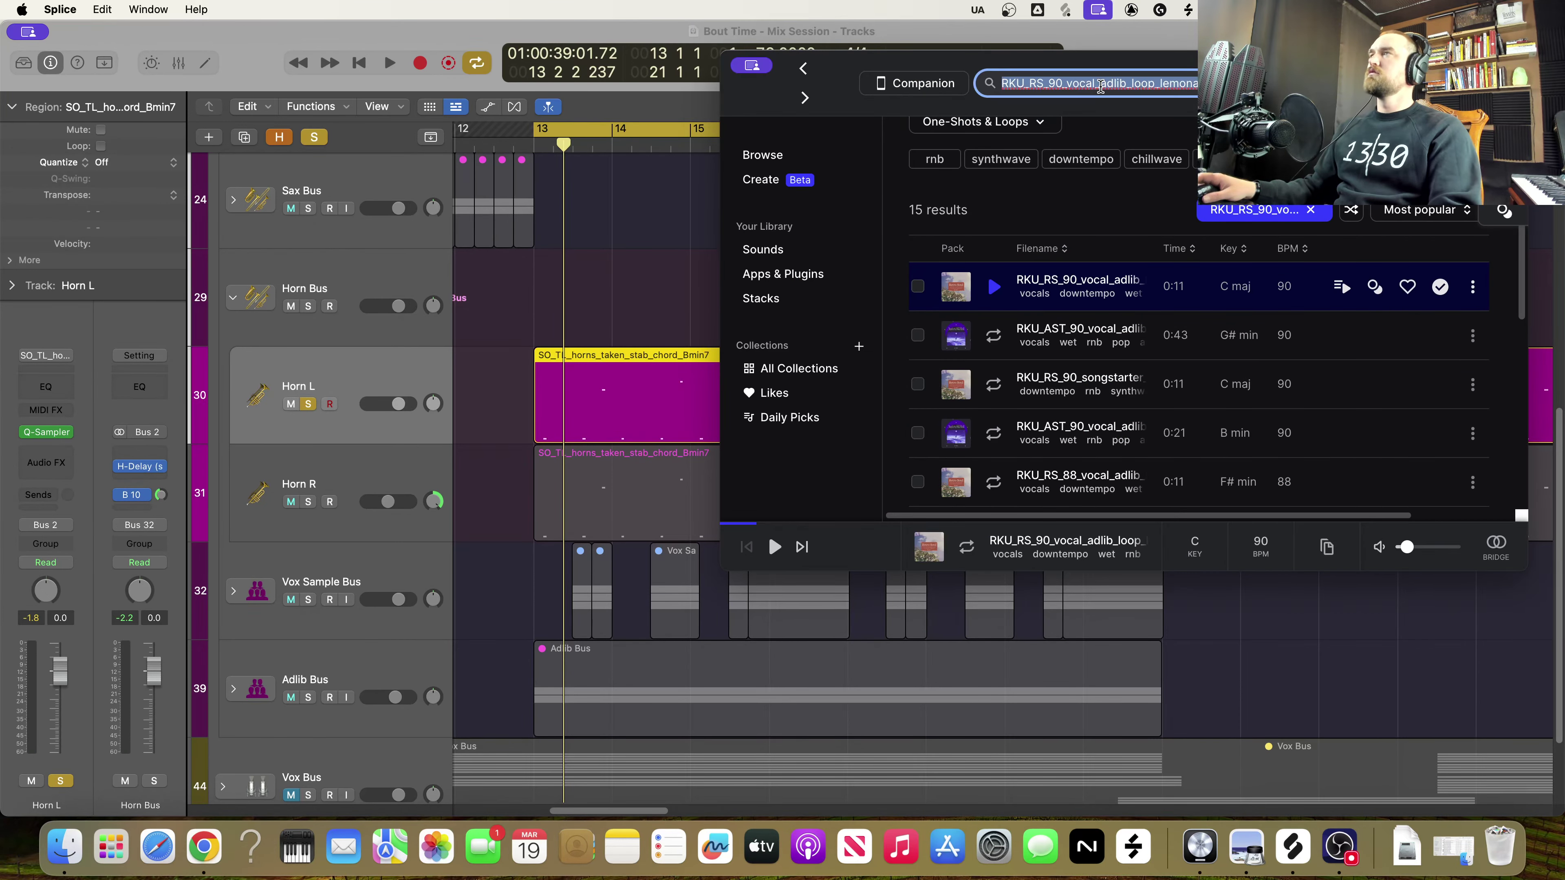
pyautogui.write('SO_')
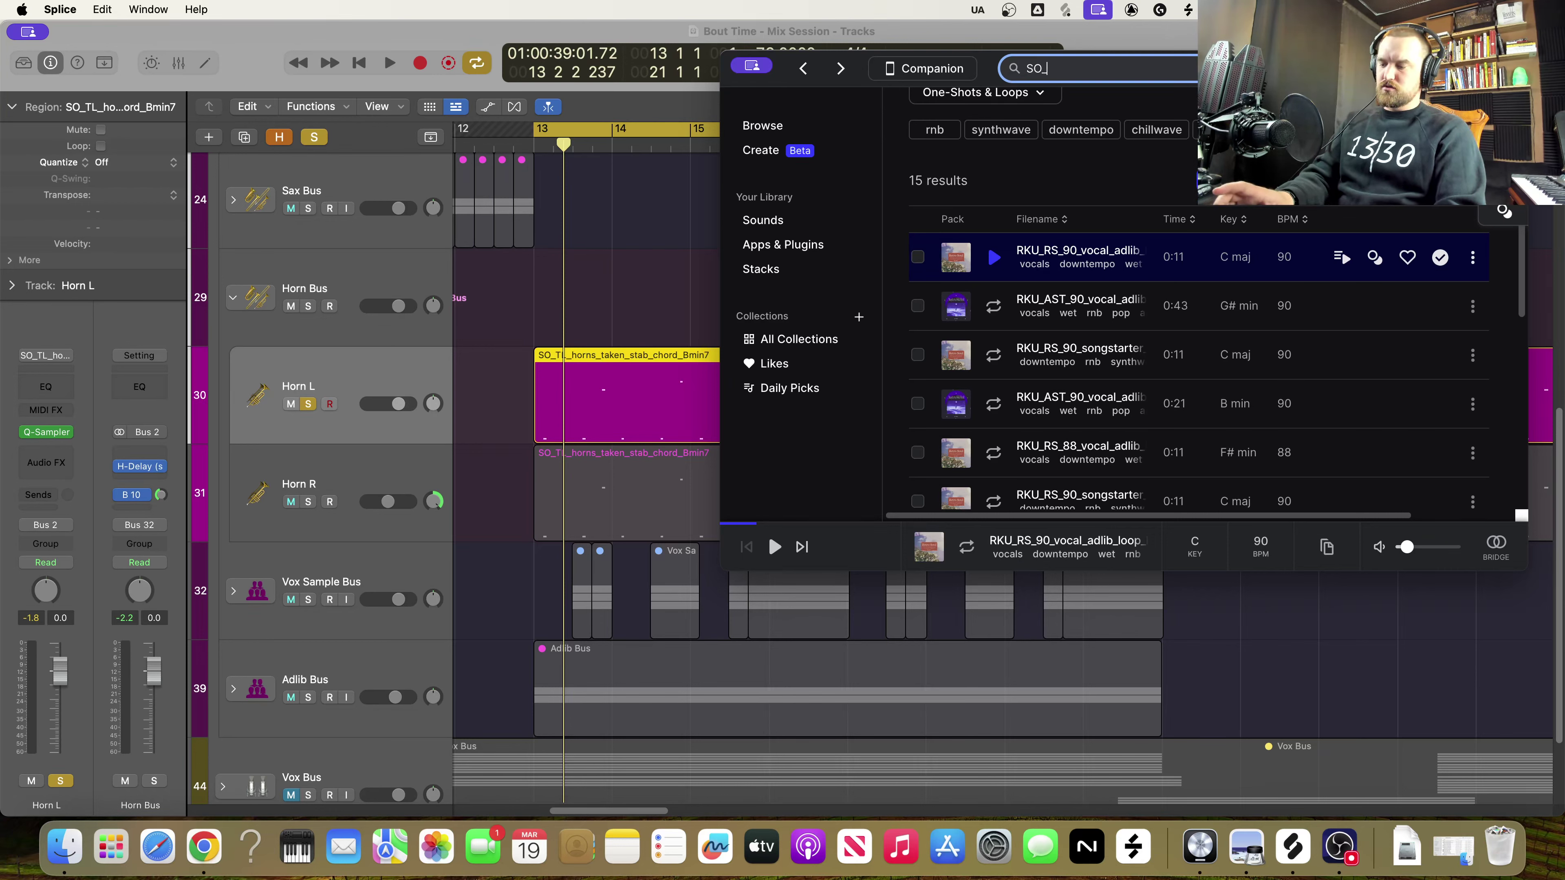
pyautogui.press('Return')
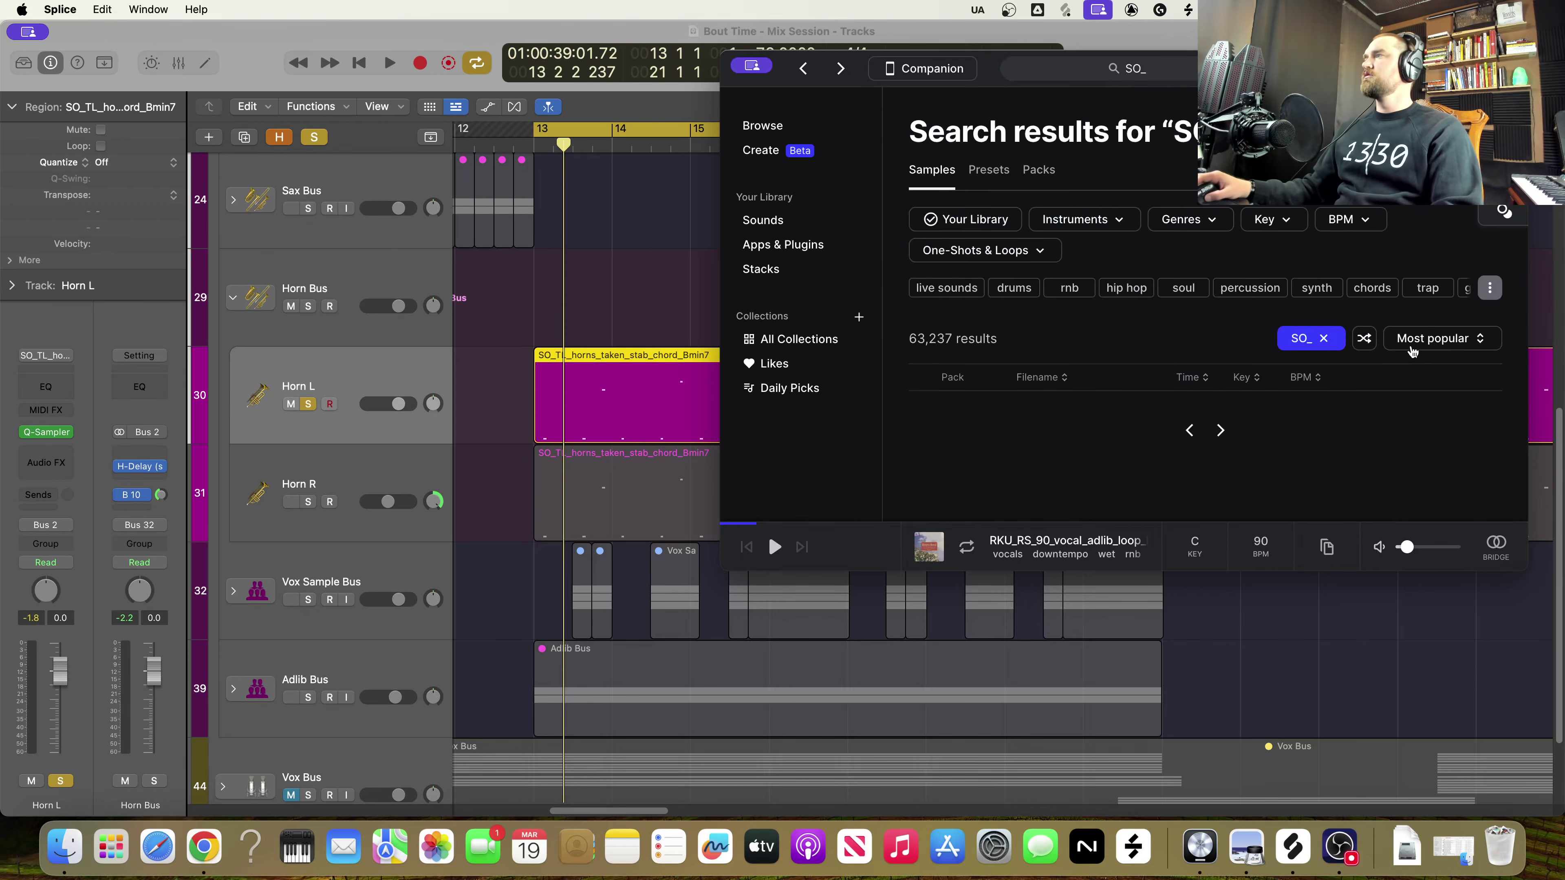
pyautogui.scroll(-2, 1109, 357)
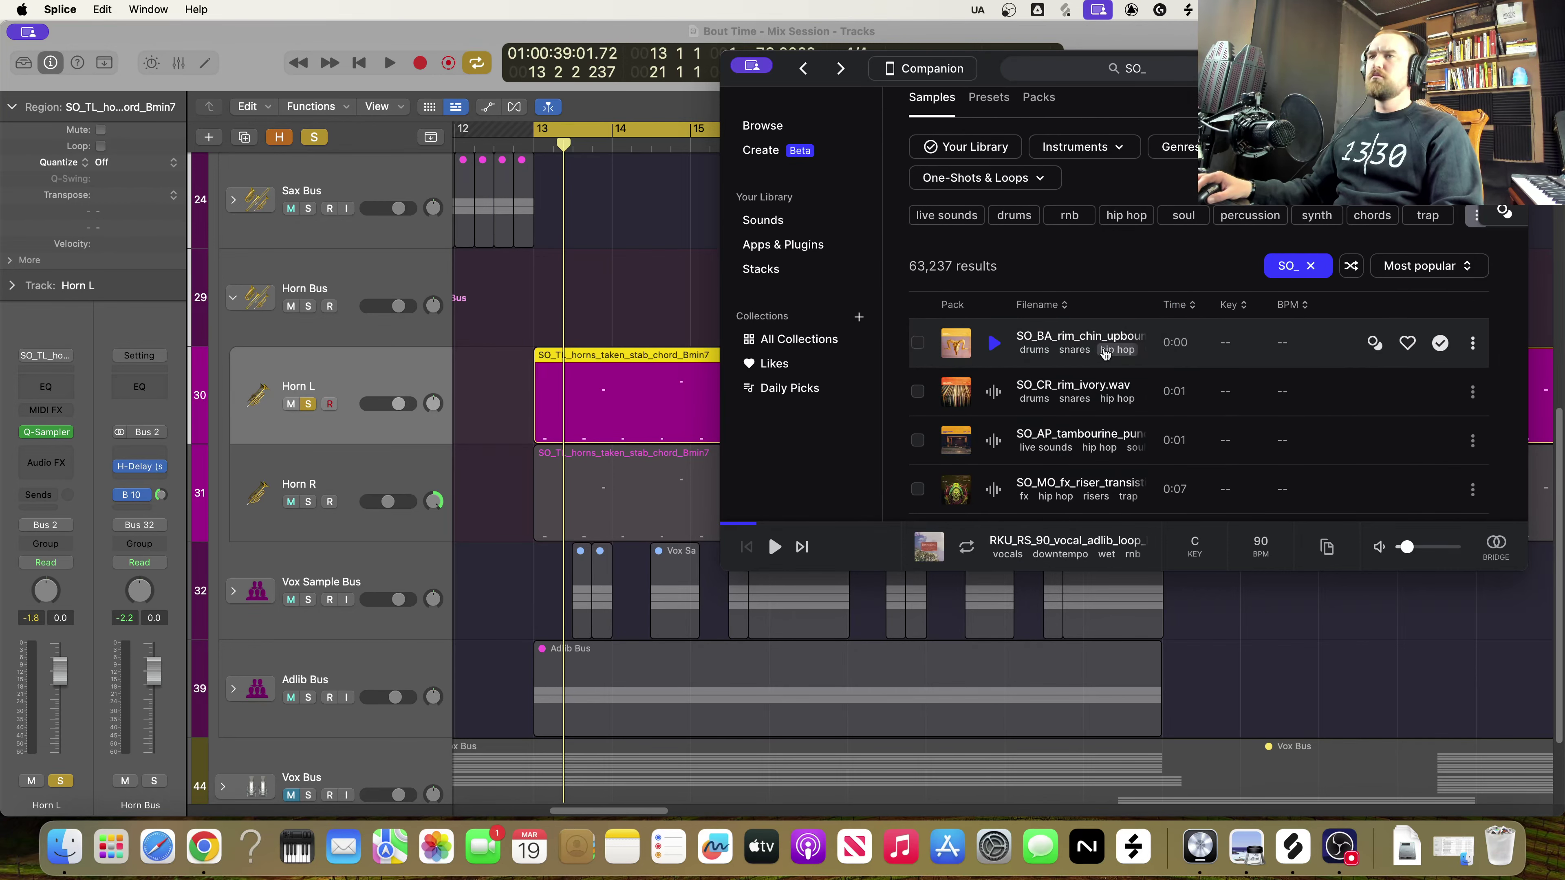
pyautogui.scroll(-6, 1151, 396)
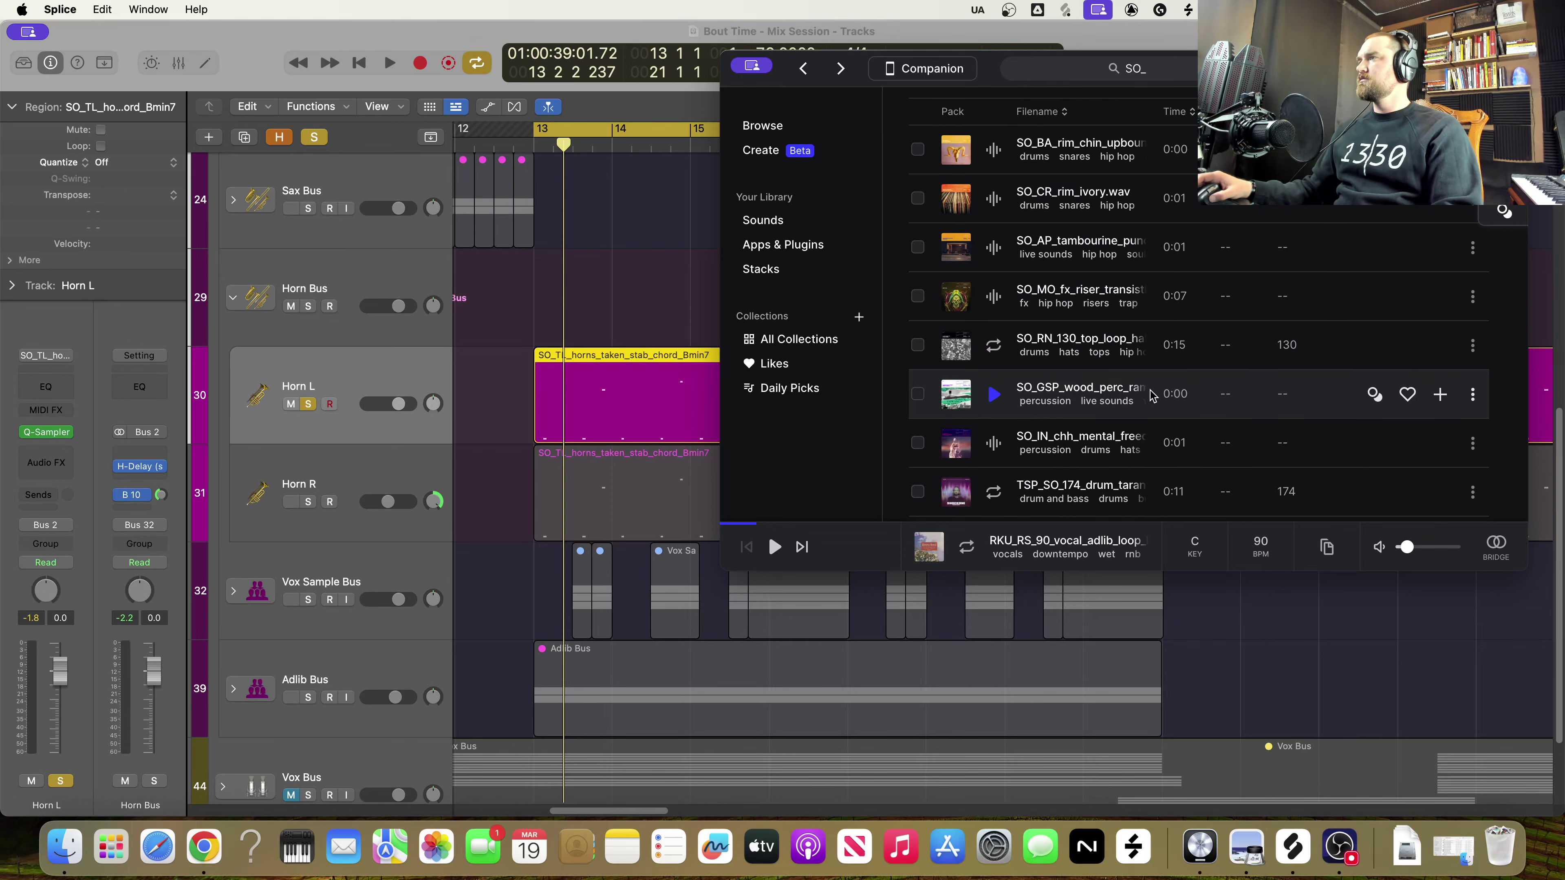
pyautogui.scroll(-8, 1151, 396)
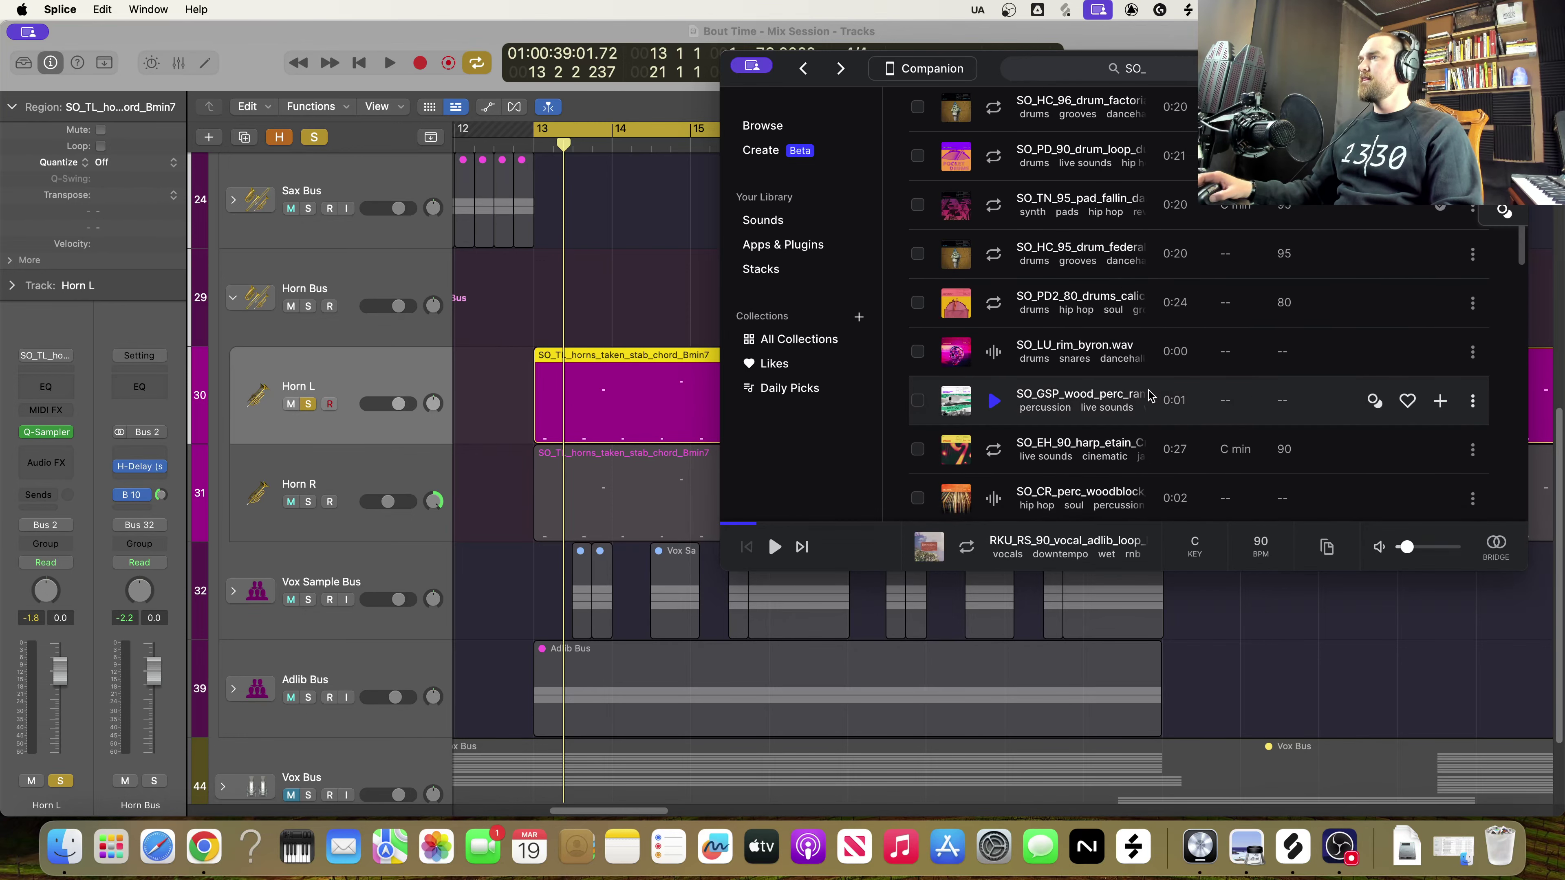
# Look through the Sounds in the Splice library, and rerun the "SO_" sample search
pyautogui.click(806, 226)
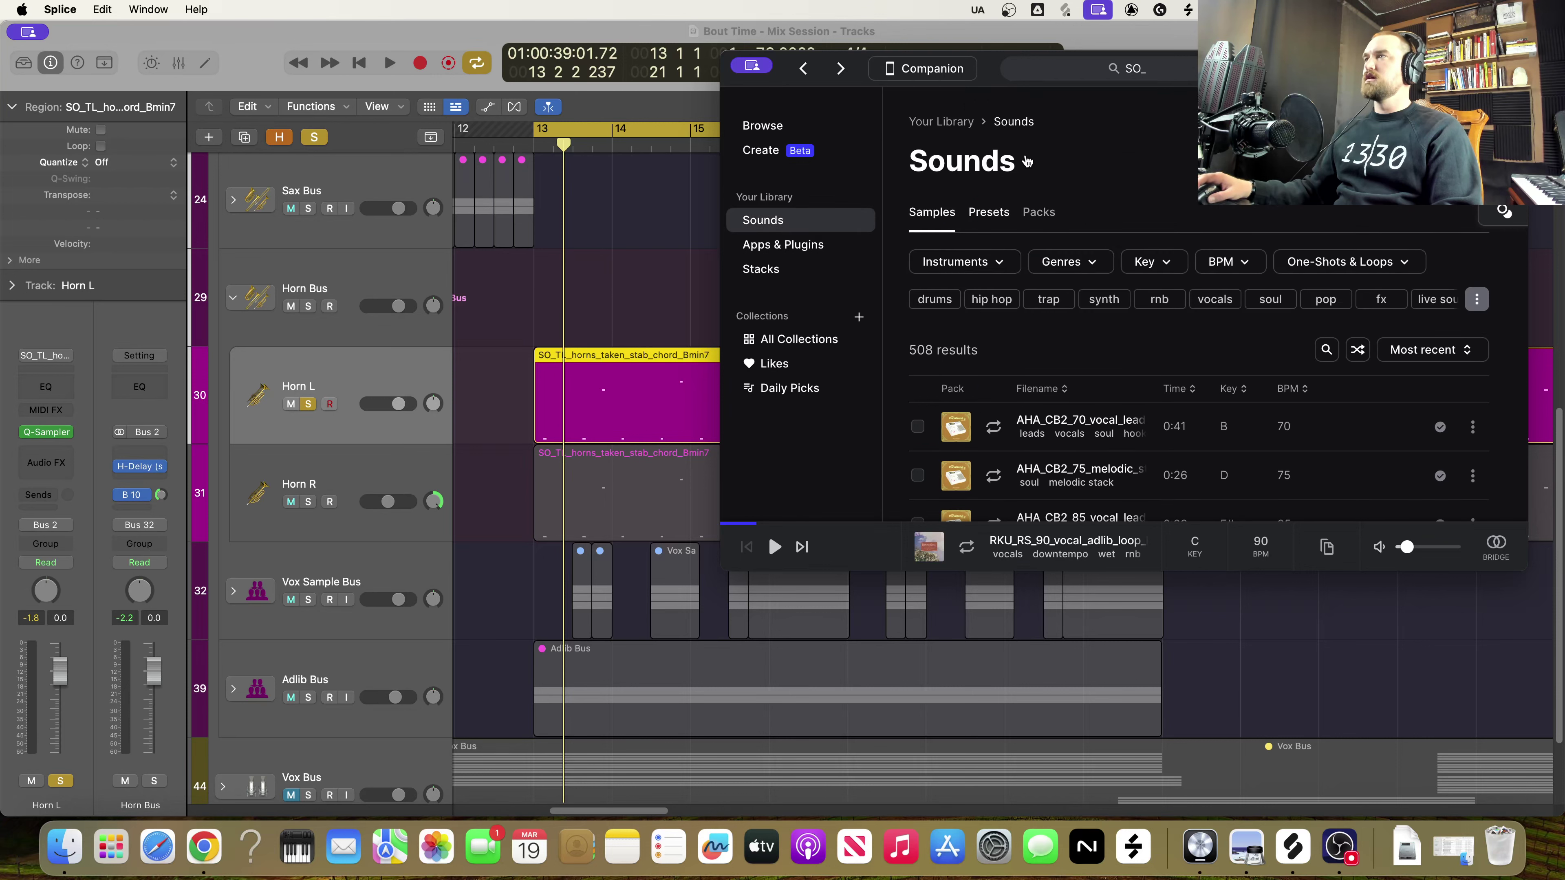
pyautogui.click(1169, 73)
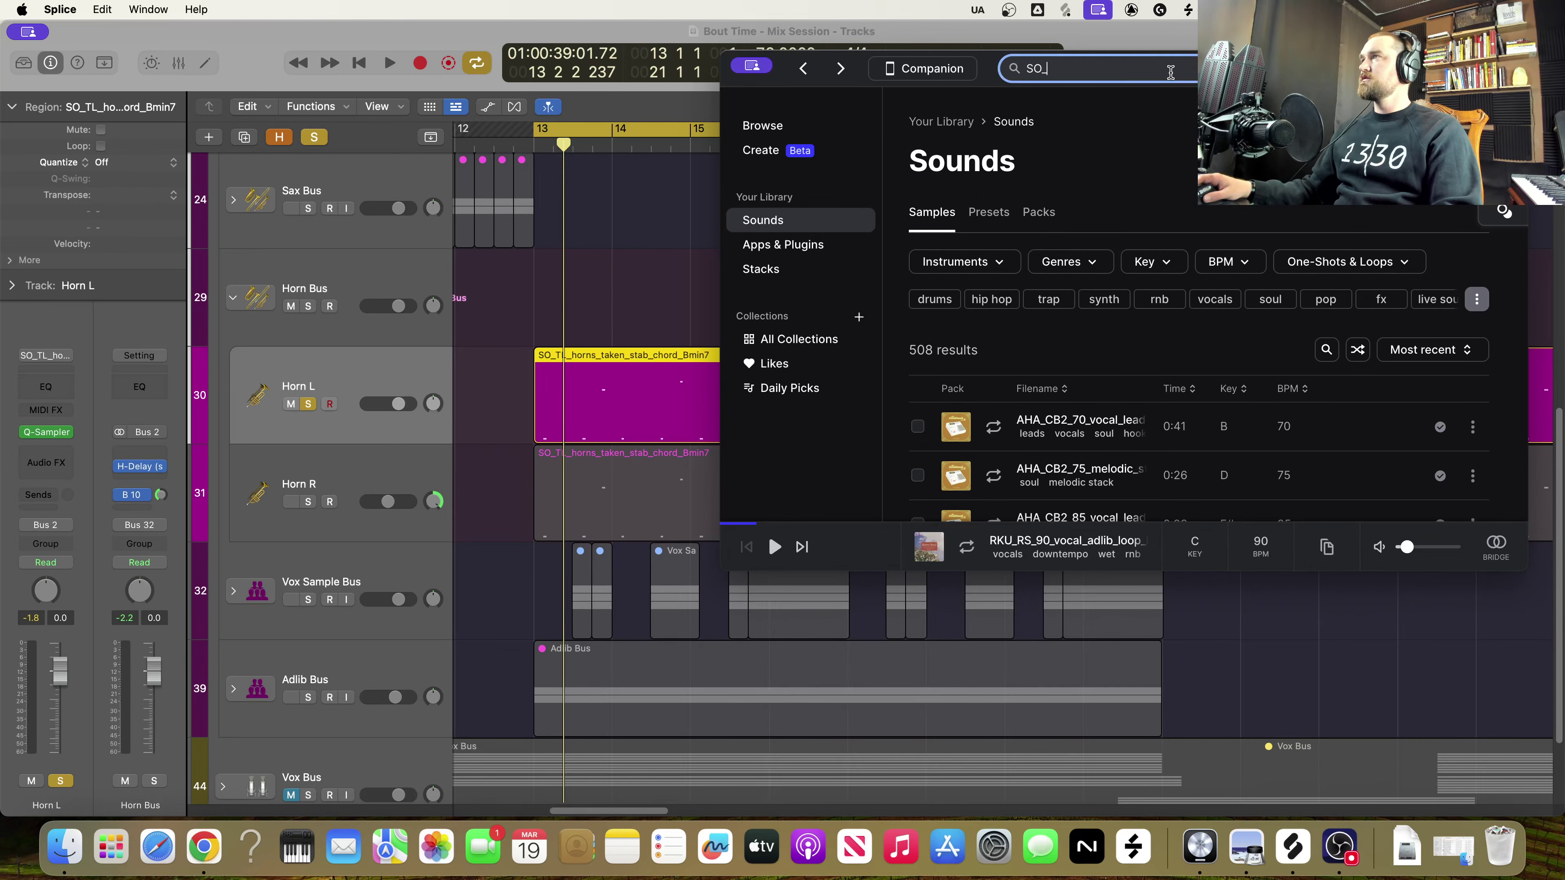
pyautogui.press('Return')
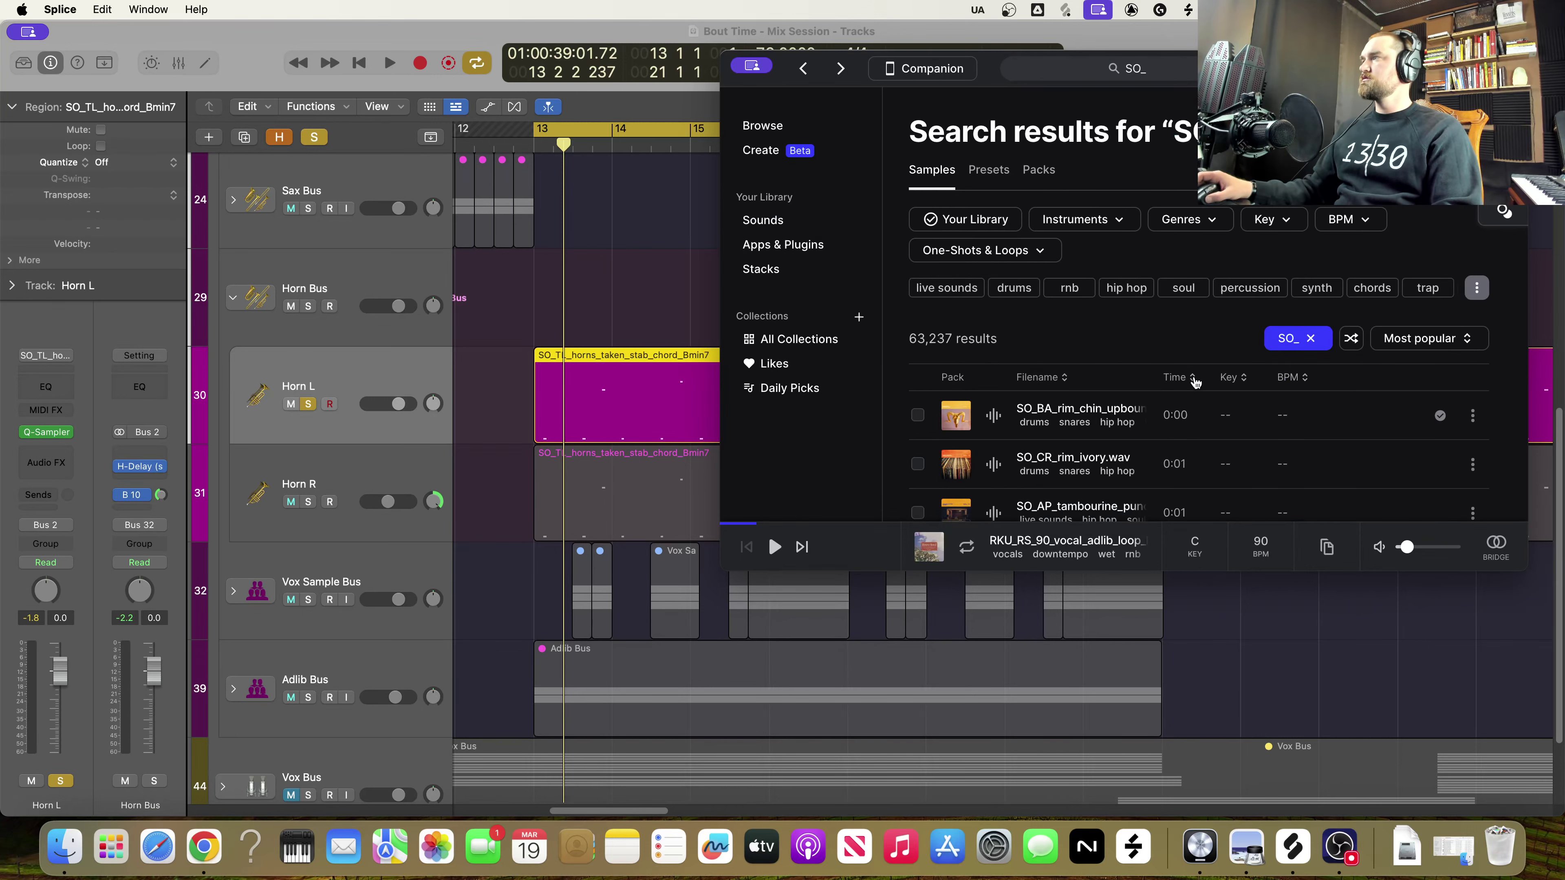
pyautogui.scroll(-3, 1196, 382)
pyautogui.scroll(-1, 1196, 383)
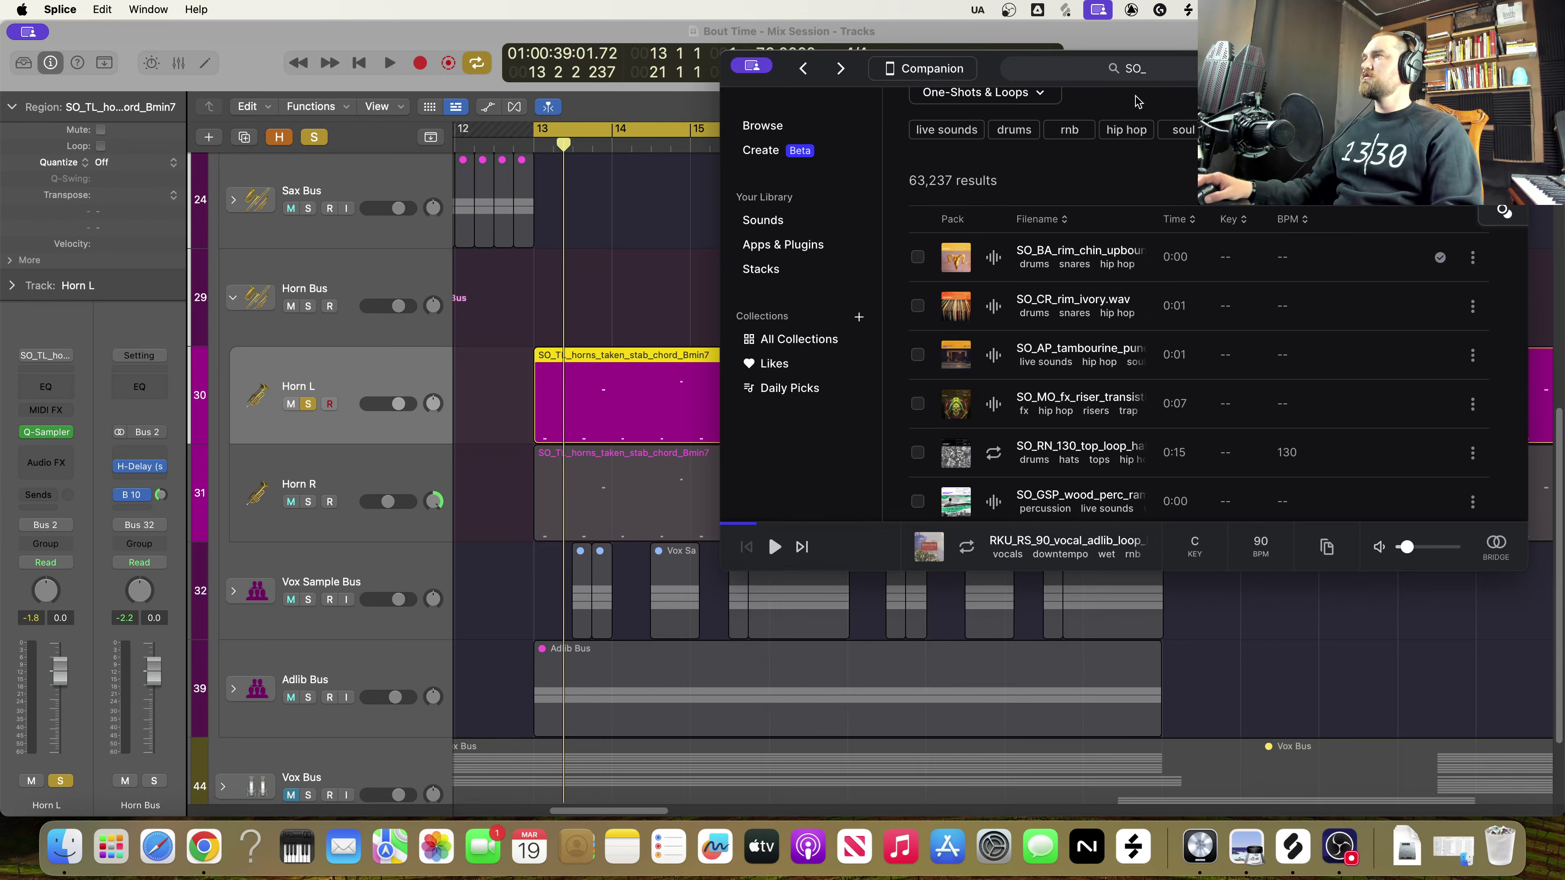
# Narrow the Splice search to "SO_TL" and look through the first page of results for the horn stab
pyautogui.click(1160, 63)
pyautogui.write('TL')
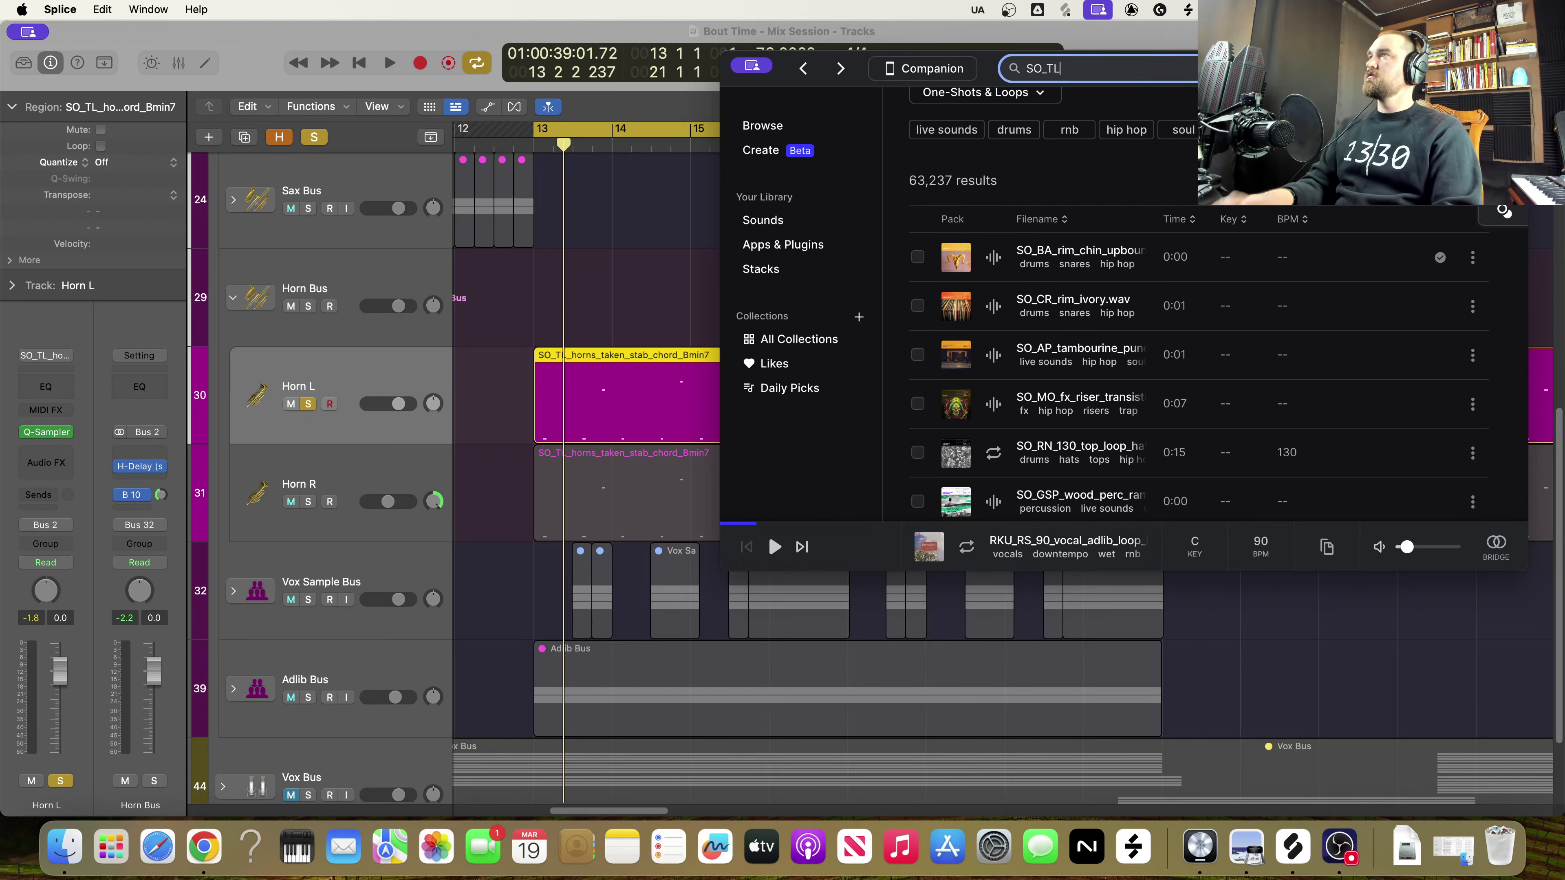
pyautogui.press('Return')
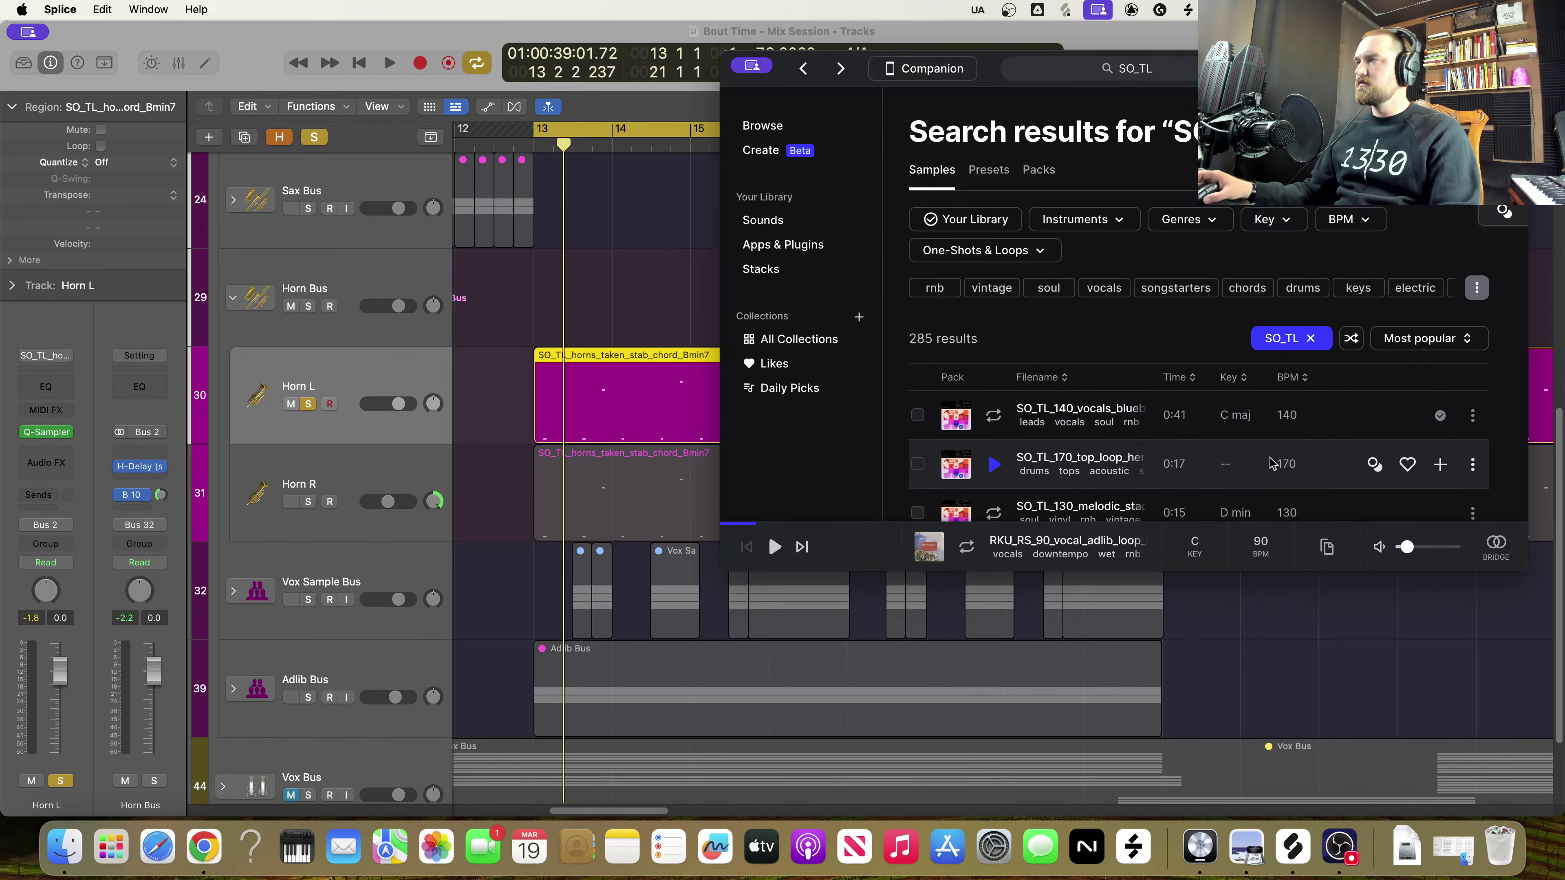
pyautogui.scroll(-5, 1232, 443)
pyautogui.scroll(-10, 1272, 462)
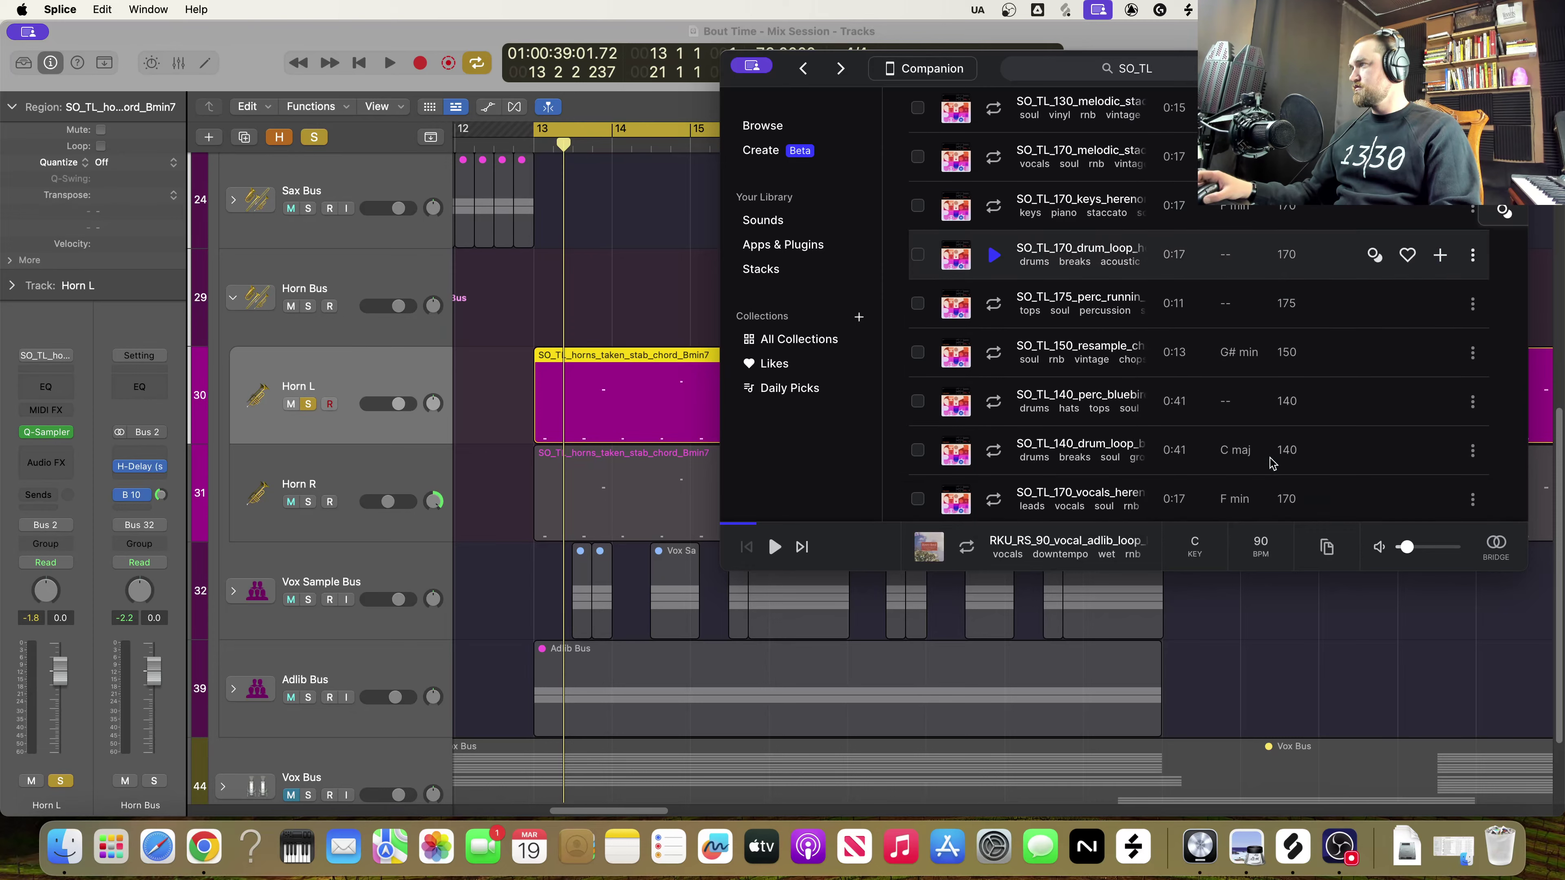
pyautogui.scroll(-8, 1271, 462)
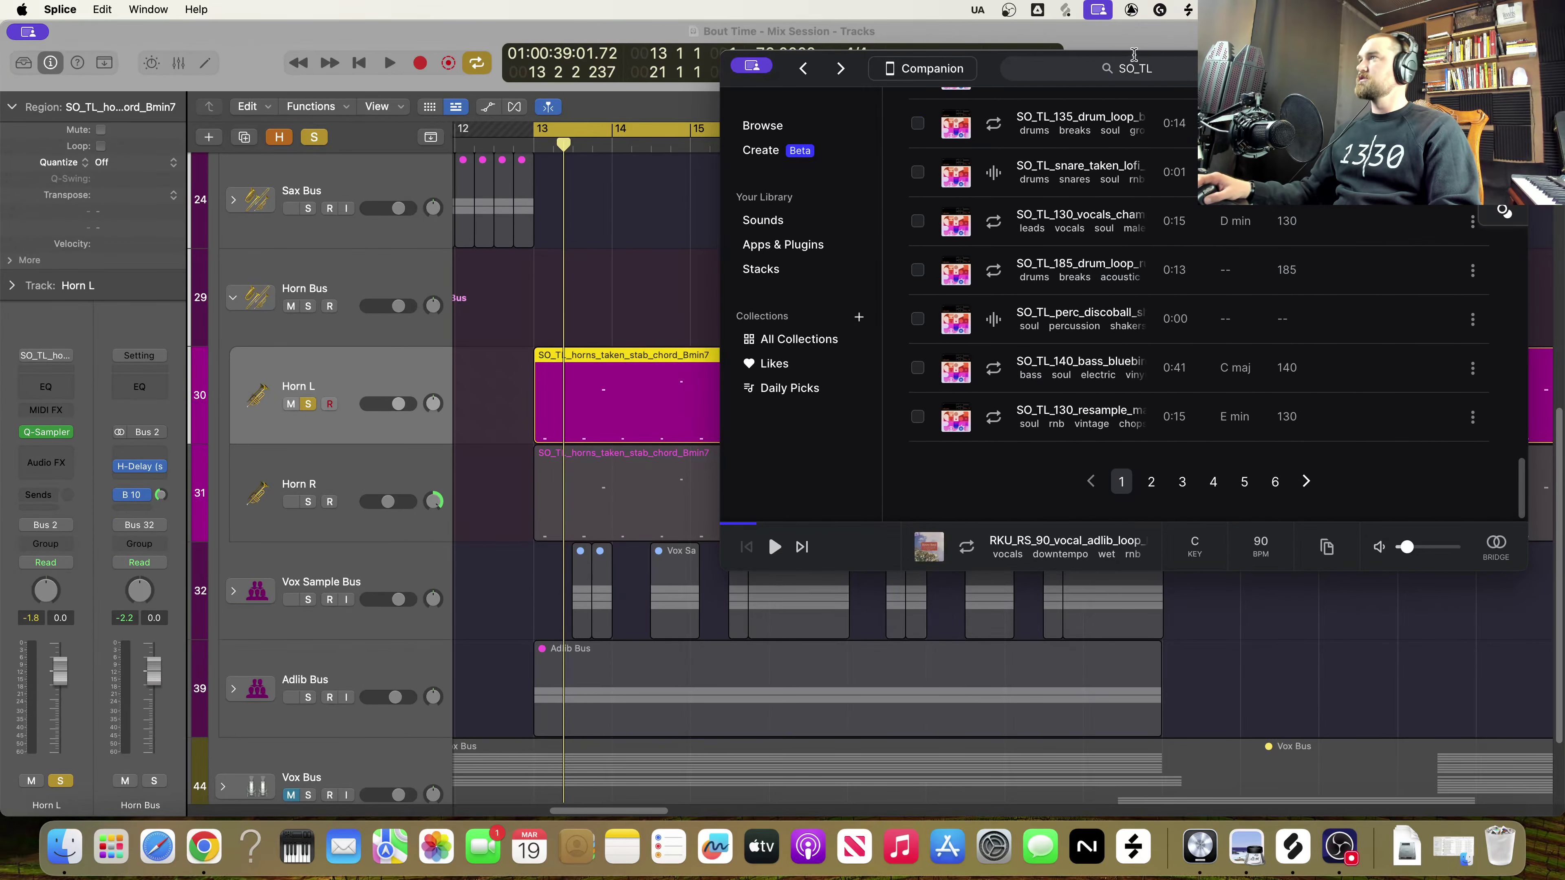
# Search Splice for the horn sample by its fuller name, "SO_TL_horns_taken_stab_chord"
pyautogui.click(1151, 69)
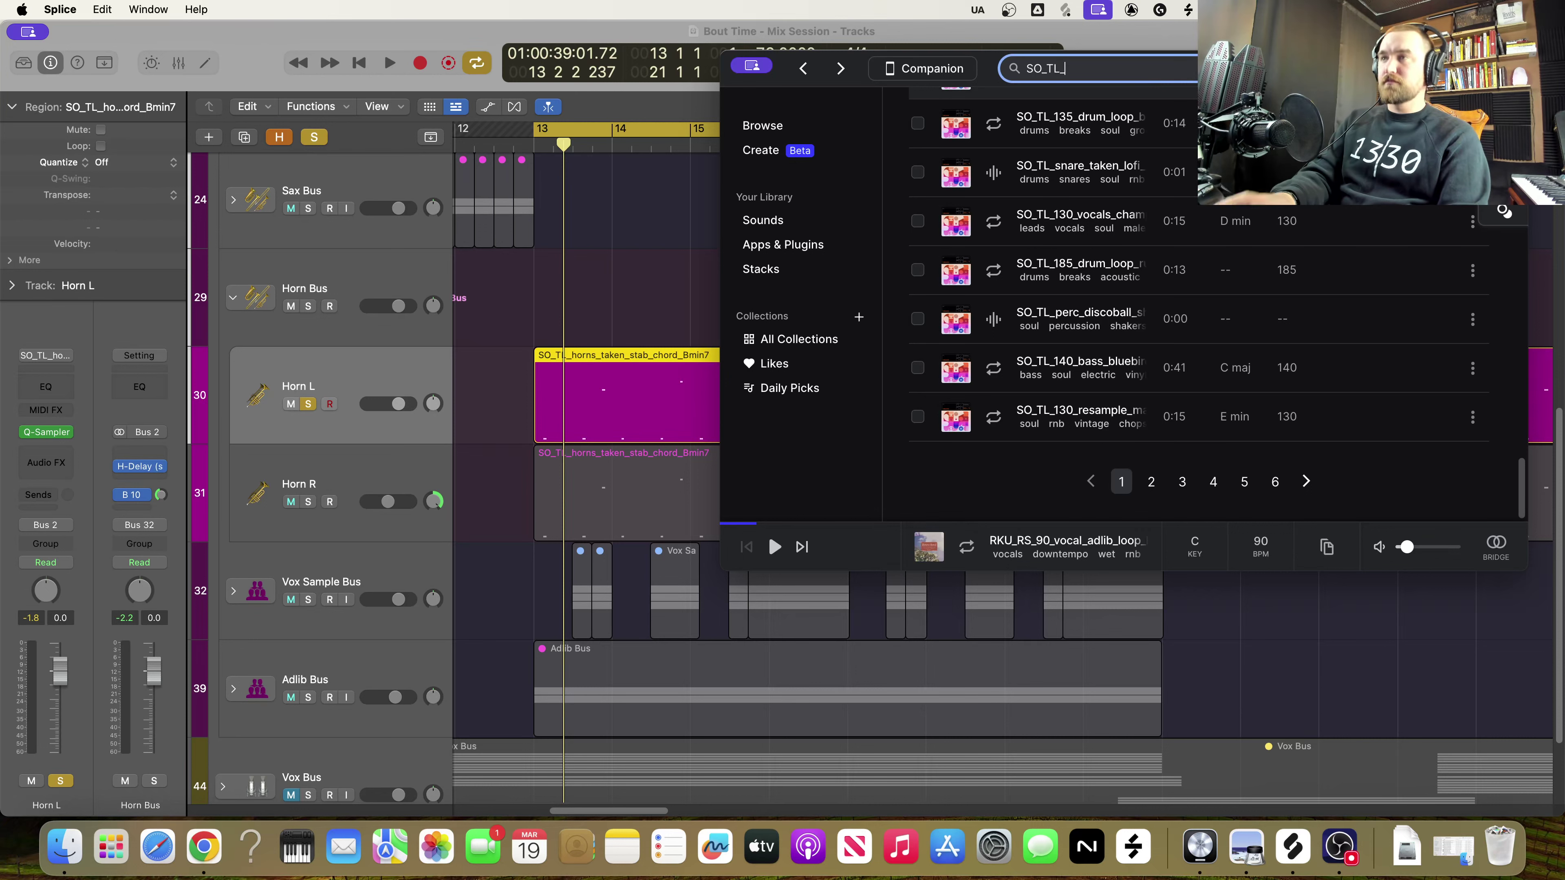
pyautogui.write('_horns_taken_stabn')
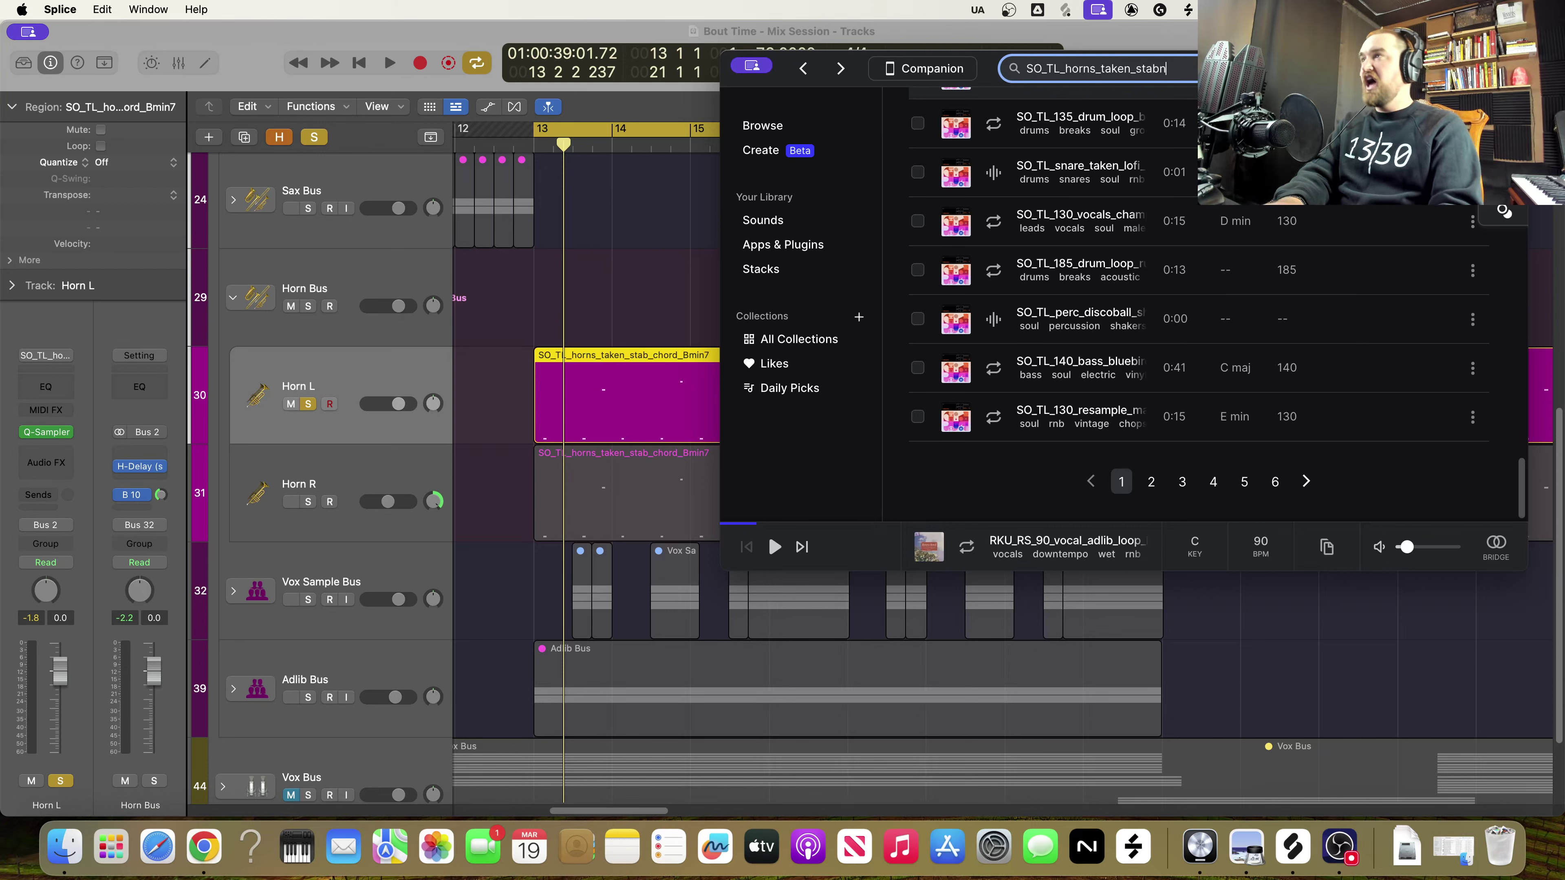
pyautogui.press('BackSpace')
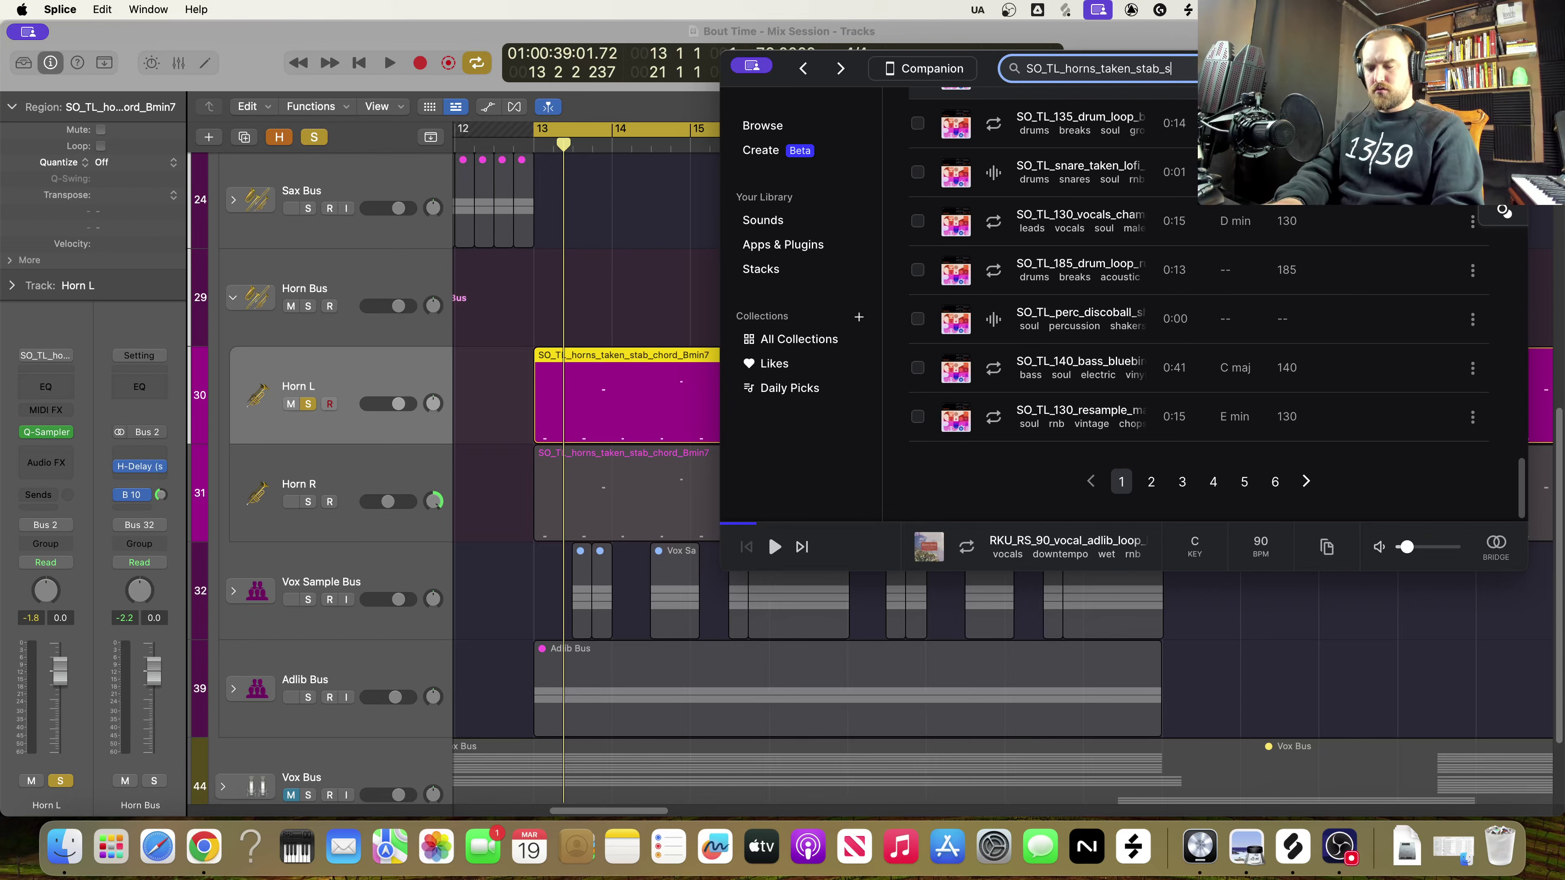
pyautogui.write('_shord_')
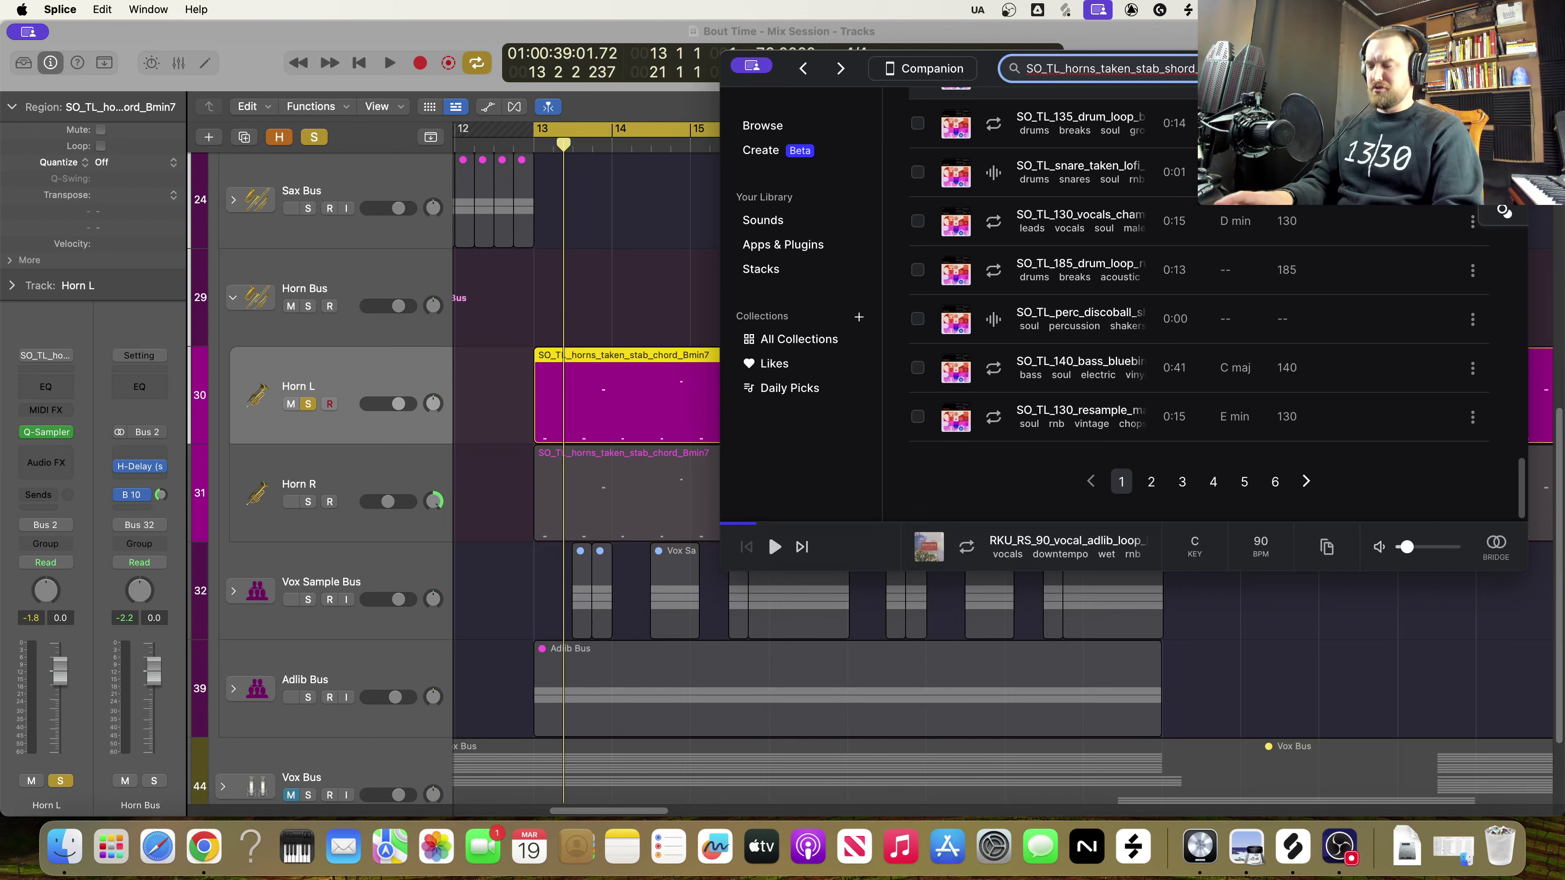
pyautogui.press('Return')
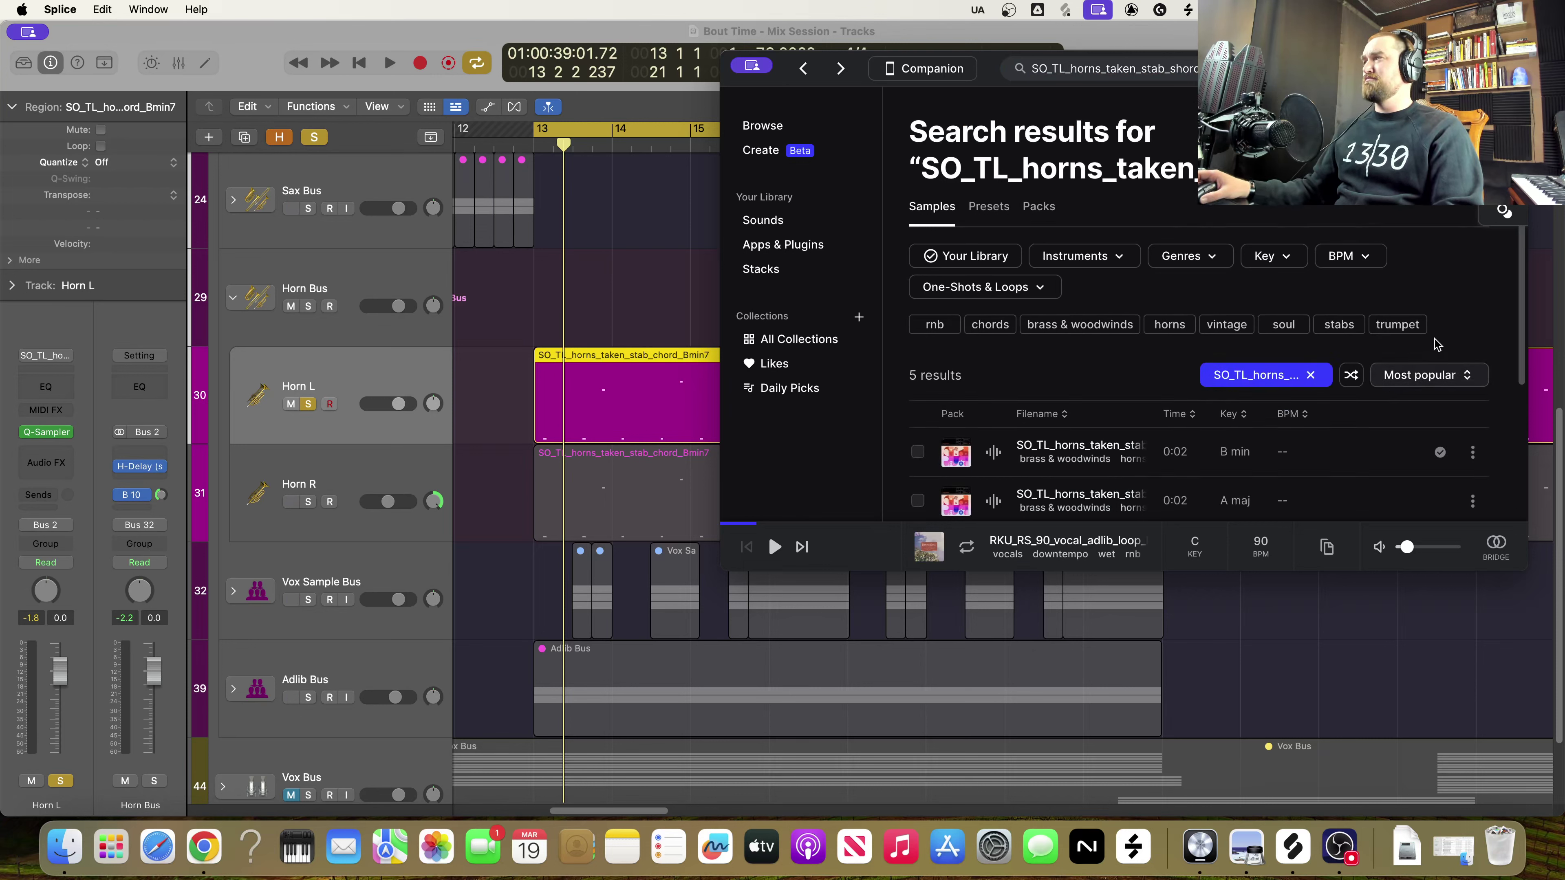
# Audition the sample SO_TL_horns_taken_stab_chord_Bmin7.wav in the search results
pyautogui.scroll(-1, 1458, 343)
pyautogui.scroll(-5, 1458, 343)
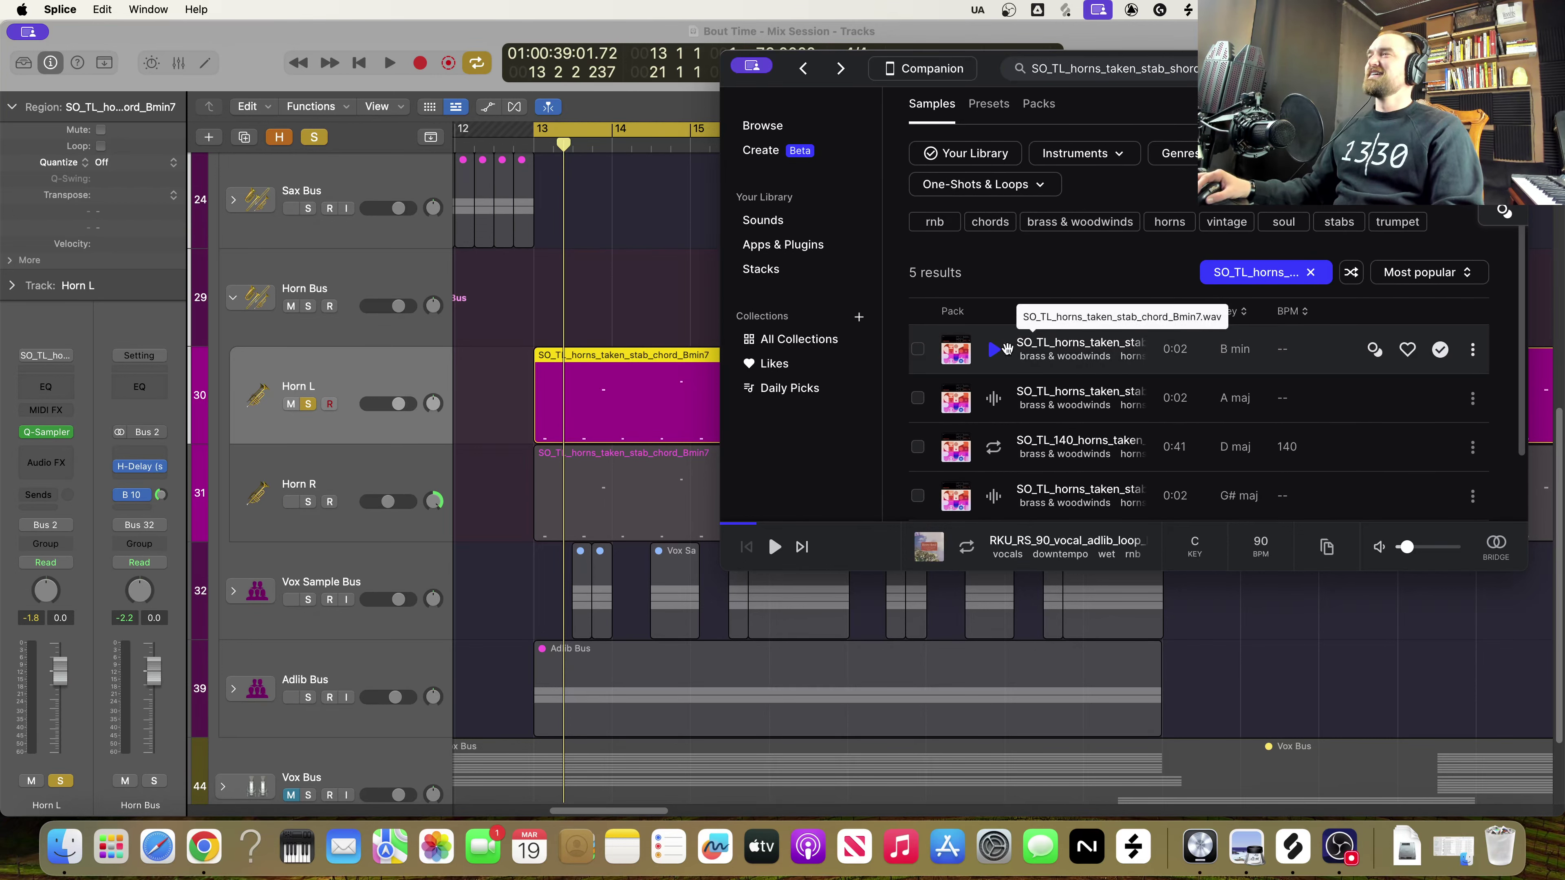
pyautogui.click(995, 350)
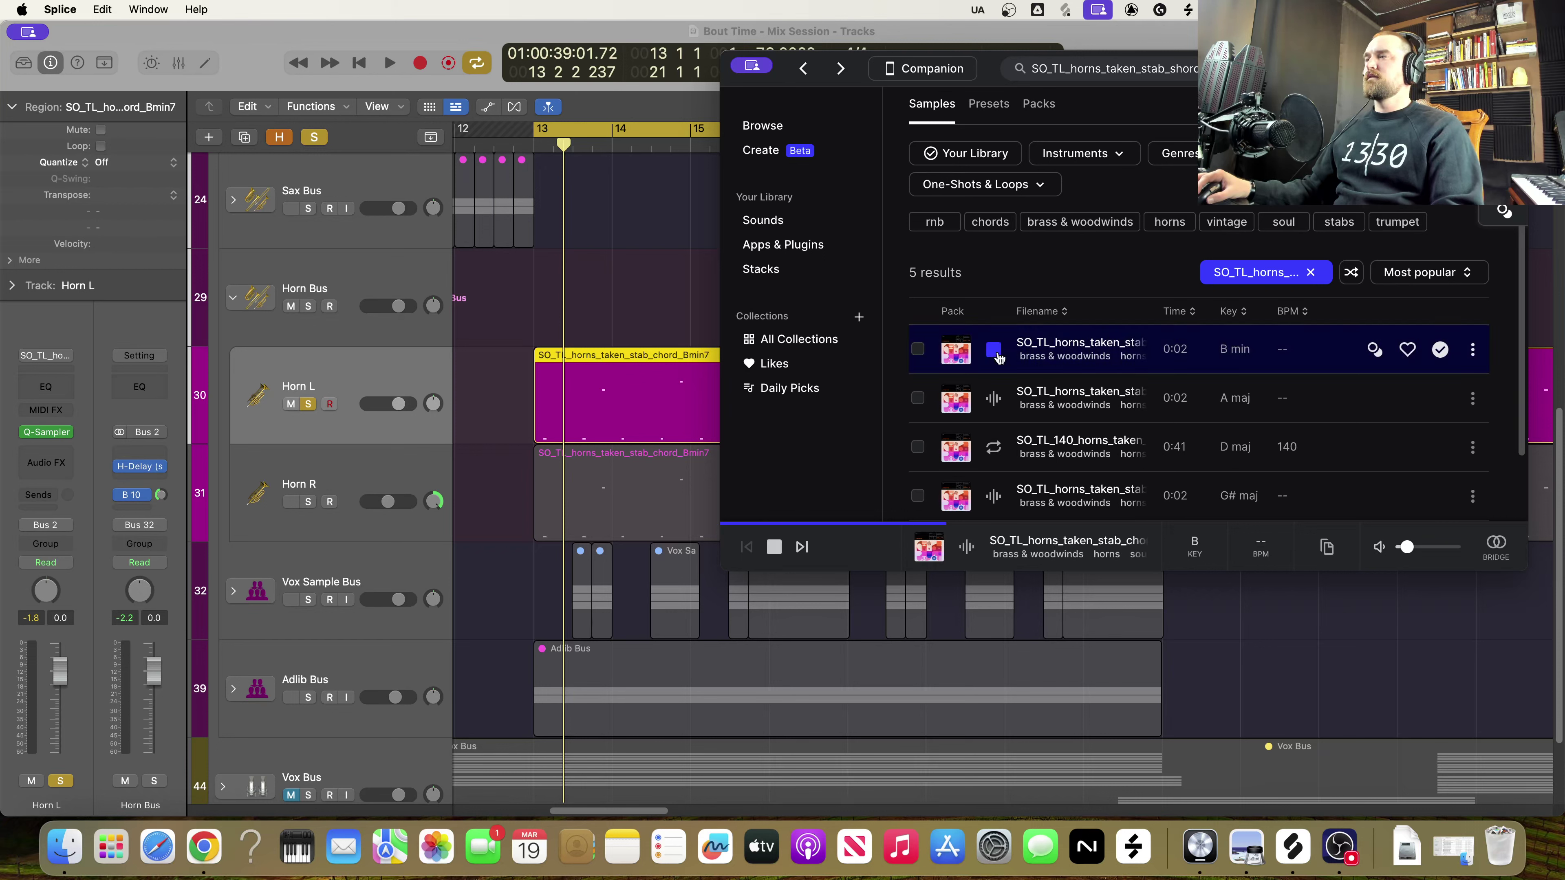
pyautogui.click(995, 349)
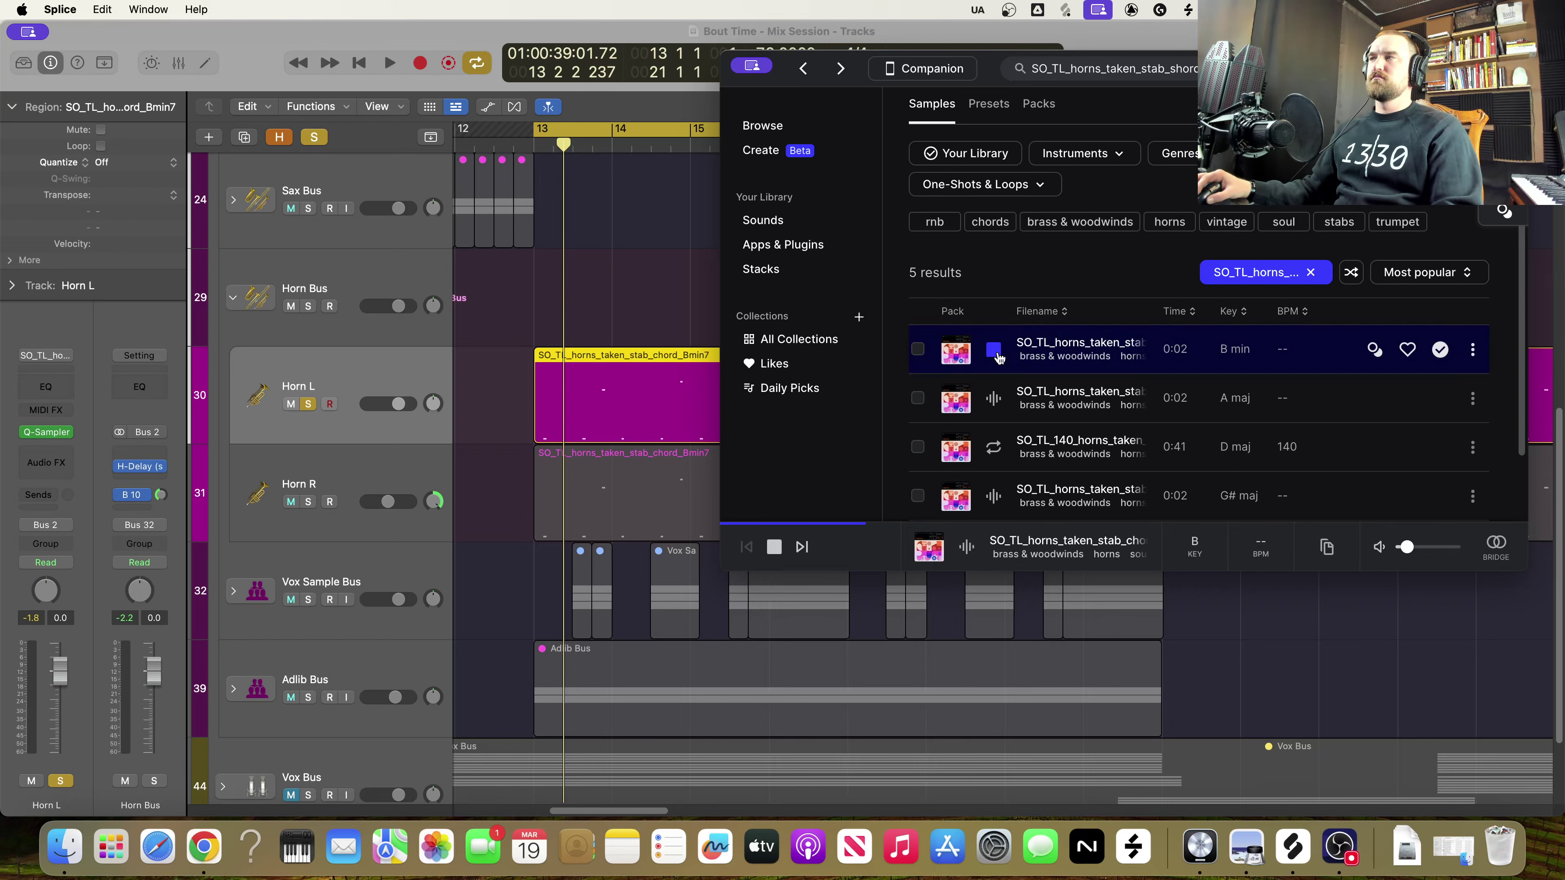
pyautogui.click(994, 349)
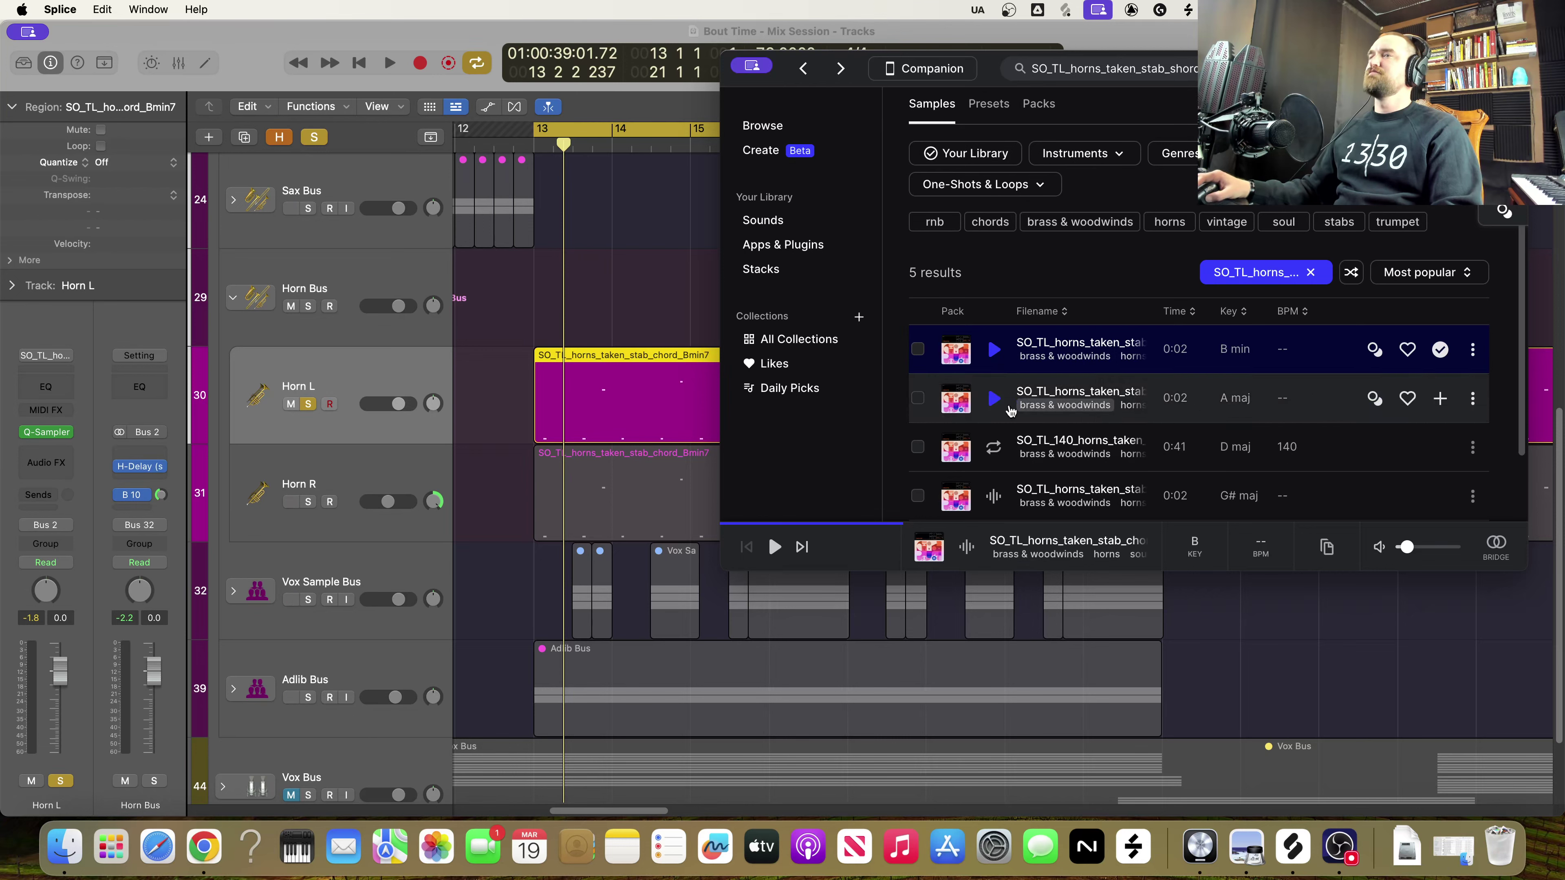
# Return to Logic Pro and, with the Horn L track selected, add a new audio track
pyautogui.click(333, 383)
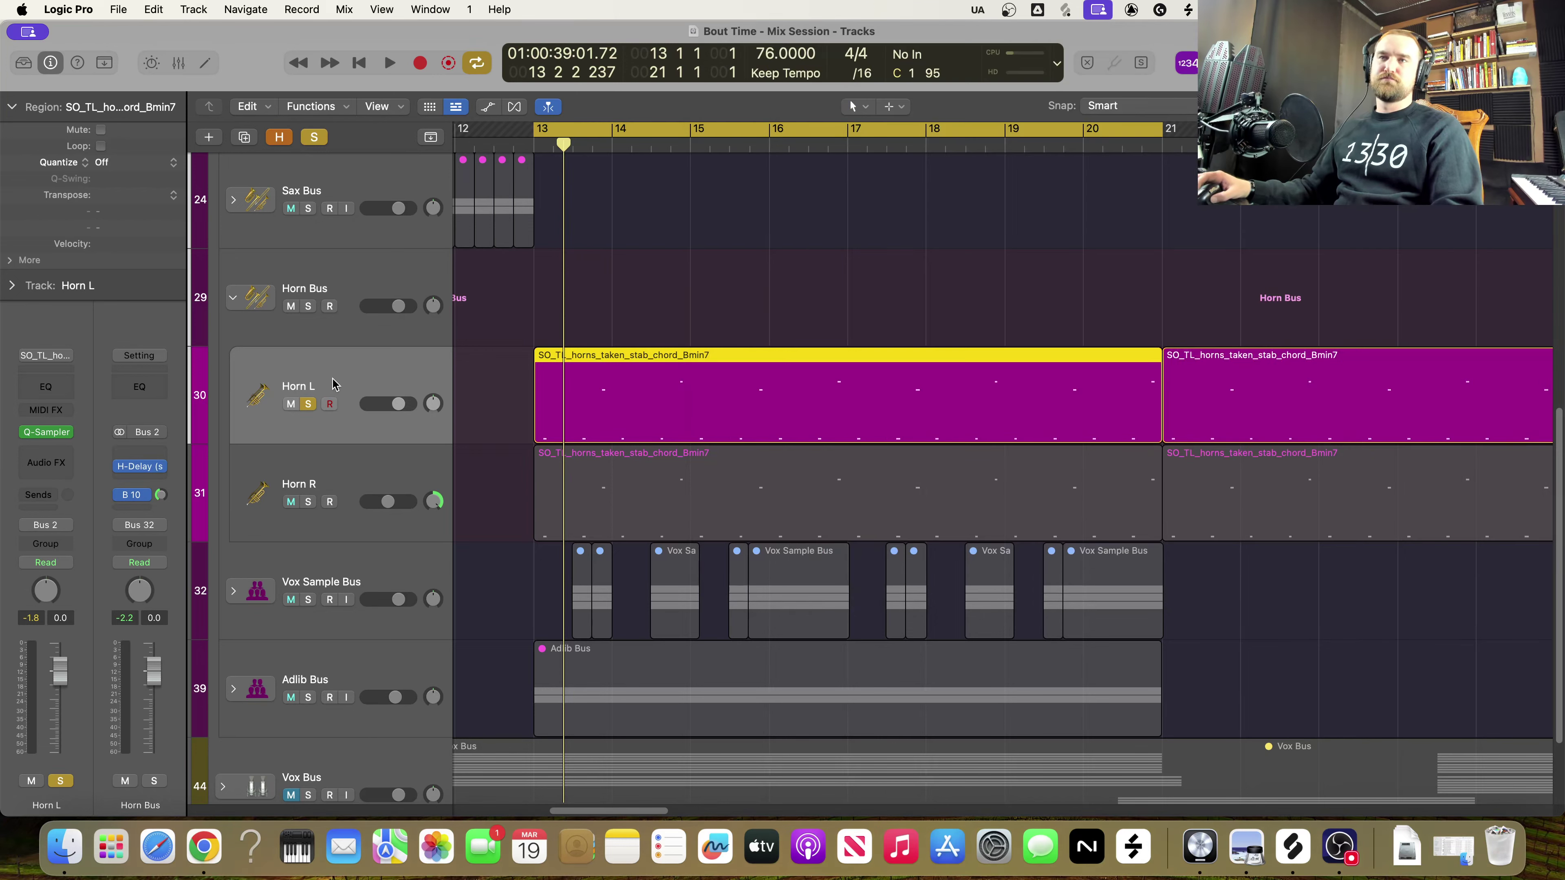
pyautogui.rightClick(355, 387)
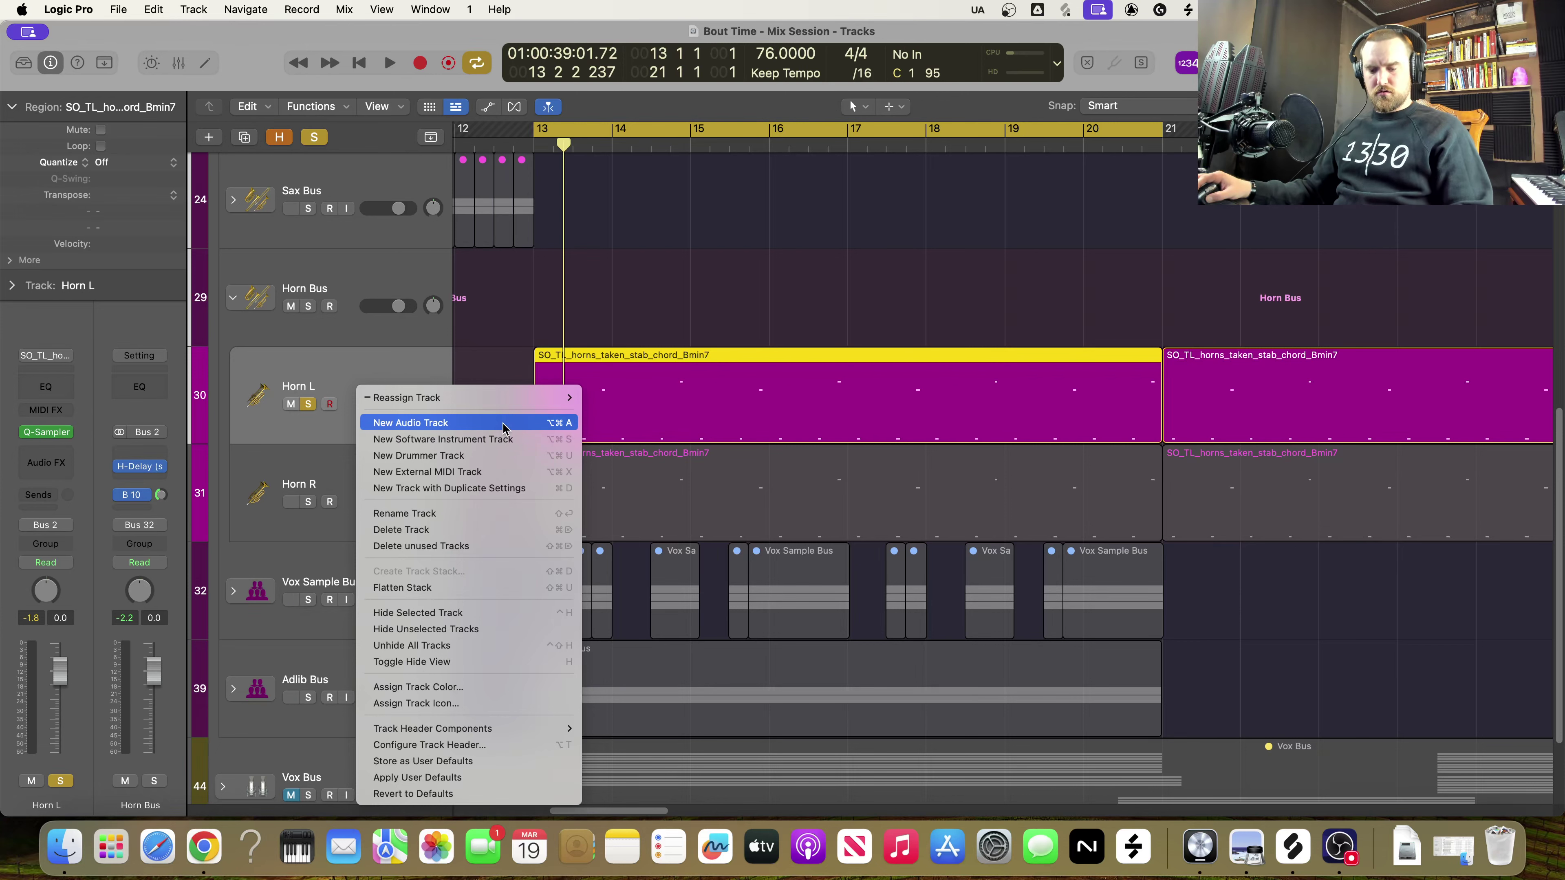
pyautogui.click(397, 361)
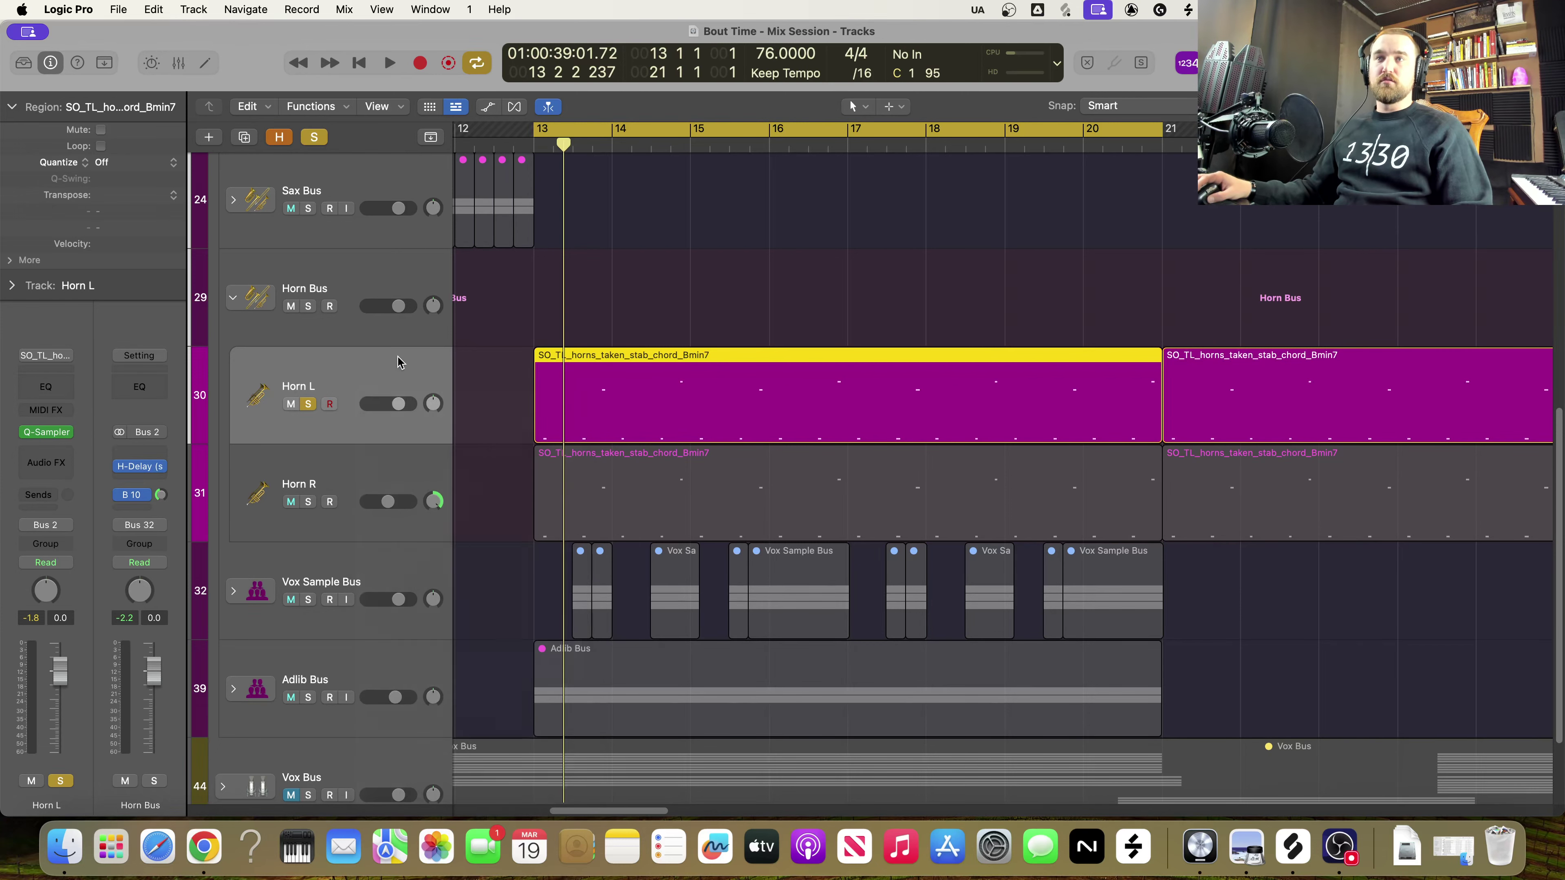
pyautogui.press('alt+super+a')
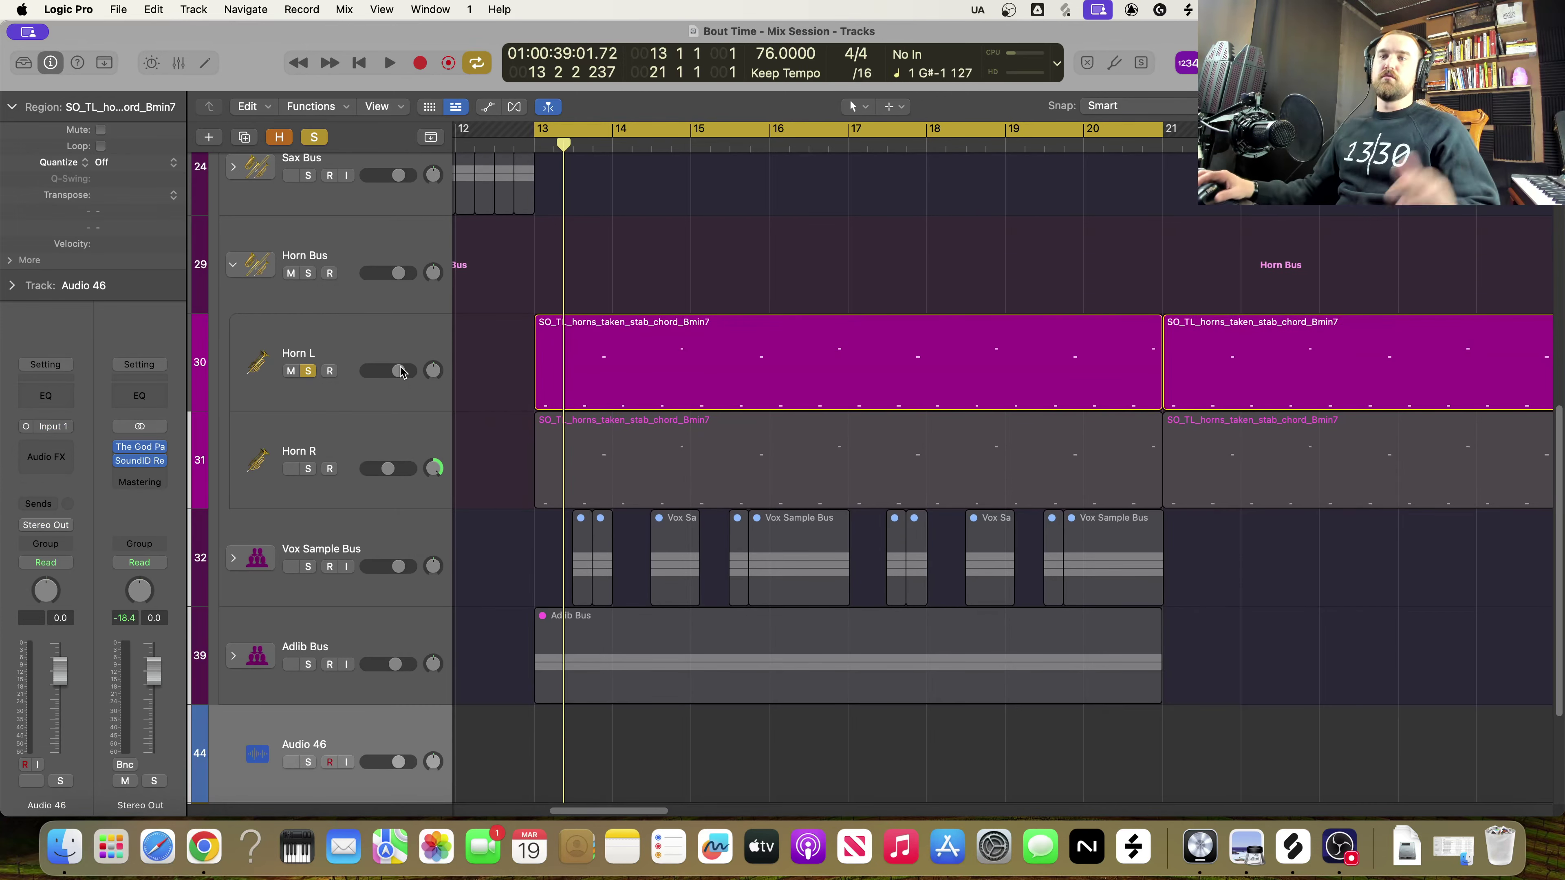
# Move the new audio track directly below Horn L, and place SO_TL_horns_taken_stab_chord_Bmin7.wav from Splice on it at bar 13
pyautogui.moveTo(380, 745); pyautogui.dragTo(533, 382)
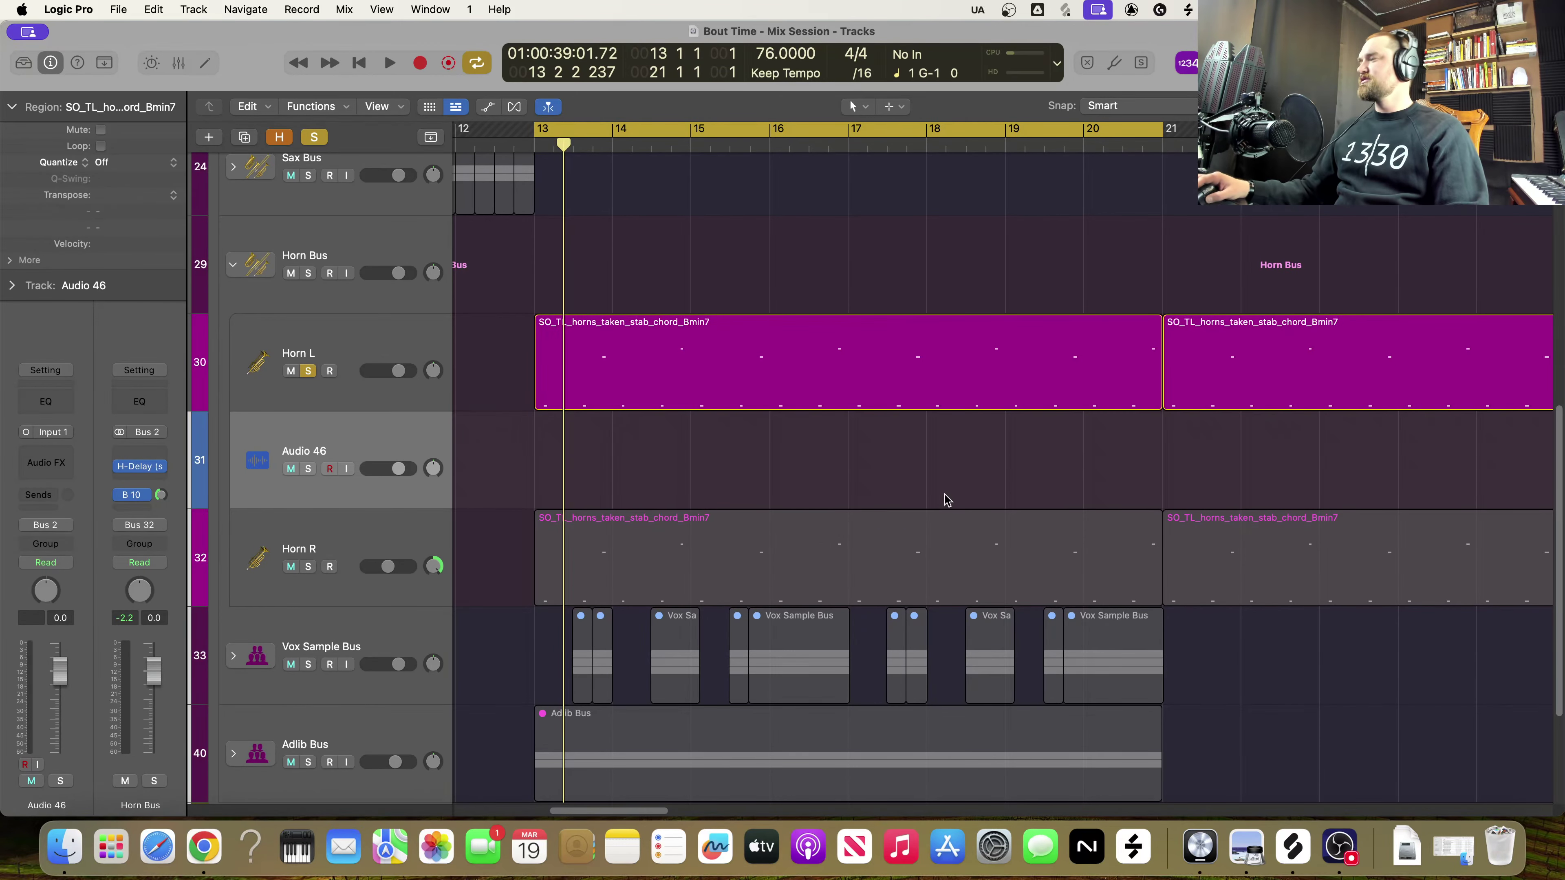
pyautogui.click(1278, 846)
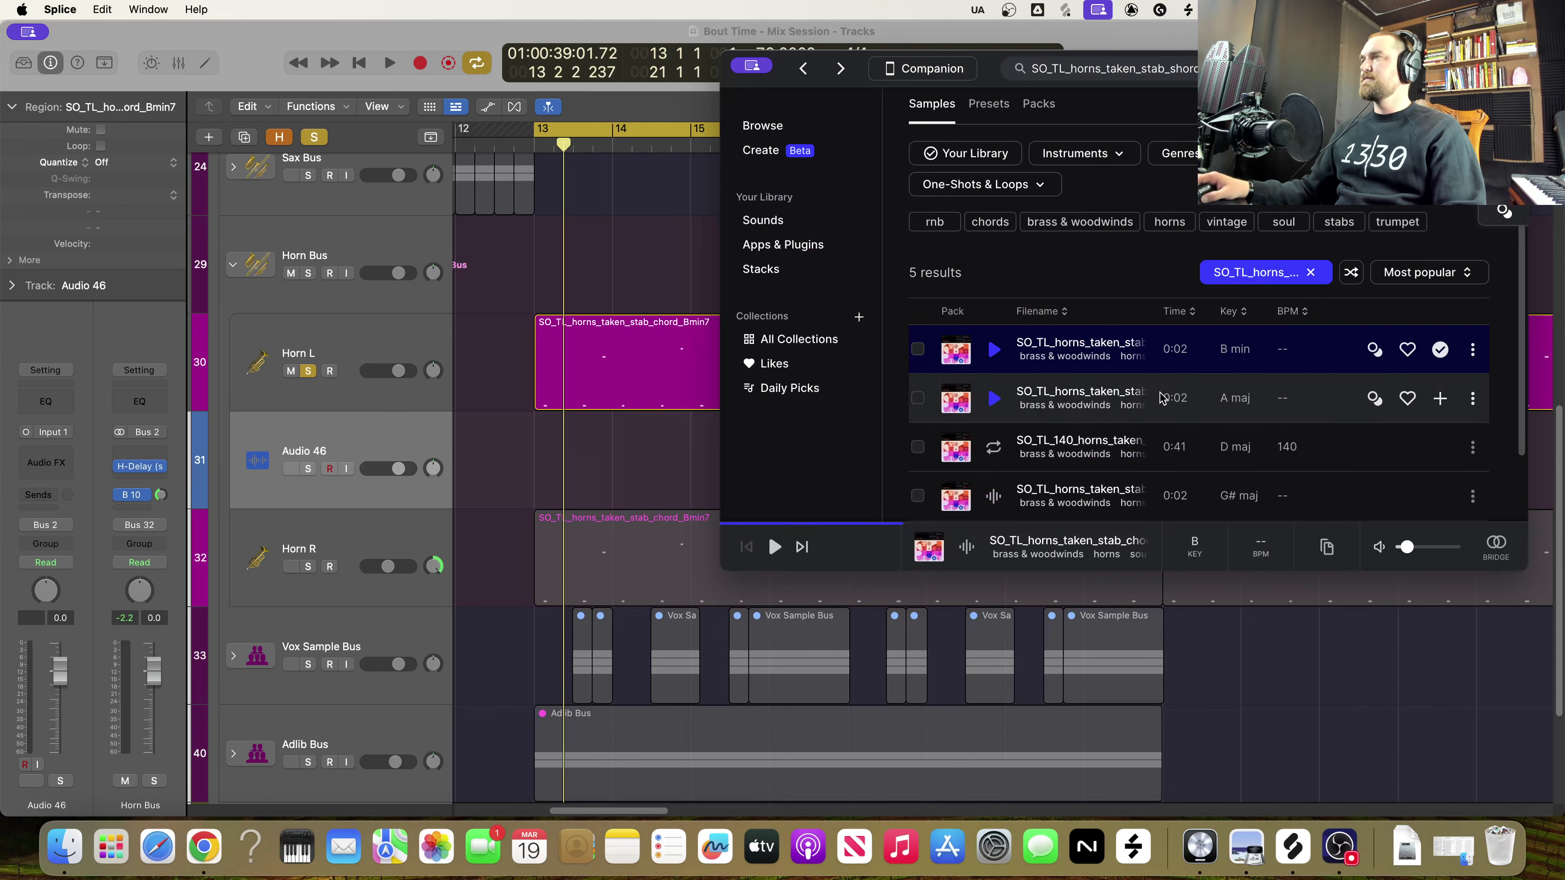
pyautogui.moveTo(1133, 356); pyautogui.dragTo(537, 469)
# Move the imported horn stab region so it starts at the first low Horn L note in bar 13
pyautogui.press('super+Right')
pyautogui.press('super+Right')
pyautogui.press('super+Right')
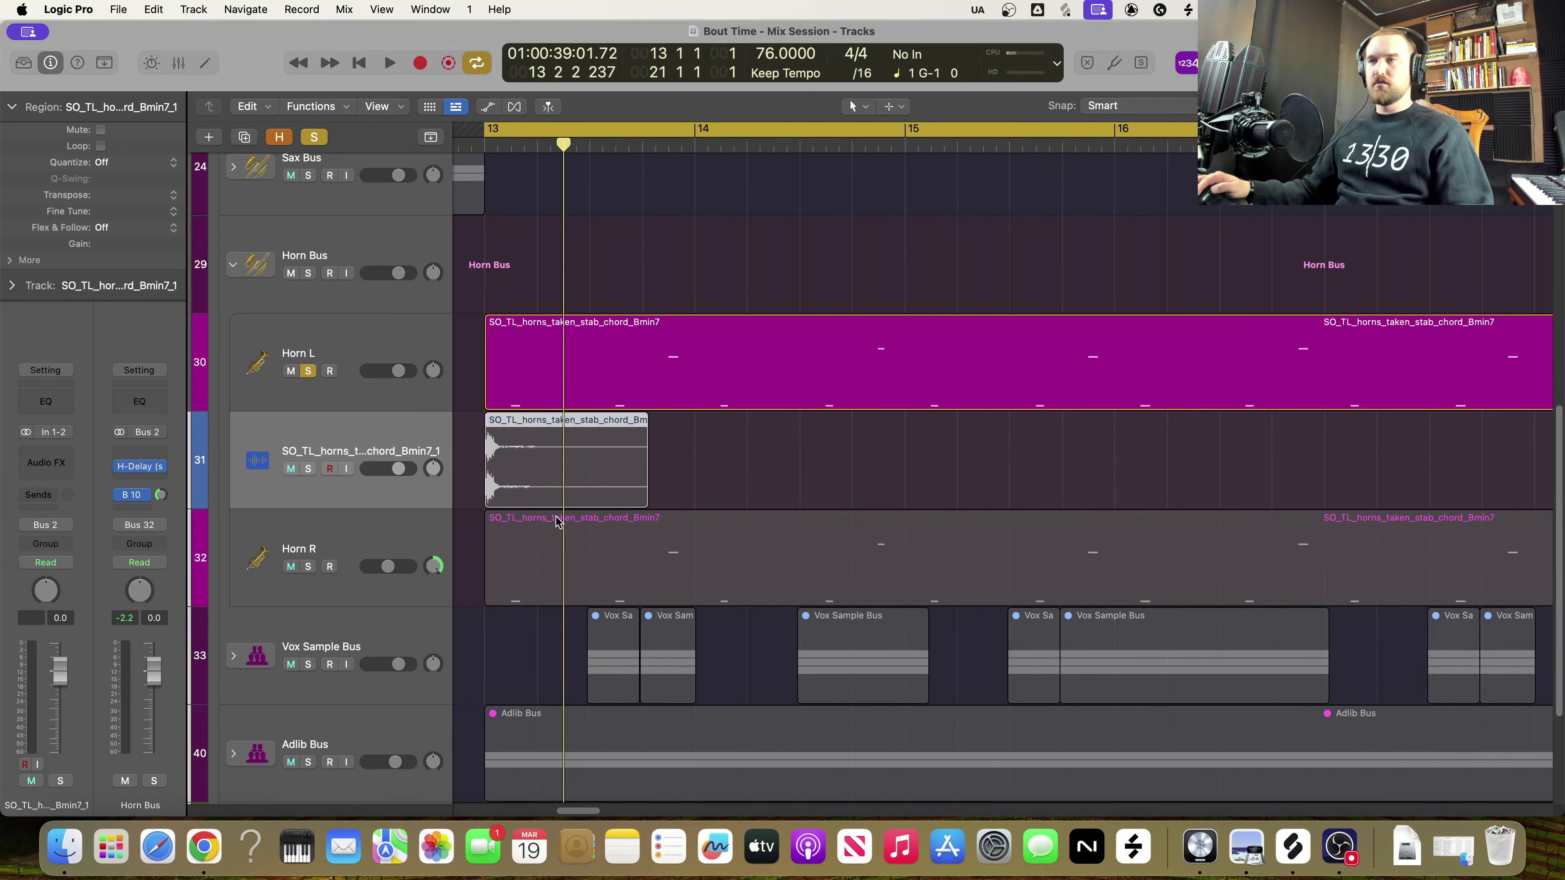
pyautogui.press('super+Right')
pyautogui.moveTo(730, 472); pyautogui.dragTo(762, 472)
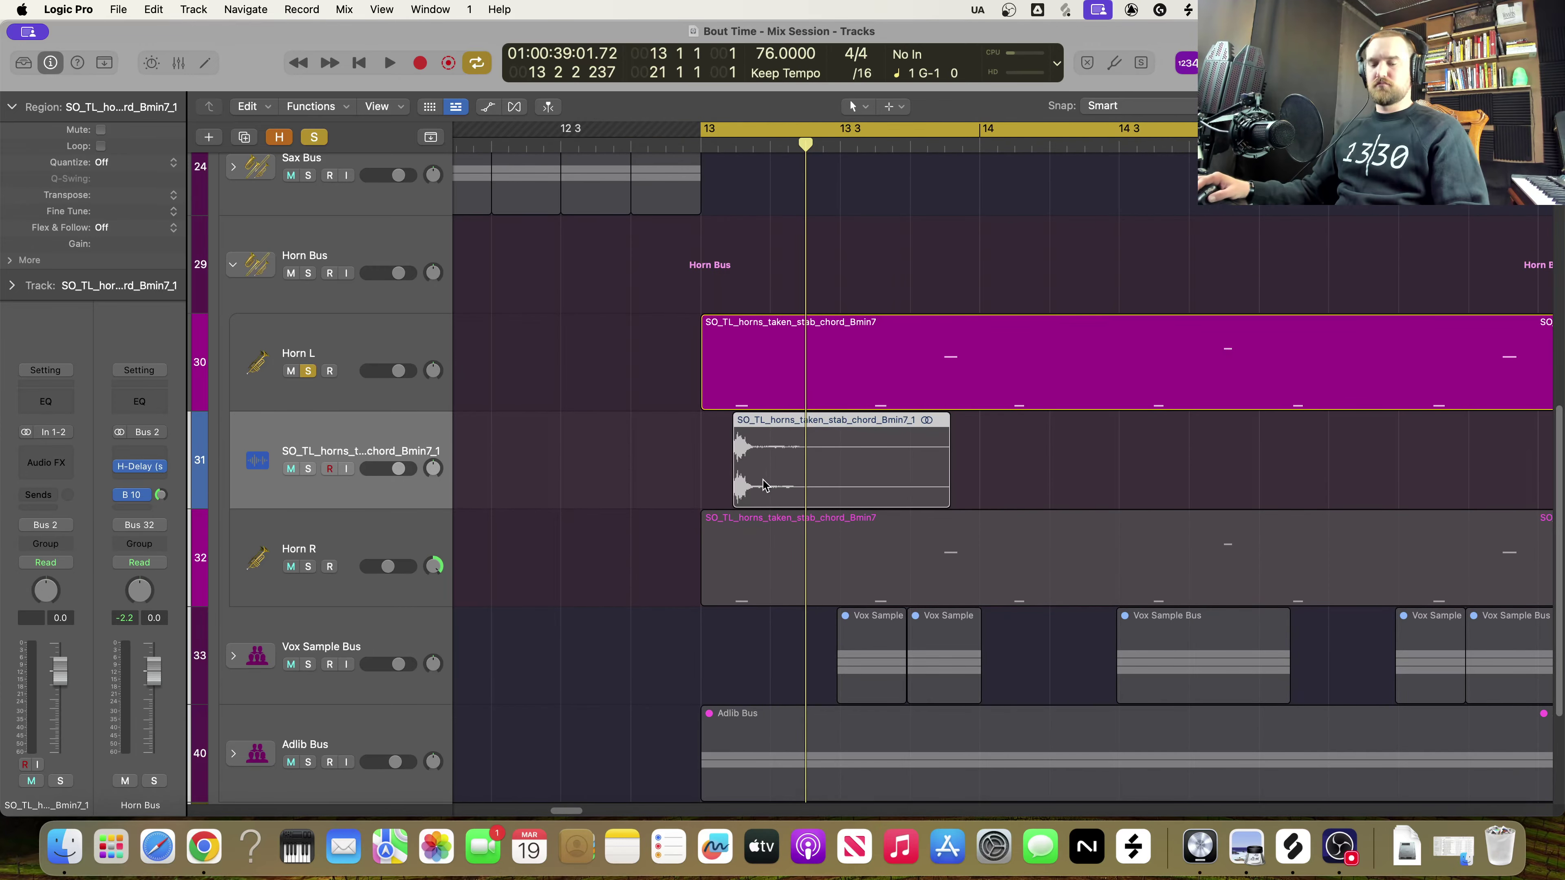
# Play the soloed Horn L part and switch the solo to the imported sample track to compare their pitch
pyautogui.press('space')
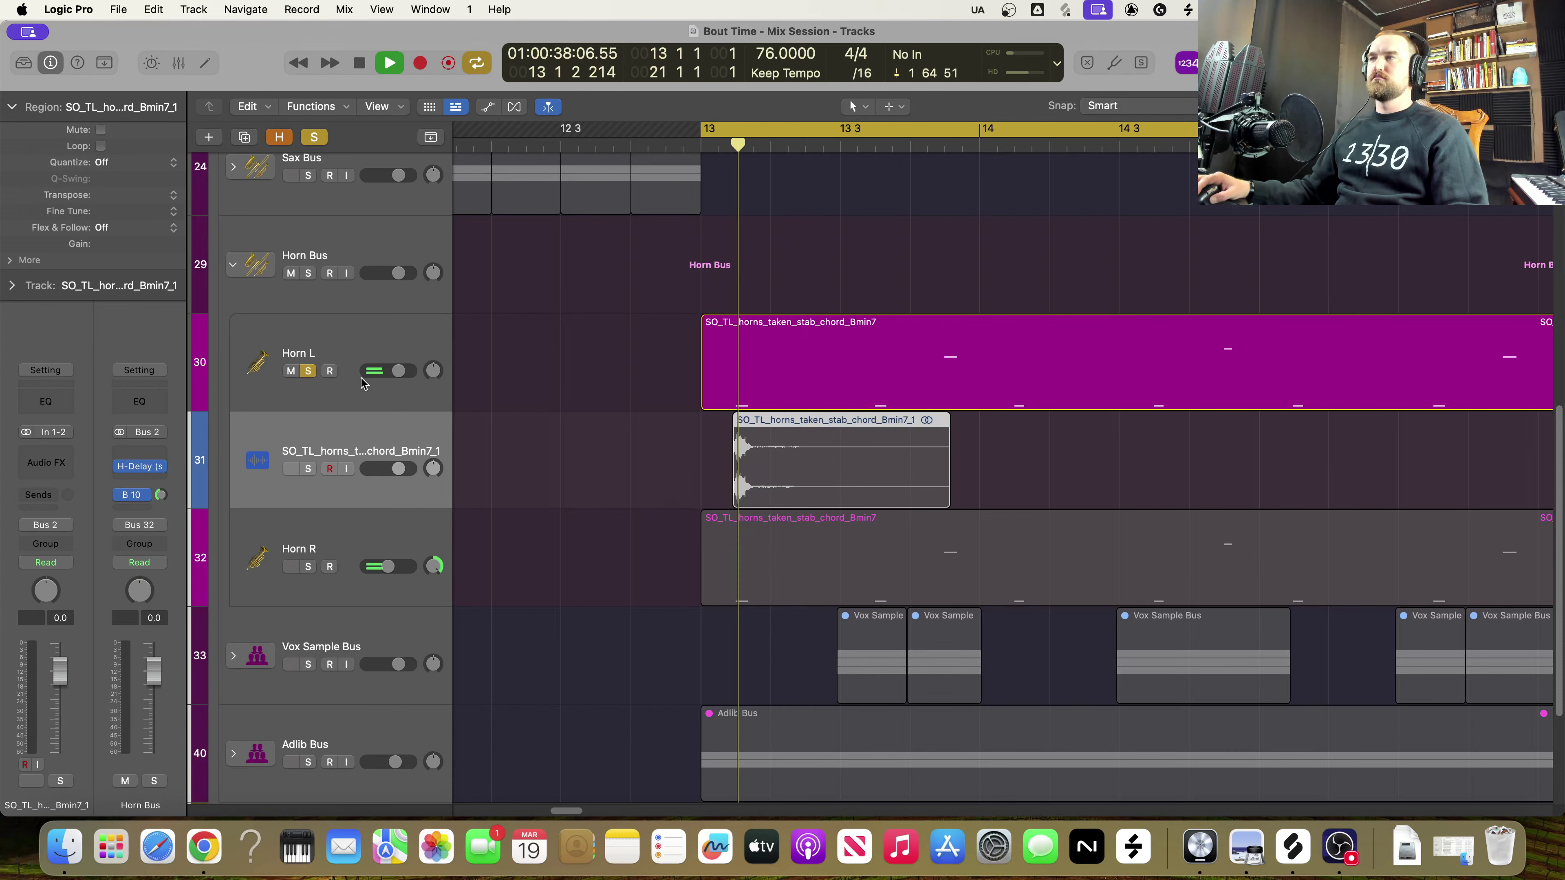
pyautogui.press('space')
pyautogui.click(308, 469)
pyautogui.click(308, 371)
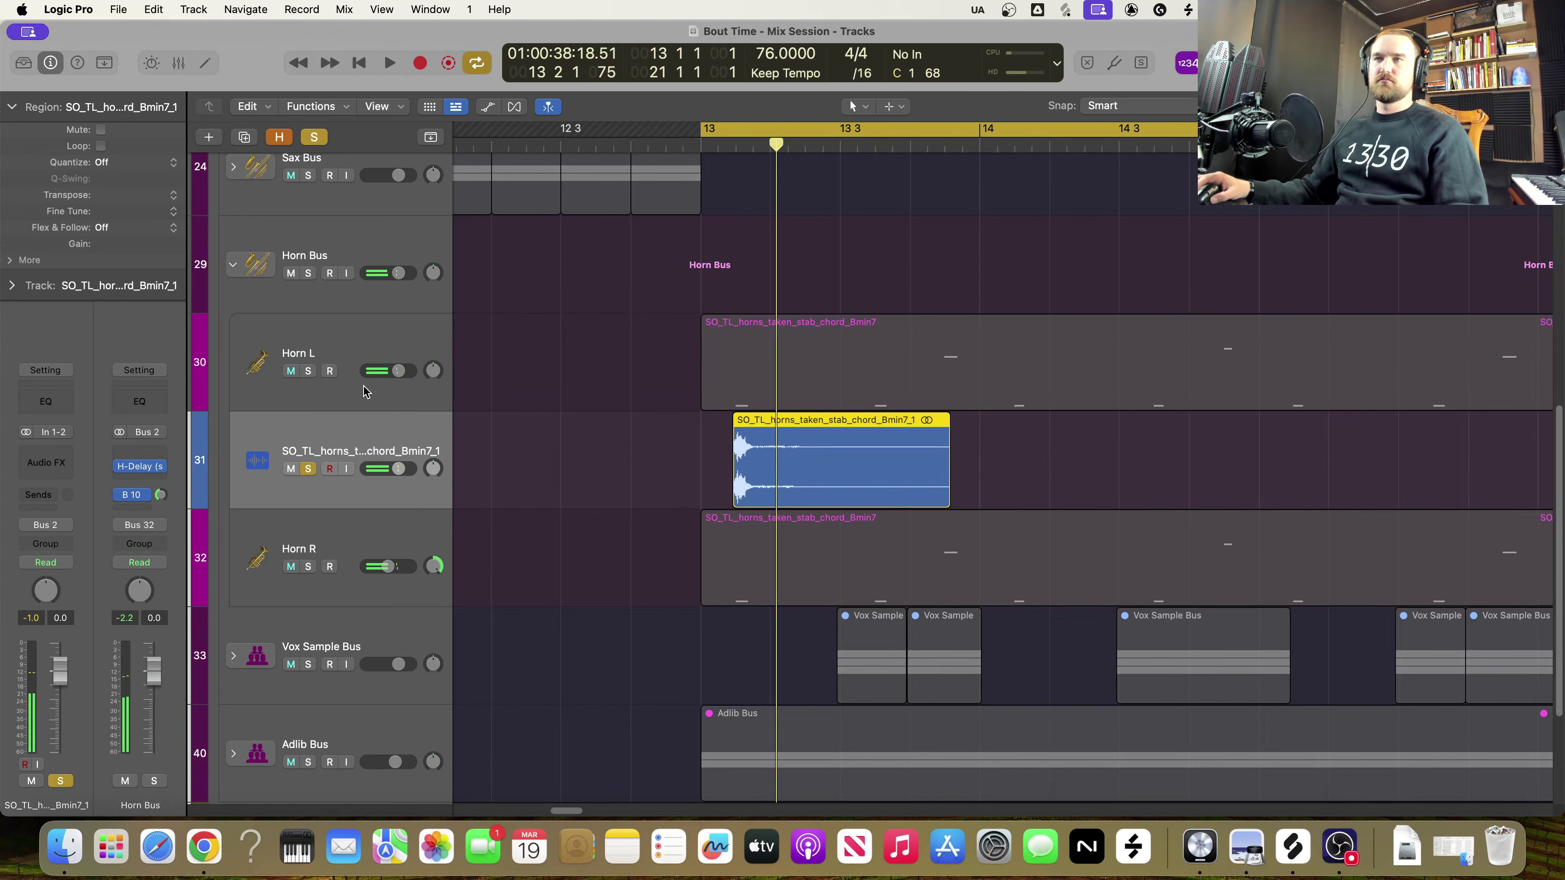
# Try transposing the horn stab audio region to -12 and compare it with the Horn L part by alternating solos
pyautogui.press('space')
pyautogui.press('space')
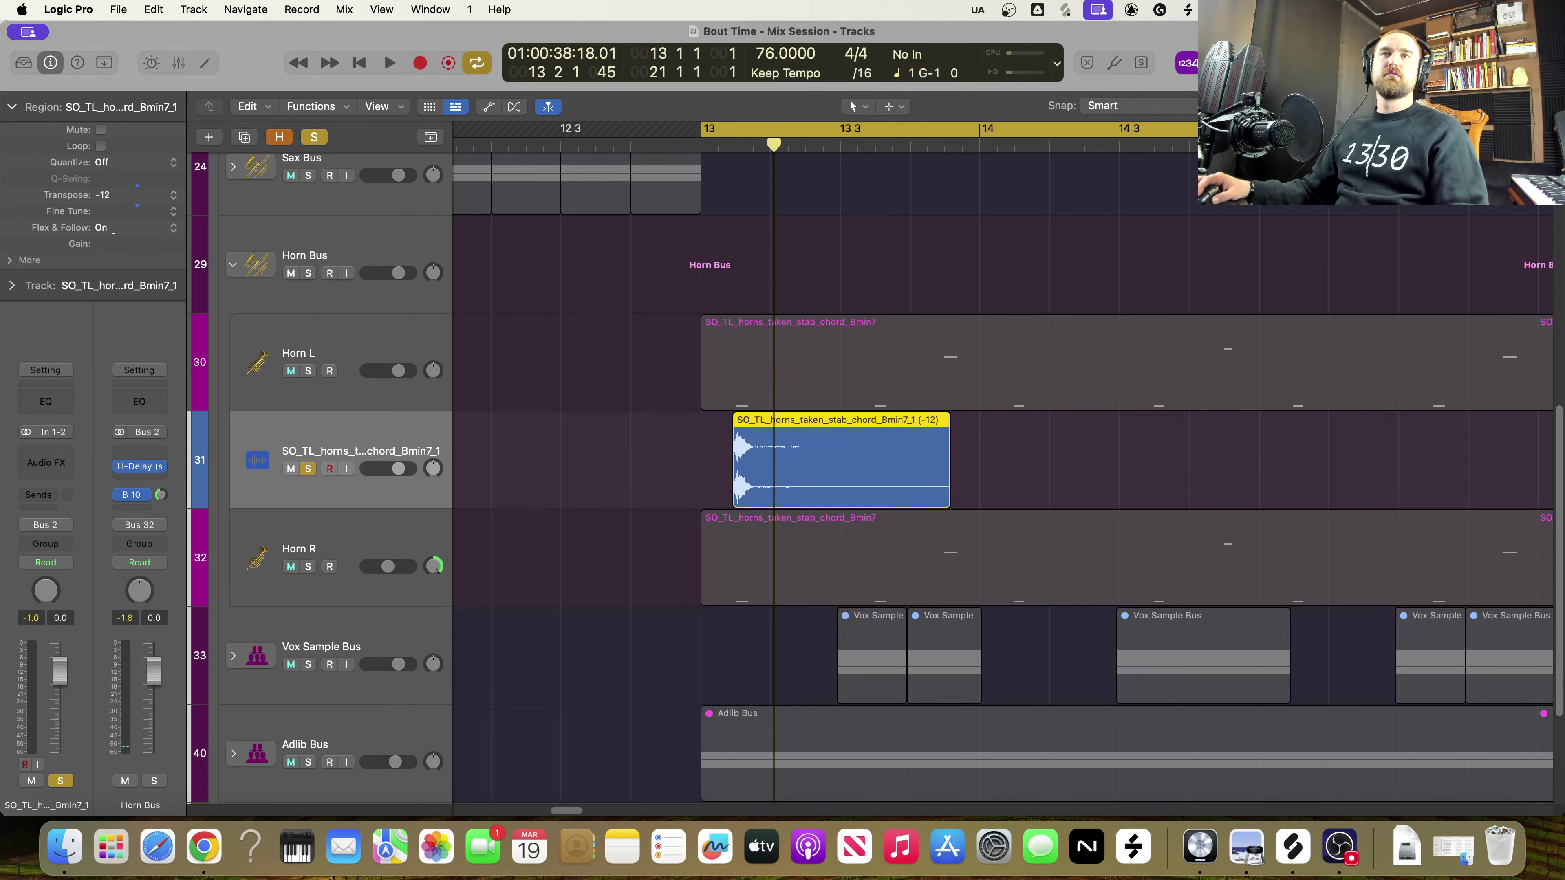
pyautogui.press('space')
pyautogui.press('space')
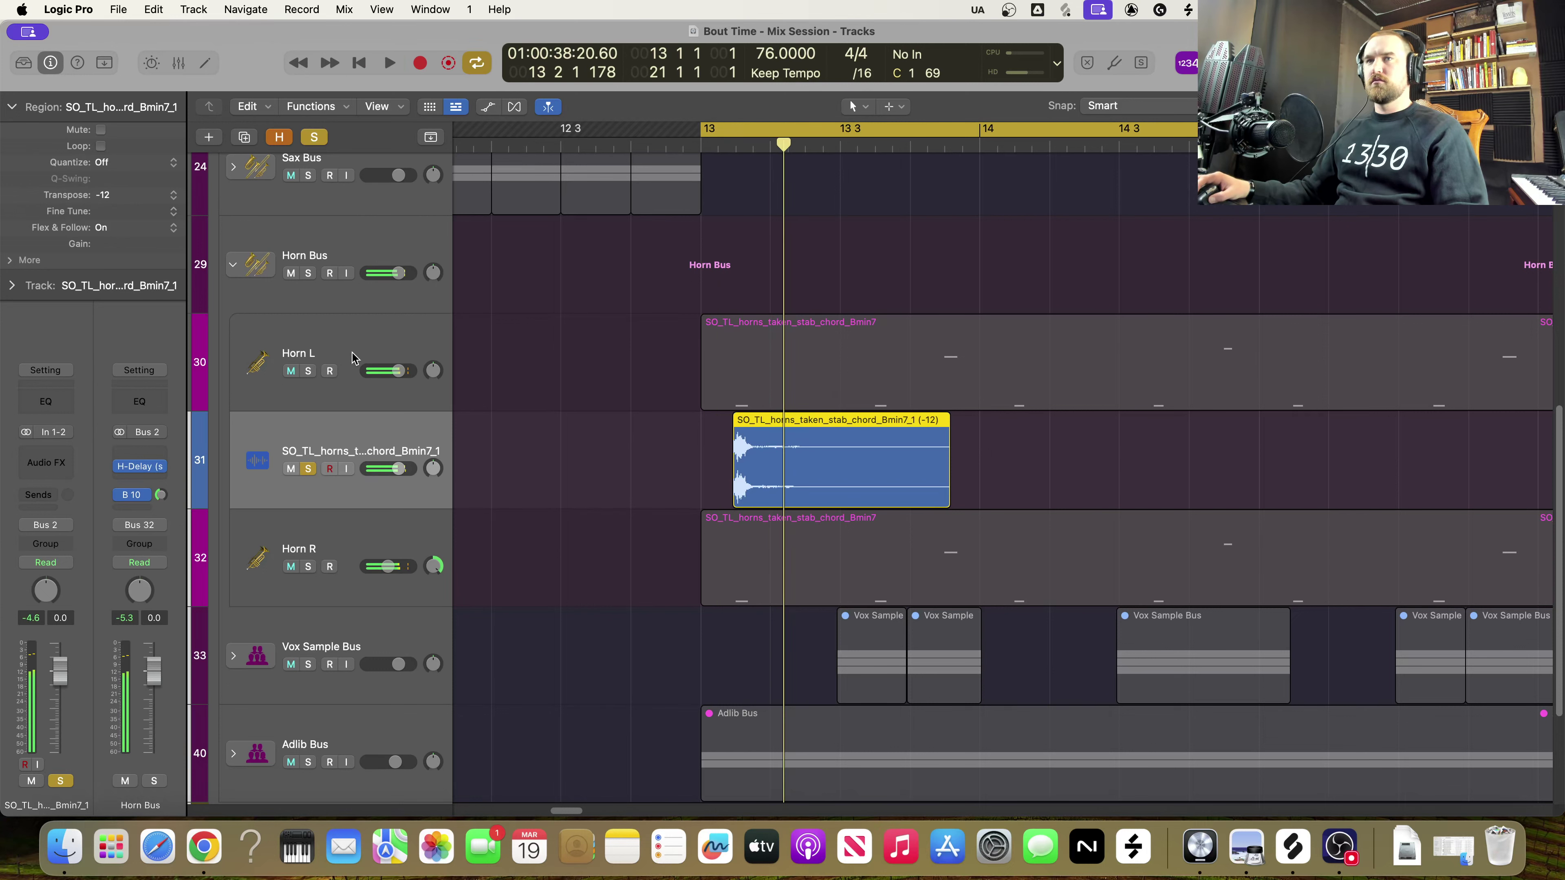
pyautogui.click(372, 342)
pyautogui.press('s')
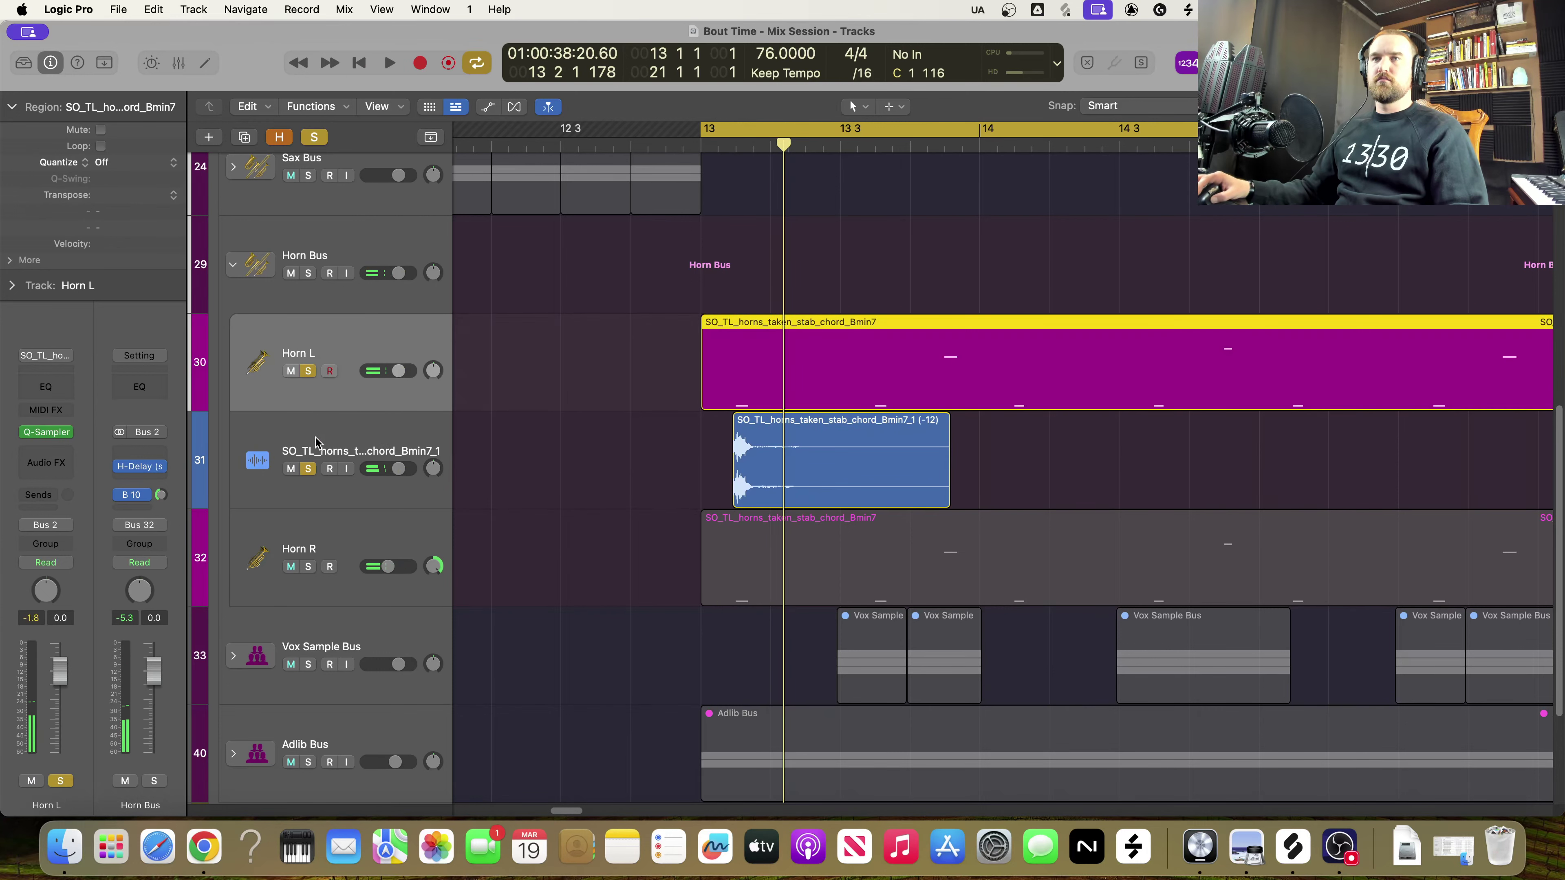
pyautogui.click(308, 469)
pyautogui.press('space')
pyautogui.press('space')
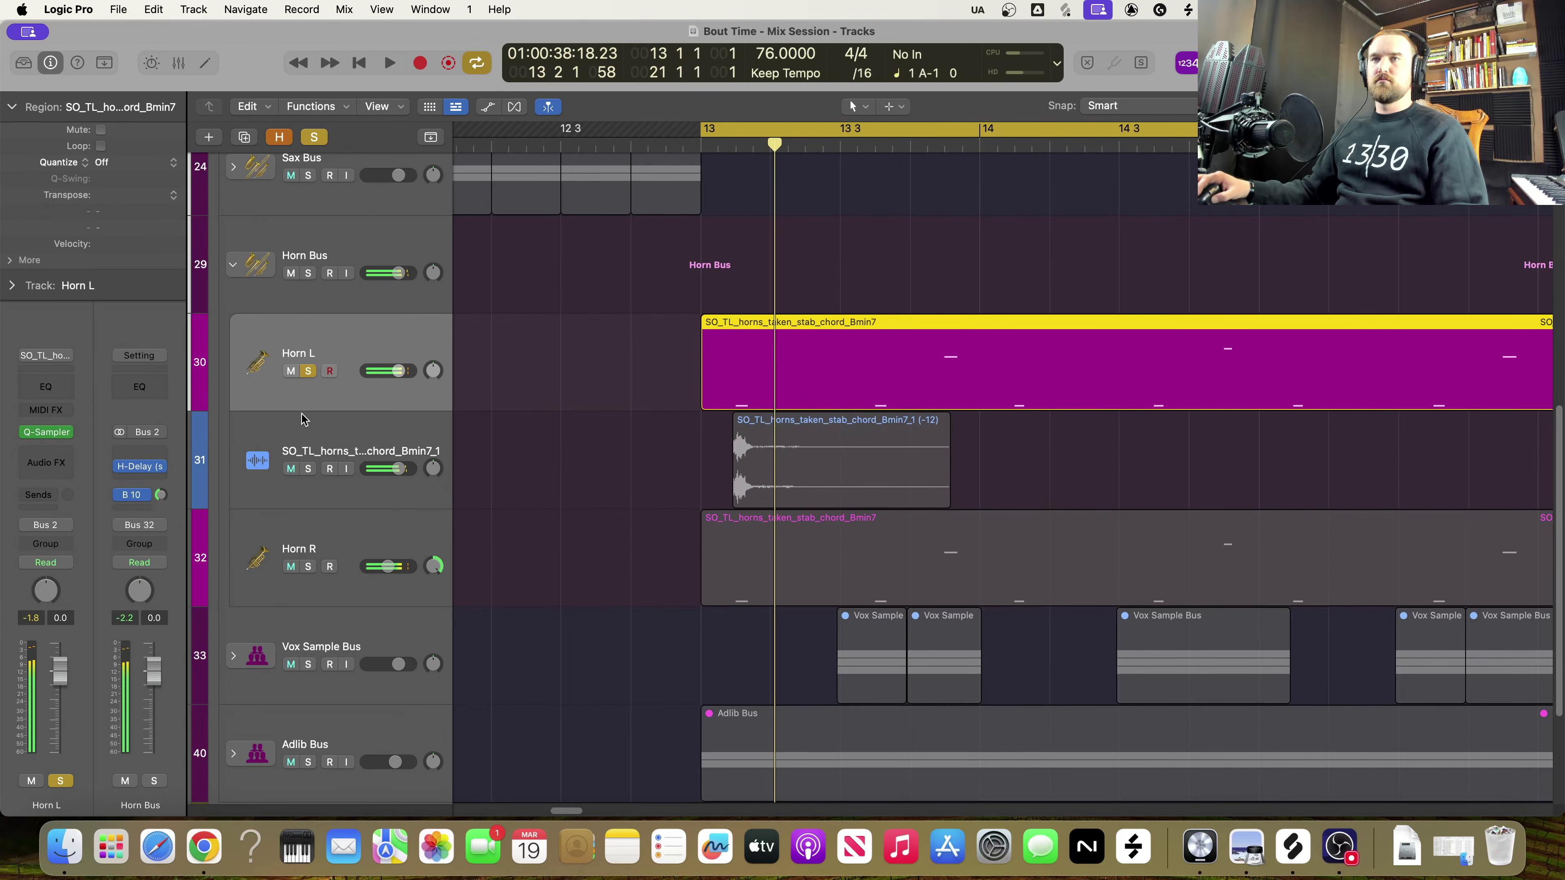
pyautogui.click(308, 372)
pyautogui.click(309, 469)
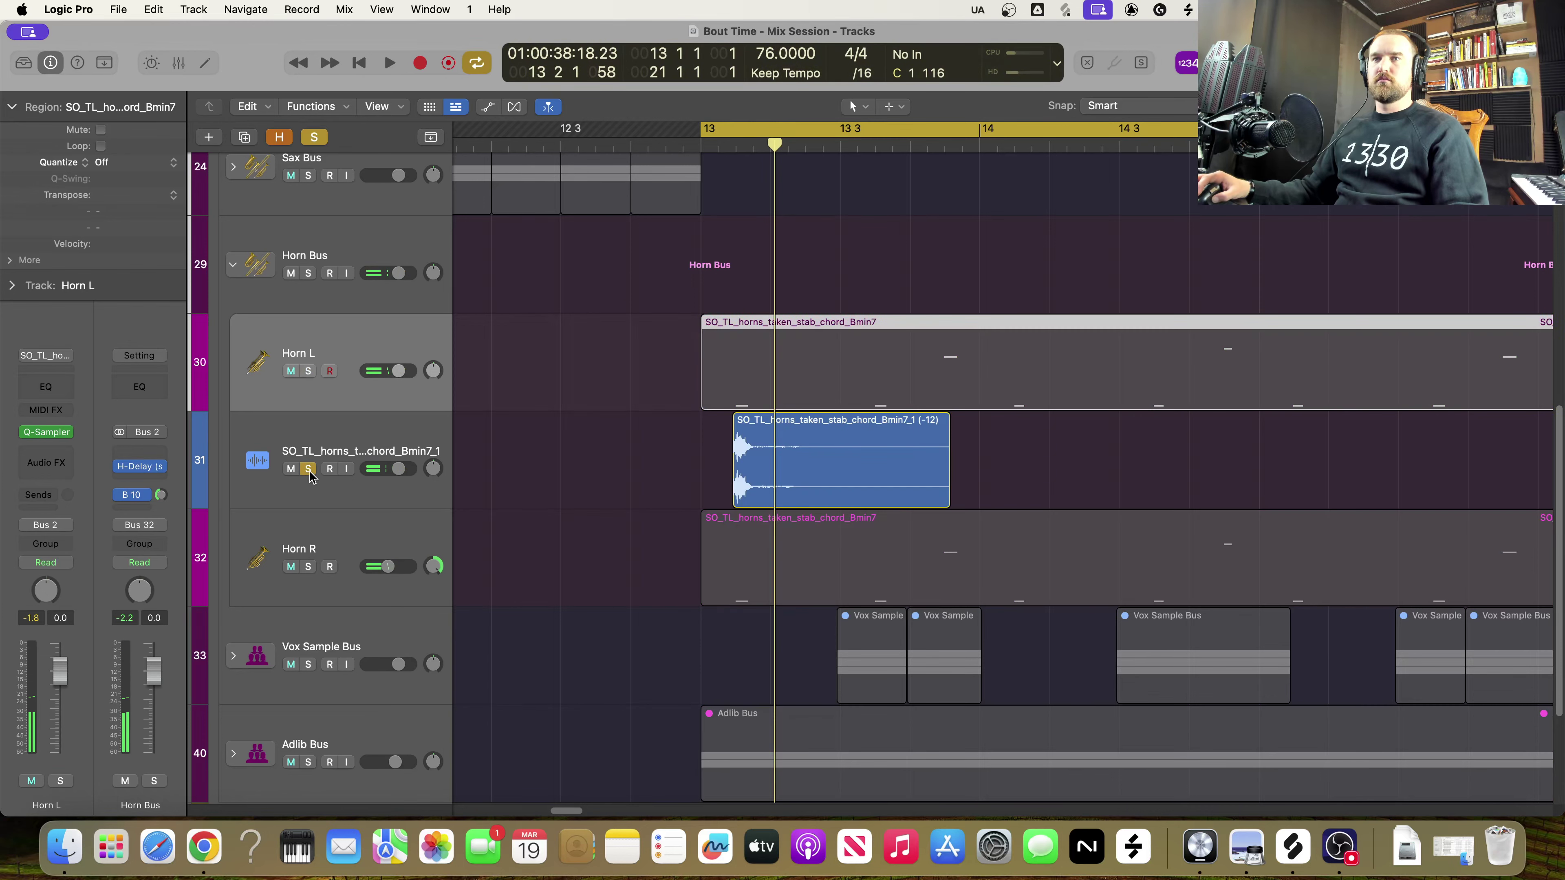
pyautogui.press('space')
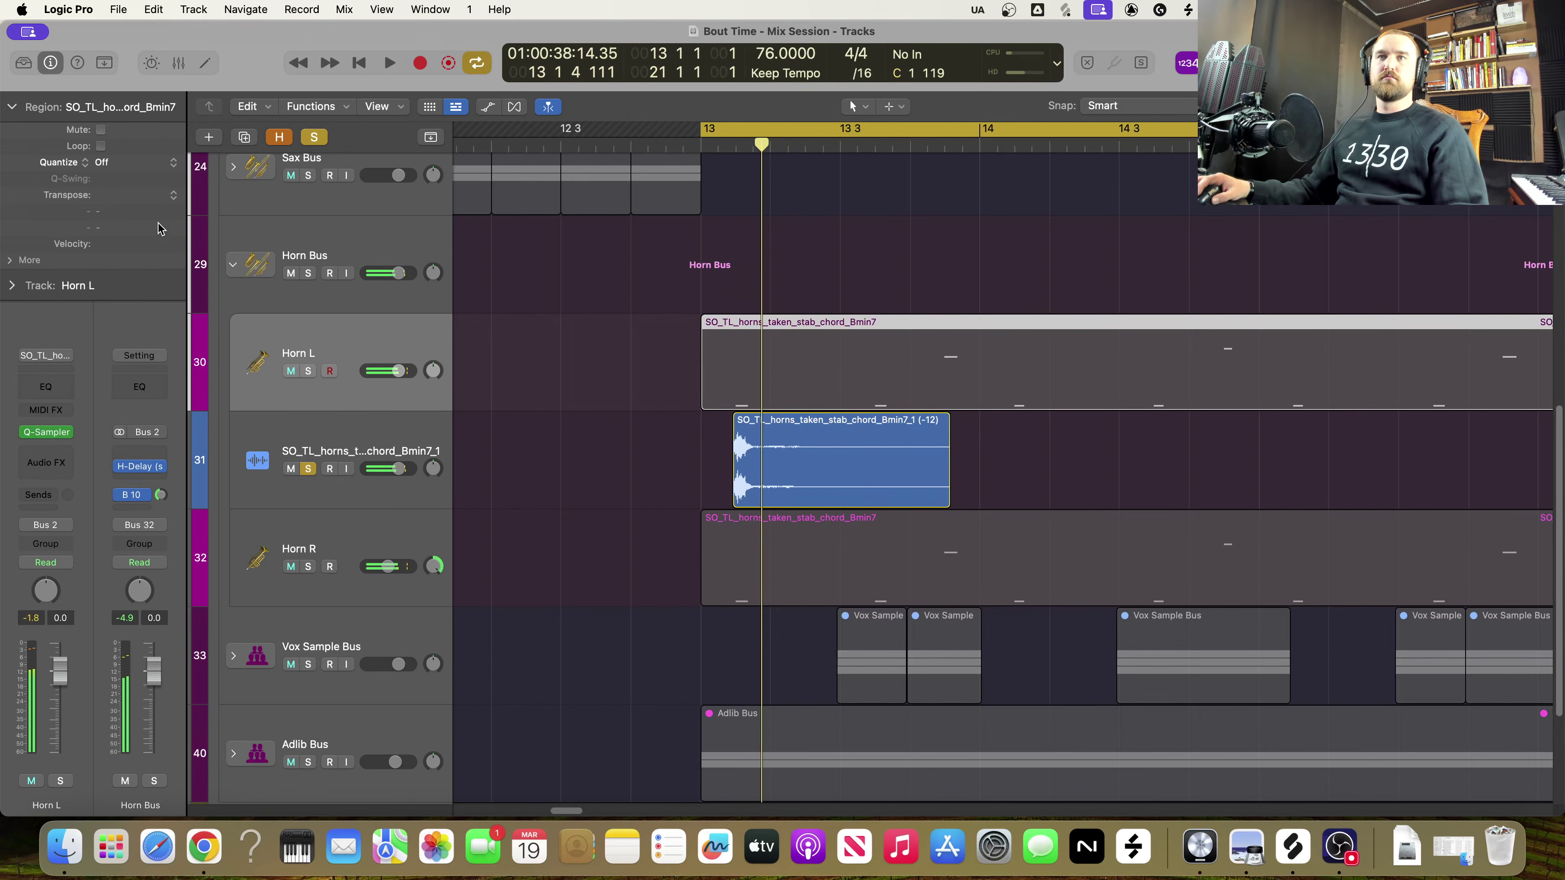
# Set the horn stab region's transposition to -14 and compare it with Horn L by alternating solos
pyautogui.click(301, 443)
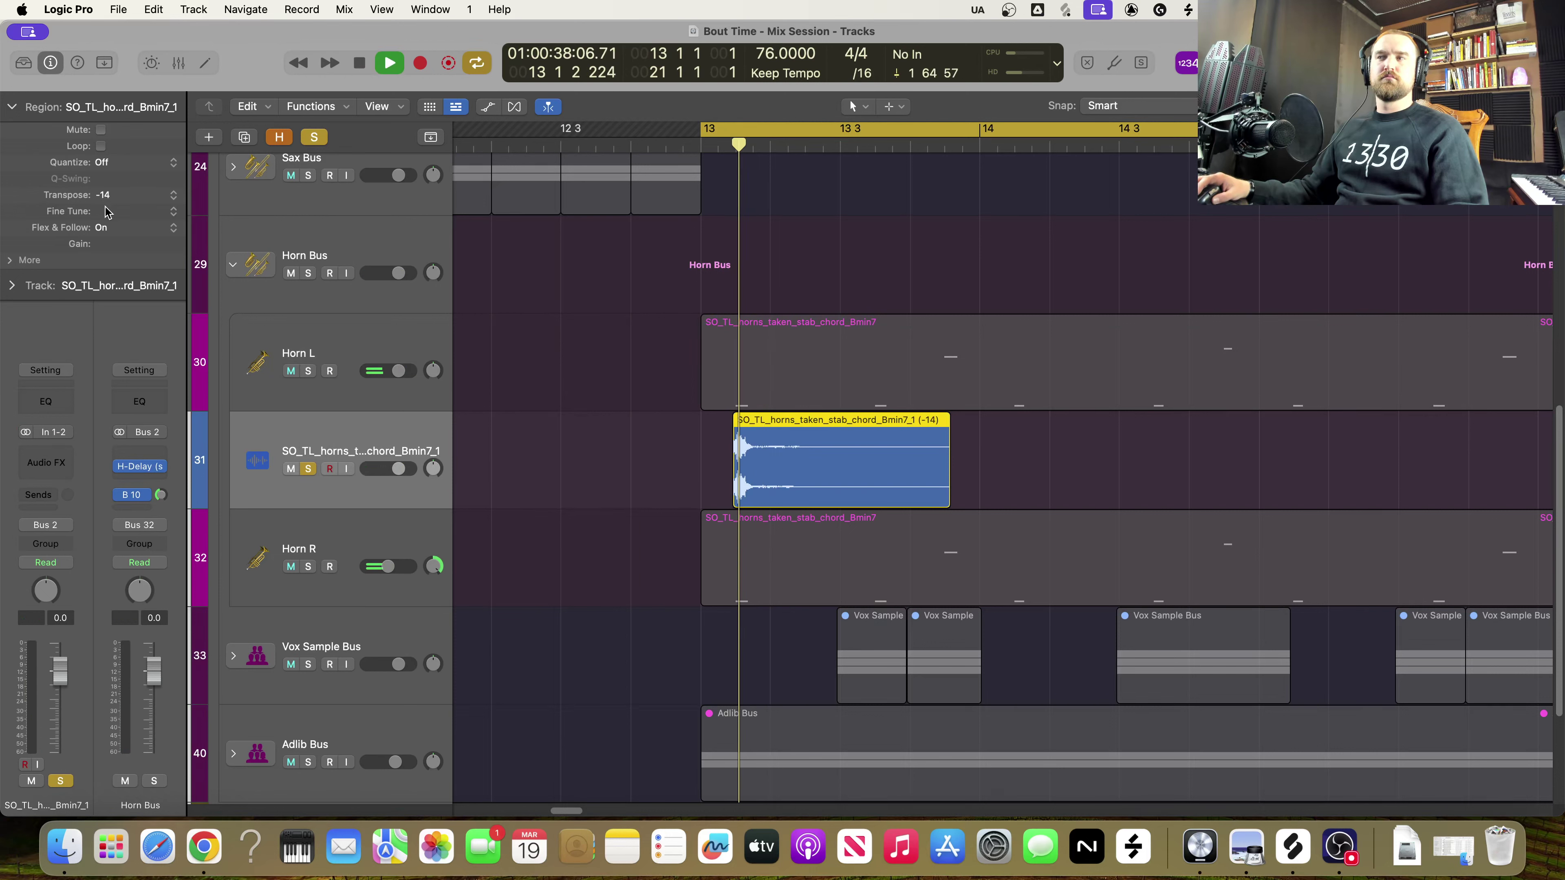
pyautogui.click(309, 371)
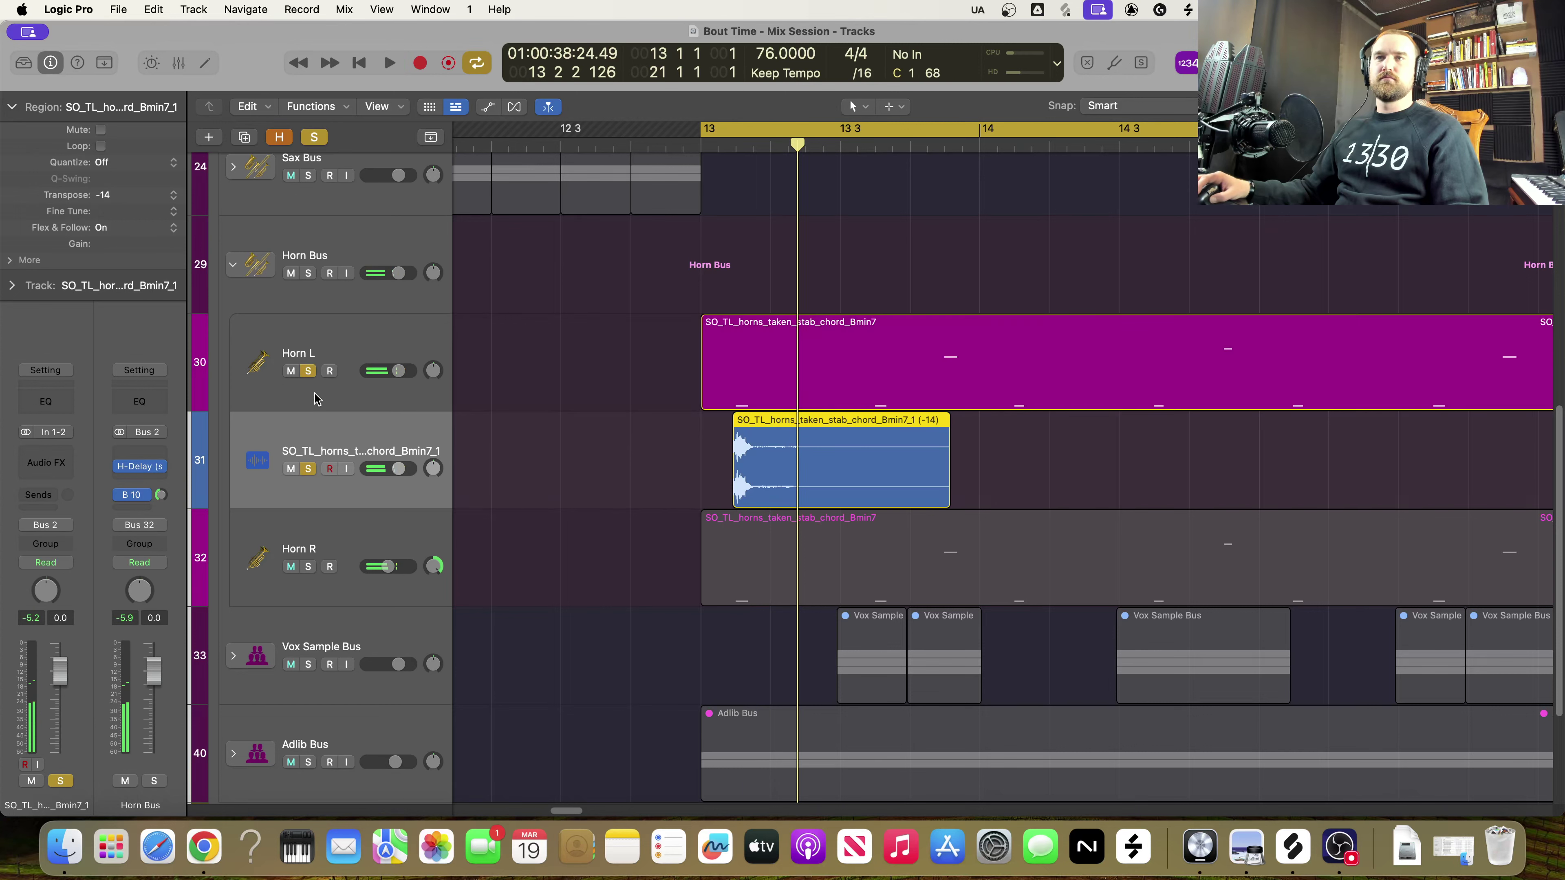
pyautogui.click(308, 468)
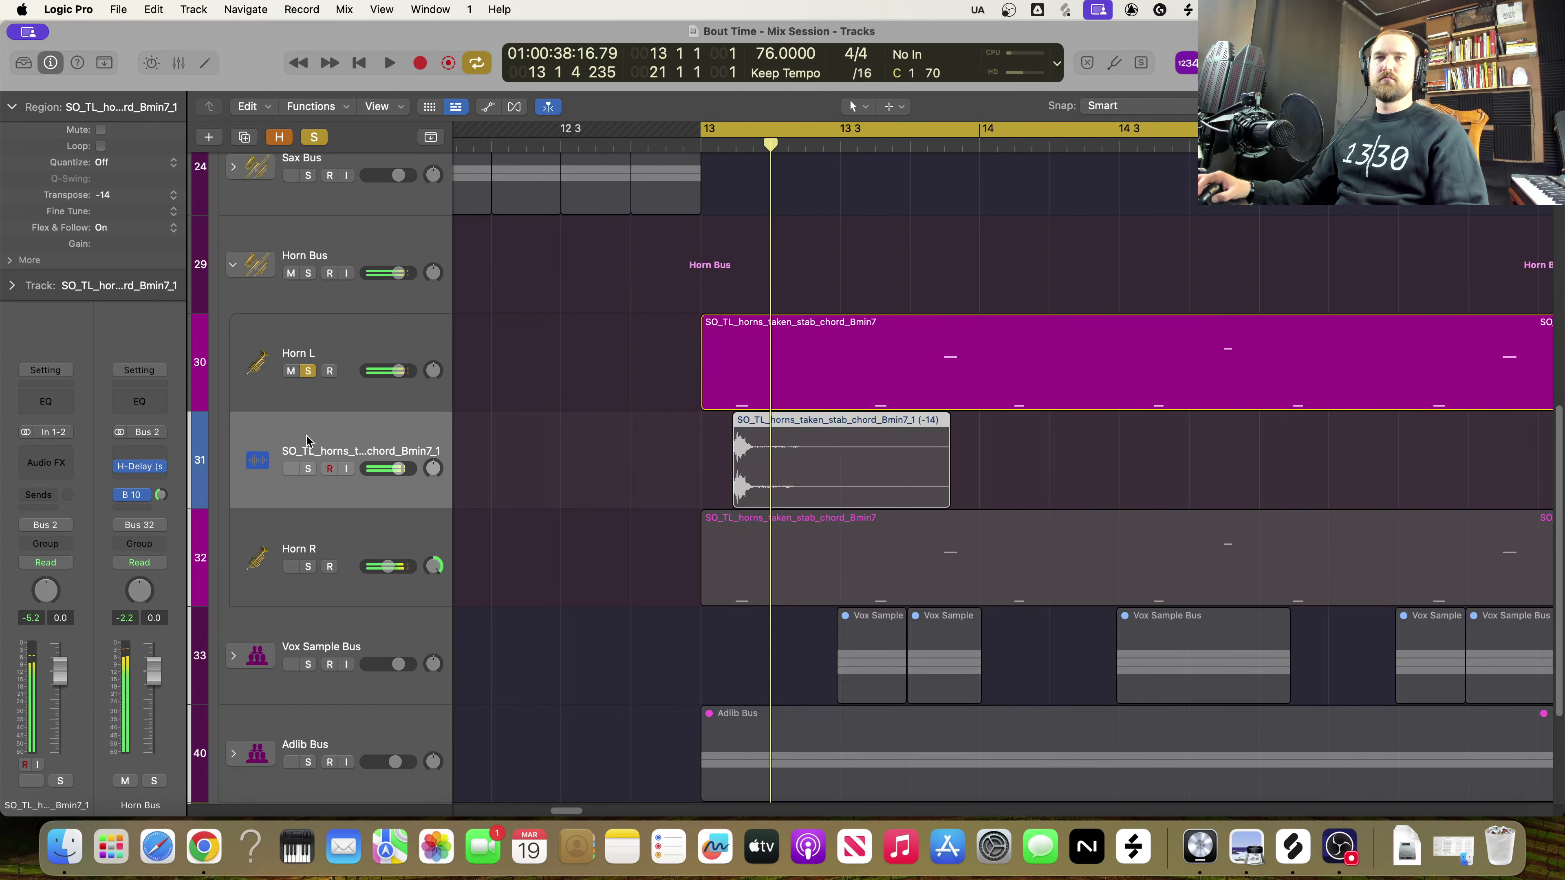
pyautogui.click(308, 469)
pyautogui.click(309, 371)
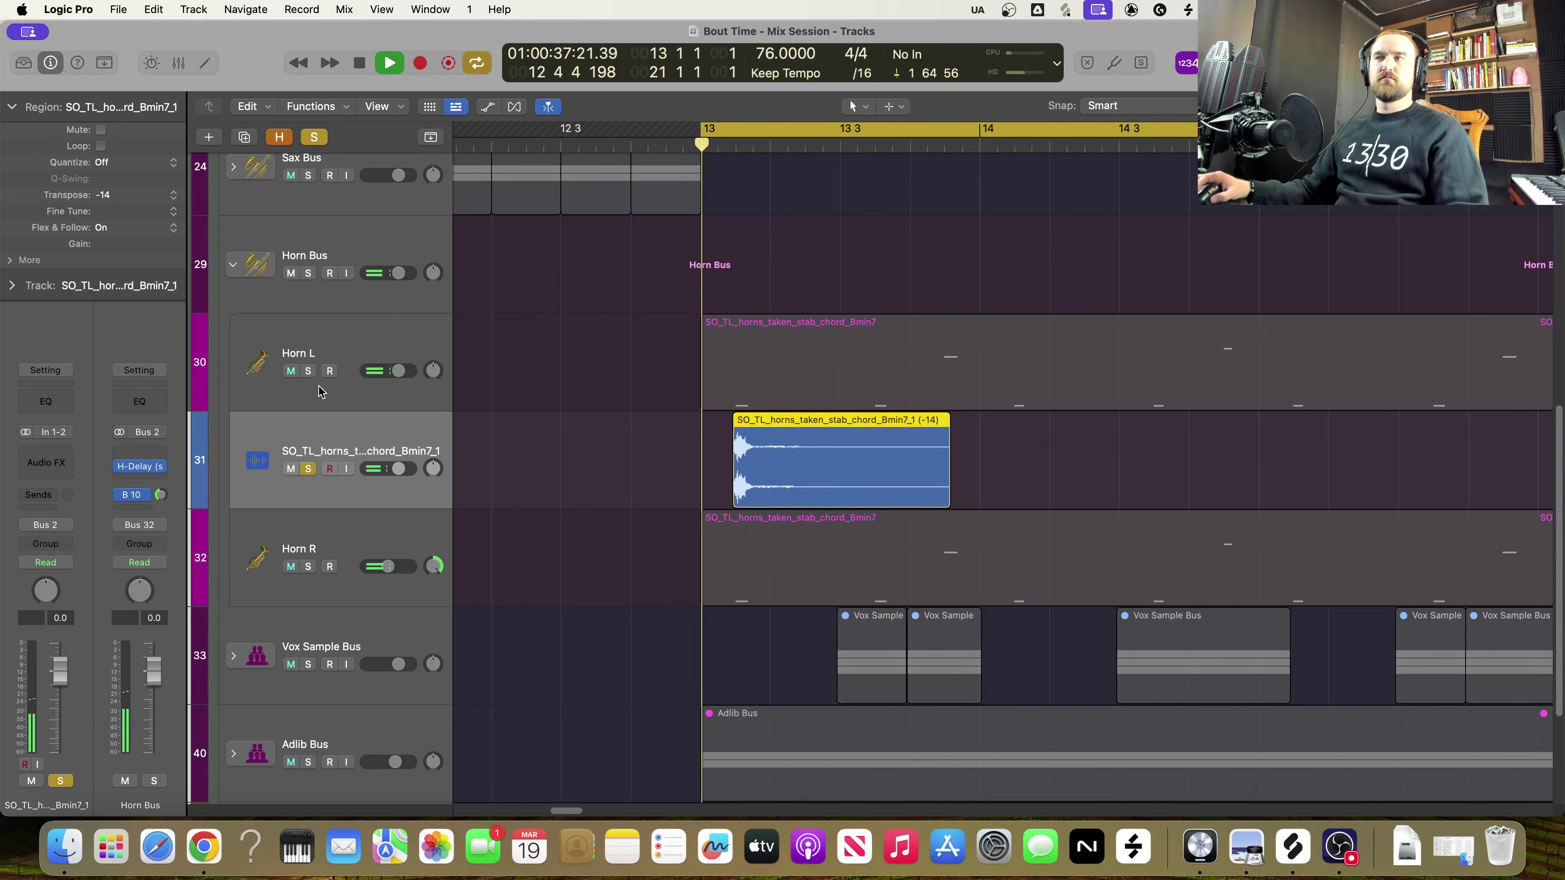
pyautogui.press('space')
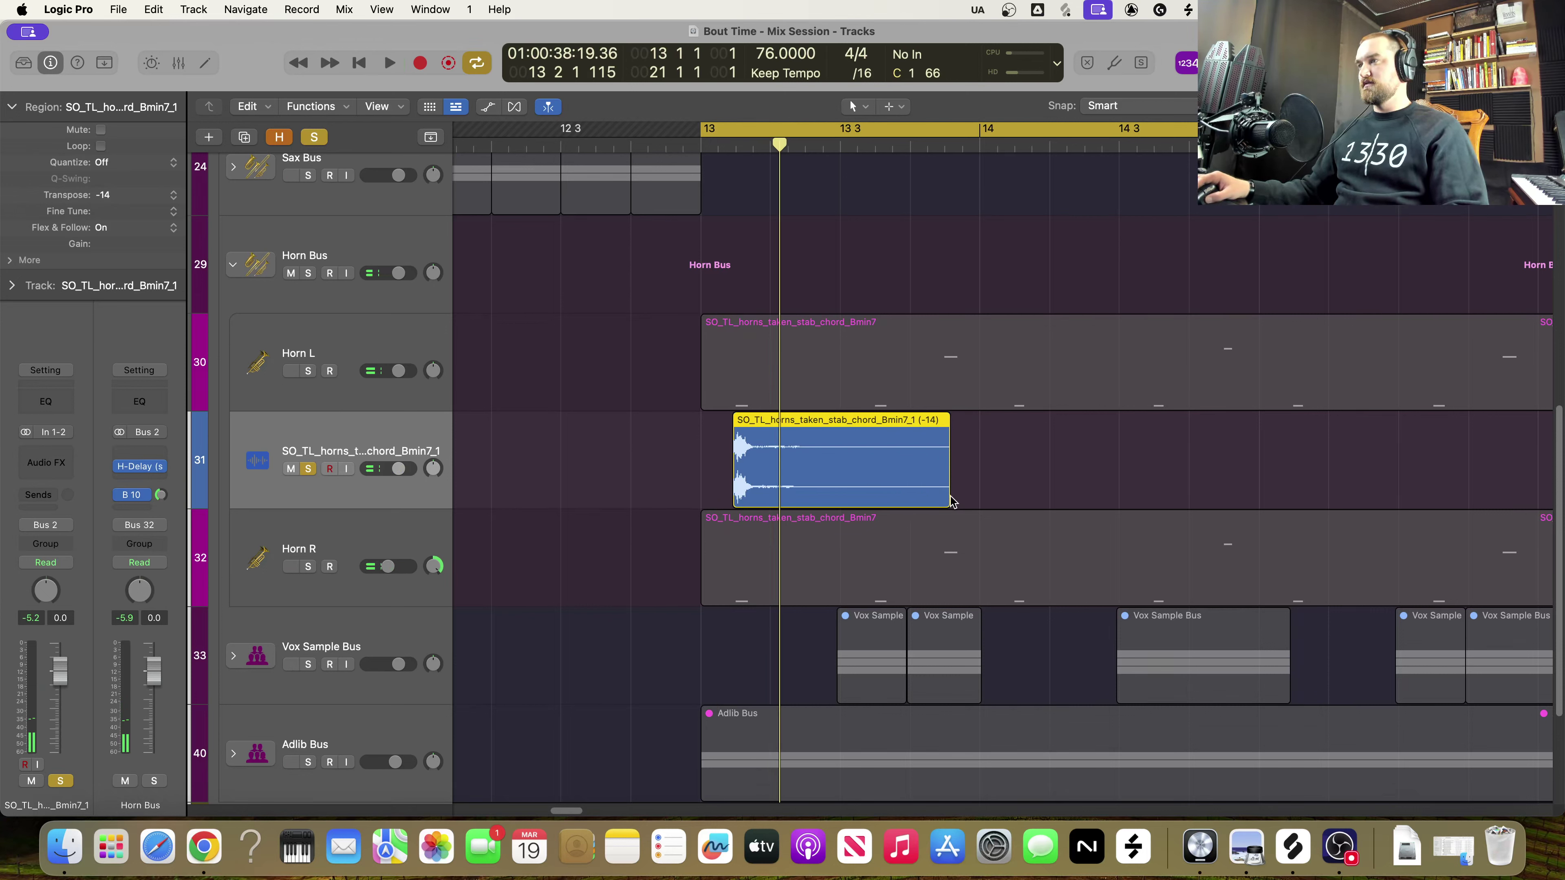
# Shorten the horn stab region to end near beat 3 of bar 13 and copy it to the second low Horn L note
pyautogui.moveTo(928, 494); pyautogui.dragTo(897, 482)
pyautogui.press('space')
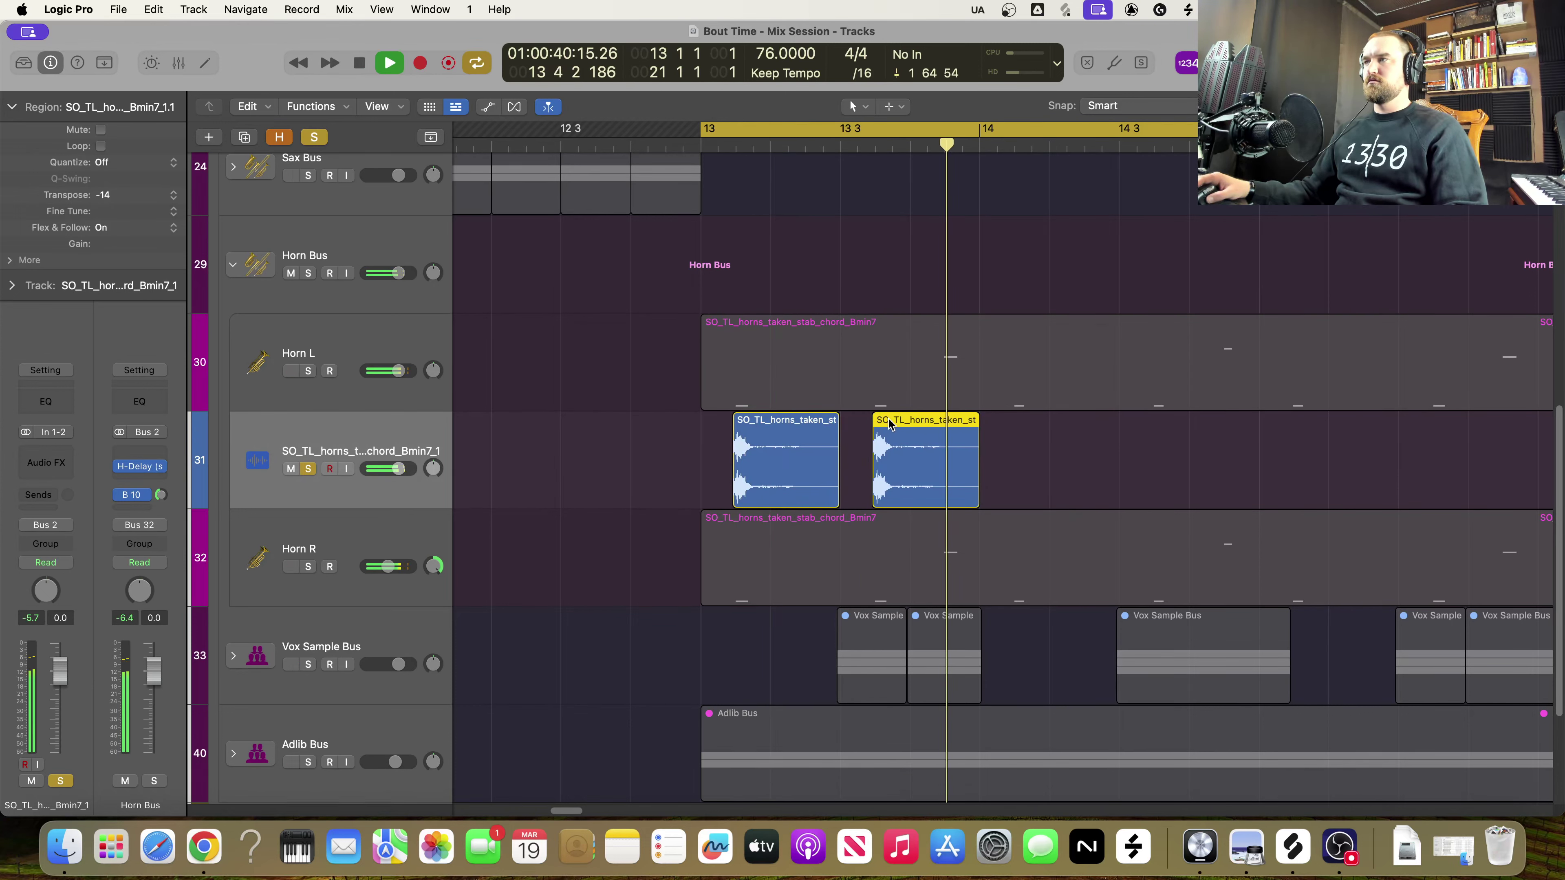
pyautogui.press('space')
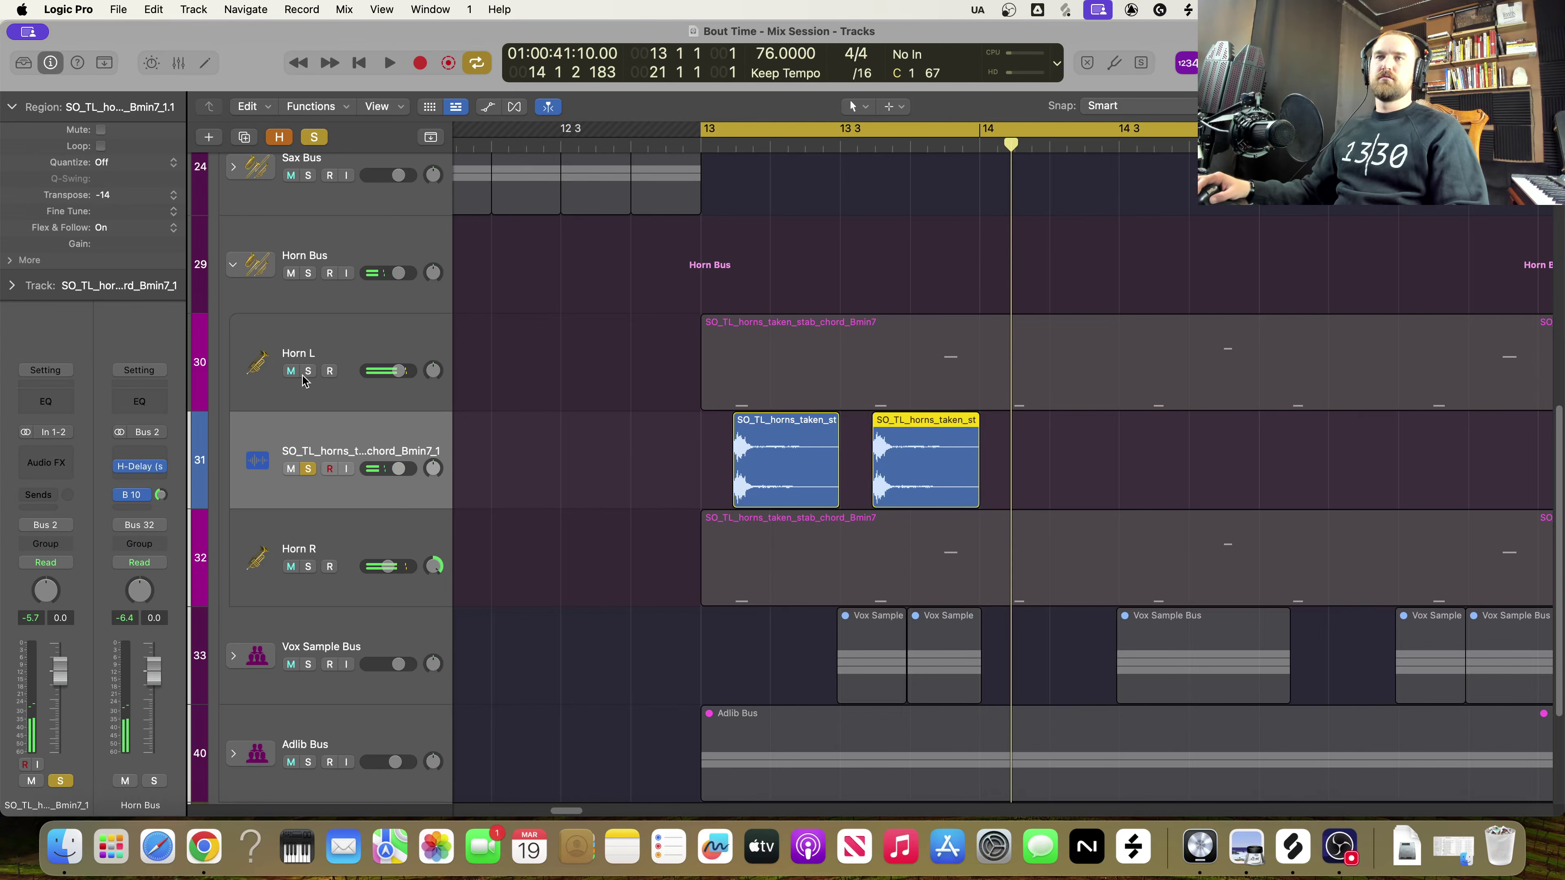
# Compare the Horn L part with the two audio stabs in bar 13, soloing each track in turn
pyautogui.click(308, 371)
pyautogui.click(308, 470)
pyautogui.press('space')
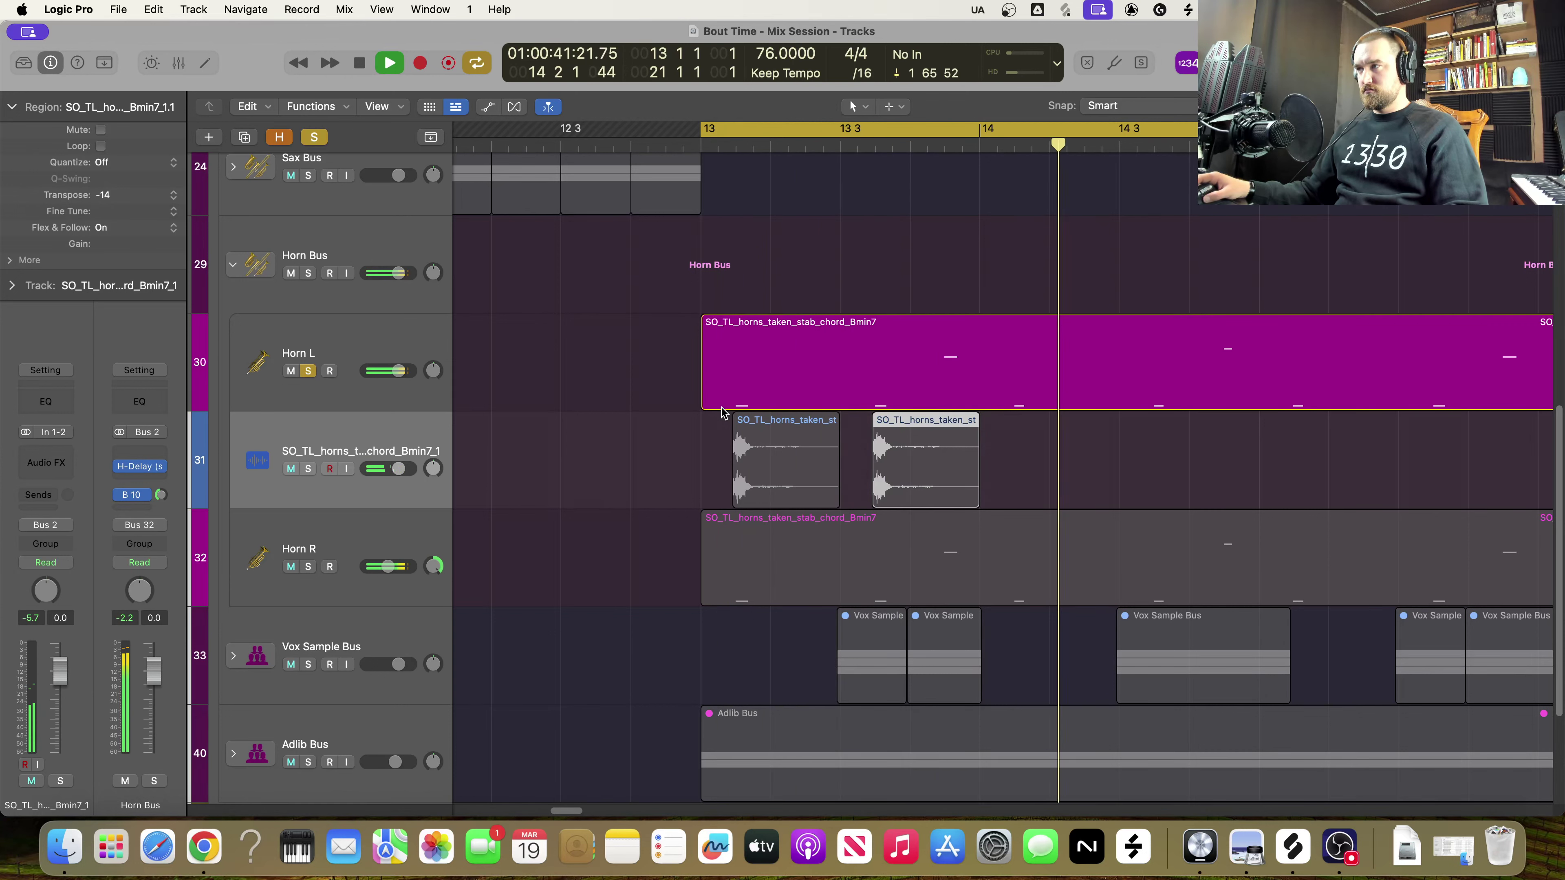
pyautogui.press('space')
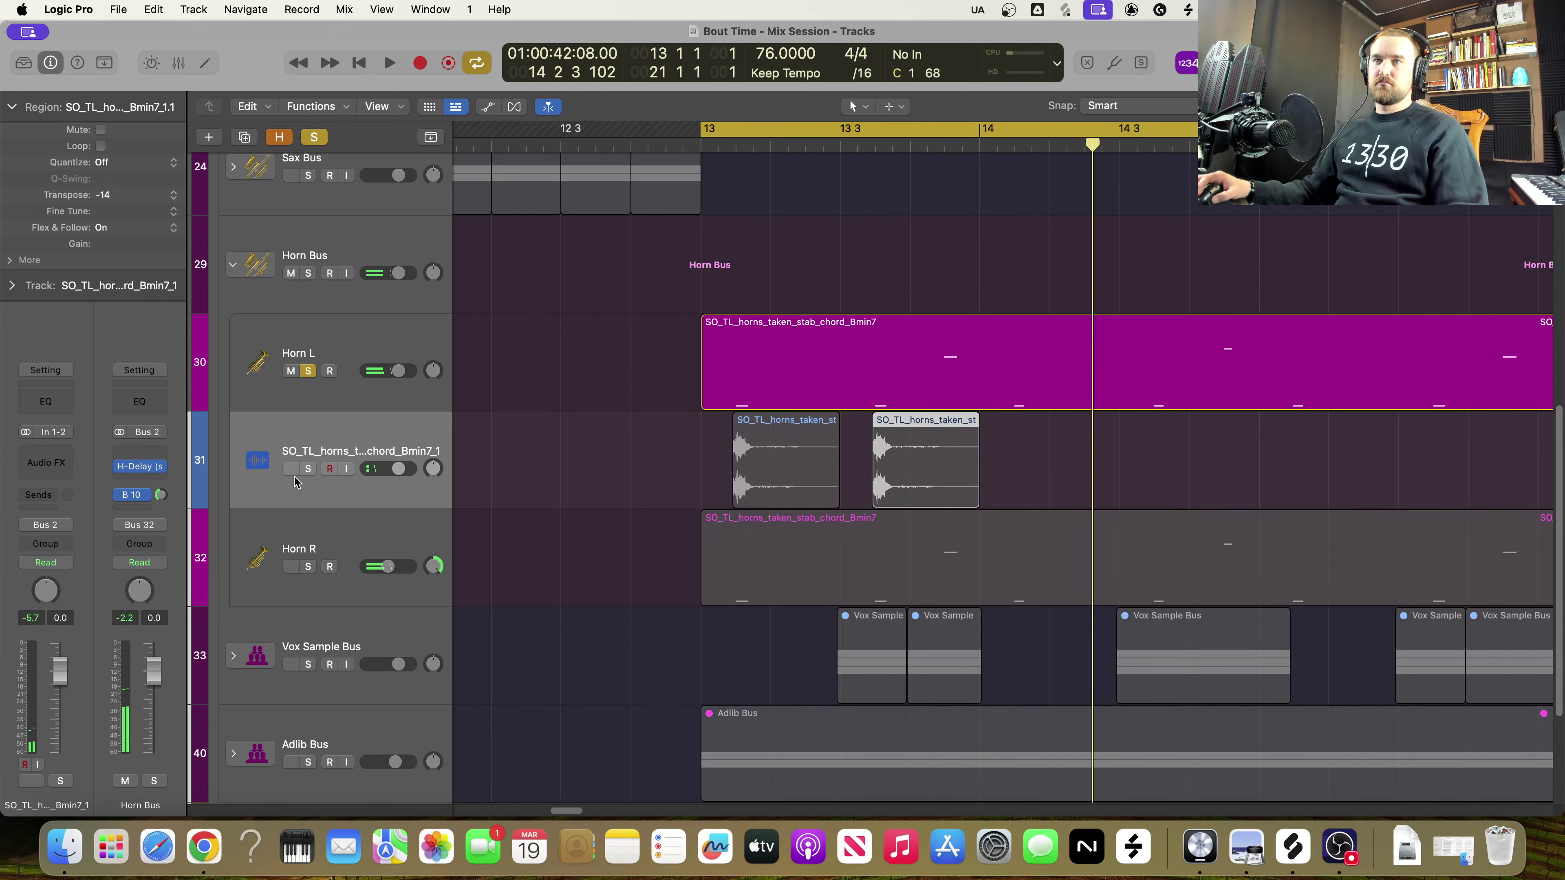
pyautogui.click(308, 469)
pyautogui.click(307, 372)
pyautogui.press('space')
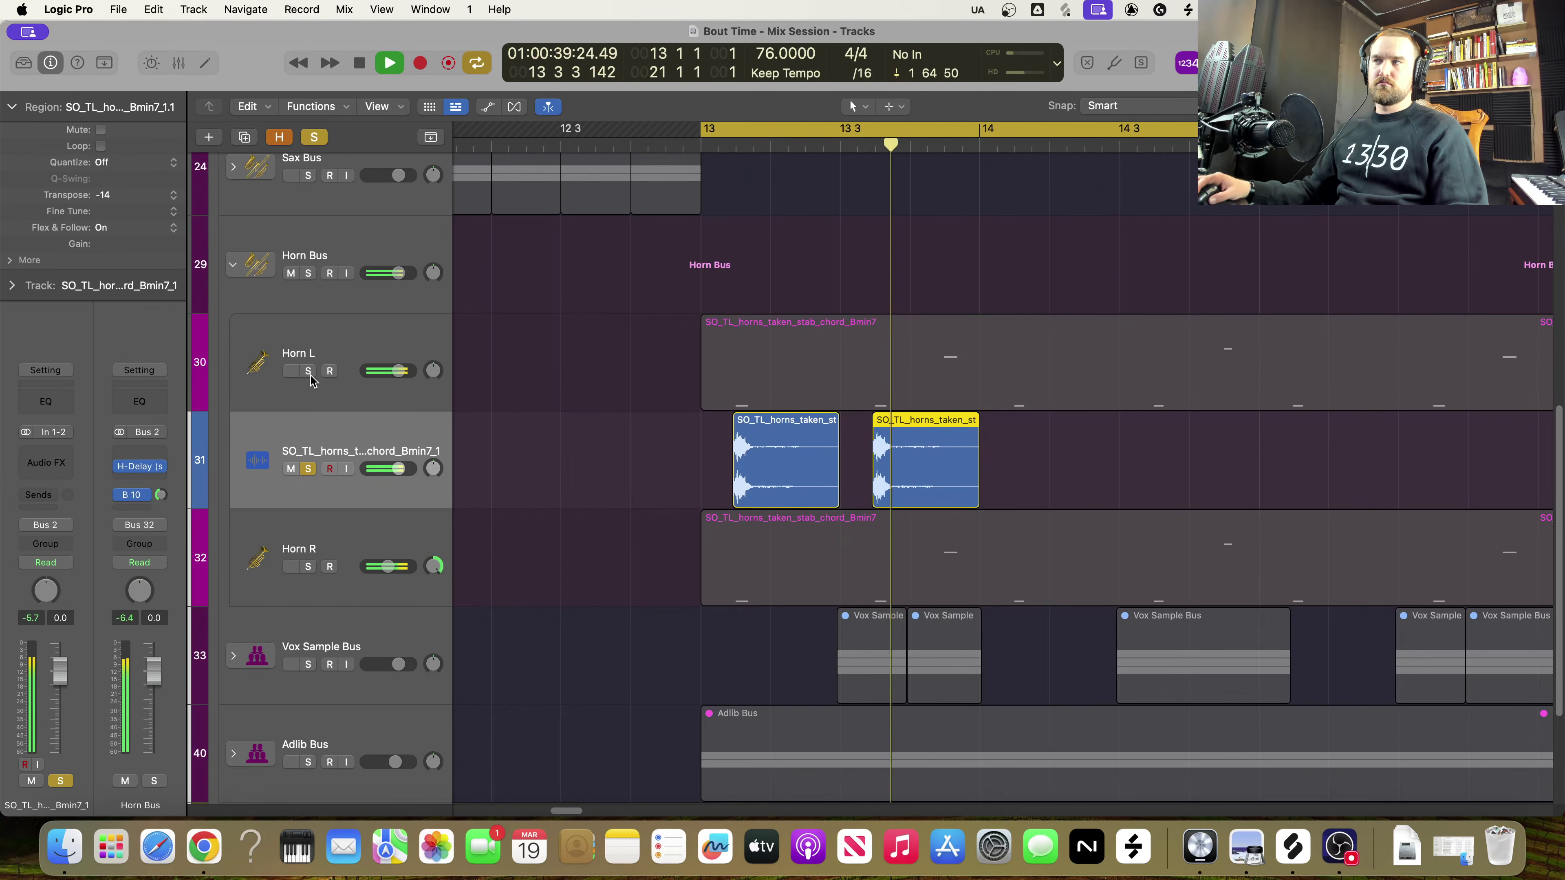
pyautogui.press('space')
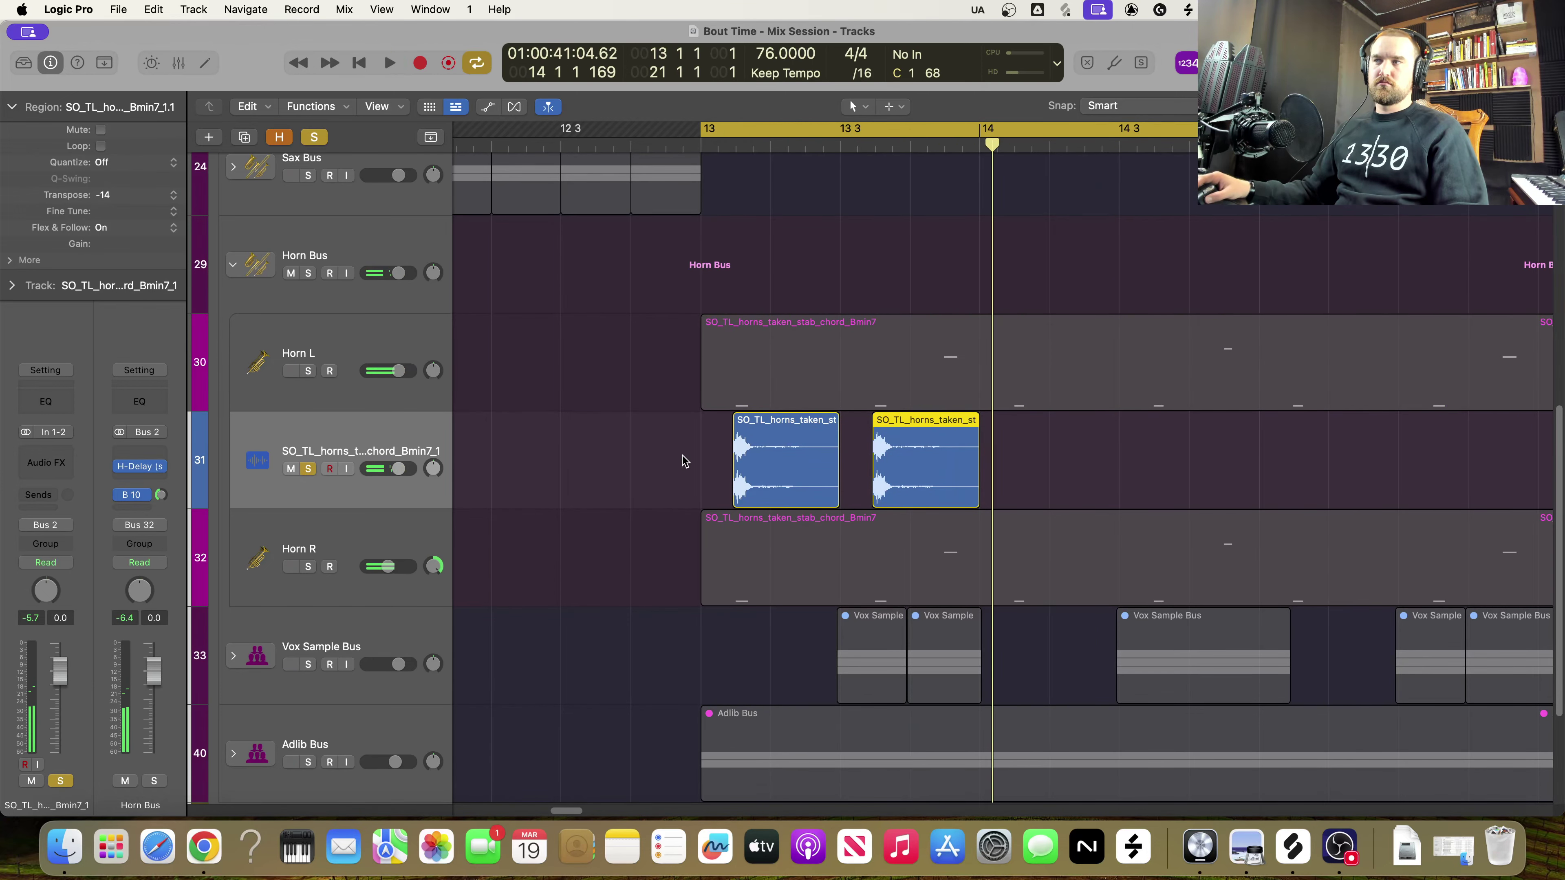
# Shorten both horn stab regions to about two sixteenth notes and play the result
pyautogui.moveTo(1039, 469); pyautogui.dragTo(765, 489)
pyautogui.press('space')
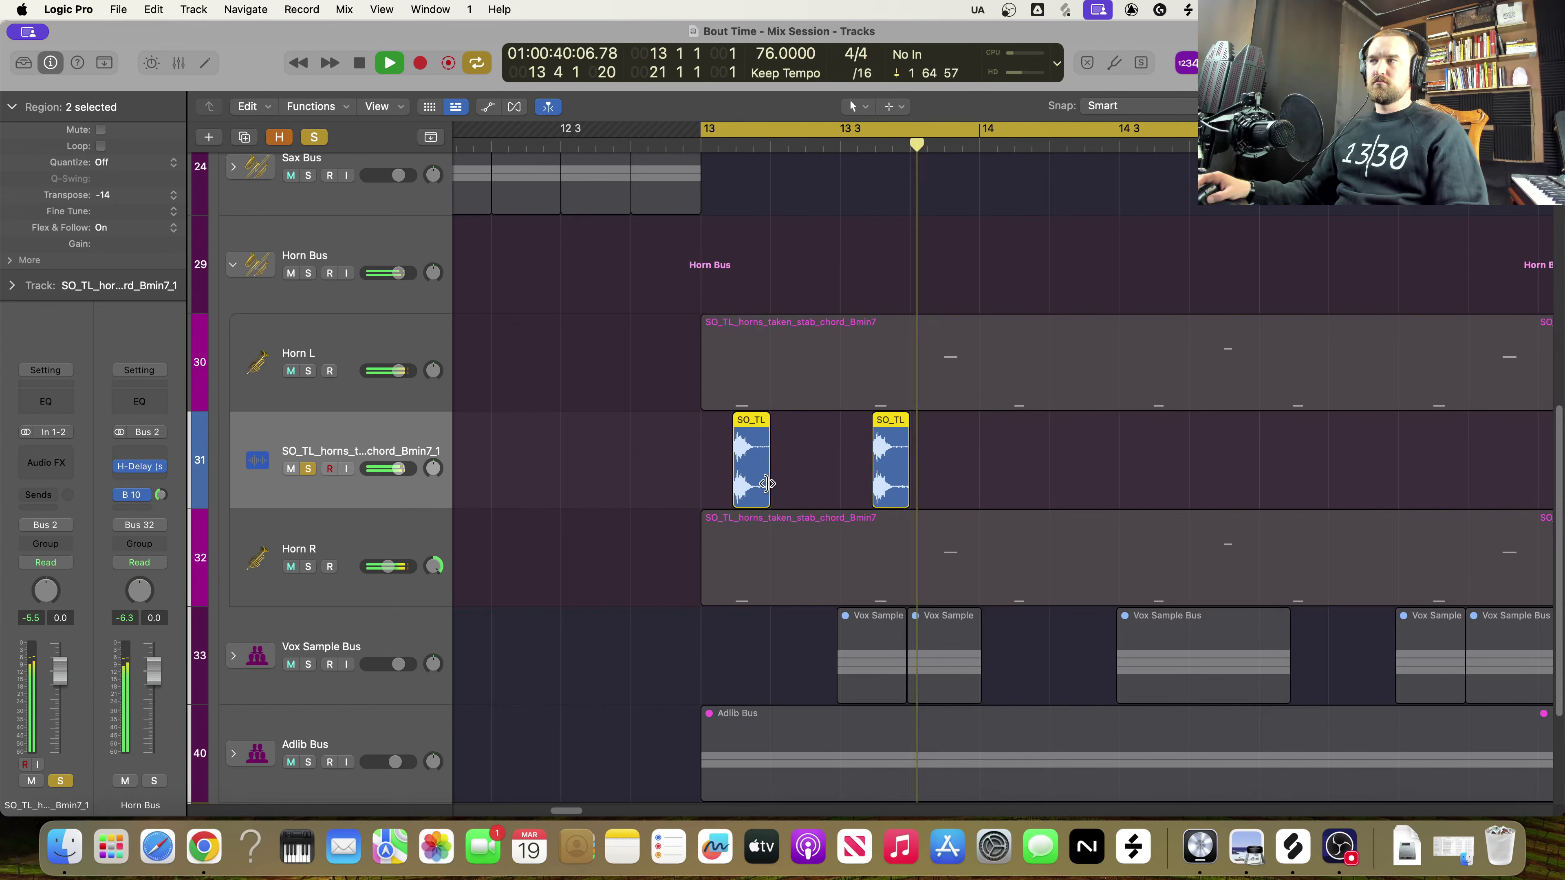
pyautogui.press('space')
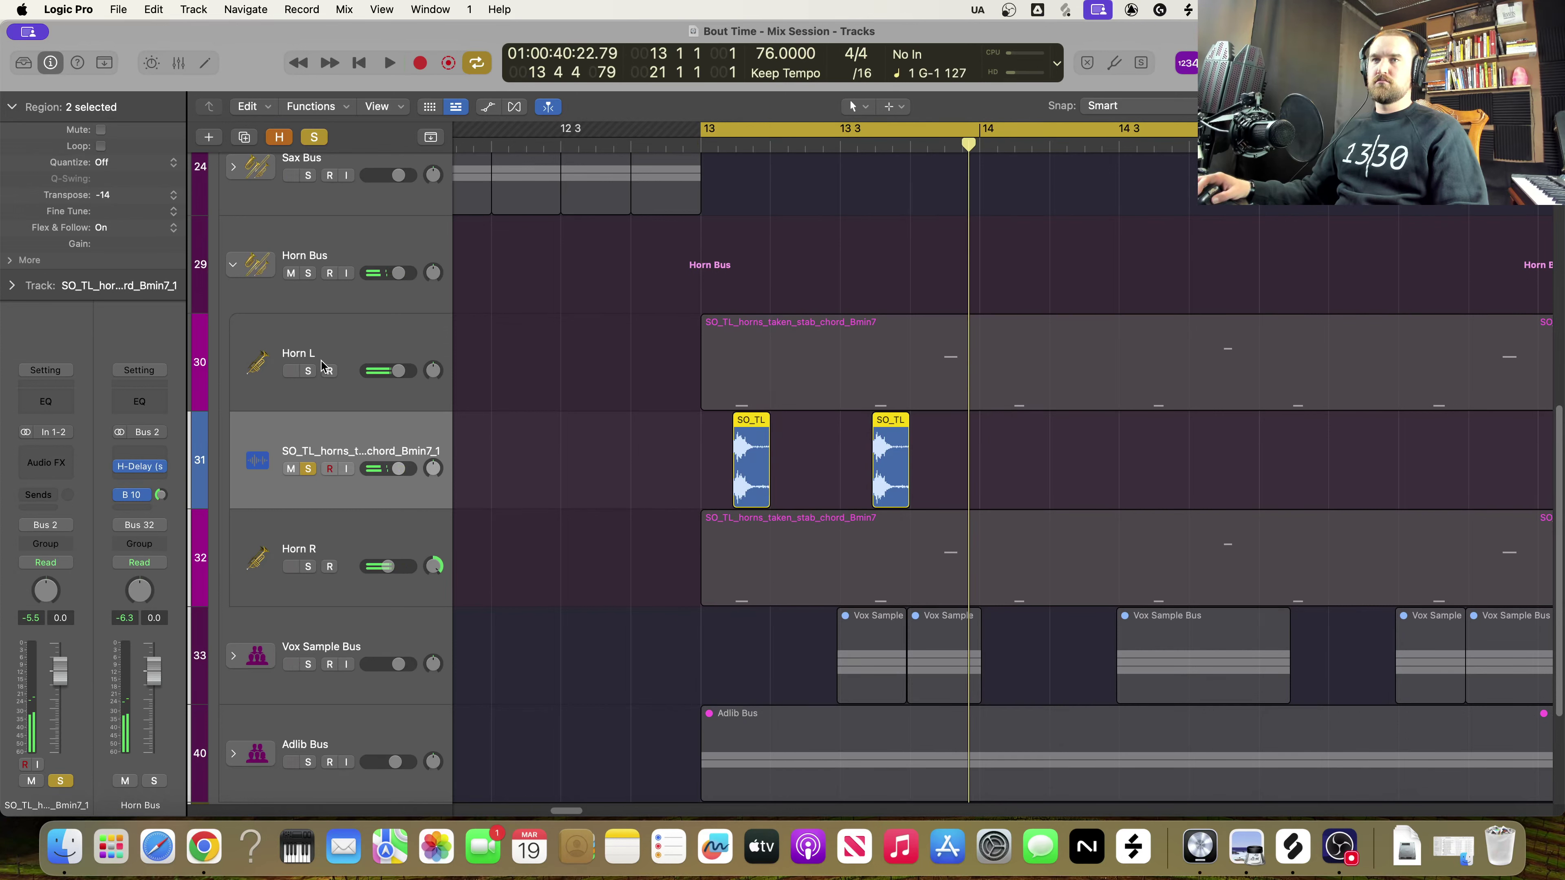
# Check the shortened stabs' length against Horn L, and leave only the sample track soloed
pyautogui.click(308, 372)
pyautogui.click(309, 469)
pyautogui.press('space')
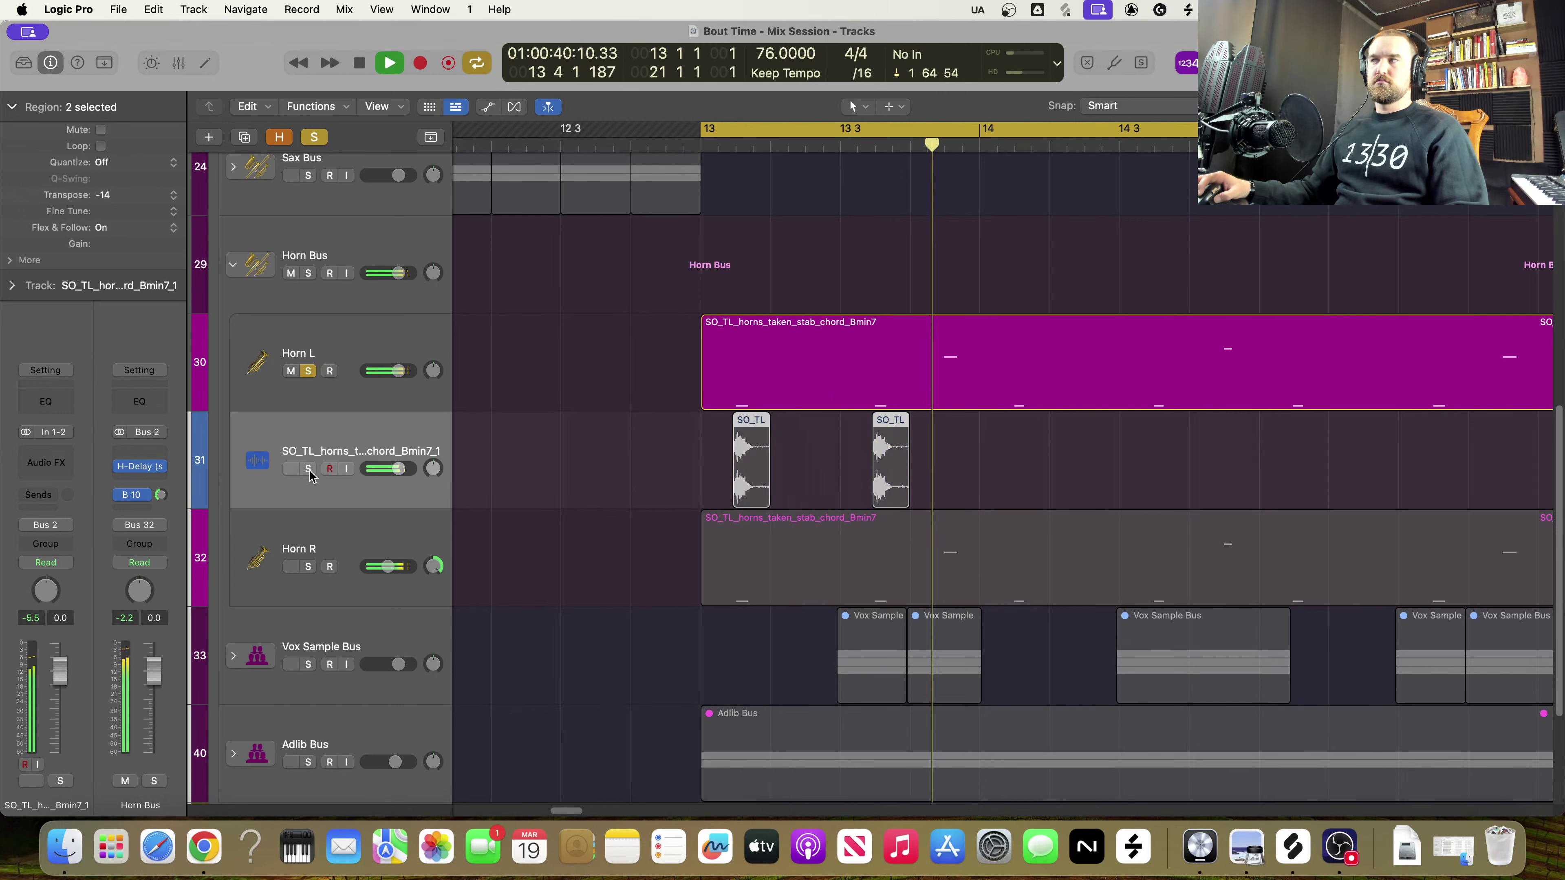
pyautogui.press('space')
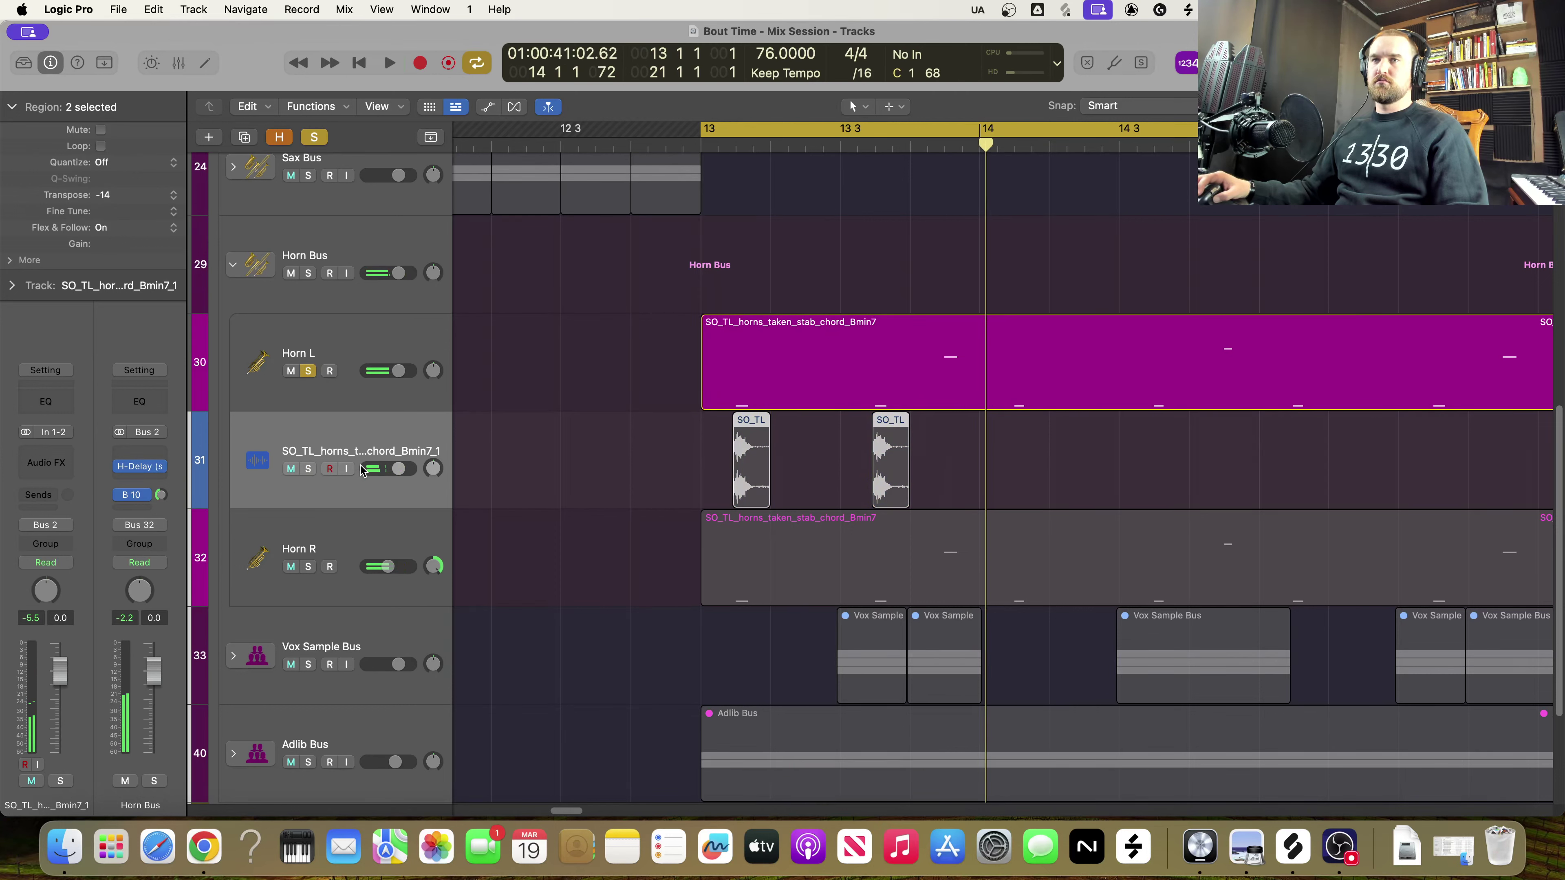
pyautogui.click(308, 469)
pyautogui.click(308, 371)
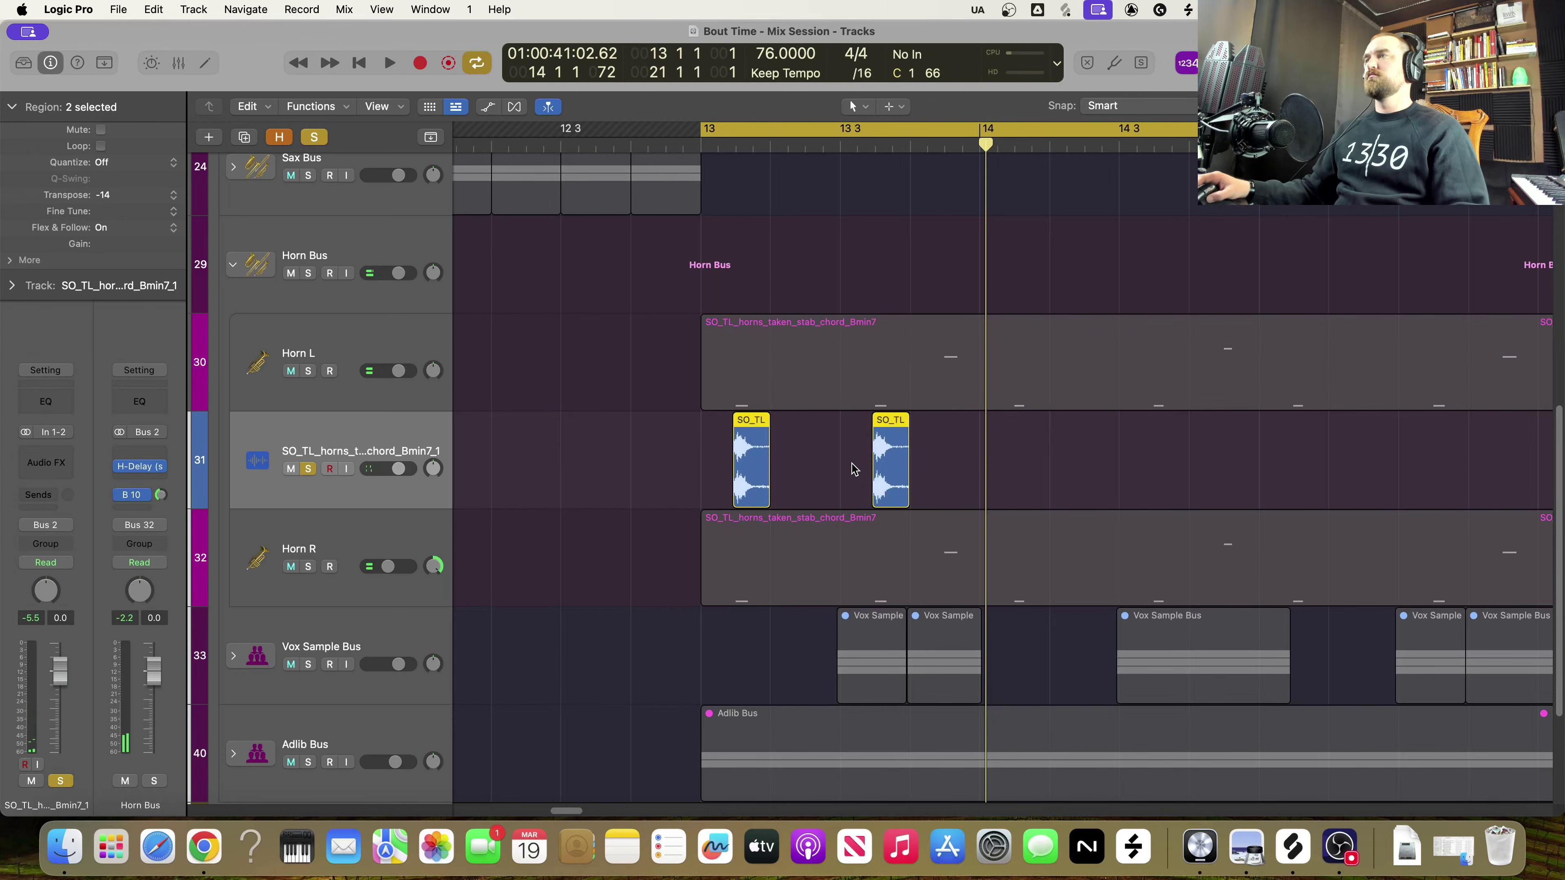
# Copy the pair of horn stabs to the next two low Horn L notes in bar 14
pyautogui.moveTo(891, 473); pyautogui.dragTo(965, 475)
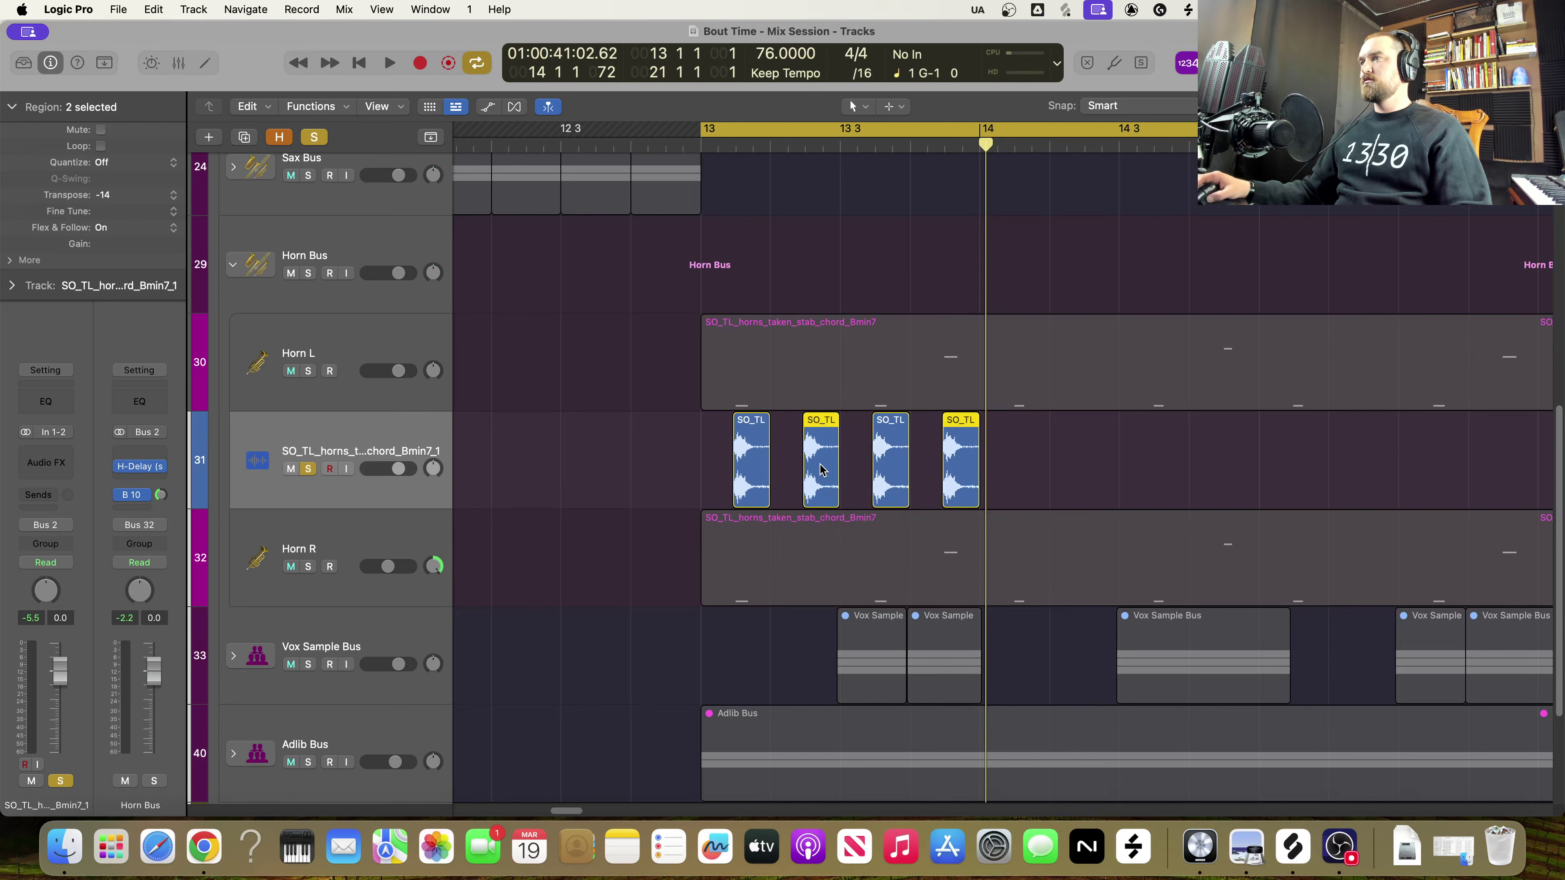
pyautogui.moveTo(823, 471); pyautogui.dragTo(1030, 475)
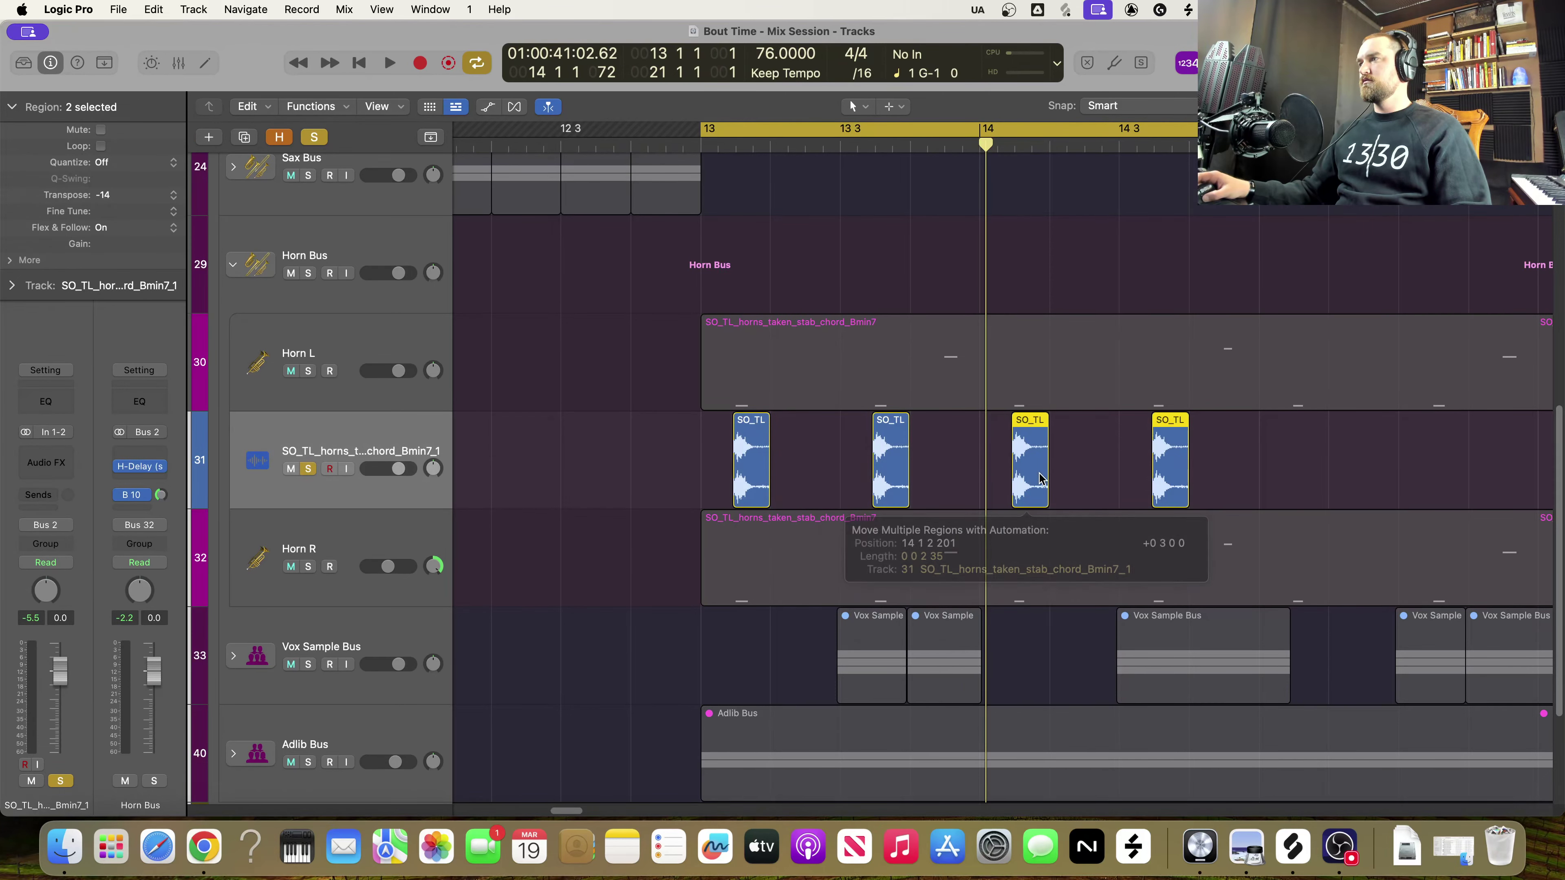
pyautogui.click(1054, 473)
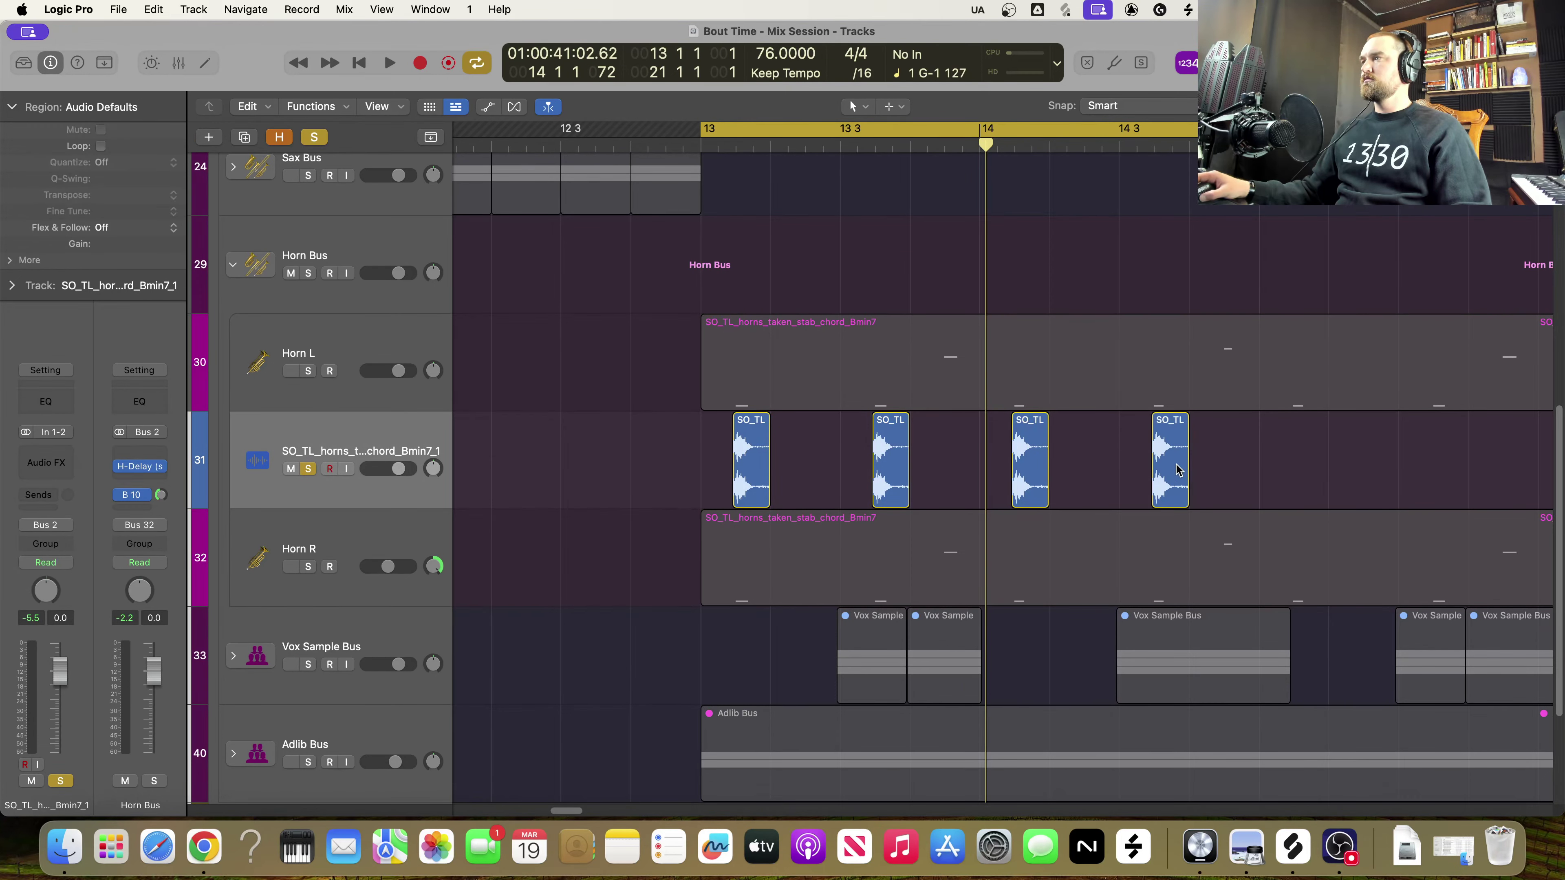
# Copy a horn stab to the high Horn L note at the end of bar 13, clear its transposition, and play the result
pyautogui.moveTo(1021, 467); pyautogui.dragTo(960, 471)
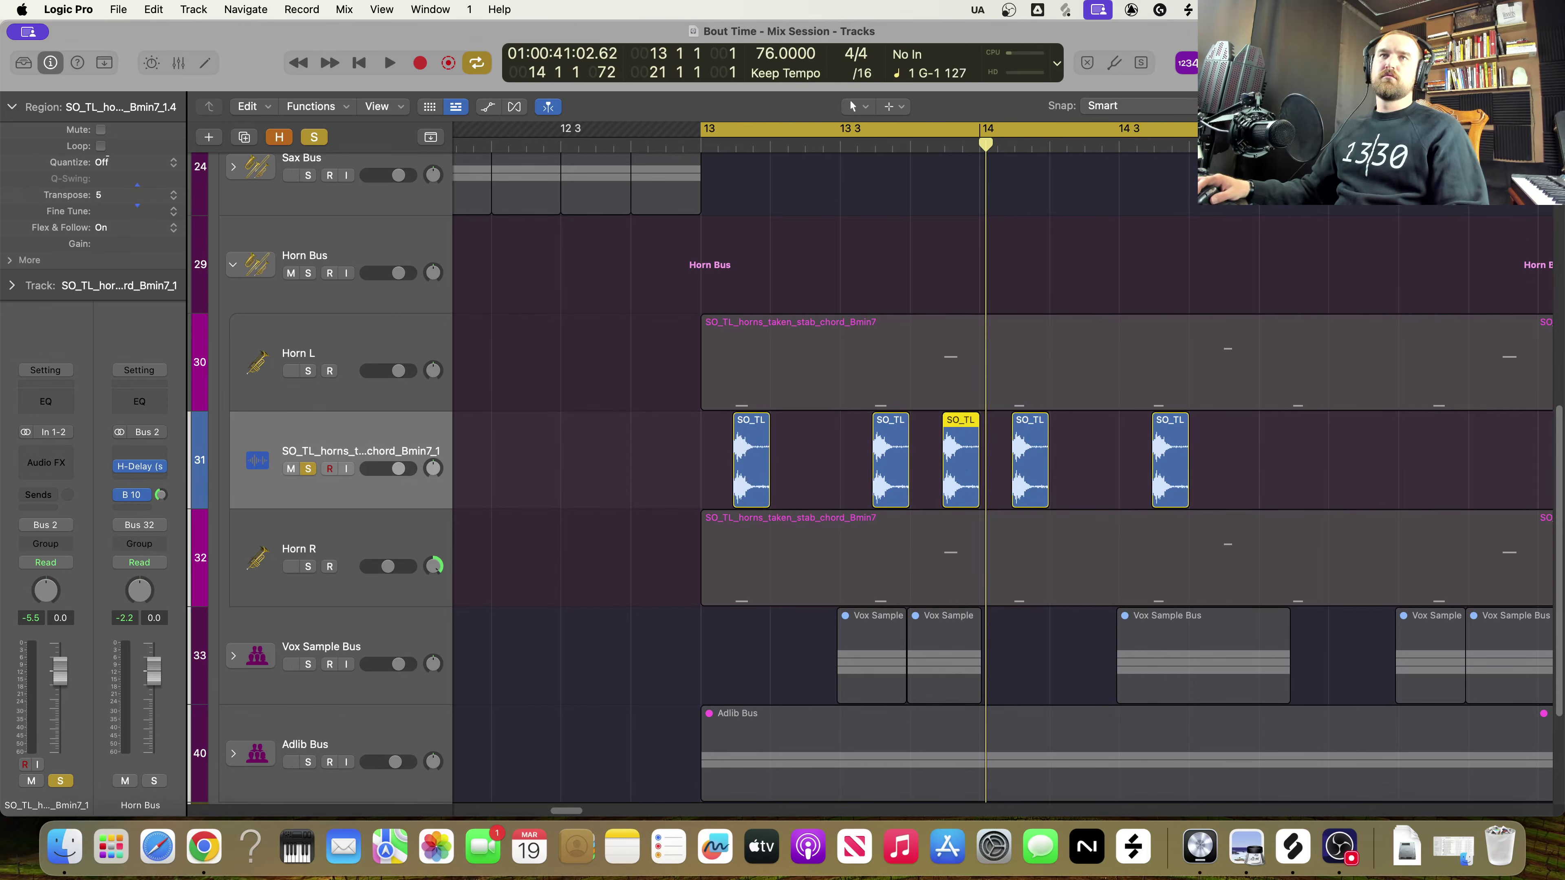
pyautogui.press('space')
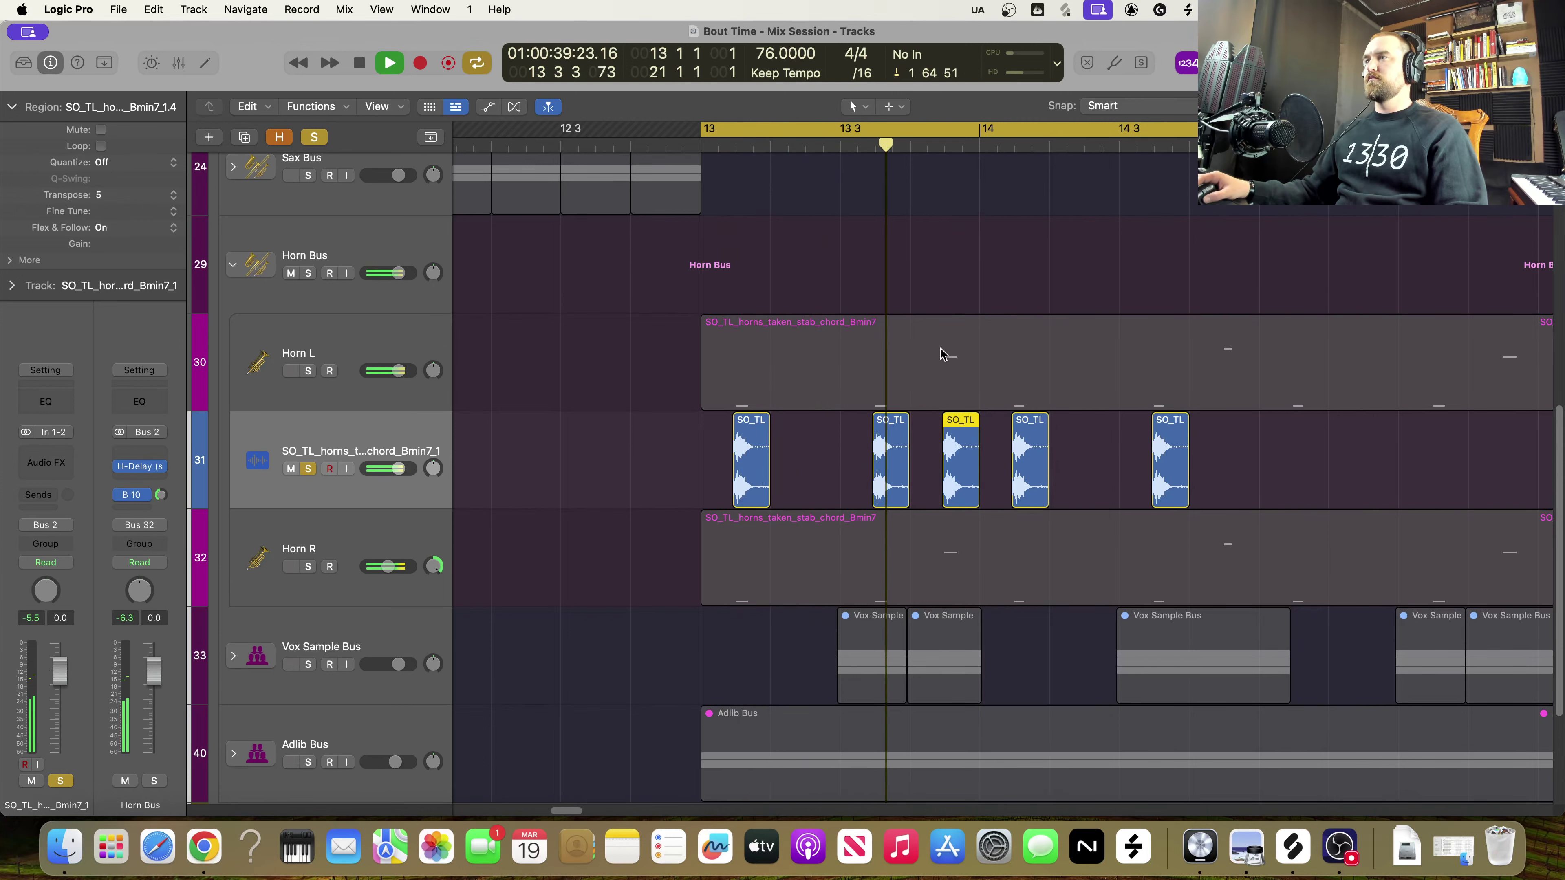
pyautogui.press('space')
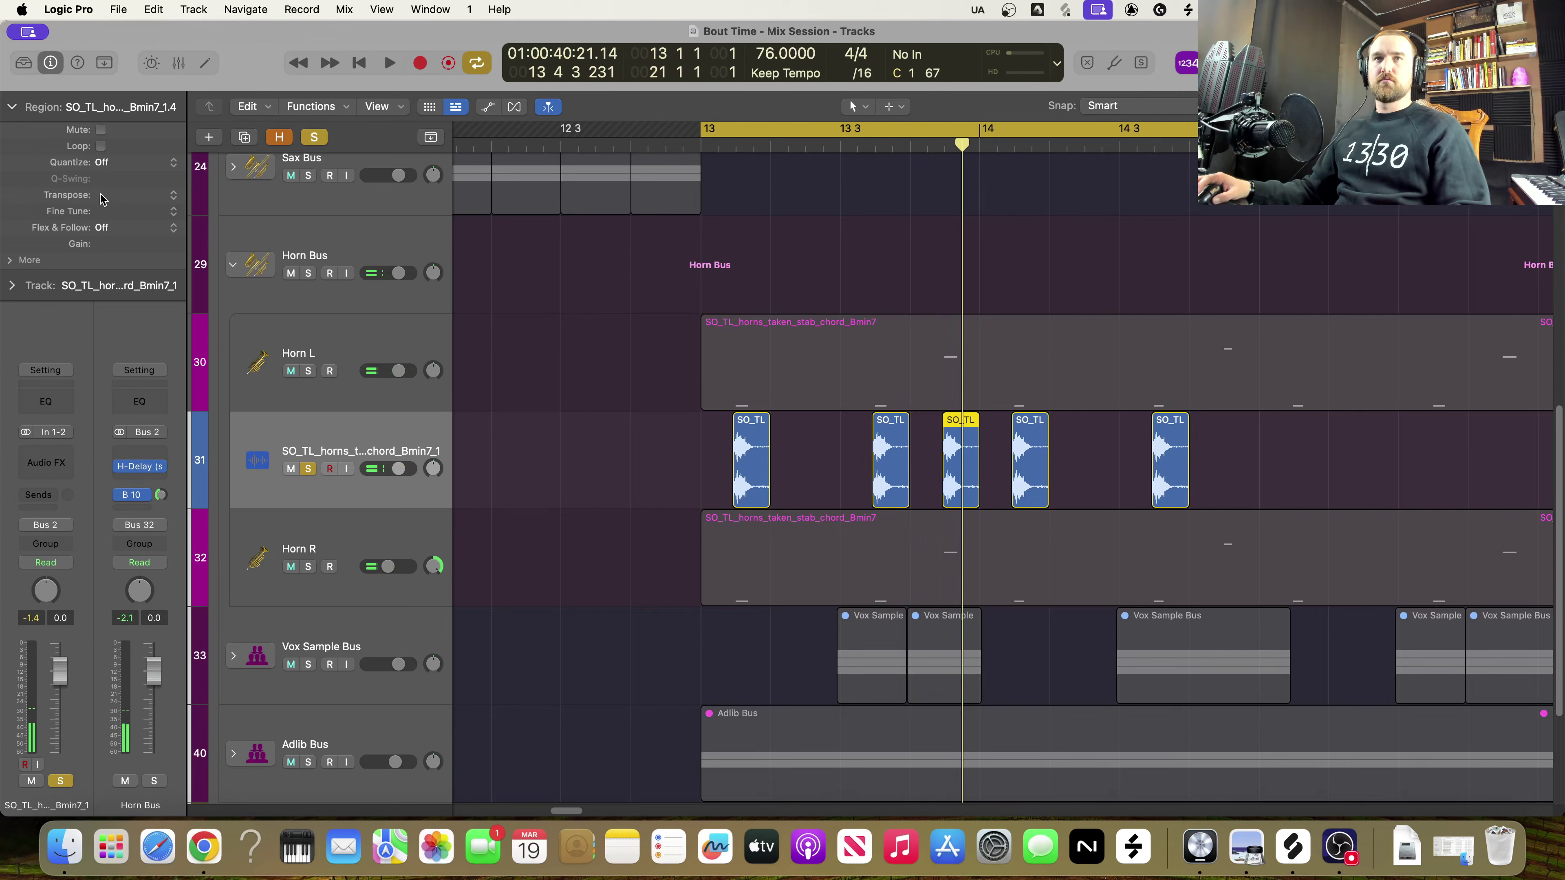
pyautogui.press('space')
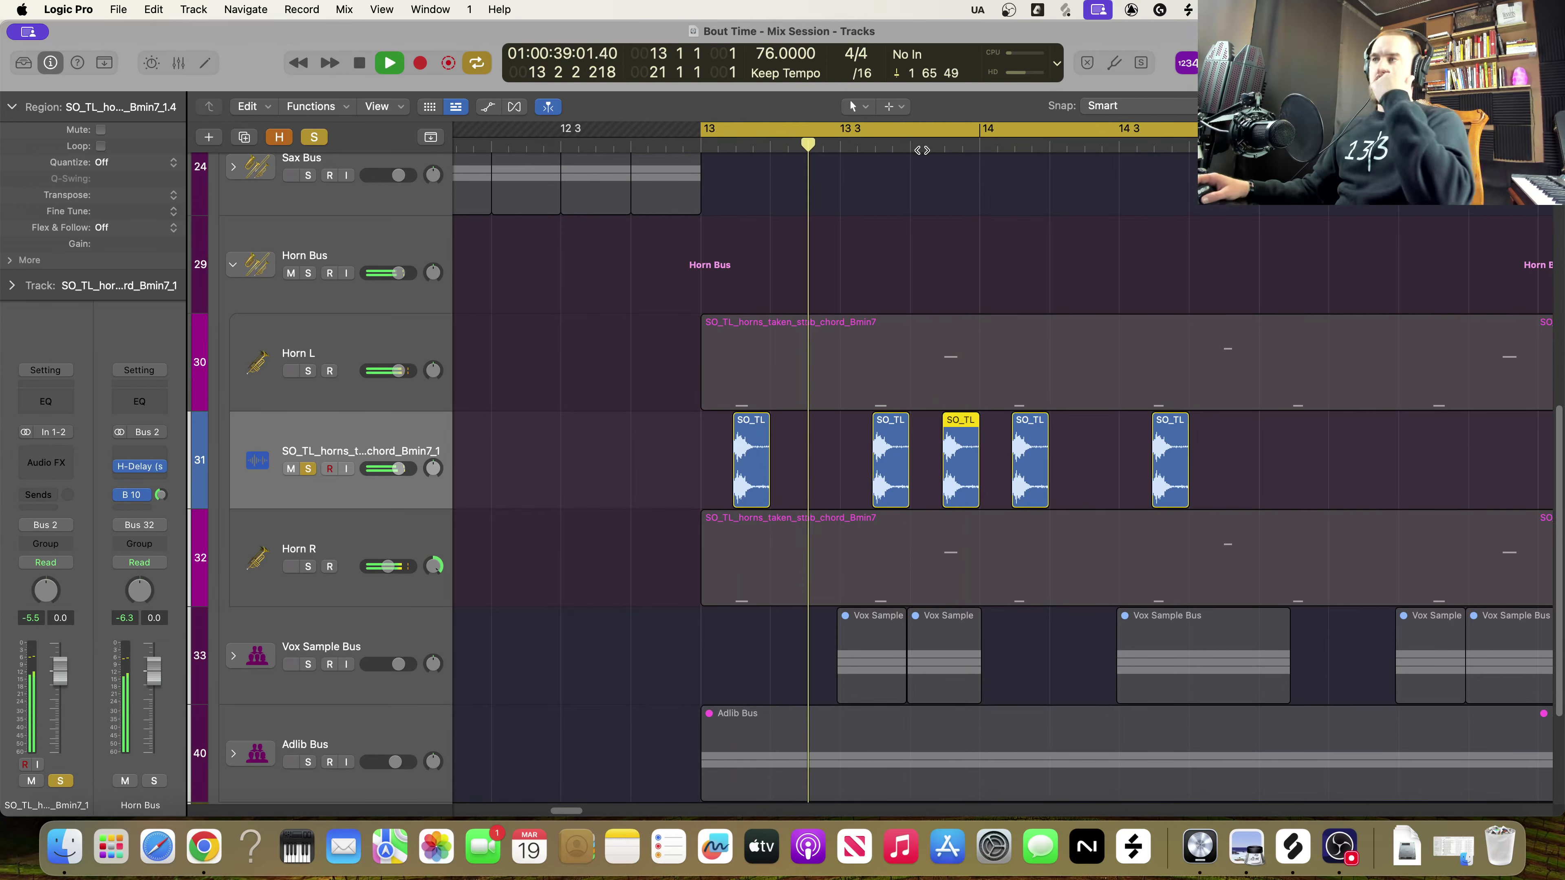
pyautogui.press('space')
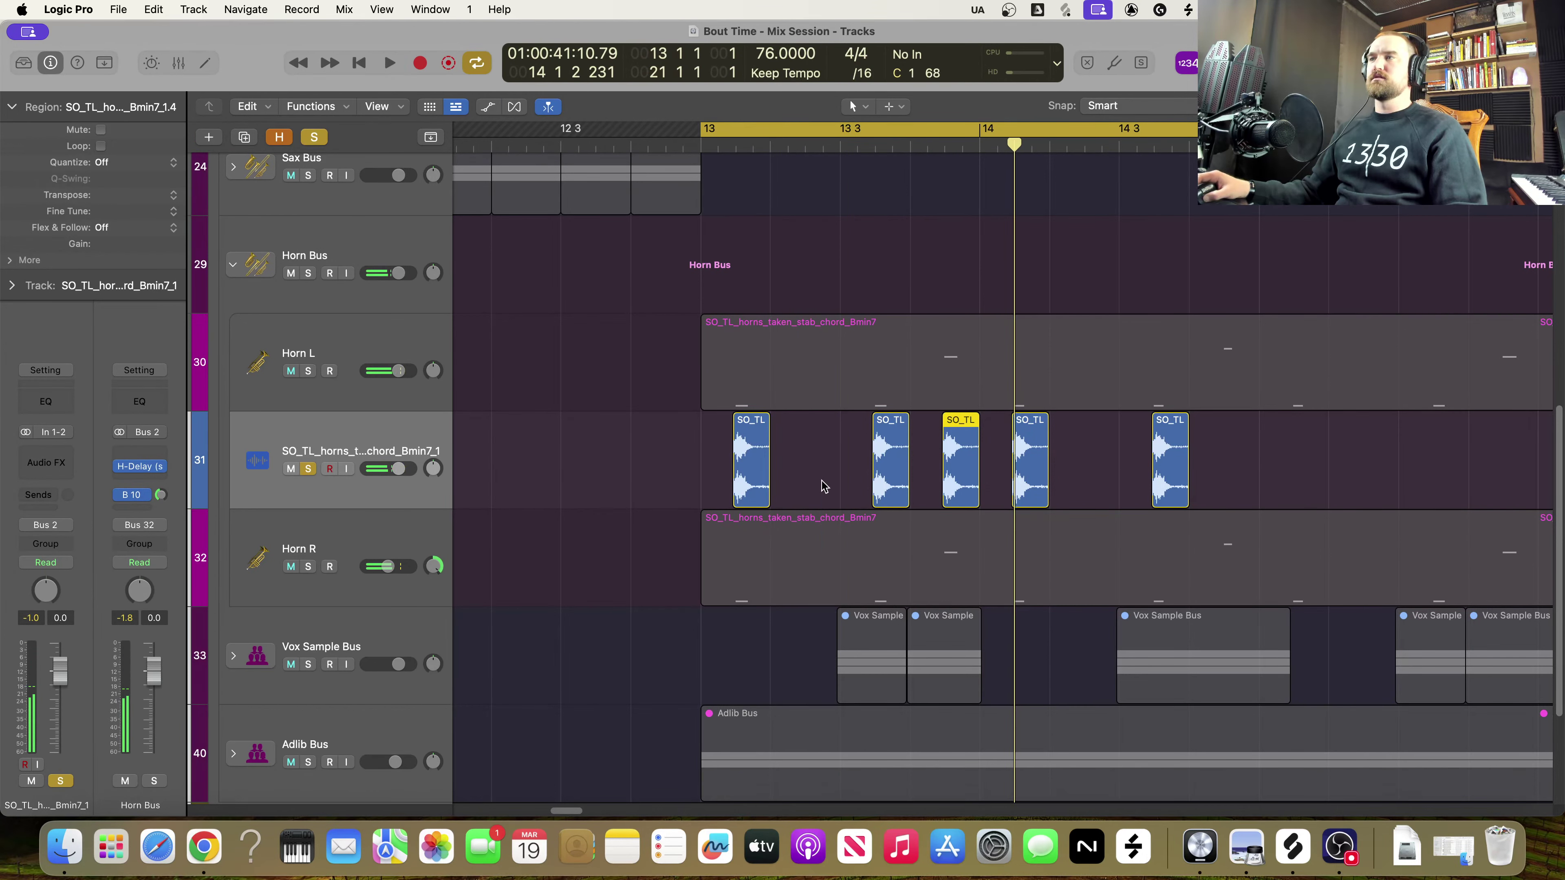
# Compare the five audio horn stabs with the Horn L part, soloing each track in turn
pyautogui.moveTo(619, 456); pyautogui.dragTo(1287, 508)
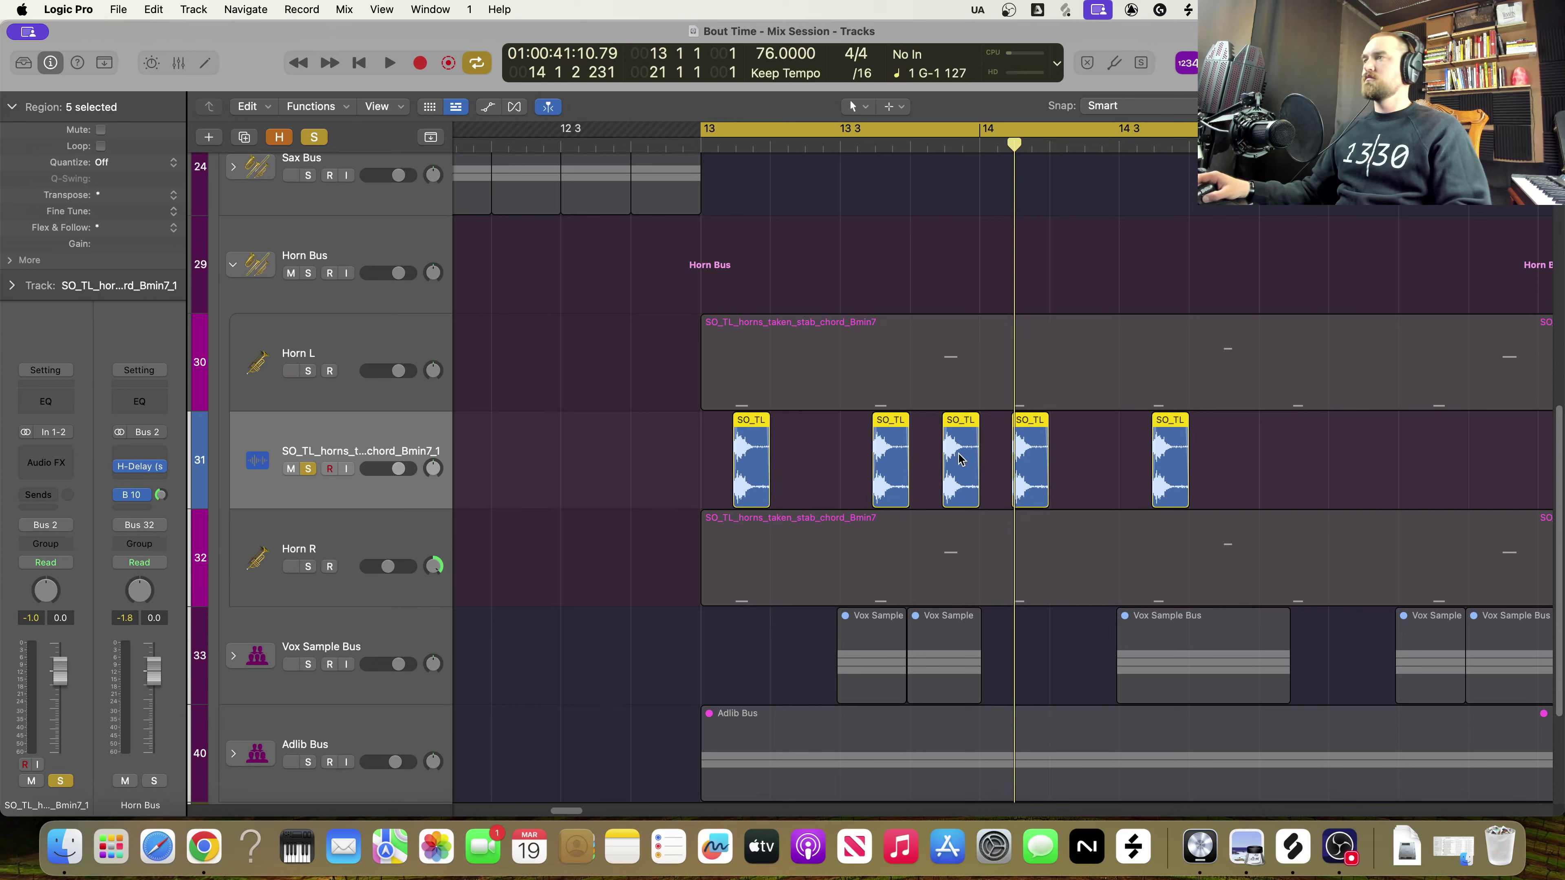
pyautogui.press('space')
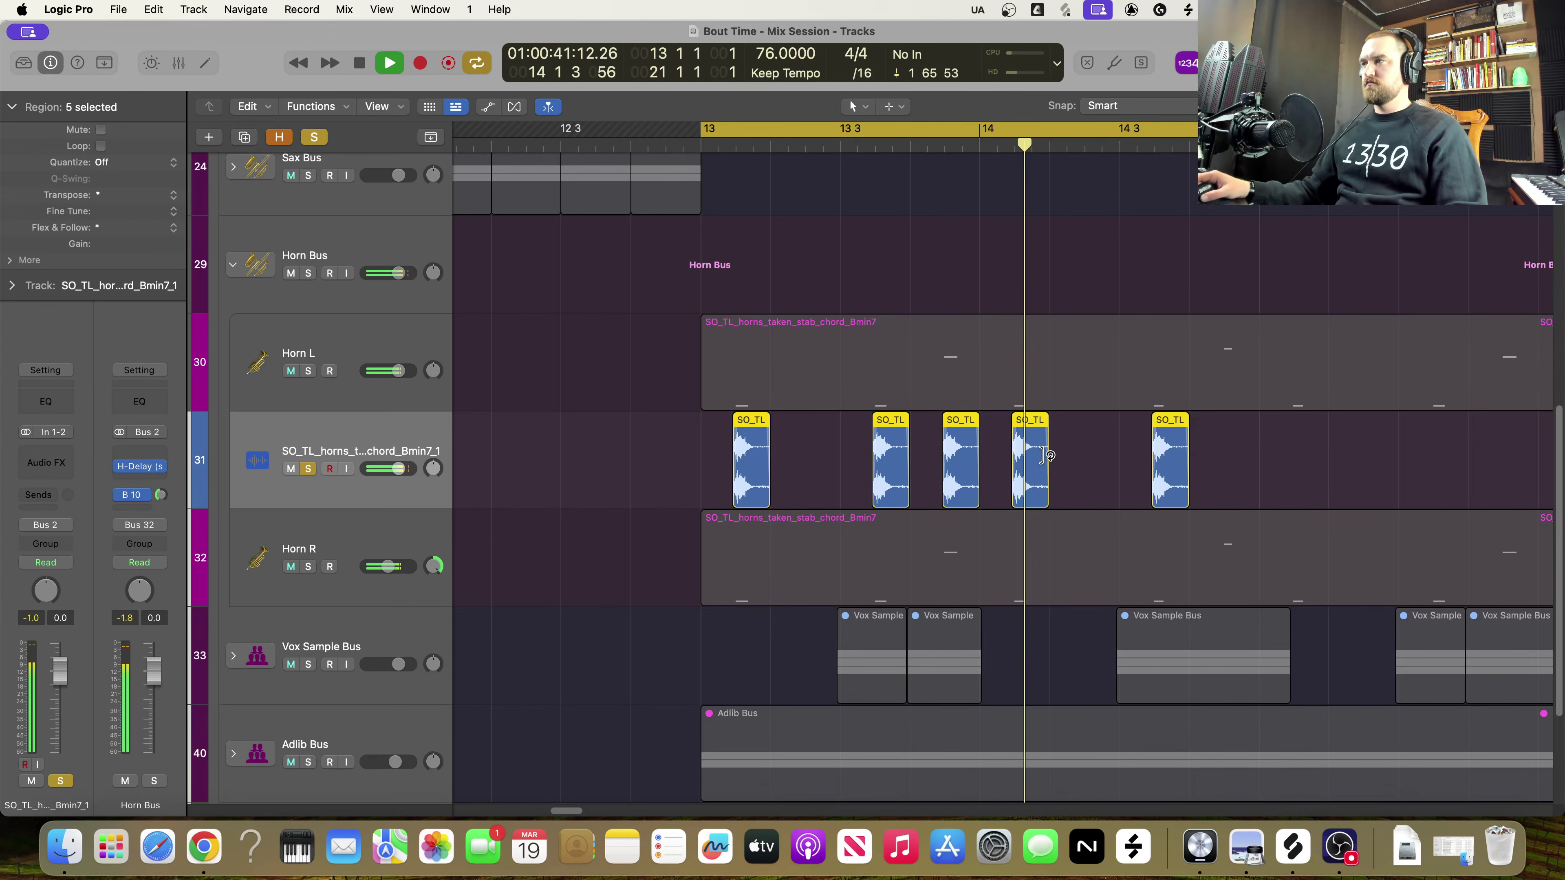
pyautogui.press('space')
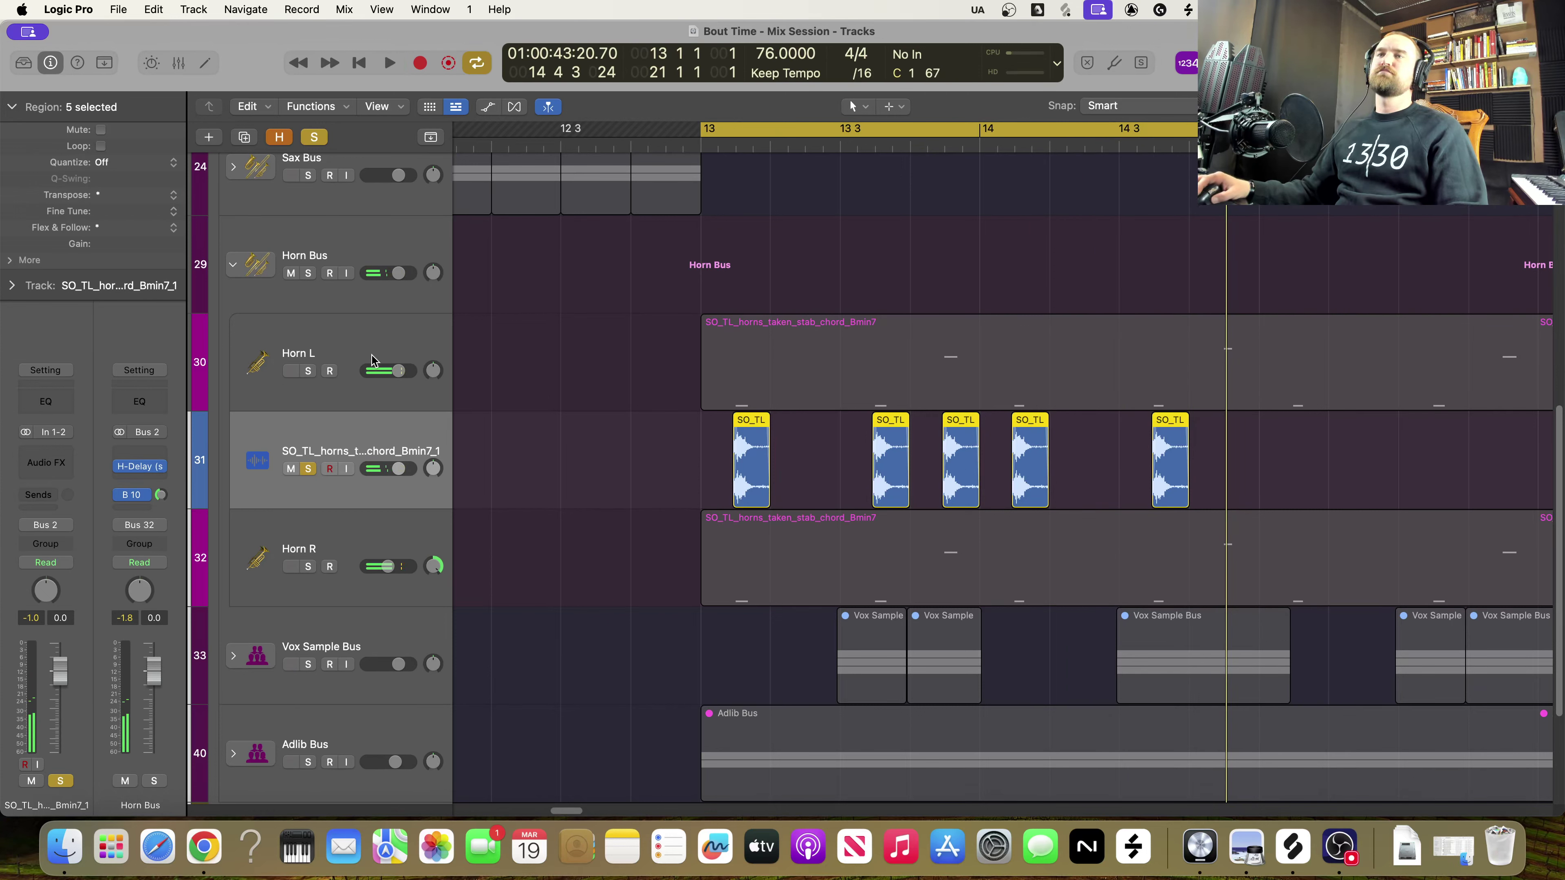
pyautogui.click(309, 371)
pyautogui.click(304, 468)
pyautogui.press('space')
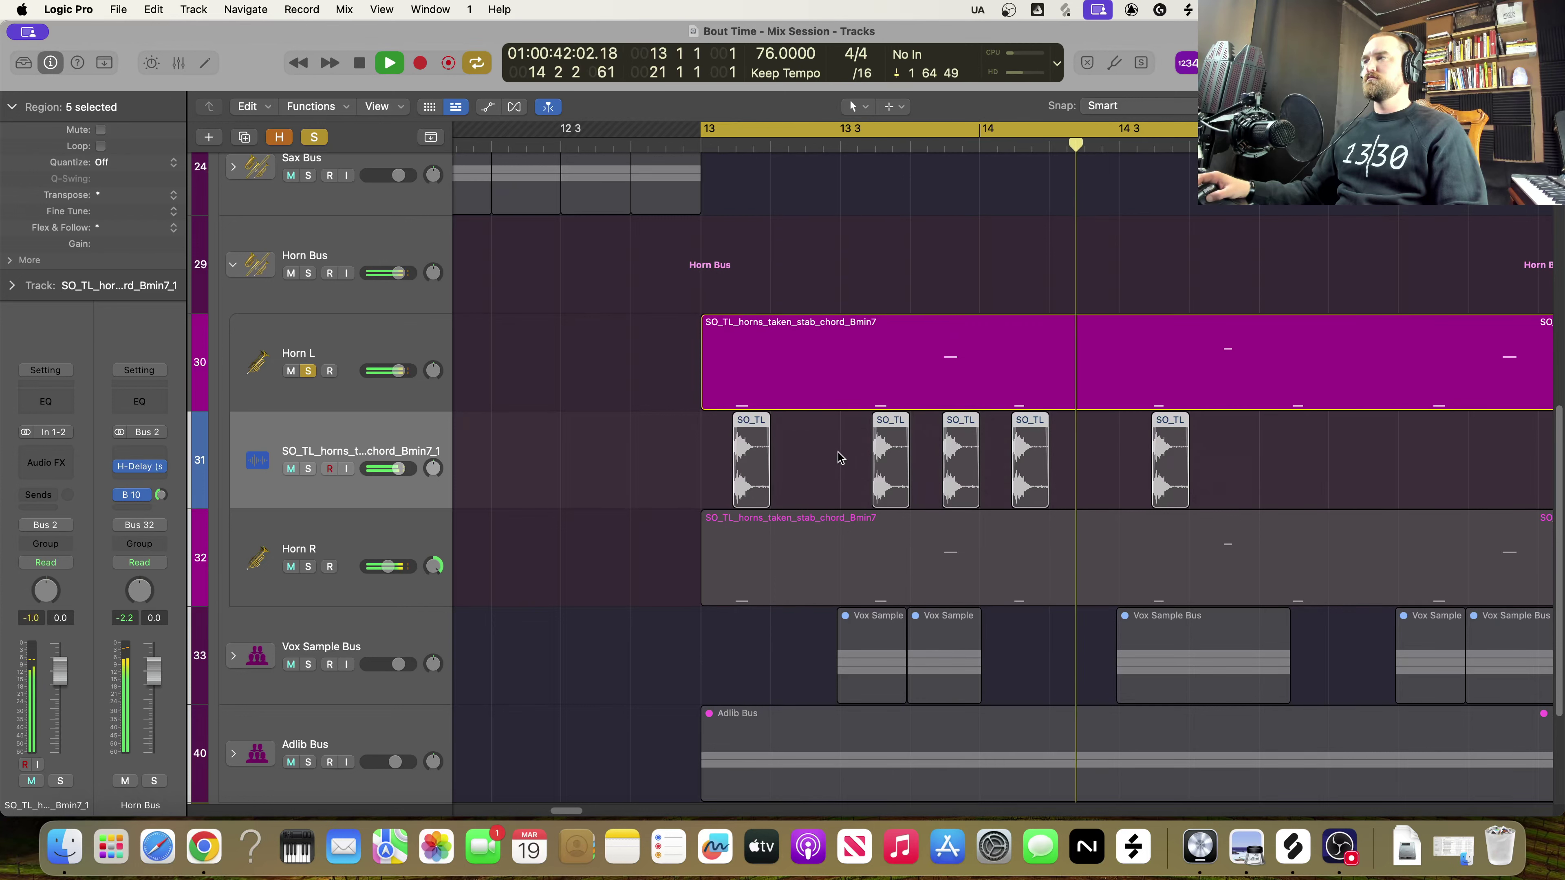
pyautogui.press('space')
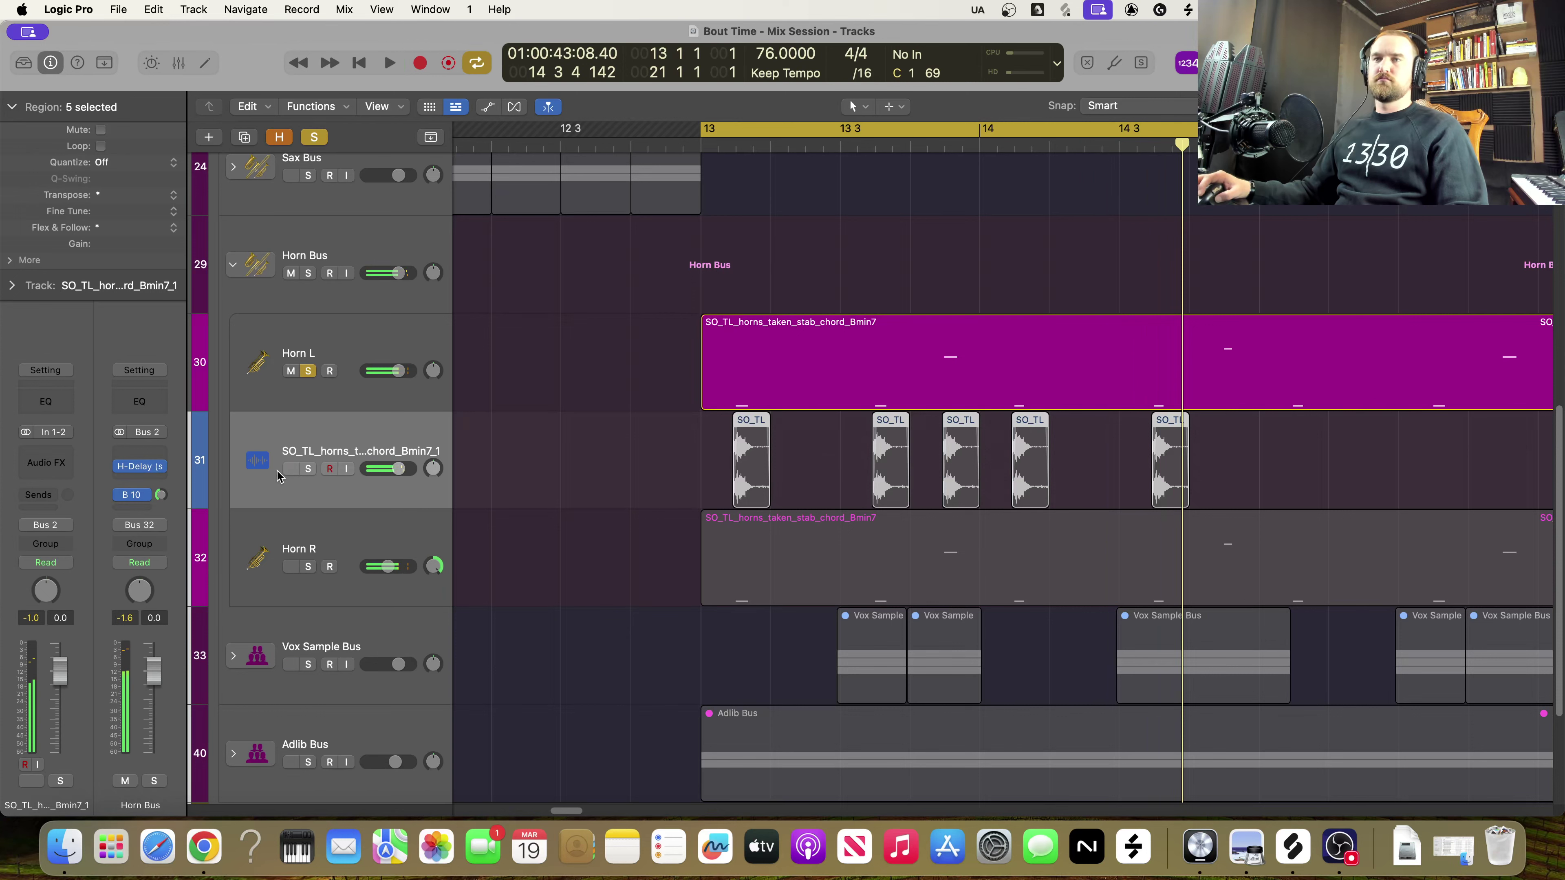
pyautogui.click(306, 469)
pyautogui.click(308, 370)
pyautogui.press('space')
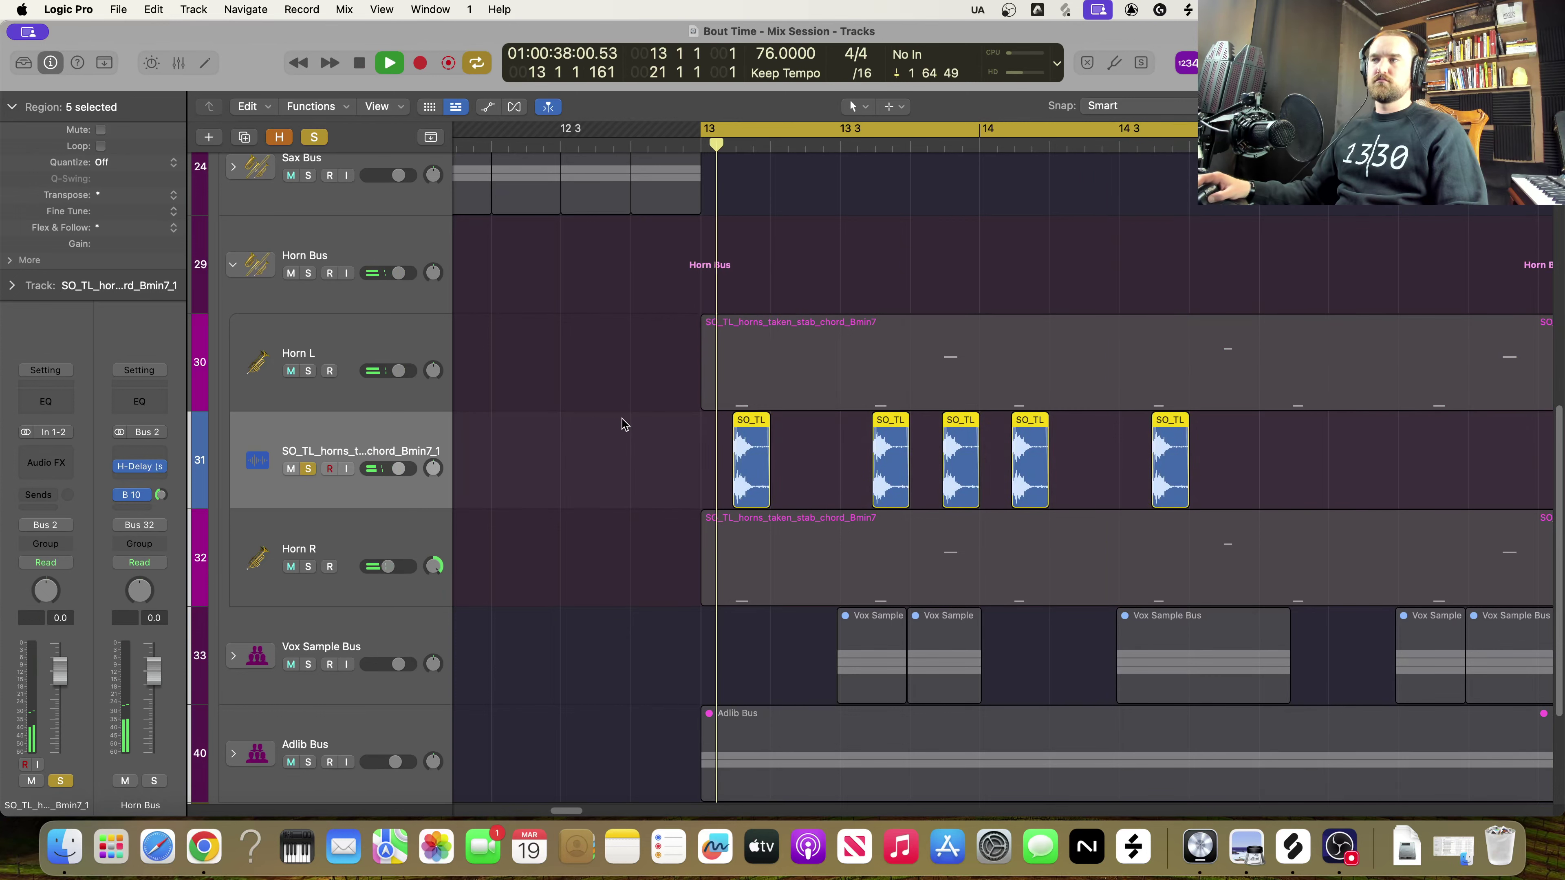
pyautogui.press('space')
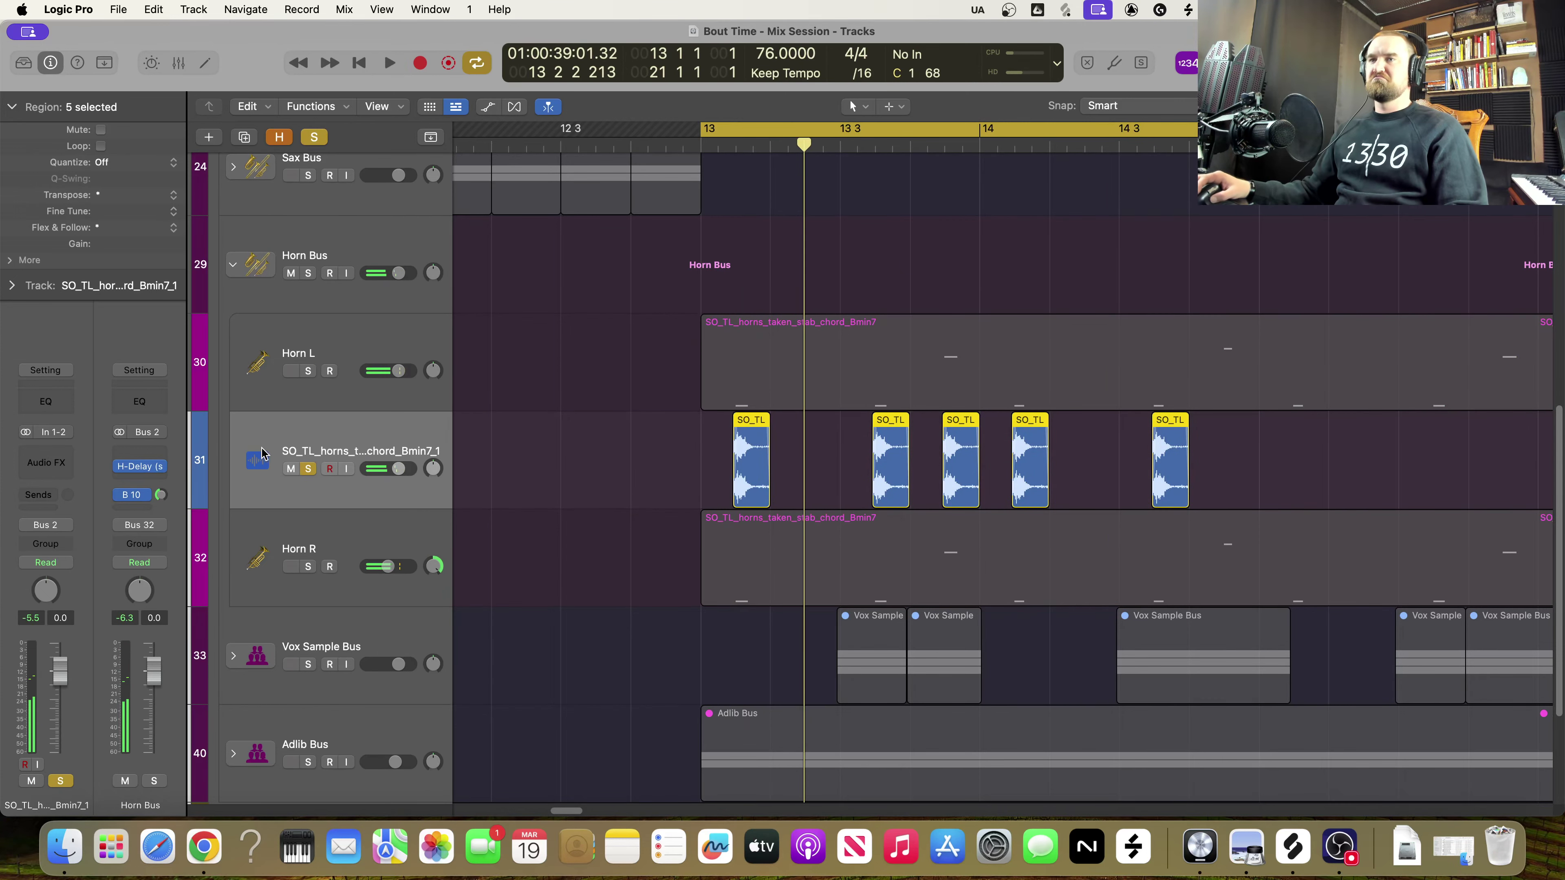
# Delete the SO_TL_horns sample audio track together with its stab regions
pyautogui.rightClick(316, 441)
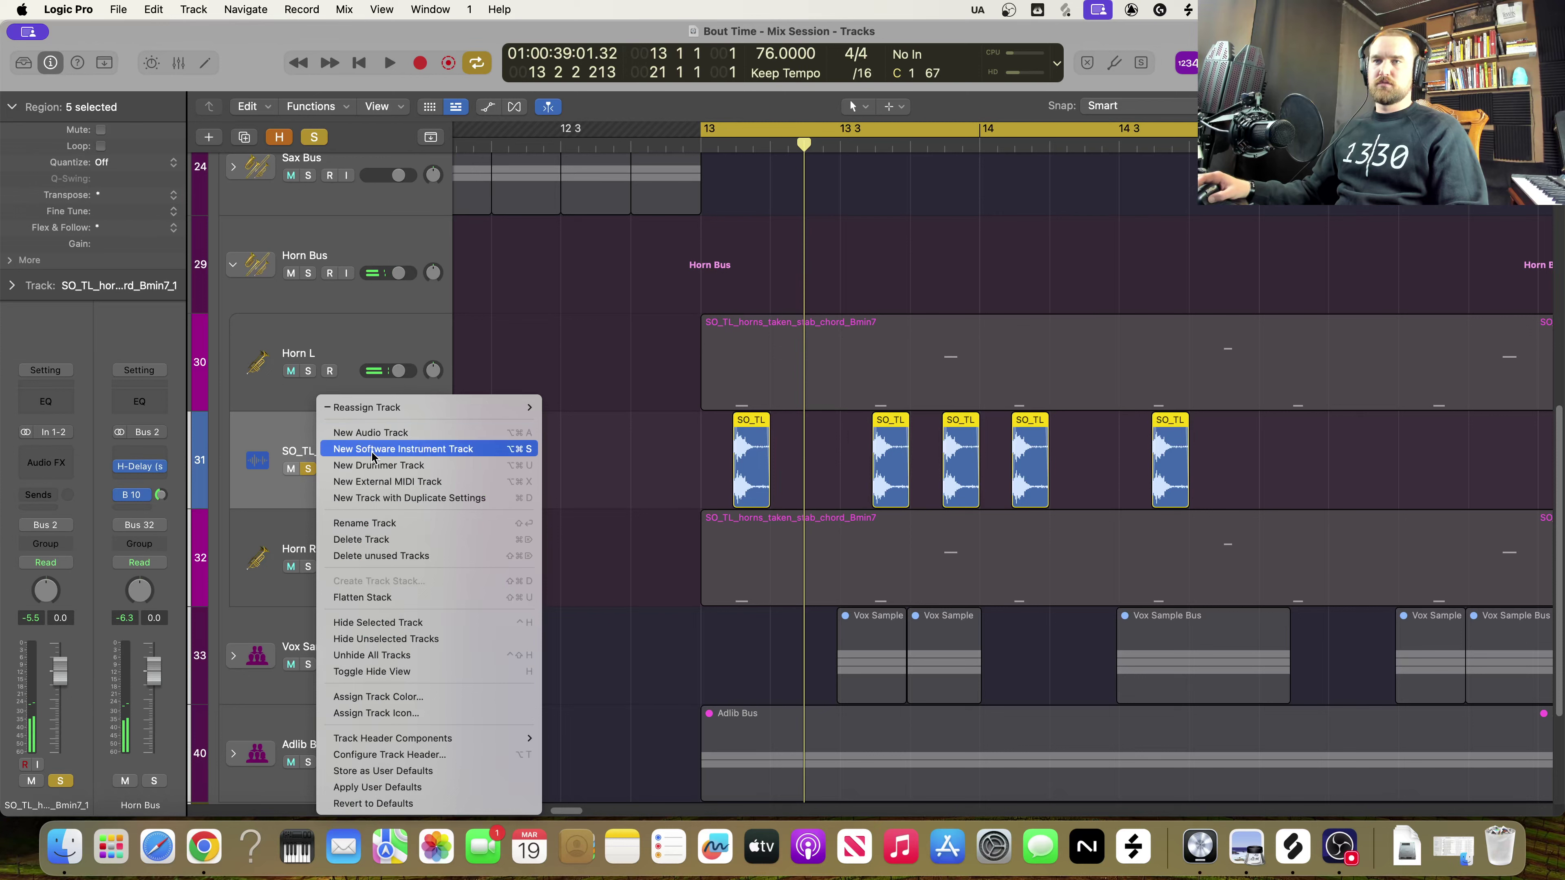
pyautogui.click(395, 542)
pyautogui.click(819, 333)
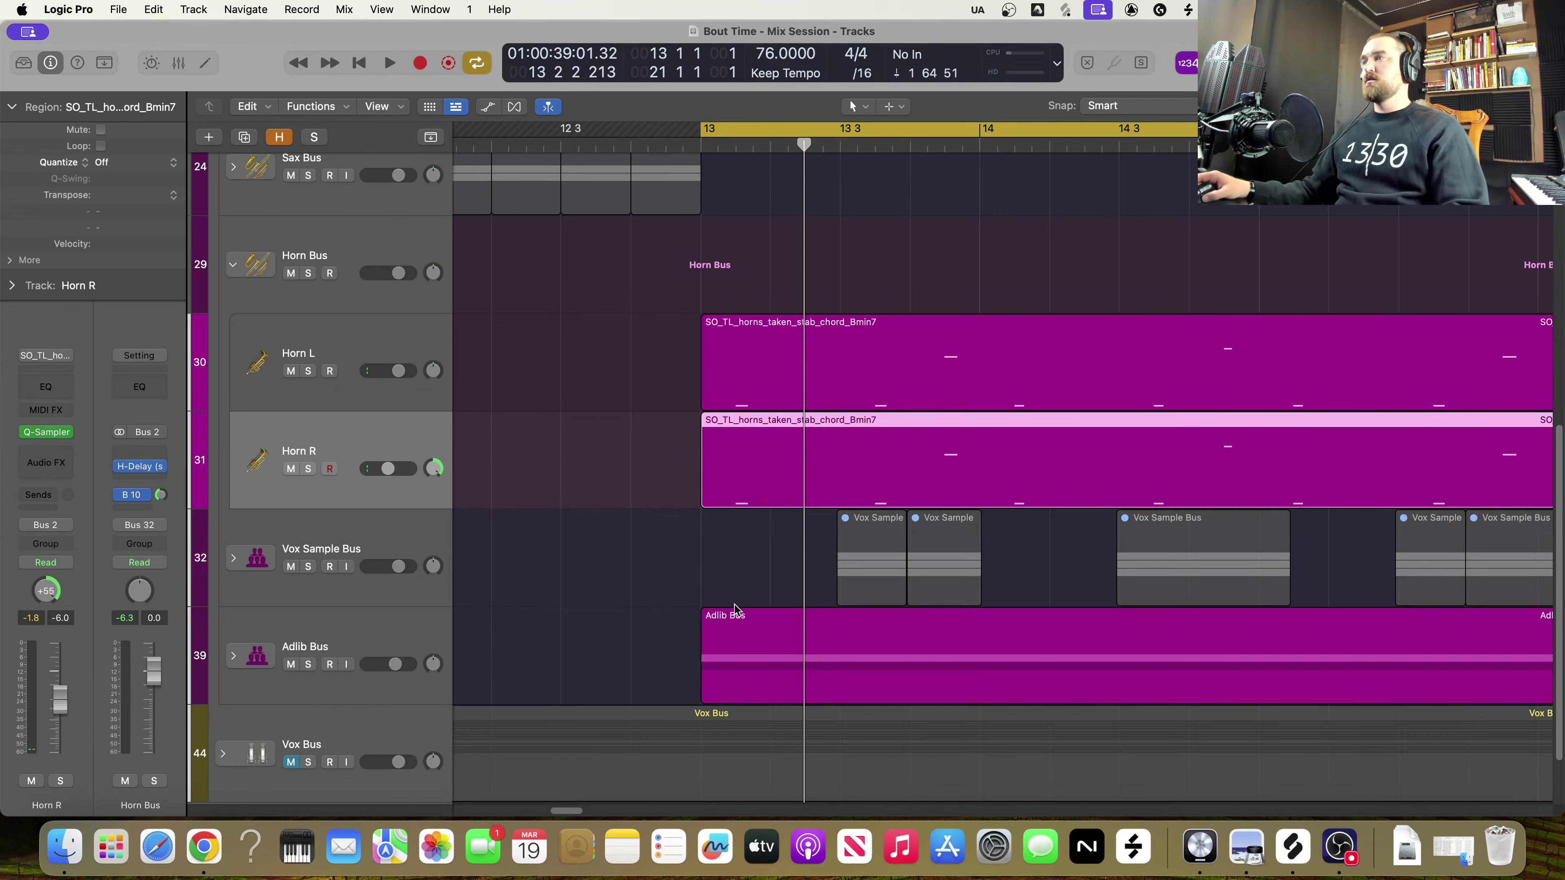
# Delete the second Horn L and Horn R regions, which start at bar 21
pyautogui.press('super+Left')
pyautogui.press('super+Left')
pyautogui.press('super+Left')
pyautogui.press('super+Left')
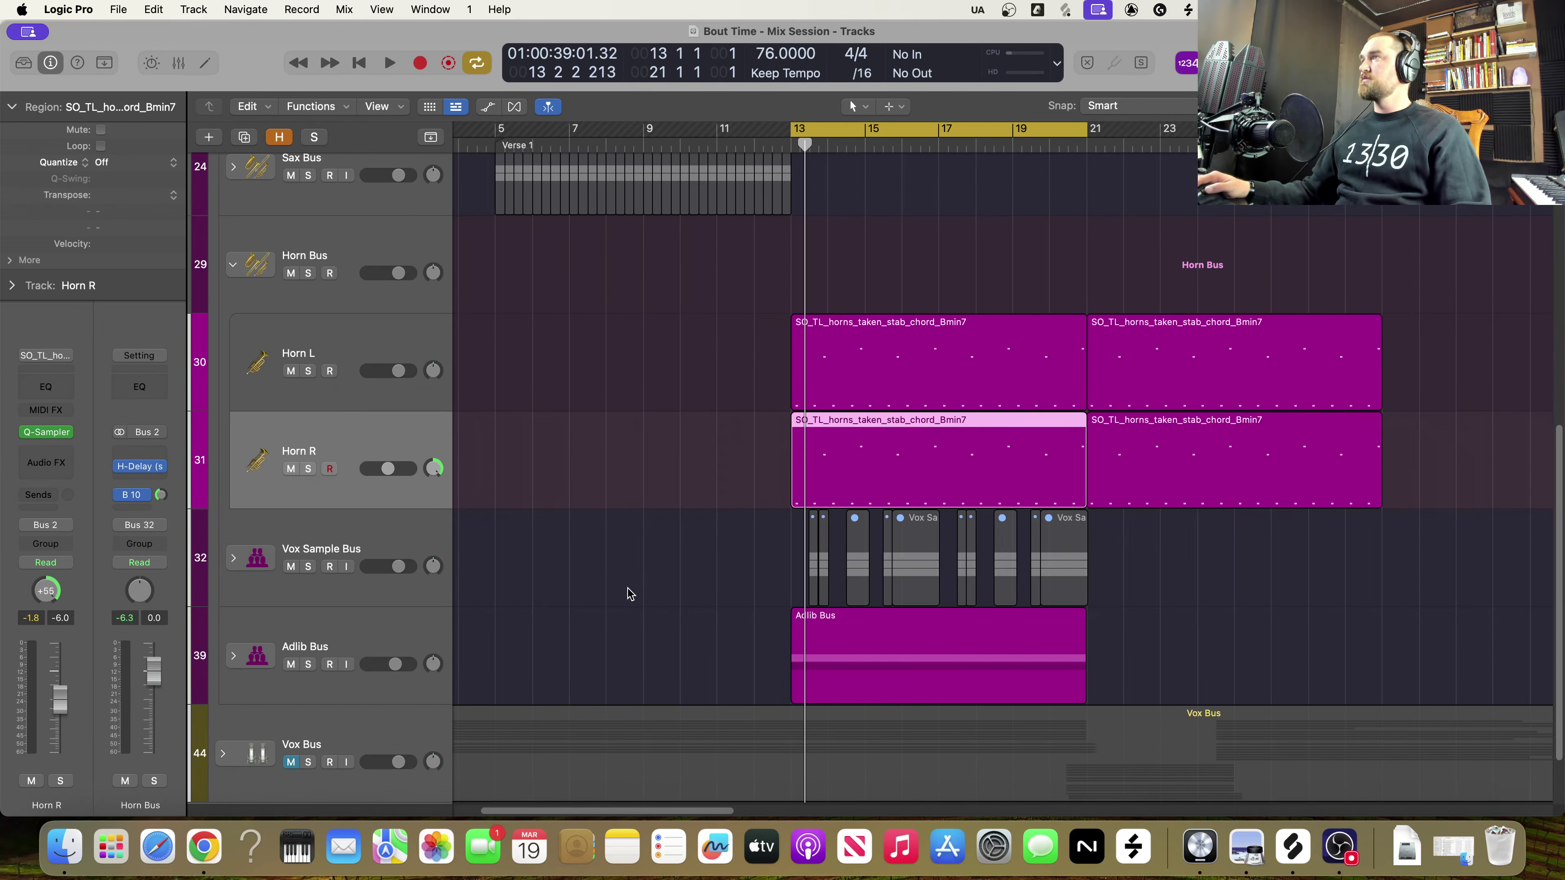
pyautogui.moveTo(975, 306); pyautogui.dragTo(1102, 601)
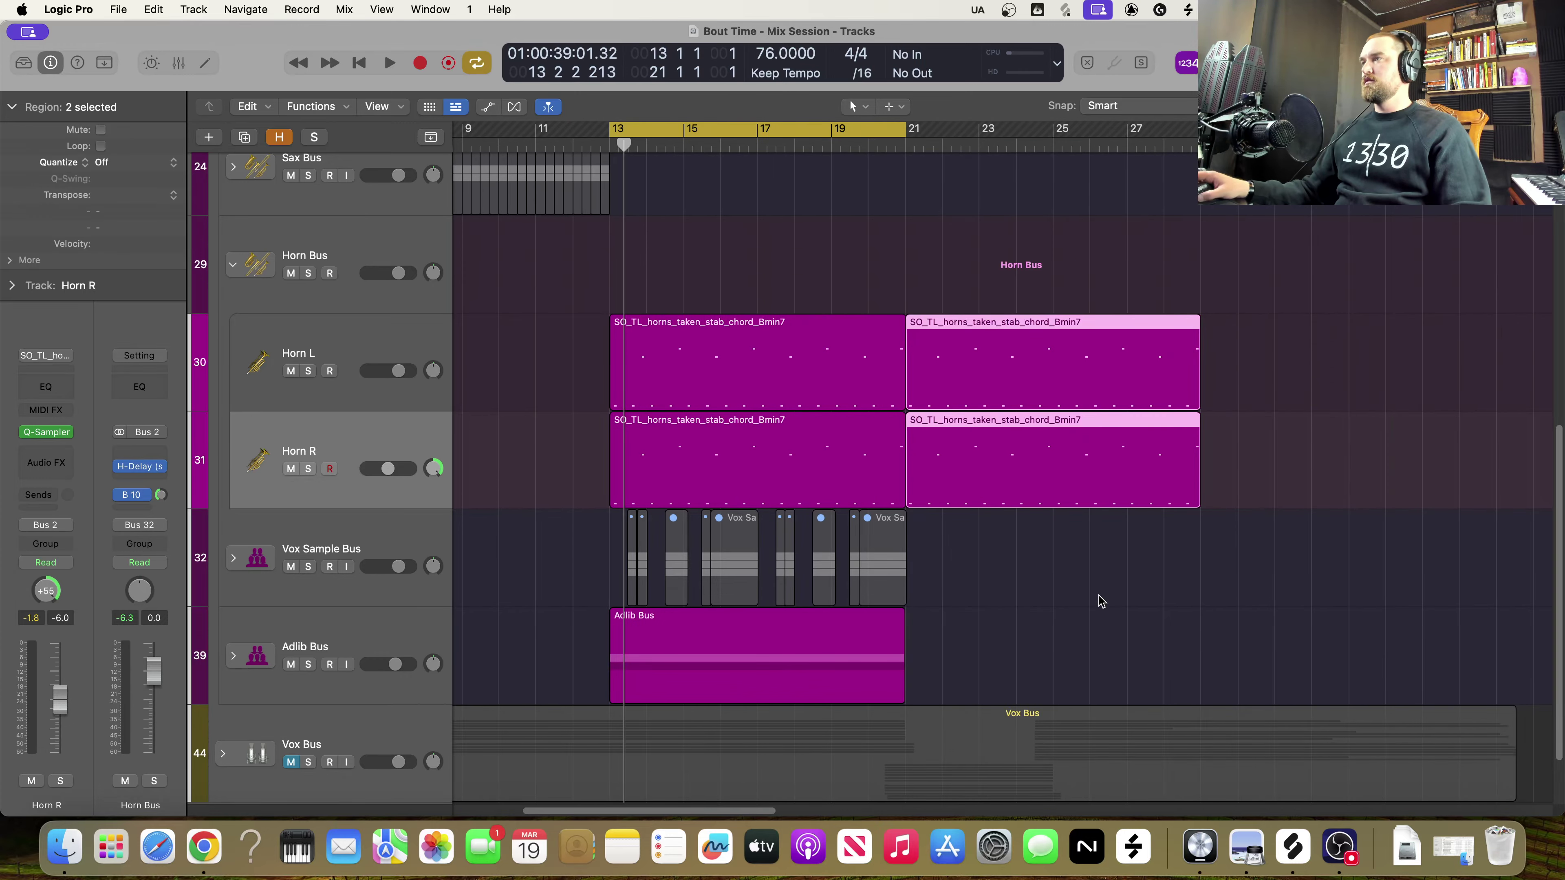
pyautogui.press('Delete')
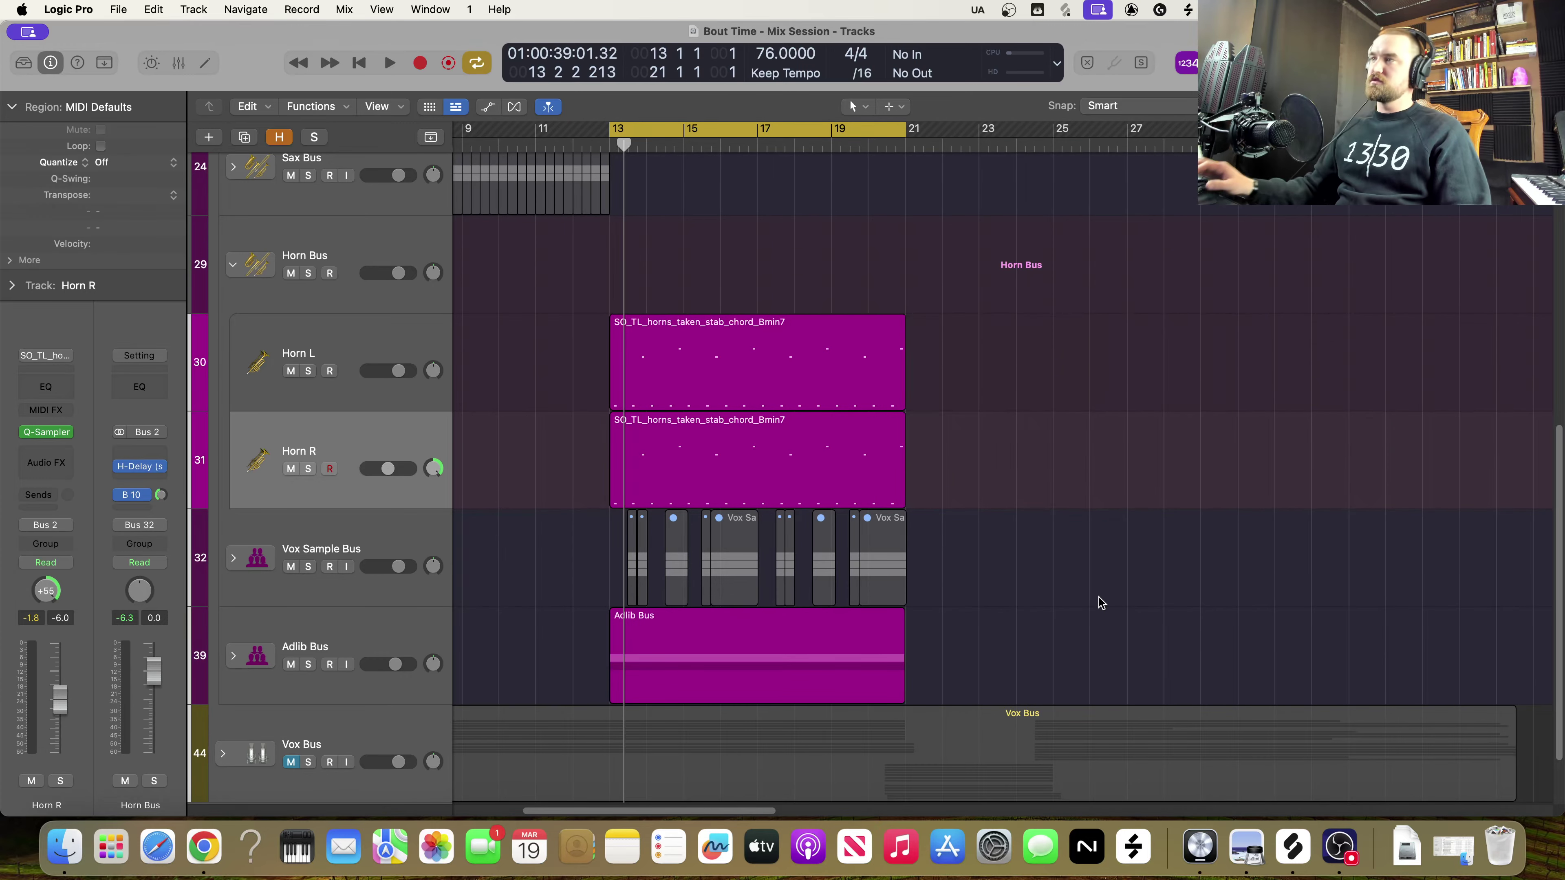
# Bounce the Horn L track in place to a new track named Horn L_bip, with Overload Protection Only normalization
pyautogui.click(758, 372)
pyautogui.click(411, 364)
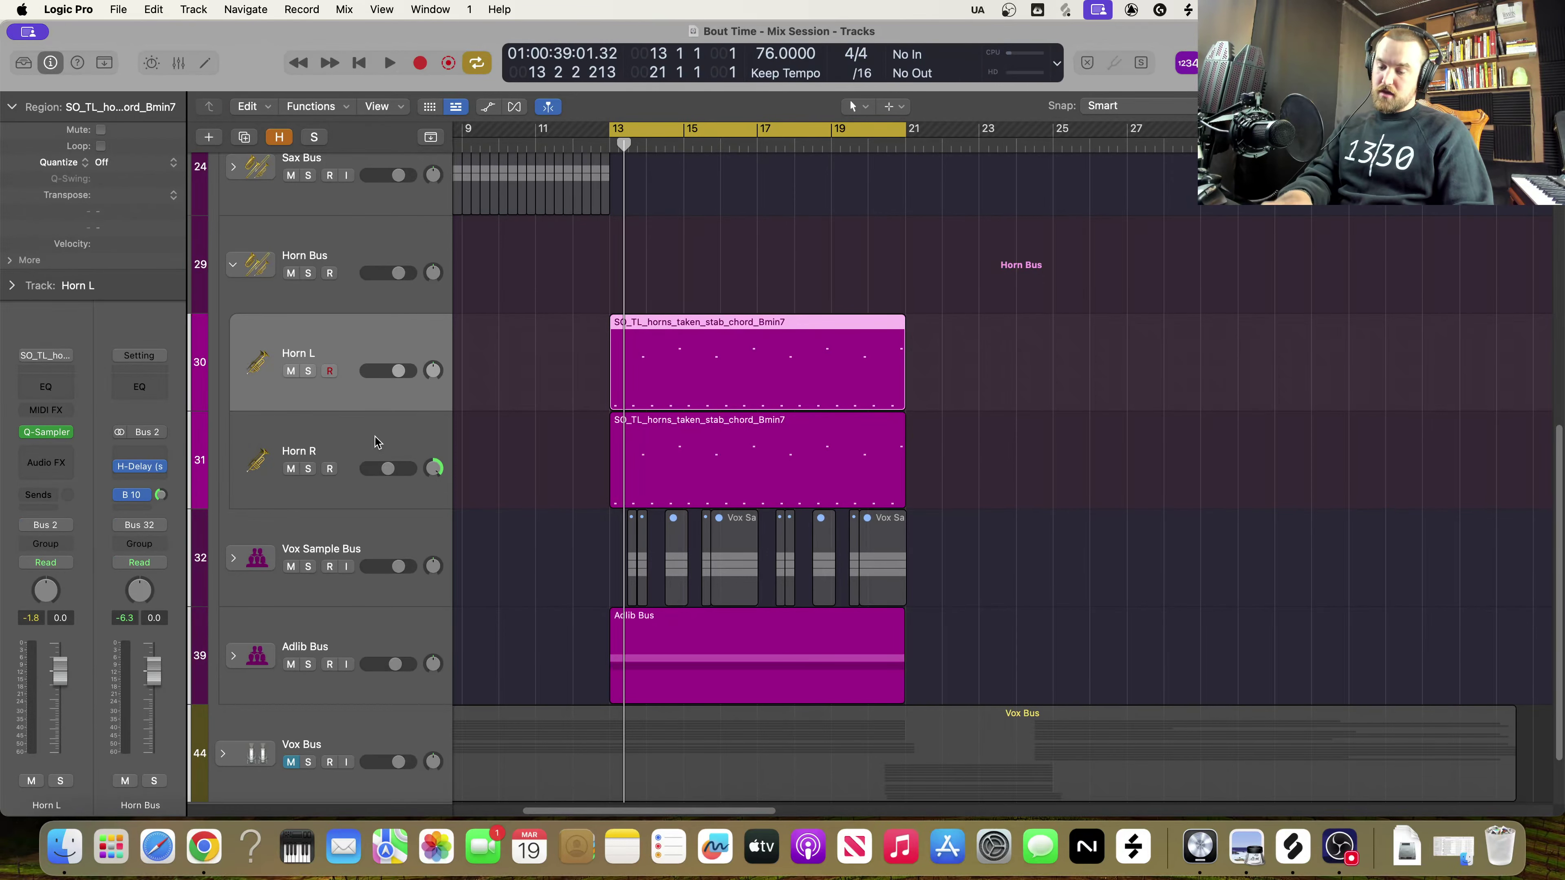
pyautogui.hotkey('ctrl', 'b')
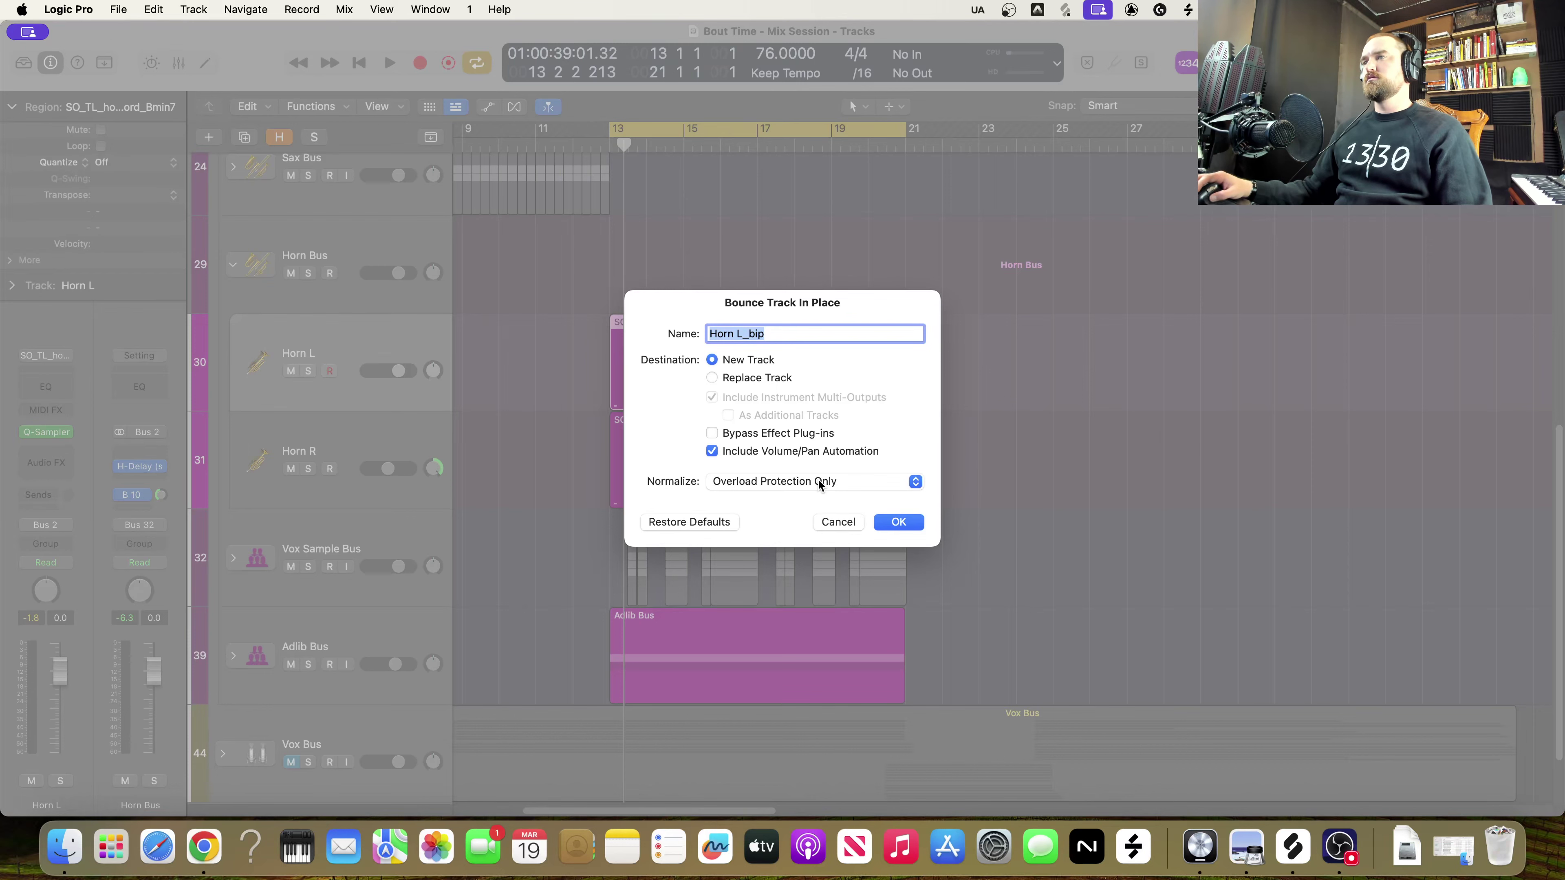
pyautogui.click(897, 523)
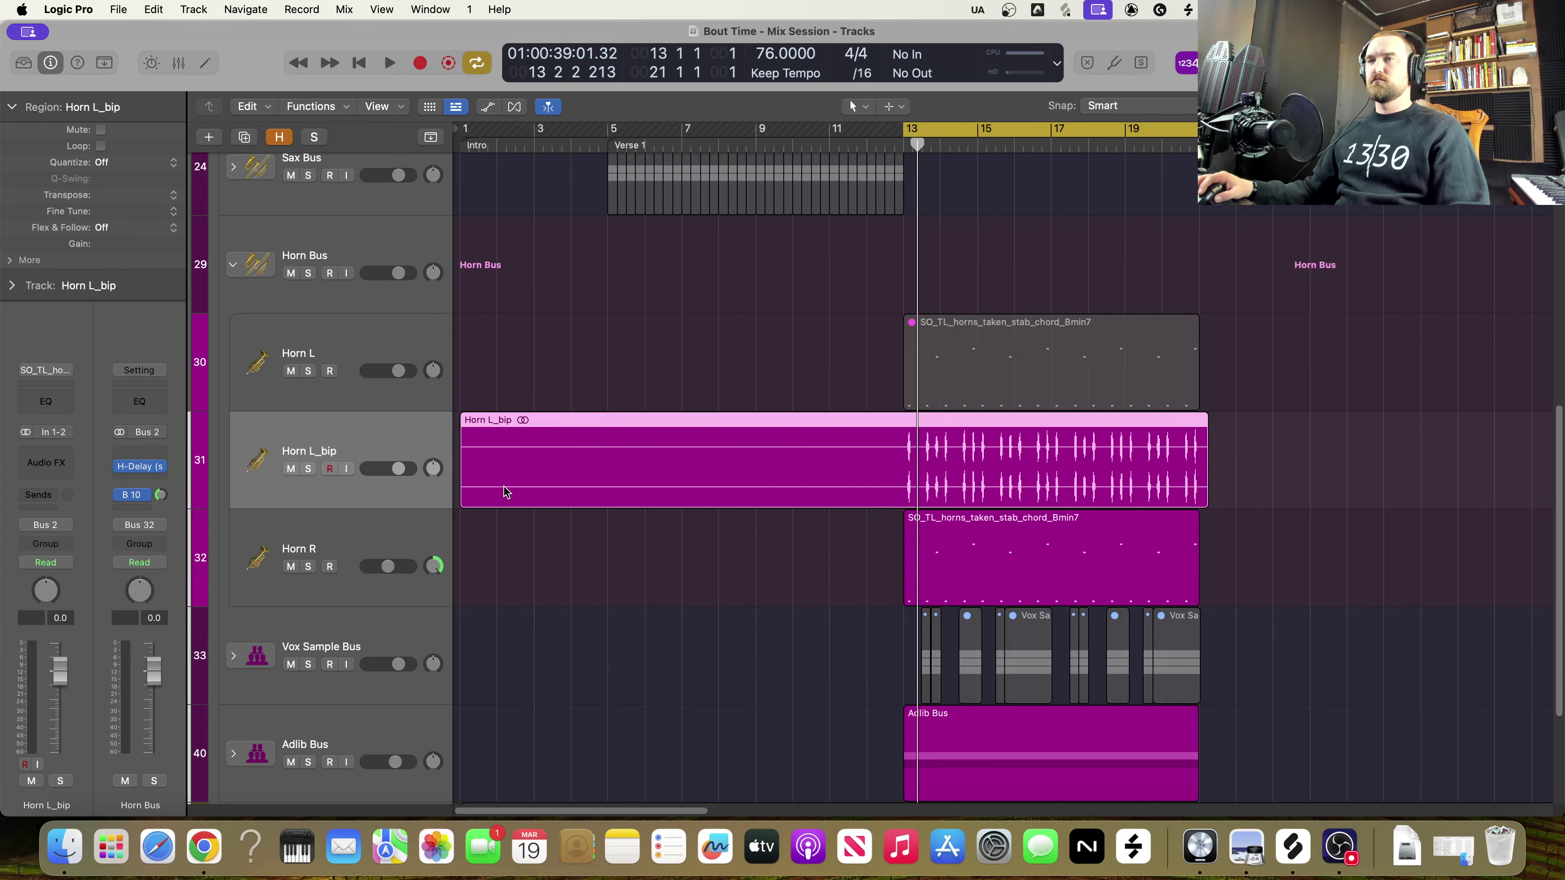
# Trim the start of the Horn L_bip region to bar 13 and normalize its peak gain to -10.0 dB
pyautogui.moveTo(464, 503); pyautogui.dragTo(898, 508)
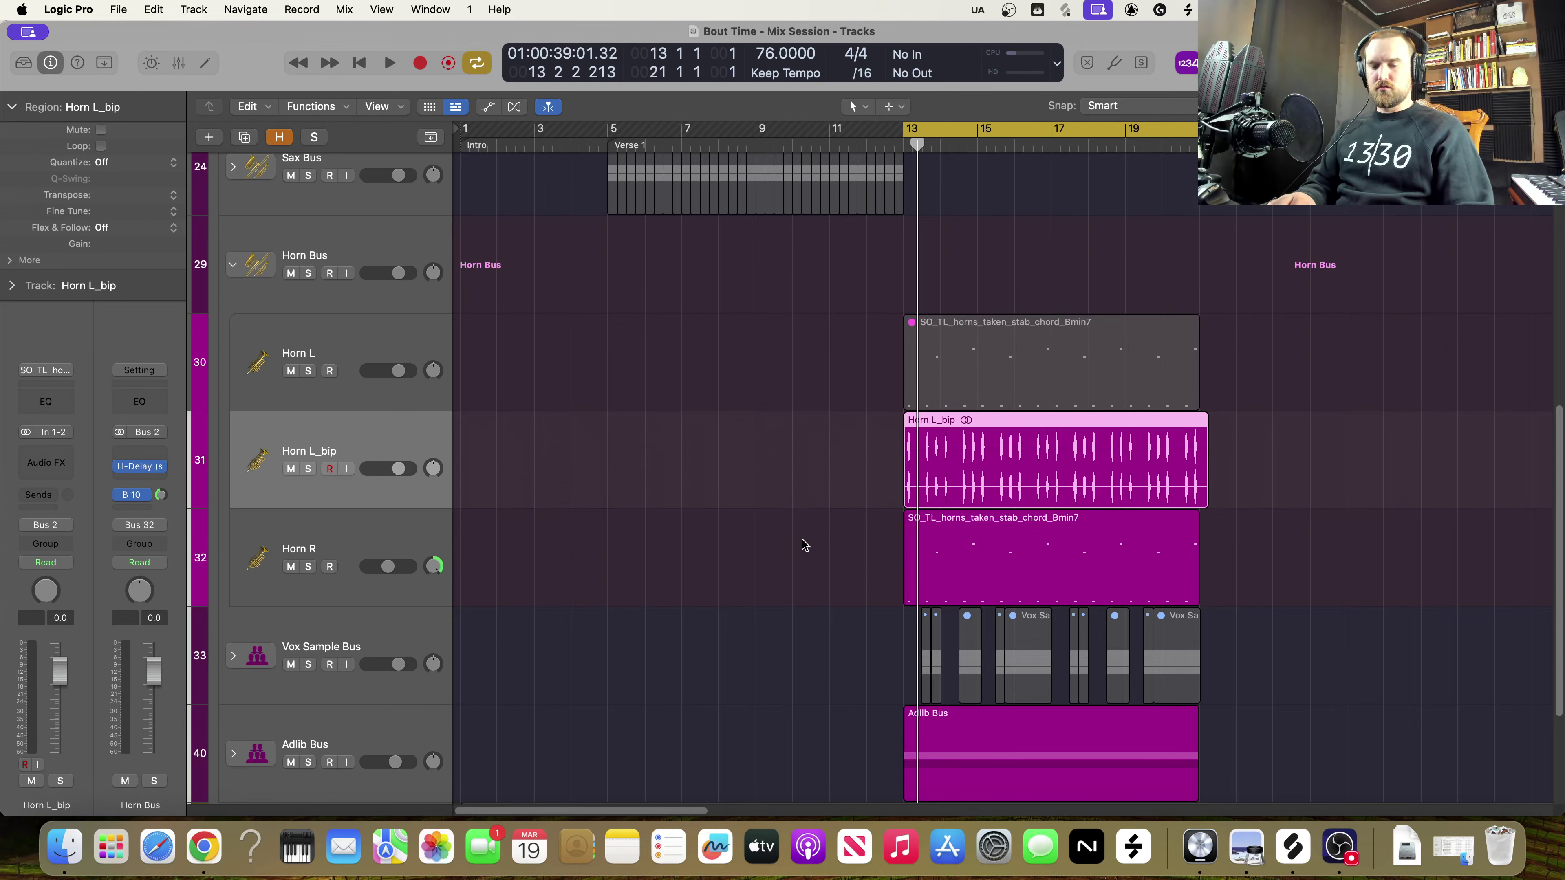
pyautogui.hotkey('ctrl', 'alt', 'n')
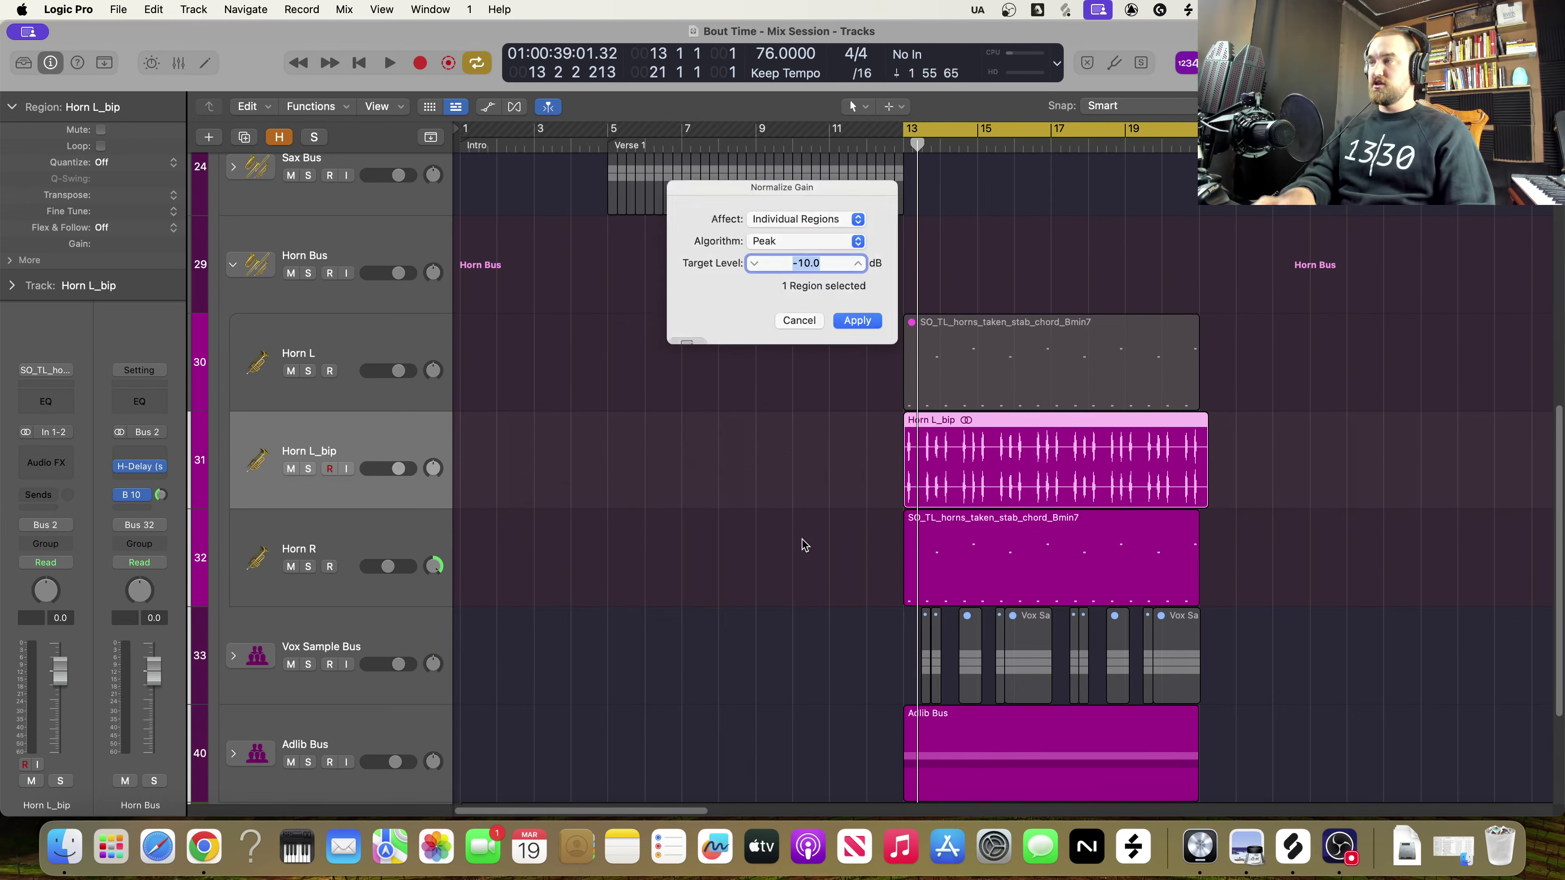
pyautogui.click(871, 321)
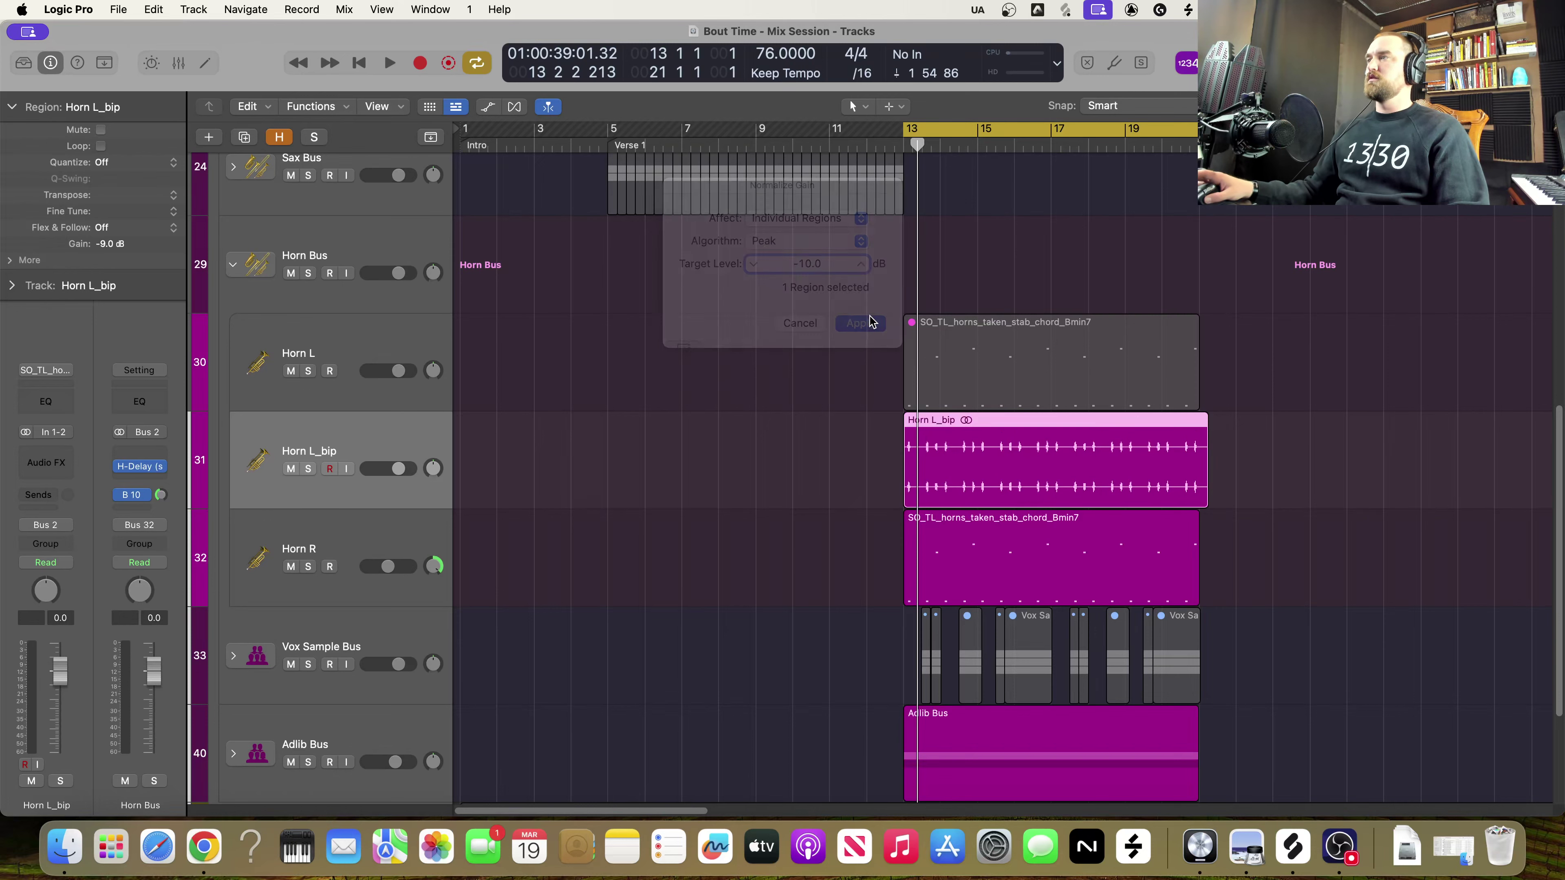
# Duplicate the Horn L_bip track with its settings and name the new track Horn R_bip
pyautogui.hscroll(5, 934, 521)
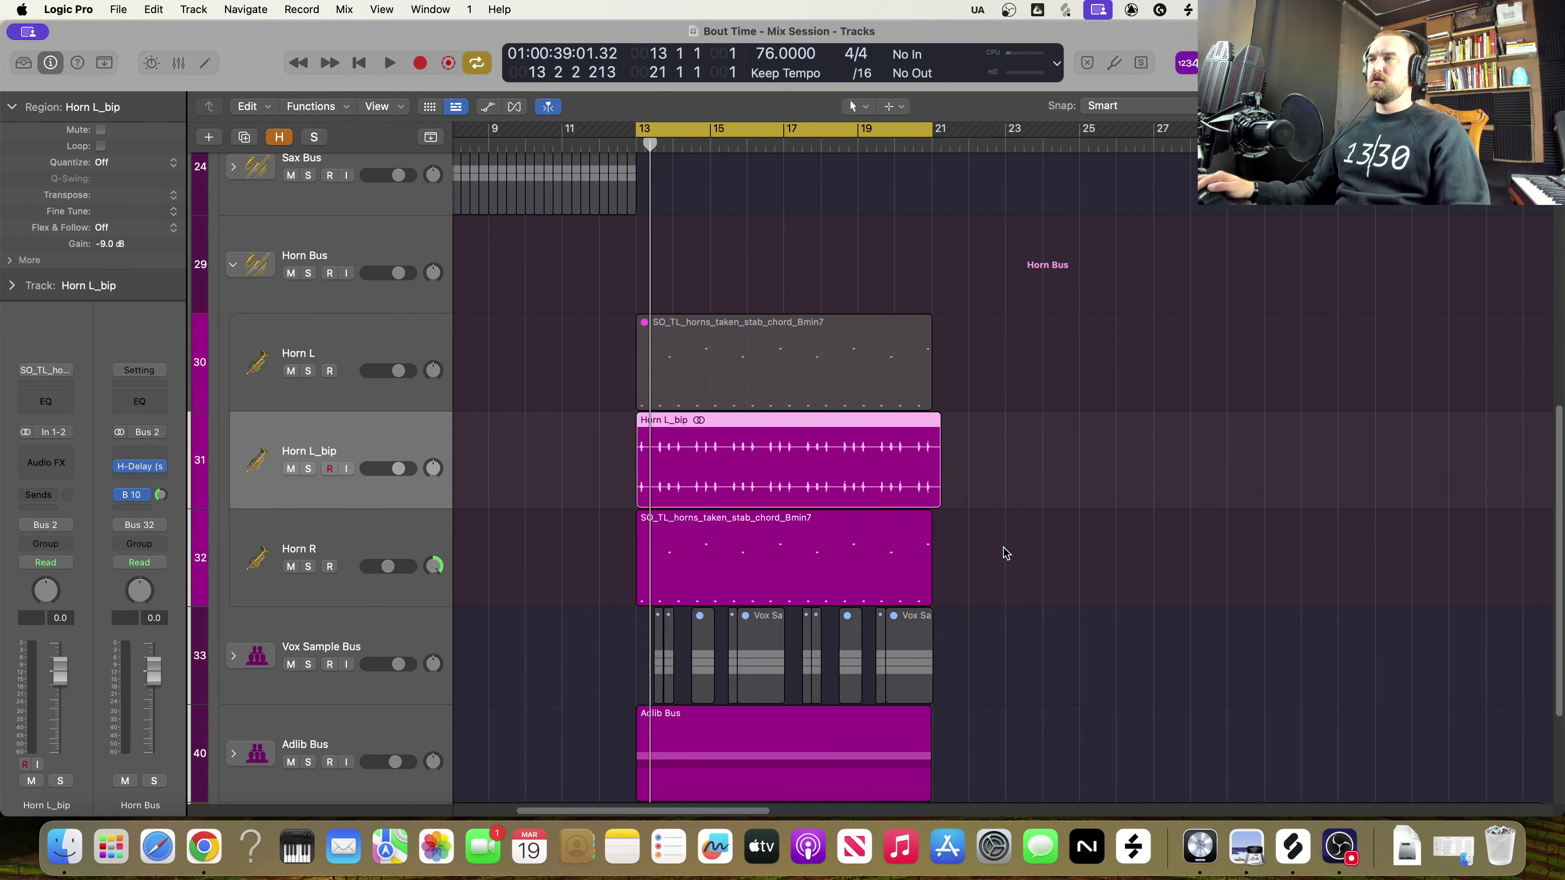
pyautogui.click(909, 576)
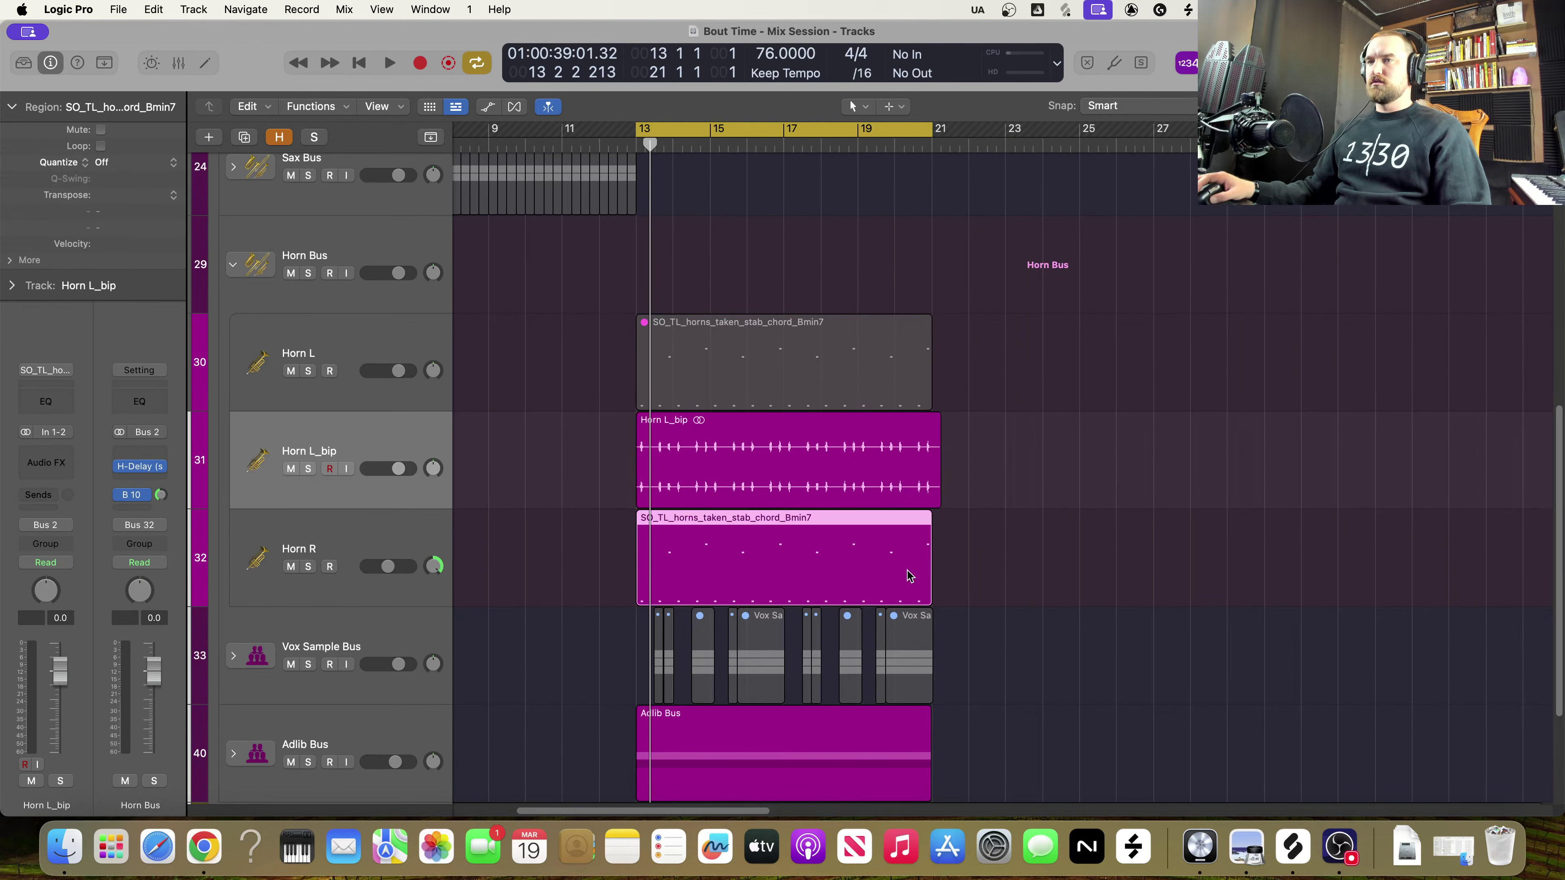
pyautogui.click(360, 458)
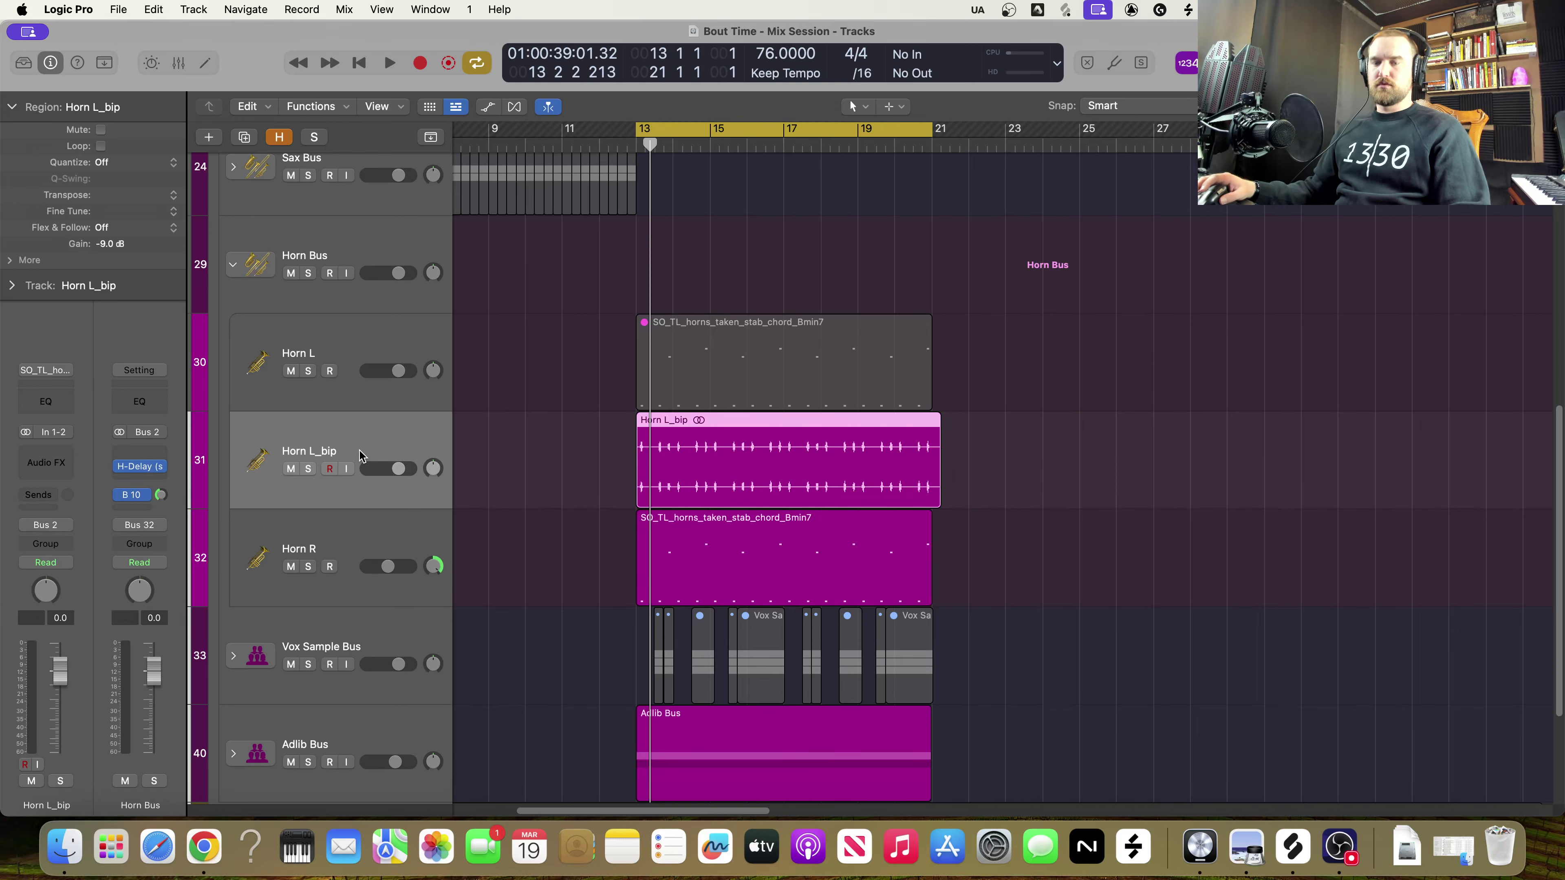
pyautogui.press('super+d')
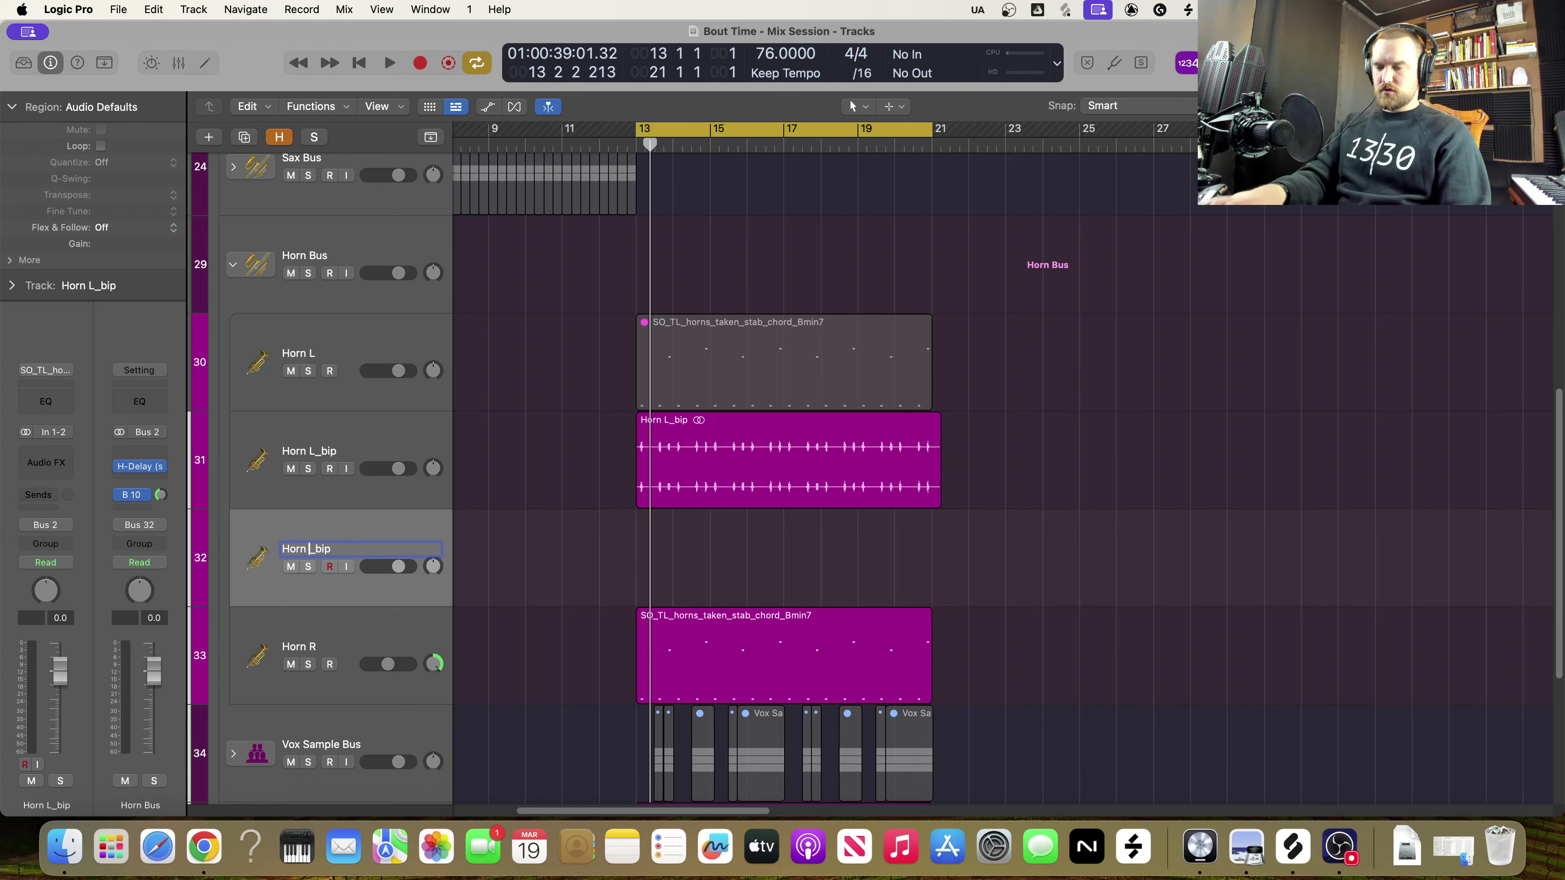
pyautogui.press('Return')
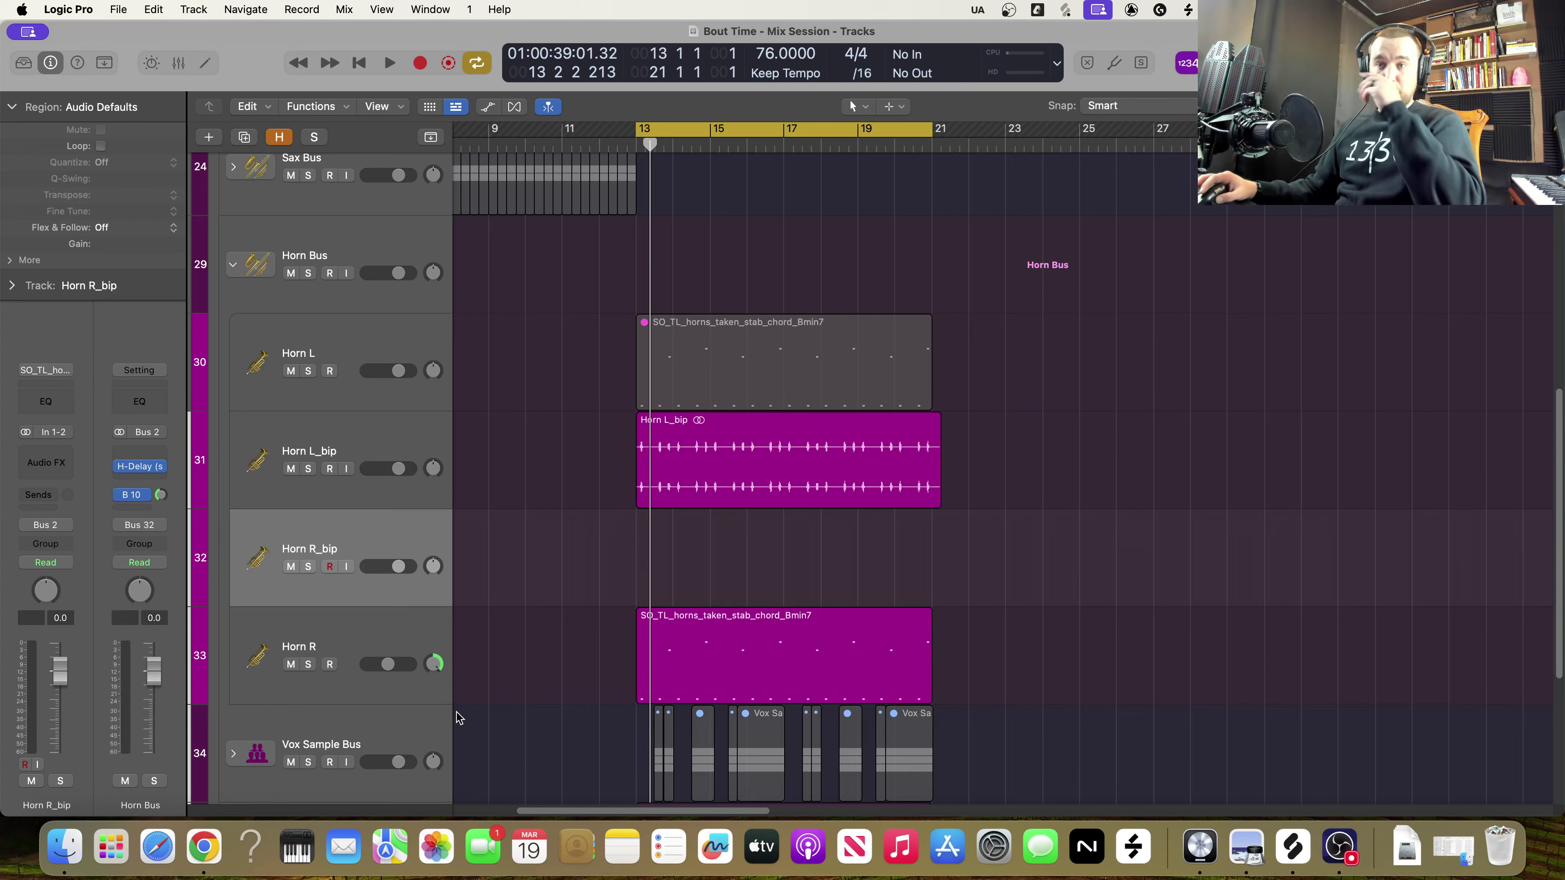
# Copy the Horn L_bip region onto the Horn R_bip track and move the Horn R track directly below Horn L
pyautogui.moveTo(434, 670)
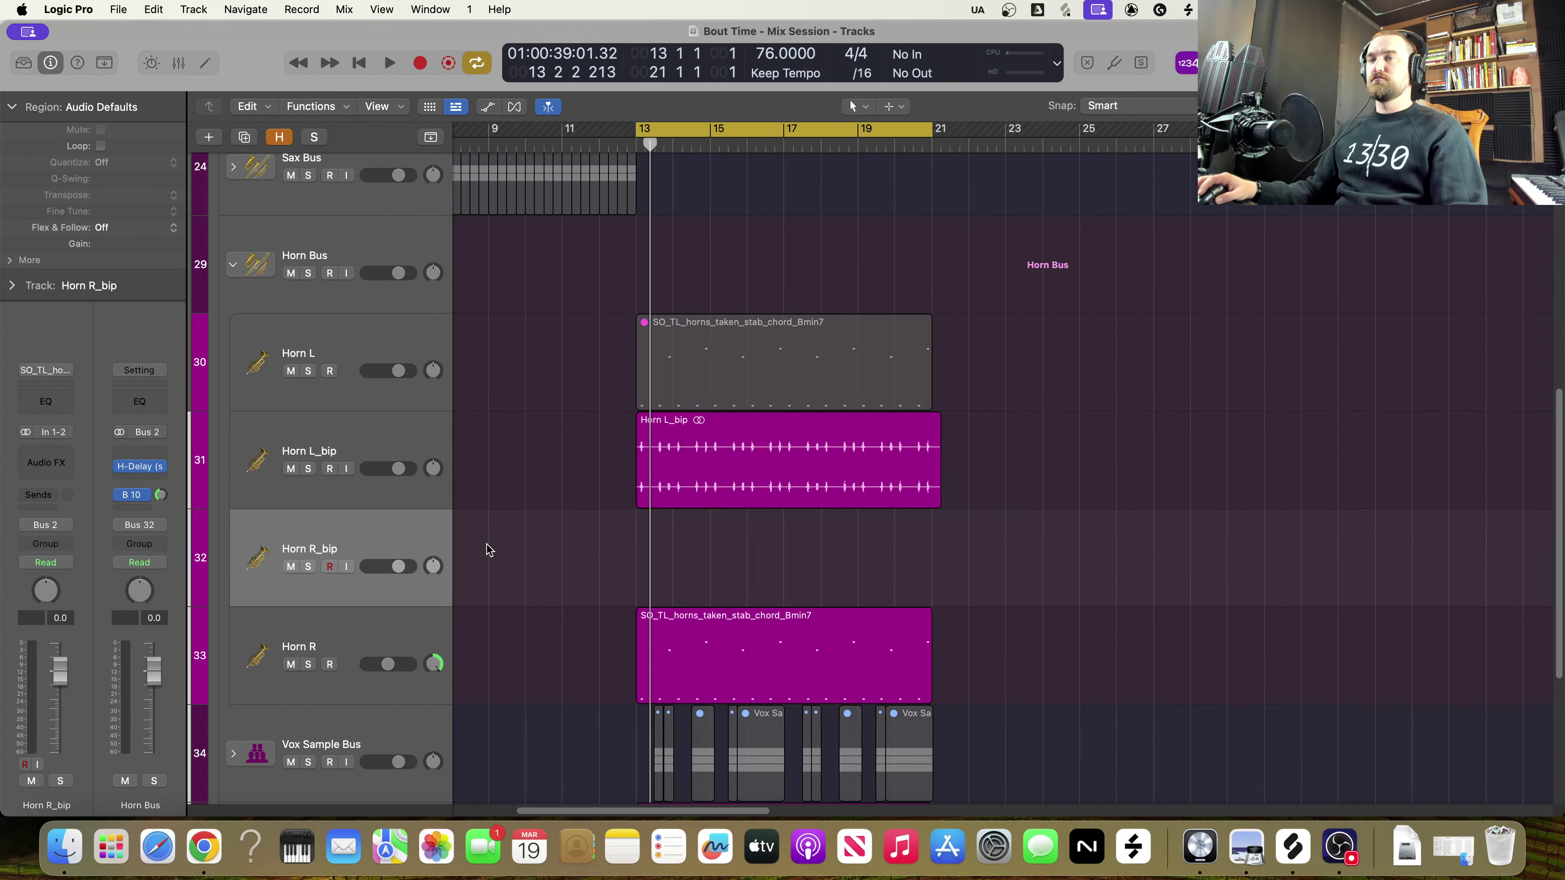
pyautogui.moveTo(805, 493); pyautogui.dragTo(794, 555)
pyautogui.moveTo(359, 633); pyautogui.dragTo(350, 437)
# Mute and hide the original Horn L and Horn R tracks, panning Horn L to -56
pyautogui.click(349, 339)
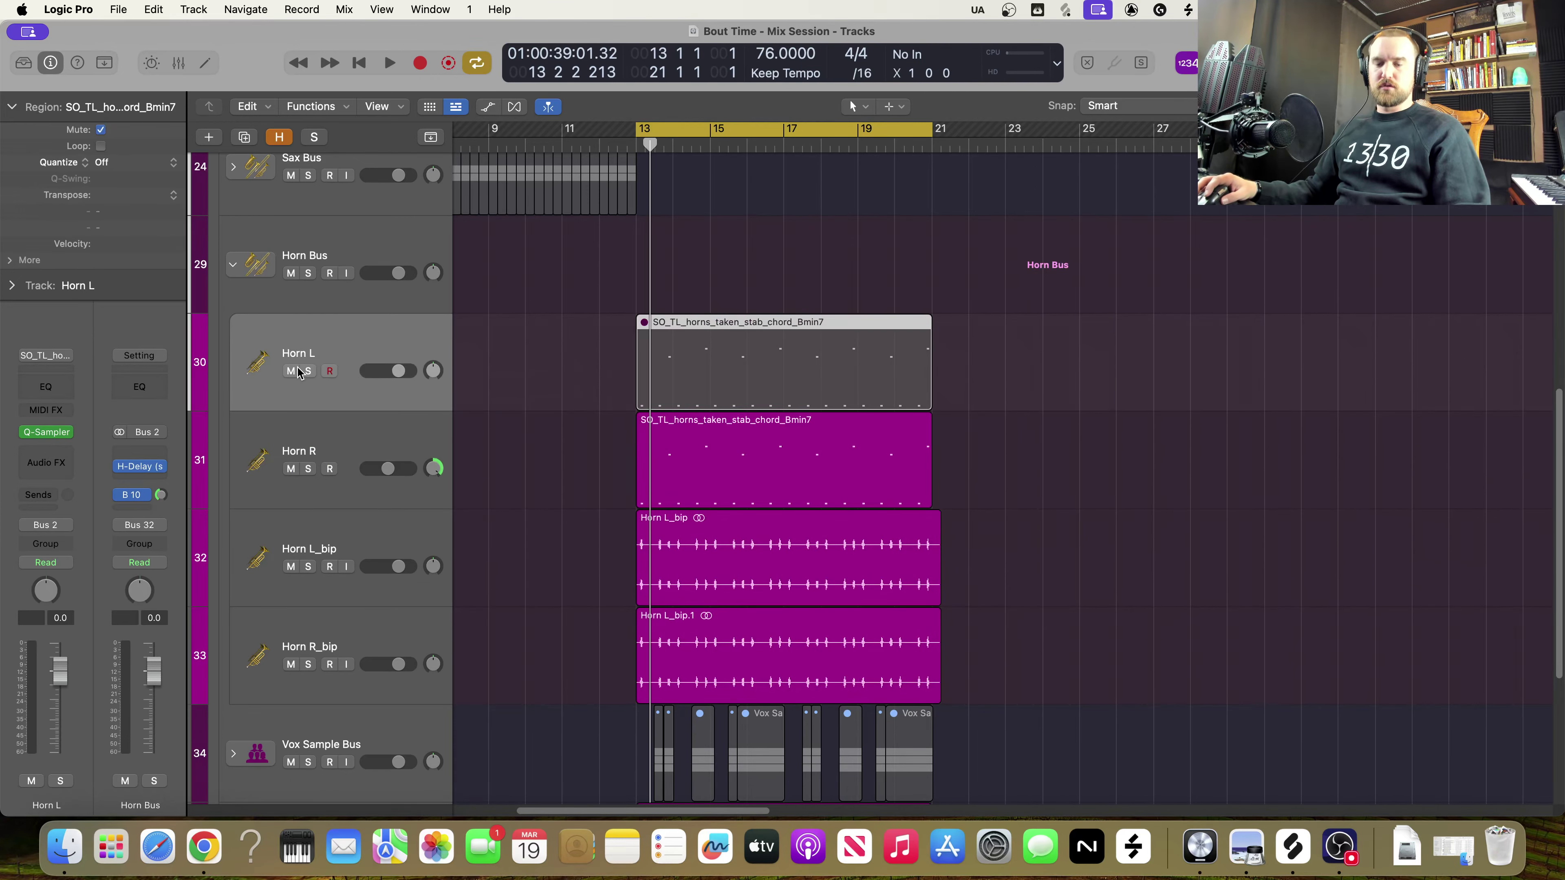
pyautogui.press('h')
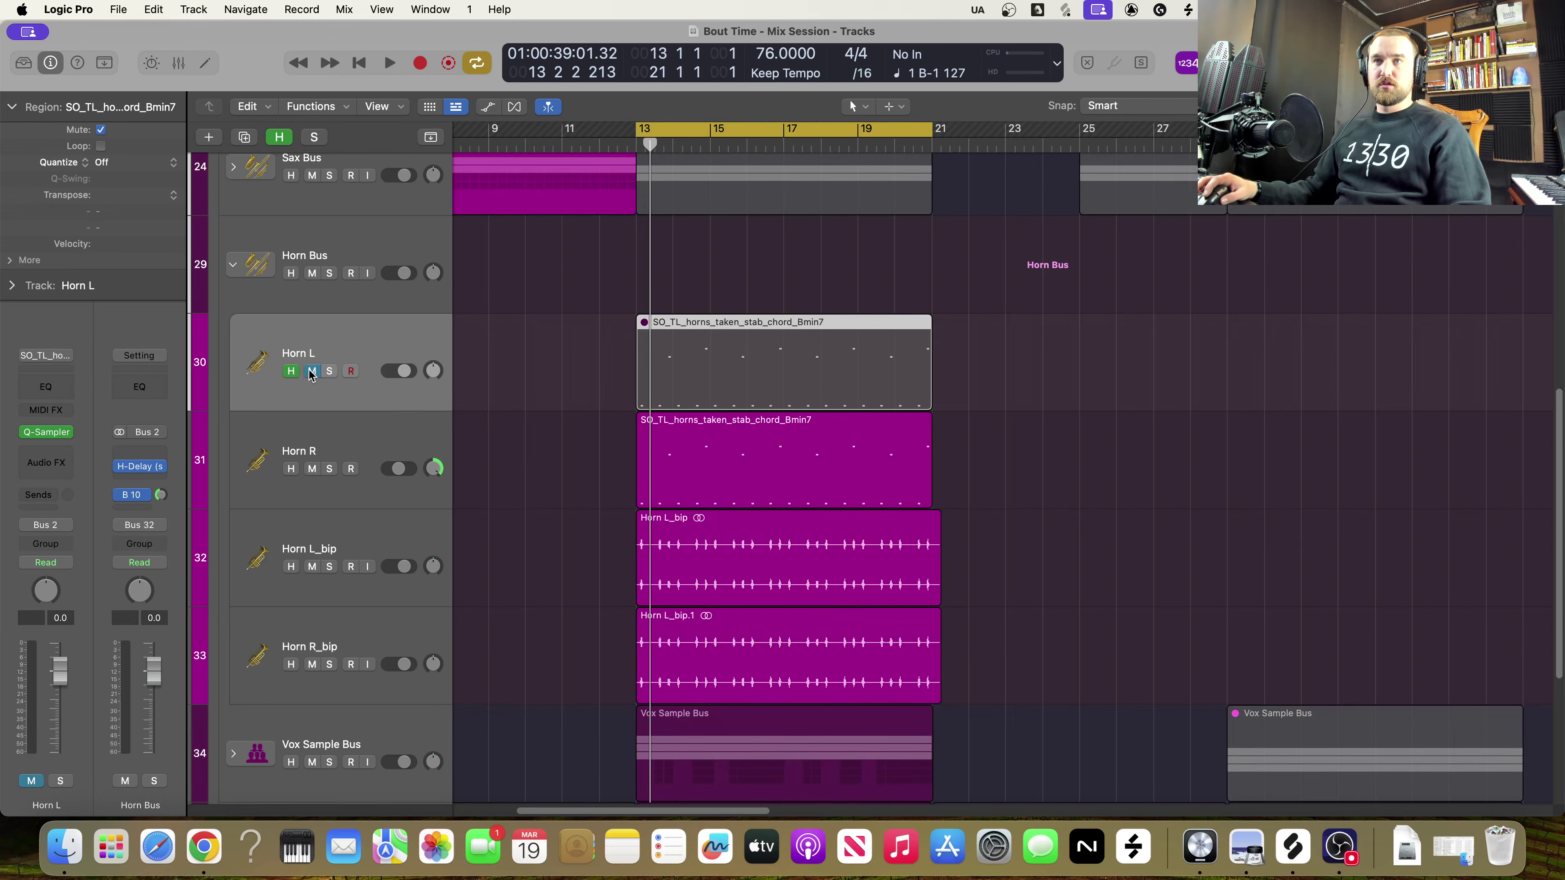
pyautogui.click(313, 470)
pyautogui.moveTo(429, 372); pyautogui.dragTo(430, 401)
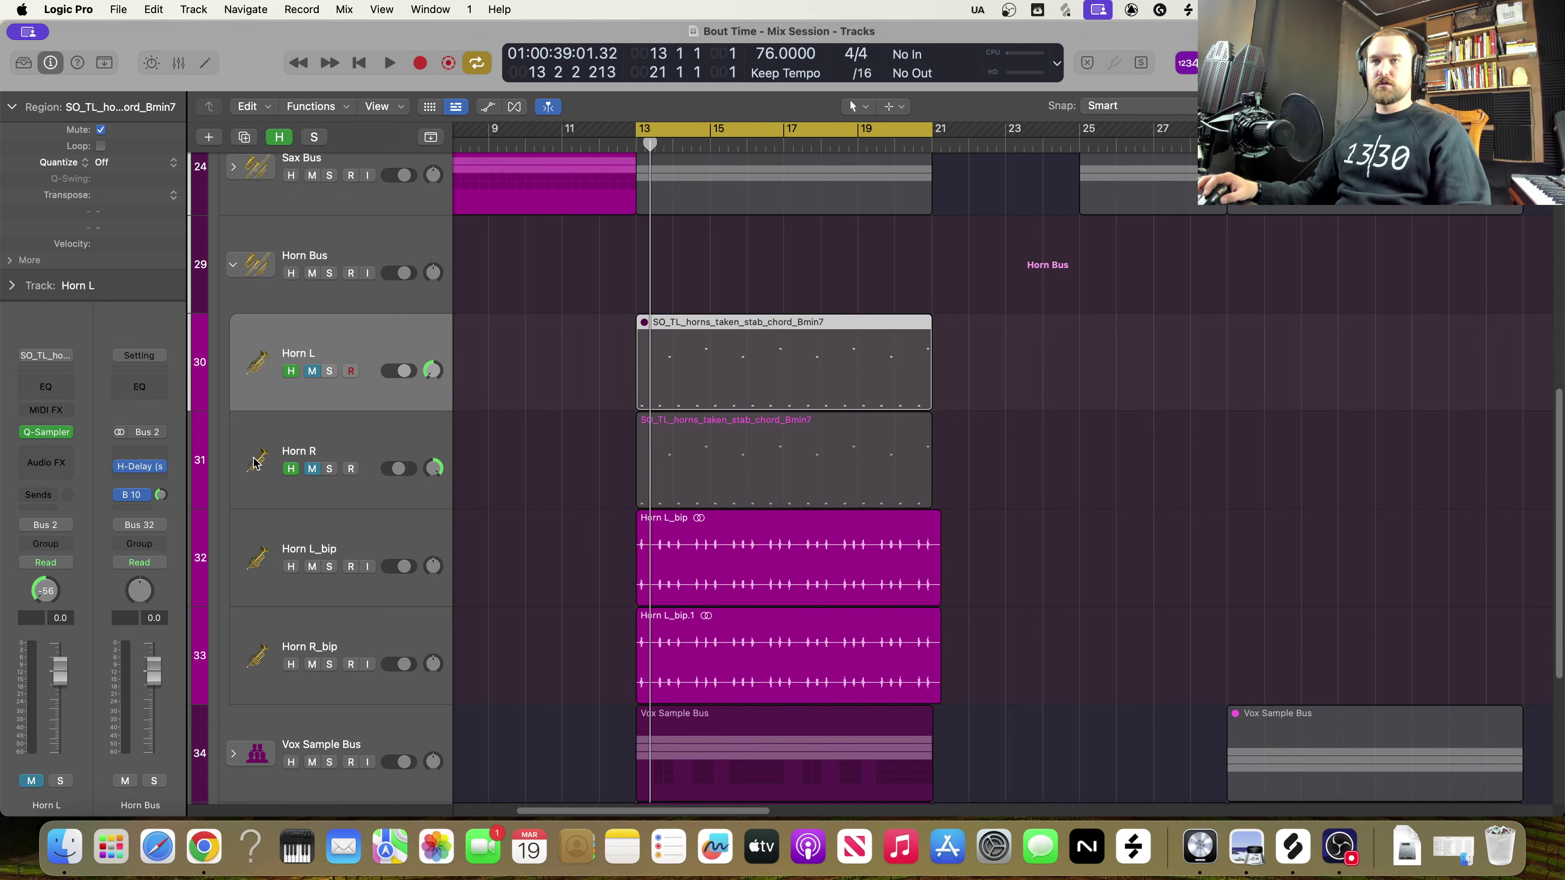
pyautogui.press('h')
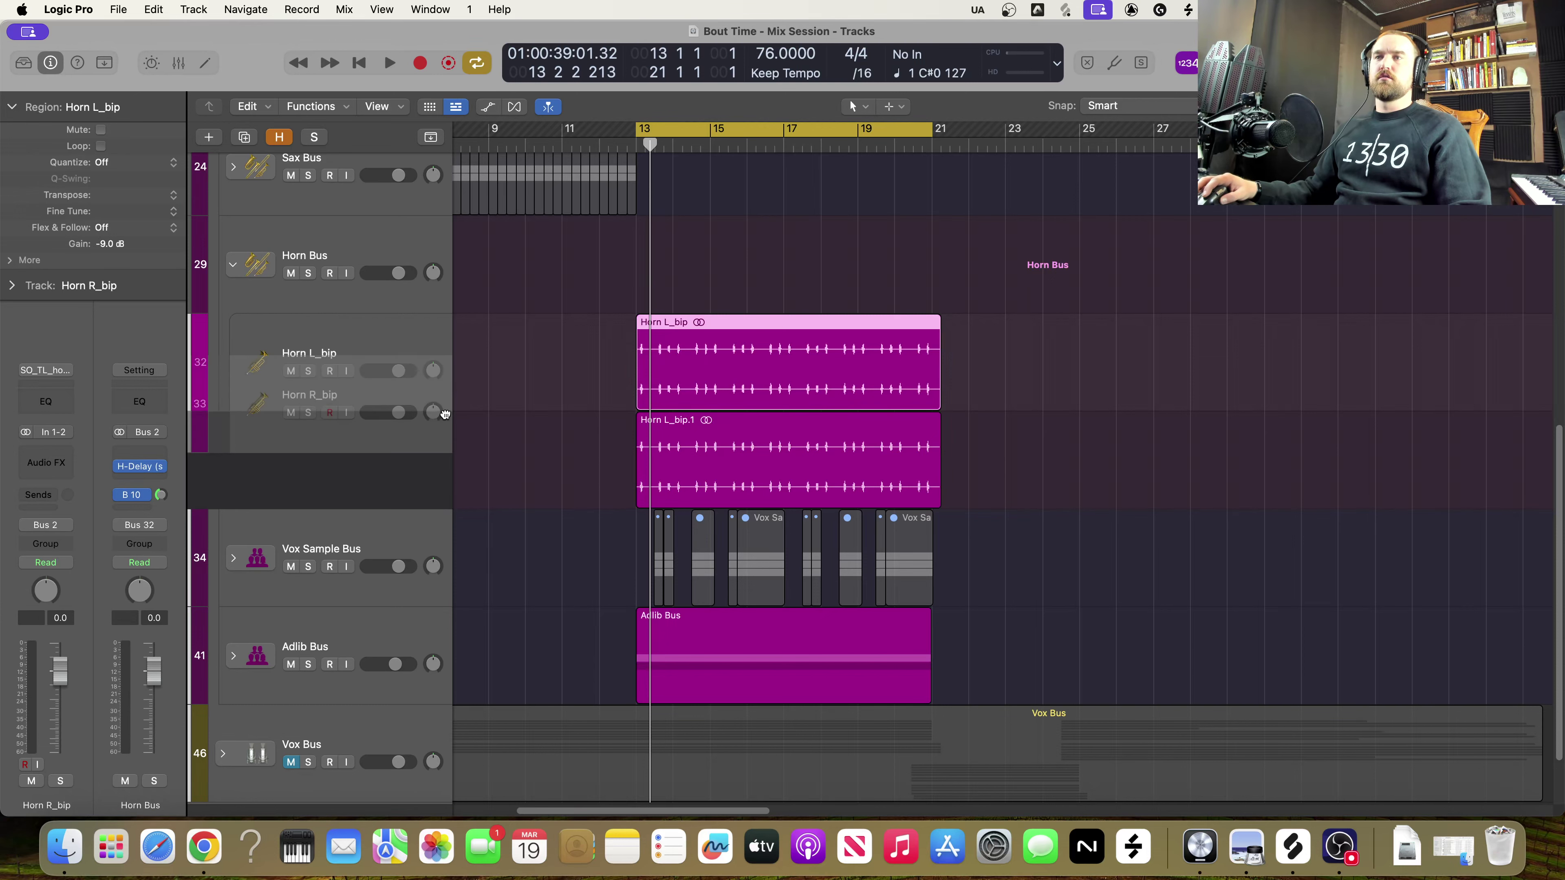
# Pan the Horn R_bip track to +55 and the Horn L_bip track to about -53
pyautogui.click(433, 469)
pyautogui.moveTo(433, 469); pyautogui.dragTo(434, 432)
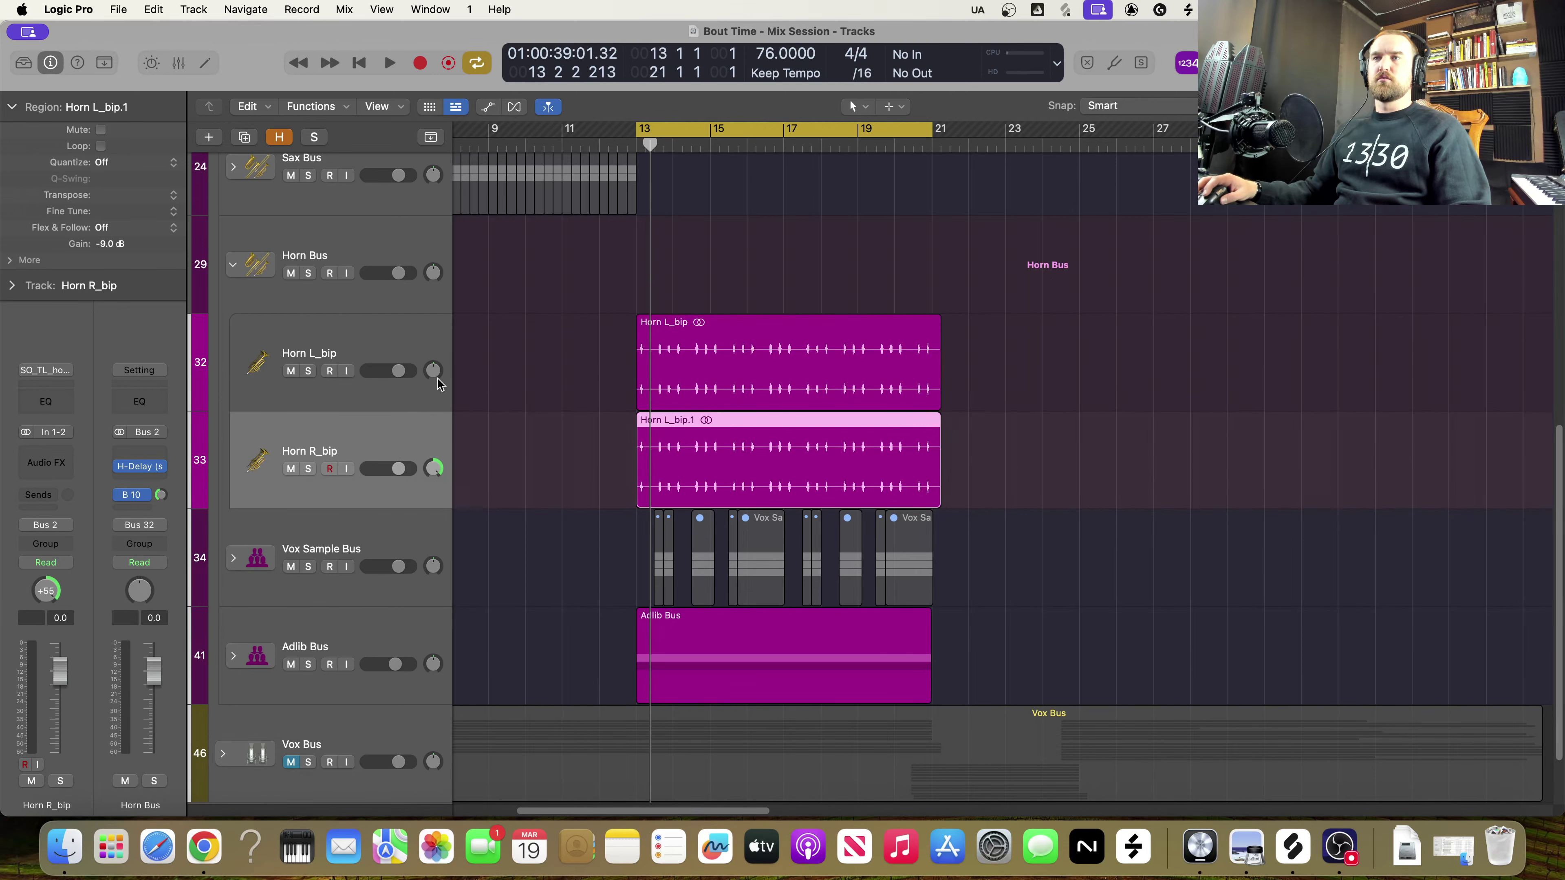
pyautogui.moveTo(434, 370); pyautogui.dragTo(433, 385)
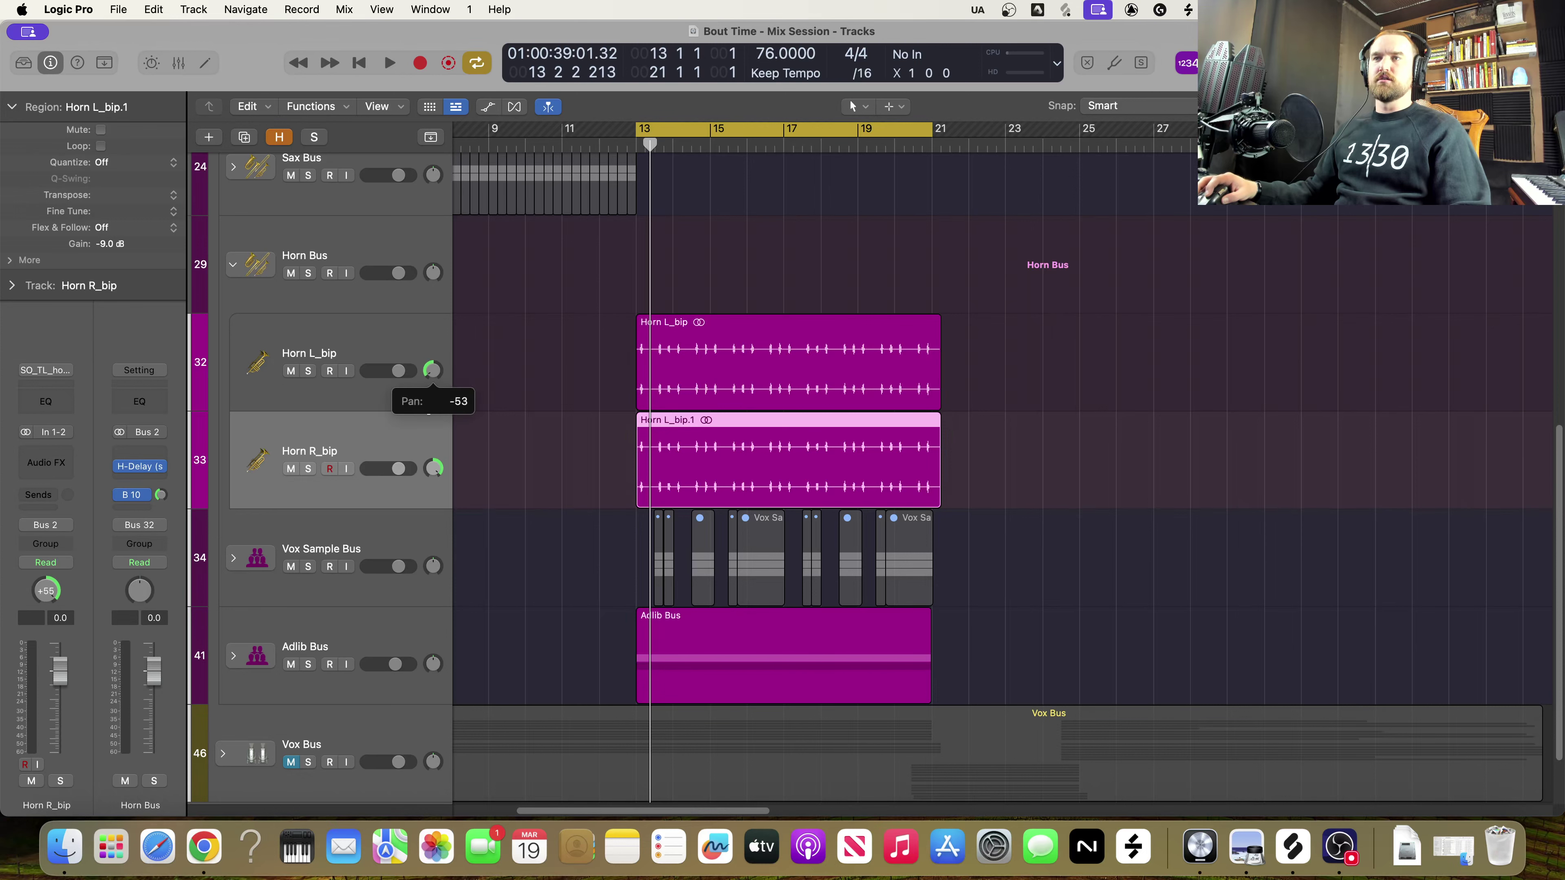
# Audition the panned horn pair from bar 13, and expand the Vox Sample Bus and Adlib Bus track stacks
pyautogui.press('space')
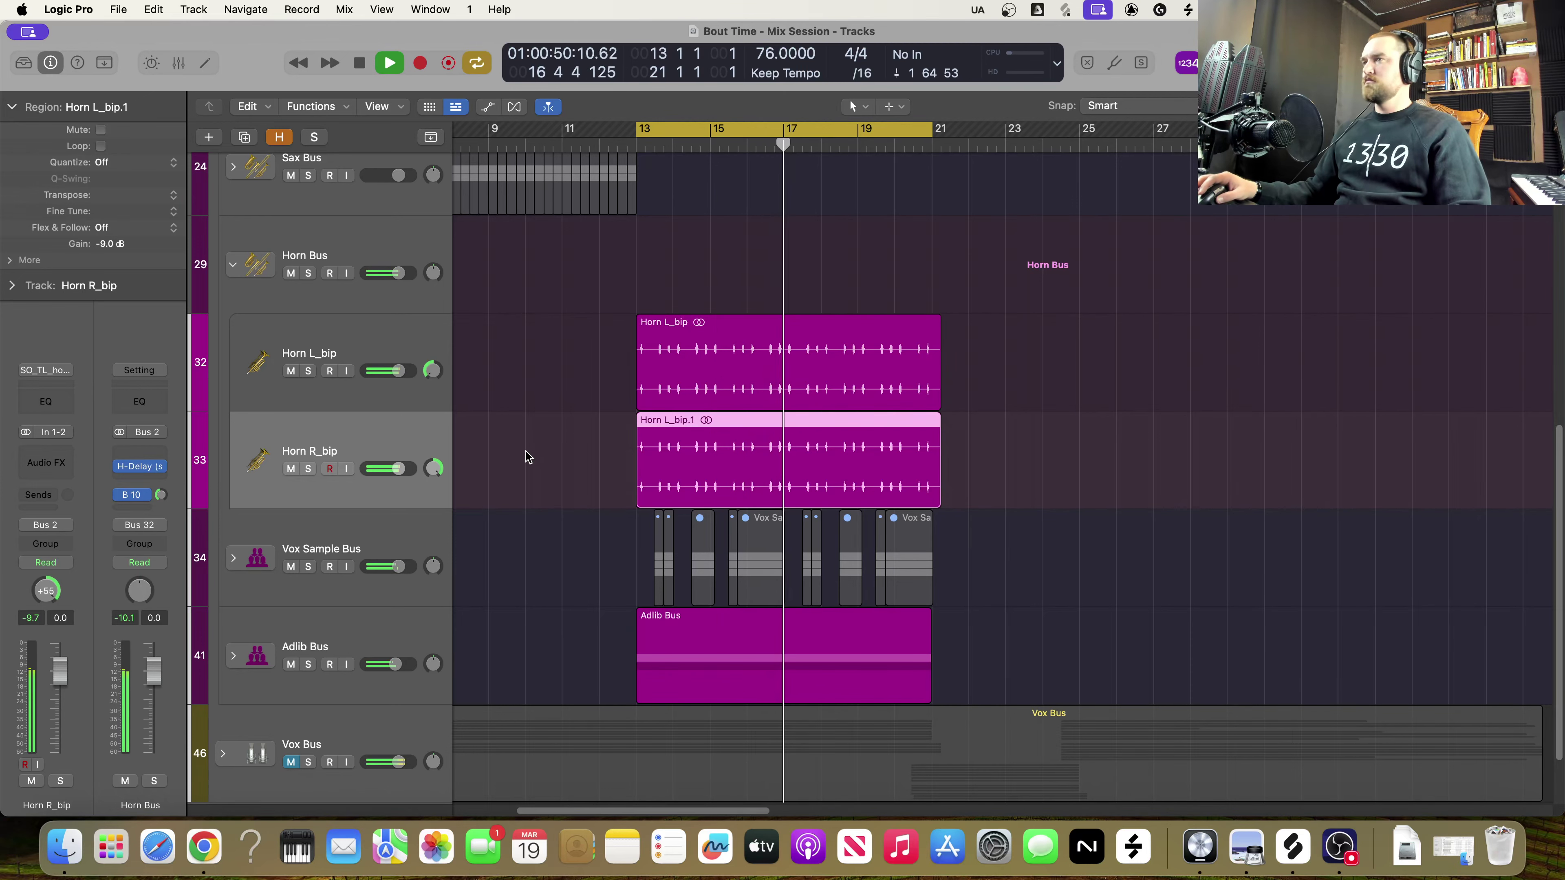
pyautogui.press('space')
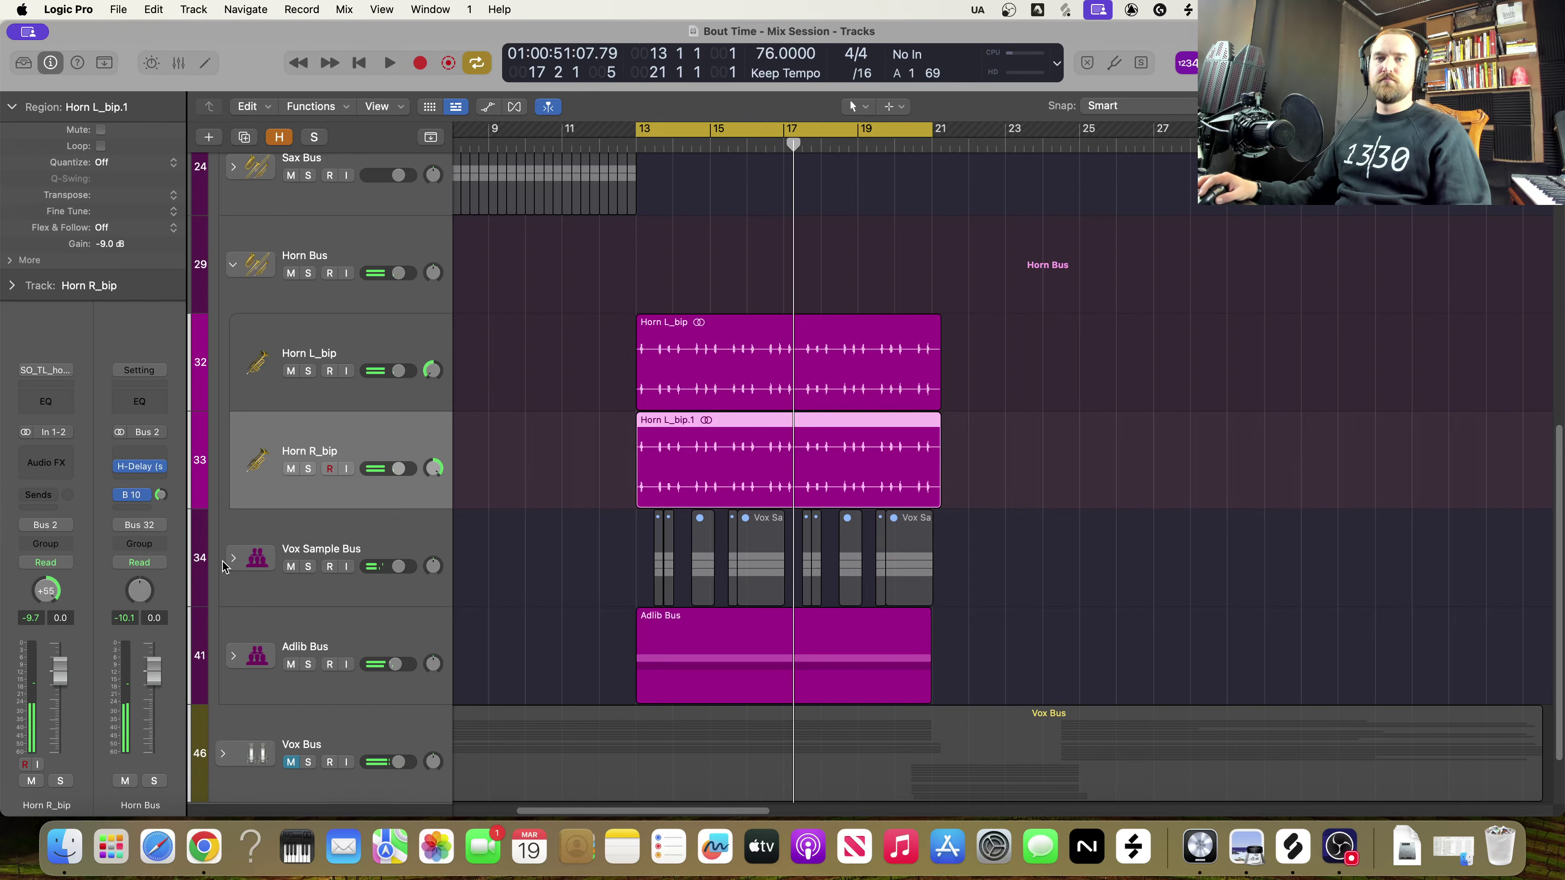
pyautogui.click(232, 560)
pyautogui.scroll(-6, 549, 595)
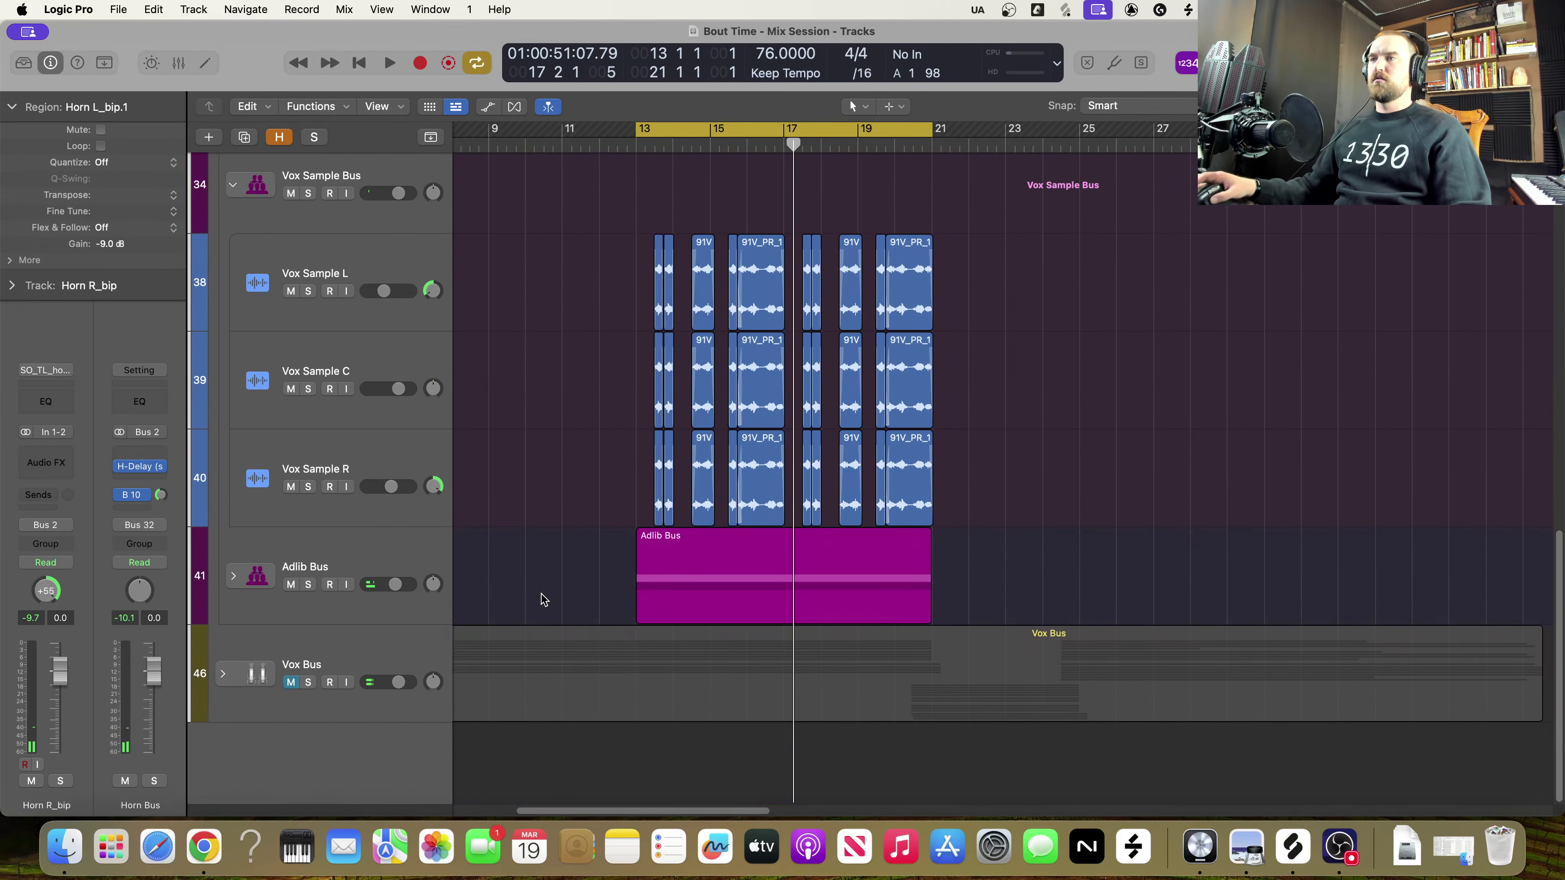
pyautogui.click(229, 579)
pyautogui.scroll(-3, 622, 632)
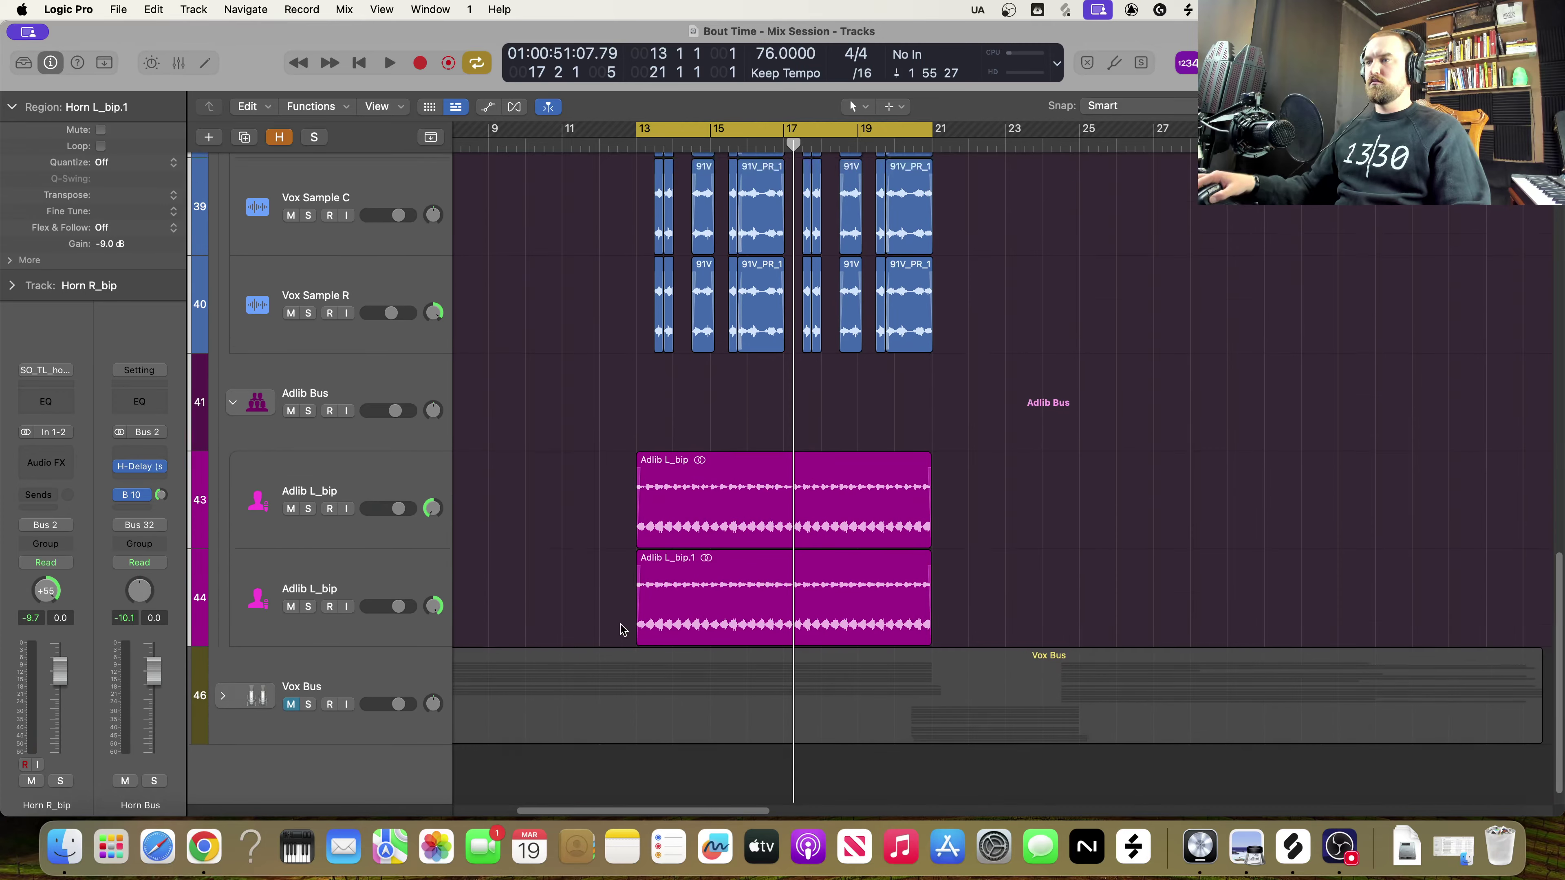
# Expand the Sax Bus stack and review its tracks alongside the horn and vocal sample tracks
pyautogui.scroll(7, 622, 632)
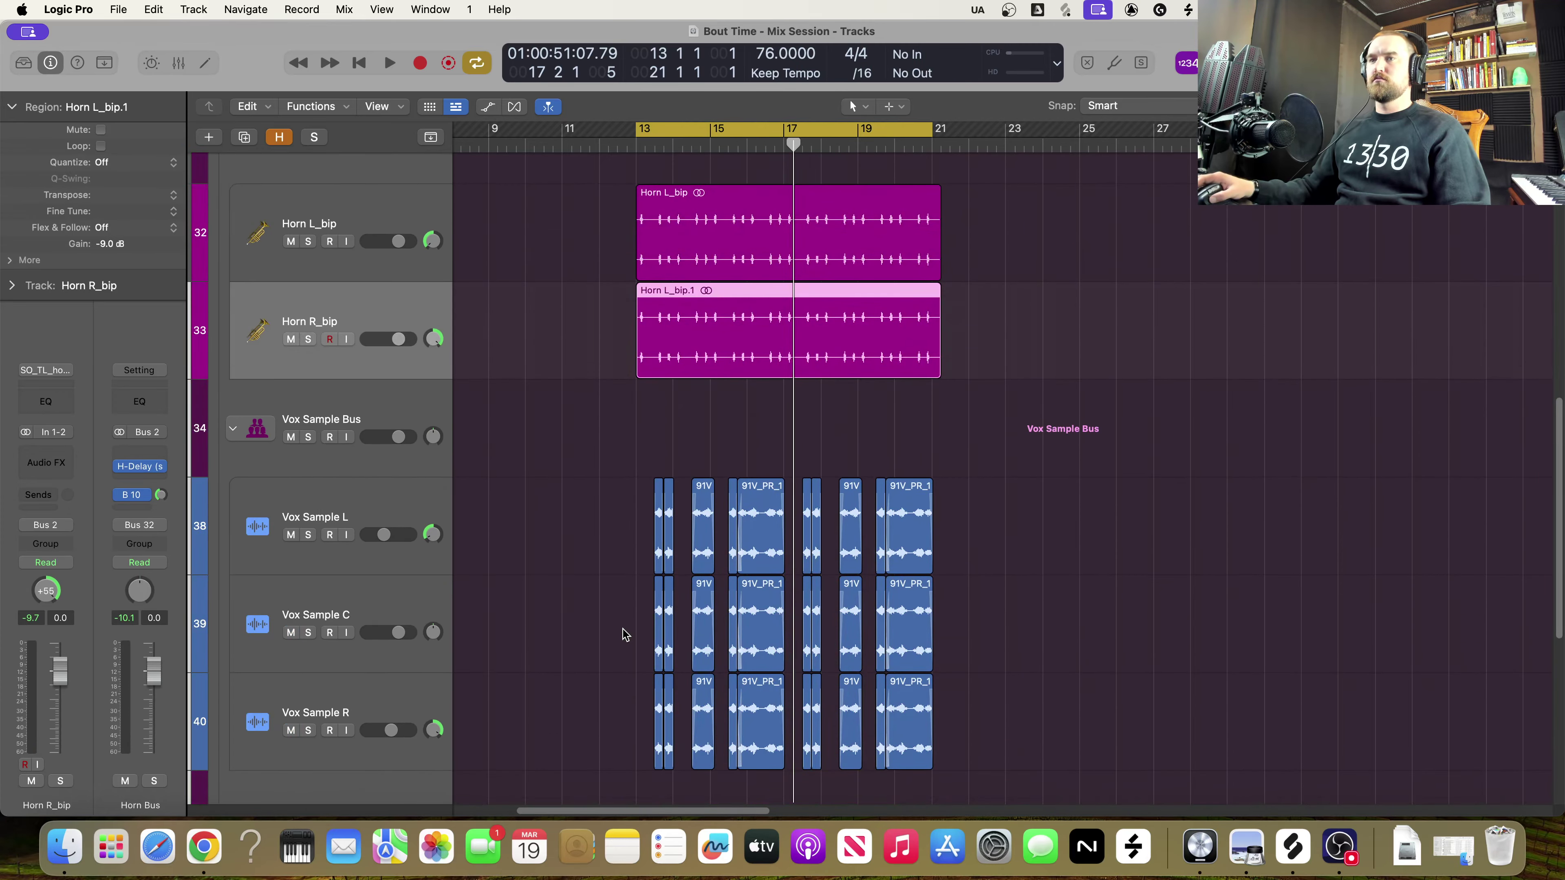
pyautogui.scroll(3, 623, 632)
pyautogui.scroll(-4, 622, 632)
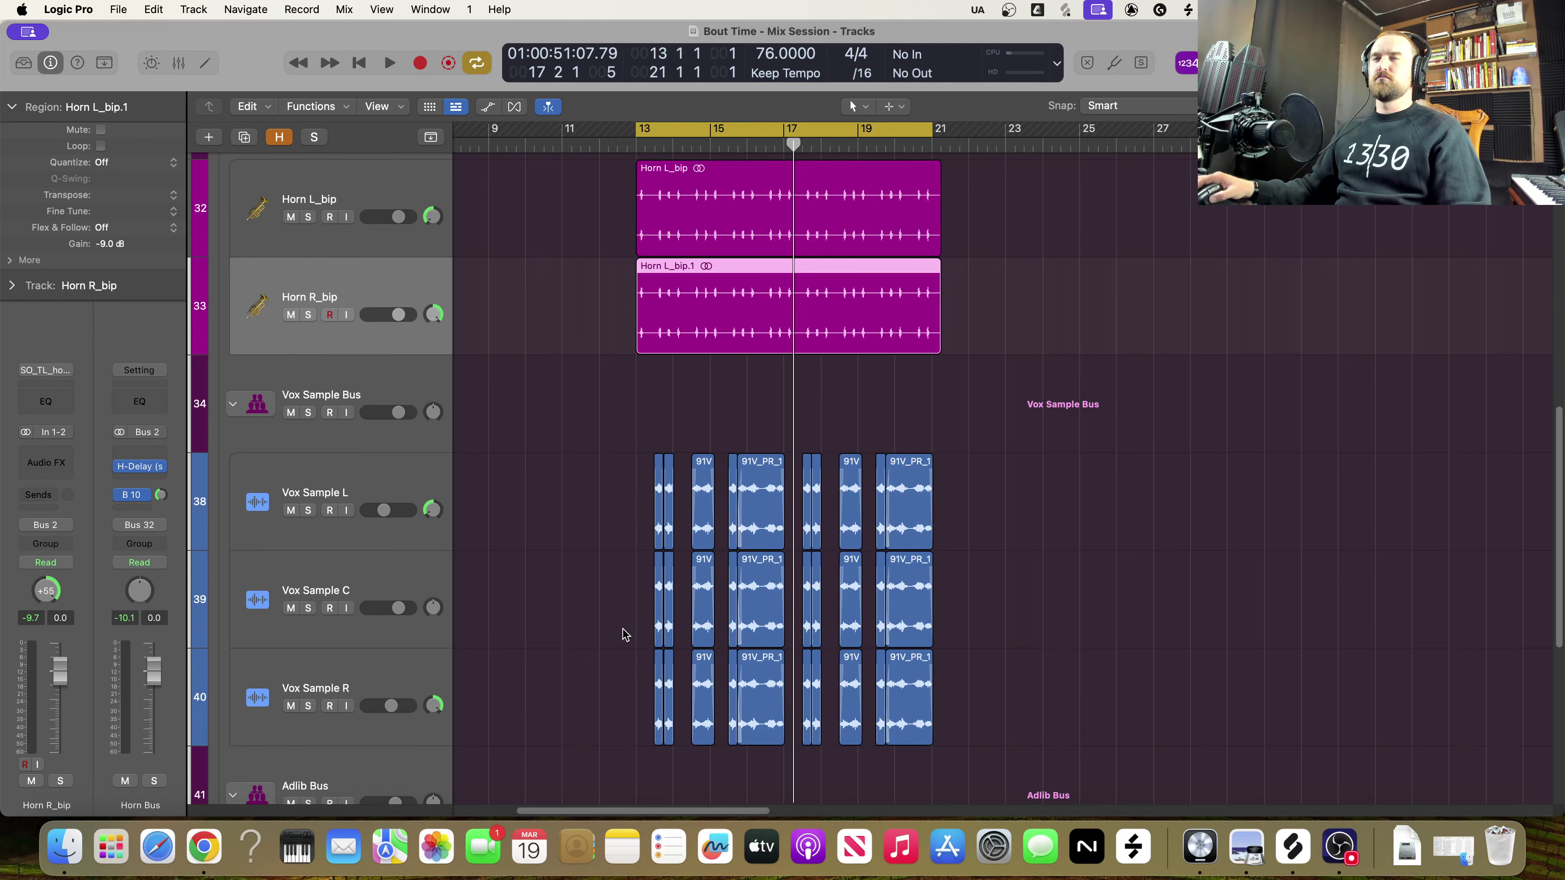
pyautogui.scroll(6, 624, 633)
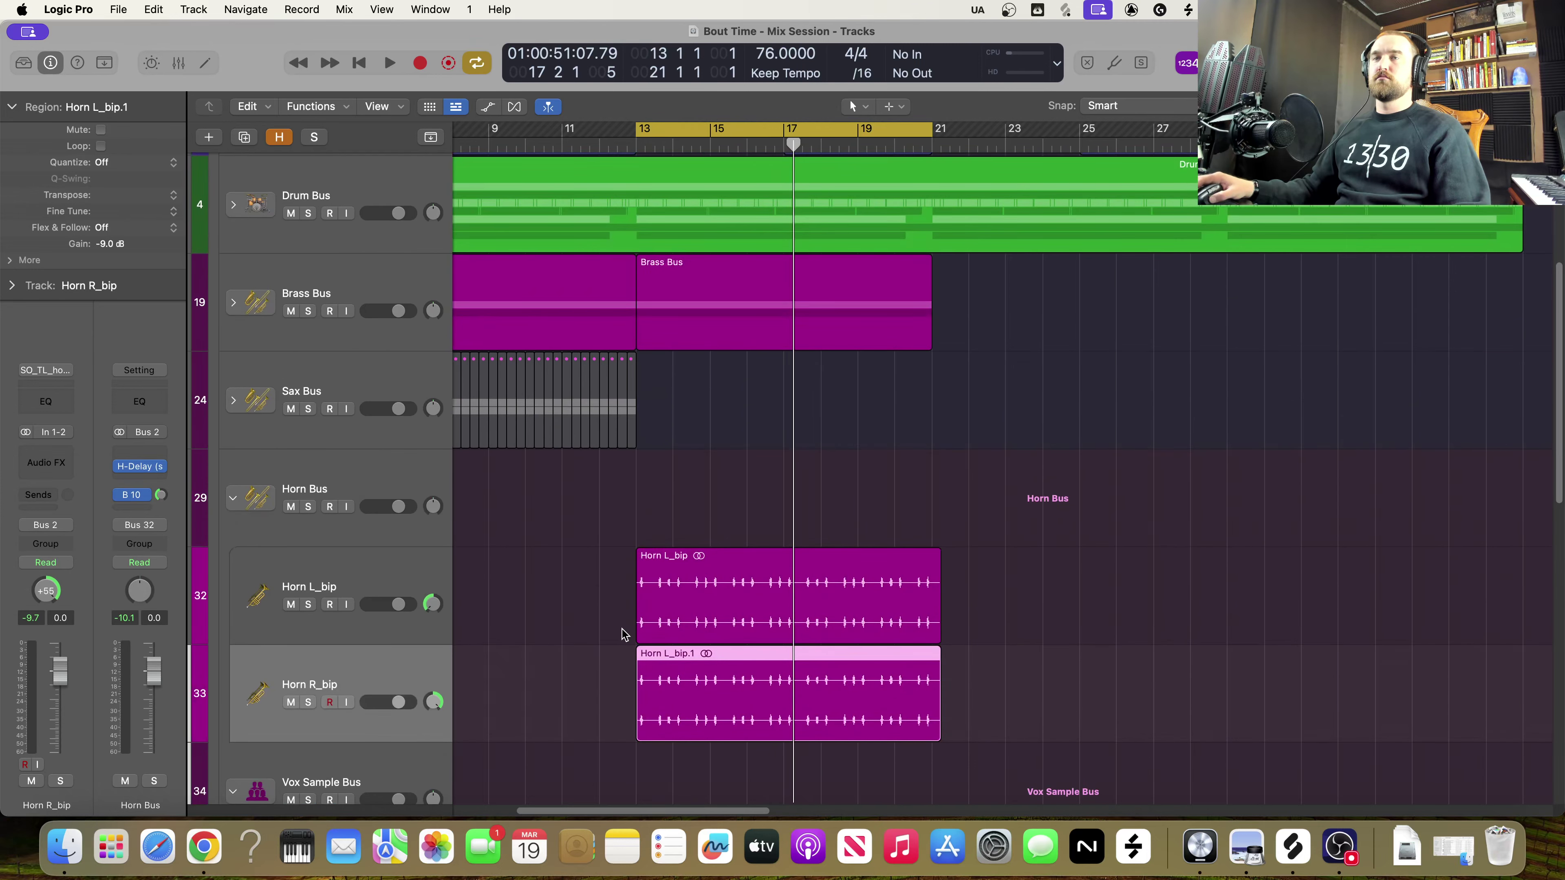
pyautogui.click(233, 402)
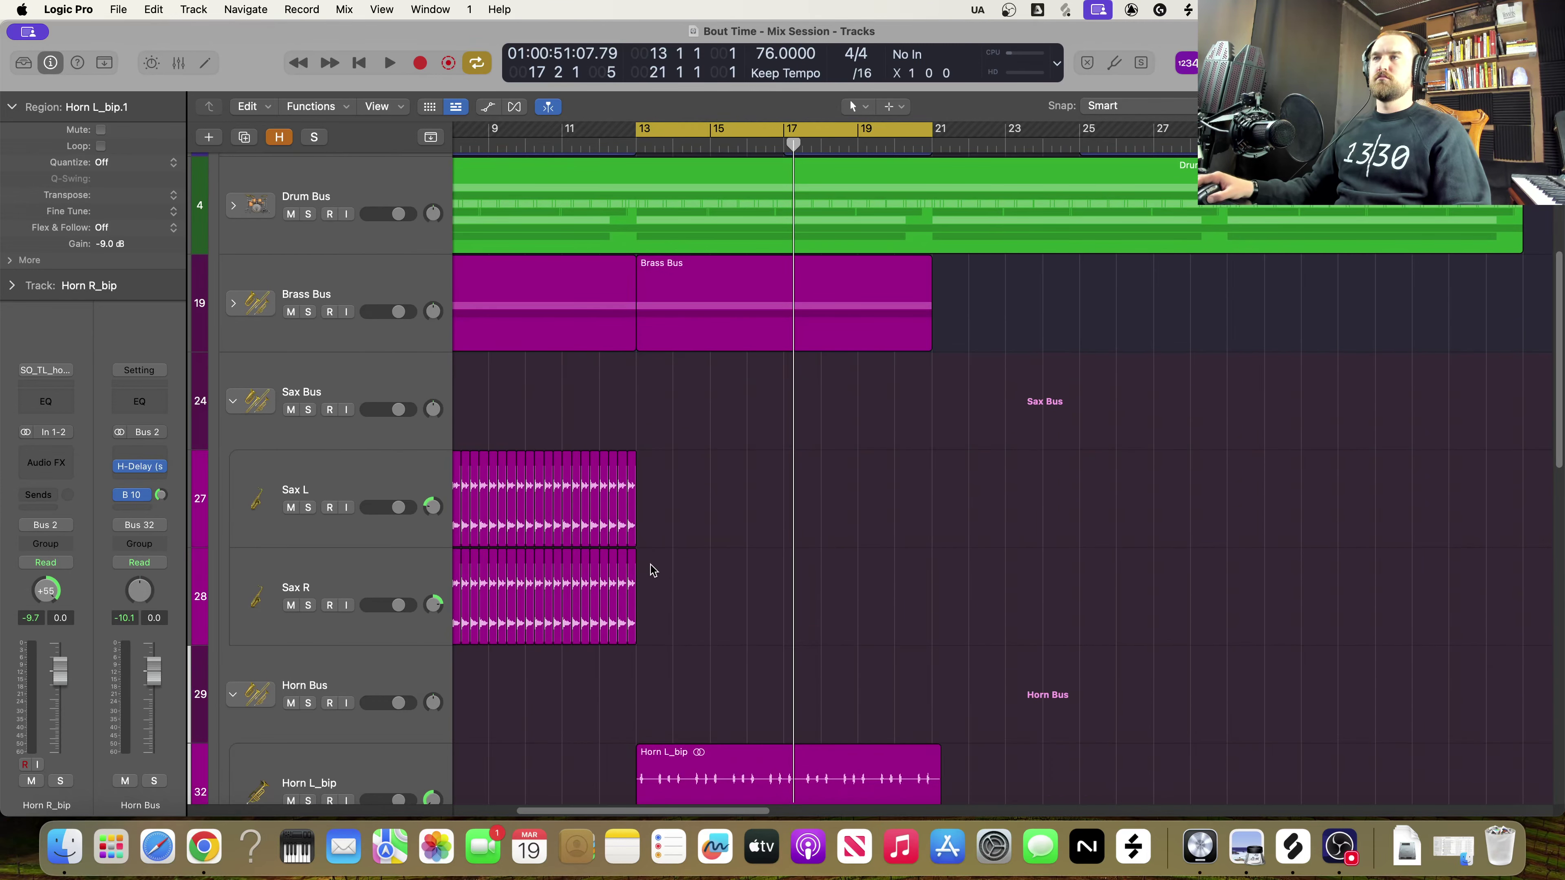
pyautogui.scroll(-3, 652, 580)
pyautogui.scroll(-5, 652, 579)
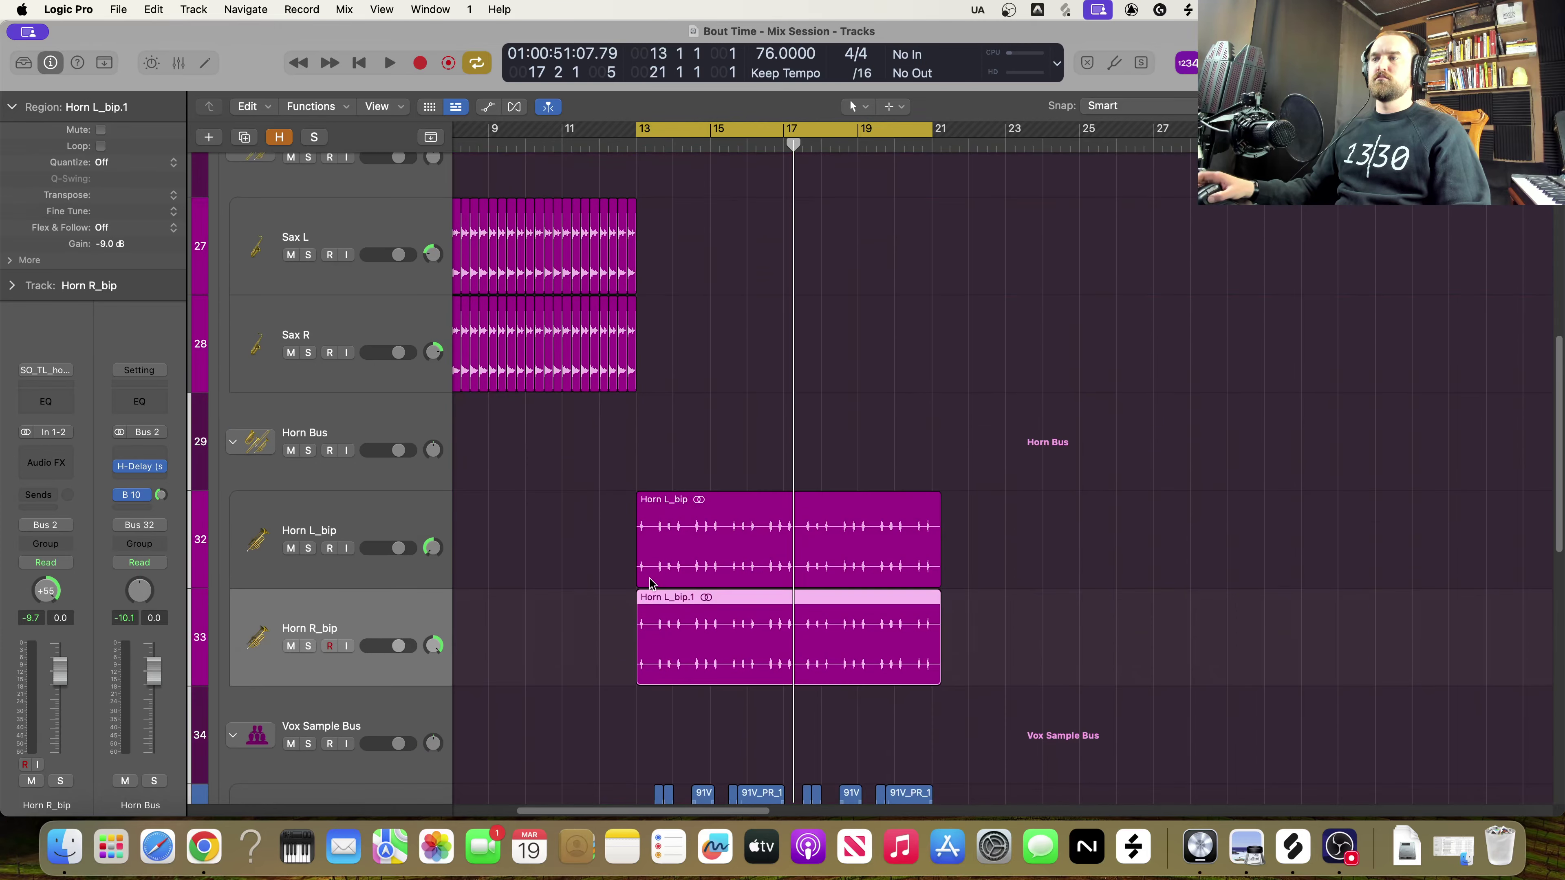
# Select the Horn L_bip and Horn R_bip regions together and trim their overhanging ends back to about bar 21
pyautogui.moveTo(582, 454); pyautogui.dragTo(842, 537)
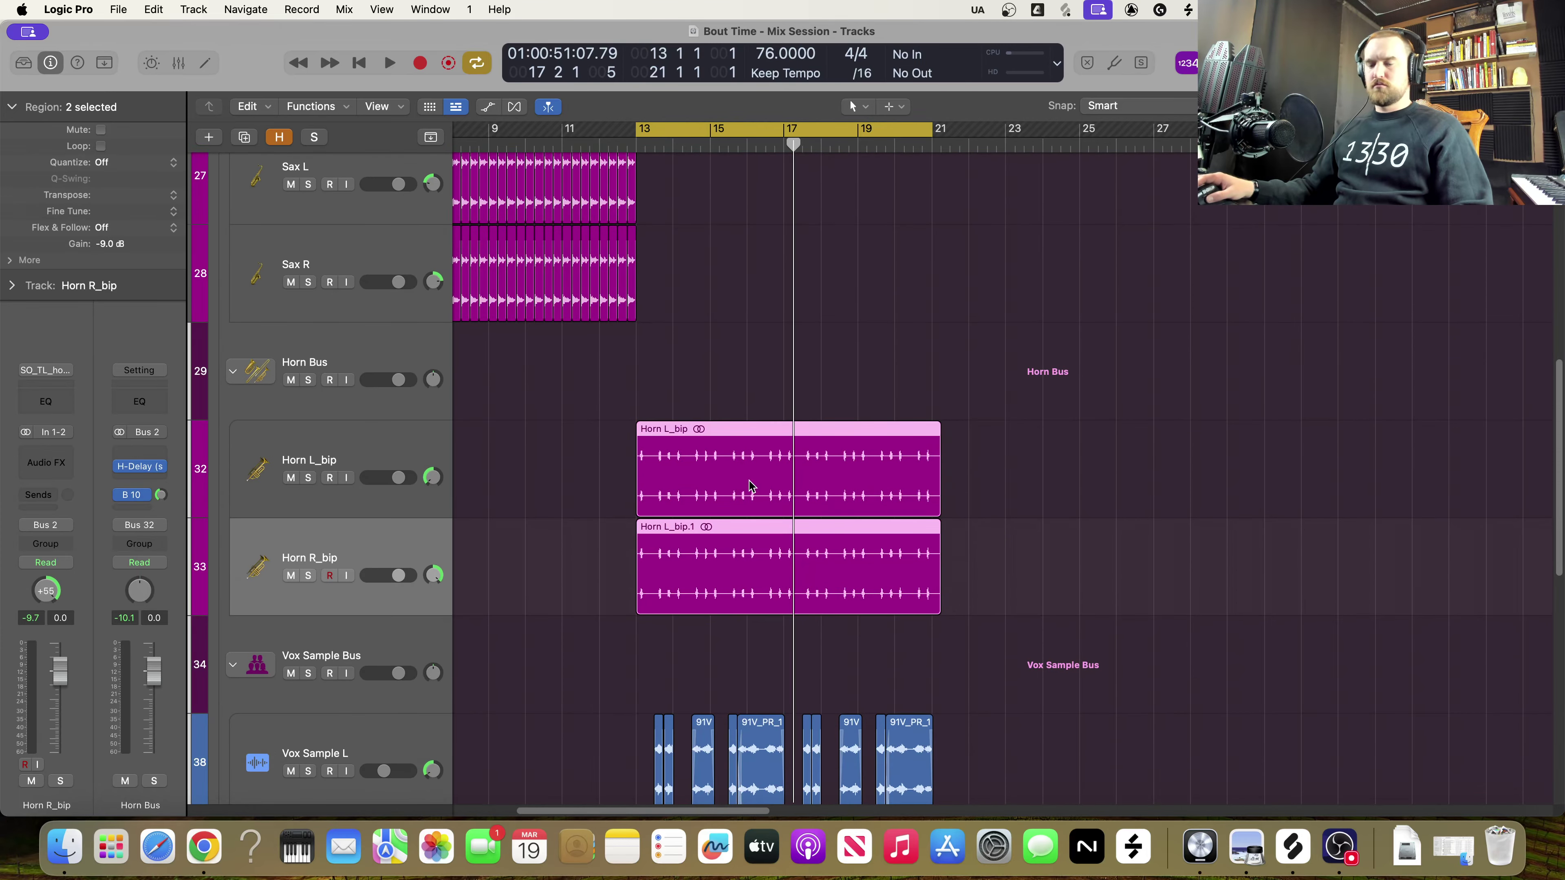
pyautogui.moveTo(747, 485)
pyautogui.mouseDown()
pyautogui.moveTo(921, 489)
pyautogui.moveTo(744, 504)
pyautogui.mouseUp()
pyautogui.click(1046, 528)
pyautogui.scroll(10, 997, 644)
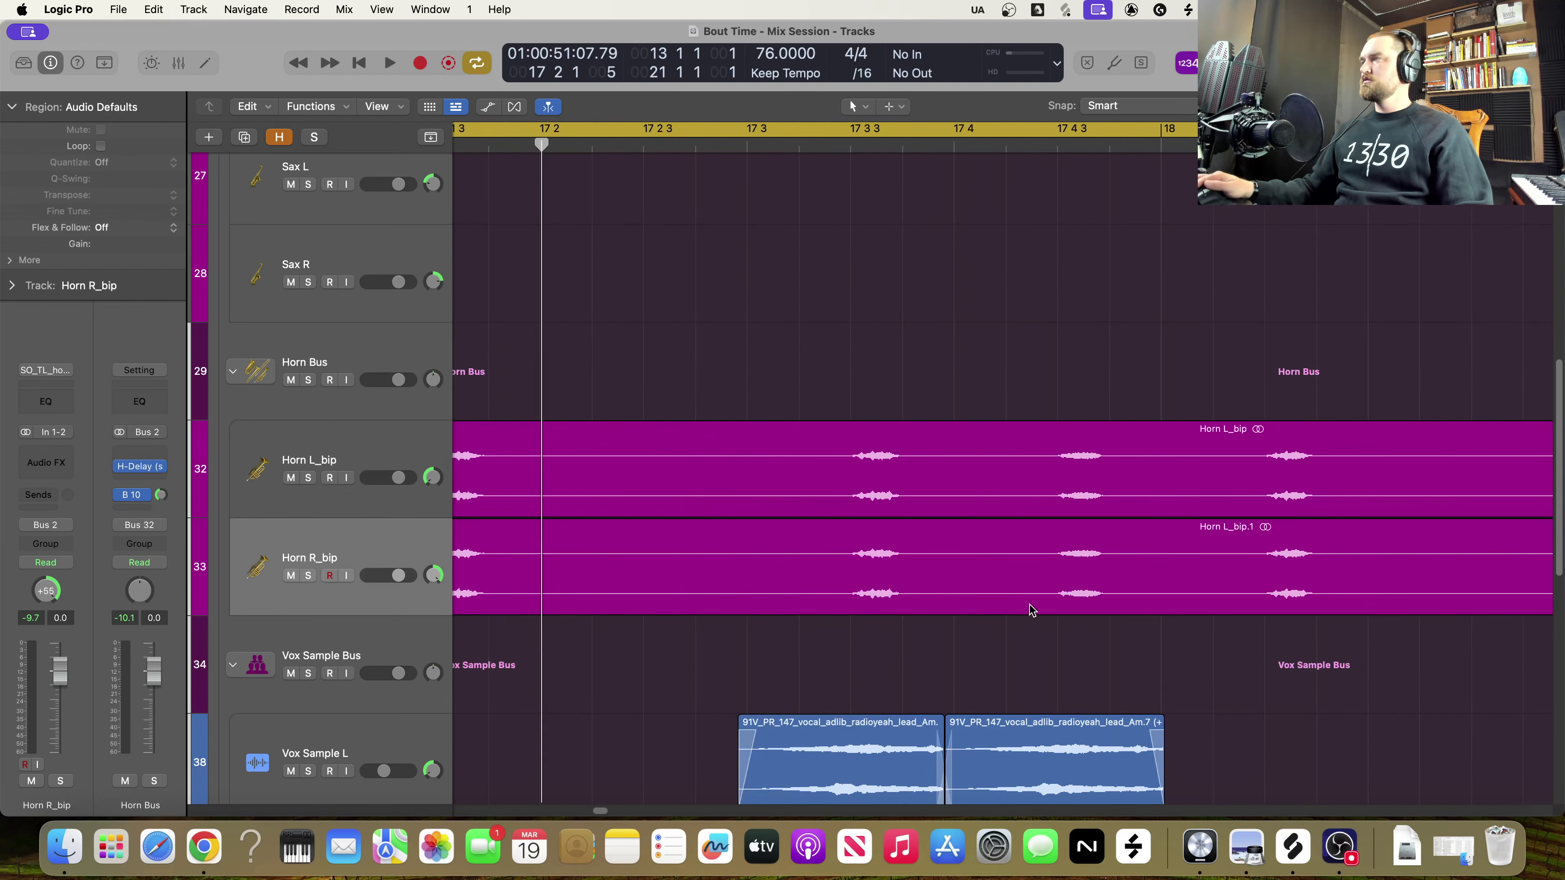
pyautogui.hscroll(15, 976, 631)
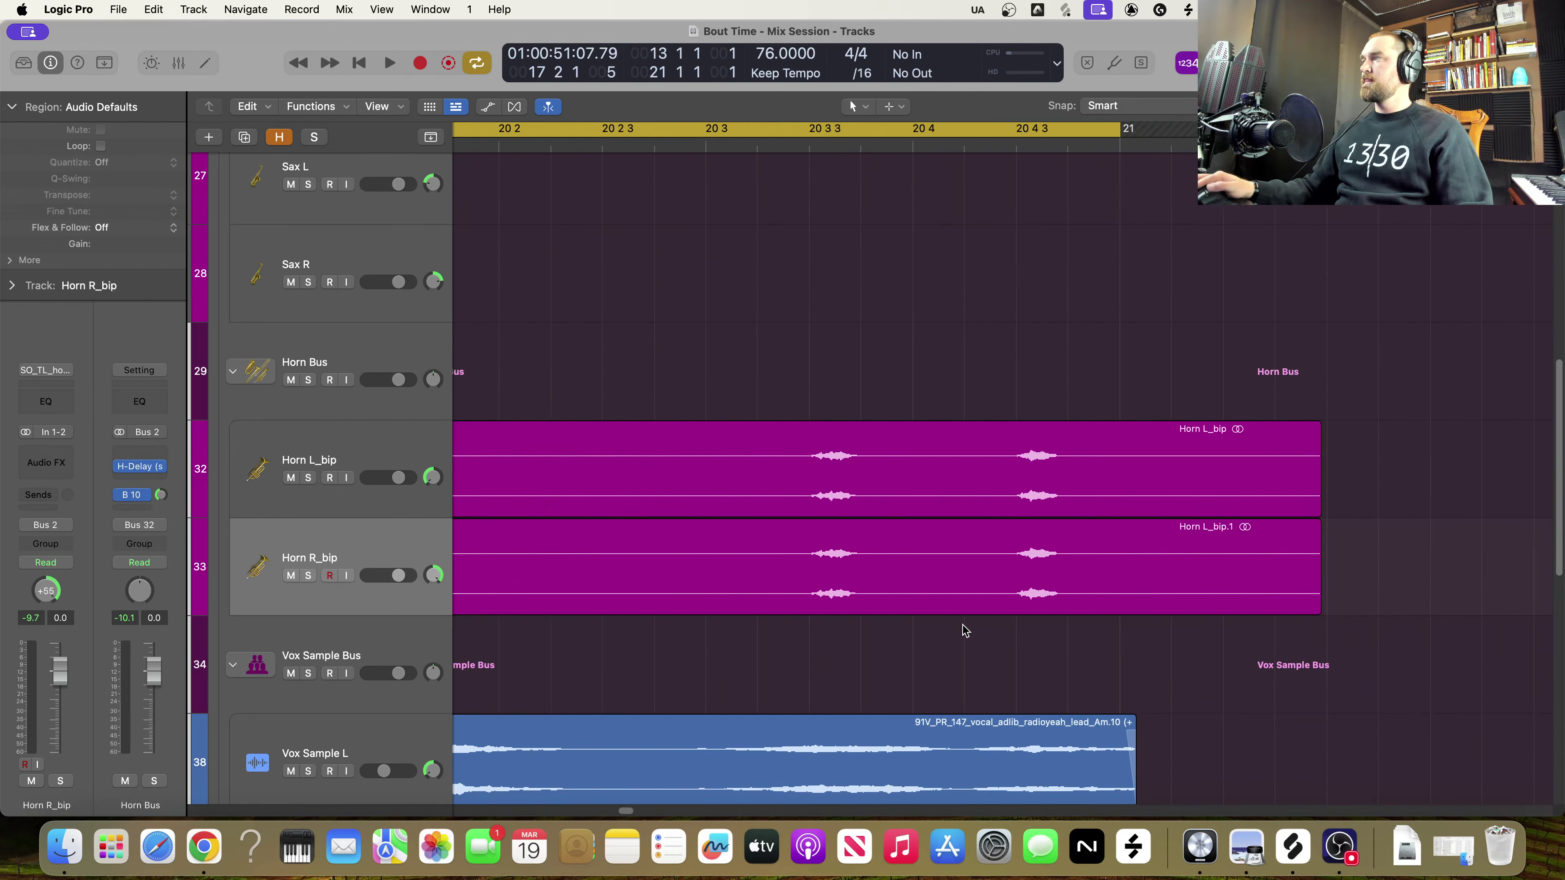
pyautogui.moveTo(723, 353); pyautogui.dragTo(726, 666)
pyautogui.moveTo(851, 607); pyautogui.dragTo(662, 612)
pyautogui.press('super+z')
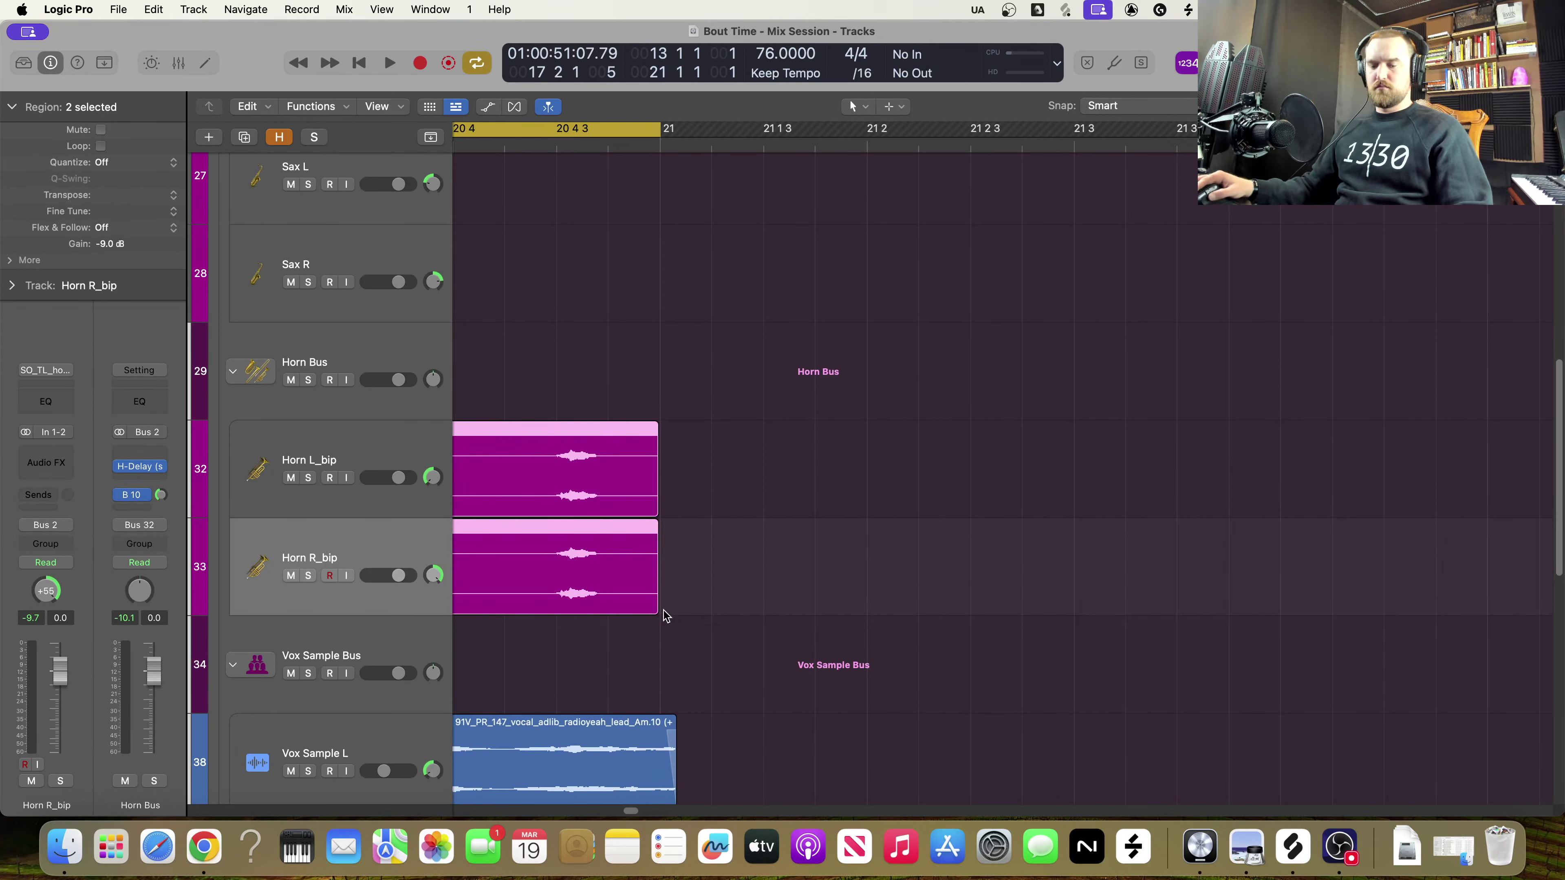
# Fine-tune the ends of both horn regions at sample-level zoom so they meet bar 21
pyautogui.scroll(10, 666, 609)
pyautogui.hscroll(15, 1041, 640)
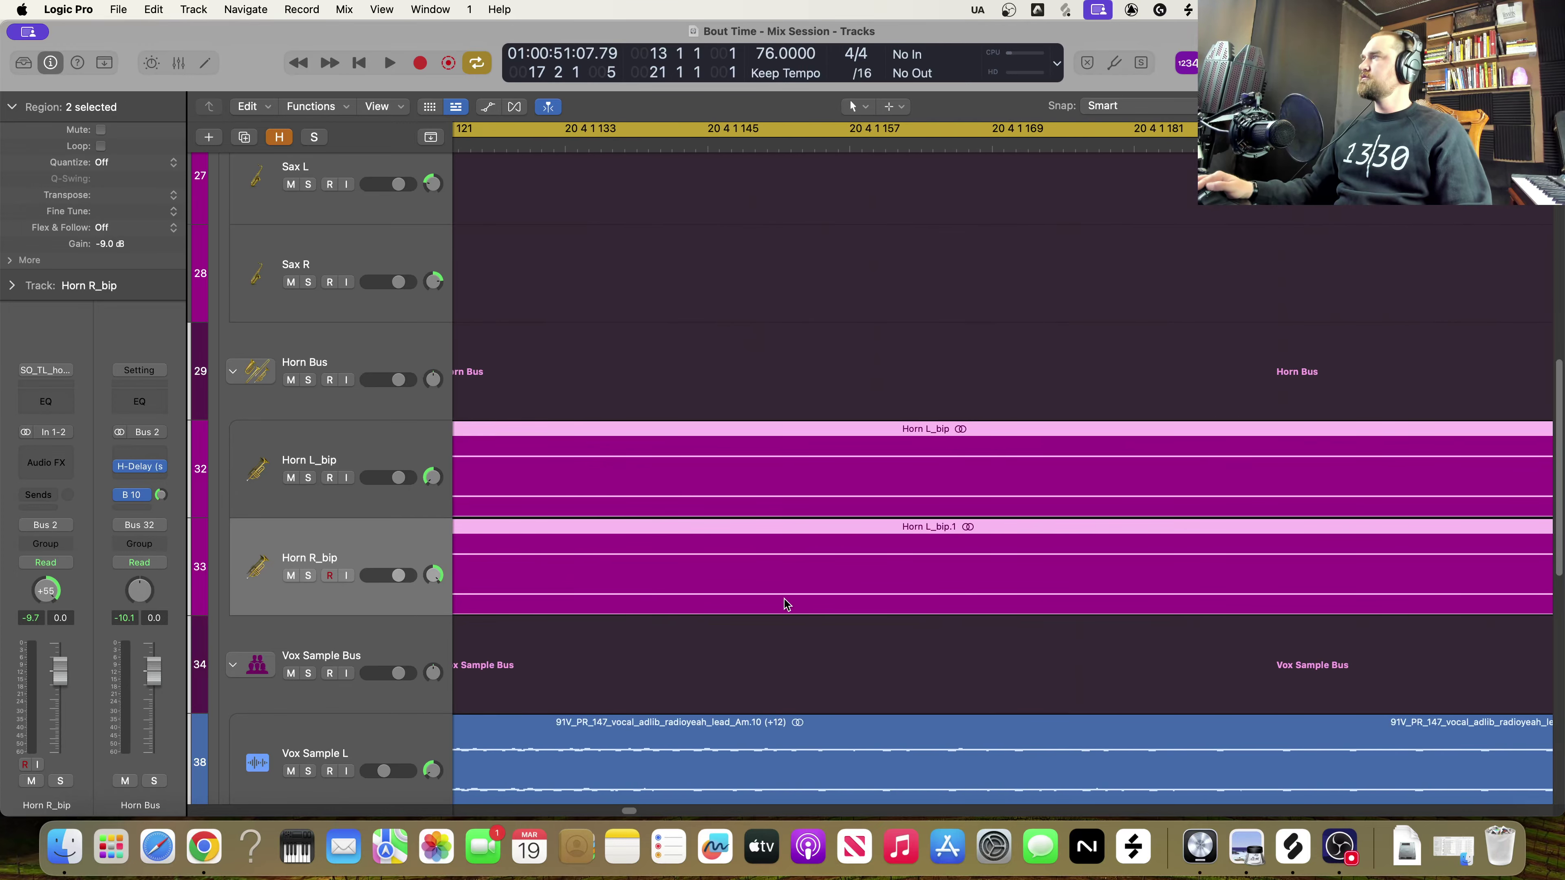
pyautogui.hscroll(10, 785, 603)
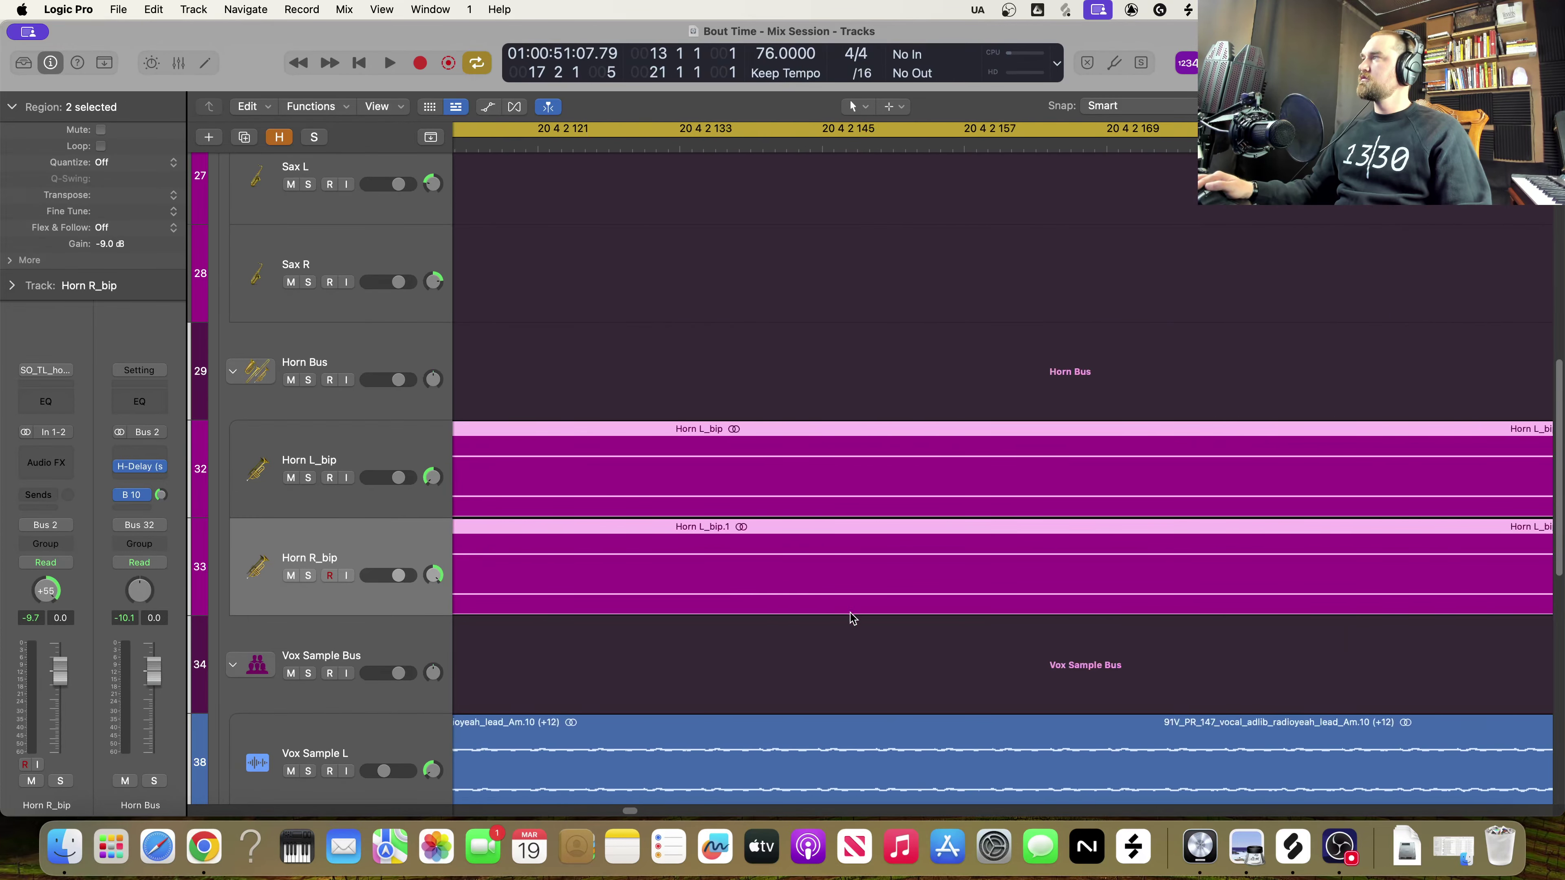
pyautogui.hscroll(15, 852, 618)
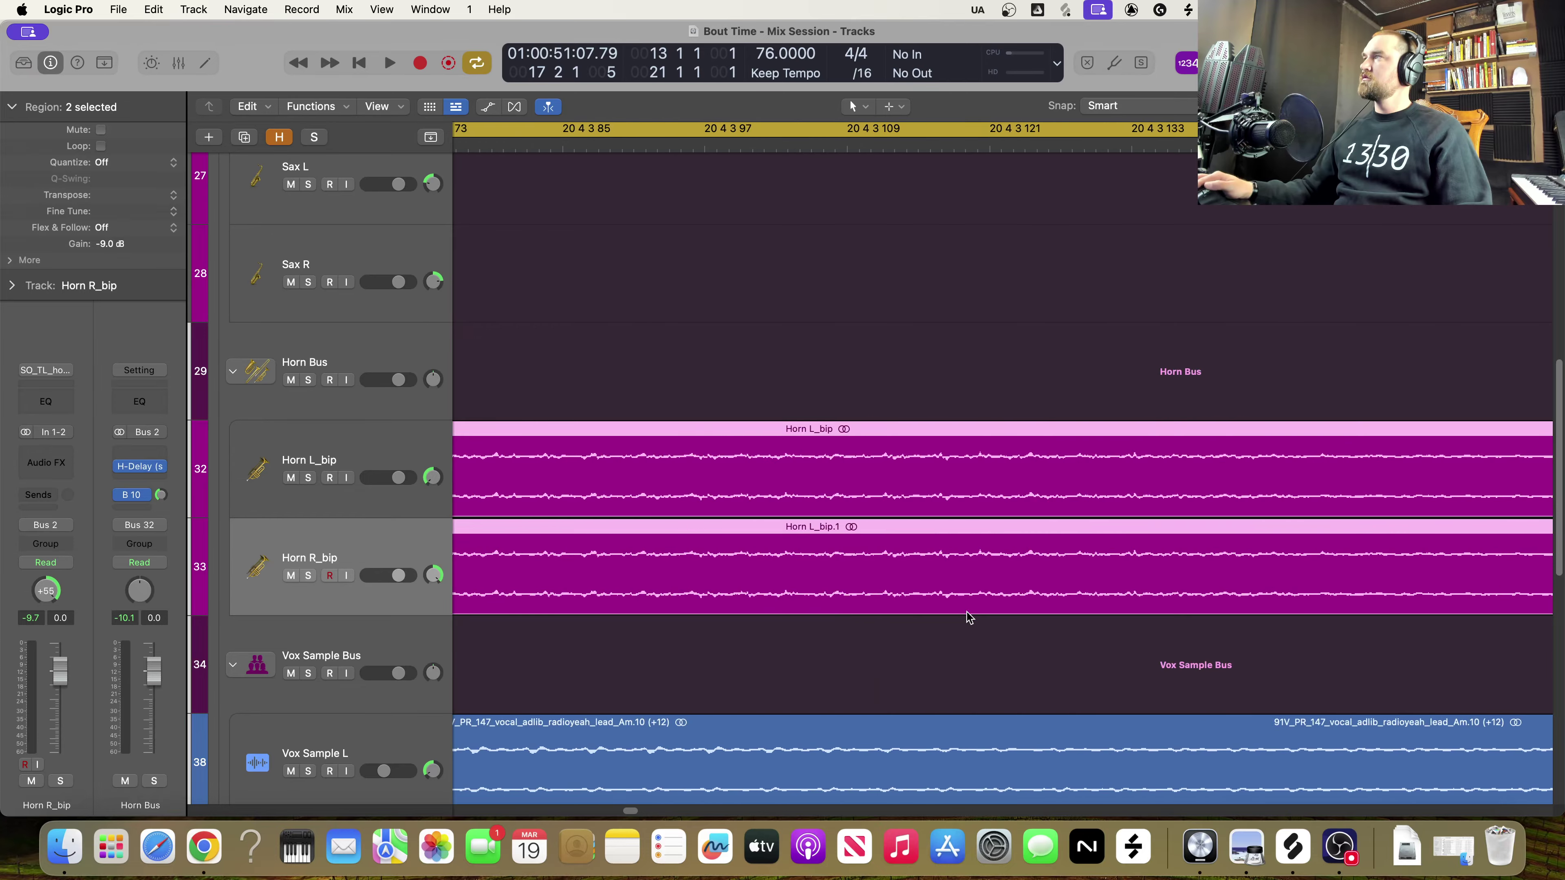
pyautogui.hscroll(15, 968, 617)
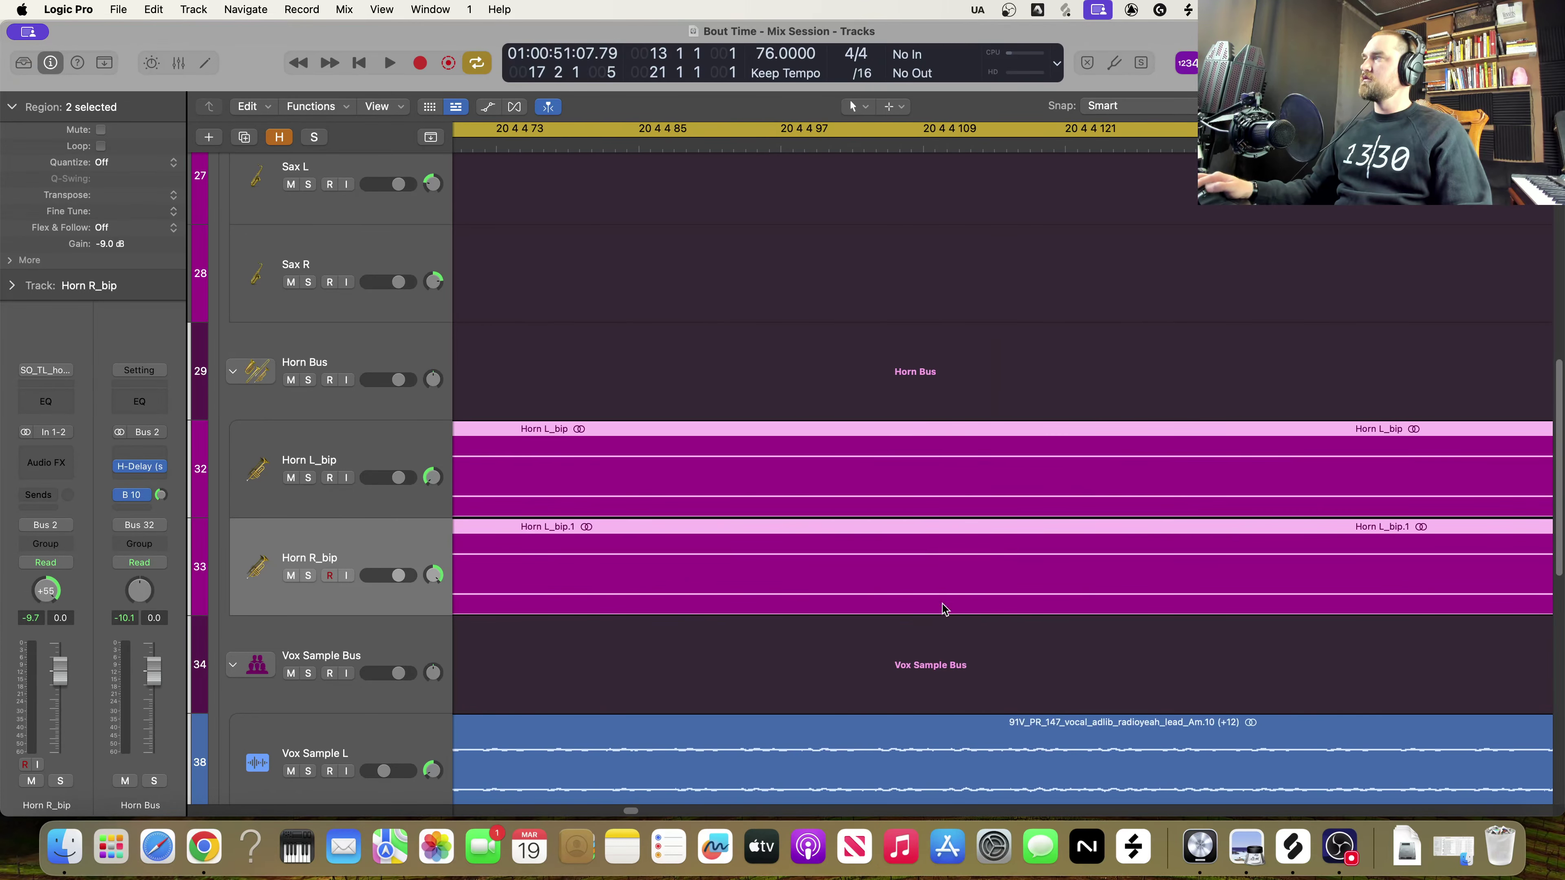
pyautogui.hscroll(15, 945, 609)
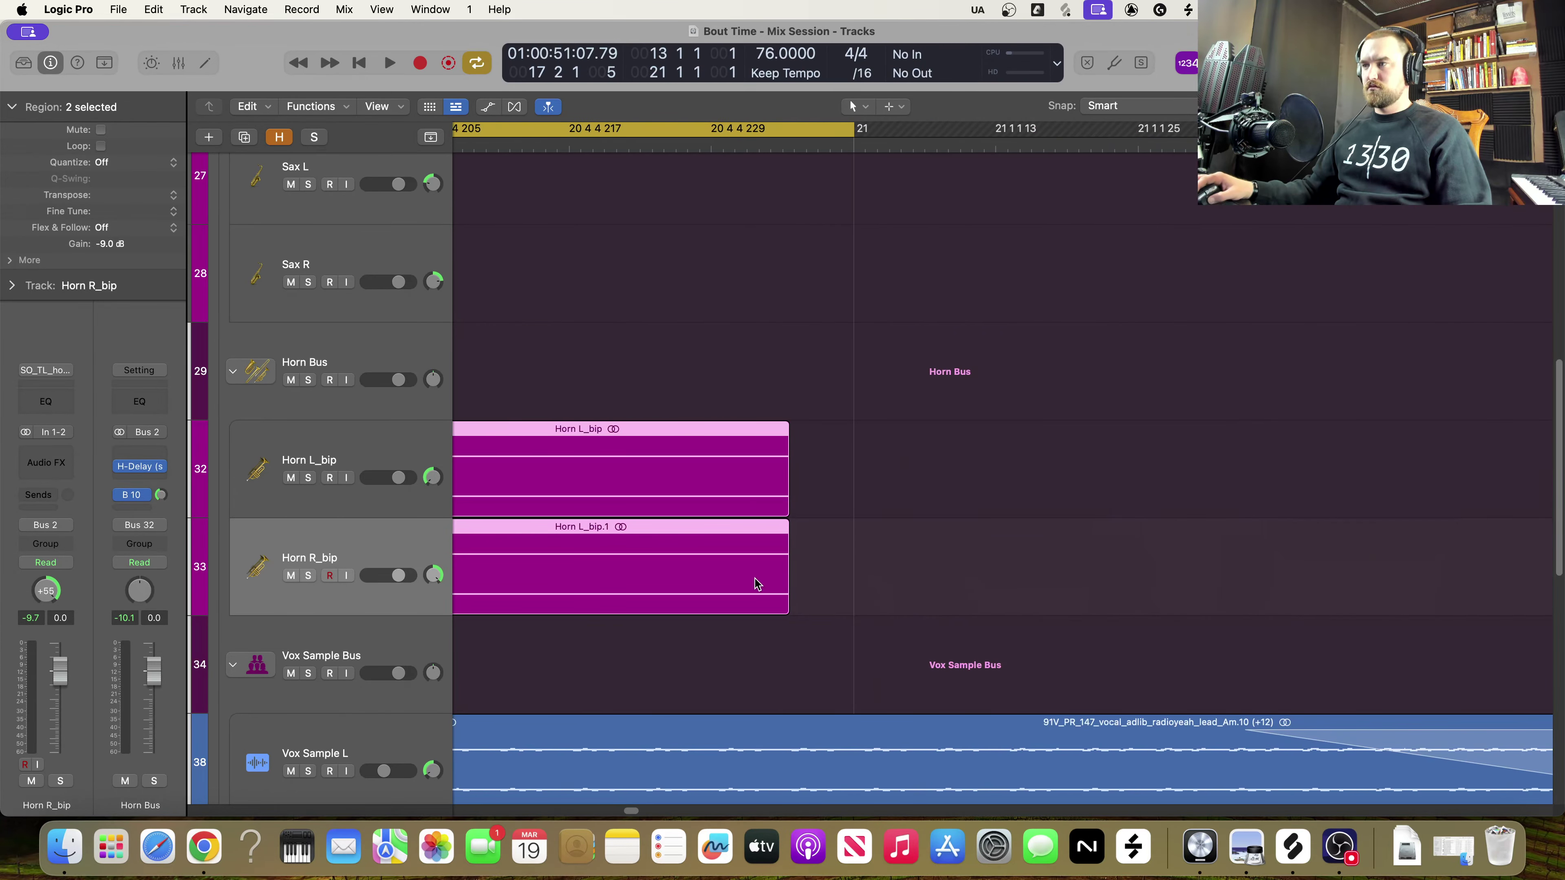
pyautogui.moveTo(787, 593); pyautogui.dragTo(854, 594)
pyautogui.keyDown('ctrl'); pyautogui.keyDown('alt'); pyautogui.click(977, 624); pyautogui.keyUp('alt'); pyautogui.keyUp('ctrl')
pyautogui.hscroll(15, 962, 592)
pyautogui.hscroll(15, 924, 589)
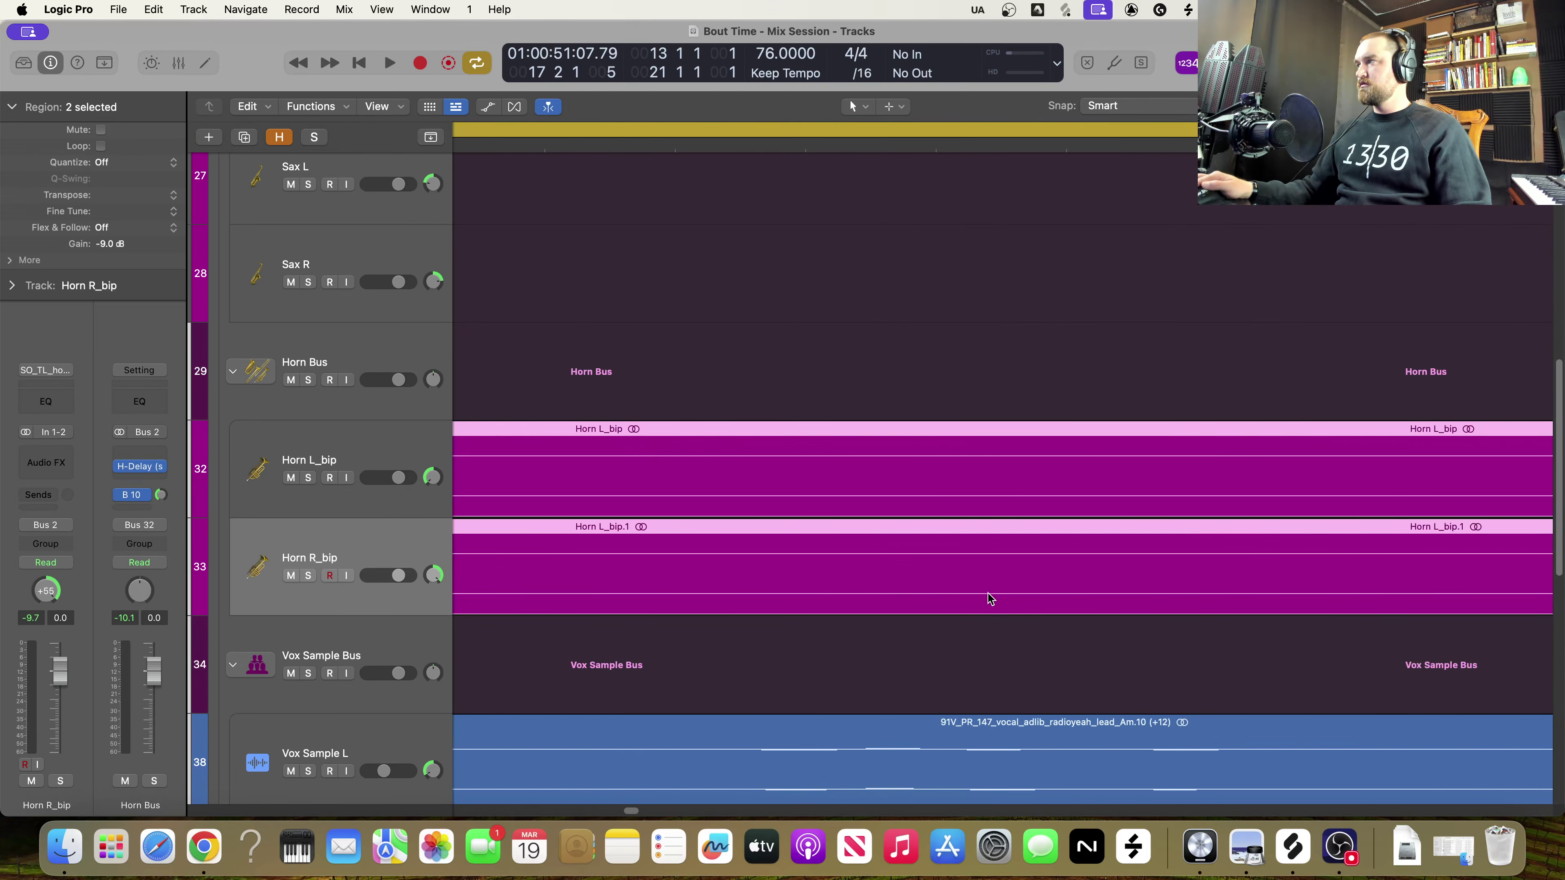
pyautogui.hscroll(-8, 677, 564)
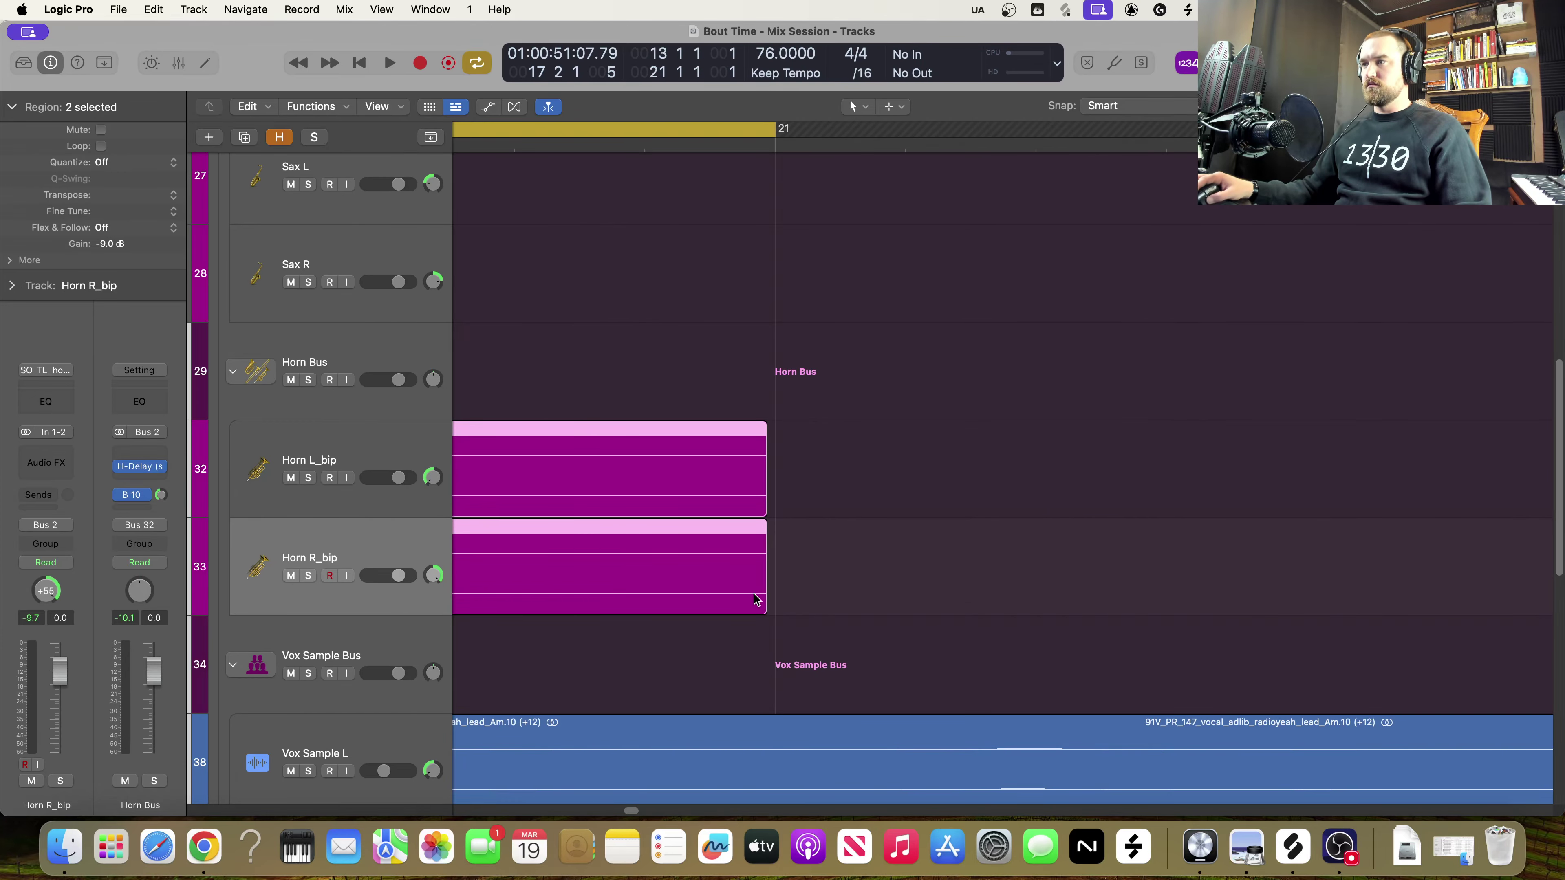
pyautogui.click(759, 599)
# Copy both horn regions directly after the originals so the copies run from bar 21 to bar 29
pyautogui.hscroll(10, 999, 605)
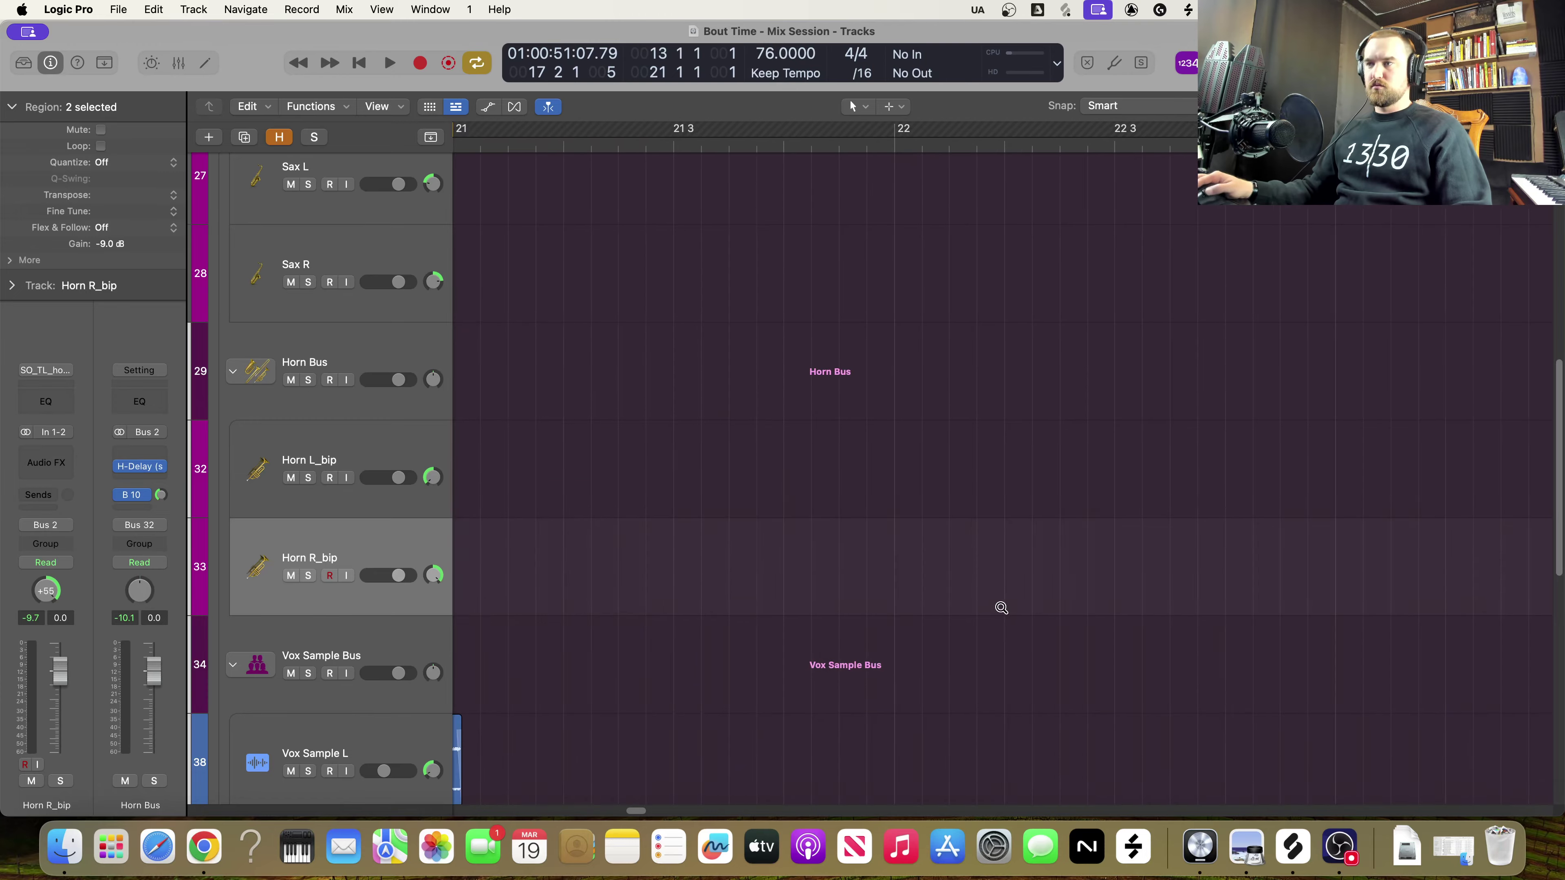
pyautogui.hscroll(-20, 998, 605)
pyautogui.hscroll(4, 907, 593)
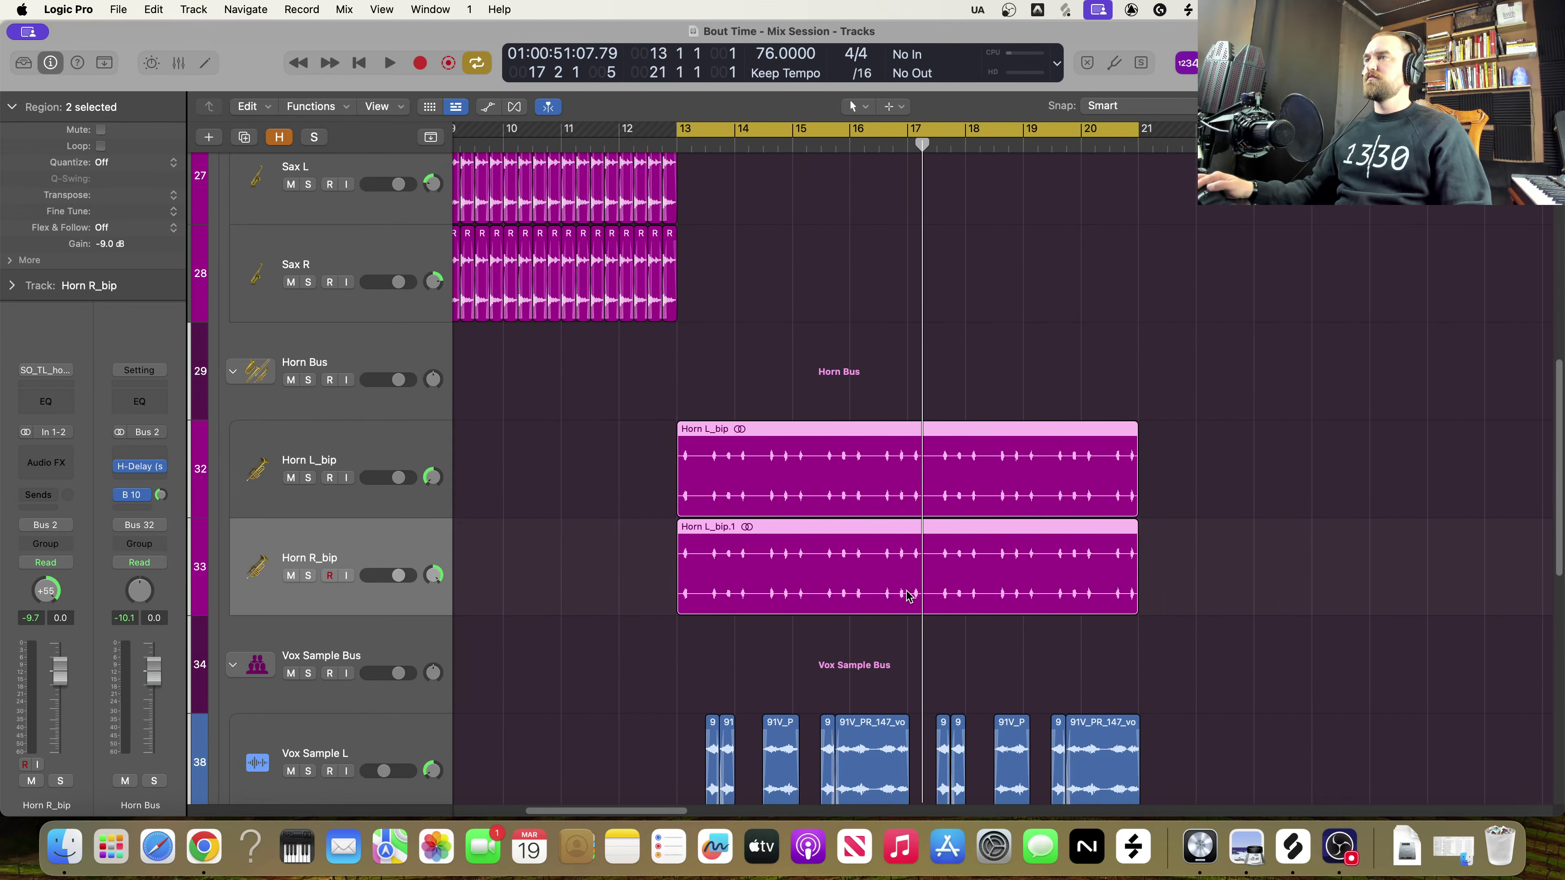
pyautogui.press('super+Left')
pyautogui.press('super+Left')
pyautogui.press('super+Left')
pyautogui.hscroll(10, 906, 593)
pyautogui.hscroll(-5, 905, 593)
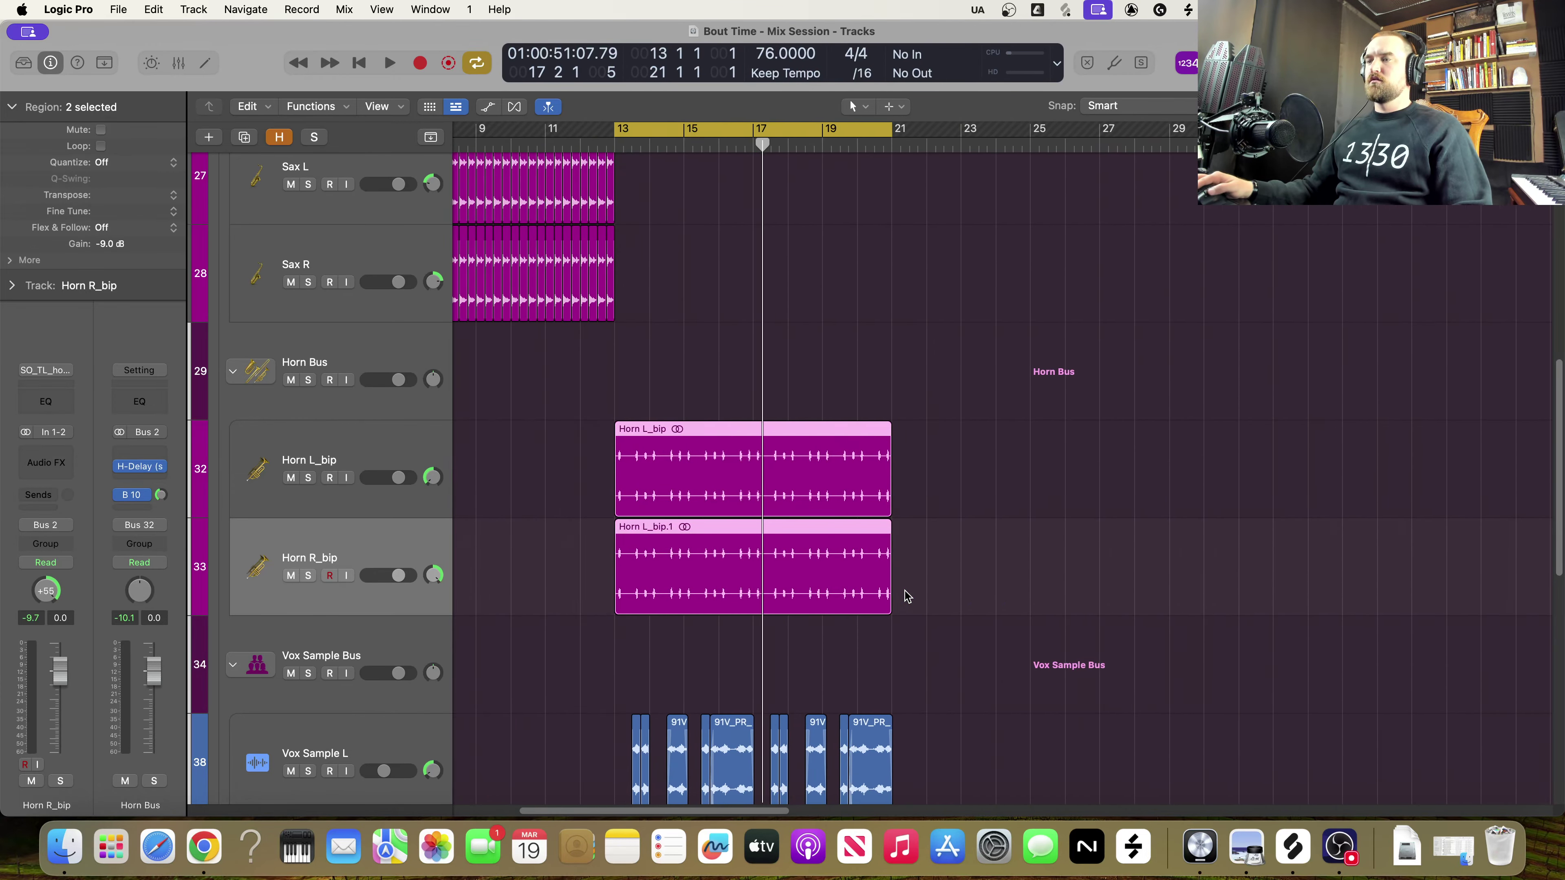
pyautogui.moveTo(715, 378); pyautogui.dragTo(774, 671)
pyautogui.moveTo(675, 568); pyautogui.dragTo(970, 599)
pyautogui.click(1046, 721)
# Turn off cycle playback and expand the Brass Bus and Drum Bus stacks to review the arrangement
pyautogui.scroll(-3, 1027, 713)
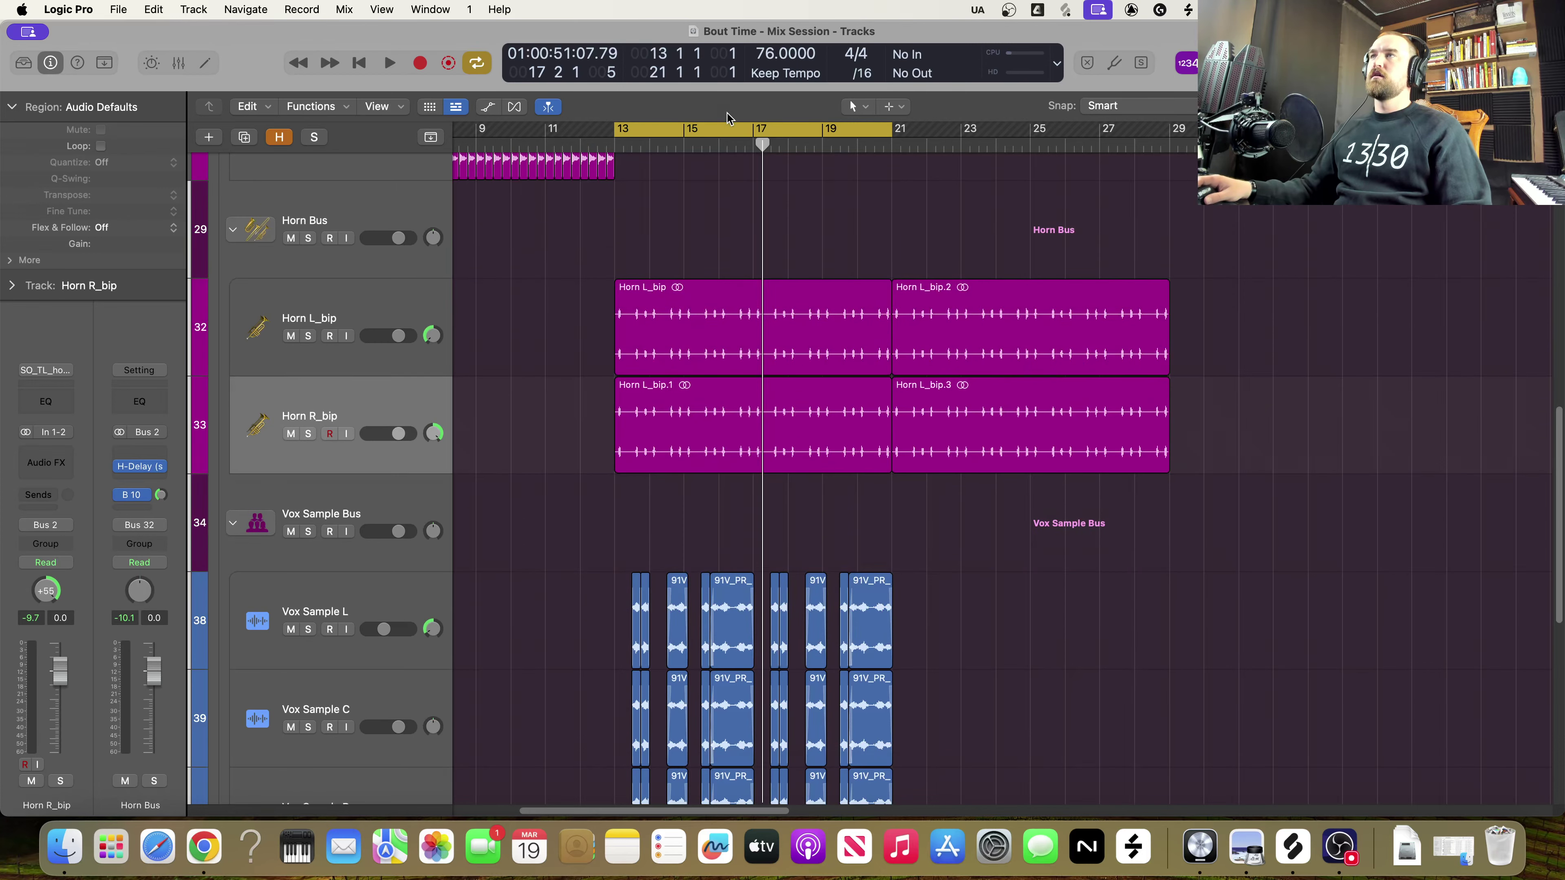
pyautogui.click(724, 126)
pyautogui.scroll(10, 902, 610)
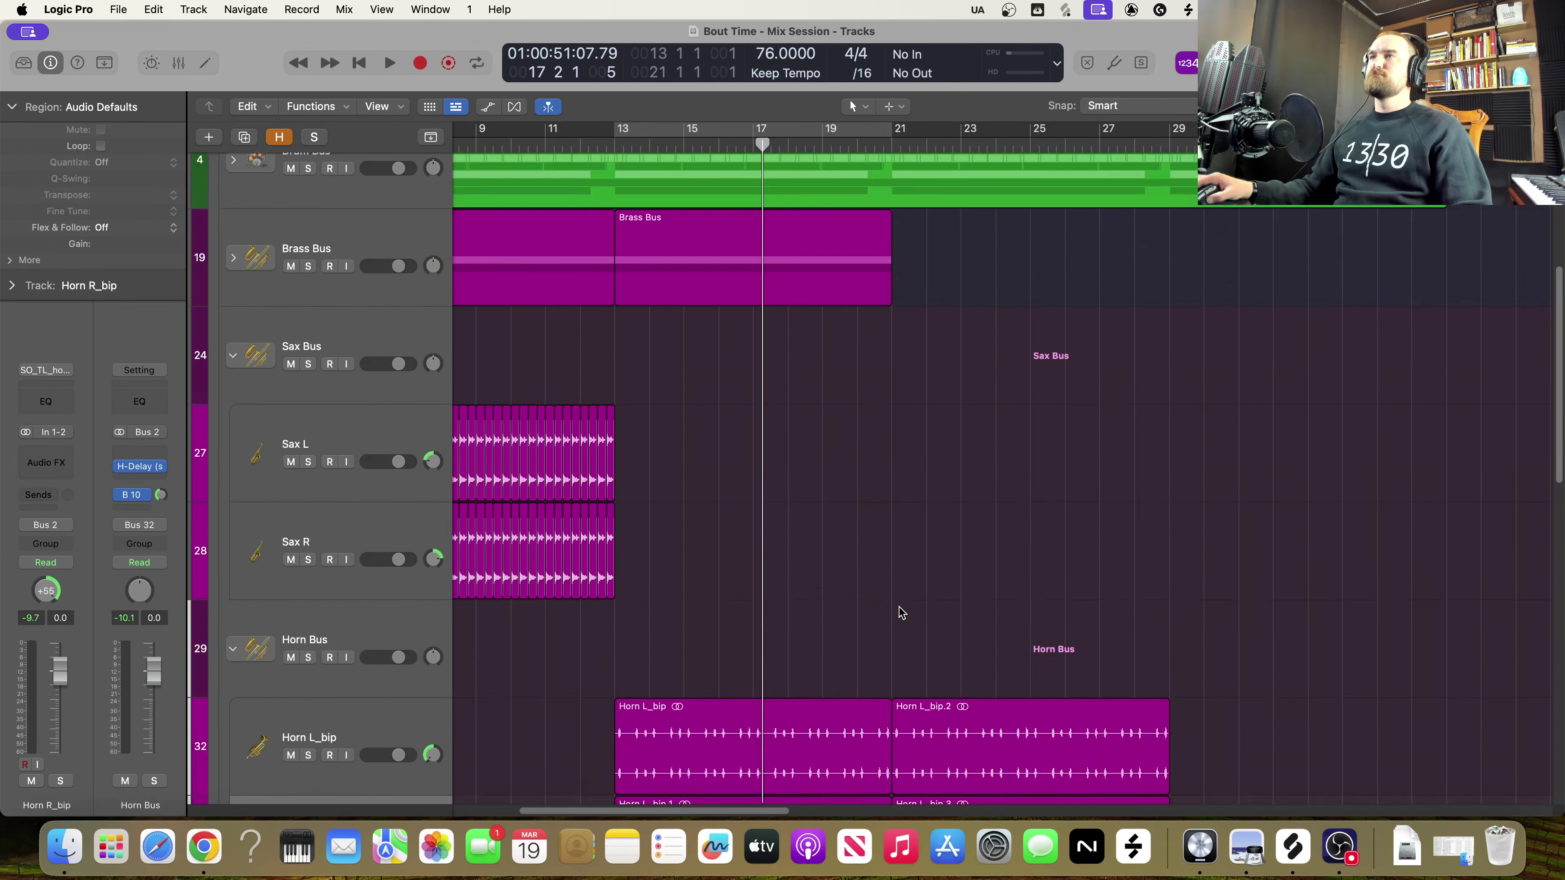
pyautogui.click(233, 344)
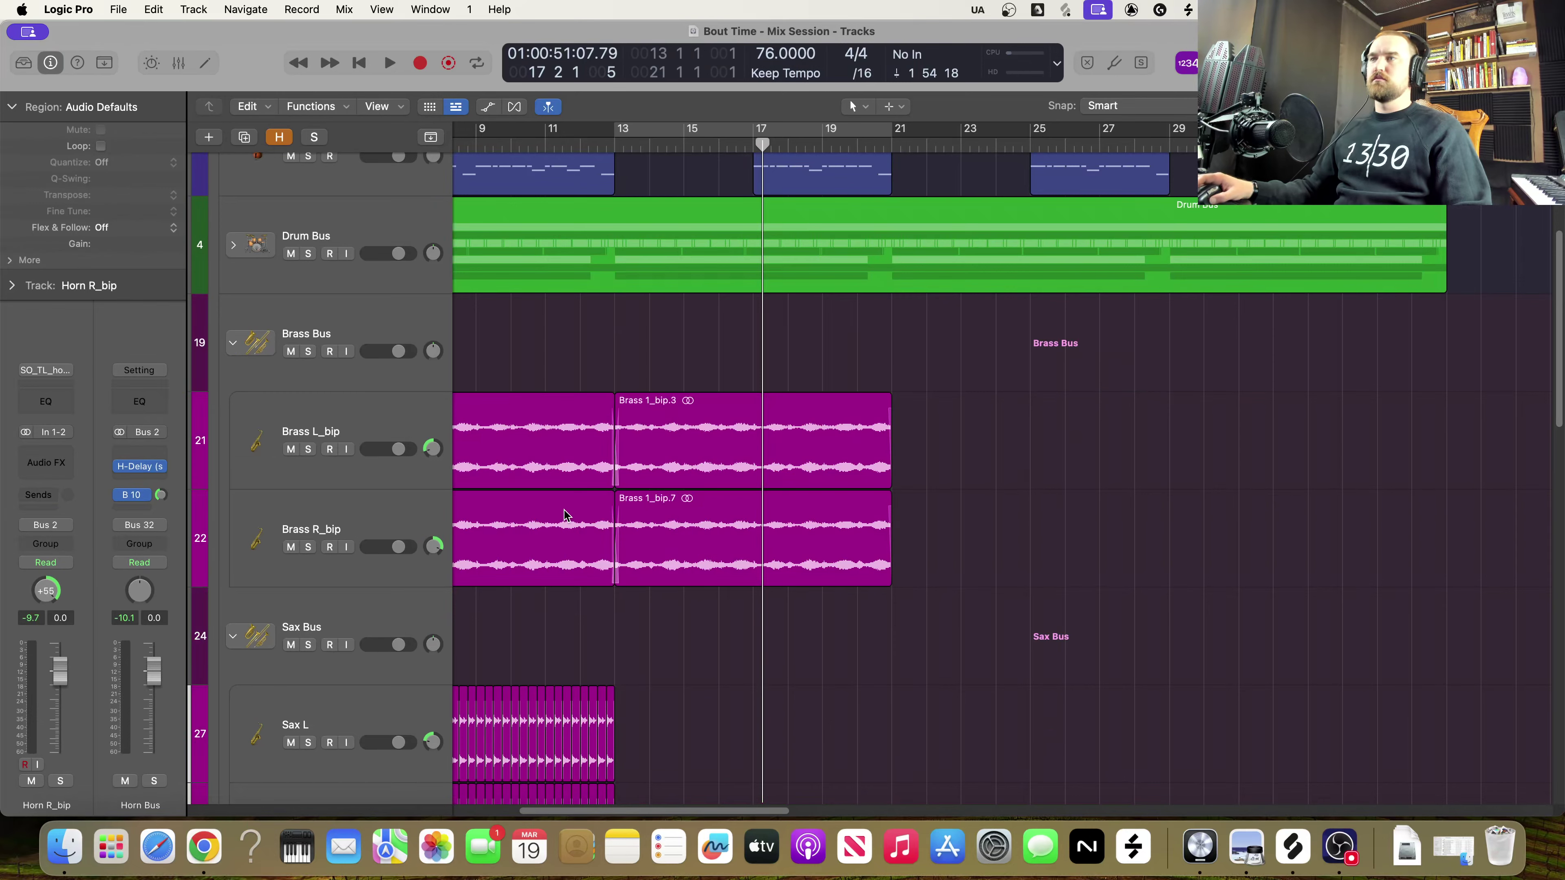
pyautogui.scroll(1, 666, 568)
pyautogui.scroll(1, 447, 450)
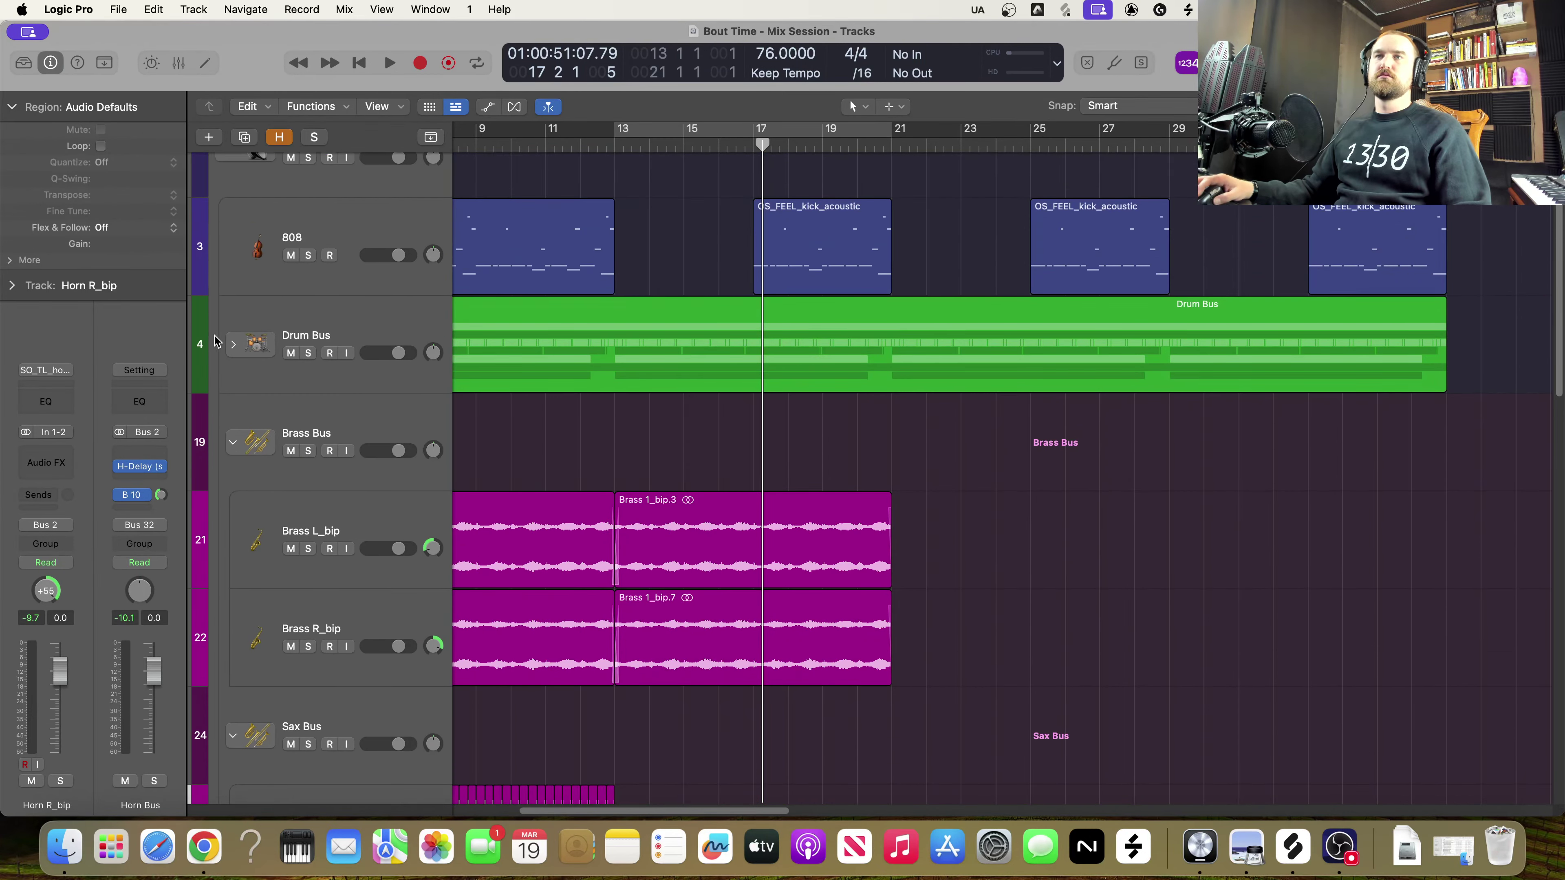
pyautogui.click(235, 348)
pyautogui.scroll(1, 346, 430)
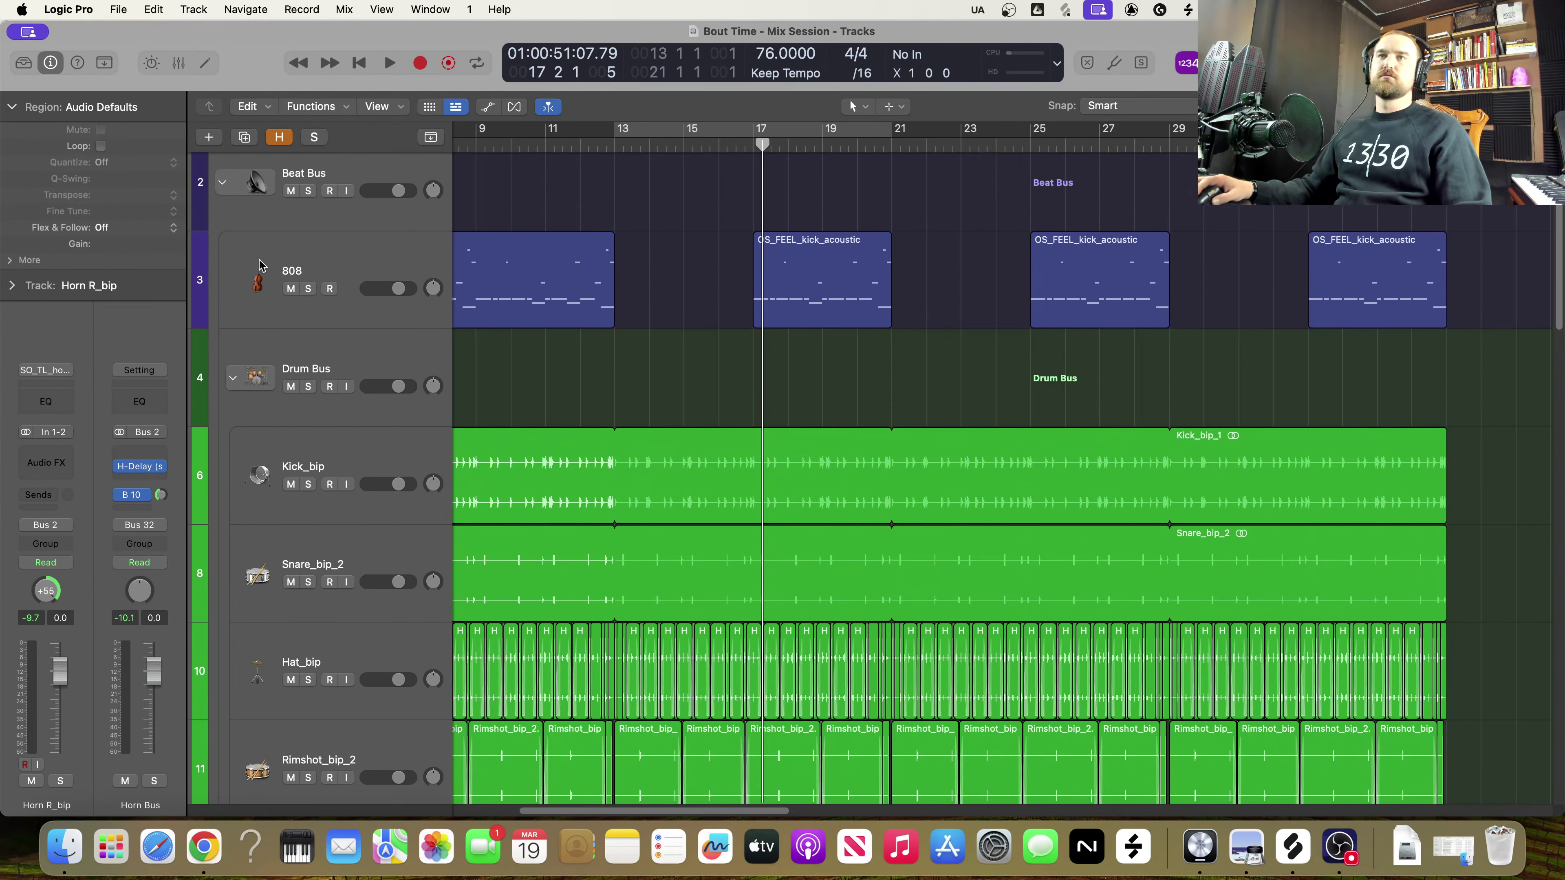
pyautogui.scroll(2, 448, 433)
pyautogui.scroll(-5, 932, 573)
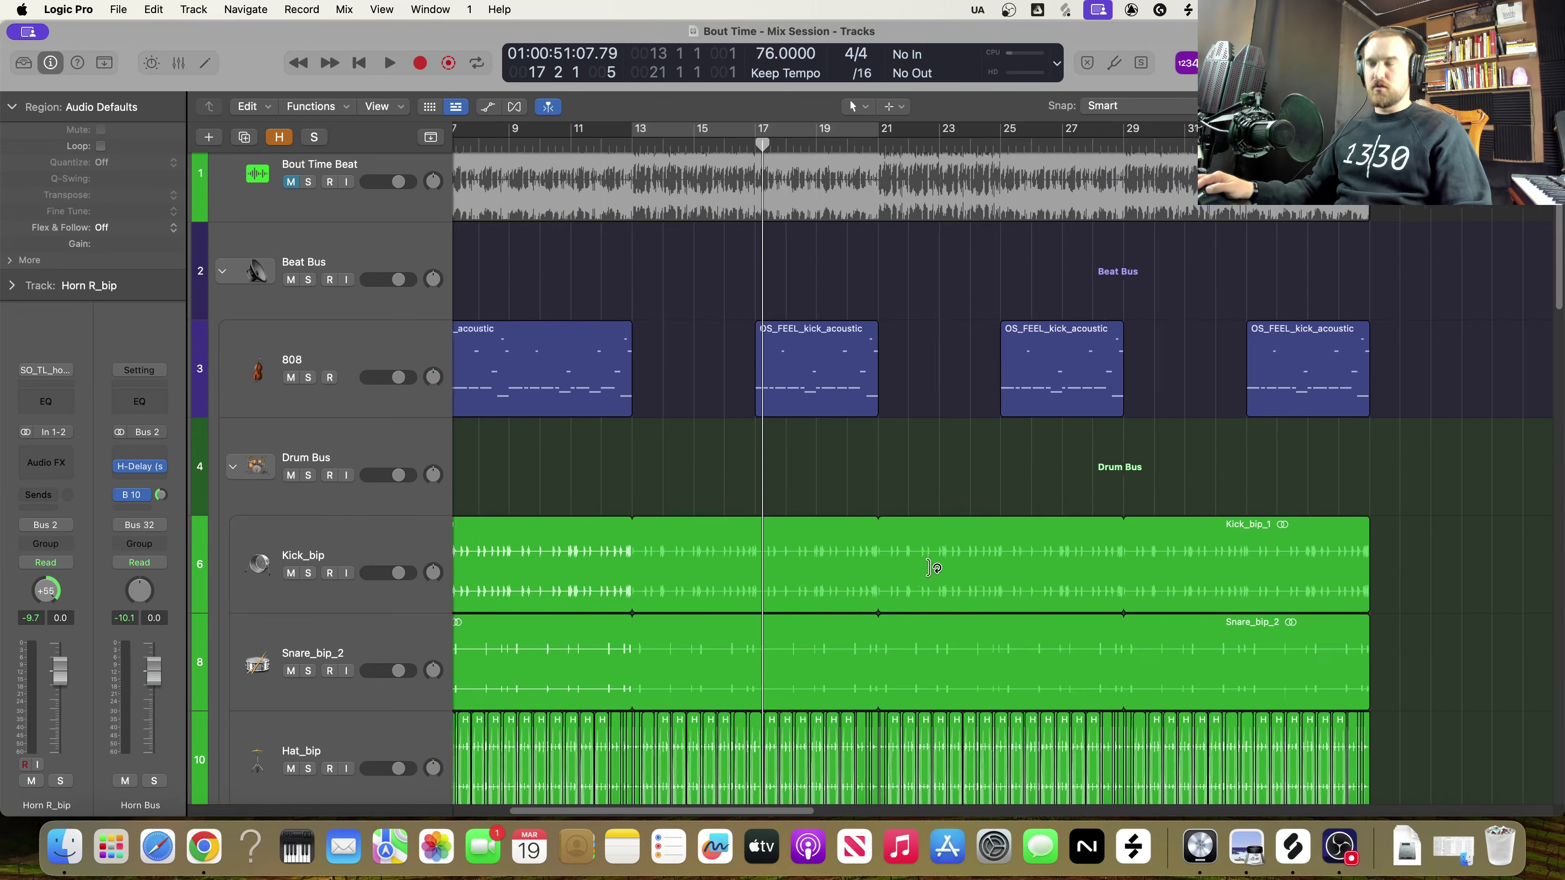
pyautogui.scroll(5, 863, 552)
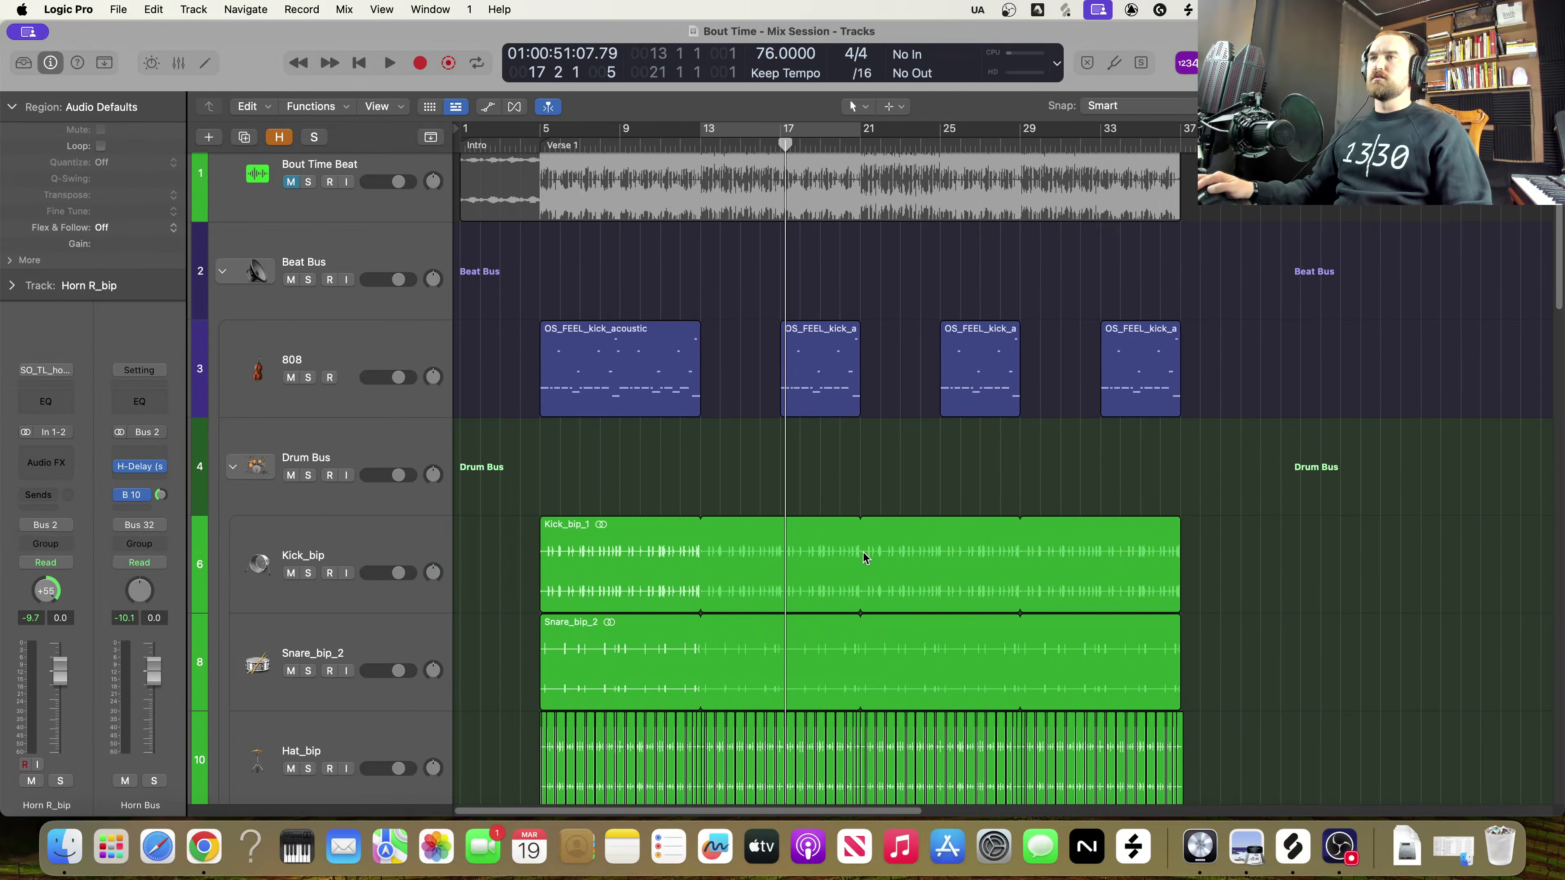
pyautogui.hscroll(-3, 864, 556)
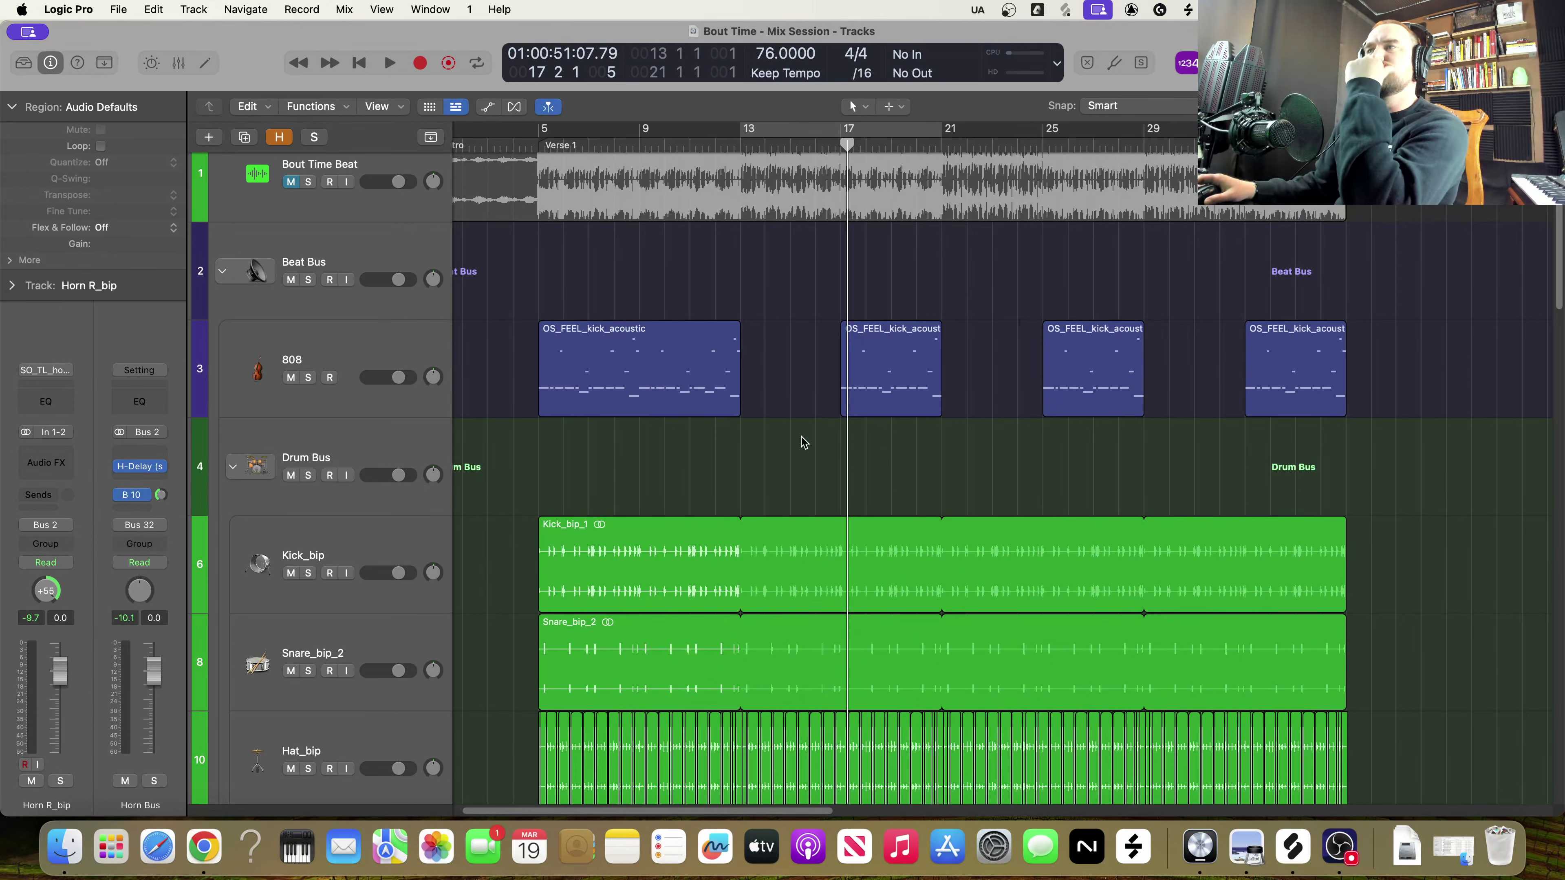
# Open the first 808 region's notes for inspection, deselect it, and start playback from bar 5
pyautogui.doubleClick(626, 383)
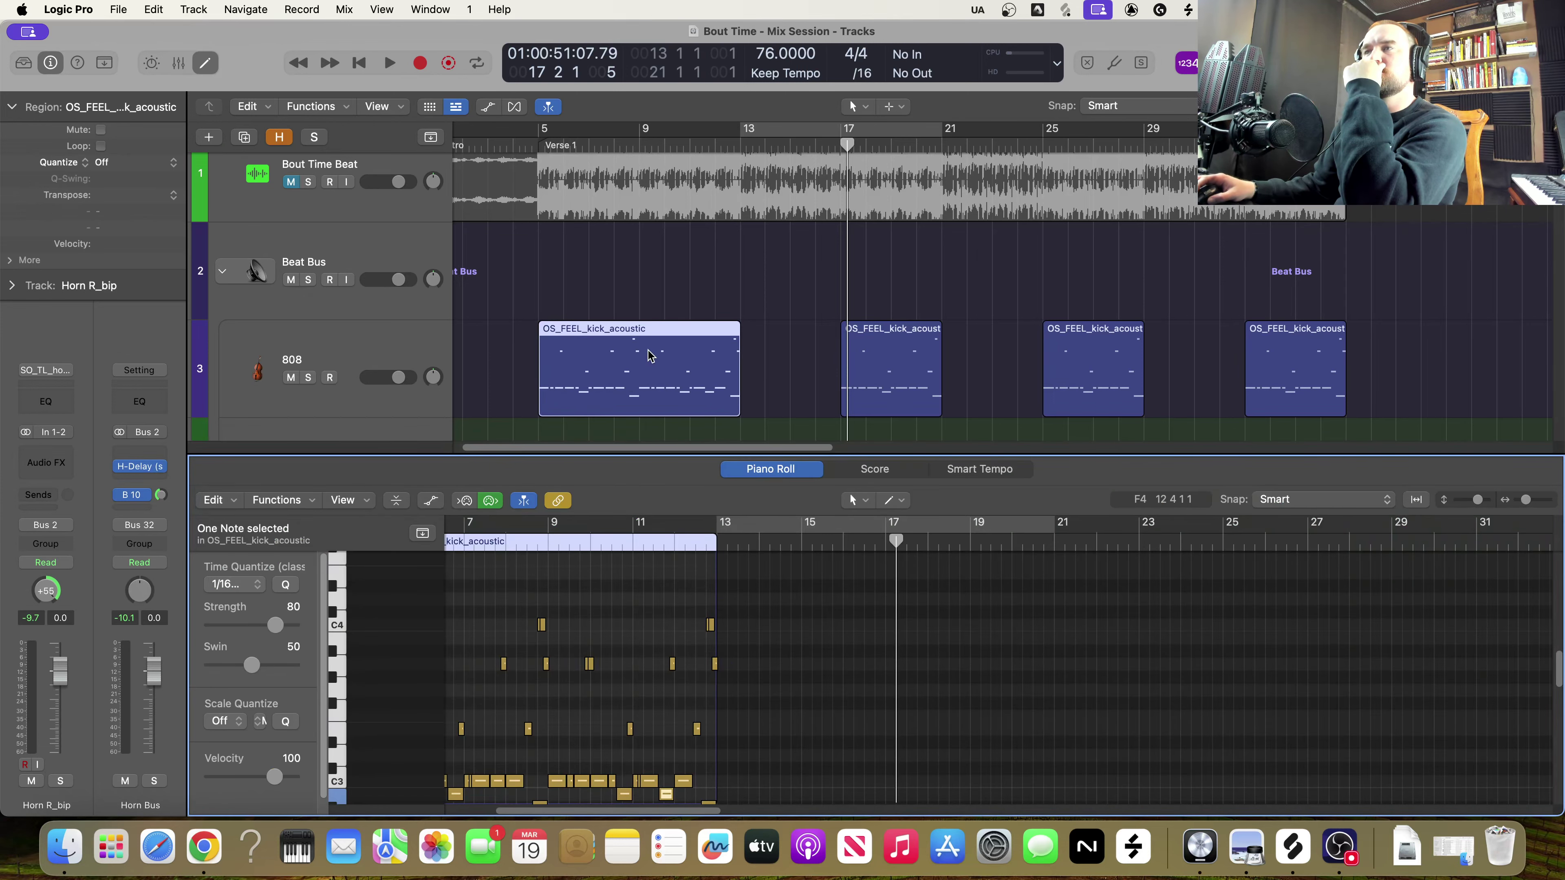
pyautogui.click(649, 296)
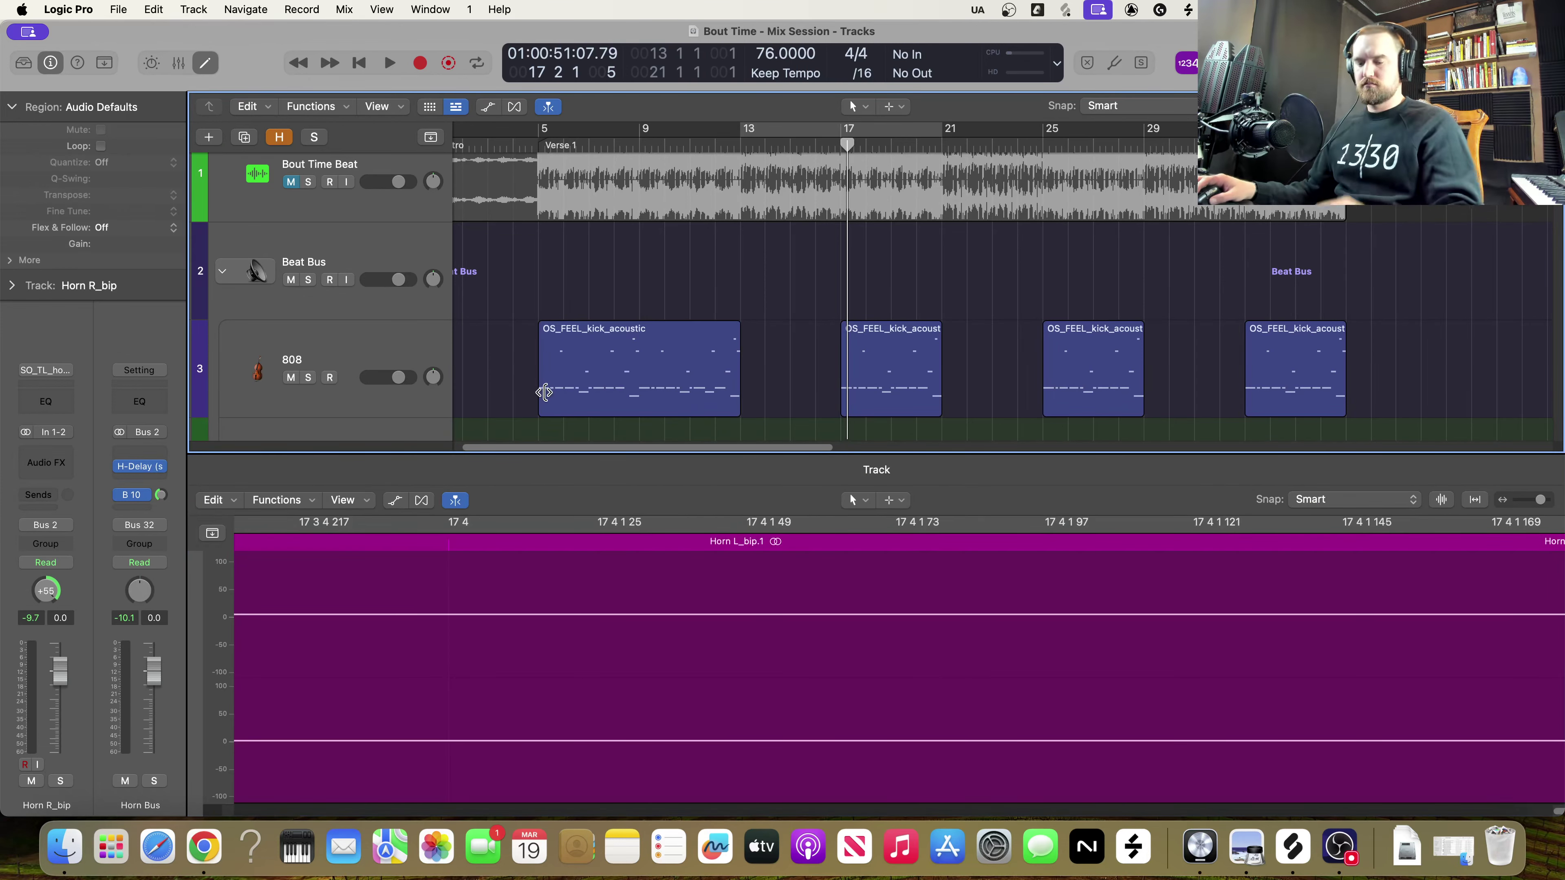
pyautogui.click(539, 140)
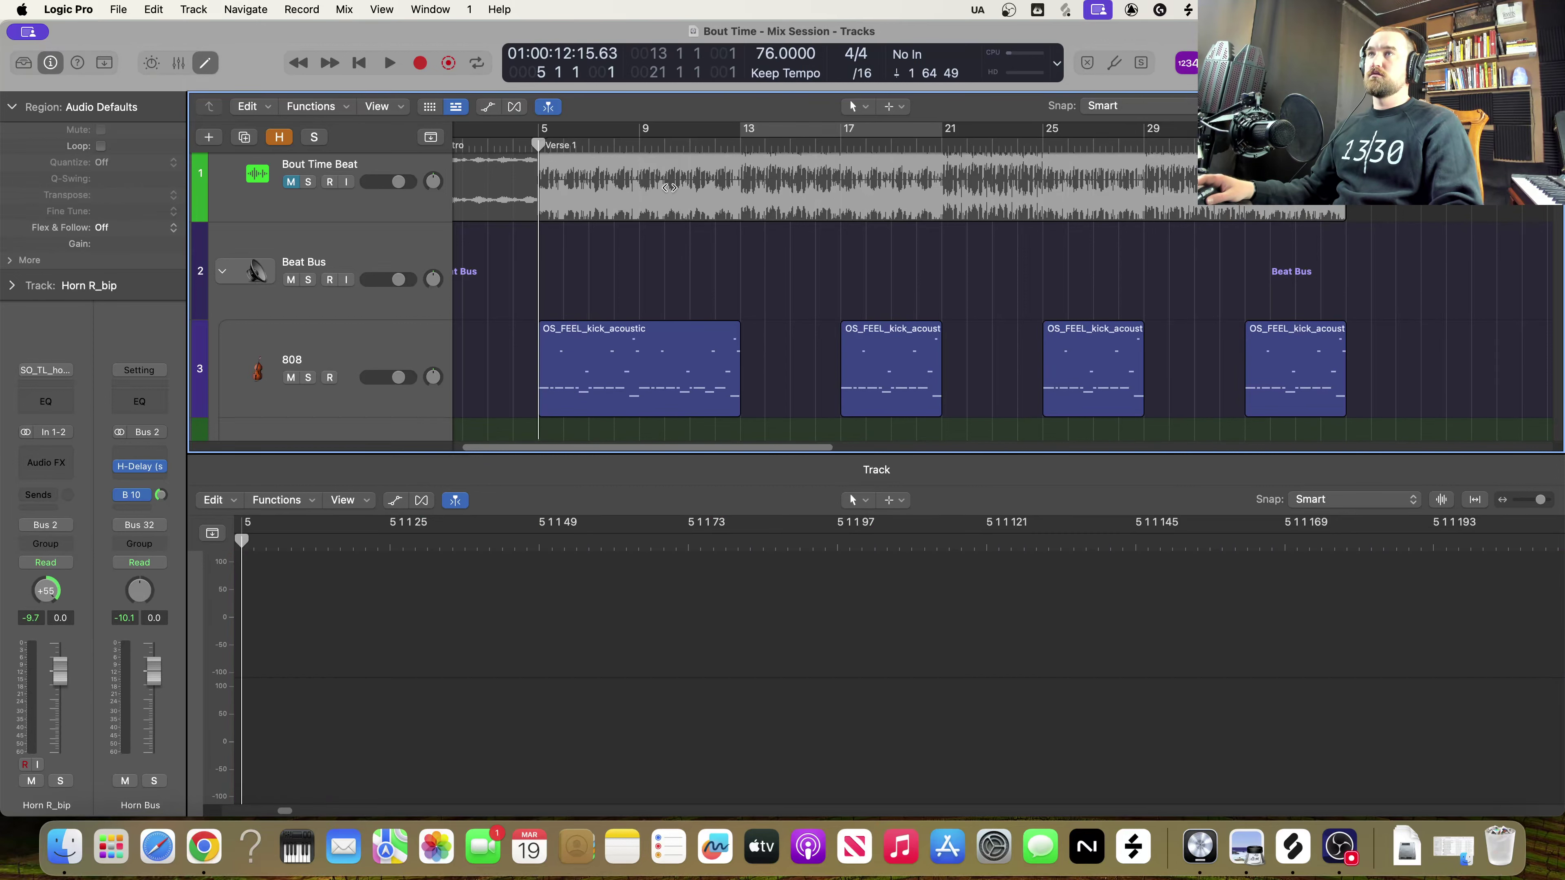
pyautogui.press('space')
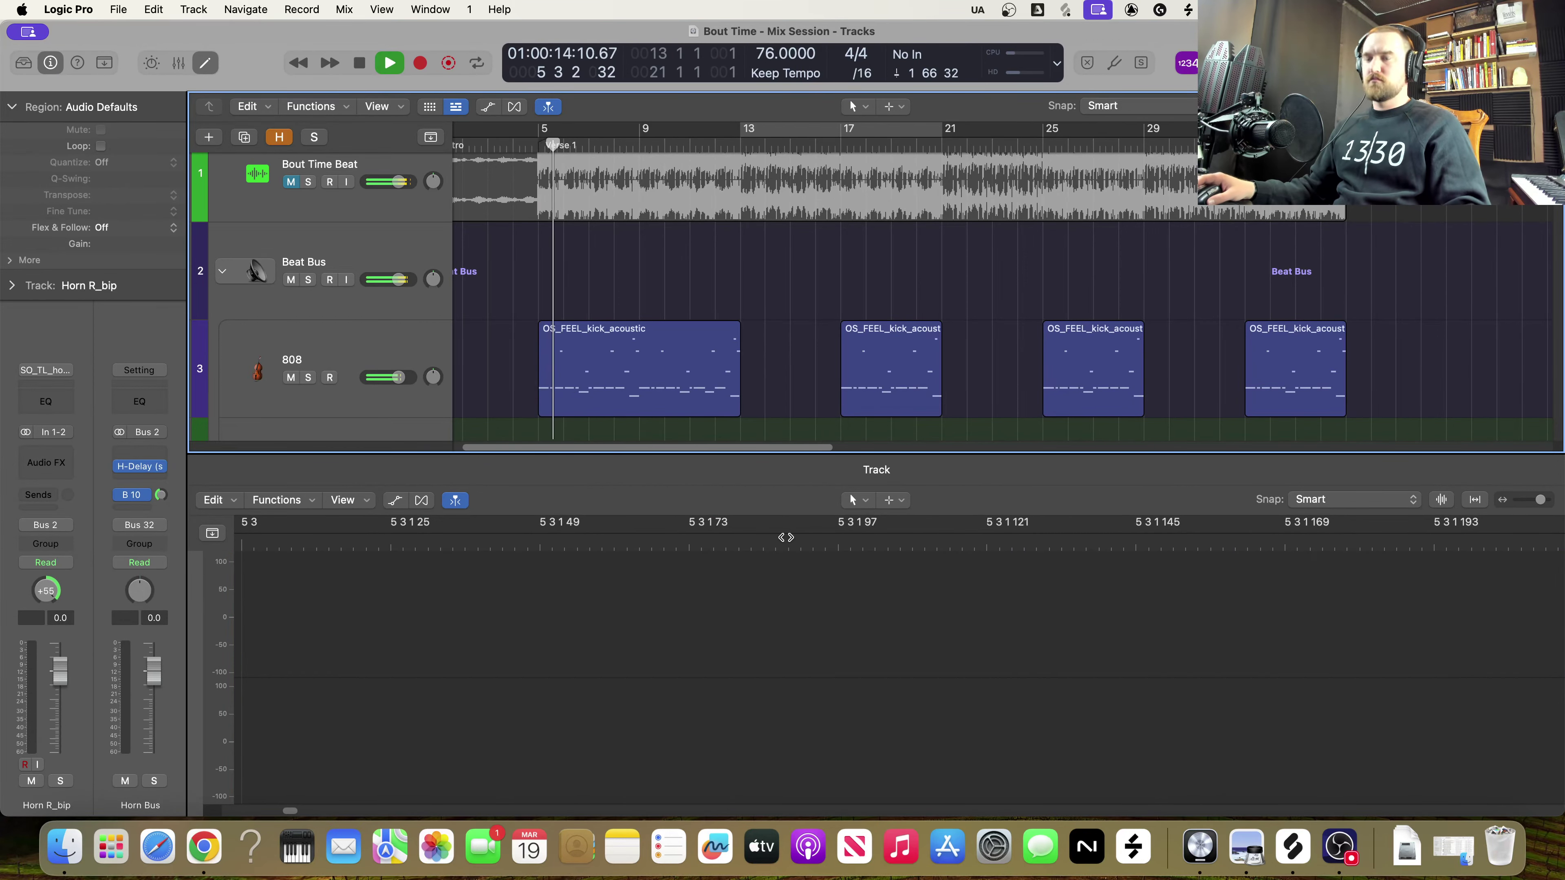
# Close the editor pane, listen to the 808 and drum parts through to bar 19, and stop playback
pyautogui.press('p')
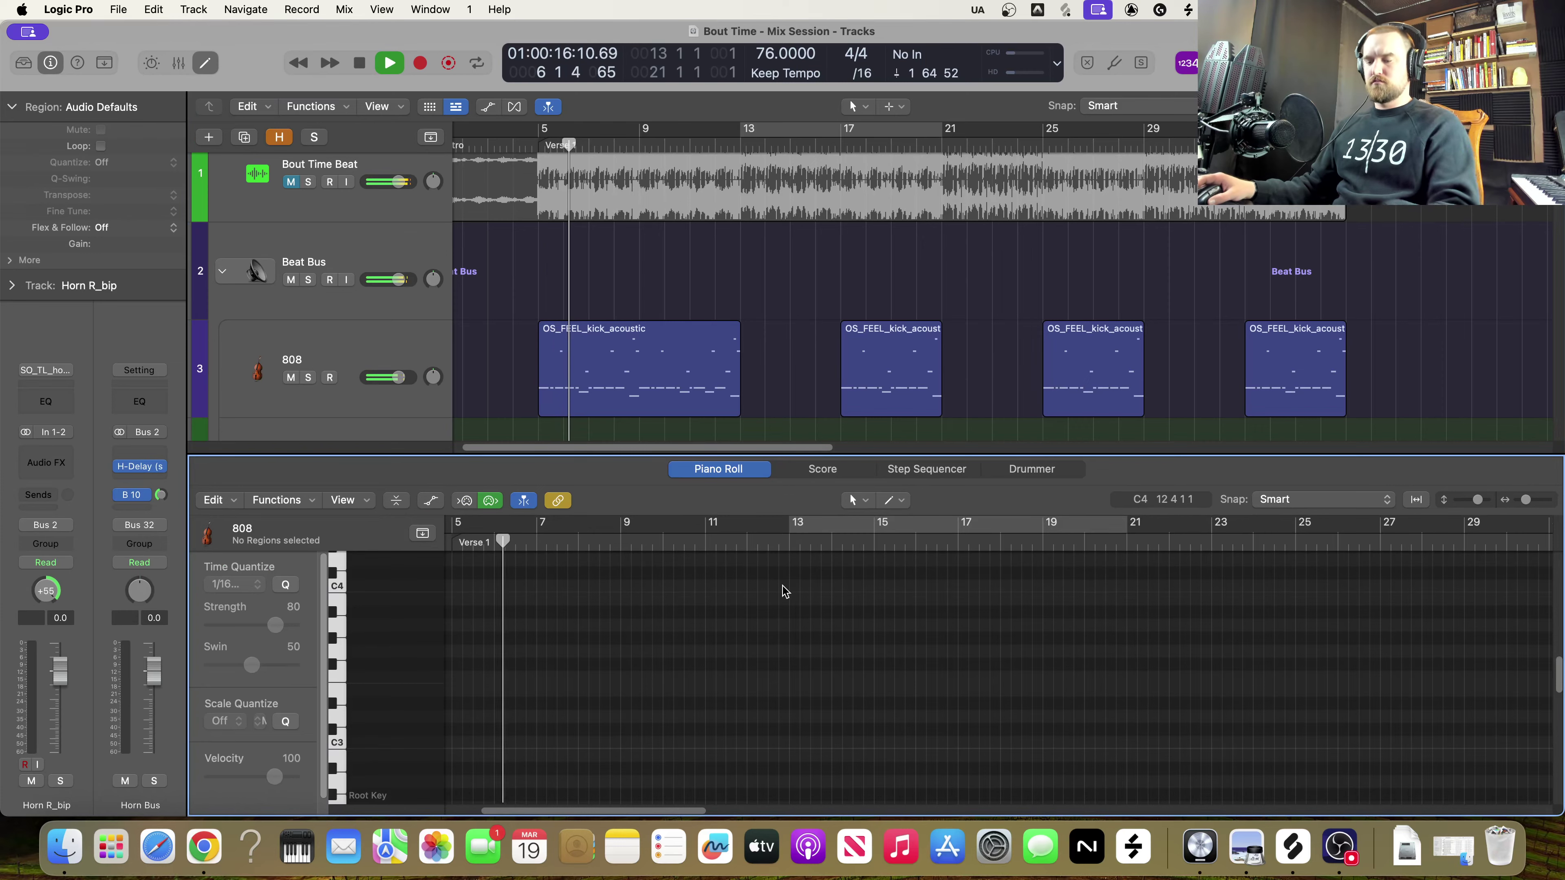
pyautogui.press('p')
pyautogui.scroll(-2, 810, 646)
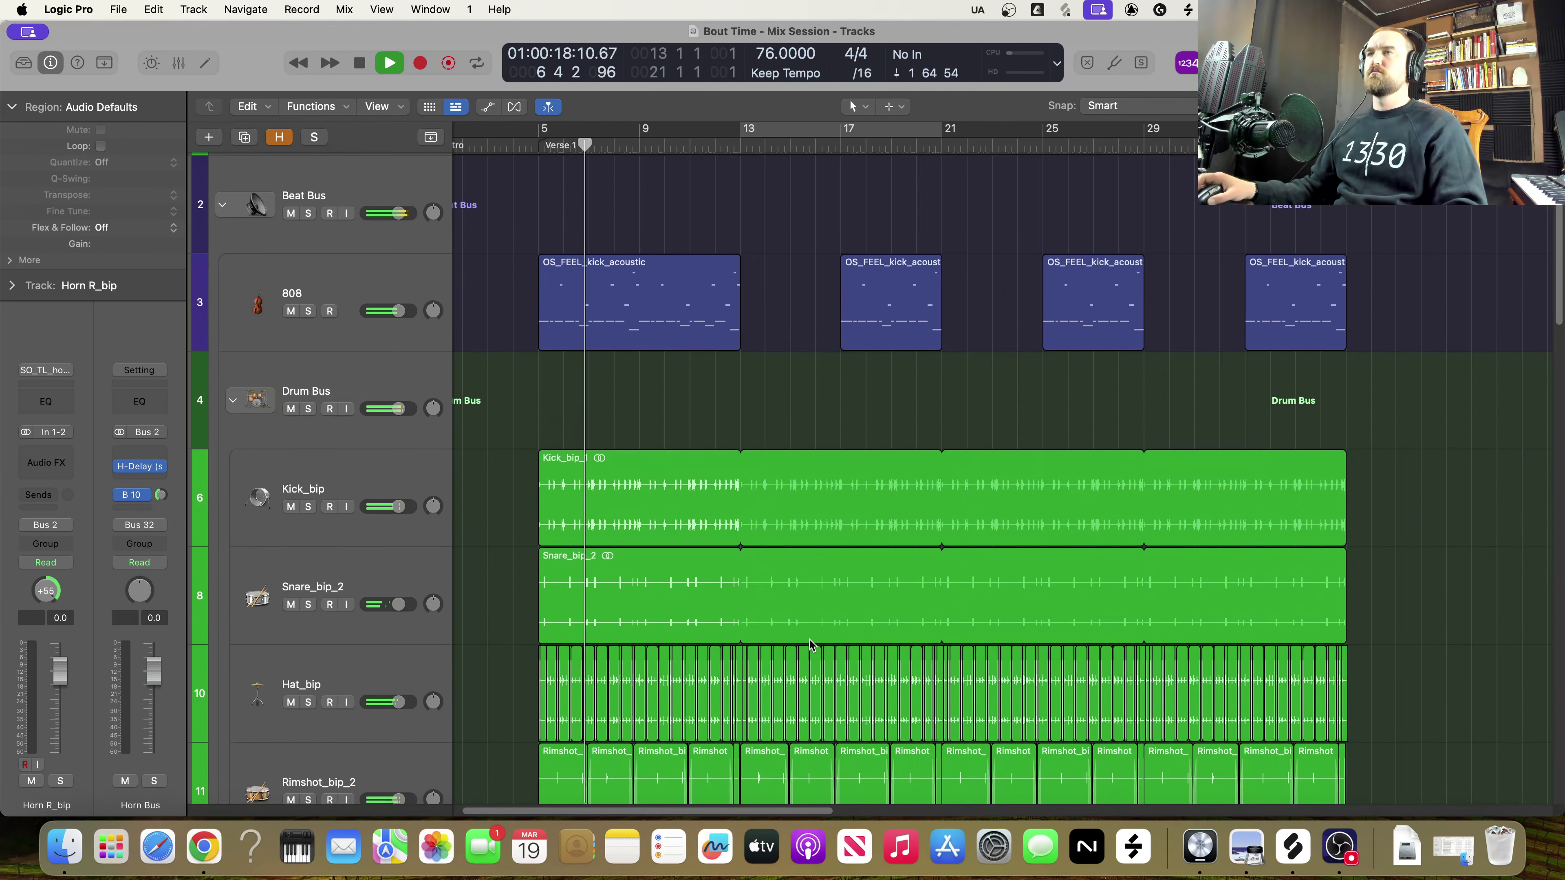
pyautogui.scroll(-1, 811, 645)
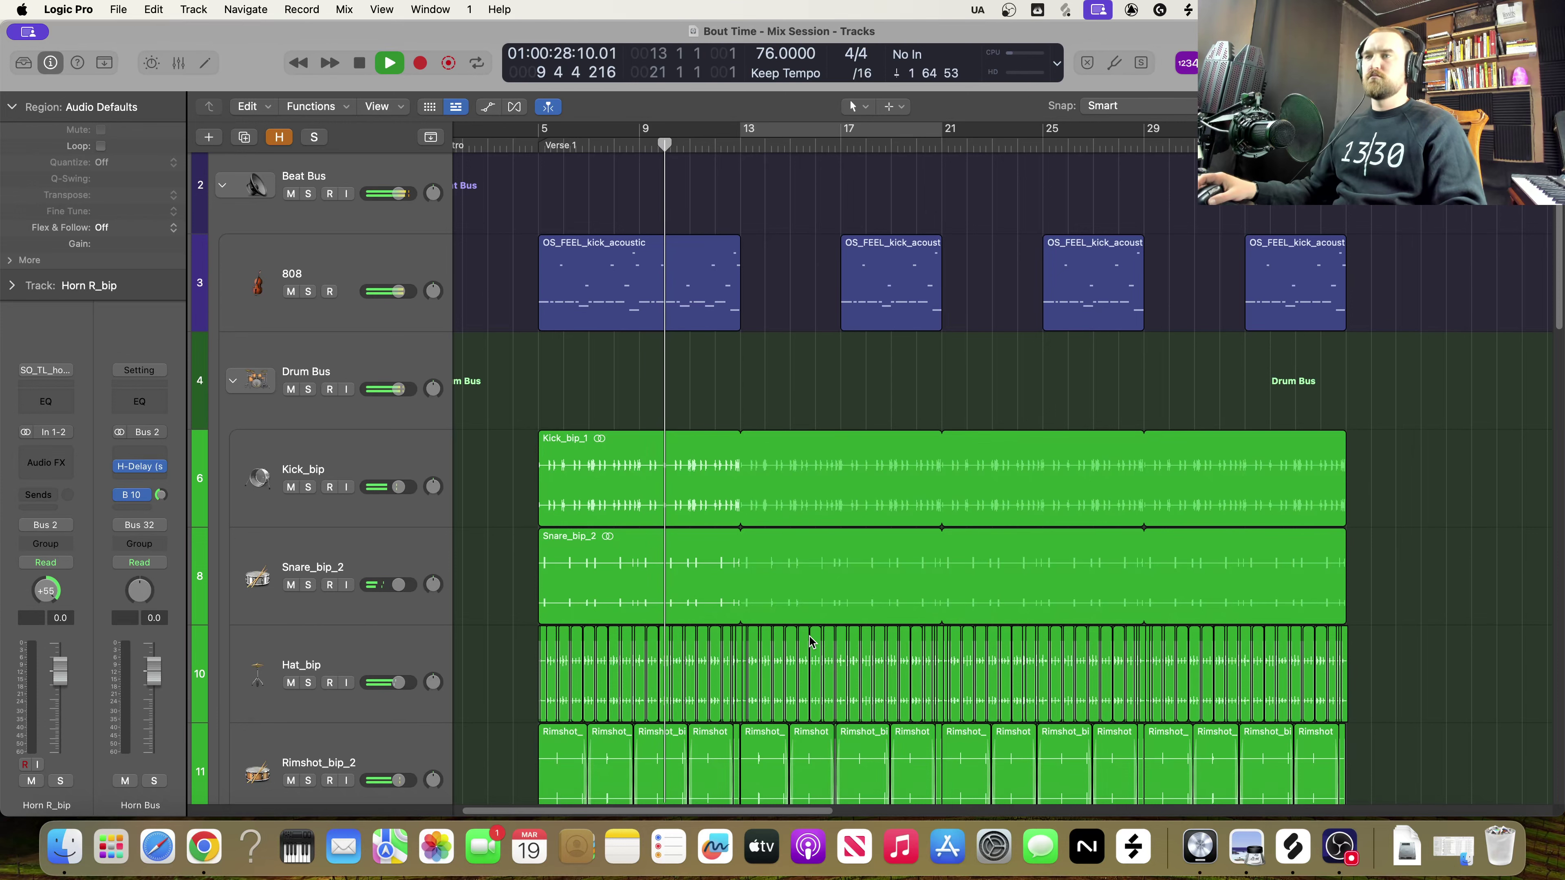
pyautogui.scroll(-1, 810, 641)
pyautogui.scroll(-1, 810, 641)
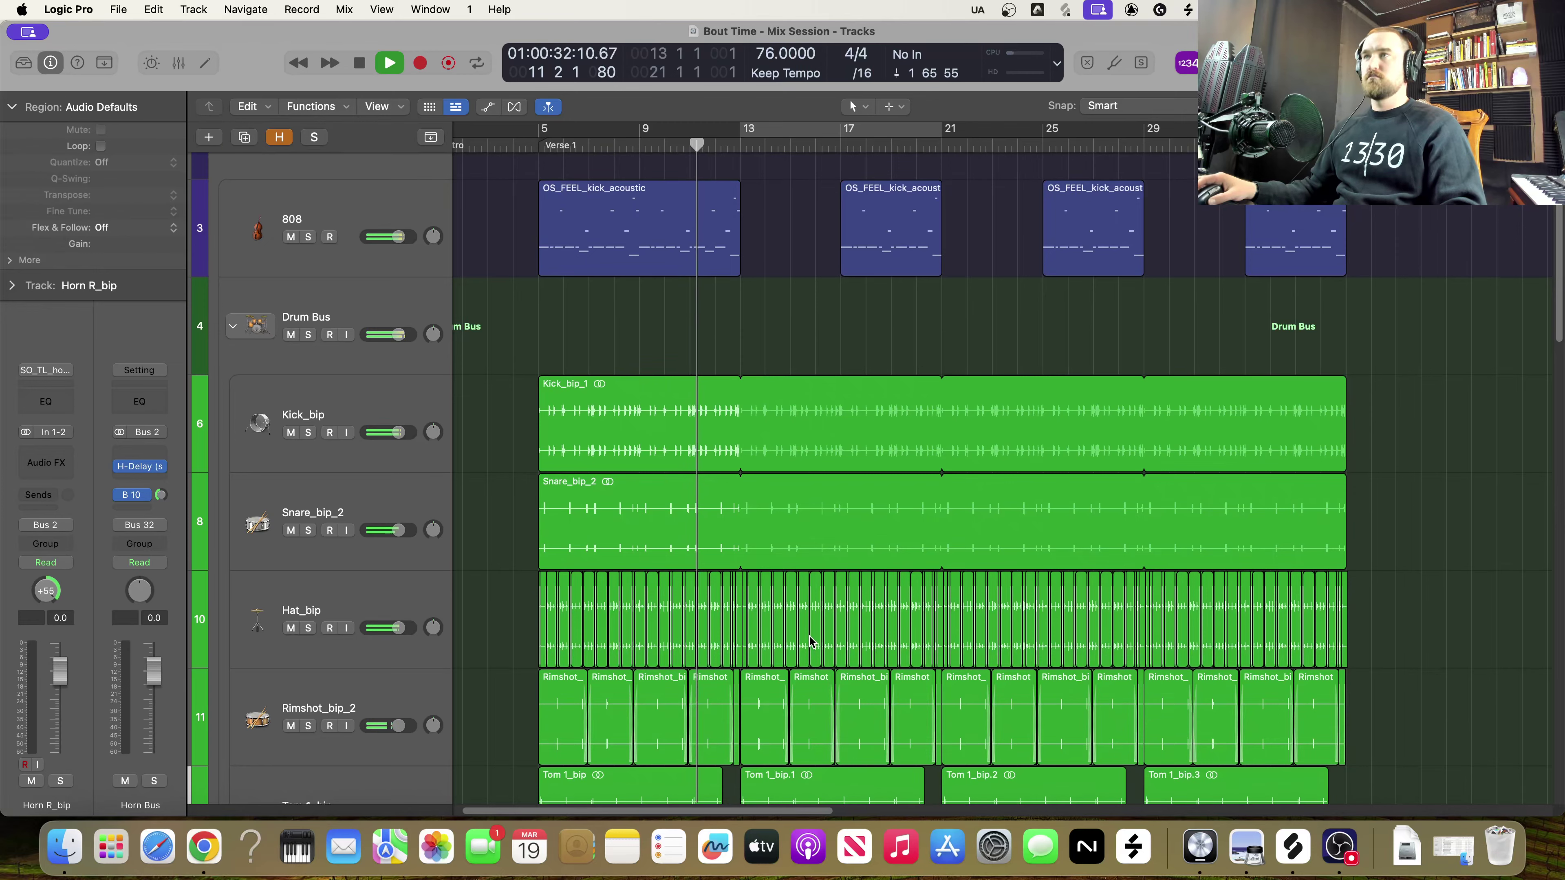
pyautogui.scroll(1, 810, 642)
pyautogui.scroll(-1, 810, 641)
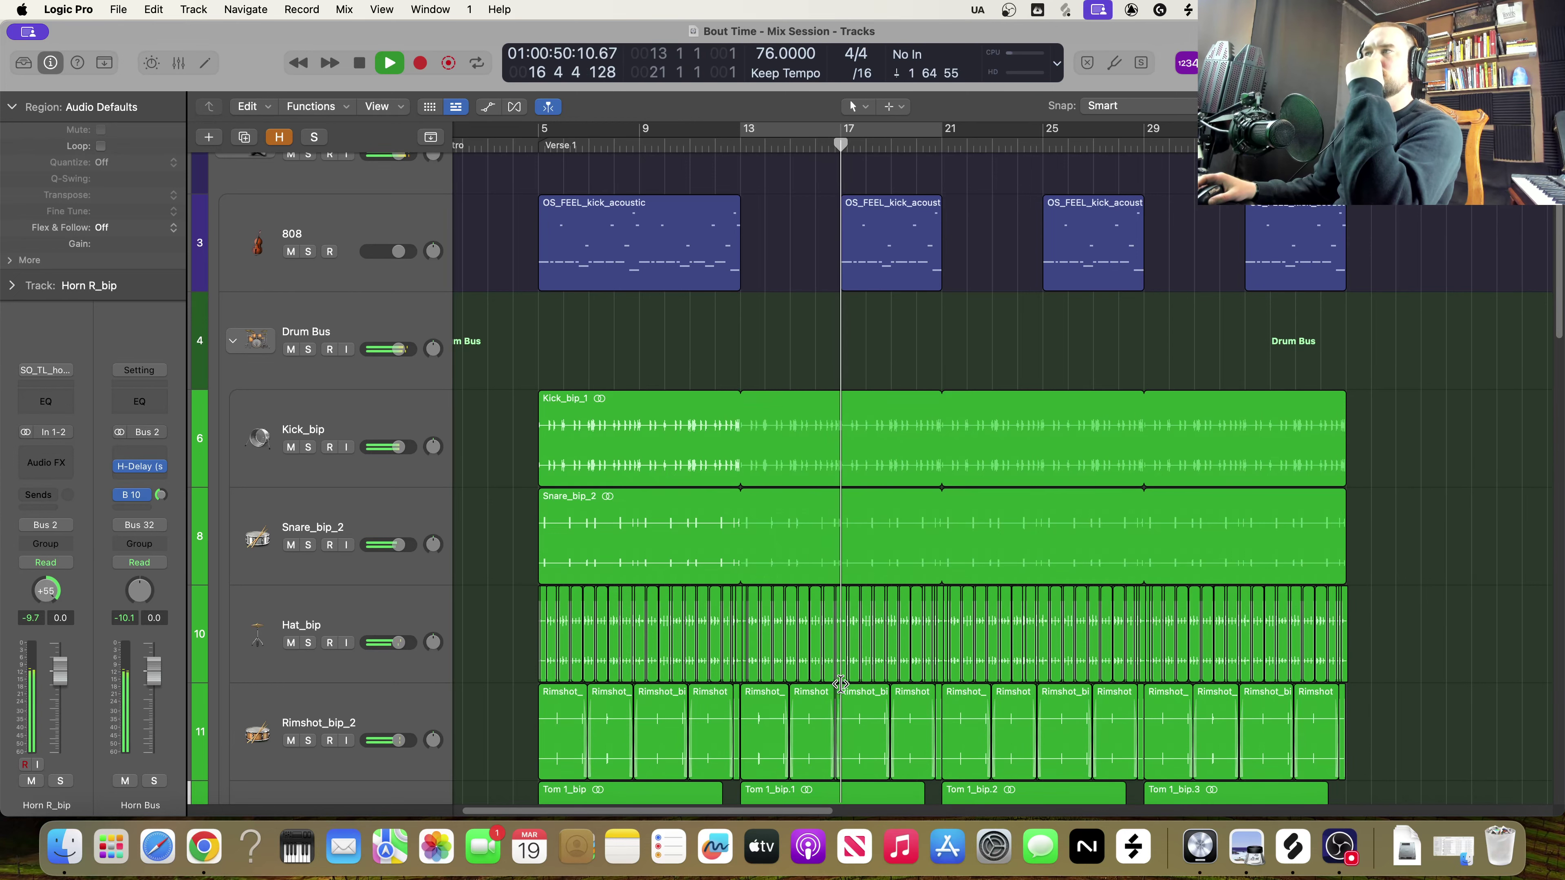
pyautogui.scroll(-1, 842, 686)
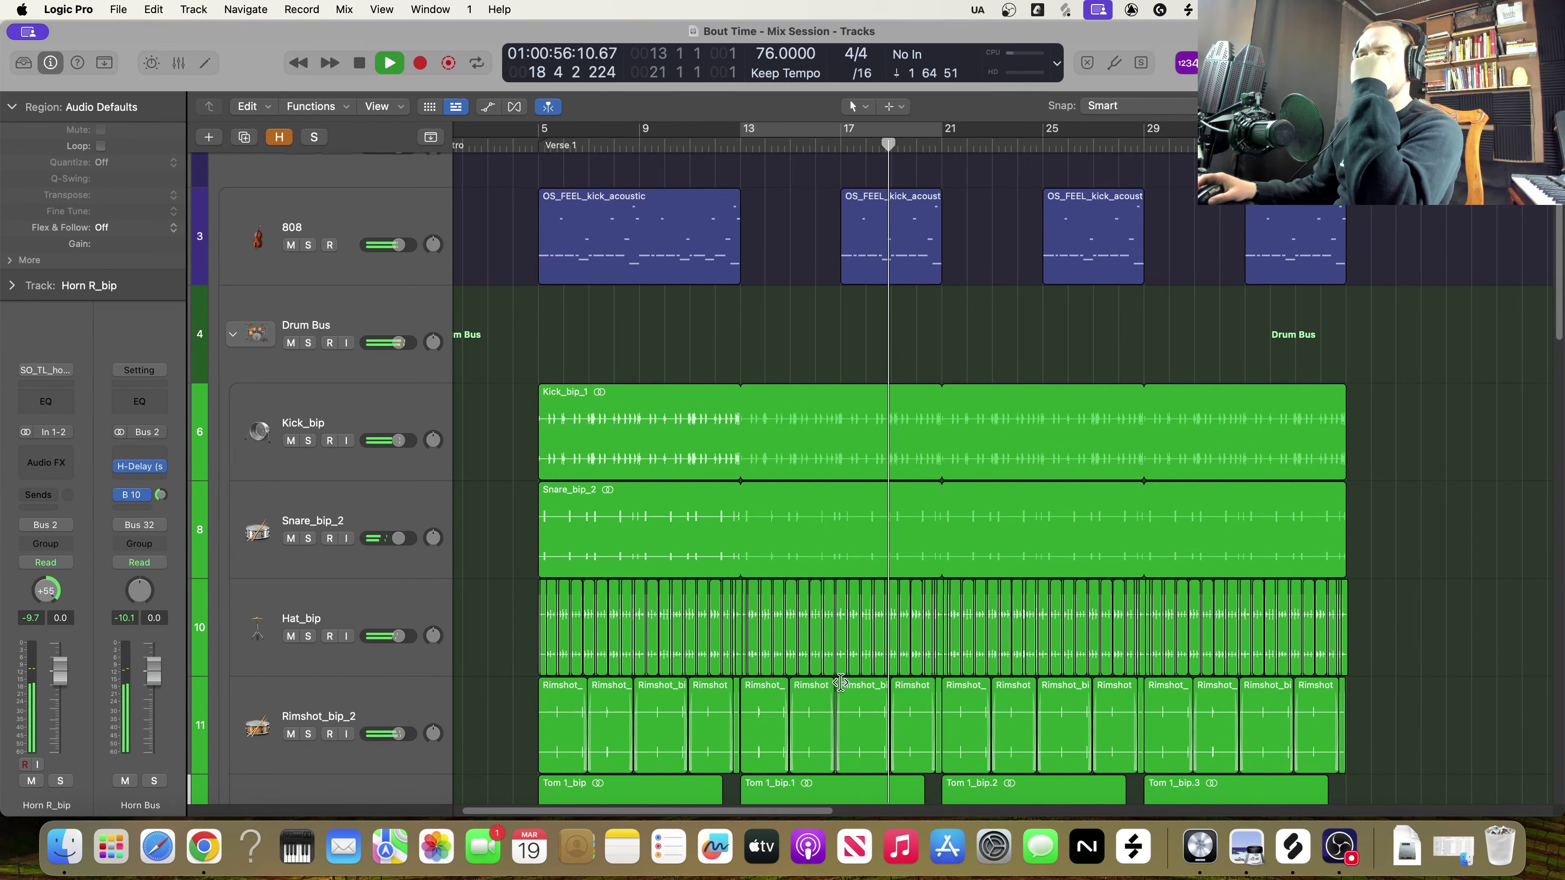
pyautogui.scroll(1, 839, 684)
pyautogui.press('space')
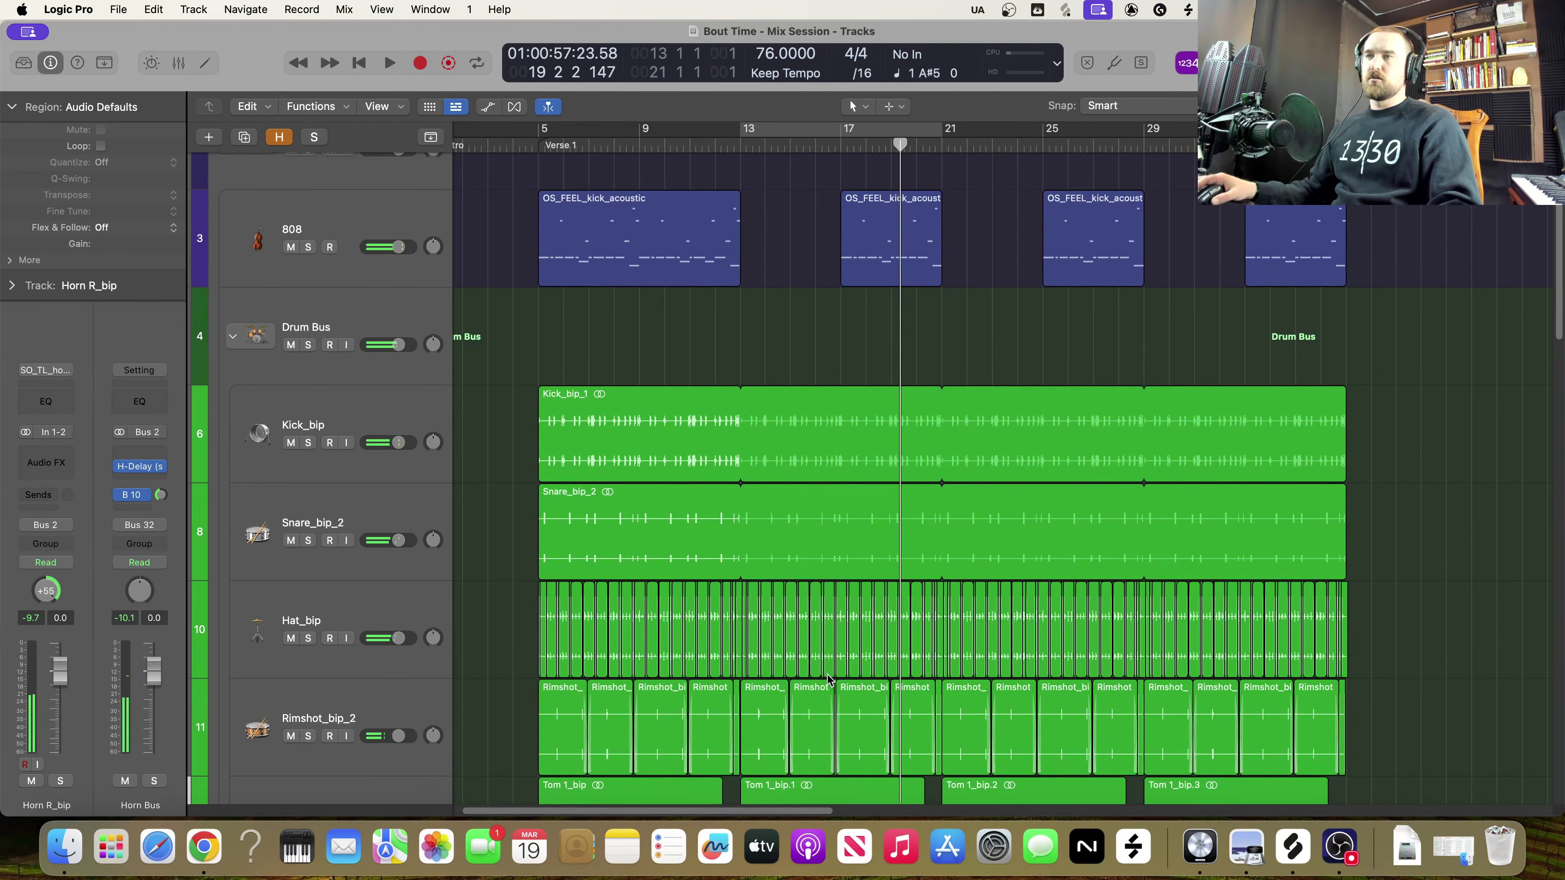
# Look through the drum tracks and select the Snare_bip_2 track
pyautogui.scroll(-5, 770, 639)
pyautogui.scroll(6, 719, 622)
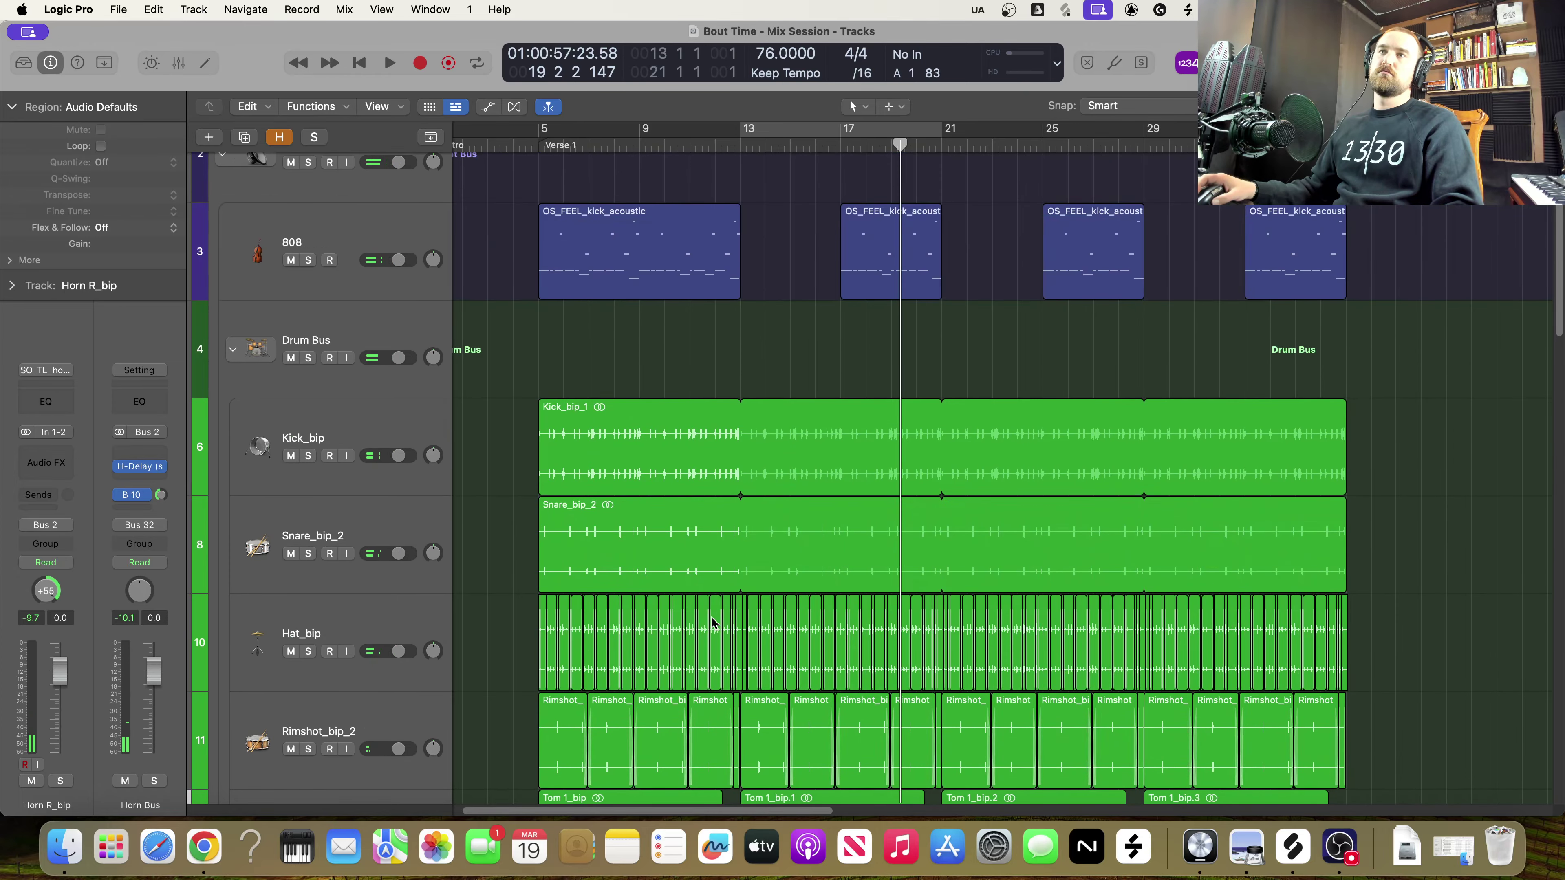
pyautogui.scroll(-5, 715, 623)
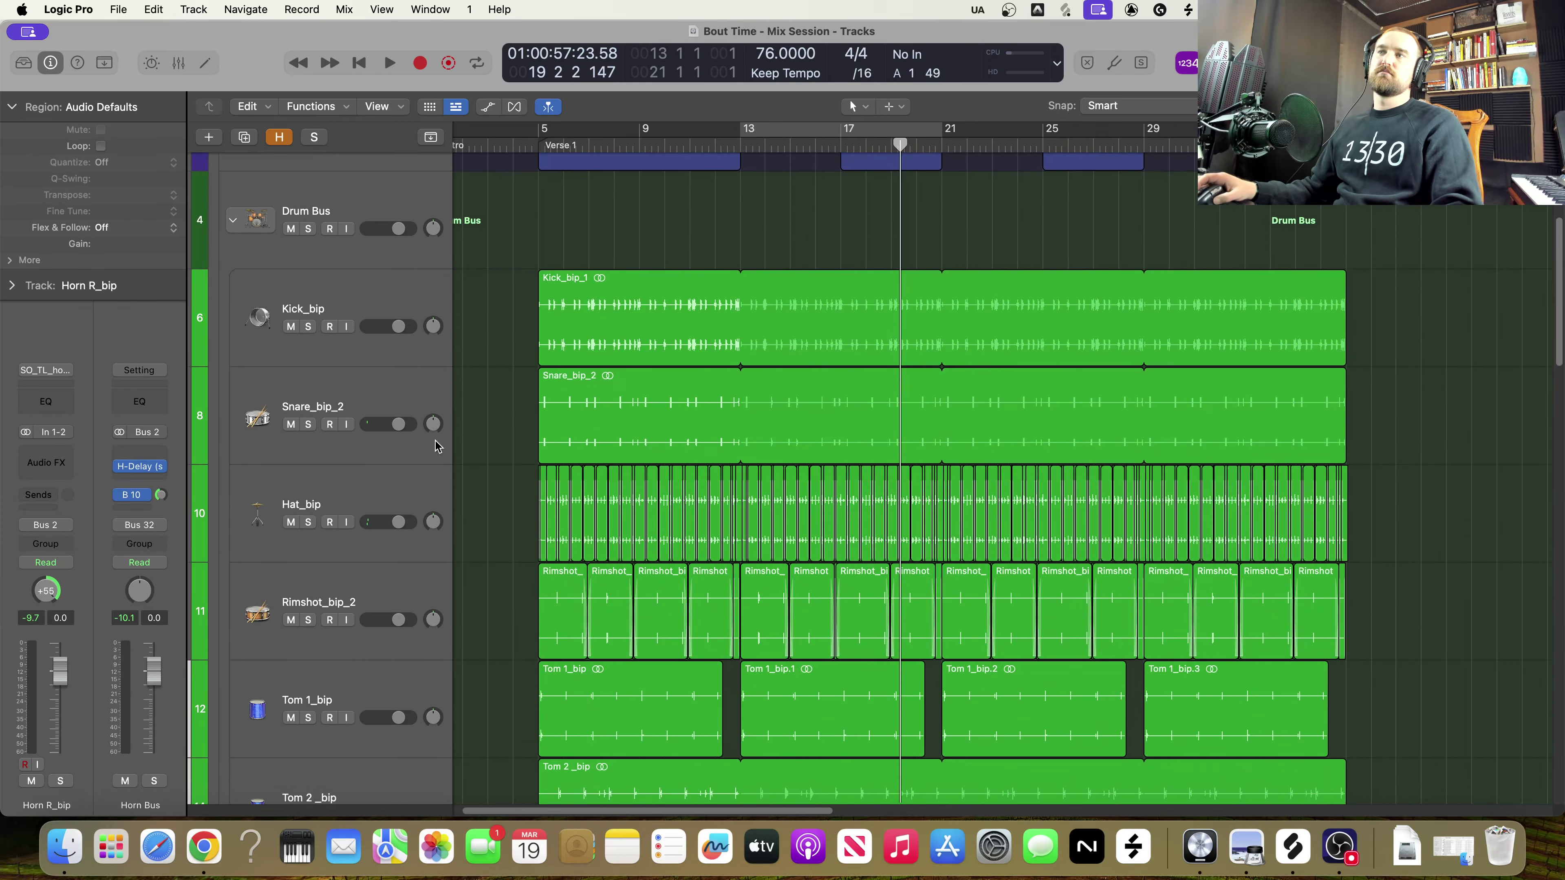
pyautogui.scroll(-3, 516, 474)
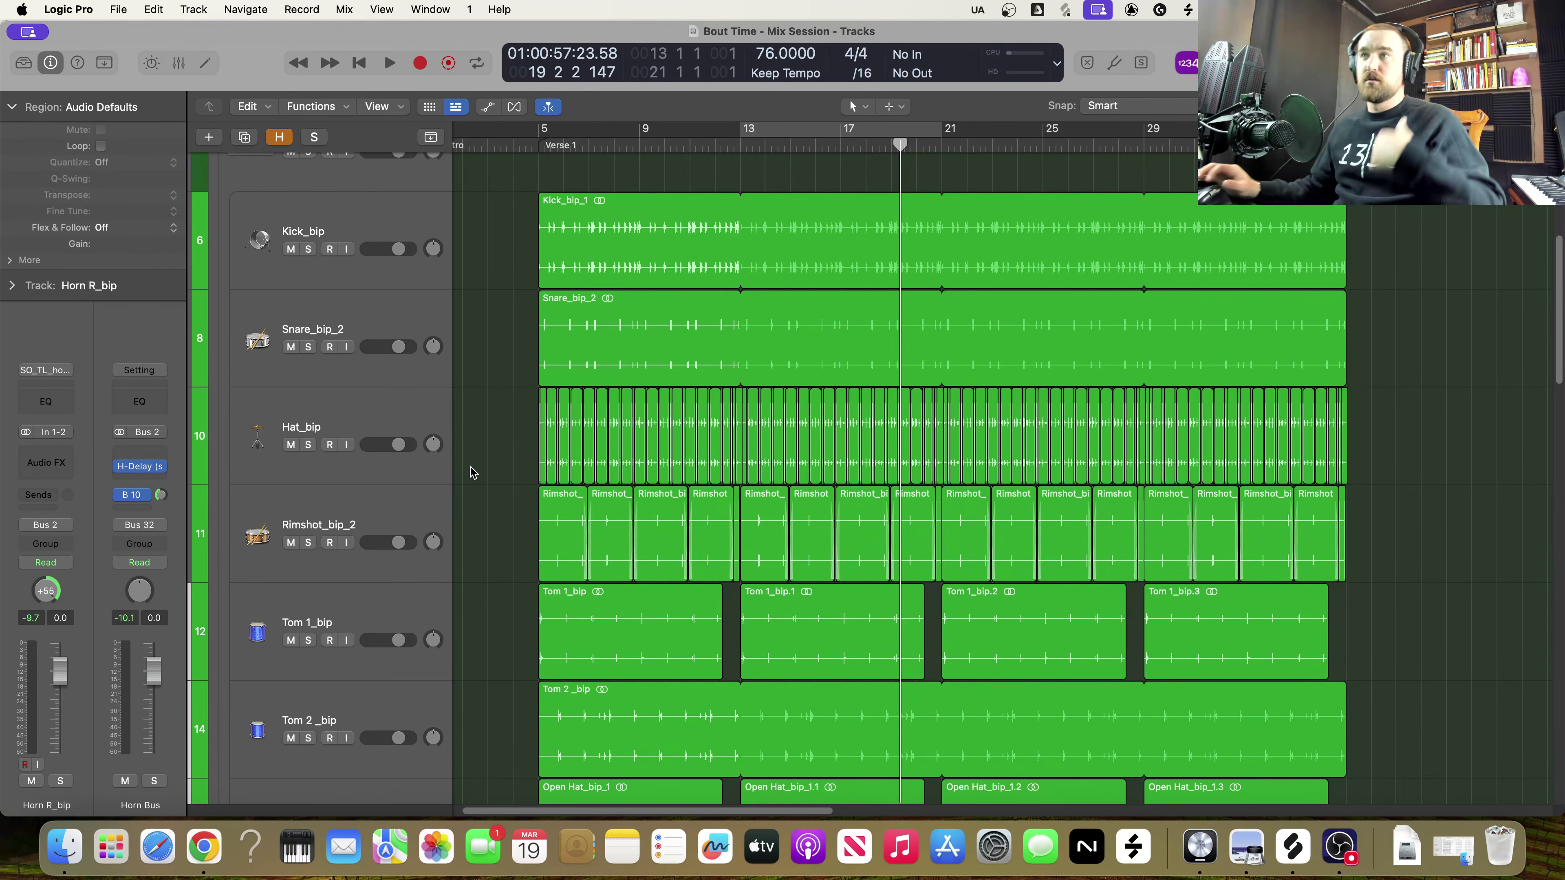
pyautogui.click(407, 307)
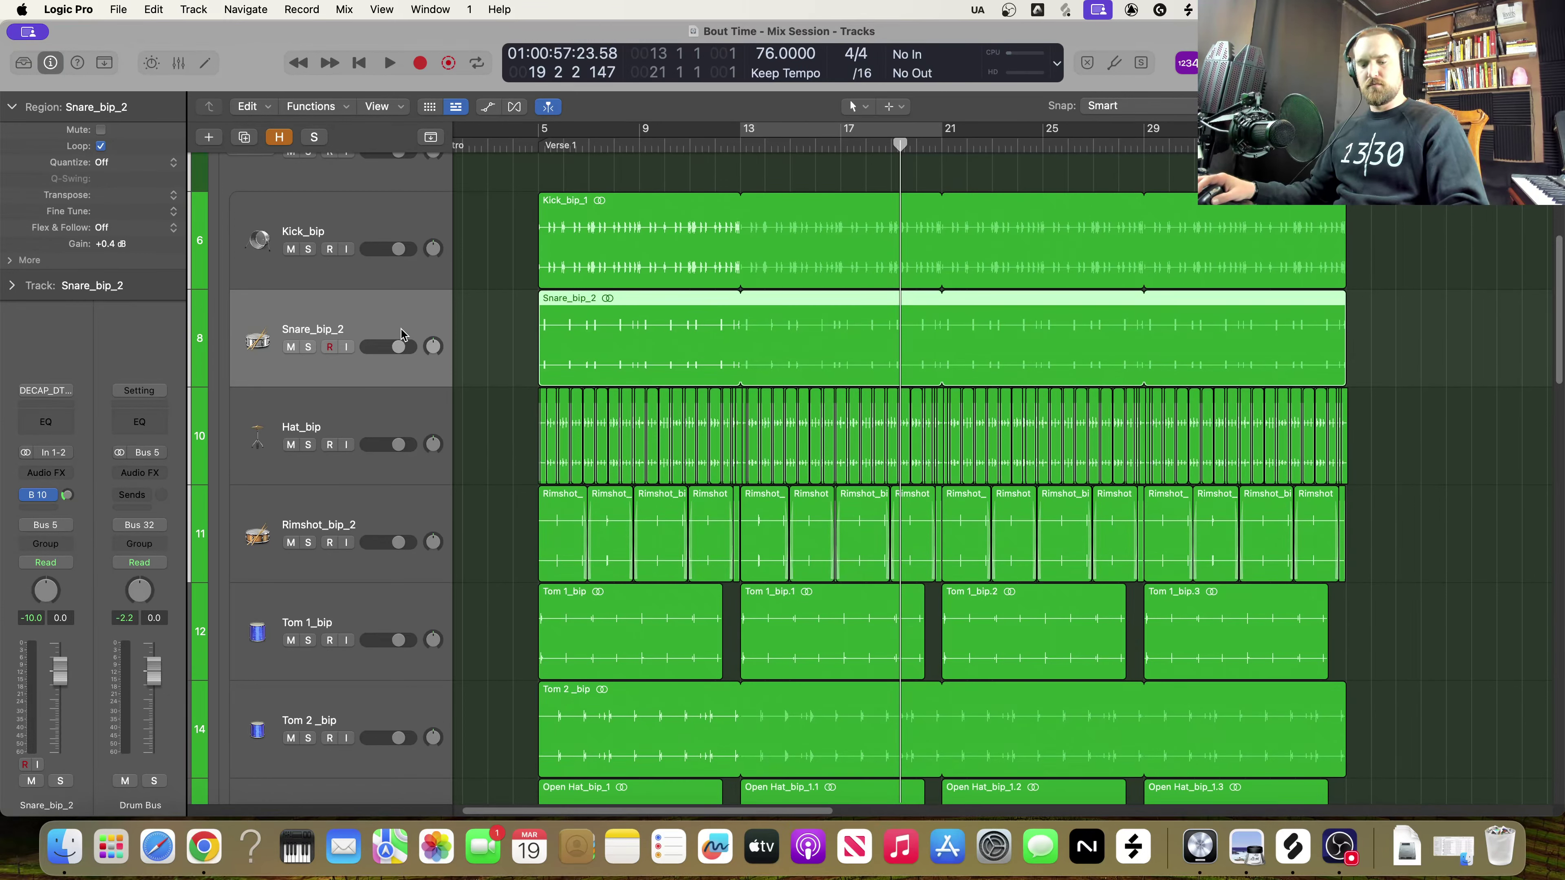
pyautogui.rightClick(400, 314)
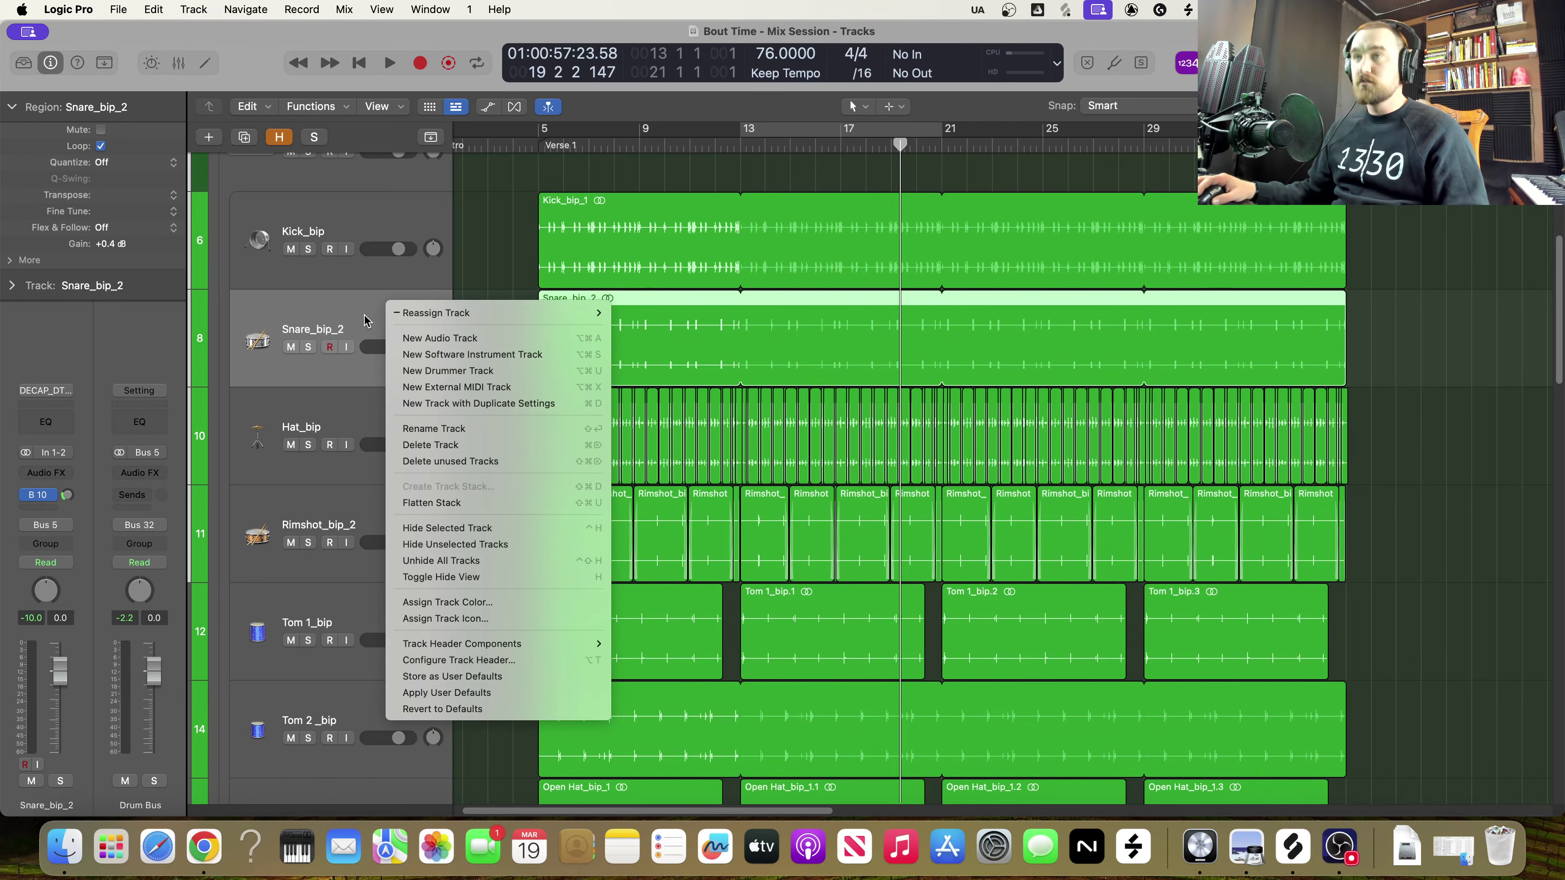
pyautogui.click(365, 320)
pyautogui.press('alt+super+a')
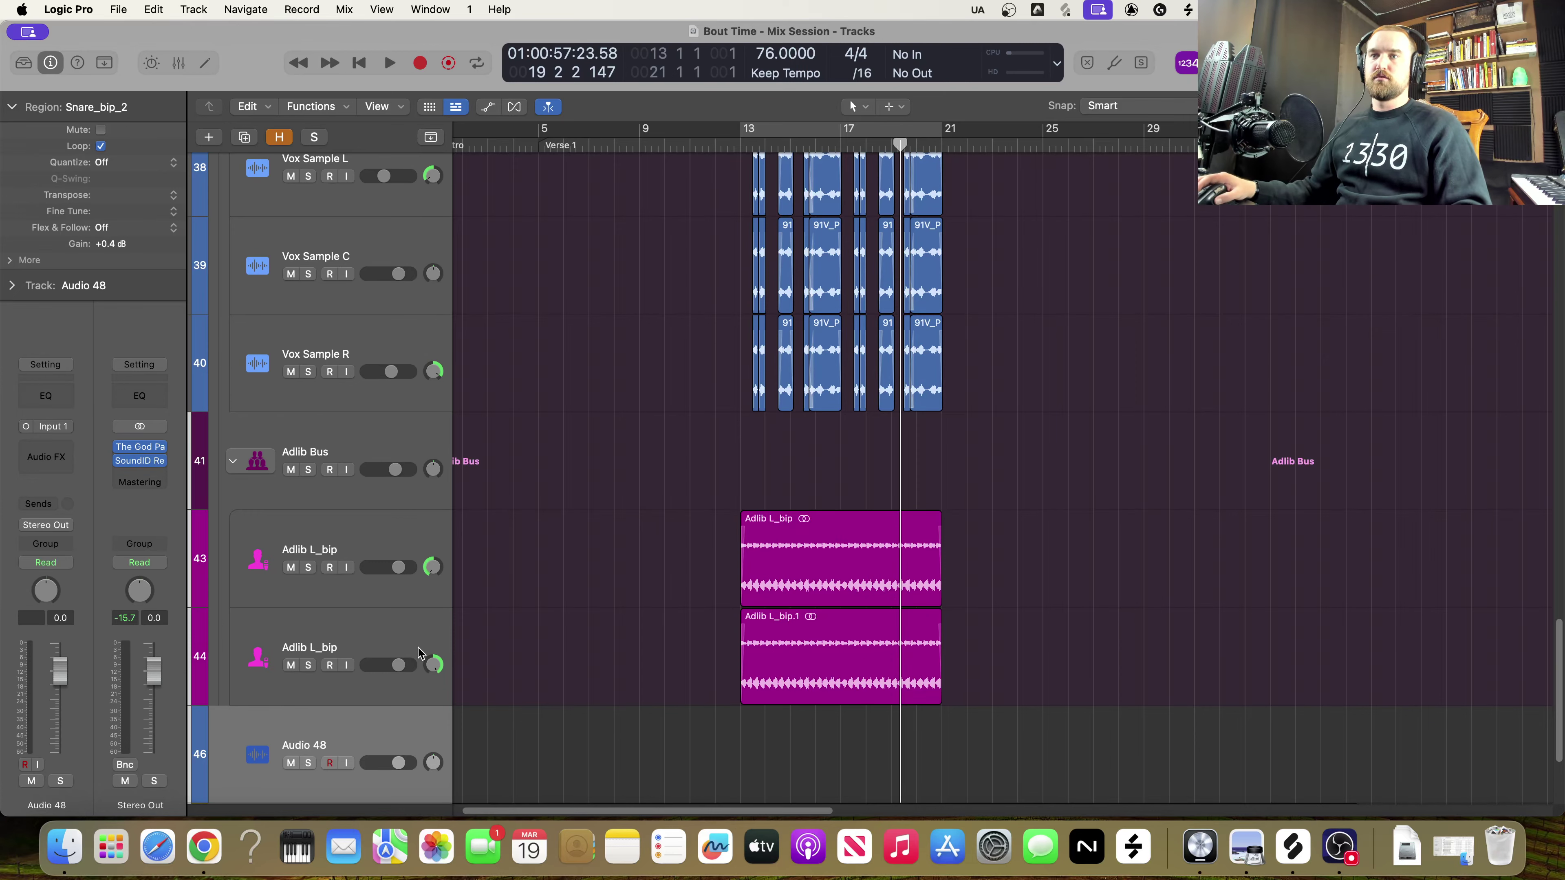
pyautogui.press('super+z')
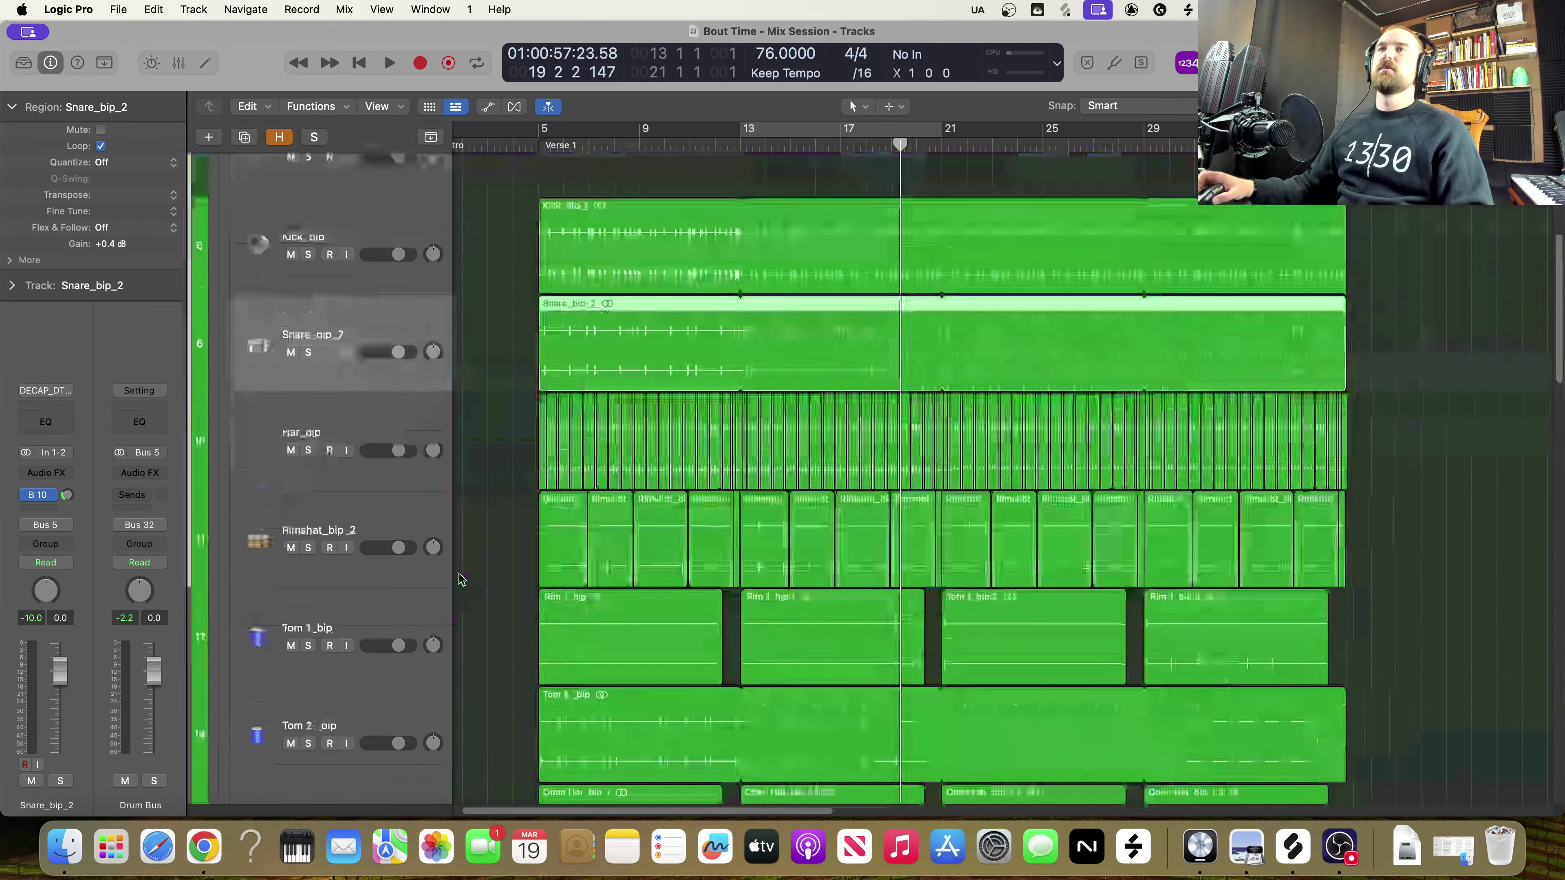
# Add a track with duplicate settings below the snare, name it Snare 2_bip, and rename the original snare track Snare 1_bip
pyautogui.scroll(-5, 439, 587)
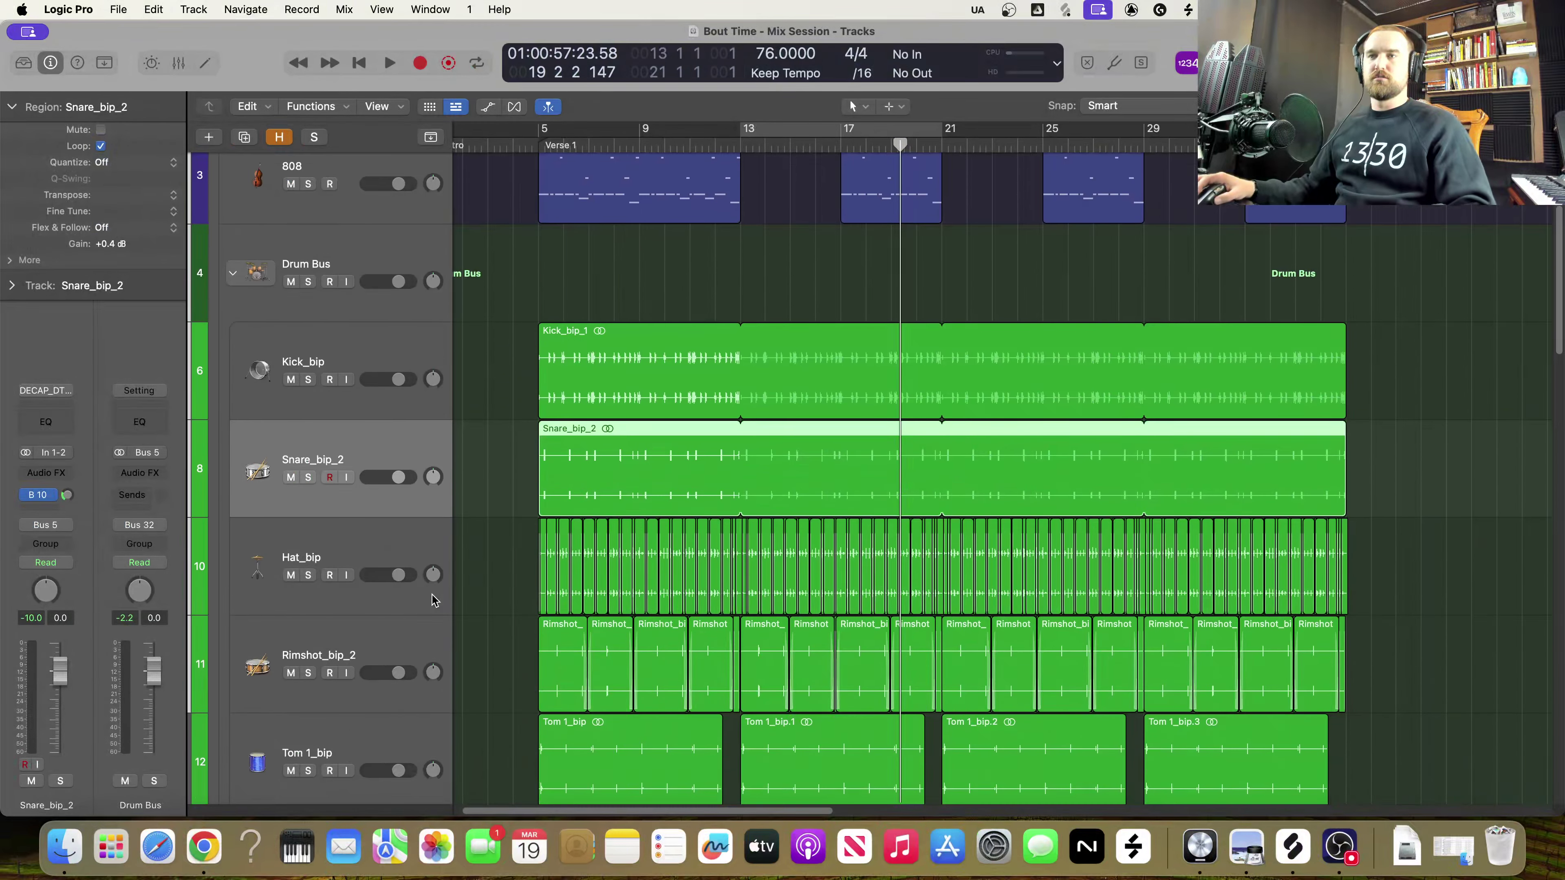
pyautogui.press('super+d')
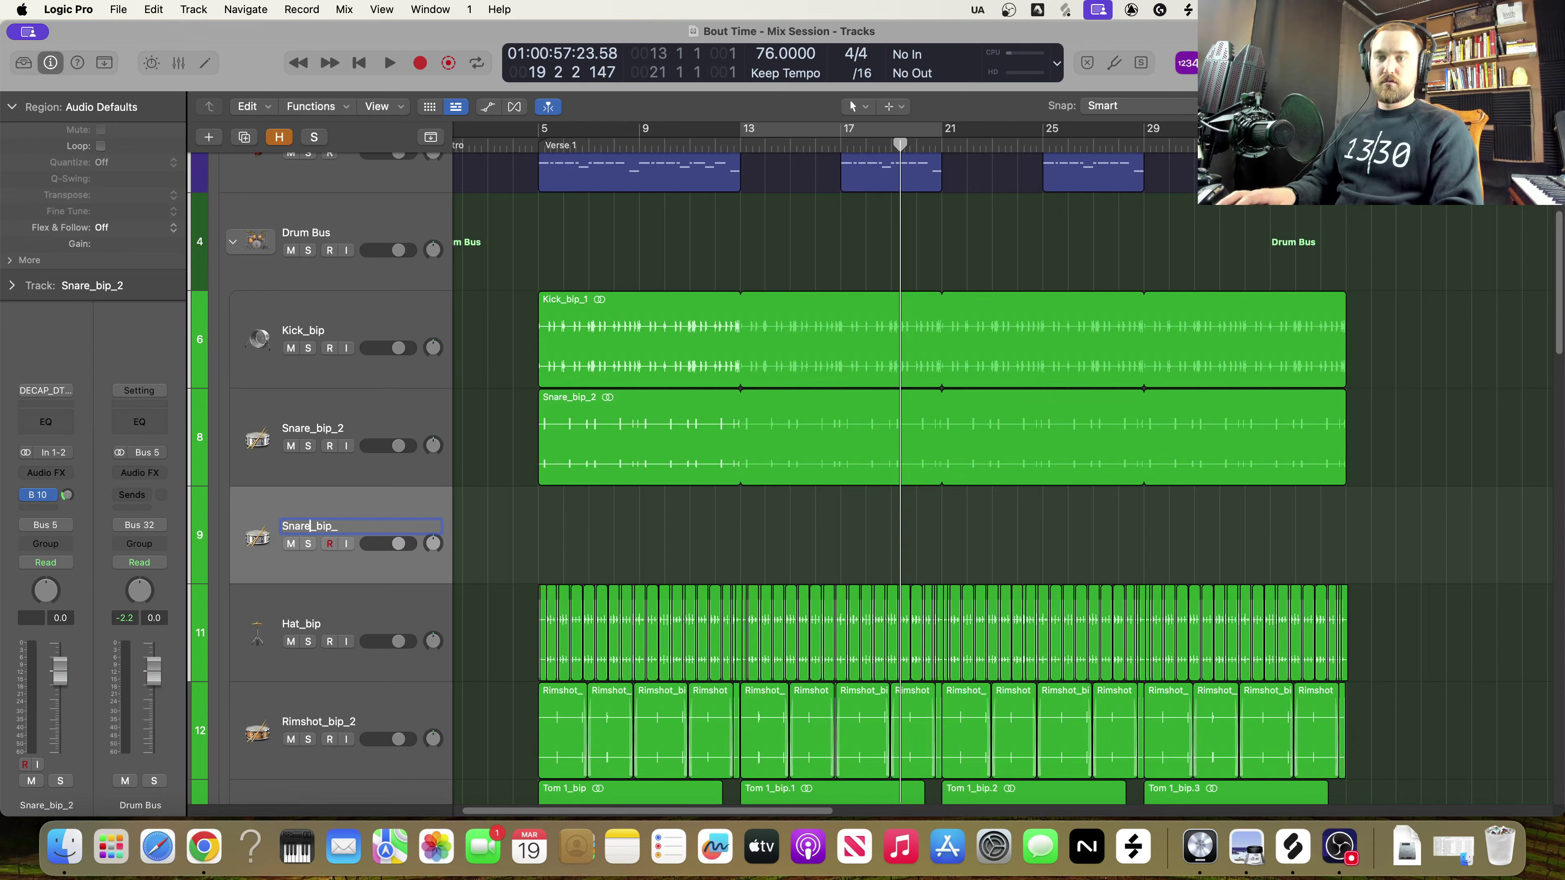
pyautogui.press('Return')
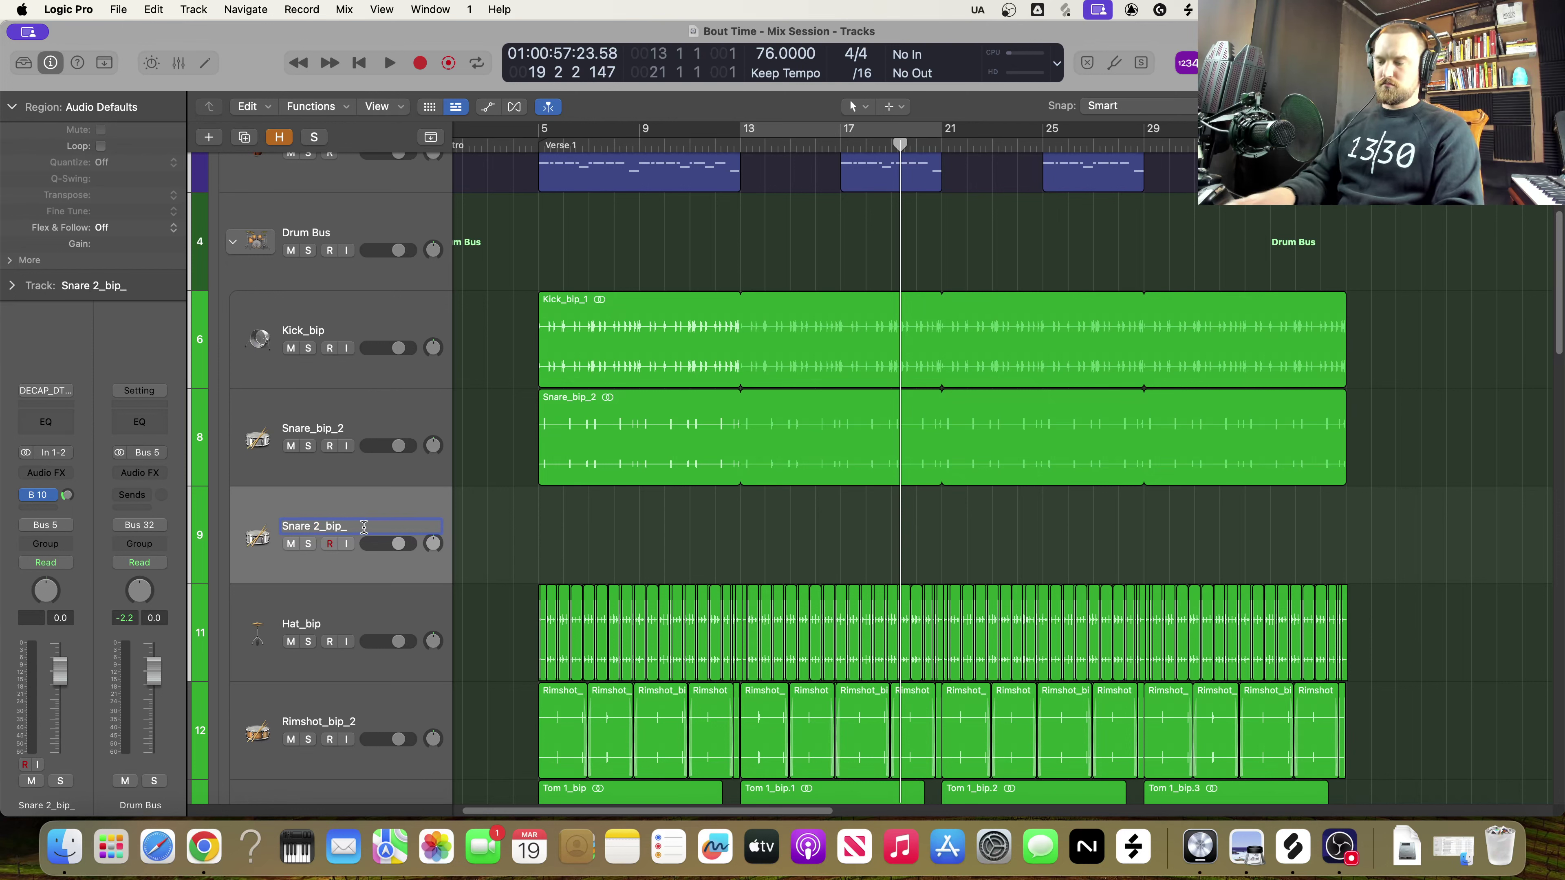
pyautogui.doubleClick(345, 429)
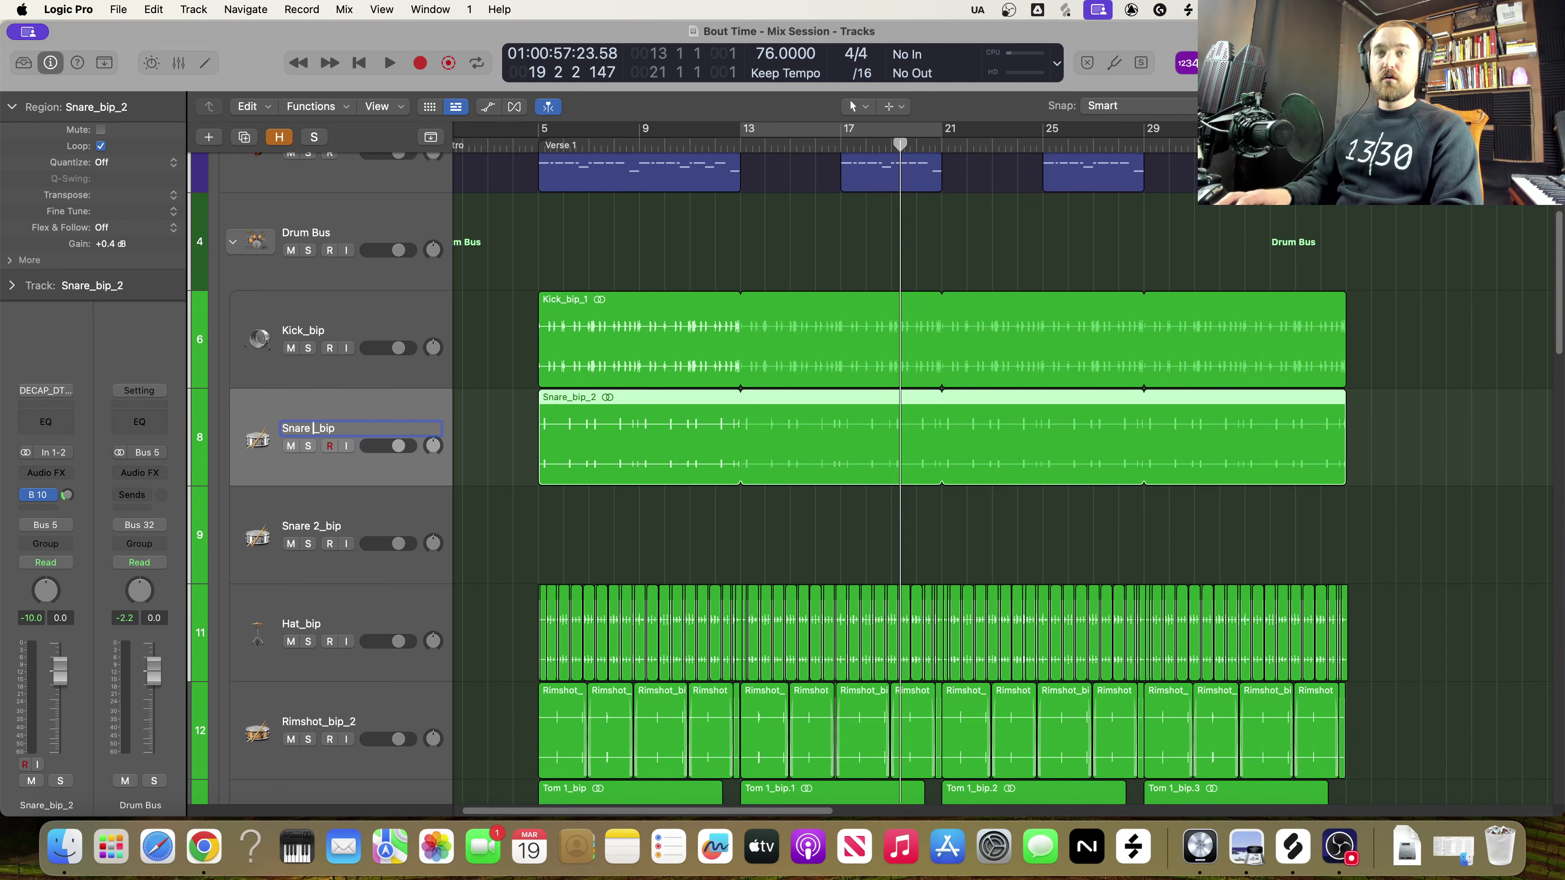
pyautogui.write('1')
pyautogui.press('Return')
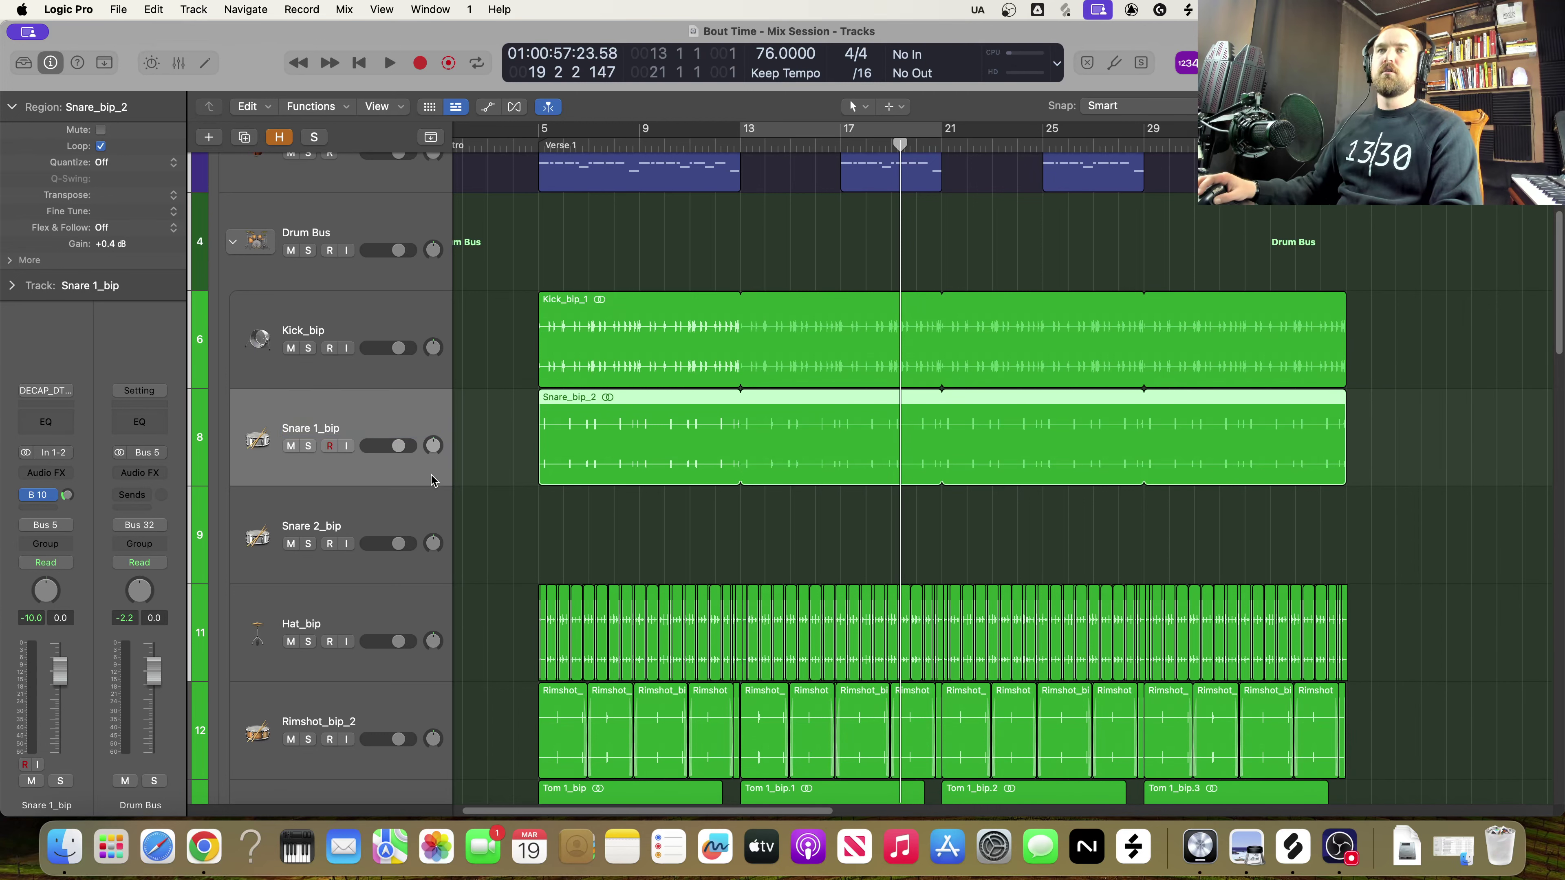
# Reveal the hidden tracks to check the source tracks around the snares, and hide them again
pyautogui.press('h')
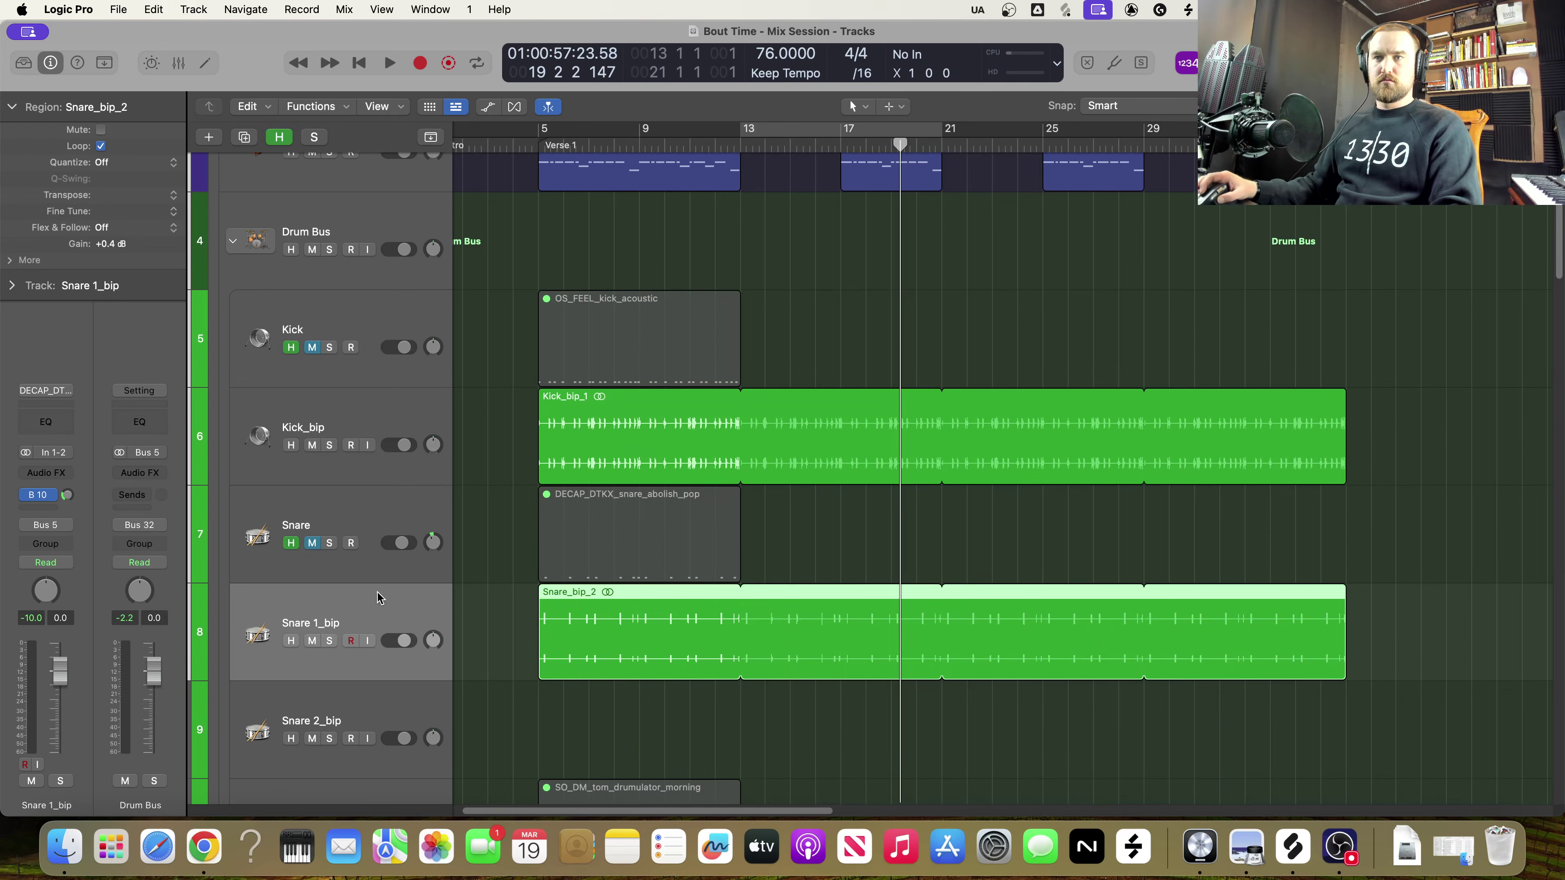
pyautogui.scroll(-5, 377, 596)
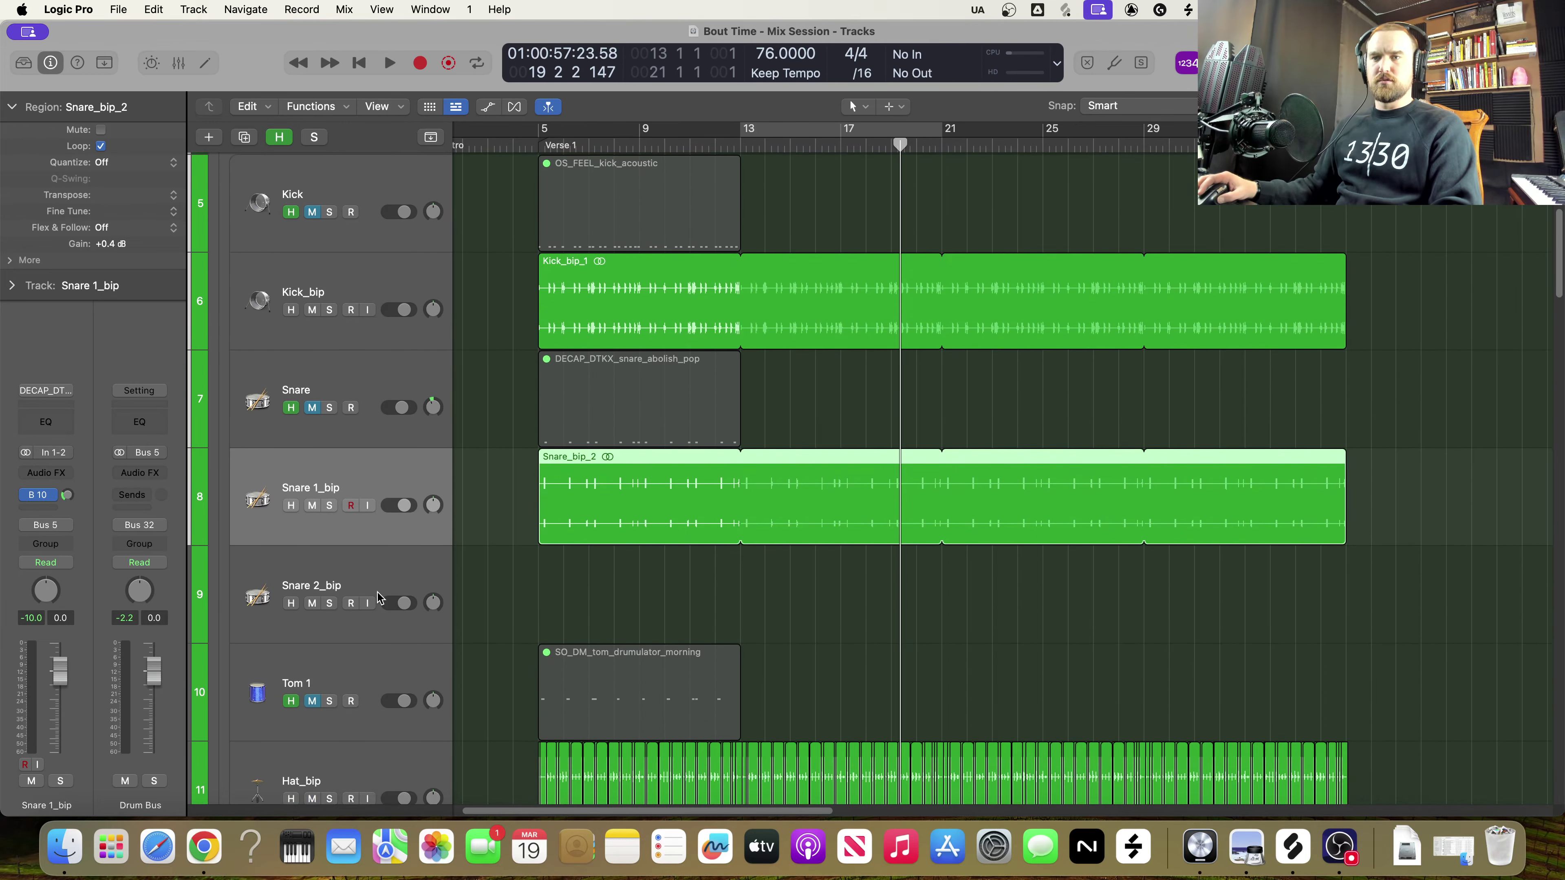
pyautogui.press('h')
pyautogui.scroll(3, 522, 483)
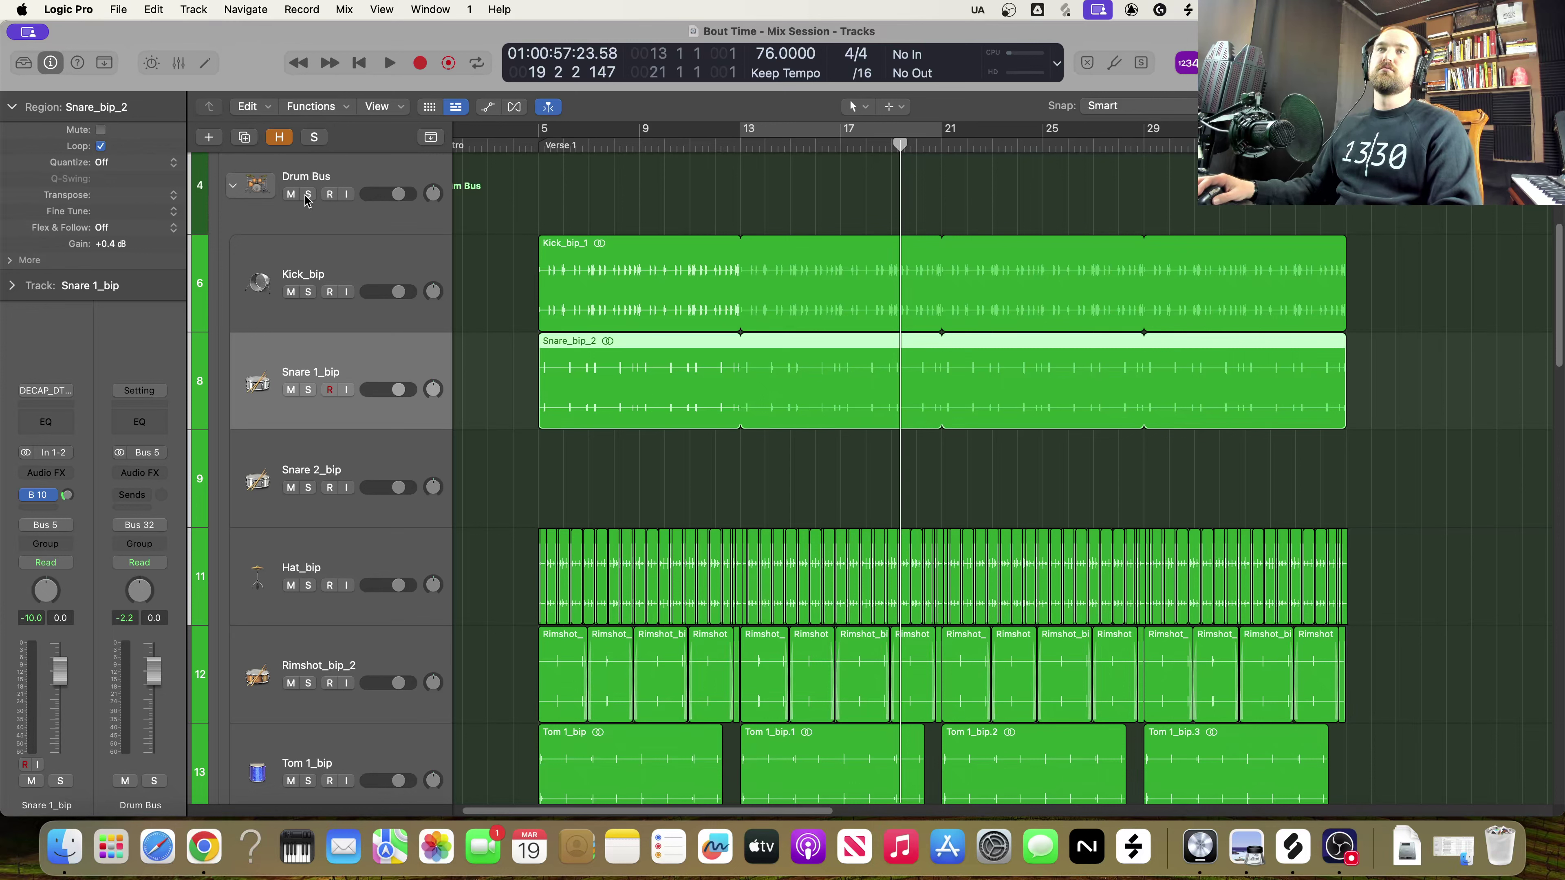
# Solo the Drum Bus and loop playback from bar 5 to bar 13
pyautogui.click(306, 195)
pyautogui.press('space')
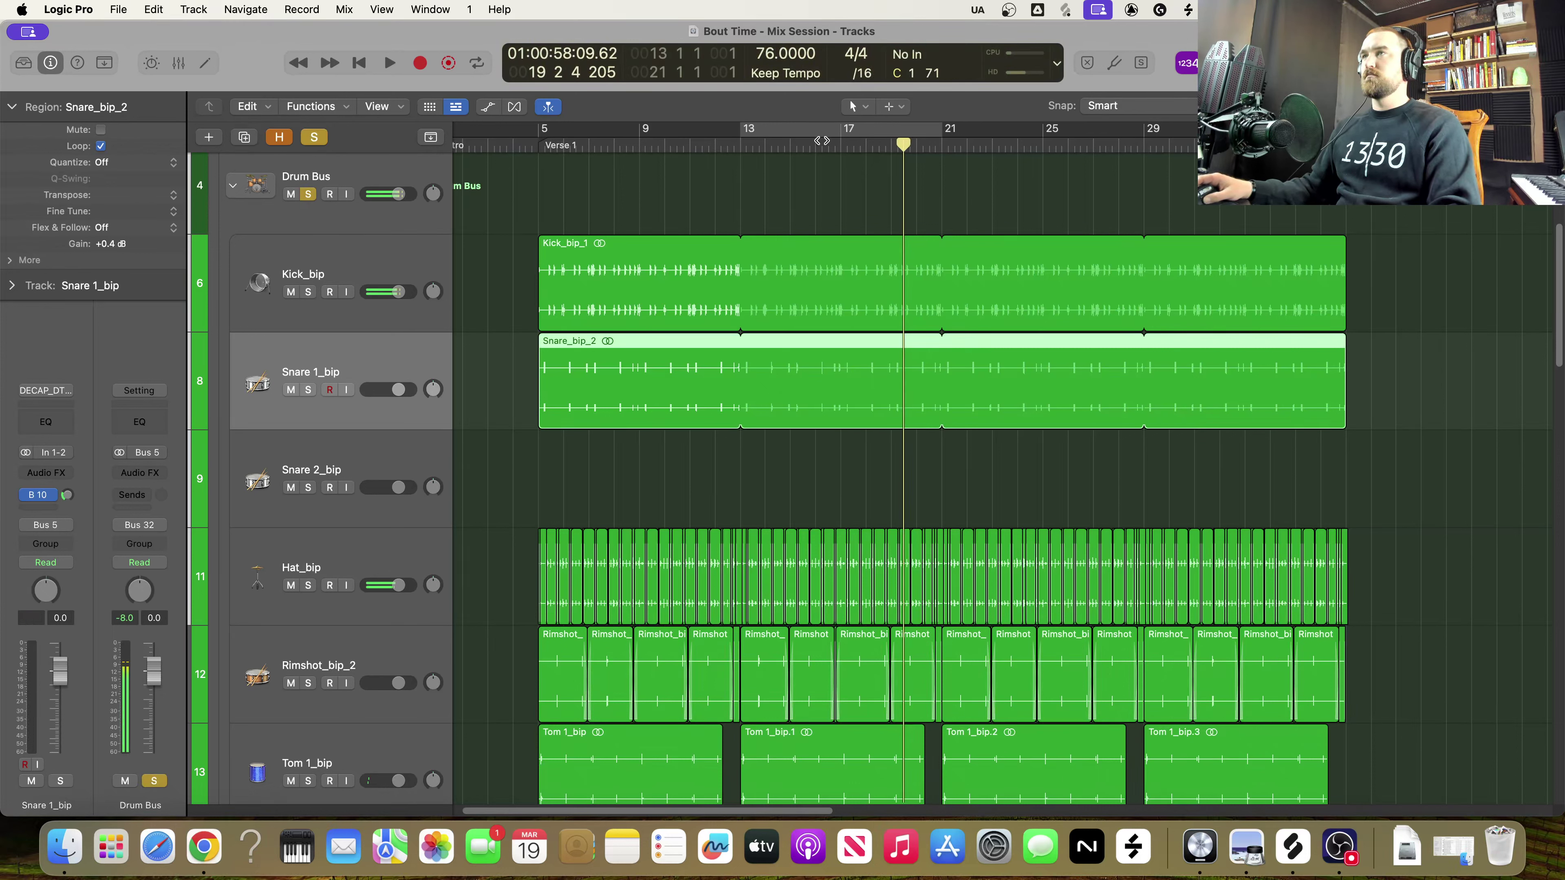
pyautogui.moveTo(779, 134); pyautogui.dragTo(604, 221)
pyautogui.press('space')
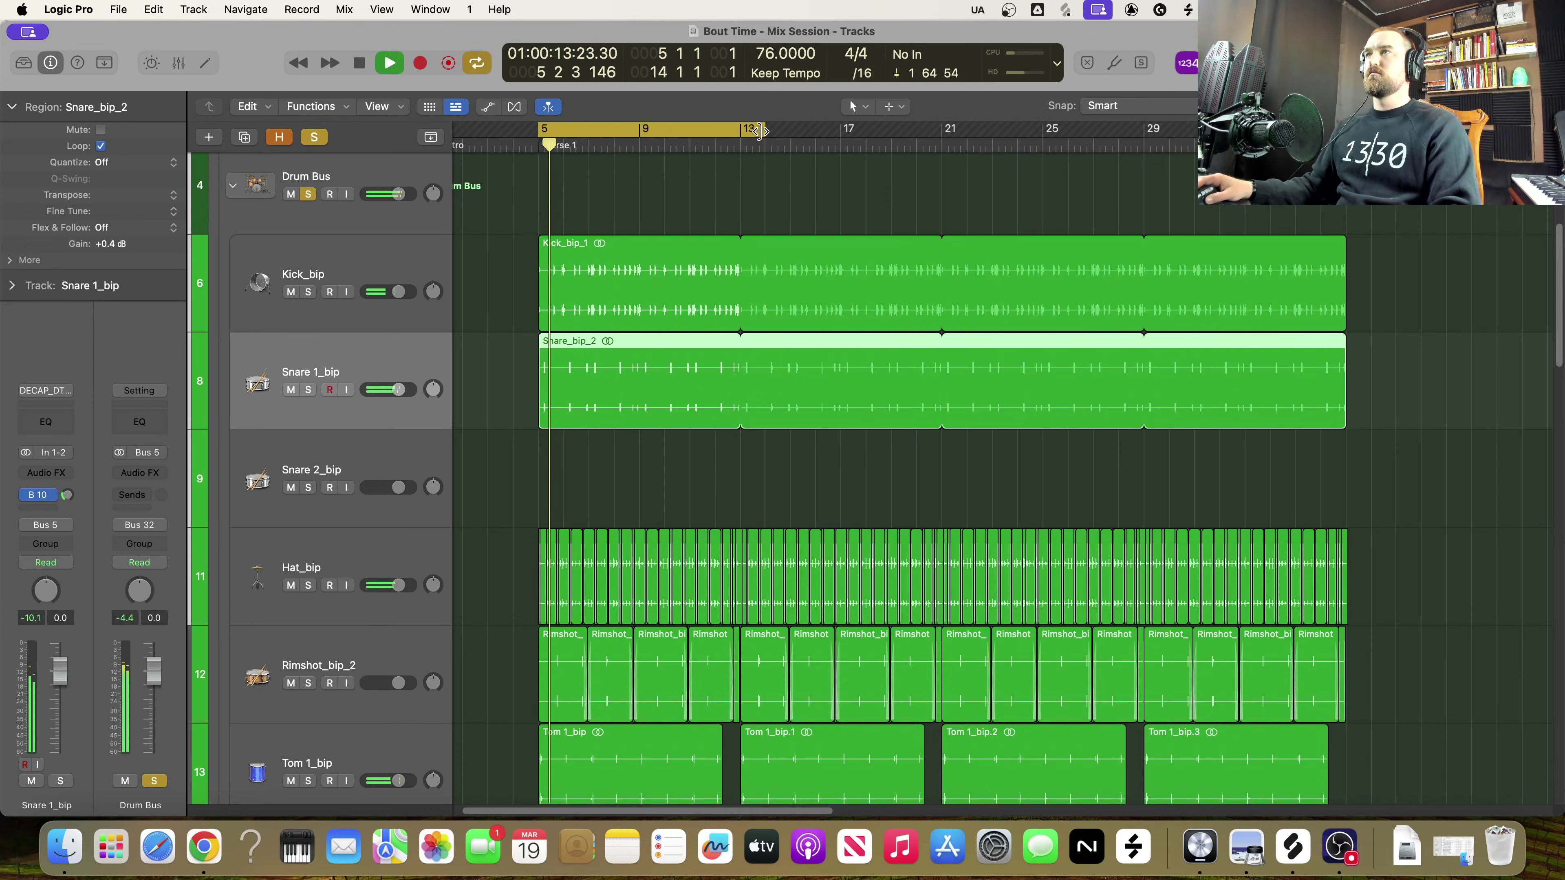
pyautogui.moveTo(764, 137); pyautogui.dragTo(734, 141)
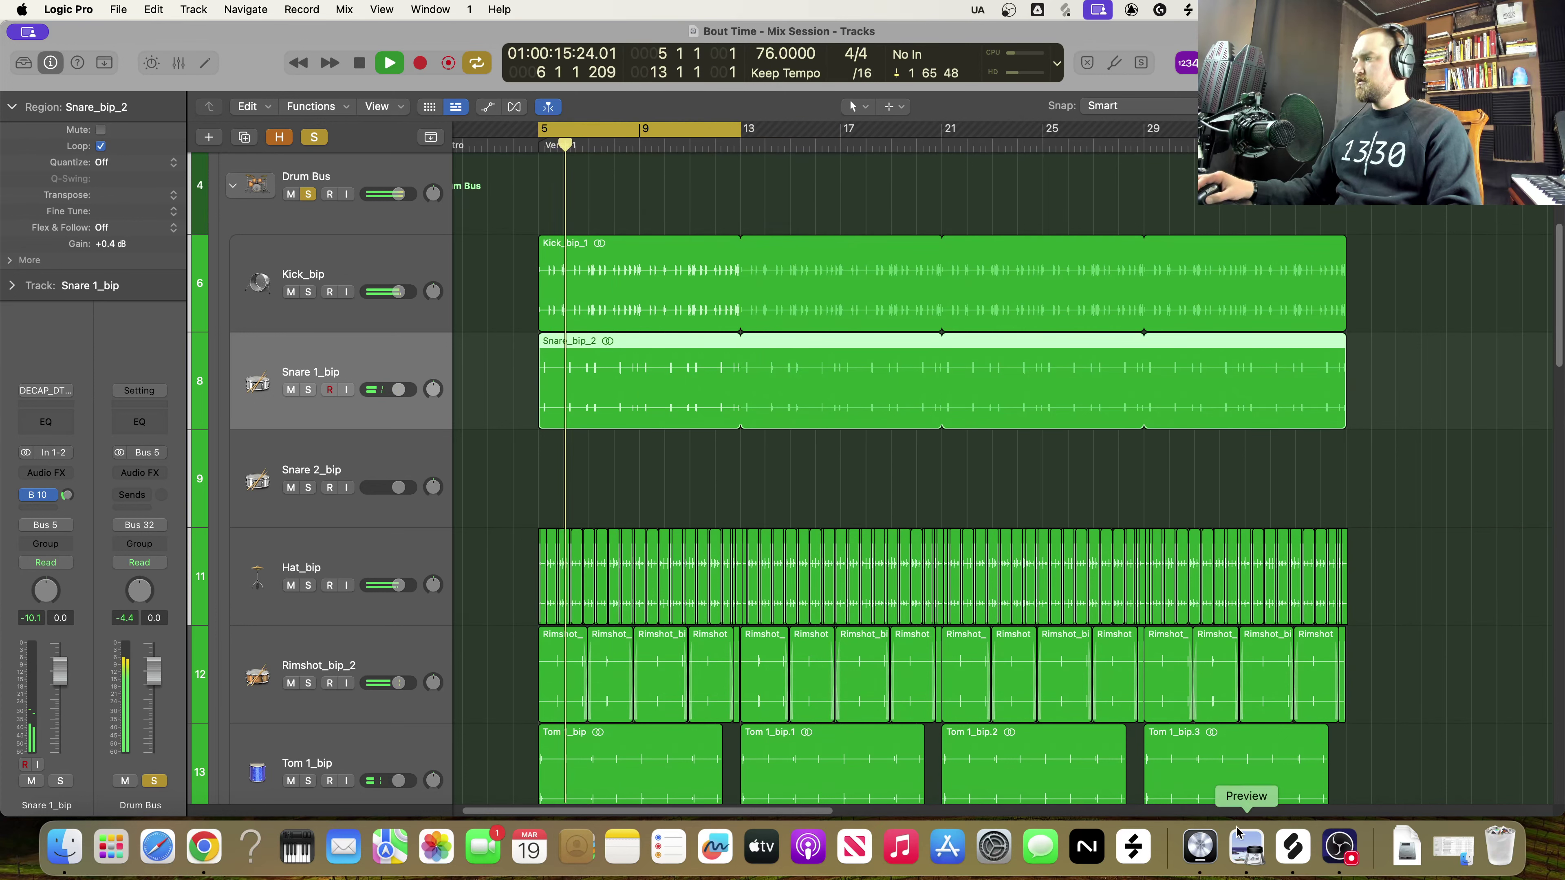
# Switch to the Splice sample library while the soloed drums keep looping
pyautogui.click(1292, 849)
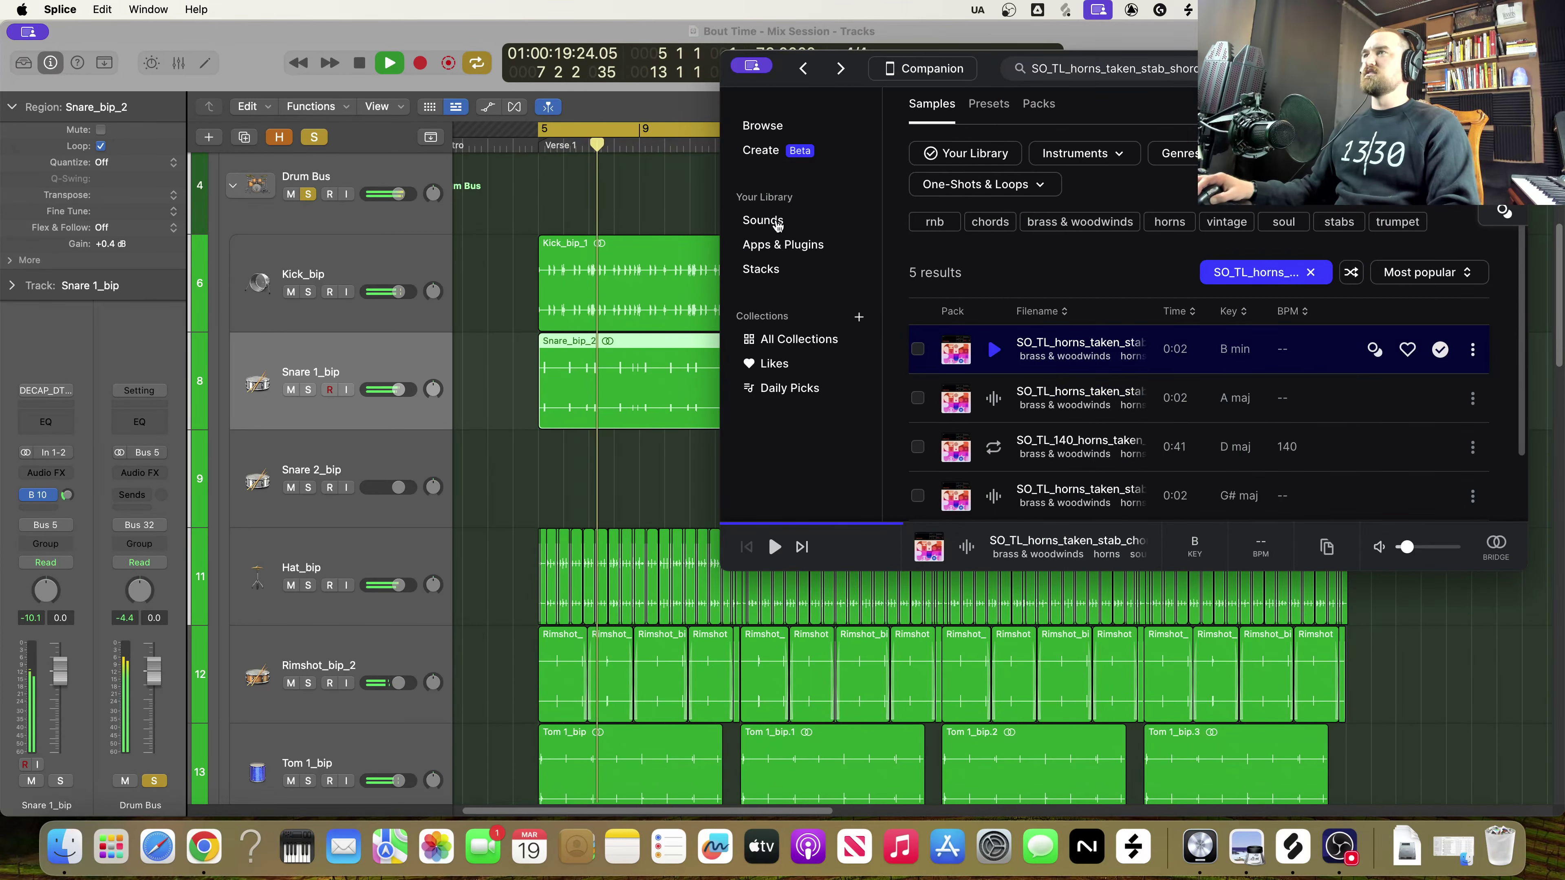
# Show the Splice library's downloaded sounds and audition the AHA_CB2_70_vocal_lead loop
pyautogui.click(763, 220)
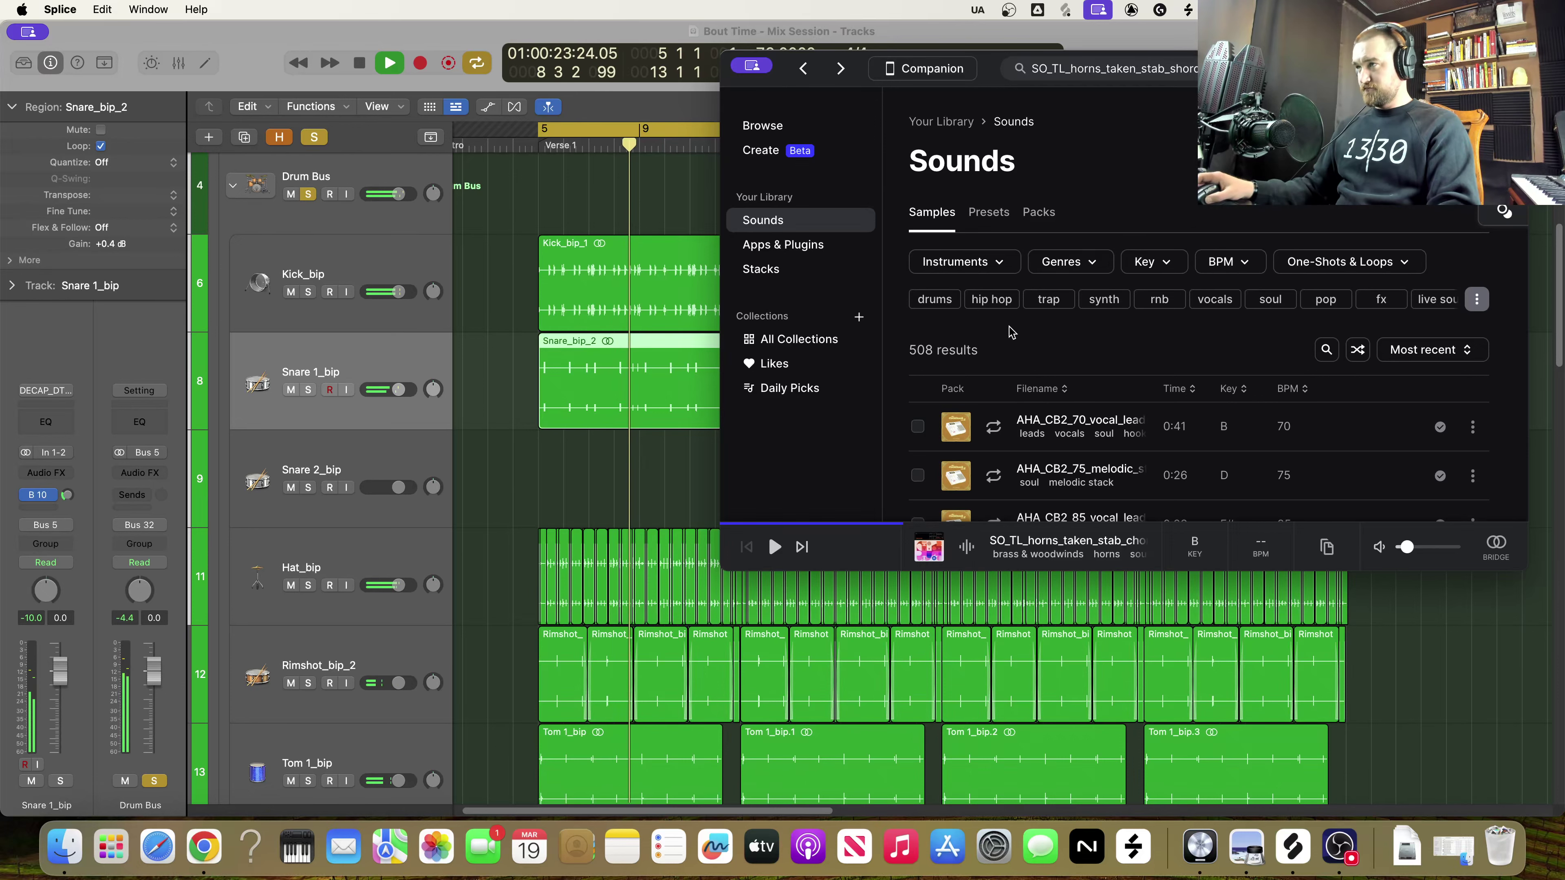
pyautogui.scroll(-3, 1014, 305)
pyautogui.moveTo(1274, 69); pyautogui.dragTo(938, 233)
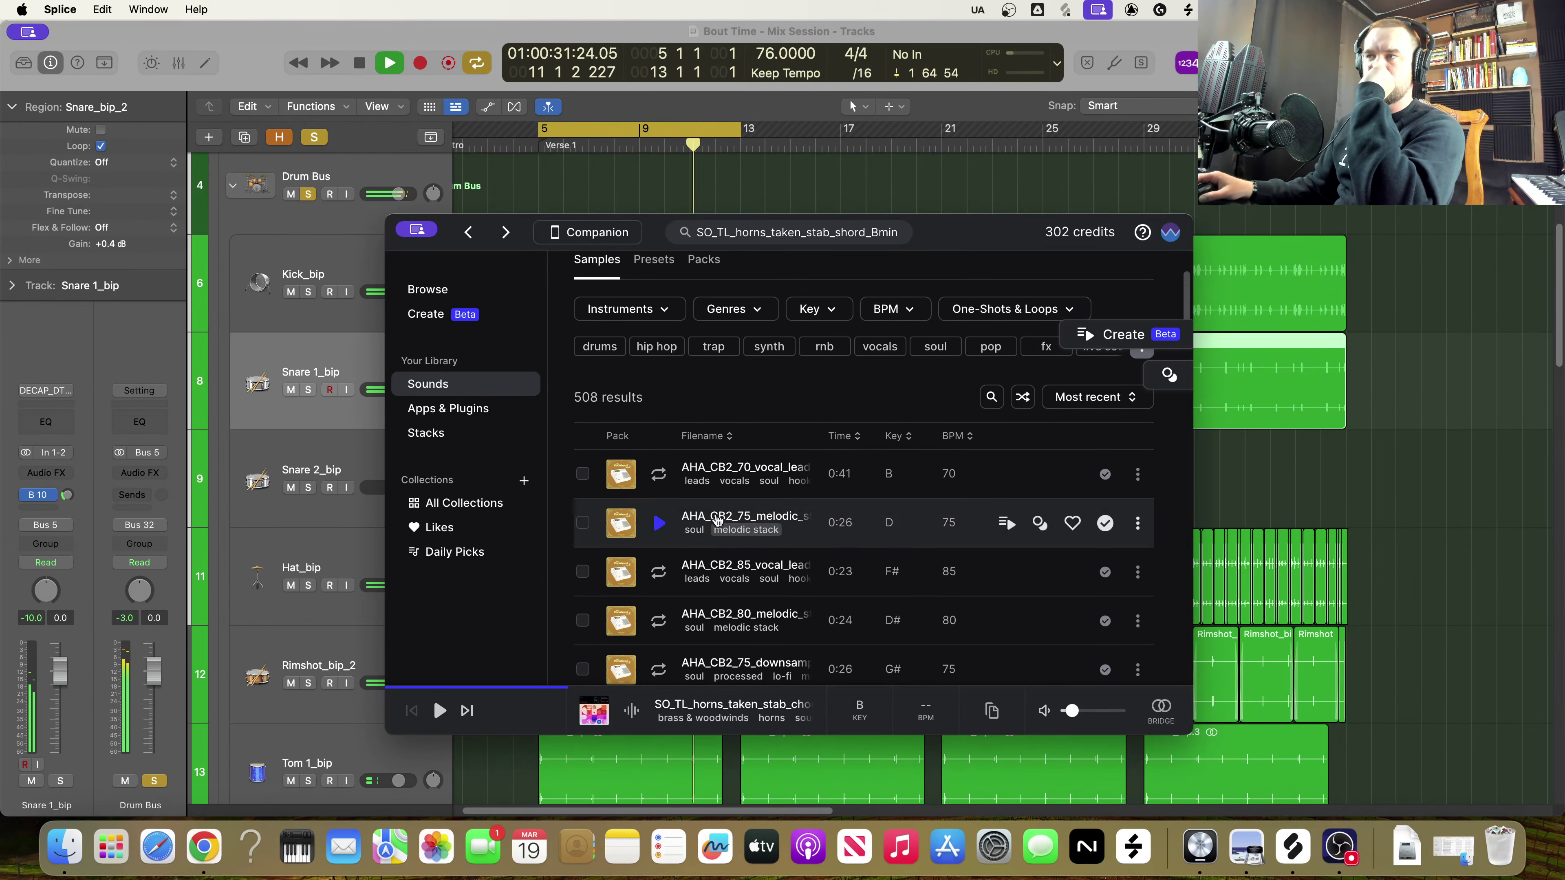
pyautogui.click(658, 473)
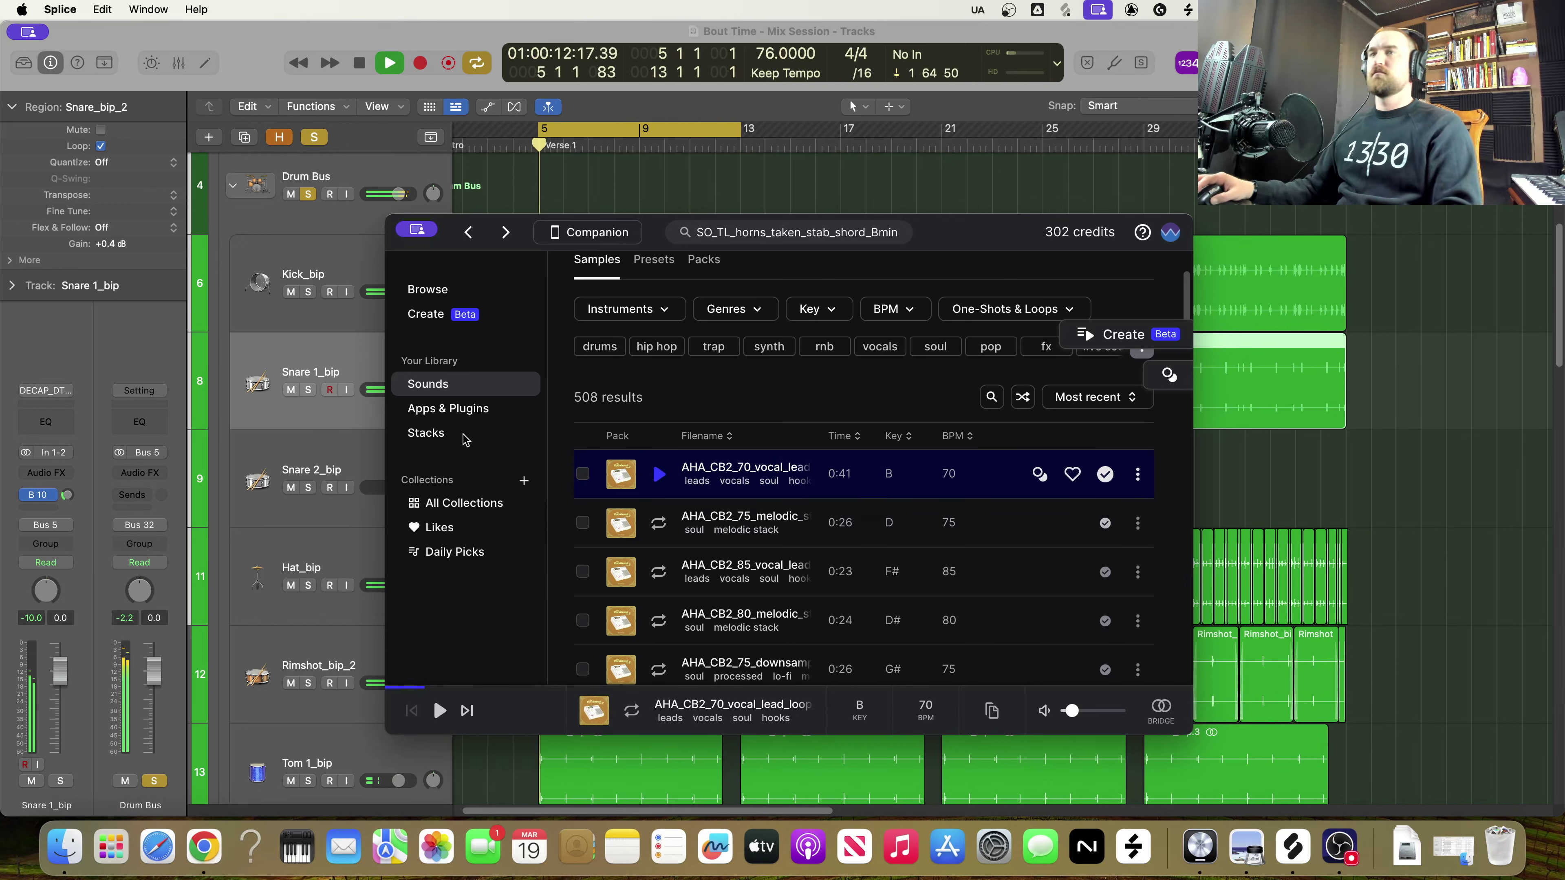
# Filter the sound library by snares and audition OS_SW_perc_clap_snare and HN2_snare_everything
pyautogui.click(654, 308)
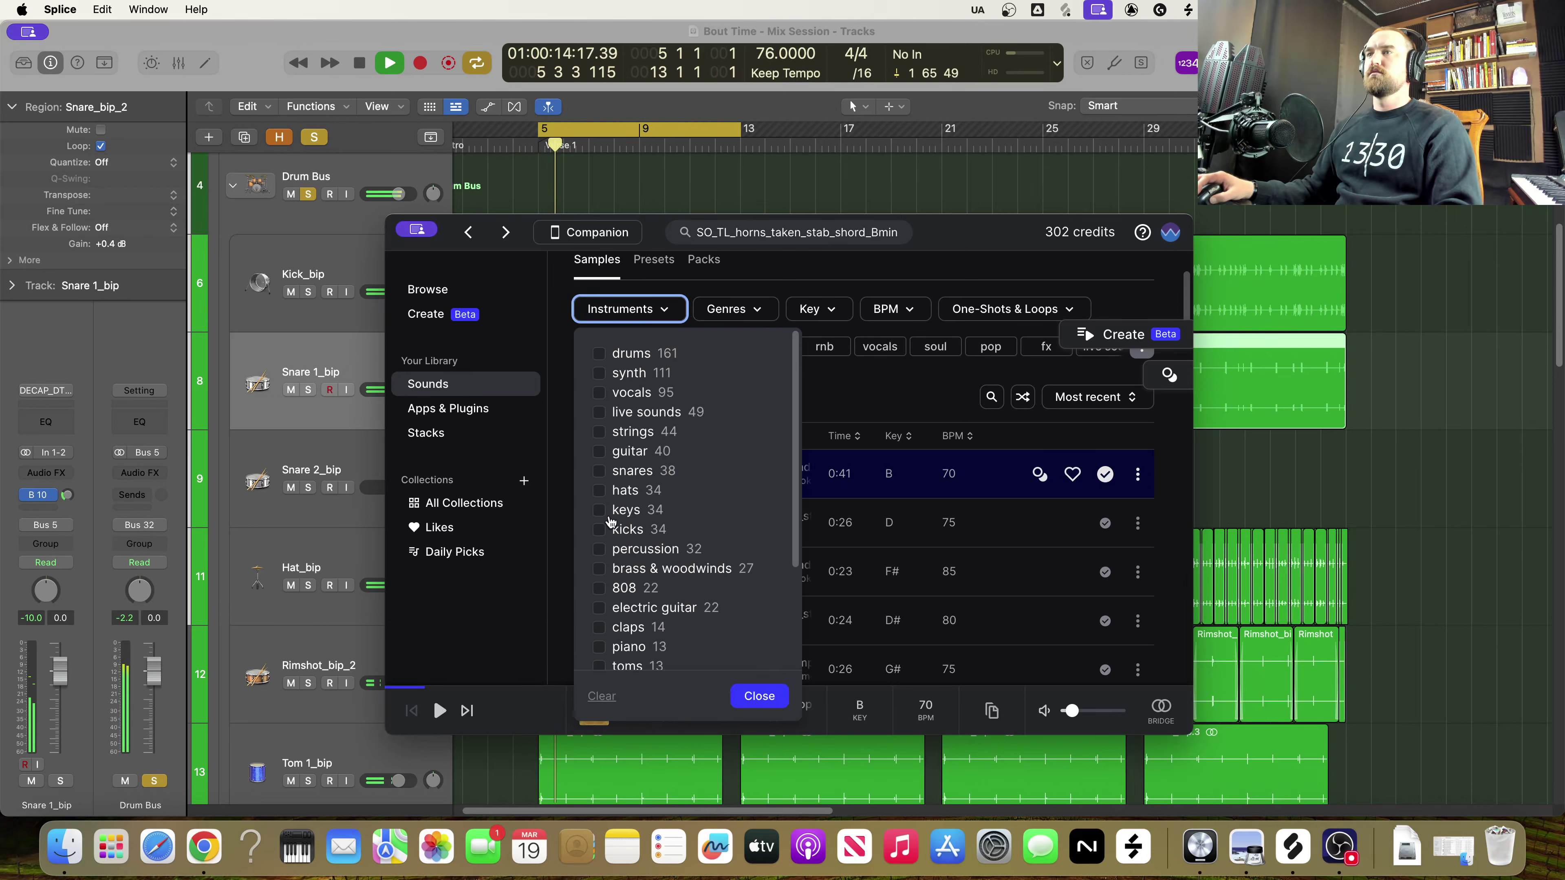
pyautogui.click(599, 470)
pyautogui.click(807, 567)
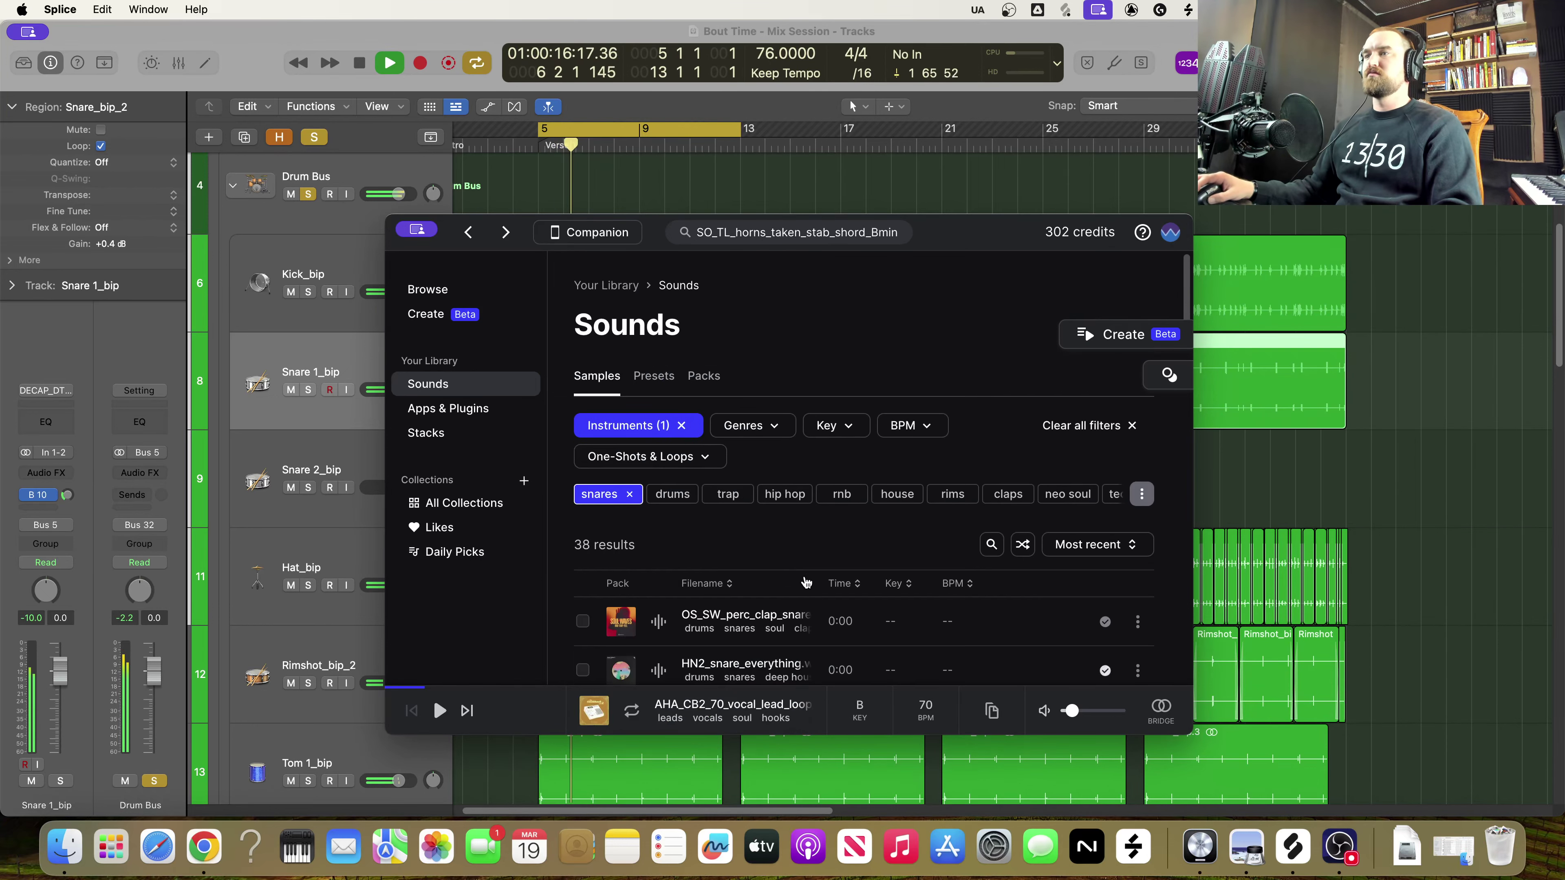
pyautogui.scroll(-5, 558, 546)
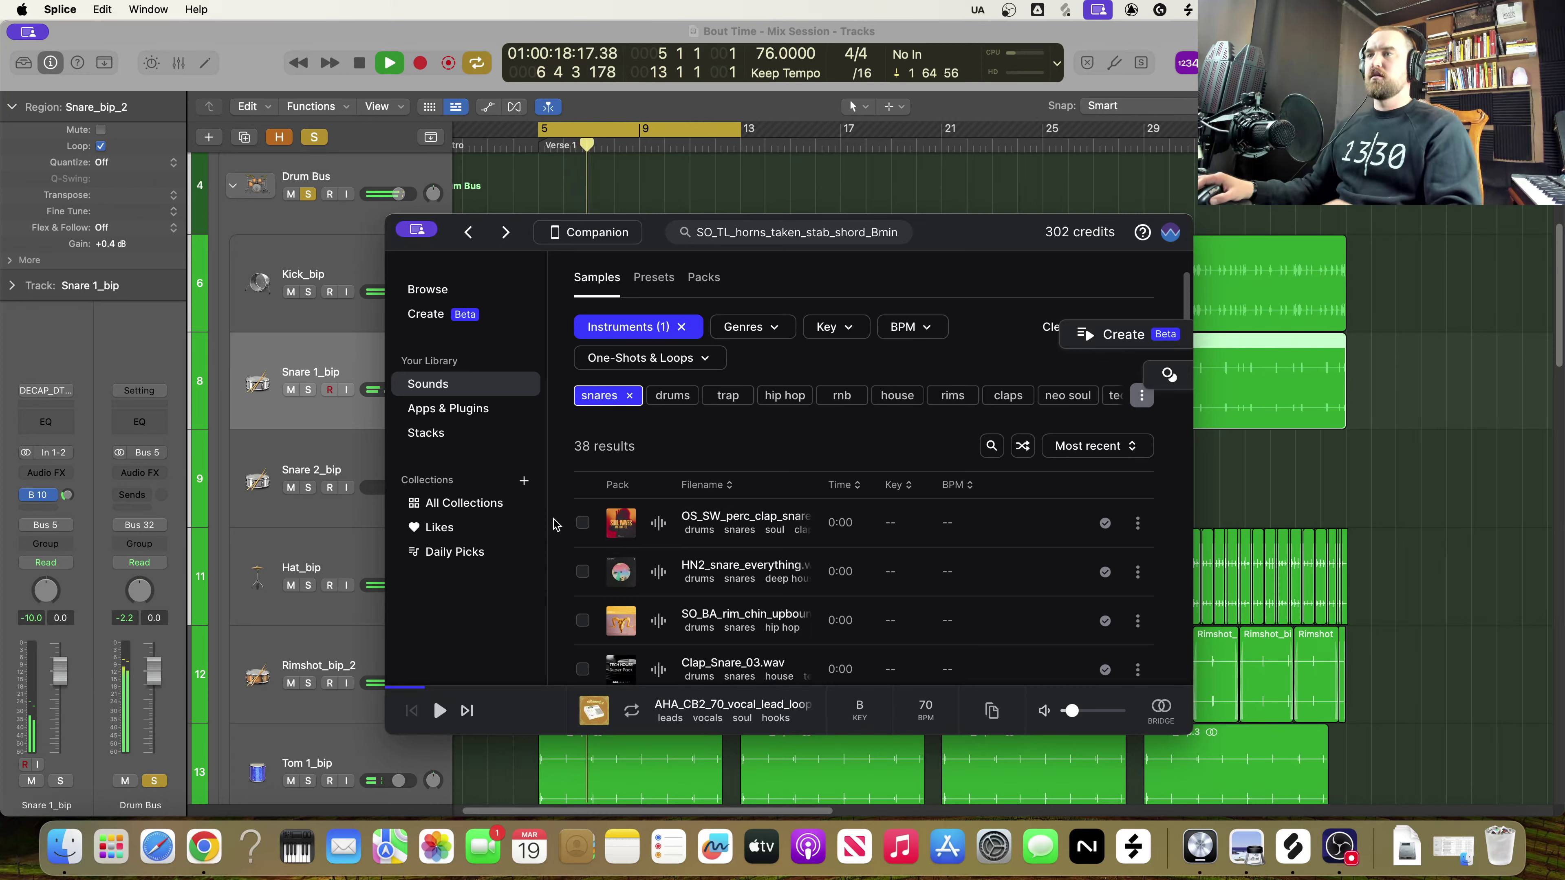
pyautogui.click(658, 321)
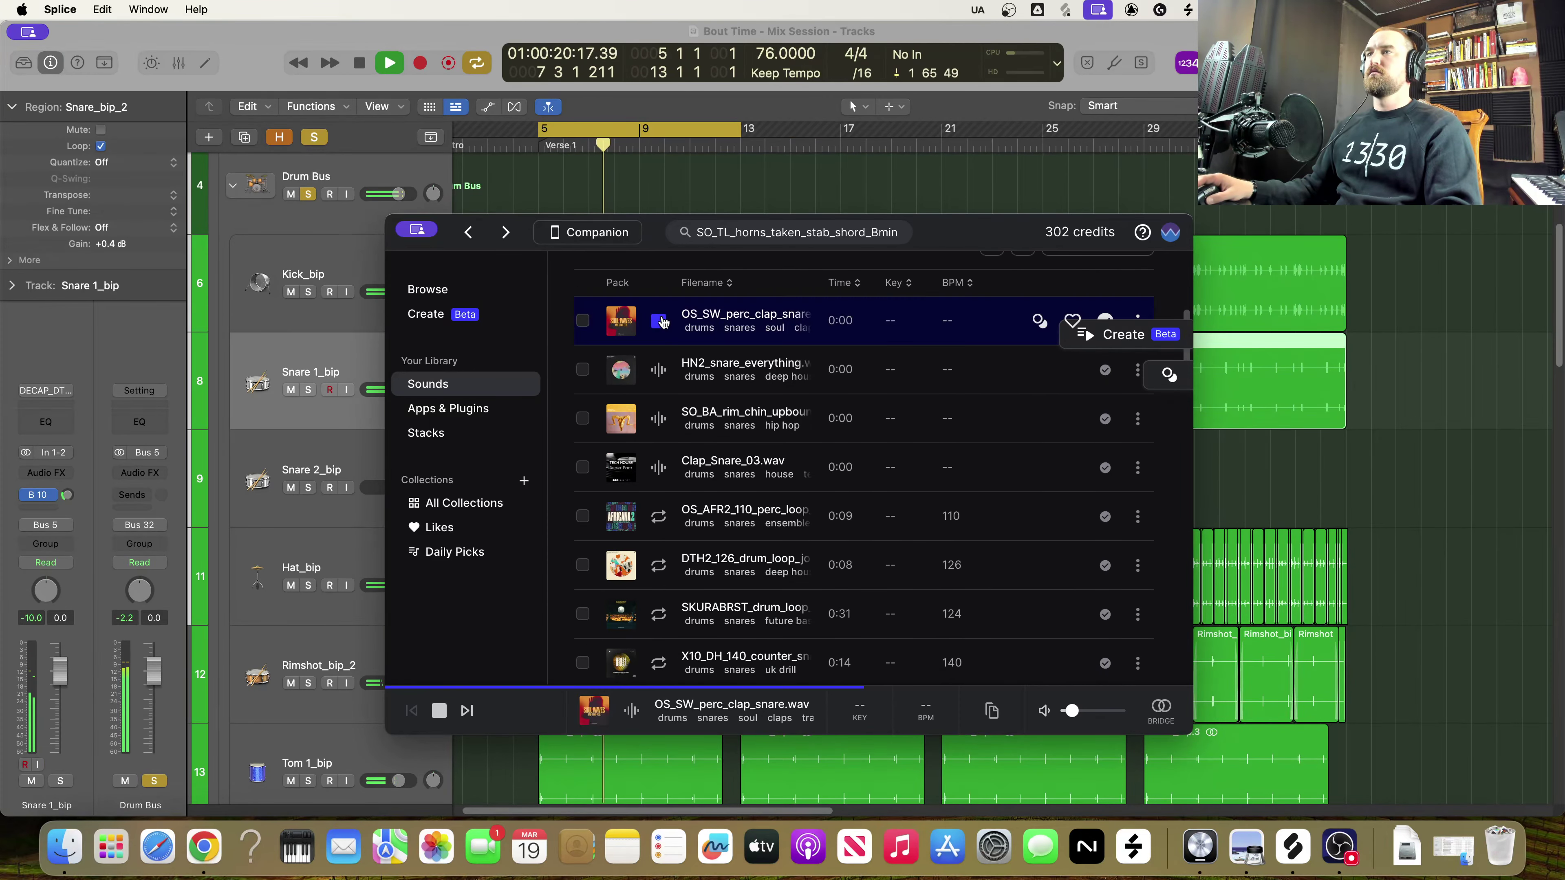
pyautogui.click(658, 368)
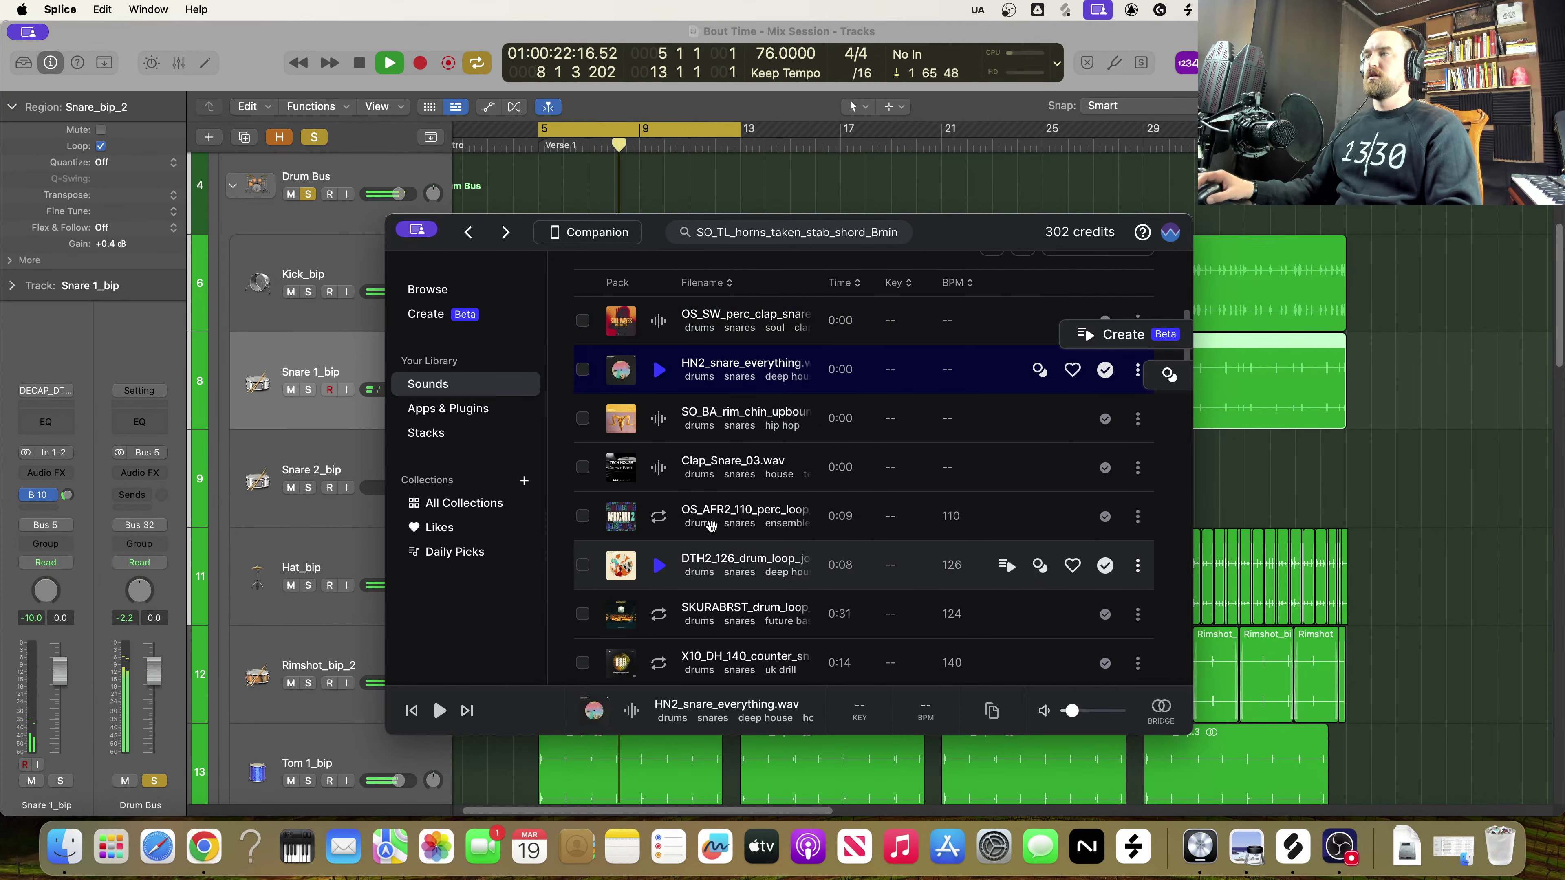
# Minimize Splice, then create a software instrument track in Logic Pro and move it directly below the Bout Time Beat track
pyautogui.click(432, 237)
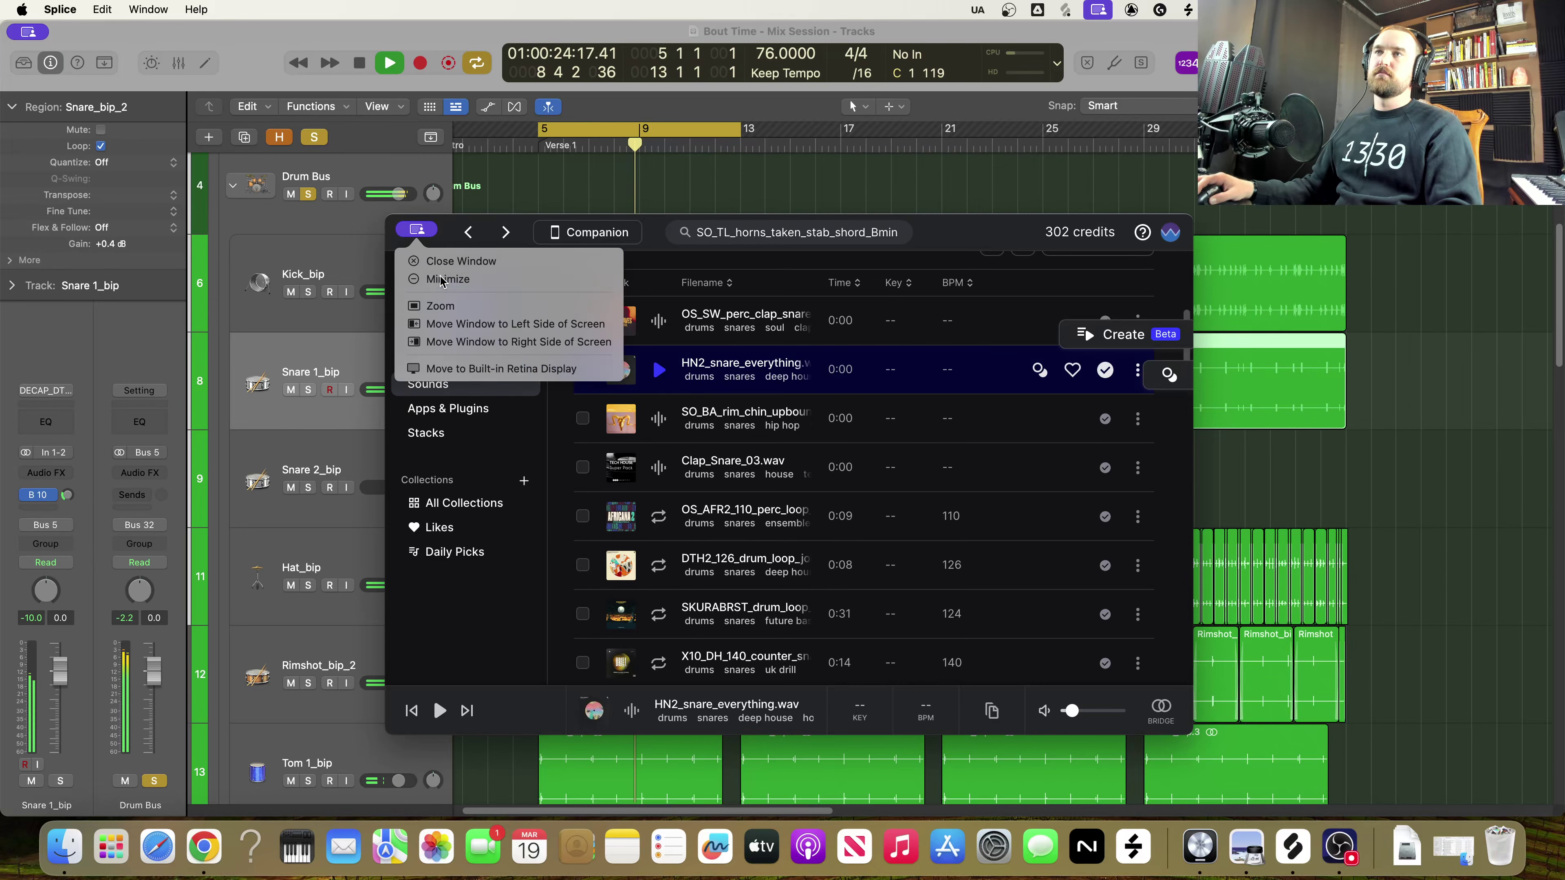
pyautogui.click(432, 274)
pyautogui.rightClick(368, 354)
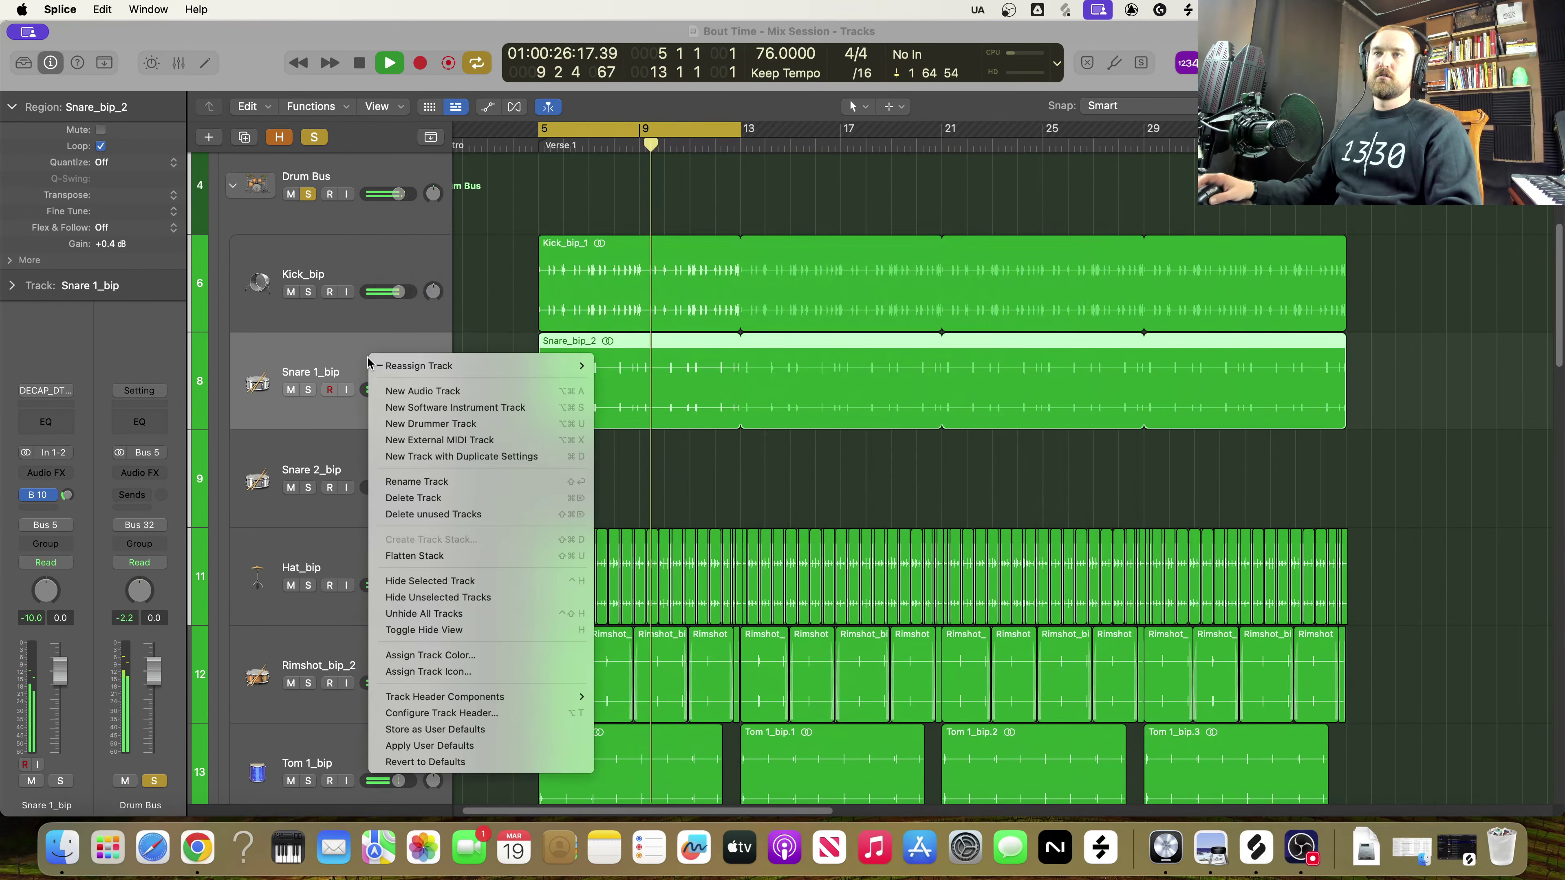
pyautogui.click(444, 407)
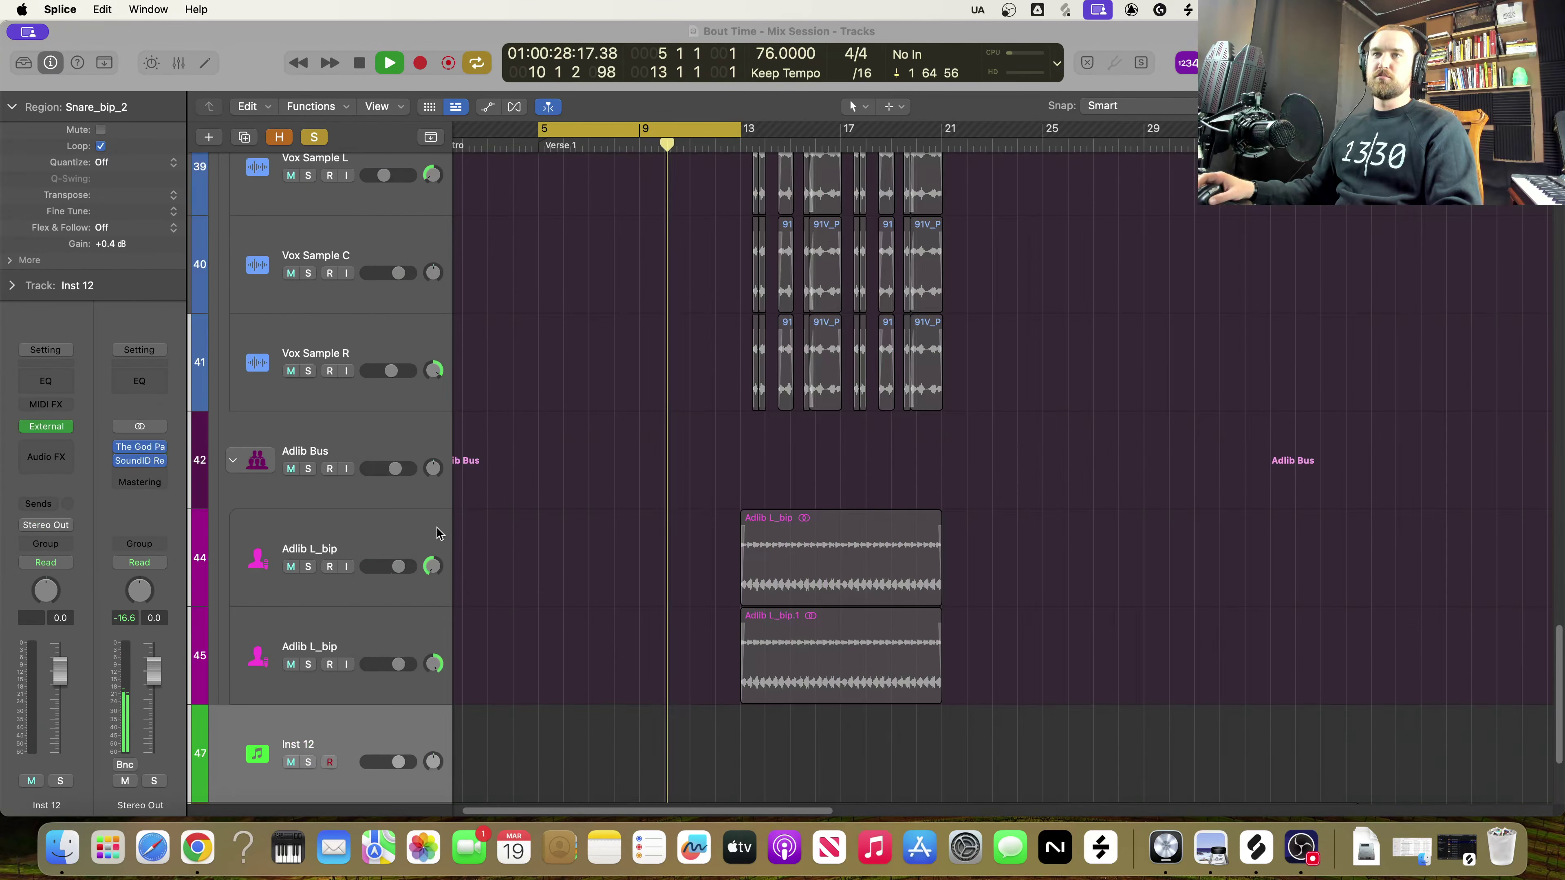
pyautogui.moveTo(405, 745); pyautogui.dragTo(389, 280)
pyautogui.scroll(2, 468, 378)
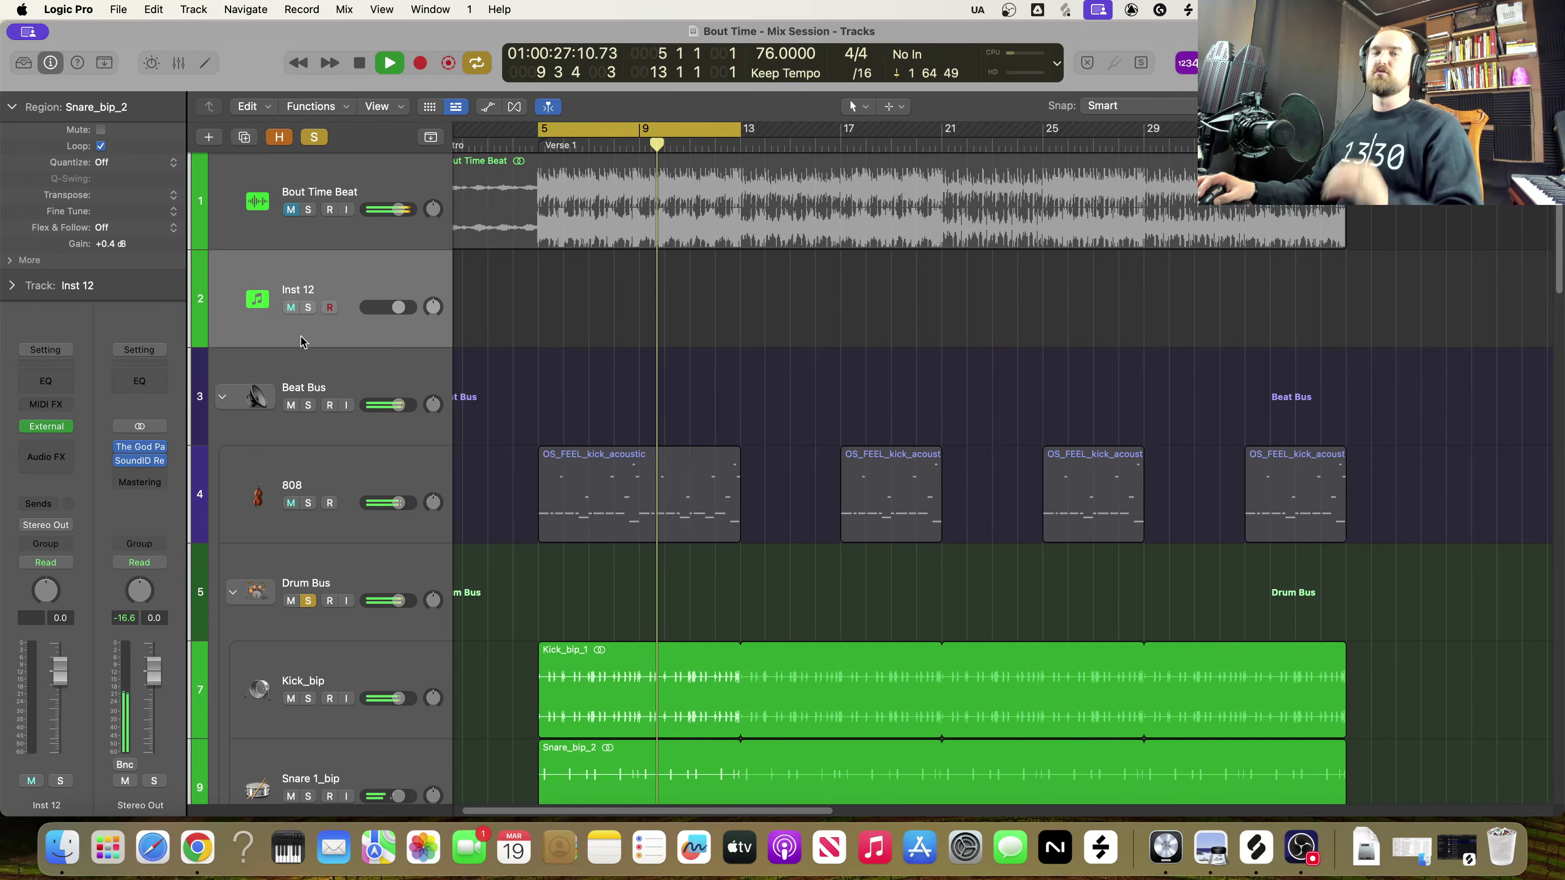
# Solo the 808 track alongside the drum bus and listen to them together
pyautogui.press('space')
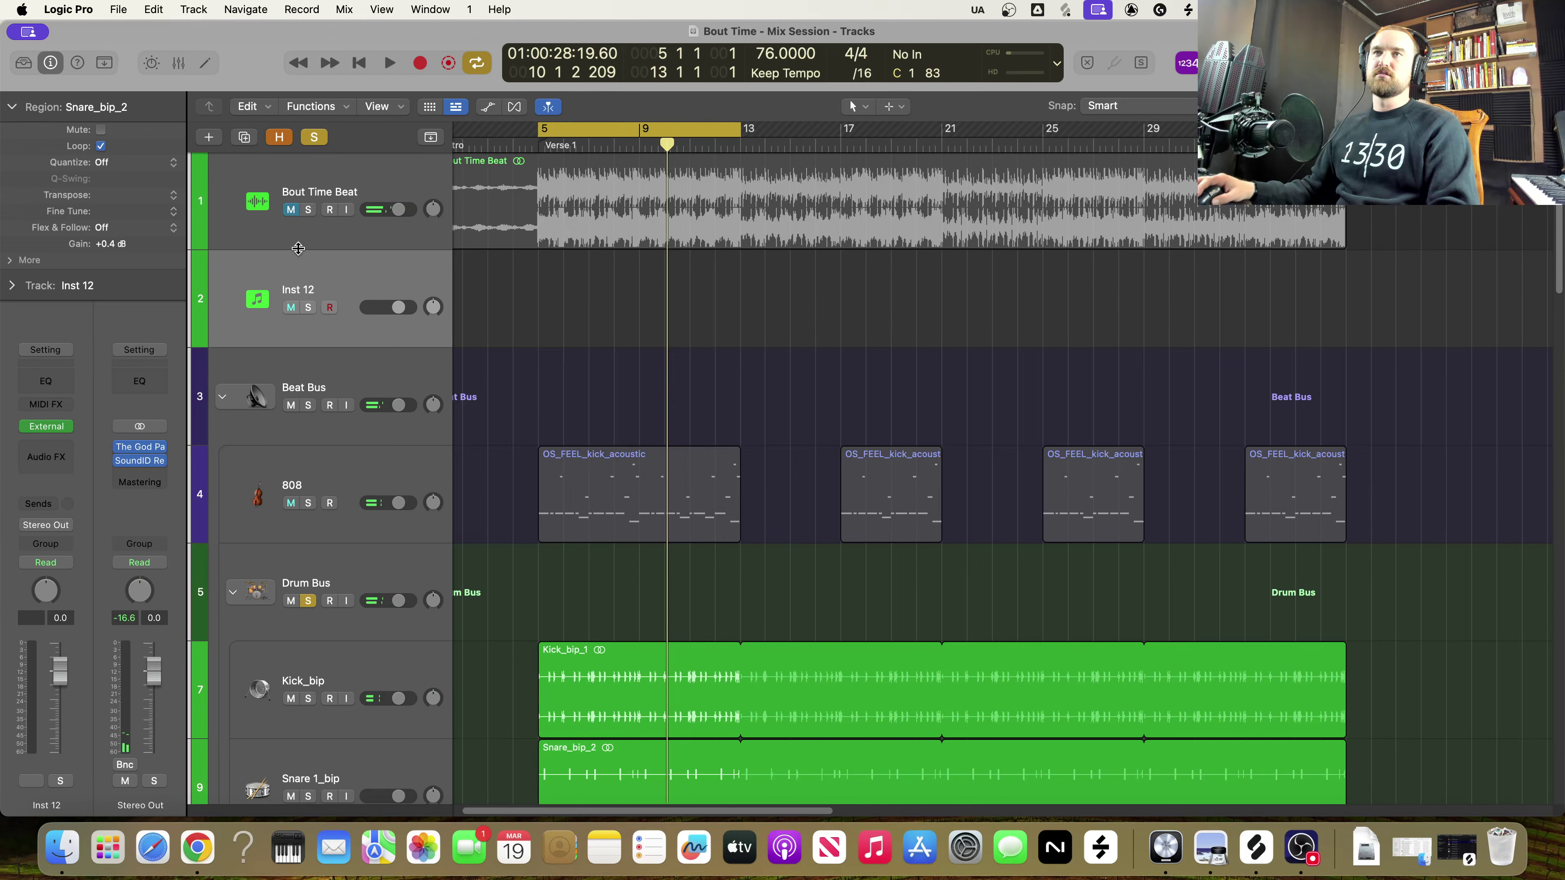
pyautogui.press('space')
pyautogui.press('space')
pyautogui.click(308, 504)
pyautogui.press('space')
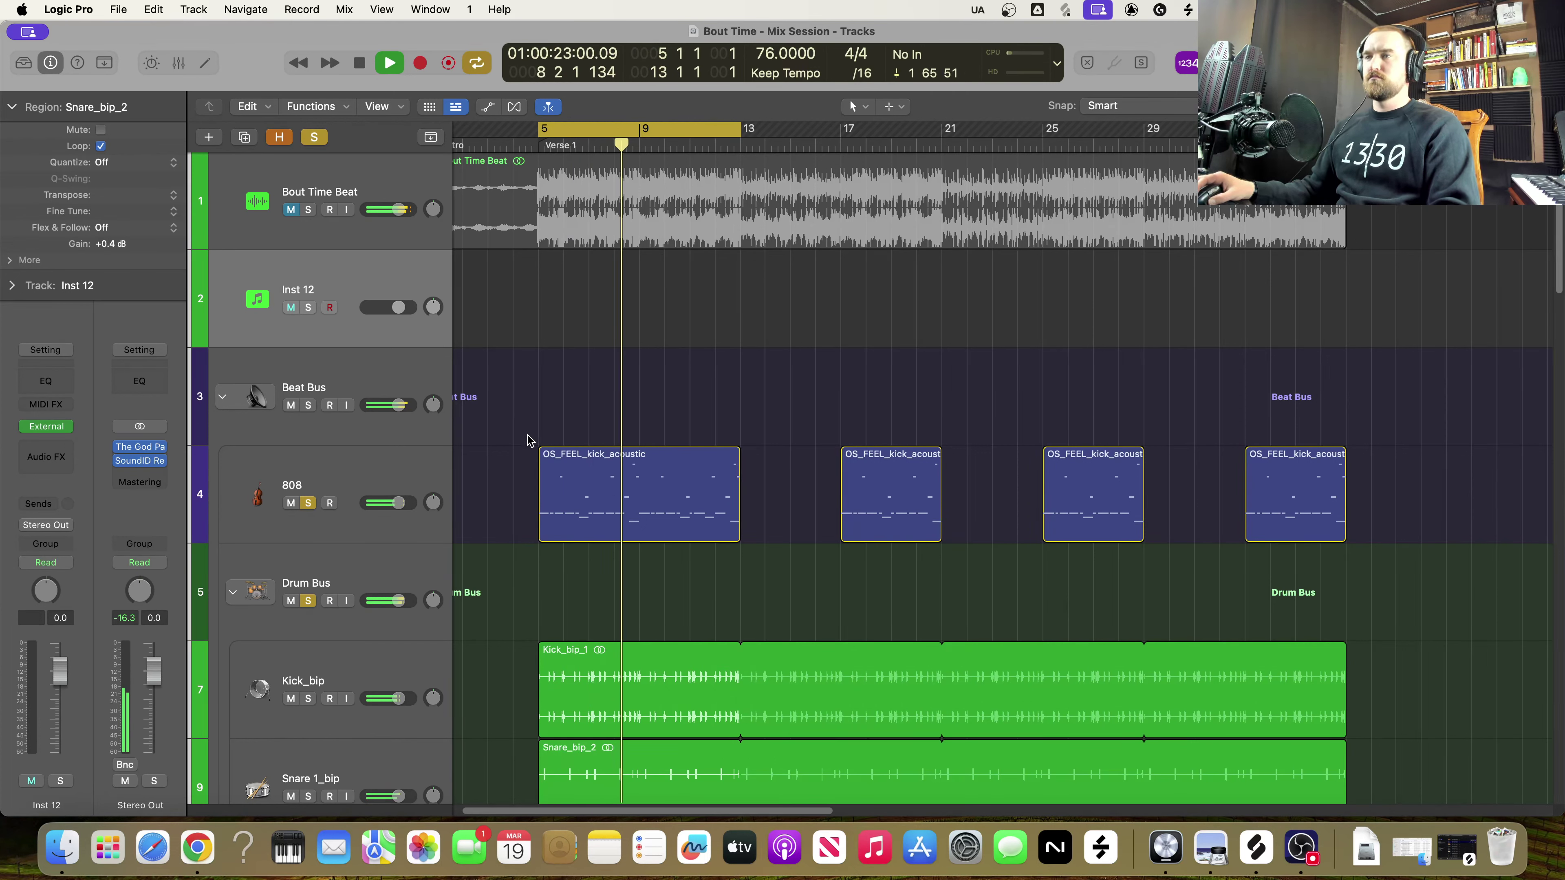
pyautogui.press('space')
# Open the first OS_FEEL_kick_acoustic region on the 808 track in the Piano Roll
pyautogui.scroll(5, 597, 569)
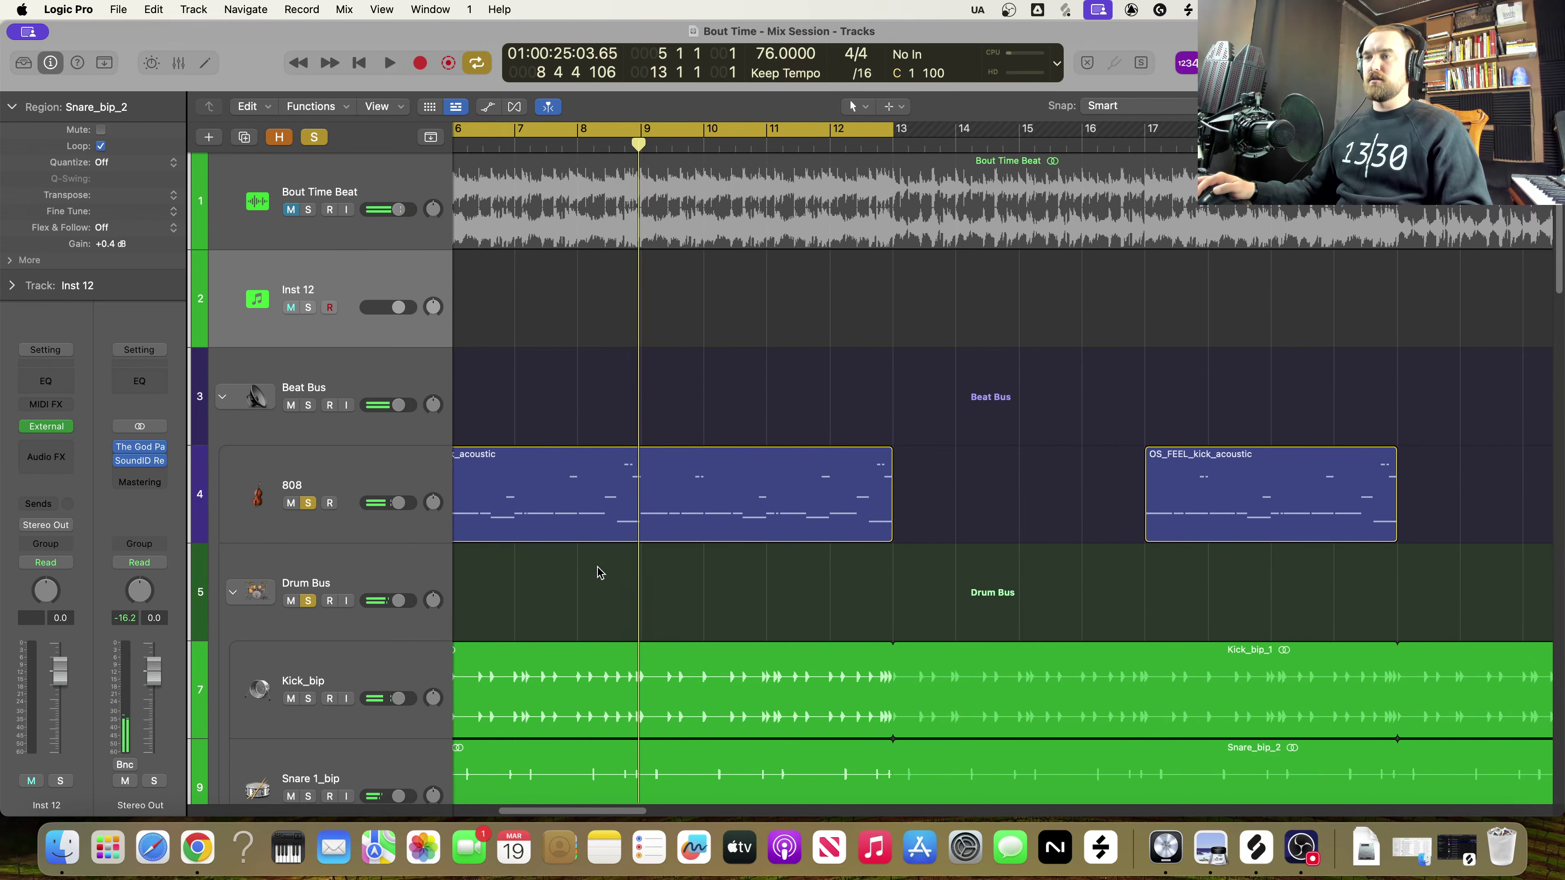
pyautogui.hscroll(-5, 598, 569)
pyautogui.scroll(4, 598, 569)
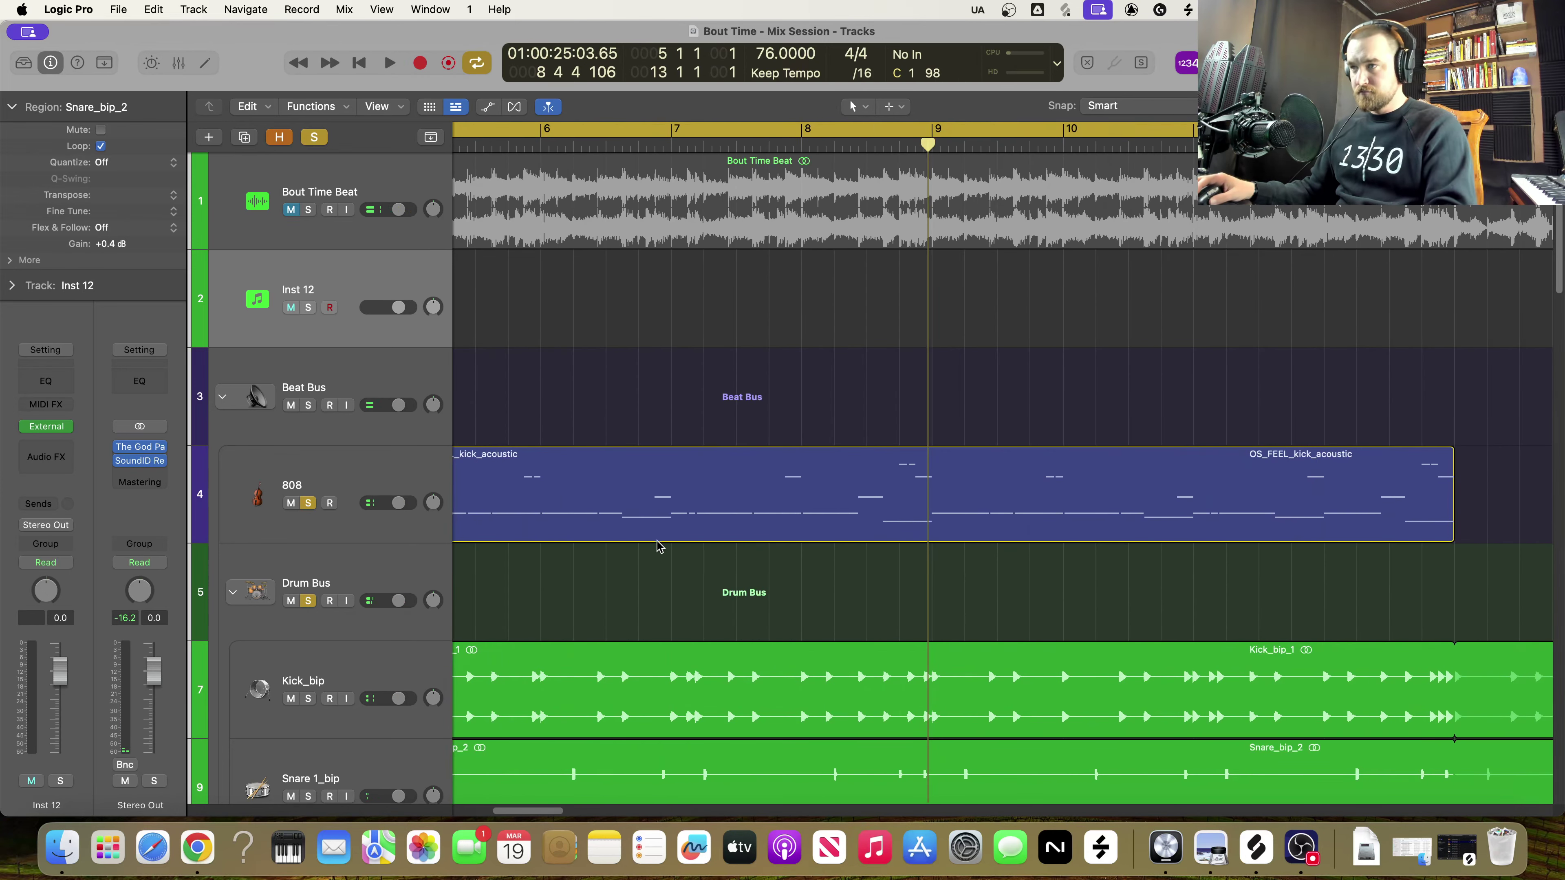
pyautogui.doubleClick(722, 521)
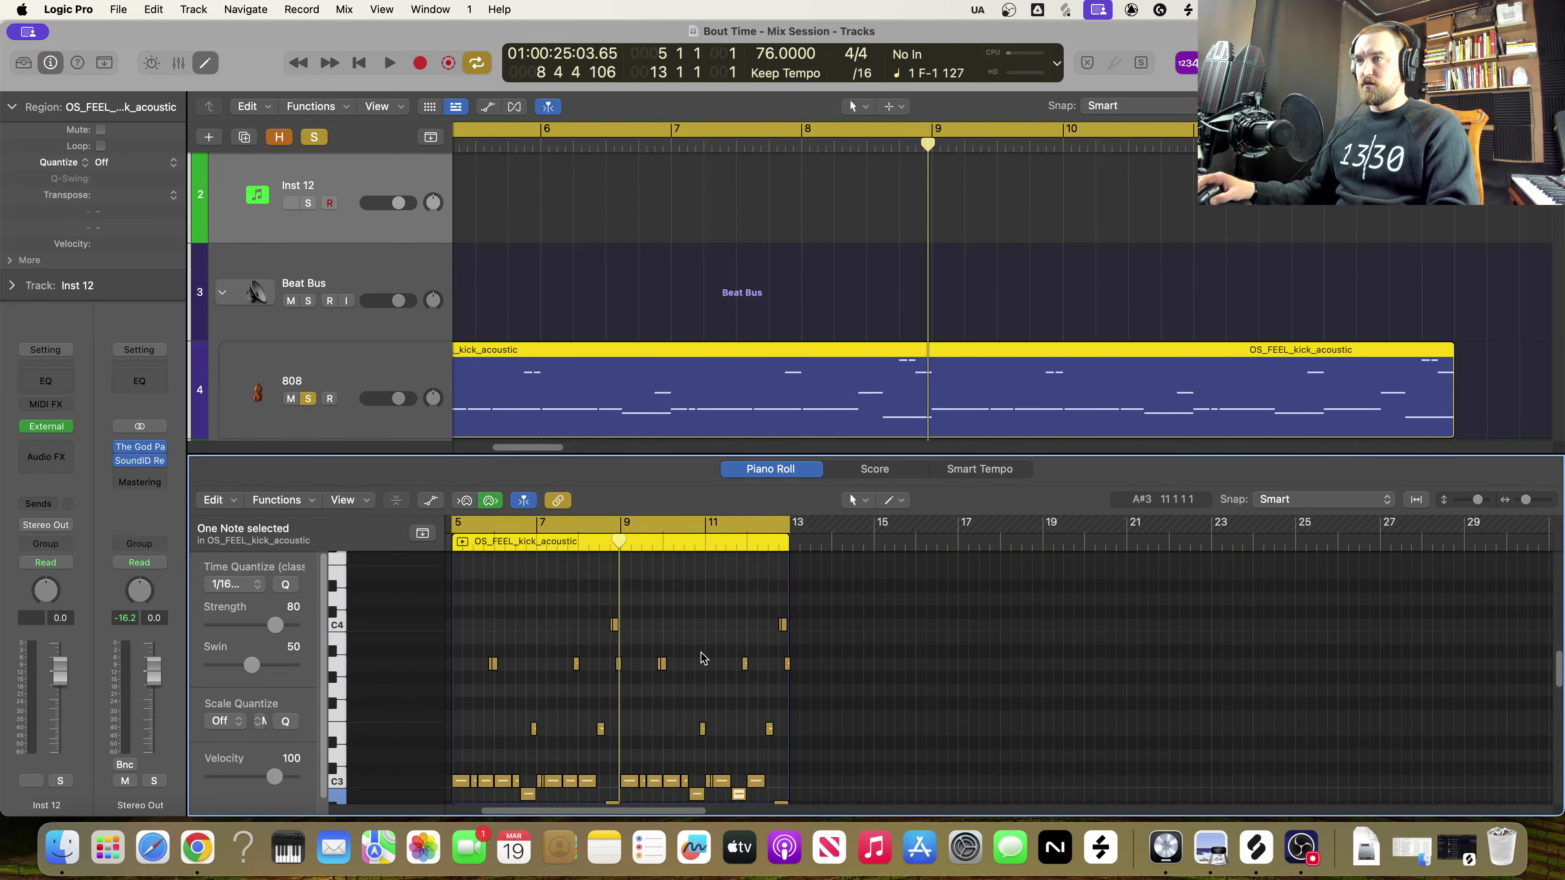
pyautogui.scroll(-6, 677, 345)
pyautogui.scroll(3, 699, 373)
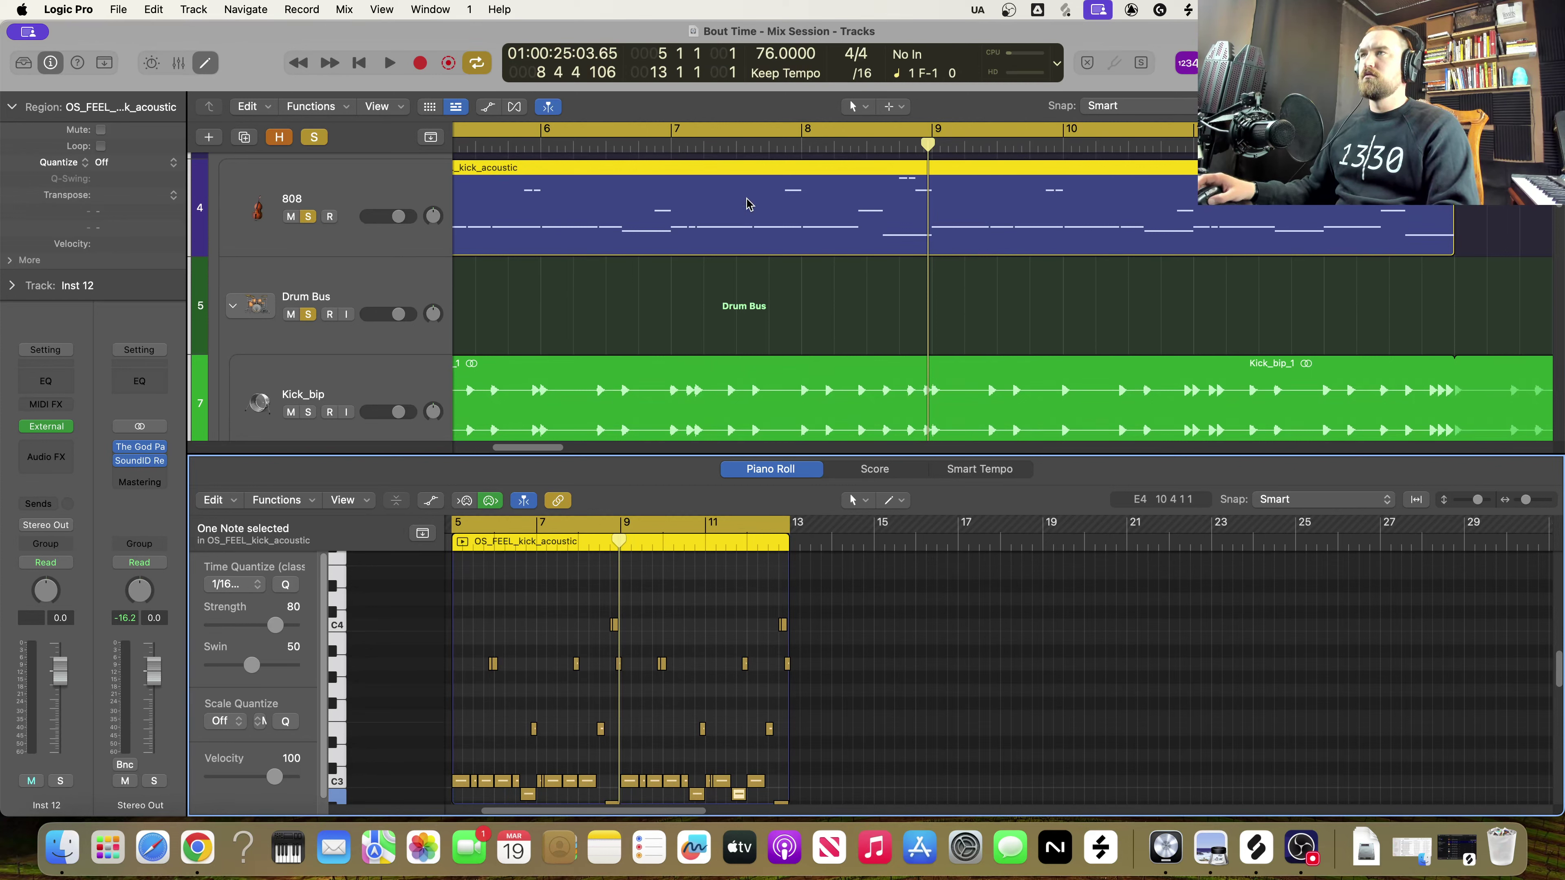
# Place the playhead on the kick at 7 2 4 1 and shorten the overlapping C3 bass note to end there
pyautogui.click(730, 144)
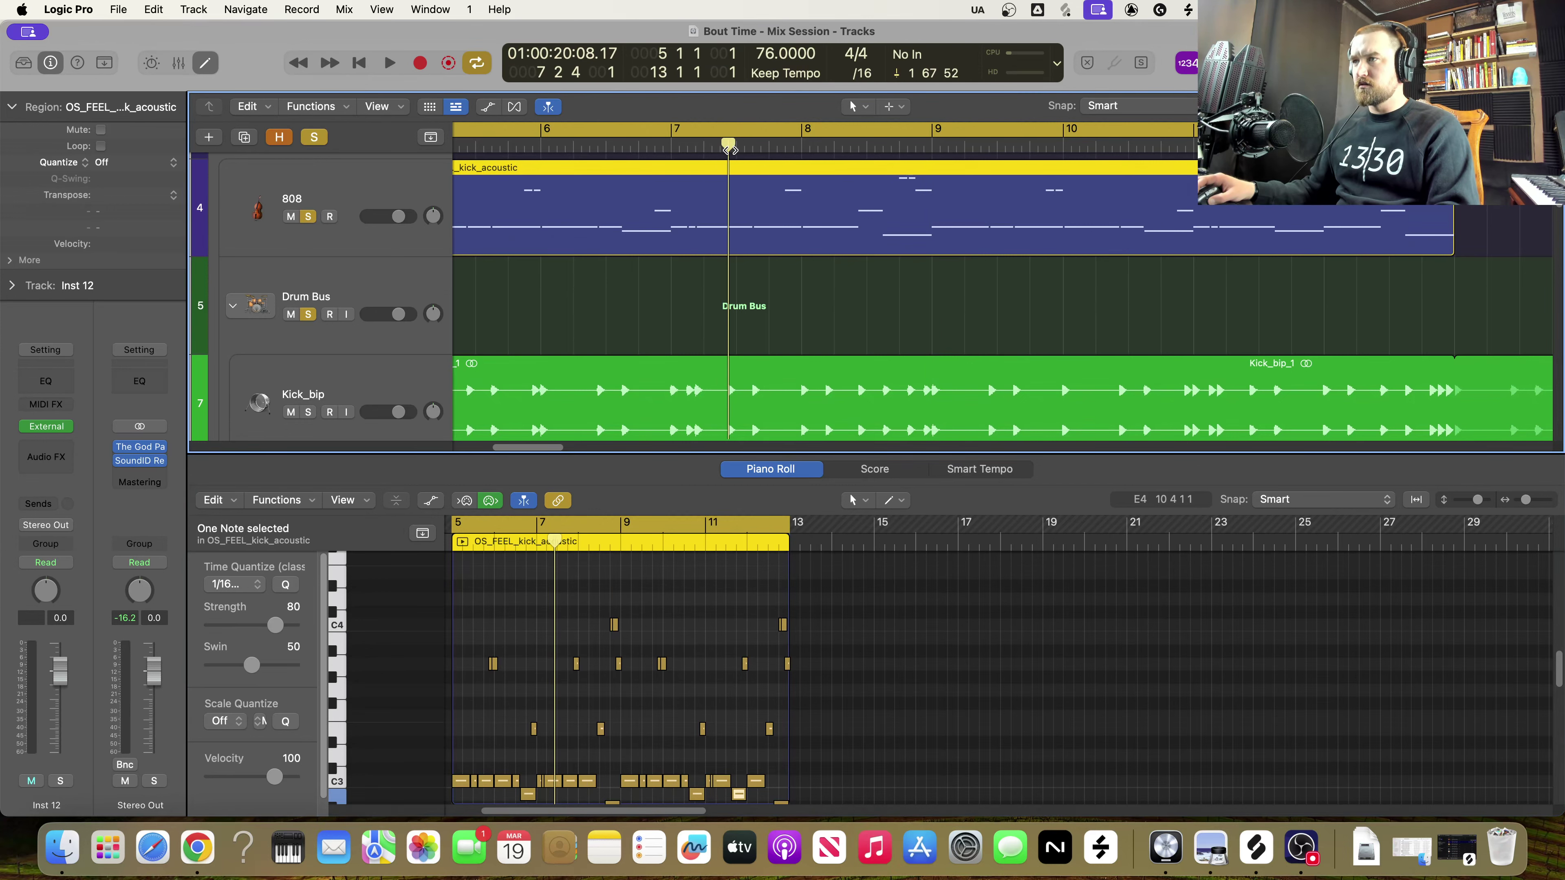
pyautogui.hscroll(-2, 723, 246)
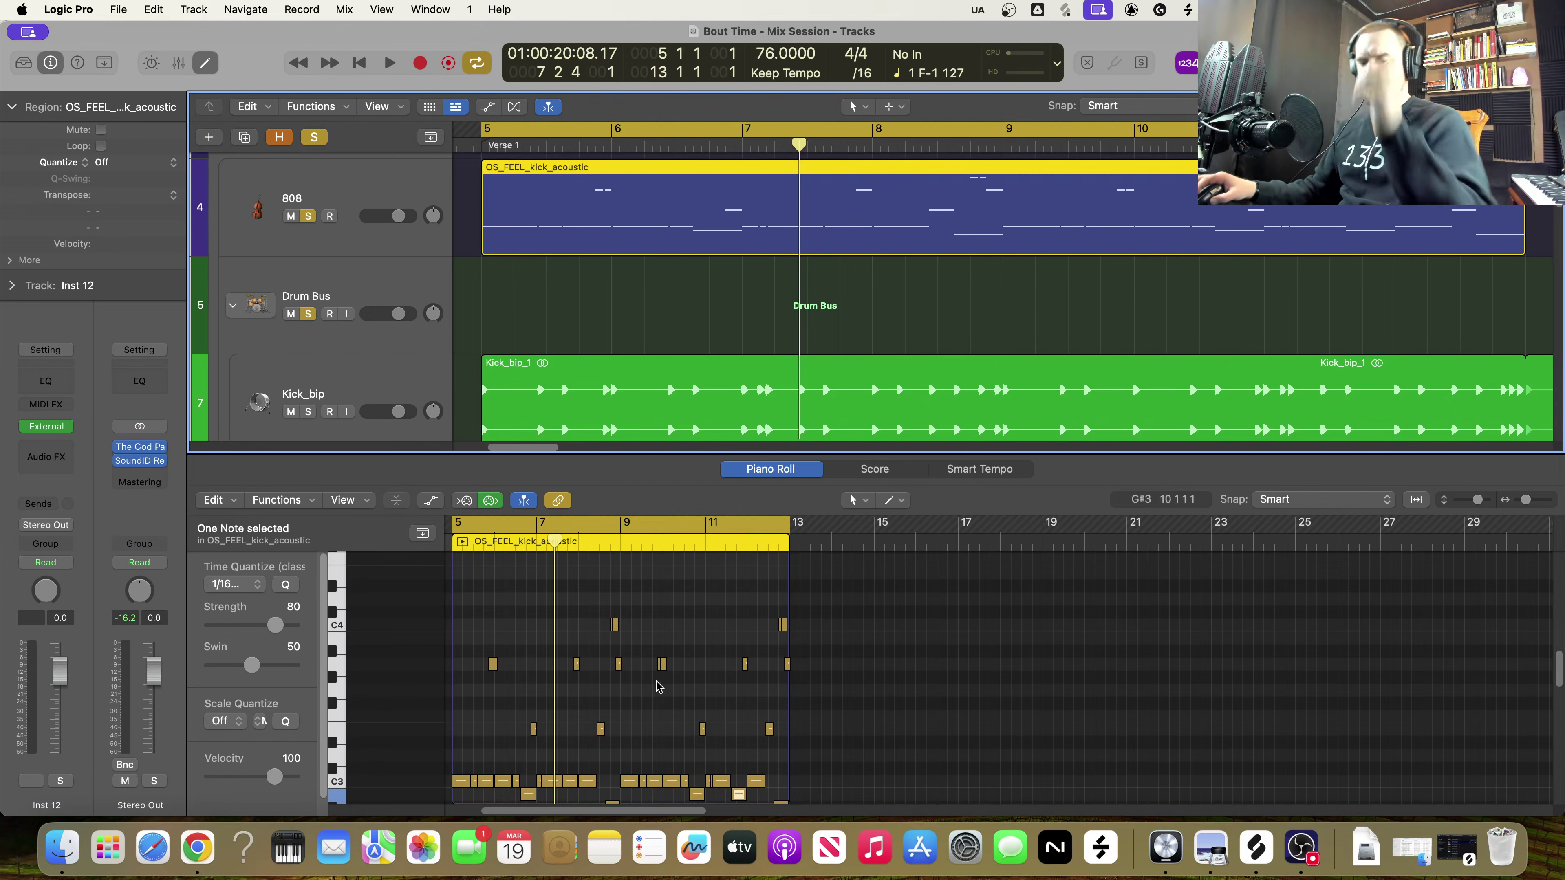
pyautogui.scroll(5, 620, 742)
pyautogui.scroll(-4, 622, 737)
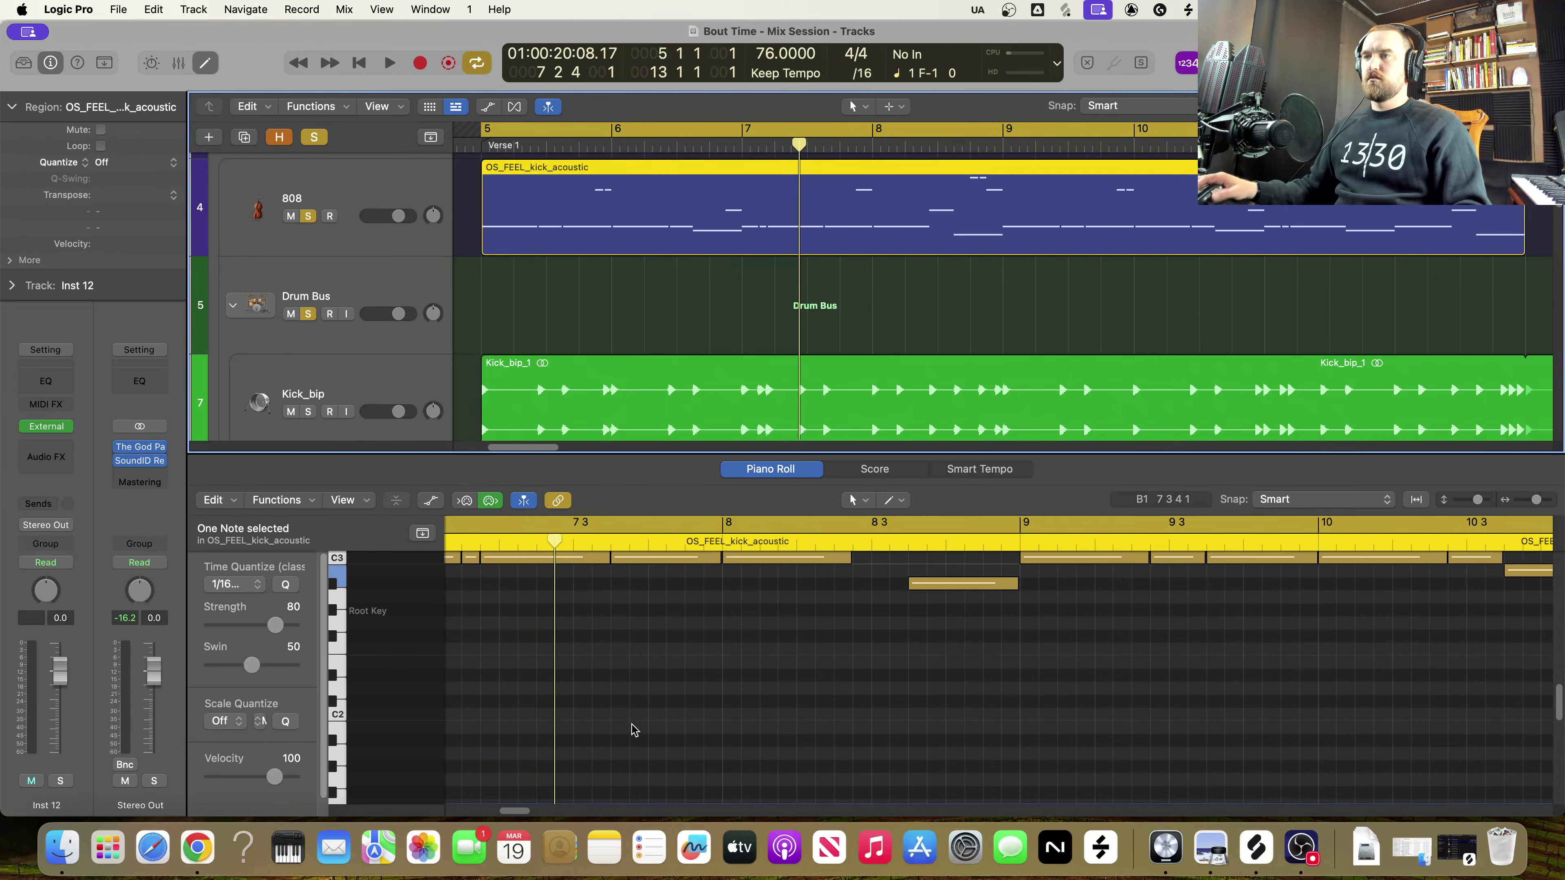
pyautogui.scroll(4, 635, 731)
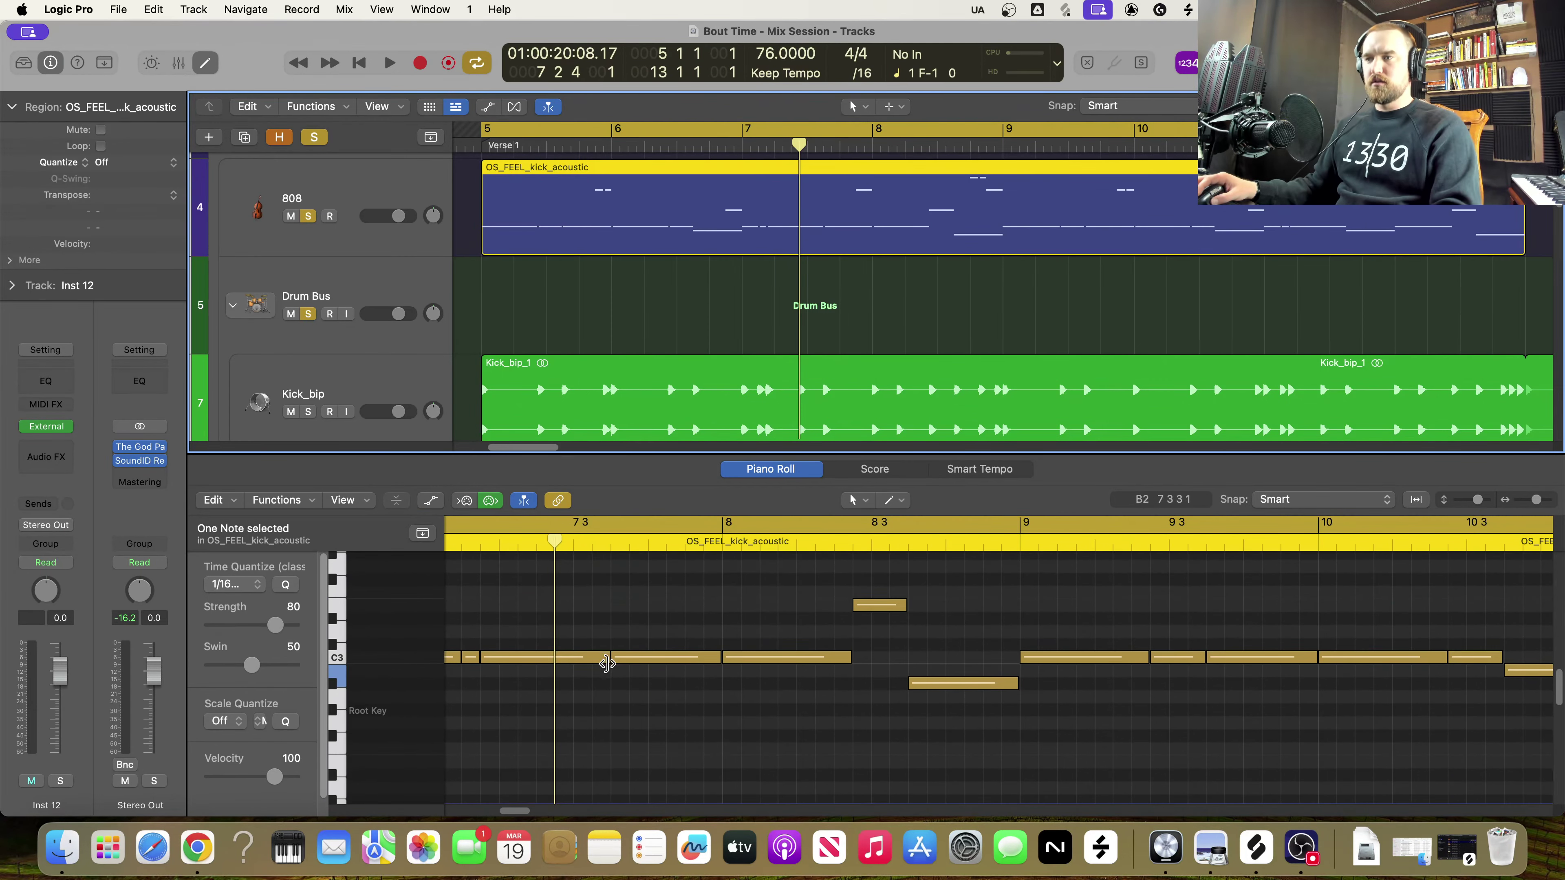
pyautogui.moveTo(607, 664); pyautogui.dragTo(552, 658)
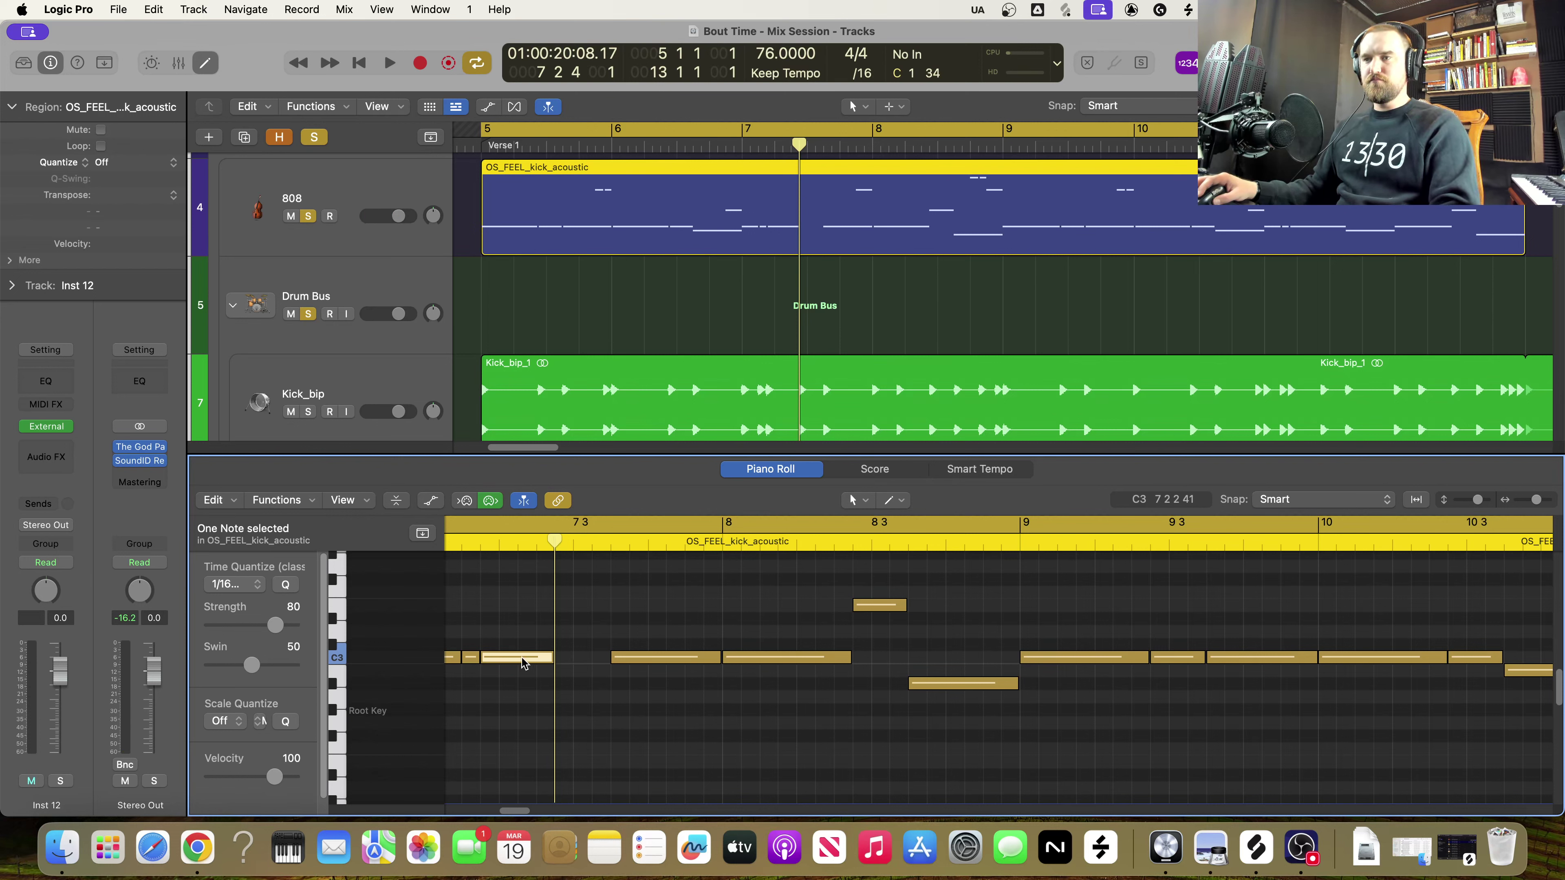
# Draw a C3 note with the Pencil tool from the playhead at 7 2 4 1, filling the gap before the next C3 note
pyautogui.press('t')
pyautogui.press('t')
pyautogui.press('p')
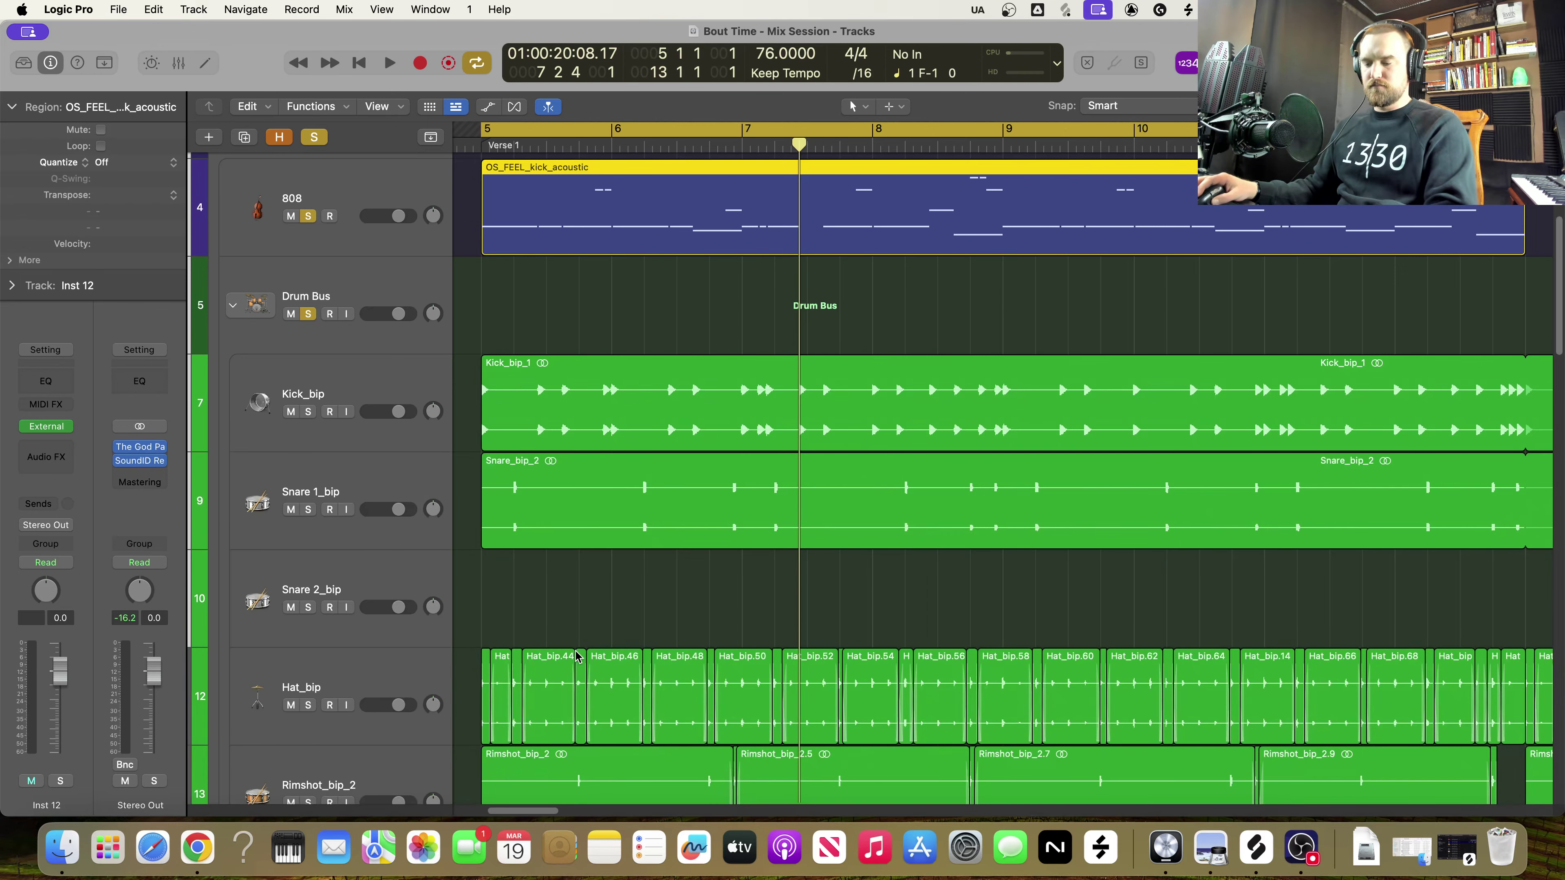
pyautogui.press('p')
pyautogui.press('t')
pyautogui.press('p')
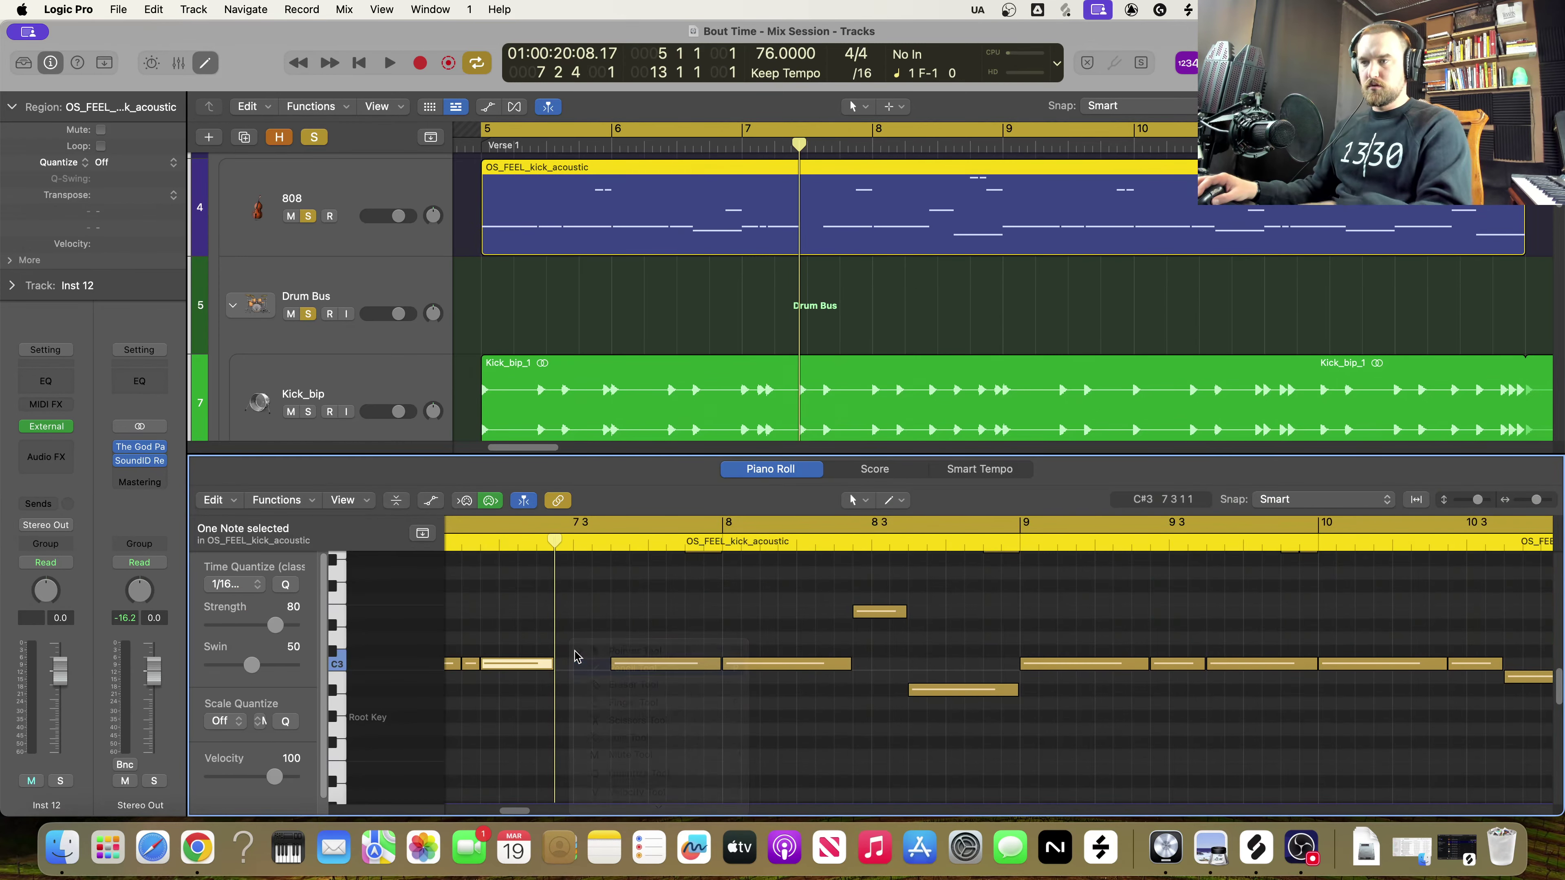
pyautogui.click(561, 638)
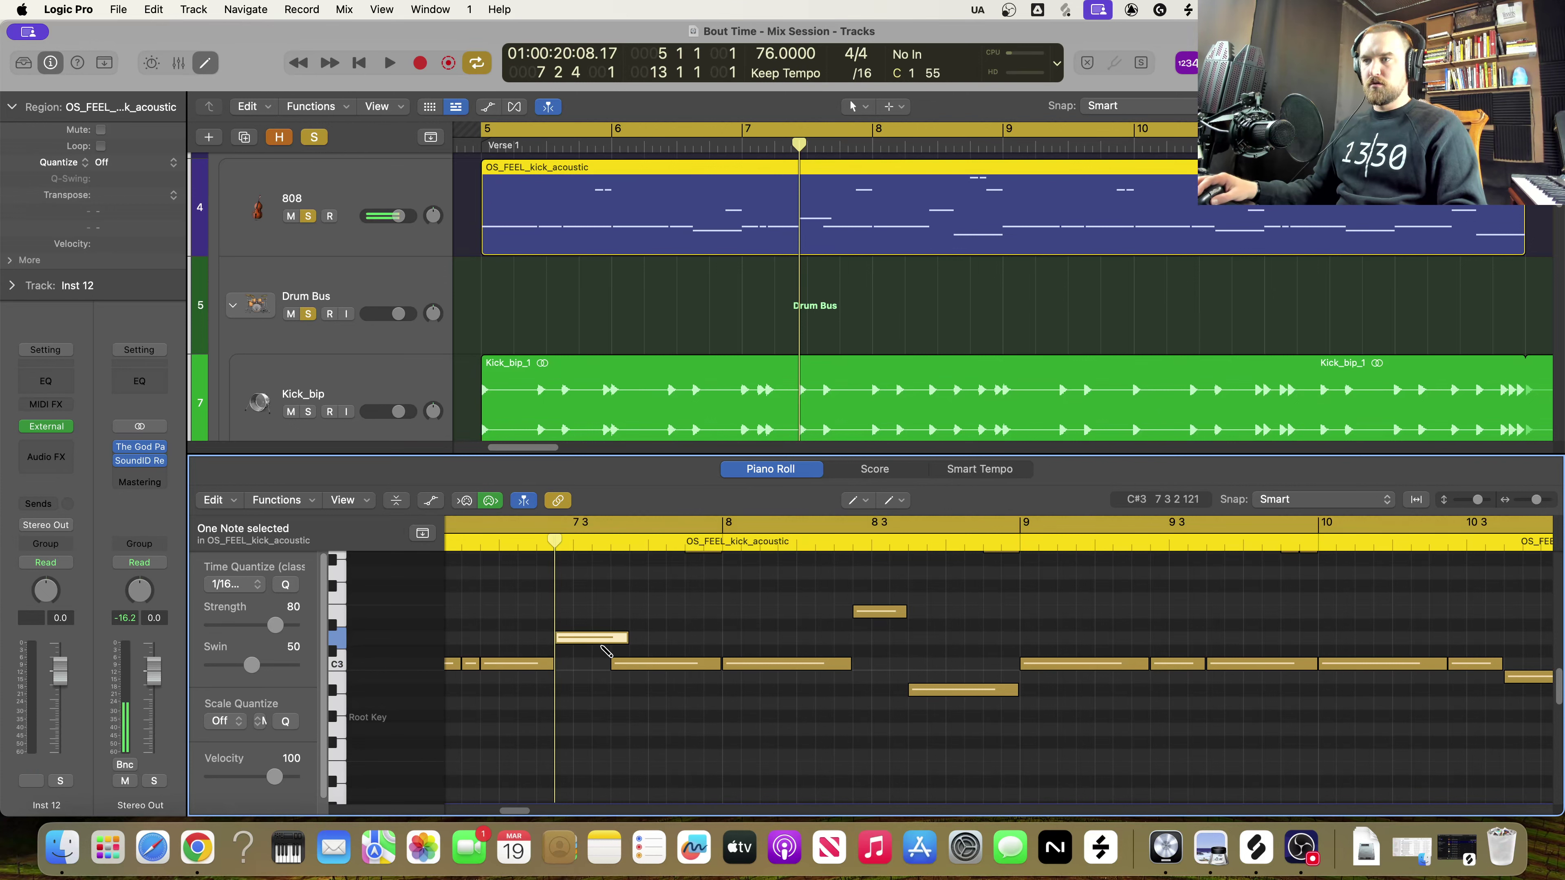
pyautogui.moveTo(628, 646); pyautogui.dragTo(570, 670)
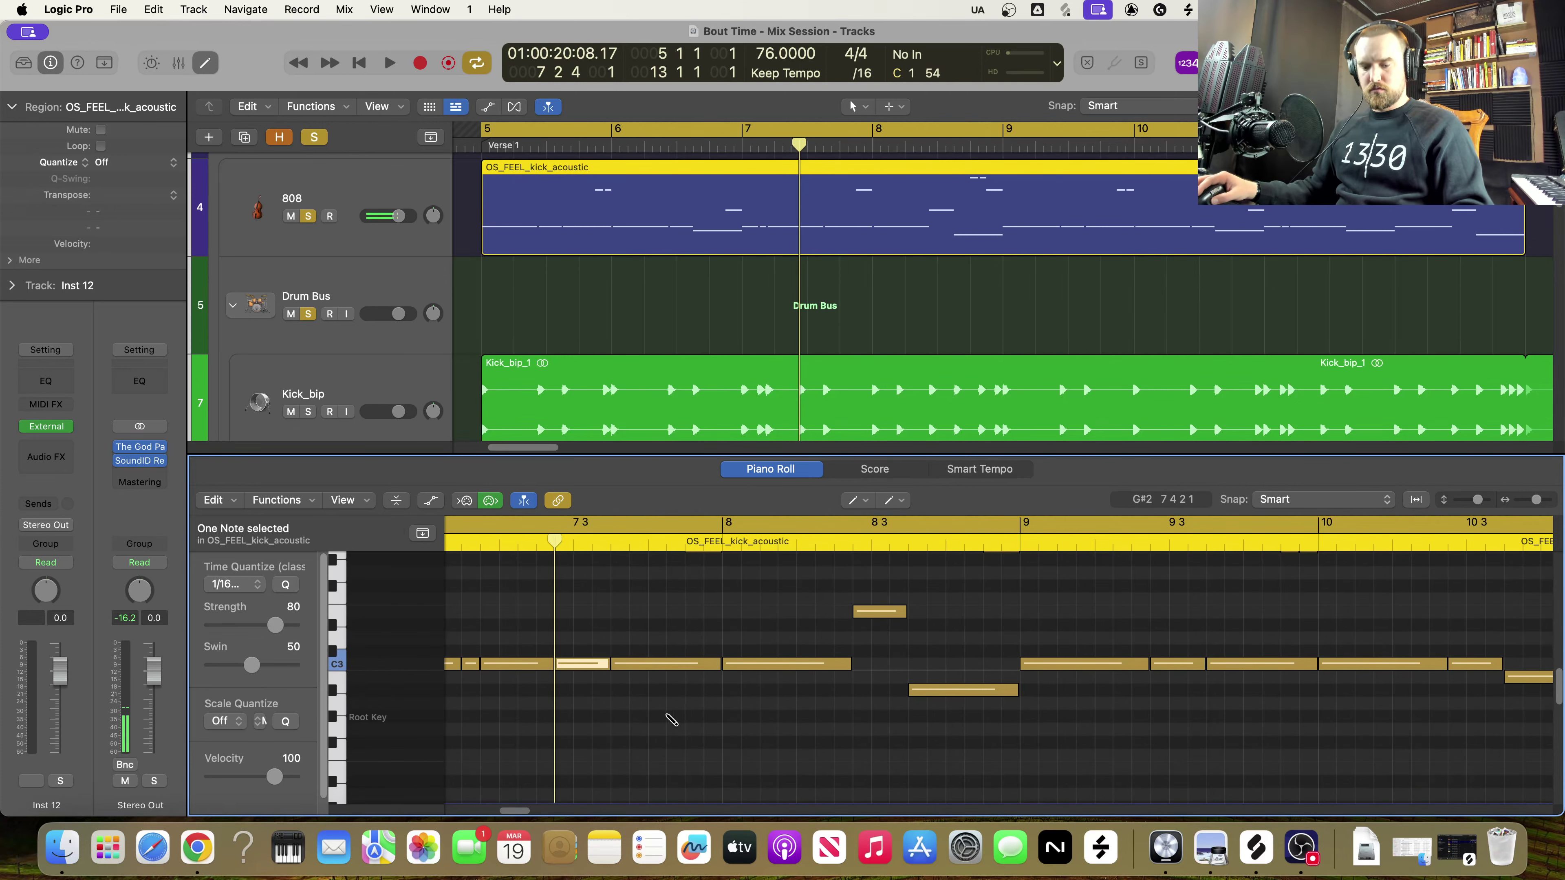
# Place the playhead on the kick at 8 1 4 1, end the C3 note there, and add another C3 note from that point
pyautogui.scroll(-3, 666, 711)
pyautogui.scroll(-2, 666, 710)
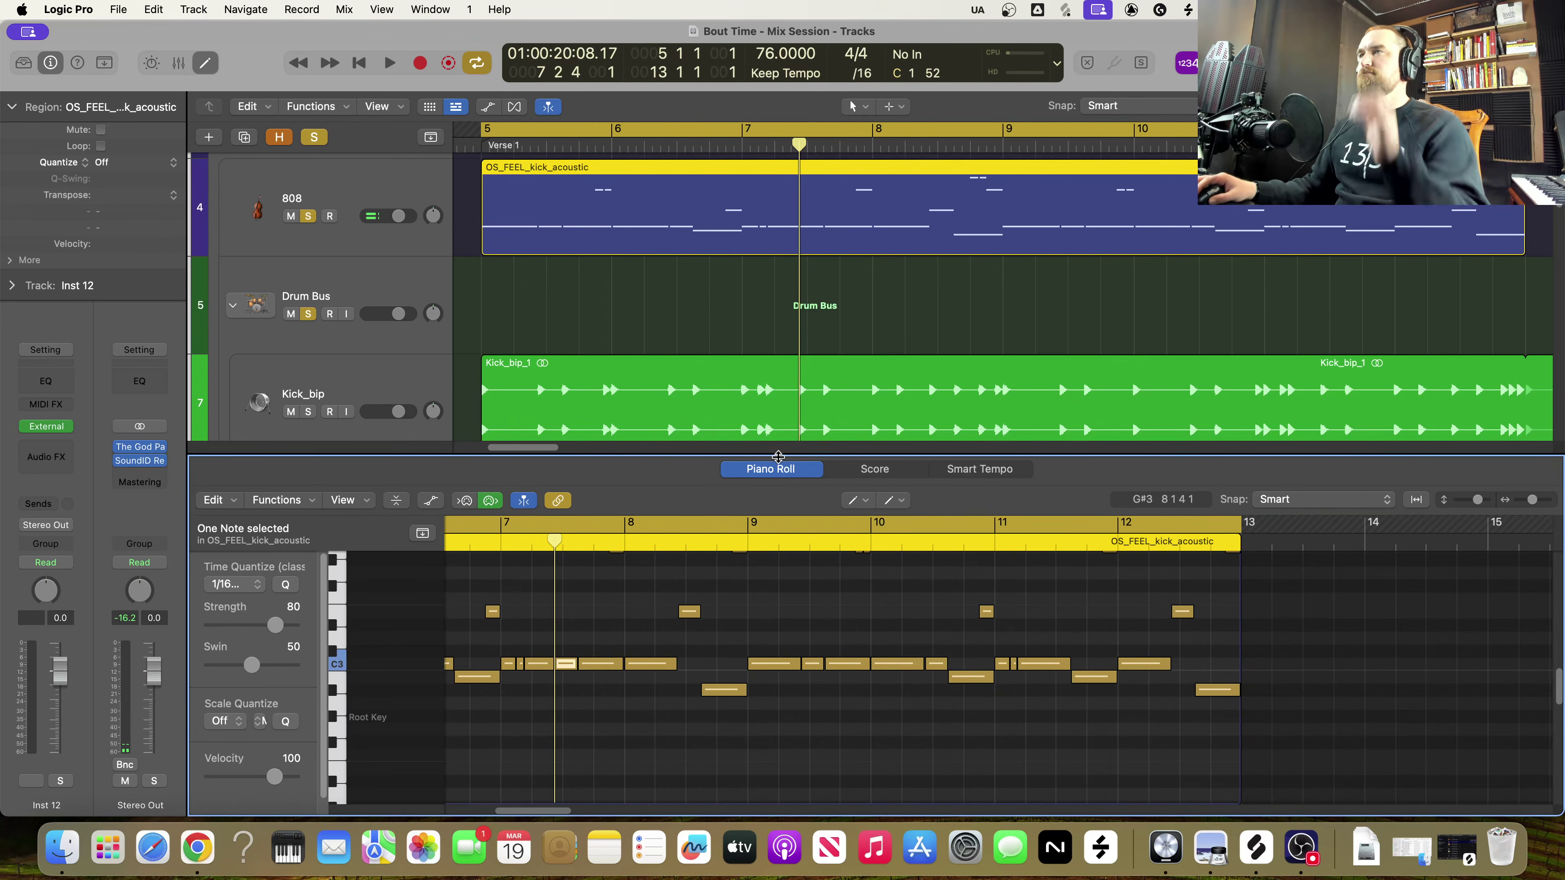
pyautogui.hscroll(5, 884, 365)
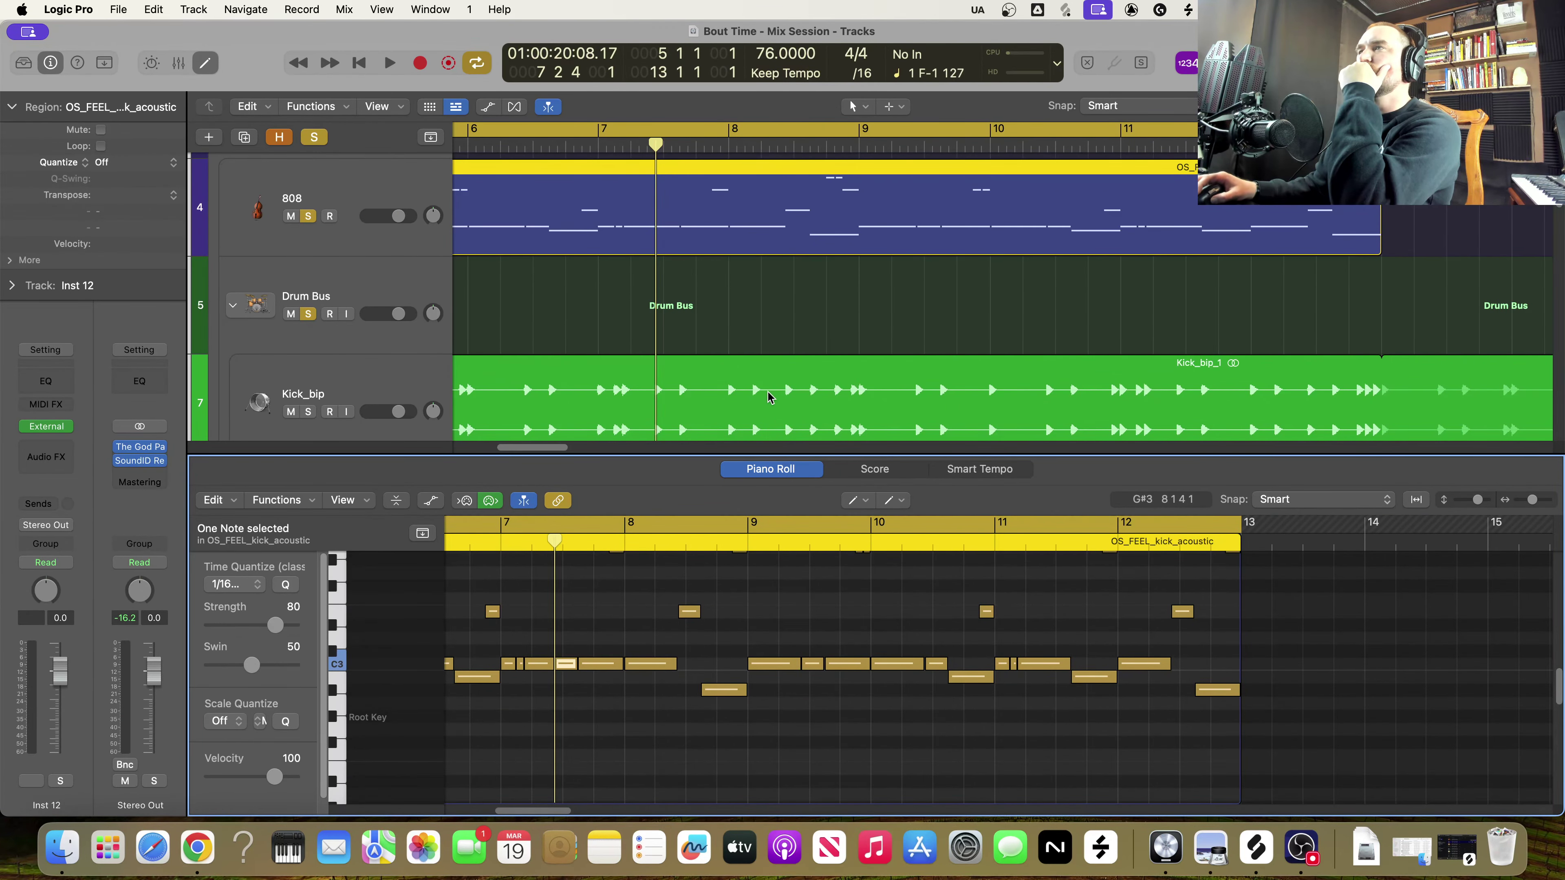
pyautogui.click(759, 144)
pyautogui.moveTo(761, 143); pyautogui.dragTo(754, 143)
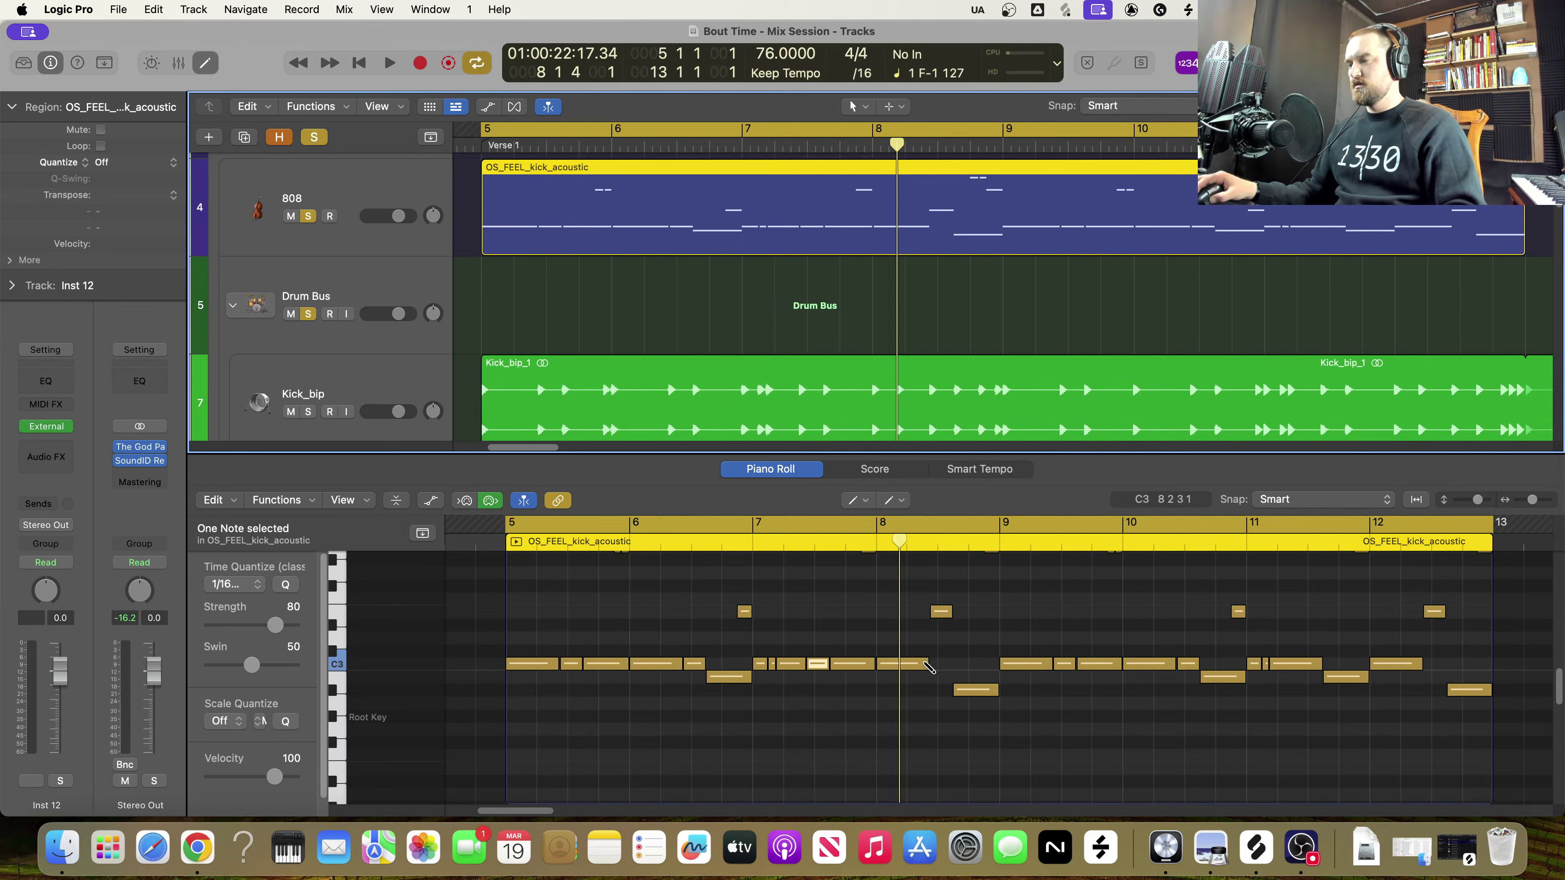
pyautogui.moveTo(929, 668); pyautogui.dragTo(903, 669)
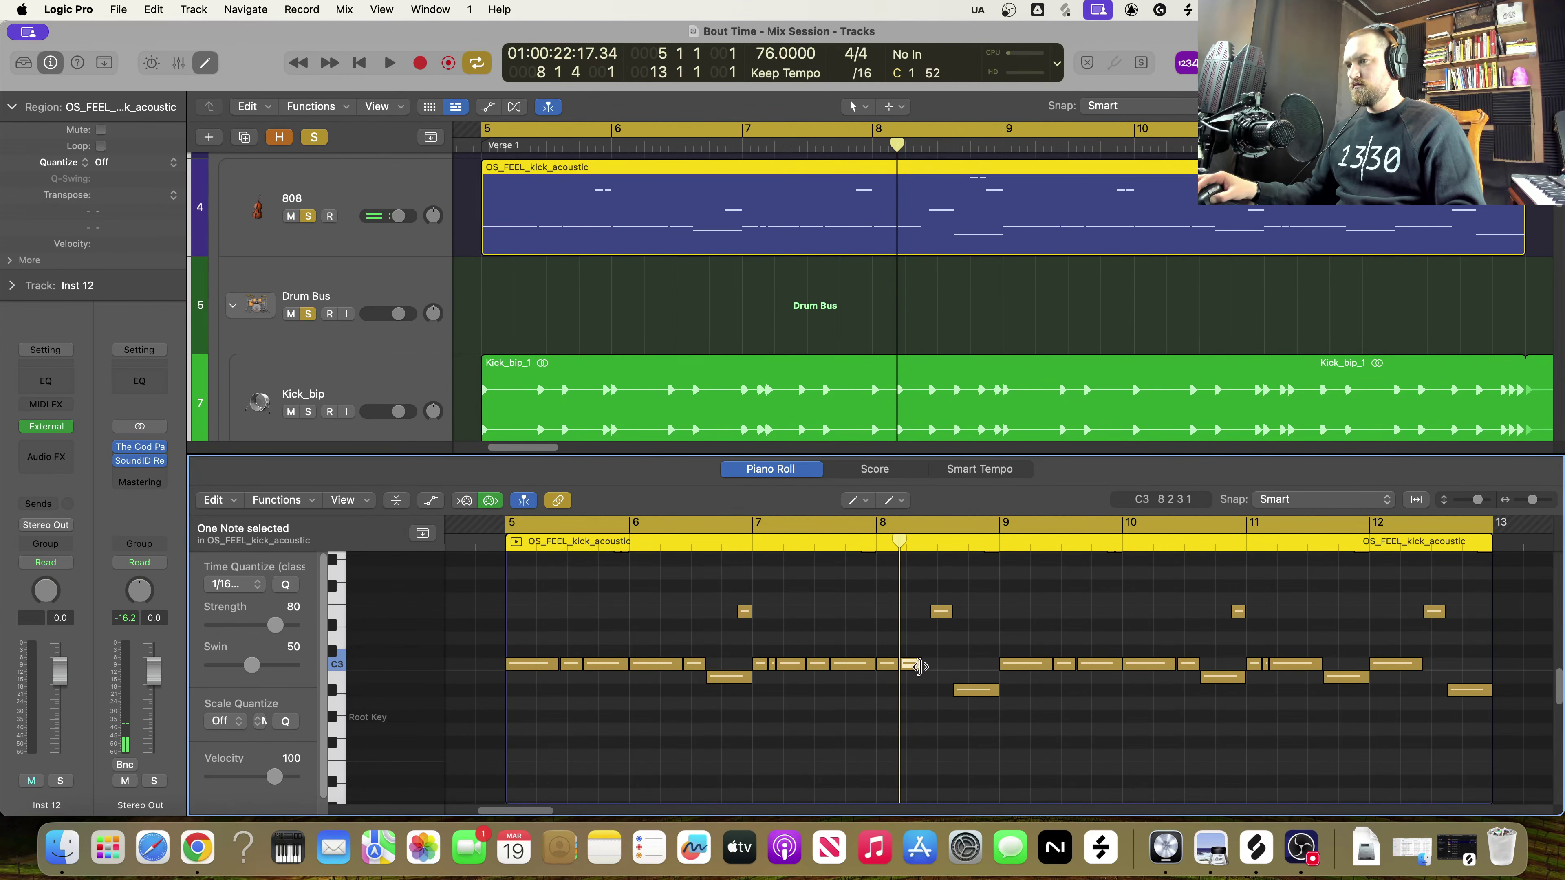
# Adjust the length of the C3 note starting at 8 1 4 1 to leave a gap before the next low note, and play the bass line
pyautogui.moveTo(918, 666); pyautogui.dragTo(949, 670)
pyautogui.hscroll(3, 1048, 685)
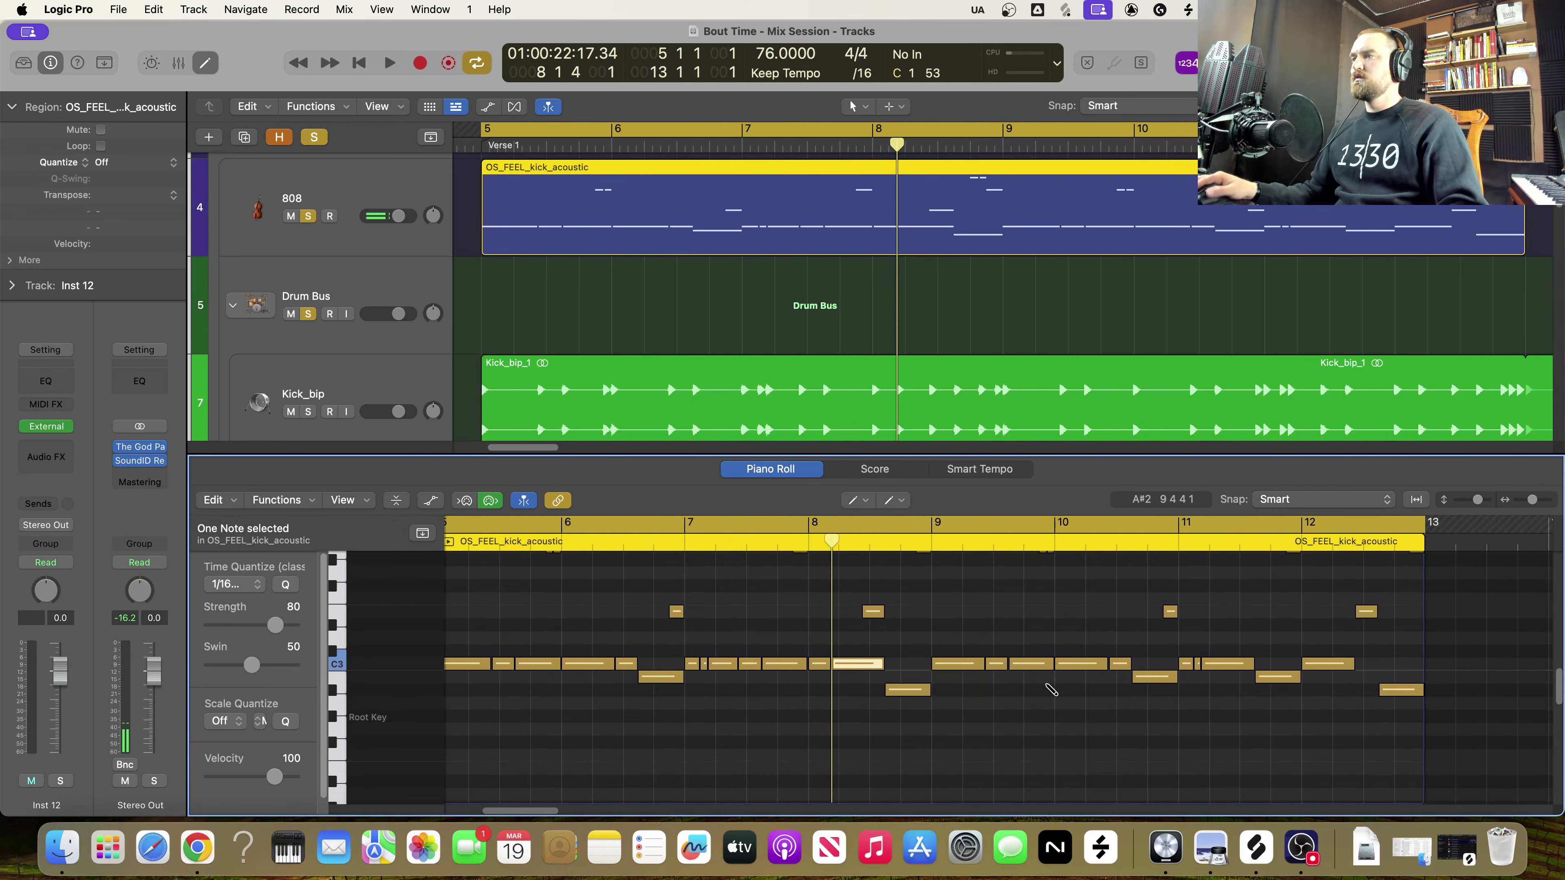
pyautogui.scroll(2, 1042, 687)
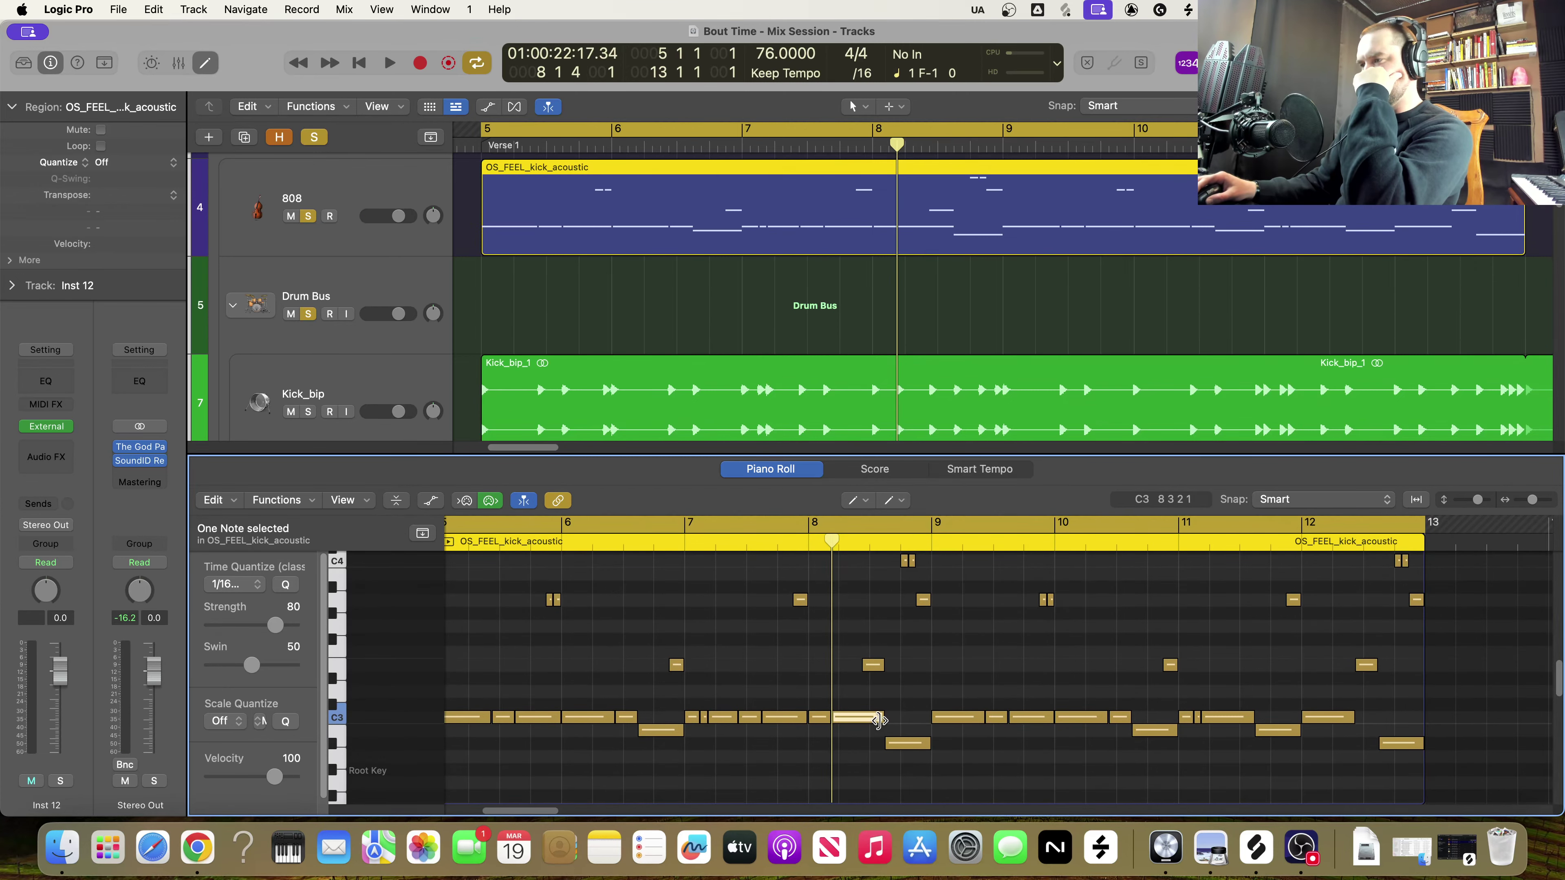
pyautogui.moveTo(880, 721); pyautogui.dragTo(864, 728)
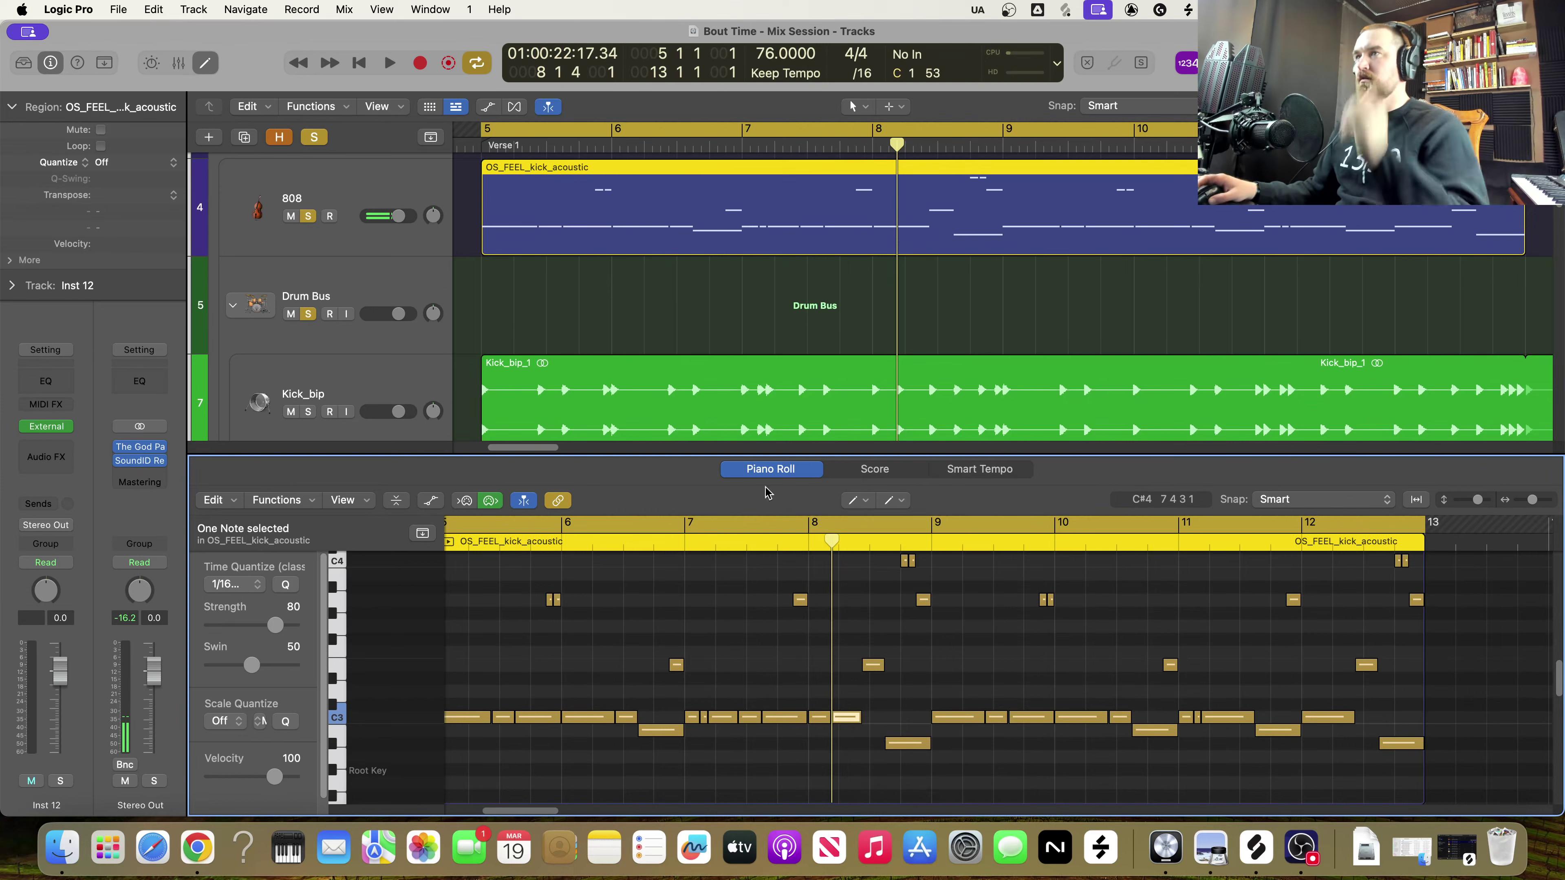
pyautogui.press('space')
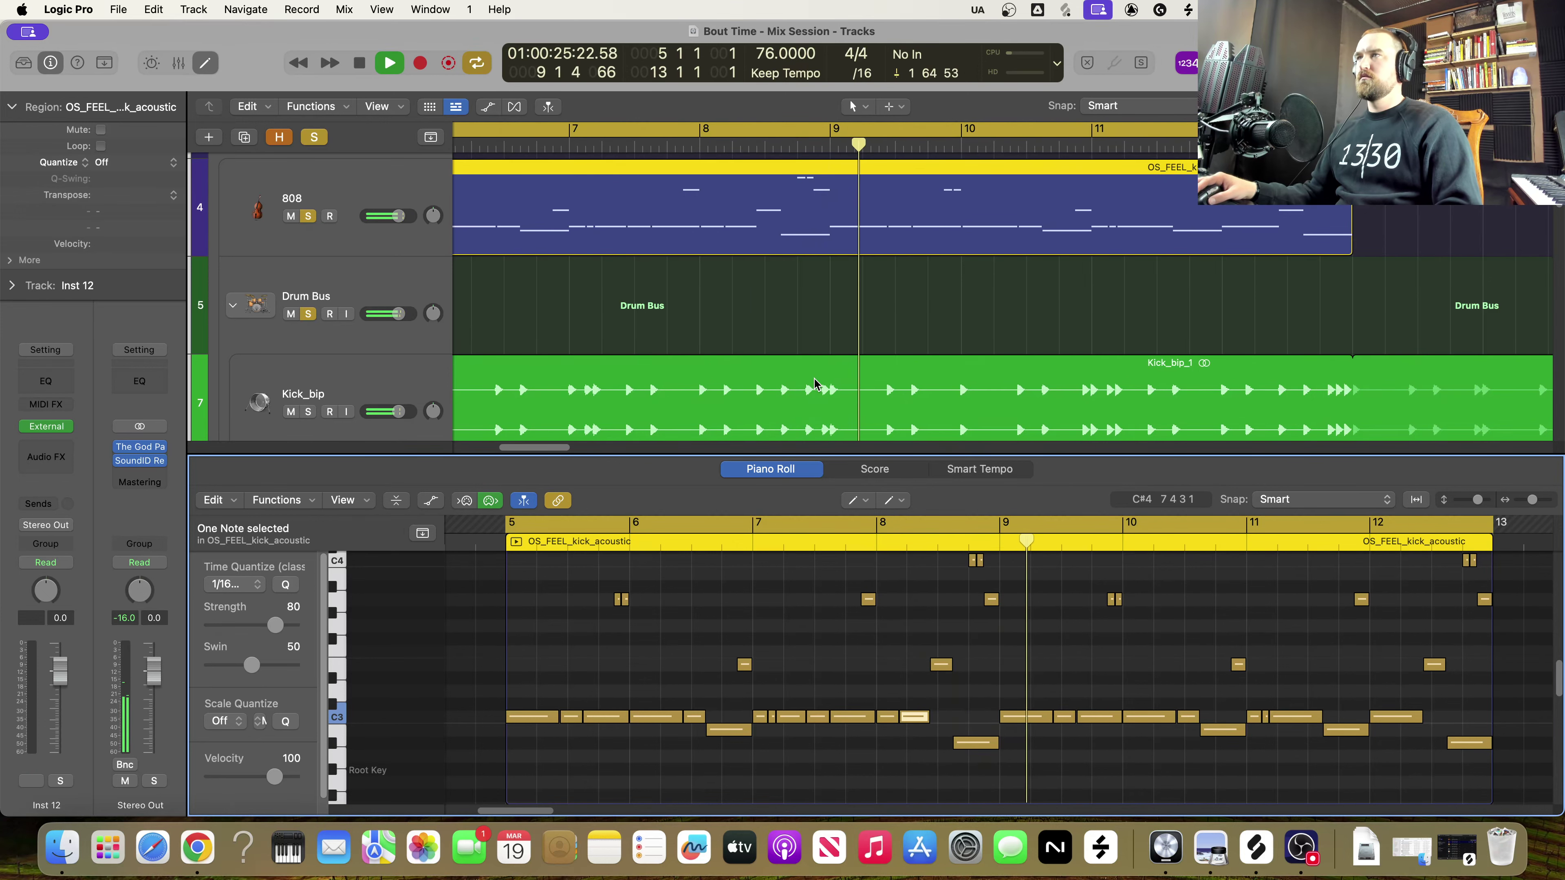
# Stop playback and delete all the old 808 notes from bar 9 to the end of the region with the Pointer tool
pyautogui.press('space')
pyautogui.scroll(-5, 1020, 653)
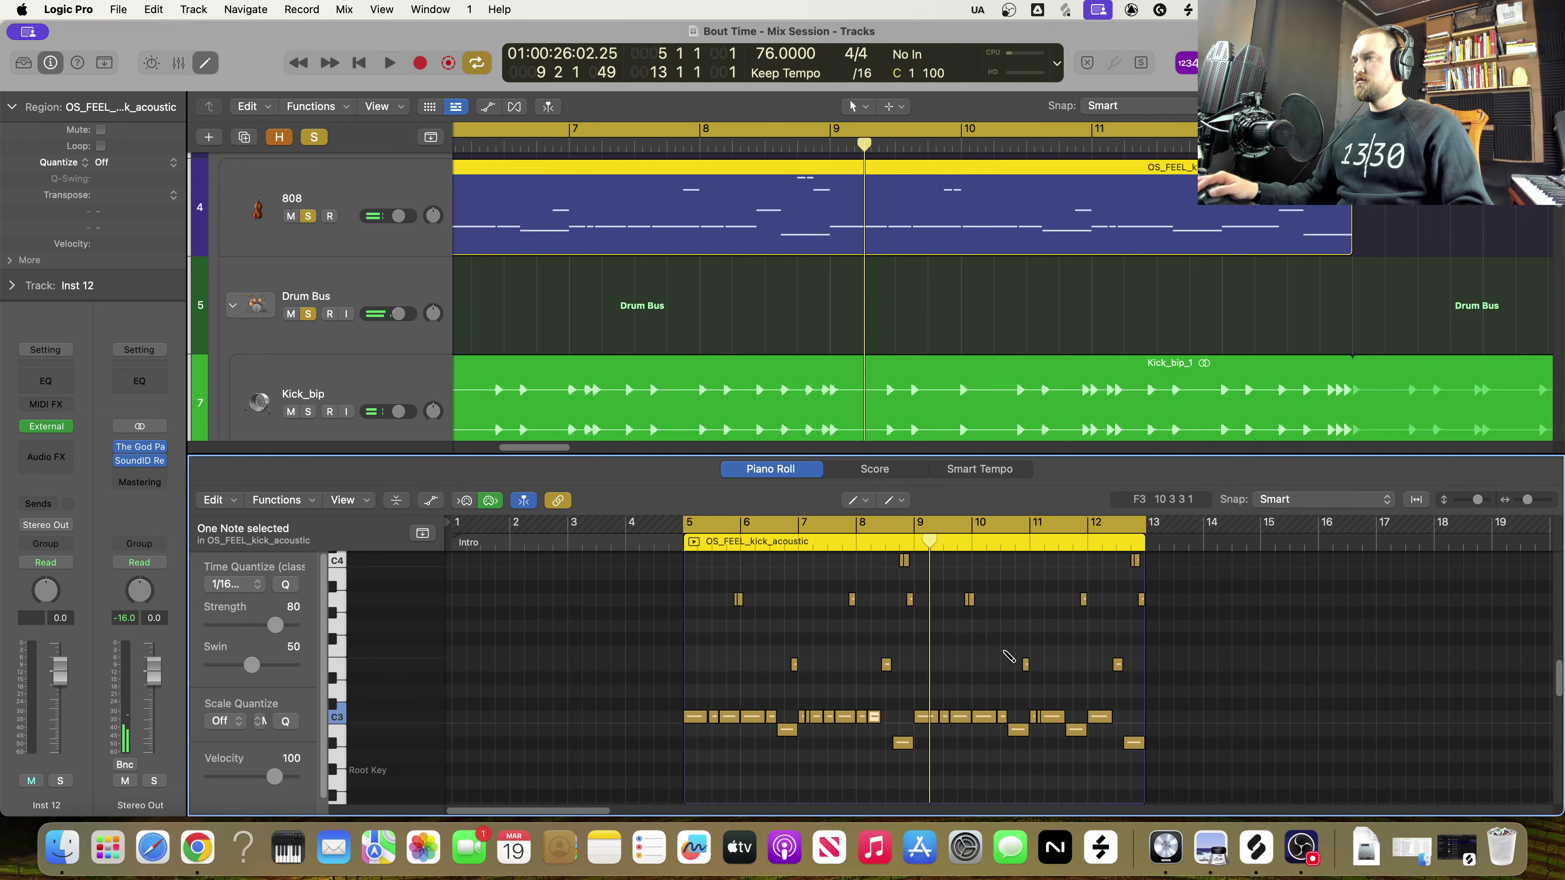
pyautogui.scroll(3, 923, 667)
pyautogui.scroll(-1, 923, 669)
pyautogui.scroll(-5, 922, 669)
pyautogui.press('t')
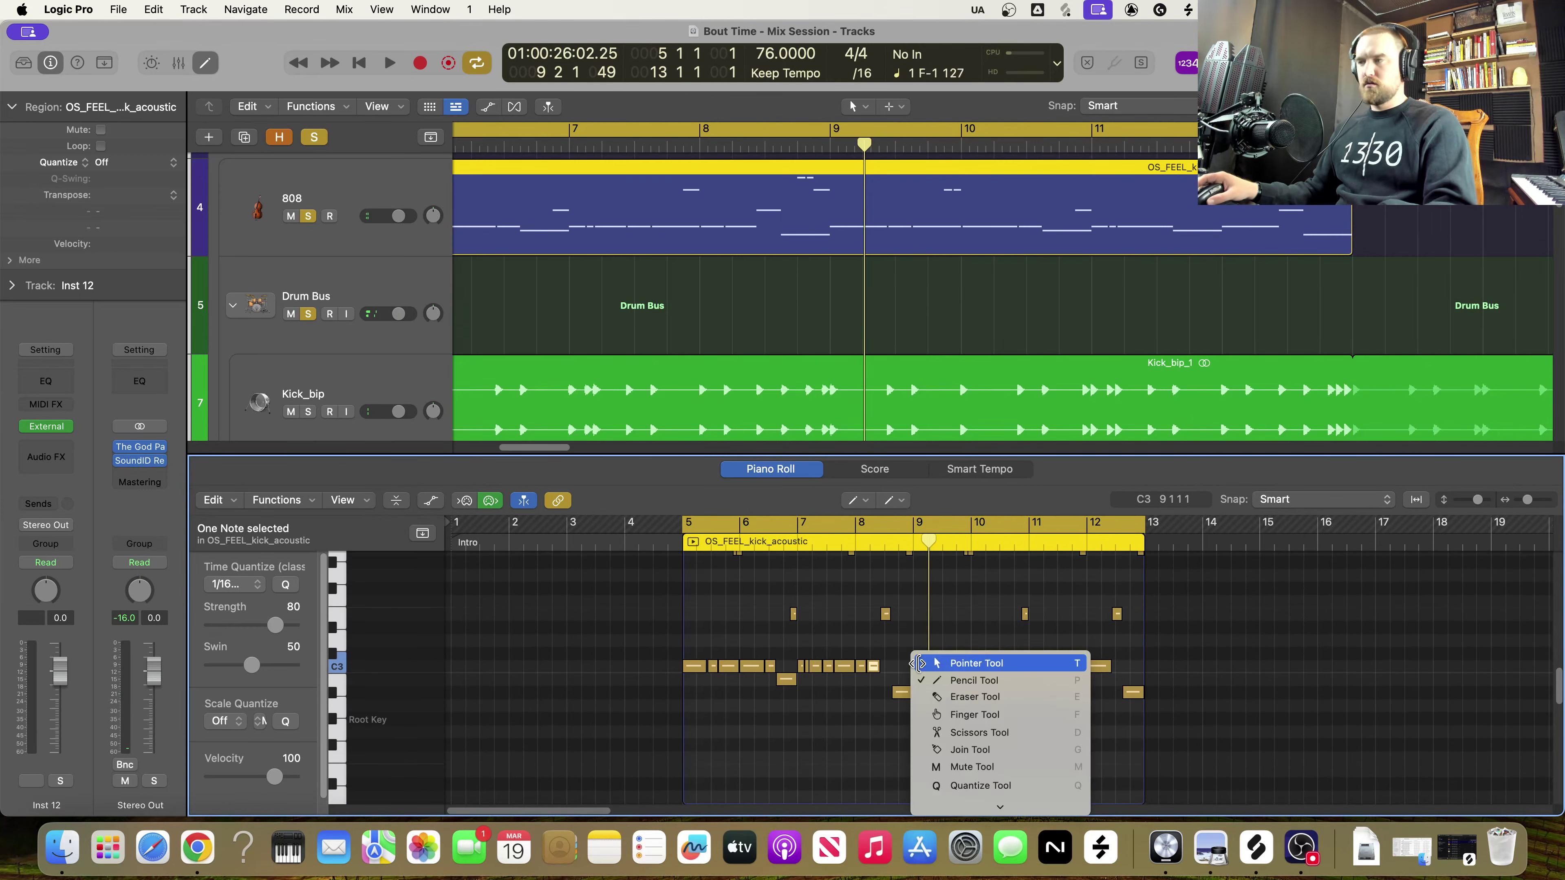
pyautogui.press('t')
pyautogui.scroll(3, 924, 664)
pyautogui.moveTo(933, 562); pyautogui.dragTo(1157, 799)
pyautogui.press('Delete')
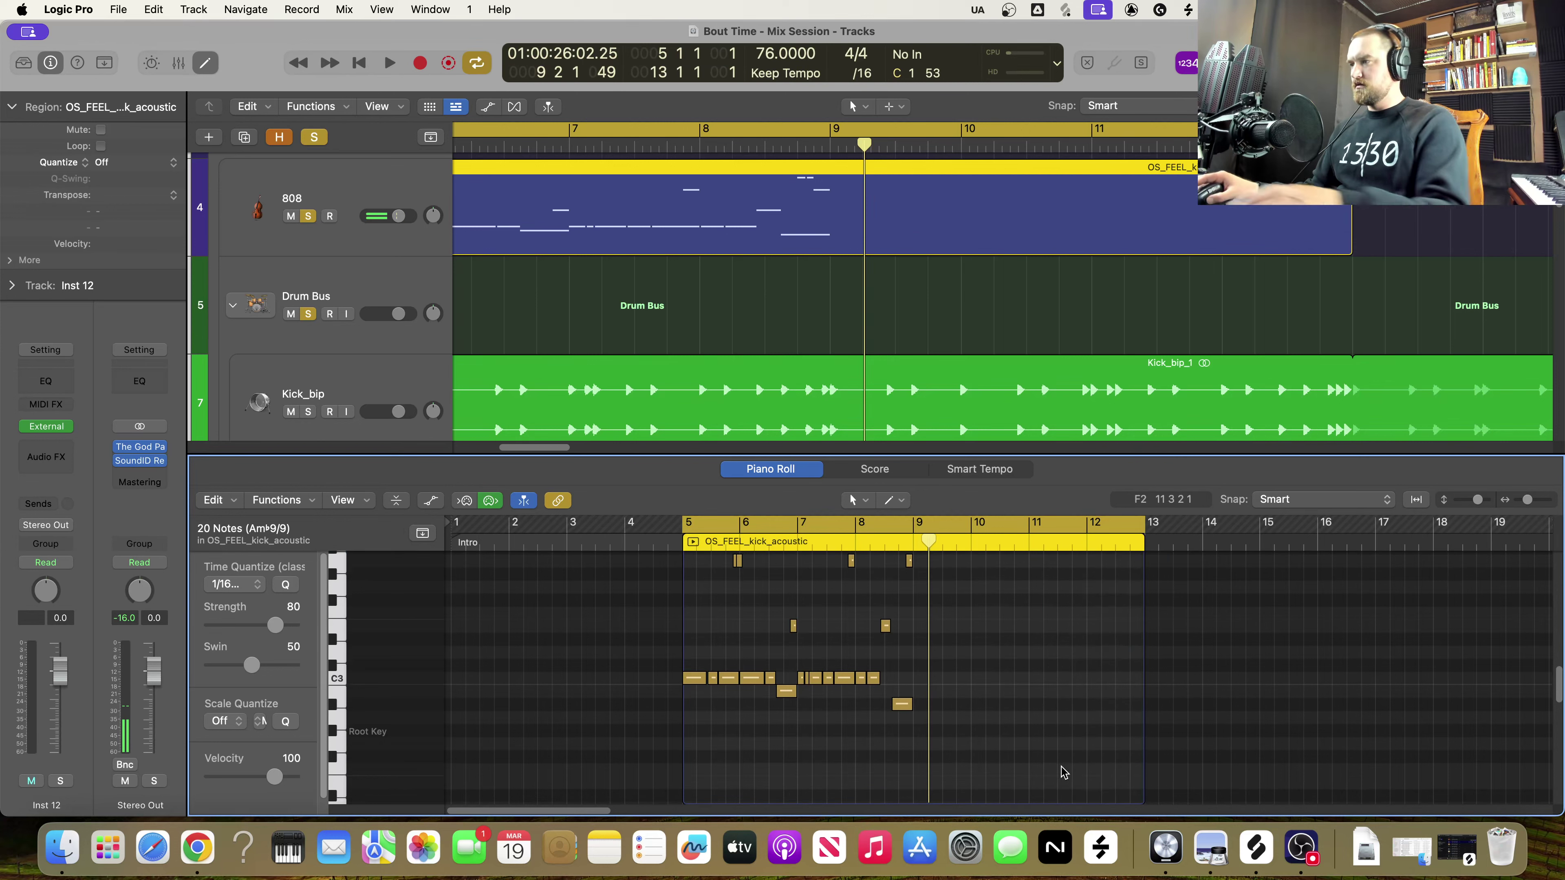
# Select all the edited 808 notes in bars 5 to 8 and copy them so the duplicate begins at bar 9
pyautogui.scroll(3, 1048, 761)
pyautogui.moveTo(949, 788); pyautogui.dragTo(628, 539)
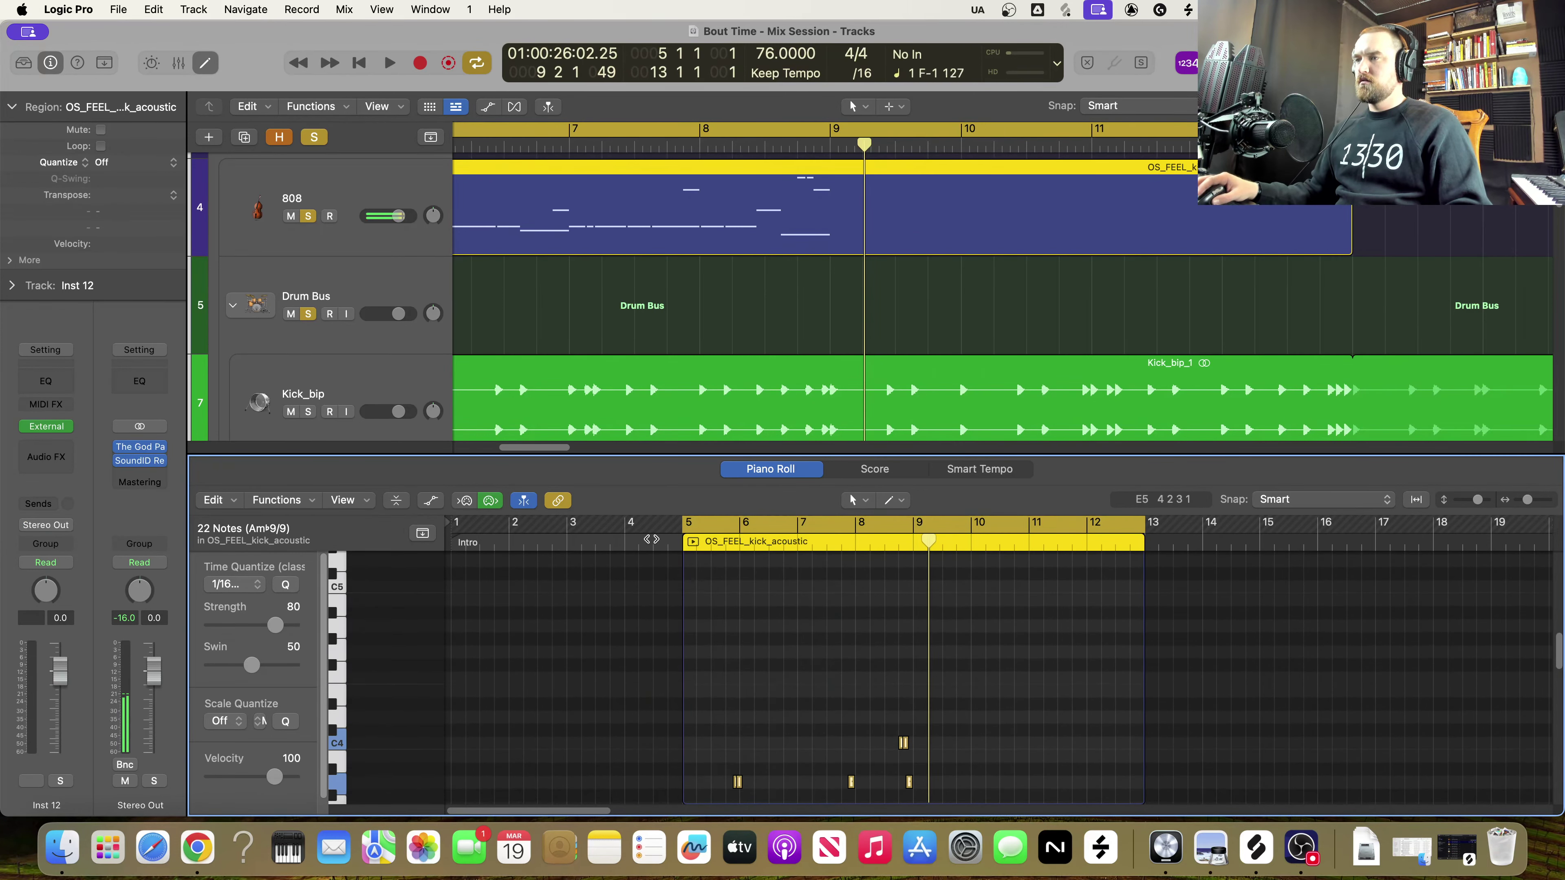
pyautogui.scroll(-4, 790, 675)
pyautogui.scroll(-2, 791, 674)
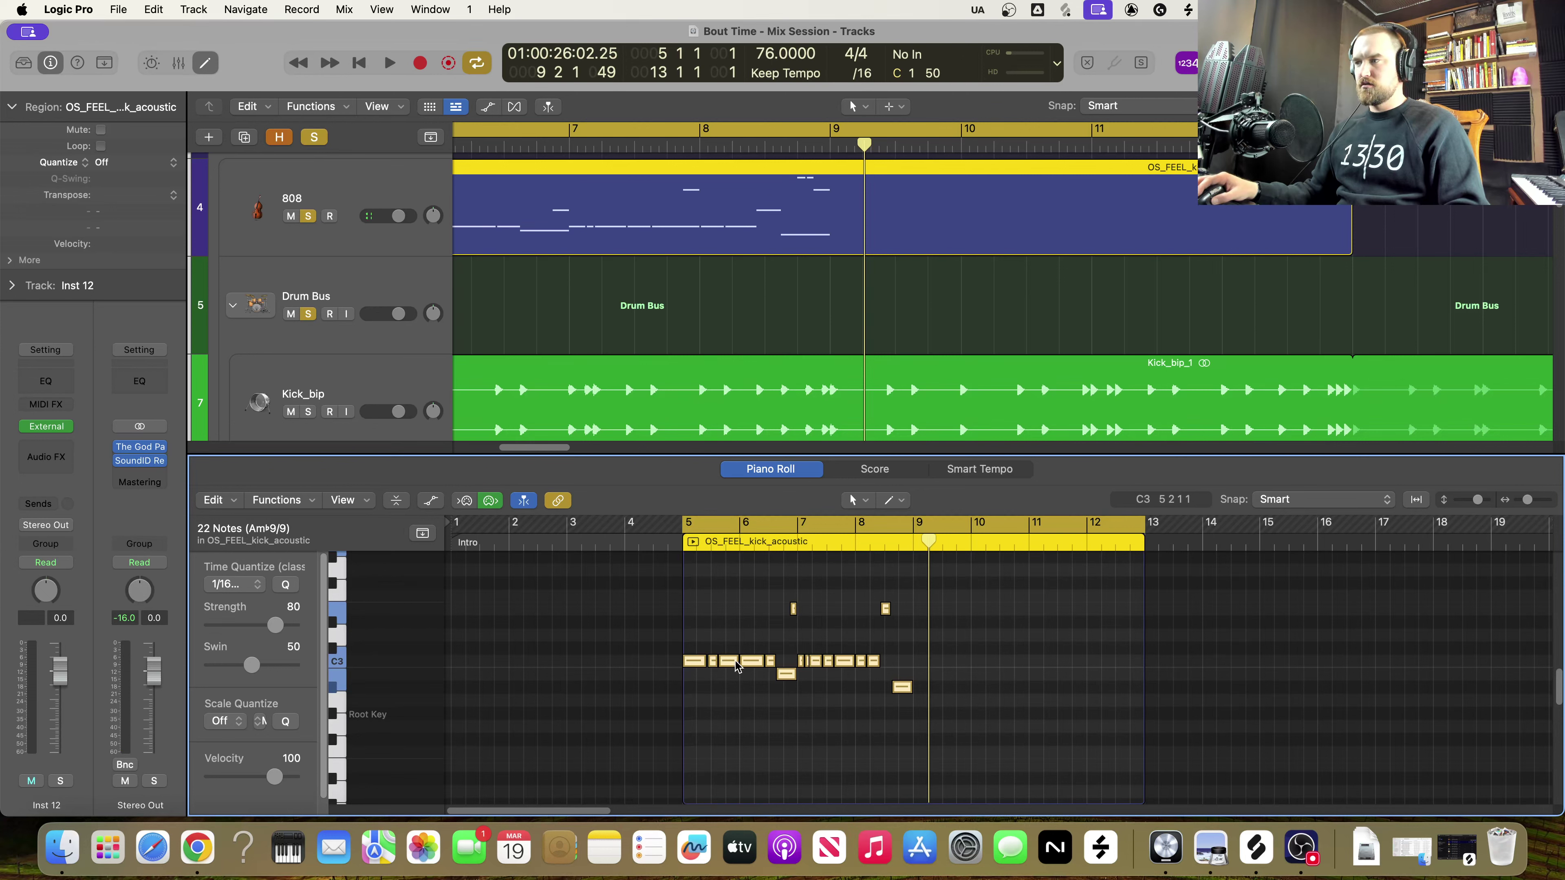
pyautogui.moveTo(700, 664); pyautogui.dragTo(931, 669)
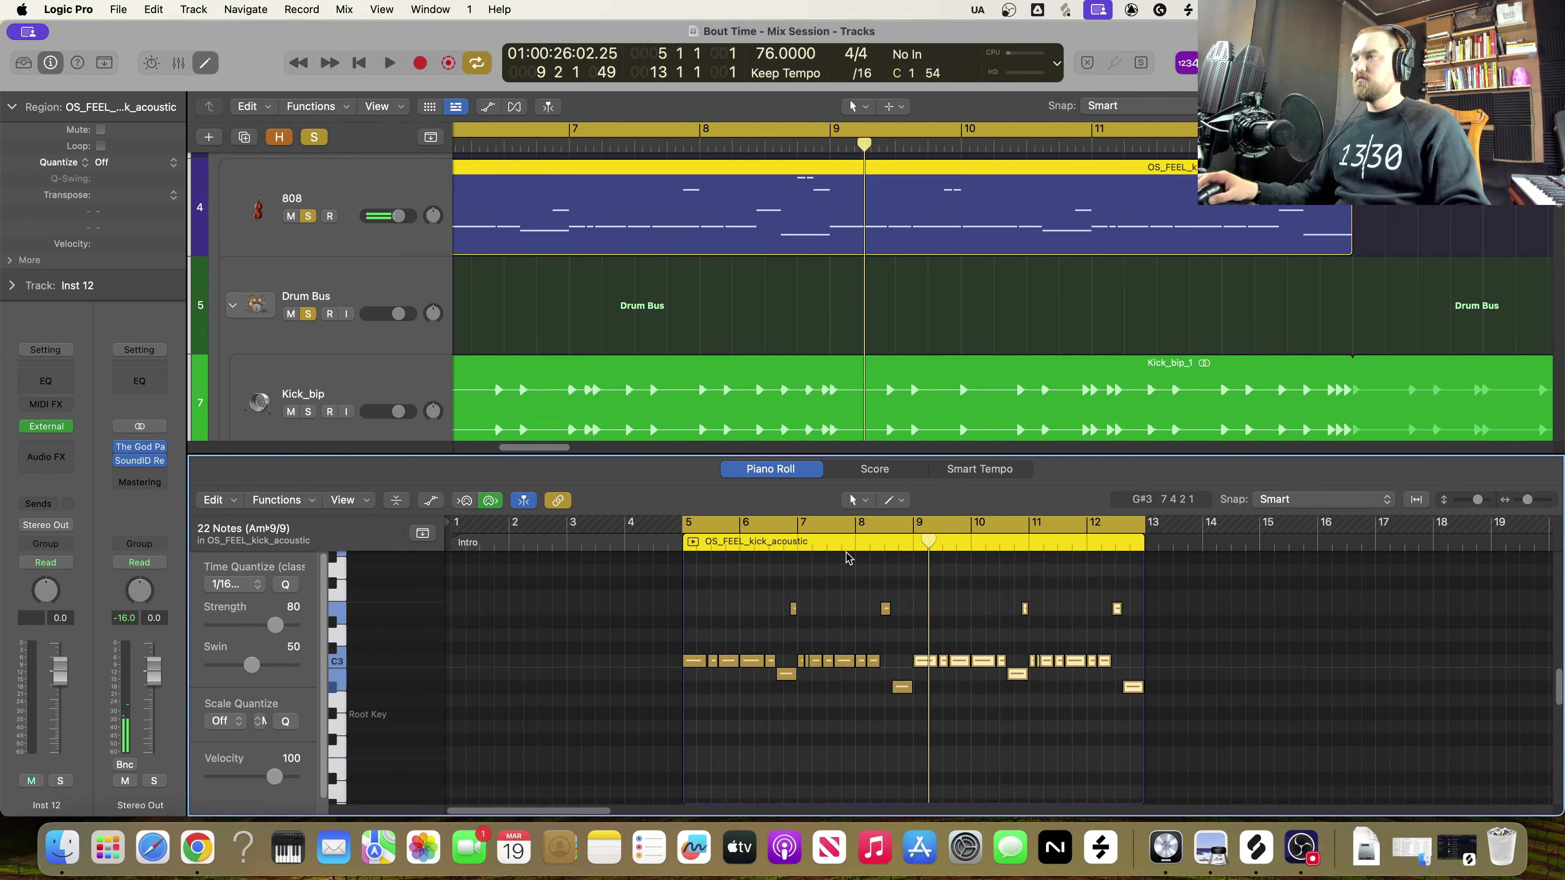
# Close the Piano Roll and play the full 808 region together with the Drum Bus in the arrangement
pyautogui.click(793, 313)
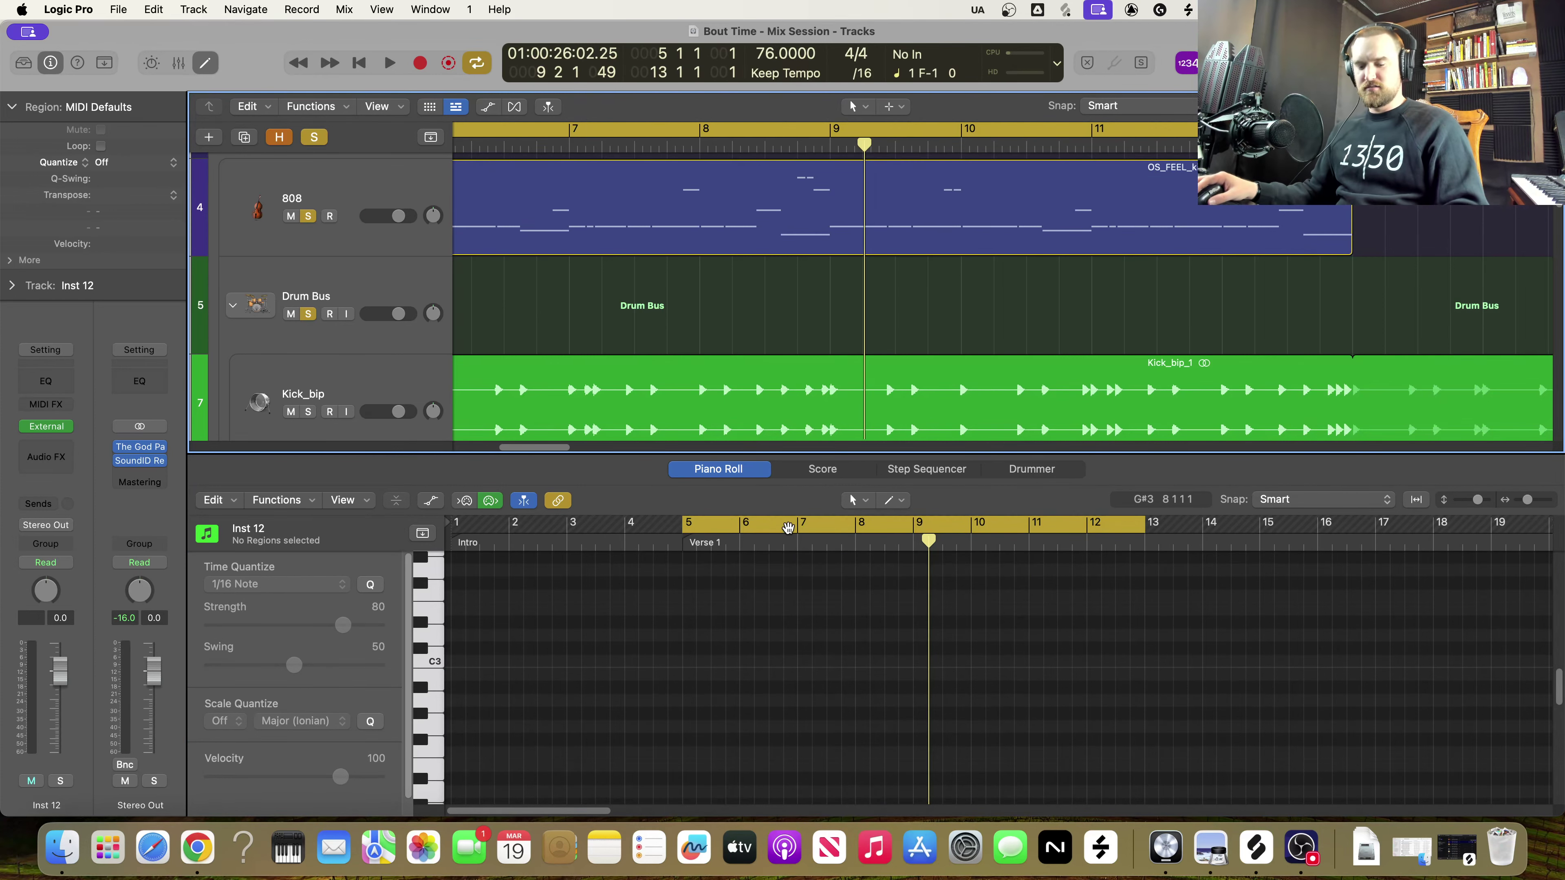
pyautogui.press('e')
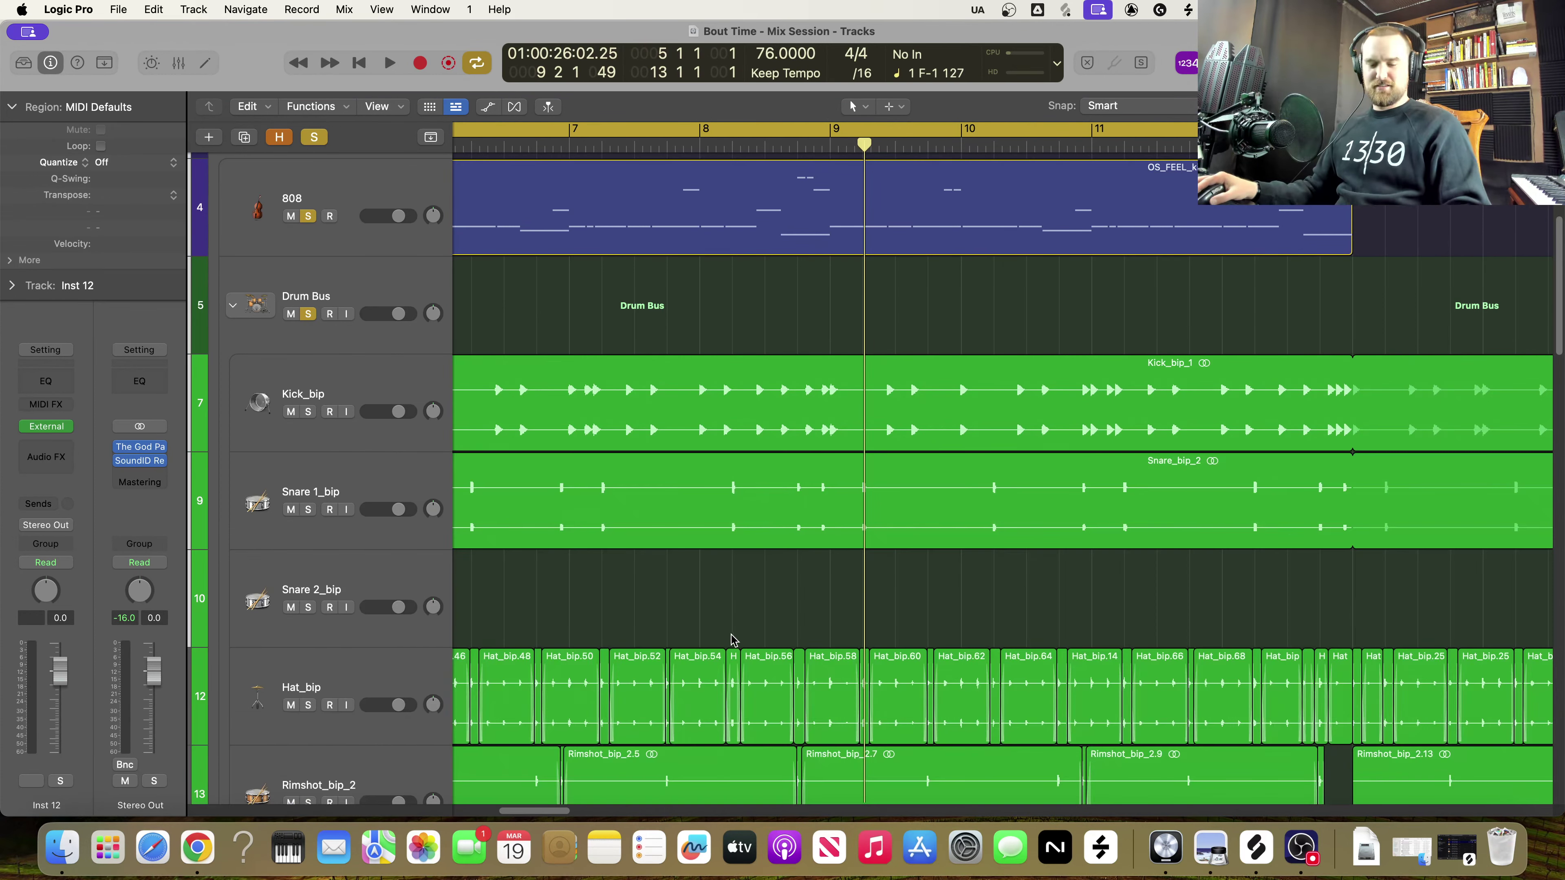
pyautogui.scroll(-5, 720, 608)
pyautogui.scroll(3, 720, 610)
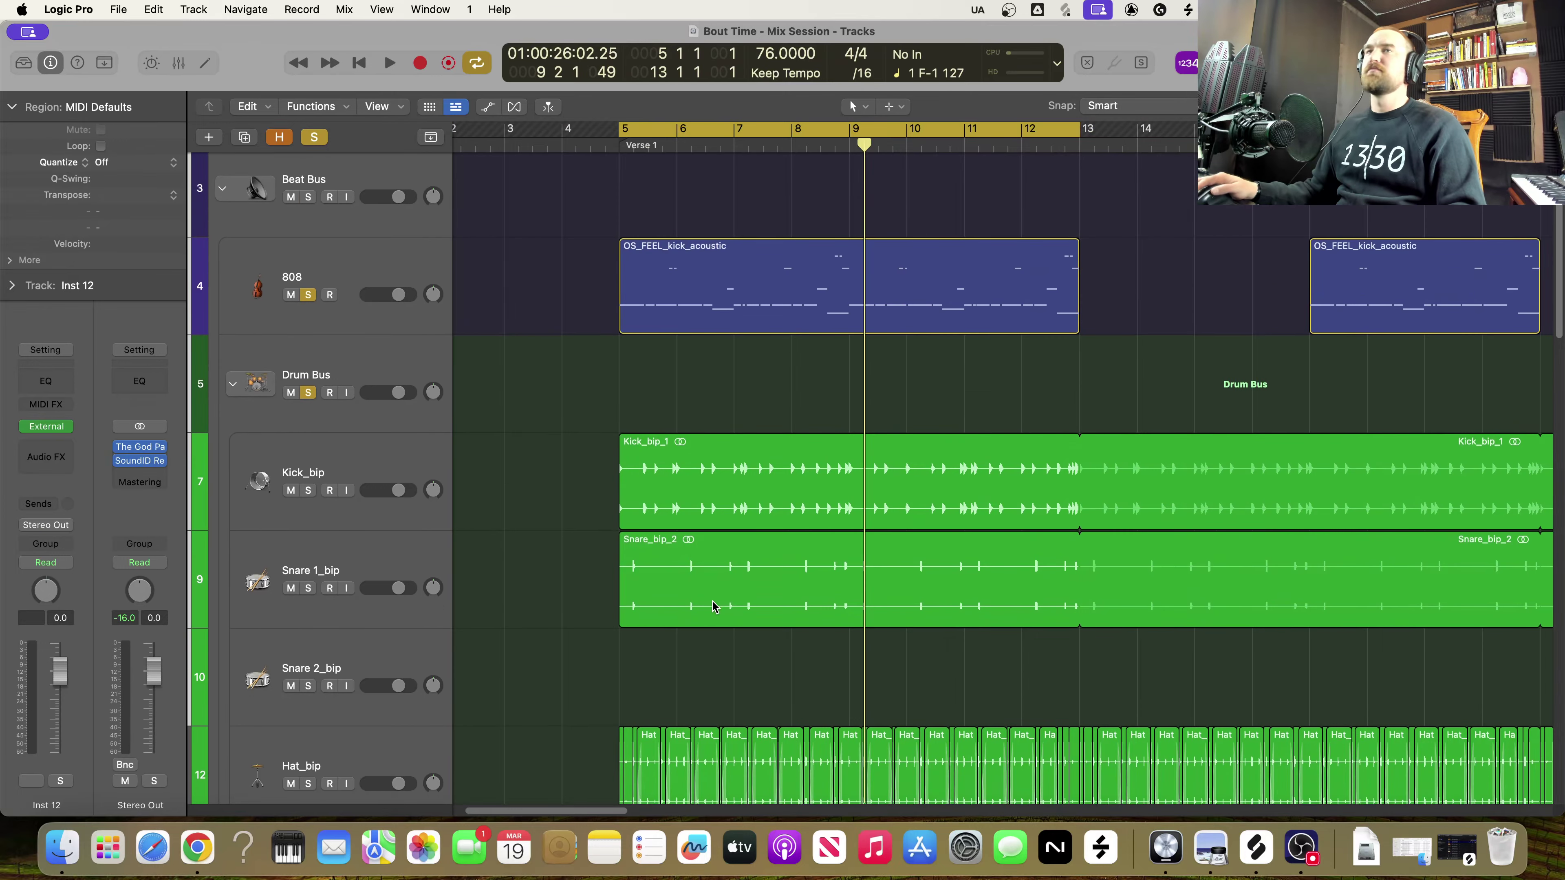
pyautogui.hscroll(5, 709, 605)
pyautogui.hscroll(-3, 708, 603)
pyautogui.hscroll(-3, 708, 603)
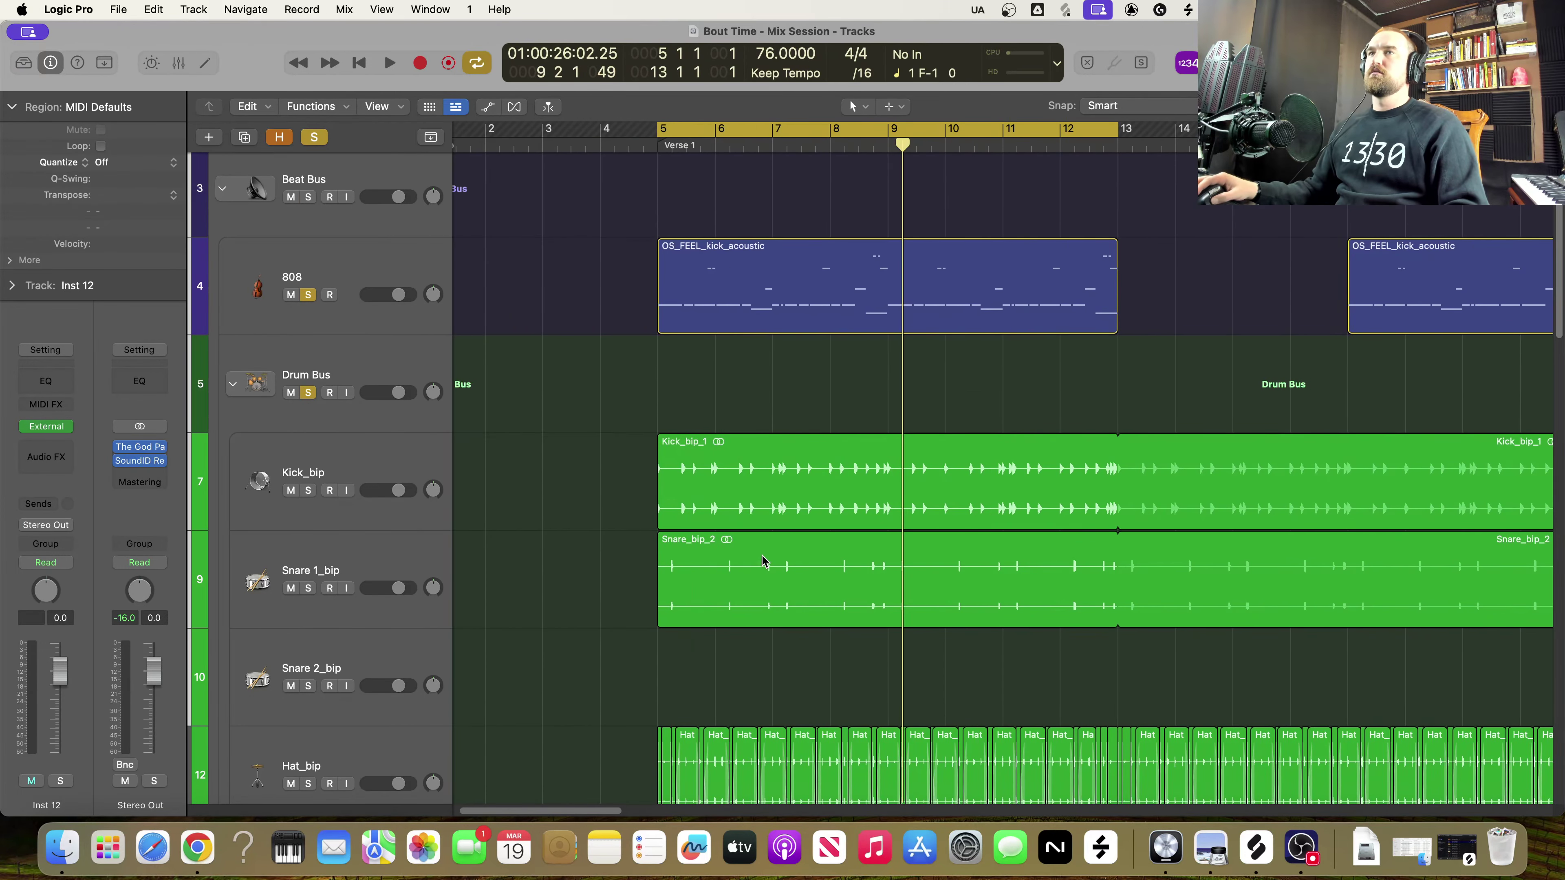
pyautogui.scroll(5, 681, 485)
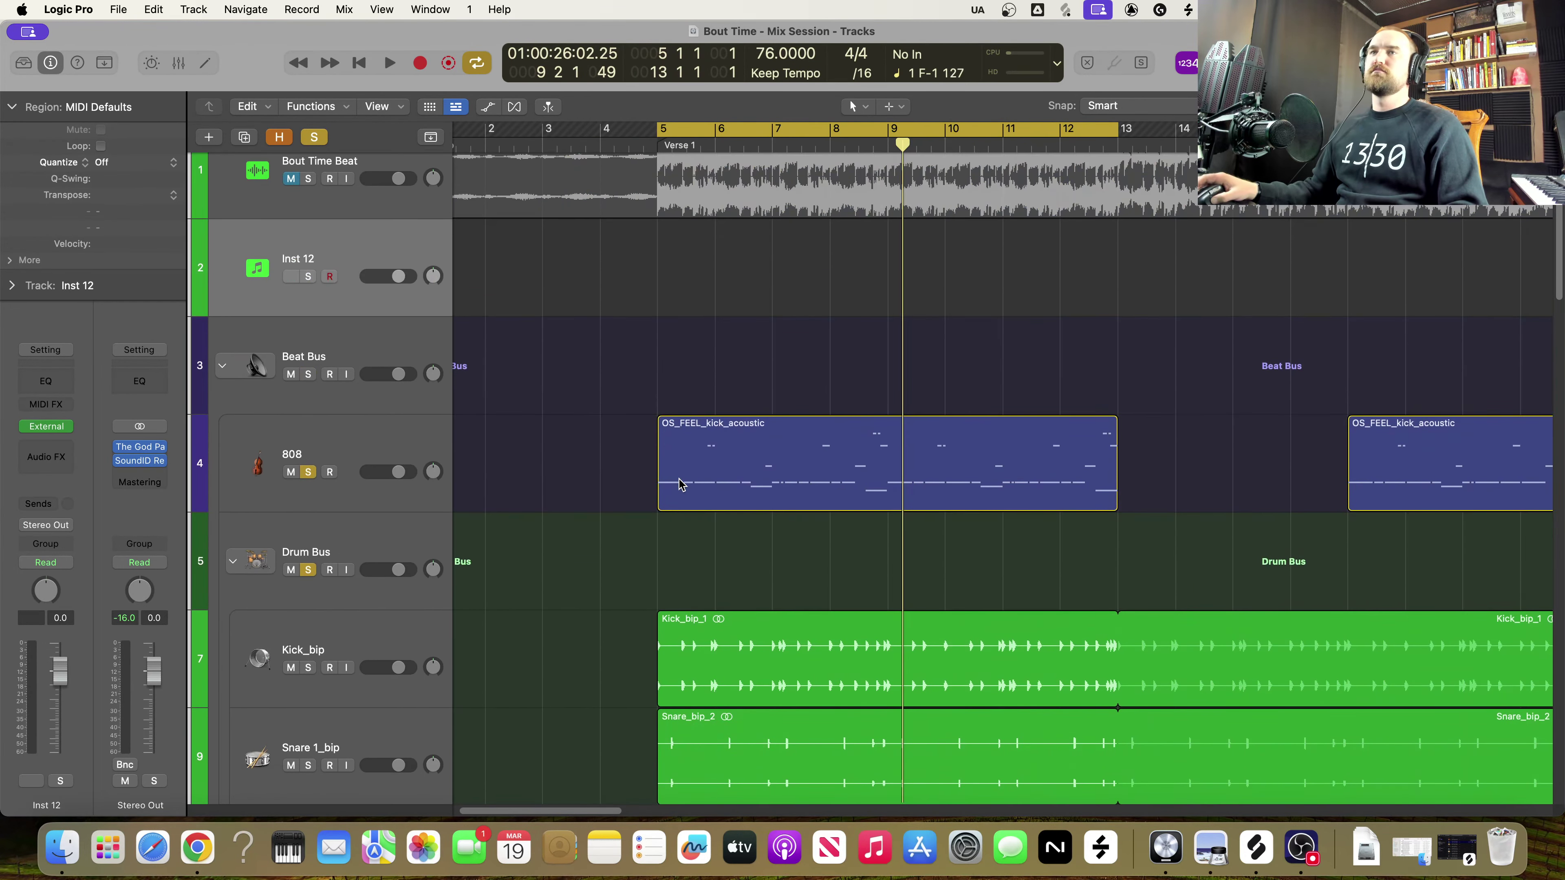
pyautogui.press('space')
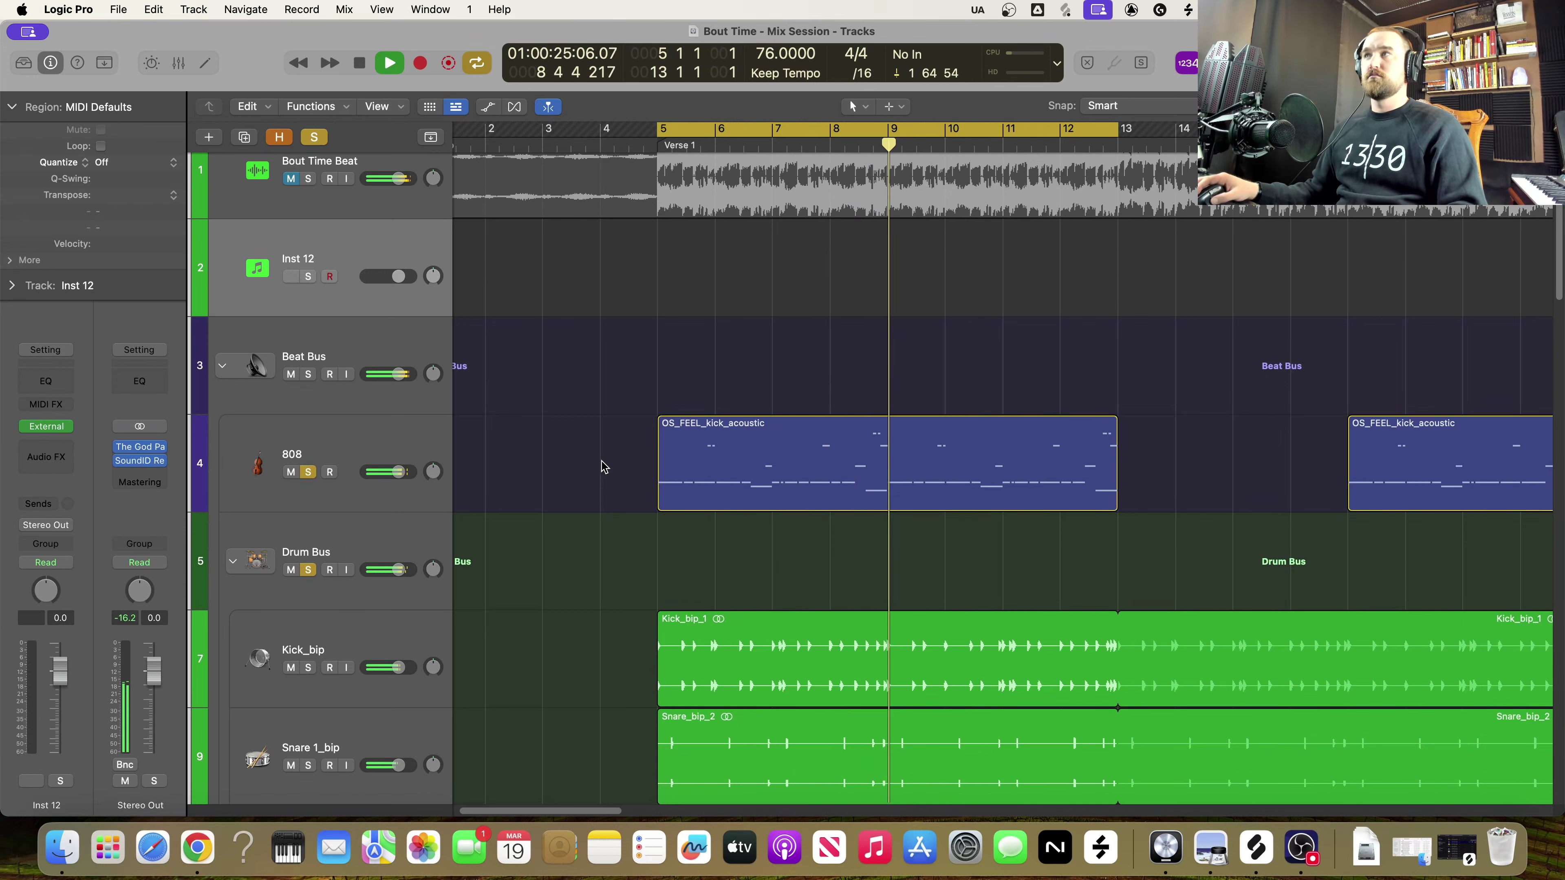
# Solo the Bout Time Beat track in place of the 808 and Drum Bus, and listen to the original beat
pyautogui.click(308, 179)
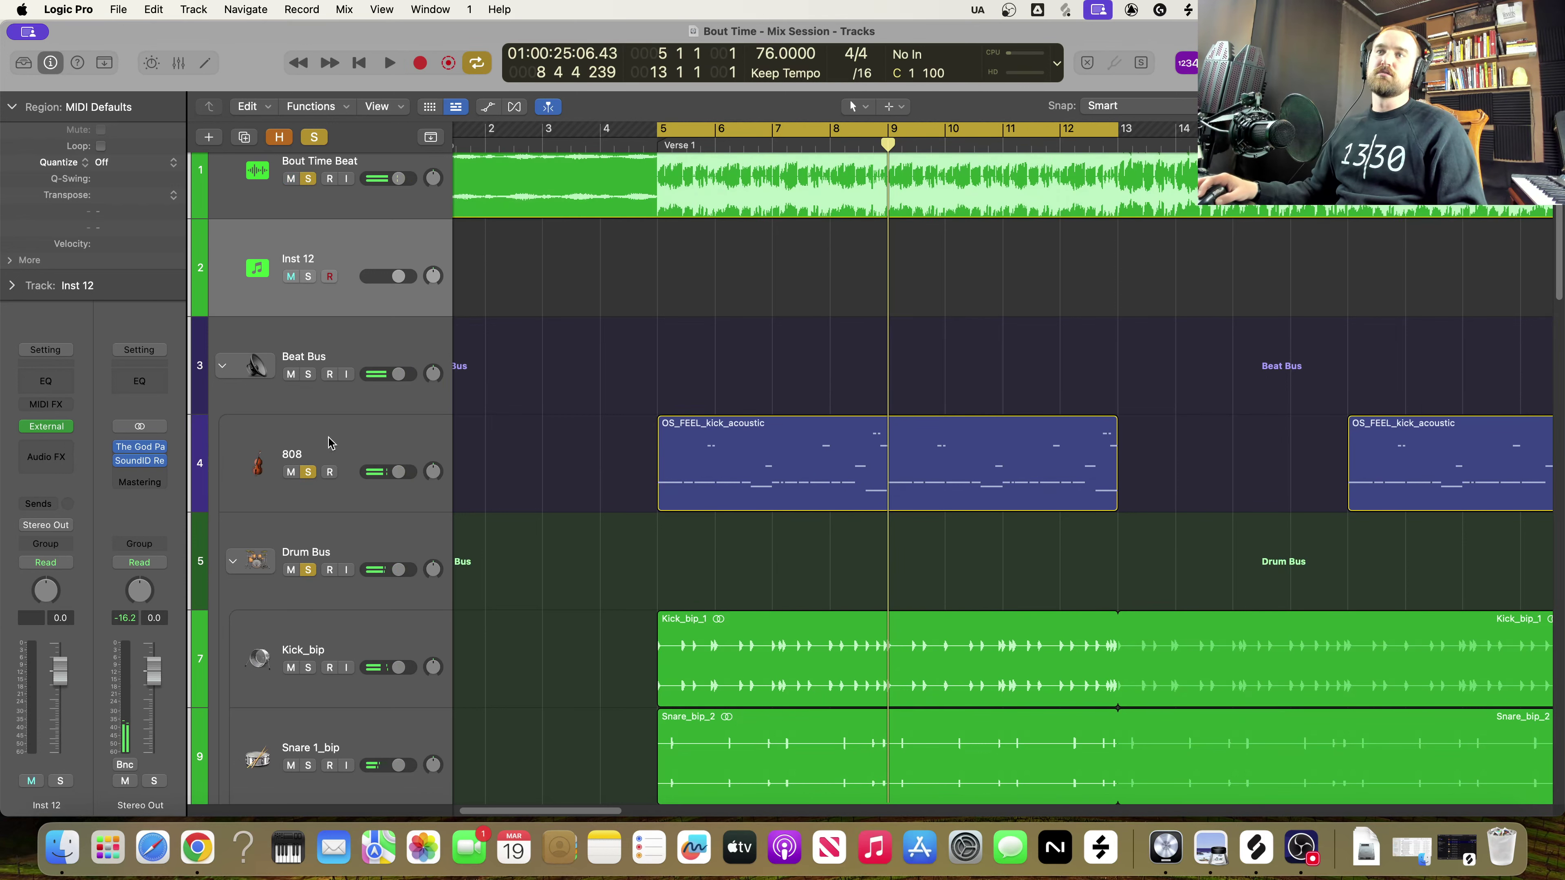
pyautogui.click(308, 472)
pyautogui.click(308, 570)
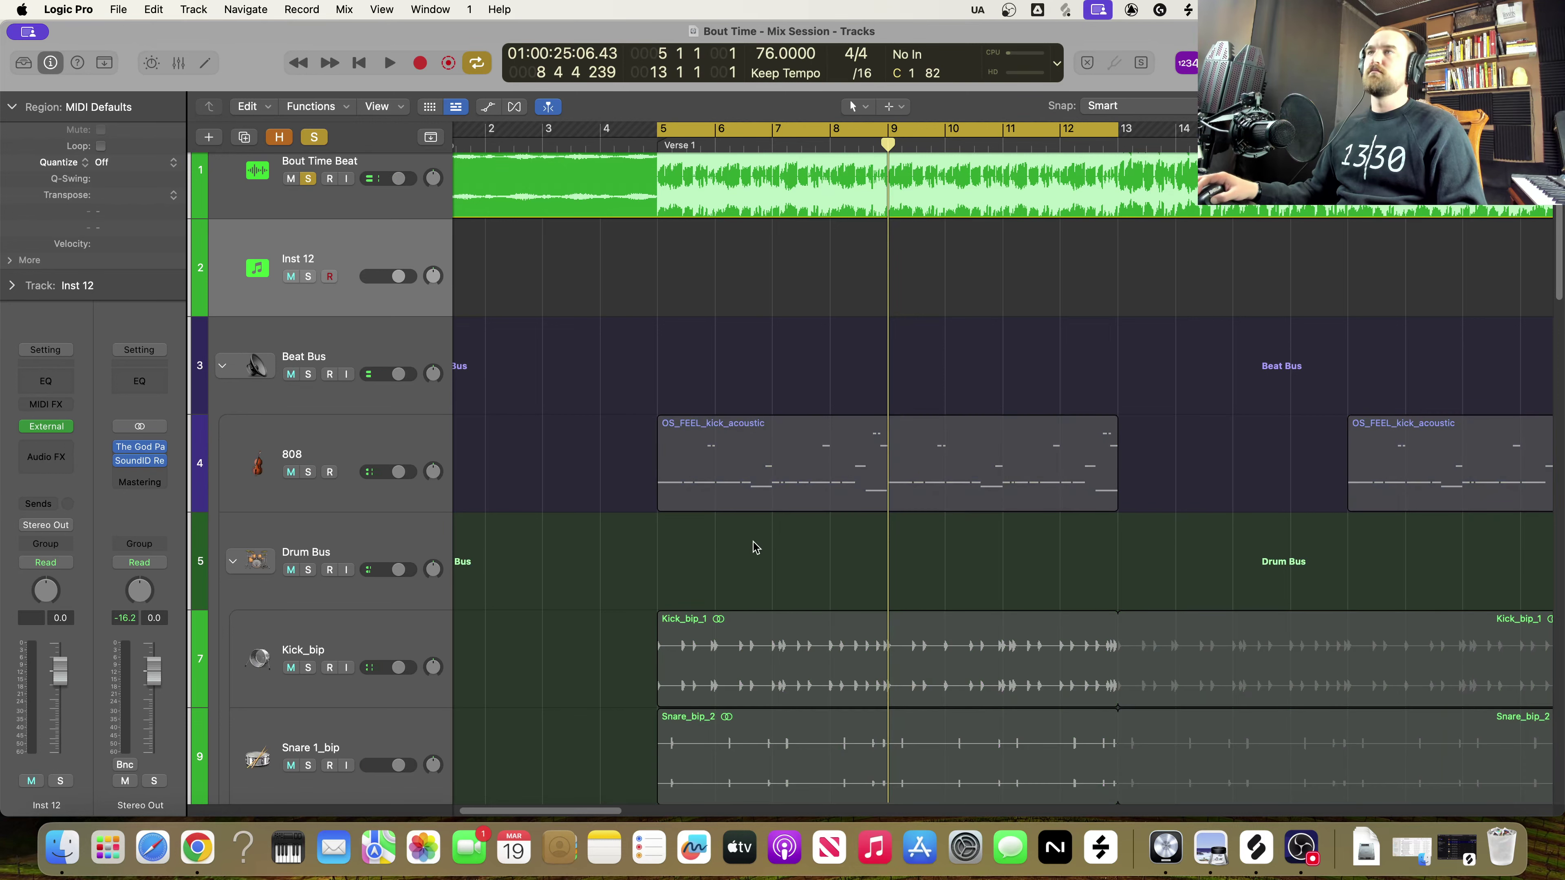
pyautogui.press('space')
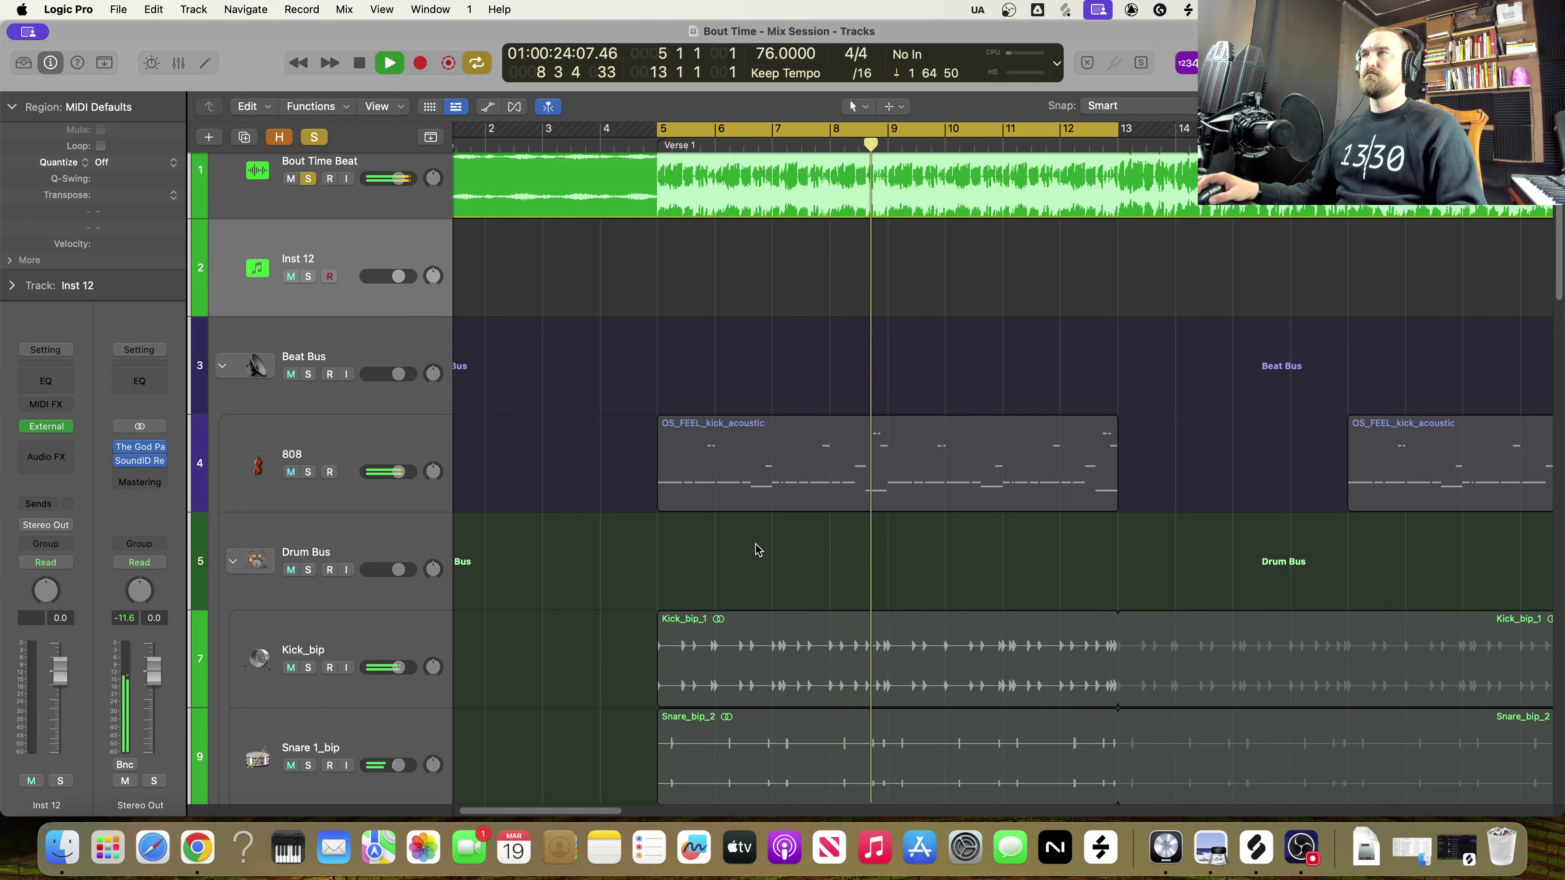
pyautogui.press('space')
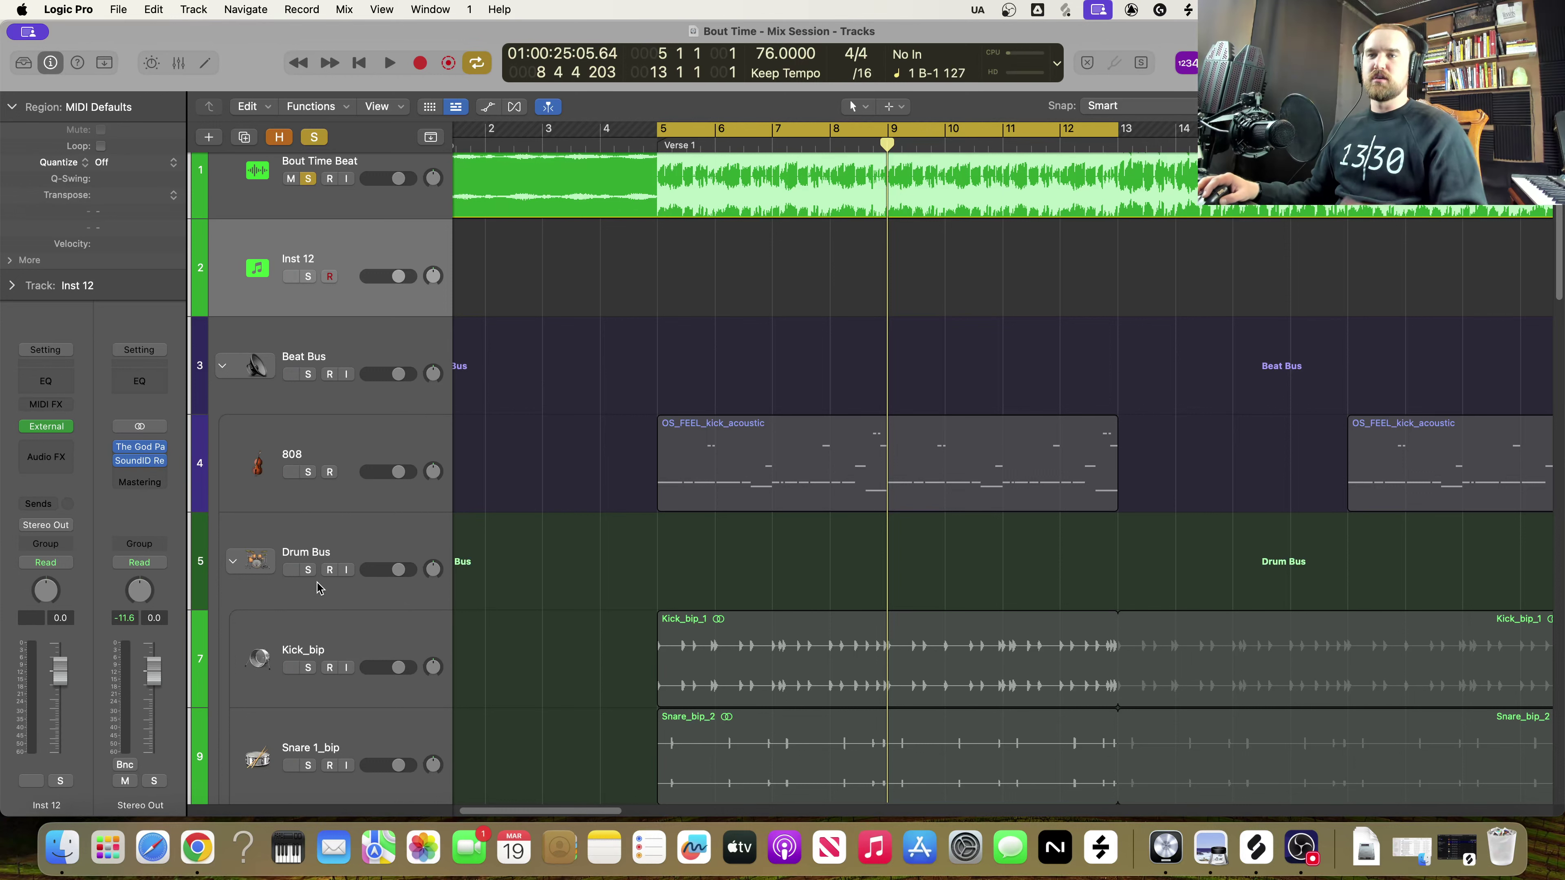
# Solo the Drum Bus and 808 in place of Bout Time Beat, and listen to the rebuilt drums and bass
pyautogui.click(309, 570)
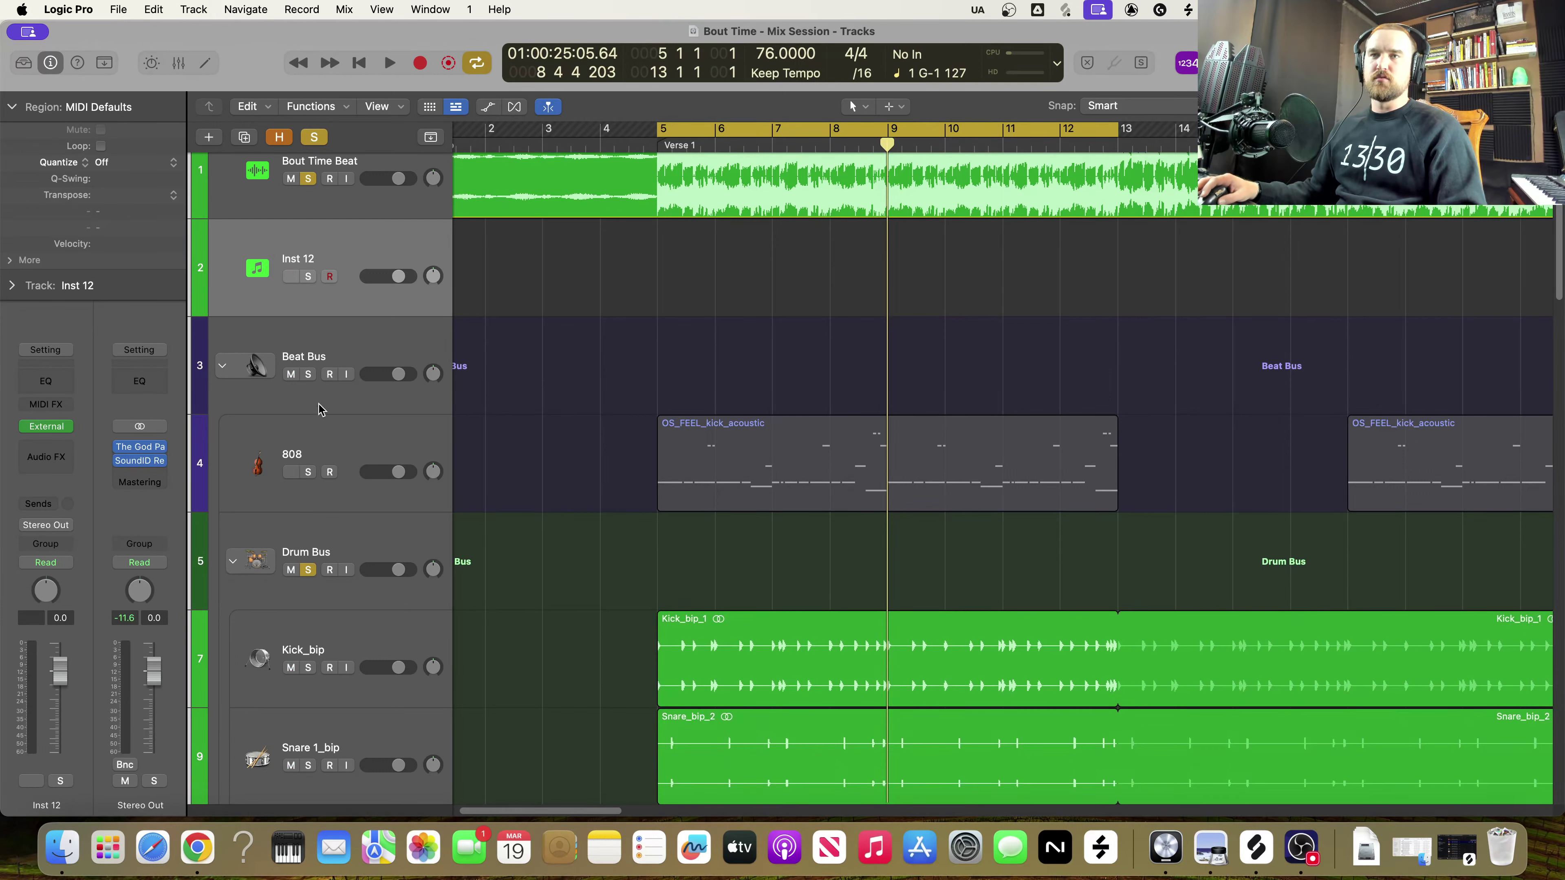
pyautogui.click(308, 472)
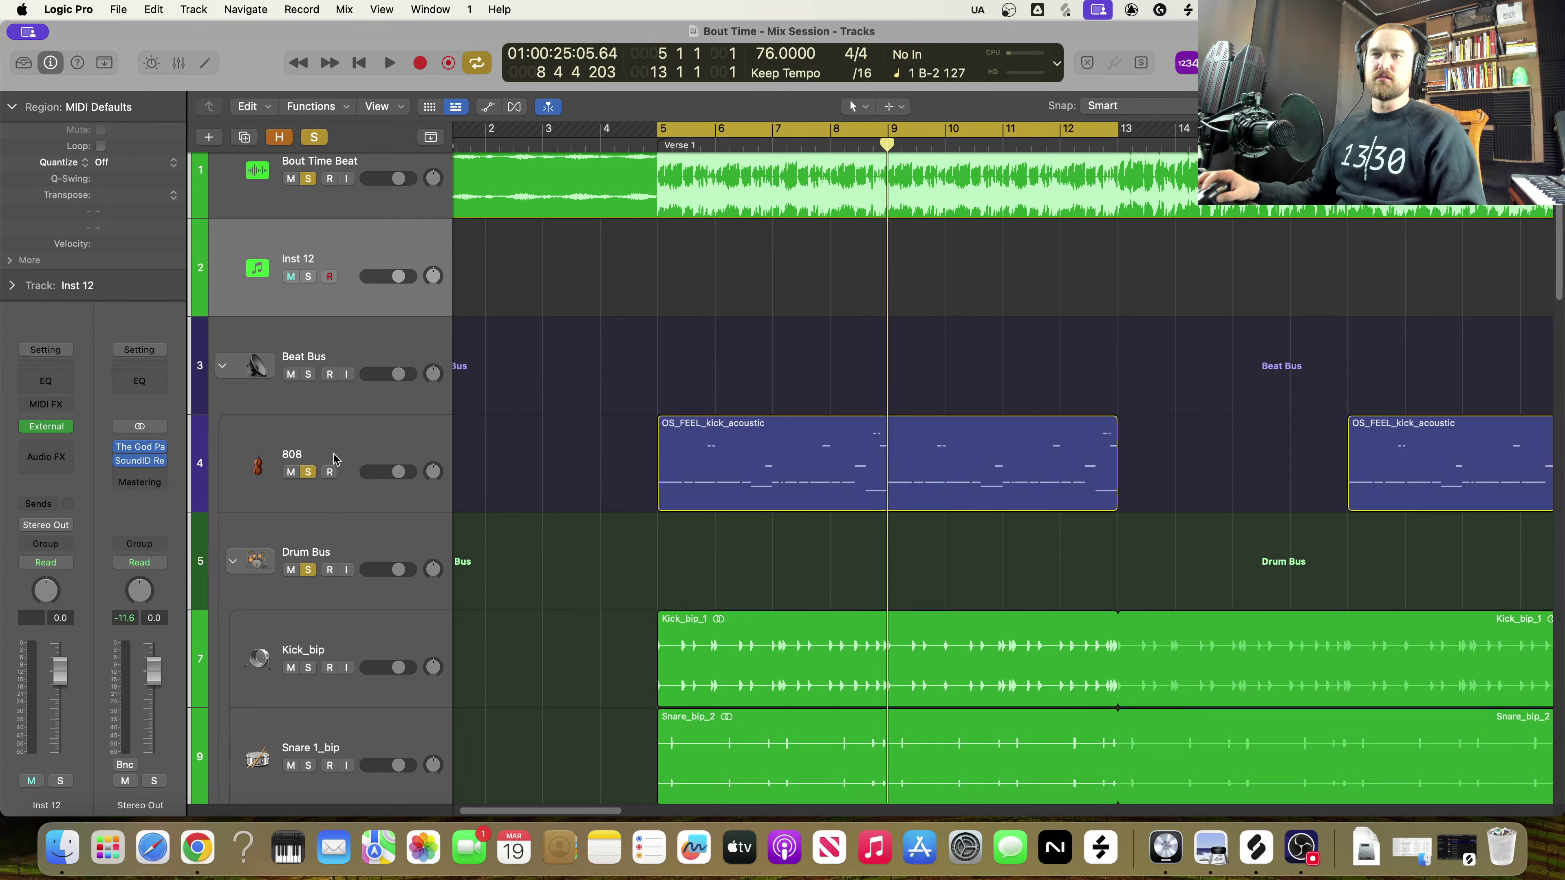
pyautogui.click(309, 179)
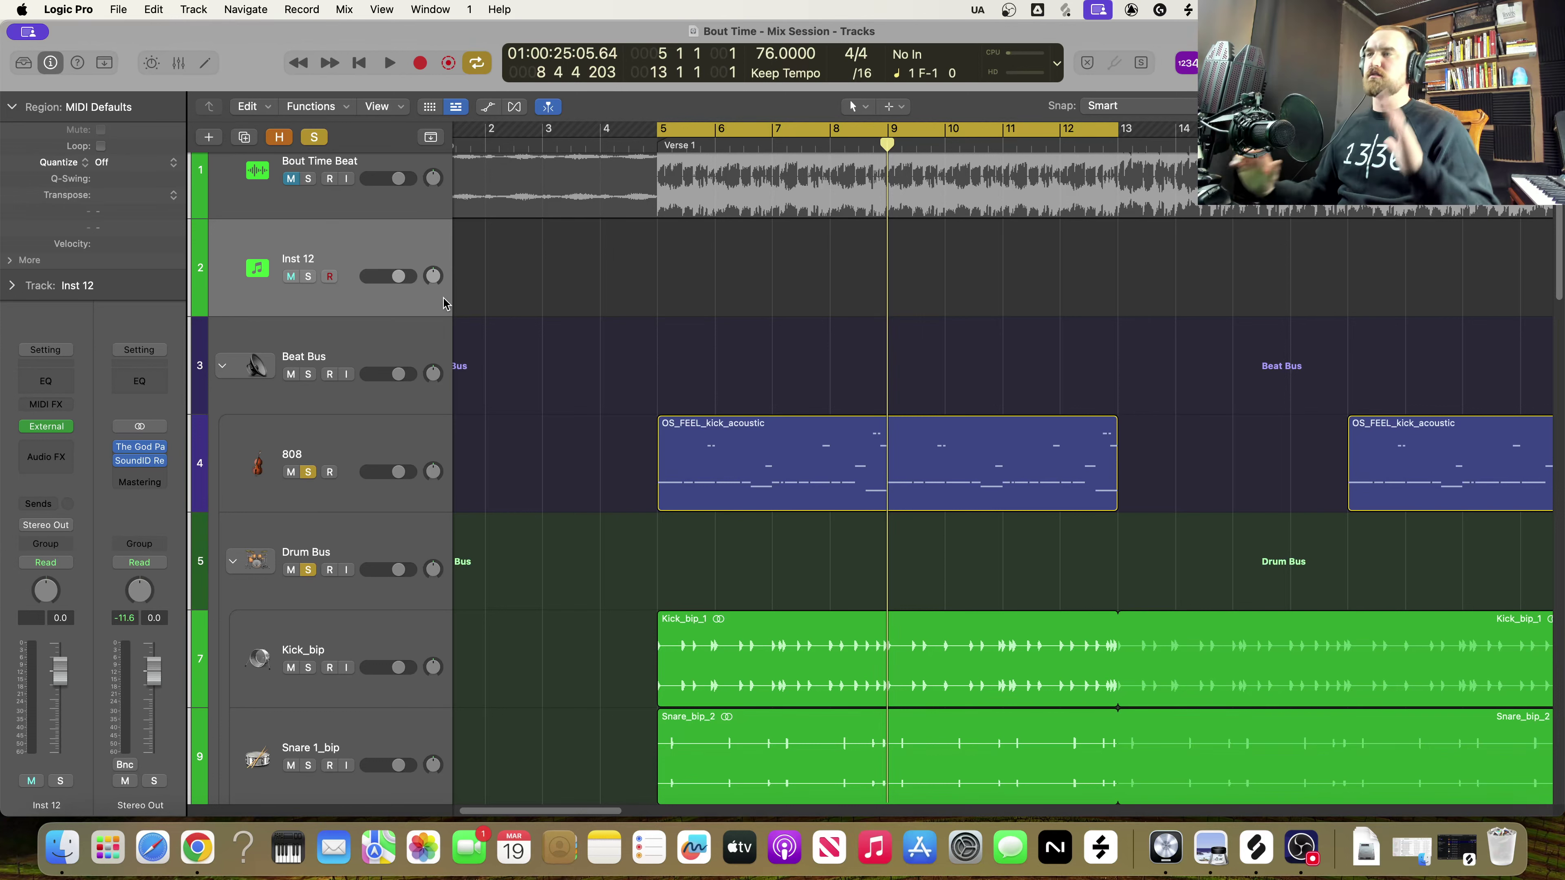
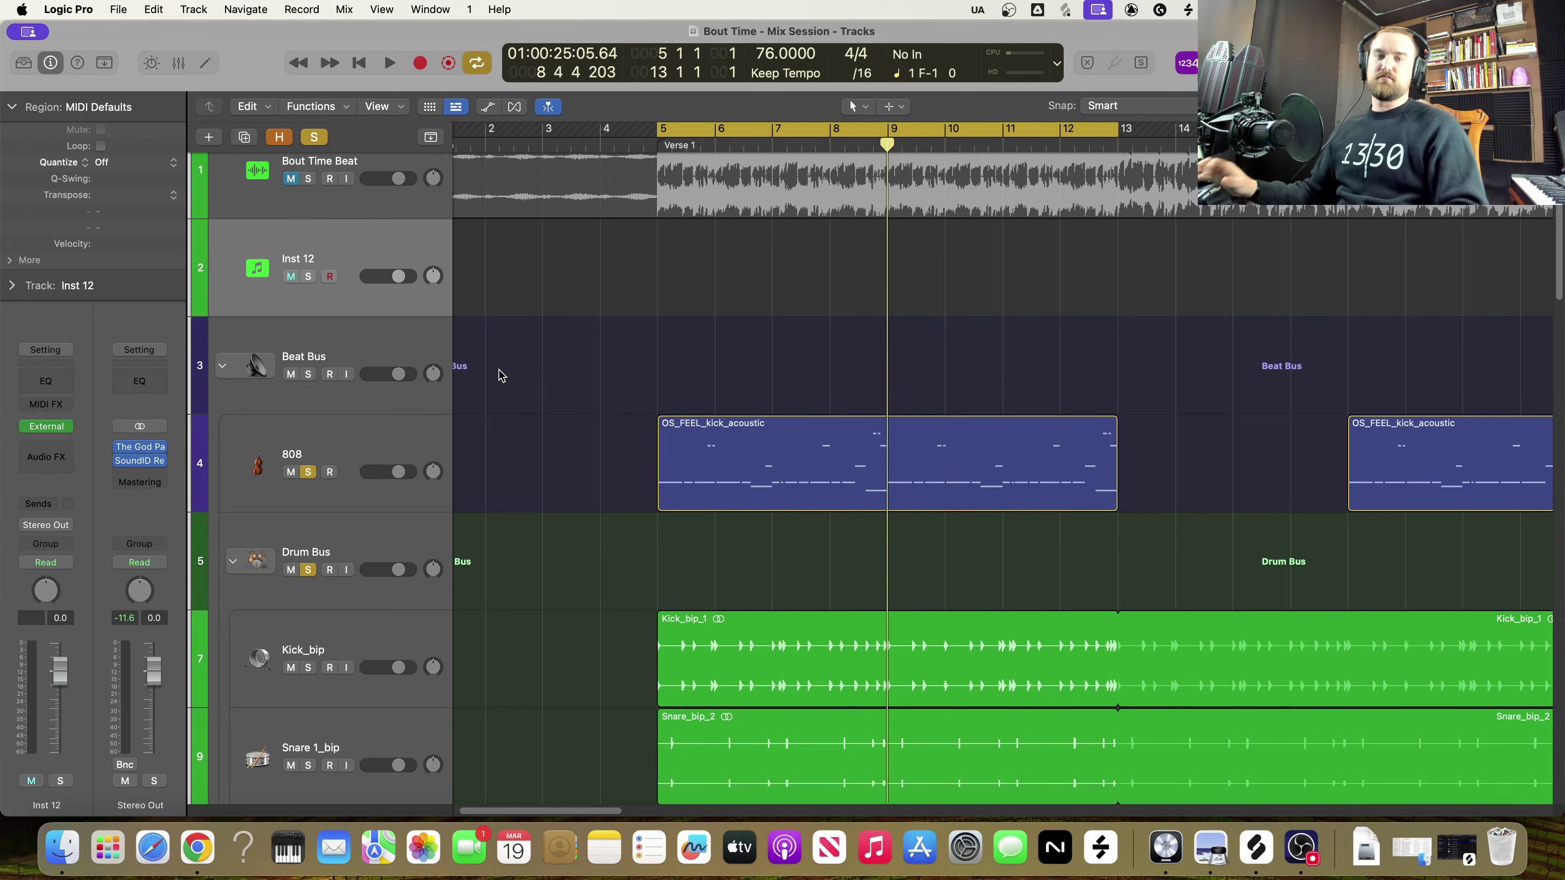
pyautogui.press('space')
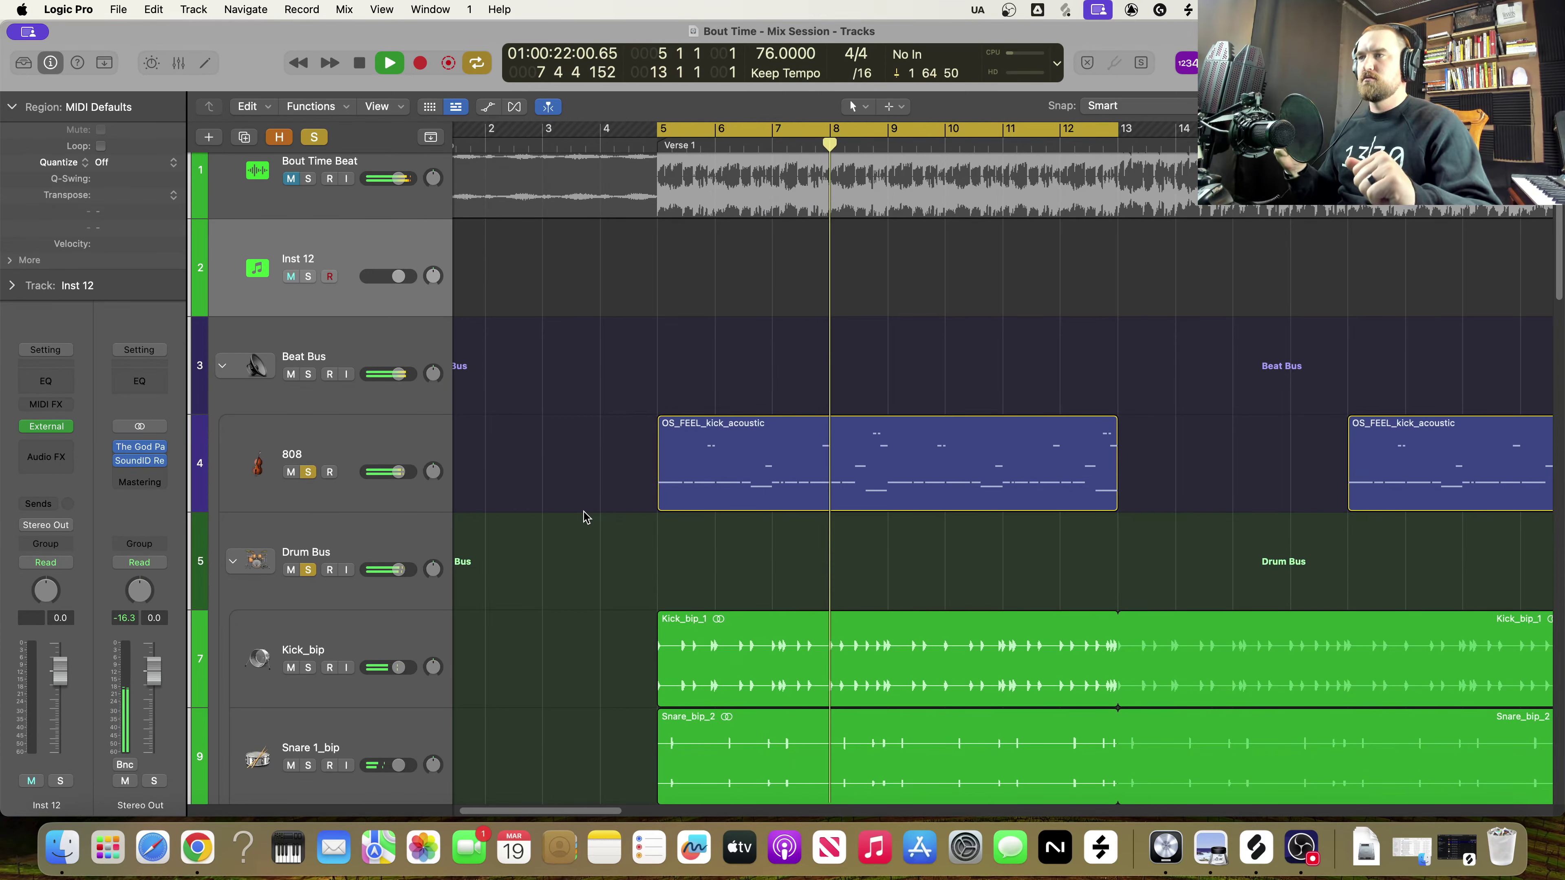
pyautogui.press('space')
# Return the solo to Bout Time Beat, releasing the 808 and Drum Bus, and play the original again for comparison
pyautogui.click(307, 179)
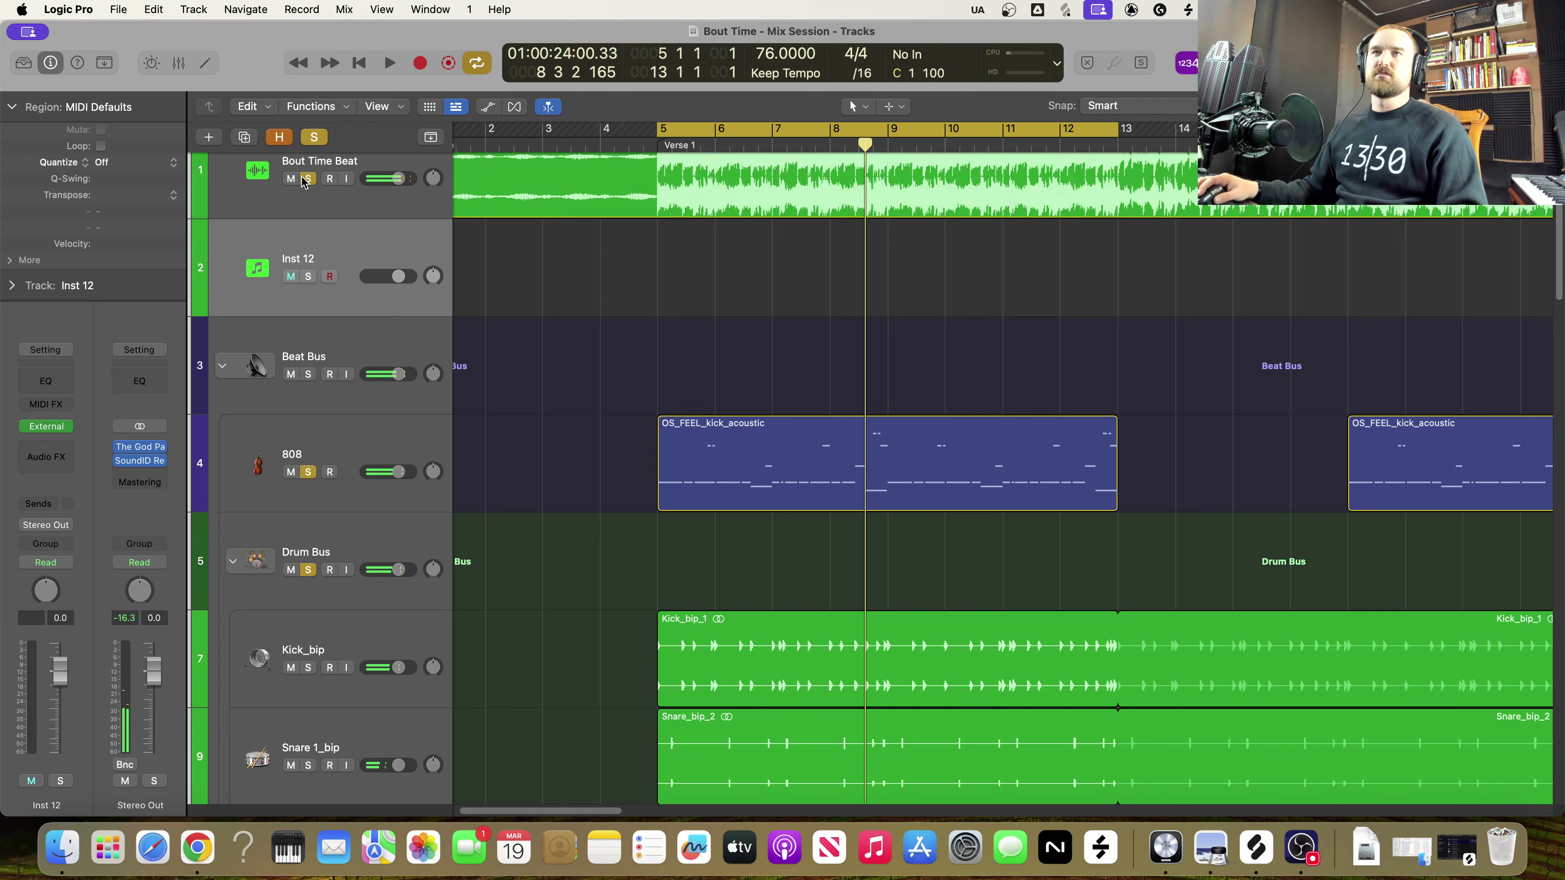
pyautogui.click(307, 473)
pyautogui.click(308, 570)
pyautogui.press('space')
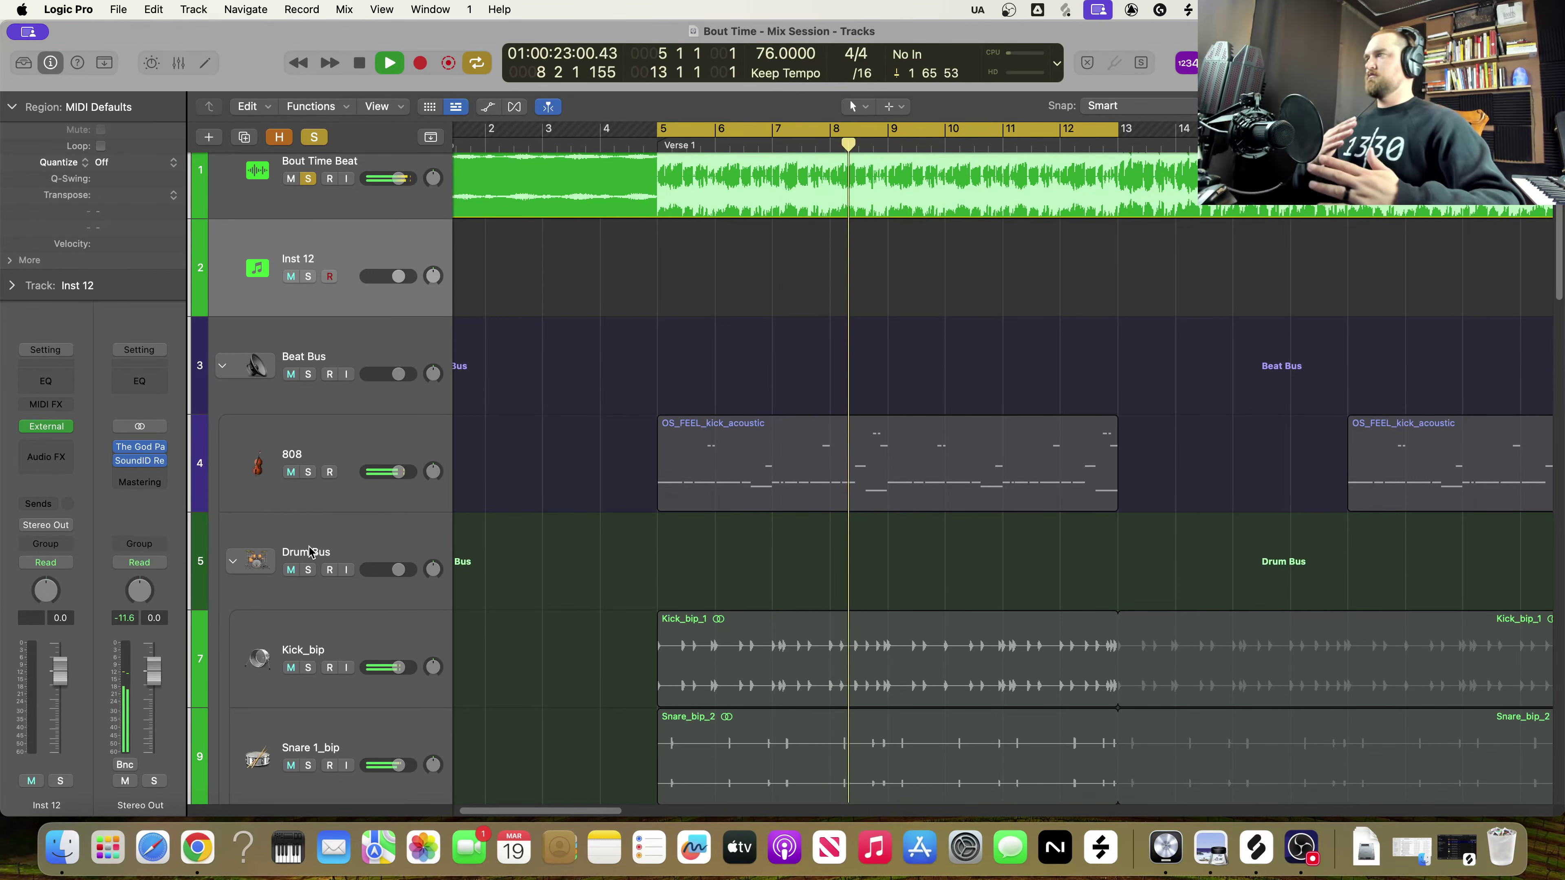
pyautogui.press('space')
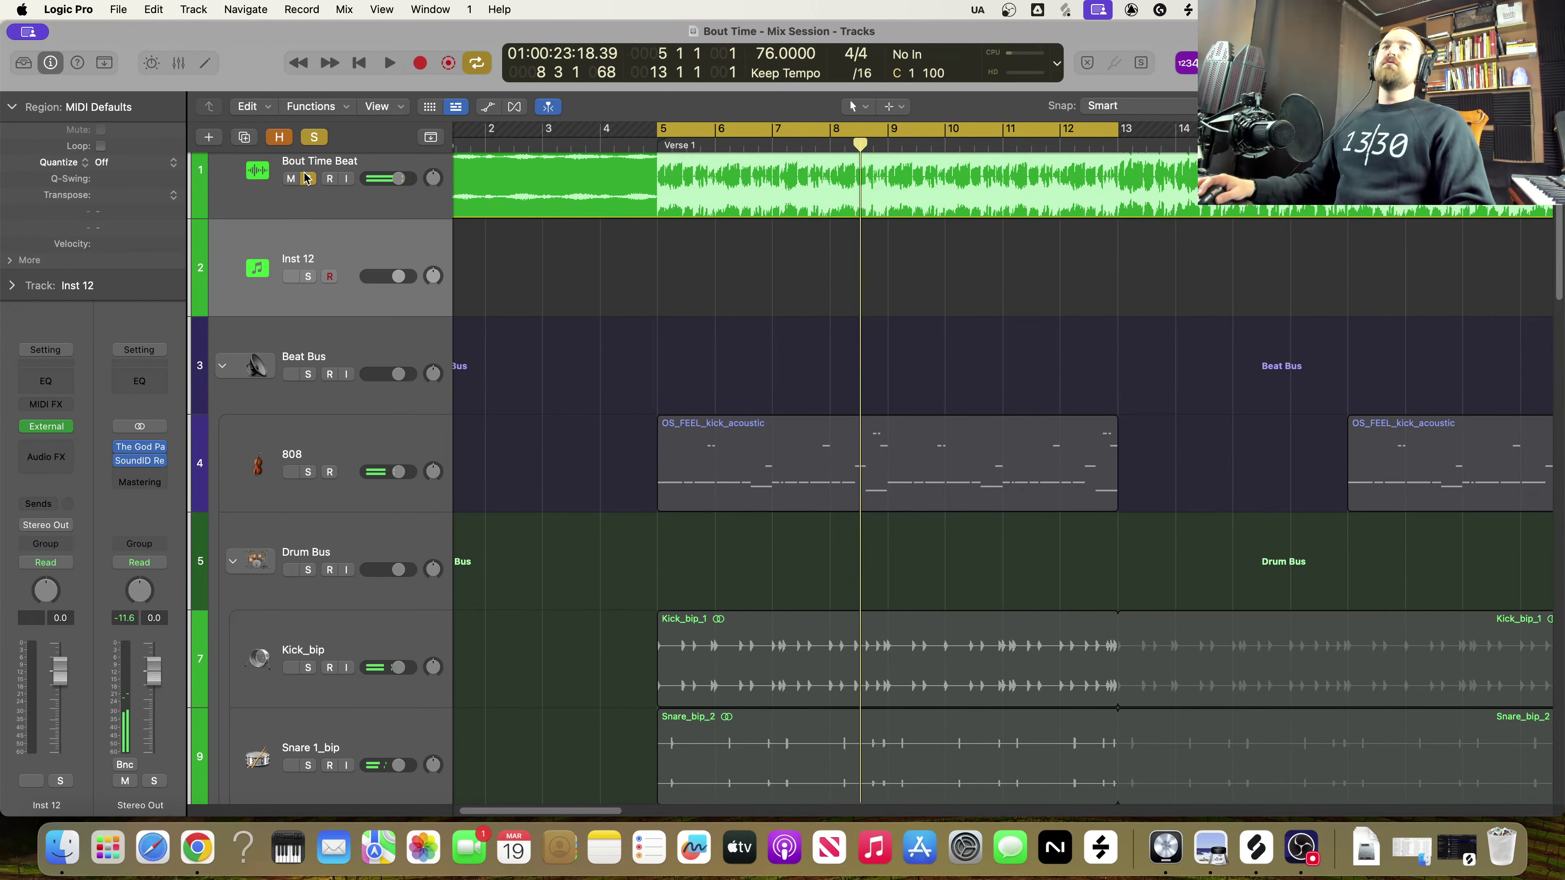
# Replace the Bout Time Beat solo with the Beat Bus and Drum Bus, play the rebuilt beat, and leave only the Drum Bus soloed
pyautogui.click(306, 178)
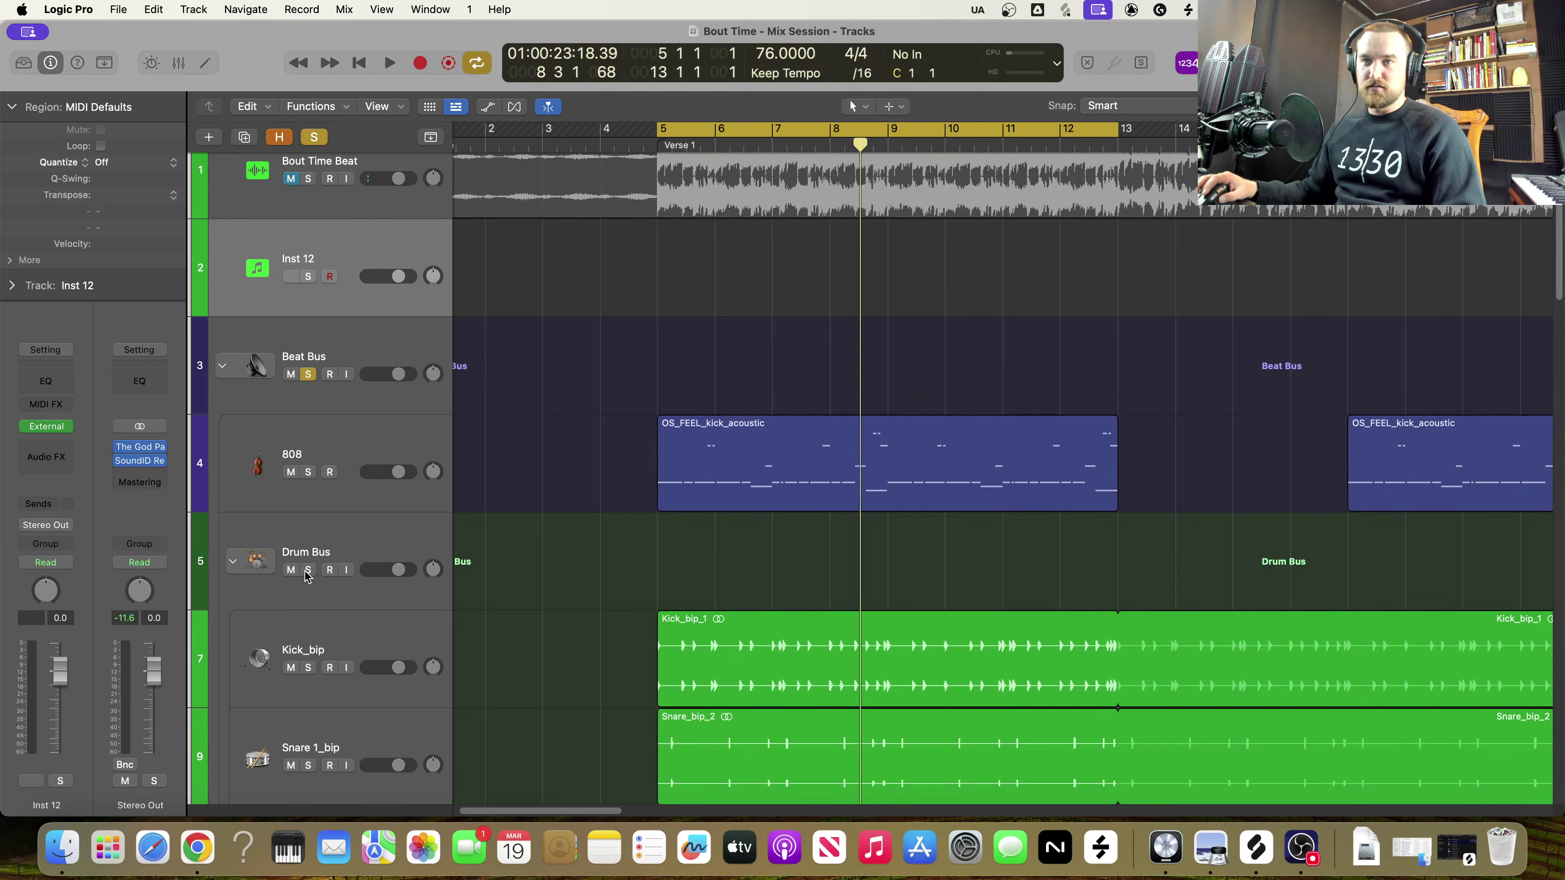
pyautogui.press('space')
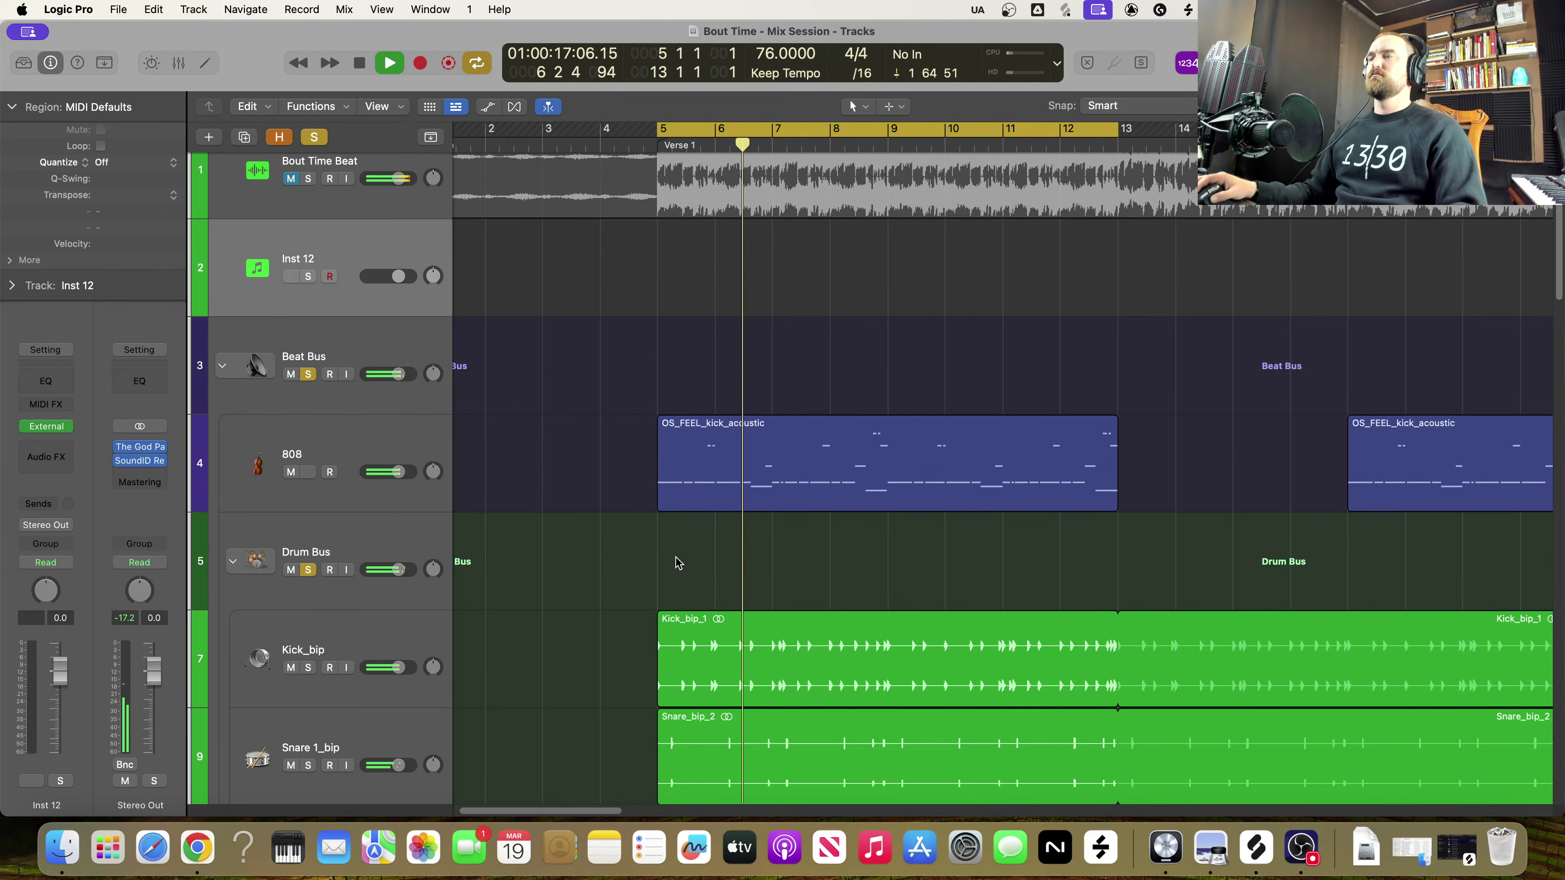
pyautogui.press('space')
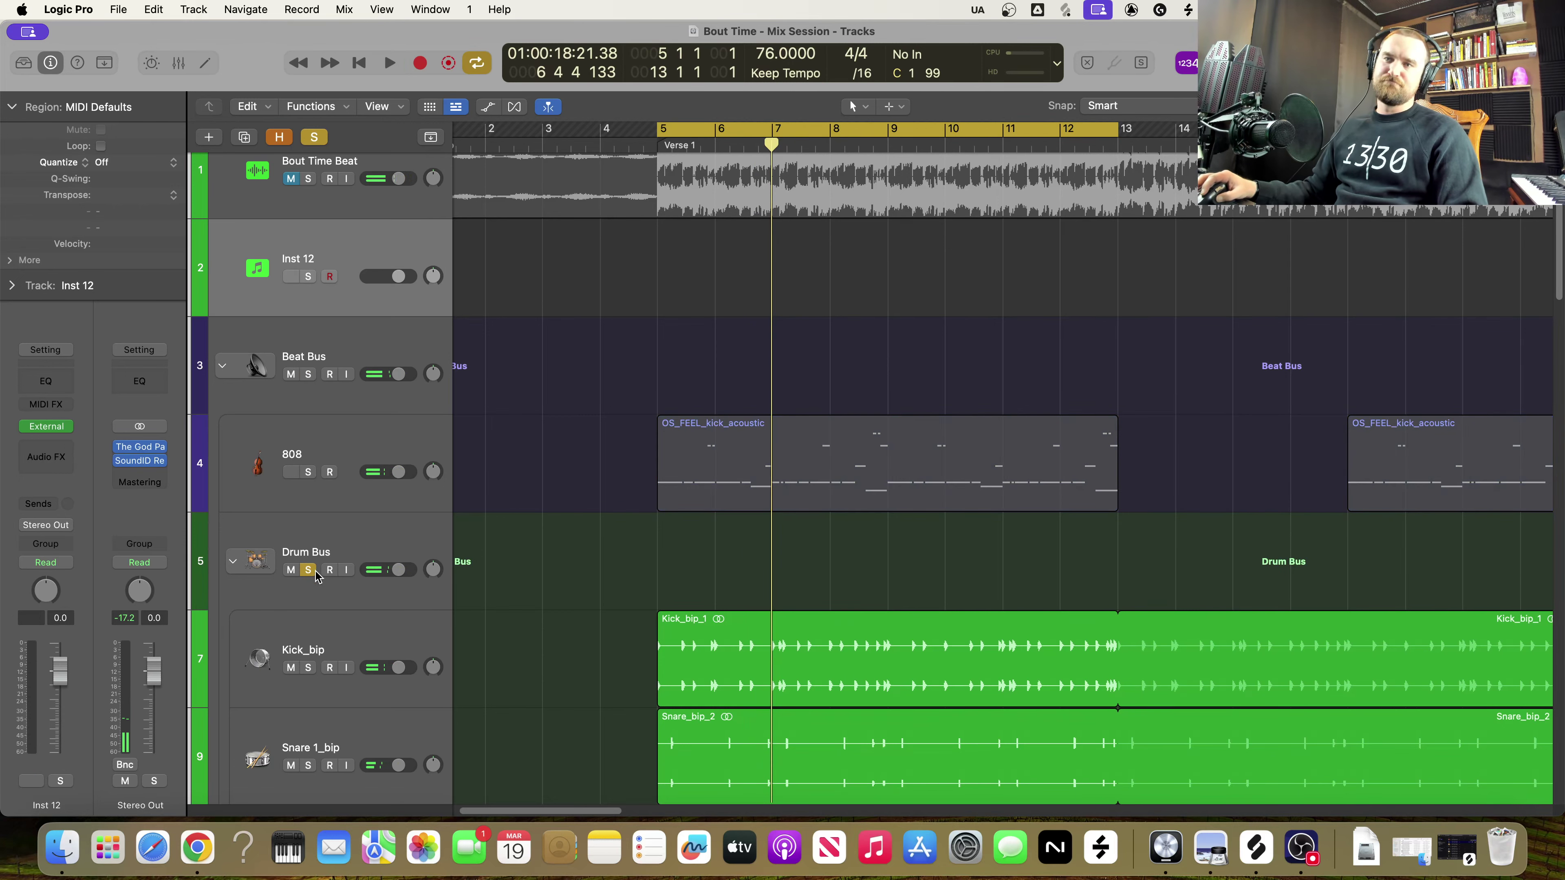
# Switch to Splice and move its window clear of the drum track headers
pyautogui.scroll(-10, 627, 525)
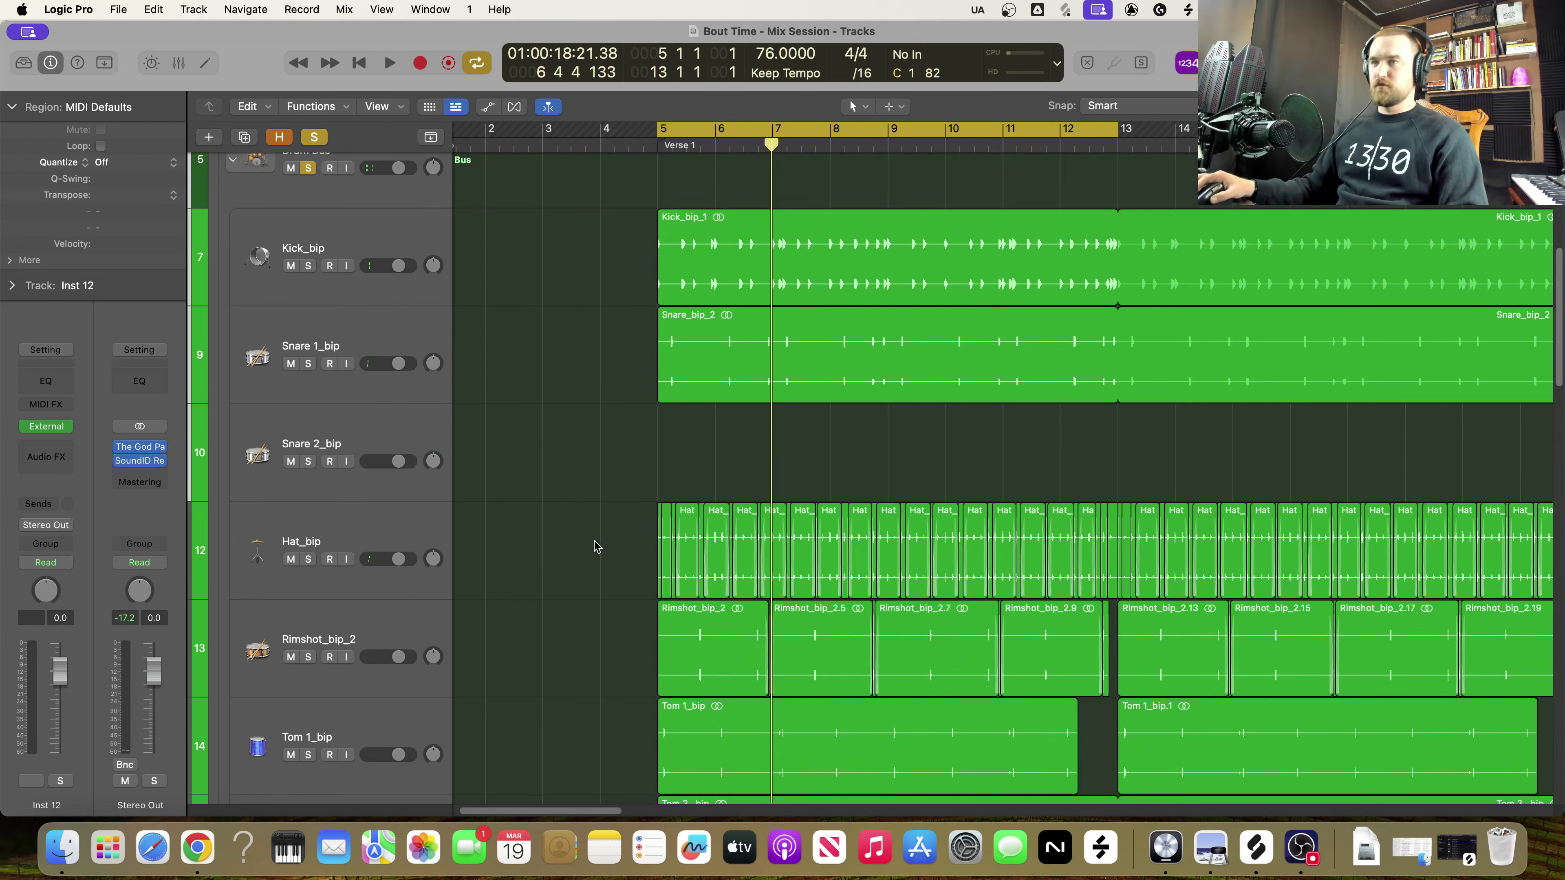
pyautogui.hscroll(3, 579, 527)
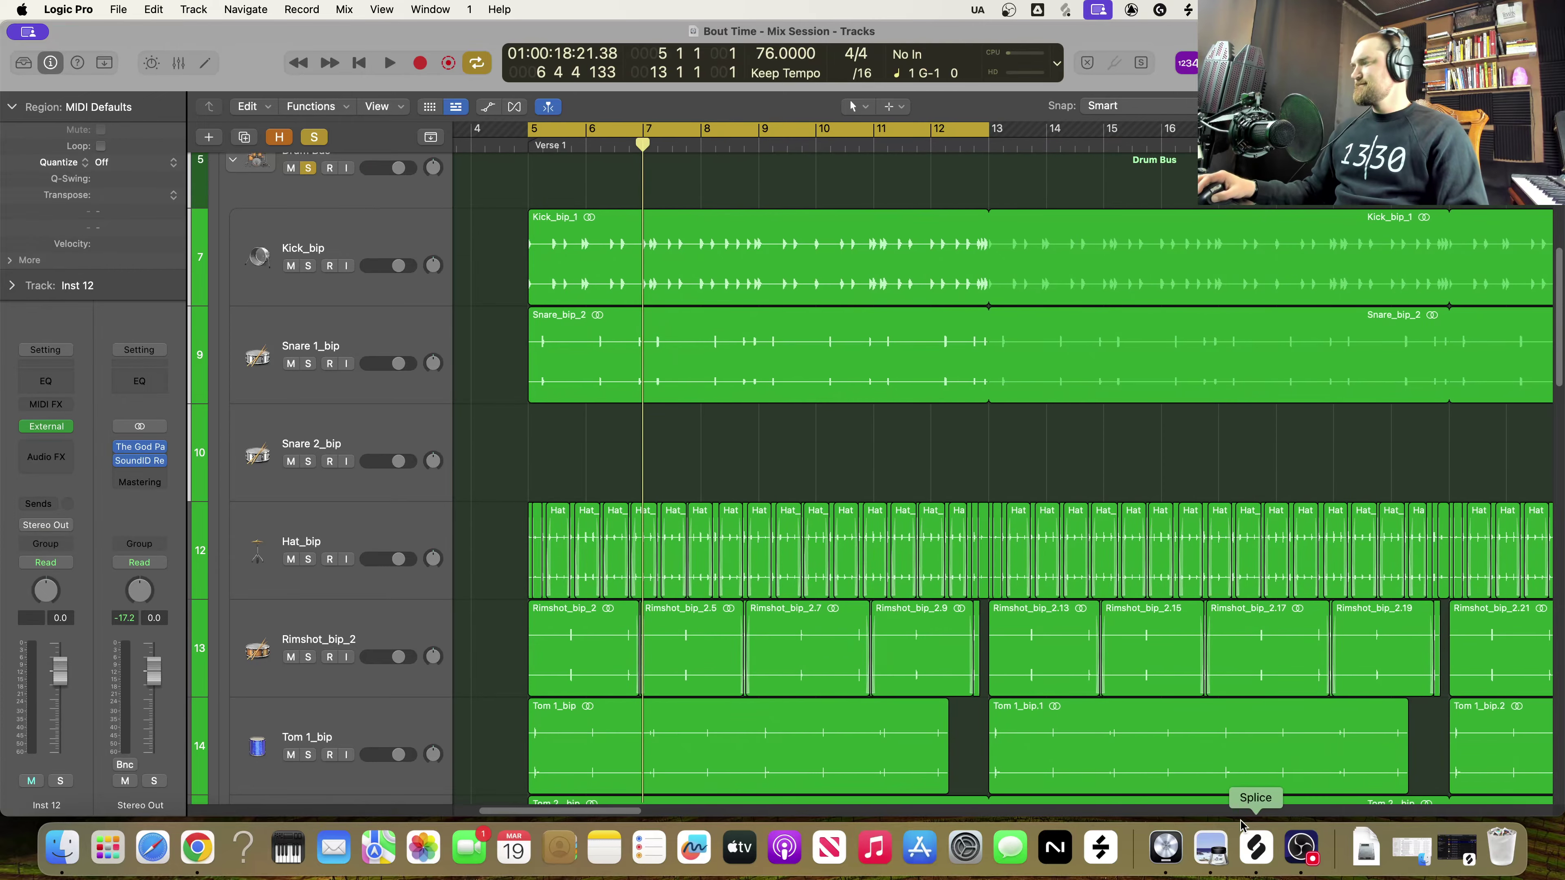
pyautogui.click(1255, 850)
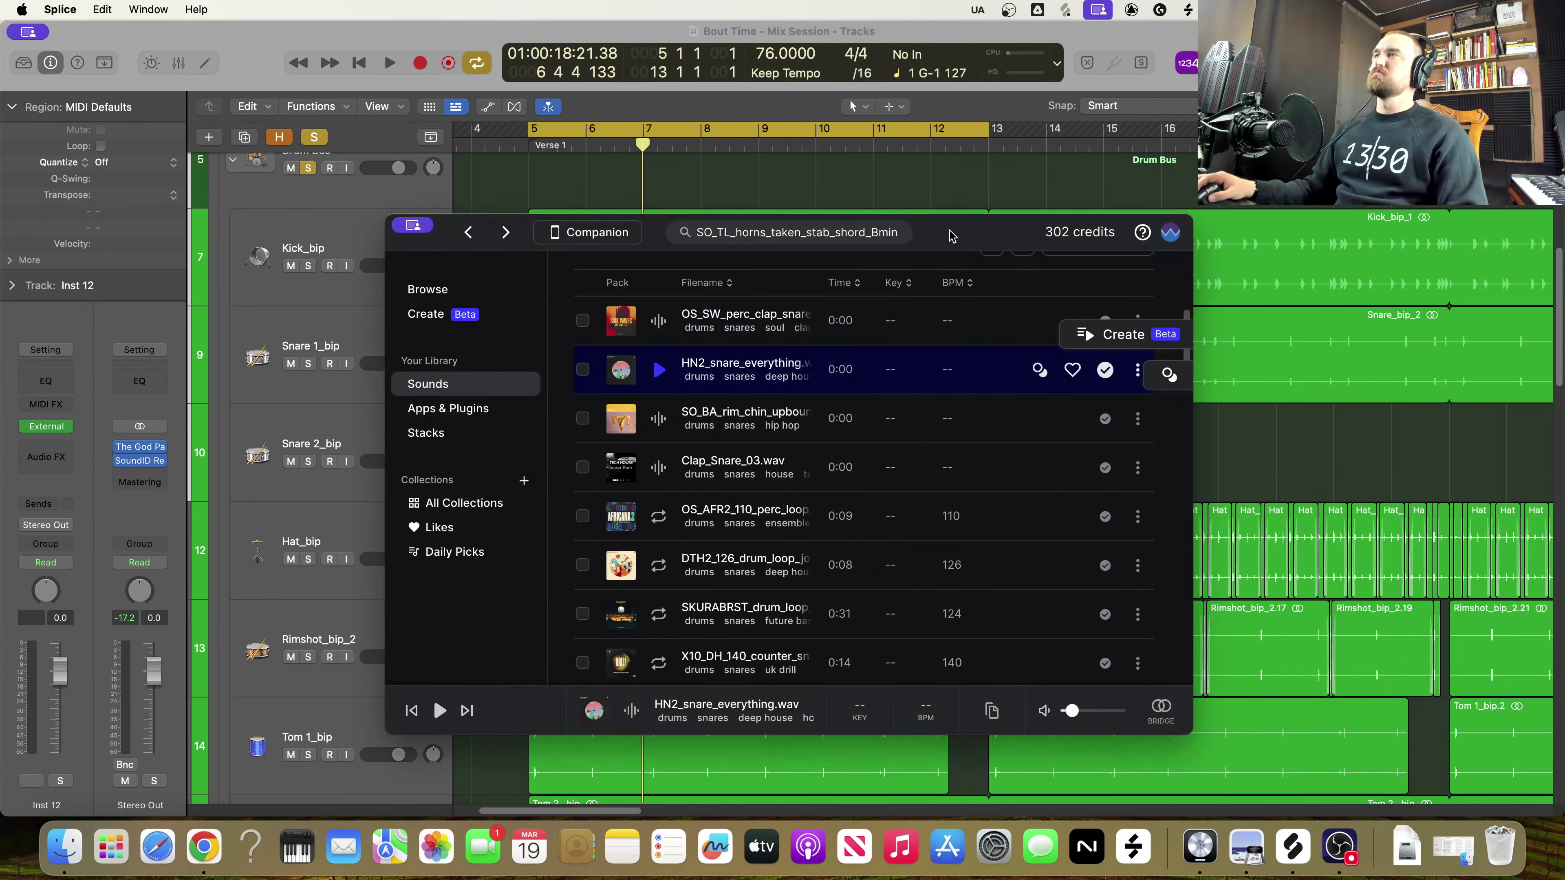
pyautogui.moveTo(952, 236); pyautogui.dragTo(1082, 190)
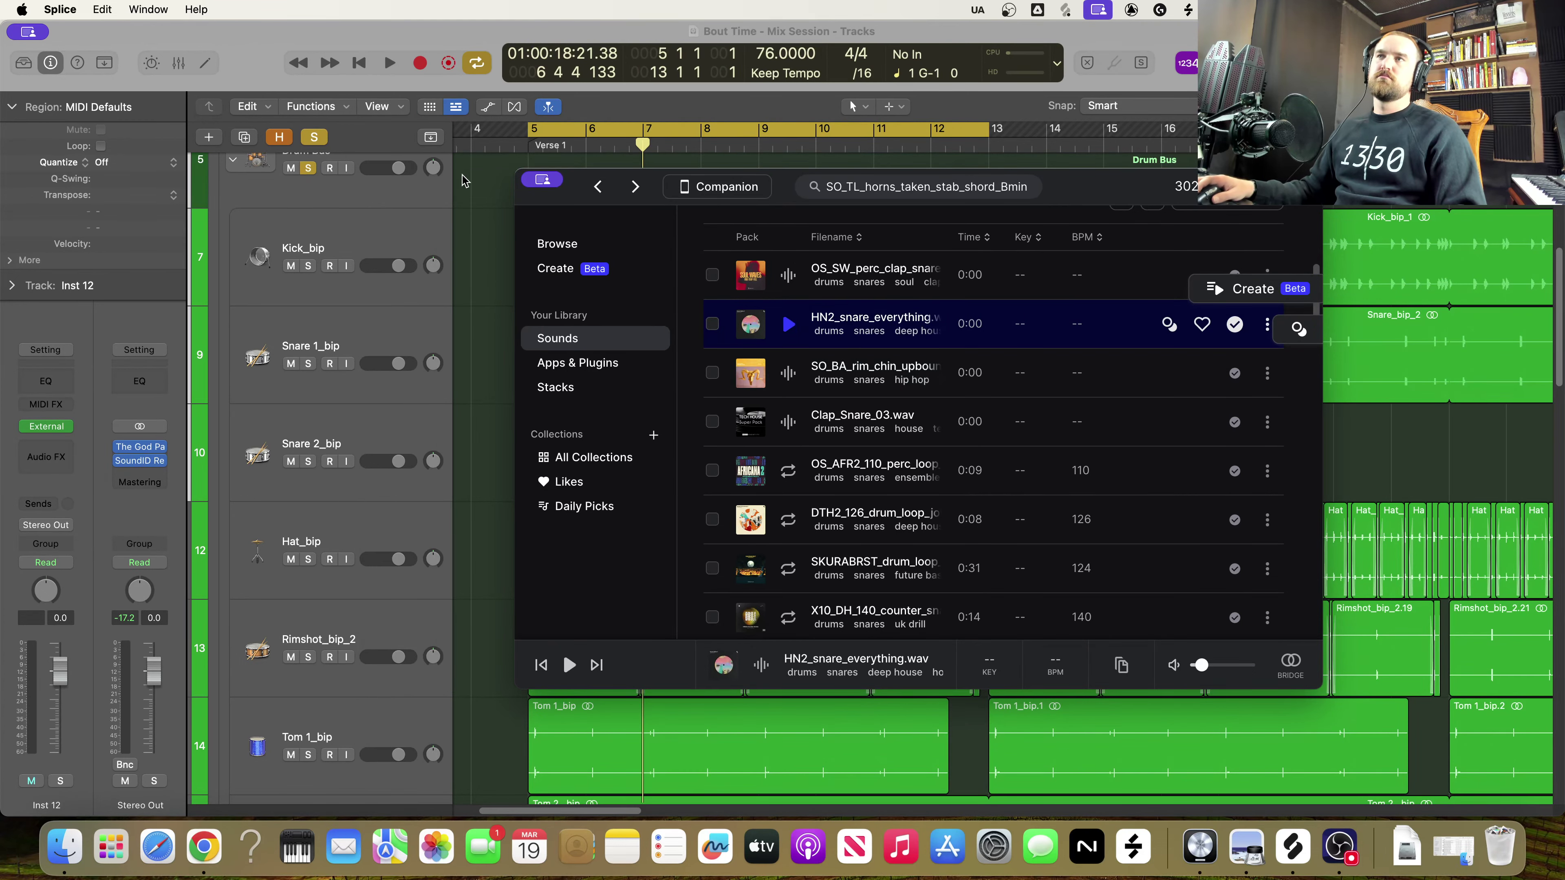
# Play the soloed drums in Logic Pro with Splice open, stop playback, and return to the arrangement with Splice out of view
pyautogui.click(461, 253)
pyautogui.press('space')
pyautogui.click(1291, 854)
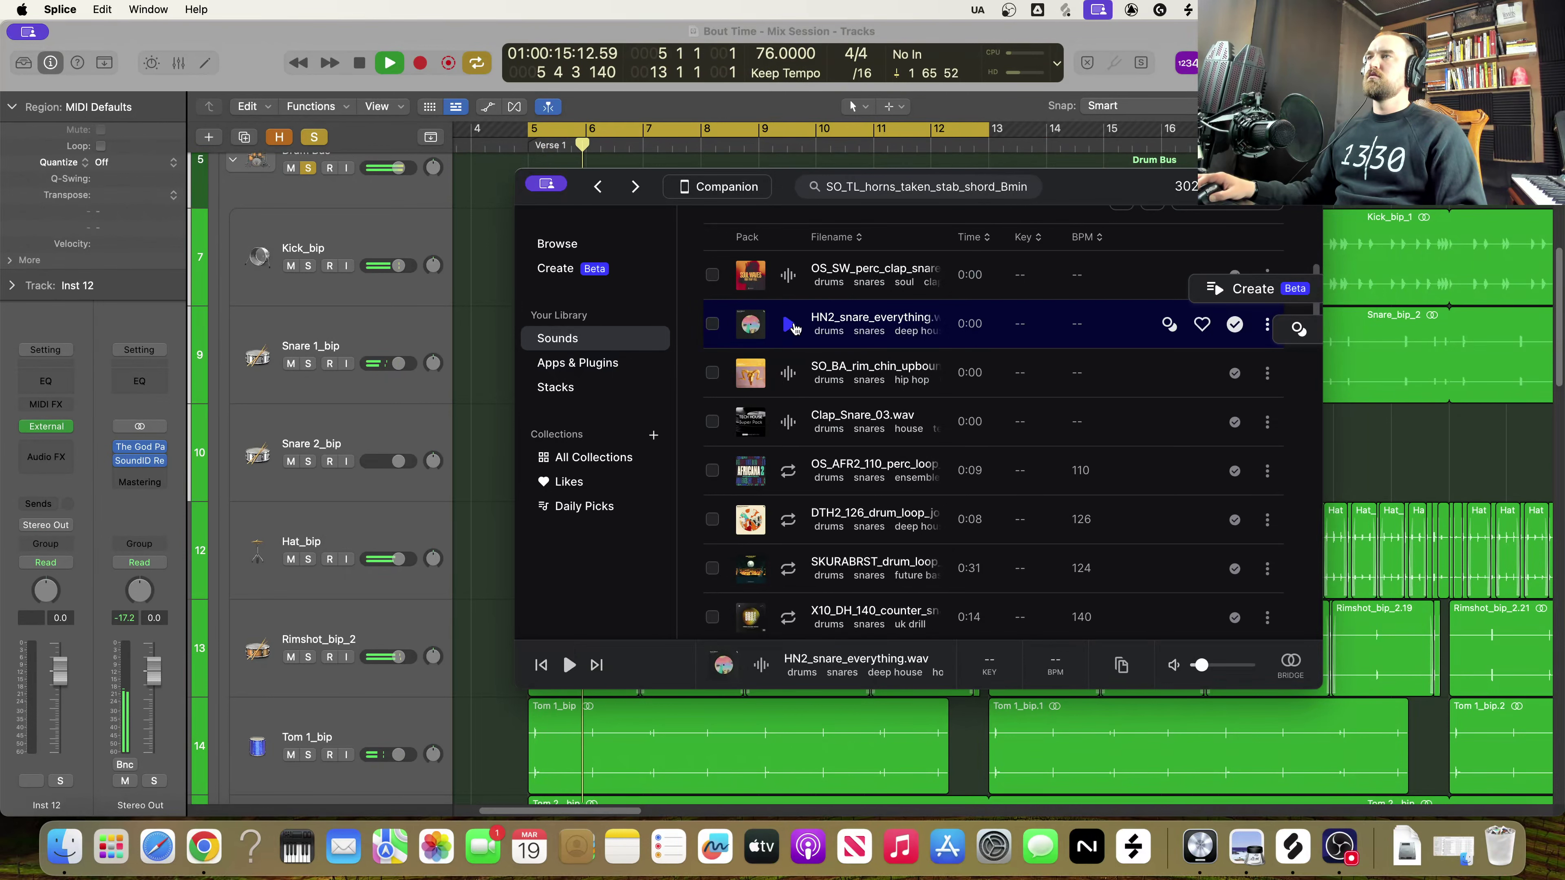
pyautogui.click(545, 184)
pyautogui.click(567, 233)
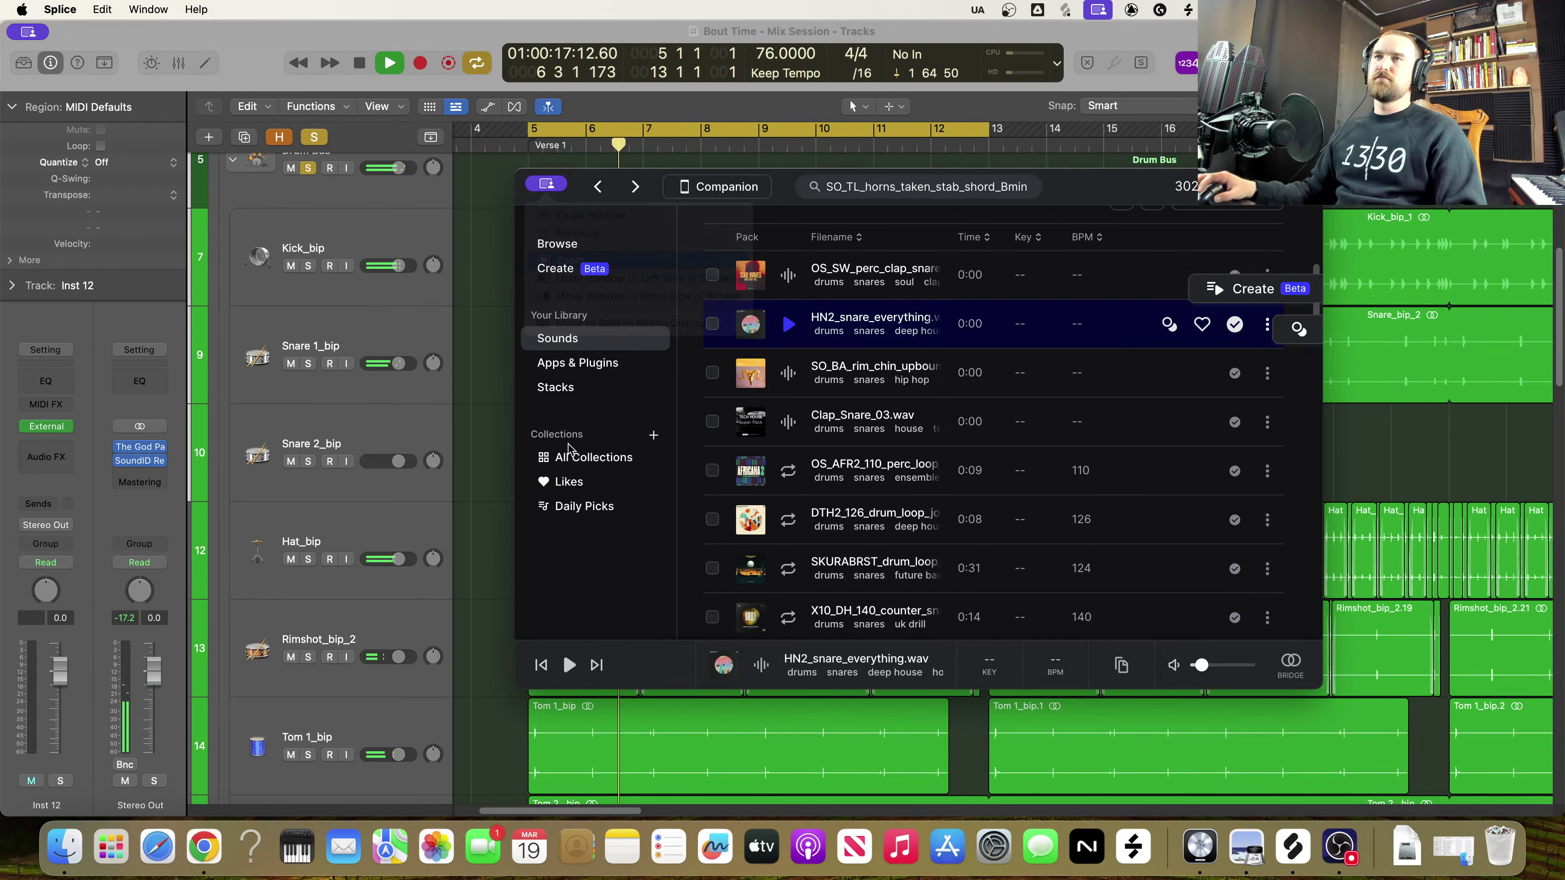
pyautogui.press('space')
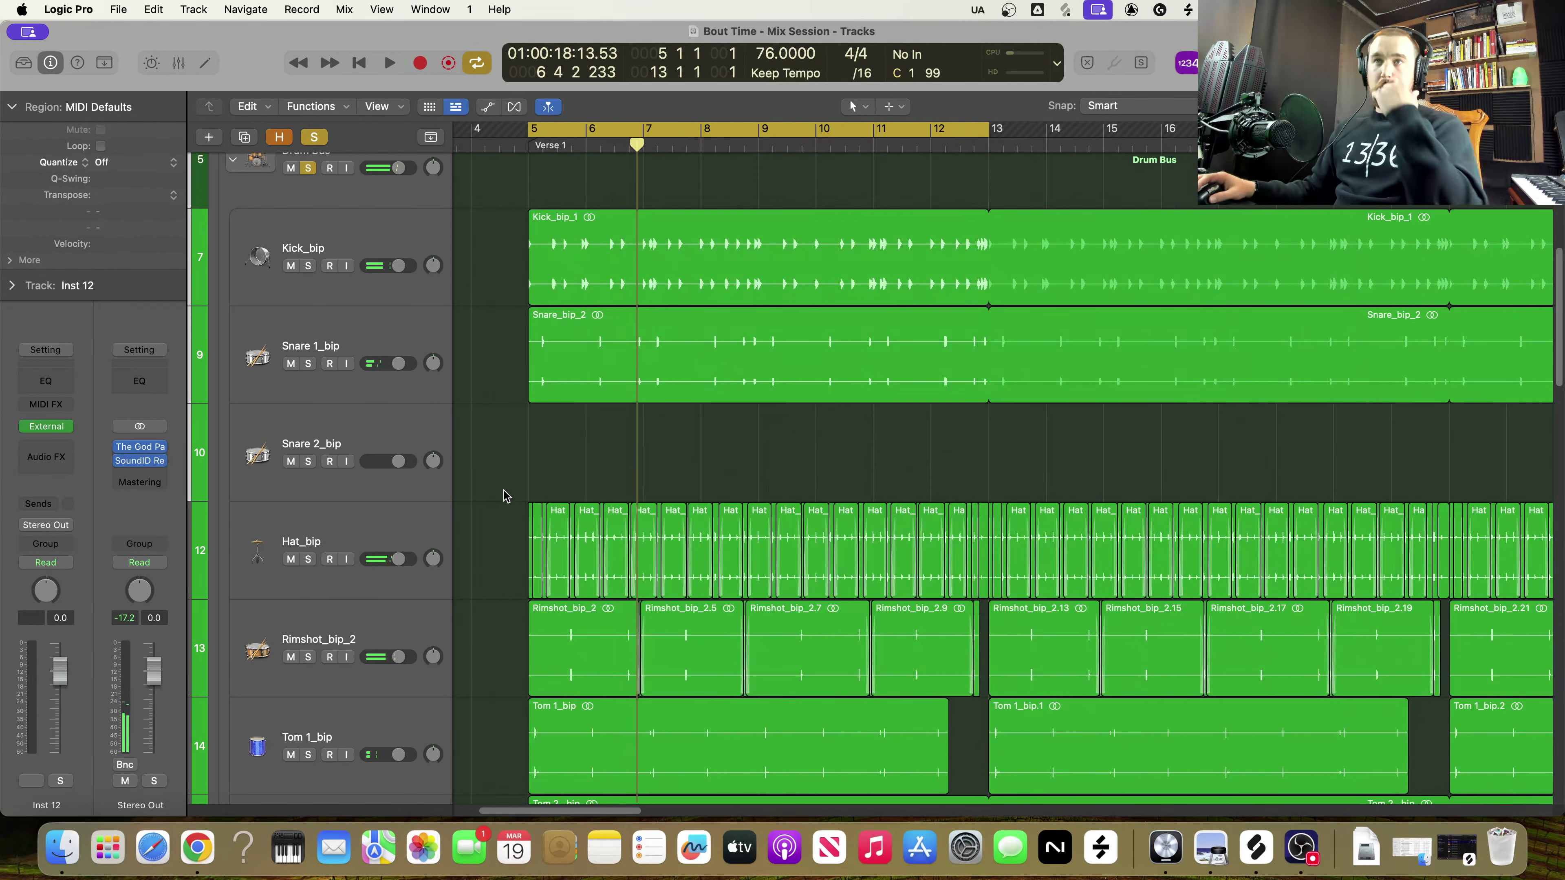
pyautogui.scroll(5, 355, 511)
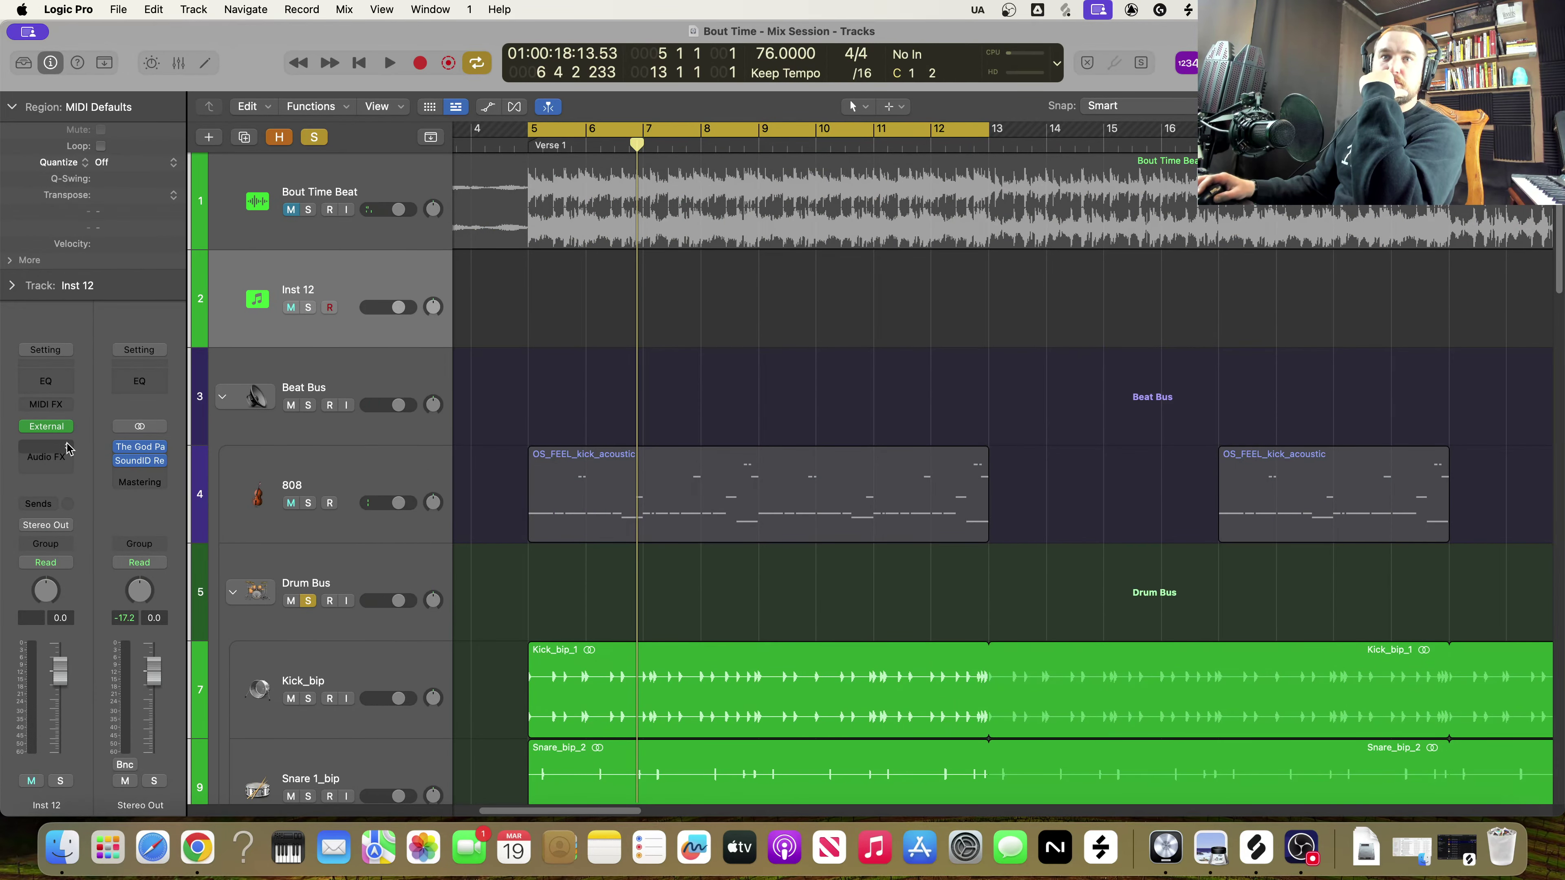
pyautogui.click(46, 456)
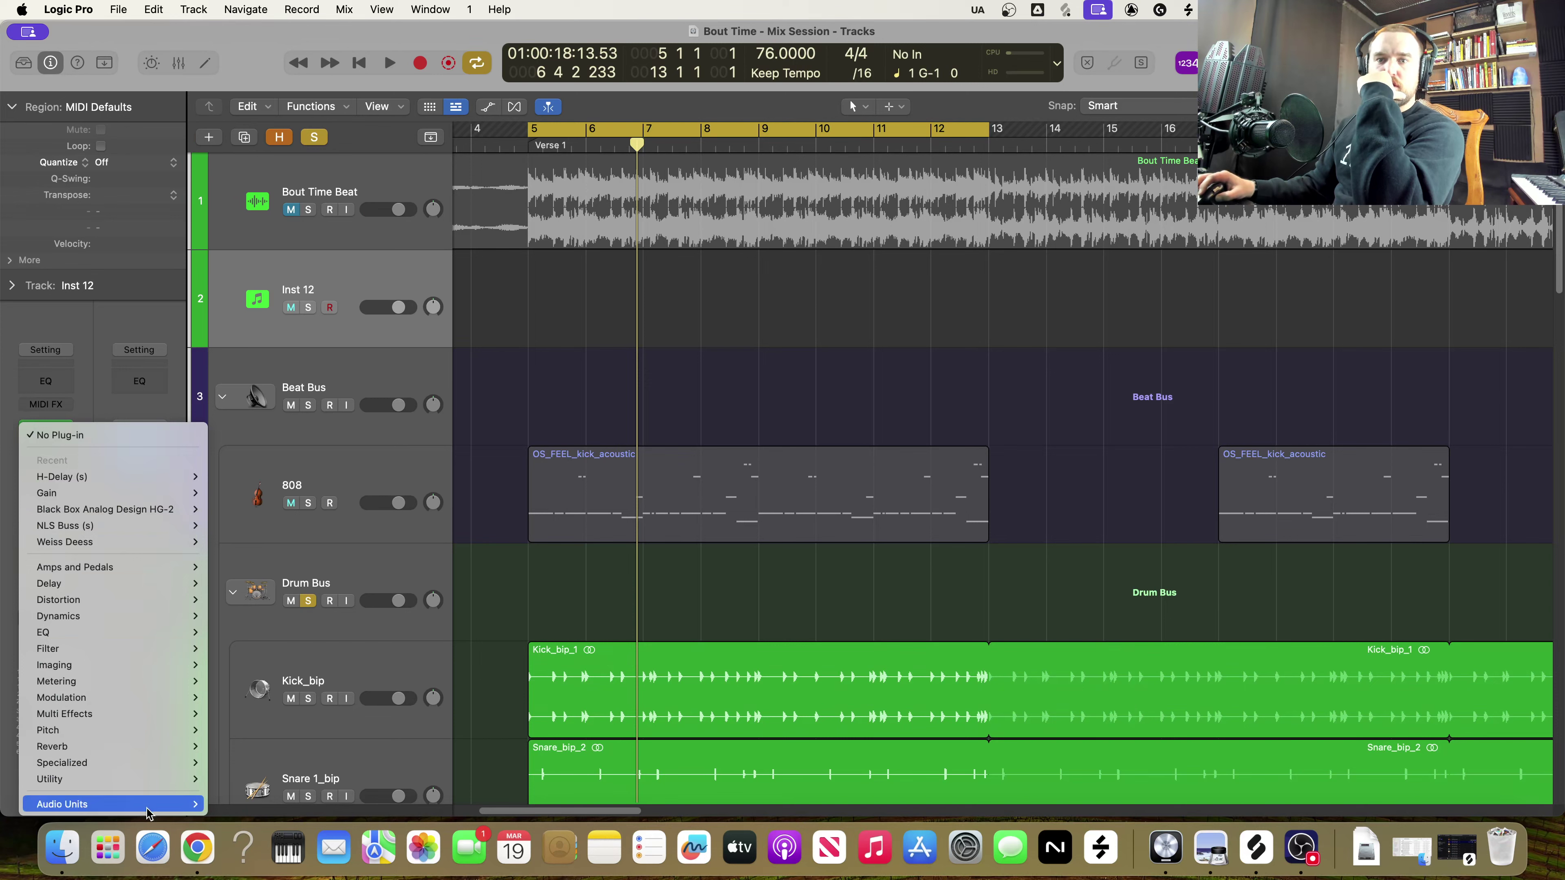
pyautogui.moveTo(165, 805)
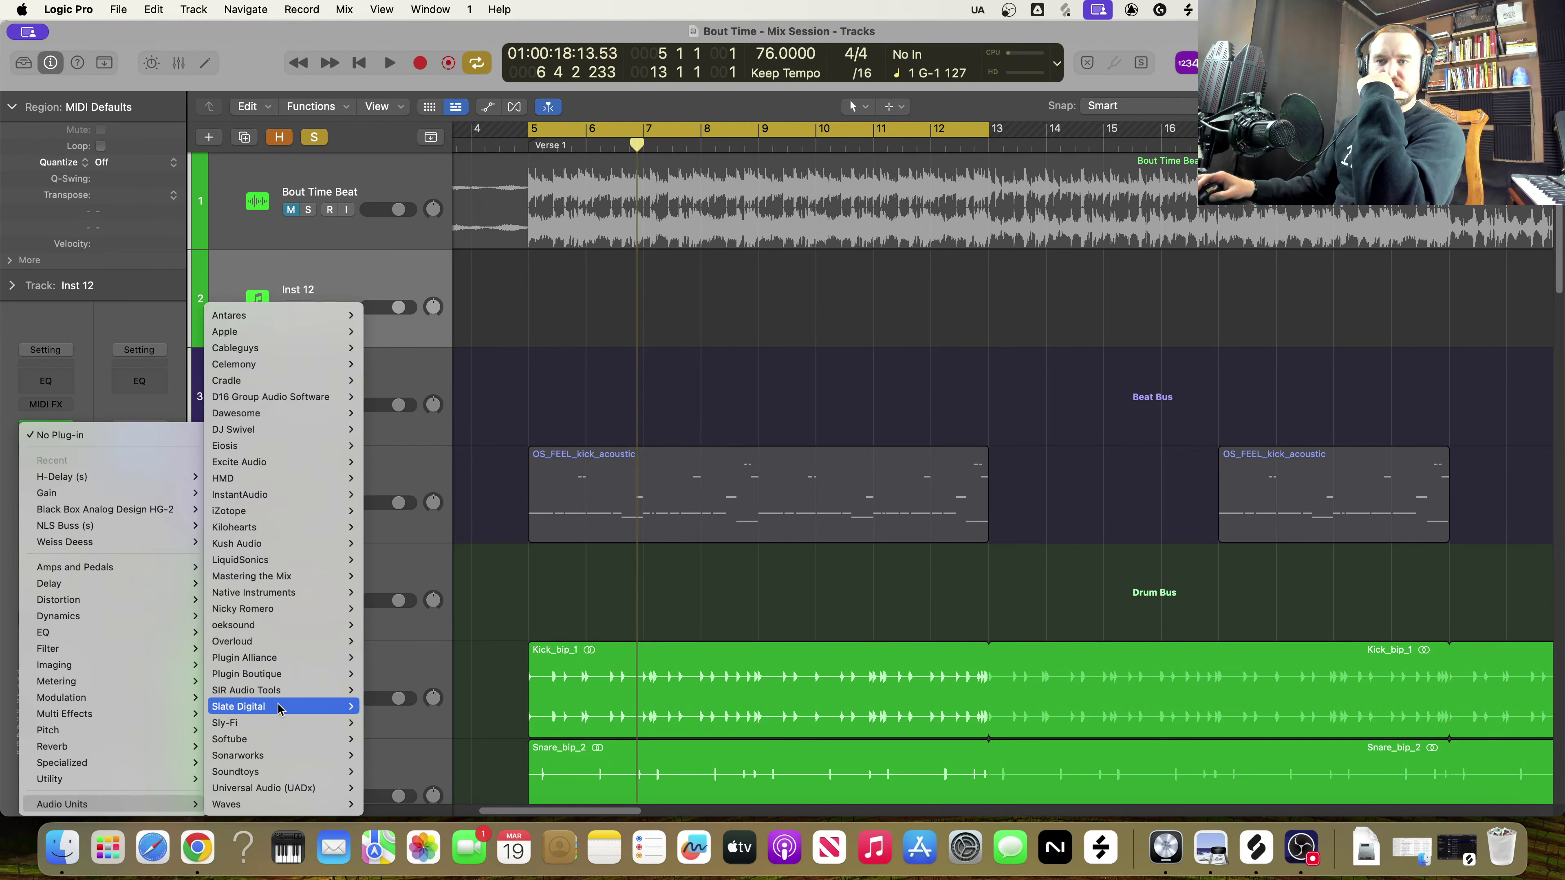
pyautogui.moveTo(280, 708)
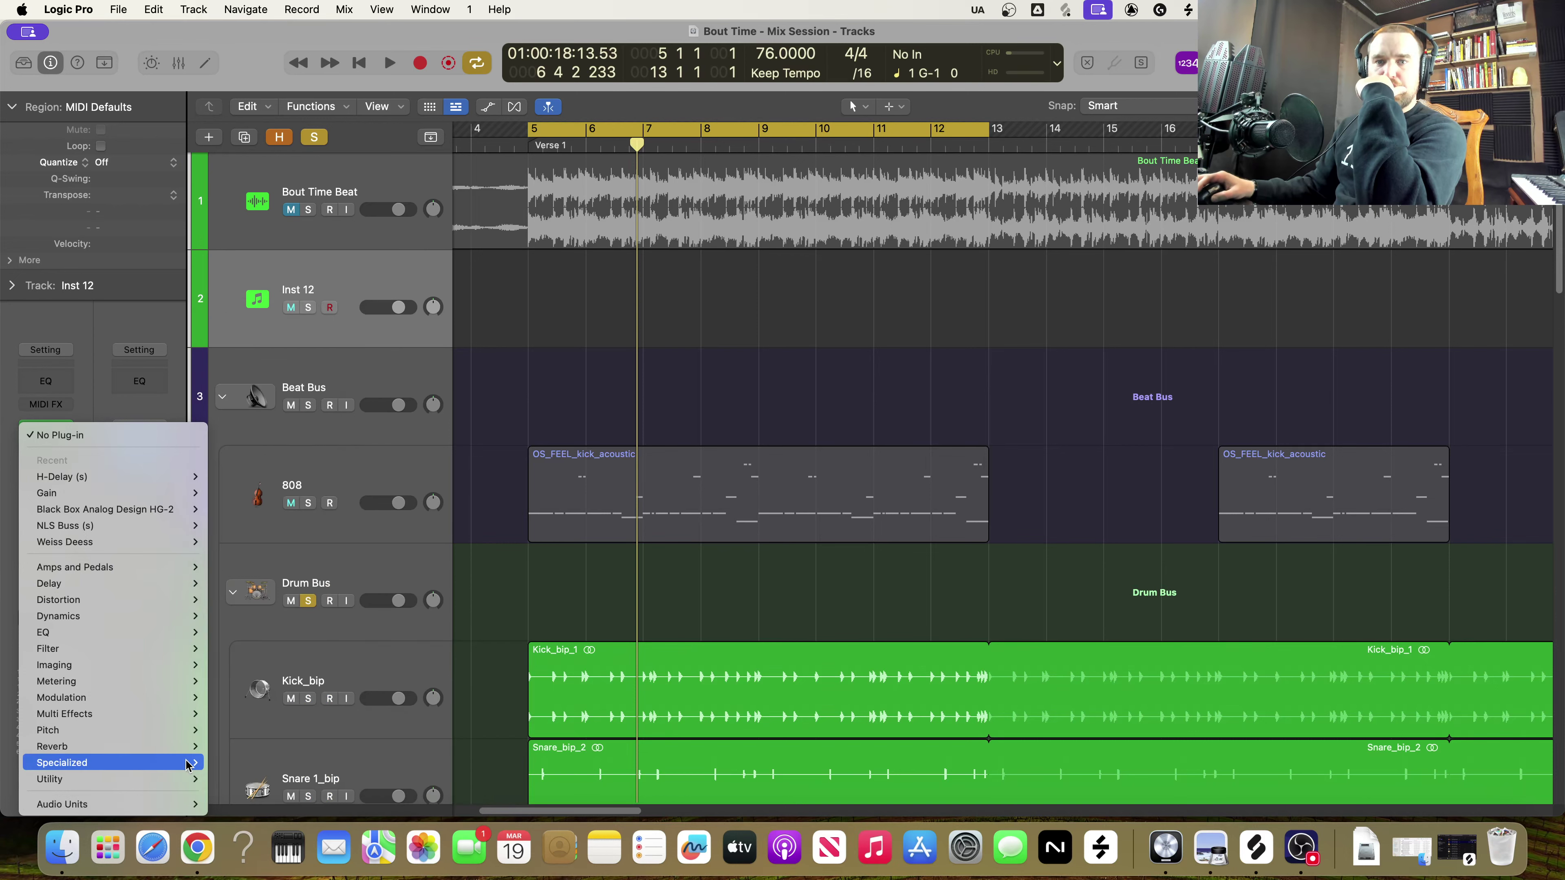
pyautogui.click(84, 417)
# Load Splice Bridge as the instrument on the Inst 12 track and open its window to check the connection
pyautogui.click(69, 428)
pyautogui.moveTo(177, 776)
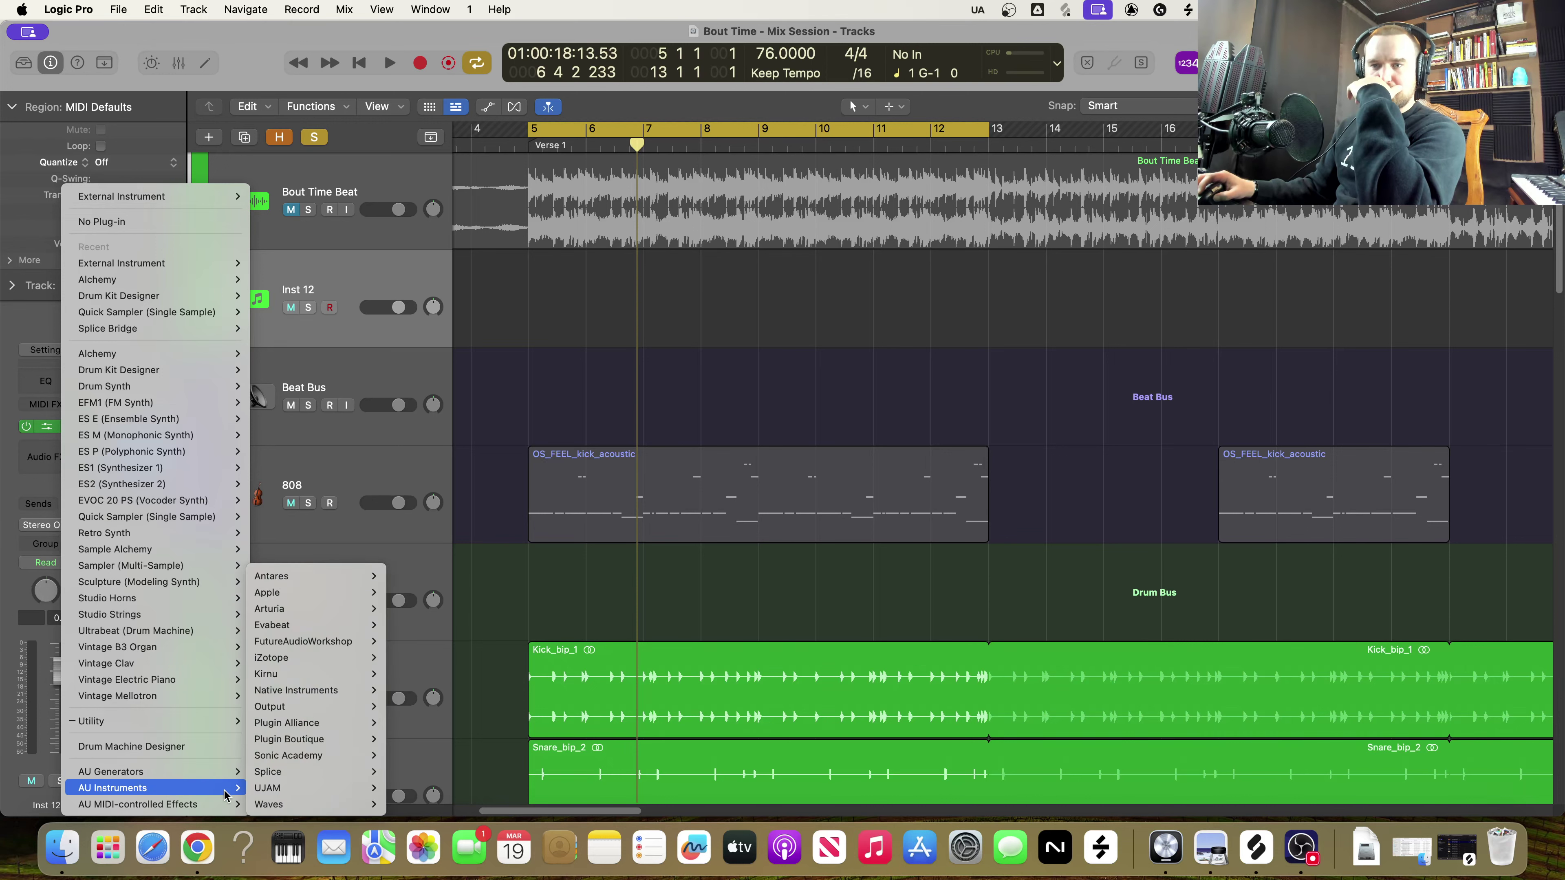
pyautogui.moveTo(294, 773)
pyautogui.click(407, 775)
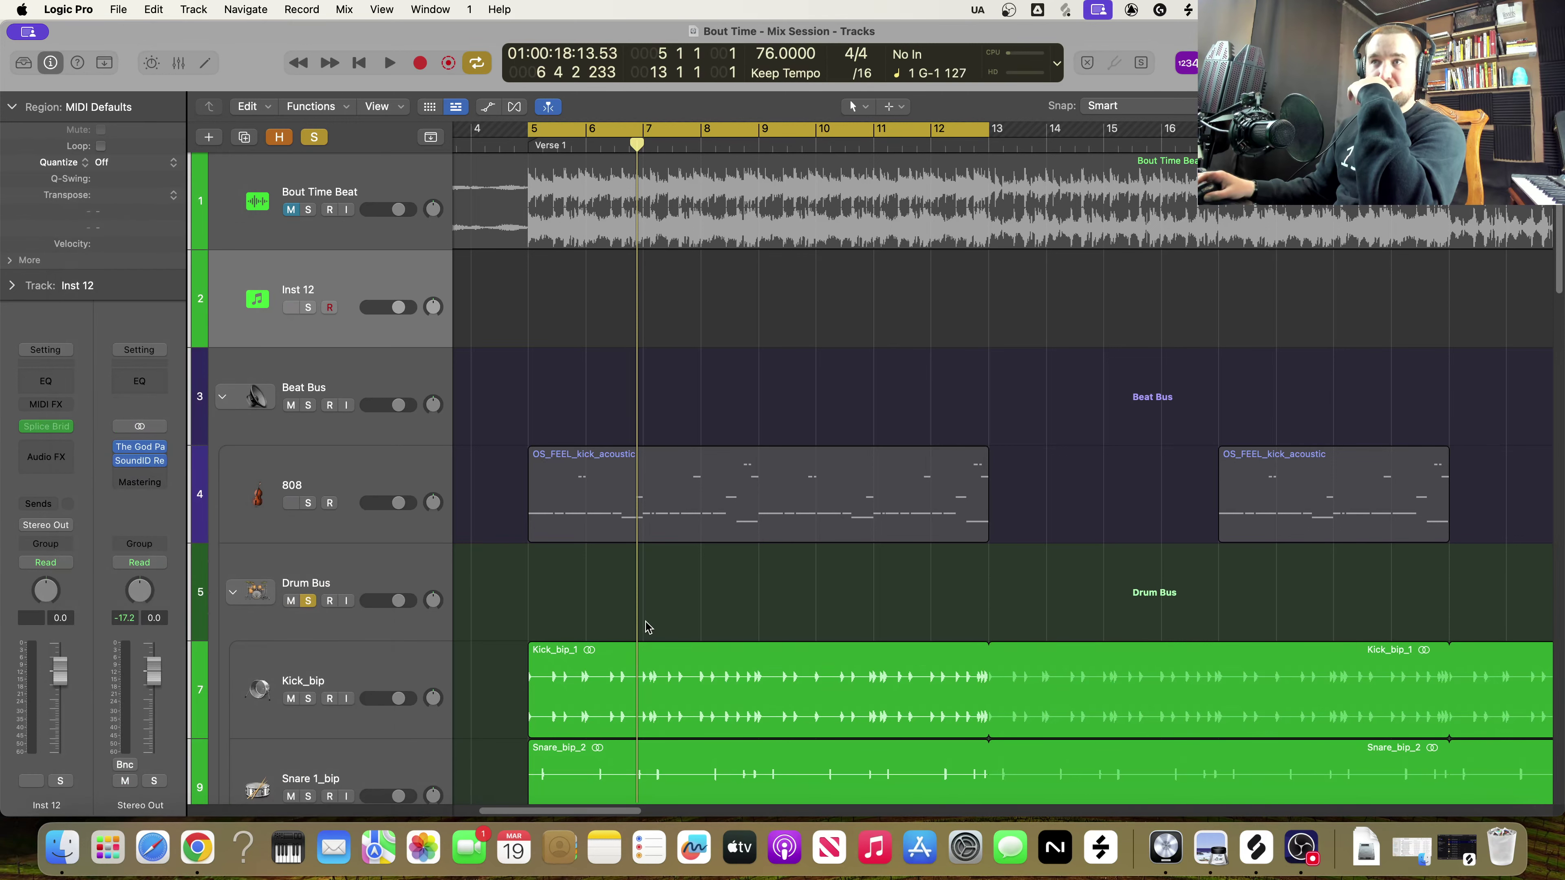
pyautogui.click(50, 427)
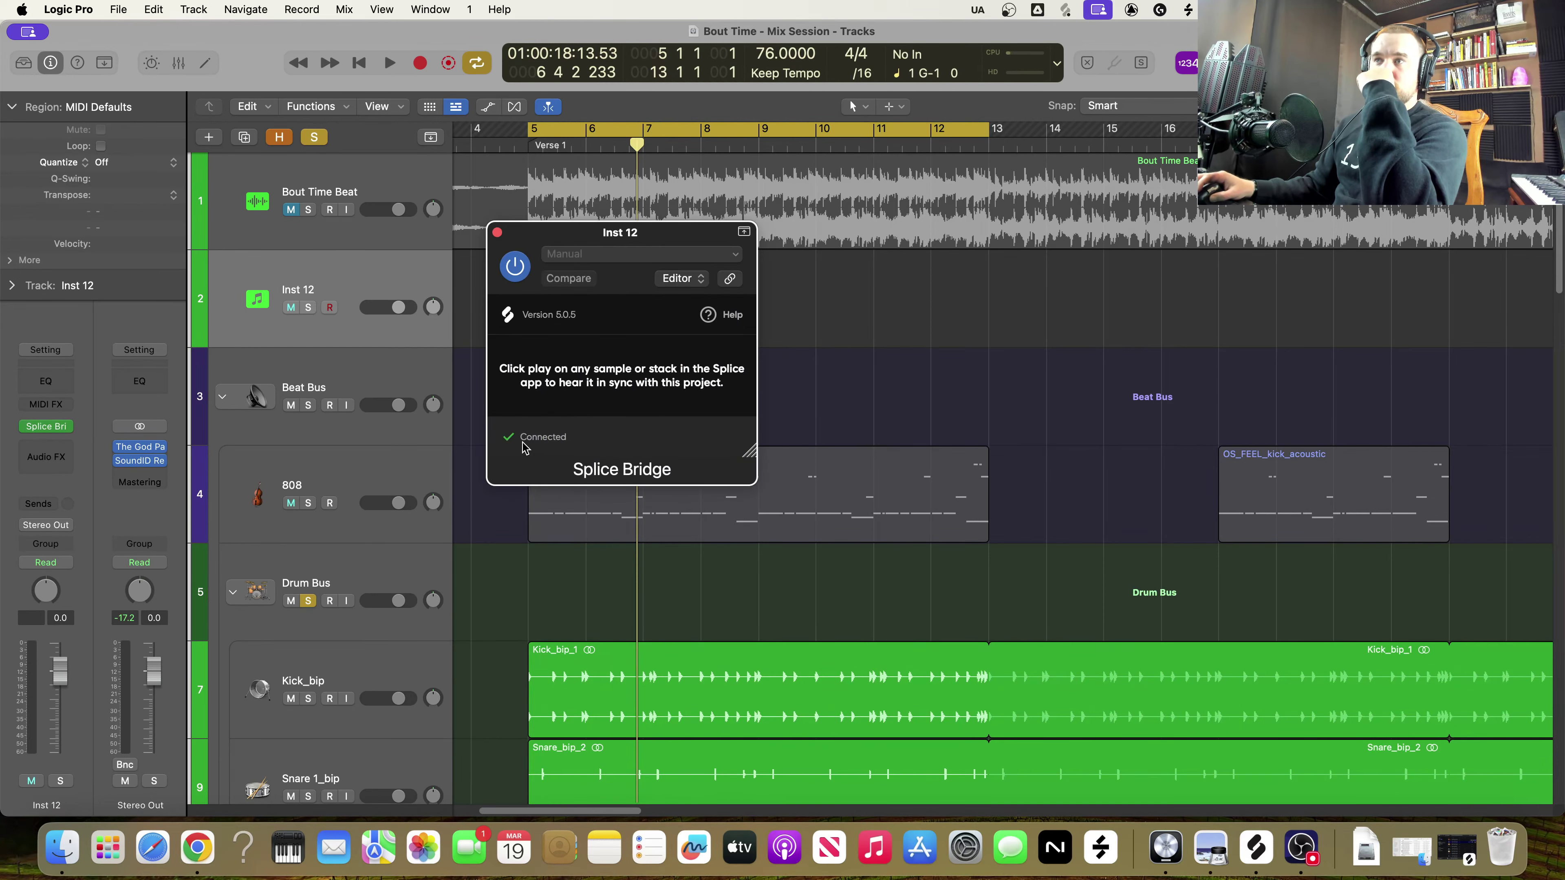
# Clear the Splice and Splice Bridge windows from view and set the Inst 12 track volume to -1.3 dB
pyautogui.click(1258, 854)
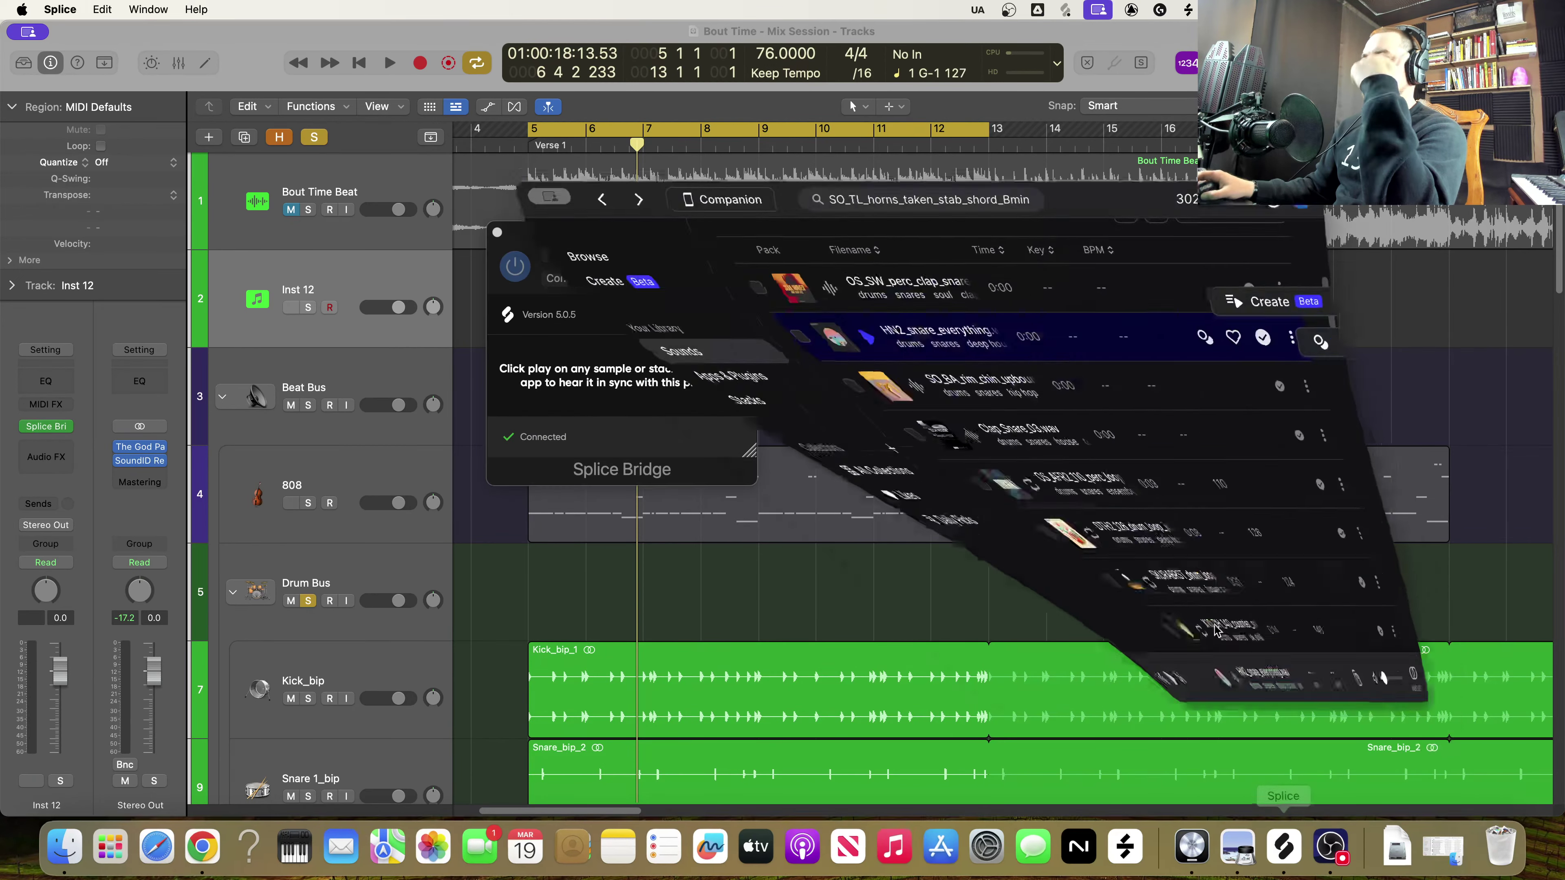
pyautogui.click(542, 179)
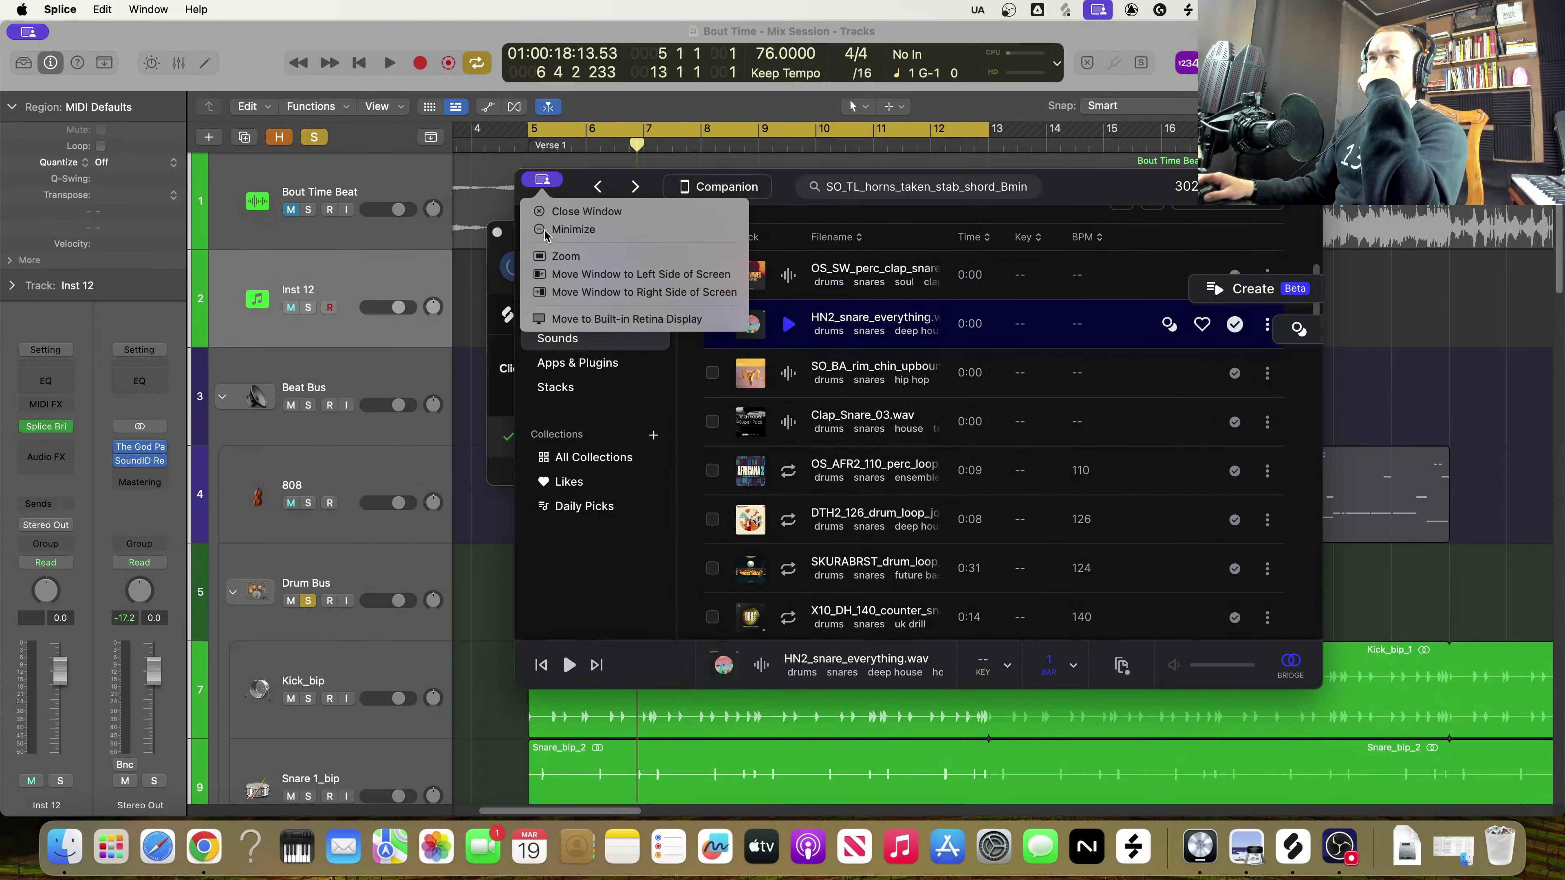
pyautogui.click(542, 230)
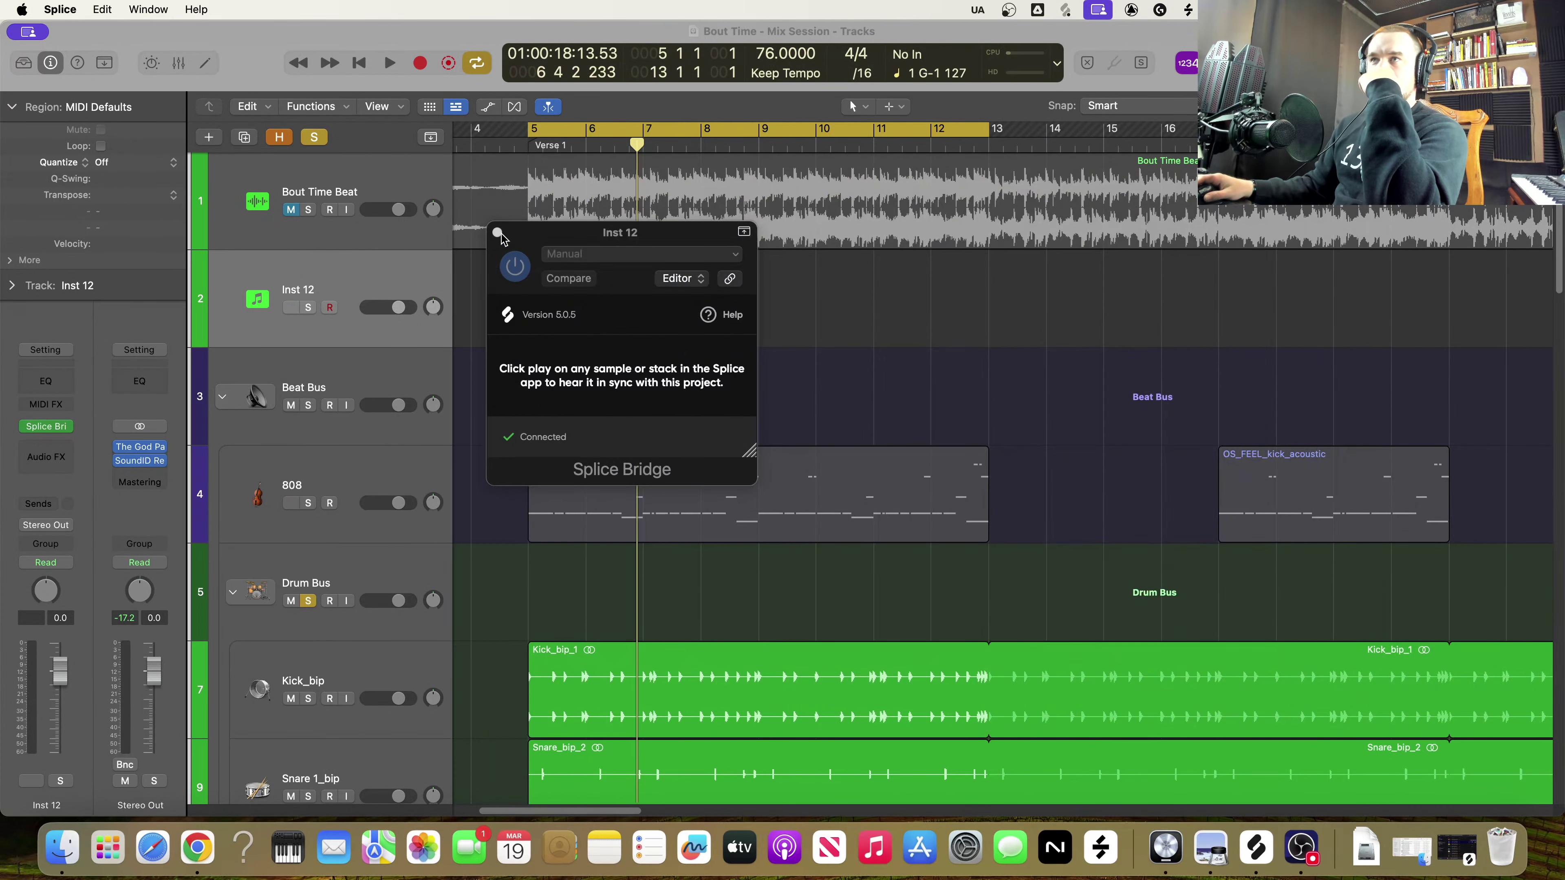
pyautogui.click(498, 233)
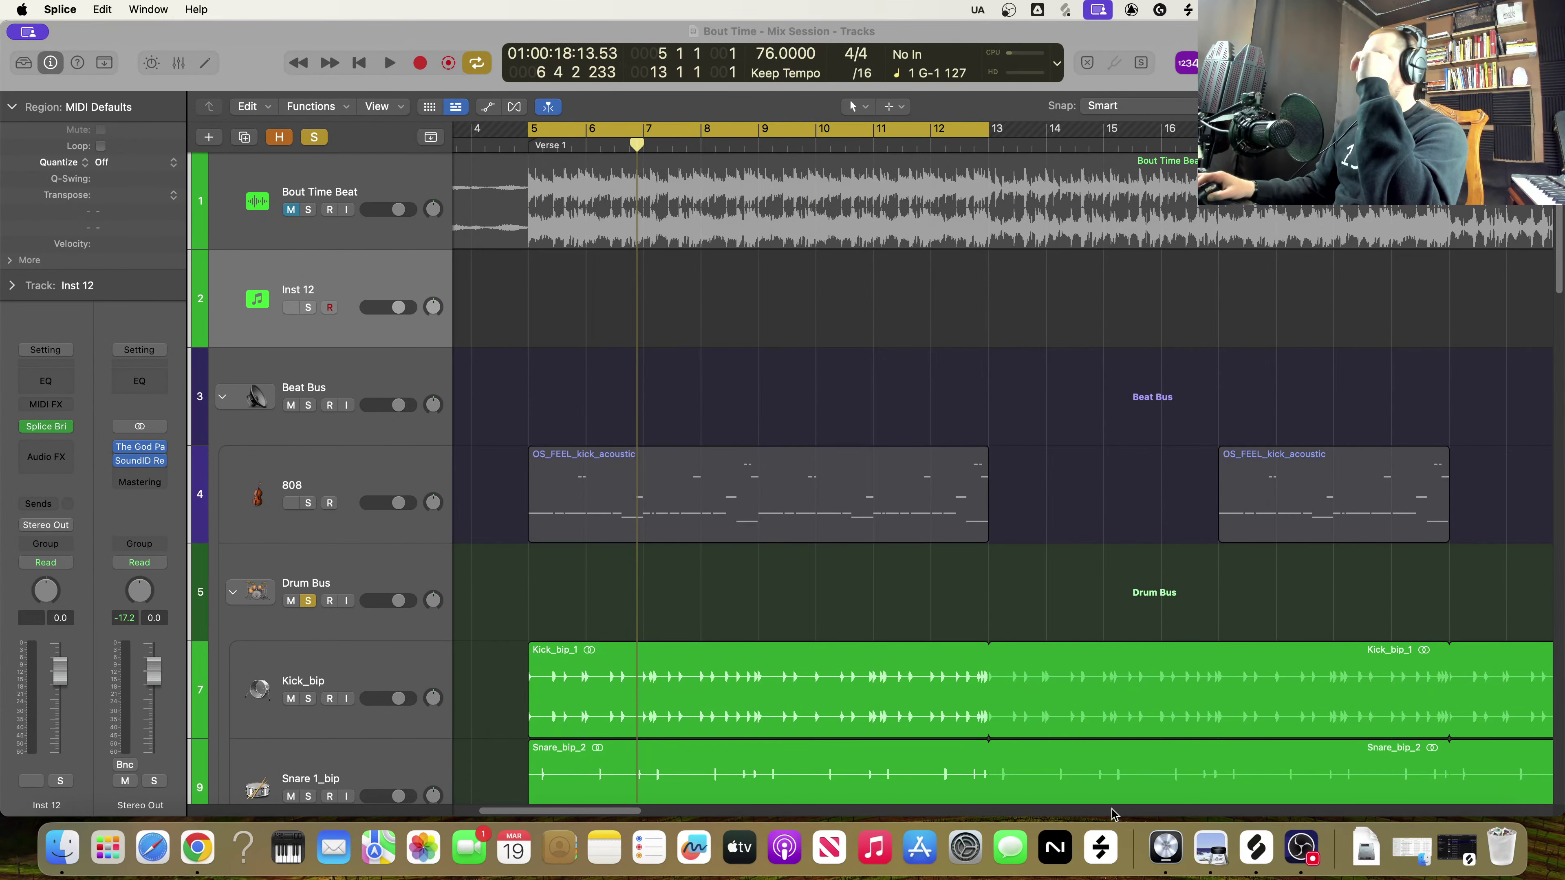
pyautogui.moveTo(399, 312); pyautogui.dragTo(395, 307)
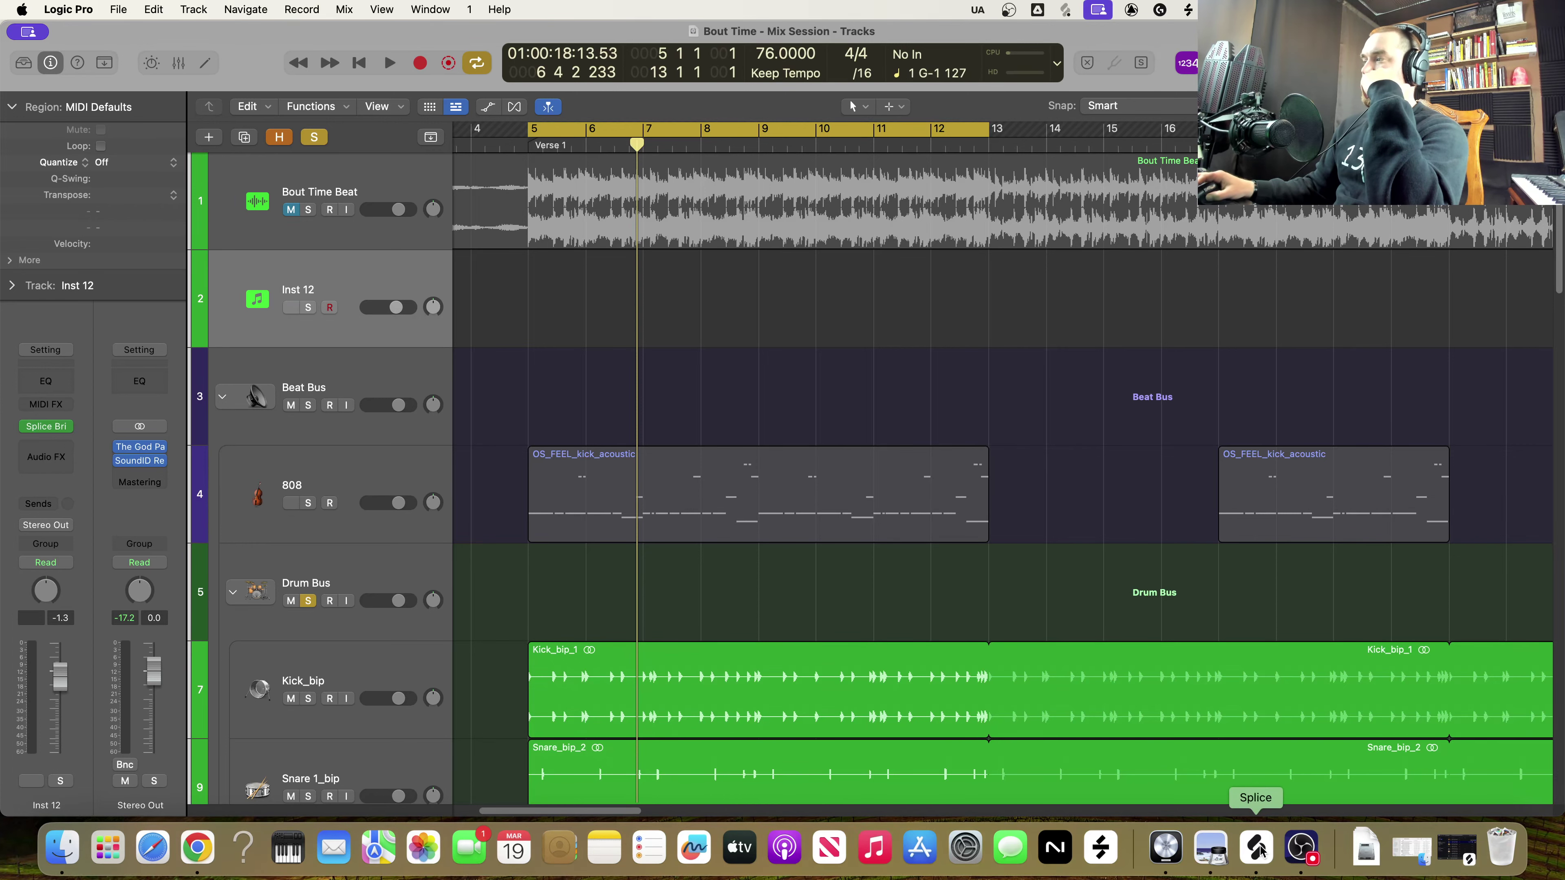
# Play the soloed drums in Logic Pro while auditioning HN2_snare_everything.wav and the SO_BA_rim_chin_upbounce sample in Splice
pyautogui.click(1288, 846)
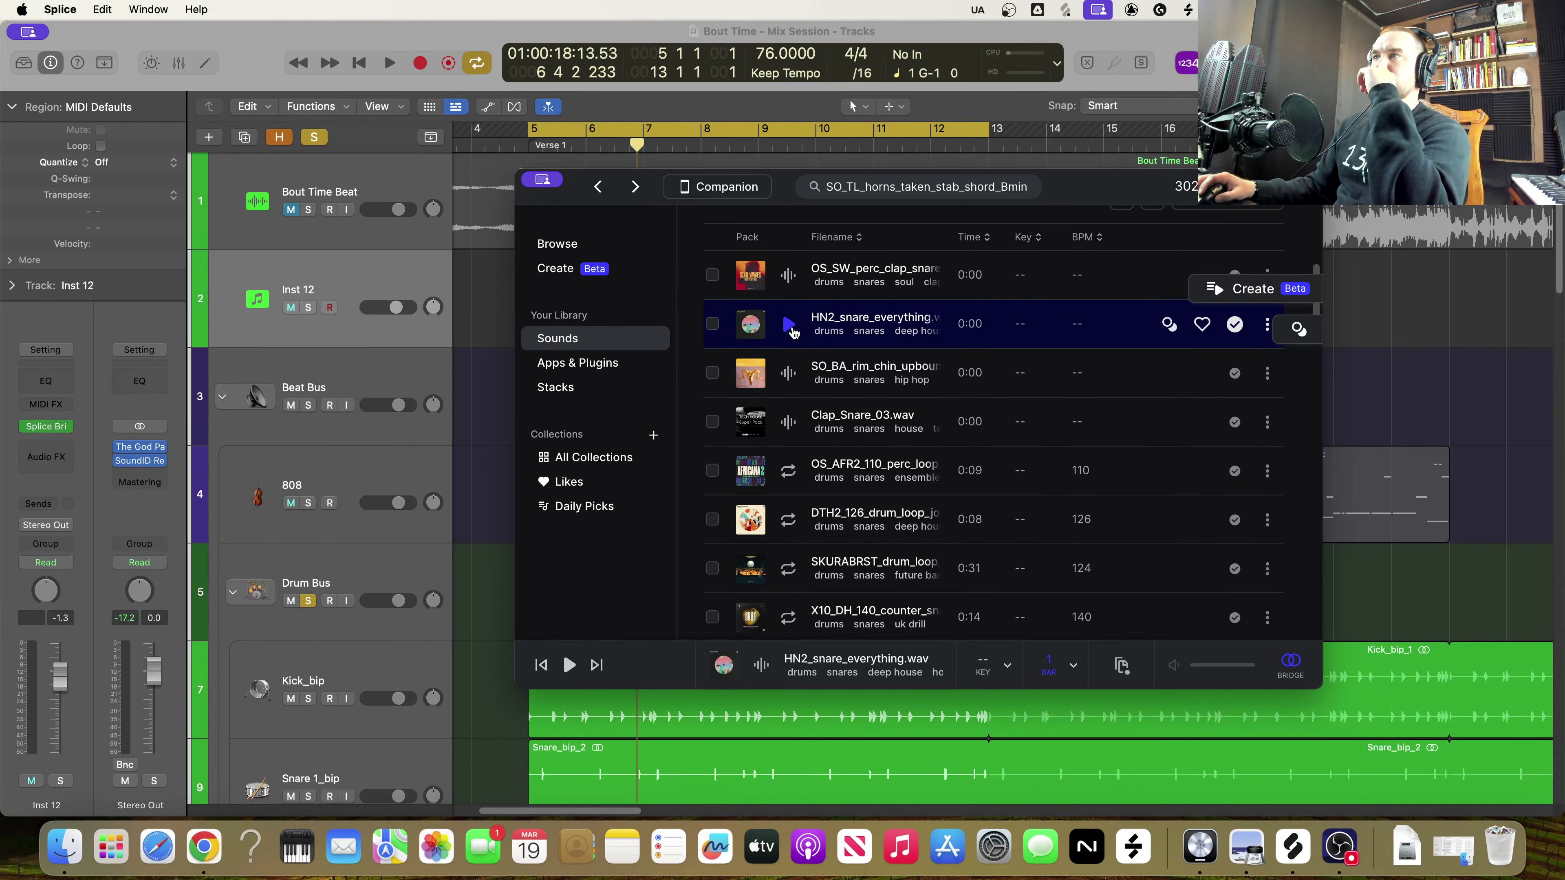
pyautogui.click(487, 368)
pyautogui.press('space')
pyautogui.click(1293, 846)
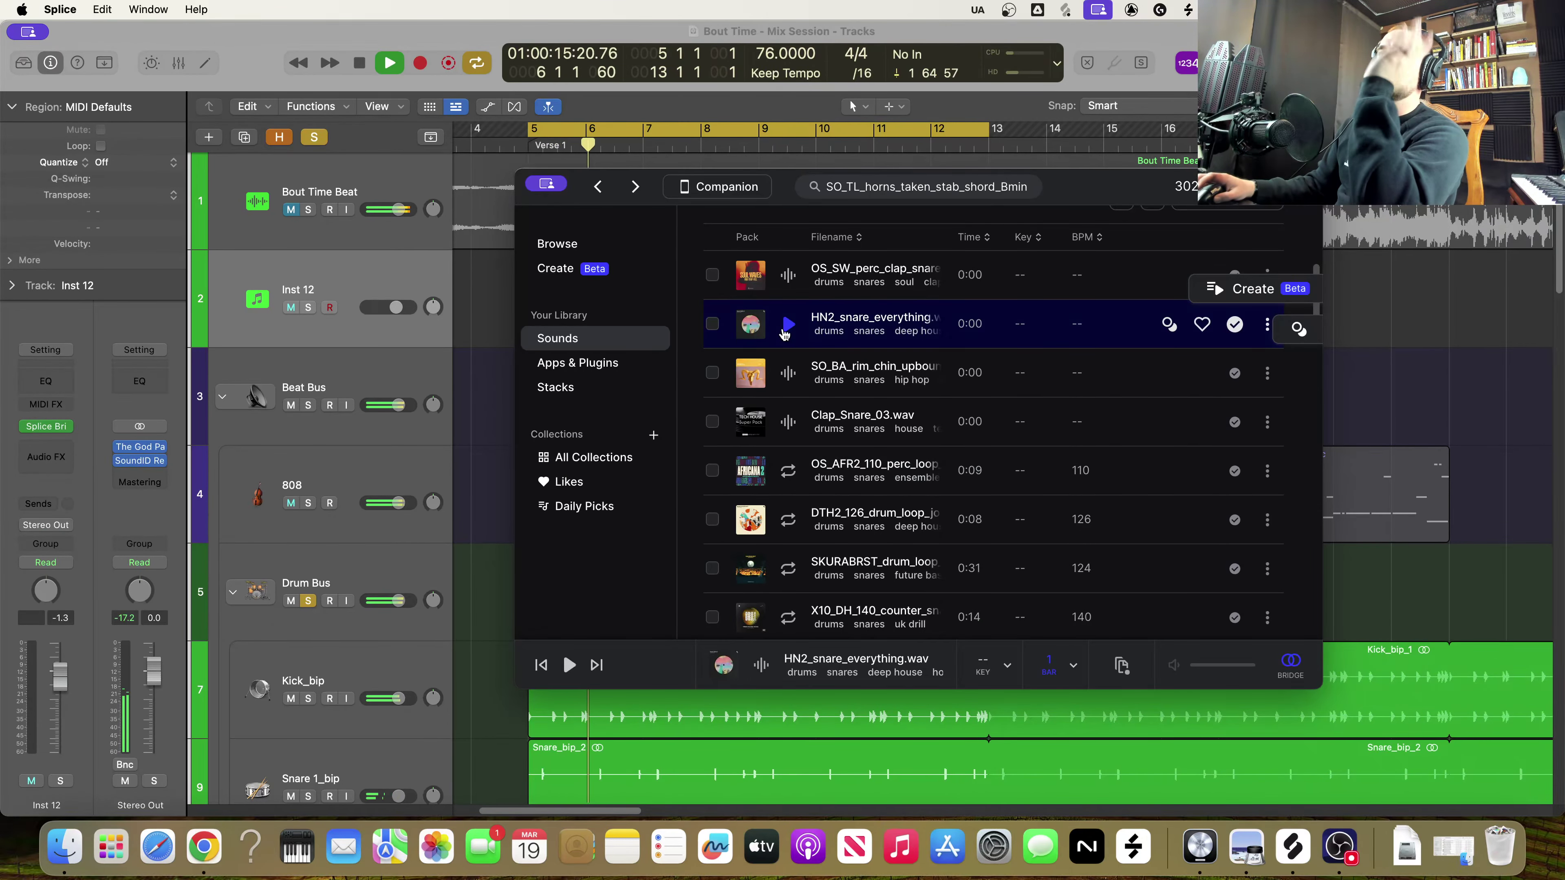
pyautogui.click(787, 325)
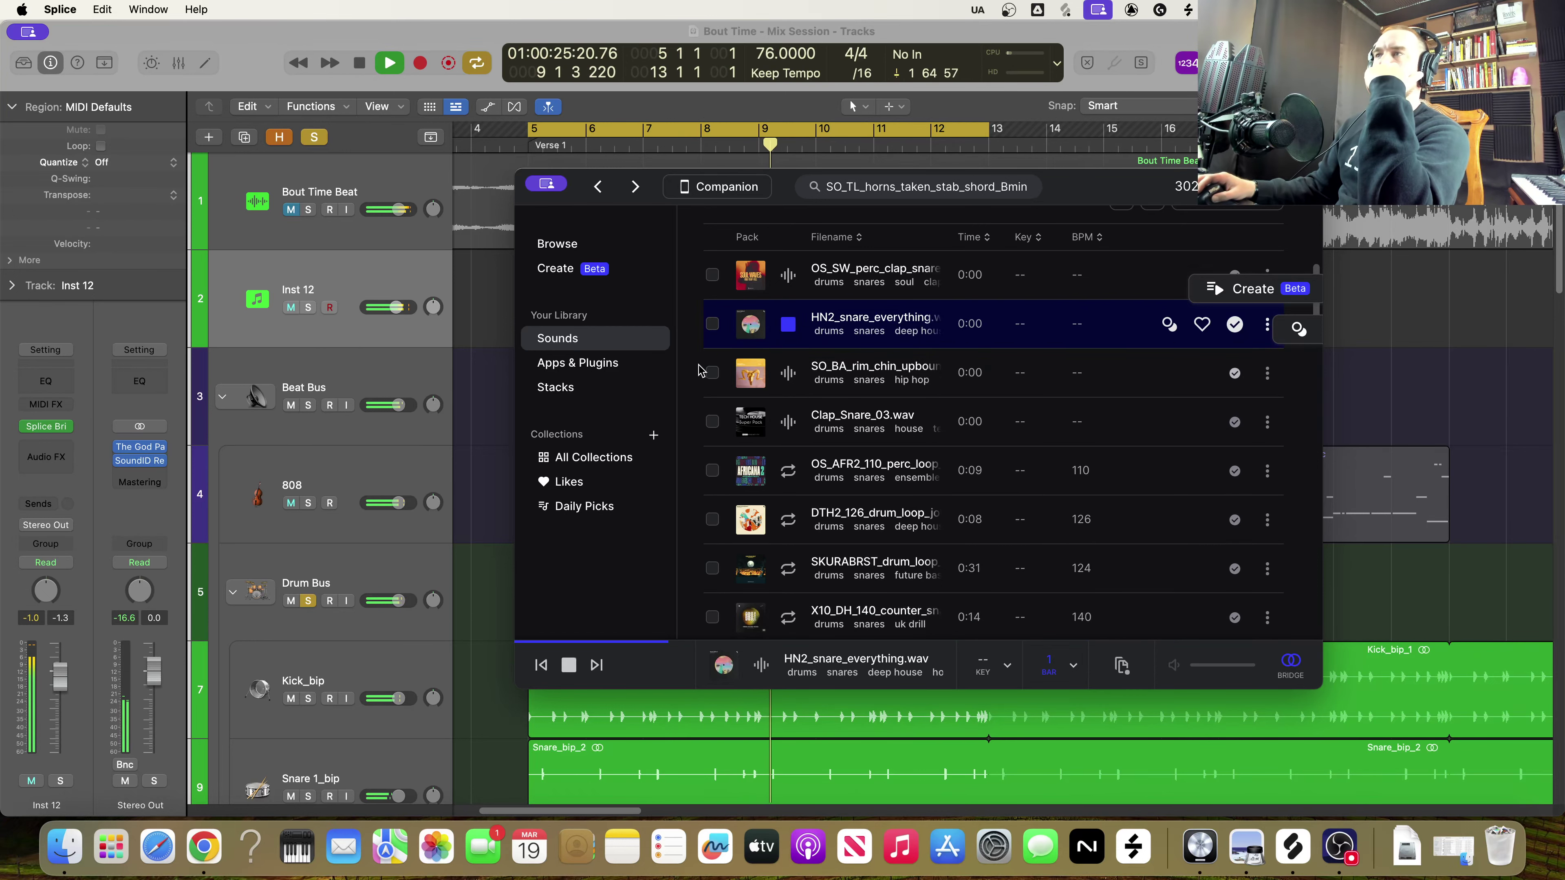
pyautogui.click(789, 377)
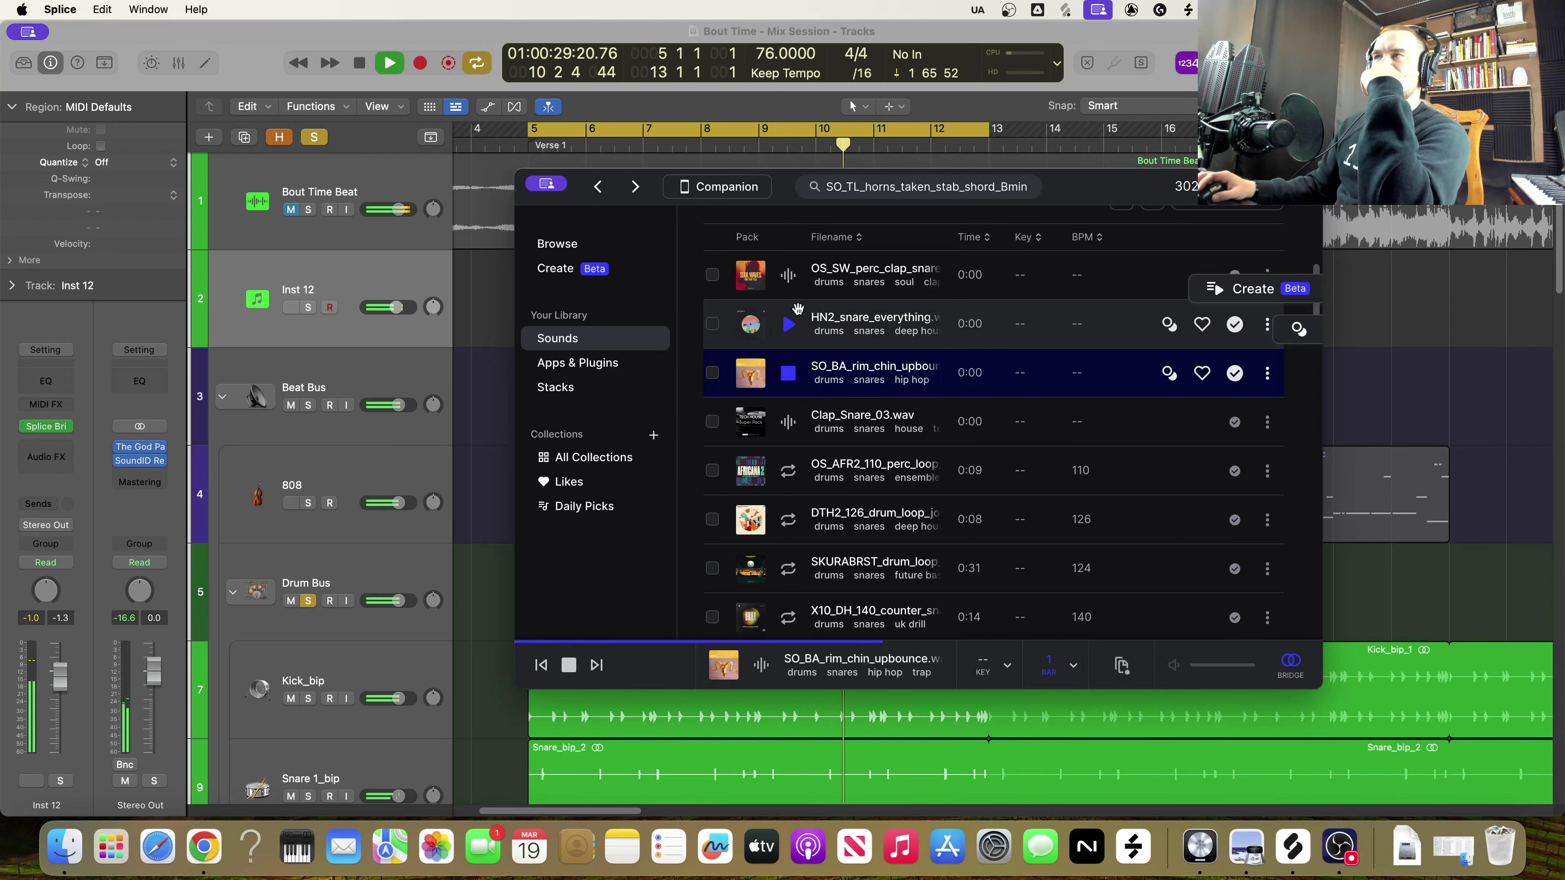
# Move the Splice window aside, stop playback in Logic Pro, and solo Inst 12 alongside the Drum Bus
pyautogui.moveTo(772, 205); pyautogui.dragTo(826, 242)
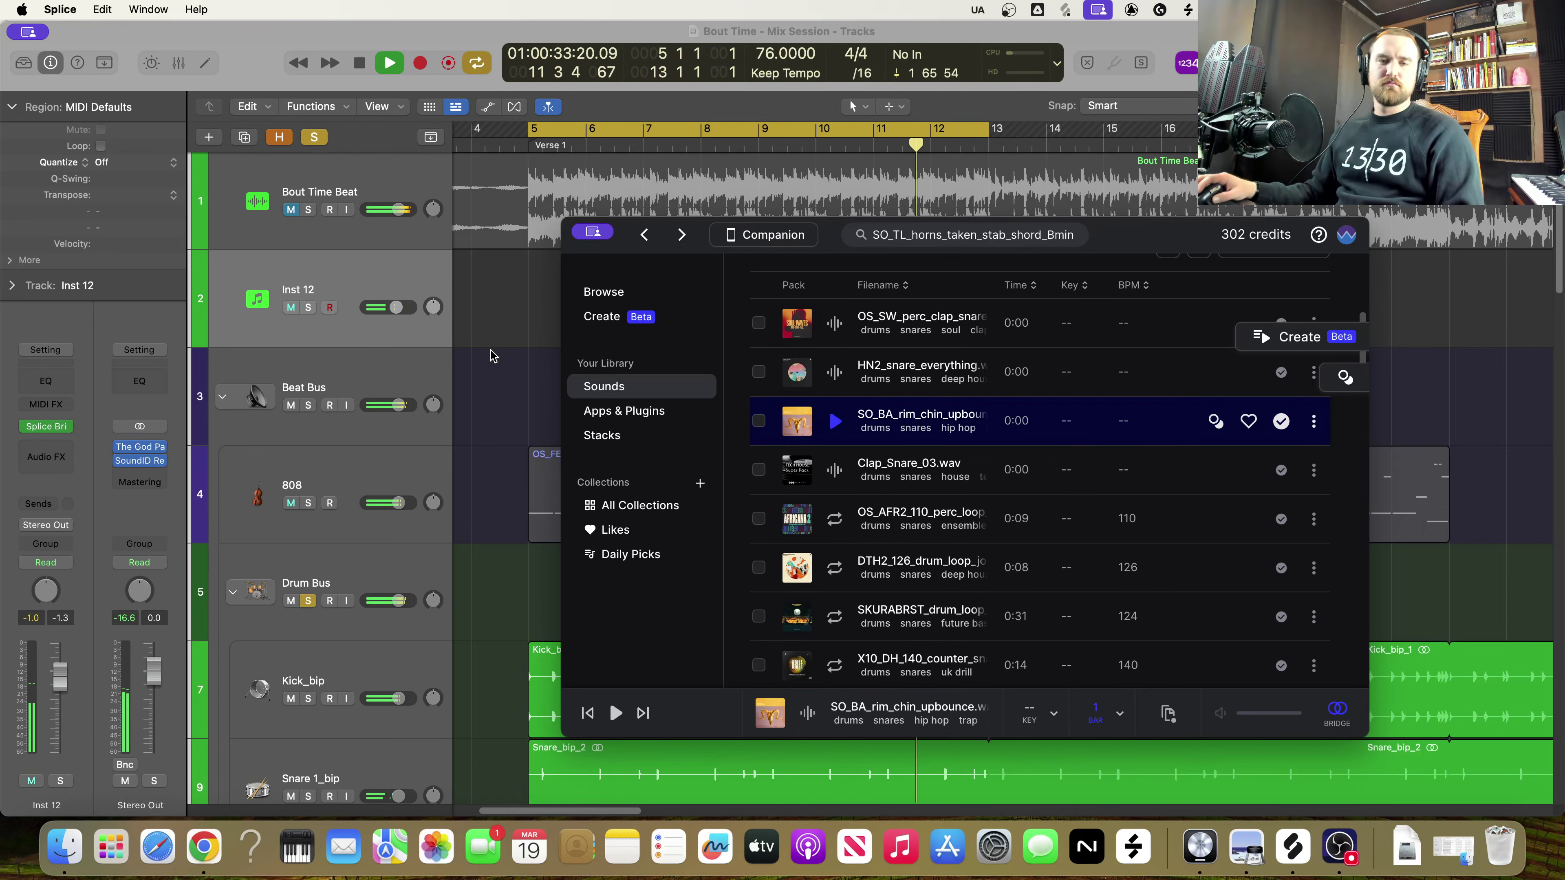
pyautogui.click(542, 327)
pyautogui.press('space')
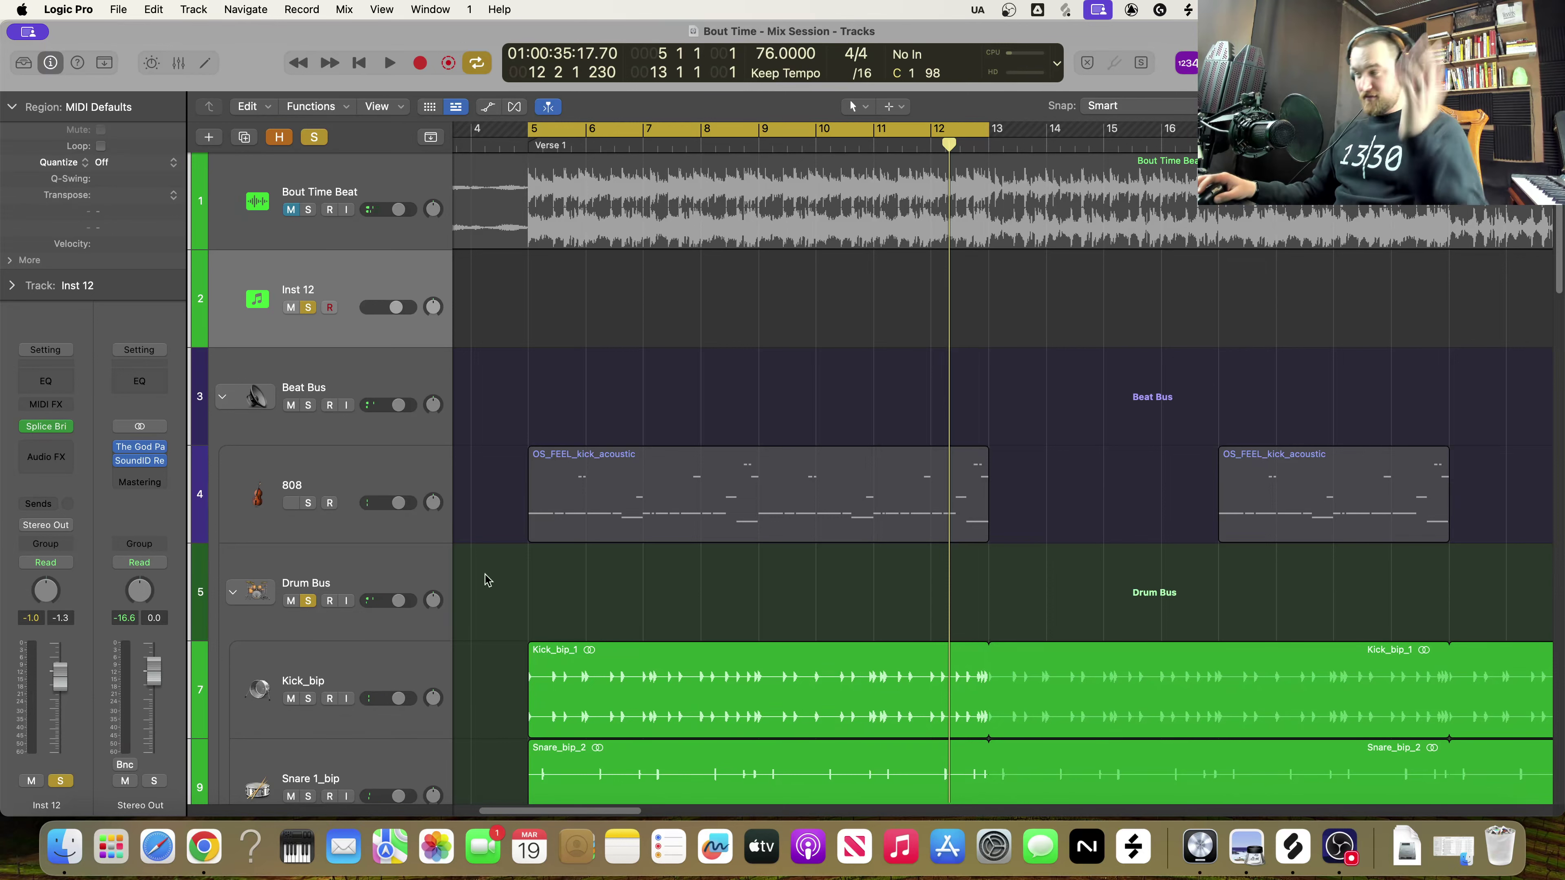
# Test the rim sample through the soloed Inst 12 track, then restart the drums and audition HN2_snare_everything.wav over them
pyautogui.click(1292, 850)
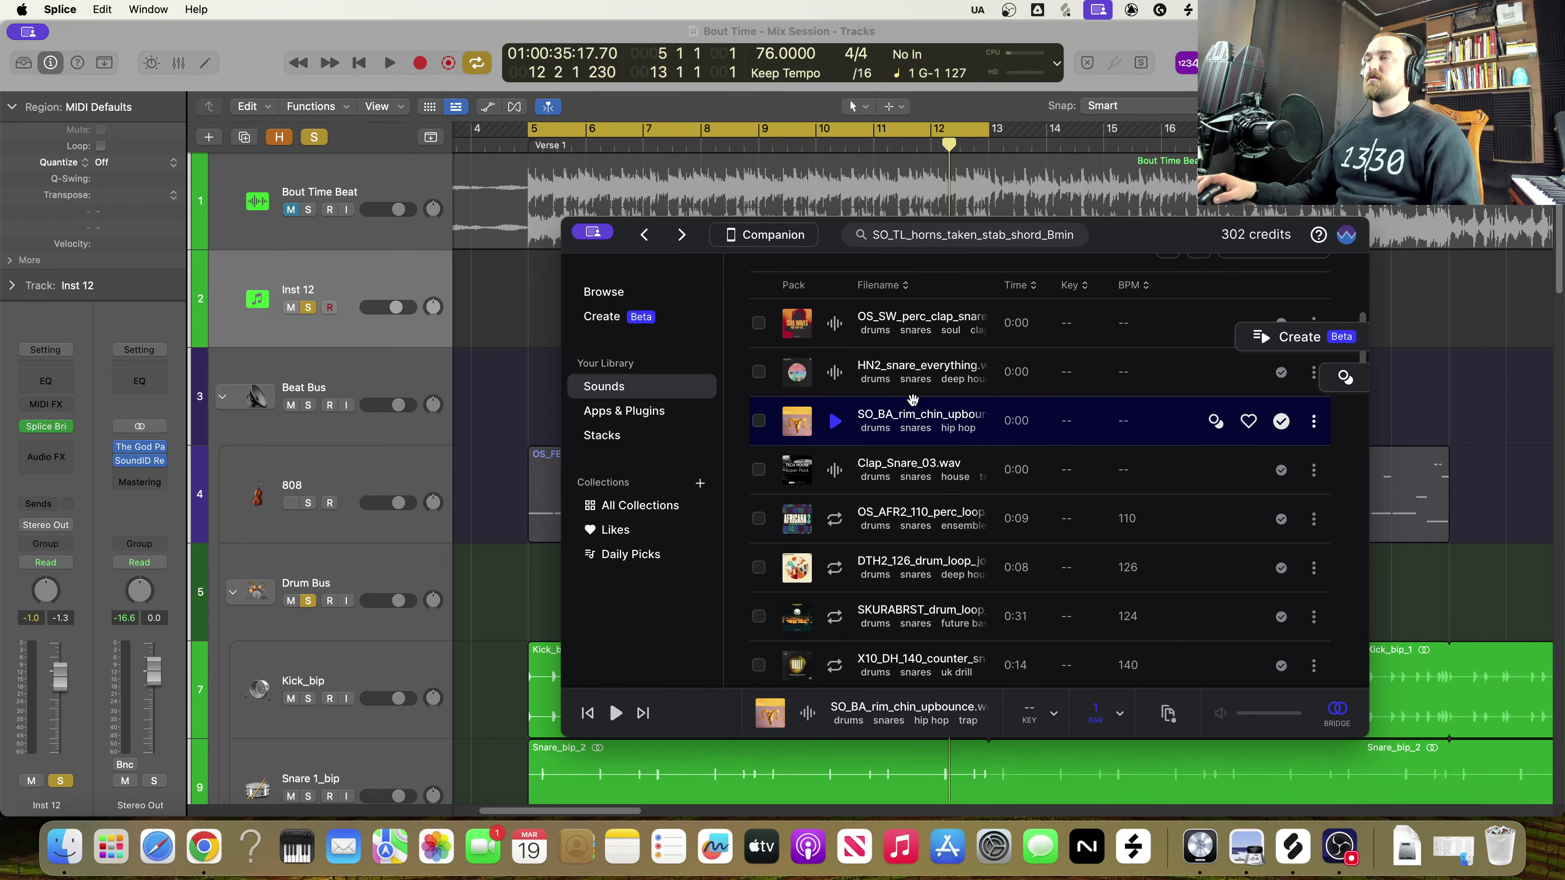
pyautogui.click(835, 421)
pyautogui.click(520, 386)
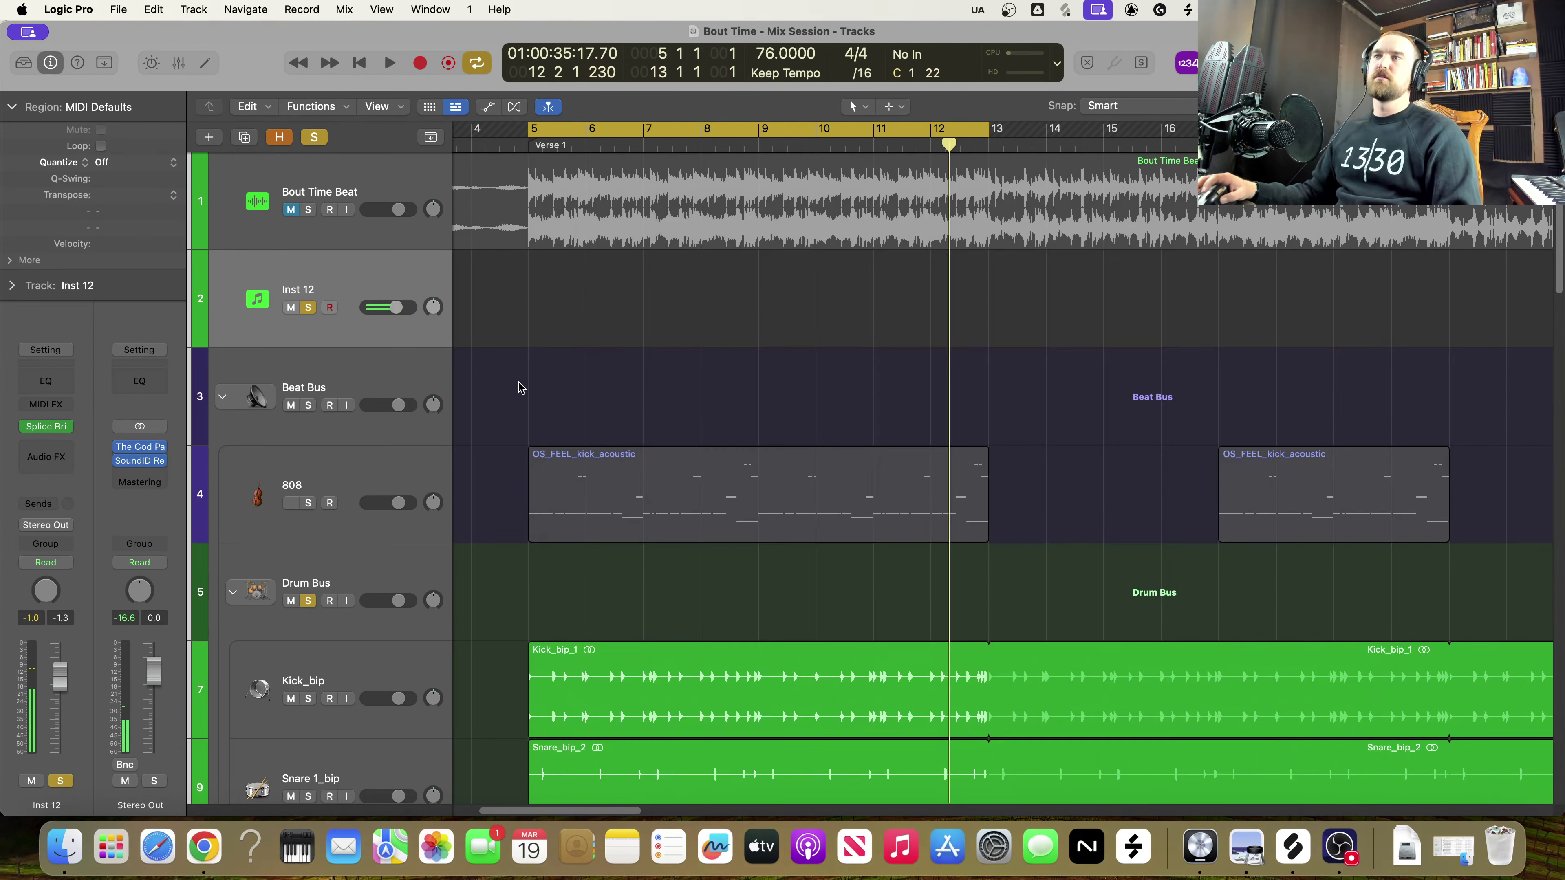
pyautogui.press('space')
pyautogui.click(1310, 859)
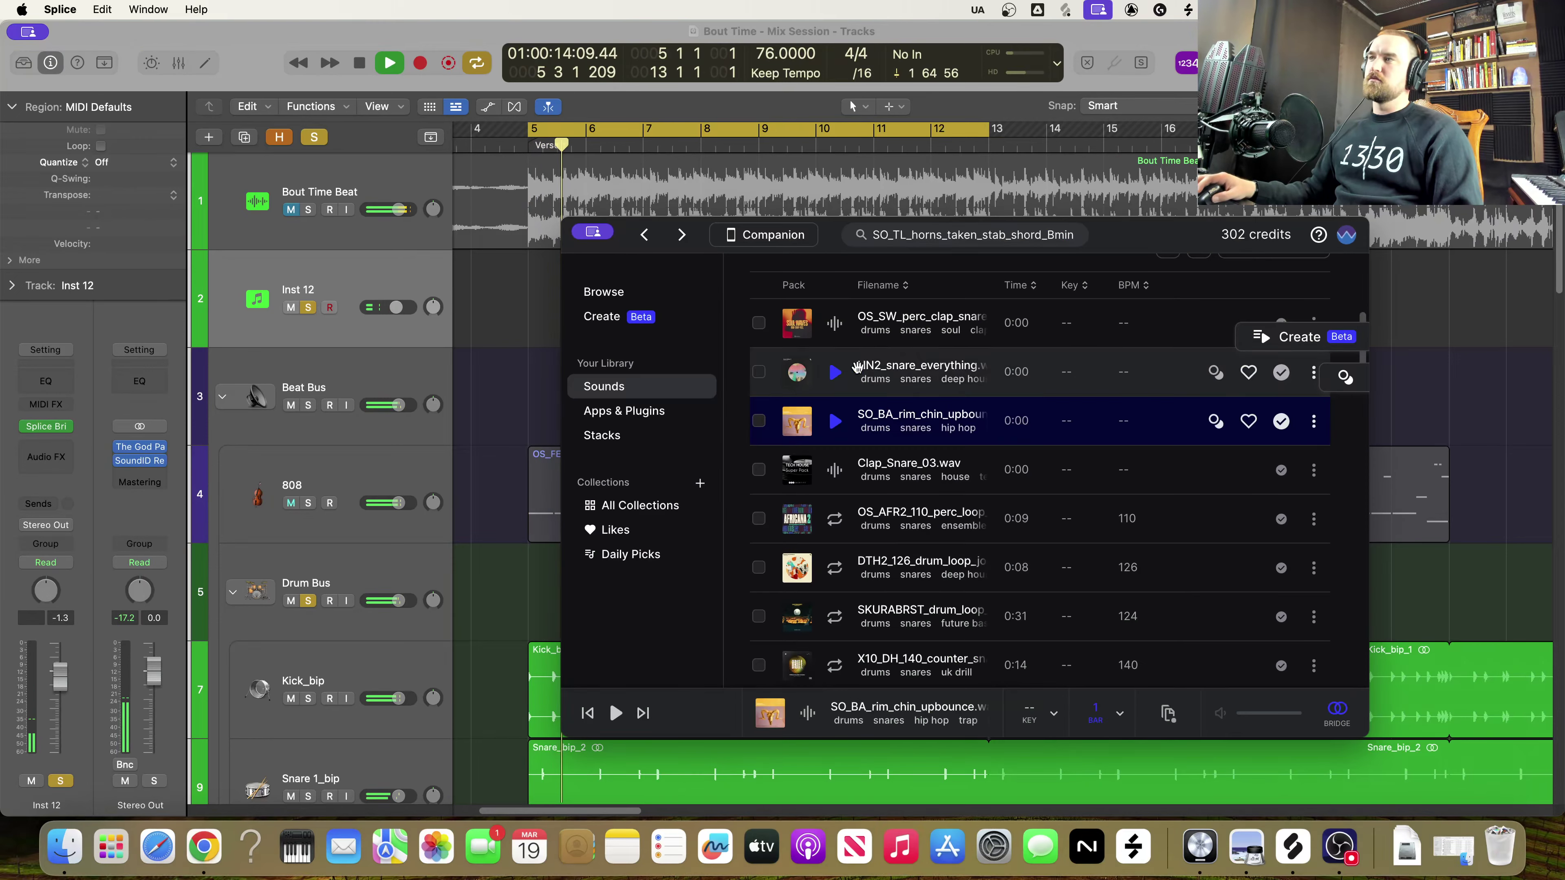
pyautogui.click(840, 373)
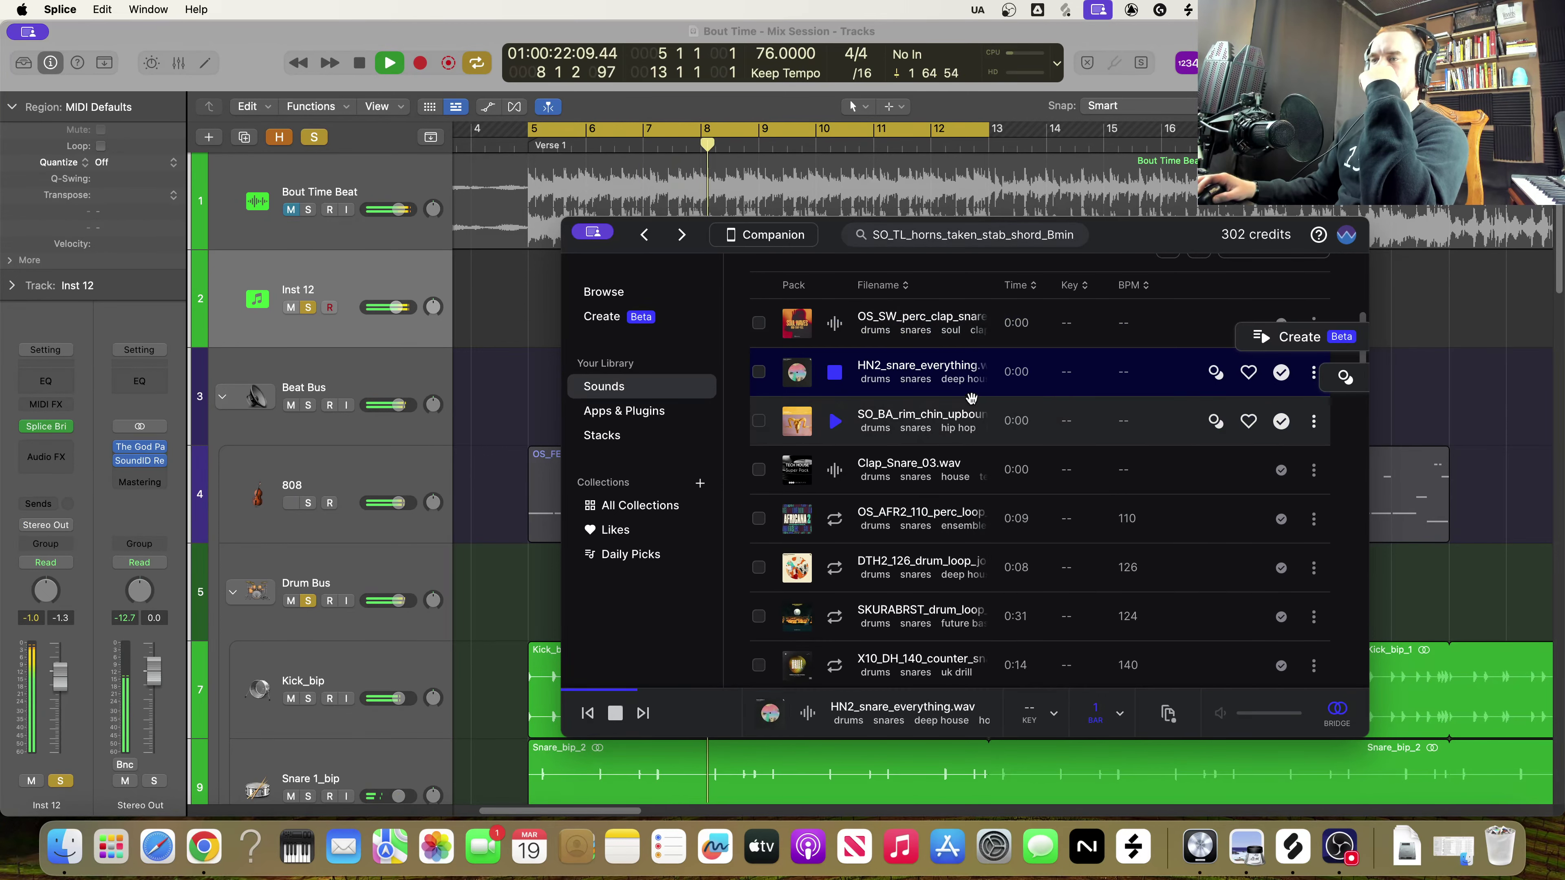
# Audition the SO_BA_rim_chin_upbounce sample and Clap_Snare_03.wav against the playing drums, then stop the preview and Logic Pro playback
pyautogui.moveTo(826, 245); pyautogui.dragTo(848, 153)
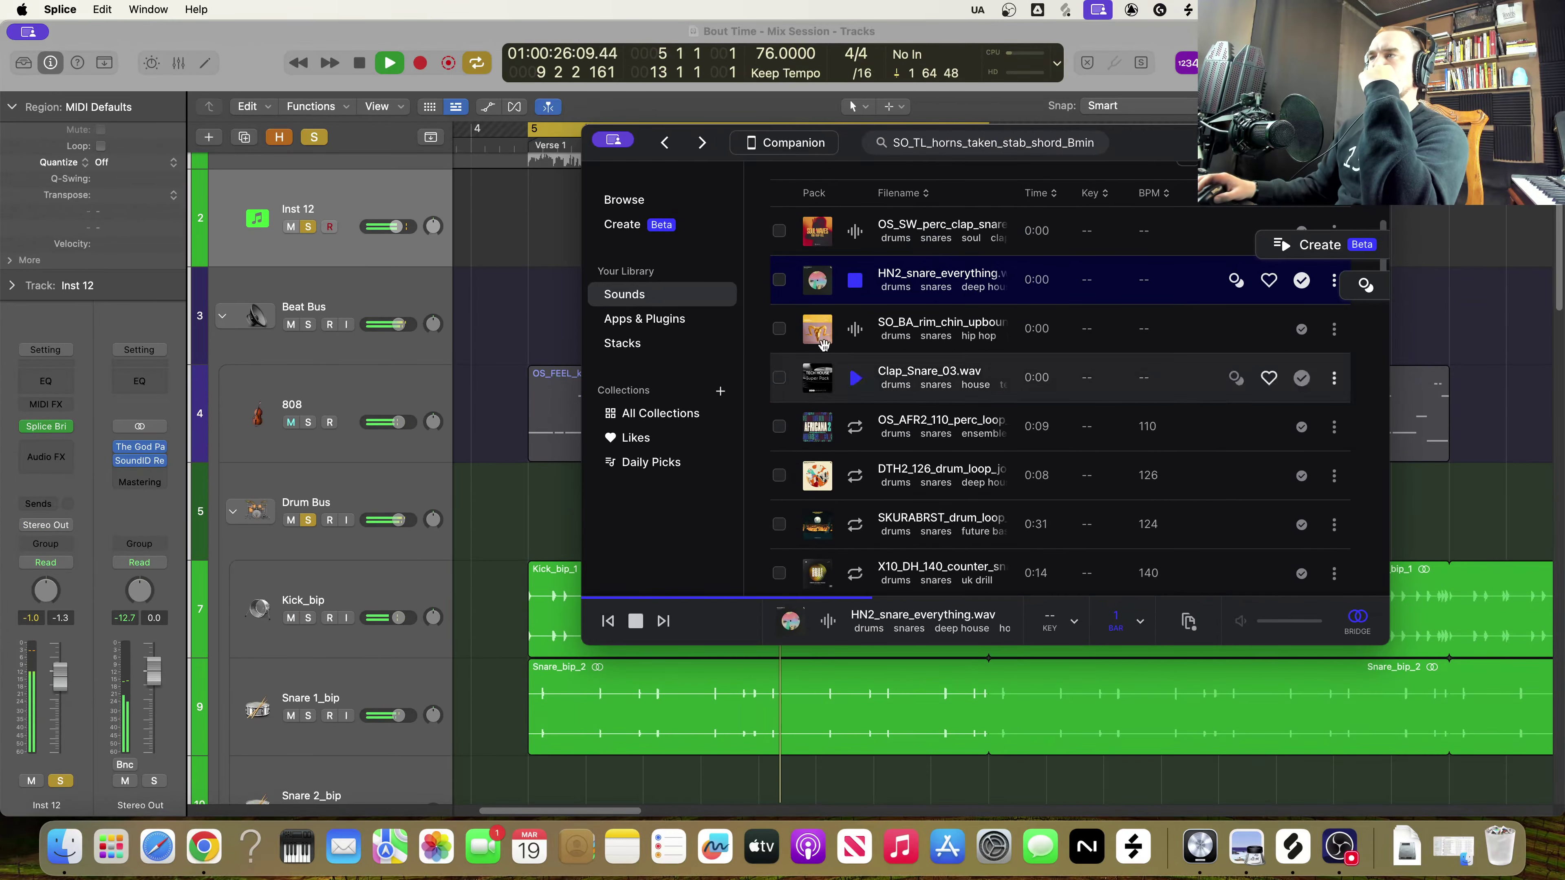
pyautogui.click(855, 330)
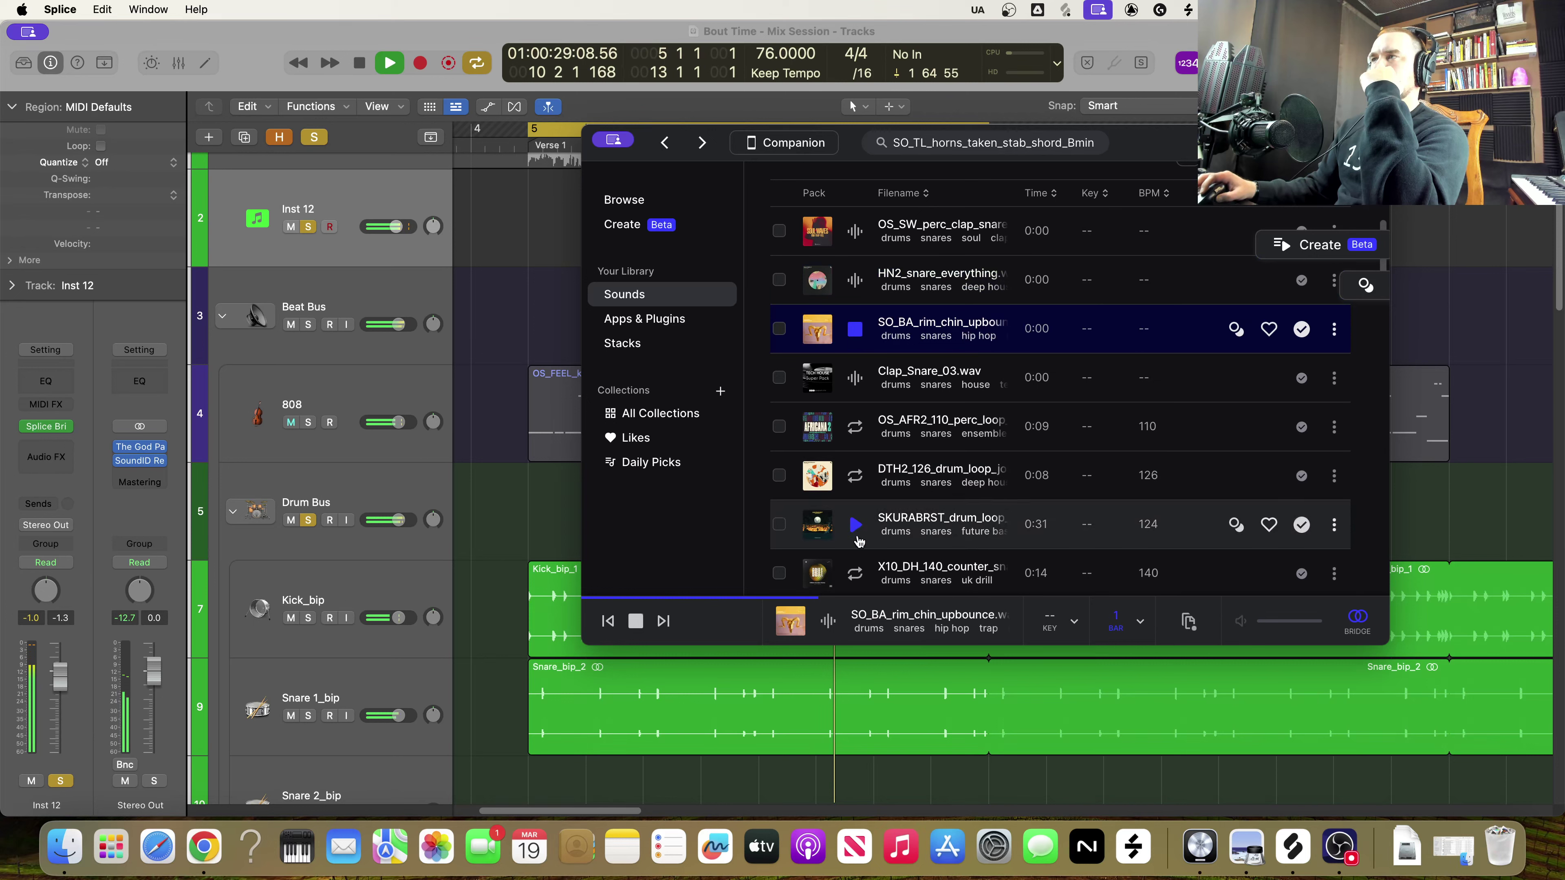
pyautogui.click(857, 383)
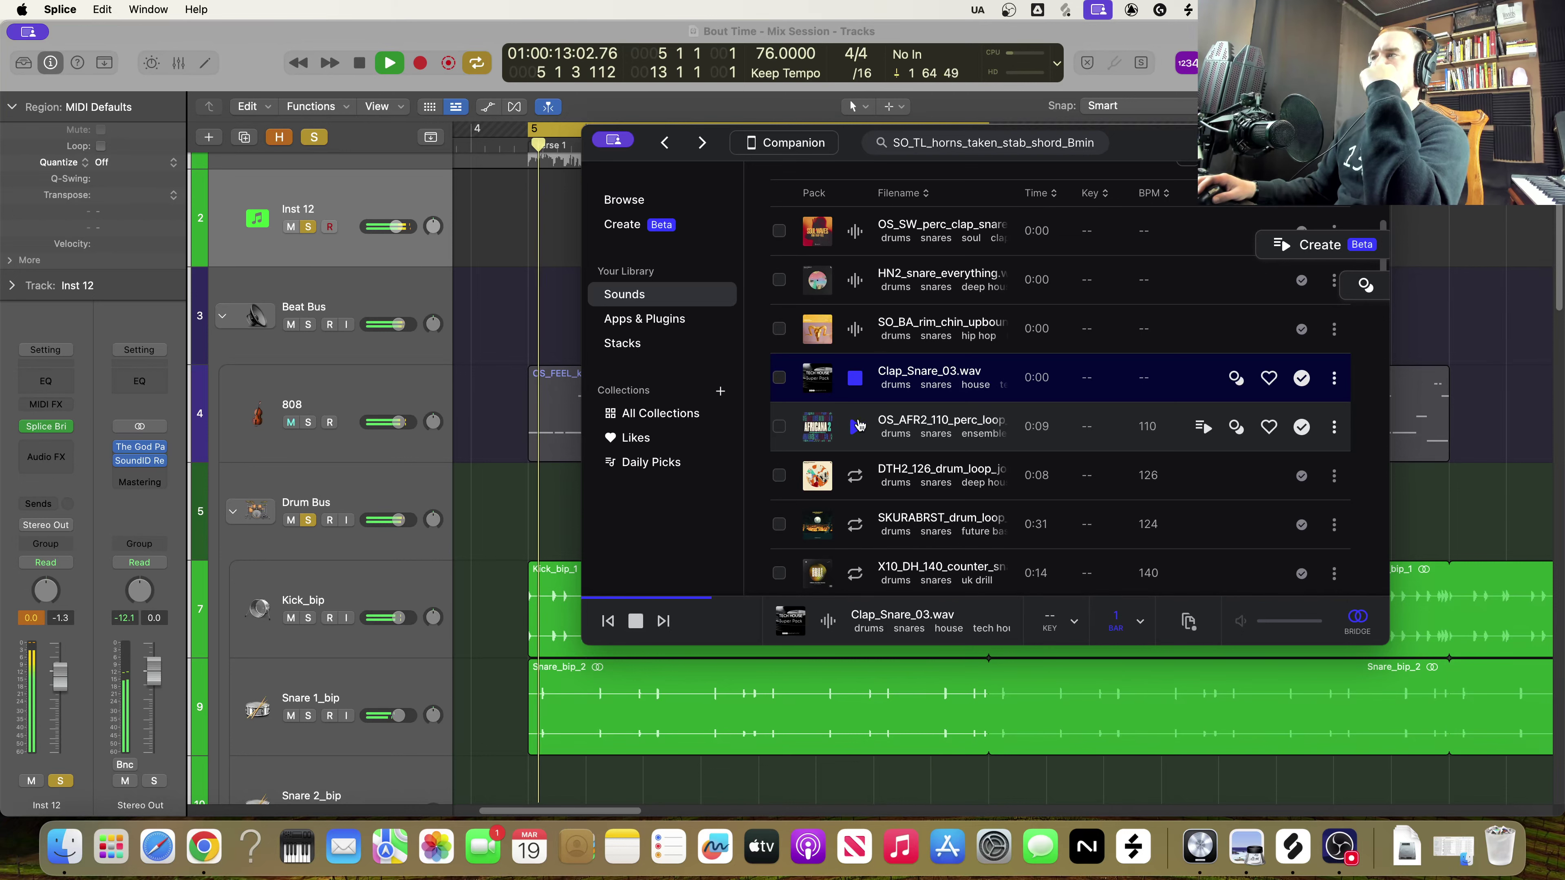
pyautogui.press('space')
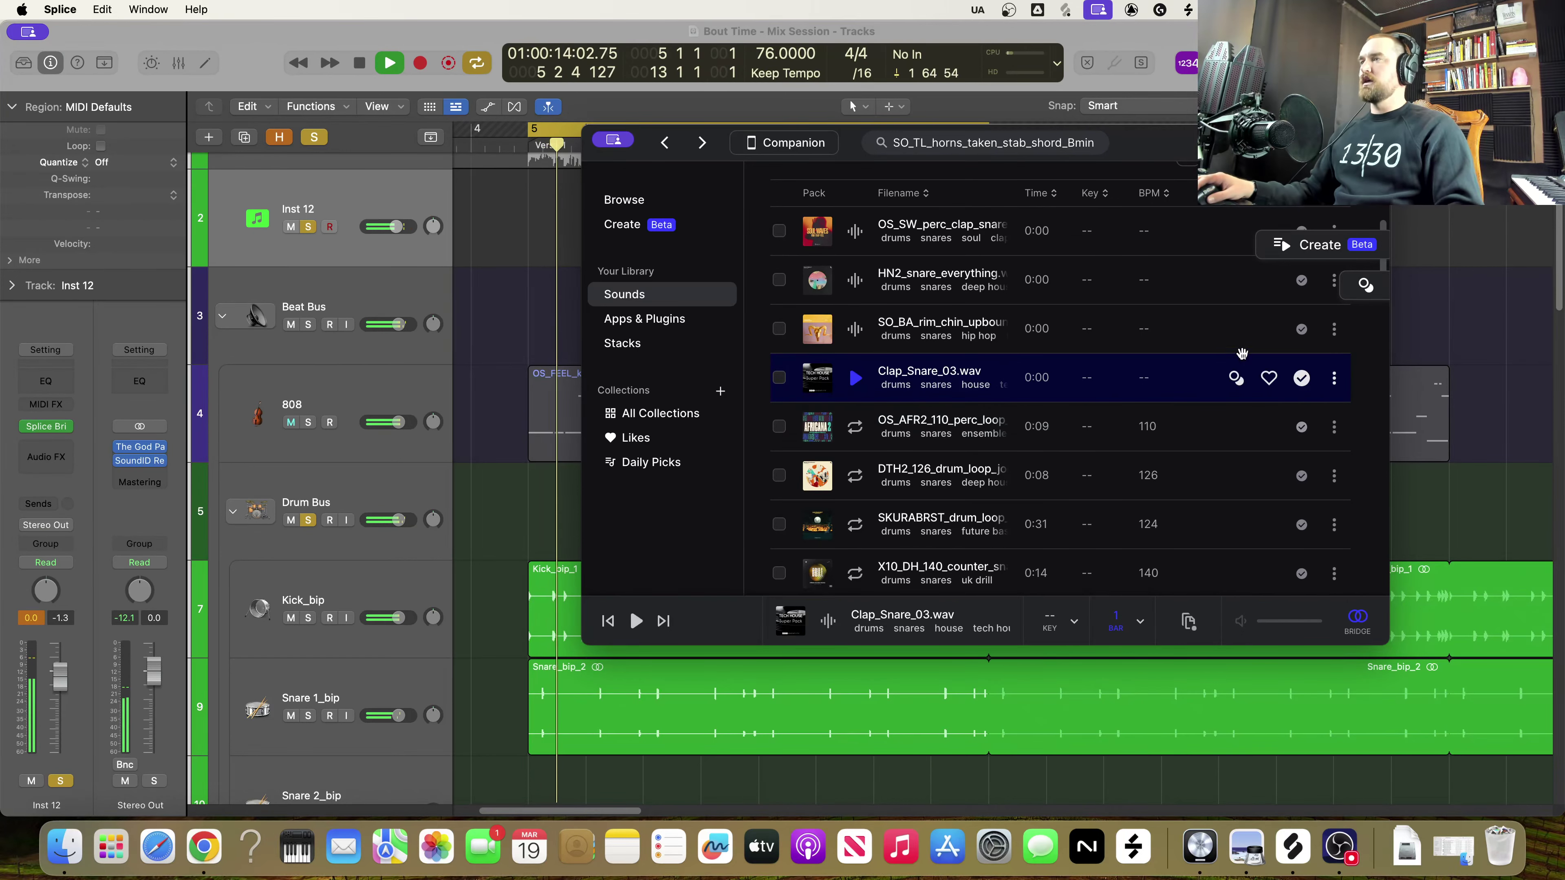
pyautogui.click(502, 541)
pyautogui.press('space')
# Place Clap_Snare_03.wav from Splice on the Snare 2_bip track at bar 5 beat 2, check its alignment, and minimise Splice
pyautogui.scroll(-8, 1047, 733)
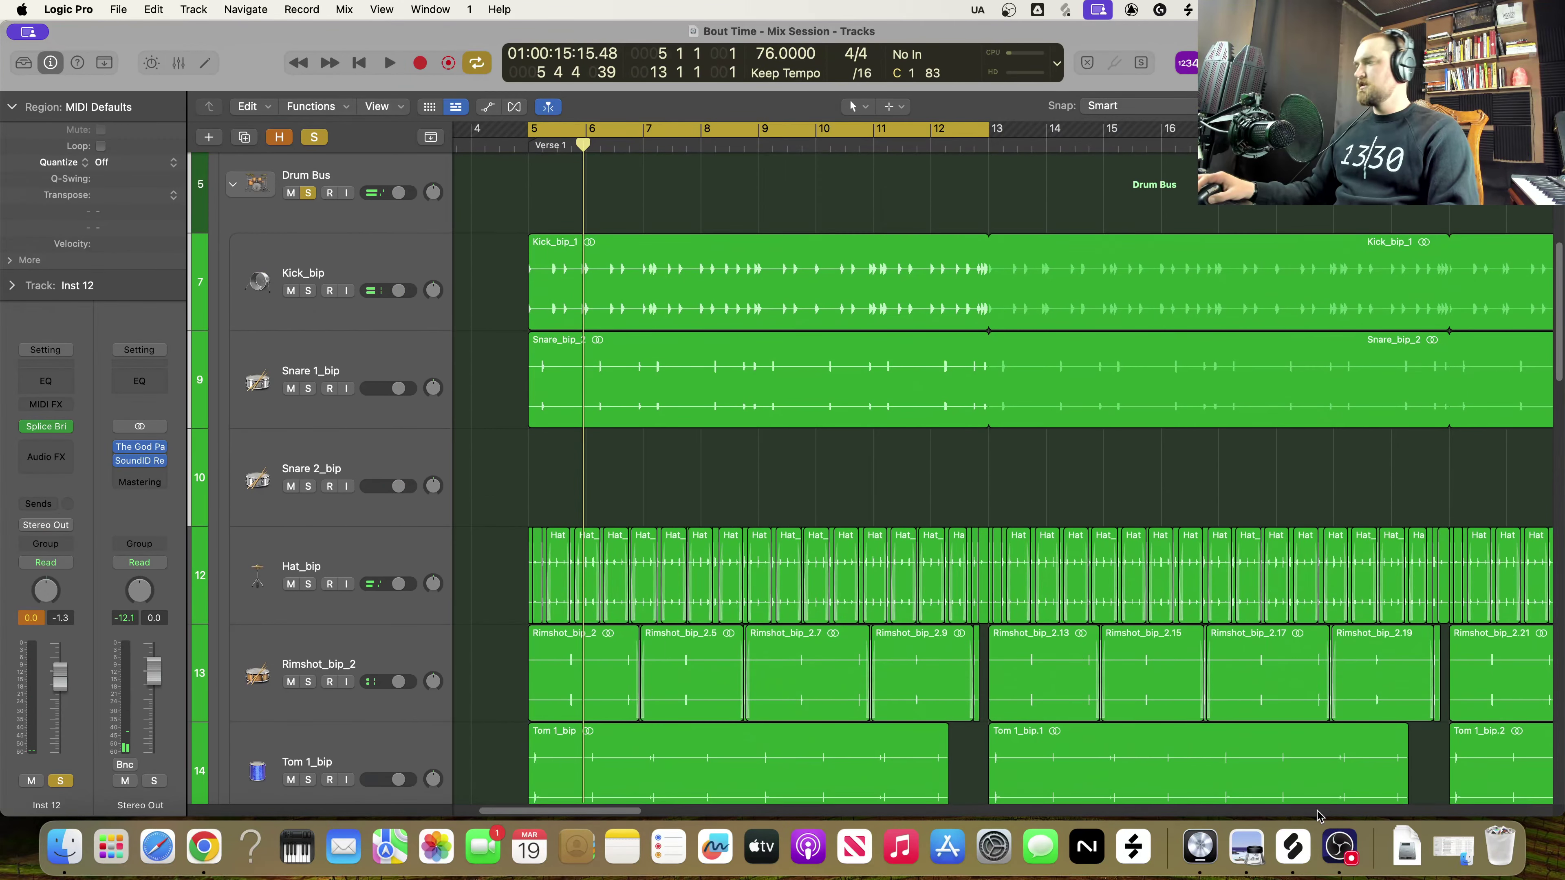
pyautogui.click(1293, 847)
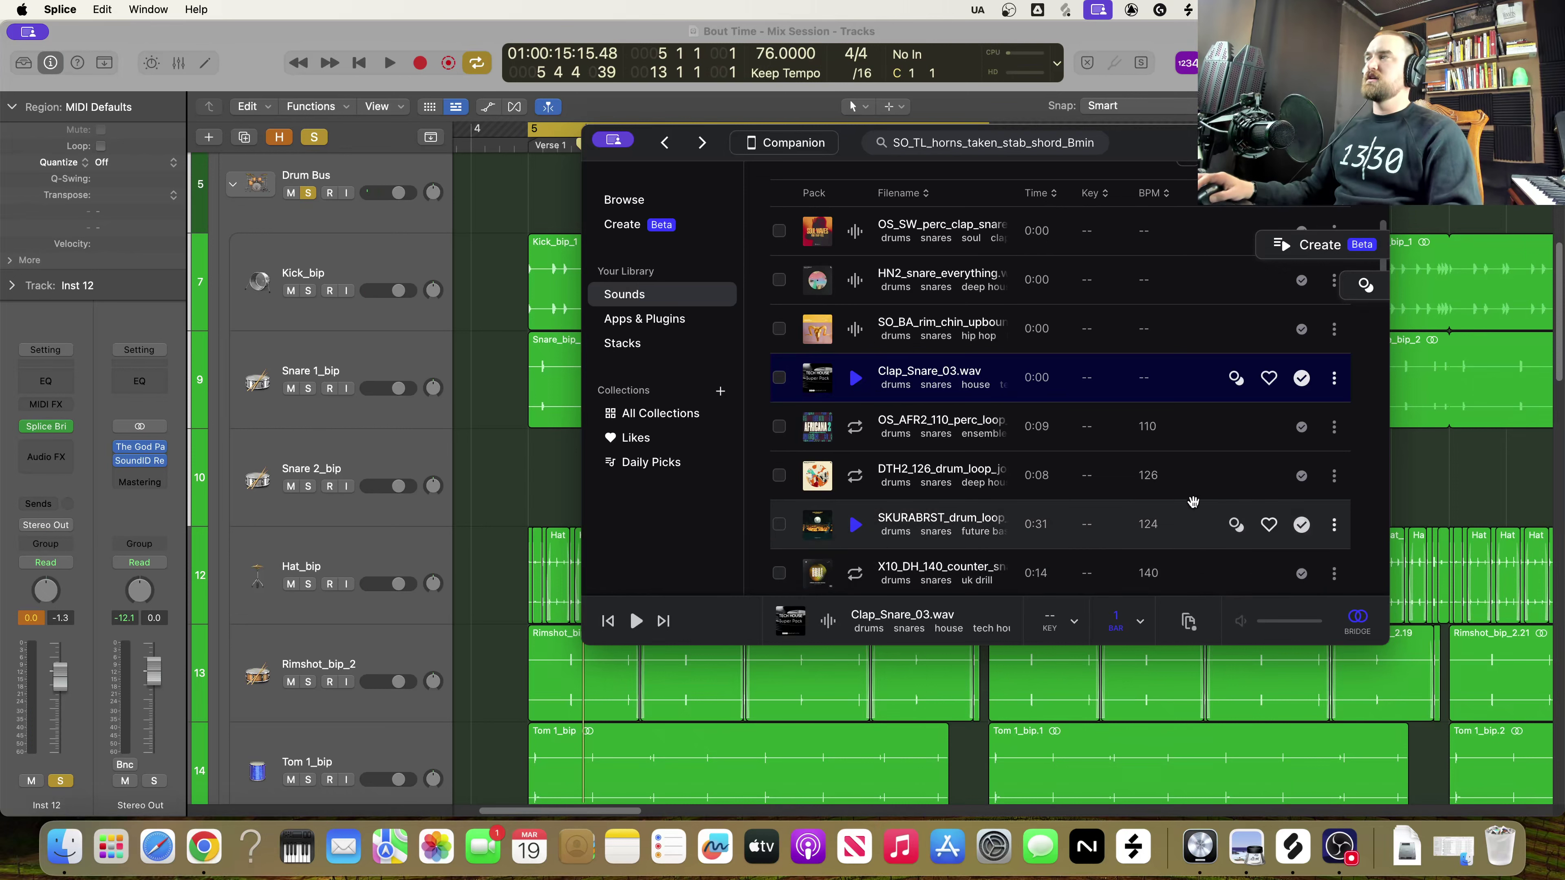
pyautogui.moveTo(1103, 120); pyautogui.dragTo(1222, 95)
pyautogui.moveTo(1101, 343); pyautogui.dragTo(607, 526)
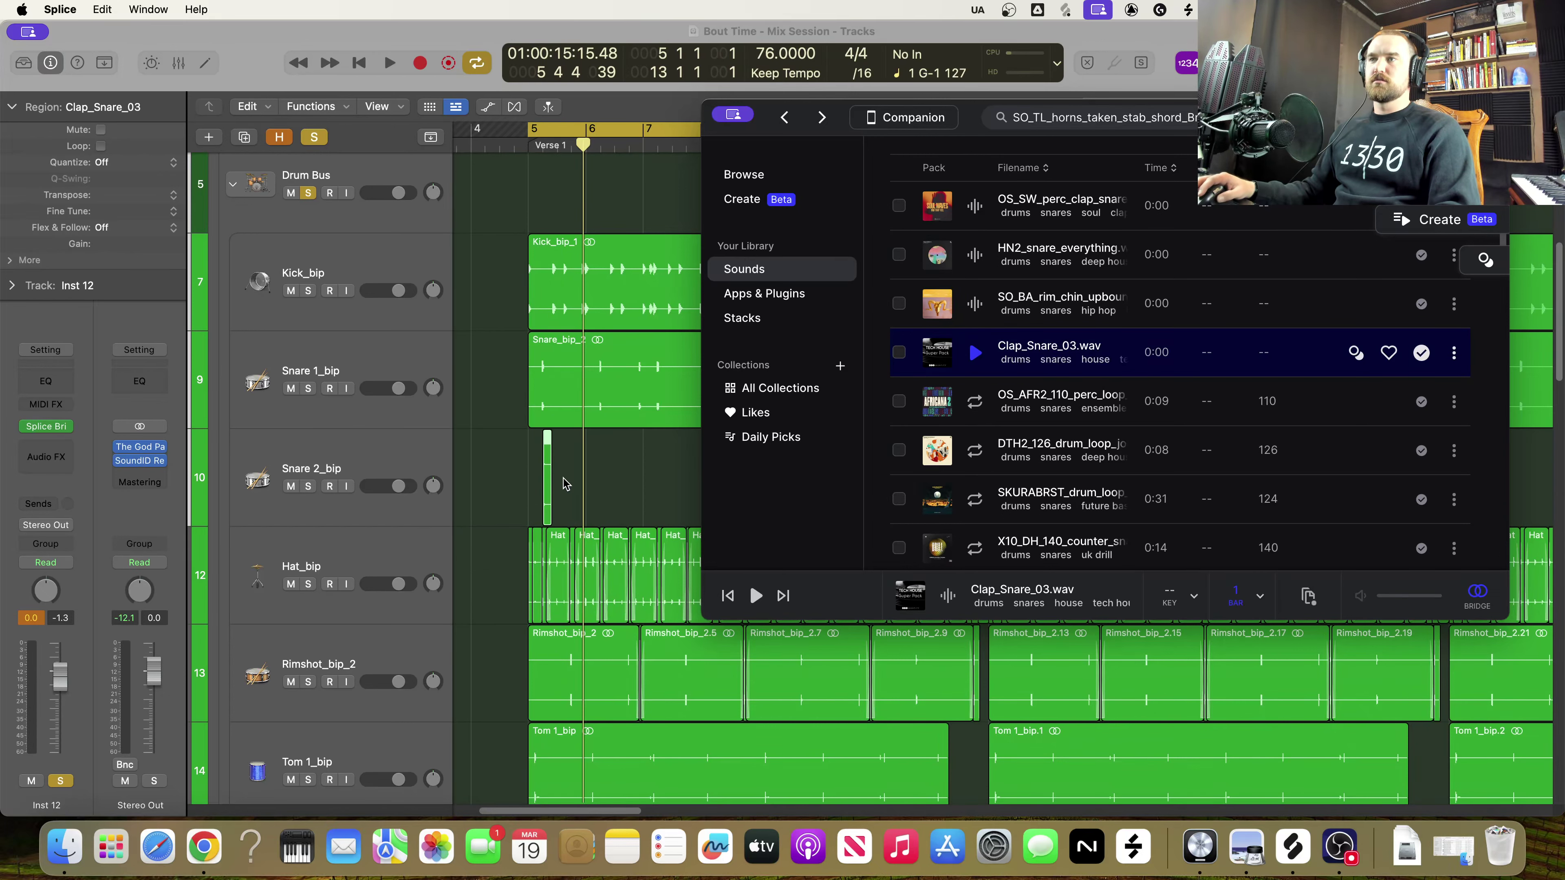
pyautogui.scroll(5, 564, 479)
pyautogui.scroll(5, 563, 483)
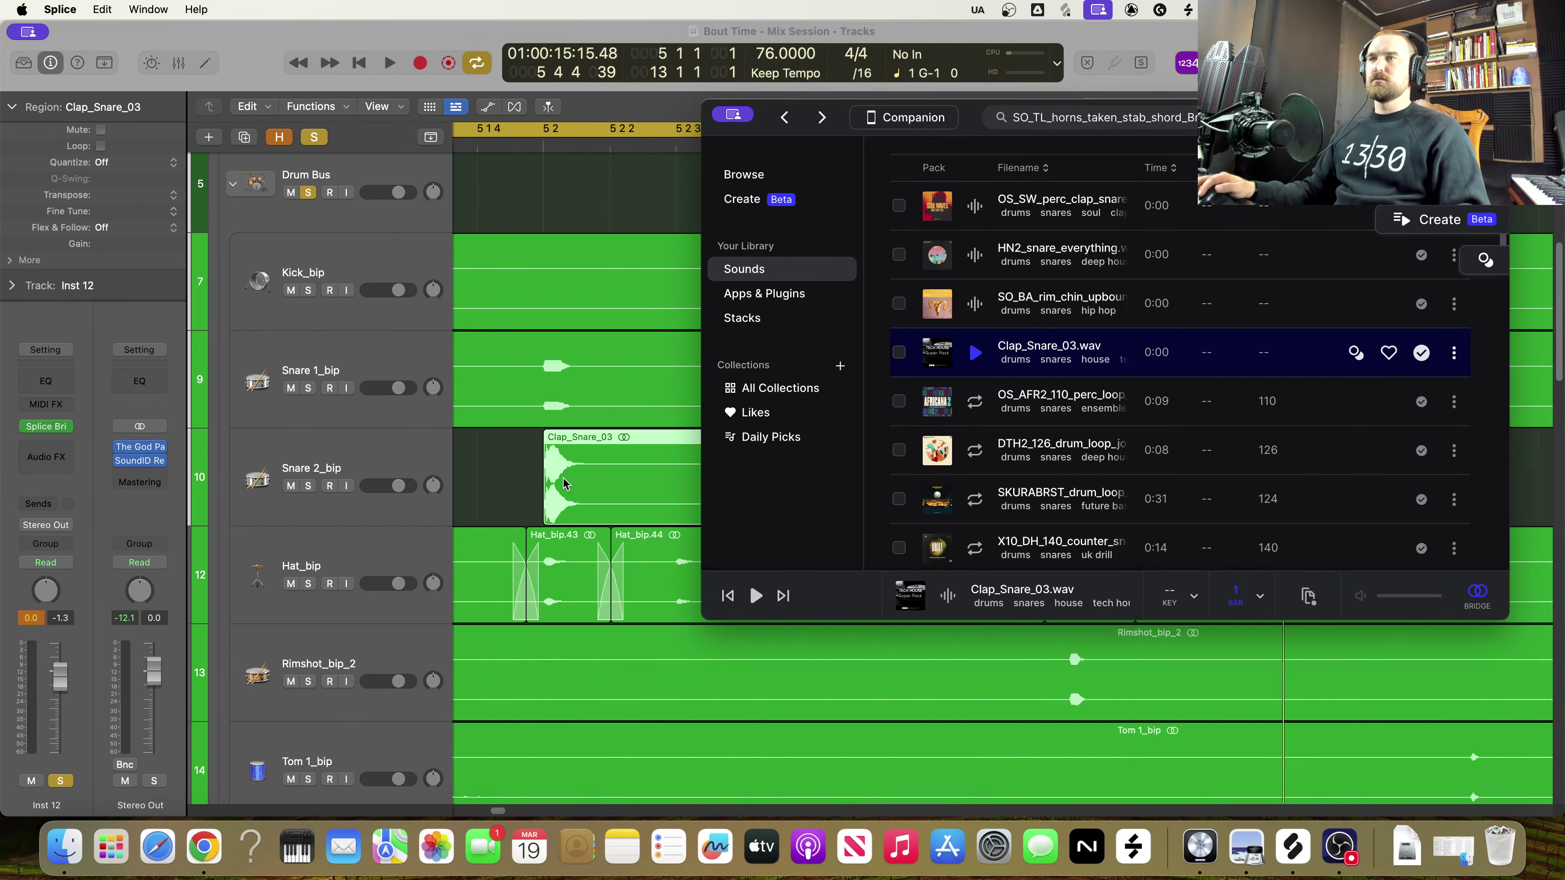
pyautogui.scroll(3, 563, 483)
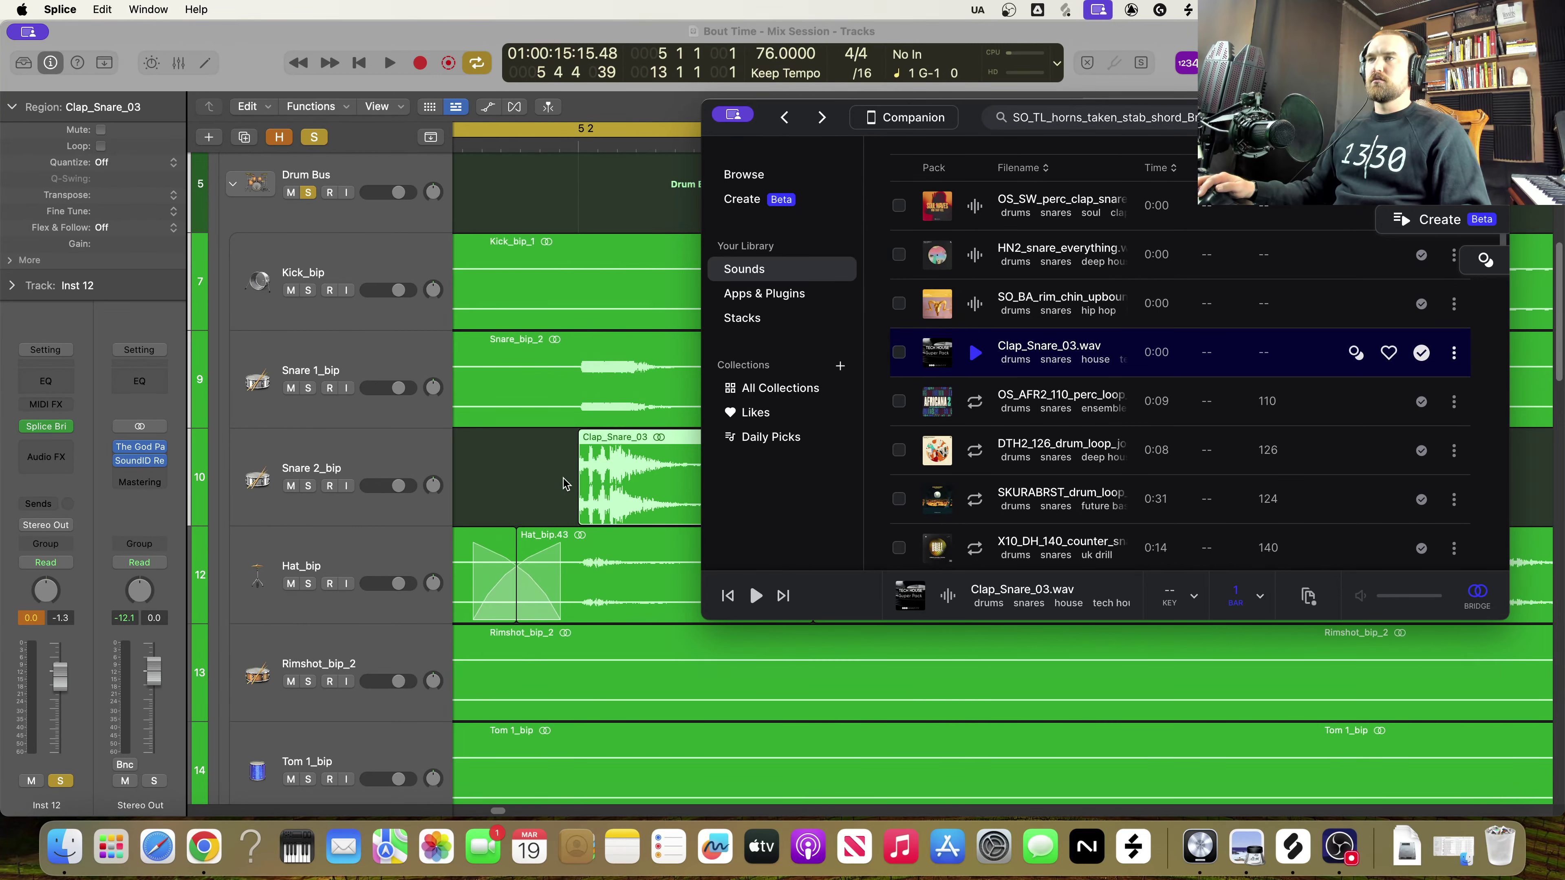
pyautogui.scroll(-8, 563, 483)
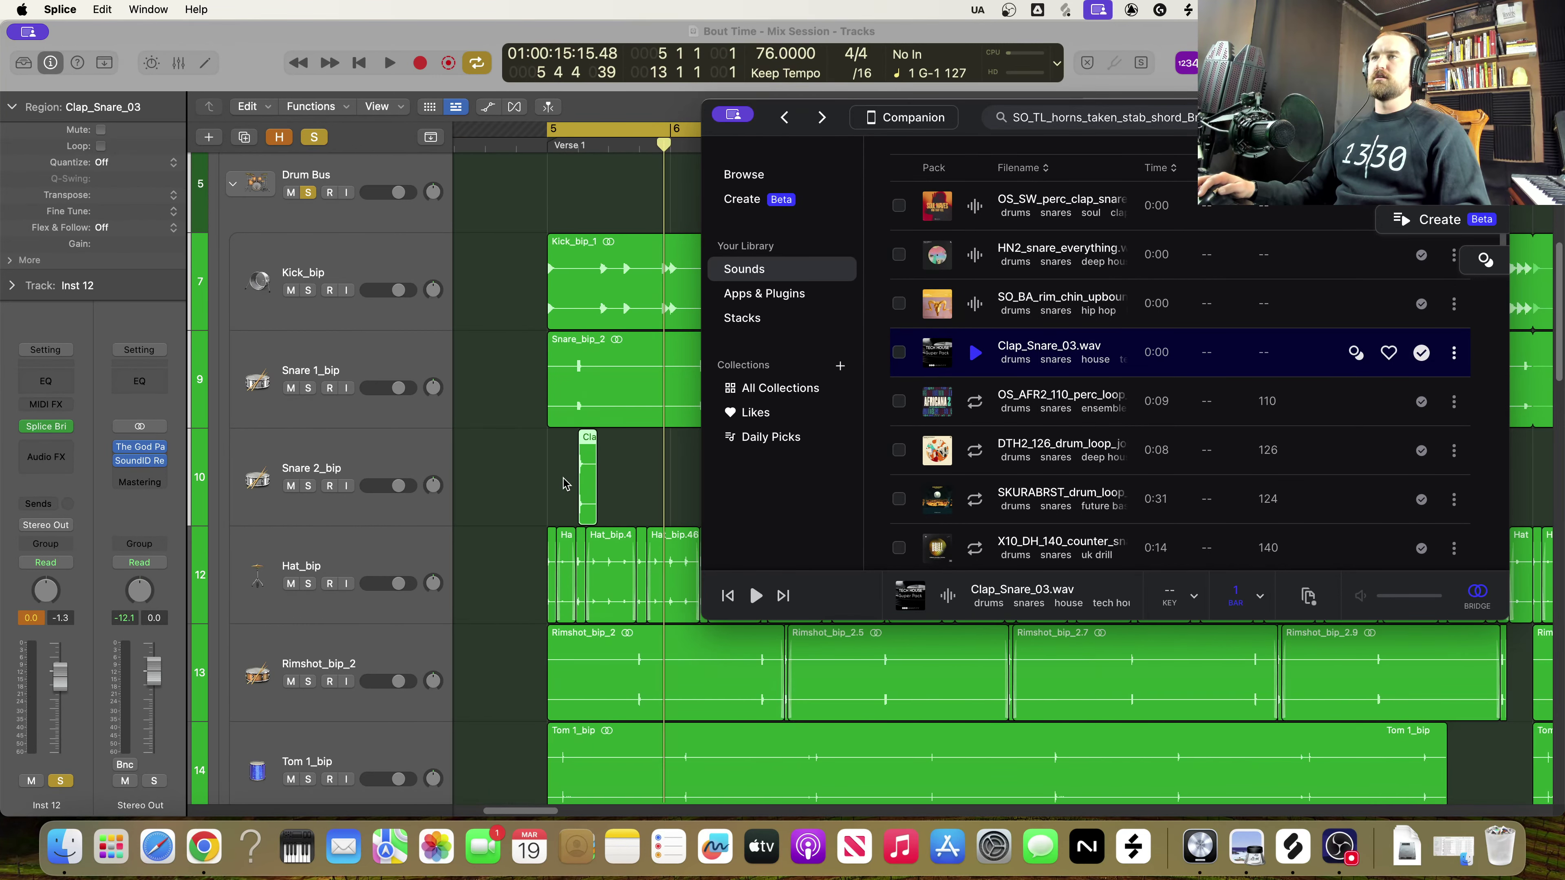
pyautogui.click(744, 117)
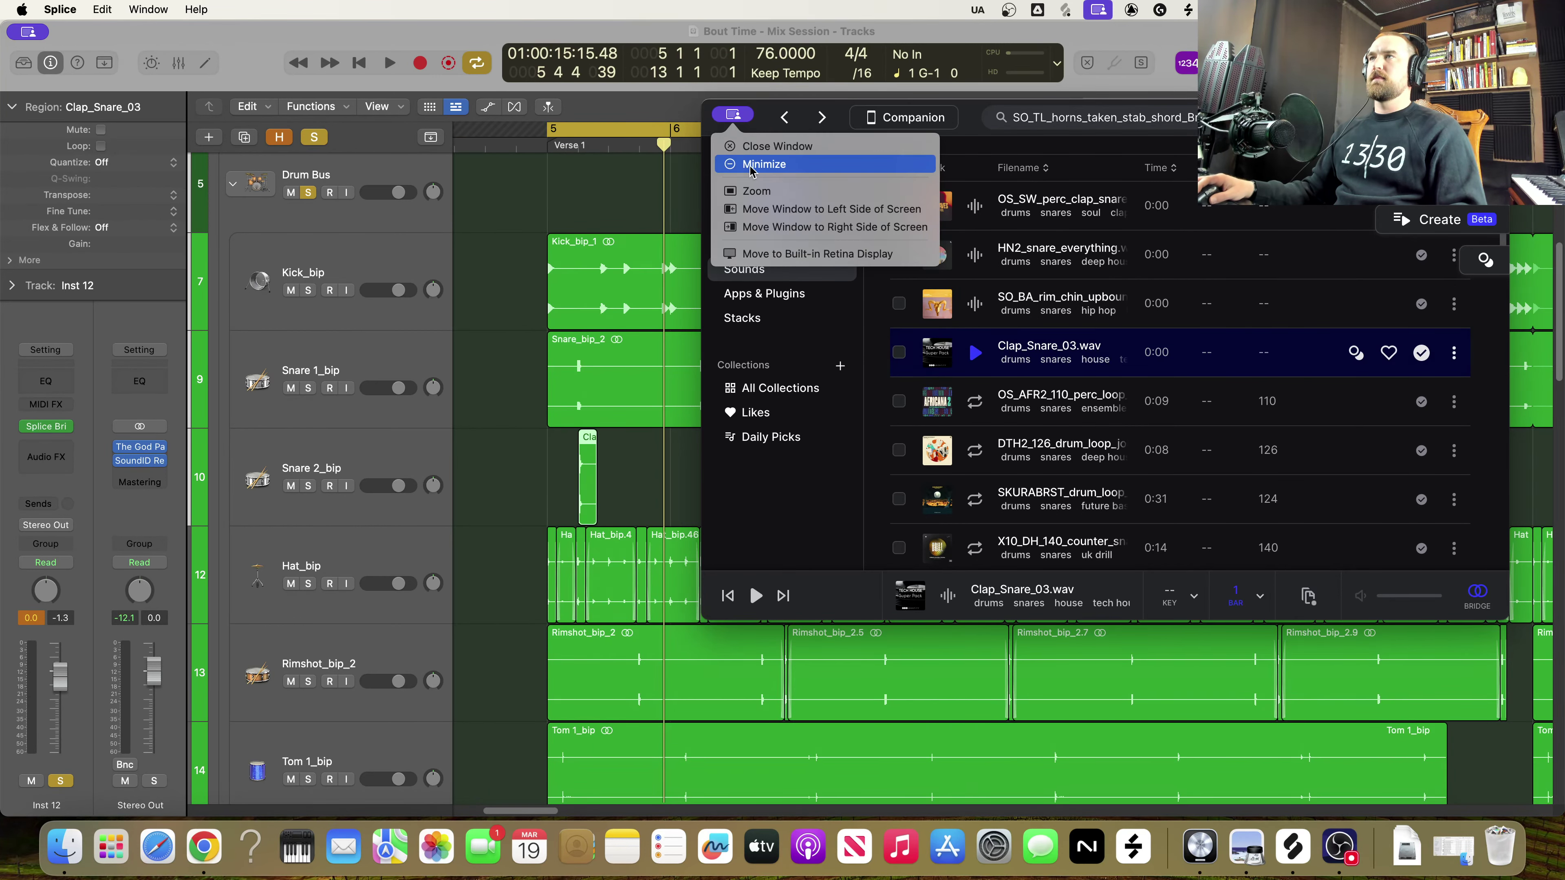
pyautogui.click(753, 162)
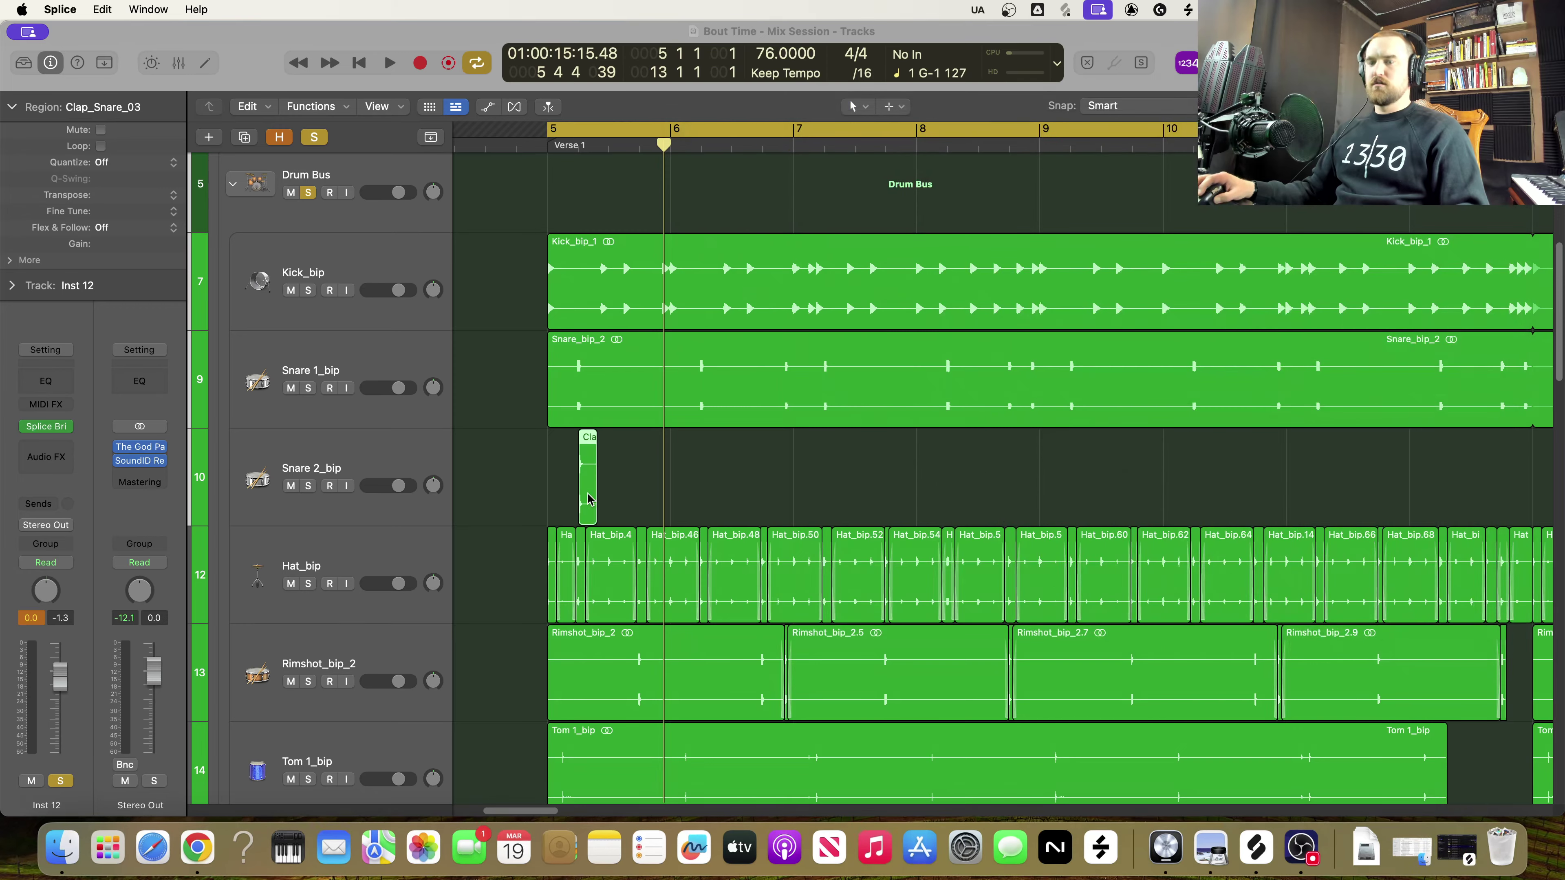
# Copy the Clap_Snare_03 region along Snare 2_bip onto the next three snare hits, ending at bar 7 beat 2, and check the last copy's alignment
pyautogui.click(588, 498)
pyautogui.moveTo(588, 499); pyautogui.dragTo(834, 499)
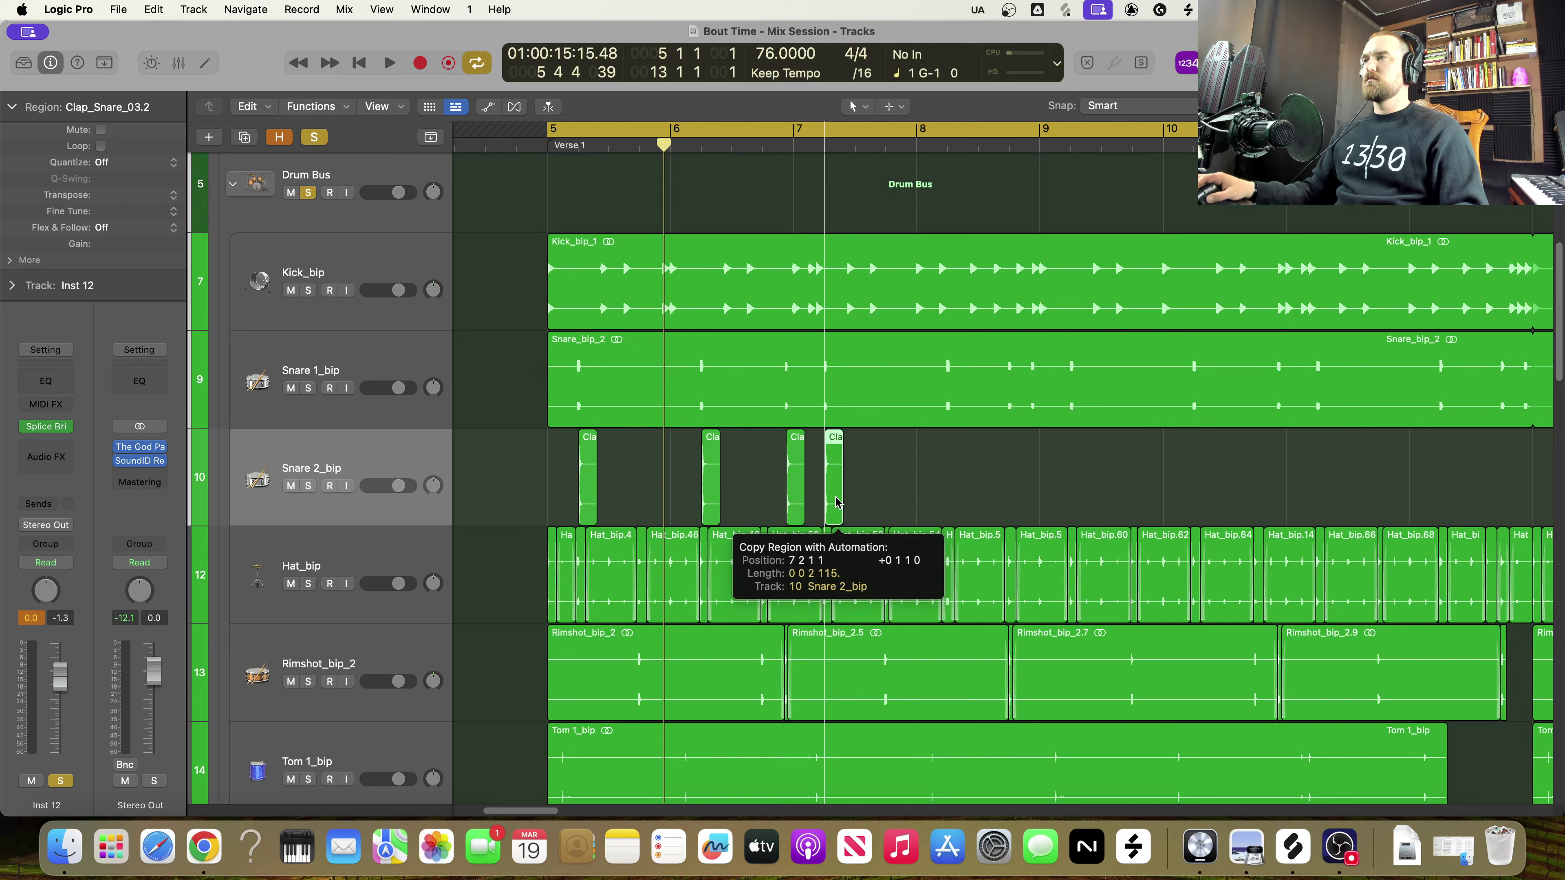
pyautogui.scroll(10, 818, 470)
pyautogui.scroll(5, 819, 470)
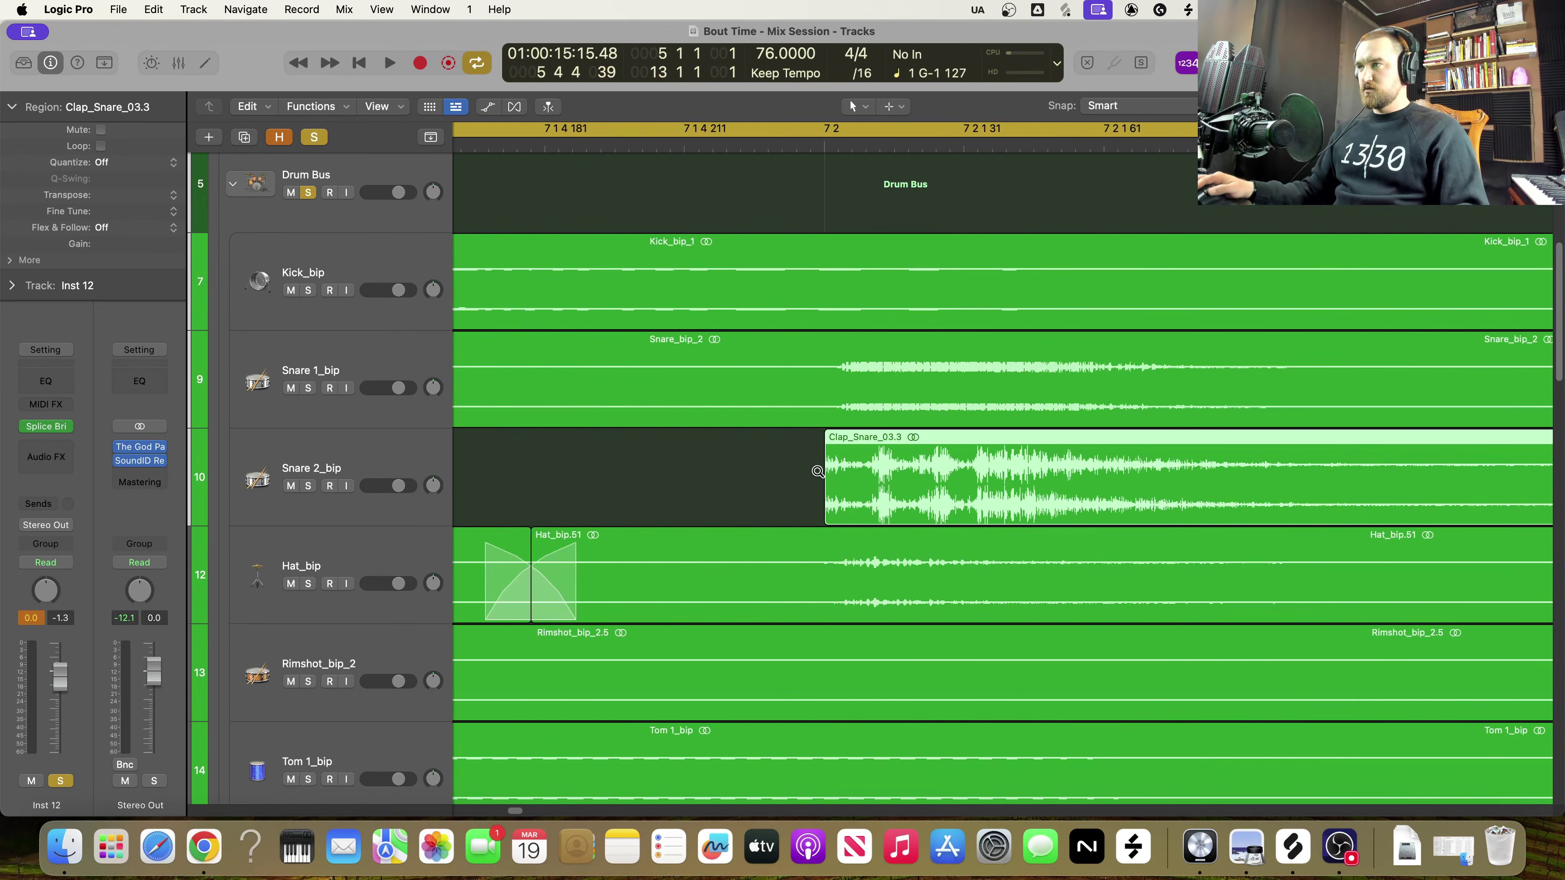
pyautogui.scroll(5, 818, 471)
pyautogui.scroll(-15, 825, 486)
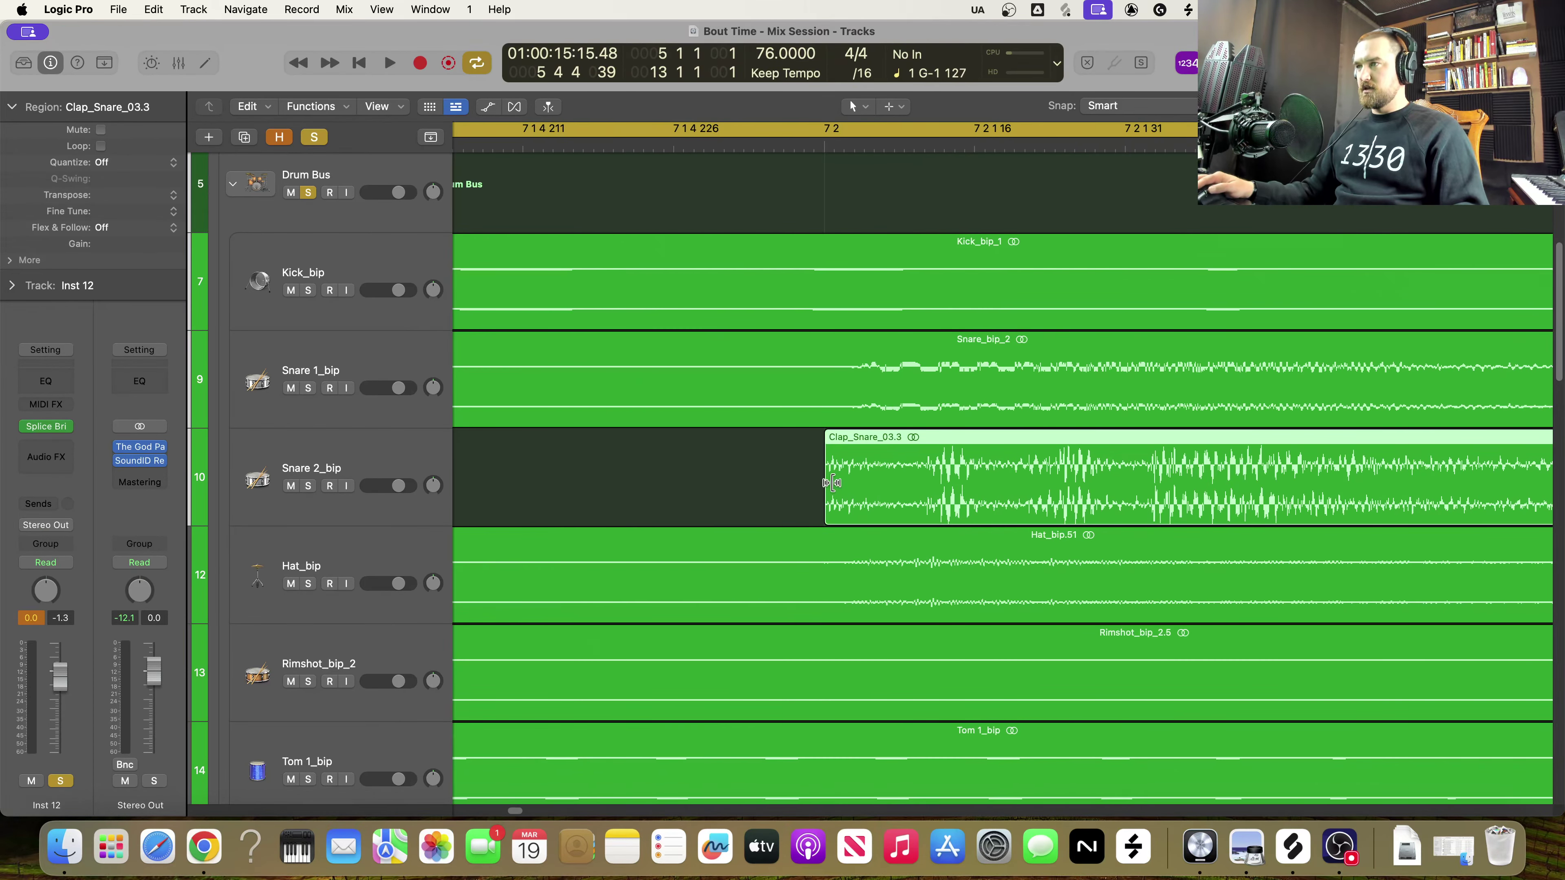
pyautogui.scroll(6, 823, 486)
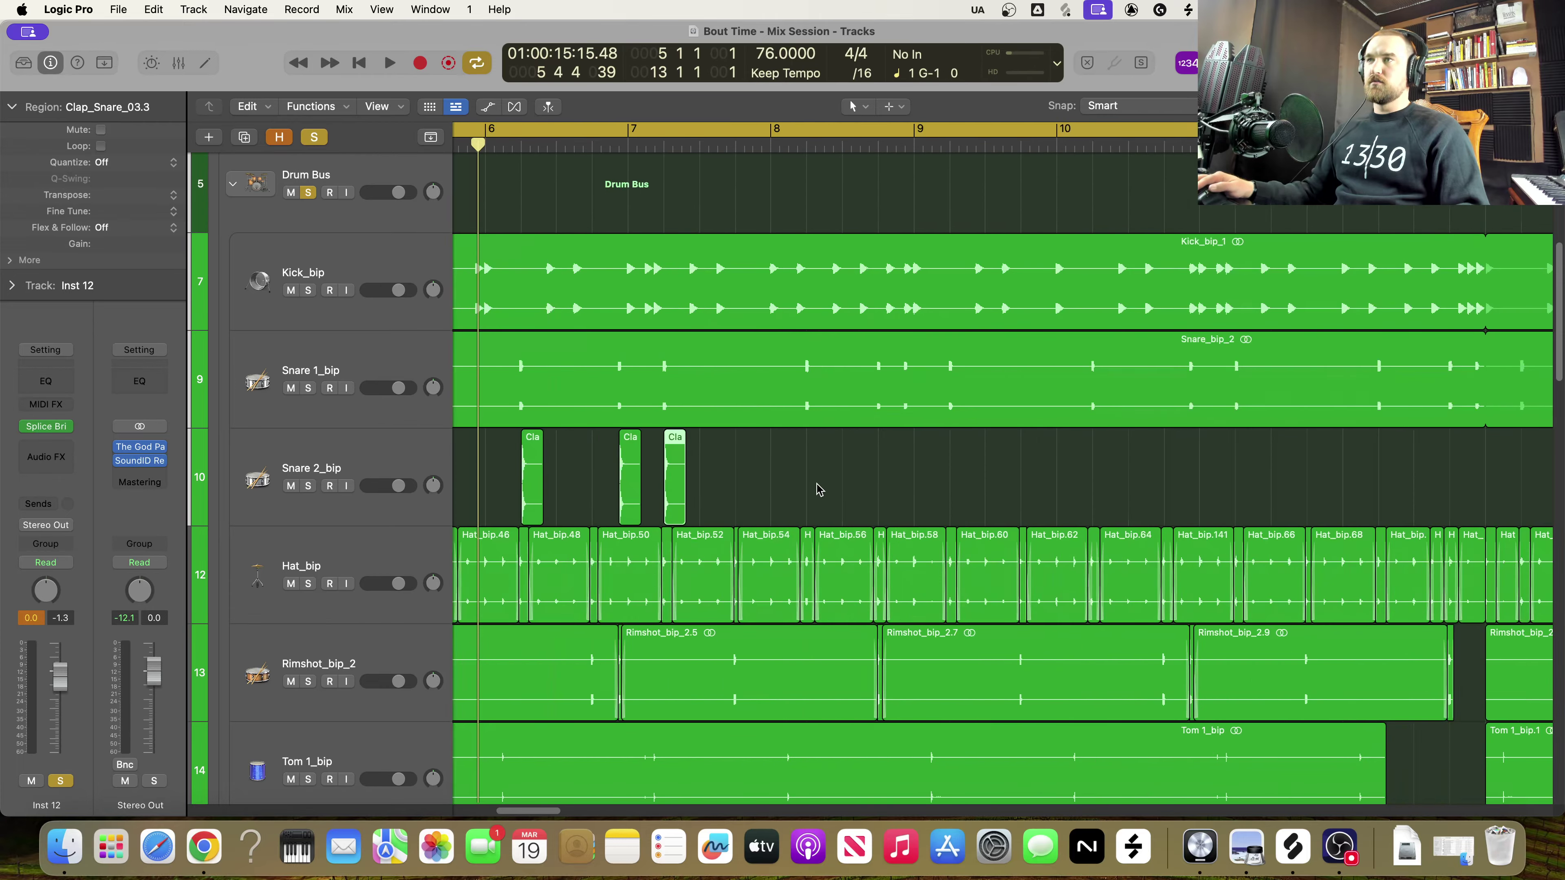
# Play the drums from bar 5 to hear the four clap layers, then stop playback
pyautogui.press('space')
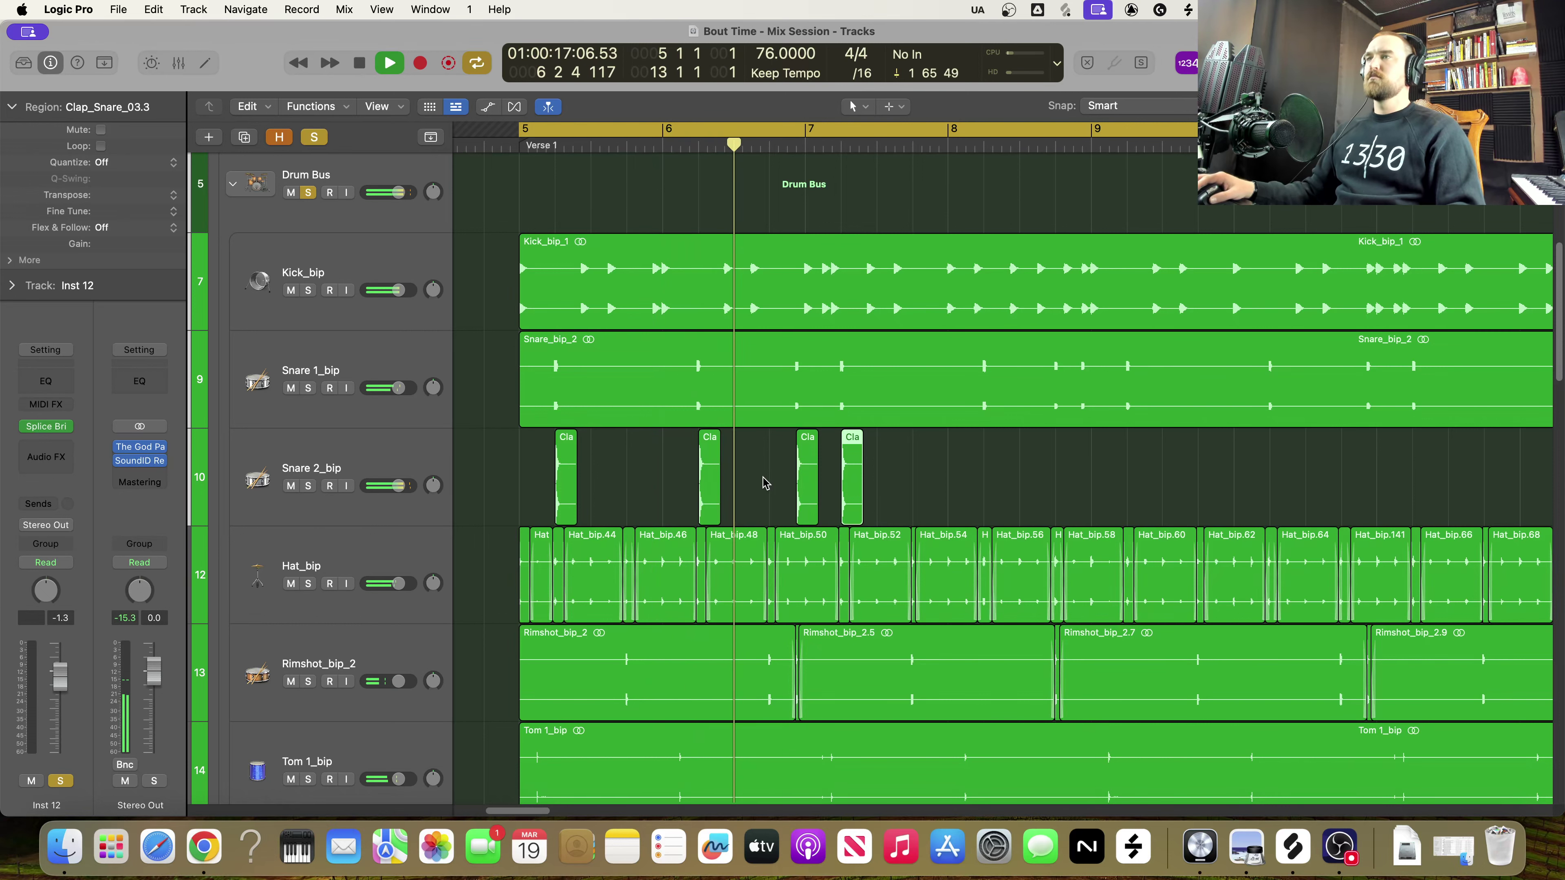
pyautogui.press('space')
pyautogui.scroll(5, 715, 493)
pyautogui.scroll(3, 715, 494)
pyautogui.scroll(-10, 713, 491)
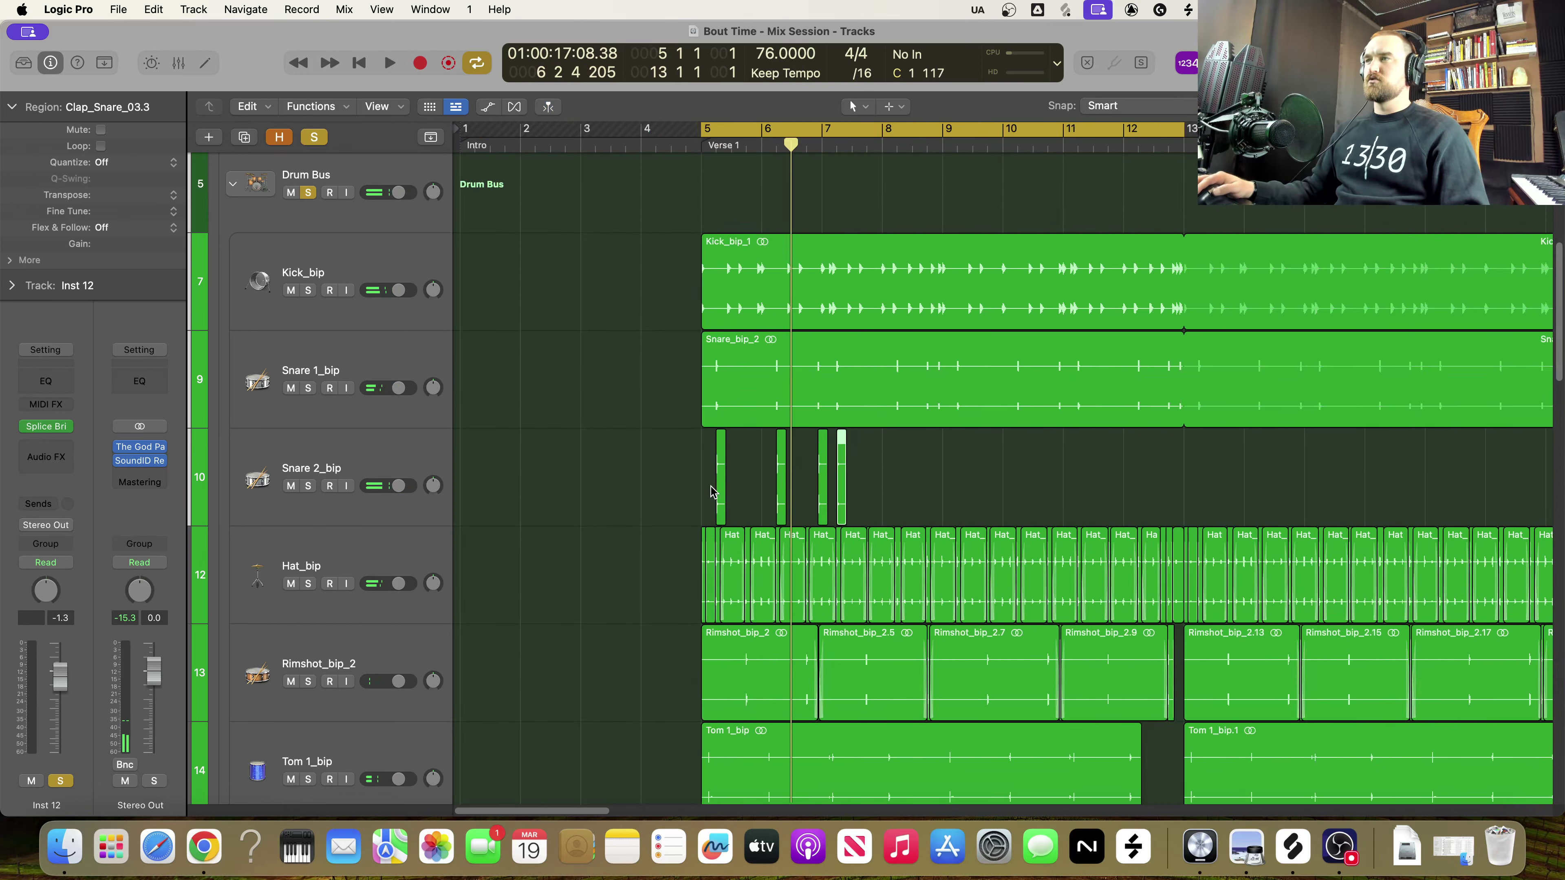
# Select the four clap regions on Snare 2_bip and shift them slightly later to line up with the Snare 1_bip transients
pyautogui.moveTo(663, 467); pyautogui.dragTo(940, 489)
pyautogui.scroll(10, 715, 483)
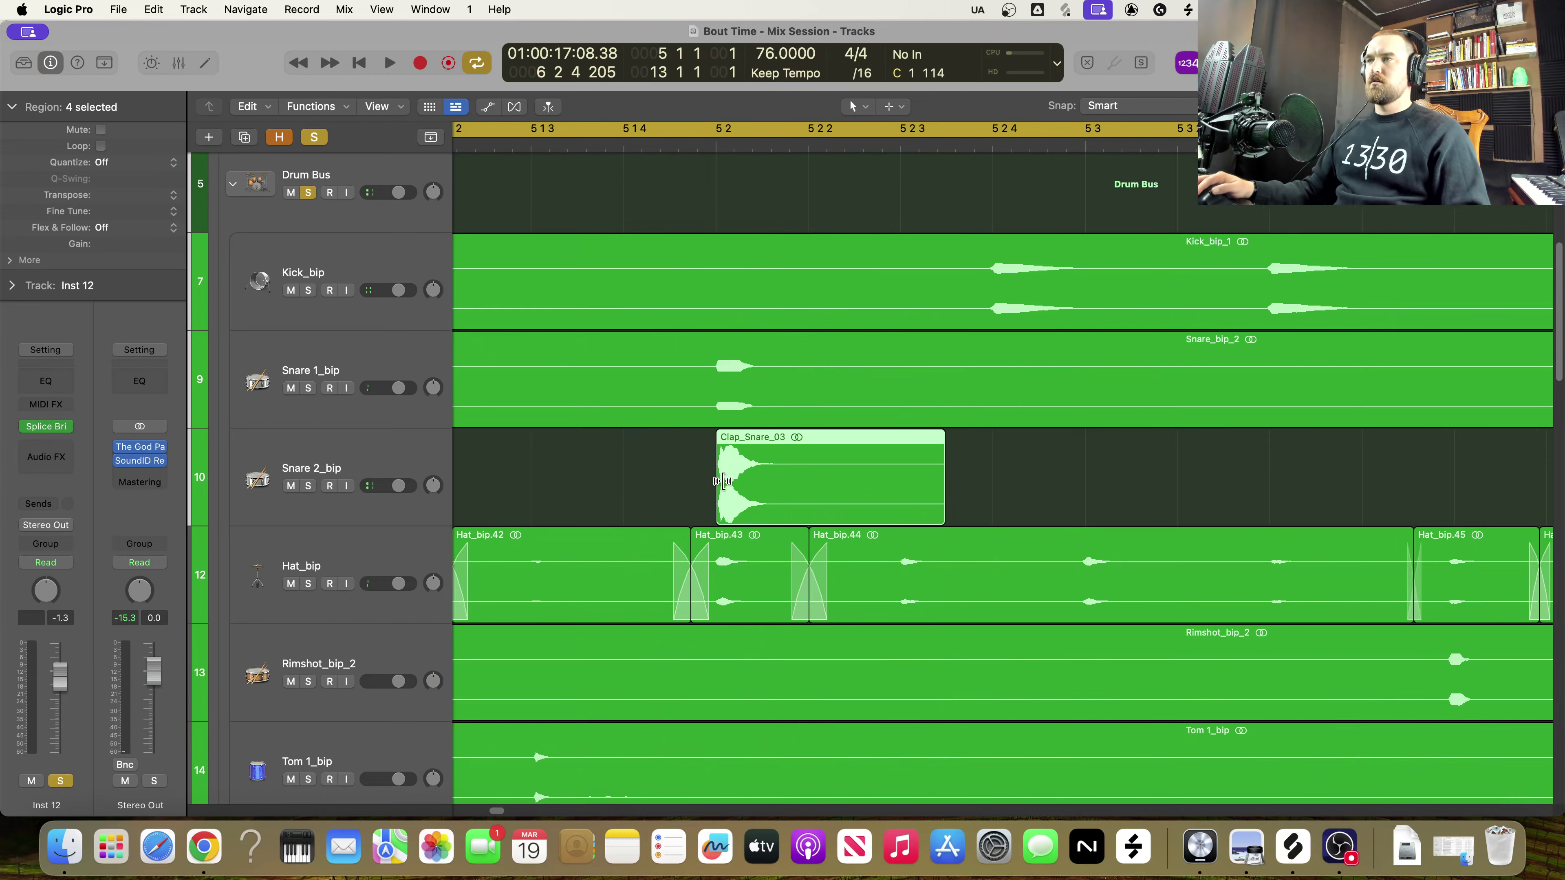
pyautogui.scroll(5, 715, 482)
pyautogui.moveTo(743, 491); pyautogui.dragTo(765, 493)
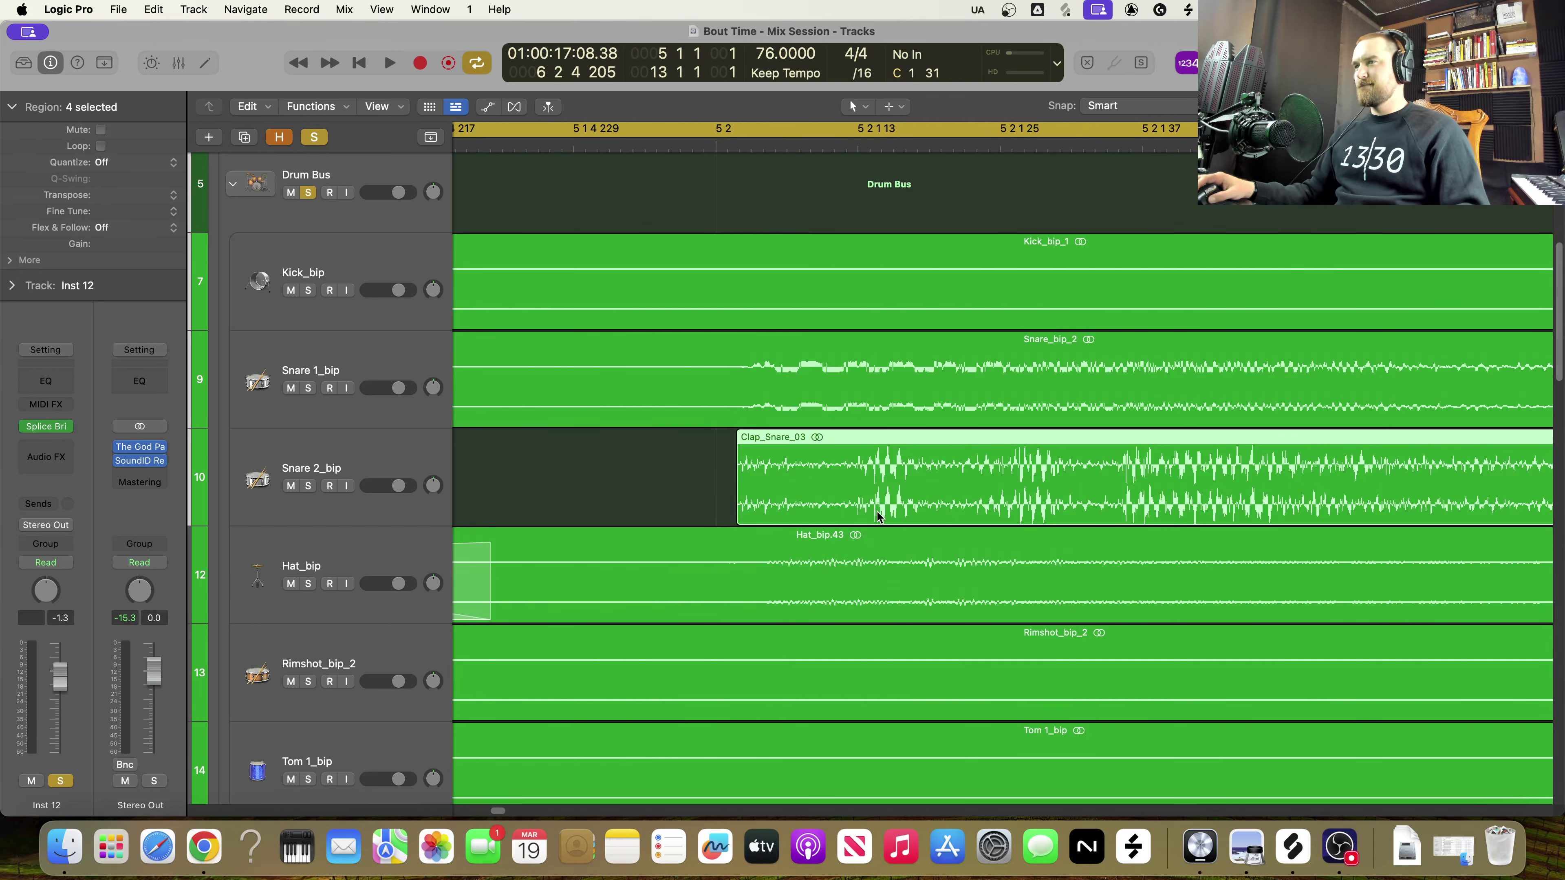
pyautogui.press('super+Right')
pyautogui.press('super+Right')
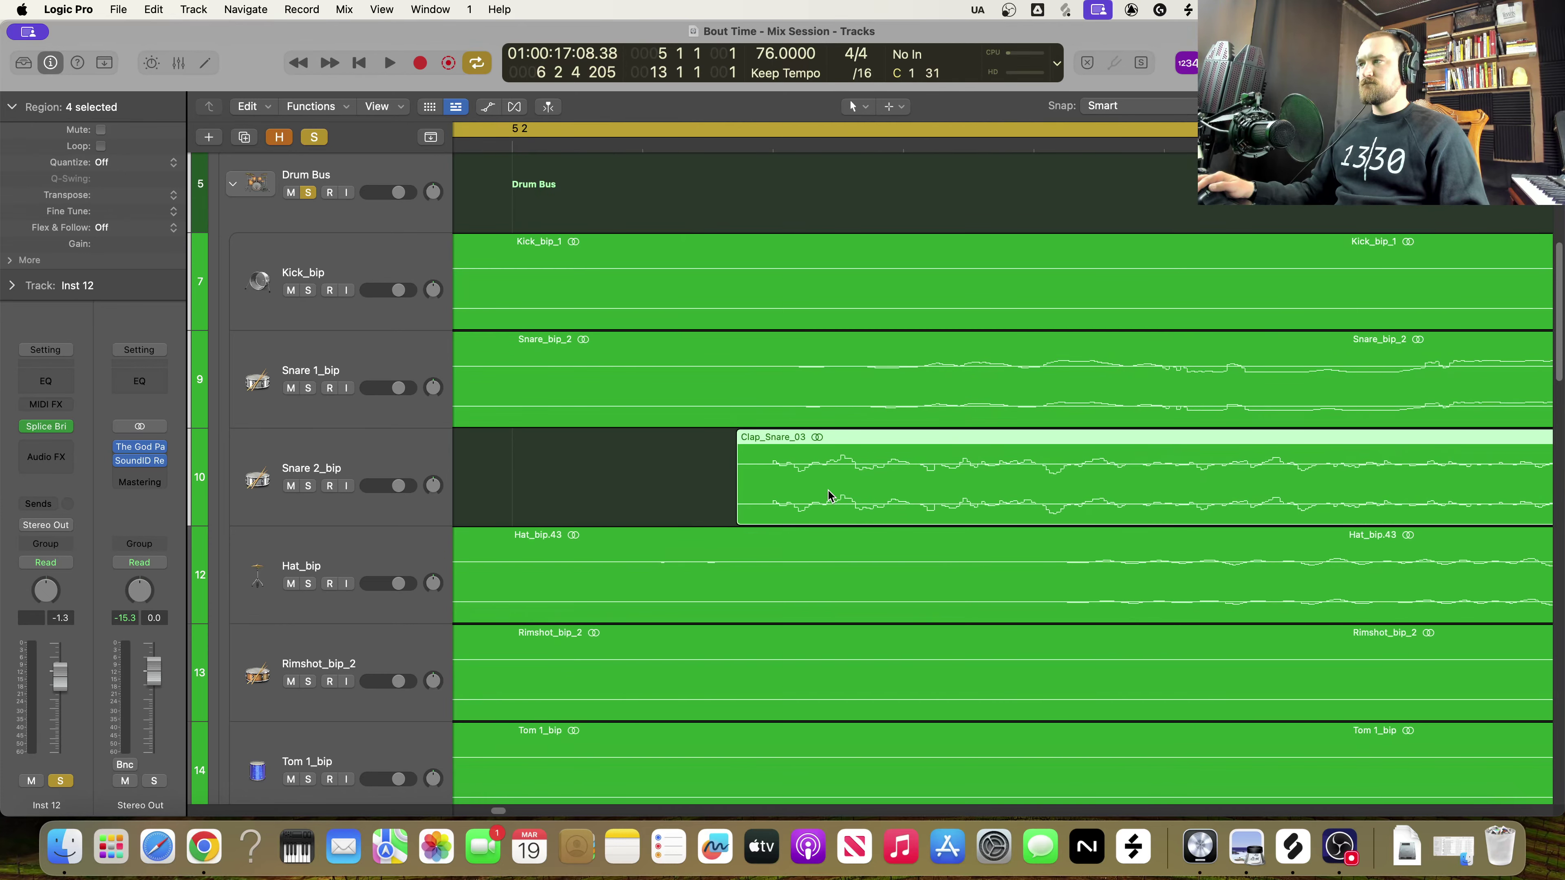
# Add a very short fade-in at the start of the four selected clap regions
pyautogui.keyDown('ctrl'); pyautogui.keyDown('alt'); pyautogui.click(828, 495); pyautogui.keyUp('alt'); pyautogui.keyUp('ctrl')
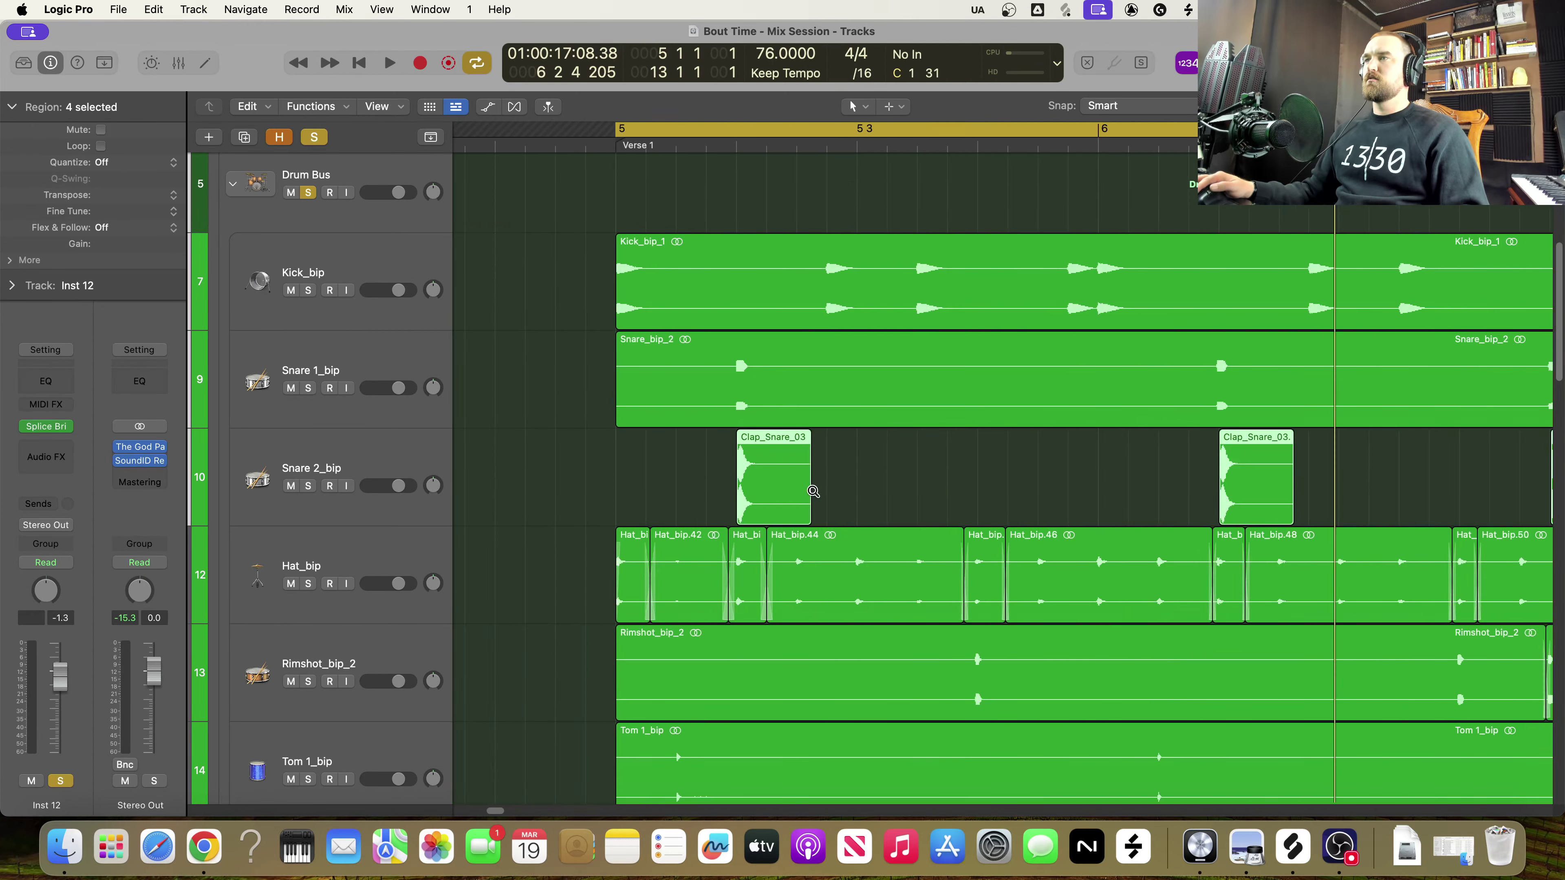
pyautogui.keyDown('ctrl'); pyautogui.keyDown('alt'); pyautogui.click(812, 490); pyautogui.keyUp('alt'); pyautogui.keyUp('ctrl')
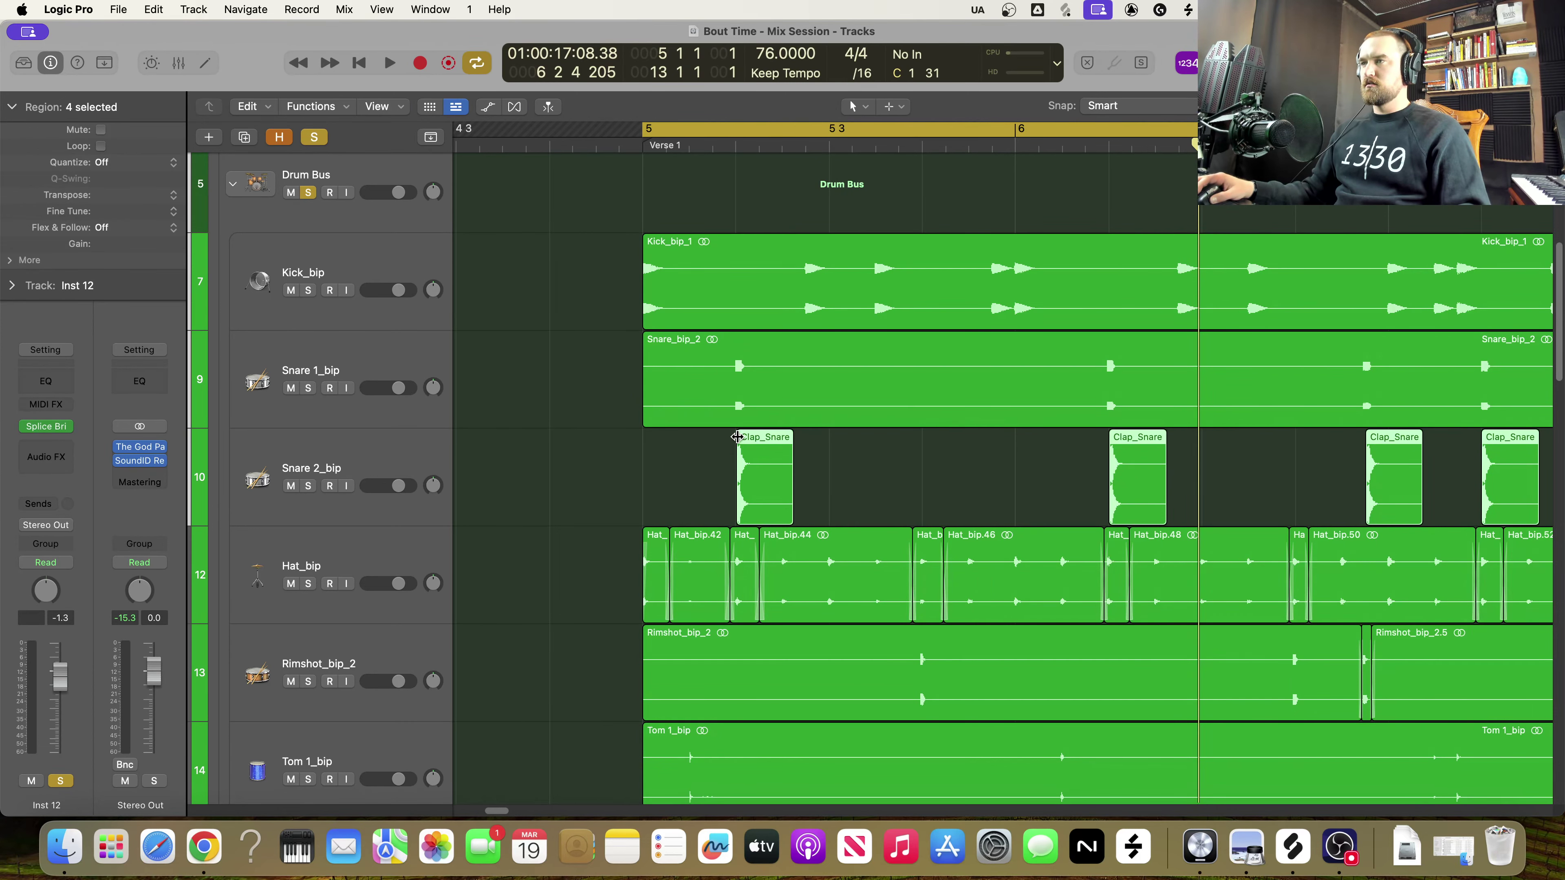
pyautogui.press('super+Right')
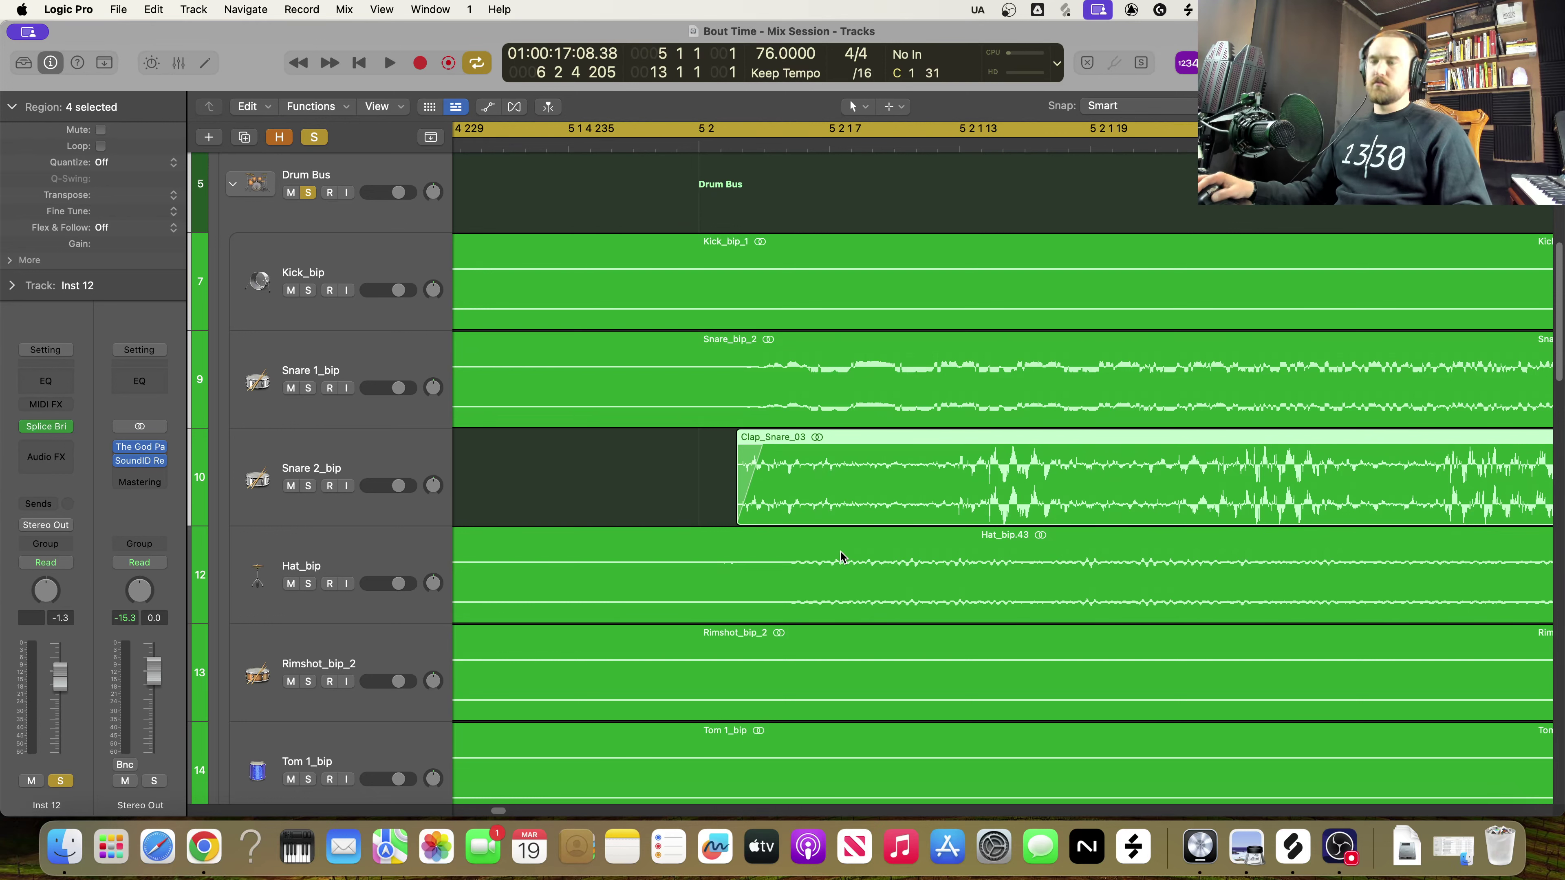
# Add a short fade-out at the end of the four selected clap regions
pyautogui.press('super+Left')
pyautogui.press('super+Left')
pyautogui.press('super+Left')
pyautogui.press('super+Left')
pyautogui.press('super+Left')
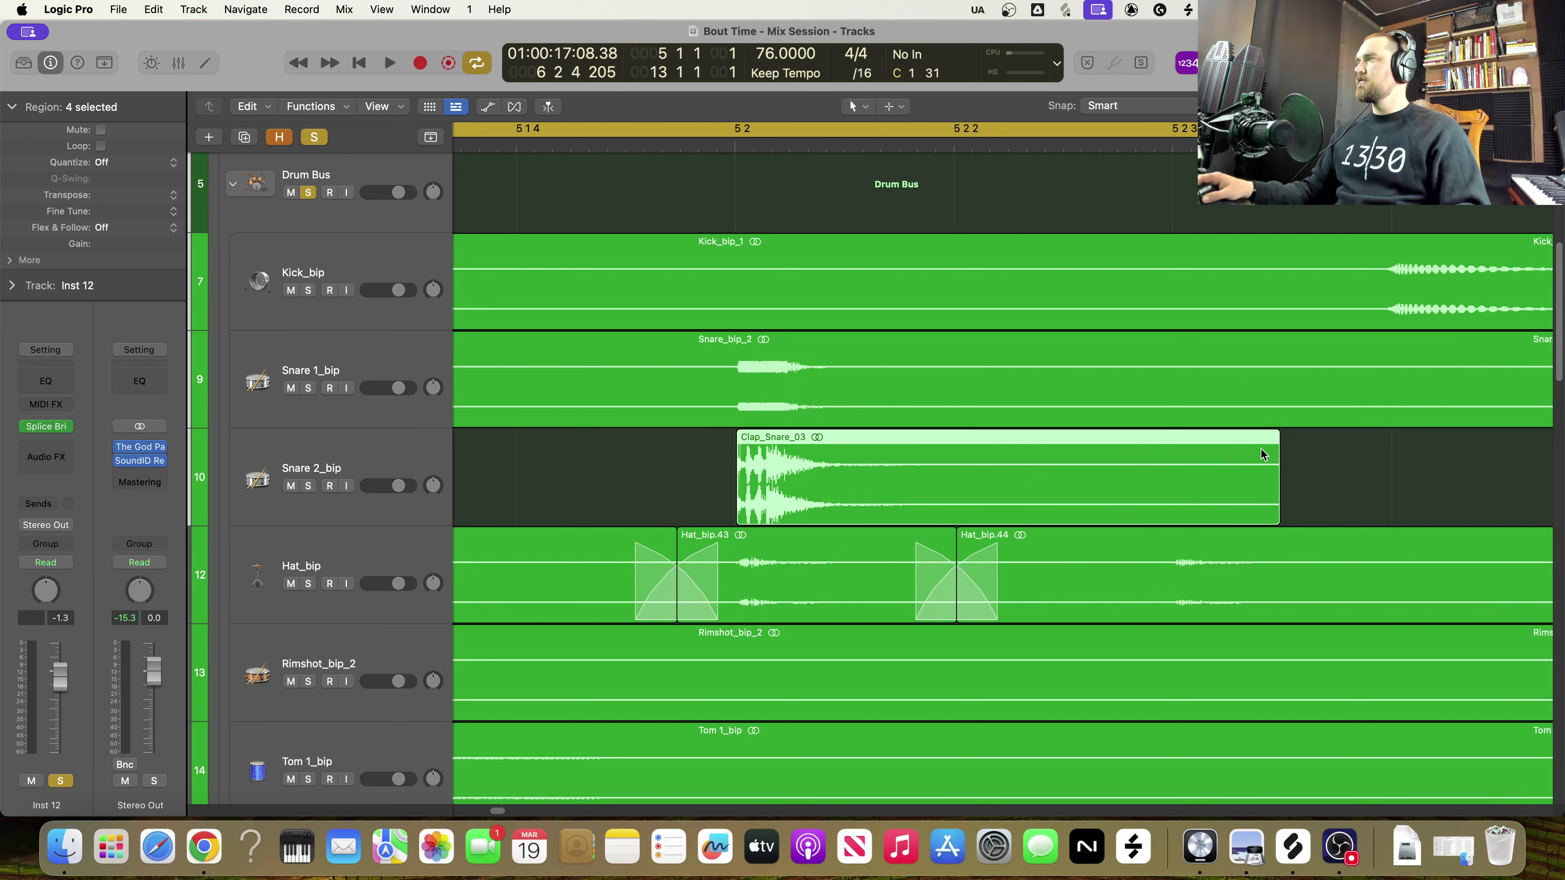
pyautogui.hscroll(3, 1275, 439)
pyautogui.scroll(2, 1275, 439)
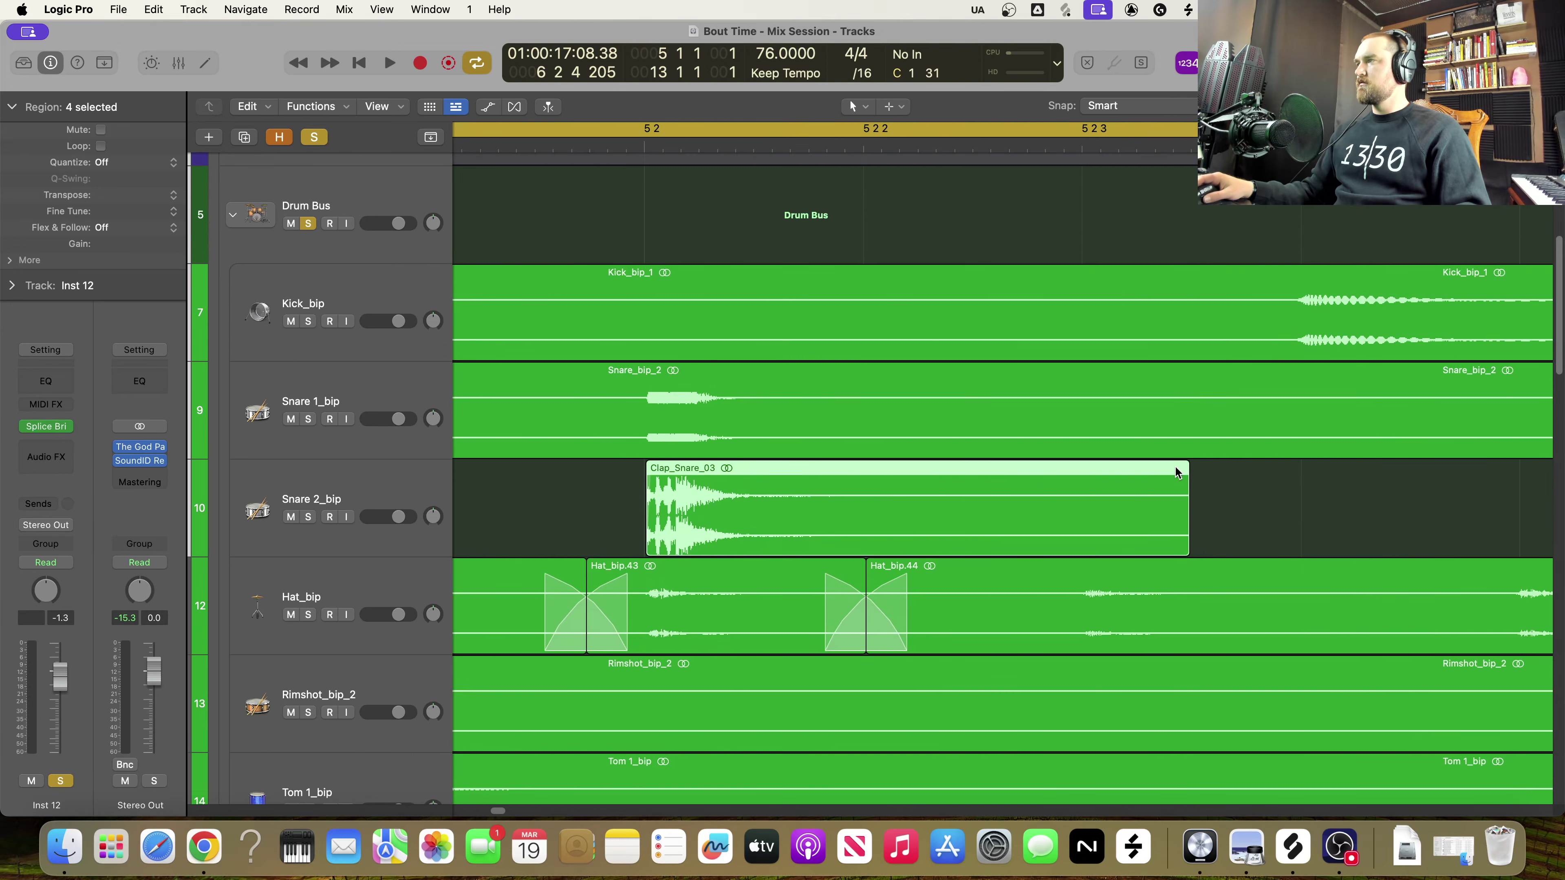
pyautogui.moveTo(1186, 465); pyautogui.dragTo(1175, 469)
# Play the drums from bar 5 to hear the faded clap layers against the snare, then stop playback
pyautogui.press('super+Left')
pyautogui.press('super+Left')
pyautogui.press('super+Left')
pyautogui.press('super+Left')
pyautogui.press('super+Left')
pyautogui.press('super+Left')
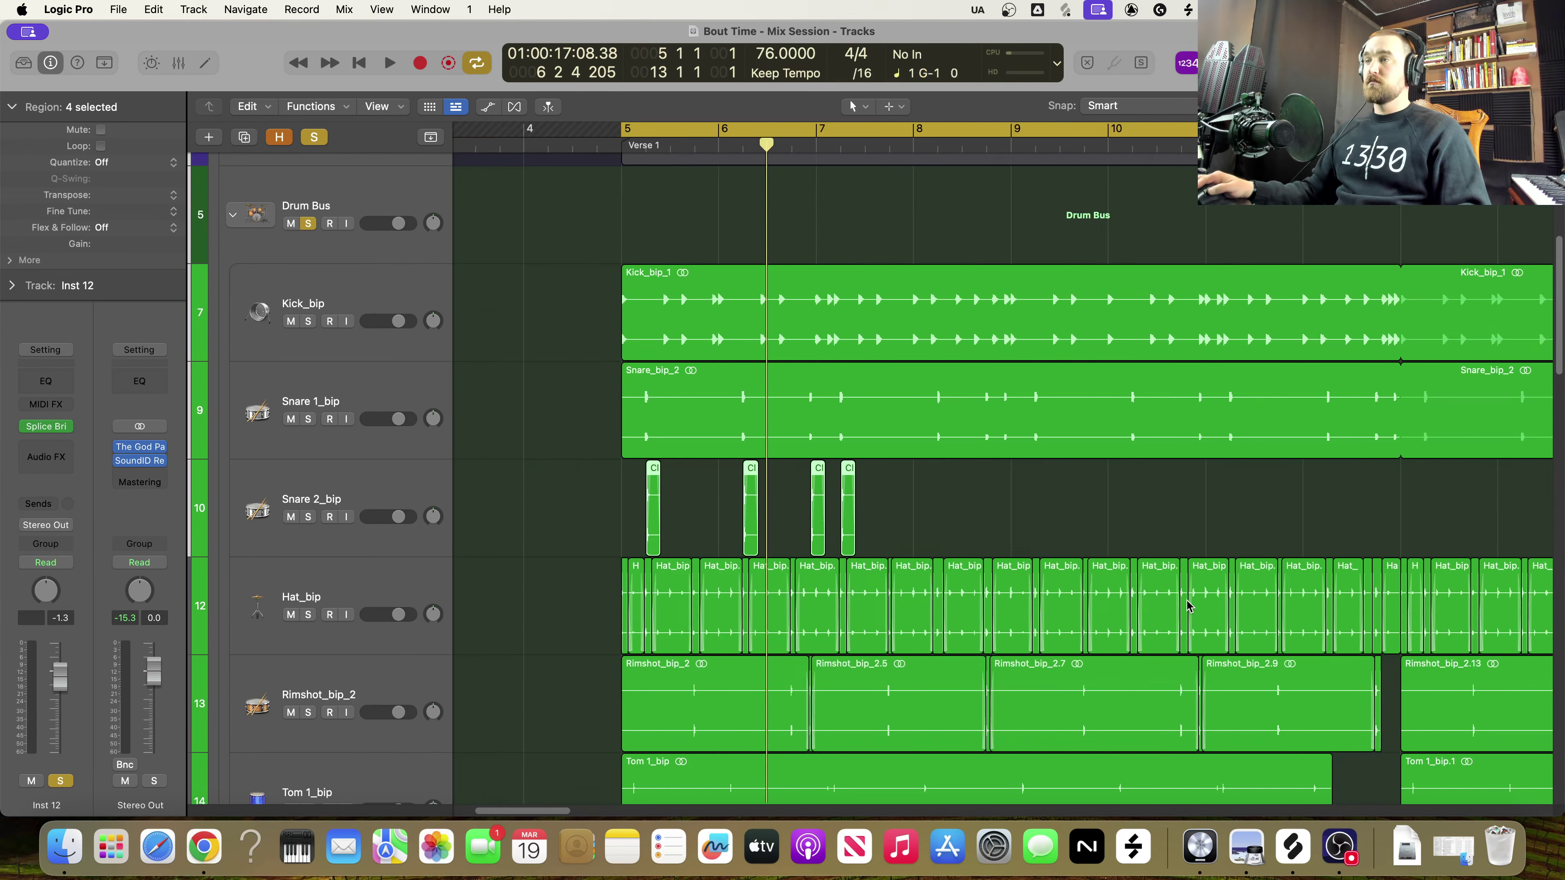
pyautogui.press('space')
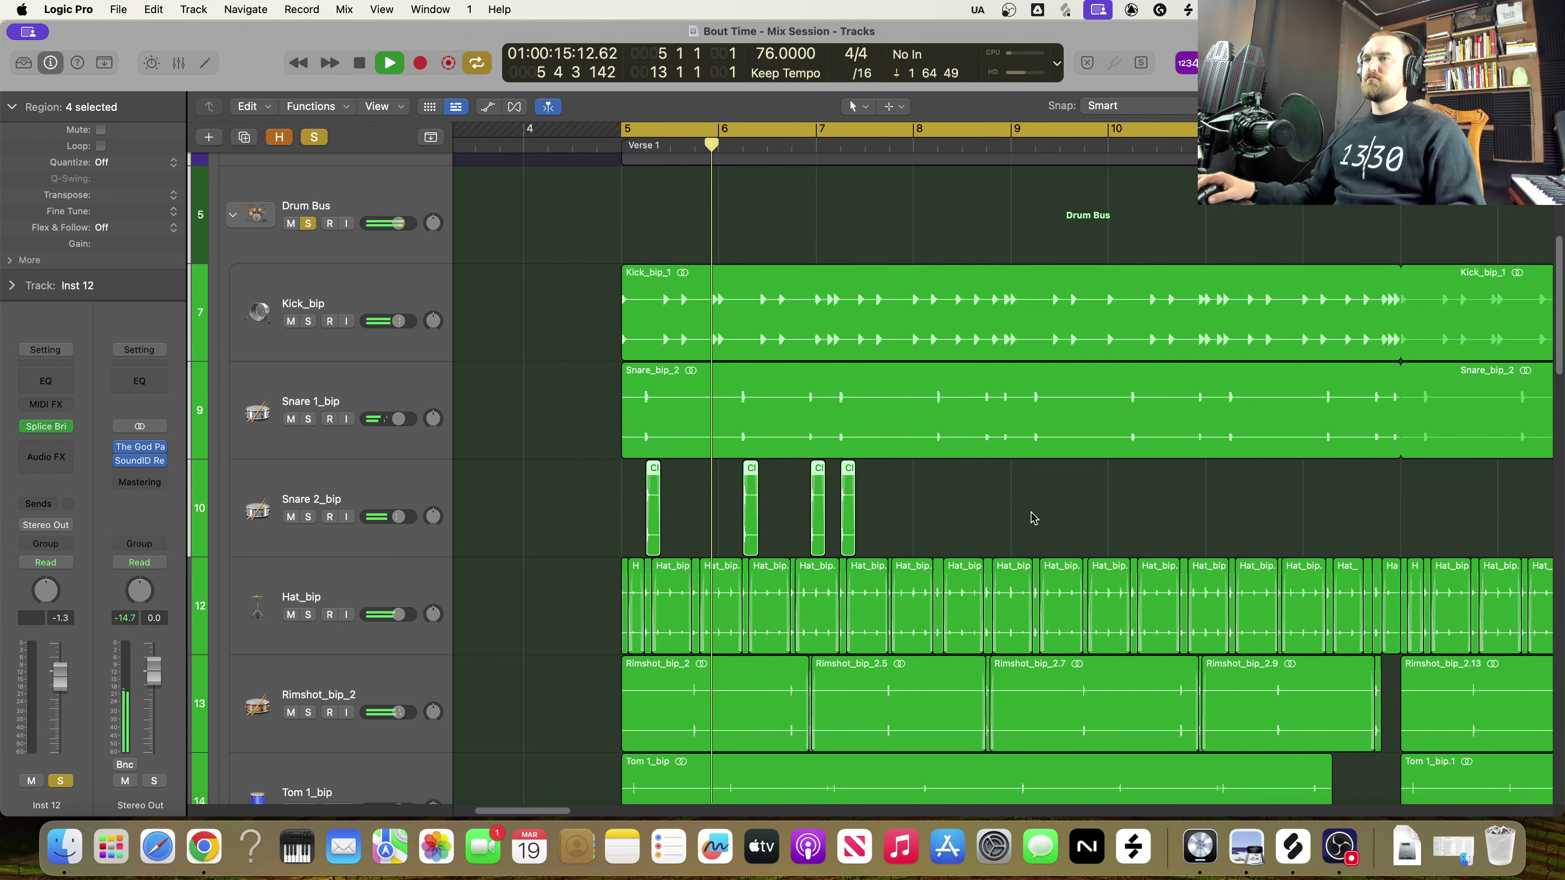
pyautogui.press('space')
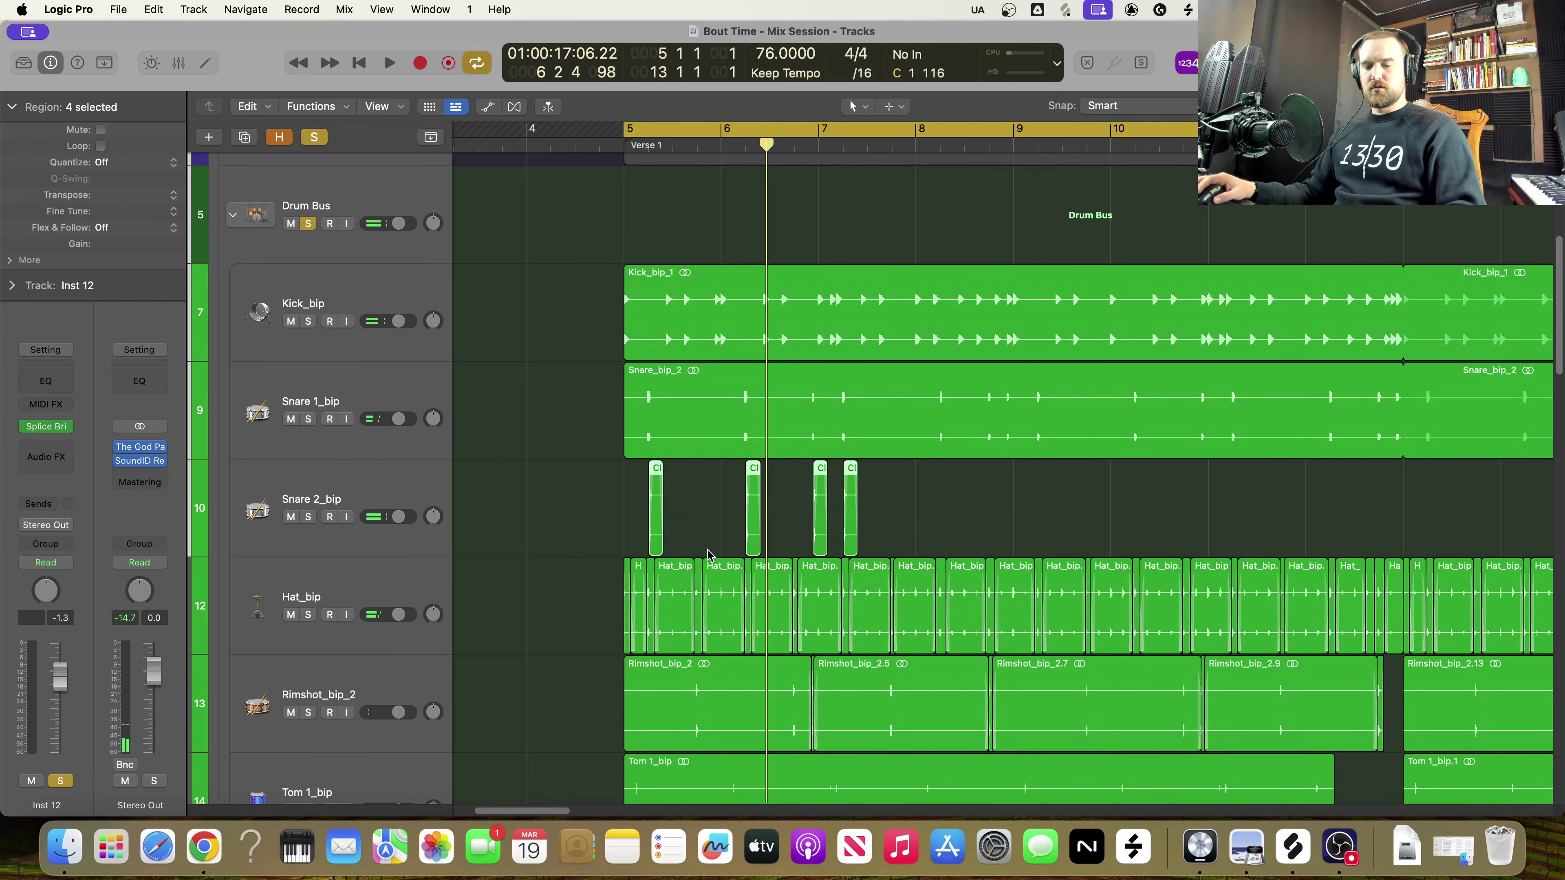
# Normalize the gain of the four clap regions individually to a -10.0 dB peak, deselect them, and check the level with a short playback
pyautogui.hotkey('ctrl', 'g')
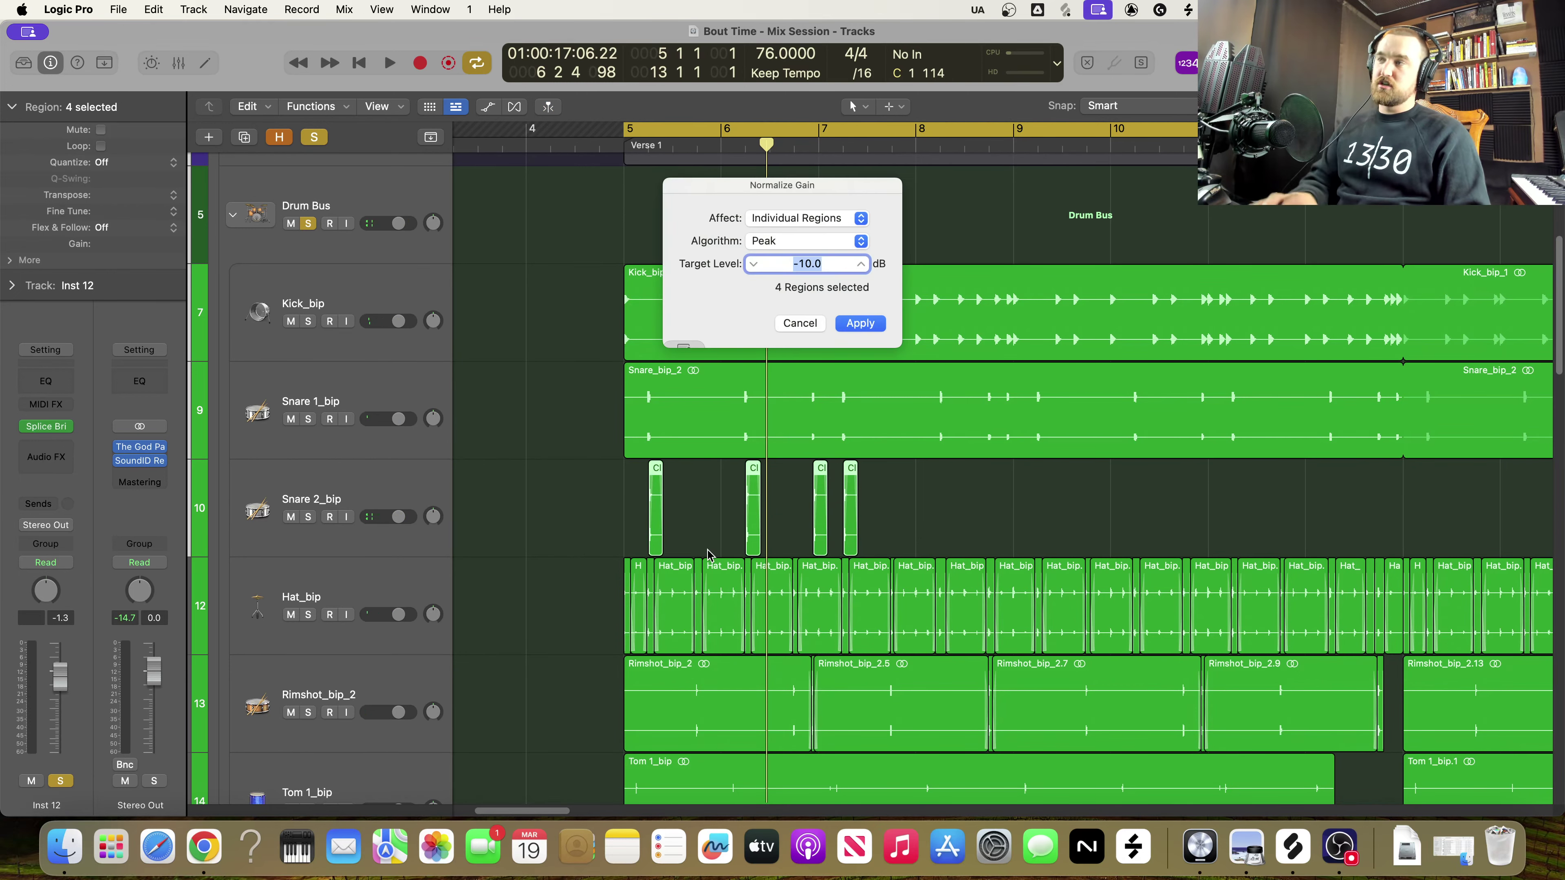
pyautogui.click(860, 324)
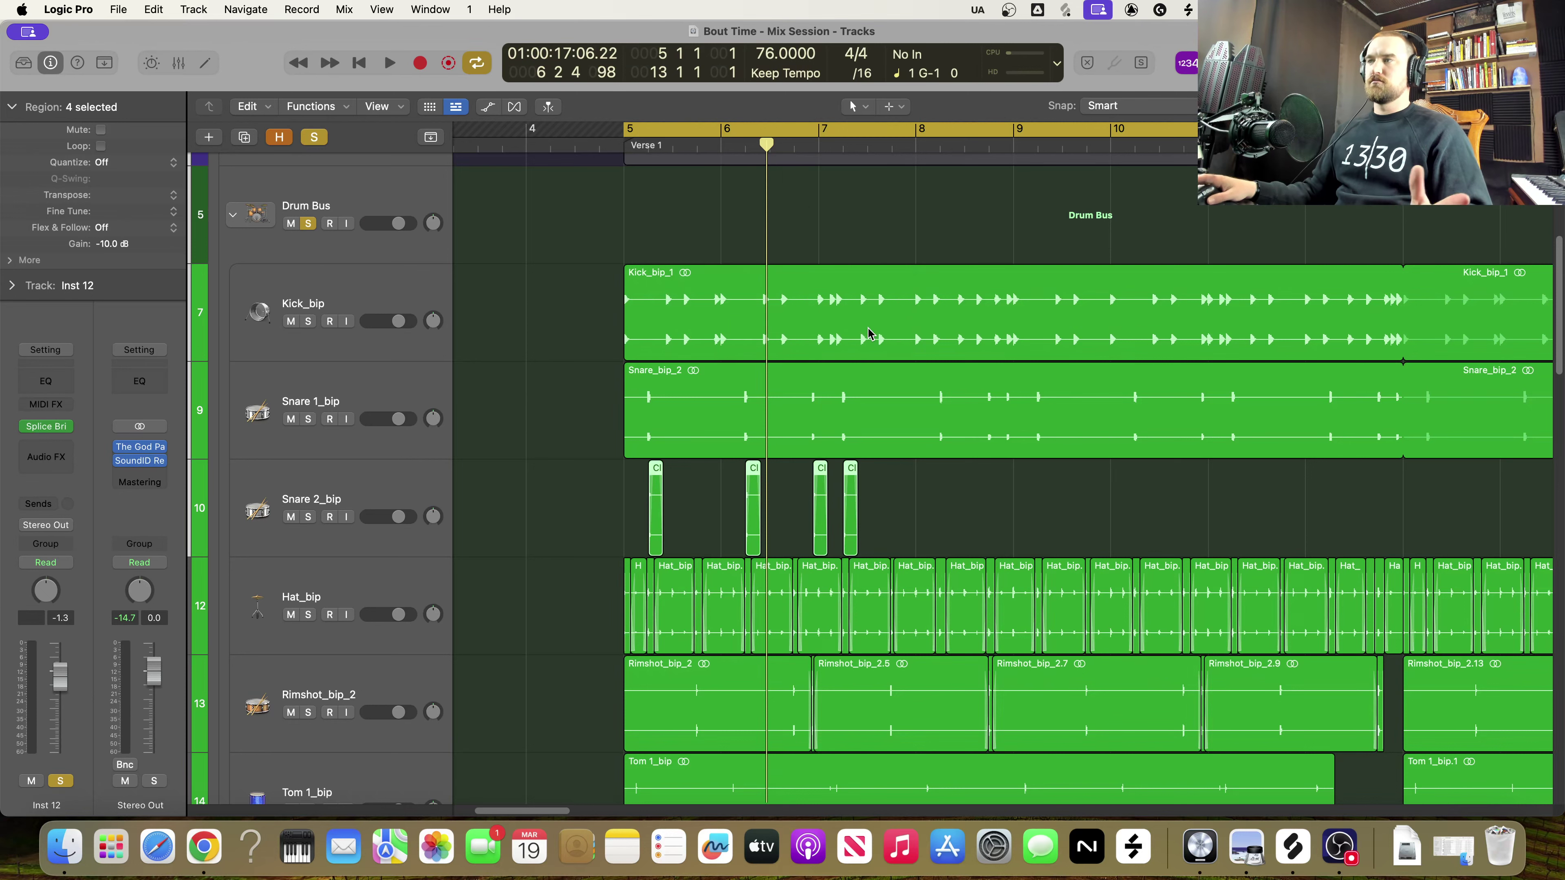
pyautogui.click(885, 519)
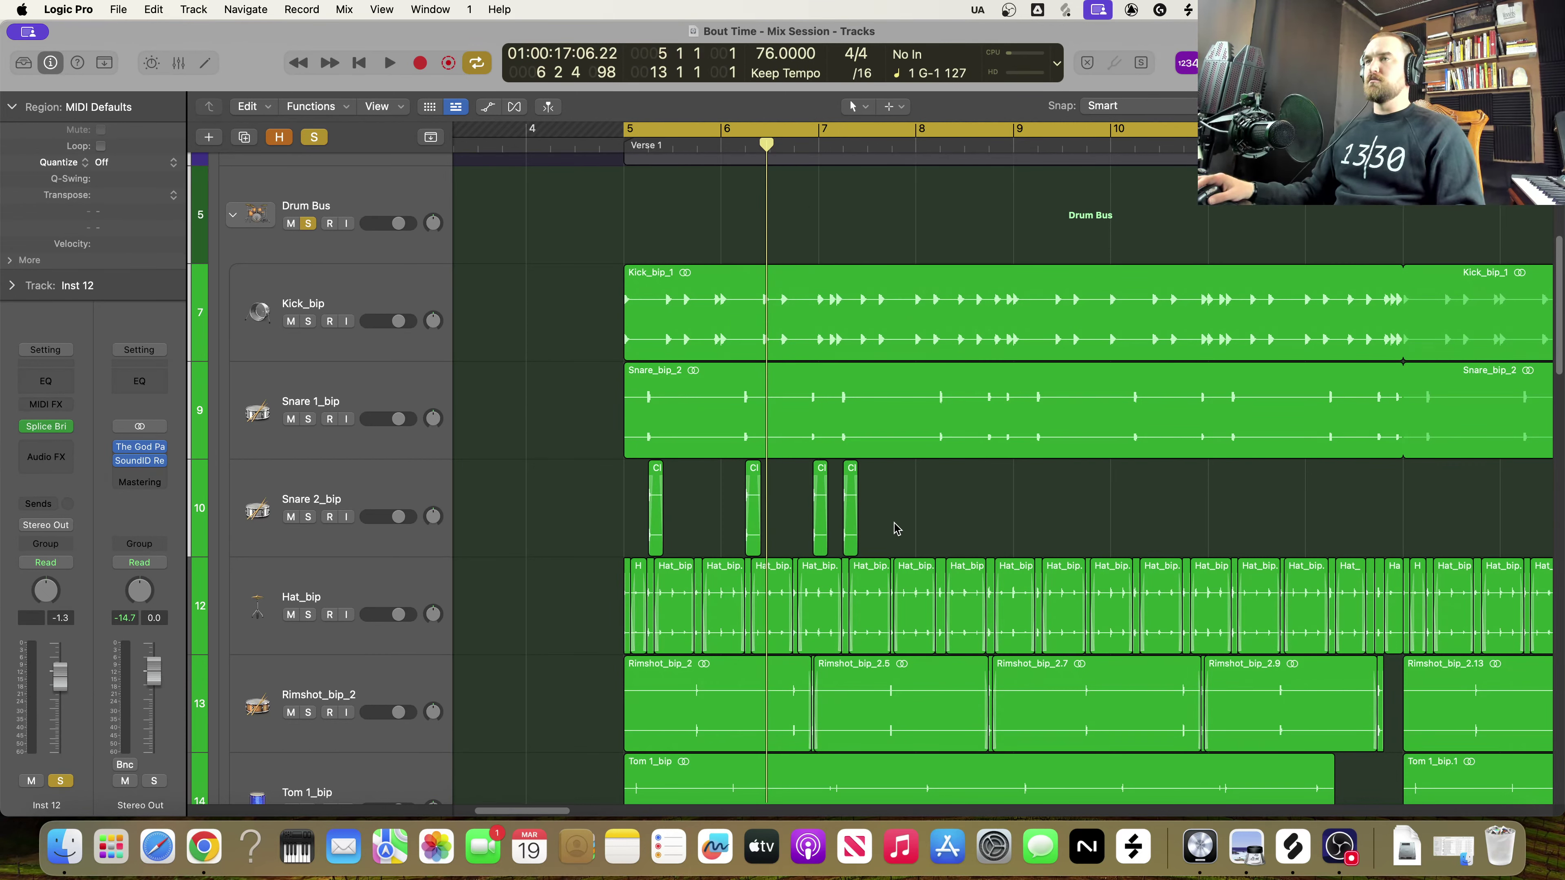
pyautogui.press('space')
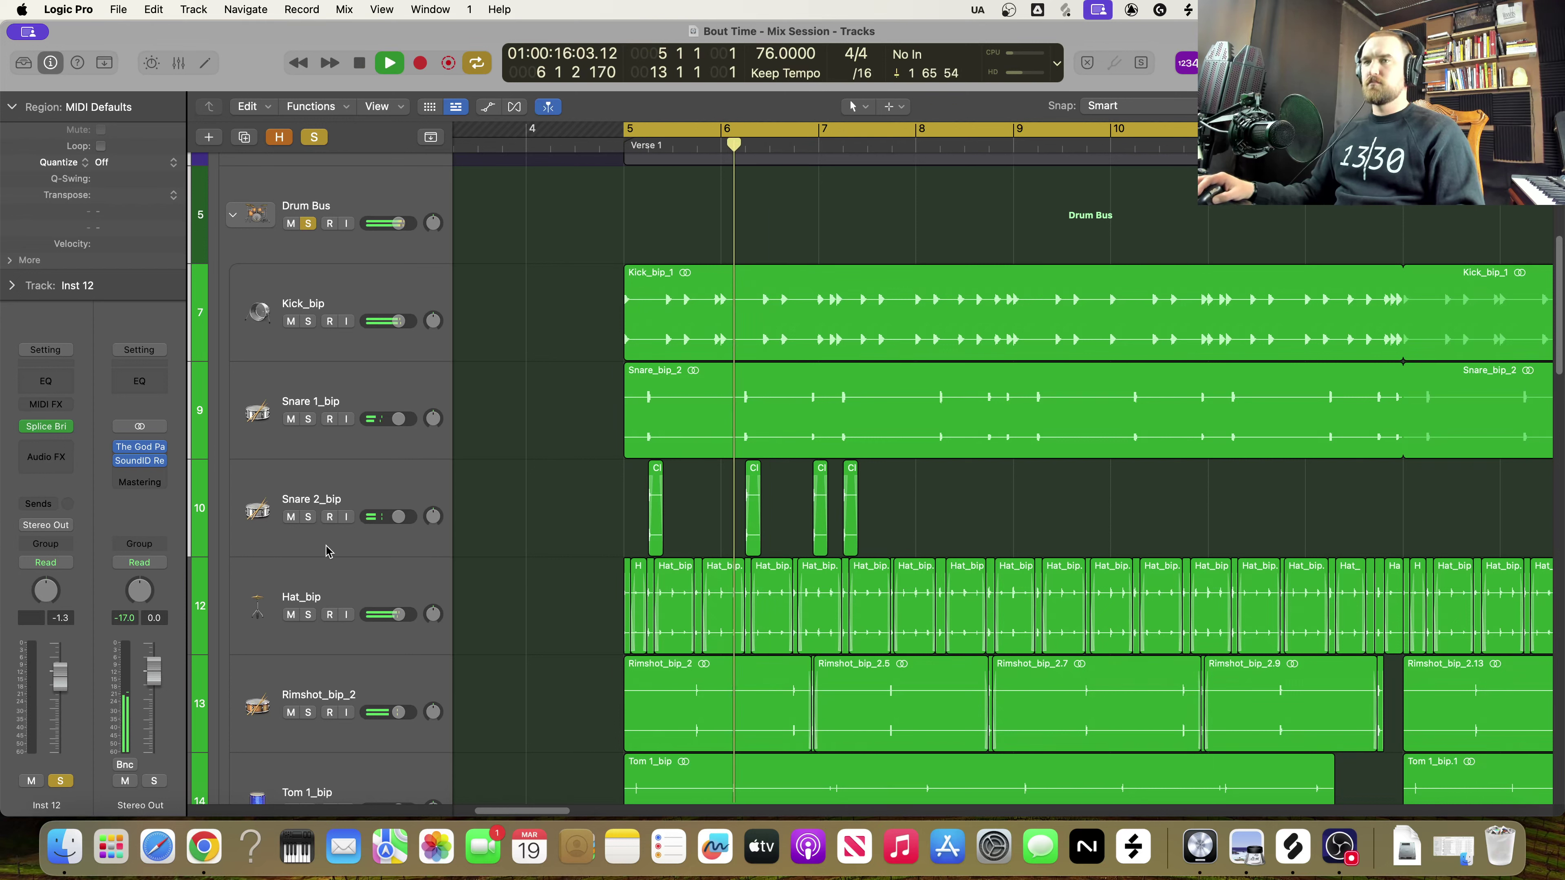
pyautogui.press('space')
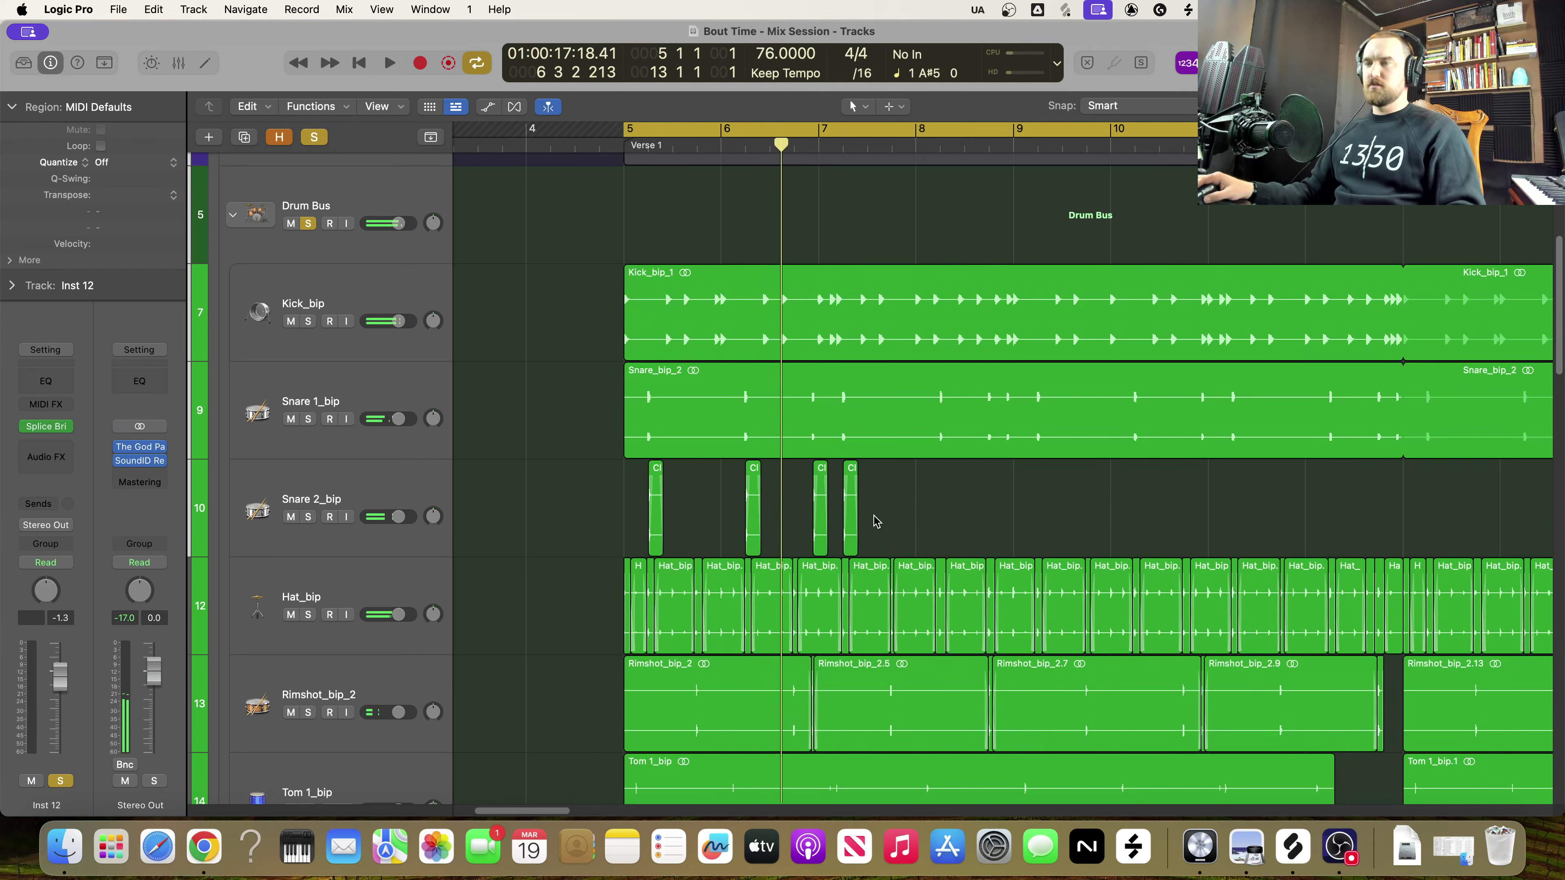
# Replace the three later clap regions on Snare 2_bip with fresh copies of the first clap and briefly play them with the drums
pyautogui.scroll(10, 839, 521)
pyautogui.scroll(-10, 839, 521)
pyautogui.moveTo(927, 503); pyautogui.dragTo(840, 525)
pyautogui.press('Delete')
pyautogui.press('space')
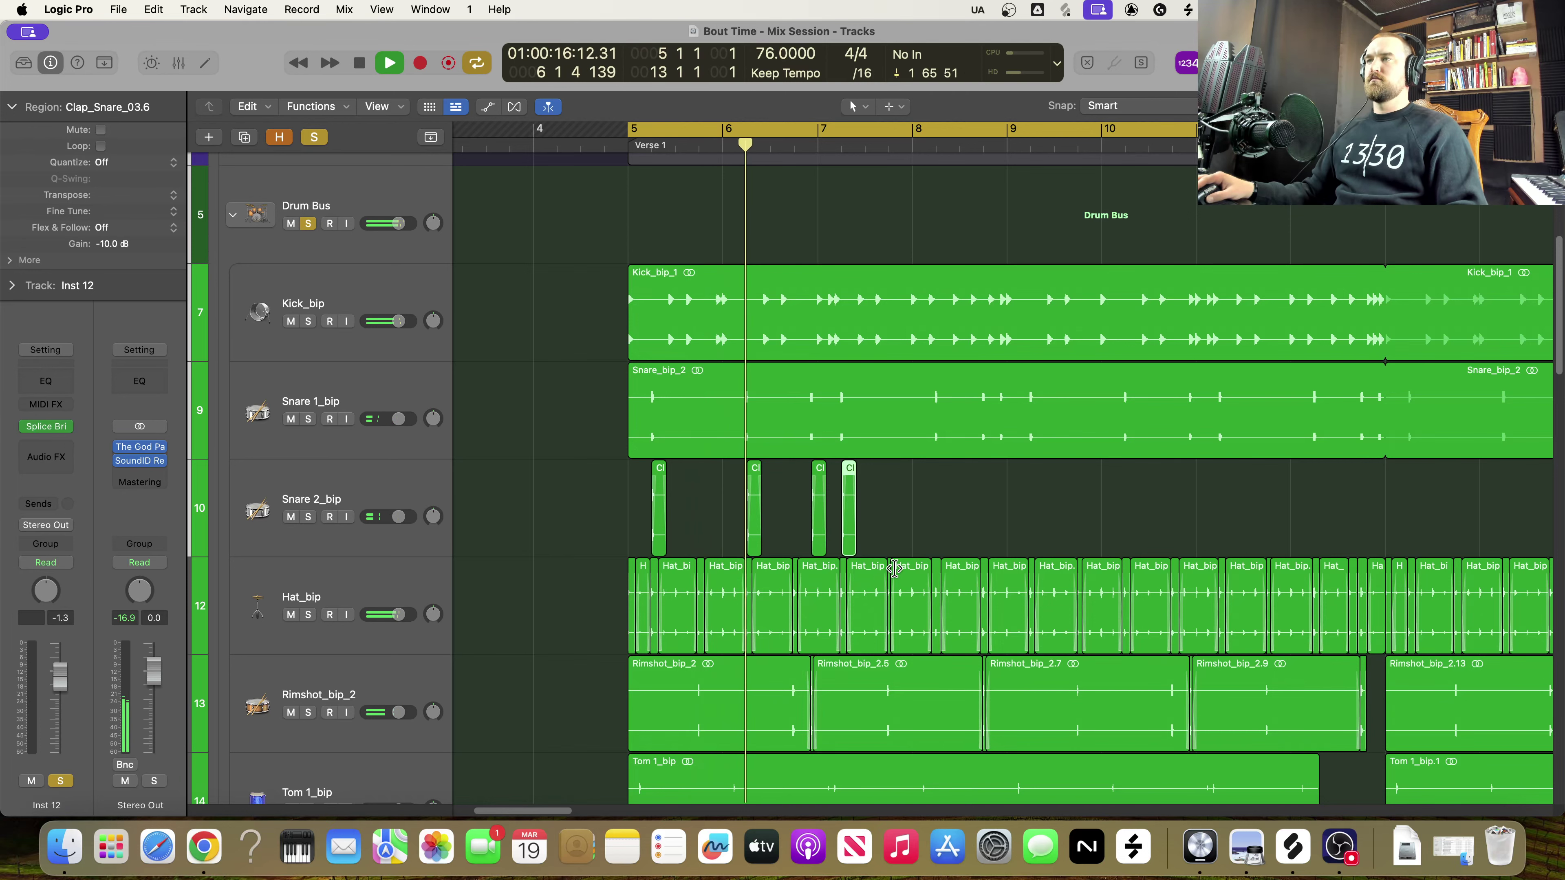
pyautogui.press('space')
# Examine how the clap regions on Snare 2_bip line up with the Snare 1_bip hits from bar 5 to bar 7
pyautogui.scroll(5, 843, 540)
pyautogui.hscroll(-8, 800, 540)
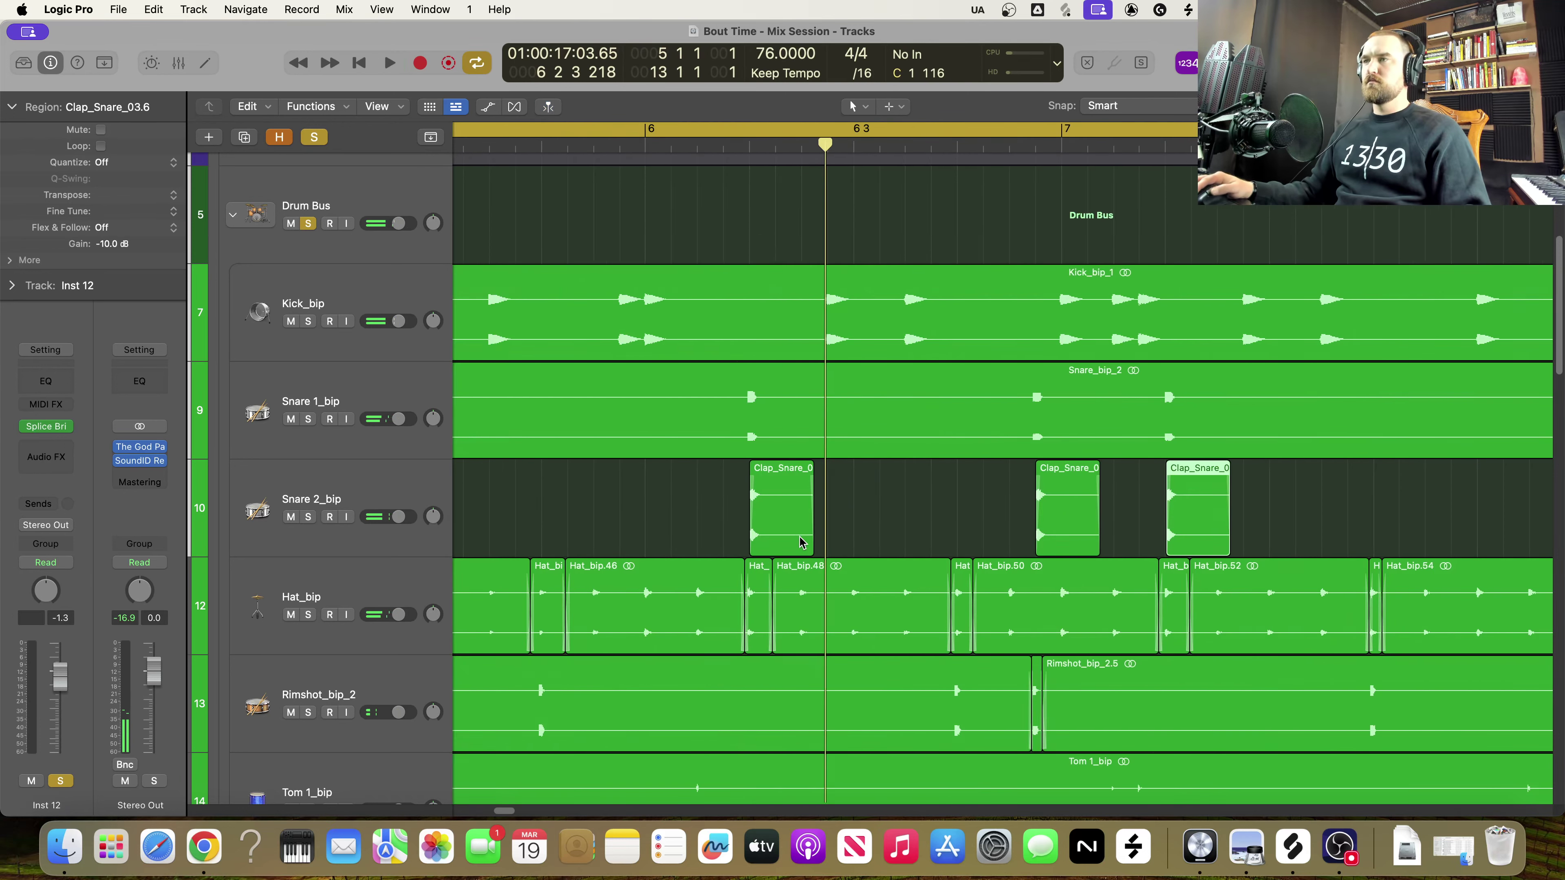
pyautogui.hscroll(-3, 786, 538)
pyautogui.press('super+Right')
pyautogui.hscroll(-10, 778, 537)
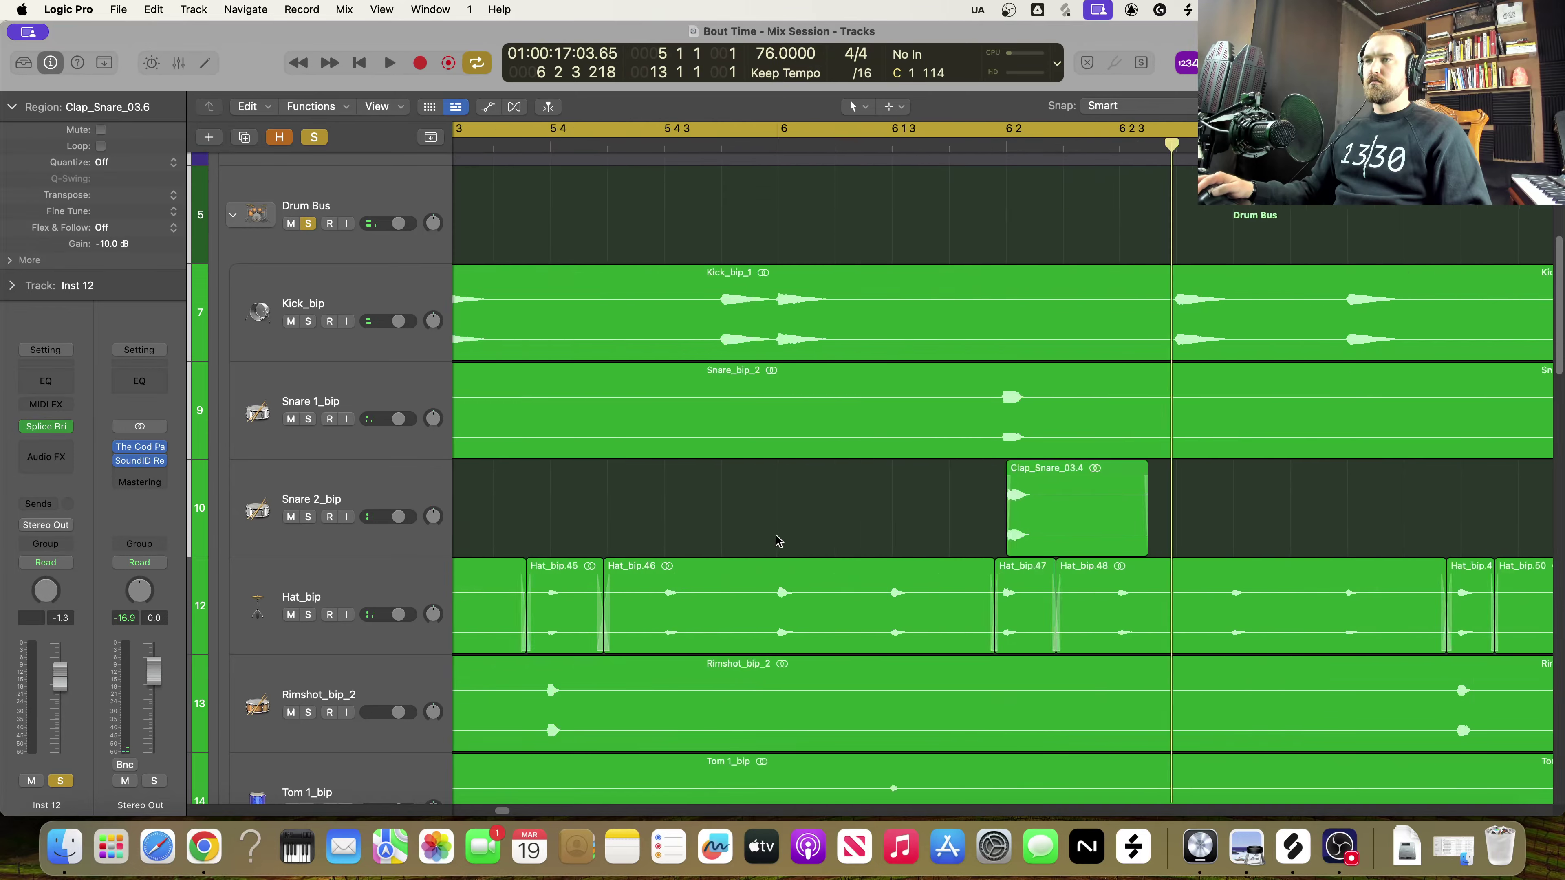
pyautogui.hscroll(-4, 770, 541)
pyautogui.scroll(5, 768, 540)
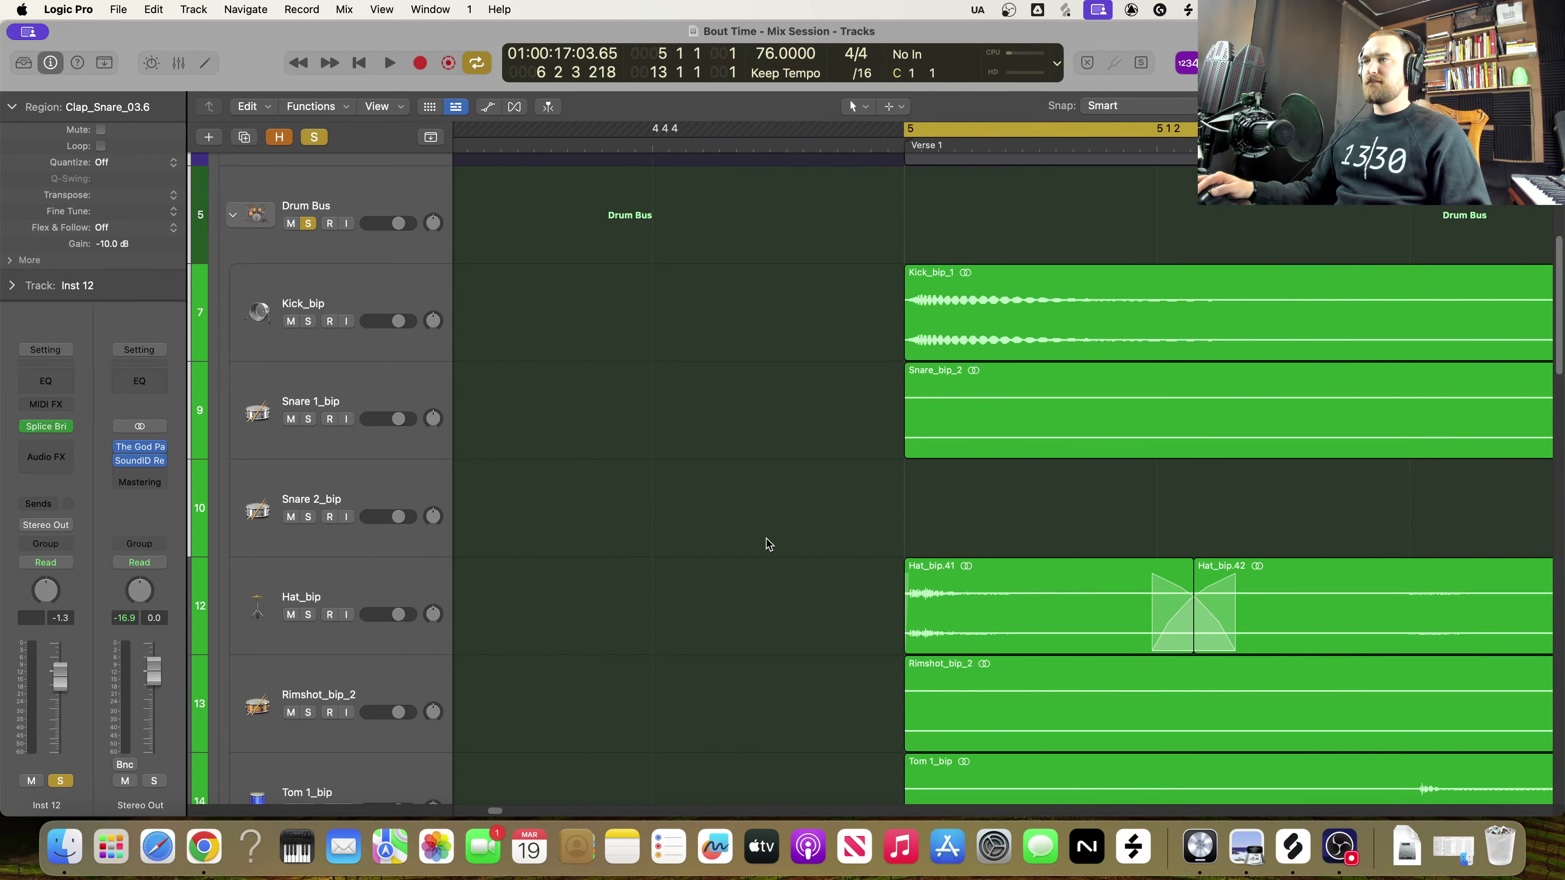
pyautogui.hscroll(15, 768, 543)
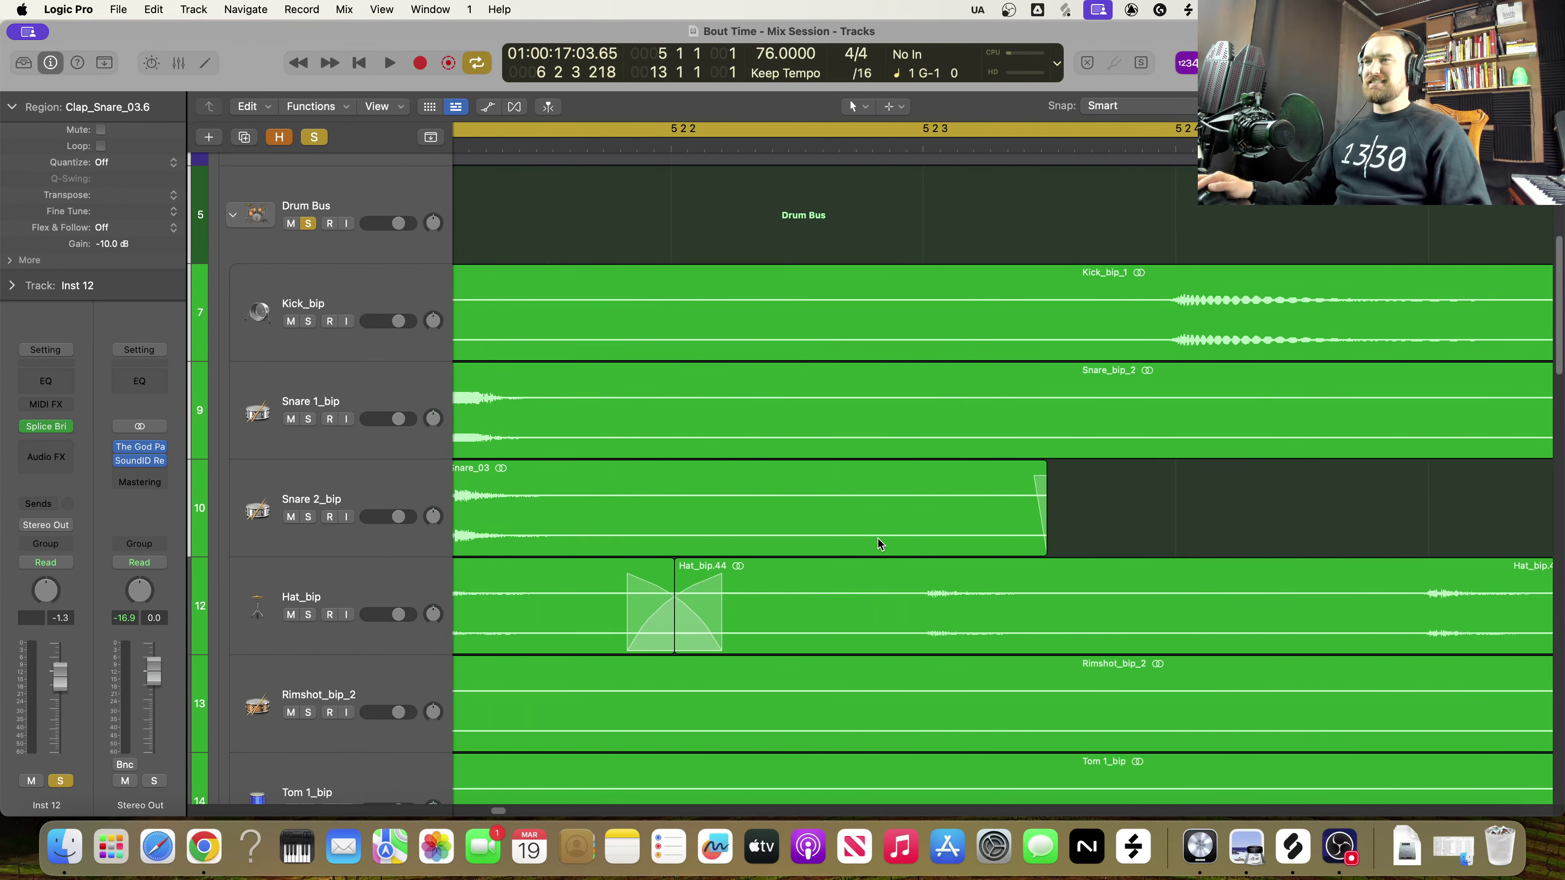
pyautogui.hscroll(20, 876, 537)
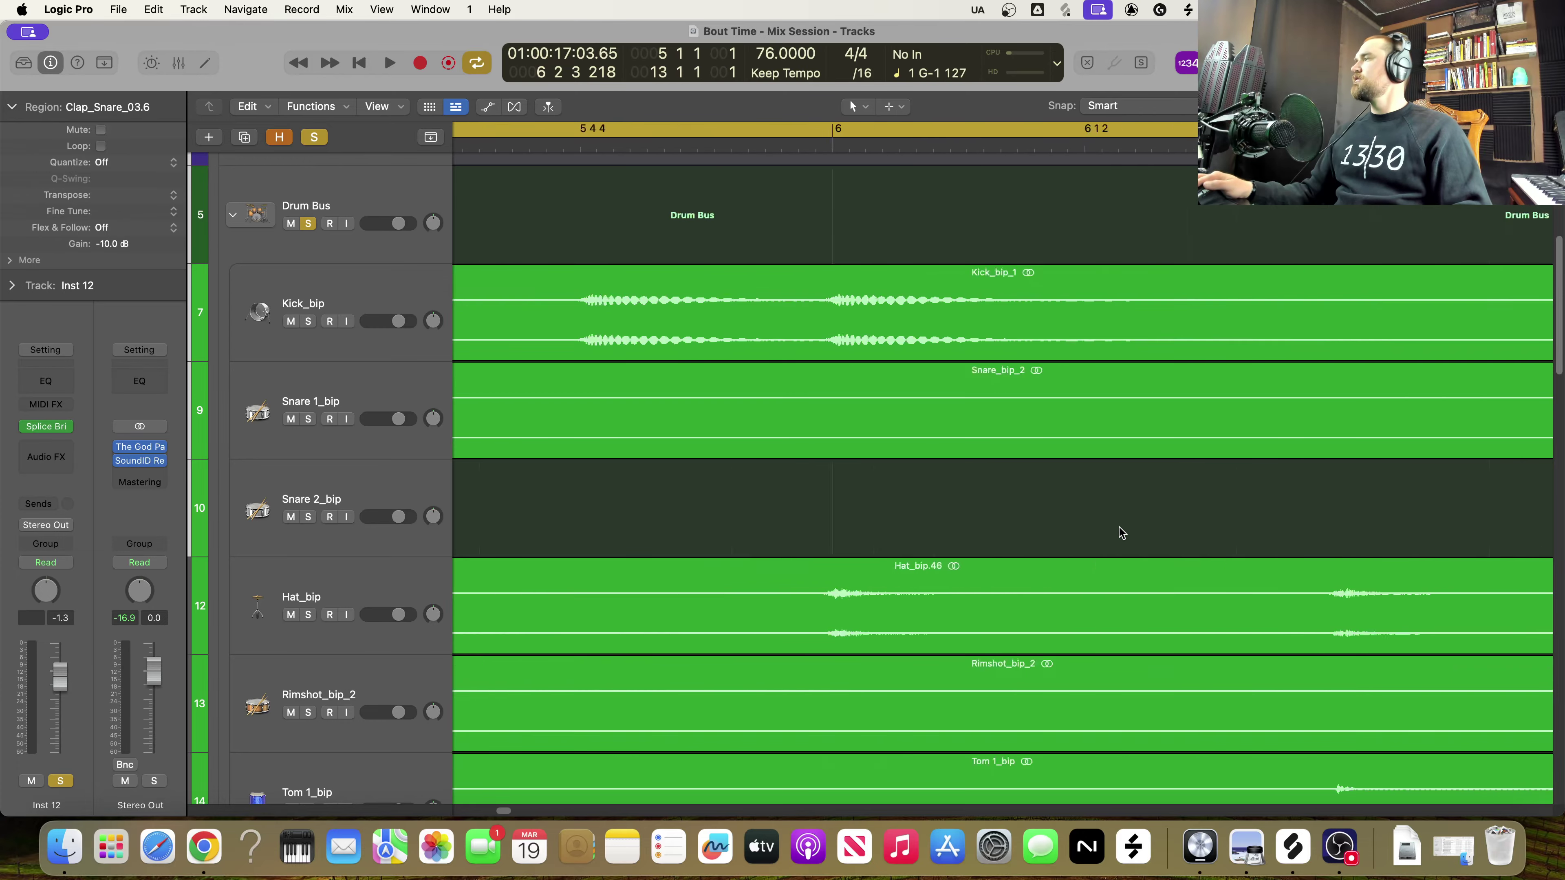
pyautogui.hscroll(15, 1119, 534)
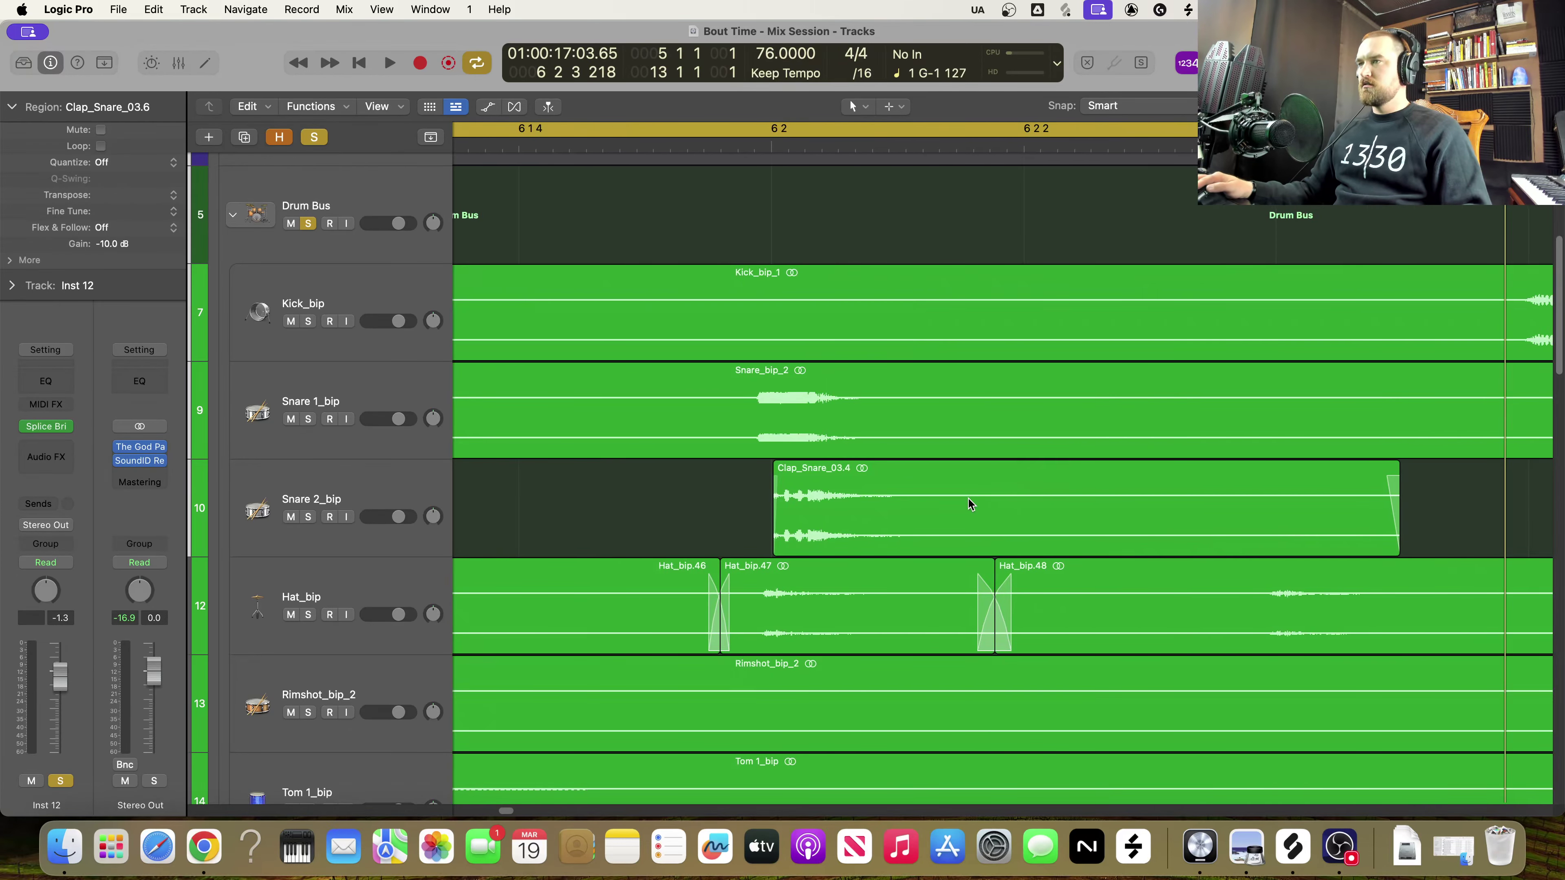
pyautogui.hscroll(-15, 970, 503)
pyautogui.hscroll(3, 972, 503)
pyautogui.hscroll(15, 972, 509)
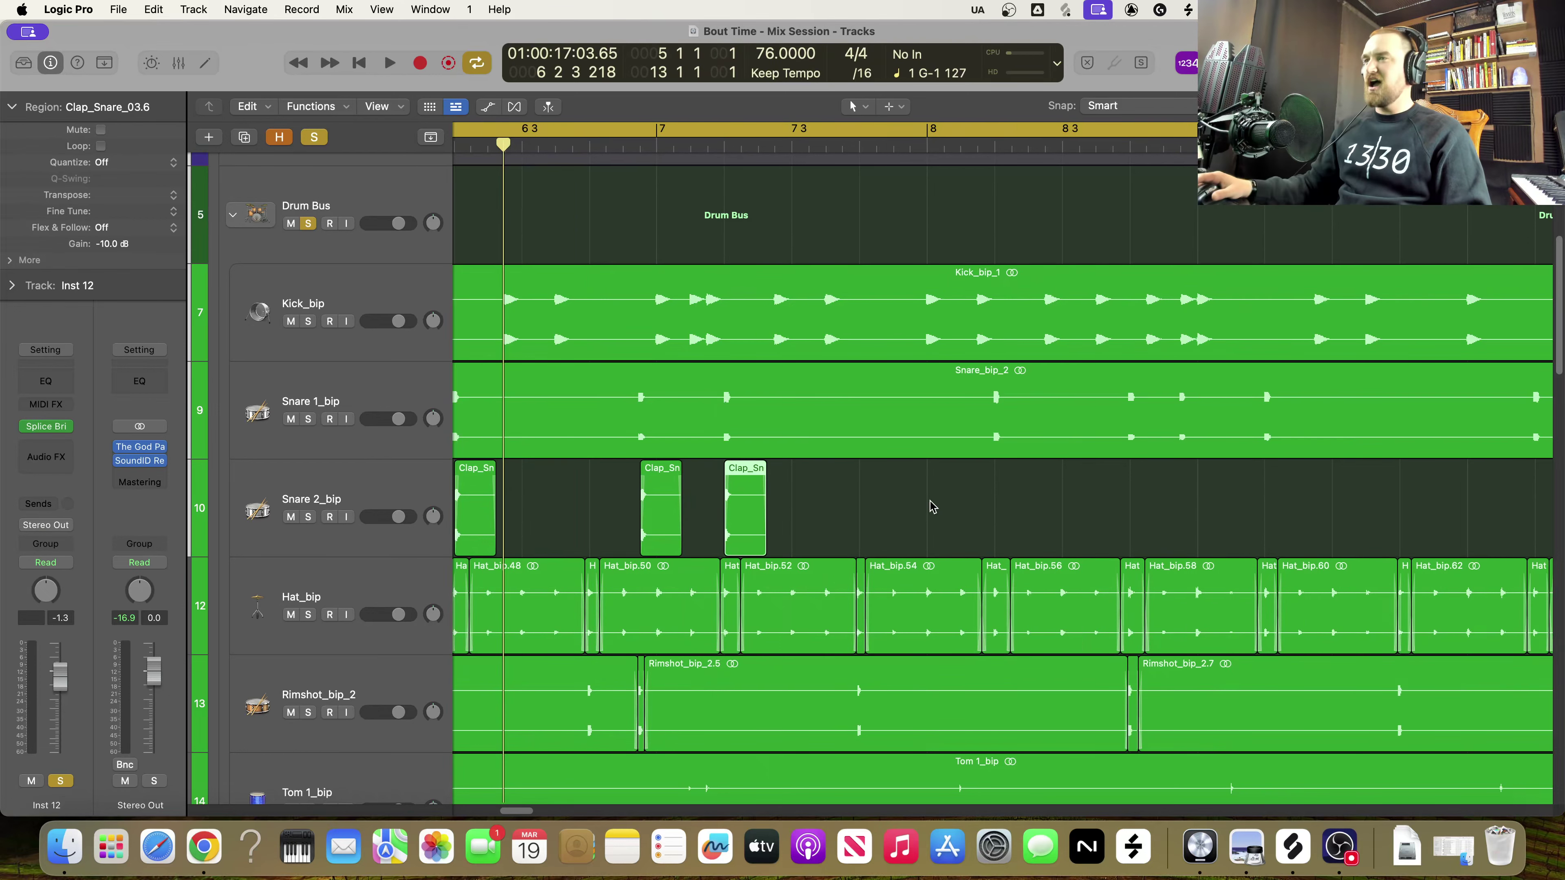
pyautogui.hscroll(-5, 933, 499)
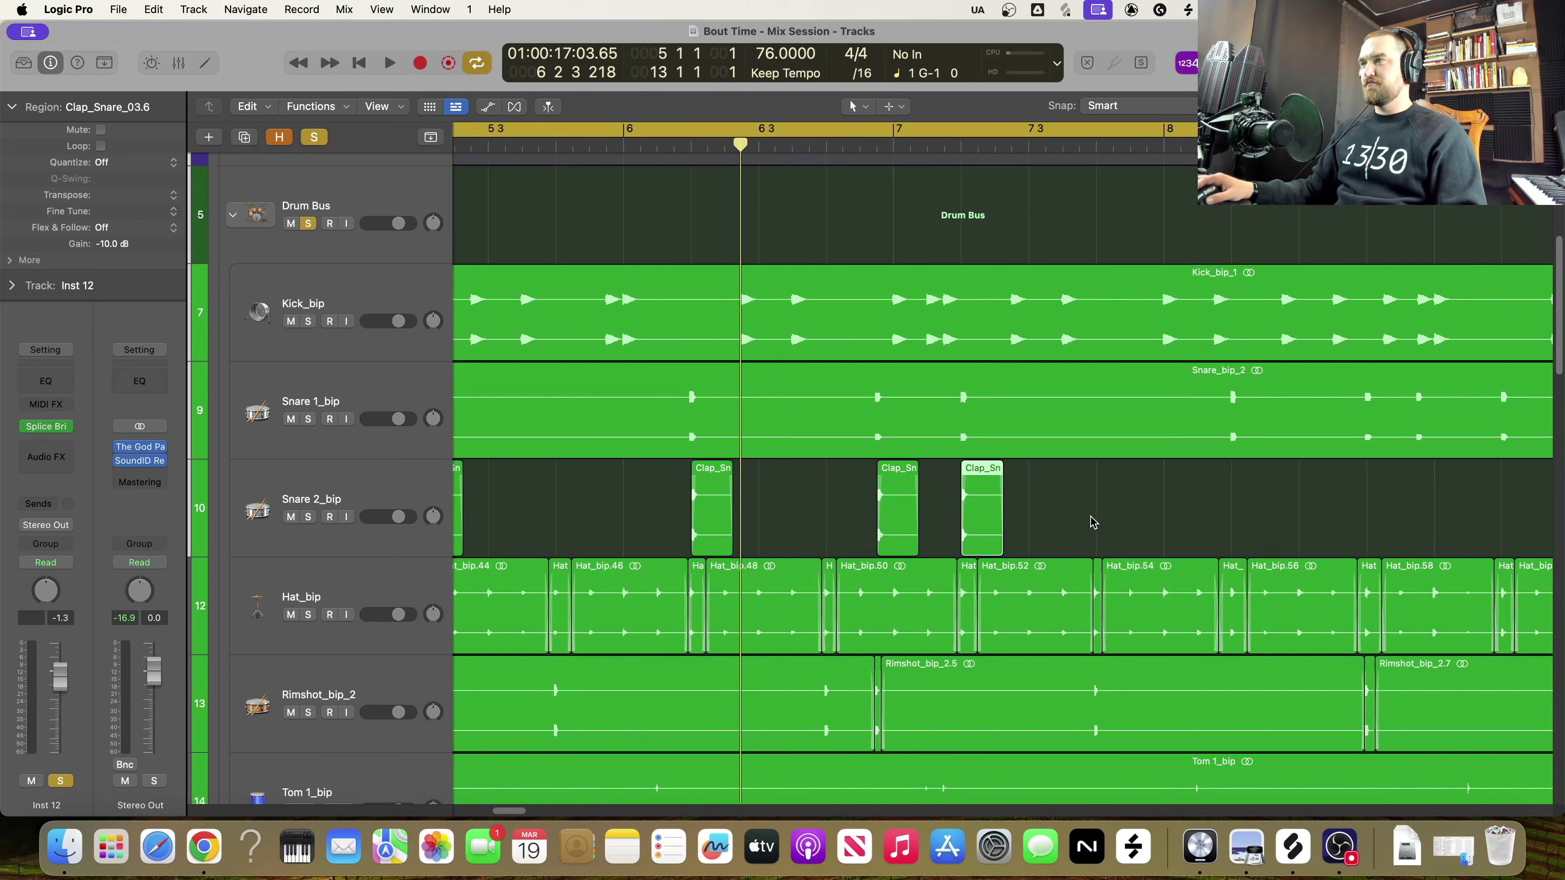
# Select the last three clap regions, move them 14 ticks earlier onto the snare transients, and start playback from bar 5
pyautogui.moveTo(1092, 522); pyautogui.dragTo(490, 542)
pyautogui.scroll(10, 695, 541)
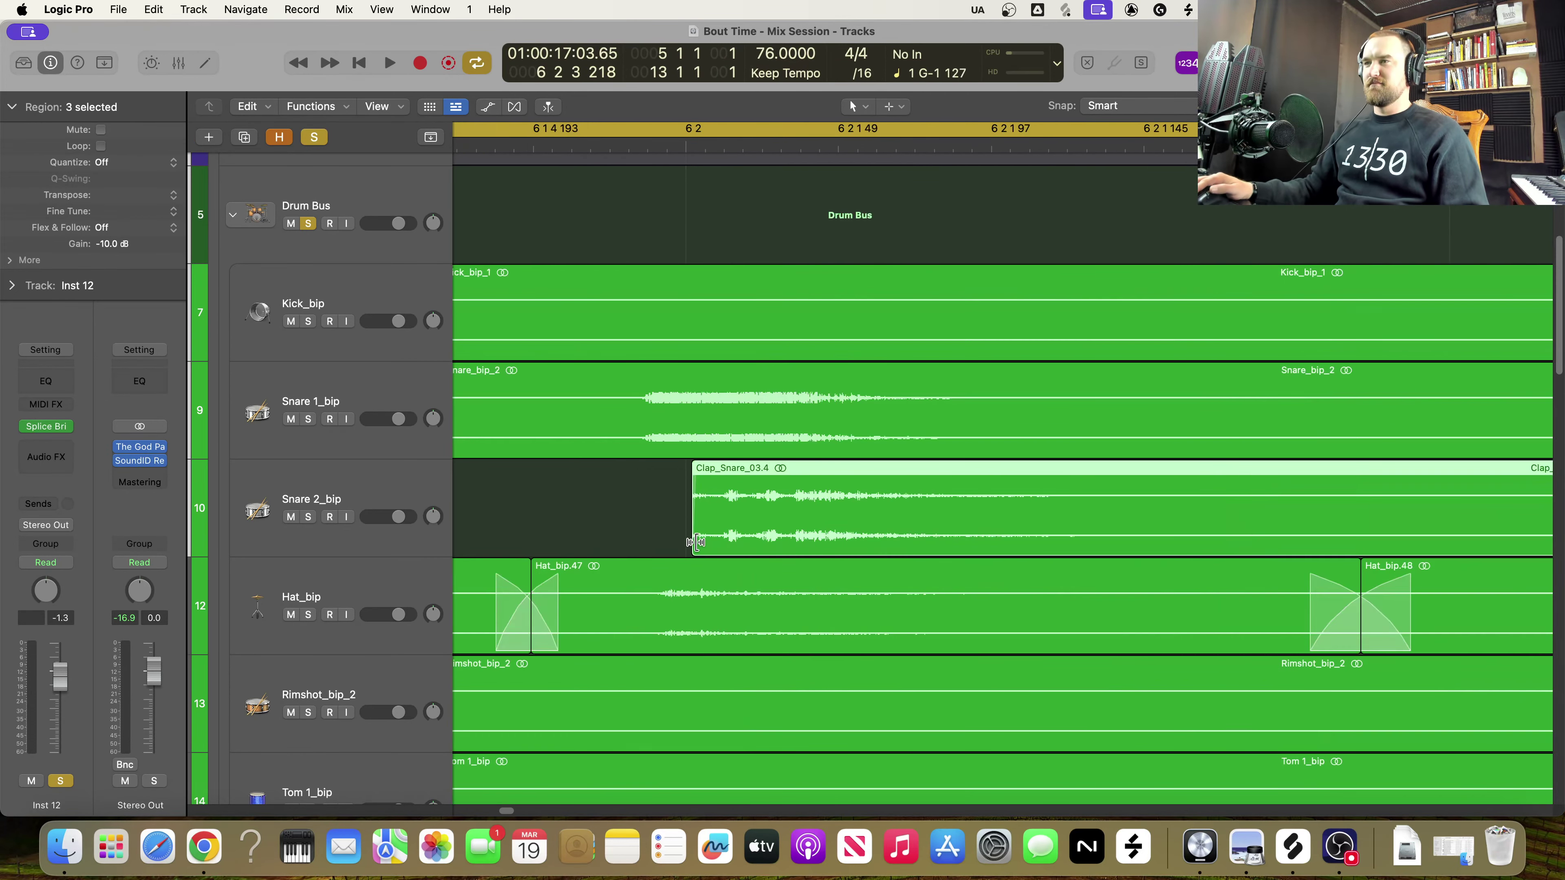
pyautogui.moveTo(746, 534); pyautogui.dragTo(699, 541)
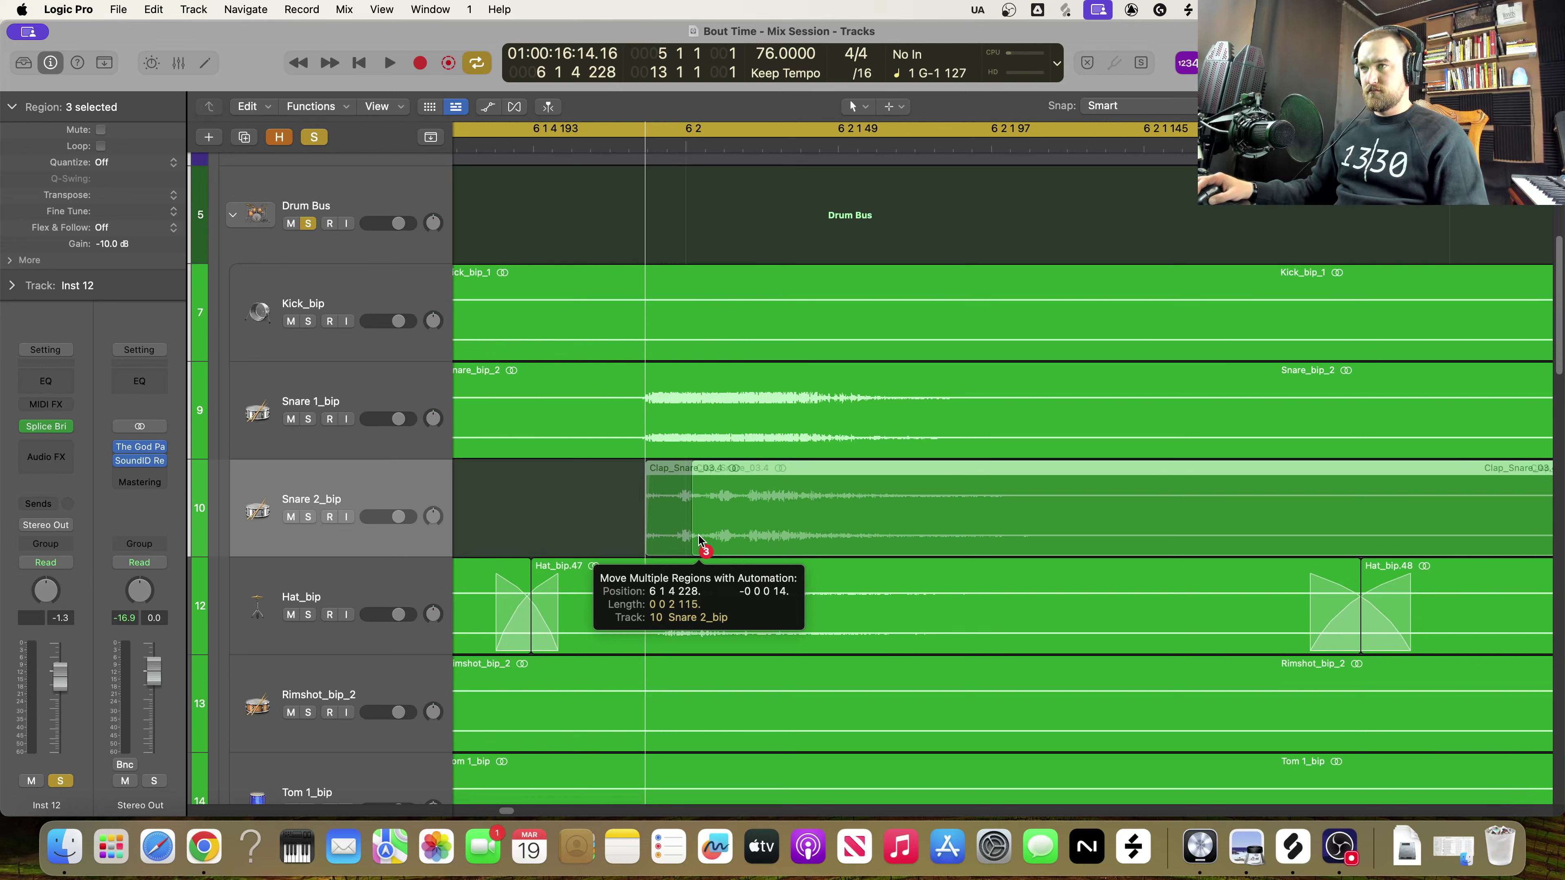
pyautogui.moveTo(699, 541); pyautogui.dragTo(700, 541)
pyautogui.press('z')
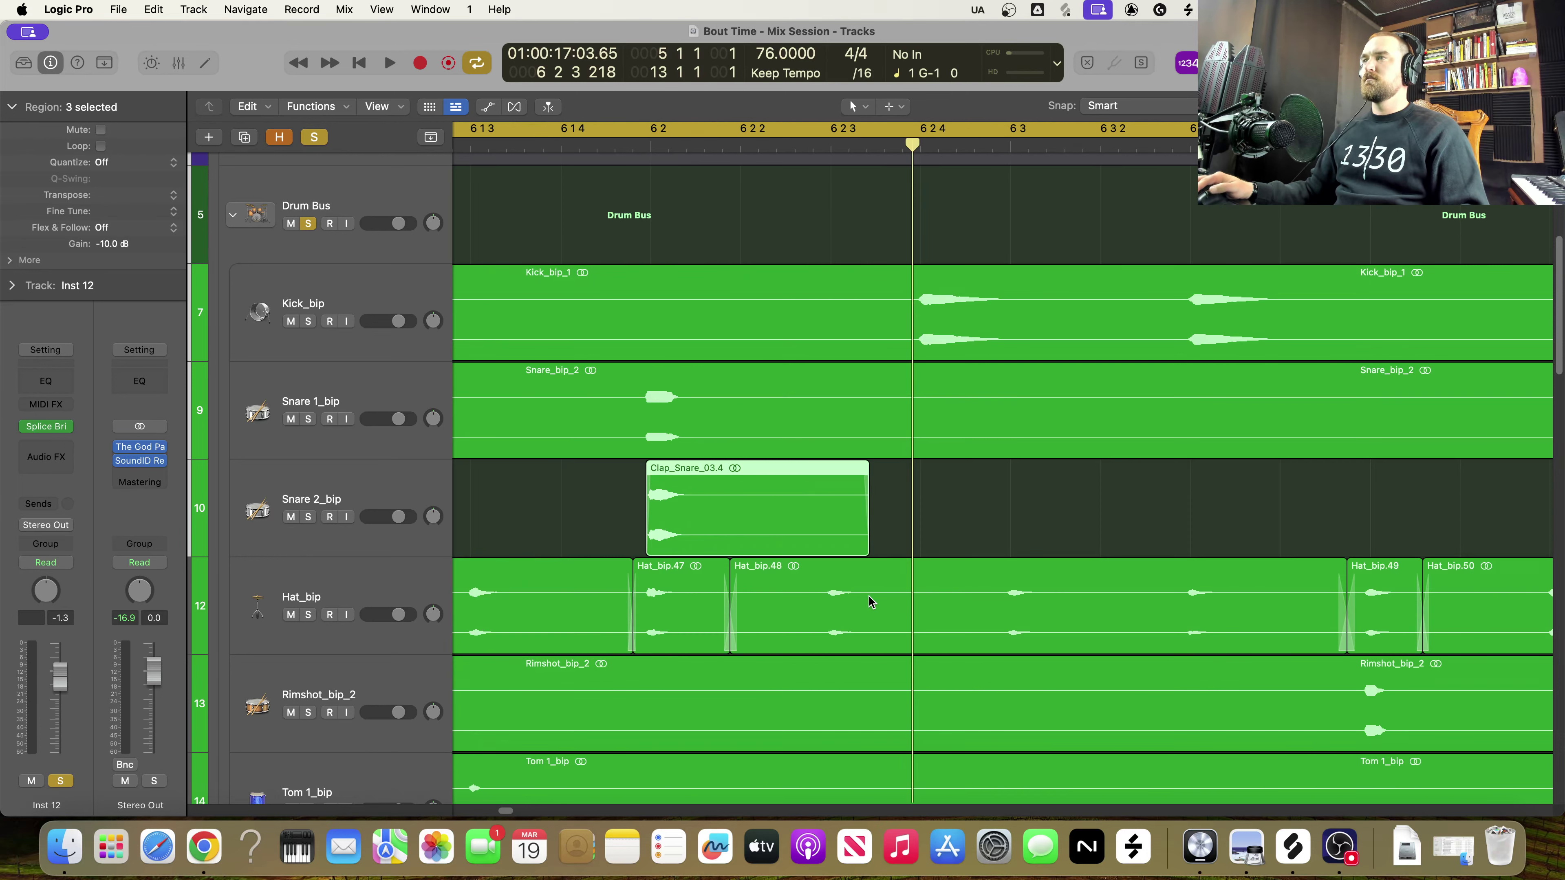
pyautogui.hscroll(-3, 870, 602)
pyautogui.press('space')
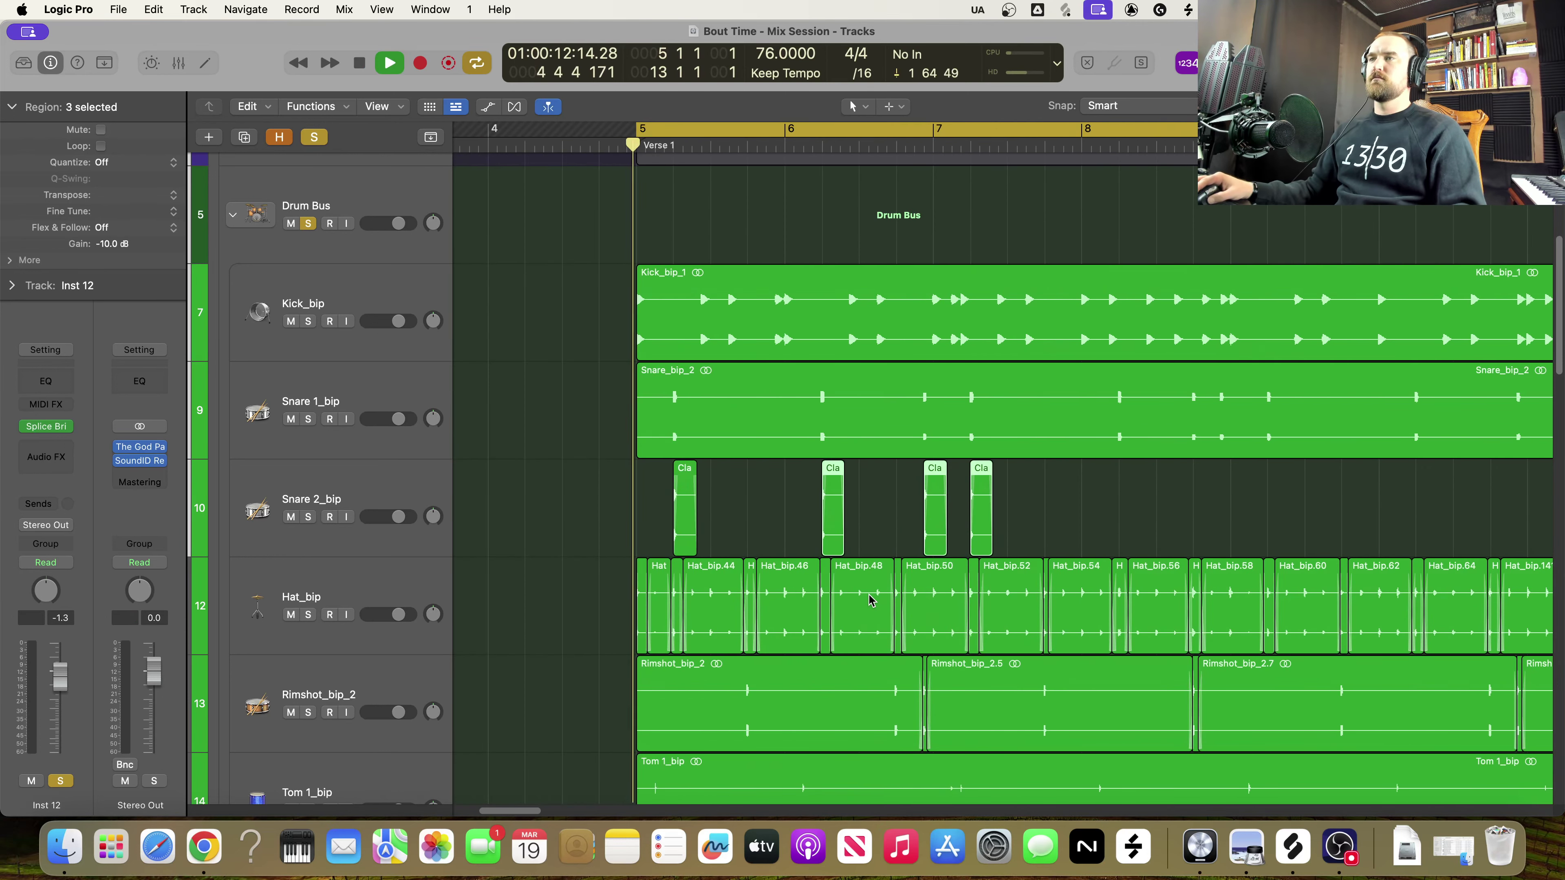
# Audition the claps with the drums, delete the clap region just before bar 7 on Snare 2_bip, and replay the passage
pyautogui.hscroll(3, 972, 597)
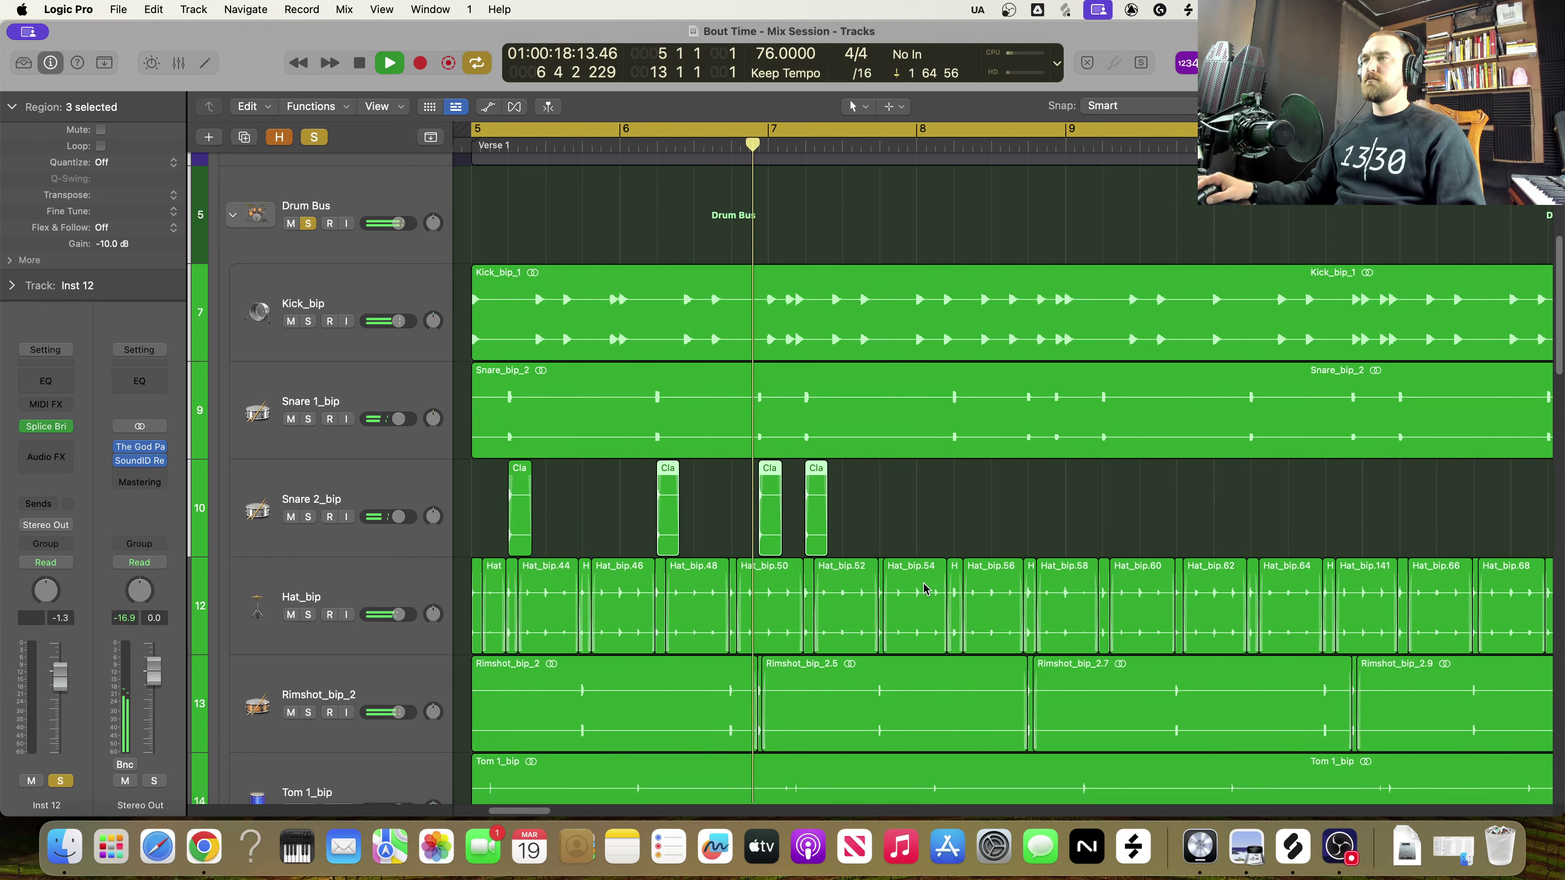
pyautogui.press('space')
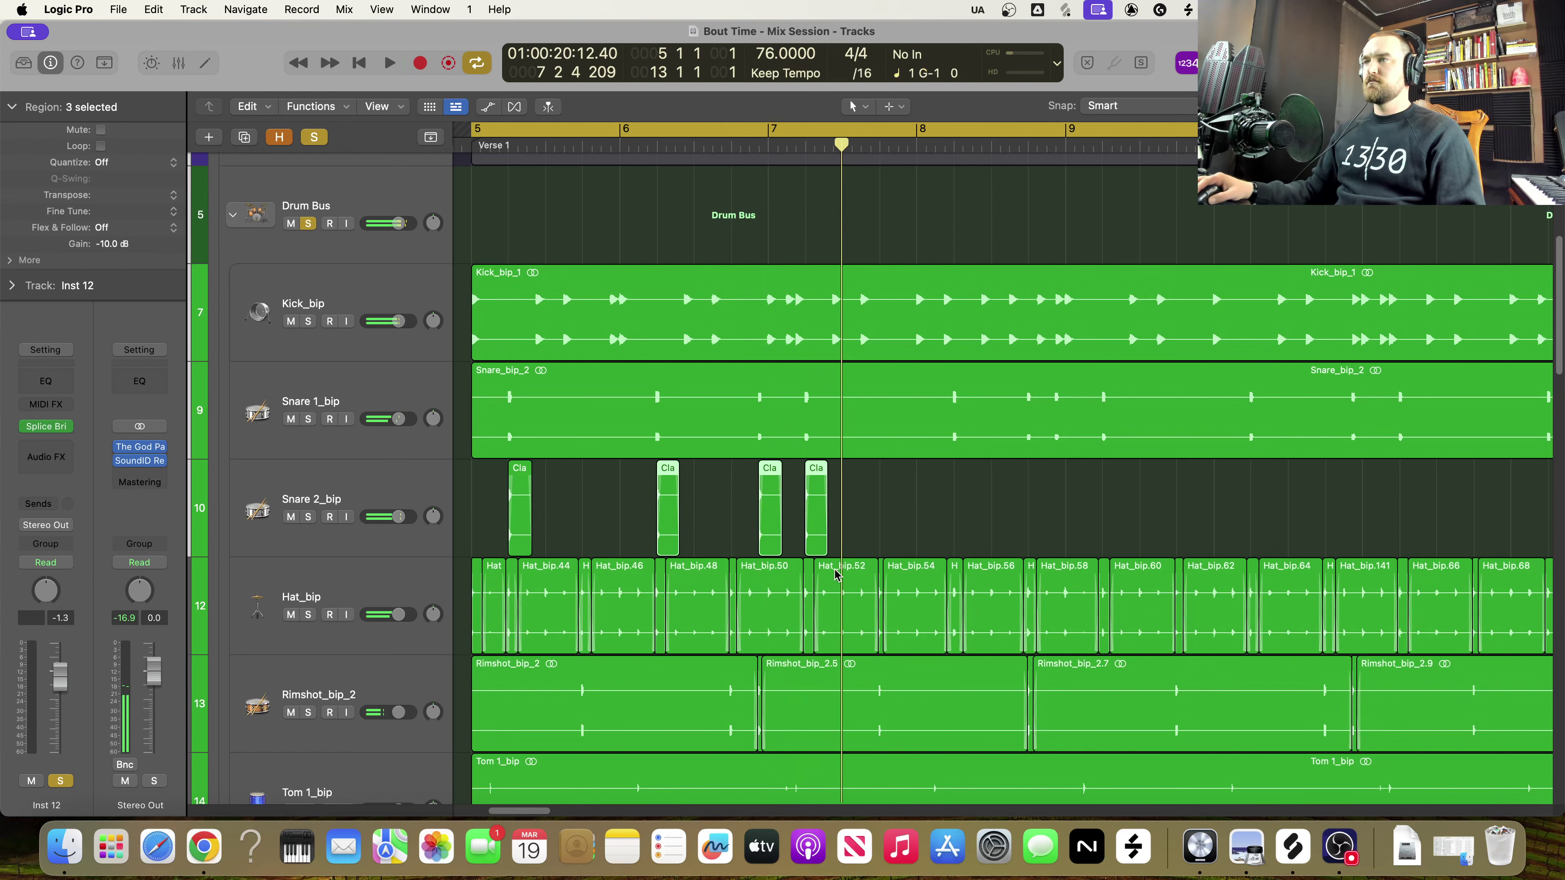
pyautogui.moveTo(734, 490); pyautogui.dragTo(788, 521)
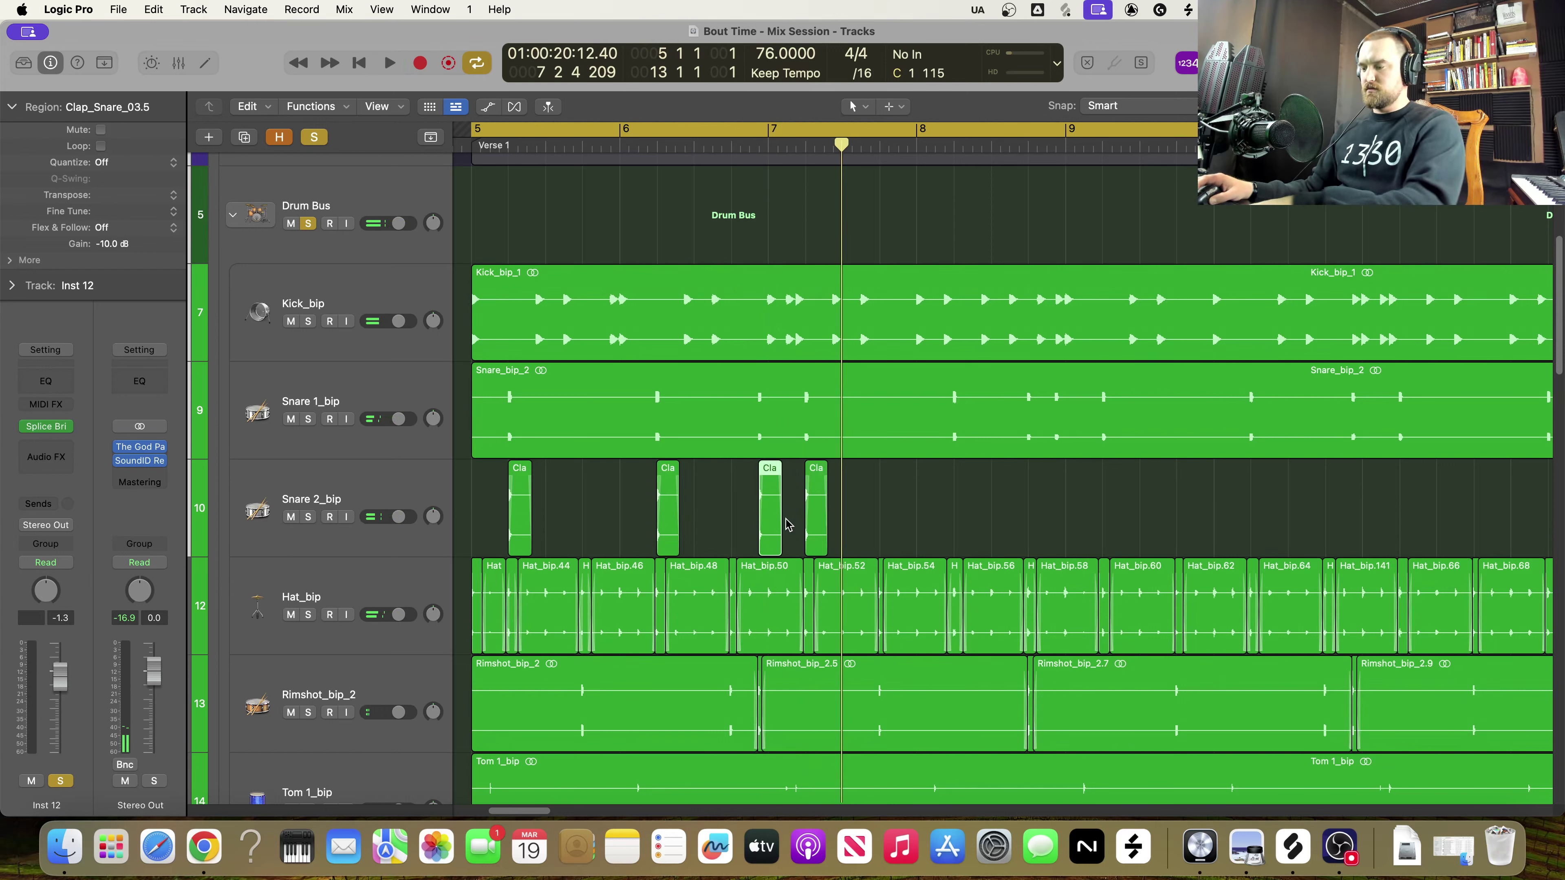
pyautogui.press('BackSpace')
pyautogui.press('space')
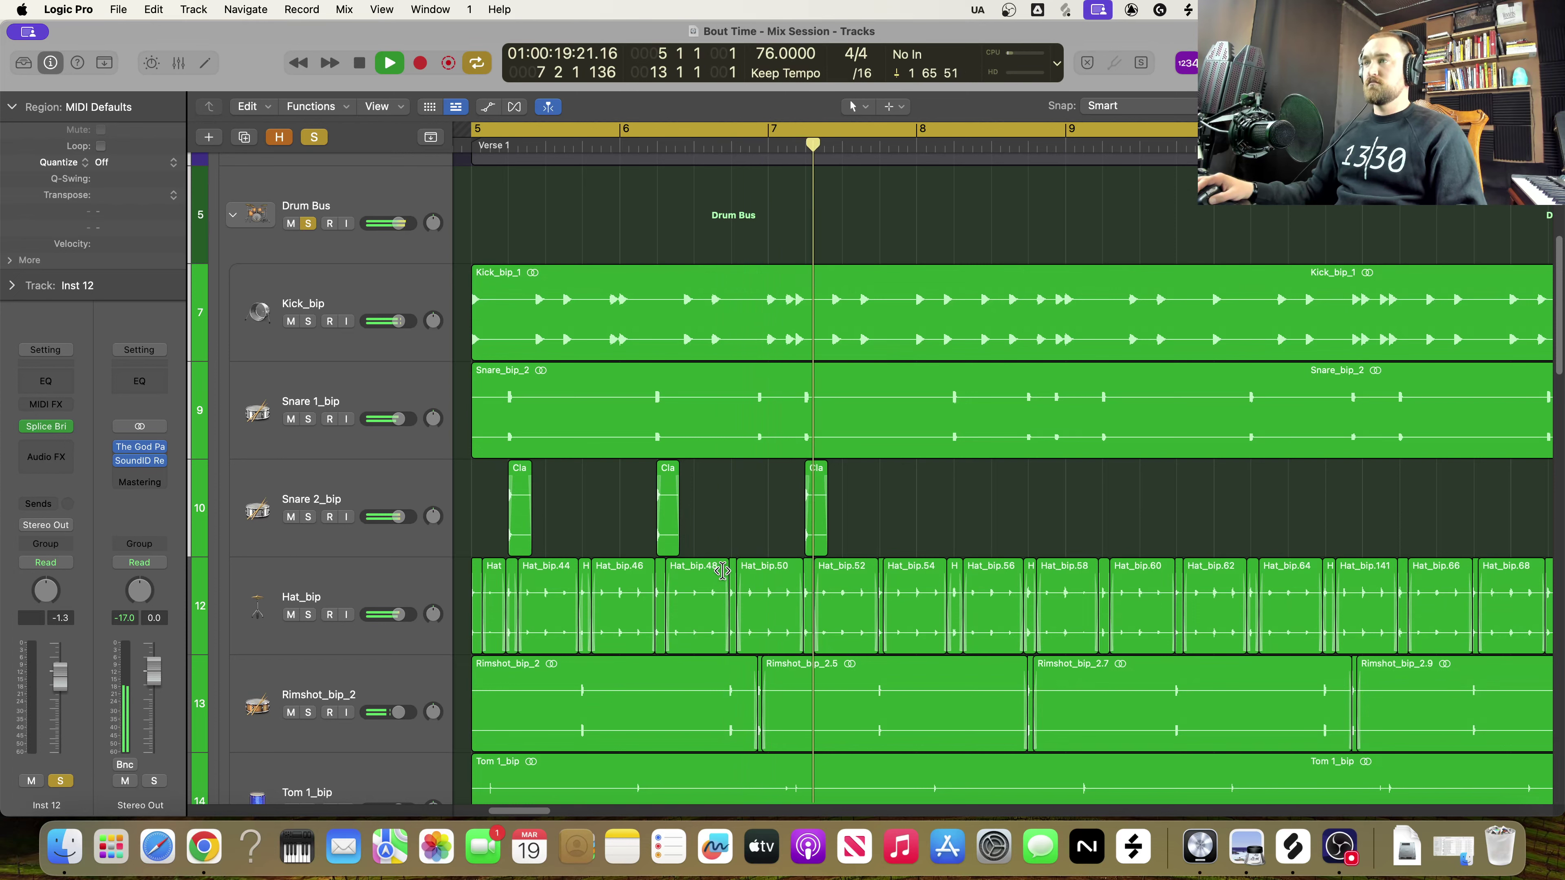
pyautogui.press('space')
# Examine how the three remaining claps on Snare 2_bip line up with the Snare 1_bip hits in bars 5 to 7
pyautogui.scroll(5, 740, 568)
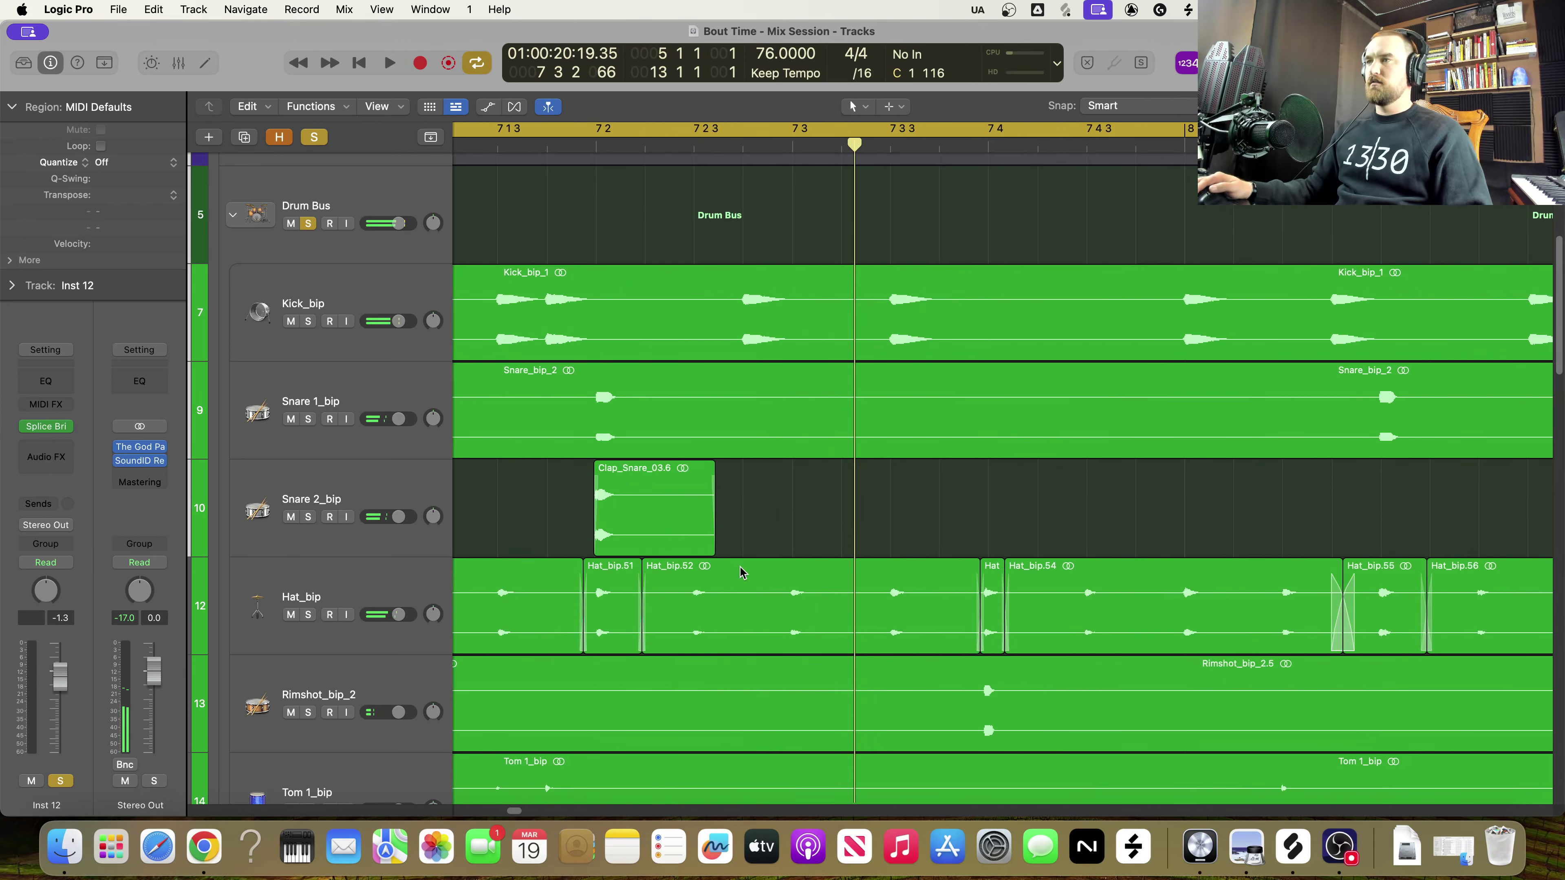
pyautogui.hscroll(-20, 740, 571)
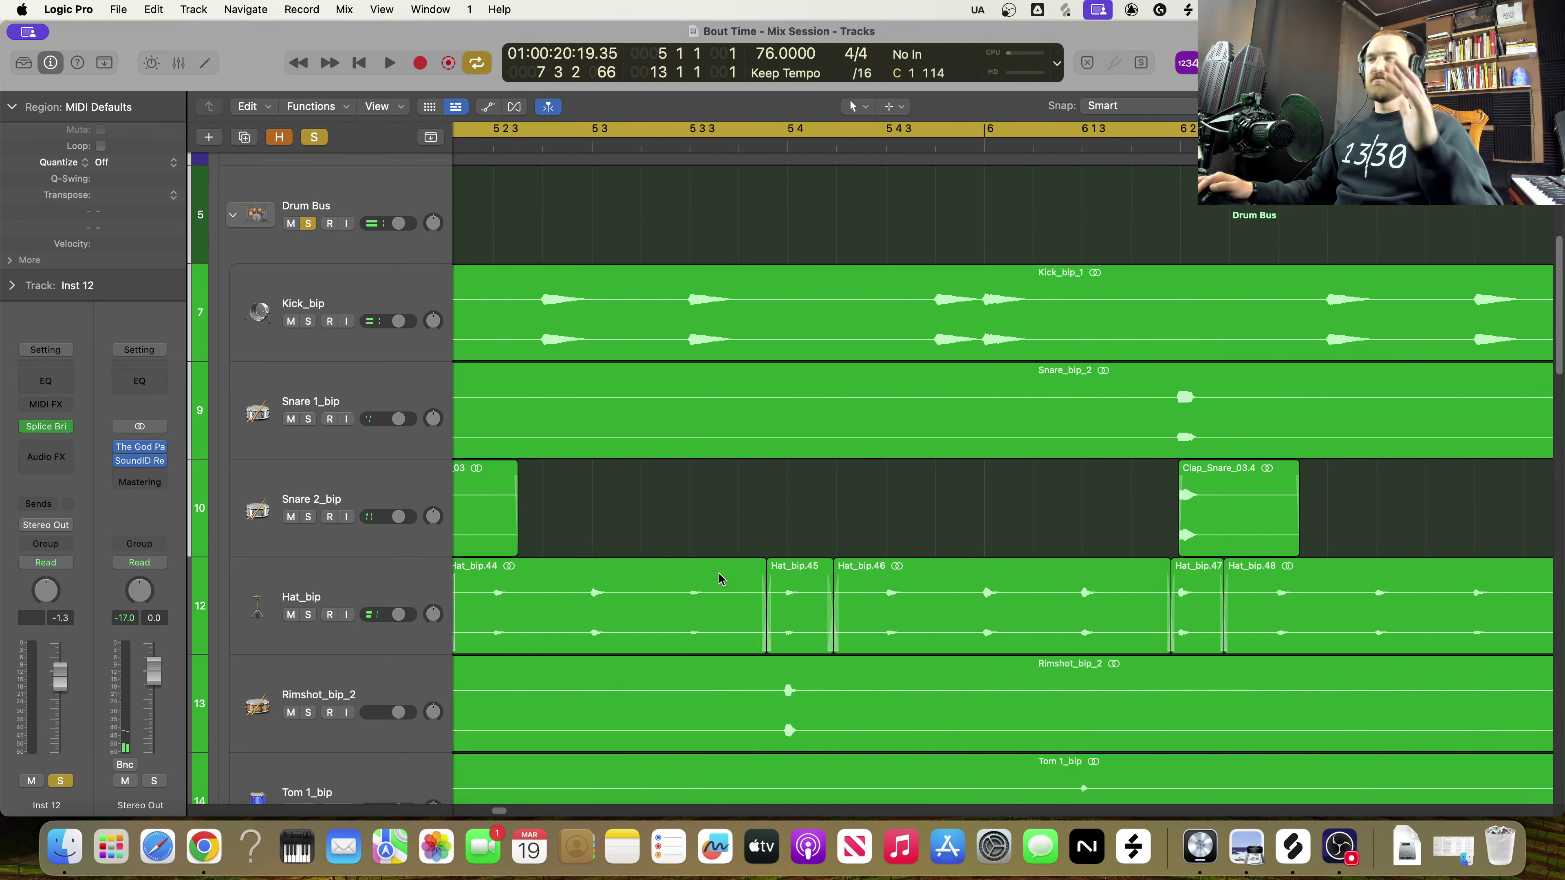
pyautogui.hscroll(-15, 717, 577)
pyautogui.hscroll(15, 715, 575)
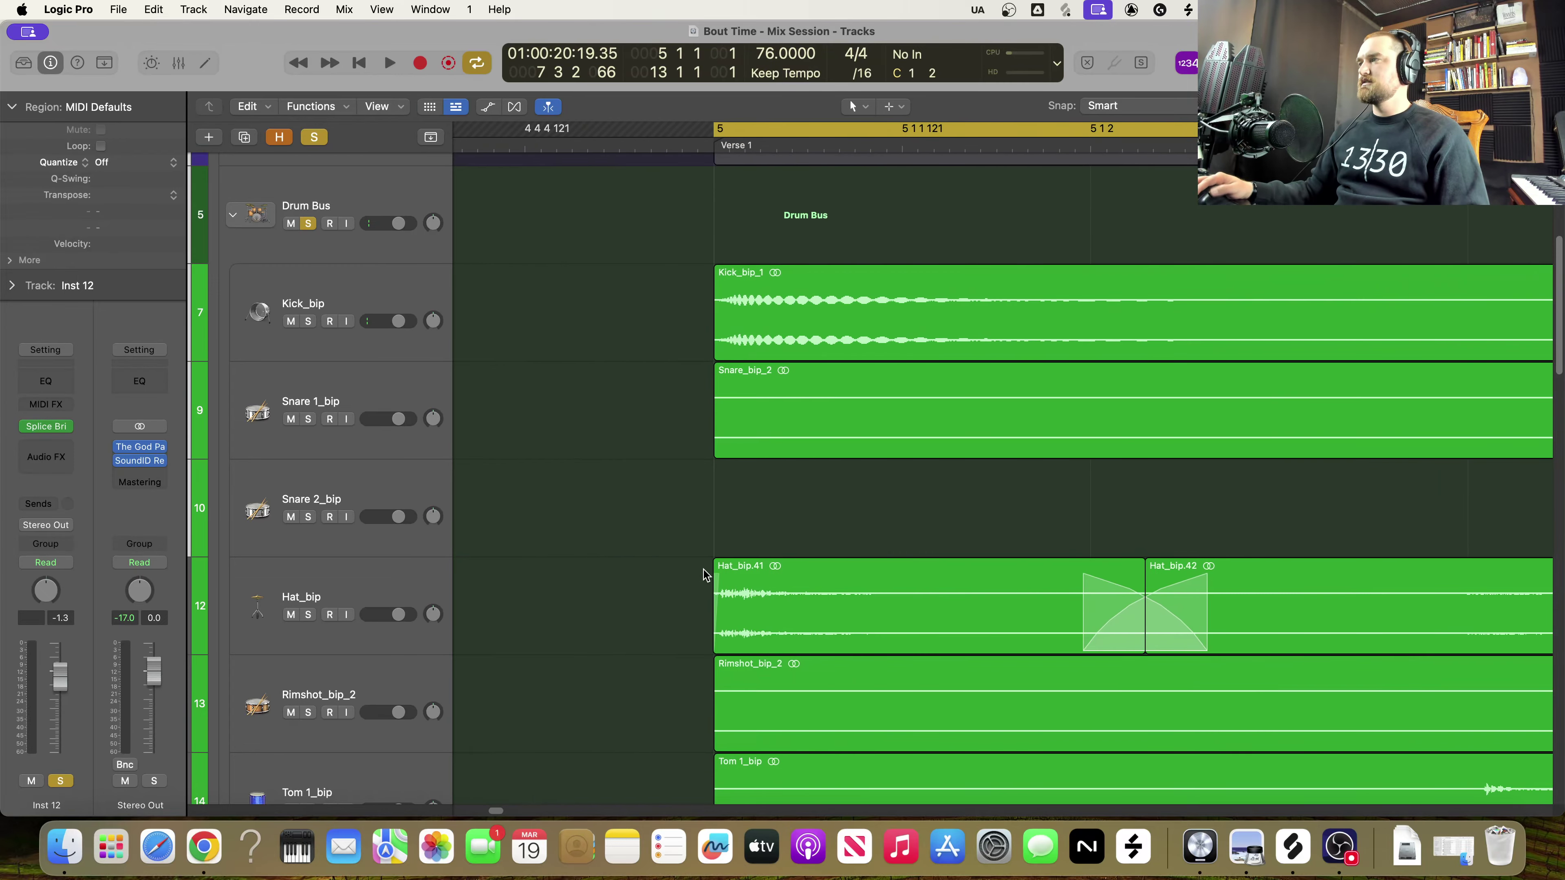
pyautogui.hscroll(10, 807, 591)
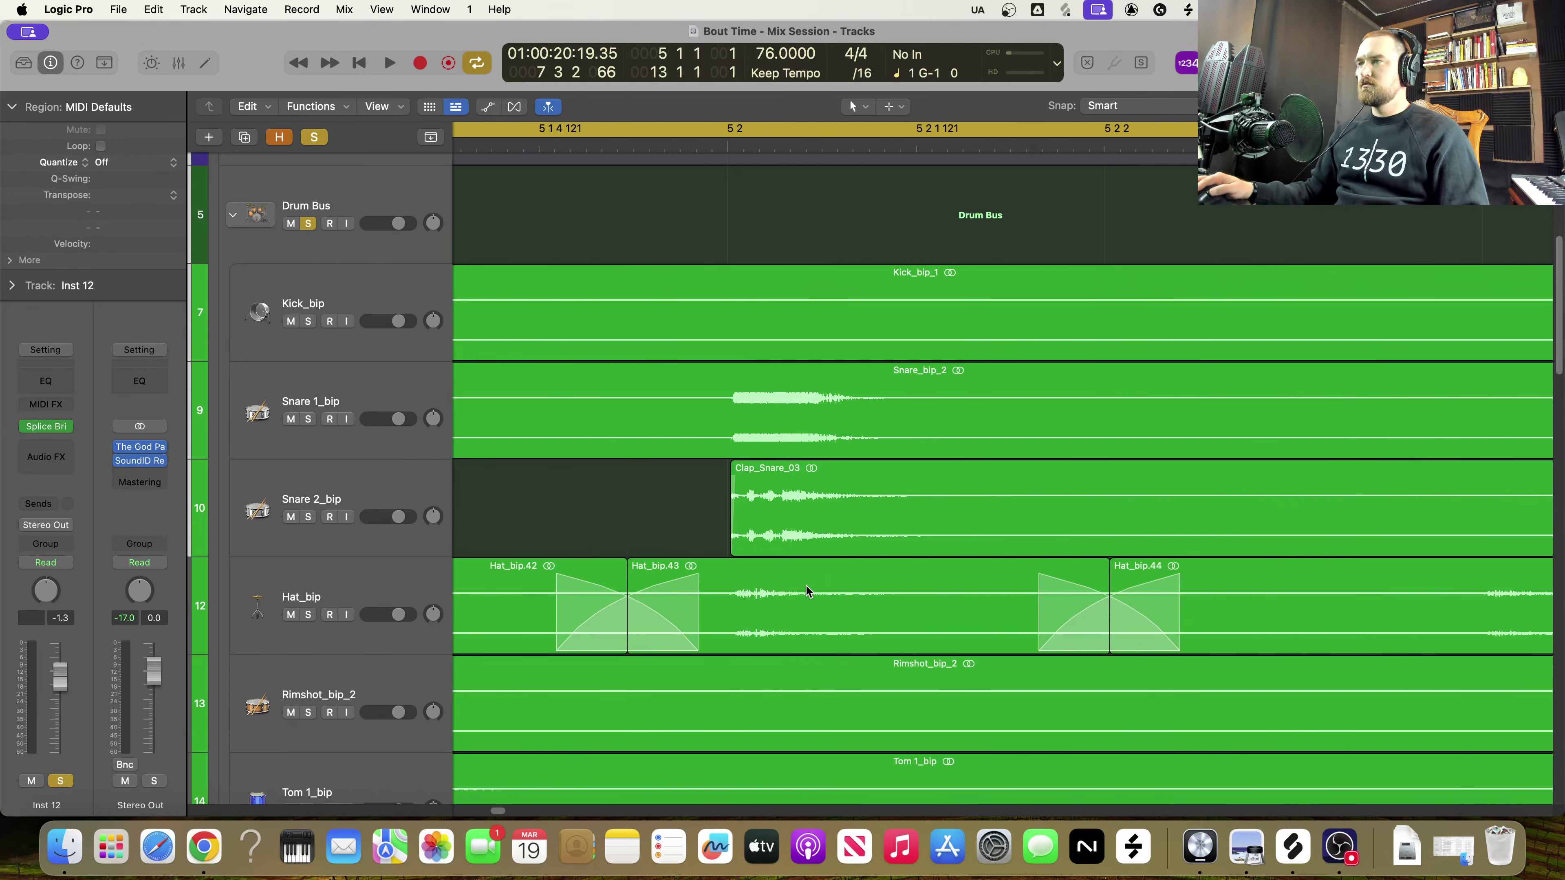
pyautogui.hscroll(3, 763, 573)
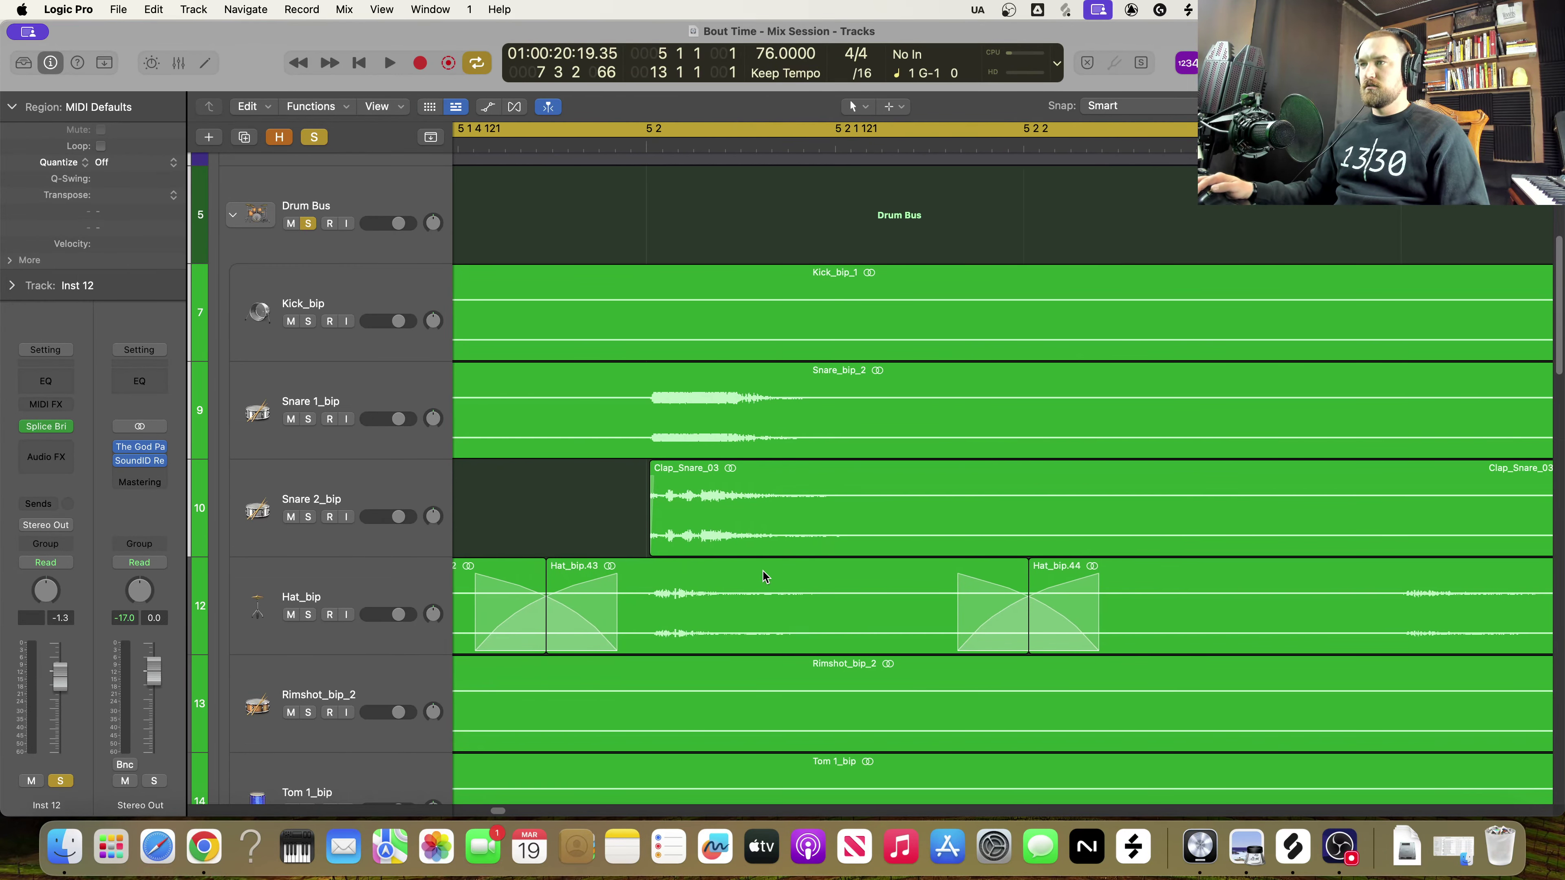
pyautogui.scroll(-10, 763, 575)
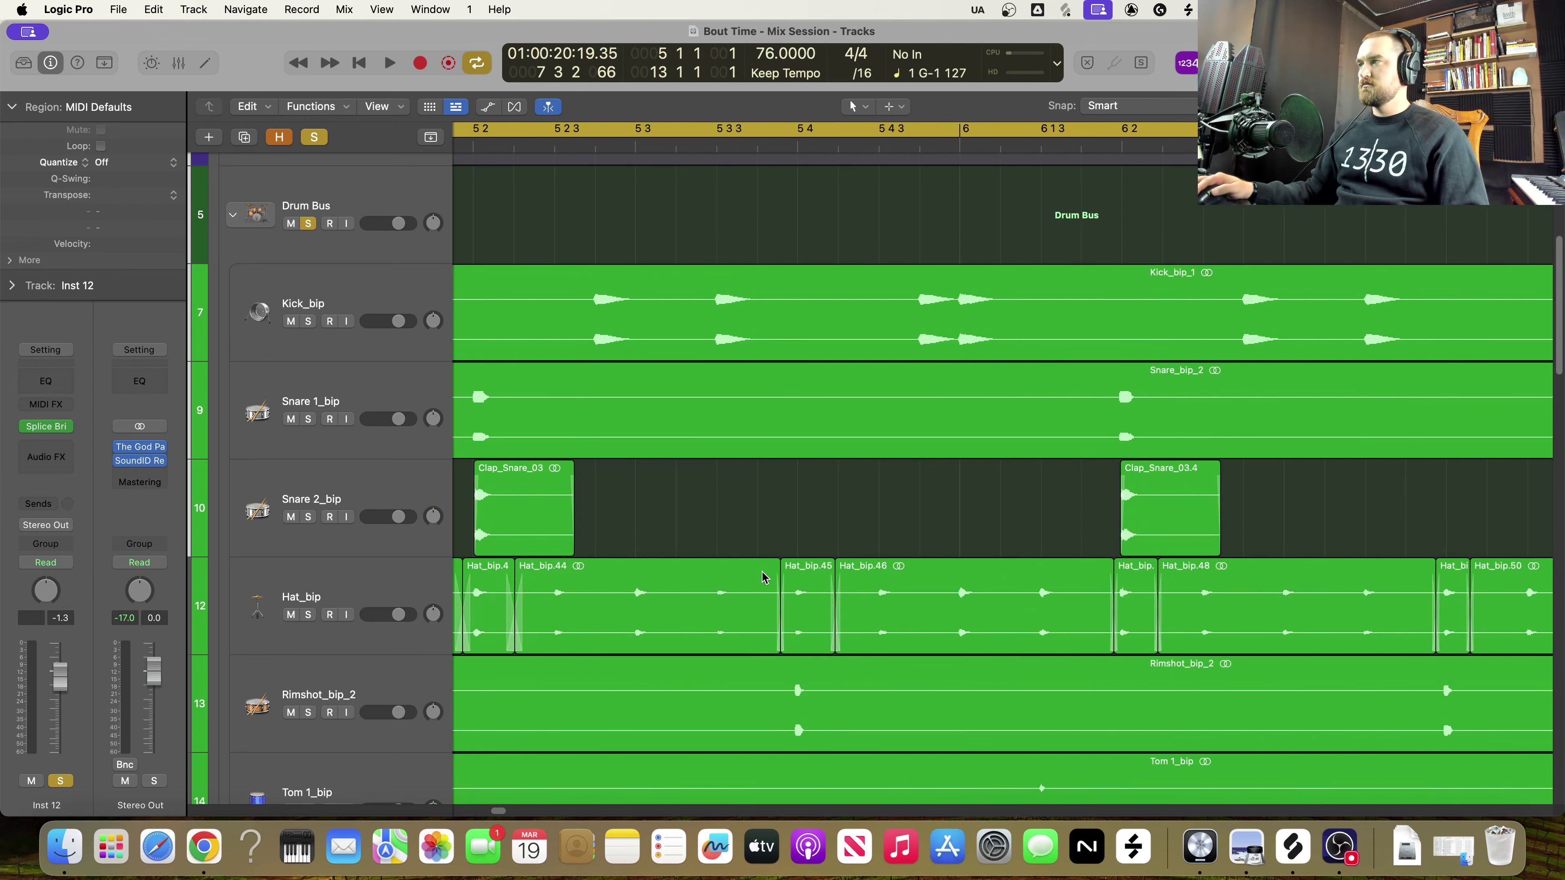
pyautogui.scroll(10, 765, 583)
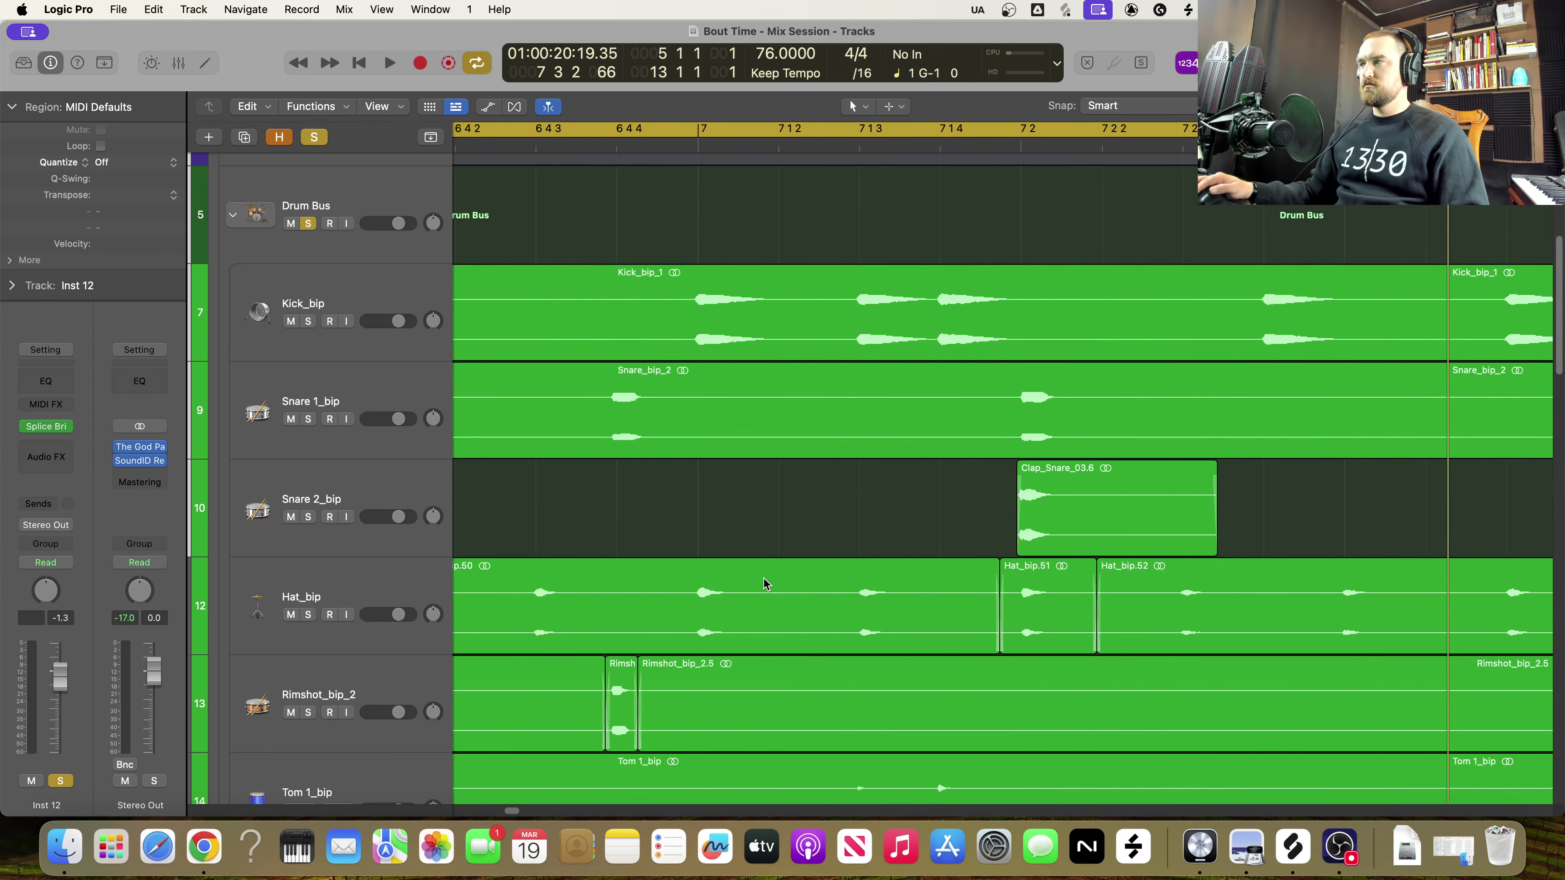
pyautogui.scroll(5, 764, 578)
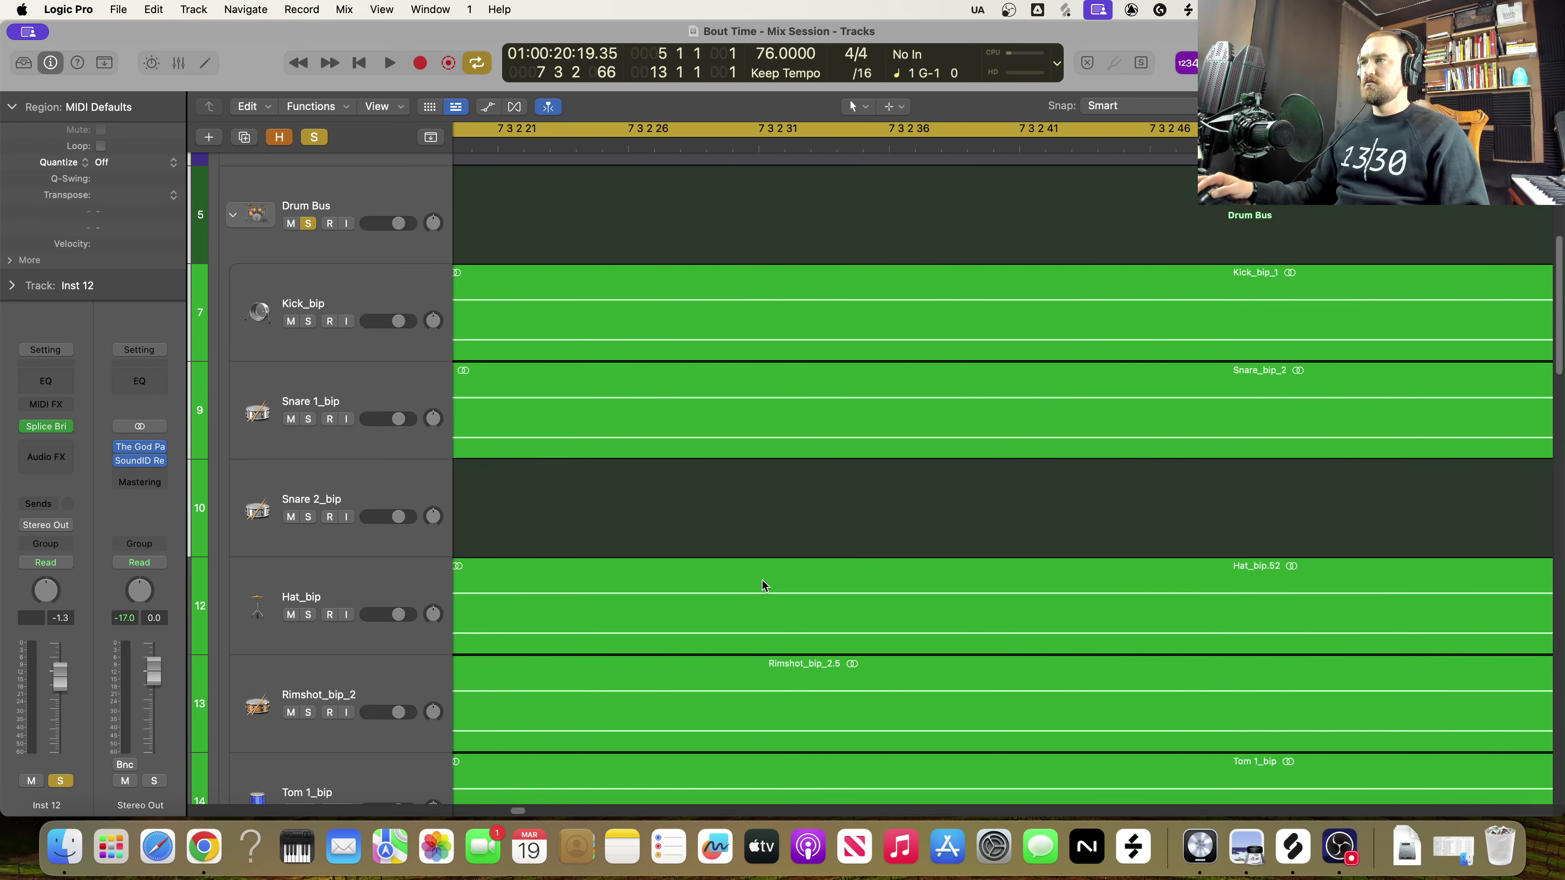
# Nudge the claps at beat 2 of bars 7 and 6 on Snare 2_bip onto the Snare 1_bip transients
pyautogui.scroll(-8, 753, 581)
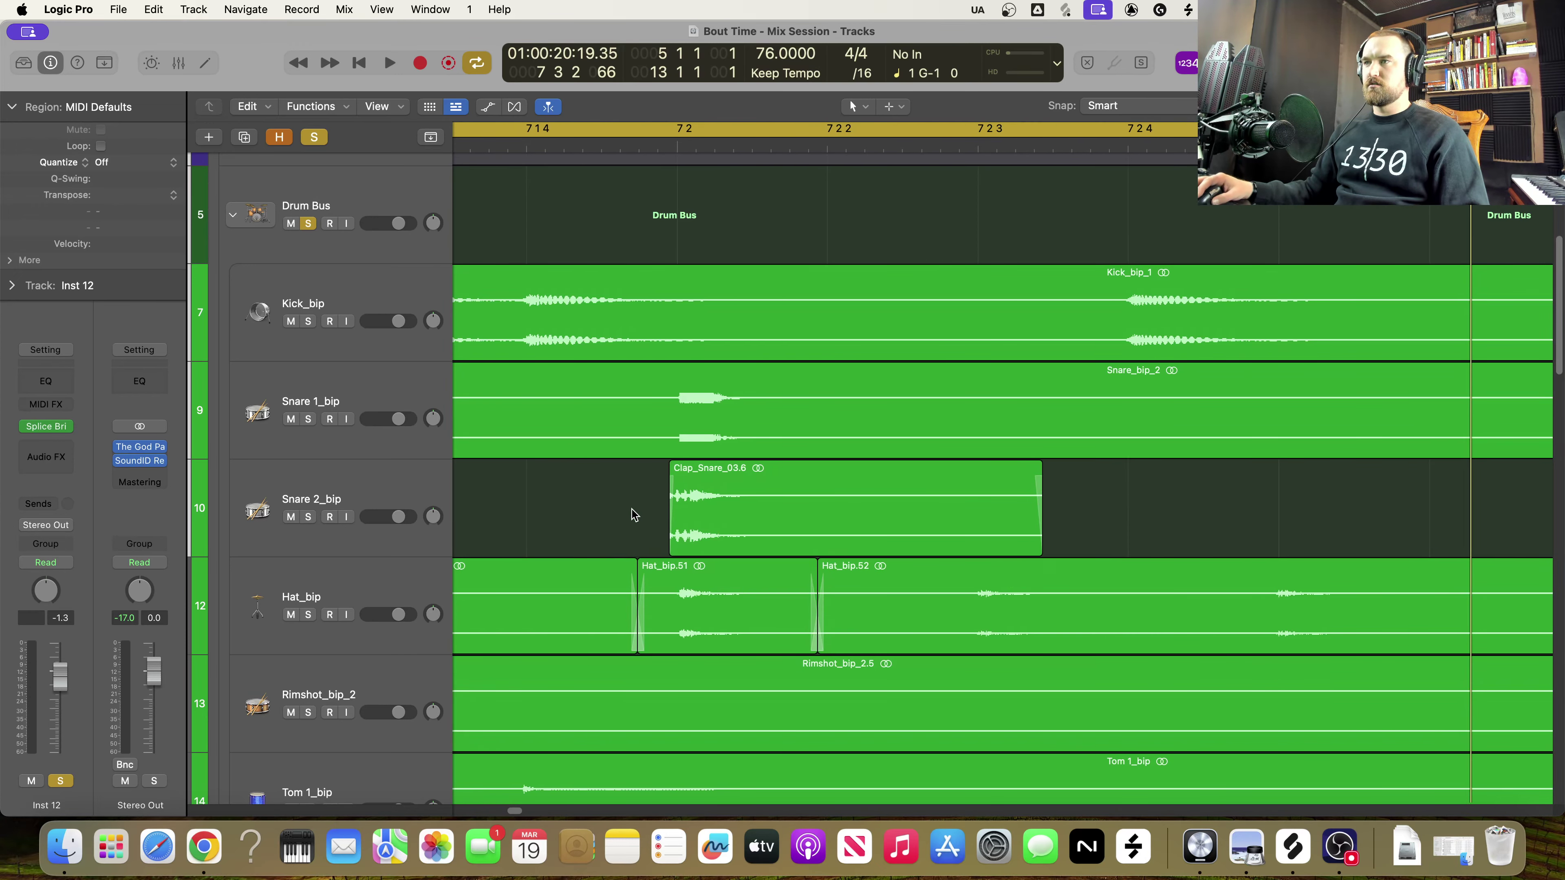
pyautogui.moveTo(691, 513); pyautogui.dragTo(706, 519)
pyautogui.hscroll(-10, 852, 603)
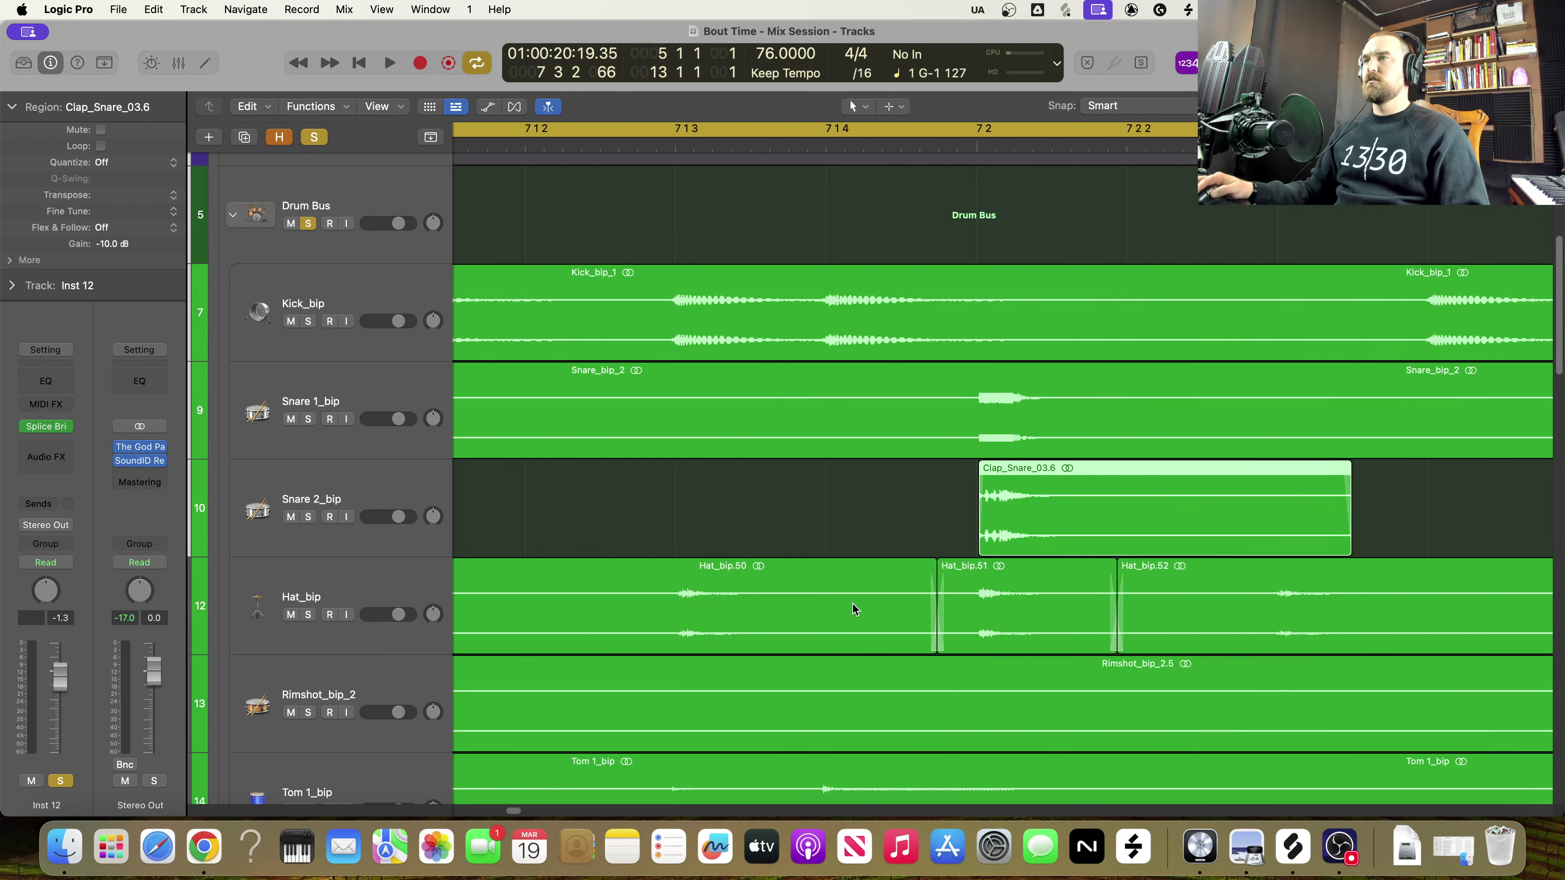
pyautogui.hscroll(-15, 810, 592)
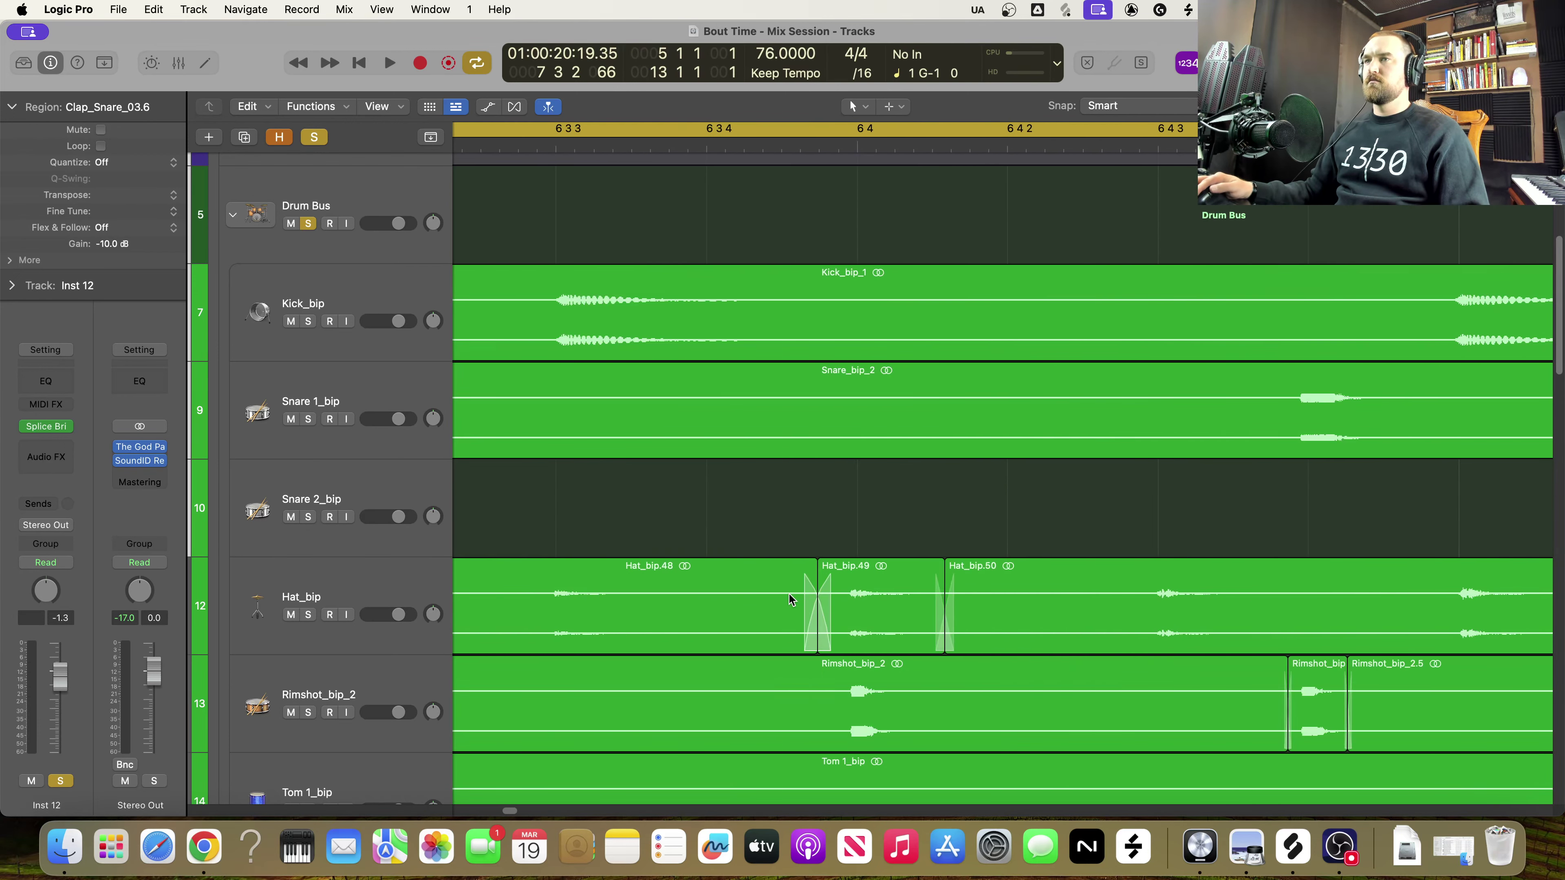
pyautogui.hscroll(-10, 782, 592)
pyautogui.moveTo(897, 511); pyautogui.dragTo(896, 512)
# Copy the three clap regions on Snare 2_bip three bars later, onto beat 2 of bars 8, 9 and 10
pyautogui.hscroll(15, 998, 669)
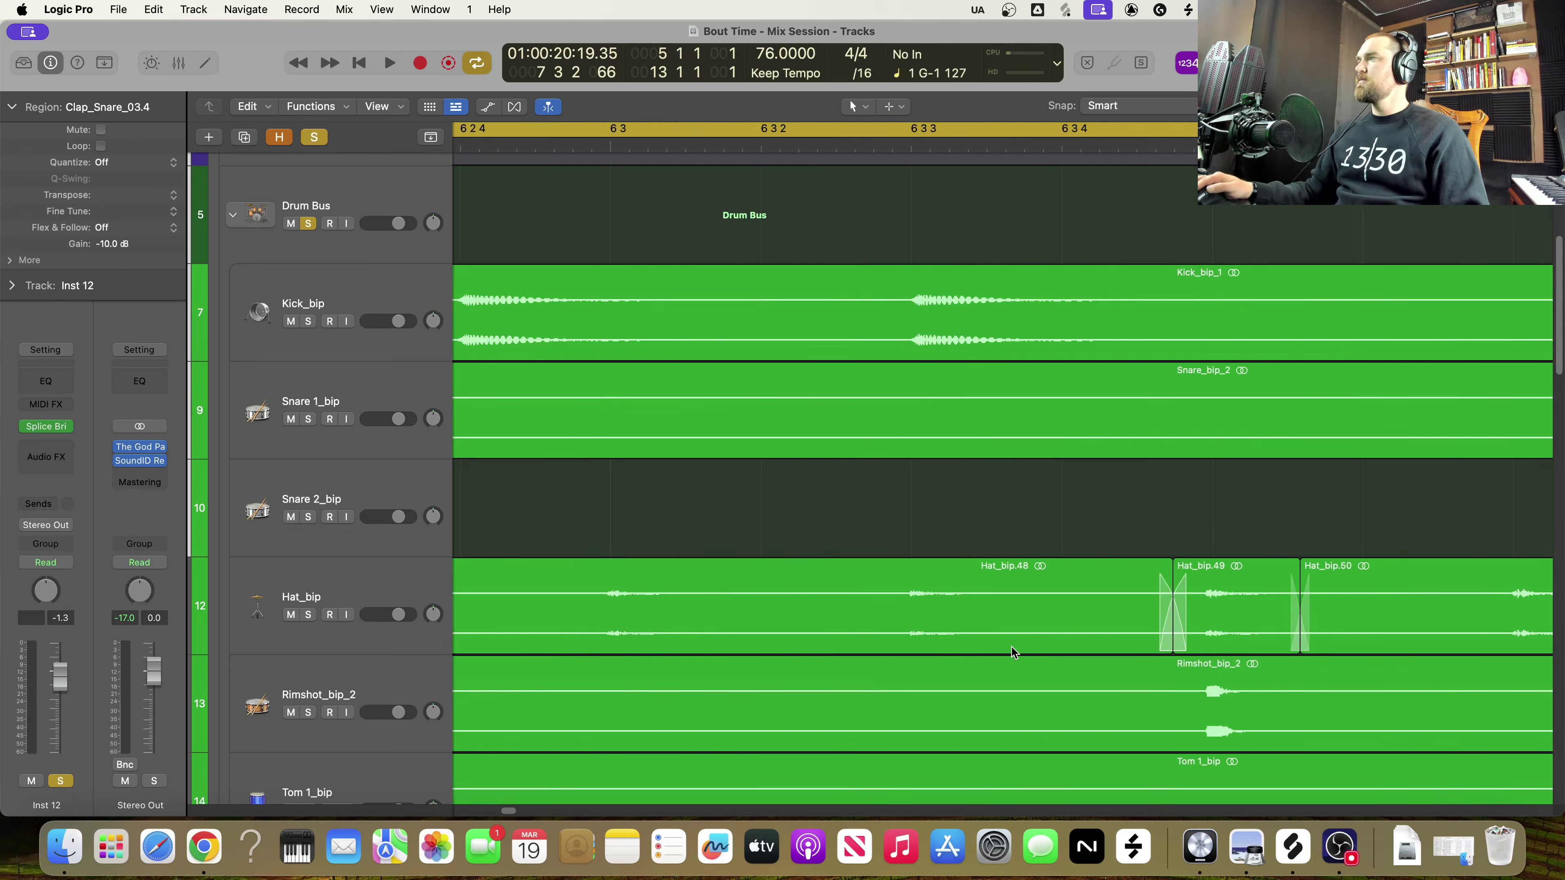
pyautogui.hscroll(15, 1009, 652)
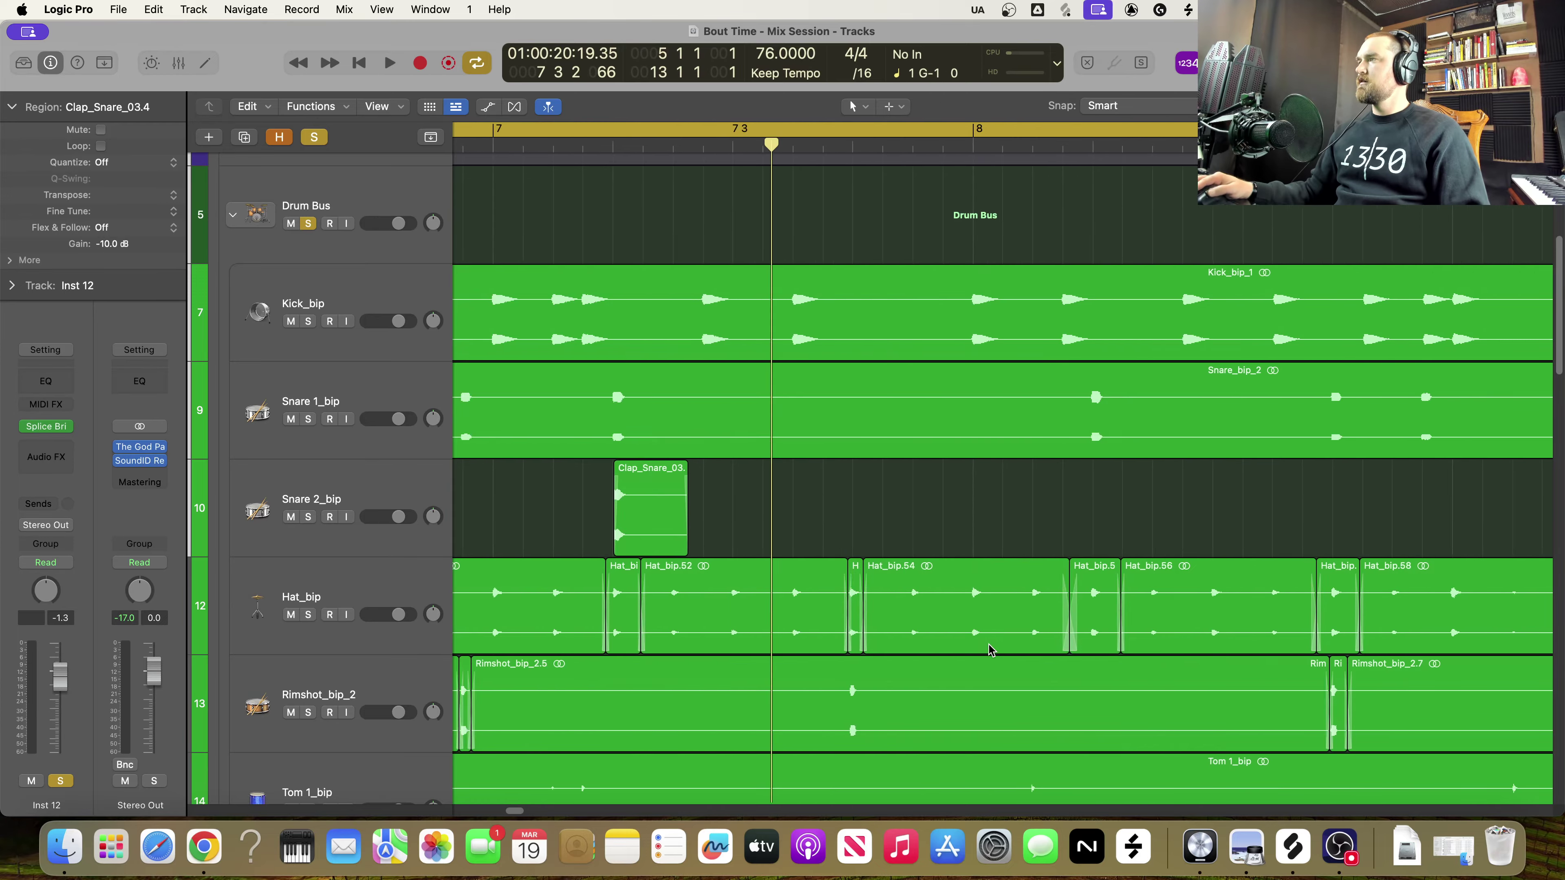
pyautogui.scroll(-10, 989, 644)
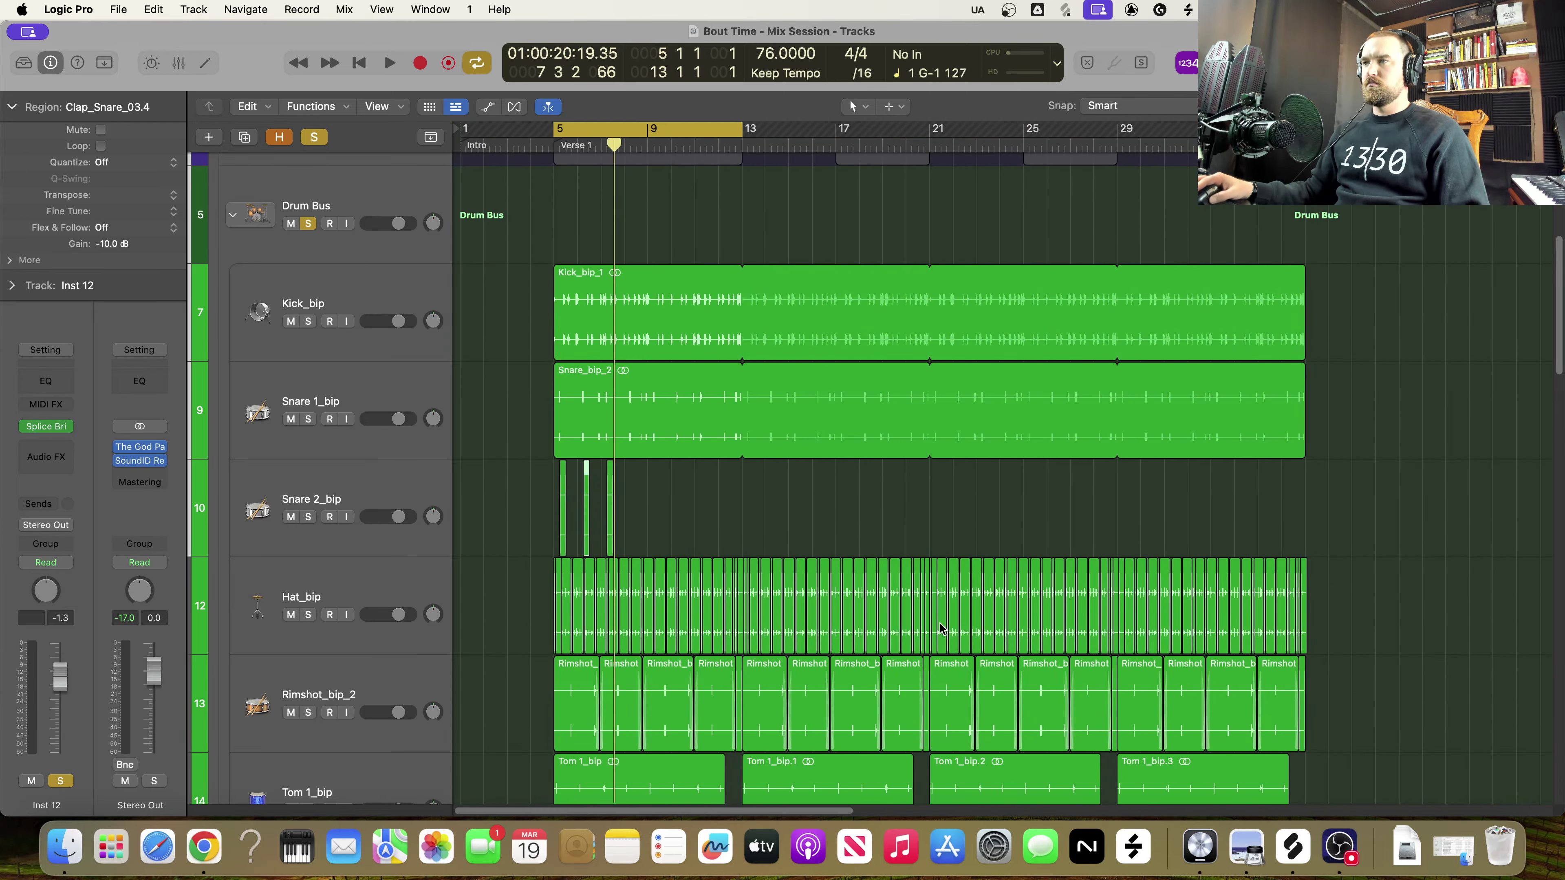
pyautogui.scroll(10, 721, 577)
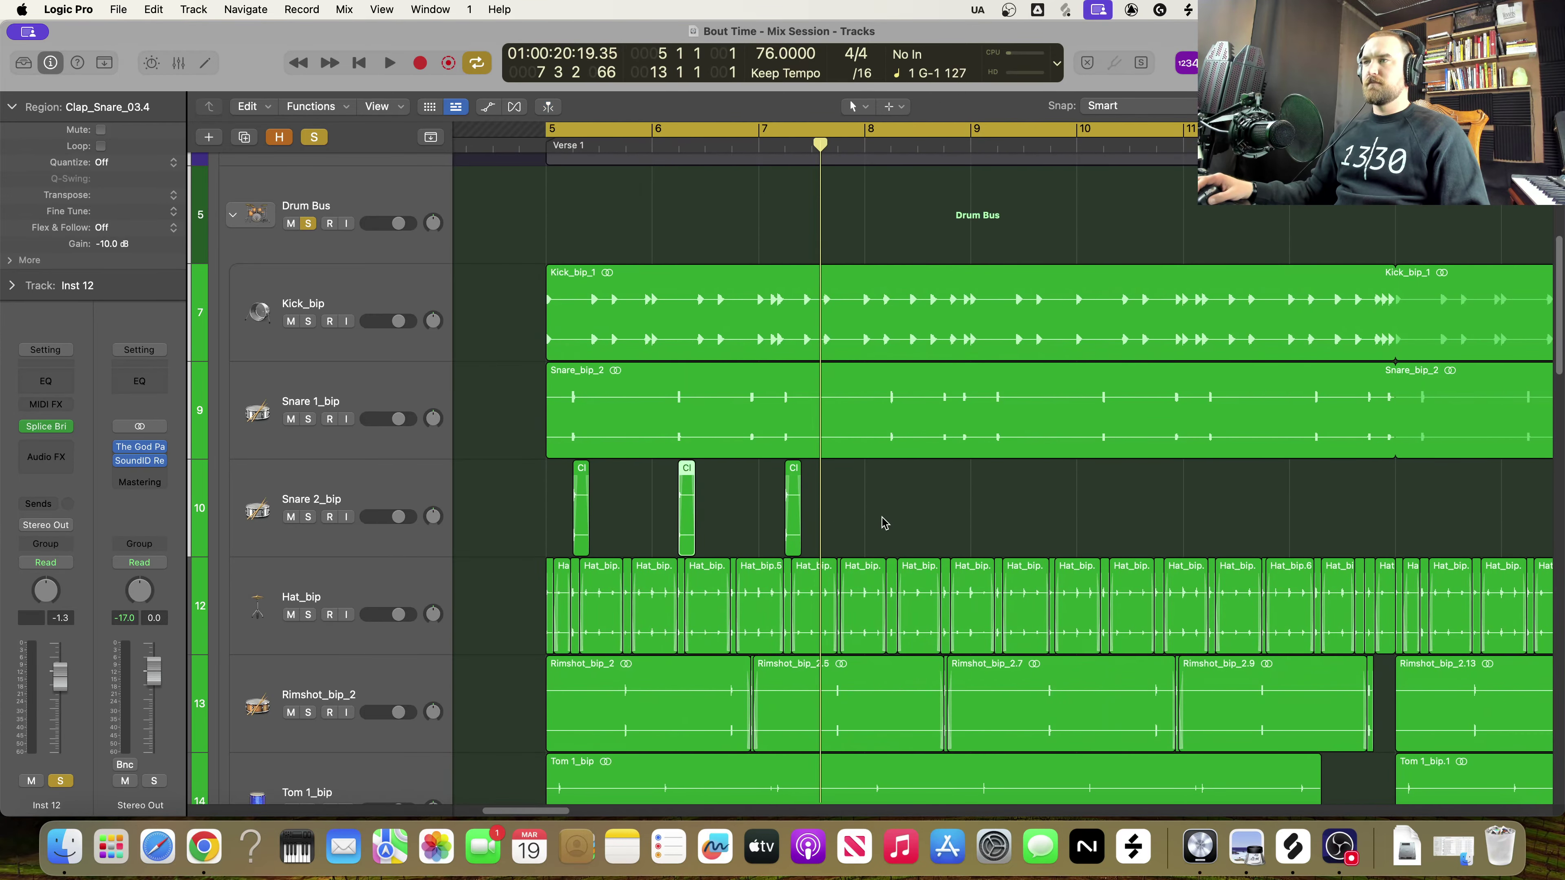
pyautogui.moveTo(885, 523)
pyautogui.mouseDown()
pyautogui.moveTo(522, 507)
pyautogui.moveTo(929, 535)
pyautogui.moveTo(901, 527)
pyautogui.mouseUp()
pyautogui.hscroll(3, 925, 536)
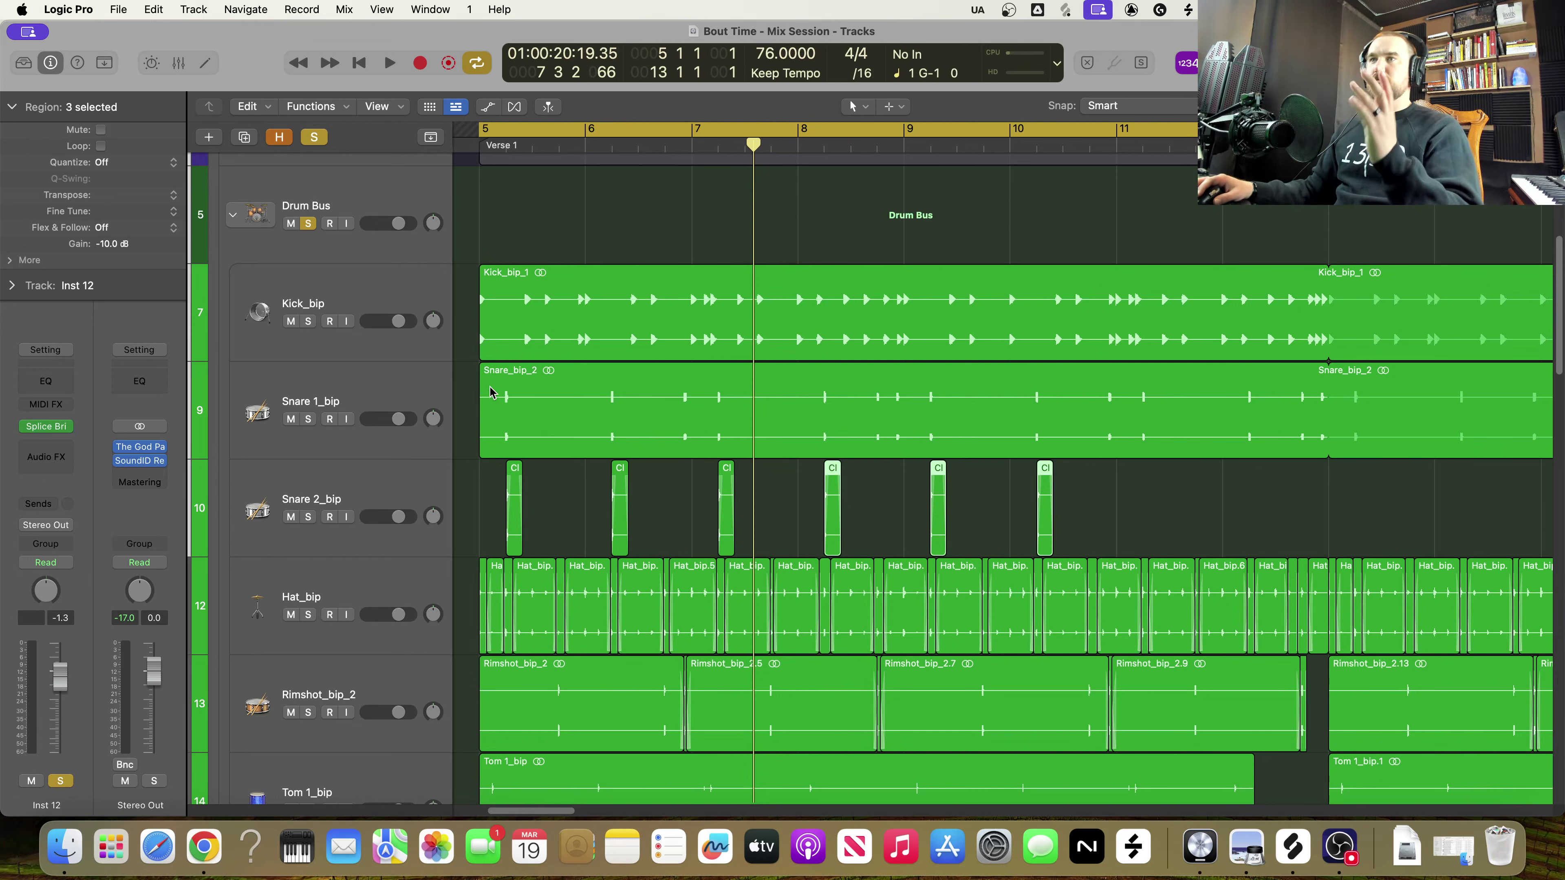
# Place the playhead on the snare hits at beat 2 of bars 5, 6 and 7 in turn to check the clap pattern
pyautogui.click(504, 147)
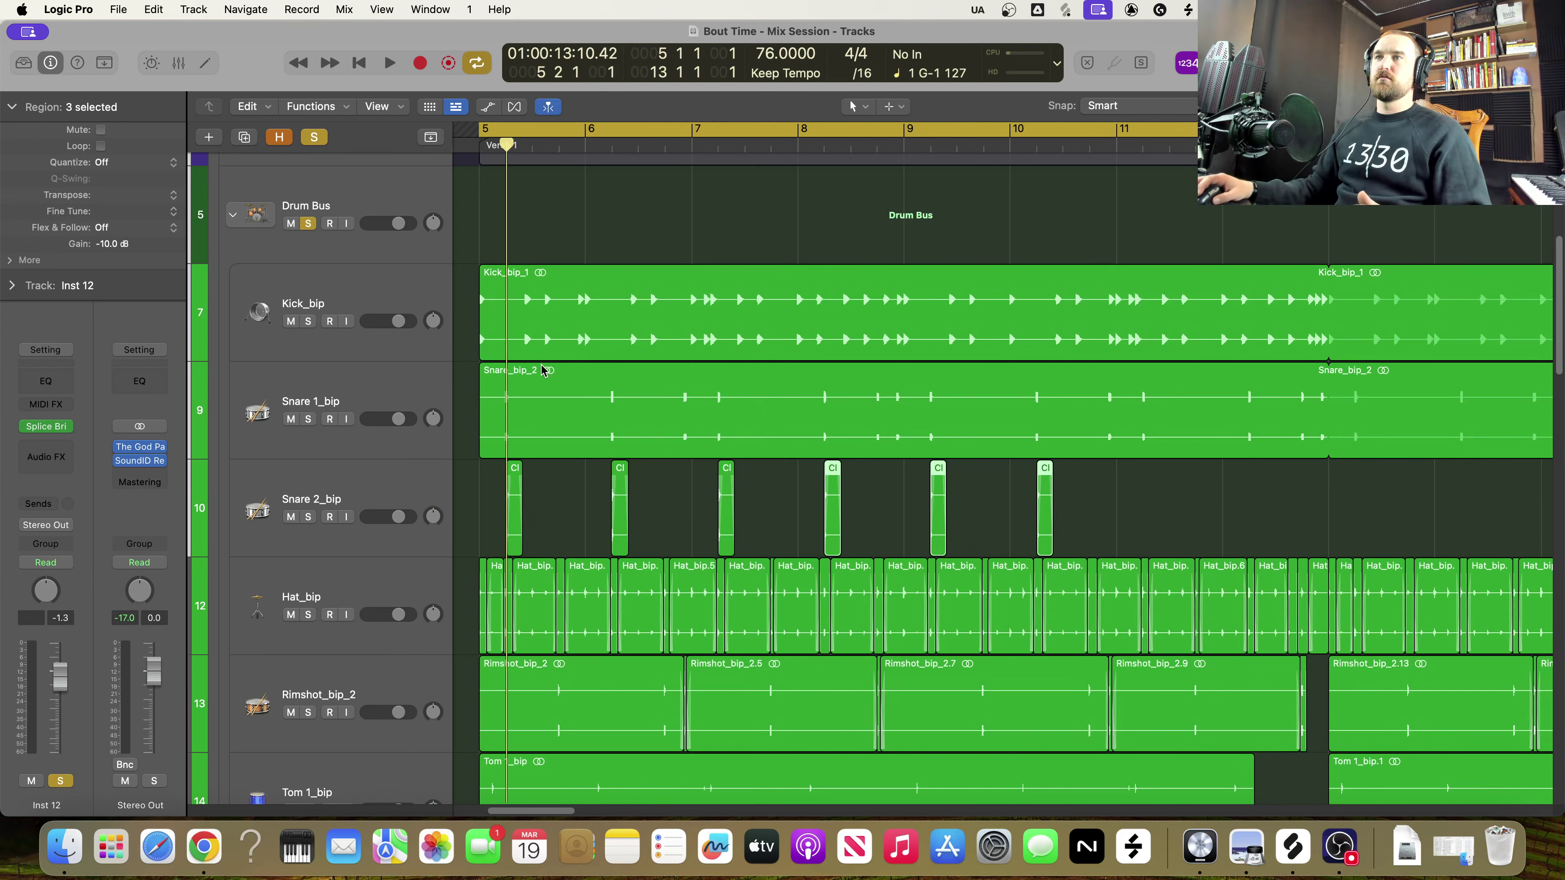
pyautogui.click(612, 152)
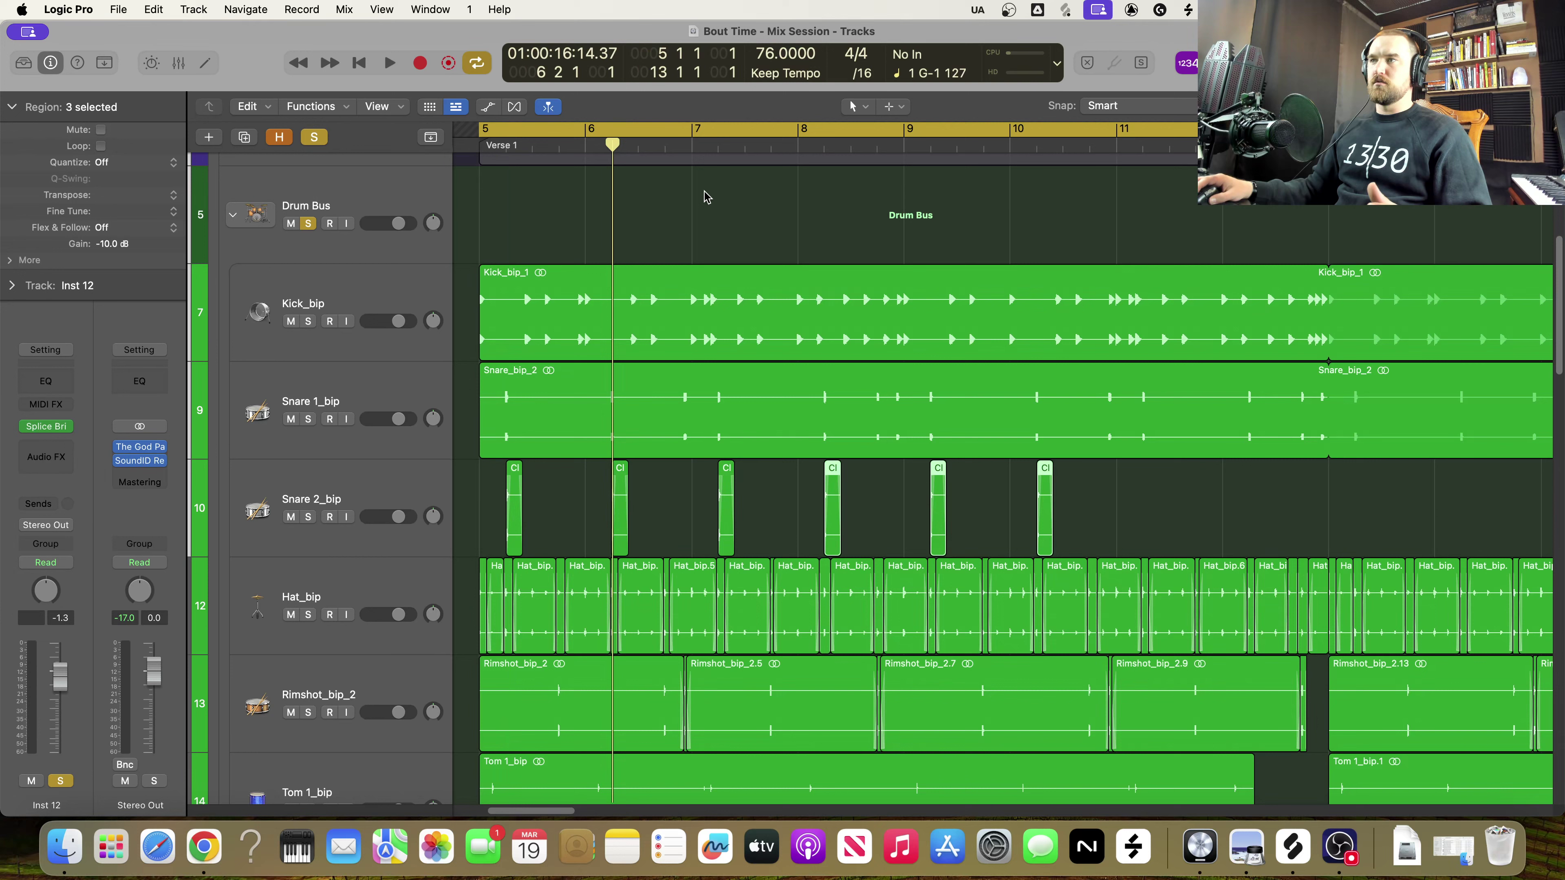
pyautogui.click(717, 150)
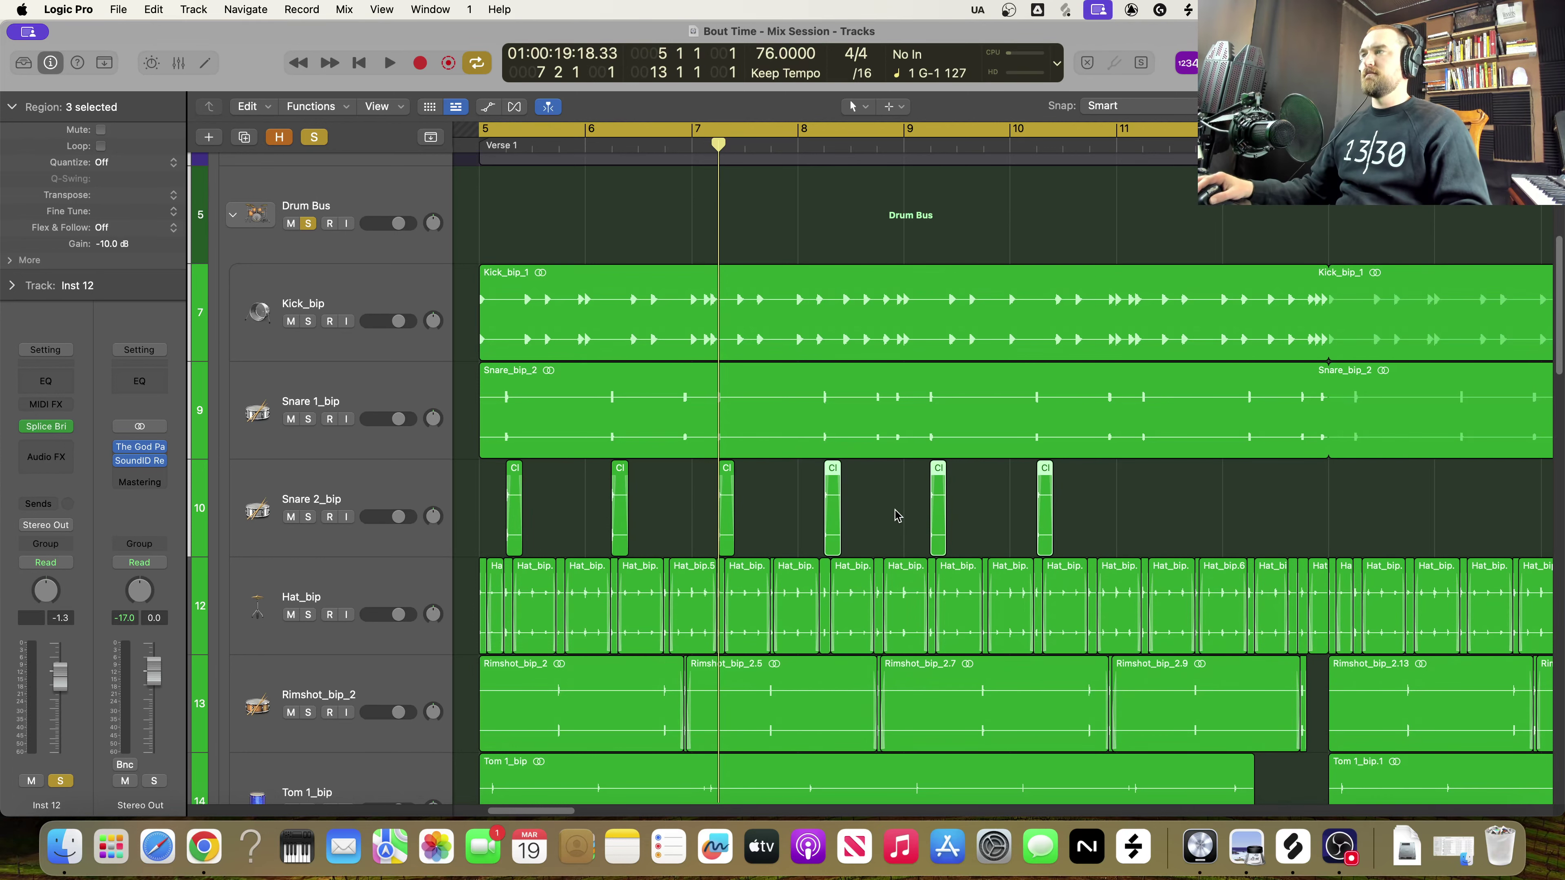
# Copy the bar 9 and bar 10 claps on Snare 2_bip two bars later, into bars 11 and 12
pyautogui.scroll(5, 858, 570)
pyautogui.scroll(-6, 852, 570)
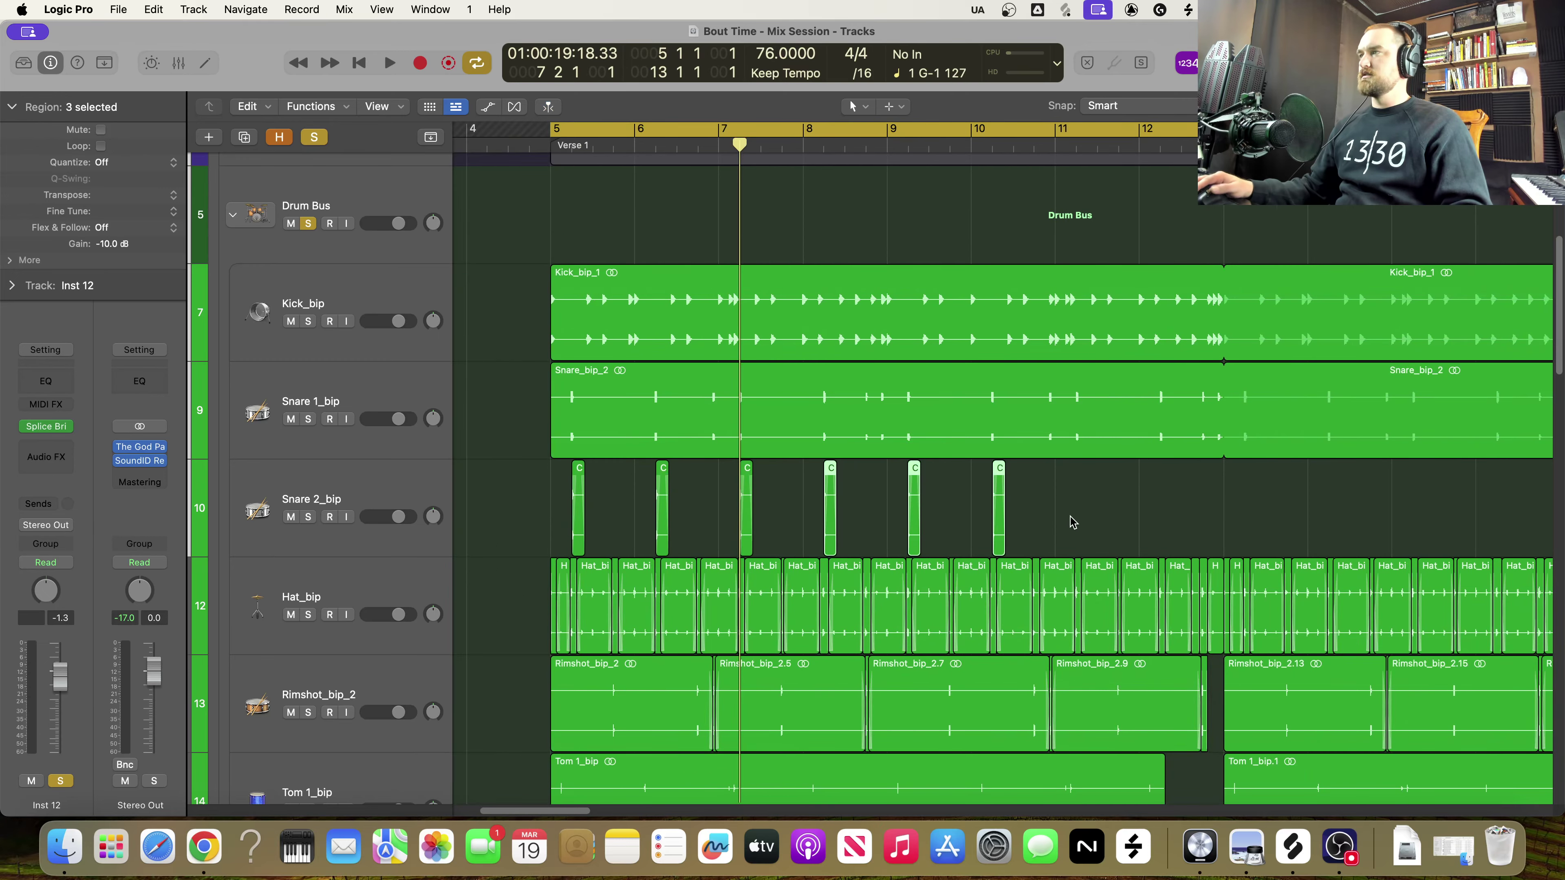
pyautogui.scroll(-4, 1083, 526)
pyautogui.scroll(3, 914, 510)
pyautogui.moveTo(862, 519); pyautogui.dragTo(861, 476)
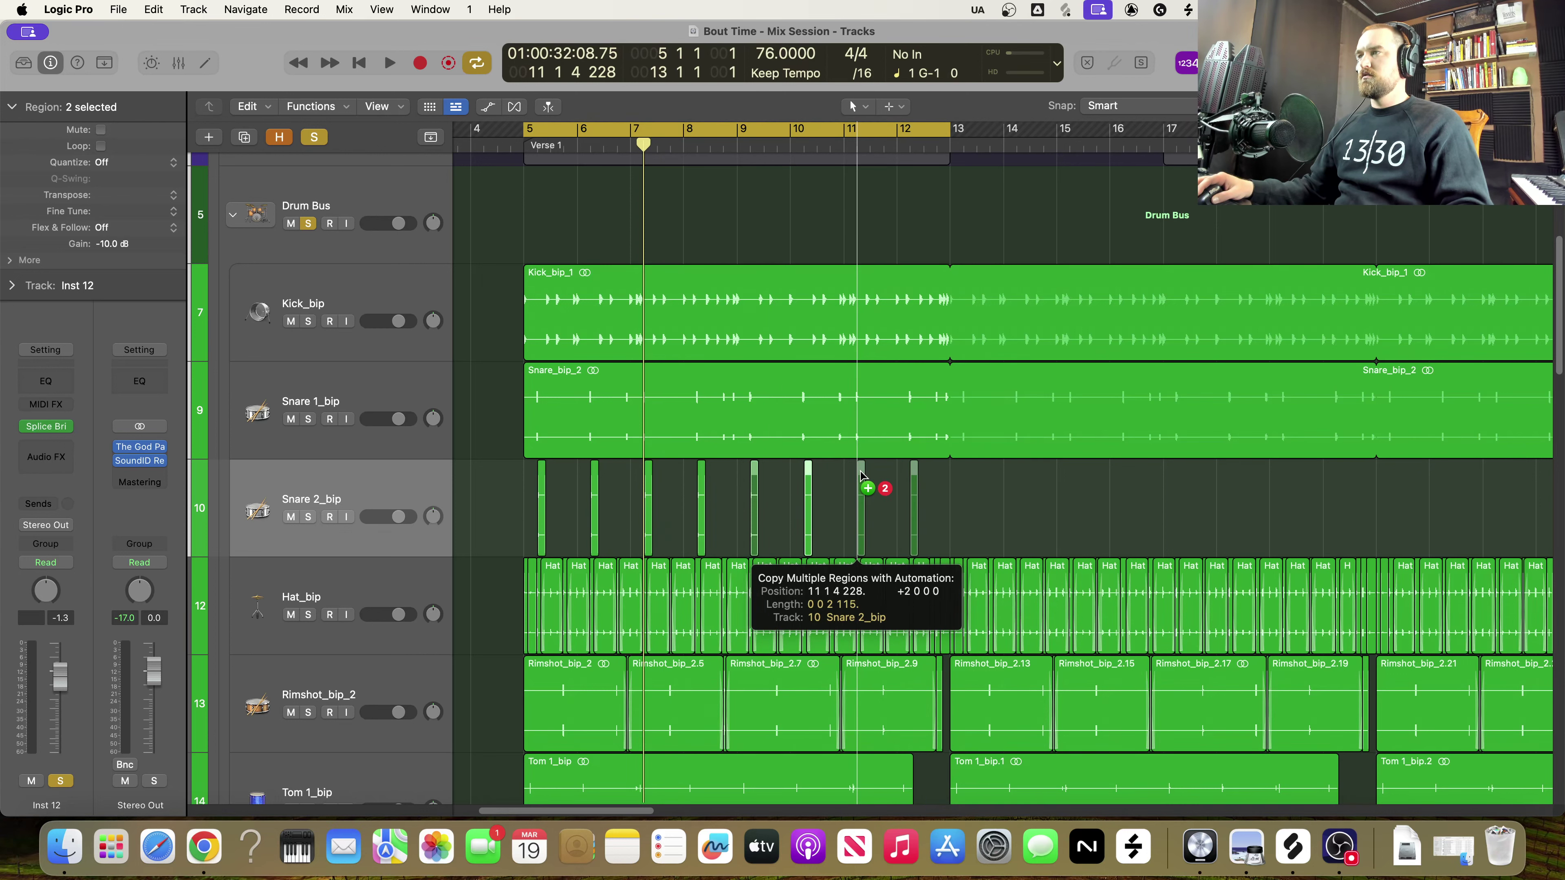
pyautogui.moveTo(862, 476); pyautogui.dragTo(862, 476)
# Nudge the copied claps at beat 2 of bars 11 and 12 individually onto the Snare 1_bip transients
pyautogui.scroll(5, 871, 544)
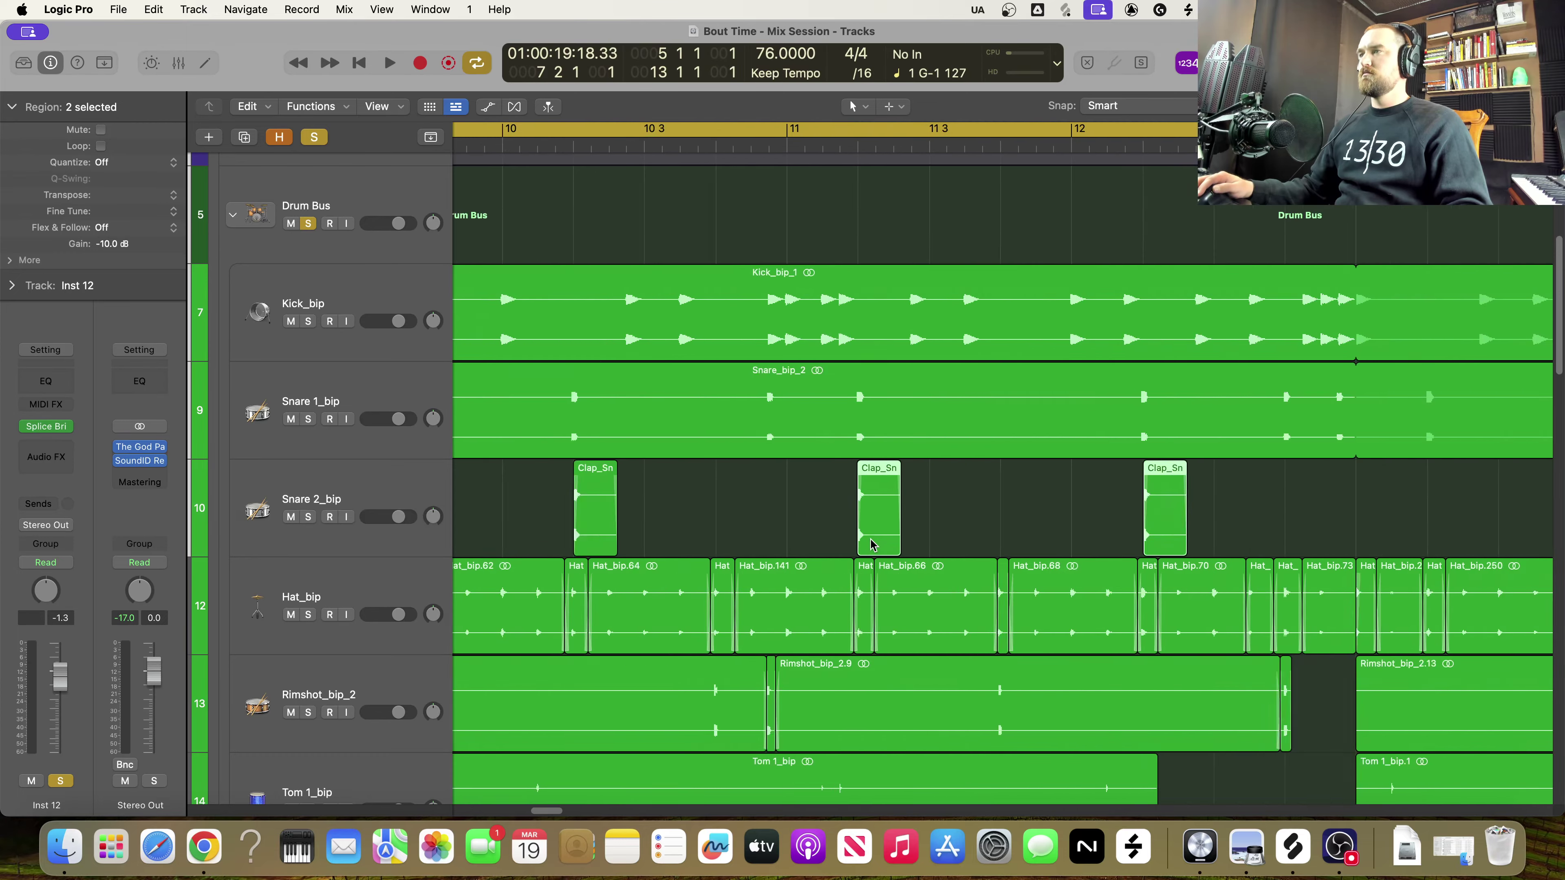
pyautogui.scroll(10, 871, 545)
pyautogui.scroll(-5, 857, 540)
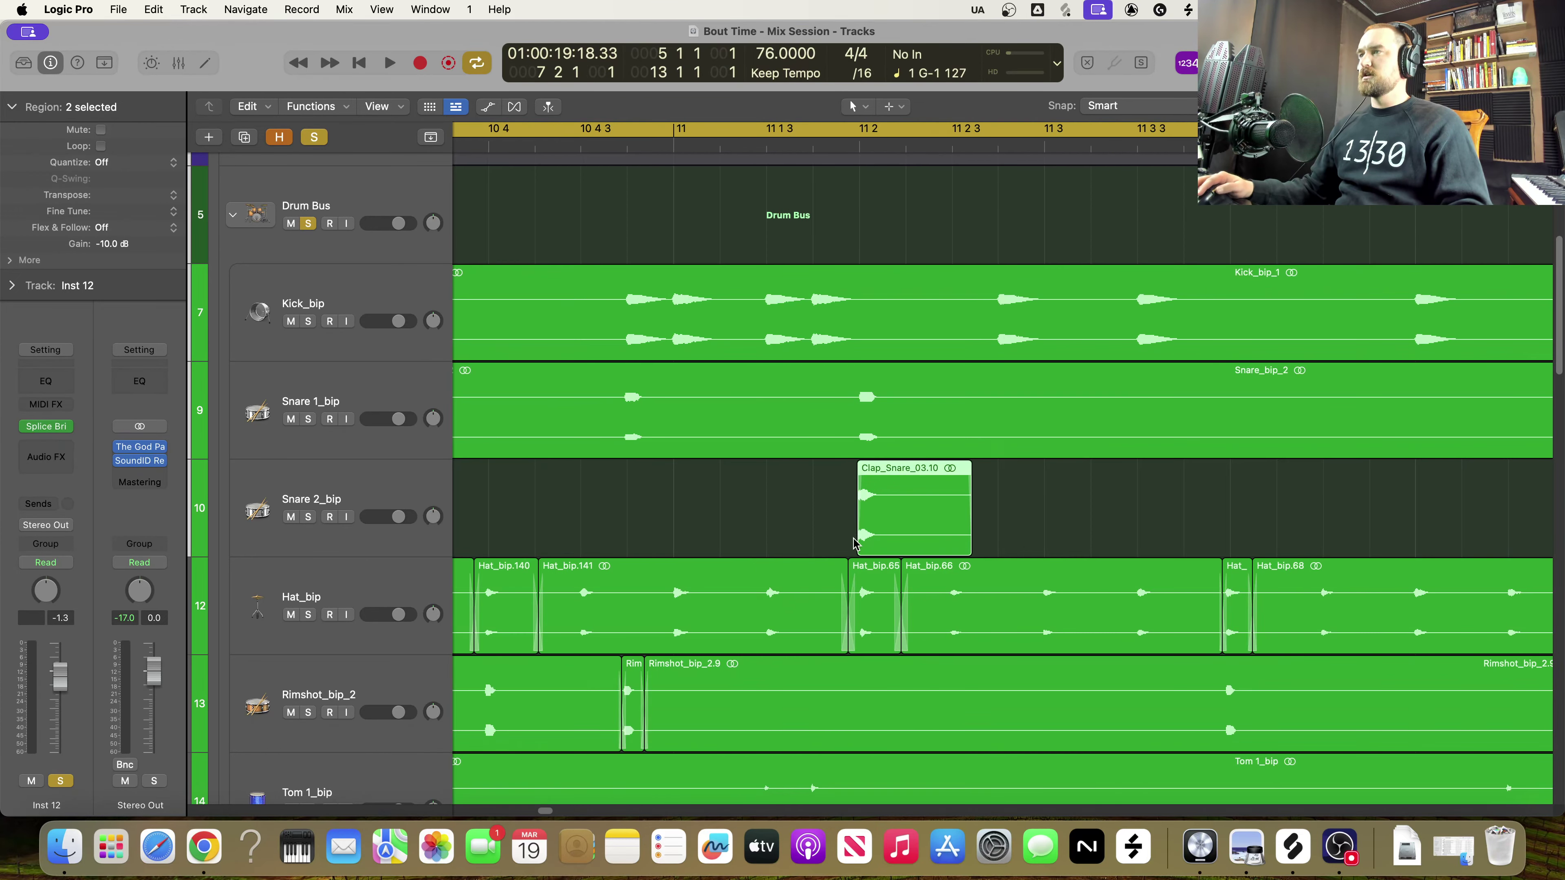
pyautogui.scroll(5, 854, 542)
pyautogui.moveTo(878, 523); pyautogui.dragTo(890, 520)
pyautogui.click(1191, 497)
pyautogui.hscroll(15, 1287, 526)
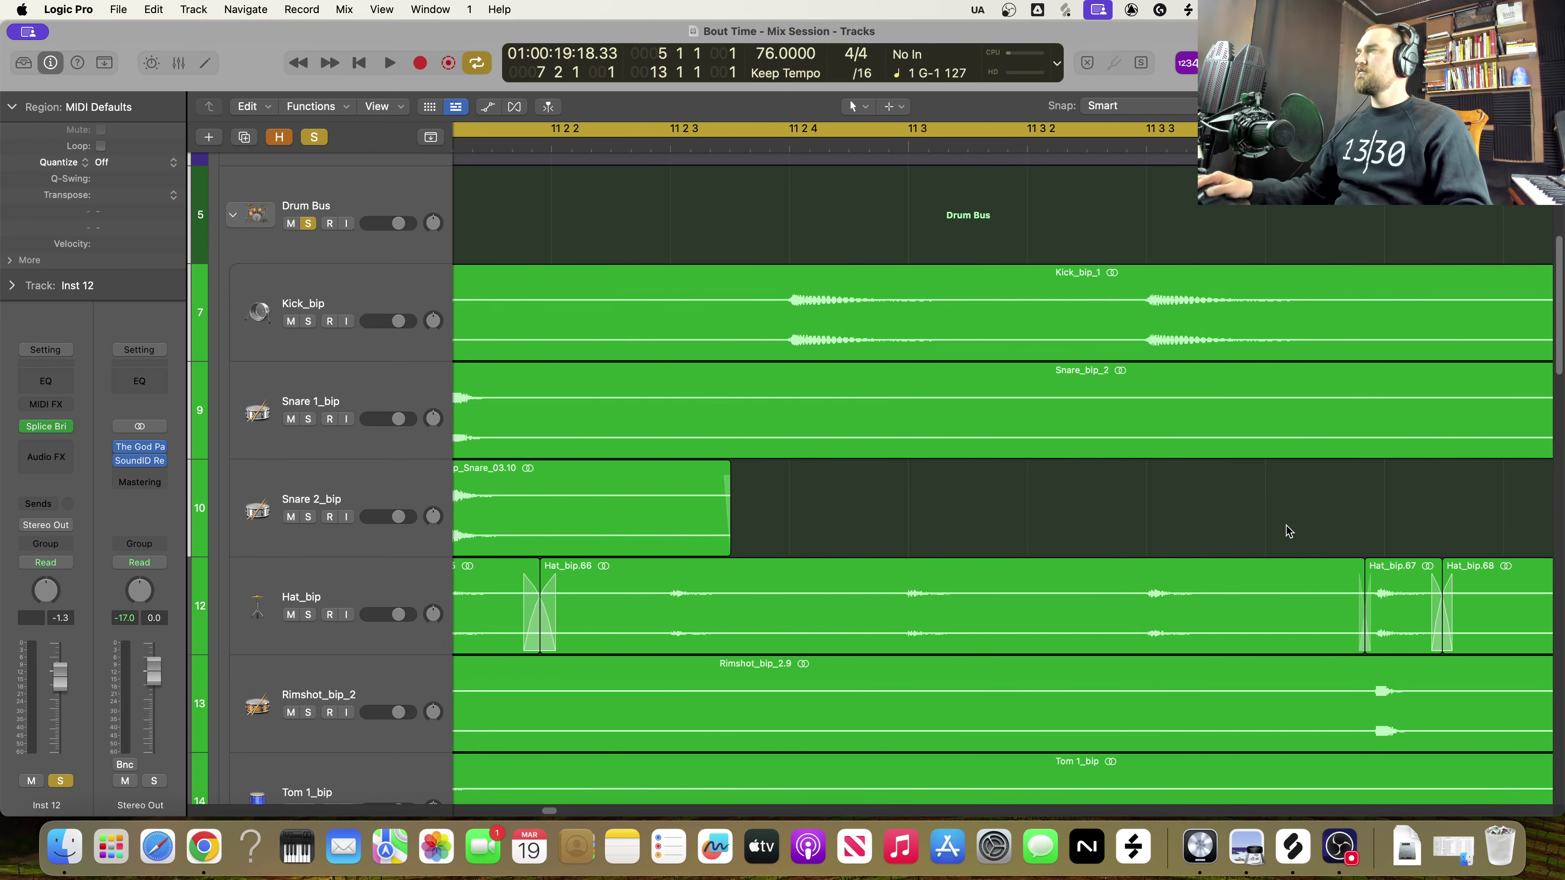
pyautogui.moveTo(1042, 513); pyautogui.dragTo(1028, 511)
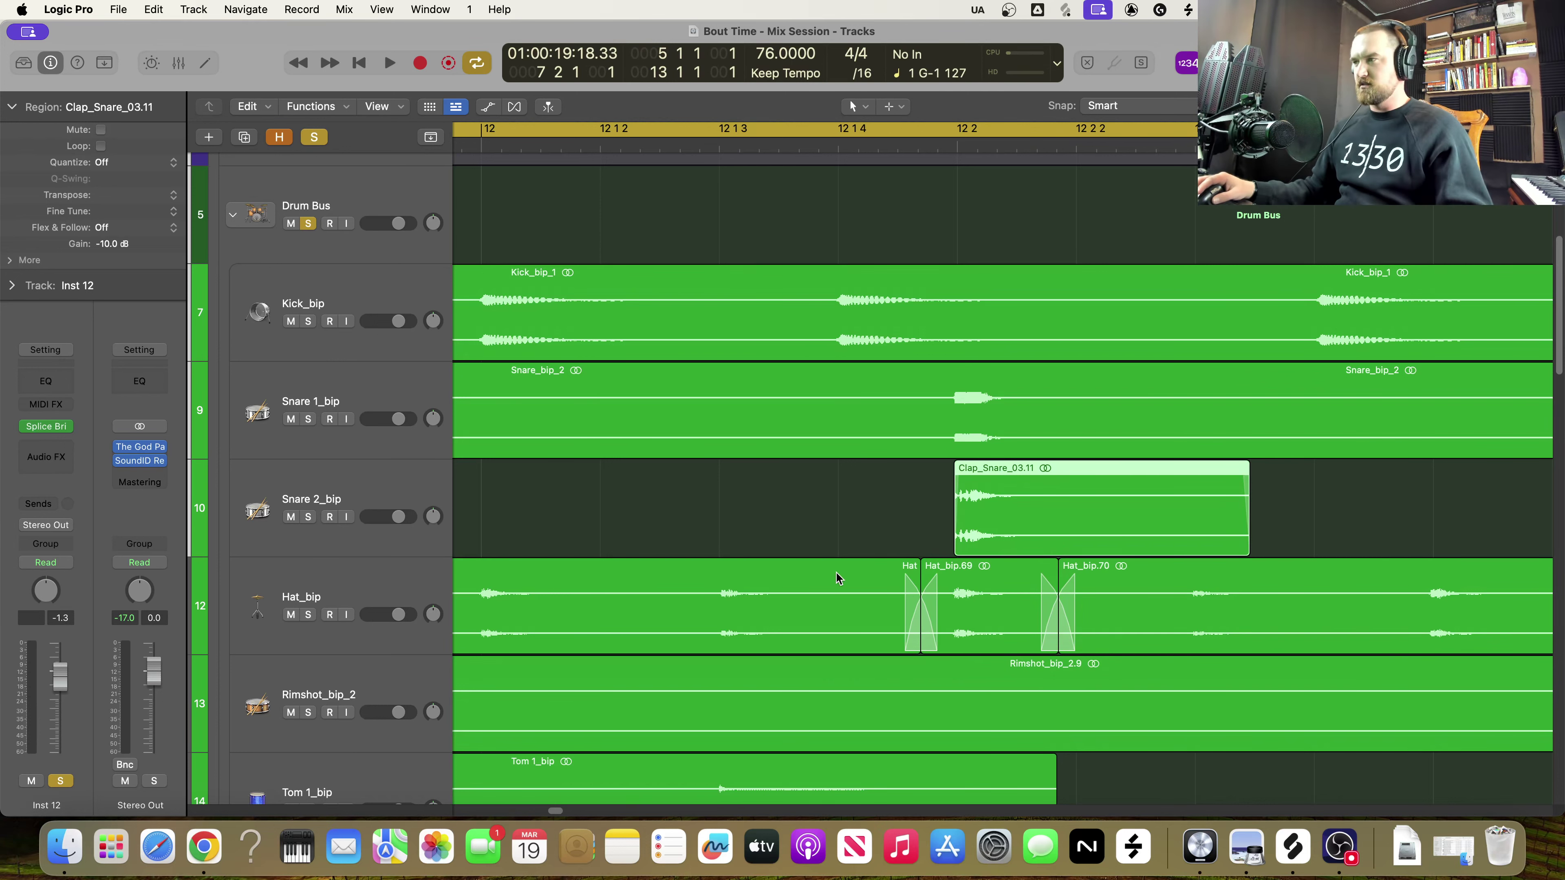
pyautogui.hscroll(-3, 906, 595)
pyautogui.hscroll(10, 863, 593)
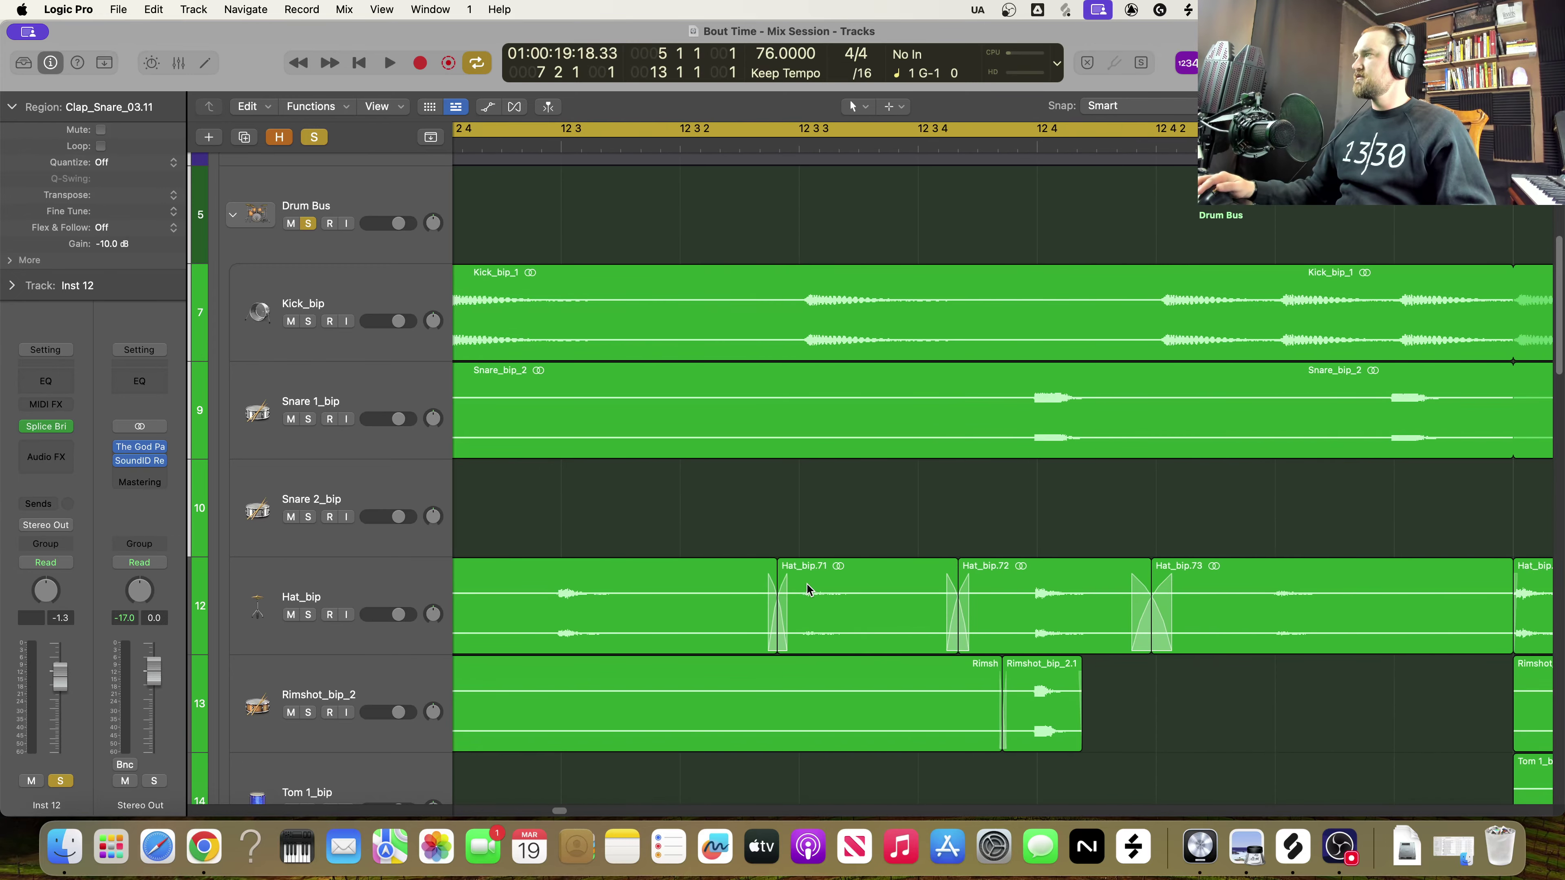
# Nudge the clap at beat 2 of bar 10 on Snare 2_bip onto the Snare 1_bip transient
pyautogui.hscroll(-3, 814, 592)
pyautogui.hscroll(-5, 806, 591)
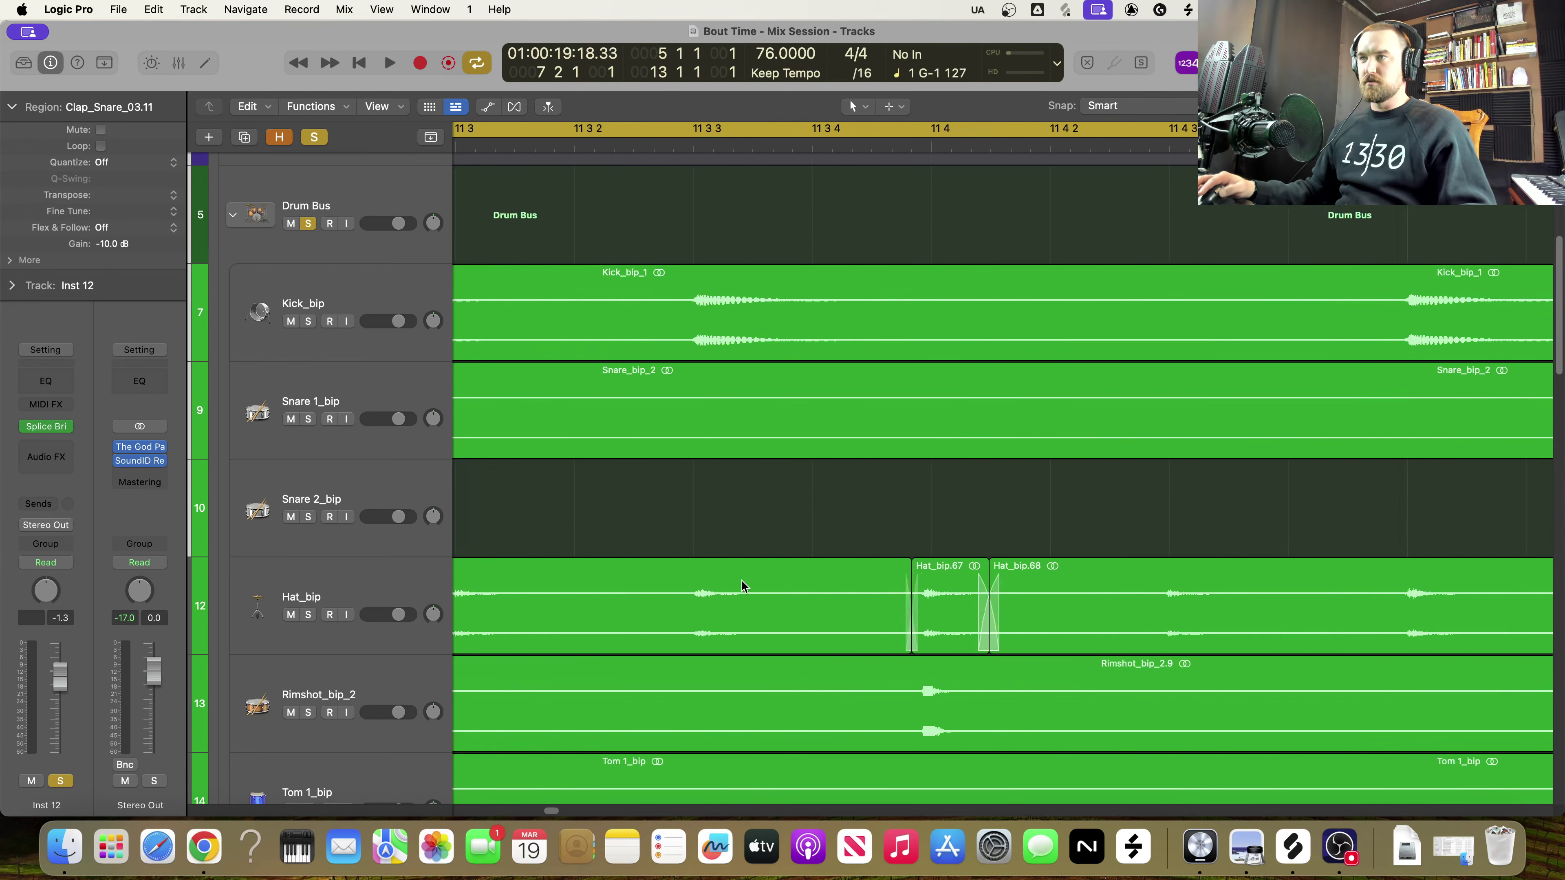
pyautogui.hscroll(-3, 711, 586)
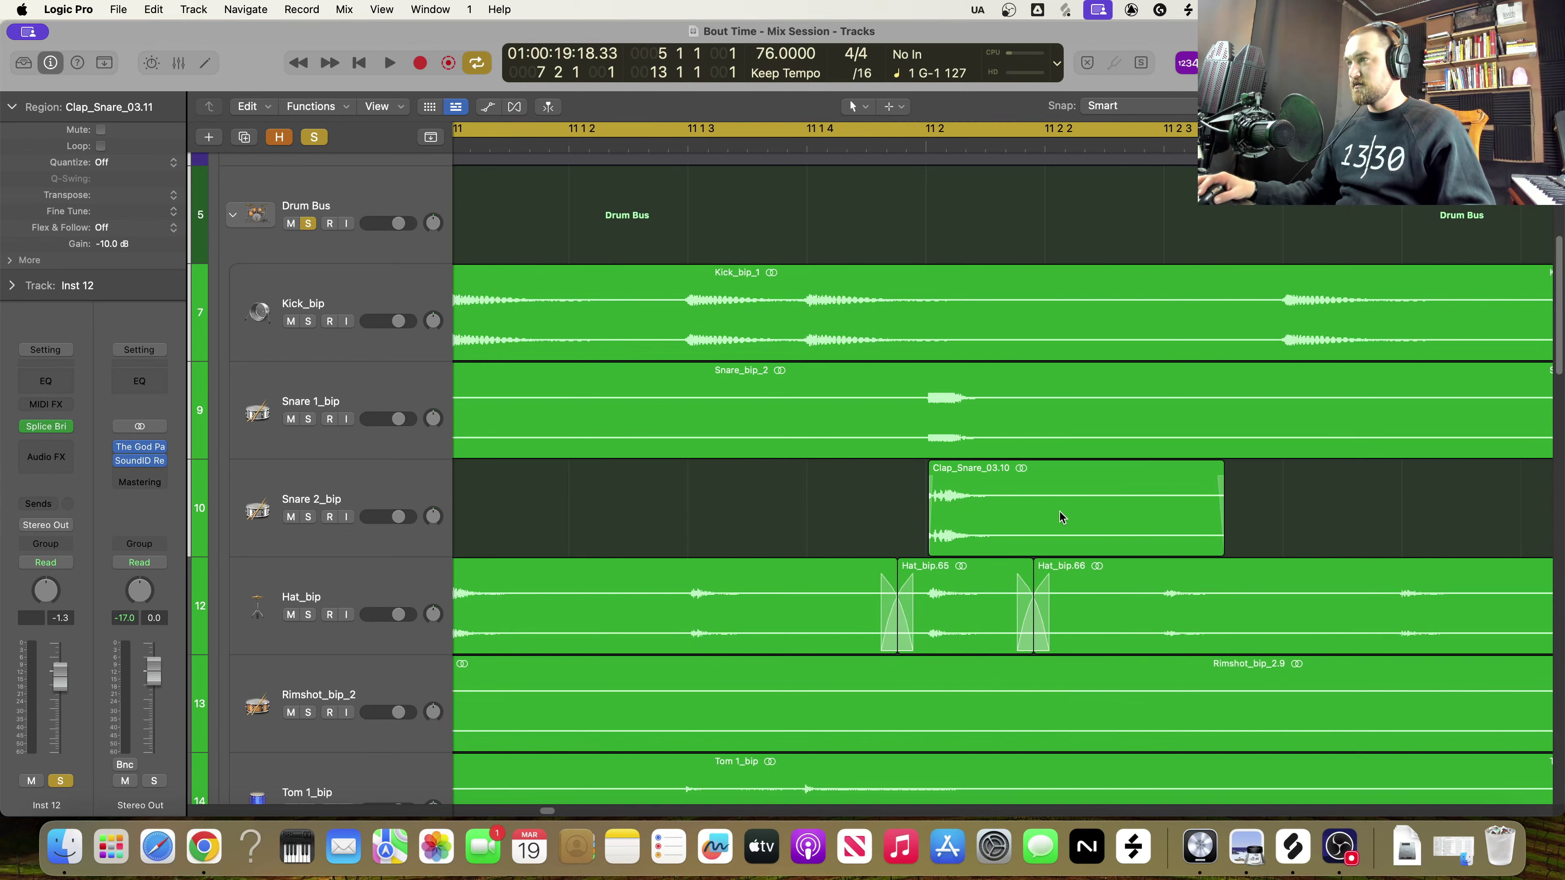
pyautogui.hscroll(-10, 1056, 673)
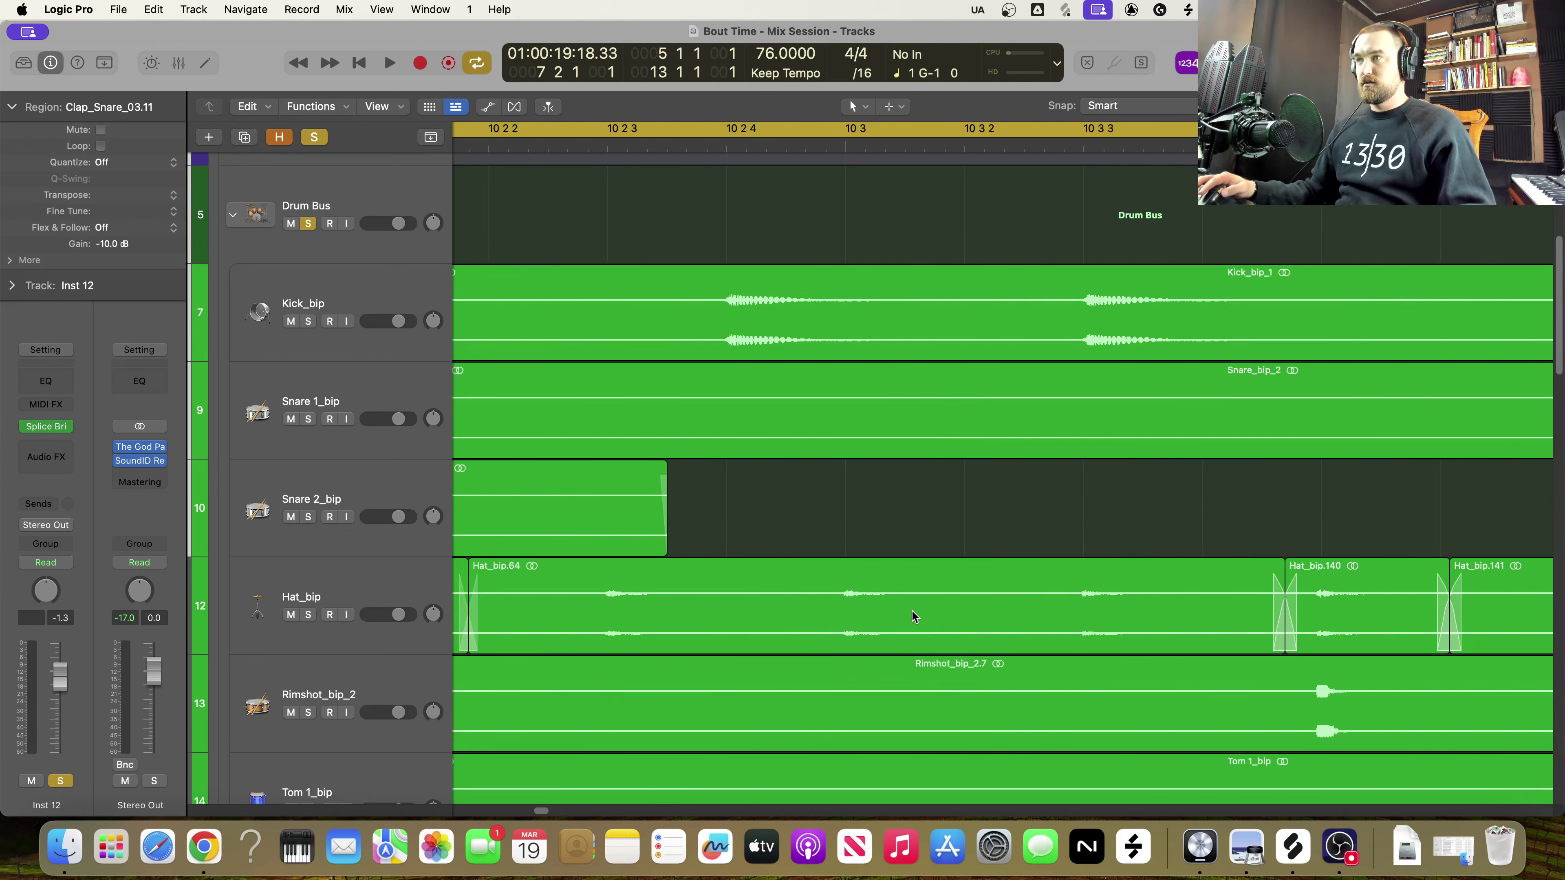
pyautogui.hscroll(-3, 895, 606)
pyautogui.hscroll(3, 887, 602)
pyautogui.moveTo(823, 531)
pyautogui.mouseDown()
pyautogui.moveTo(797, 530)
pyautogui.moveTo(811, 528)
pyautogui.mouseUp()
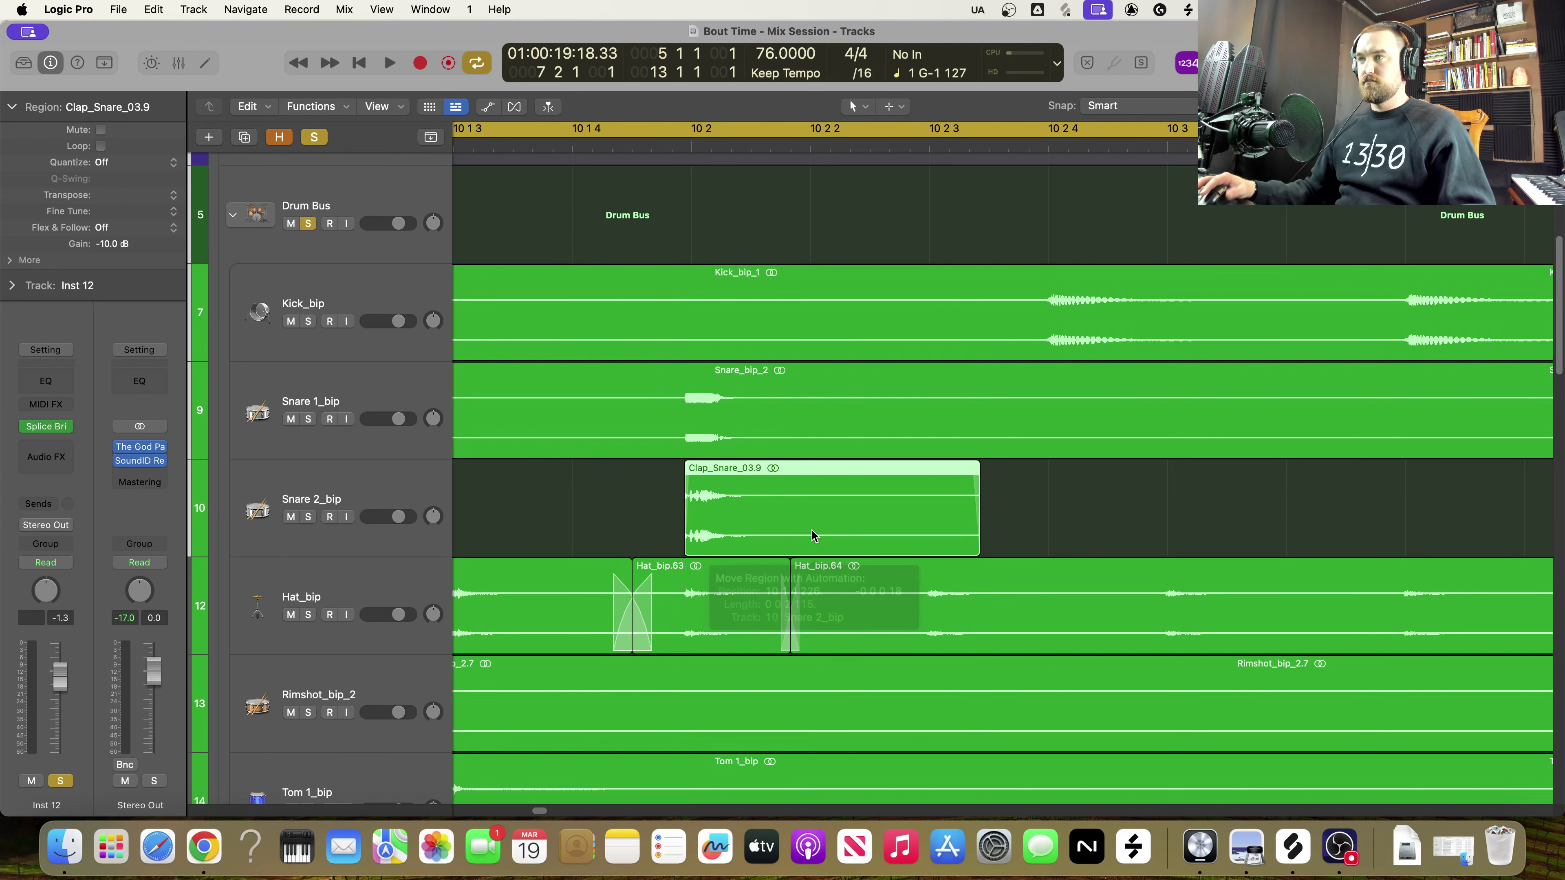
# Nudge the clap at beat 2 of bar 9 on Snare 2_bip onto the Snare 1_bip transient
pyautogui.hscroll(-5, 813, 543)
pyautogui.hscroll(-15, 813, 563)
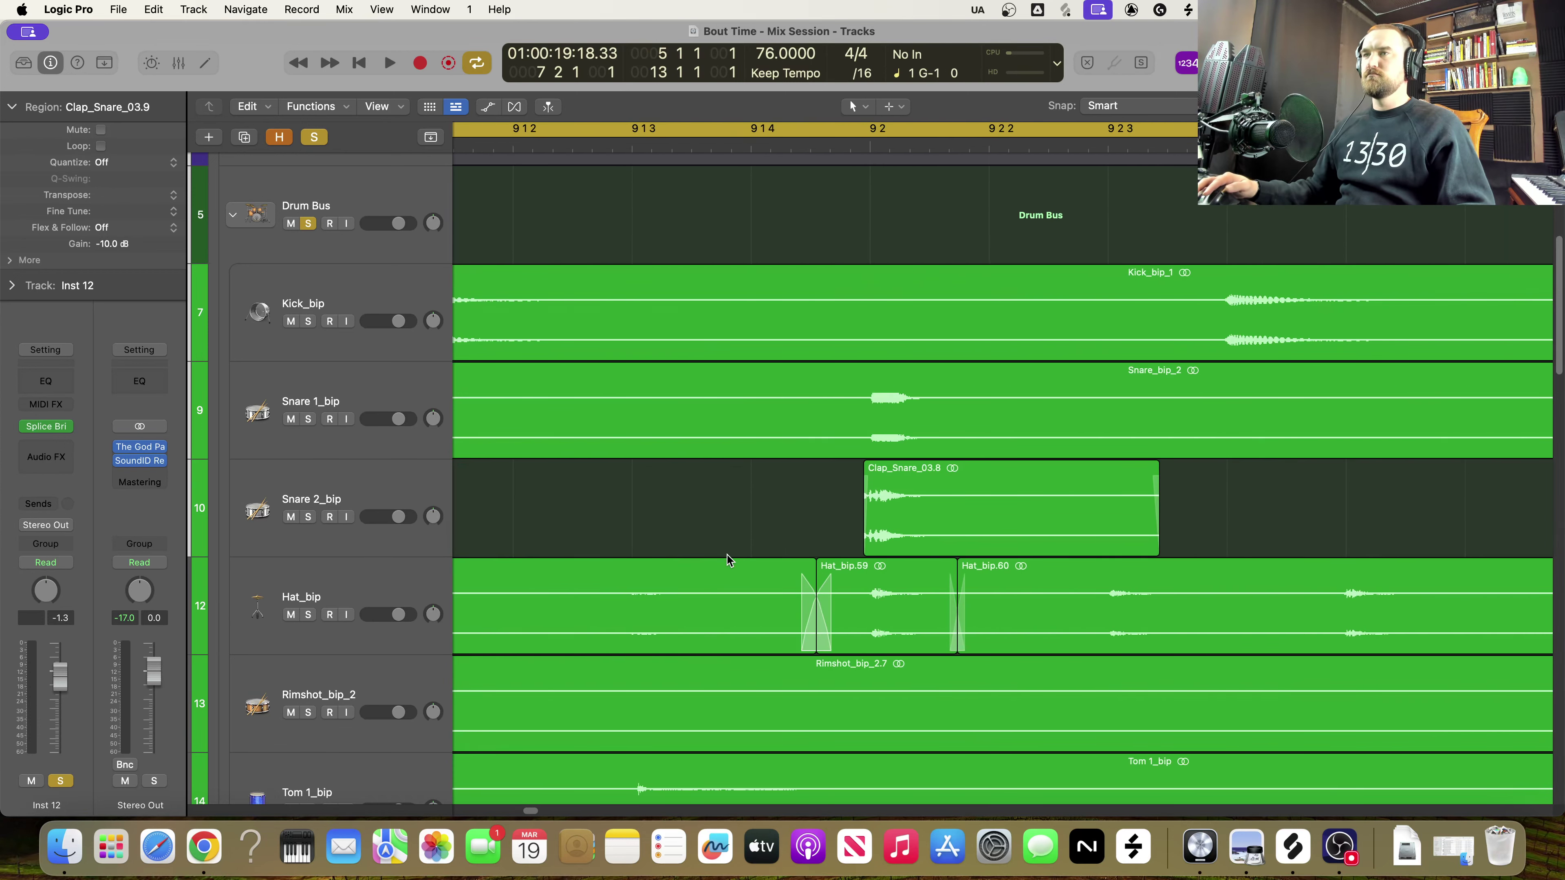
pyautogui.click(915, 516)
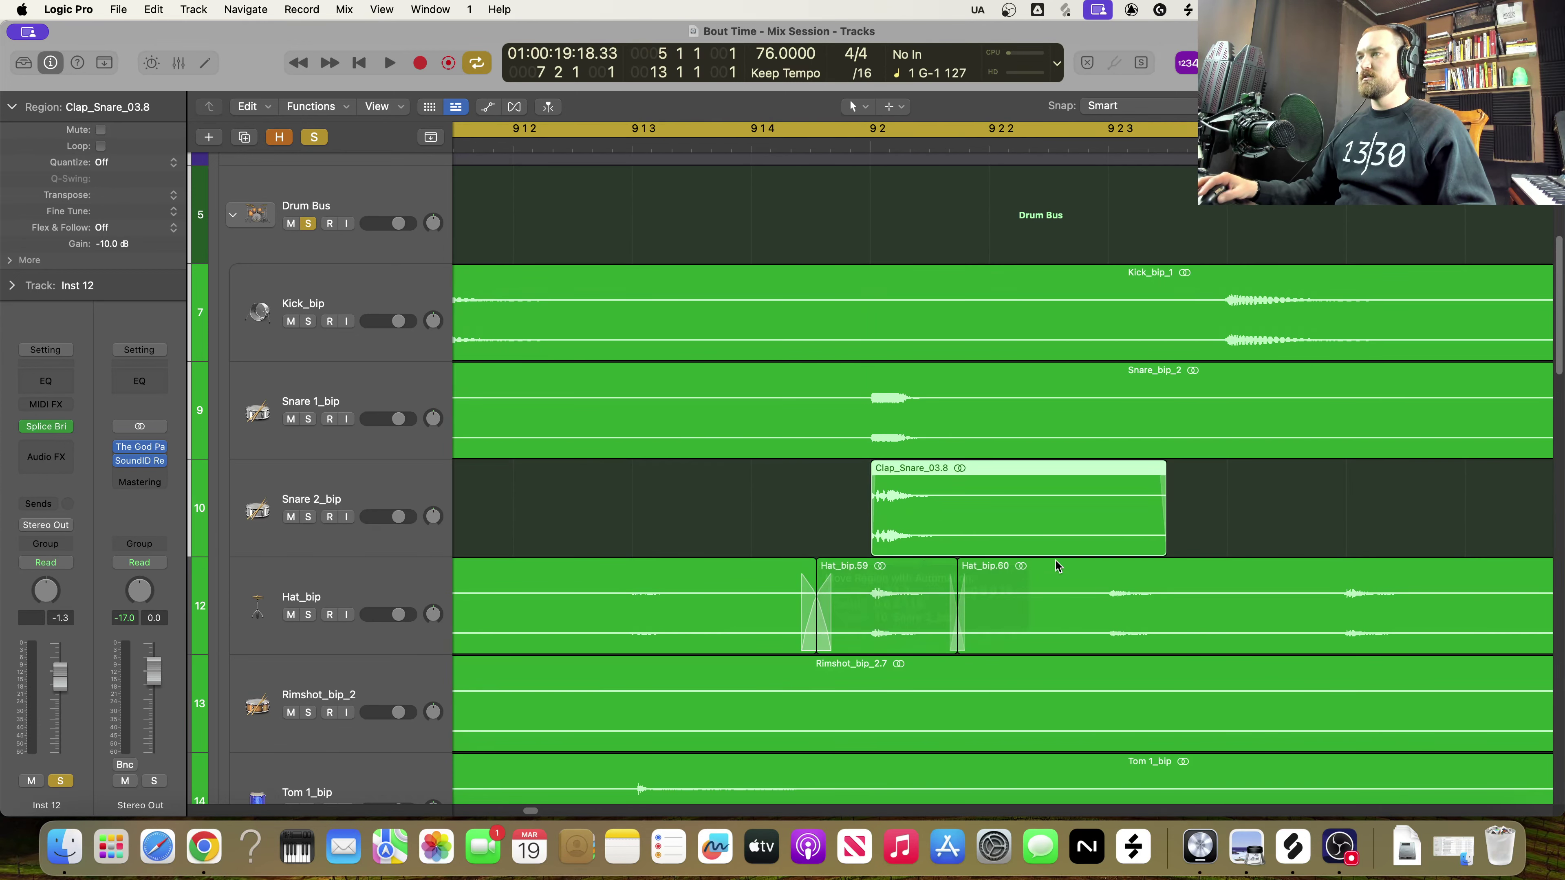
pyautogui.hscroll(-3, 1017, 571)
pyautogui.hscroll(5, 1001, 570)
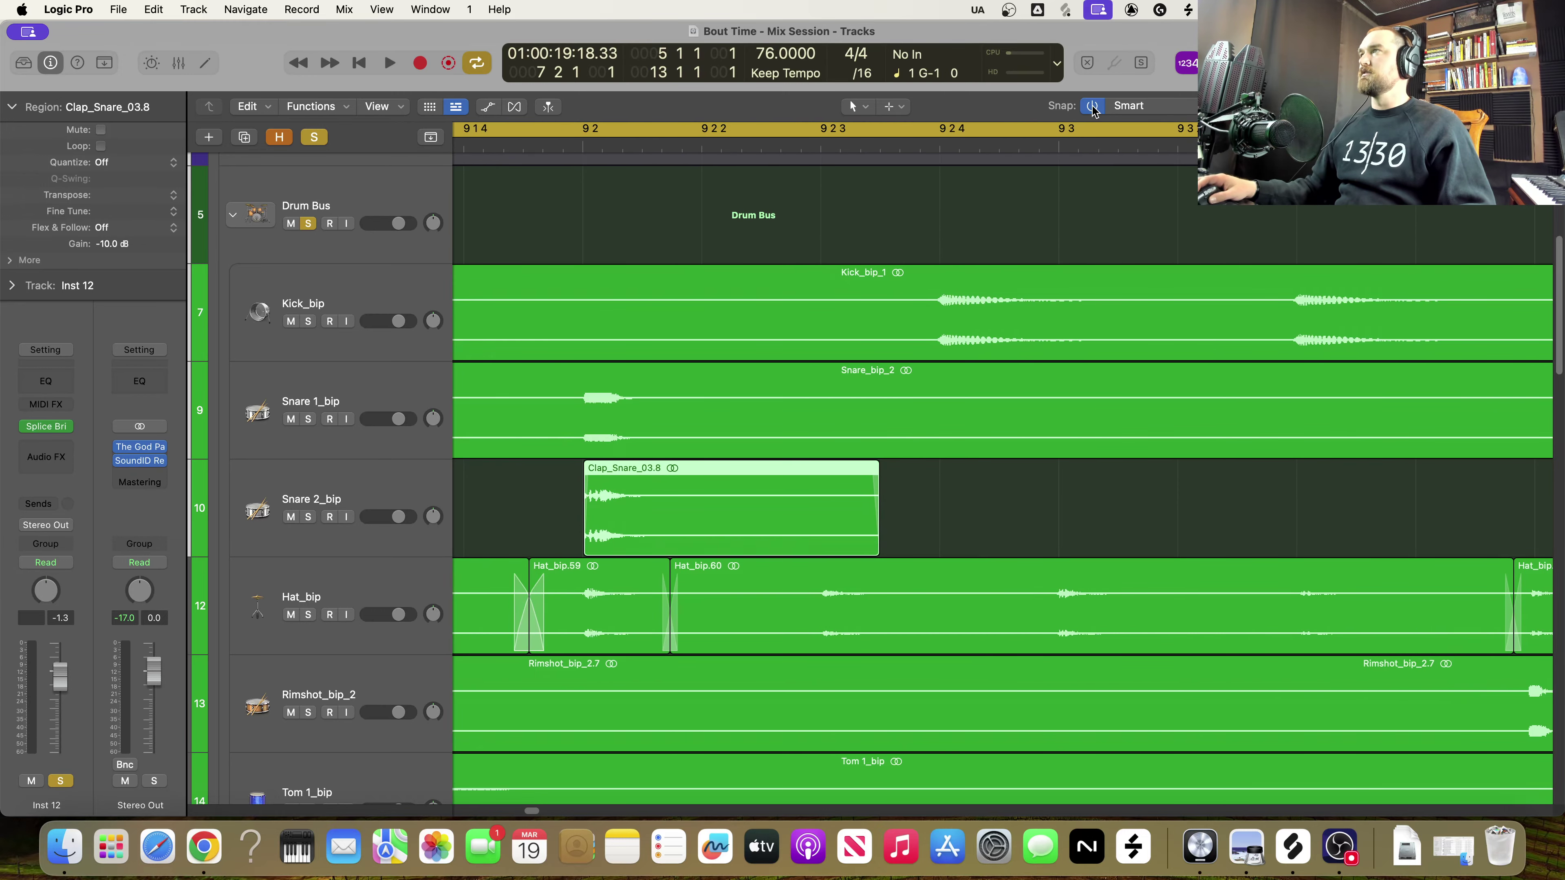
# Turn off snapping and fine-nudge the claps at beat 2 of bars 10 and 9 on Snare 2_bip onto the Snare 1_bip transients
pyautogui.scroll(-10, 799, 548)
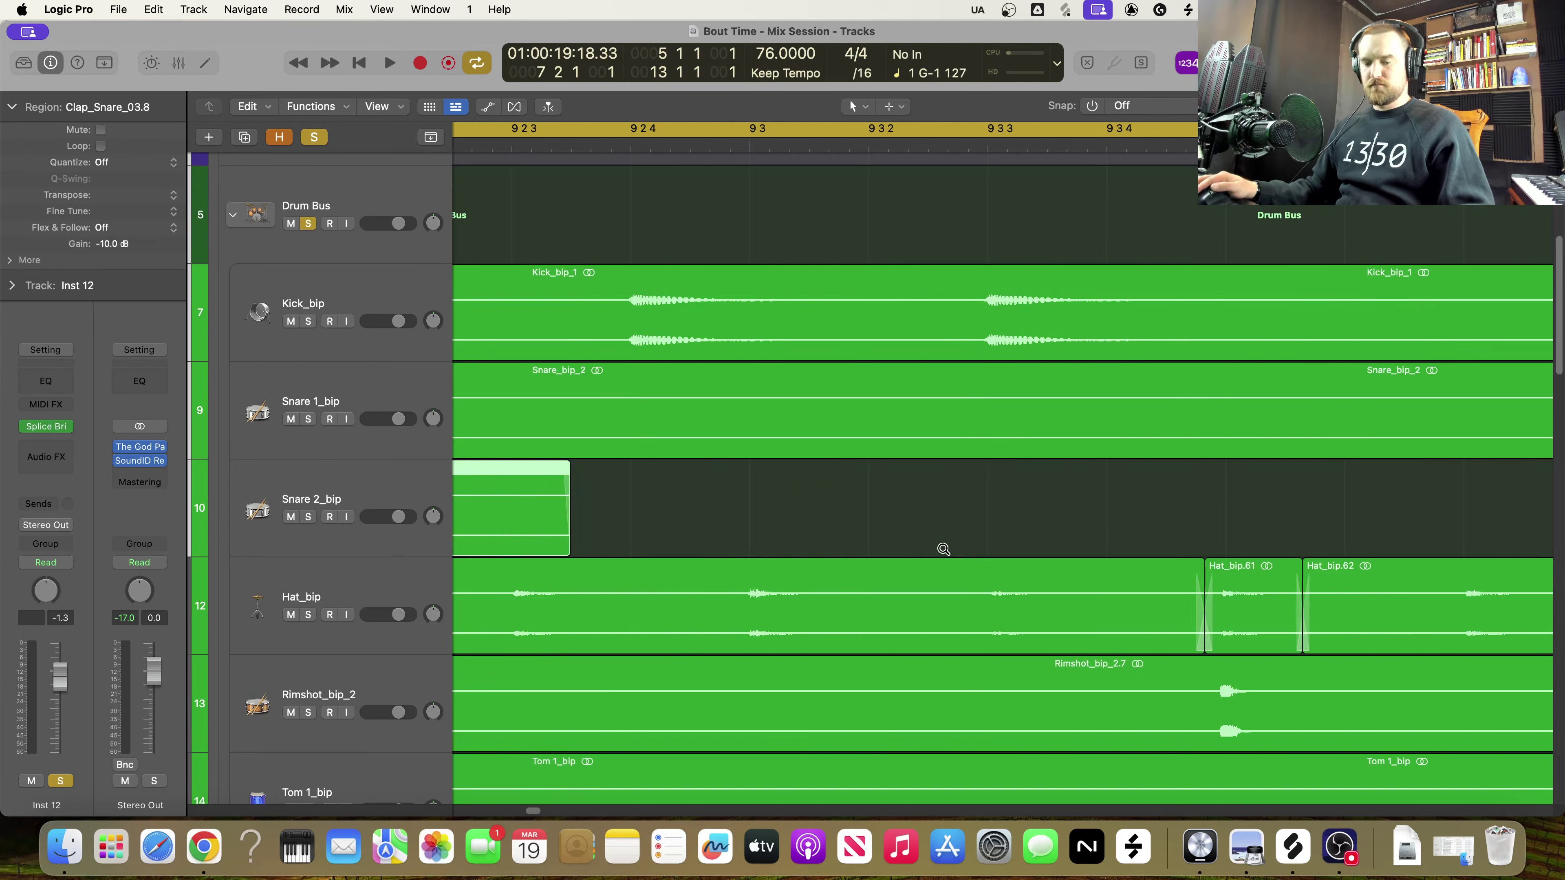
pyautogui.scroll(10, 937, 554)
pyautogui.hscroll(15, 961, 549)
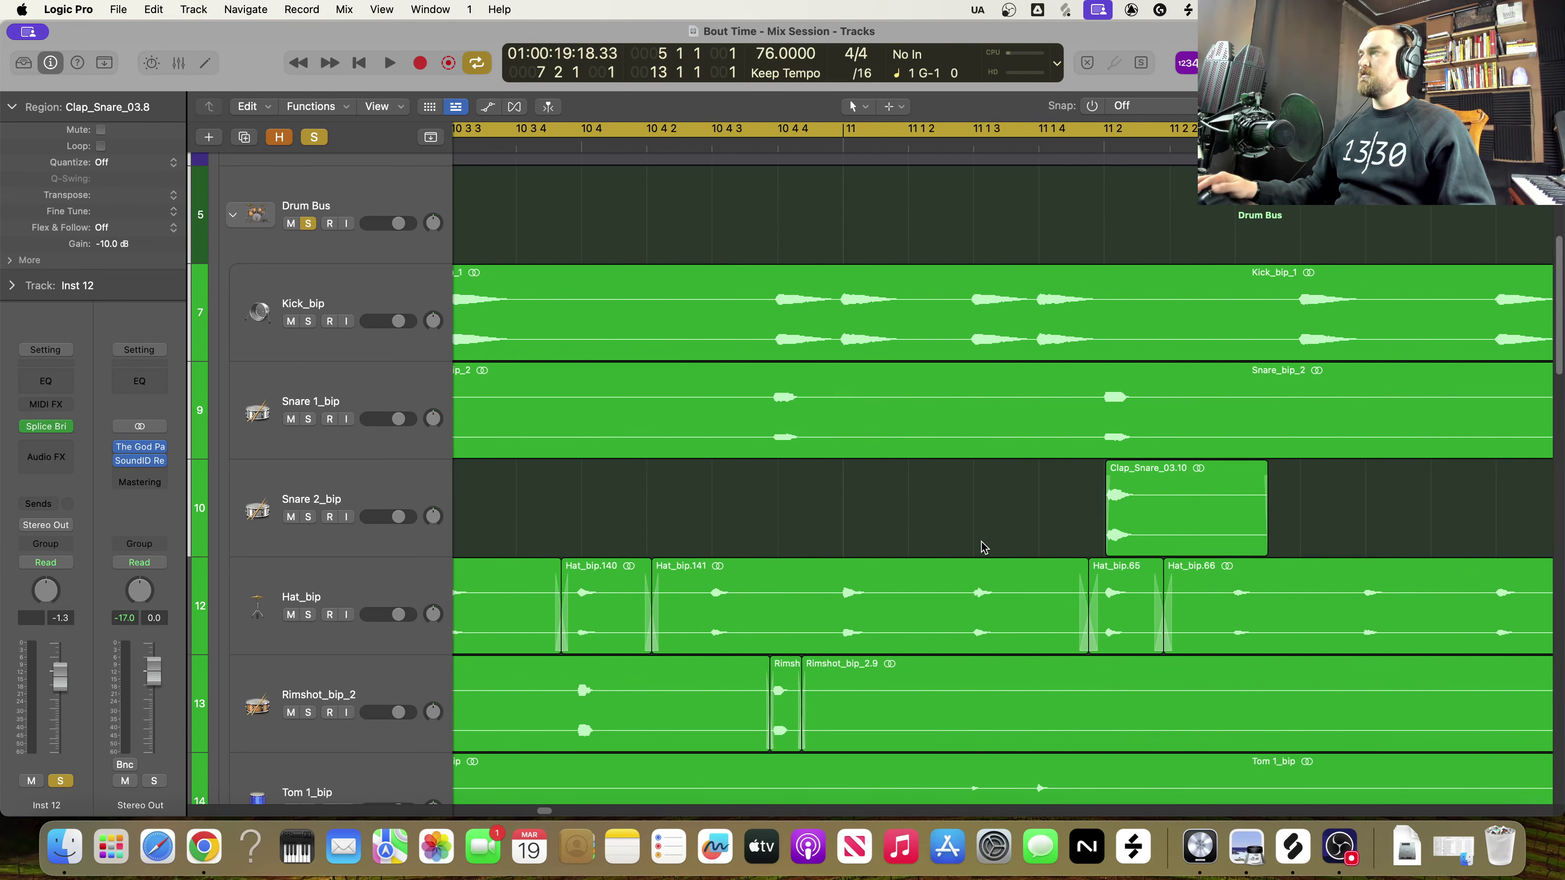
pyautogui.moveTo(759, 522)
pyautogui.mouseDown()
pyautogui.moveTo(741, 520)
pyautogui.moveTo(771, 509)
pyautogui.mouseUp()
pyautogui.hscroll(-10, 789, 545)
pyautogui.hscroll(-7, 751, 517)
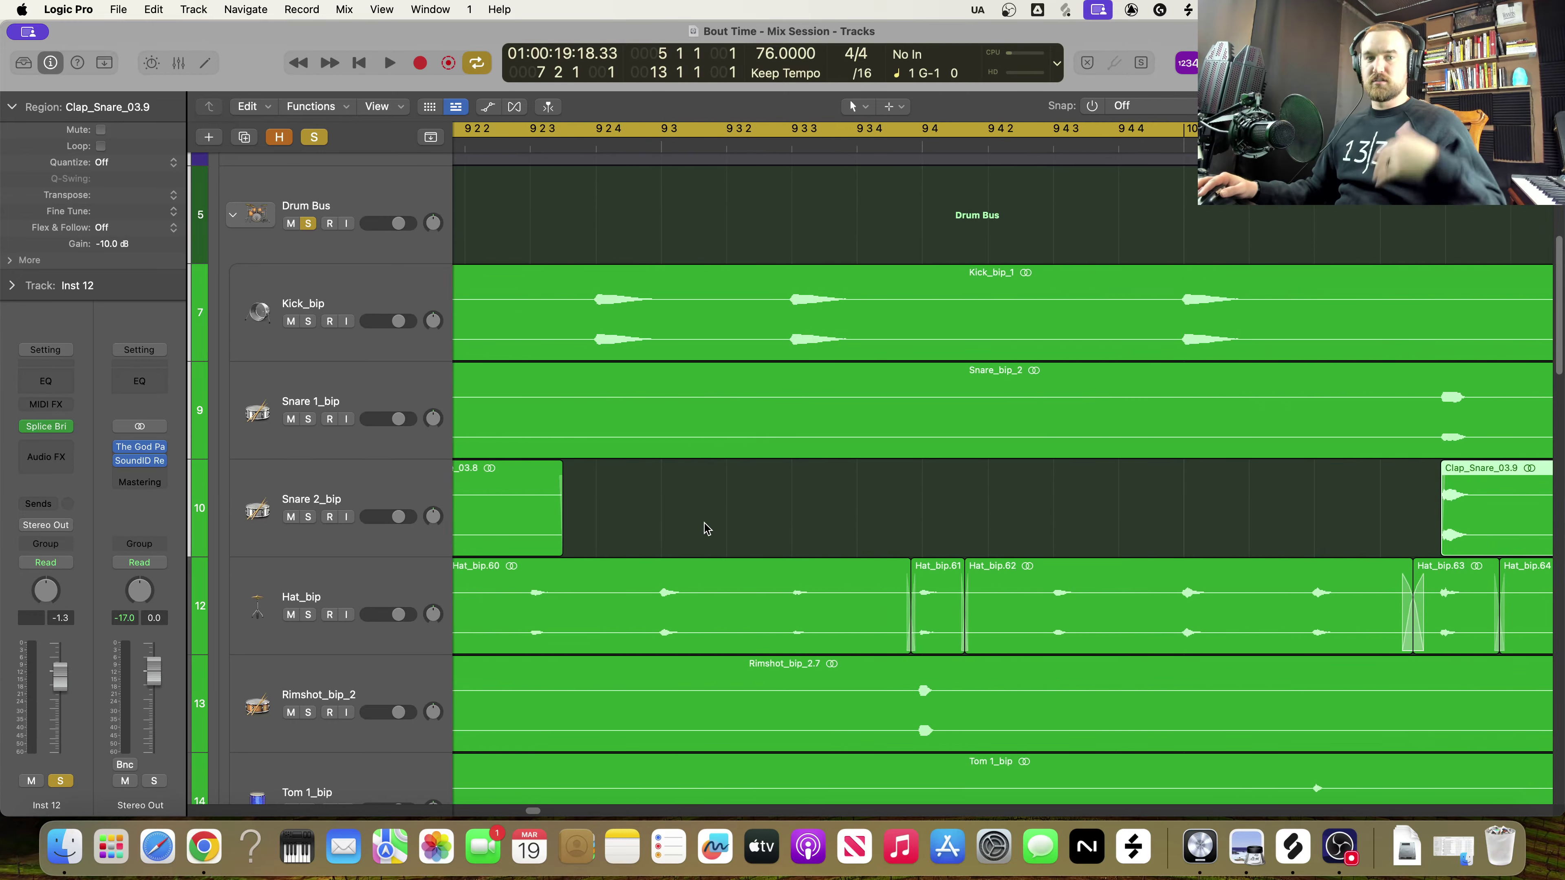
pyautogui.hscroll(-8, 704, 528)
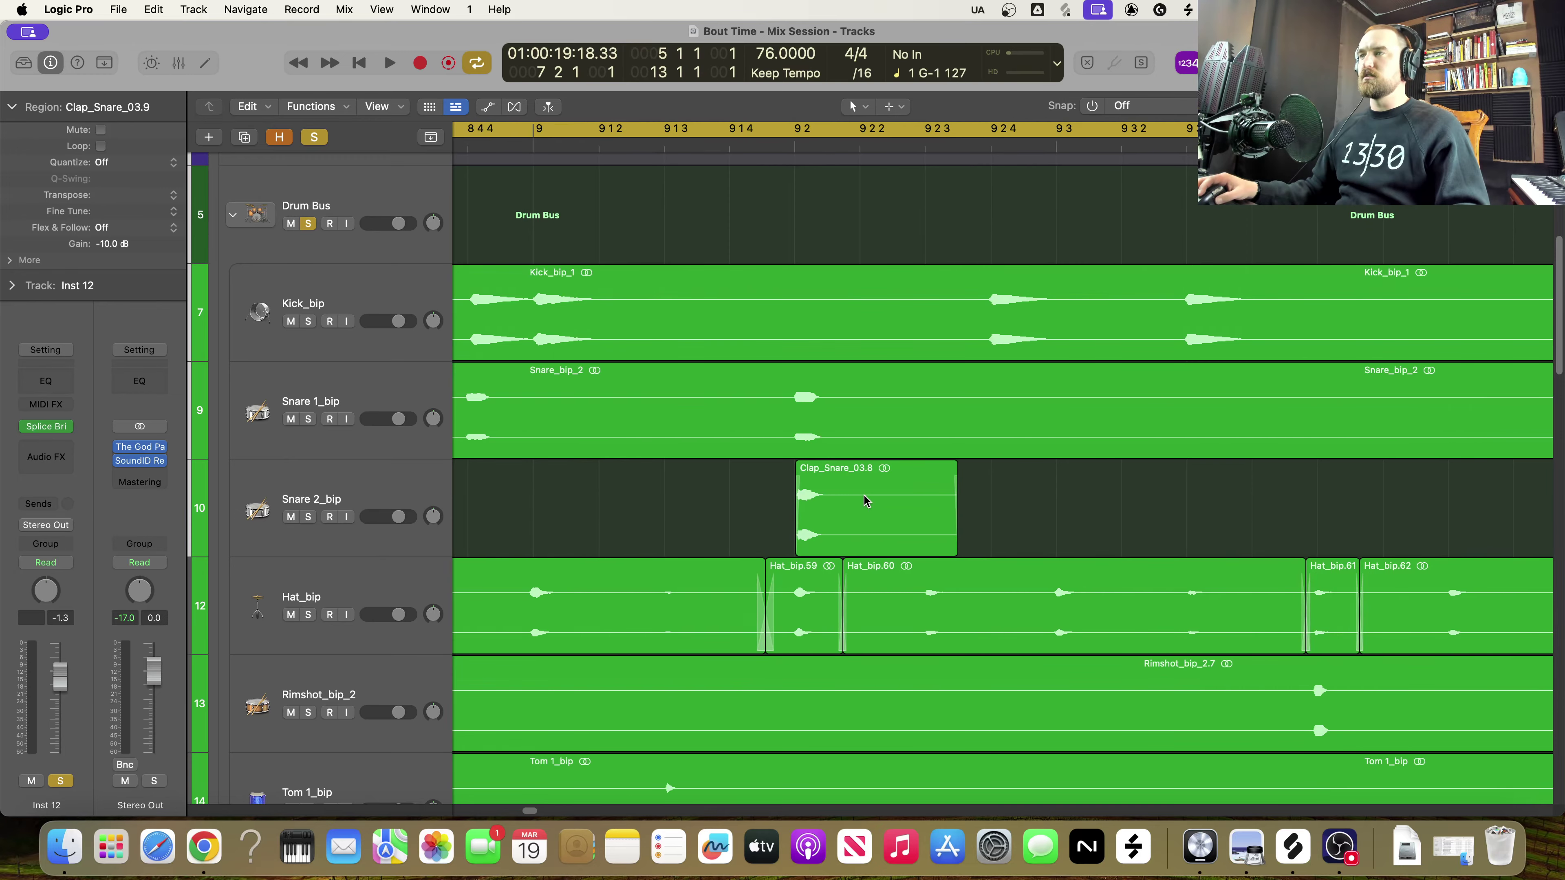
pyautogui.moveTo(865, 500); pyautogui.dragTo(863, 501)
# Fine-nudge the claps at beat 2 of bars 8 and 7 on Snare 2_bip onto the Snare 1_bip transients
pyautogui.hscroll(-15, 839, 524)
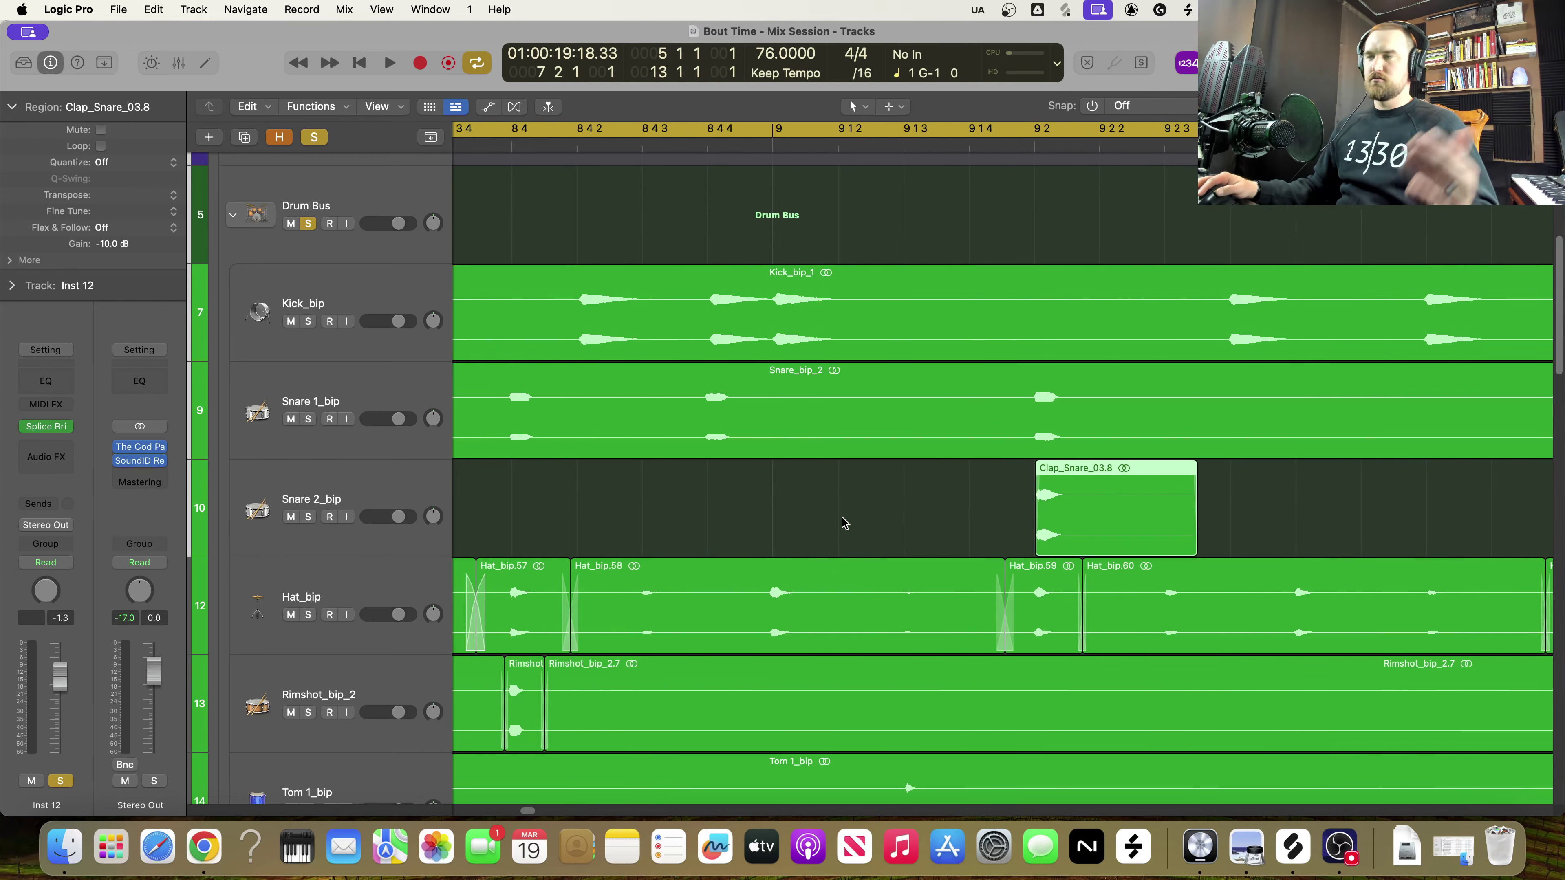
pyautogui.hscroll(15, 725, 517)
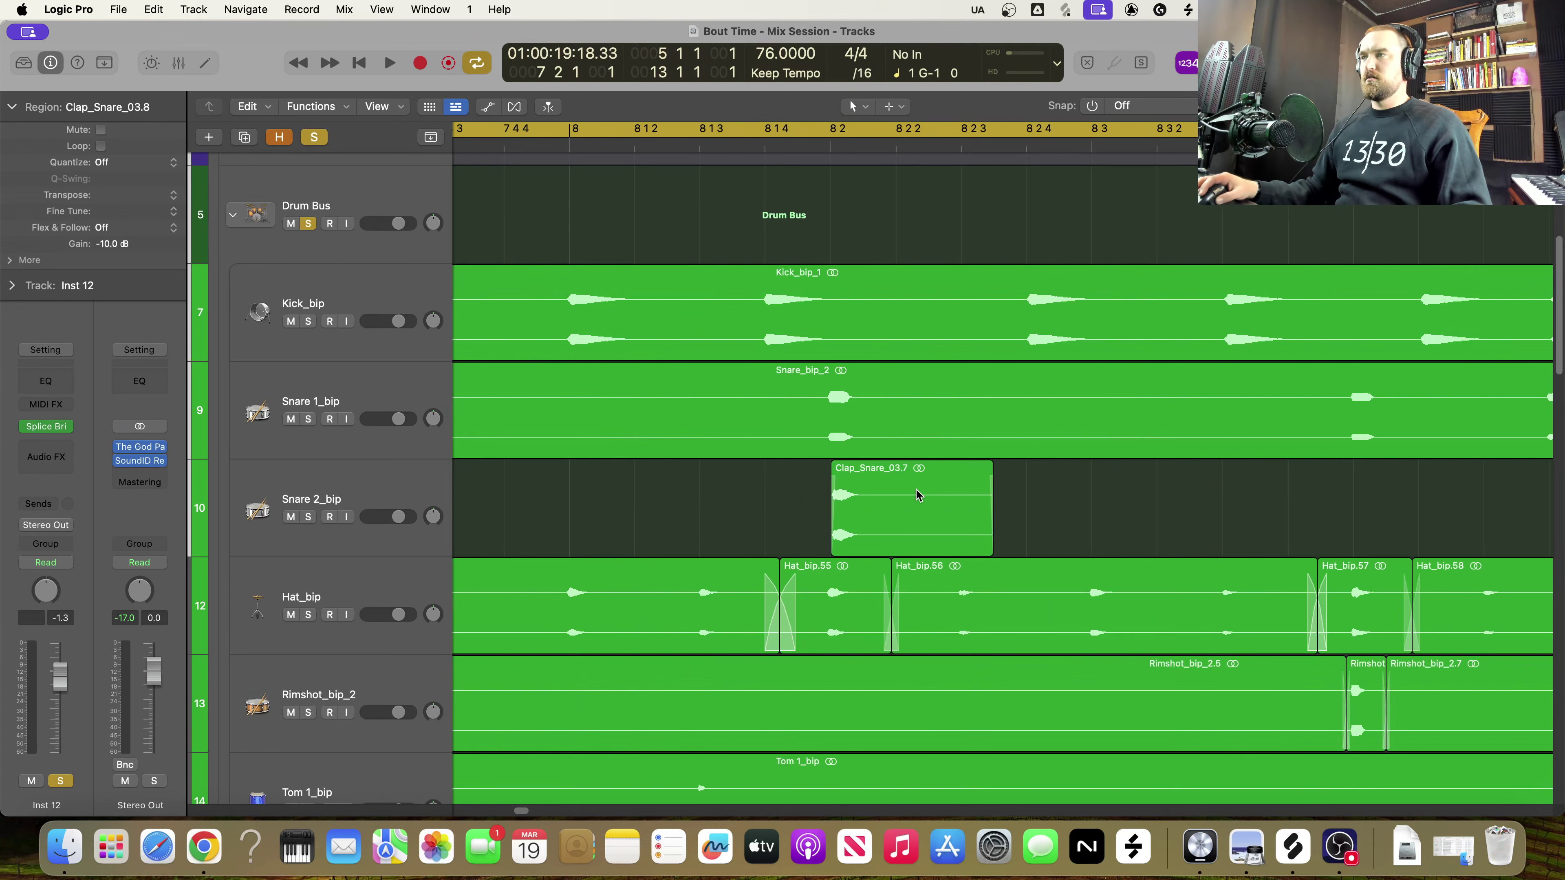
pyautogui.moveTo(907, 507); pyautogui.dragTo(906, 507)
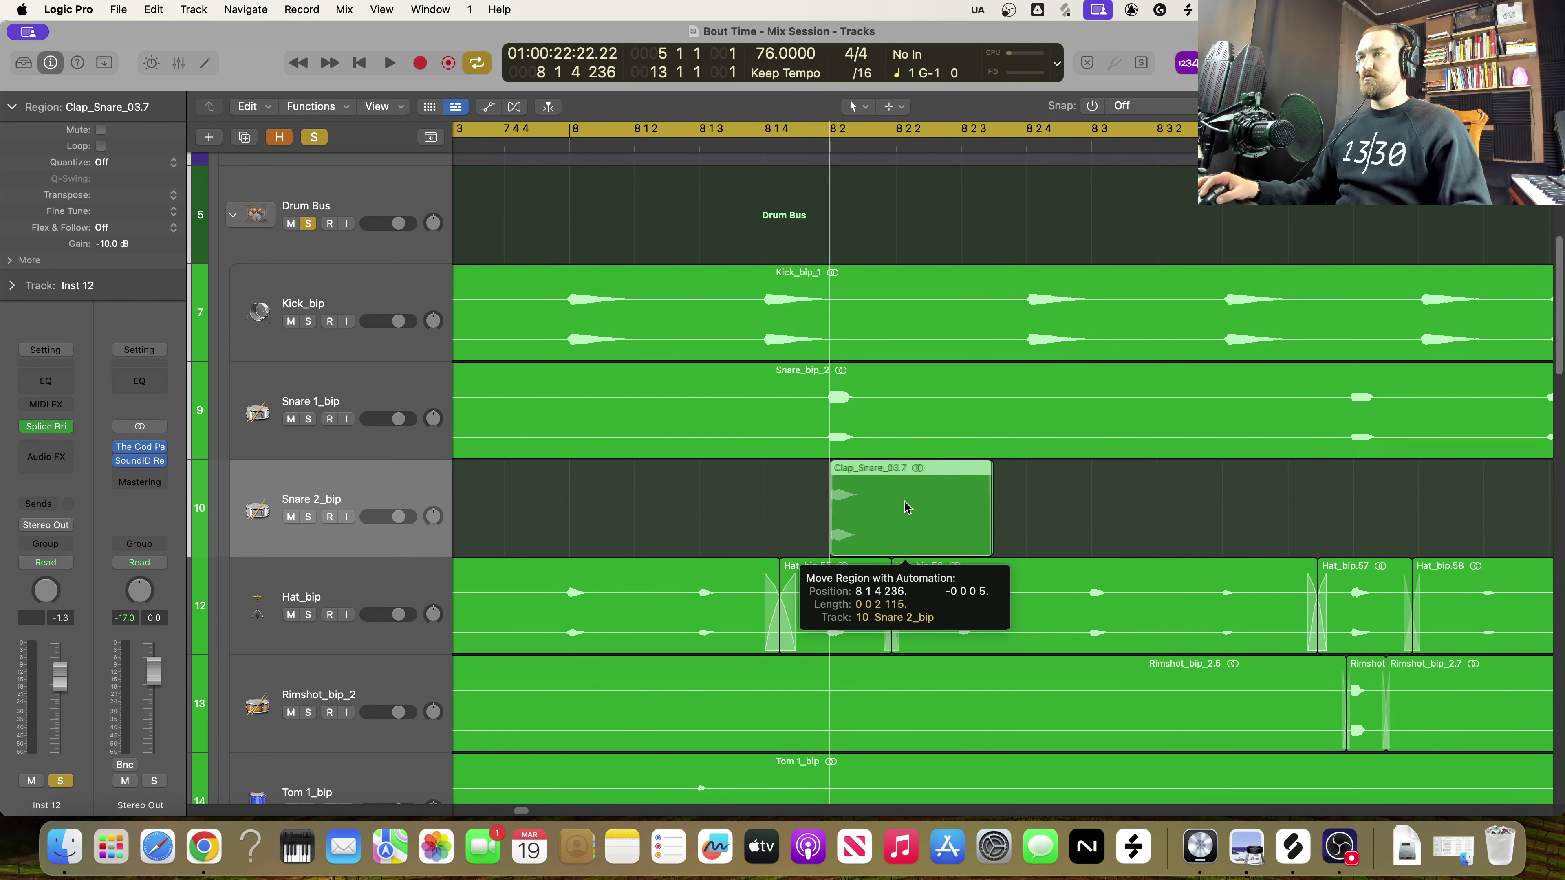
pyautogui.moveTo(906, 506); pyautogui.dragTo(905, 507)
pyautogui.hscroll(-20, 650, 514)
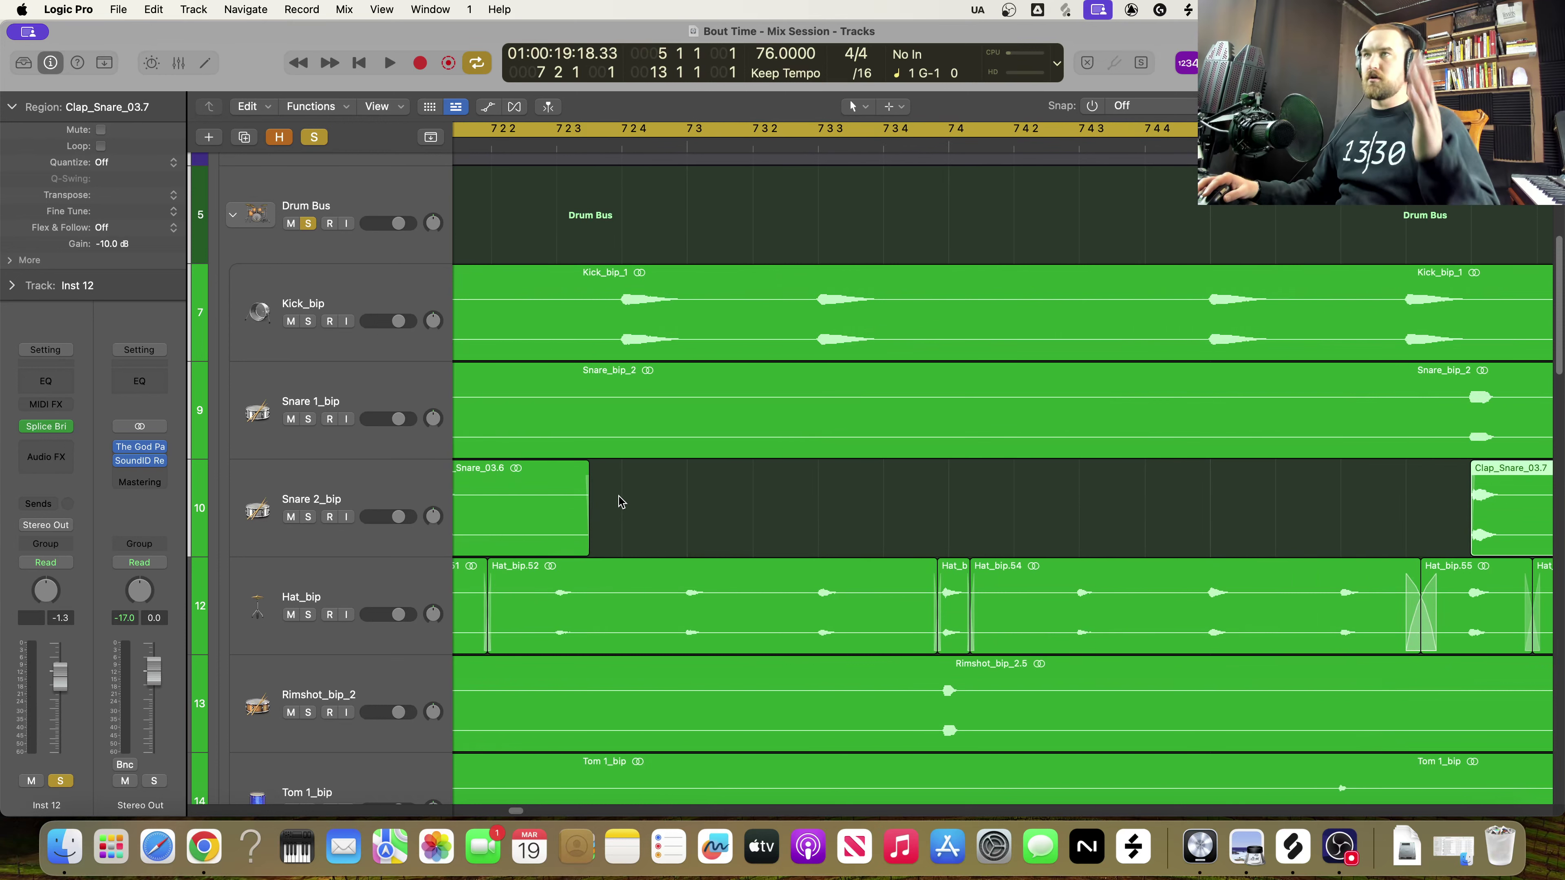
pyautogui.hscroll(-16, 619, 497)
pyautogui.moveTo(878, 526); pyautogui.dragTo(879, 525)
# Check the claps at beat 2 of bars 6 and 5 on Snare 2_bip against the Snare 1_bip transients
pyautogui.hscroll(-15, 713, 506)
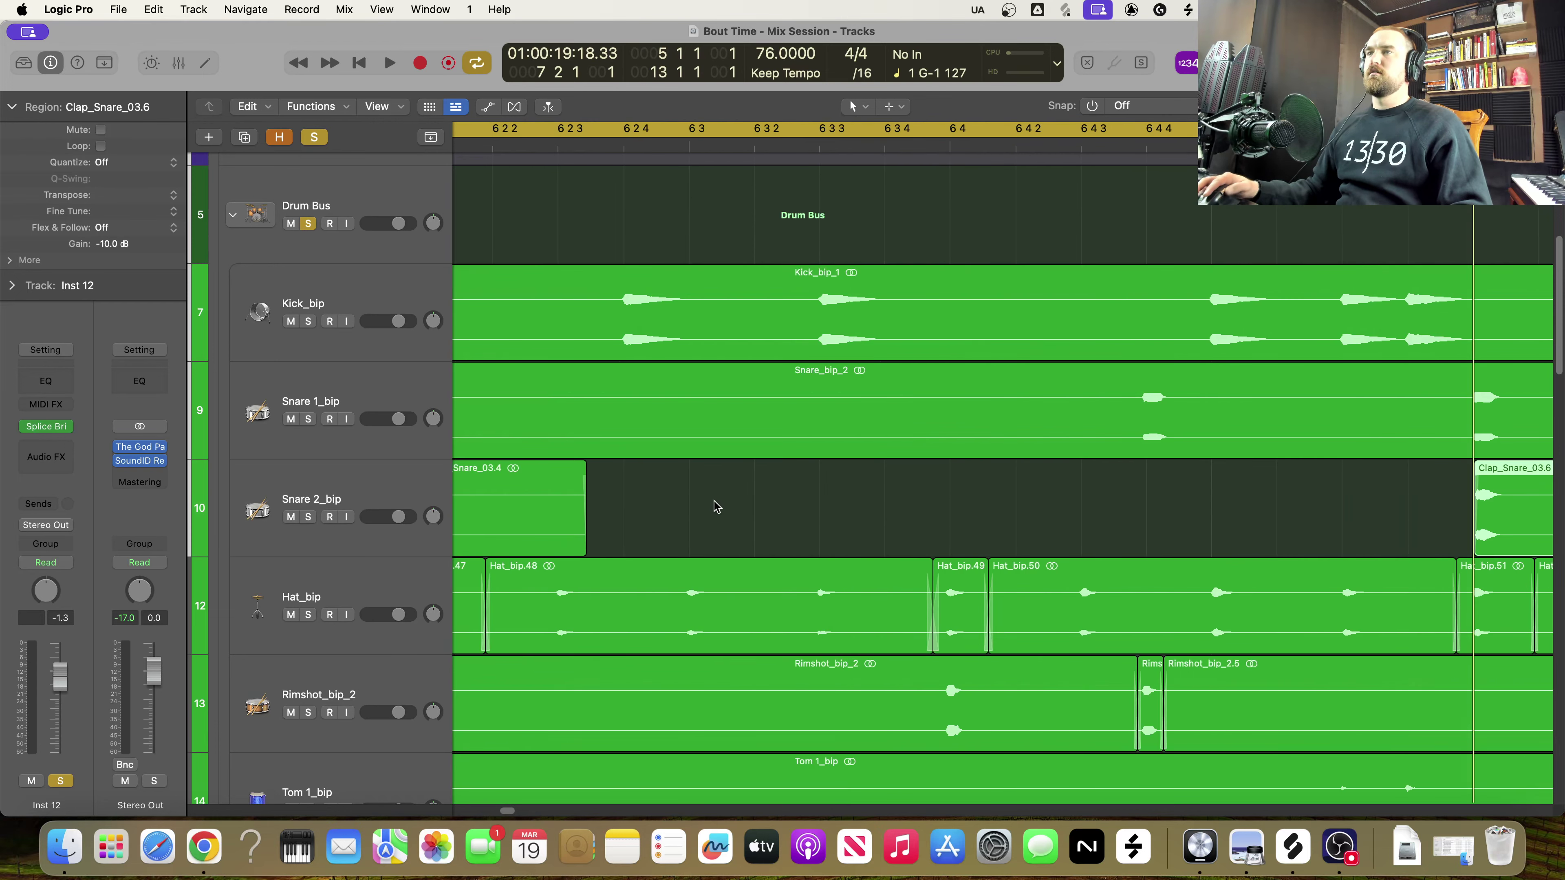
pyautogui.hscroll(10, 709, 502)
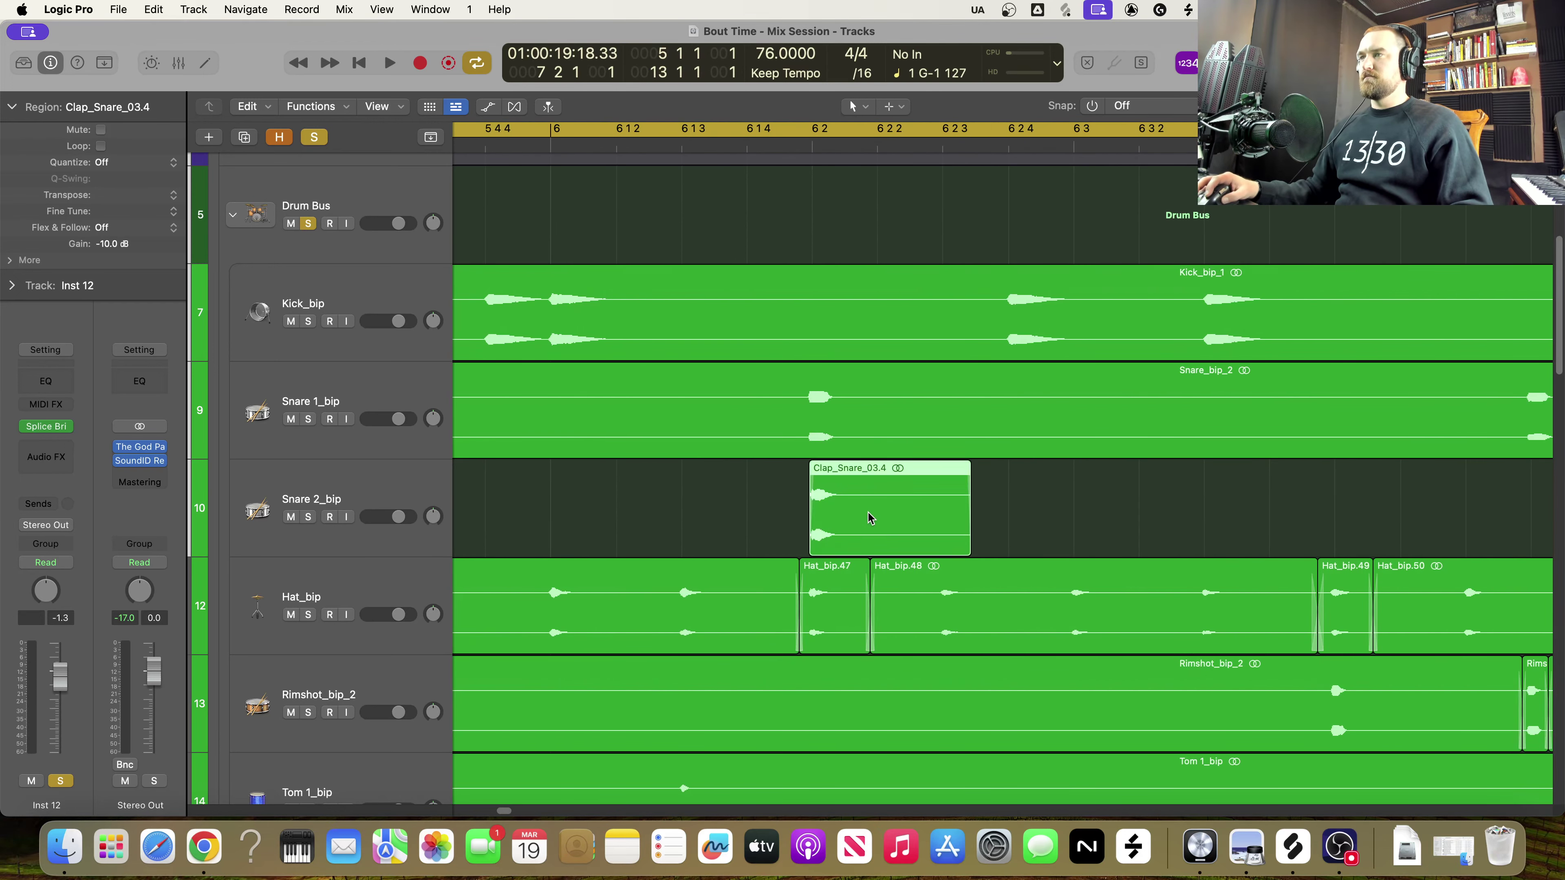
pyautogui.hscroll(-15, 758, 535)
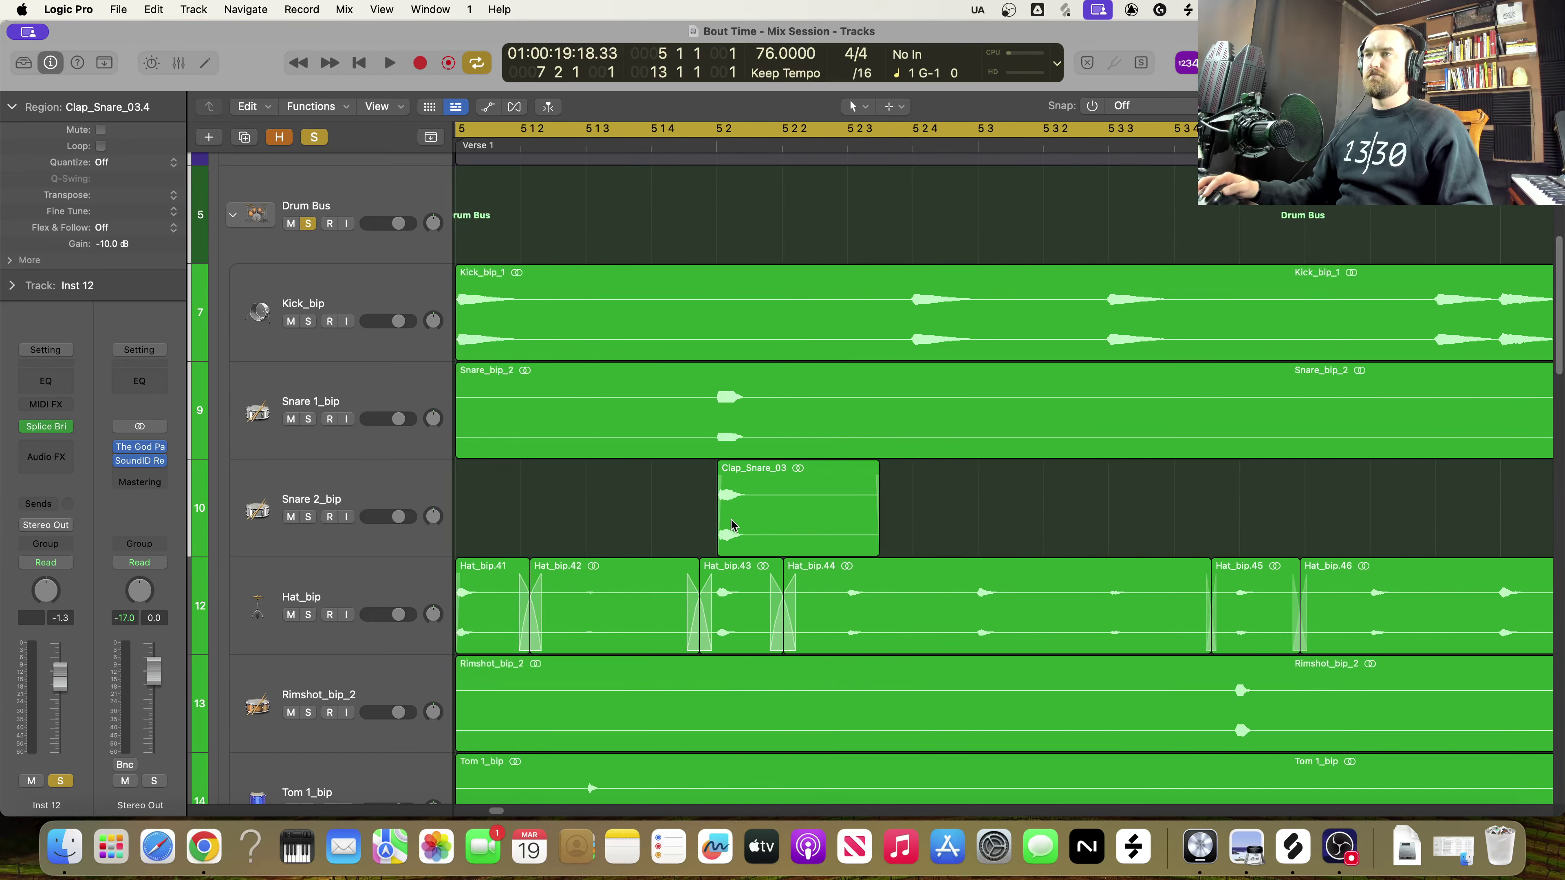
pyautogui.click(1048, 529)
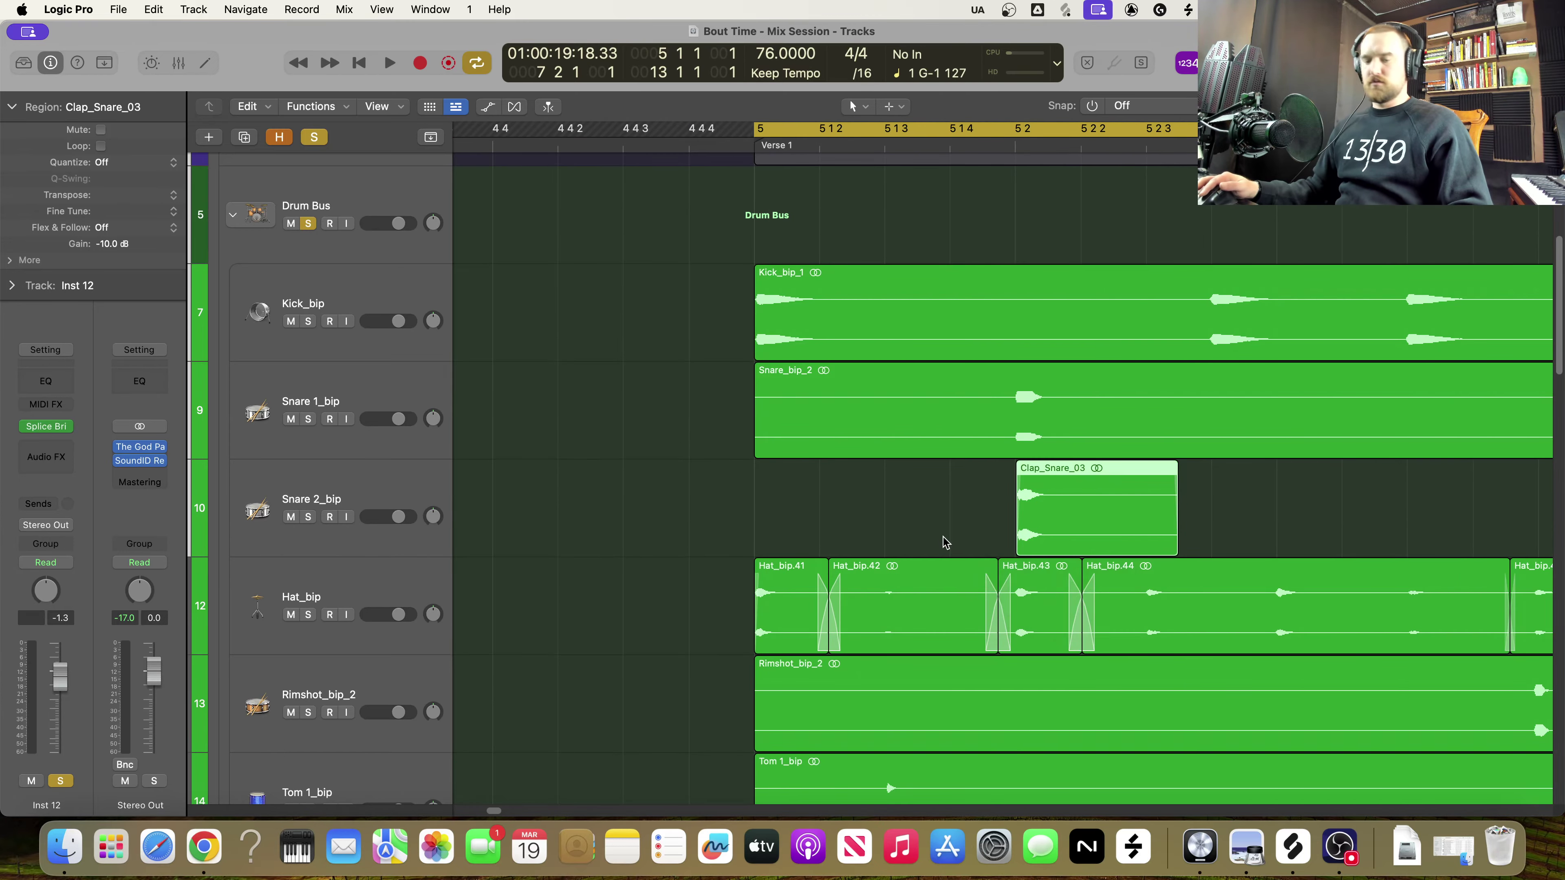
# Play the verse from bar 5 to hear the aligned claps with the drums
pyautogui.keyDown('ctrl'); pyautogui.keyDown('alt'); pyautogui.click(941, 540); pyautogui.keyUp('alt'); pyautogui.keyUp('ctrl')
pyautogui.keyDown('ctrl'); pyautogui.keyDown('alt'); pyautogui.click(849, 545); pyautogui.keyUp('alt'); pyautogui.keyUp('ctrl')
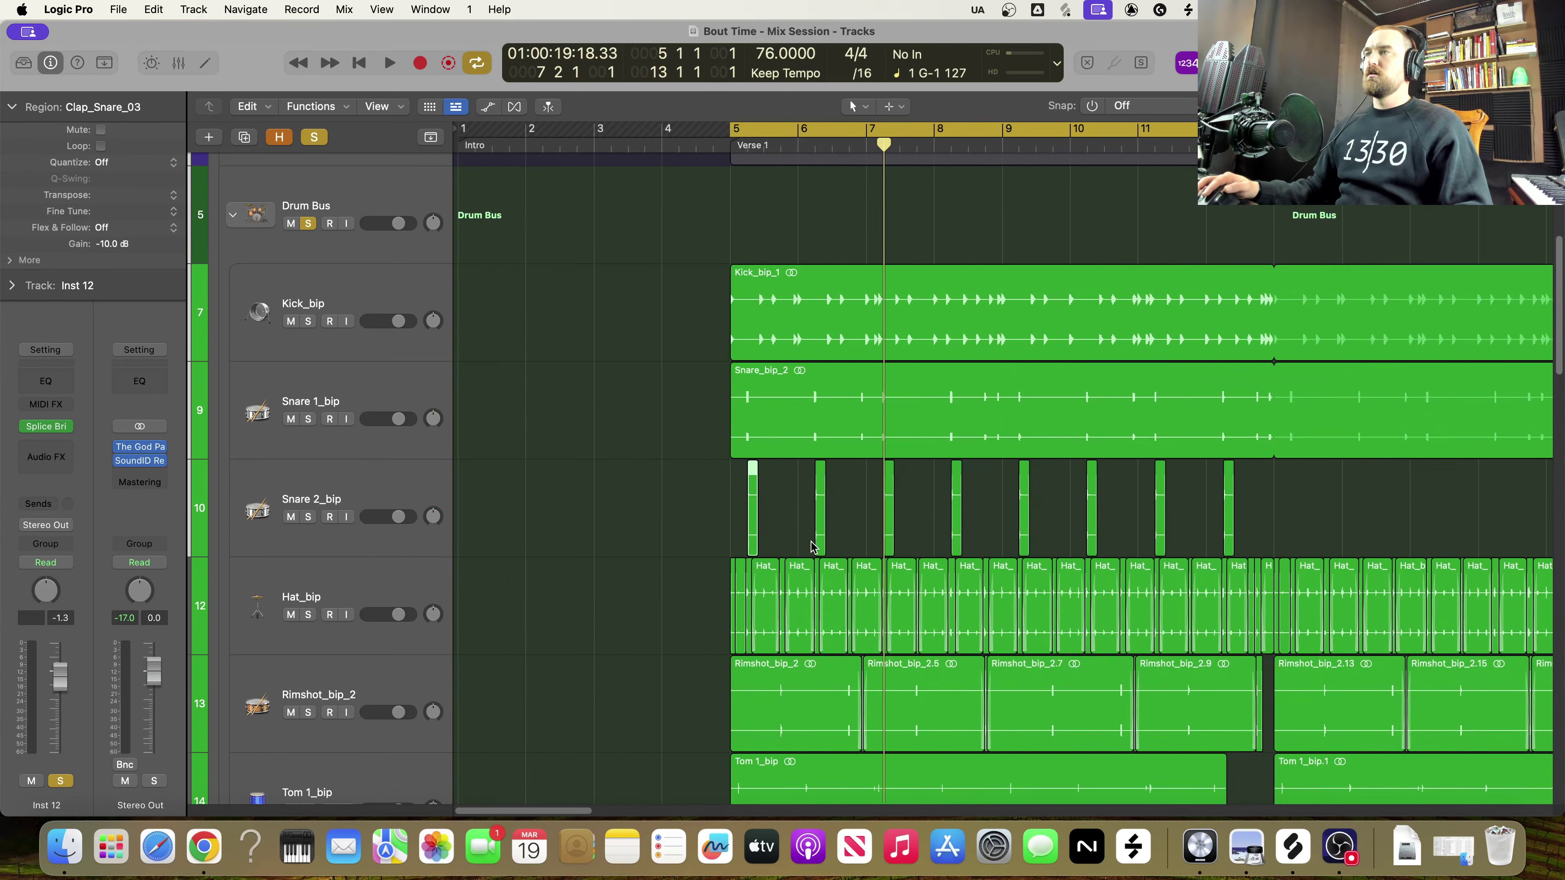
pyautogui.press('space')
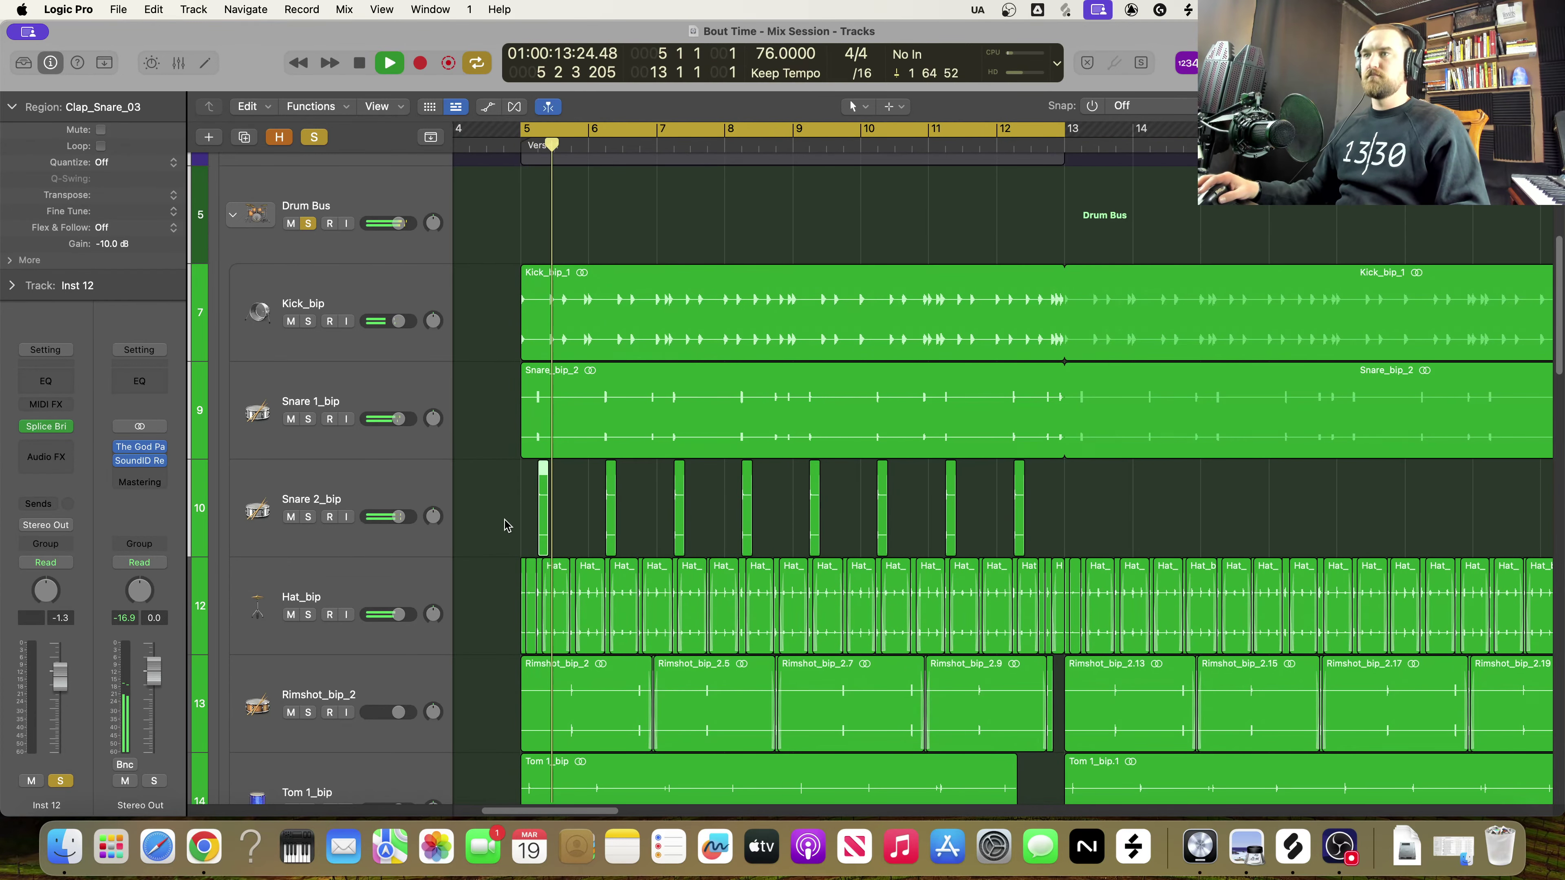
pyautogui.press('space')
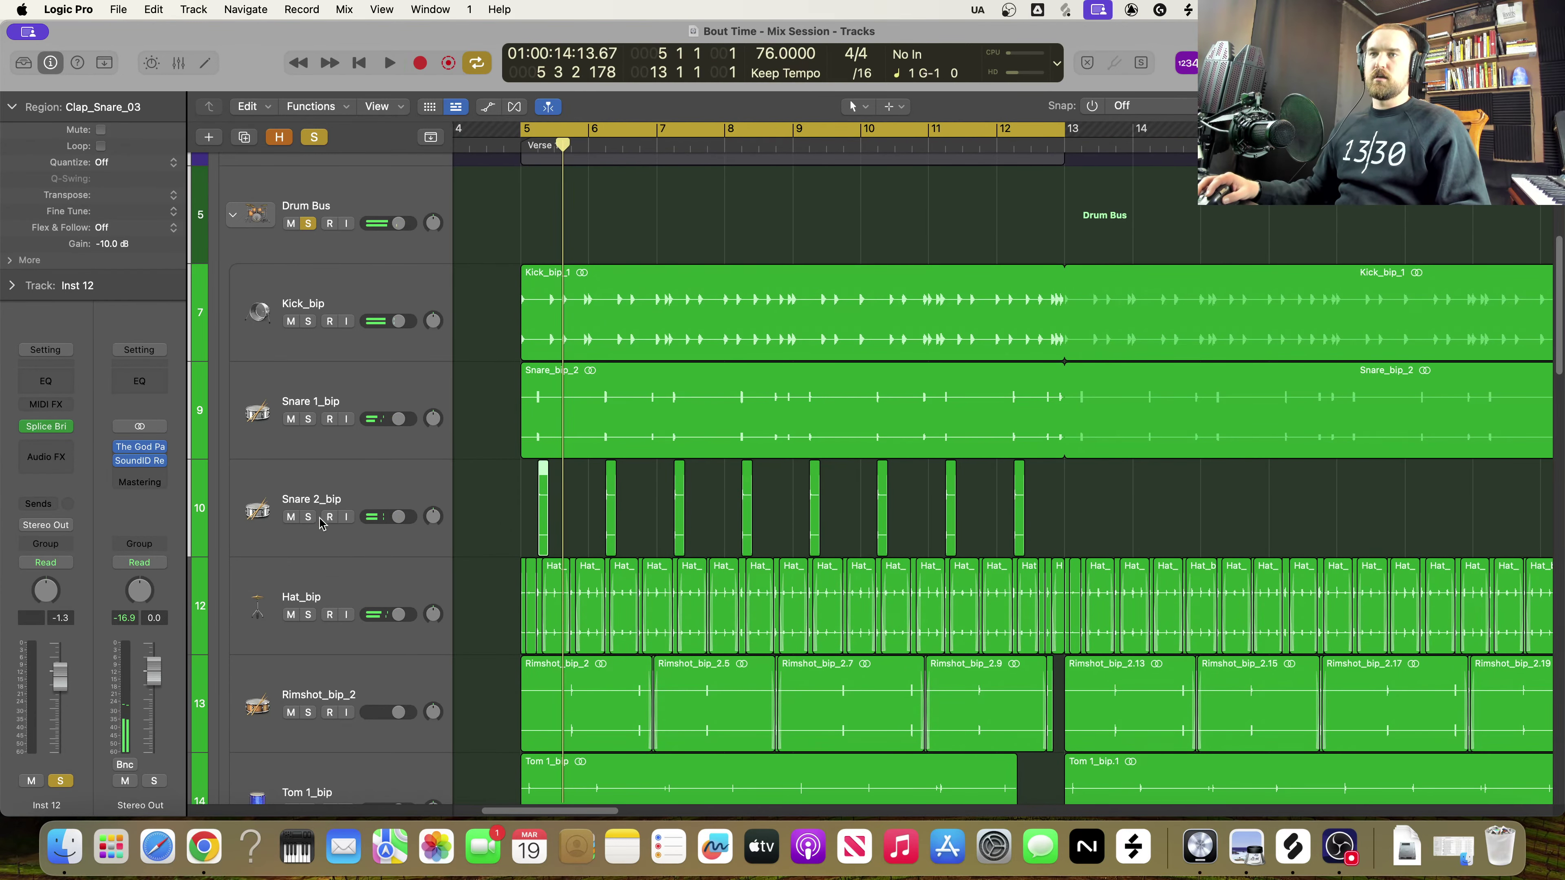
pyautogui.press('space')
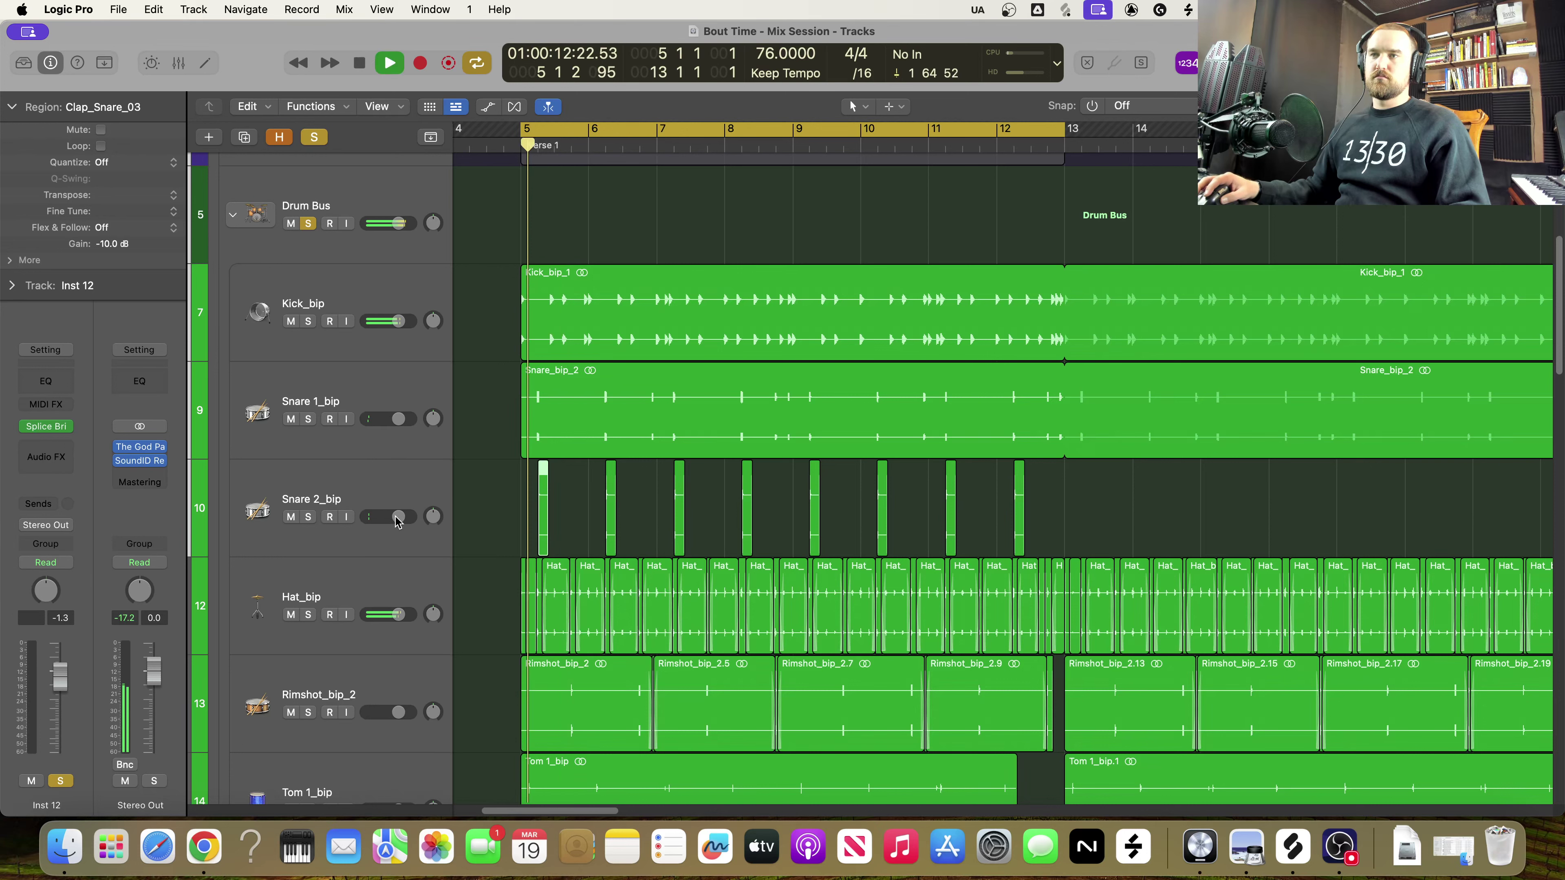
# Lower the Snare 2_bip track volume and replay the verse from bar 5 to judge the clap level
pyautogui.click(398, 519)
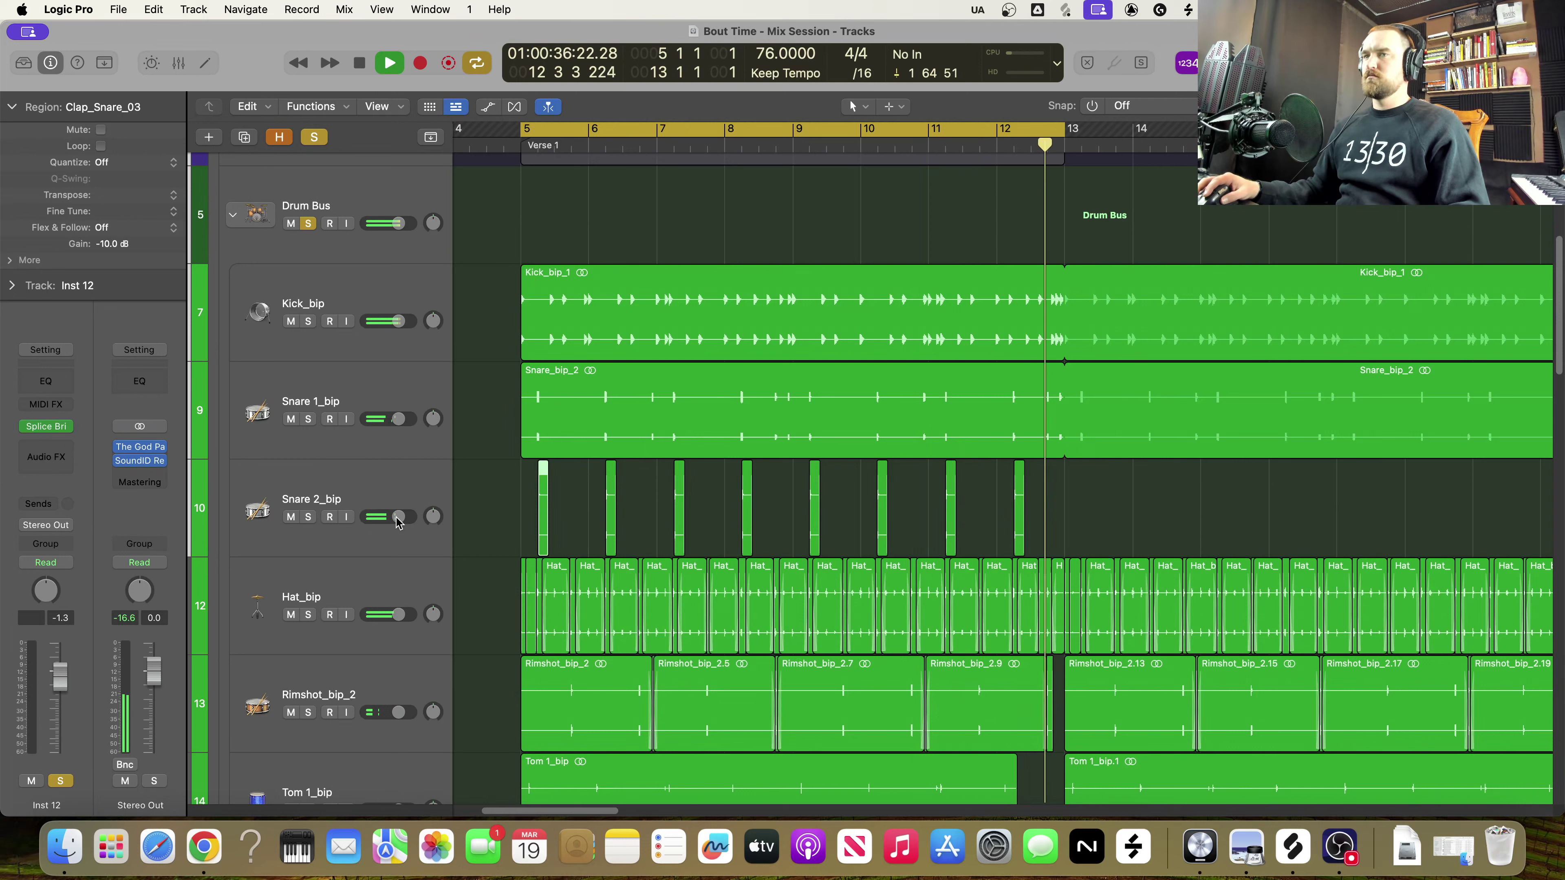
pyautogui.press('space')
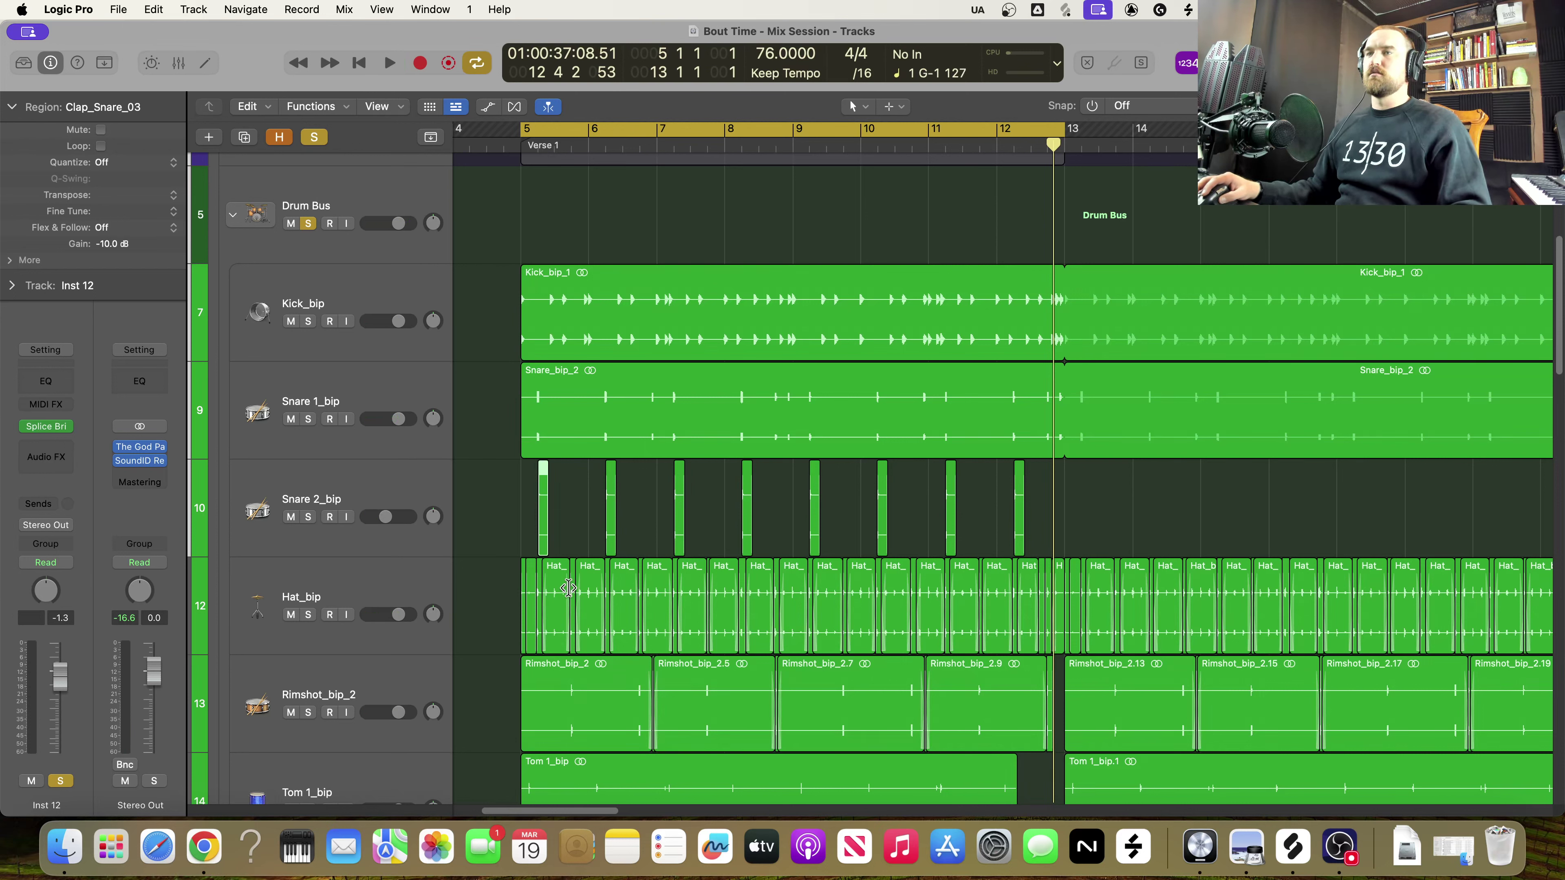
pyautogui.press('space')
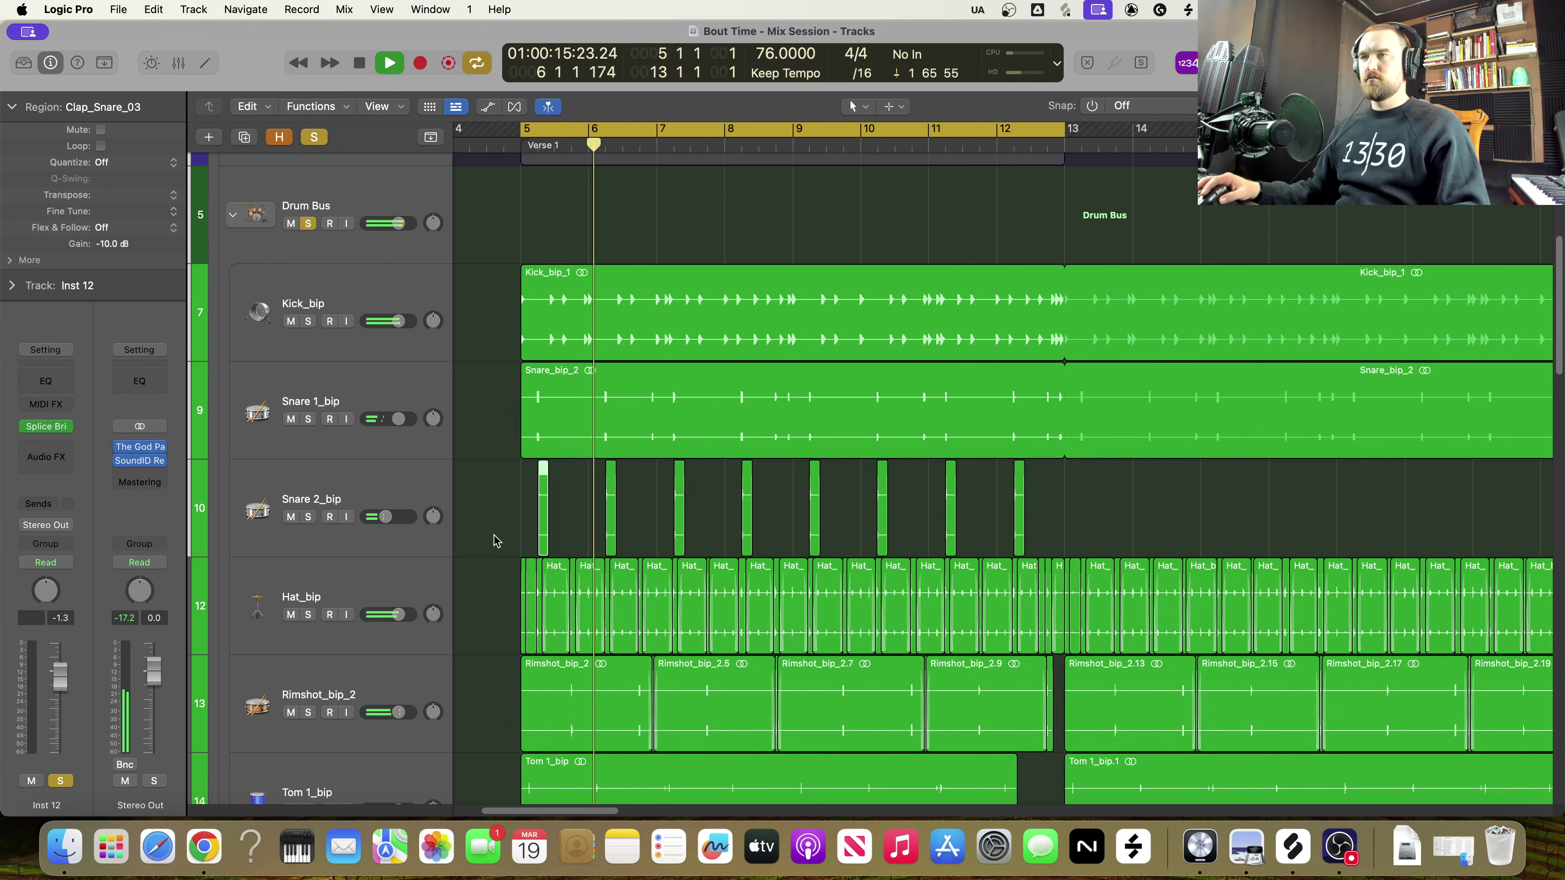
# Compare the beat with Snare 2_bip muted and unmuted, and raise its volume slightly to -5.3 dB
pyautogui.click(291, 518)
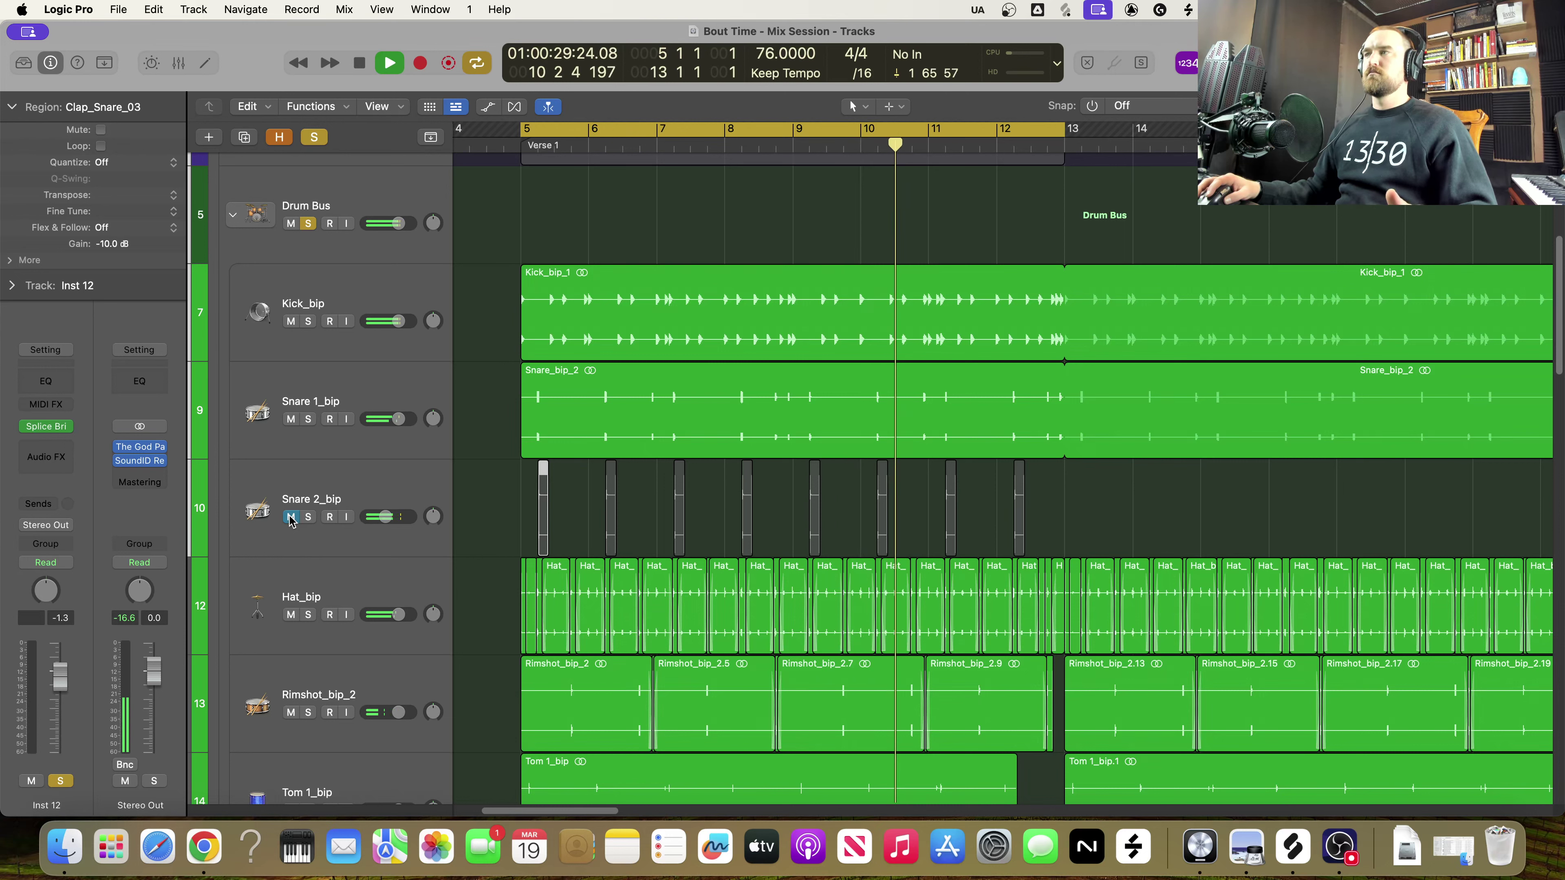
pyautogui.click(291, 518)
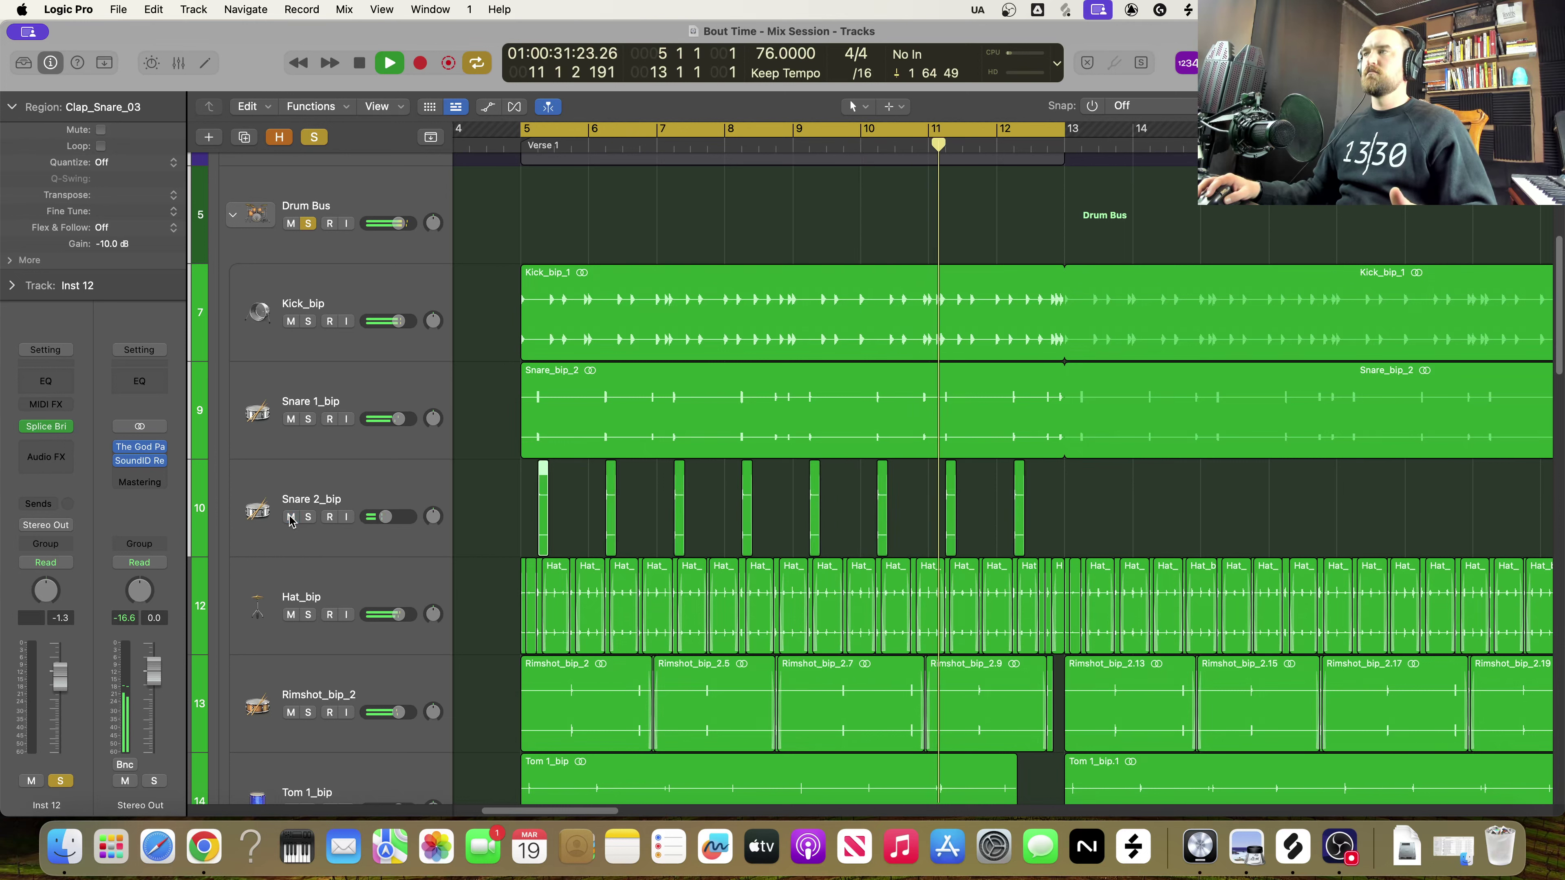
pyautogui.moveTo(388, 521); pyautogui.dragTo(392, 521)
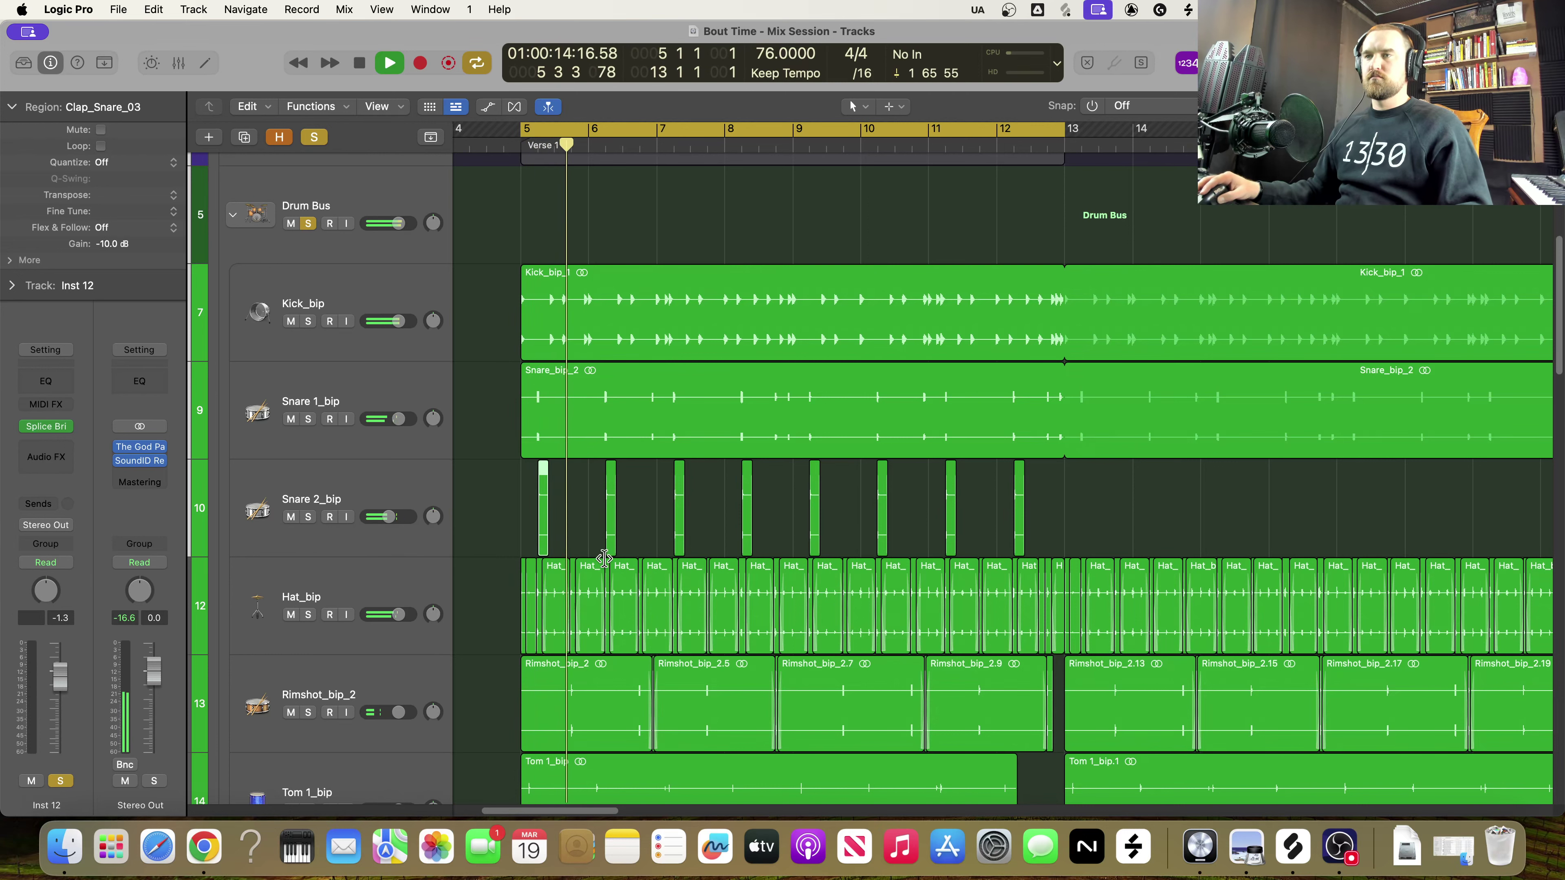
# Select all eight claps on Snare 2_bip and trim their ends together to just after the clap's audible tail
pyautogui.press('super+Right')
pyautogui.press('super+Right')
pyautogui.press('super+Right')
pyautogui.press('super+Right')
pyautogui.press('super+Right')
pyautogui.press('super+Right')
pyautogui.press('super+Right')
pyautogui.press('super+Right')
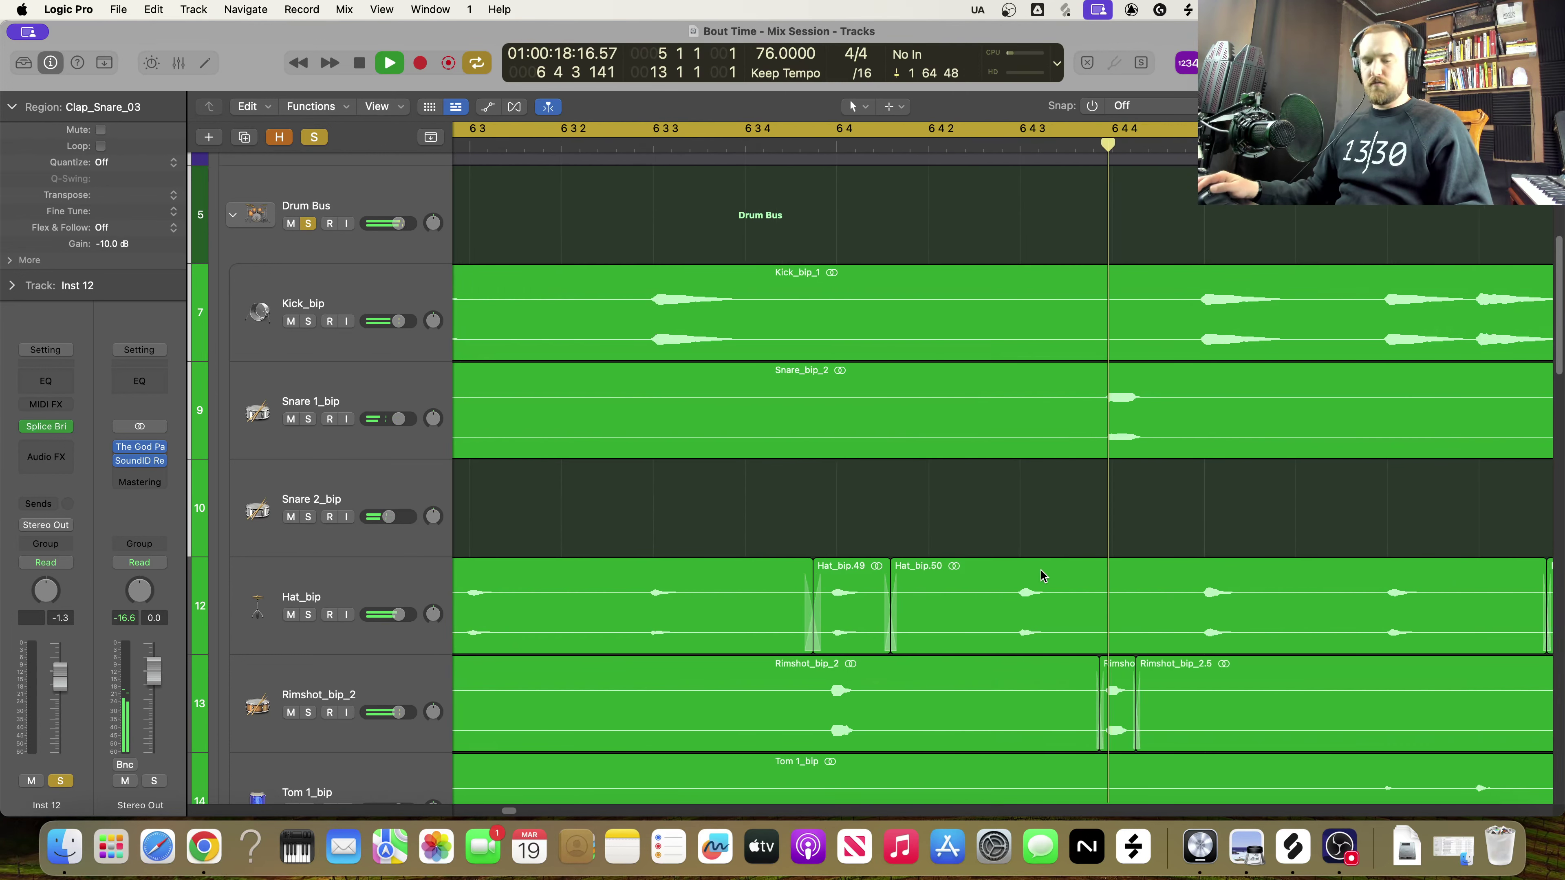
pyautogui.press('z')
pyautogui.click(368, 489)
pyautogui.scroll(10, 590, 519)
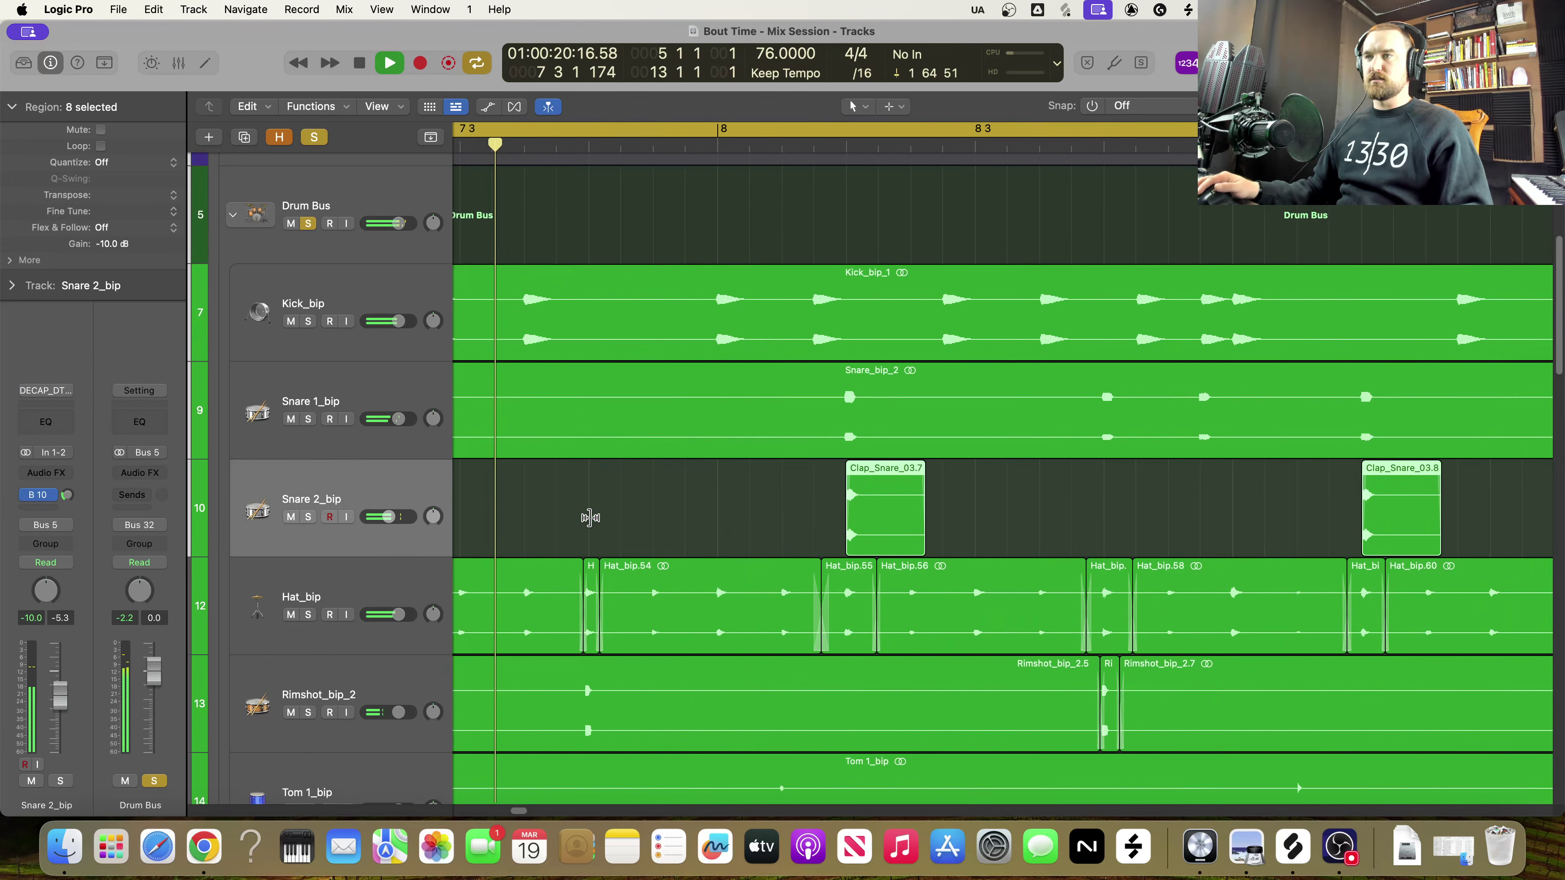
pyautogui.hscroll(-5, 590, 521)
pyautogui.hscroll(-10, 578, 525)
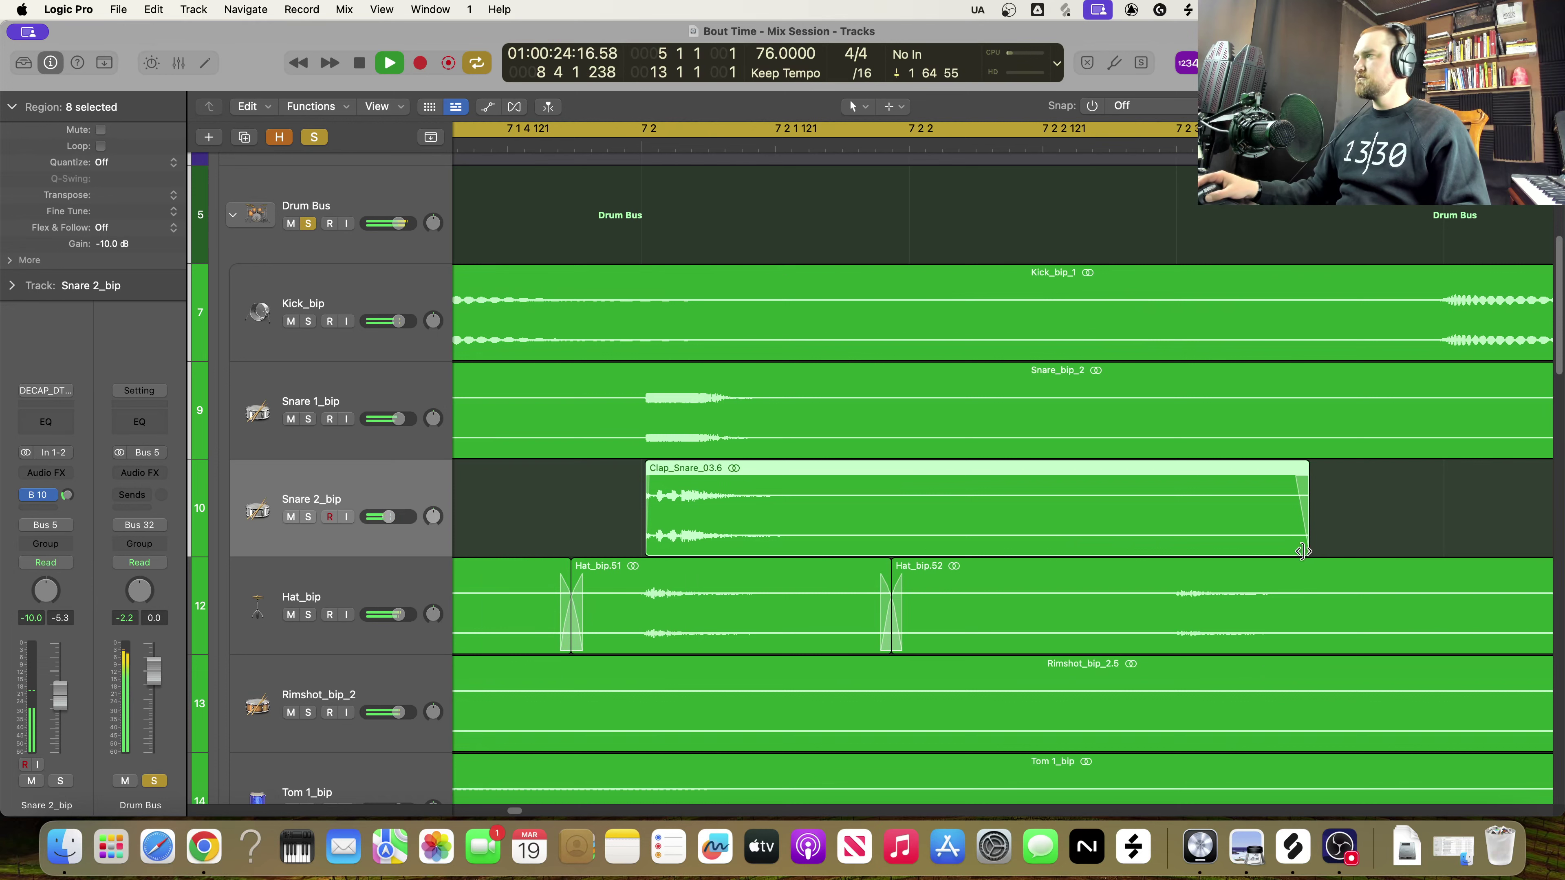
pyautogui.moveTo(1305, 546); pyautogui.dragTo(802, 524)
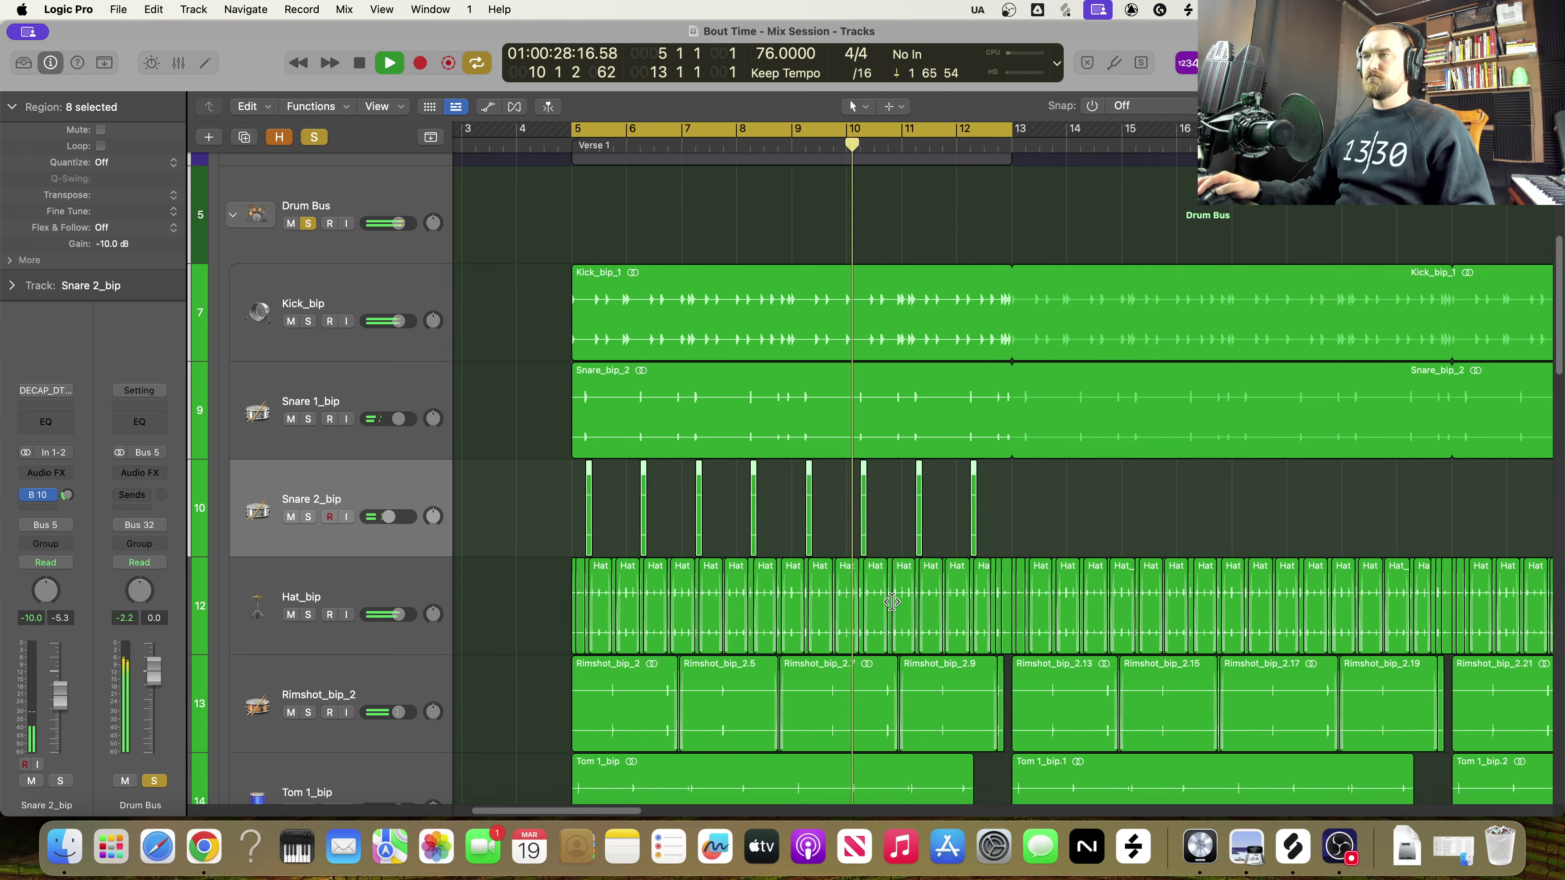
pyautogui.scroll(-10, 888, 603)
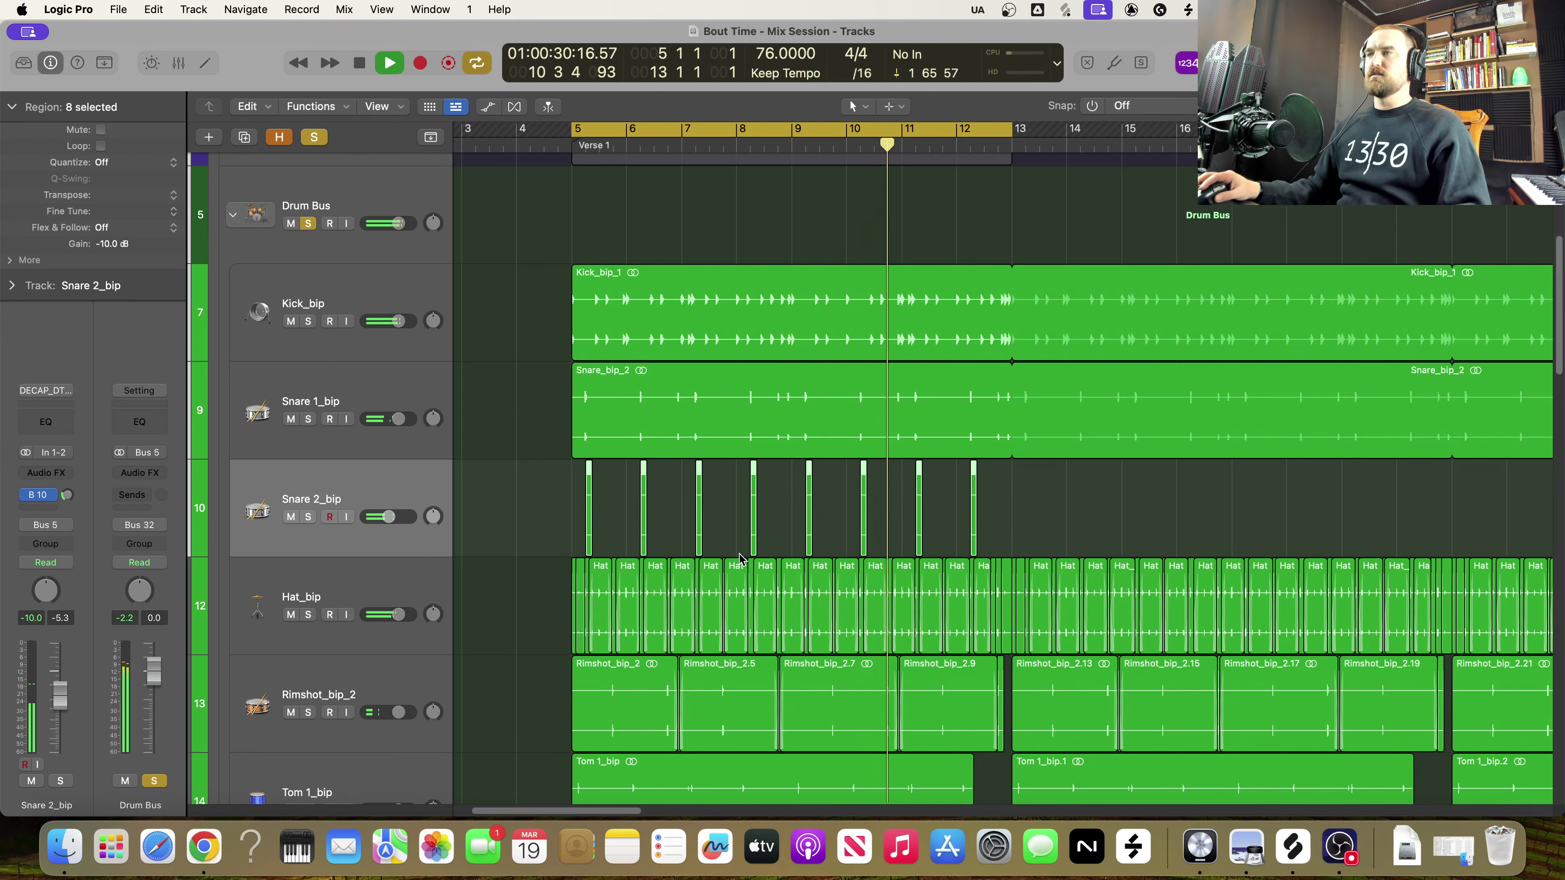
# Stop playback and bypass the Bus 10 send on the Snare 1_bip and Snare 2_bip tracks
pyautogui.press('space')
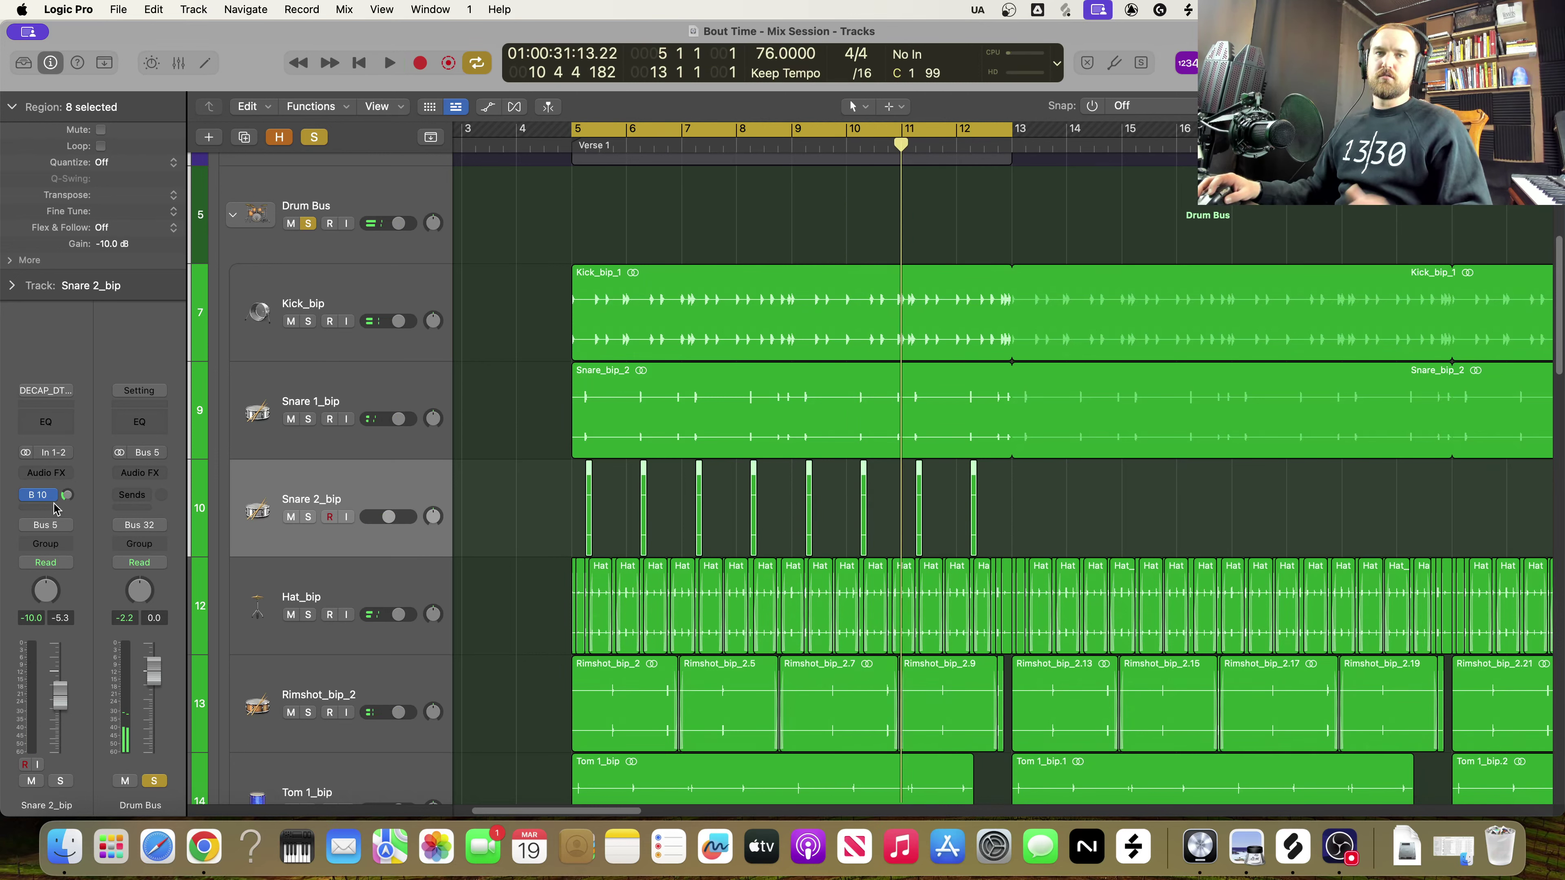
pyautogui.click(404, 386)
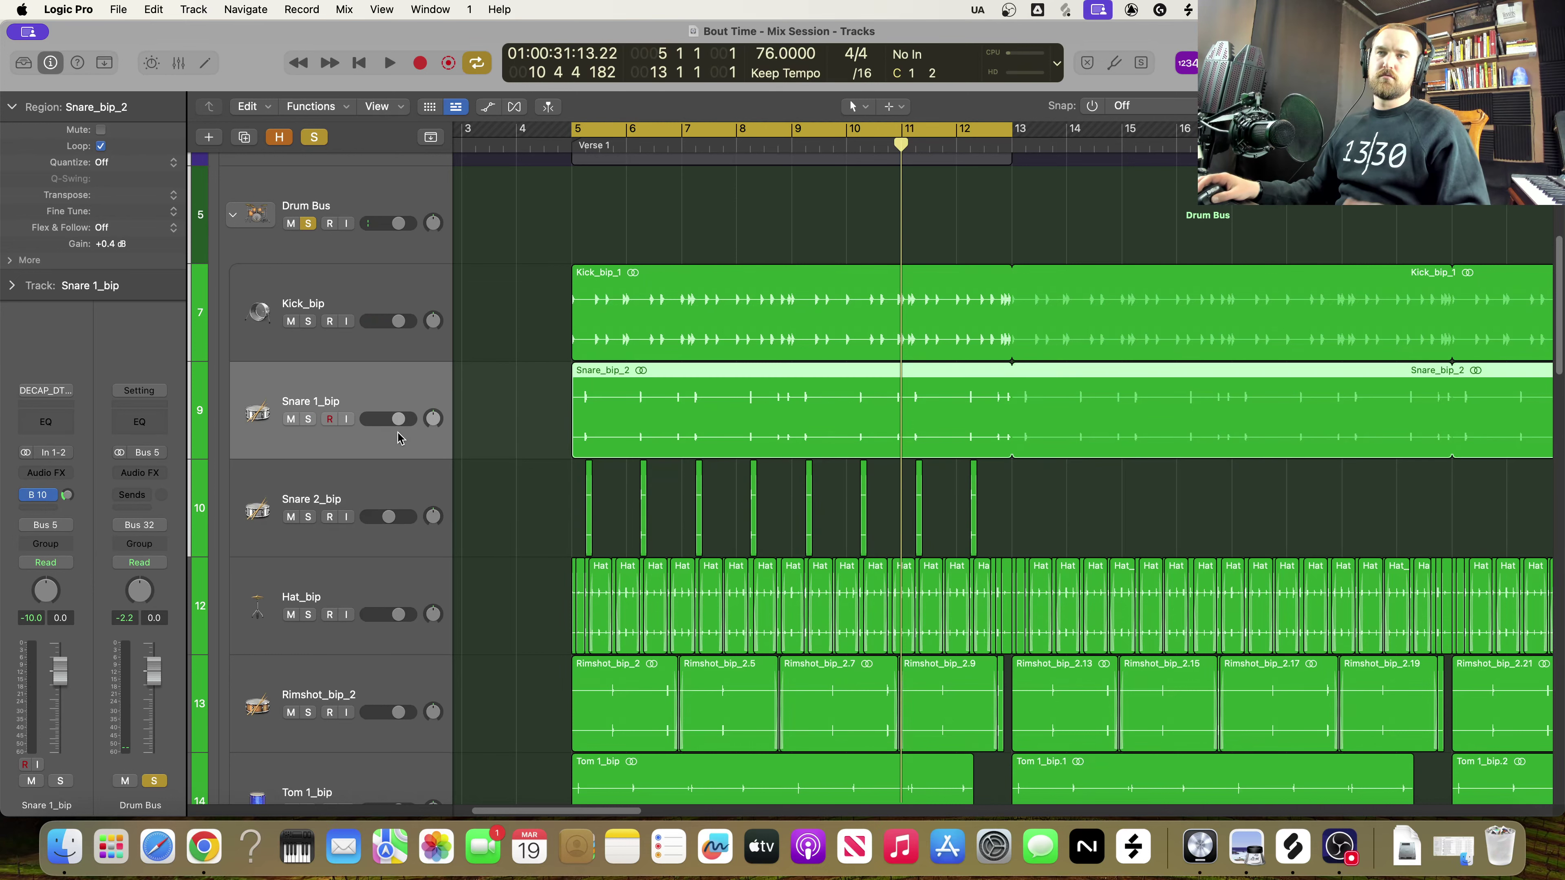
pyautogui.click(320, 476)
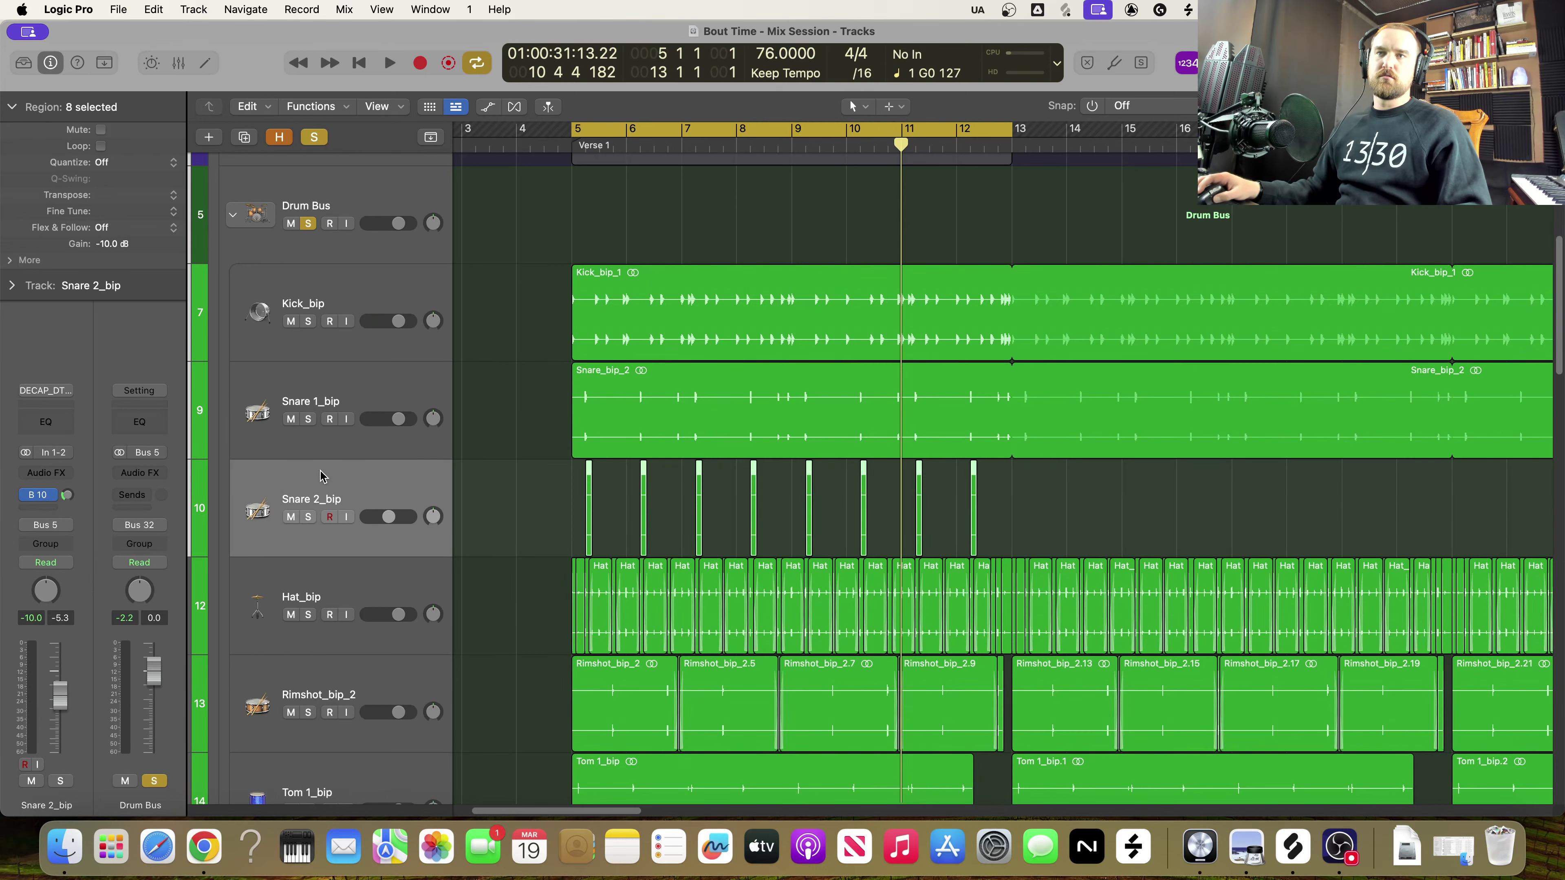
pyautogui.click(284, 433)
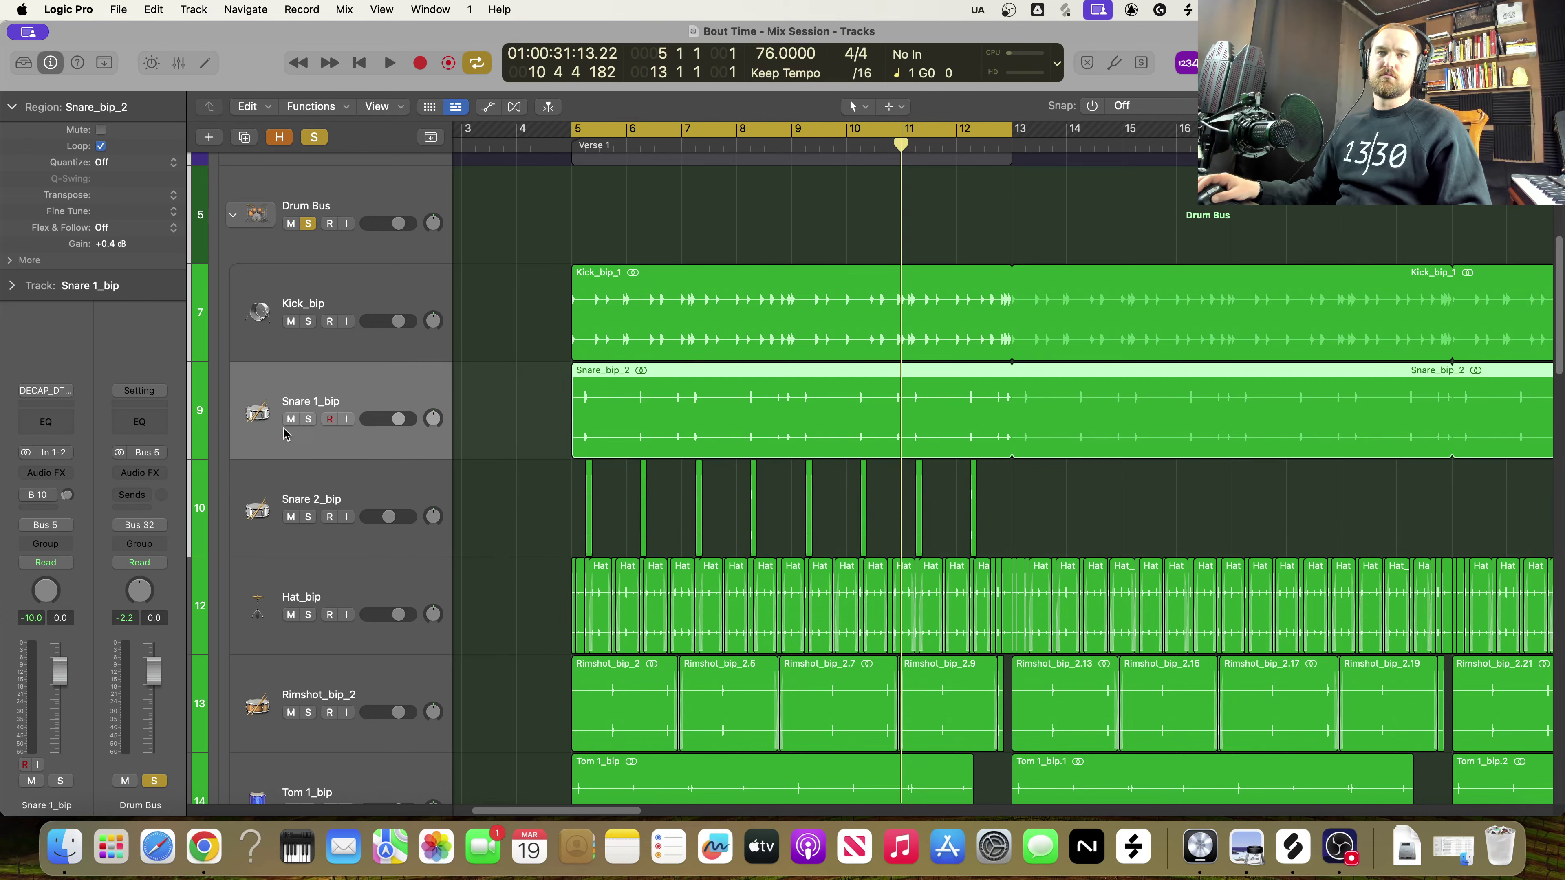
pyautogui.click(368, 478)
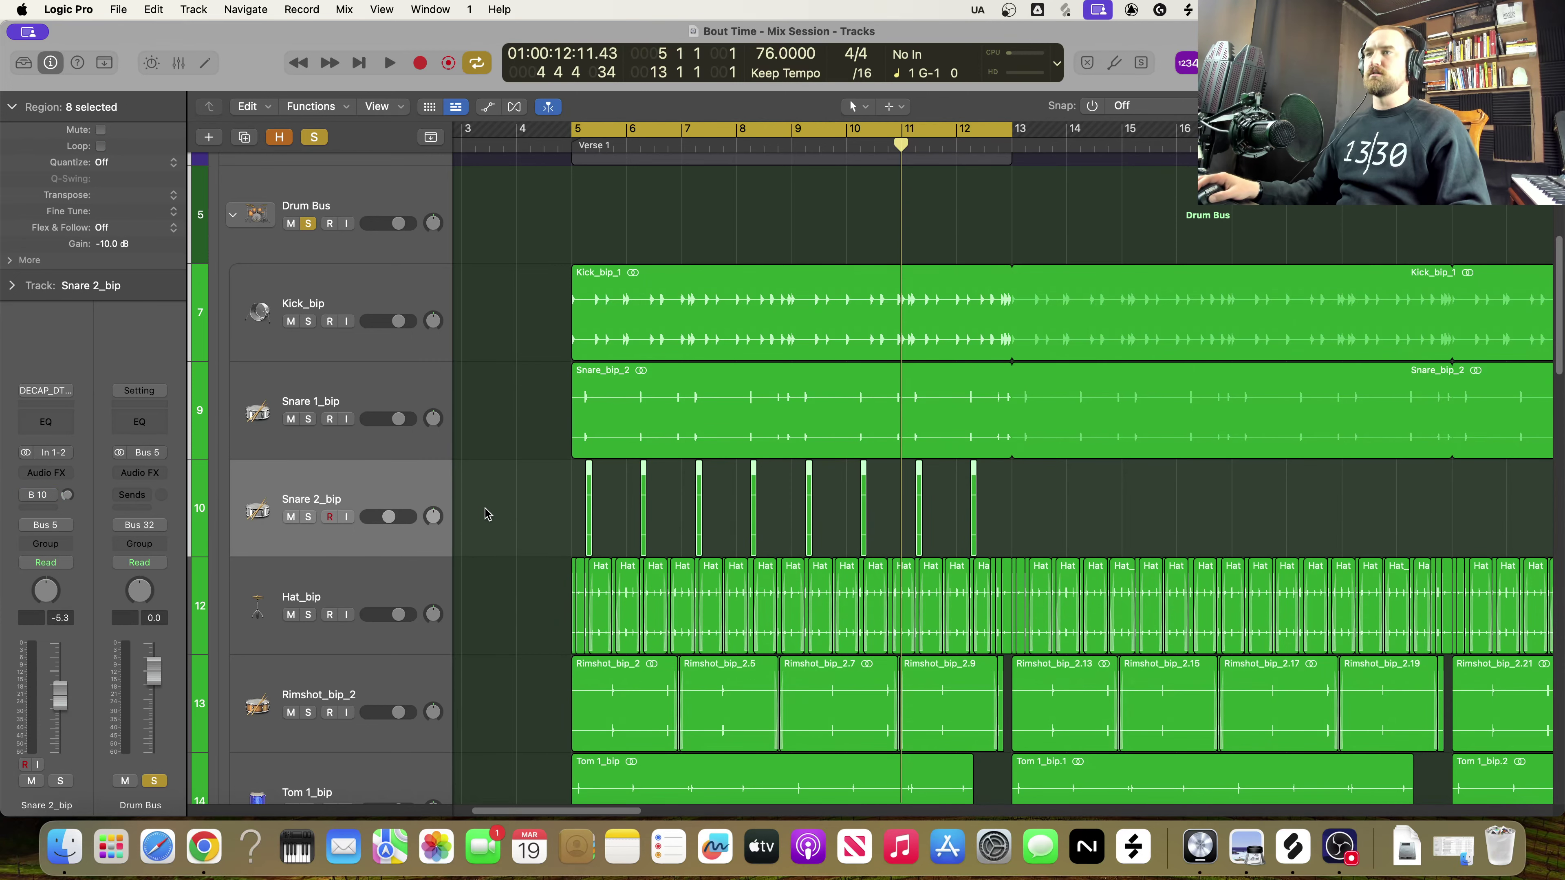
# Replay the verse from bar 5 and compare the beat with Snare 2_bip unmuted and muted
pyautogui.press('space')
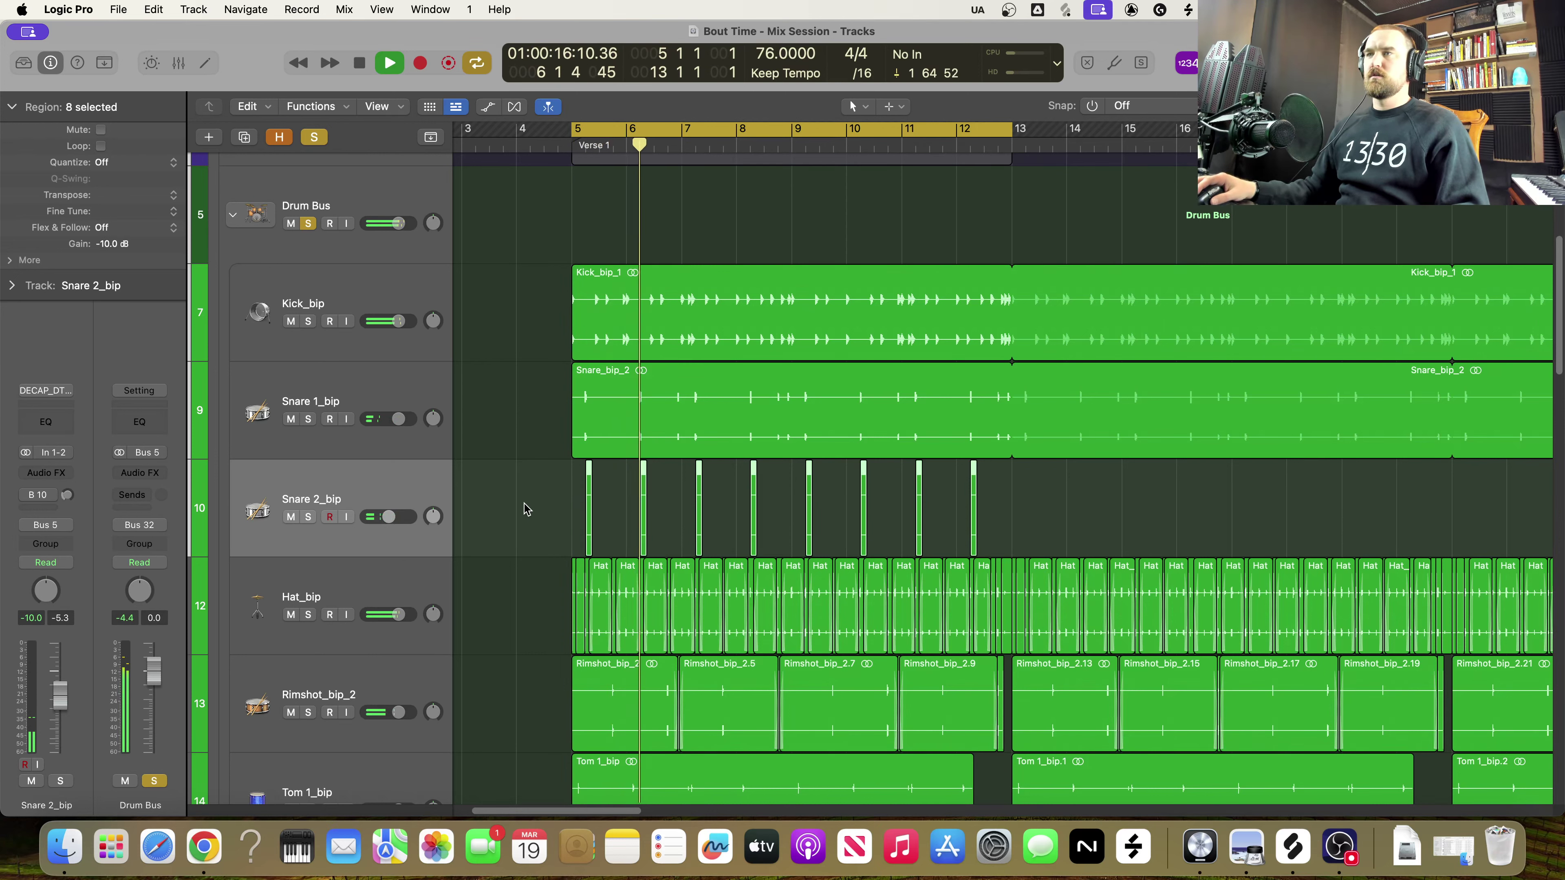
pyautogui.press('space')
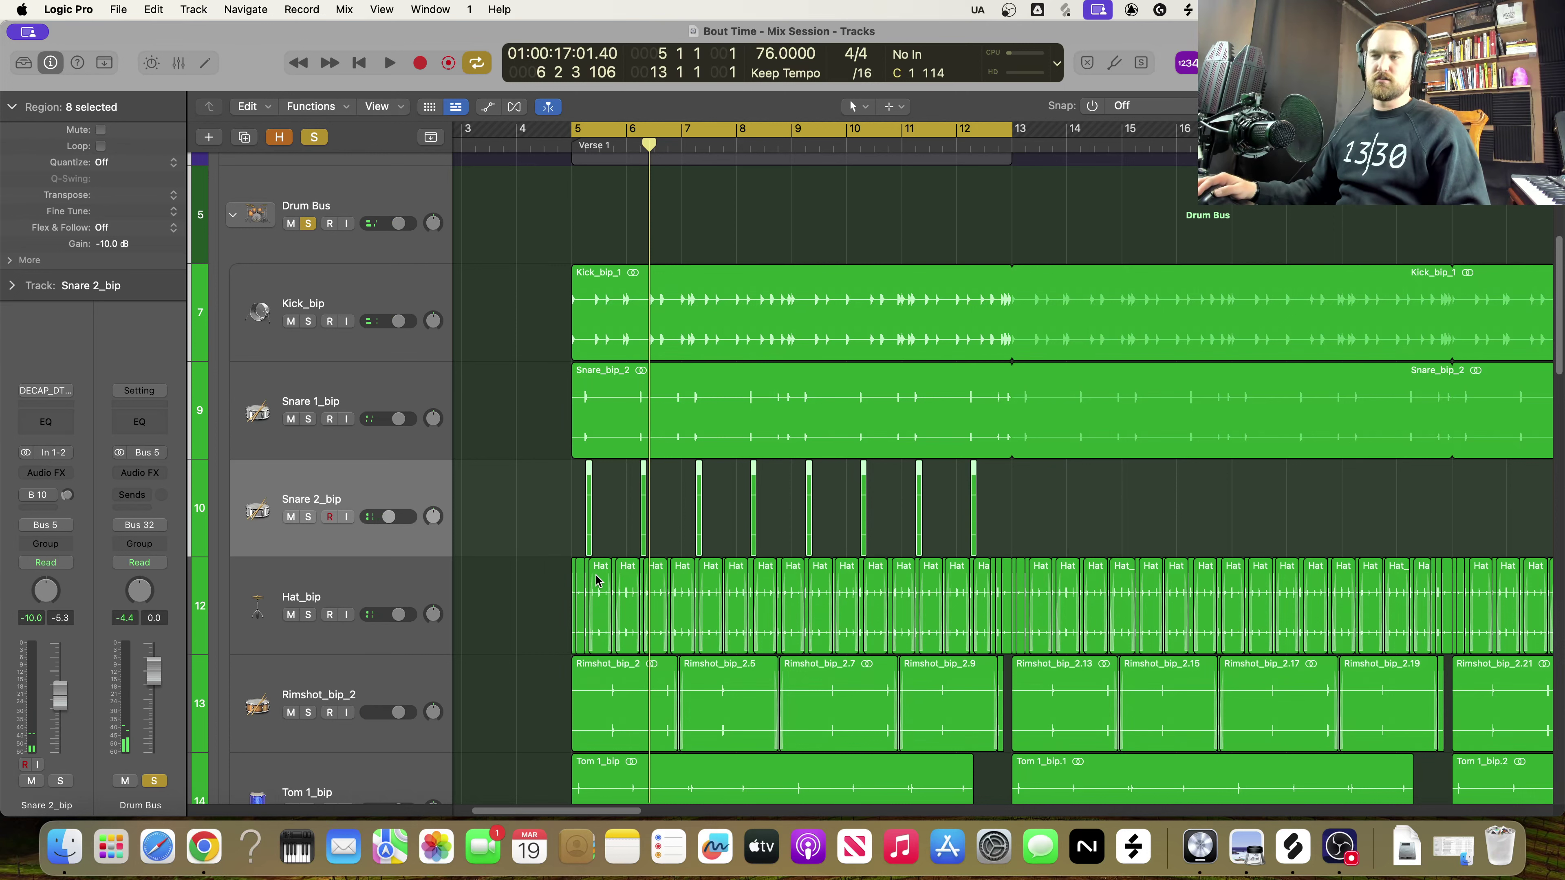
pyautogui.scroll(5, 596, 581)
pyautogui.scroll(4, 594, 580)
pyautogui.press('space')
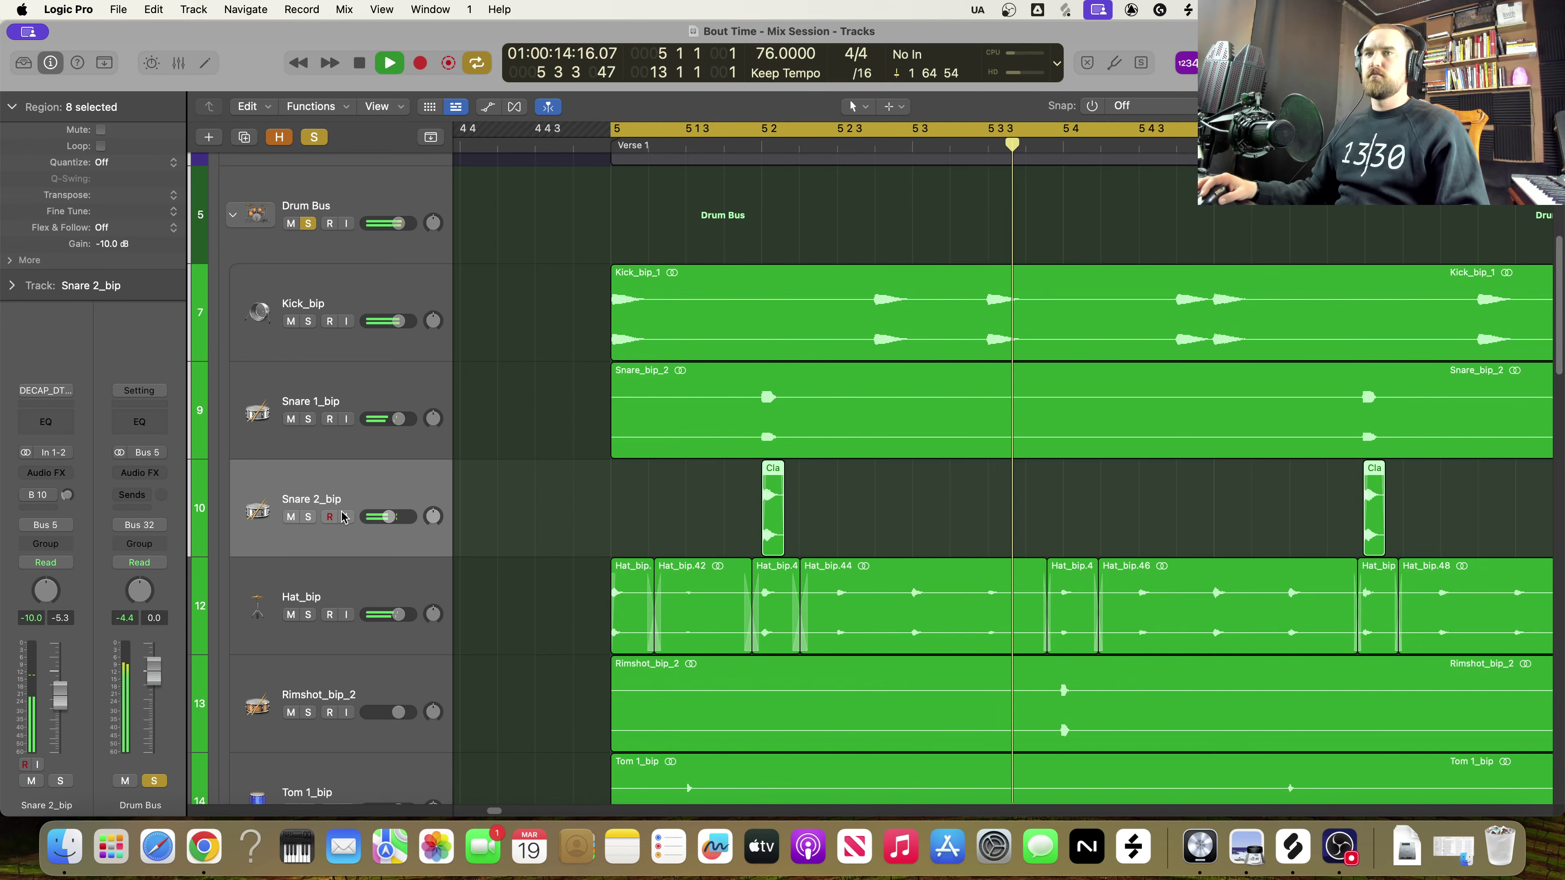
pyautogui.click(291, 518)
pyautogui.press('space')
pyautogui.press('space')
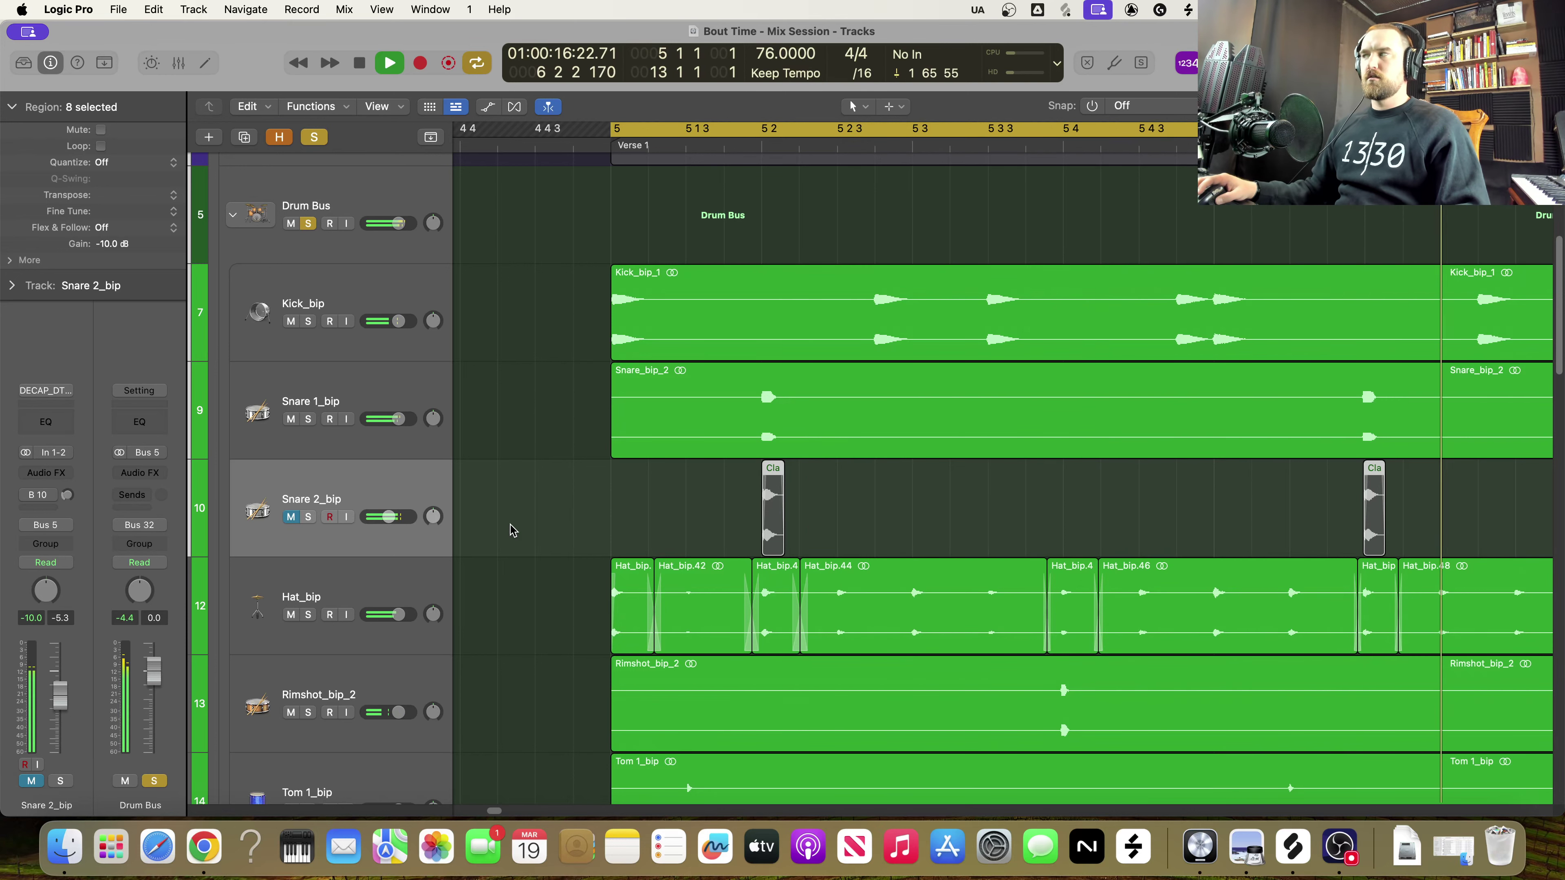
# Audition Snare 1_bip and Snare 2_bip in solo from bar 5, together and with the clap alone
pyautogui.click(382, 404)
pyautogui.click(307, 420)
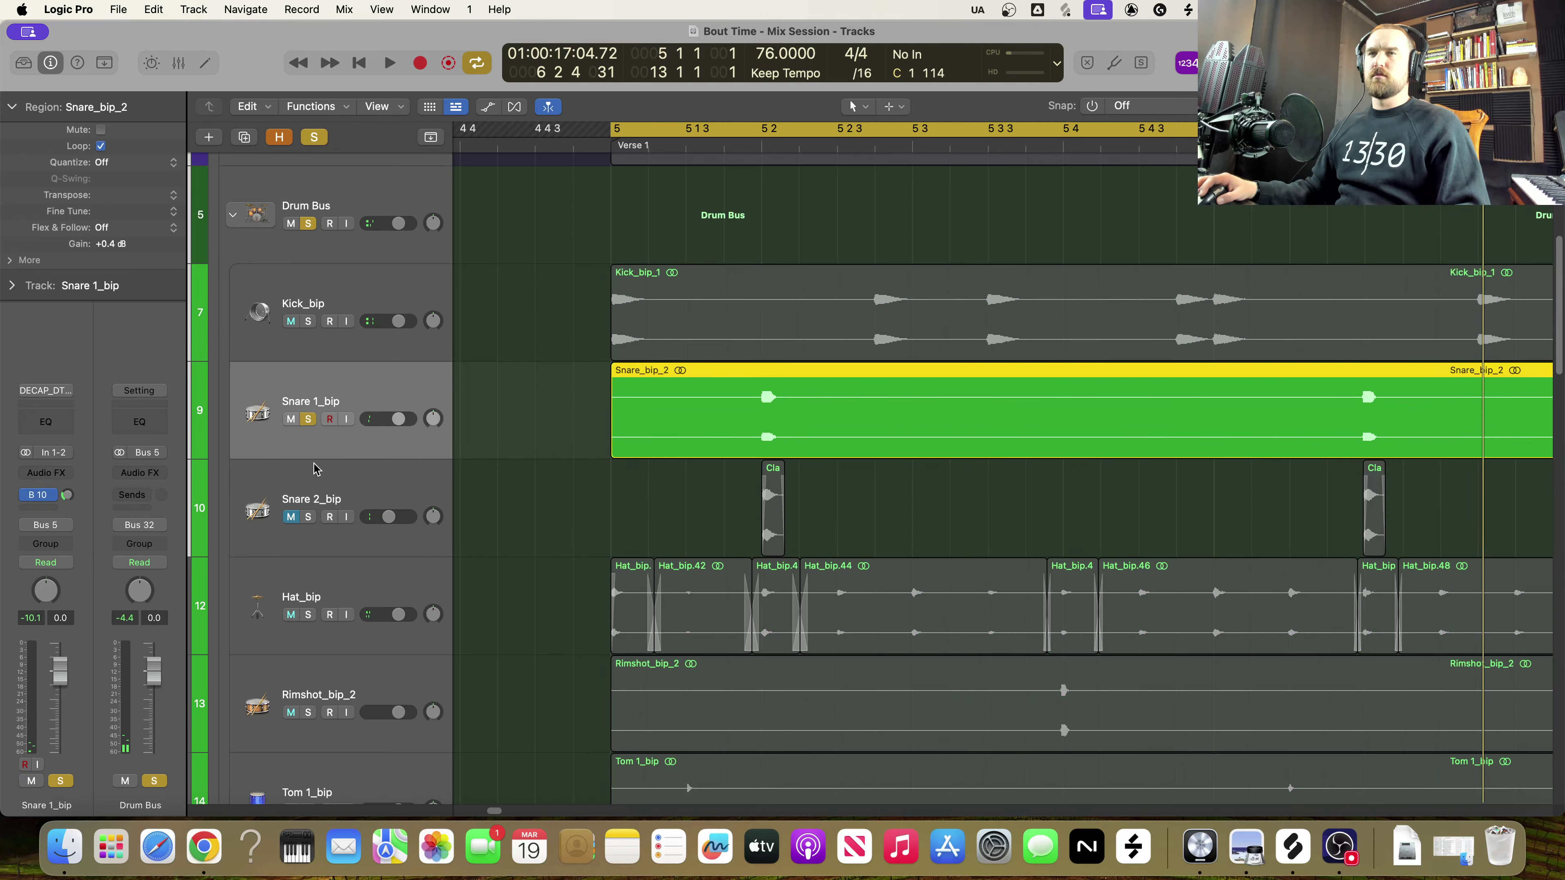
pyautogui.press('space')
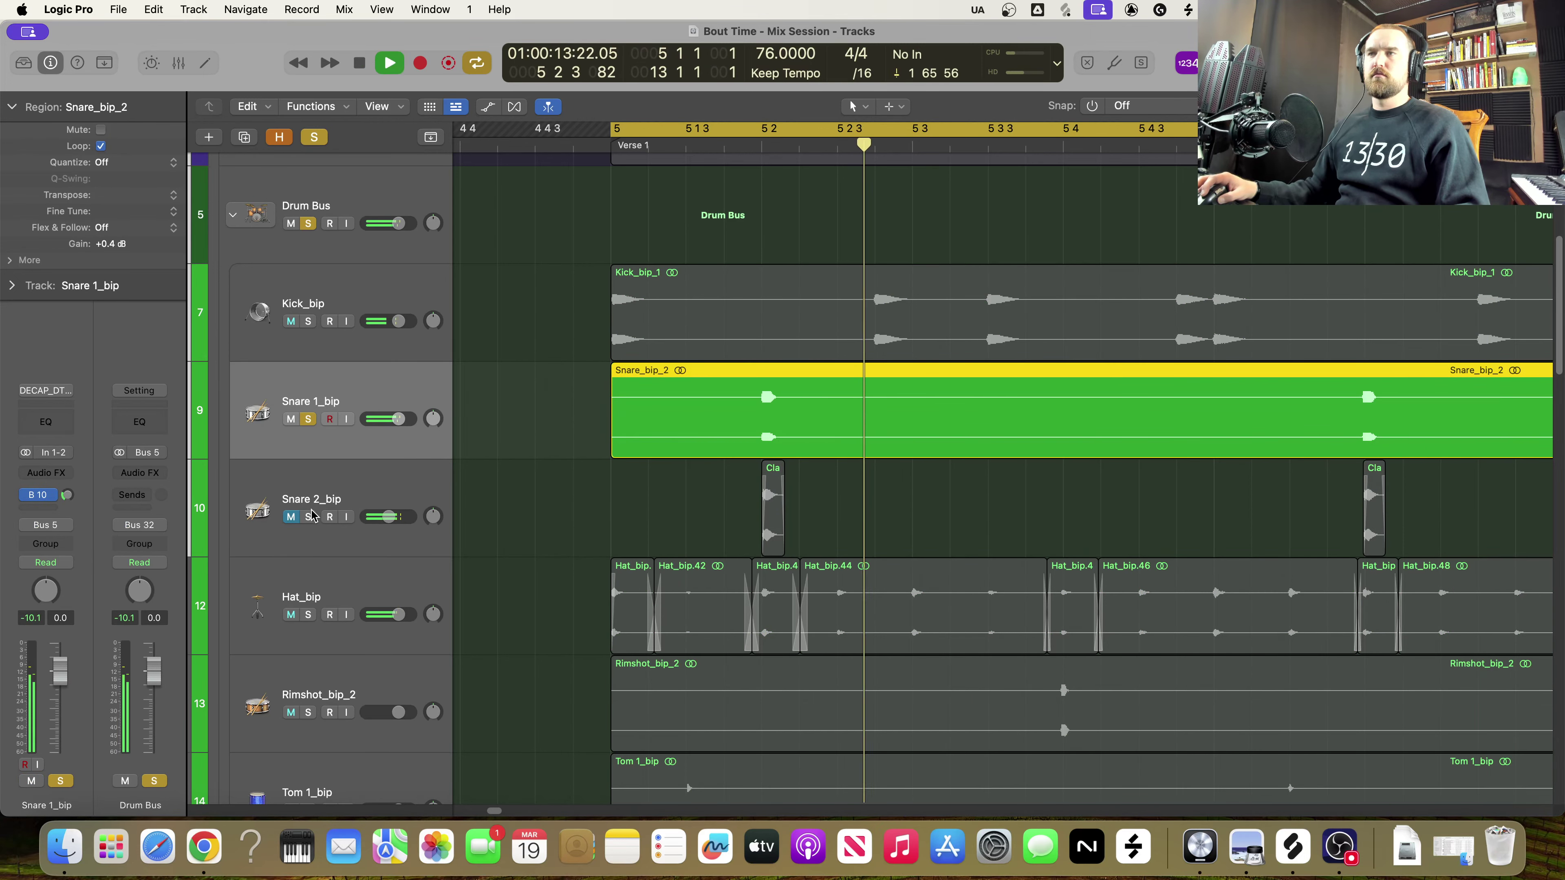
pyautogui.click(308, 518)
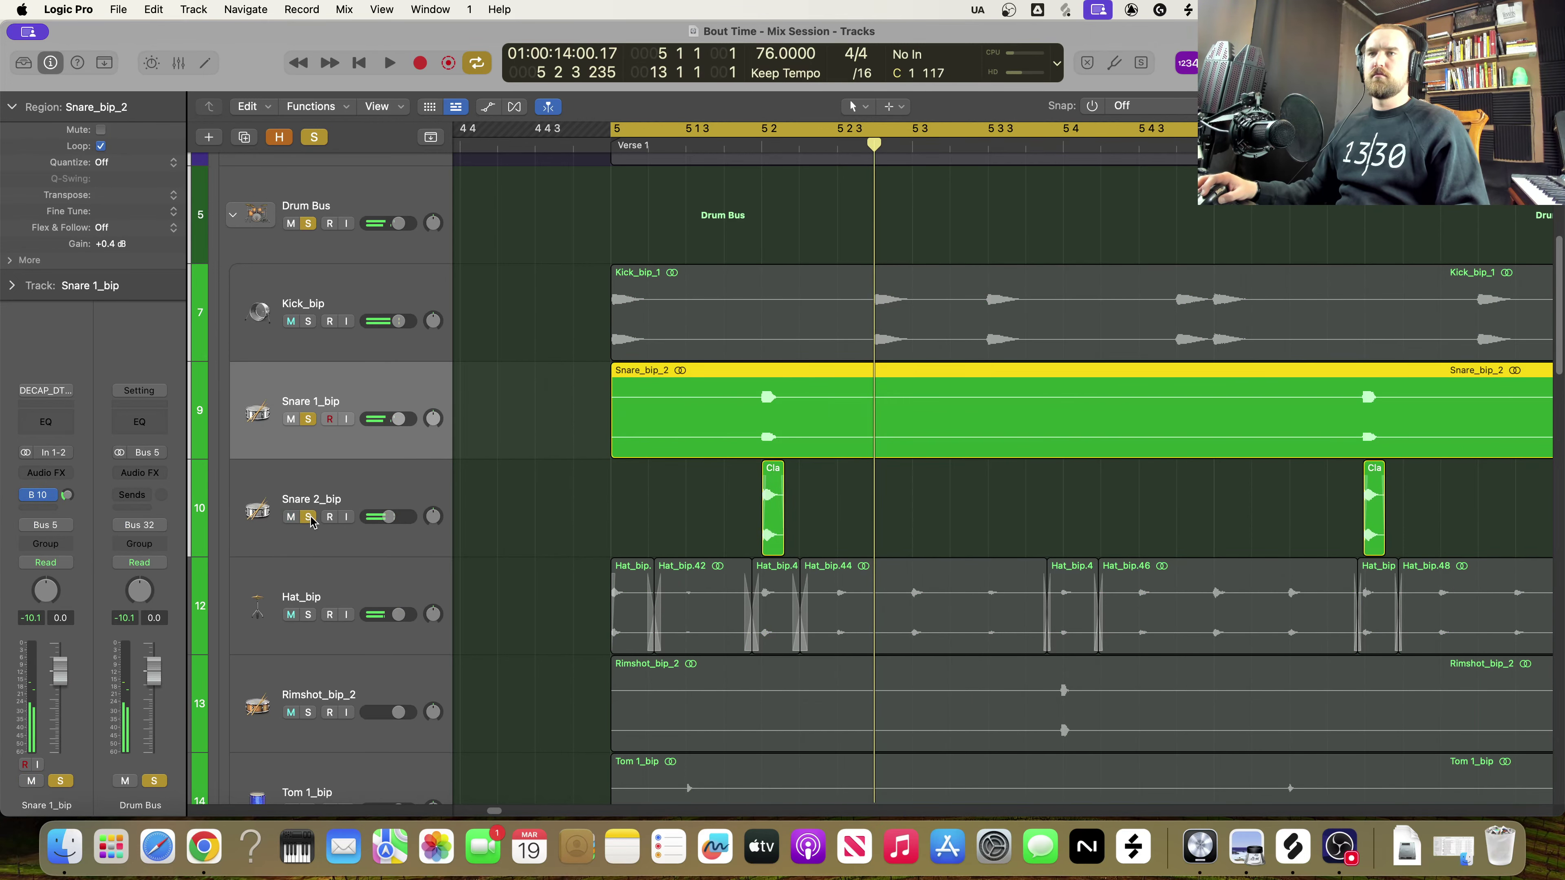
pyautogui.click(308, 419)
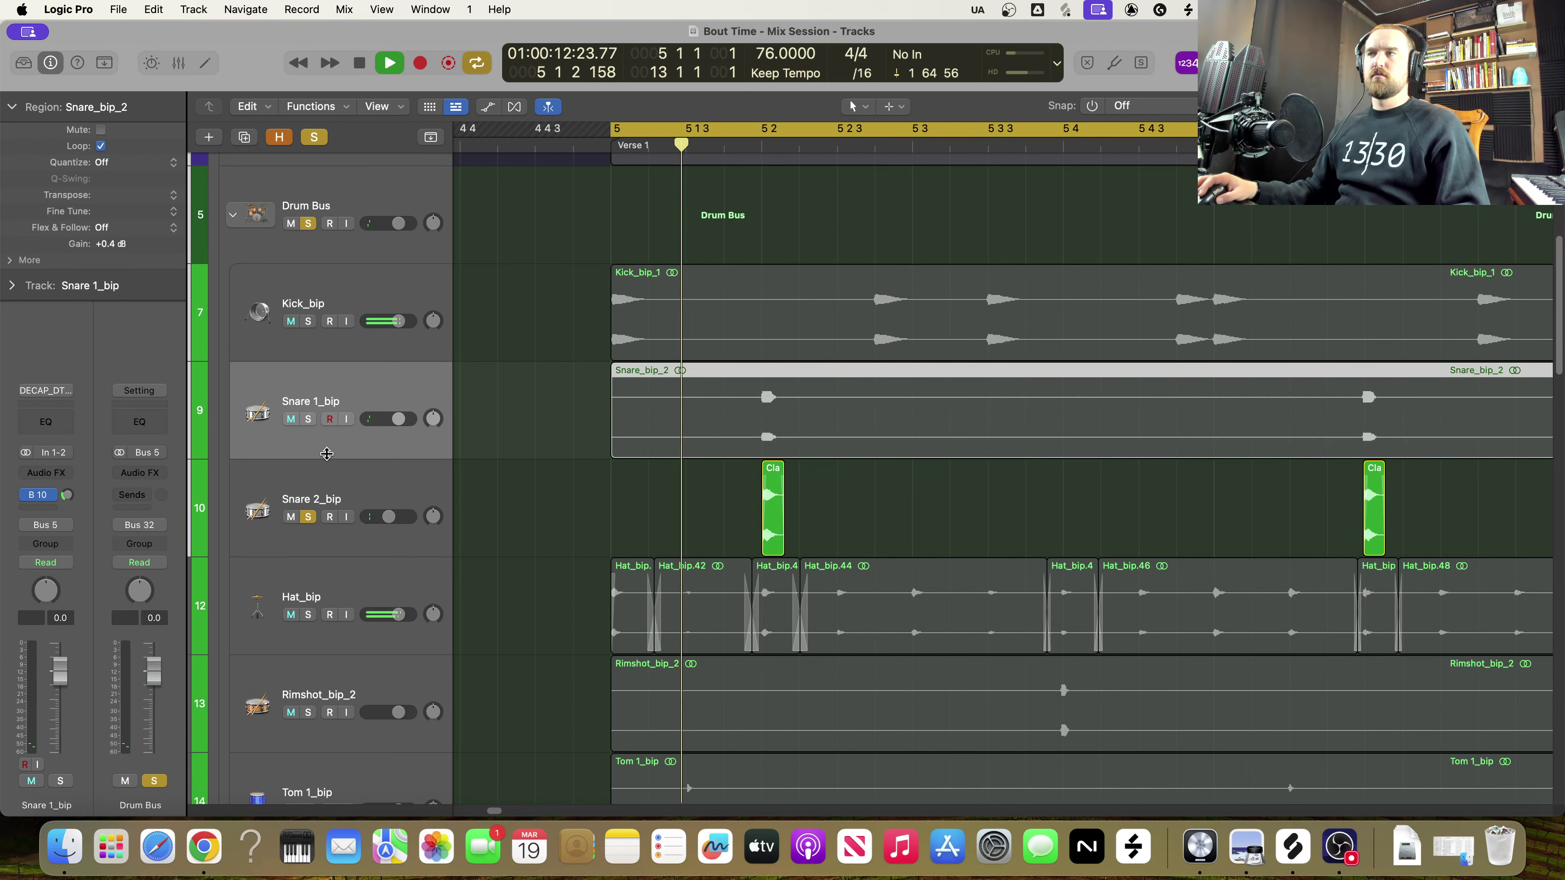
pyautogui.press('space')
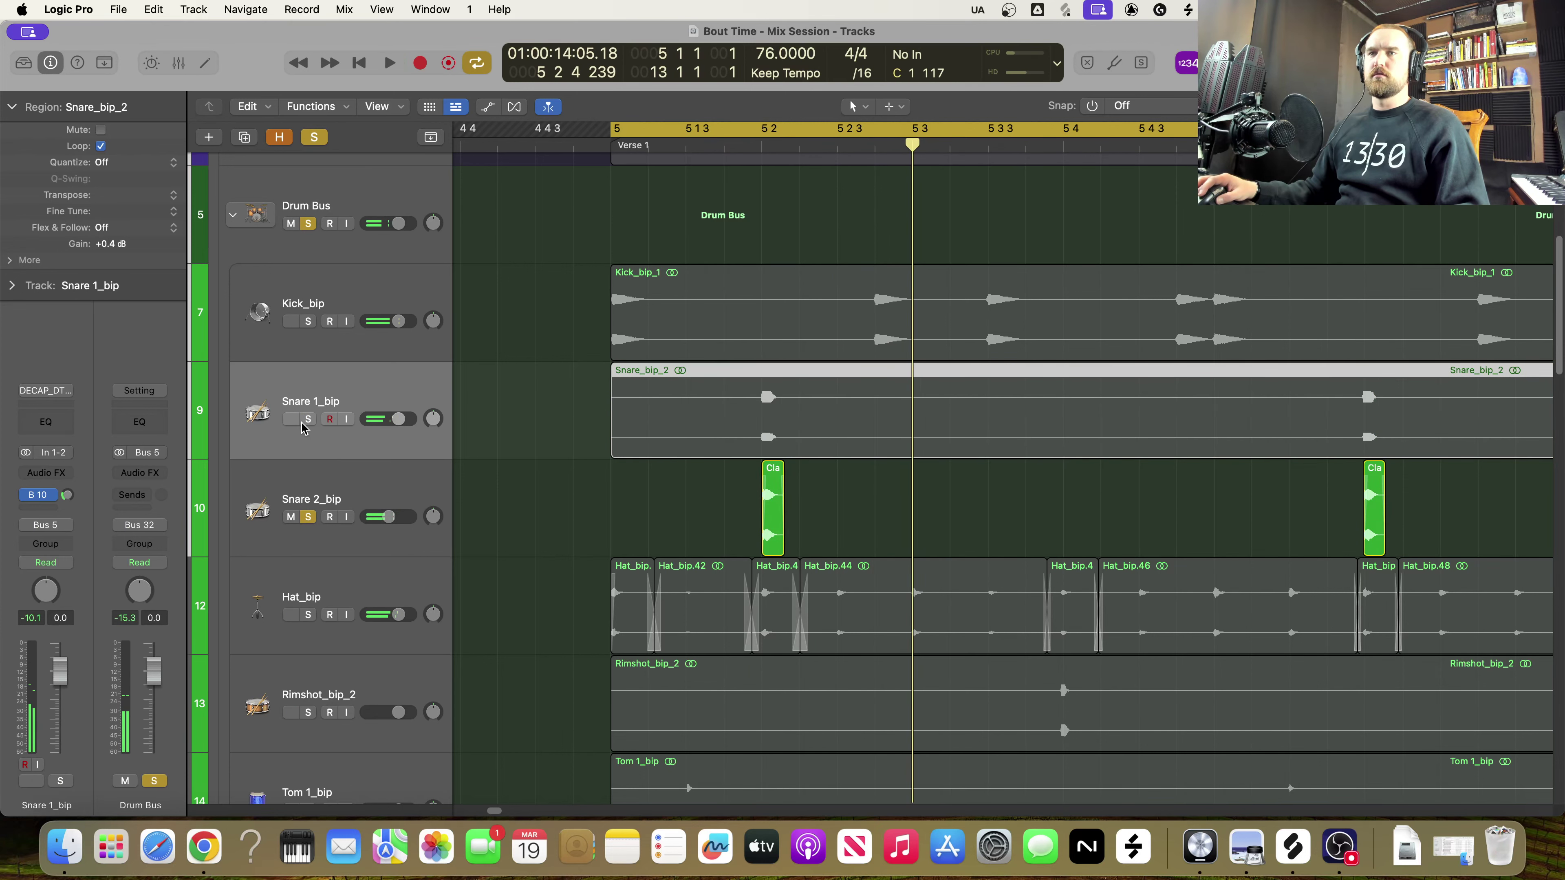
pyautogui.click(308, 420)
pyautogui.press('space')
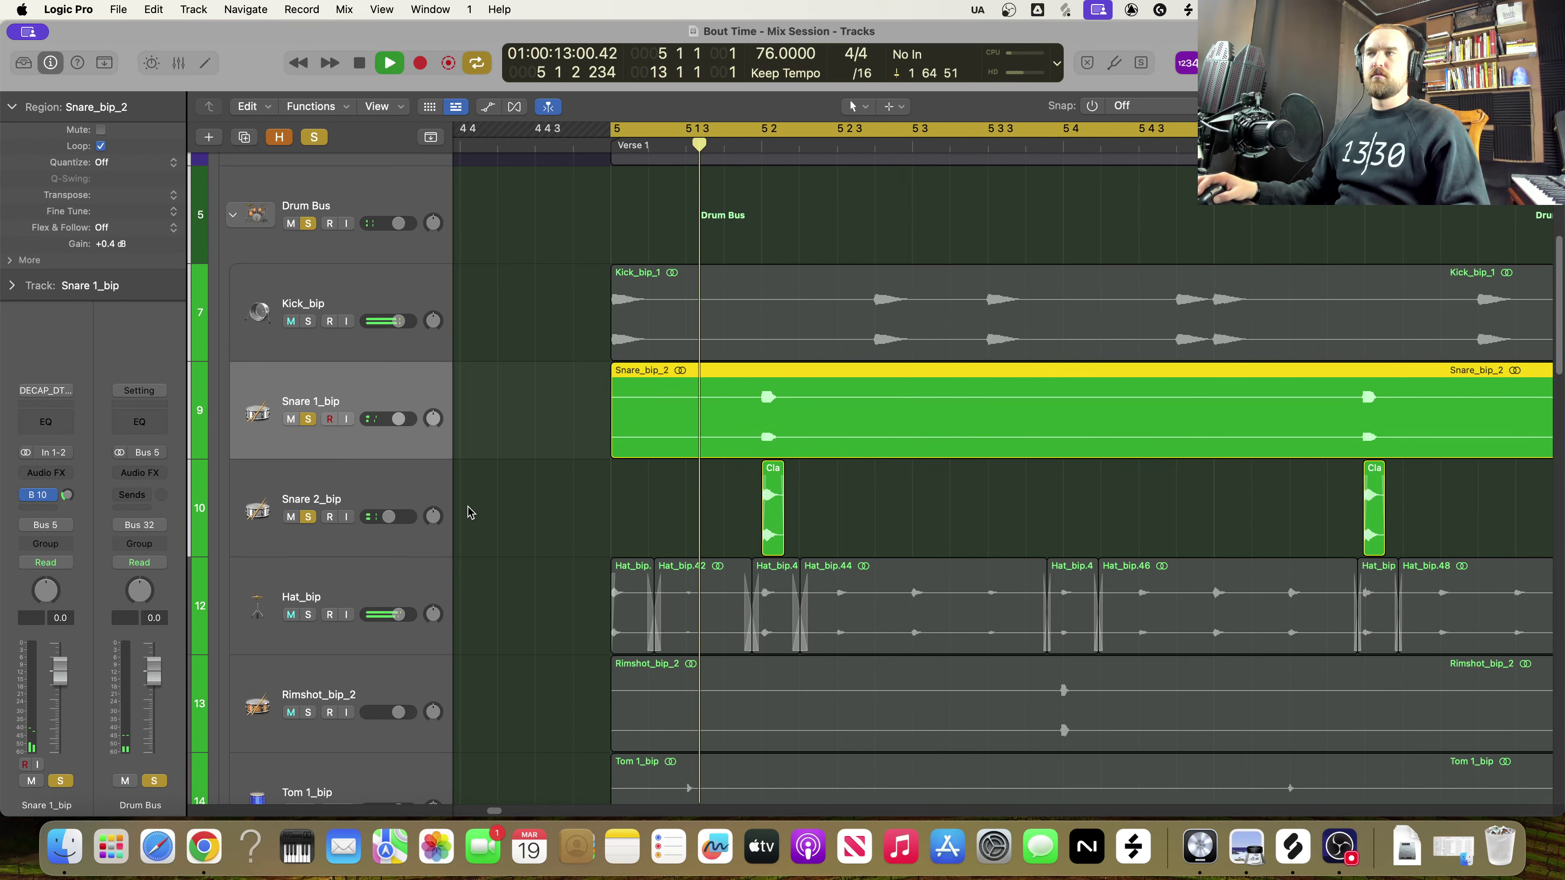
# Raise the Snare 2_bip track volume to -1.9 dB while replaying the two soloed snares
pyautogui.press('space')
pyautogui.press('space')
pyautogui.press('space')
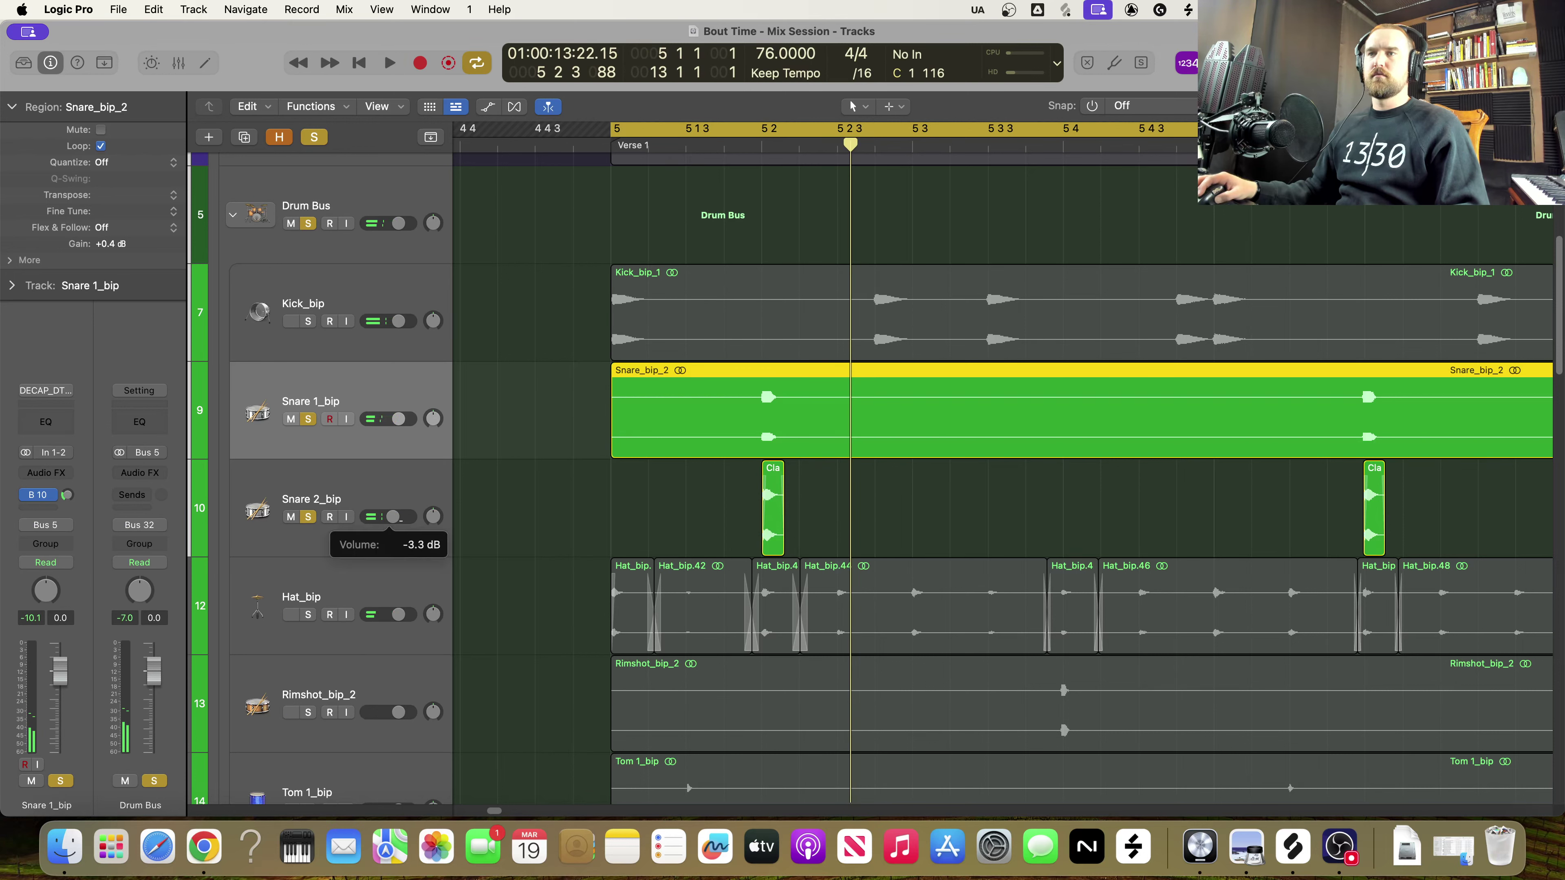
pyautogui.press('space')
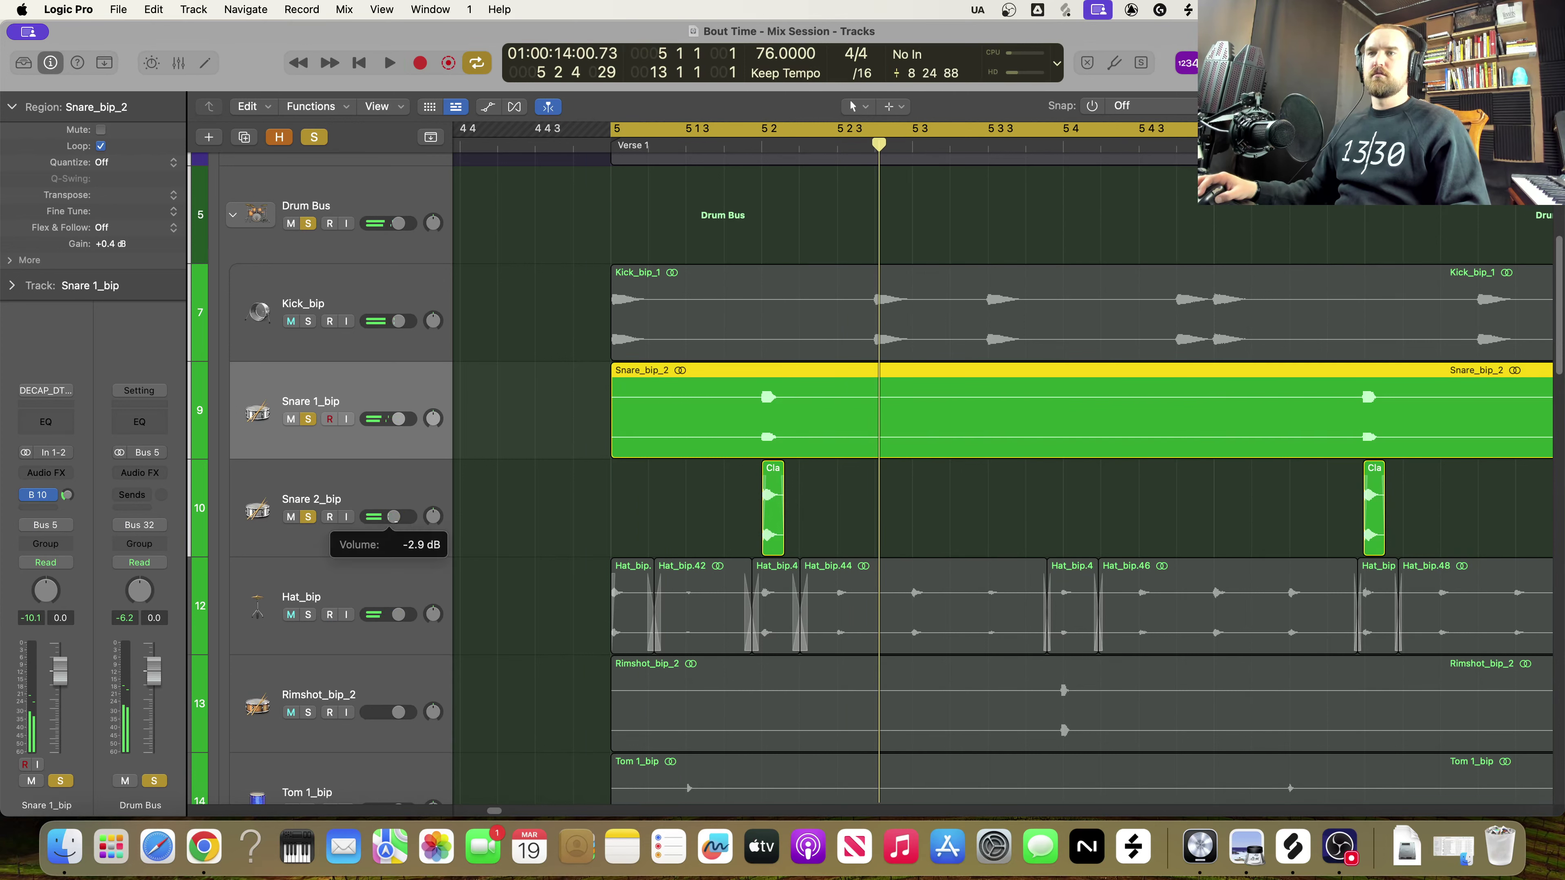
pyautogui.press('space')
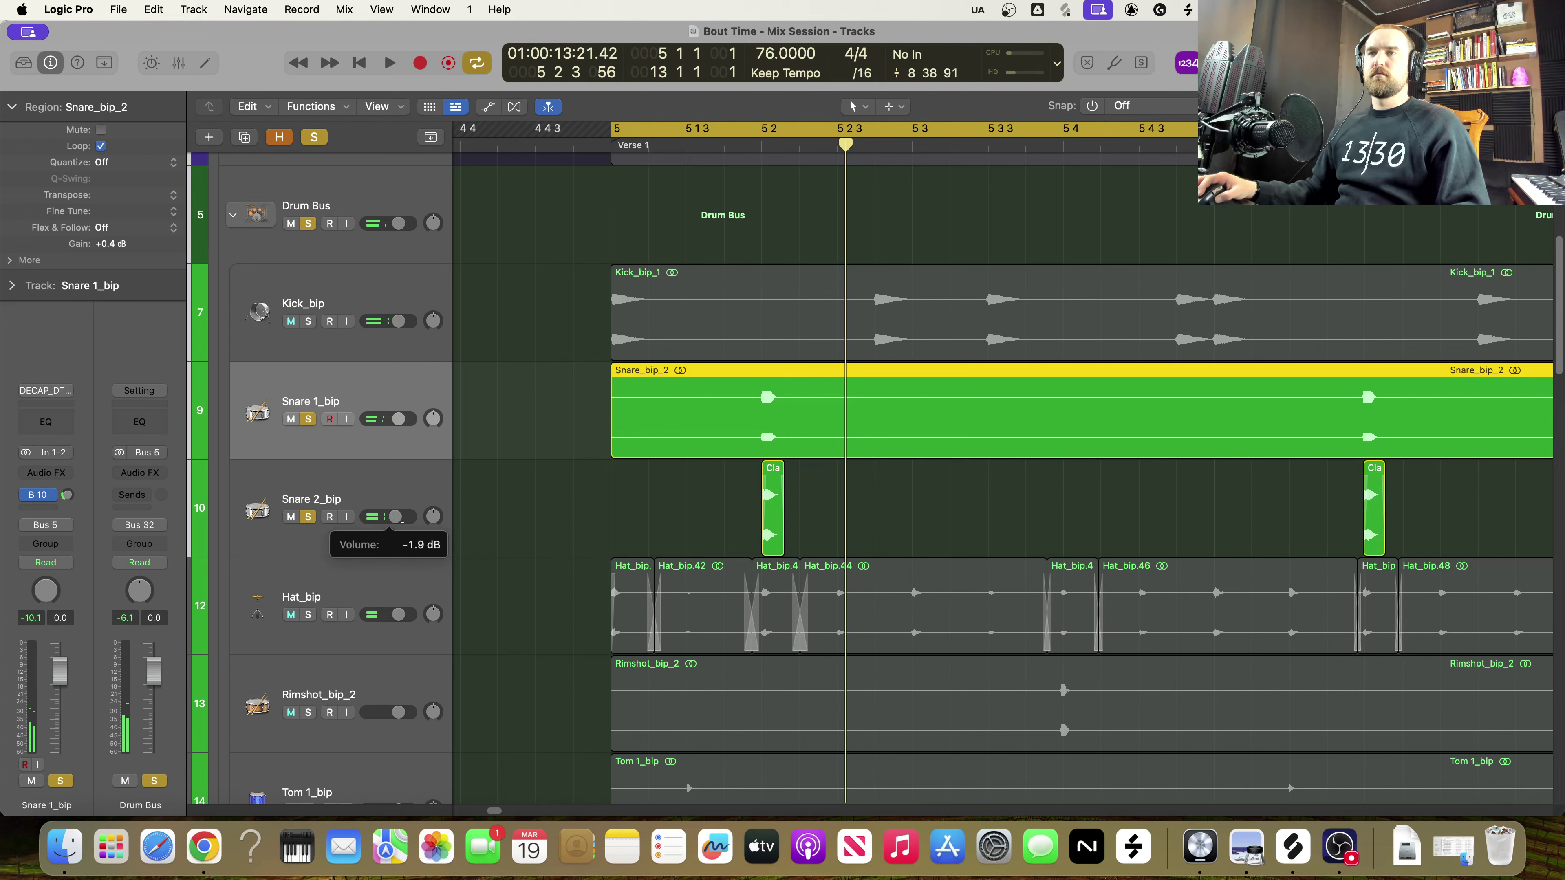
pyautogui.press('space')
pyautogui.press('space')
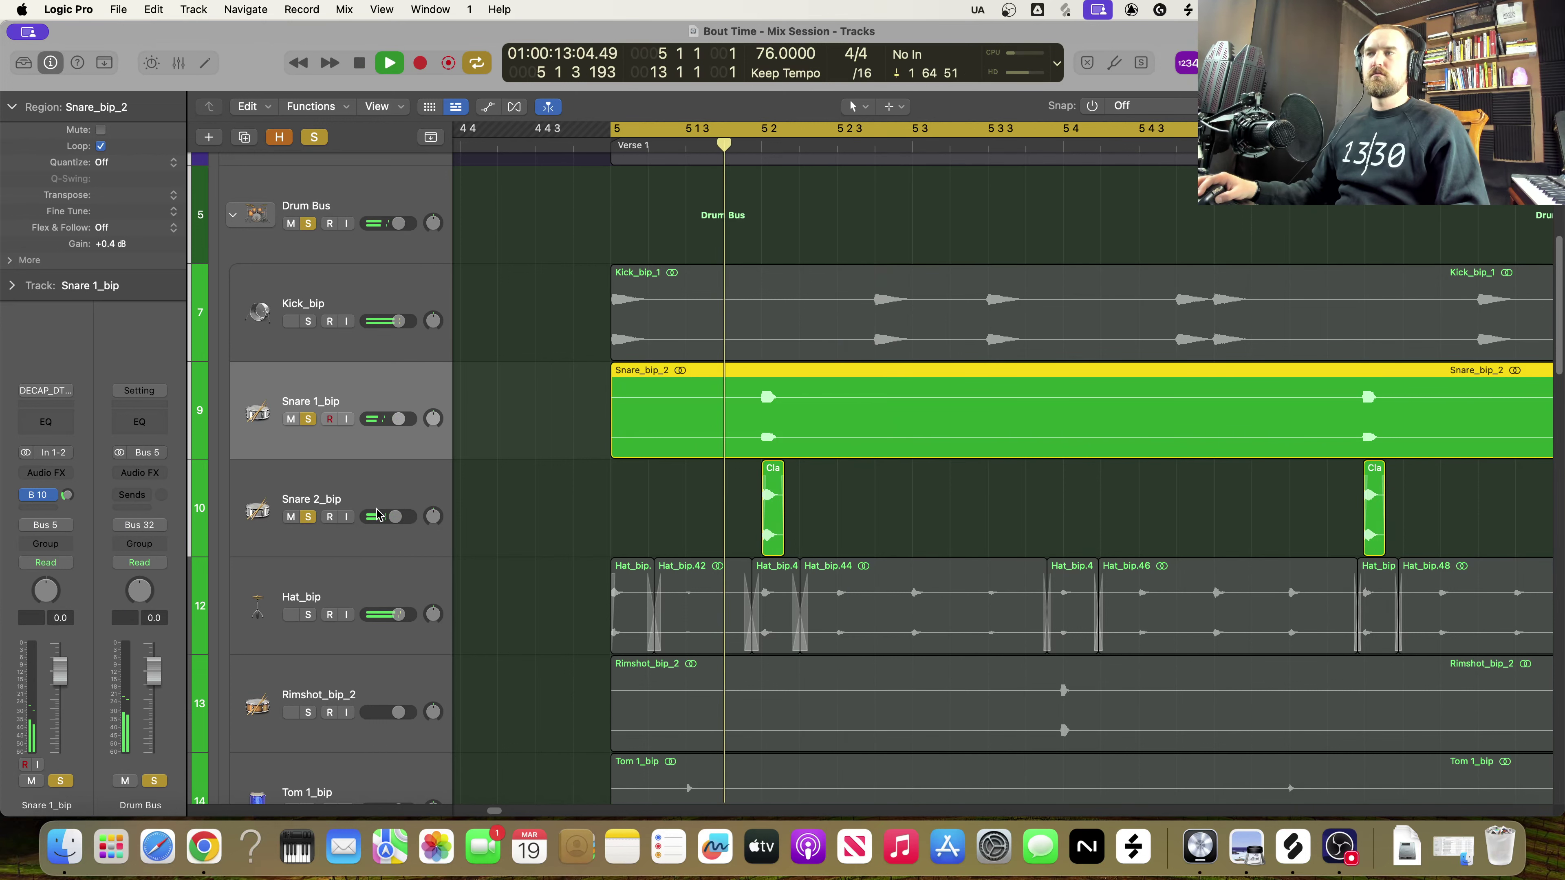
pyautogui.press('space')
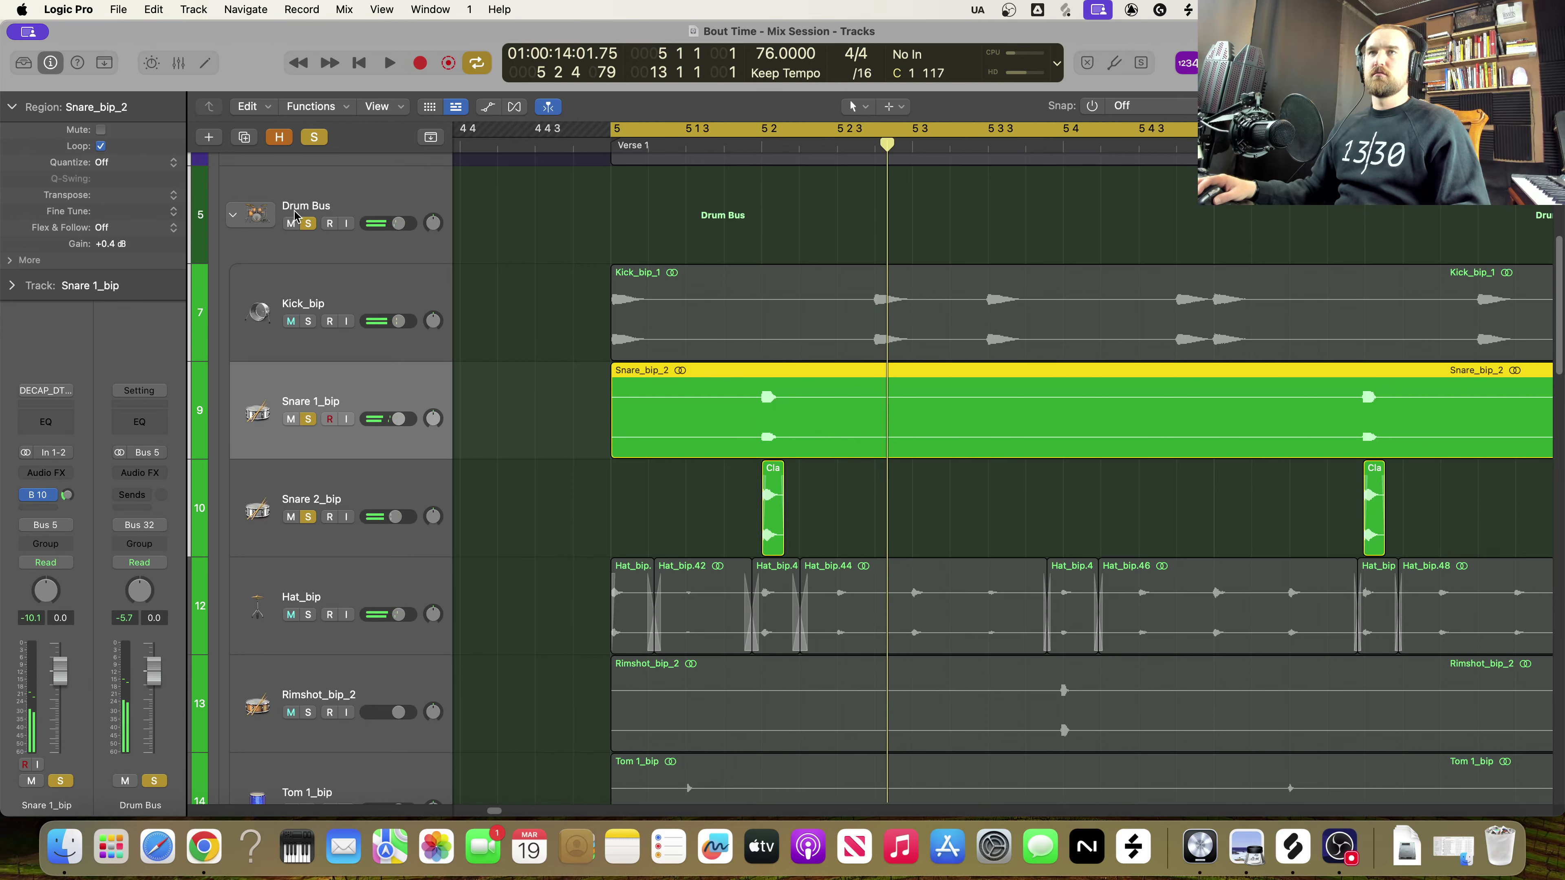
# Clear the solos on both snare tracks, solo the Drum Bus with Snare 2_bip unmuted, and play the verse
pyautogui.press('space')
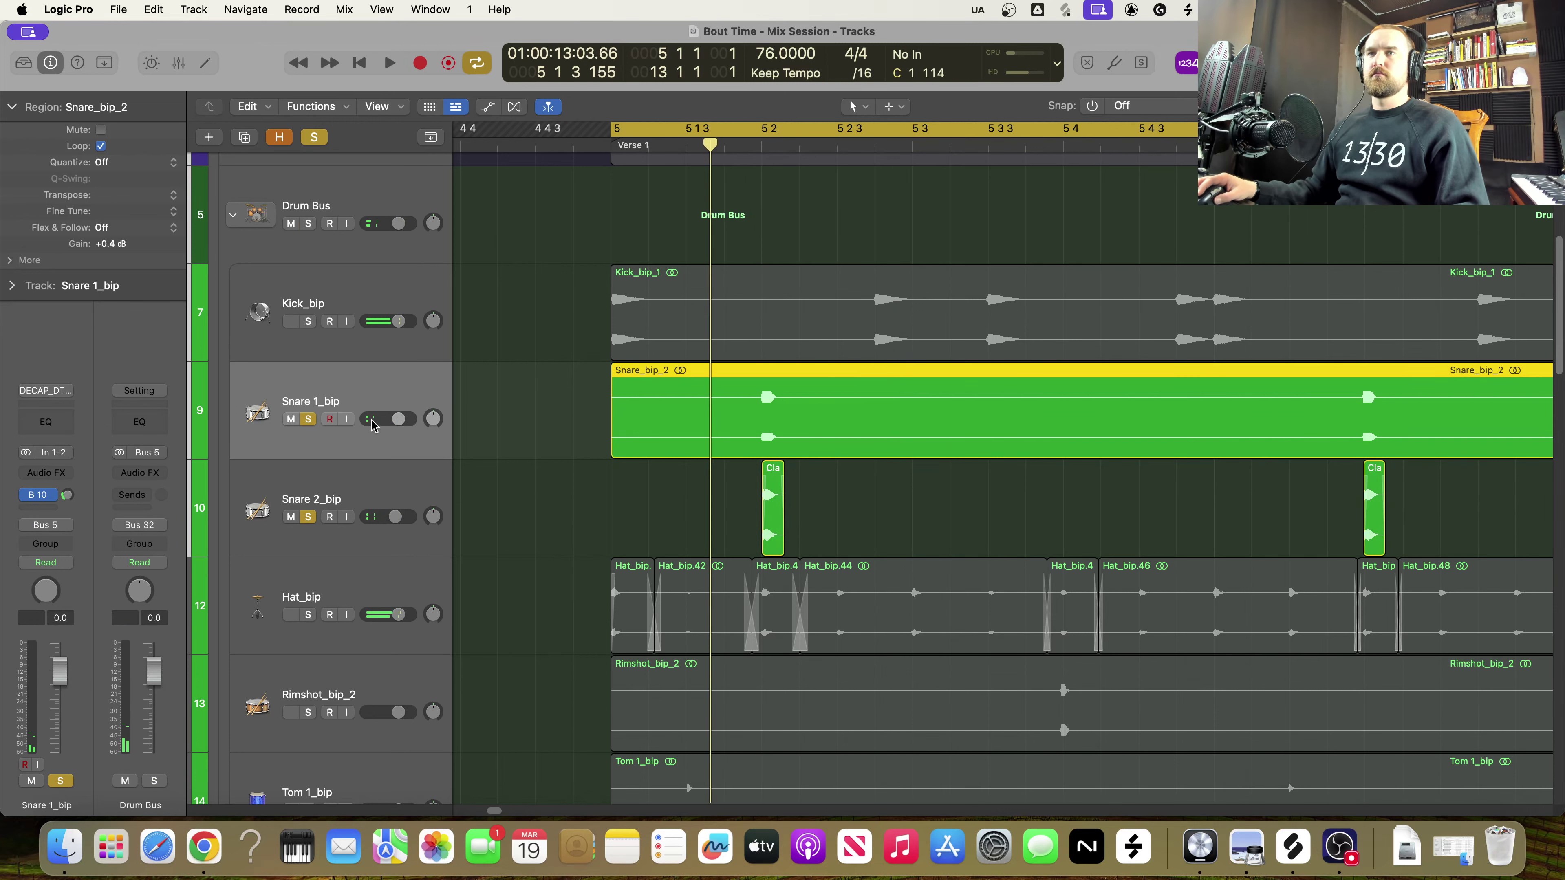
pyautogui.click(308, 419)
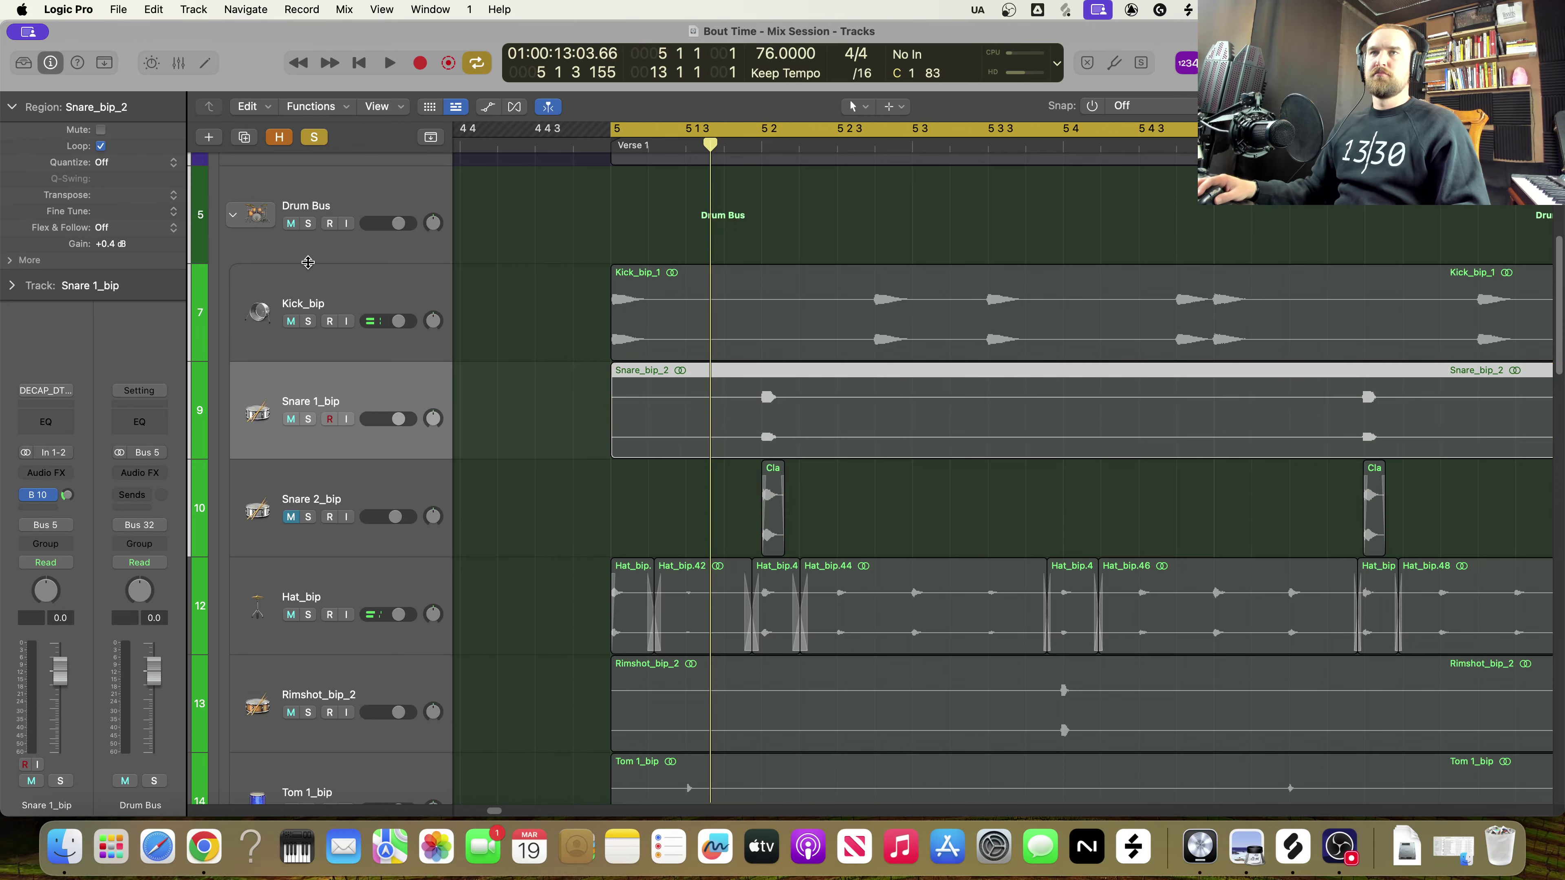
pyautogui.click(307, 225)
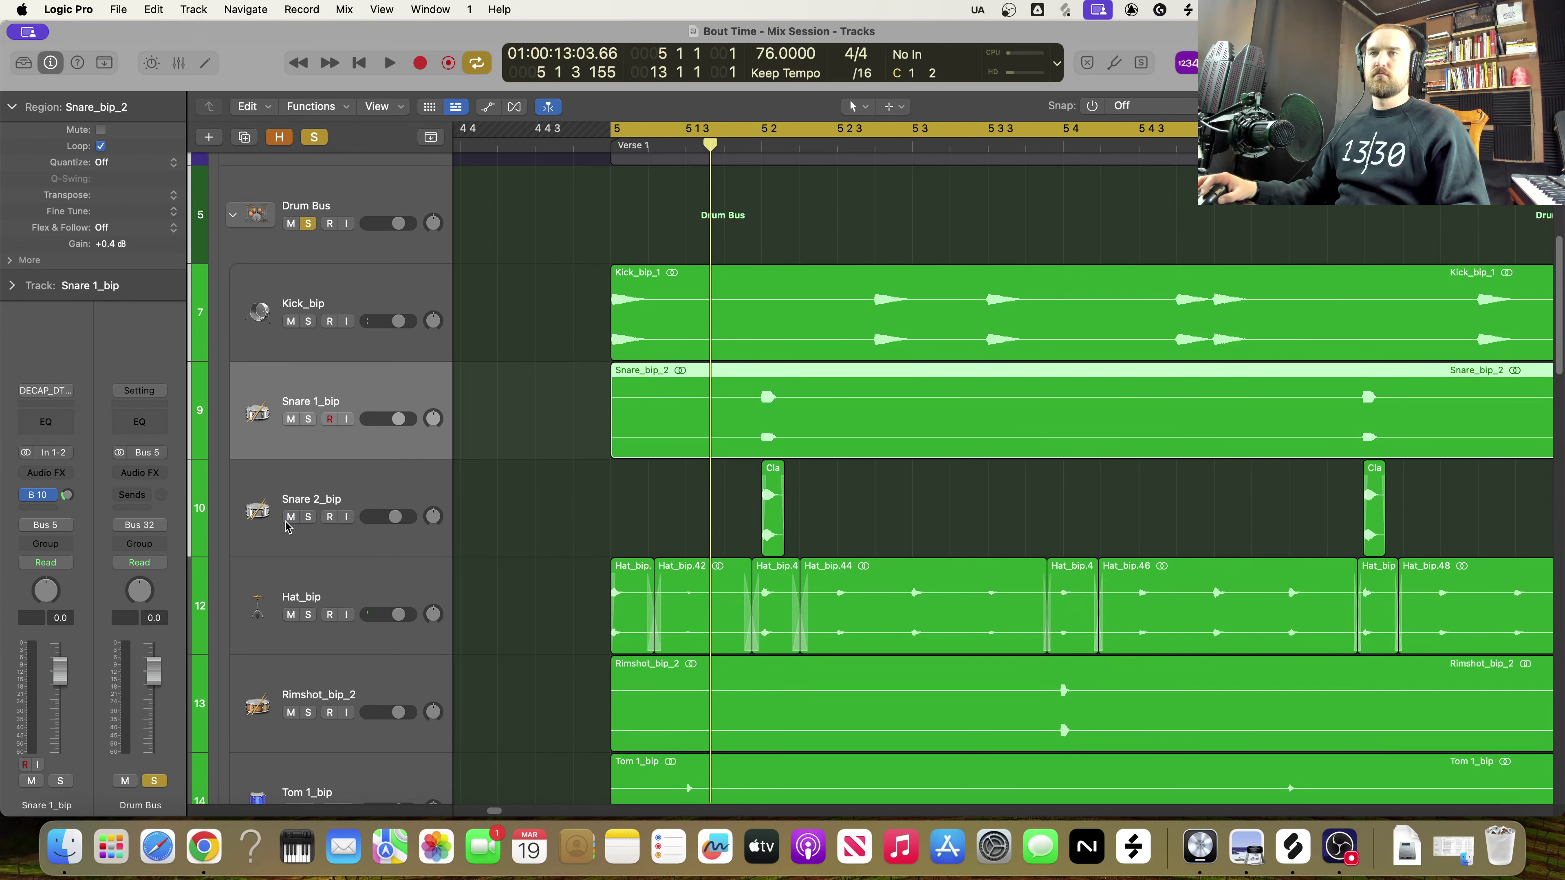
pyautogui.press('space')
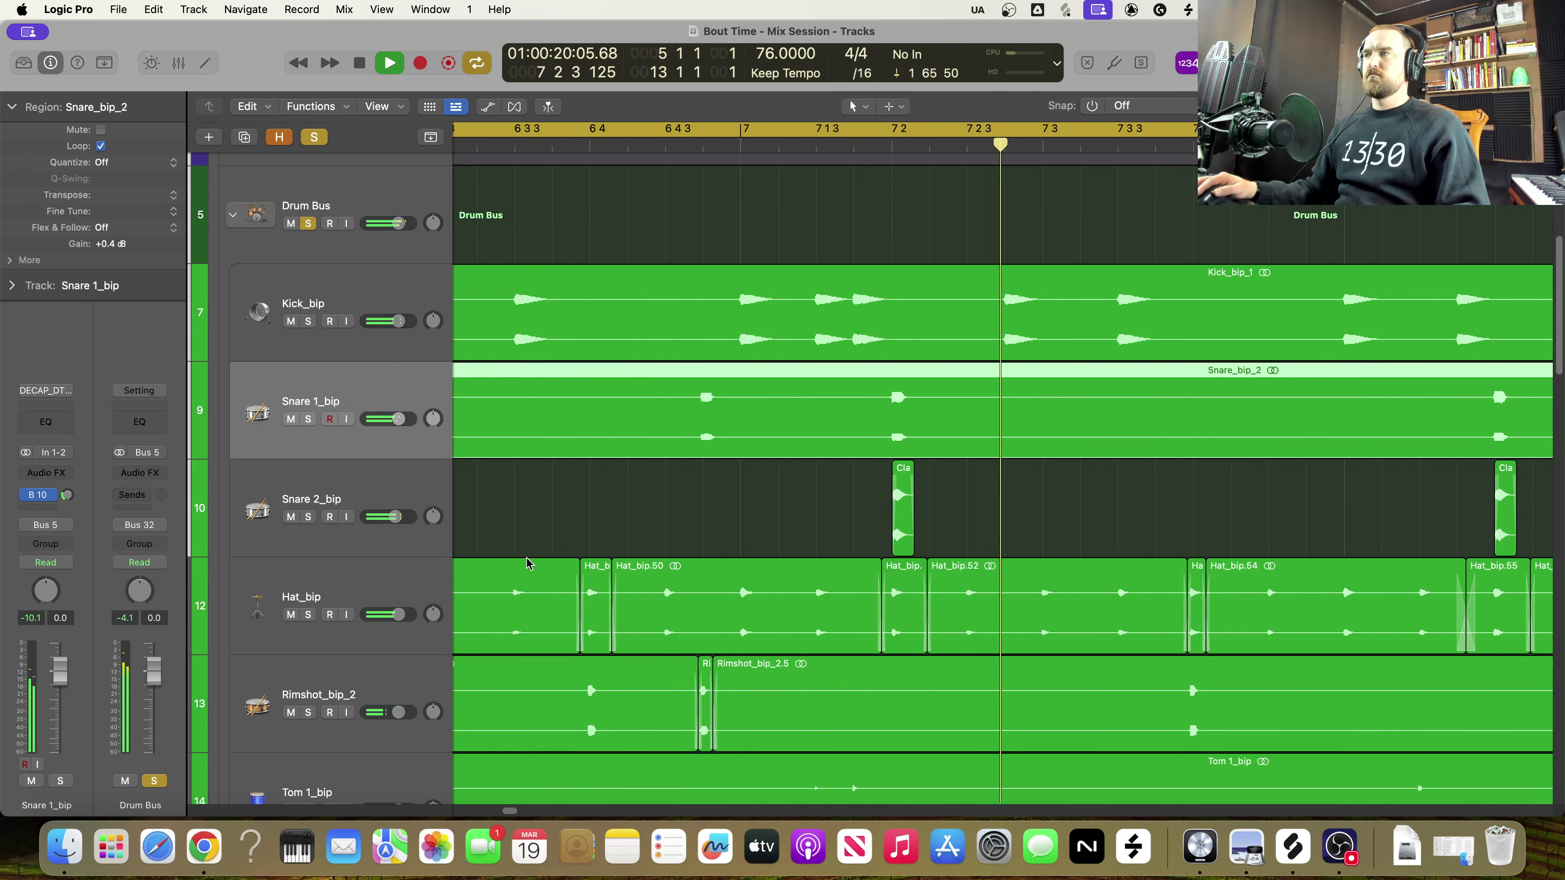
pyautogui.press('space')
# Nudge the bar 5 clap on Snare 2_bip slightly earlier, trim its start to just after beat 2, and replay it
pyautogui.hscroll(-5, 584, 594)
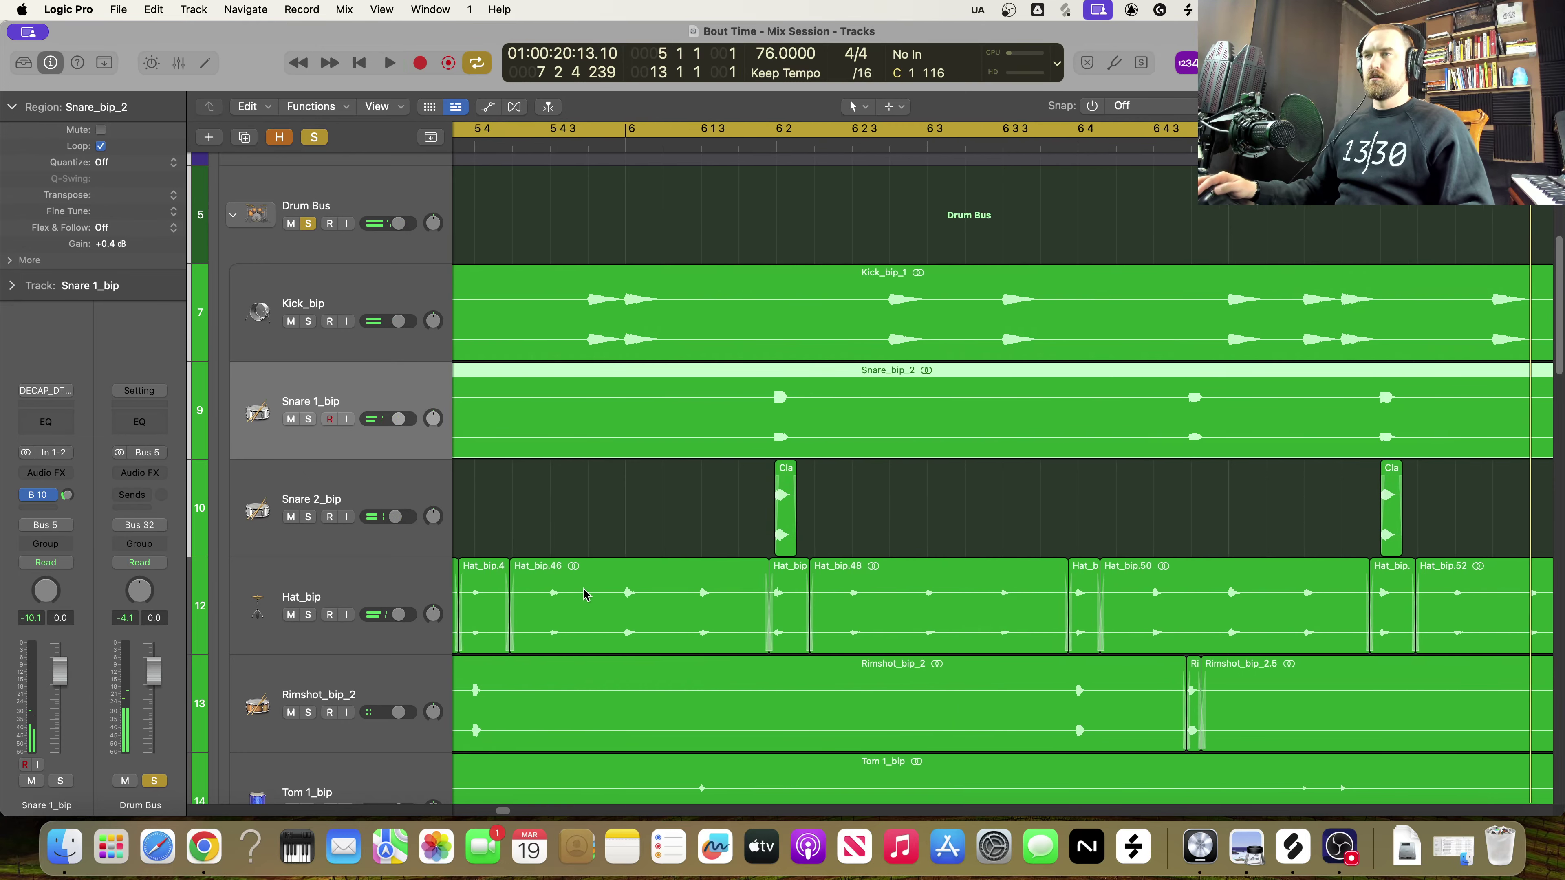
pyautogui.hscroll(-5, 584, 594)
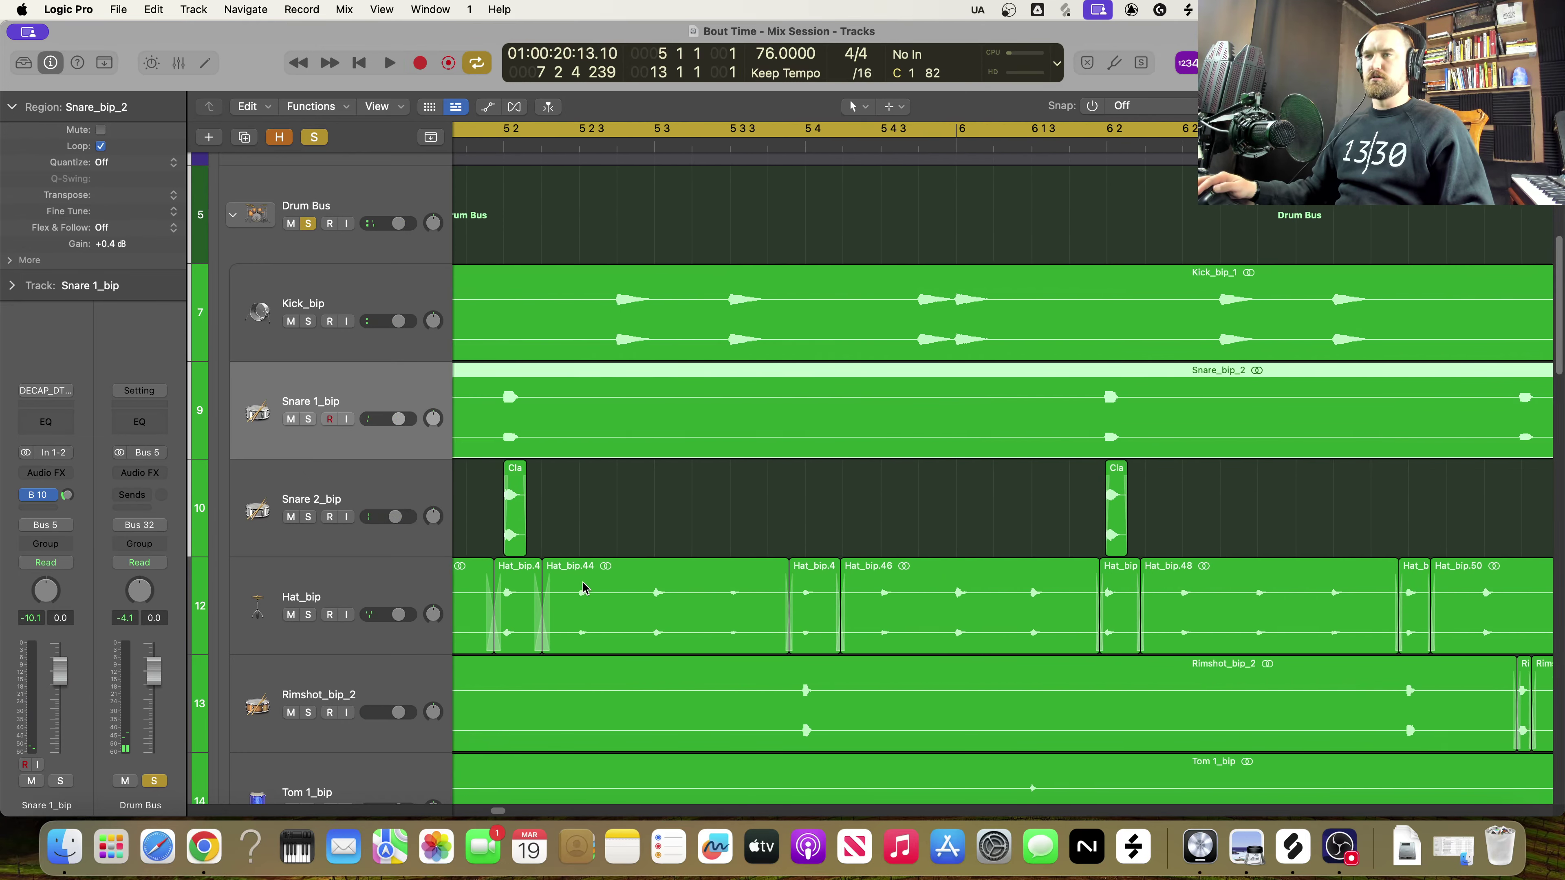
pyautogui.scroll(10, 584, 586)
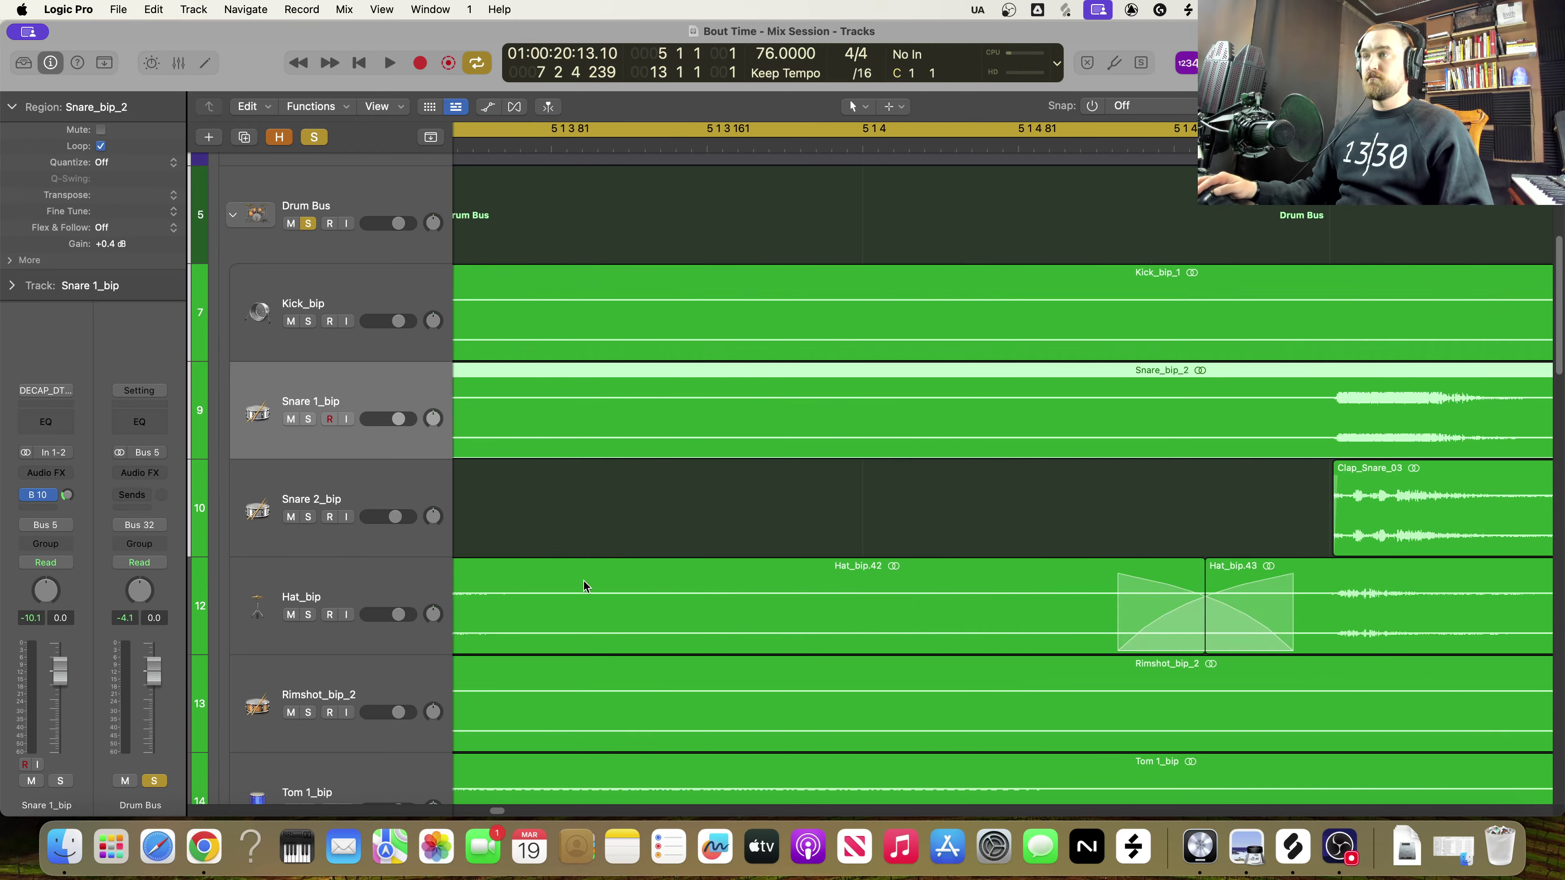
pyautogui.hscroll(8, 584, 581)
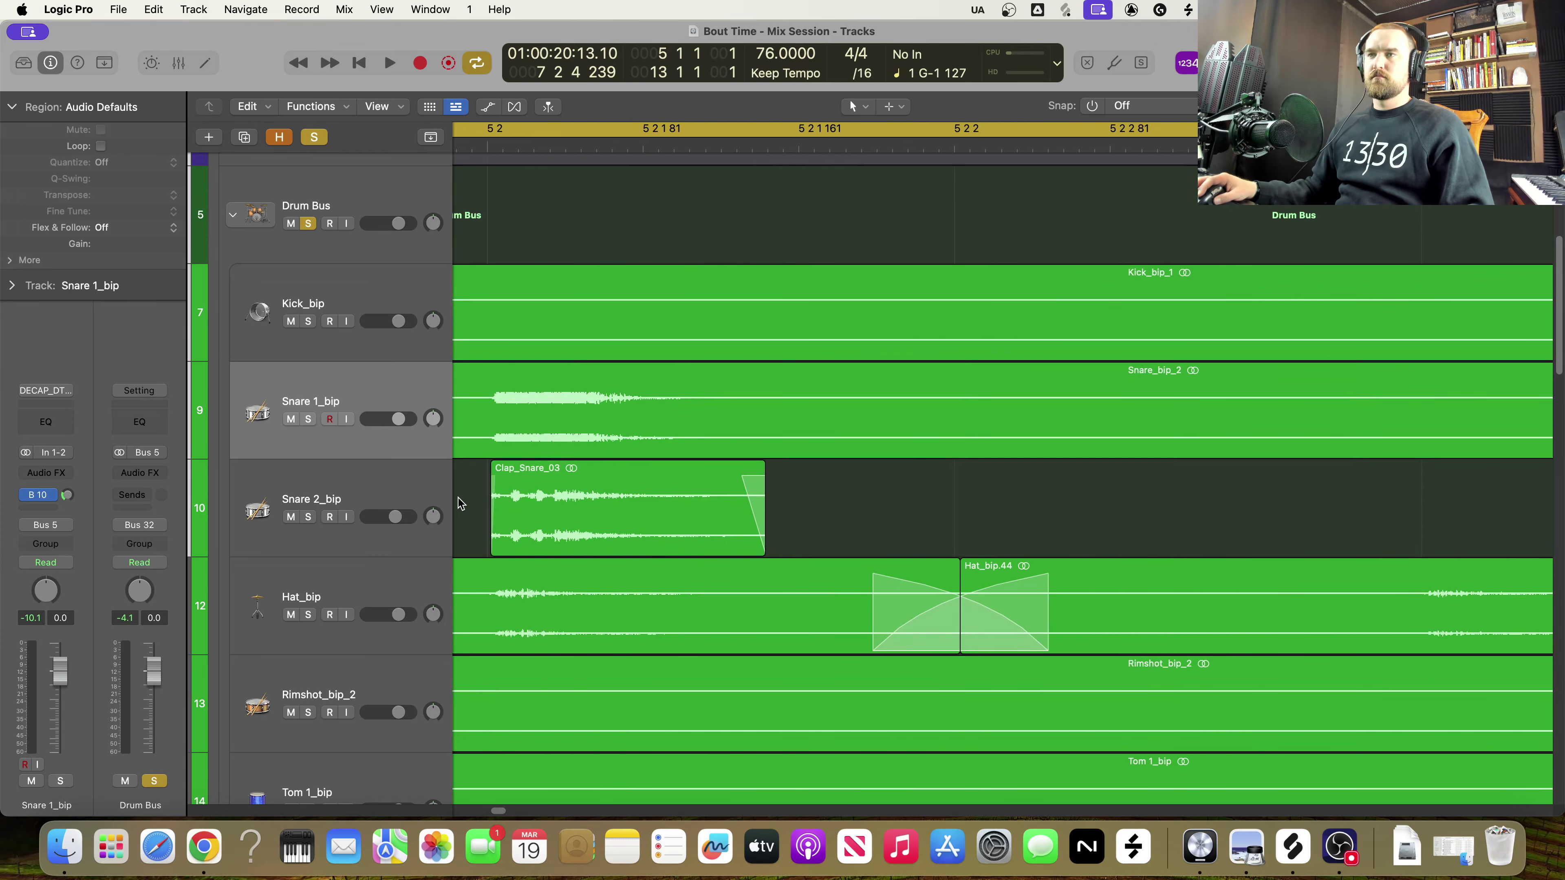
pyautogui.moveTo(603, 514); pyautogui.dragTo(586, 518)
pyautogui.hscroll(-3, 631, 574)
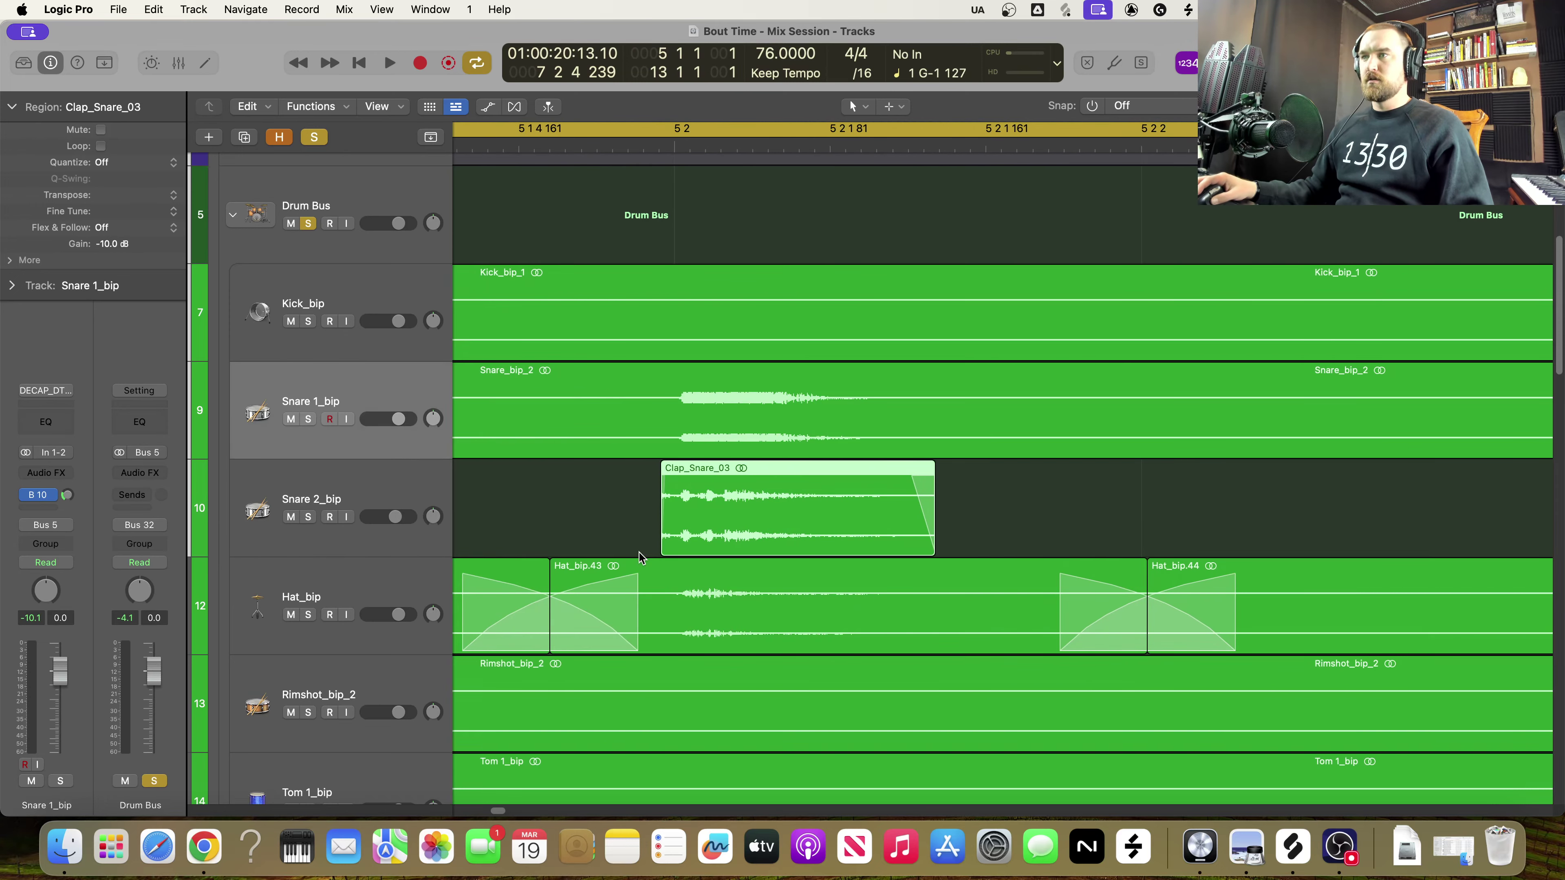
pyautogui.moveTo(672, 541); pyautogui.dragTo(689, 541)
pyautogui.press('z')
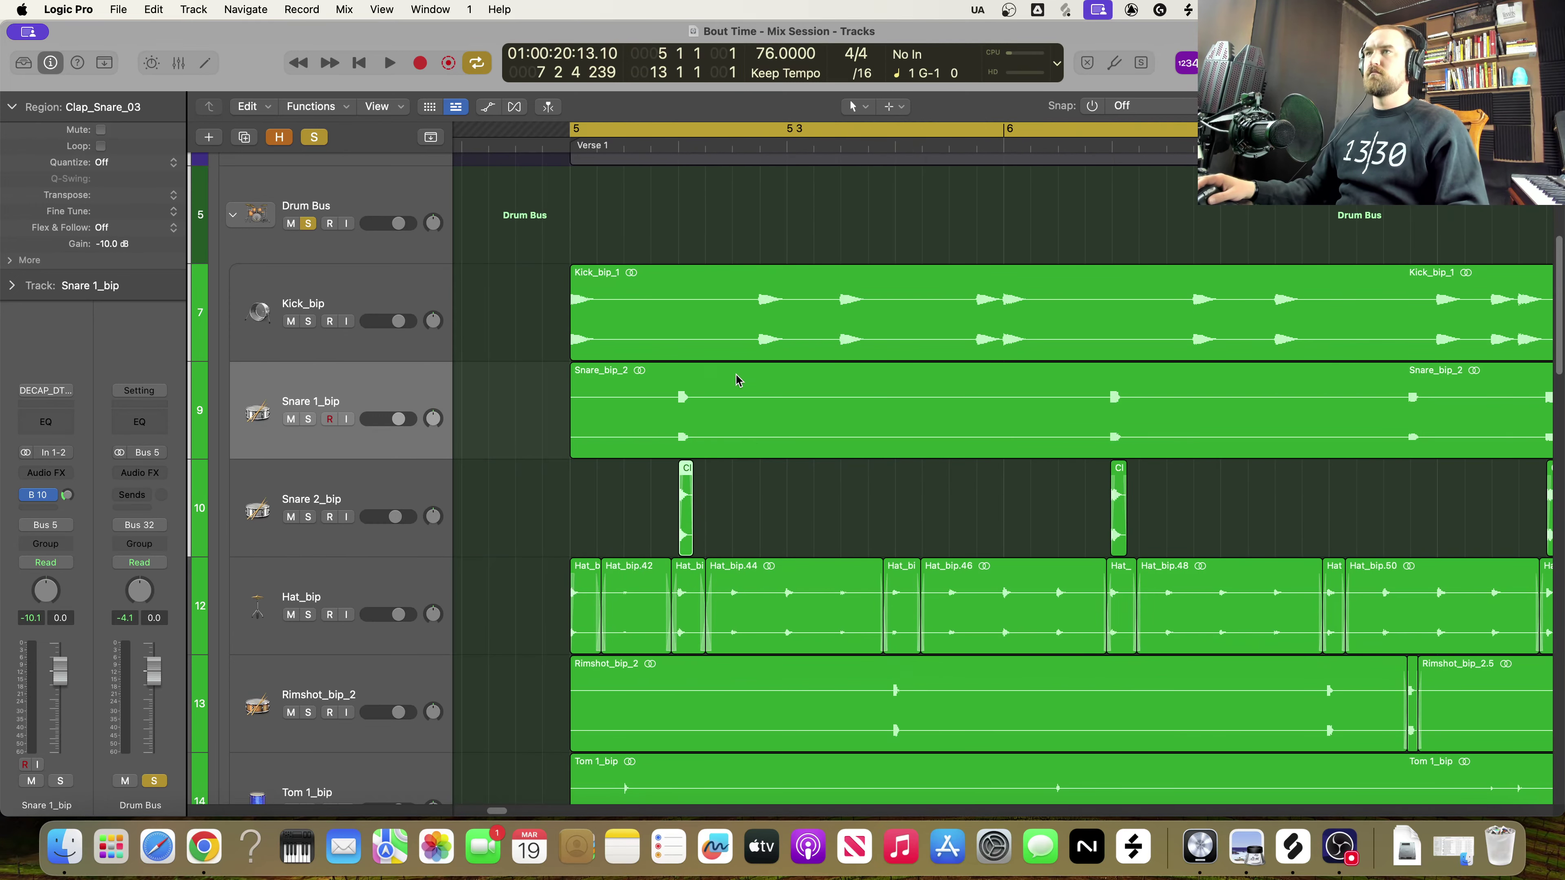
pyautogui.press('space')
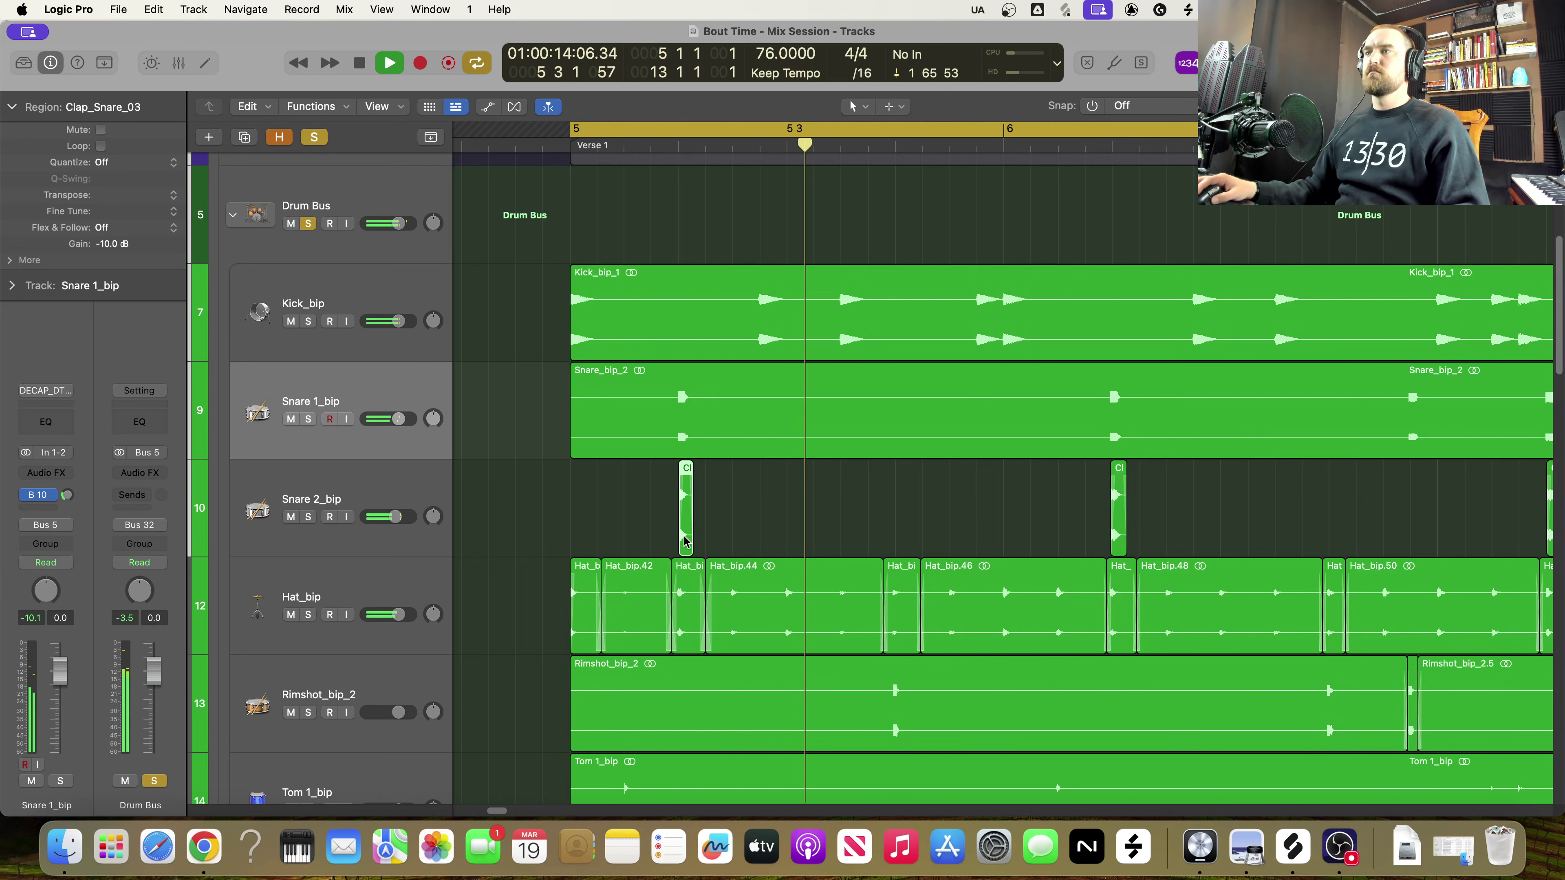
pyautogui.press('space')
# Solo Snare 1_bip and Snare 2_bip and play bars 5 and 6 to compare the adjusted clap with the next one
pyautogui.press('z')
pyautogui.hscroll(-3, 692, 534)
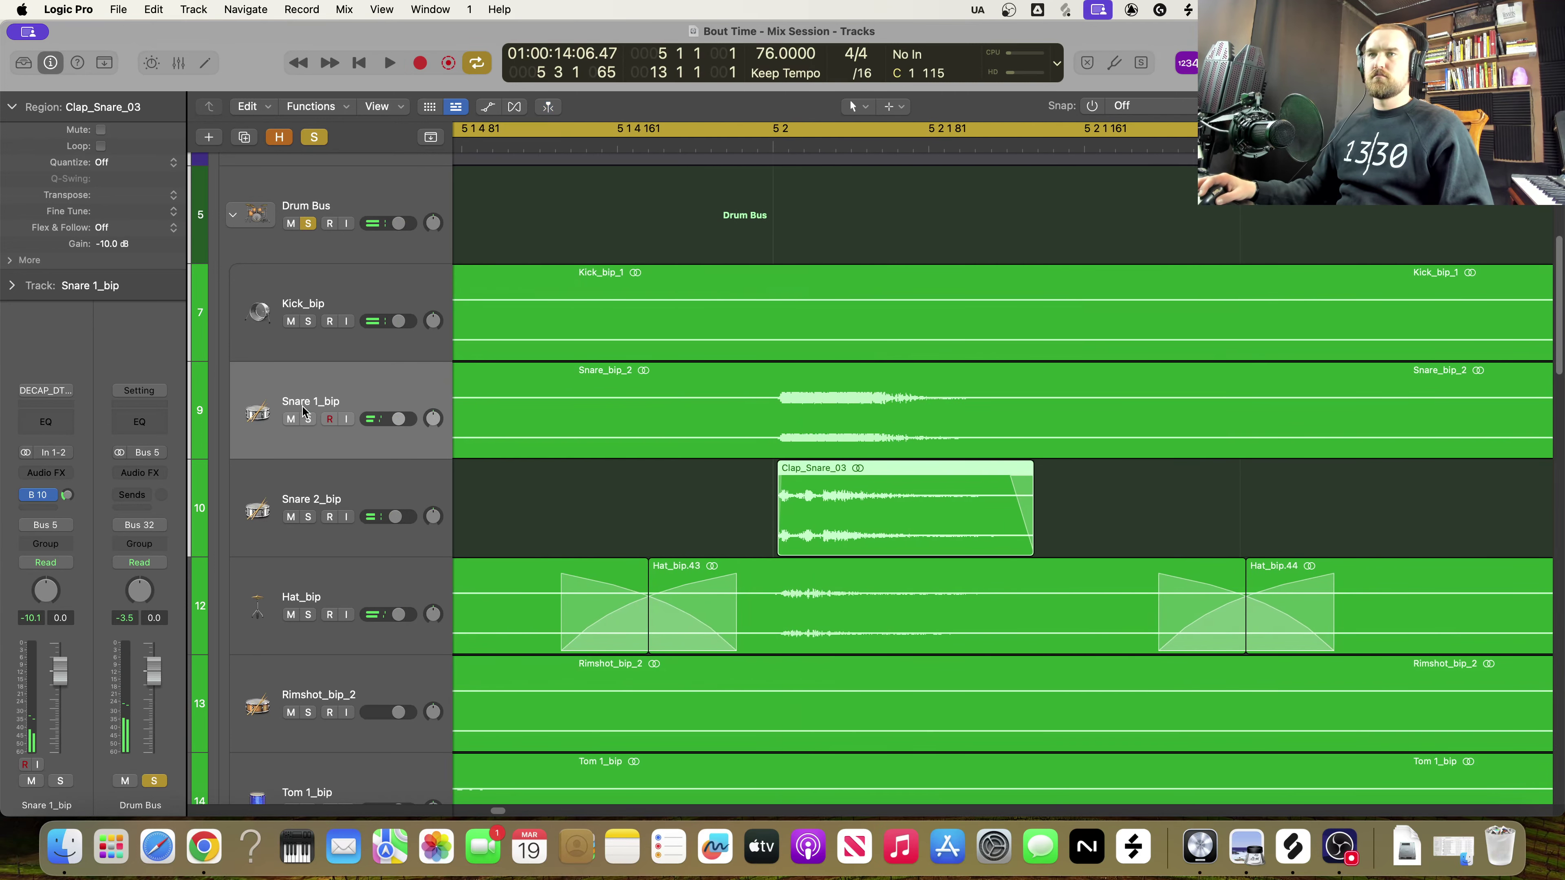
pyautogui.click(308, 419)
pyautogui.click(308, 516)
pyautogui.press('space')
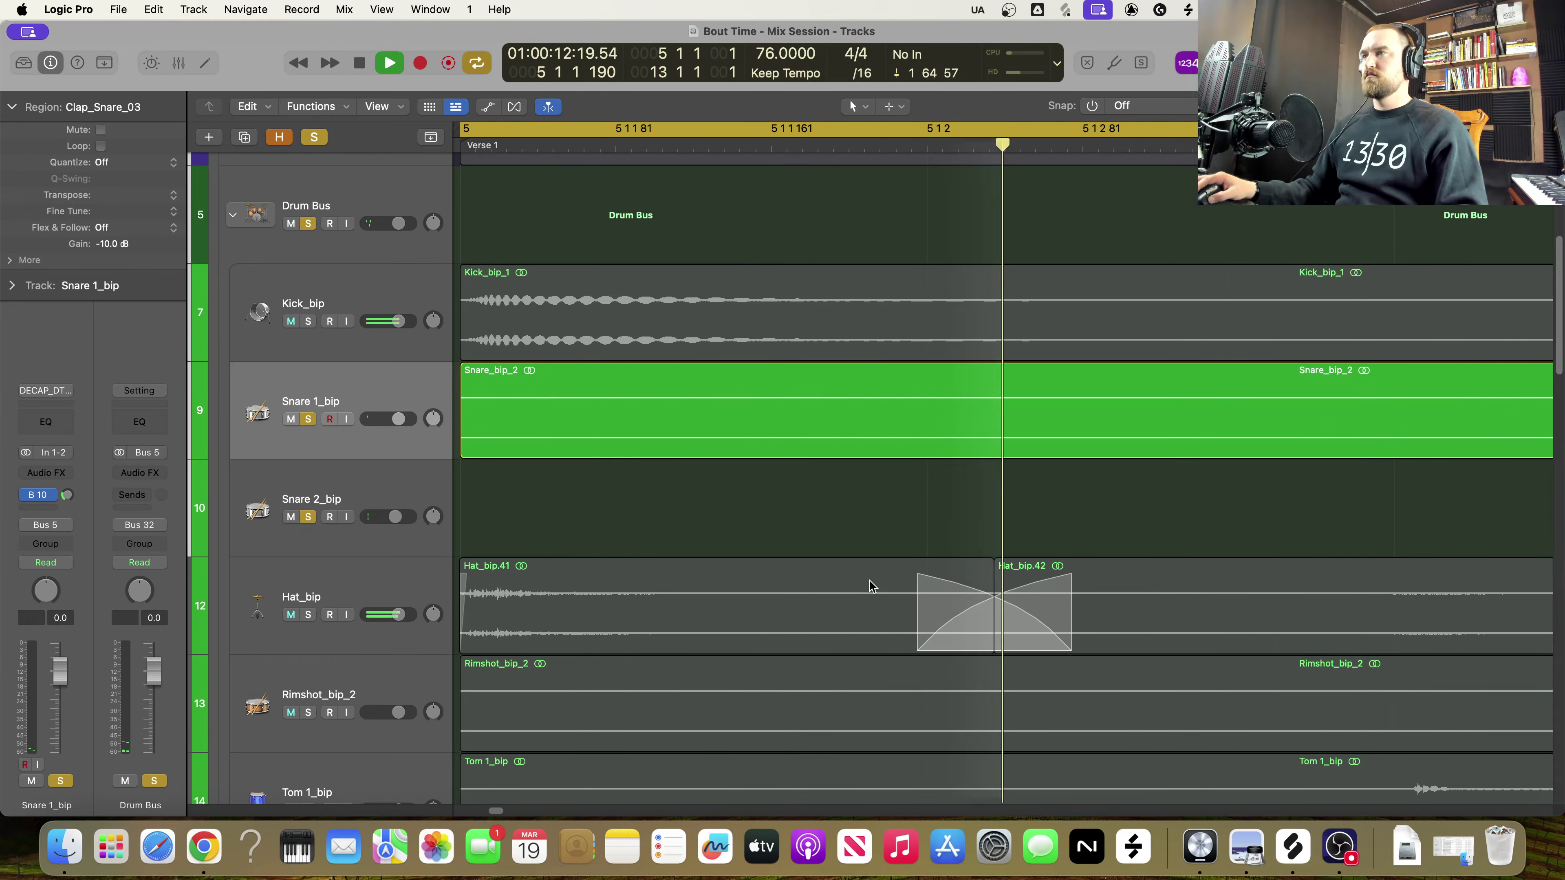
pyautogui.scroll(-6, 824, 584)
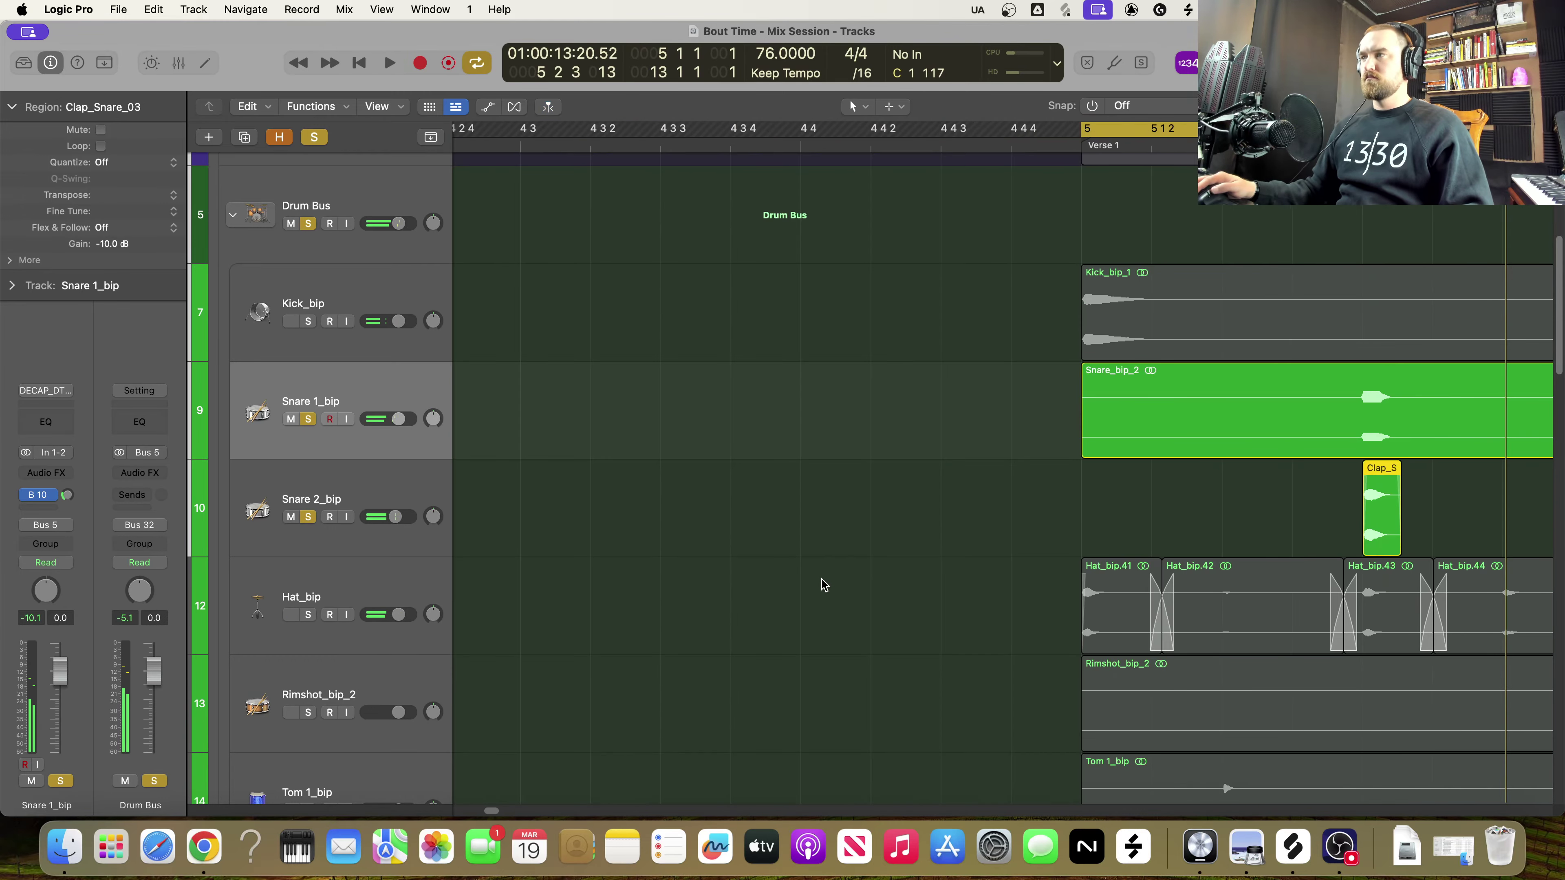
pyautogui.hscroll(10, 825, 583)
pyautogui.press('space')
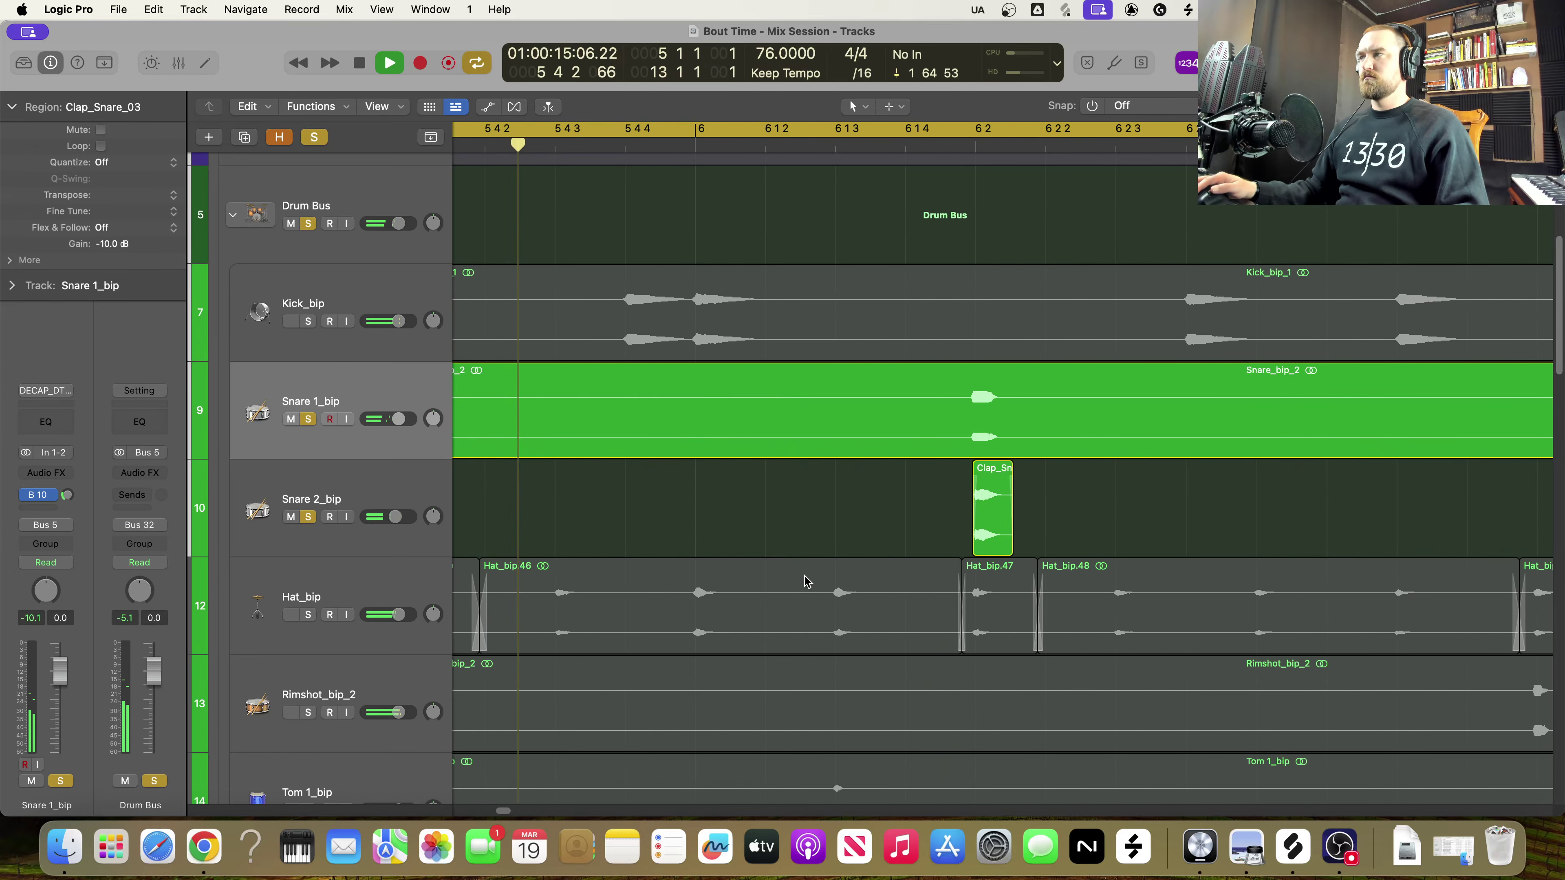
pyautogui.press('space')
# Trim the start of the bar 5 clap slightly further in, keeping its end in place
pyautogui.hscroll(-5, 770, 579)
pyautogui.hscroll(-5, 764, 578)
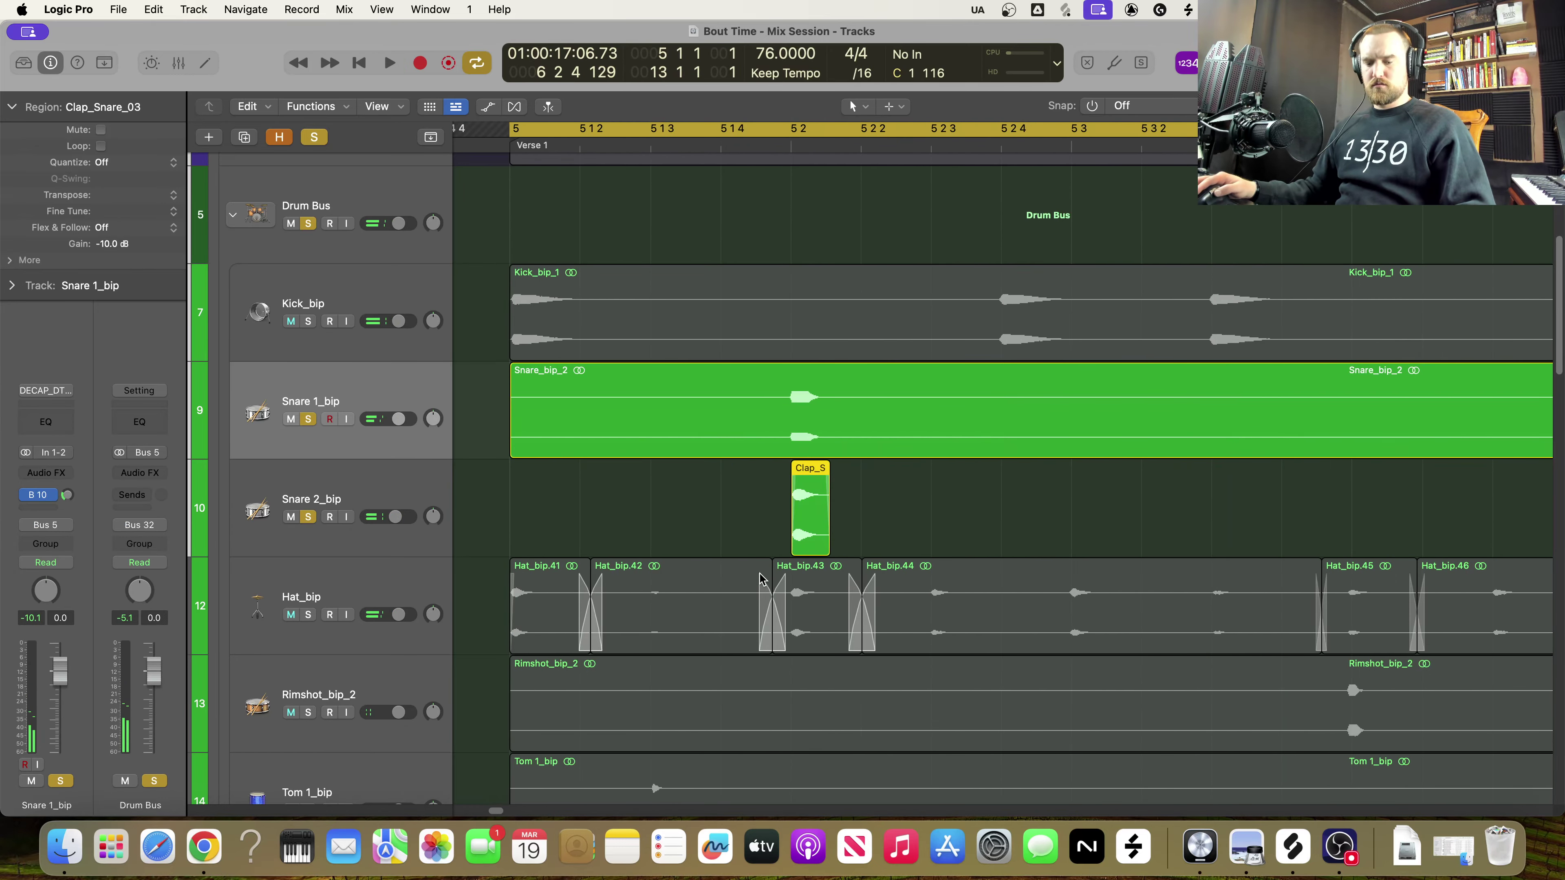
pyautogui.press('super+Right')
pyautogui.press('super+Right')
pyautogui.press('super+Right')
pyautogui.press('super+Right')
pyautogui.press('super+Right')
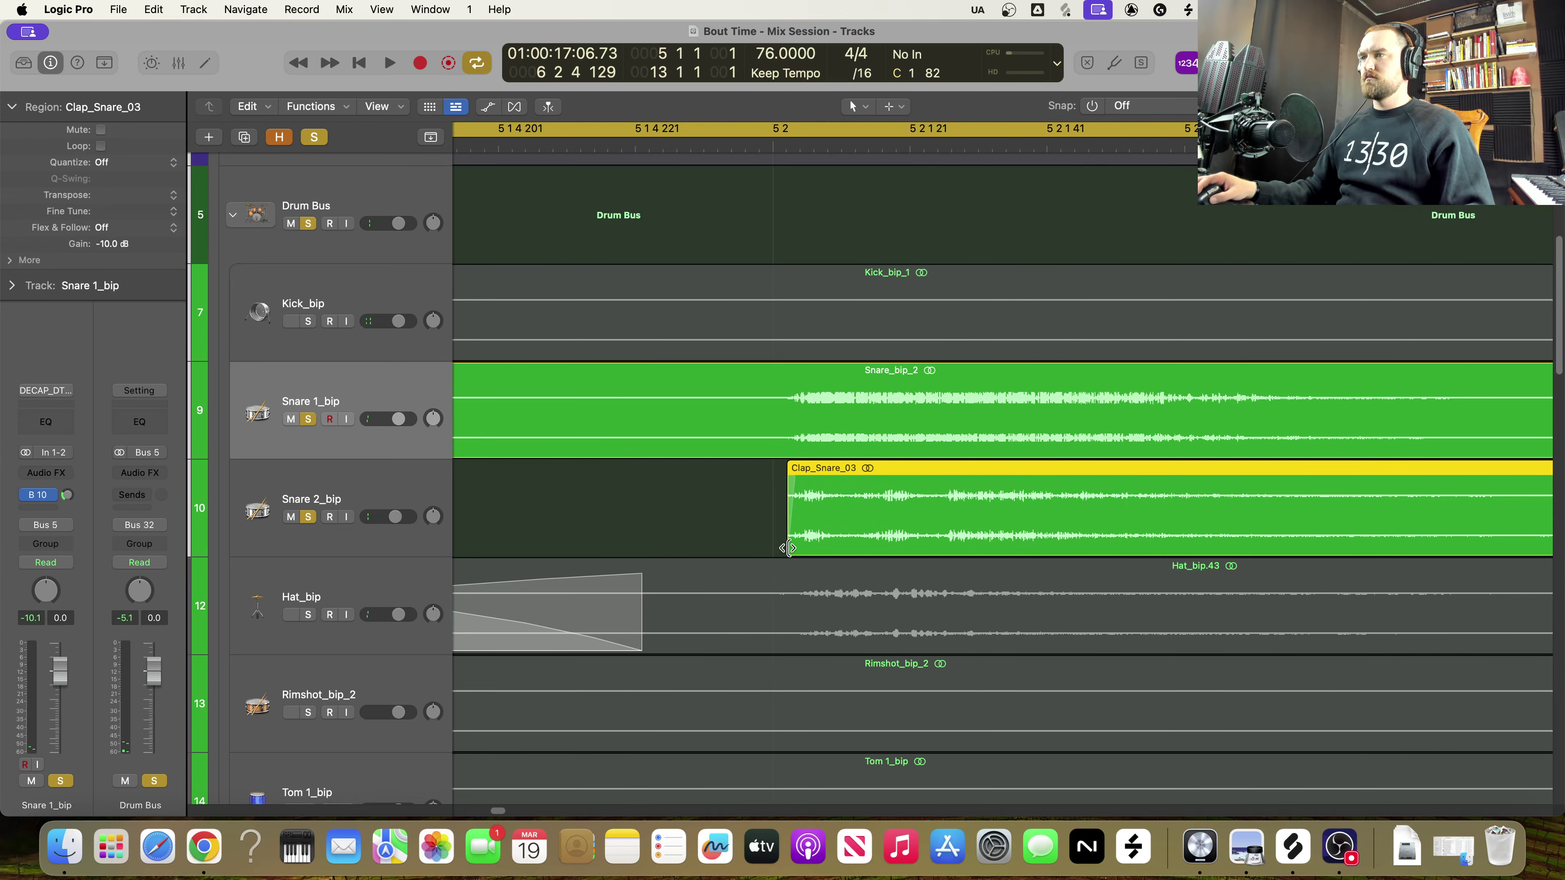
pyautogui.moveTo(788, 548); pyautogui.dragTo(869, 534)
pyautogui.press('z')
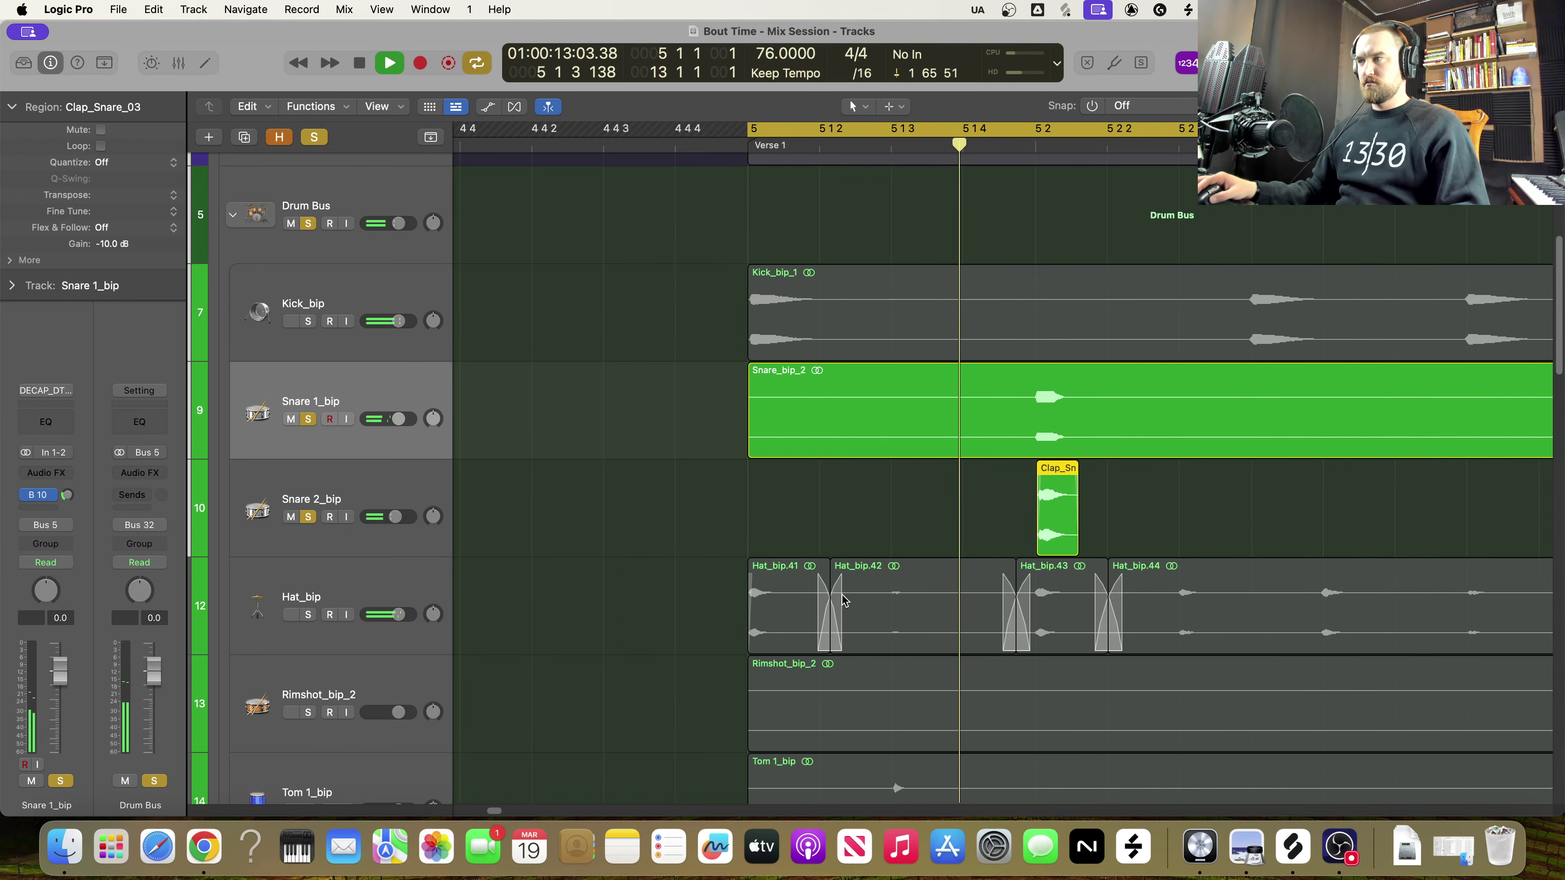
# Nudge the bar 5 clap on Snare 2_bip slightly earlier so its start meets the snare hit's onset on Snare 1_bip
pyautogui.press('super+Right')
pyautogui.press('super+Right')
pyautogui.press('super+Right')
pyautogui.press('super+Right')
pyautogui.press('super+Right')
pyautogui.press('super+Right')
pyautogui.press('super+Right')
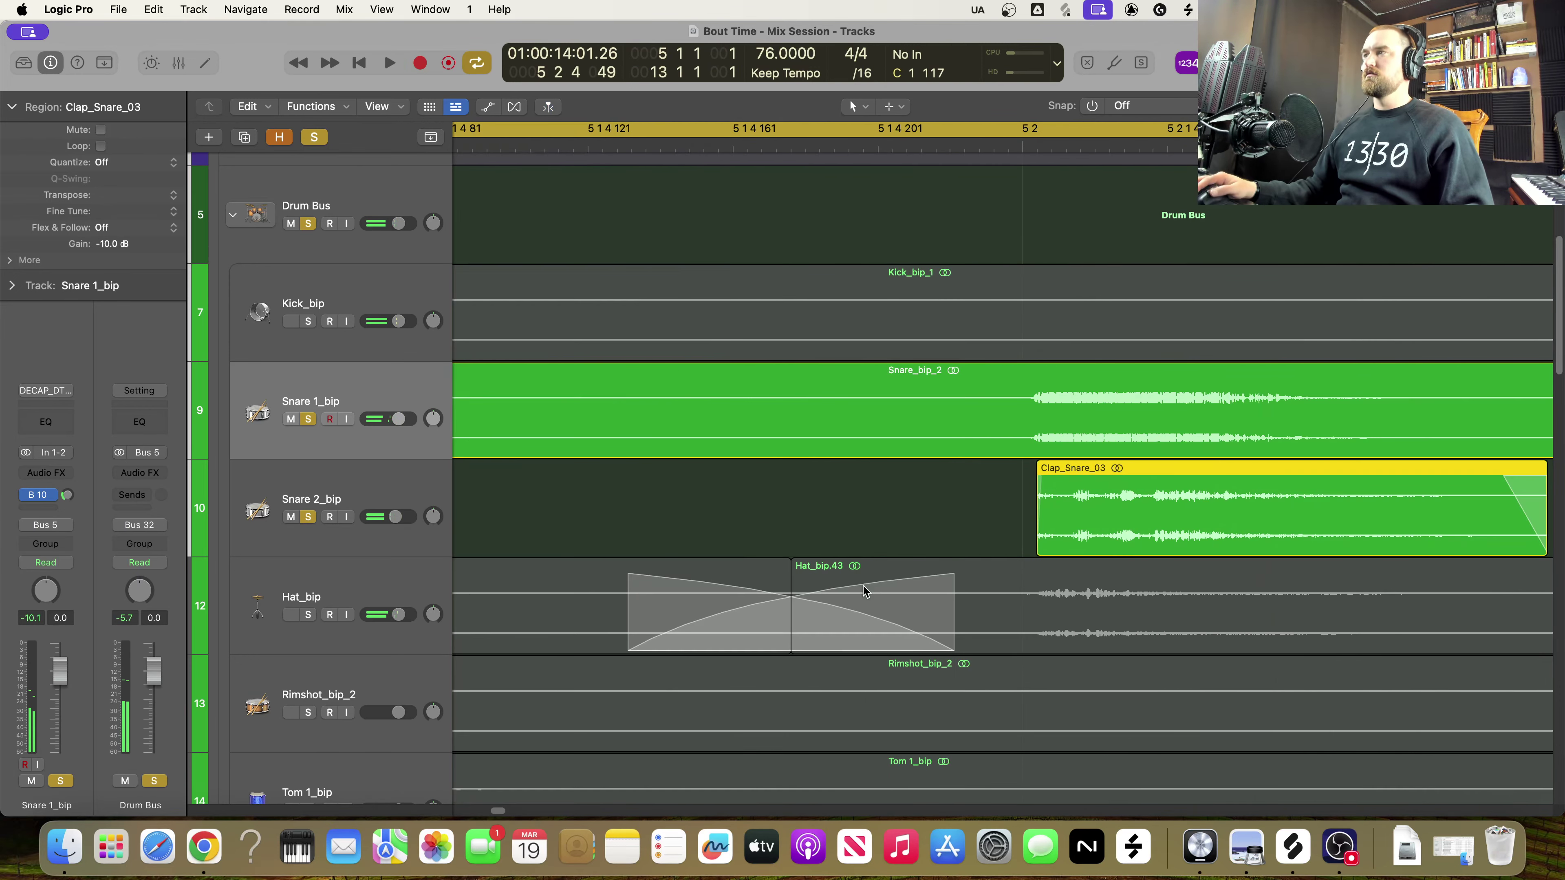
pyautogui.hscroll(4, 863, 591)
pyautogui.press('super+Right')
pyautogui.press('super+Right')
pyautogui.press('super+Right')
pyautogui.press('super+Right')
pyautogui.press('super+Right')
pyautogui.press('super+Right')
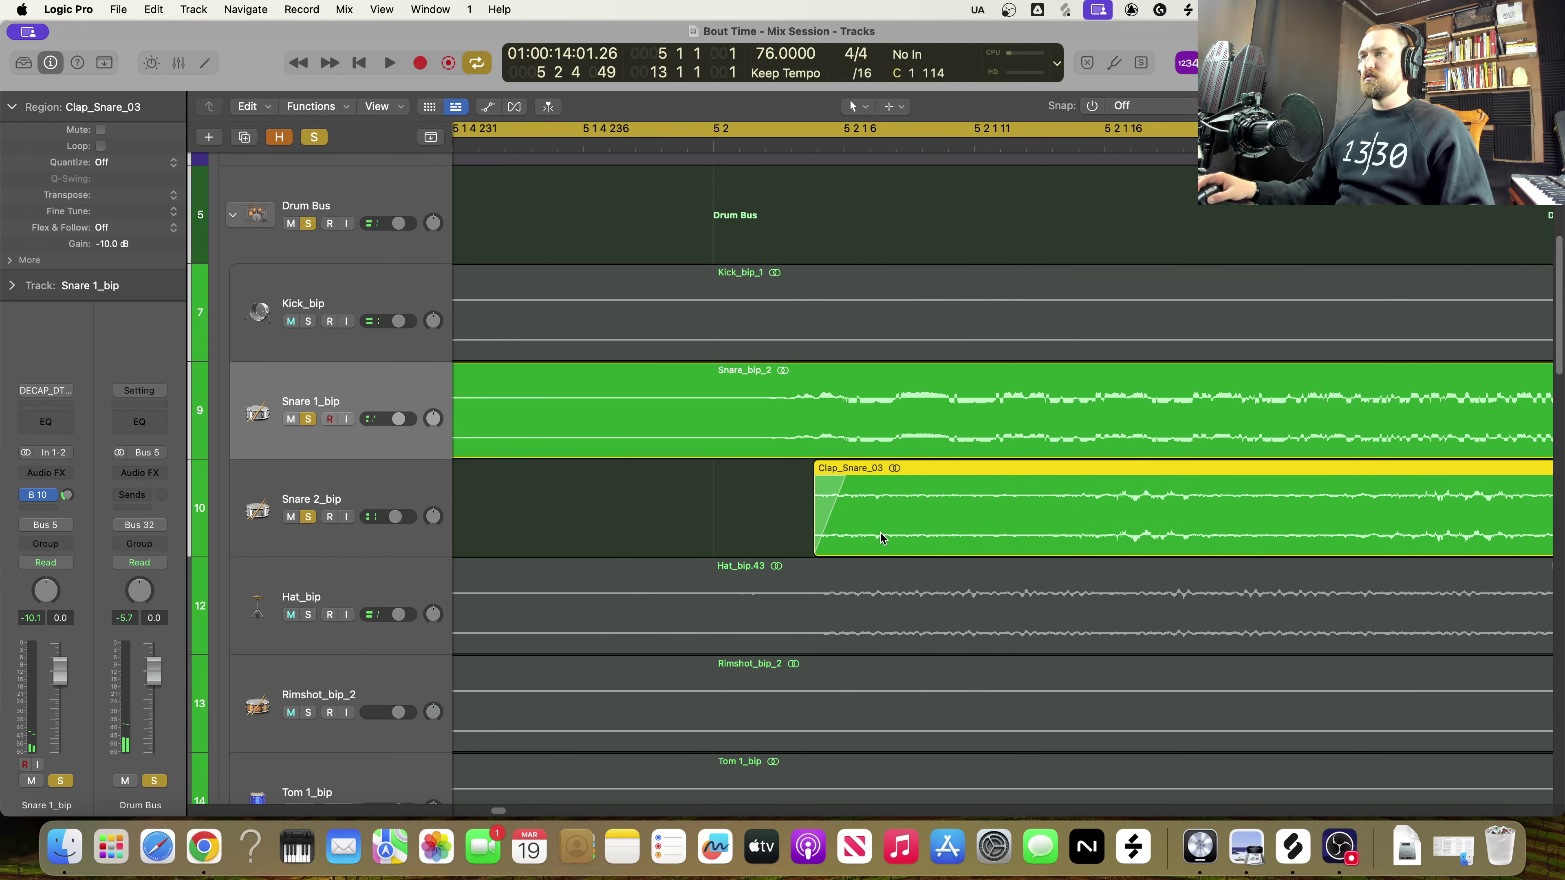
pyautogui.moveTo(880, 538); pyautogui.dragTo(858, 543)
# Play bars 5 and 6 with both snare tracks soloed to hear how the bar 5 clap lines up with the snare
pyautogui.press('super+Left')
pyautogui.press('super+Left')
pyautogui.press('super+Left')
pyautogui.press('super+Left')
pyautogui.press('super+Left')
pyautogui.press('super+Left')
pyautogui.press('super+Left')
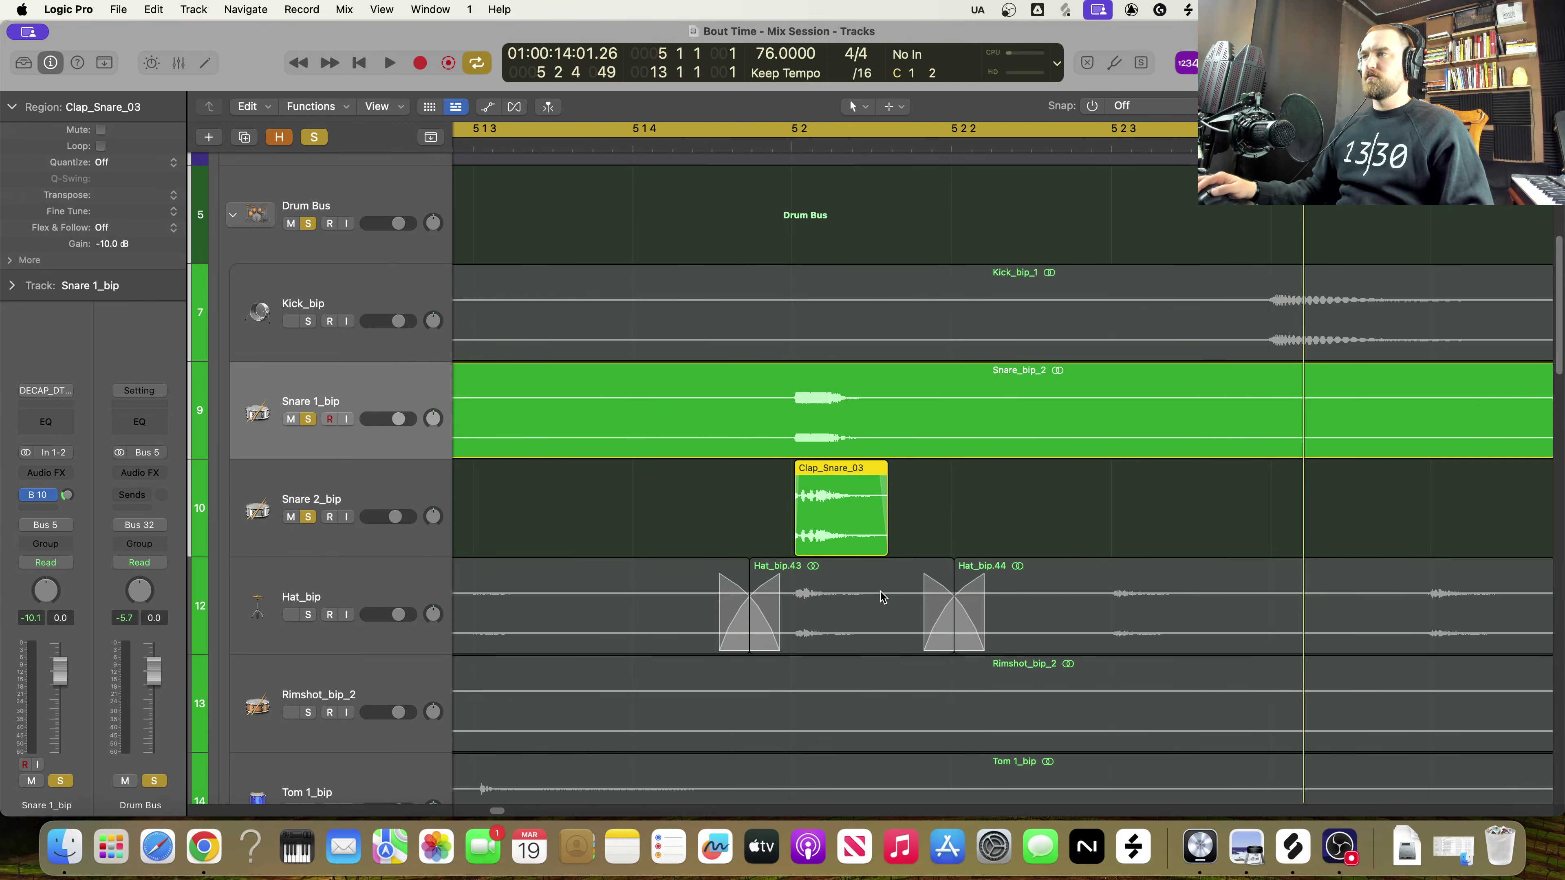
pyautogui.press('space')
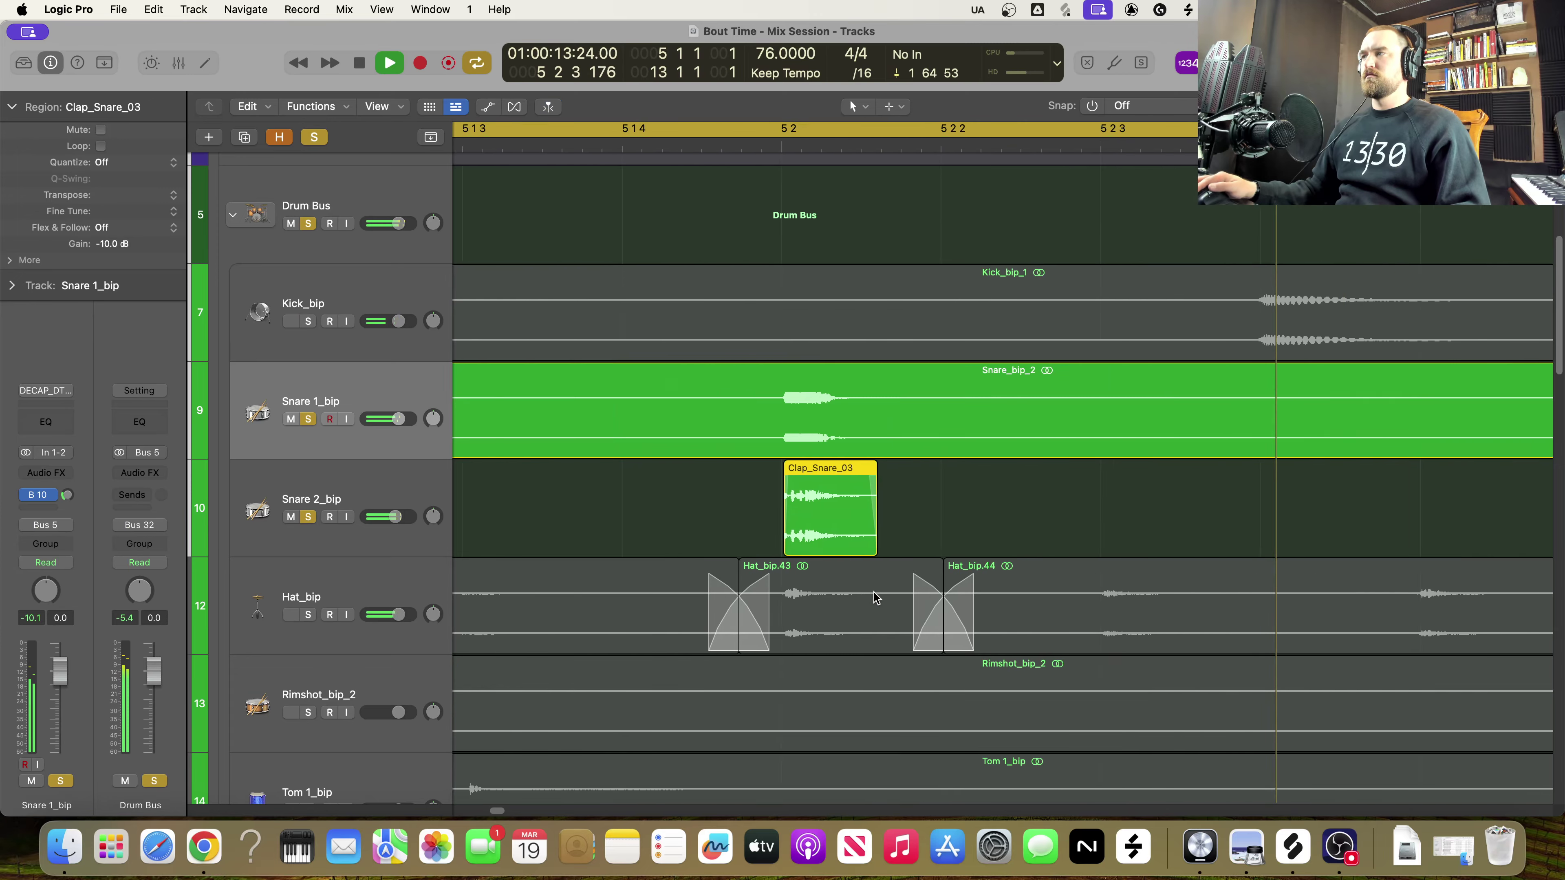
pyautogui.press('space')
pyautogui.press('super+Left')
pyautogui.press('super+Left')
pyautogui.press('super+Left')
pyautogui.press('super+Left')
pyautogui.press('super+Left')
pyautogui.press('super+Left')
pyautogui.press('super+Left')
pyautogui.press('space')
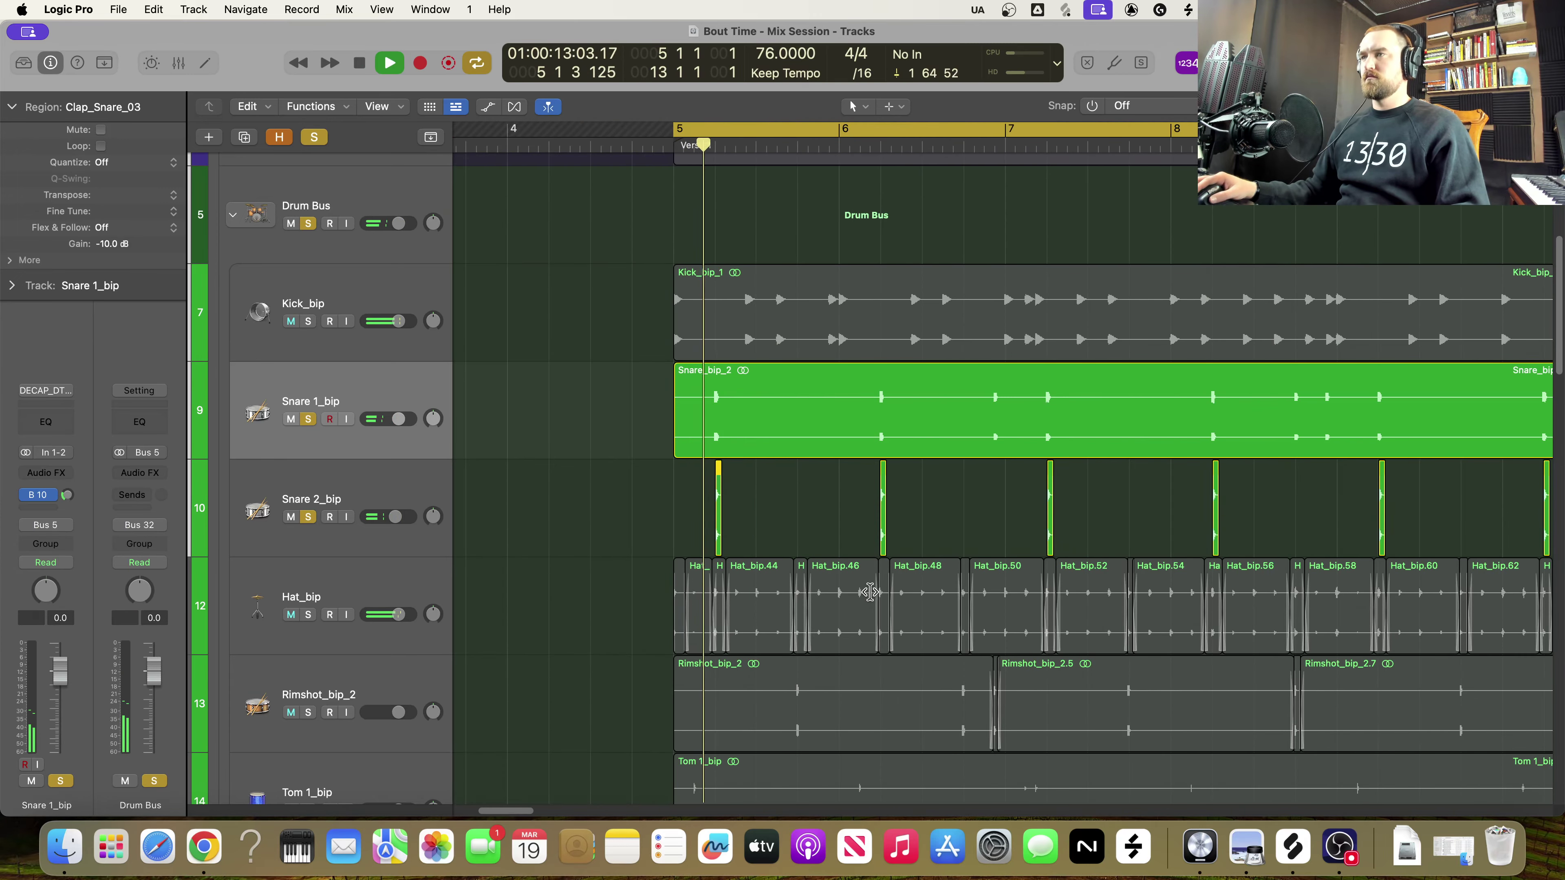
pyautogui.press('space')
pyautogui.press('space')
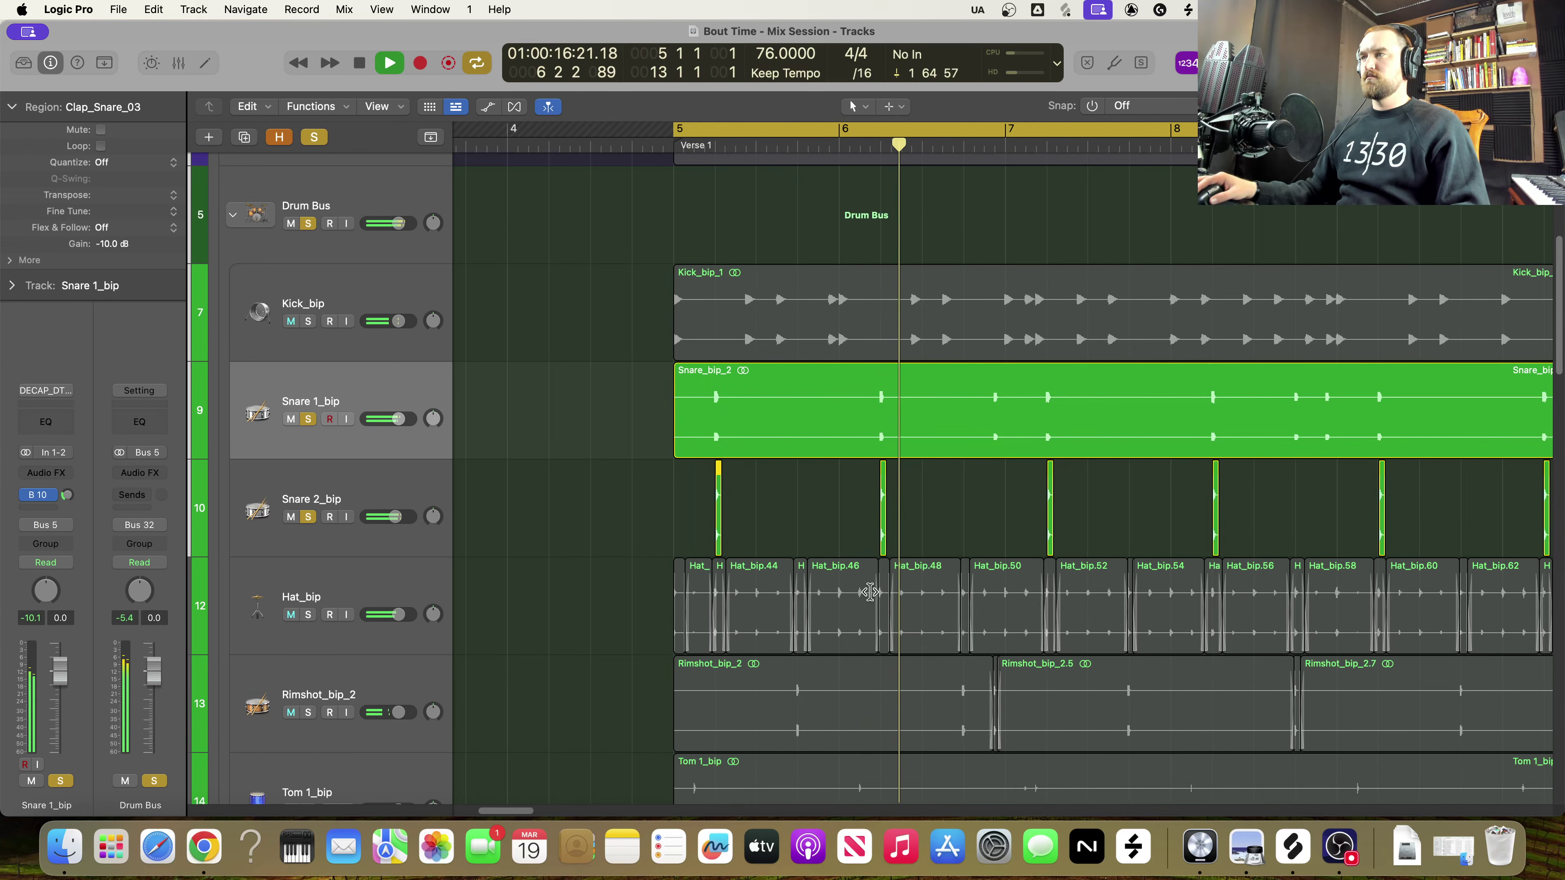
# Shift the claps in bars 6, 7 and 8 on Snare 2_bip slightly, matching the bar 5 clap's alignment with the snare
pyautogui.press('z')
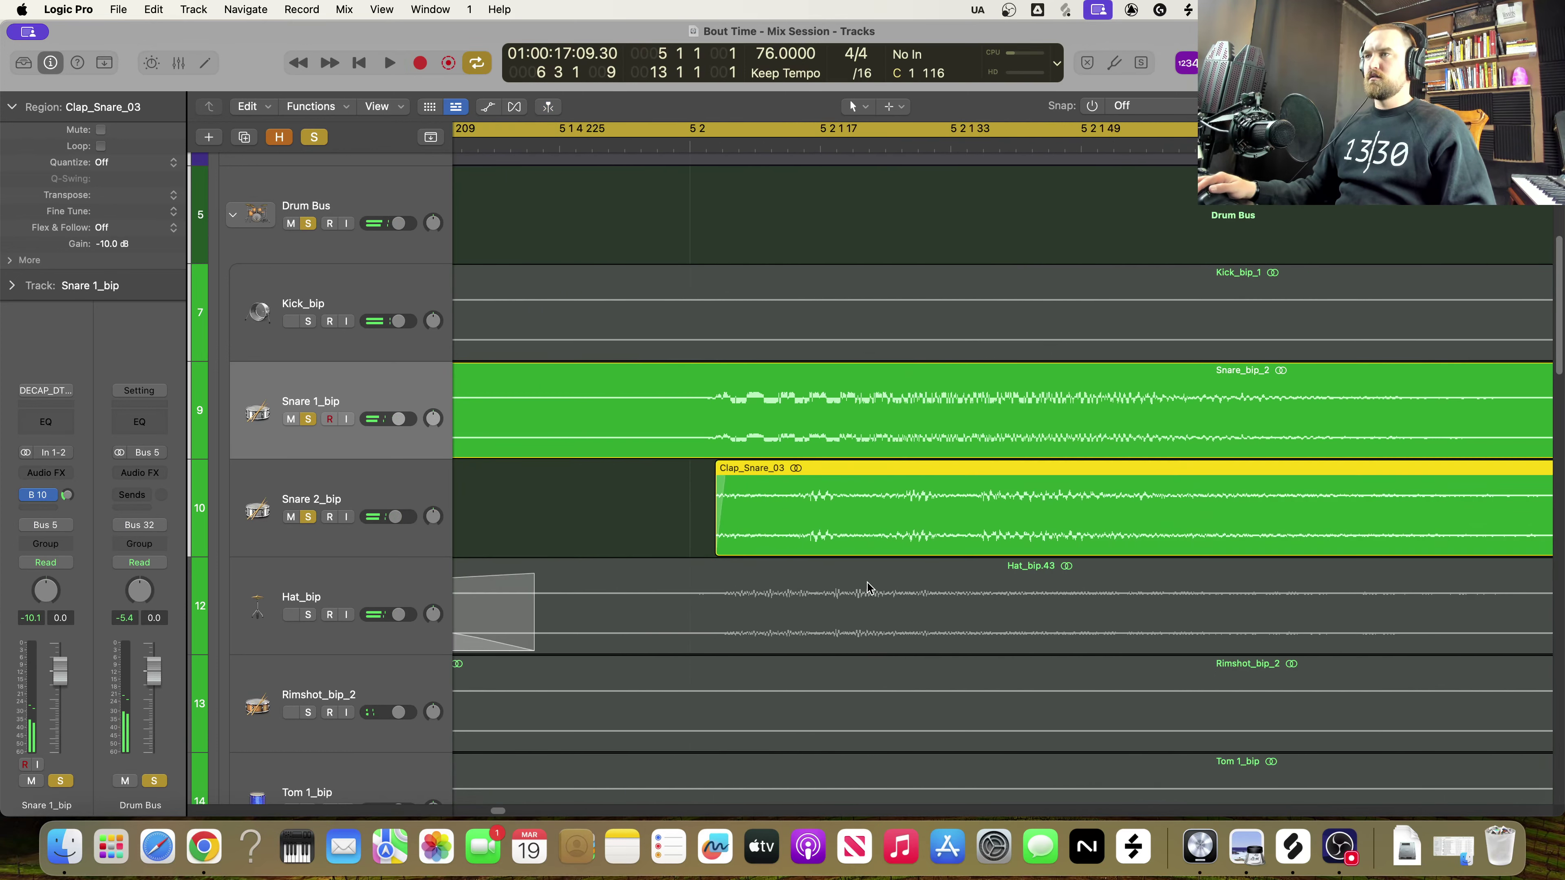
pyautogui.press('z')
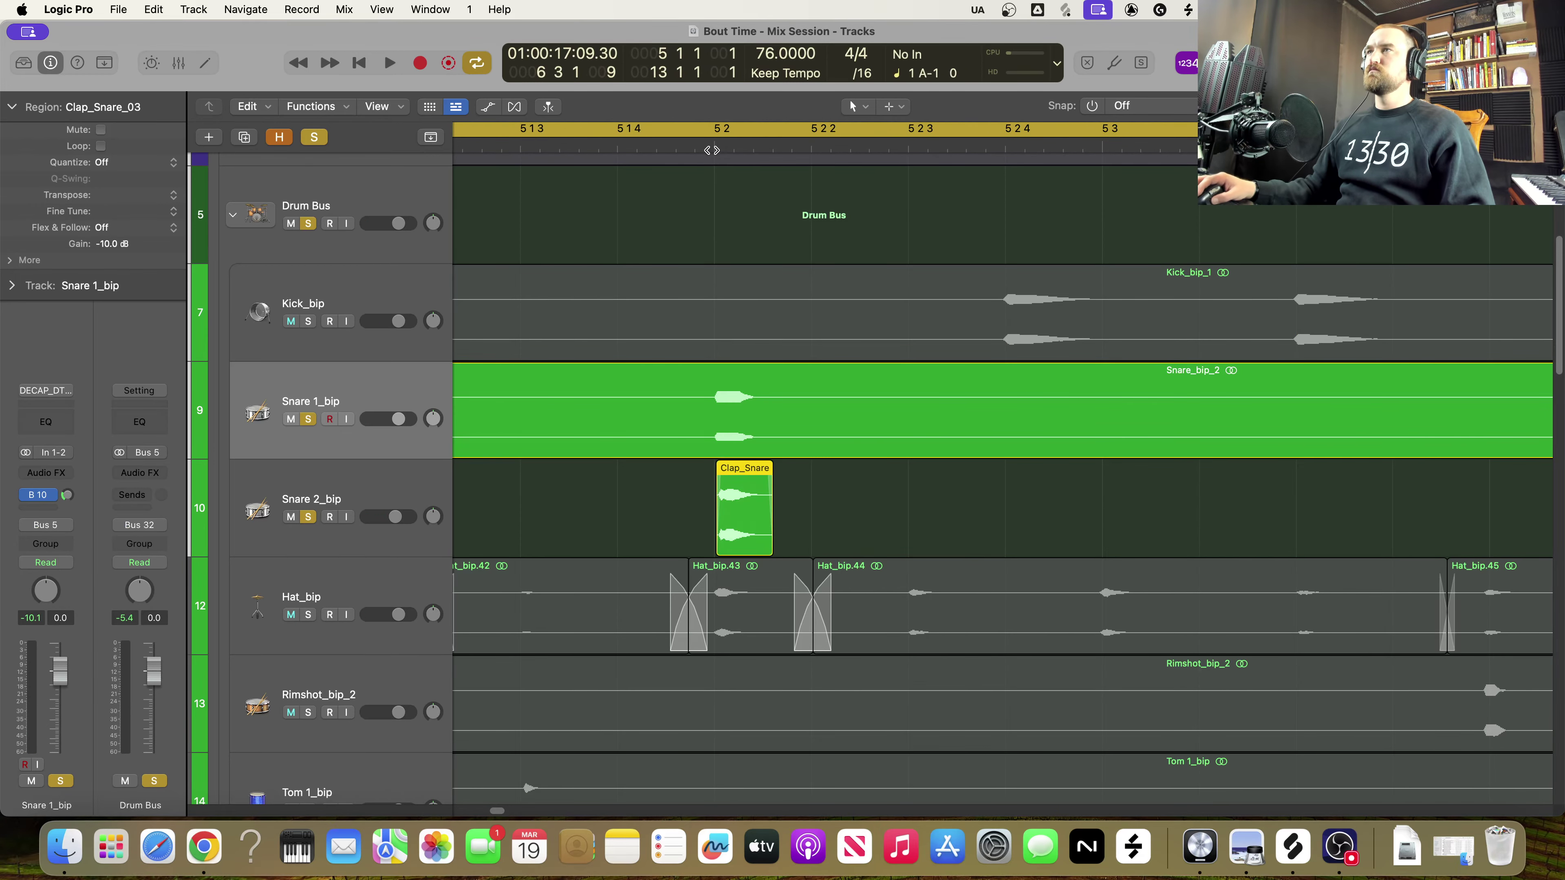
pyautogui.hscroll(10, 948, 512)
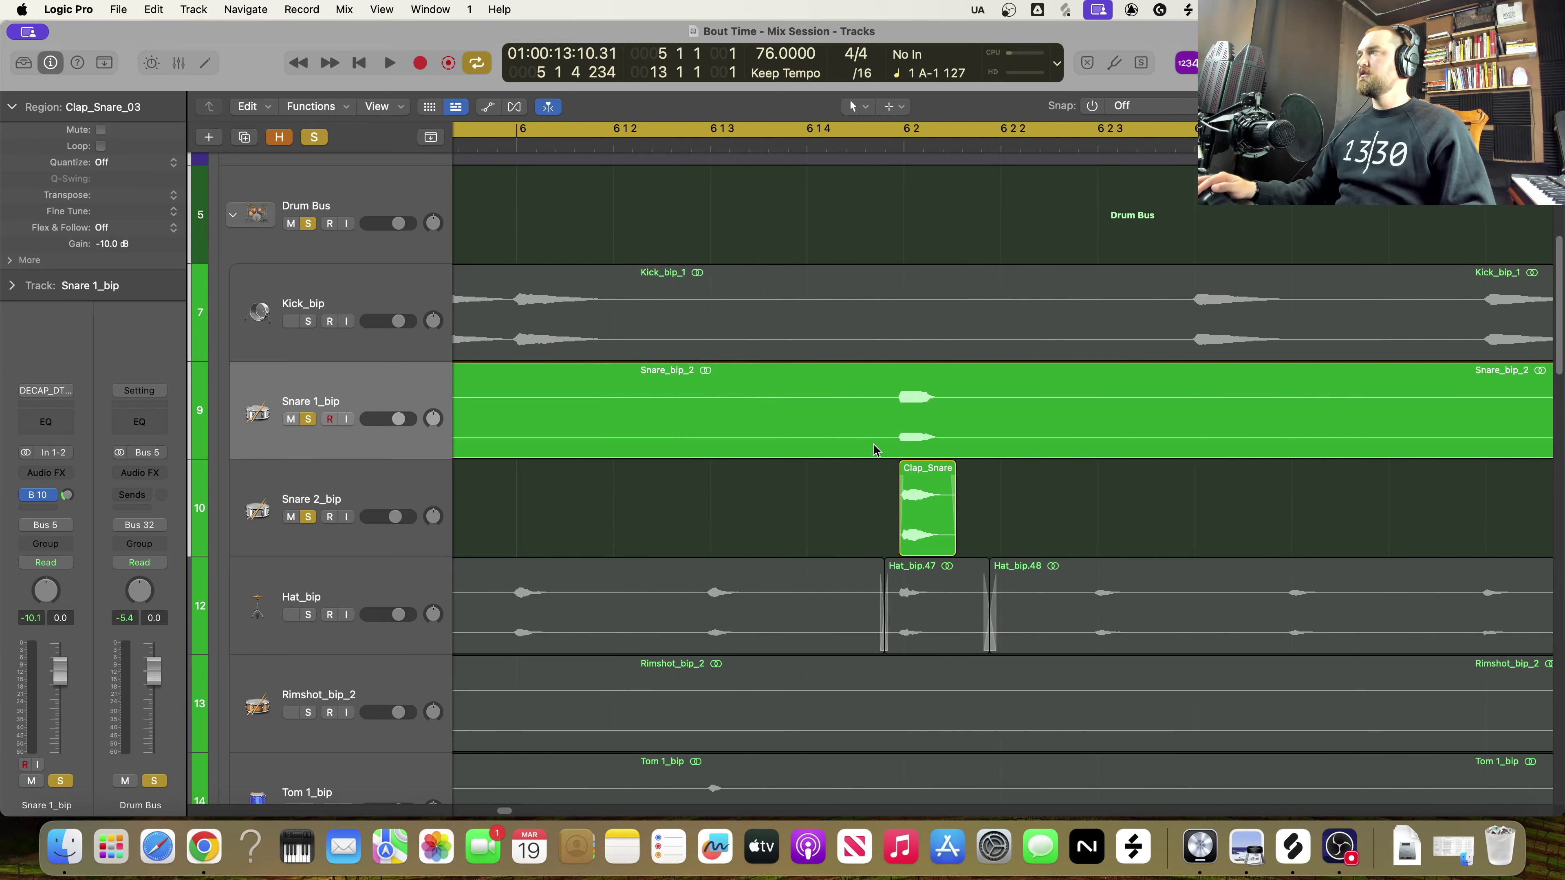
pyautogui.moveTo(747, 527); pyautogui.dragTo(752, 529)
pyautogui.hscroll(11, 856, 484)
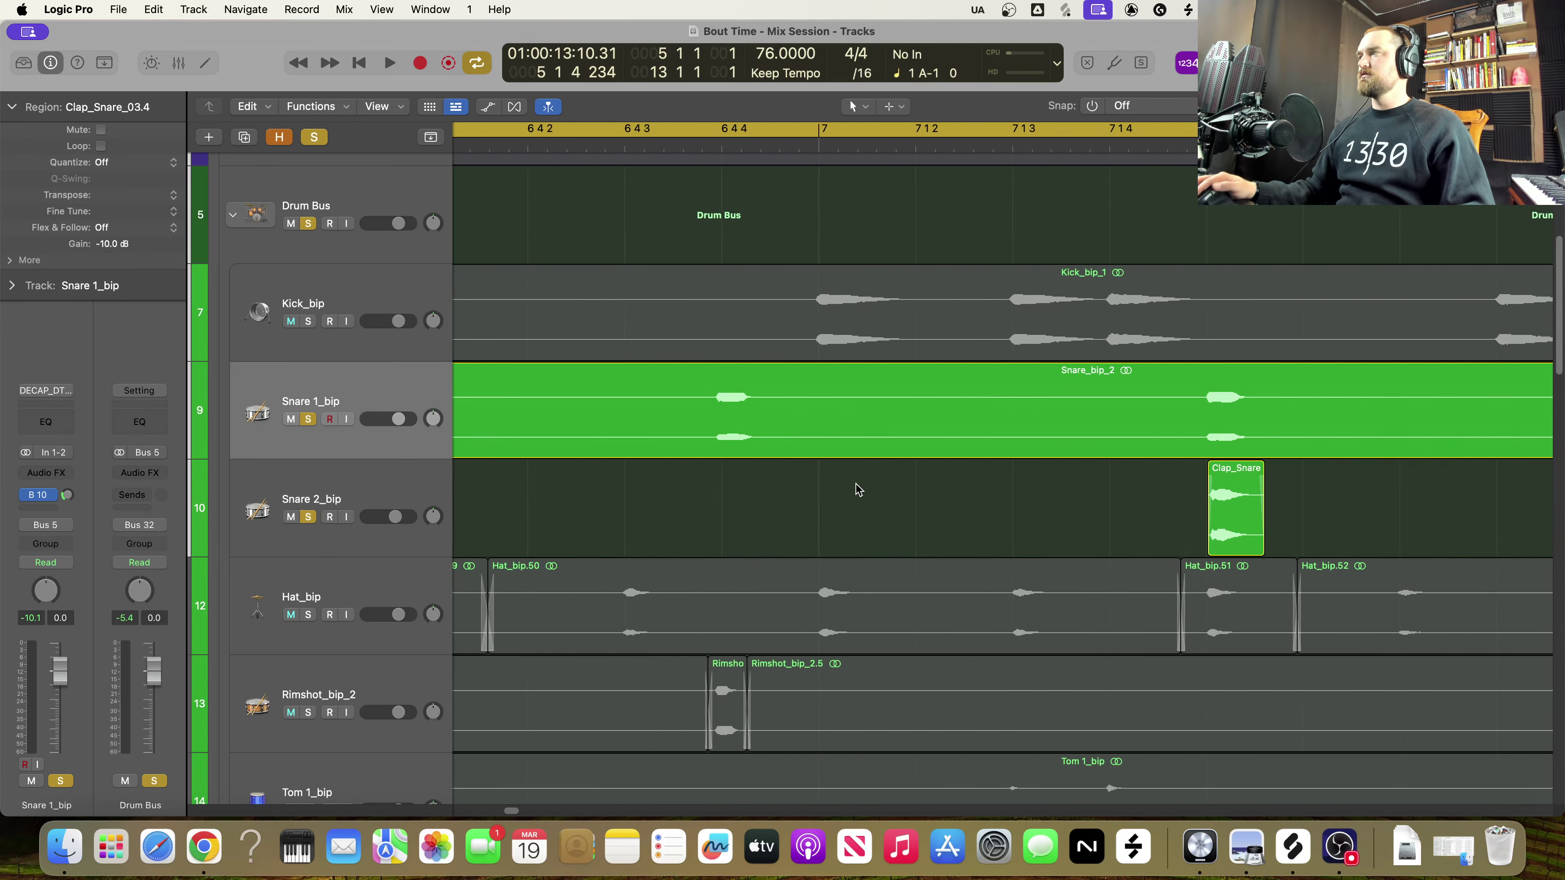
pyautogui.moveTo(618, 522); pyautogui.dragTo(601, 529)
pyautogui.hscroll(11, 671, 502)
pyautogui.hscroll(15, 797, 490)
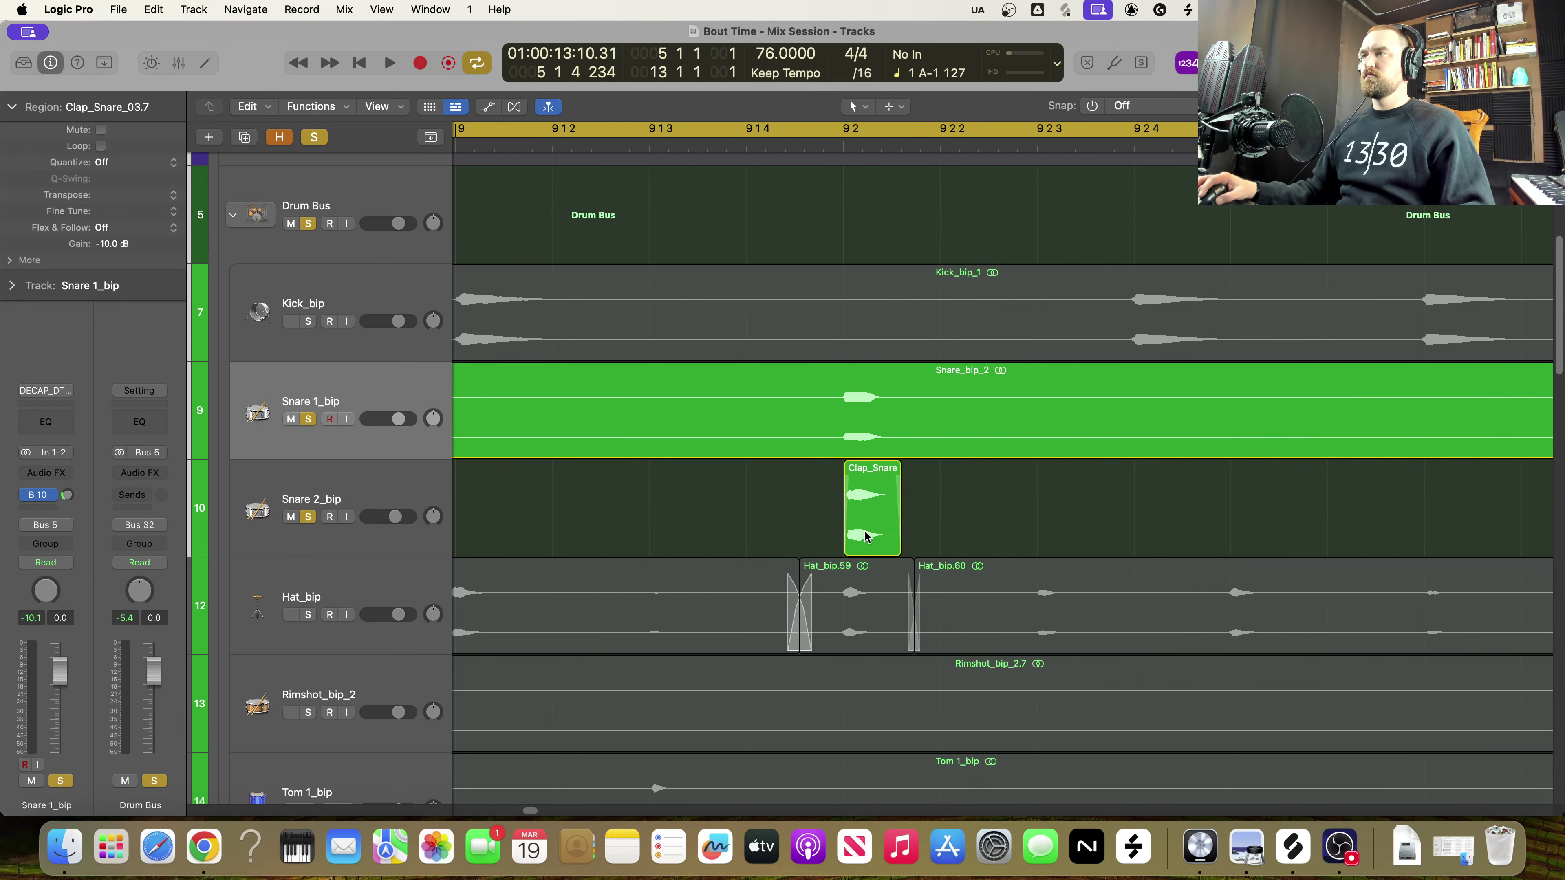
# Shift the beat 2 claps in bars 9 to 12 on Snare 2_bip slightly to align them with the snare hits
pyautogui.moveTo(866, 536); pyautogui.dragTo(873, 536)
pyautogui.hscroll(8, 992, 497)
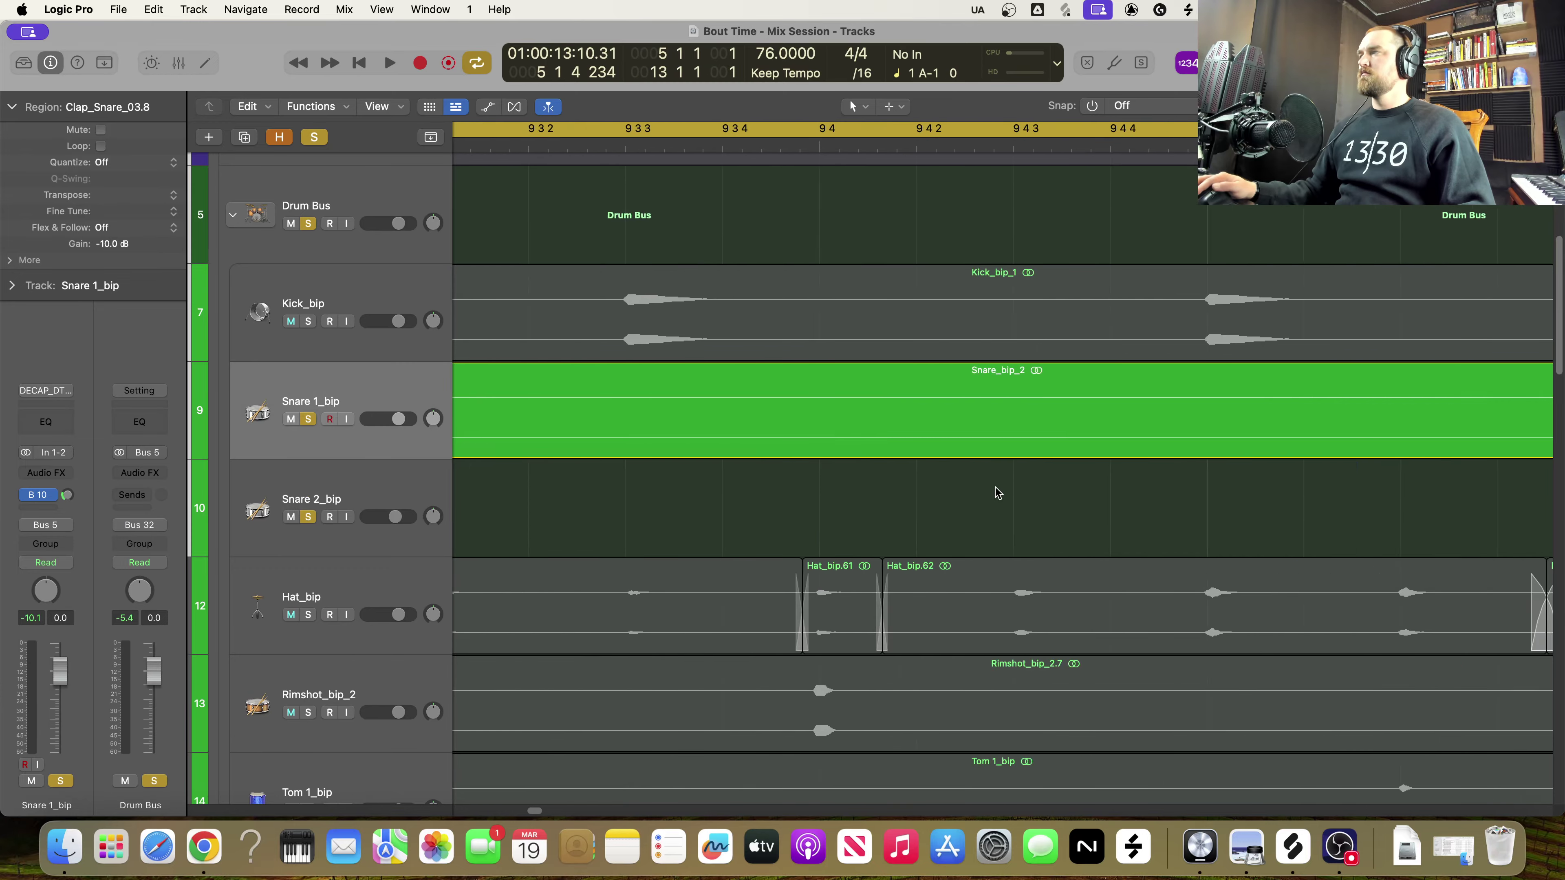
pyautogui.hscroll(10, 998, 493)
pyautogui.moveTo(568, 520); pyautogui.dragTo(574, 520)
pyautogui.hscroll(10, 1024, 518)
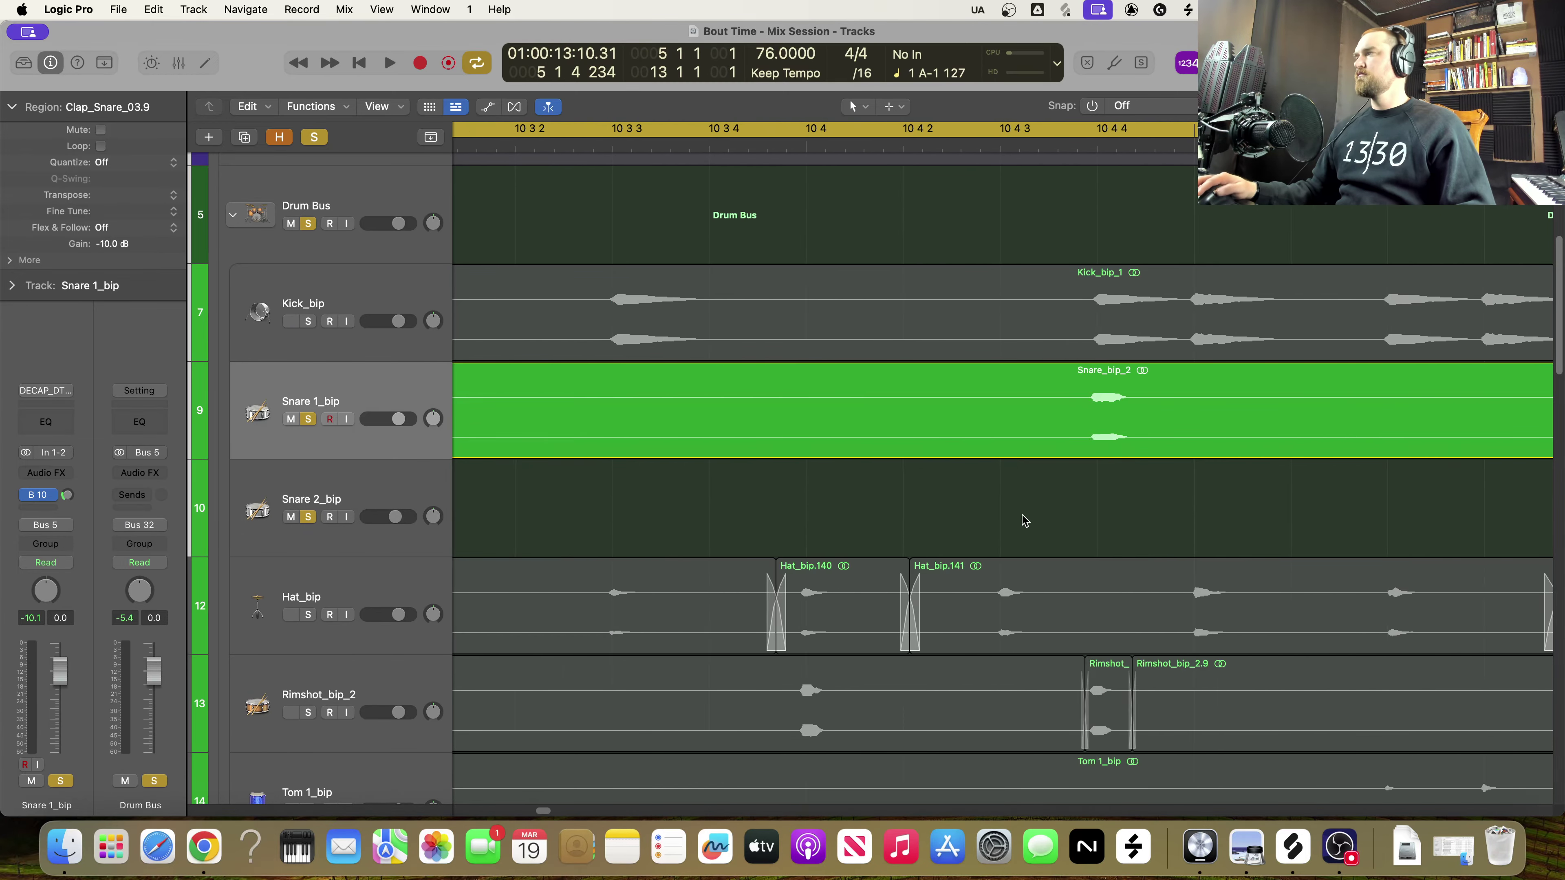
pyautogui.hscroll(1, 1009, 511)
pyautogui.hscroll(-1, 720, 510)
pyautogui.moveTo(785, 519); pyautogui.dragTo(787, 518)
pyautogui.hscroll(10, 912, 505)
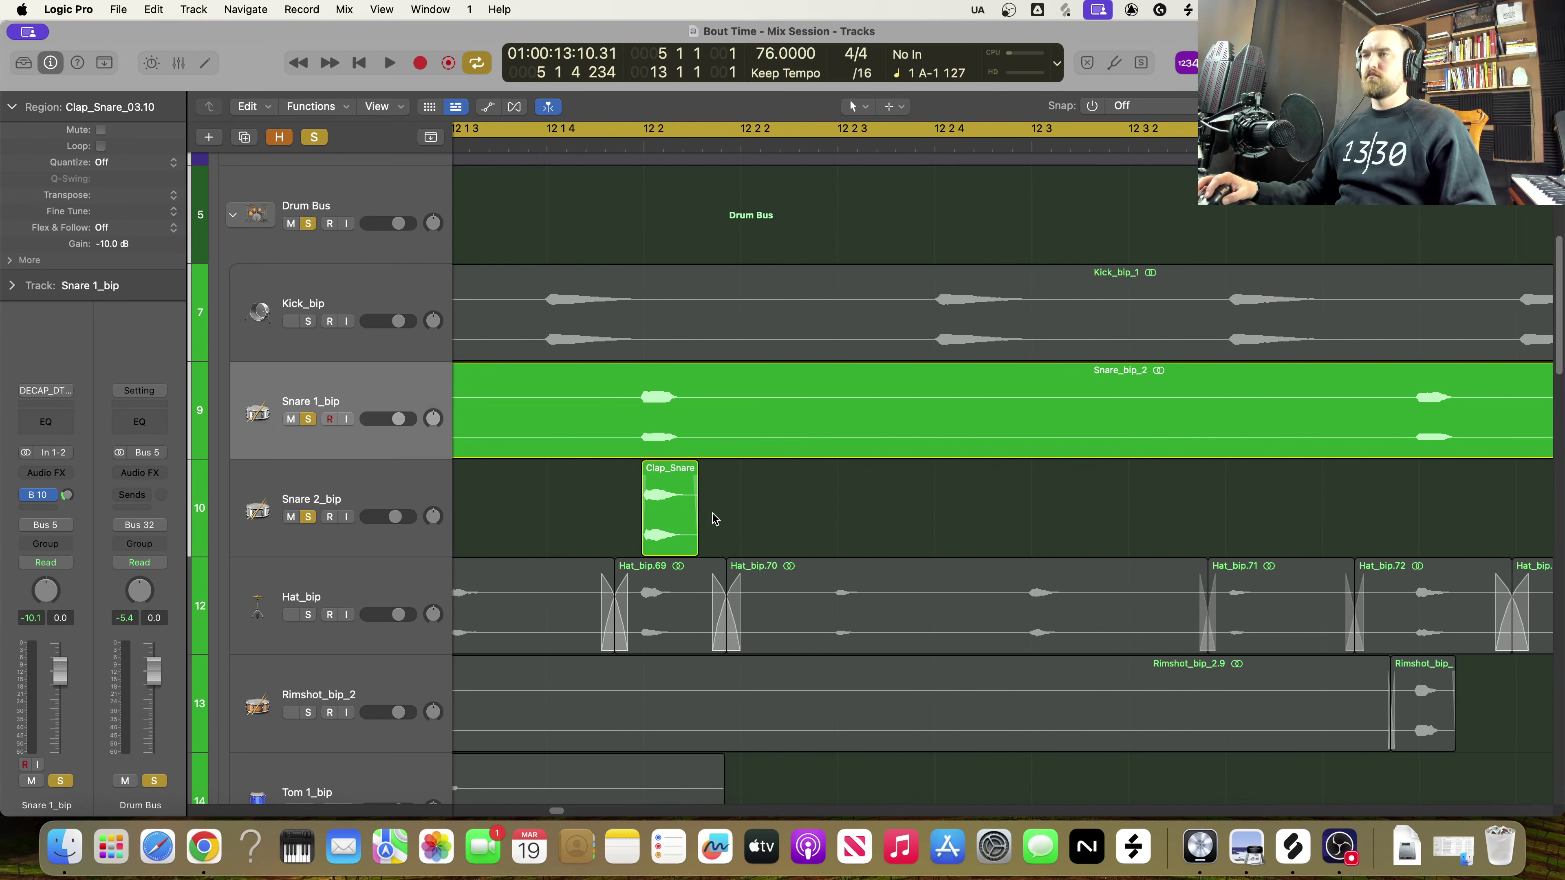
pyautogui.moveTo(673, 519); pyautogui.dragTo(676, 524)
pyautogui.hscroll(10, 949, 512)
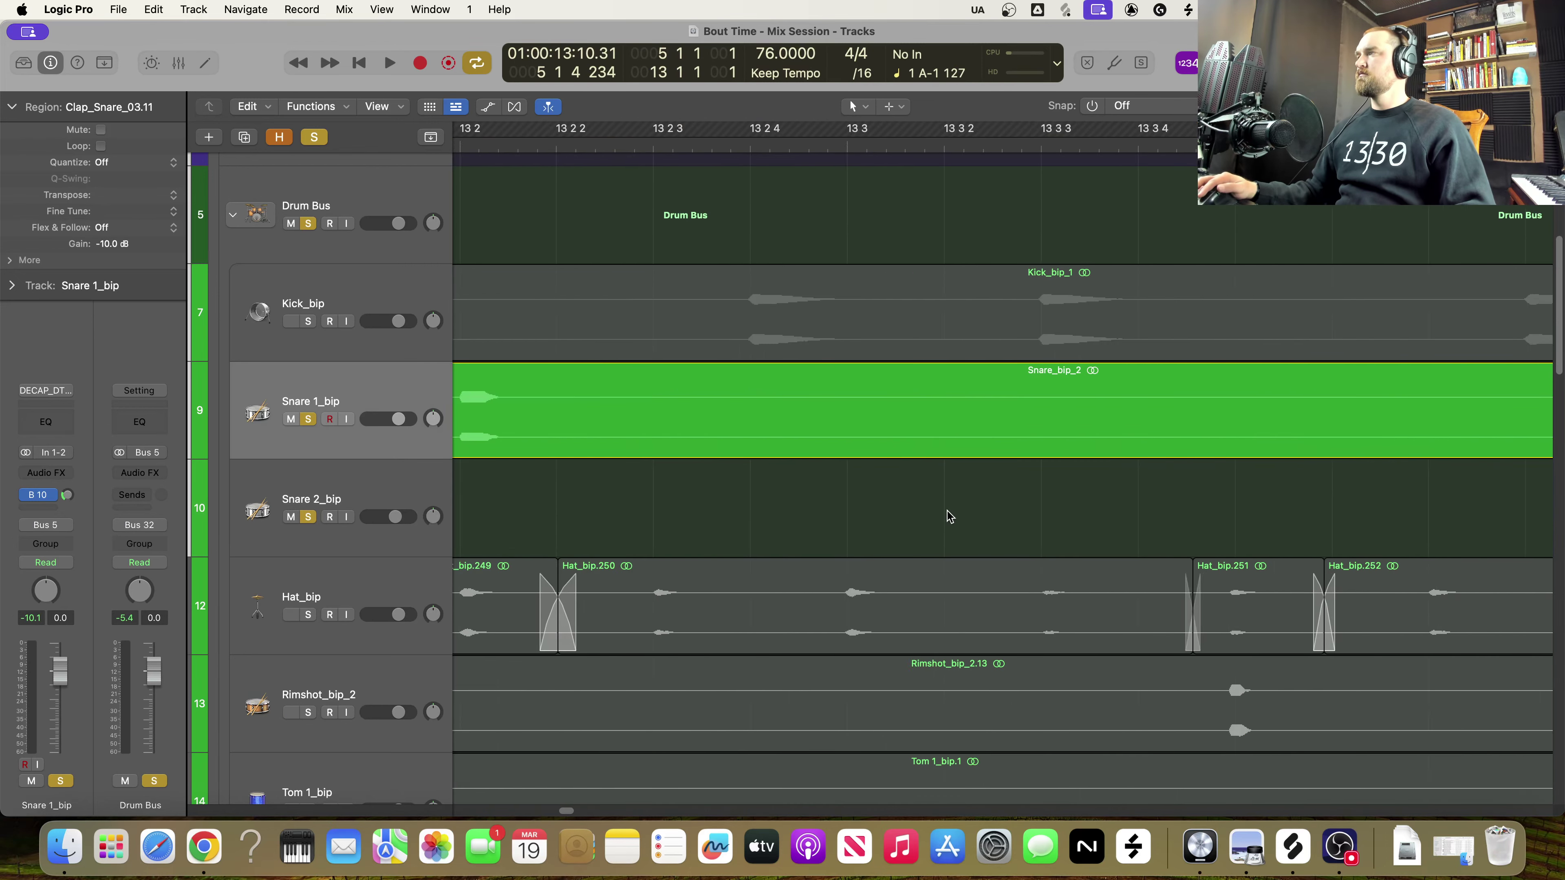
# Play the verse from bar 5 and check the timing of all the shifted claps against the snare
pyautogui.hscroll(-20, 930, 511)
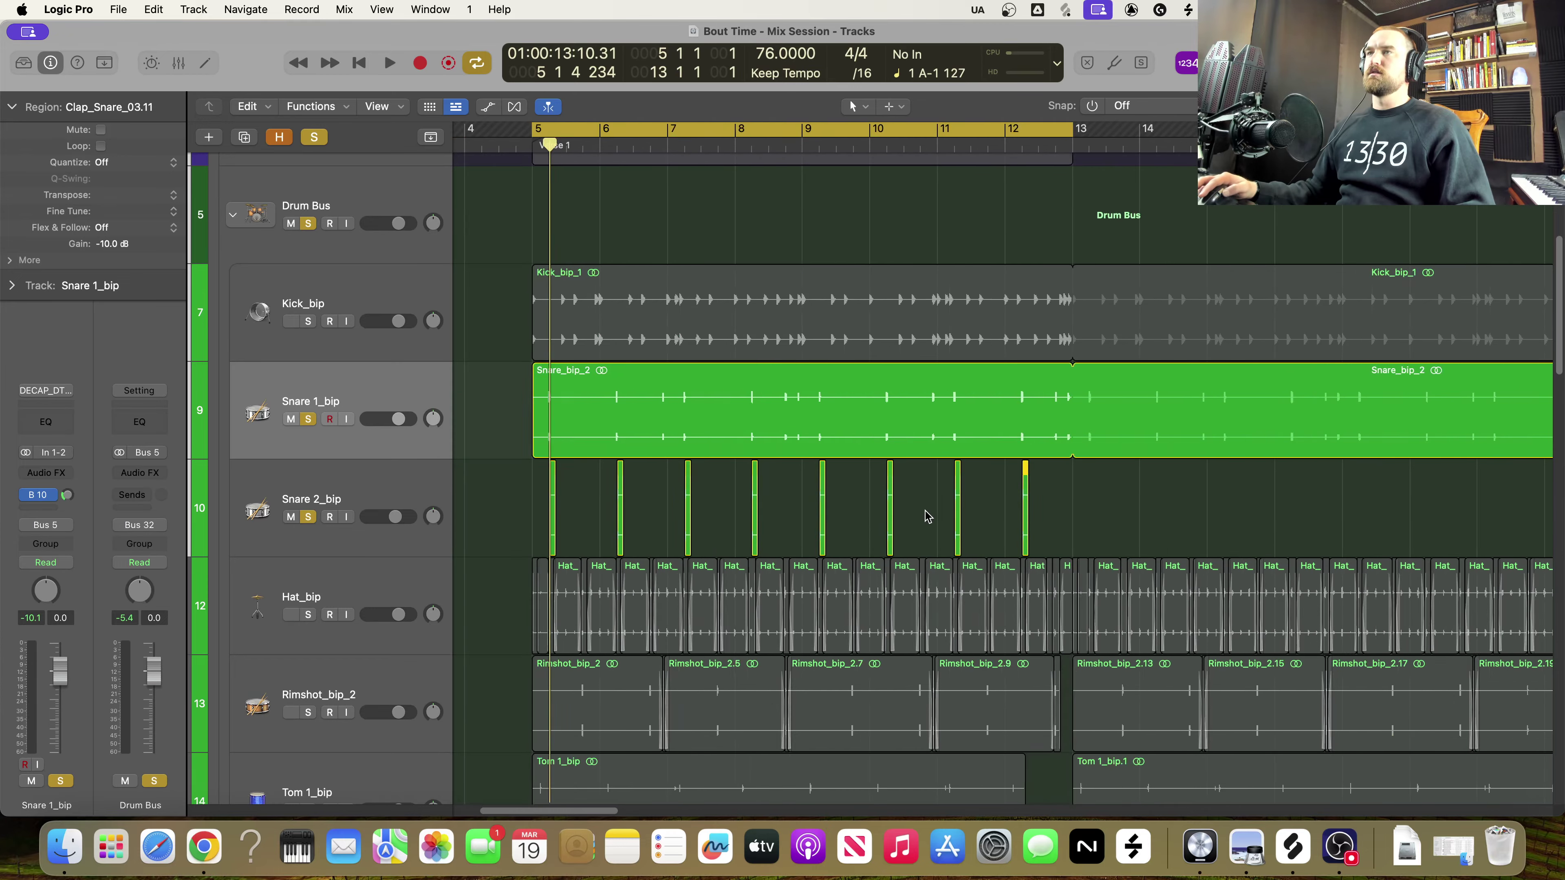
pyautogui.press('space')
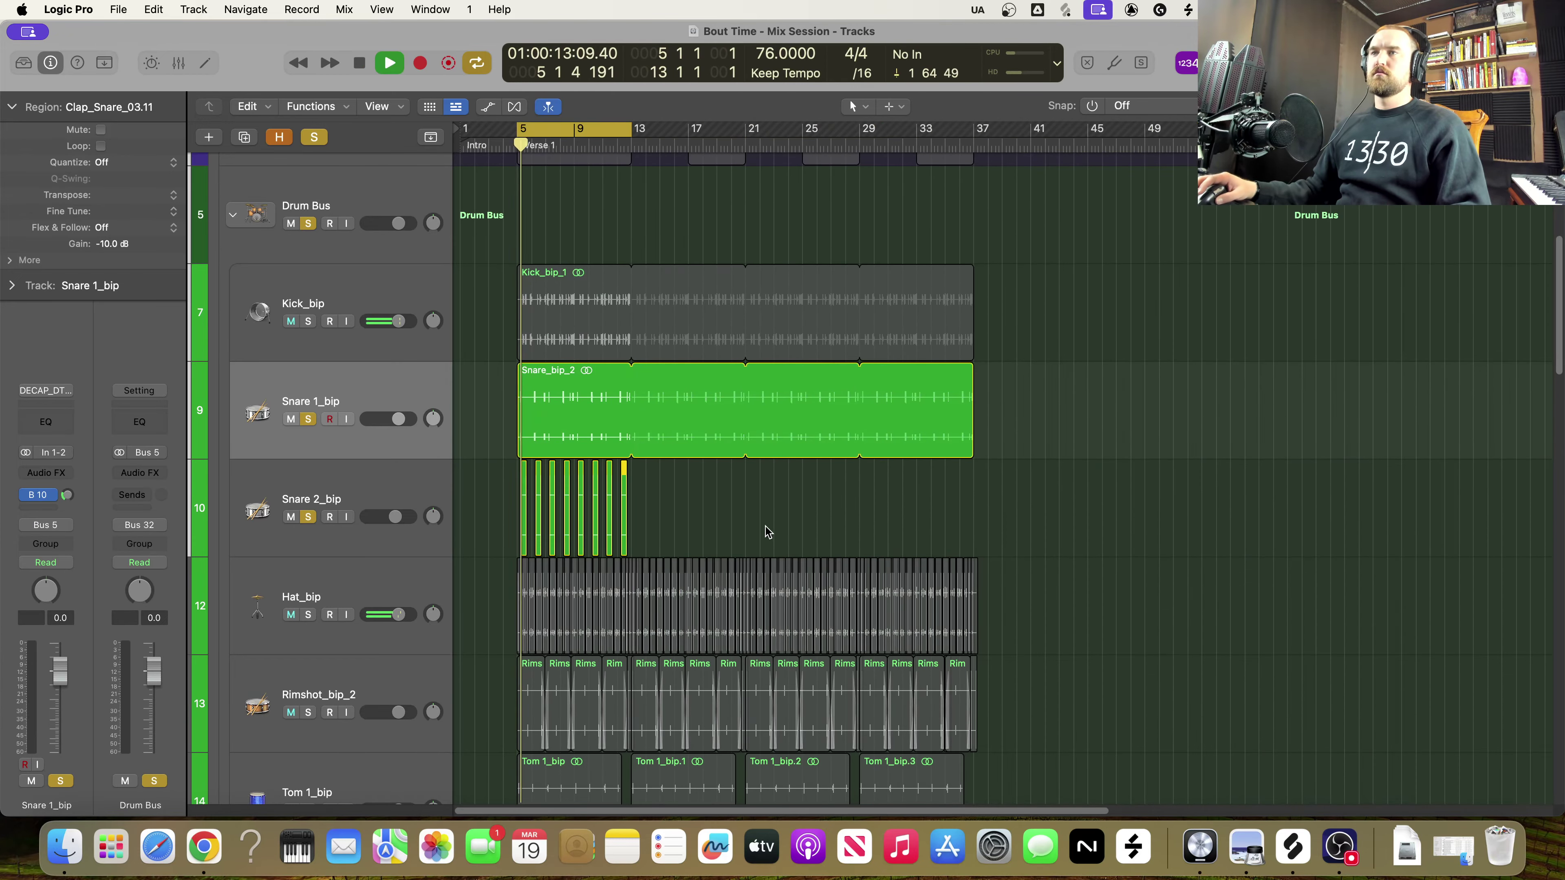
pyautogui.scroll(5, 775, 537)
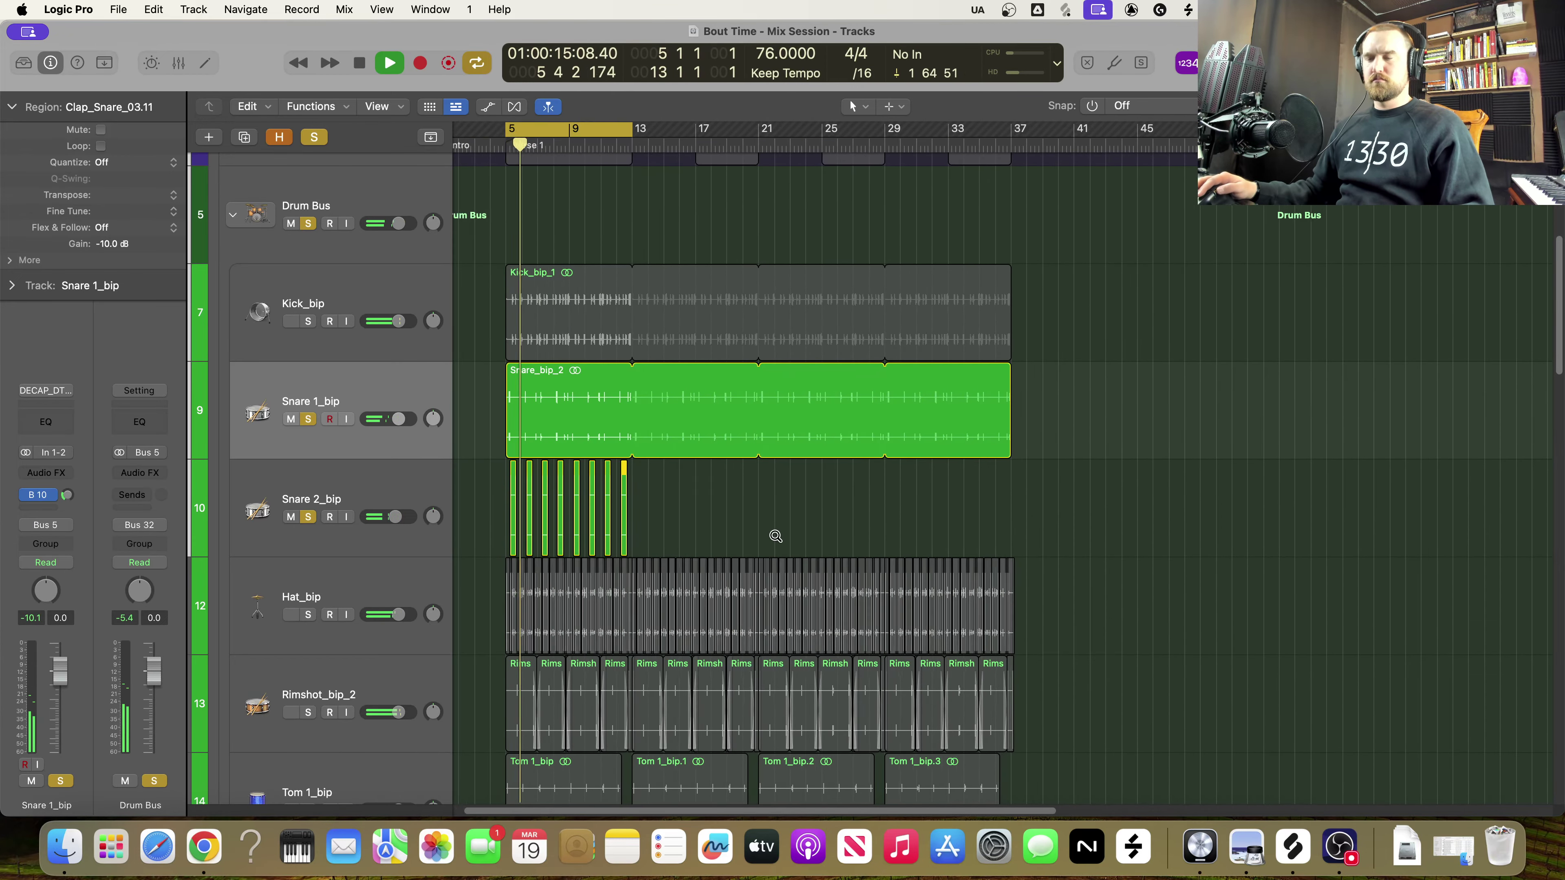
pyautogui.hscroll(-5, 776, 536)
pyautogui.scroll(4, 776, 535)
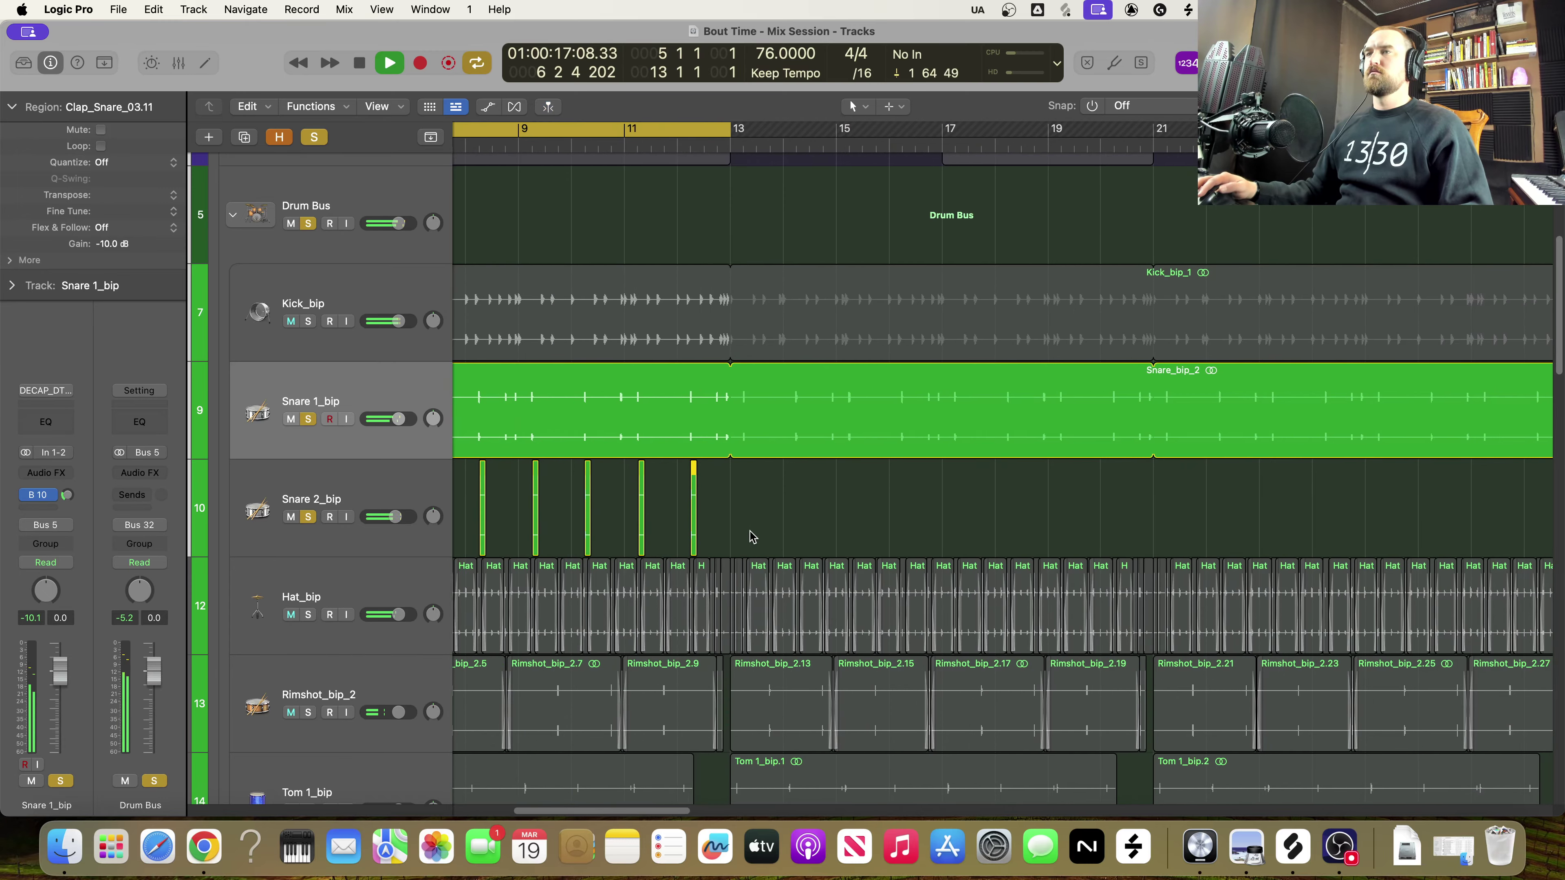
pyautogui.hscroll(3, 751, 537)
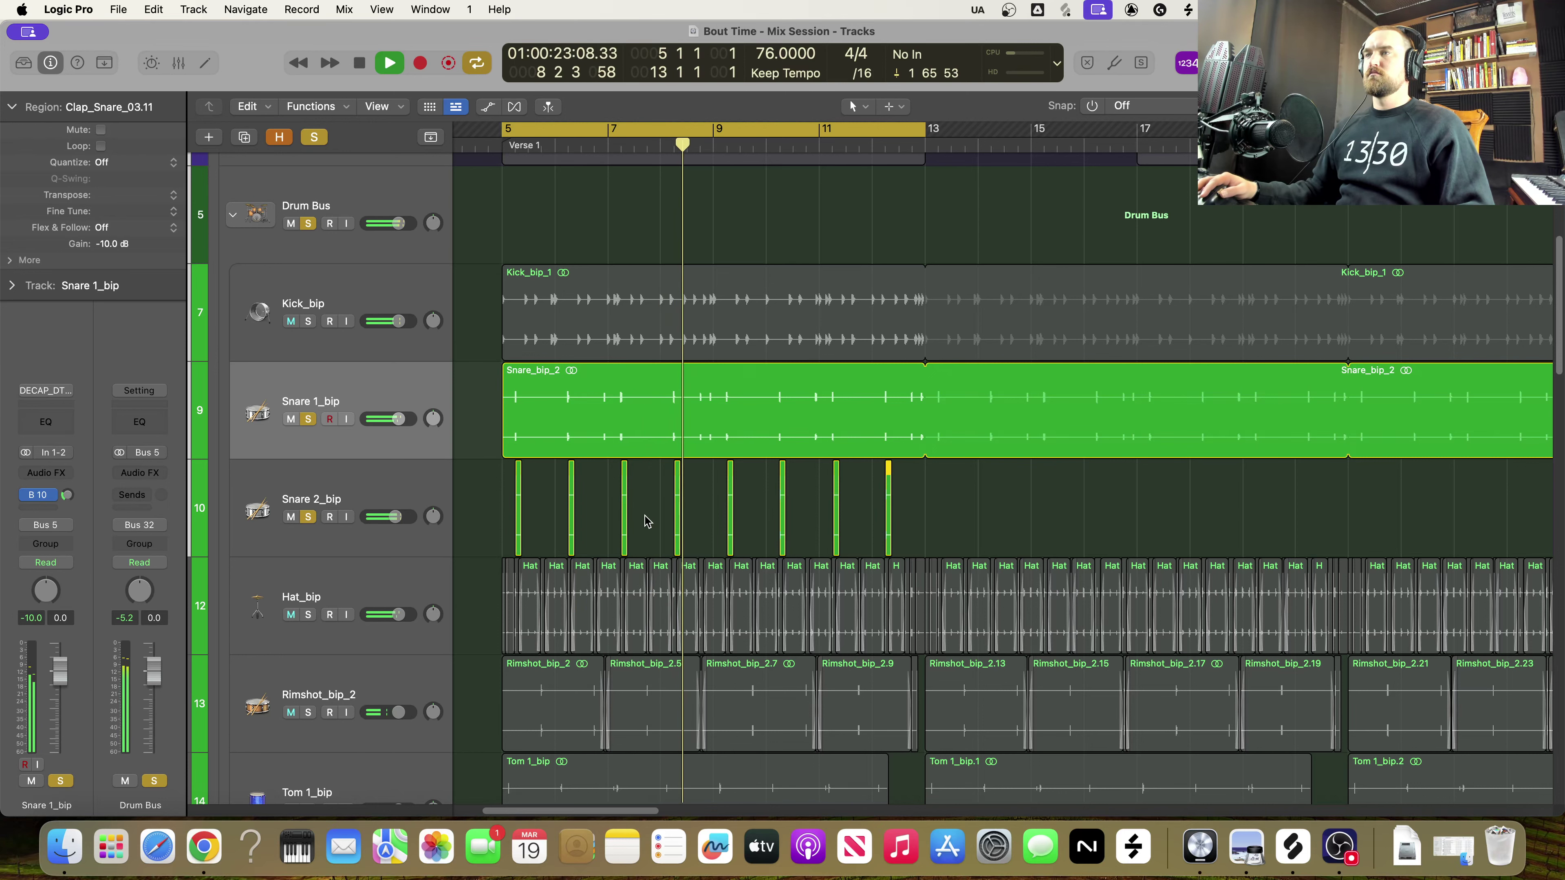
pyautogui.scroll(5, 645, 521)
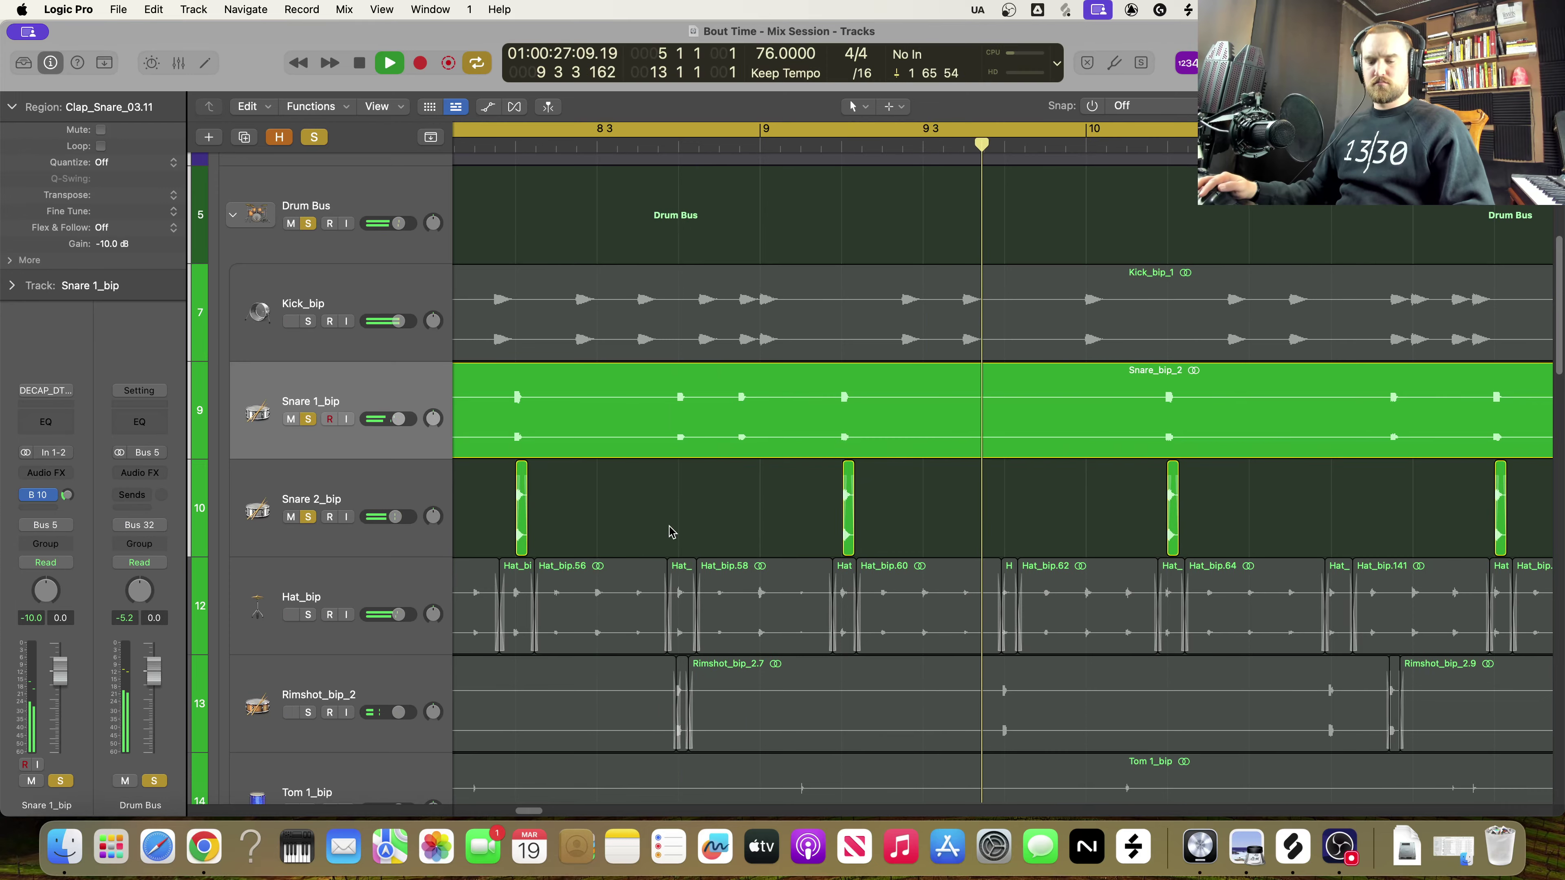
pyautogui.hscroll(-10, 672, 532)
# Replay the verse from its start through bar 8, comparing each clap with its snare hit
pyautogui.press('space')
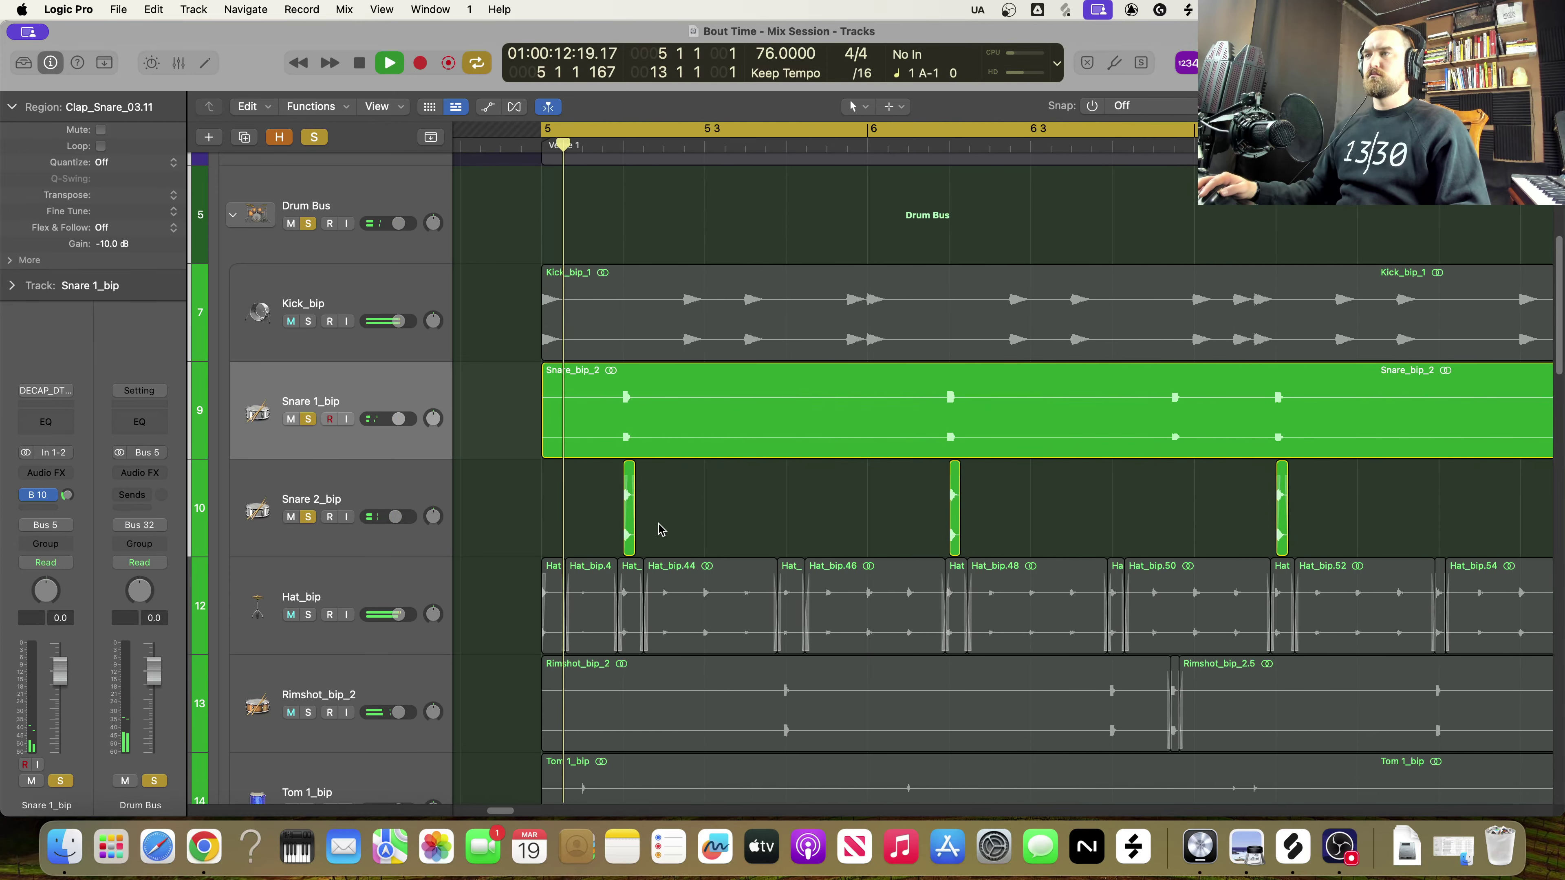
pyautogui.hscroll(1, 782, 541)
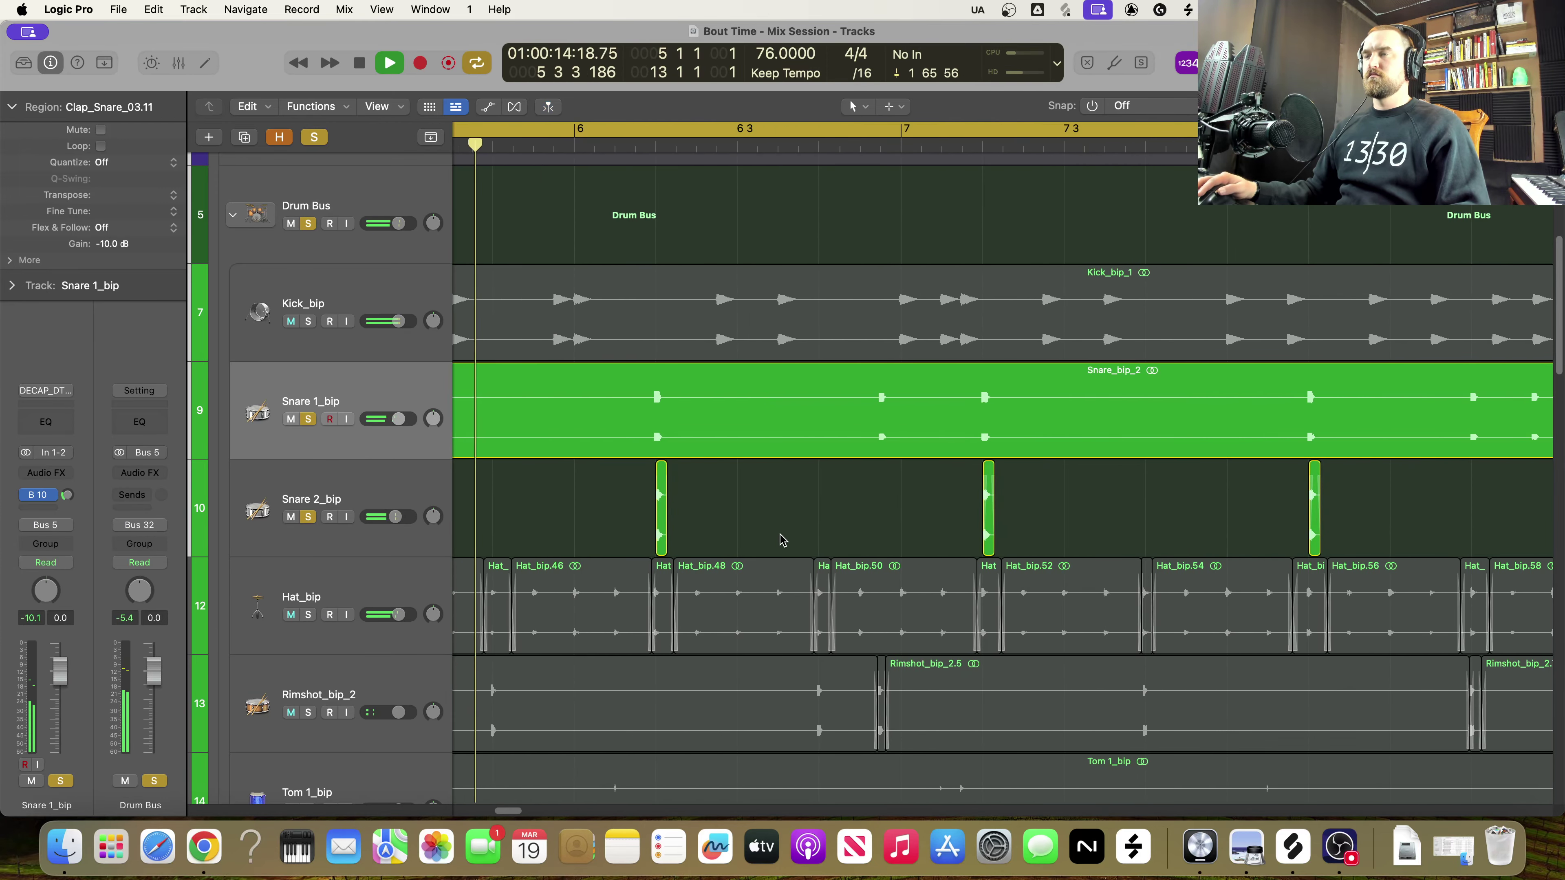
pyautogui.press('super+Right')
pyautogui.press('super+Right')
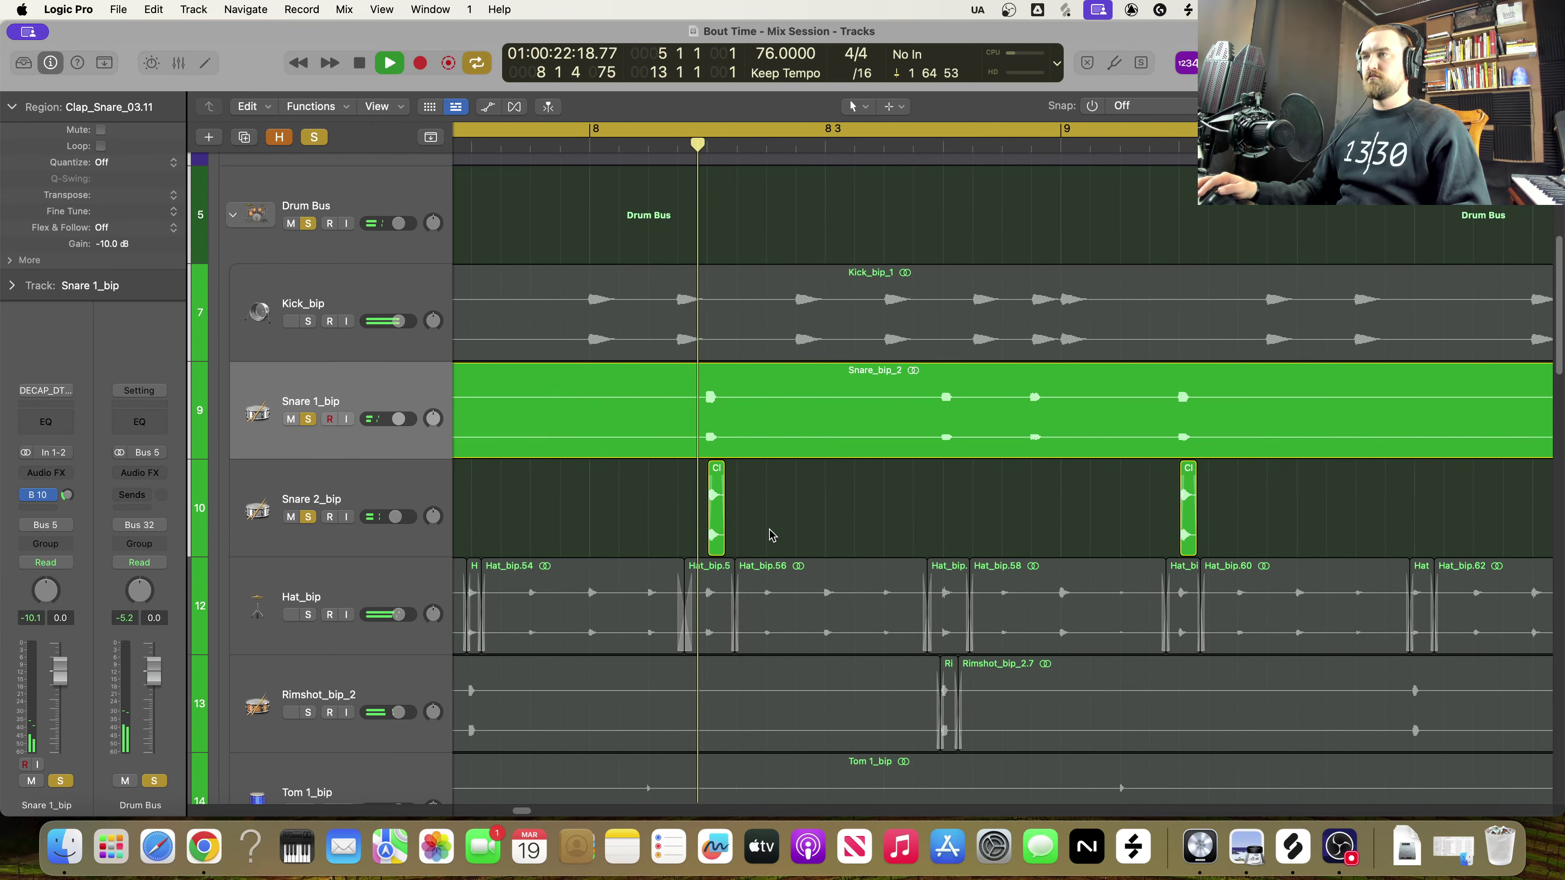
pyautogui.press('space')
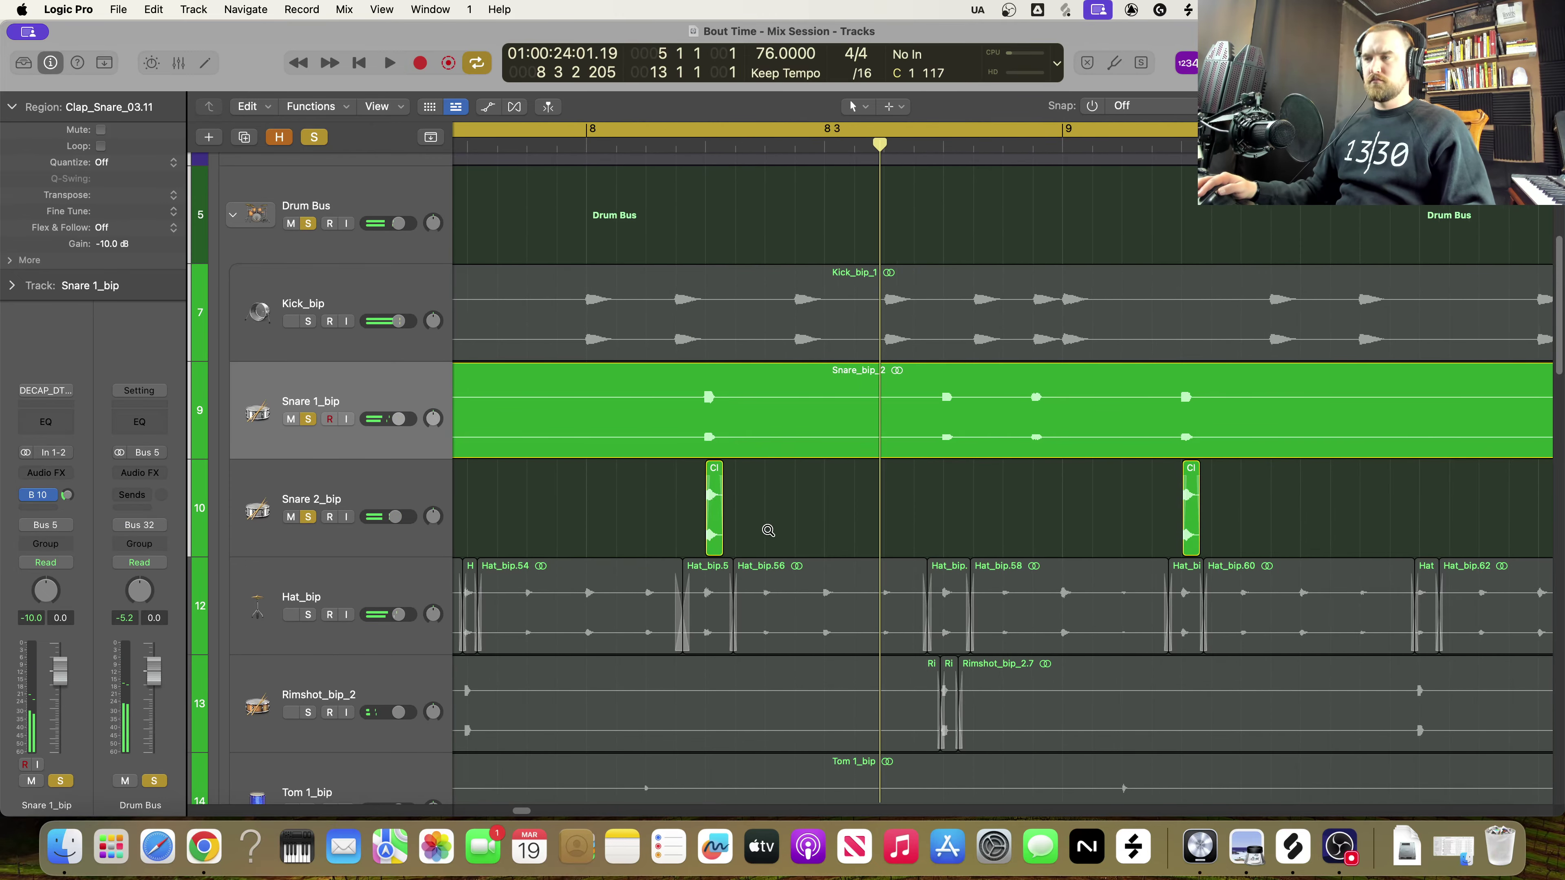
# Nudge the bar 8 clap on Snare 2_bip slightly earlier, closer to the snare hit's onset on beat 2
pyautogui.press('super+Right')
pyautogui.press('super+Right')
pyautogui.press('super+Right')
pyautogui.hscroll(-10, 769, 534)
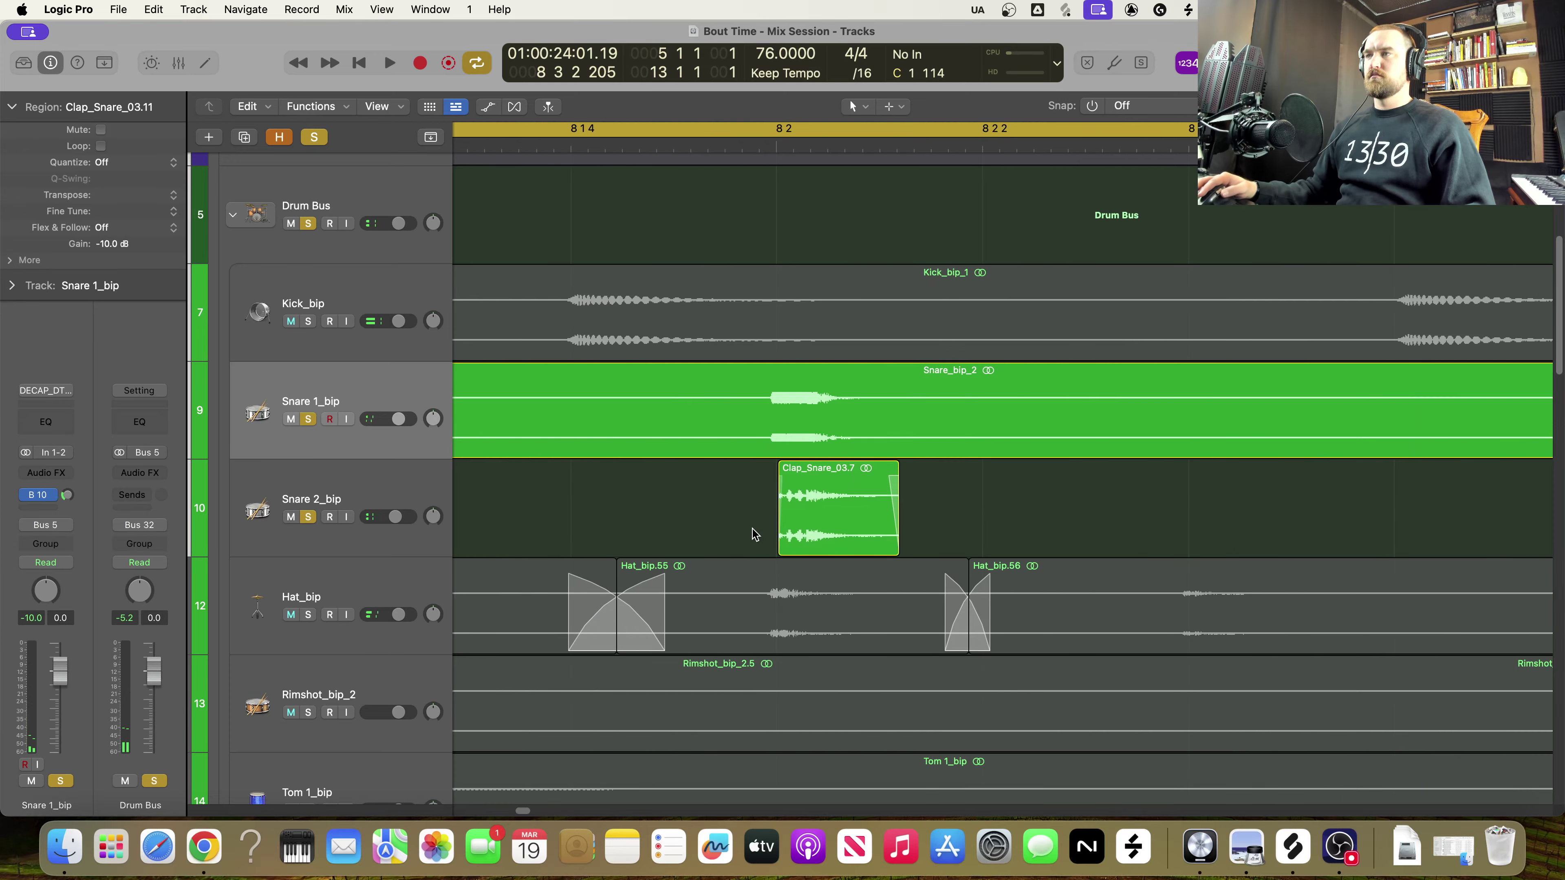
pyautogui.moveTo(826, 534); pyautogui.dragTo(822, 534)
pyautogui.hscroll(-10, 713, 525)
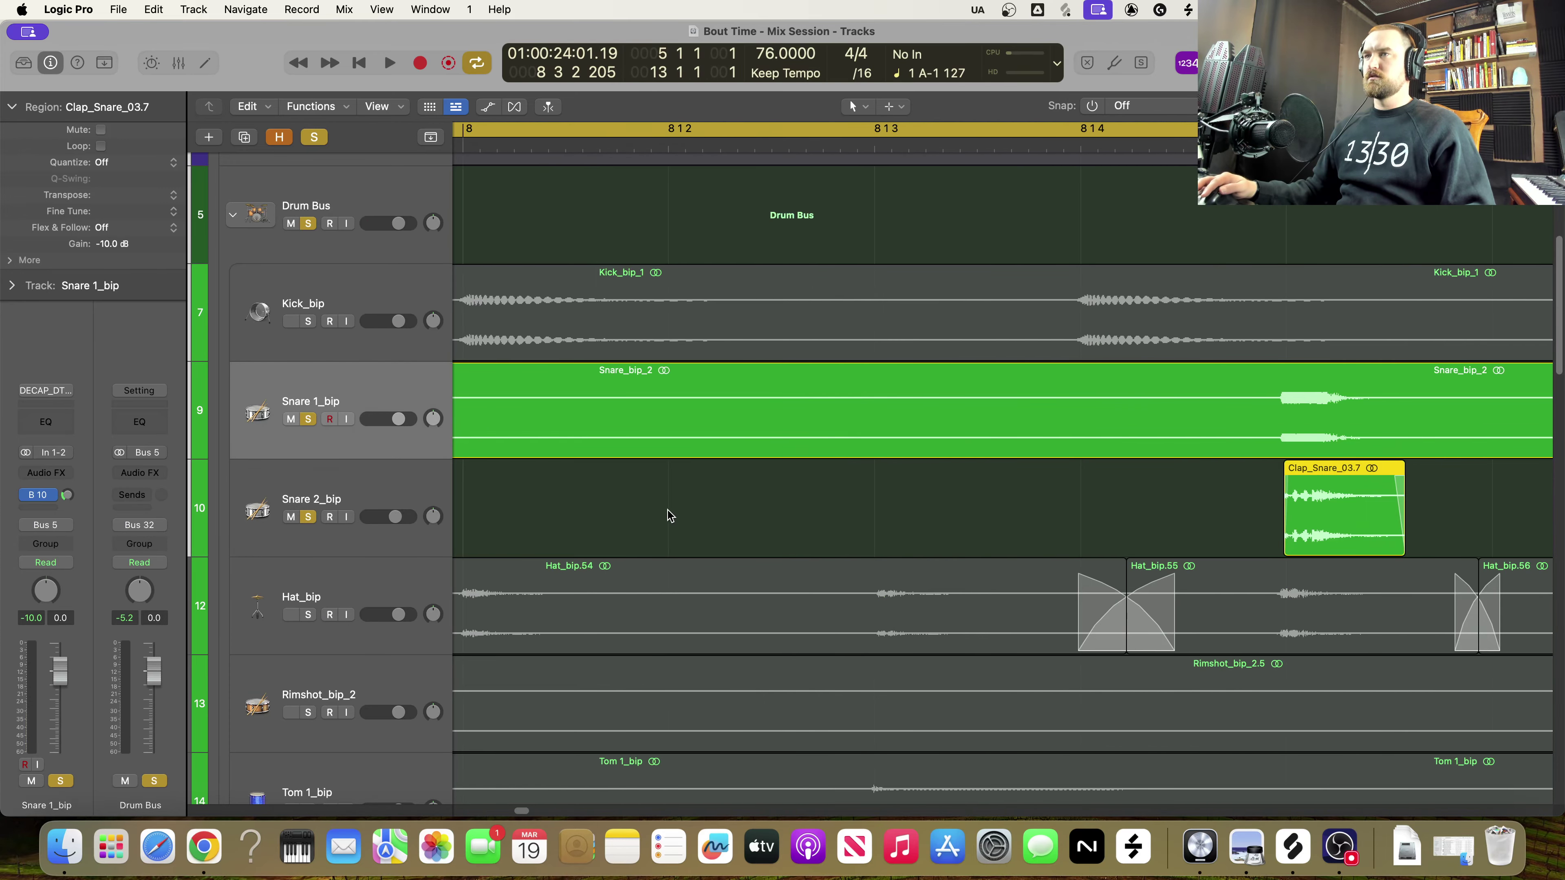
# Nudge the bar 7 clap on Snare 2_bip slightly earlier, closer to the snare hit's onset on beat 2
pyautogui.hscroll(-15, 622, 512)
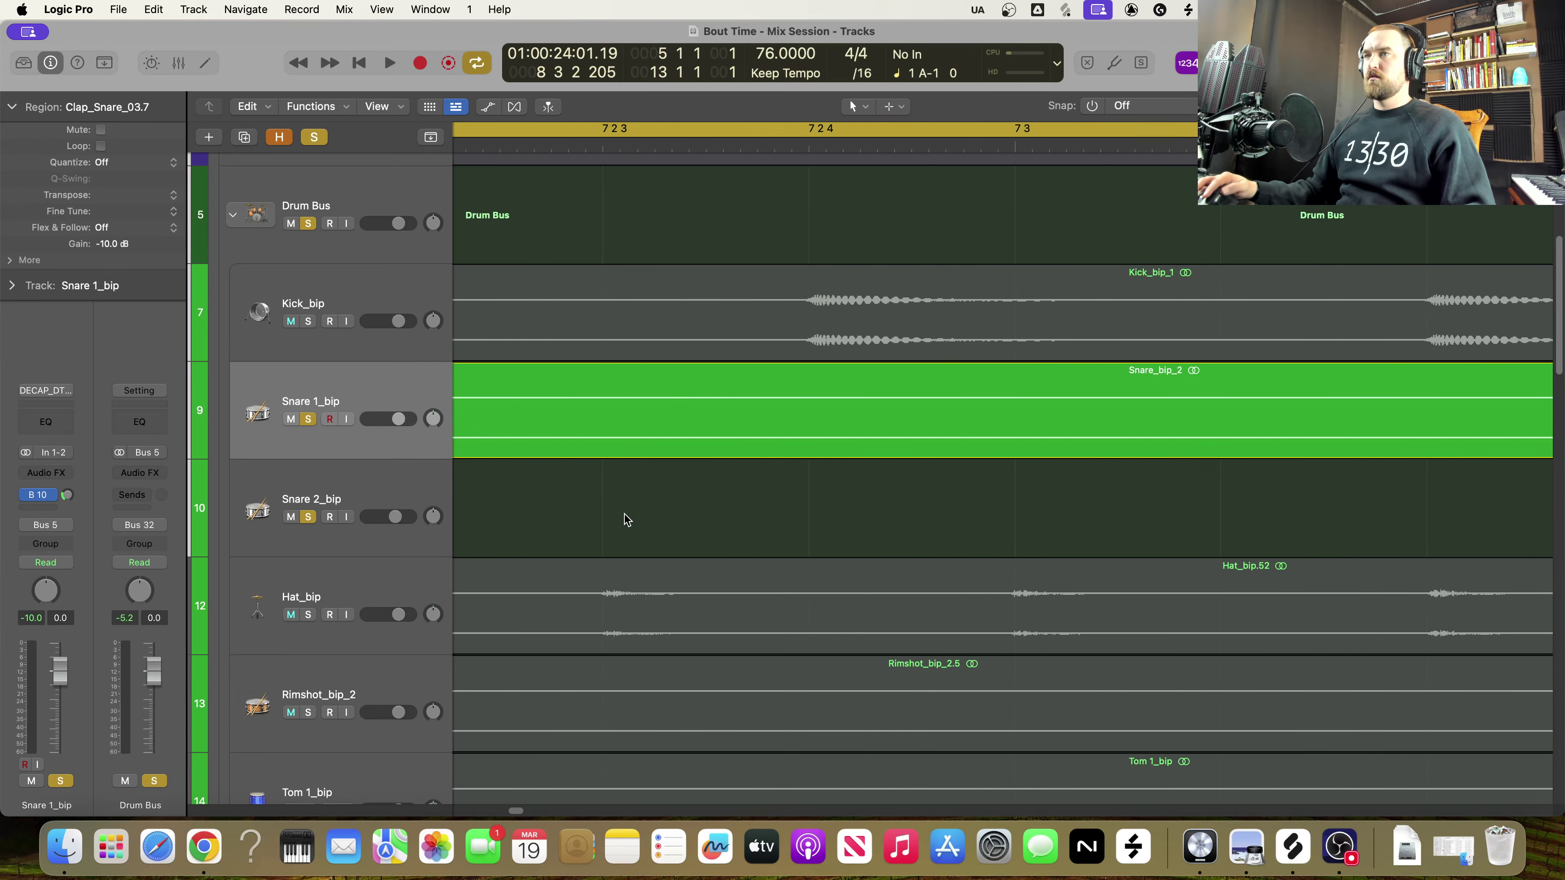
pyautogui.hscroll(-5, 623, 513)
pyautogui.moveTo(1041, 511); pyautogui.dragTo(1038, 519)
pyautogui.hscroll(-20, 801, 500)
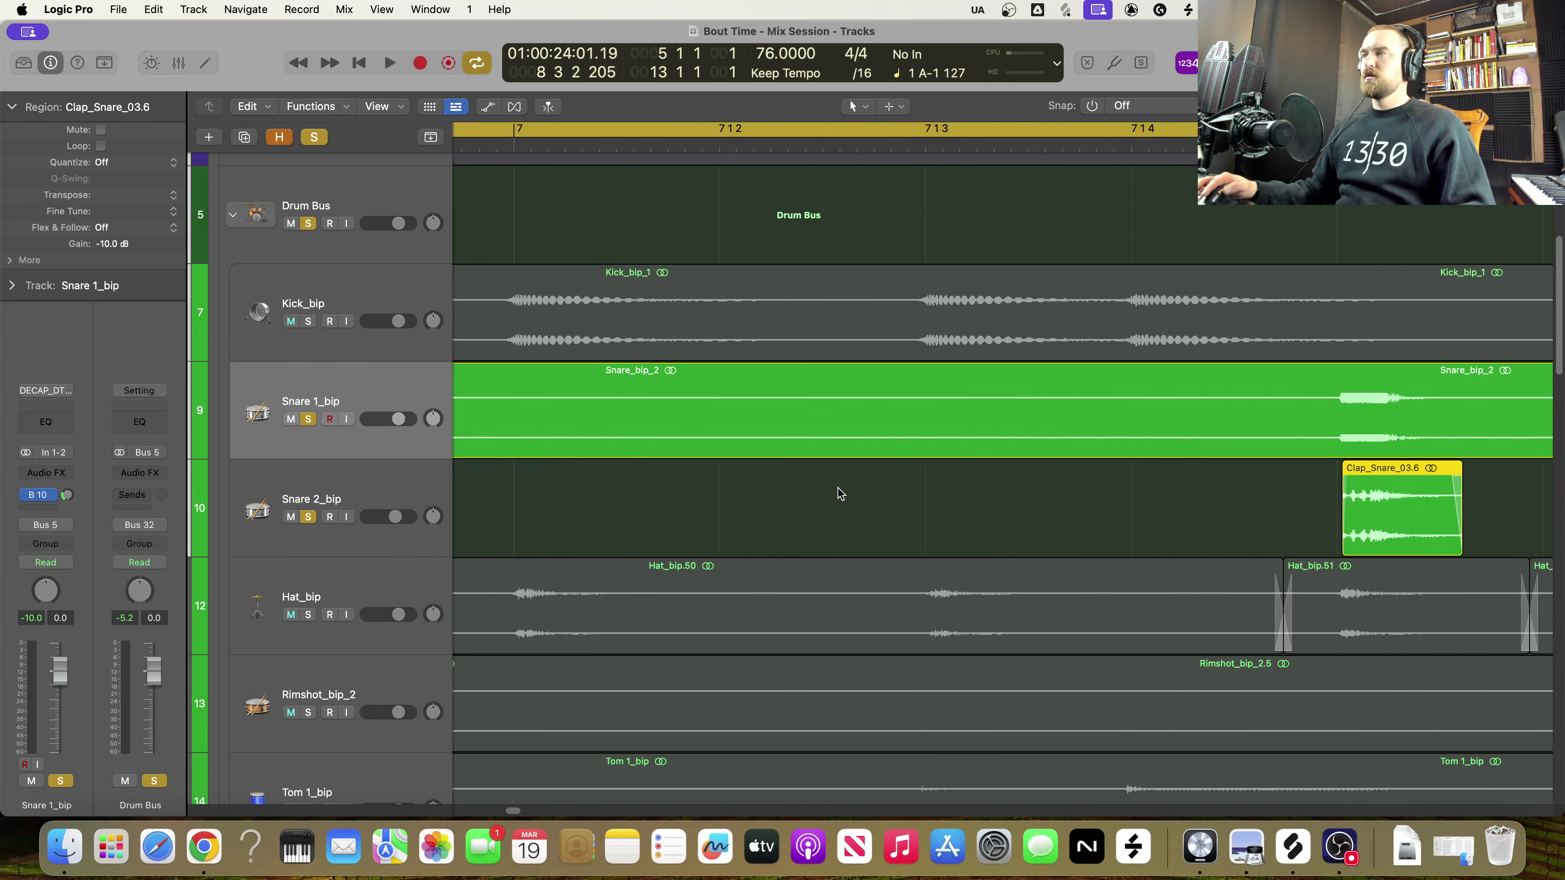
# Nudge the bar 6 clap on Snare 2_bip slightly earlier, closer to the snare hit's onset on beat 2
pyautogui.hscroll(-15, 779, 508)
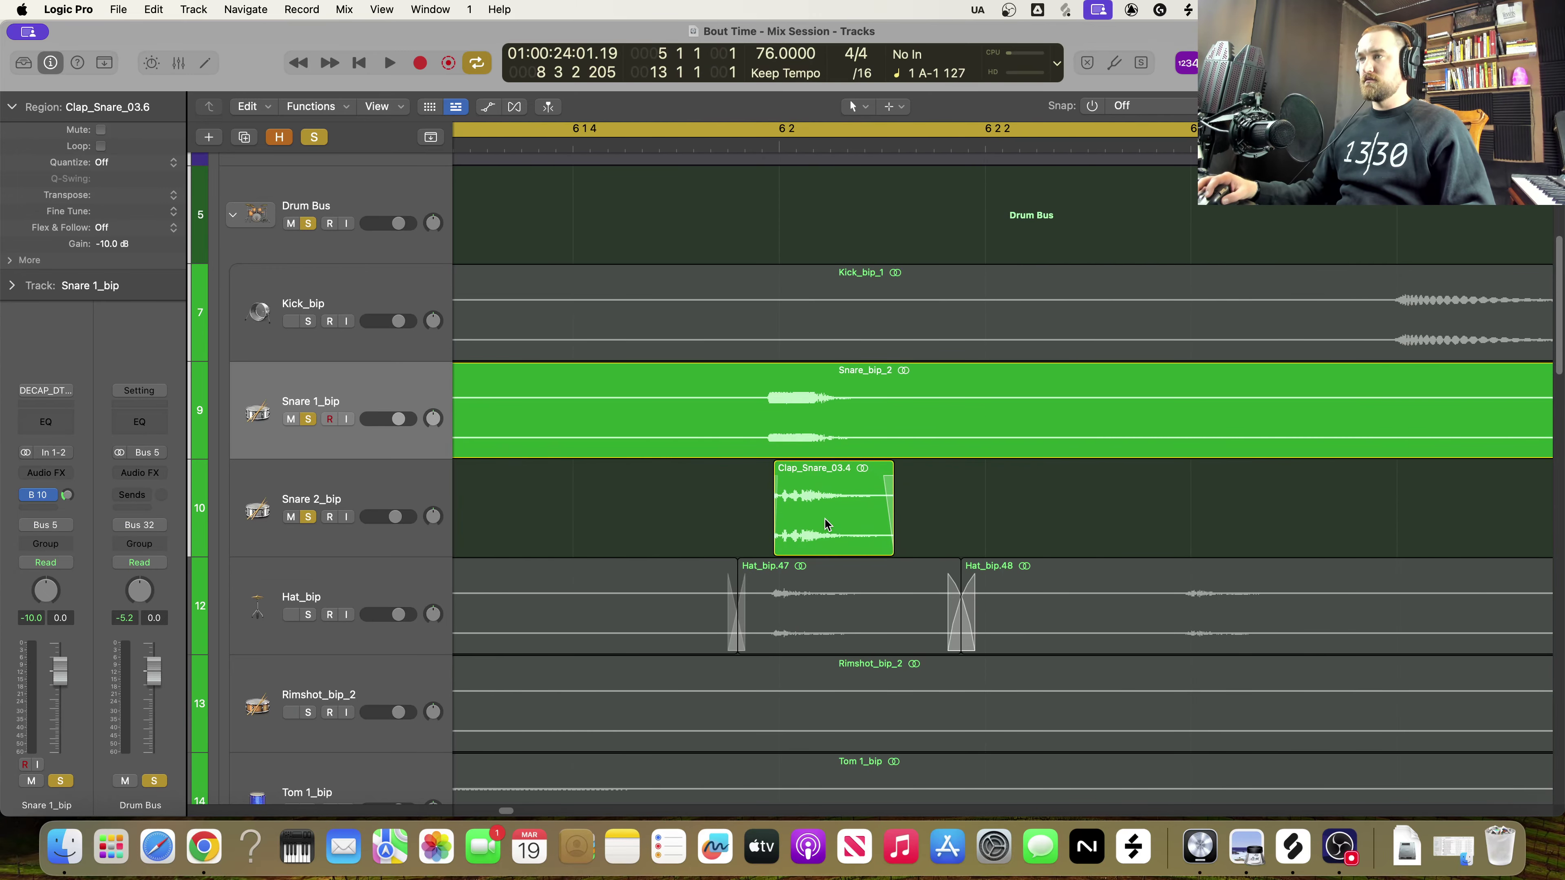
pyautogui.moveTo(825, 520); pyautogui.dragTo(824, 529)
pyautogui.hscroll(-20, 761, 507)
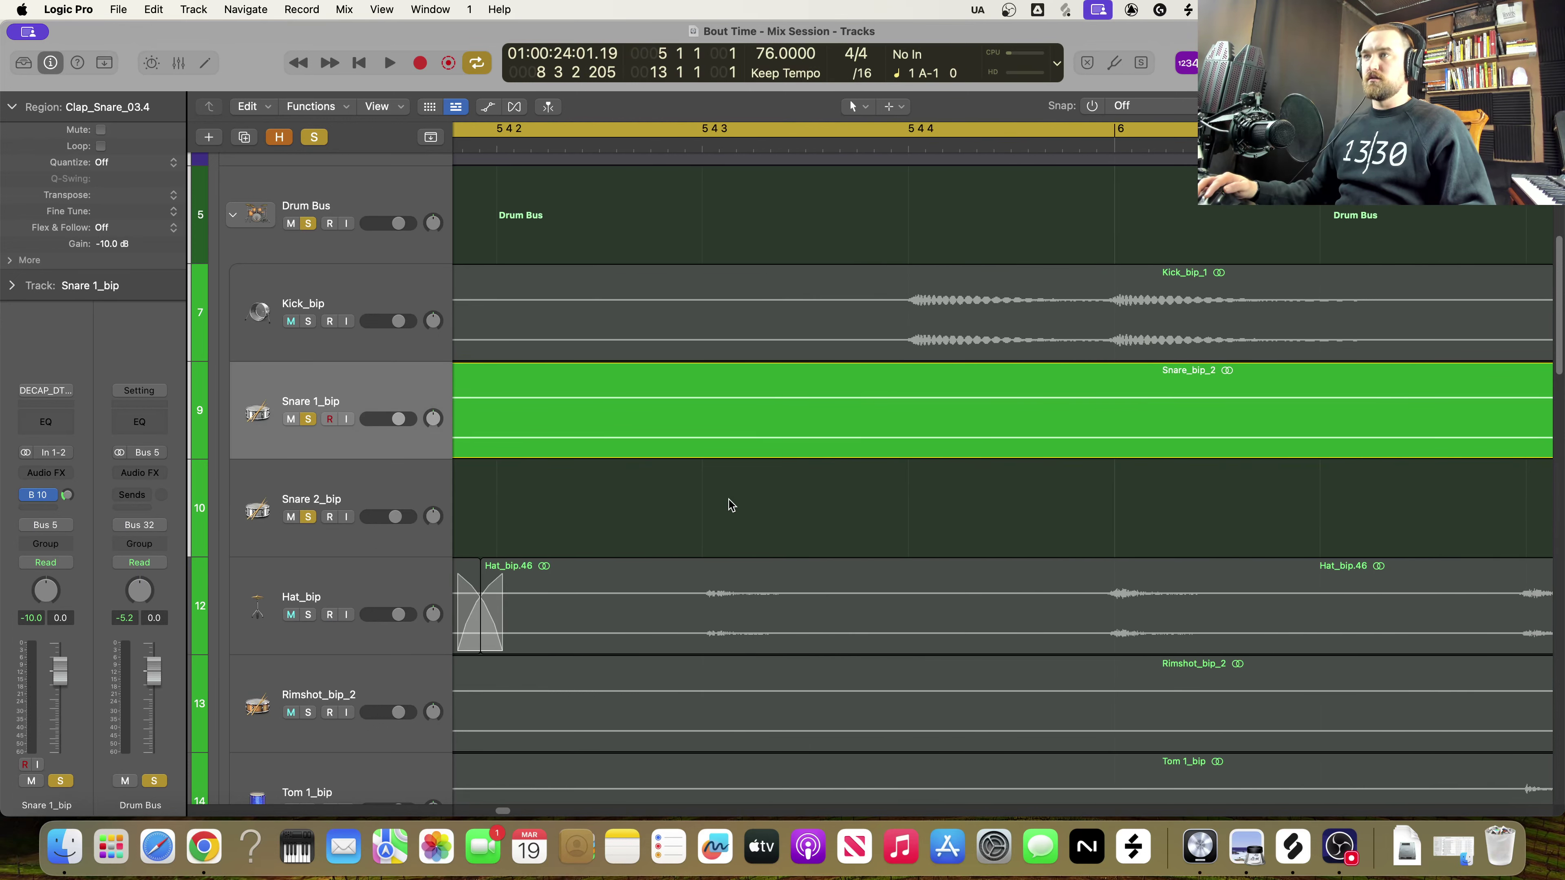
# Fine-tune the bar 5 clap's position on Snare 2_bip against the snare hit on beat 2
pyautogui.hscroll(-10, 717, 504)
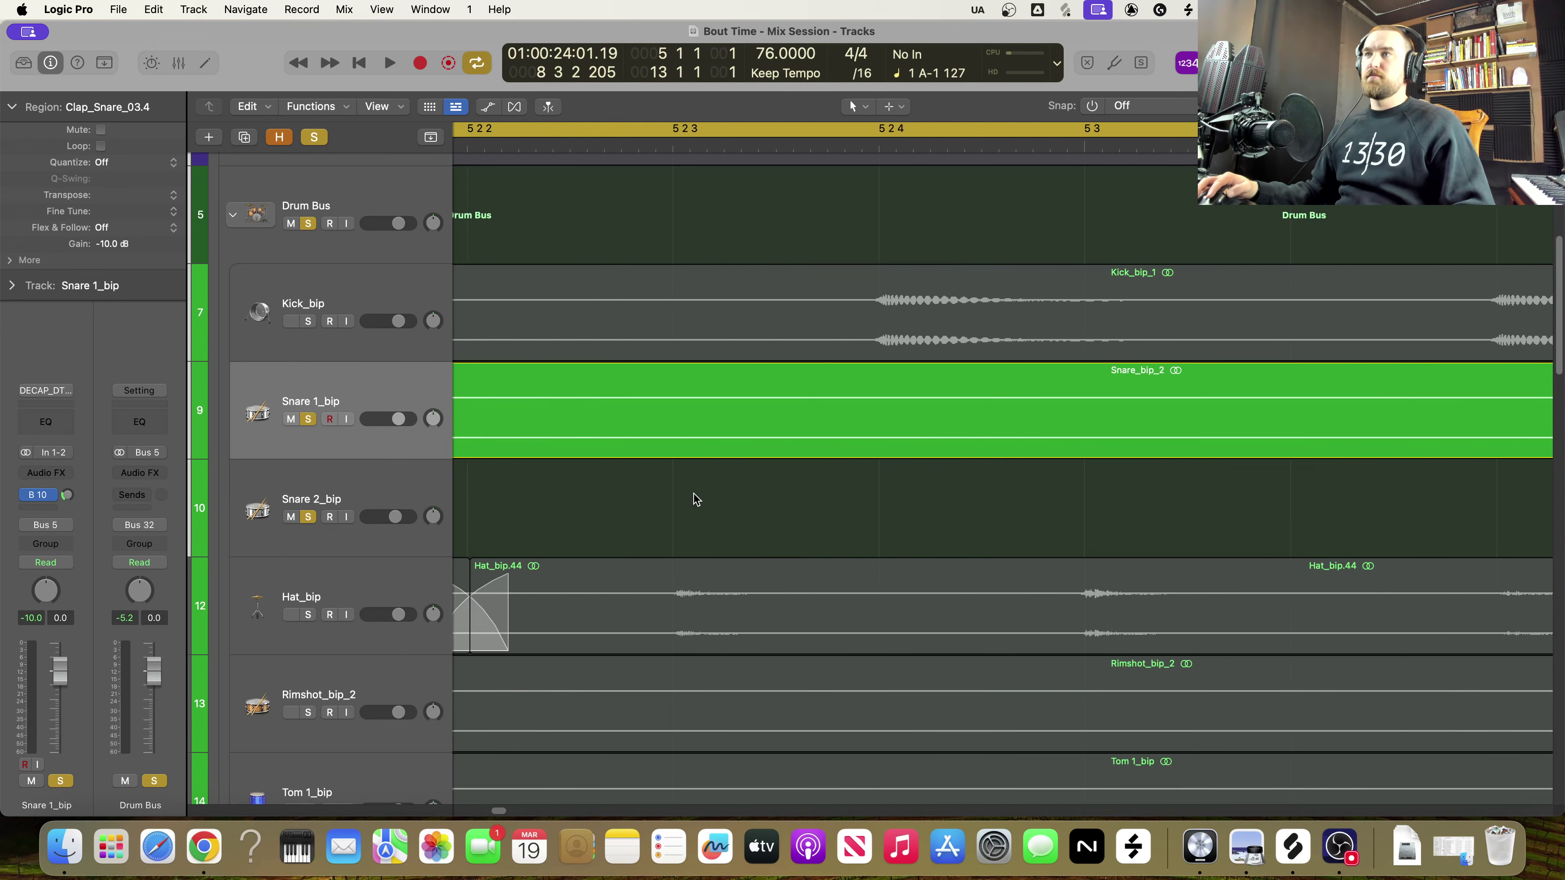
pyautogui.hscroll(3, 697, 496)
pyautogui.moveTo(778, 516); pyautogui.dragTo(778, 515)
pyautogui.hscroll(-5, 709, 507)
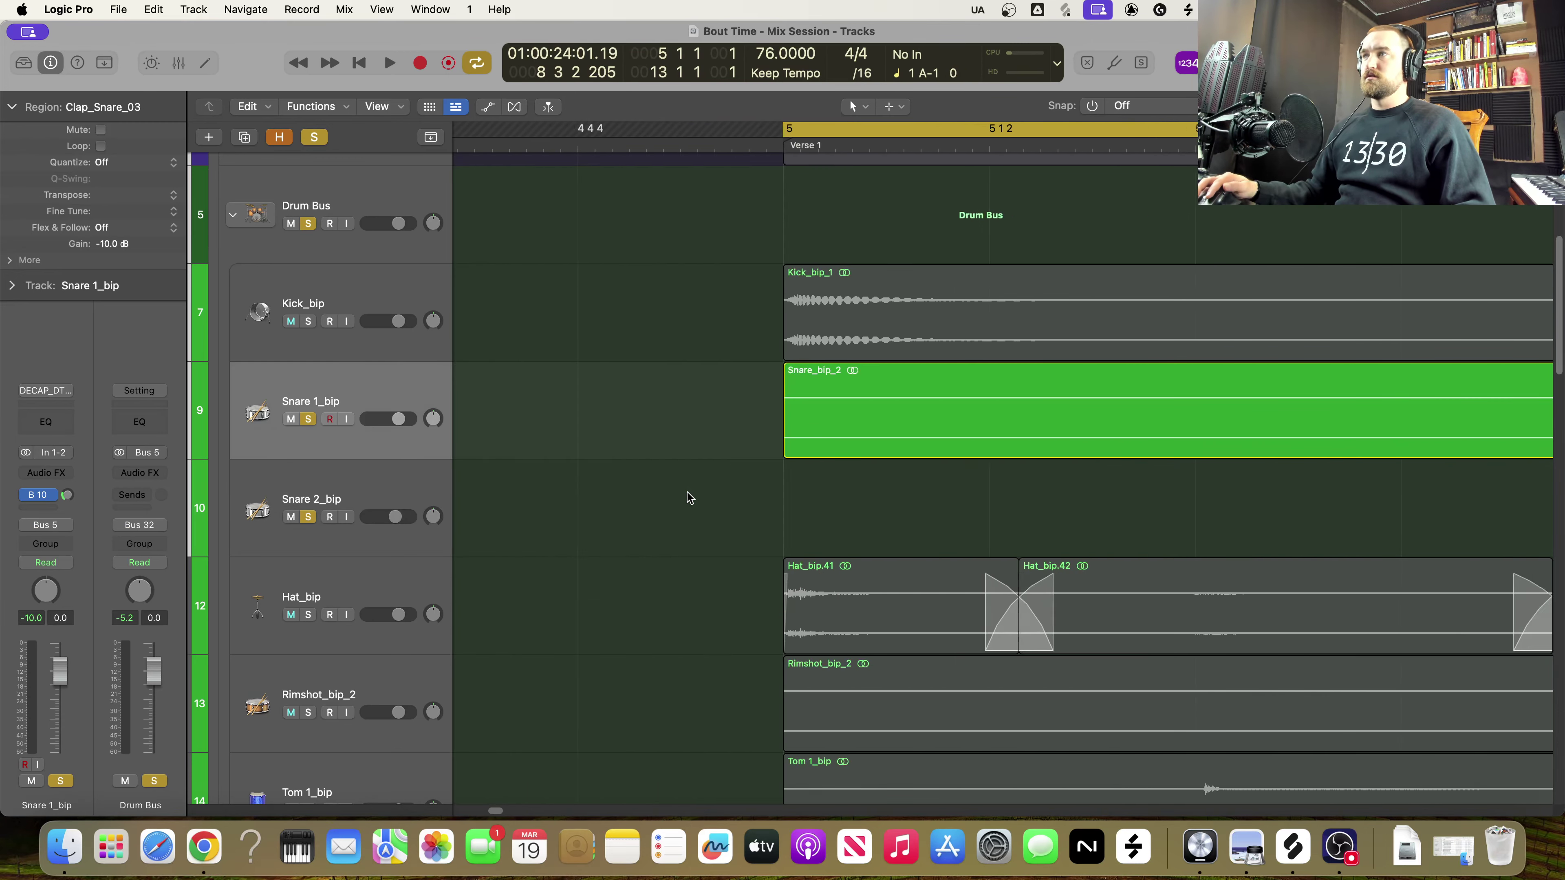
# Nudge the bar 8 clap on Snare 2_bip a touch earlier, toward the onset of the beat 2 snare hit
pyautogui.hscroll(15, 835, 509)
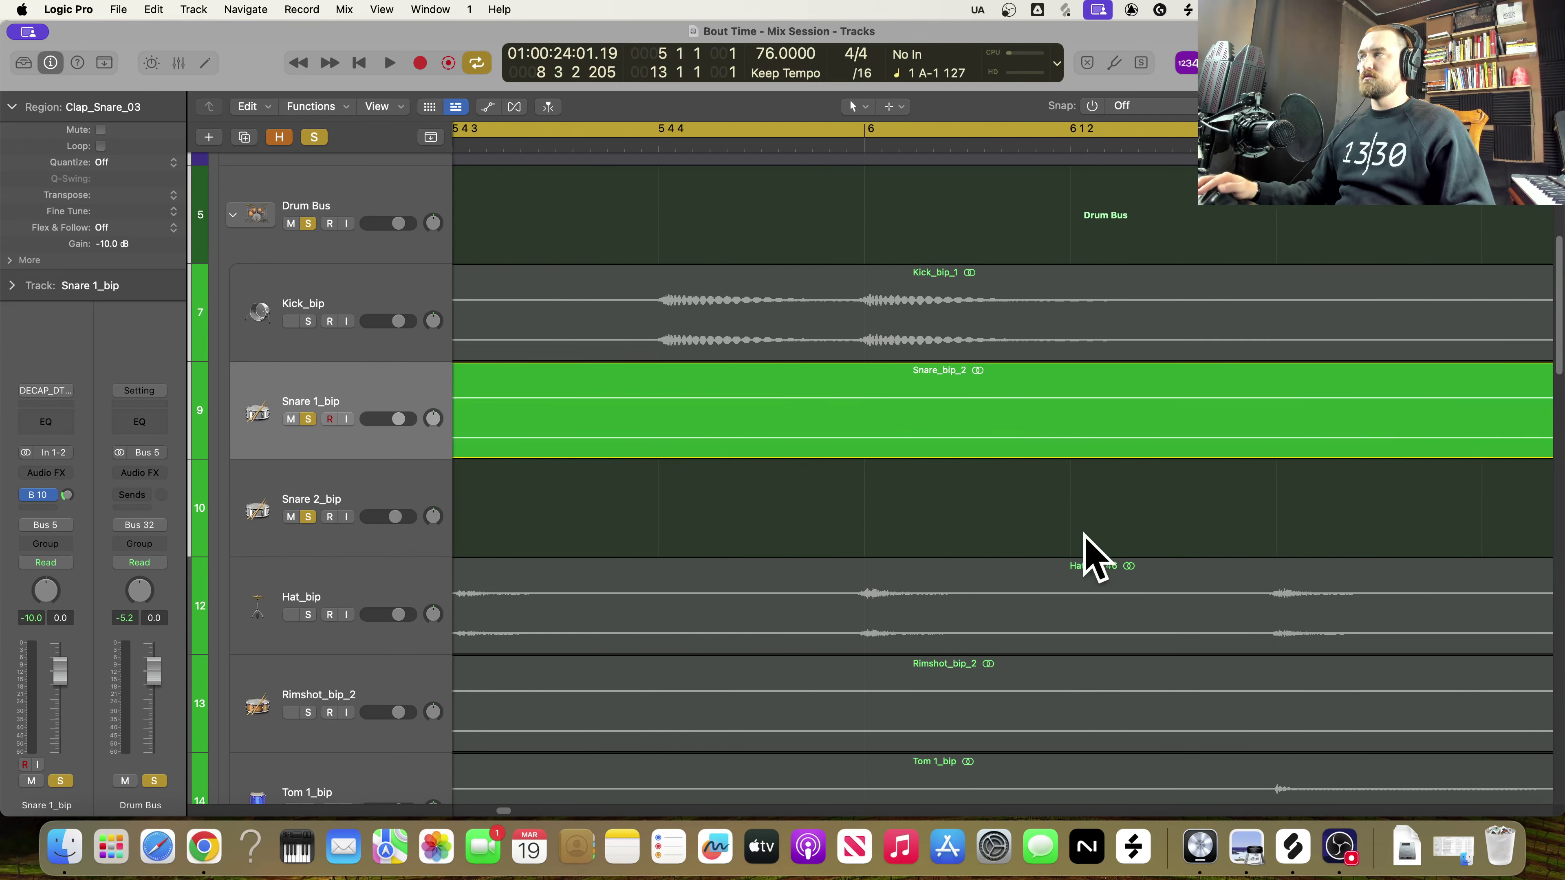
pyautogui.hscroll(15, 999, 532)
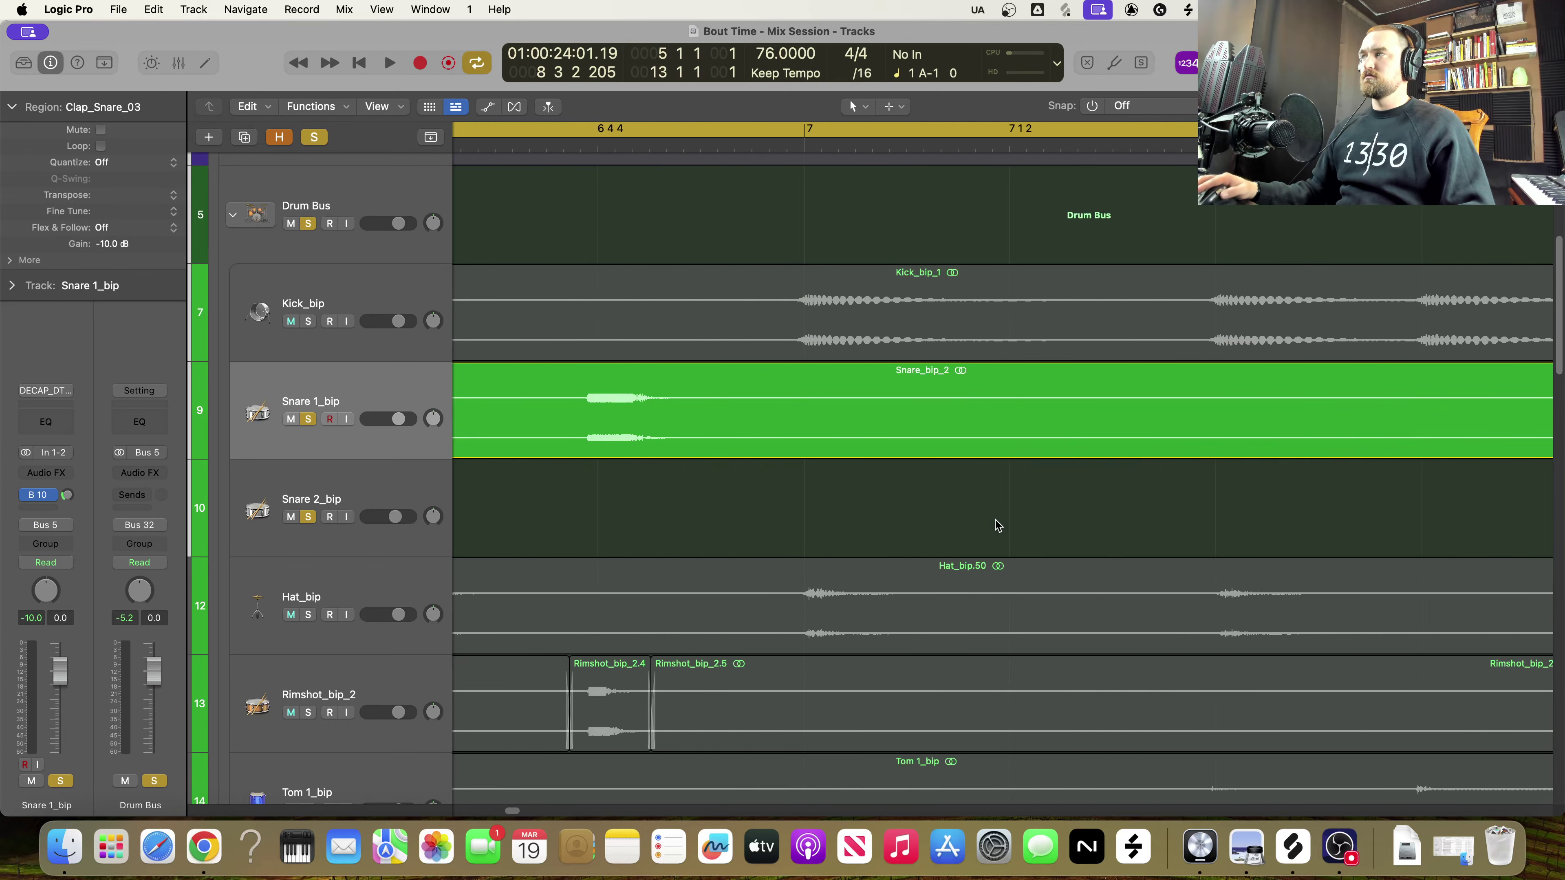
pyautogui.hscroll(15, 1023, 548)
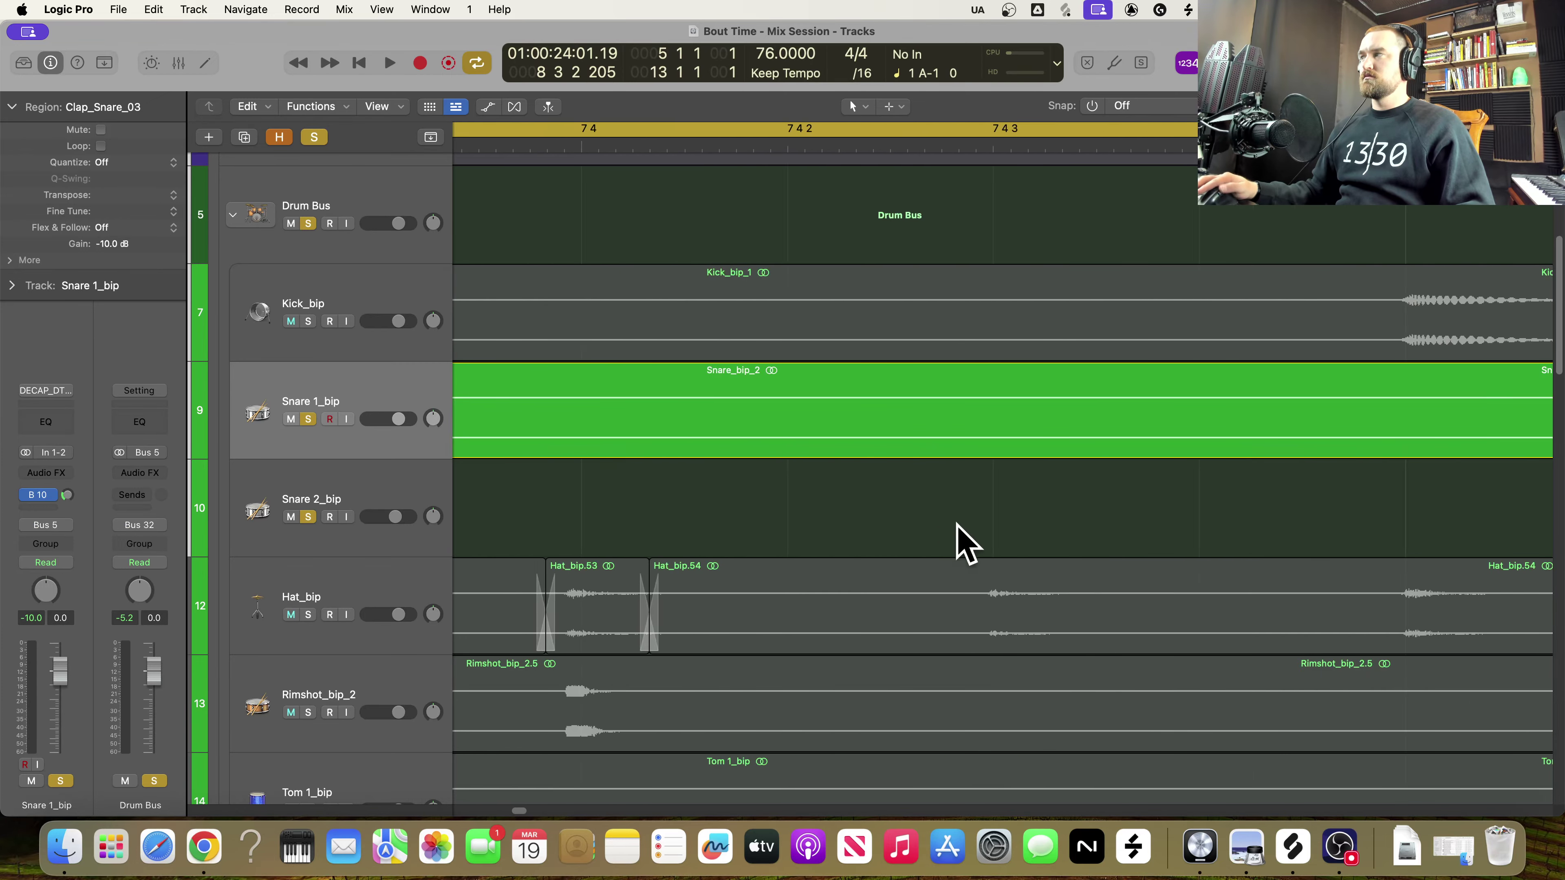
pyautogui.hscroll(15, 909, 518)
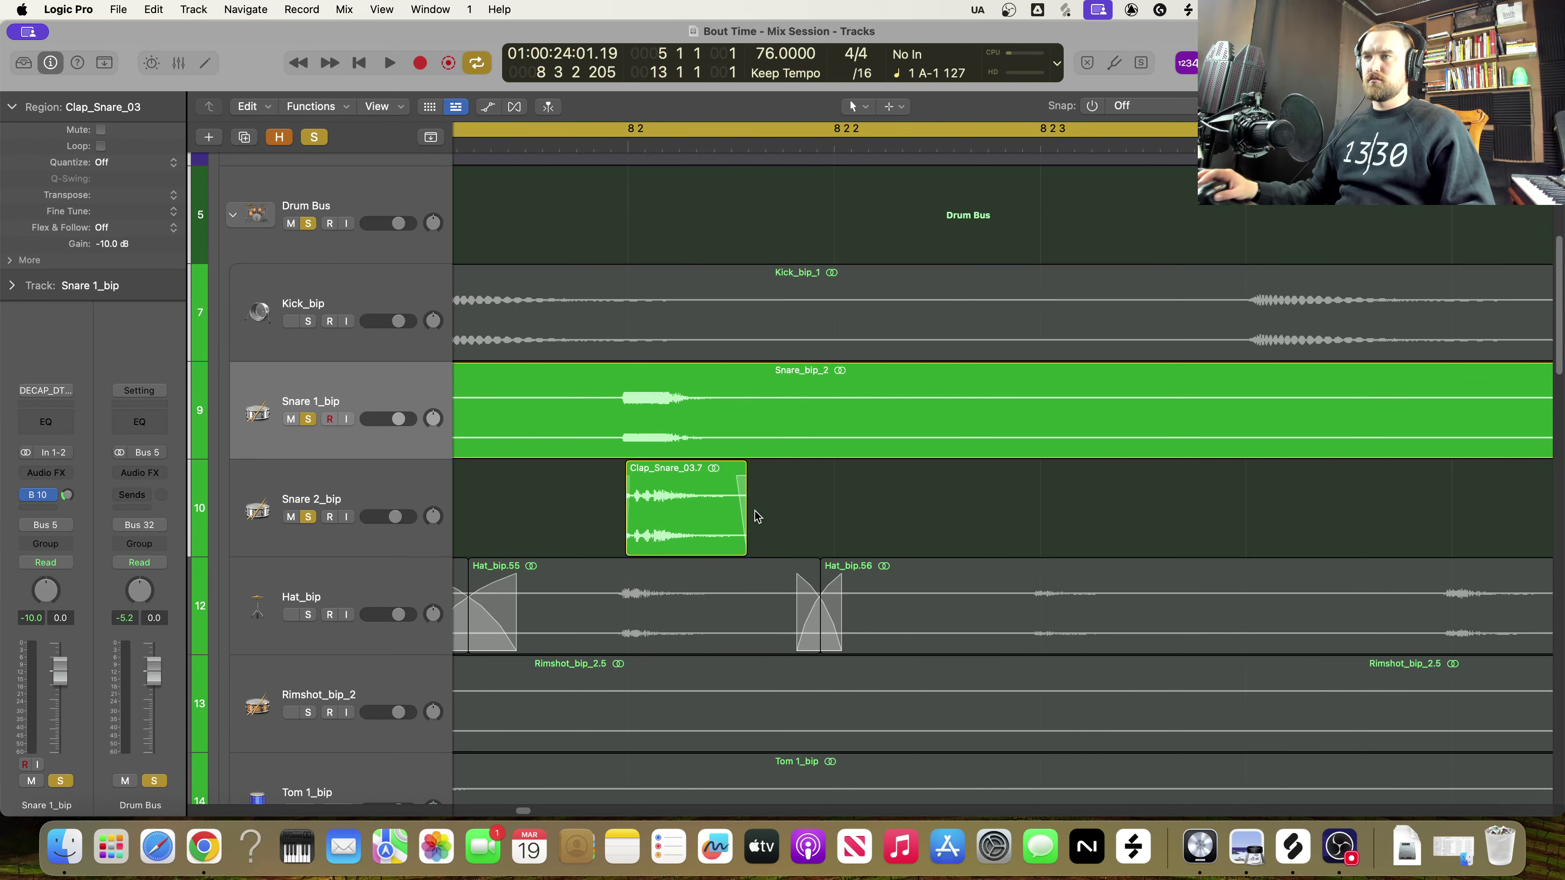
pyautogui.moveTo(678, 530); pyautogui.dragTo(676, 534)
pyautogui.hscroll(20, 853, 525)
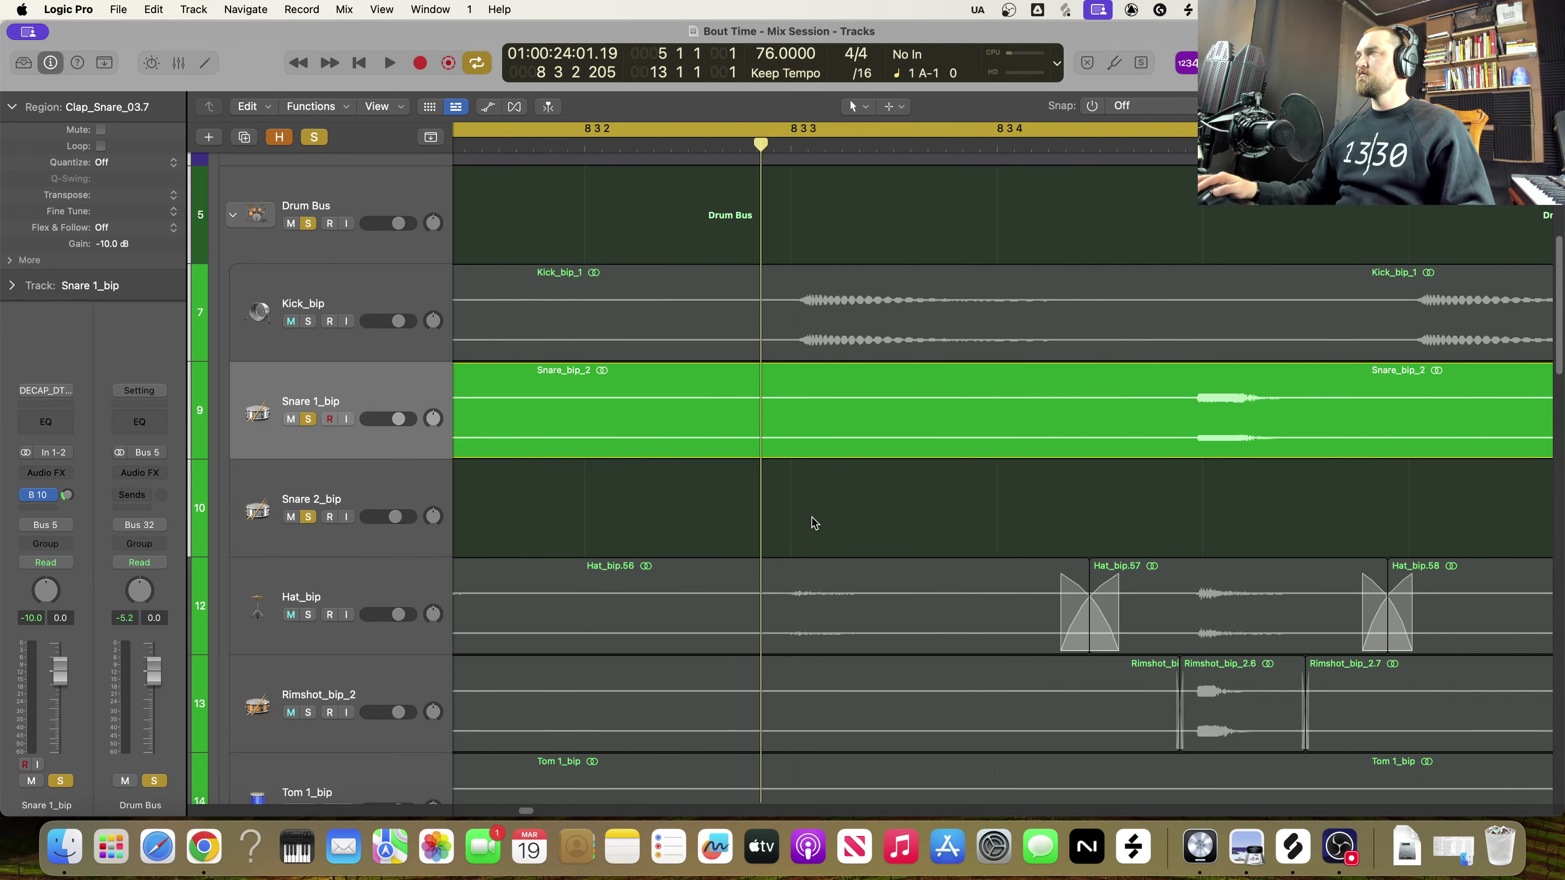
# Fine-tune the bar 9 and bar 10 claps on Snare 2_bip against their snare hits on beat 2
pyautogui.hscroll(15, 739, 511)
pyautogui.moveTo(744, 531); pyautogui.dragTo(745, 529)
pyautogui.hscroll(15, 863, 505)
pyautogui.hscroll(20, 965, 513)
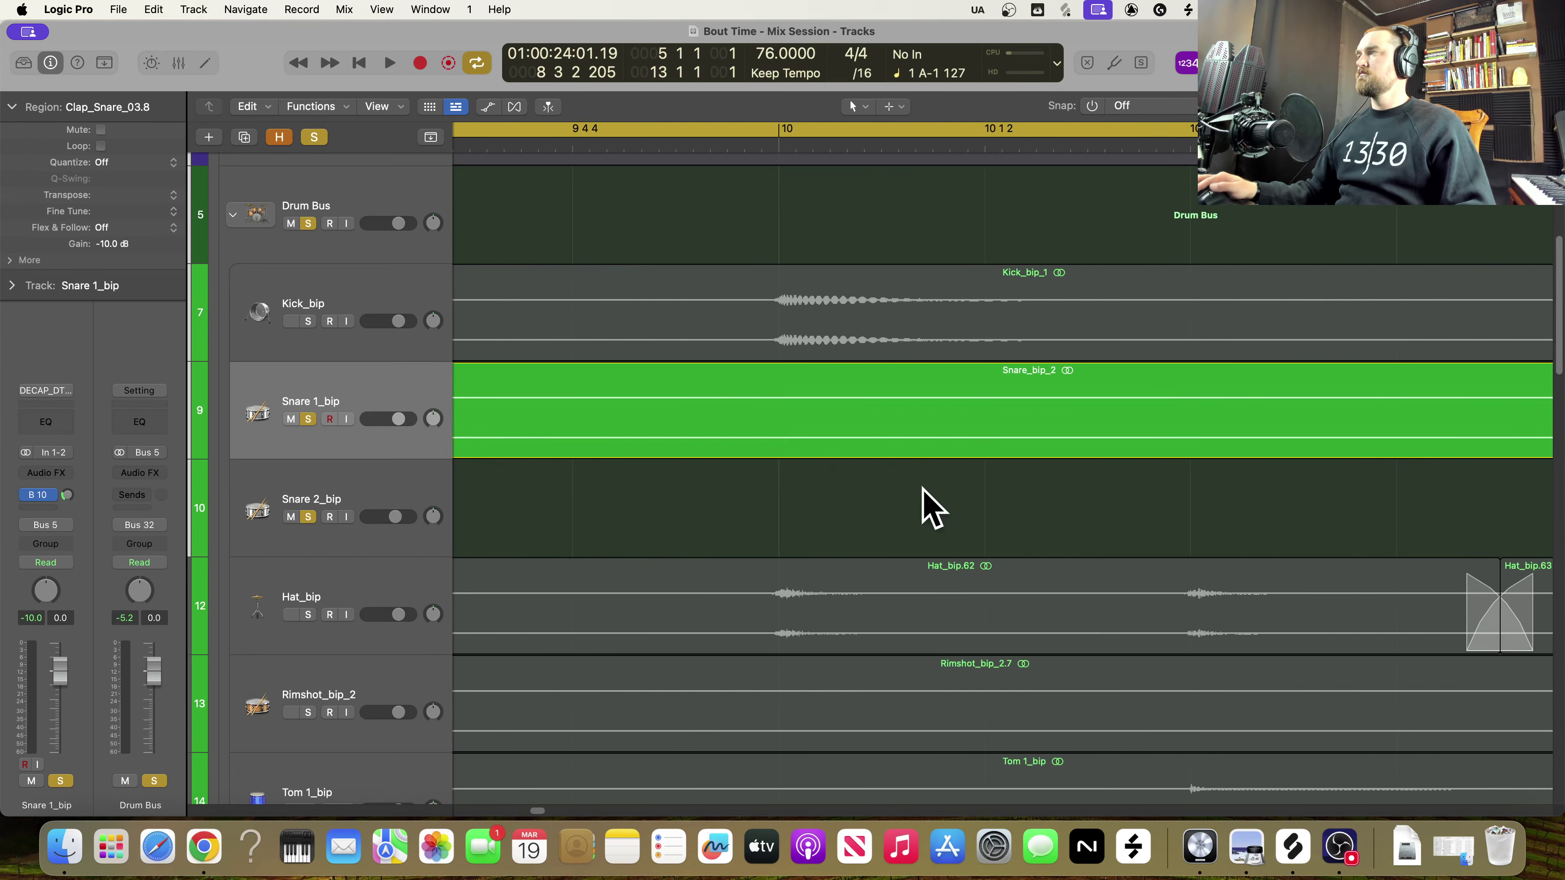
pyautogui.moveTo(716, 515); pyautogui.dragTo(715, 521)
# Nudge the bar 11 clap and the bar 12 clap earlier toward their beat 2 snare hits, moving the bar 12 clap by 5 ticks
pyautogui.hscroll(12, 940, 495)
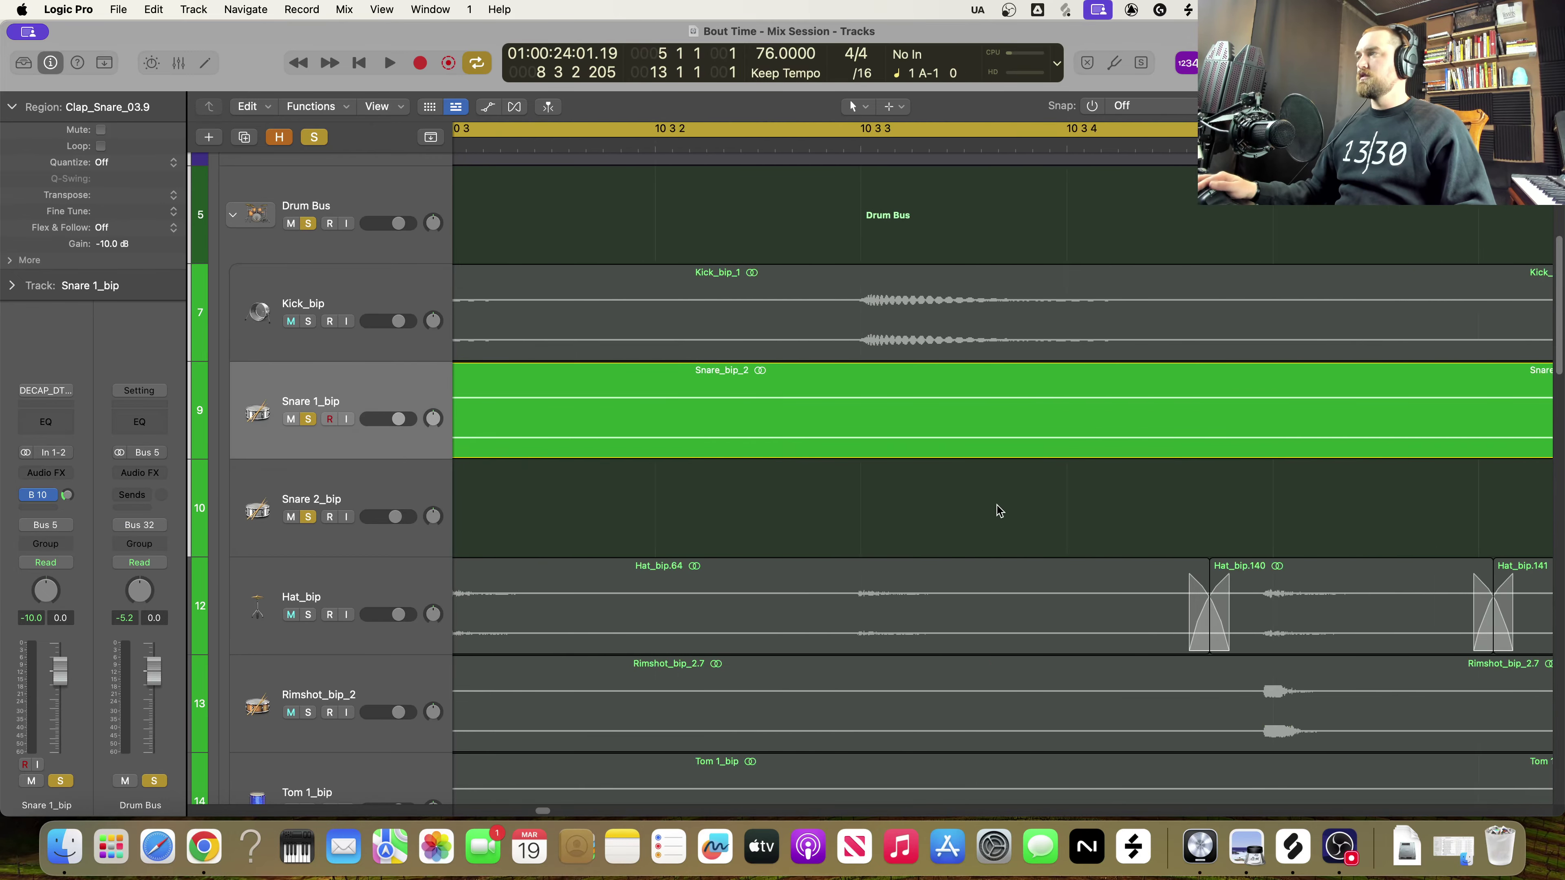
pyautogui.hscroll(15, 940, 495)
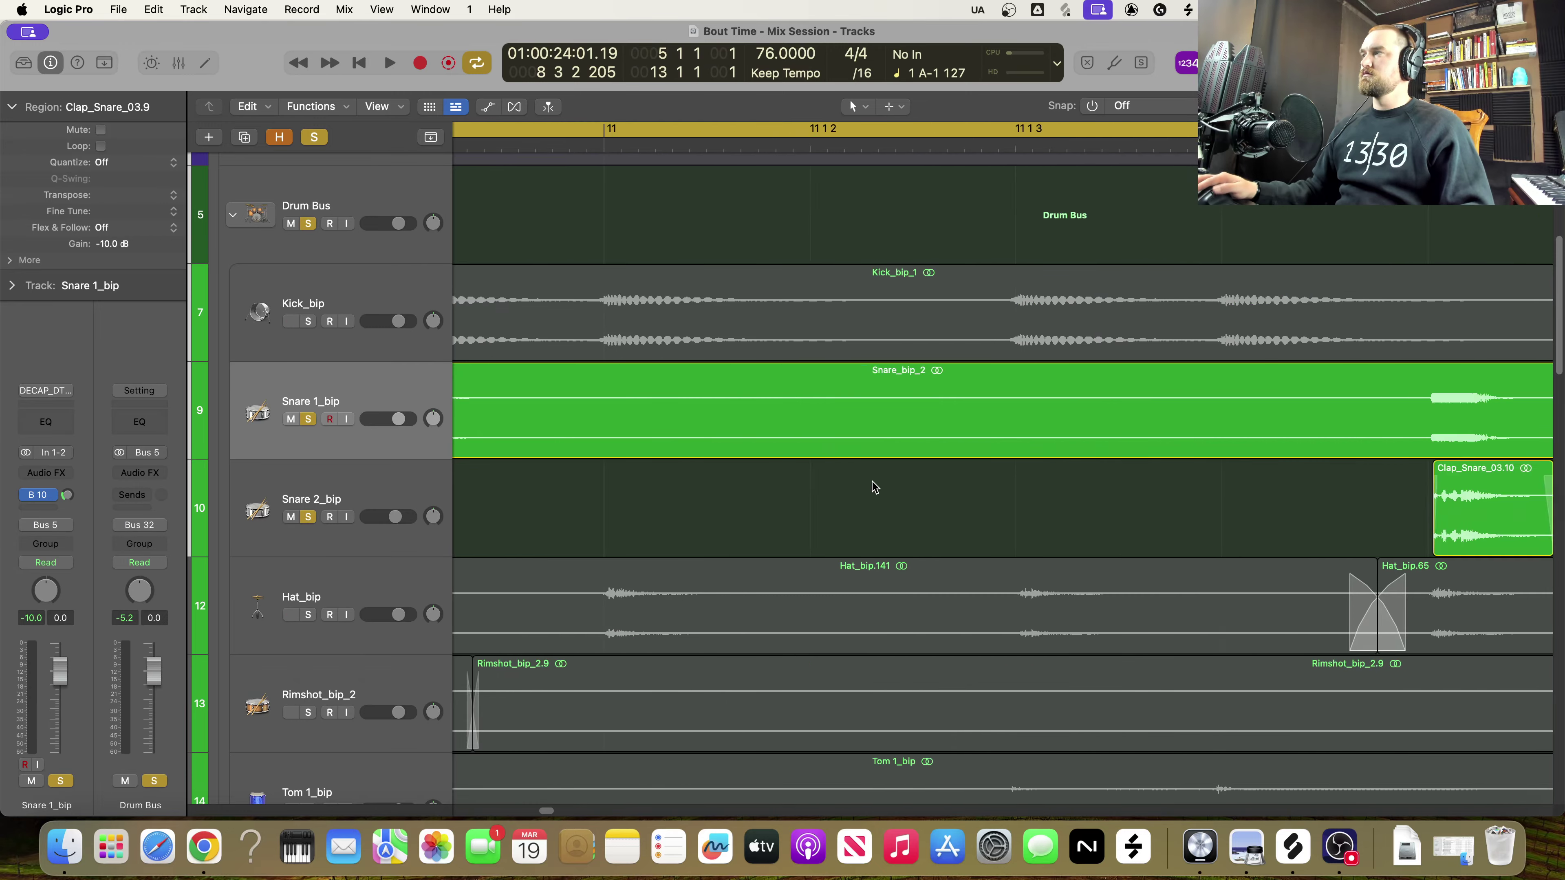
pyautogui.moveTo(866, 505); pyautogui.dragTo(850, 525)
pyautogui.hscroll(10, 899, 523)
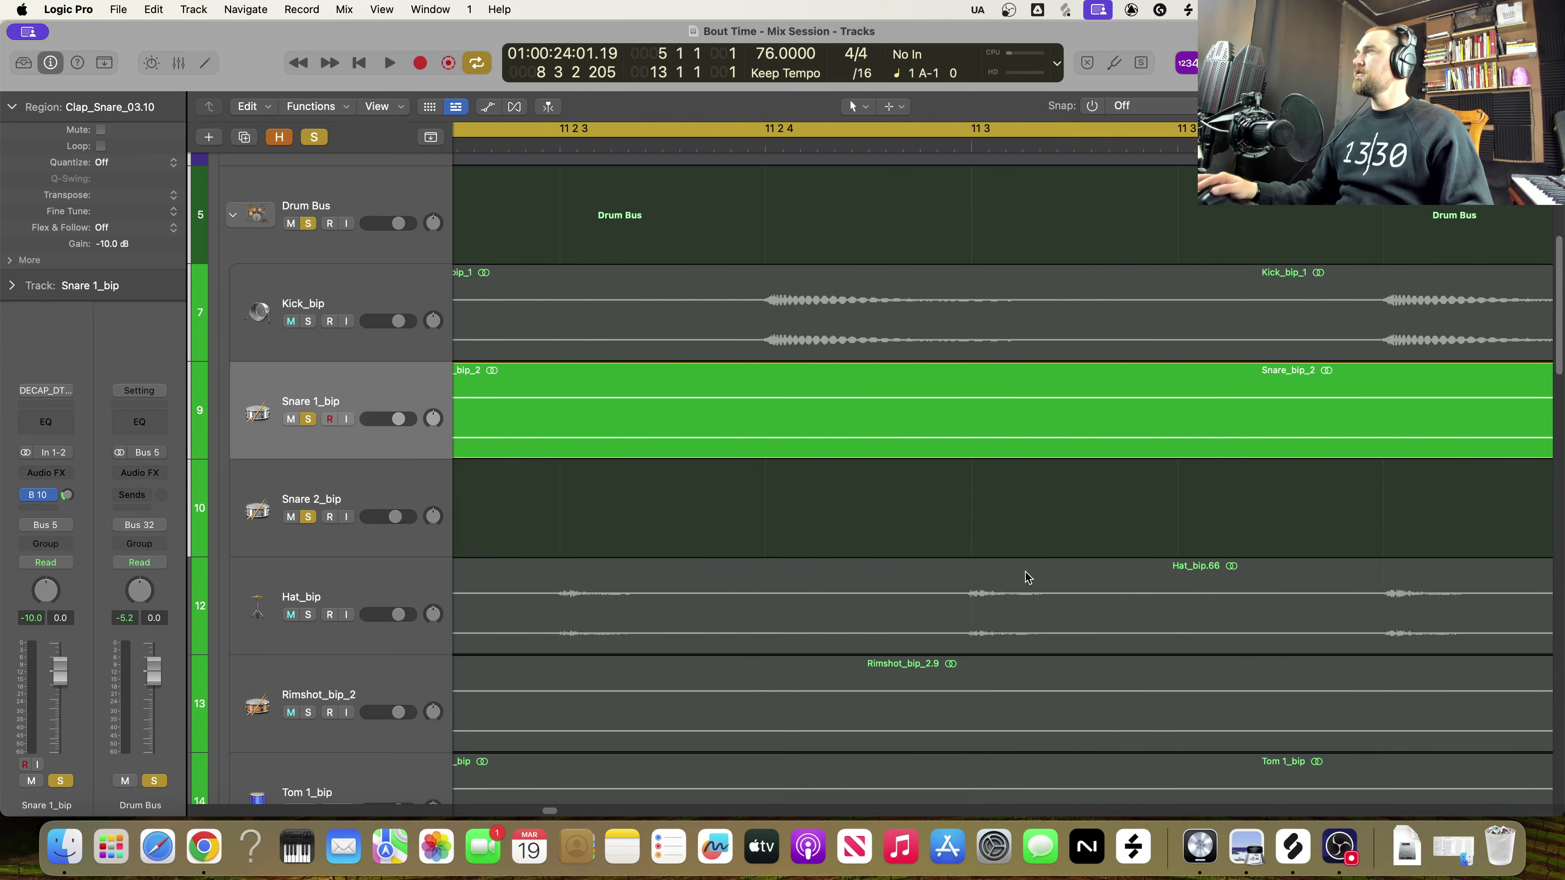
pyautogui.hscroll(8, 899, 524)
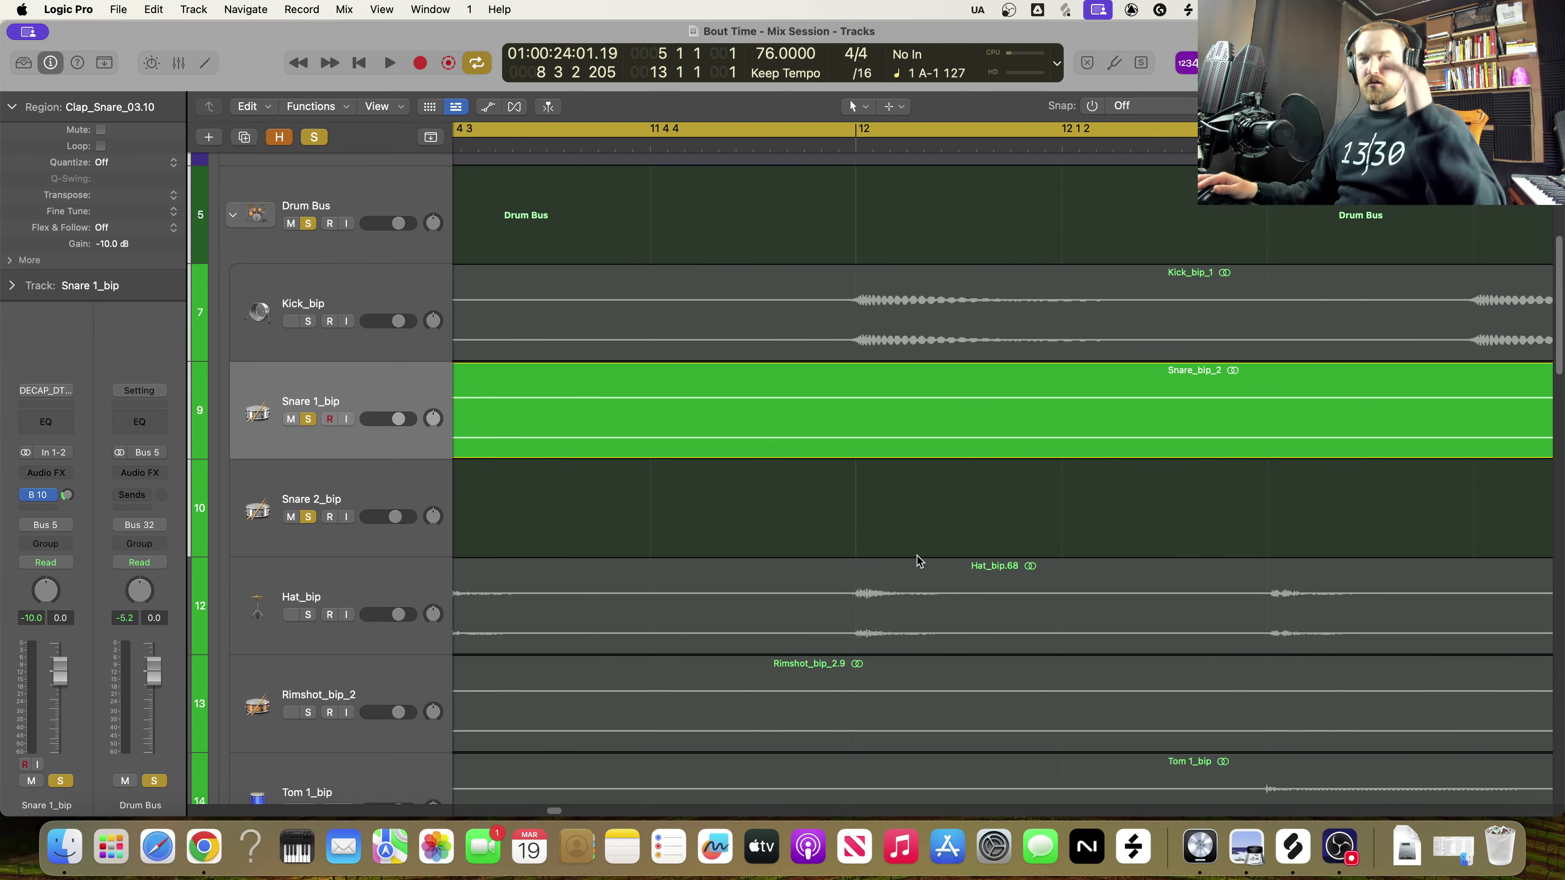
pyautogui.hscroll(10, 879, 569)
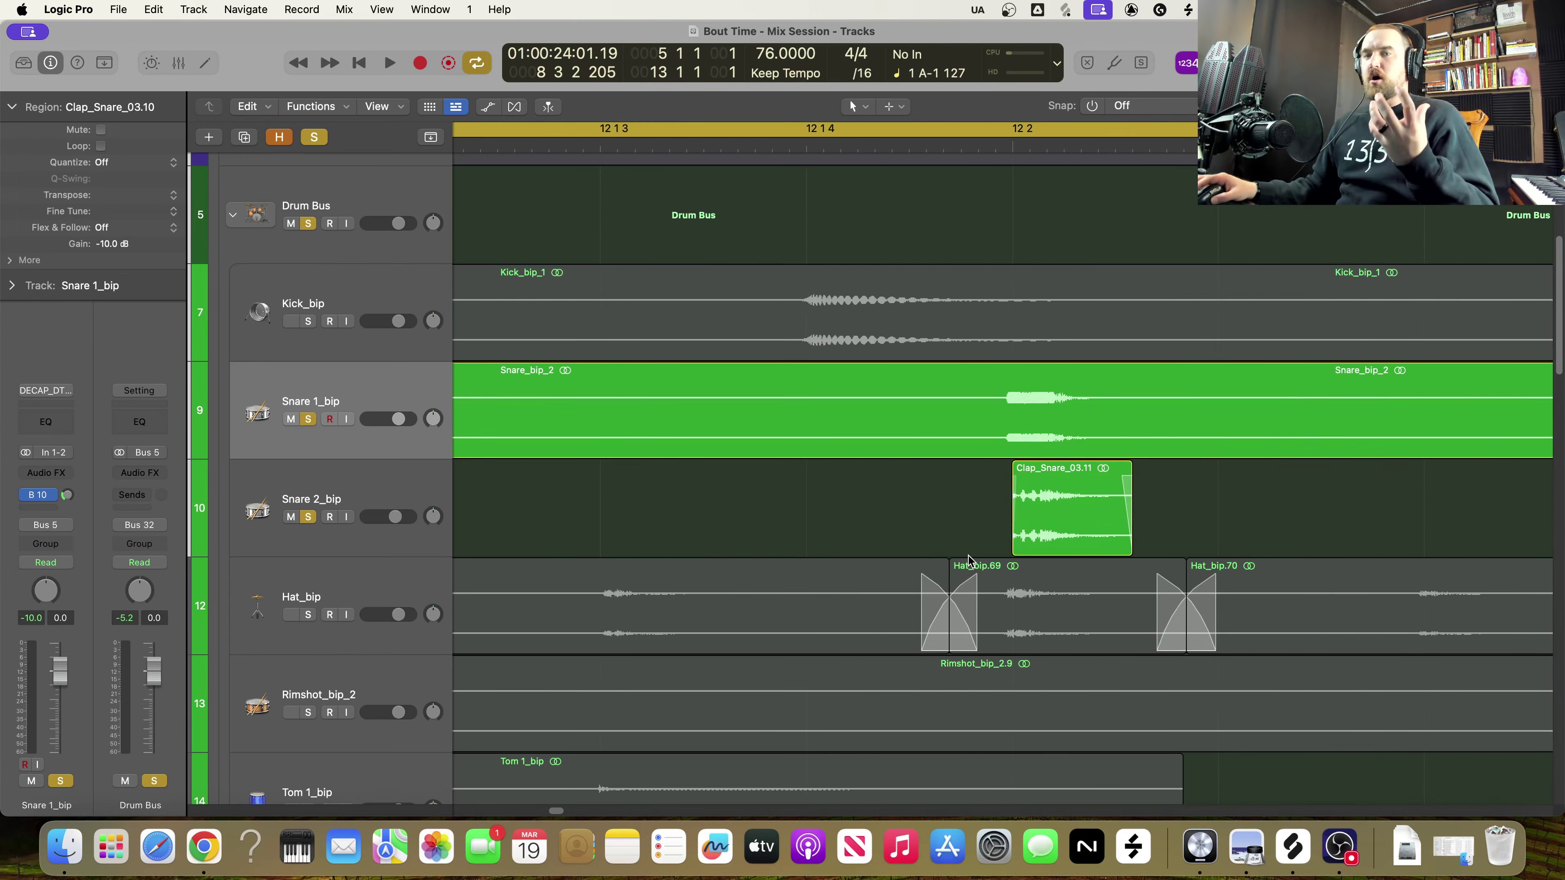
pyautogui.moveTo(1069, 496); pyautogui.dragTo(1065, 500)
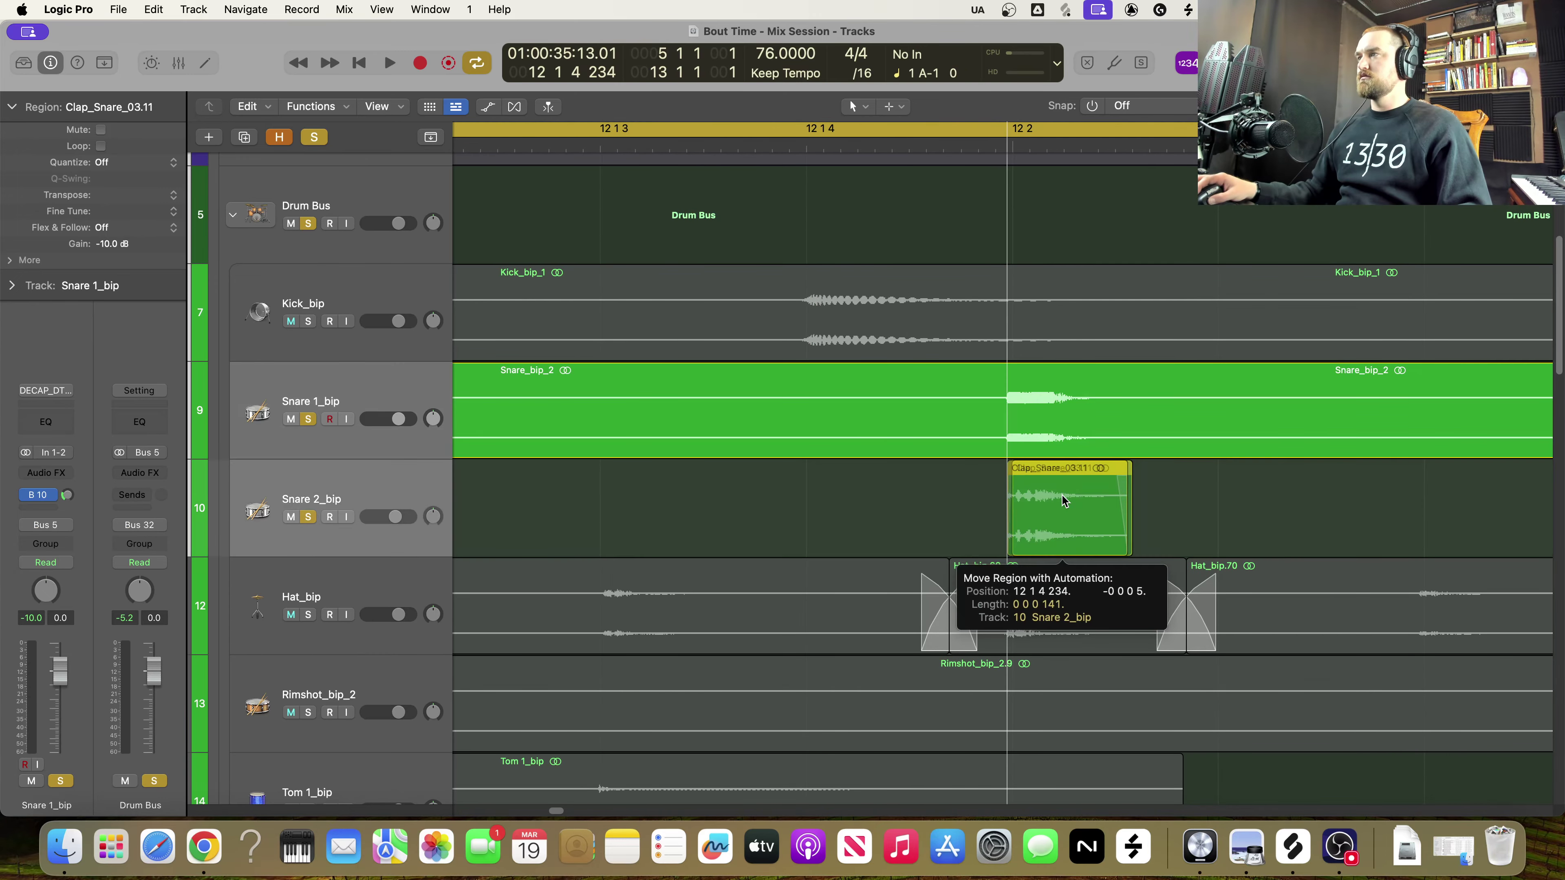
# Play back the verse from bar 5 and check how tightly each clap lands with its snare hit
pyautogui.hscroll(15, 1171, 531)
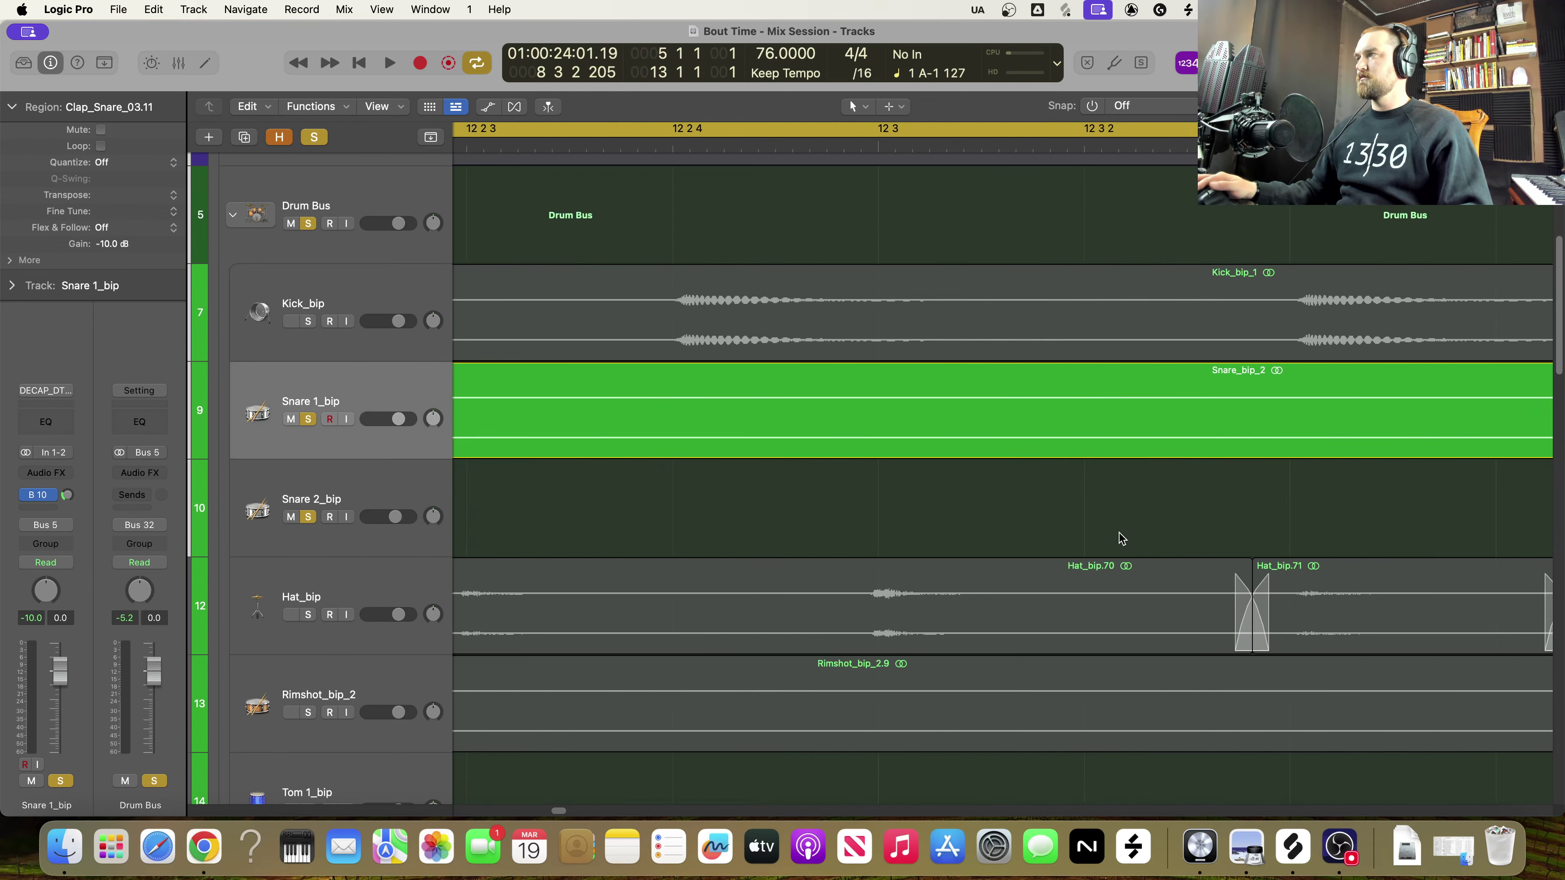
pyautogui.hscroll(15, 1047, 526)
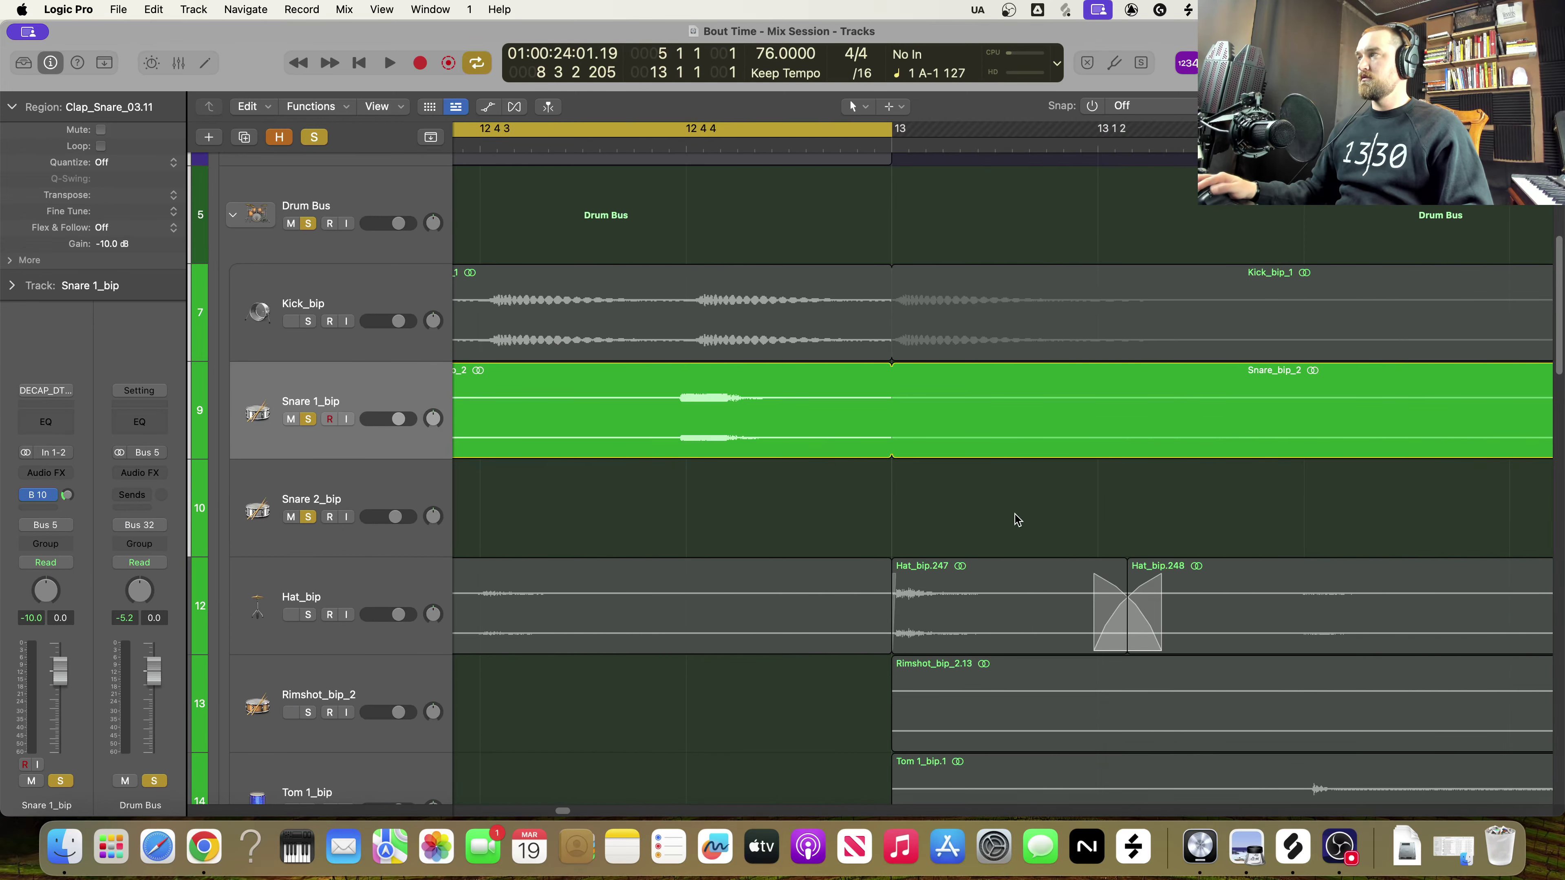
pyautogui.keyDown('ctrl'); pyautogui.keyDown('alt'); pyautogui.click(1048, 521); pyautogui.keyUp('alt'); pyautogui.keyUp('ctrl')
pyautogui.hscroll(-10, 1047, 522)
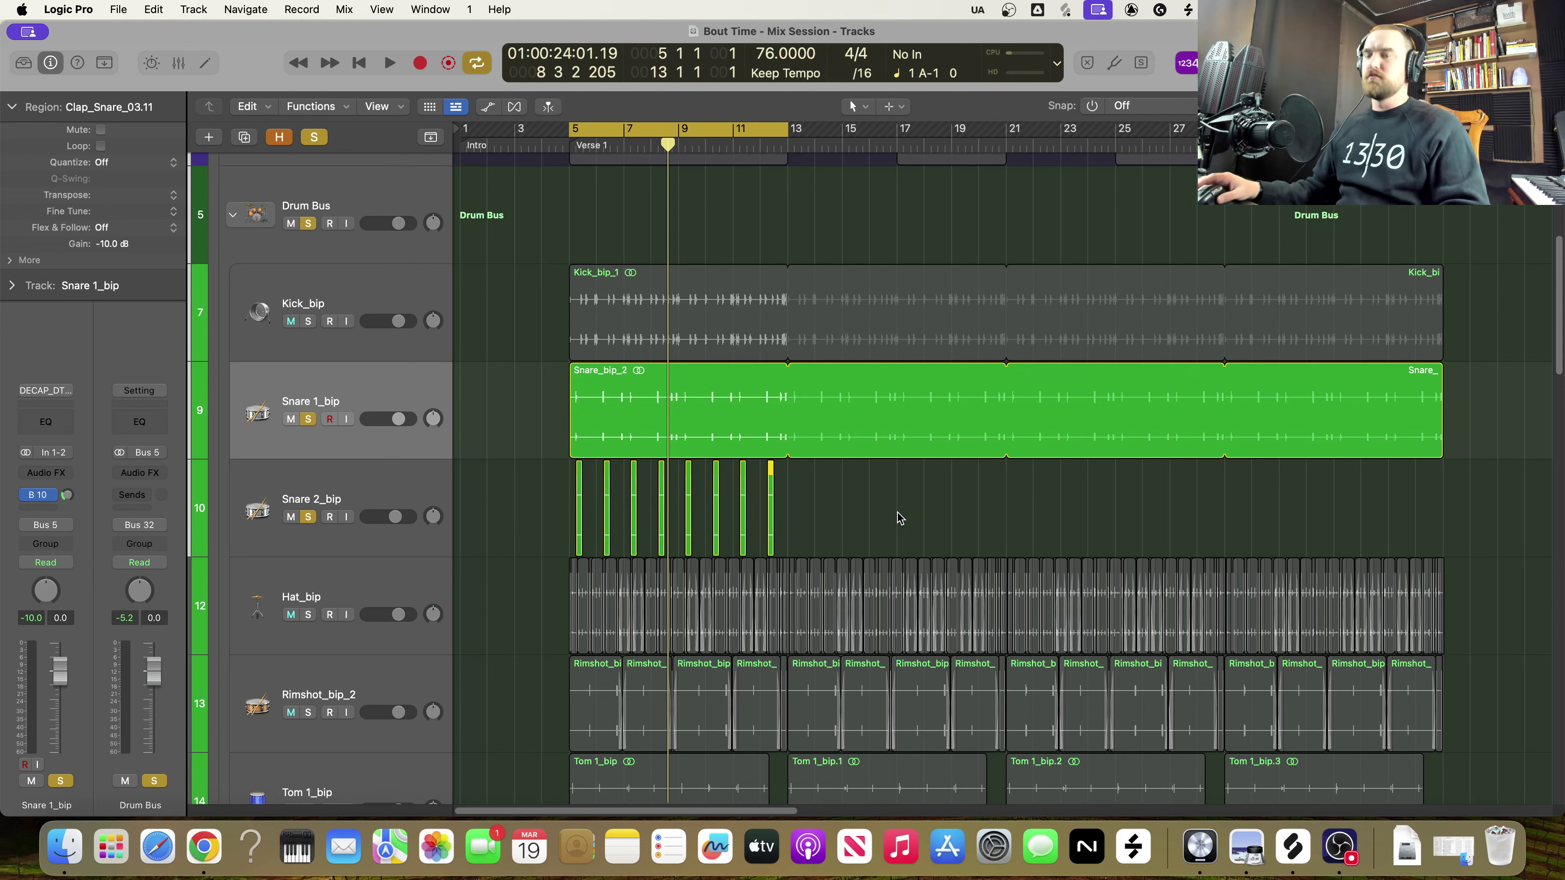
pyautogui.press('space')
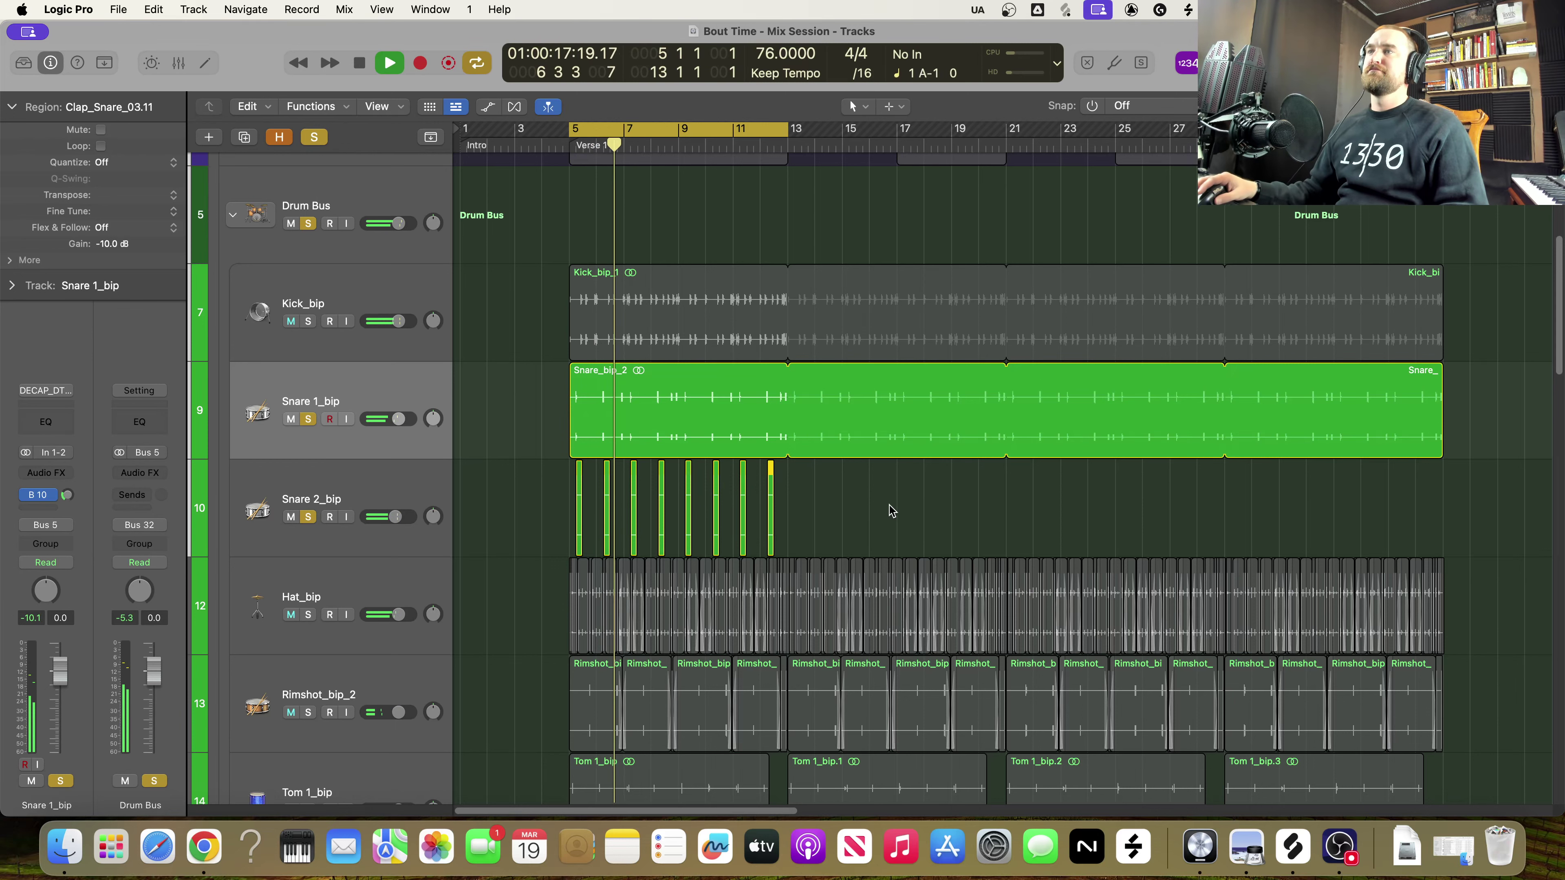
pyautogui.scroll(10, 621, 576)
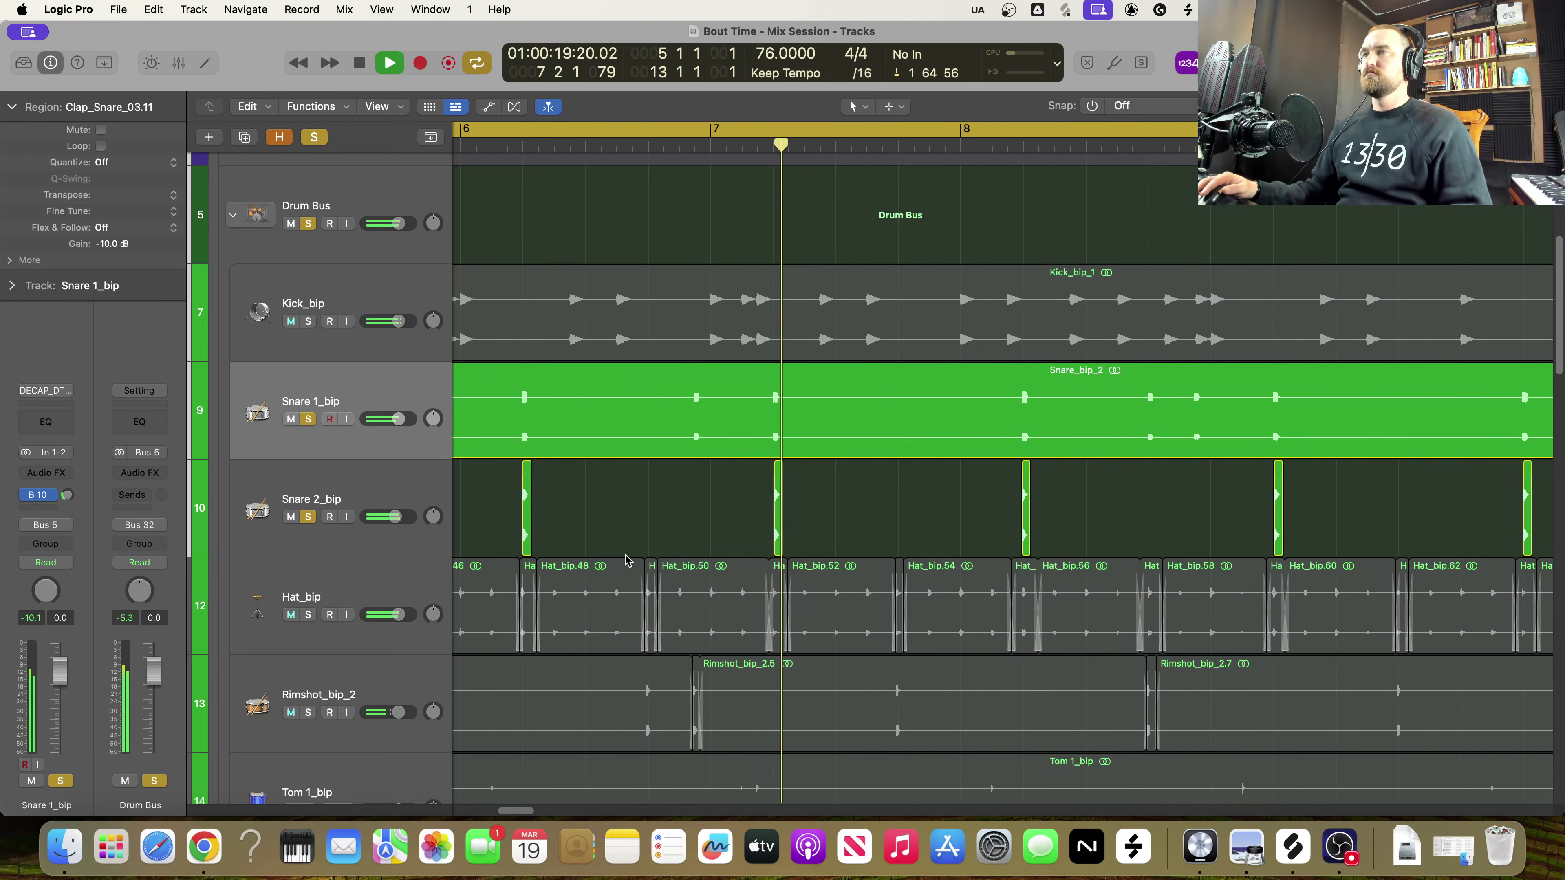
pyautogui.hscroll(5, 678, 567)
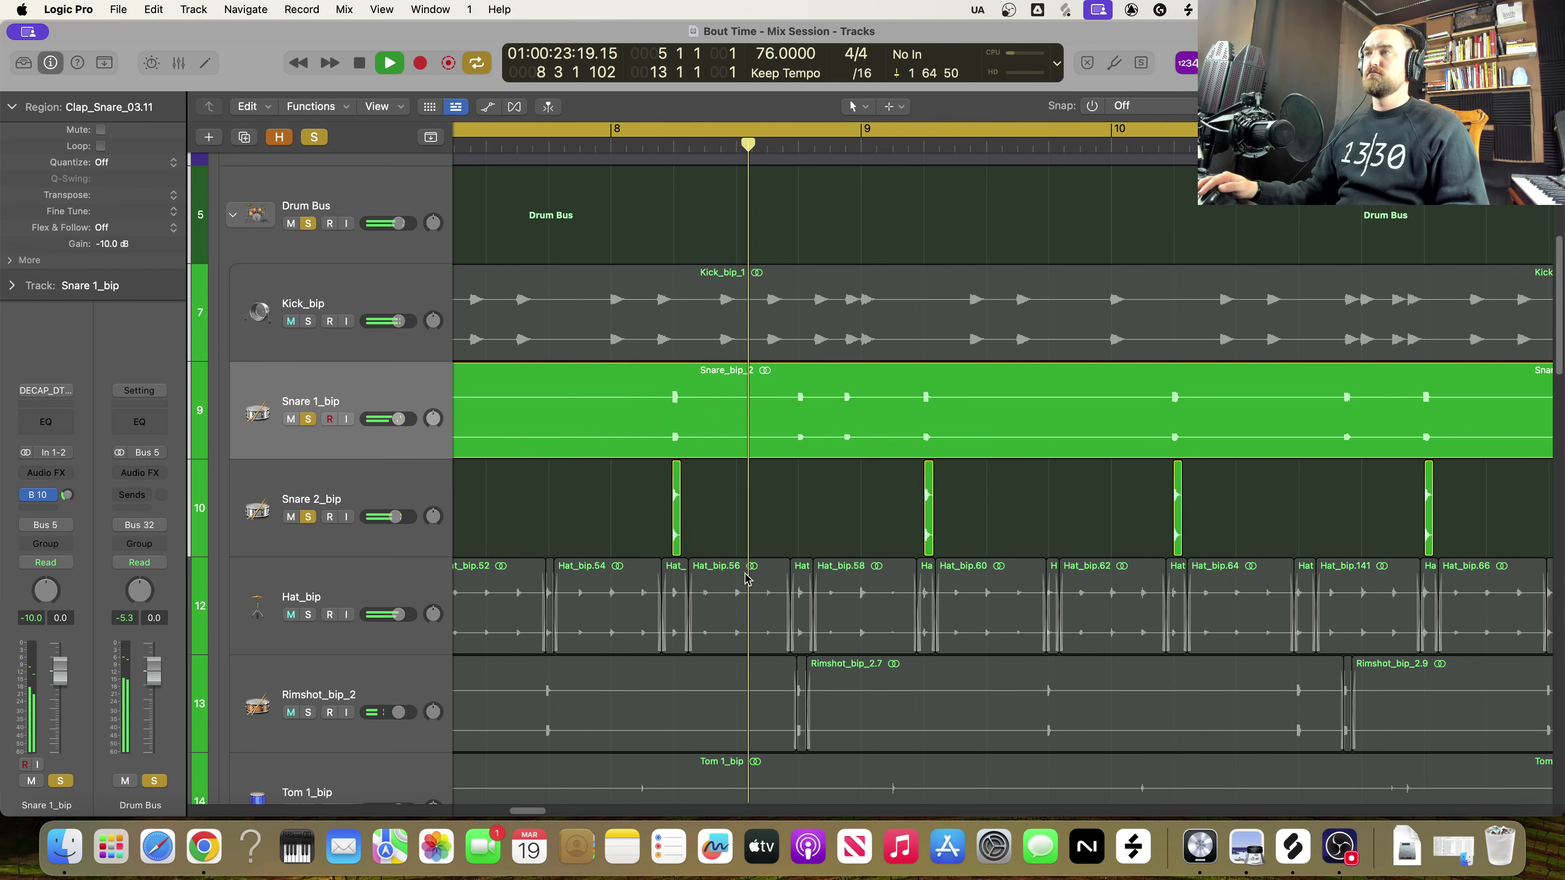
pyautogui.hscroll(-5, 745, 579)
pyautogui.press('super+Left')
pyautogui.press('super+Left')
pyautogui.press('super+Left')
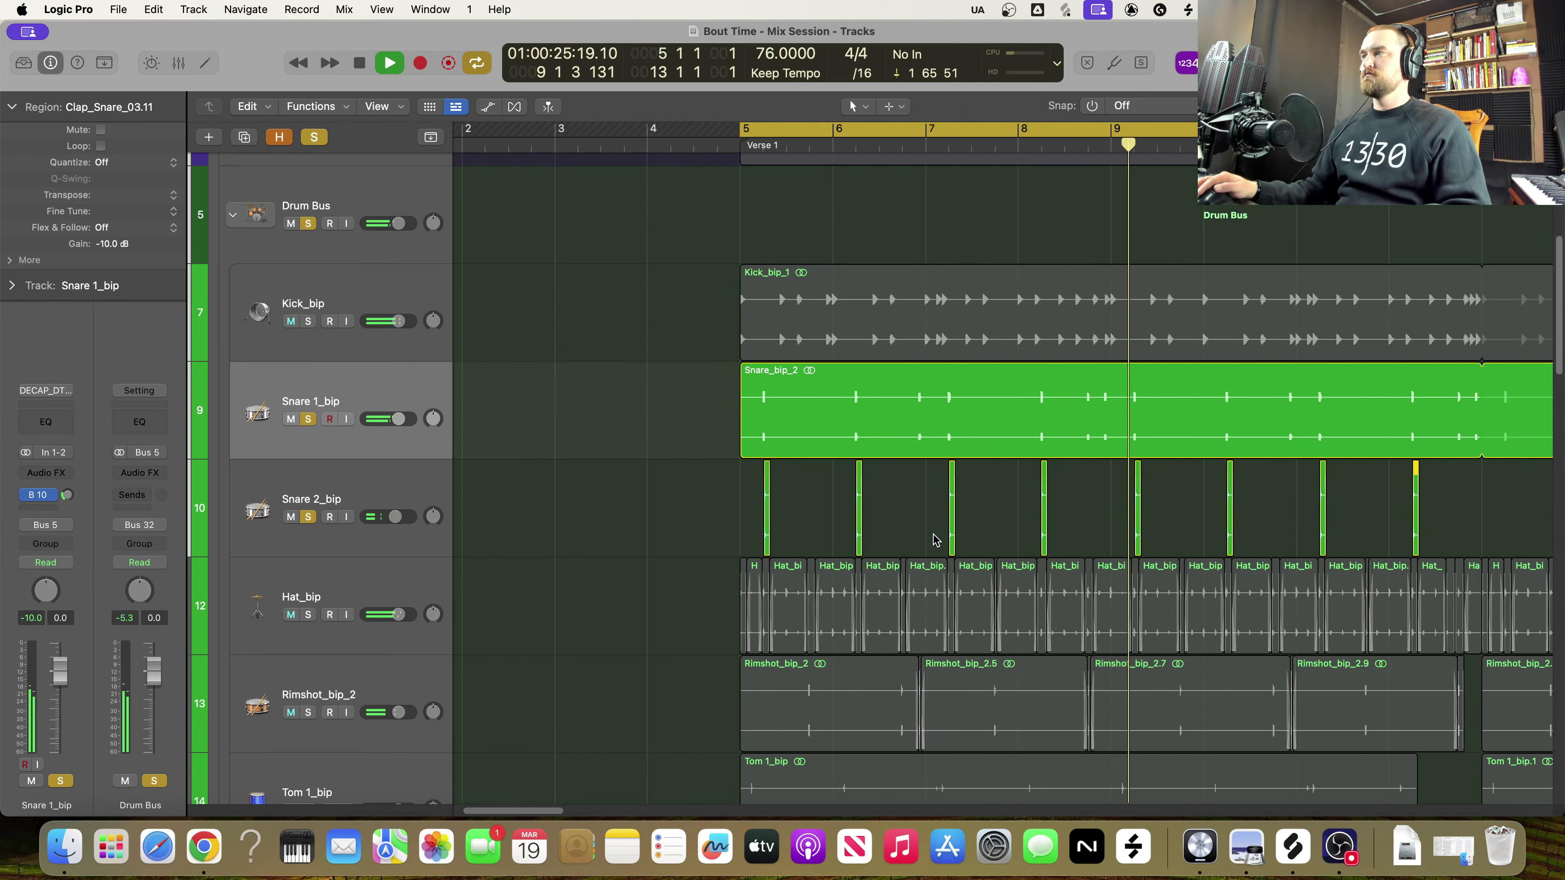
pyautogui.hscroll(2, 936, 540)
pyautogui.press('space')
pyautogui.press('space')
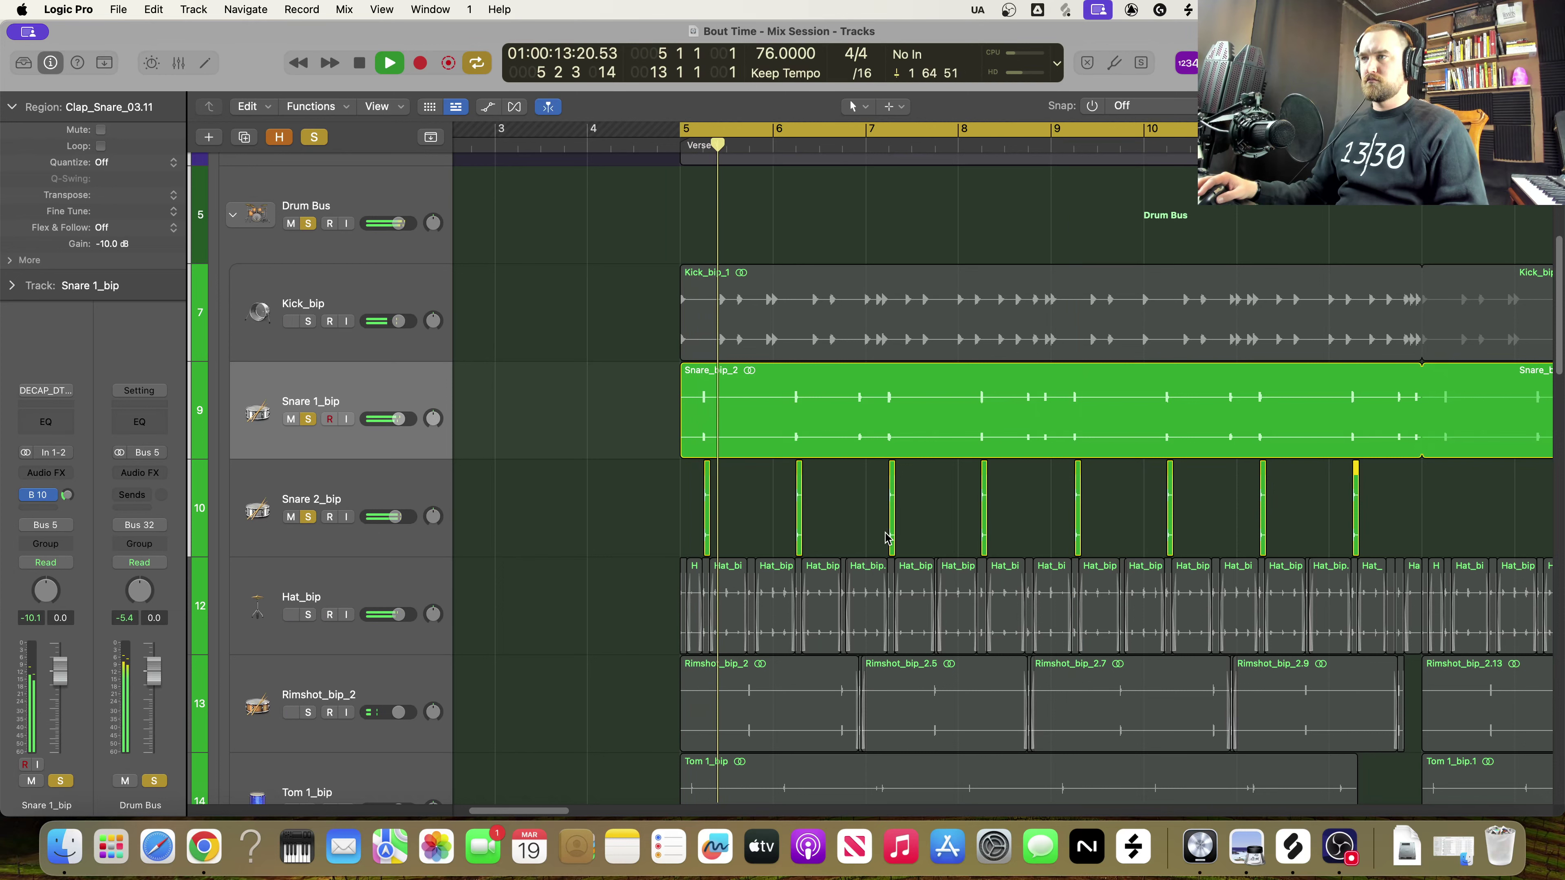
pyautogui.press('space')
# Shift the seven claps in bars 6 to 12 together slightly earlier toward the snare onsets and play back the verse
pyautogui.moveTo(935, 513); pyautogui.dragTo(1500, 527)
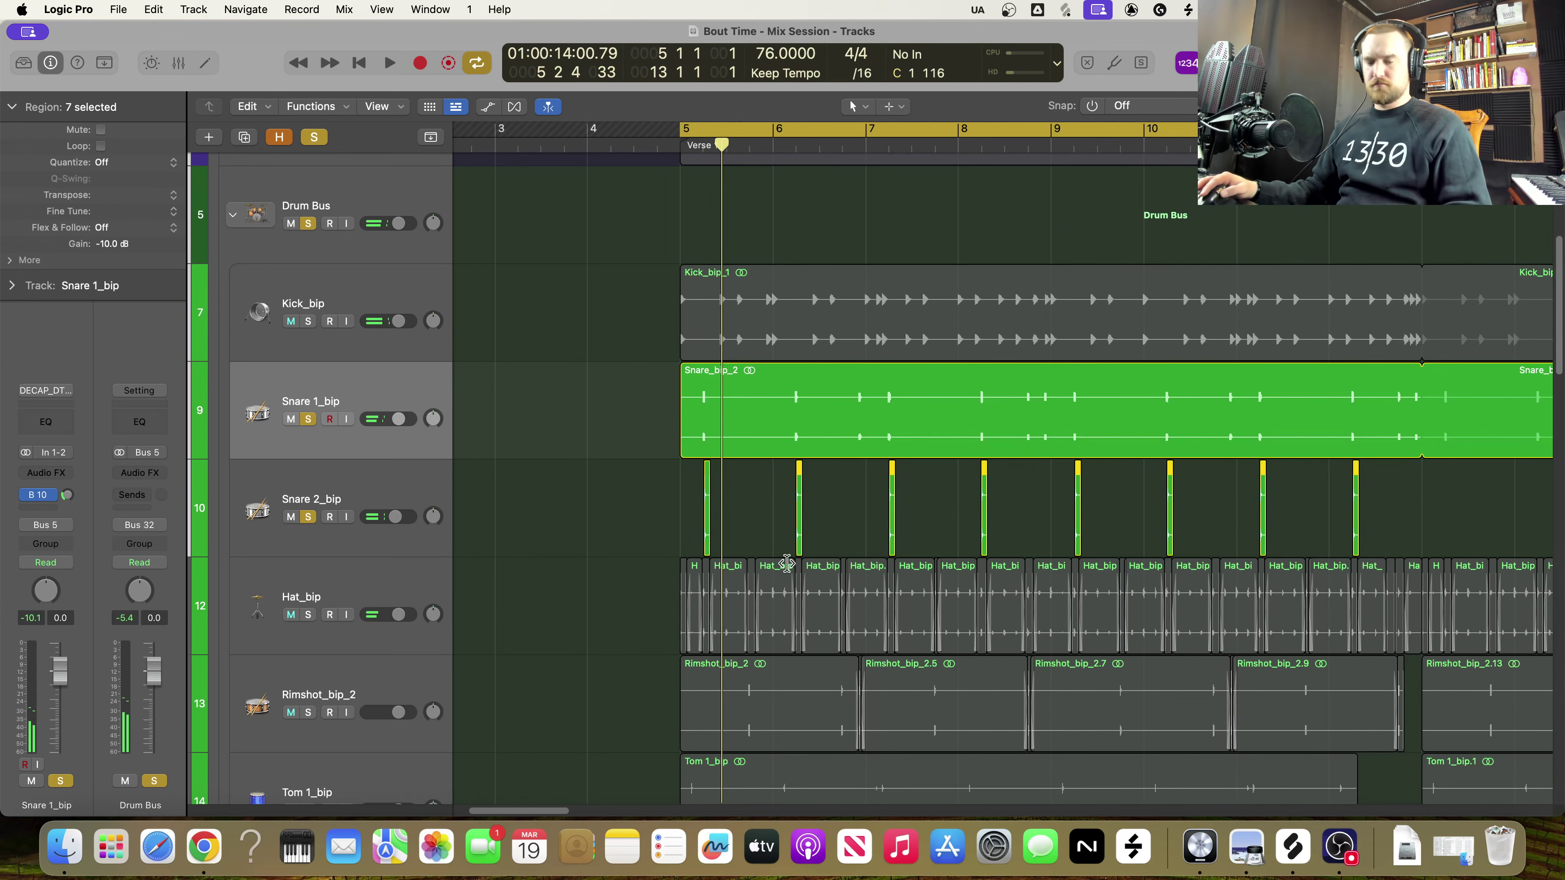
pyautogui.scroll(20, 787, 564)
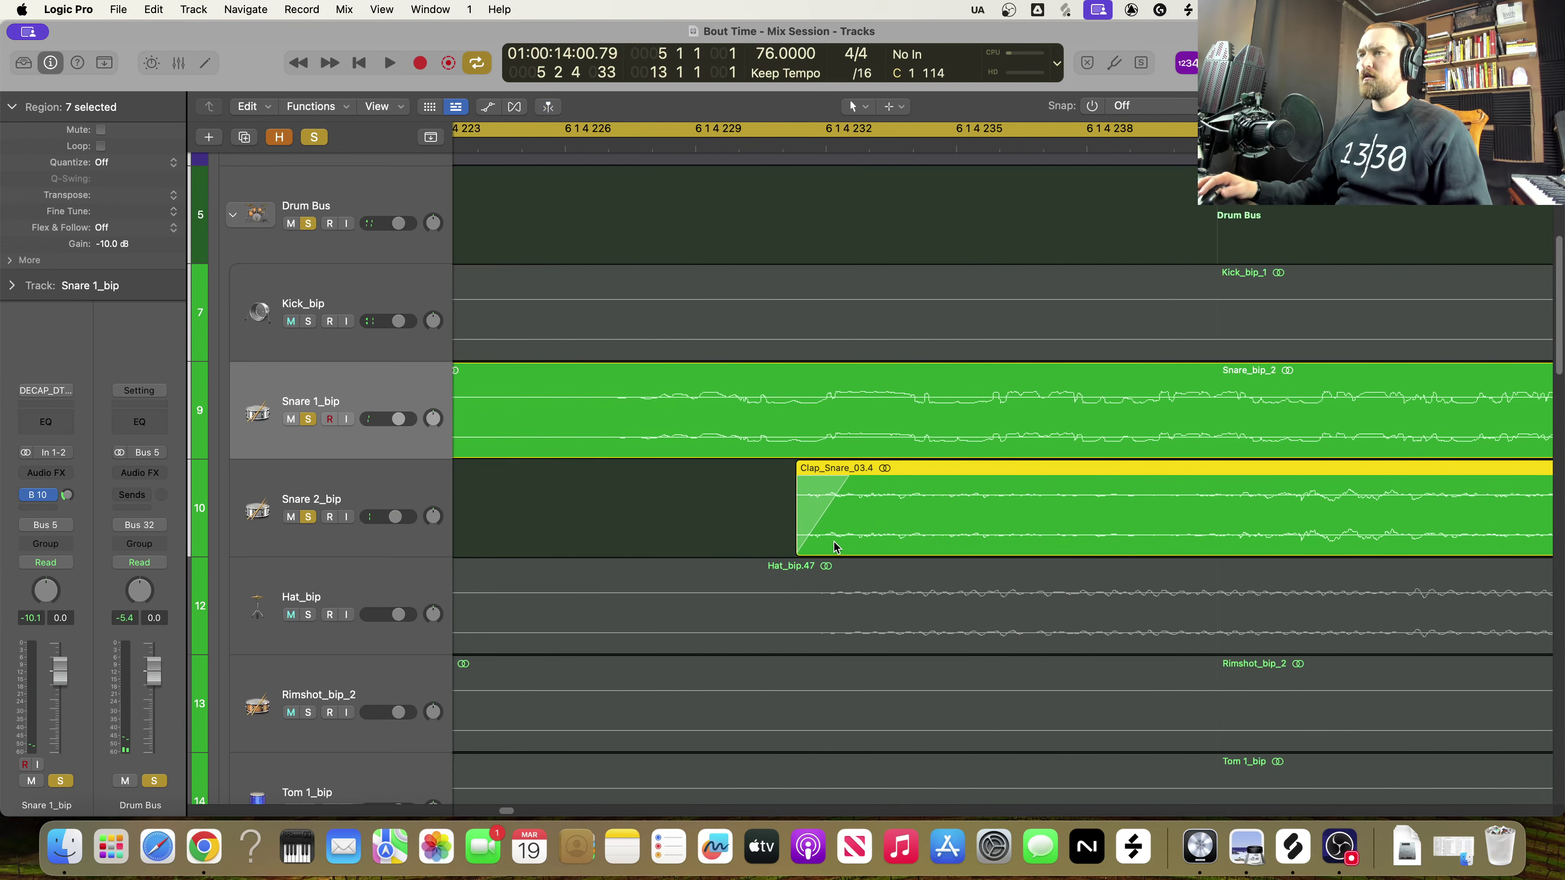
pyautogui.scroll(-8, 833, 542)
pyautogui.moveTo(856, 527); pyautogui.dragTo(845, 529)
pyautogui.scroll(-20, 1035, 534)
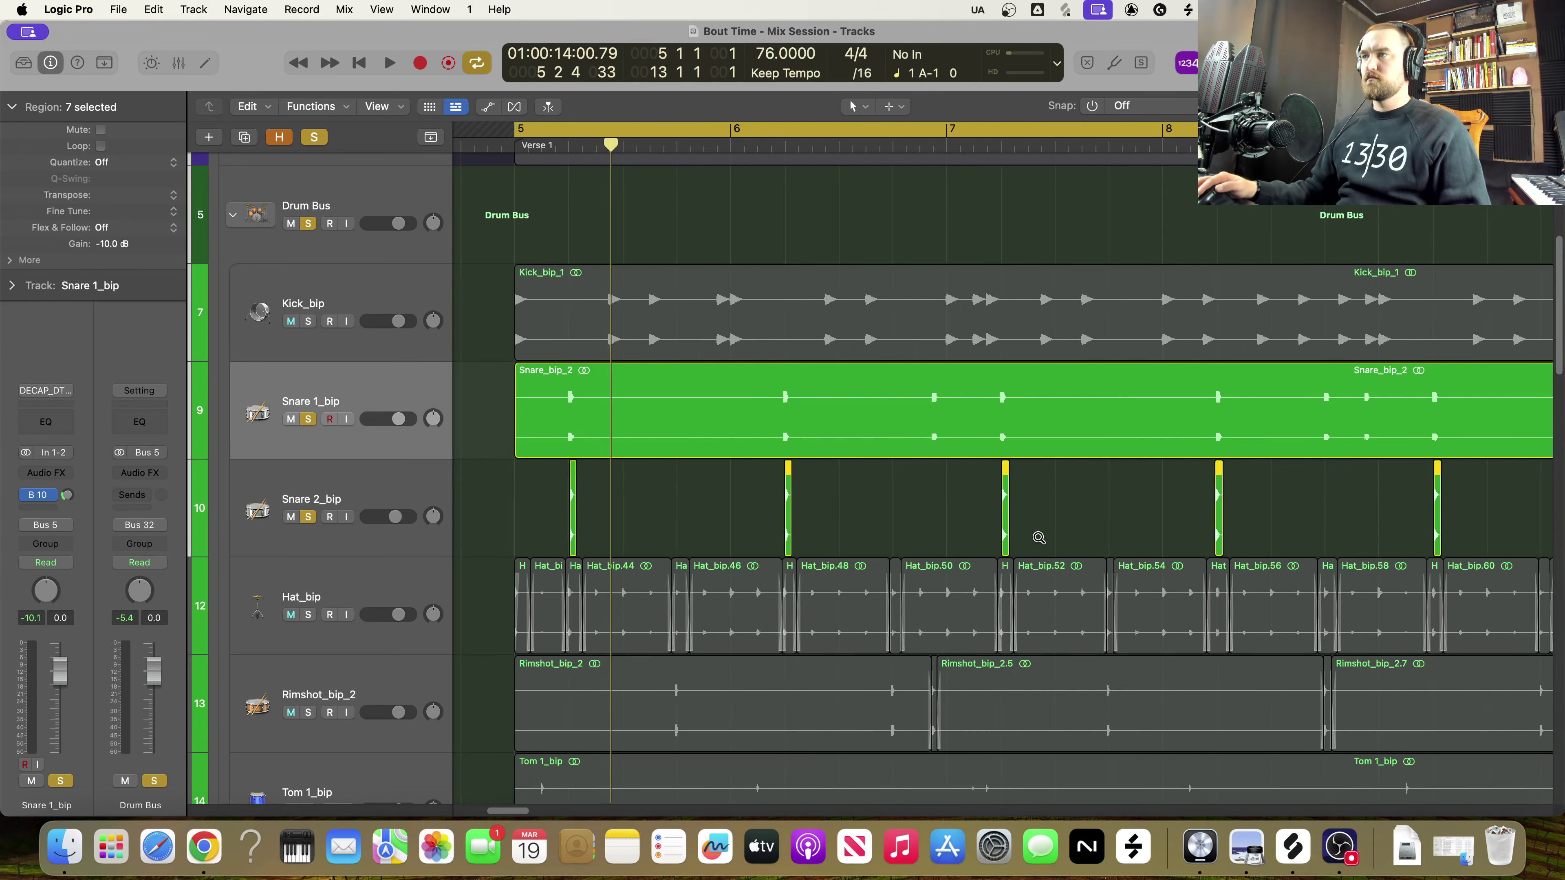
pyautogui.press('space')
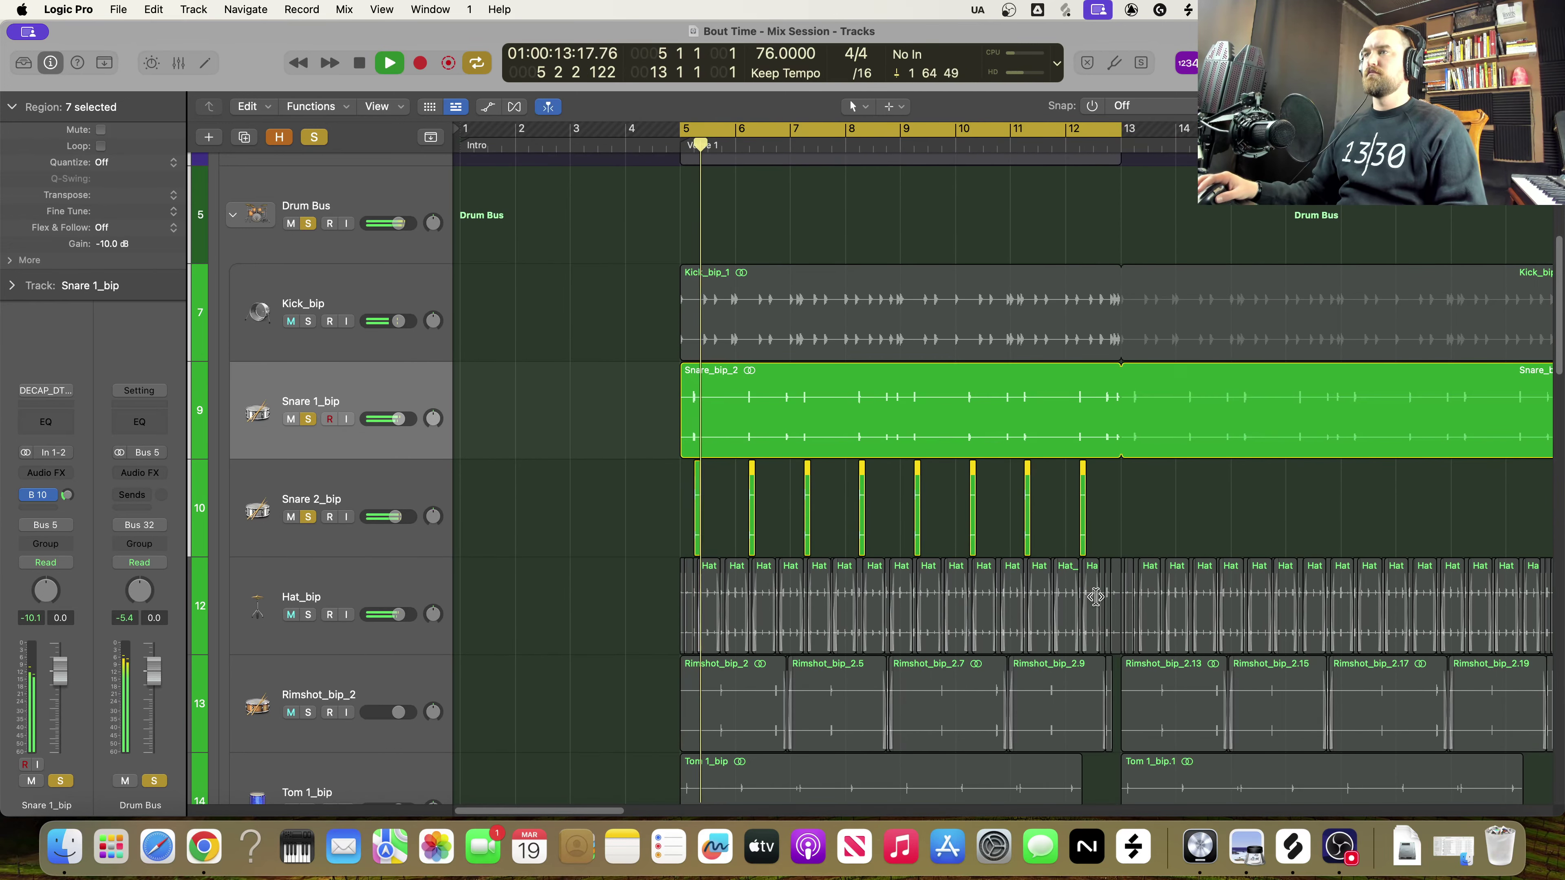
pyautogui.click(1169, 531)
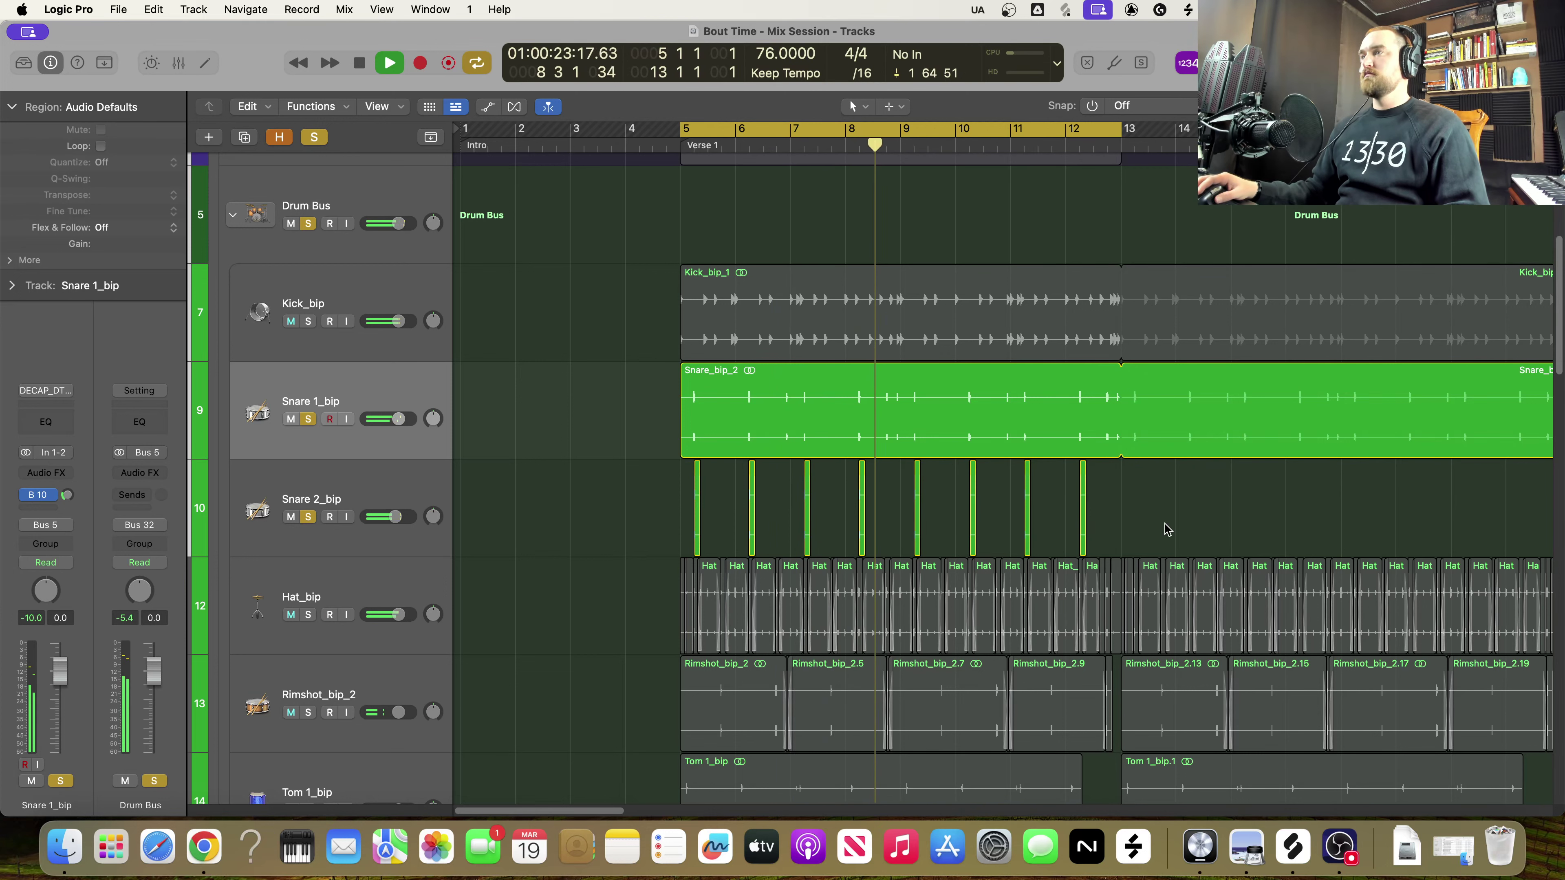
# Move the bar 8 clap on Snare 2_bip later so it starts with the snare hit on beat 2
pyautogui.scroll(10, 903, 547)
pyautogui.hscroll(-7, 904, 547)
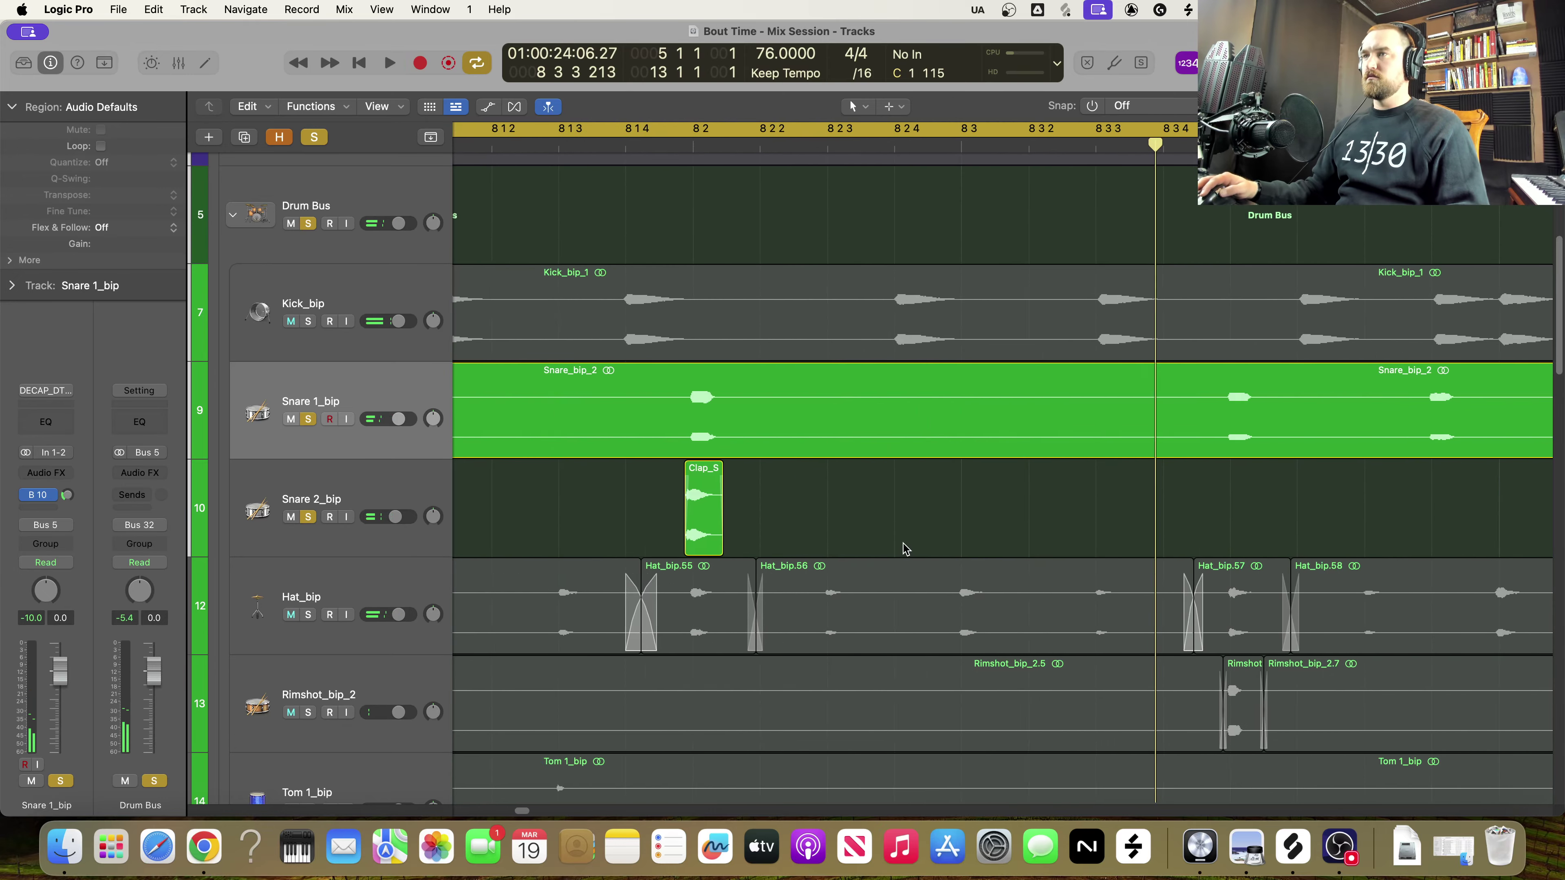
pyautogui.scroll(10, 891, 543)
pyautogui.hscroll(-15, 875, 540)
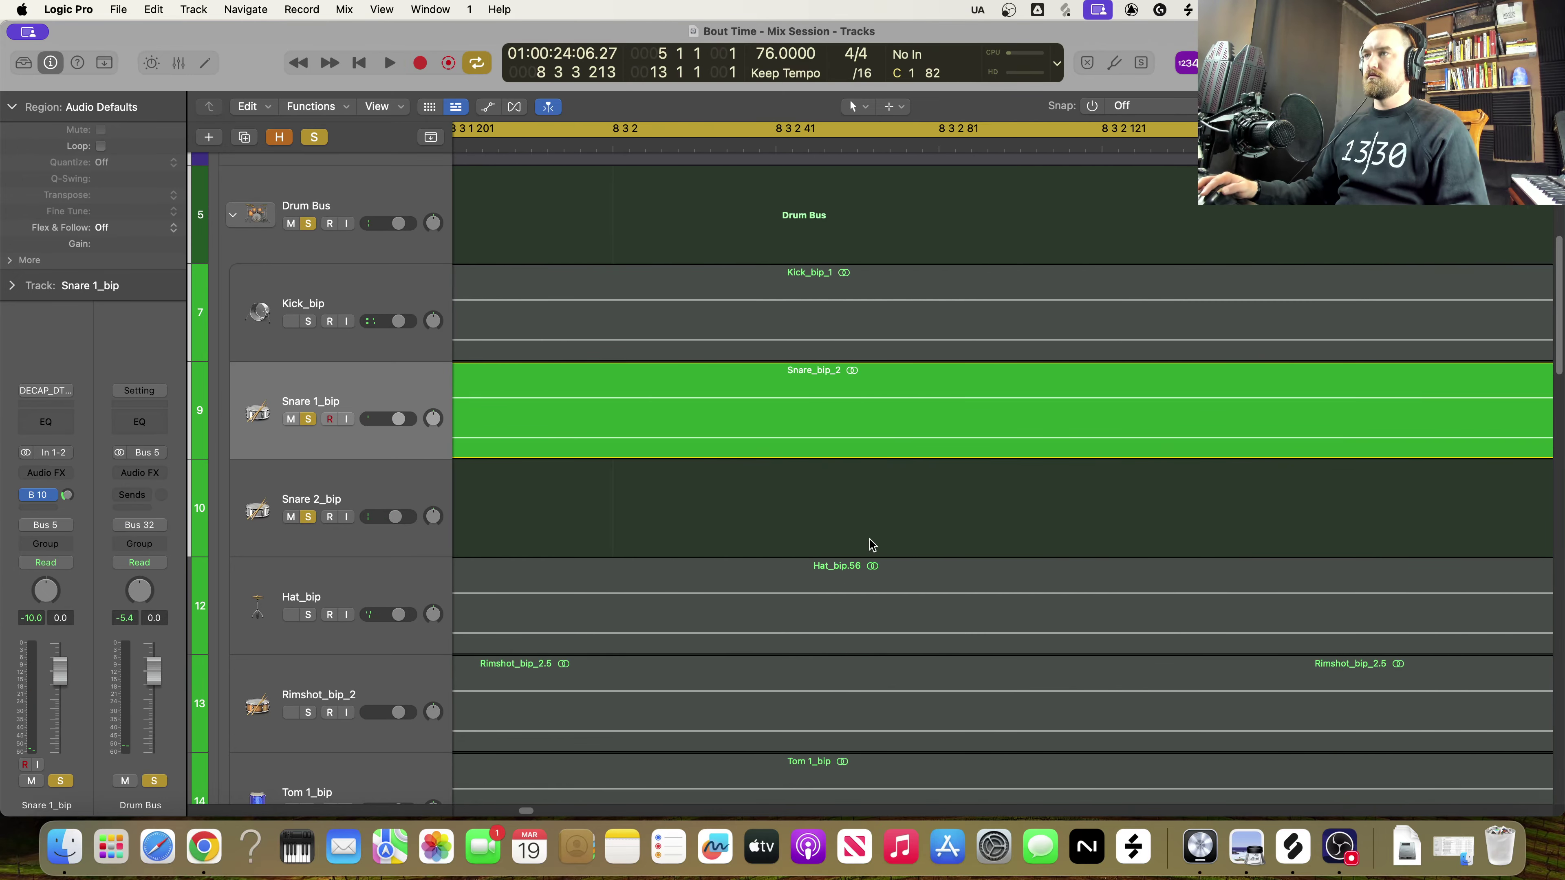
pyautogui.hscroll(-15, 855, 534)
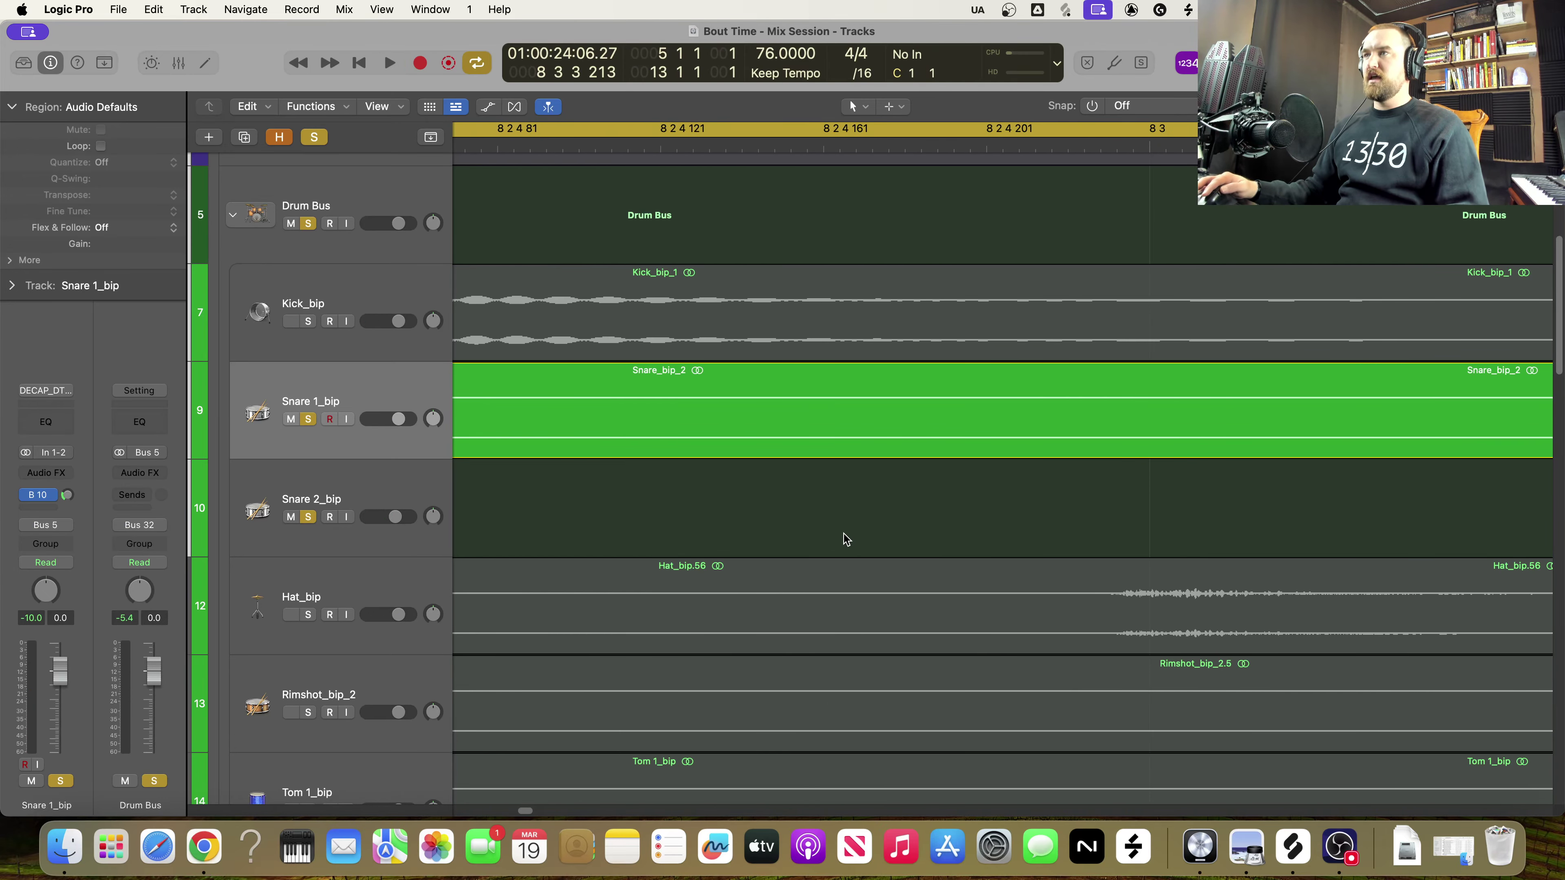
pyautogui.hscroll(-15, 830, 533)
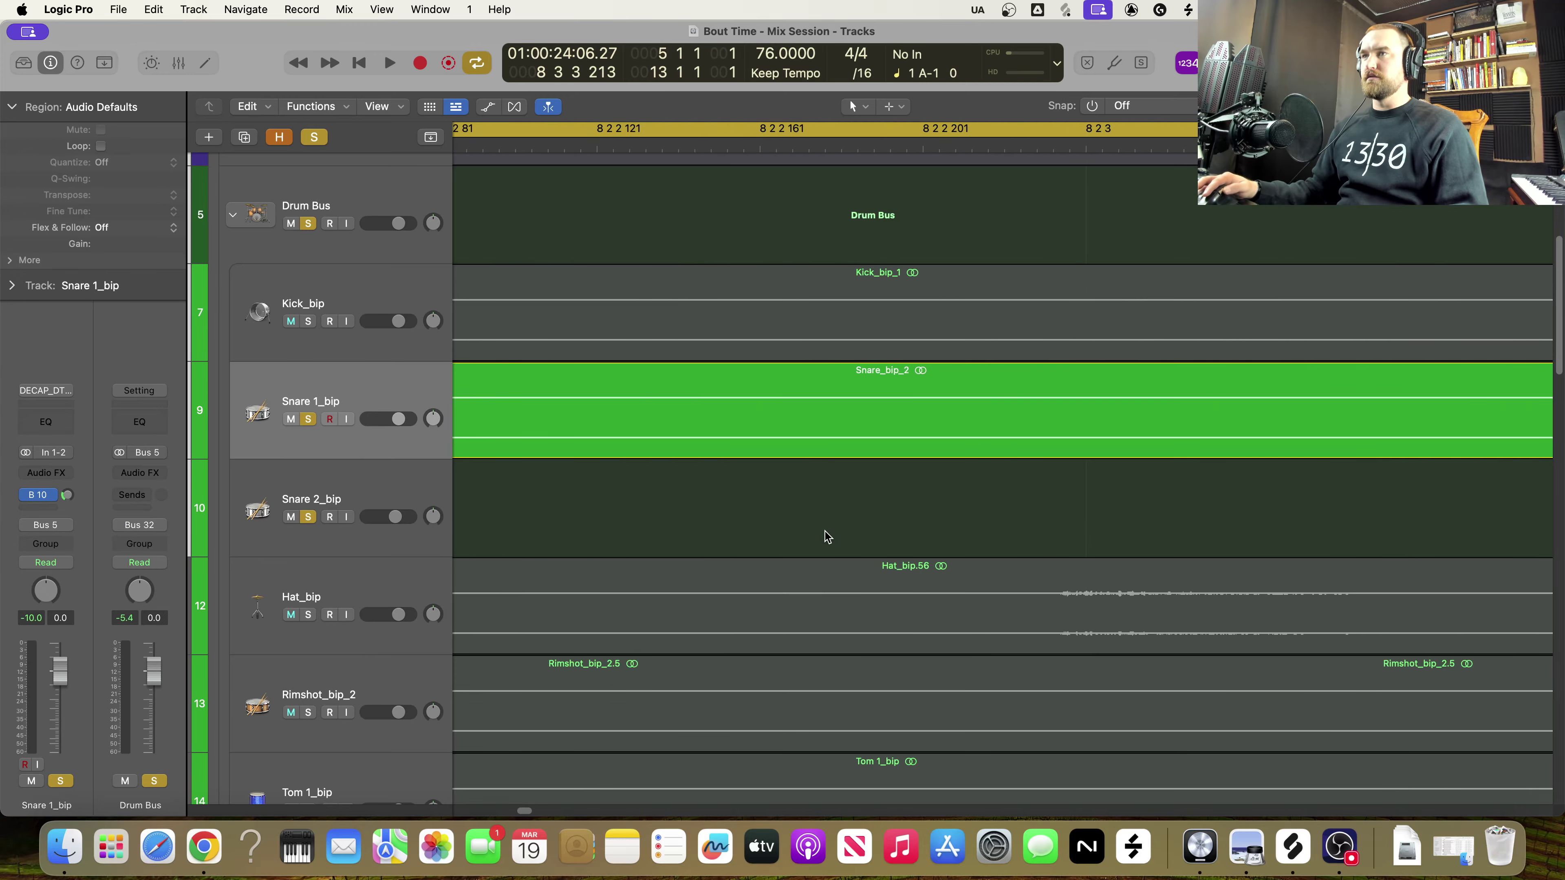
pyautogui.hscroll(-15, 801, 529)
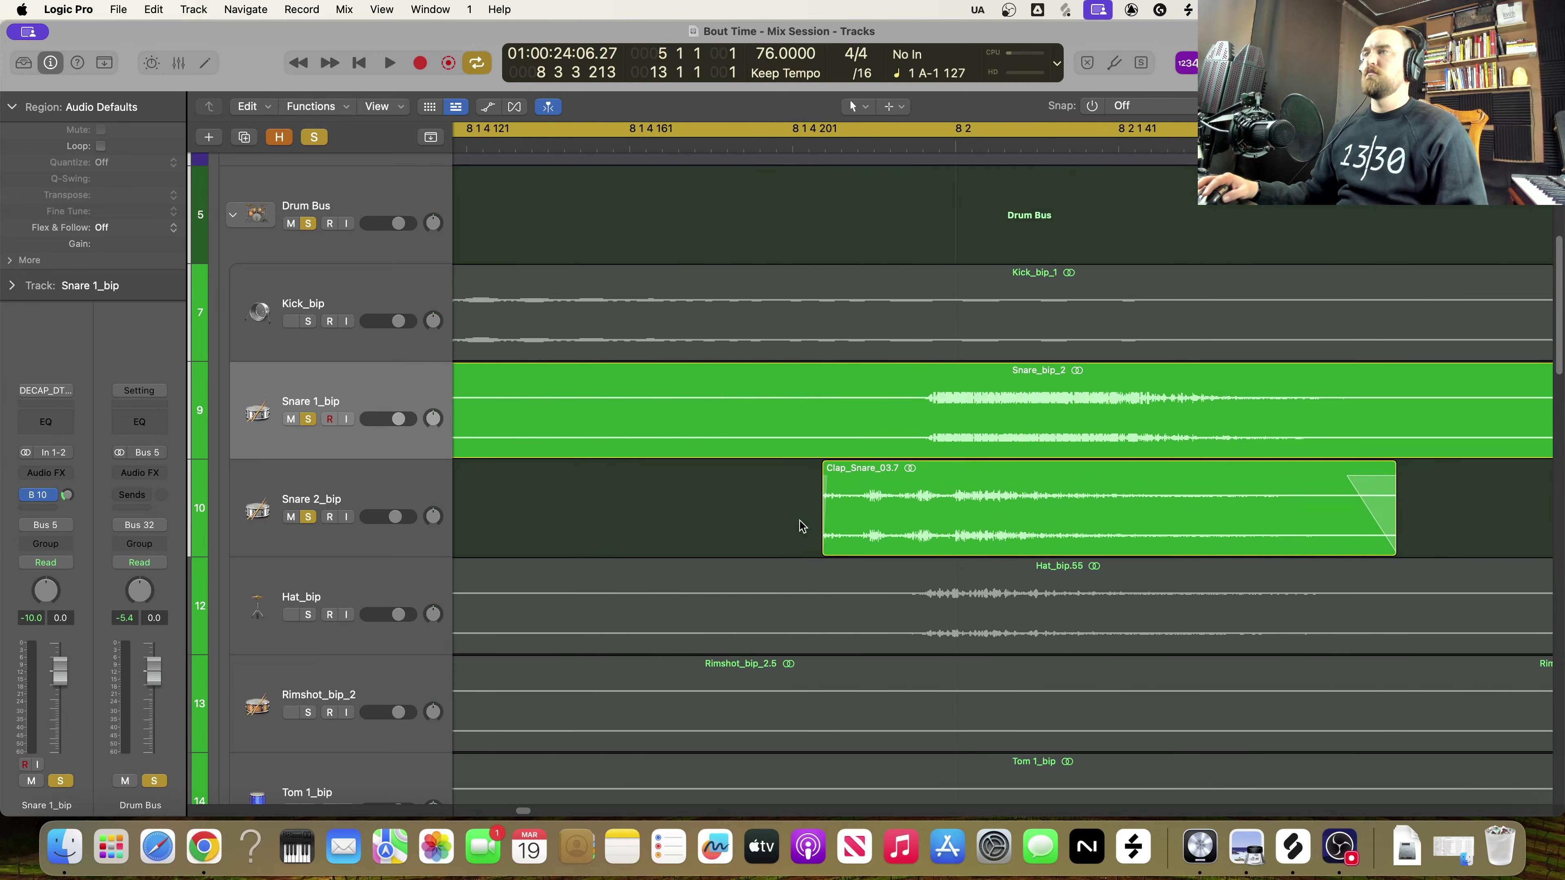
pyautogui.hscroll(4, 802, 523)
pyautogui.moveTo(734, 524); pyautogui.dragTo(844, 533)
pyautogui.press('z')
# Examine how the bar 9 clap on Snare 2_bip lines up with the Snare 1_bip hit on beat 2
pyautogui.press('super+Right')
pyautogui.press('super+Right')
pyautogui.press('super+Right')
pyautogui.press('super+Right')
pyautogui.press('super+Right')
pyautogui.press('super+Right')
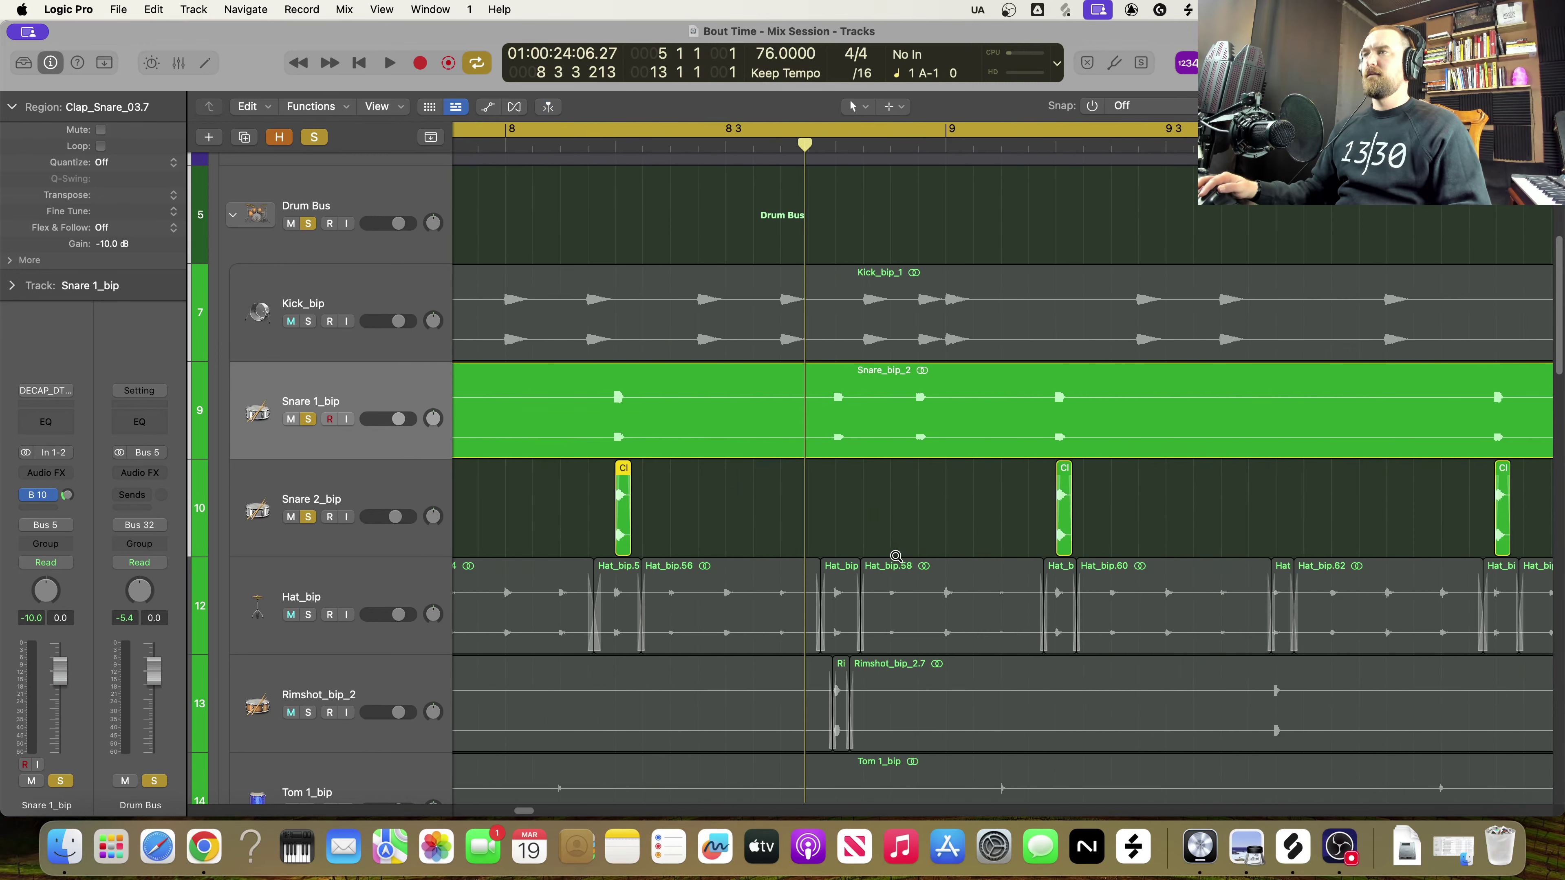
pyautogui.hscroll(15, 891, 559)
pyautogui.hscroll(5, 876, 551)
pyautogui.press('super+Right')
pyautogui.press('super+Right')
pyautogui.press('super+Right')
pyautogui.press('super+Right')
pyautogui.hscroll(12, 869, 551)
pyautogui.hscroll(5, 912, 543)
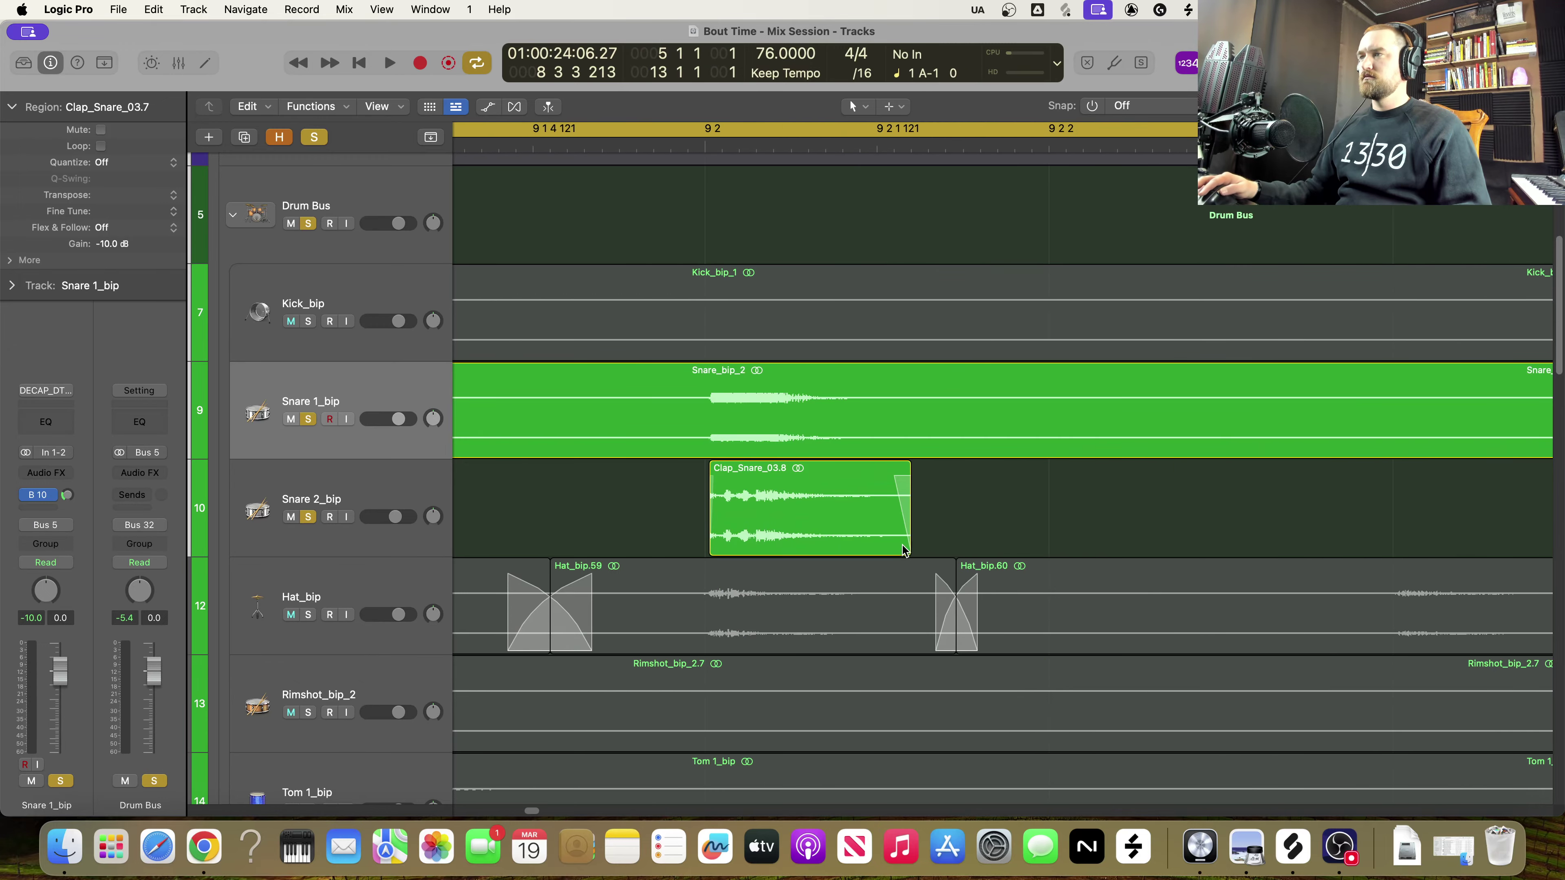
pyautogui.press('super+Right')
pyautogui.press('super+Right')
pyautogui.press('super+Right')
pyautogui.press('super+Right')
pyautogui.press('super+Right')
pyautogui.press('super+Right')
pyautogui.hscroll(18, 1106, 558)
pyautogui.hscroll(8, 1069, 555)
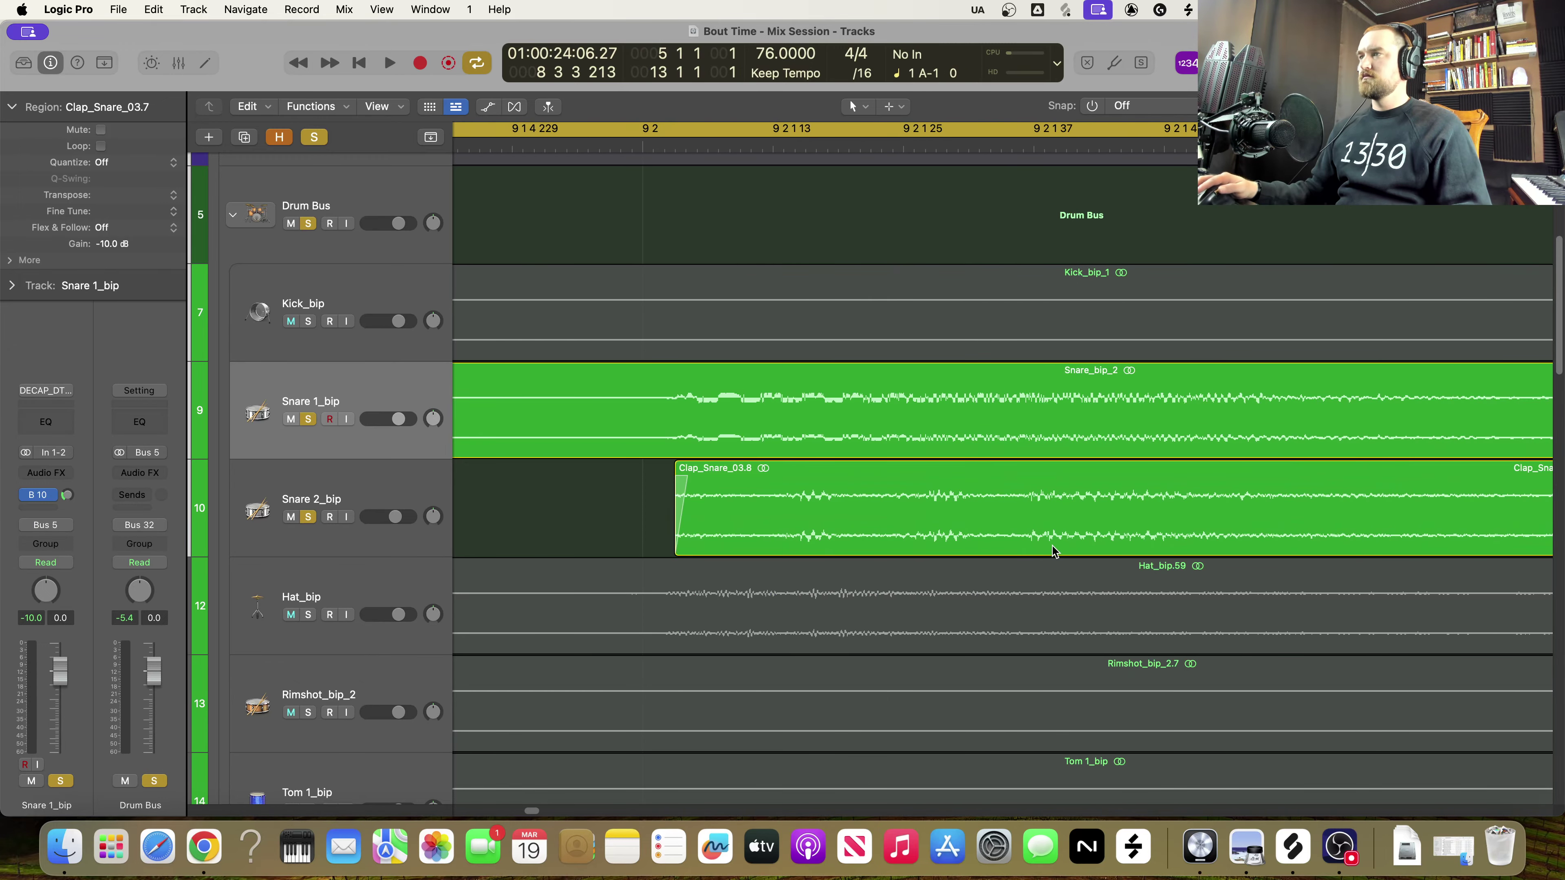
pyautogui.press('super+Down')
pyautogui.press('super+Down')
pyautogui.press('super+Down')
pyautogui.scroll(-2, 1027, 596)
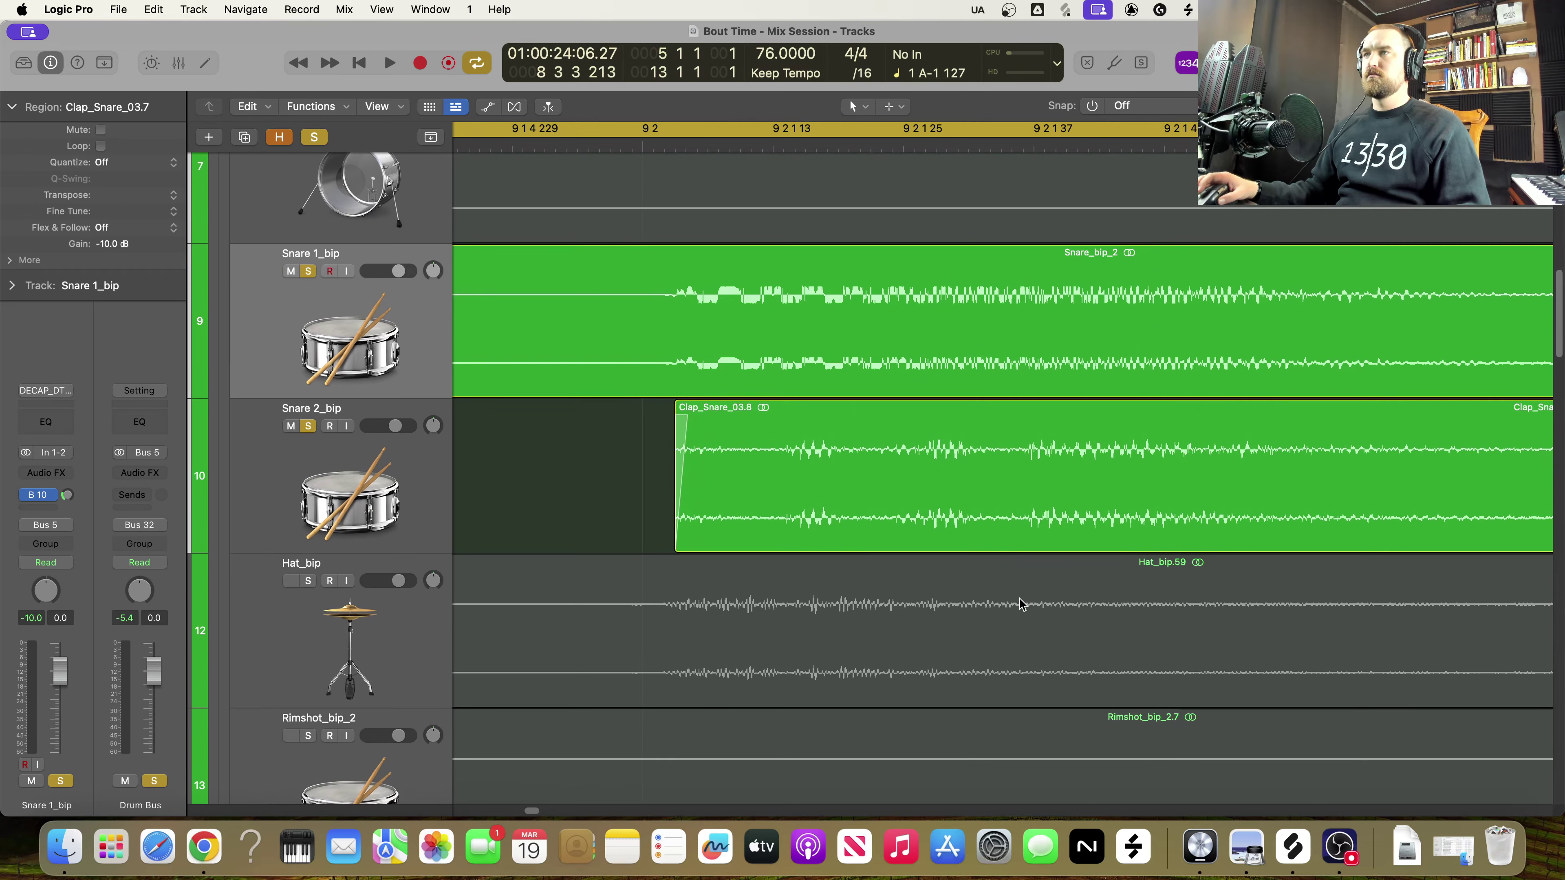
pyautogui.click(951, 485)
pyautogui.hscroll(10, 1283, 565)
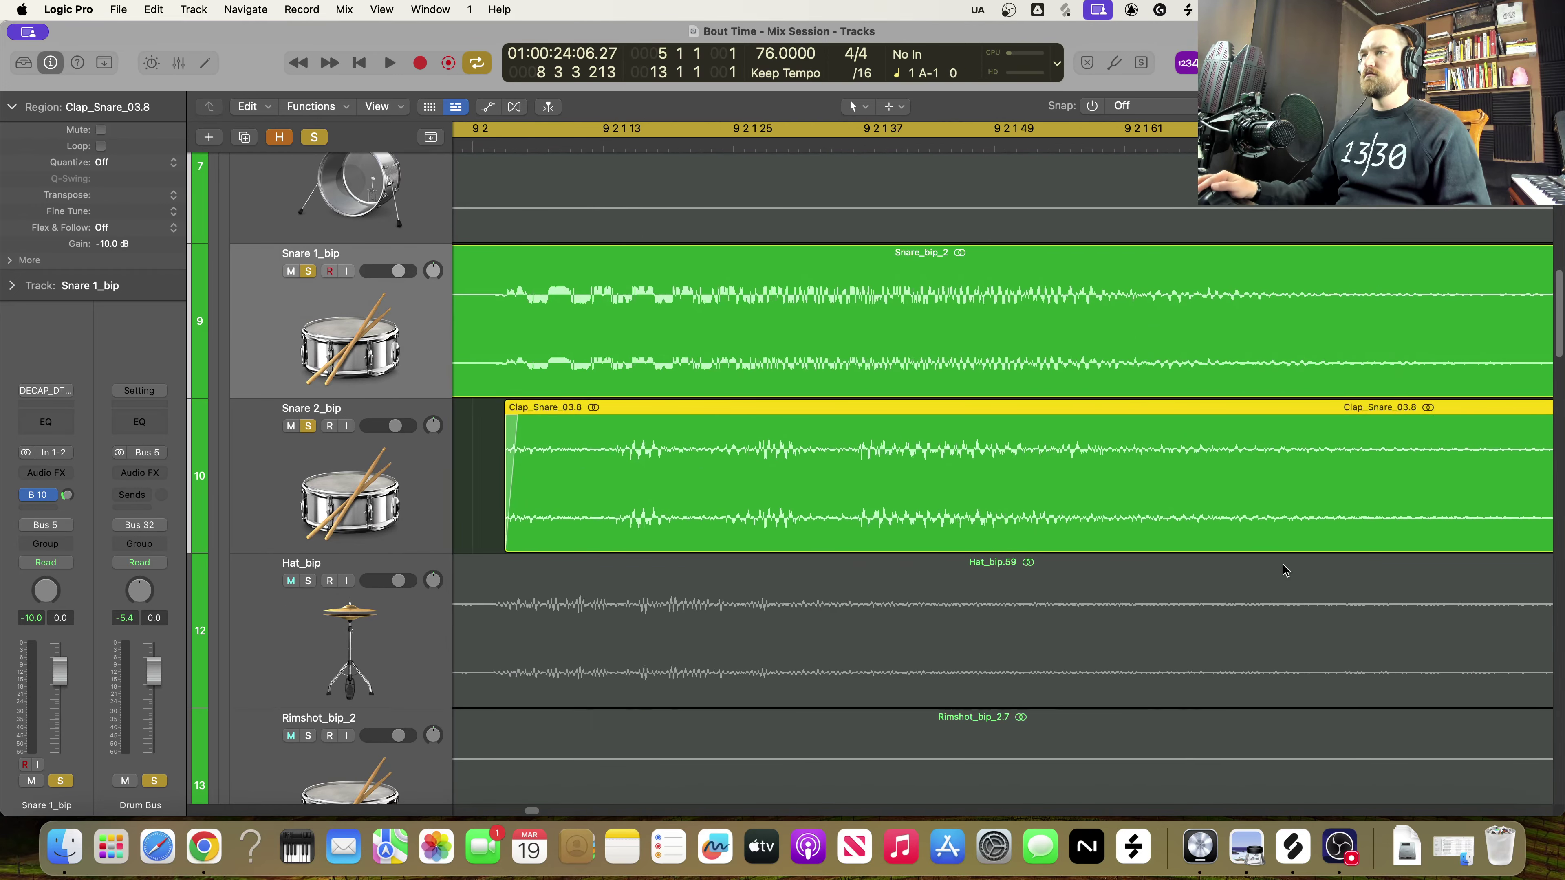
pyautogui.hscroll(10, 1212, 483)
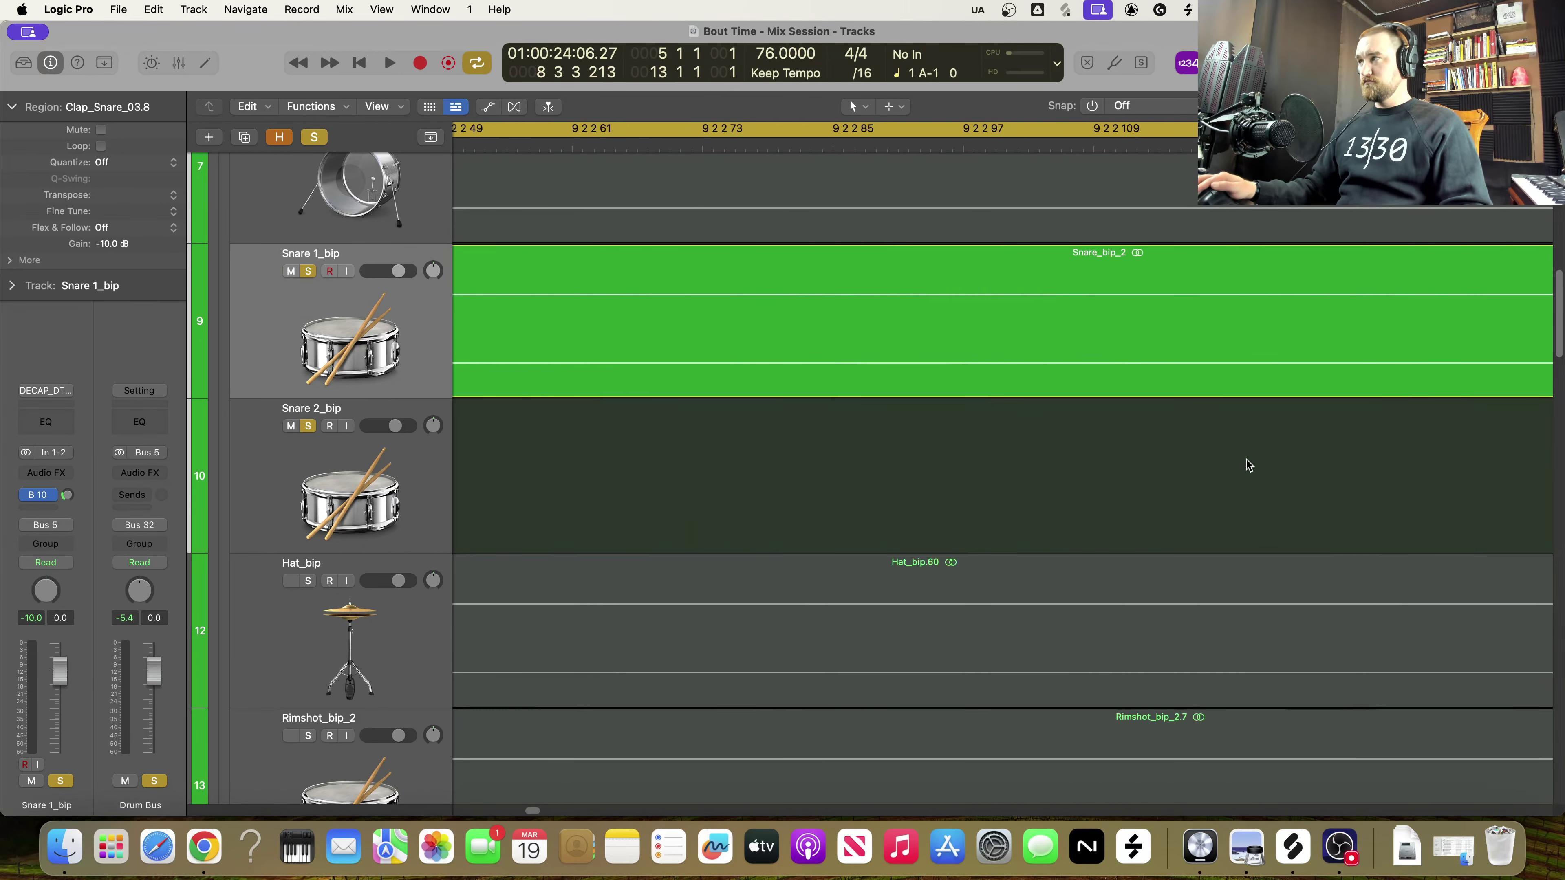
pyautogui.hscroll(10, 1215, 481)
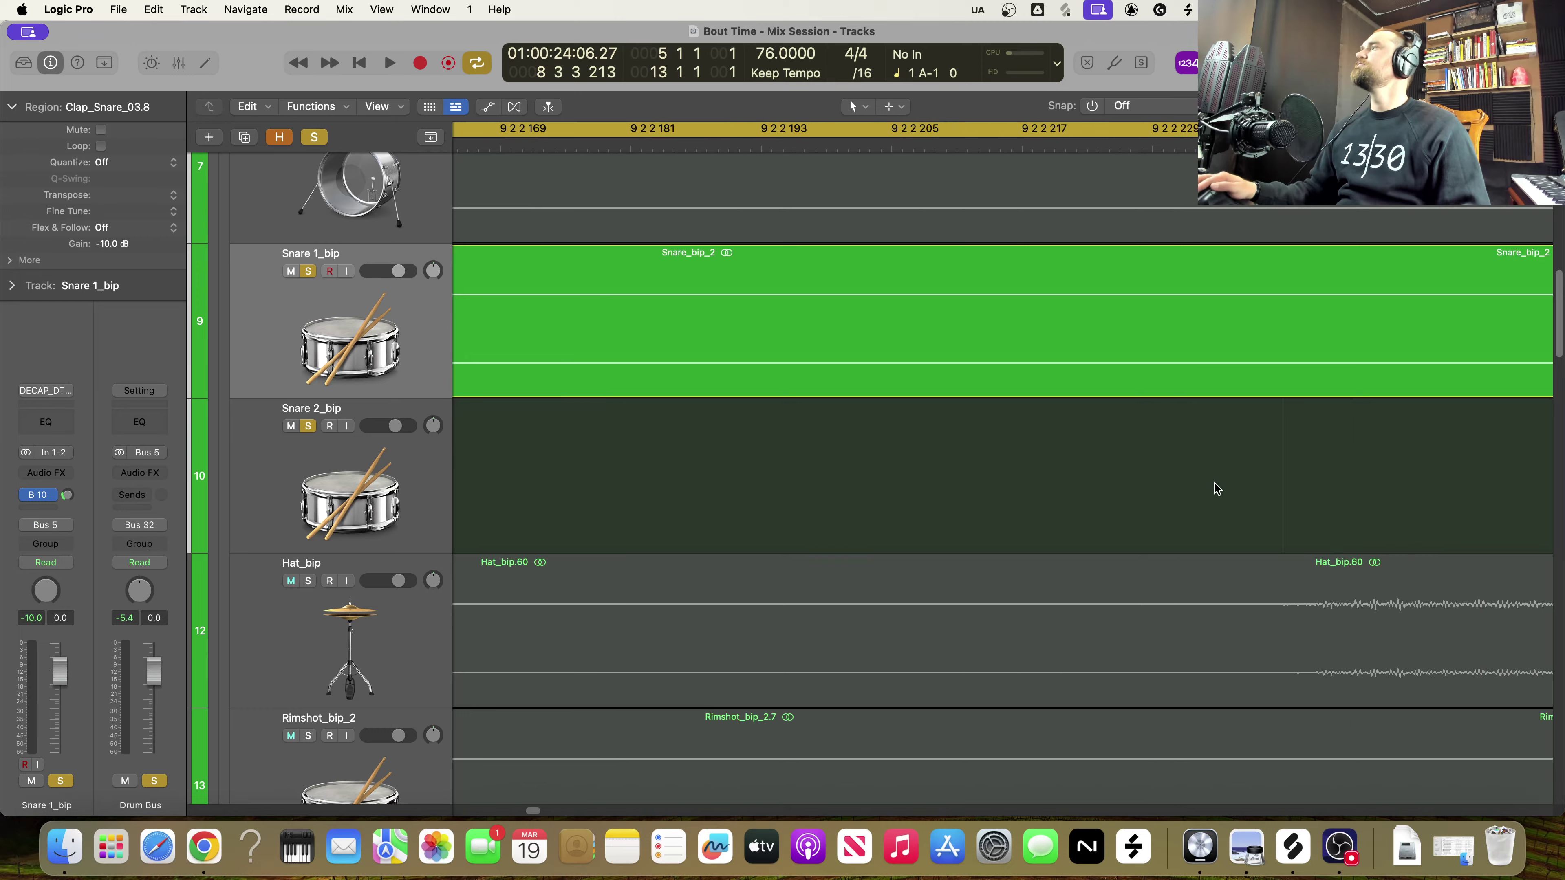
# Turn off cycle mode and play back the verse from bar 7 through bar 12 to check the clap timing
pyautogui.keyDown('ctrl'); pyautogui.keyDown('alt'); pyautogui.click(1053, 463); pyautogui.keyUp('alt'); pyautogui.keyUp('ctrl')
pyautogui.keyDown('ctrl'); pyautogui.keyDown('alt'); pyautogui.click(1054, 464); pyautogui.keyUp('alt'); pyautogui.keyUp('ctrl')
pyautogui.hscroll(-7, 1053, 466)
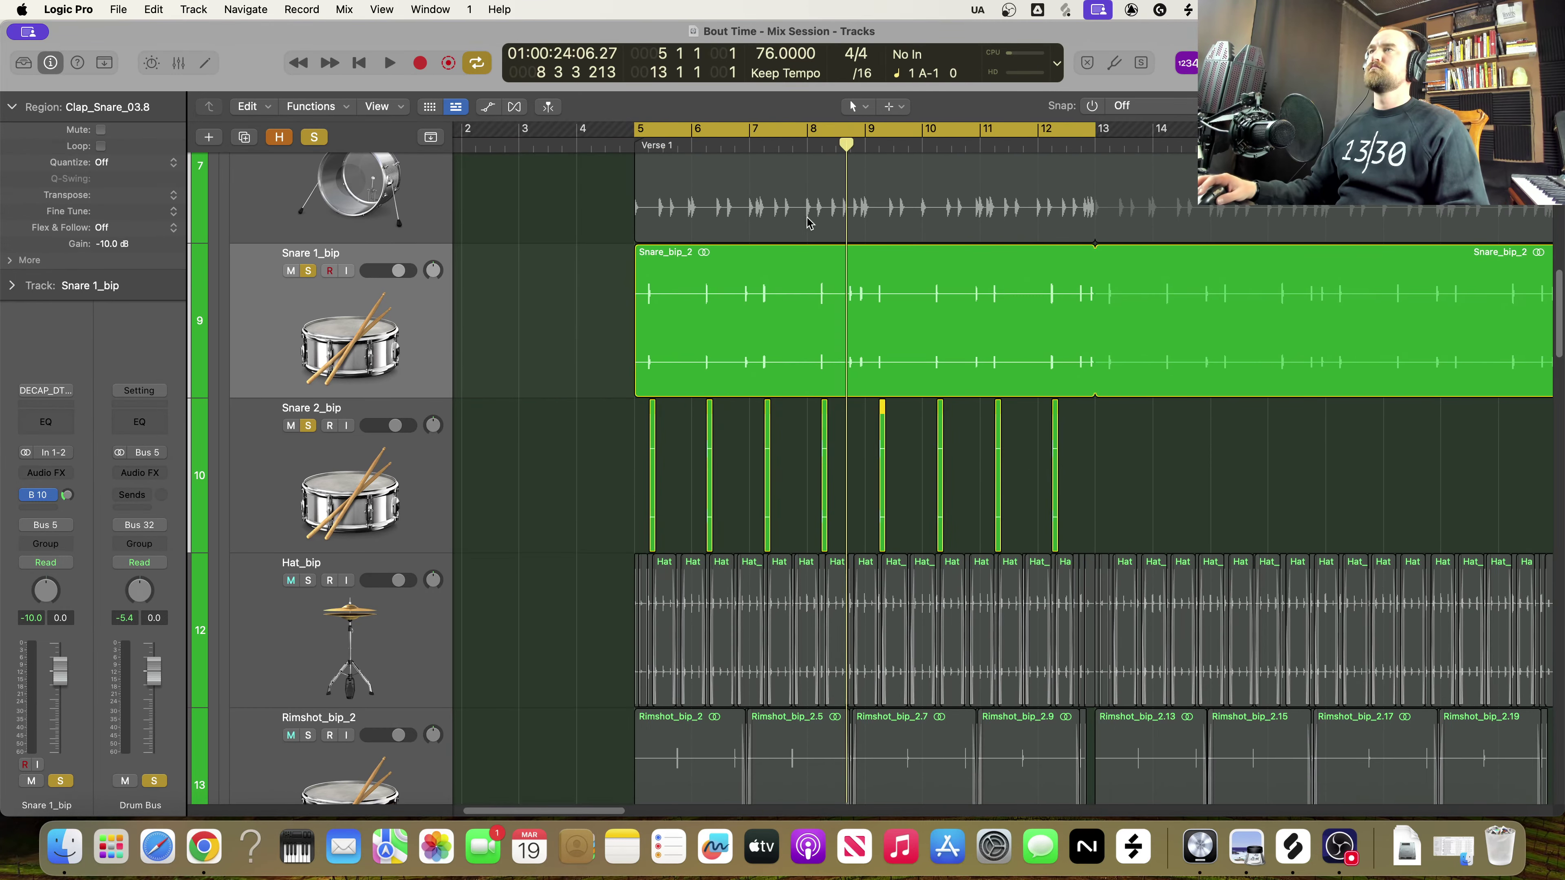
pyautogui.press('c')
pyautogui.click(789, 144)
pyautogui.press('space')
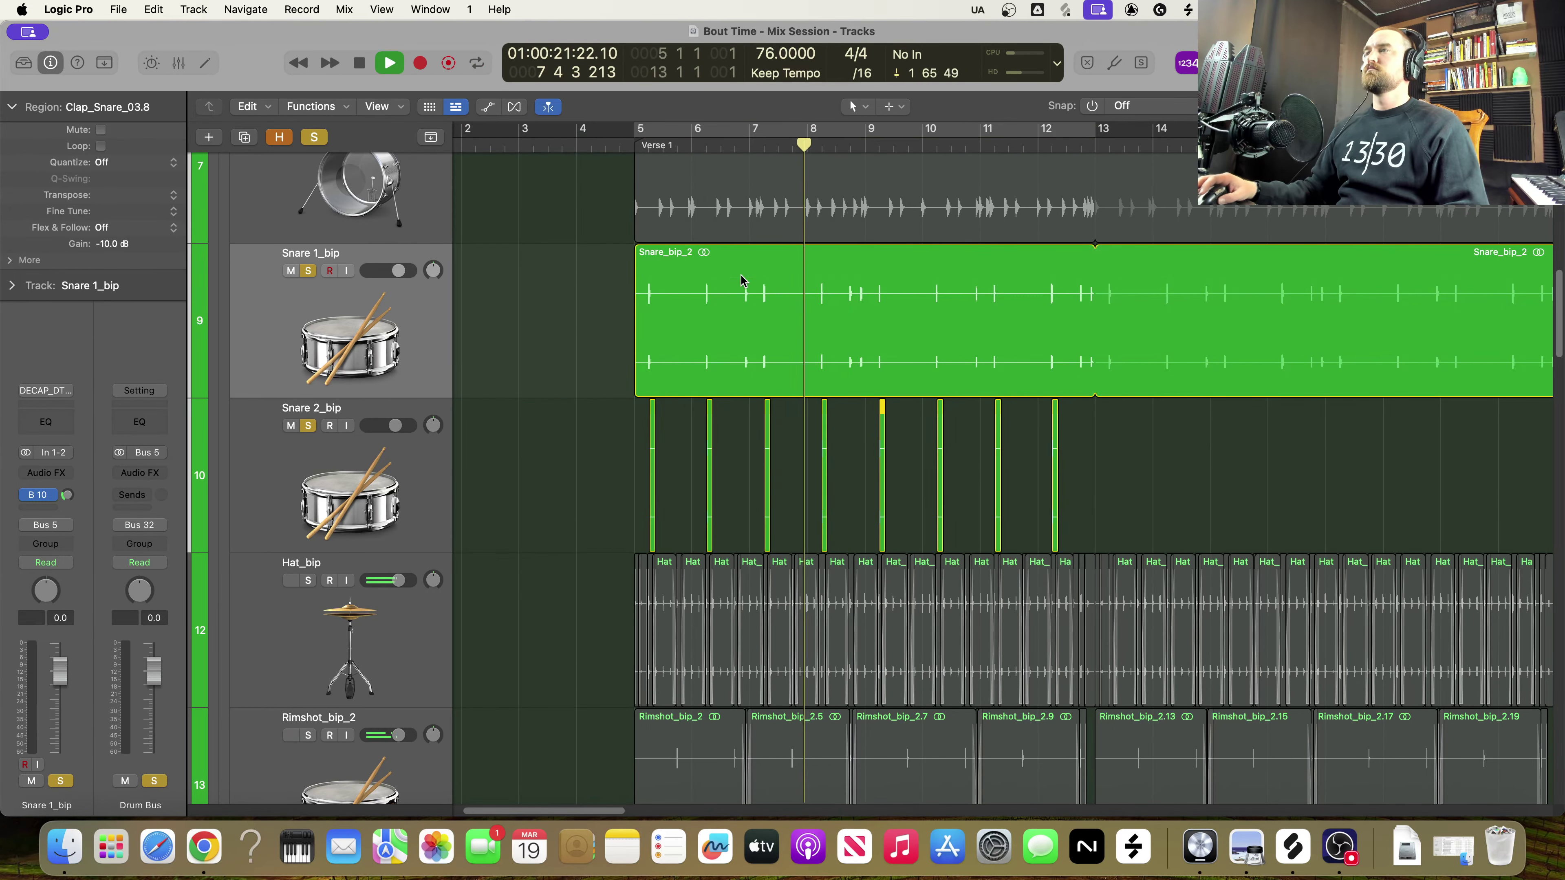
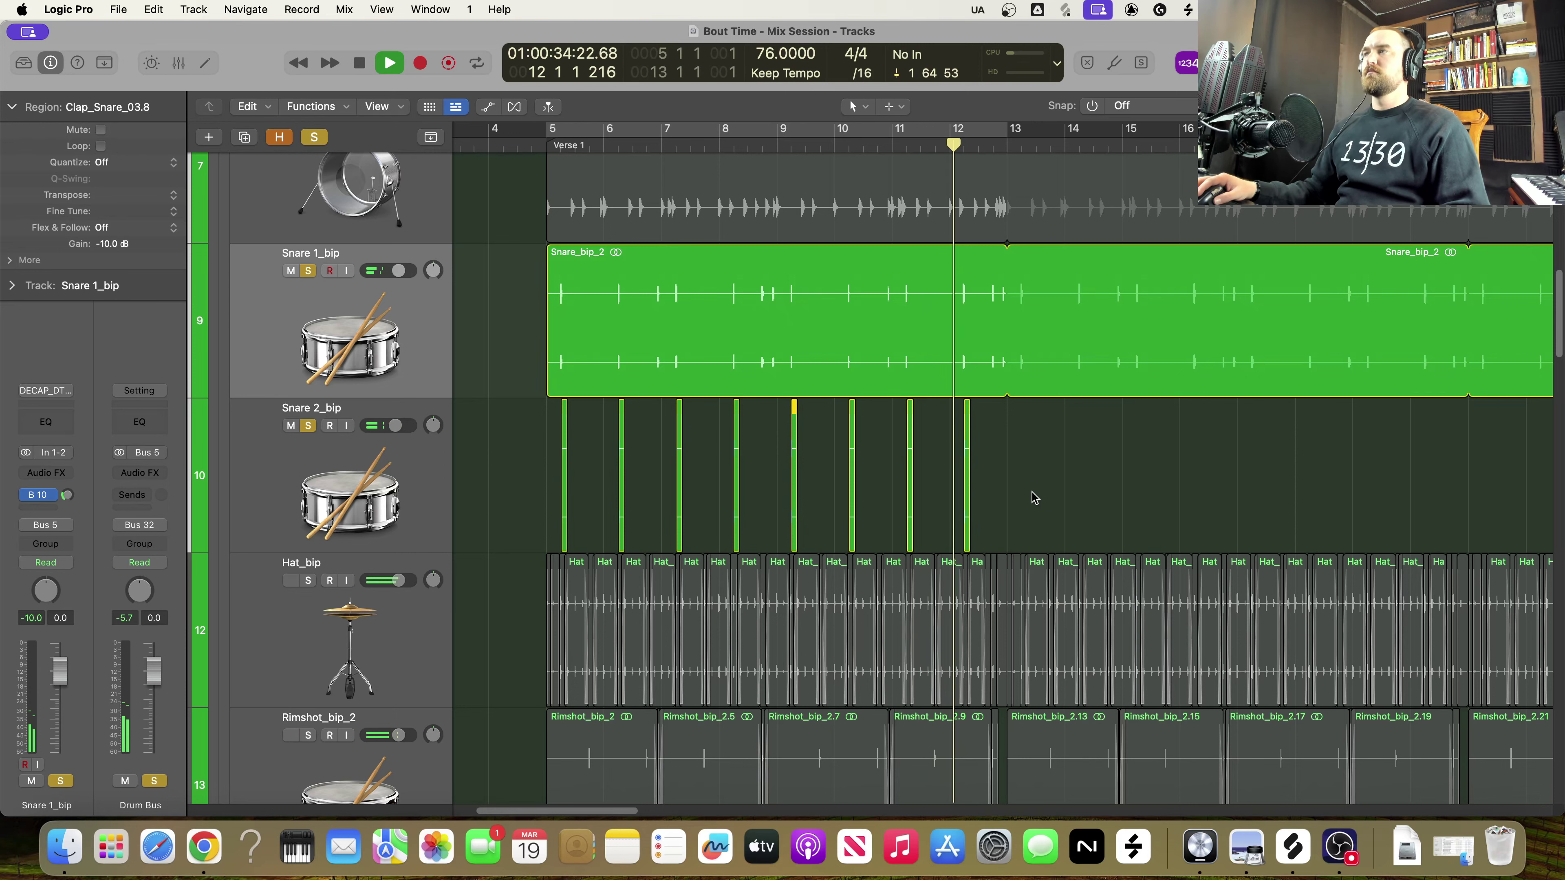
pyautogui.press('space')
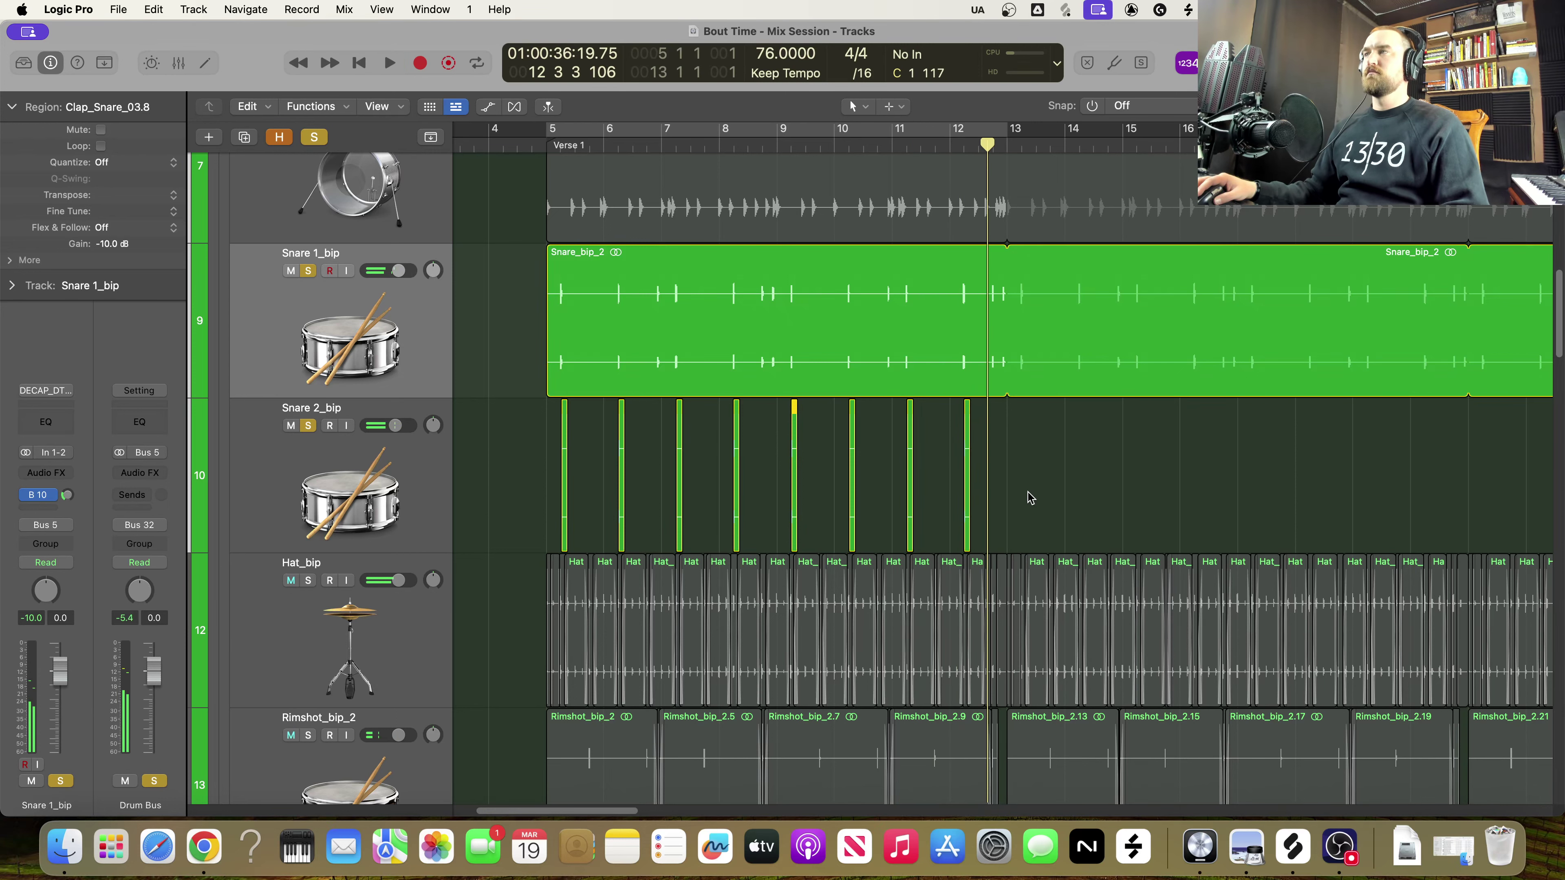
# Shift the bar 9 clap on Snare 2_bip slightly later so it starts just behind its snare onset
pyautogui.scroll(8, 949, 496)
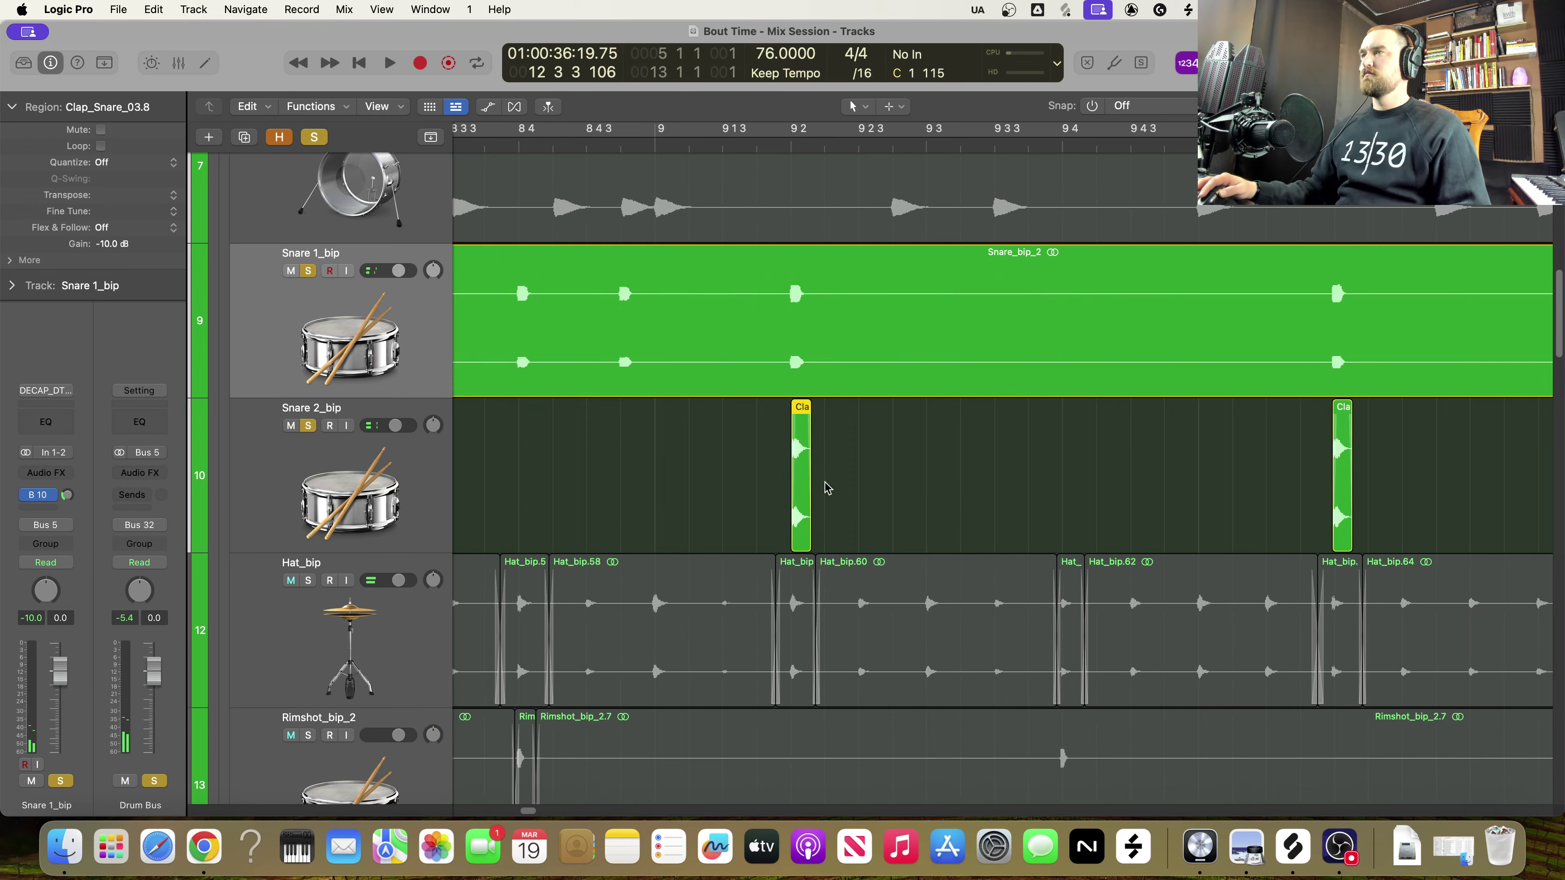
pyautogui.scroll(10, 828, 487)
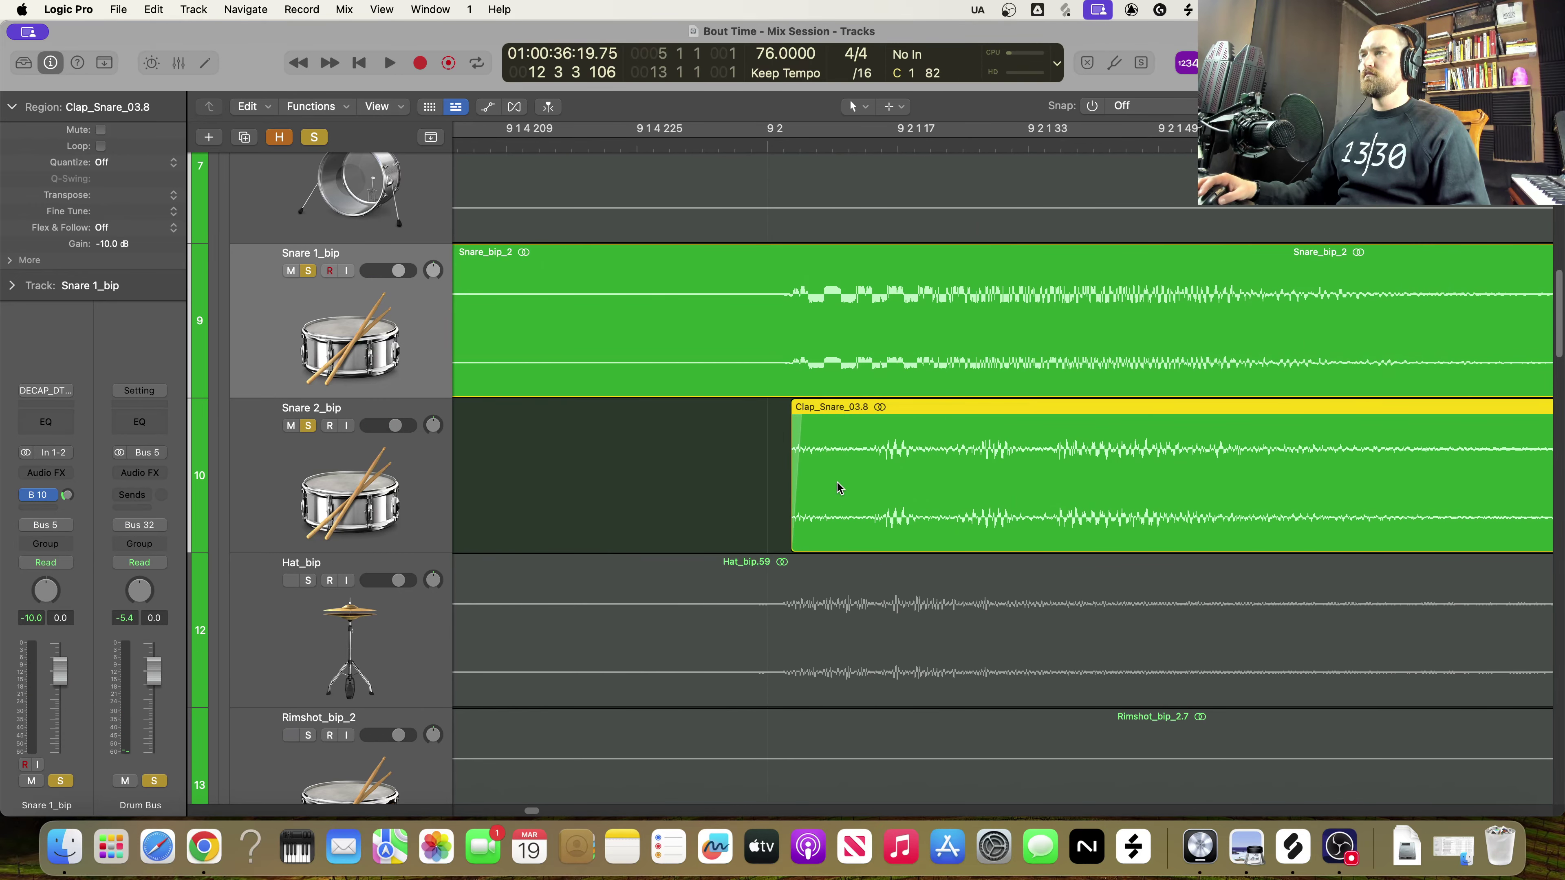
pyautogui.moveTo(895, 508); pyautogui.dragTo(940, 519)
pyautogui.press('super+Left')
pyautogui.press('super+Left')
pyautogui.press('super+Left')
pyautogui.press('super+Left')
pyautogui.press('super+Left')
pyautogui.press('super+Left')
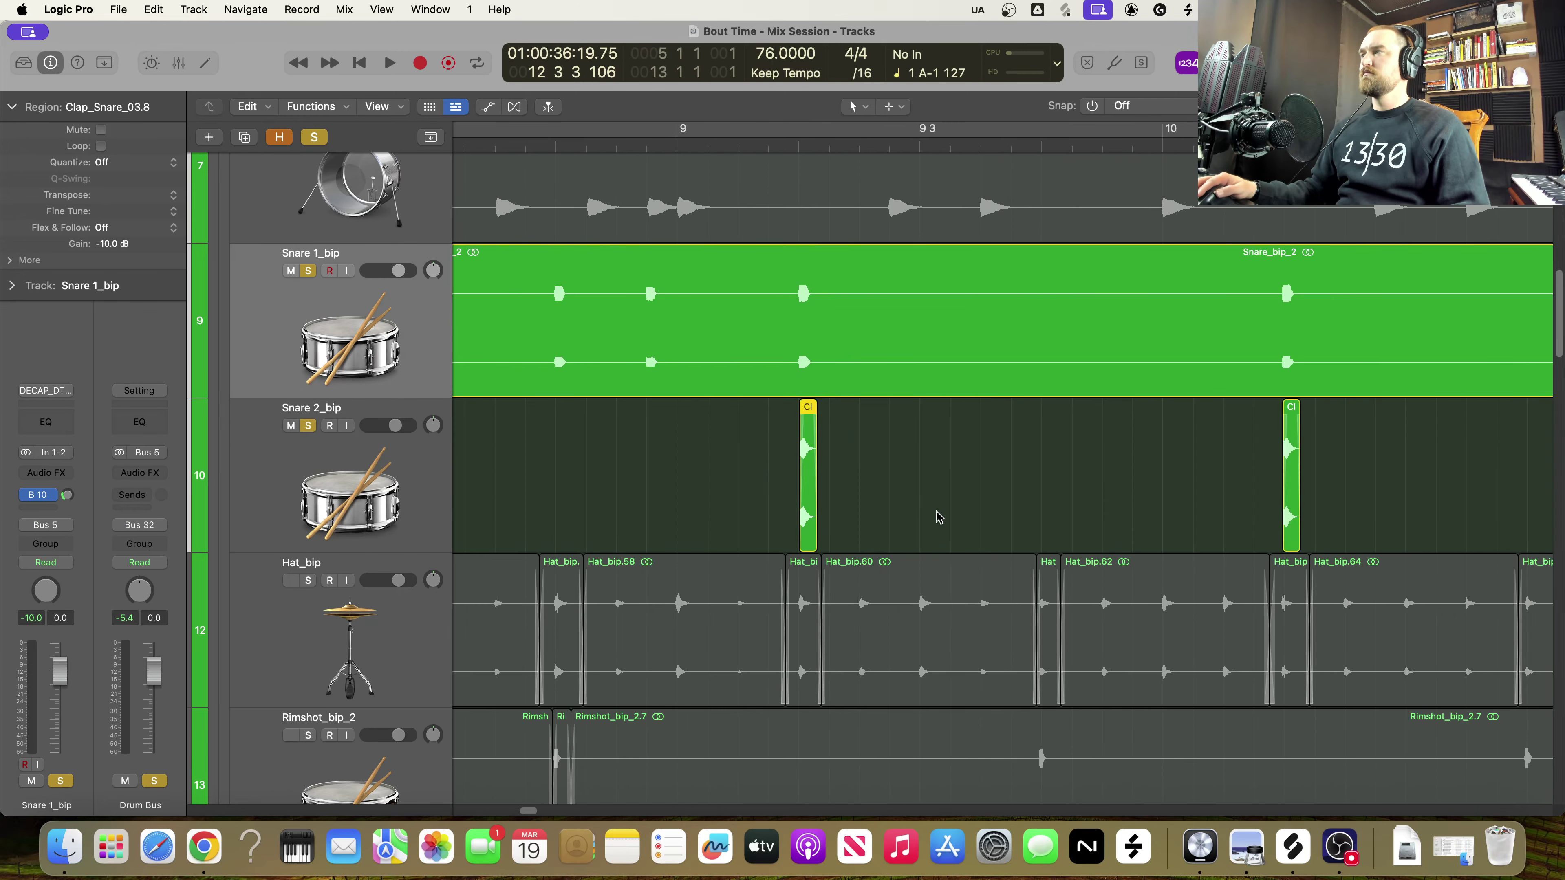
# Shift the bar 12 clap on Snare 2_bip slightly later so it starts just behind the snare hit near beat 2
pyautogui.hscroll(10, 941, 519)
pyautogui.hscroll(9, 939, 517)
pyautogui.press('super+Right')
pyautogui.press('super+Right')
pyautogui.press('super+Right')
pyautogui.press('super+Right')
pyautogui.press('super+Right')
pyautogui.press('super+Right')
pyautogui.hscroll(-7, 917, 524)
pyautogui.hscroll(-10, 912, 524)
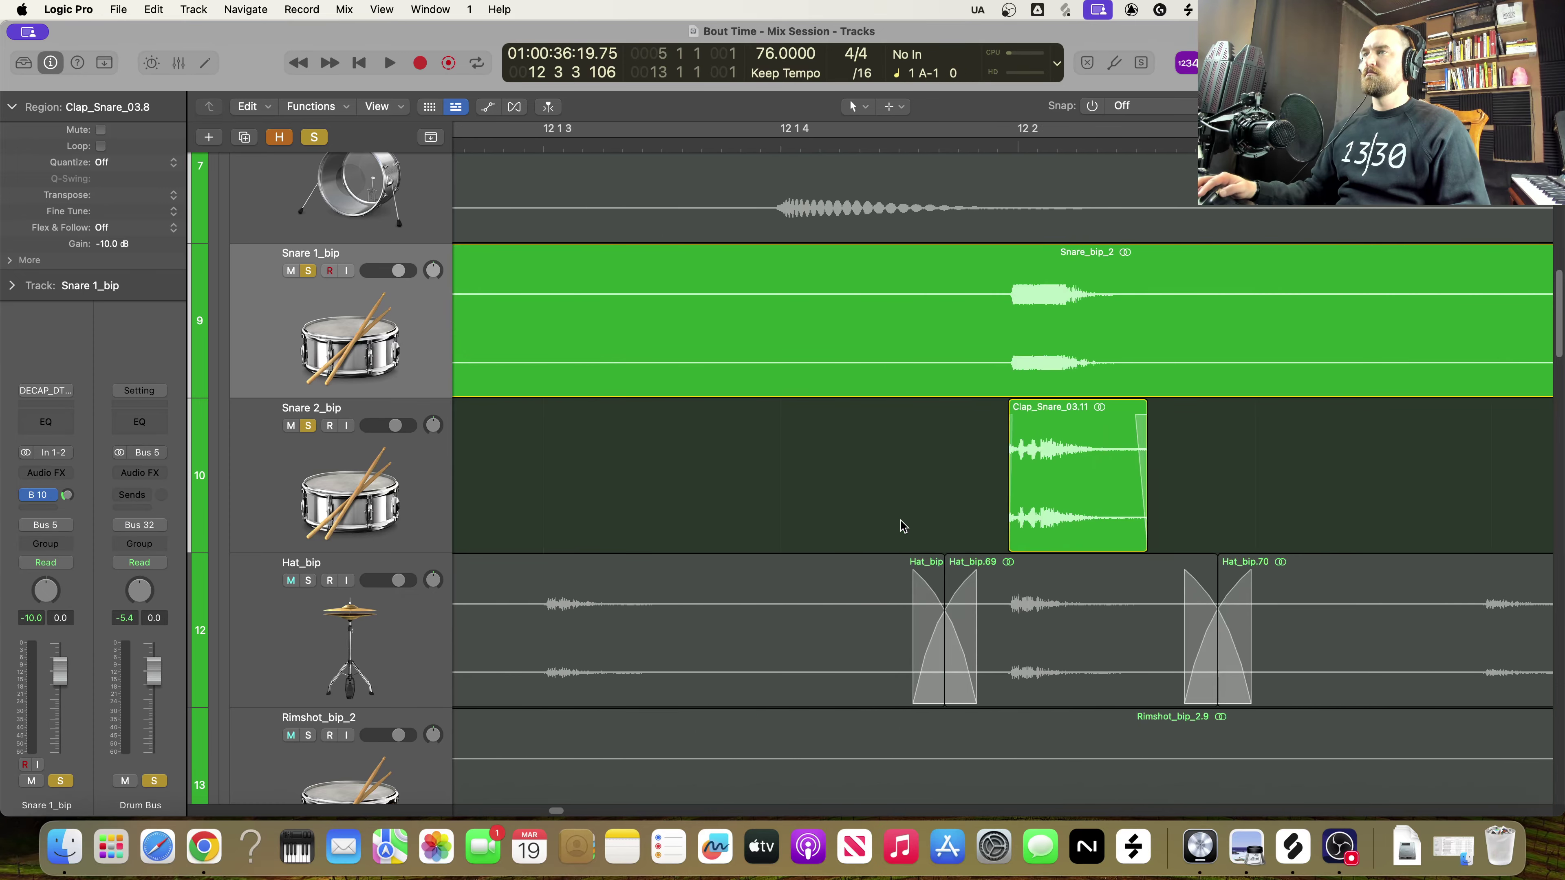
pyautogui.press('super+Right')
pyautogui.press('super+Right')
pyautogui.press('super+Right')
pyautogui.press('super+Right')
pyautogui.press('super+Right')
pyautogui.press('super+Right')
pyautogui.hscroll(5, 902, 523)
pyautogui.hscroll(15, 982, 520)
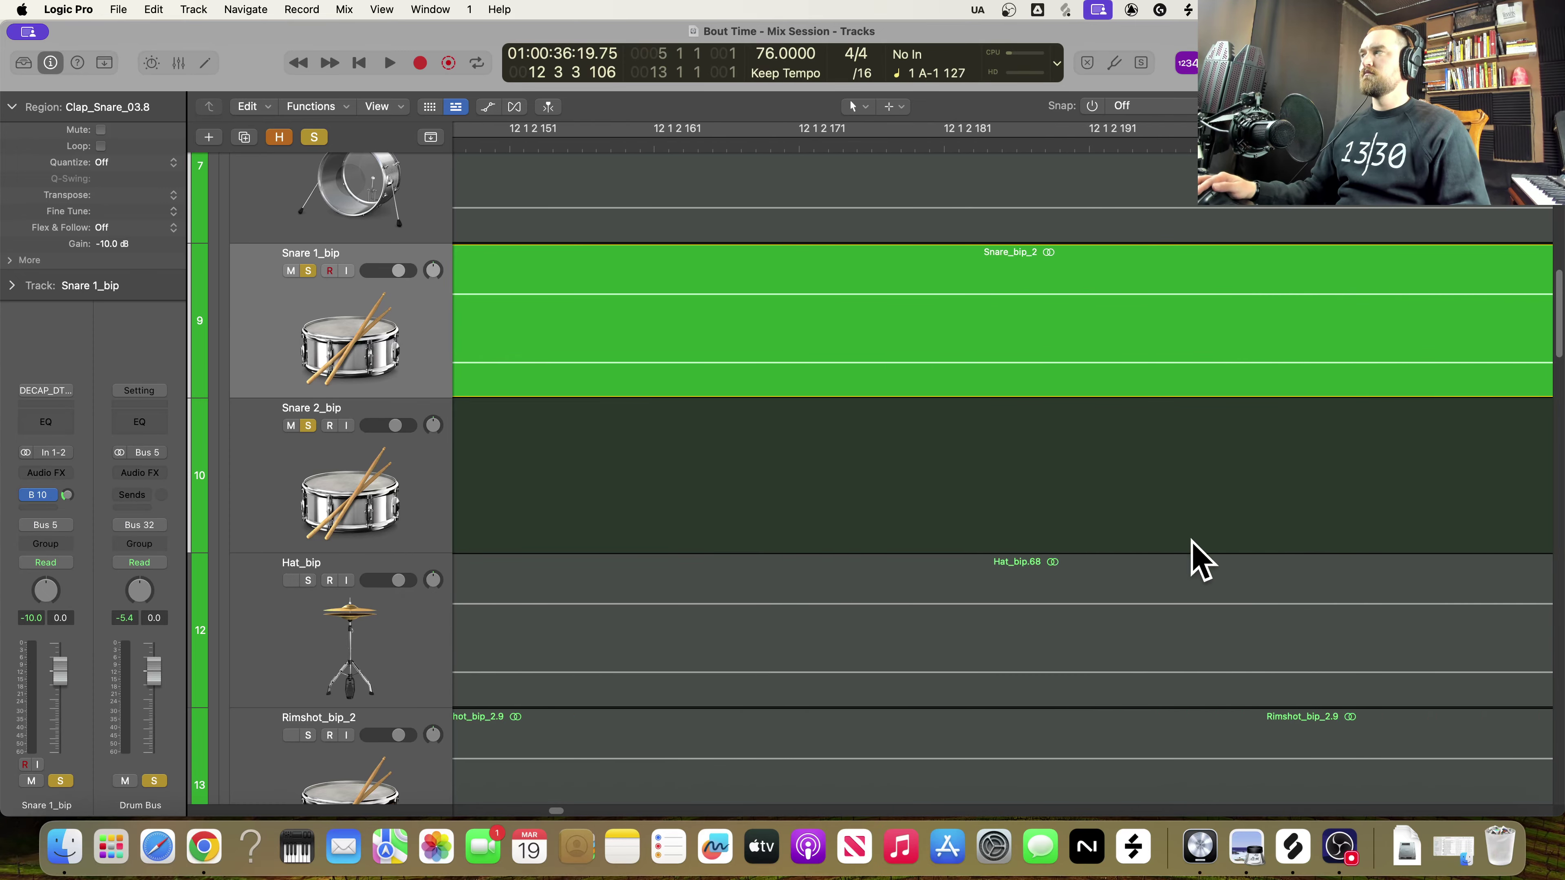
pyautogui.hscroll(15, 1140, 504)
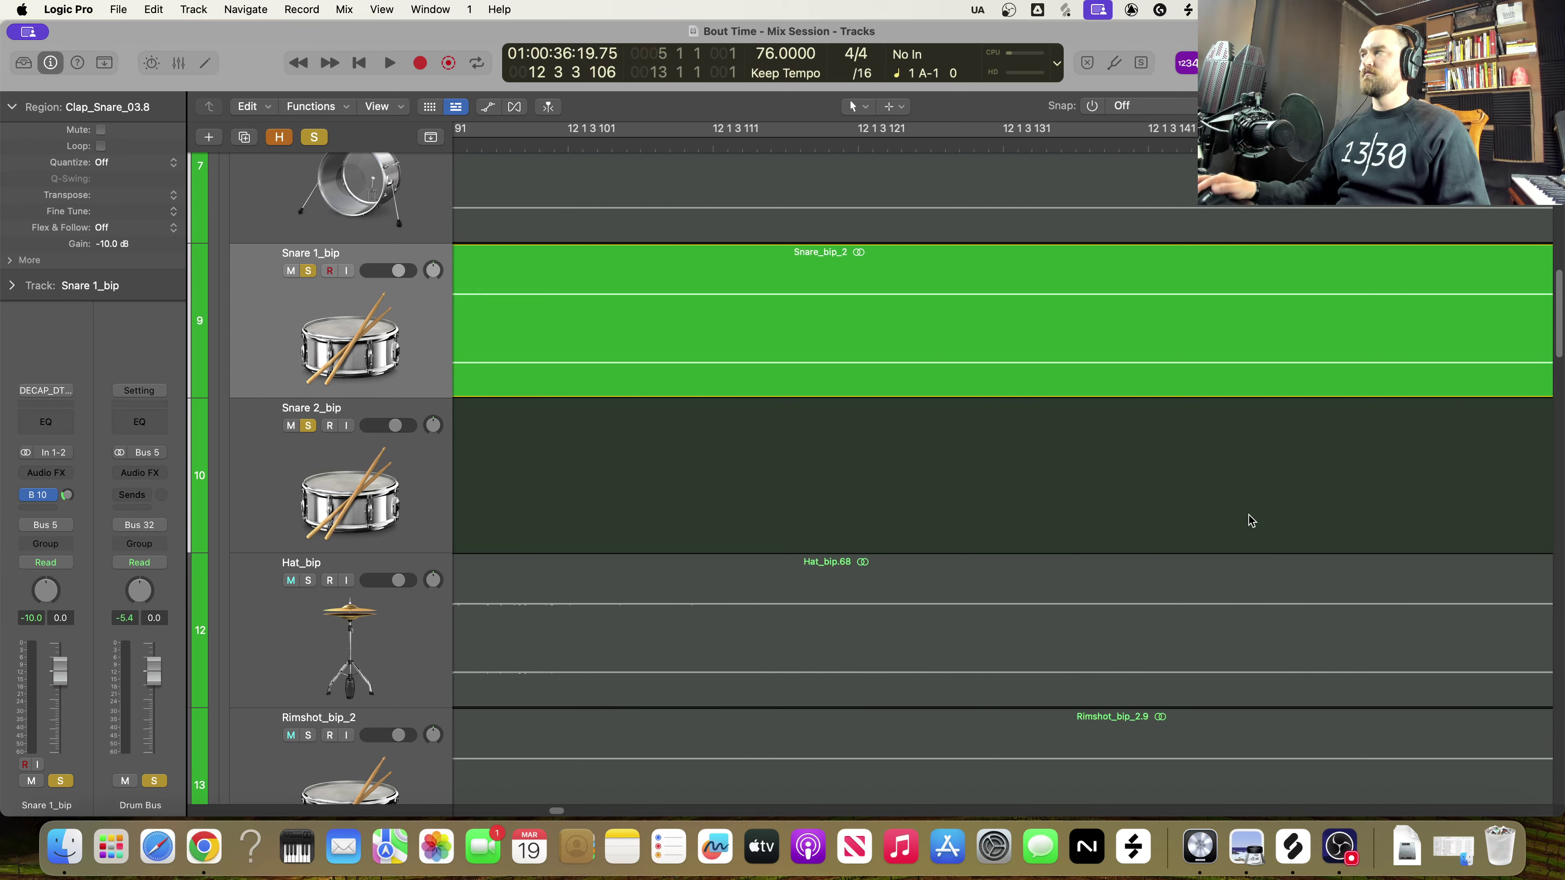
pyautogui.hscroll(15, 1041, 507)
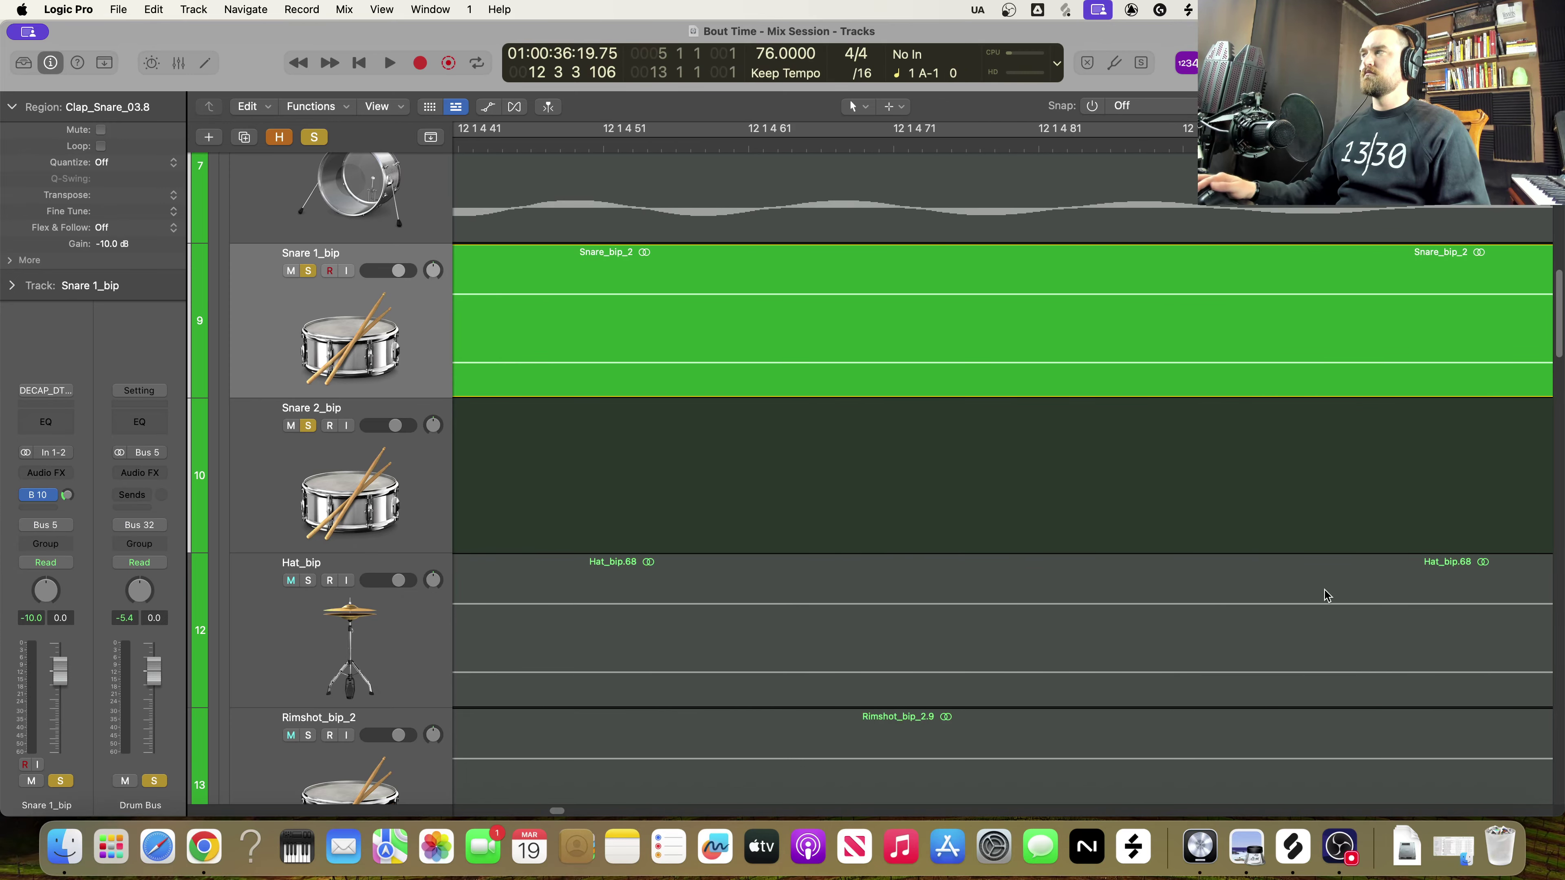
pyautogui.press('super+Left')
pyautogui.press('super+Left')
pyautogui.press('super+Left')
pyautogui.press('super+Left')
pyautogui.press('super+Left')
pyautogui.press('super+Left')
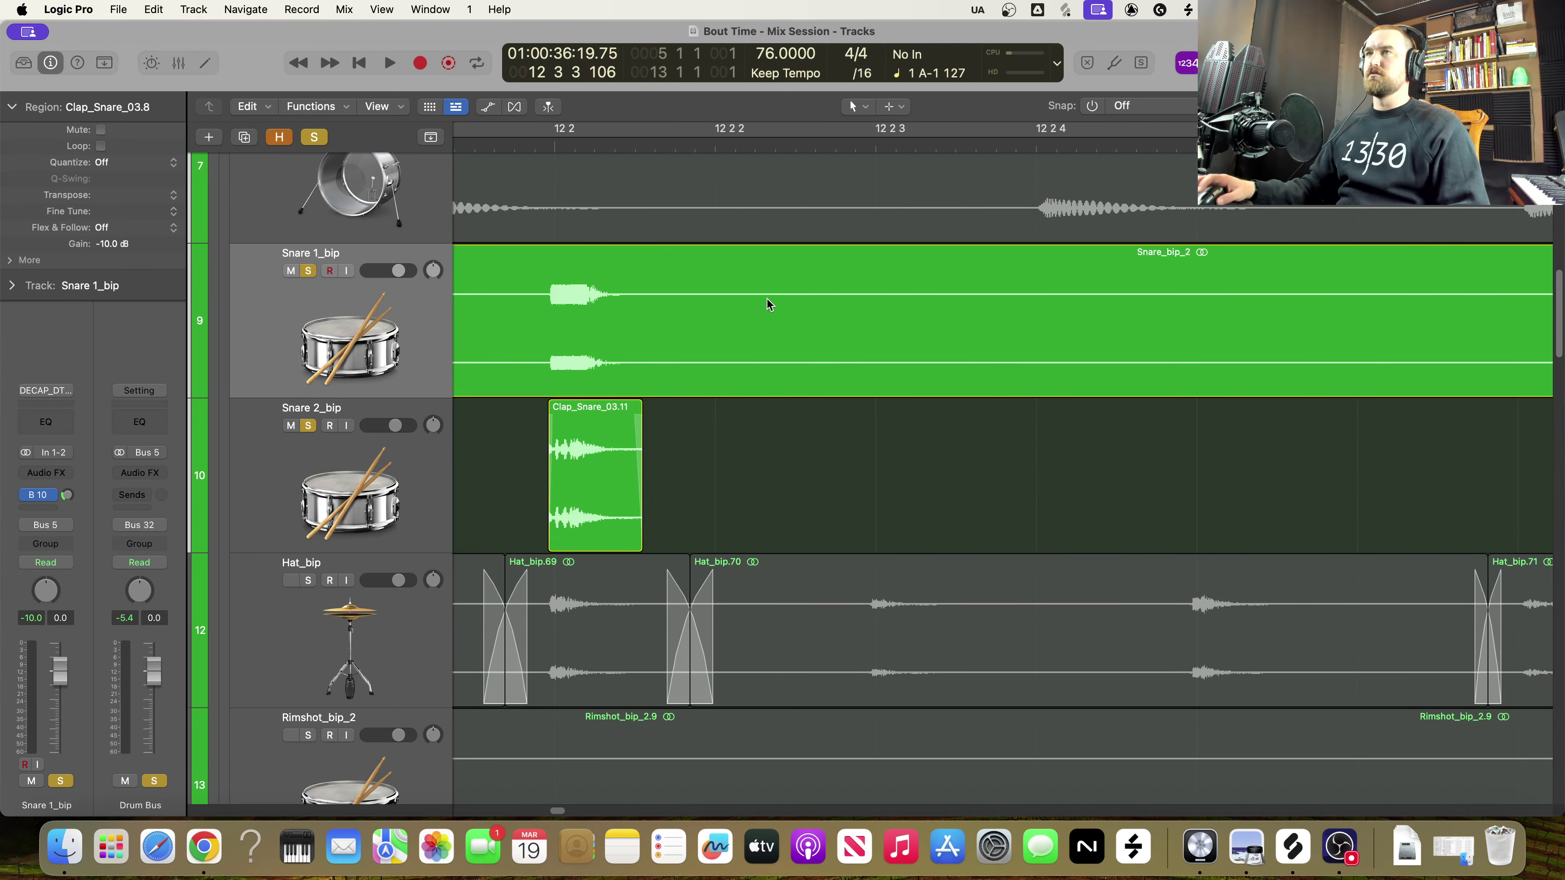
pyautogui.press('super+Right')
pyautogui.press('super+Right')
pyautogui.press('super+Right')
pyautogui.press('super+Right')
pyautogui.press('super+Right')
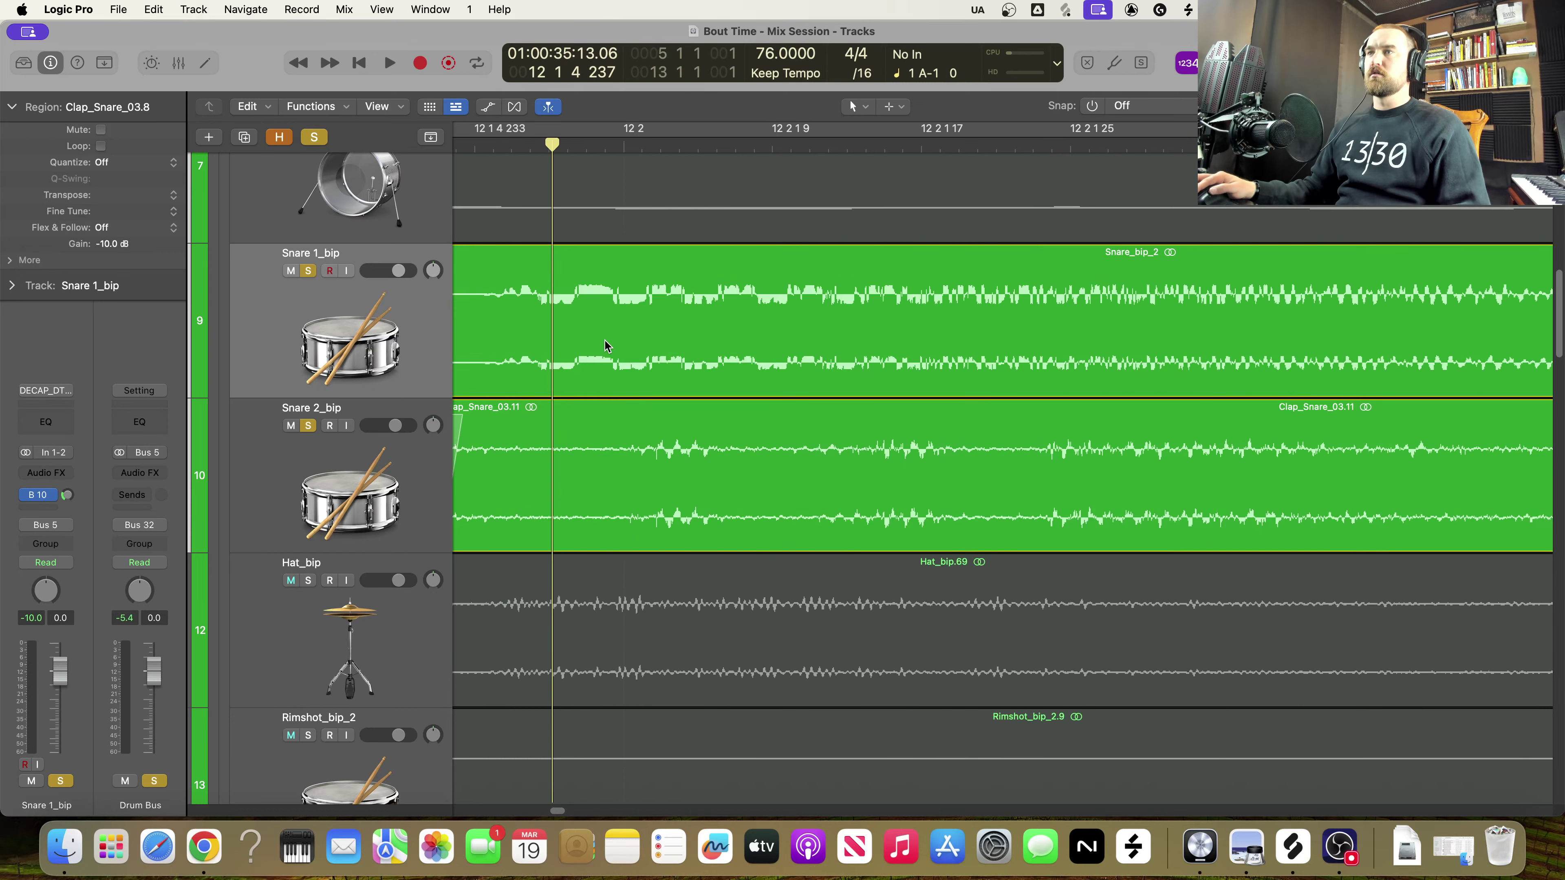
pyautogui.moveTo(753, 534); pyautogui.dragTo(827, 521)
# Compare the starts of the bar 11 and bar 10 claps with their snare hits on beat 2
pyautogui.press('super+Left')
pyautogui.press('super+Left')
pyautogui.press('super+Left')
pyautogui.press('super+Left')
pyautogui.press('super+Left')
pyautogui.press('super+Left')
pyautogui.press('super+Left')
pyautogui.press('super+Left')
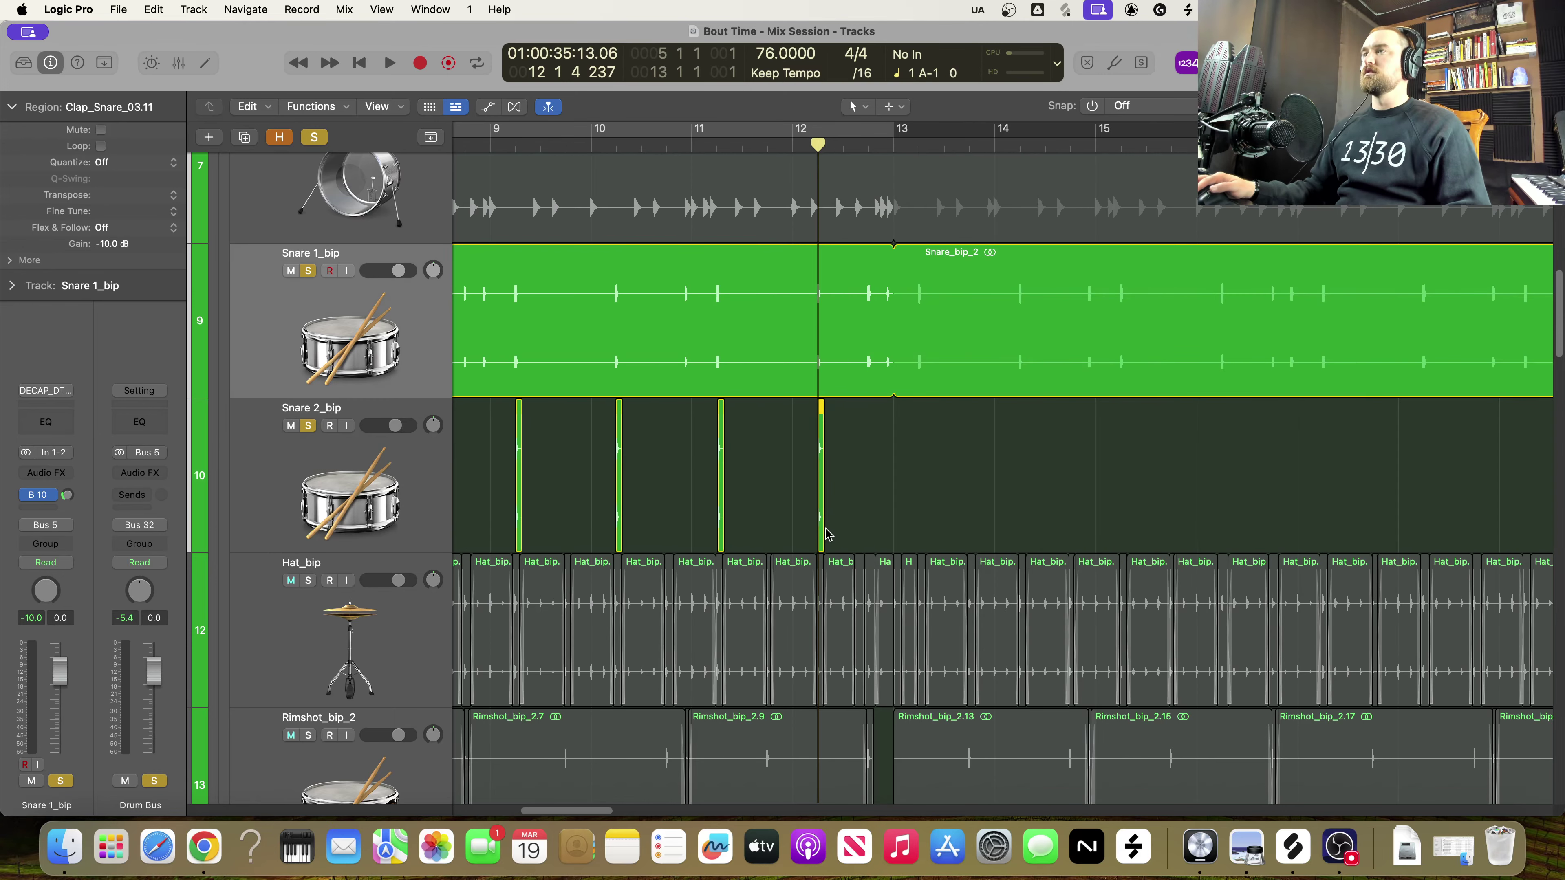
pyautogui.hscroll(-1, 814, 431)
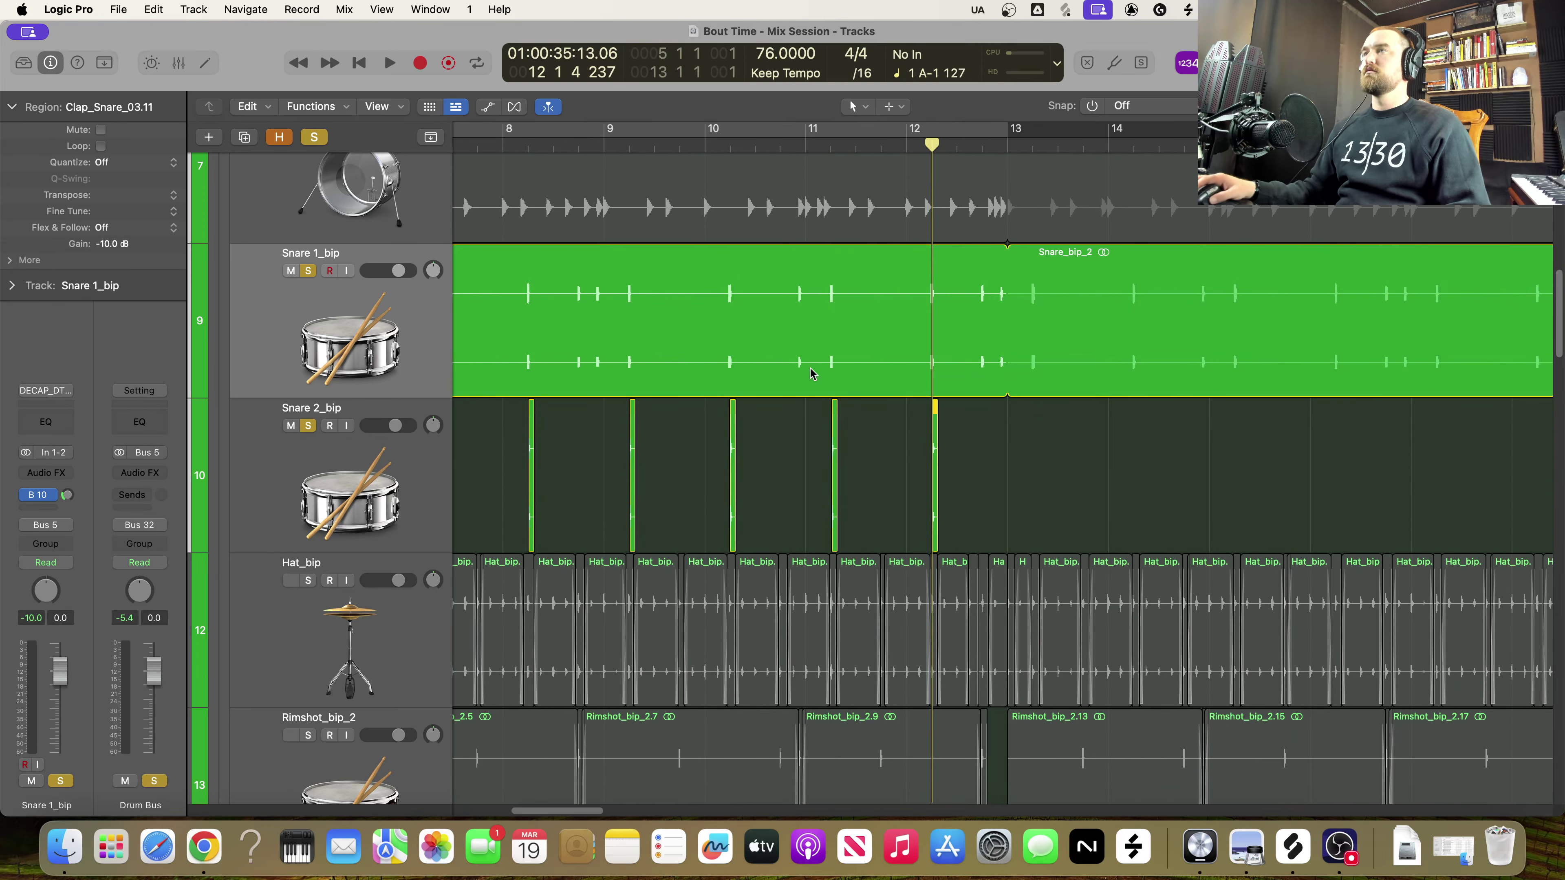
pyautogui.click(831, 159)
pyautogui.click(831, 146)
pyautogui.press('super+Right')
pyautogui.press('super+Right')
pyautogui.press('super+Right')
pyautogui.press('super+Right')
pyautogui.press('super+Right')
pyautogui.press('super+Right')
pyautogui.press('super+Right')
pyautogui.press('super+Right')
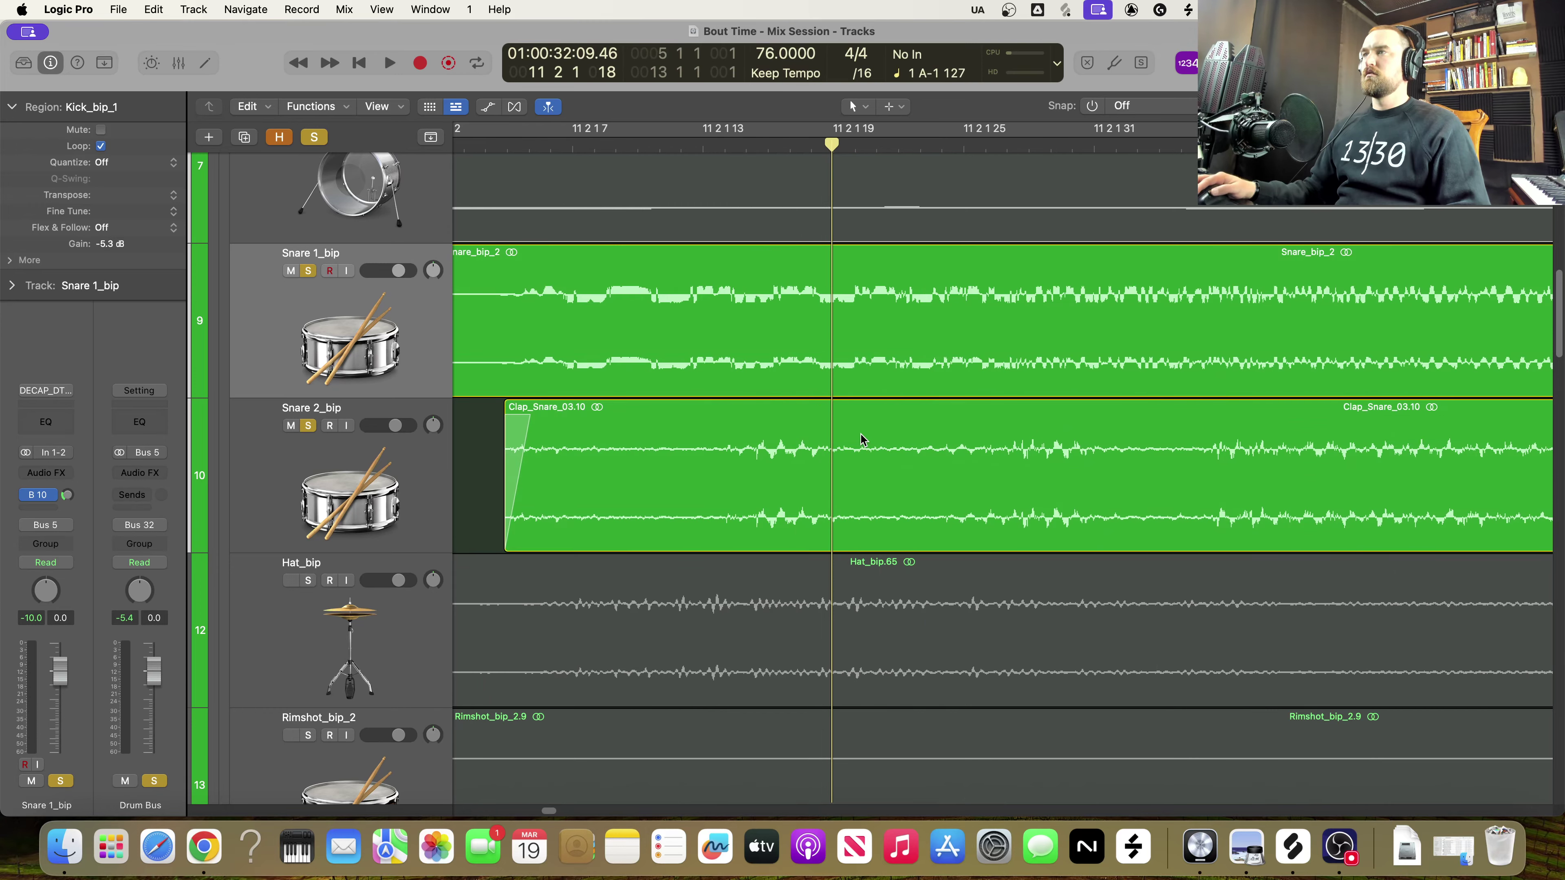
pyautogui.press('super+Left')
pyautogui.scroll(-10, 860, 437)
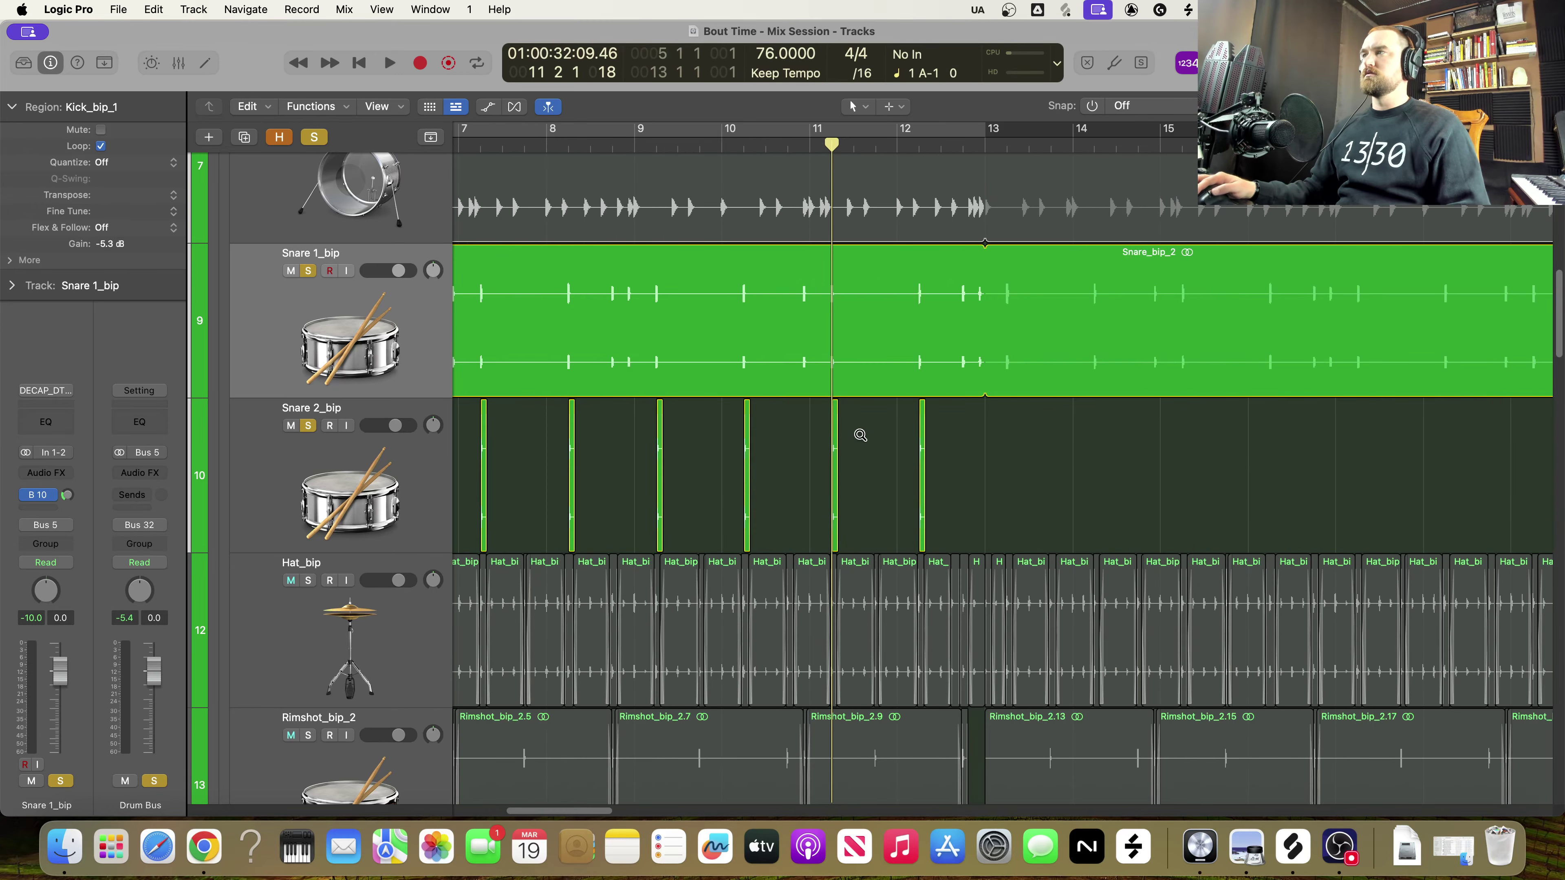
pyautogui.click(747, 150)
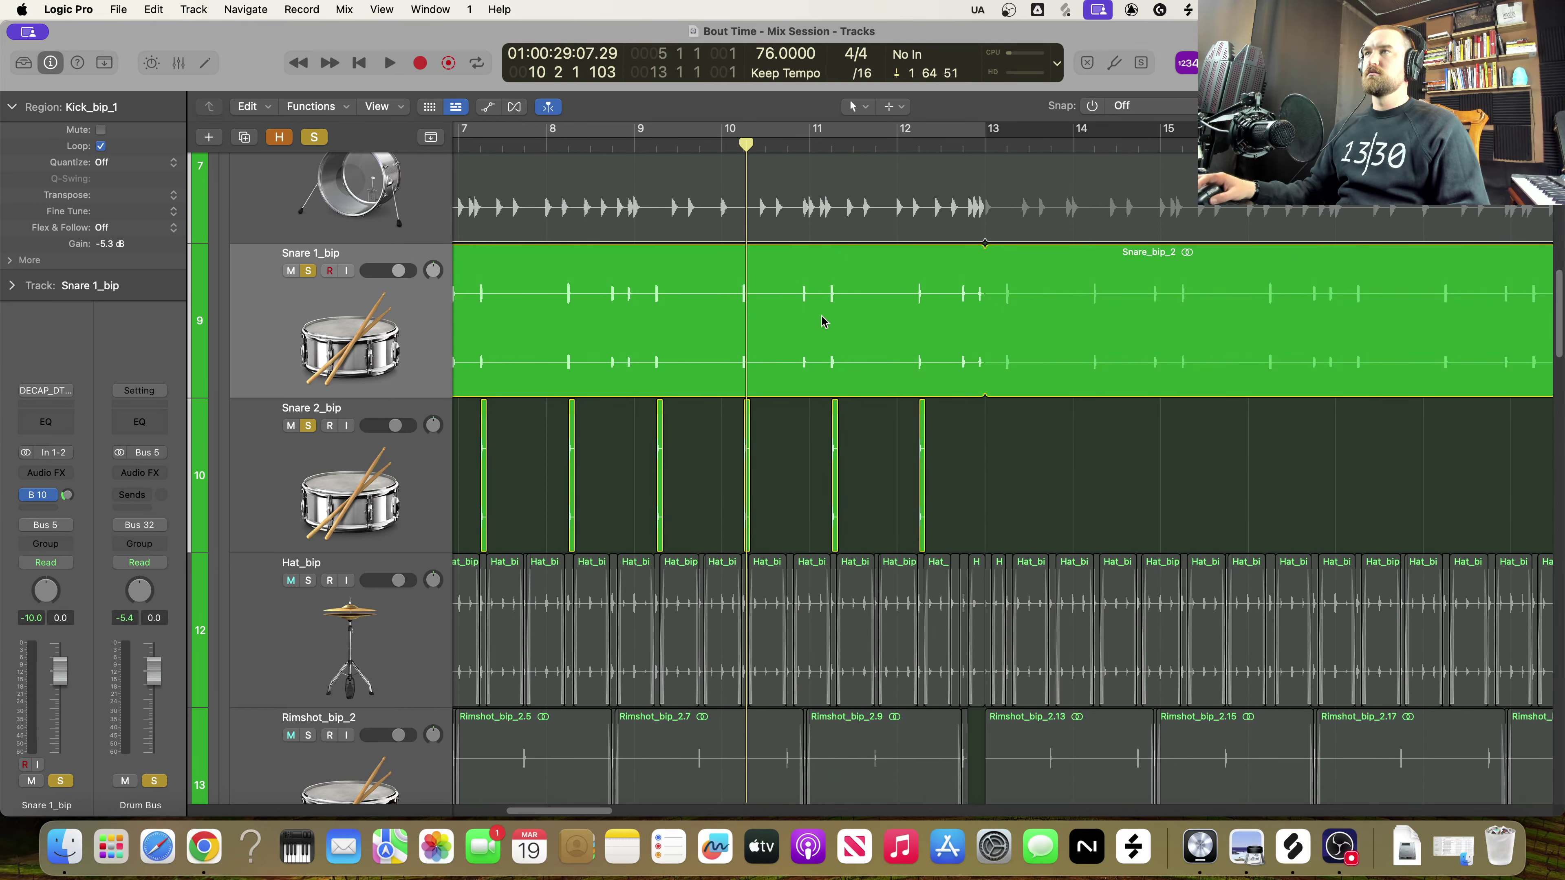
pyautogui.scroll(12, 778, 492)
pyautogui.hscroll(-10, 778, 484)
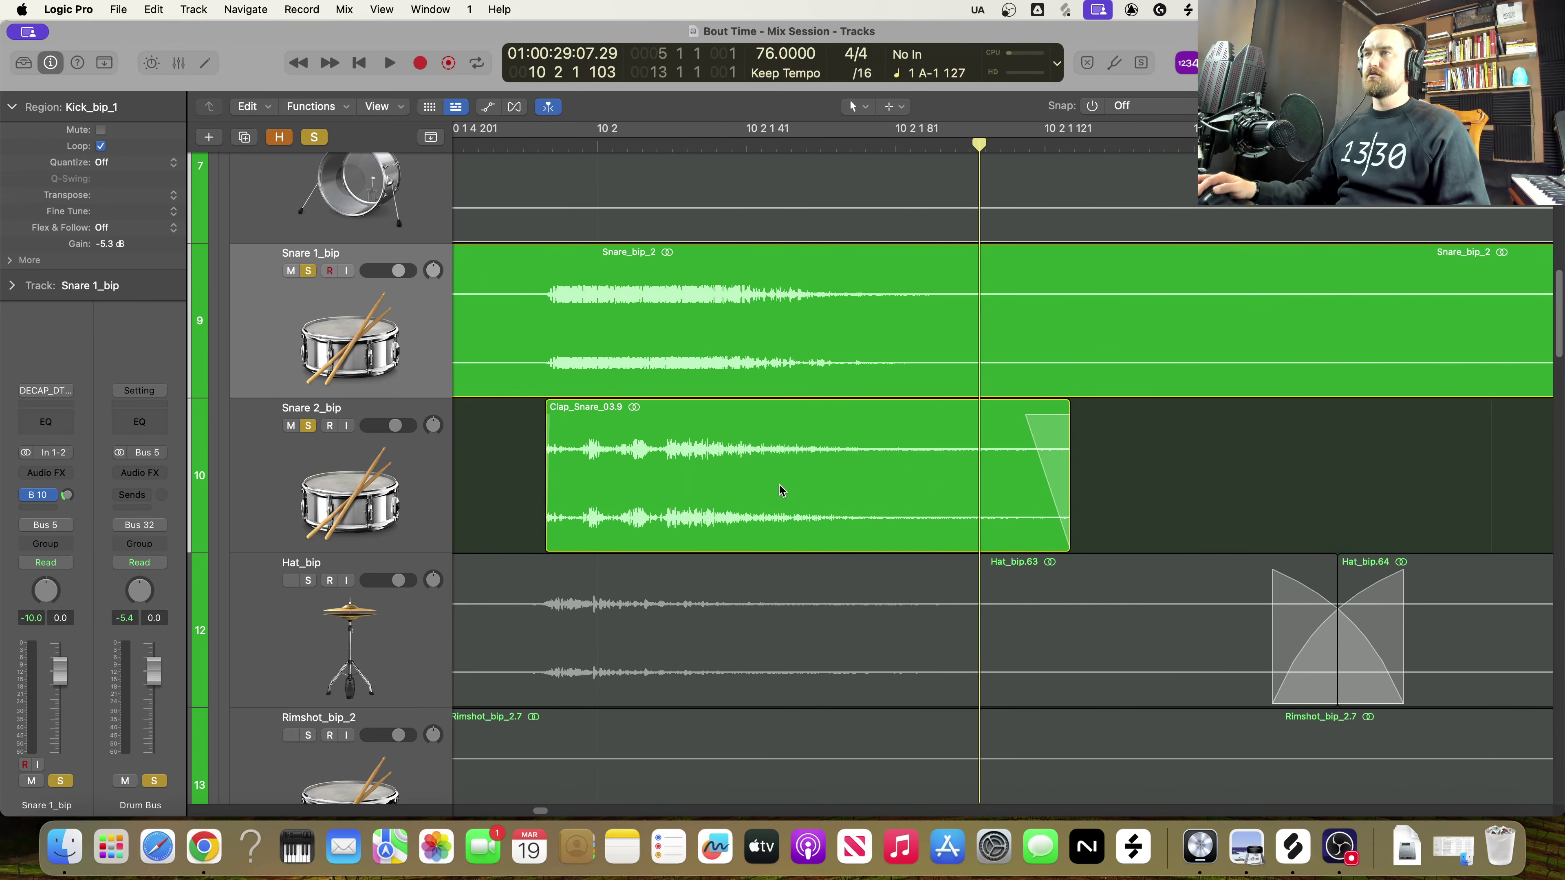
pyautogui.scroll(-10, 777, 483)
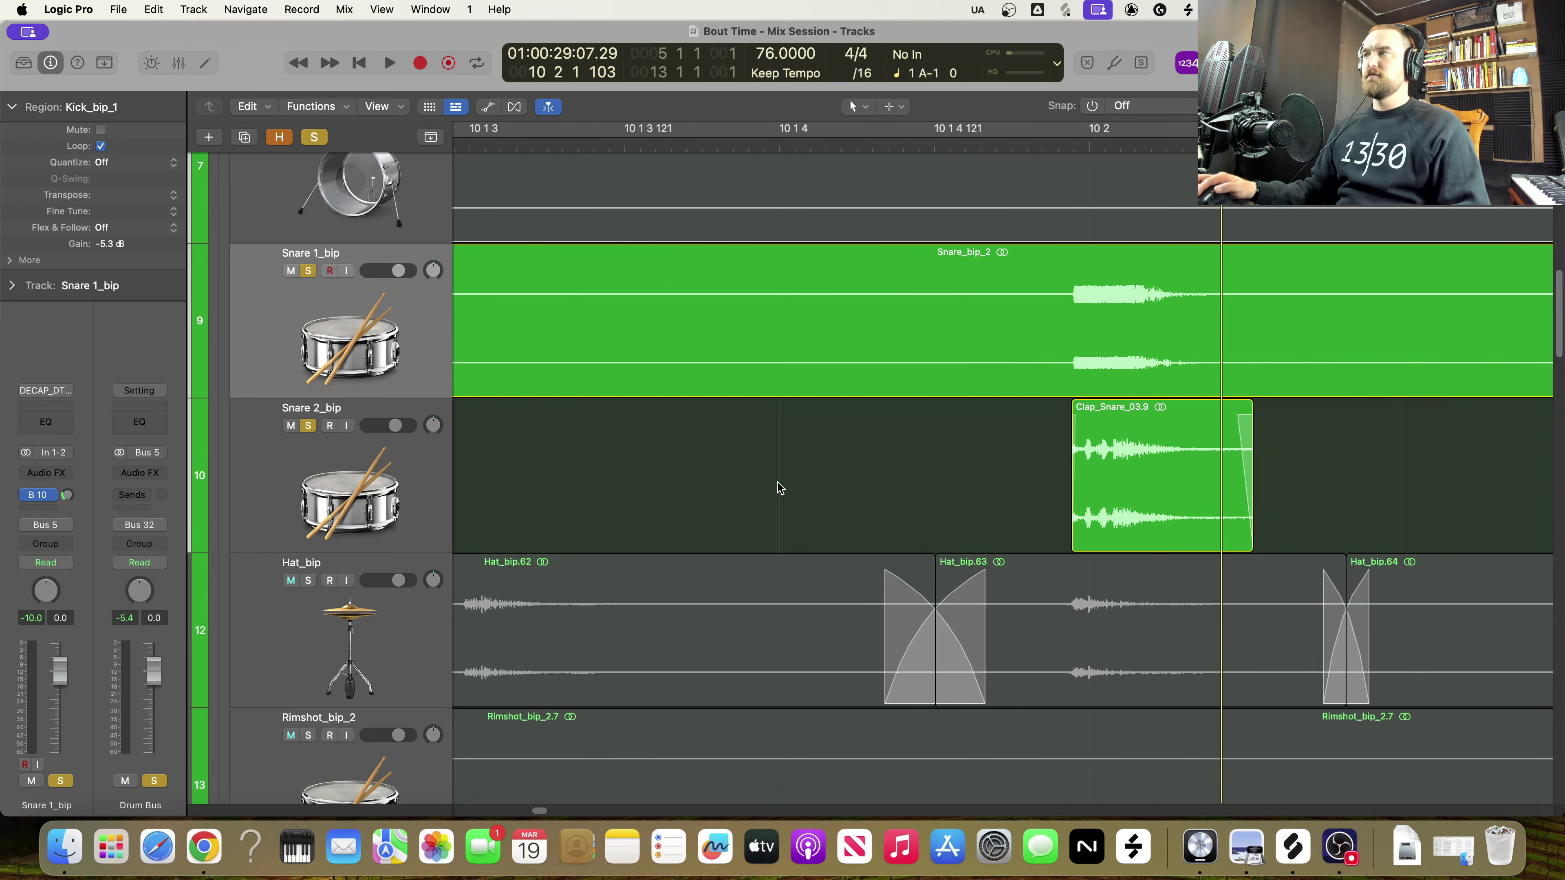
# Nudge the bar 9 clap slightly earlier toward its snare hit and check the bar 8 clap against its snare onset
pyautogui.click(889, 144)
pyautogui.moveTo(890, 151); pyautogui.dragTo(886, 152)
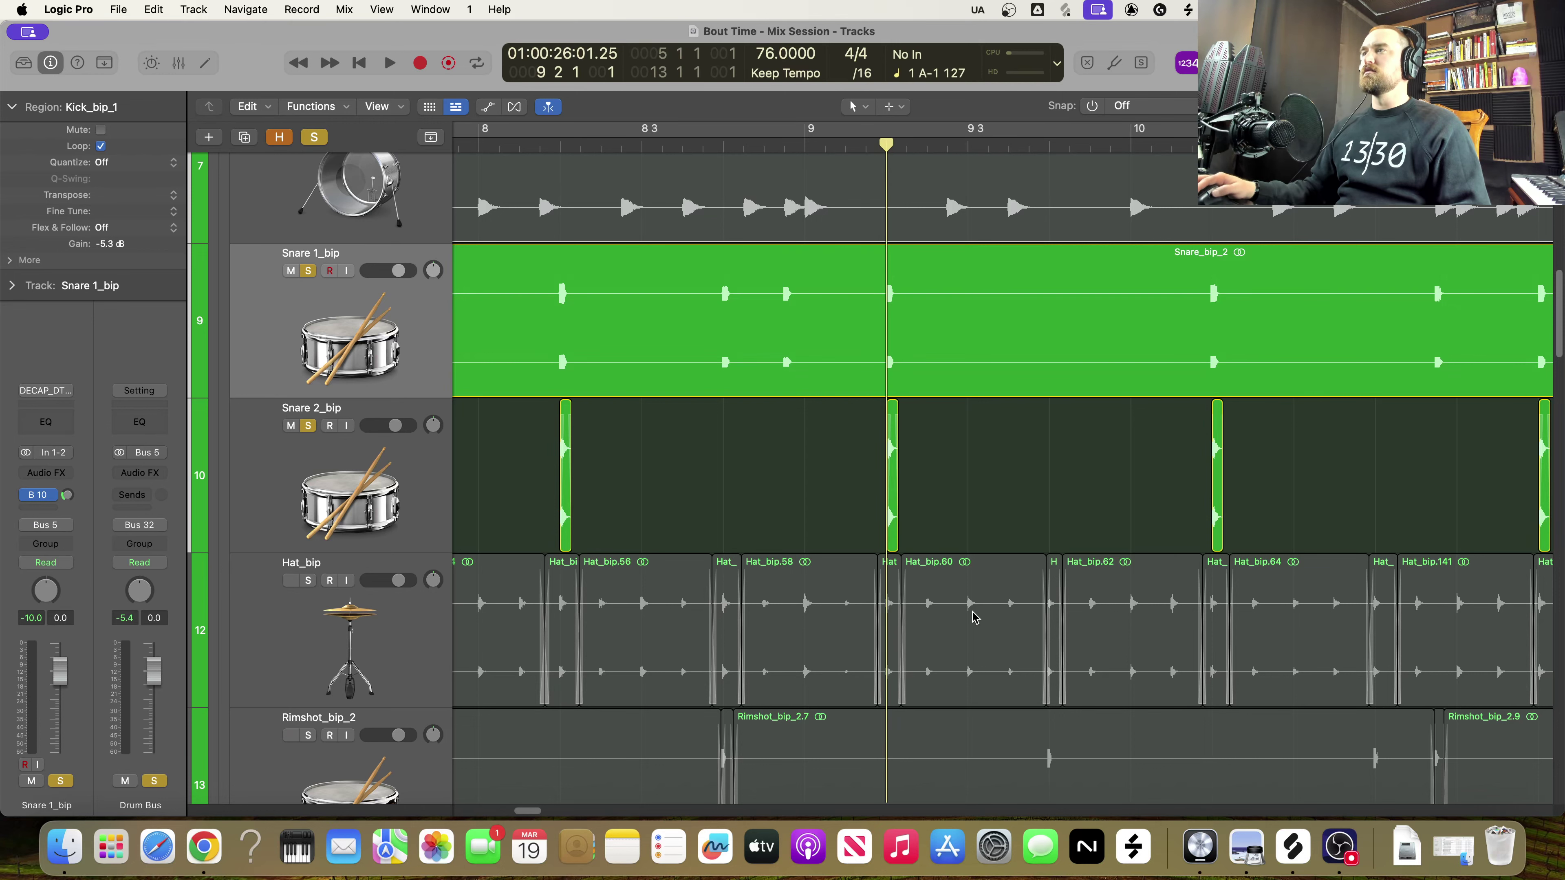
pyautogui.scroll(10, 972, 617)
pyautogui.moveTo(1016, 503); pyautogui.dragTo(998, 517)
pyautogui.scroll(-10, 994, 518)
pyautogui.hscroll(-10, 733, 488)
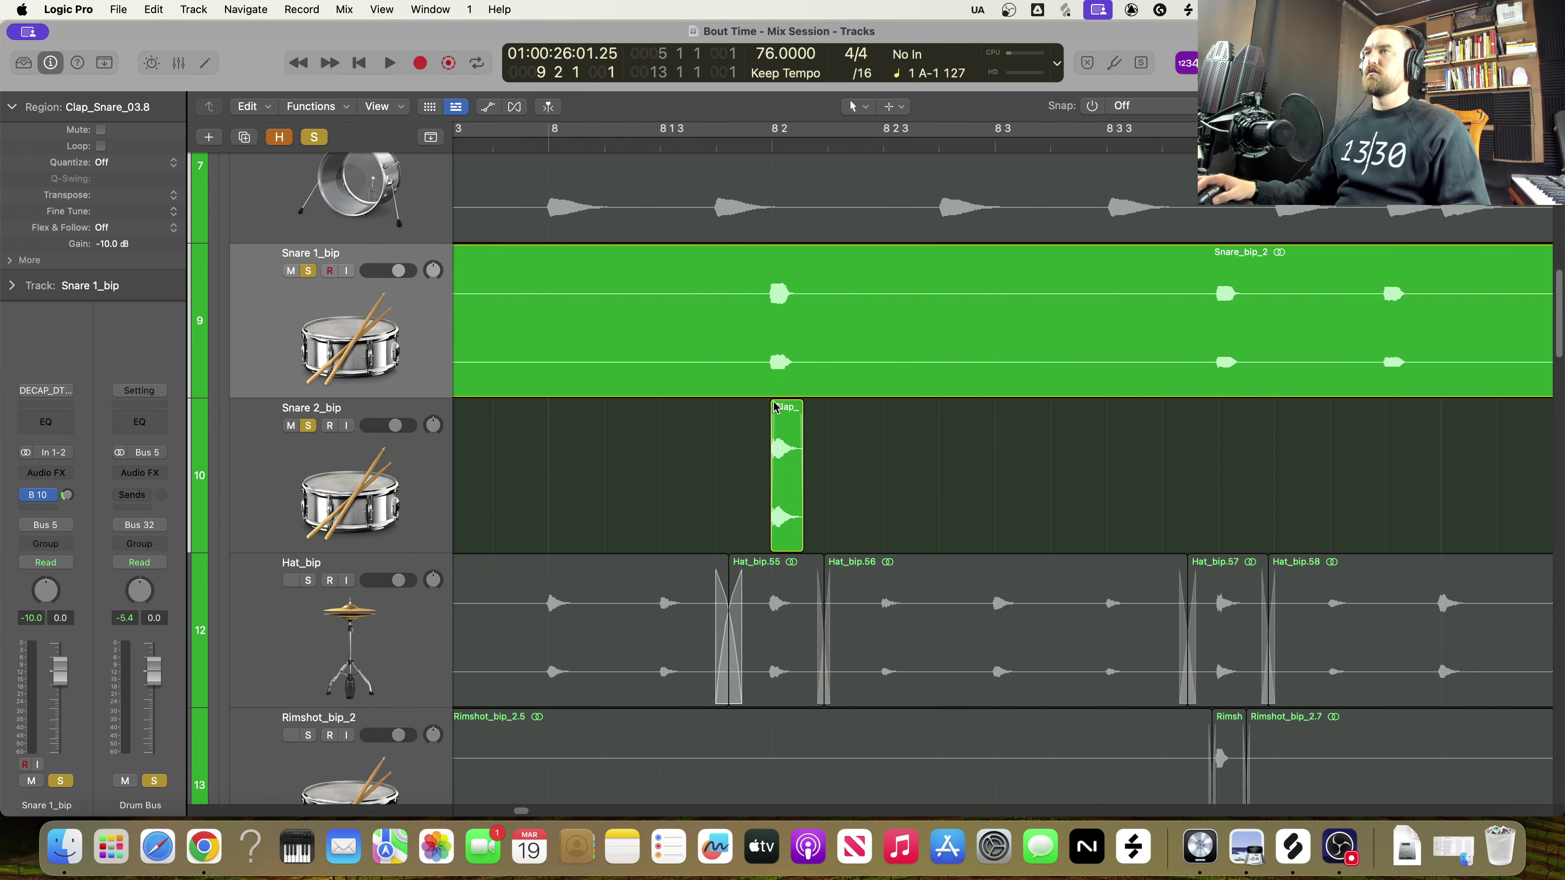
pyautogui.scroll(10, 800, 433)
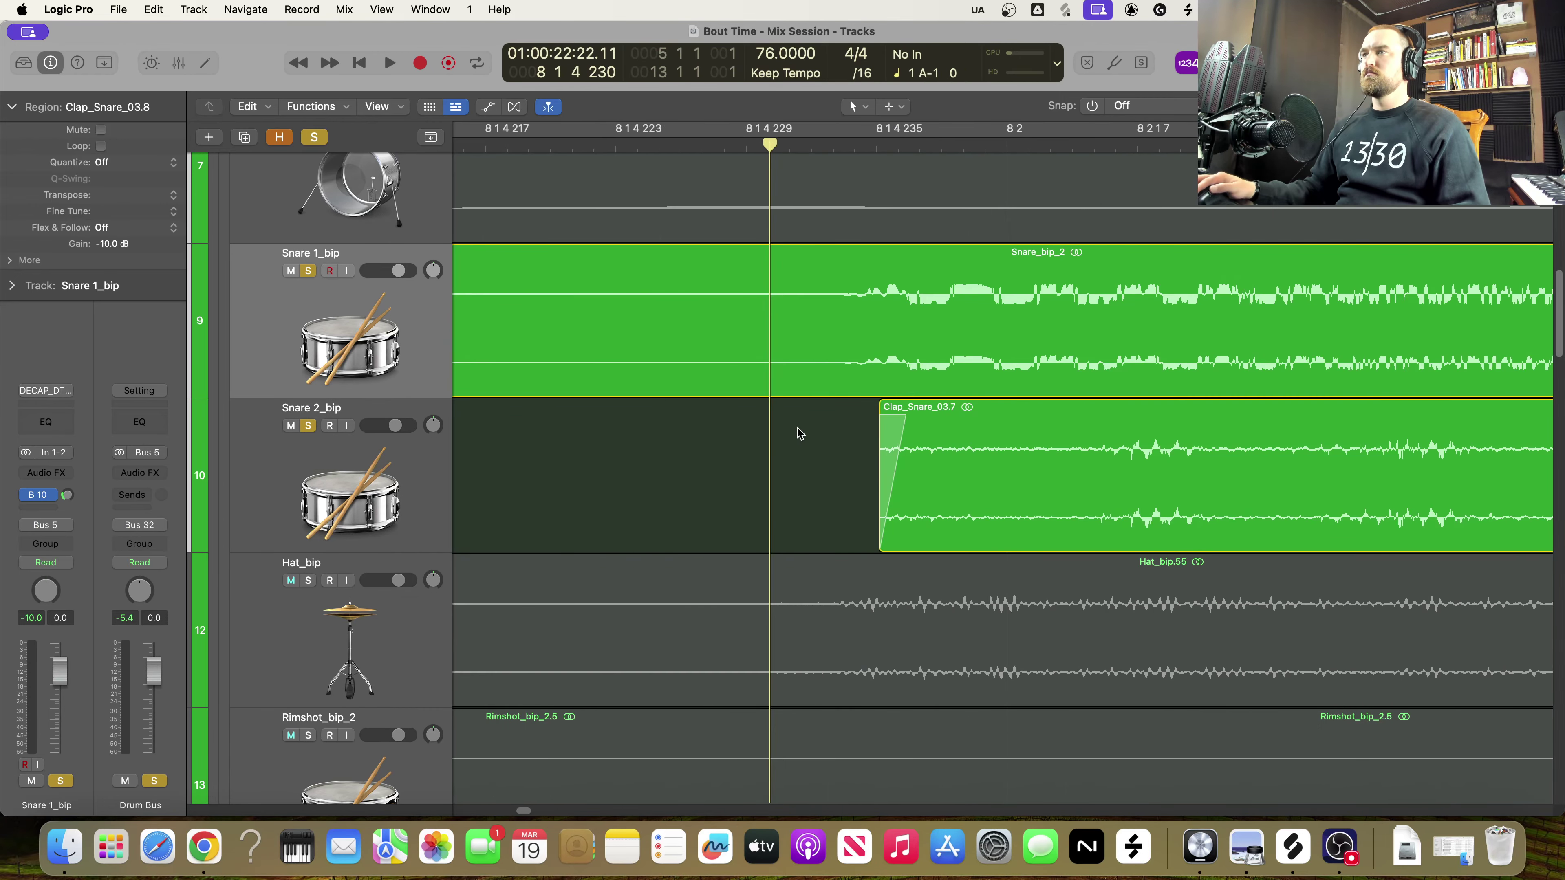
pyautogui.scroll(-10, 797, 430)
pyautogui.hscroll(-10, 751, 420)
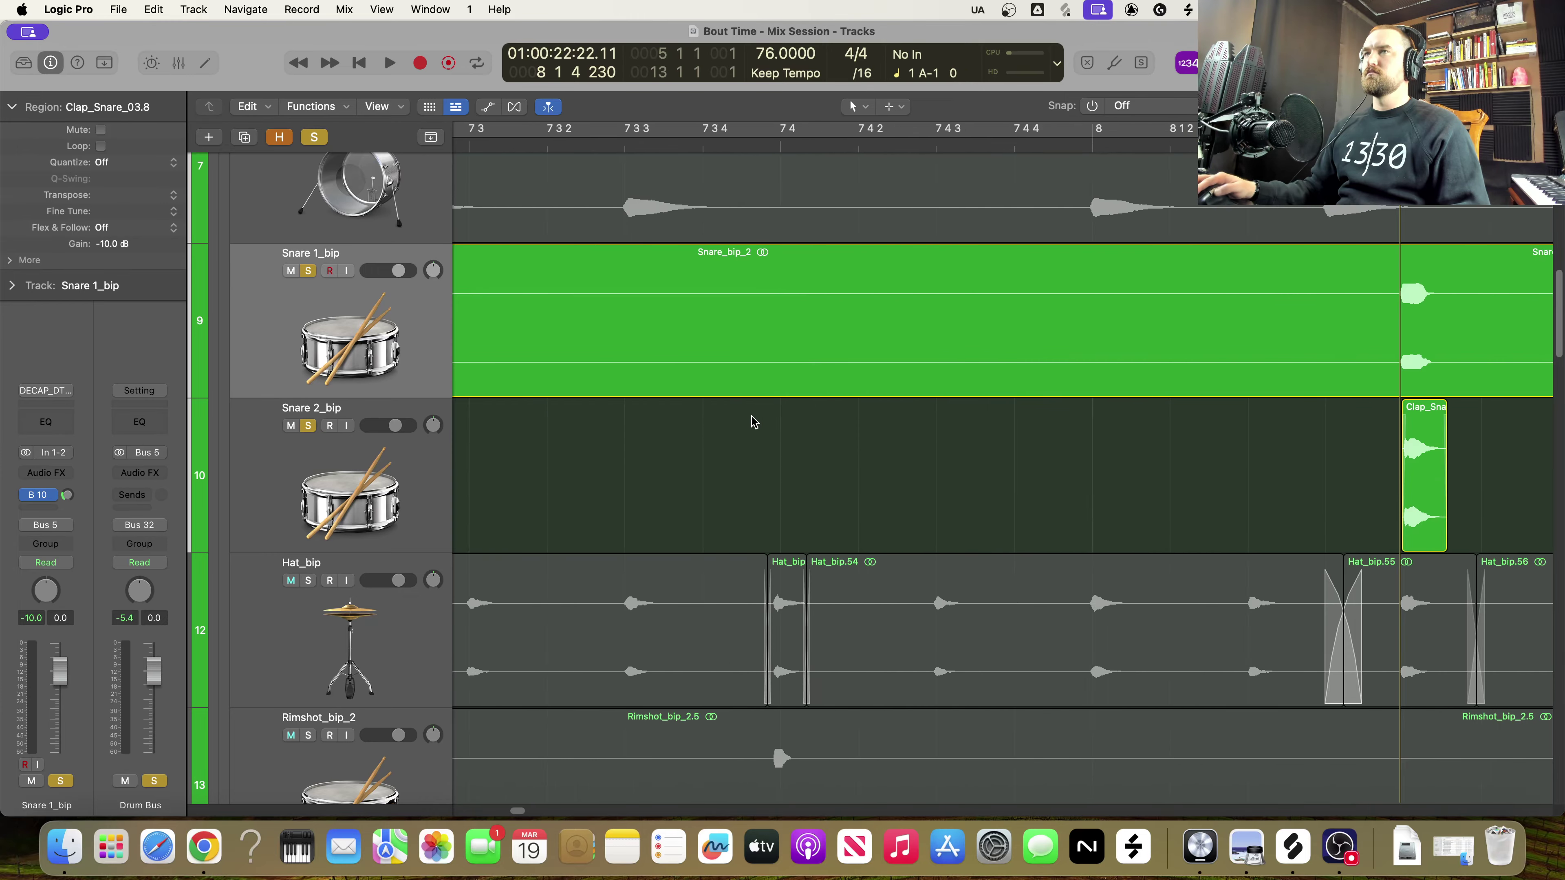
# Move the bar 7 clap on Snare 2_bip slightly later so it starts just behind the snare onset on beat 2
pyautogui.hscroll(-5, 742, 420)
pyautogui.click(796, 152)
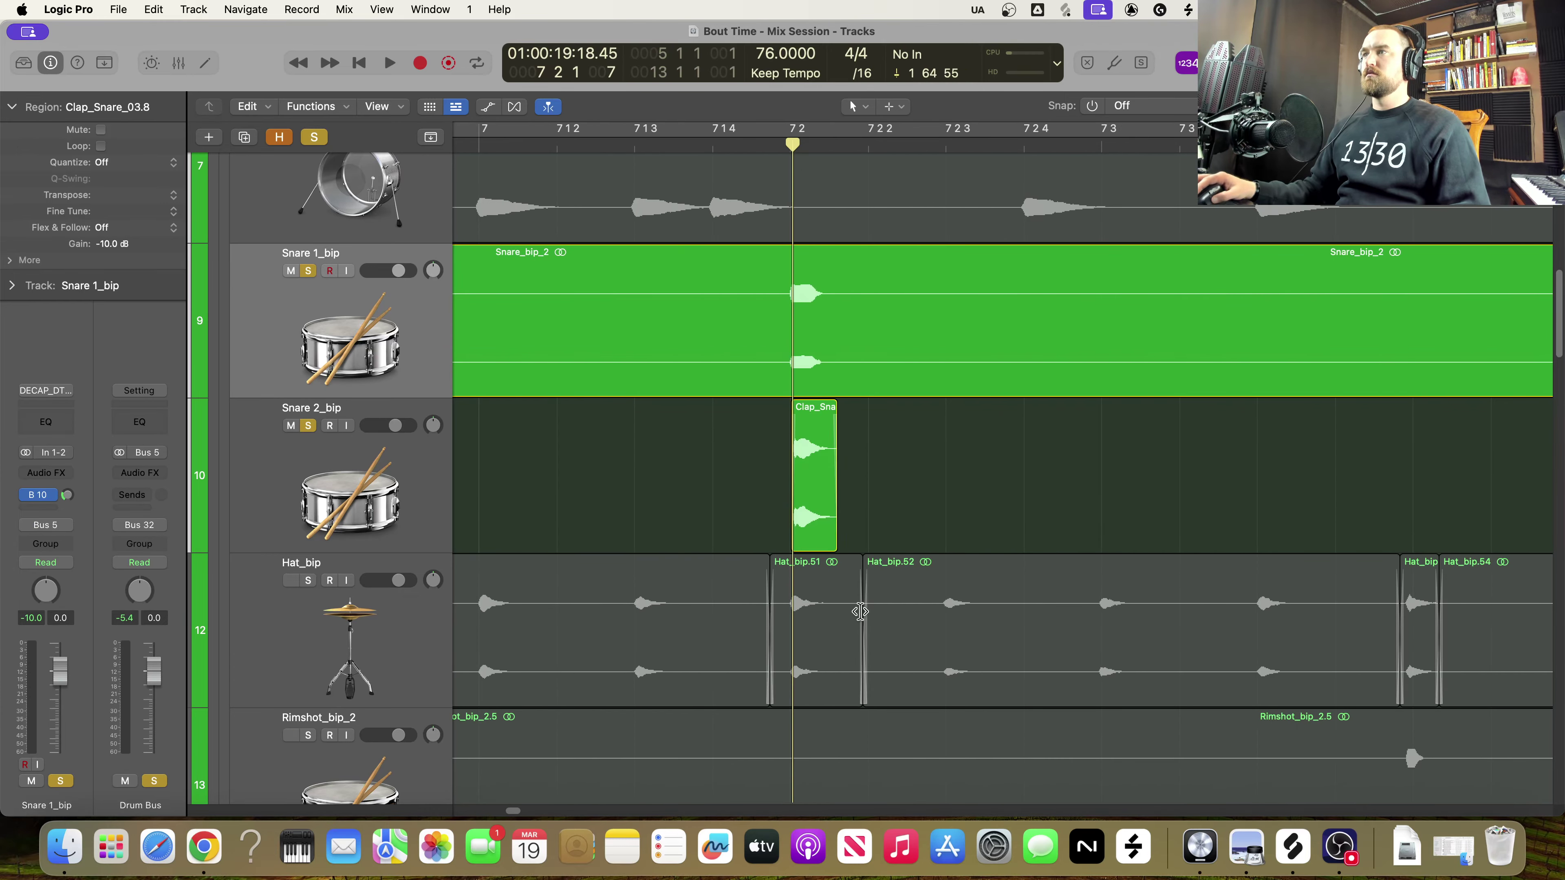
pyautogui.press('super+Right')
pyautogui.press('super+Right')
pyautogui.press('super+Right')
pyautogui.press('super+Left')
pyautogui.press('super+Left')
pyautogui.press('super+Left')
pyautogui.press('super+Left')
pyautogui.press('super+Left')
pyautogui.press('super+Left')
pyautogui.press('super+Right')
pyautogui.press('super+Right')
pyautogui.press('super+Right')
pyautogui.press('super+Right')
pyautogui.press('super+Right')
pyautogui.press('super+Right')
pyautogui.press('super+Right')
pyautogui.press('super+Left')
pyautogui.press('super+Left')
pyautogui.press('super+Left')
pyautogui.press('super+Left')
pyautogui.press('super+Left')
pyautogui.press('super+Left')
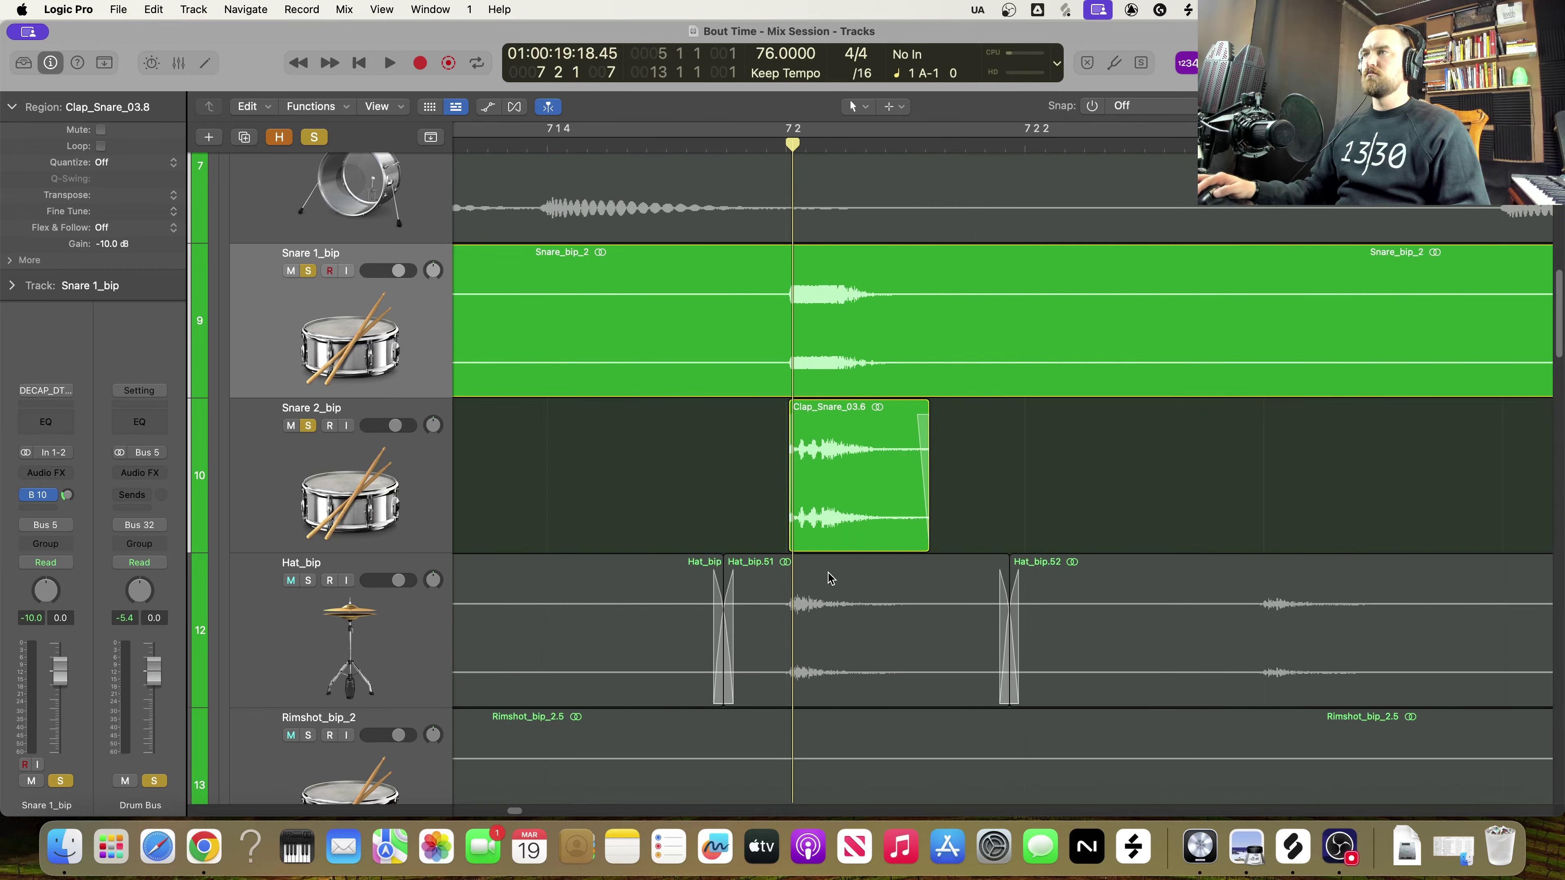
pyautogui.press('super+Right')
pyautogui.press('super+Right')
pyautogui.press('super+Right')
pyautogui.press('super+Right')
pyautogui.press('super+Right')
pyautogui.moveTo(751, 496); pyautogui.dragTo(856, 507)
pyautogui.press('super+Left')
pyautogui.press('super+Left')
pyautogui.press('super+Left')
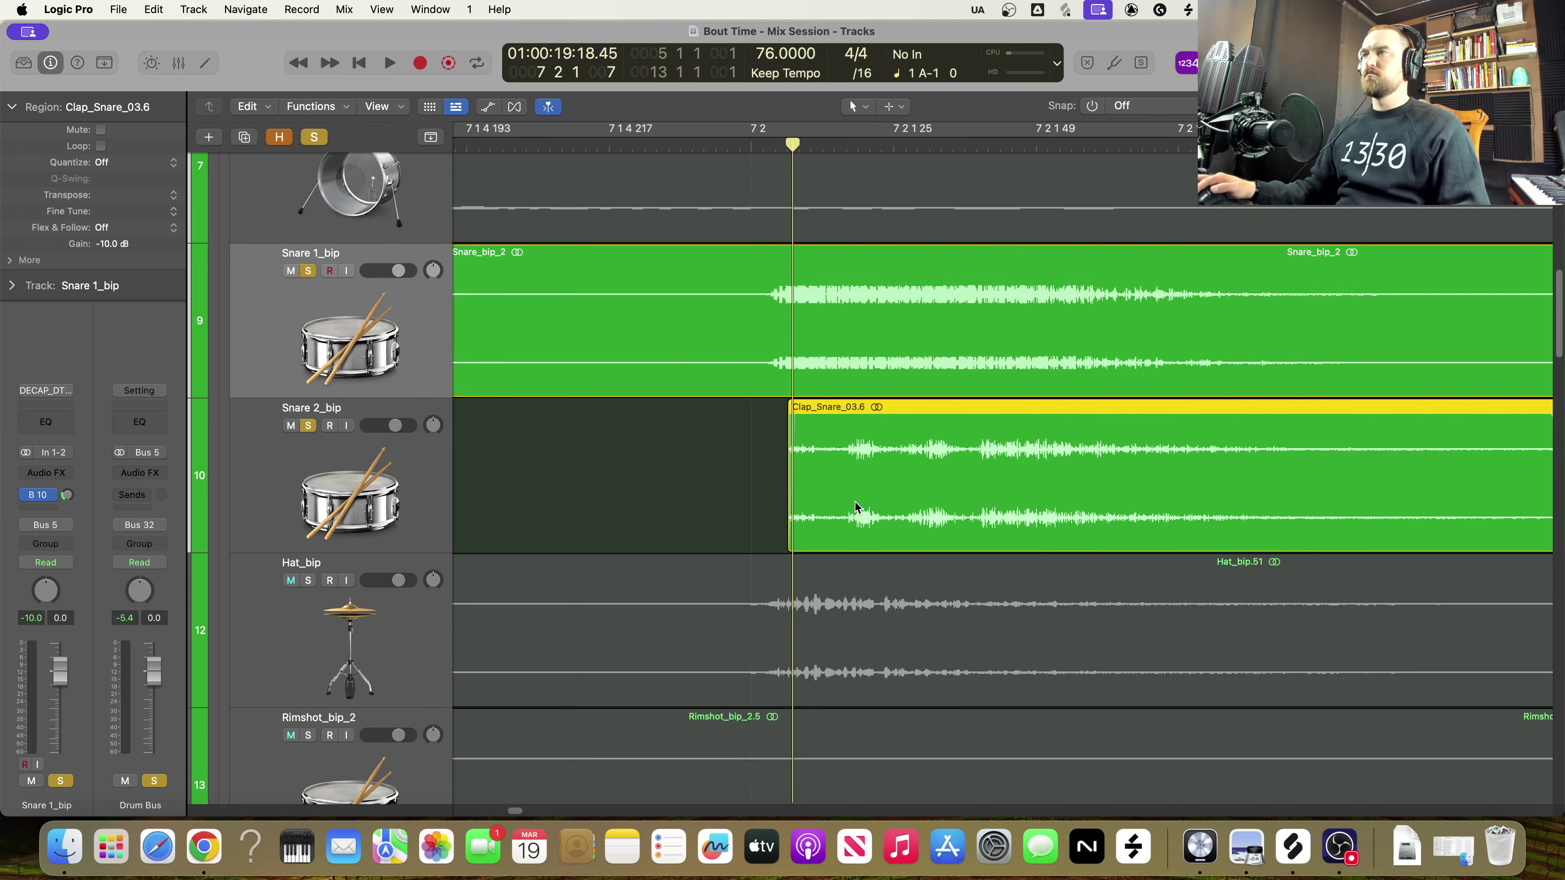
pyautogui.press('super+Right')
pyautogui.press('super+Right')
pyautogui.press('super+Right')
pyautogui.press('super+Left')
pyautogui.press('super+Left')
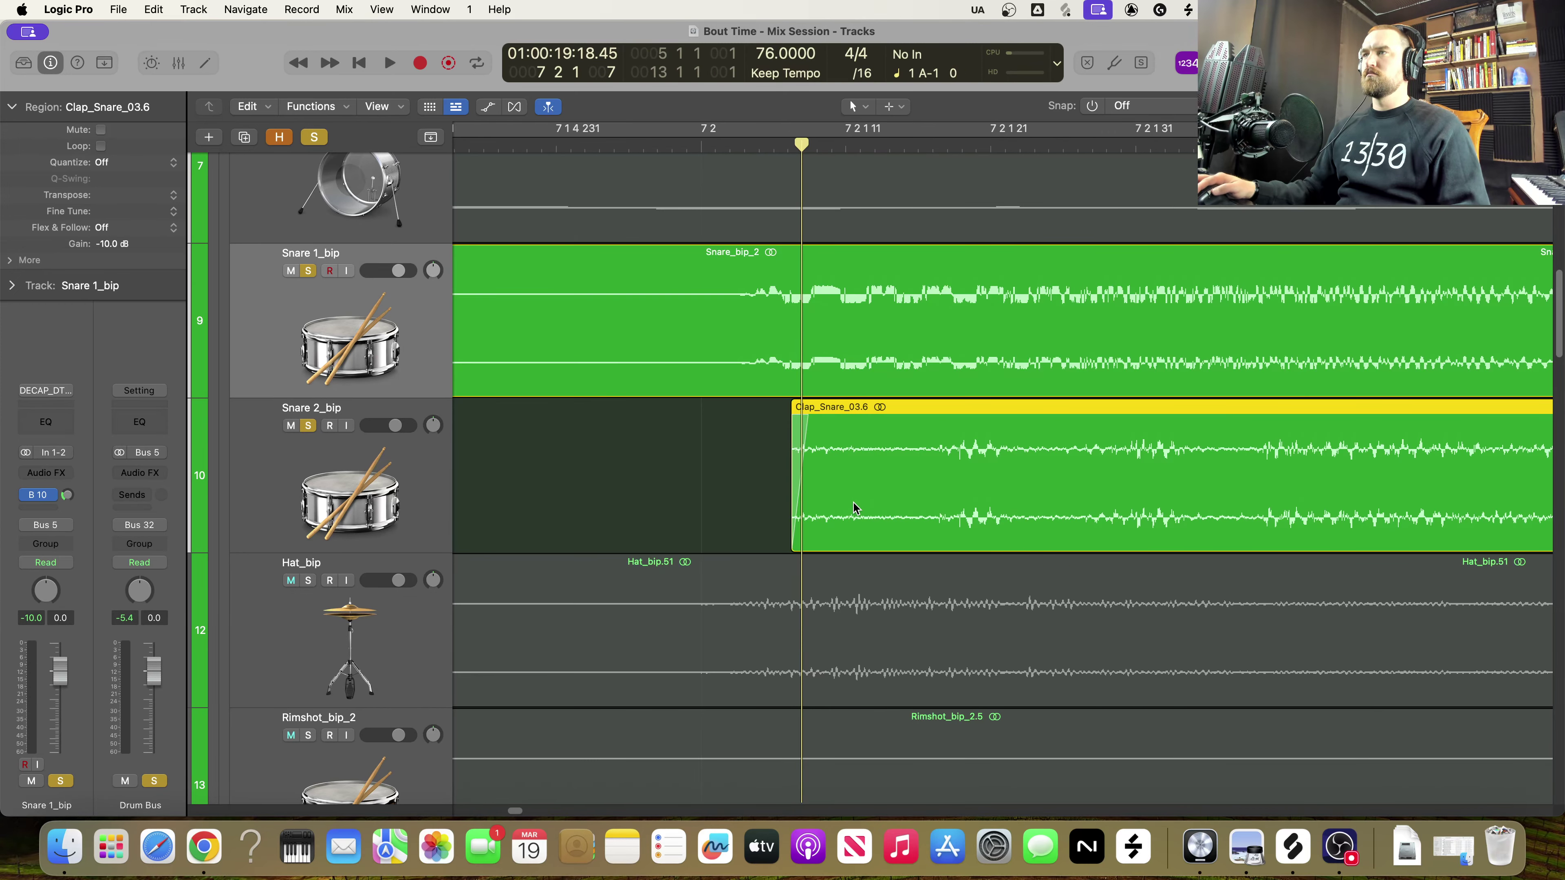
# Nudge the bar 7 clap on Snare 2_bip slightly earlier toward the snare onset on beat 2
pyautogui.moveTo(857, 507); pyautogui.dragTo(833, 516)
pyautogui.press('super+Left')
pyautogui.press('super+Left')
pyautogui.press('super+Left')
pyautogui.hscroll(-8, 836, 511)
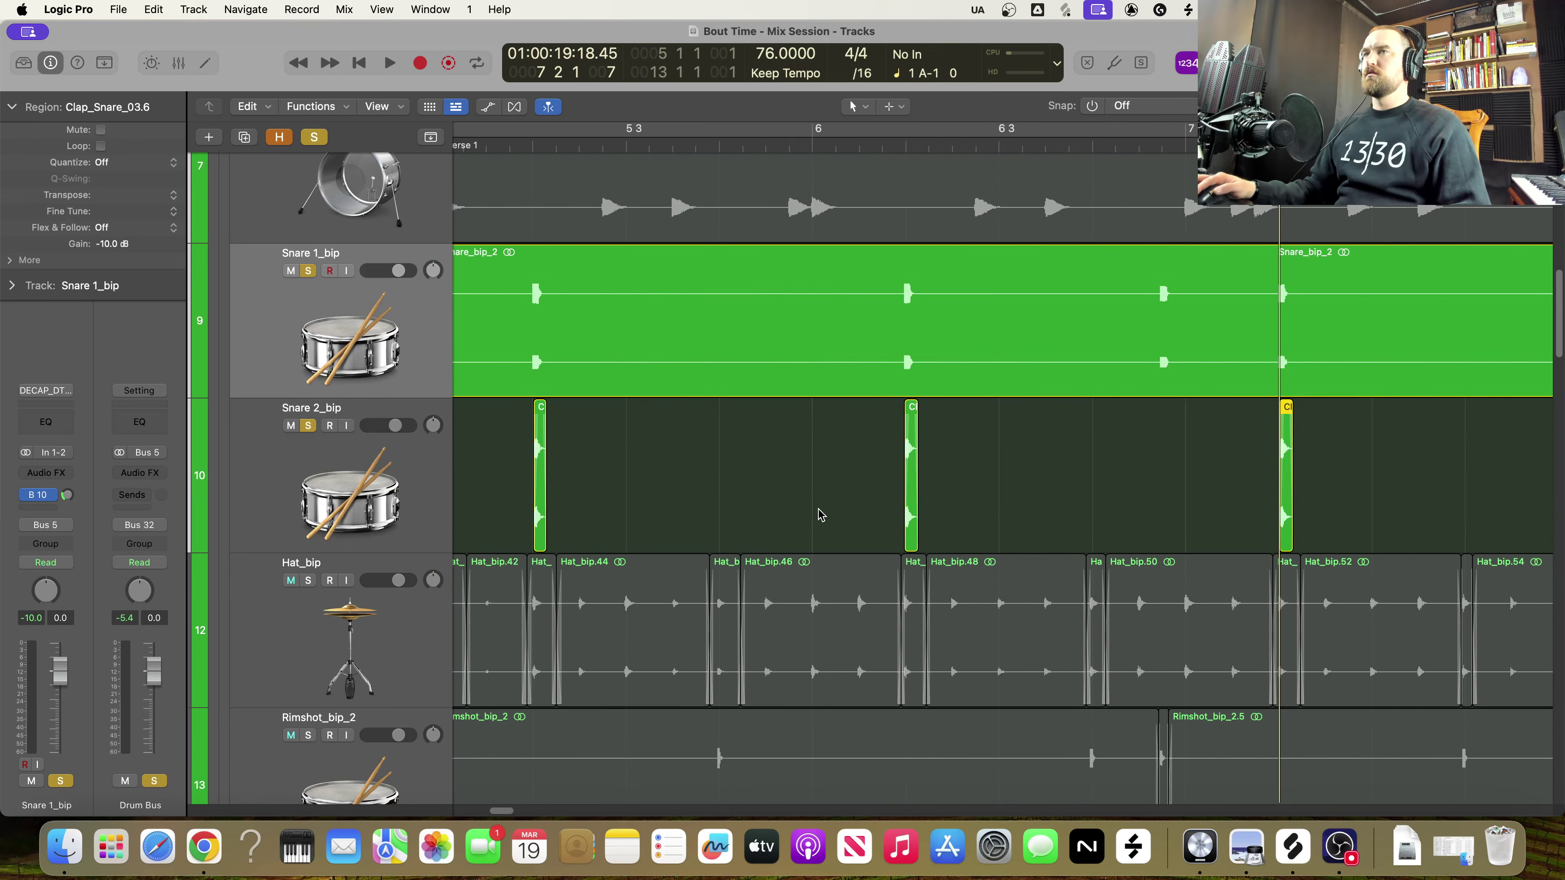
# Compare the start of the bar 6 clap on Snare 2_bip with its snare onset on beat 2
pyautogui.press('super+Right')
pyautogui.press('super+Right')
pyautogui.hscroll(-5, 817, 508)
pyautogui.hscroll(-2, 818, 507)
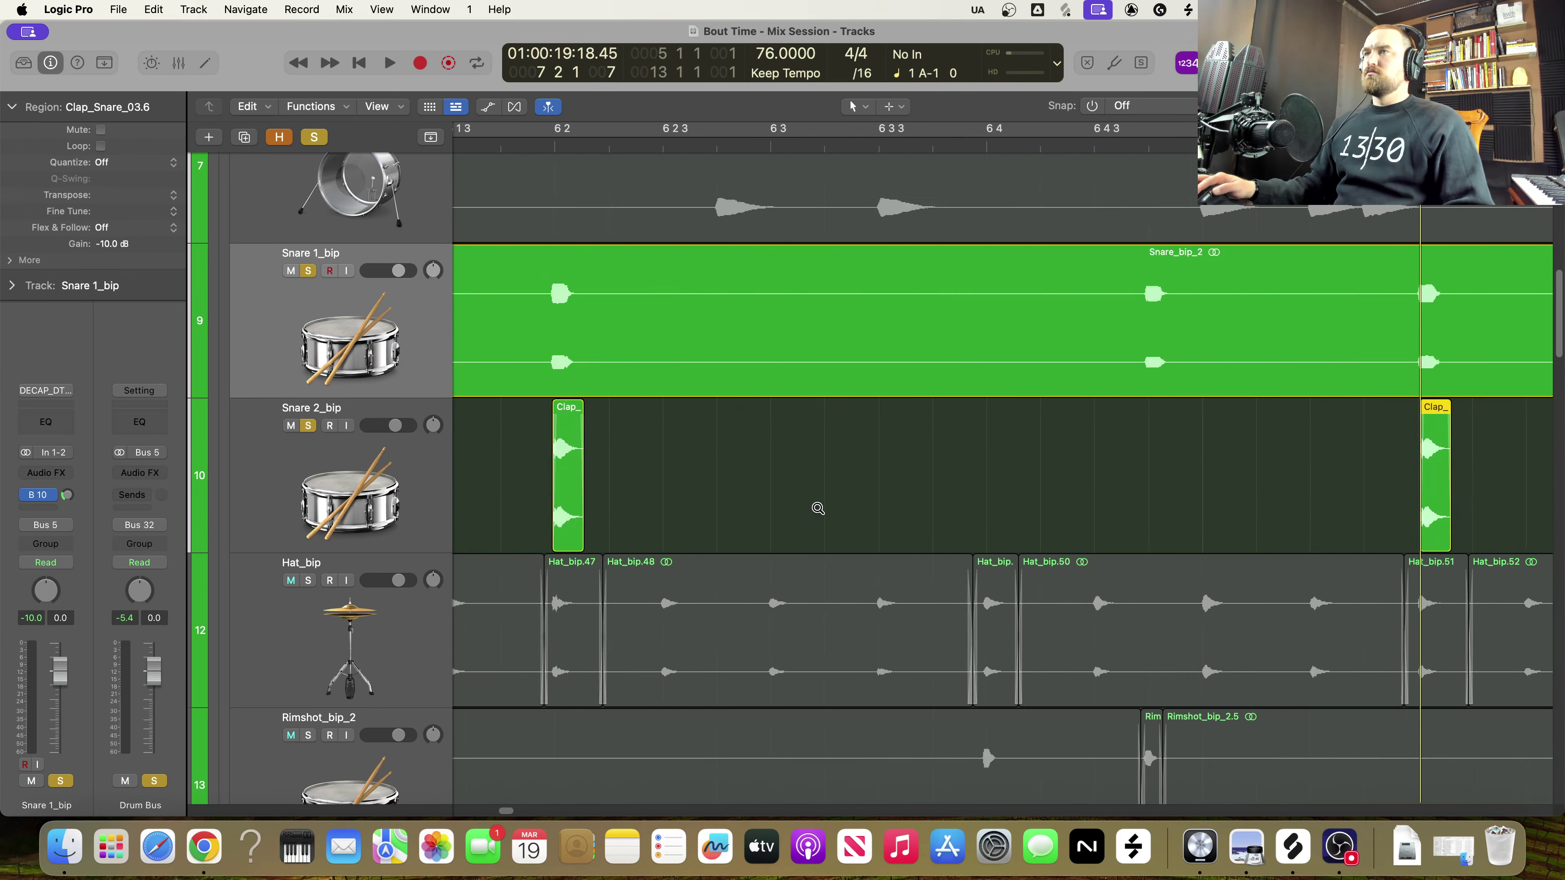
pyautogui.press('super+Left')
pyautogui.press('super+Left')
pyautogui.hscroll(5, 973, 456)
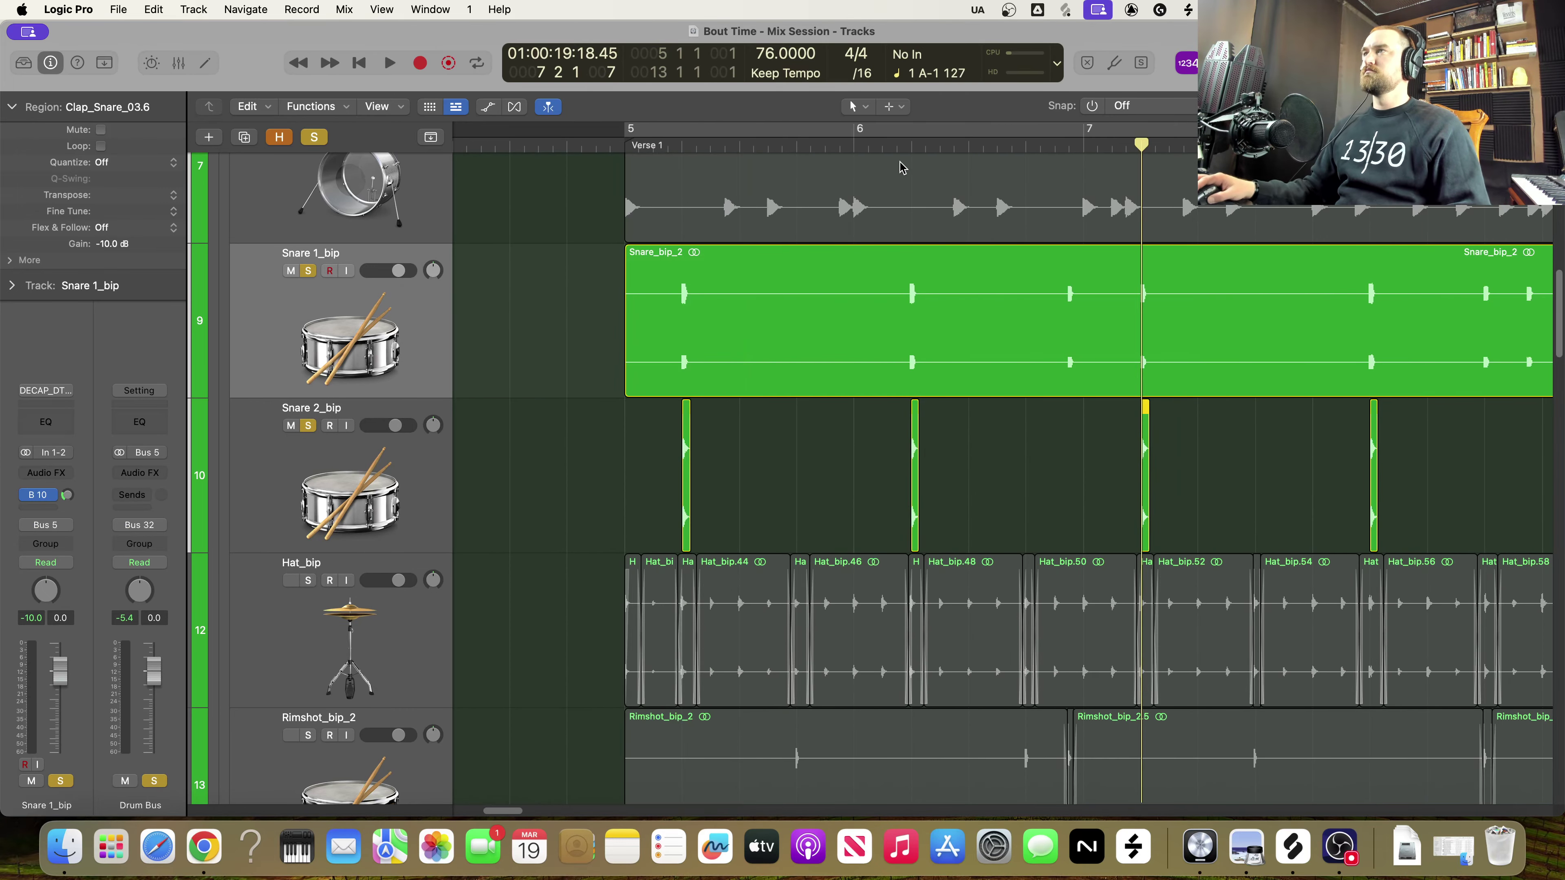
pyautogui.click(916, 146)
pyautogui.press('super+Right')
pyautogui.press('super+Right')
pyautogui.hscroll(-10, 960, 466)
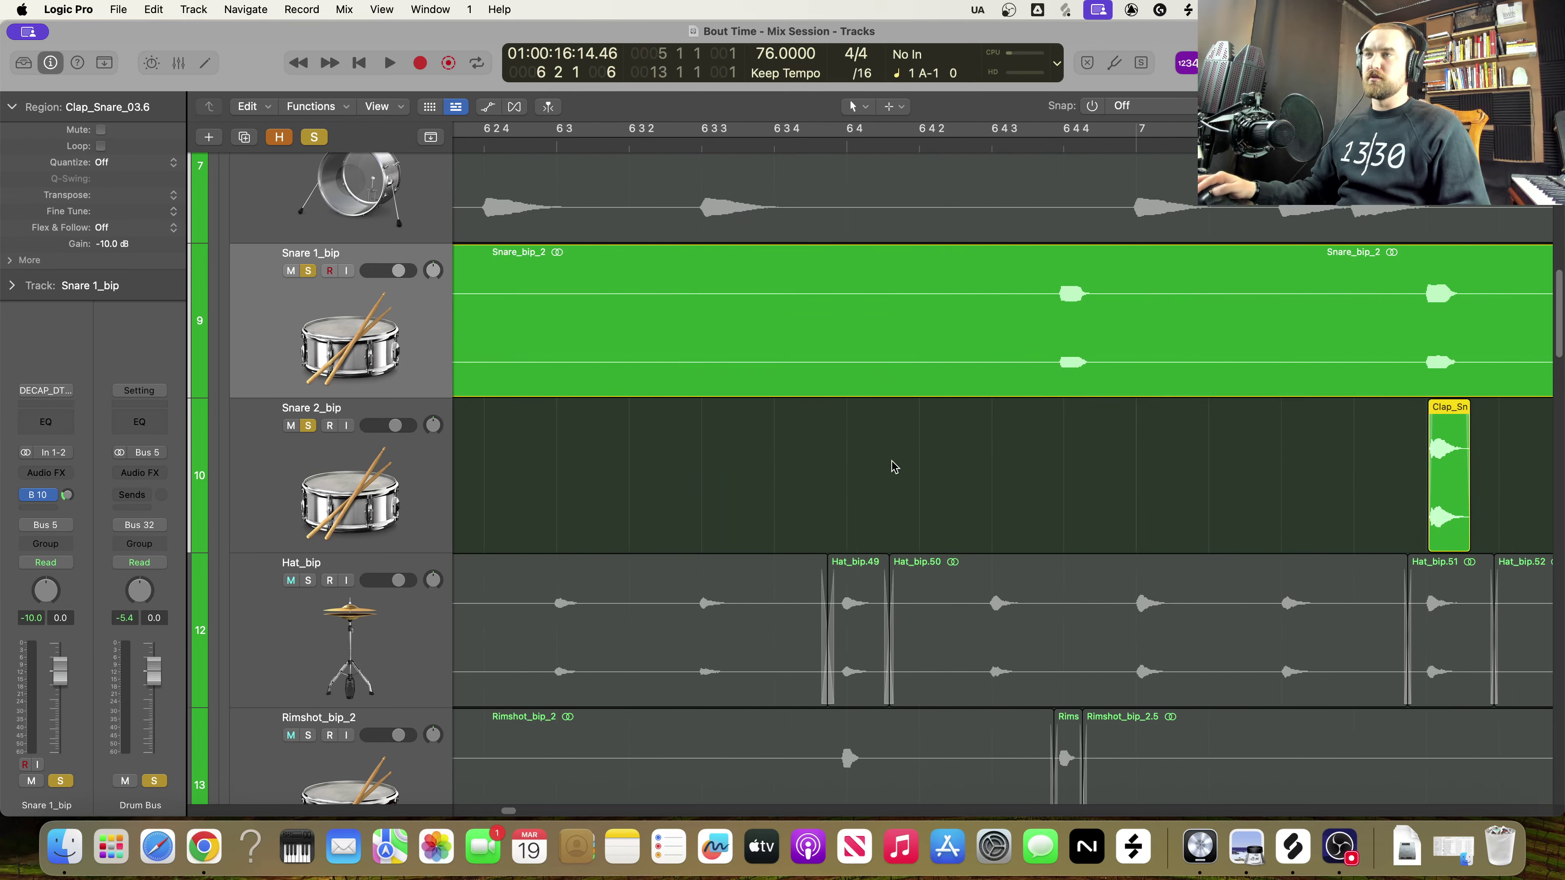
pyautogui.press('super+Right')
pyautogui.press('super+Right')
pyautogui.press('super+Right')
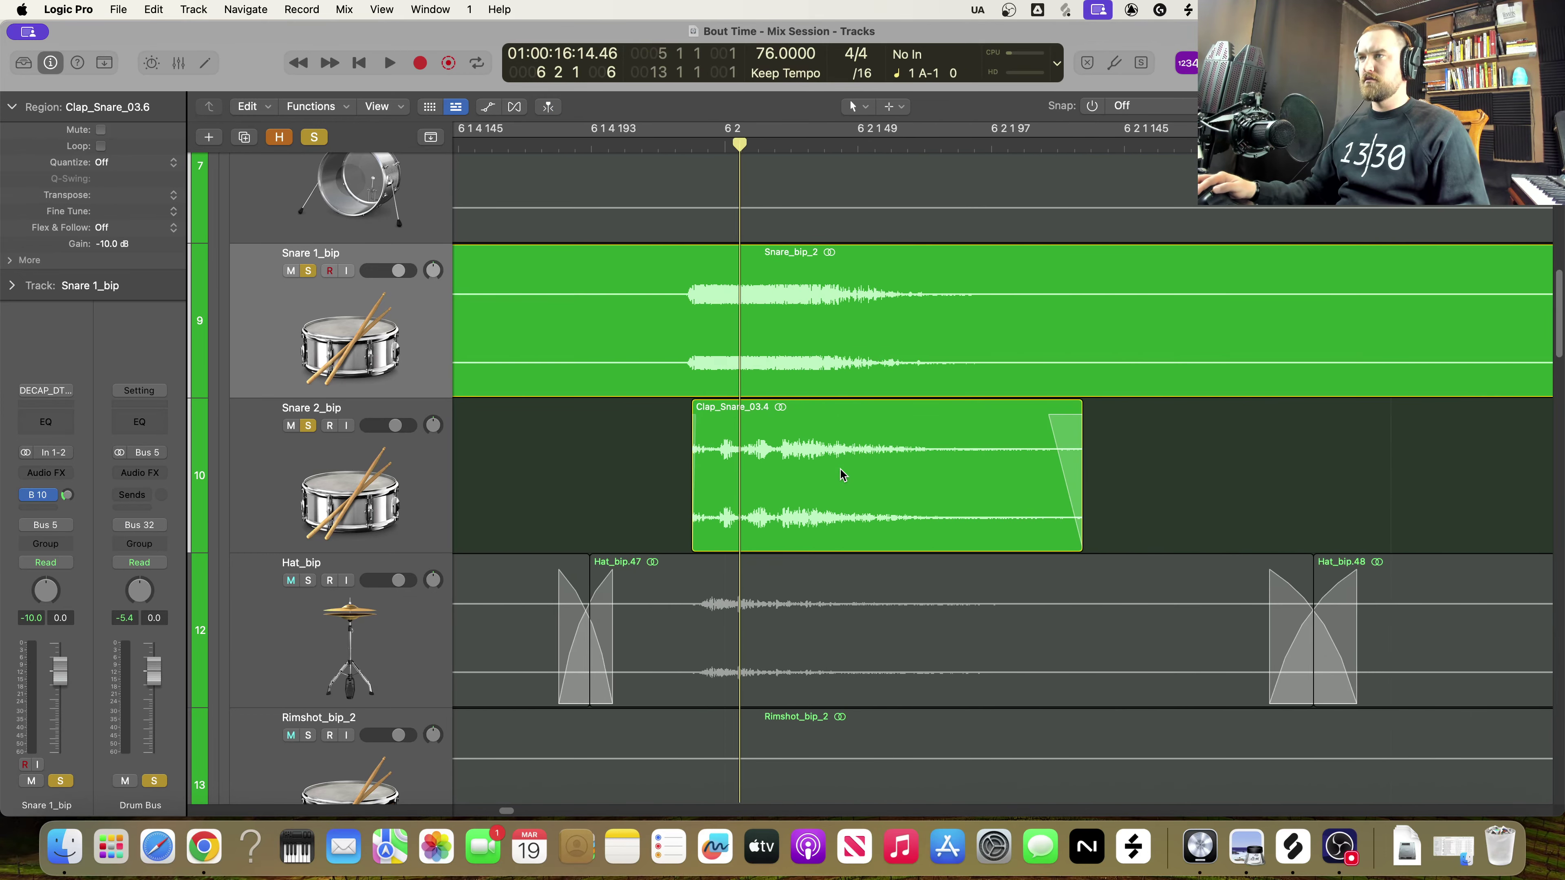
pyautogui.press('super+Right')
pyautogui.press('super+Right')
pyautogui.press('super+Left')
pyautogui.press('super+Left')
pyautogui.press('super+Left')
pyautogui.press('super+Left')
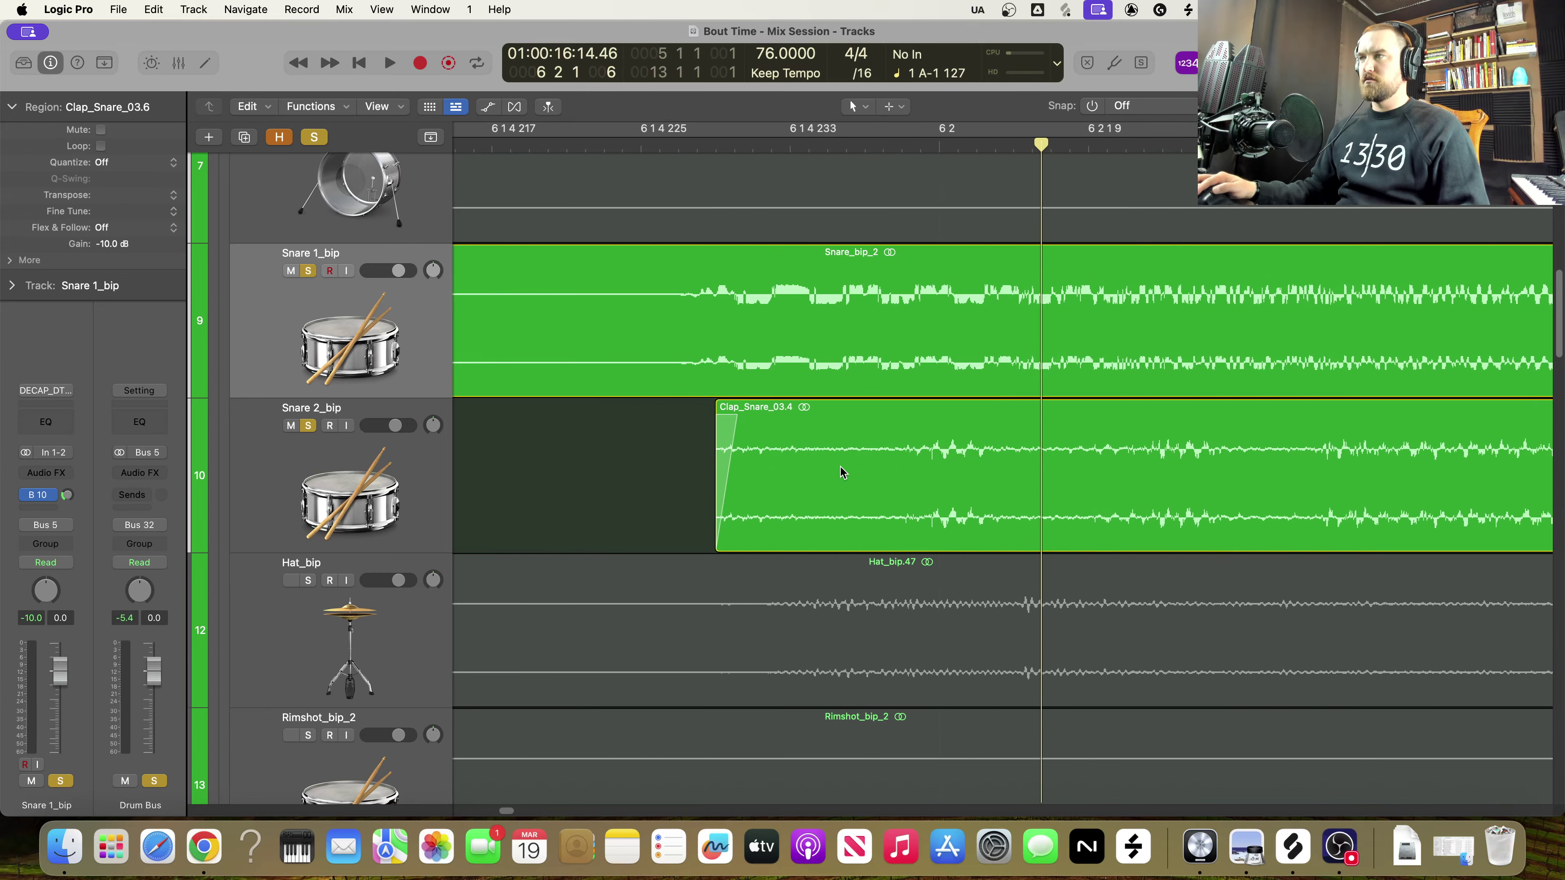
pyautogui.hscroll(-1, 839, 466)
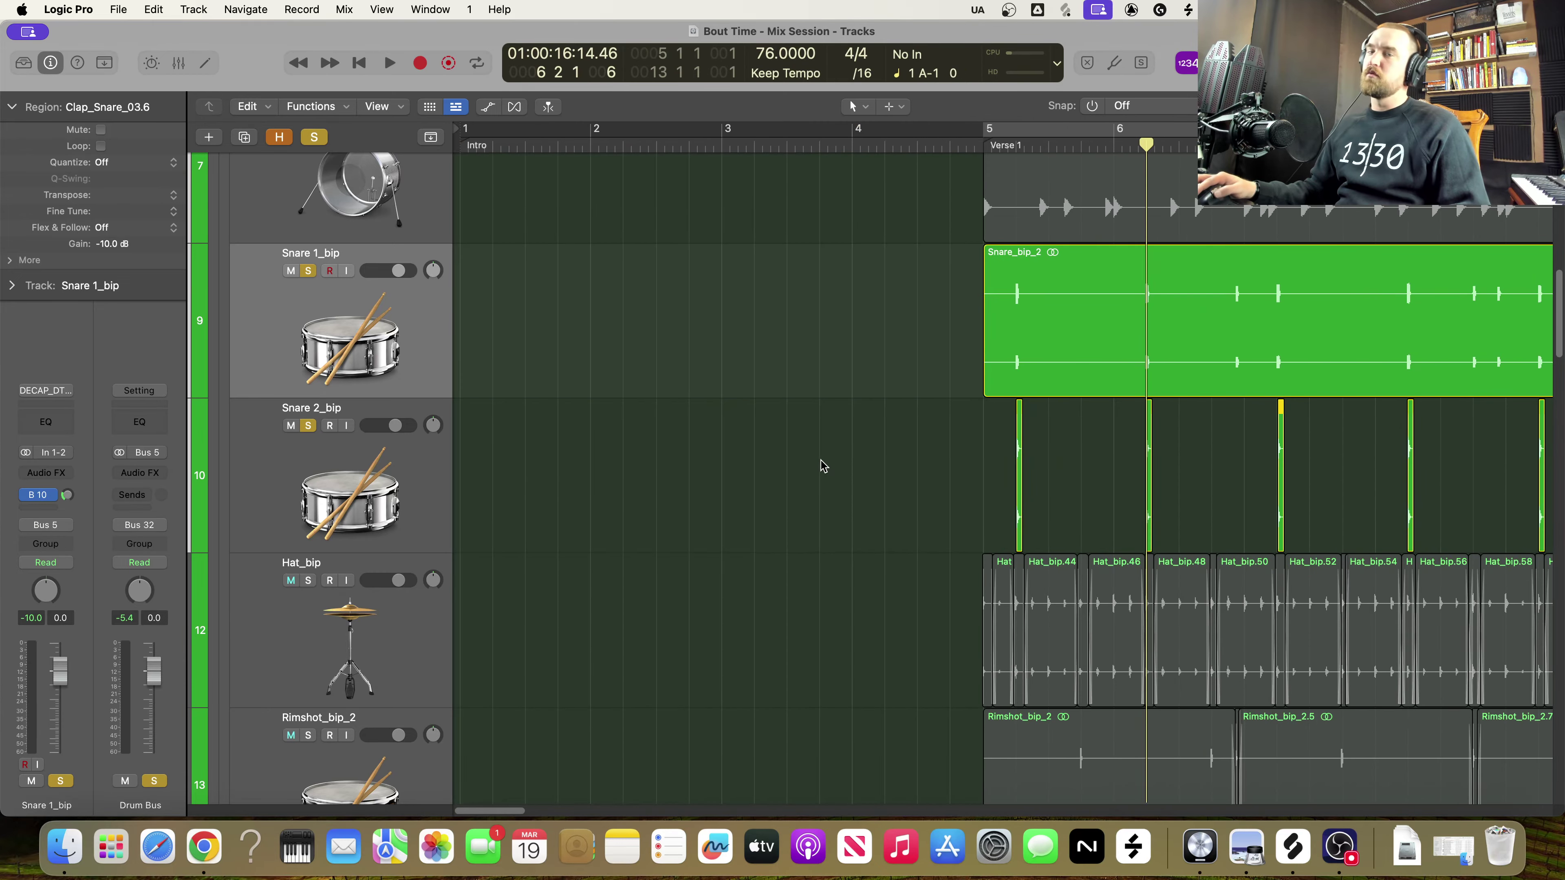
# Play the soloed snare layers from bar 6, clear all track solos and audition the claps in the full beat
pyautogui.hscroll(12, 822, 460)
pyautogui.hscroll(-10, 800, 464)
pyautogui.hscroll(-3, 800, 467)
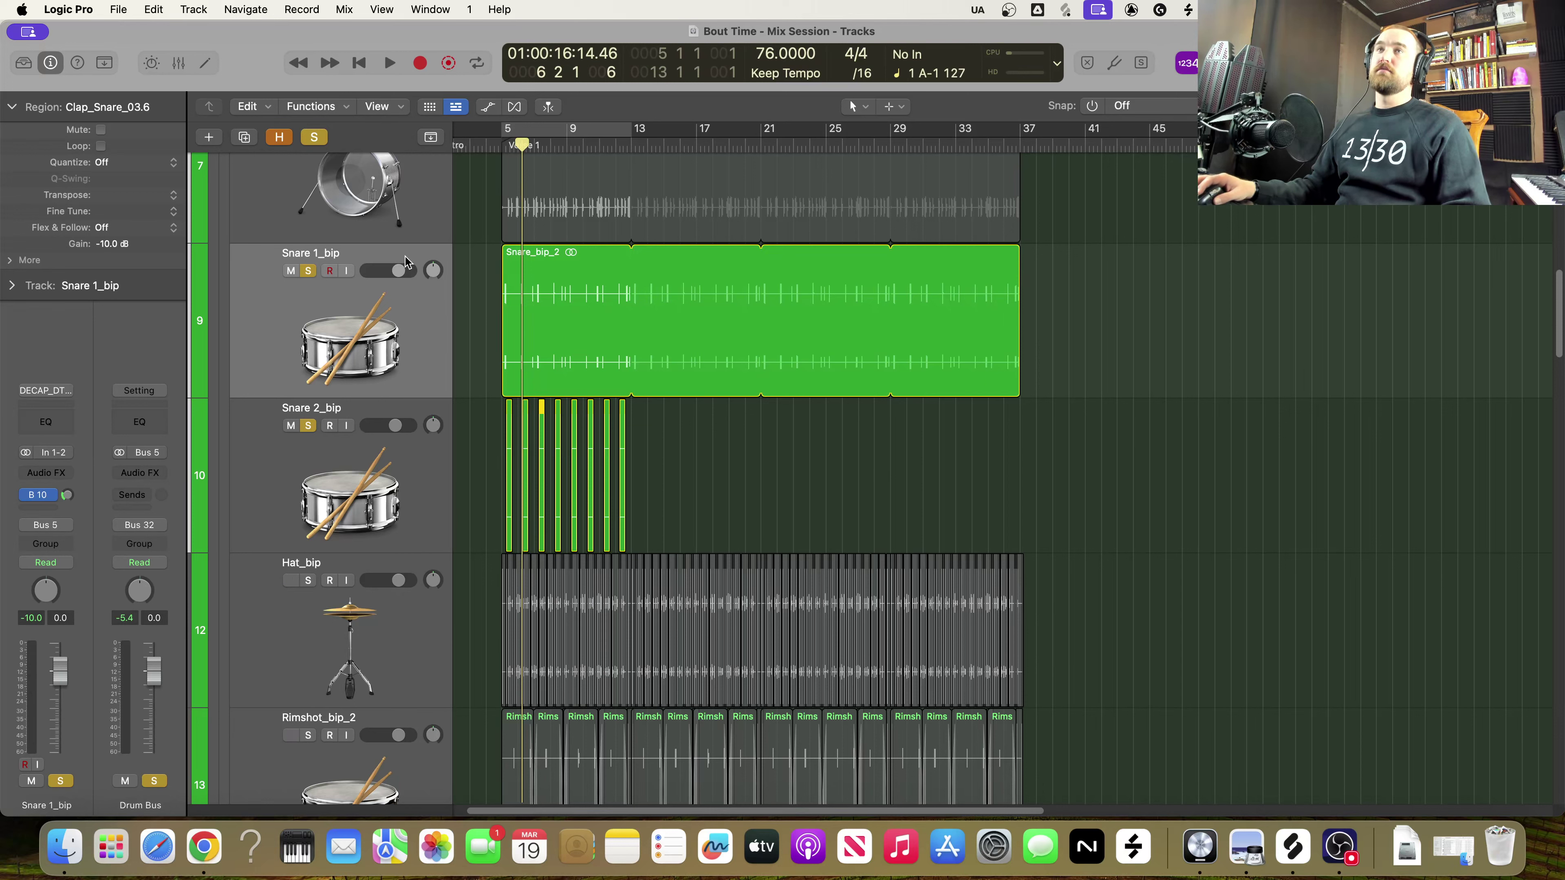
pyautogui.press('space')
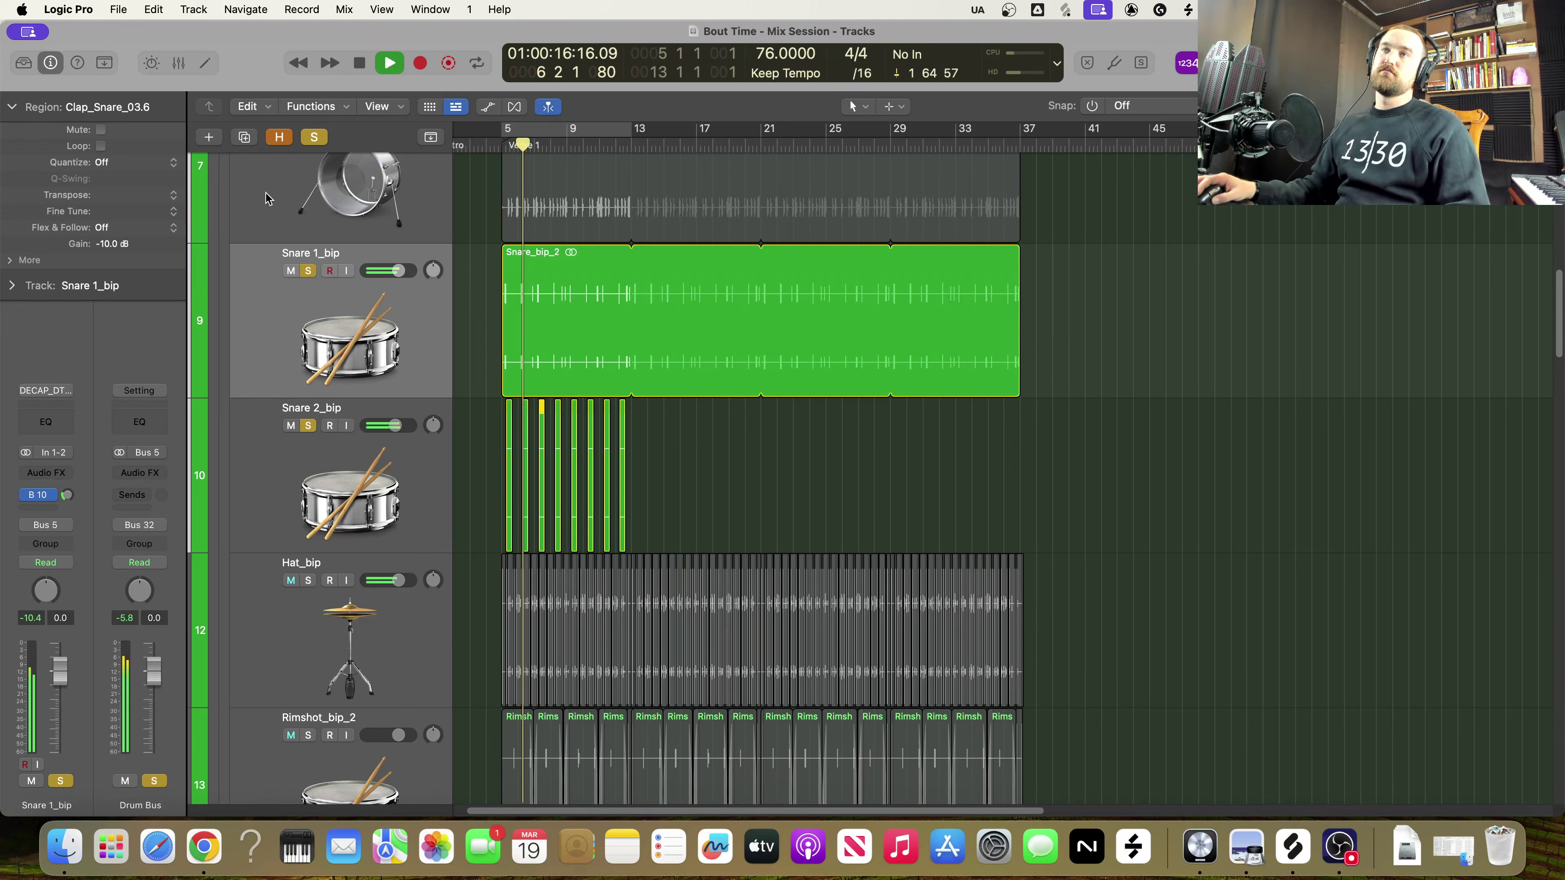
pyautogui.press('ctrl+alt+super+s')
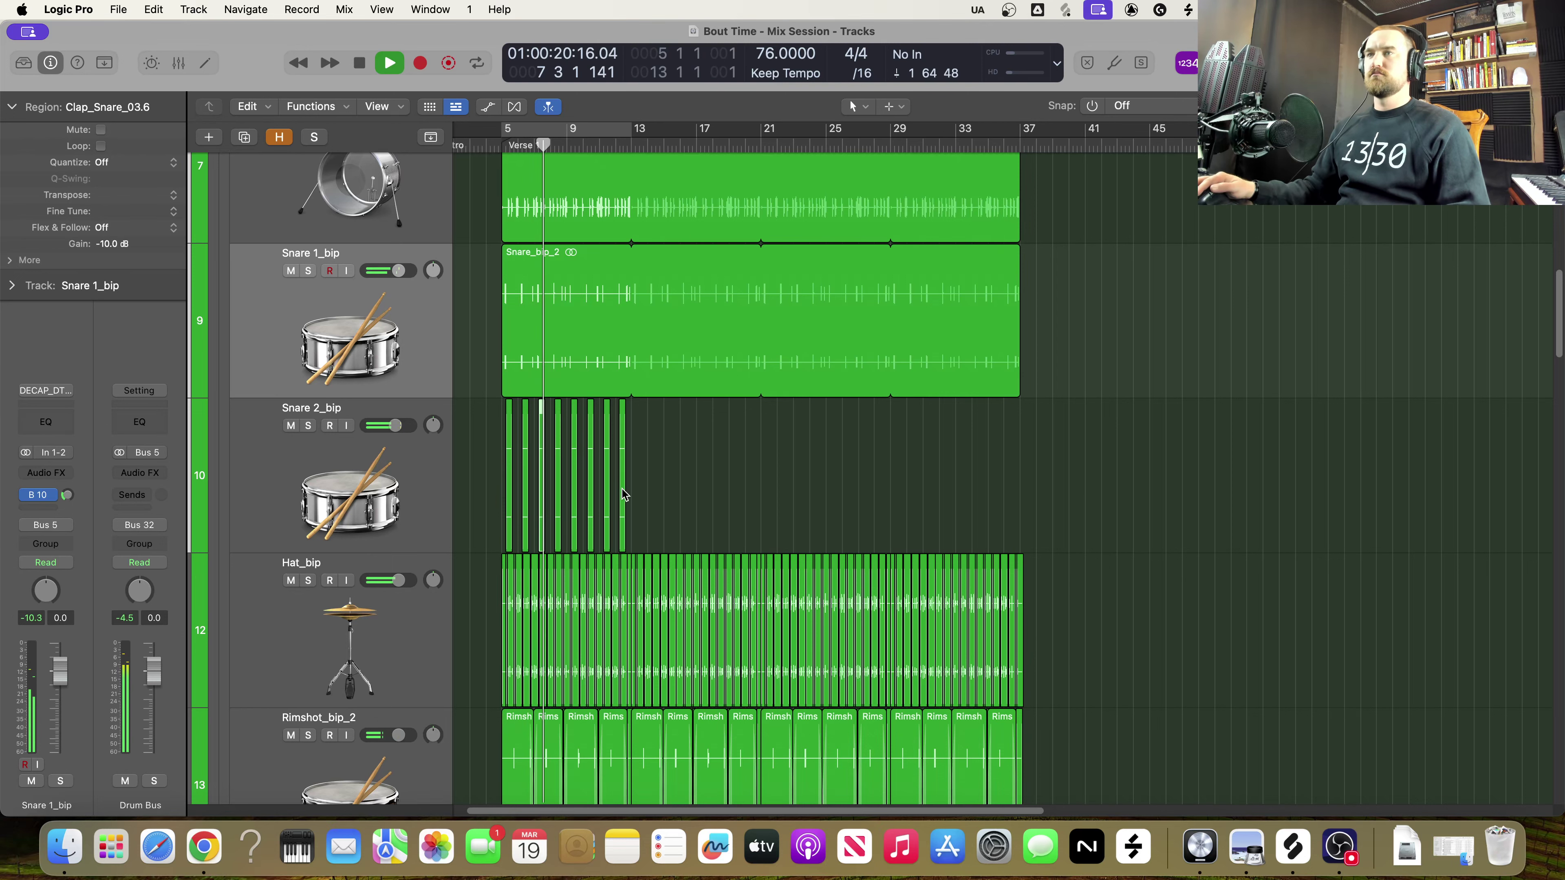
pyautogui.hscroll(-2, 620, 493)
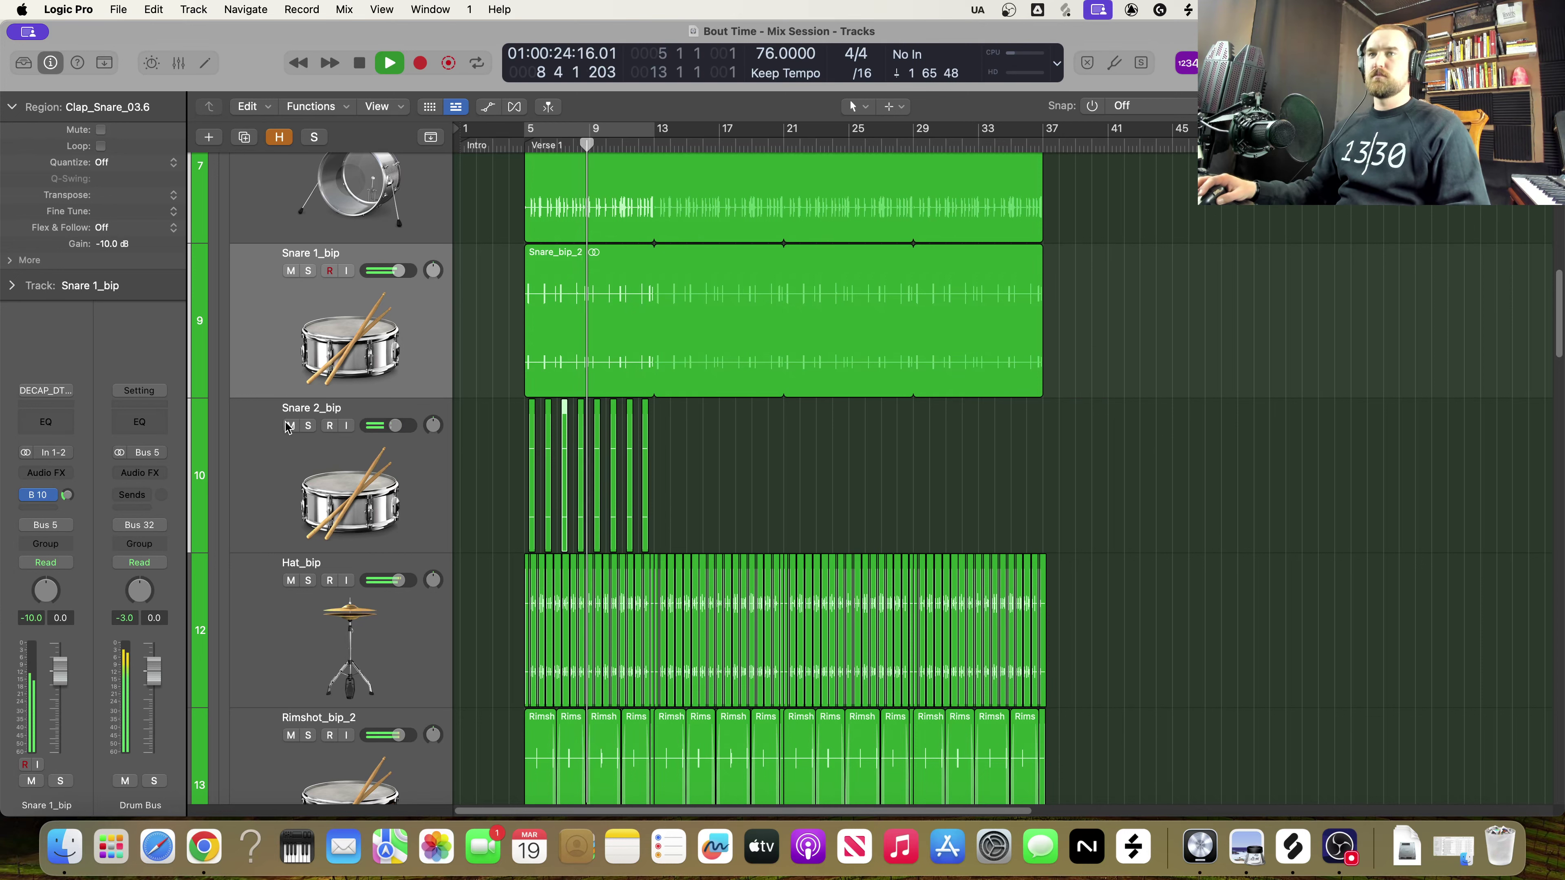
pyautogui.press('space')
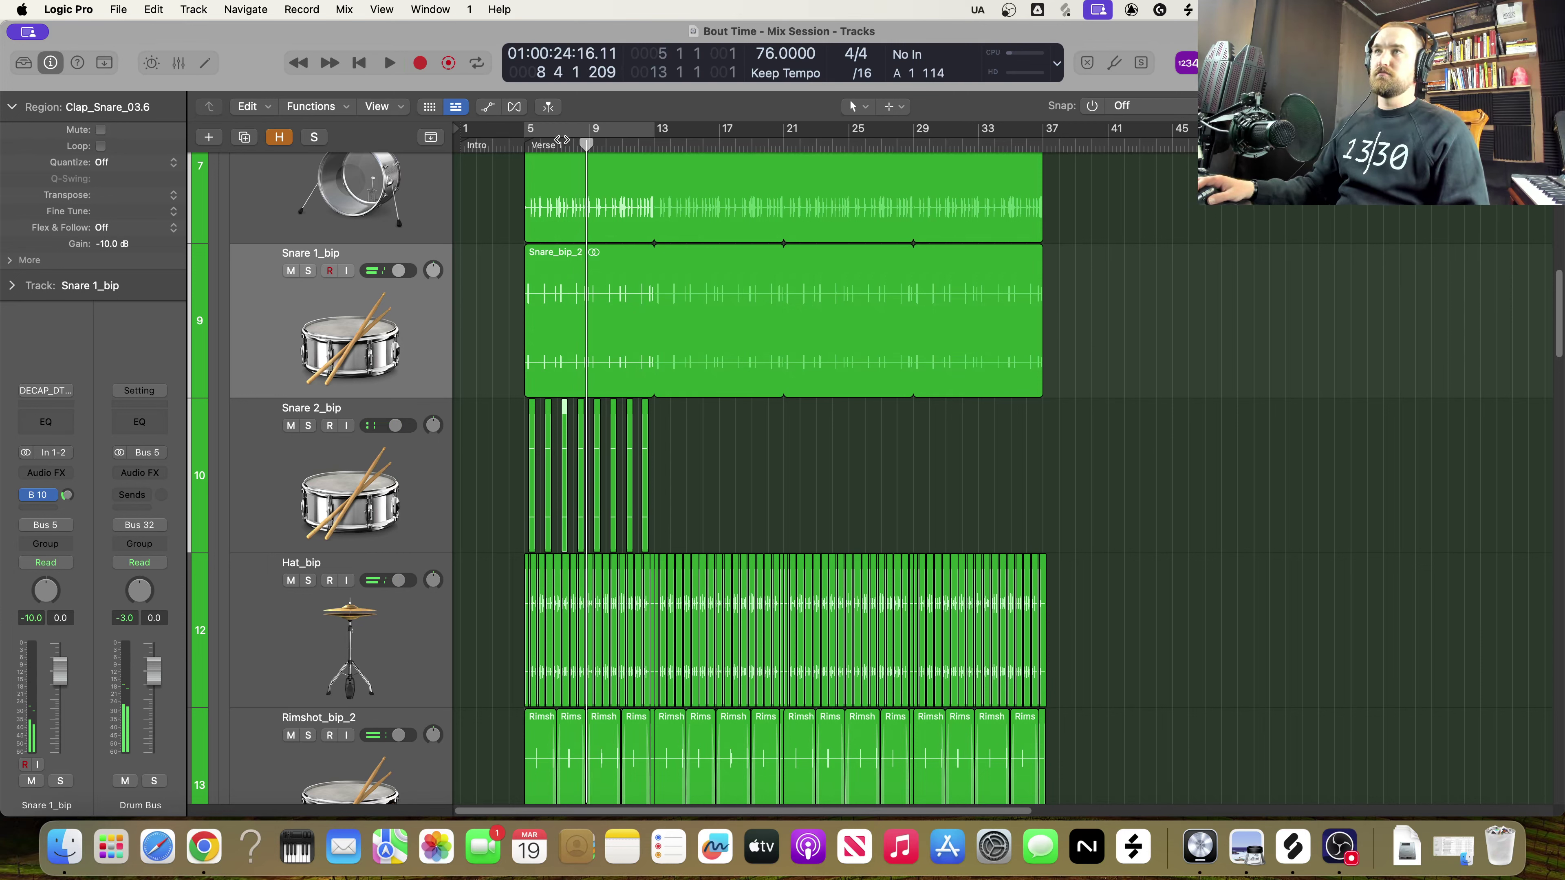
# Turn on a playback cycle over bars 5 to 13 and audition the looped verse beat
pyautogui.click(571, 130)
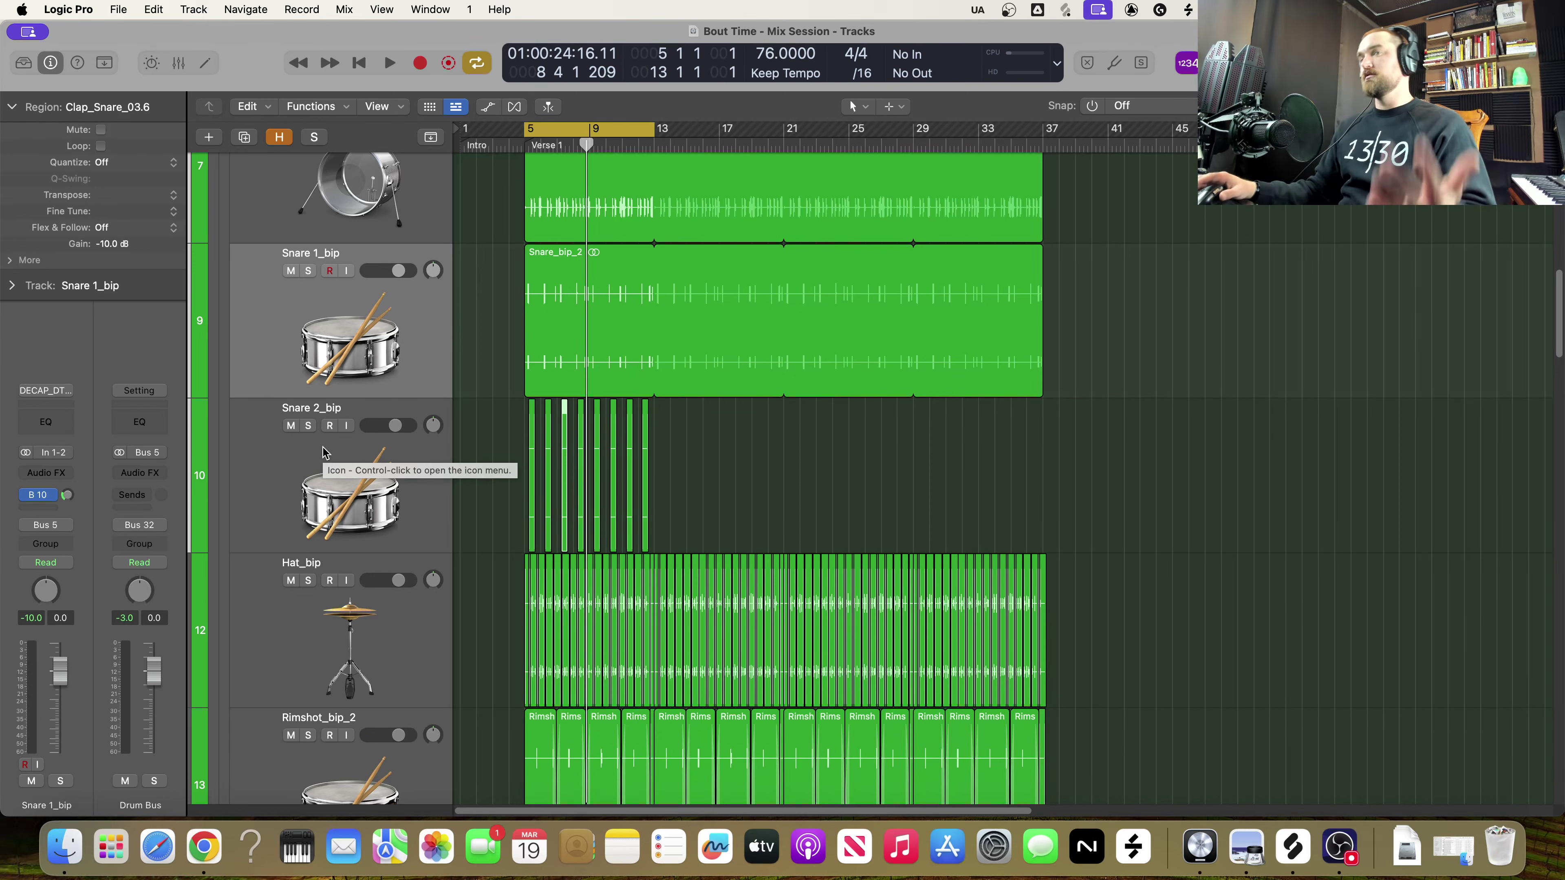
pyautogui.press('space')
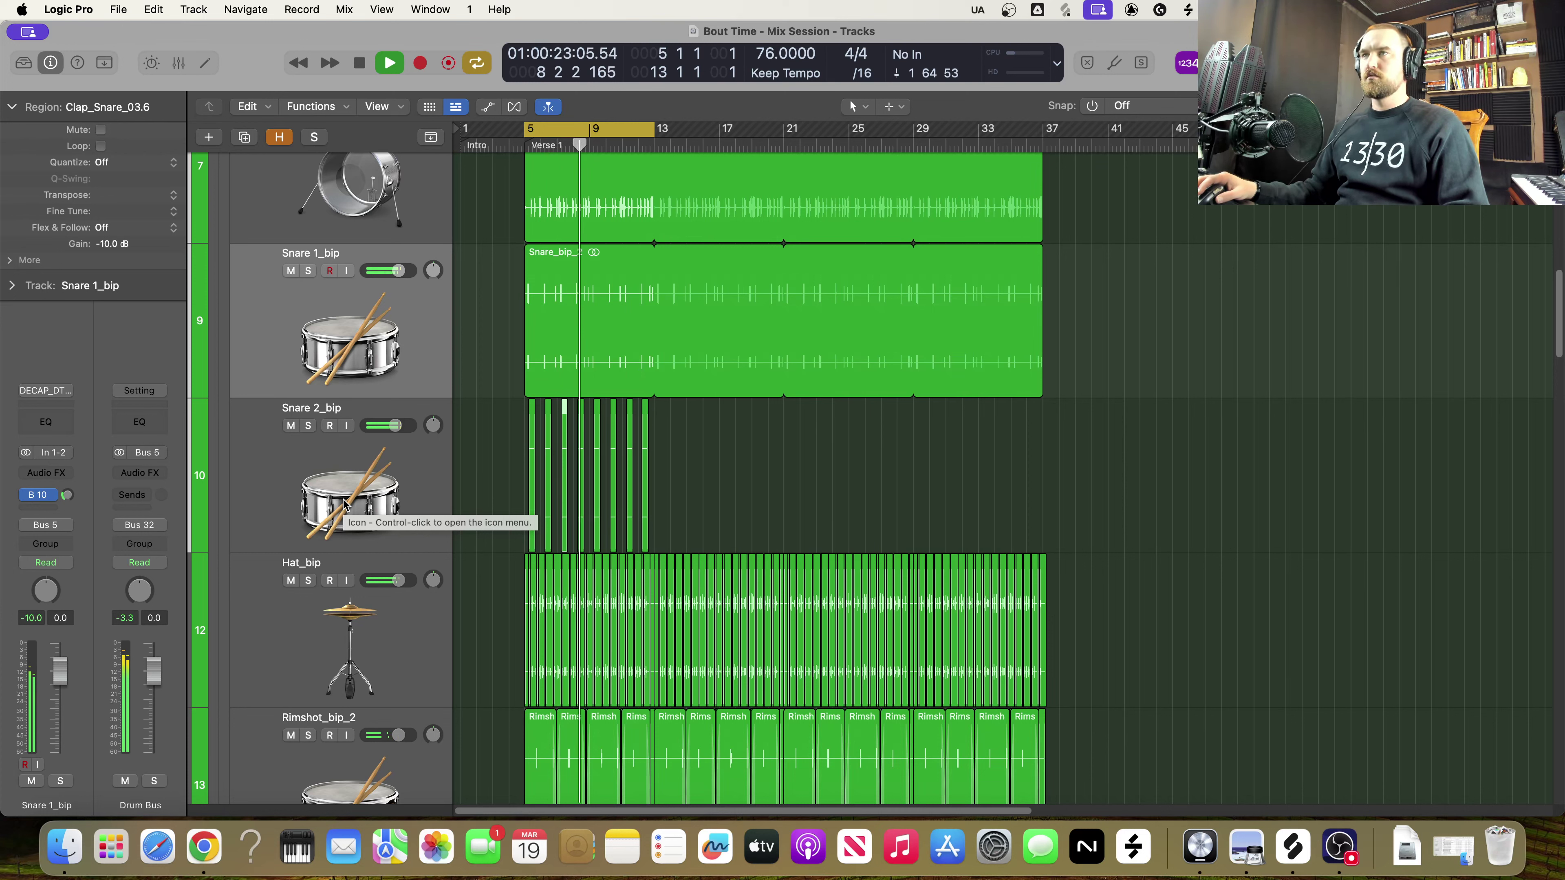
pyautogui.press('space')
# Audition the verse opening with Snare 2_bip muted and again with it unmuted to compare the clap layer's effect
pyautogui.click(291, 425)
pyautogui.press('space')
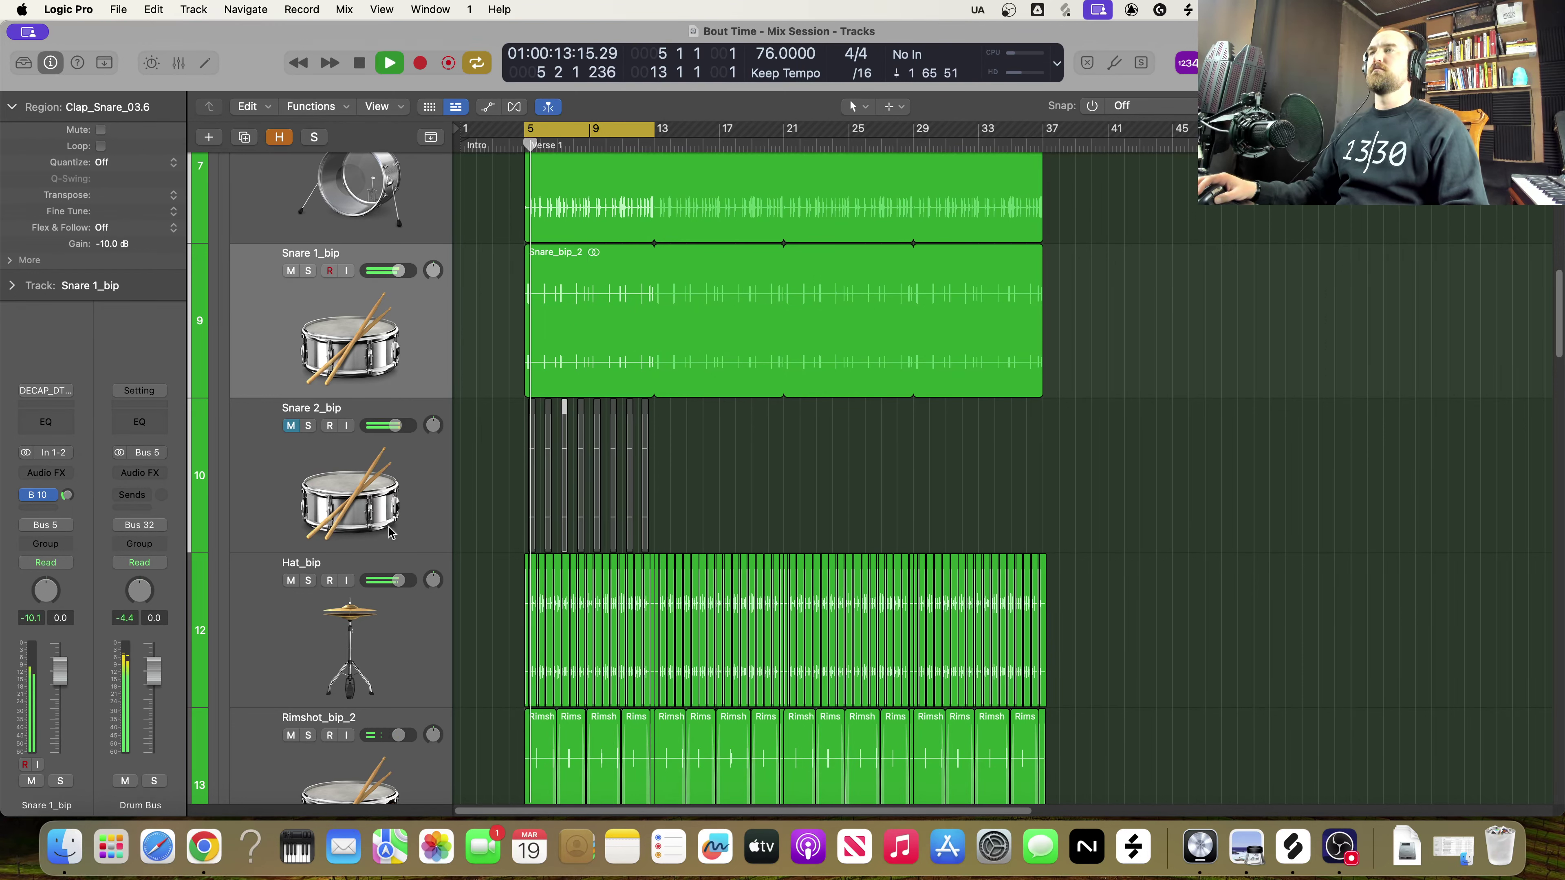
pyautogui.press('space')
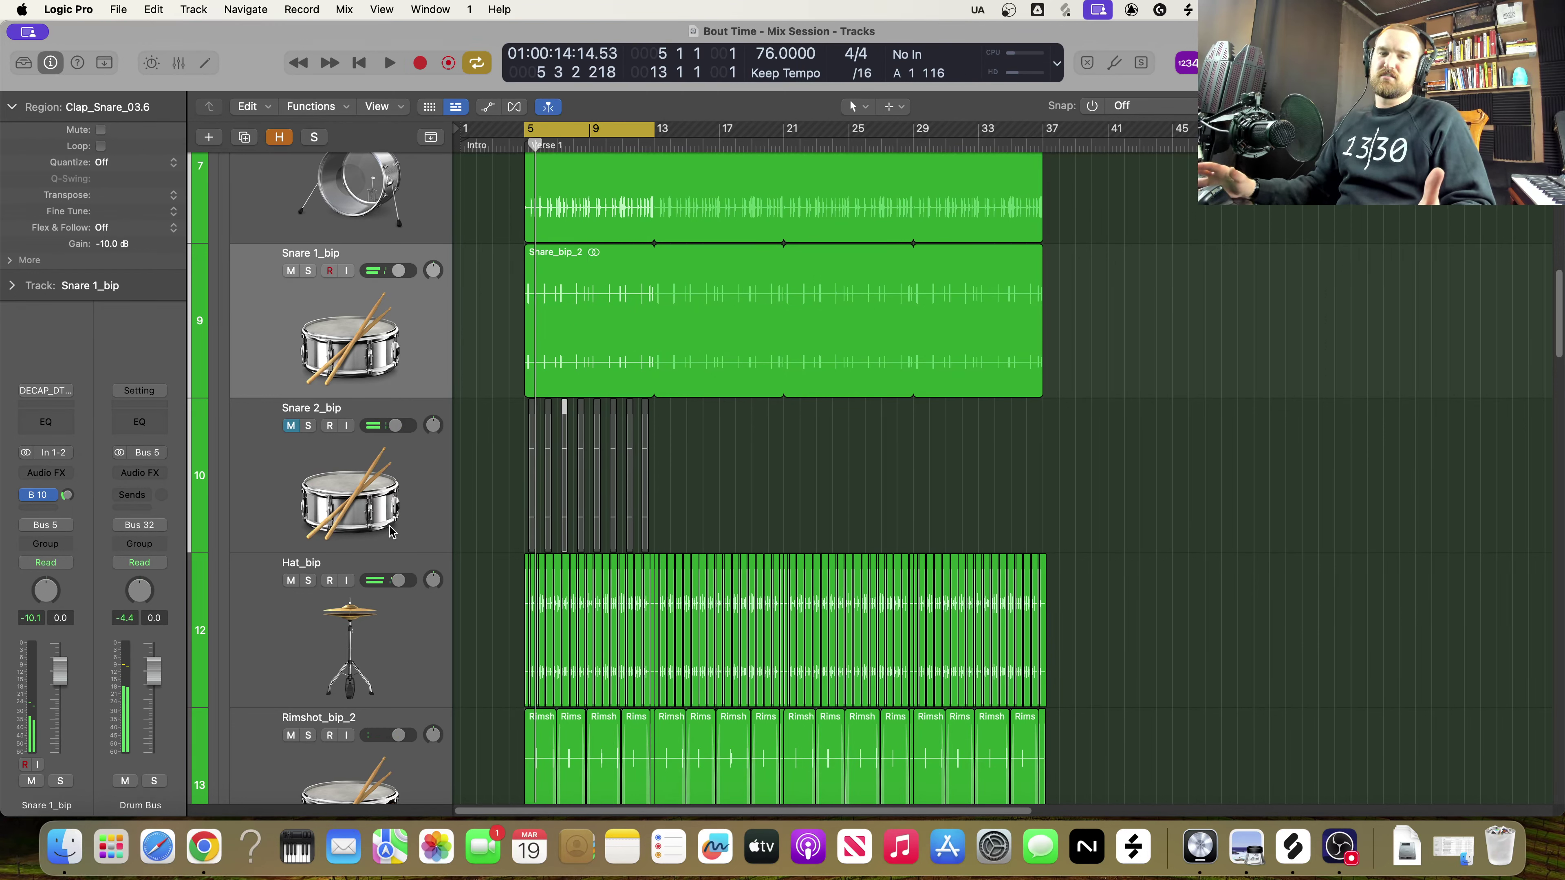
pyautogui.press('space')
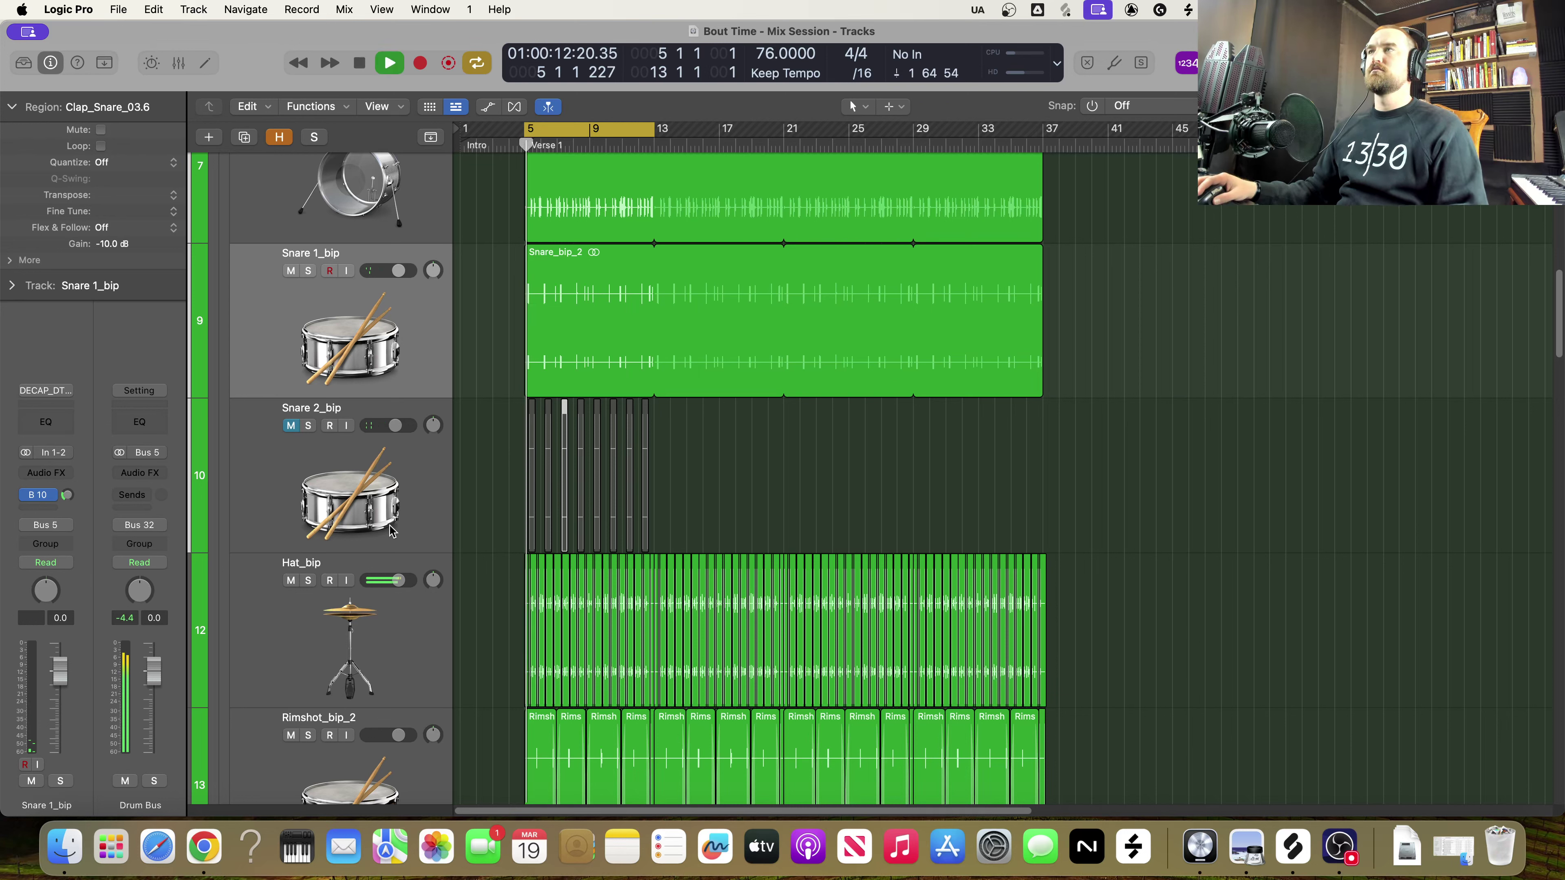
pyautogui.click(291, 426)
pyautogui.press('space')
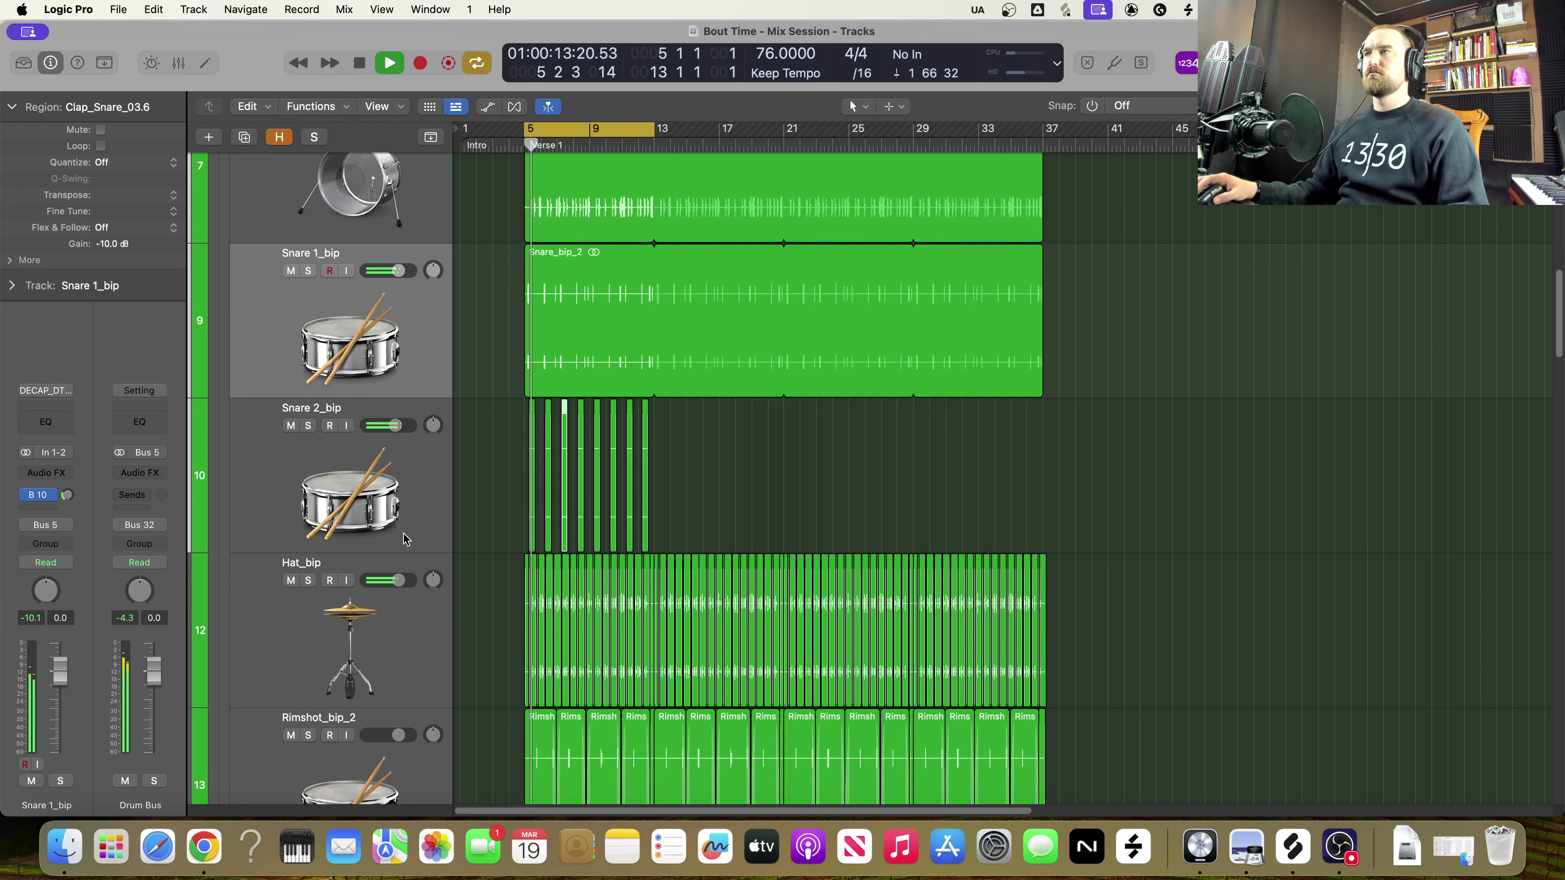
pyautogui.press('space')
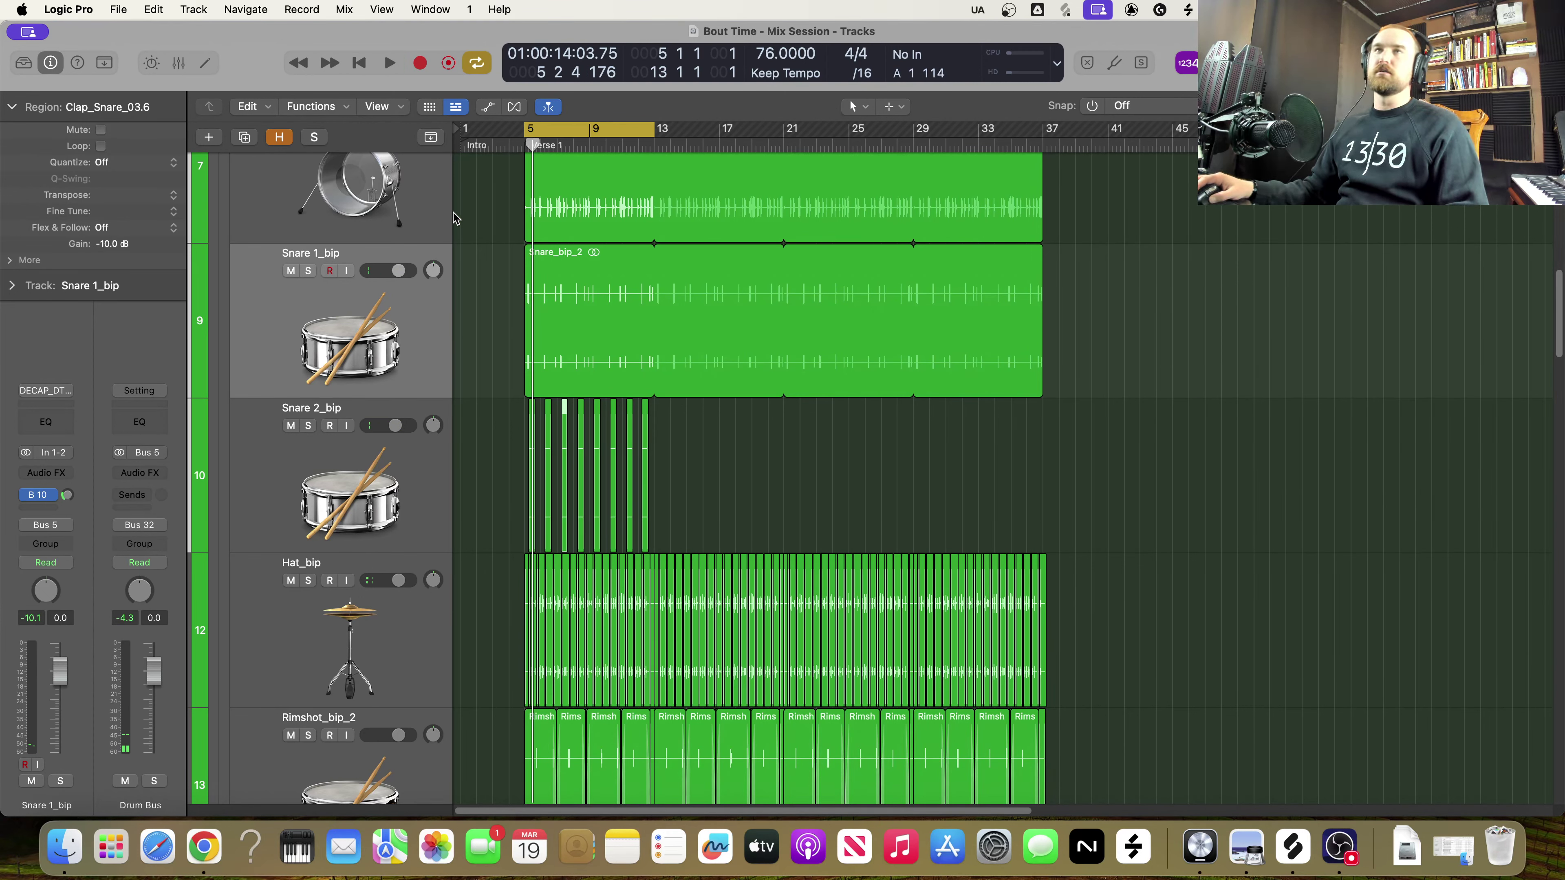
# Save the project
pyautogui.click(118, 10)
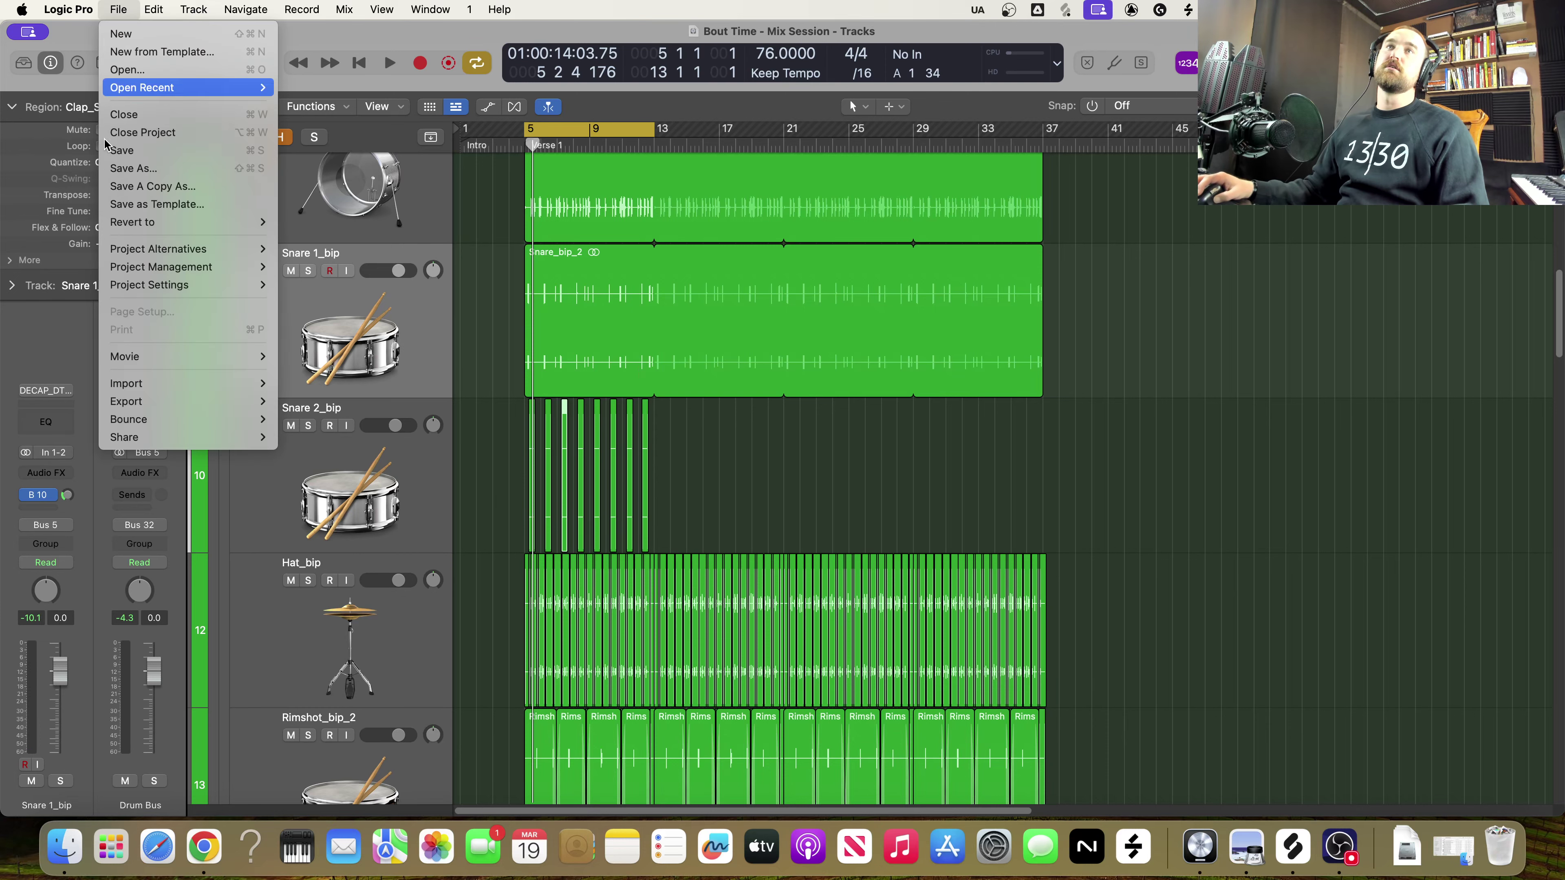
pyautogui.click(142, 150)
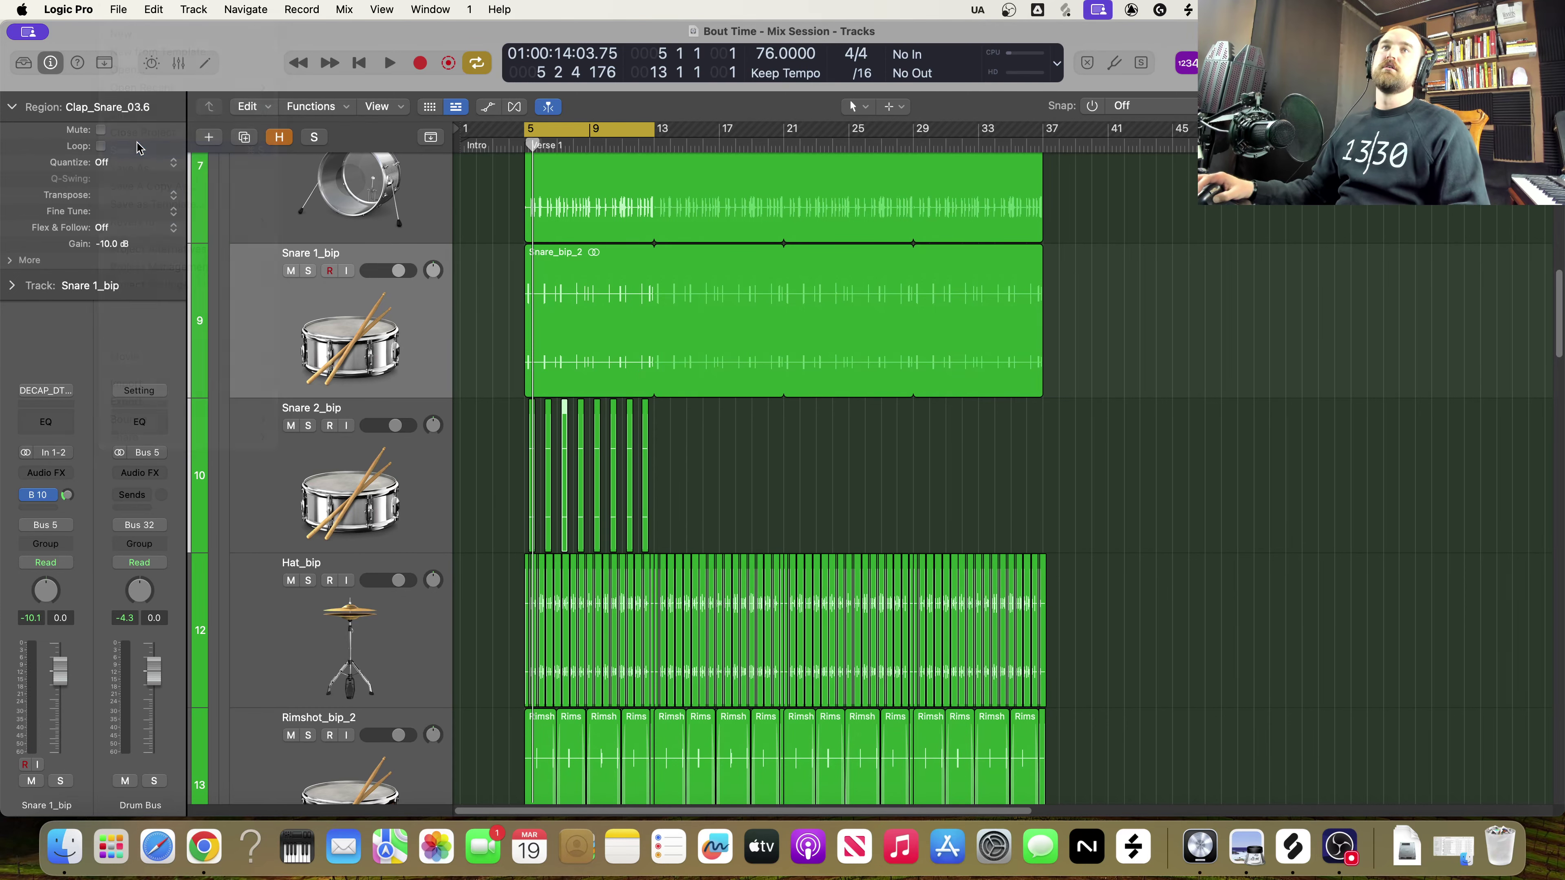
# Review the whole arrangement, from the 808 and Drum Bus tracks through the brass, sax, horn, vocal sample and adlib tracks to the Vox Bus
pyautogui.keyDown('ctrl'); pyautogui.keyDown('alt'); pyautogui.click(981, 603); pyautogui.keyUp('alt'); pyautogui.keyUp('ctrl')
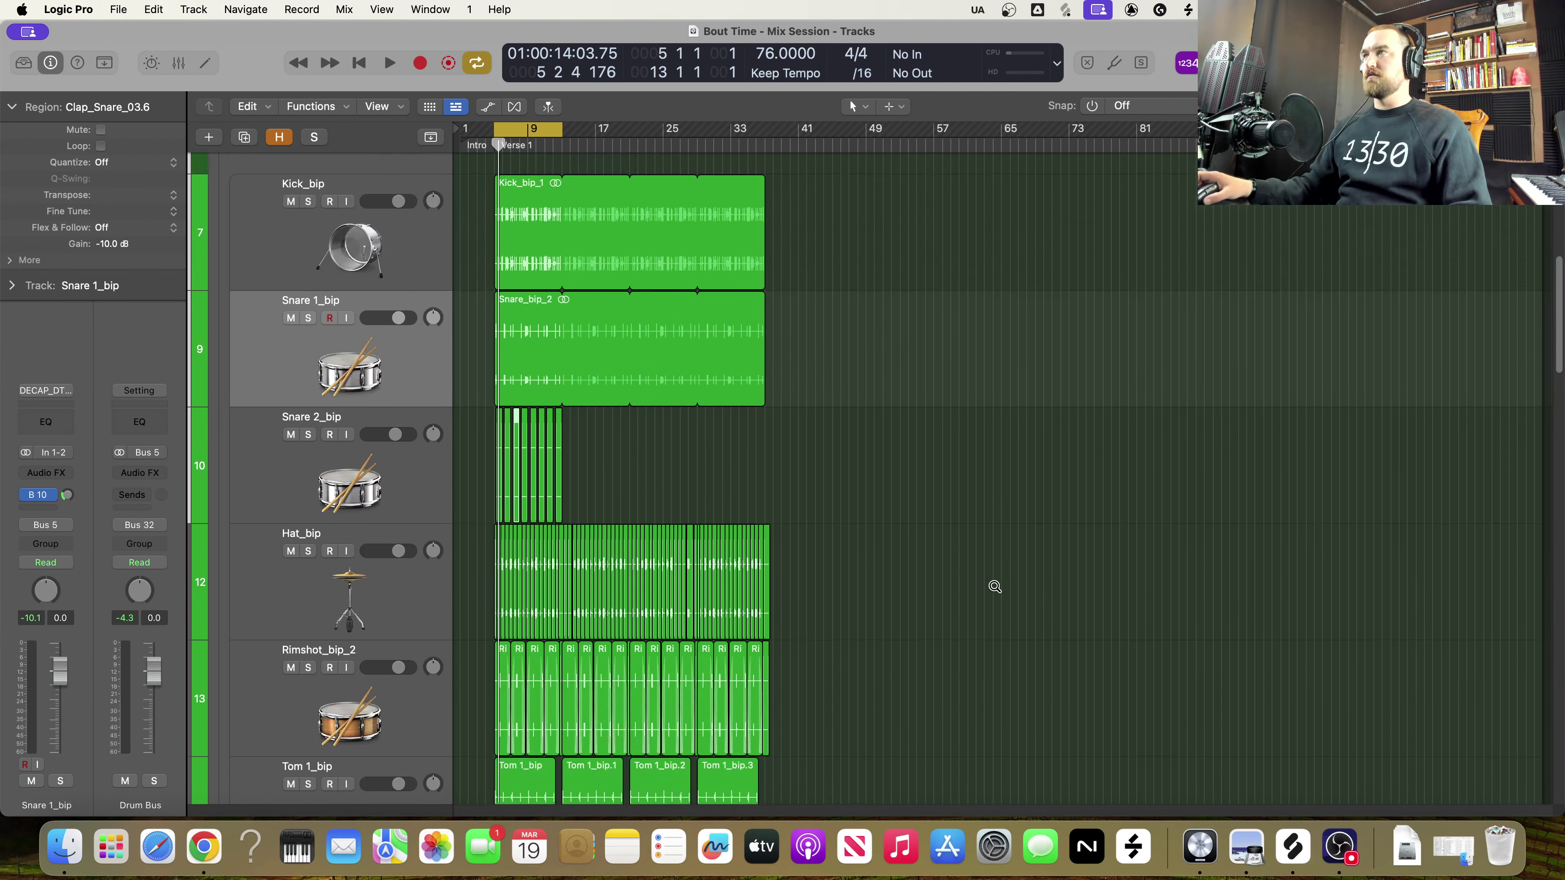
pyautogui.scroll(-4, 978, 600)
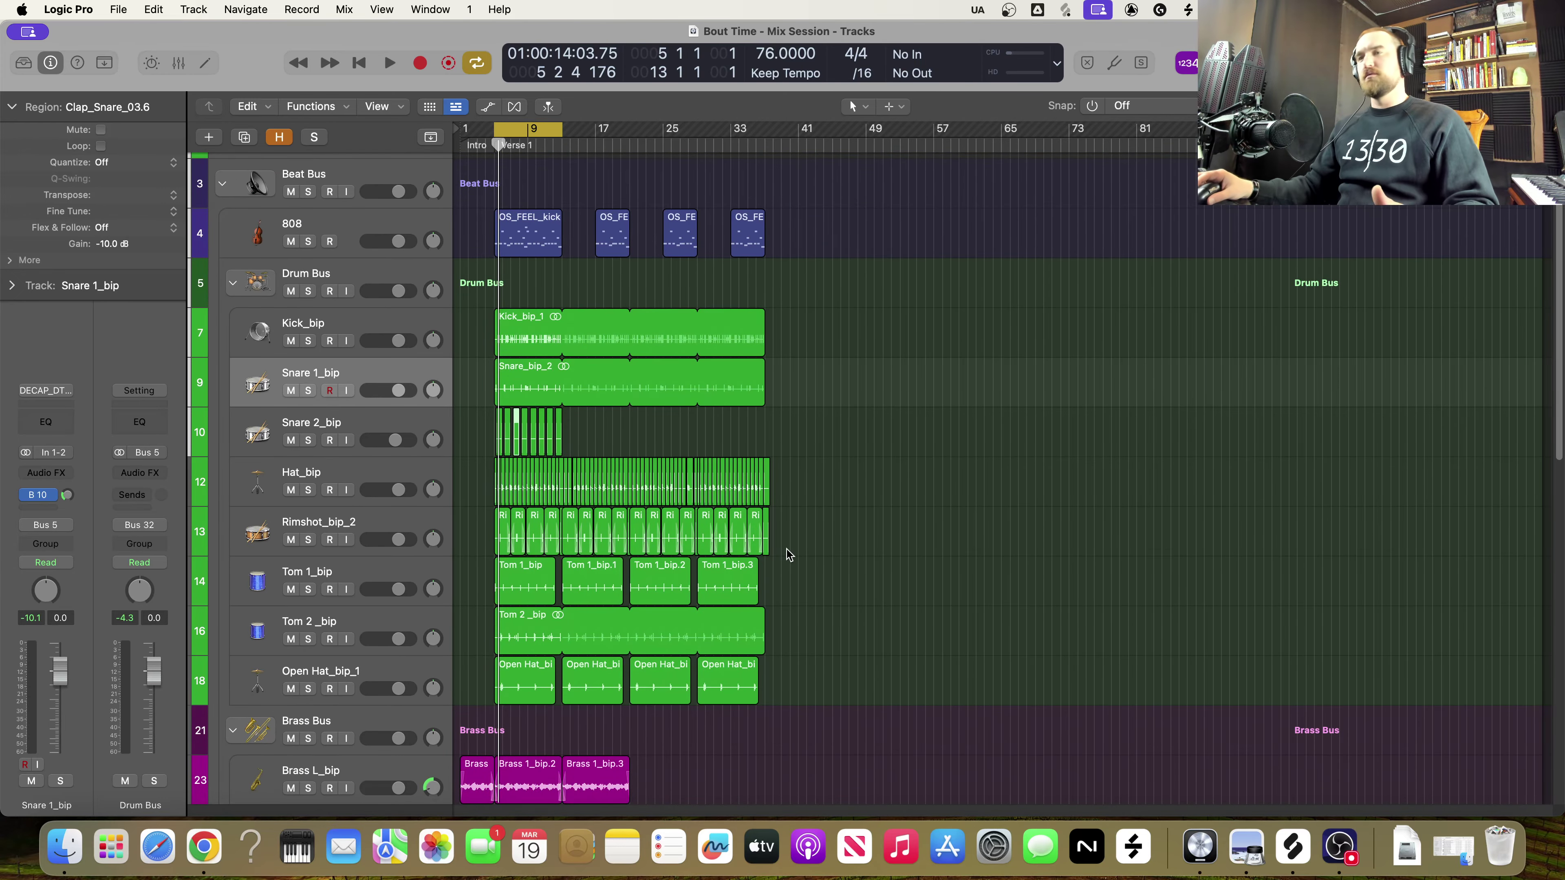
pyautogui.scroll(-2, 777, 567)
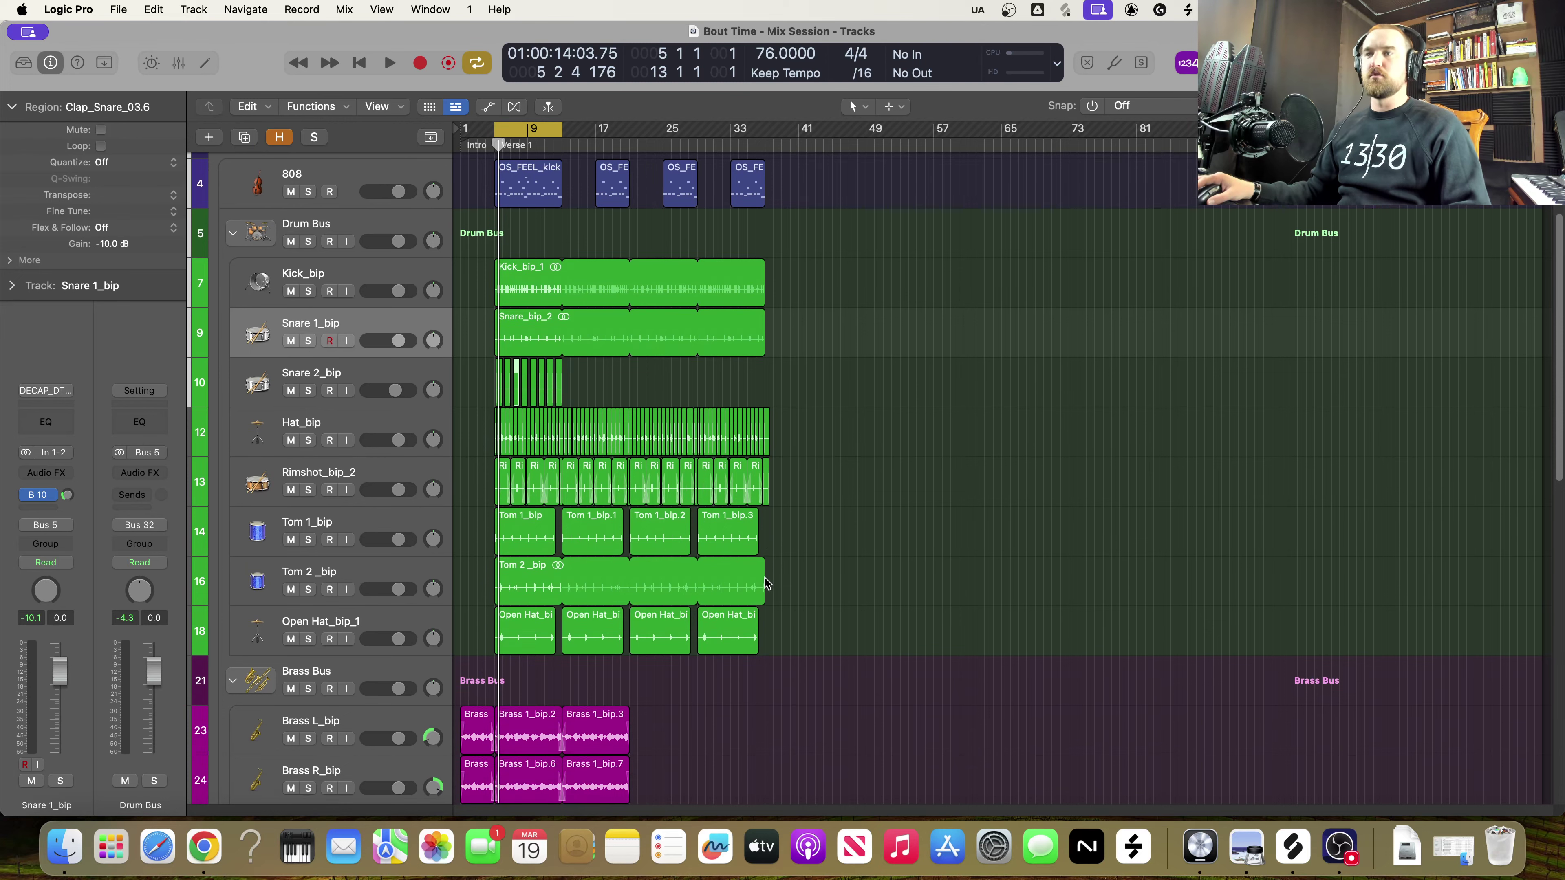
pyautogui.scroll(-3, 739, 599)
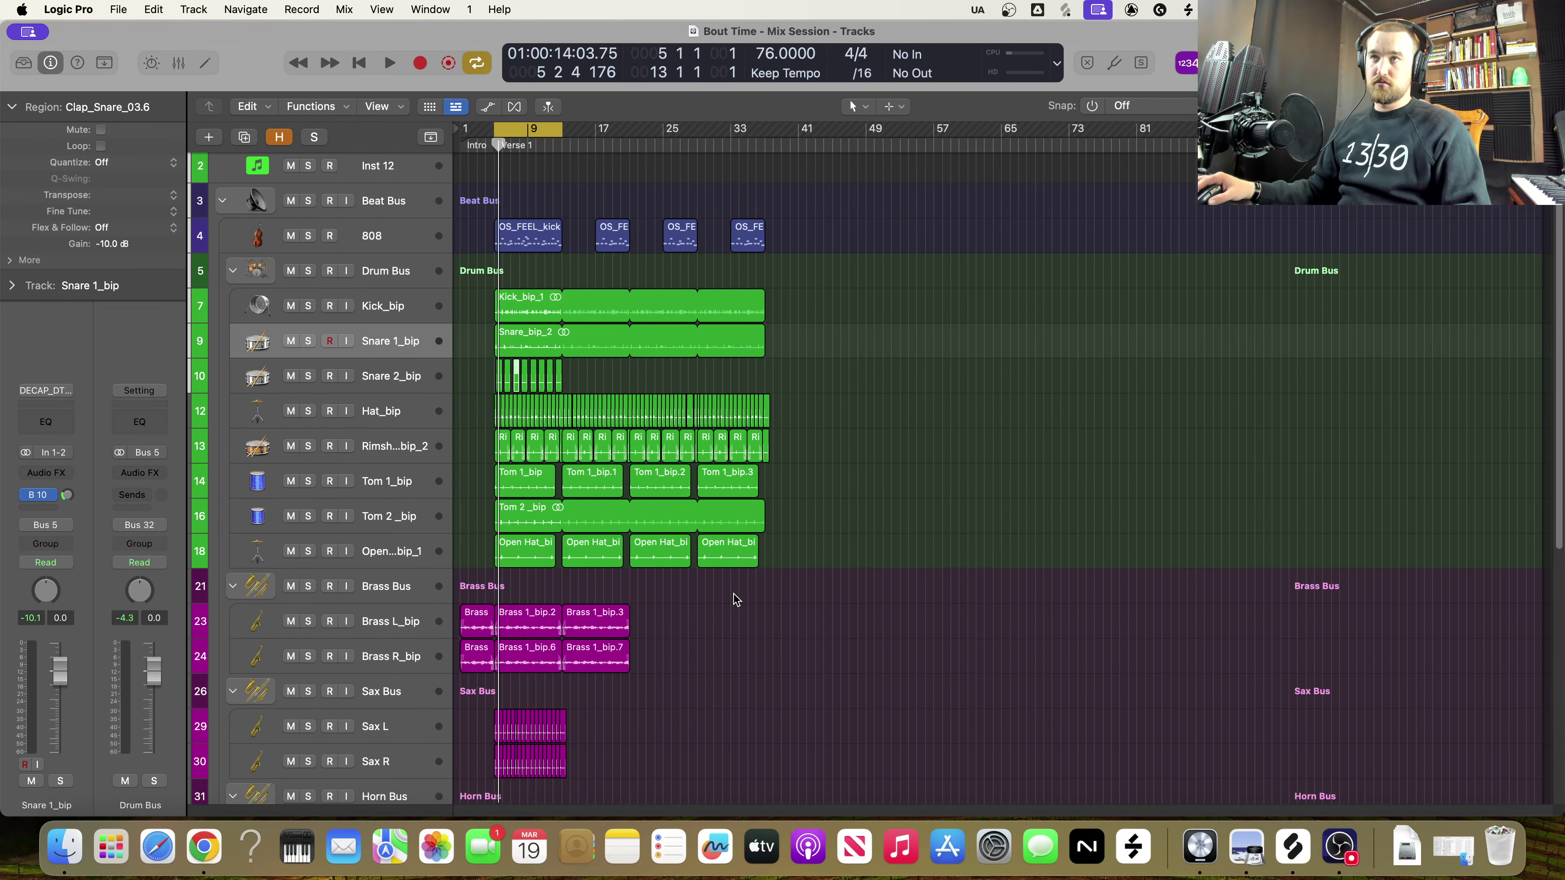
pyautogui.click(232, 272)
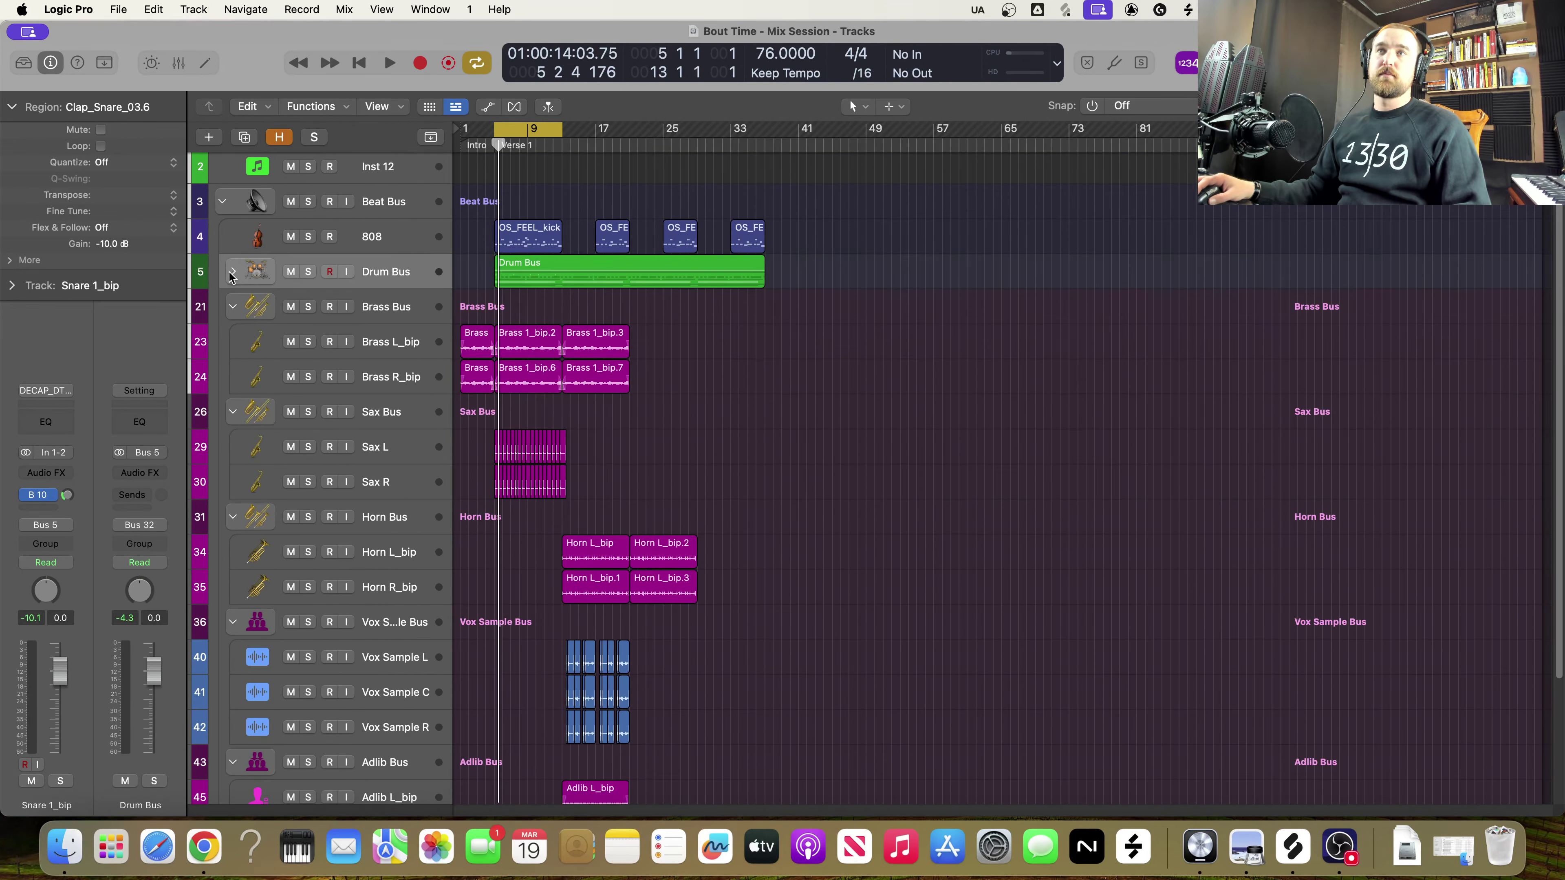
pyautogui.click(231, 272)
pyautogui.scroll(-3, 331, 447)
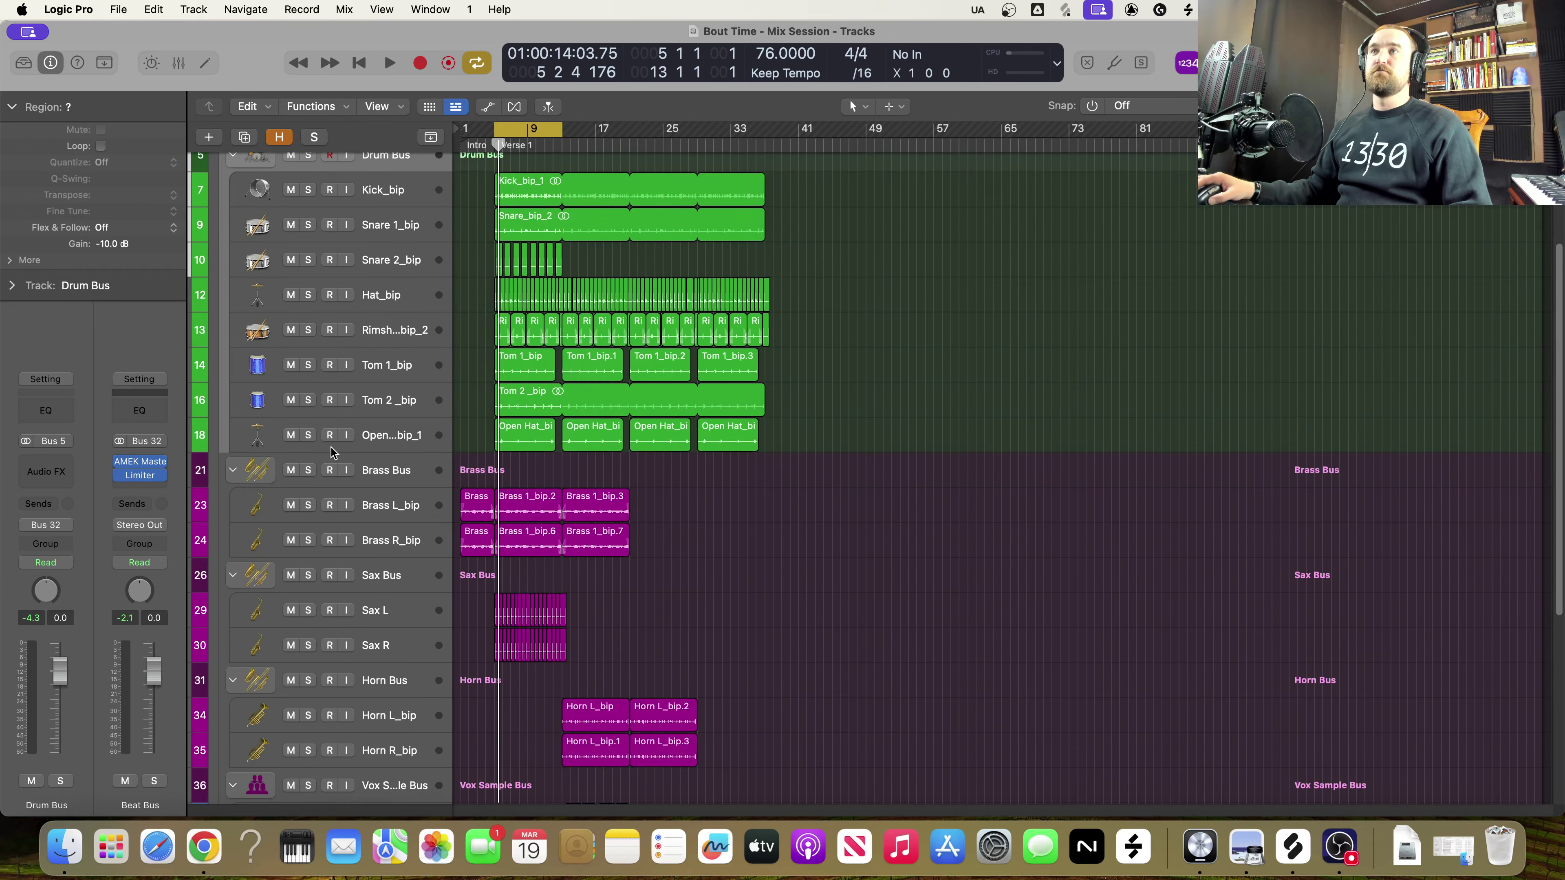
pyautogui.scroll(2, 345, 431)
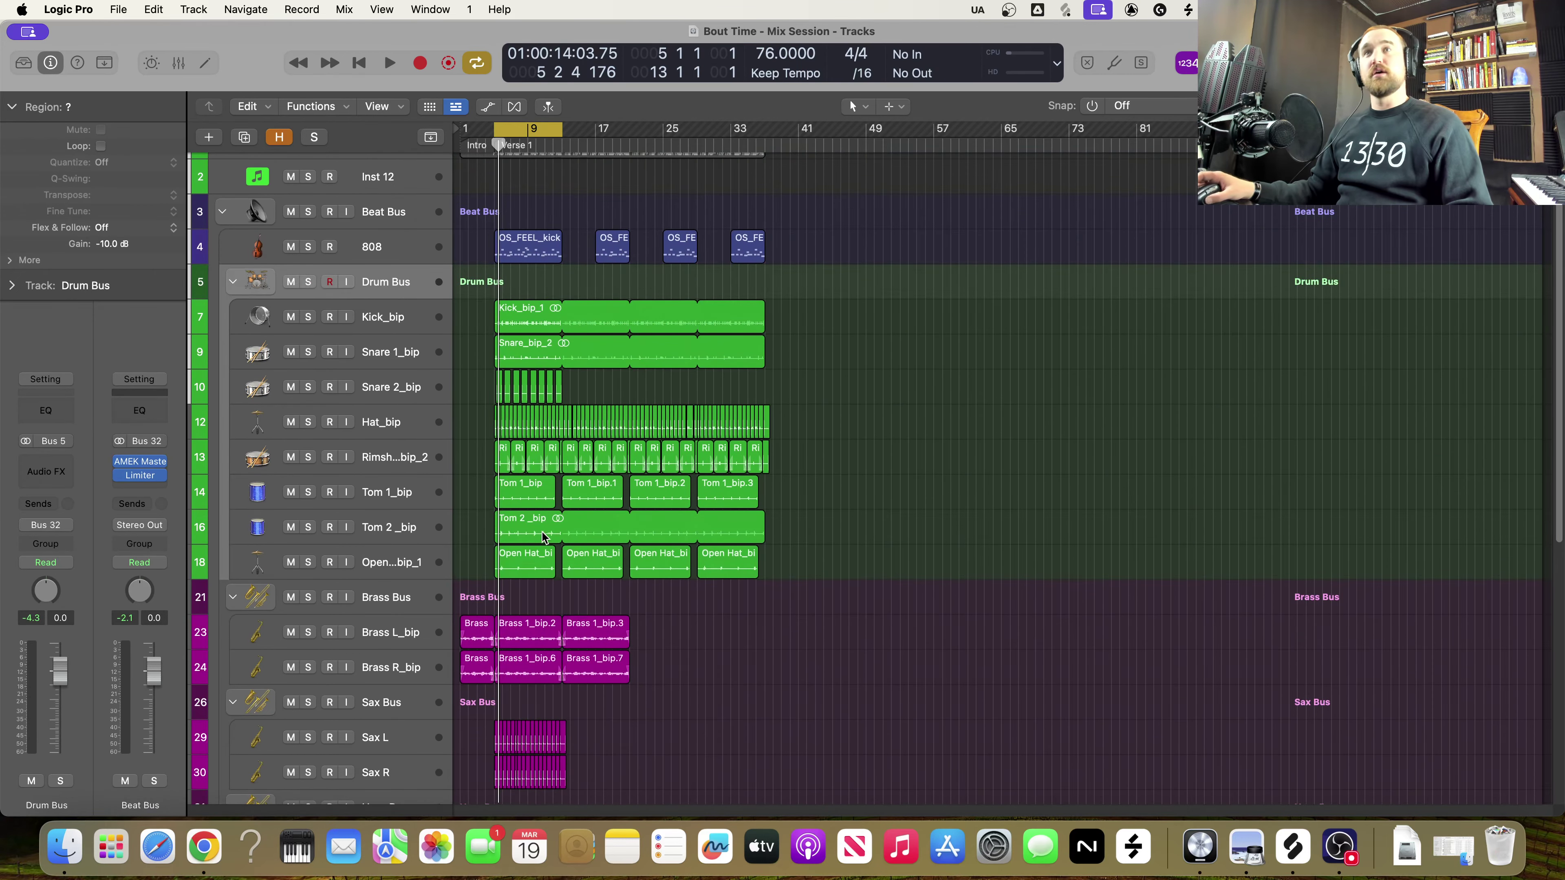
pyautogui.scroll(-1, 534, 532)
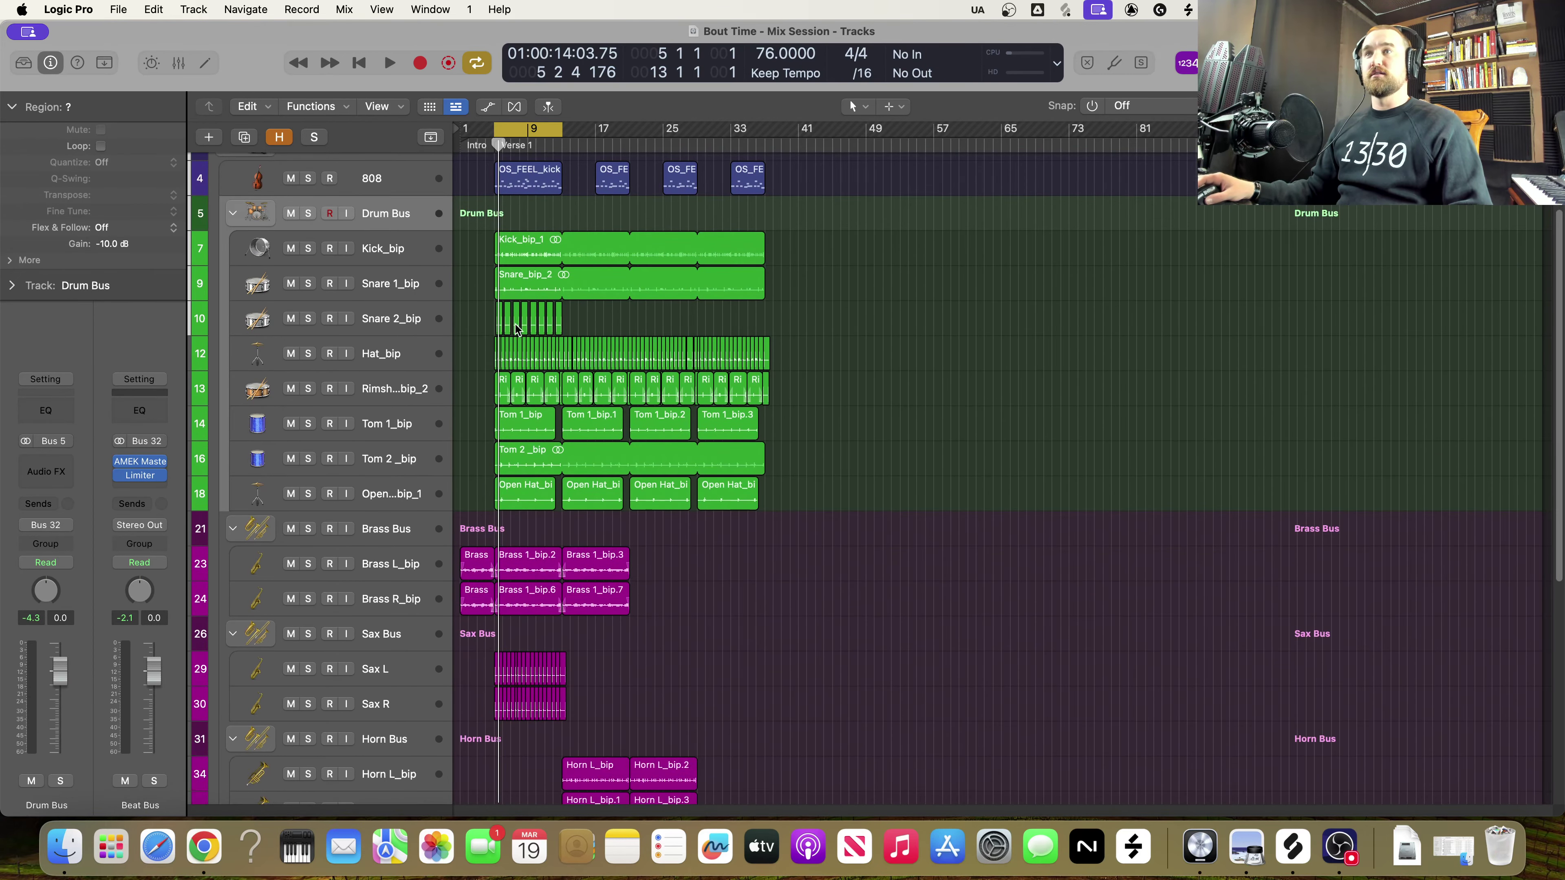
pyautogui.scroll(-2, 578, 553)
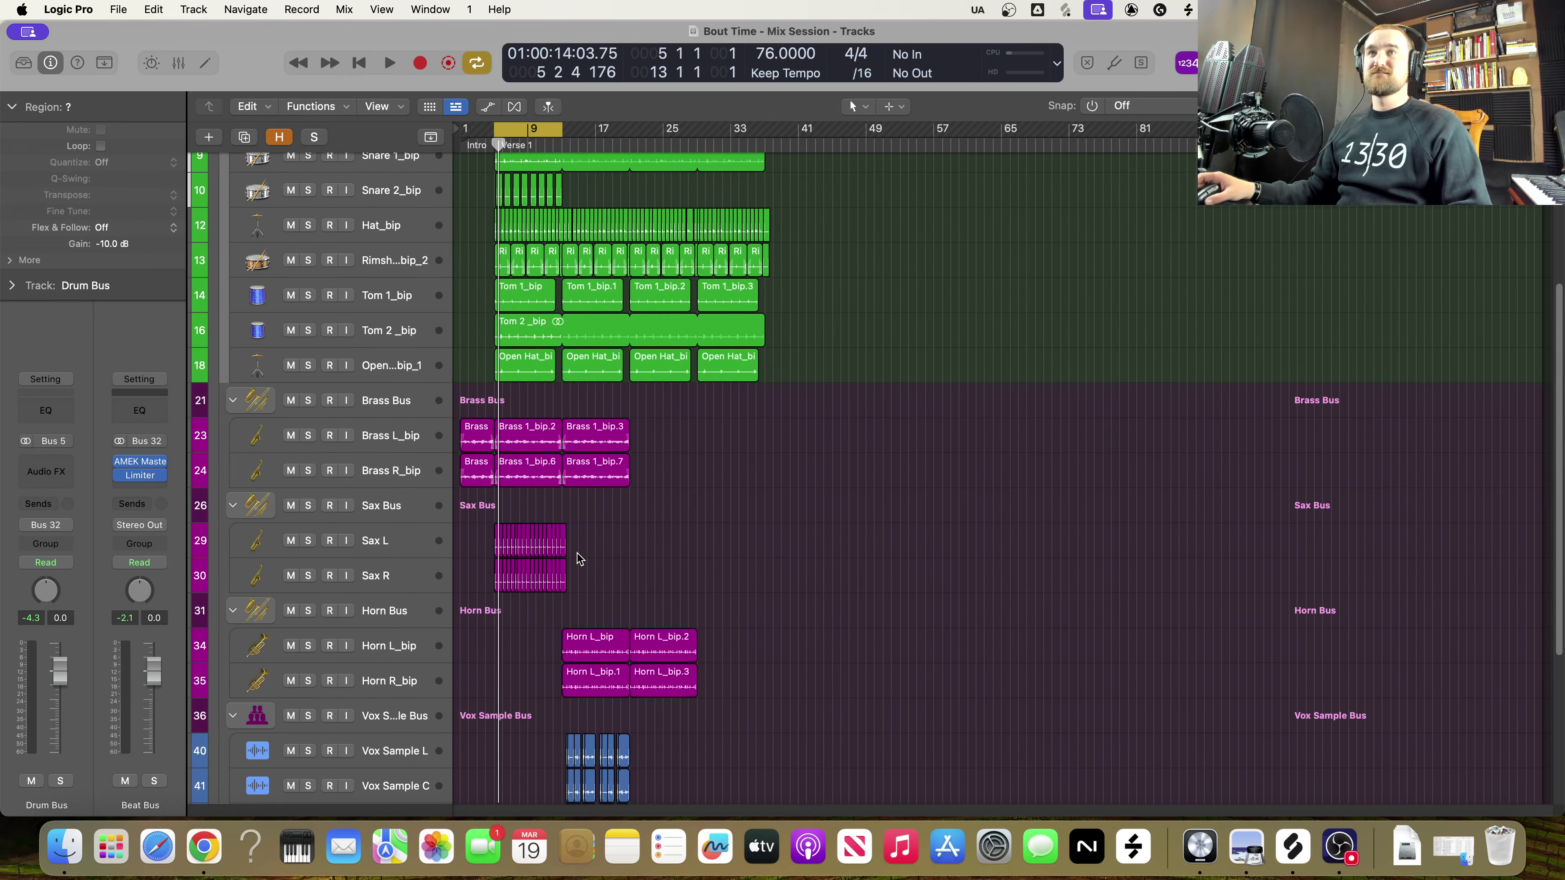
pyautogui.scroll(-2, 579, 559)
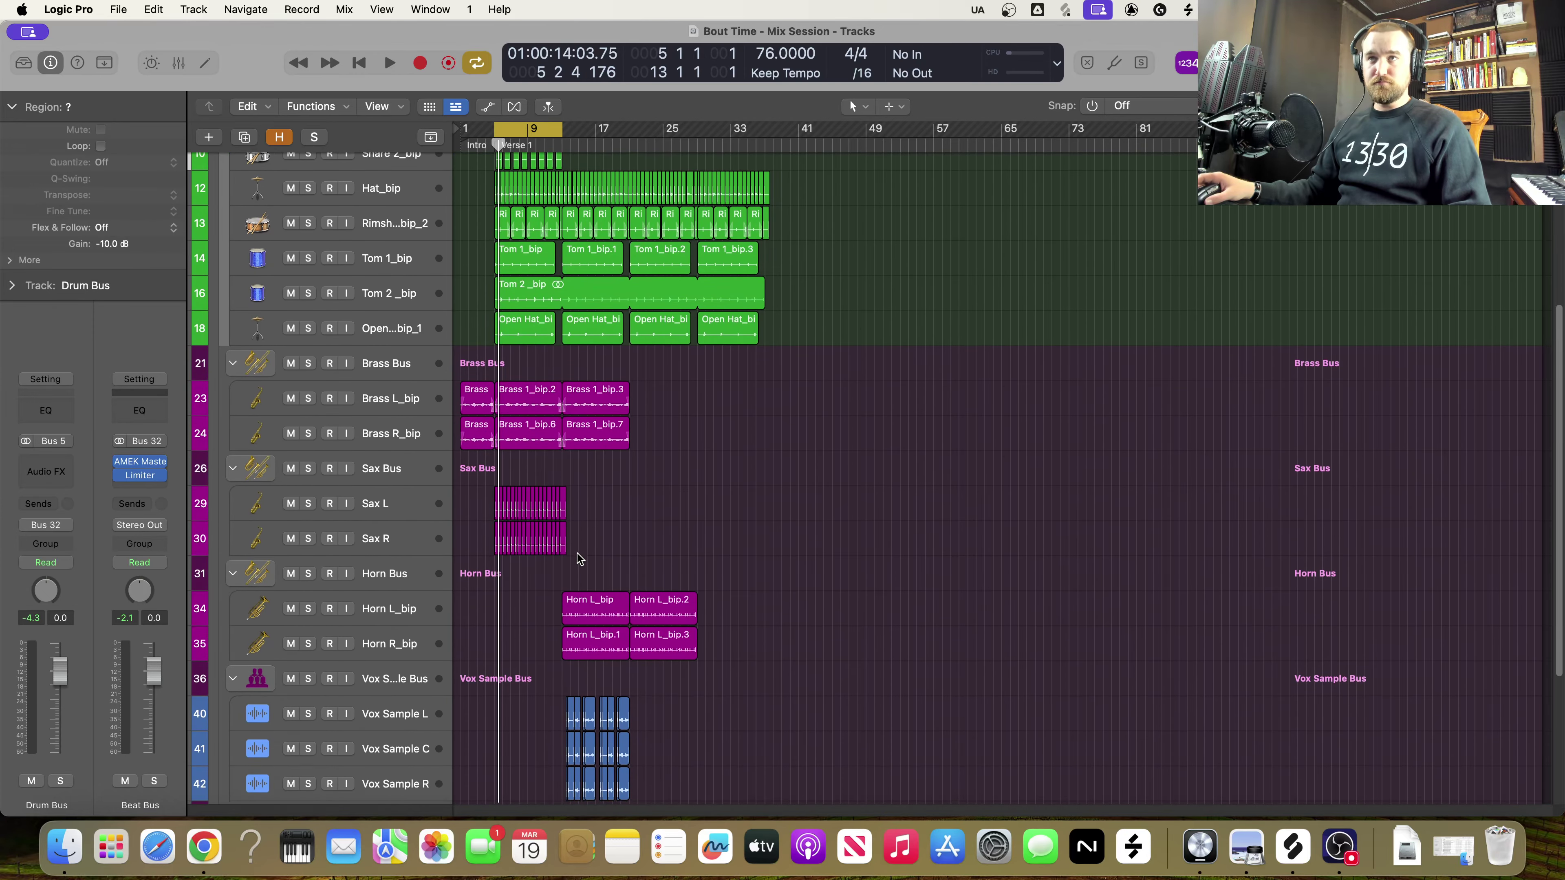
pyautogui.scroll(-1, 579, 558)
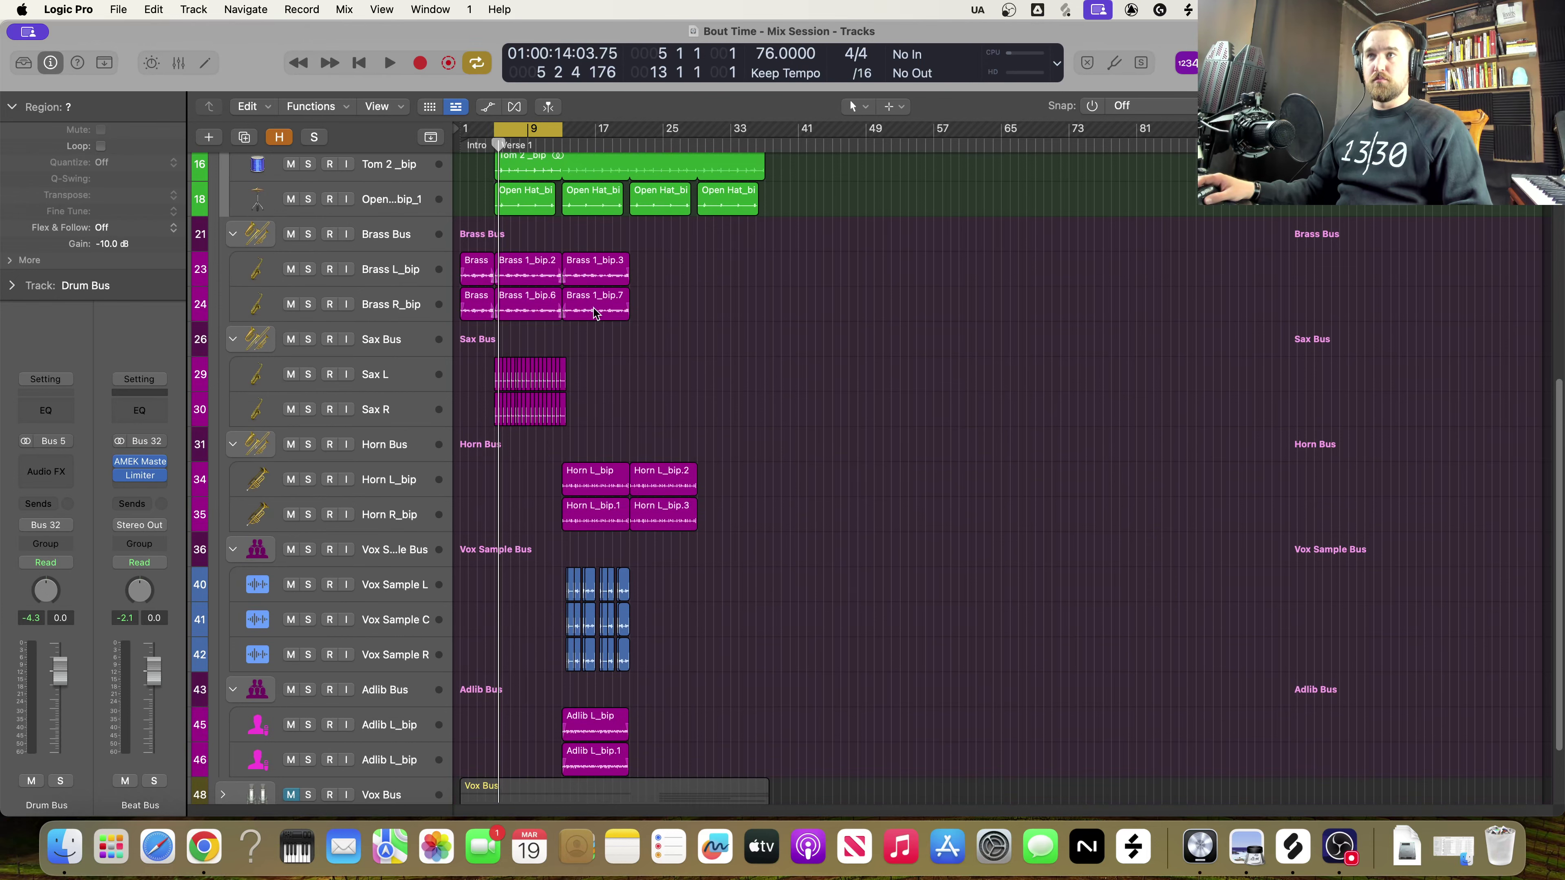
pyautogui.scroll(-1, 550, 533)
pyautogui.scroll(-1, 550, 533)
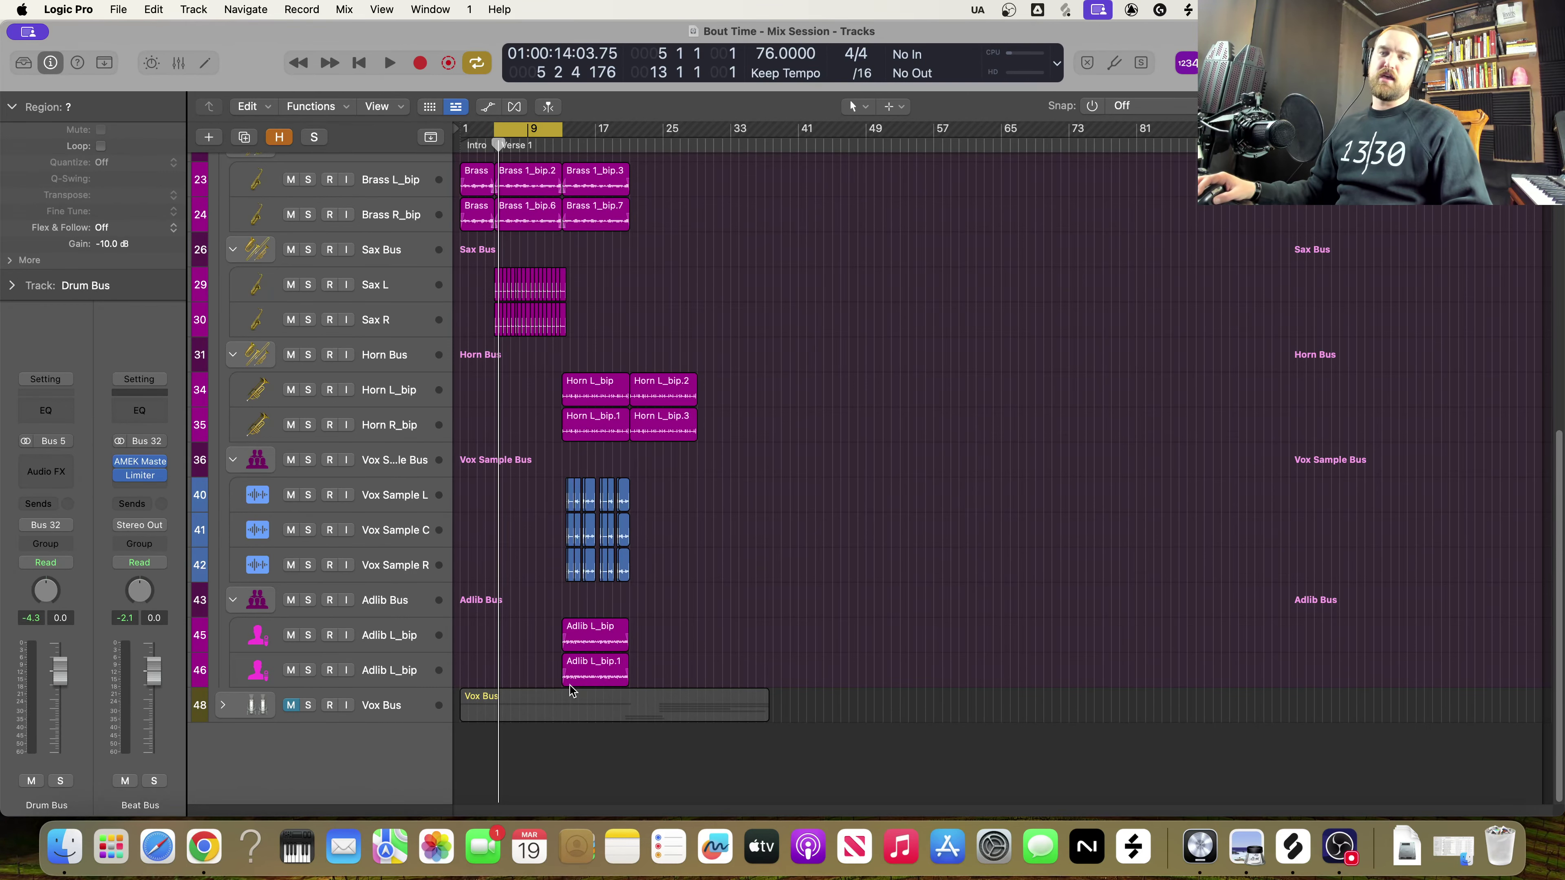
pyautogui.scroll(2, 715, 706)
pyautogui.scroll(-2, 724, 703)
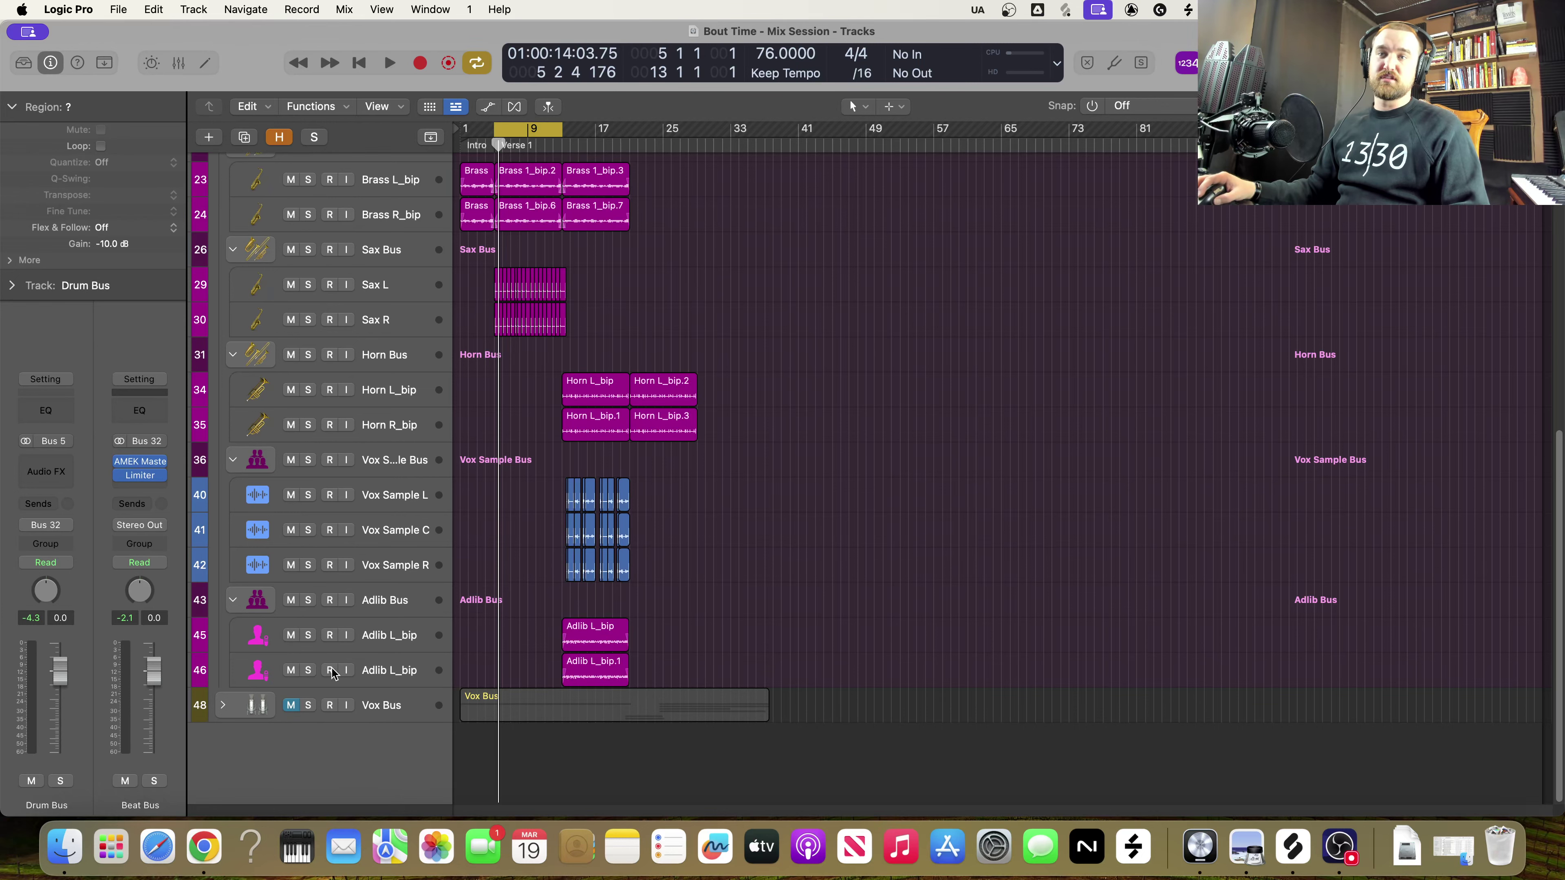
pyautogui.scroll(-5, 663, 633)
pyautogui.scroll(-2, 663, 633)
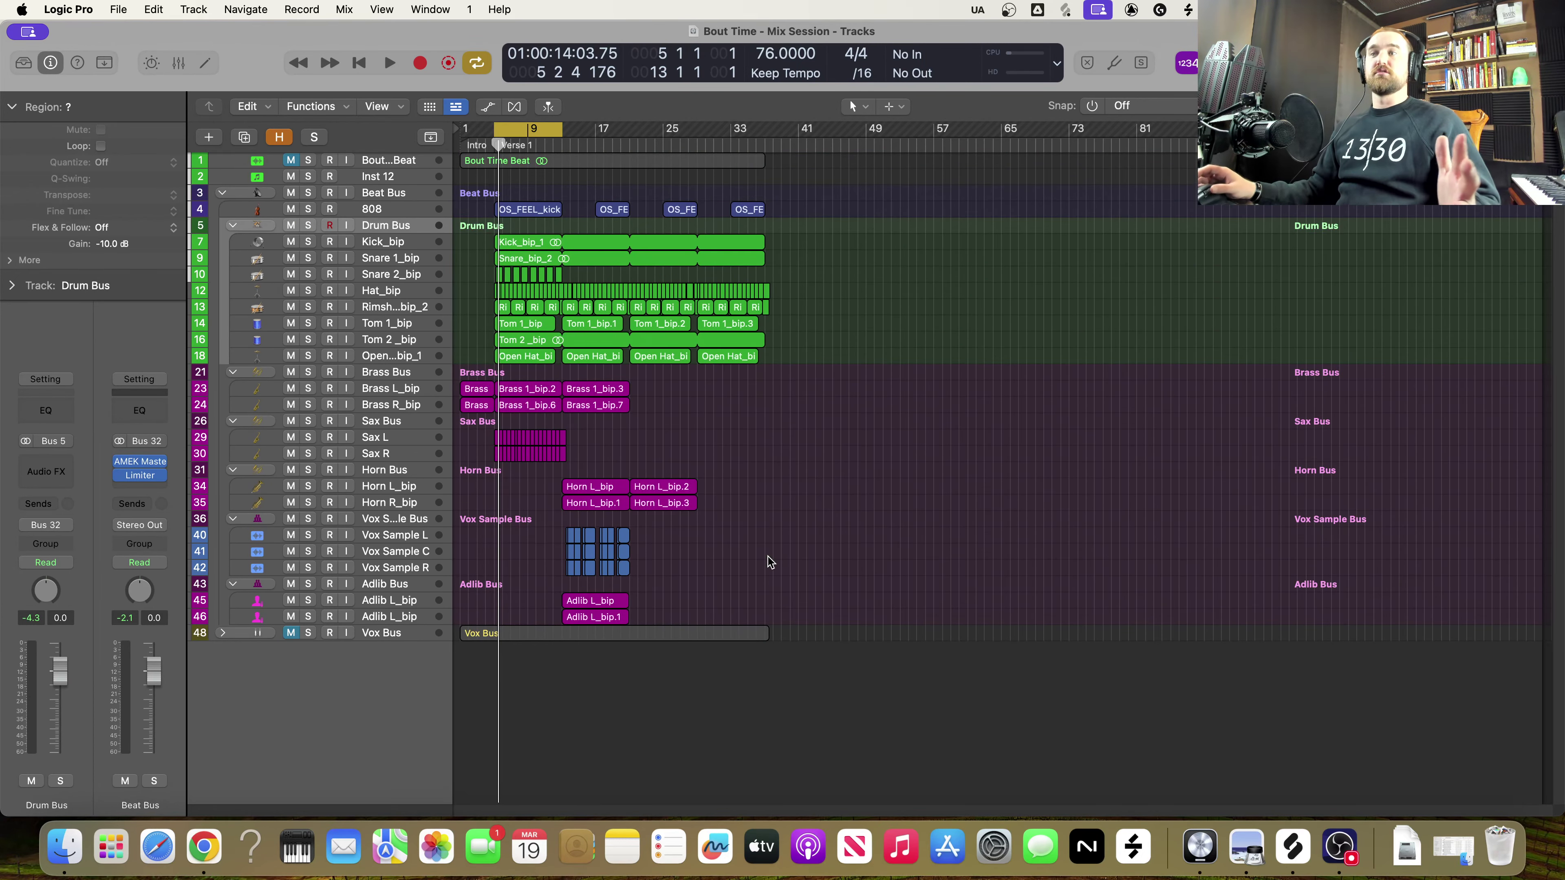